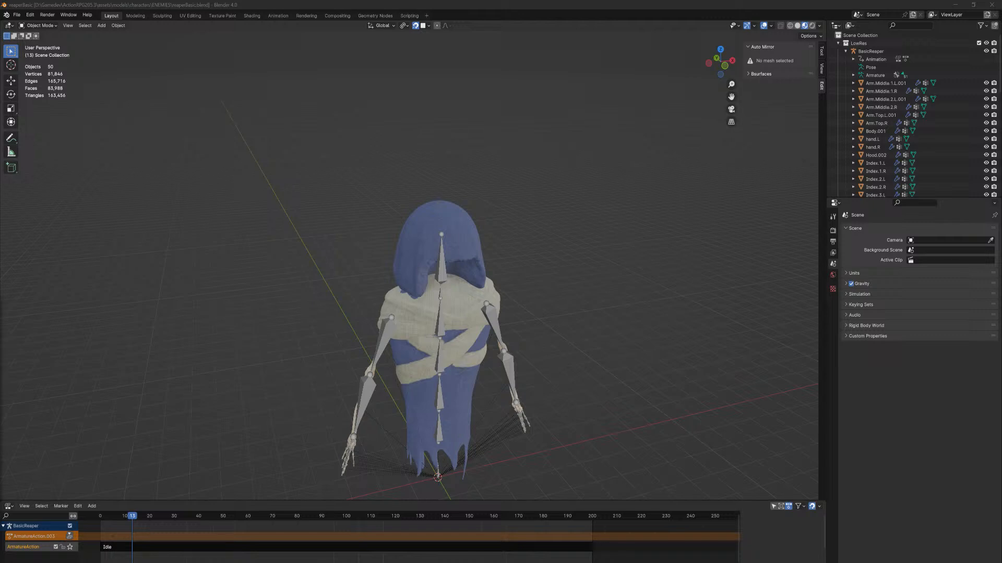
# Examine the reaper's body and scarf meshes from several angles and compare their vertex groups
pyautogui.moveTo(399, 257); pyautogui.dragTo(382, 369, button='middle')
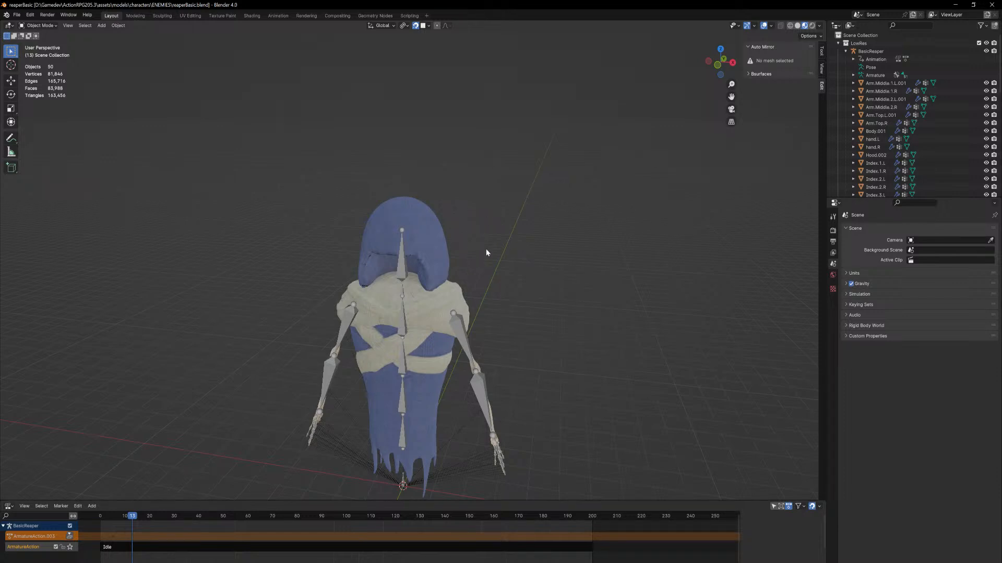
pyautogui.click(420, 308)
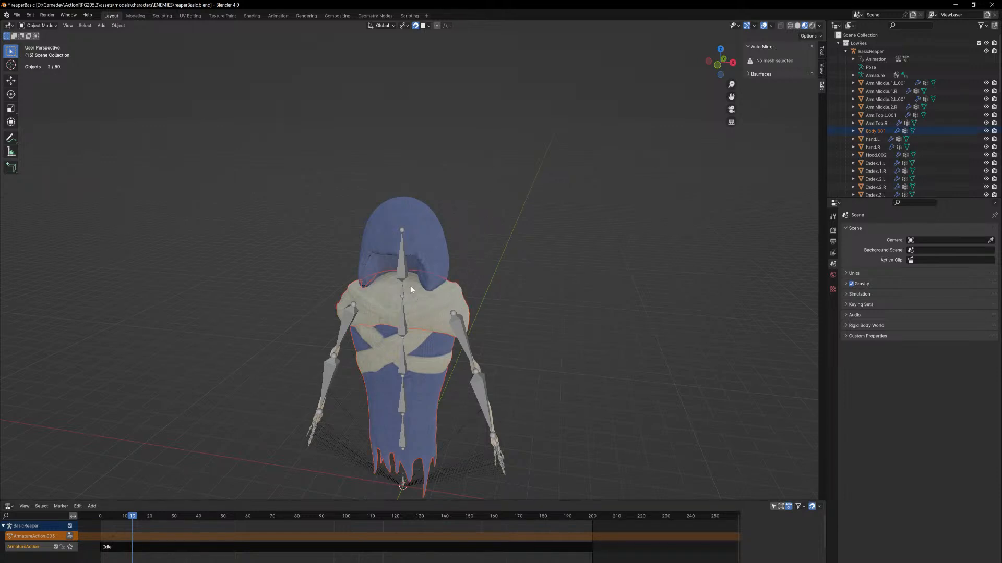
pyautogui.click(509, 296)
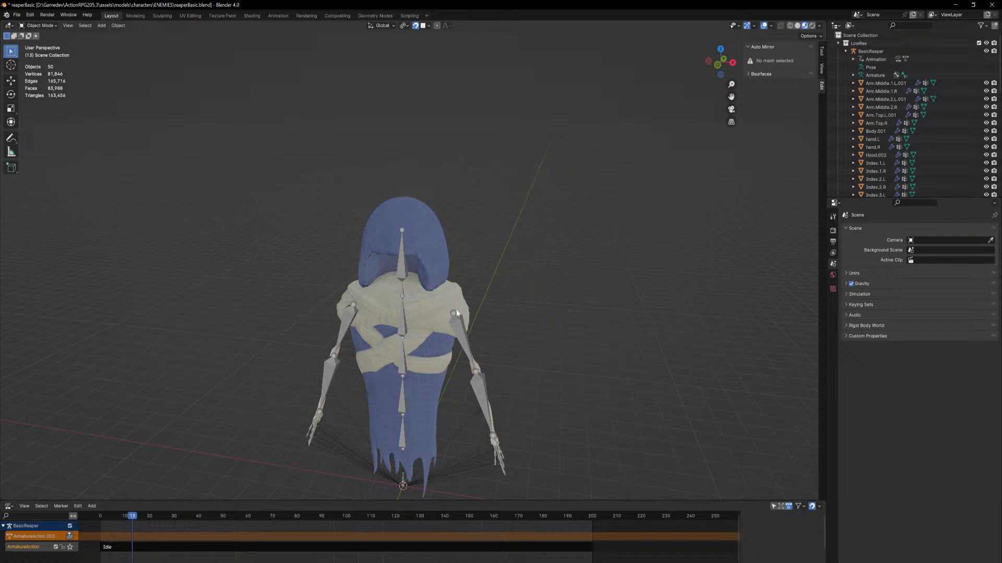
pyautogui.click(453, 308)
pyautogui.moveTo(470, 308)
pyautogui.mouseDown(button='middle')
pyautogui.moveTo(486, 285)
pyautogui.moveTo(455, 301)
pyautogui.mouseUp(button='middle')
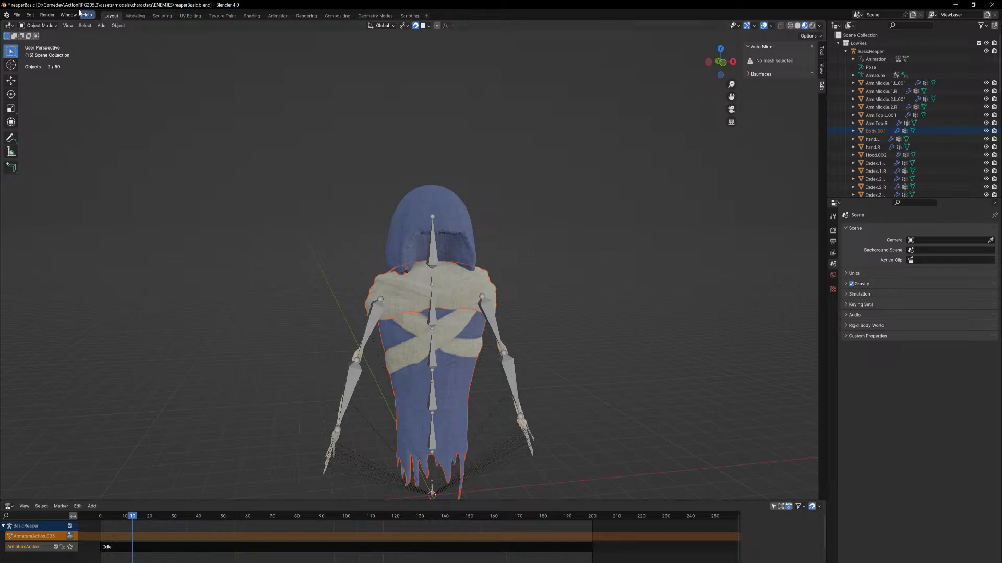
pyautogui.click(505, 313)
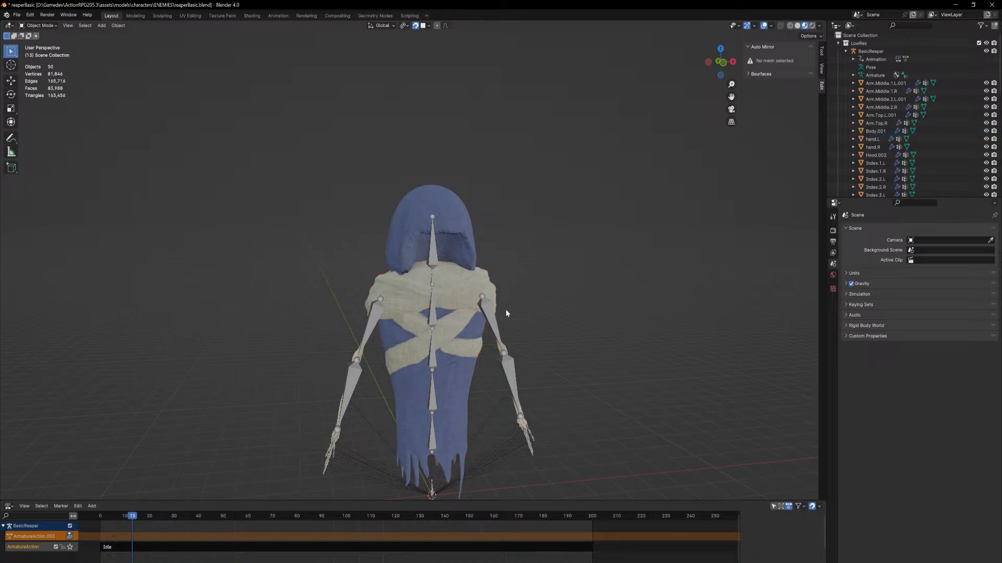
pyautogui.click(484, 277)
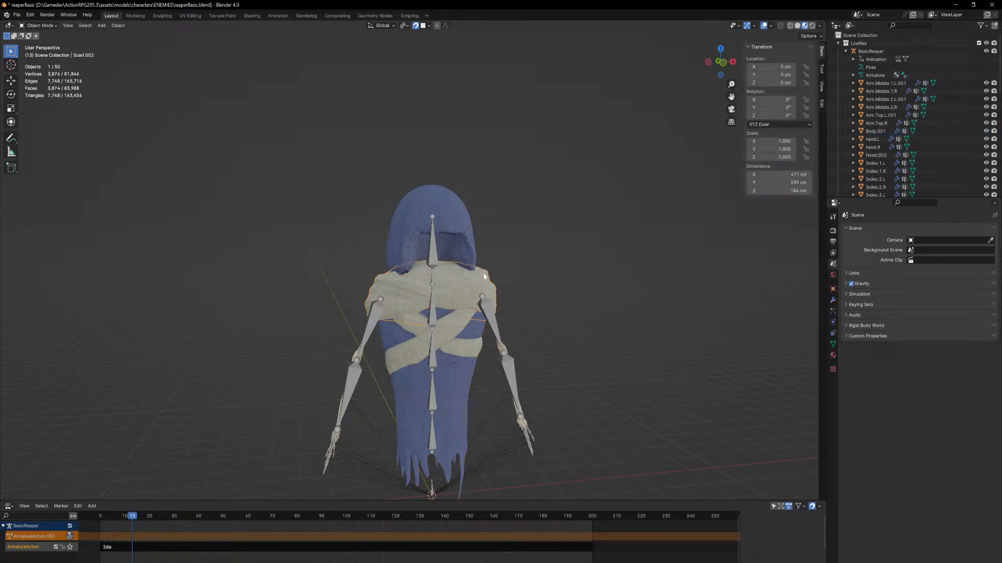
pyautogui.moveTo(540, 229); pyautogui.dragTo(471, 260, button='middle')
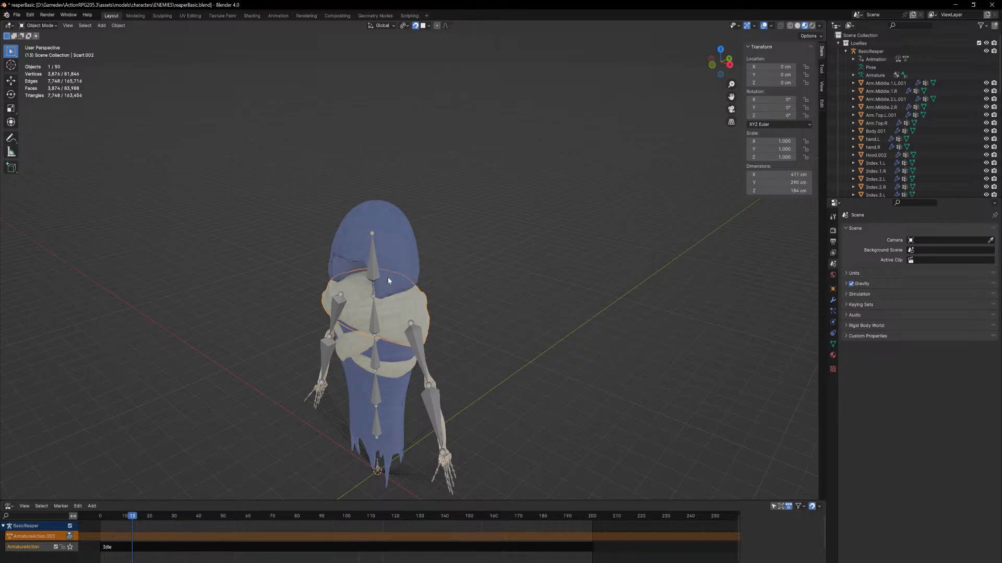
pyautogui.moveTo(389, 280); pyautogui.dragTo(411, 252, button='middle')
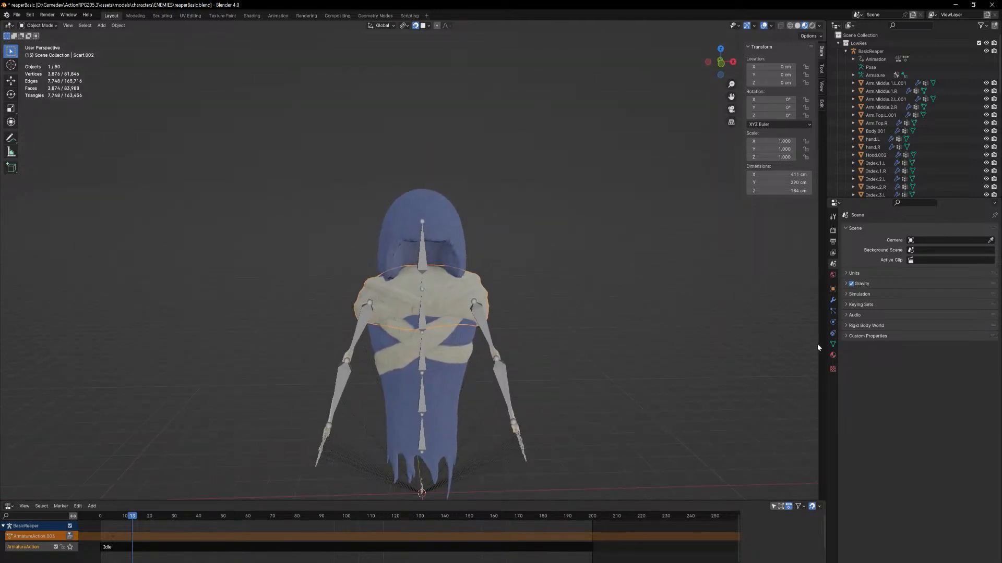
pyautogui.click(833, 344)
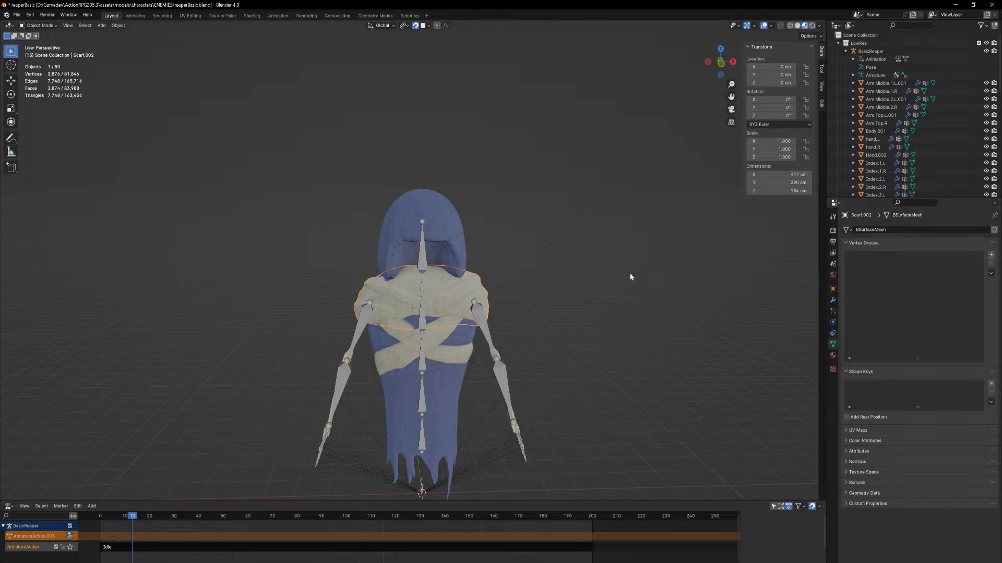
pyautogui.click(485, 324)
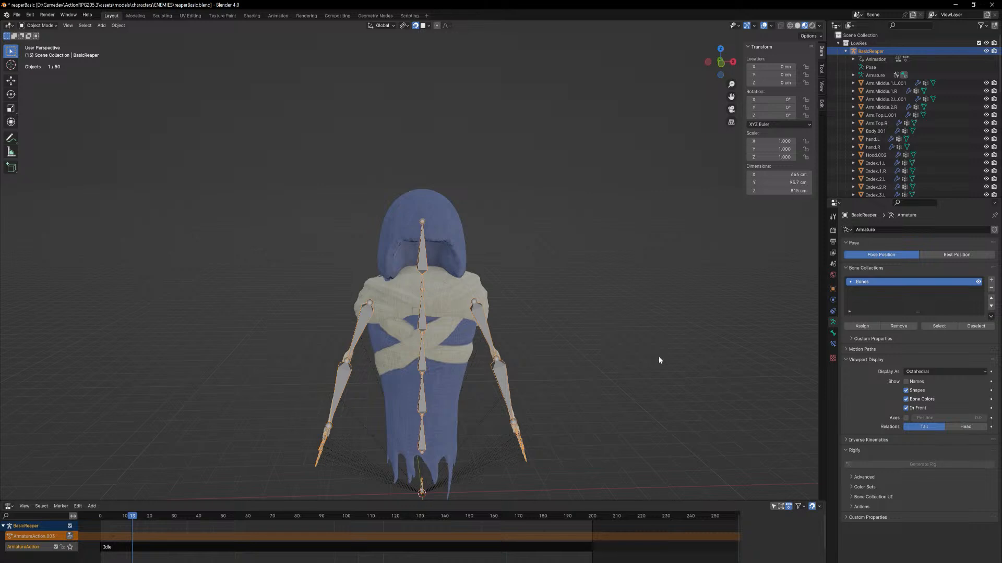
pyautogui.click(459, 344)
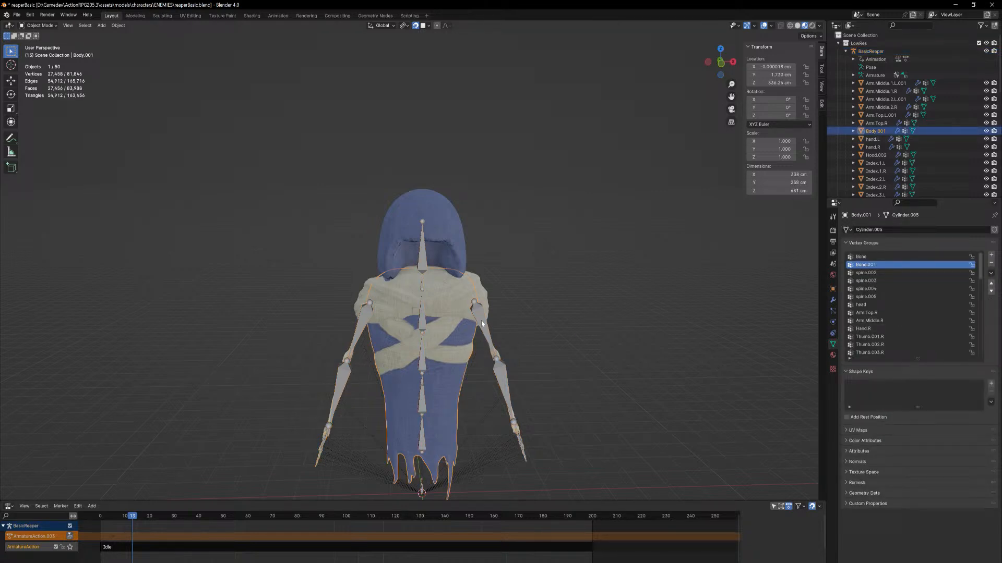
# In Pose Mode, copy the right upper-arm bone's name Arm.Top.R, check the left upper-arm bone's name, and return to Object Mode
pyautogui.click(467, 308)
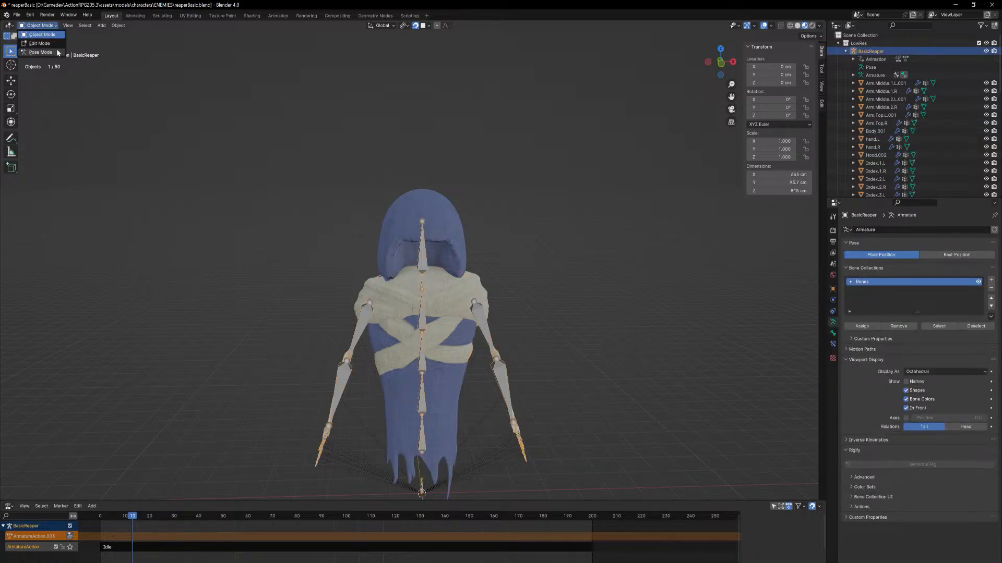
pyautogui.click(55, 52)
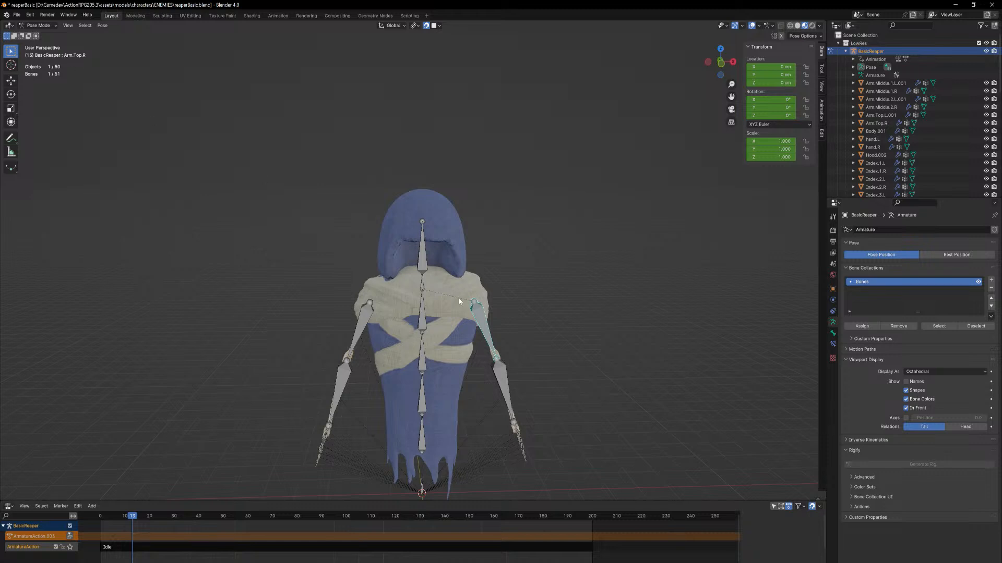
pyautogui.click(833, 333)
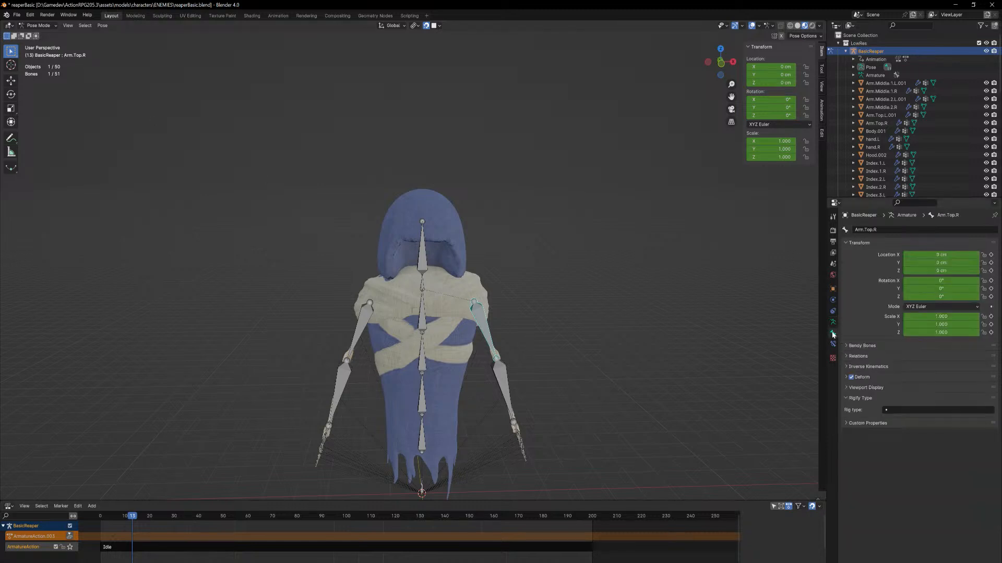
pyautogui.click(875, 231)
pyautogui.hotkey('ctrl', 'c')
pyautogui.click(369, 314)
pyautogui.click(371, 313)
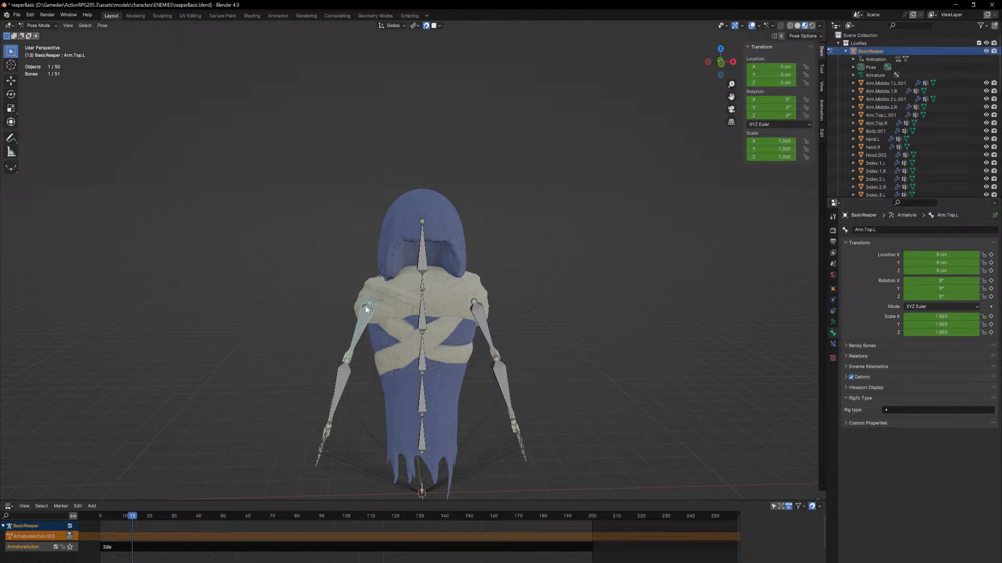
pyautogui.click(52, 25)
pyautogui.click(38, 33)
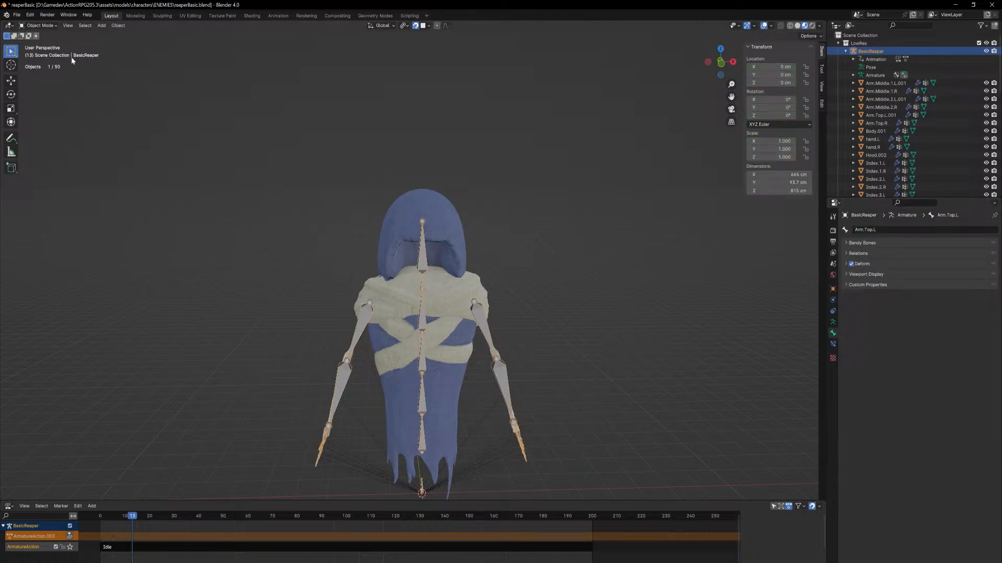
# Add two vertex groups to the scarf mesh
pyautogui.click(443, 301)
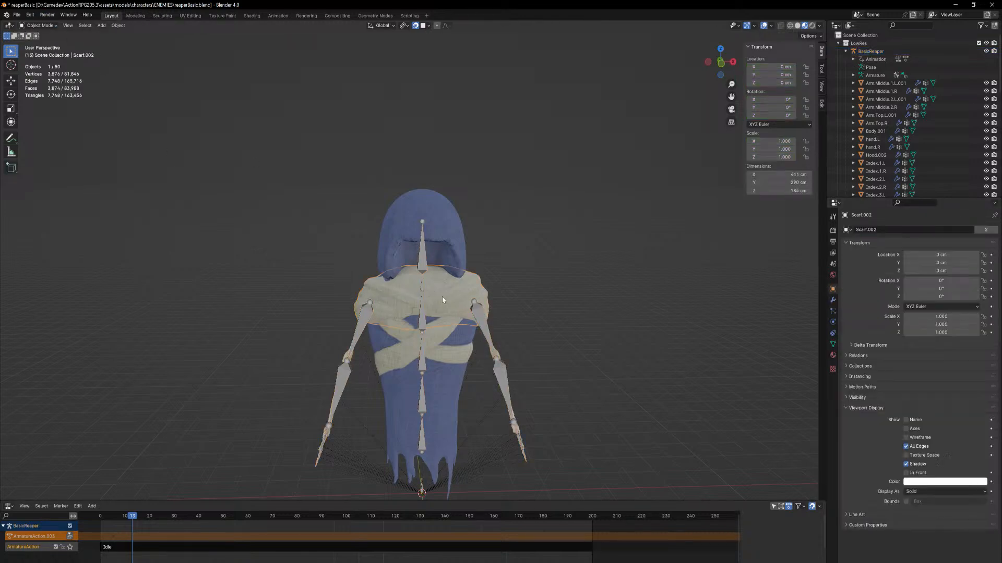
pyautogui.click(830, 344)
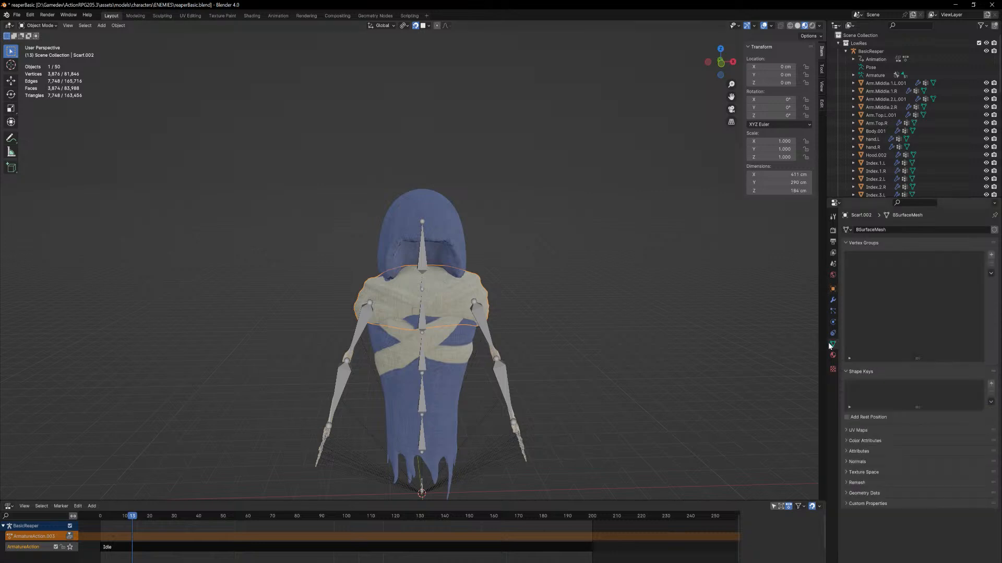
pyautogui.click(990, 255)
pyautogui.click(991, 255)
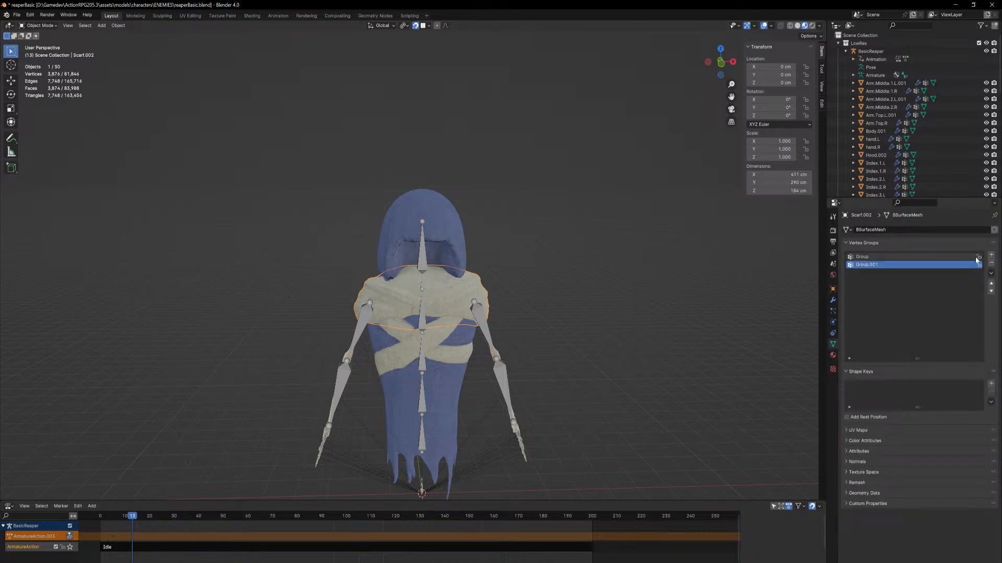
# Try to rename the scarf's first vertex group to Arm.Top.R, and undo the renaming
pyautogui.click(871, 258)
pyautogui.press('F2')
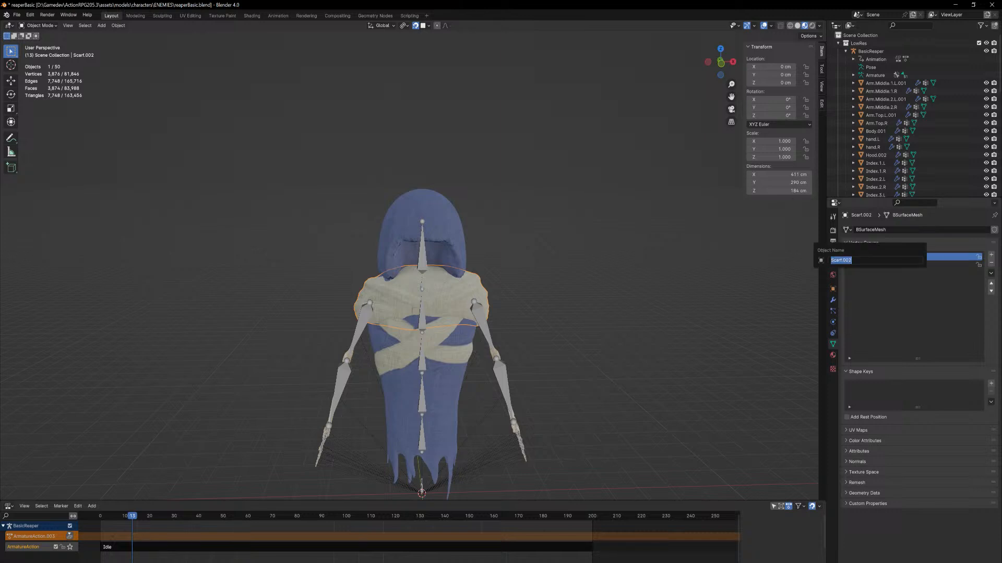
pyautogui.hotkey('ctrl', 'v')
pyautogui.press('Return')
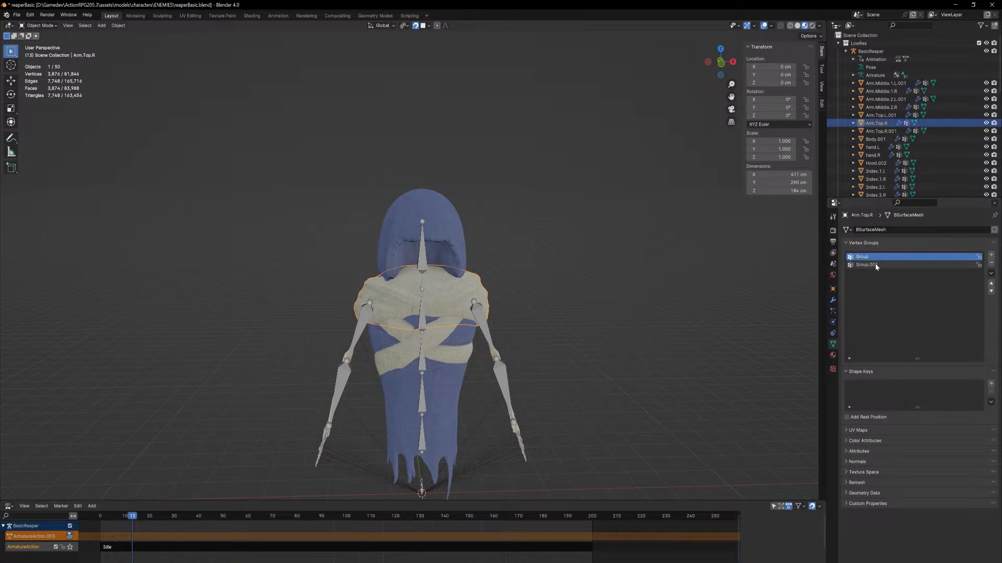
pyautogui.press('F2')
pyautogui.hotkey('ctrl', 'c')
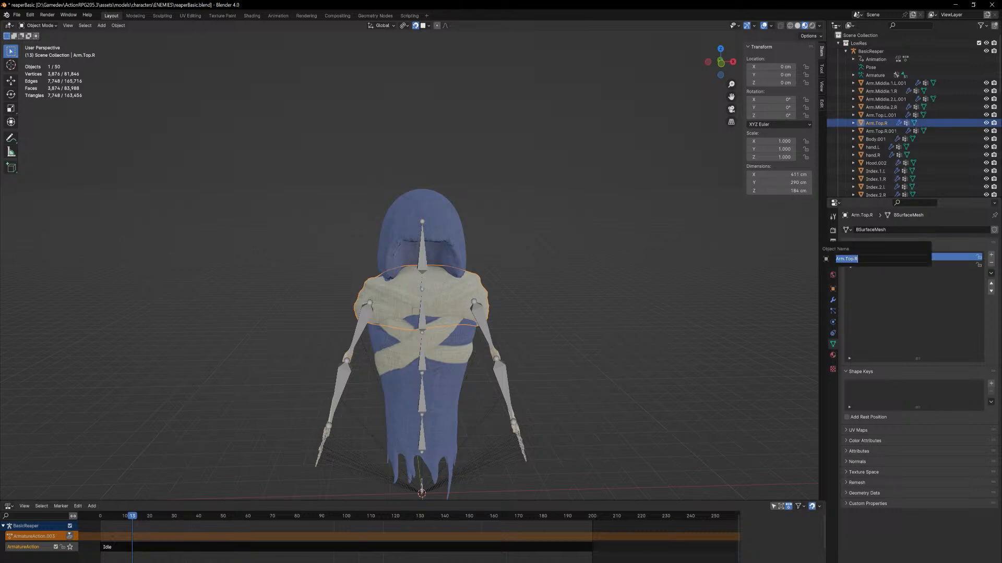
pyautogui.press('Escape')
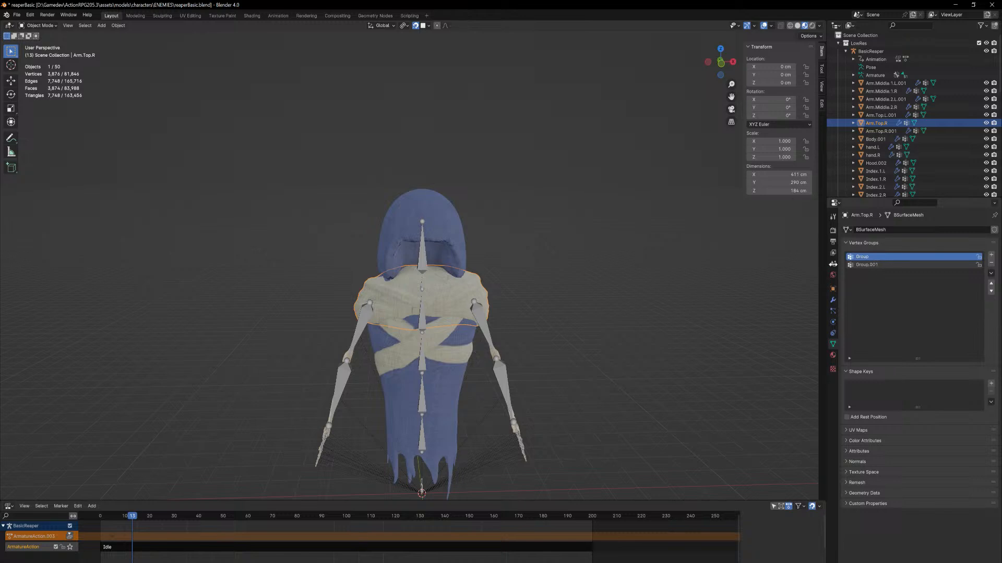
pyautogui.moveTo(741, 280); pyautogui.dragTo(722, 290, button='middle')
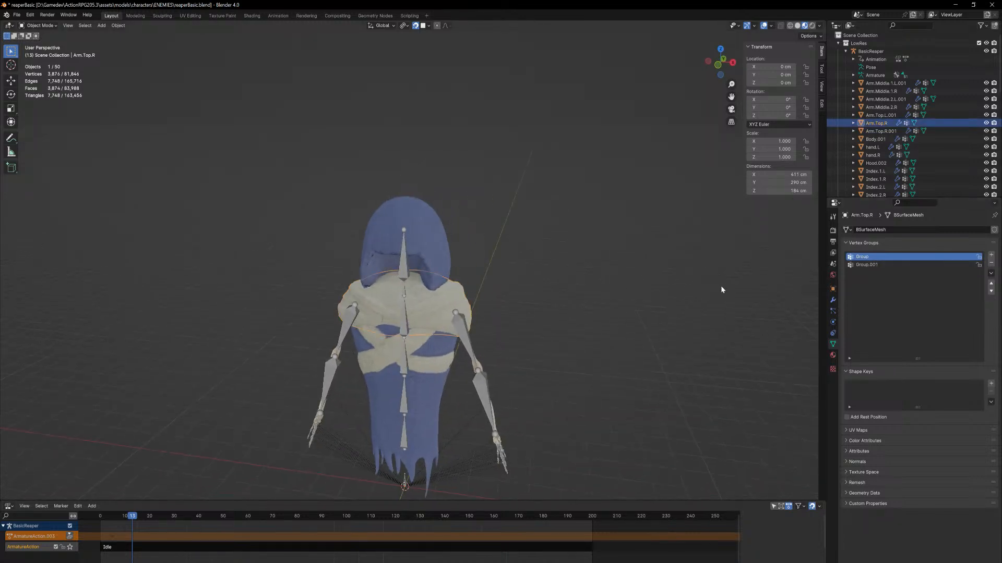
pyautogui.hotkey('ctrl', 'z')
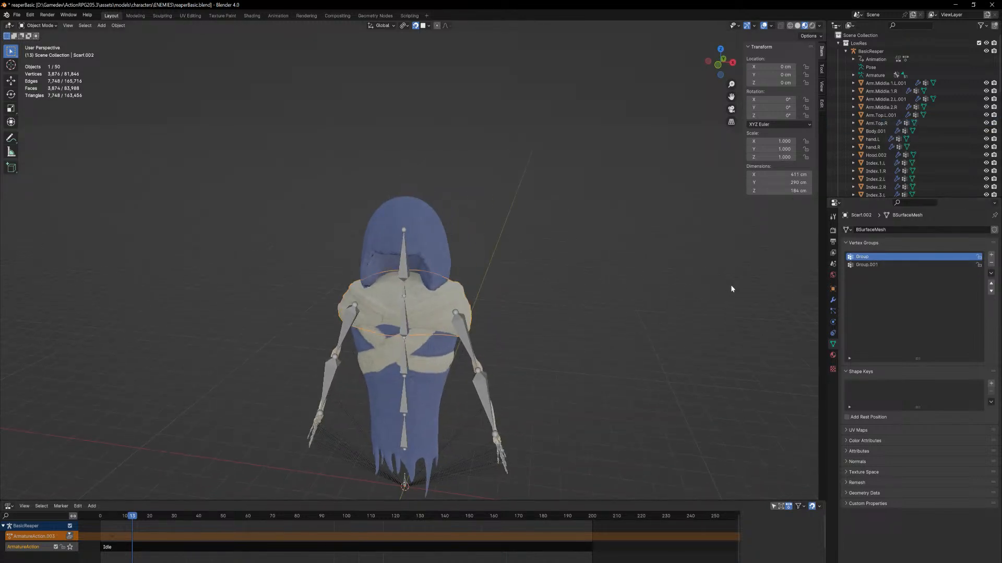
# Rename the scarf's first vertex group to Arm.Top.R and the second to Arm.Top.L
pyautogui.doubleClick(866, 258)
pyautogui.hotkey('ctrl', 'v')
pyautogui.doubleClick(866, 265)
pyautogui.hotkey('ctrl', 'v')
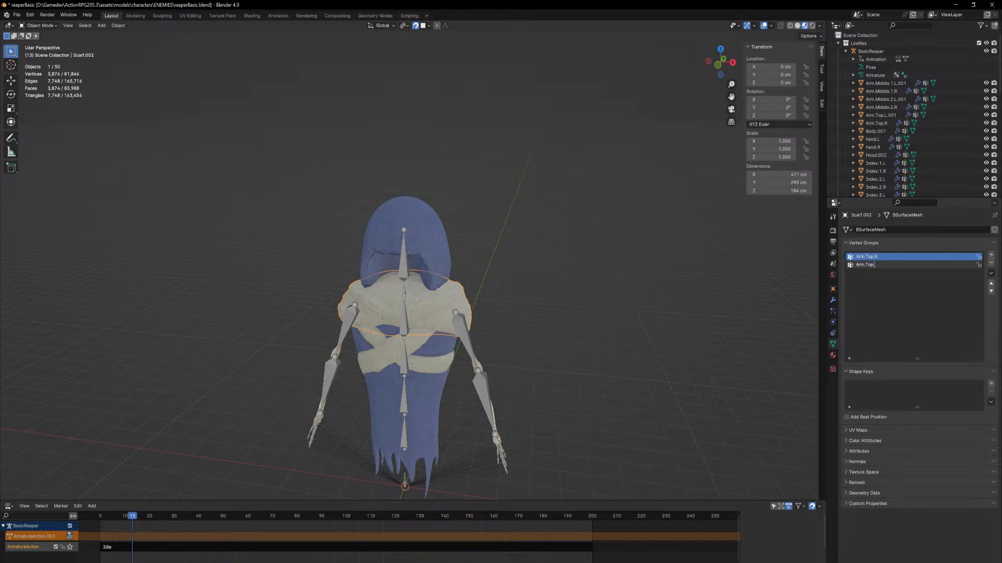
pyautogui.press('Return')
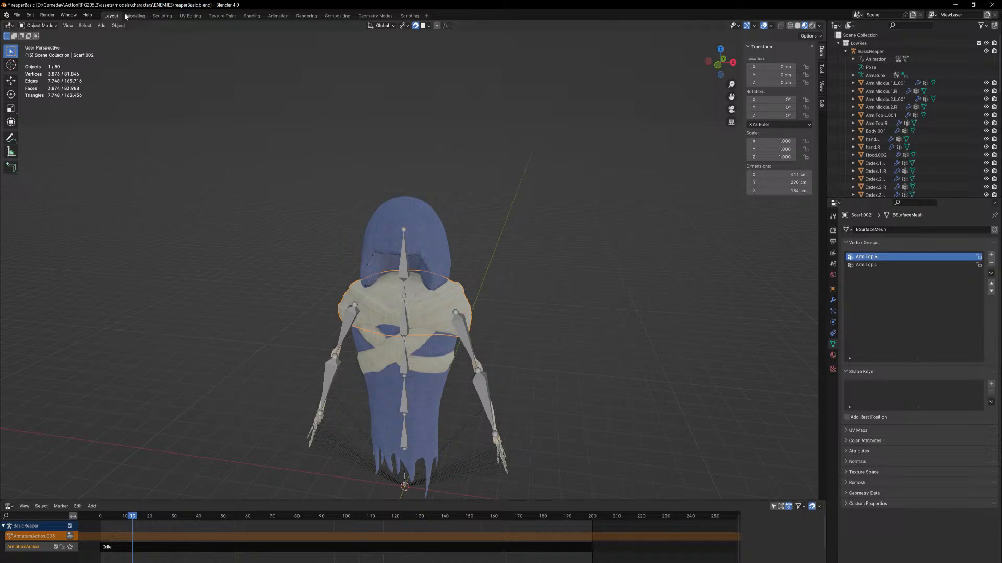
# Switch the scarf to Weight Paint mode with the Arm.Top.R vertex group active
pyautogui.click(55, 26)
pyautogui.moveTo(399, 312); pyautogui.dragTo(407, 297, button='middle')
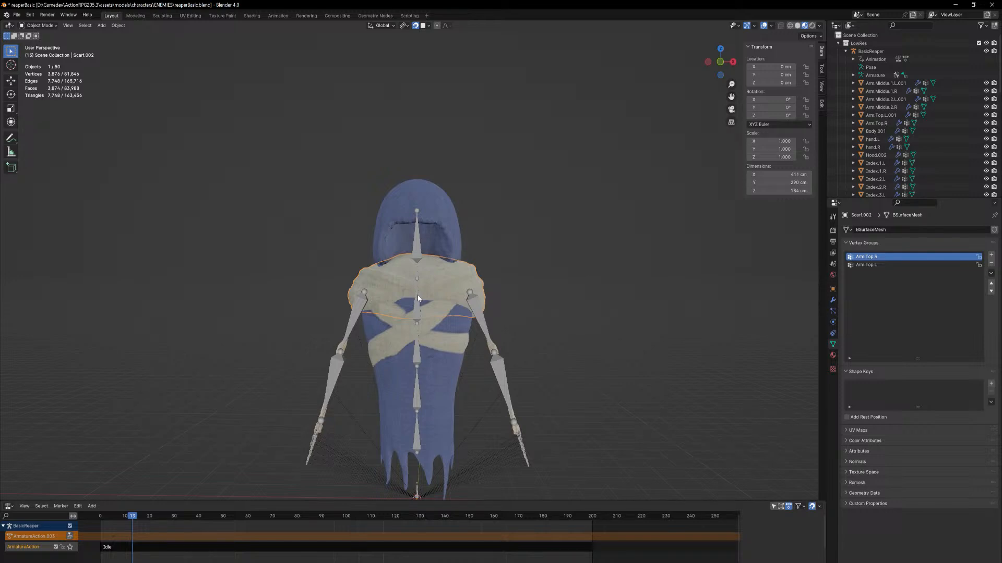
pyautogui.click(50, 26)
pyautogui.click(42, 70)
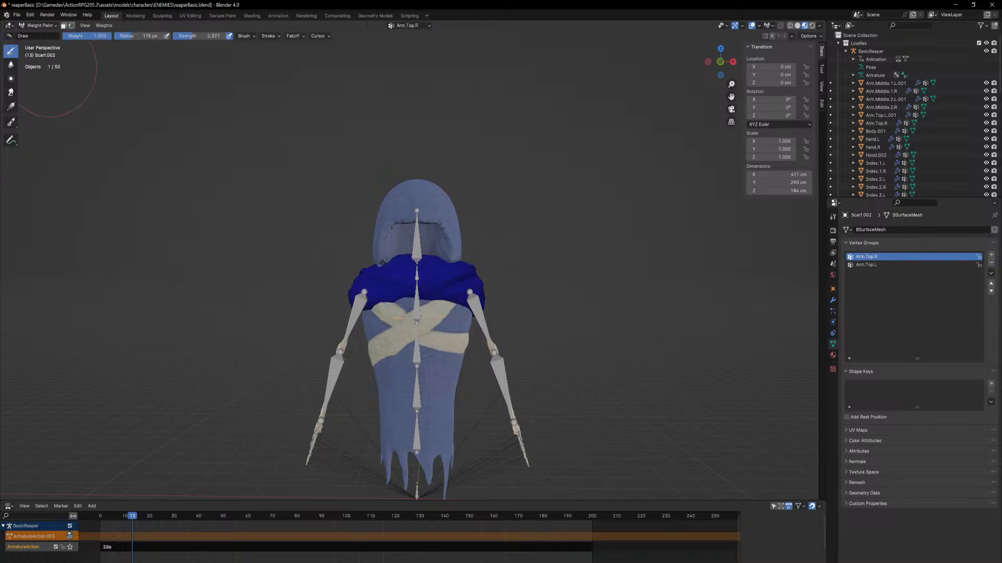
# Return to Object Mode and remove both vertex groups from the scarf mesh
pyautogui.click(39, 26)
pyautogui.click(37, 34)
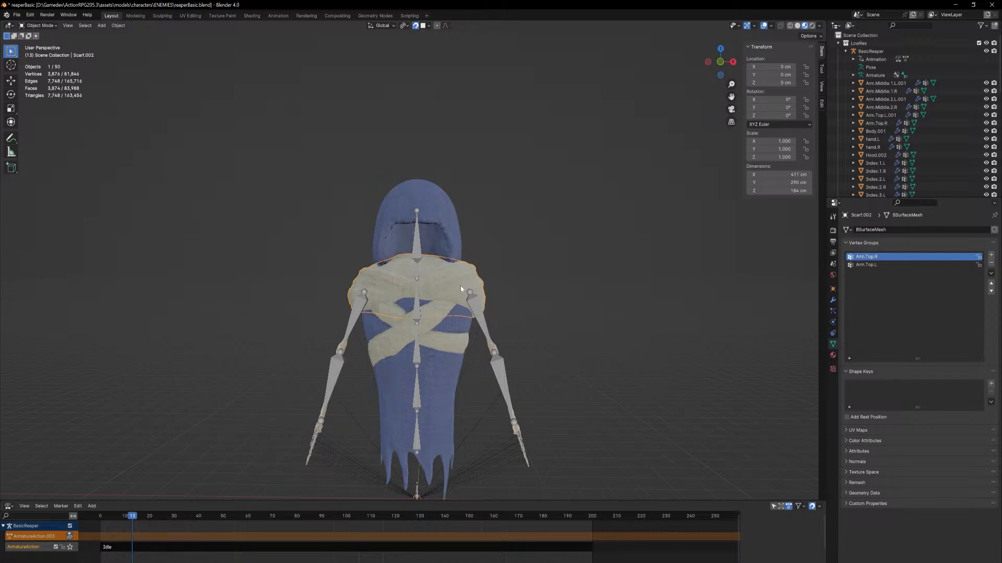
pyautogui.click(991, 263)
pyautogui.click(991, 263)
# Parent the scarf to the BasicReaper armature using Armature Deform With Empty Groups, and clear the selection
pyautogui.keyDown('shift'); pyautogui.click(481, 305); pyautogui.keyUp('shift')
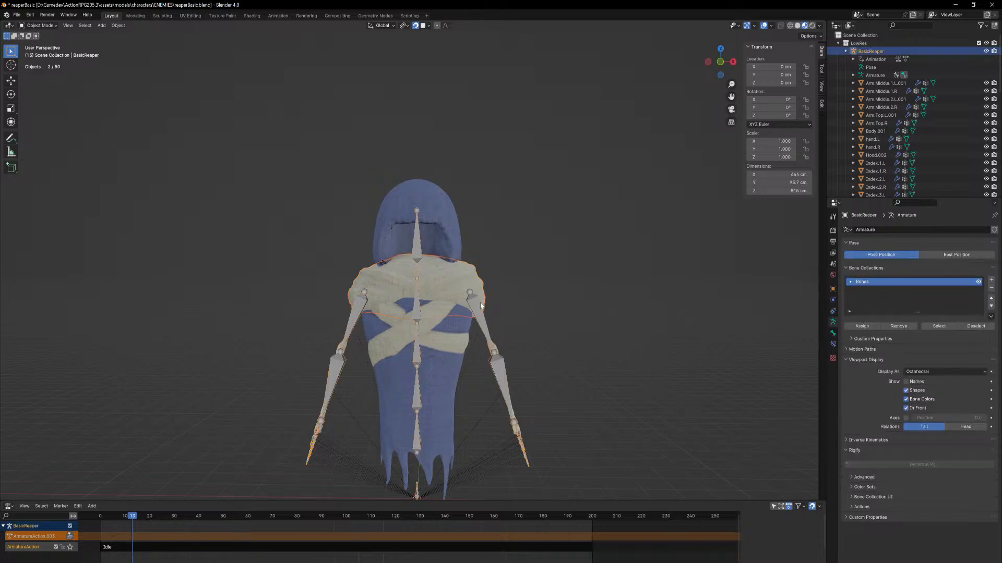
pyautogui.hotkey('ctrl', 'p')
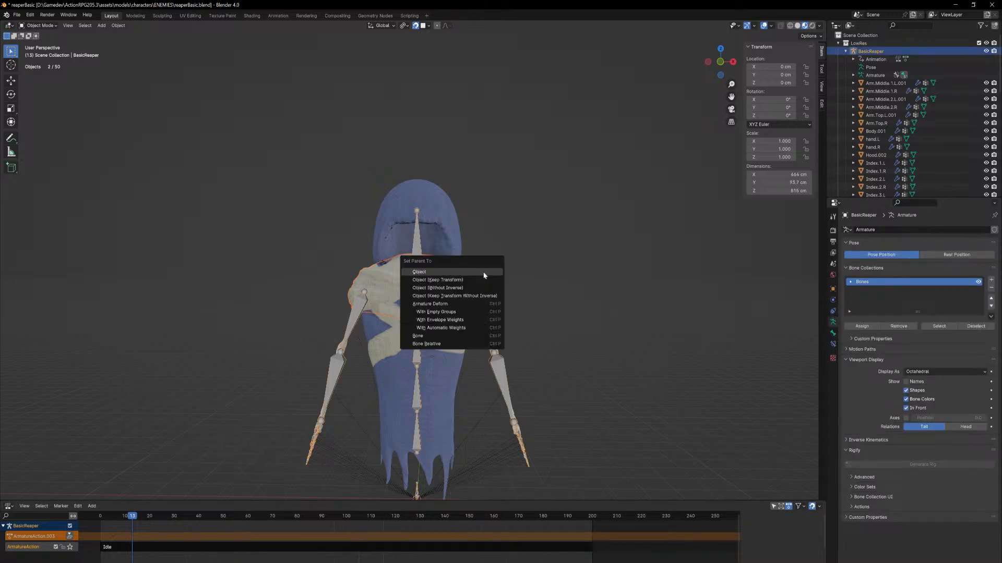
pyautogui.click(484, 273)
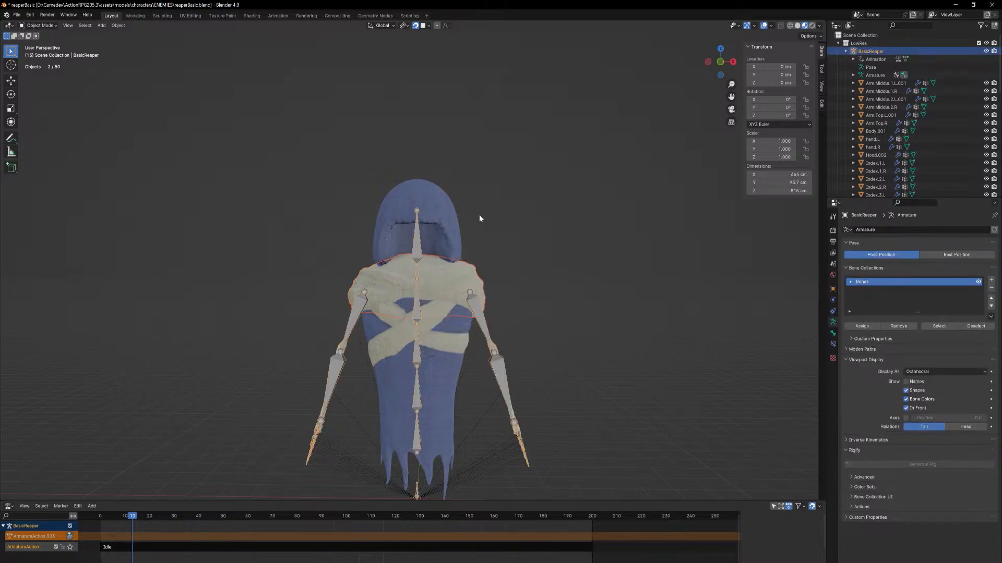
pyautogui.hotkey('ctrl', 'p')
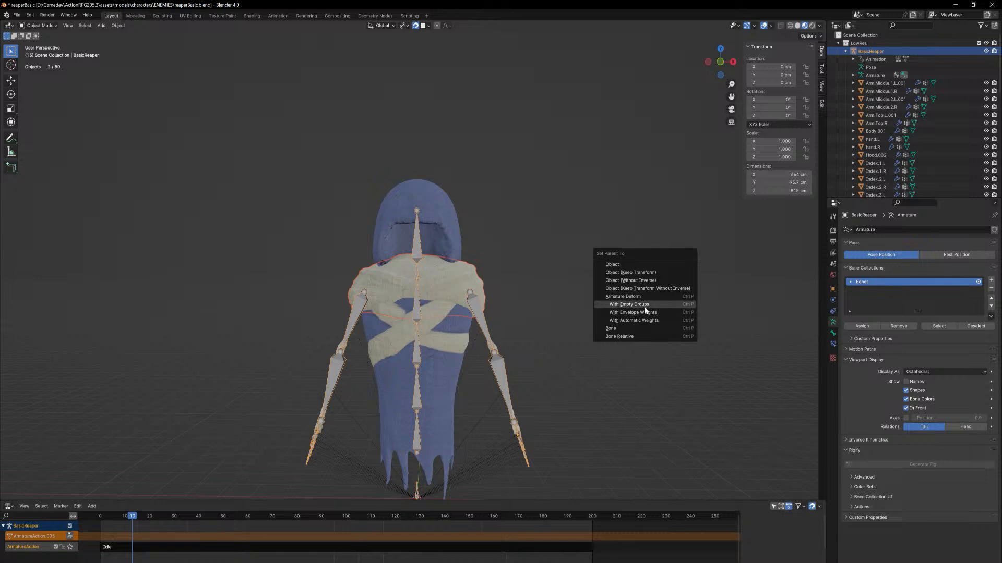
pyautogui.click(645, 307)
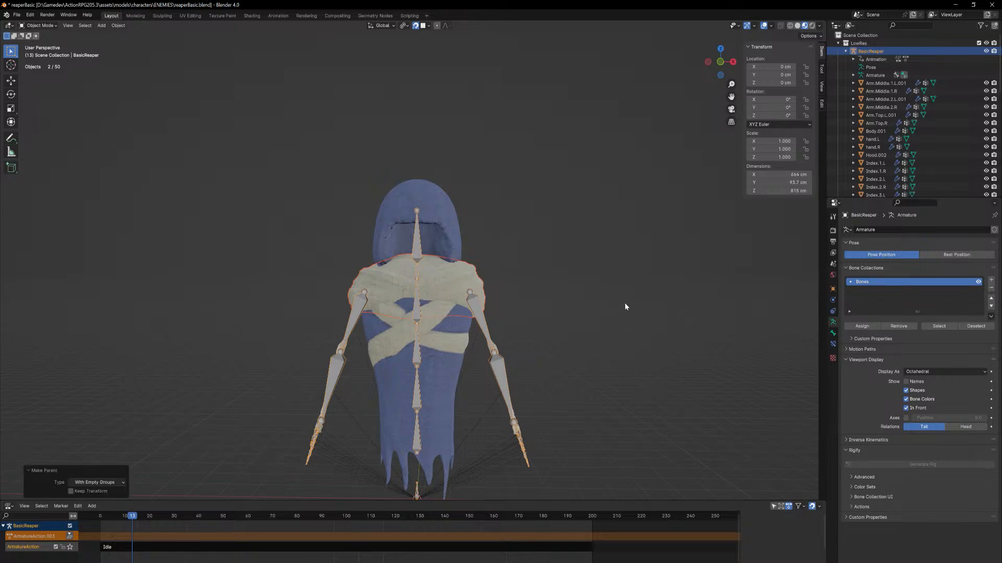
pyautogui.click(606, 320)
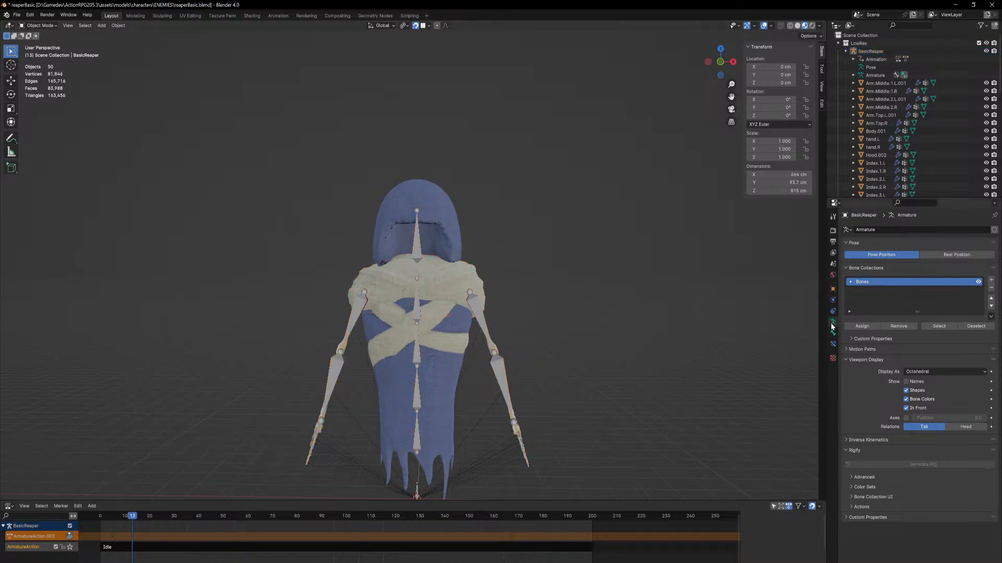
# Select the scarf and enlarge its vertex group list to review the groups from end to start
pyautogui.click(478, 294)
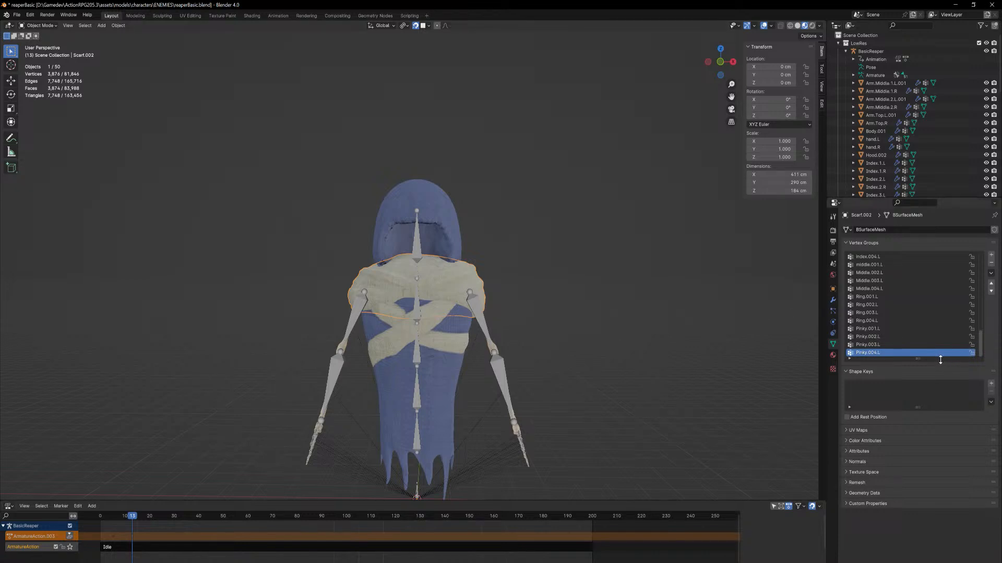
pyautogui.moveTo(942, 358); pyautogui.dragTo(938, 414)
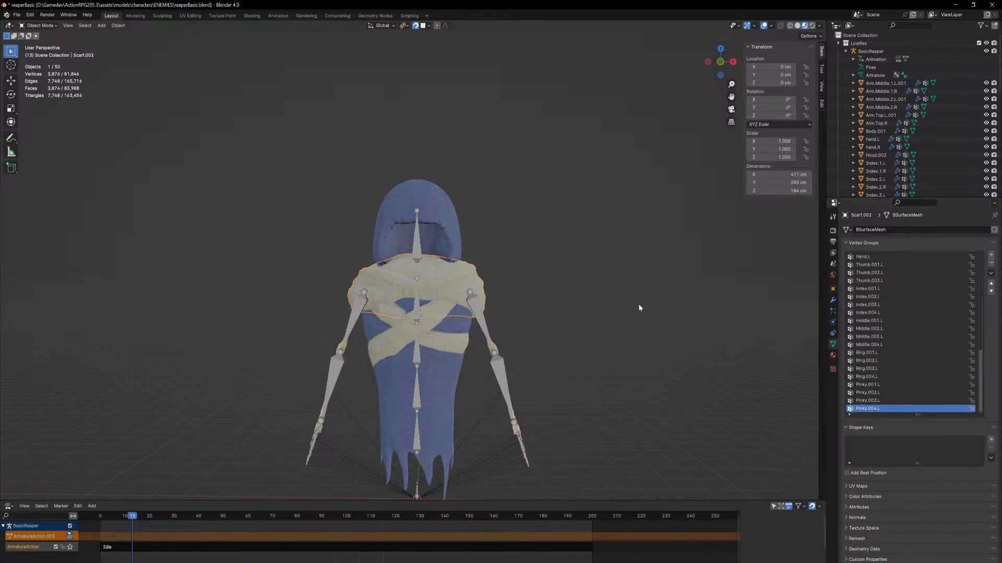
pyautogui.scroll(4, 975, 353)
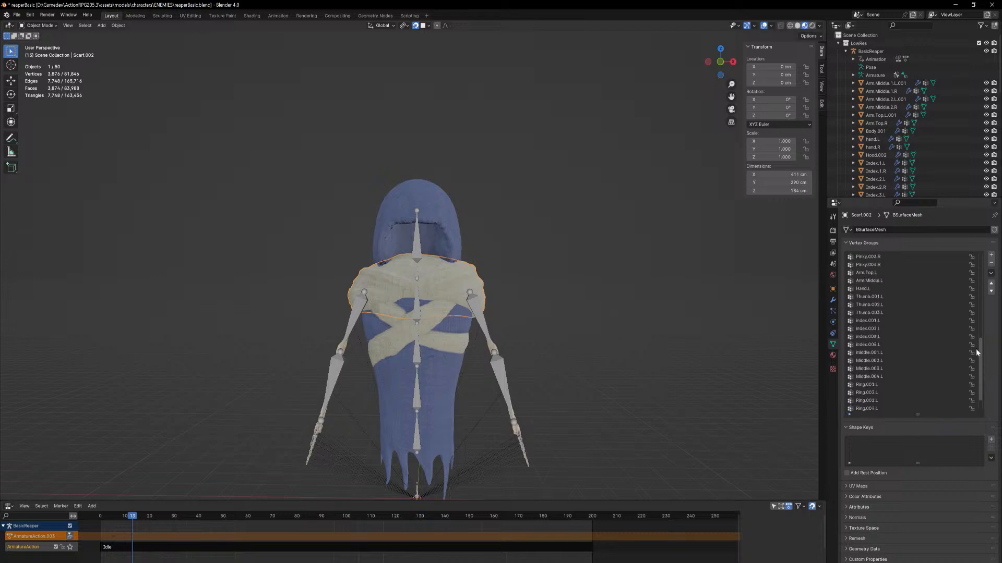
pyautogui.scroll(15, 975, 353)
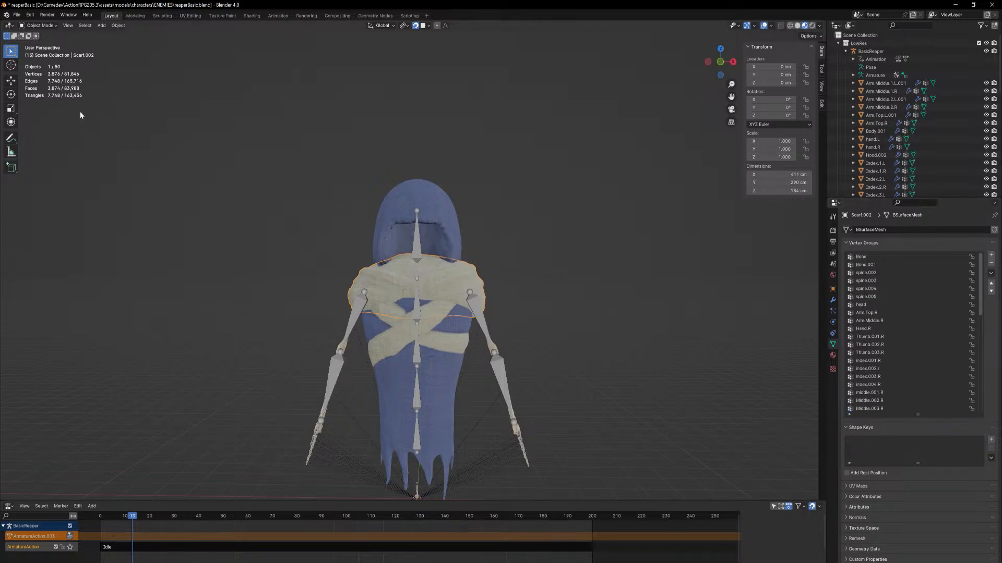
pyautogui.click(45, 25)
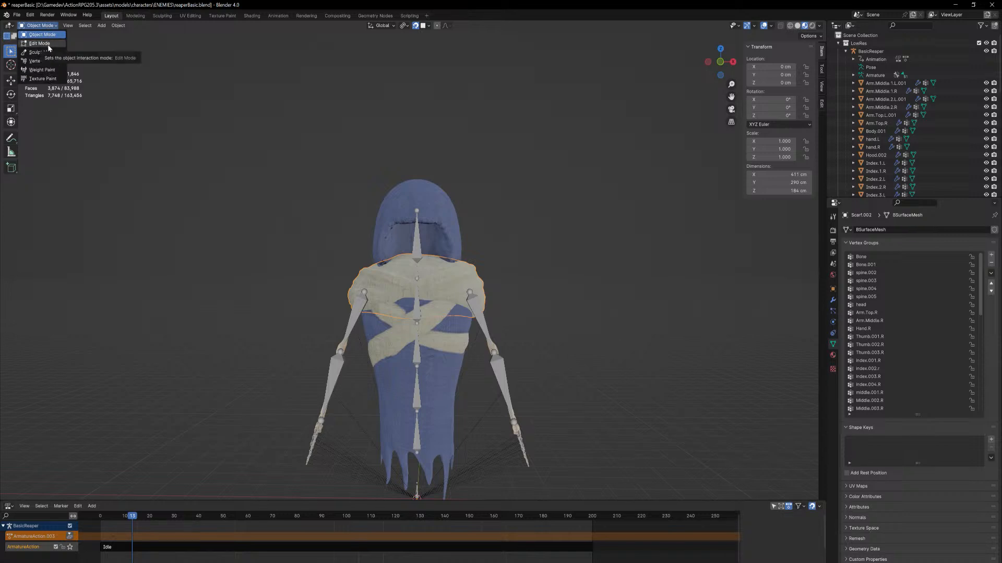
pyautogui.click(48, 45)
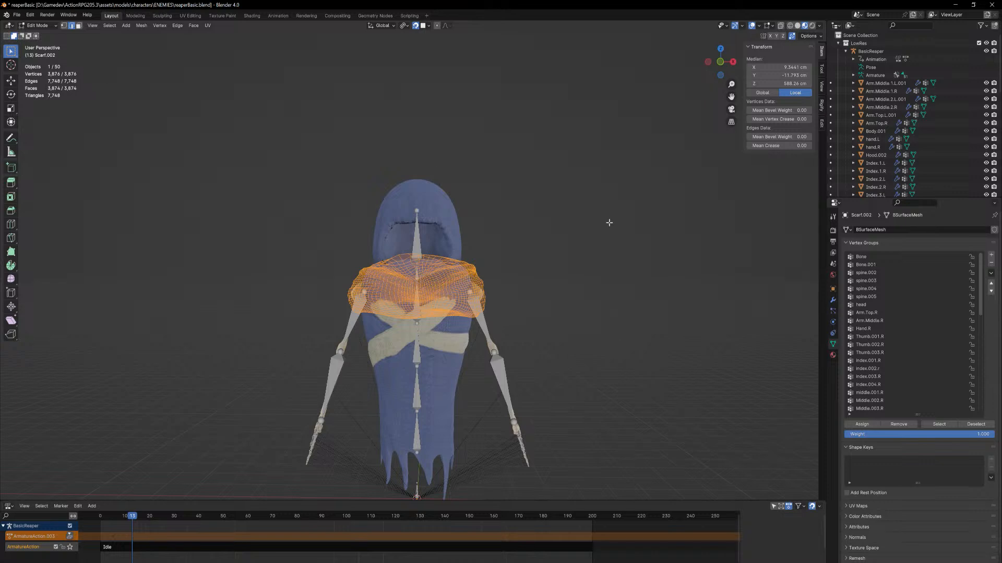
pyautogui.moveTo(609, 223); pyautogui.dragTo(551, 270, button='middle')
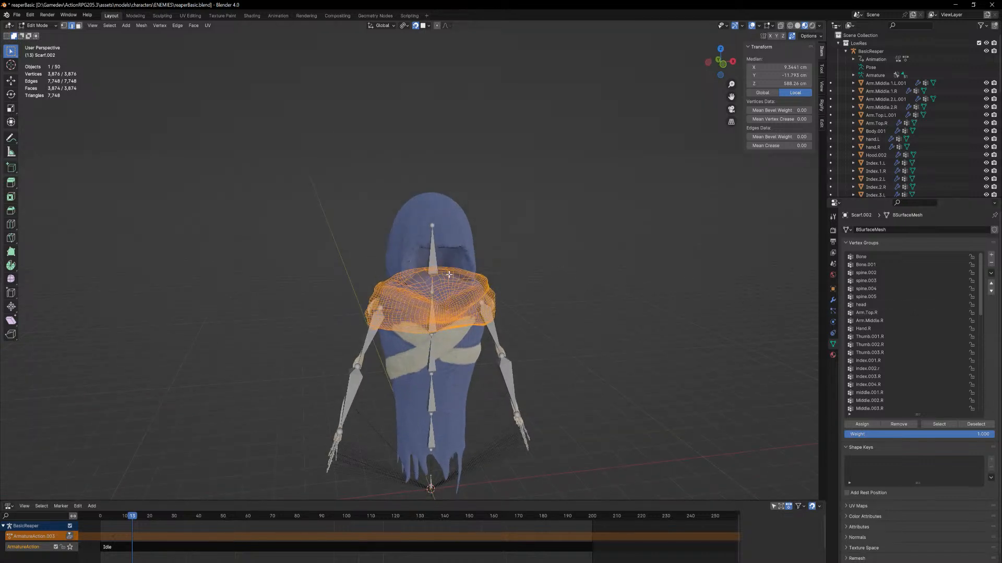
pyautogui.press('Tab')
# Check the name of the armature's upper chest bone in Pose Mode, and return to Object Mode
pyautogui.click(435, 320)
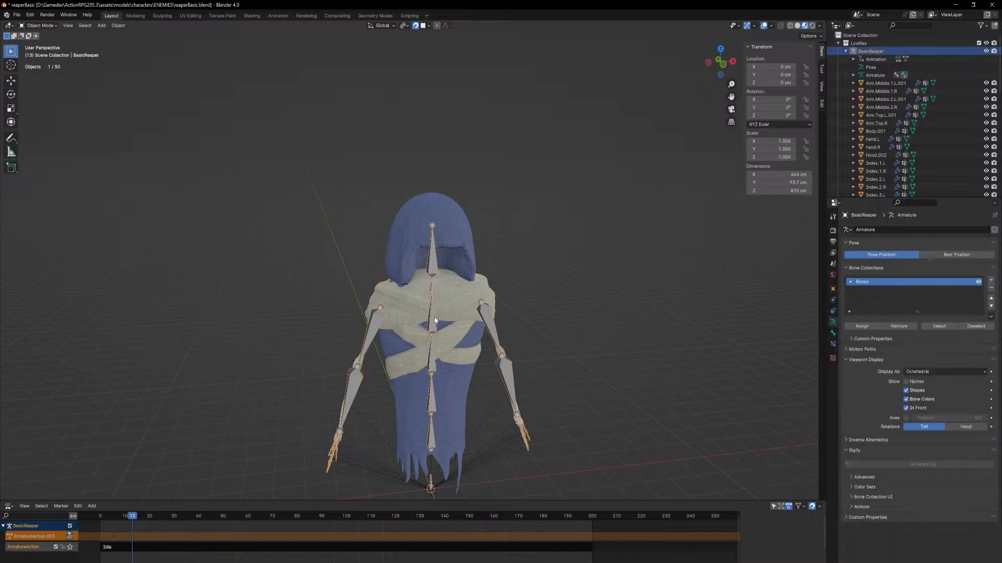
pyautogui.click(39, 25)
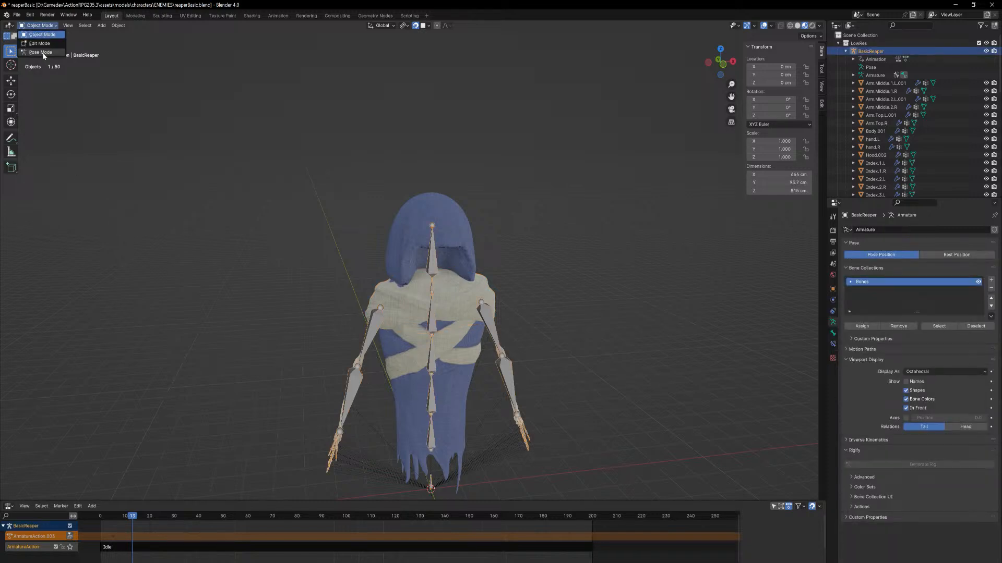
pyautogui.click(44, 51)
pyautogui.click(428, 327)
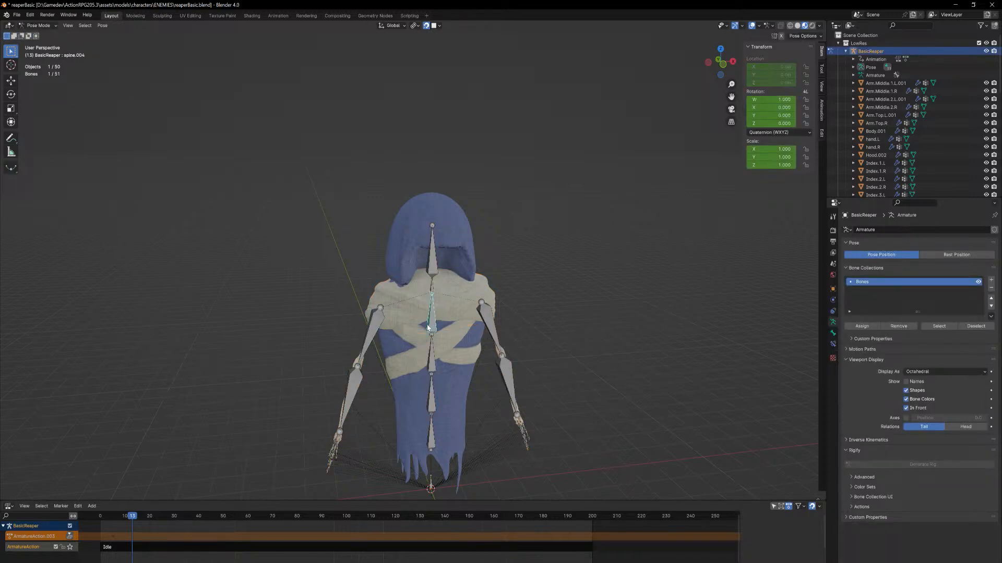
pyautogui.click(833, 334)
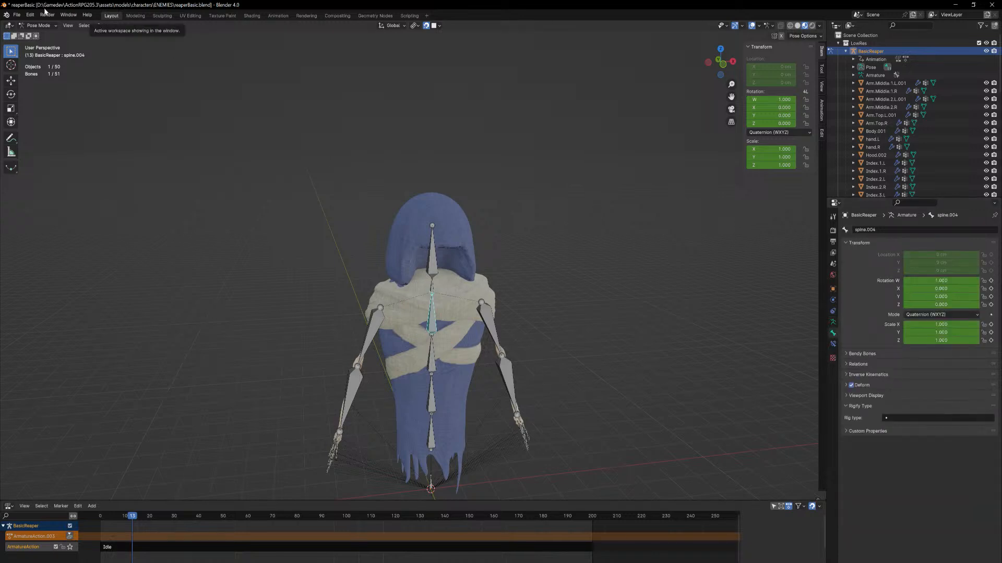
pyautogui.click(38, 26)
pyautogui.click(43, 34)
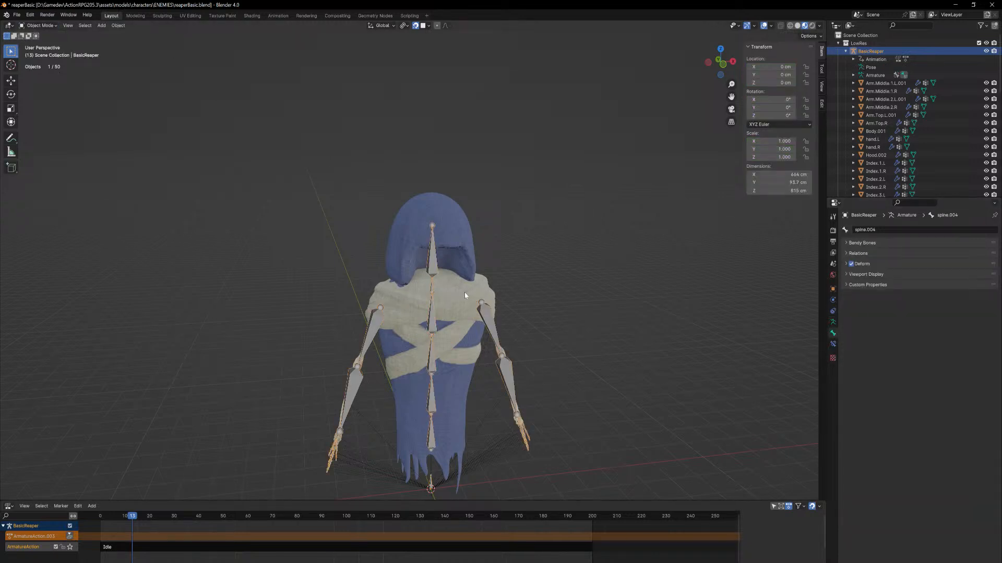
# Assign all of the scarf's vertices to the spine.004 vertex group in Edit Mode with a weight of 1.000
pyautogui.press('Tab')
pyautogui.press('Tab')
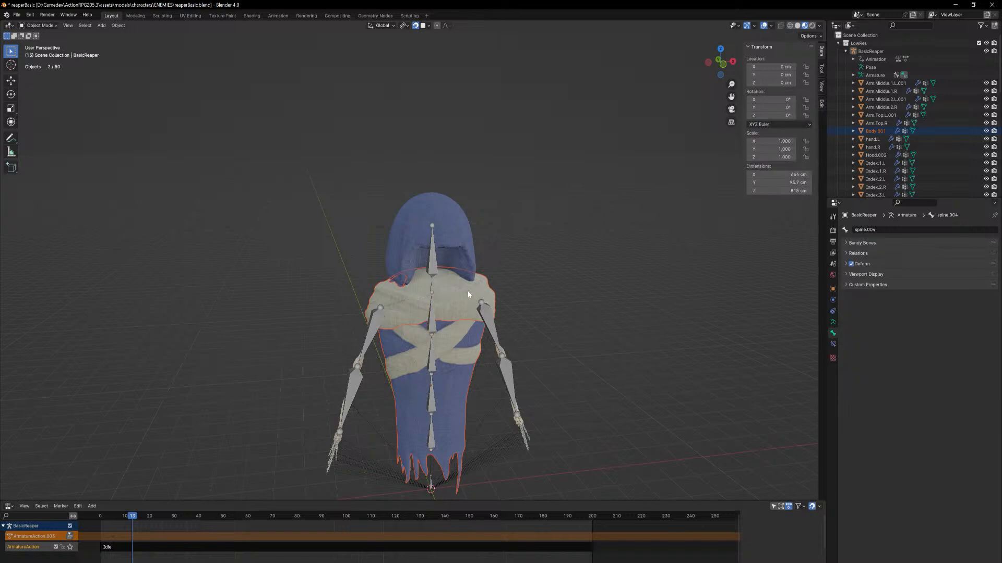
pyautogui.click(467, 290)
pyautogui.press('Tab')
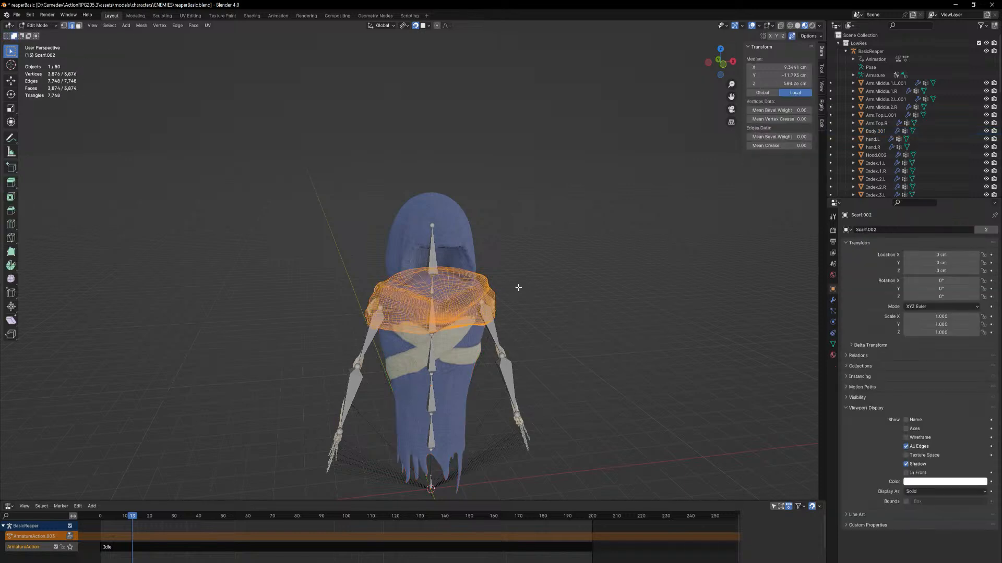
pyautogui.click(833, 343)
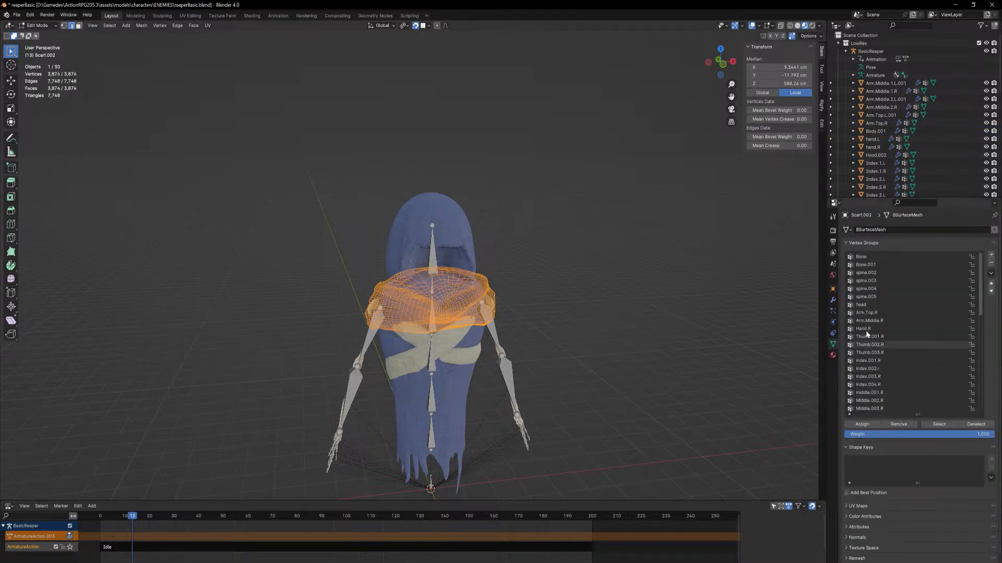
pyautogui.click(871, 289)
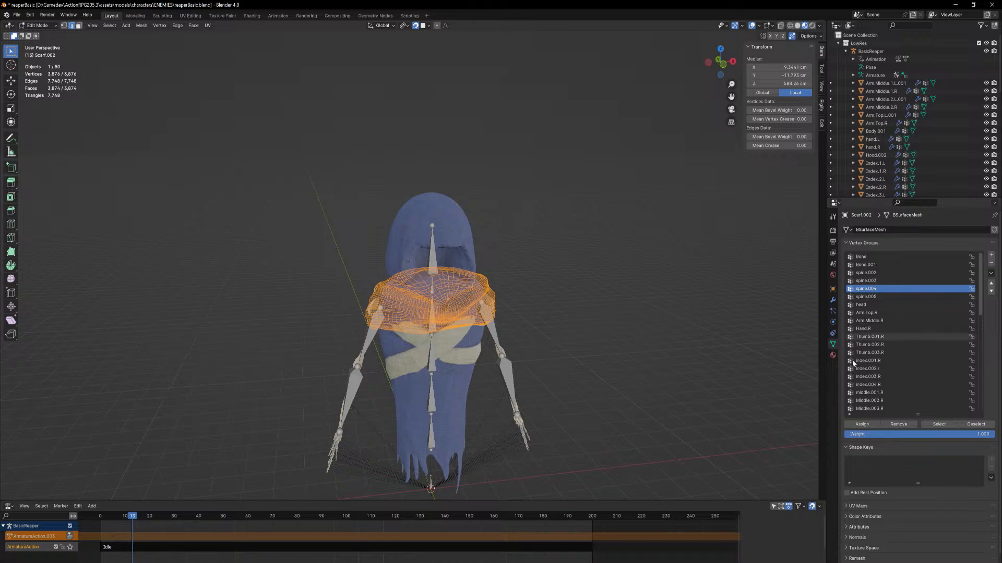
pyautogui.click(864, 425)
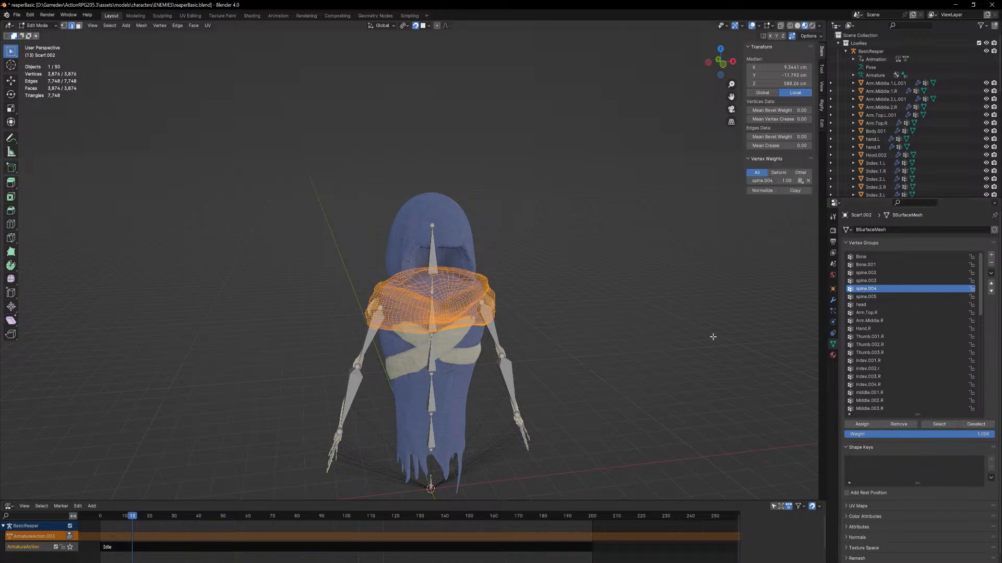
# Weight paint the scarf's shoulder area around the Arm.Top.R bone, front and back, in the Arm.Top.R vertex group
pyautogui.click(48, 25)
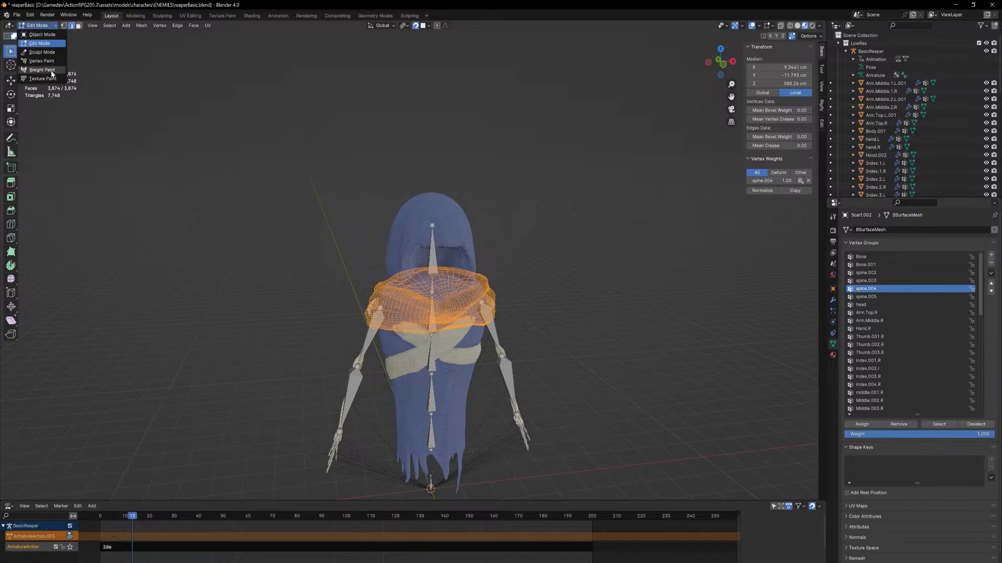
pyautogui.click(42, 70)
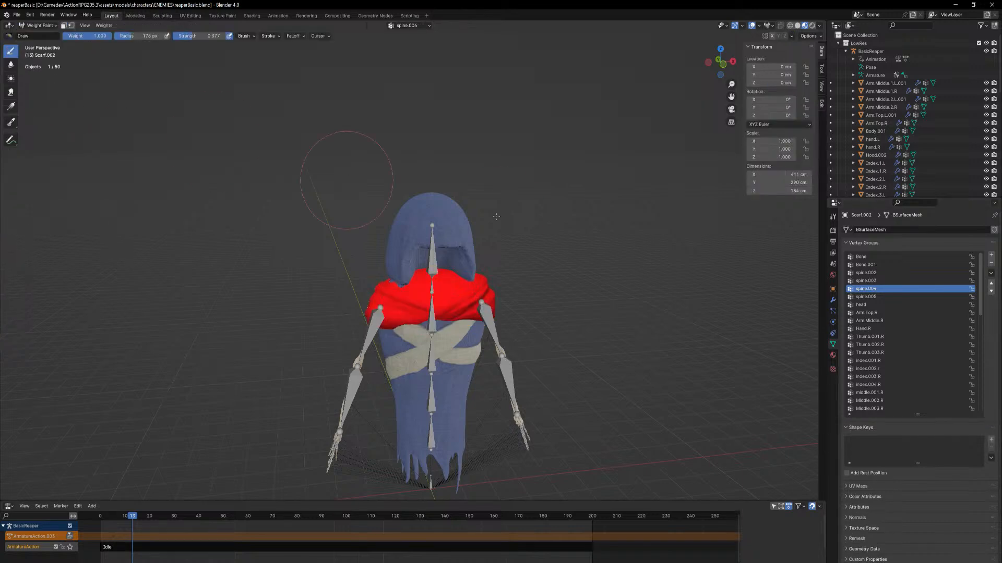
pyautogui.click(883, 313)
pyautogui.moveTo(620, 305); pyautogui.dragTo(575, 292, button='middle')
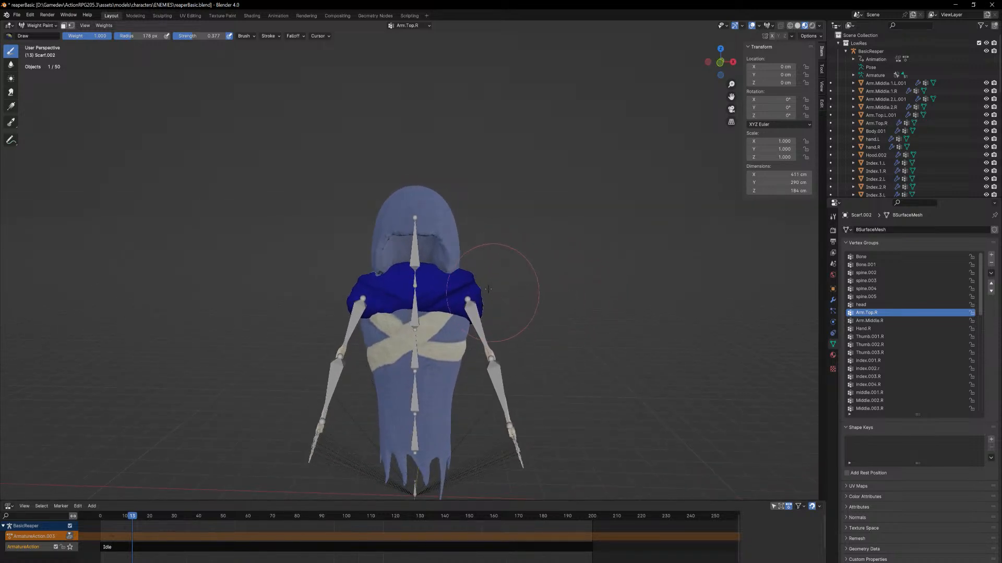
pyautogui.moveTo(483, 294); pyautogui.dragTo(474, 291)
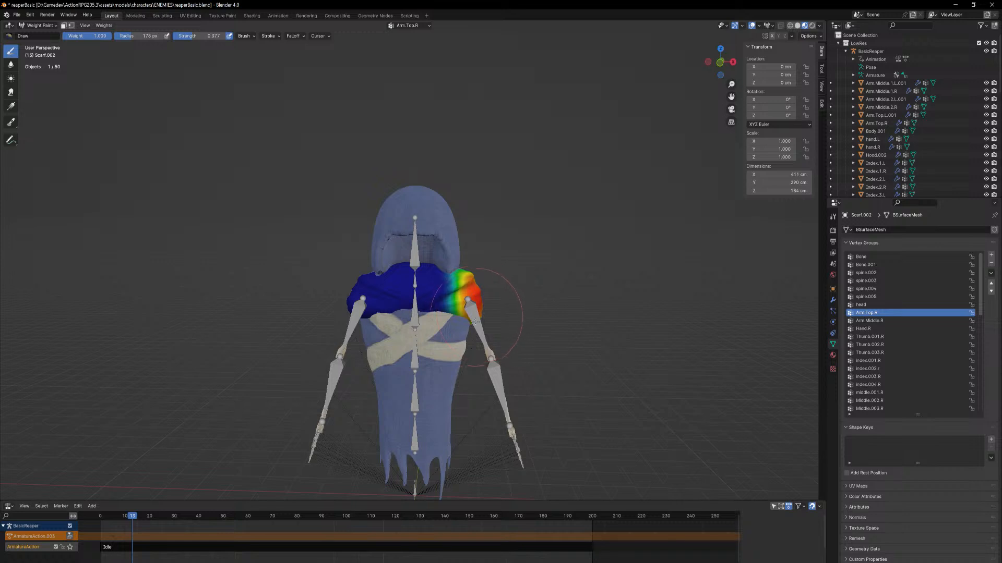
pyautogui.moveTo(474, 290)
pyautogui.mouseDown(button='middle')
pyautogui.moveTo(470, 259)
pyautogui.moveTo(341, 294)
pyautogui.mouseUp(button='middle')
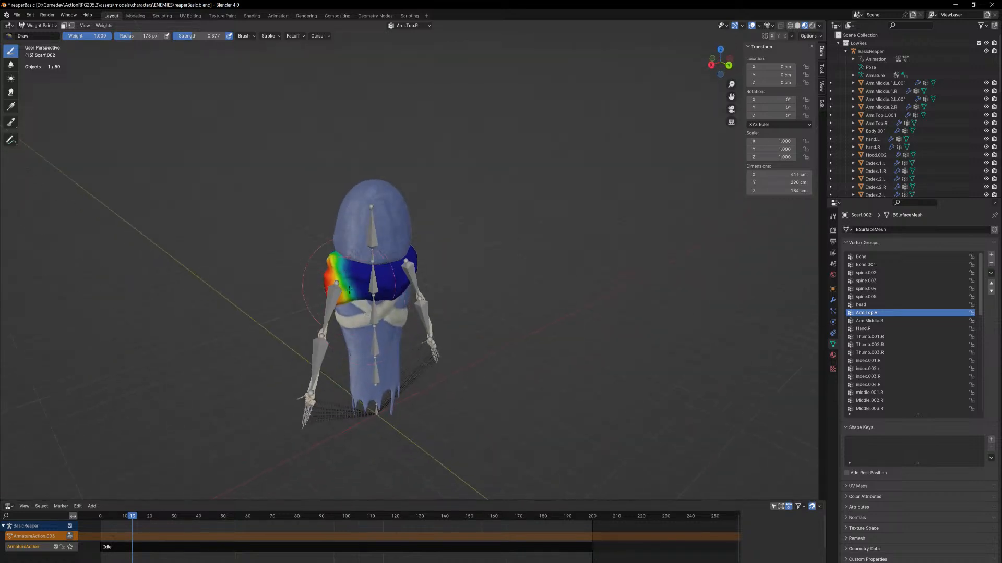
pyautogui.moveTo(340, 294); pyautogui.dragTo(340, 291)
pyautogui.moveTo(341, 290)
pyautogui.mouseDown(button='middle')
pyautogui.moveTo(473, 276)
pyautogui.moveTo(455, 290)
pyautogui.mouseUp(button='middle')
pyautogui.moveTo(635, 334); pyautogui.dragTo(564, 303, button='middle')
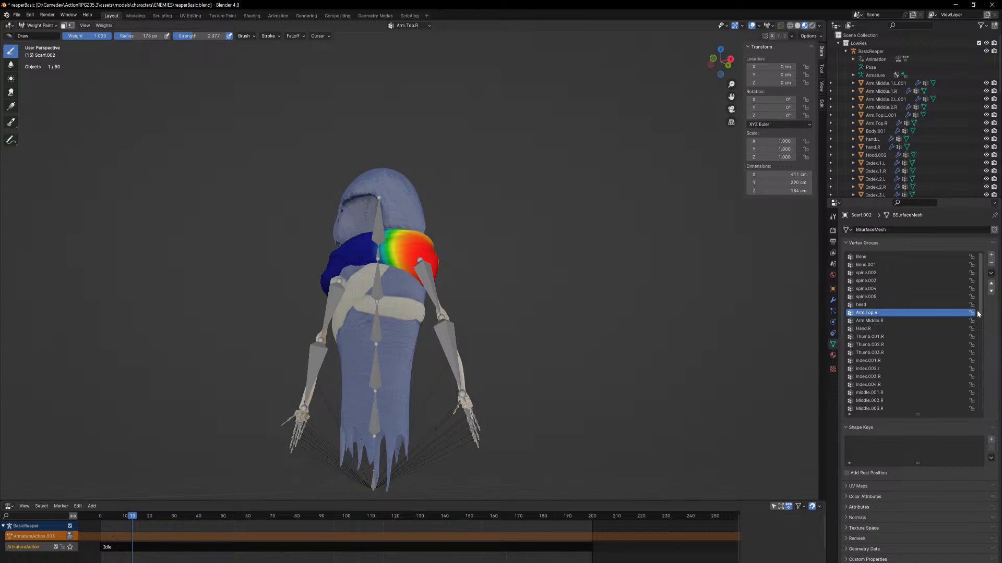
# Paint the opposite shoulder of the scarf, front and back, in the Arm.Top.L vertex group
pyautogui.moveTo(979, 308); pyautogui.dragTo(975, 347)
pyautogui.click(880, 368)
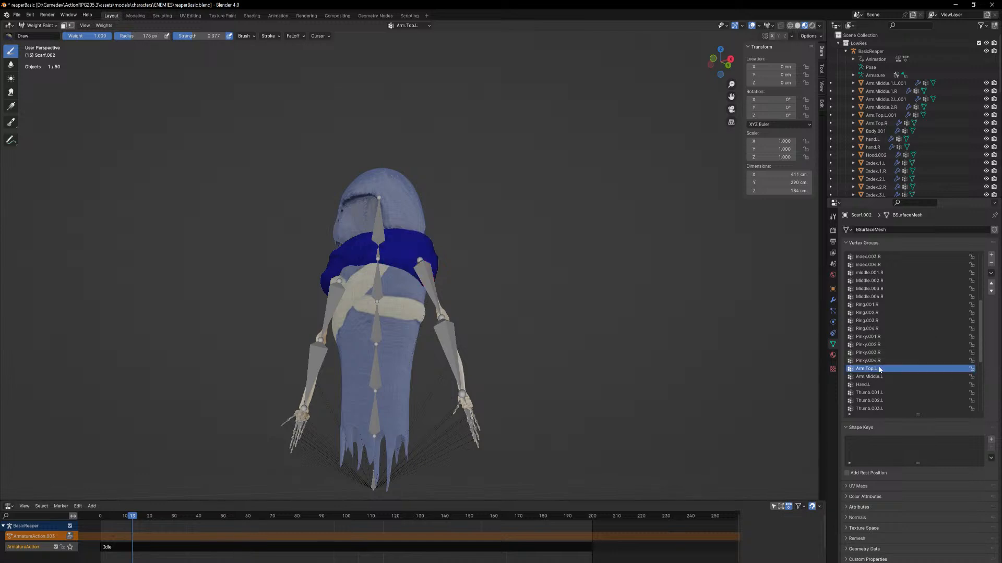
pyautogui.moveTo(337, 273); pyautogui.dragTo(346, 286, button='middle')
pyautogui.click(377, 307)
pyautogui.moveTo(377, 307); pyautogui.dragTo(371, 310)
pyautogui.moveTo(370, 310)
pyautogui.mouseDown(button='middle')
pyautogui.moveTo(358, 269)
pyautogui.moveTo(489, 291)
pyautogui.mouseUp(button='middle')
pyautogui.moveTo(490, 291); pyautogui.dragTo(489, 290)
pyautogui.moveTo(488, 290); pyautogui.dragTo(383, 314, button='middle')
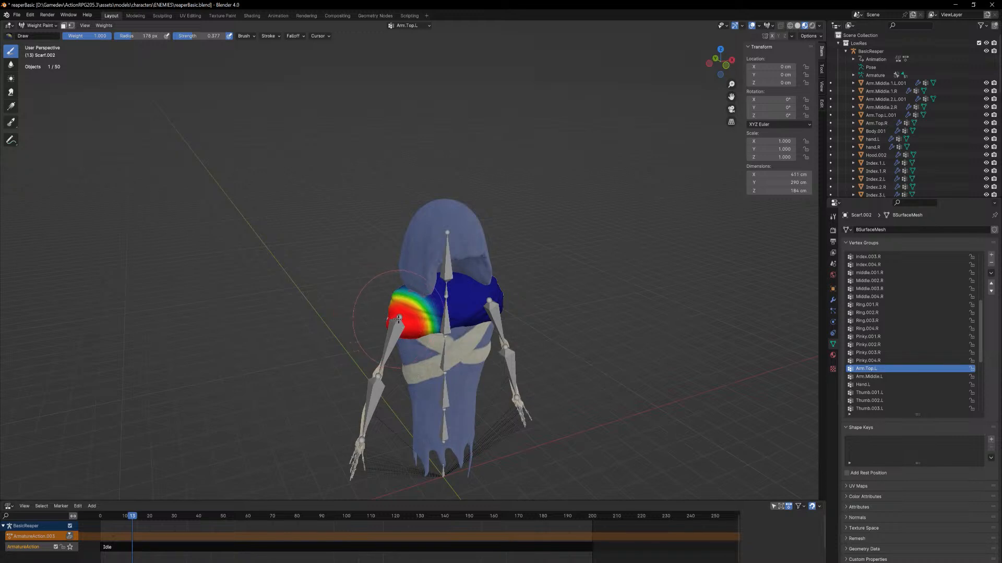
pyautogui.moveTo(398, 318); pyautogui.dragTo(396, 326)
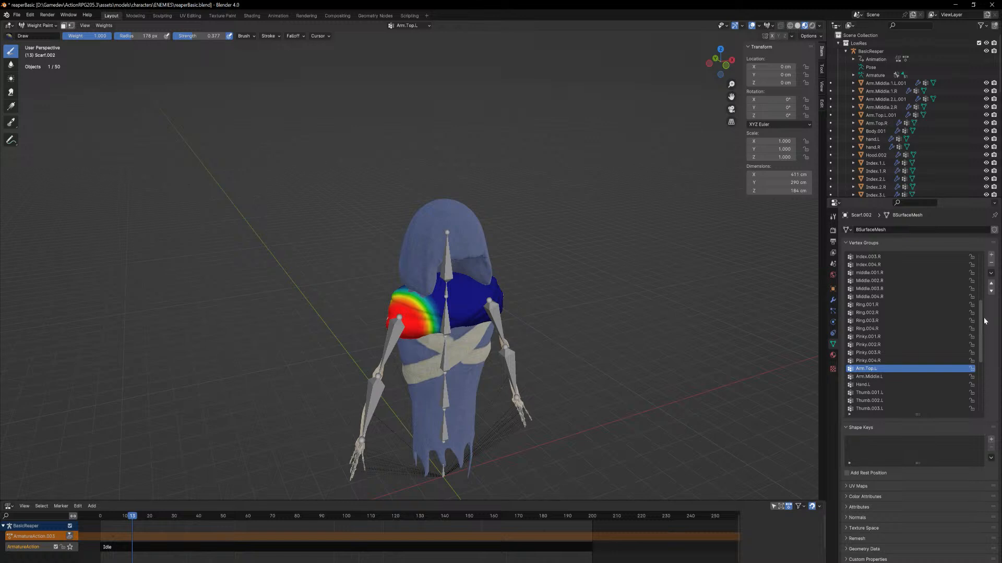
# Paint the scarf's collar area around the neck in the spine.005 vertex group and in the head vertex group
pyautogui.moveTo(980, 315); pyautogui.dragTo(981, 268)
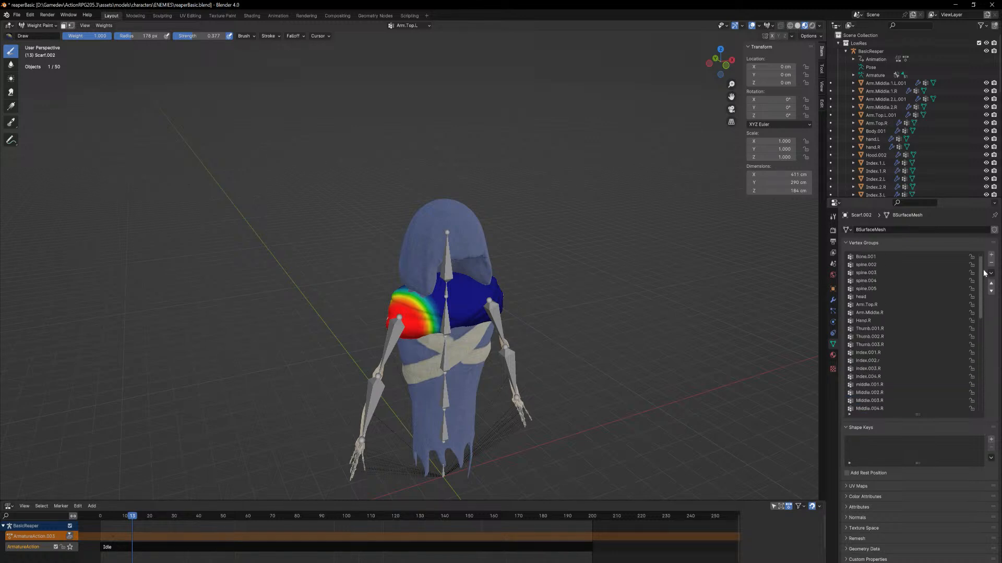
pyautogui.click(871, 298)
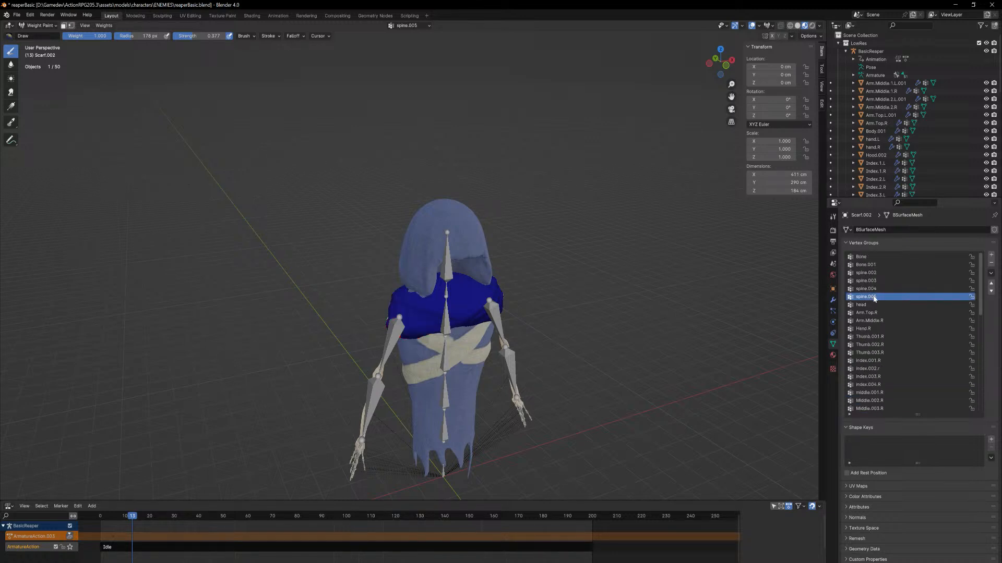
pyautogui.moveTo(510, 308); pyautogui.dragTo(438, 272, button='middle')
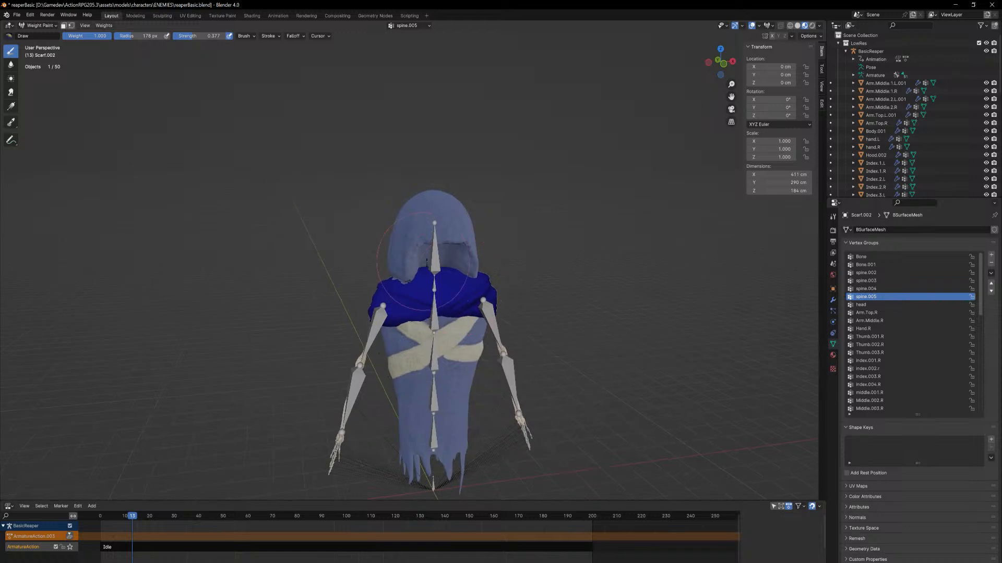
pyautogui.moveTo(438, 271); pyautogui.dragTo(435, 281)
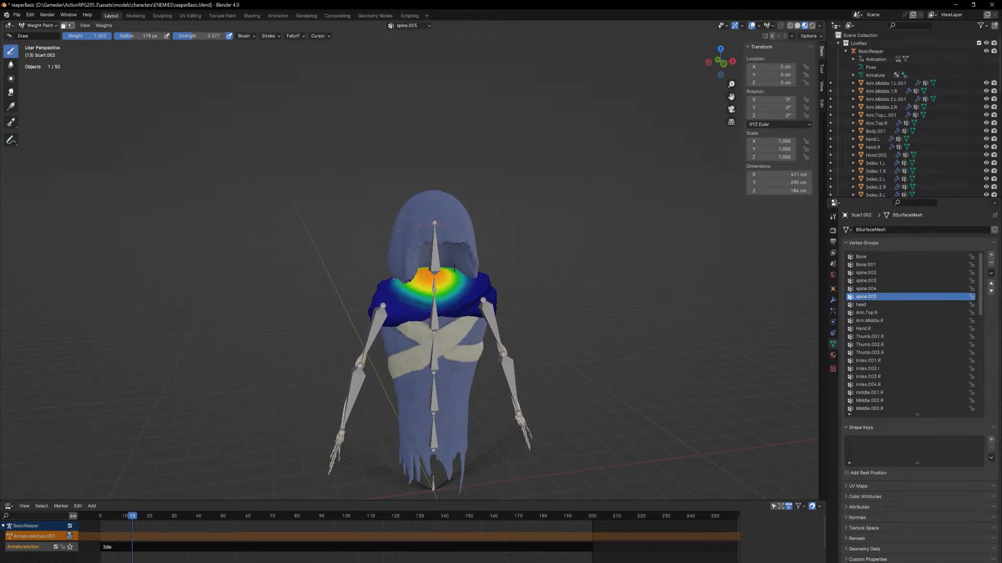
pyautogui.moveTo(435, 281); pyautogui.dragTo(436, 295, button='middle')
pyautogui.moveTo(435, 295)
pyautogui.mouseDown()
pyautogui.moveTo(446, 300)
pyautogui.moveTo(389, 297)
pyautogui.mouseUp()
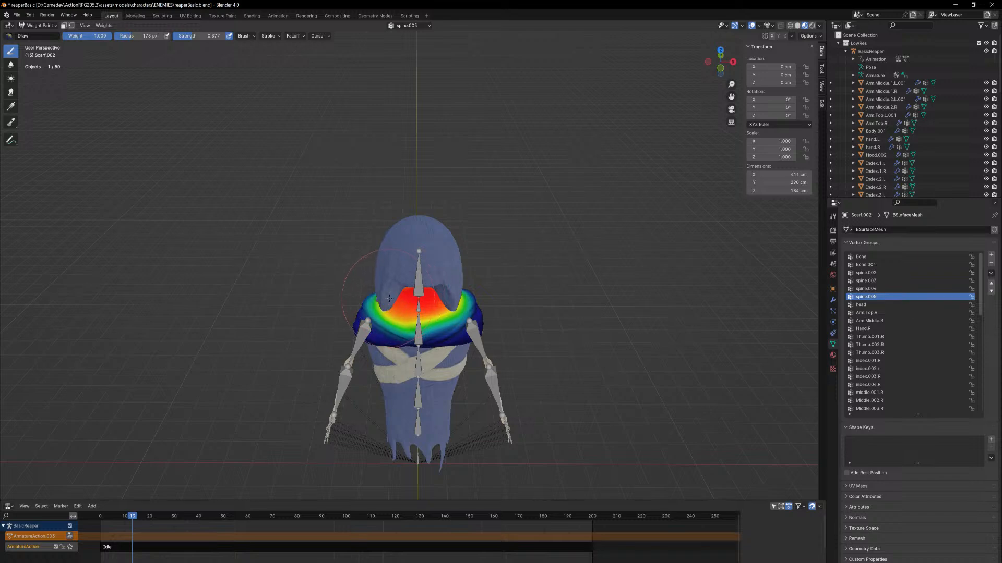
pyautogui.click(867, 306)
pyautogui.moveTo(408, 283)
pyautogui.mouseDown()
pyautogui.moveTo(377, 300)
pyautogui.moveTo(443, 294)
pyautogui.moveTo(399, 300)
pyautogui.moveTo(431, 291)
pyautogui.mouseUp()
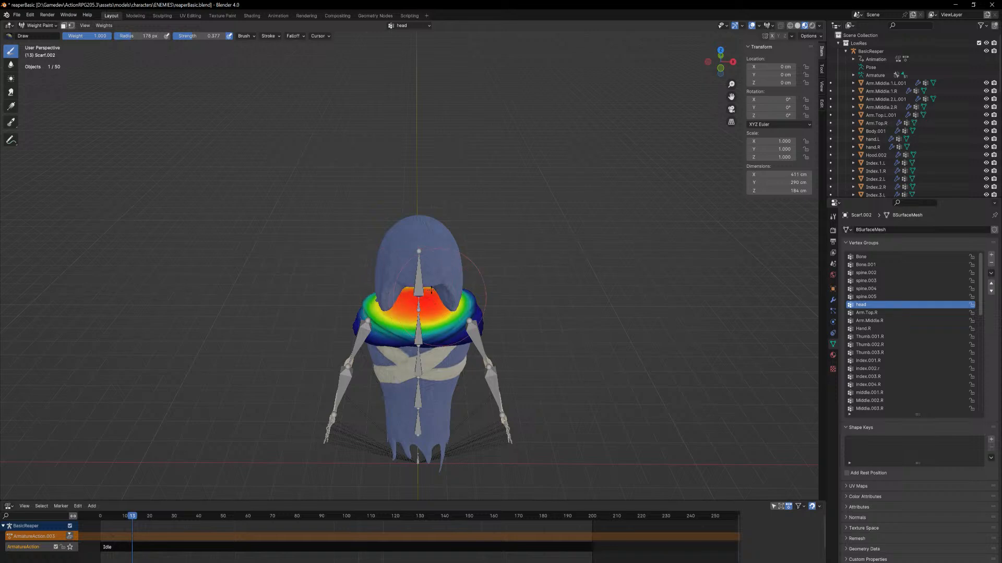
# Leave Weight Paint mode, and put the BasicReaper armature in Pose Mode
pyautogui.click(39, 25)
pyautogui.click(37, 36)
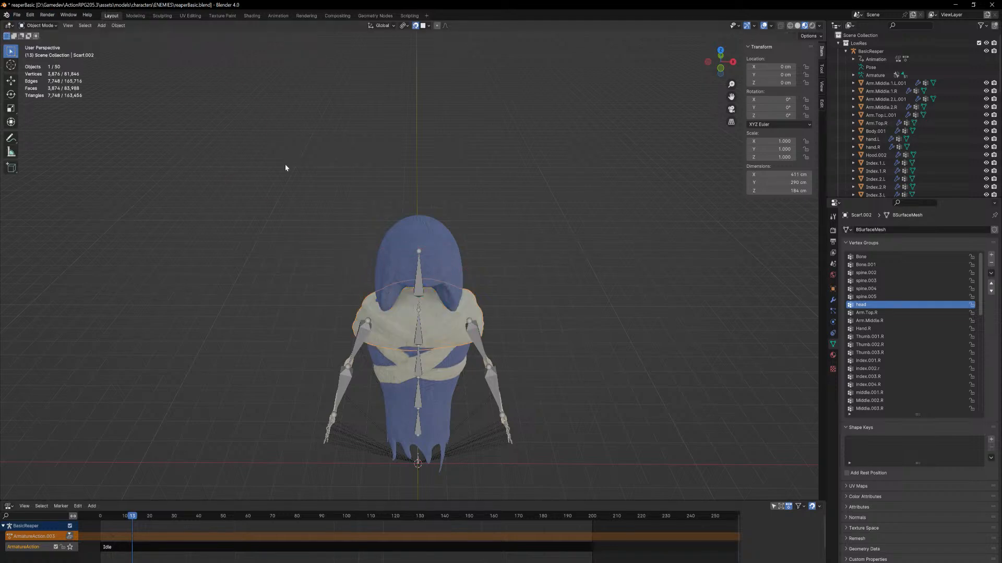
pyautogui.click(419, 313)
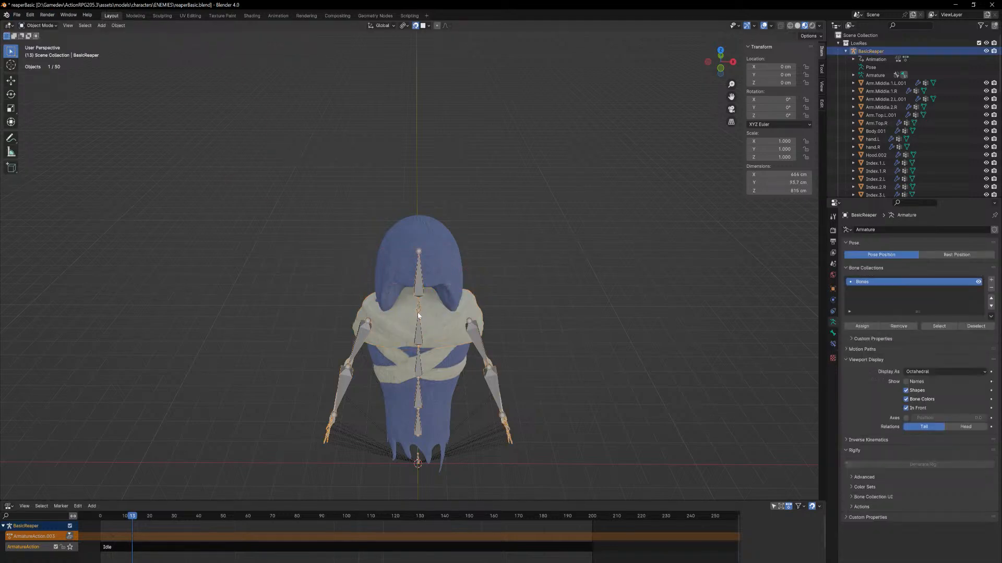
pyautogui.click(46, 25)
pyautogui.click(53, 52)
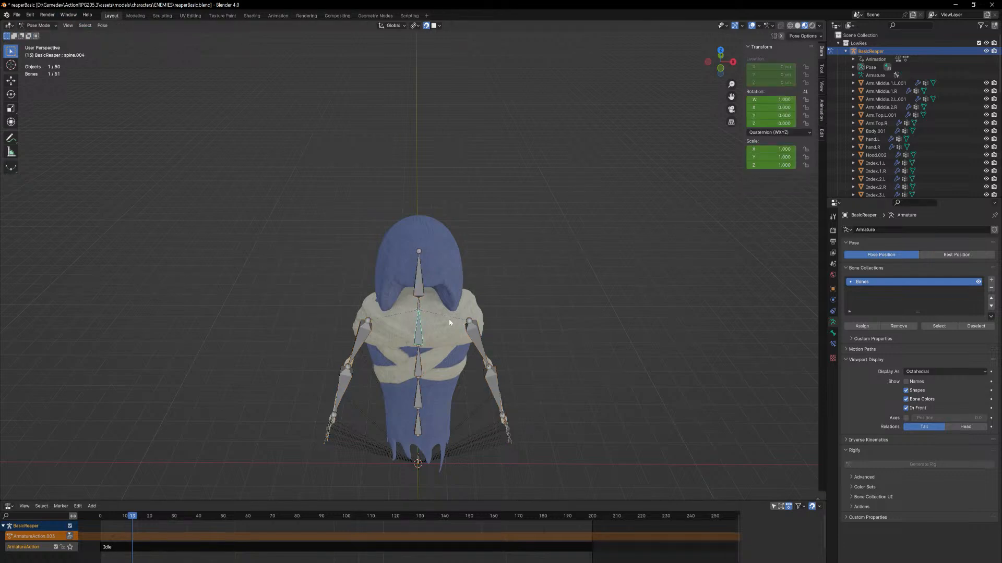
# Test the scarf's deformation by rotating the upper spine bones about the global Z axis, leaving the hood turned to one side
pyautogui.moveTo(449, 322); pyautogui.dragTo(434, 291, button='middle')
pyautogui.press('r')
pyautogui.press('z')
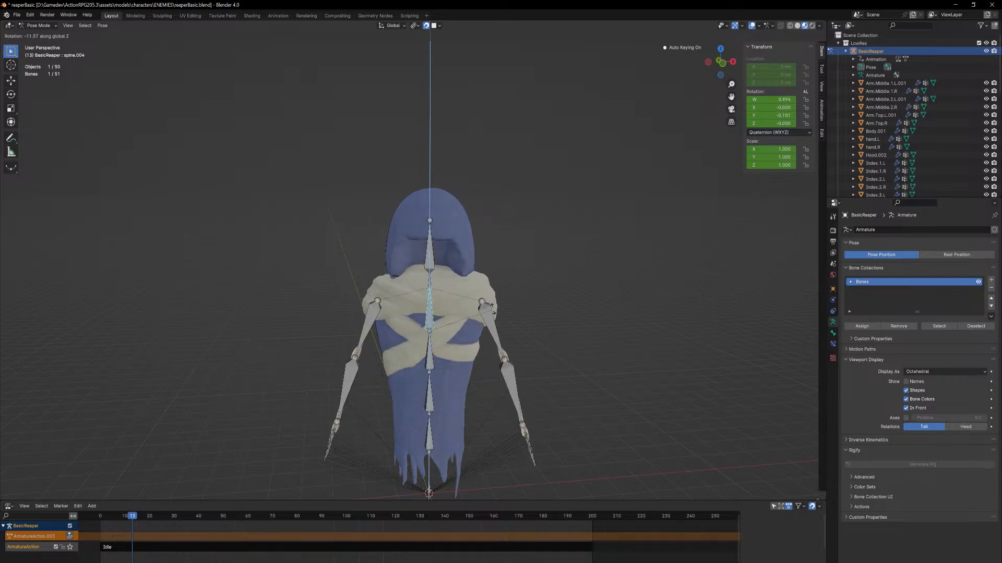
pyautogui.press('Escape')
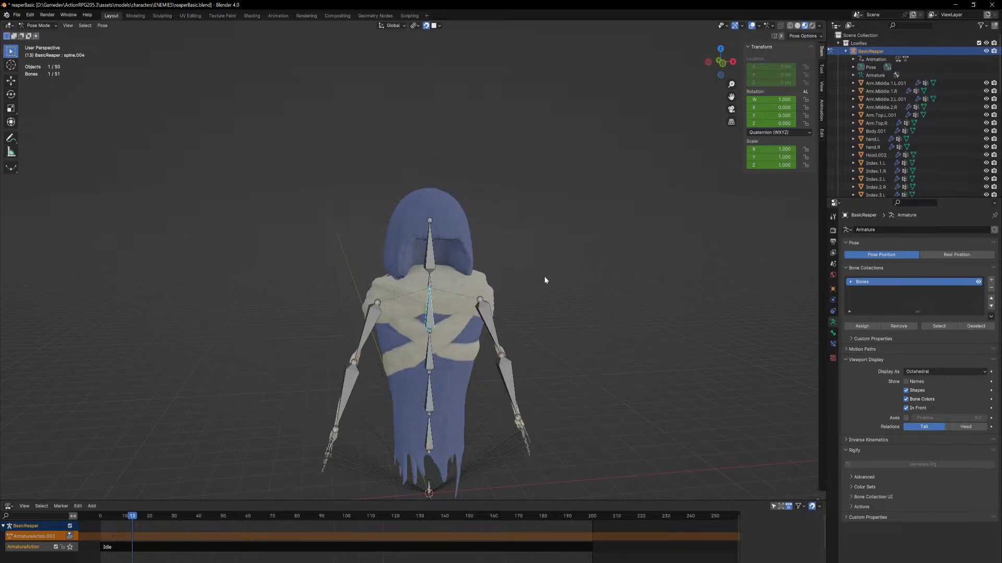
pyautogui.press('r')
pyautogui.press('z')
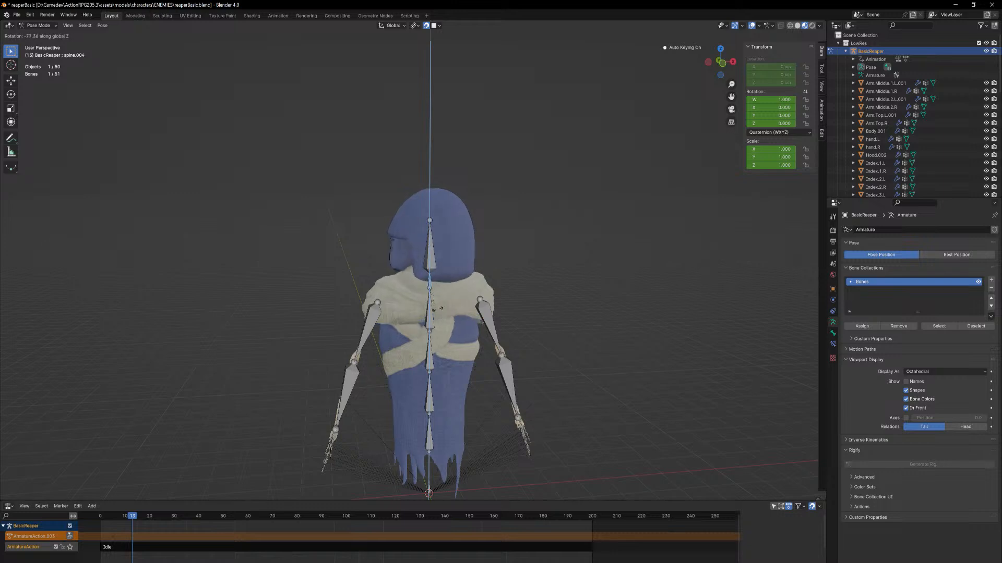
pyautogui.click(497, 234)
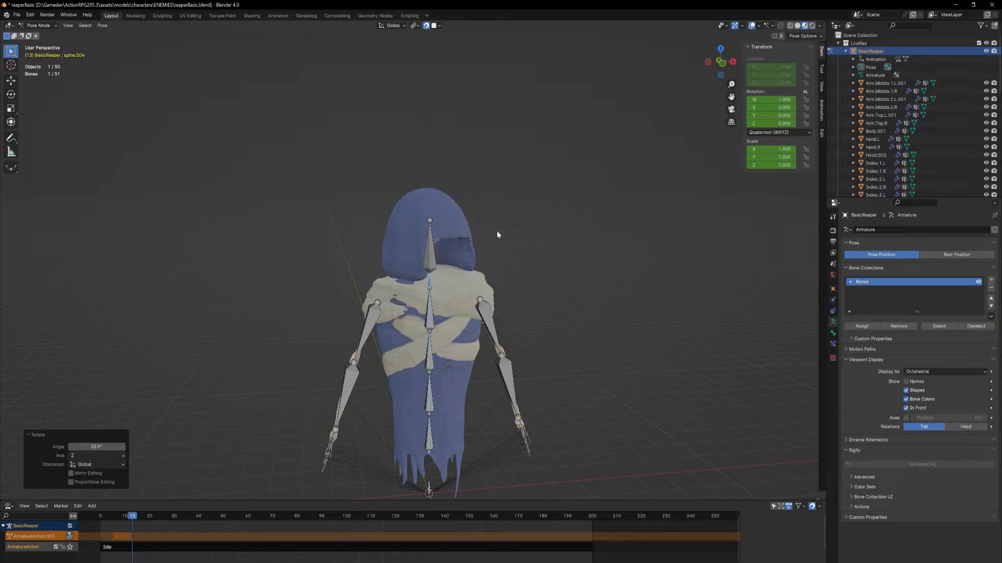
pyautogui.moveTo(525, 240); pyautogui.dragTo(496, 250, button='middle')
# Test how the scarf follows the head bone by rotating it about the global Z axis, and cancel the rotation
pyautogui.click(432, 269)
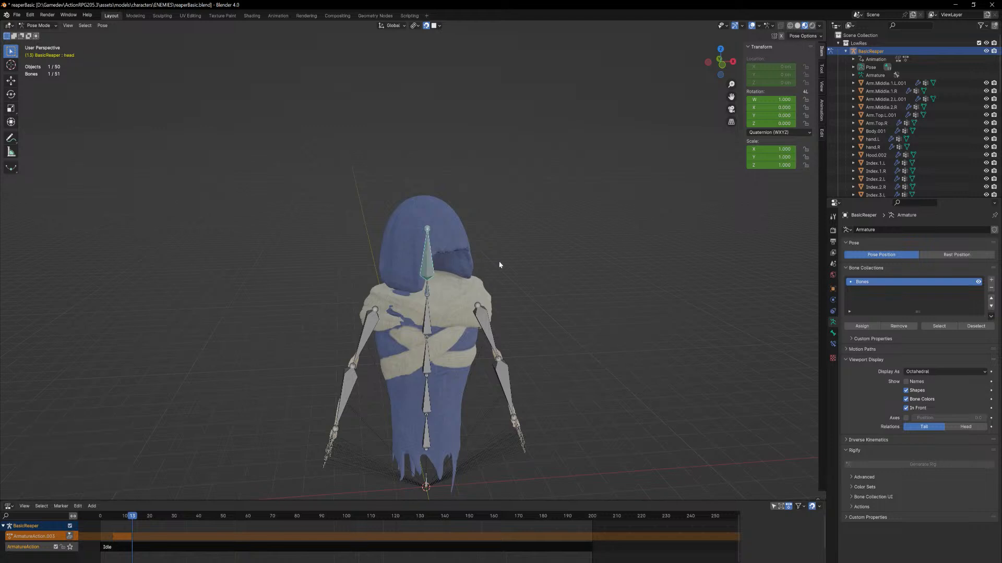
pyautogui.press('r')
pyautogui.press('z')
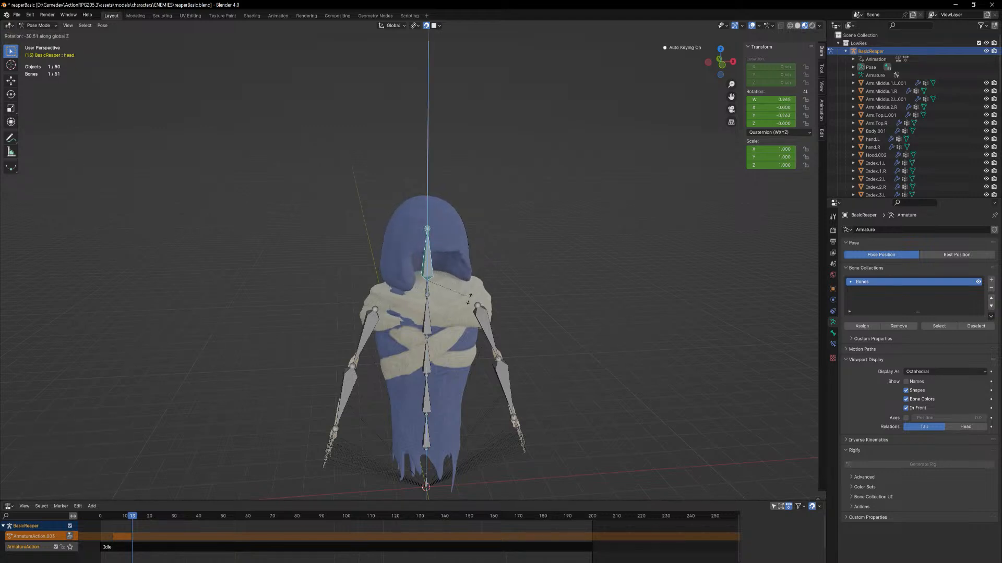
pyautogui.press('Escape')
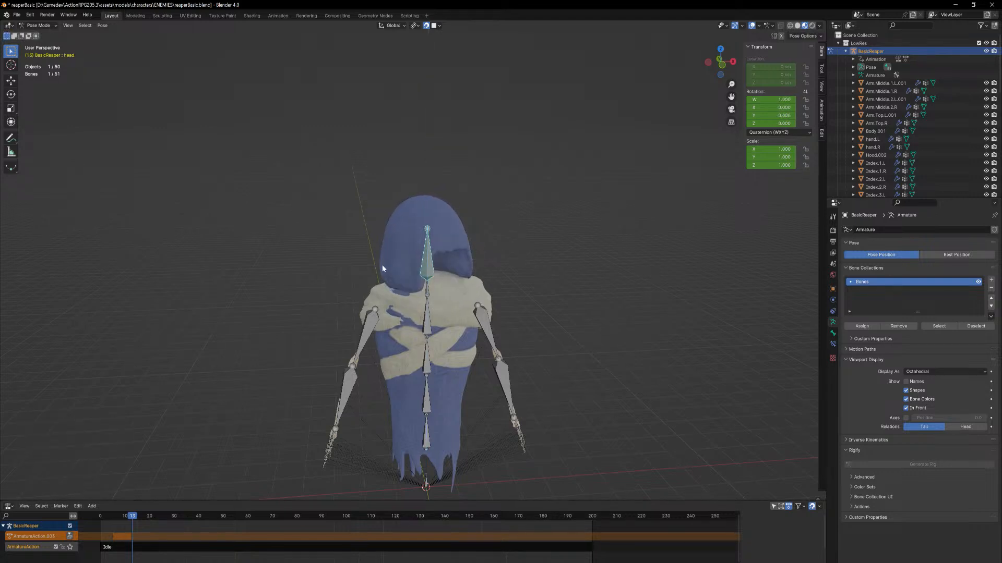
# Leave Pose Mode and put the Scarf.002 mesh in Weight Paint mode with its vertex groups shown
pyautogui.click(44, 26)
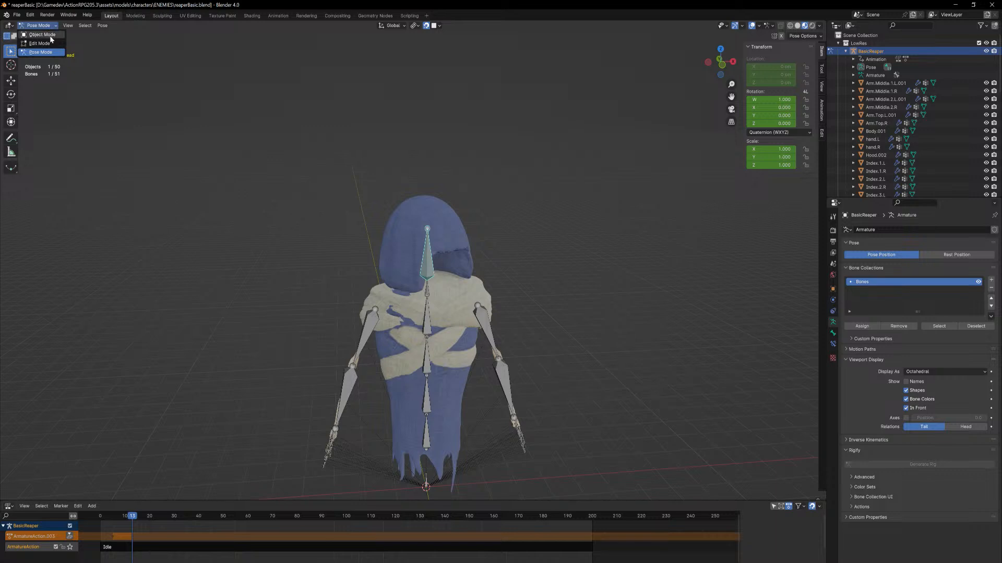
pyautogui.click(42, 34)
pyautogui.click(474, 305)
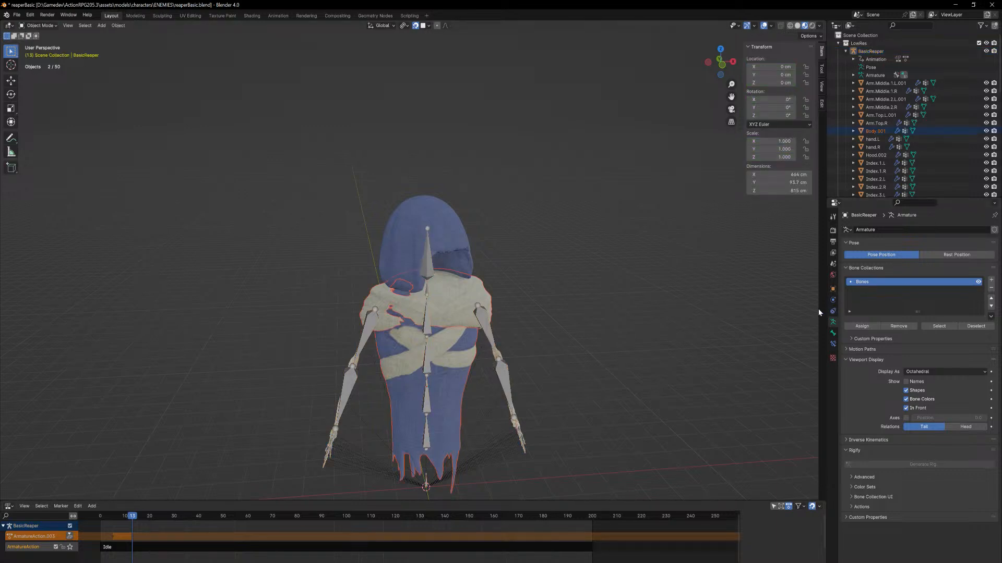
pyautogui.click(833, 334)
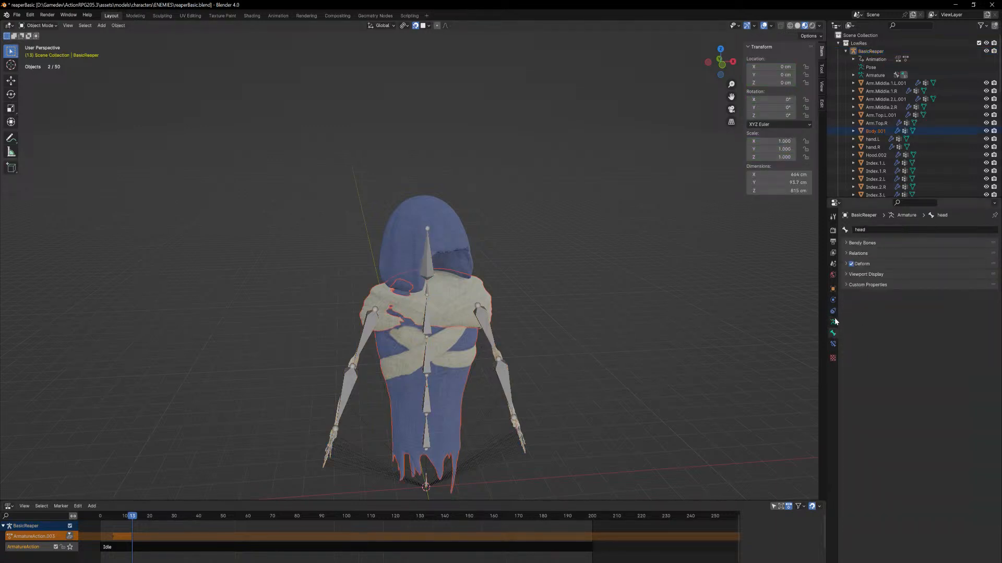
pyautogui.click(462, 299)
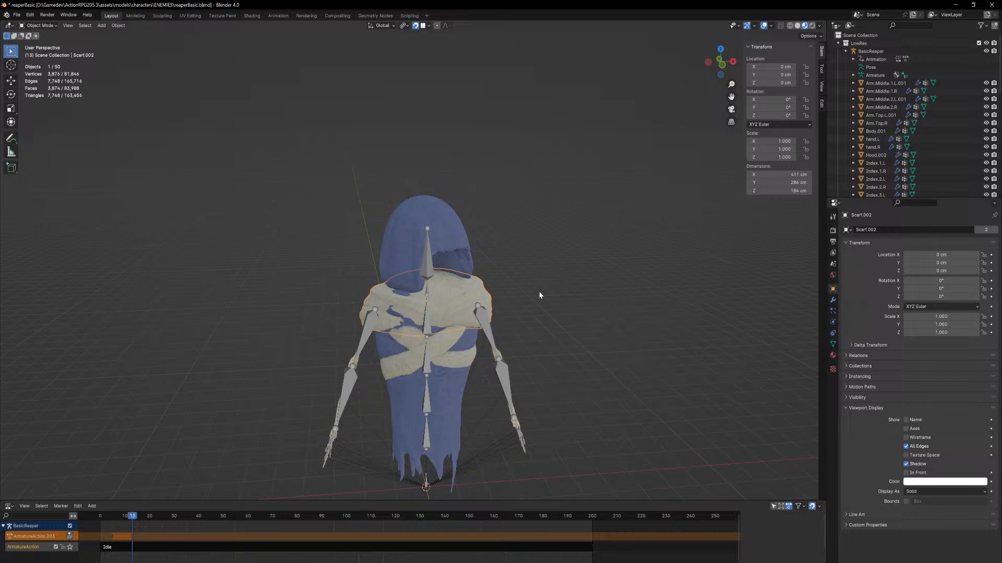
pyautogui.click(833, 345)
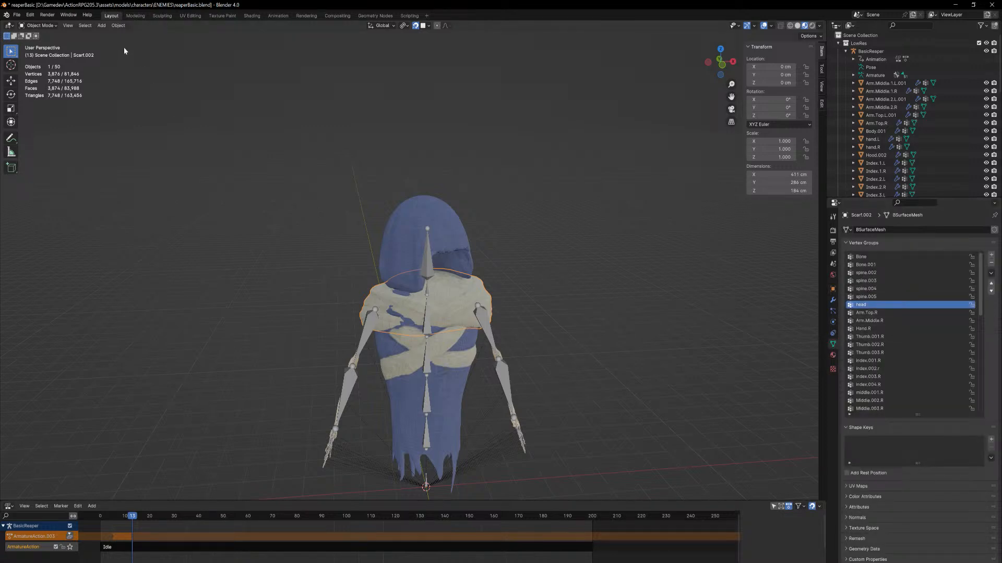
pyautogui.click(41, 25)
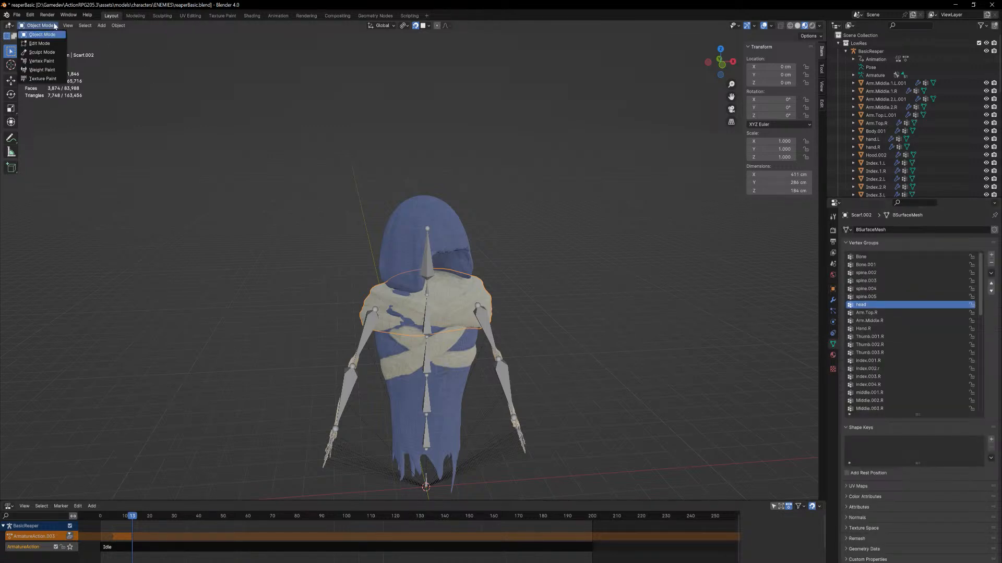
pyautogui.click(42, 69)
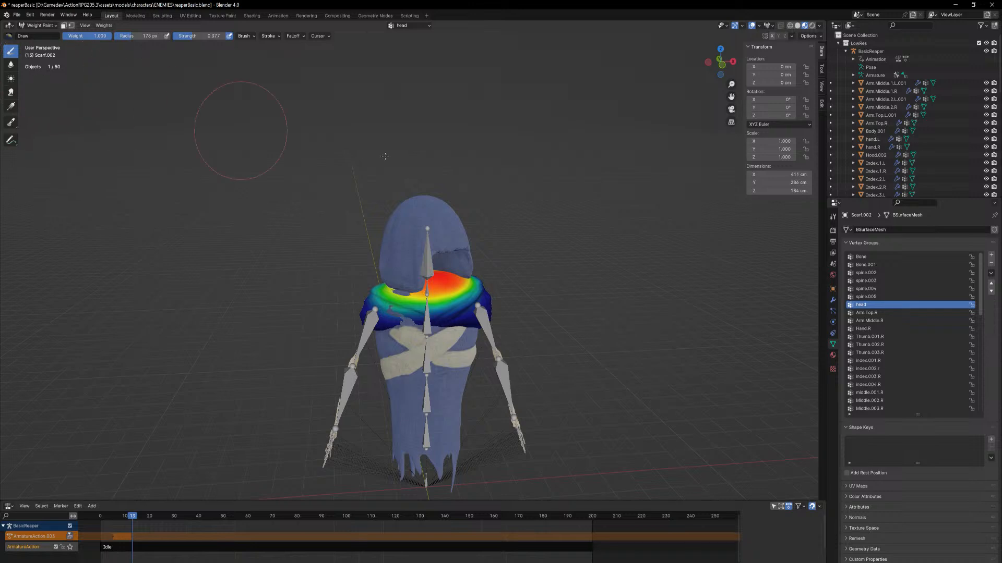
# Paint more weight around the scarf's collar, front, back and sides, in the head vertex group
pyautogui.moveTo(456, 226)
pyautogui.mouseDown(button='middle')
pyautogui.moveTo(418, 305)
pyautogui.moveTo(397, 305)
pyautogui.moveTo(355, 268)
pyautogui.mouseUp(button='middle')
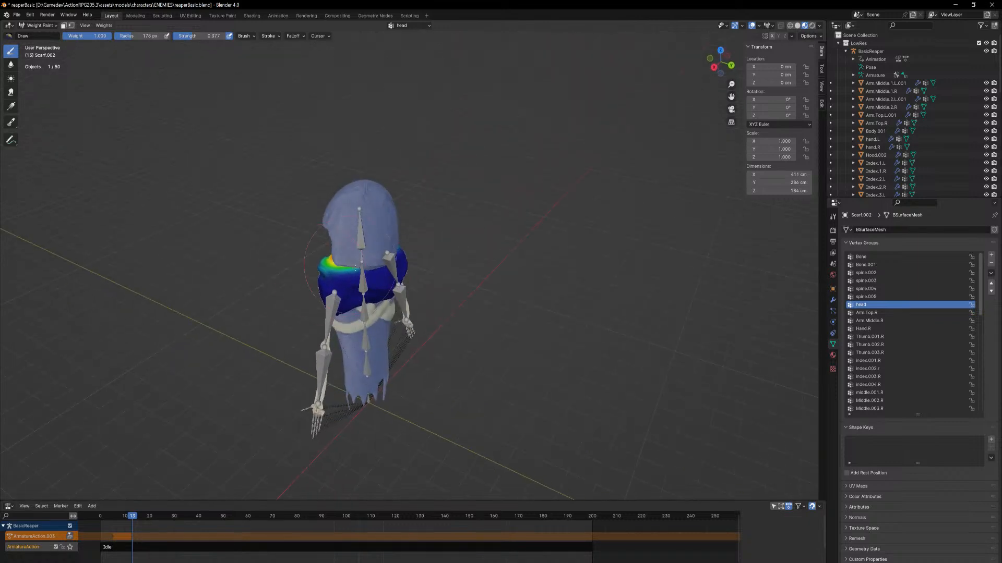
pyautogui.moveTo(357, 274); pyautogui.dragTo(396, 254)
pyautogui.moveTo(392, 264)
pyautogui.mouseDown(button='middle')
pyautogui.moveTo(452, 260)
pyautogui.moveTo(453, 273)
pyautogui.mouseUp(button='middle')
pyautogui.moveTo(429, 303); pyautogui.dragTo(381, 308)
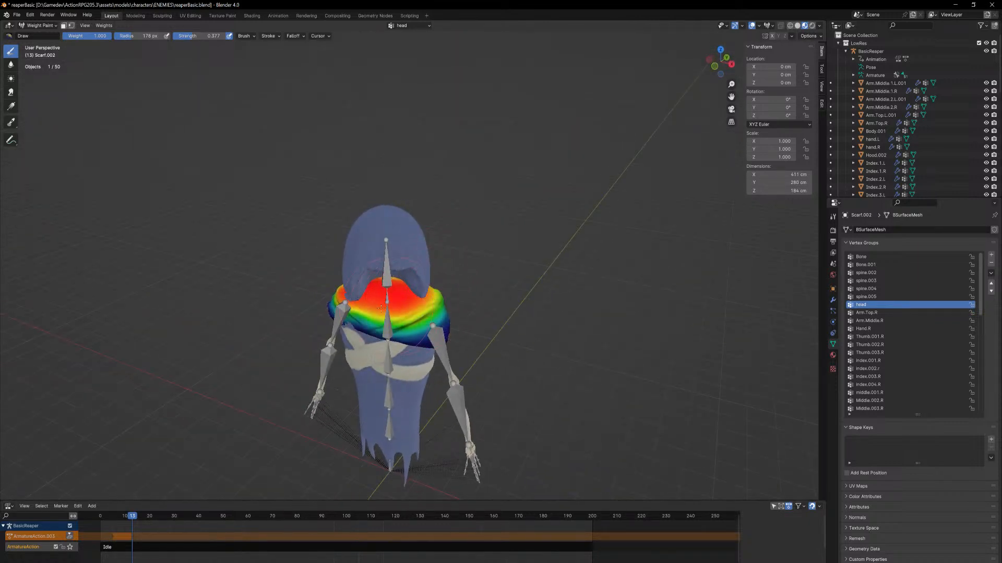
pyautogui.moveTo(345, 304); pyautogui.dragTo(456, 273, button='middle')
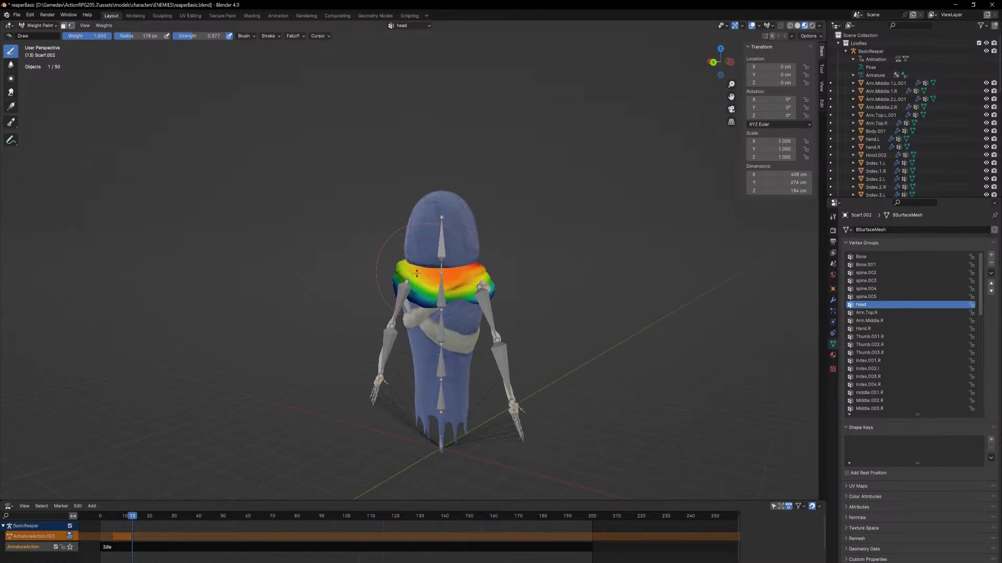
pyautogui.moveTo(393, 267); pyautogui.dragTo(370, 273, button='middle')
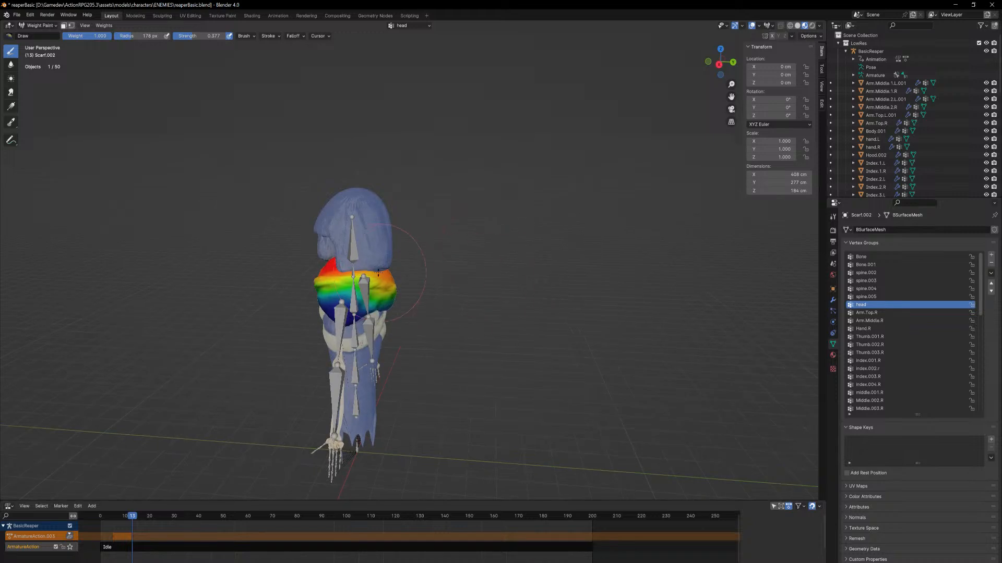
pyautogui.moveTo(370, 272); pyautogui.dragTo(359, 279)
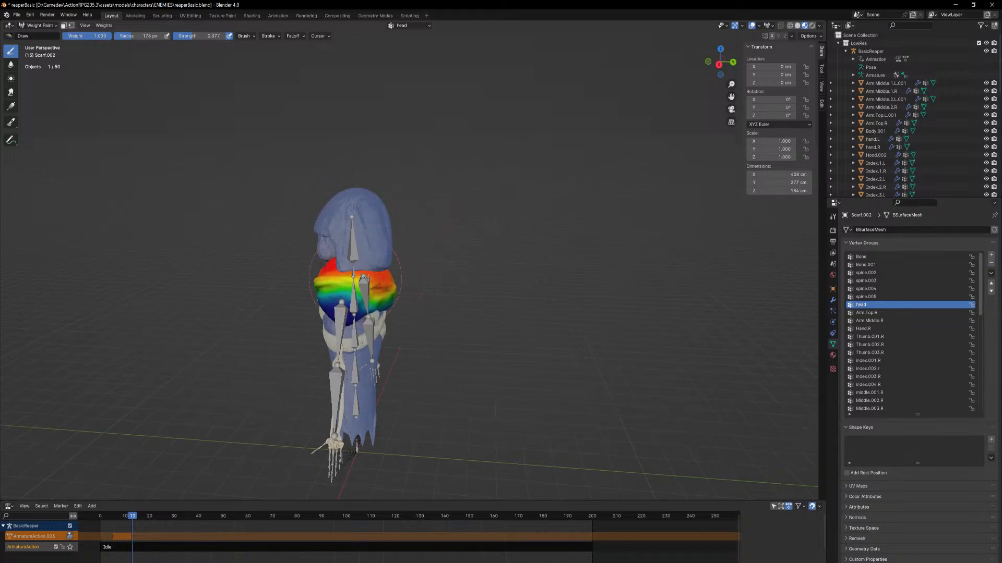
# Paint more weight around the scarf's collar in the spine.005 vertex group
pyautogui.click(875, 297)
pyautogui.moveTo(295, 255); pyautogui.dragTo(405, 269, button='middle')
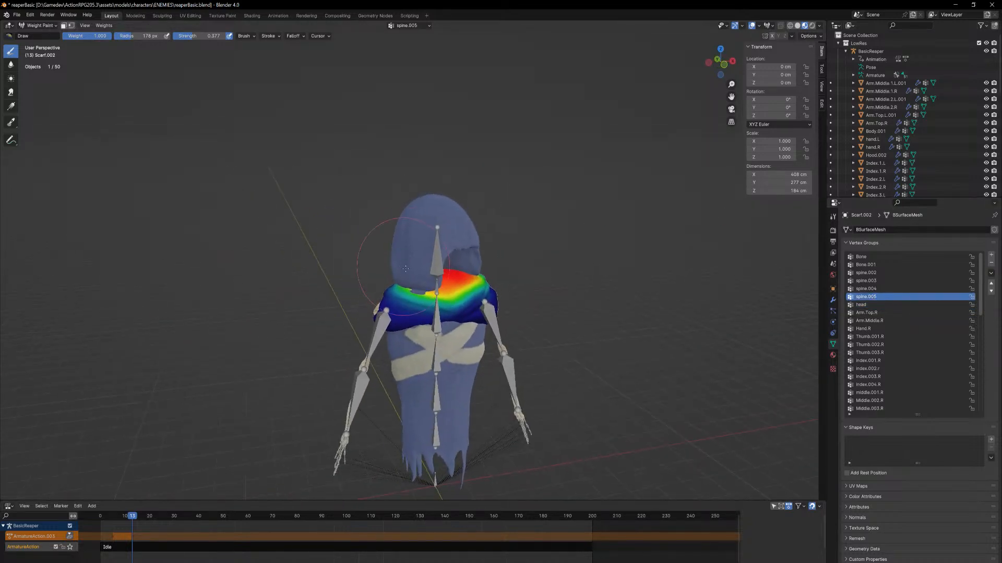
pyautogui.moveTo(395, 286)
pyautogui.mouseDown()
pyautogui.moveTo(417, 303)
pyautogui.moveTo(472, 283)
pyautogui.mouseUp()
pyautogui.moveTo(472, 283); pyautogui.dragTo(270, 146, button='middle')
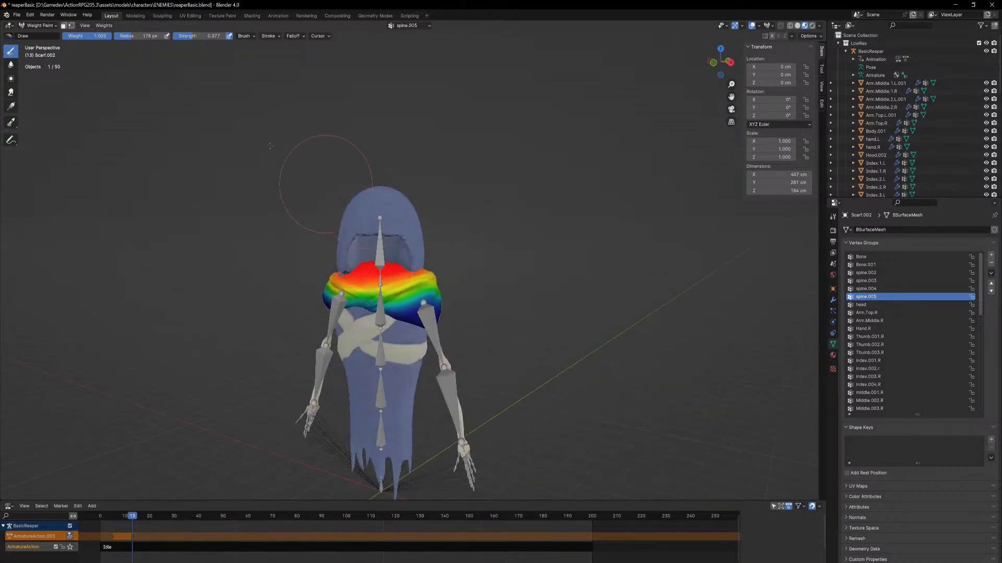
# Leave Weight Paint mode and put the BasicReaper armature in Pose Mode
pyautogui.click(45, 27)
pyautogui.click(50, 35)
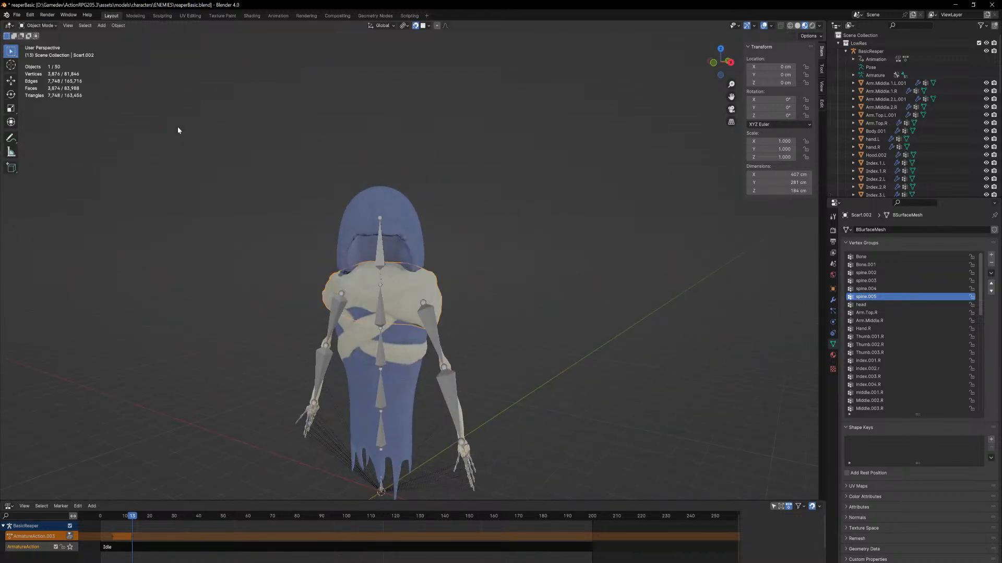
pyautogui.click(379, 262)
pyautogui.moveTo(379, 263)
pyautogui.mouseDown(button='middle')
pyautogui.moveTo(393, 275)
pyautogui.moveTo(379, 263)
pyautogui.mouseUp(button='middle')
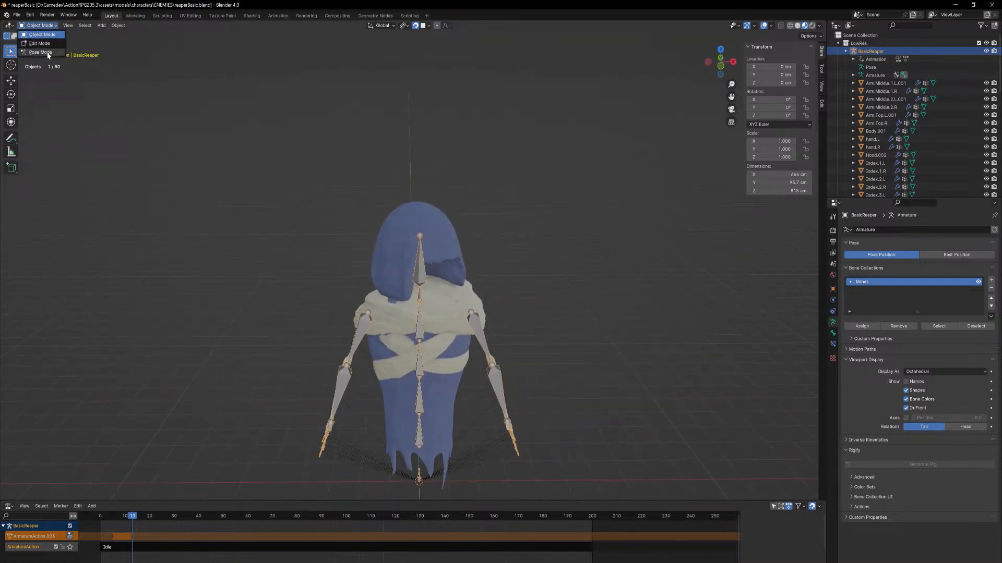
pyautogui.click(40, 52)
# Rotate the head bone about the global Z axis in both directions to test the scarf's collar
pyautogui.press('r')
pyautogui.press('z')
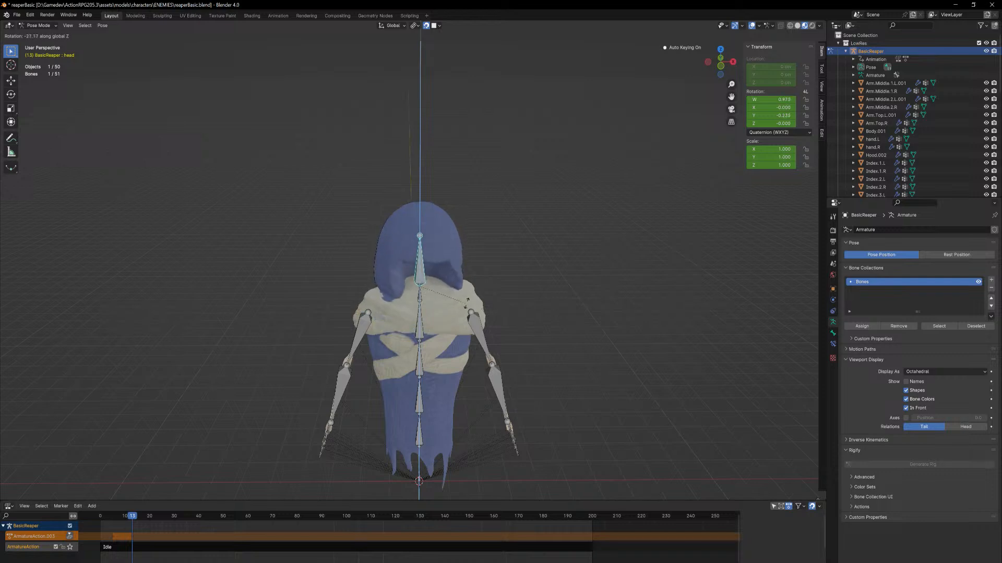
pyautogui.click(530, 275)
pyautogui.moveTo(412, 305); pyautogui.dragTo(442, 282, button='middle')
pyautogui.press('r')
pyautogui.press('z')
pyautogui.click(483, 289)
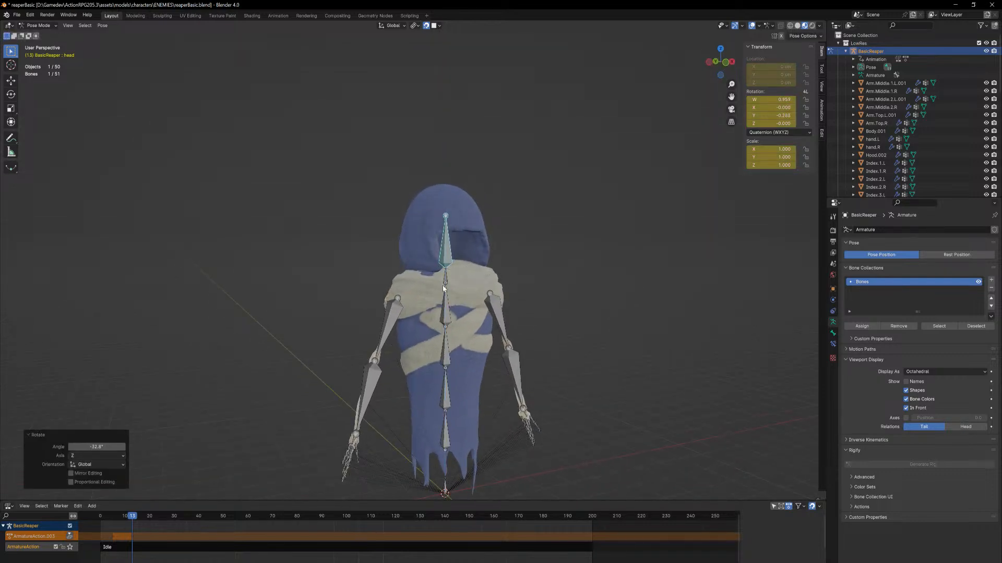
# Rotate the spine.005 neck bone about the global Z axis to test the repainted collar
pyautogui.click(448, 280)
pyautogui.press('r')
pyautogui.press('z')
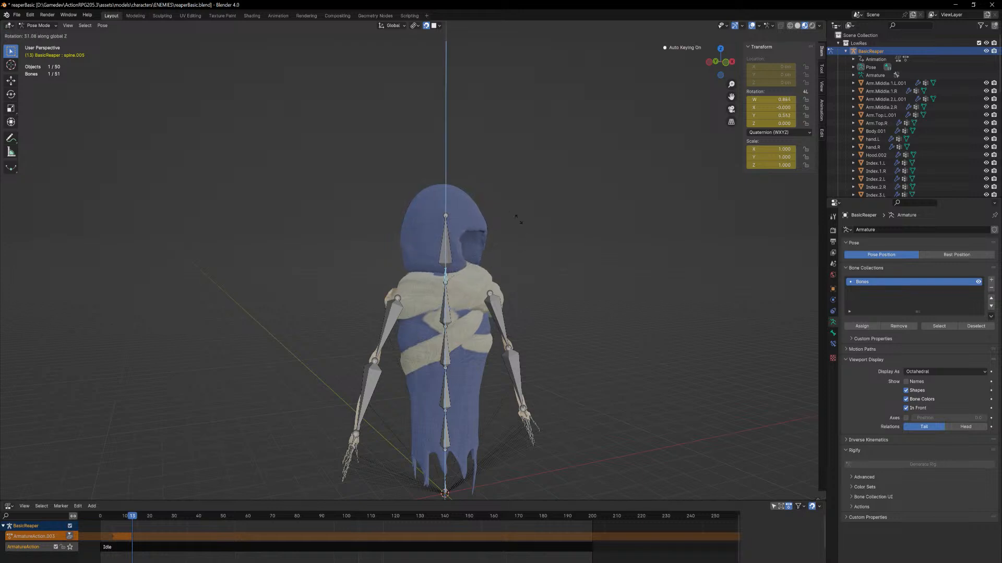
pyautogui.click(498, 255)
# Try turning the spine.005 bone the opposite way by -82.3° about the global Z axis
pyautogui.click(445, 296)
pyautogui.moveTo(483, 283); pyautogui.dragTo(449, 284, button='middle')
pyautogui.click(394, 292)
pyautogui.press('r')
pyautogui.press('z')
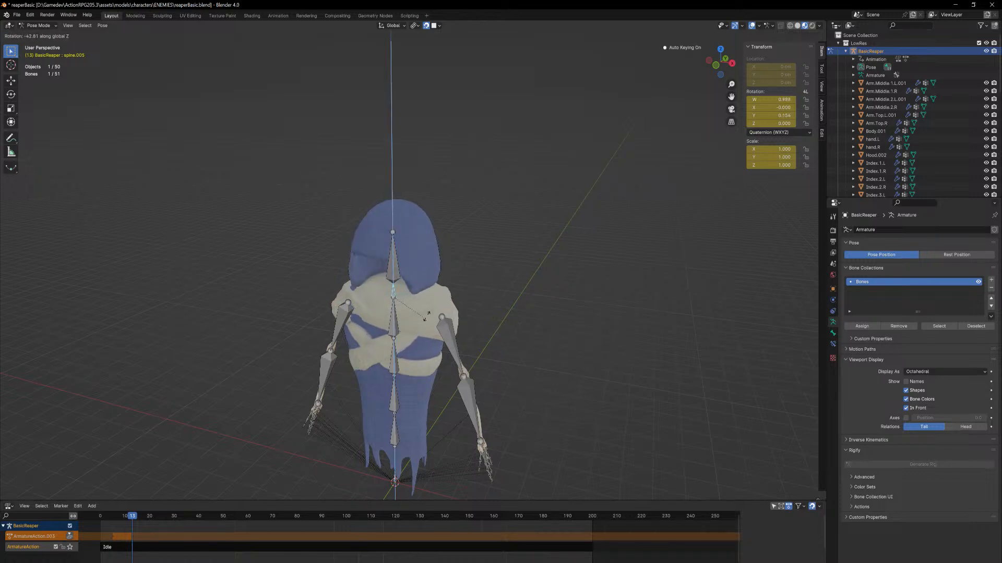
pyautogui.click(399, 315)
pyautogui.moveTo(399, 315); pyautogui.dragTo(437, 318, button='middle')
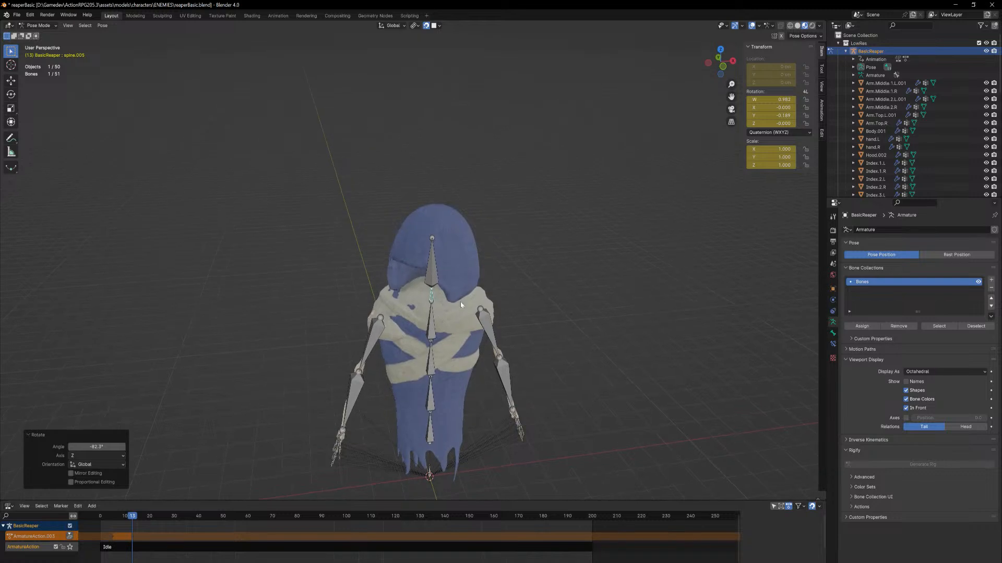
# Try further Z-axis rotations of the spine.005 and spine.004 bones, and undo the test rotations
pyautogui.press('r')
pyautogui.press('z')
pyautogui.click(475, 312)
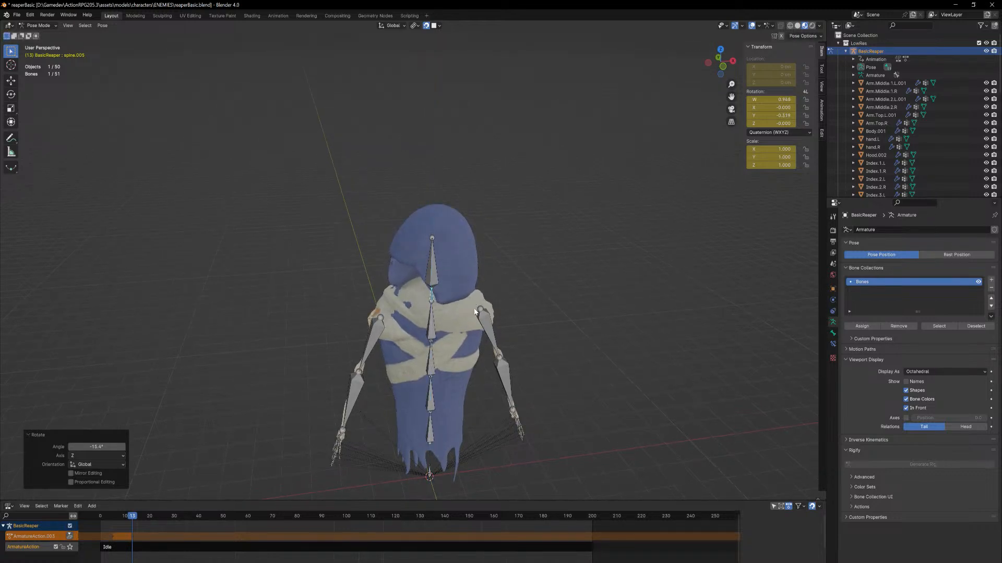
pyautogui.press('r')
pyautogui.press('z')
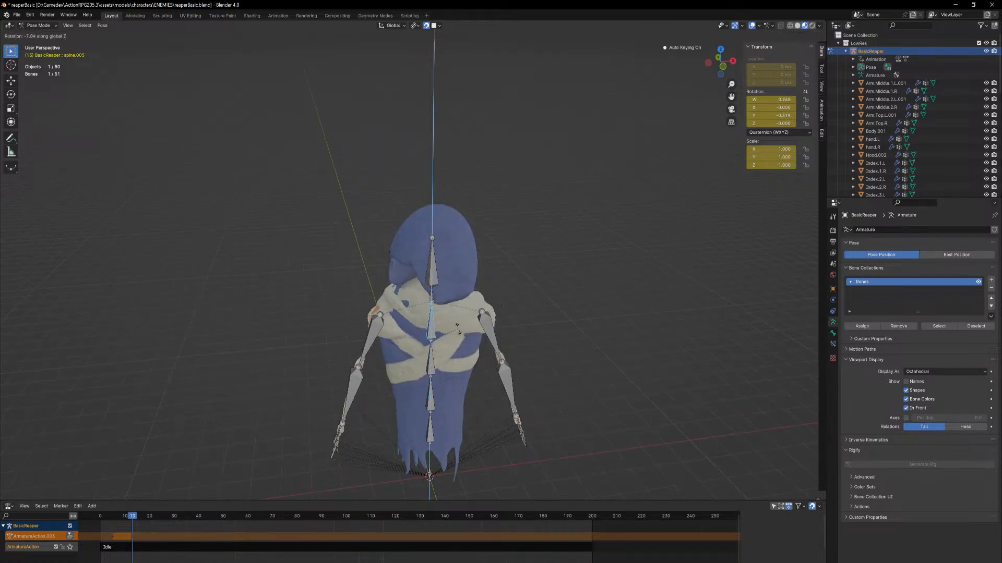
pyautogui.click(444, 346)
pyautogui.moveTo(446, 347); pyautogui.dragTo(445, 299, button='middle')
pyautogui.hotkey('ctrl', 'z')
pyautogui.hotkey('ctrl', 'z')
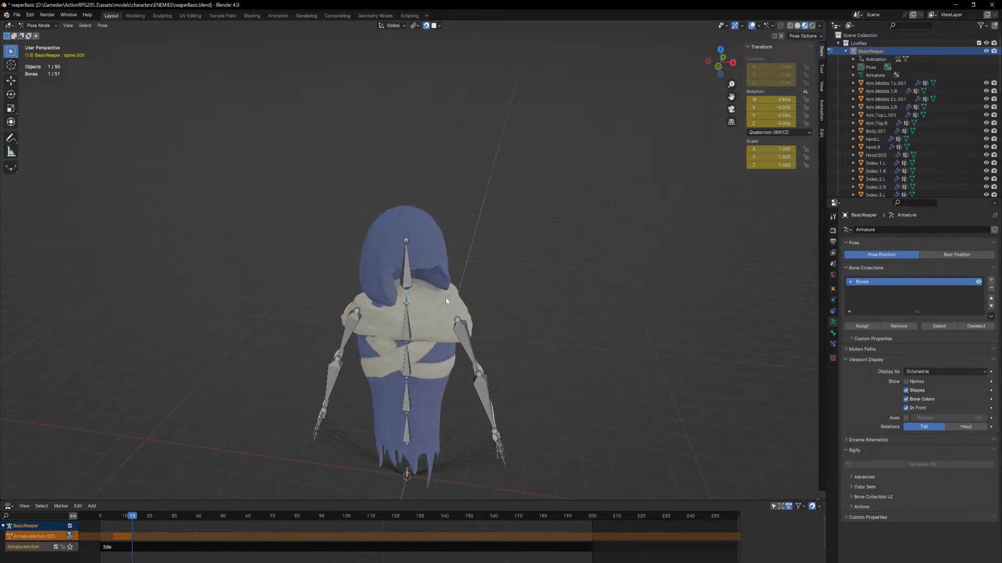
# Rotate the spine.005 bone by -99.6° about the global Z axis
pyautogui.press('r')
pyautogui.press('z')
pyautogui.click(404, 338)
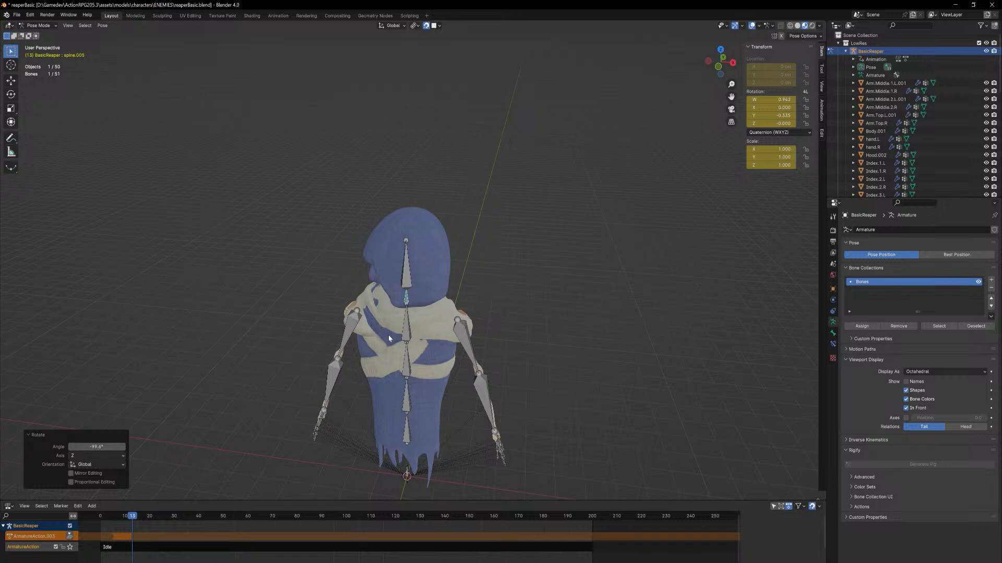
# Deselect the bones, return to Object Mode and select the Body.001 mesh
pyautogui.click(233, 198)
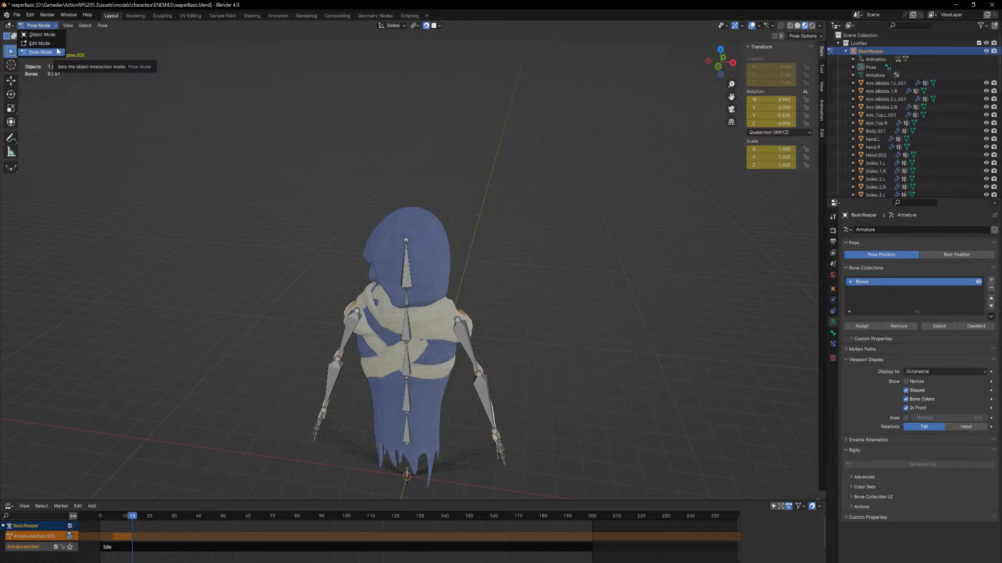
pyautogui.click(42, 35)
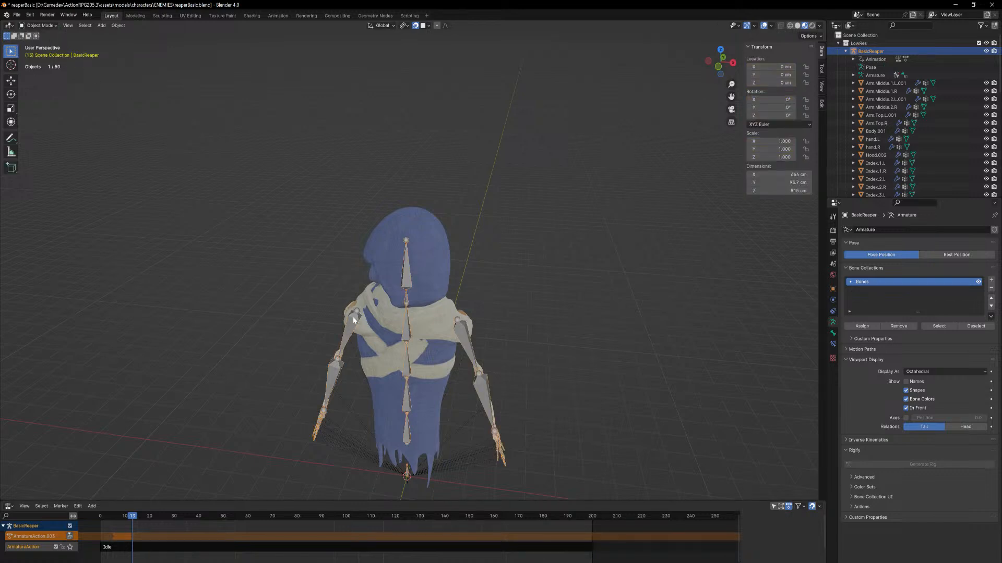
pyautogui.click(424, 354)
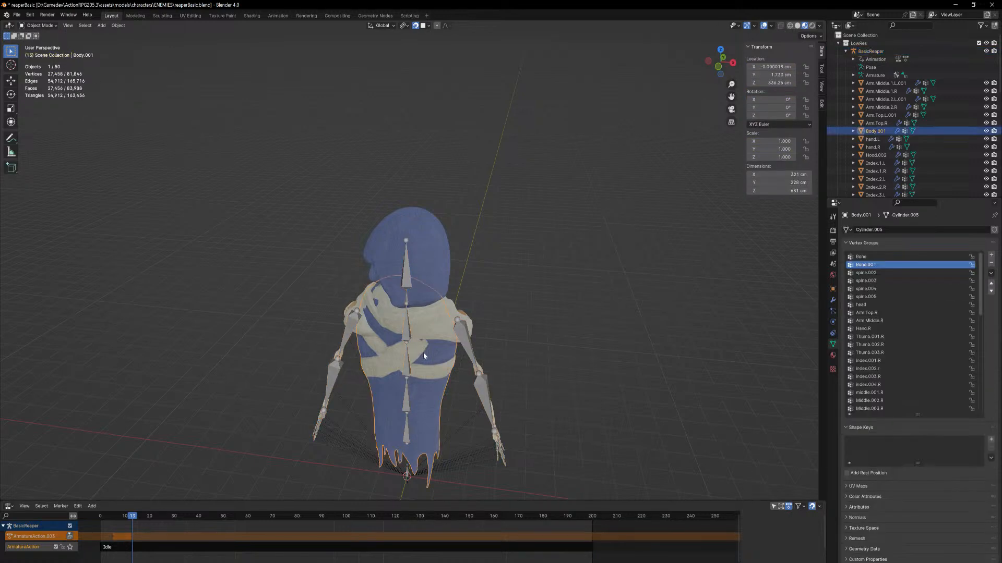
# In Weight Paint mode, increase the body mesh's spine.005 weights across the upper chest using a brush weight of 1.000
pyautogui.click(50, 25)
pyautogui.click(45, 73)
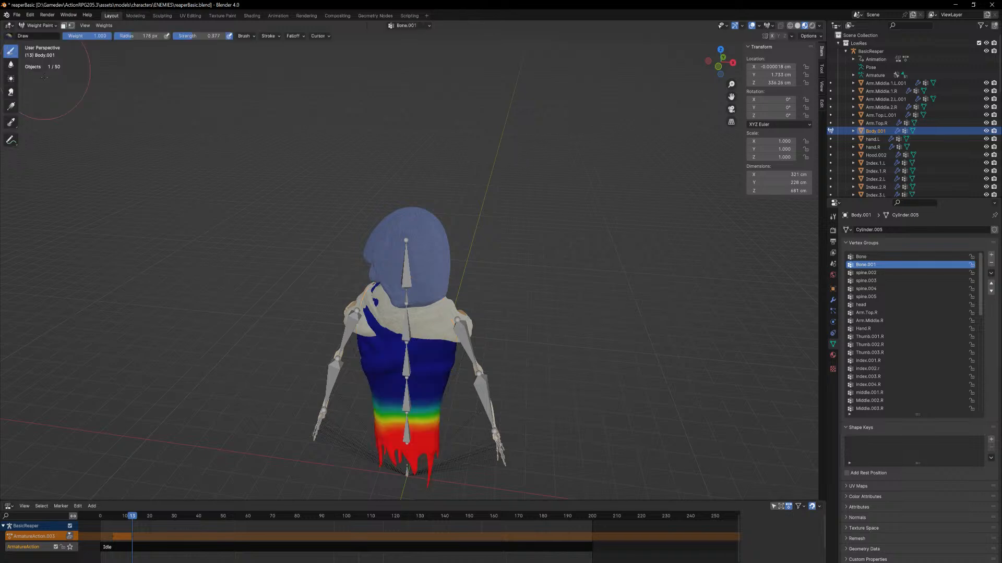
pyautogui.click(889, 296)
pyautogui.moveTo(459, 292); pyautogui.dragTo(505, 290, button='middle')
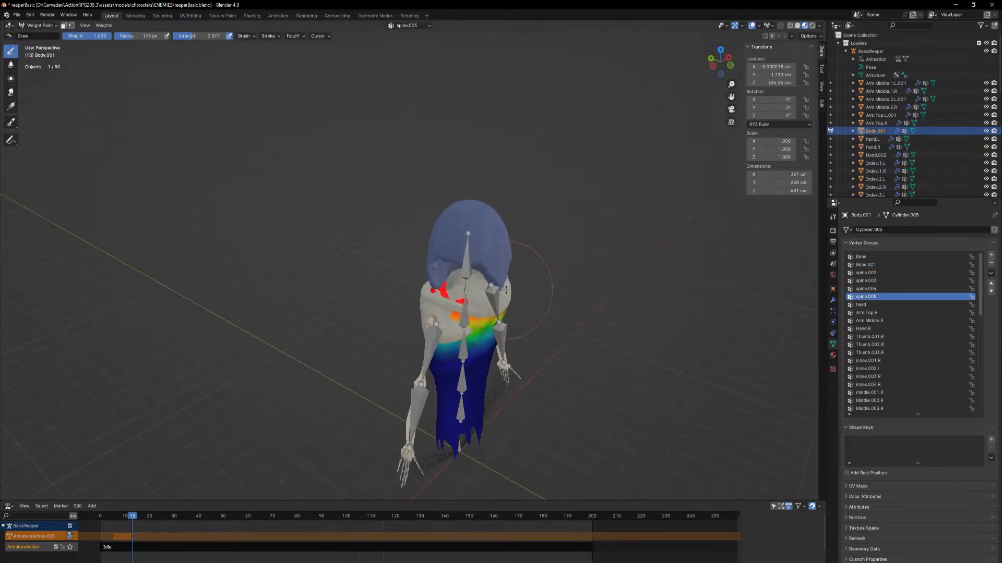
pyautogui.scroll(3, 574, 288)
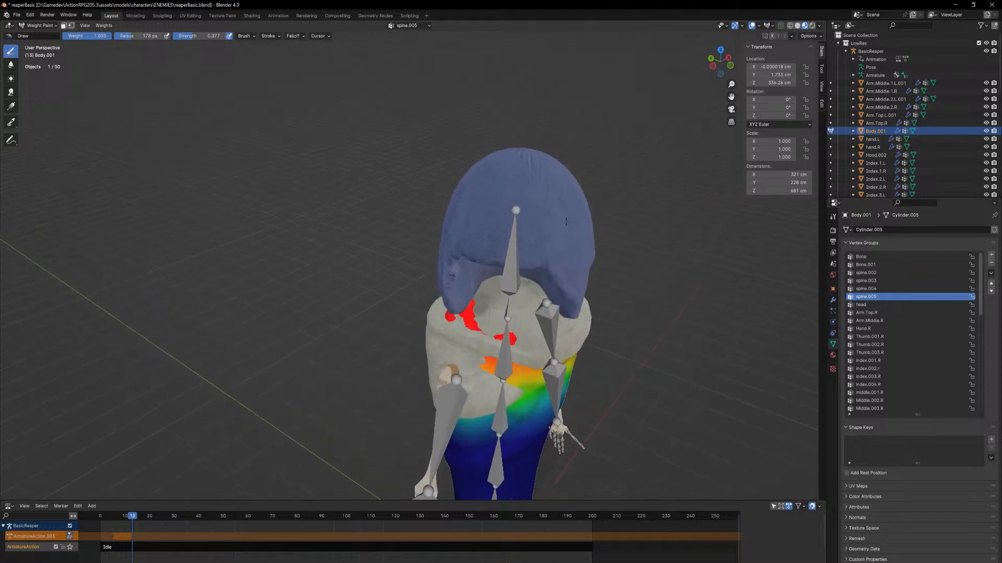
pyautogui.moveTo(573, 261); pyautogui.dragTo(503, 329, button='middle')
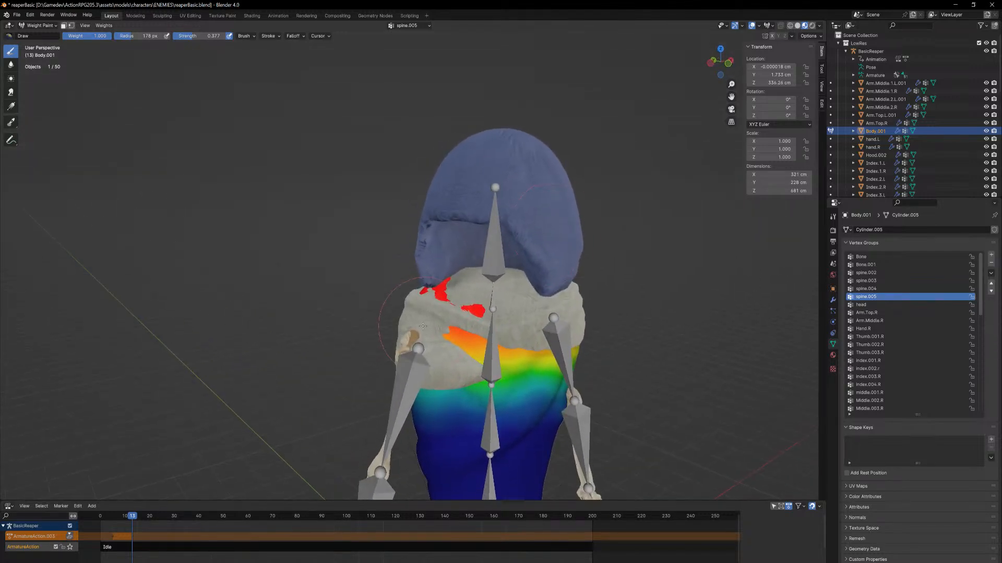
pyautogui.moveTo(503, 330); pyautogui.dragTo(463, 340)
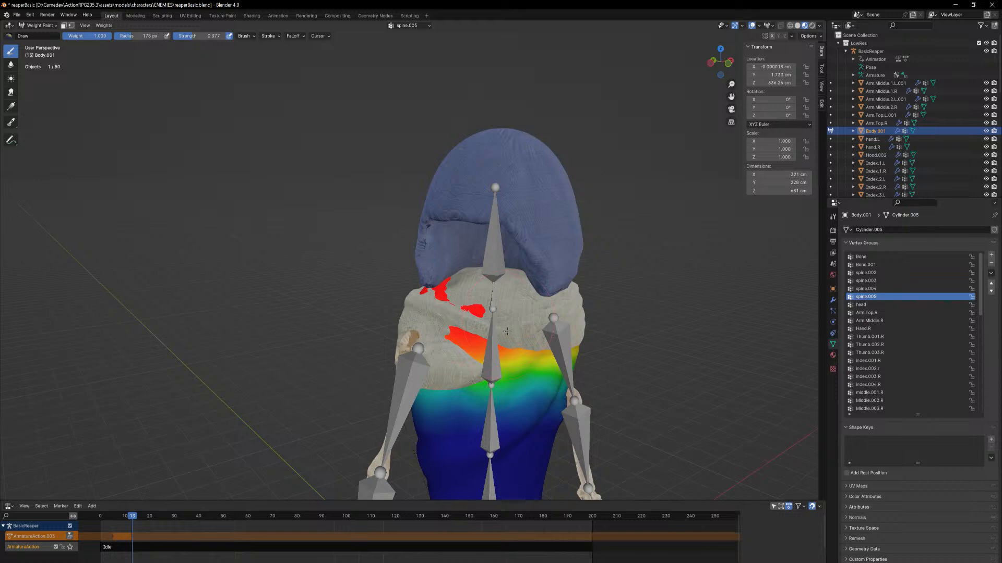
pyautogui.moveTo(506, 332); pyautogui.dragTo(485, 336)
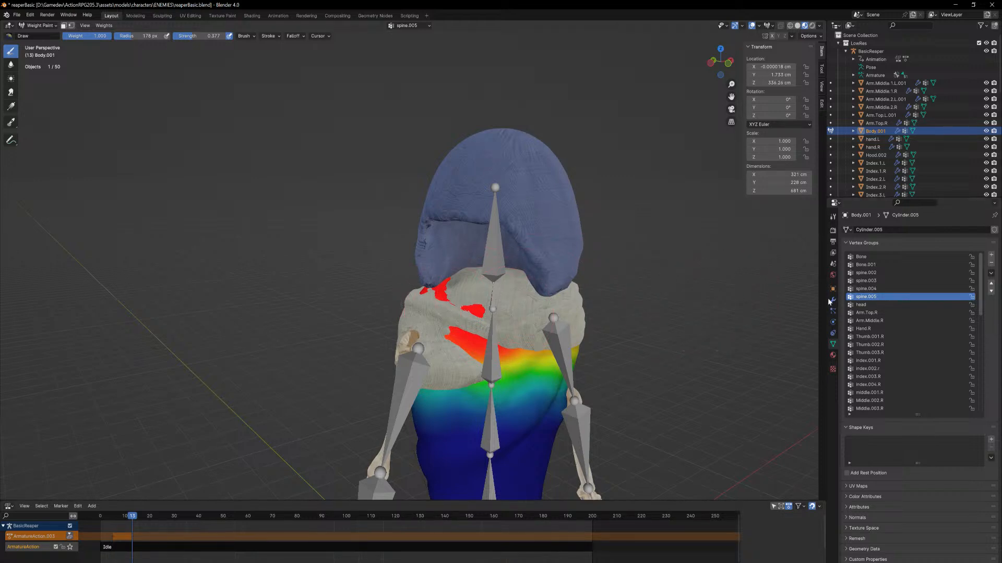
# Paint the body mesh's head vertex group weights around the neck and upper chest beneath the scarf
pyautogui.click(860, 304)
pyautogui.moveTo(447, 311)
pyautogui.mouseDown()
pyautogui.moveTo(461, 314)
pyautogui.moveTo(456, 290)
pyautogui.mouseUp()
pyautogui.moveTo(434, 285); pyautogui.dragTo(502, 292, button='middle')
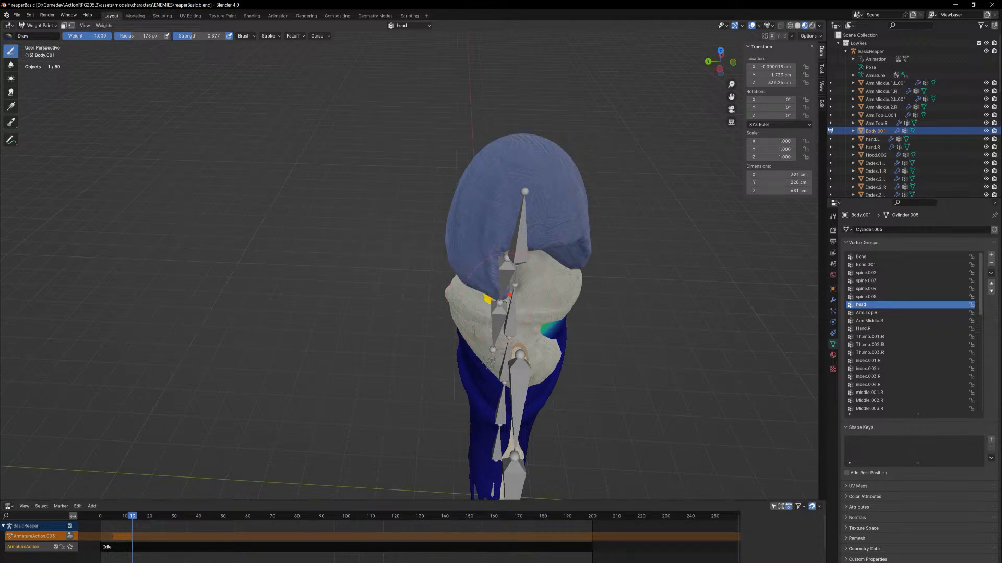
pyautogui.moveTo(516, 306); pyautogui.dragTo(461, 291, button='middle')
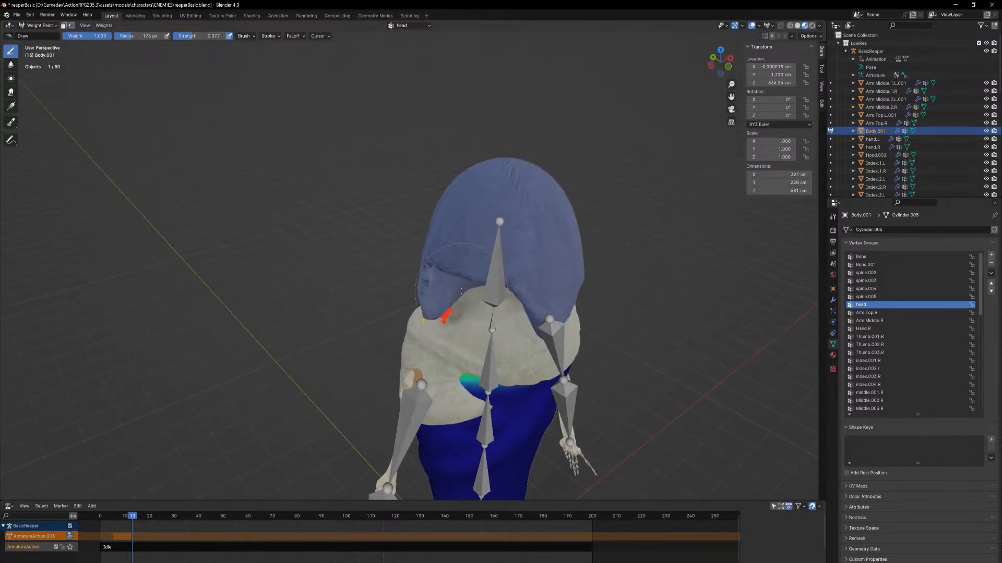
pyautogui.moveTo(444, 324); pyautogui.dragTo(514, 366)
pyautogui.moveTo(514, 366); pyautogui.dragTo(501, 300, button='middle')
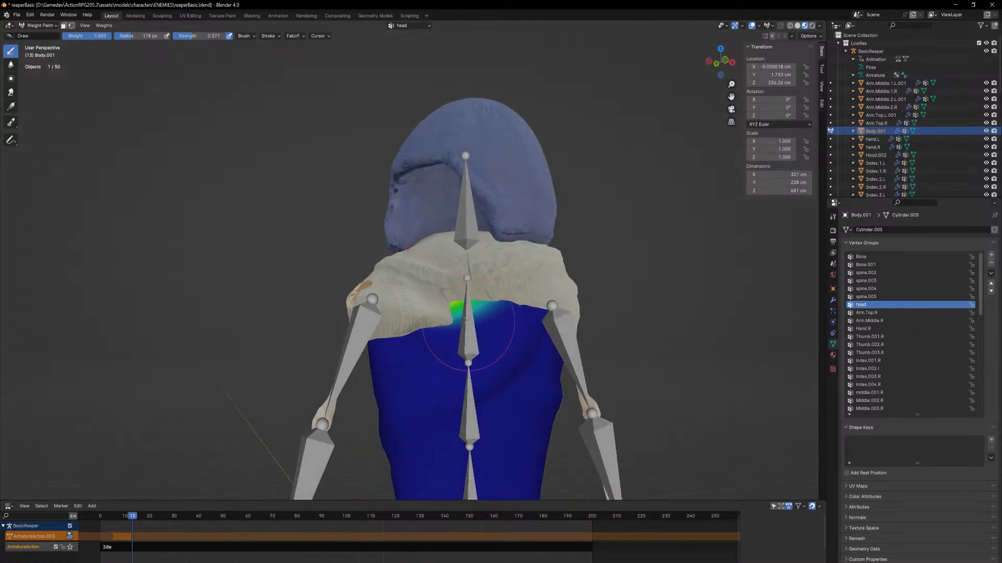
pyautogui.moveTo(501, 299); pyautogui.dragTo(514, 307)
pyautogui.moveTo(511, 302); pyautogui.dragTo(500, 319, button='middle')
pyautogui.moveTo(500, 319)
pyautogui.keyDown('ctrl'); pyautogui.mouseDown()
pyautogui.moveTo(476, 346)
pyautogui.moveTo(456, 341)
pyautogui.mouseUp(); pyautogui.keyUp('ctrl')
pyautogui.moveTo(456, 341); pyautogui.dragTo(536, 304, button='middle')
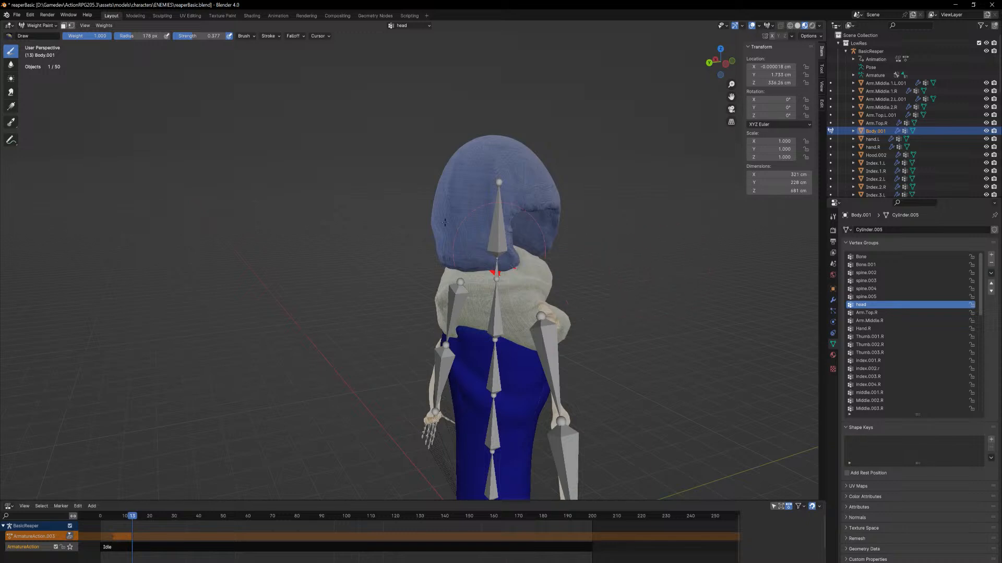
# Switch to weight painting the Scarf.002 mesh and increase its spine.005 weights around the upper part near the neck
pyautogui.click(52, 26)
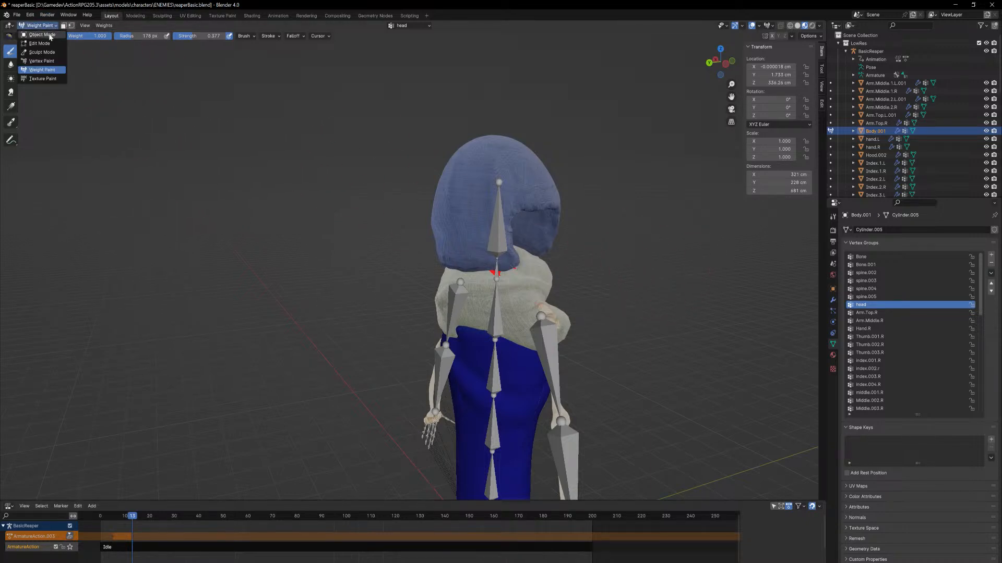
pyautogui.click(51, 37)
pyautogui.click(519, 289)
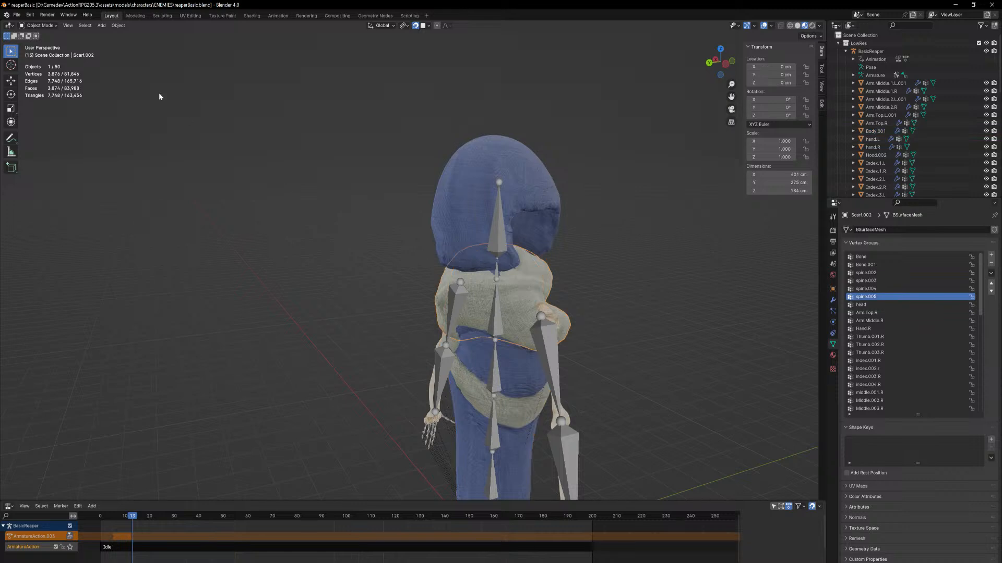
pyautogui.click(49, 26)
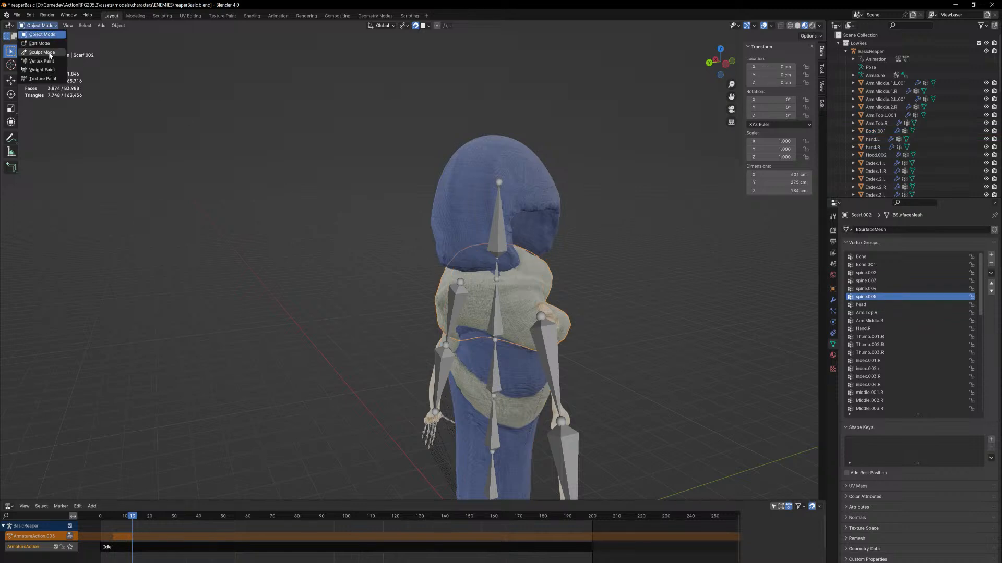
pyautogui.click(47, 68)
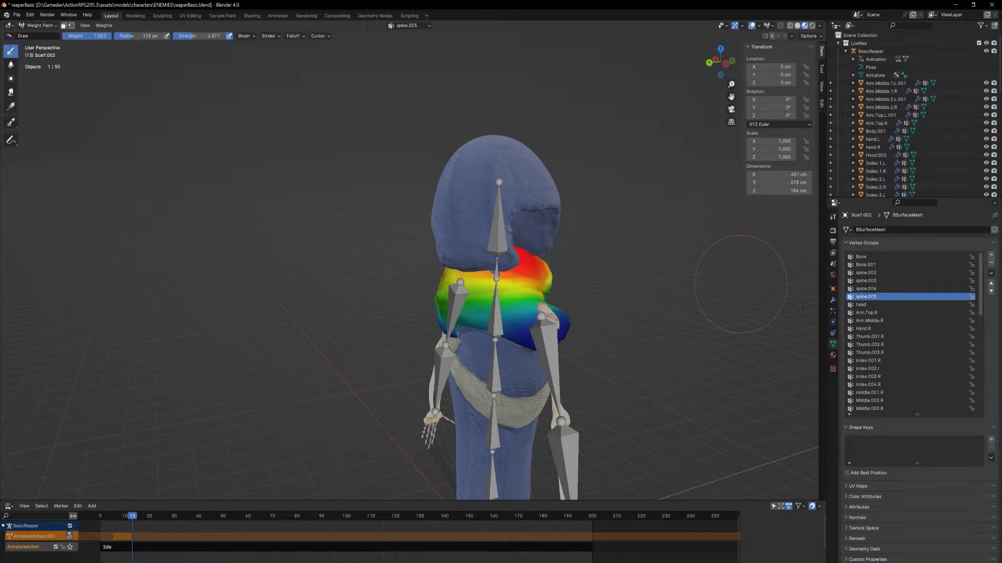
pyautogui.moveTo(472, 249)
pyautogui.mouseDown()
pyautogui.moveTo(477, 272)
pyautogui.moveTo(496, 274)
pyautogui.moveTo(474, 266)
pyautogui.mouseUp()
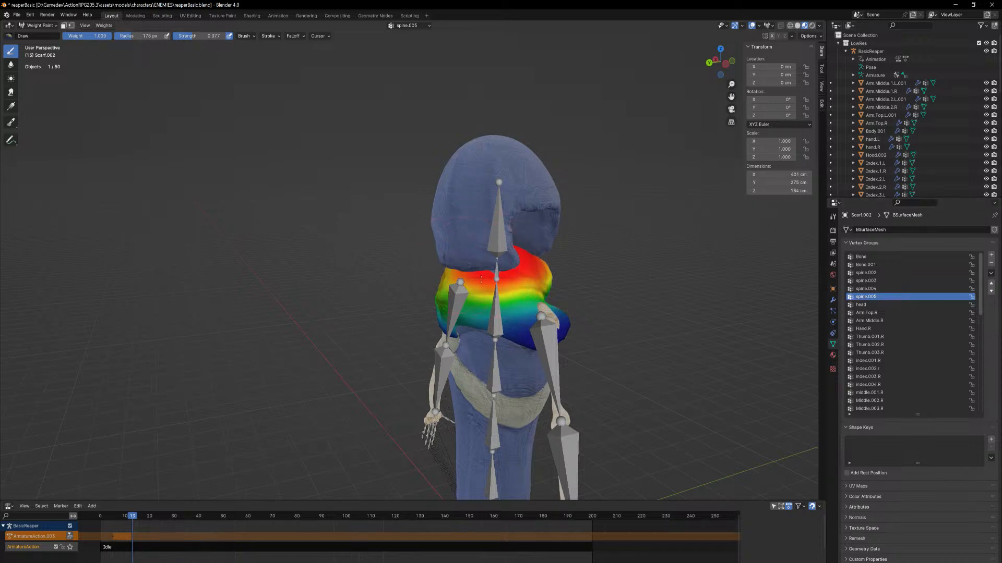
pyautogui.moveTo(473, 266); pyautogui.dragTo(521, 272, button='middle')
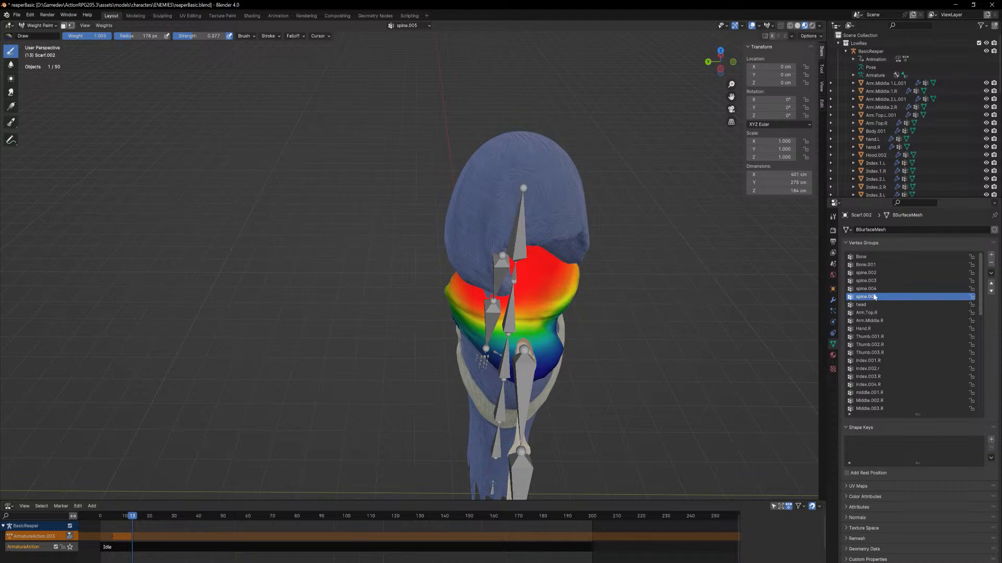
# Check the head vertex group's weights on the scarf from several sides and return to Object Mode
pyautogui.click(854, 306)
pyautogui.moveTo(513, 280)
pyautogui.mouseDown()
pyautogui.moveTo(481, 295)
pyautogui.moveTo(489, 290)
pyautogui.mouseUp()
pyautogui.moveTo(673, 304); pyautogui.dragTo(548, 299, button='middle')
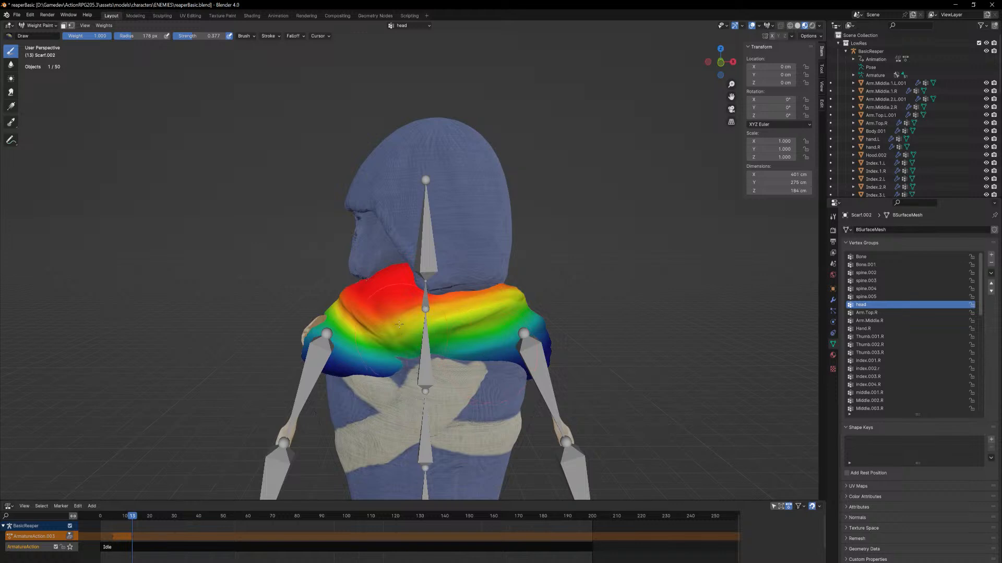
pyautogui.click(40, 26)
pyautogui.click(39, 35)
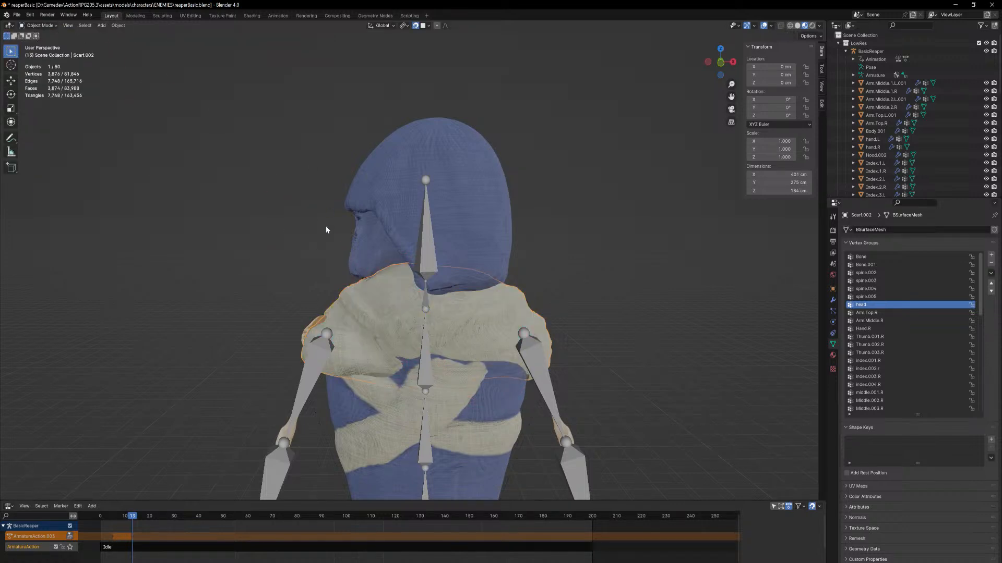
# Open the scarf in the Sculpting workspace and activate the Grab brush
pyautogui.moveTo(325, 229); pyautogui.dragTo(209, 96, button='middle')
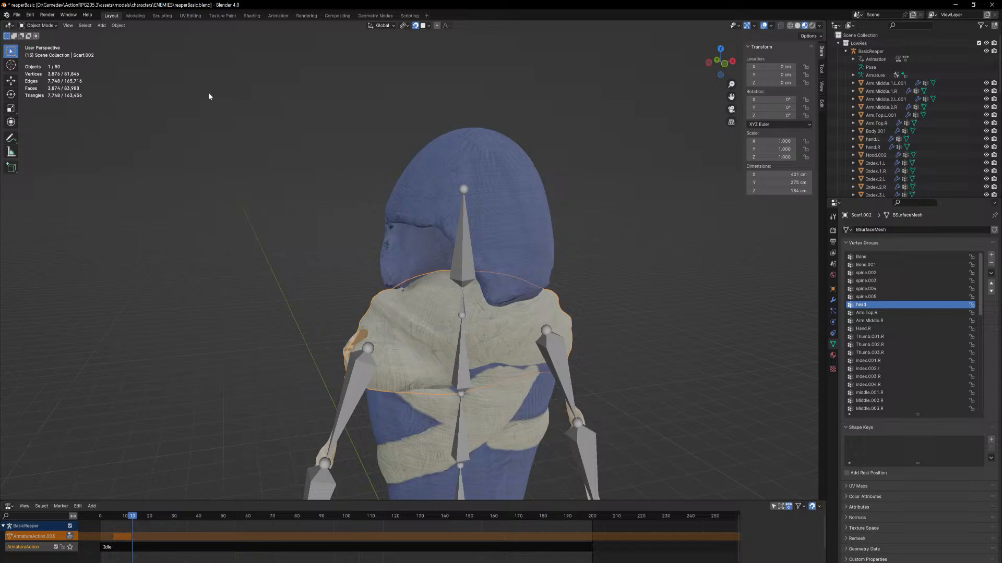
pyautogui.click(162, 16)
pyautogui.moveTo(411, 208); pyautogui.dragTo(391, 280, button='middle')
pyautogui.moveTo(401, 273); pyautogui.dragTo(394, 274)
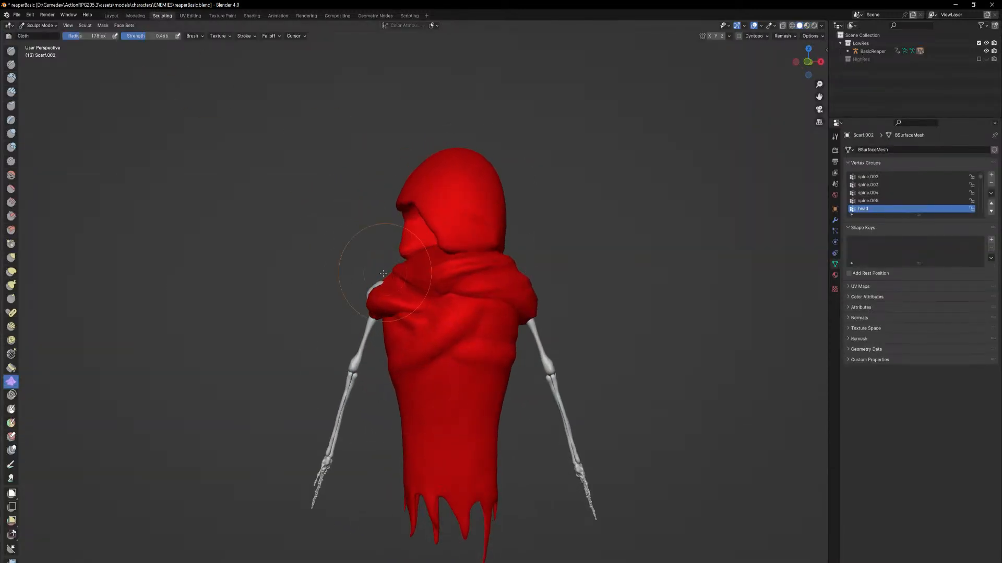
pyautogui.click(11, 257)
pyautogui.moveTo(401, 273); pyautogui.dragTo(430, 311, button='middle')
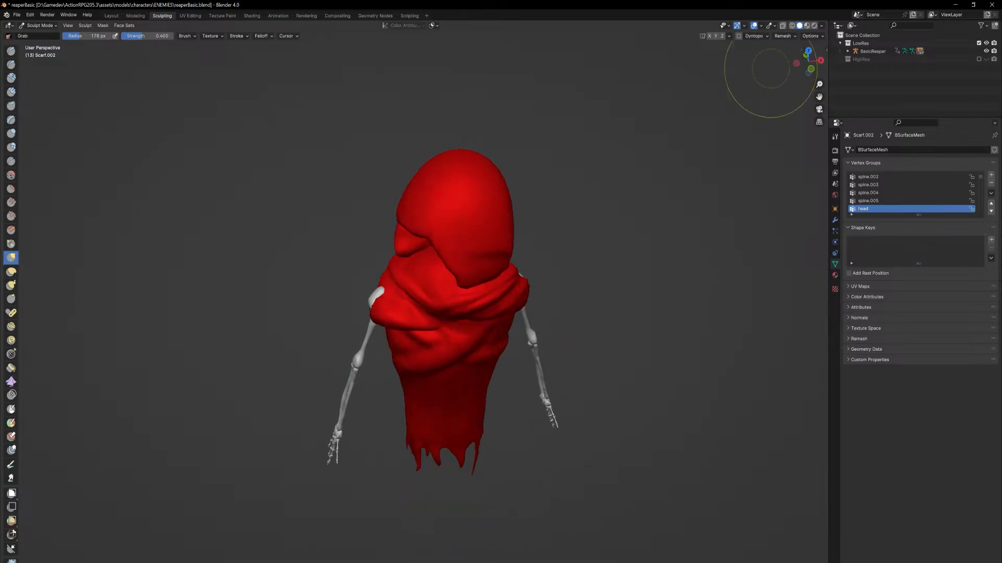
# Set the sculpting viewport shading to Material Preview
pyautogui.click(808, 26)
pyautogui.click(792, 25)
pyautogui.click(814, 26)
pyautogui.click(807, 26)
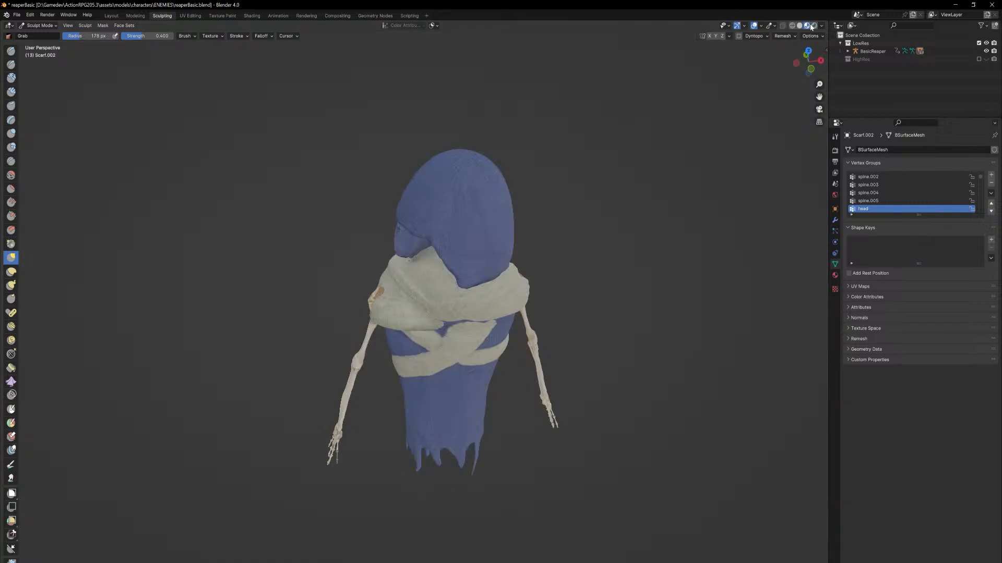
# Pull the scarf outward with the Grab brush to cover the protruding shoulder bone, and return to the Layout workspace
pyautogui.moveTo(384, 284); pyautogui.dragTo(422, 298, button='middle')
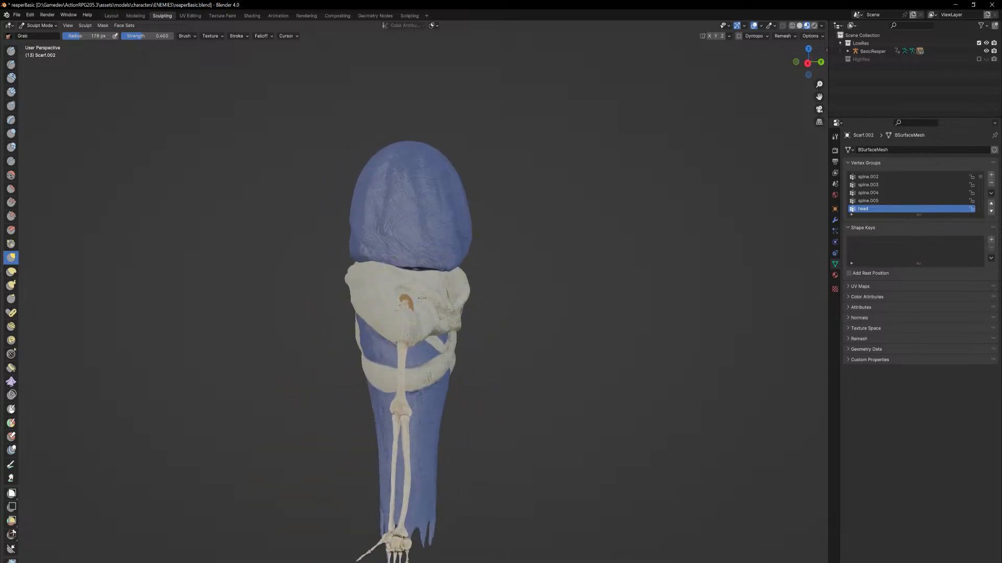
pyautogui.moveTo(422, 298)
pyautogui.mouseDown()
pyautogui.moveTo(434, 285)
pyautogui.moveTo(417, 293)
pyautogui.mouseUp()
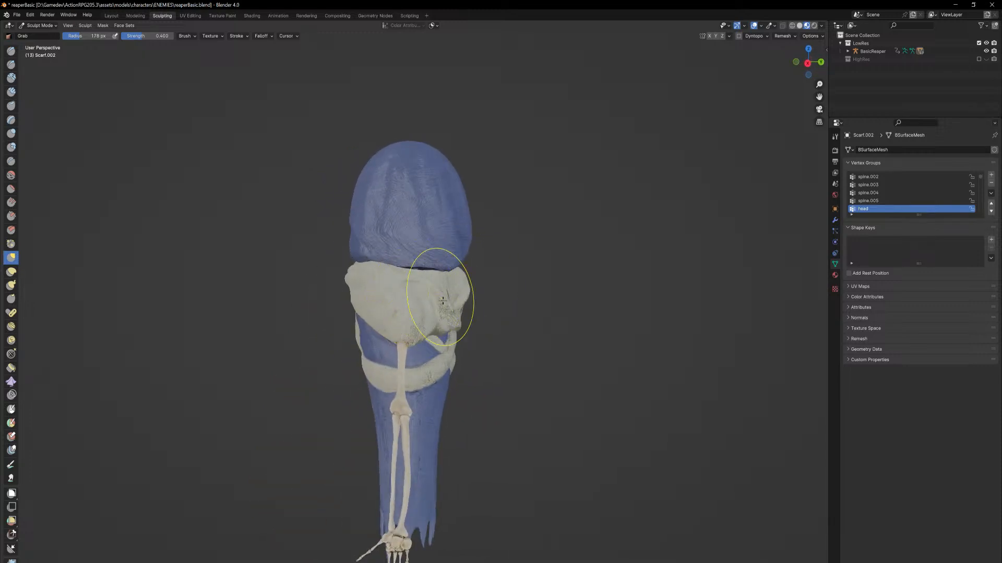
pyautogui.moveTo(442, 301); pyautogui.dragTo(357, 291, button='middle')
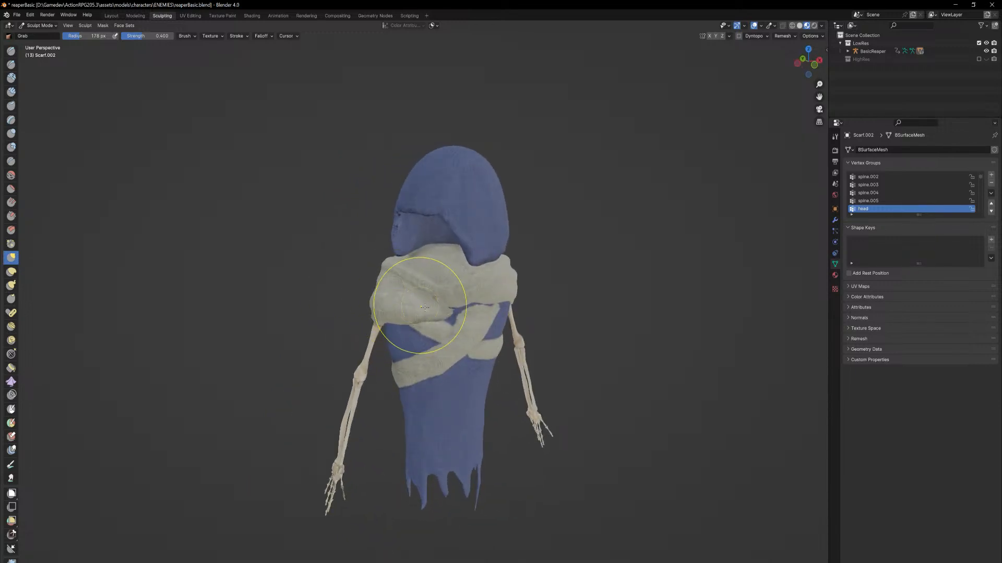
pyautogui.moveTo(382, 288); pyautogui.dragTo(435, 291, button='middle')
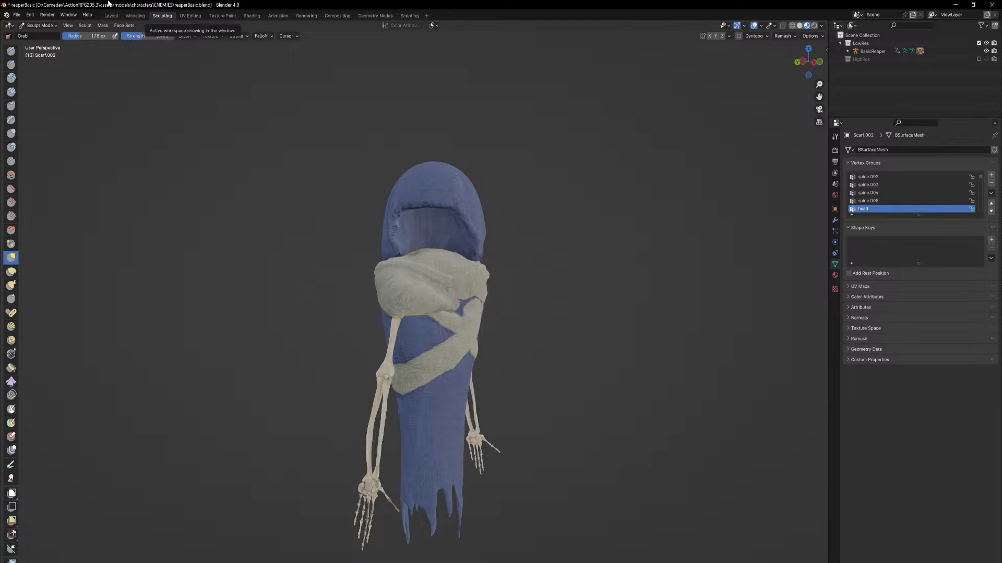
pyautogui.click(111, 15)
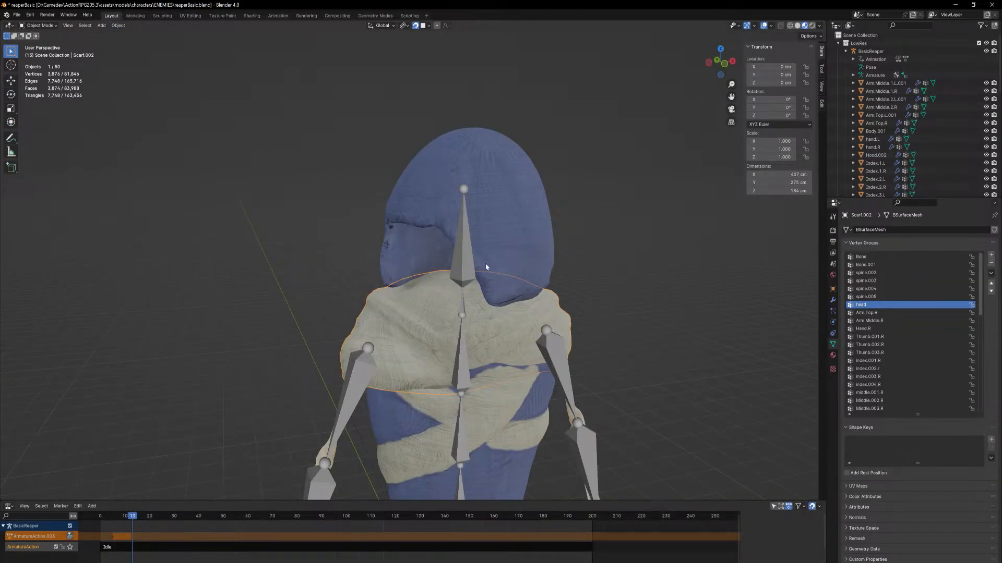
pyautogui.moveTo(486, 267); pyautogui.dragTo(512, 255, button='middle')
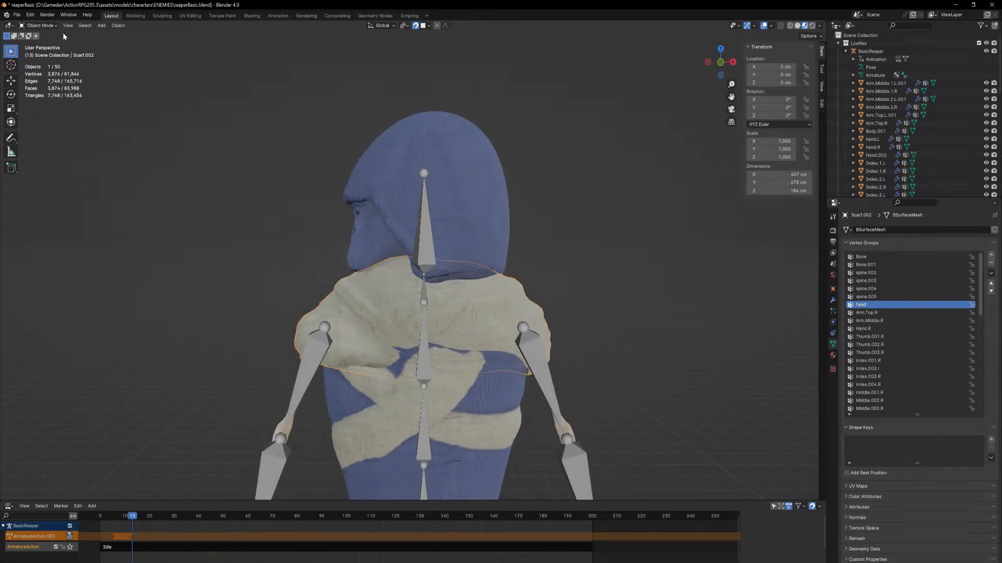
pyautogui.click(47, 27)
pyautogui.click(460, 410)
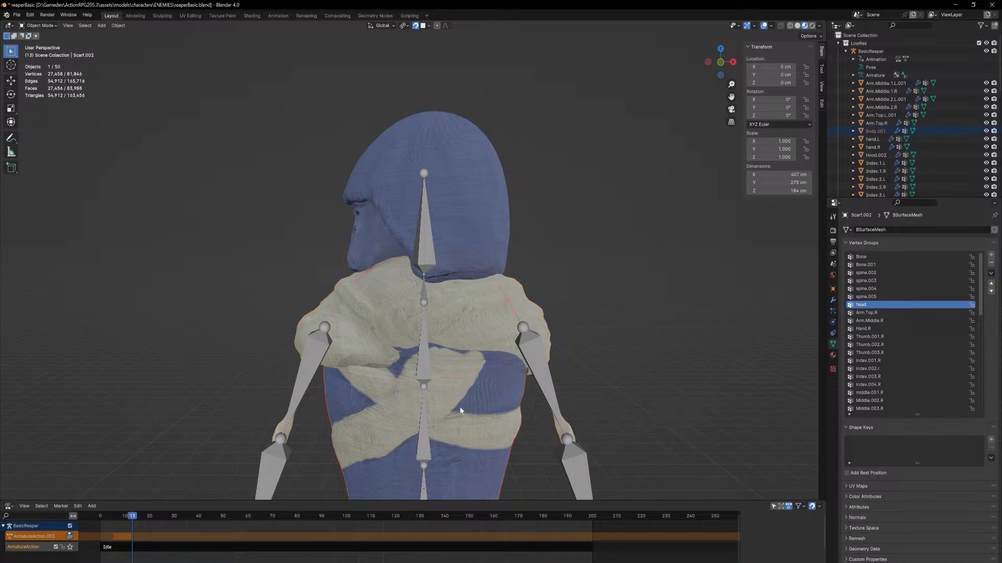
pyautogui.click(42, 26)
pyautogui.click(46, 74)
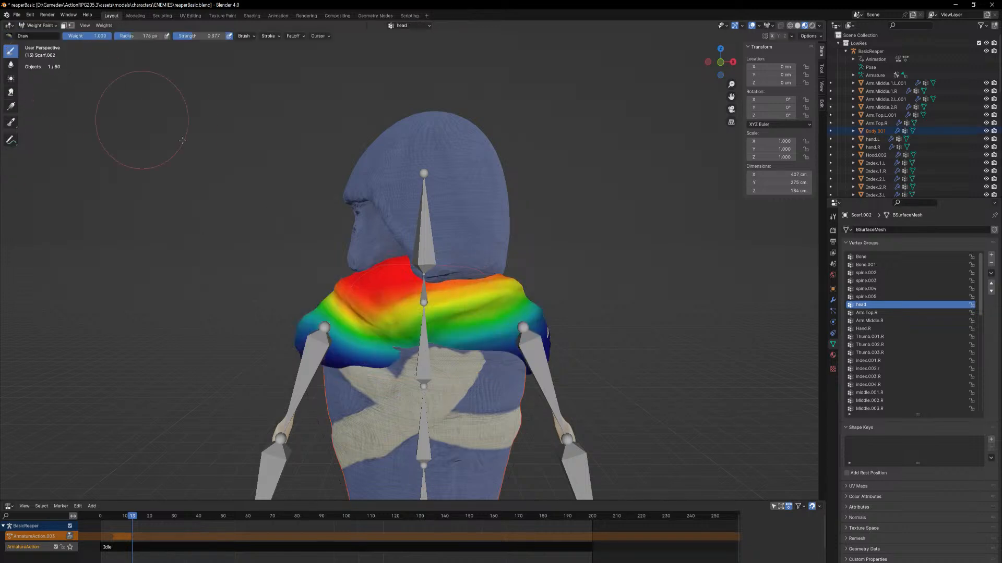
pyautogui.click(42, 25)
pyautogui.click(49, 36)
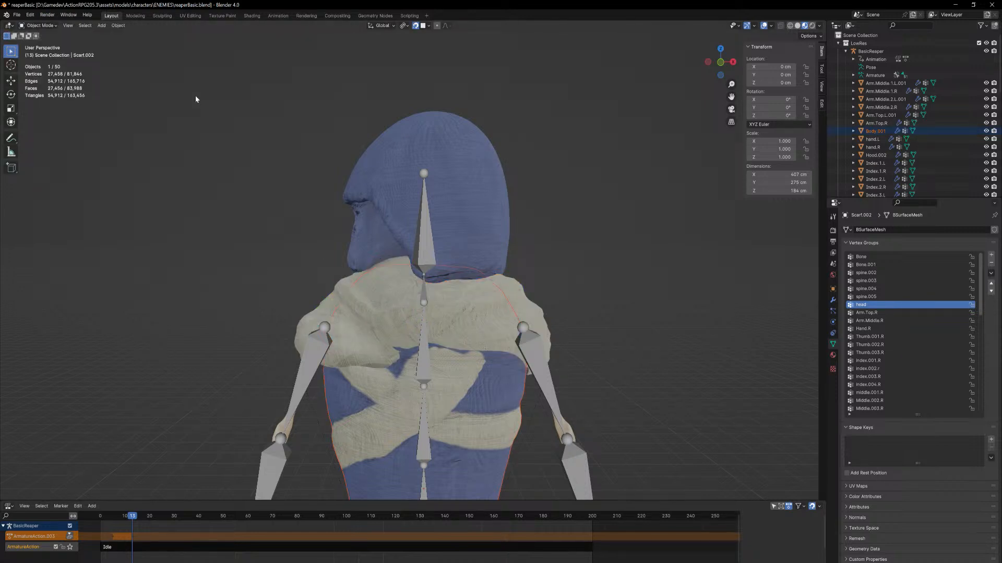
pyautogui.click(42, 25)
pyautogui.click(39, 67)
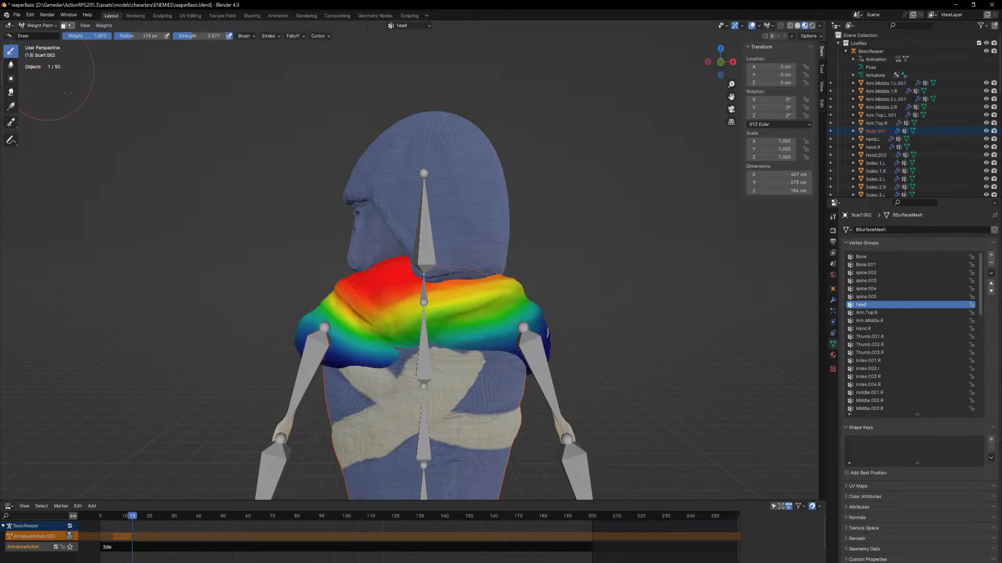
pyautogui.scroll(-5, 626, 334)
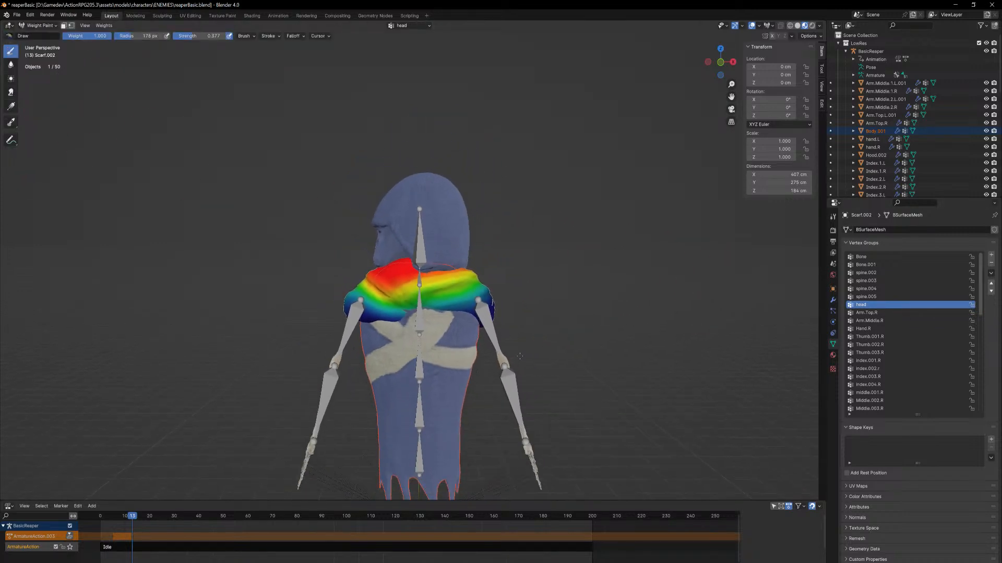
# Return to Object Mode and make Body.001 the active, only selected mesh
pyautogui.click(42, 26)
pyautogui.click(42, 35)
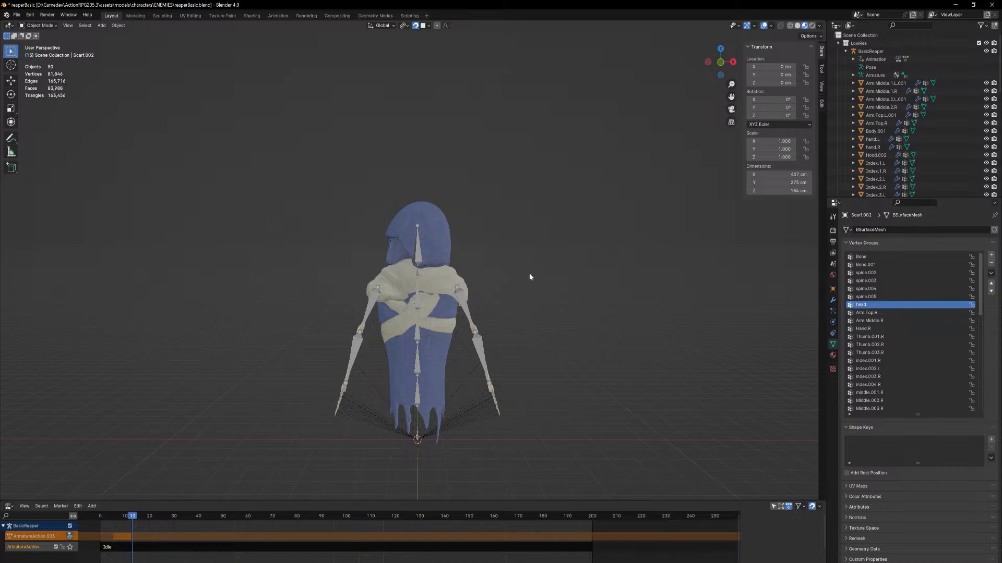
pyautogui.click(442, 372)
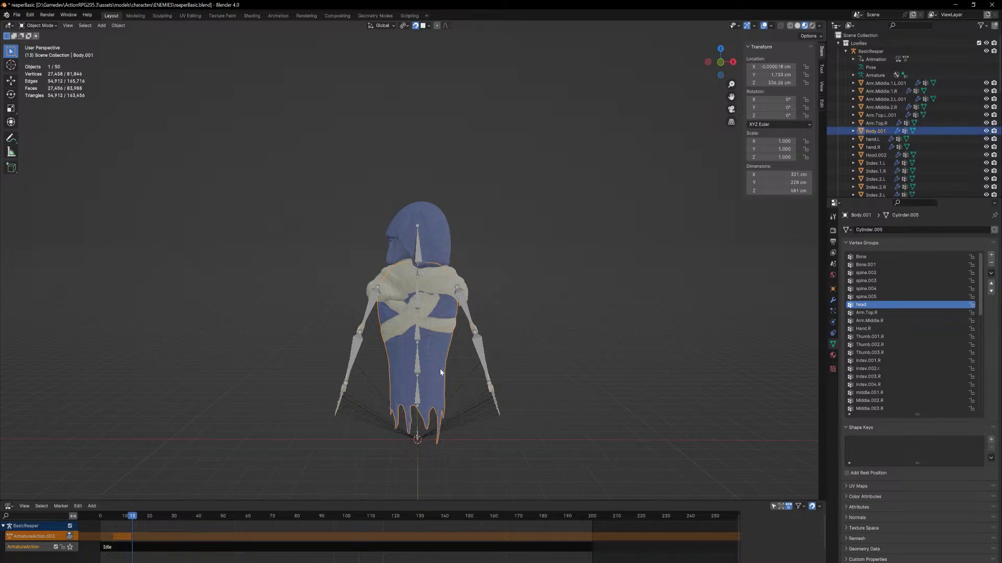
# Put Body.001 into Weight Paint and brush head group weight along the upper back just below the scarf
pyautogui.click(37, 25)
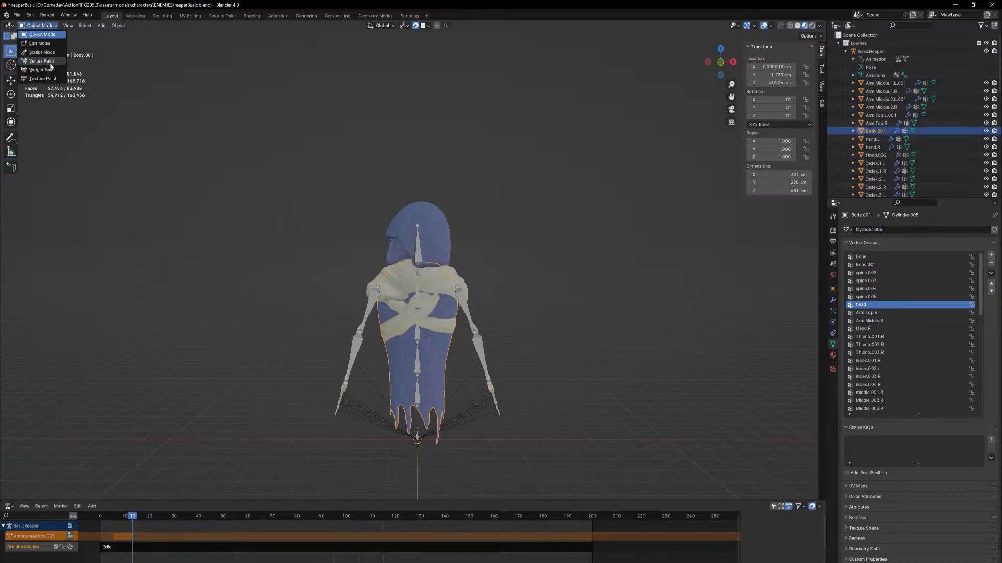
pyautogui.click(42, 69)
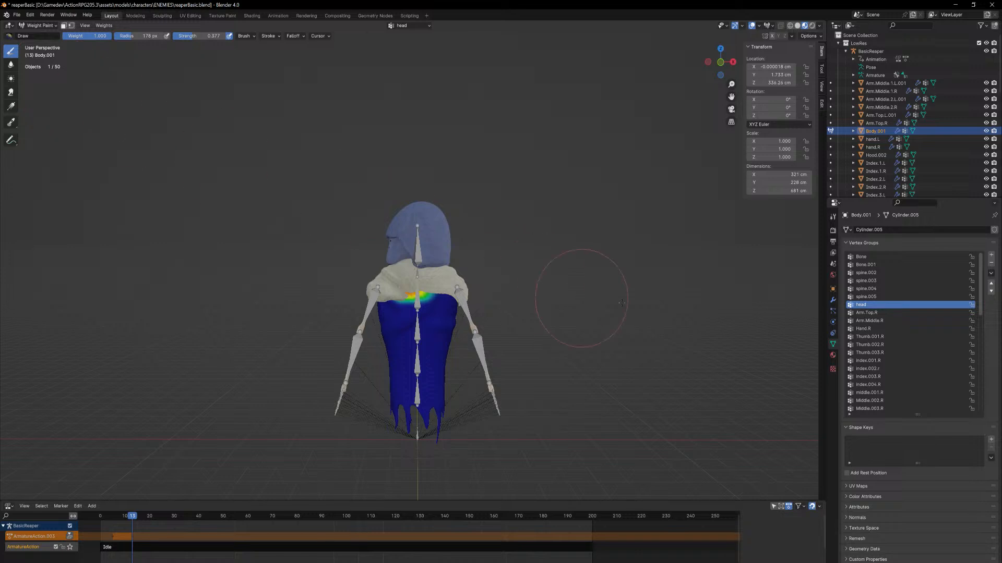
pyautogui.scroll(4, 621, 302)
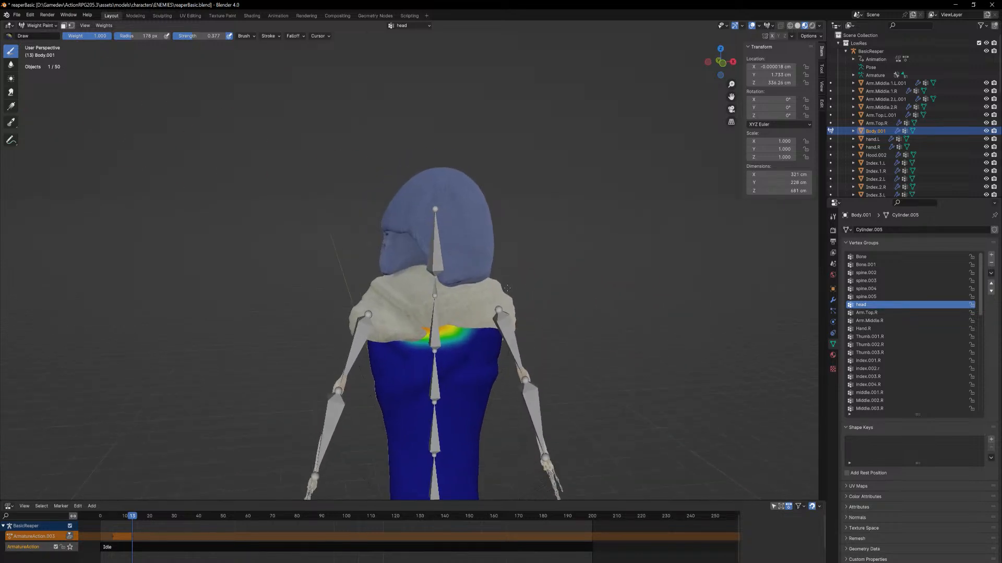
pyautogui.moveTo(507, 288); pyautogui.dragTo(510, 303, button='middle')
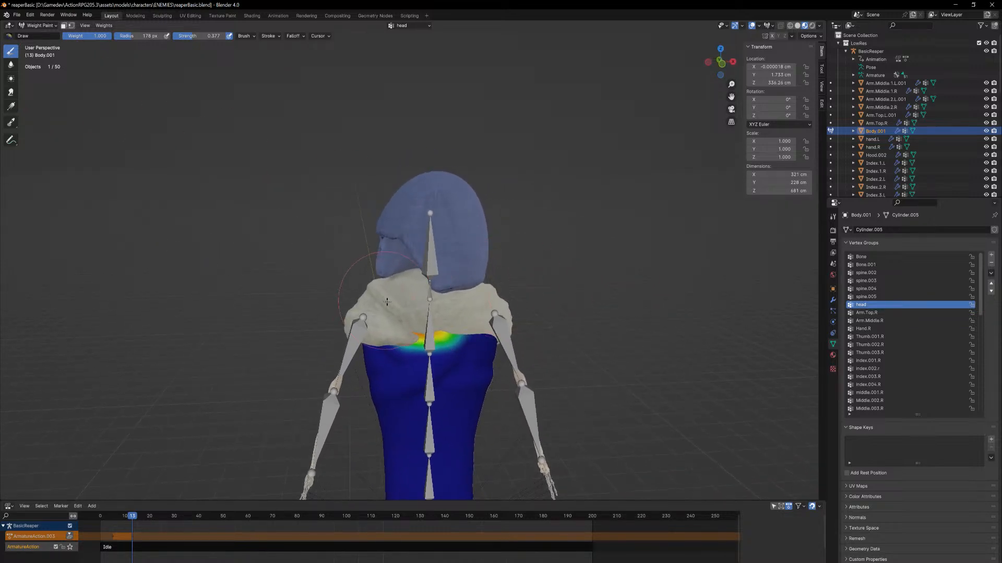
pyautogui.moveTo(387, 301)
pyautogui.mouseDown()
pyautogui.moveTo(501, 310)
pyautogui.moveTo(392, 319)
pyautogui.moveTo(450, 315)
pyautogui.mouseUp()
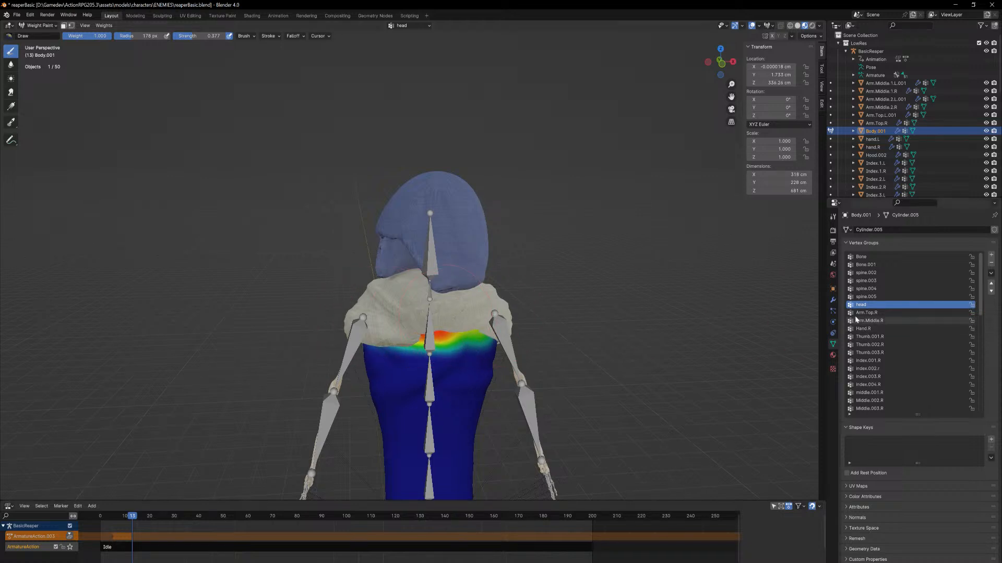
# Paint the upper back of Body.001 in the spine.005 vertex group and in the spine.004 group
pyautogui.click(865, 296)
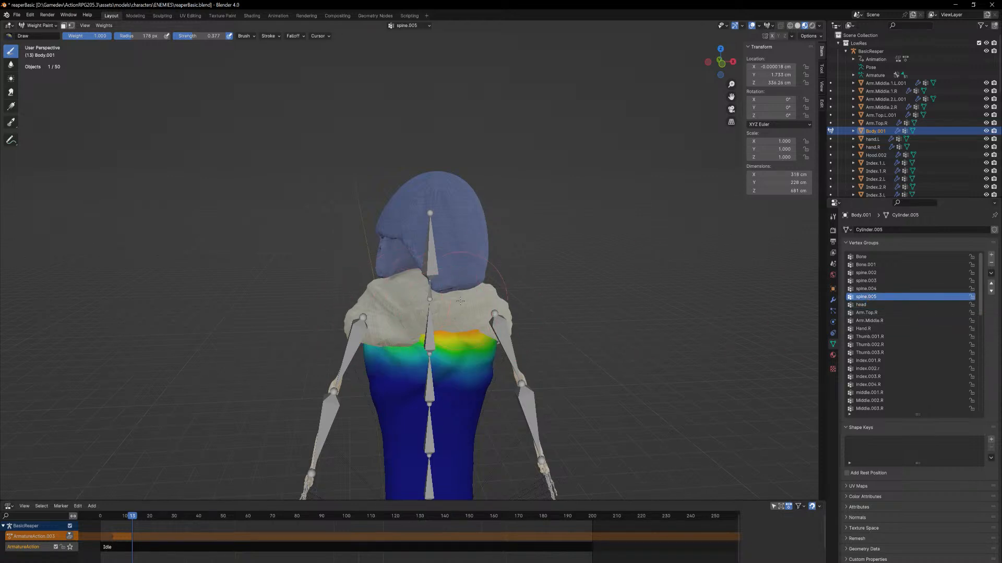
pyautogui.moveTo(422, 322); pyautogui.dragTo(386, 334)
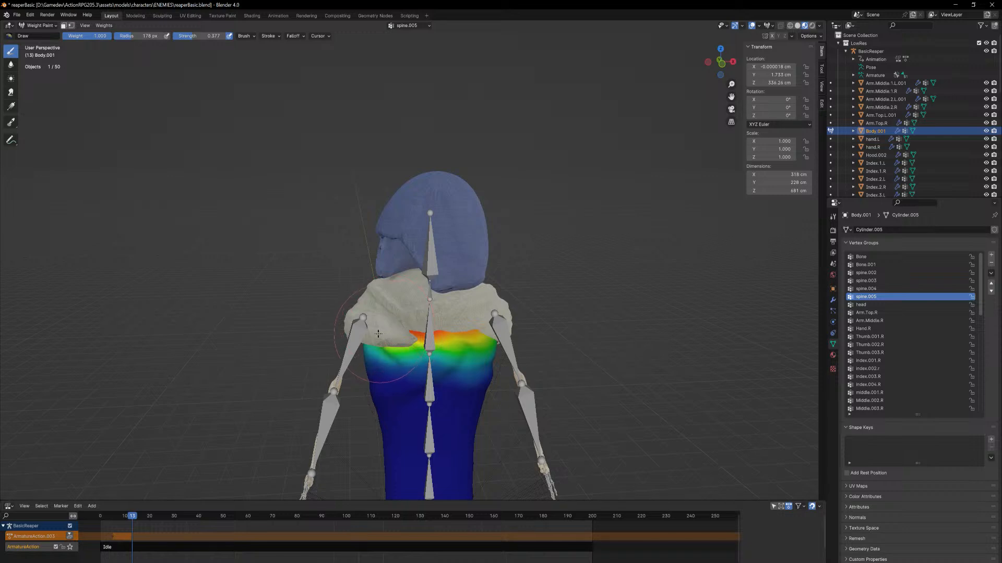
pyautogui.click(864, 289)
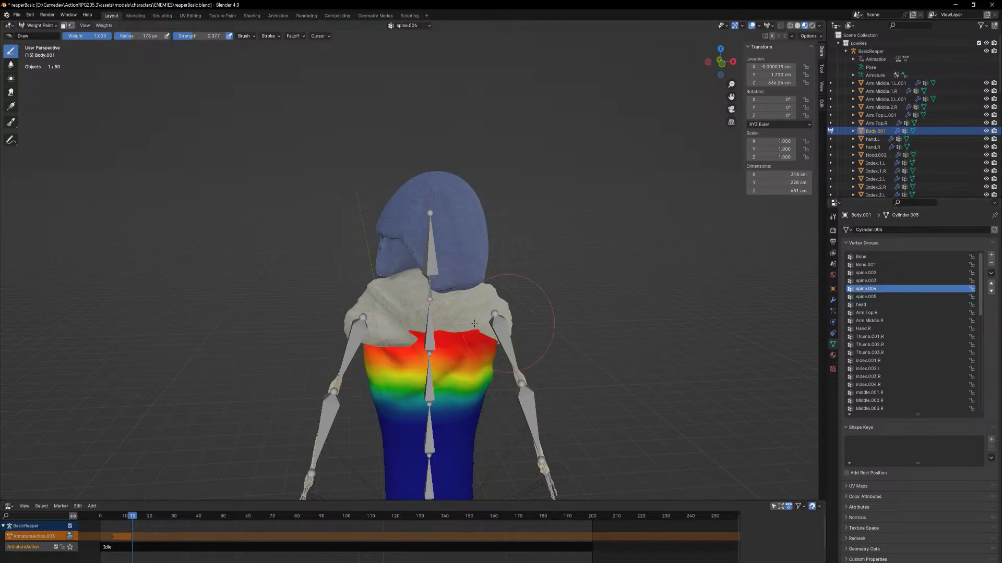
pyautogui.moveTo(460, 324)
pyautogui.mouseDown(button='middle')
pyautogui.moveTo(472, 304)
pyautogui.moveTo(454, 312)
pyautogui.mouseUp(button='middle')
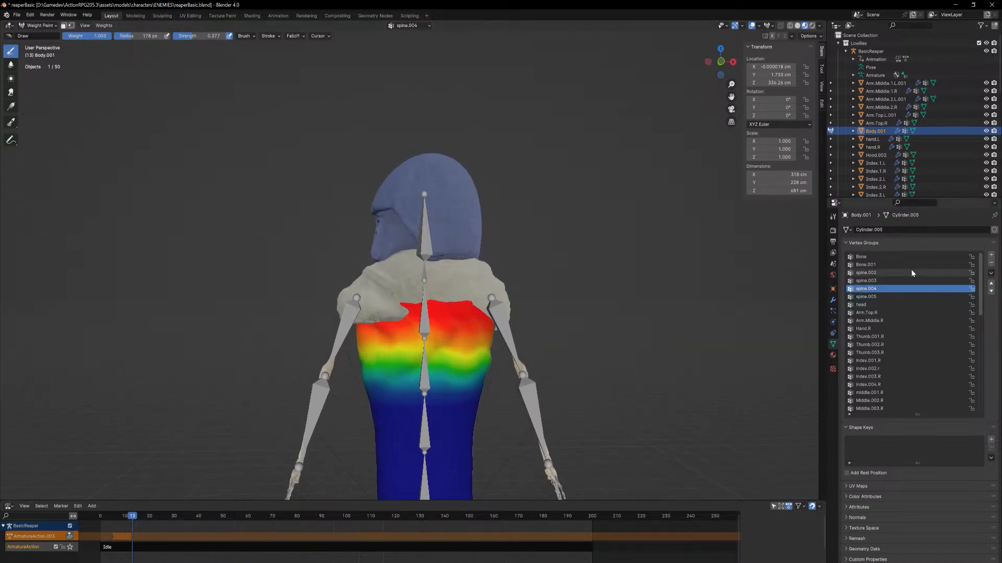
# Rework the spine.005 weights on Body.001 with strokes all around the upper torso beneath the scarf
pyautogui.click(867, 296)
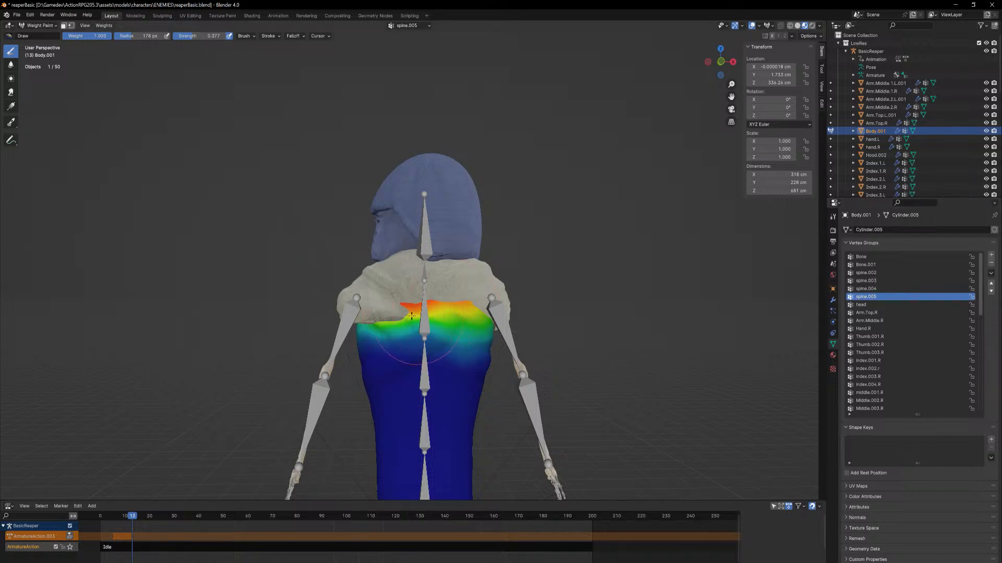
pyautogui.keyDown('ctrl'); pyautogui.moveTo(399, 318); pyautogui.dragTo(445, 326); pyautogui.keyUp('ctrl')
pyautogui.moveTo(429, 342)
pyautogui.mouseDown(button='middle')
pyautogui.moveTo(469, 333)
pyautogui.moveTo(449, 327)
pyautogui.moveTo(458, 322)
pyautogui.moveTo(466, 323)
pyautogui.moveTo(326, 324)
pyautogui.mouseUp(button='middle')
pyautogui.scroll(1, 464, 323)
pyautogui.moveTo(389, 321)
pyautogui.mouseDown()
pyautogui.moveTo(501, 312)
pyautogui.moveTo(381, 334)
pyautogui.moveTo(375, 345)
pyautogui.moveTo(486, 318)
pyautogui.moveTo(312, 370)
pyautogui.mouseUp()
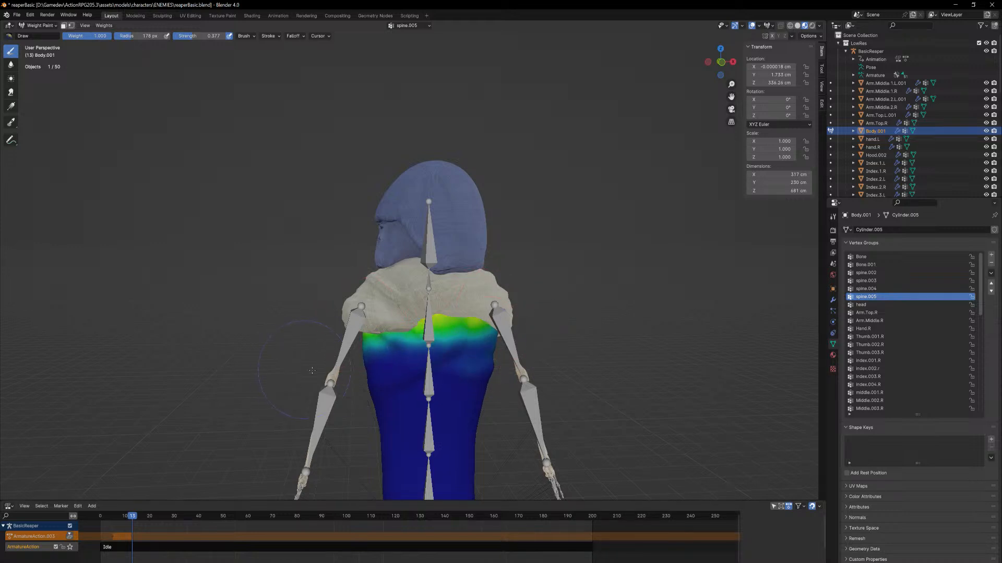
pyautogui.moveTo(501, 333); pyautogui.dragTo(336, 345)
pyautogui.moveTo(317, 339); pyautogui.dragTo(475, 335, button='middle')
pyautogui.moveTo(483, 337); pyautogui.dragTo(356, 330)
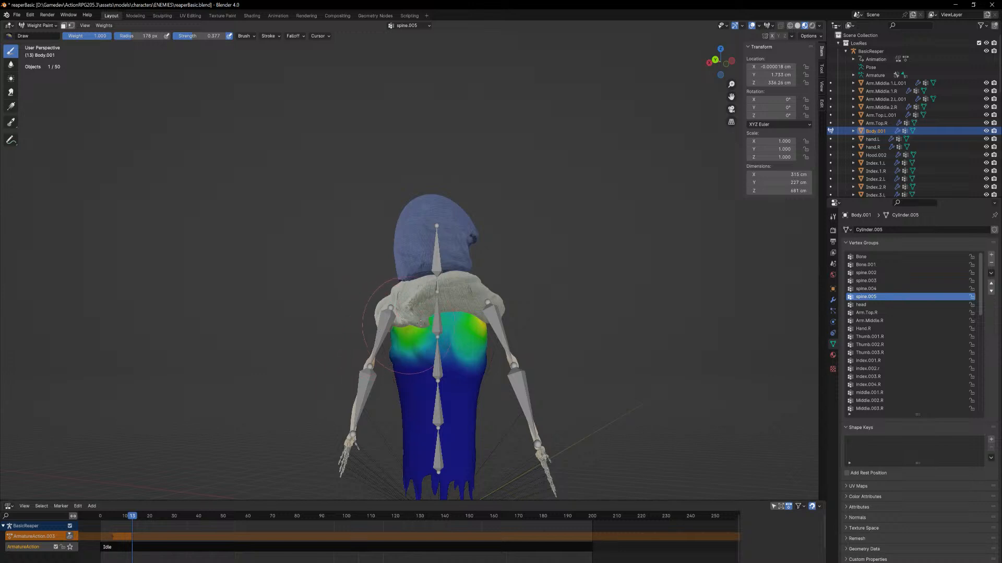
pyautogui.moveTo(491, 331); pyautogui.dragTo(480, 355, button='middle')
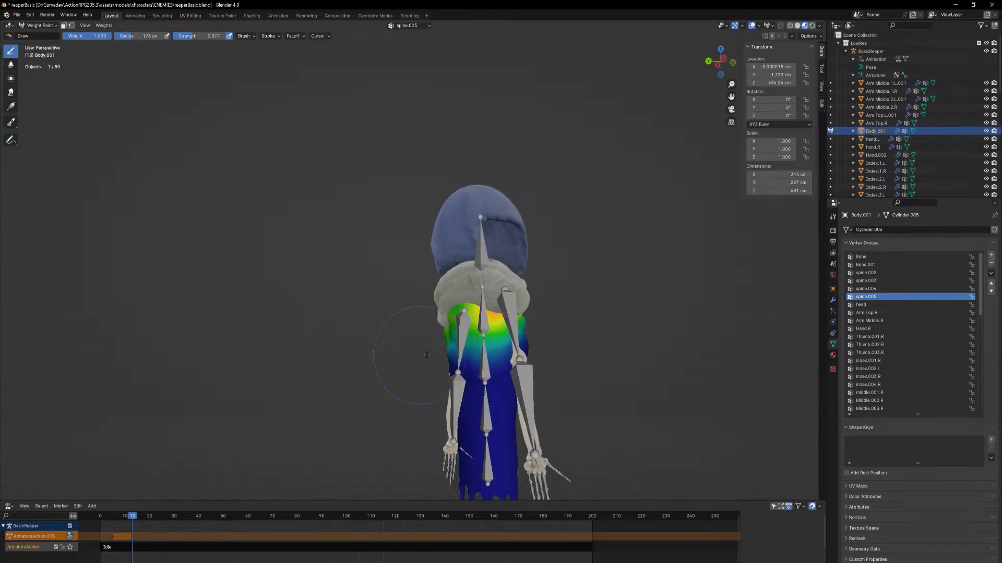
pyautogui.moveTo(551, 356); pyautogui.dragTo(443, 374, button='middle')
pyautogui.scroll(2, 443, 374)
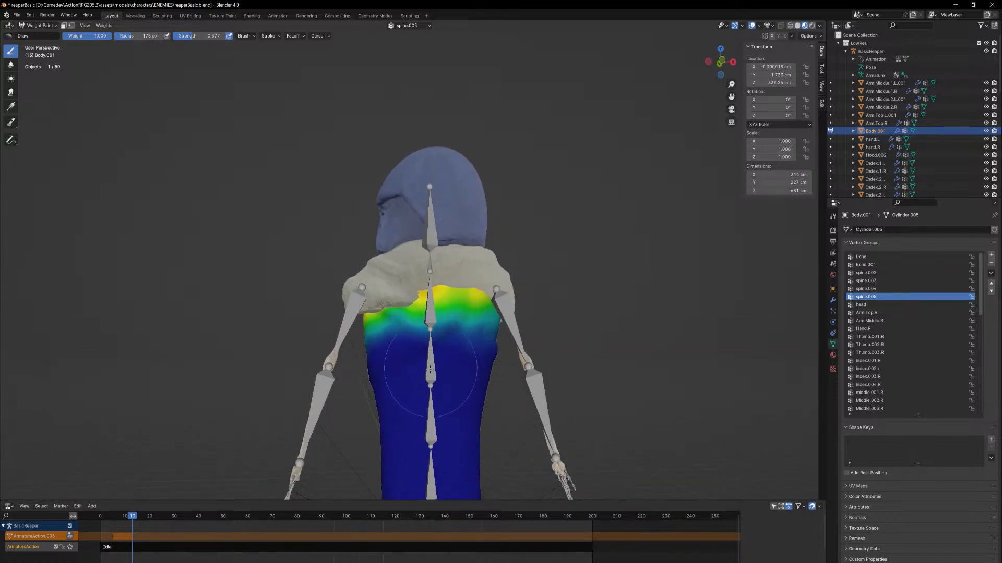
pyautogui.scroll(-1, 441, 375)
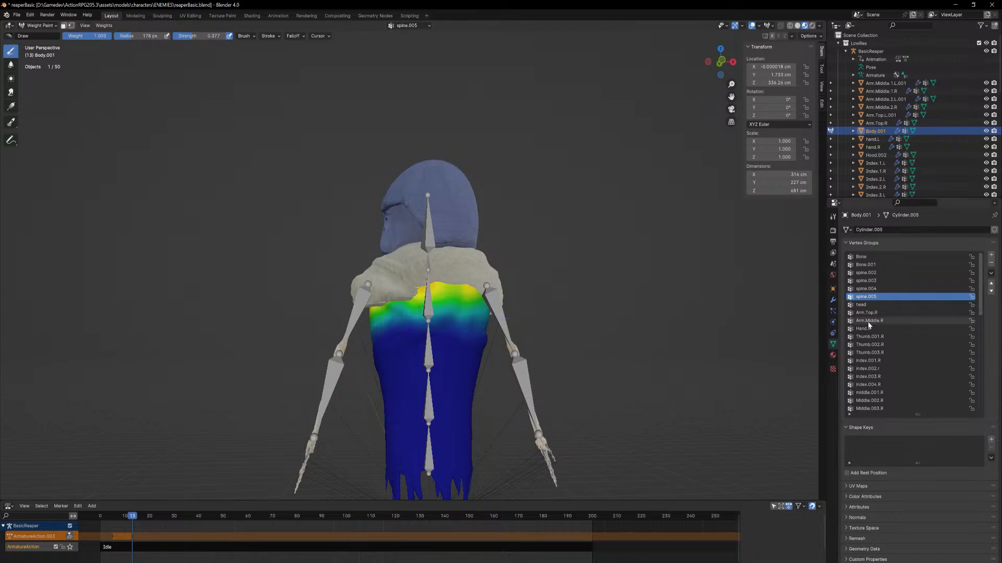
# Paint the head vertex group around the front, sides and back of the body's upper edge
pyautogui.click(870, 306)
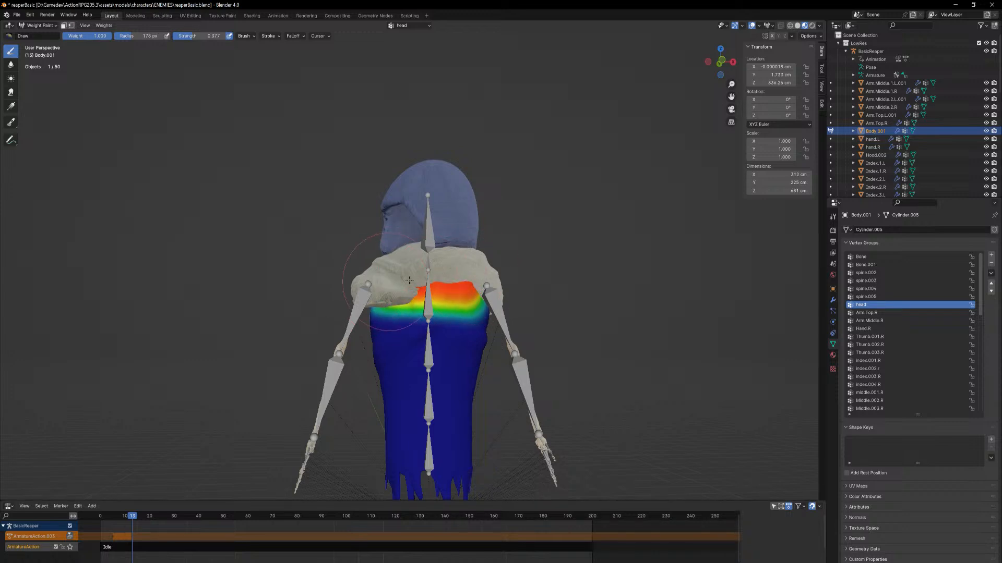
pyautogui.moveTo(400, 283)
pyautogui.mouseDown(button='middle')
pyautogui.moveTo(496, 293)
pyautogui.moveTo(403, 295)
pyautogui.mouseUp(button='middle')
pyautogui.moveTo(374, 293)
pyautogui.mouseDown()
pyautogui.moveTo(334, 293)
pyautogui.moveTo(344, 294)
pyautogui.mouseUp()
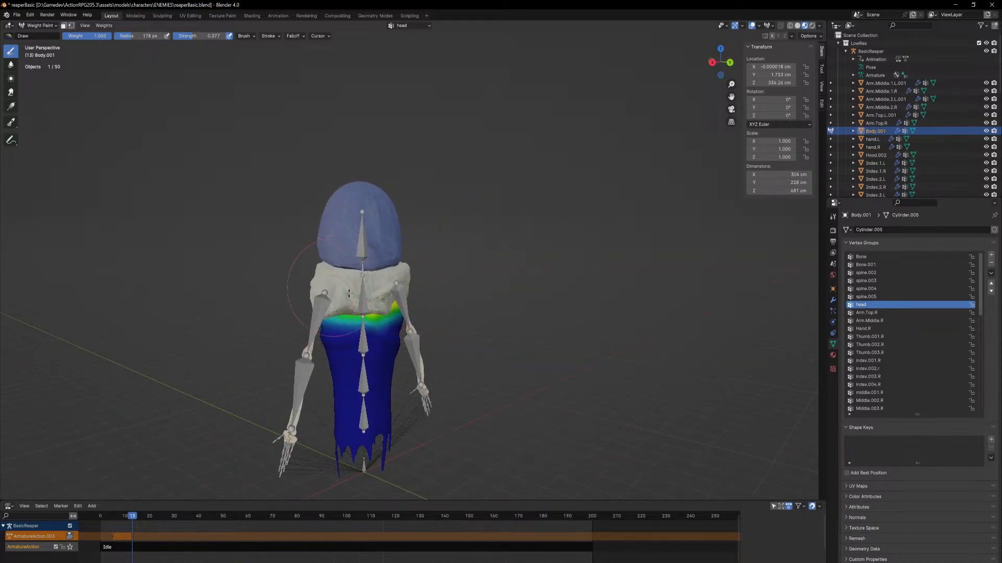
pyautogui.moveTo(347, 293)
pyautogui.mouseDown(button='middle')
pyautogui.moveTo(436, 304)
pyautogui.moveTo(412, 316)
pyautogui.mouseUp(button='middle')
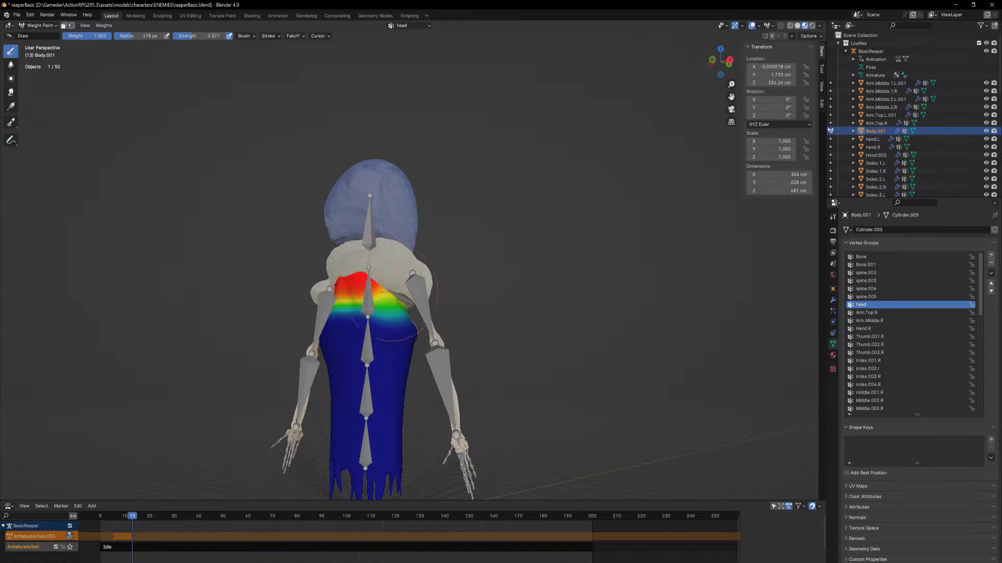
pyautogui.moveTo(323, 295); pyautogui.dragTo(407, 305, button='middle')
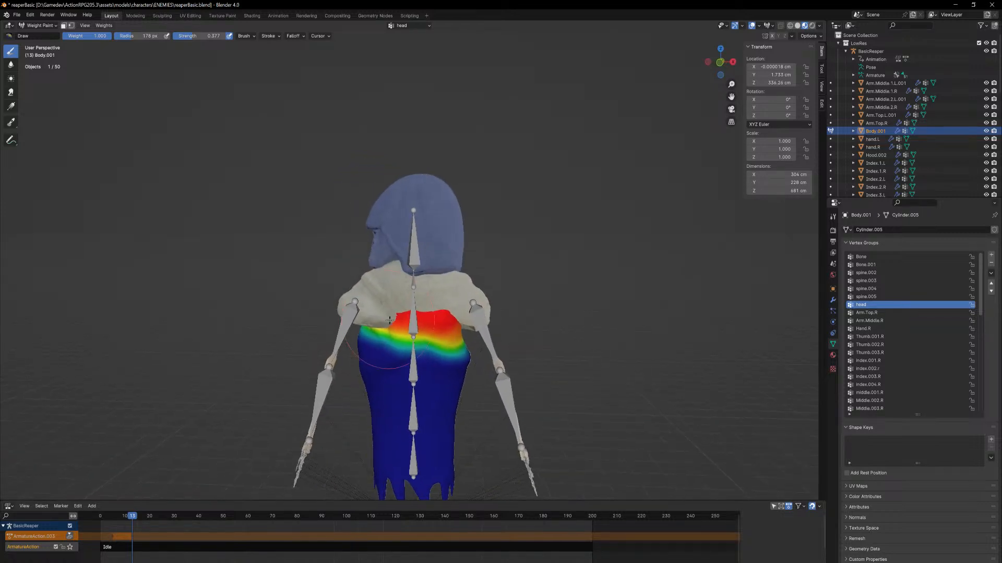
# Compare the Arm.Top.R, spine.005 and head weights on Body.001, and touch up the head group across the upper back
pyautogui.click(880, 313)
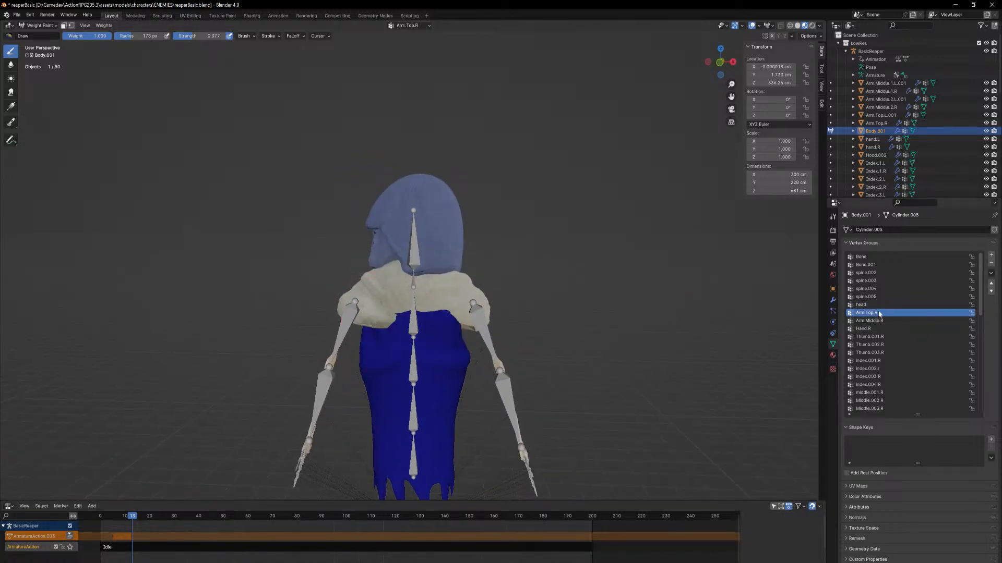
pyautogui.click(867, 296)
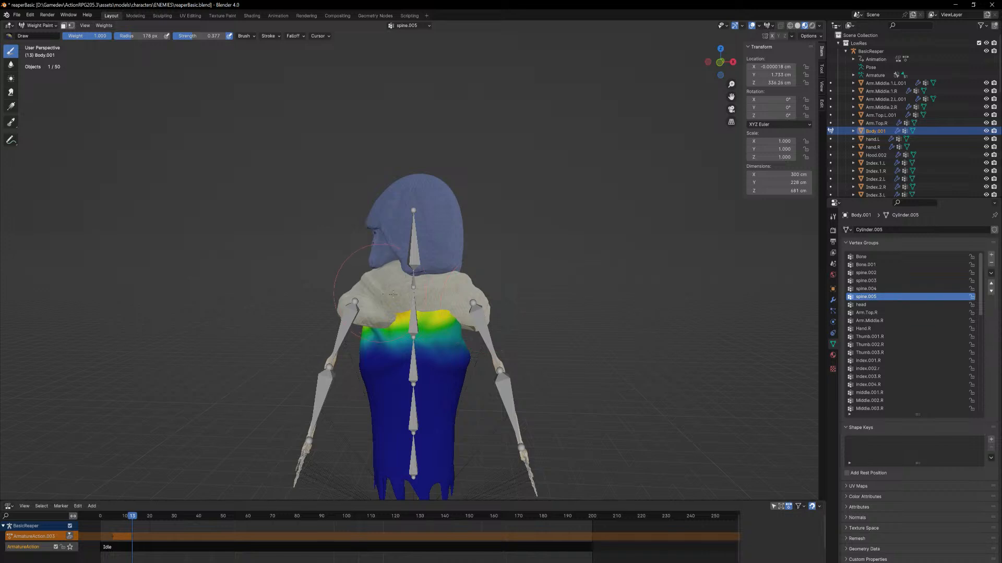
pyautogui.click(868, 306)
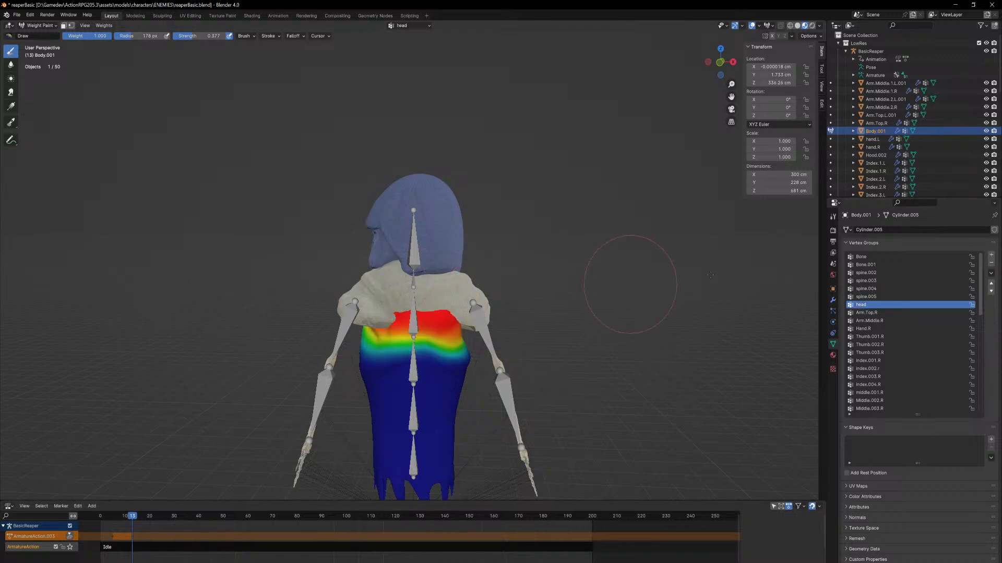
pyautogui.click(866, 296)
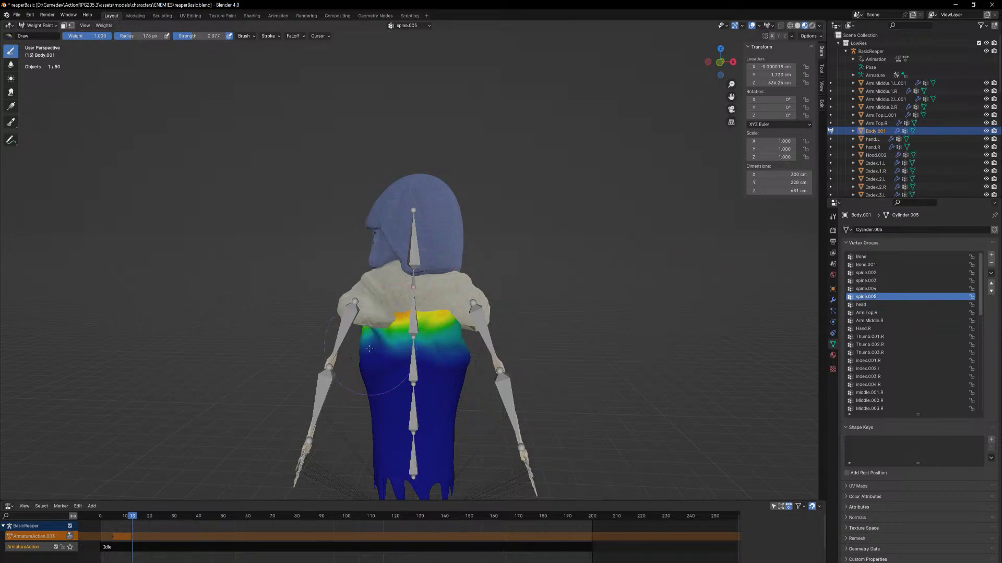
pyautogui.click(911, 304)
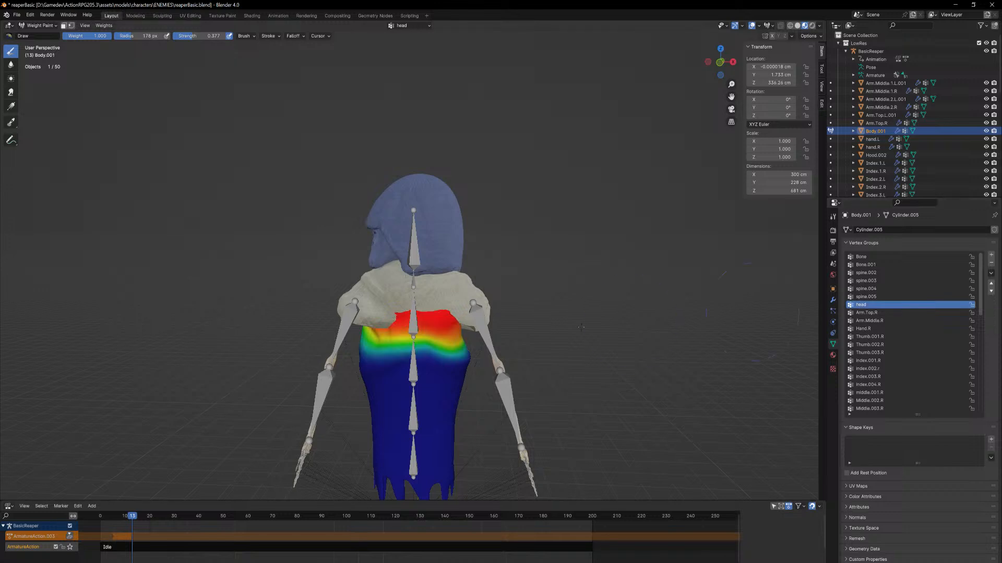
pyautogui.moveTo(313, 360); pyautogui.dragTo(523, 348)
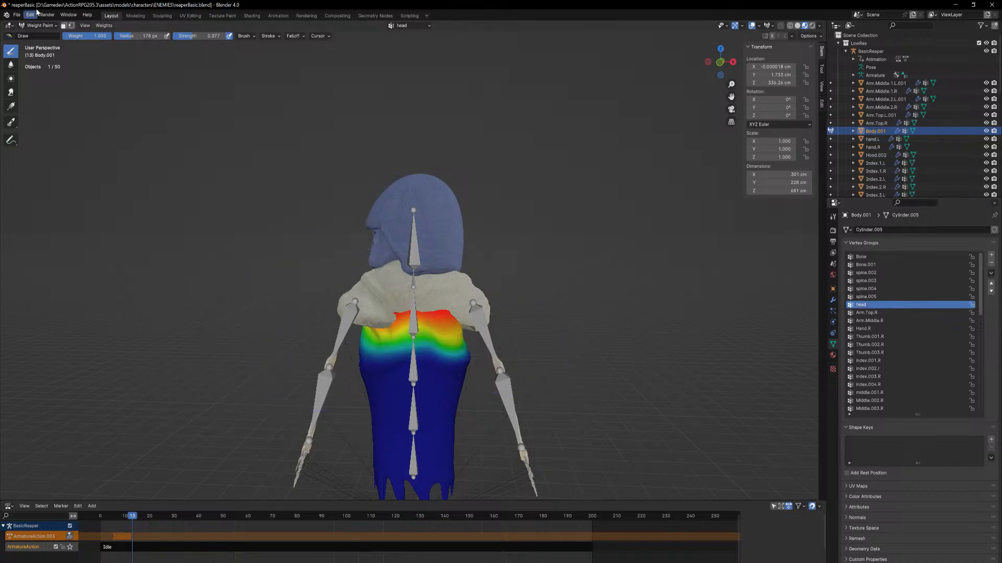
# Return Body.001 to Object Mode and inspect the scarf and chest area up close from the front
pyautogui.click(39, 25)
pyautogui.click(50, 37)
pyautogui.moveTo(487, 296)
pyautogui.mouseDown(button='middle')
pyautogui.moveTo(565, 282)
pyautogui.moveTo(514, 280)
pyautogui.moveTo(530, 270)
pyautogui.moveTo(486, 296)
pyautogui.moveTo(520, 290)
pyautogui.moveTo(495, 299)
pyautogui.mouseUp(button='middle')
pyautogui.scroll(3, 486, 296)
pyautogui.scroll(2, 464, 286)
pyautogui.scroll(-2, 464, 283)
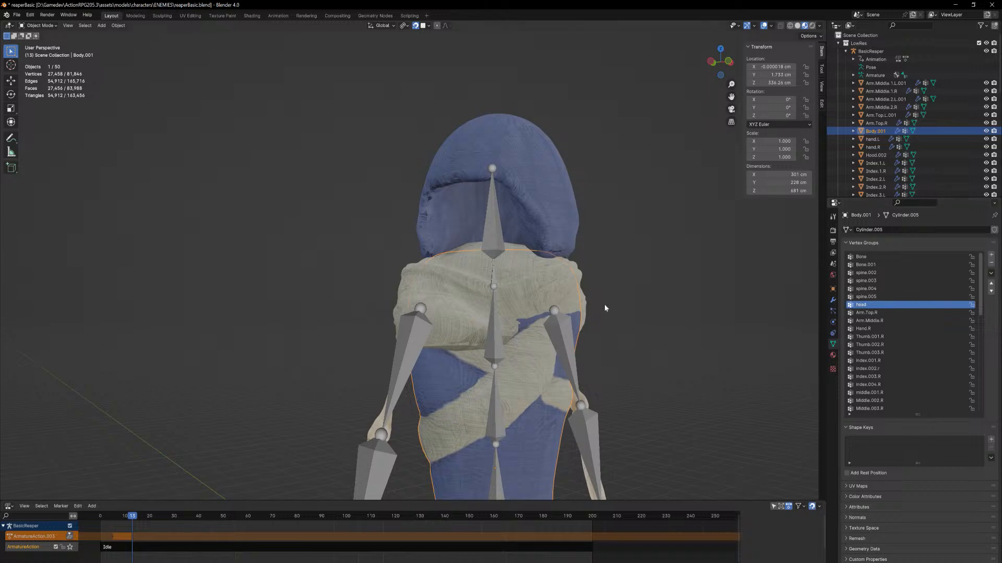
# Make Scarf.002 the active mesh in Weight Paint and brush its head group weights across the scarf
pyautogui.click(602, 291)
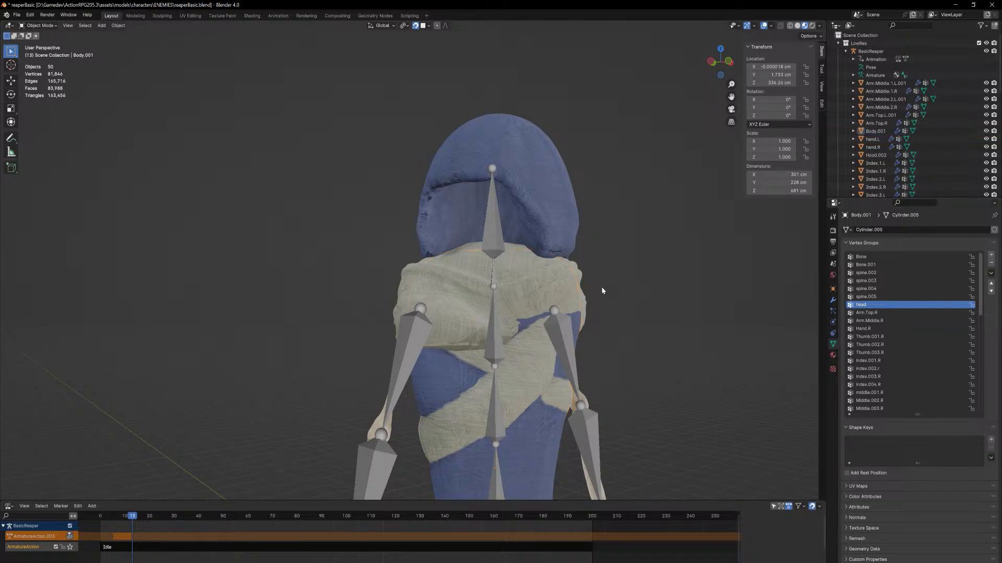
pyautogui.click(547, 350)
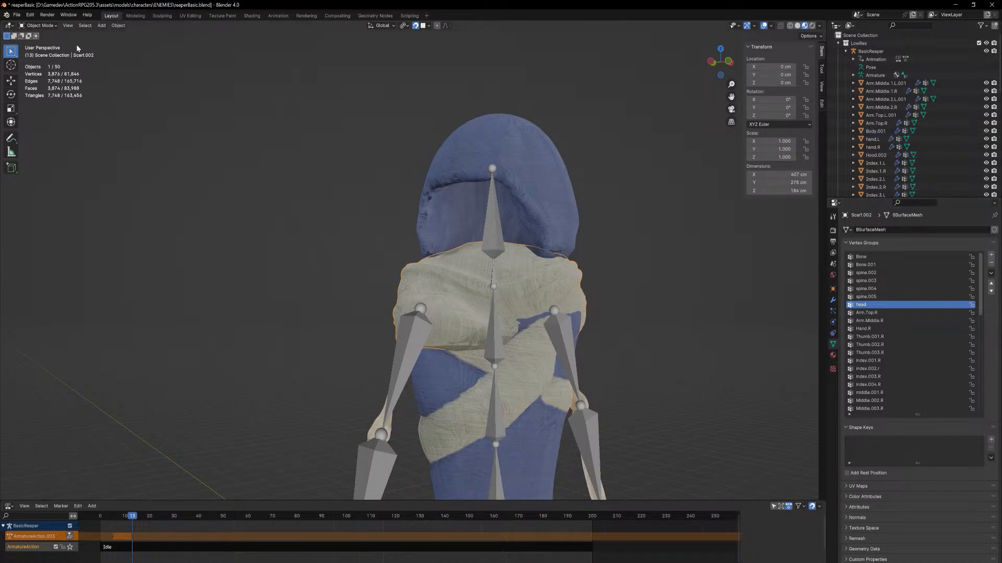
pyautogui.click(41, 25)
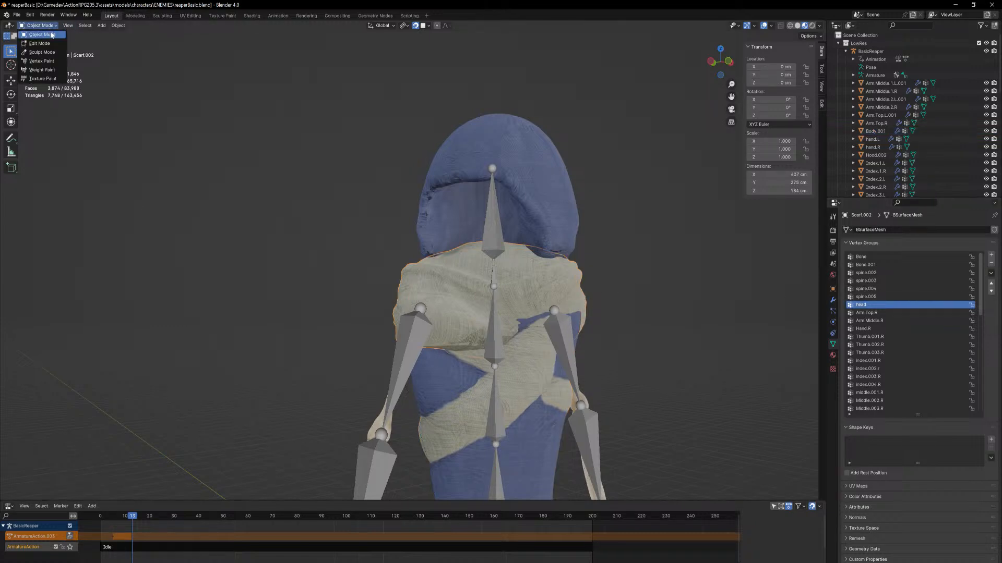
pyautogui.click(42, 71)
pyautogui.moveTo(431, 384); pyautogui.dragTo(413, 399, button='middle')
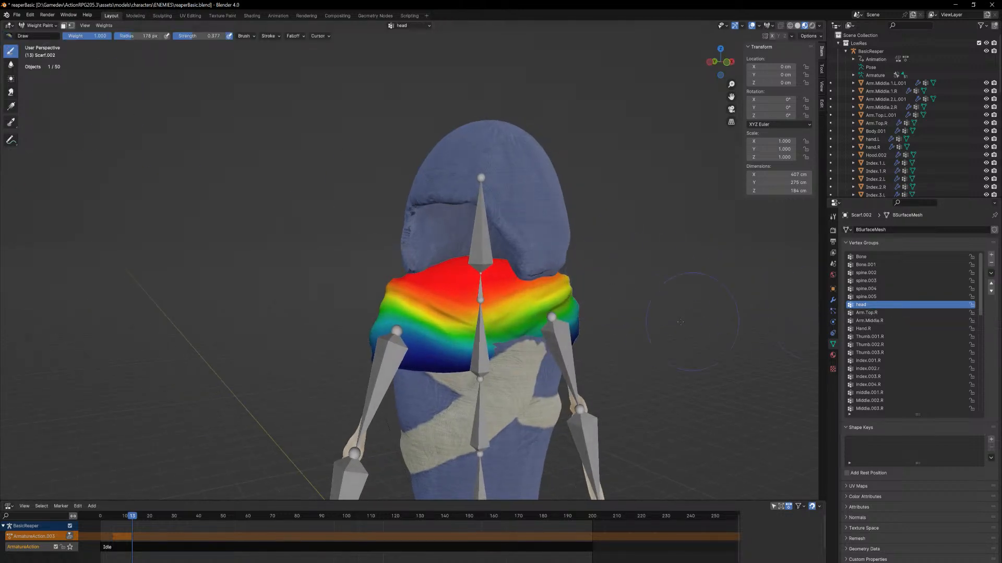
pyautogui.moveTo(513, 328)
pyautogui.mouseDown()
pyautogui.moveTo(532, 341)
pyautogui.moveTo(482, 343)
pyautogui.moveTo(544, 331)
pyautogui.moveTo(527, 308)
pyautogui.moveTo(469, 321)
pyautogui.moveTo(449, 304)
pyautogui.moveTo(404, 304)
pyautogui.mouseUp()
# Paint spine.005 group weight around the scarf's upper folds from several sides
pyautogui.click(866, 296)
pyautogui.moveTo(404, 303); pyautogui.dragTo(605, 322, button='middle')
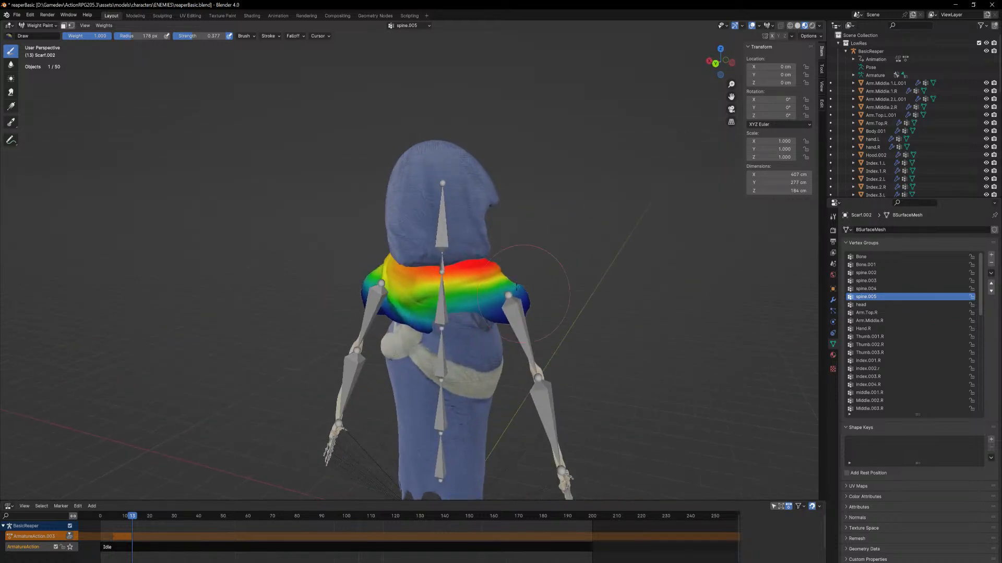
pyautogui.moveTo(497, 274)
pyautogui.mouseDown()
pyautogui.moveTo(454, 279)
pyautogui.moveTo(466, 279)
pyautogui.mouseUp()
pyautogui.moveTo(466, 279); pyautogui.dragTo(547, 280, button='middle')
pyautogui.moveTo(360, 303); pyautogui.dragTo(293, 278)
pyautogui.moveTo(293, 278); pyautogui.dragTo(431, 295, button='middle')
pyautogui.moveTo(445, 356); pyautogui.dragTo(396, 366)
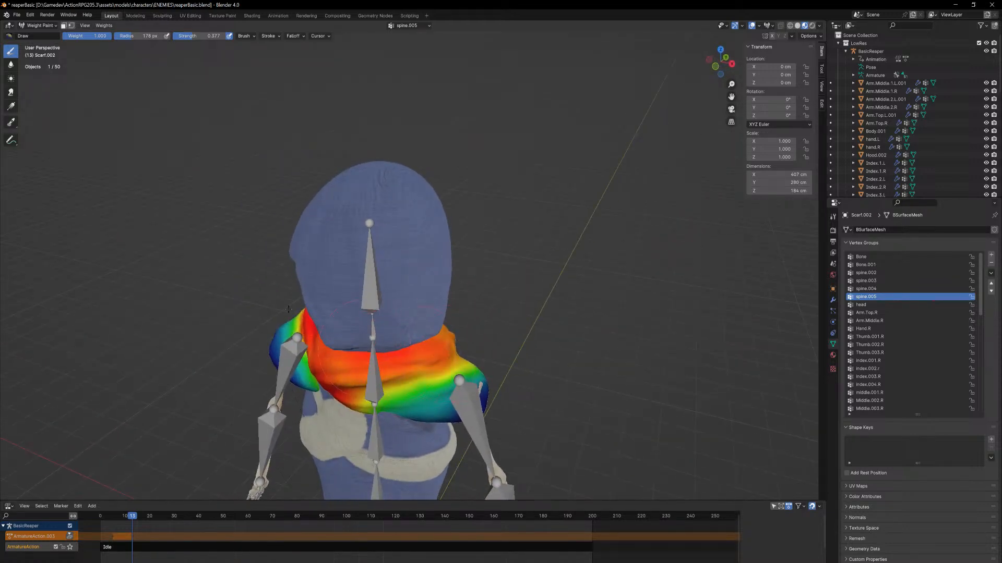
# Return the scarf mesh to Object Mode and put the BasicReaper armature into Pose Mode
pyautogui.click(40, 25)
pyautogui.click(36, 35)
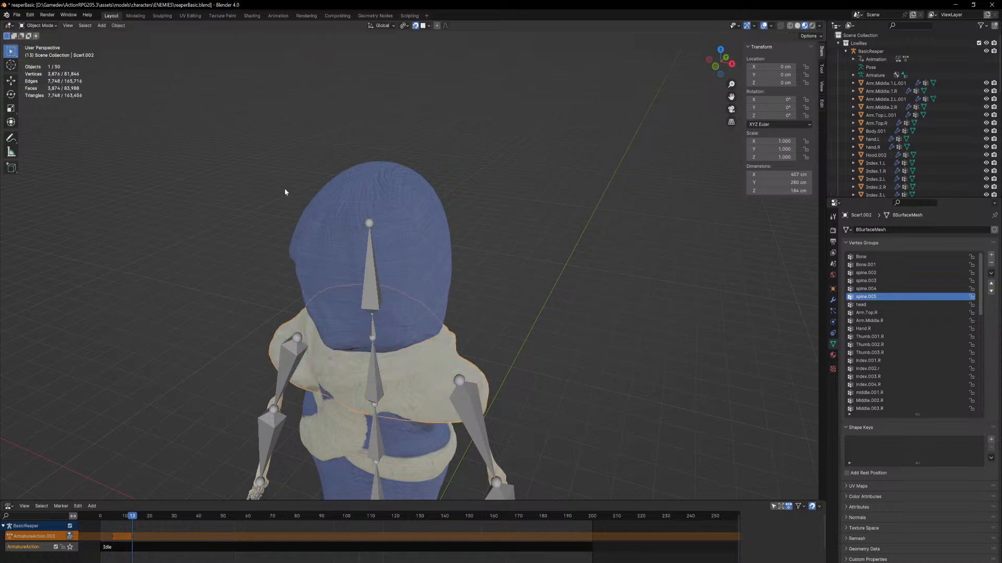
pyautogui.scroll(3, 439, 286)
pyautogui.moveTo(423, 284); pyautogui.dragTo(442, 288, button='middle')
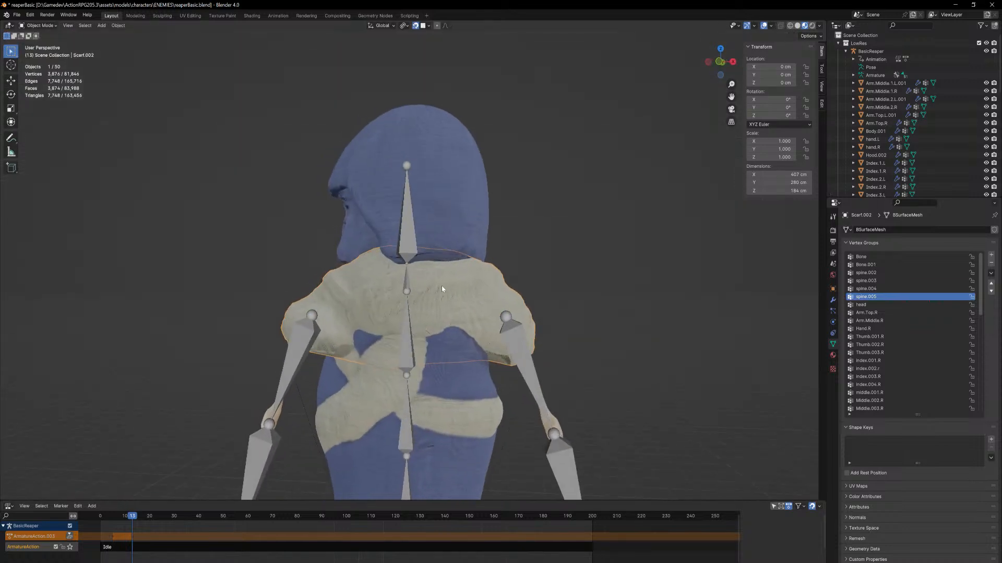
pyautogui.click(409, 283)
pyautogui.click(47, 25)
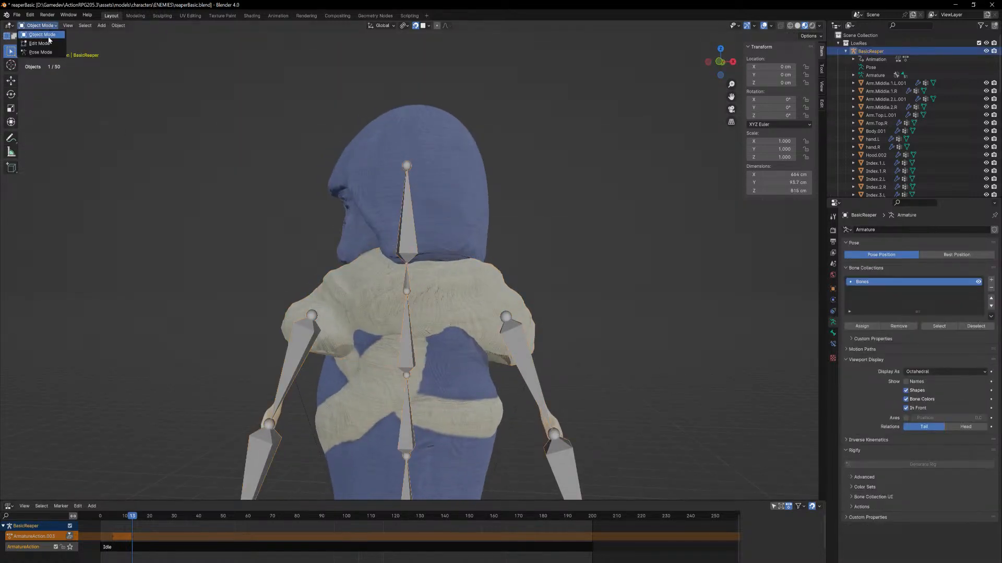
pyautogui.click(40, 54)
# Select all bones and clear all of their pose transforms
pyautogui.press('a')
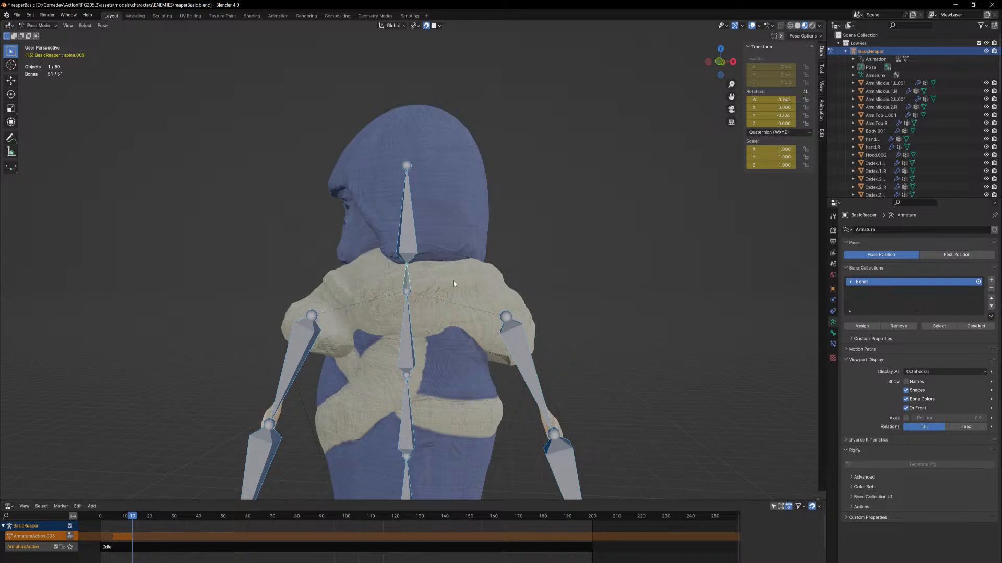
pyautogui.press('F3')
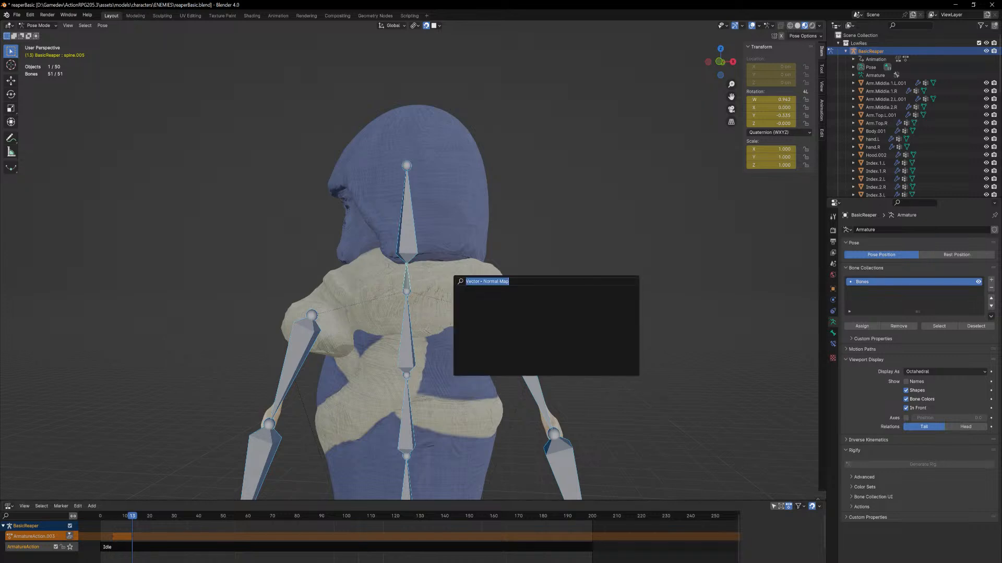
pyautogui.write('clear')
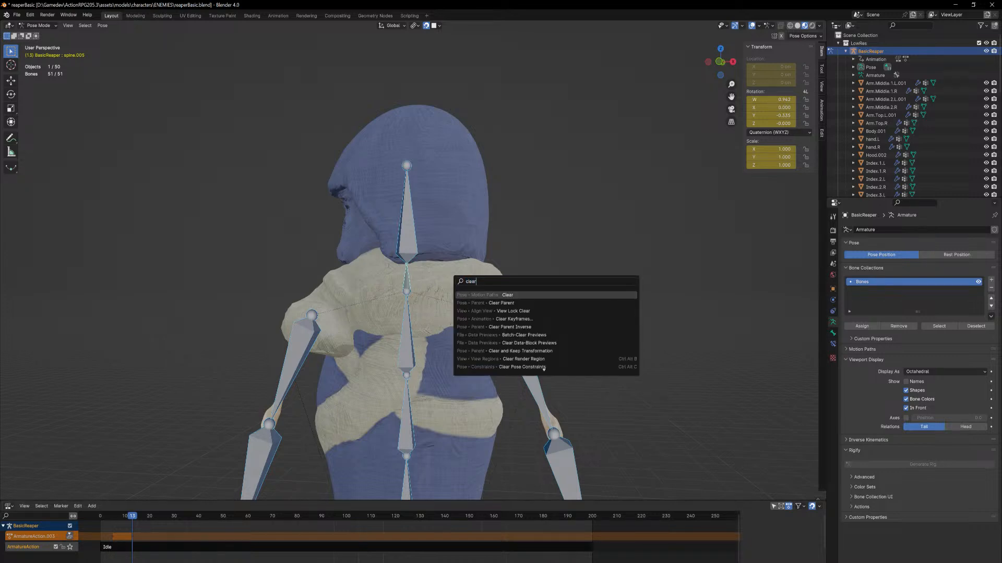
pyautogui.write(' tra')
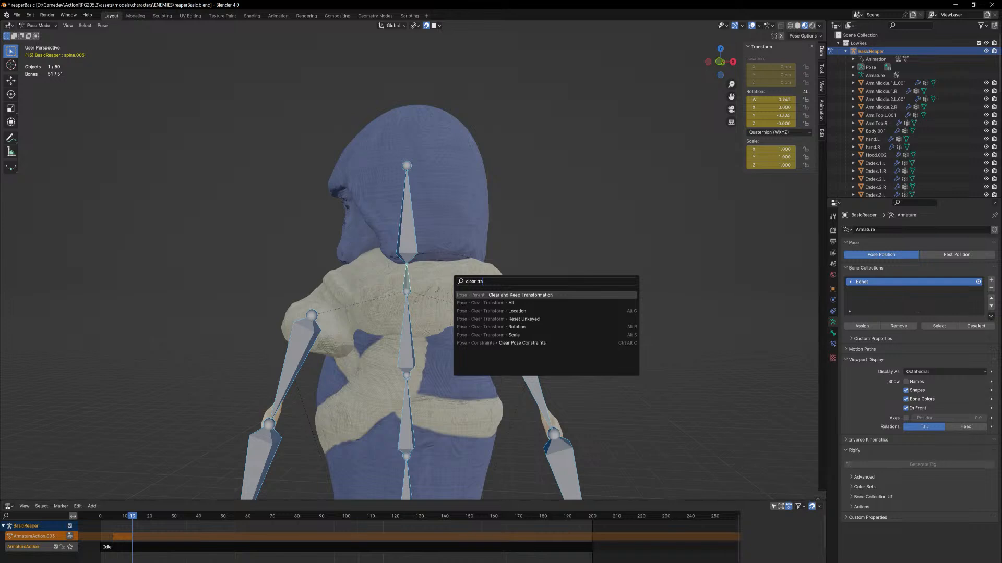
pyautogui.press('Down')
pyautogui.press('Return')
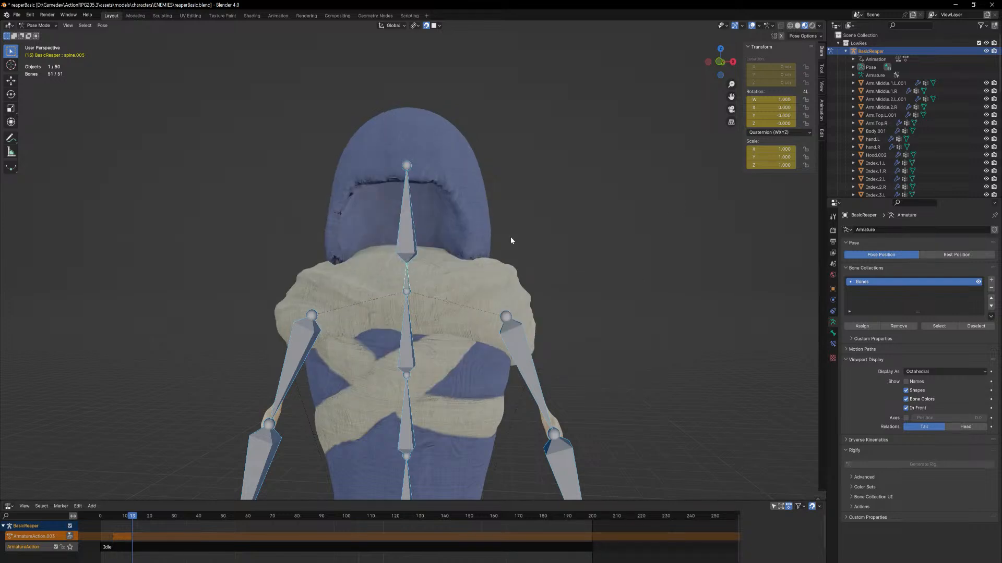
# Rotate the spine.005 bone about global Z, and the head bone by about -10.8° around the same axis
pyautogui.click(407, 282)
pyautogui.scroll(-4, 515, 248)
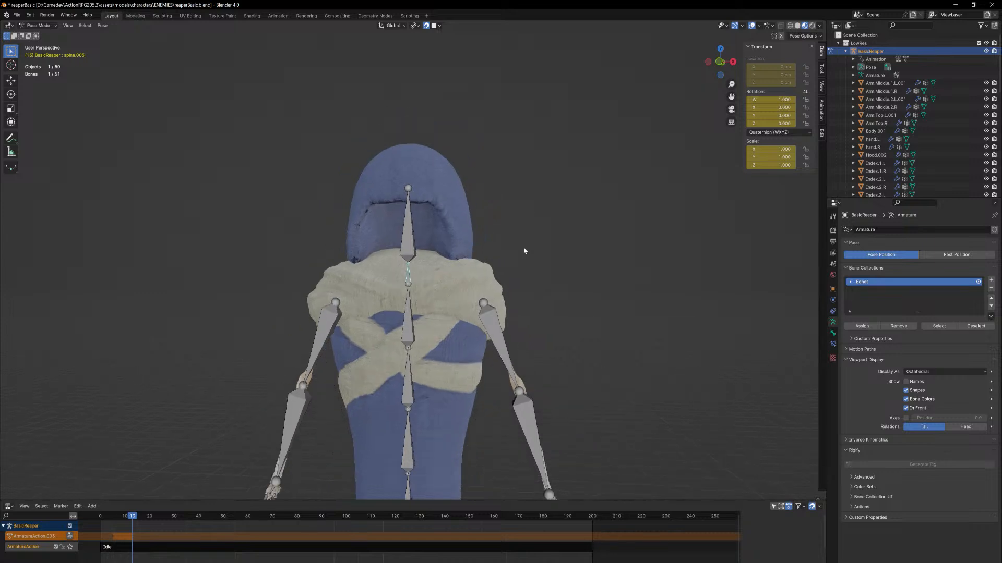
pyautogui.moveTo(514, 226); pyautogui.dragTo(508, 256, button='middle')
pyautogui.press('r')
pyautogui.press('z')
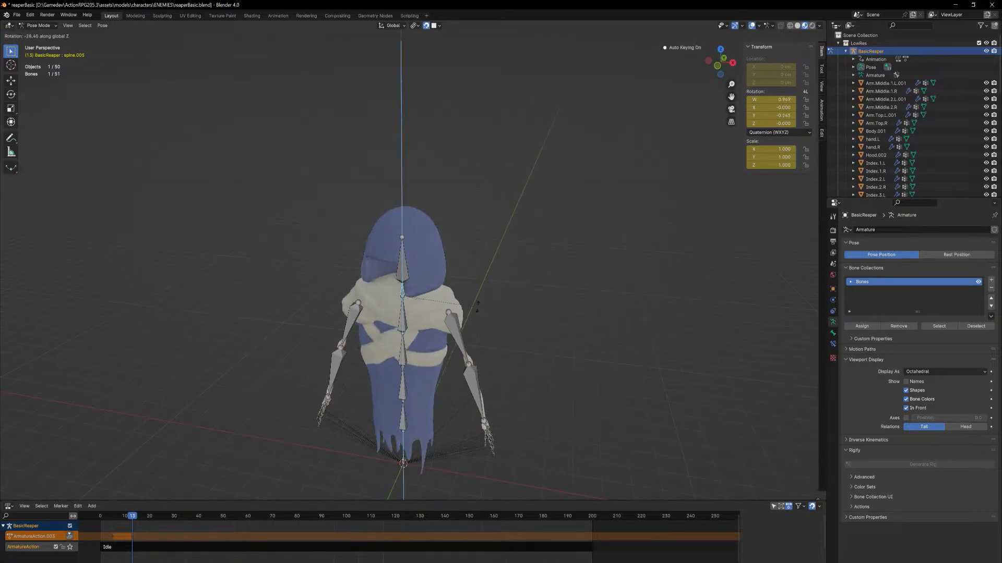
pyautogui.click(420, 266)
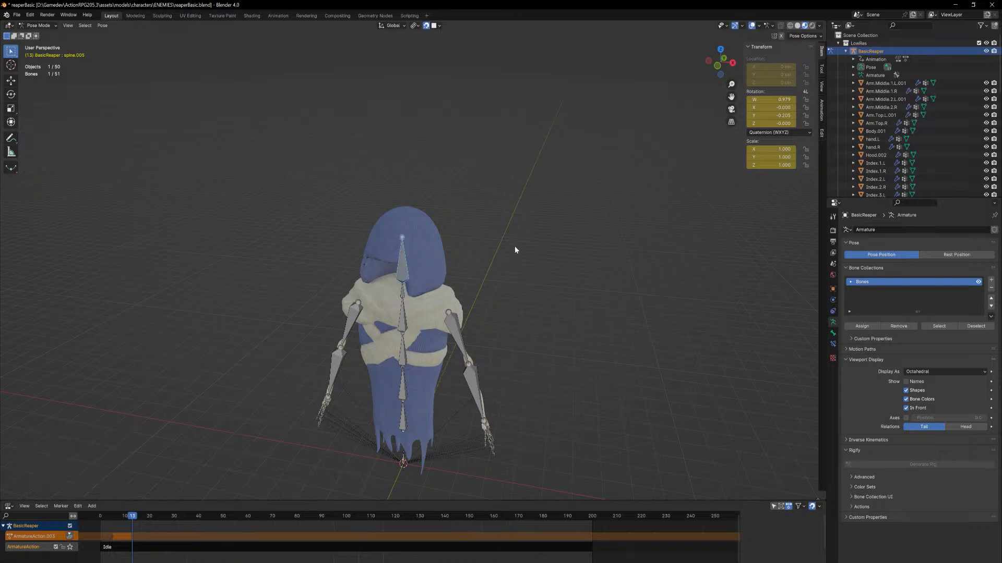
pyautogui.press('r')
pyautogui.press('z')
pyautogui.click(422, 311)
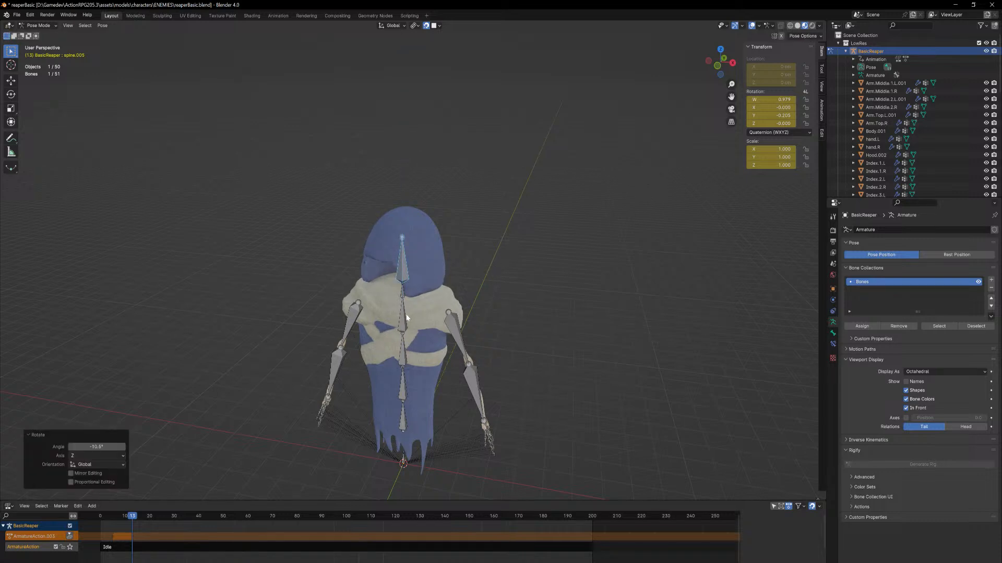
# Rotate the spine.004 bone by about -24.1° and the spine.003 bone by about -9.84° around global Z
pyautogui.click(568, 260)
pyautogui.press('r')
pyautogui.press('z')
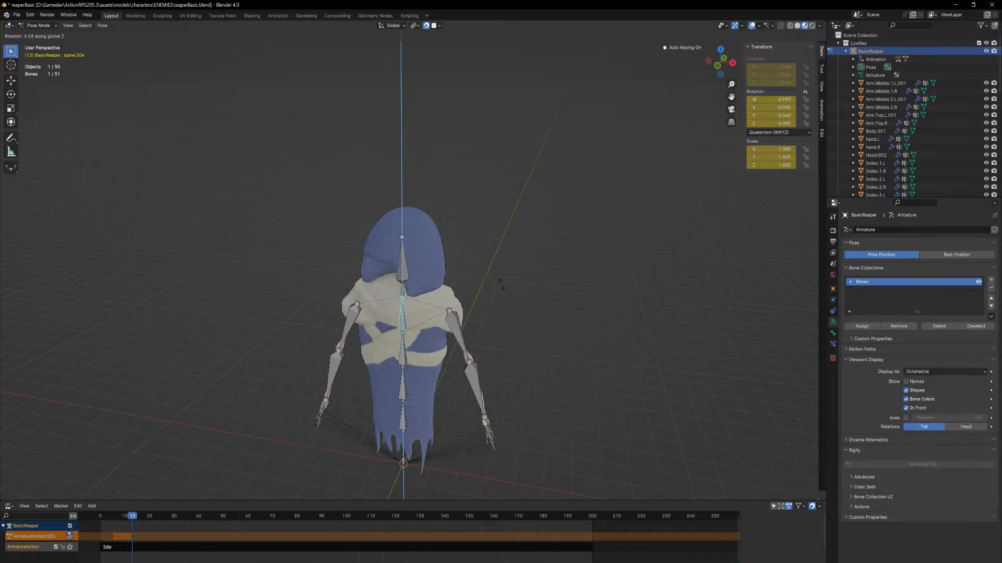
pyautogui.click(405, 364)
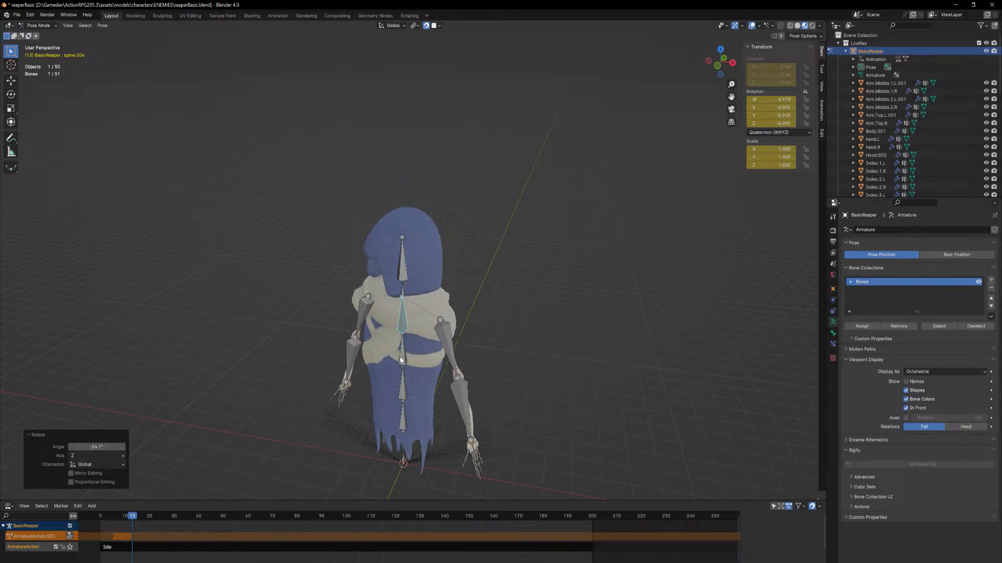
pyautogui.click(401, 360)
pyautogui.press('r')
pyautogui.press('z')
pyautogui.click(476, 344)
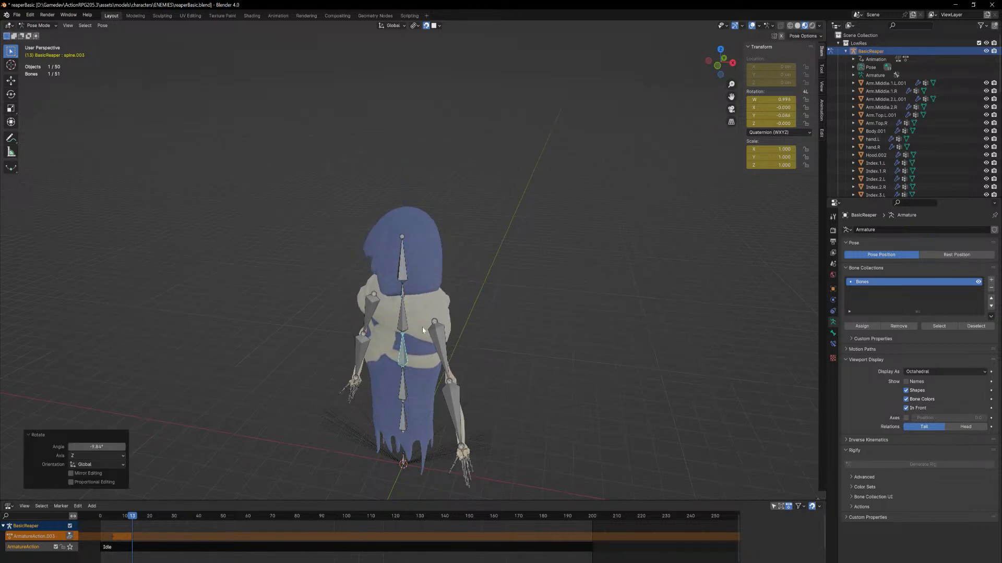
# Tilt the spine.005 bone by rotating it around its local X axis
pyautogui.moveTo(422, 330); pyautogui.dragTo(417, 288, button='middle')
pyautogui.click(420, 284)
pyautogui.press('r')
pyautogui.press('x')
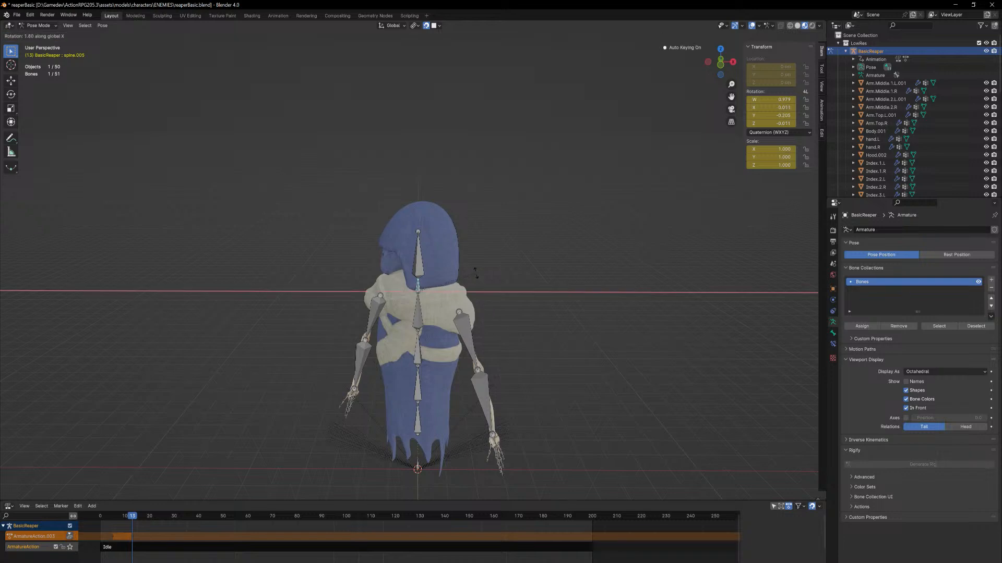
pyautogui.press('x')
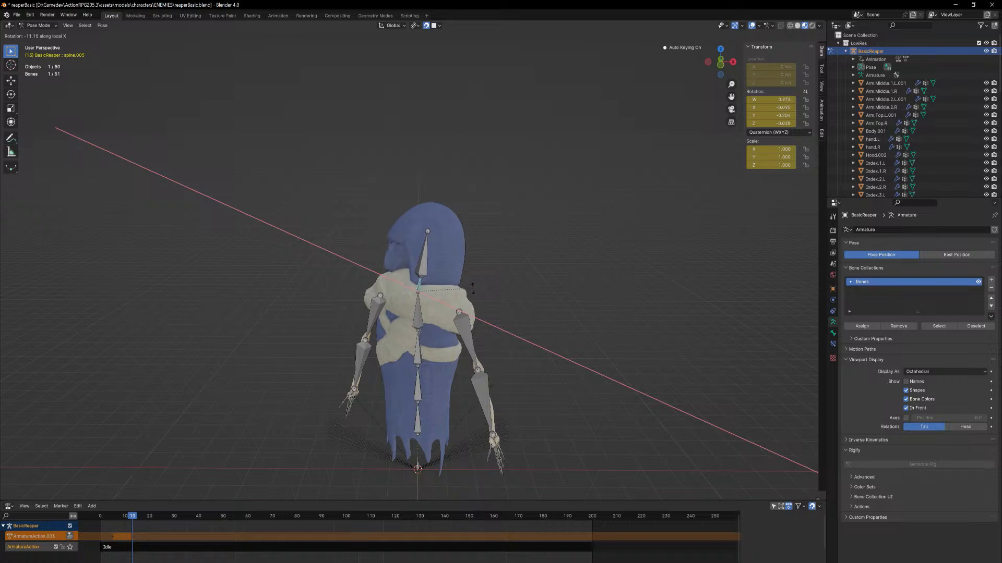
pyautogui.click(428, 263)
# Tilt the head bone by about -15.3° around its local X axis
pyautogui.click(428, 263)
pyautogui.press('r')
pyautogui.press('x')
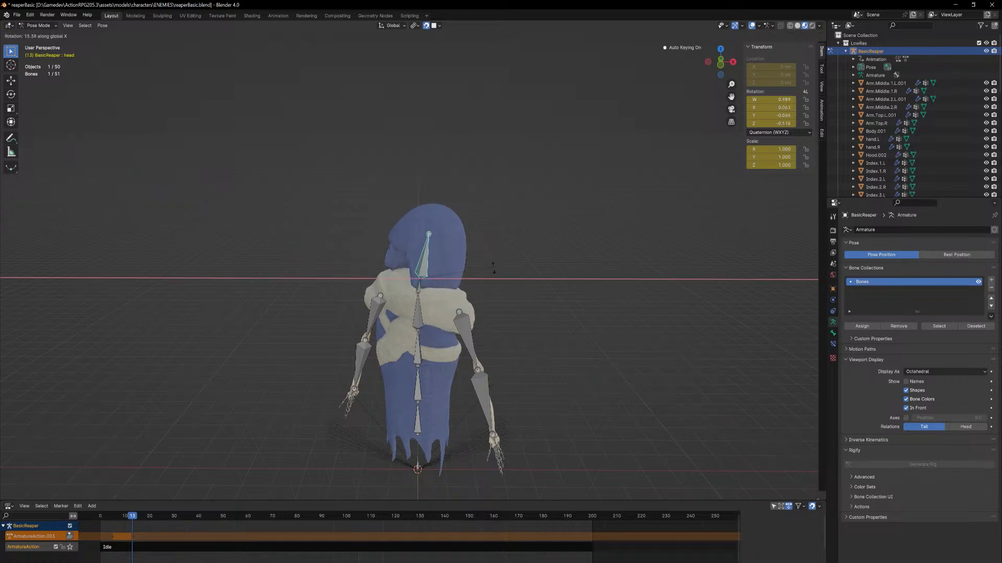
pyautogui.press('x')
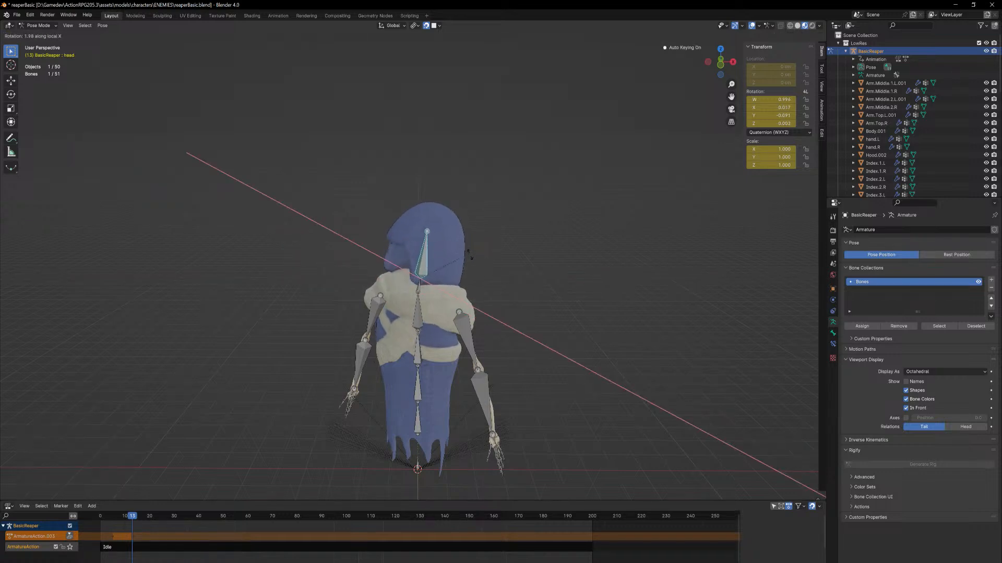
pyautogui.click(478, 269)
pyautogui.moveTo(477, 270); pyautogui.dragTo(461, 293, button='middle')
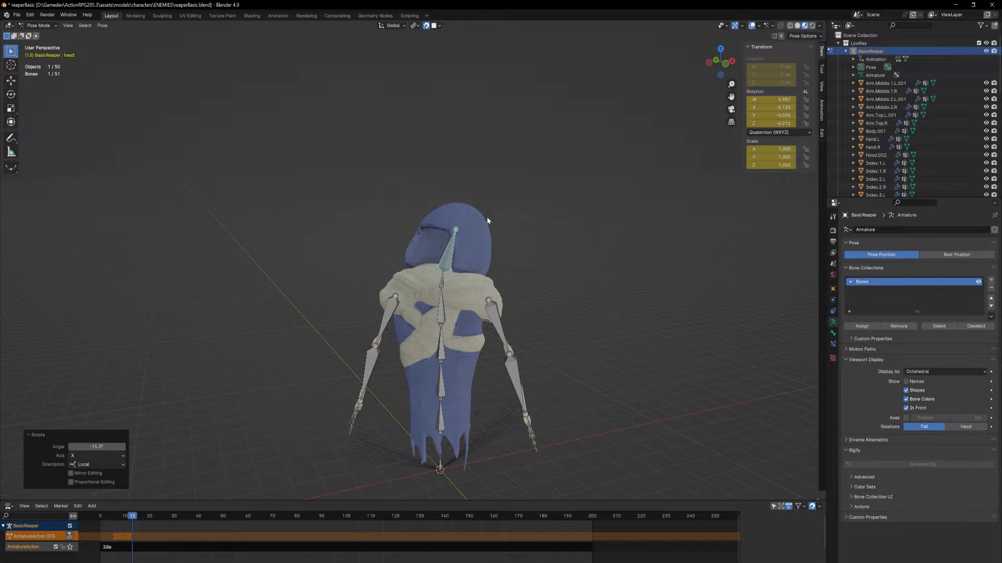
pyautogui.press('r')
pyautogui.press('x')
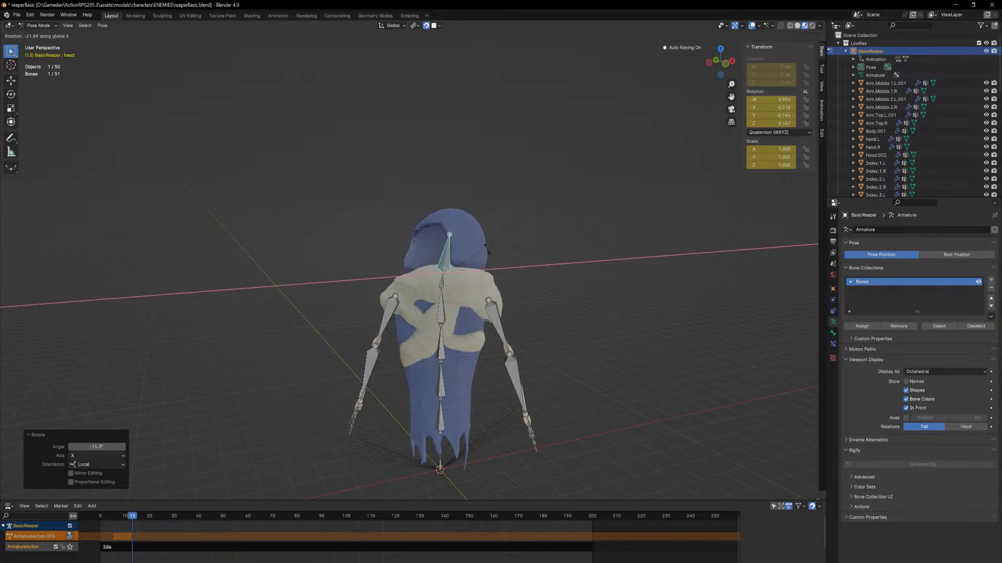
pyautogui.press('x')
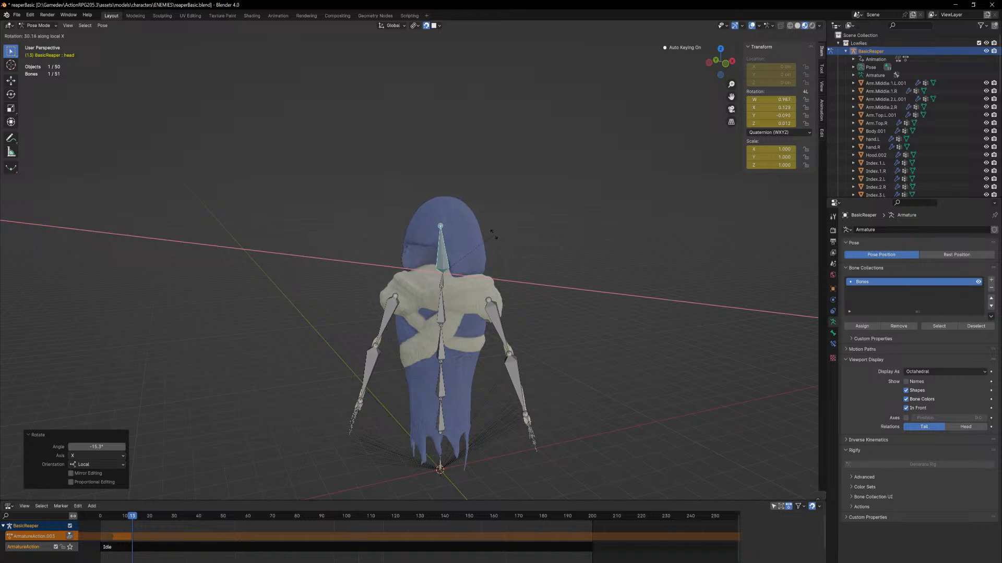
pyautogui.press('Escape')
# Select all bones and run Clear Parent with the Clear and Keep Transformation option
pyautogui.press('a')
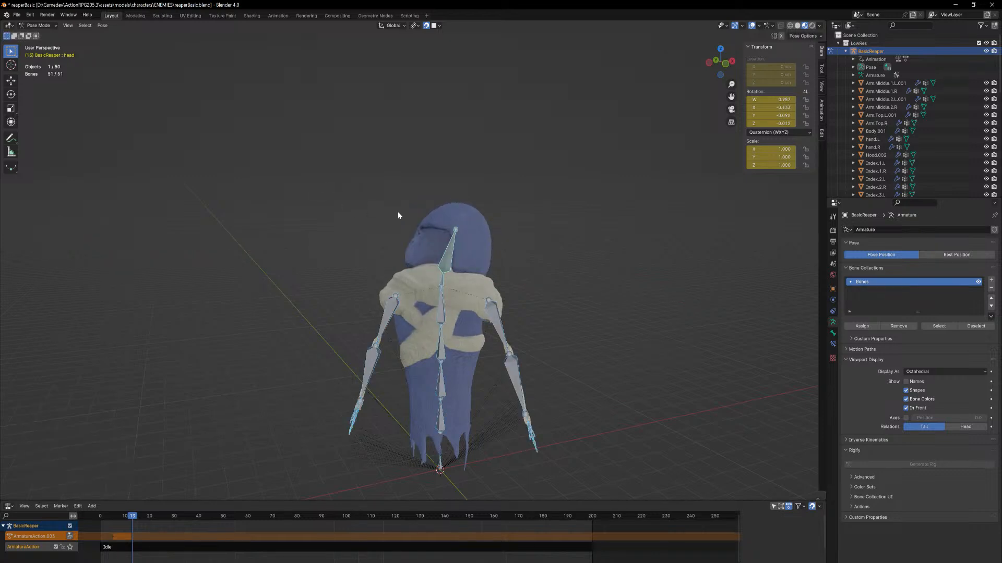
pyautogui.press('F3')
pyautogui.write('clear')
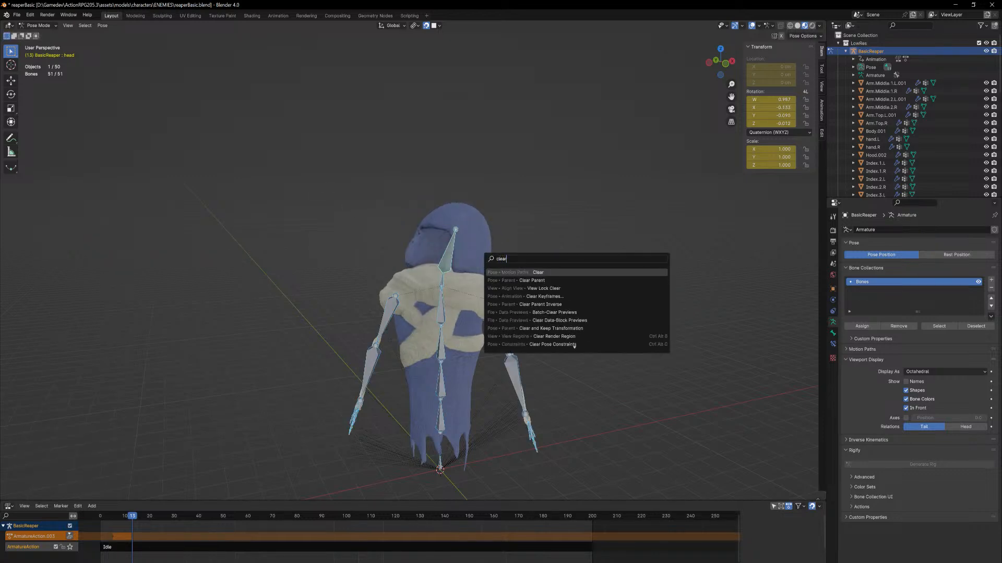
pyautogui.write(' tras')
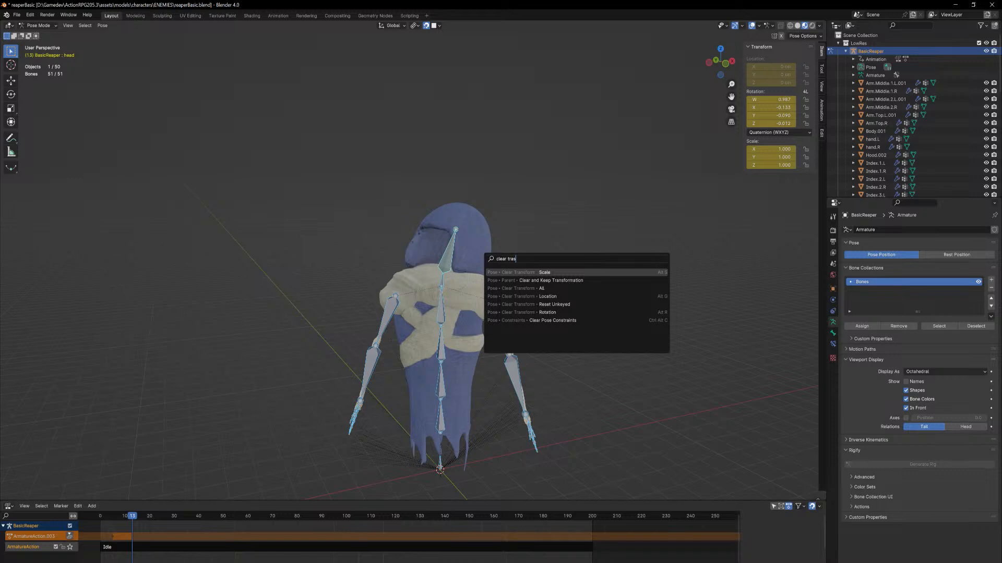
pyautogui.press('Down')
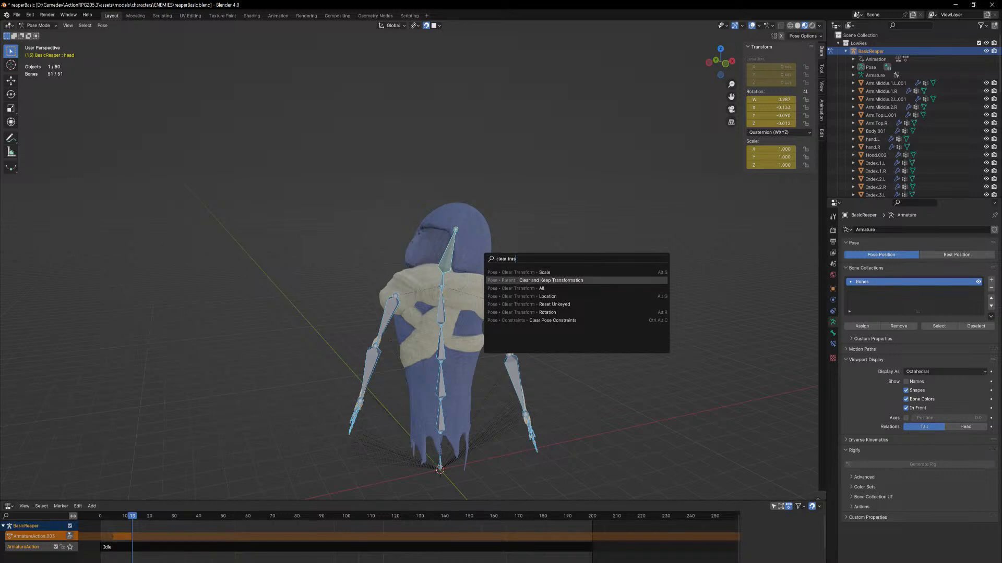
pyautogui.press('Return')
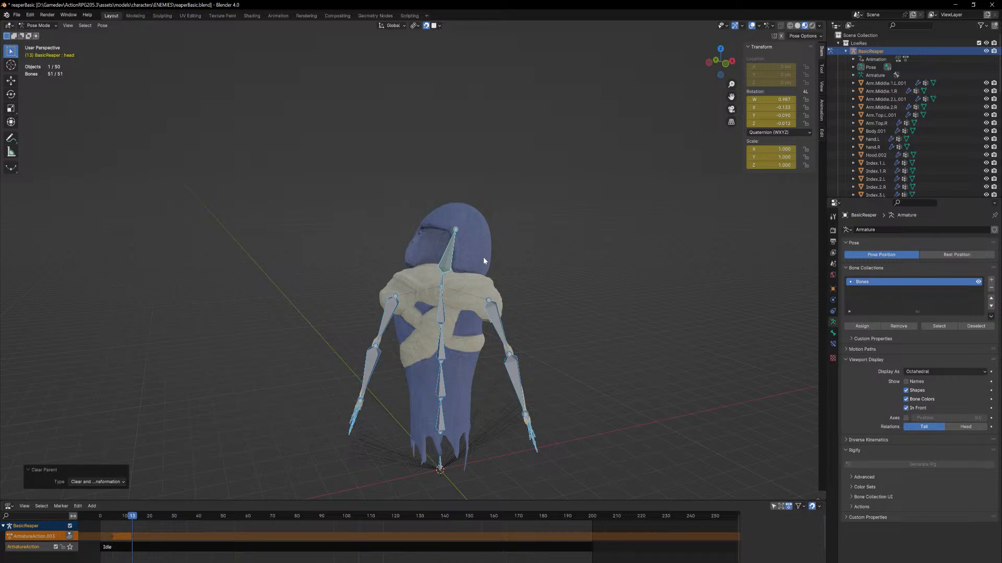
# Reset the selected bones to their rest pose with Clear Transform All
pyautogui.press('F3')
pyautogui.write('clear')
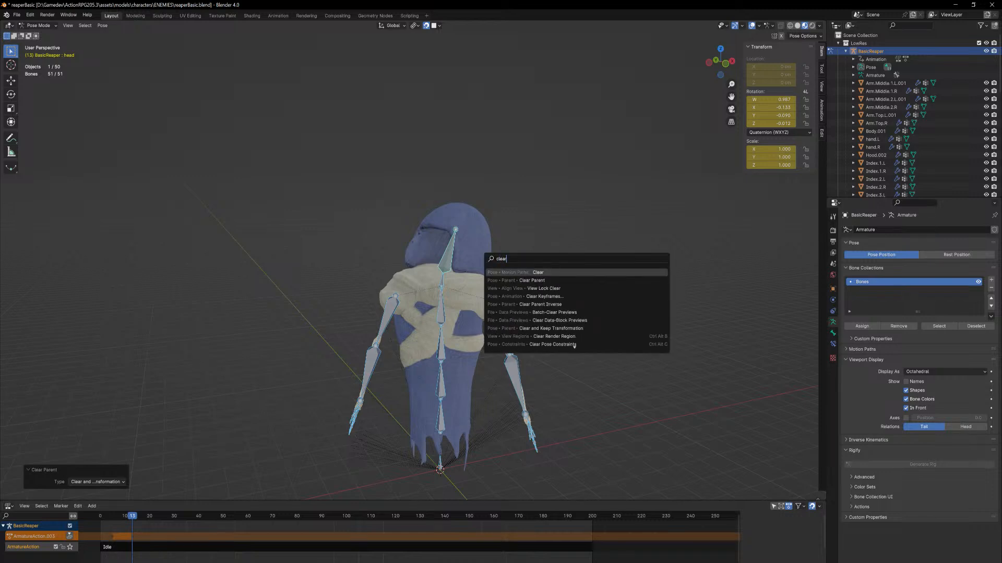
pyautogui.write(' trans')
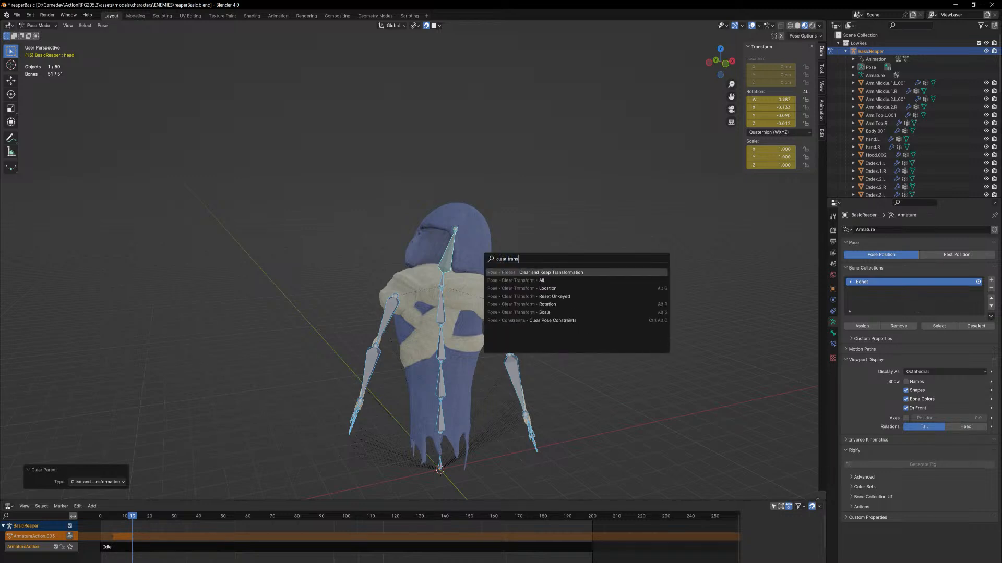
pyautogui.press('Down')
pyautogui.press('Return')
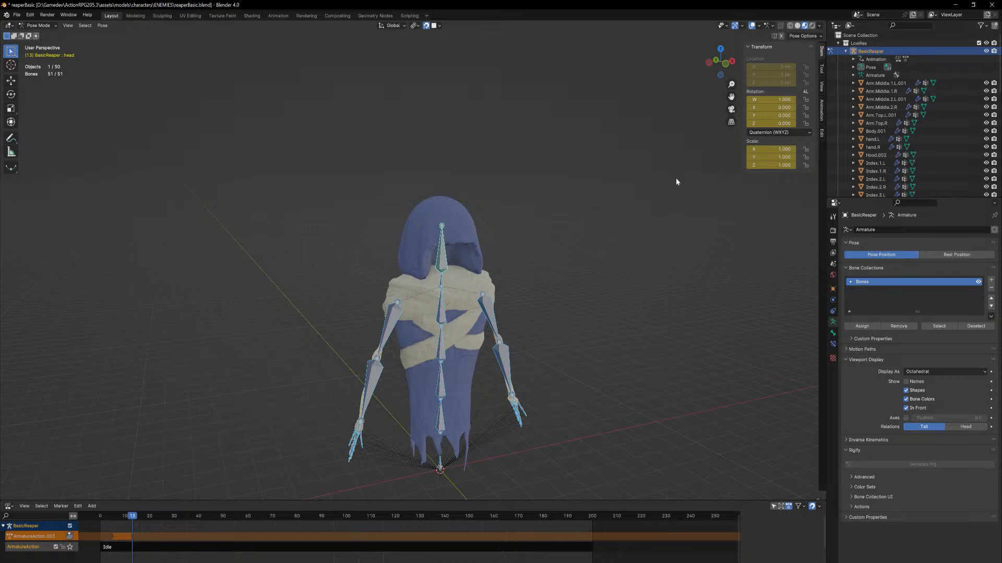
# Deselect the bones and return the armature to Object Mode
pyautogui.moveTo(577, 254); pyautogui.dragTo(543, 237, button='middle')
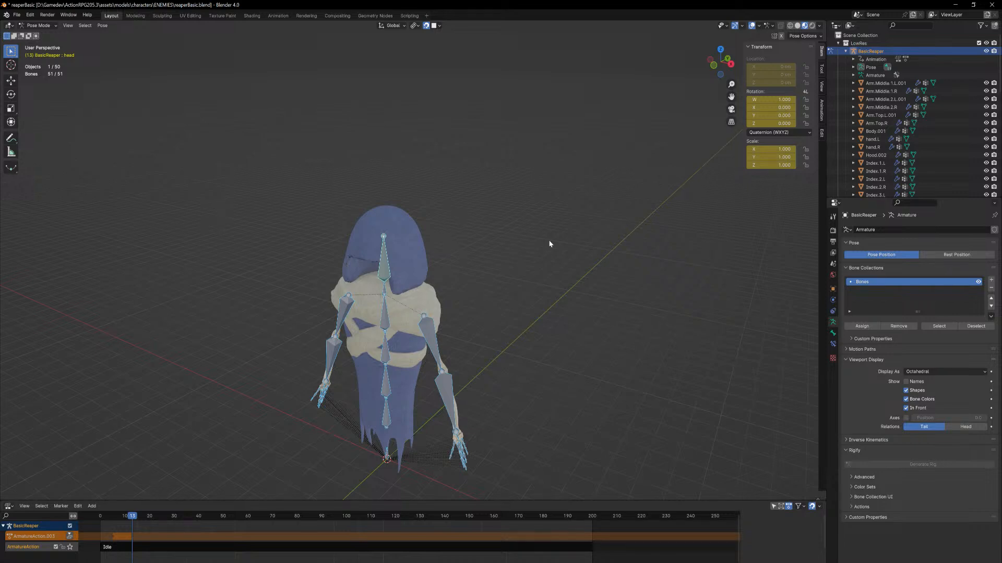
pyautogui.click(728, 268)
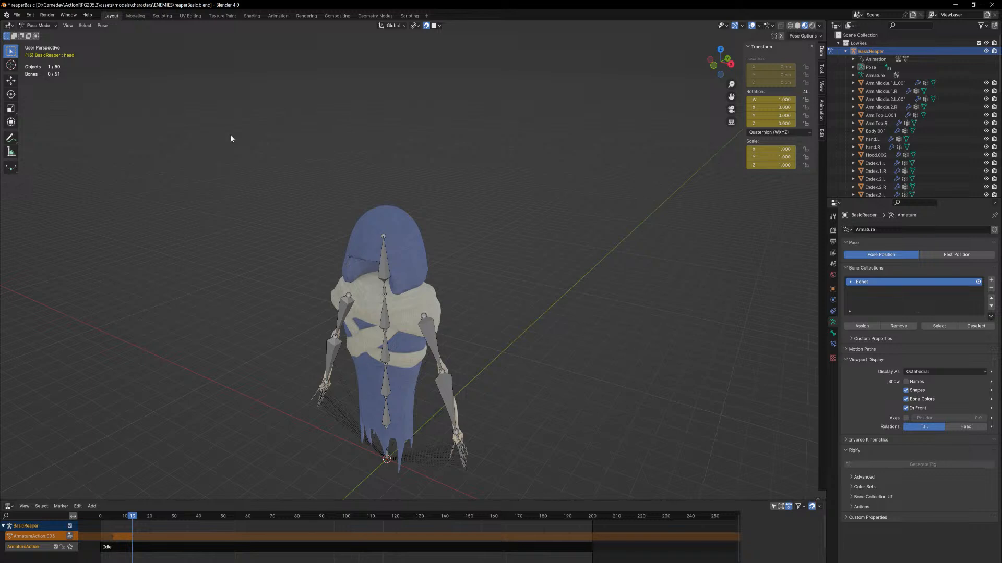
pyautogui.click(38, 25)
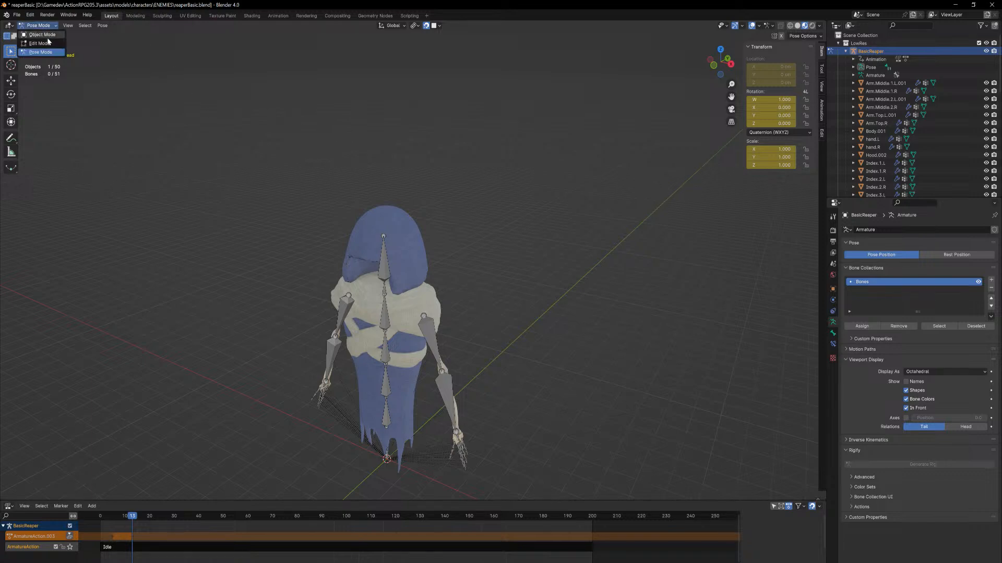
pyautogui.click(41, 33)
pyautogui.moveTo(511, 265); pyautogui.dragTo(528, 296, button='middle')
pyautogui.scroll(1, 538, 285)
pyautogui.press('KP_7')
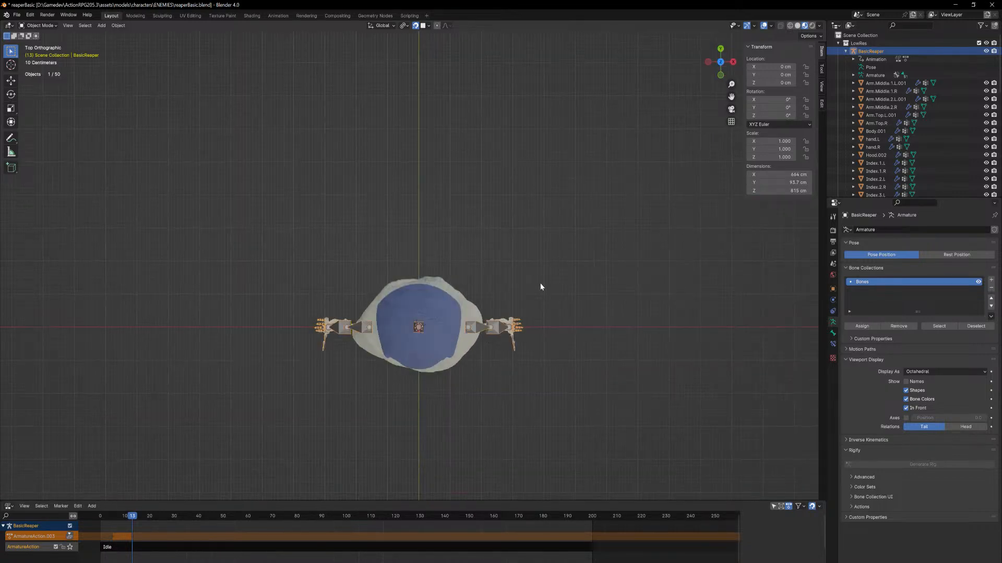
pyautogui.moveTo(540, 284); pyautogui.dragTo(522, 223, button='middle')
pyautogui.moveTo(512, 270); pyautogui.dragTo(491, 238, button='middle')
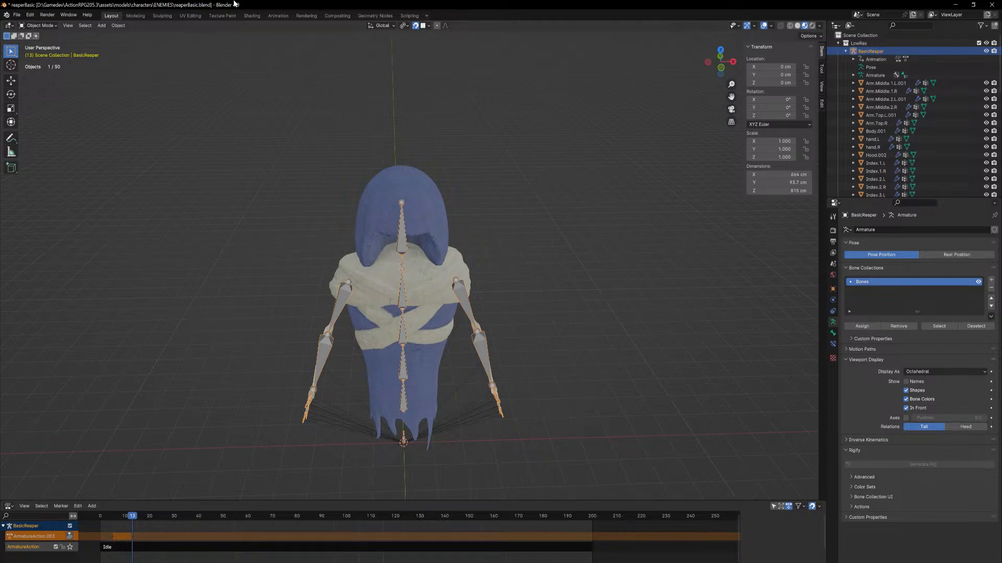
# Save reaperBasic.blend and open the FBX export window
pyautogui.hotkey('ctrl', 's')
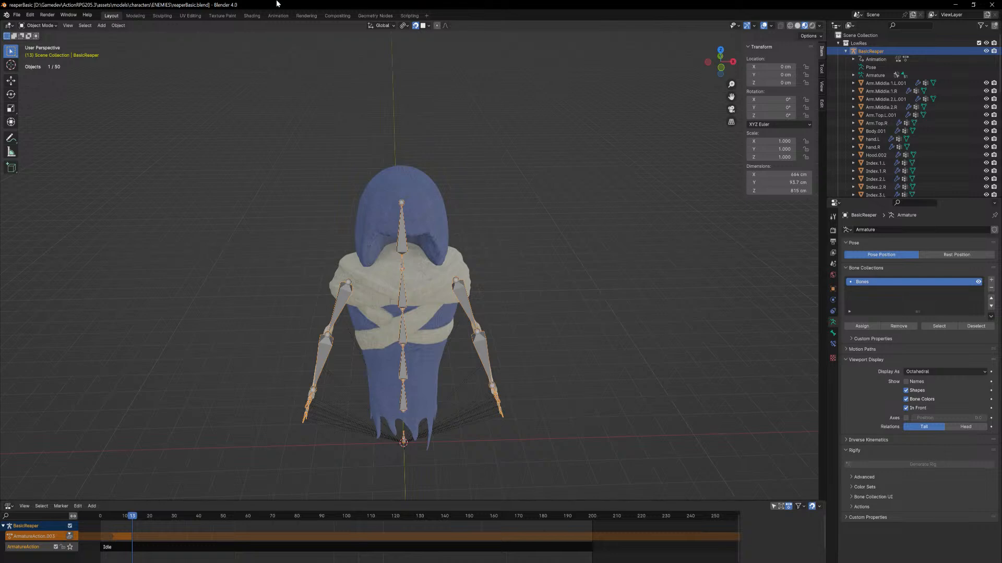
pyautogui.moveTo(571, 239); pyautogui.dragTo(563, 230, button='middle')
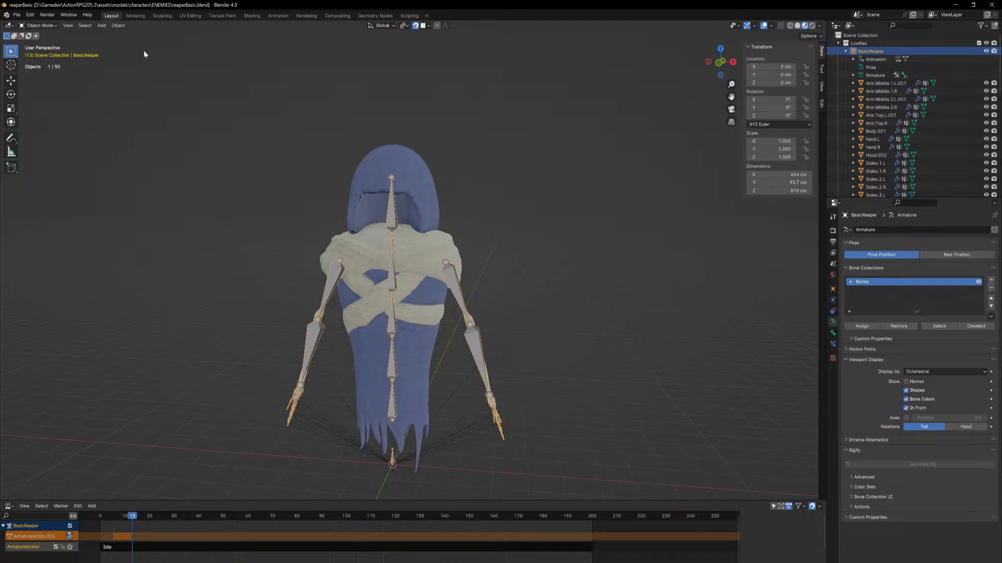
pyautogui.click(17, 15)
pyautogui.moveTo(65, 142)
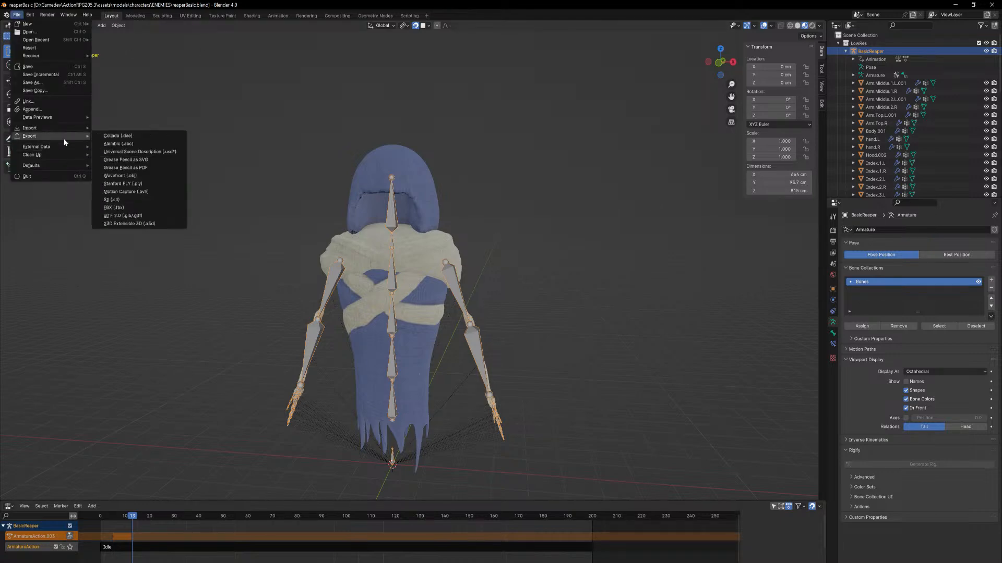
pyautogui.click(130, 208)
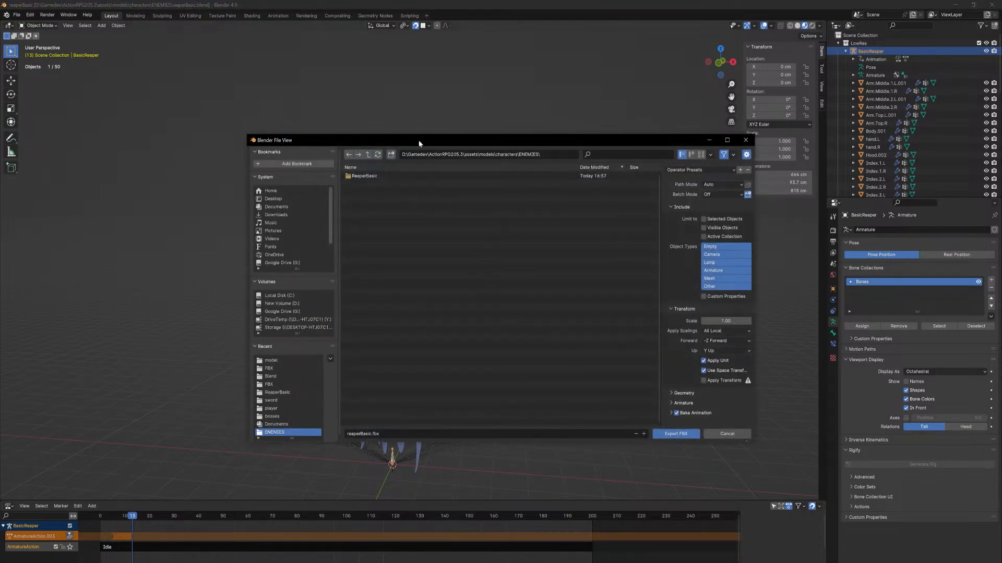
pyautogui.moveTo(417, 142); pyautogui.dragTo(0, 323)
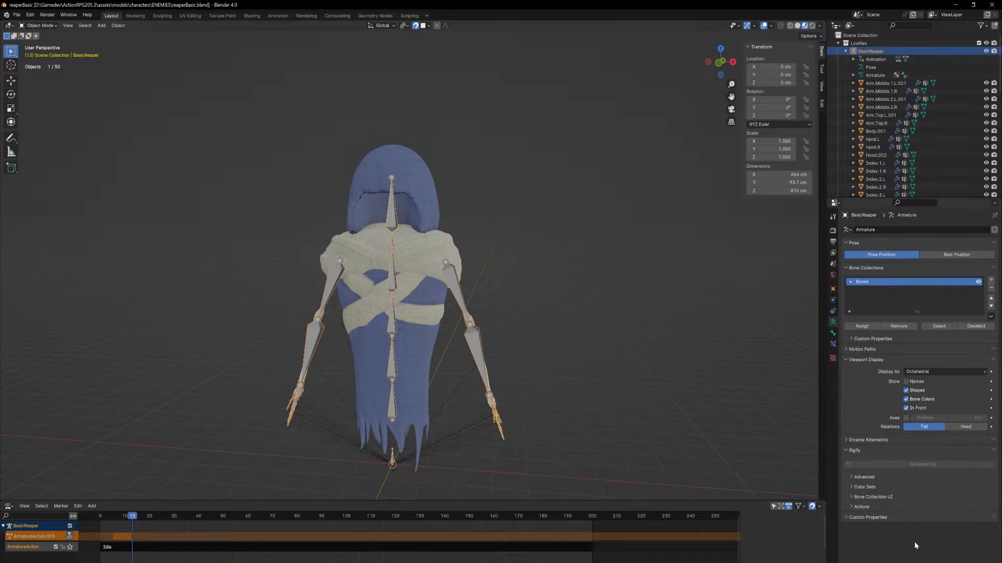
# Switch to the Epic Games Launcher and open the ActionRpgProject Unreal project from the library
pyautogui.click(893, 562)
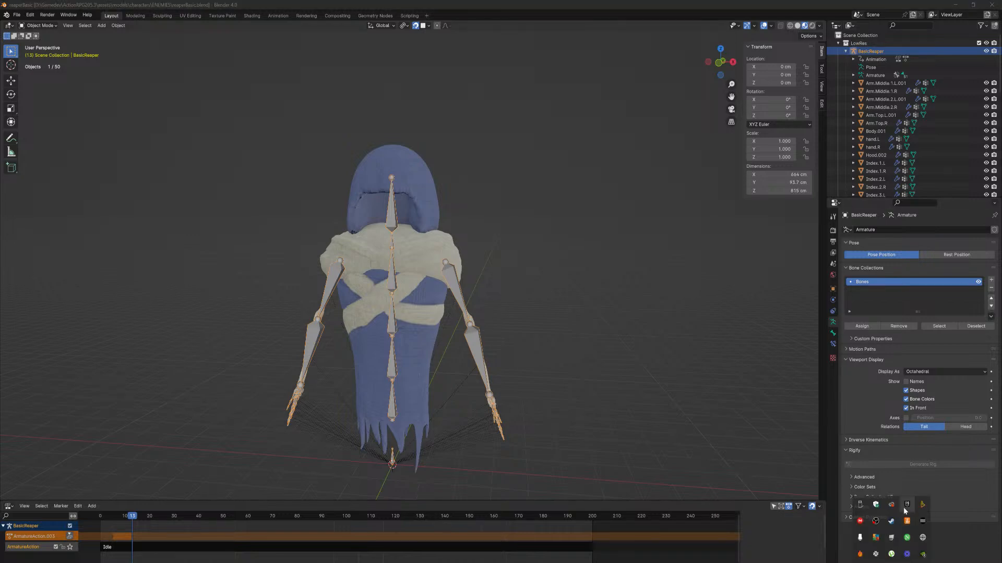
pyautogui.click(907, 505)
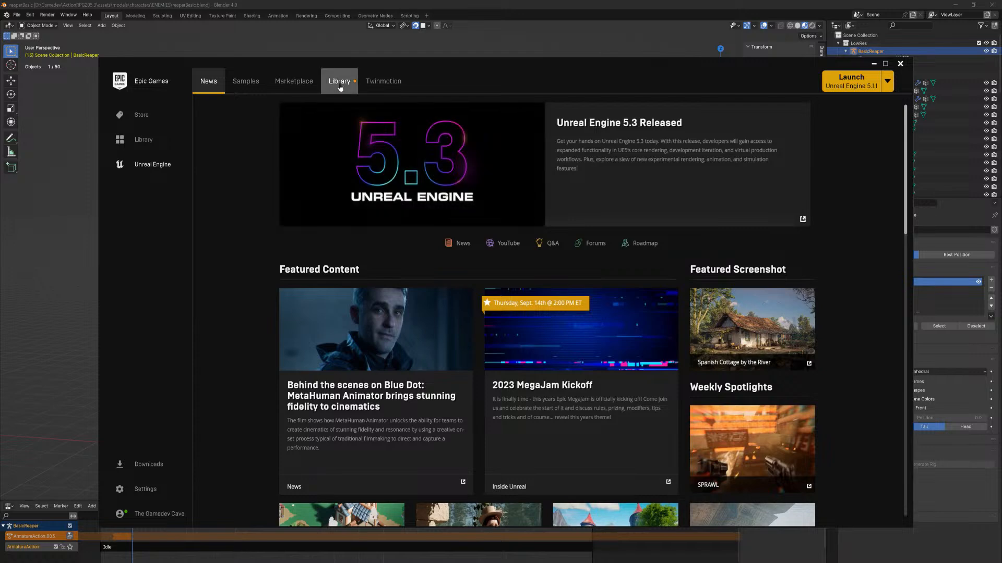
pyautogui.click(339, 81)
pyautogui.doubleClick(236, 314)
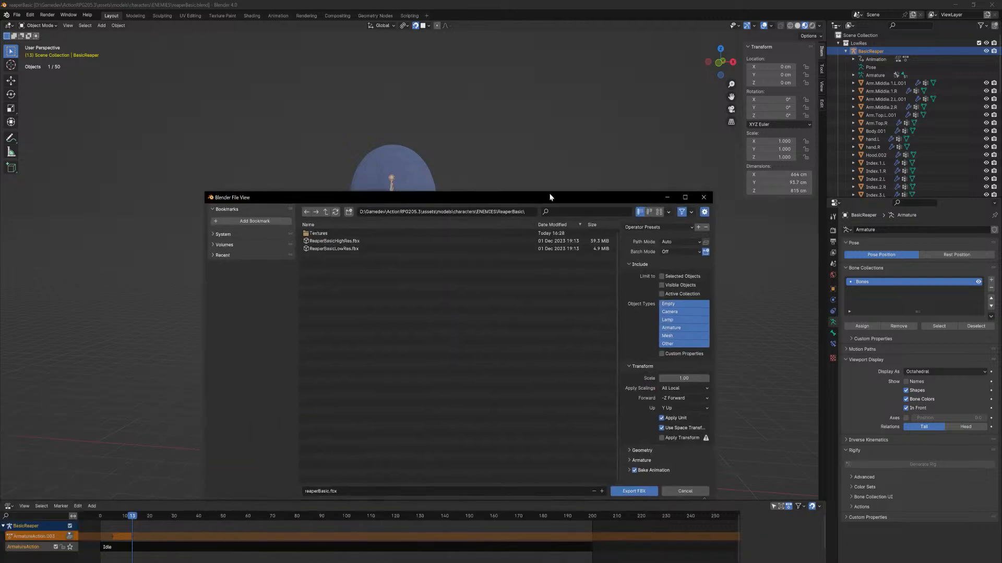
# Limit the FBX export to visible objects and the active collection, with Only Deform Bones on and Add Leaf Bones off
pyautogui.moveTo(550, 194); pyautogui.dragTo(513, 149)
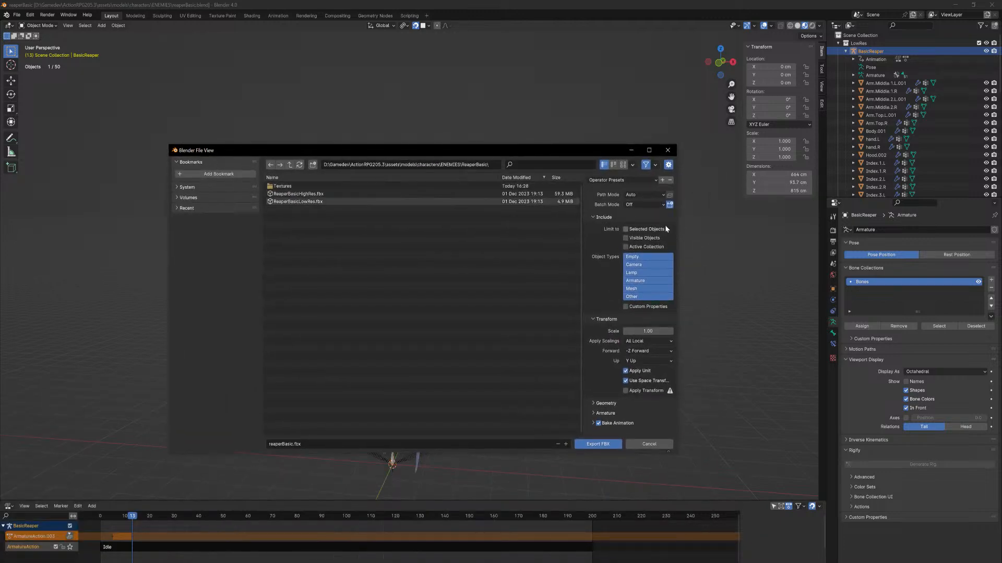
pyautogui.click(626, 247)
pyautogui.click(594, 413)
pyautogui.scroll(-3, 595, 413)
pyautogui.click(626, 418)
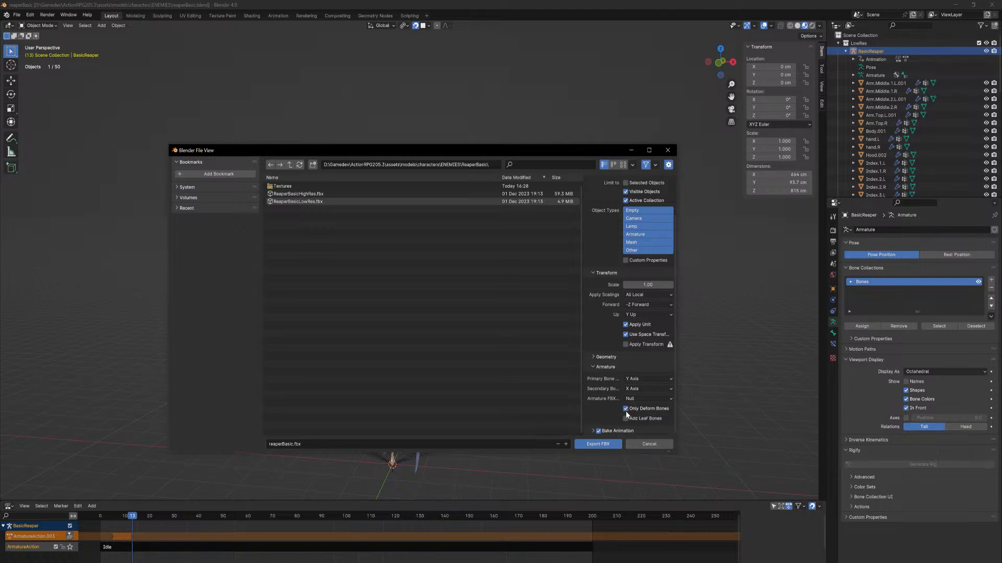
pyautogui.moveTo(674, 353); pyautogui.dragTo(691, 374)
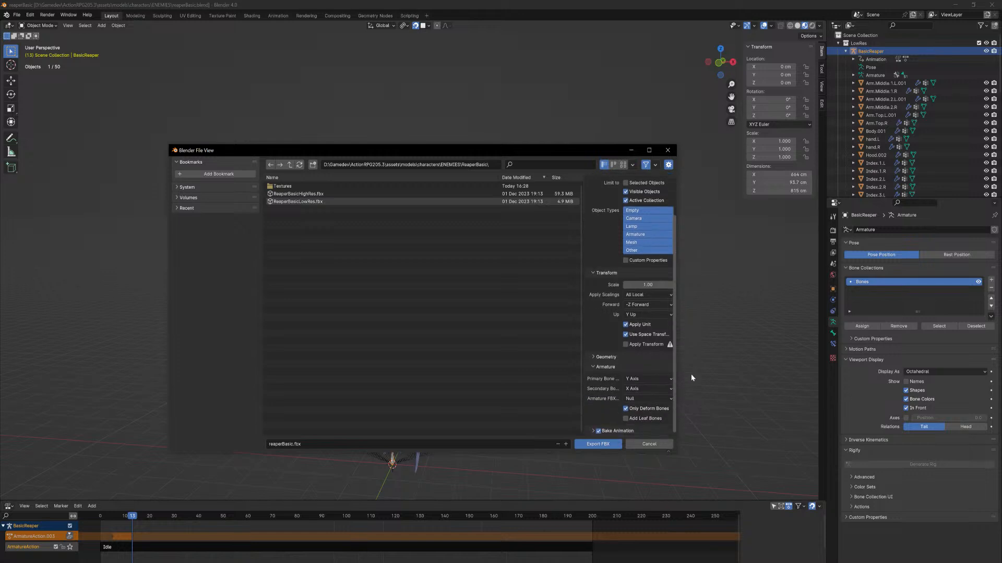
# Name the file reaperBasicRigged.fbx and export it to the ENEMIES\ReaperBasic folder
pyautogui.click(298, 444)
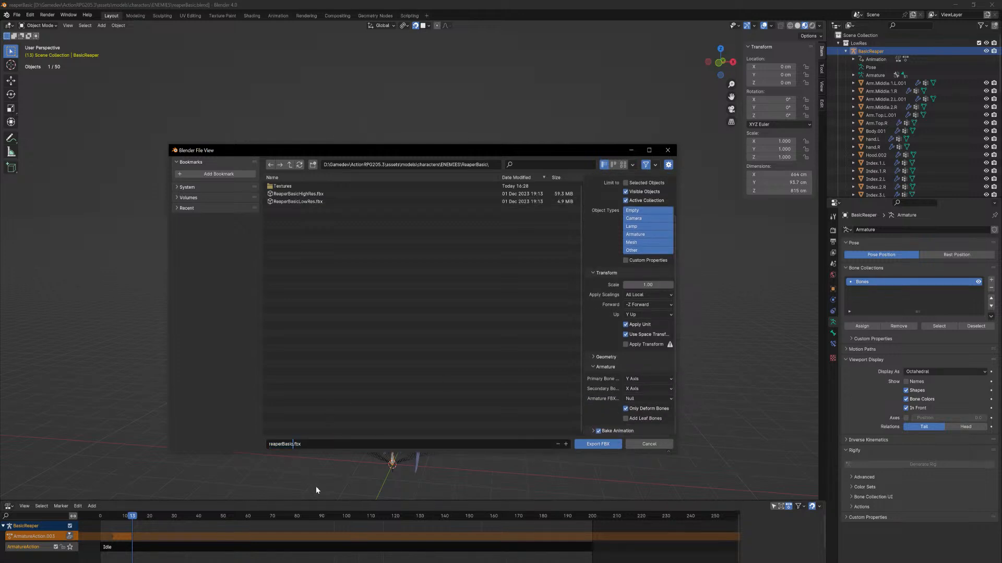
pyautogui.write('Rigged')
pyautogui.click(446, 165)
pyautogui.click(594, 444)
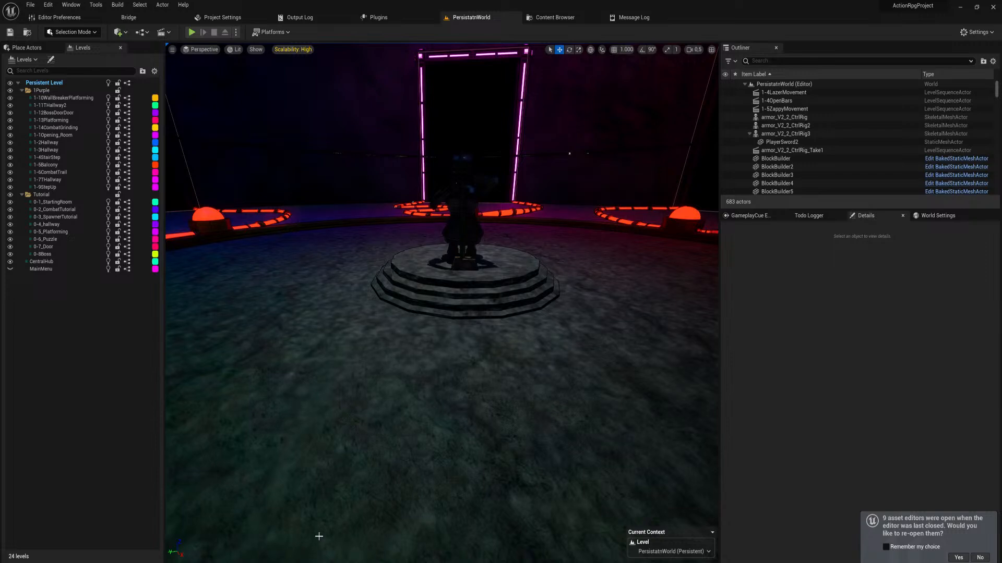
# Move the Textures file window aside and open the 3Dmodels/characters/Enemies/BasicReaper content folder in the Unreal project
pyautogui.hotkey('alt', 'Tab')
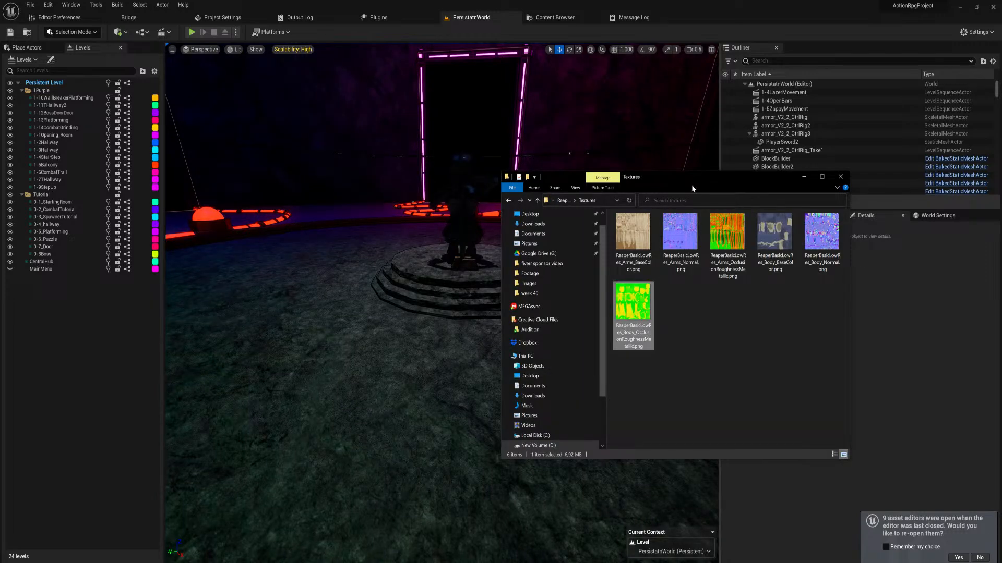
pyautogui.moveTo(691, 183); pyautogui.dragTo(0, 369)
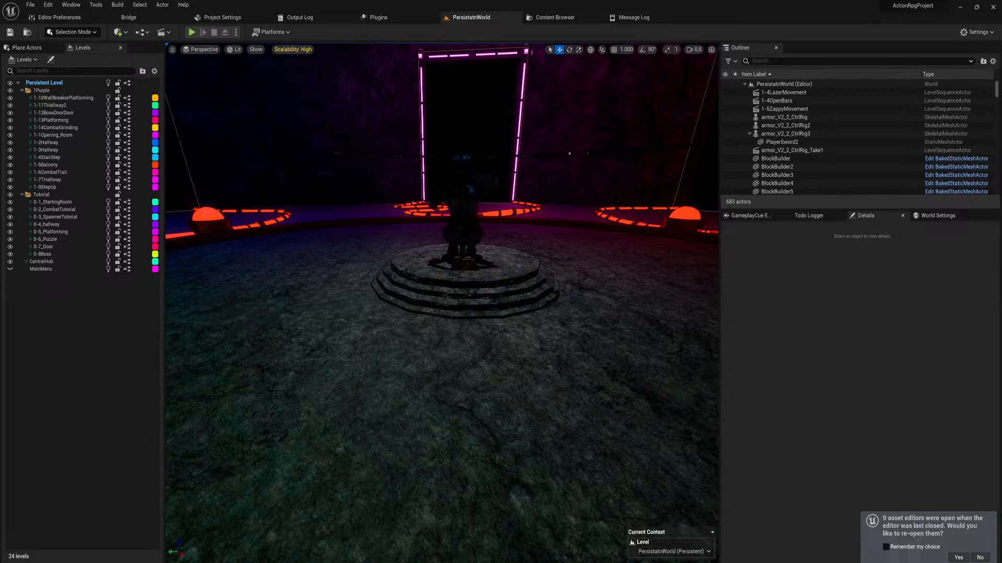
pyautogui.hotkey('ctrl', 'space')
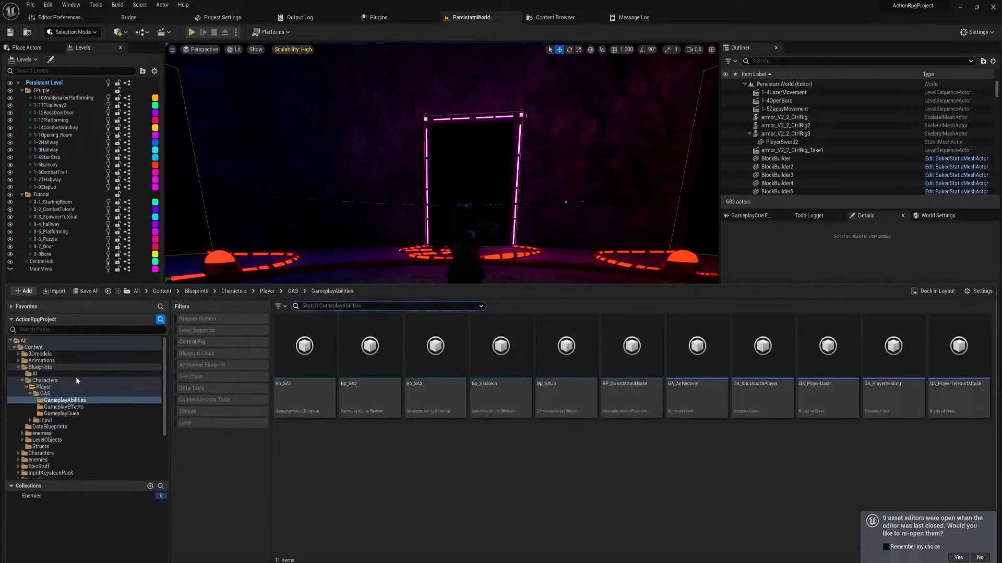
pyautogui.click(39, 354)
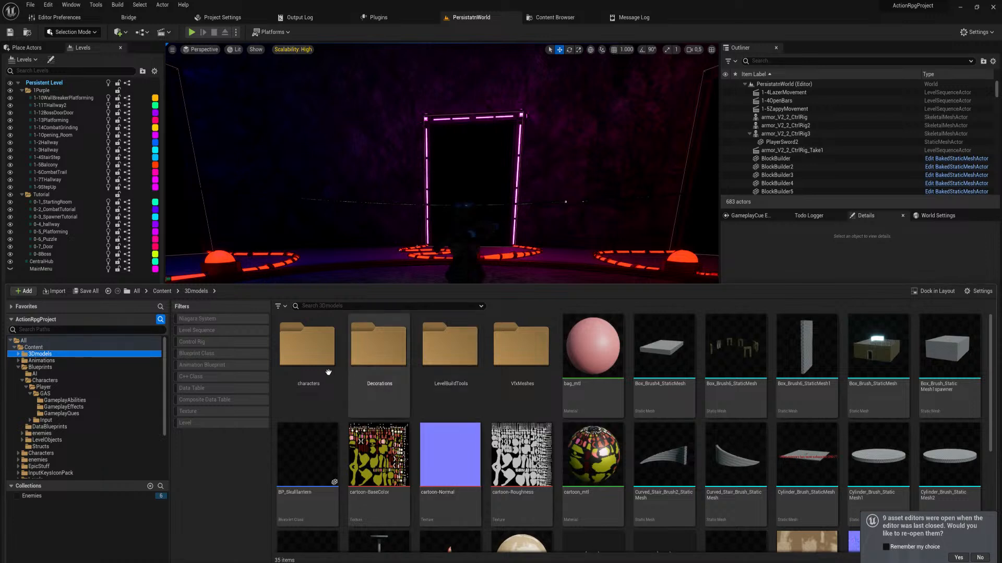
pyautogui.doubleClick(329, 372)
pyautogui.doubleClick(368, 355)
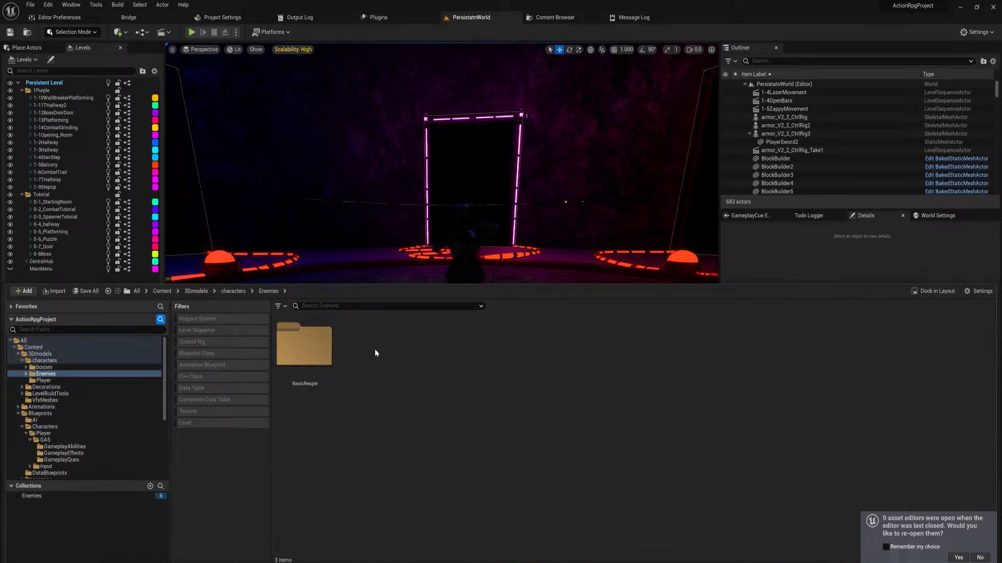
pyautogui.doubleClick(312, 356)
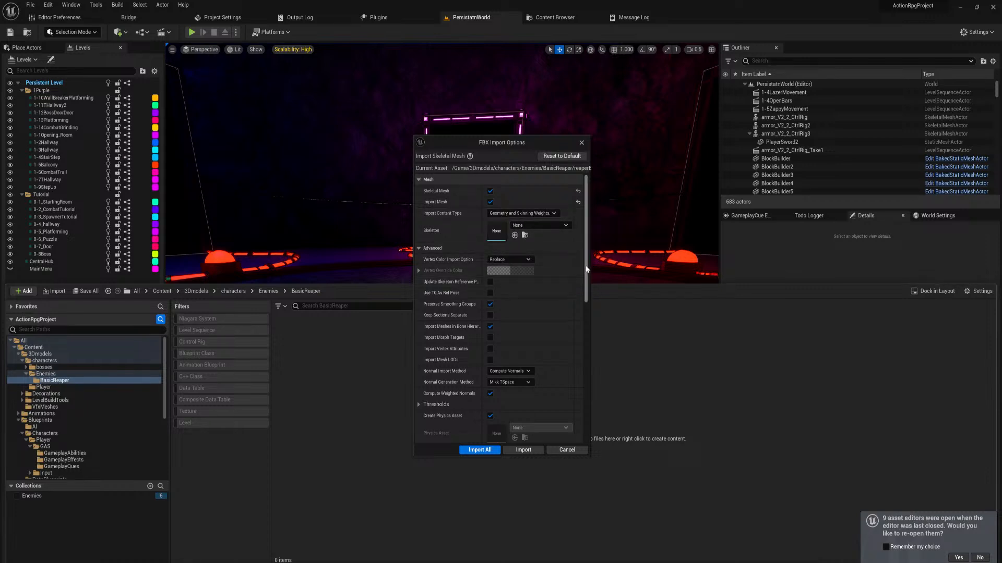
# Import the rigged reaper FBX as a skeletal mesh with the same options for all files
pyautogui.moveTo(585, 266); pyautogui.dragTo(479, 194)
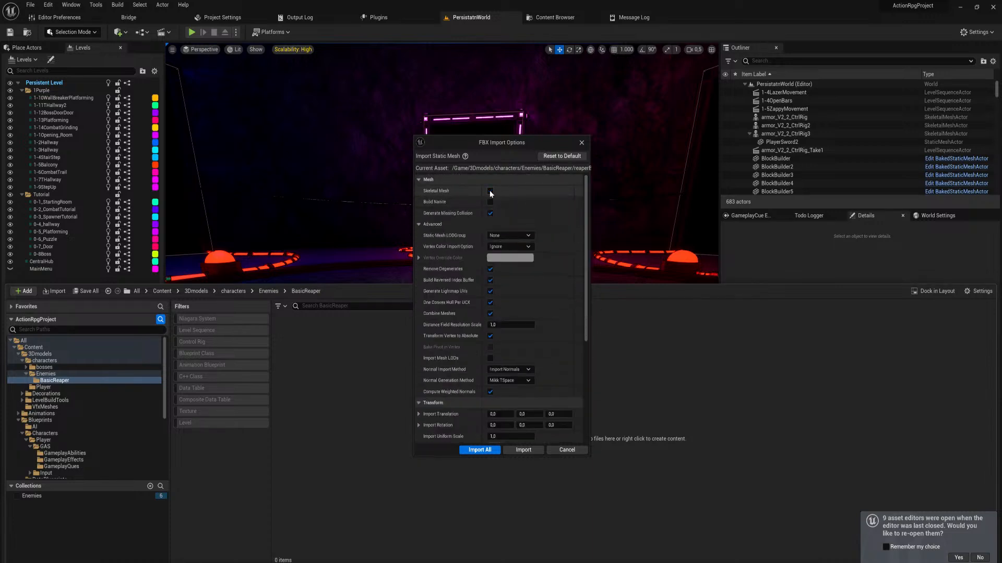
pyautogui.click(489, 190)
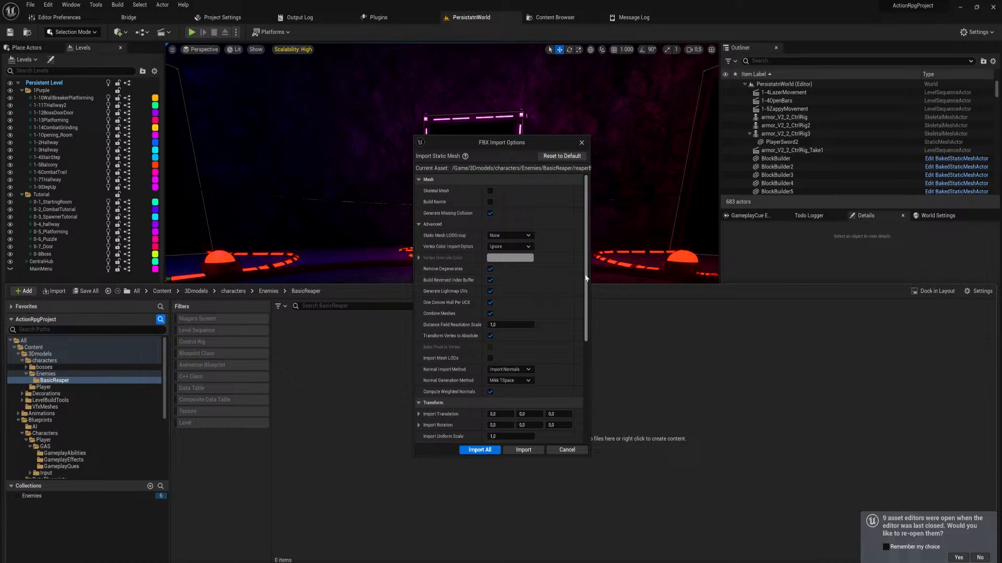
pyautogui.moveTo(586, 246); pyautogui.dragTo(571, 212)
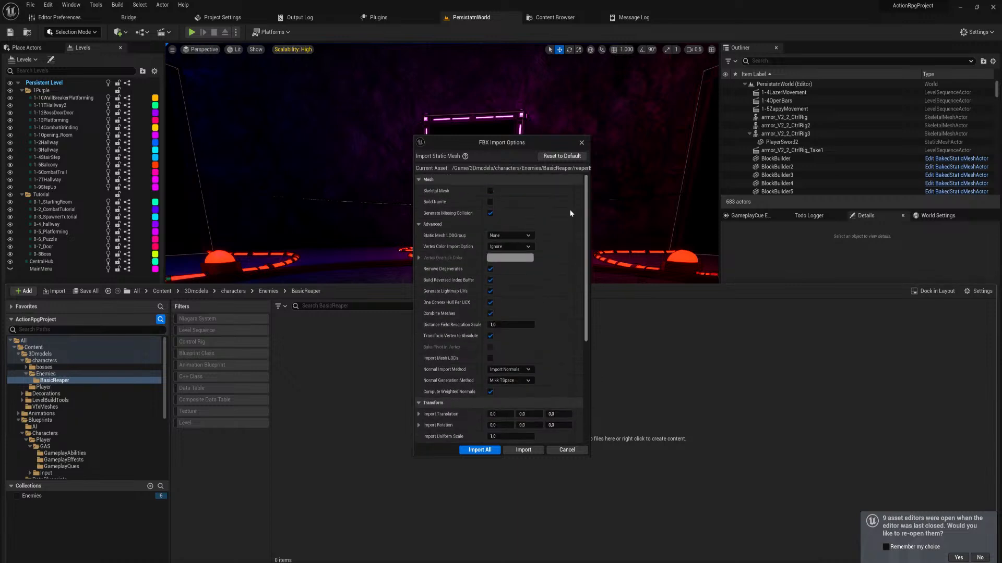
pyautogui.click(491, 191)
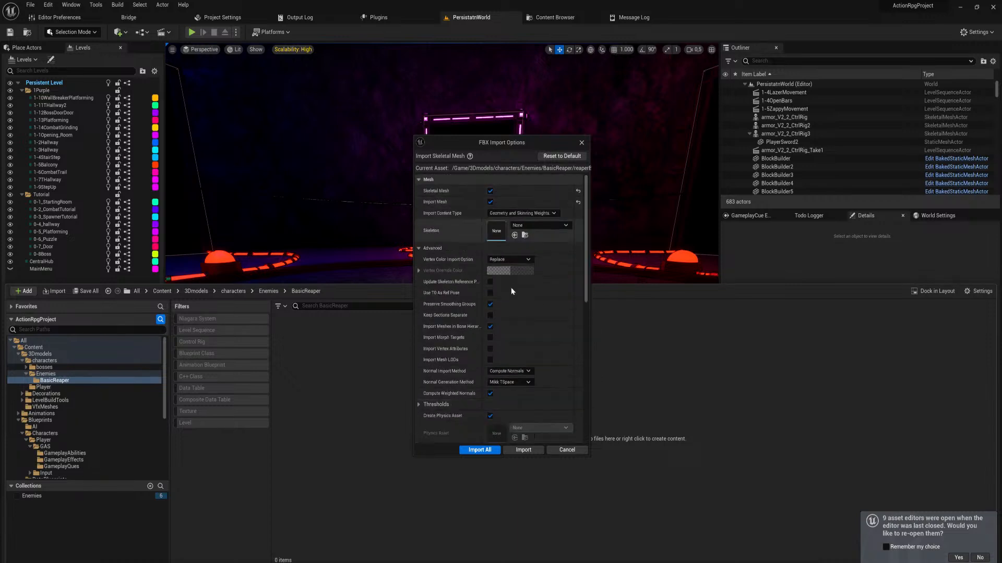
pyautogui.click(479, 450)
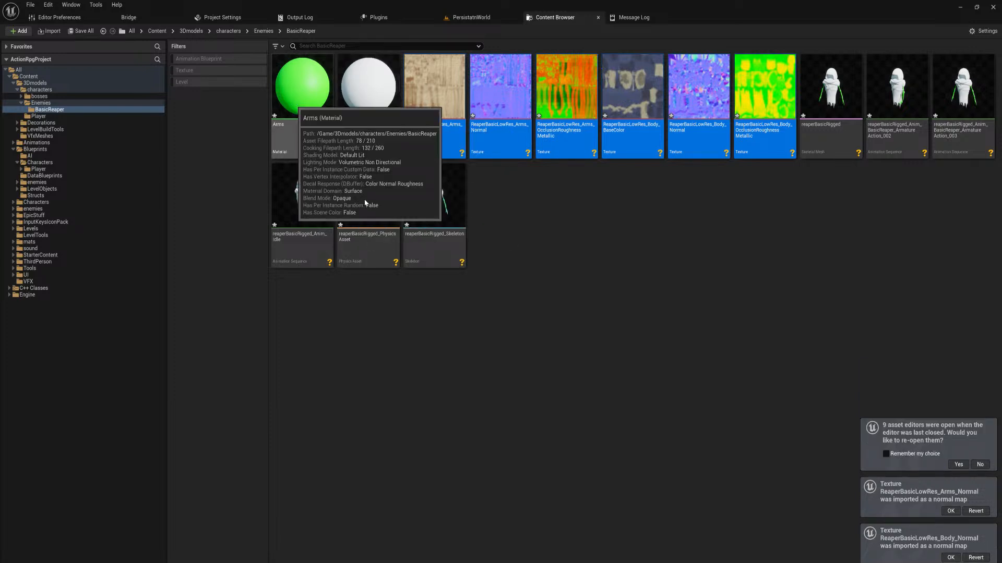
# Open the Arms material in the Material Editor and dock it as a tab in the main window
pyautogui.click(303, 104)
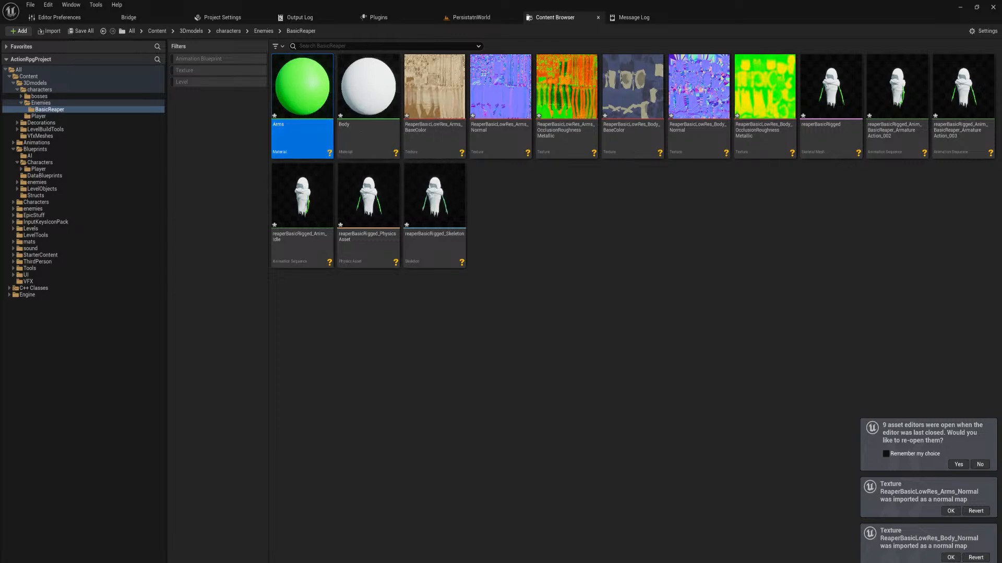
pyautogui.moveTo(222, 425); pyautogui.dragTo(689, 17)
pyautogui.moveTo(582, 420); pyautogui.dragTo(706, 318, button='right')
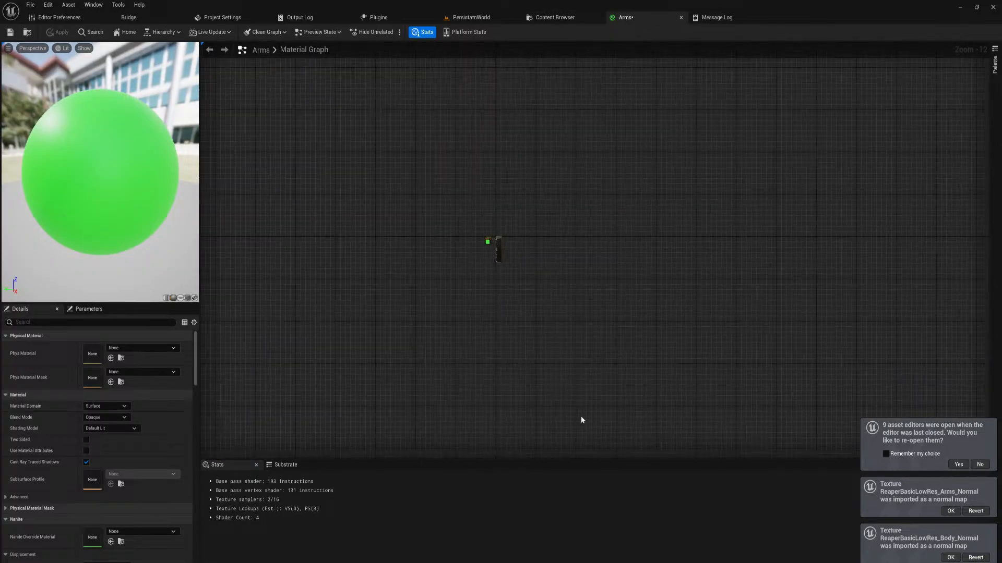
pyautogui.moveTo(470, 230); pyautogui.dragTo(496, 259)
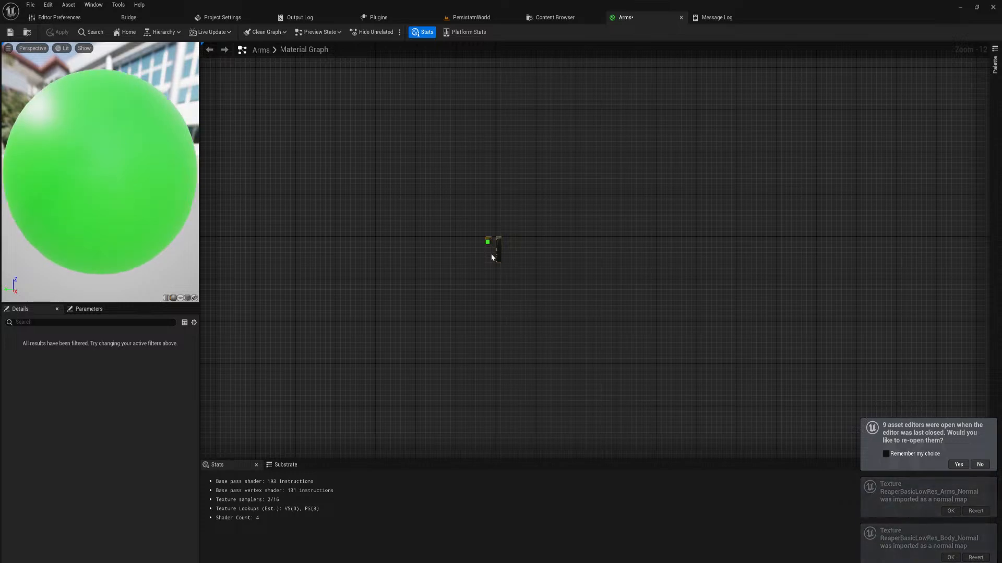
pyautogui.scroll(2, 478, 261)
pyautogui.scroll(5, 478, 262)
pyautogui.moveTo(479, 261); pyautogui.dragTo(474, 287, button='right')
pyautogui.moveTo(474, 284); pyautogui.dragTo(459, 184)
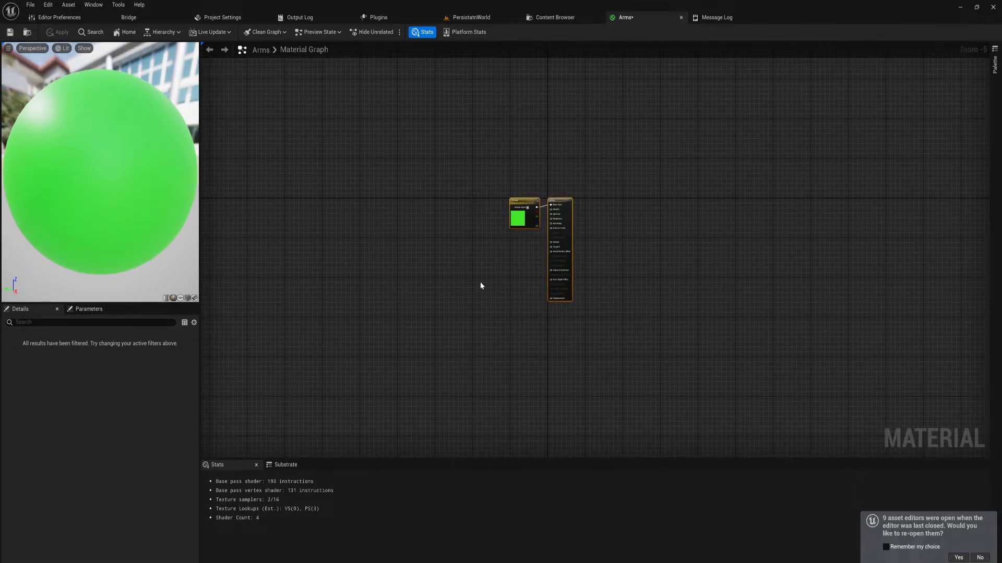
pyautogui.moveTo(480, 286); pyautogui.dragTo(465, 319, button='right')
pyautogui.scroll(4, 470, 309)
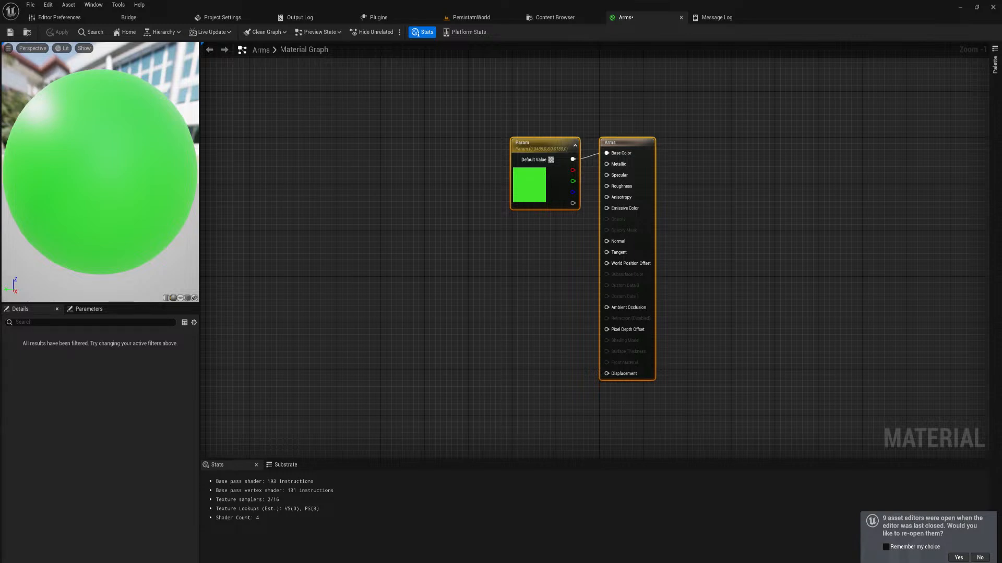
# Add the three Arms textures to the material graph and replace the Param color on Base Color with the BaseColor texture
pyautogui.click(480, 290)
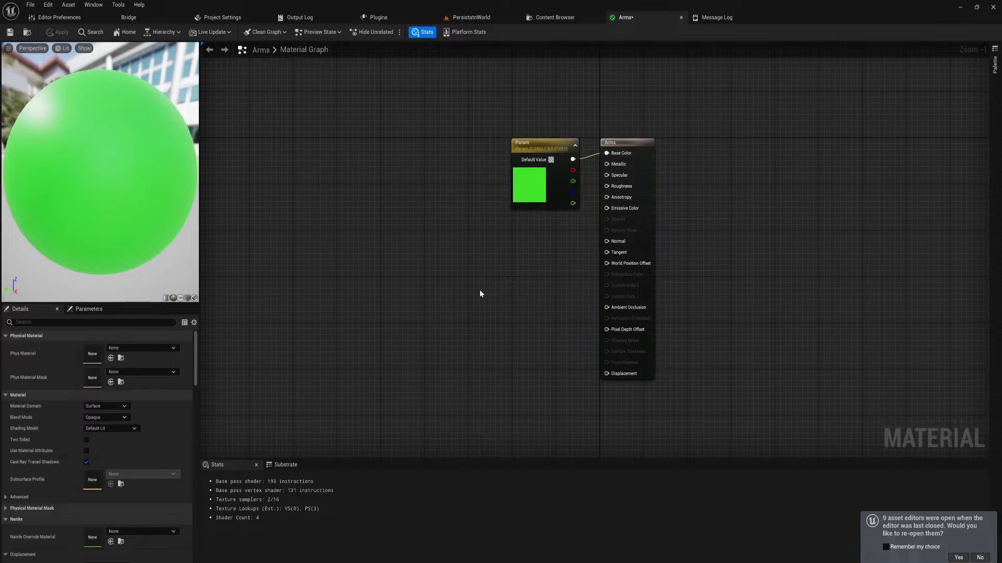
pyautogui.hotkey('ctrl', 'space')
pyautogui.click(442, 366)
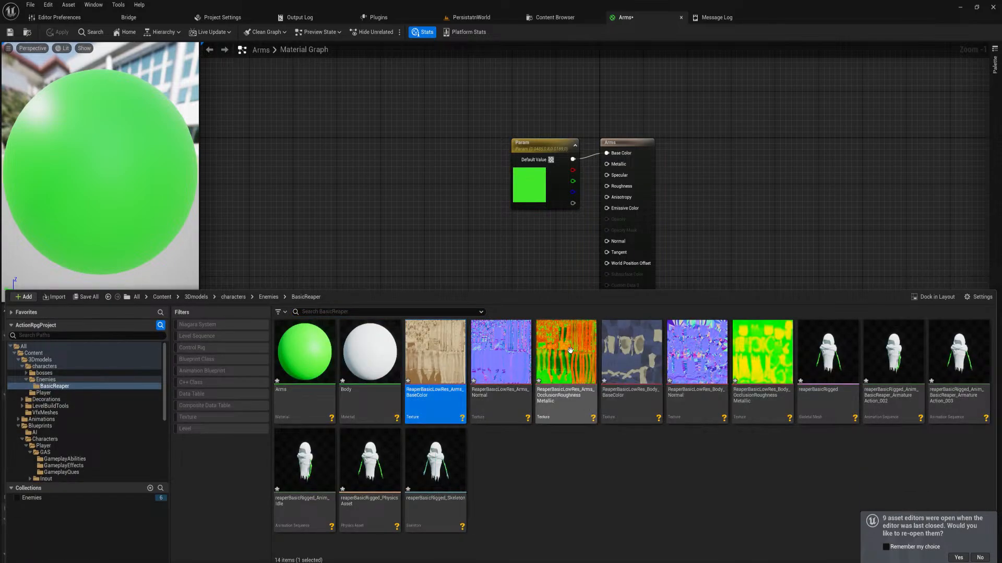
pyautogui.keyDown('shift'); pyautogui.click(556, 378); pyautogui.keyUp('shift')
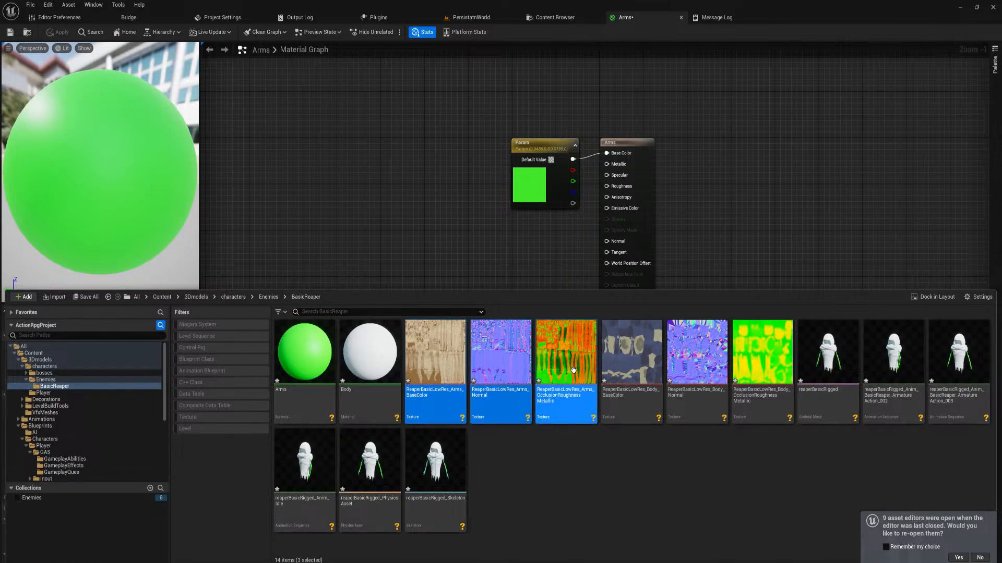
pyautogui.moveTo(556, 379); pyautogui.dragTo(608, 152)
pyautogui.moveTo(552, 112); pyautogui.dragTo(542, 161)
pyautogui.press('Delete')
# Connect the Arms normal texture's RGB output to the material's Normal input
pyautogui.moveTo(491, 313); pyautogui.dragTo(420, 215)
pyautogui.moveTo(428, 217); pyautogui.dragTo(607, 242)
pyautogui.click(465, 255)
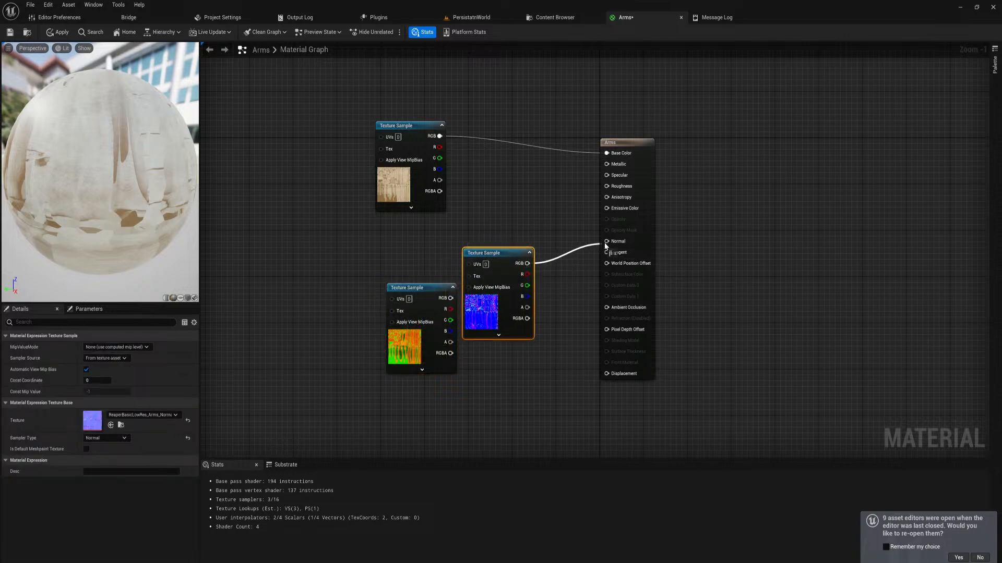
# Connect the Arms OcclusionRoughnessMetallic texture's R output to Ambient Occlusion, G to Roughness and B to Metallic
pyautogui.moveTo(410, 288); pyautogui.dragTo(606, 307)
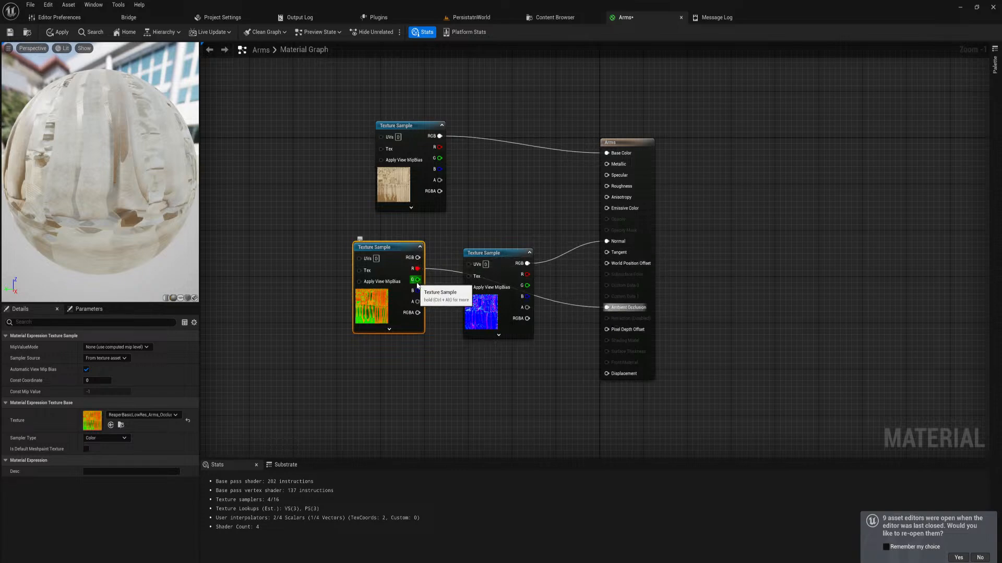
pyautogui.moveTo(418, 280); pyautogui.dragTo(606, 186)
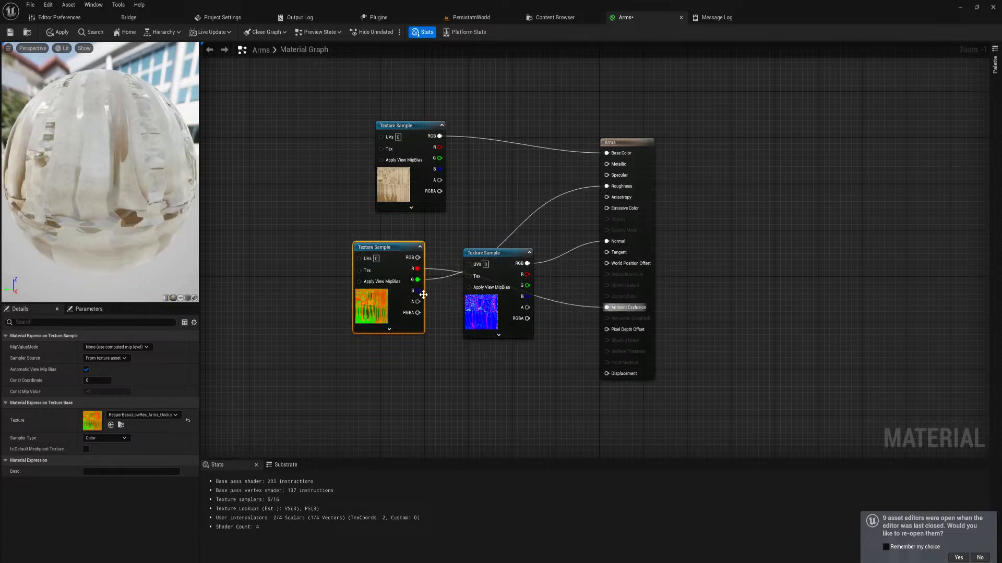
pyautogui.moveTo(423, 291); pyautogui.dragTo(606, 164)
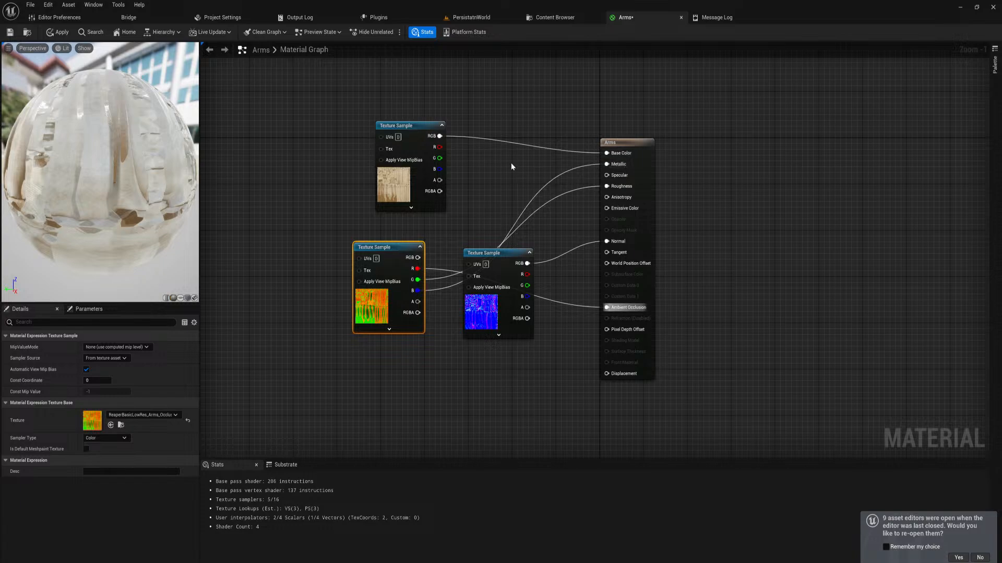
# Open the Body material, add its three Body textures and replace the Param color on Base Color with the BaseColor texture
pyautogui.hotkey('ctrl', 'space')
pyautogui.doubleClick(370, 355)
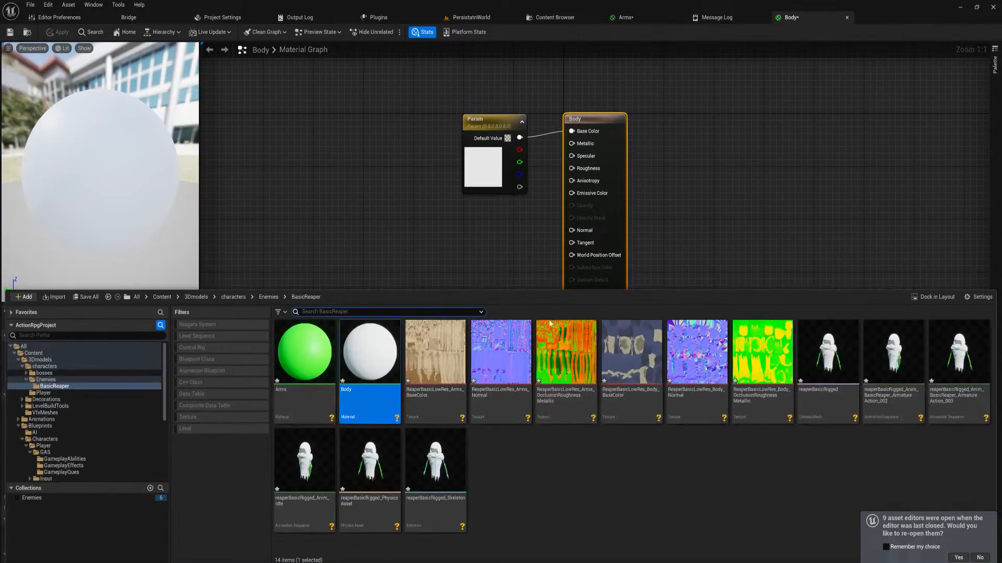
pyautogui.click(605, 462)
pyautogui.click(631, 360)
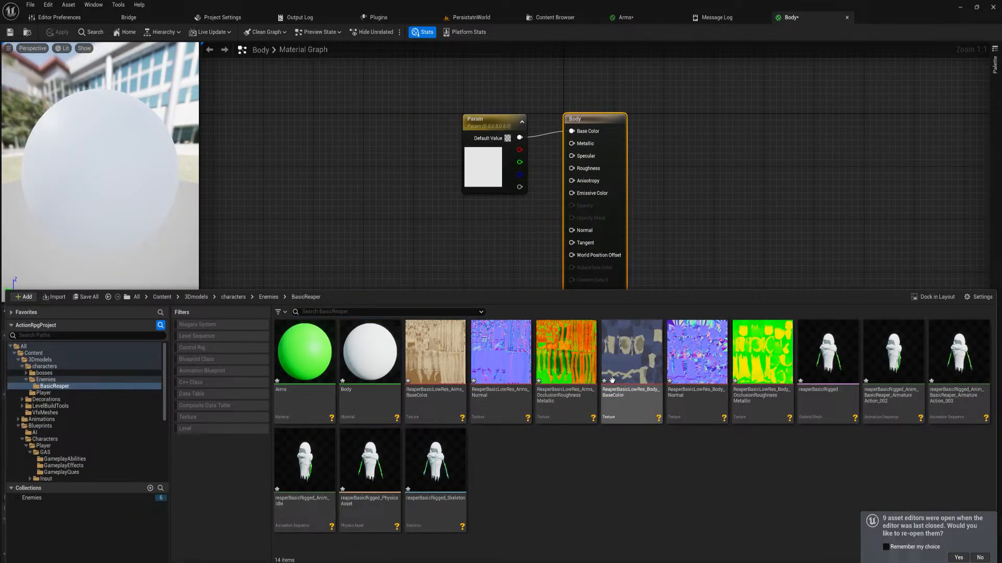
pyautogui.keyDown('shift'); pyautogui.click(777, 364); pyautogui.keyUp('shift')
pyautogui.moveTo(777, 363); pyautogui.dragTo(571, 131)
pyautogui.press('Delete')
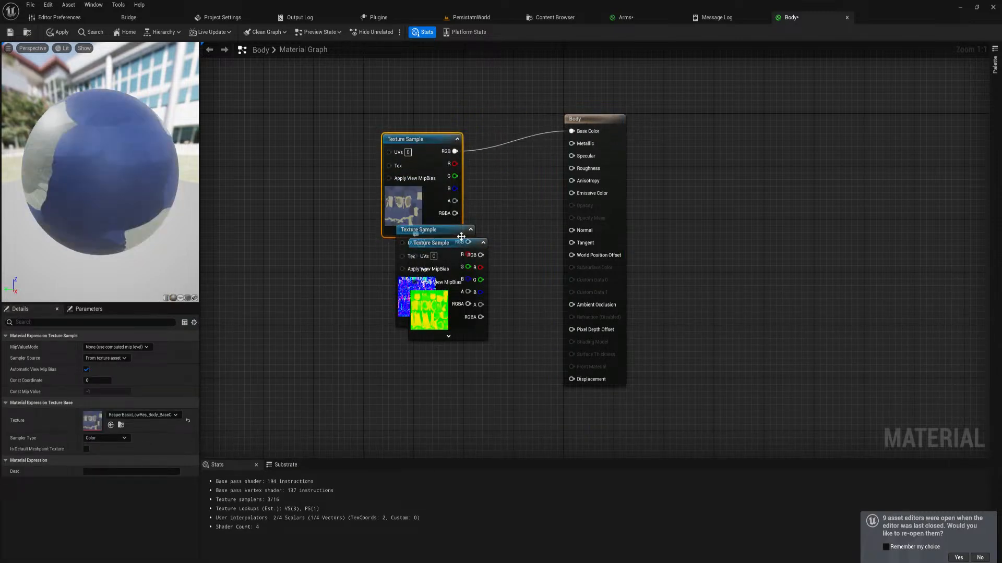
# Connect the Body normal texture to Normal and the OcclusionRoughnessMetallic texture's R, G and B to Ambient Occlusion, Roughness and Metallic
pyautogui.moveTo(452, 237); pyautogui.dragTo(572, 305)
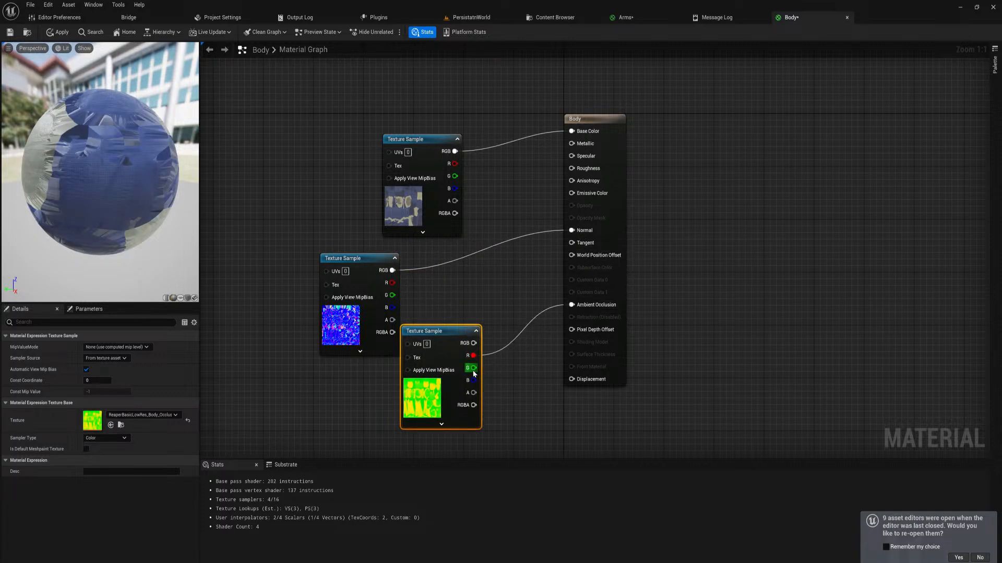
pyautogui.moveTo(473, 368); pyautogui.dragTo(571, 168)
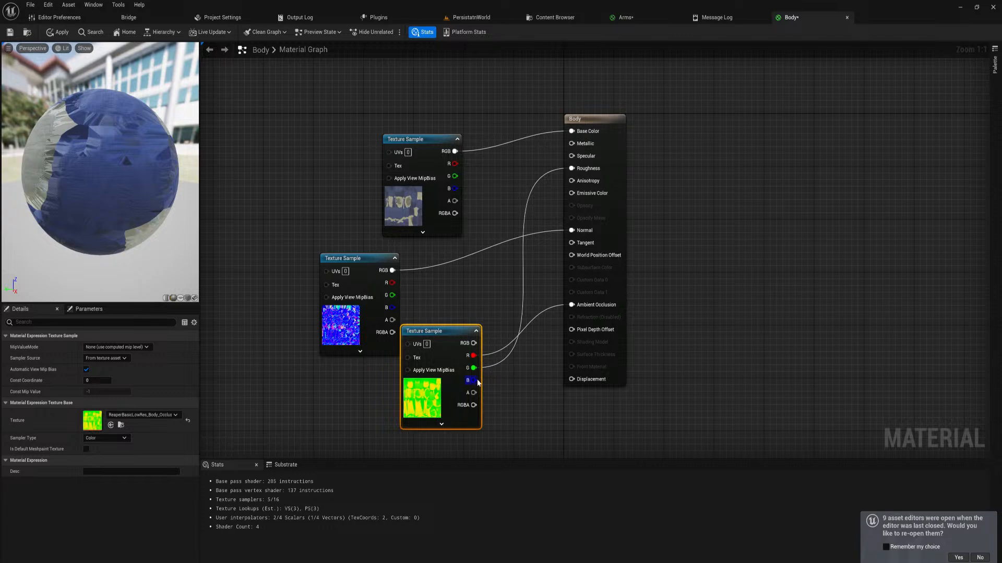
pyautogui.moveTo(477, 382); pyautogui.dragTo(572, 144)
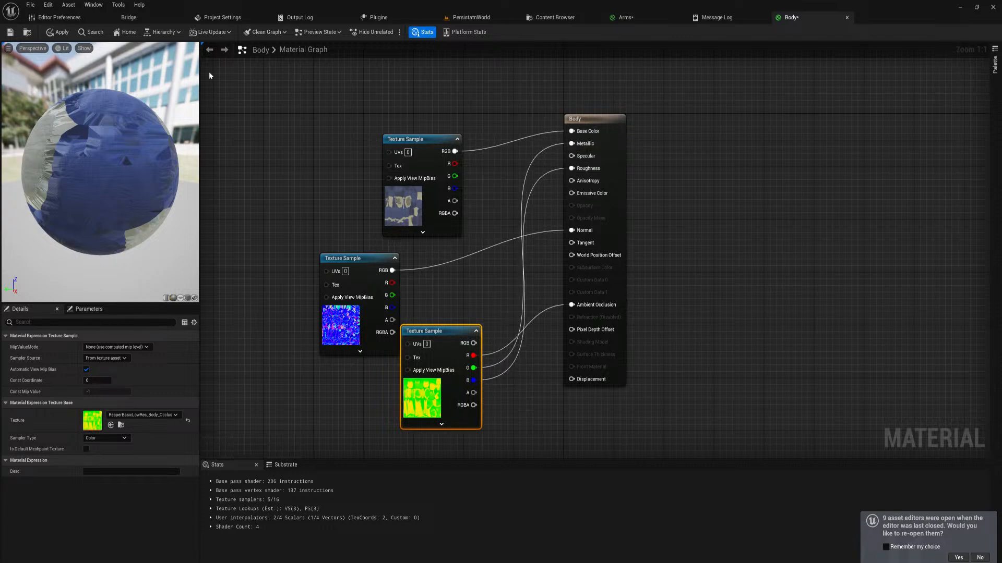
# Apply the changes to the Body material and the Arms material
pyautogui.click(58, 32)
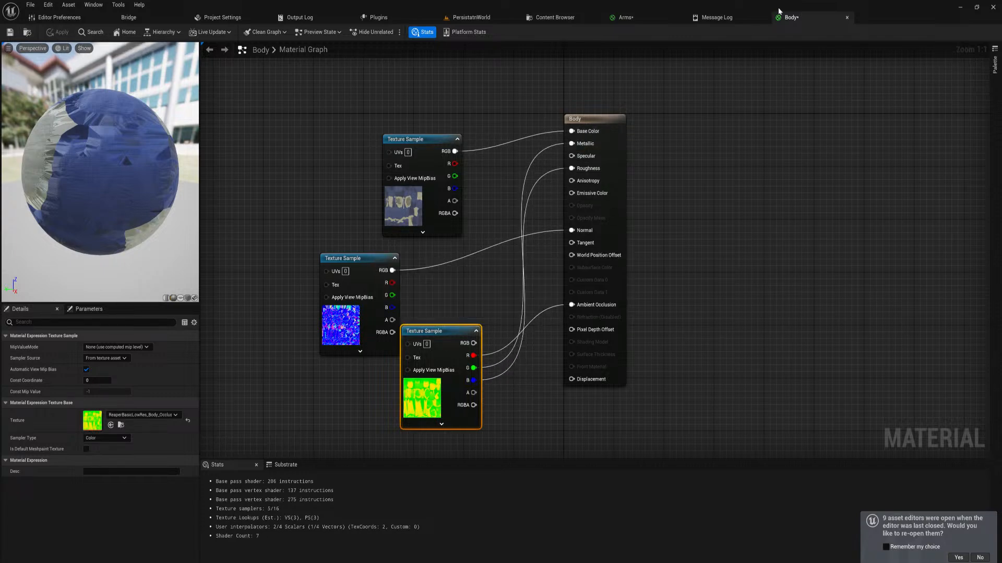
pyautogui.click(628, 18)
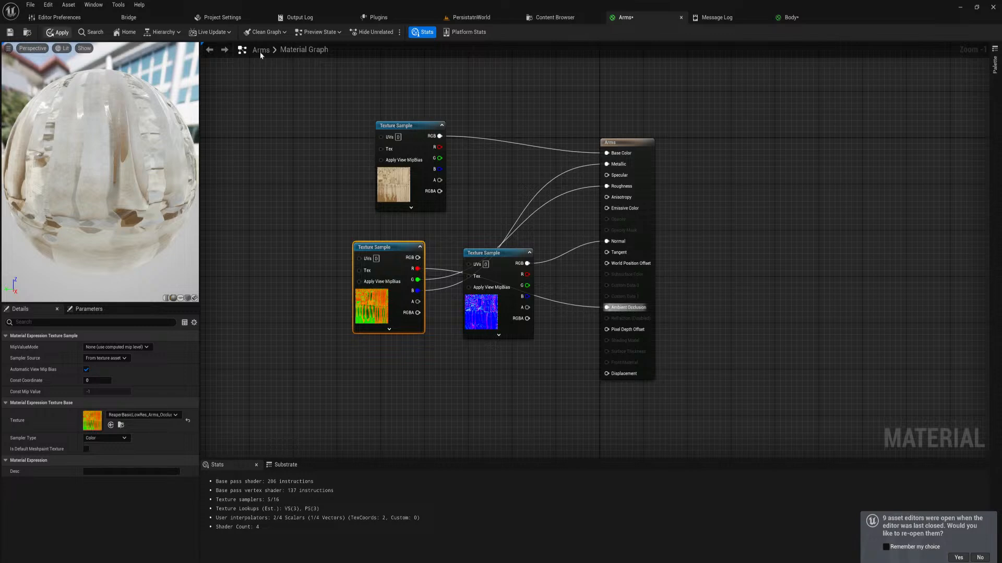
# Open the reaperBasicRigged_Skeleton asset from the BasicReaper folder and inspect the textured character in its preview
pyautogui.click(471, 17)
pyautogui.hotkey('ctrl', 'space')
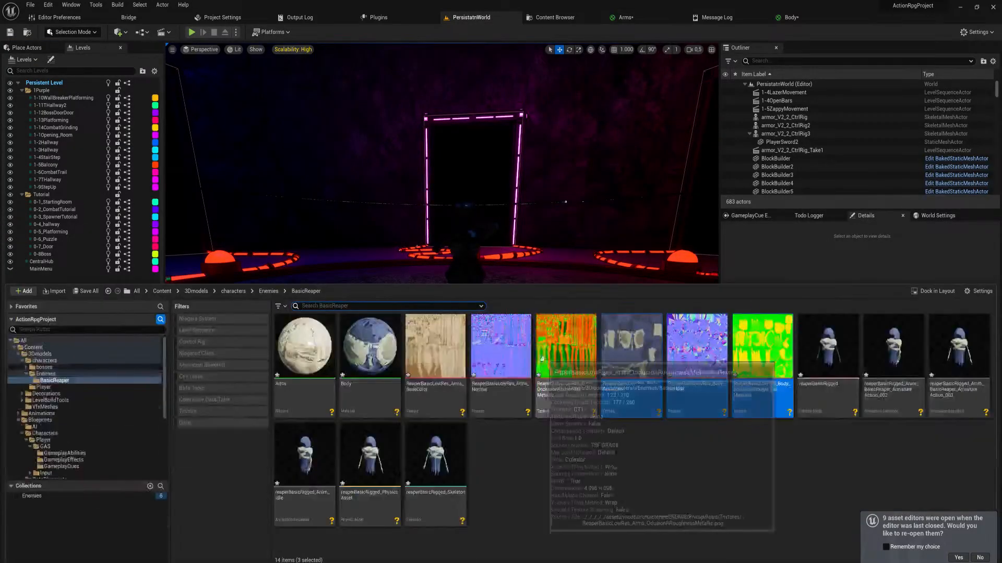
pyautogui.click(436, 459)
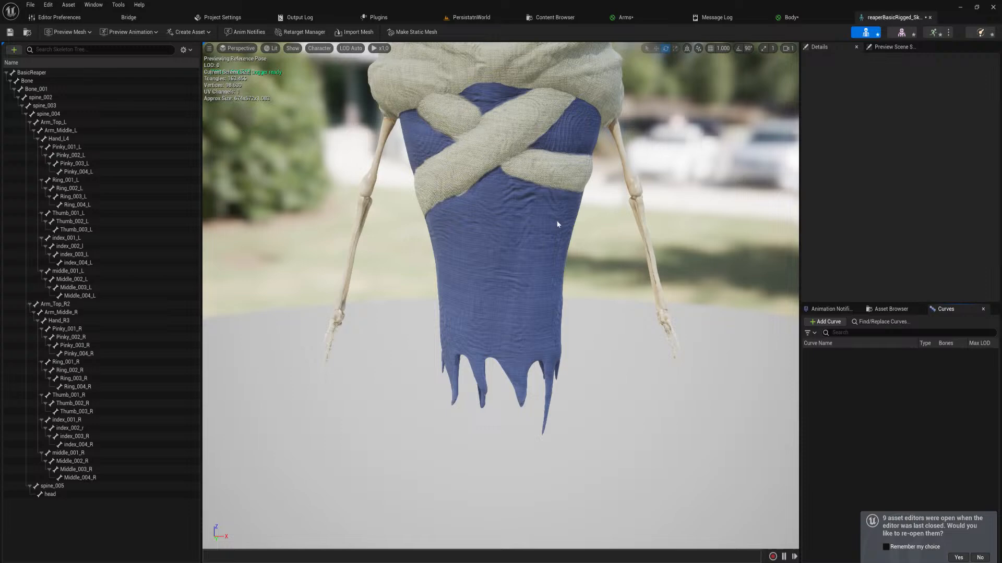
pyautogui.moveTo(557, 223); pyautogui.dragTo(584, 217, button='right')
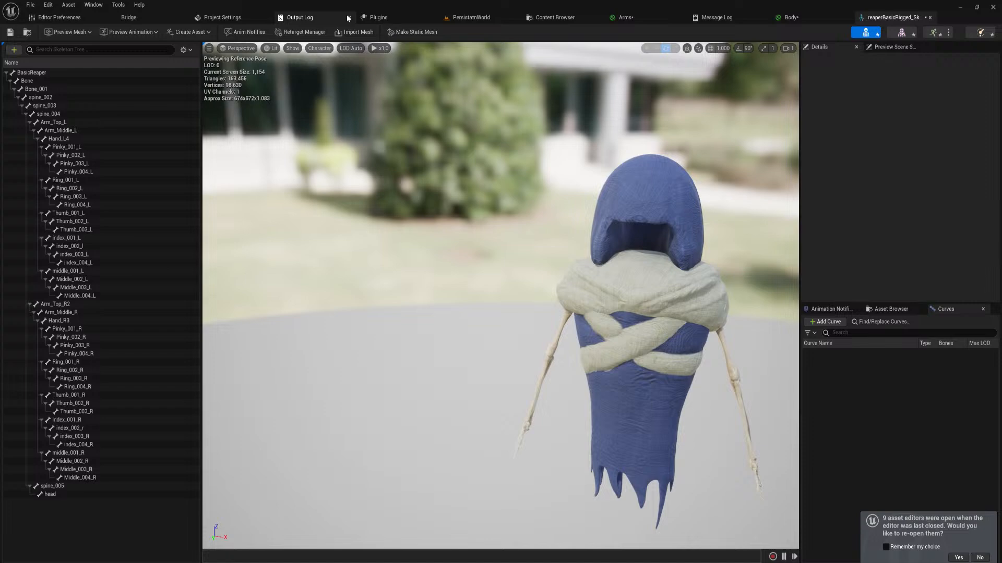
# Place the reaperBasicRigged_Skeleton asset in the PersistatnWorld level on the floor beside the round stone steps
pyautogui.click(471, 17)
pyautogui.hotkey('ctrl', 'space')
pyautogui.moveTo(442, 464); pyautogui.dragTo(374, 340)
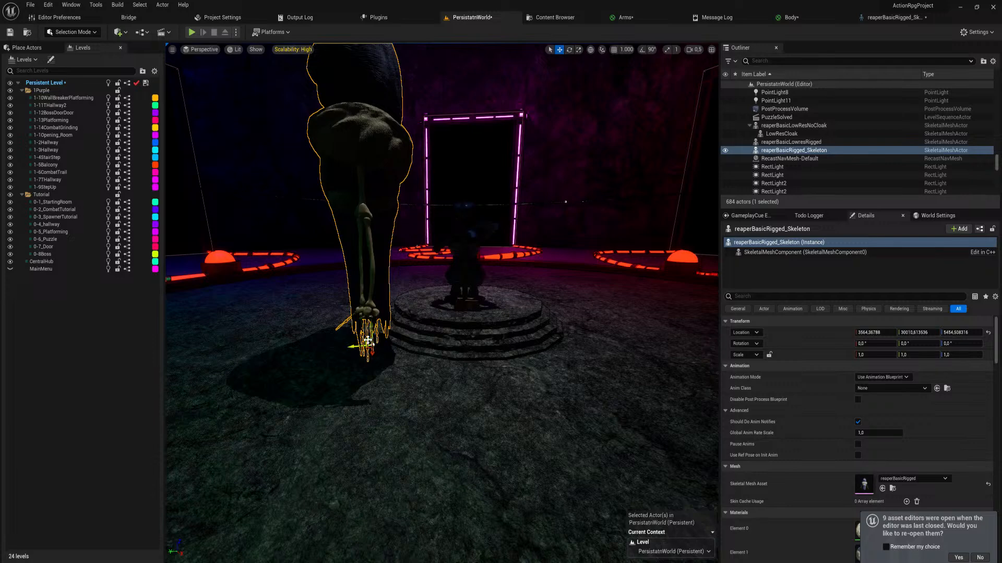
# Scale the placed reaper uniformly down to about 0.28 and examine it up close in the level
pyautogui.press('r')
pyautogui.moveTo(368, 343); pyautogui.dragTo(381, 343, button='right')
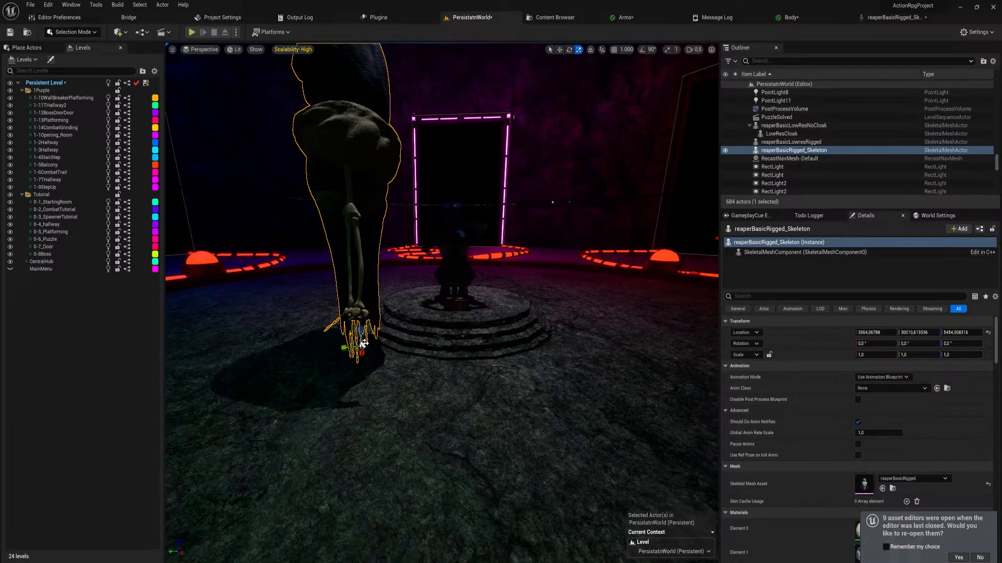
pyautogui.moveTo(363, 346); pyautogui.dragTo(329, 368)
pyautogui.press('w')
pyautogui.moveTo(362, 346); pyautogui.dragTo(405, 359, button='right')
pyautogui.press('a')
pyautogui.press('w')
pyautogui.press('d')
pyautogui.press('a')
pyautogui.press('w')
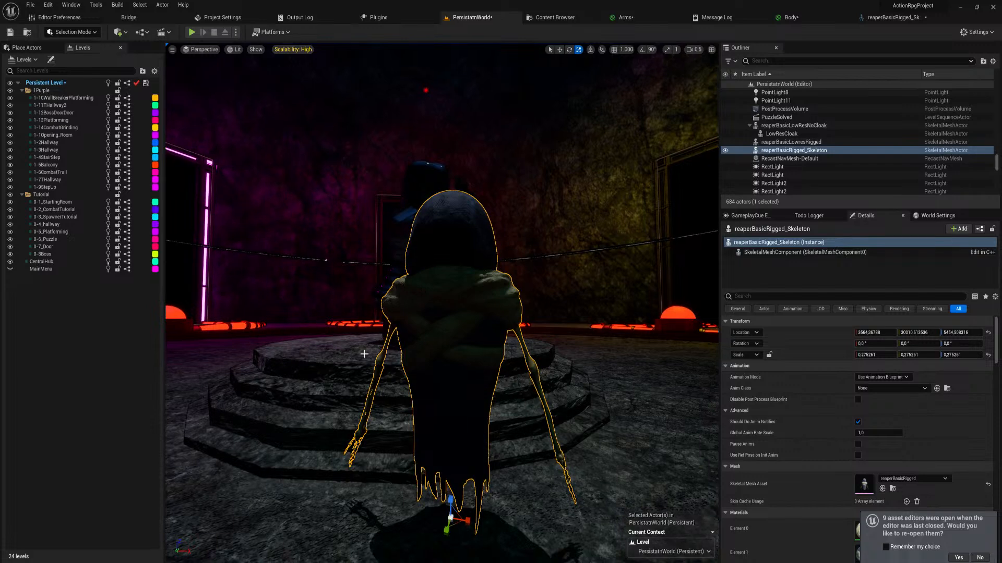
# Delete the placed reaperBasicRigged_Skeleton actor from the level despite its reference in the WalkCyle sequence
pyautogui.press('Delete')
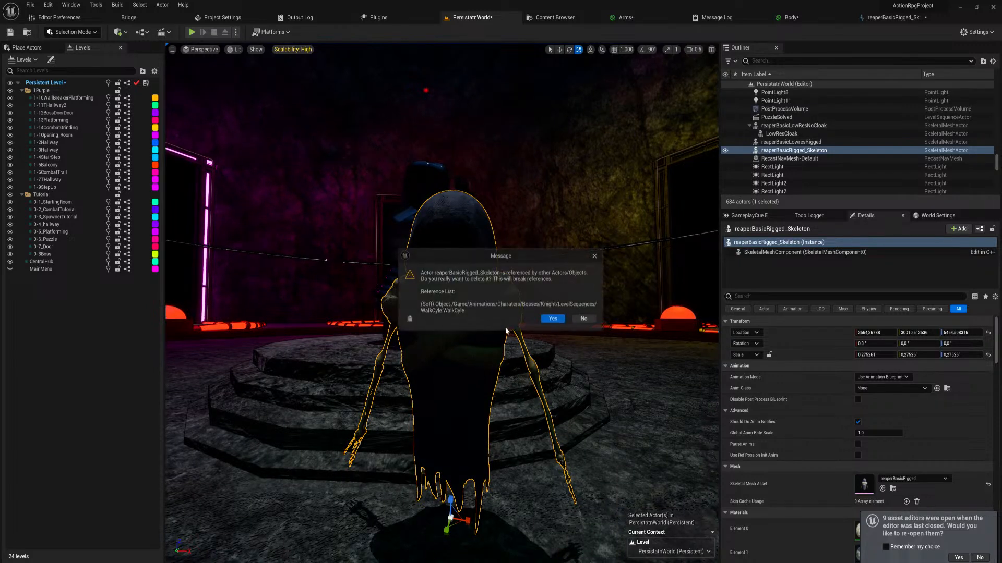
pyautogui.click(553, 319)
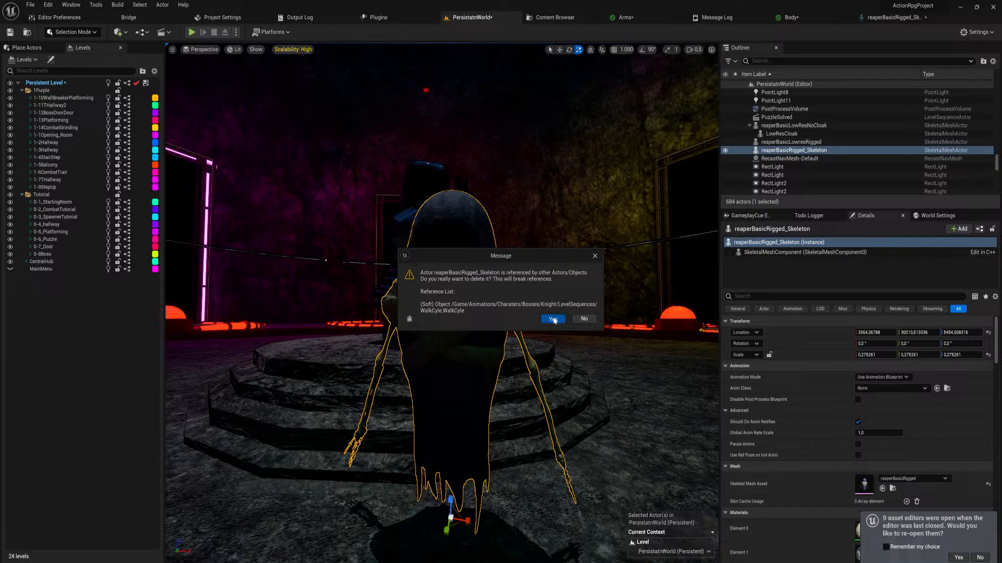
pyautogui.press('s')
pyautogui.moveTo(491, 339); pyautogui.dragTo(451, 339, button='right')
pyautogui.press('w')
# Force delete the two ArmatureAction animation sequences and the Idle animation sequence of the reaper from the BasicReaper folder
pyautogui.hotkey('ctrl', 'space')
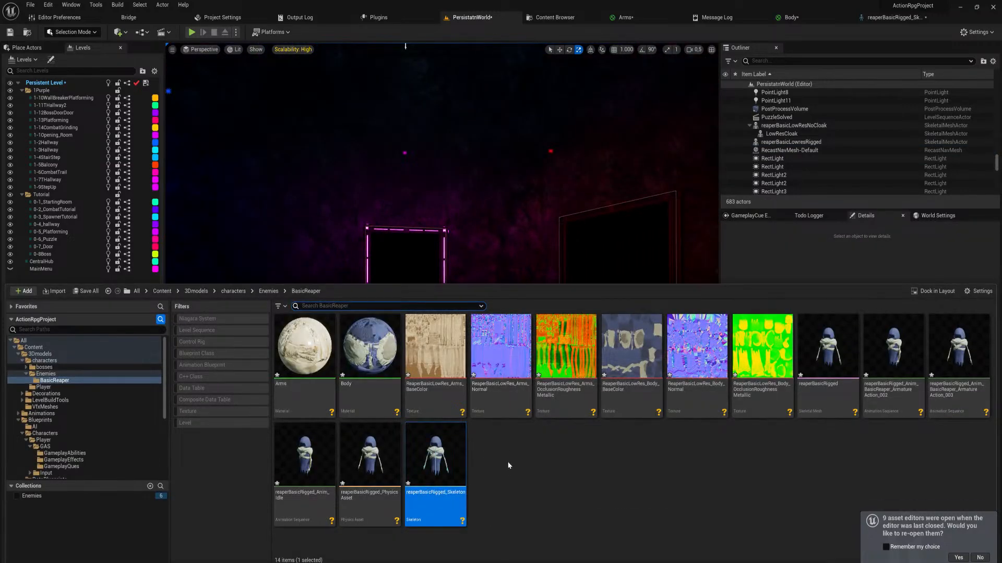
pyautogui.click(909, 376)
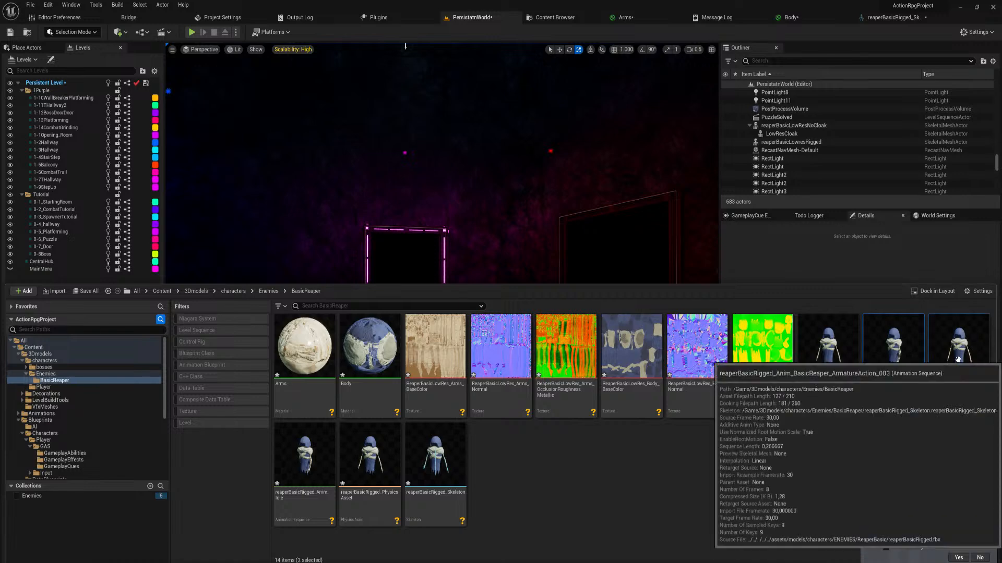
pyautogui.keyDown('shift'); pyautogui.click(945, 385); pyautogui.keyUp('shift')
pyautogui.press('Delete')
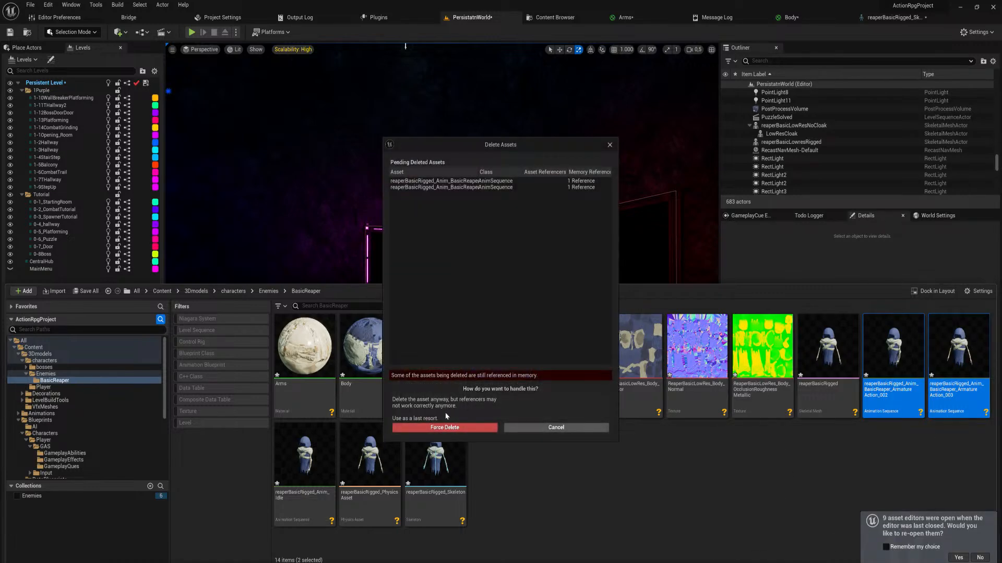
pyautogui.click(574, 428)
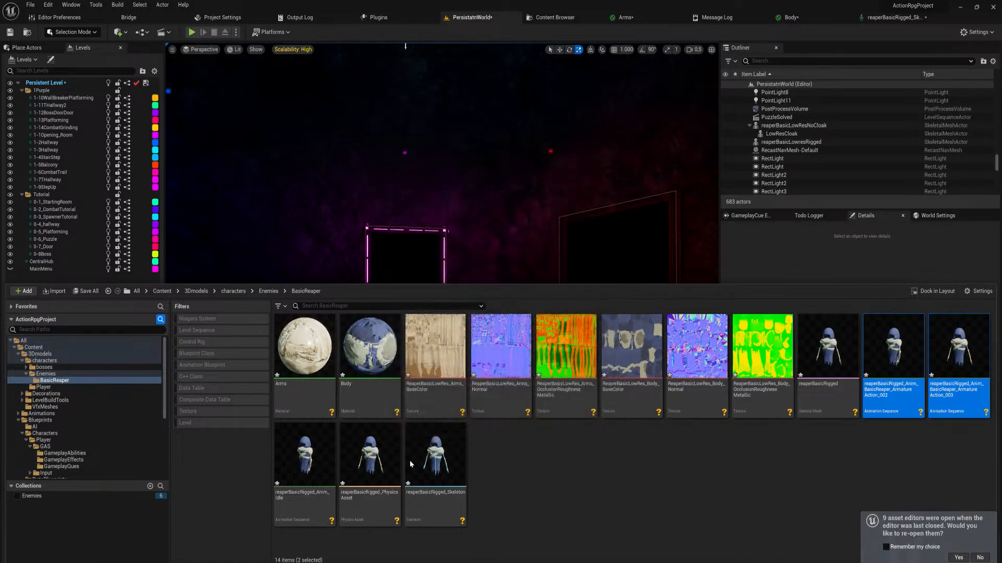
pyautogui.keyDown('shift'); pyautogui.click(304, 459); pyautogui.keyUp('shift')
pyautogui.press('Delete')
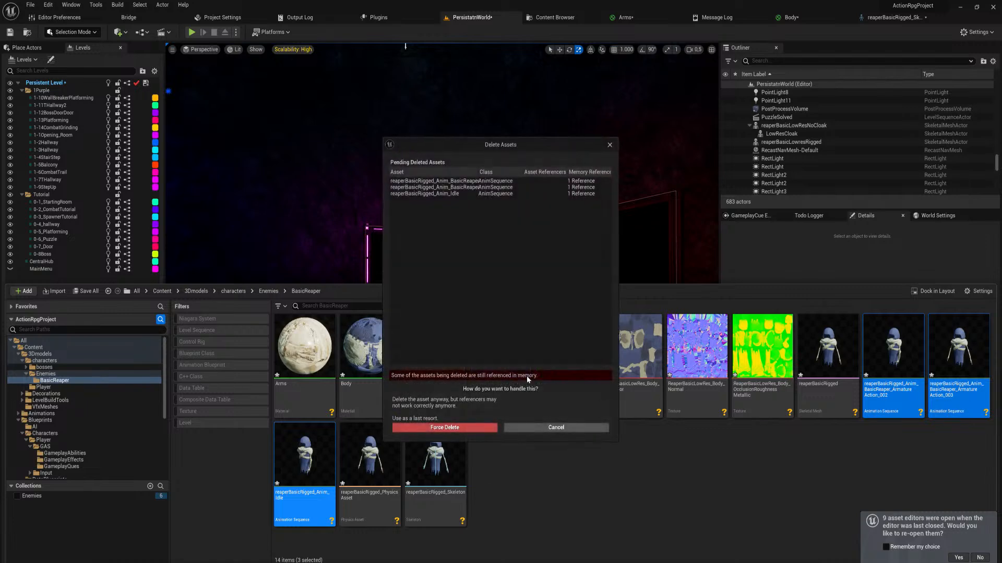
pyautogui.click(444, 427)
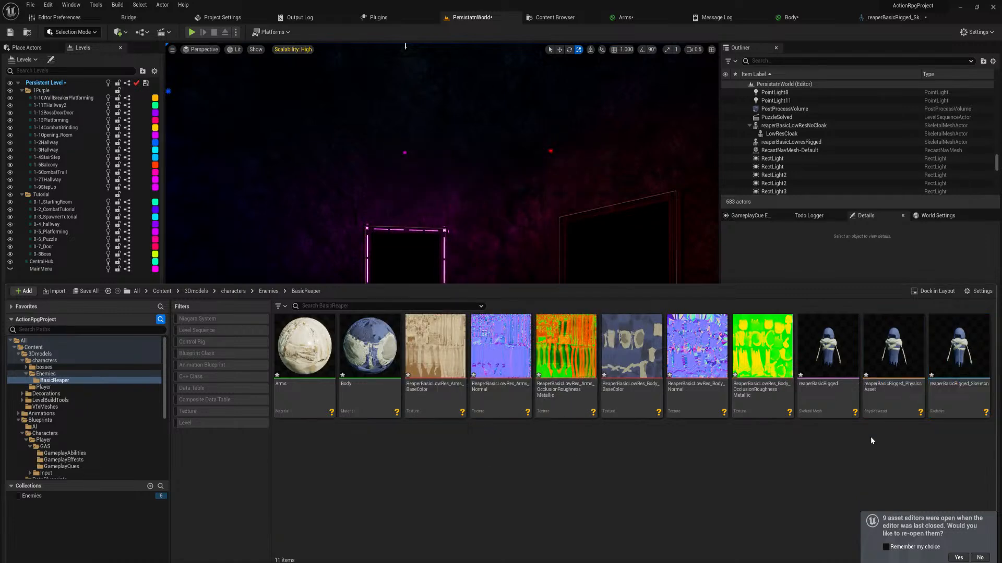
# Show the available asset actions for reaperBasicRigged_Skeleton in the BasicReaper folder
pyautogui.rightClick(951, 352)
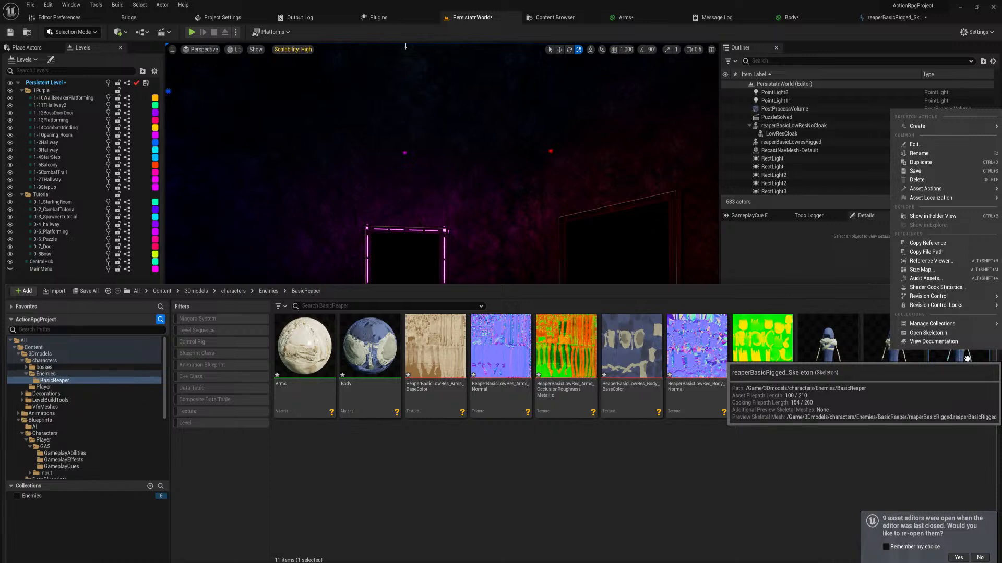
# Create a Control Rig asset from the reaperBasicRigged skeletal mesh in the BasicReaper folder
pyautogui.moveTo(932, 128)
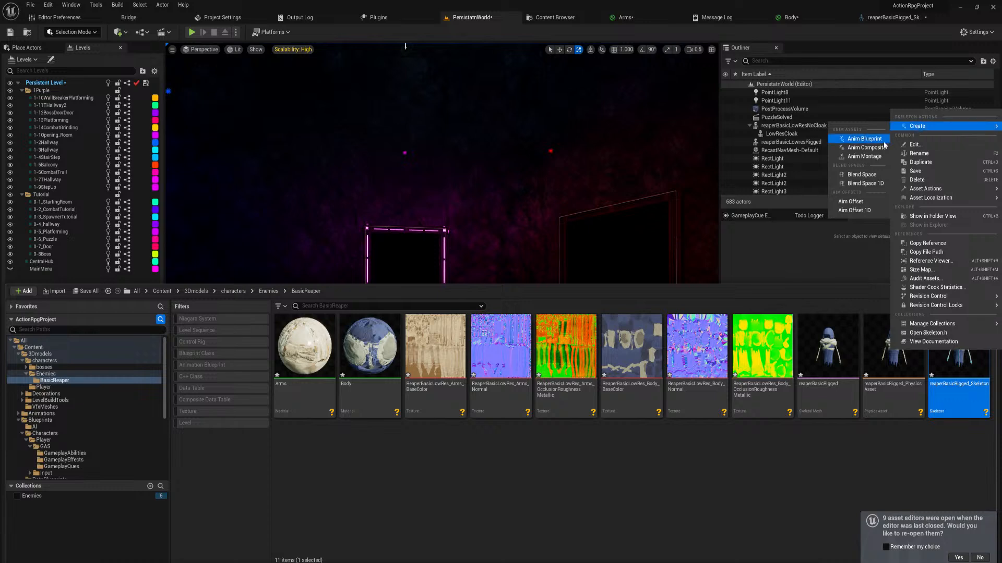
pyautogui.rightClick(944, 359)
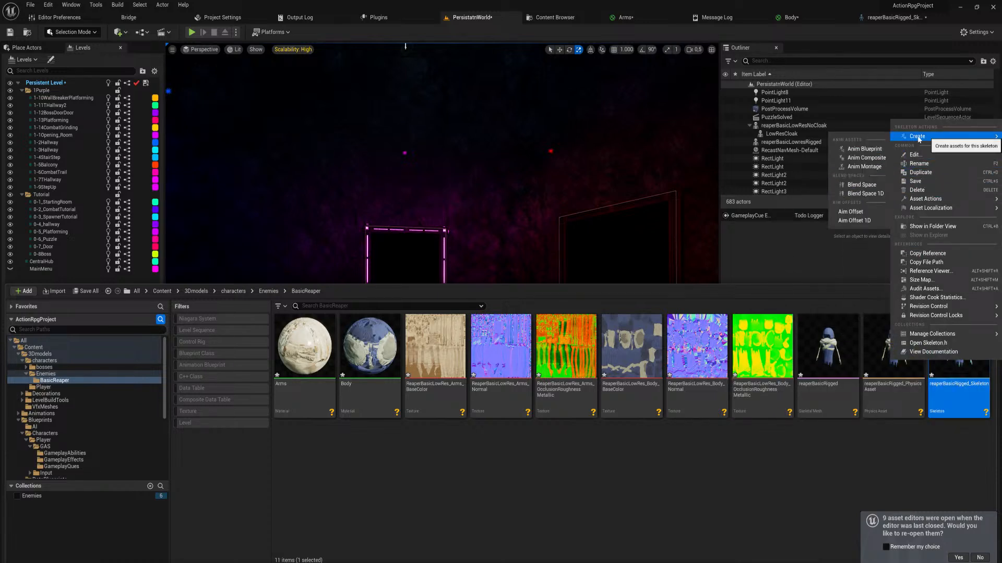
pyautogui.rightClick(901, 393)
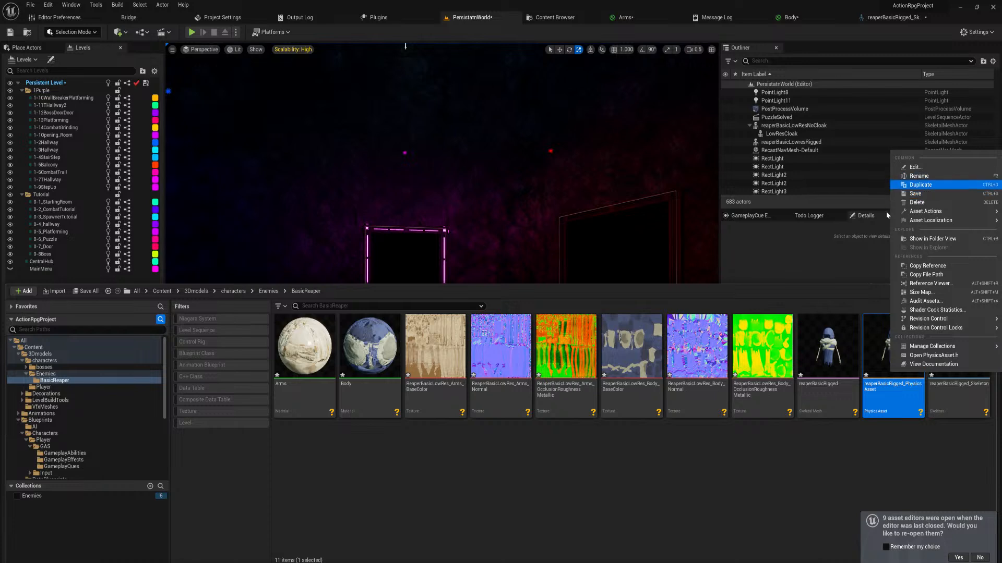
pyautogui.rightClick(831, 342)
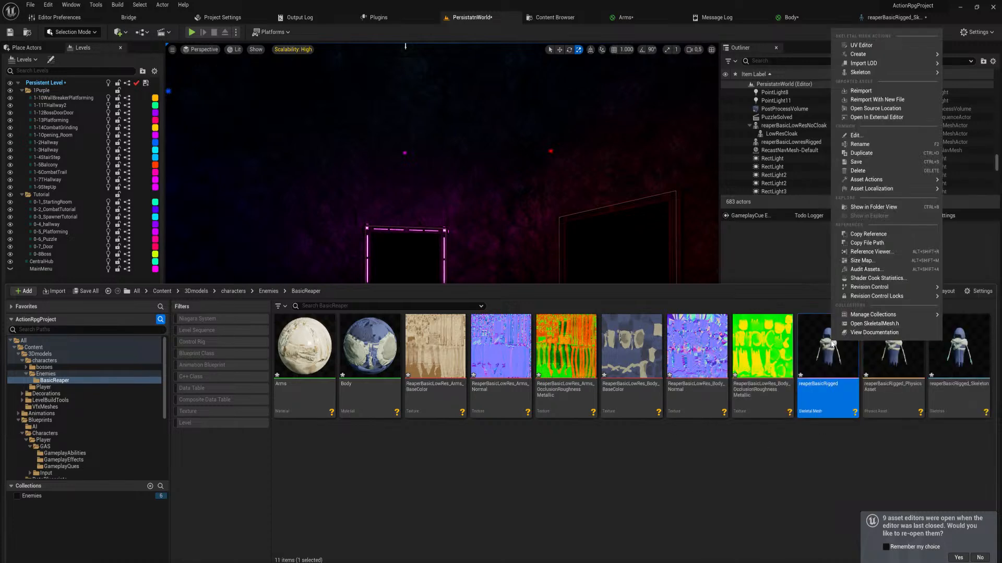
pyautogui.moveTo(879, 77)
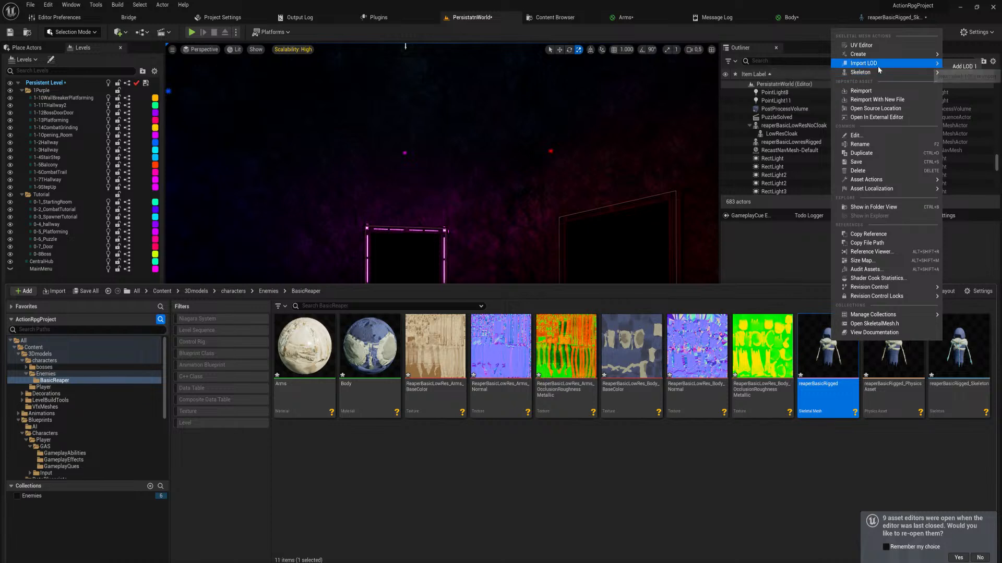
pyautogui.moveTo(879, 55)
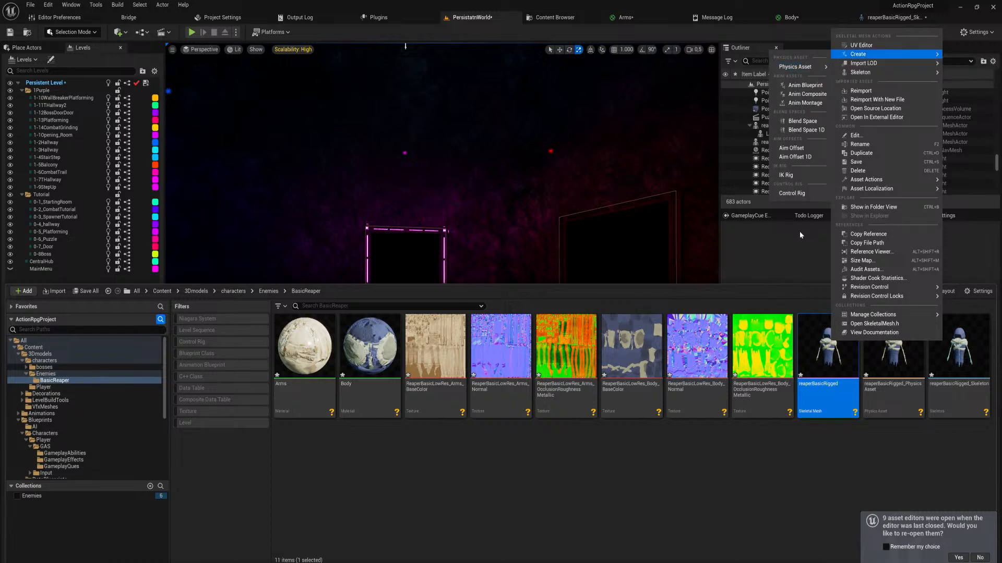
pyautogui.click(797, 196)
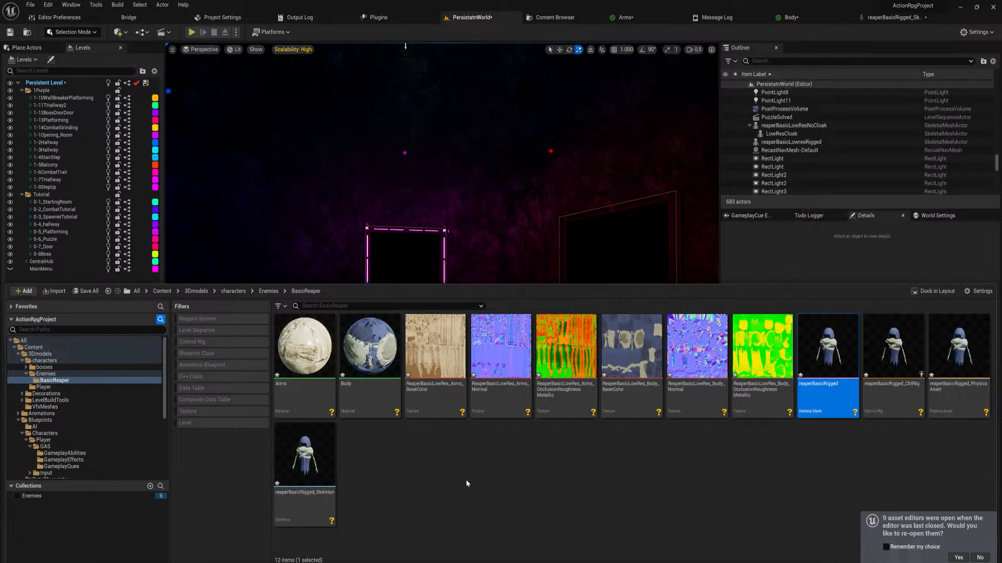
# Open the reaperBasicRigged_CtrlRig asset for editing and compile it
pyautogui.click(749, 496)
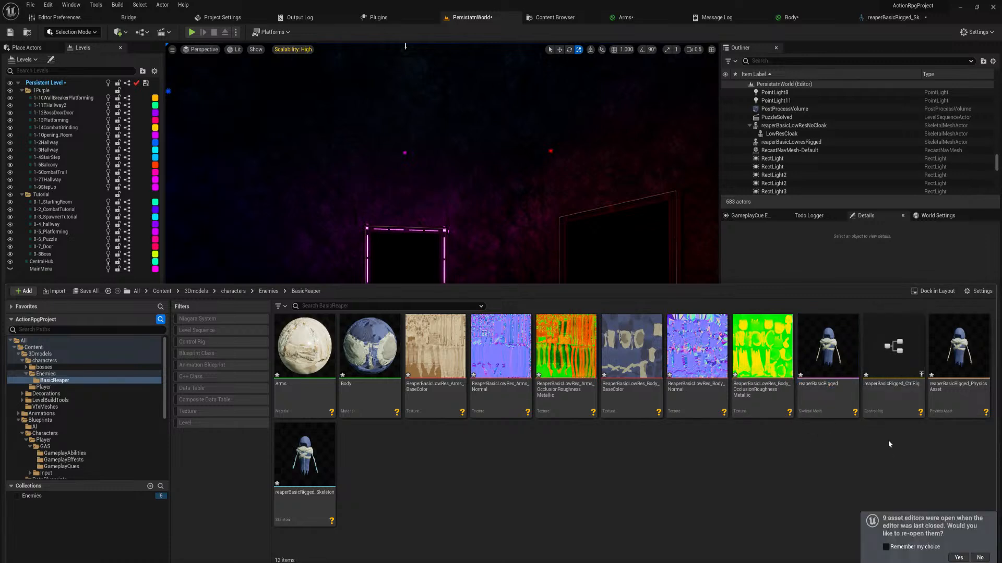
pyautogui.click(893, 395)
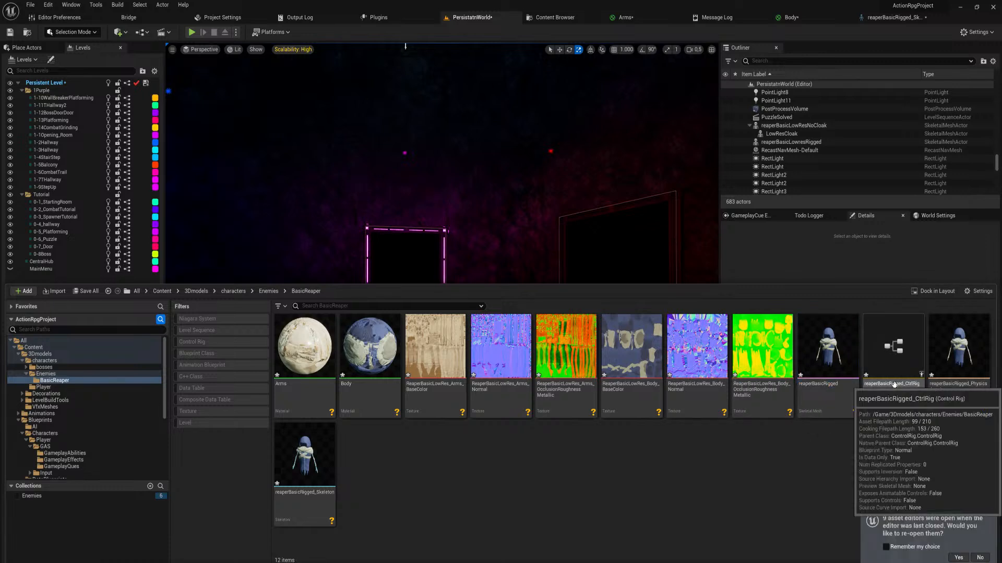
pyautogui.doubleClick(886, 344)
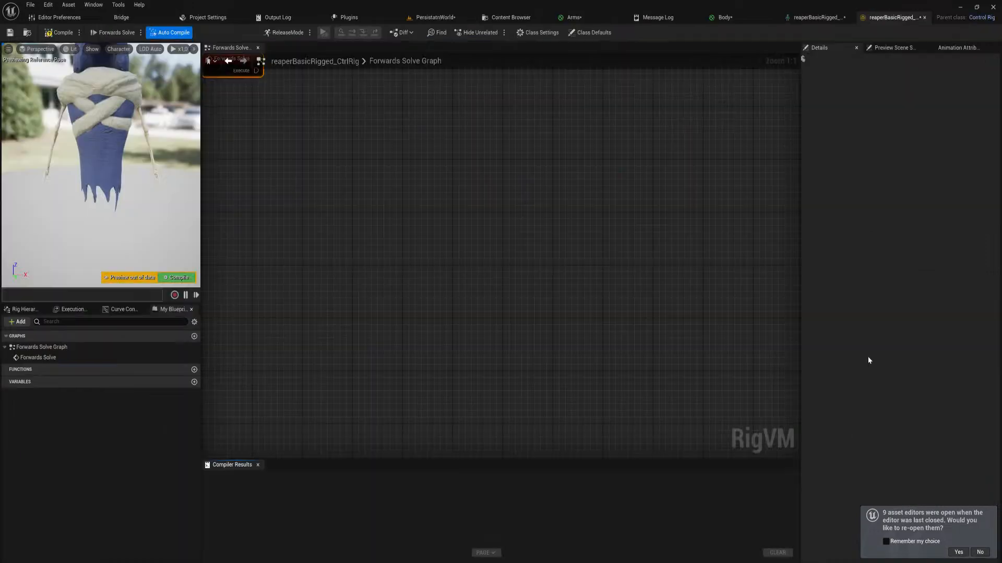
pyautogui.click(180, 278)
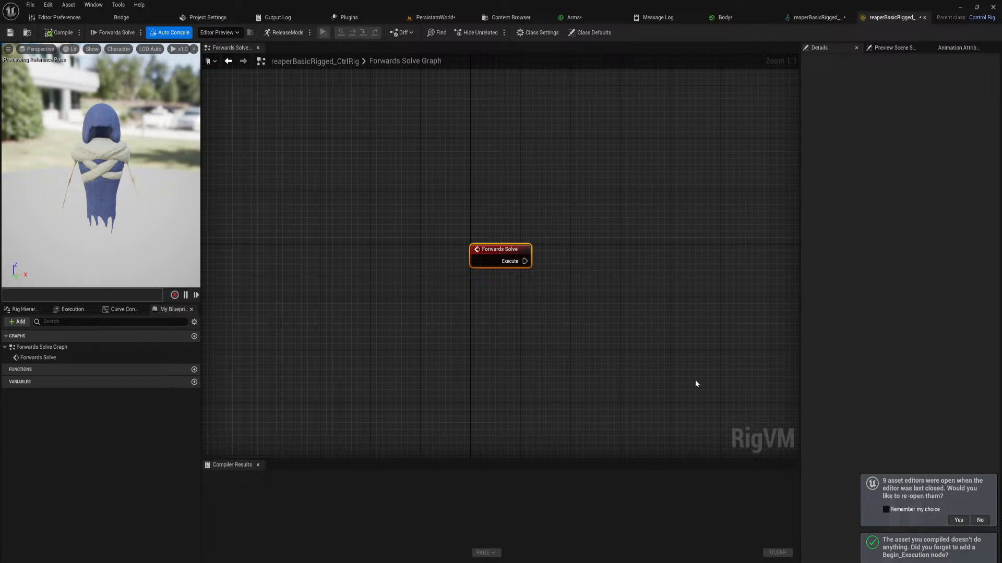
# Add an FKChain node to the Forwards Solve execution output and place it in line with the Forwards Solve node
pyautogui.moveTo(587, 263); pyautogui.dragTo(488, 282, button='right')
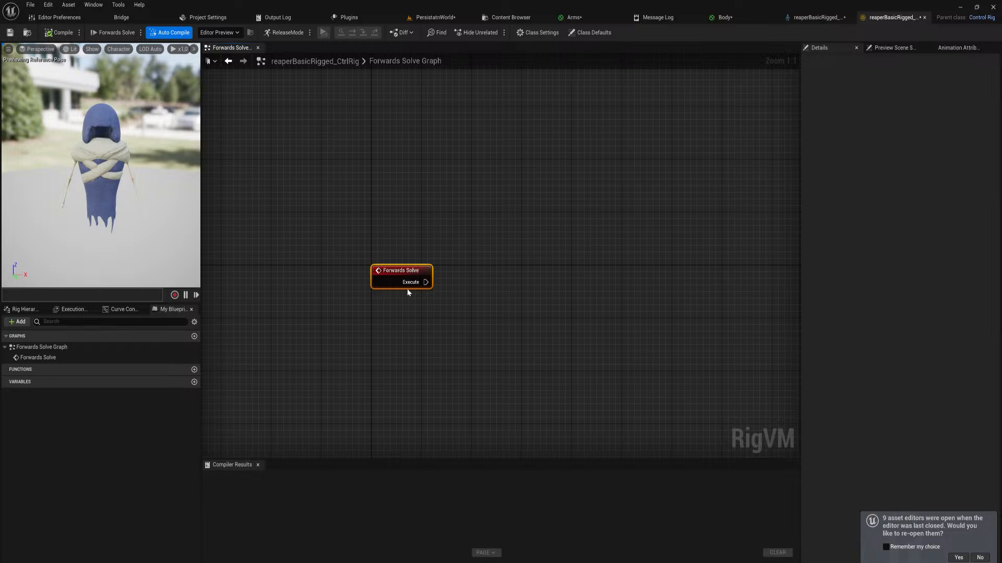
pyautogui.scroll(-1, 408, 291)
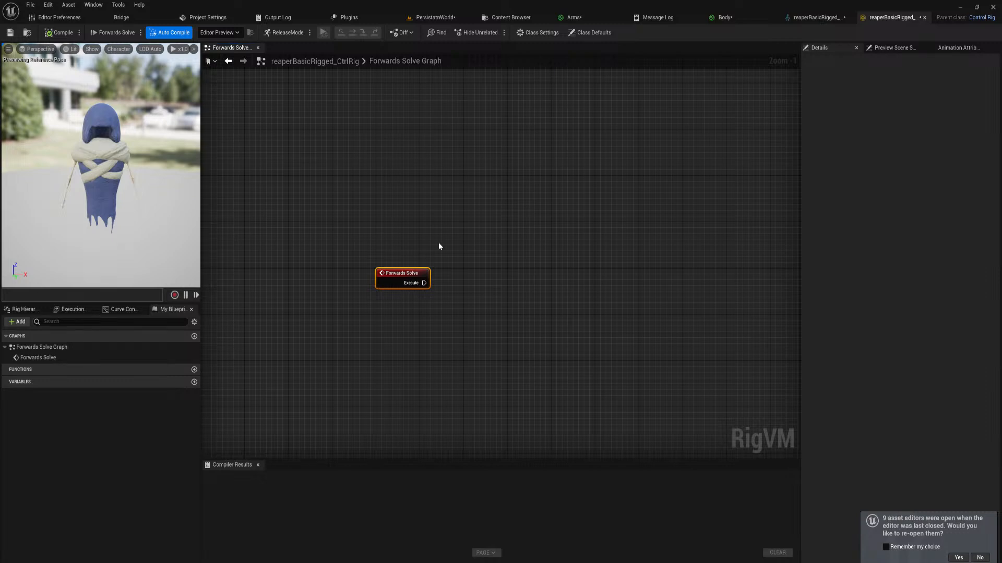
pyautogui.moveTo(439, 246); pyautogui.dragTo(412, 248, button='right')
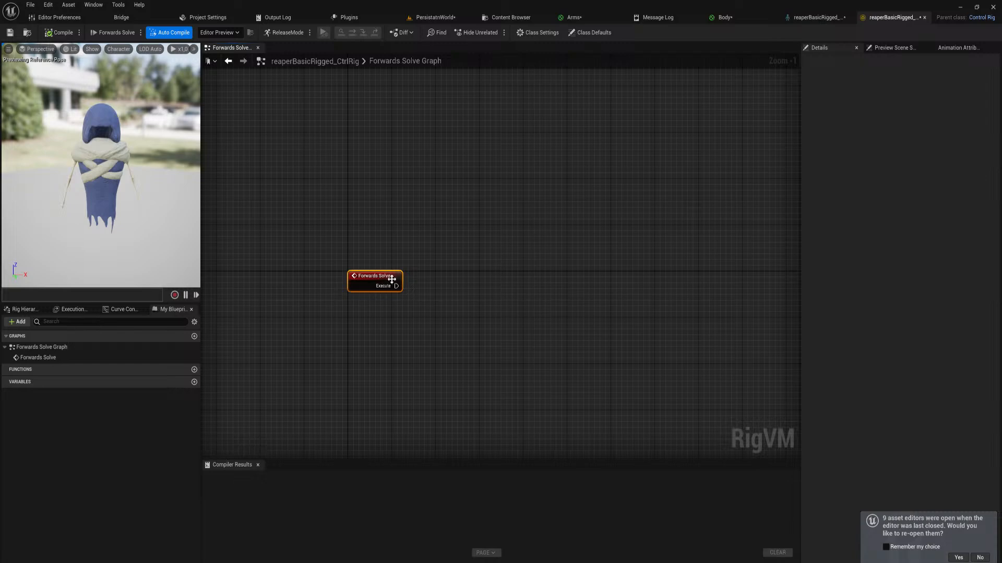
pyautogui.moveTo(395, 286); pyautogui.dragTo(453, 284)
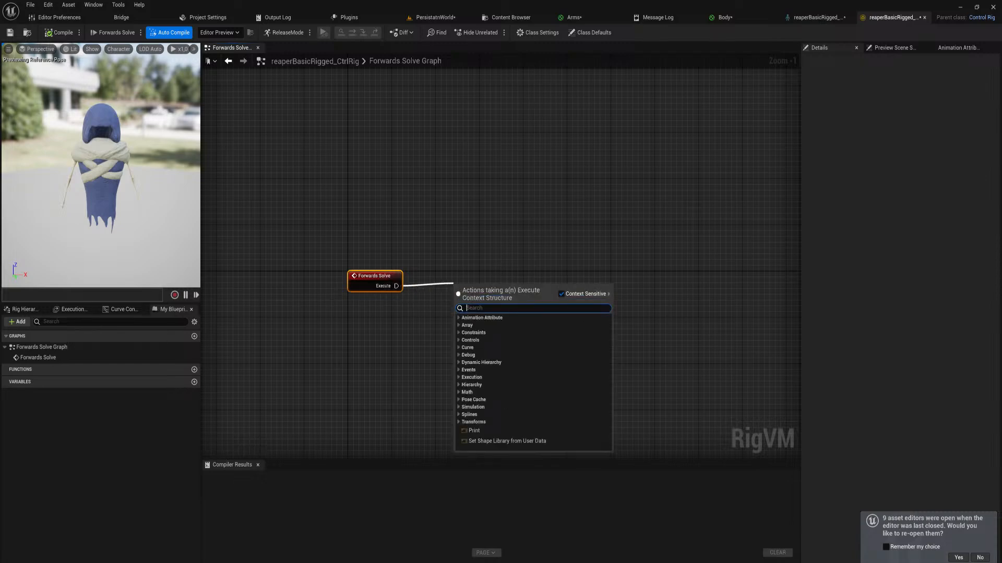
pyautogui.write('fk')
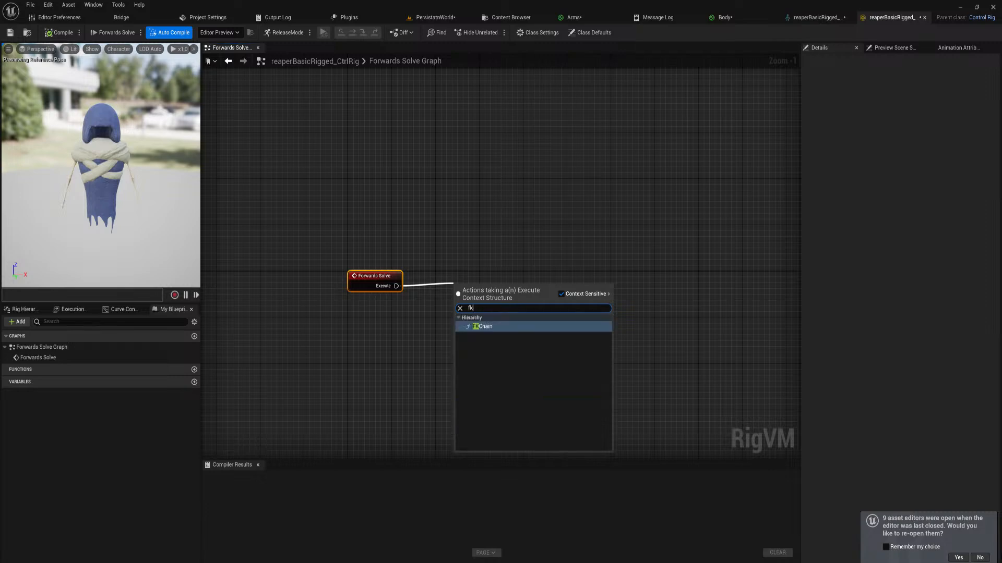
pyautogui.press('Return')
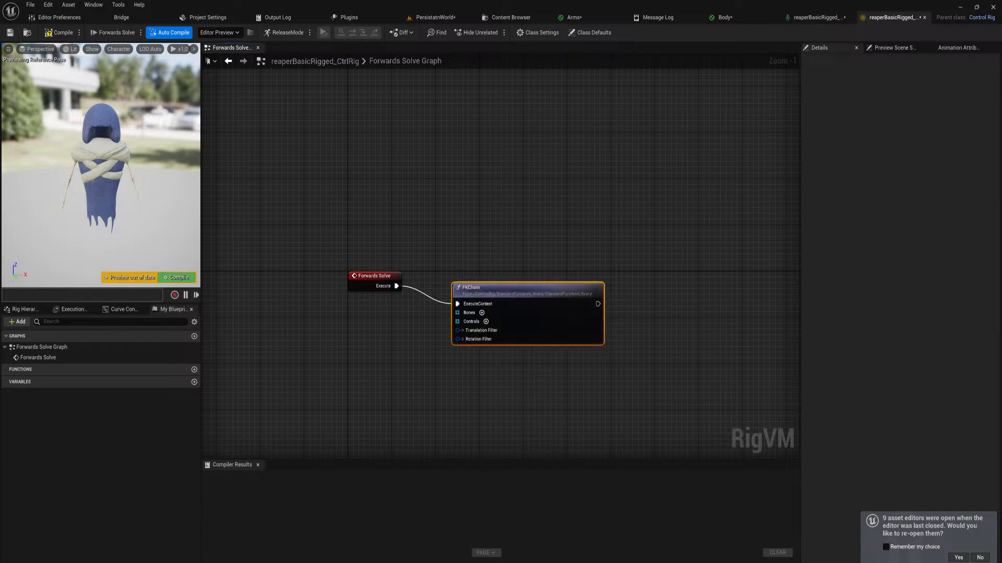
pyautogui.moveTo(499, 288); pyautogui.dragTo(591, 271)
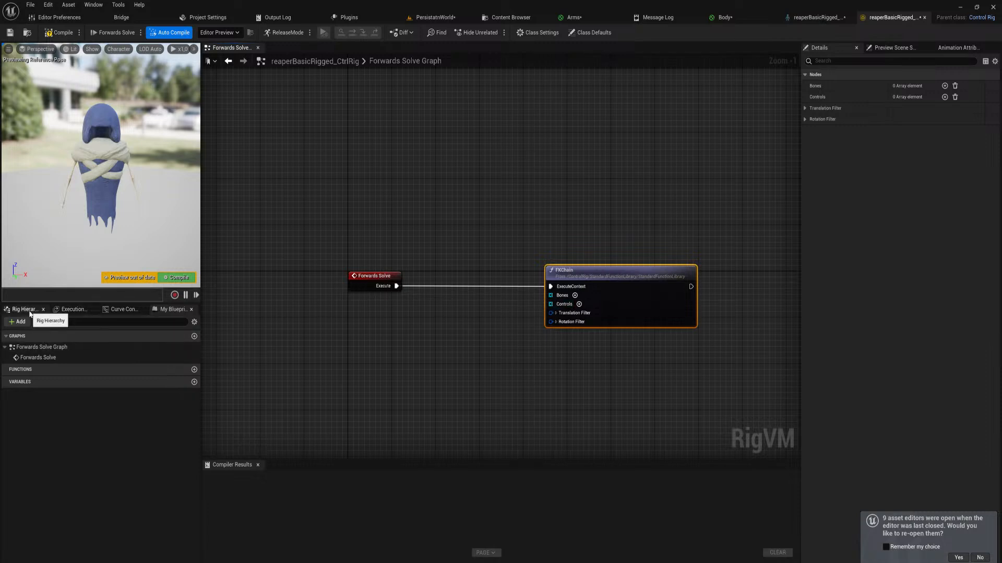
# Show the rig hierarchy and collapse the finger bones under Hand_R3 and Hand_L4
pyautogui.click(45, 310)
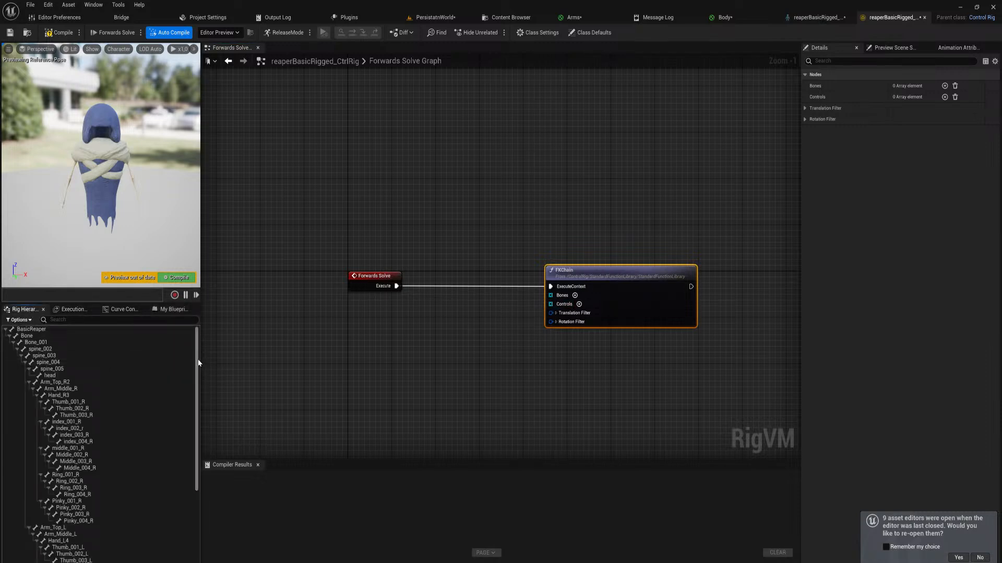
pyautogui.moveTo(197, 365)
pyautogui.mouseDown()
pyautogui.moveTo(193, 462)
pyautogui.moveTo(197, 365)
pyautogui.mouseUp()
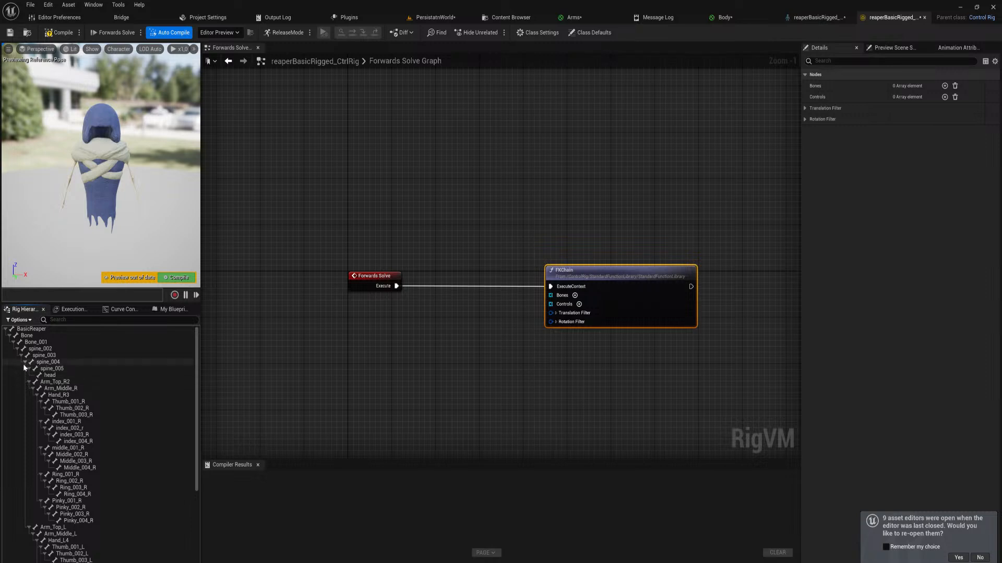
pyautogui.click(36, 395)
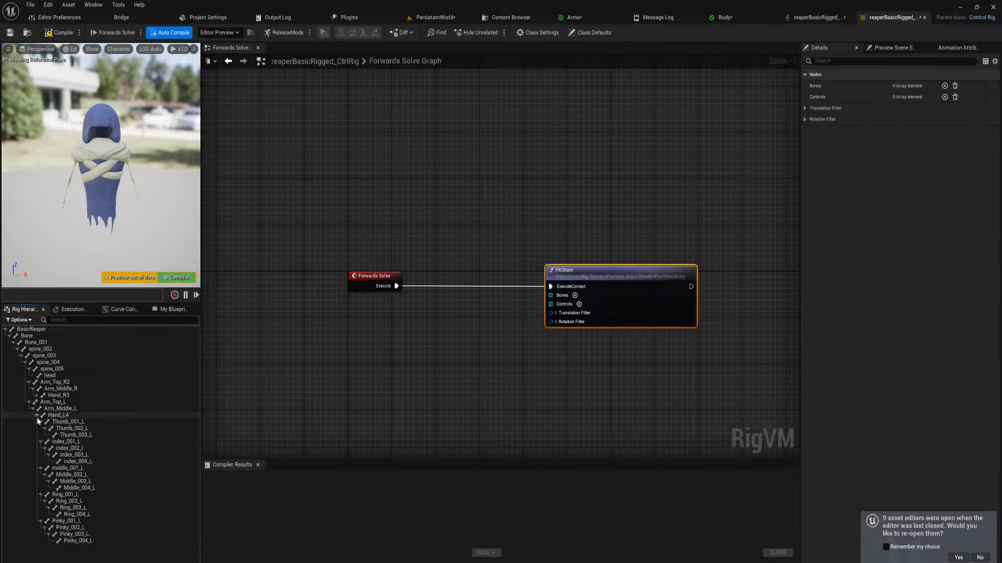
pyautogui.click(37, 416)
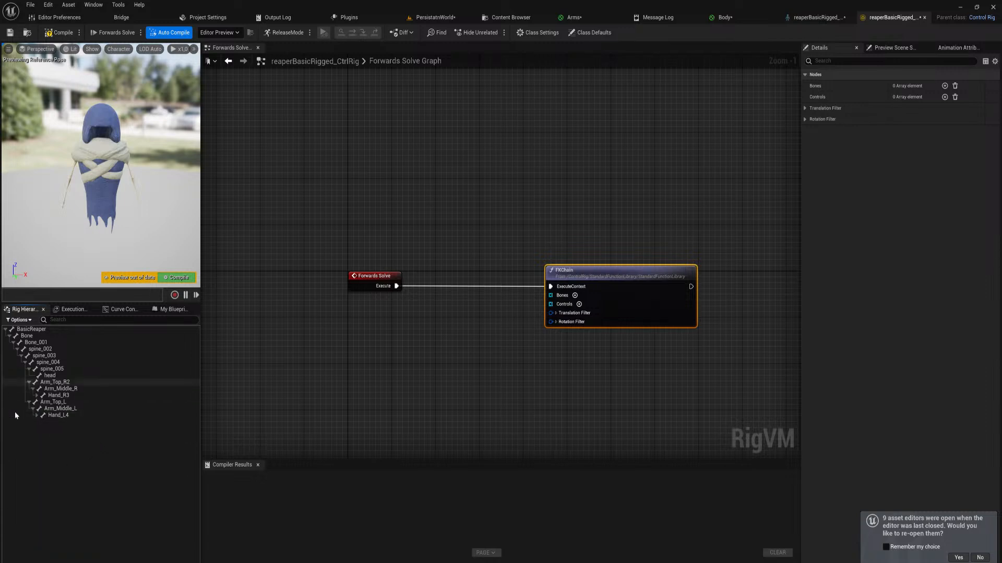
# Select the bones from Bone_001 through head and create an item array from them in the Forwards Solve graph
pyautogui.click(37, 337)
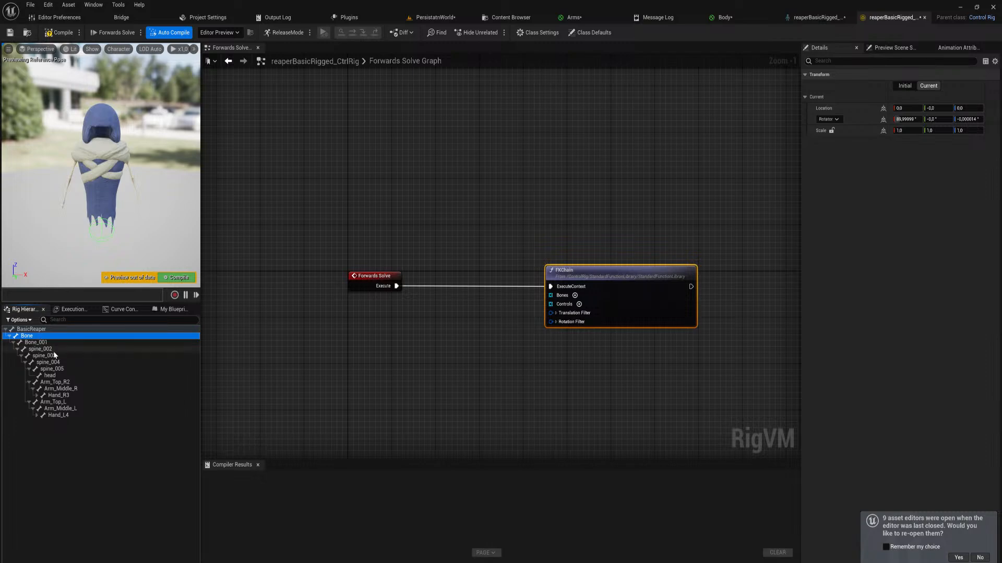
pyautogui.click(35, 342)
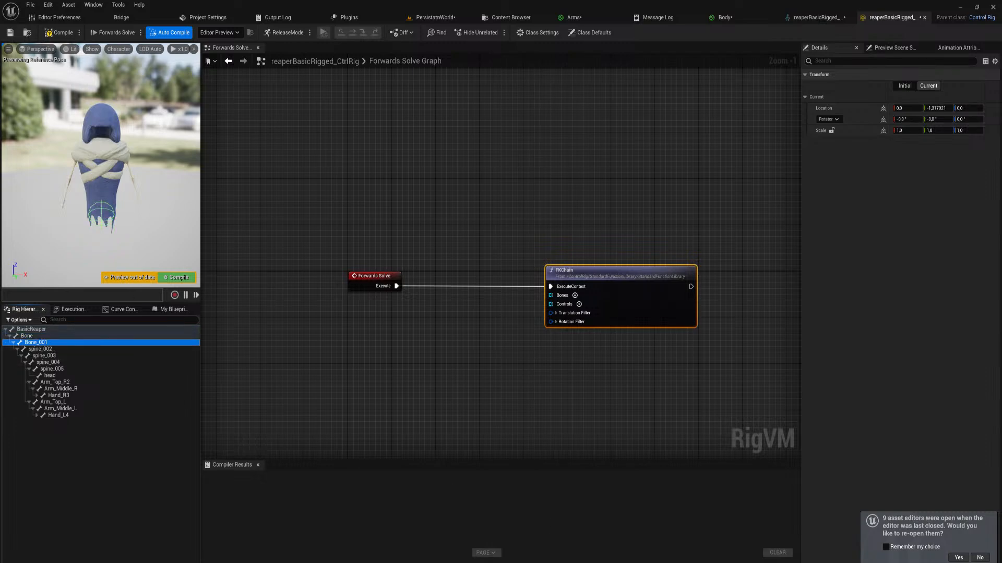
pyautogui.moveTo(513, 562)
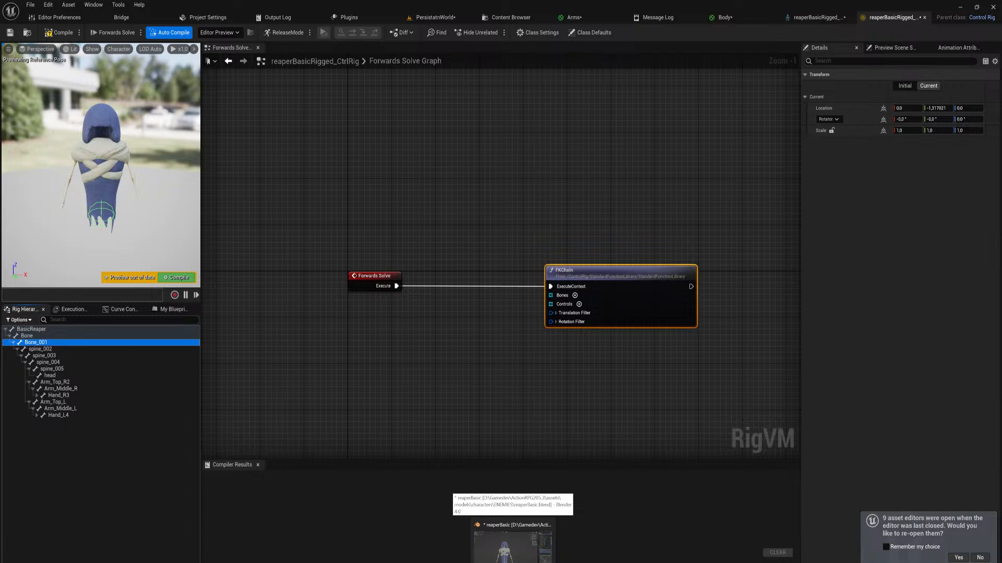
pyautogui.keyDown('shift'); pyautogui.click(53, 368); pyautogui.keyUp('shift')
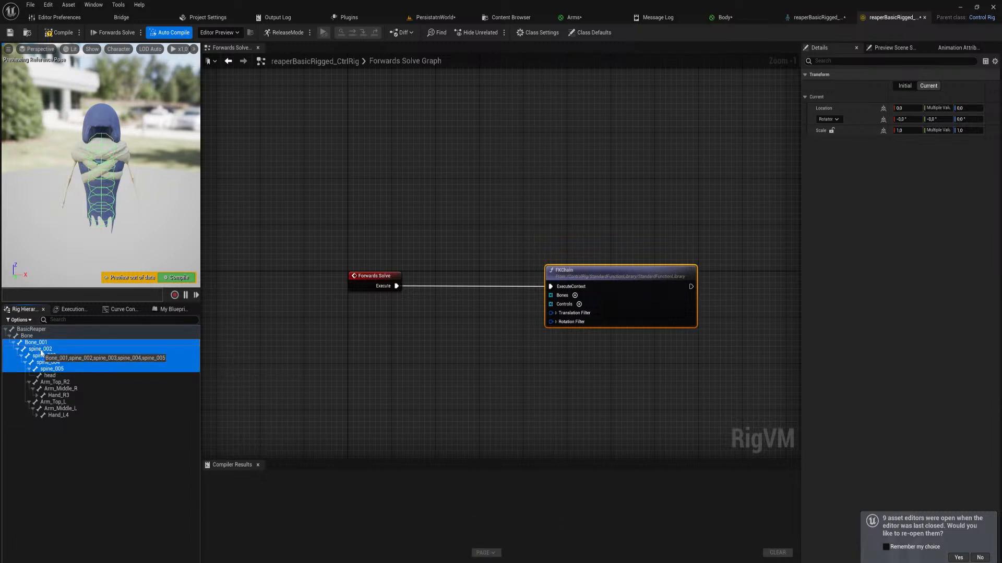
pyautogui.keyDown('shift'); pyautogui.click(61, 375); pyautogui.keyUp('shift')
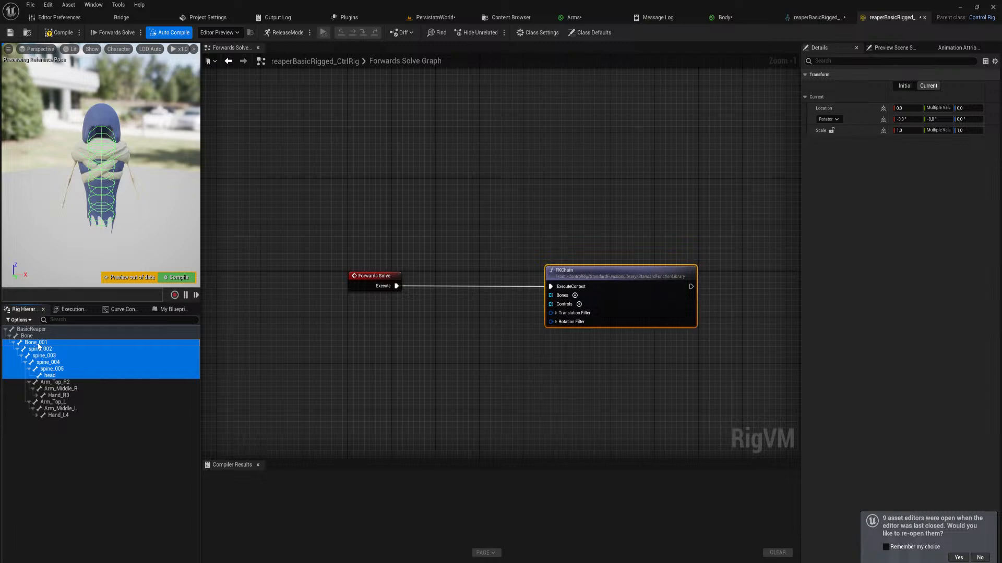
pyautogui.moveTo(38, 346); pyautogui.dragTo(380, 352)
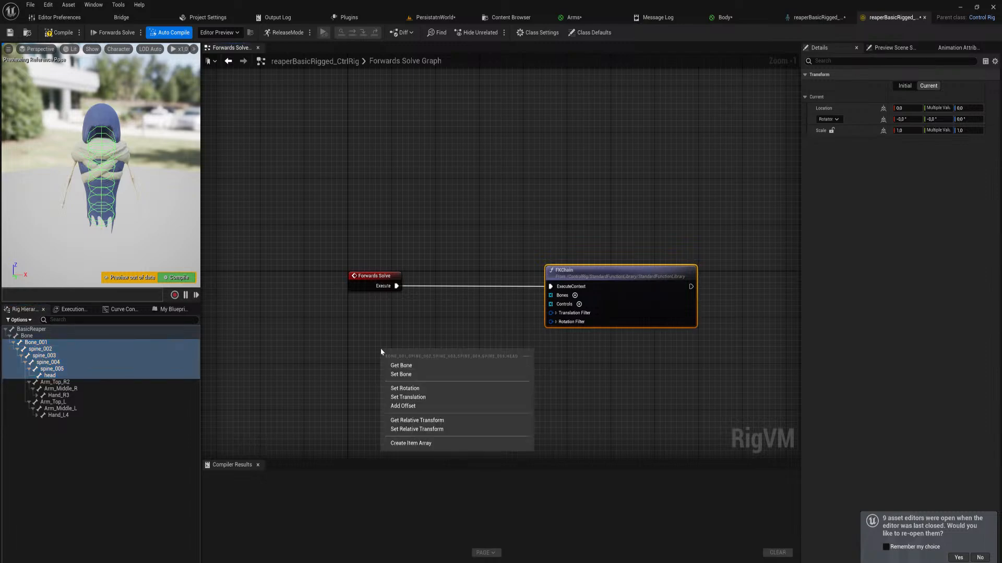
pyautogui.click(433, 443)
# Place the Item Array node between Forwards Solve and FKChain and connect its output to the Bones input of FKChain
pyautogui.moveTo(440, 354); pyautogui.dragTo(474, 304)
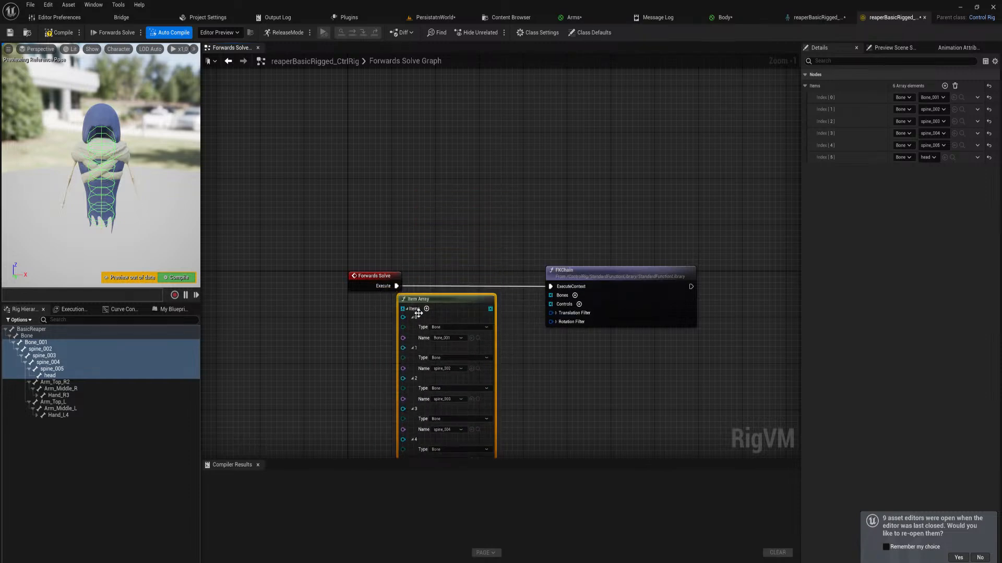
pyautogui.moveTo(510, 362); pyautogui.dragTo(494, 264, button='right')
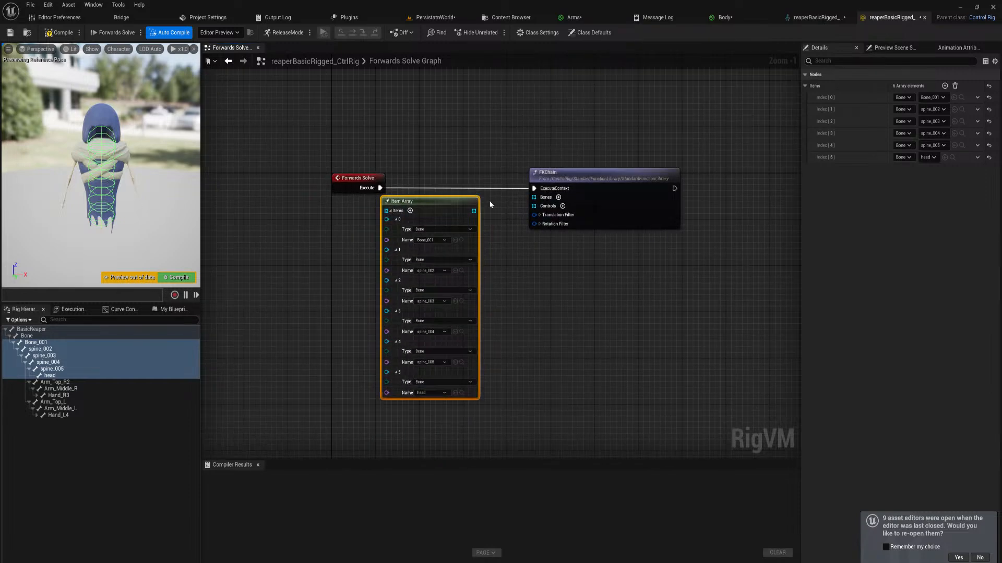
pyautogui.moveTo(488, 202); pyautogui.dragTo(413, 437)
pyautogui.click(486, 218)
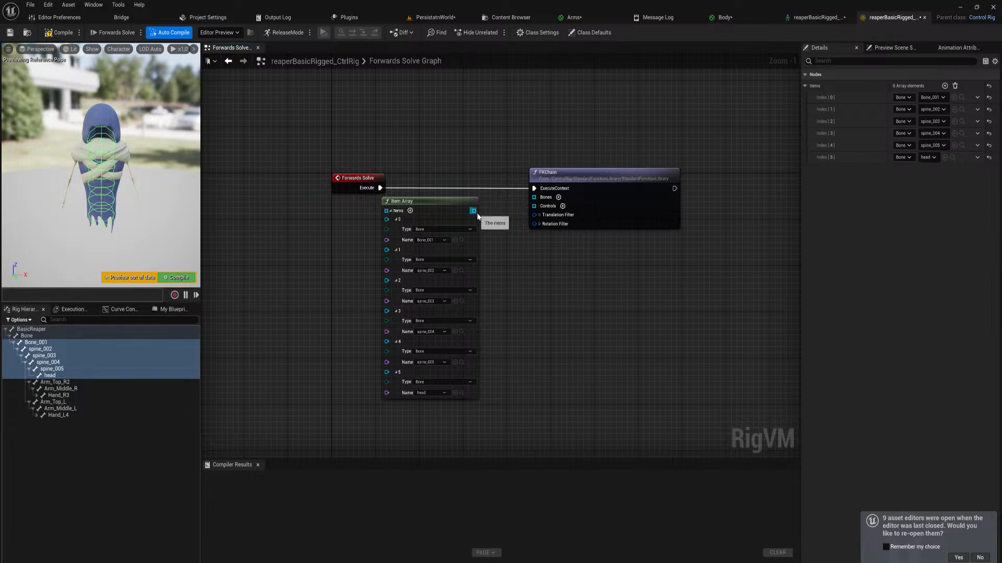
pyautogui.moveTo(473, 211); pyautogui.dragTo(534, 198)
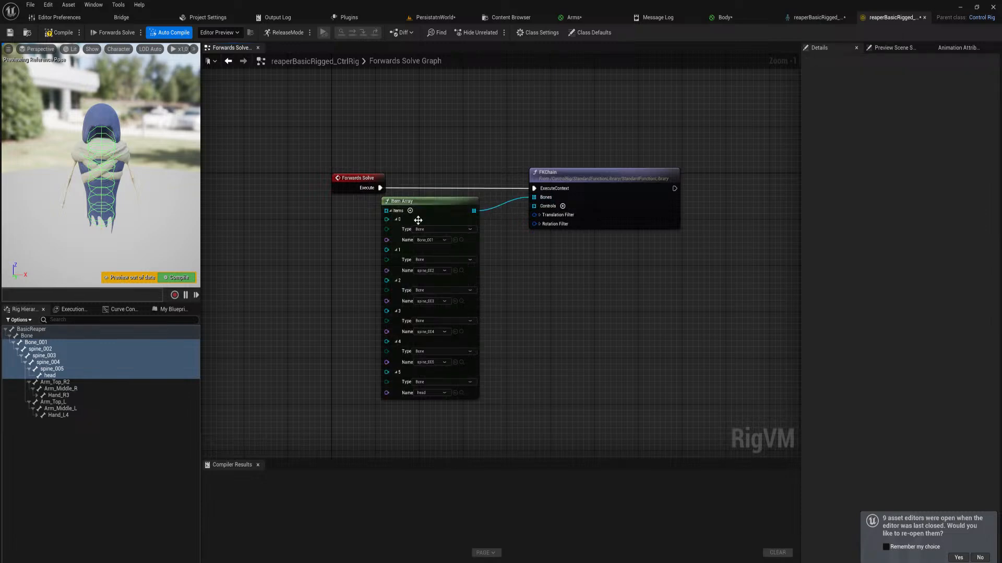
# Collapse the Item Array node's item list and arrange it compactly between the Forwards Solve and FKChain nodes
pyautogui.click(391, 212)
pyautogui.moveTo(424, 200); pyautogui.dragTo(479, 195)
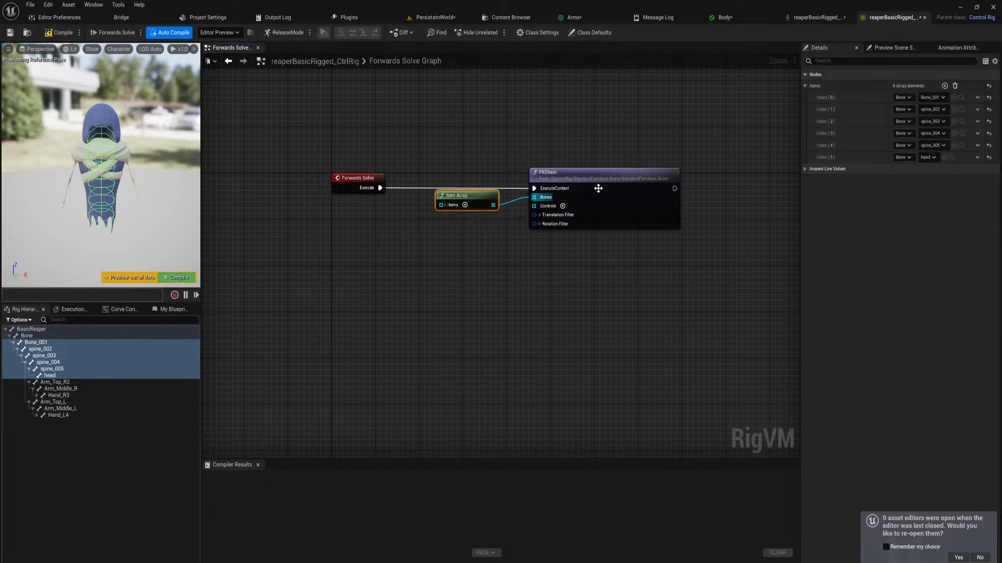
pyautogui.moveTo(598, 188); pyautogui.dragTo(582, 183)
pyautogui.moveTo(474, 202); pyautogui.dragTo(446, 201)
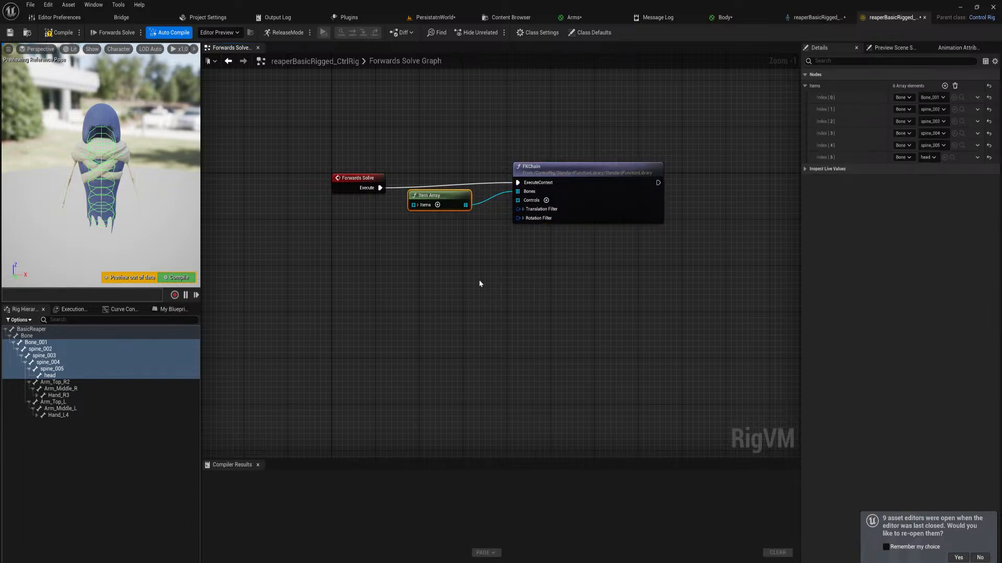
# Try to add a new control with the bones from Bone_001 through head selected, and undo it
pyautogui.click(42, 344)
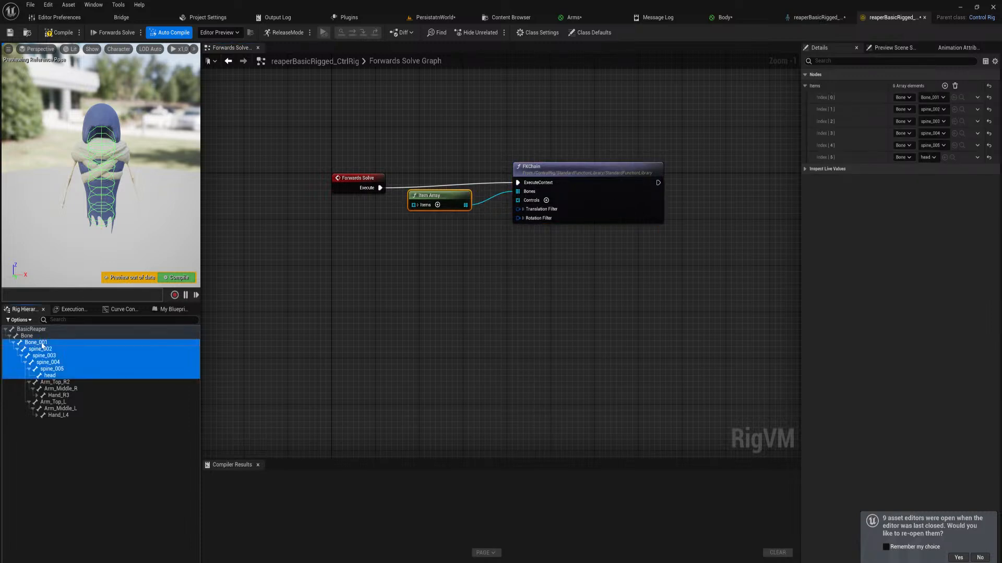
pyautogui.rightClick(42, 345)
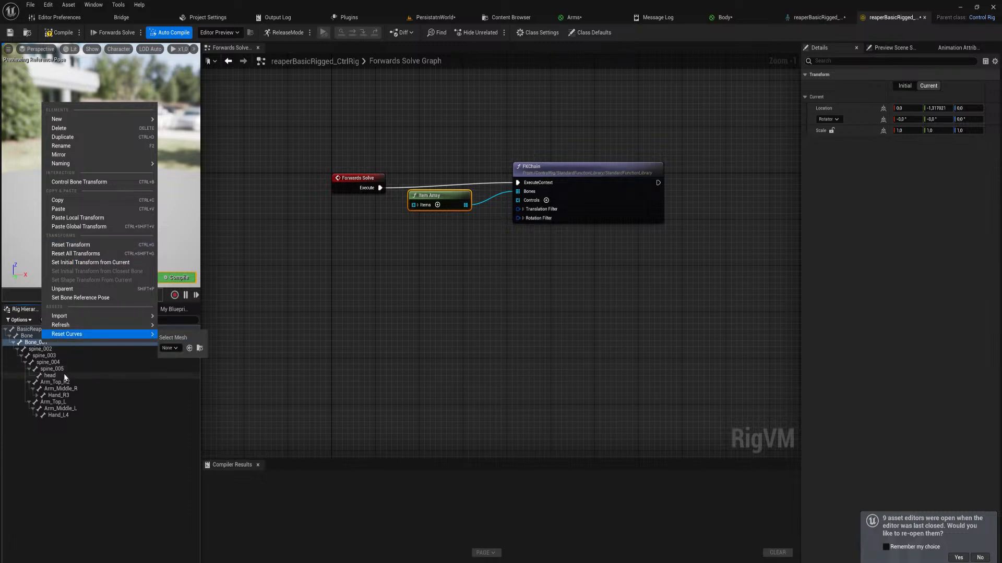
pyautogui.keyDown('shift'); pyautogui.click(49, 376); pyautogui.keyUp('shift')
pyautogui.rightClick(51, 356)
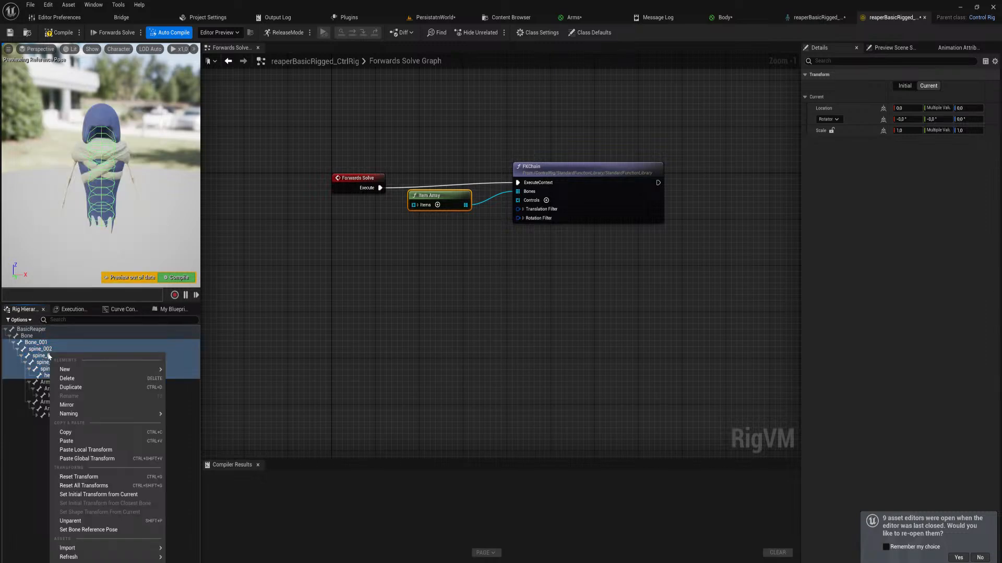
pyautogui.moveTo(71, 370)
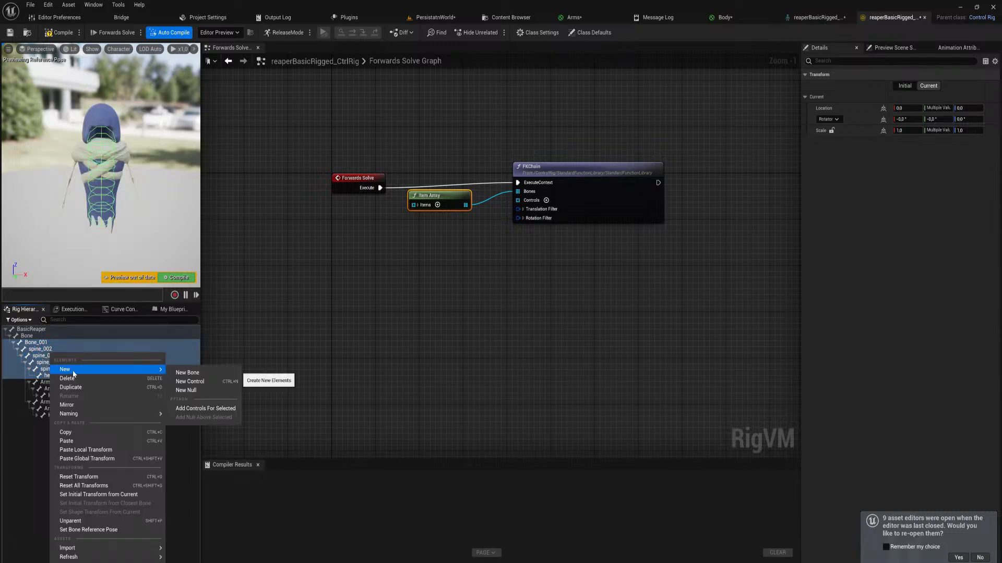
pyautogui.click(208, 381)
pyautogui.hotkey('ctrl', 'z')
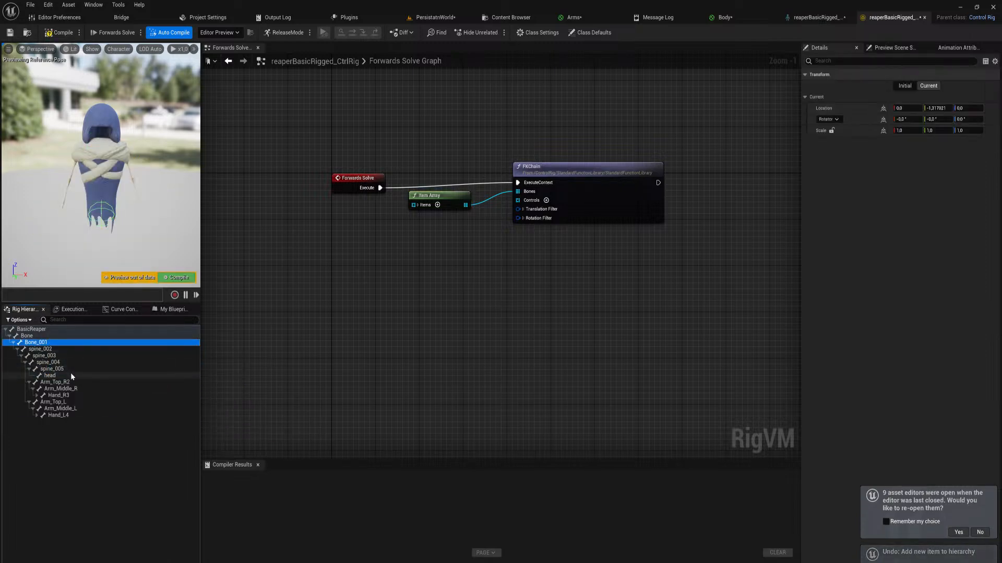
# Add controls for the selected bones from Bone_001 through head
pyautogui.keyDown('shift'); pyautogui.click(70, 372); pyautogui.keyUp('shift')
pyautogui.rightClick(39, 359)
pyautogui.moveTo(78, 373)
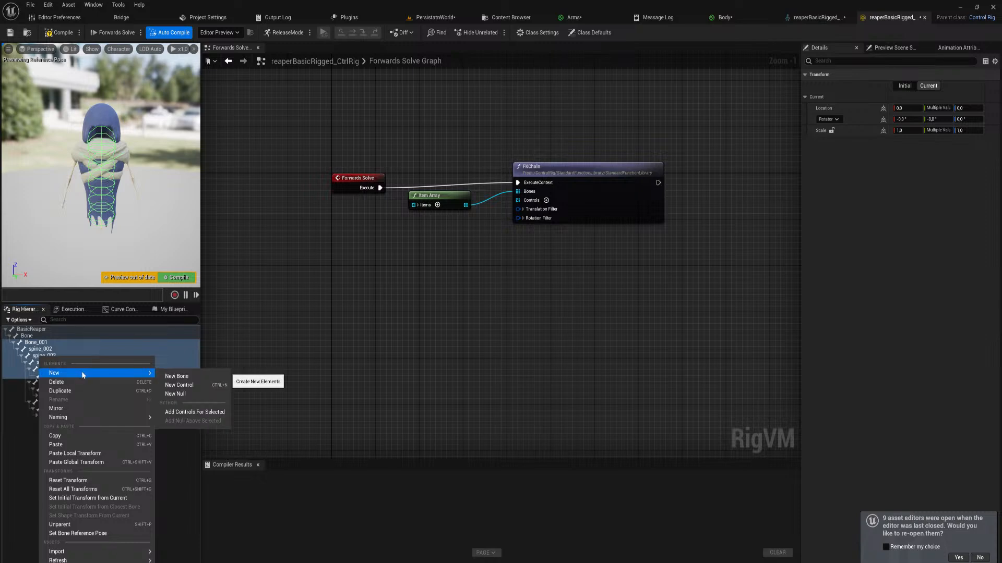
pyautogui.click(193, 412)
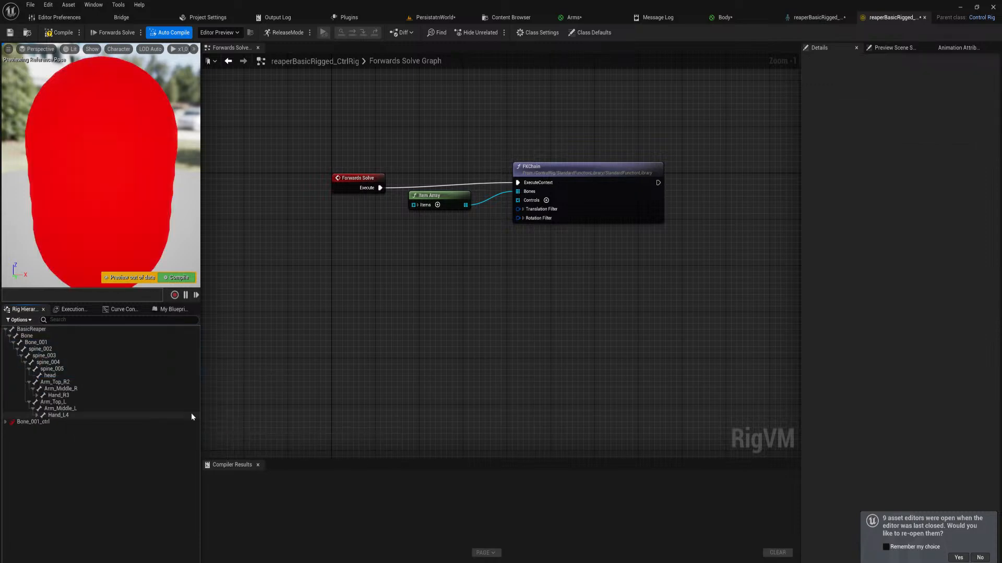
# Expand the new control hierarchy from Bone_001_ctrl down to head_ctrl
pyautogui.click(6, 423)
pyautogui.click(10, 429)
pyautogui.click(13, 435)
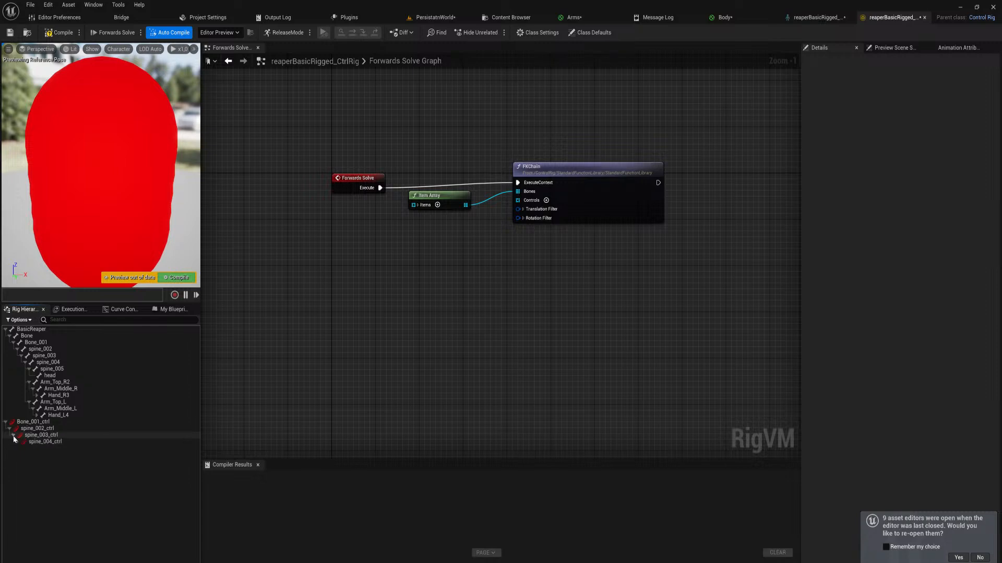
pyautogui.click(17, 442)
pyautogui.click(21, 449)
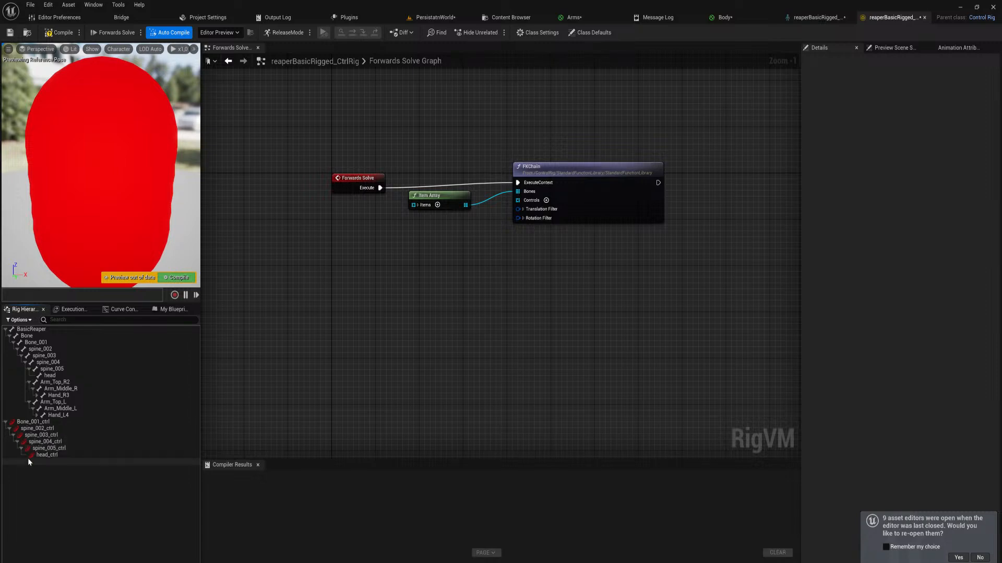
# Set the shape color of the controls from Bone_001_ctrl through head_ctrl to yellow (sRGB hex FCFF00FF)
pyautogui.click(57, 416)
pyautogui.click(33, 422)
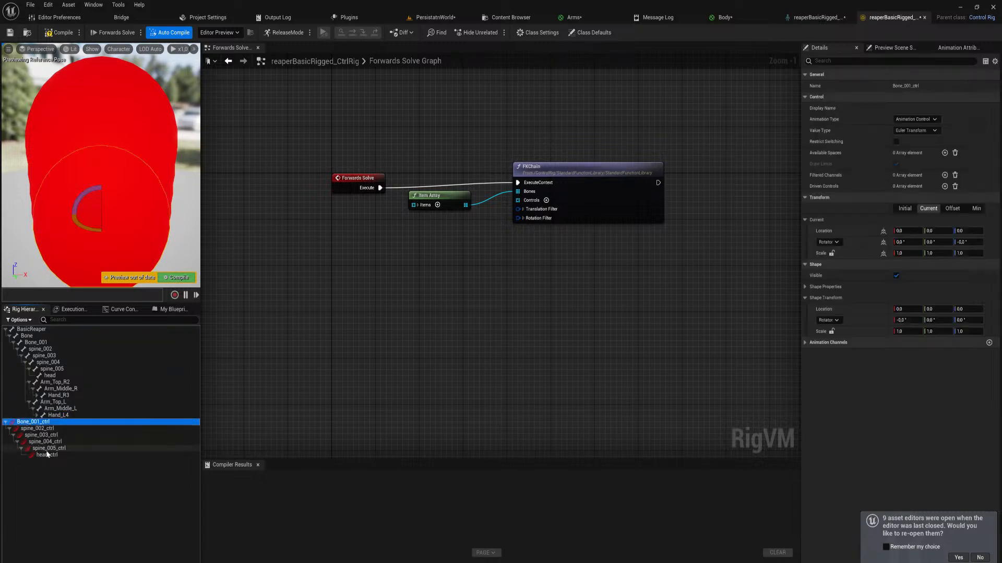
pyautogui.keyDown('shift'); pyautogui.click(47, 455); pyautogui.keyUp('shift')
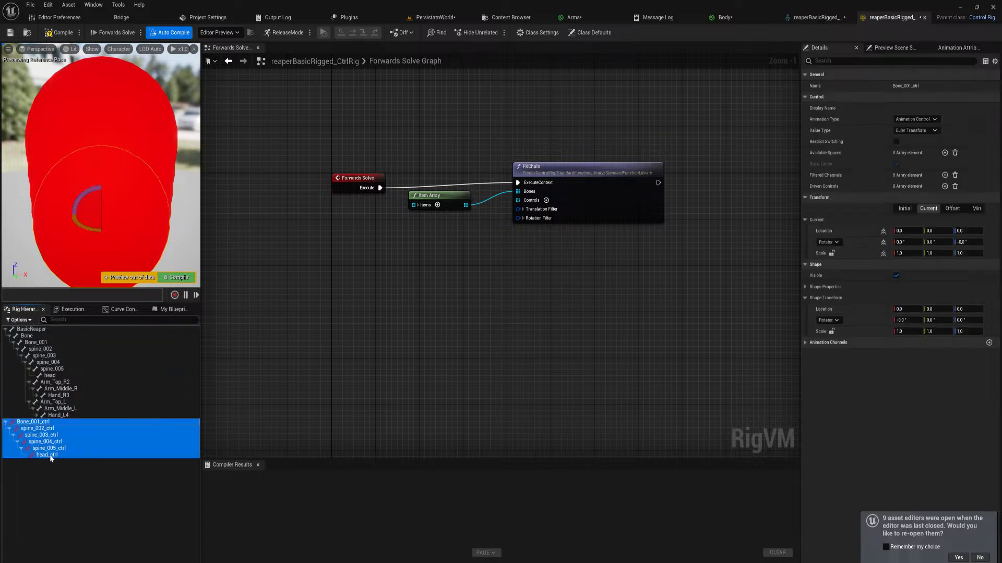
pyautogui.click(804, 287)
pyautogui.click(902, 311)
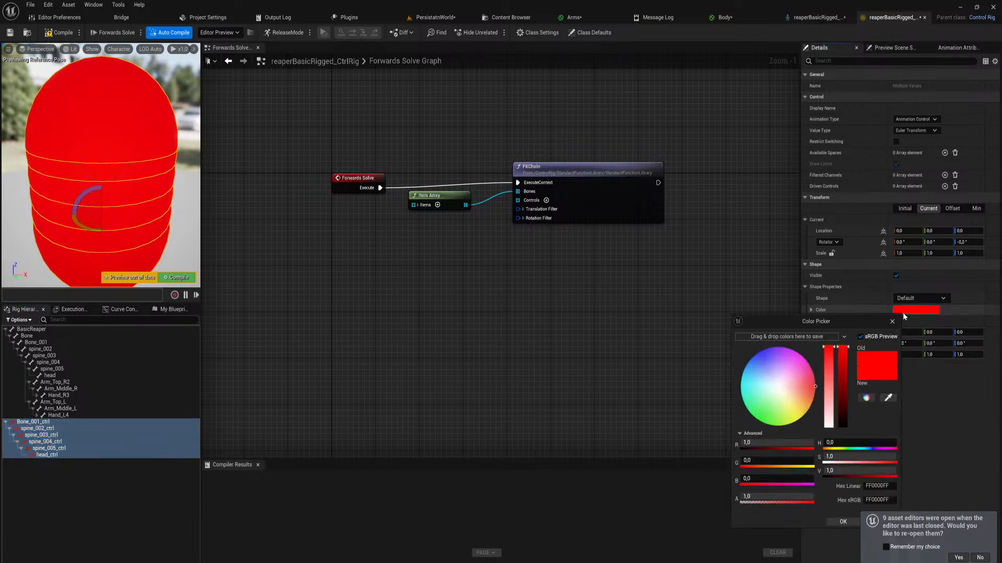
pyautogui.click(790, 411)
pyautogui.moveTo(791, 411); pyautogui.dragTo(802, 435)
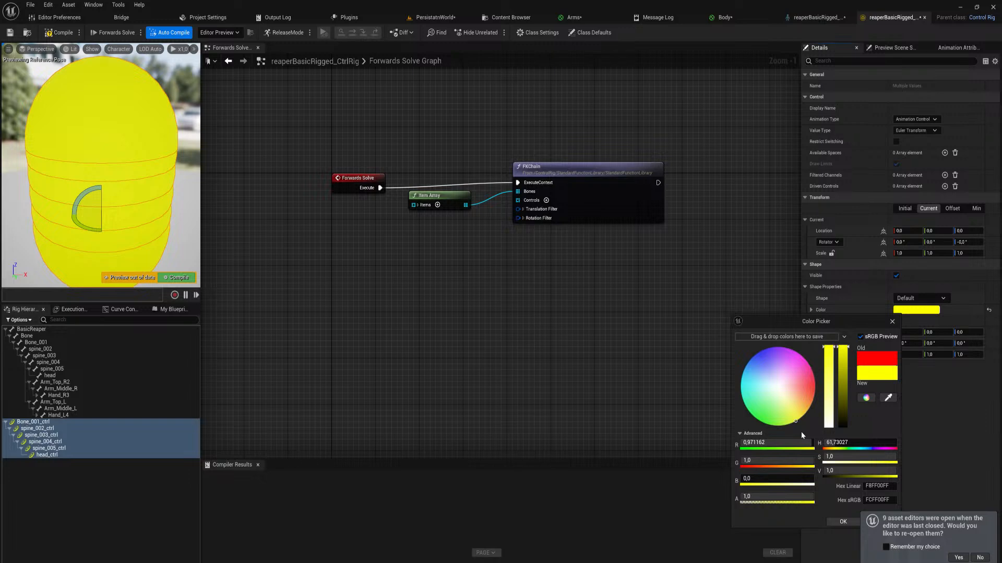
pyautogui.click(843, 523)
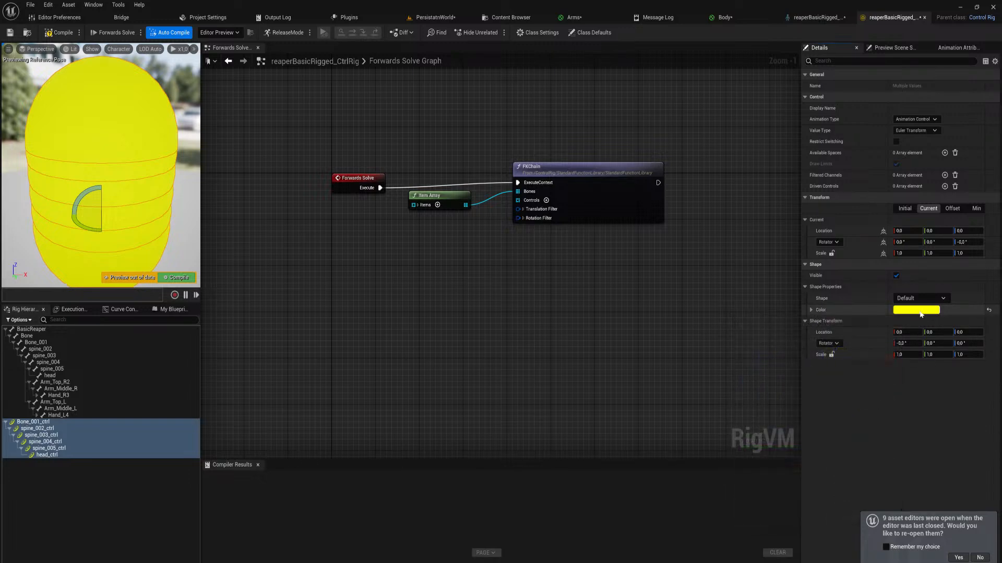
# Change the shape of the selected spine and head controls to Circle_Thick
pyautogui.click(920, 299)
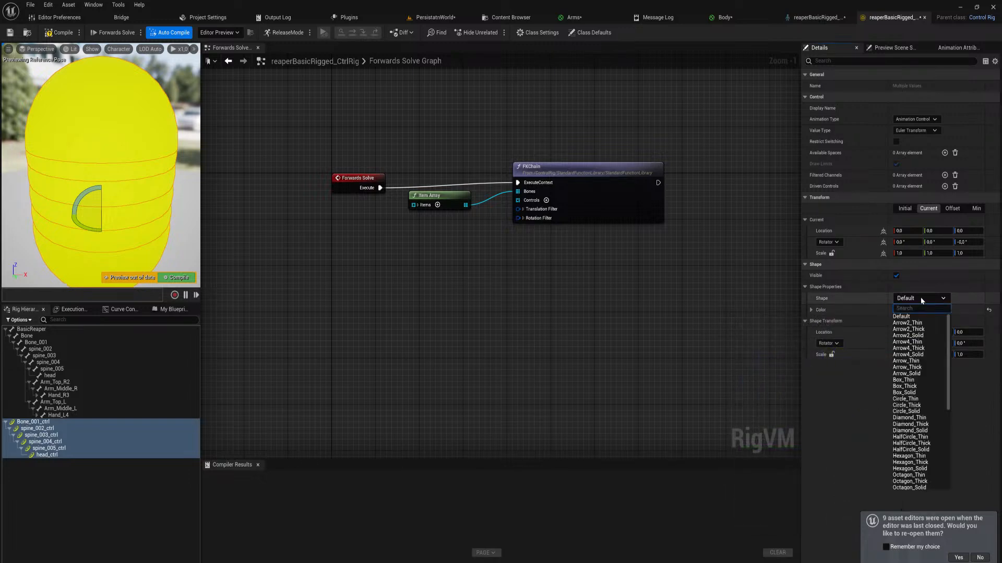
pyautogui.write('cir')
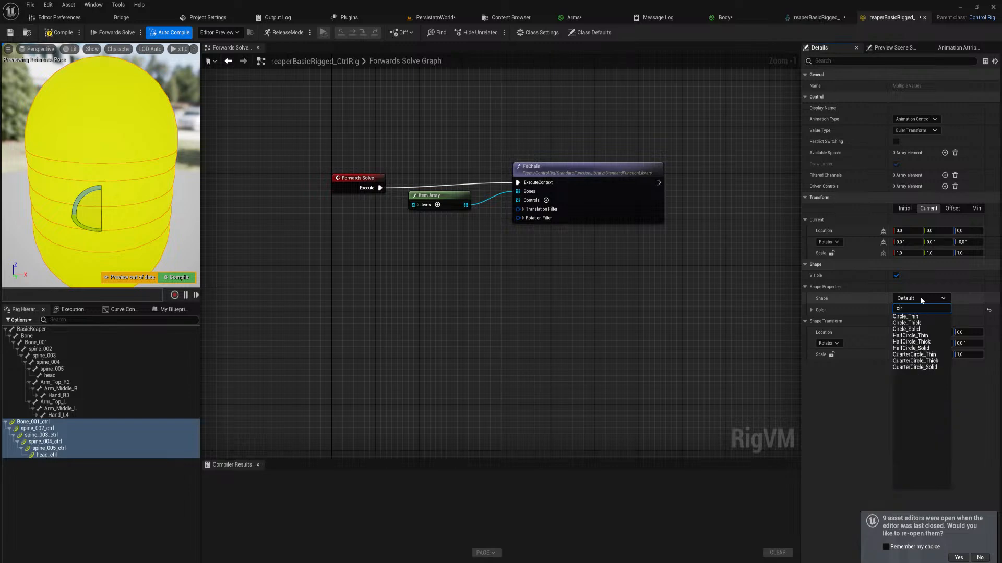
pyautogui.click(920, 323)
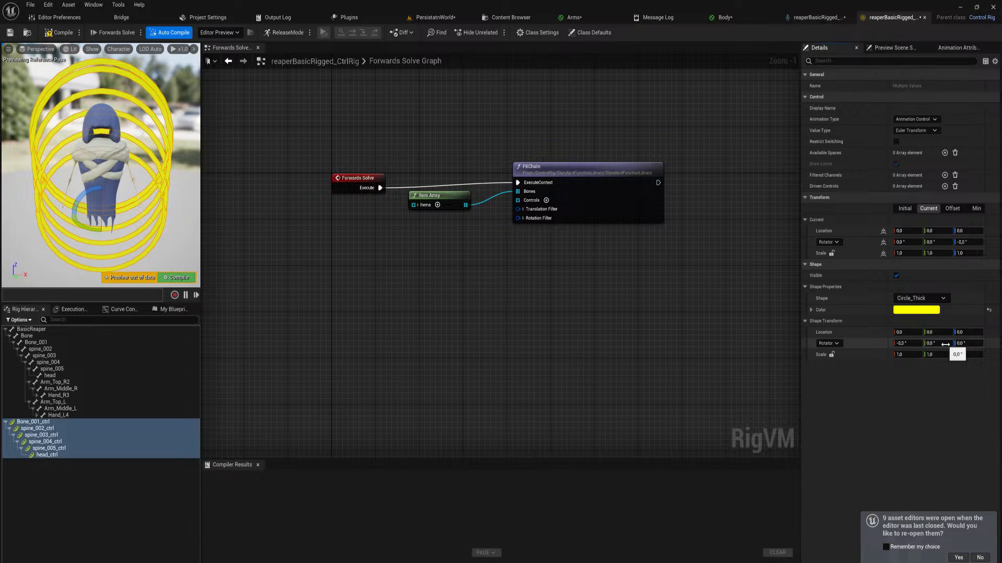
# Set the first rotation value of the selected controls' shape transform to 90° and compile the rig
pyautogui.click(908, 343)
pyautogui.write('90')
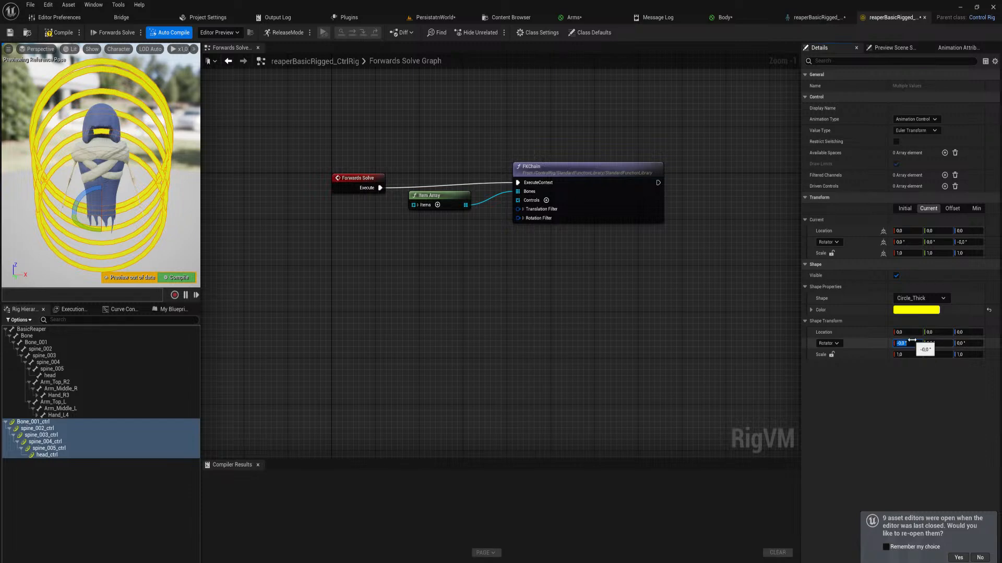
pyautogui.press('Return')
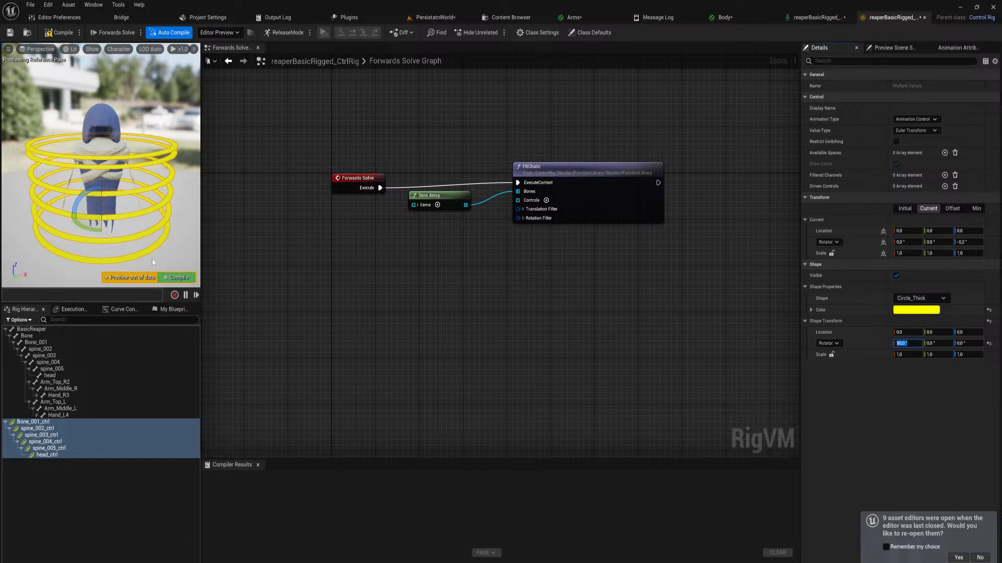
pyautogui.click(171, 282)
# Scale head_ctrl uniformly to about 0.37 and spine_005_ctrl uniformly to about 0.4
pyautogui.moveTo(147, 197); pyautogui.dragTo(164, 188, button='right')
pyautogui.click(147, 198)
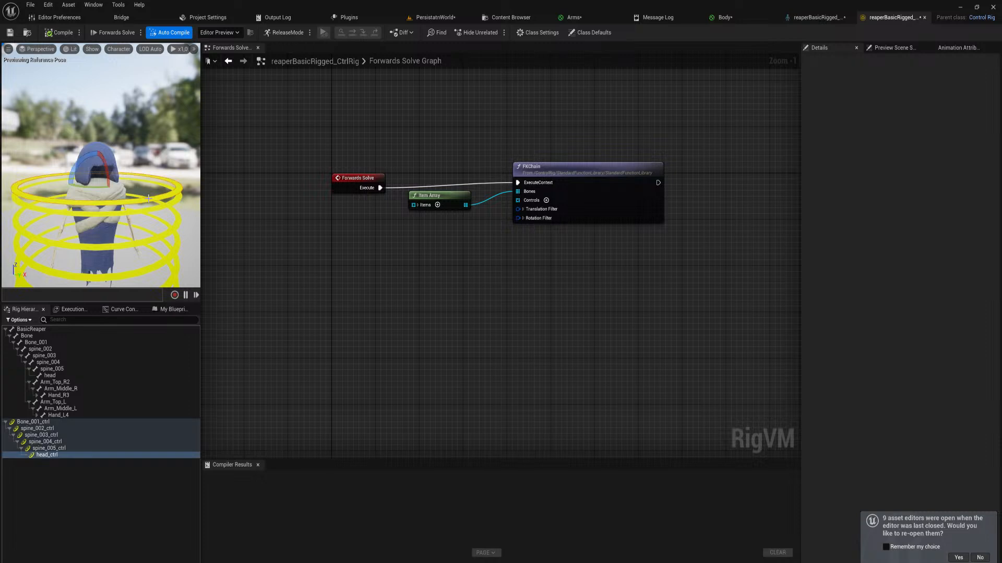
pyautogui.moveTo(98, 182); pyautogui.dragTo(83, 199)
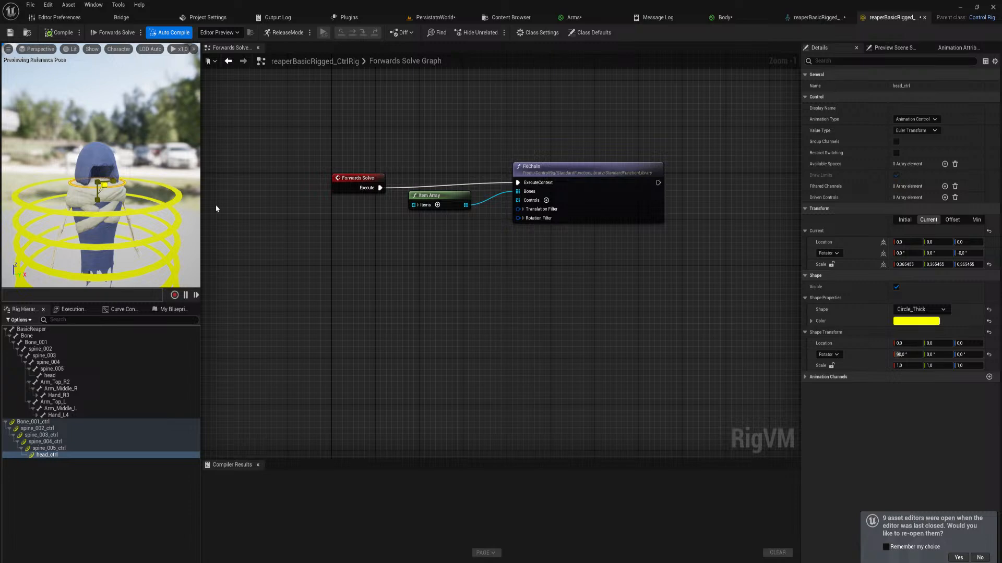
pyautogui.click(174, 202)
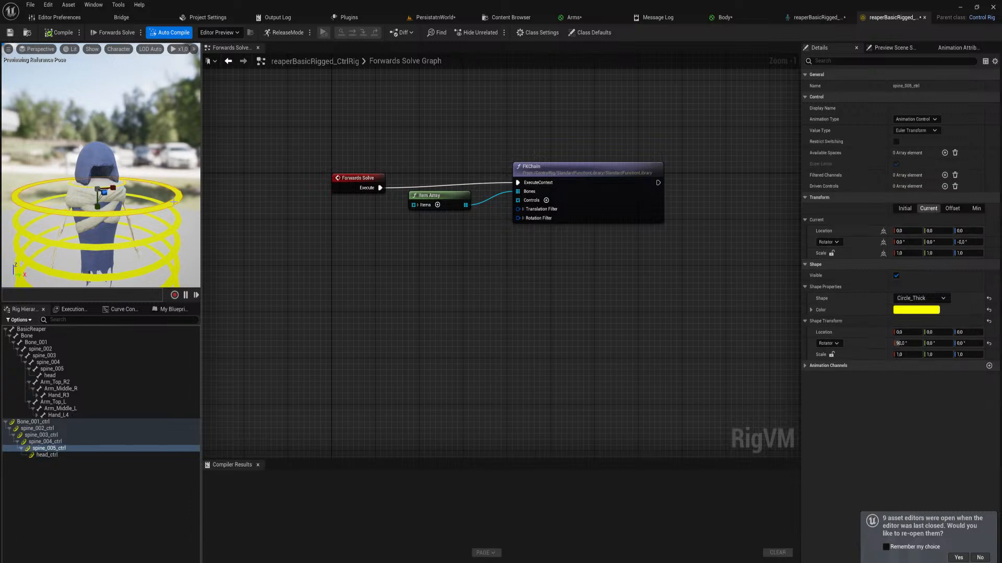
pyautogui.moveTo(98, 188); pyautogui.dragTo(90, 195)
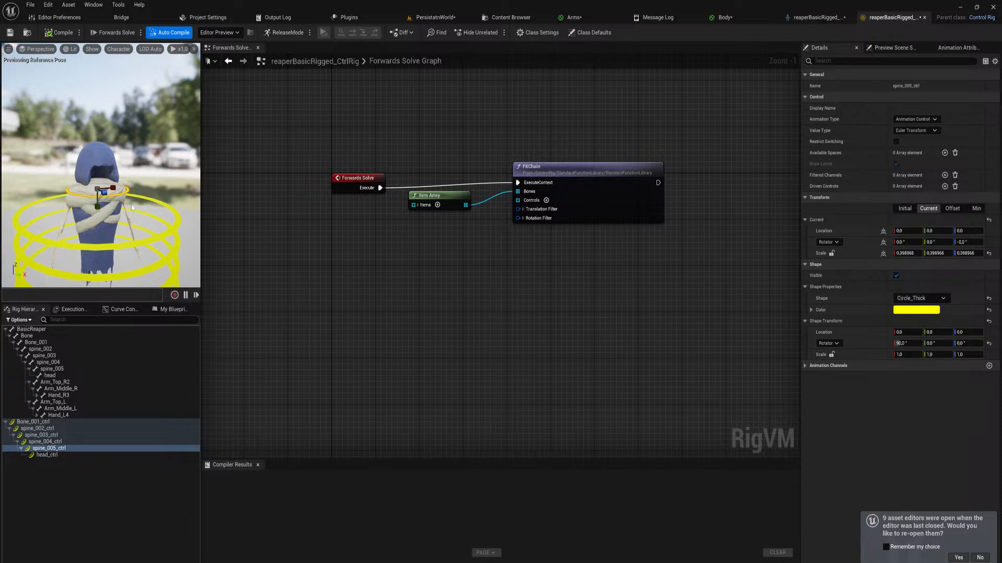
# Try adjusting head_ctrl again, and undo the scale changes on head_ctrl and spine_005_ctrl
pyautogui.click(41, 455)
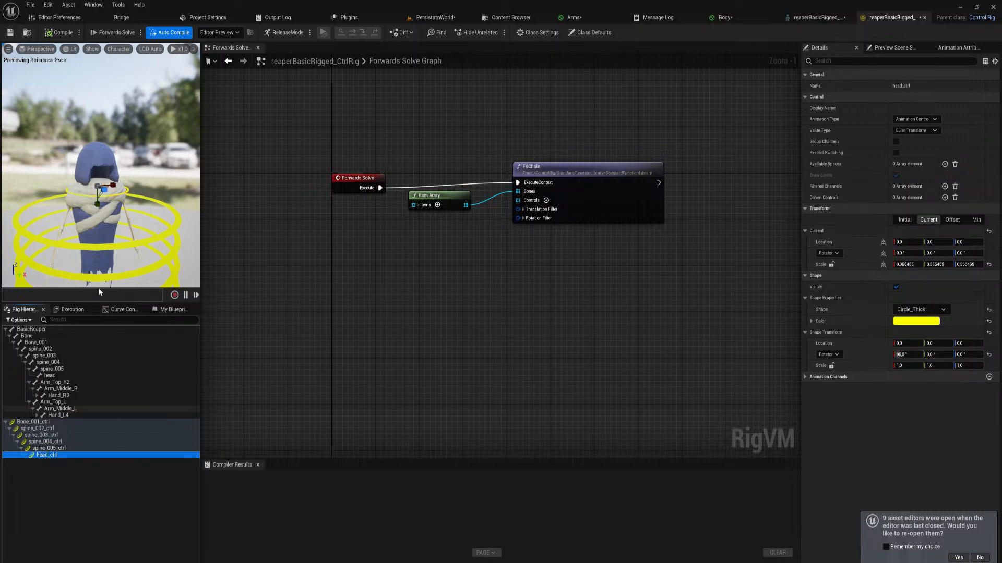
pyautogui.moveTo(104, 189); pyautogui.dragTo(136, 175)
pyautogui.click(127, 194)
pyautogui.hotkey('ctrl', 'z')
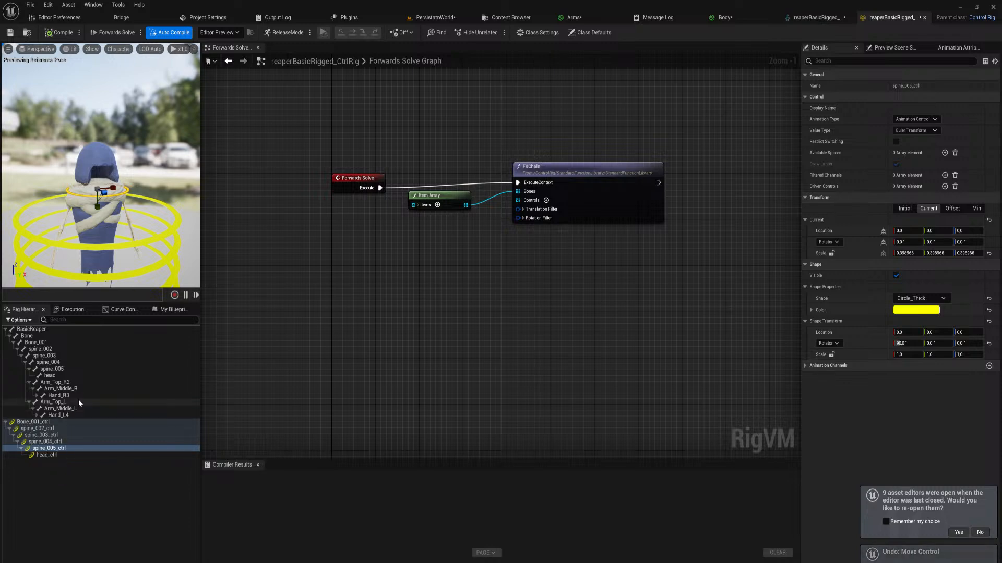
pyautogui.hotkey('ctrl', 'z')
# Try scaling Bone_001_ctrl to about 0.74 in X and Z, and undo it
pyautogui.moveTo(126, 222); pyautogui.dragTo(127, 256, button='right')
pyautogui.click(127, 224)
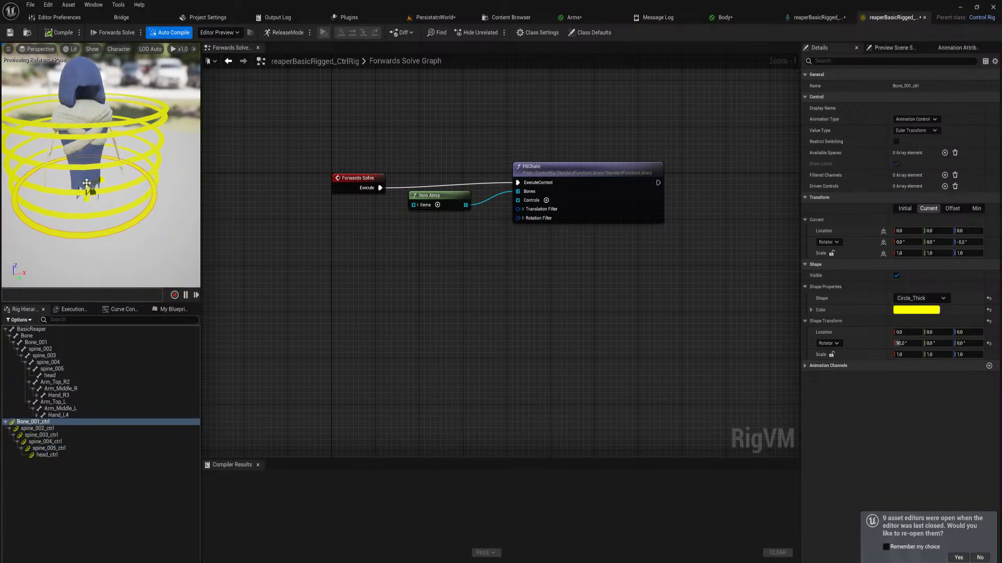
pyautogui.moveTo(87, 183); pyautogui.dragTo(84, 184)
pyautogui.hotkey('ctrl', 'z')
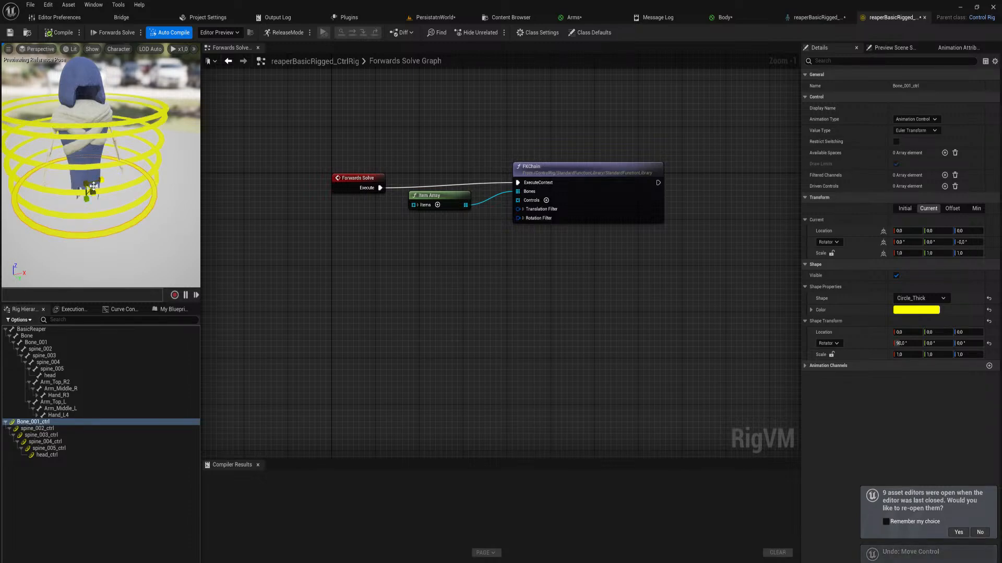
pyautogui.moveTo(96, 188); pyautogui.dragTo(90, 187)
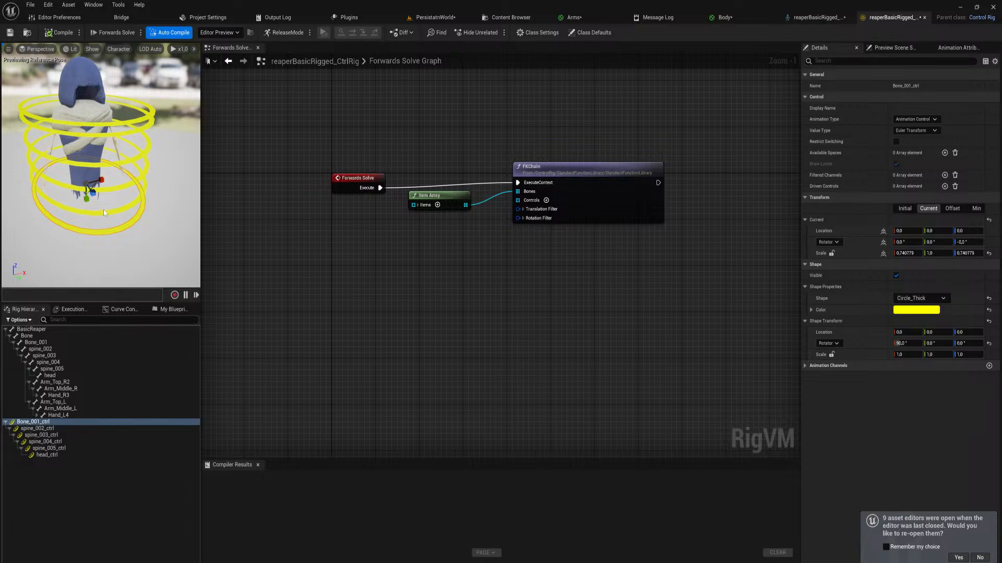
pyautogui.hotkey('ctrl', 'z')
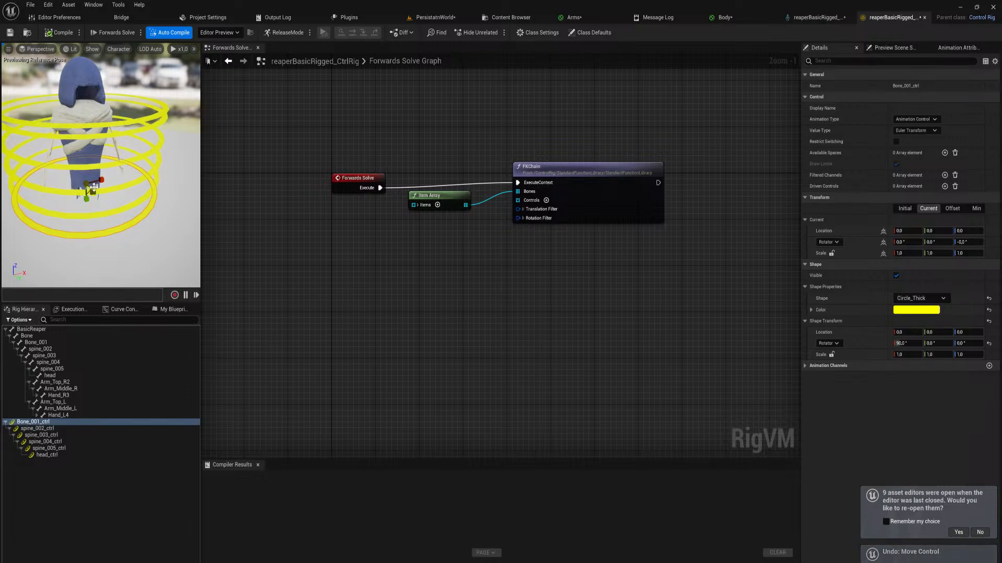
# Try scaling Bone_001_ctrl to about 0.39, 0.97 and 0.18 in X, Y and Z, and undo back past the 90° shape rotation
pyautogui.scroll(5, 93, 192)
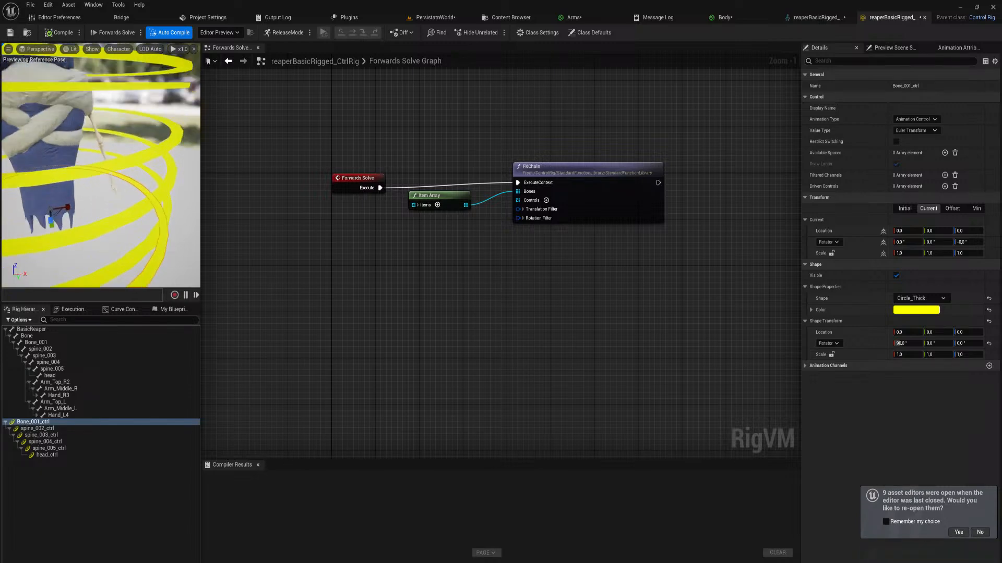
pyautogui.scroll(5, 84, 193)
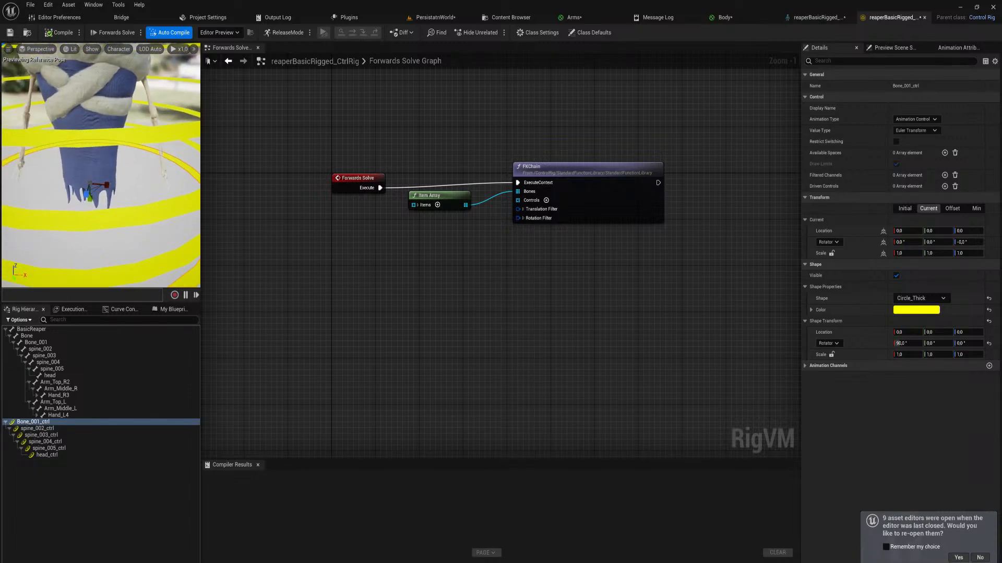
pyautogui.moveTo(84, 193); pyautogui.dragTo(64, 212)
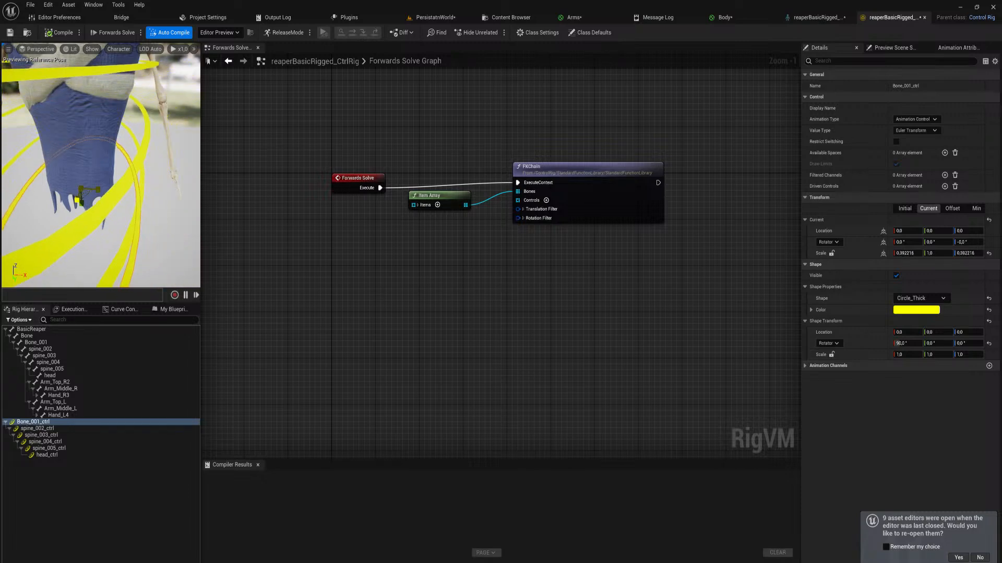
pyautogui.moveTo(111, 233); pyautogui.dragTo(111, 223, button='right')
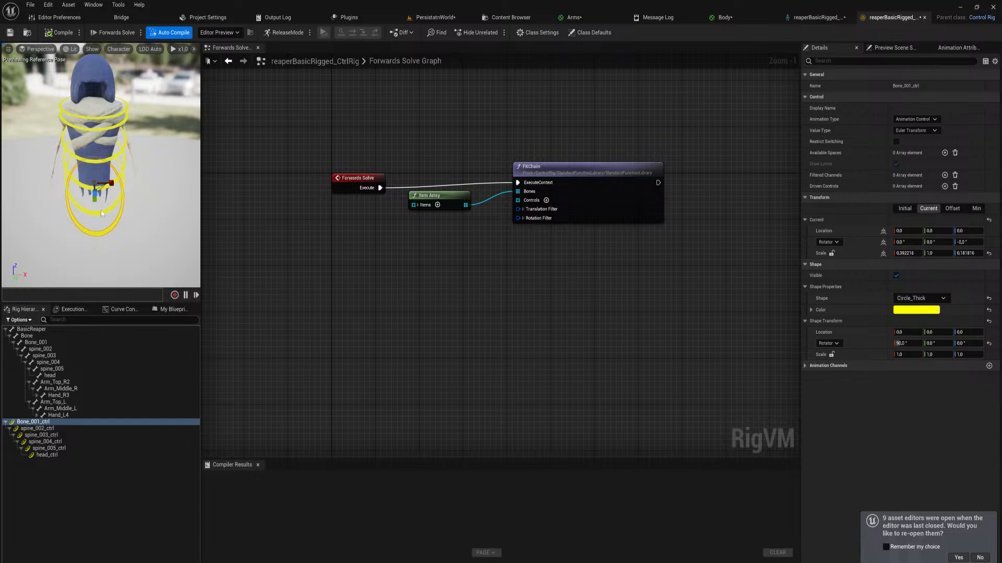
pyautogui.moveTo(94, 199); pyautogui.dragTo(95, 197)
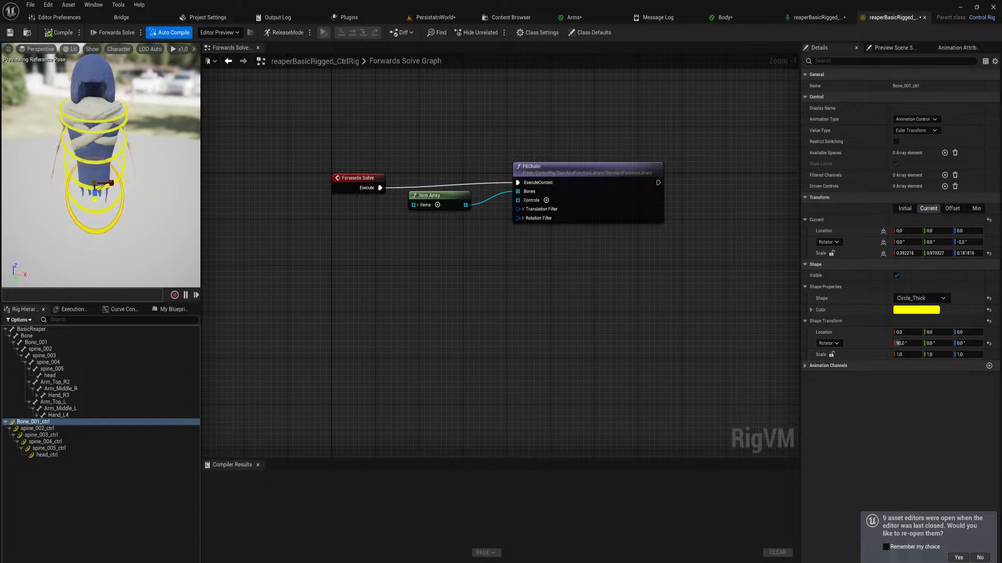
pyautogui.hotkey('ctrl', 'z')
pyautogui.hotkey('ctrl', 'z')
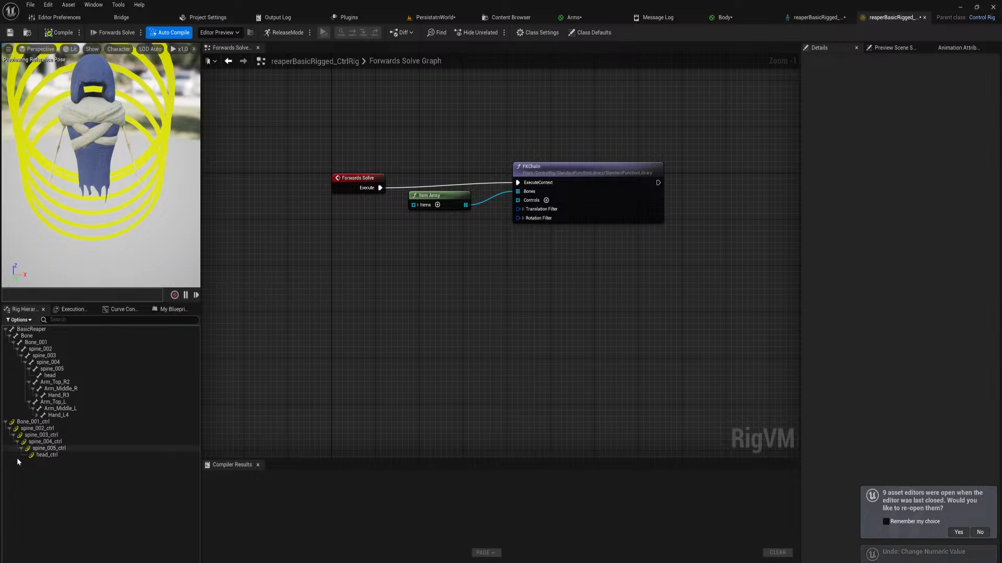
# Set the shape rotation of all controls from Bone_001_ctrl through head_ctrl to 90° in X
pyautogui.click(33, 422)
pyautogui.keyDown('shift'); pyautogui.click(47, 455); pyautogui.keyUp('shift')
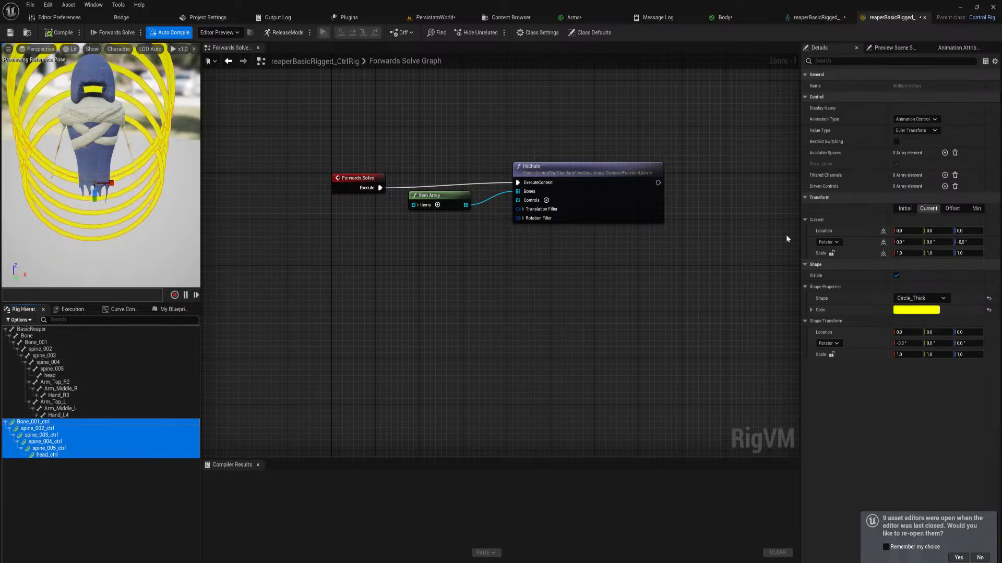
pyautogui.click(908, 343)
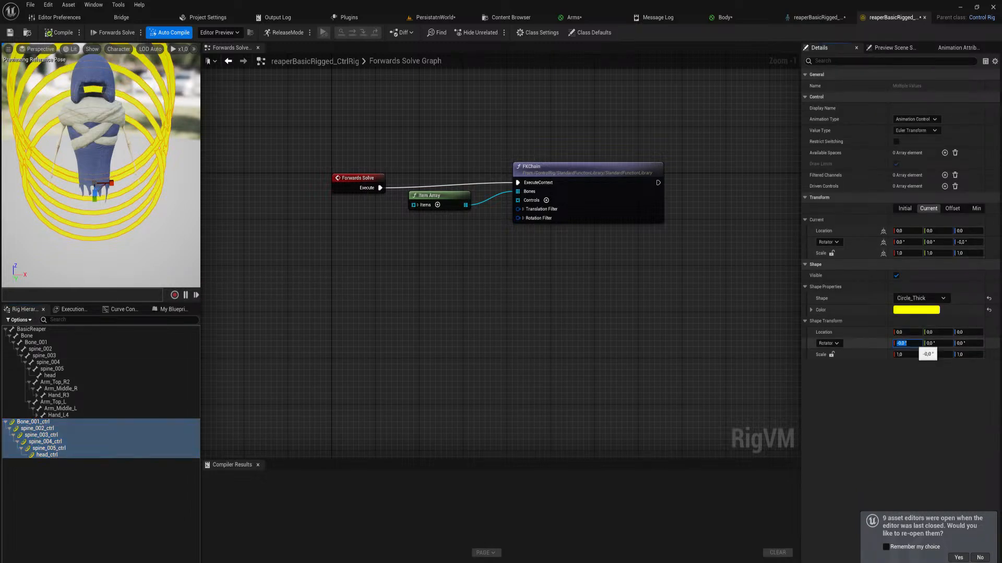
pyautogui.write('90')
pyautogui.press('Return')
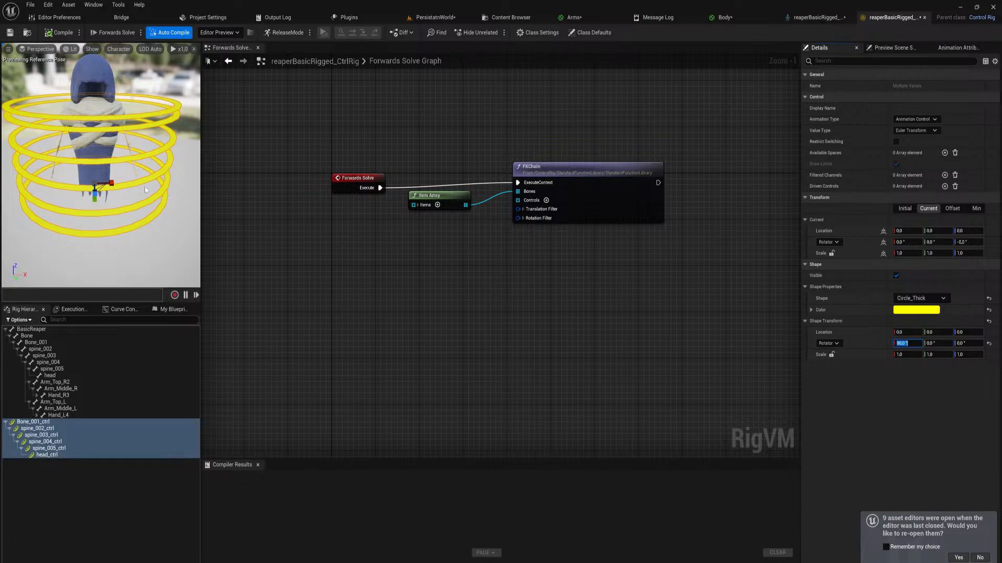
pyautogui.moveTo(107, 161)
pyautogui.mouseDown(button='right')
pyautogui.moveTo(81, 151)
pyautogui.moveTo(104, 144)
pyautogui.mouseUp(button='right')
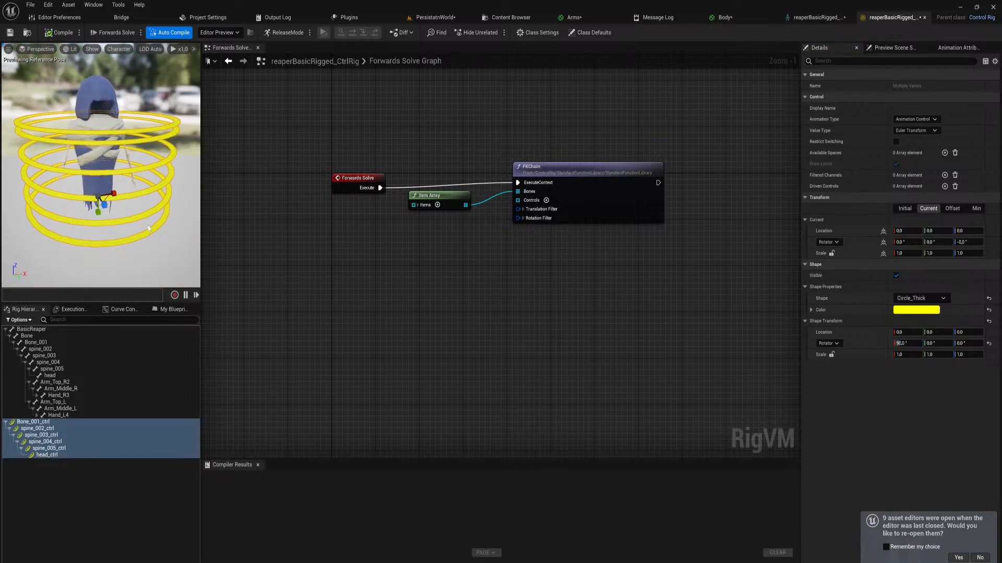
# Select Bone_001_ctrl, activate the scale gizmo, and widen the preview viewport
pyautogui.click(119, 219)
pyautogui.press('e')
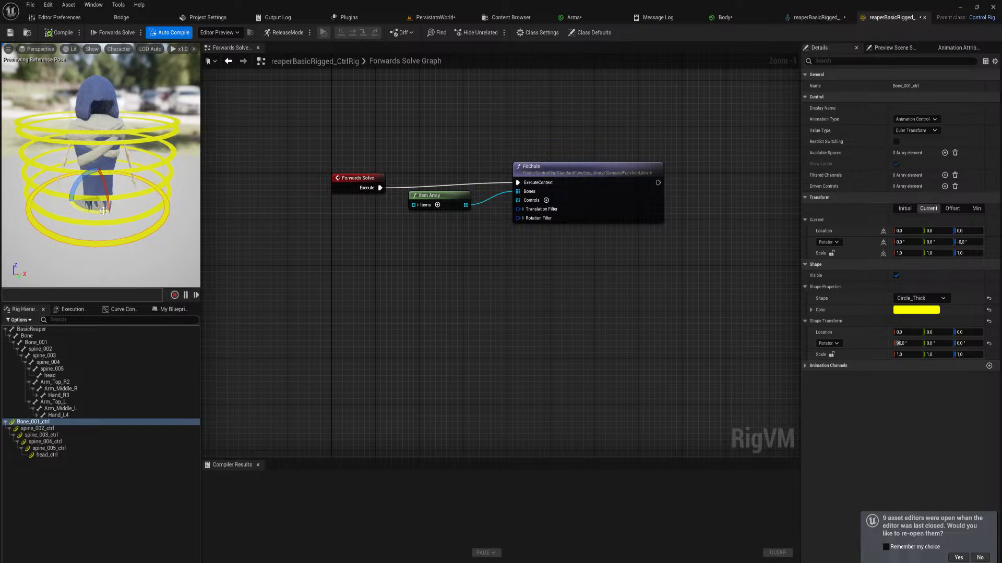
pyautogui.press('r')
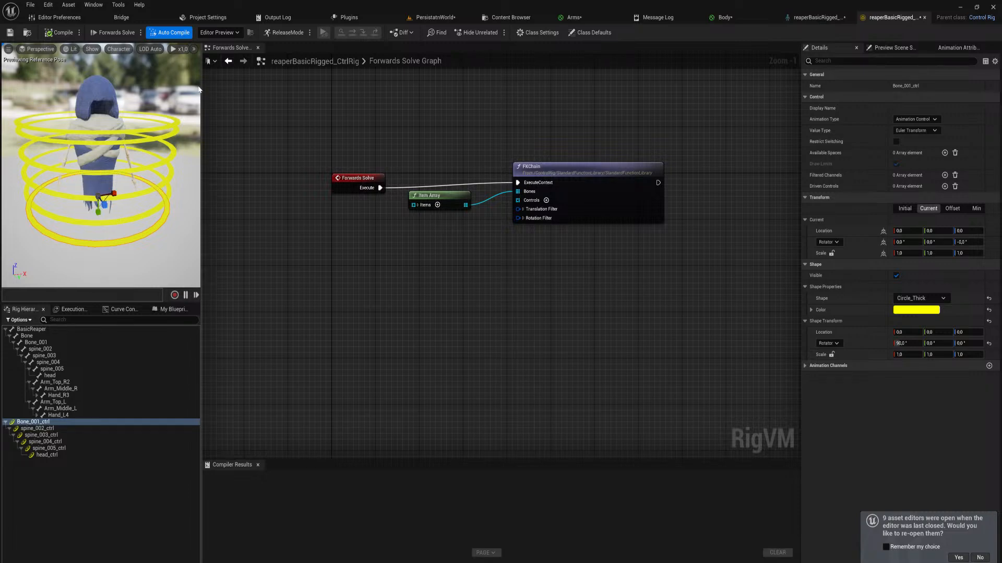
pyautogui.moveTo(200, 85); pyautogui.dragTo(291, 85)
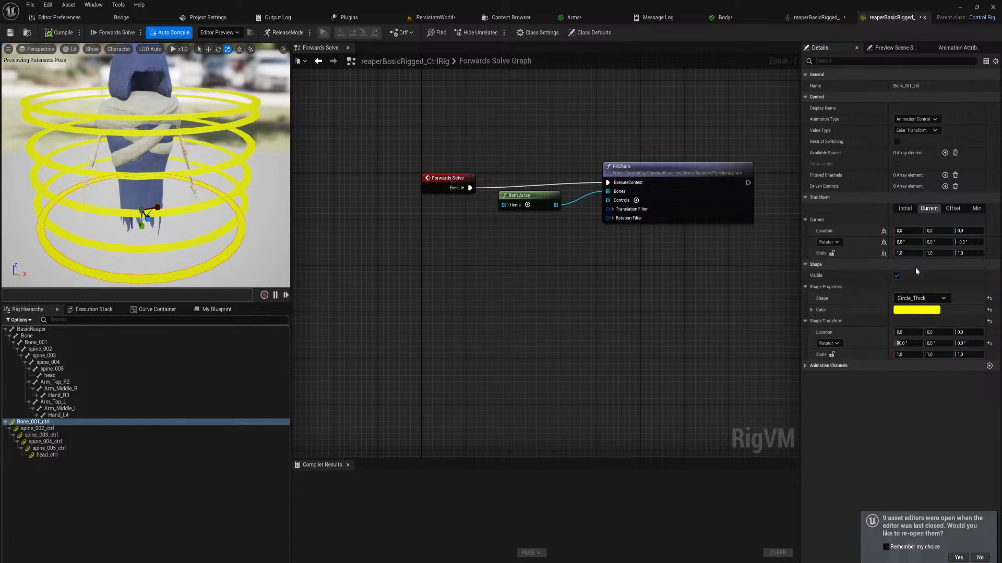
# Switch Bone_001_ctrl's current scale between local and world space, and set its world X scale to 35
pyautogui.click(884, 253)
pyautogui.moveTo(924, 255); pyautogui.dragTo(944, 266)
pyautogui.hotkey('ctrl', 'z')
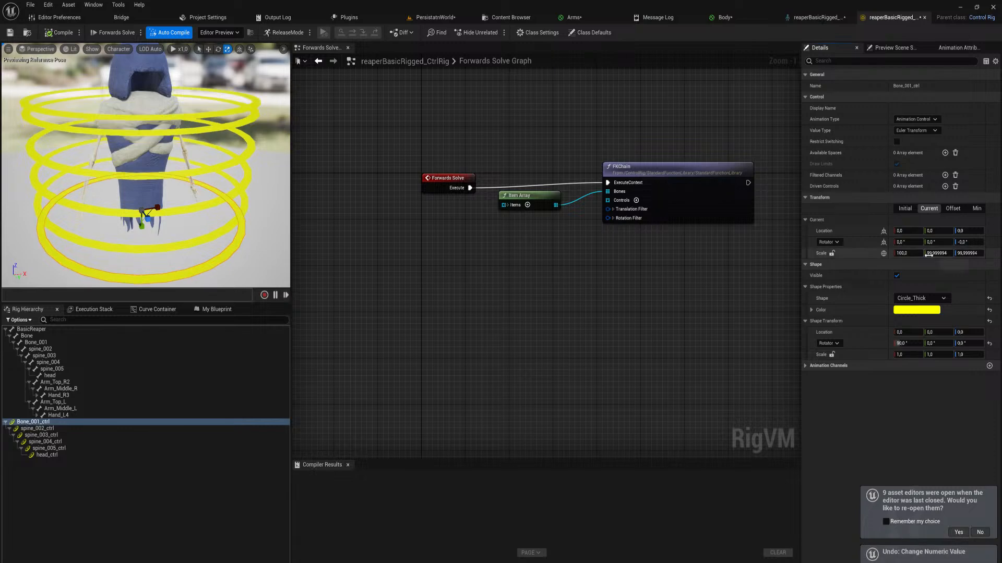
pyautogui.click(907, 253)
pyautogui.write('20')
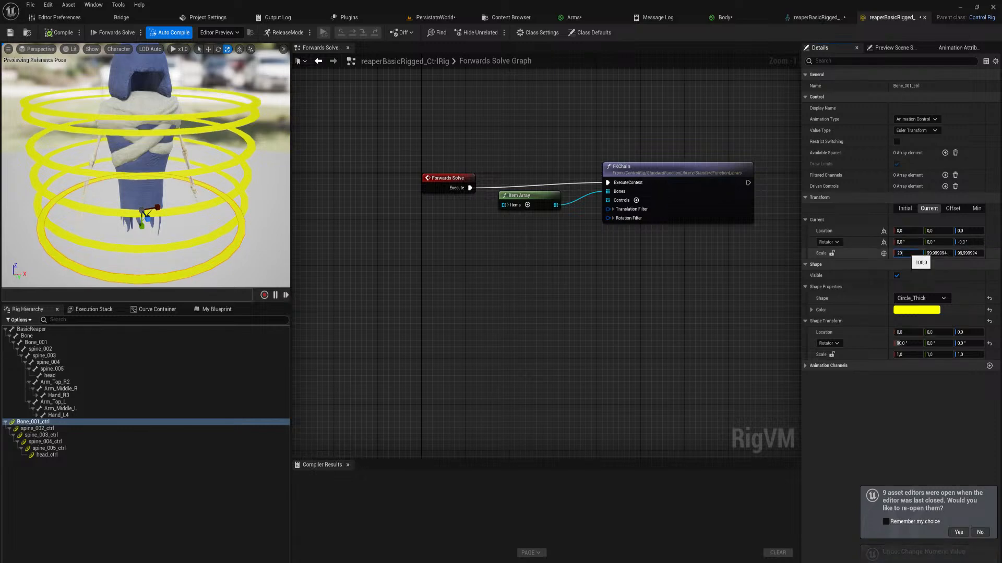
pyautogui.press('Return')
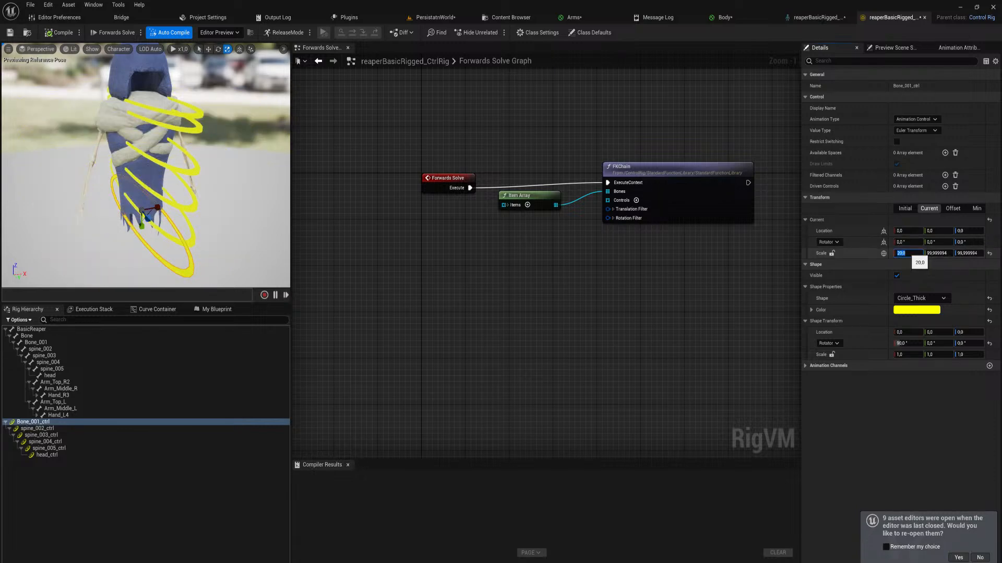
pyautogui.write('35')
pyautogui.press('Return')
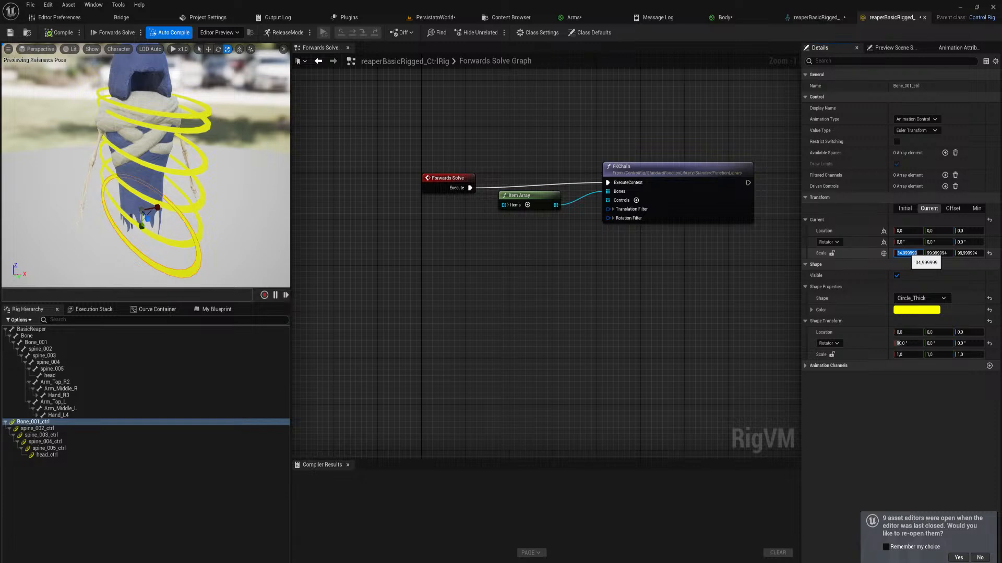
# Set Bone_001_ctrl's world-space Z and Y scale to 35, and return the scale to local space
pyautogui.press('Tab')
pyautogui.press('Tab')
pyautogui.write('35')
pyautogui.press('Return')
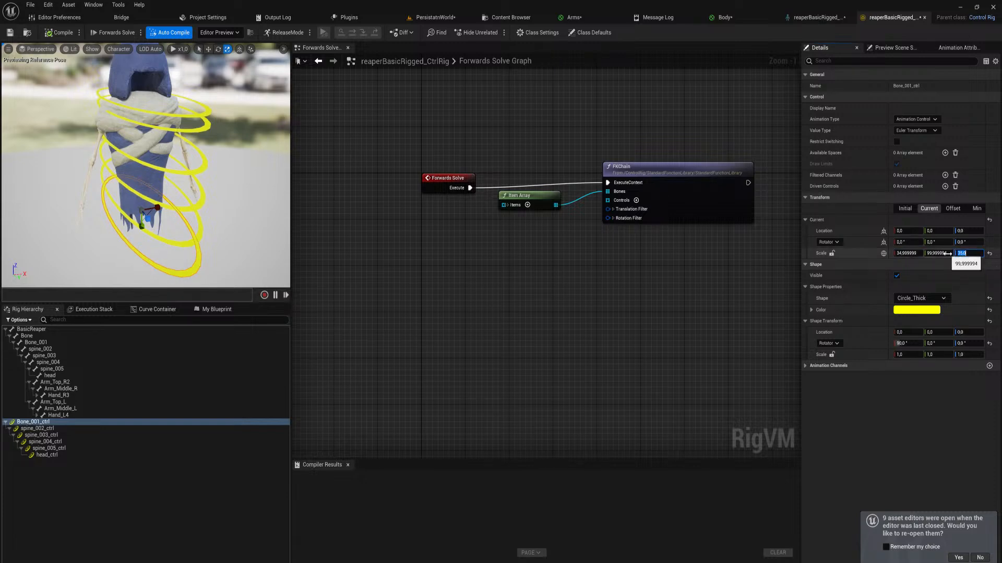
pyautogui.hotkey('shift', 'Tab')
pyautogui.write('35')
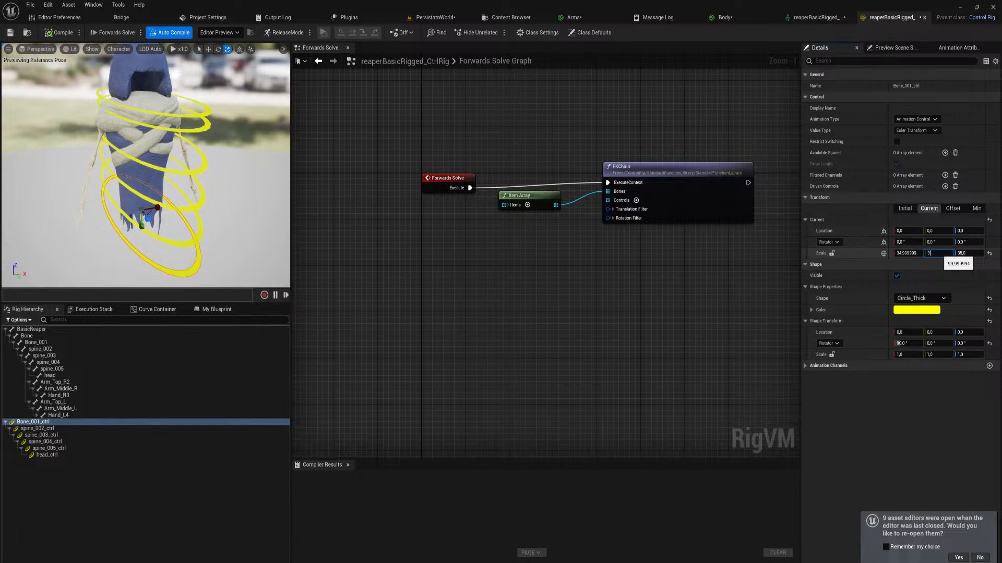
pyautogui.press('Return')
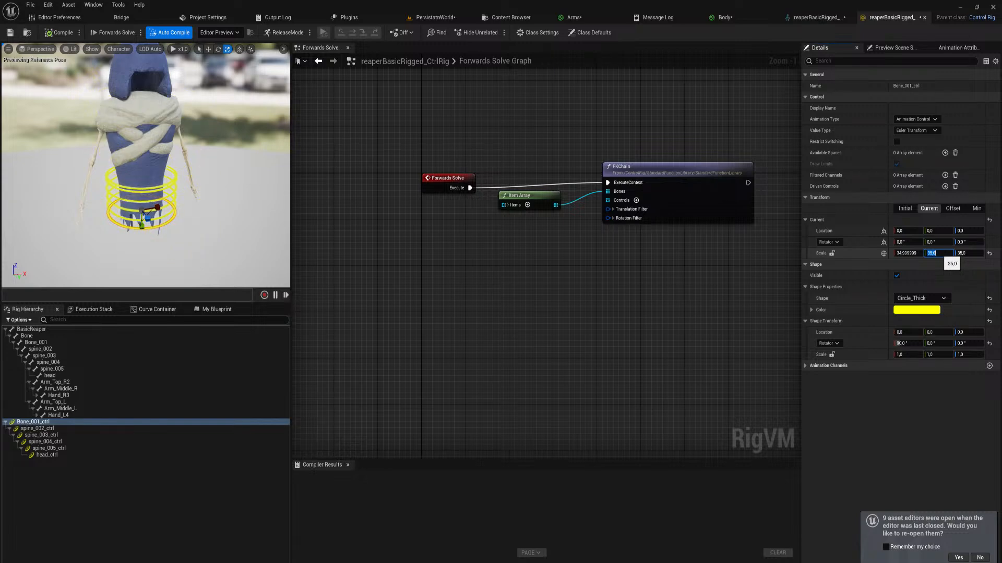
pyautogui.click(883, 254)
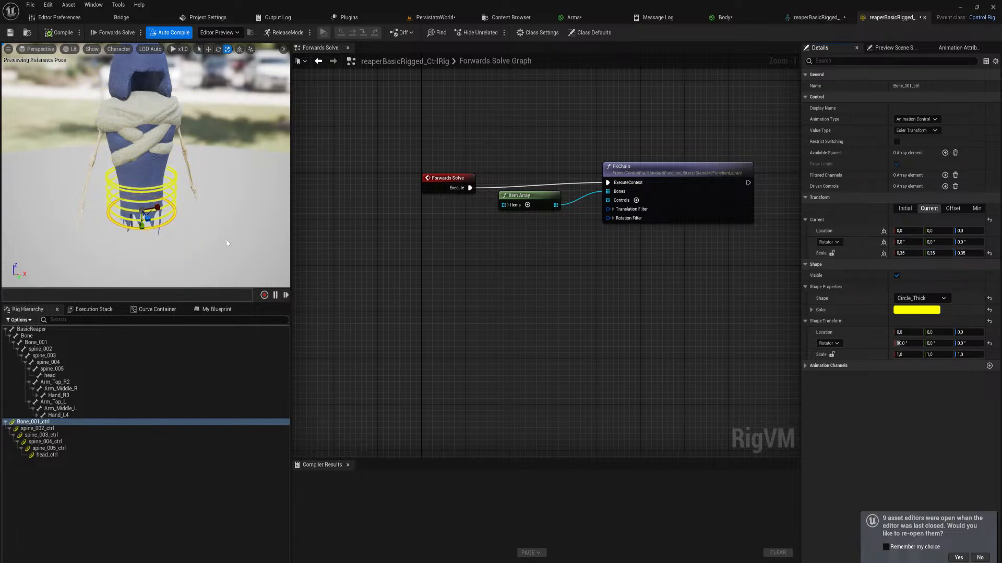
# Check the resized control rings around the character and compile the Control Rig
pyautogui.press('w')
pyautogui.moveTo(228, 244); pyautogui.dragTo(225, 260, button='right')
pyautogui.press('s')
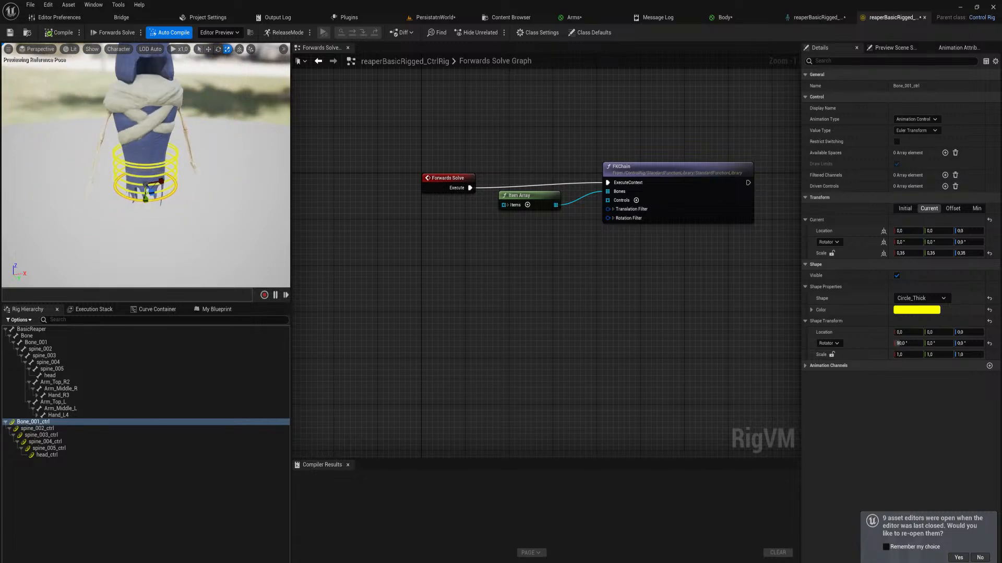
pyautogui.moveTo(225, 222); pyautogui.dragTo(224, 222, button='right')
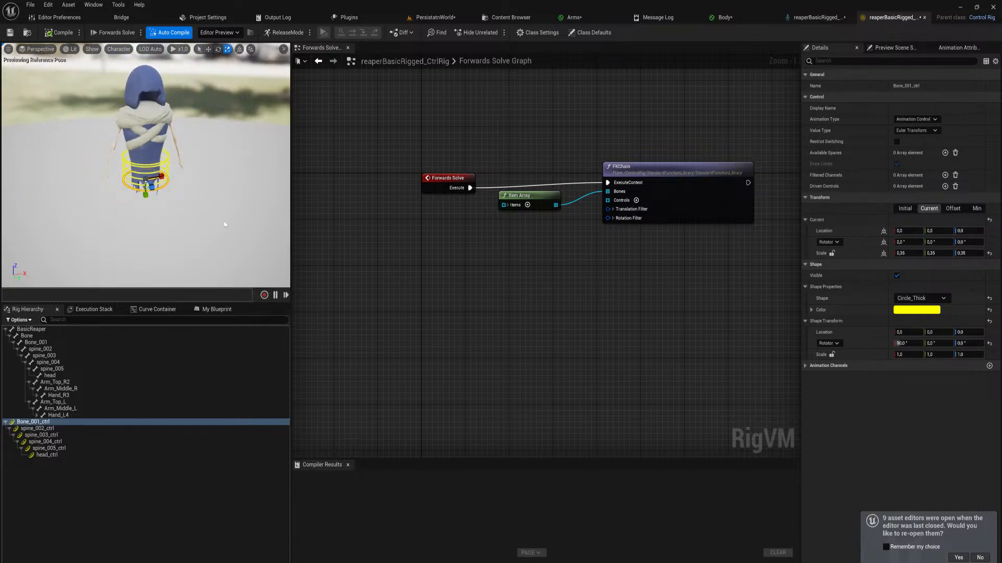
pyautogui.click(49, 33)
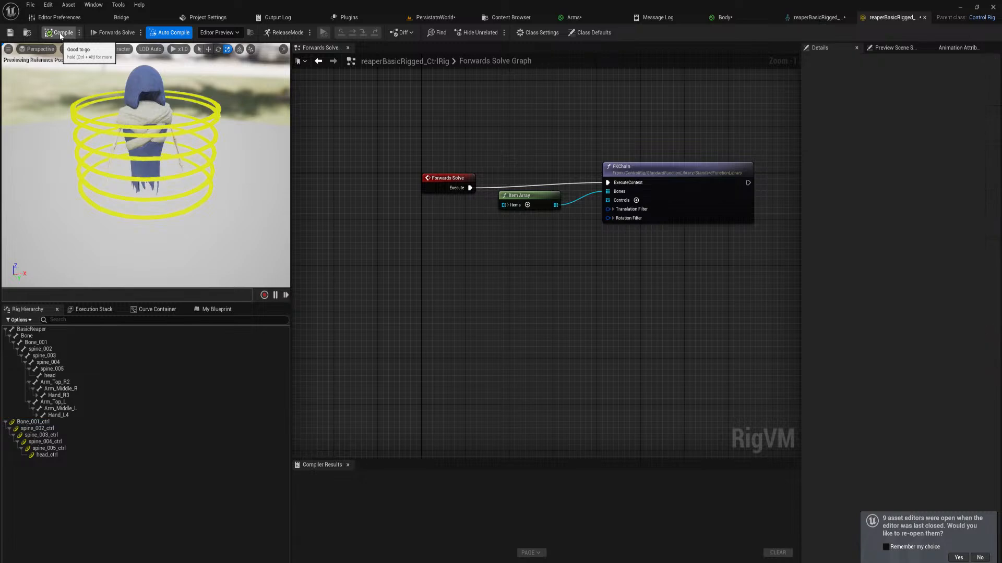
# Set Bone_001_ctrl's shape scale to 0.35 in X and Y through its shape transform
pyautogui.click(207, 199)
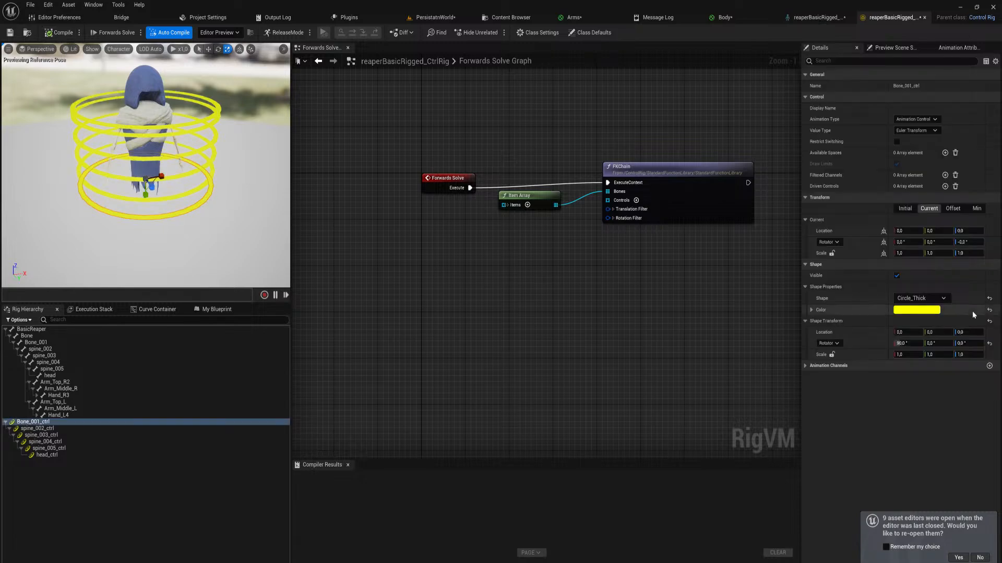
pyautogui.moveTo(909, 353)
pyautogui.mouseDown()
pyautogui.moveTo(862, 354)
pyautogui.moveTo(930, 356)
pyautogui.moveTo(905, 356)
pyautogui.moveTo(915, 356)
pyautogui.mouseUp()
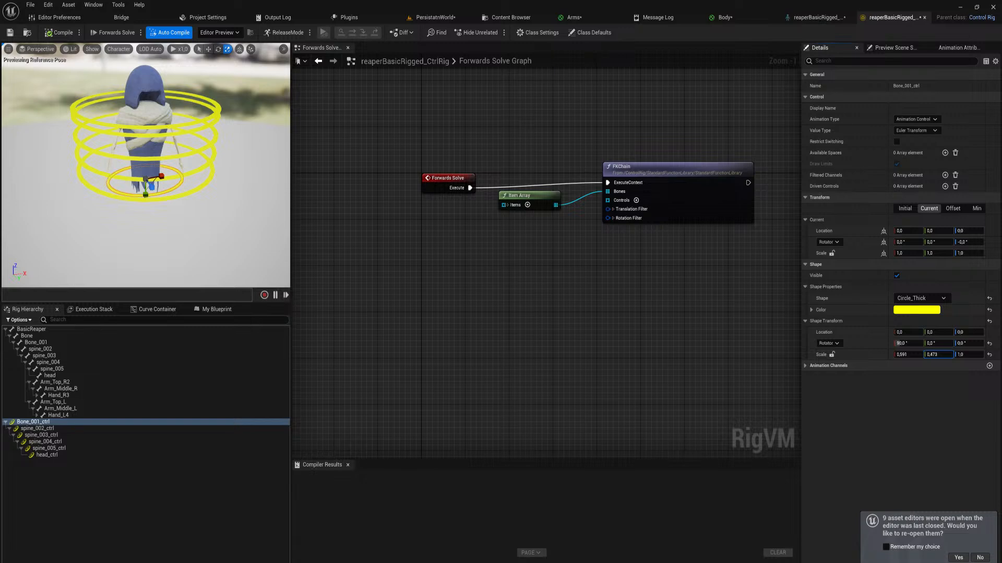
pyautogui.click(931, 356)
pyautogui.write('0.3')
pyautogui.write('5')
pyautogui.click(908, 355)
pyautogui.write('0.')
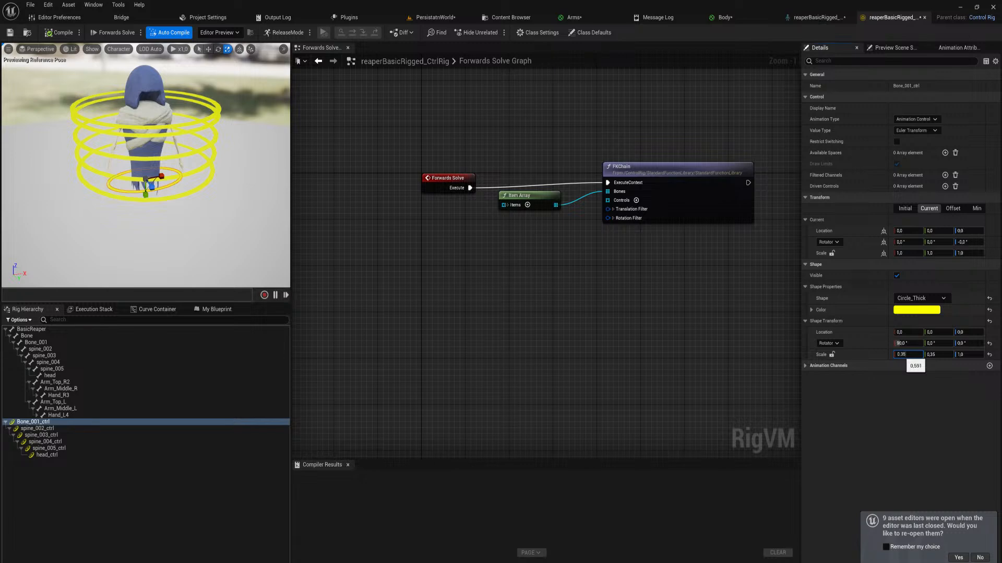
pyautogui.write('35')
pyautogui.press('Return')
# Set the shape scale of spine_002_ctrl through head_ctrl to 0.35 in X and Y
pyautogui.click(59, 428)
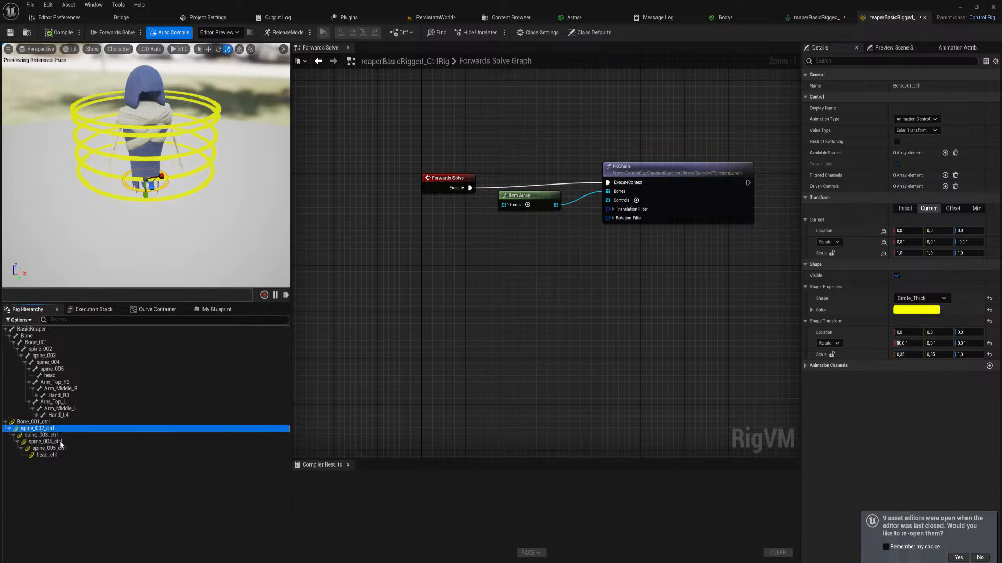
pyautogui.keyDown('shift'); pyautogui.click(47, 455); pyautogui.keyUp('shift')
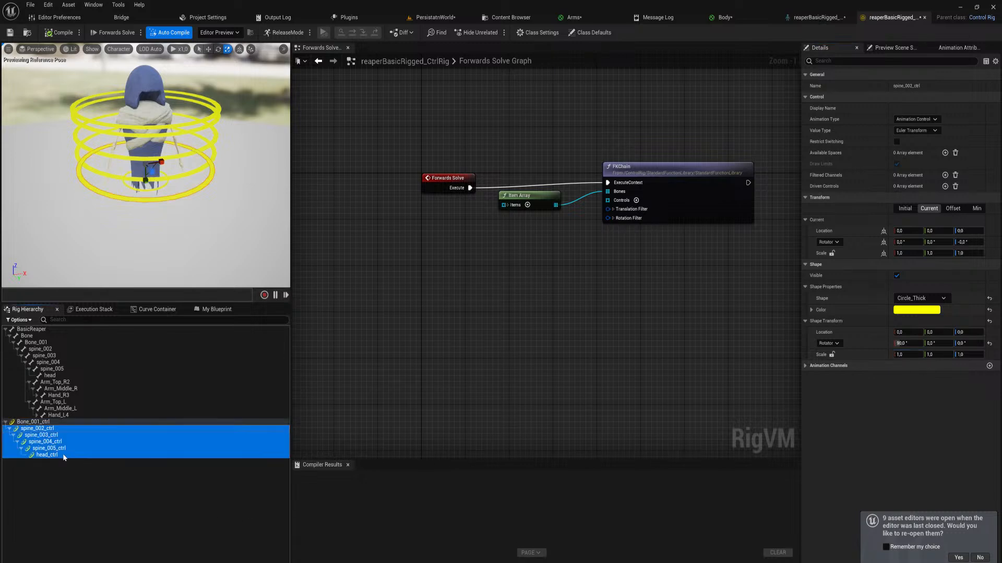
pyautogui.click(908, 355)
pyautogui.press('Return')
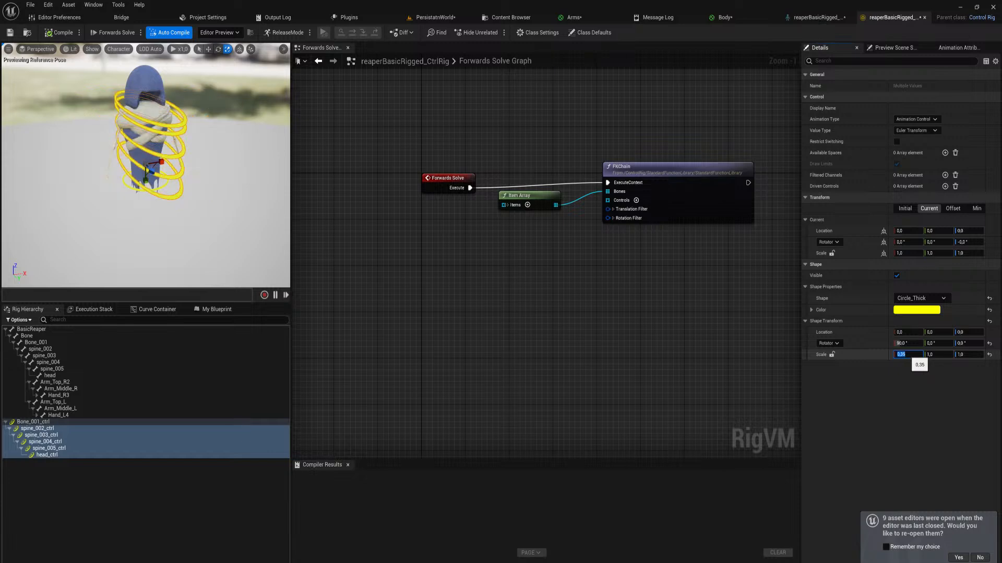
pyautogui.click(930, 355)
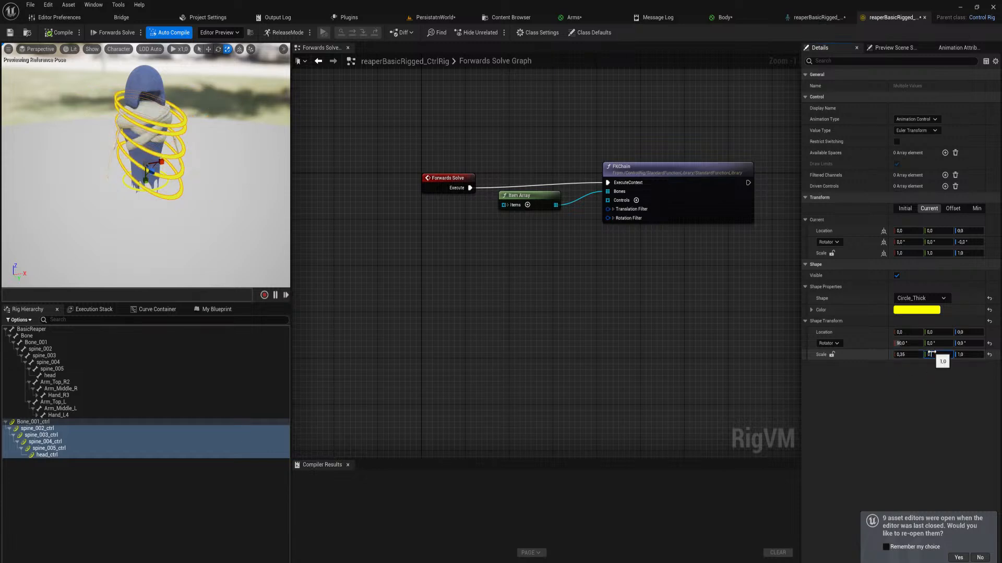
pyautogui.write('0,35')
pyautogui.press('Return')
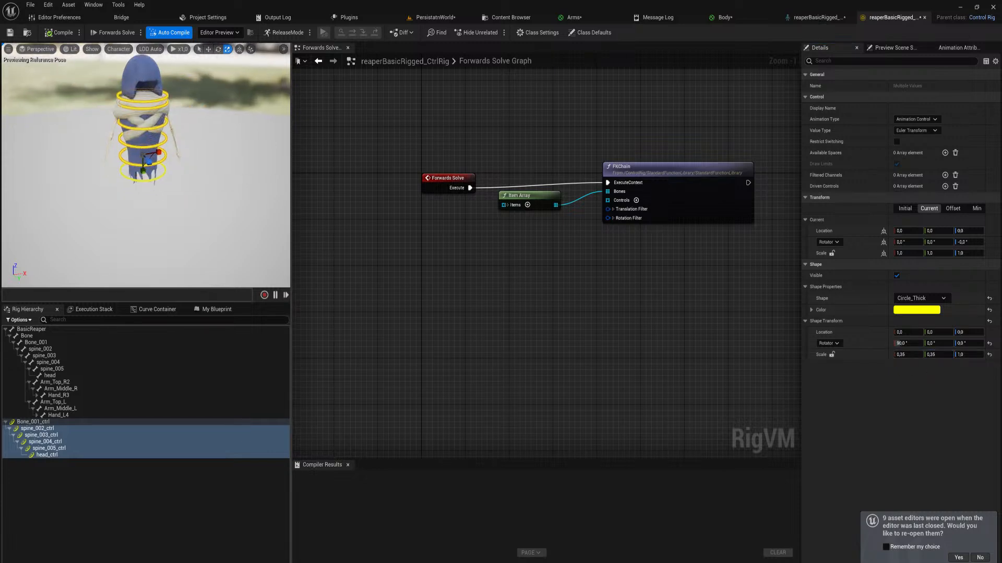
# Try scaling the spine_005_ctrl transform to about 1.24 in X and 1.59 in Z, and discard the change
pyautogui.scroll(3, 195, 97)
pyautogui.click(200, 109)
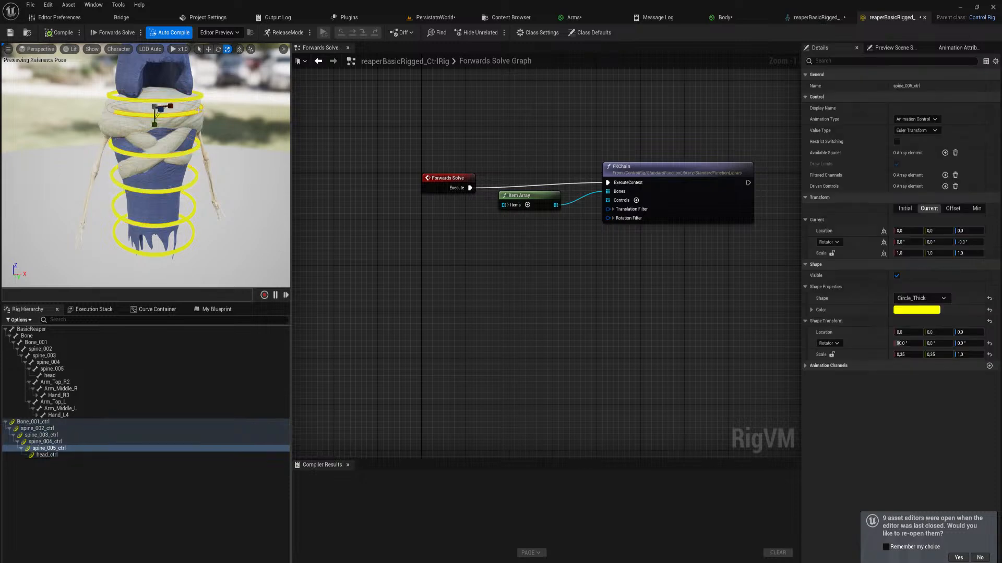
pyautogui.click(831, 355)
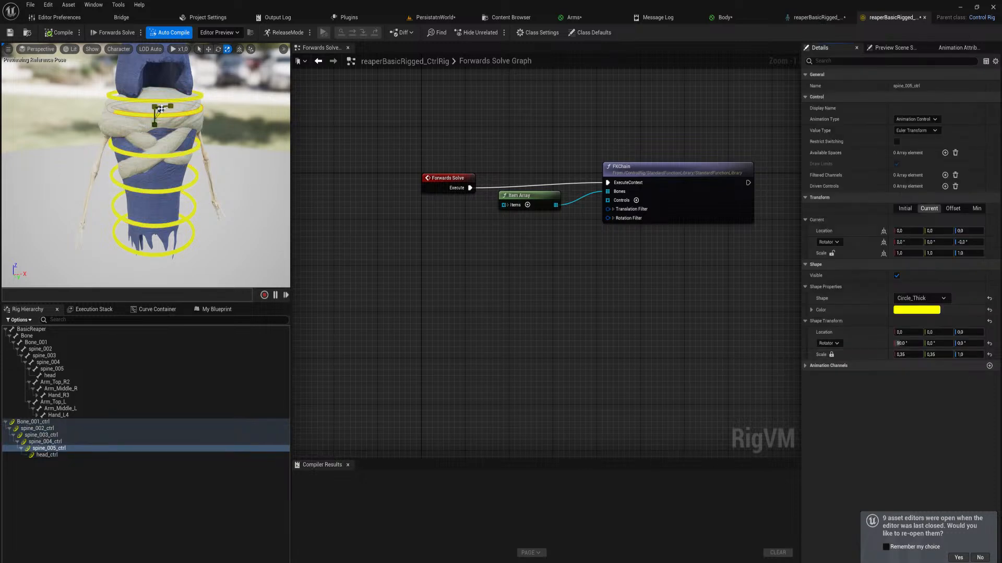
pyautogui.moveTo(161, 109); pyautogui.dragTo(168, 108)
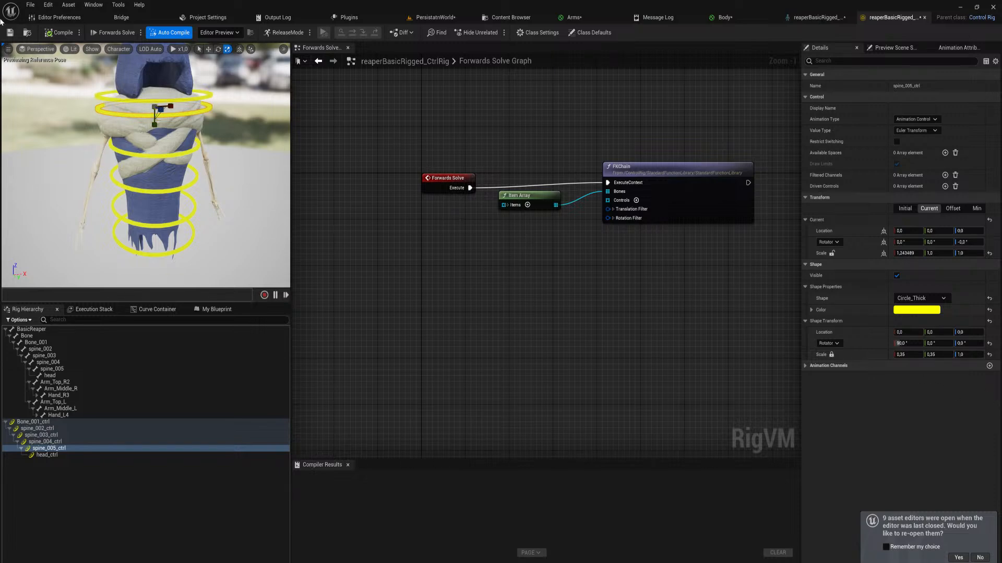
pyautogui.moveTo(159, 110); pyautogui.dragTo(160, 110)
pyautogui.moveTo(201, 155); pyautogui.dragTo(175, 175, button='right')
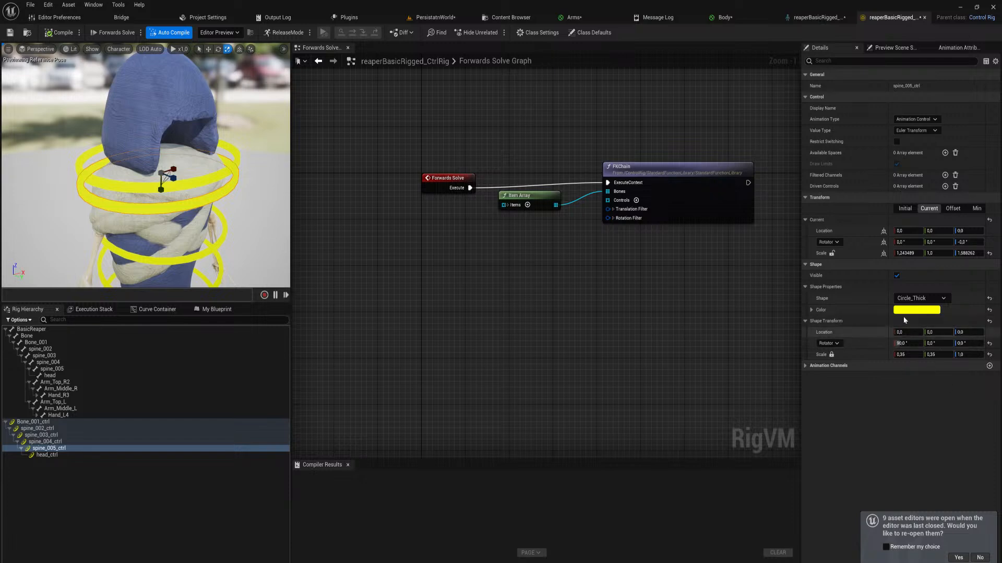
pyautogui.scroll(-4, 177, 183)
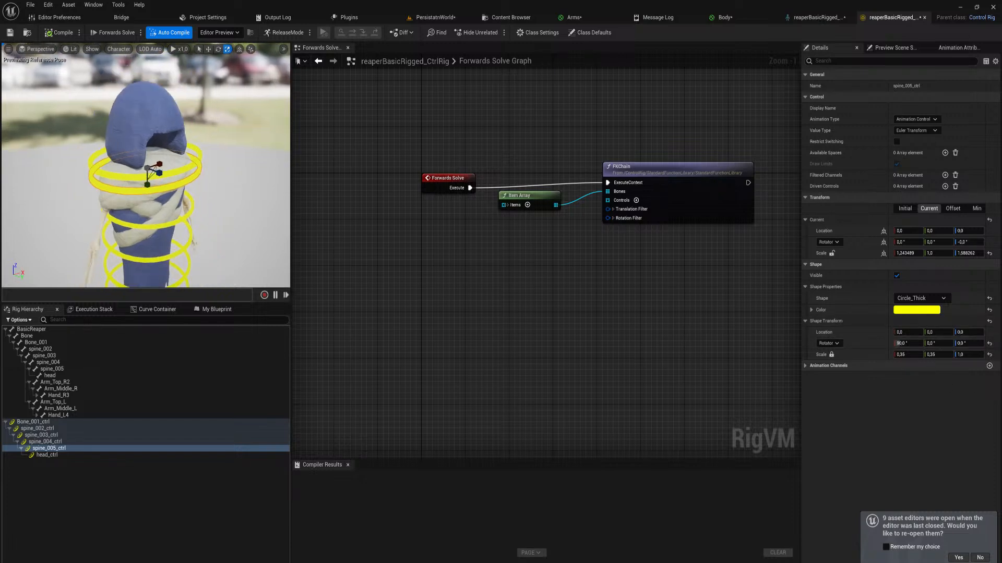
pyautogui.click(178, 166)
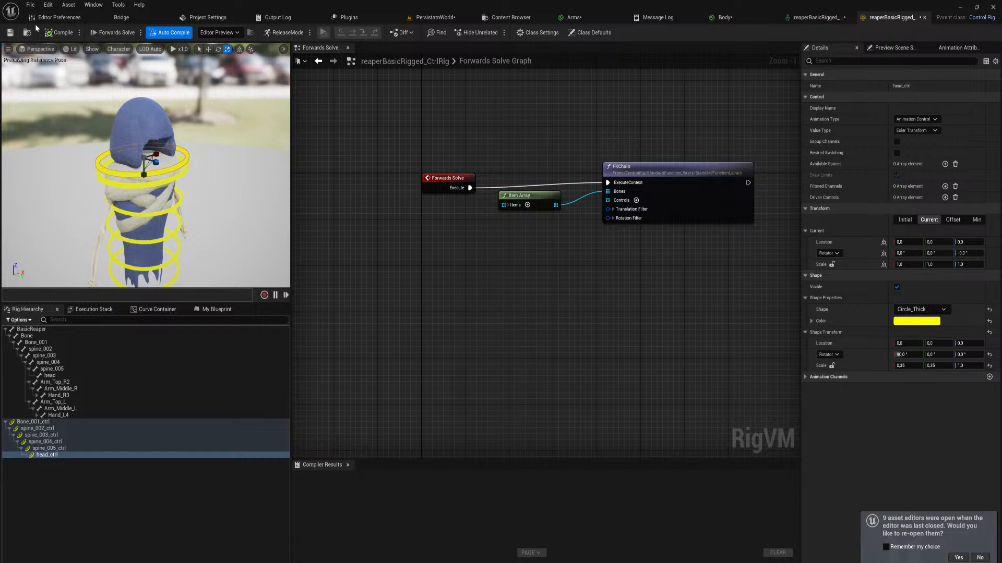
pyautogui.click(137, 138)
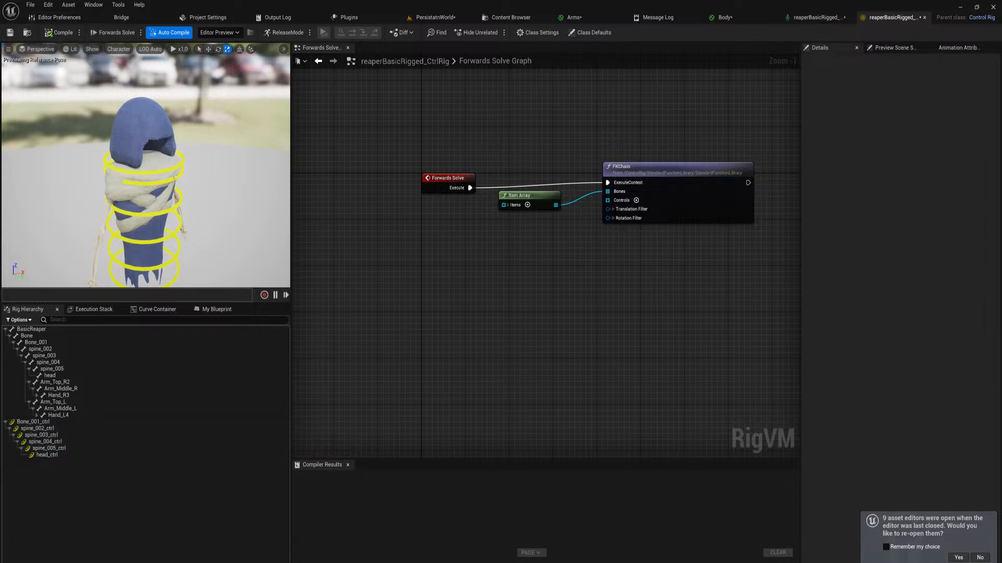
# Set spine_005_ctrl's shape transform scale to 0.45 in X and Y to widen its ring
pyautogui.click(176, 177)
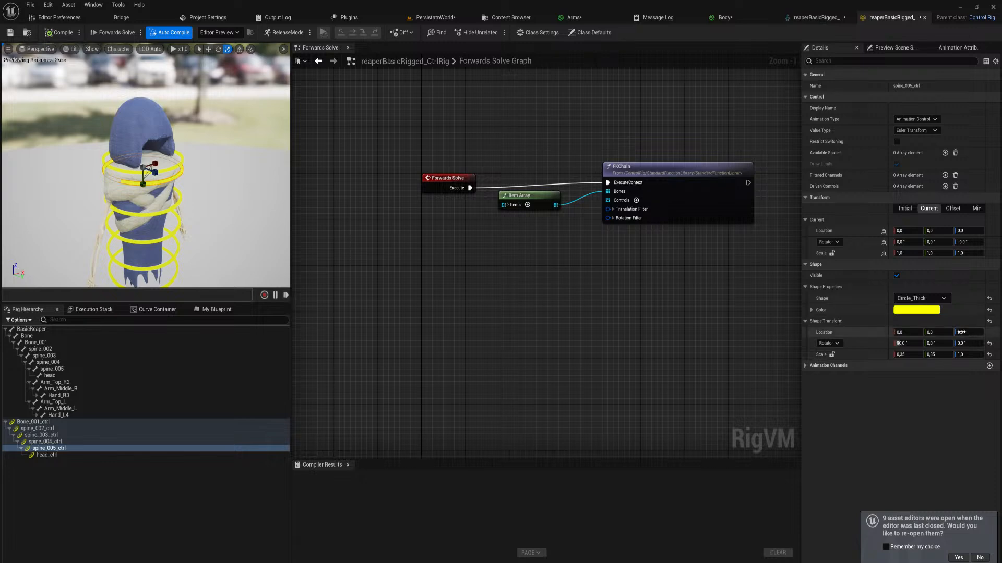
pyautogui.moveTo(903, 355); pyautogui.dragTo(910, 355)
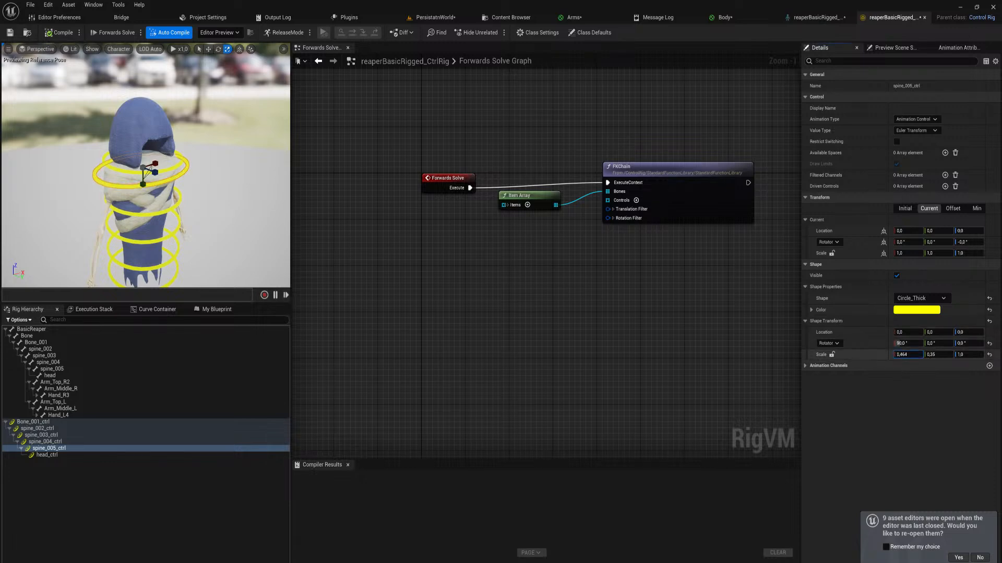
pyautogui.click(920, 354)
pyautogui.moveTo(920, 355); pyautogui.dragTo(920, 355)
pyautogui.click(933, 355)
pyautogui.write('0,45')
pyautogui.click(933, 432)
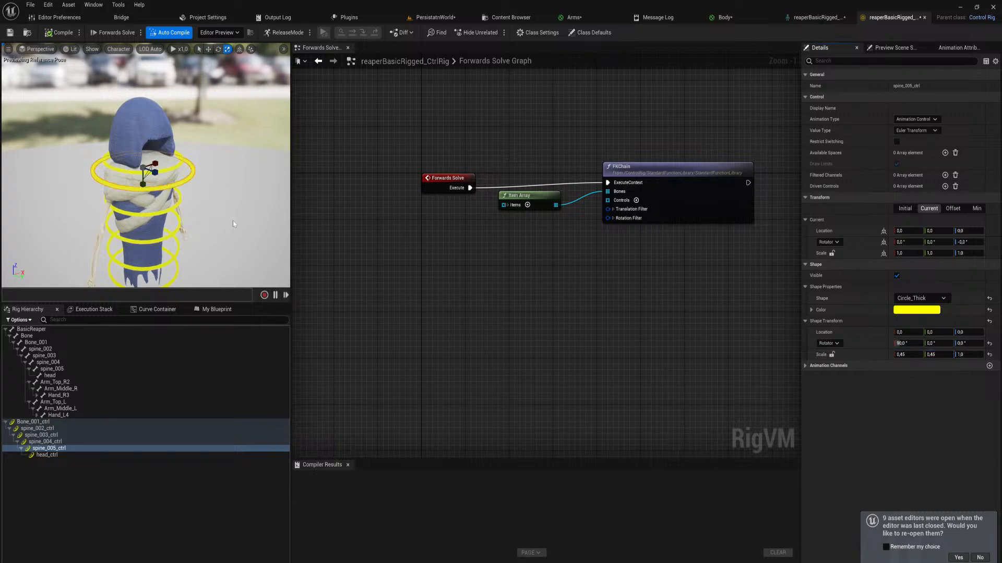
# Set spine_003_ctrl's shape transform scale to 0.3 in X and Y
pyautogui.click(178, 165)
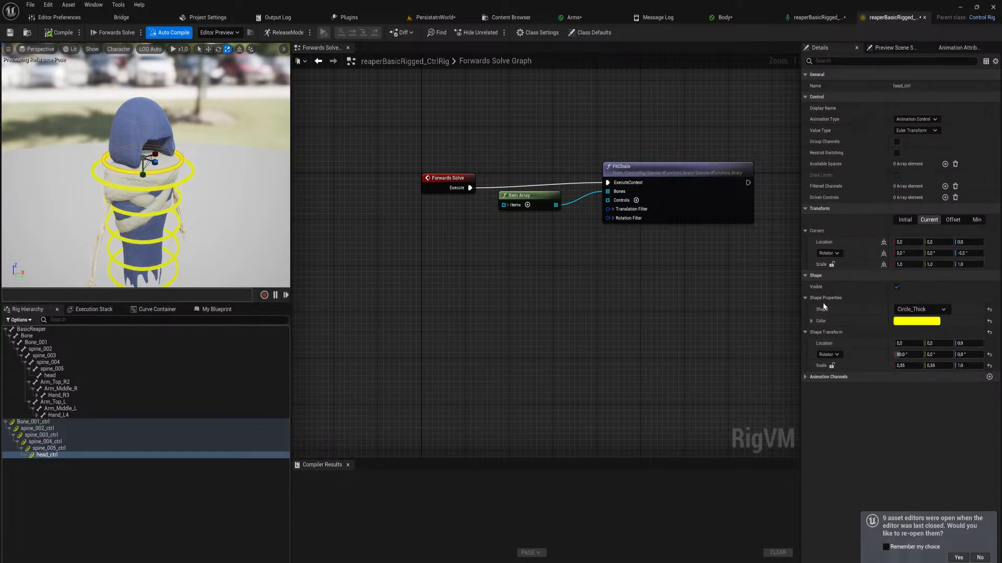
pyautogui.click(178, 223)
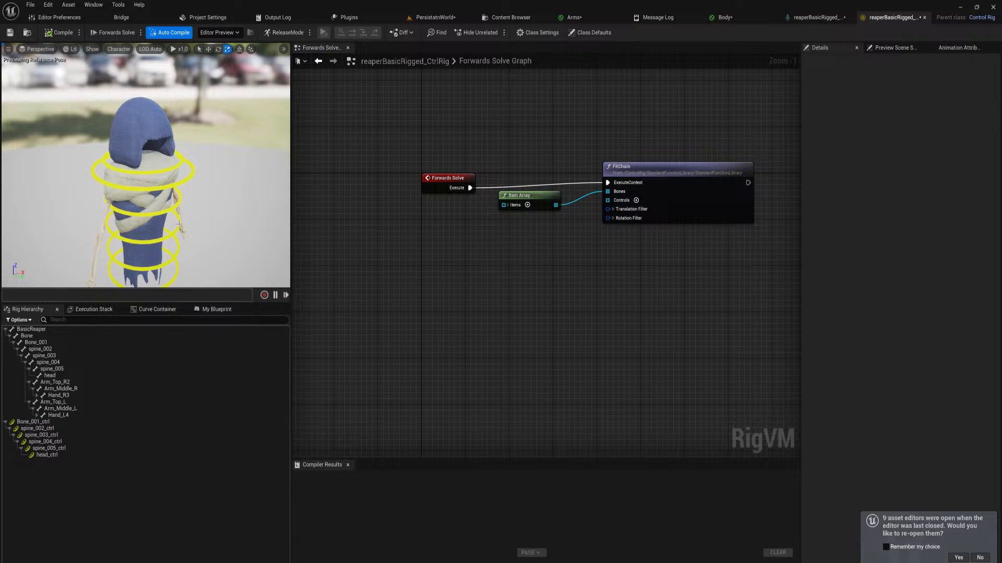
pyautogui.click(178, 224)
pyautogui.click(902, 354)
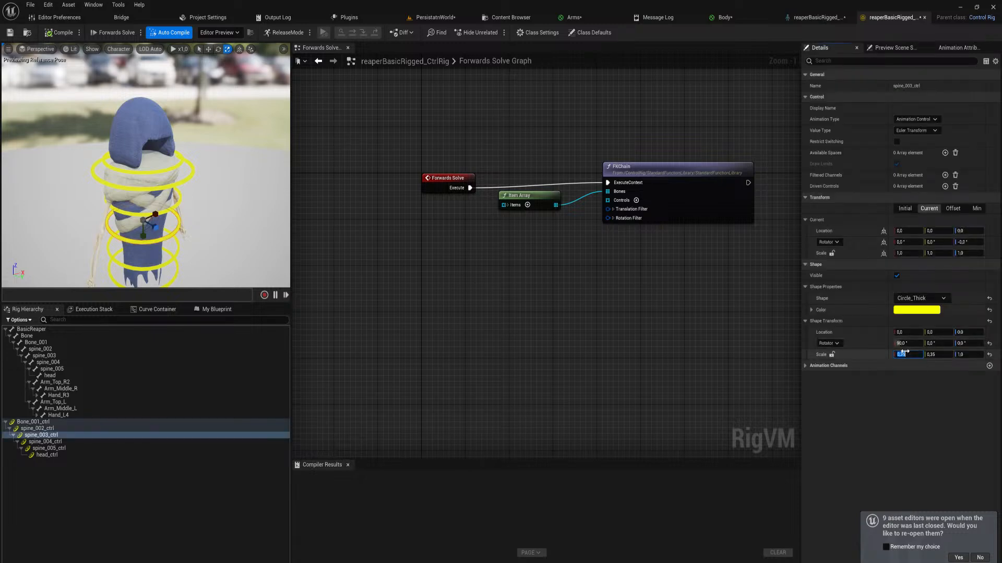
pyautogui.press('Return')
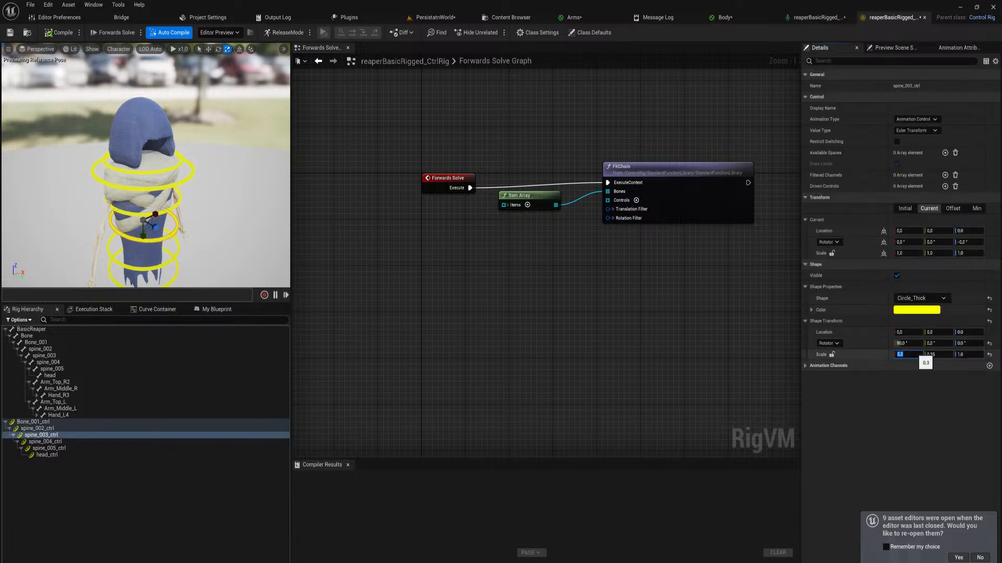
pyautogui.click(932, 352)
pyautogui.write('0.3')
pyautogui.click(843, 395)
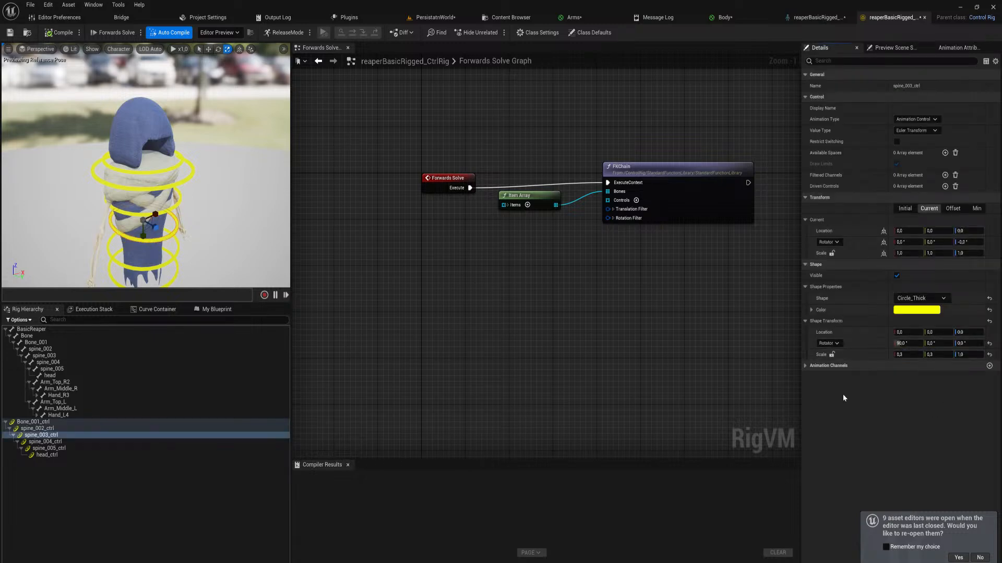
# Set the shape transform scale of both Bone_001_ctrl and spine_002_ctrl to 0.3 in X and Y
pyautogui.click(71, 442)
pyautogui.click(39, 428)
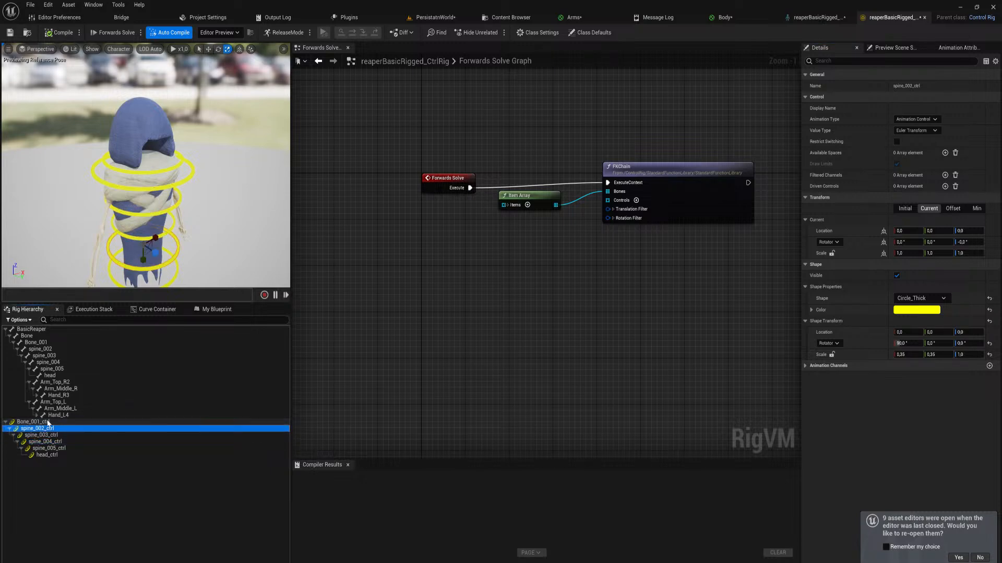
pyautogui.keyDown('ctrl'); pyautogui.click(28, 422); pyautogui.keyUp('ctrl')
pyautogui.click(910, 354)
pyautogui.write('0,3')
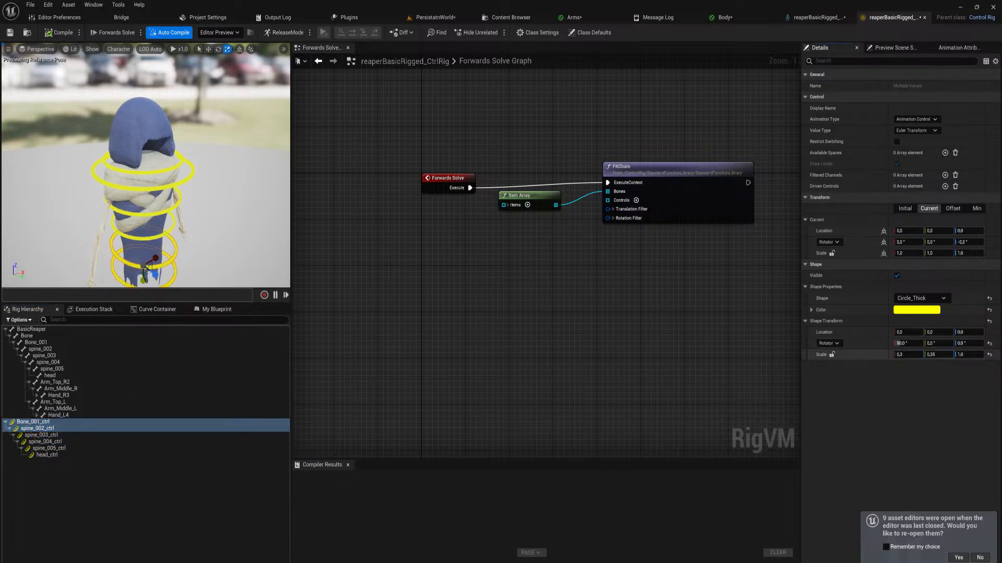
pyautogui.click(945, 354)
pyautogui.write('0,3')
pyautogui.click(901, 413)
pyautogui.click(233, 205)
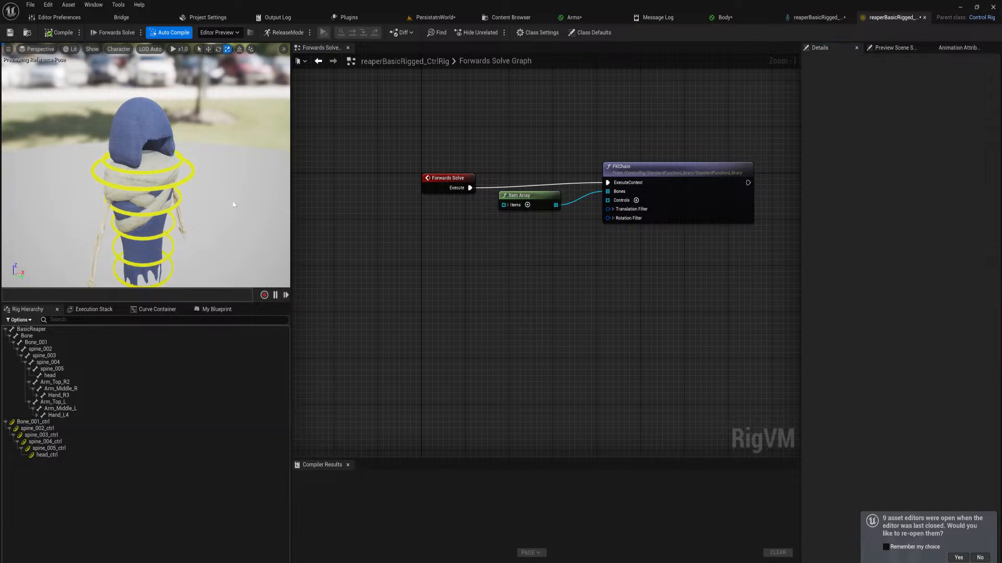
# Create an item array from Bone_001_ctrl through head_ctrl and connect it to the FKChain node's Controls input
pyautogui.click(58, 421)
pyautogui.keyDown('shift'); pyautogui.click(52, 455); pyautogui.keyUp('shift')
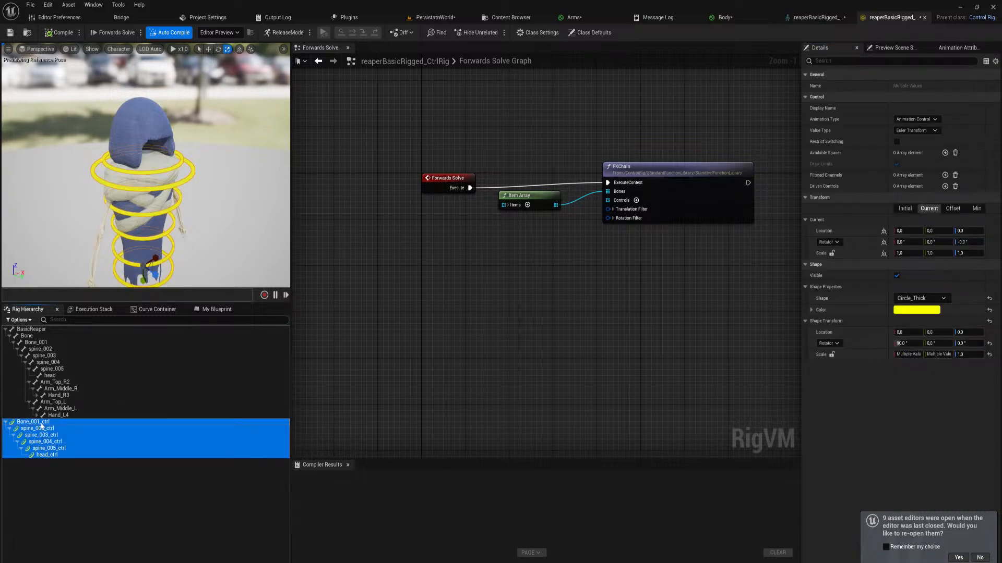
pyautogui.moveTo(42, 426); pyautogui.dragTo(451, 271)
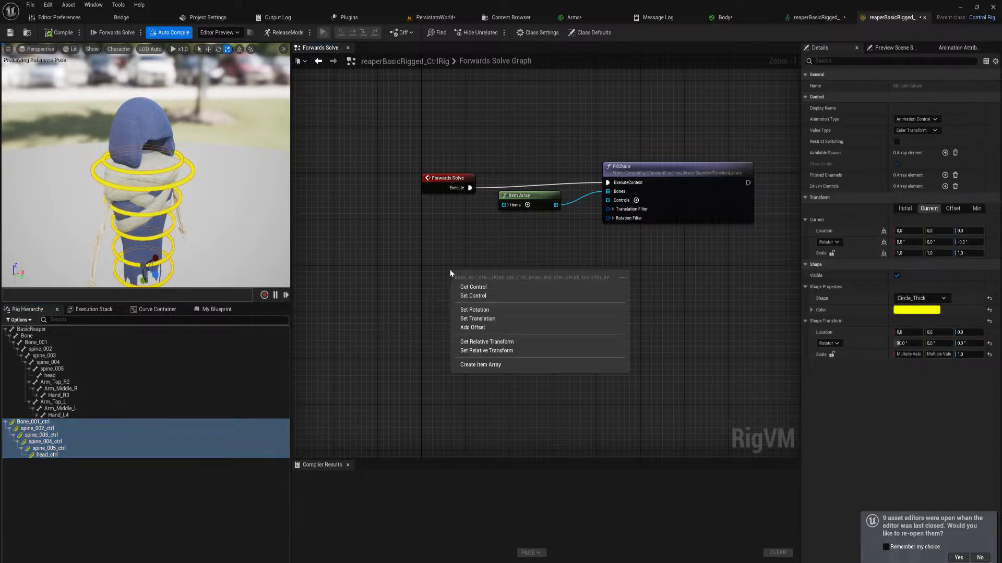
pyautogui.click(502, 366)
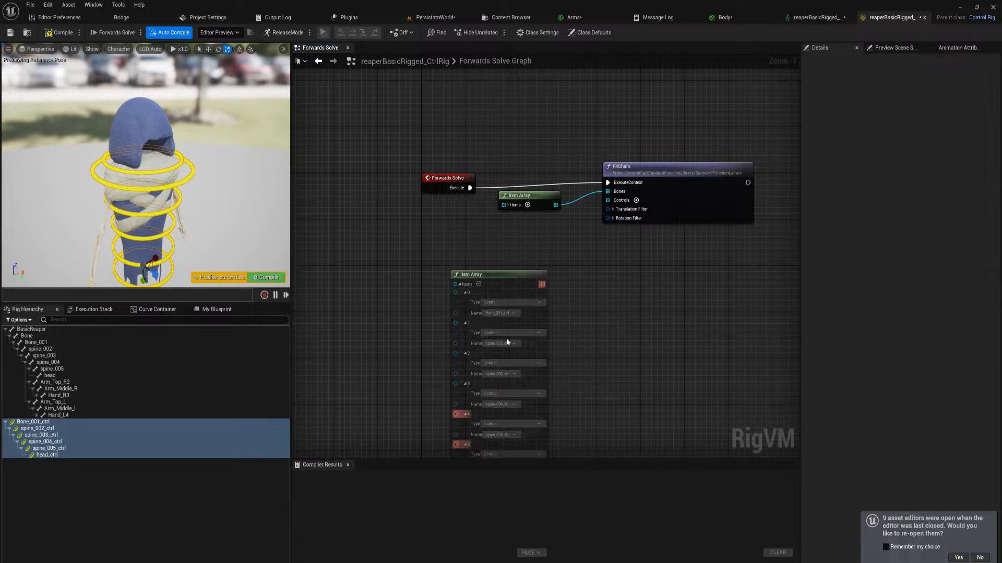
pyautogui.click(460, 285)
pyautogui.moveTo(508, 285); pyautogui.dragTo(607, 201)
# Test the spine chain by rotating spine_002_ctrl and spine_004_ctrl, and recompile the rig to reset the pose
pyautogui.click(269, 277)
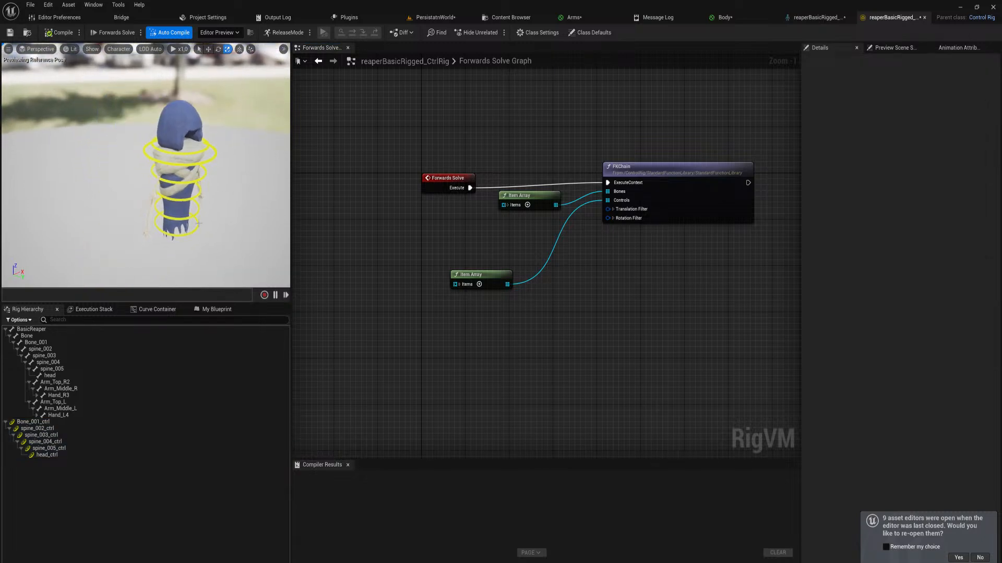
pyautogui.click(197, 213)
pyautogui.press('e')
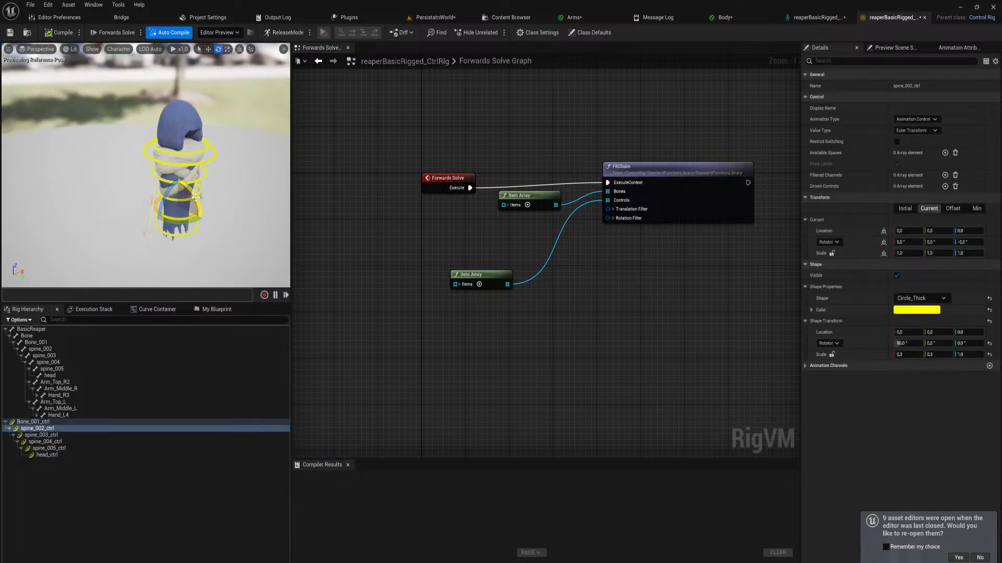
pyautogui.moveTo(188, 209)
pyautogui.mouseDown()
pyautogui.moveTo(198, 235)
pyautogui.moveTo(200, 222)
pyautogui.moveTo(173, 223)
pyautogui.moveTo(173, 240)
pyautogui.moveTo(205, 220)
pyautogui.moveTo(201, 234)
pyautogui.moveTo(207, 211)
pyautogui.mouseUp()
pyautogui.click(197, 167)
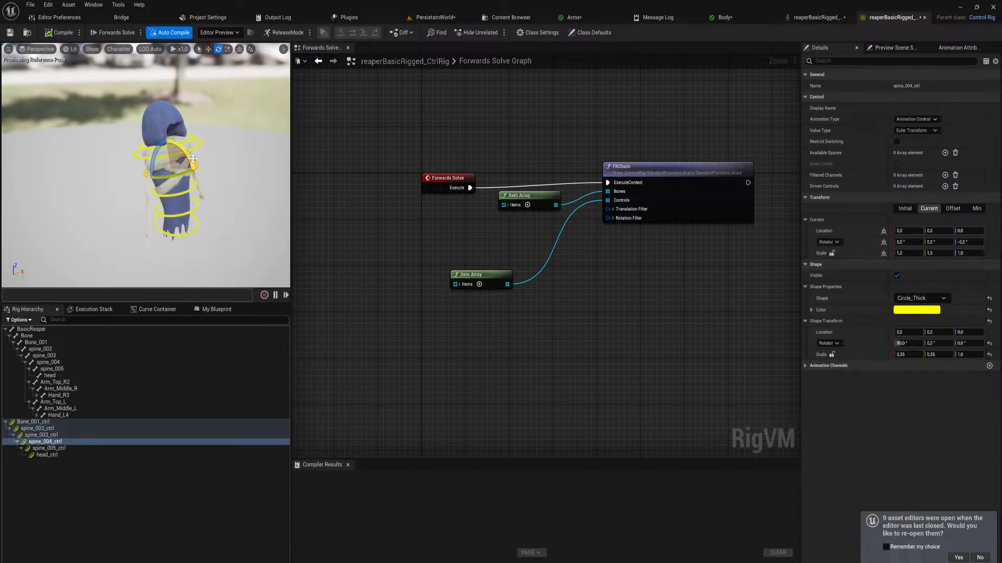
pyautogui.moveTo(192, 158); pyautogui.dragTo(194, 209)
pyautogui.click(62, 33)
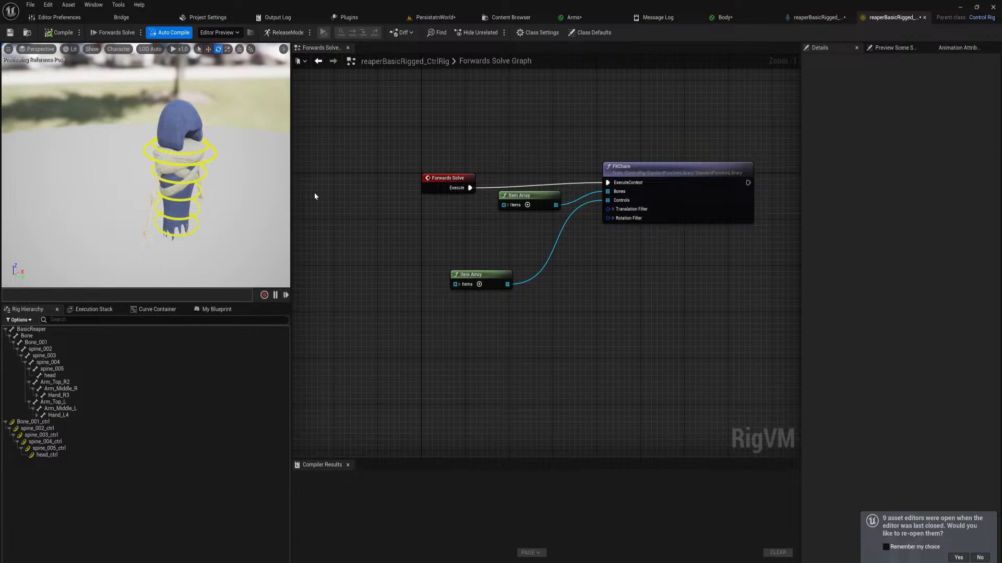
# Select the right arm bones Arm_Top_R2, Arm_Middle_R and Hand_R3 in the rig hierarchy
pyautogui.moveTo(177, 173); pyautogui.dragTo(94, 167, button='right')
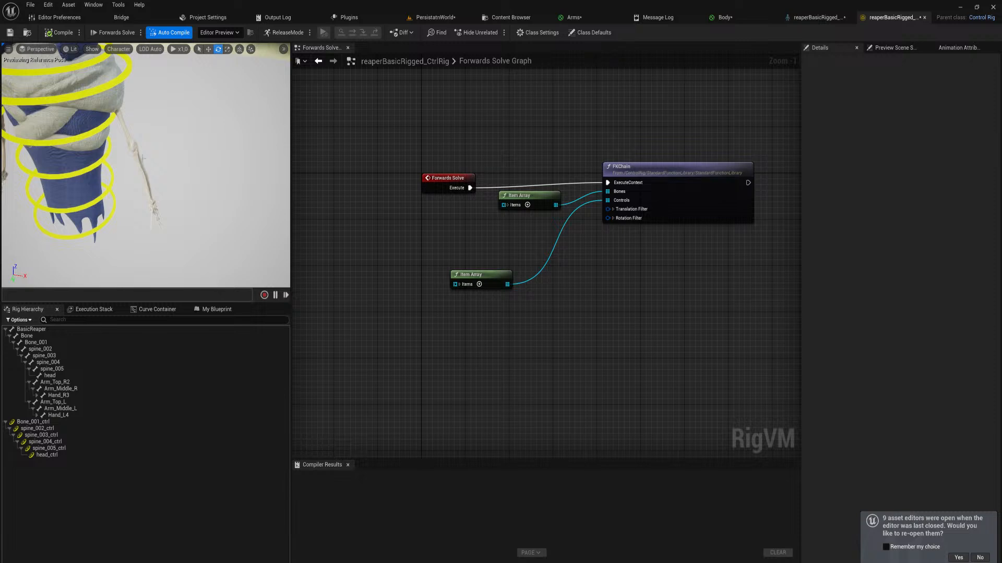
pyautogui.moveTo(144, 158); pyautogui.dragTo(138, 137, button='right')
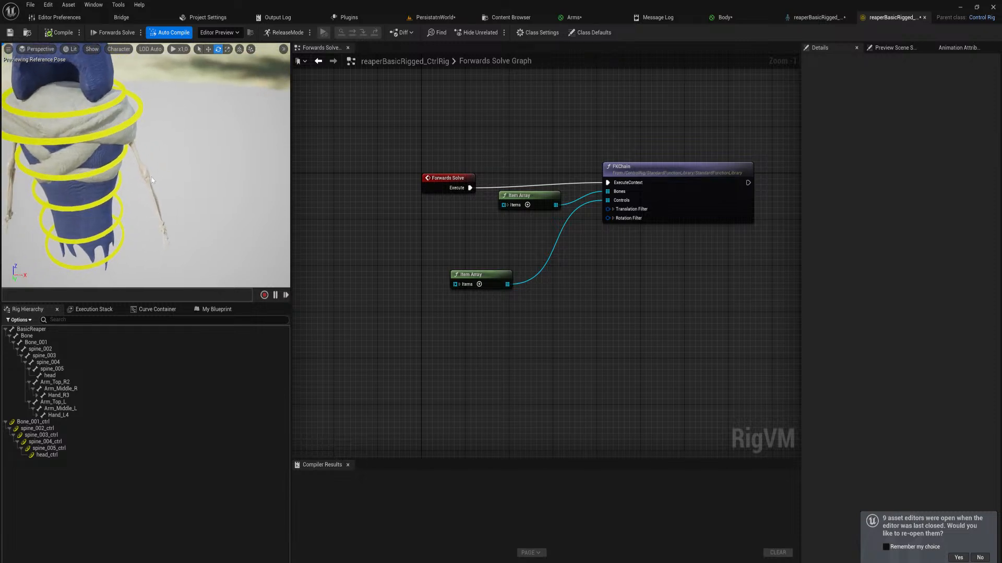
pyautogui.click(45, 384)
pyautogui.keyDown('shift'); pyautogui.click(62, 395); pyautogui.keyUp('shift')
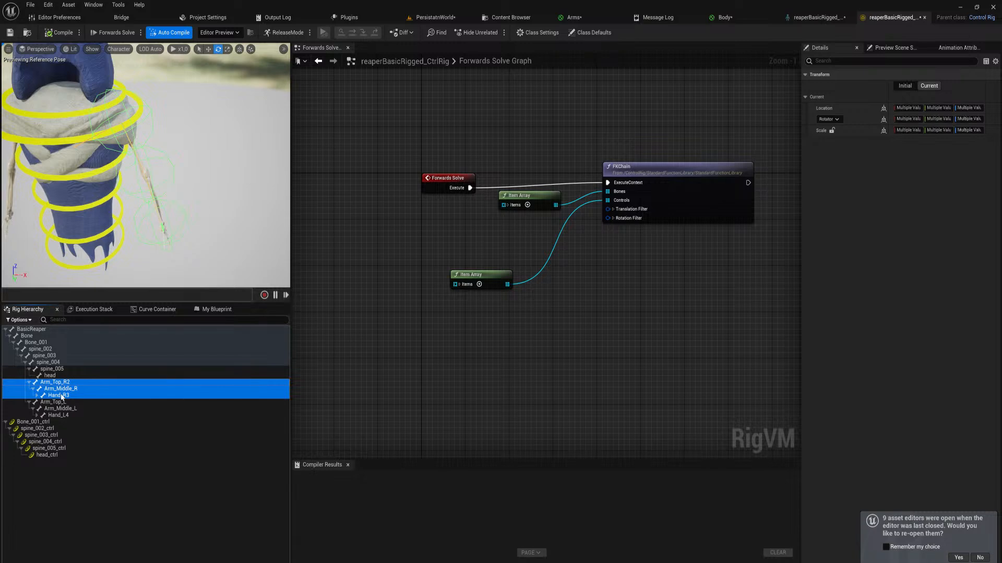
# Place two copies of the FKChain node after the original in the Forwards Solve graph
pyautogui.moveTo(757, 247); pyautogui.dragTo(472, 240, button='right')
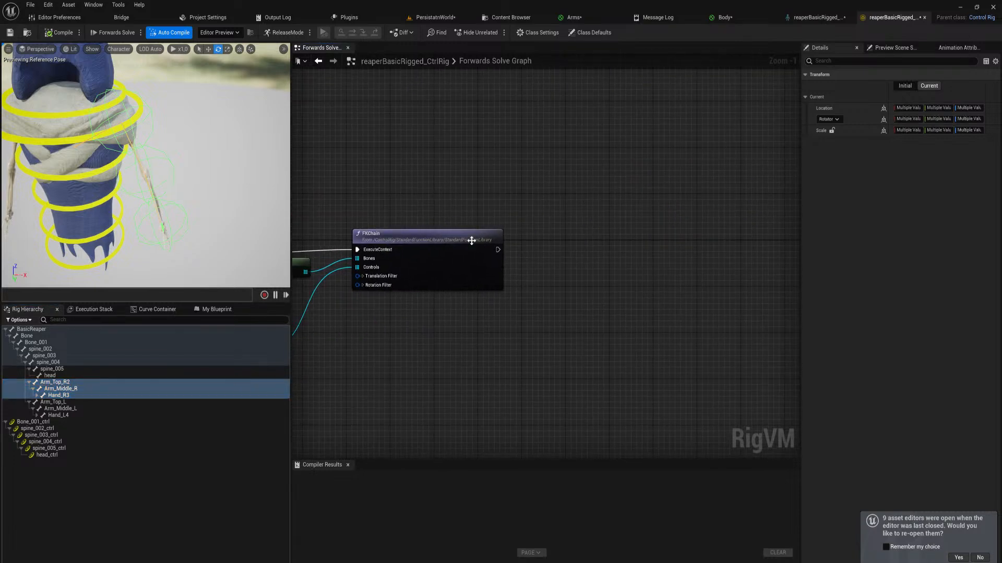
pyautogui.click(454, 242)
pyautogui.hotkey('ctrl', 'c')
pyautogui.moveTo(607, 243); pyautogui.dragTo(543, 237, button='right')
pyautogui.hotkey('ctrl', 'v')
pyautogui.moveTo(693, 246); pyautogui.dragTo(526, 247, button='right')
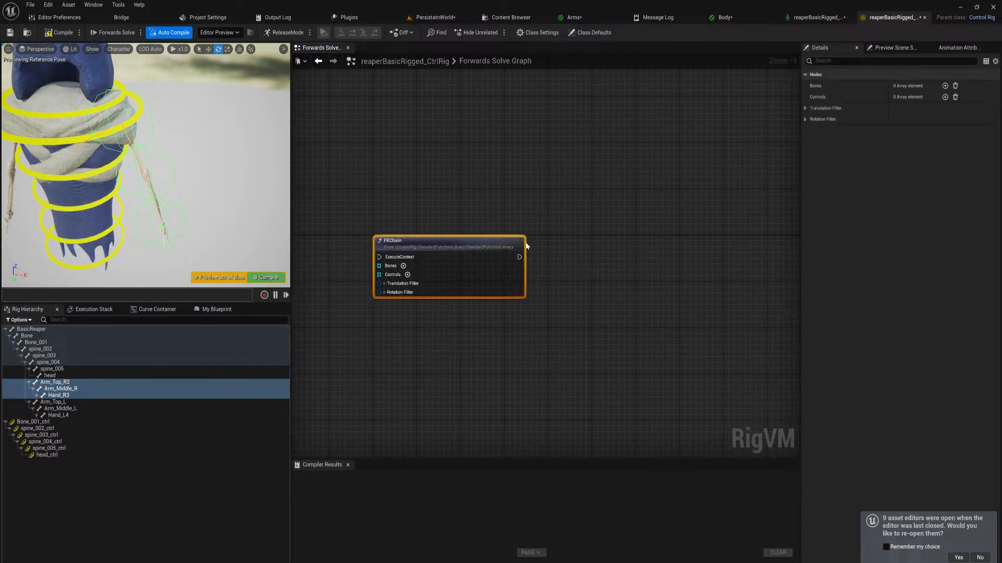
pyautogui.hotkey('ctrl', 'v')
pyautogui.moveTo(491, 282); pyautogui.dragTo(581, 283, button='right')
pyautogui.scroll(-1, 581, 282)
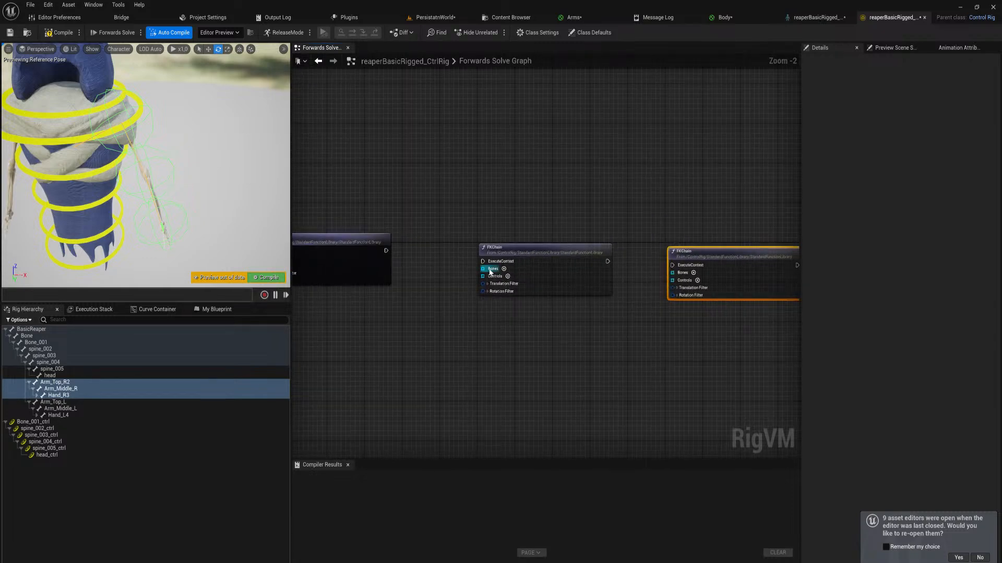
# Connect the execution flow through the two copied FKChain nodes and align them in a row with the original
pyautogui.moveTo(484, 261); pyautogui.dragTo(387, 251)
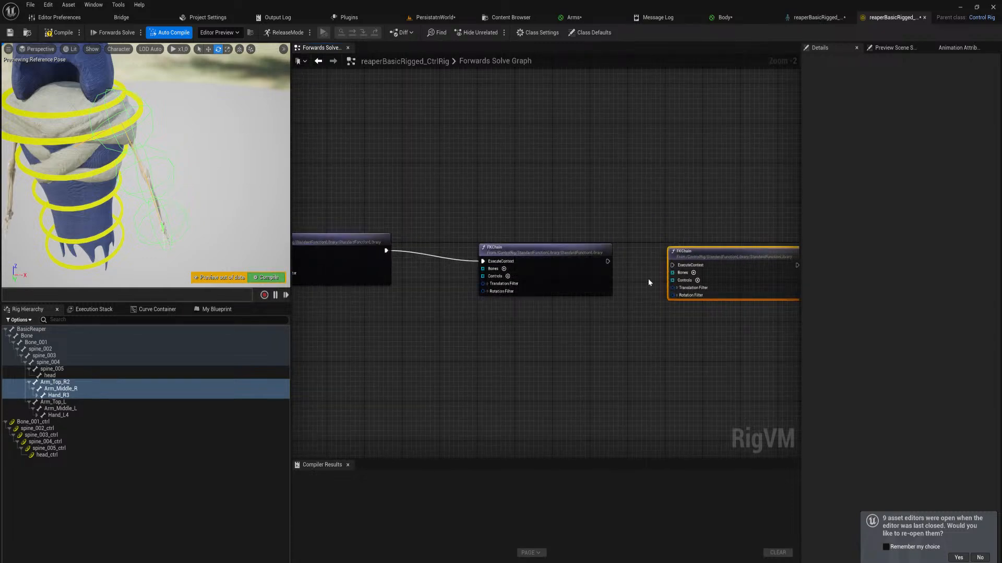
pyautogui.moveTo(607, 261); pyautogui.dragTo(672, 267)
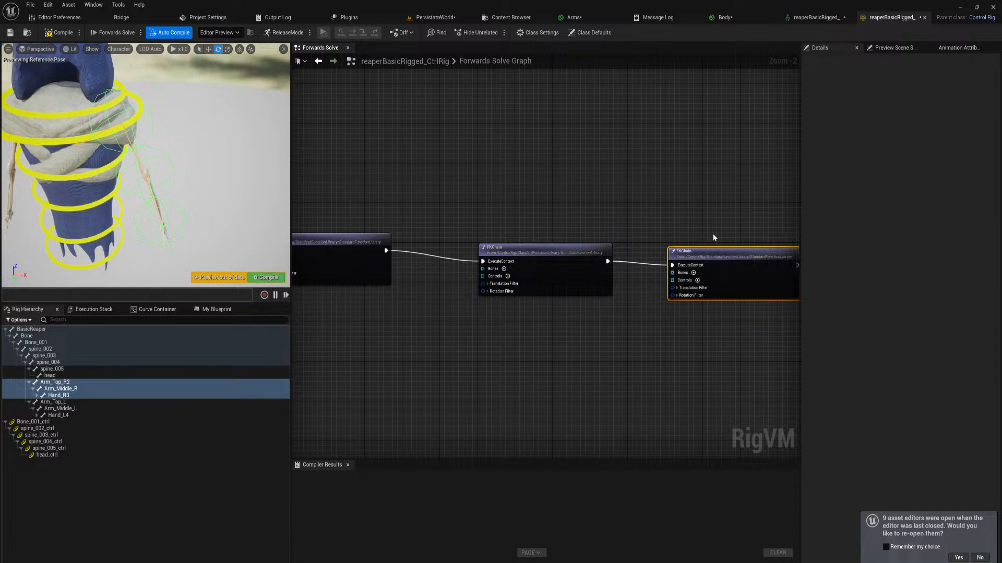
pyautogui.moveTo(713, 236); pyautogui.dragTo(520, 242)
pyautogui.click(618, 314)
pyautogui.moveTo(719, 247); pyautogui.dragTo(688, 243)
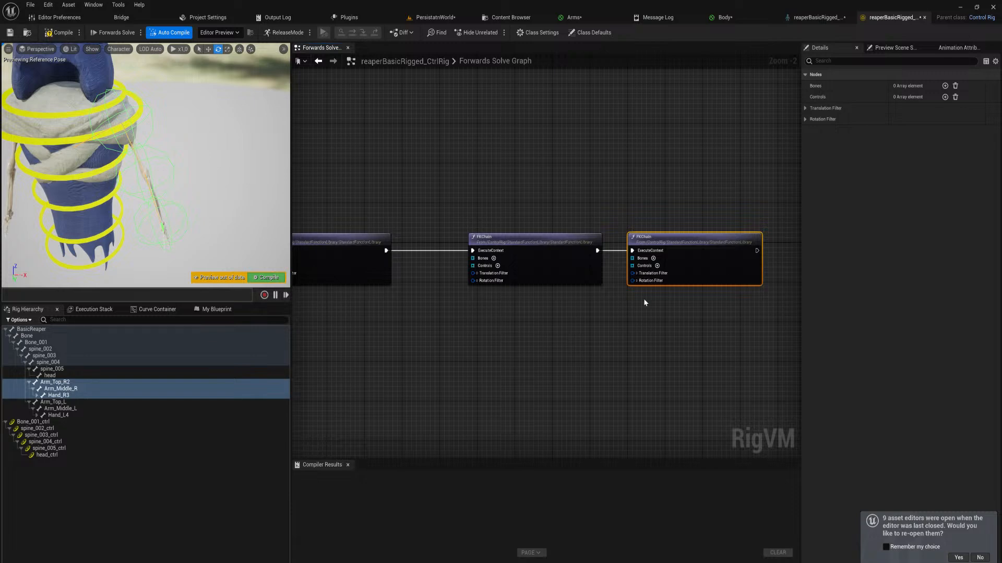
pyautogui.moveTo(613, 361); pyautogui.dragTo(546, 347, button='right')
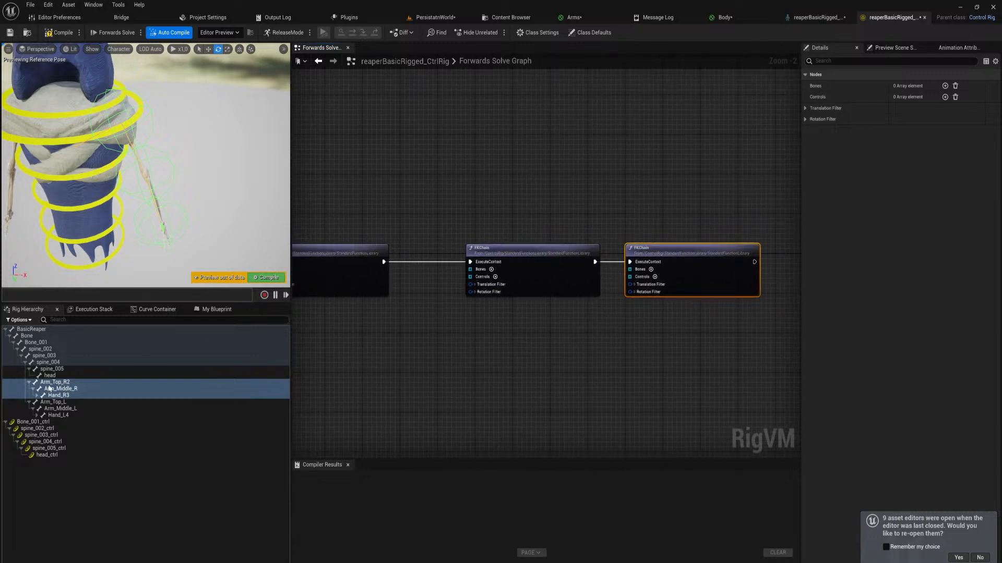
# Create an item array from the selected right arm bones and connect it to the second FKChain's Bones input
pyautogui.moveTo(48, 389); pyautogui.dragTo(404, 326)
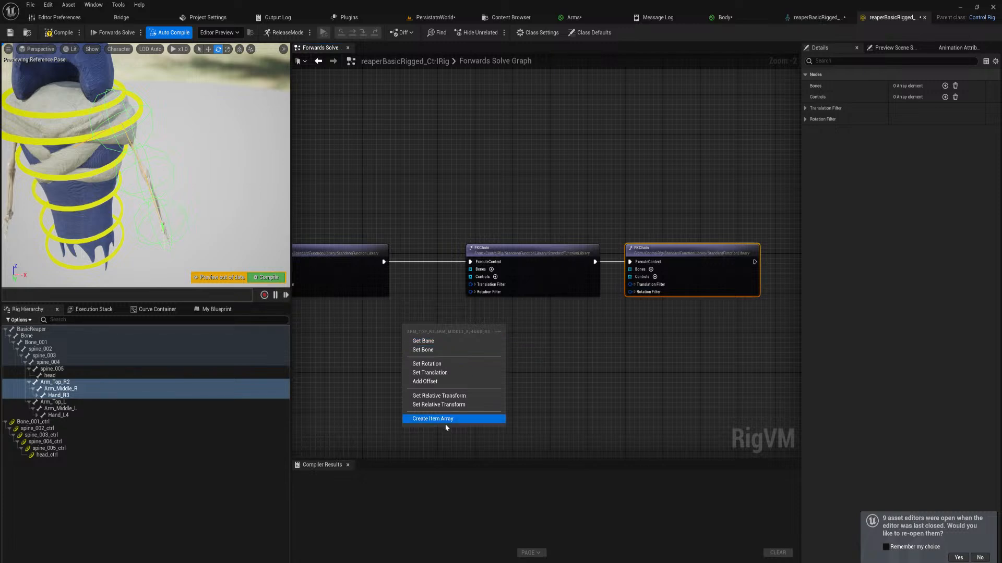
pyautogui.click(423, 418)
pyautogui.click(412, 337)
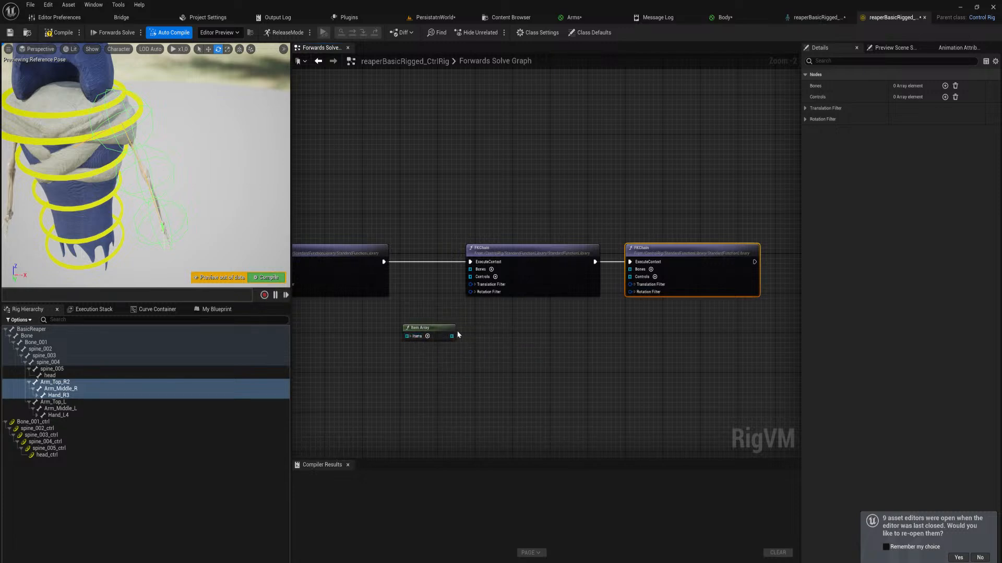
pyautogui.moveTo(473, 272); pyautogui.dragTo(471, 270)
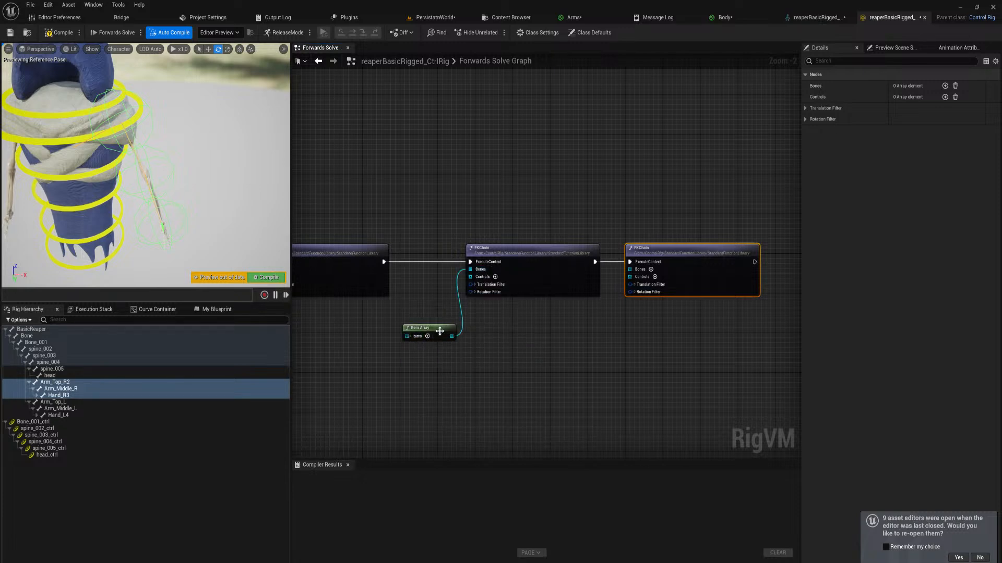
pyautogui.moveTo(433, 328); pyautogui.dragTo(430, 304)
# Create an item array from Arm_Top_L through Hand_L4 and connect it to the third FKChain's Bones input
pyautogui.click(58, 402)
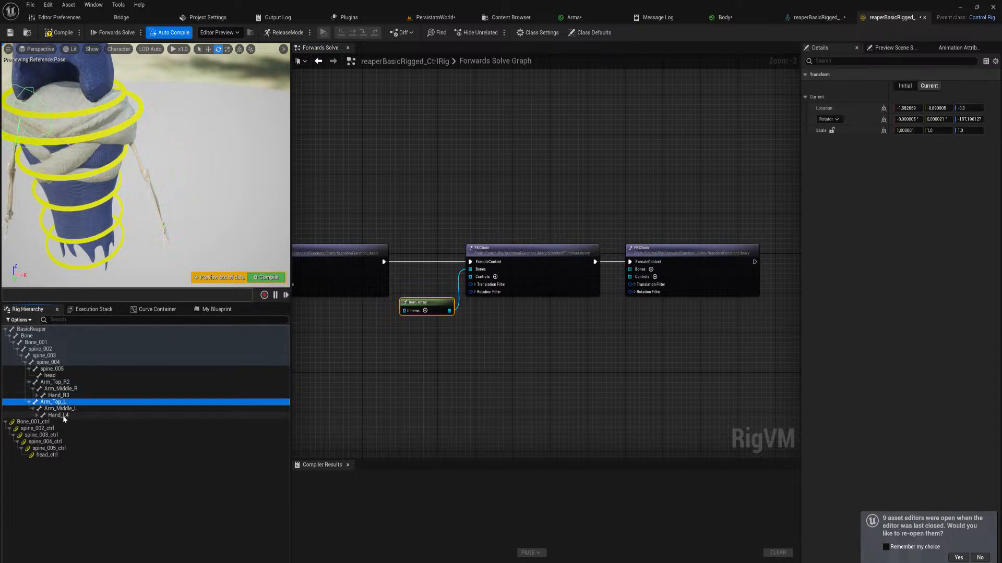
pyautogui.keyDown('shift'); pyautogui.click(62, 416); pyautogui.keyUp('shift')
pyautogui.moveTo(115, 416); pyautogui.dragTo(561, 374)
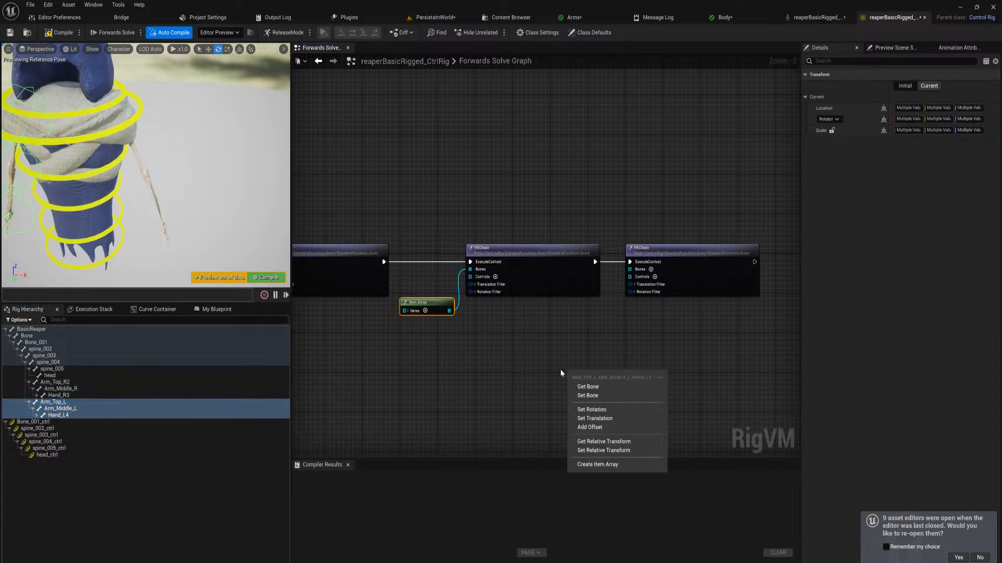
pyautogui.click(598, 465)
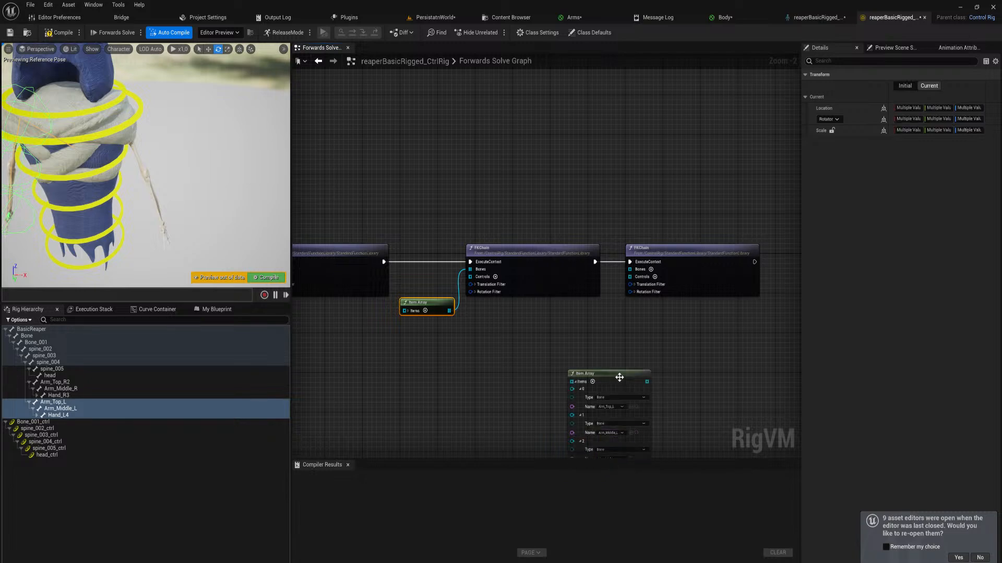
pyautogui.moveTo(647, 382); pyautogui.dragTo(690, 253)
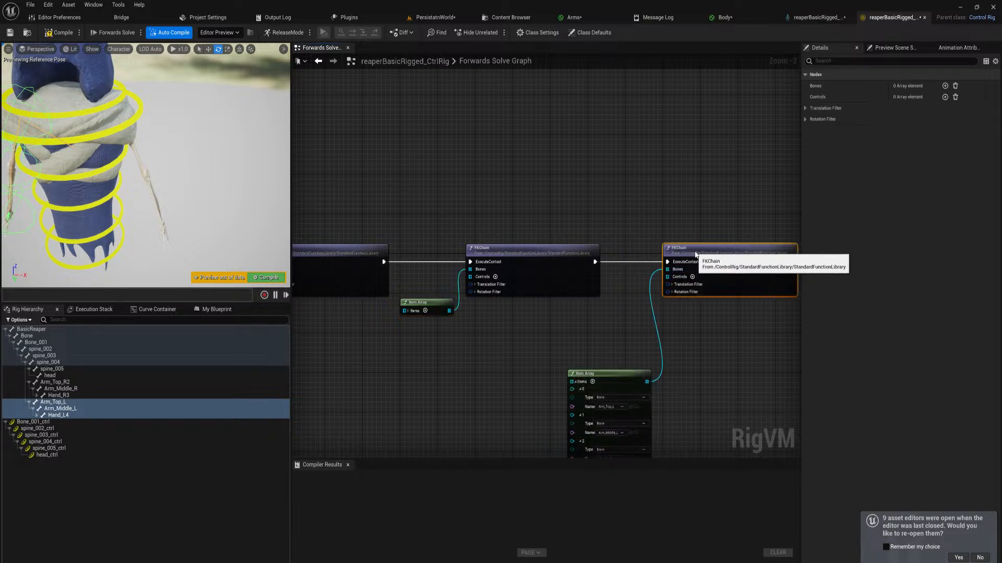
# Collapse the item array of left arm bones and place it beside the third FKChain node
pyautogui.click(576, 383)
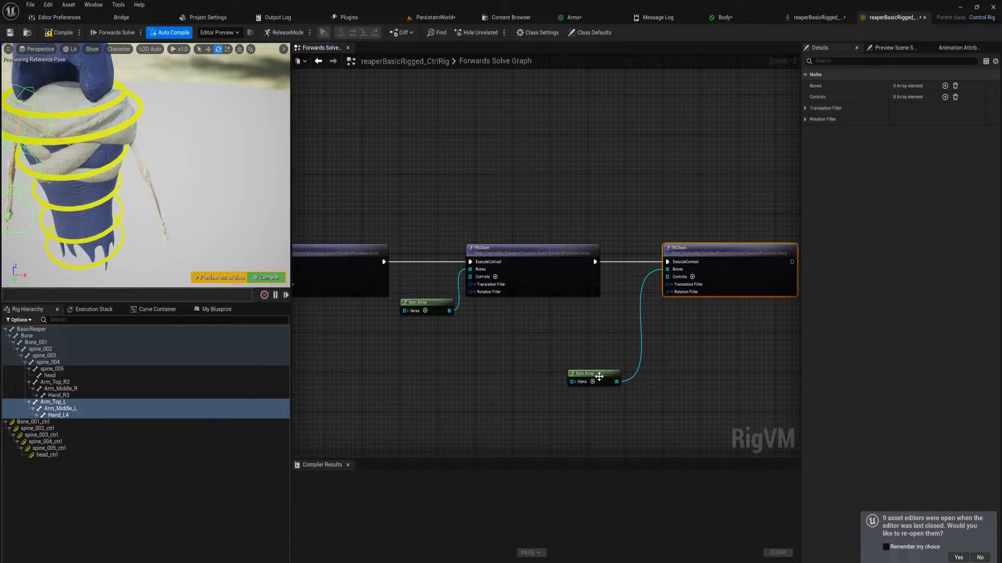
pyautogui.moveTo(598, 374); pyautogui.dragTo(617, 312)
# Add controls for the right arm bones Arm_Top_R2 through Hand_R3
pyautogui.click(61, 385)
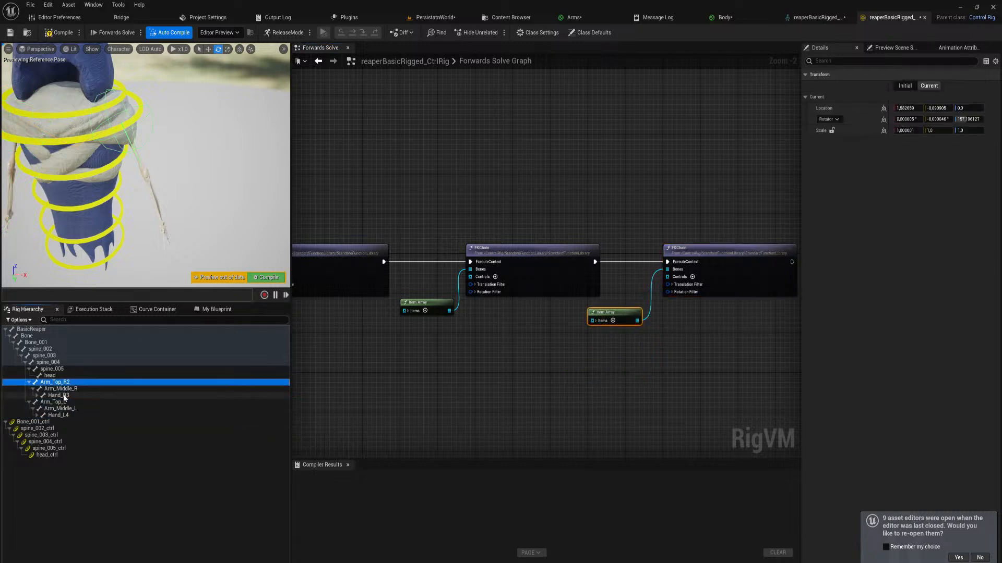
pyautogui.keyDown('shift'); pyautogui.click(65, 396); pyautogui.keyUp('shift')
pyautogui.rightClick(65, 394)
pyautogui.moveTo(156, 188)
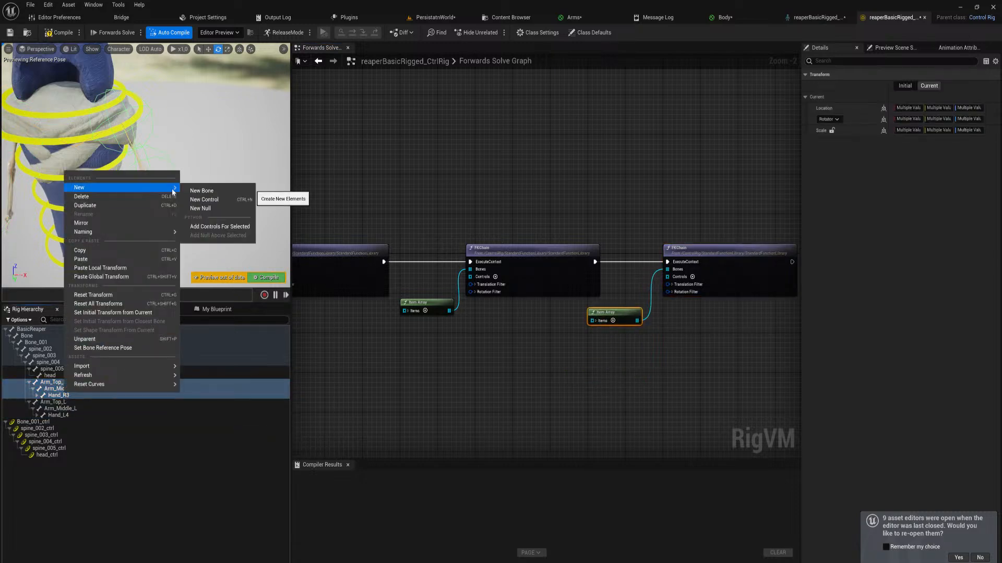
pyautogui.click(218, 226)
pyautogui.scroll(-10, 195, 186)
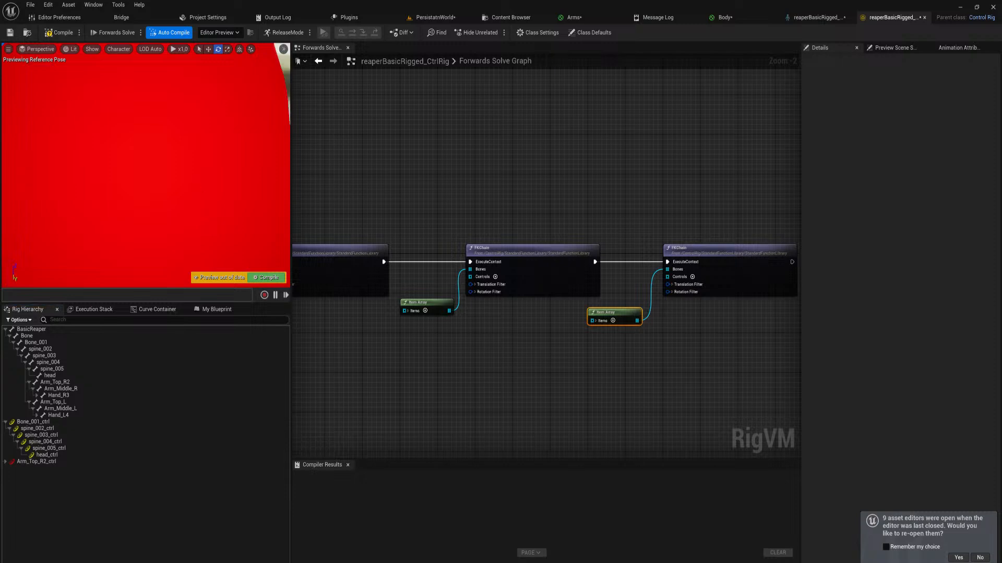
pyautogui.scroll(1, 194, 186)
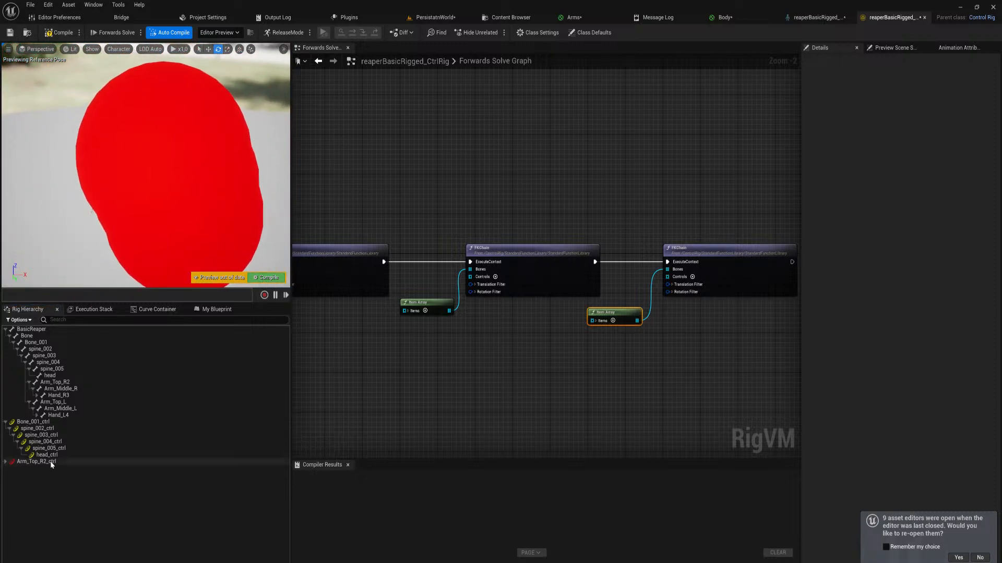
# Set the shape of Arm_Top_R2_ctrl, Arm_Middle_R_ctrl and Hand_R3_ctrl to Circle_Thick
pyautogui.click(49, 462)
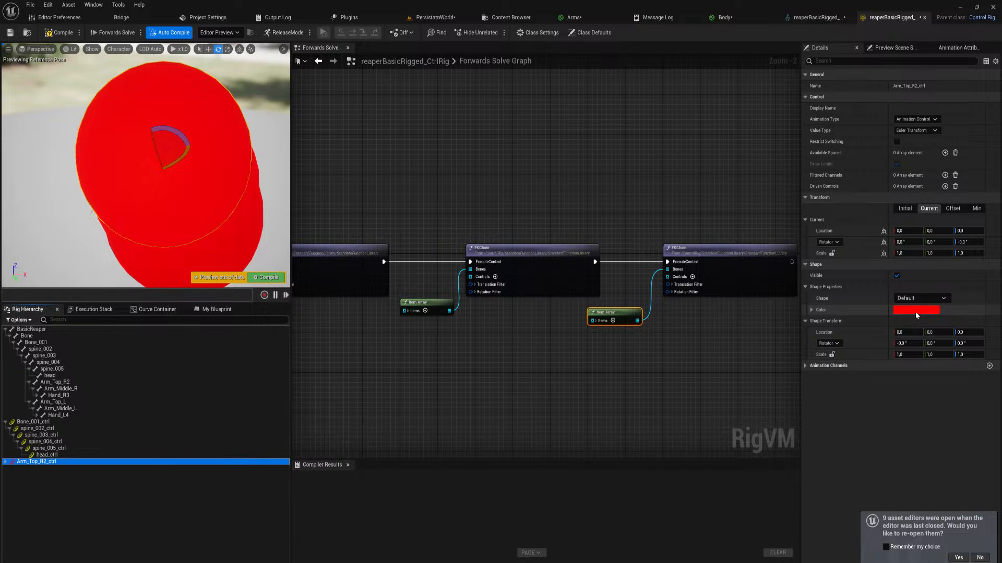
pyautogui.click(919, 297)
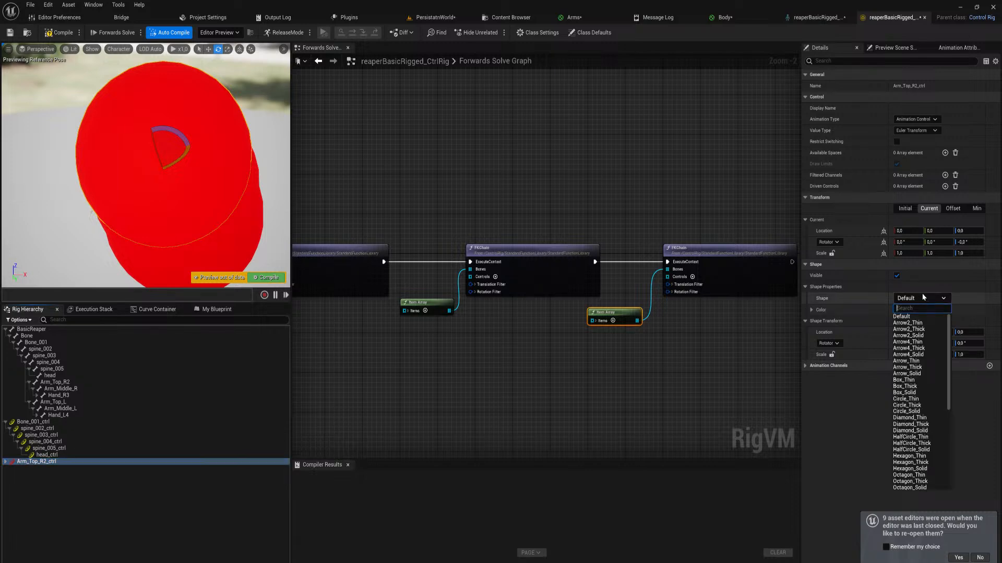
pyautogui.write('circl')
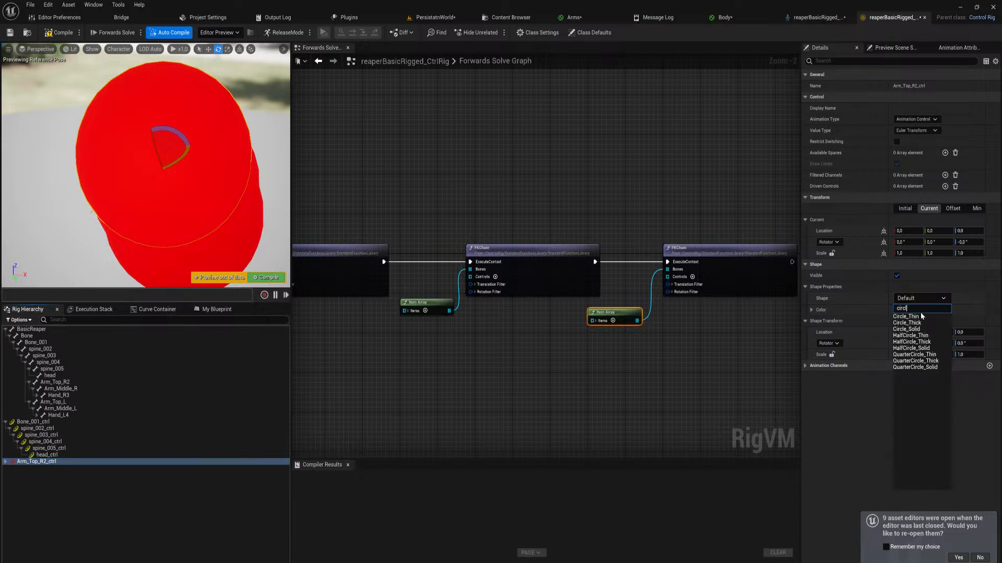
pyautogui.click(918, 322)
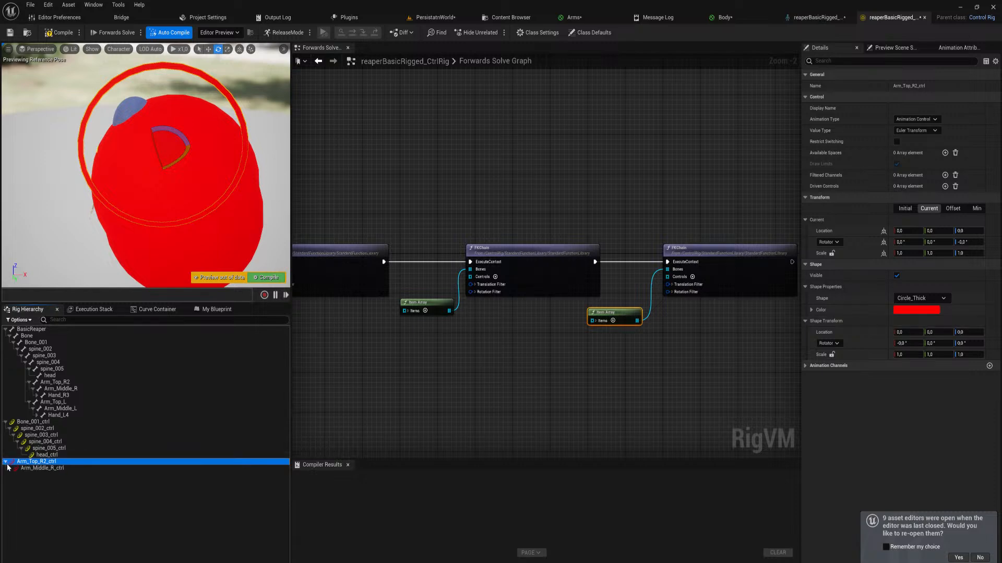
pyautogui.click(9, 468)
pyautogui.keyDown('shift'); pyautogui.click(10, 475); pyautogui.keyUp('shift')
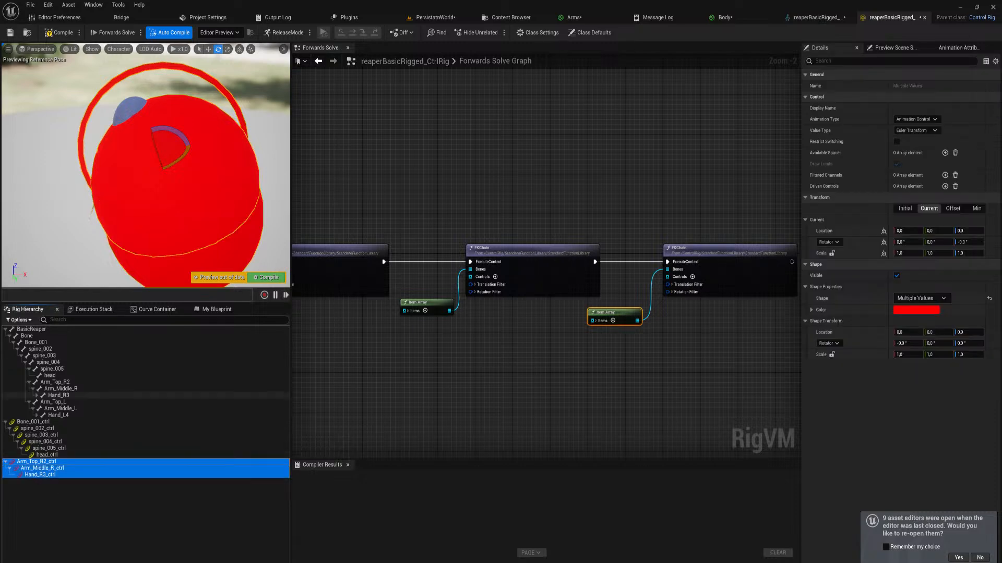
pyautogui.click(930, 299)
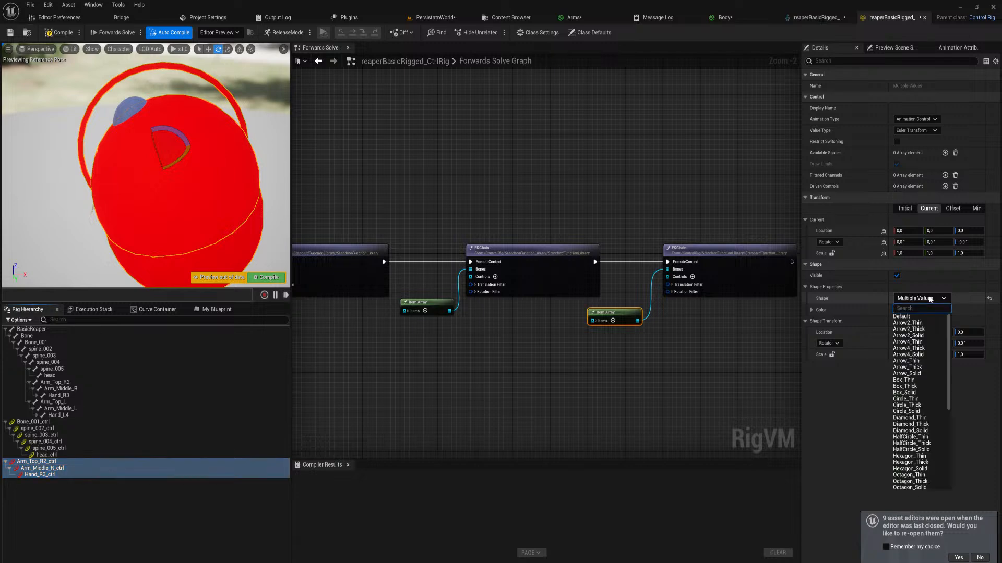
pyautogui.write('circle')
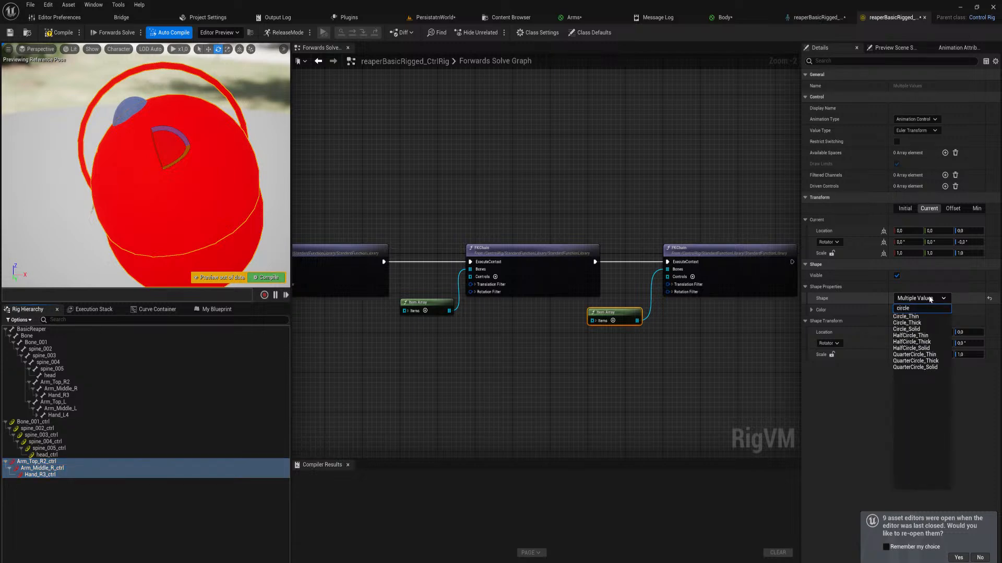
pyautogui.click(922, 323)
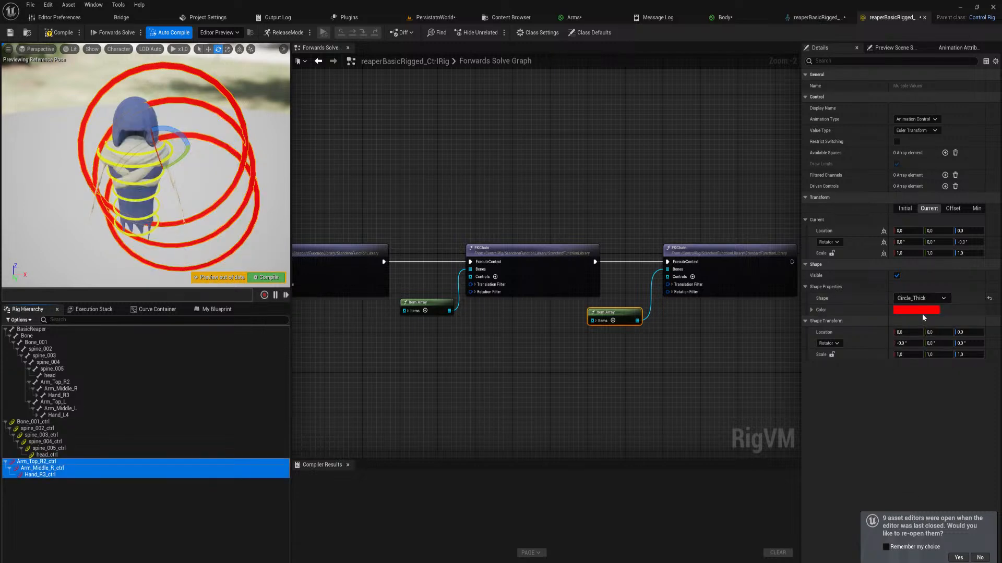
# Change the shape color of the three right arm controls to violet-blue
pyautogui.click(921, 310)
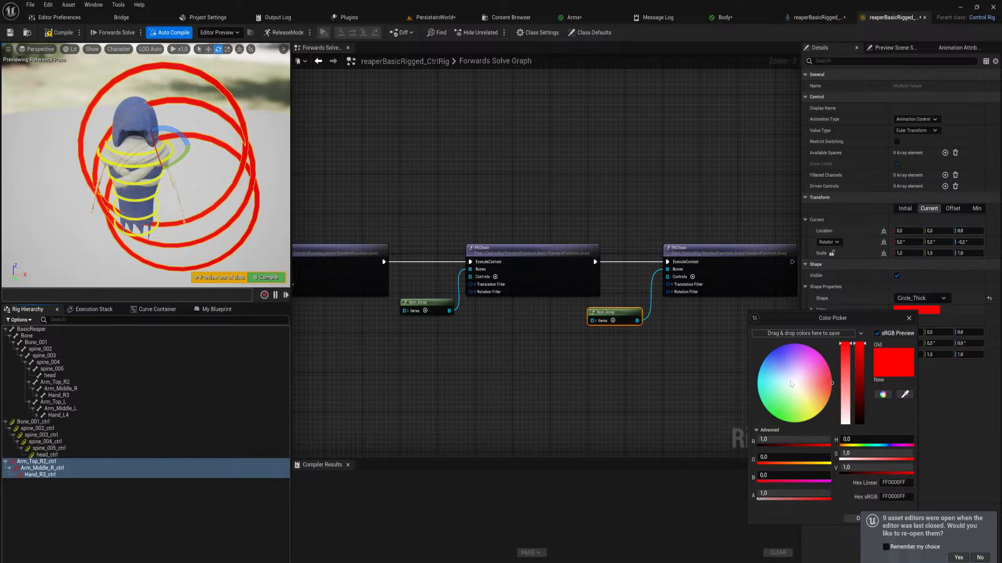
pyautogui.click(776, 347)
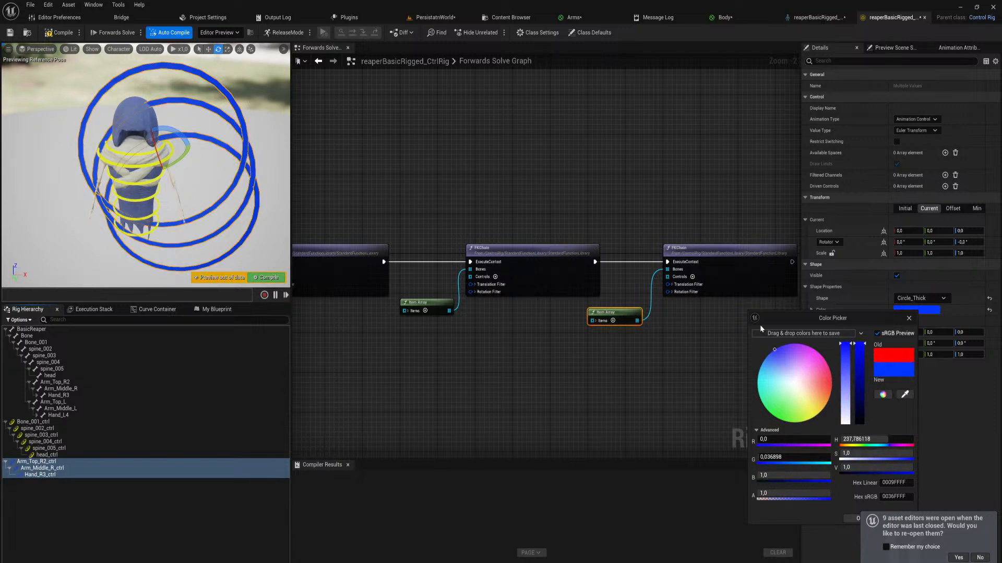
pyautogui.moveTo(768, 318); pyautogui.dragTo(768, 319)
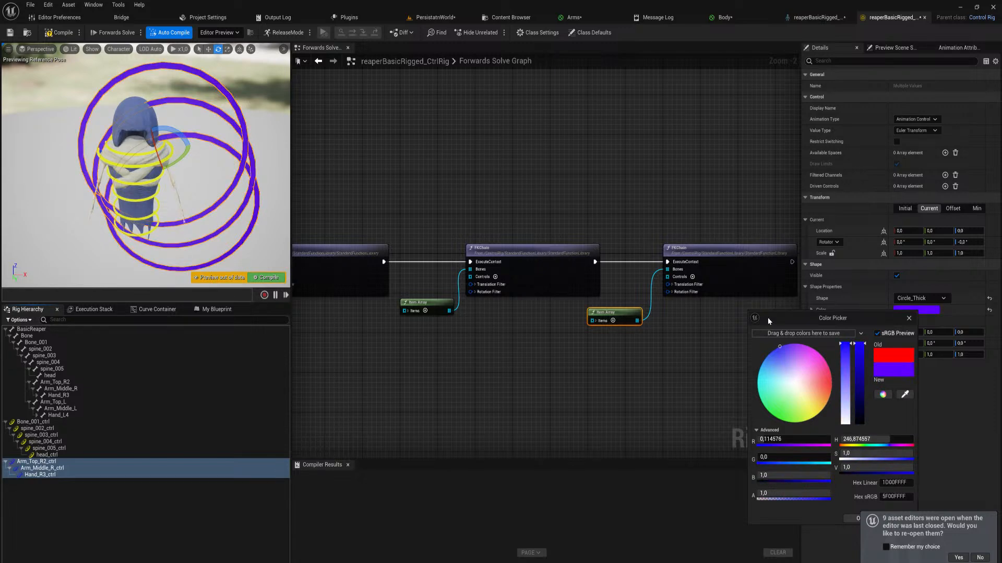
pyautogui.click(853, 520)
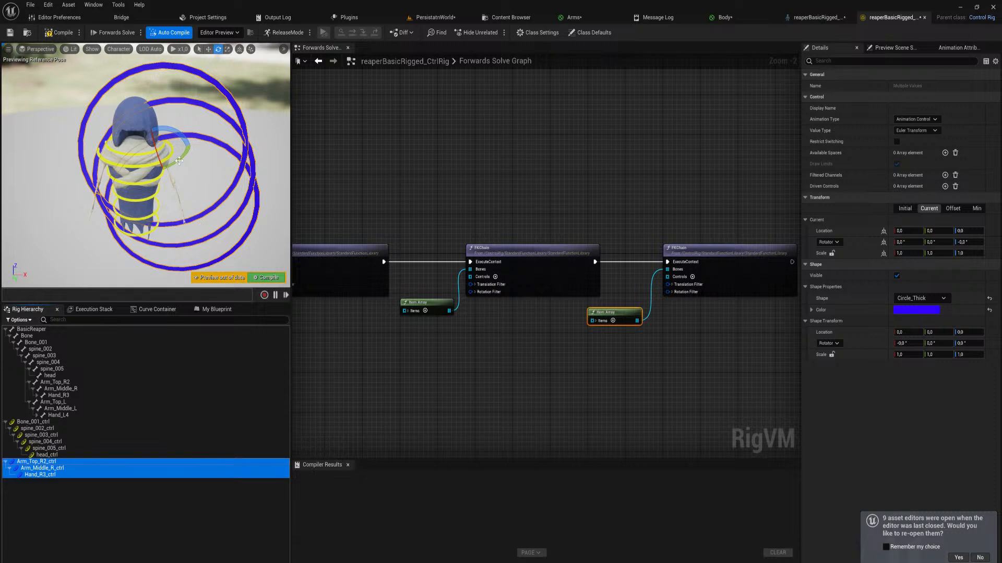
# Scale the shapes of the three right arm controls to 0.1 on X and Y
pyautogui.moveTo(180, 162); pyautogui.dragTo(195, 141, button='right')
pyautogui.press('w')
pyautogui.press('w')
pyautogui.press('a')
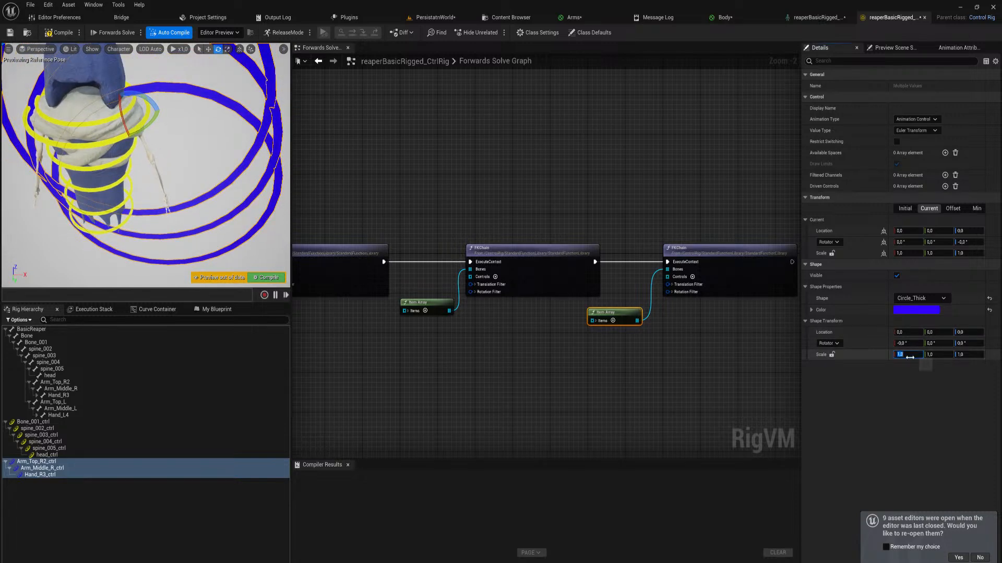
pyautogui.write('0,1')
pyautogui.press('Tab')
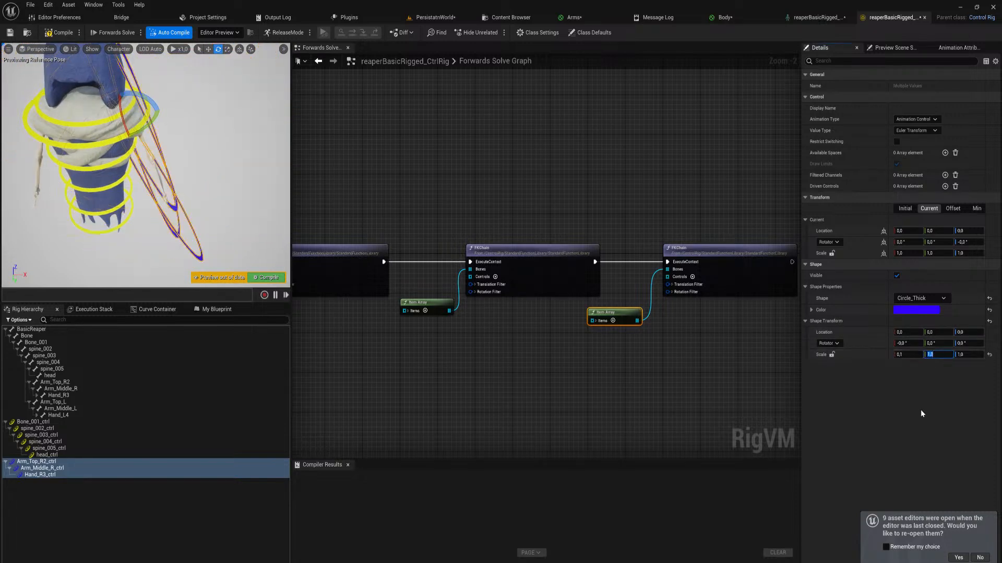
pyautogui.write('0,1')
pyautogui.press('Return')
# Set the shape rotation of the three right arm controls to 90° on the first axis
pyautogui.click(907, 344)
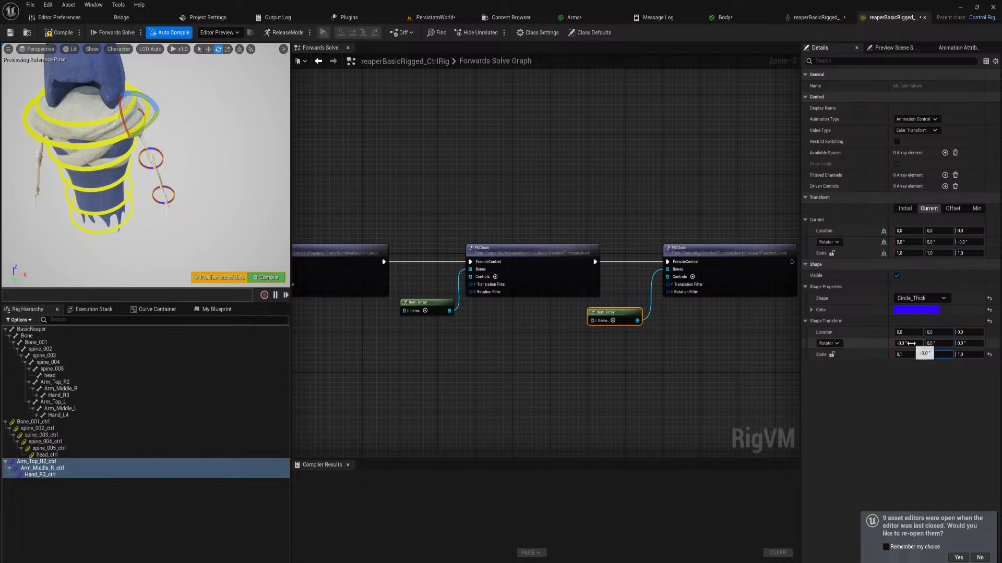
pyautogui.write('90')
pyautogui.press('Return')
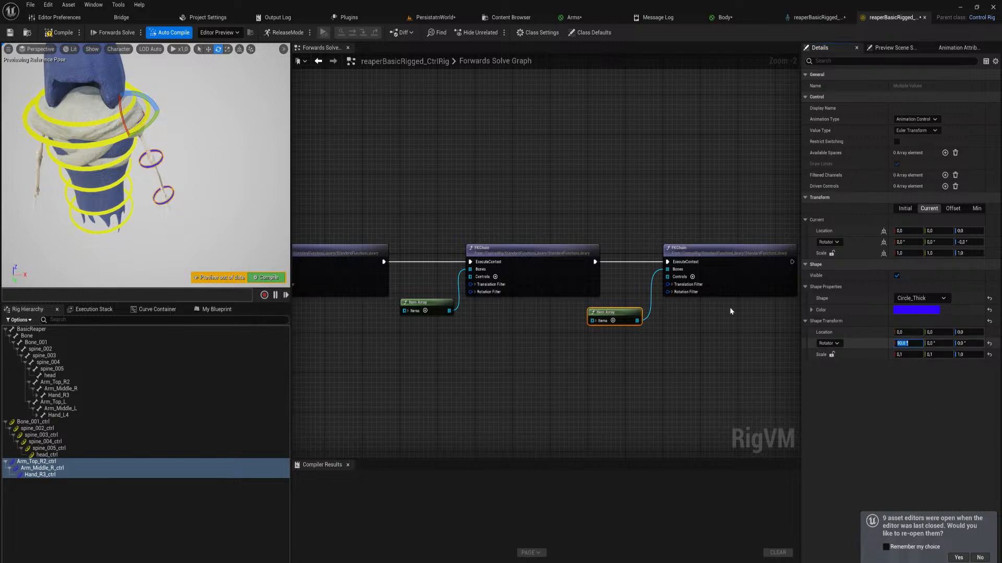
# Set the shape scale of Arm_Top_R2_ctrl alone to 0.21 on X and Y
pyautogui.press('w')
pyautogui.moveTo(124, 145); pyautogui.dragTo(126, 112, button='right')
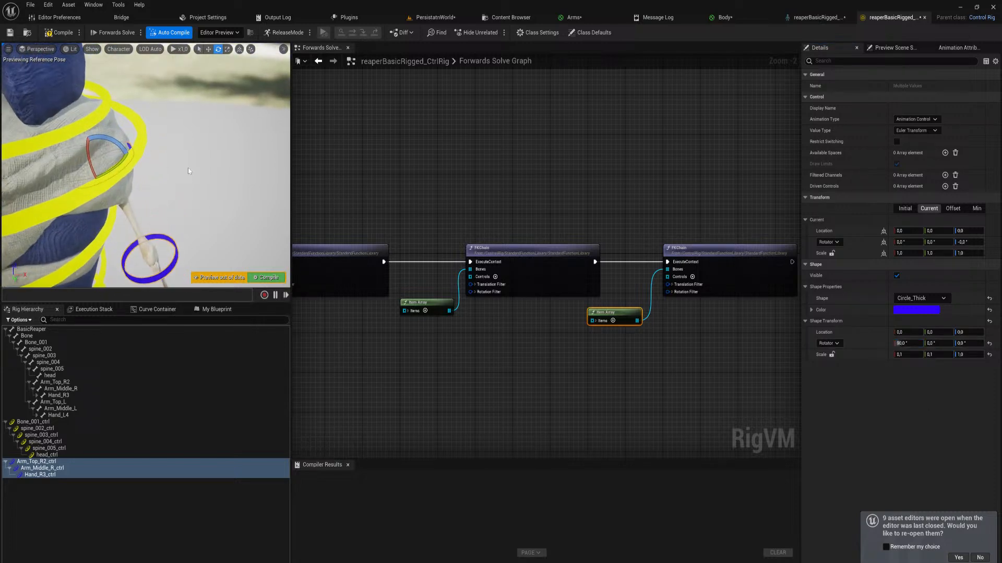
pyautogui.click(129, 147)
pyautogui.press('s')
pyautogui.moveTo(167, 206); pyautogui.dragTo(161, 196, button='right')
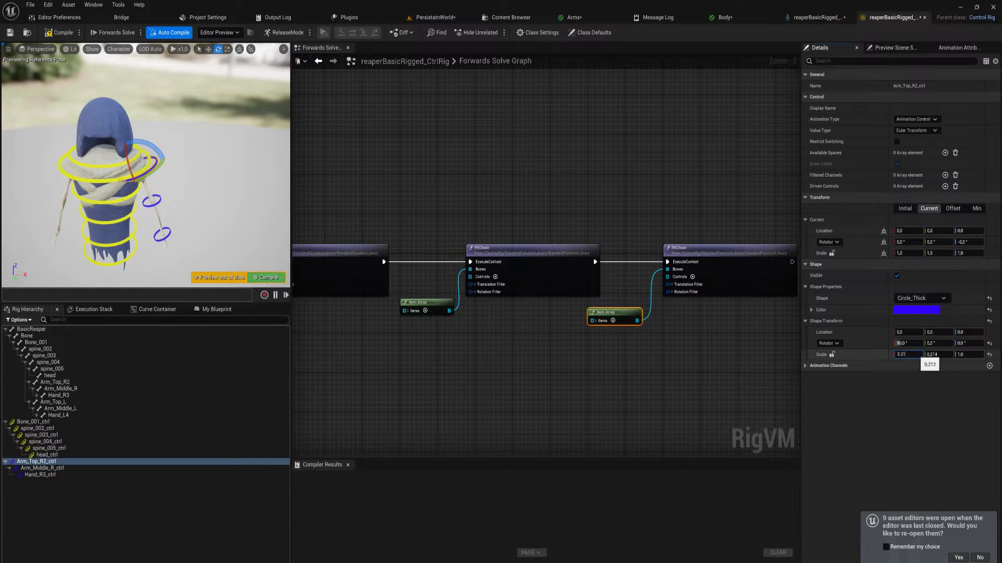
pyautogui.press('Tab')
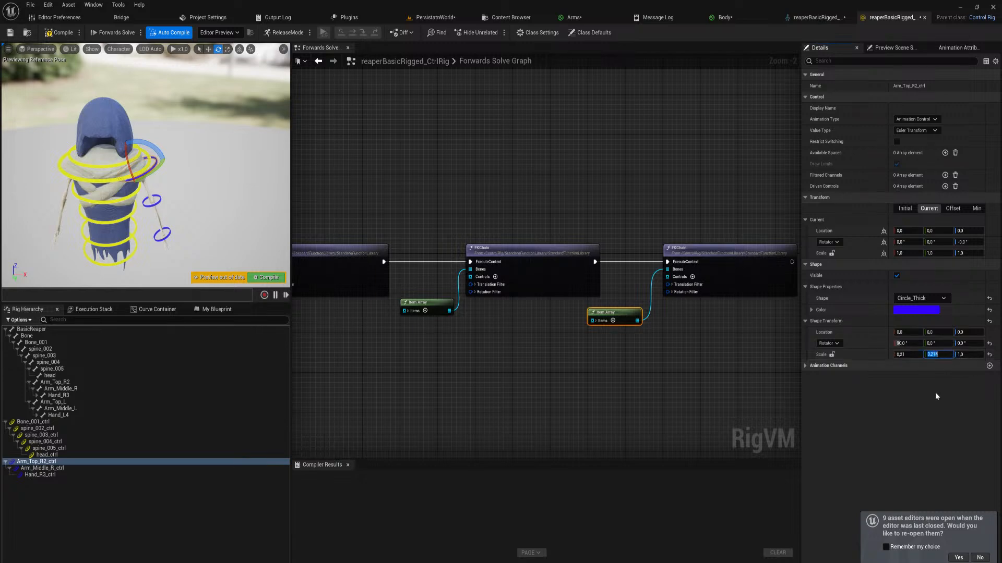
pyautogui.press('Return')
pyautogui.press('w')
pyautogui.moveTo(175, 175)
pyautogui.mouseDown(button='right')
pyautogui.moveTo(196, 182)
pyautogui.moveTo(188, 177)
pyautogui.mouseUp(button='right')
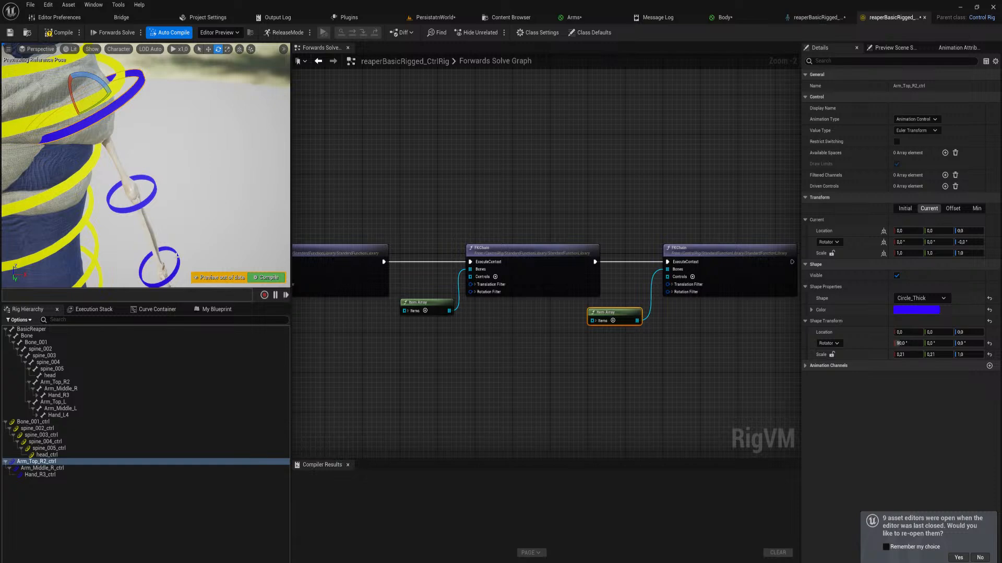
pyautogui.moveTo(178, 256)
pyautogui.mouseDown(button='right')
pyautogui.moveTo(198, 276)
pyautogui.moveTo(180, 251)
pyautogui.moveTo(177, 261)
pyautogui.mouseUp(button='right')
pyautogui.press('w')
pyautogui.press('s')
# Create an item array from the three right arm controls and connect it to the second FKChain's Controls input
pyautogui.keyDown('shift'); pyautogui.click(62, 469); pyautogui.keyUp('shift')
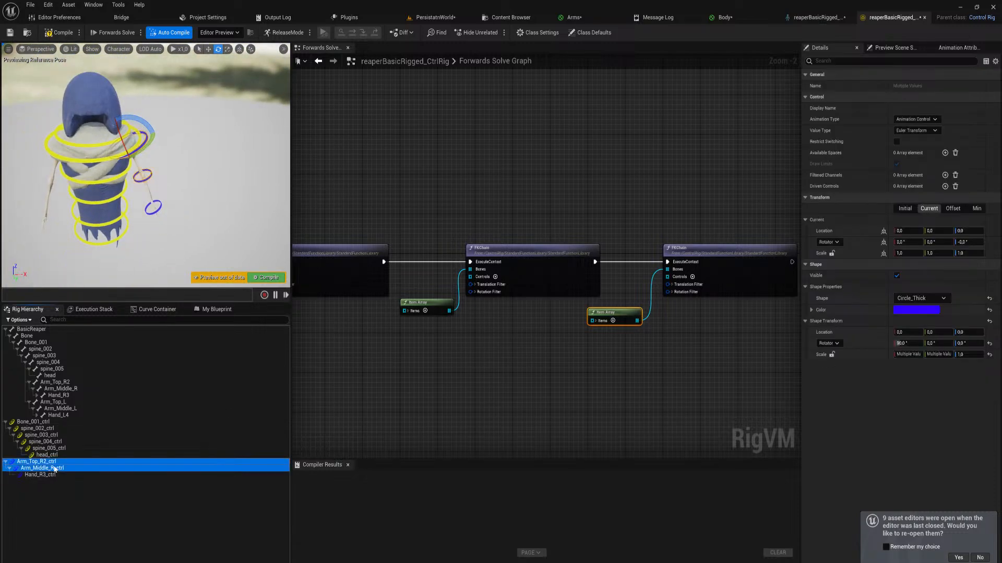
pyautogui.keyDown('shift'); pyautogui.click(49, 475); pyautogui.keyUp('shift')
pyautogui.moveTo(245, 468); pyautogui.dragTo(462, 449)
pyautogui.click(427, 379)
pyautogui.moveTo(477, 396); pyautogui.dragTo(494, 319, button='right')
pyautogui.press('Delete')
pyautogui.moveTo(76, 466); pyautogui.dragTo(411, 265)
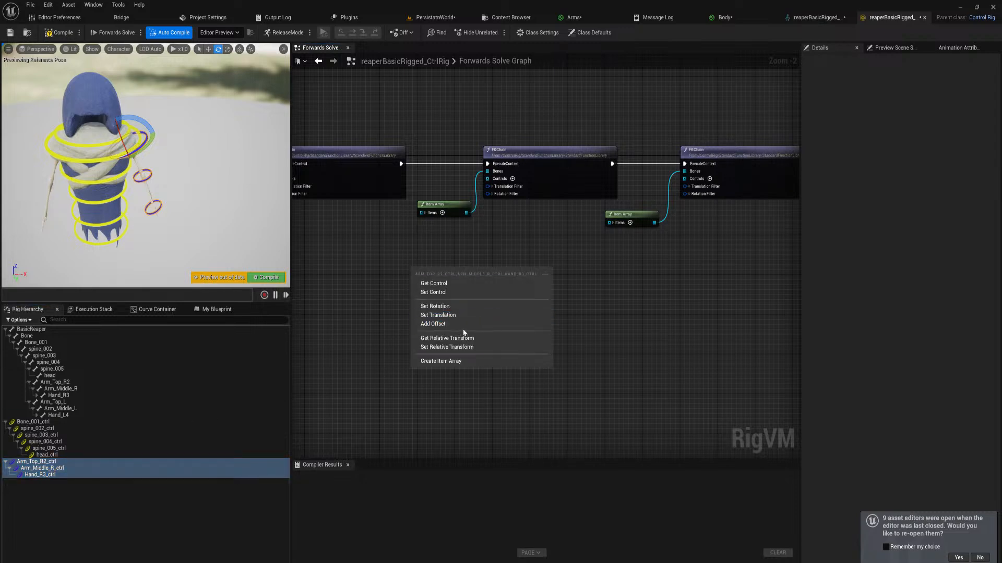
pyautogui.click(448, 361)
pyautogui.moveTo(490, 279); pyautogui.dragTo(487, 178)
# Test the right arm chain by rotating its controls in the preview, and undo the rotations
pyautogui.moveTo(149, 143); pyautogui.dragTo(113, 175)
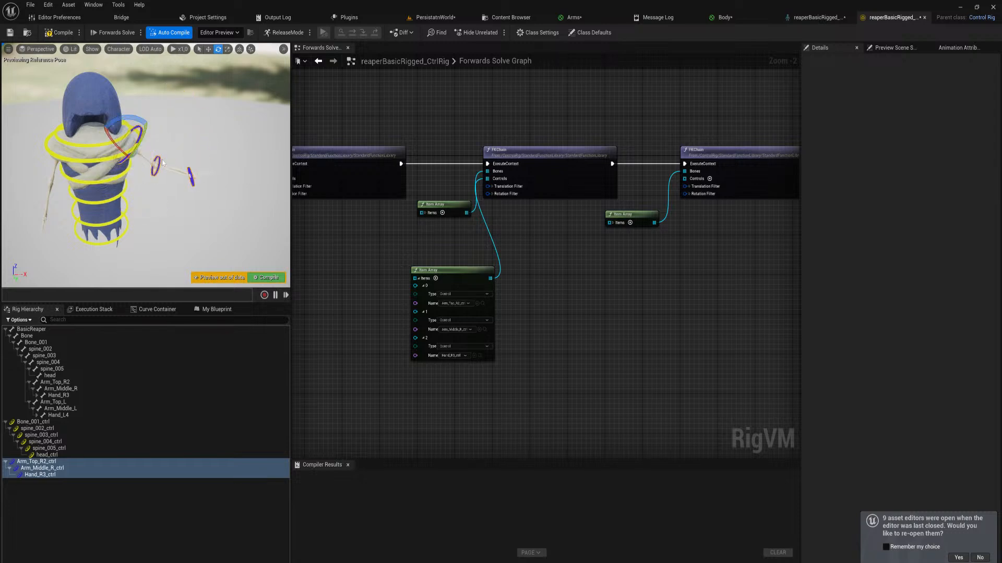
pyautogui.click(158, 162)
pyautogui.moveTo(166, 154); pyautogui.dragTo(160, 201)
pyautogui.hotkey('ctrl', 'z')
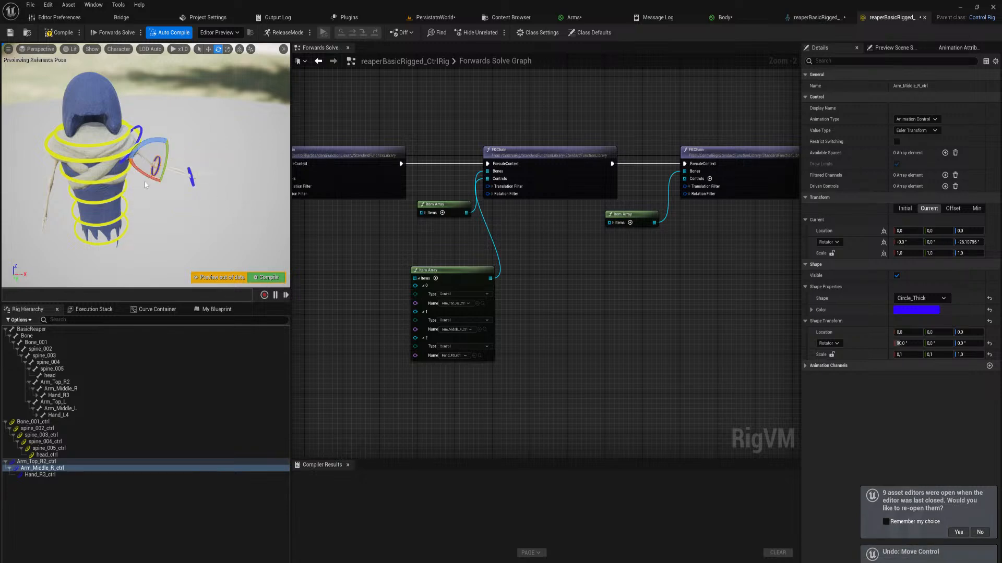
pyautogui.hotkey('ctrl', 'z')
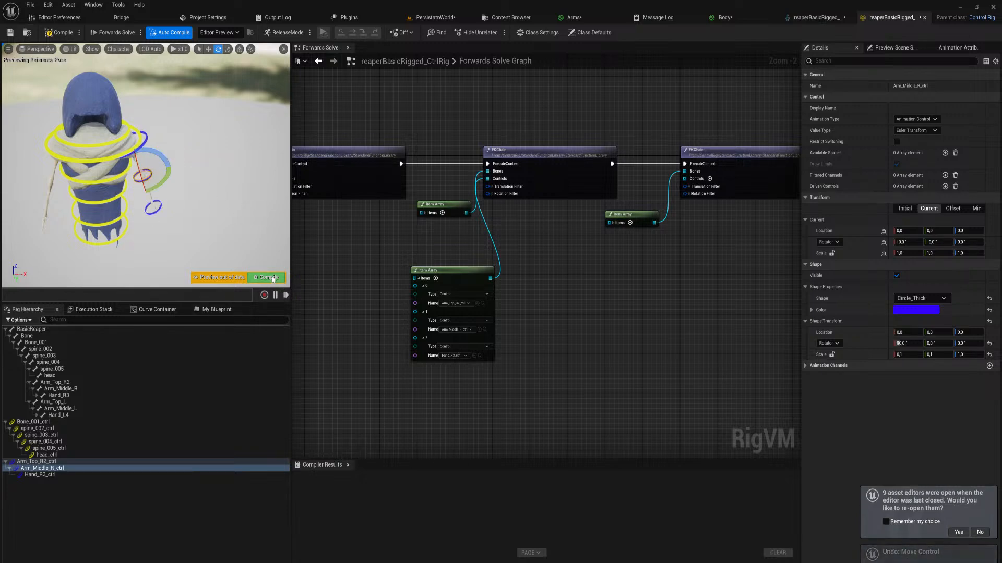
pyautogui.click(242, 279)
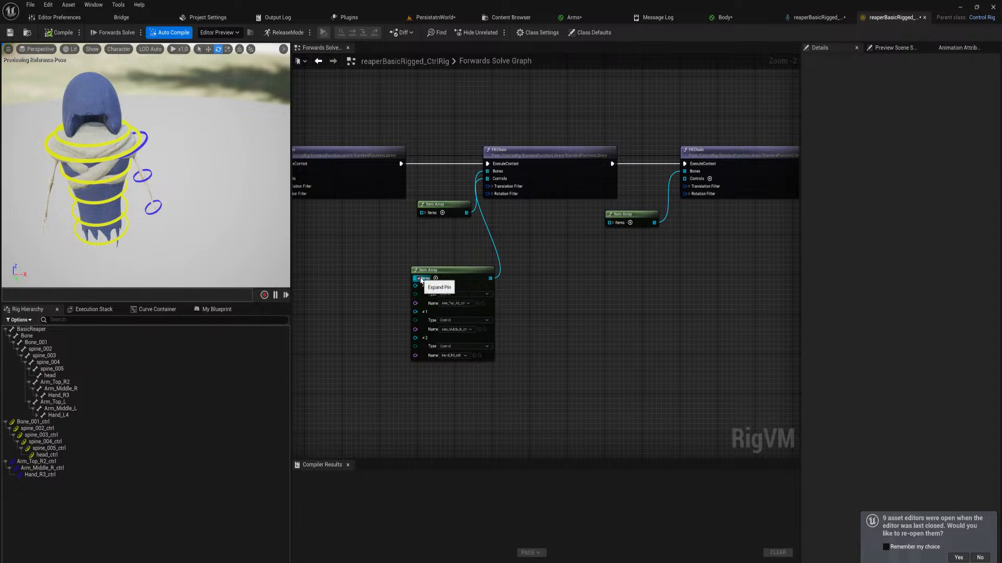
# Collapse the right arm controls' item array and stack it with the bones' array beside the second FKChain node
pyautogui.click(421, 279)
pyautogui.moveTo(442, 278); pyautogui.dragTo(451, 178)
pyautogui.keyDown('shift'); pyautogui.click(447, 213); pyautogui.keyUp('shift')
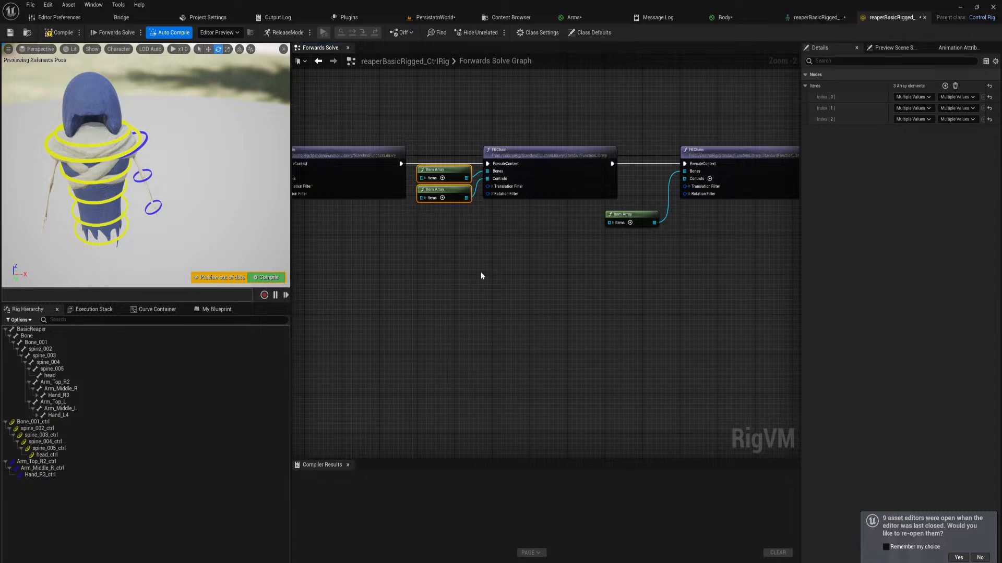
# Add controls for the left arm bones Arm_Top_L through Hand_L4
pyautogui.click(68, 403)
pyautogui.keyDown('shift'); pyautogui.click(80, 415); pyautogui.keyUp('shift')
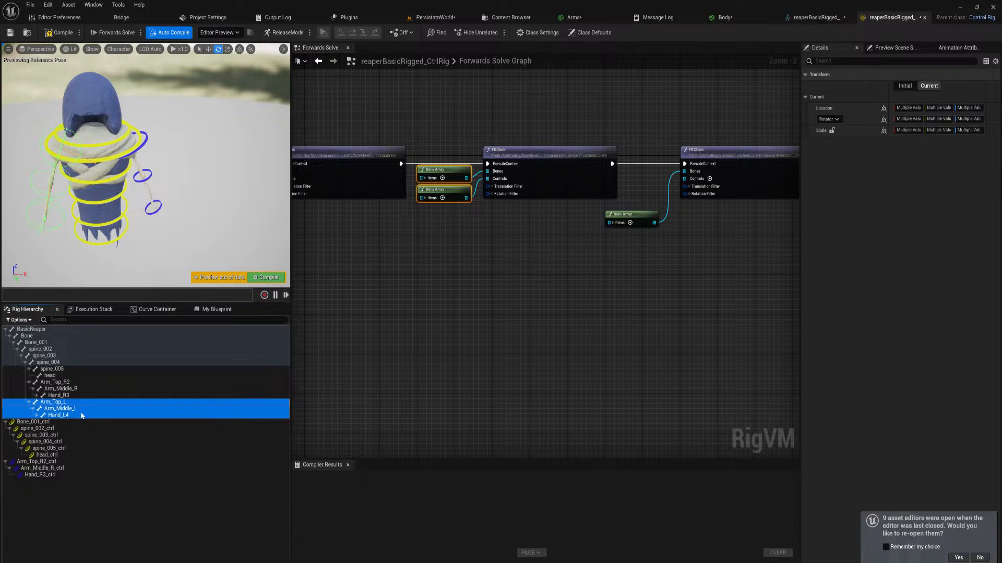
pyautogui.rightClick(66, 408)
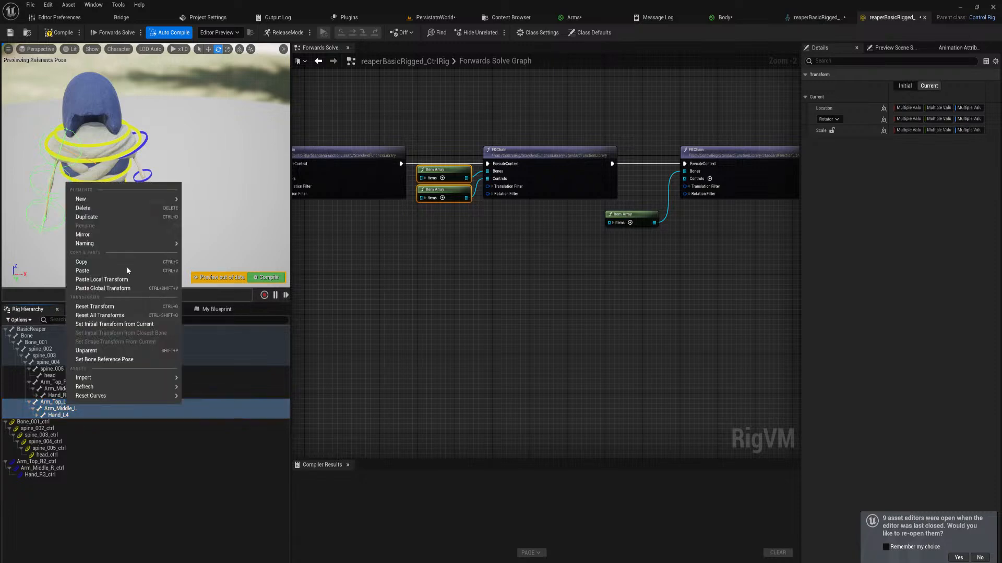
pyautogui.moveTo(158, 203)
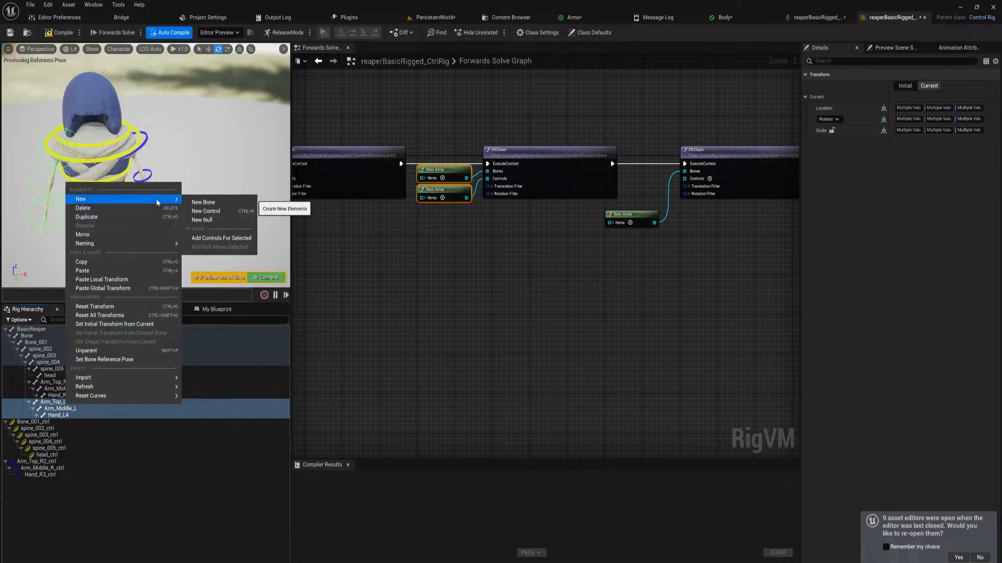
pyautogui.click(221, 238)
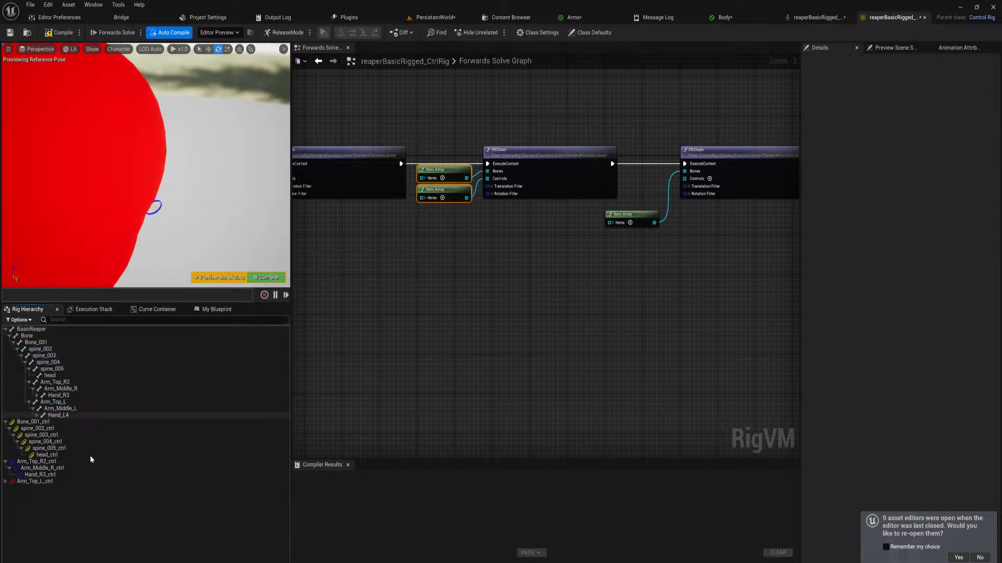
# Copy the shape settings of Hand_R3_ctrl onto Arm_Top_L_ctrl, Arm_Middle_L_ctrl and Hand_L4_ctrl
pyautogui.click(5, 481)
pyautogui.click(9, 488)
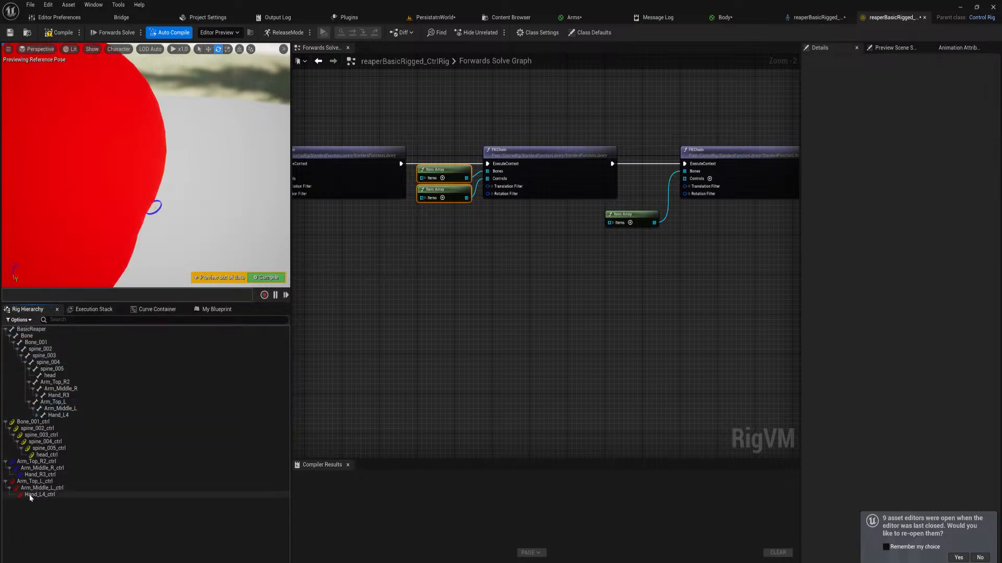
pyautogui.click(39, 475)
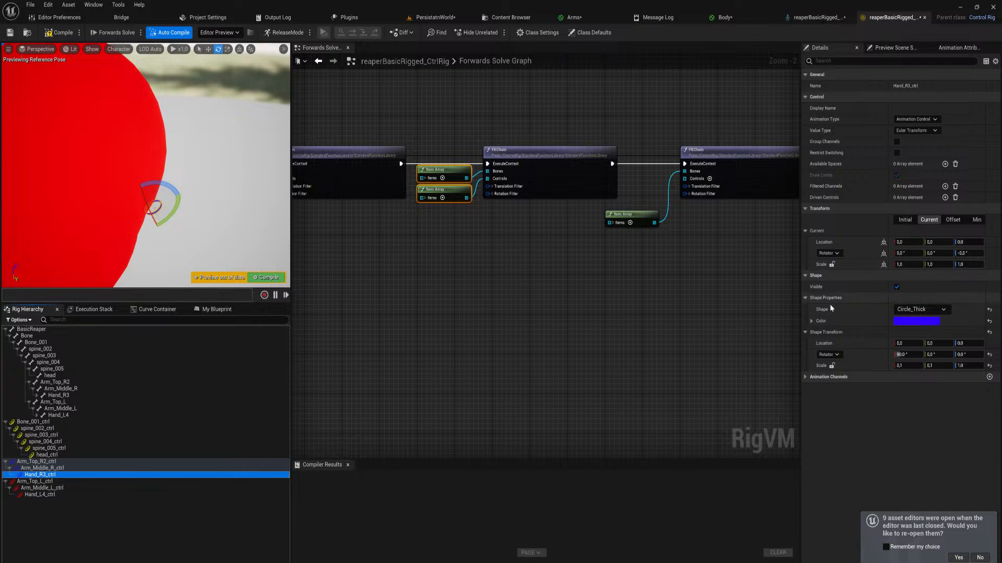
pyautogui.keyDown('shift'); pyautogui.rightClick(825, 276); pyautogui.keyUp('shift')
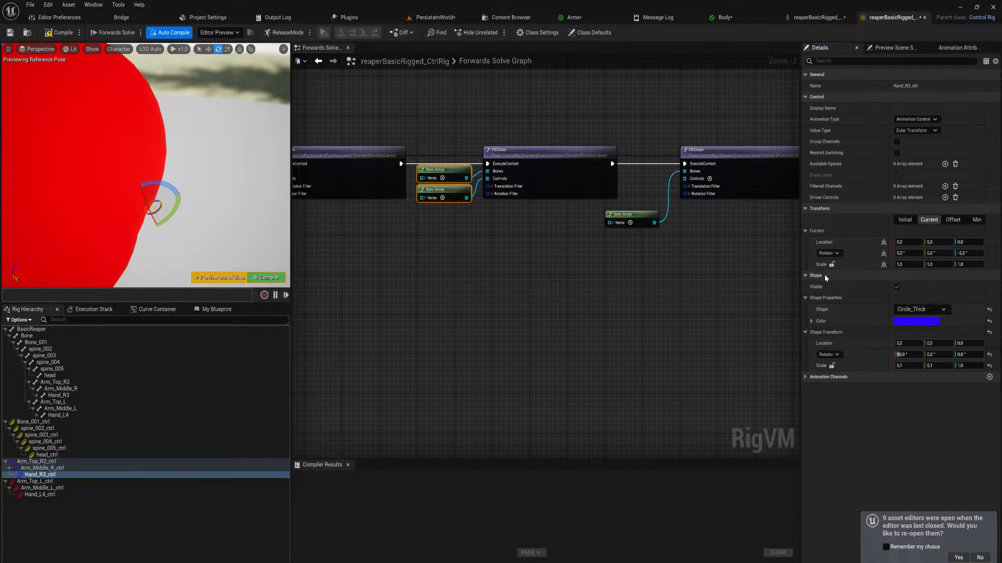
pyautogui.click(36, 481)
pyautogui.keyDown('shift'); pyautogui.click(46, 495); pyautogui.keyUp('shift')
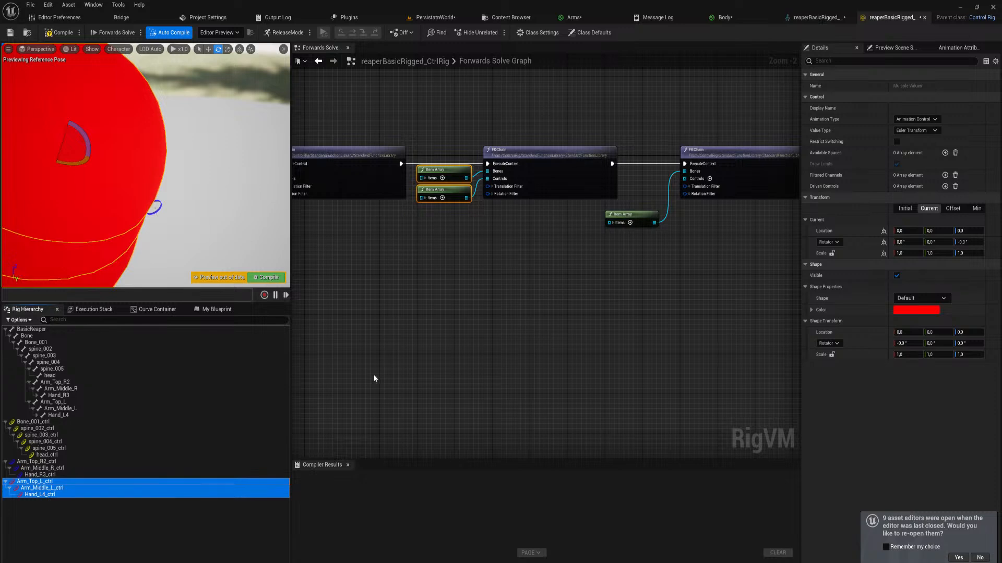
pyautogui.keyDown('shift'); pyautogui.click(840, 263); pyautogui.keyUp('shift')
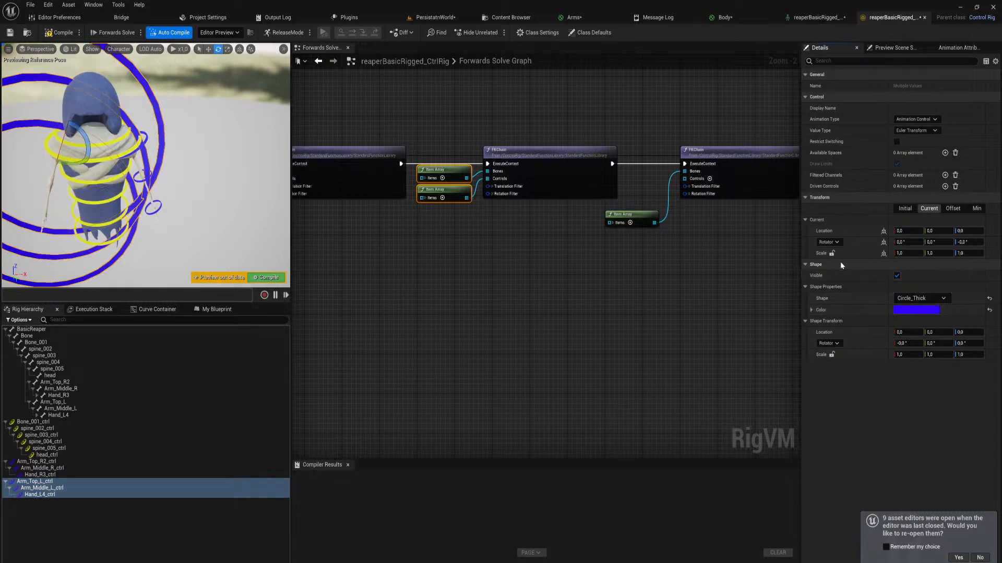
# Recolour the three left arm control shapes to magenta, hex sRGB FF00F6FF
pyautogui.moveTo(225, 180); pyautogui.dragTo(177, 155, button='right')
pyautogui.click(916, 310)
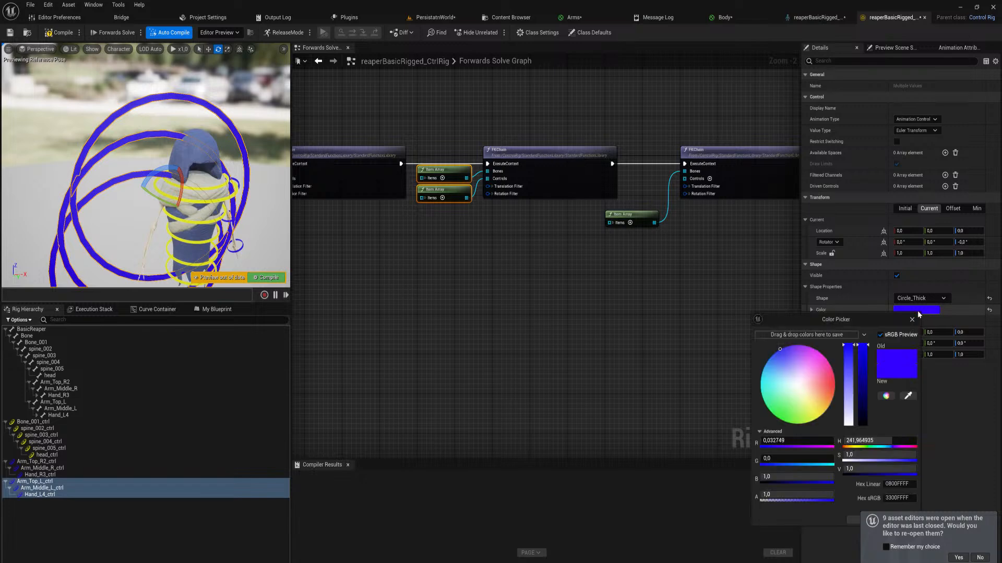
pyautogui.moveTo(816, 364); pyautogui.dragTo(819, 352)
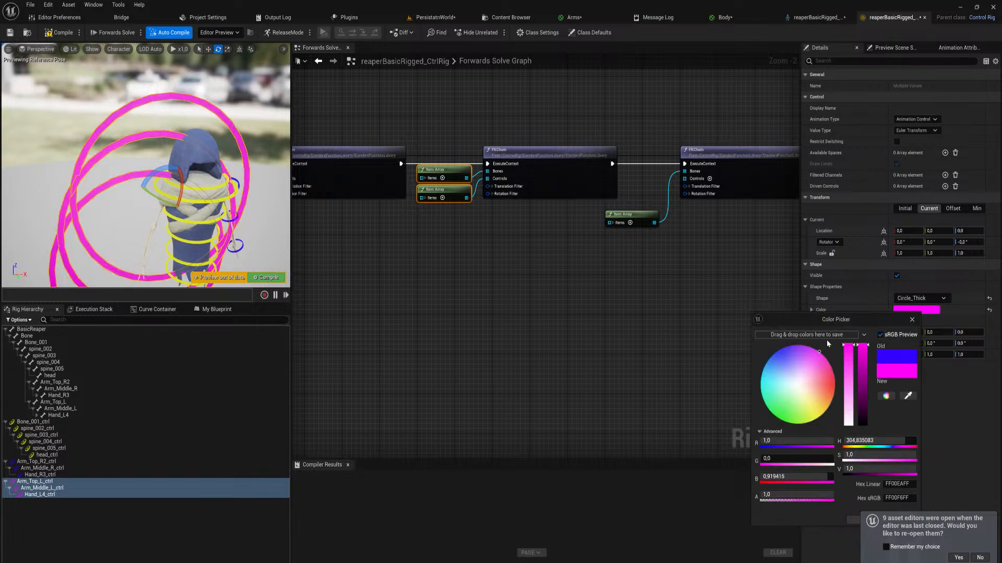
pyautogui.click(855, 521)
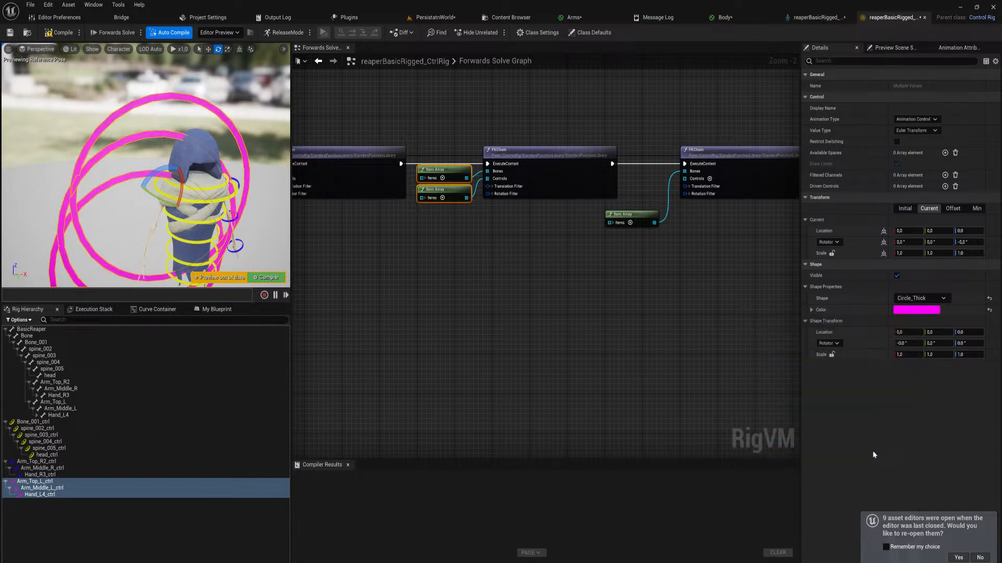
# Copy the shape transform of Hand_R3_ctrl, including its 0.1 X and Y scale, onto the three left arm controls
pyautogui.click(907, 344)
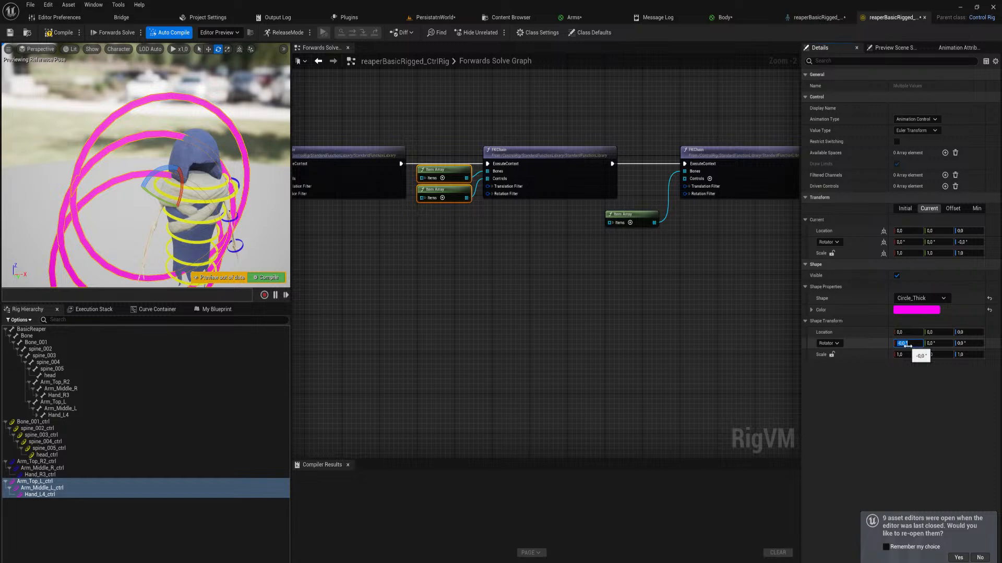
pyautogui.click(236, 245)
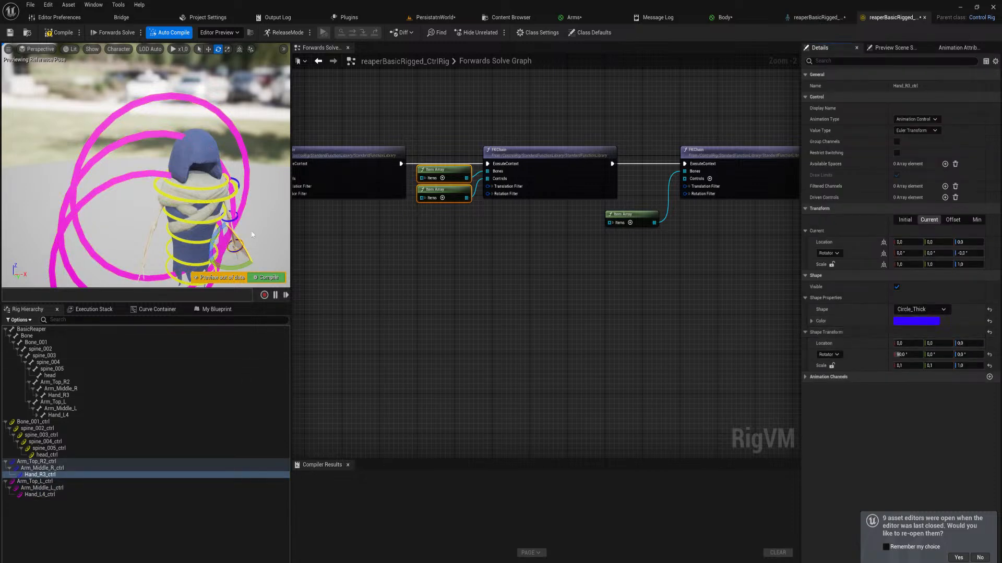
pyautogui.click(41, 482)
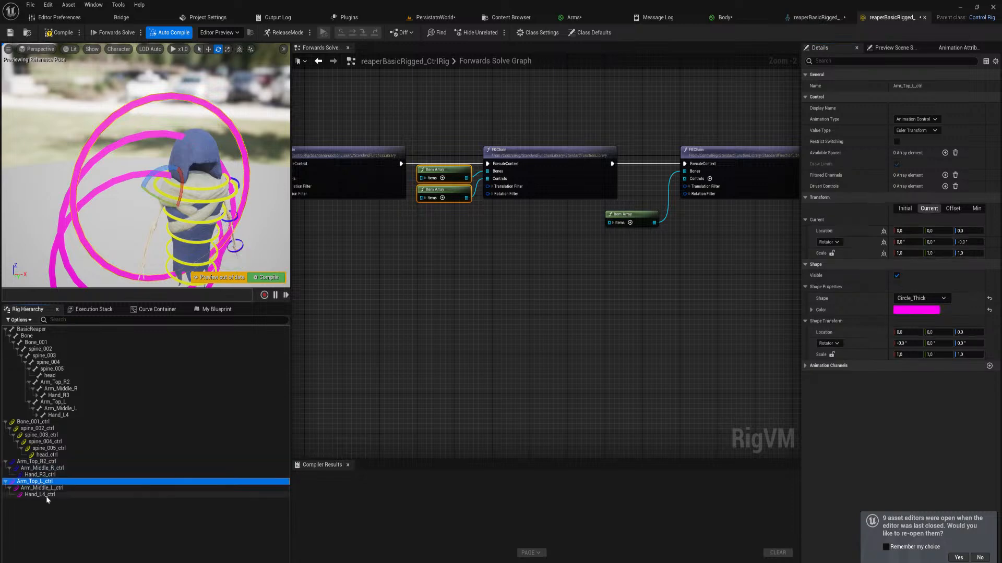
pyautogui.keyDown('shift'); pyautogui.click(40, 494); pyautogui.keyUp('shift')
pyautogui.keyDown('shift'); pyautogui.click(850, 322); pyautogui.keyUp('shift')
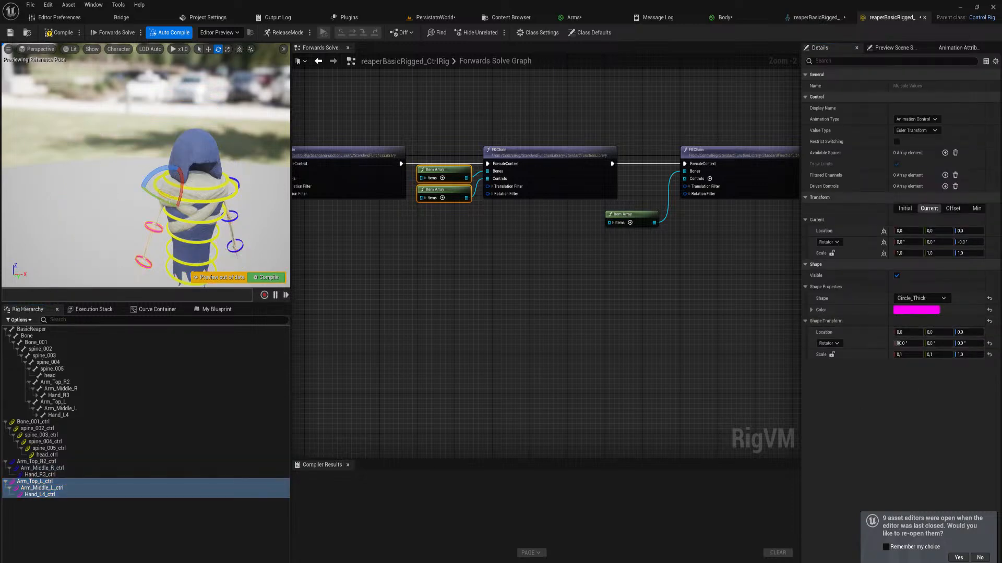
# Copy the 0.21 shape scale of Arm_Top_R2_ctrl onto Arm_Top_L_ctrl and compile the rig
pyautogui.click(161, 195)
pyautogui.press('w')
pyautogui.moveTo(161, 195); pyautogui.dragTo(180, 210, button='right')
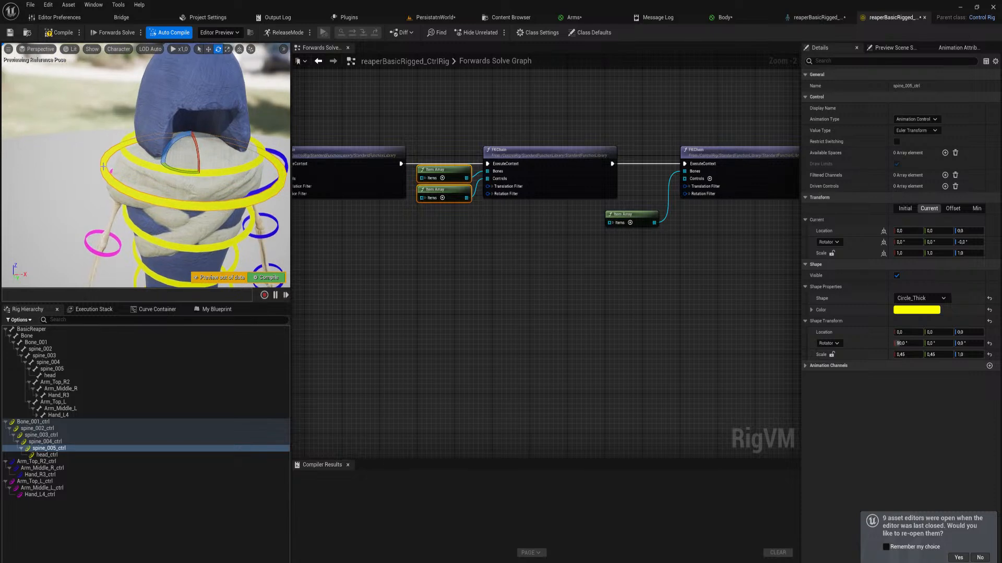
pyautogui.click(283, 156)
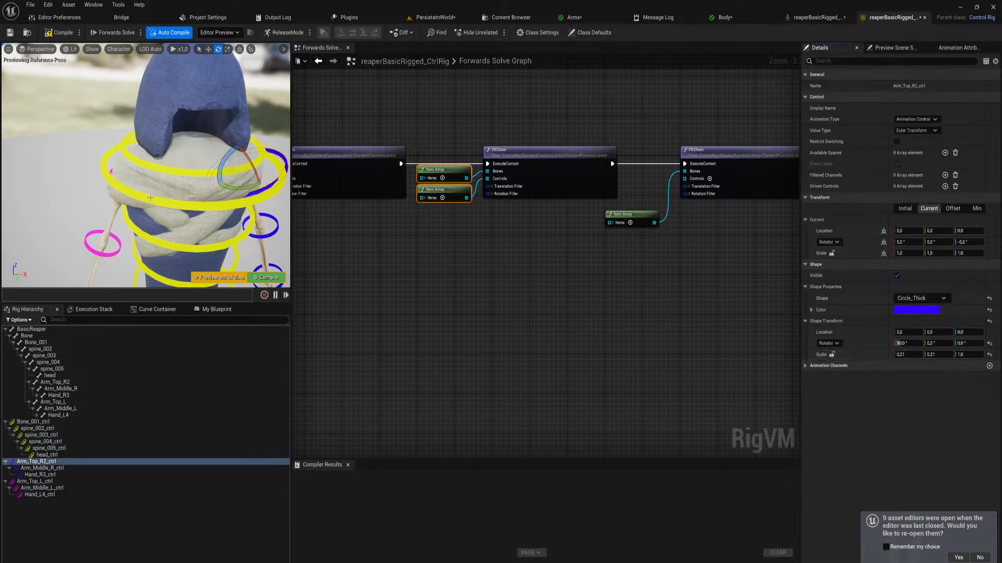
pyautogui.click(238, 482)
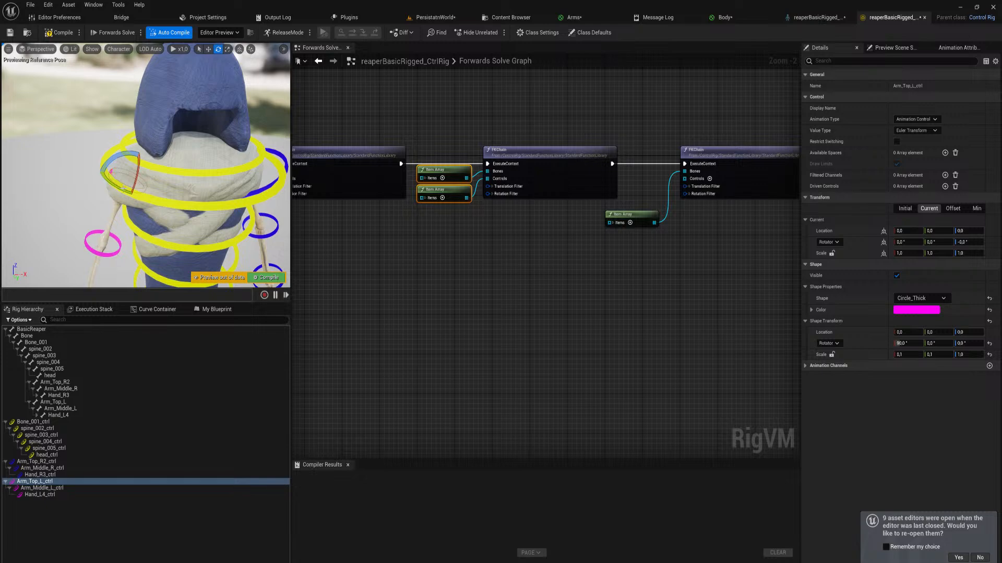
pyautogui.keyDown('shift'); pyautogui.click(849, 353); pyautogui.keyUp('shift')
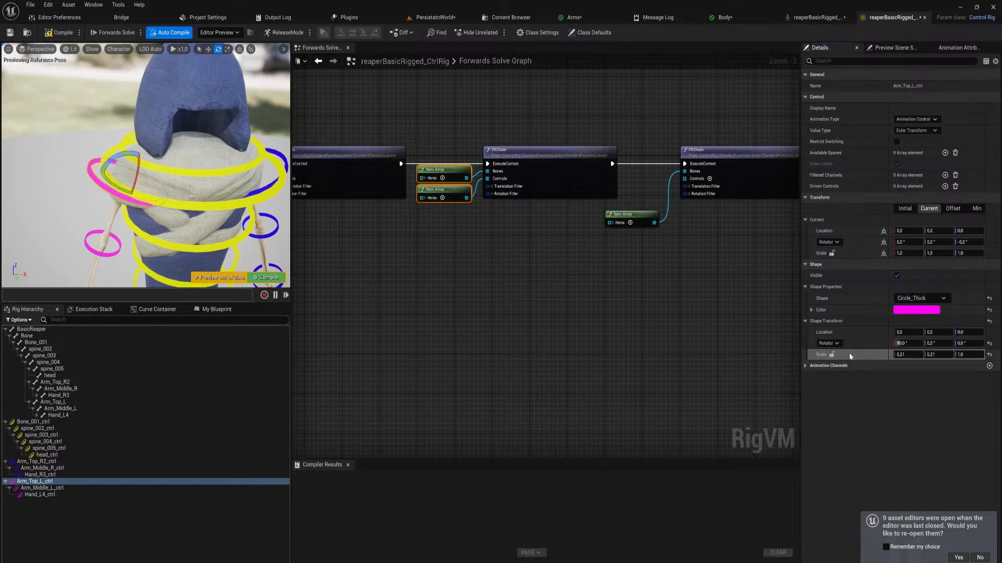
pyautogui.click(268, 277)
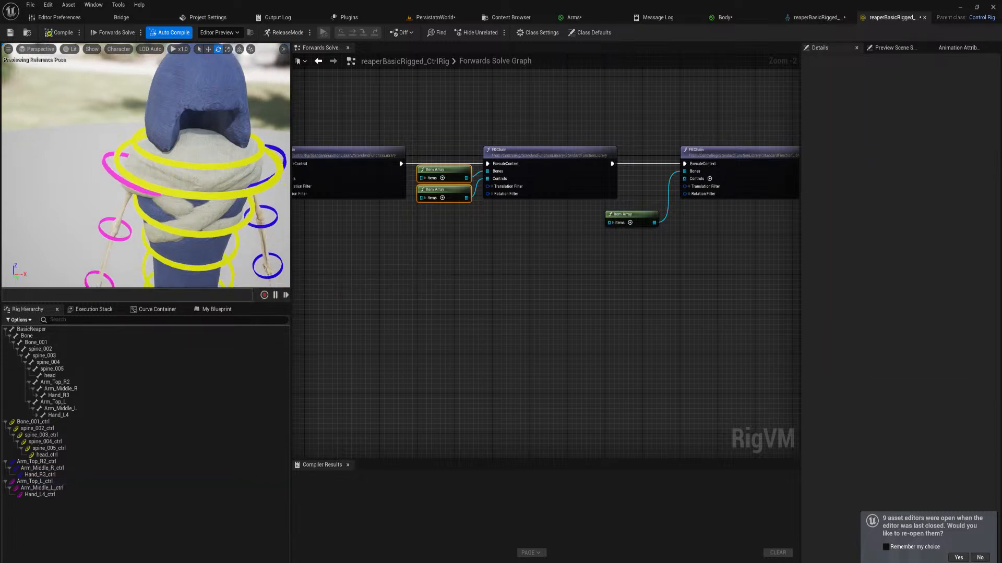
pyautogui.moveTo(228, 214); pyautogui.dragTo(228, 214, button='right')
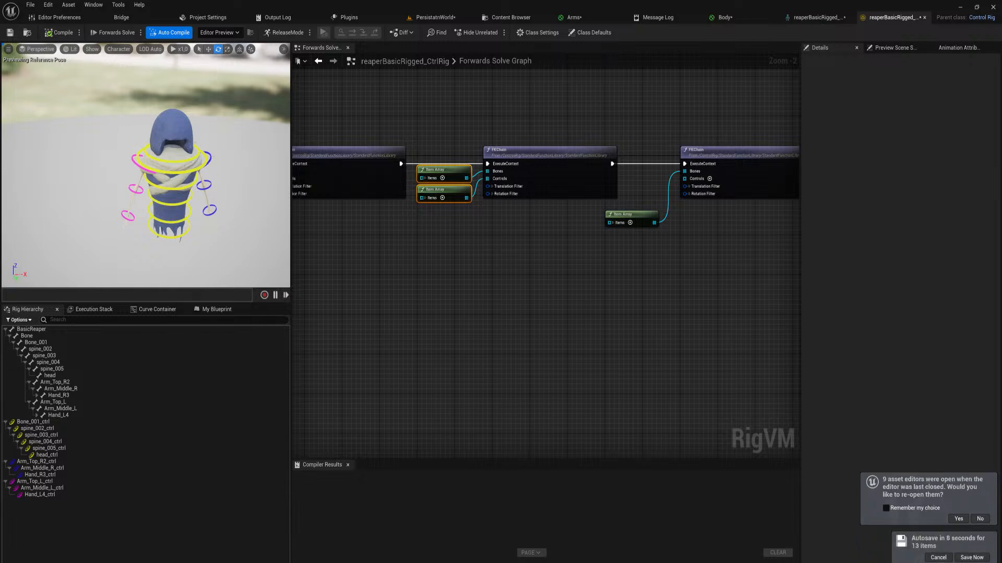
# Test the upper right arm by rotating Arm_Top_R2_ctrl outward about 25° in the preview
pyautogui.click(205, 156)
pyautogui.press('f')
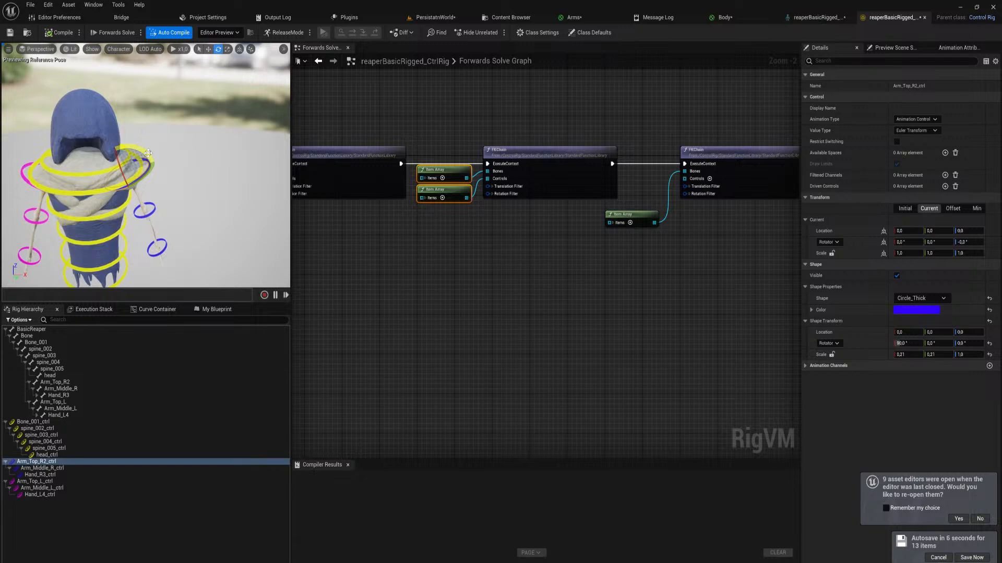
pyautogui.moveTo(148, 153); pyautogui.dragTo(102, 191)
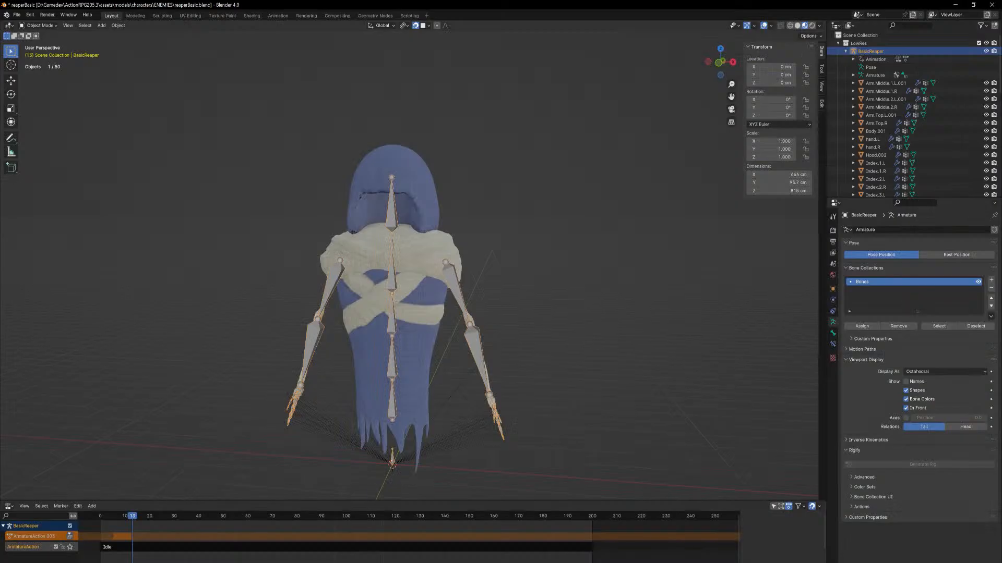
# In Blender, try rotating the Arm.Top.R bone in Pose Mode, cancel the rotation and return to Unreal Engine
pyautogui.click(39, 26)
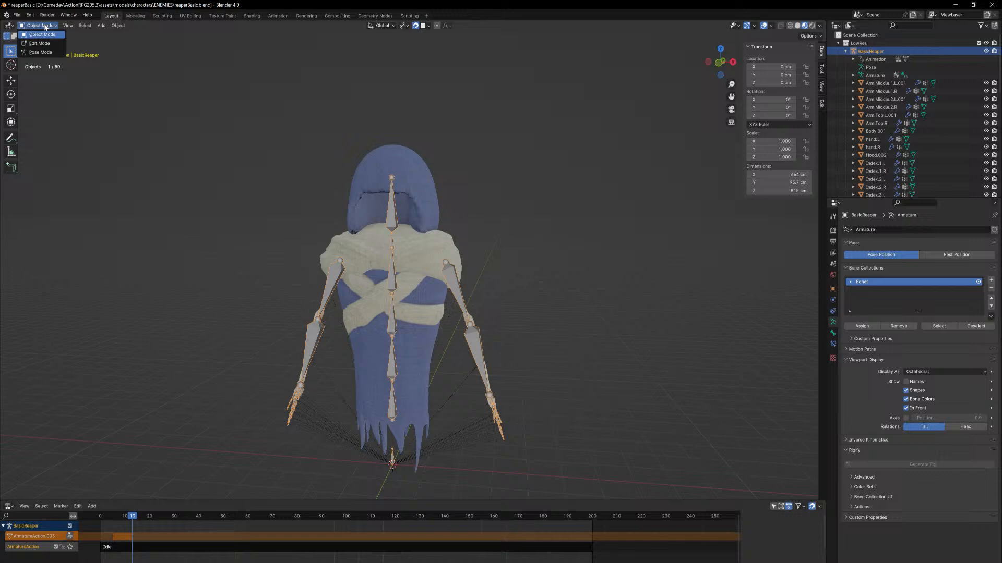
pyautogui.click(41, 52)
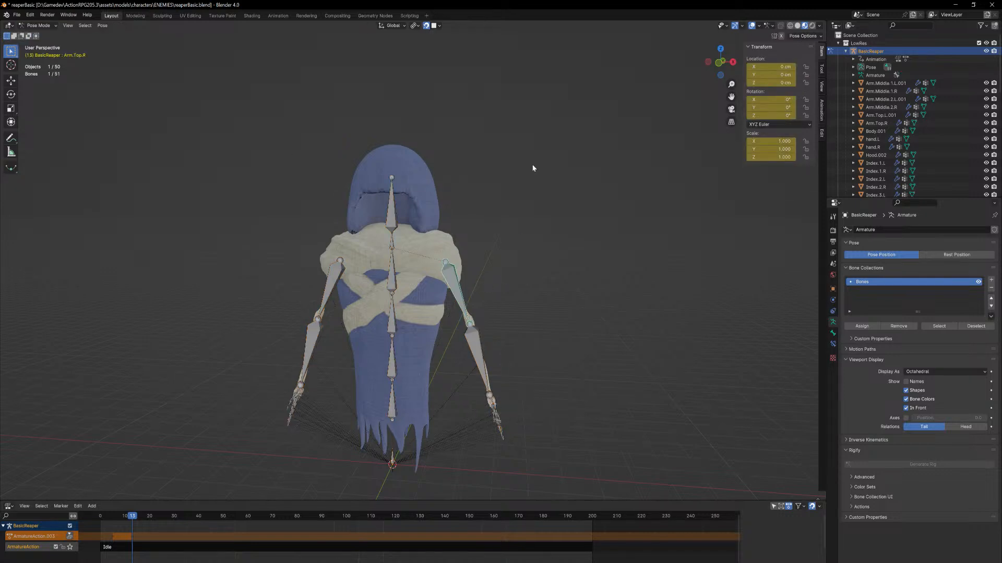
pyautogui.press('r')
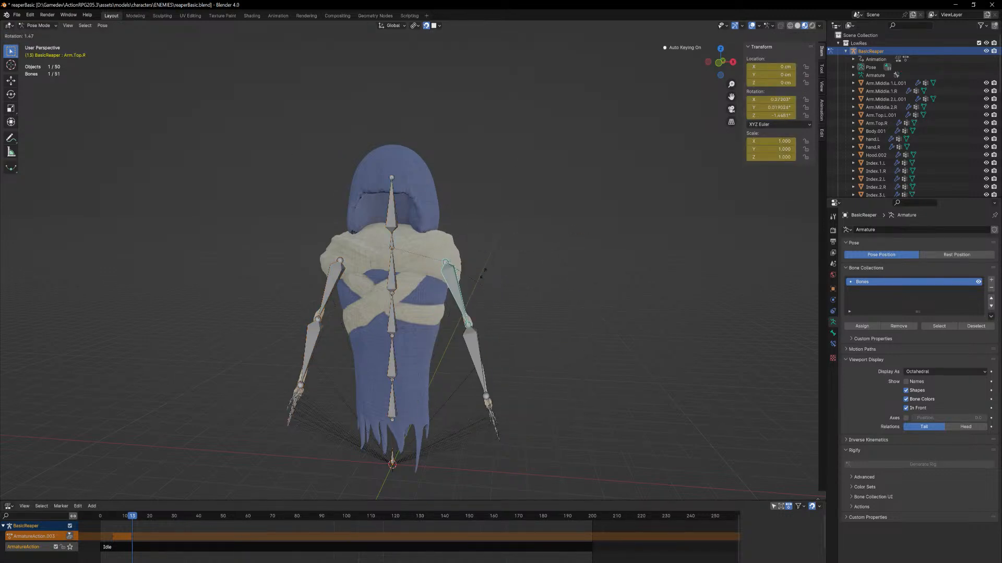
pyautogui.press('Escape')
pyautogui.click(956, 5)
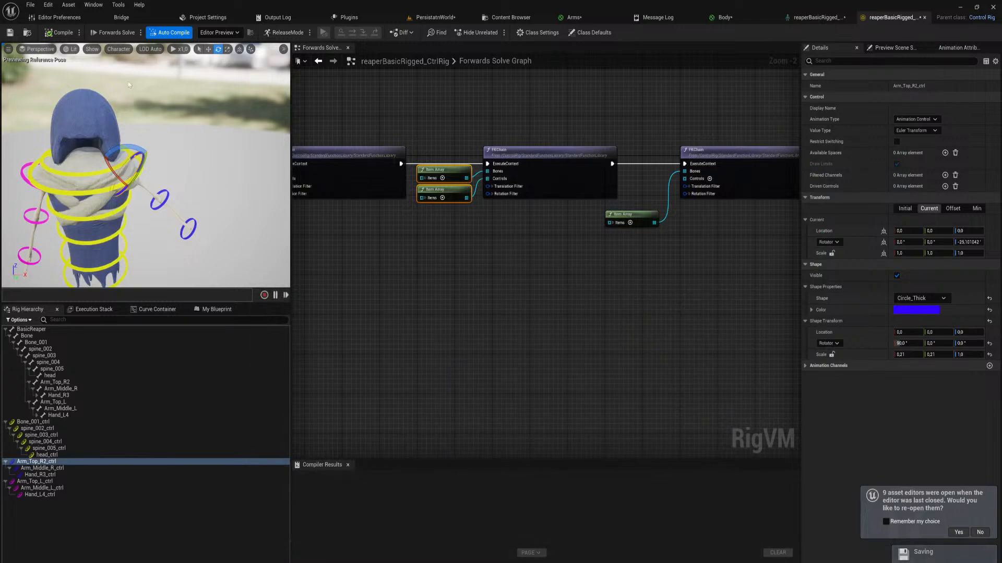
# Recompile the Control Rig to reset the test rotation of the right arm
pyautogui.click(58, 33)
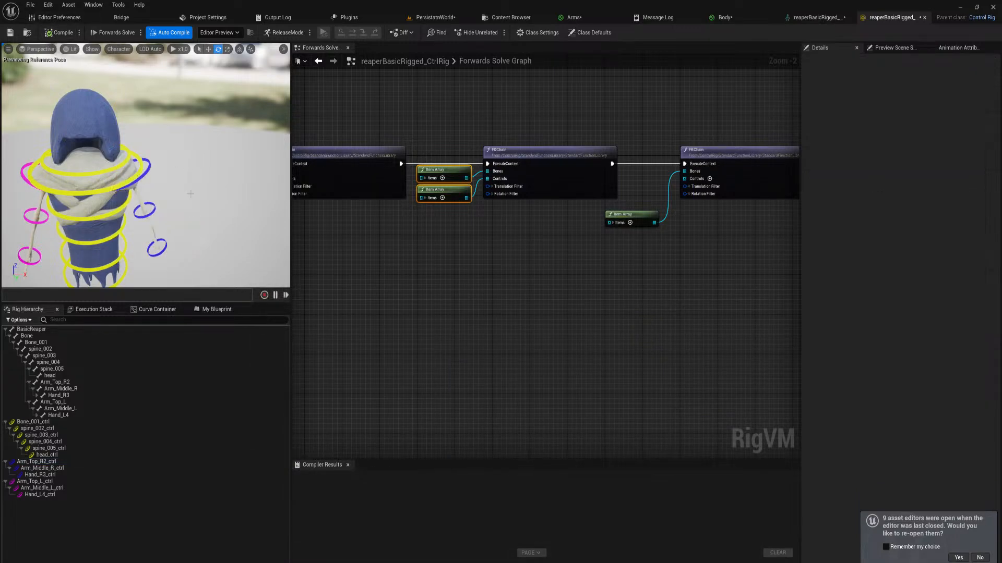
pyautogui.moveTo(157, 151); pyautogui.dragTo(148, 156, button='middle')
pyautogui.moveTo(149, 156); pyautogui.dragTo(161, 156, button='right')
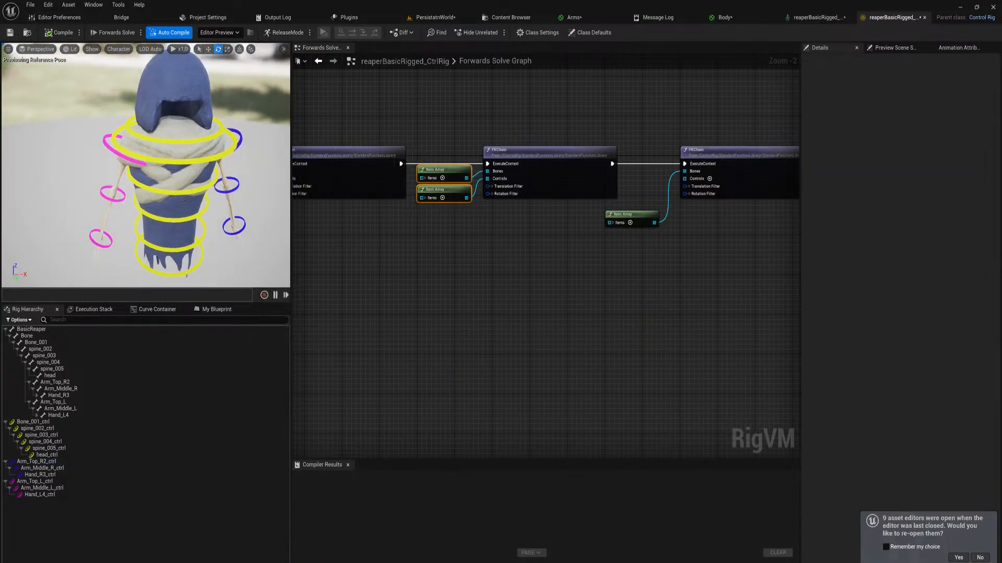
# Create an item array from the three left arm controls and connect it to the third FKChain's Controls input
pyautogui.moveTo(612, 247); pyautogui.dragTo(529, 283, button='right')
pyautogui.click(64, 481)
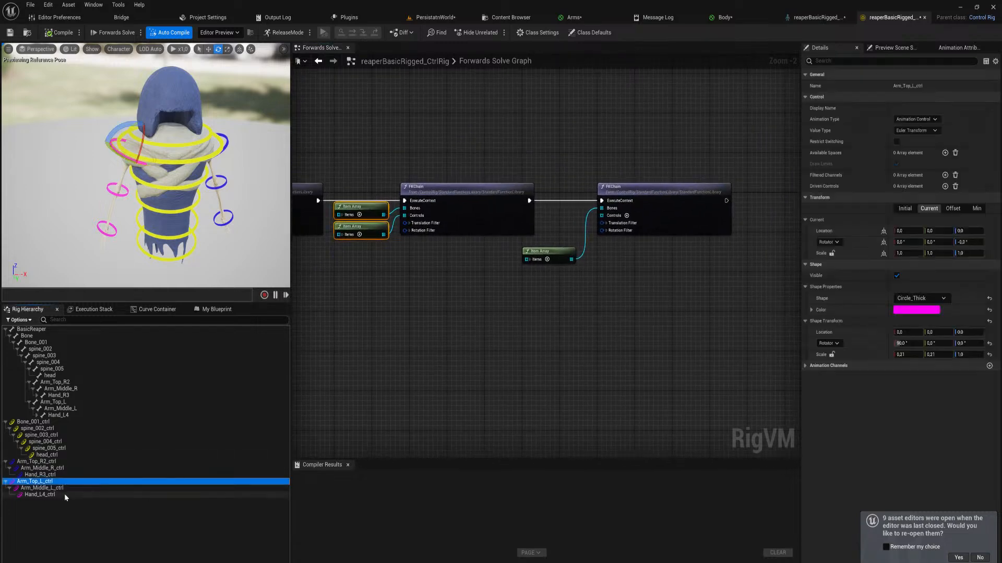
pyautogui.keyDown('shift'); pyautogui.click(64, 494); pyautogui.keyUp('shift')
pyautogui.moveTo(44, 484); pyautogui.dragTo(554, 332)
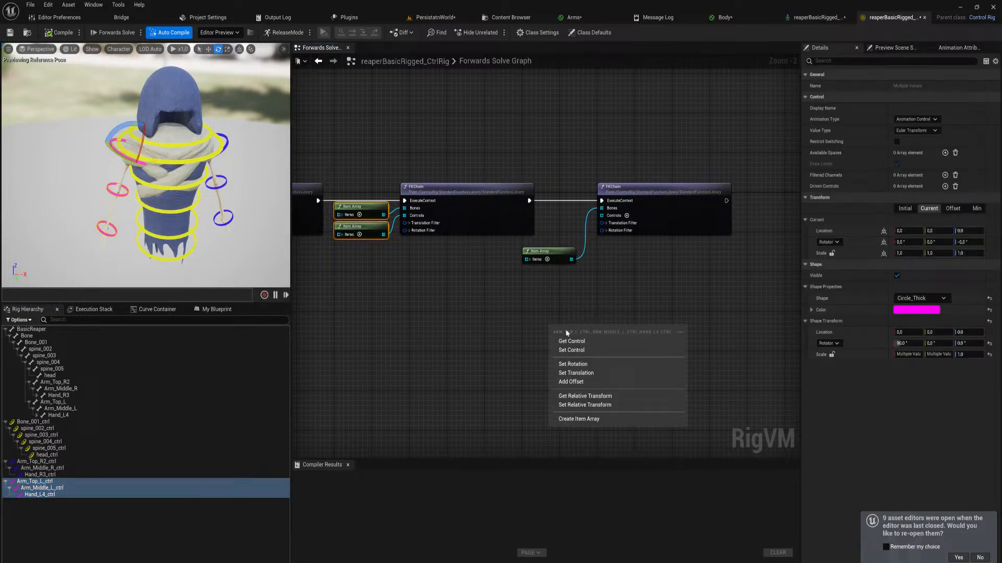
pyautogui.click(585, 417)
pyautogui.moveTo(628, 336); pyautogui.dragTo(601, 218)
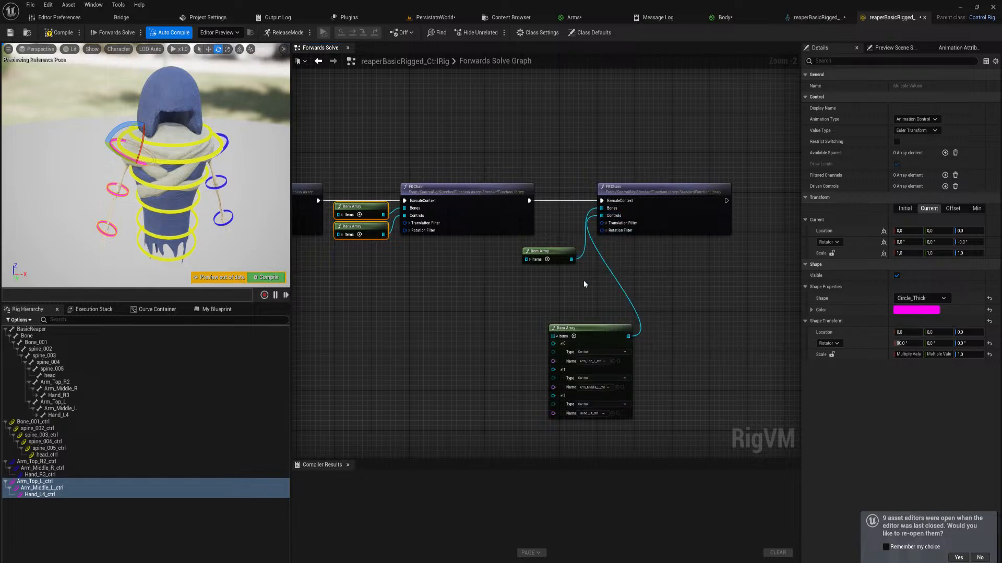
# Collapse the left arm controls' item array and stack it with the bones' array beside the third FKChain node
pyautogui.click(556, 336)
pyautogui.moveTo(577, 330); pyautogui.dragTo(550, 274)
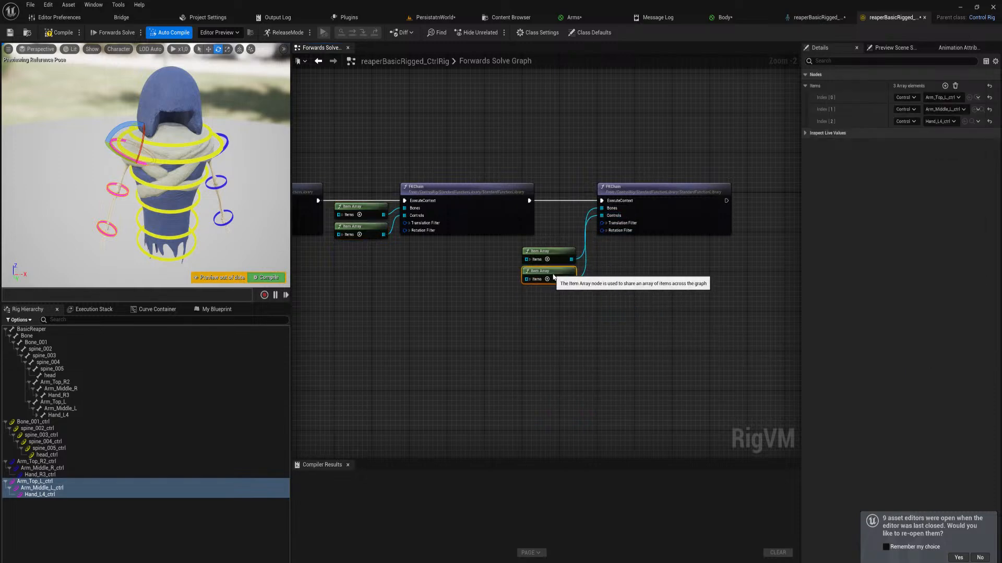
pyautogui.moveTo(583, 326); pyautogui.dragTo(568, 230)
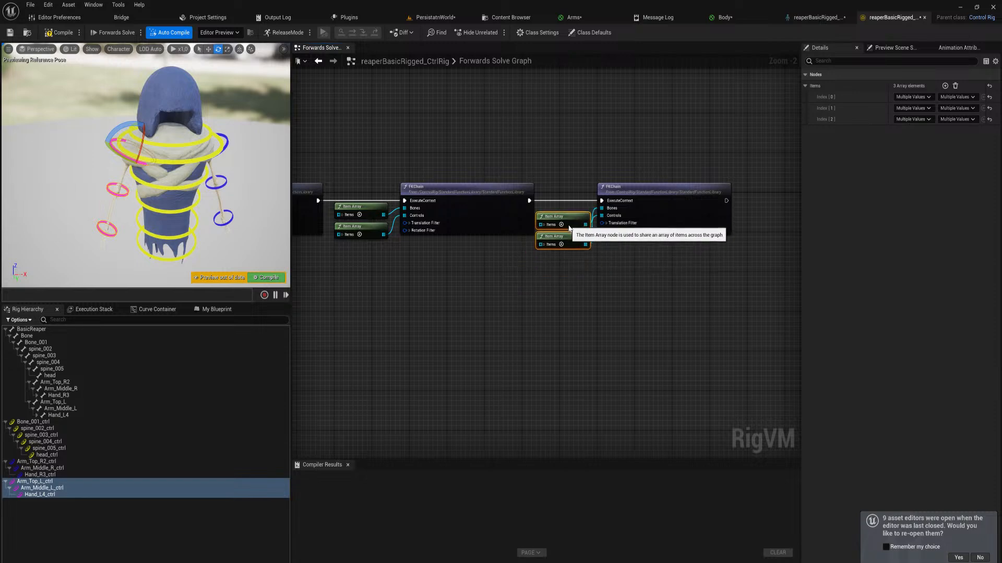
# Move the third FKChain node and its two item arrays farther from the second FKChain node
pyautogui.moveTo(622, 287); pyautogui.dragTo(547, 304, button='right')
pyautogui.moveTo(609, 316); pyautogui.dragTo(481, 151)
pyautogui.moveTo(575, 212); pyautogui.dragTo(632, 214)
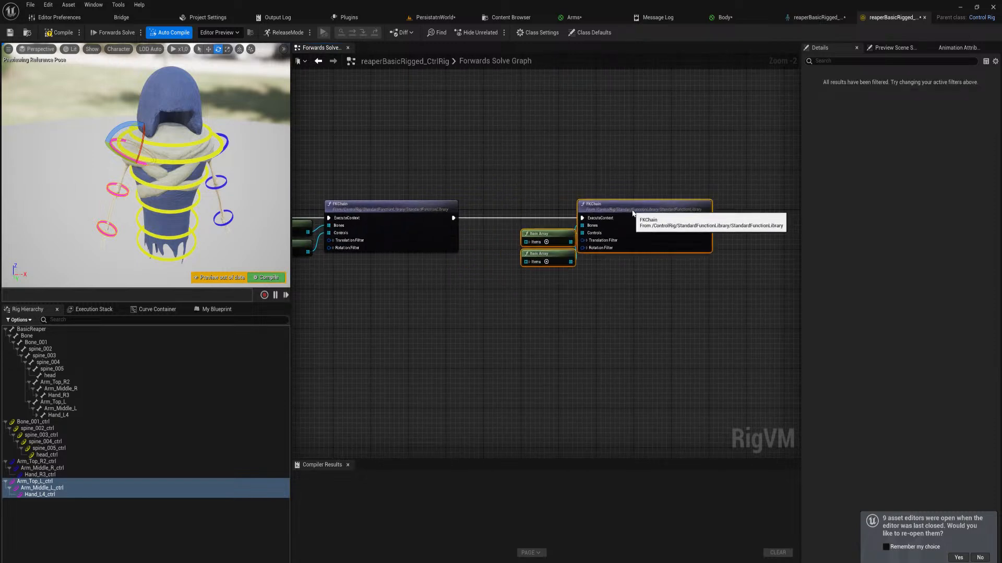
pyautogui.moveTo(553, 323); pyautogui.dragTo(553, 236)
# Shift the second FKChain node and its two item arrays away from the first FKChain node
pyautogui.moveTo(410, 274); pyautogui.dragTo(585, 285, button='right')
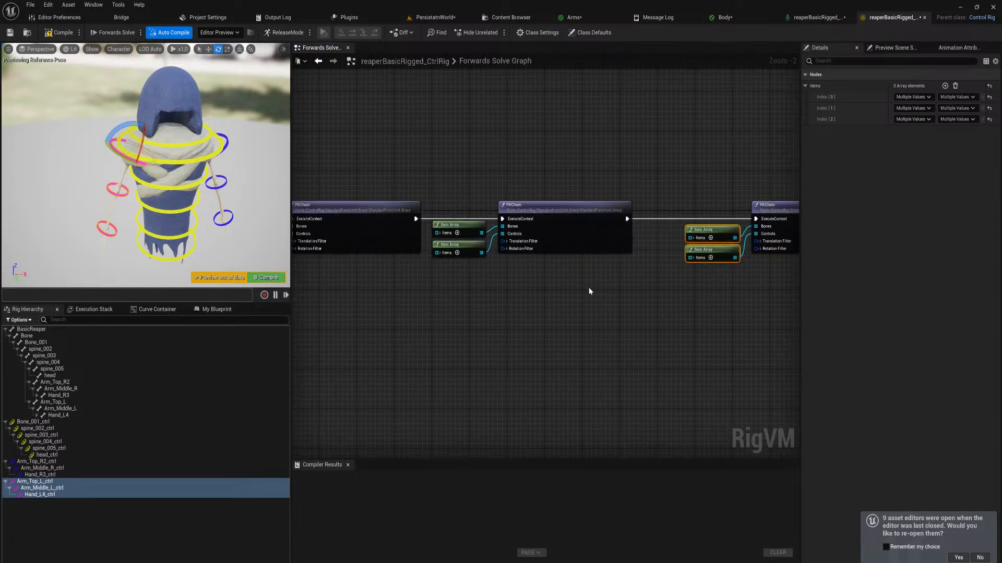
pyautogui.moveTo(588, 287); pyautogui.dragTo(466, 170)
pyautogui.moveTo(540, 211); pyautogui.dragTo(567, 213)
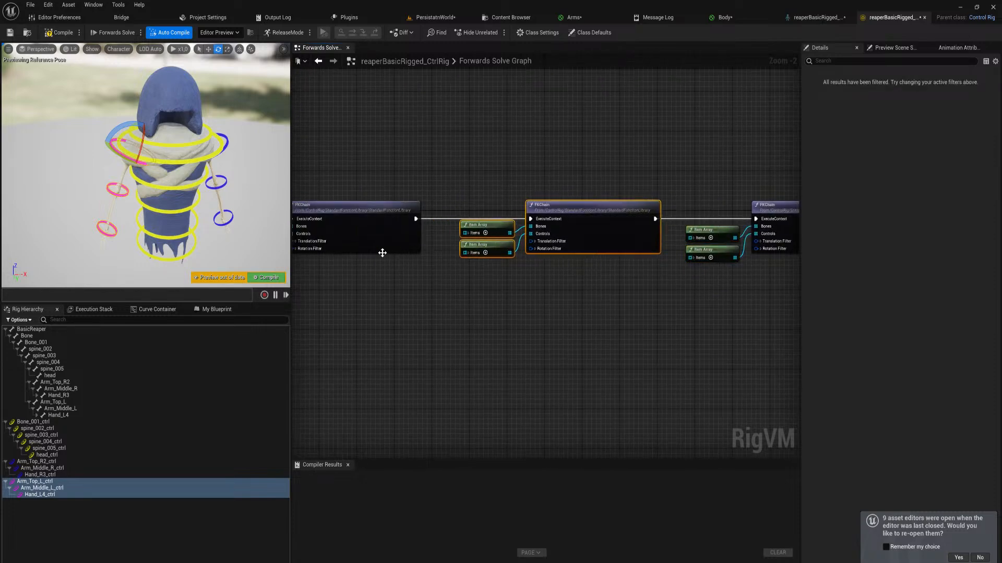
pyautogui.moveTo(381, 250); pyautogui.dragTo(646, 285, button='right')
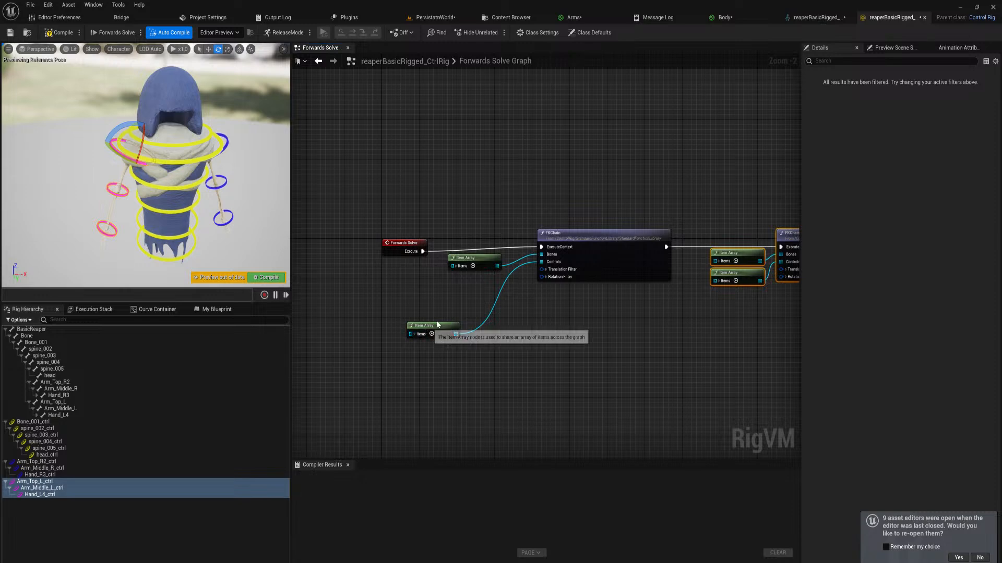
# Stack the controls' item array with the bones' array beside the first FKChain node and compile the rig
pyautogui.moveTo(424, 338); pyautogui.dragTo(466, 264)
pyautogui.keyDown('shift'); pyautogui.click(462, 261); pyautogui.keyUp('shift')
pyautogui.click(270, 280)
pyautogui.moveTo(748, 373); pyautogui.dragTo(424, 370, button='right')
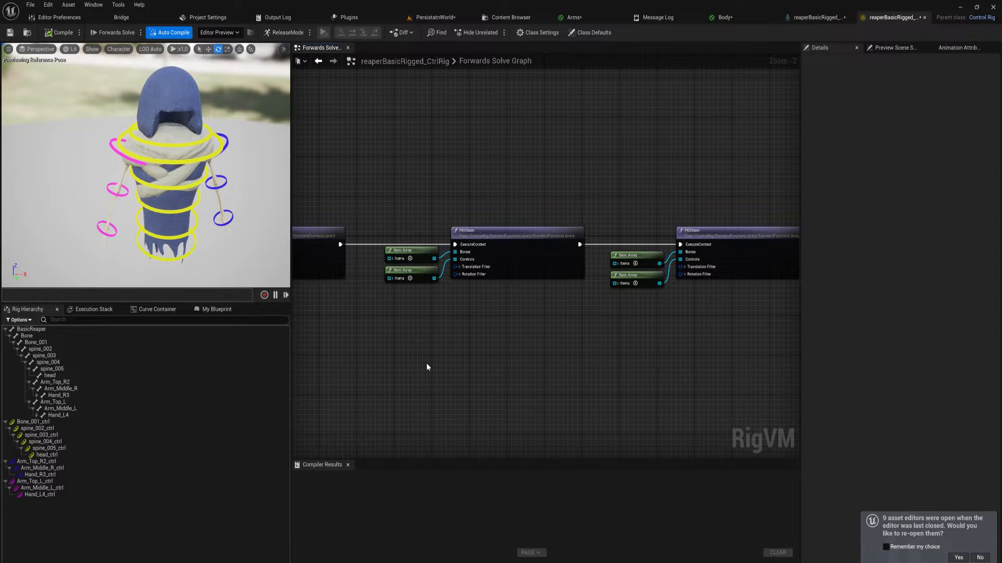
pyautogui.scroll(-5, 549, 282)
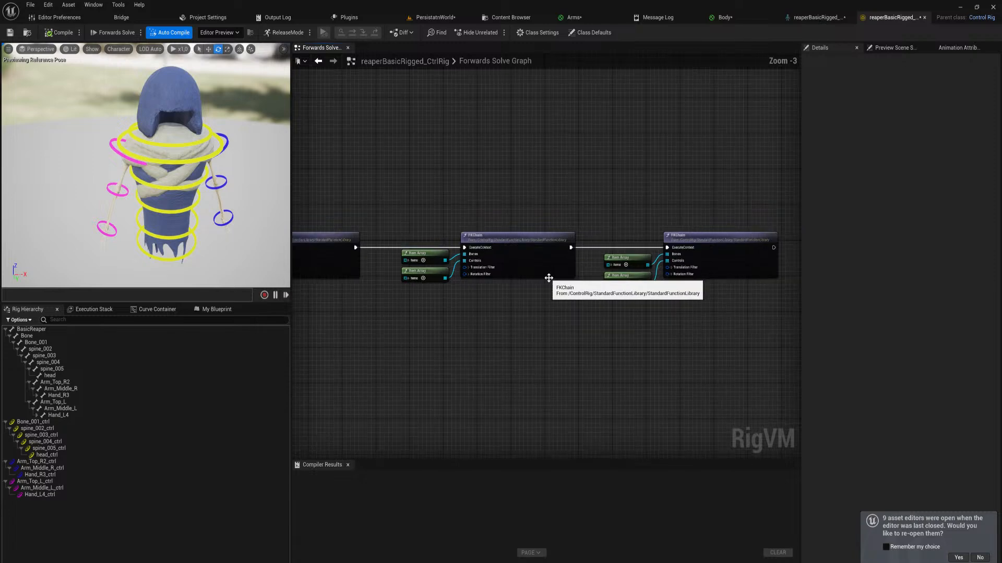
pyautogui.scroll(7, 549, 284)
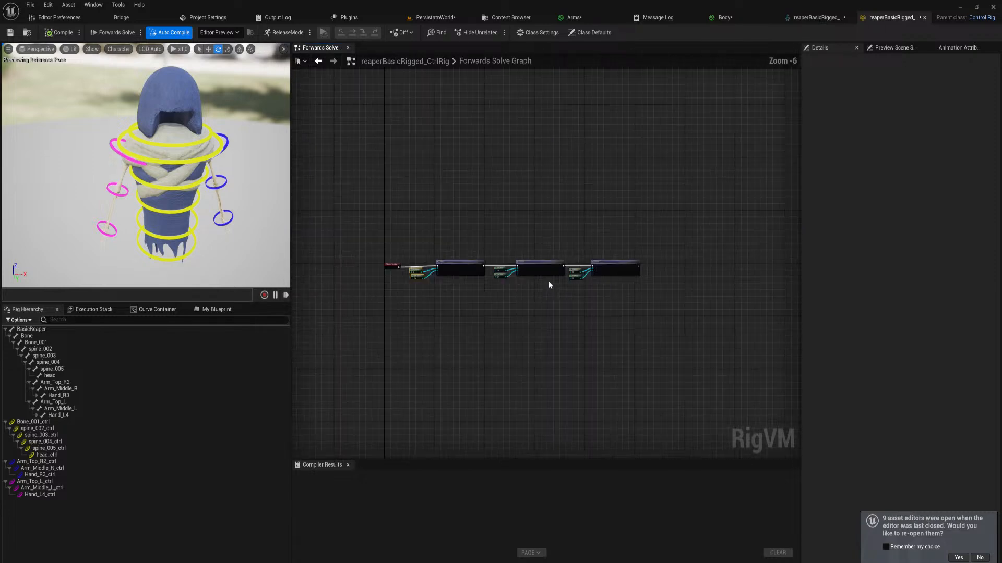
# Examine the right hand control and its finger bones up close in the preview
pyautogui.moveTo(181, 213); pyautogui.dragTo(222, 222, button='right')
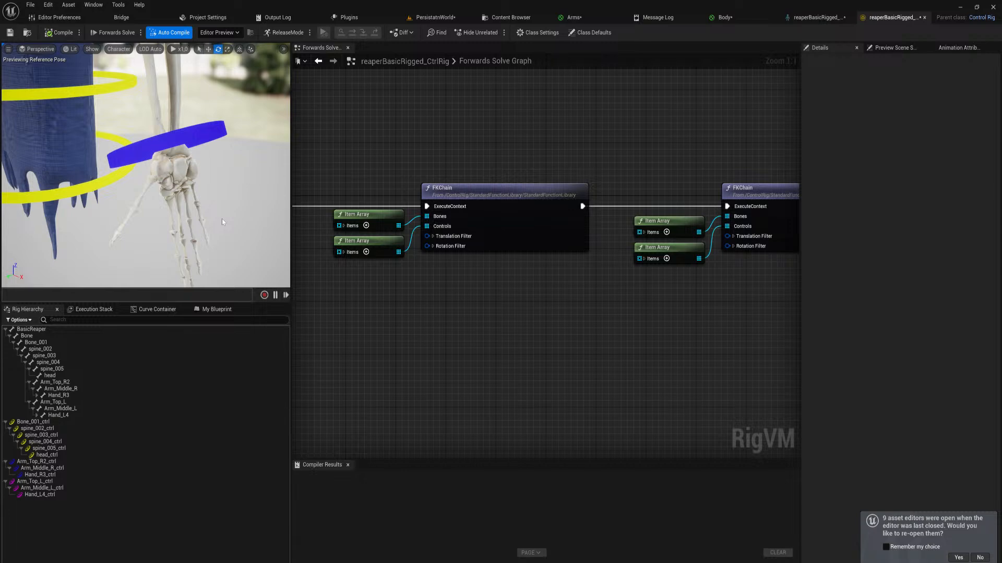
pyautogui.moveTo(568, 308); pyautogui.dragTo(427, 265, button='right')
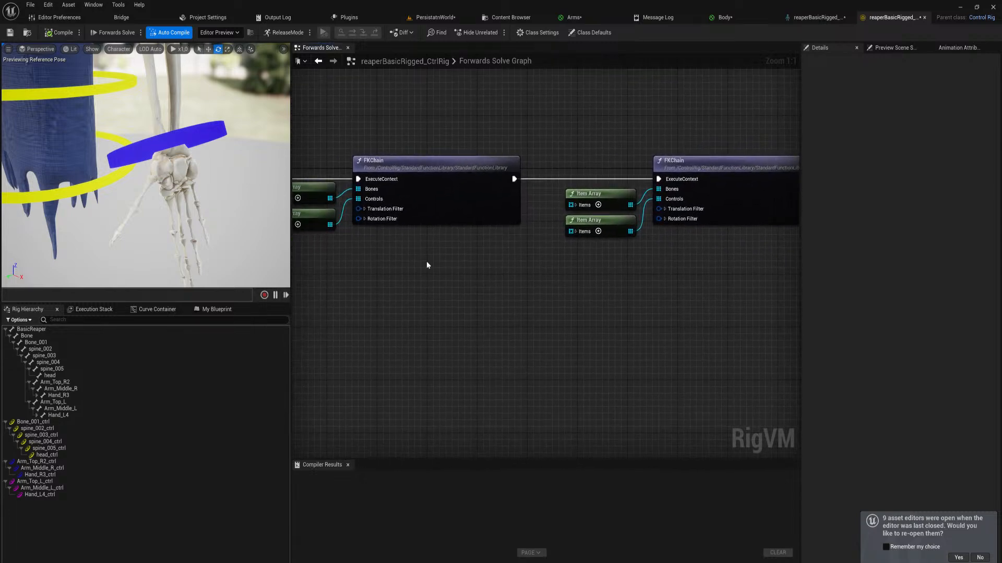
pyautogui.click(195, 130)
pyautogui.press('f')
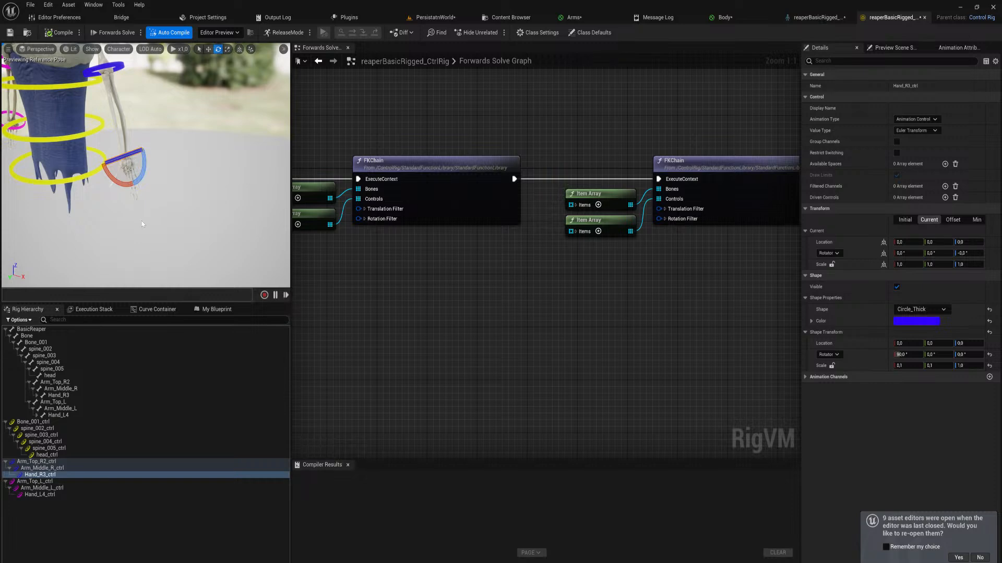
pyautogui.press('w')
pyautogui.moveTo(154, 203); pyautogui.dragTo(155, 210, button='right')
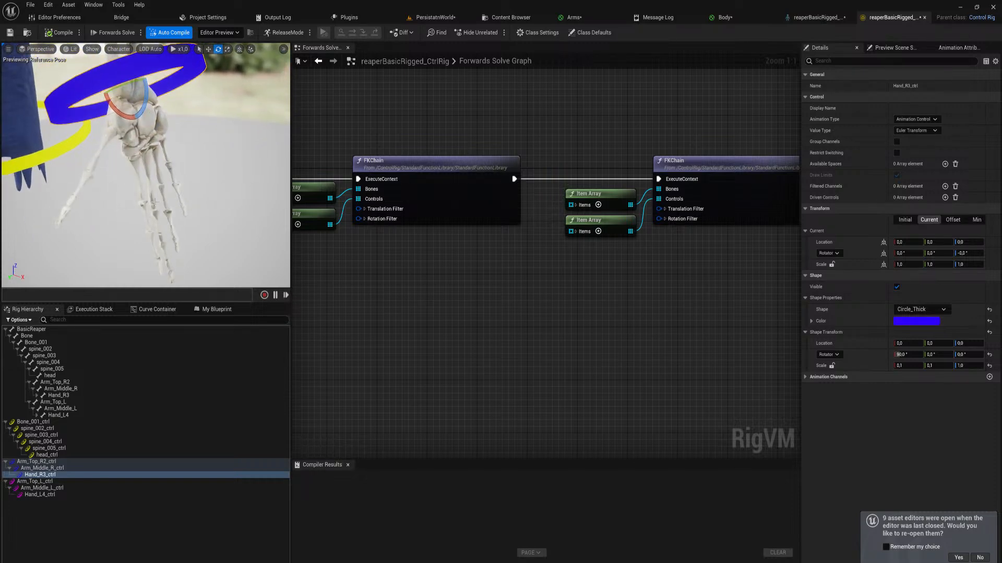
pyautogui.click(141, 187)
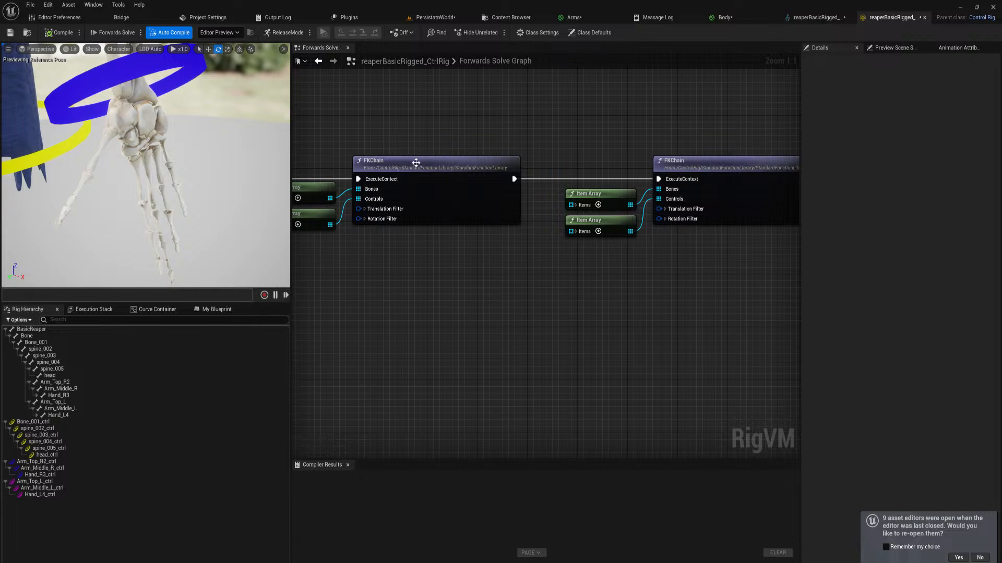
pyautogui.moveTo(616, 305); pyautogui.dragTo(412, 345, button='right')
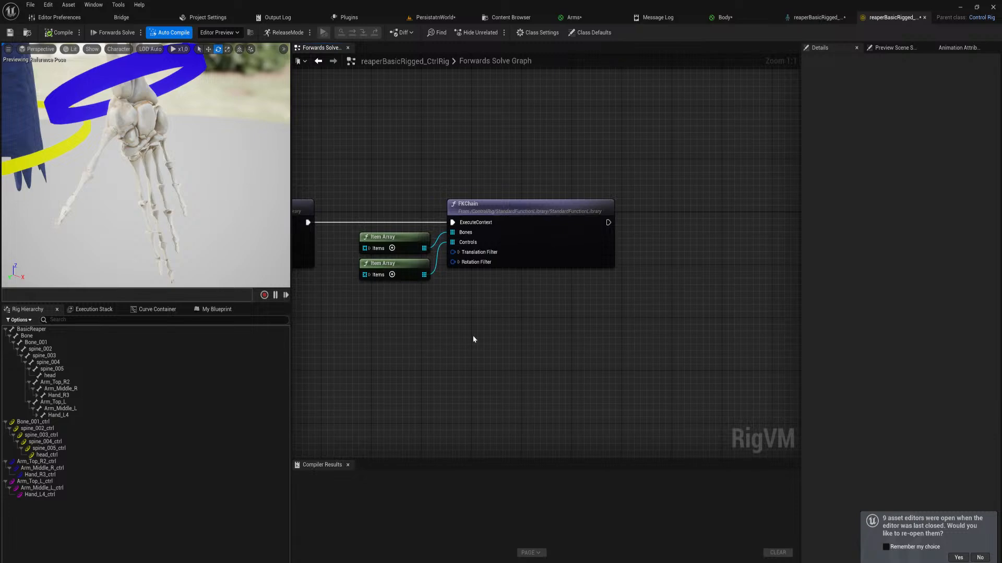
# Open the armor_V2_2_CtrlRig asset from the bosses' Knight folder
pyautogui.hotkey('ctrl', 'space')
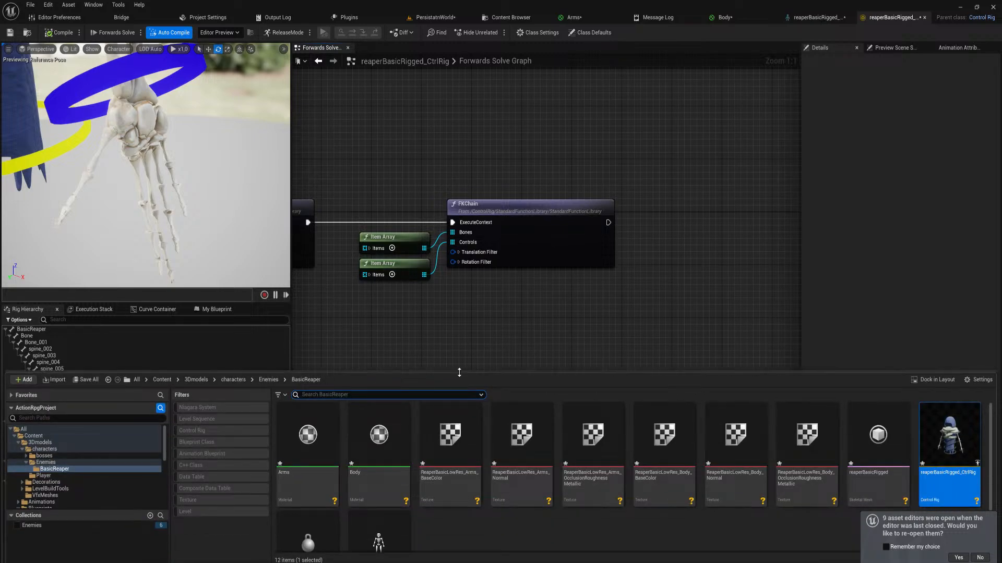
pyautogui.moveTo(458, 373); pyautogui.dragTo(454, 282)
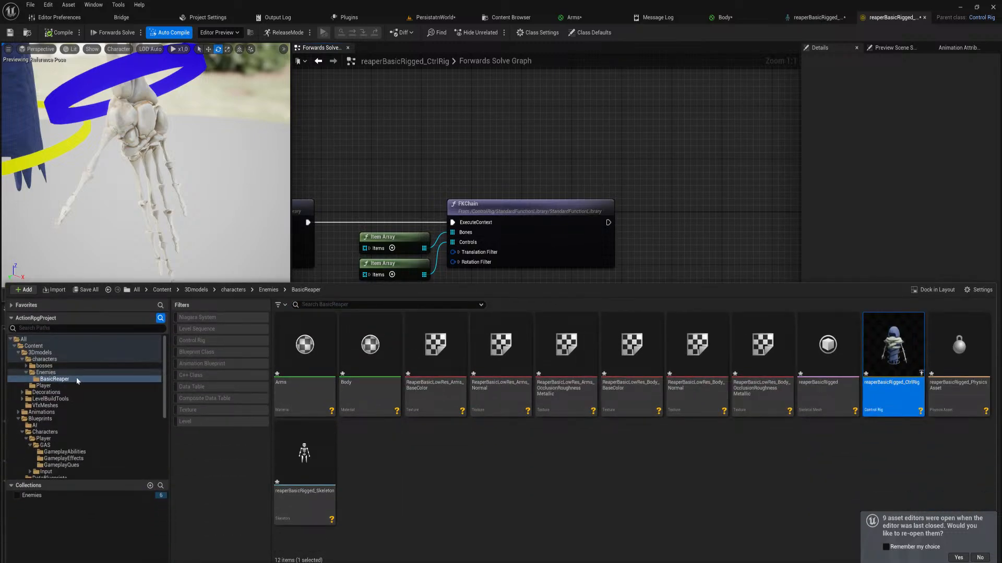
pyautogui.click(44, 366)
pyautogui.doubleClick(313, 356)
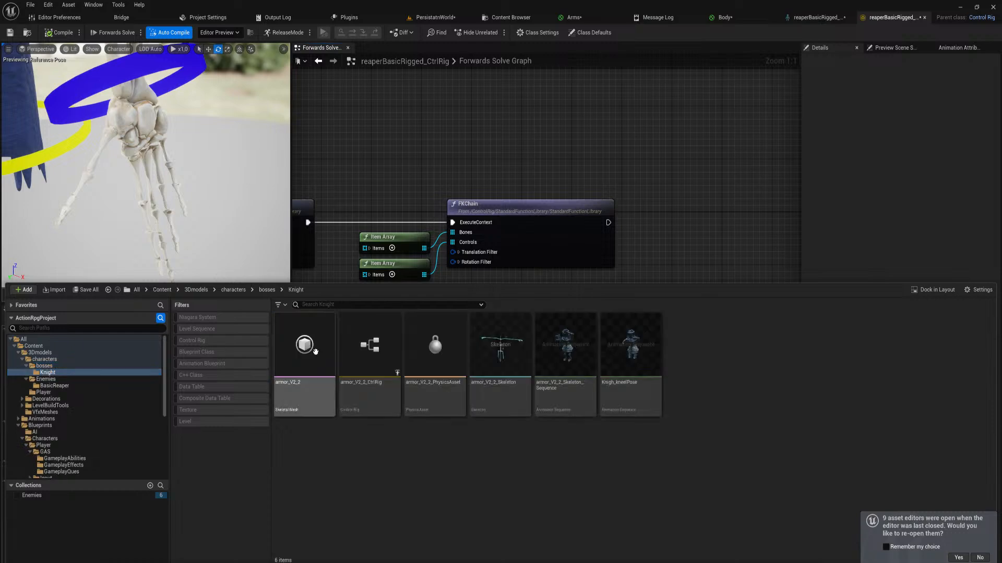
pyautogui.click(355, 364)
pyautogui.doubleClick(356, 365)
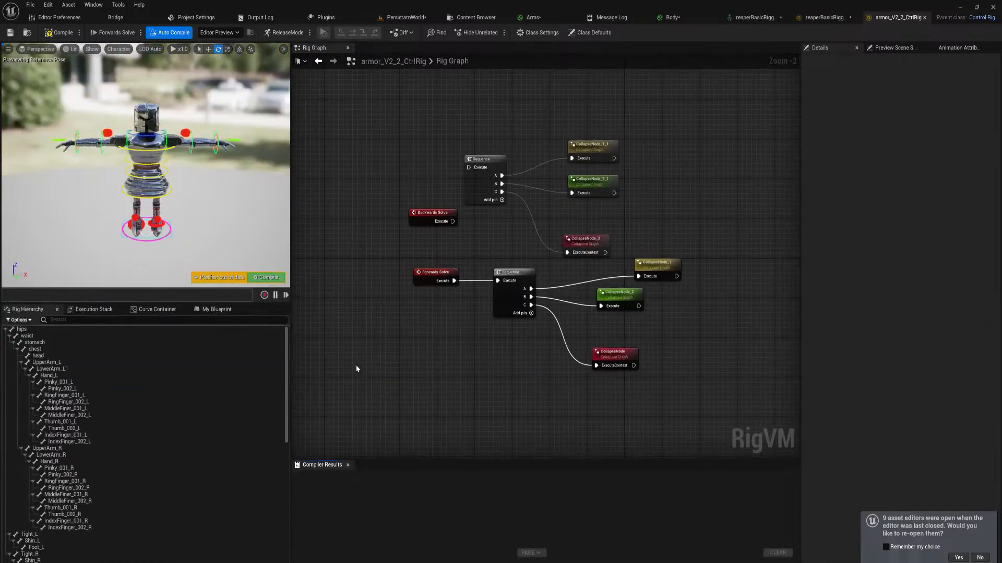
# Open the forwards solve's CollapseNode_2 graph in the armor rig at its thumb rotation nodes
pyautogui.moveTo(156, 167); pyautogui.dragTo(130, 167, button='right')
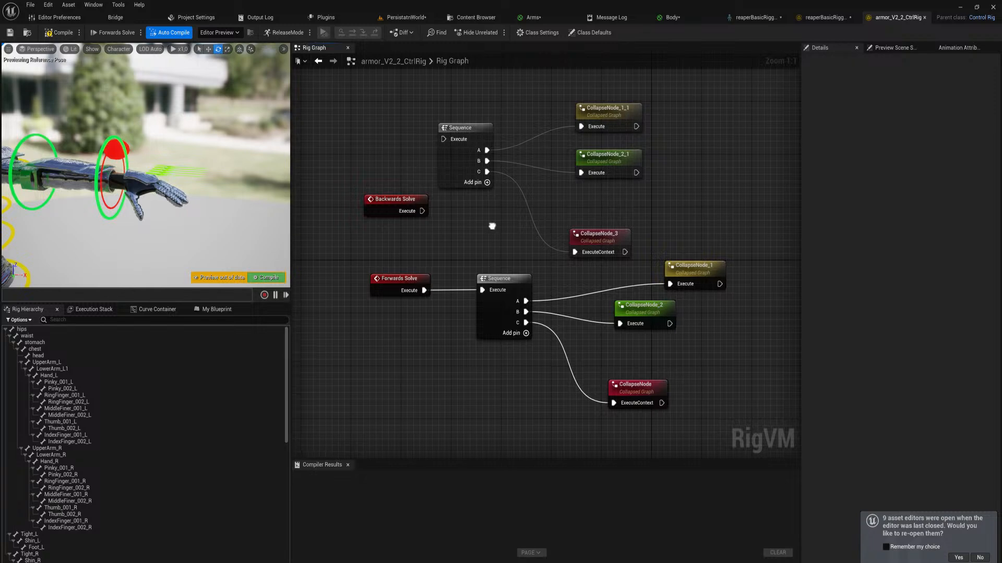
pyautogui.moveTo(492, 224); pyautogui.dragTo(442, 218, button='right')
pyautogui.doubleClick(588, 308)
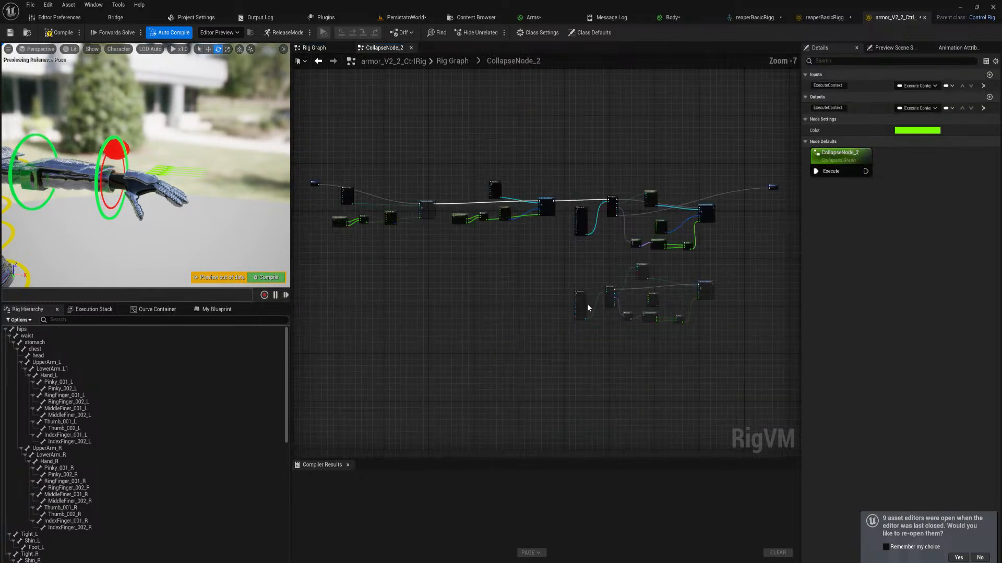
pyautogui.scroll(4, 549, 255)
pyautogui.moveTo(402, 228); pyautogui.dragTo(709, 335, button='right')
pyautogui.moveTo(446, 342); pyautogui.dragTo(622, 375, button='right')
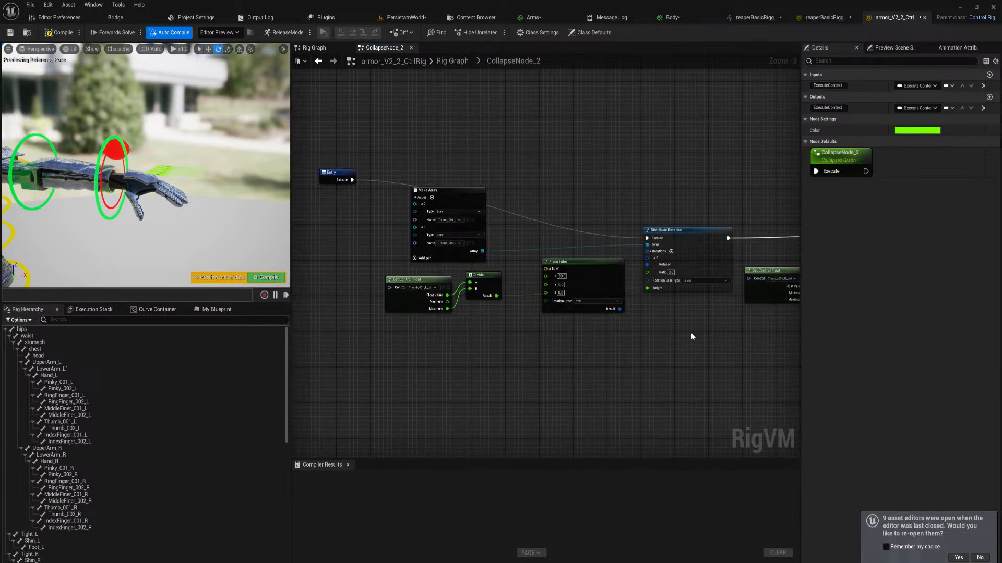
# Rearrange the thumb's Make Array, From Euler and Distribute Rotation nodes, placing the Make Array above the execution line
pyautogui.click(676, 260)
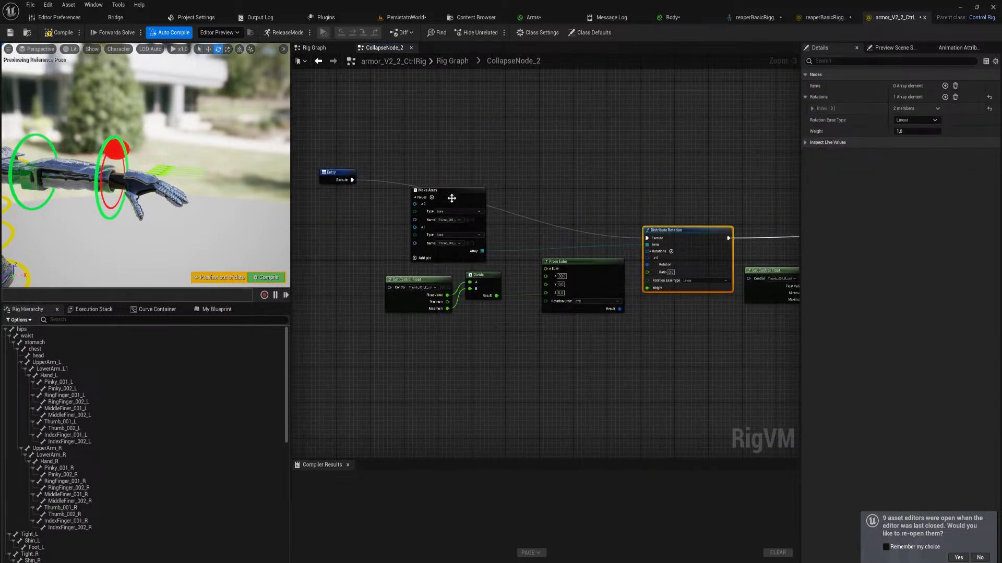
pyautogui.moveTo(450, 194); pyautogui.dragTo(353, 204)
pyautogui.moveTo(674, 234); pyautogui.dragTo(663, 189)
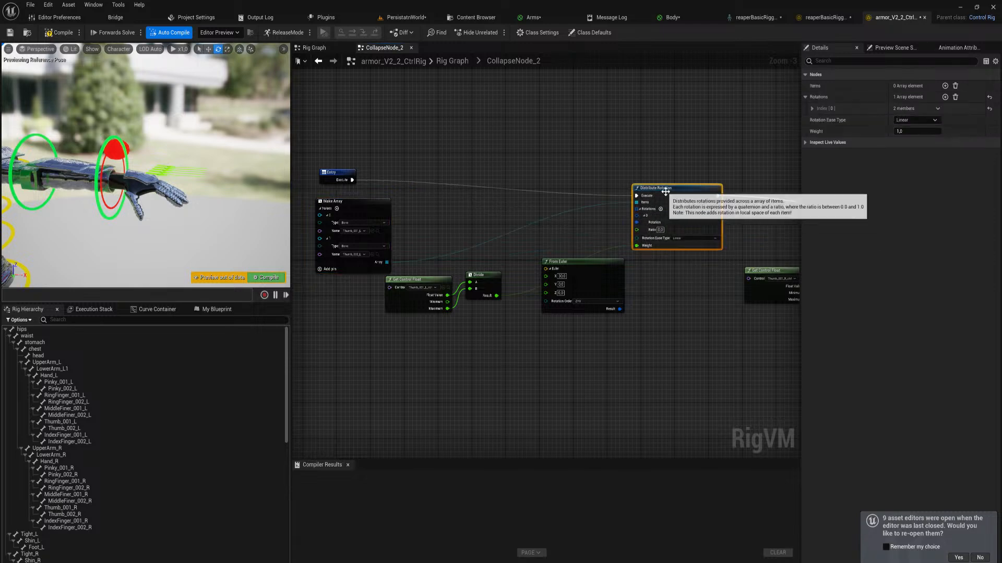
pyautogui.scroll(3, 673, 203)
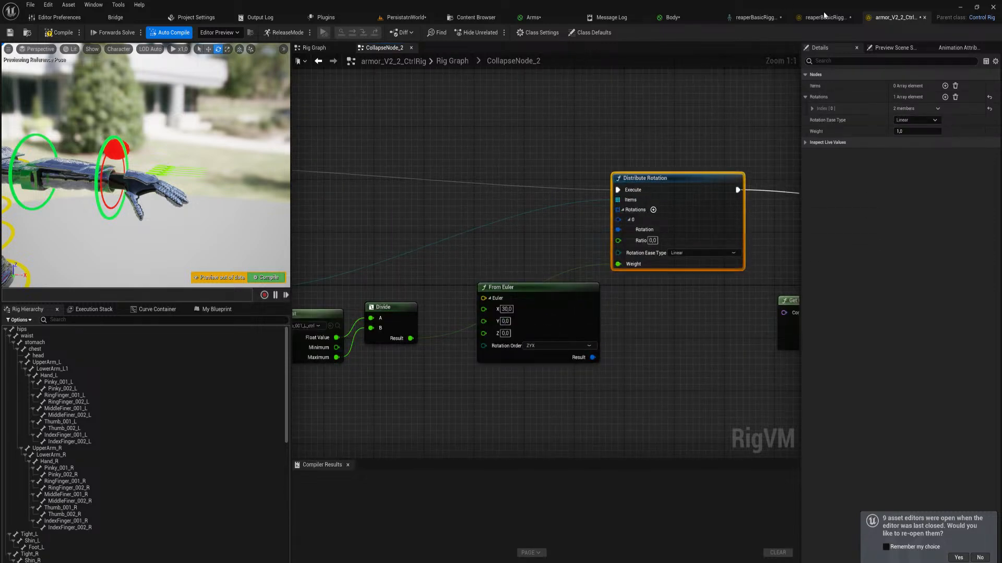
pyautogui.moveTo(558, 286); pyautogui.dragTo(502, 209)
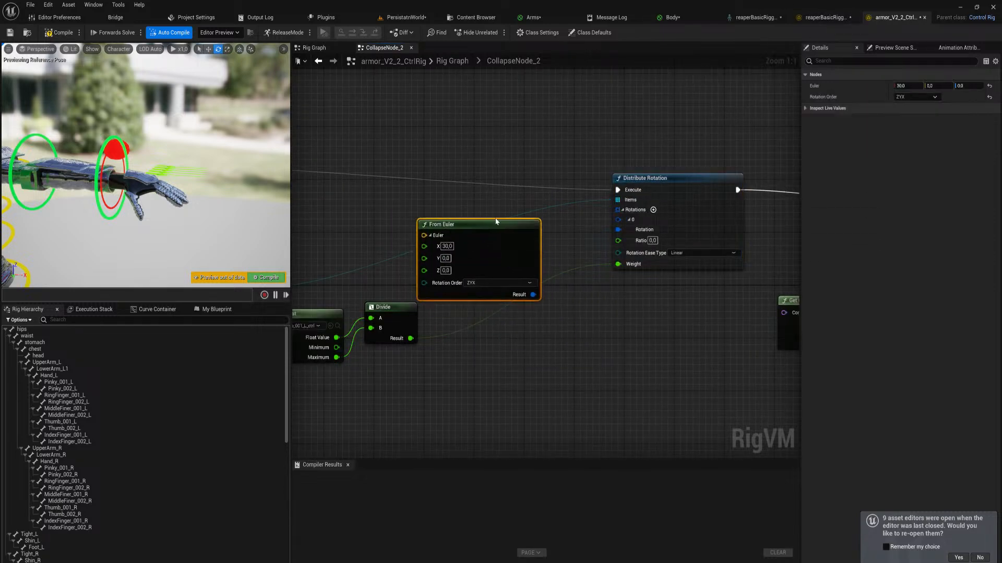
pyautogui.scroll(-2, 543, 284)
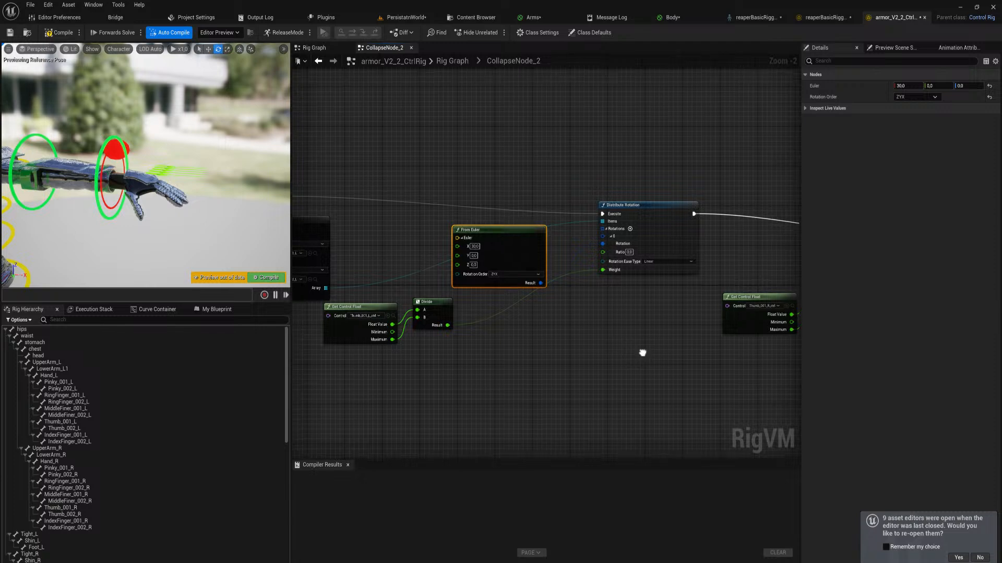
pyautogui.moveTo(642, 351); pyautogui.dragTo(684, 369, button='right')
pyautogui.moveTo(685, 369); pyautogui.dragTo(558, 290)
pyautogui.moveTo(479, 349); pyautogui.dragTo(530, 341, button='right')
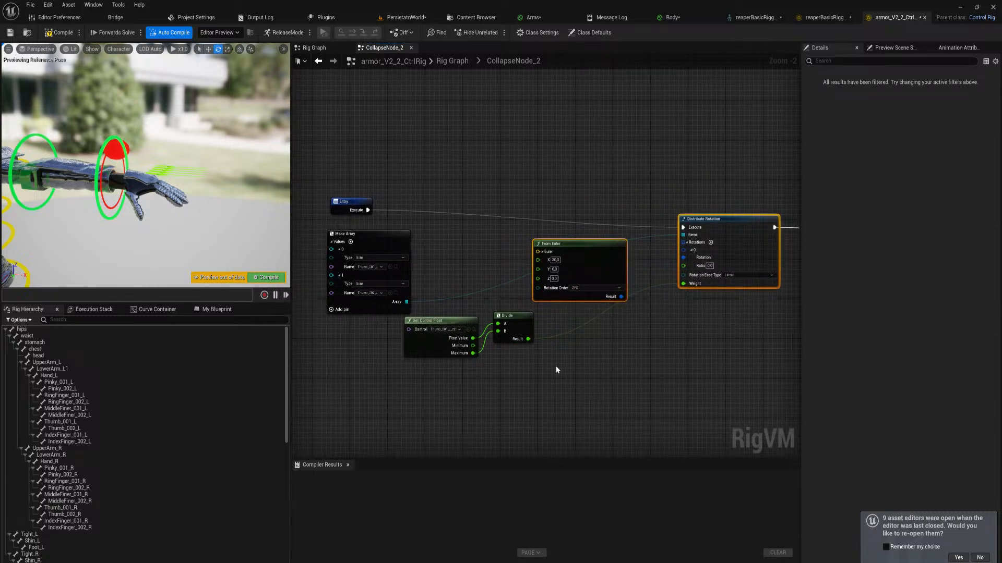
pyautogui.keyDown('shift'); pyautogui.moveTo(555, 367); pyautogui.dragTo(514, 331); pyautogui.keyUp('shift')
pyautogui.moveTo(466, 198); pyautogui.dragTo(612, 118)
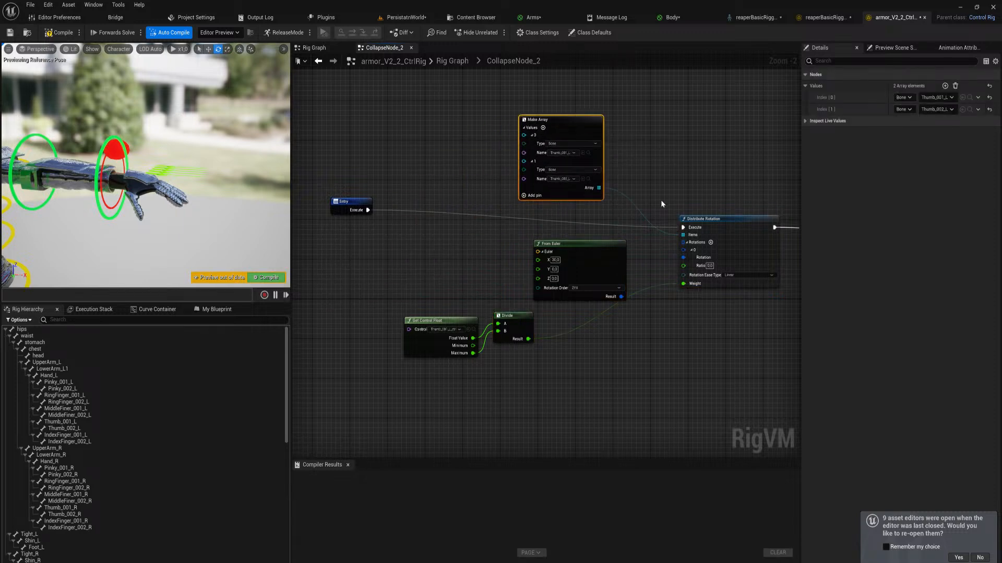
# Copy the From Euler and Distribute Rotation nodes into the reaper rig's Forwards Solve graph after the third FKChain
pyautogui.moveTo(732, 365); pyautogui.dragTo(564, 259)
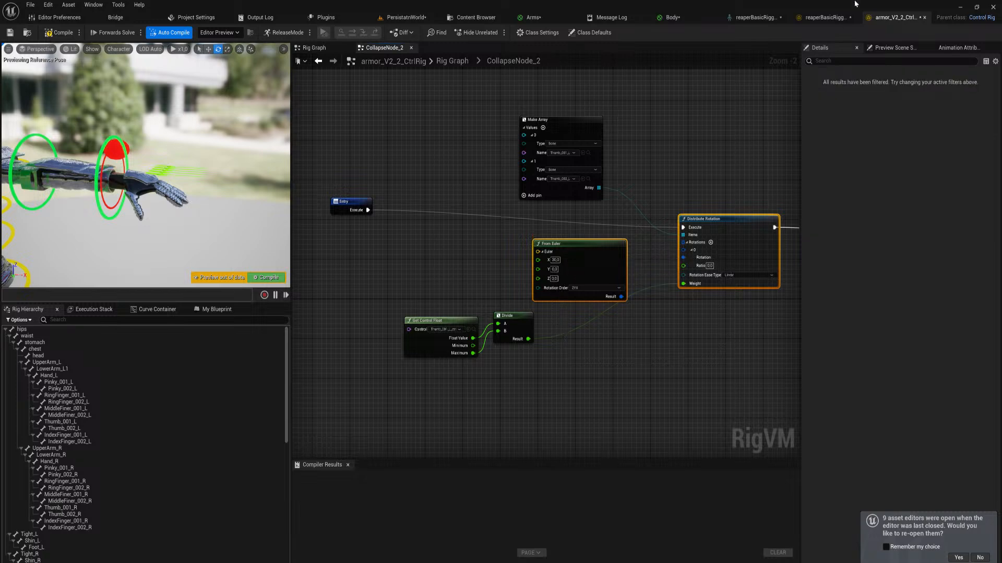
pyautogui.click(825, 17)
pyautogui.scroll(-1, 673, 245)
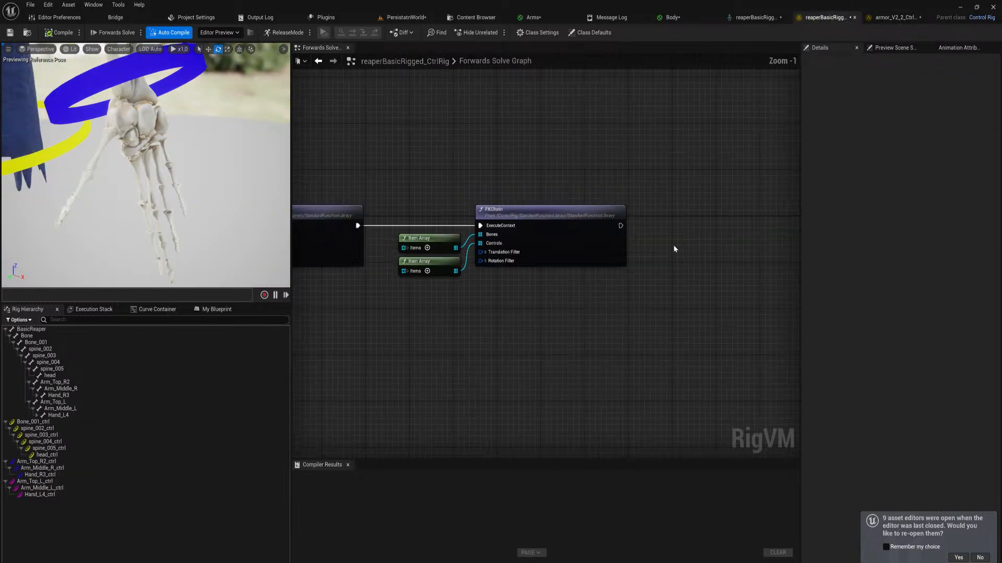
pyautogui.moveTo(673, 245); pyautogui.dragTo(588, 253, button='right')
pyautogui.hotkey('ctrl', 'v')
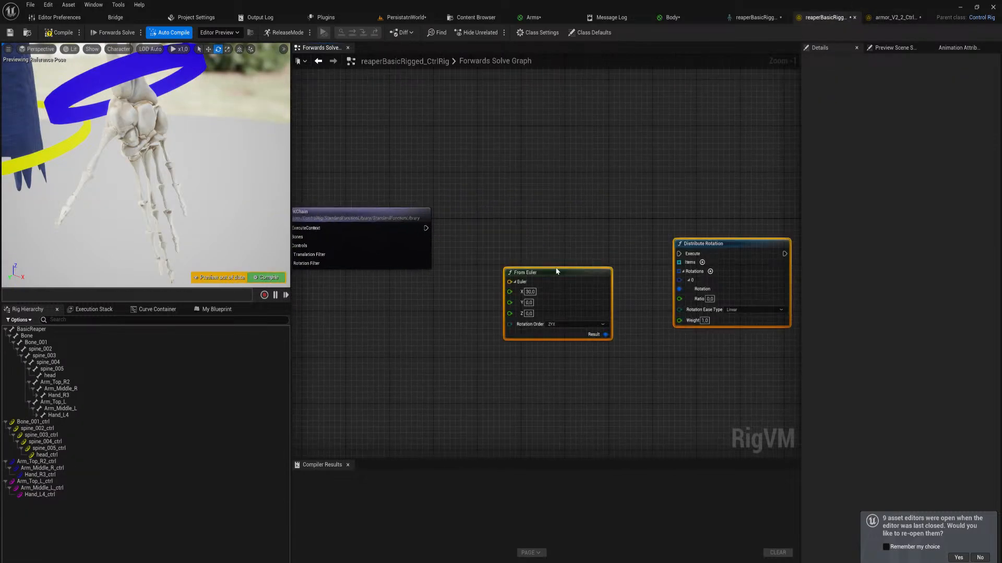
# Reposition the pasted nodes and connect the third FKChain's execution output to Distribute Rotation's Execute input
pyautogui.moveTo(556, 272); pyautogui.dragTo(553, 335)
pyautogui.click(643, 310)
pyautogui.moveTo(739, 298); pyautogui.dragTo(420, 232)
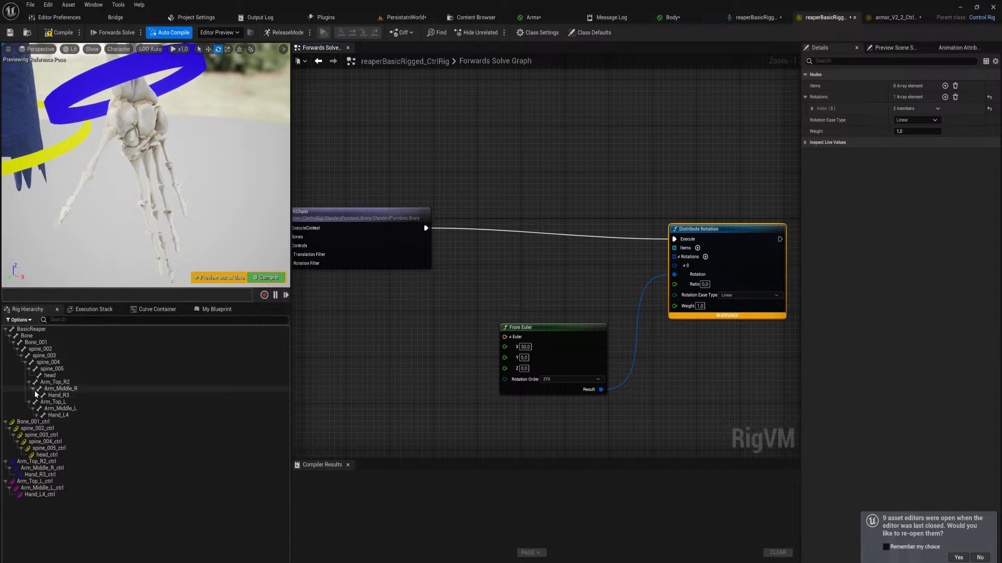
# Create an item array from the bones index_001_R to index_004_R and connect it to Distribute Rotation's Items input
pyautogui.click(37, 396)
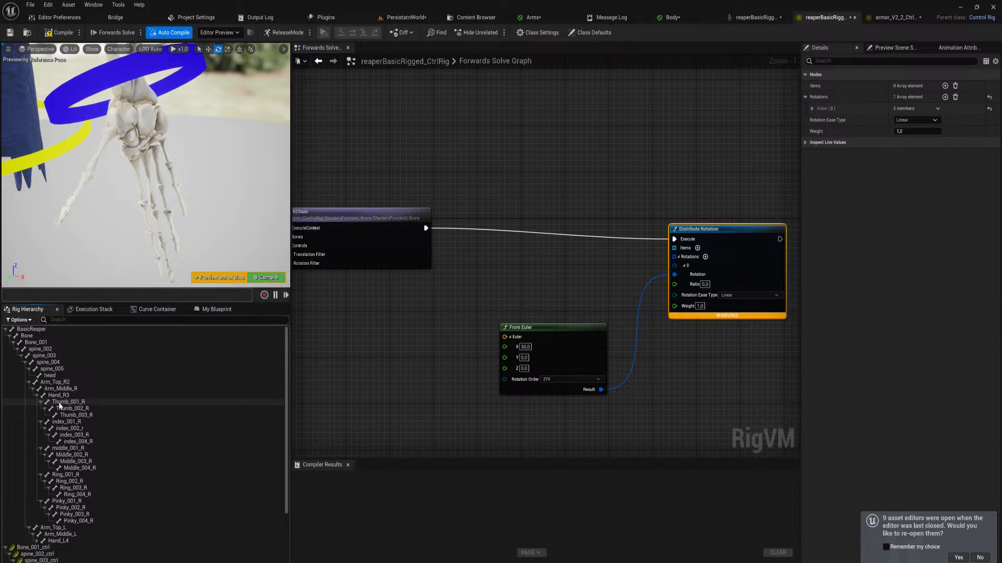
pyautogui.click(77, 422)
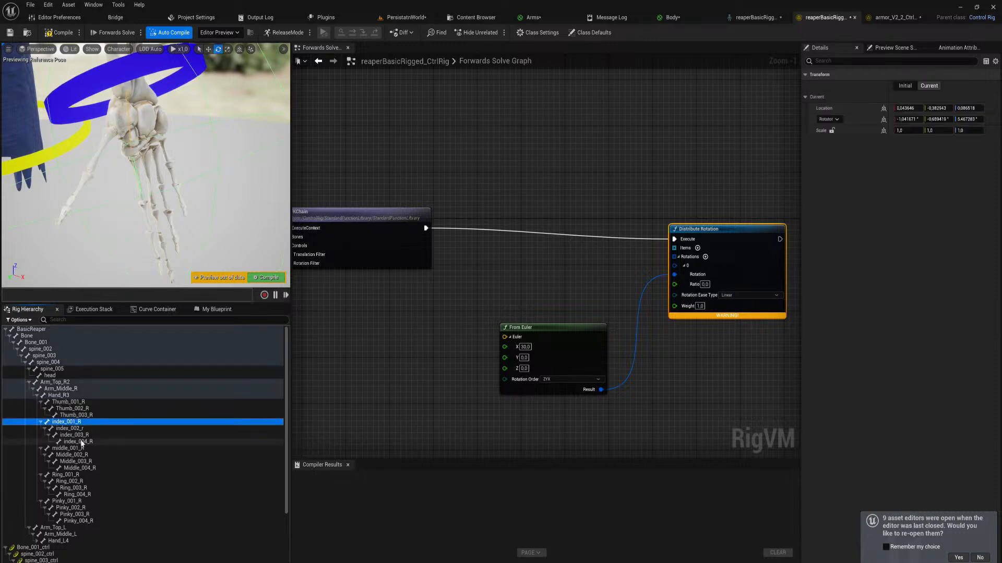
pyautogui.keyDown('shift'); pyautogui.click(78, 441); pyautogui.keyUp('shift')
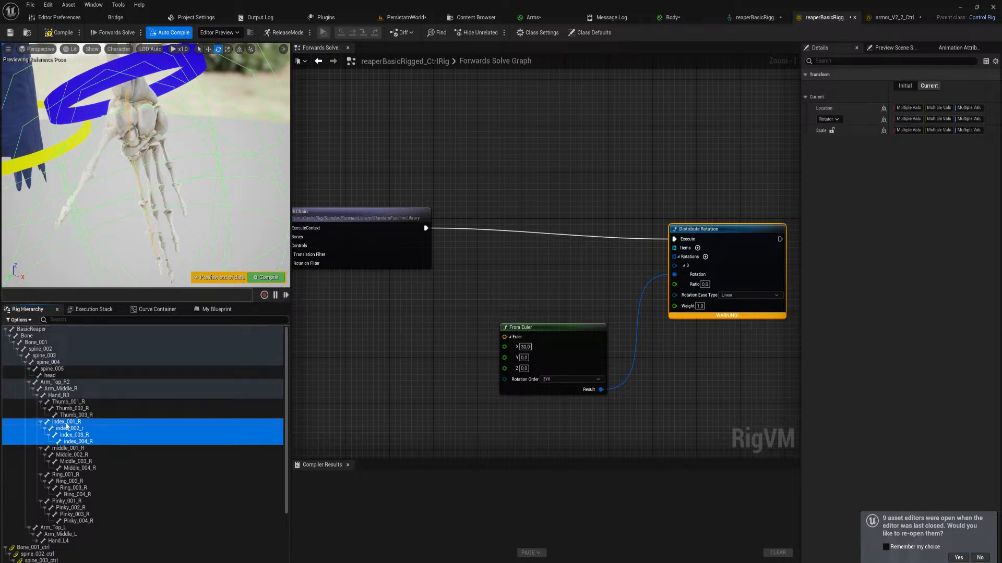
pyautogui.moveTo(79, 441); pyautogui.dragTo(524, 129)
pyautogui.click(564, 223)
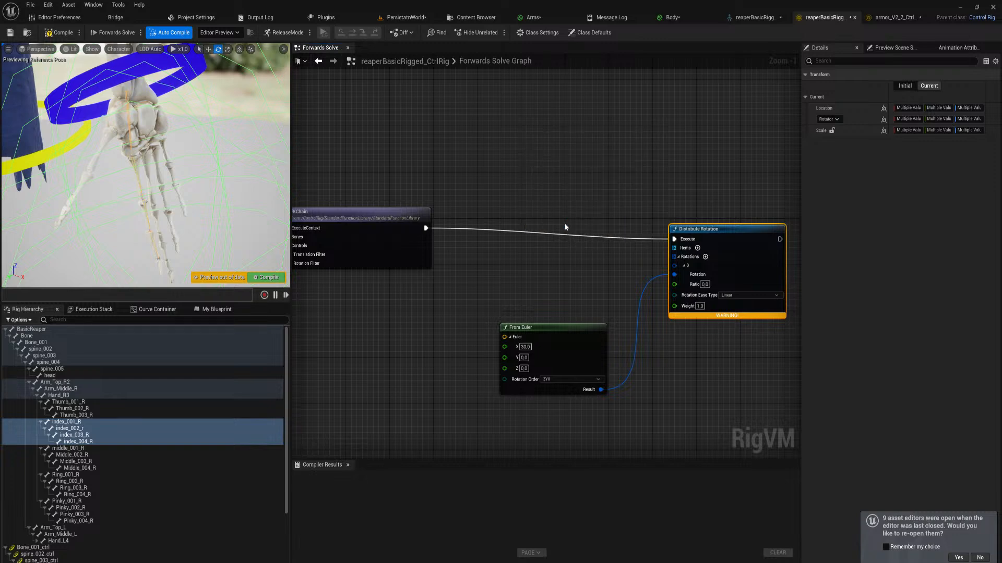
pyautogui.moveTo(618, 145); pyautogui.dragTo(674, 248)
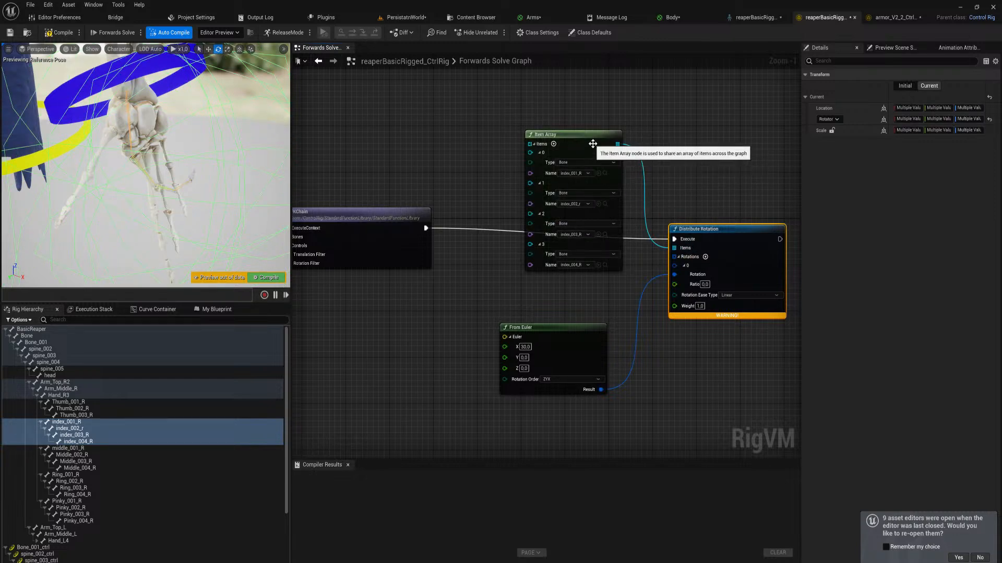
pyautogui.moveTo(590, 143); pyautogui.dragTo(530, 191)
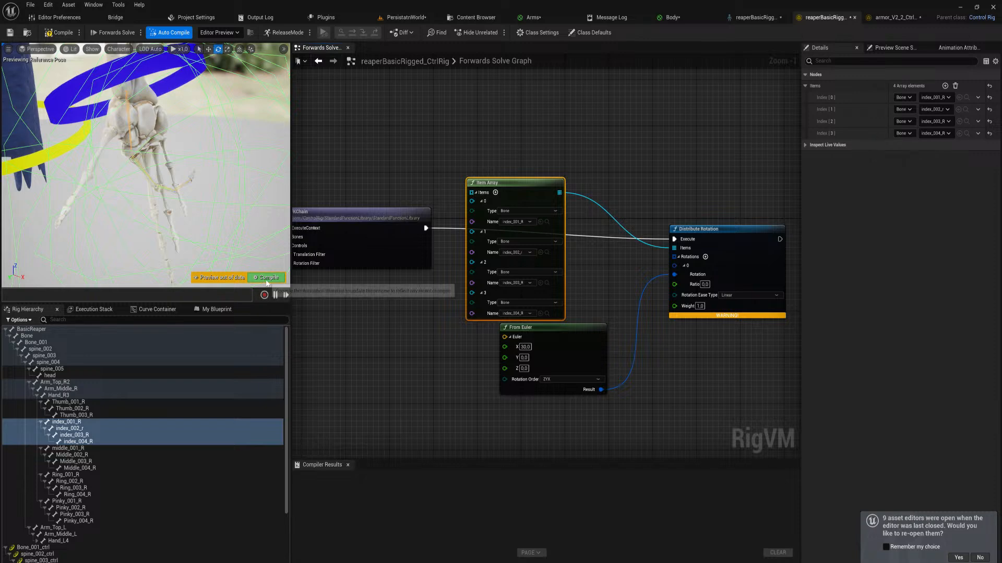
# Set the X rotation of the index finger's From Euler node to 0
pyautogui.moveTo(227, 211)
pyautogui.mouseDown(button='right')
pyautogui.moveTo(199, 211)
pyautogui.moveTo(266, 209)
pyautogui.moveTo(235, 206)
pyautogui.mouseUp(button='right')
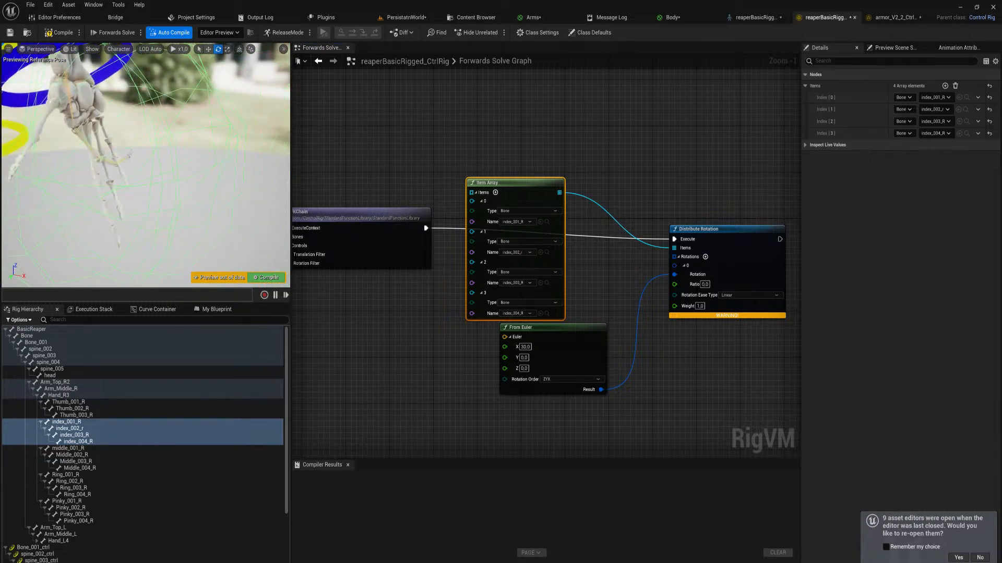
pyautogui.click(525, 347)
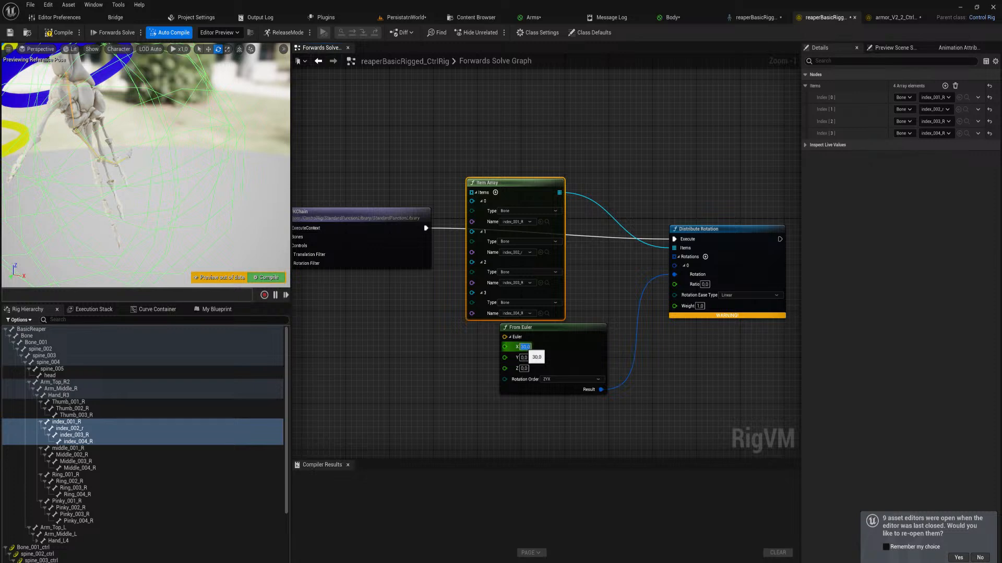
pyautogui.write('0')
pyautogui.press('Return')
# Try a Y rotation of 30 on the From Euler node and reset it to 0
pyautogui.click(526, 358)
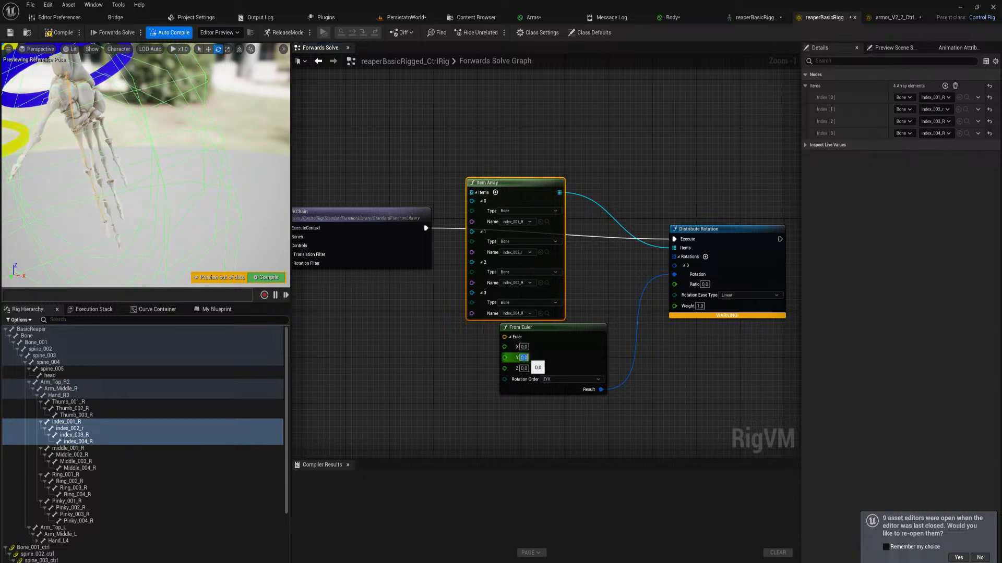
pyautogui.write('30')
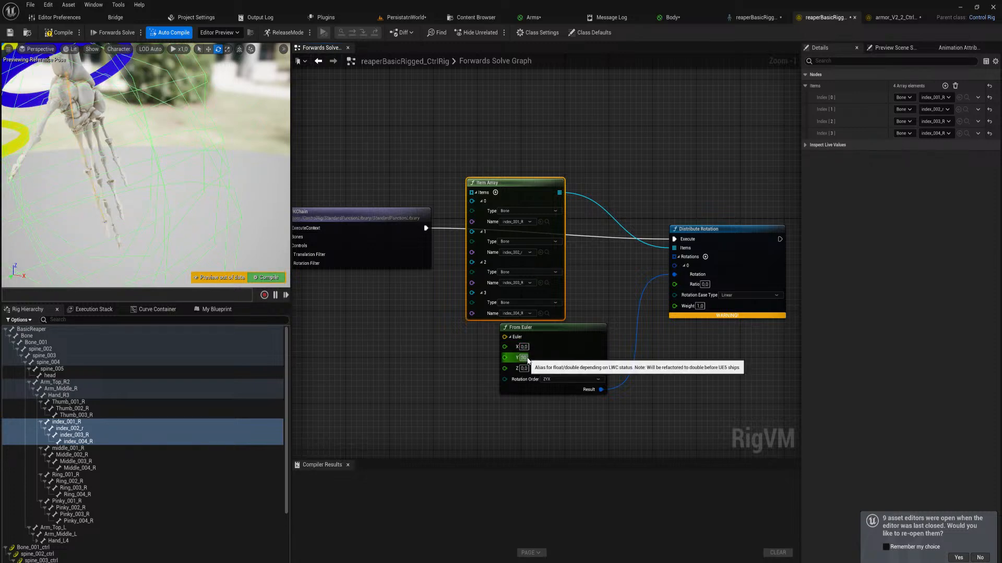
pyautogui.press('Return')
pyautogui.write('0')
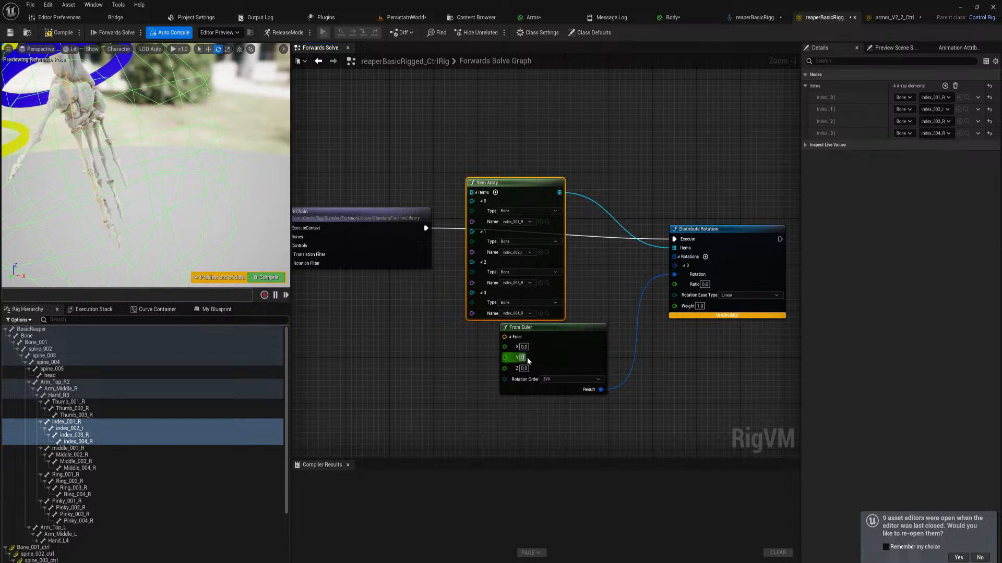
pyautogui.press('Return')
# Test Z rotations of 30, 90 and 80 on the From Euler node to judge the index finger's curl
pyautogui.click(523, 369)
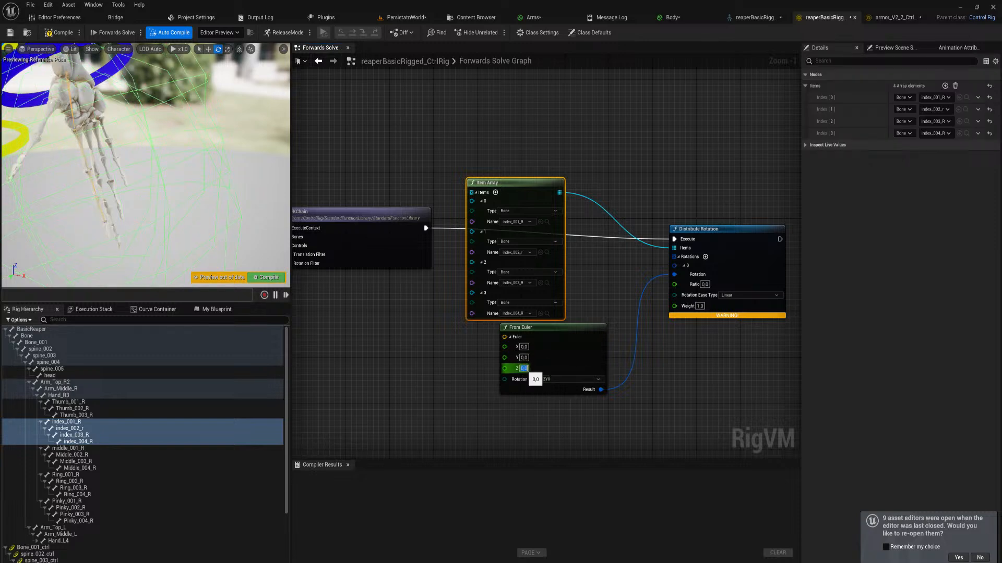
pyautogui.write('30')
pyautogui.press('Return')
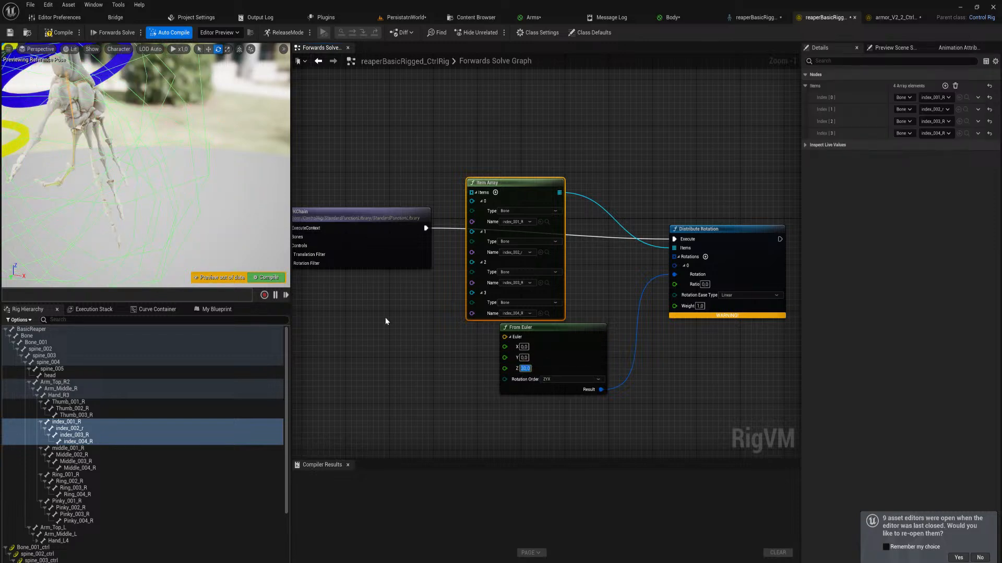
pyautogui.moveTo(188, 172); pyautogui.dragTo(156, 171, button='right')
pyautogui.click(524, 369)
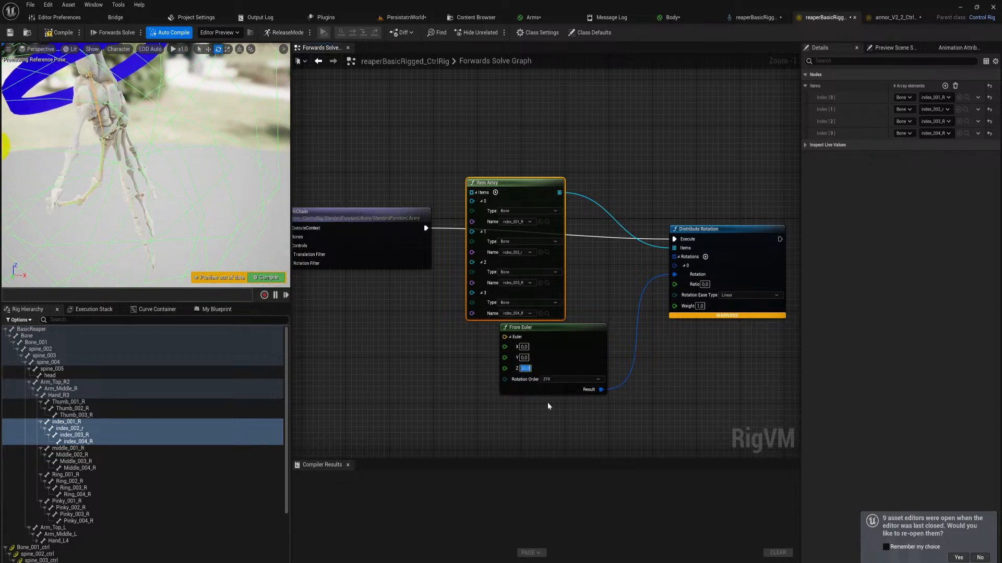
pyautogui.press('Return')
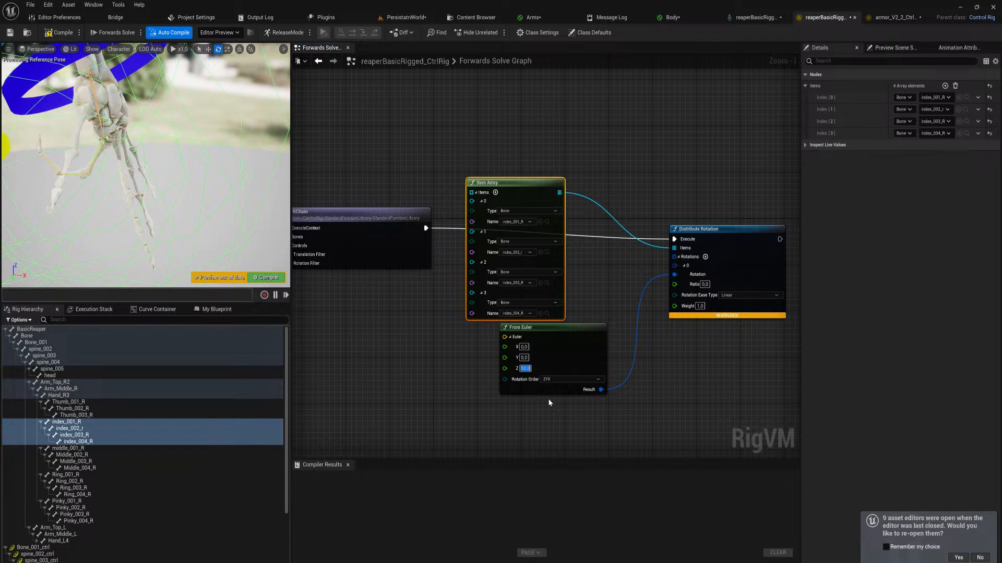
pyautogui.write('90')
pyautogui.press('Return')
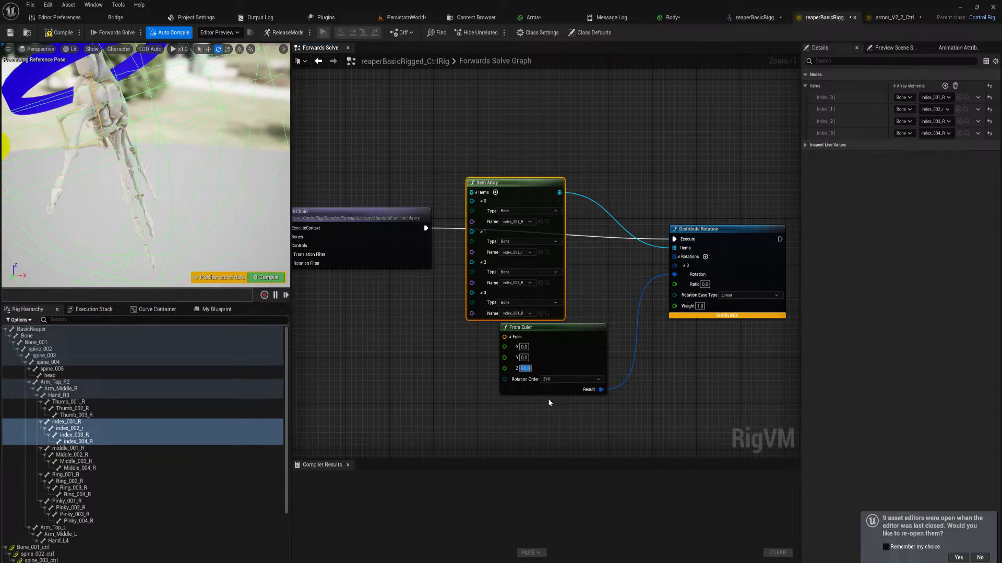
pyautogui.write('80')
pyautogui.press('Return')
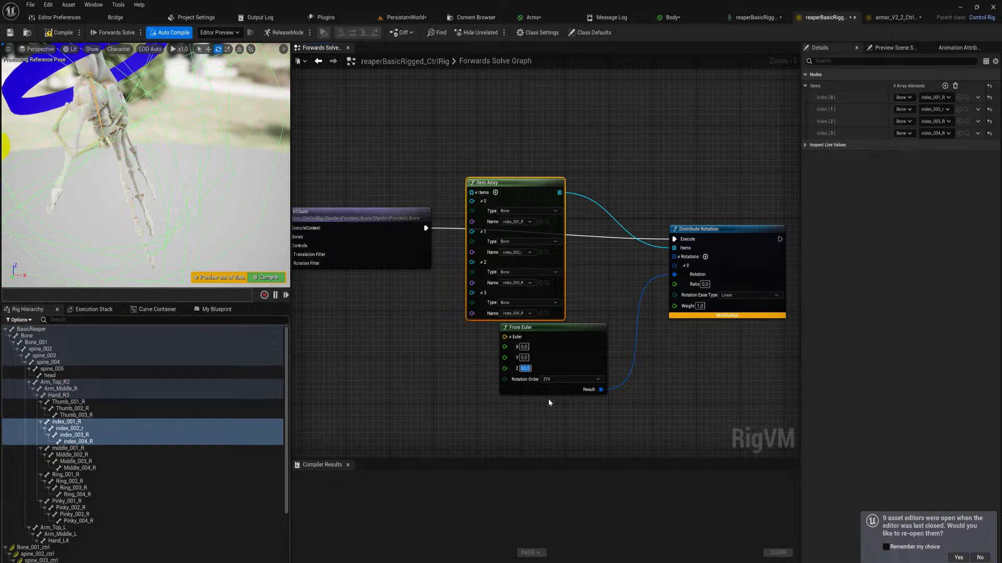
# Set the From Euler node's Z rotation to 70 and move the node clear of the Item Array, just below it
pyautogui.write('70')
pyautogui.press('Return')
pyautogui.moveTo(4, 111); pyautogui.dragTo(73, 120, button='right')
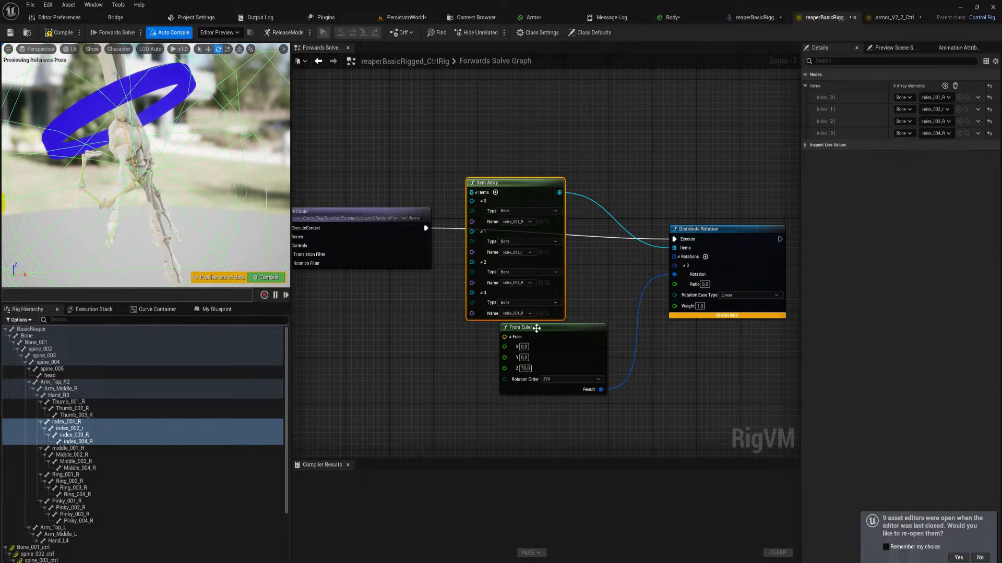
pyautogui.moveTo(535, 330); pyautogui.dragTo(508, 343)
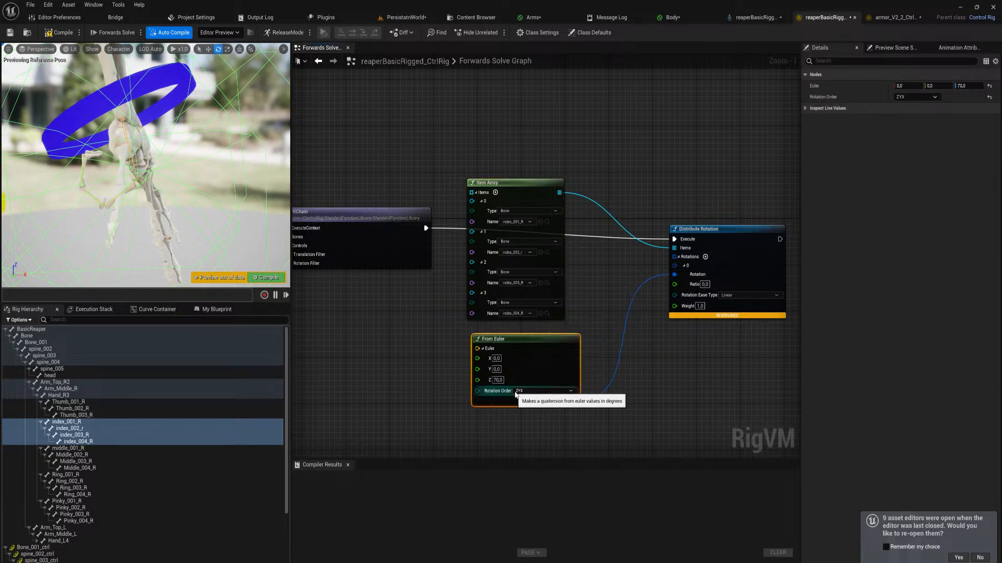
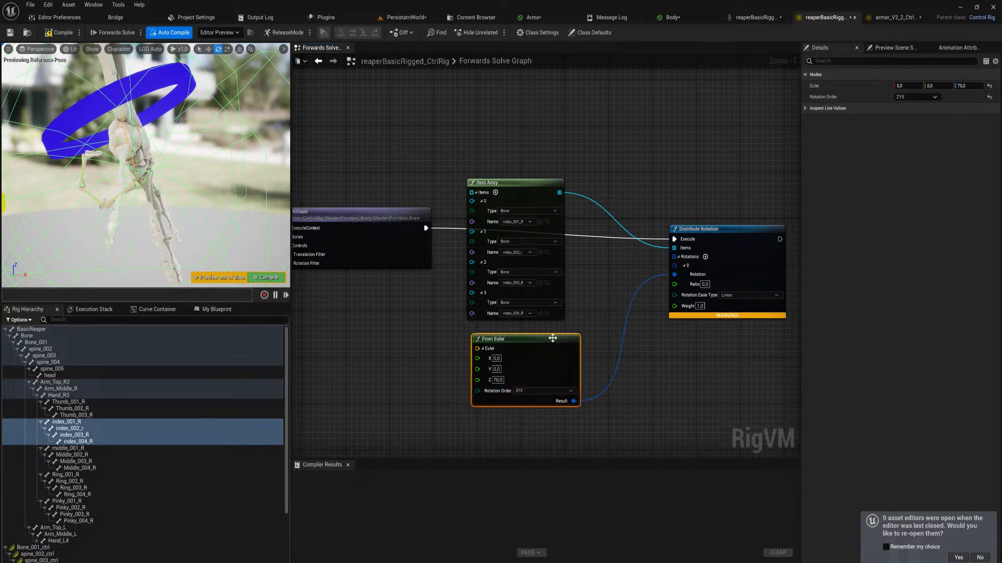
# Test Distribute Rotation weights of 0, 0.5, 5 and 6 on the index finger and restore the weight to 1
pyautogui.moveTo(552, 338); pyautogui.dragTo(541, 332)
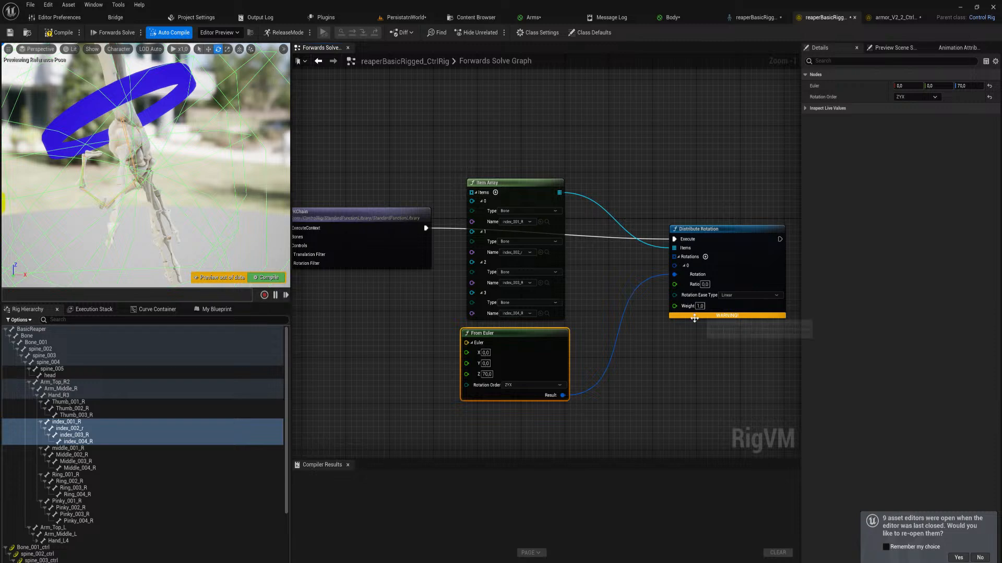
pyautogui.write('0')
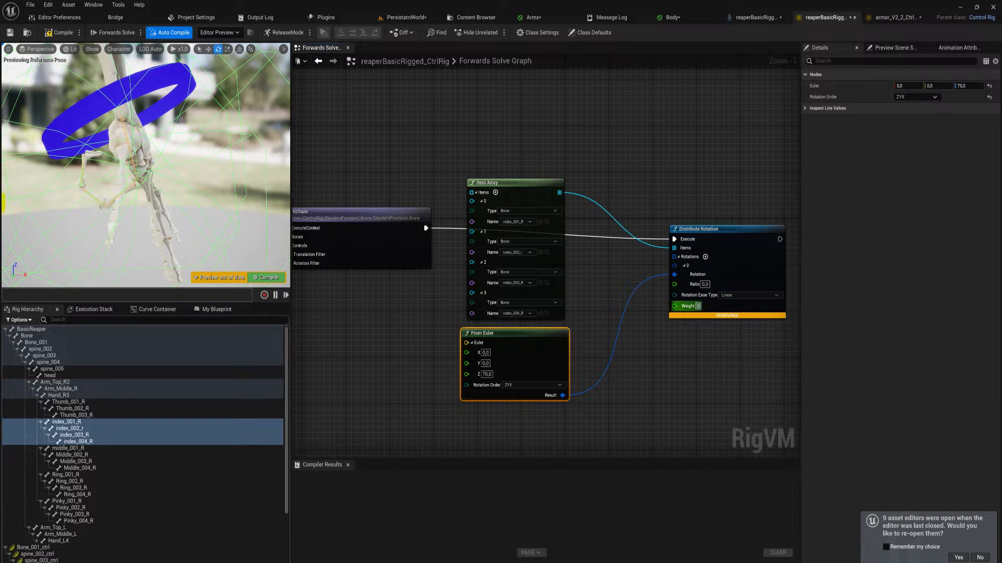
pyautogui.press('Return')
pyautogui.write('0,5')
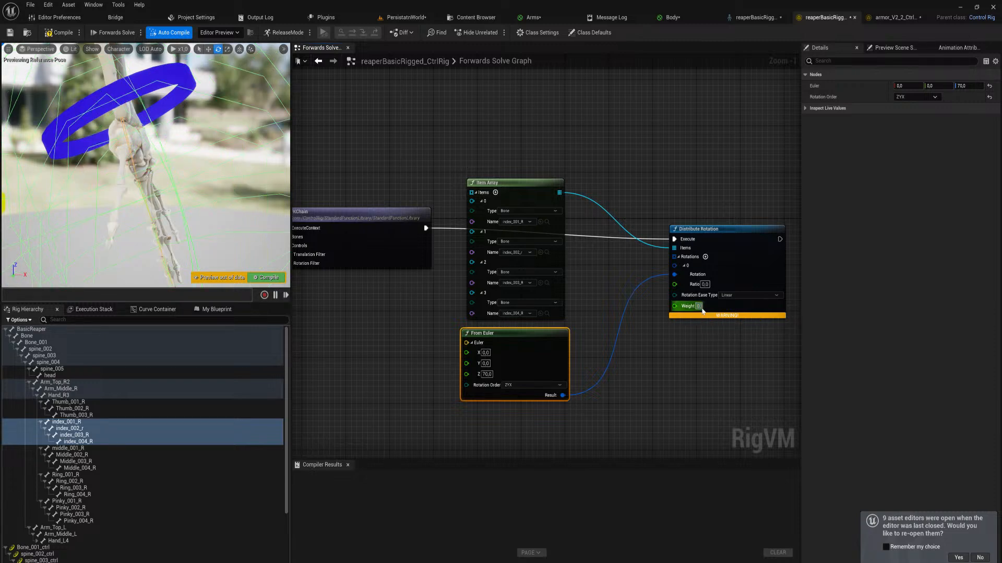
pyautogui.press('Return')
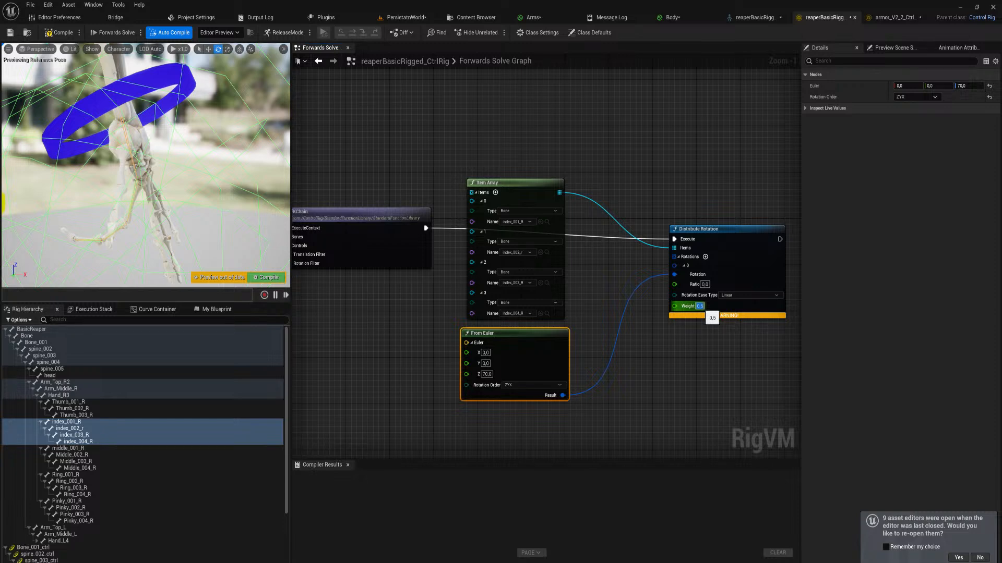
pyautogui.write('5')
pyautogui.press('Return')
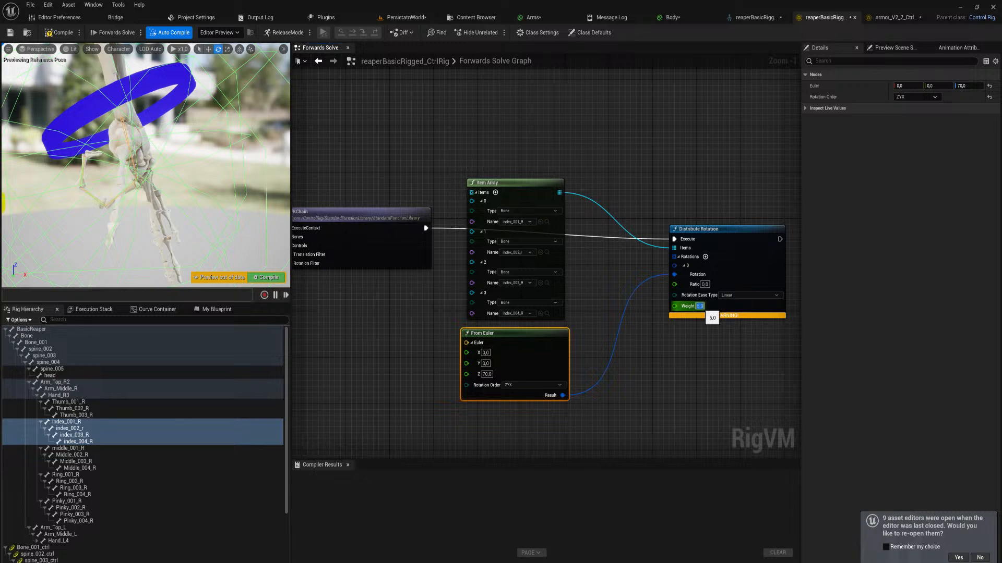
pyautogui.write('6')
pyautogui.press('Return')
pyautogui.write('1')
pyautogui.press('Return')
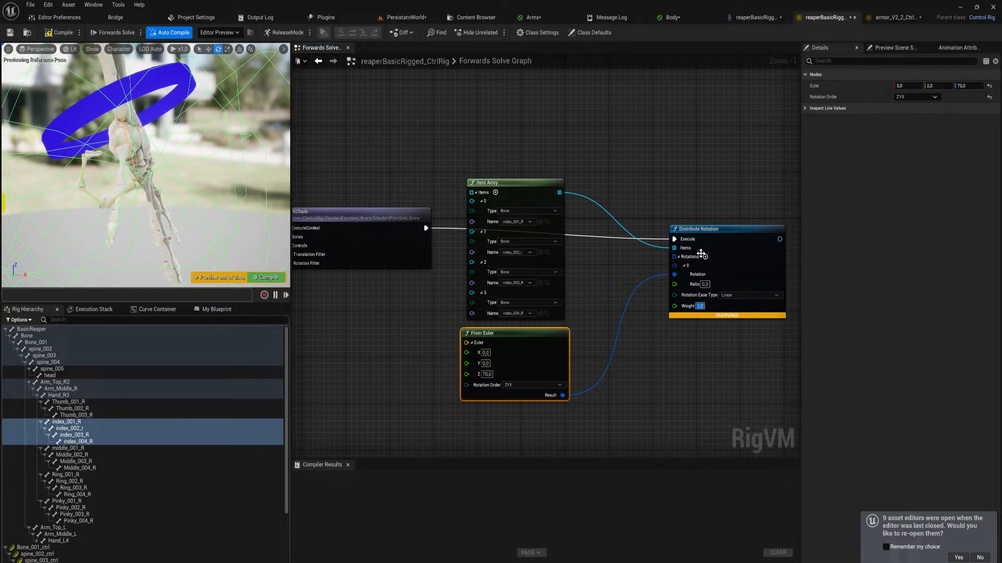
# Switch to armor_V2_2_CtrlRig, space out the Divide and Get Control Float nodes, and inspect the left index finger's arrow control
pyautogui.click(895, 18)
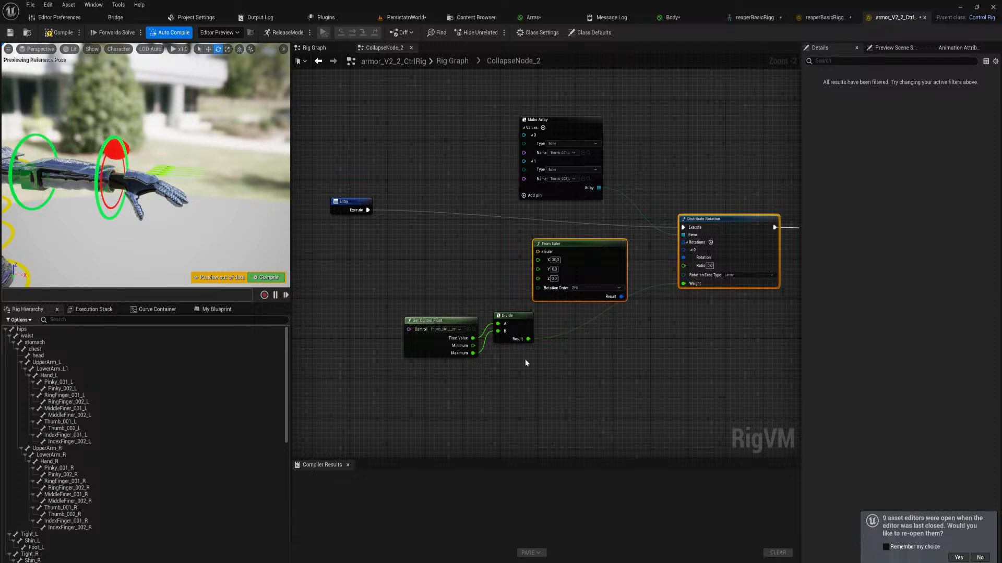
pyautogui.moveTo(499, 316); pyautogui.dragTo(524, 330)
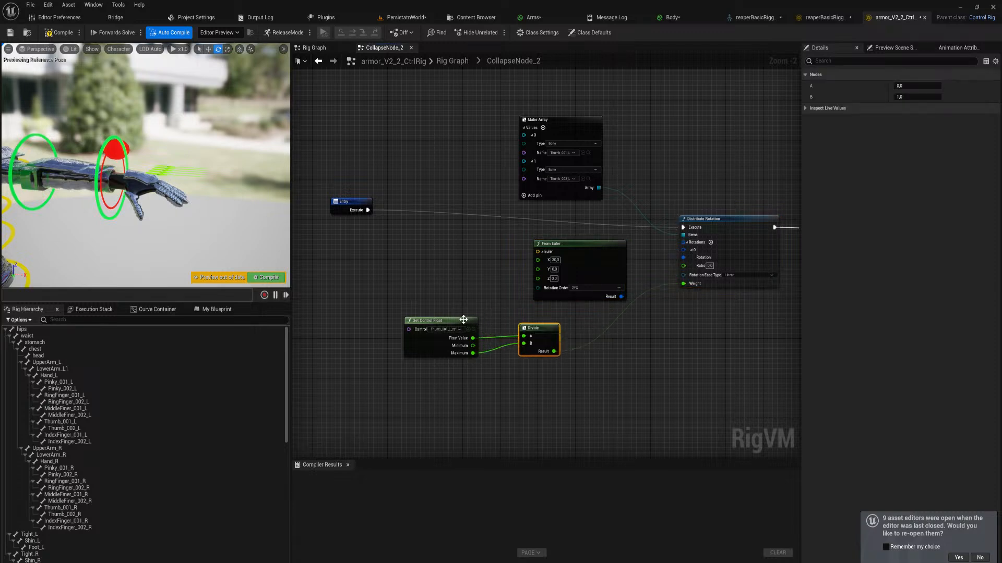
pyautogui.moveTo(459, 325)
pyautogui.mouseDown()
pyautogui.moveTo(476, 322)
pyautogui.moveTo(466, 320)
pyautogui.mouseUp()
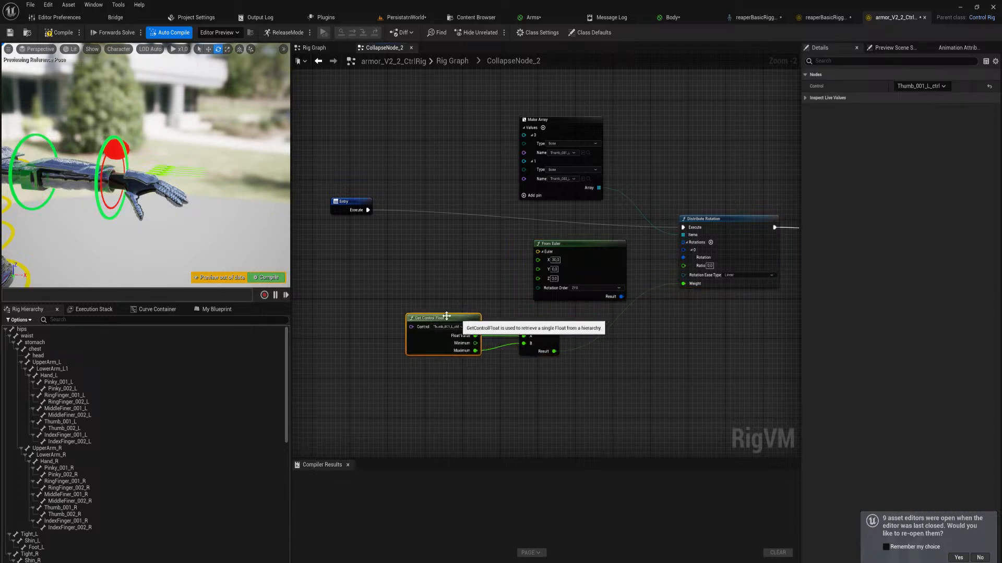
pyautogui.click(155, 171)
pyautogui.press('f')
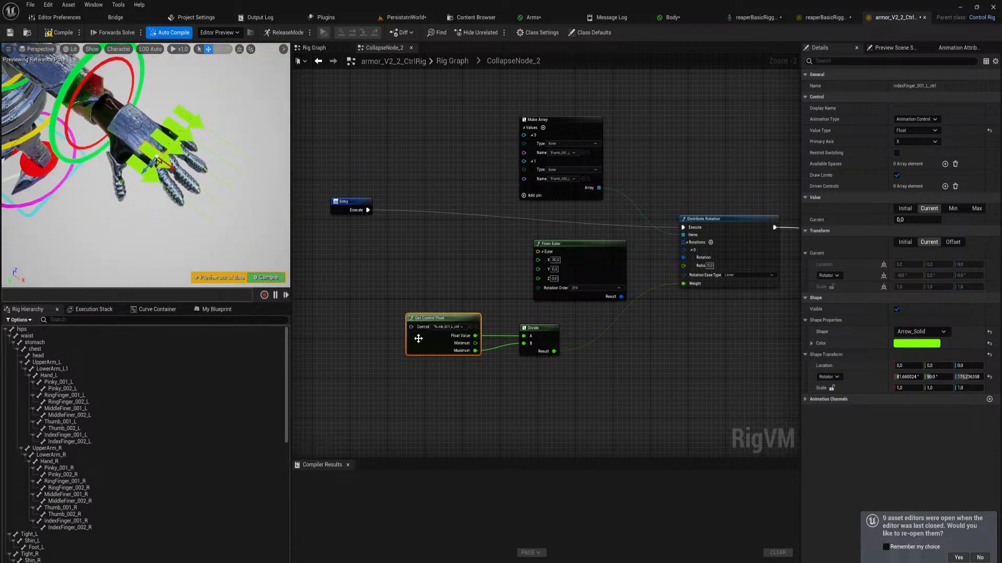
# Copy the Get Control Float and Divide nodes into the reaper's Forwards Solve graph and connect the Divide result to Distribute Rotation's weight
pyautogui.moveTo(527, 396); pyautogui.dragTo(414, 307)
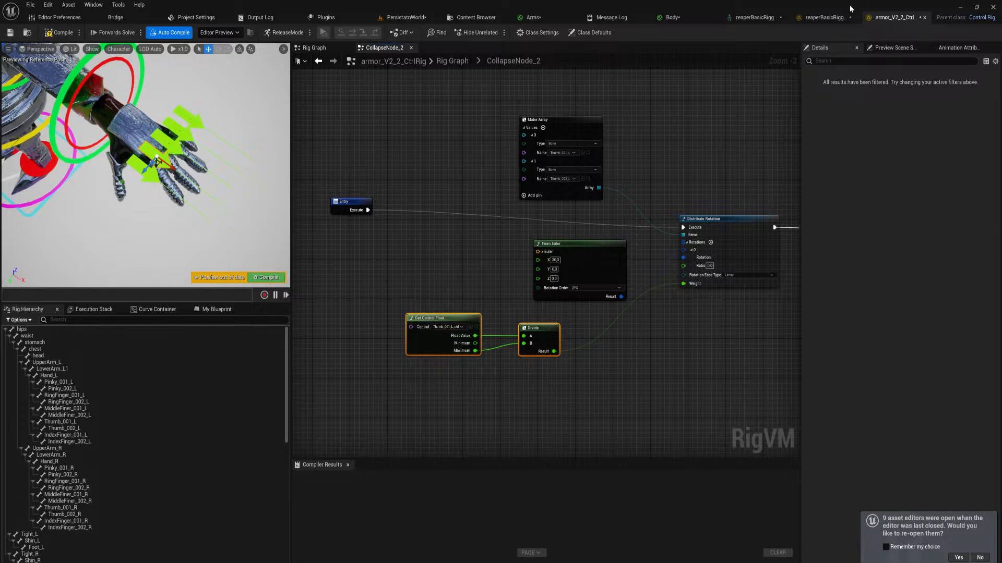
pyautogui.click(825, 17)
pyautogui.moveTo(539, 383); pyautogui.dragTo(559, 288, button='right')
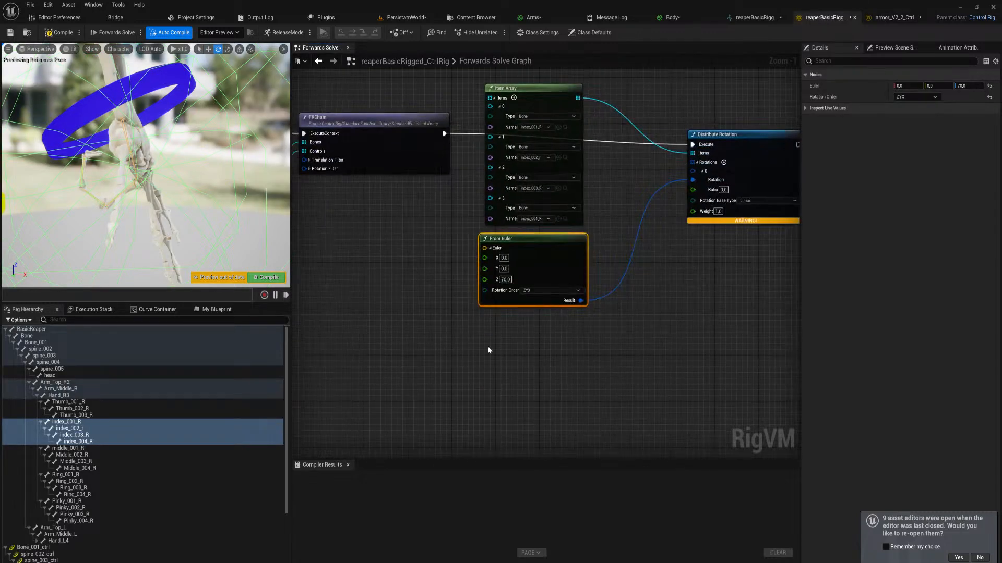
pyautogui.hotkey('ctrl', 'v')
pyautogui.moveTo(624, 376); pyautogui.dragTo(693, 210)
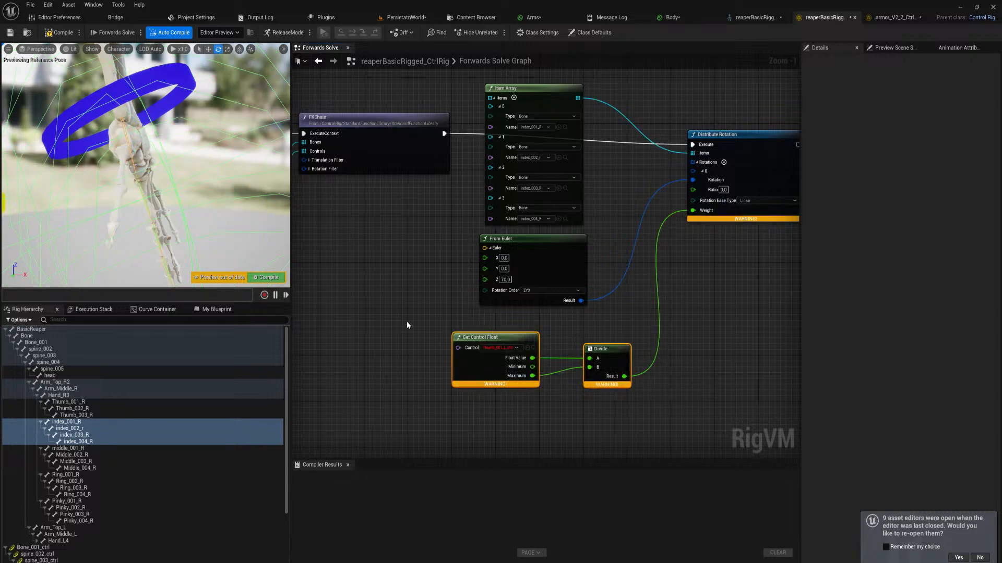
# Examine how the armor rig parents its finger controls under the Fingers_R and Arm_R nulls and compare with the reaper's hierarchy
pyautogui.click(889, 15)
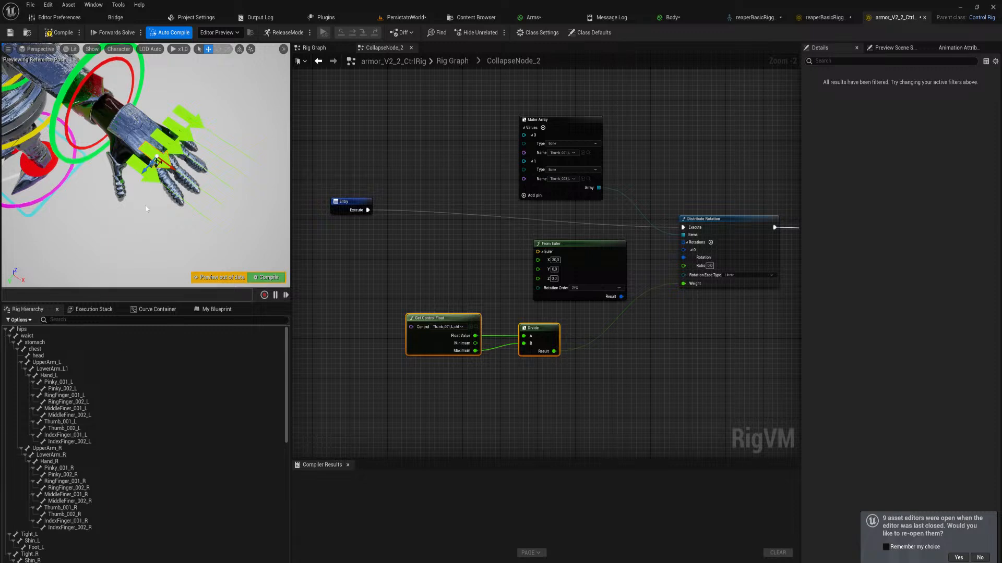
pyautogui.click(149, 176)
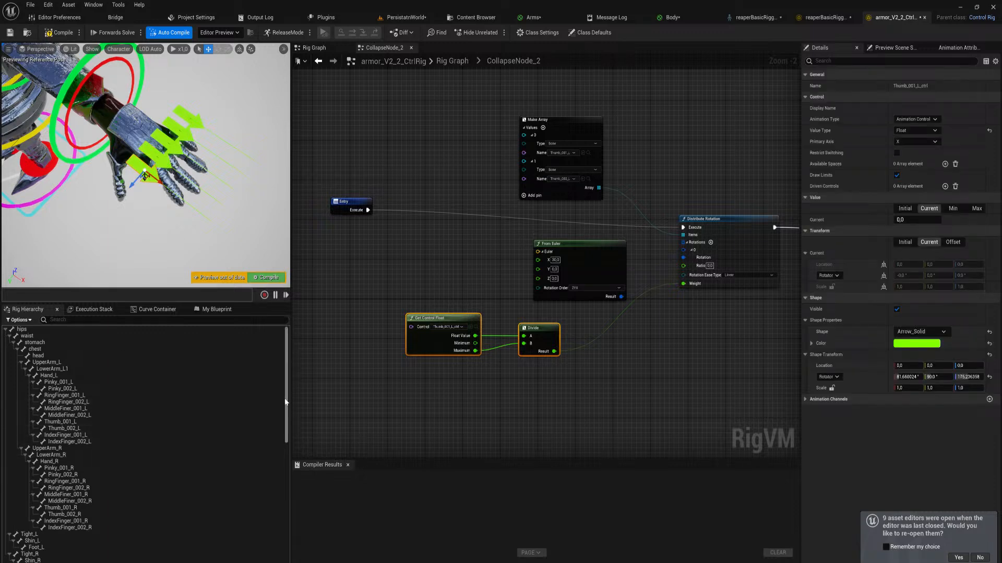
pyautogui.scroll(-1, 289, 440)
pyautogui.scroll(-10, 290, 440)
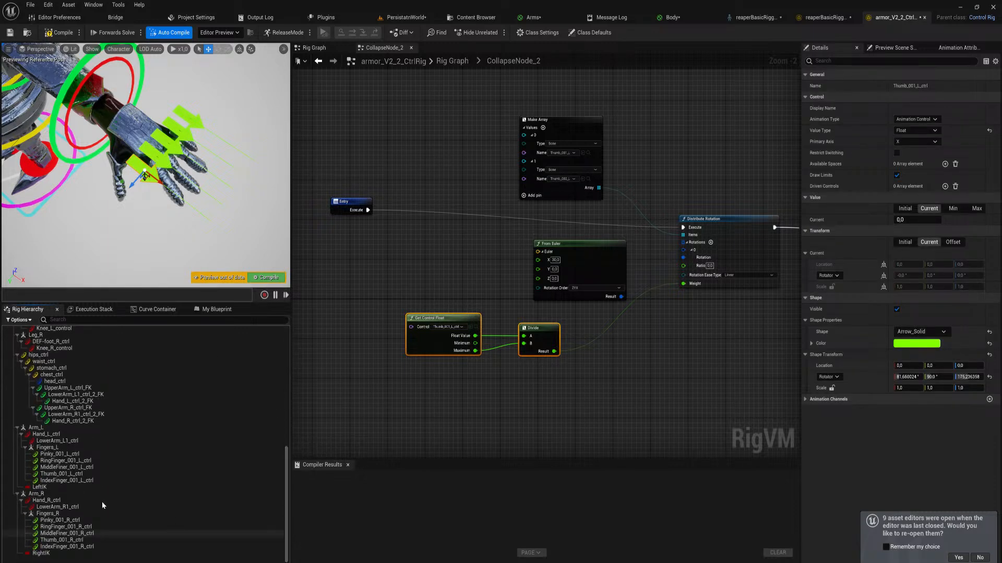
pyautogui.click(62, 521)
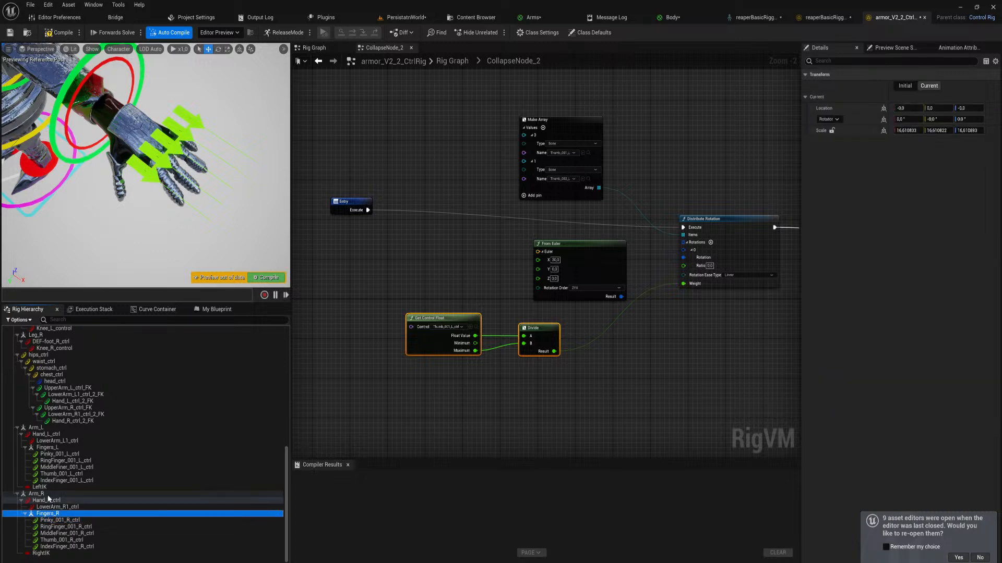
pyautogui.click(57, 493)
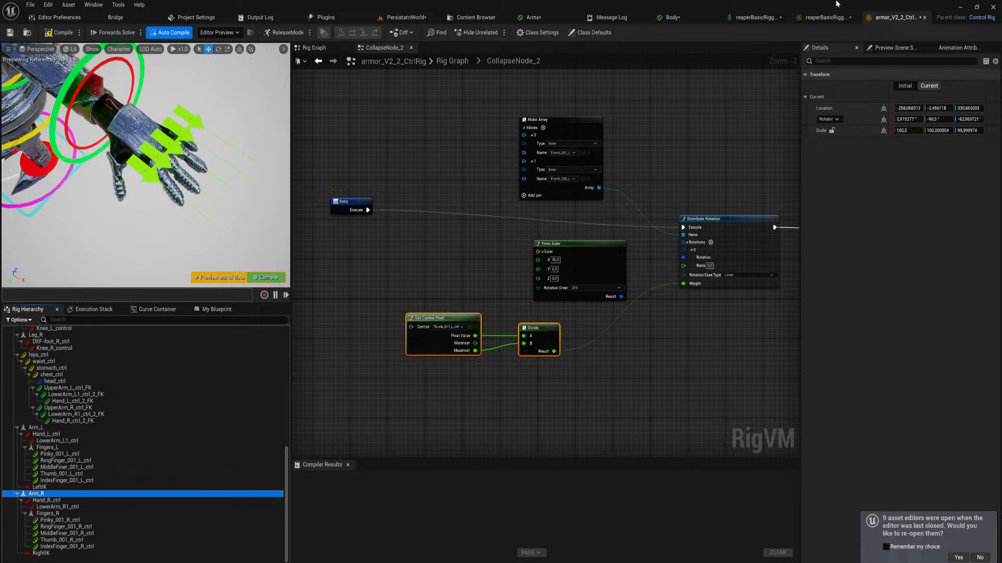
pyautogui.click(821, 18)
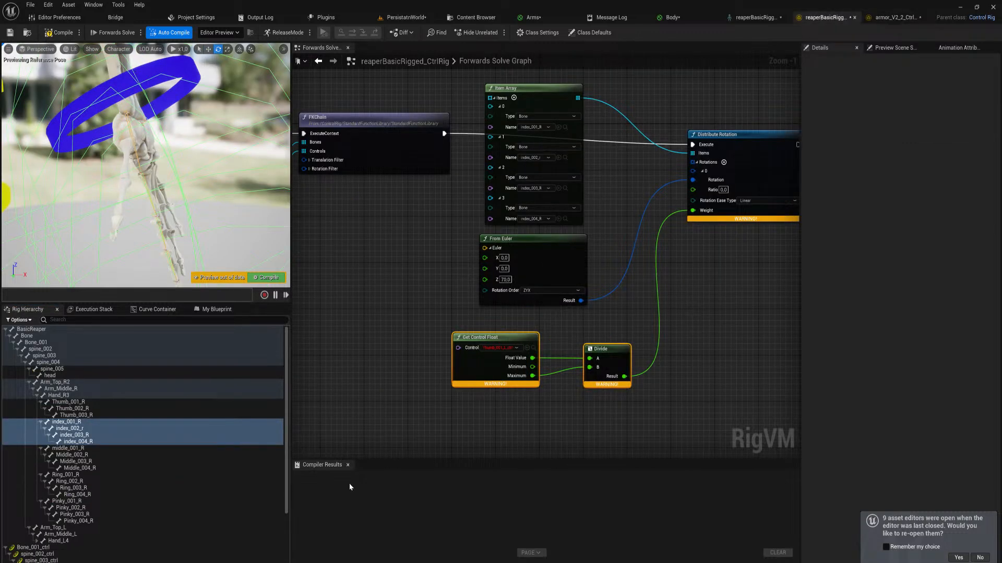
pyautogui.scroll(-3, 281, 470)
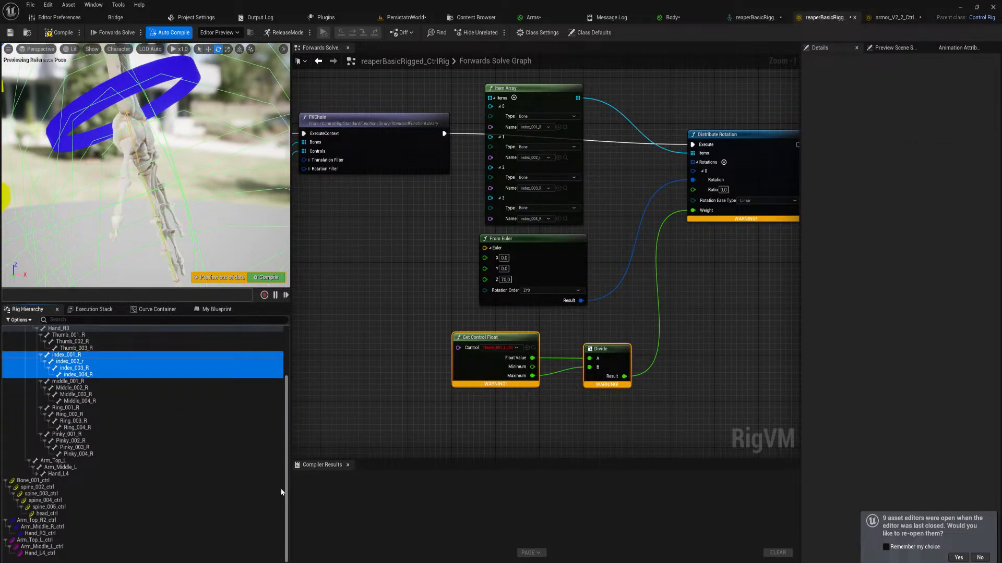
pyautogui.click(888, 18)
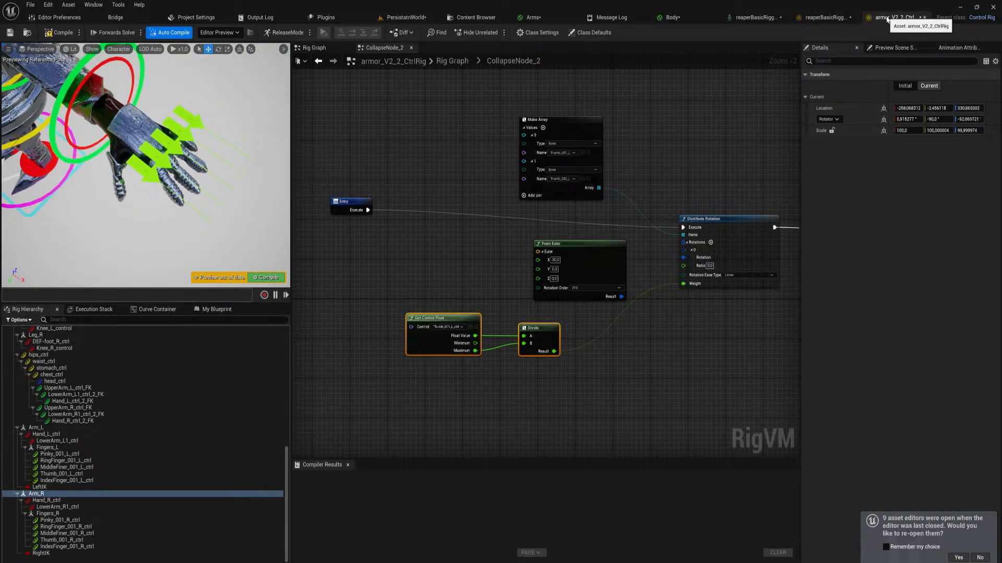
pyautogui.click(825, 17)
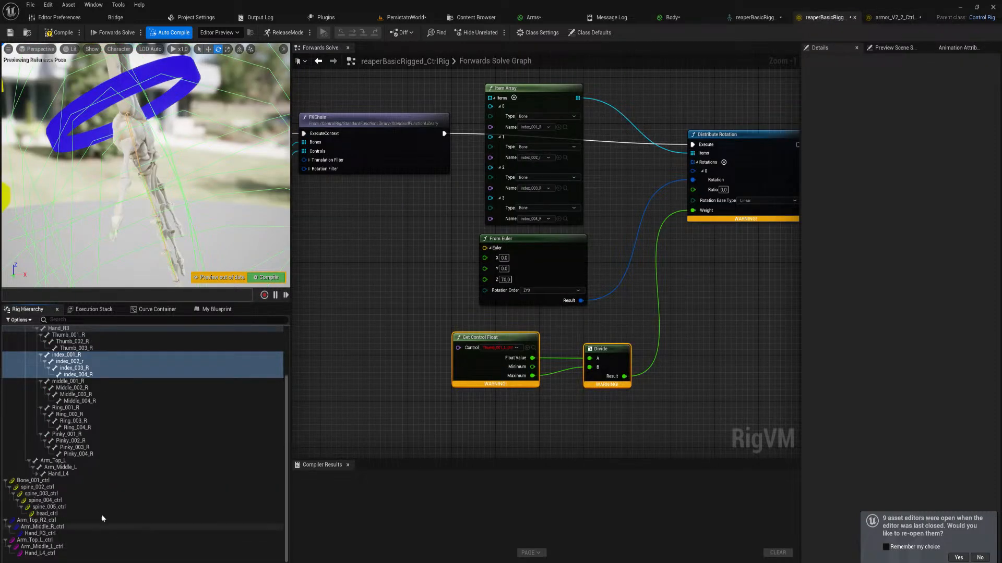
pyautogui.click(48, 534)
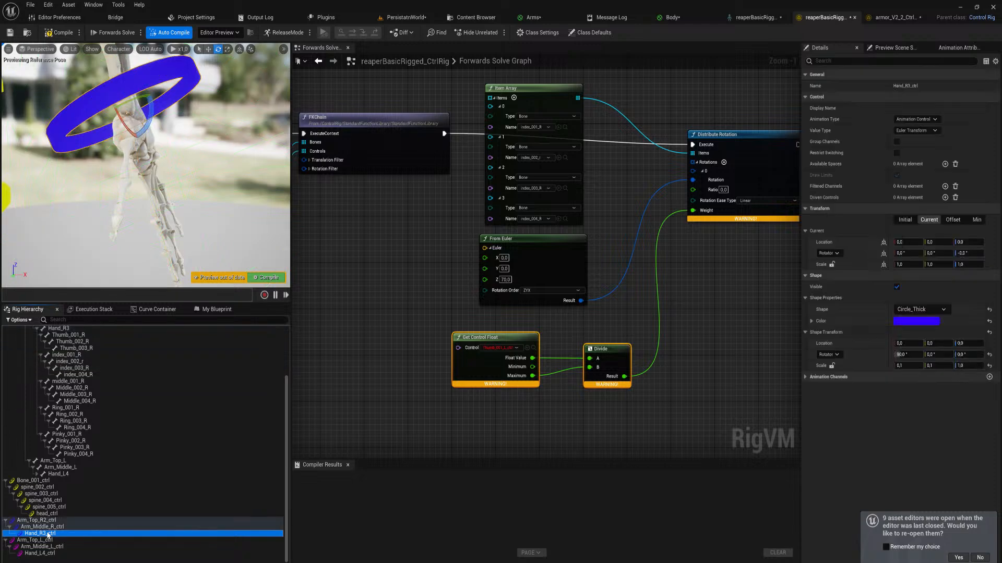
pyautogui.rightClick(48, 533)
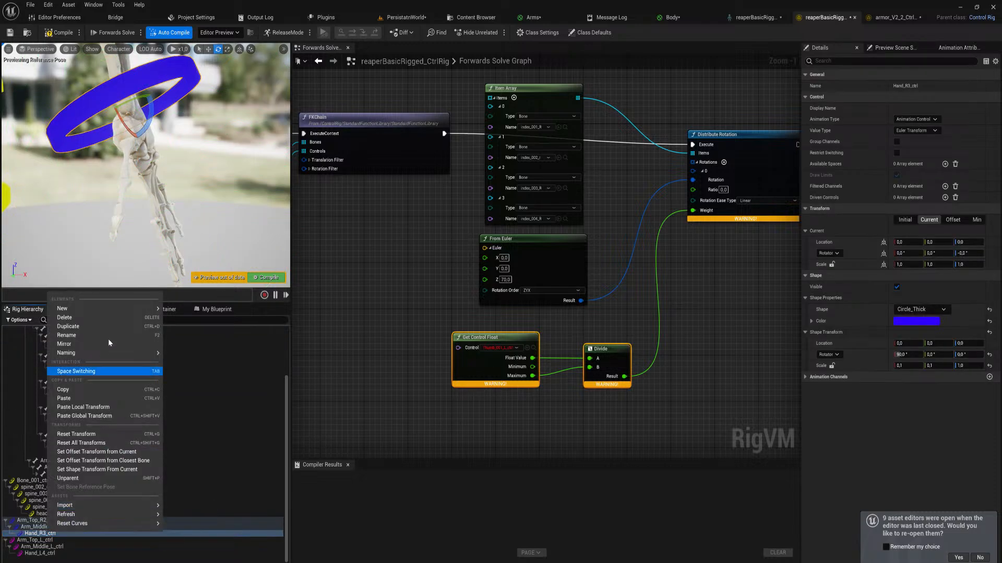
pyautogui.moveTo(146, 311)
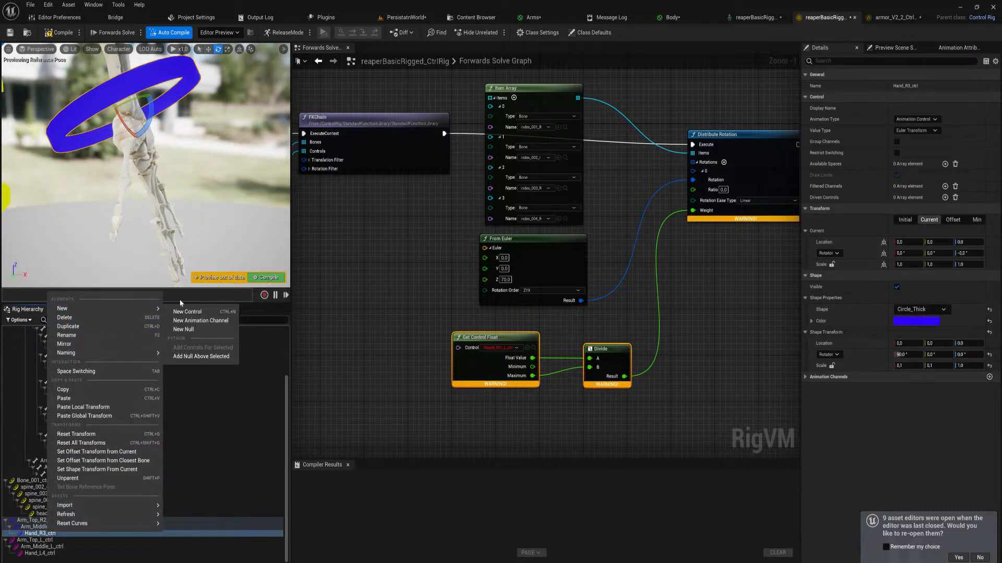
# Create a new control from the index_001_R bone and parent it under Hand_R3_ctrl
pyautogui.moveTo(286, 397); pyautogui.dragTo(286, 361)
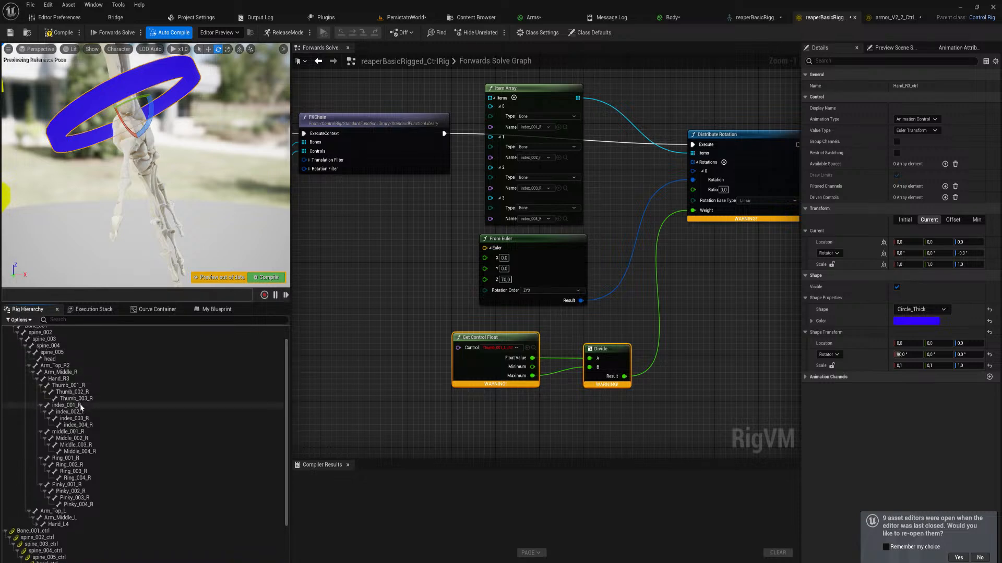
pyautogui.rightClick(81, 406)
pyautogui.moveTo(172, 181)
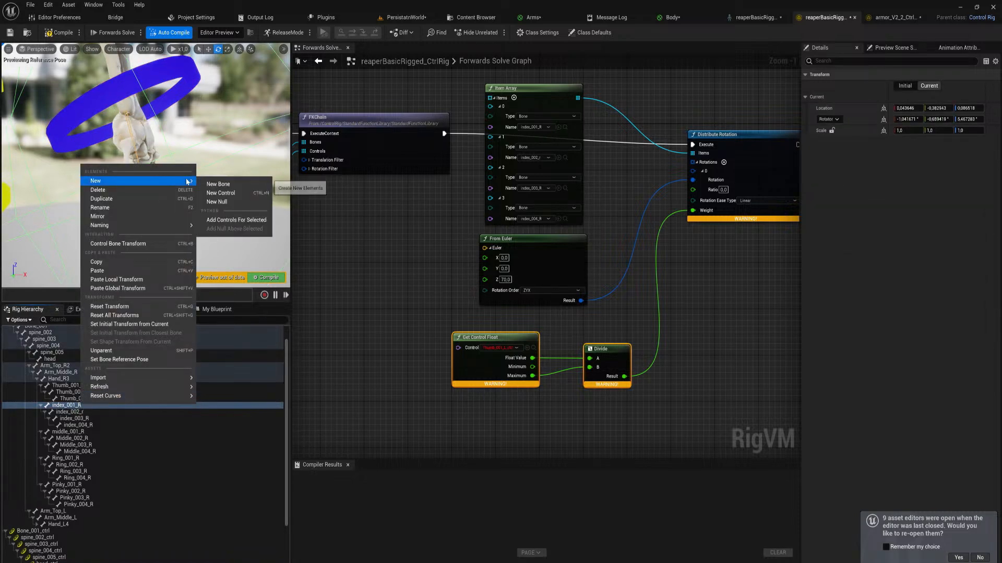
pyautogui.click(220, 193)
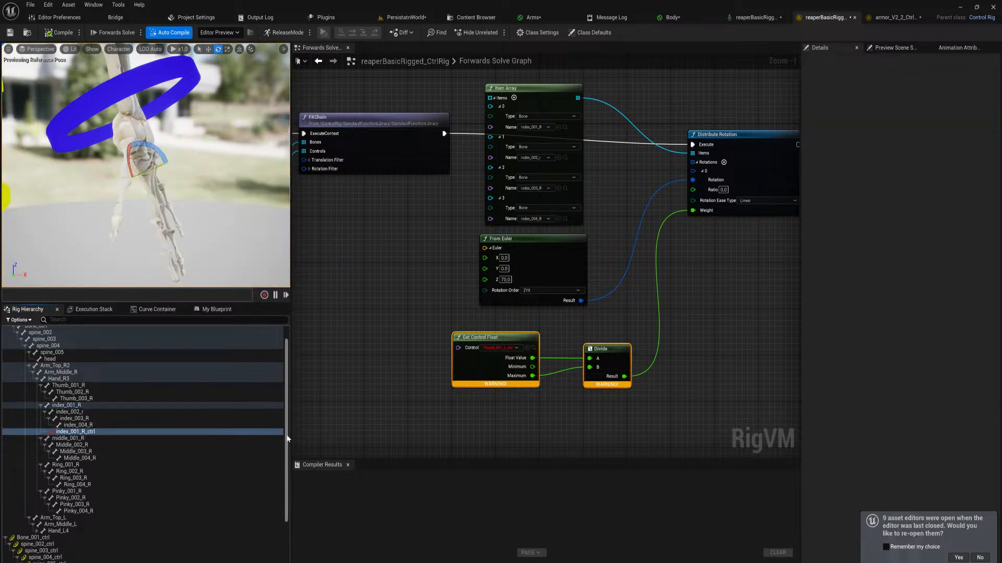
pyautogui.moveTo(287, 439); pyautogui.dragTo(285, 495)
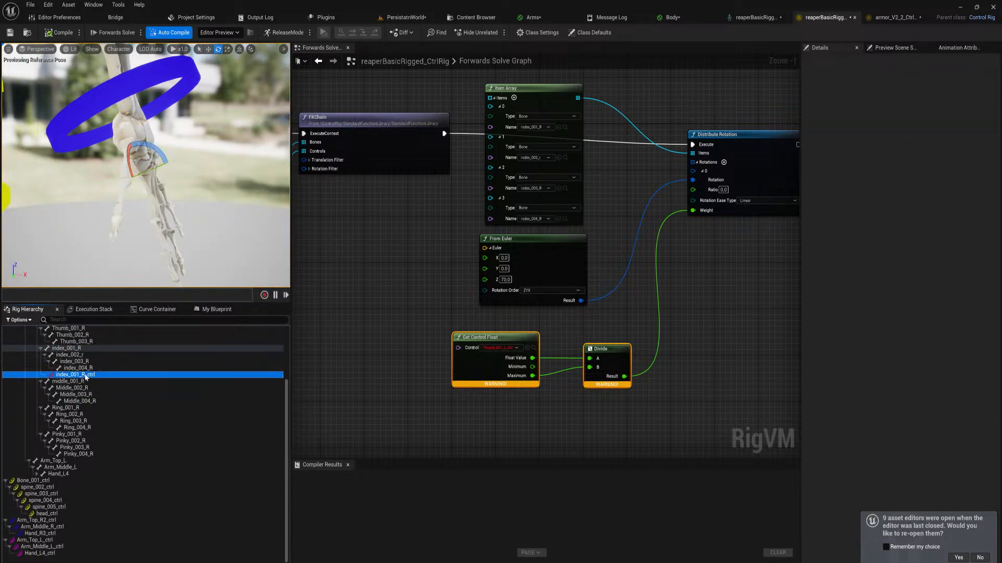
pyautogui.moveTo(86, 377); pyautogui.dragTo(49, 536)
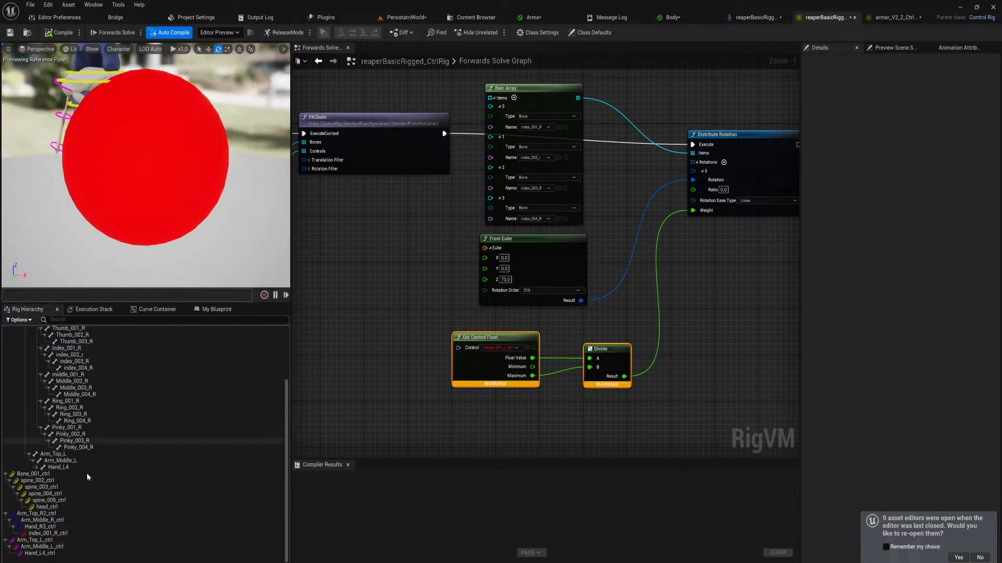
# Lock the shape scale proportions of index_001_R_ctrl and set its shape transform scale to 0.1 on all axes
pyautogui.click(57, 534)
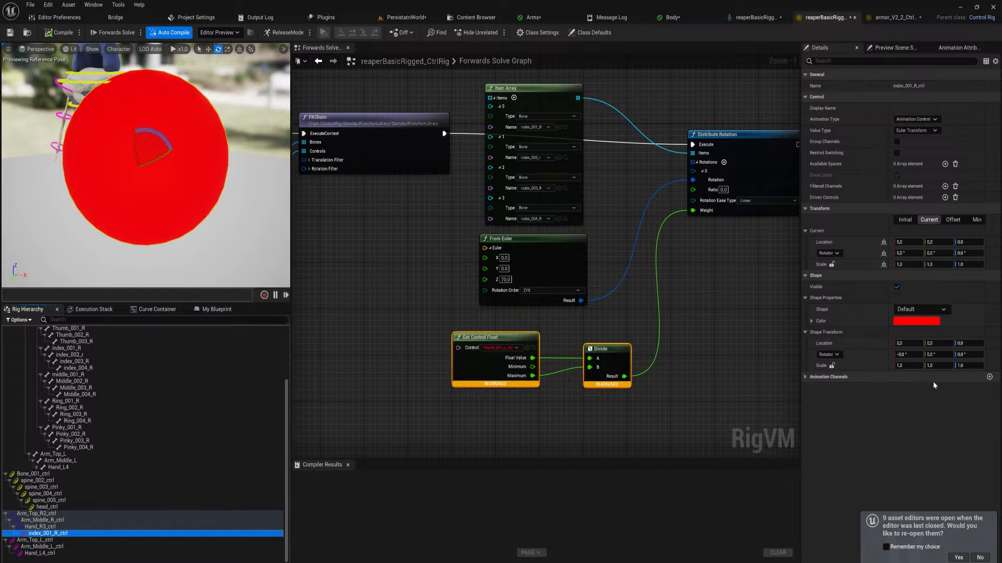
pyautogui.click(908, 366)
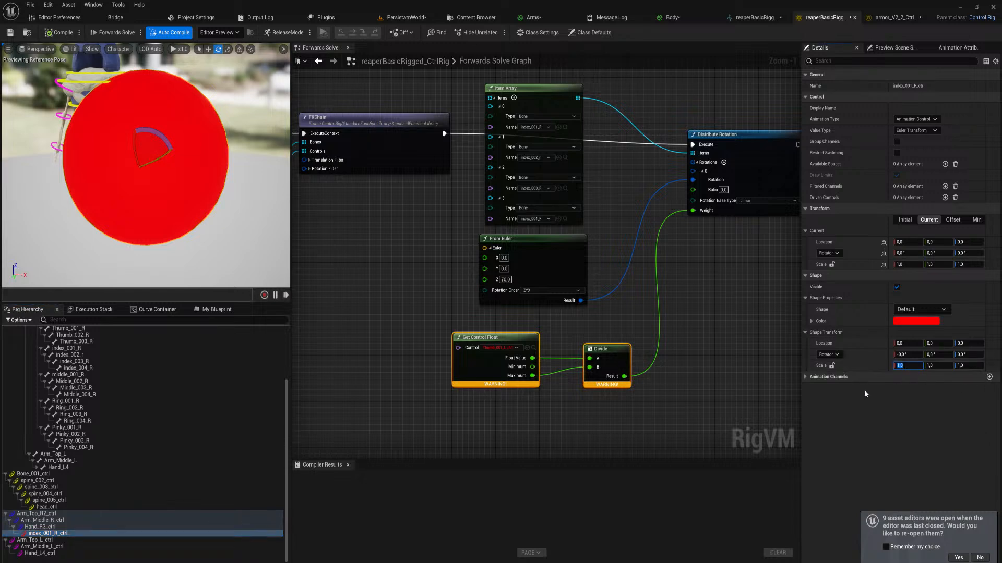
pyautogui.click(907, 363)
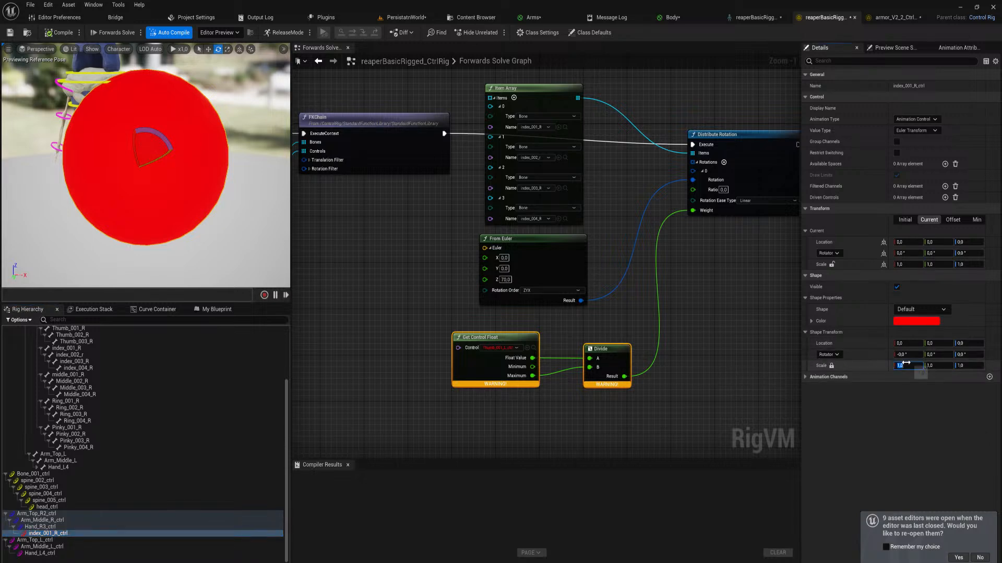
pyautogui.write('0,1')
pyautogui.press('Return')
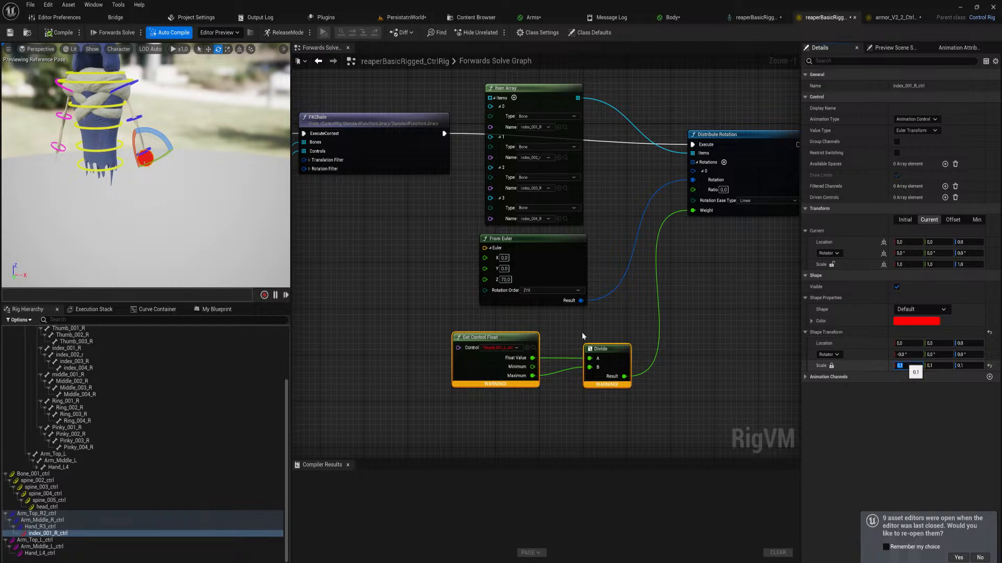
pyautogui.moveTo(204, 200)
pyautogui.mouseDown(button='right')
pyautogui.moveTo(235, 193)
pyautogui.moveTo(219, 201)
pyautogui.mouseUp(button='right')
pyautogui.press('w')
pyautogui.press('w')
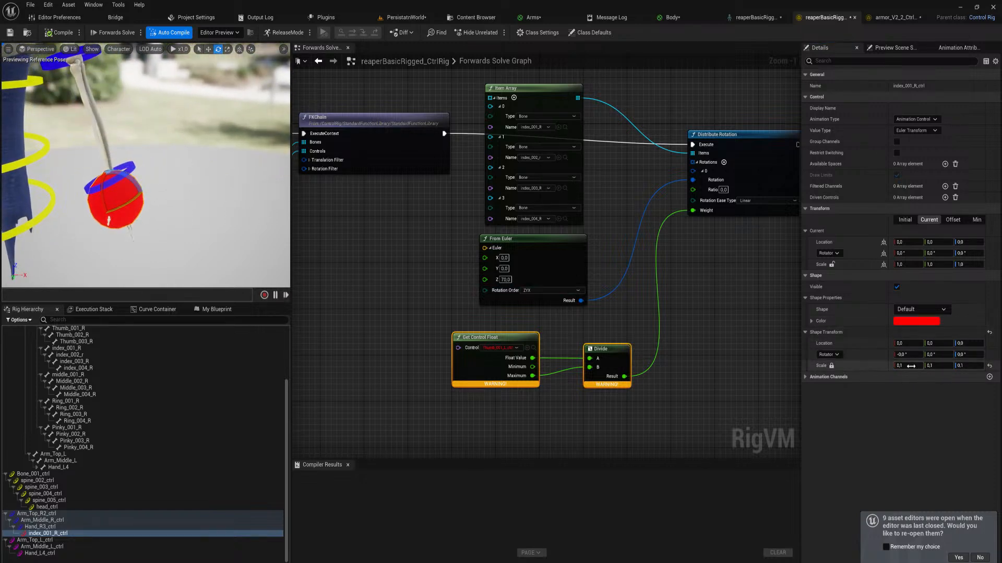
# Set the shape transform scale of index_001_R_ctrl to 0.05 on all axes
pyautogui.click(910, 367)
pyautogui.press('Return')
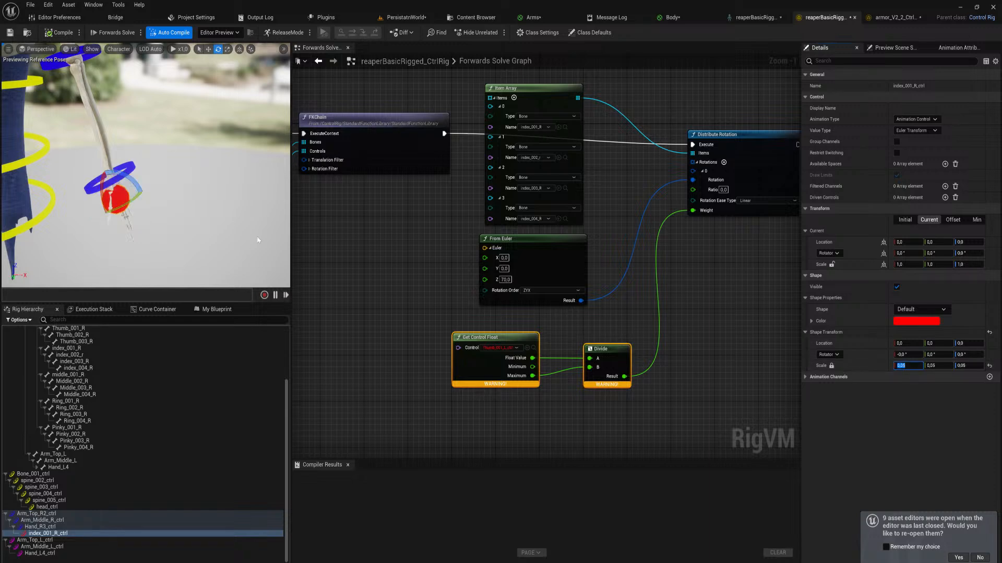
pyautogui.moveTo(258, 240); pyautogui.dragTo(251, 227, button='right')
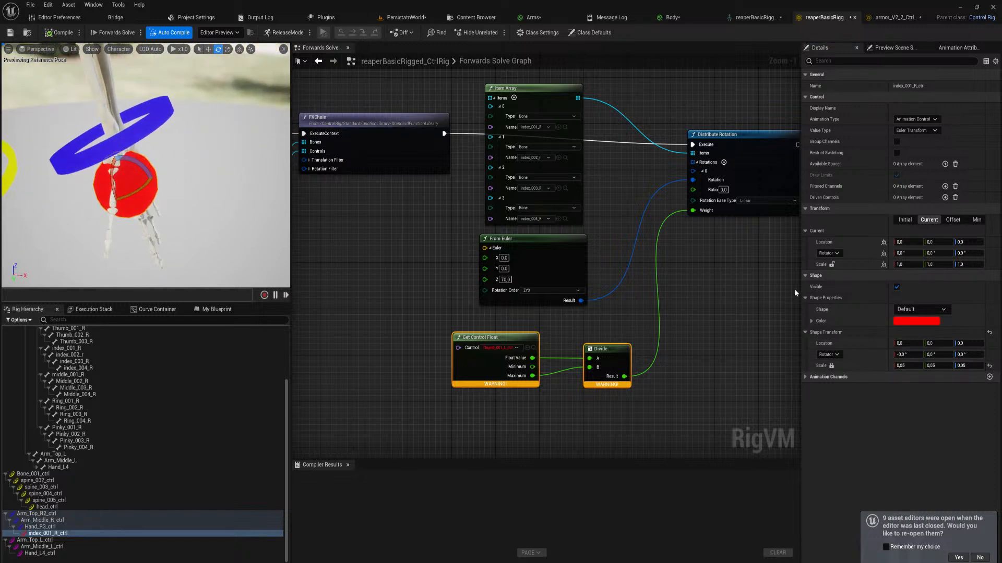
# Try the Arrow4_Thick shape on index_001_R_ctrl and settle on Arrow_Solid
pyautogui.click(930, 308)
pyautogui.write('ar')
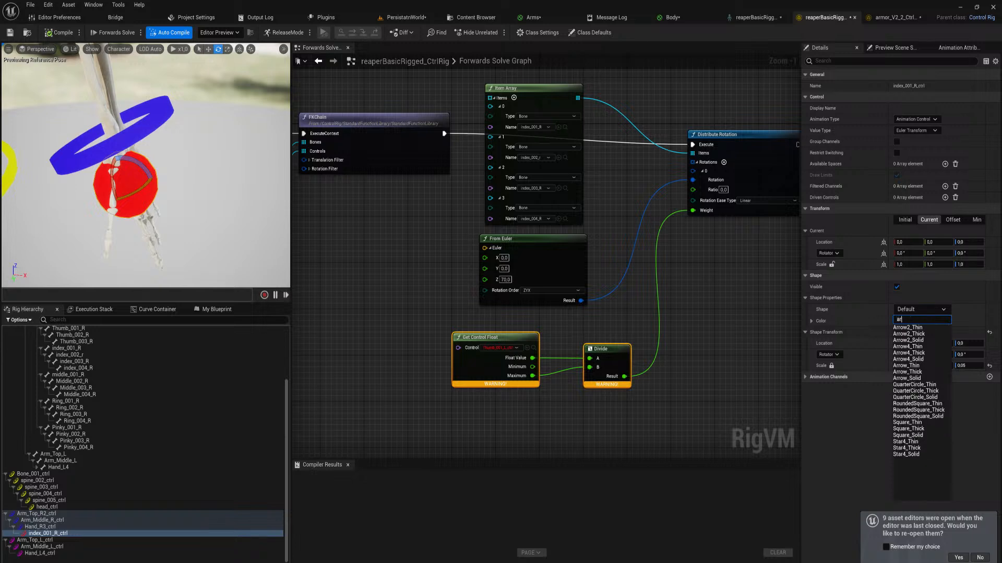
pyautogui.write('row')
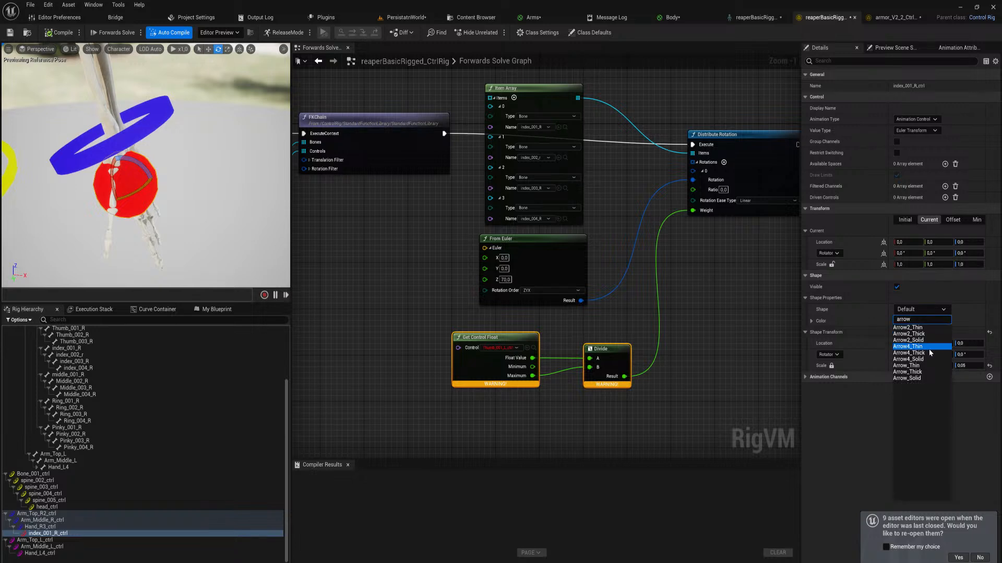
pyautogui.click(930, 354)
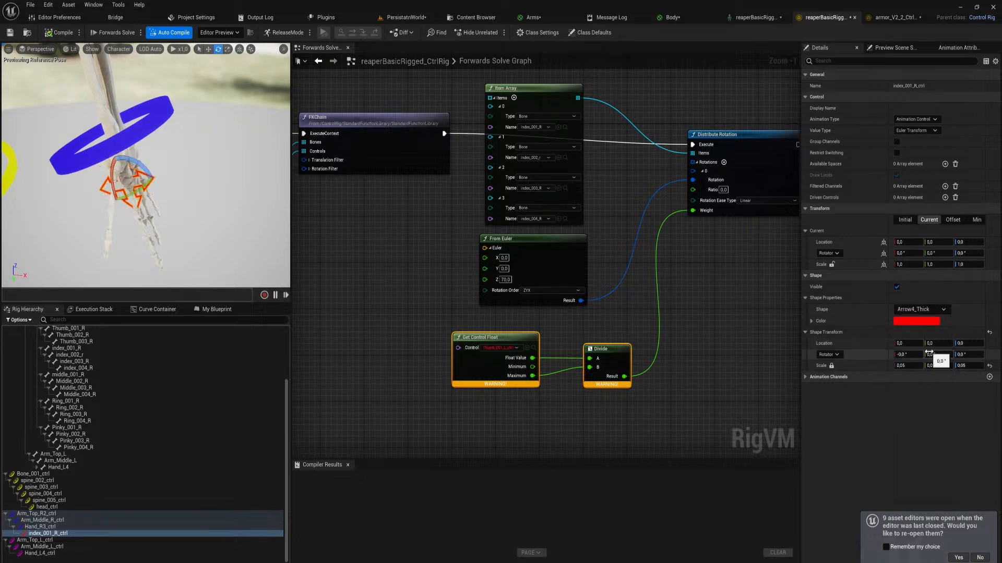
pyautogui.click(936, 310)
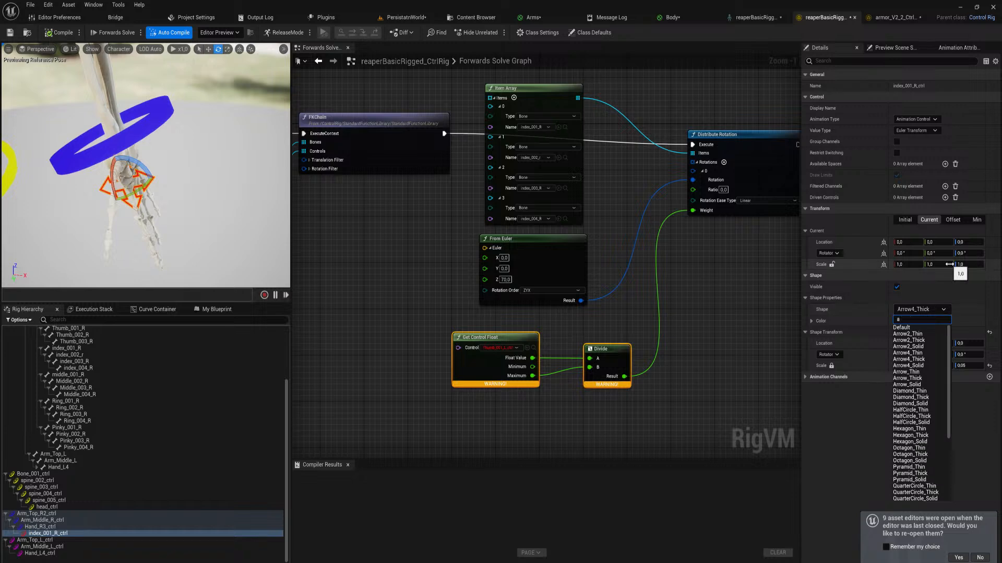
pyautogui.write('arrow')
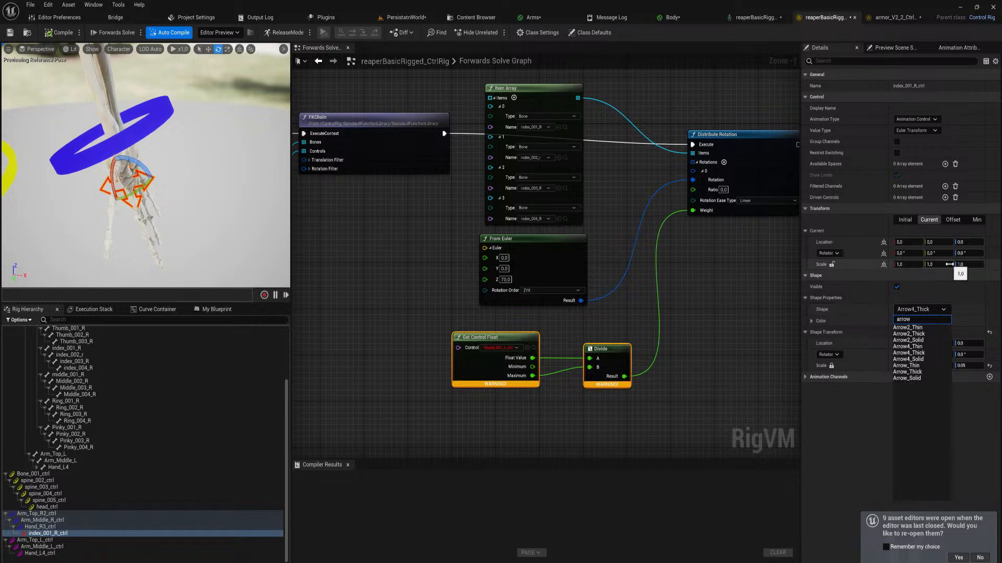
pyautogui.click(927, 379)
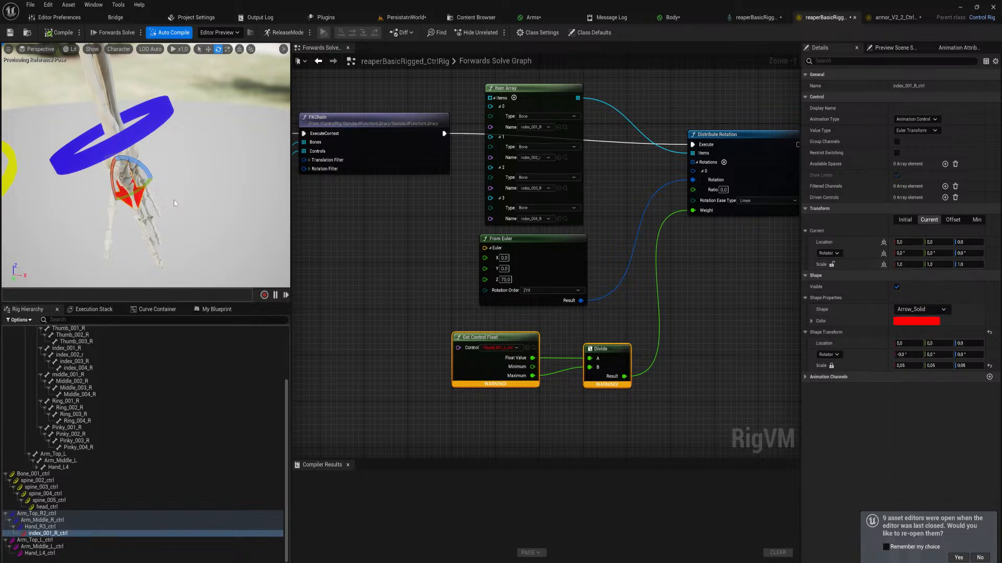
# Rotate the arrow shape of index_001_R_ctrl to 90° on Y in its shape transform
pyautogui.click(934, 356)
pyautogui.write('90')
pyautogui.press('Return')
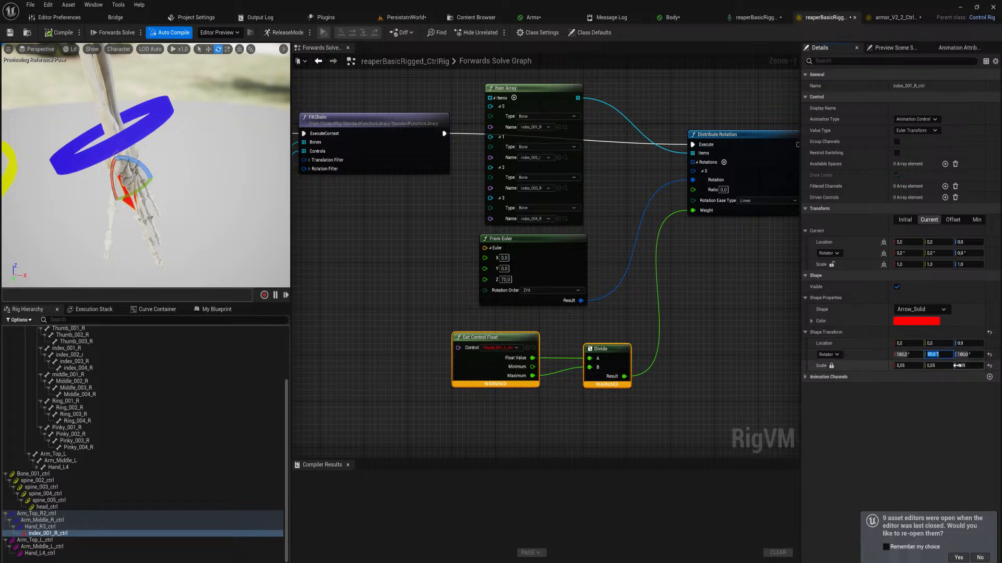
# Try shape location Z values of 50 and 1 for the index arrow and return Z to 0
pyautogui.click(968, 344)
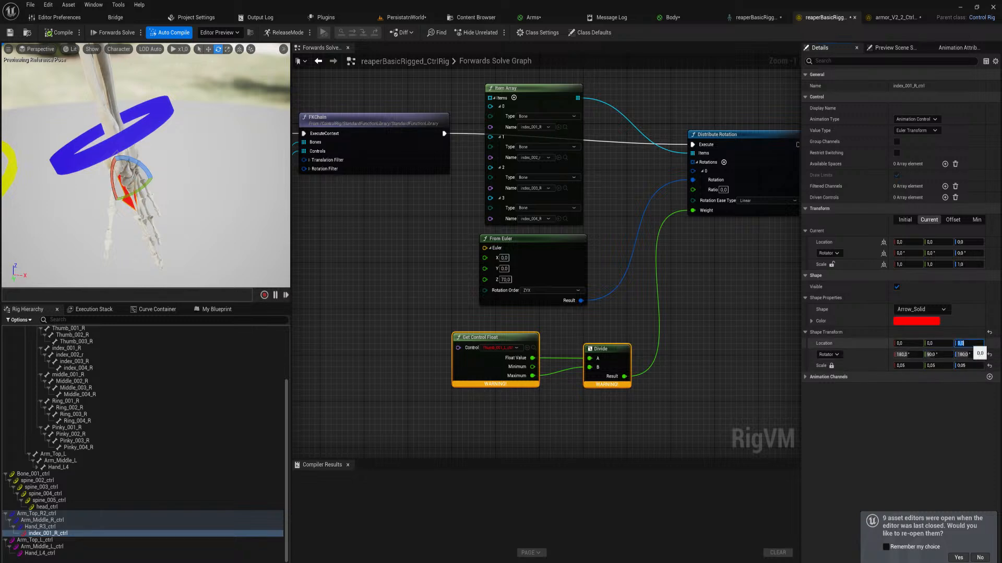
pyautogui.write('50')
pyautogui.press('Return')
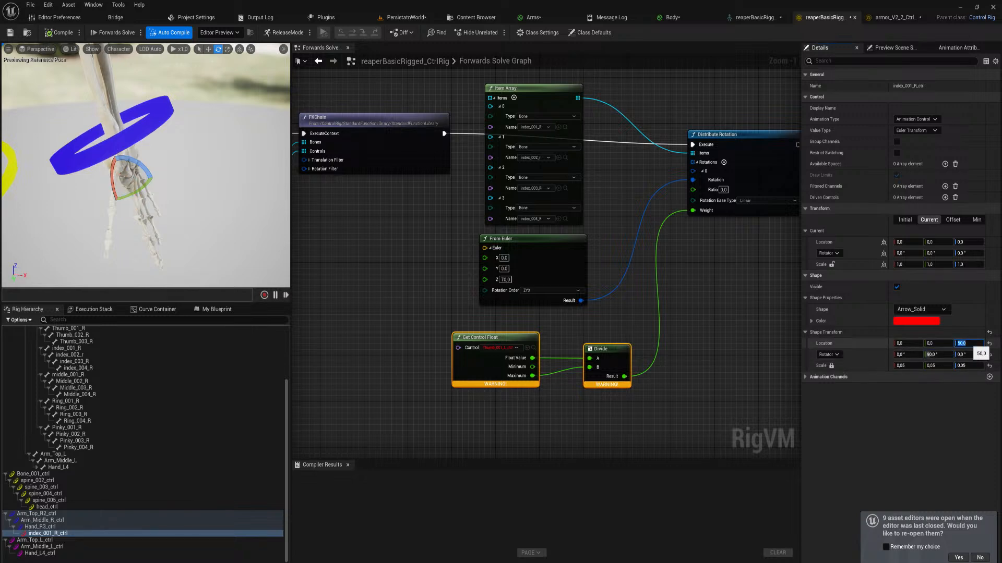
pyautogui.write('1')
pyautogui.press('Return')
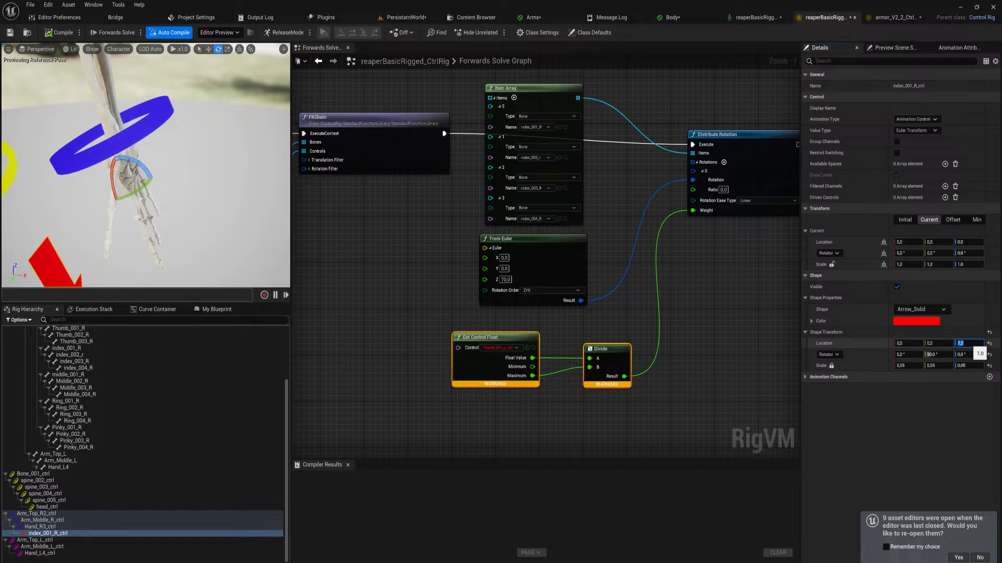
pyautogui.moveTo(201, 206); pyautogui.dragTo(117, 216, button='right')
pyautogui.click(968, 343)
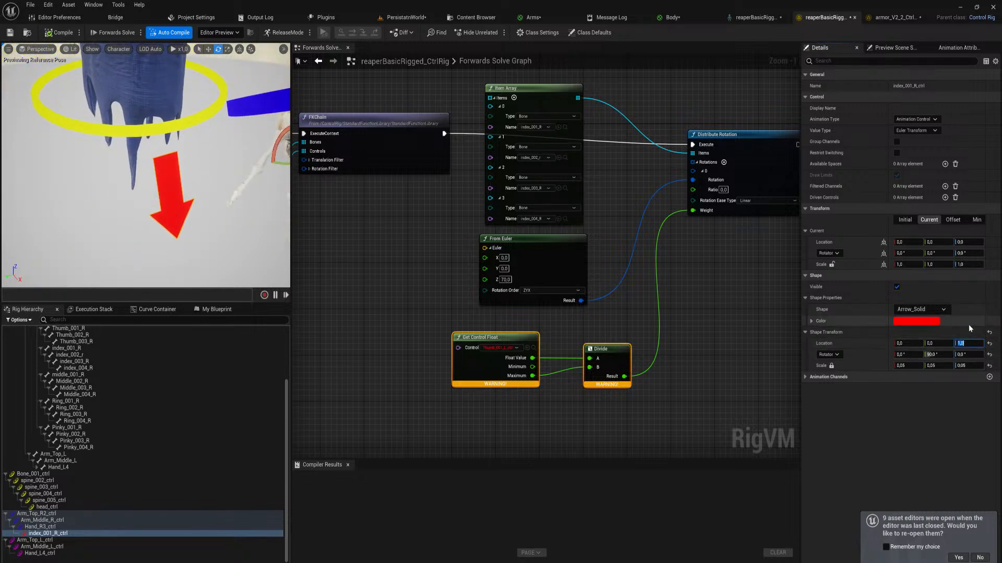
pyautogui.write('0')
pyautogui.press('Return')
# Try a shape location X of 1 for the index arrow and replace it with -0.1
pyautogui.click(905, 344)
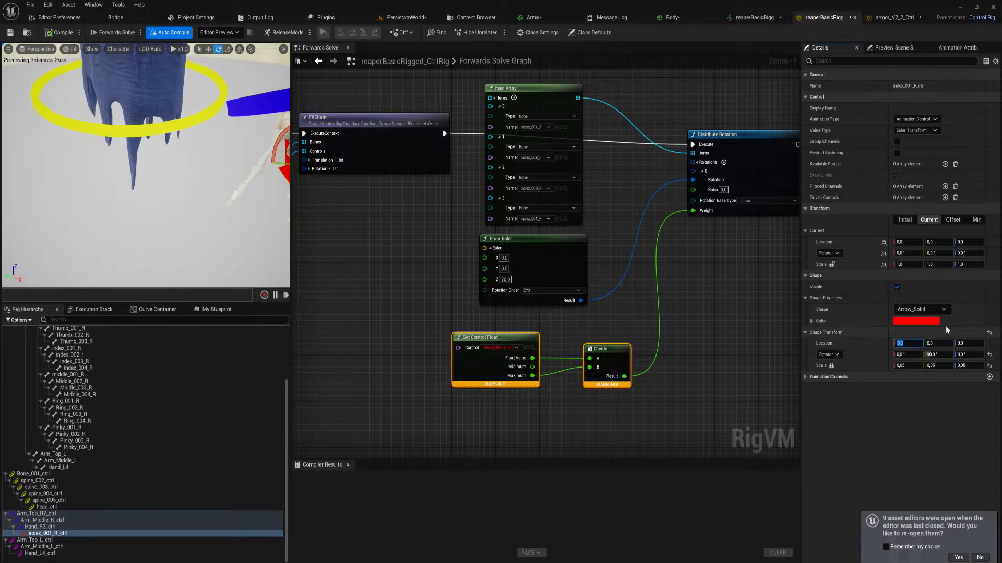
pyautogui.write('1')
pyautogui.press('Return')
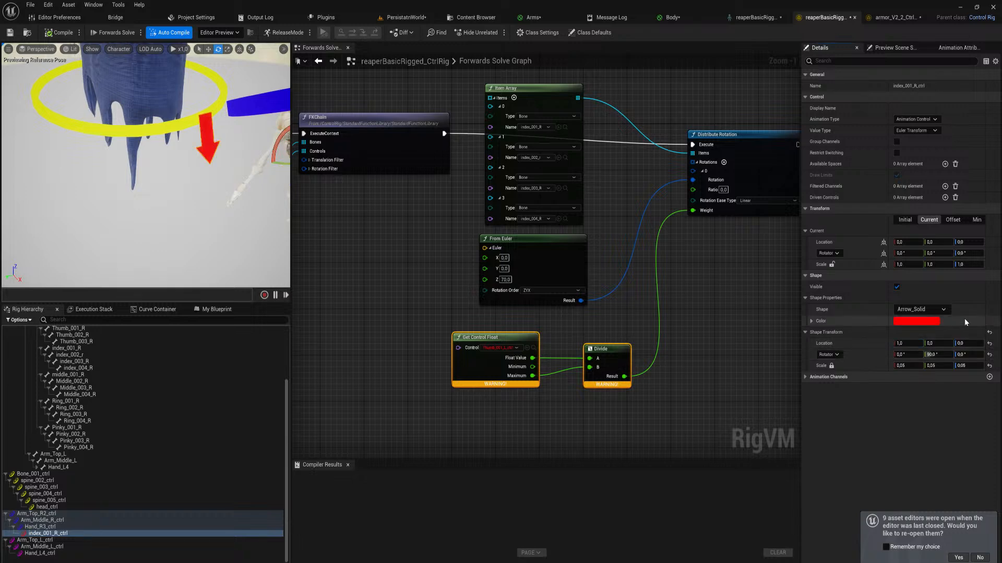
pyautogui.click(916, 342)
pyautogui.write('-0.1')
pyautogui.press('Return')
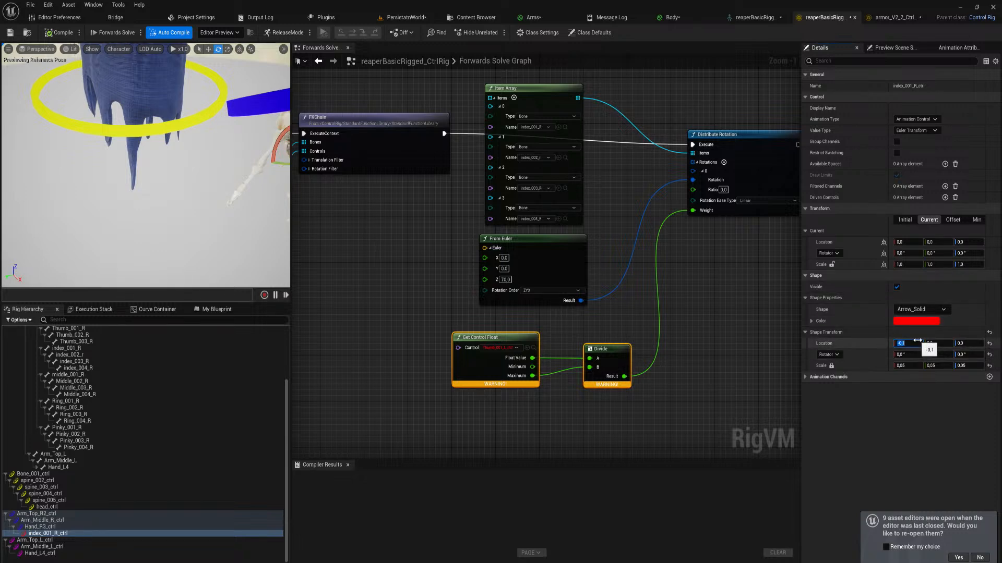
pyautogui.moveTo(172, 177); pyautogui.dragTo(198, 177, button='right')
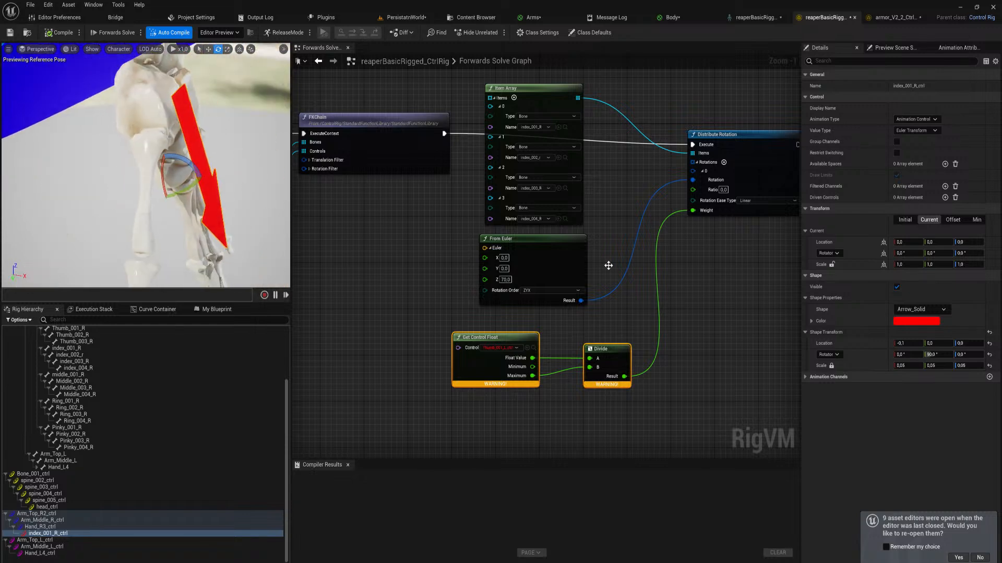
# Try shape scales of 0.01 and 0.03 on the index arrow and settle on 0.02 for all axes
pyautogui.click(909, 365)
pyautogui.write('0,01')
pyautogui.press('Return')
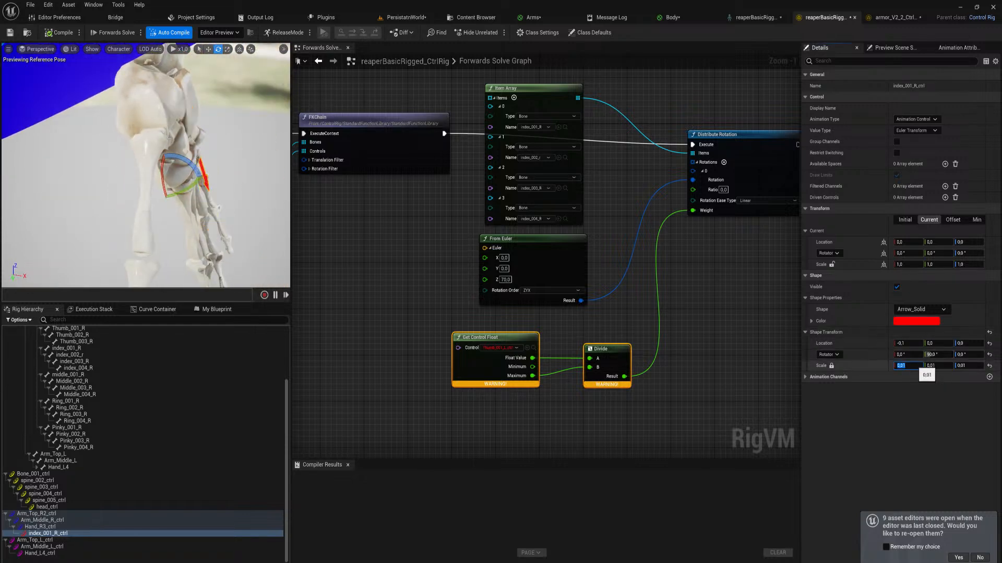
pyautogui.moveTo(224, 166)
pyautogui.mouseDown(button='right')
pyautogui.moveTo(183, 170)
pyautogui.moveTo(229, 165)
pyautogui.mouseUp(button='right')
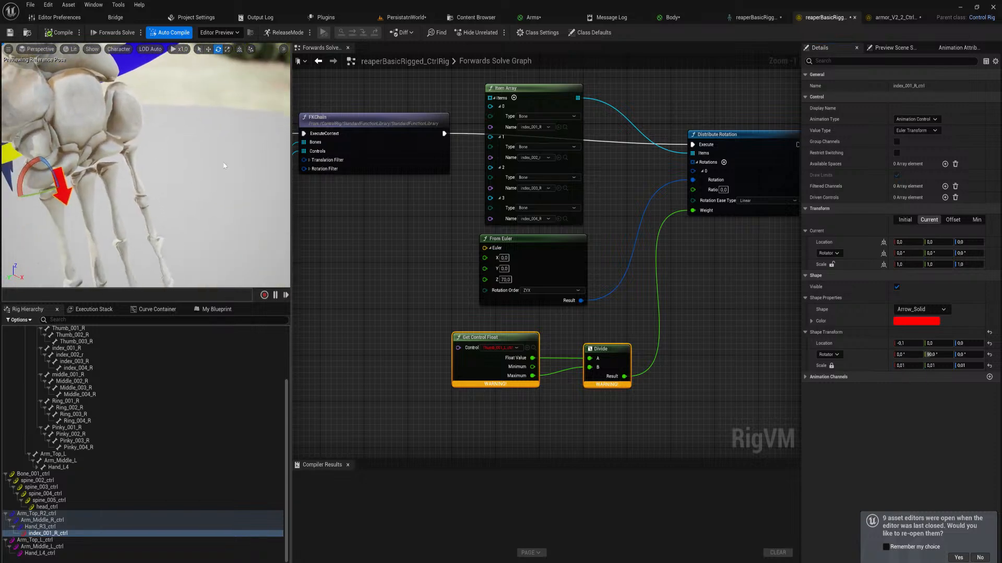
pyautogui.click(910, 365)
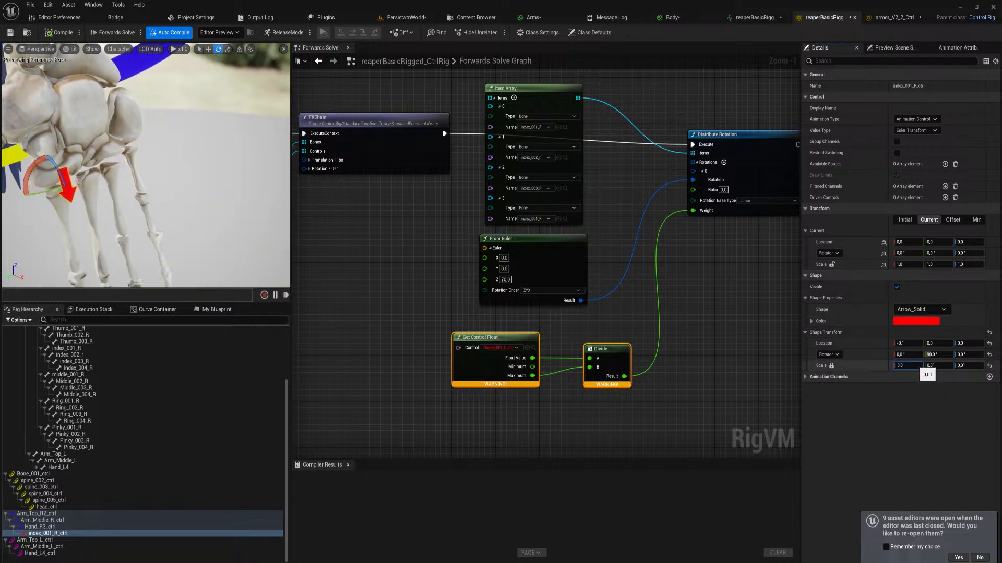
pyautogui.write('3')
pyautogui.press('Return')
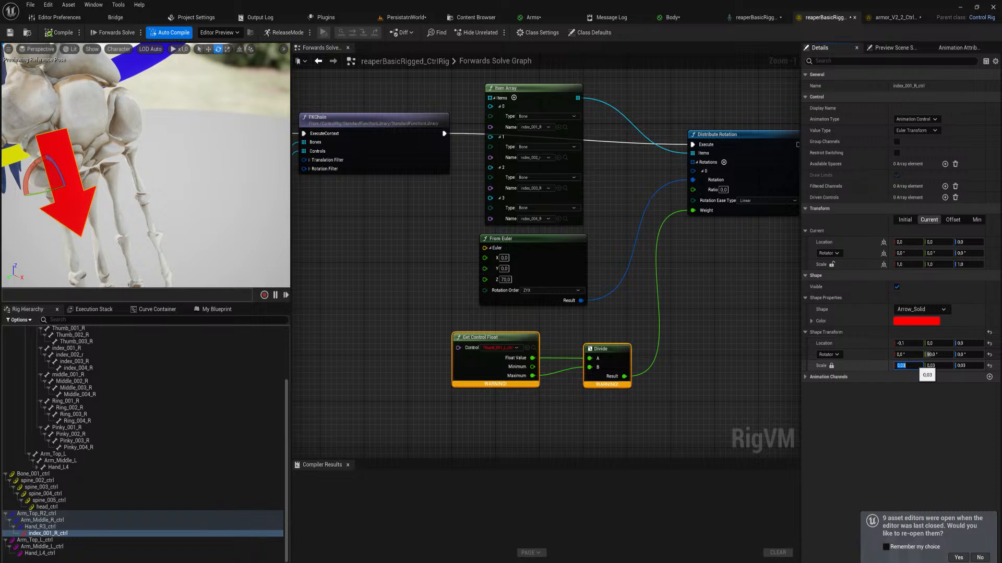
pyautogui.write('0.02')
pyautogui.press('Return')
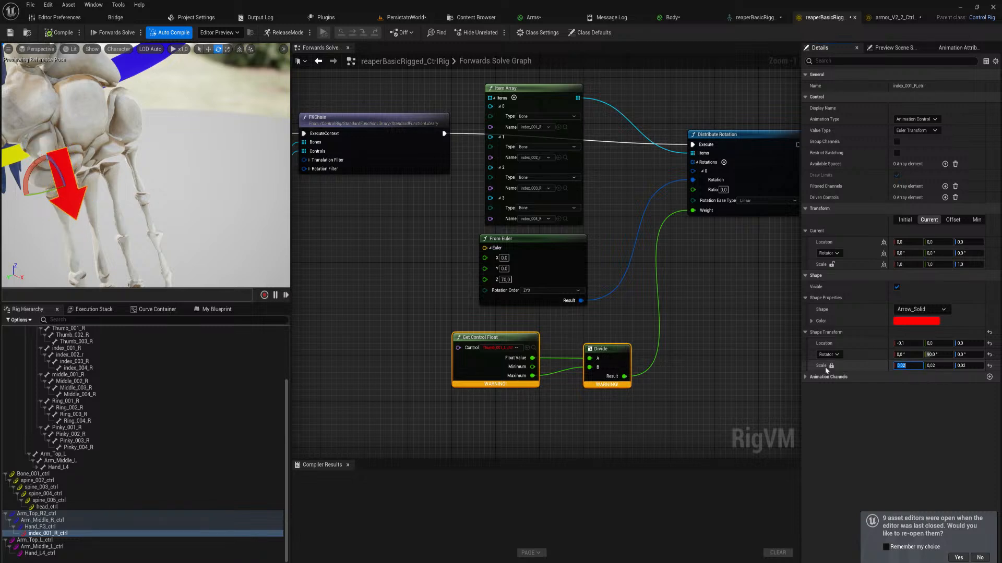
pyautogui.moveTo(199, 216); pyautogui.dragTo(174, 197, button='right')
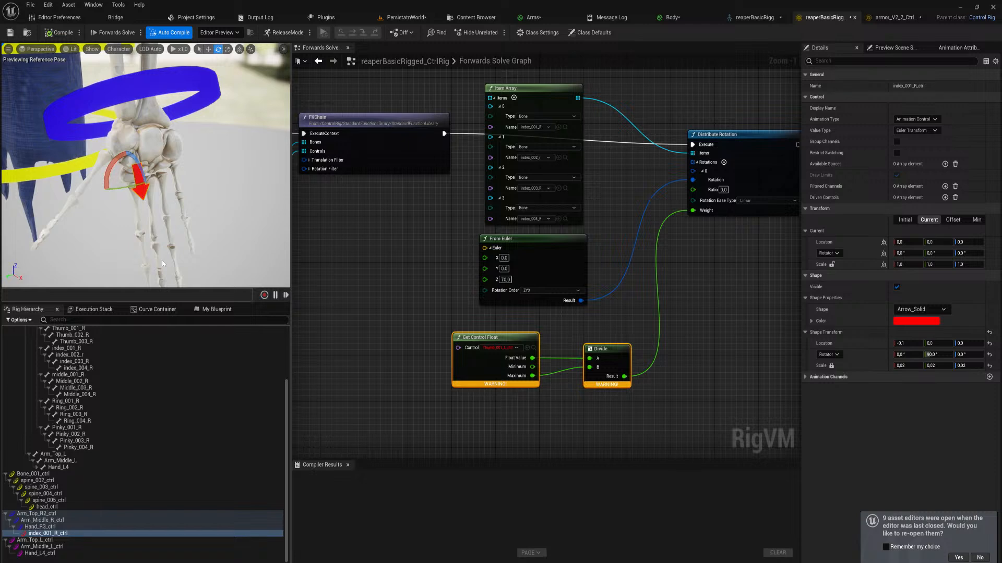
# Change the value type of index_001_R_ctrl from Euler Transform to Float
pyautogui.click(55, 534)
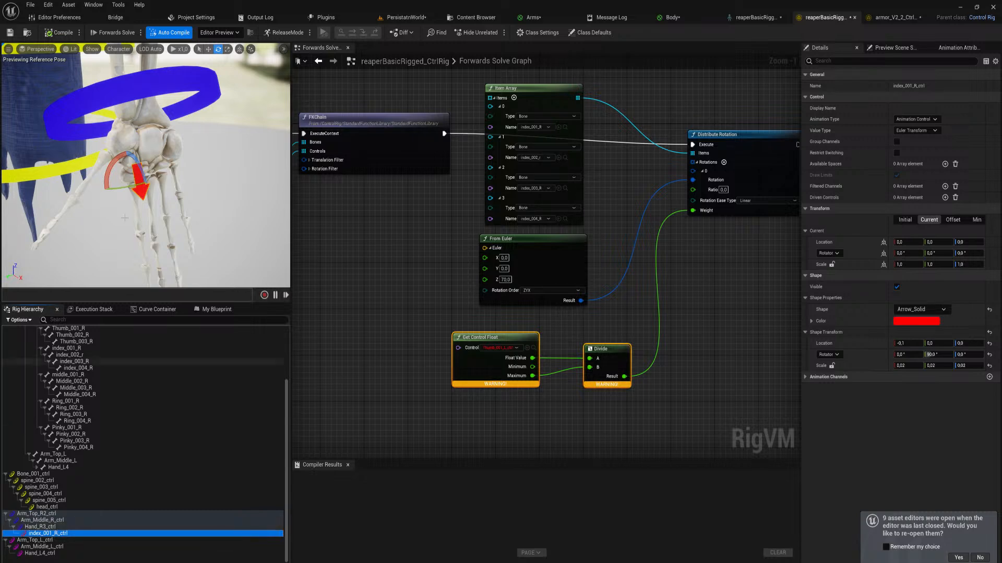
pyautogui.moveTo(157, 209); pyautogui.dragTo(146, 207, button='right')
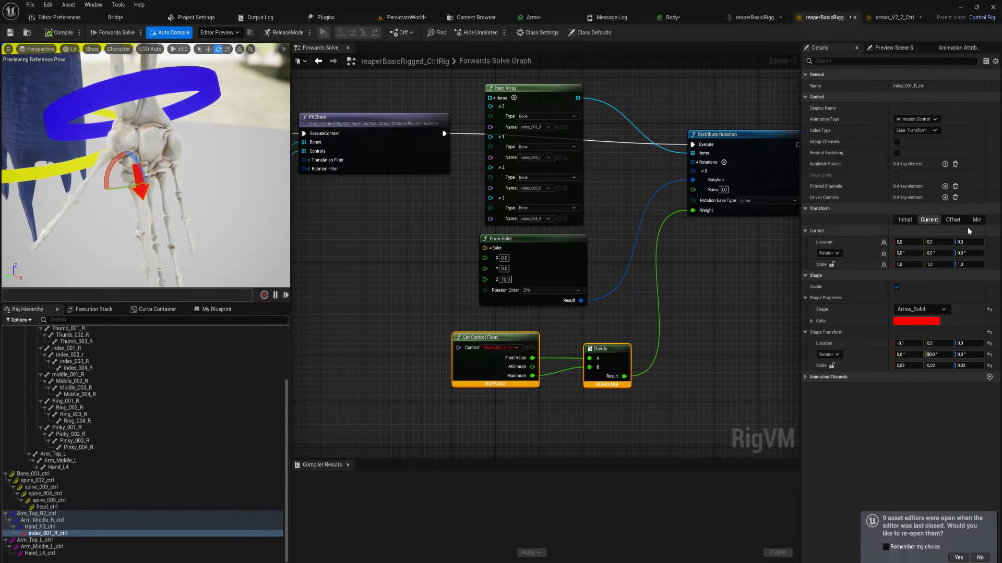
pyautogui.moveTo(801, 225); pyautogui.dragTo(690, 225)
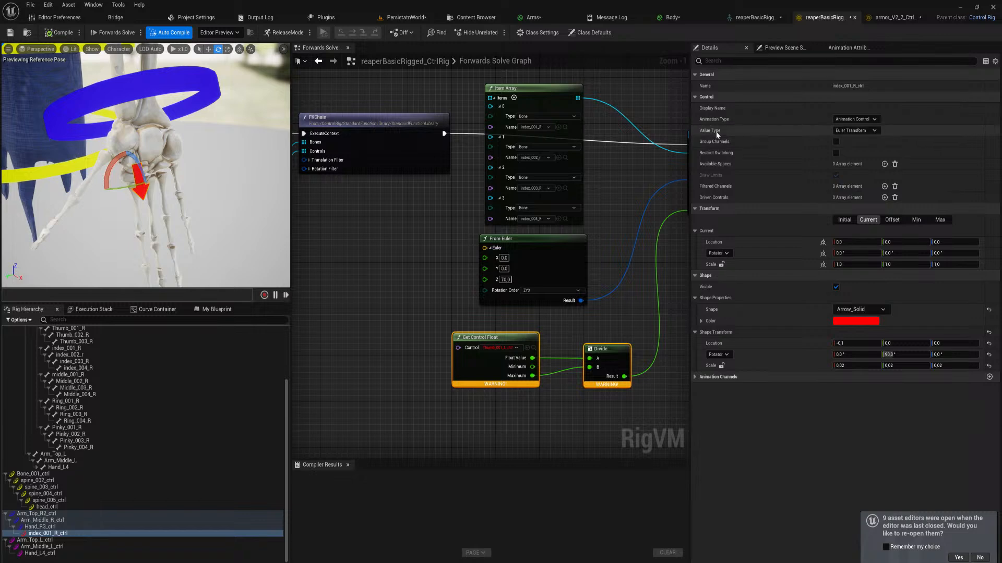
pyautogui.click(859, 132)
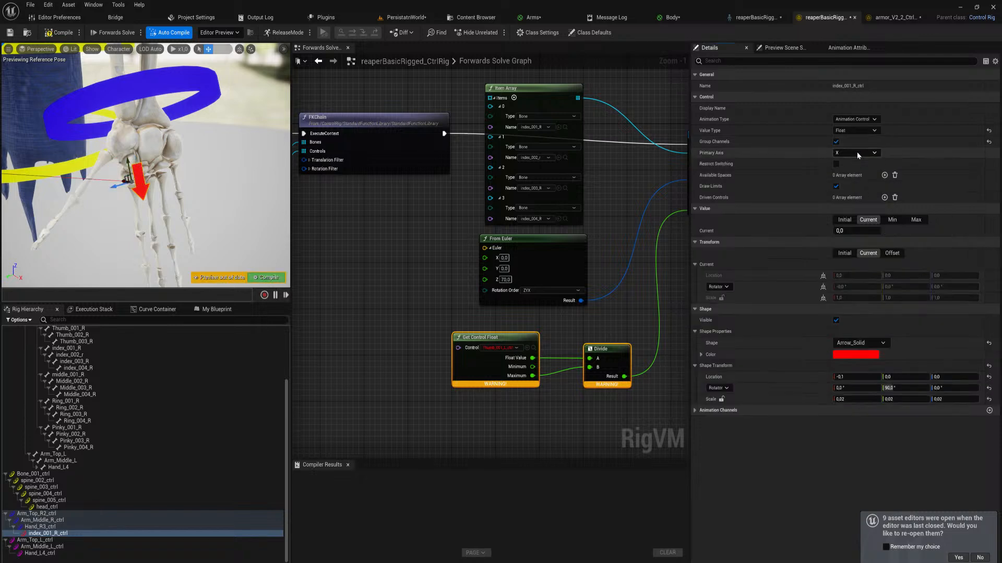
pyautogui.click(855, 147)
pyautogui.moveTo(226, 211); pyautogui.dragTo(236, 183, button='right')
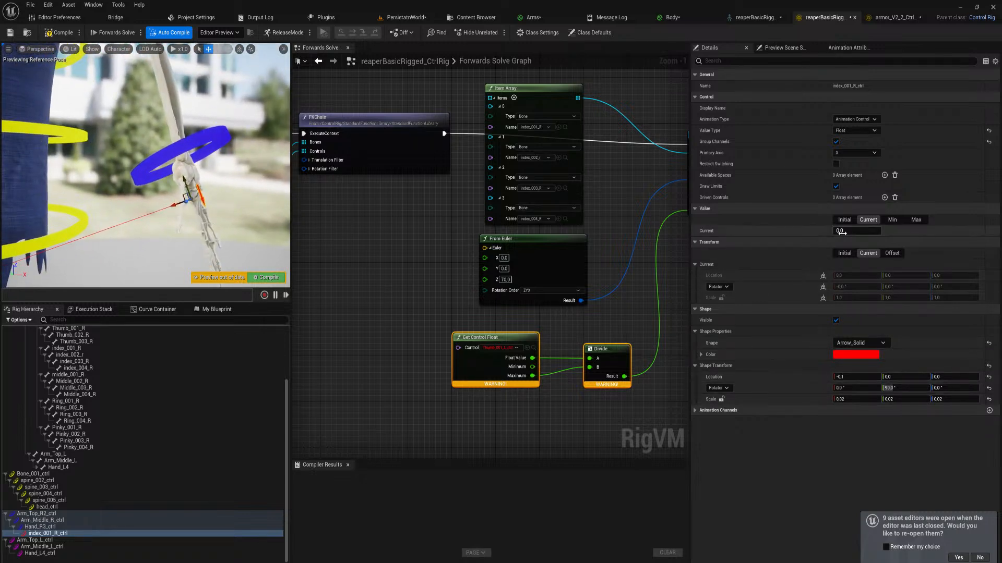
# Try Z as the primary axis of index_001_R_ctrl and switch it to Y
pyautogui.click(862, 153)
pyautogui.click(850, 176)
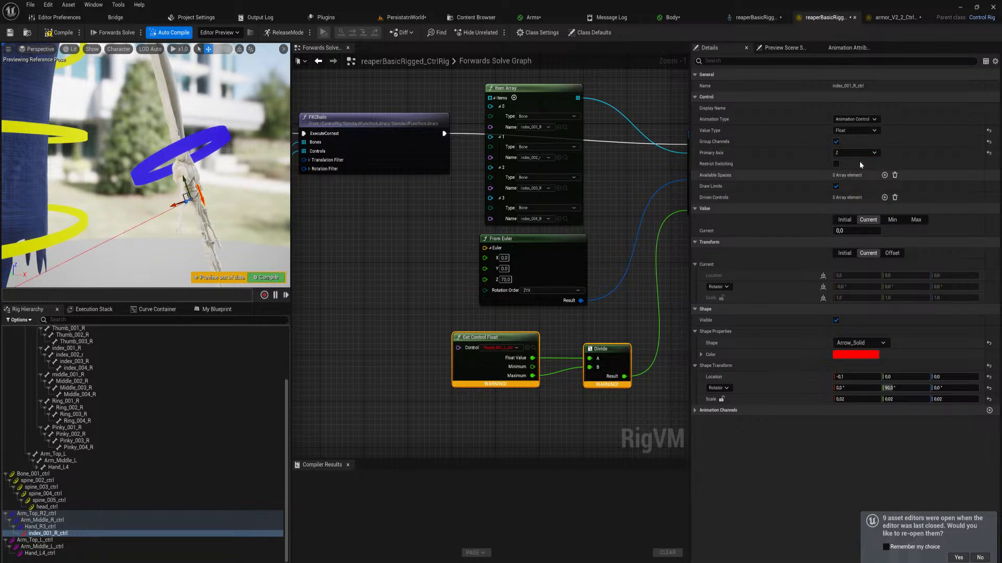
pyautogui.click(858, 153)
pyautogui.click(859, 170)
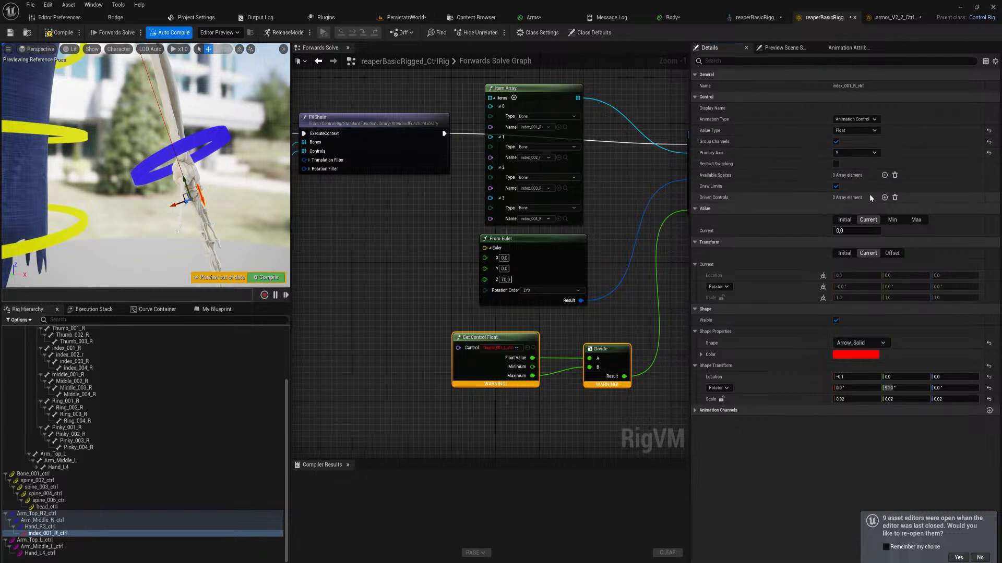
pyautogui.click(846, 218)
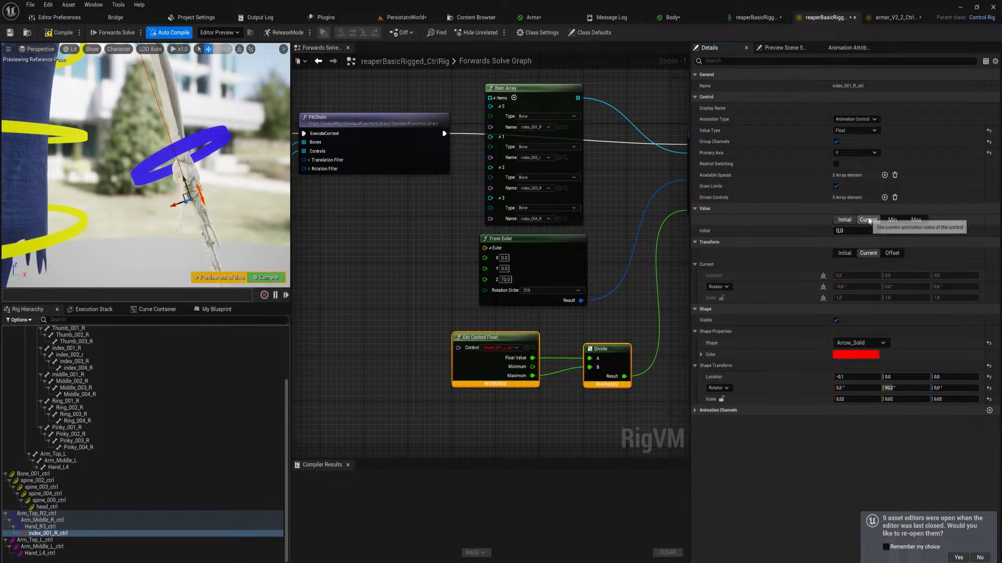
pyautogui.click(869, 220)
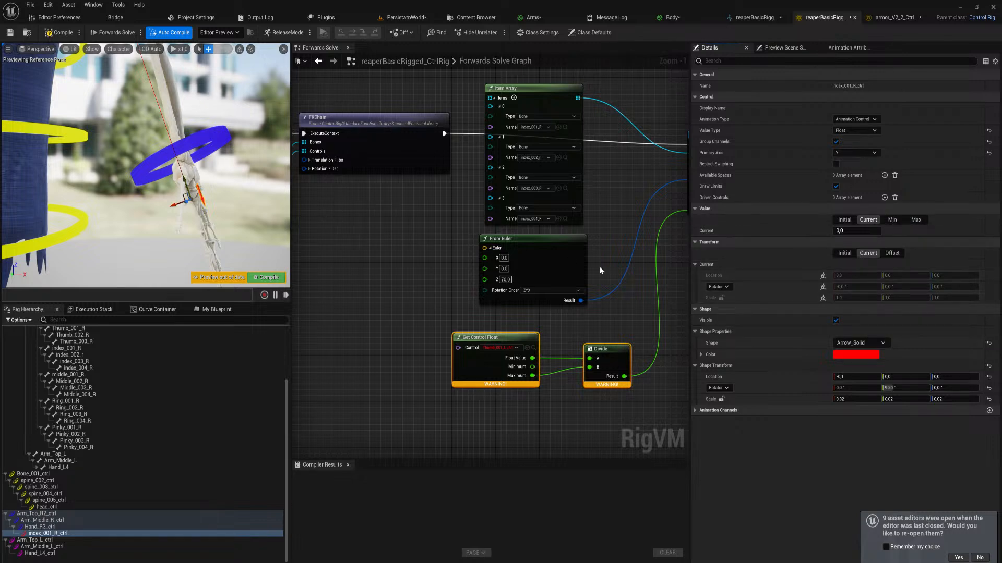
# Try a different Y rotation for the index arrow's shape transform and undo the change
pyautogui.moveTo(240, 168); pyautogui.dragTo(242, 198, button='right')
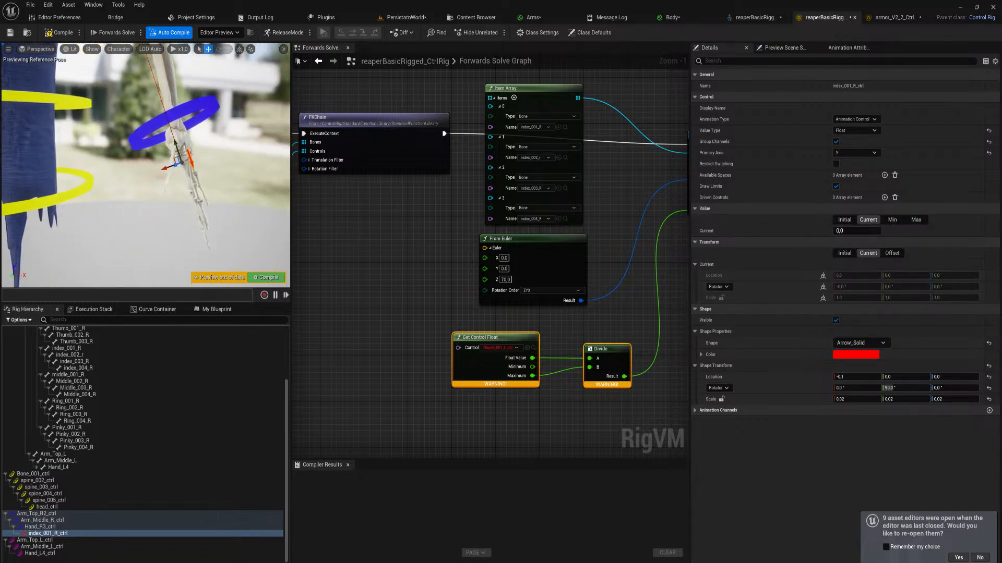
pyautogui.scroll(-3, 173, 156)
pyautogui.rightClick(180, 157)
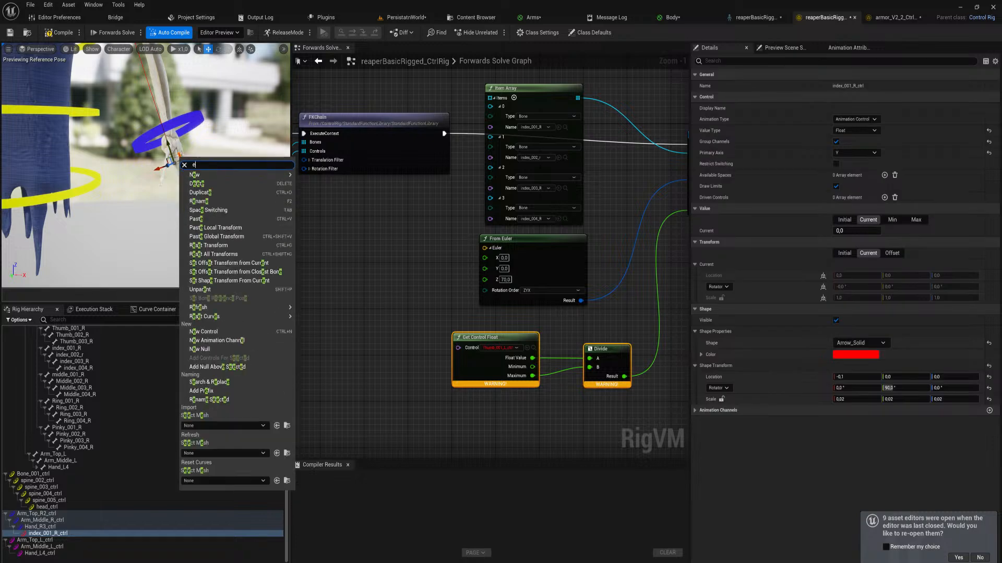
pyautogui.moveTo(175, 157); pyautogui.dragTo(179, 146, button='right')
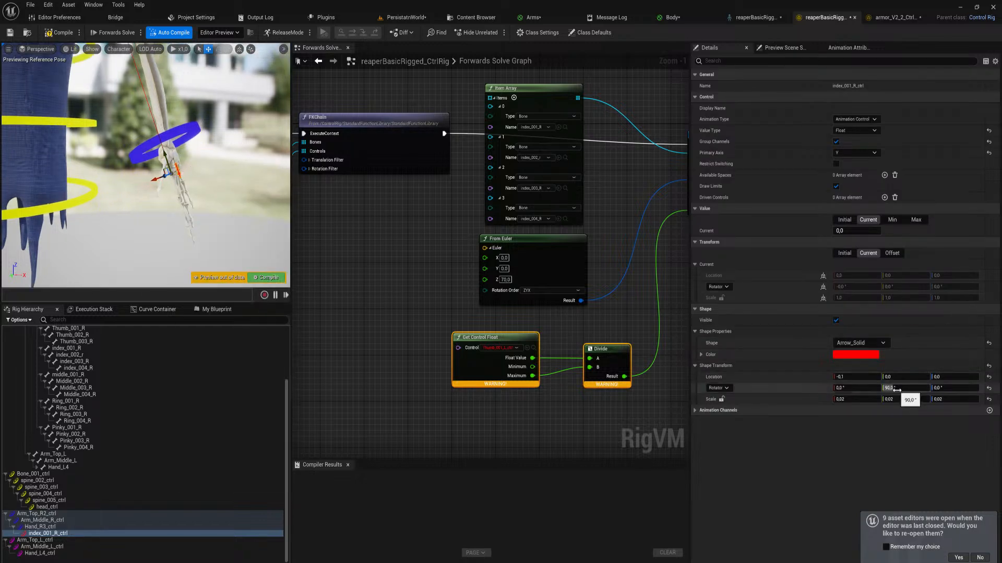
pyautogui.moveTo(906, 388); pyautogui.dragTo(874, 388)
pyautogui.hotkey('ctrl', 'z')
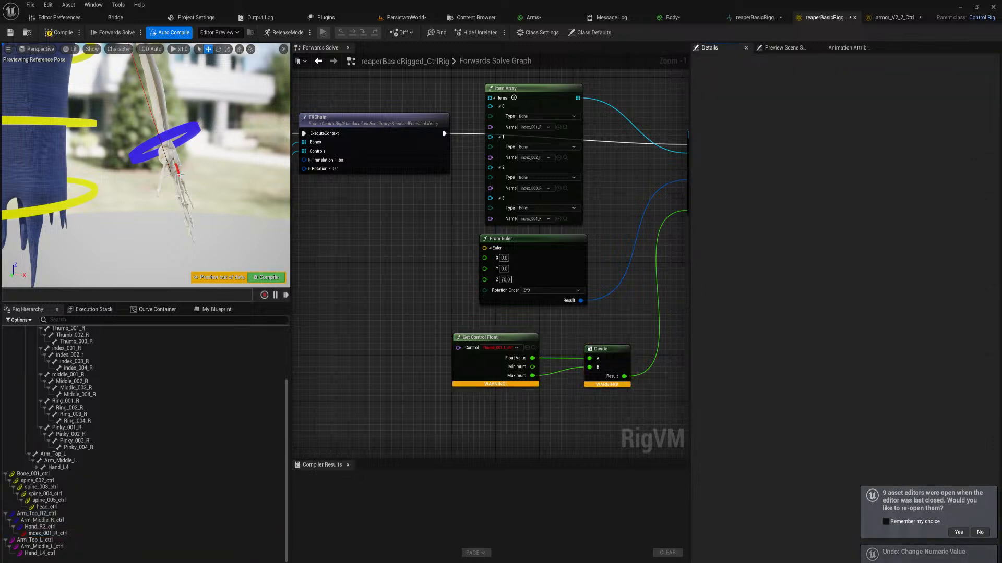
# Select the index arrow and switch its value type to Euler Transform
pyautogui.click(164, 154)
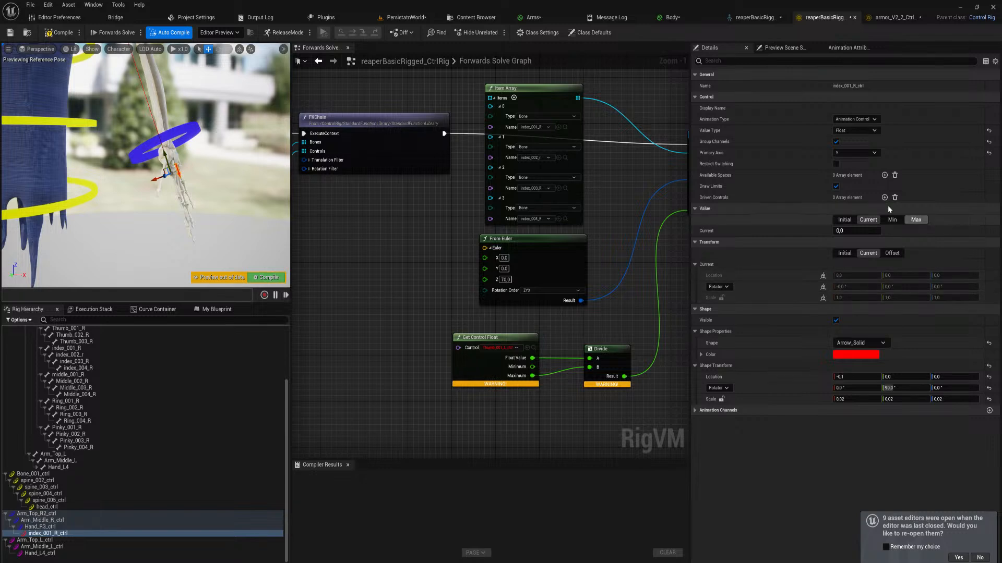
pyautogui.click(866, 130)
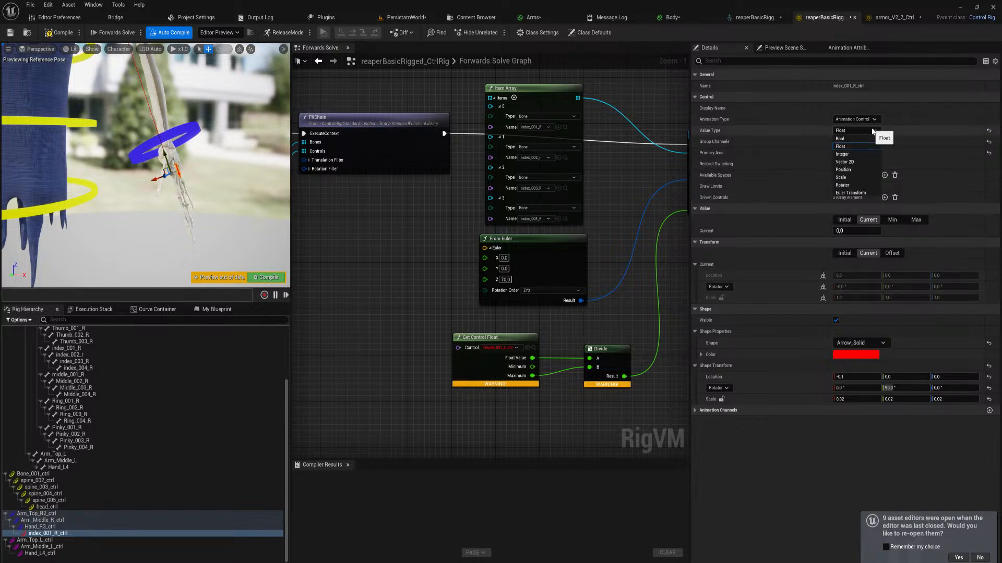
pyautogui.click(856, 194)
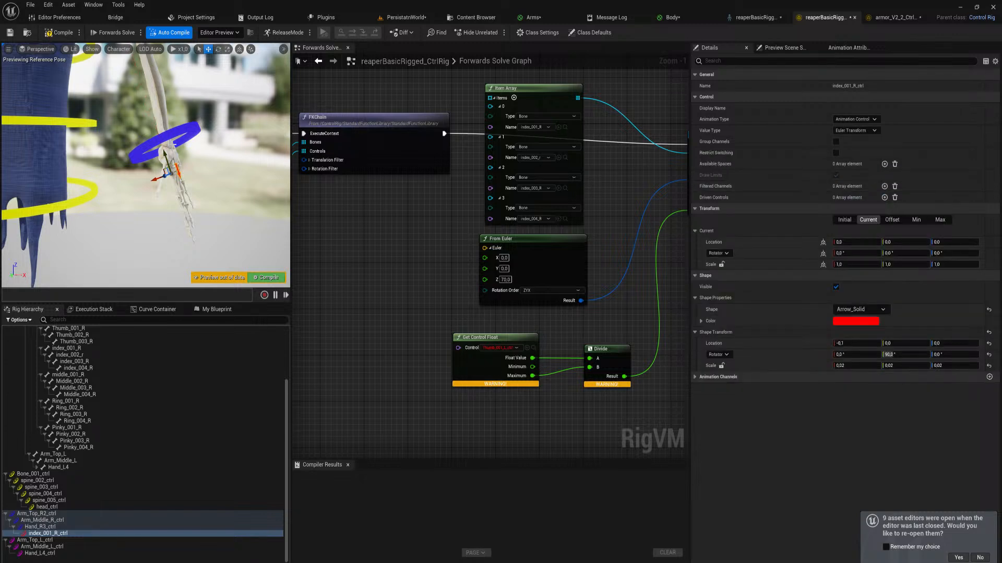
# Try rotating the index control freely in the viewport and undo the rotation
pyautogui.press('w')
pyautogui.moveTo(176, 210); pyautogui.dragTo(201, 213, button='right')
pyautogui.press('e')
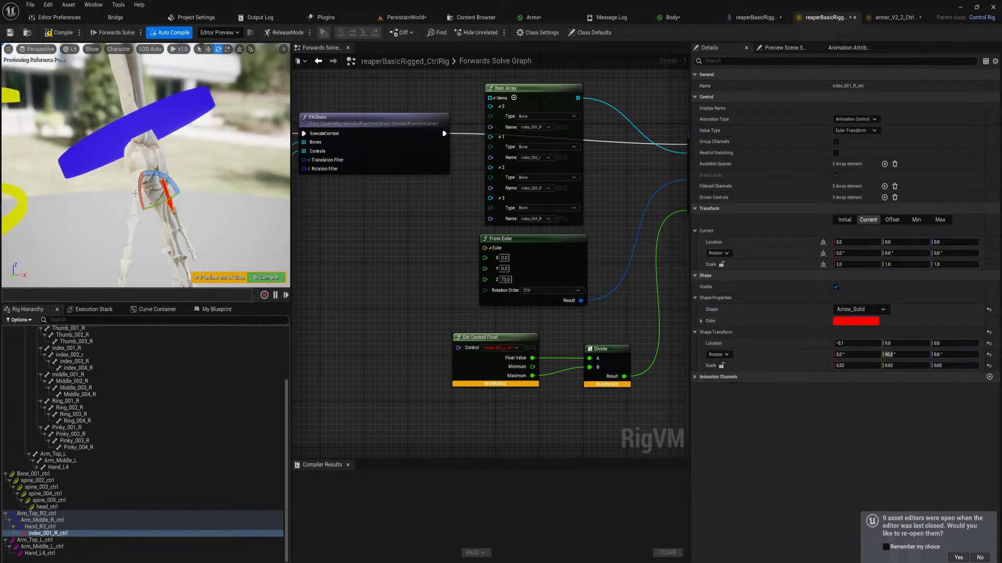
pyautogui.moveTo(138, 191); pyautogui.dragTo(165, 78)
pyautogui.hotkey('ctrl', 'z')
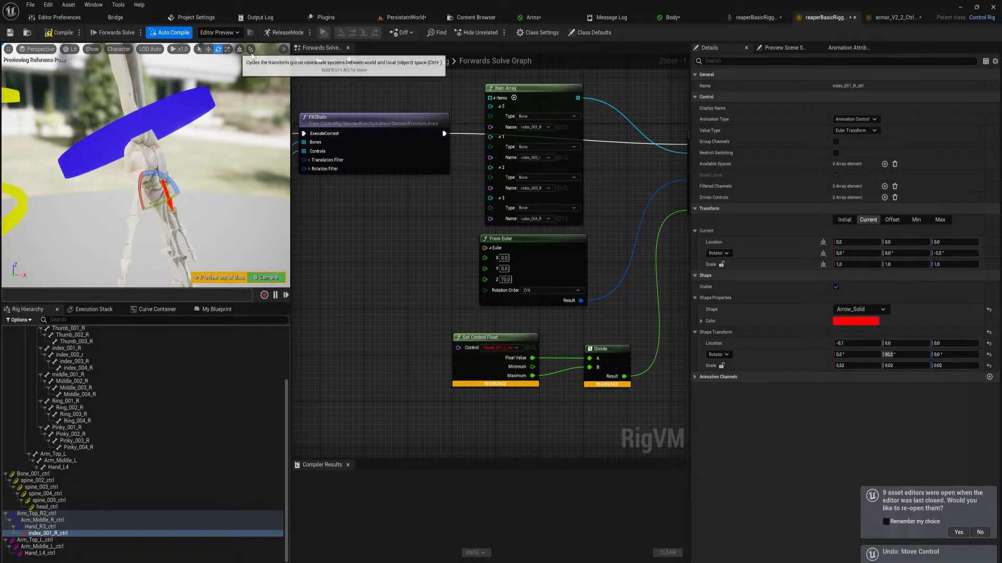
# Widen the viewport, enable 90° rotation snapping and rotate the index control 180° about X
pyautogui.moveTo(289, 65); pyautogui.dragTo(442, 65)
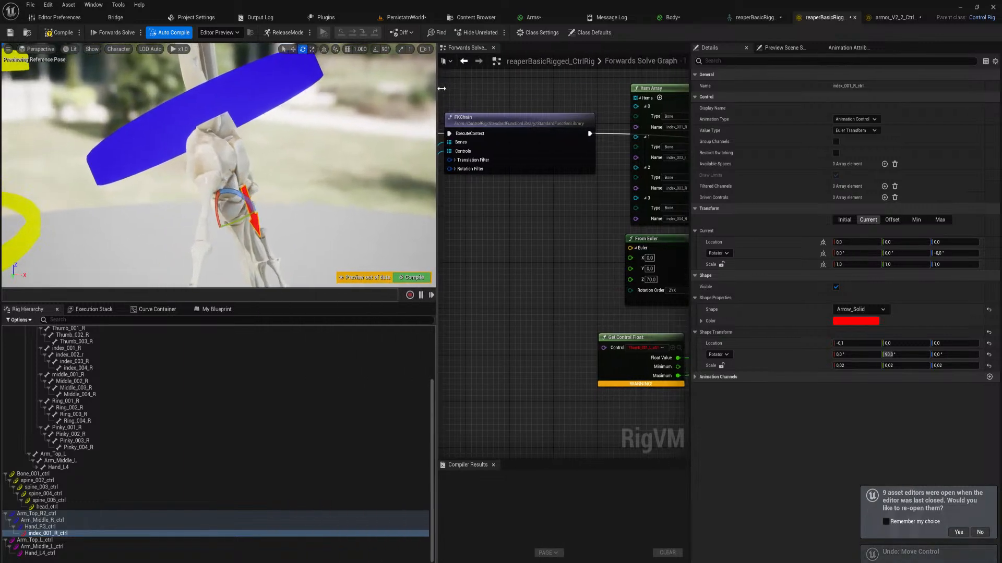
pyautogui.click(390, 51)
pyautogui.click(381, 49)
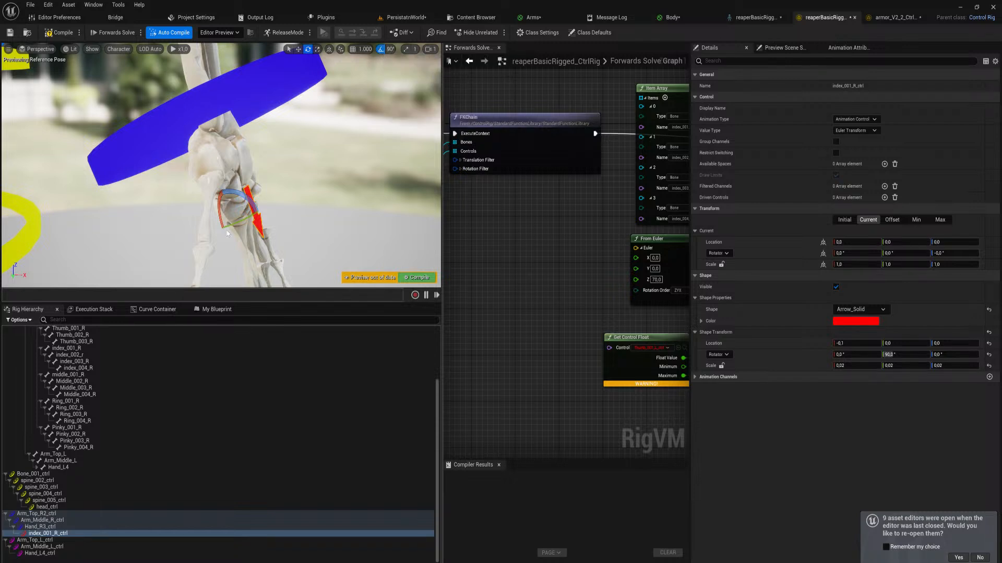
pyautogui.moveTo(225, 214); pyautogui.dragTo(230, 237)
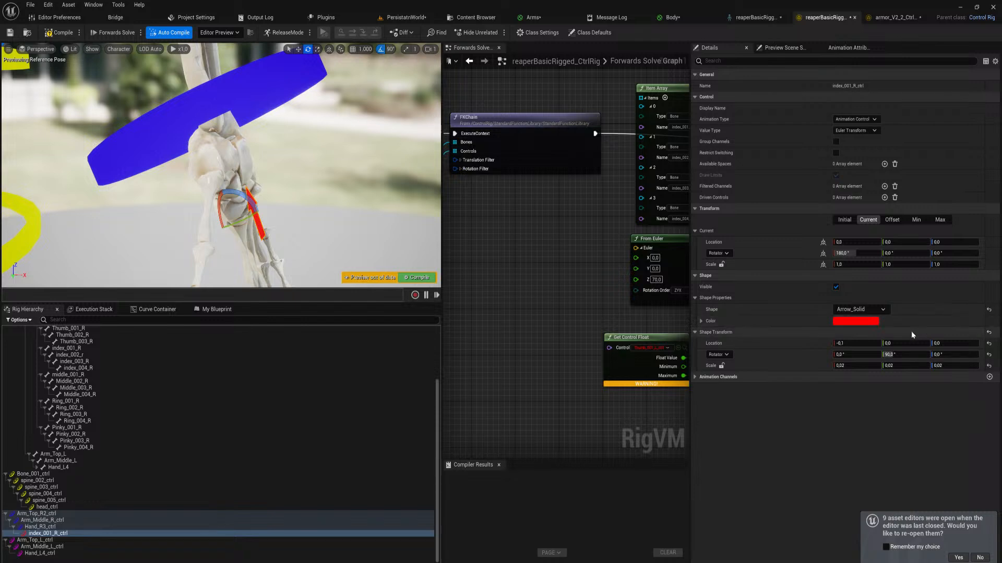
# Try Y rotations of 270° and 0° on the index arrow's shape transform and return it to 90°
pyautogui.click(889, 354)
pyautogui.write('27')
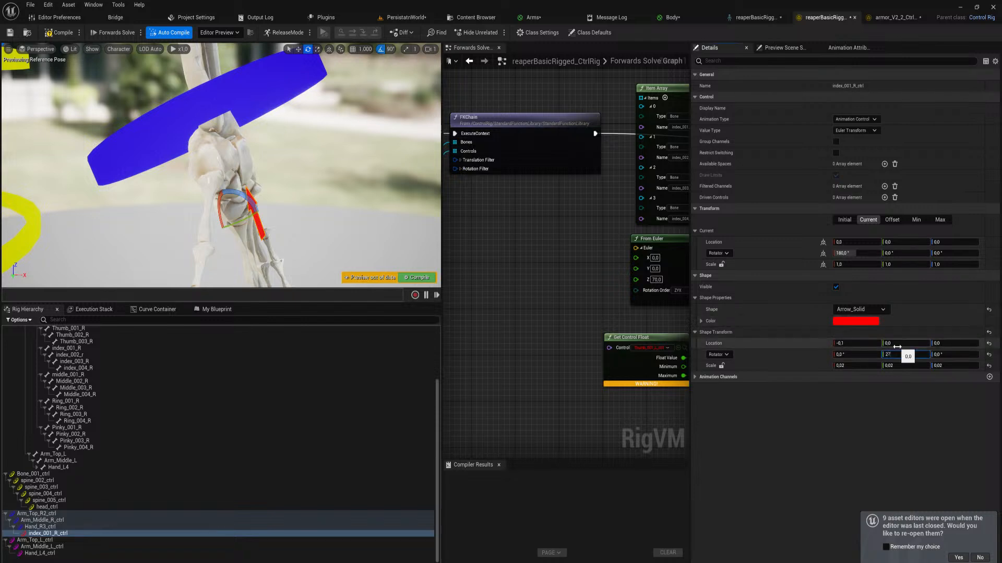
pyautogui.write('0')
pyautogui.press('Return')
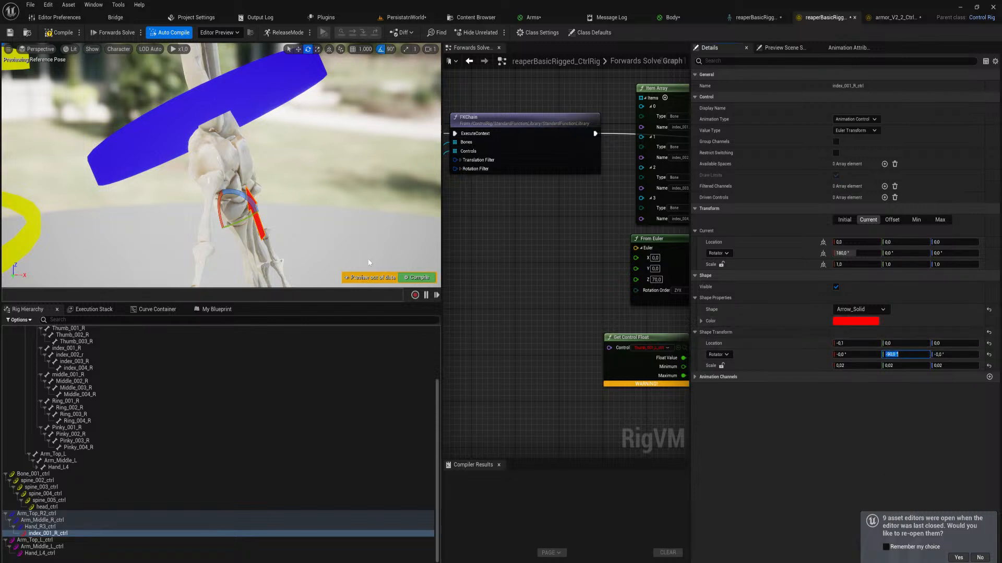
pyautogui.click(887, 407)
pyautogui.moveTo(897, 355); pyautogui.dragTo(955, 354)
pyautogui.click(897, 354)
pyautogui.write('0')
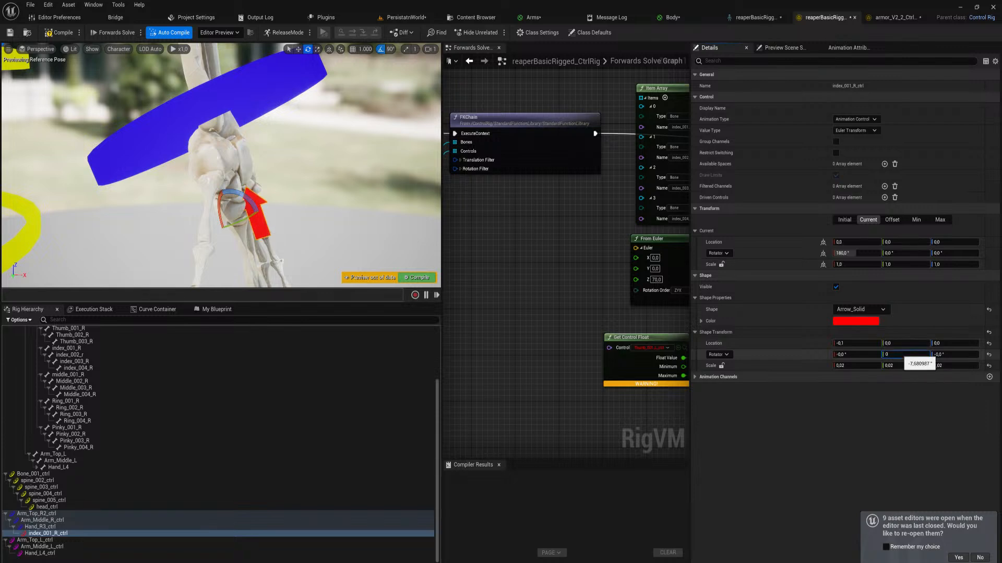
pyautogui.press('Return')
pyautogui.write('90')
pyautogui.press('Return')
# Adjust the index arrow's shape rotation to 0° on X and 180° on Z
pyautogui.moveTo(950, 355); pyautogui.dragTo(964, 355)
pyautogui.click(950, 354)
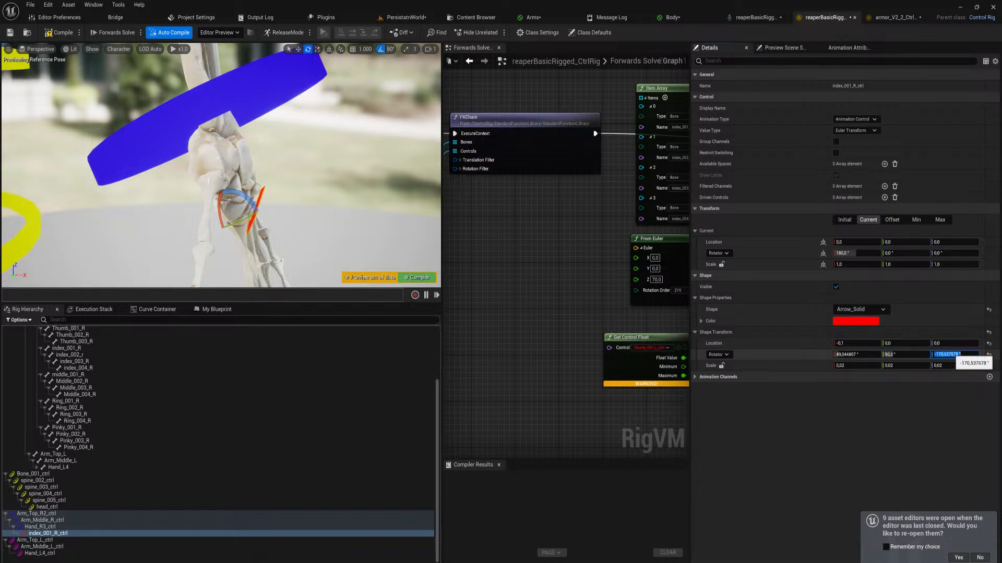
pyautogui.write('180')
pyautogui.press('Return')
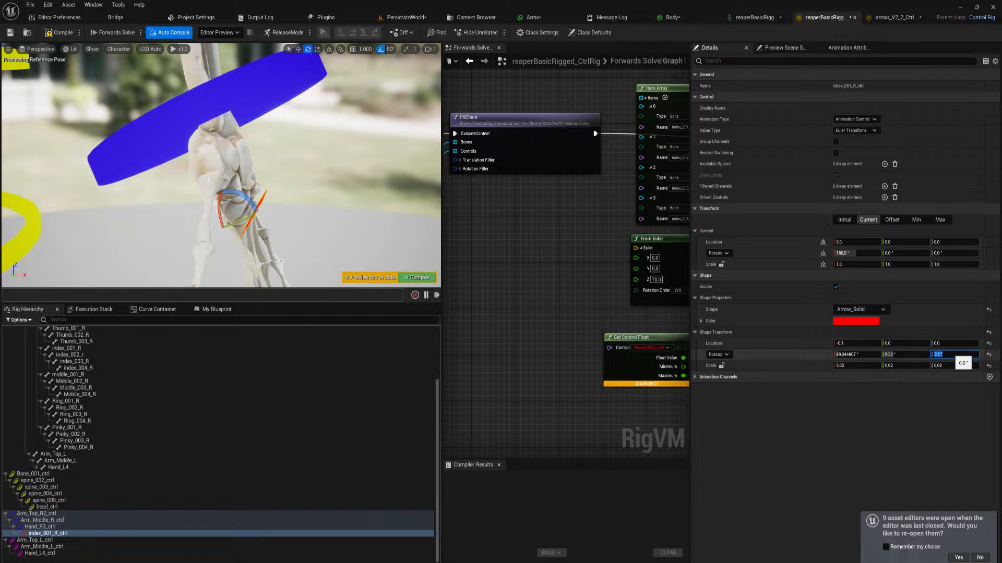
pyautogui.click(907, 427)
pyautogui.moveTo(860, 356); pyautogui.dragTo(857, 355)
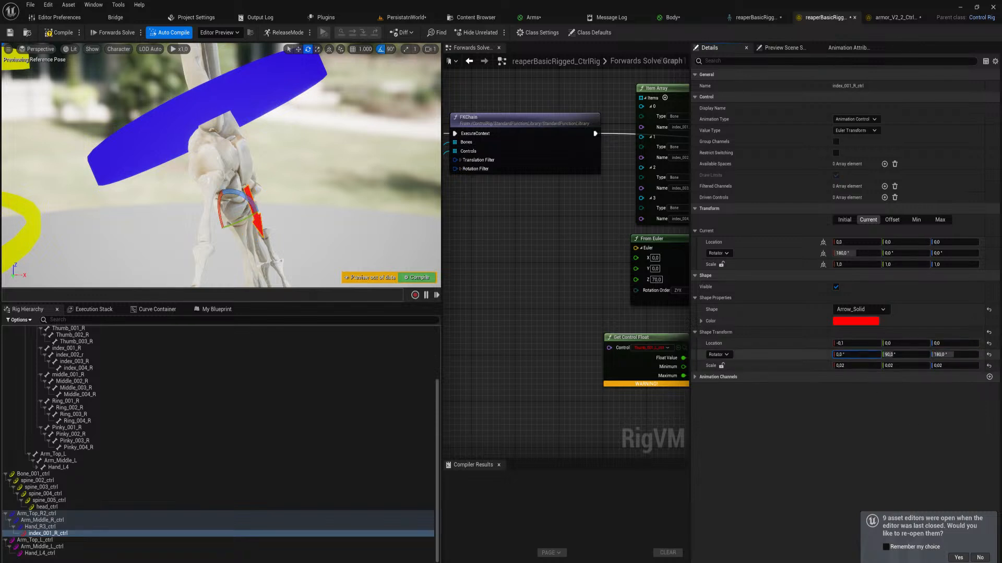
# Set the value type of index_001_R_ctrl back to Float and compile the rig
pyautogui.moveTo(329, 212); pyautogui.dragTo(230, 214, button='right')
pyautogui.click(856, 130)
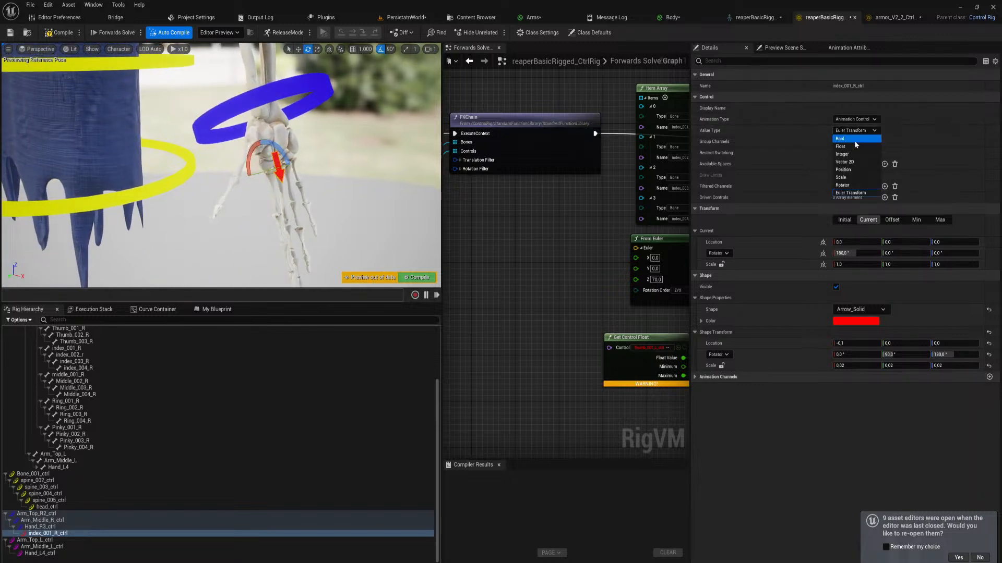
pyautogui.click(853, 147)
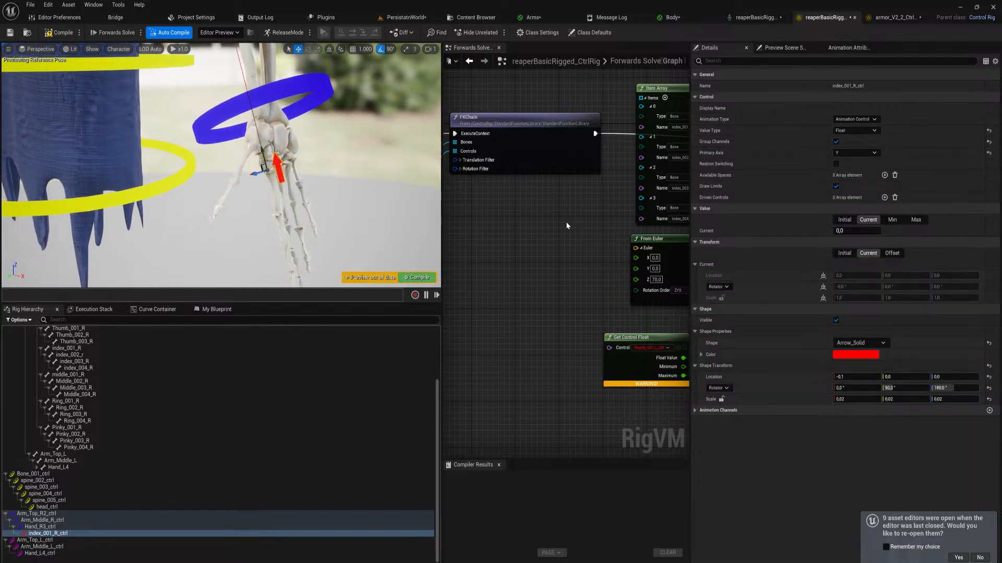
pyautogui.click(410, 277)
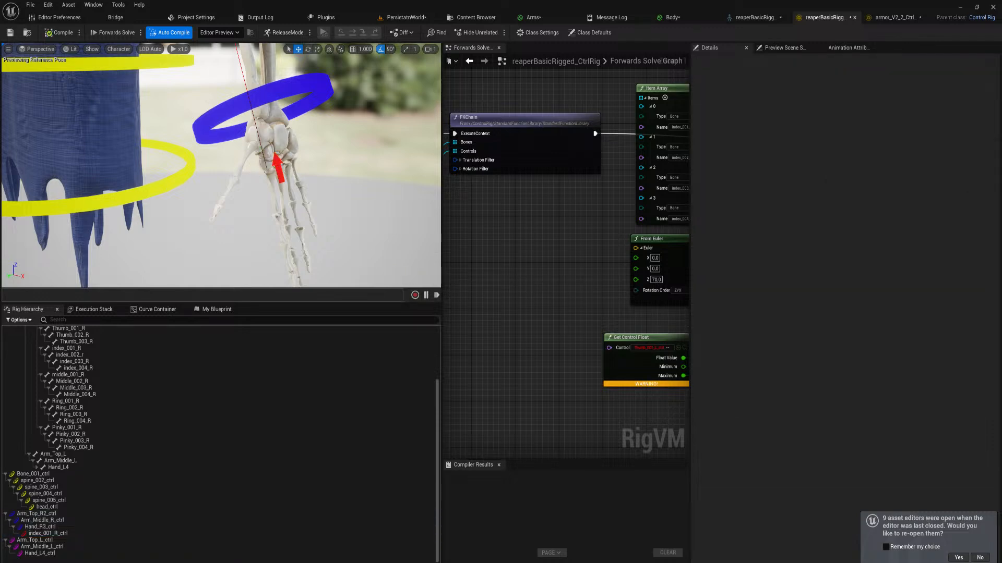
# Reselect the index arrow control and choose Y as its primary axis
pyautogui.moveTo(221, 165); pyautogui.dragTo(276, 125, button='right')
pyautogui.moveTo(368, 247); pyautogui.dragTo(368, 265, button='right')
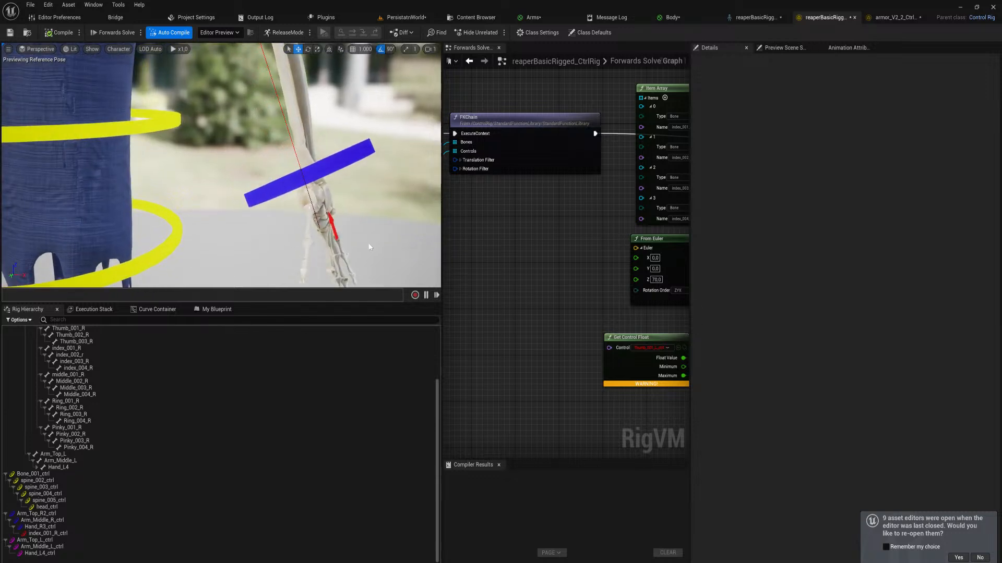
pyautogui.click(331, 223)
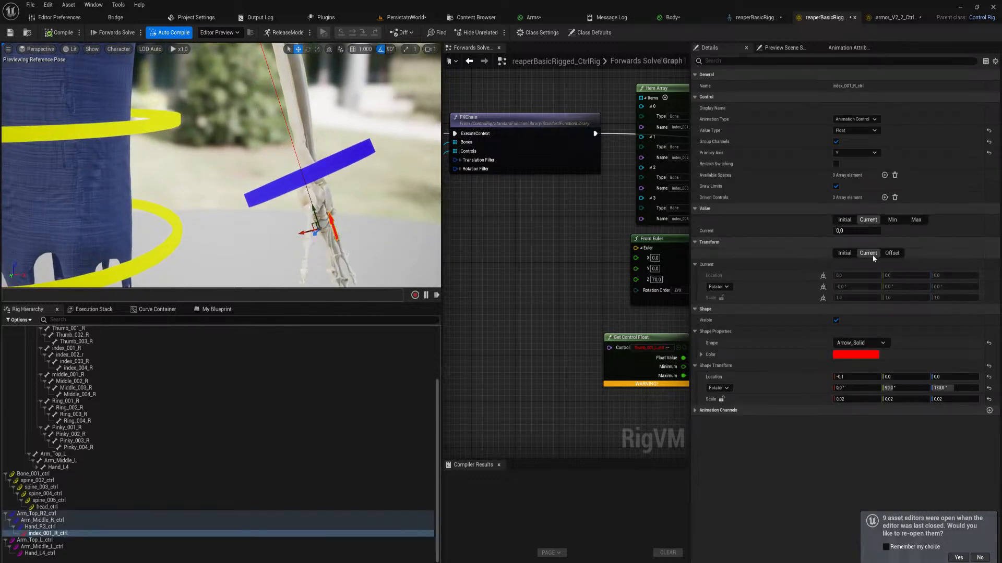
pyautogui.click(860, 152)
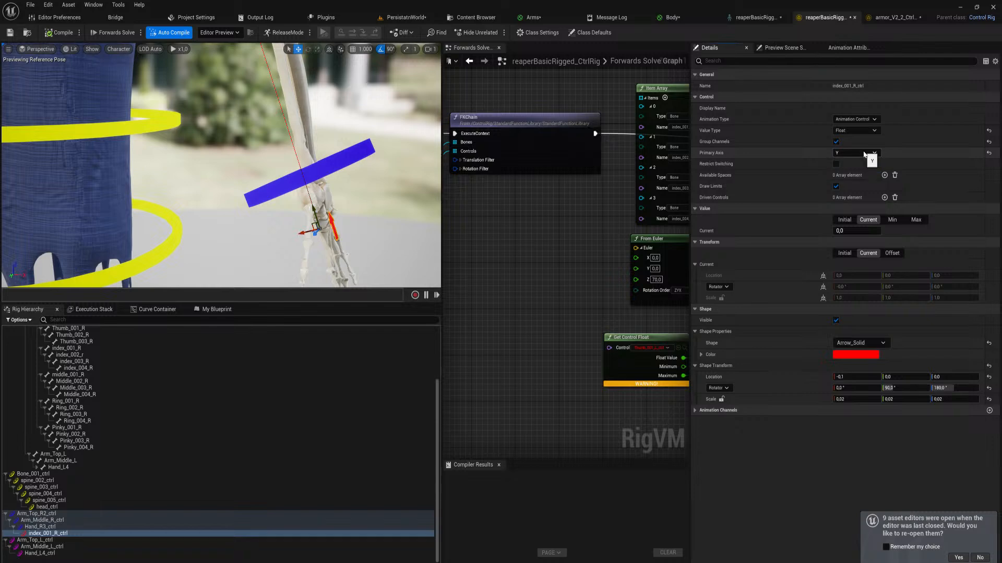
pyautogui.click(866, 169)
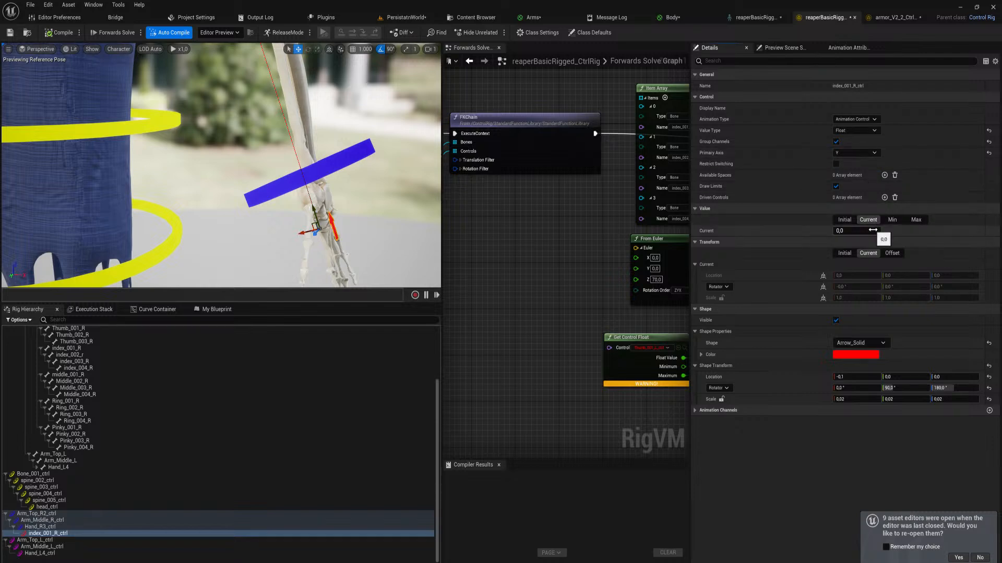
# Set the index control's maximum value to 1 and its minimum value to -1
pyautogui.click(893, 219)
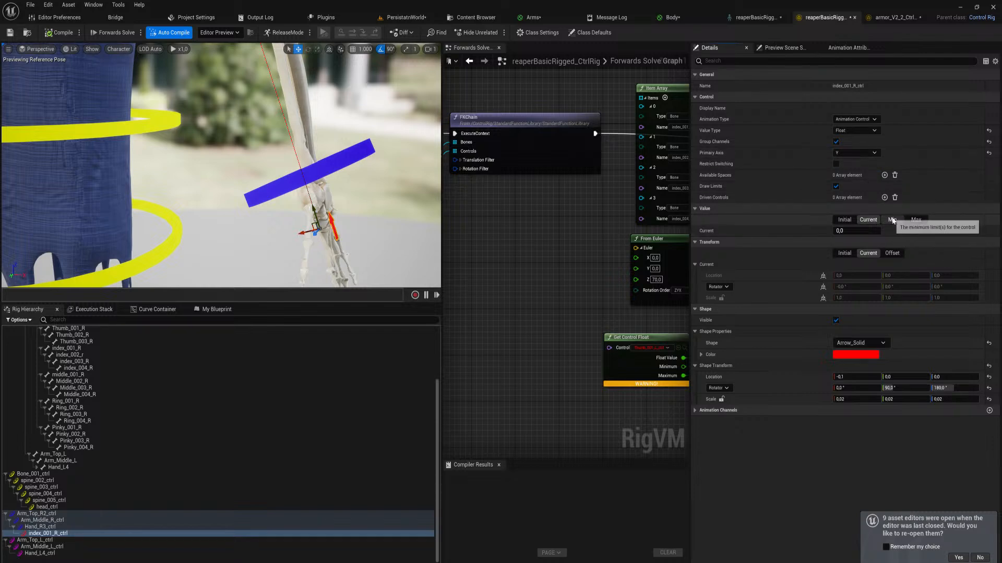
pyautogui.click(869, 220)
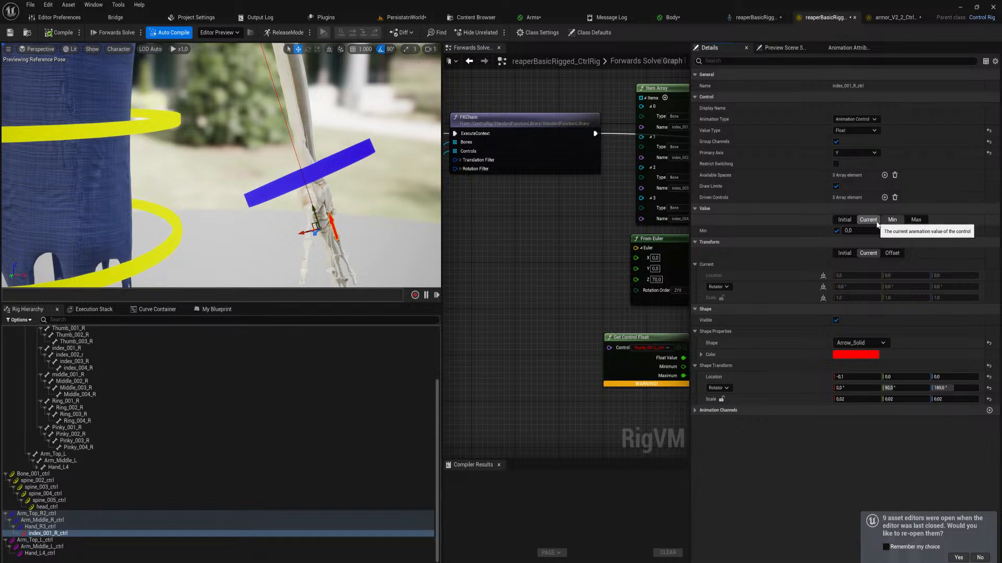
pyautogui.click(914, 221)
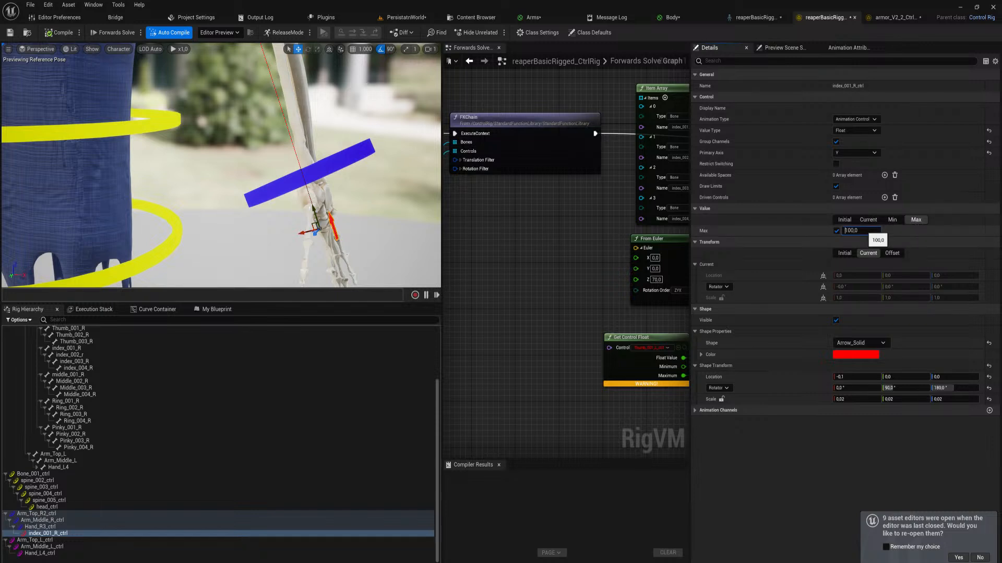
pyautogui.click(859, 230)
pyautogui.write('1')
pyautogui.click(892, 220)
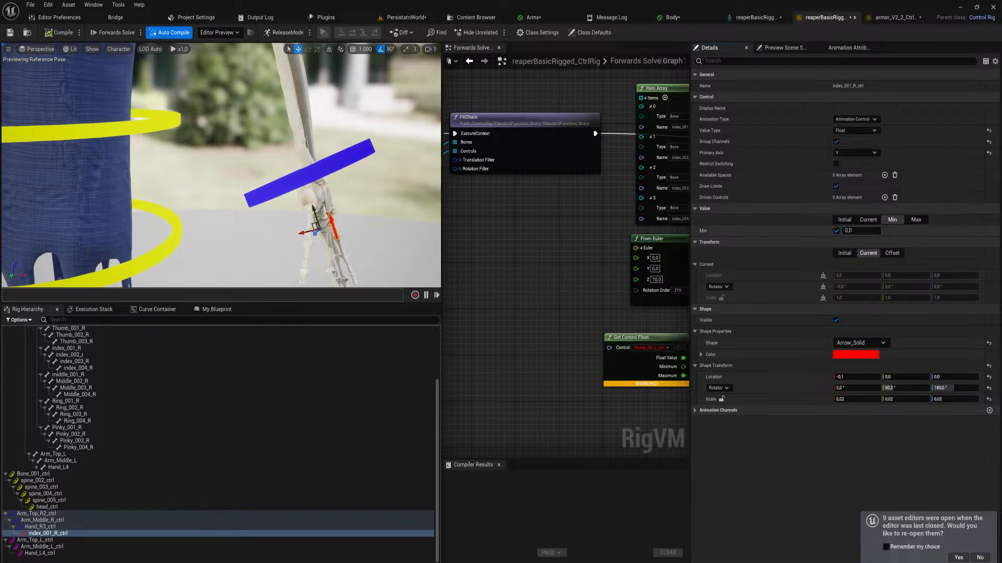
pyautogui.click(866, 230)
pyautogui.write('-1')
pyautogui.press('Return')
# Try an X rotation of 180° with a Z rotation of 0° on the index arrow's shape
pyautogui.moveTo(321, 199); pyautogui.dragTo(396, 291, button='right')
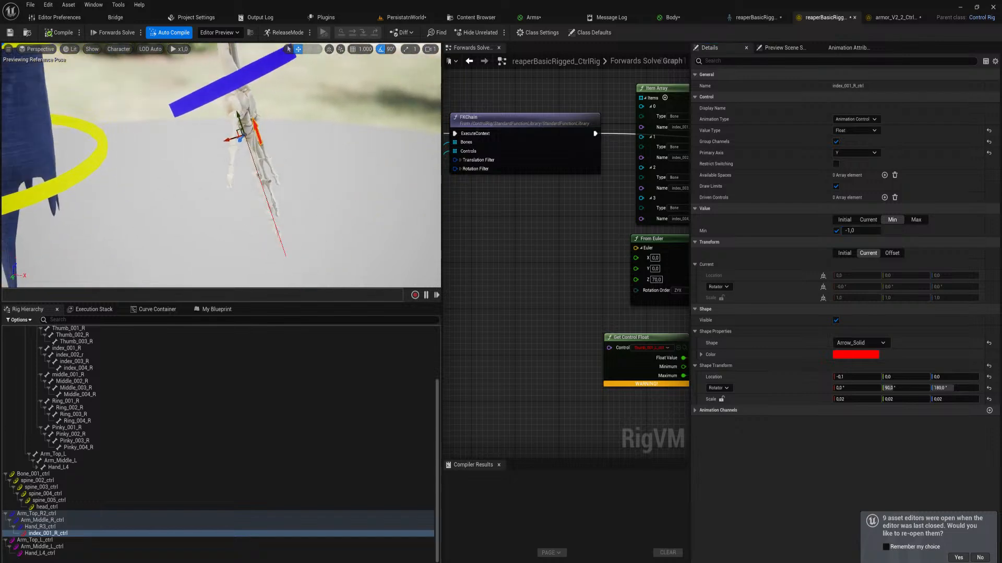
pyautogui.click(965, 390)
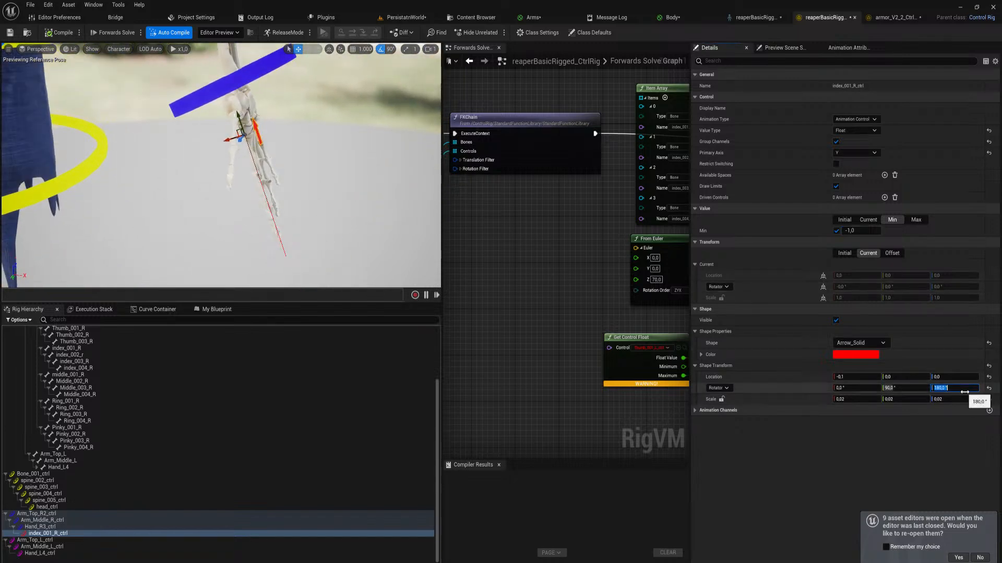
pyautogui.press('Return')
pyautogui.click(863, 389)
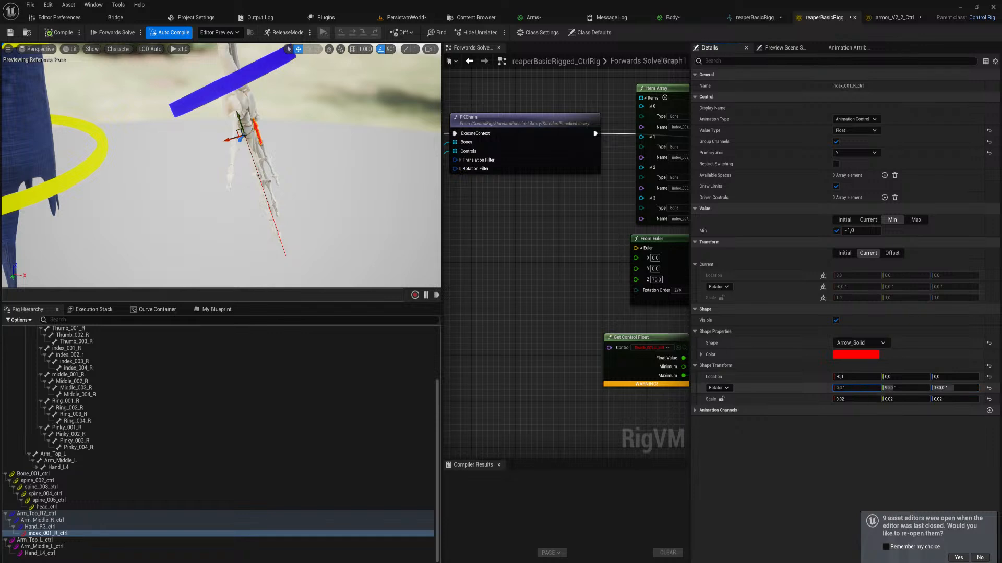
pyautogui.moveTo(949, 390); pyautogui.dragTo(941, 390)
pyautogui.moveTo(867, 389); pyautogui.dragTo(857, 390)
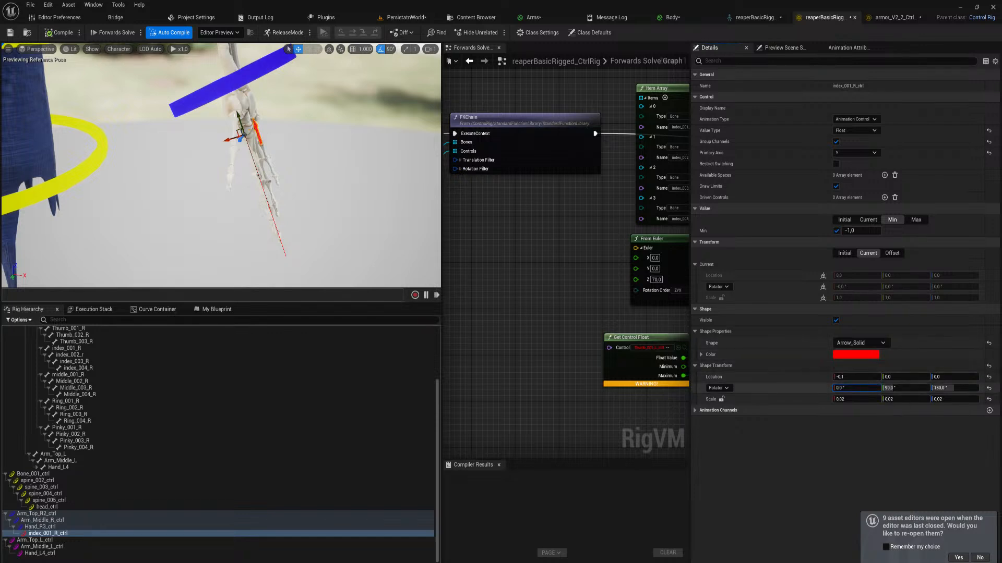
pyautogui.click(964, 388)
pyautogui.press('Return')
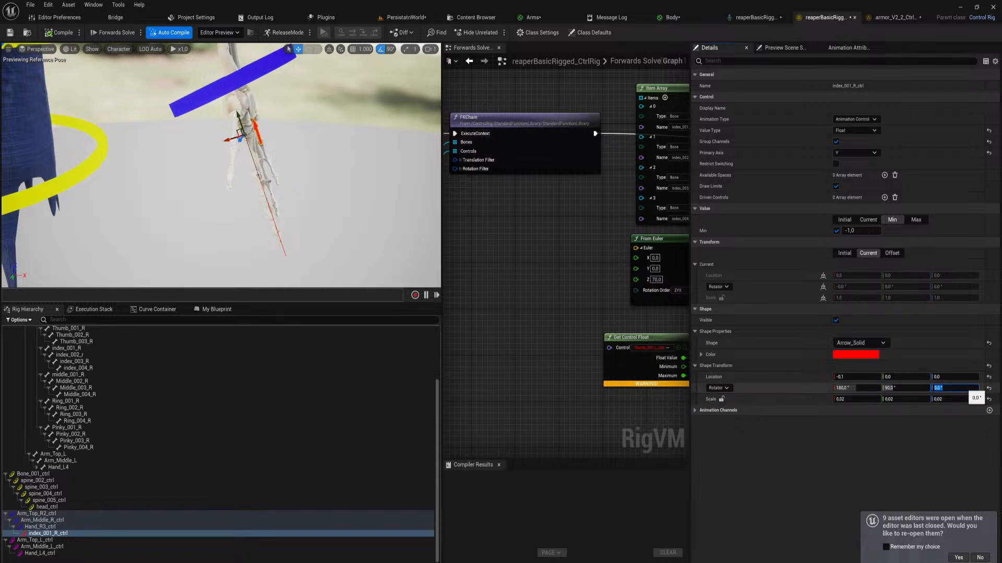
# Try an X rotation of 0°, followed by Z rotations of 90° and 0°, on the index arrow's shape
pyautogui.click(864, 390)
pyautogui.click(864, 389)
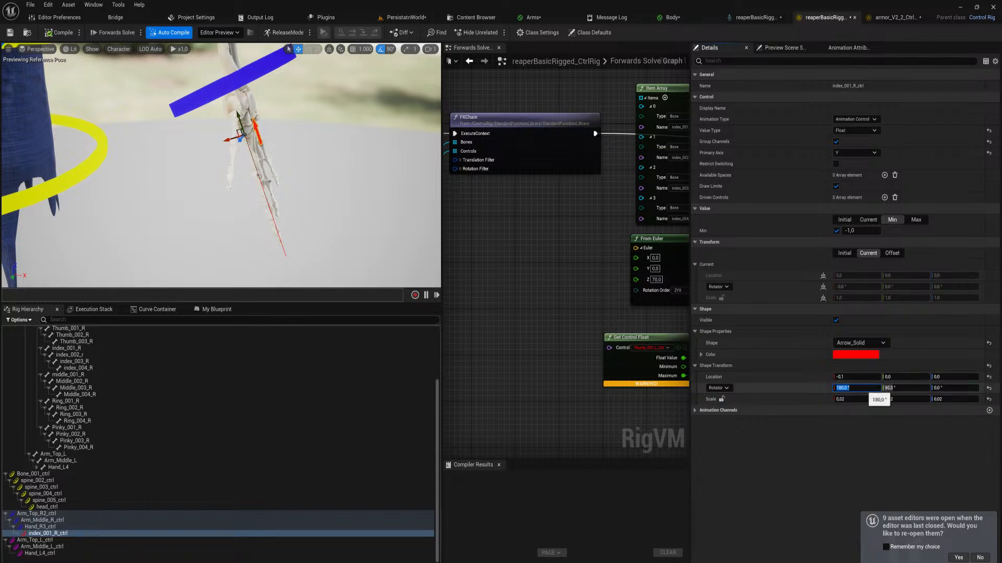
pyautogui.write('0')
pyautogui.press('Return')
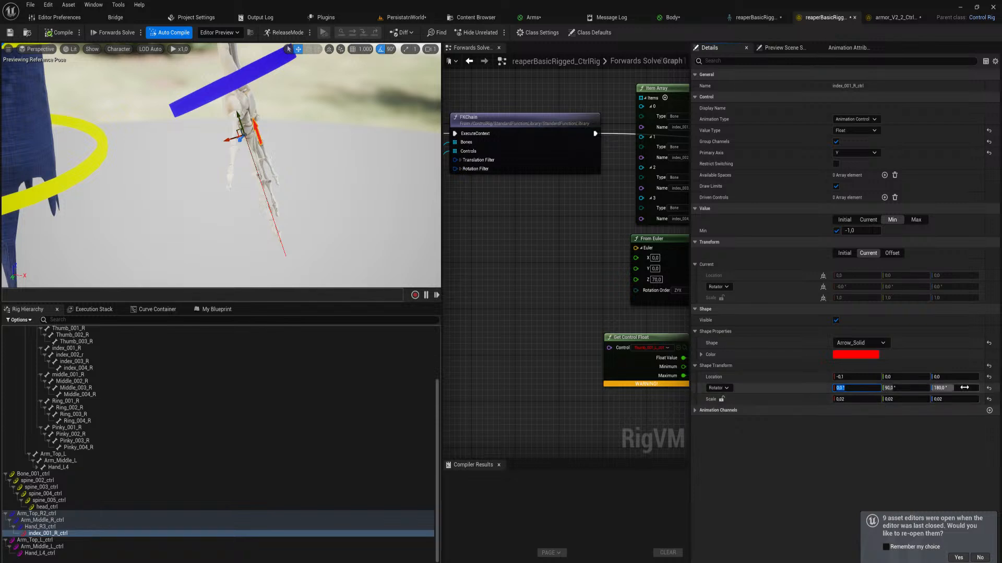
pyautogui.moveTo(966, 387); pyautogui.dragTo(942, 387)
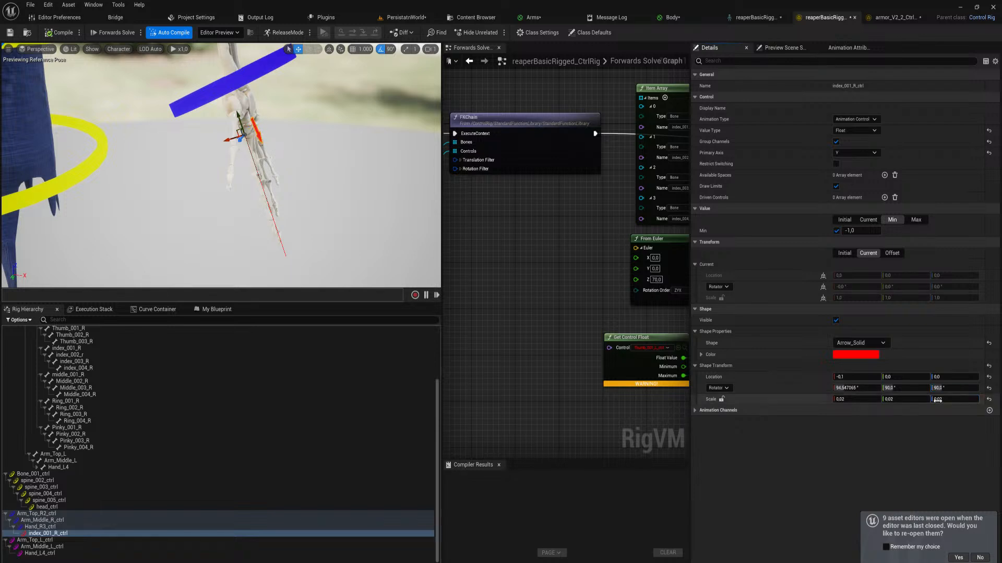
pyautogui.click(946, 389)
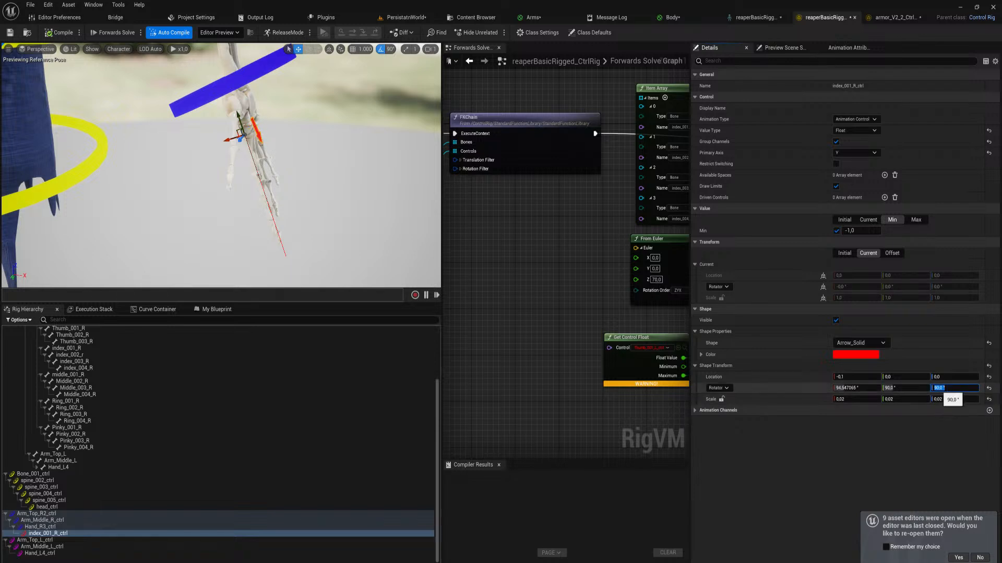
pyautogui.write('0')
pyautogui.press('Return')
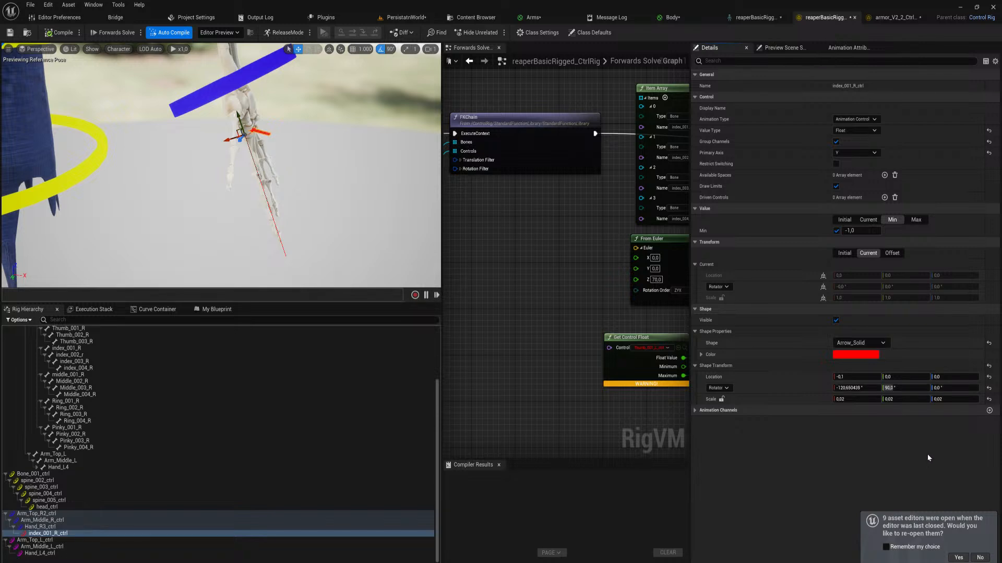
# Tilt the index arrow's shape to a rotation of about -61° on X, 90° on Y and 90° on Z
pyautogui.moveTo(955, 388); pyautogui.dragTo(971, 388)
pyautogui.moveTo(955, 388); pyautogui.dragTo(961, 424)
pyautogui.press('w')
pyautogui.moveTo(221, 166); pyautogui.dragTo(230, 156, button='right')
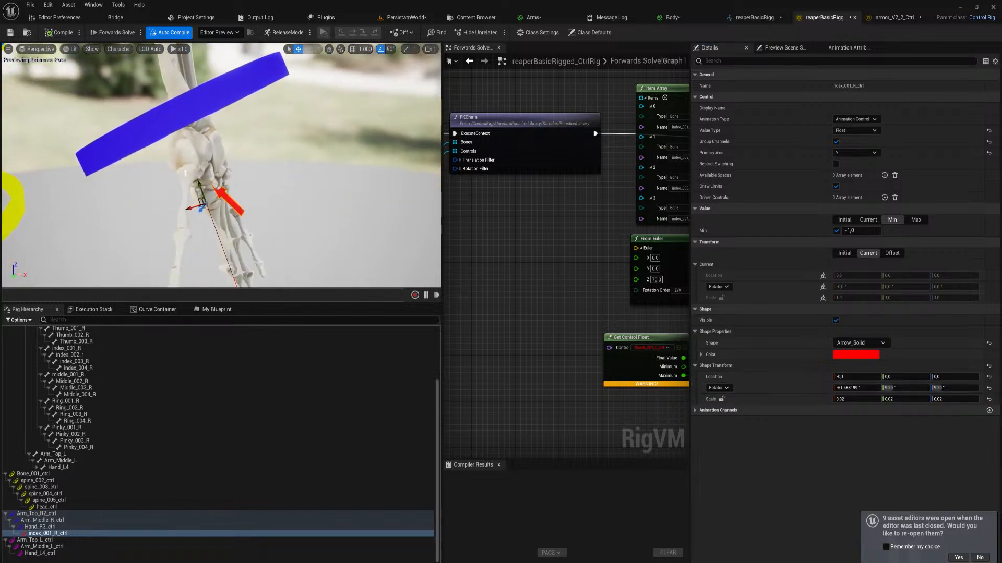
# Try X rotations of 0° and 180° combined with different Z rotations on the index arrow's shape
pyautogui.click(937, 388)
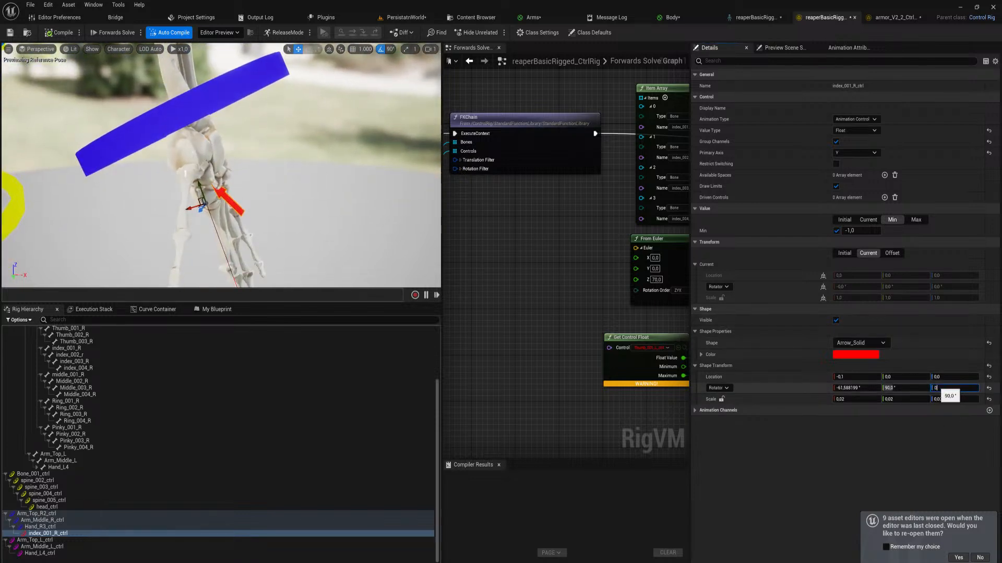
pyautogui.click(856, 388)
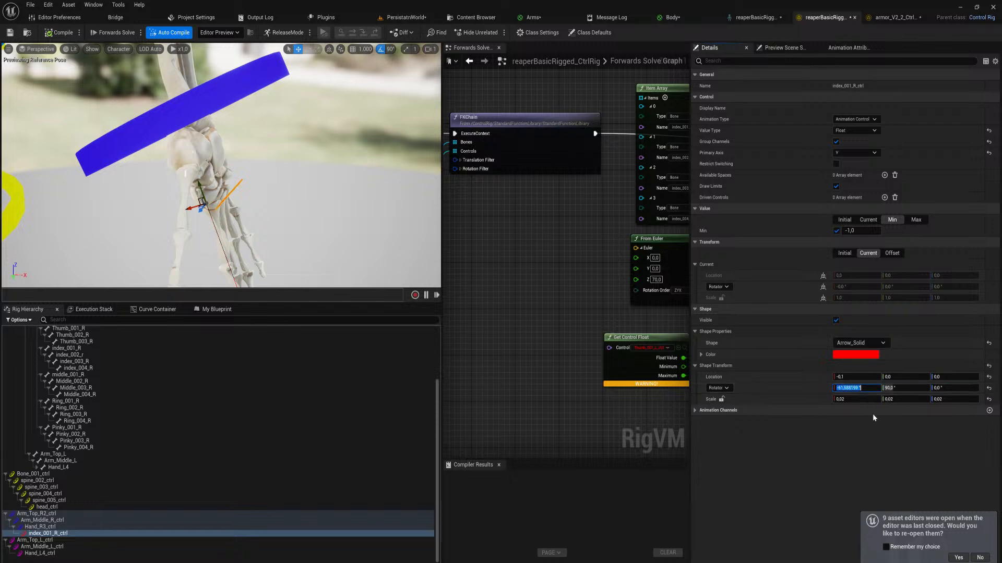
pyautogui.write('0')
pyautogui.press('Return')
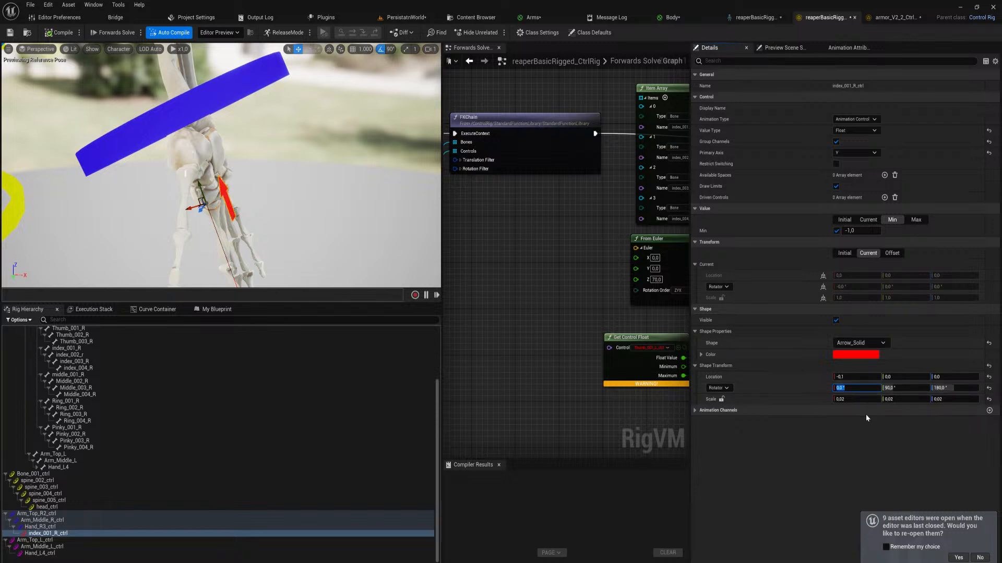
pyautogui.click(949, 388)
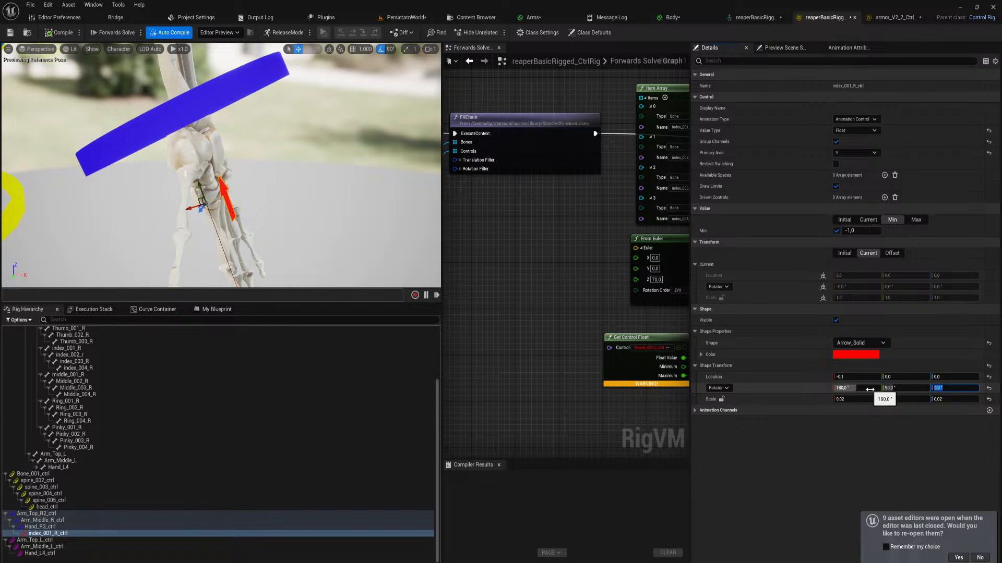
pyautogui.moveTo(870, 389); pyautogui.dragTo(889, 392)
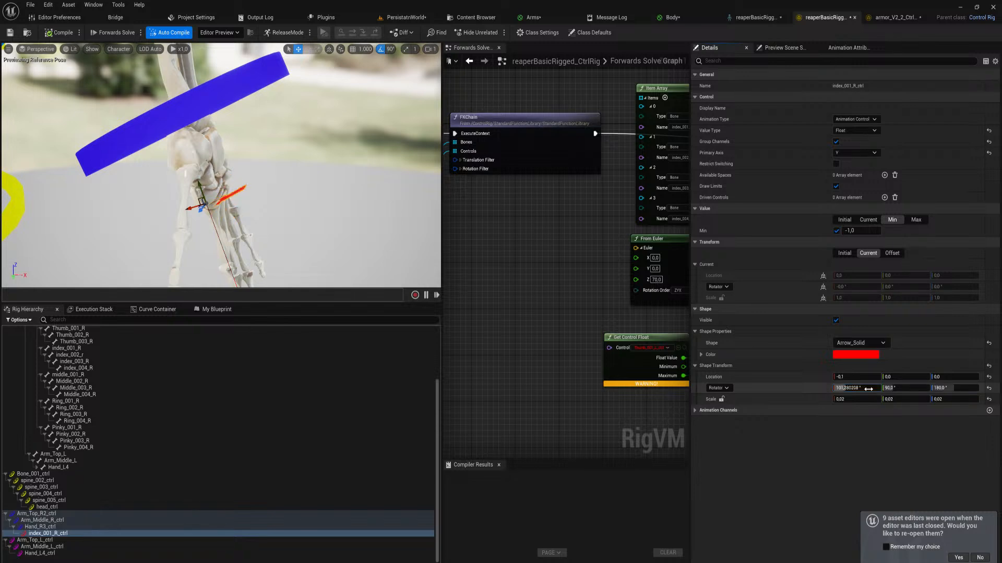
# Reset the rotation of the index arrow's shape and set its Y rotation to 90°
pyautogui.click(989, 389)
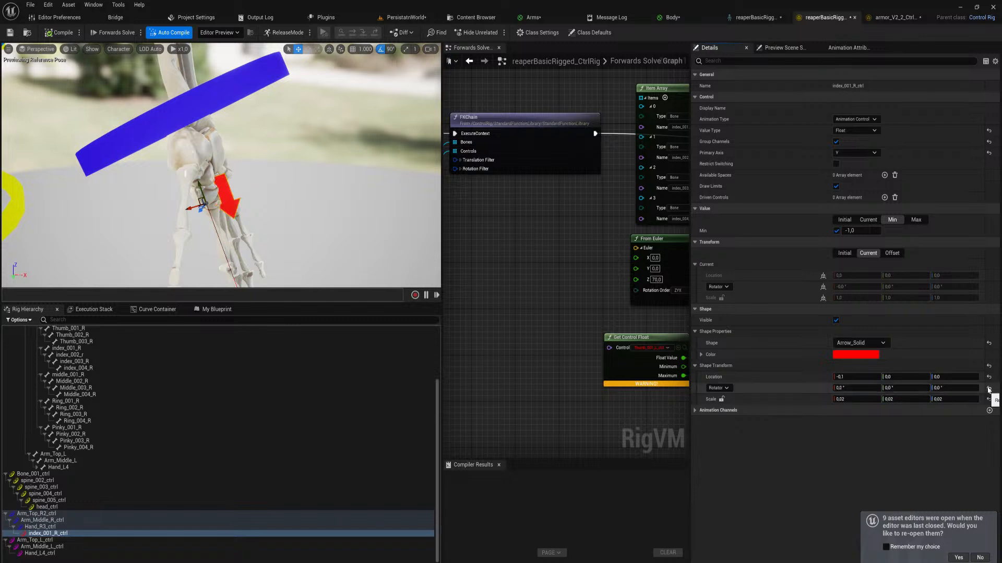
pyautogui.click(905, 389)
pyautogui.write('90')
pyautogui.press('Return')
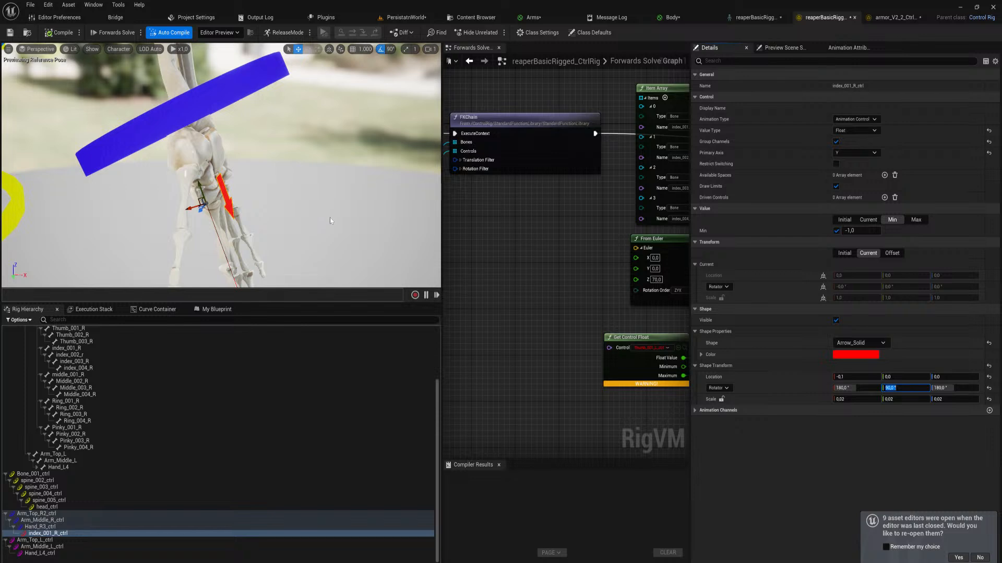
# Assign index_001_R_ctrl to the Get Control Float node, compile the rig and select the index arrow control
pyautogui.moveTo(338, 217); pyautogui.dragTo(321, 250, button='right')
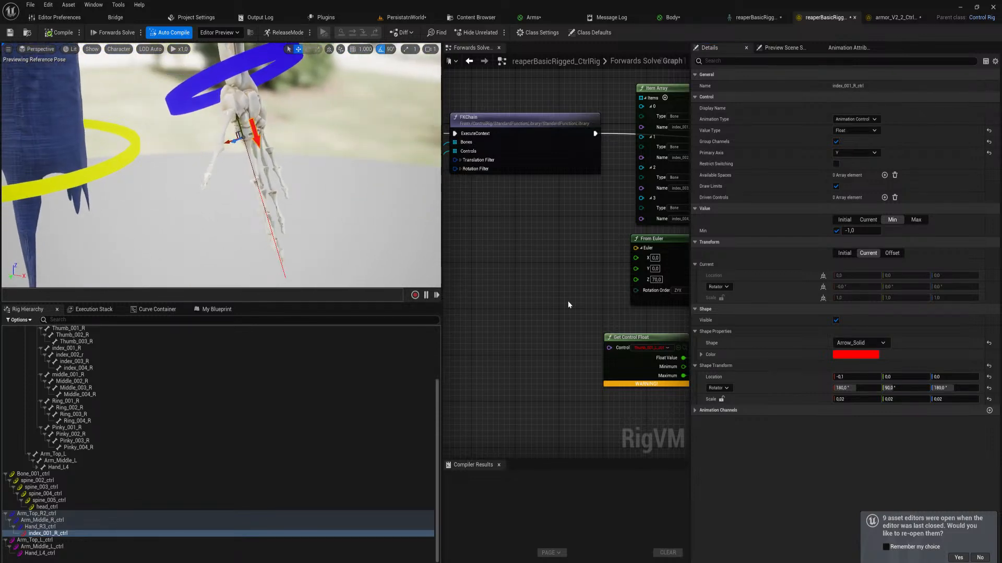
pyautogui.moveTo(567, 301); pyautogui.dragTo(452, 281, button='right')
pyautogui.click(543, 328)
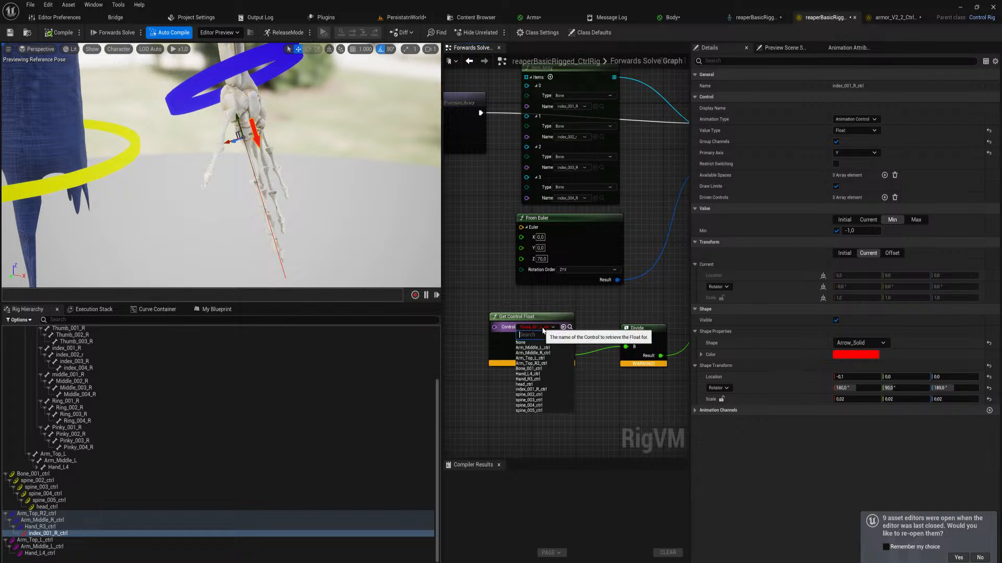
pyautogui.click(562, 328)
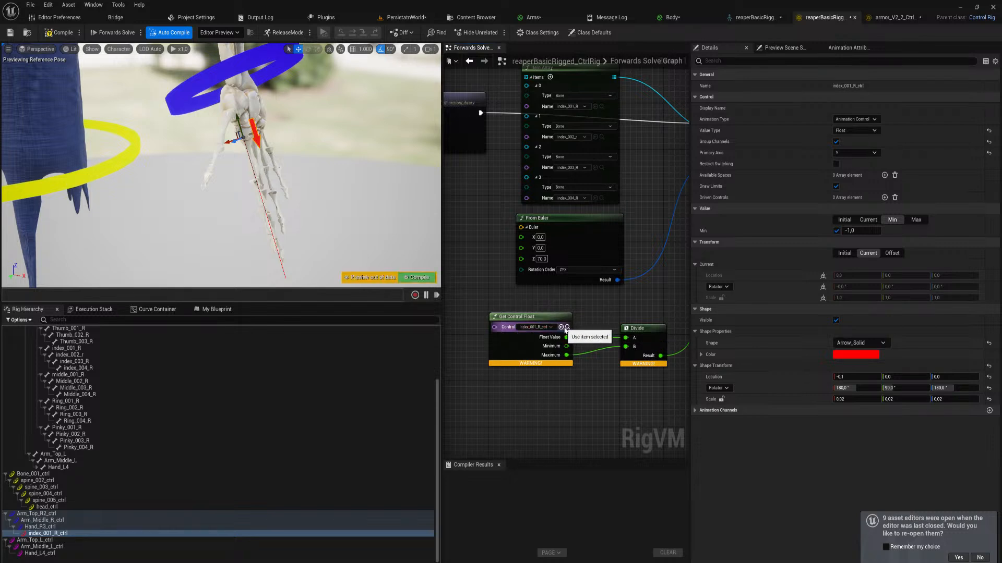
pyautogui.click(418, 278)
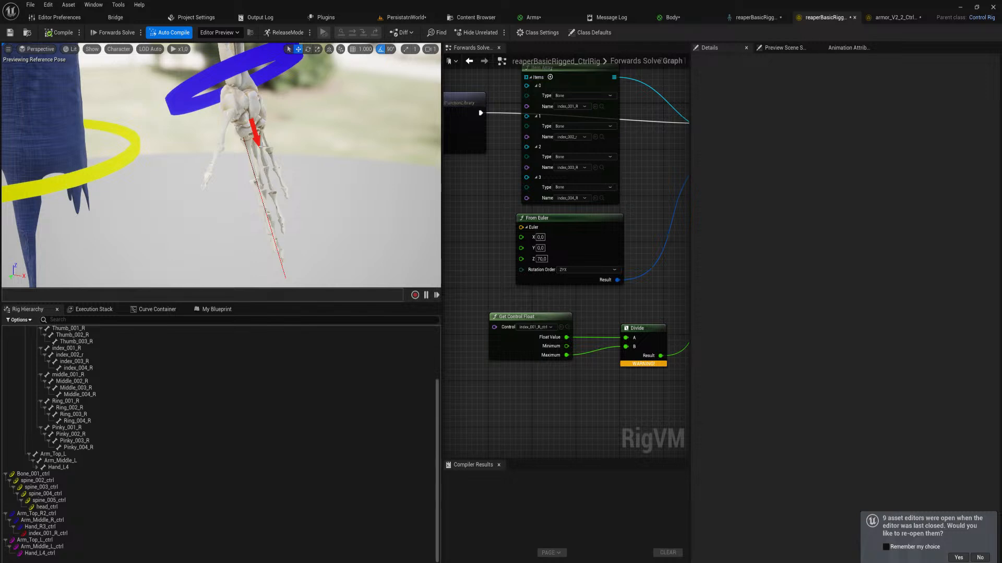
pyautogui.click(256, 139)
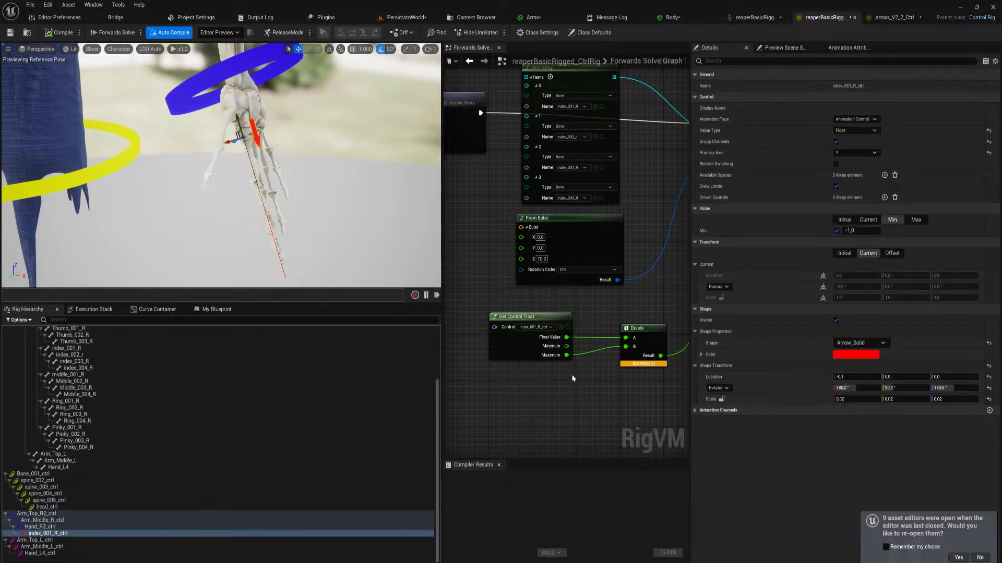
# Move the Get Control Float node farther away from the Divide node and recompile the rig
pyautogui.moveTo(587, 373)
pyautogui.mouseDown(button='right')
pyautogui.moveTo(521, 382)
pyautogui.moveTo(601, 363)
pyautogui.mouseUp(button='right')
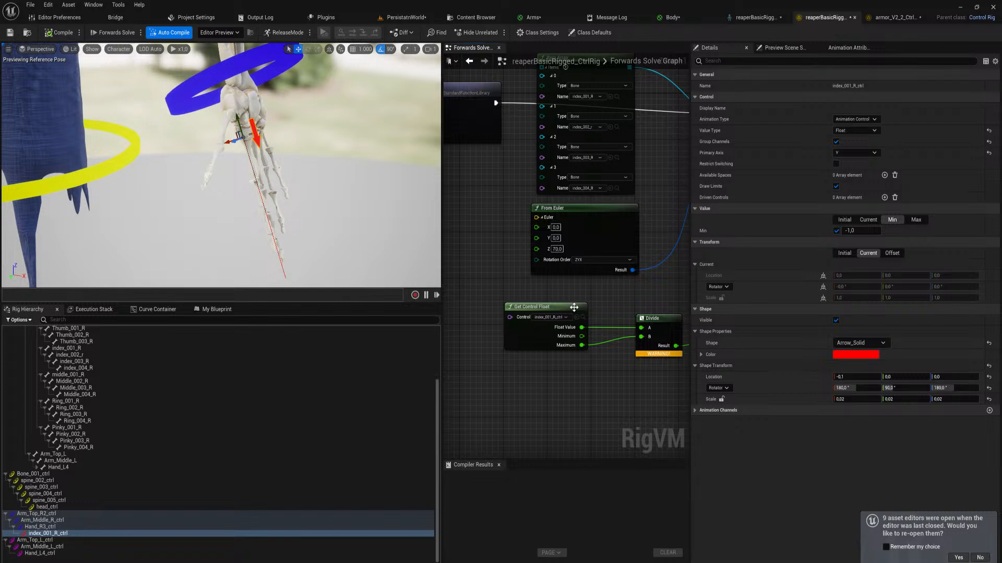
pyautogui.moveTo(574, 307); pyautogui.dragTo(551, 307)
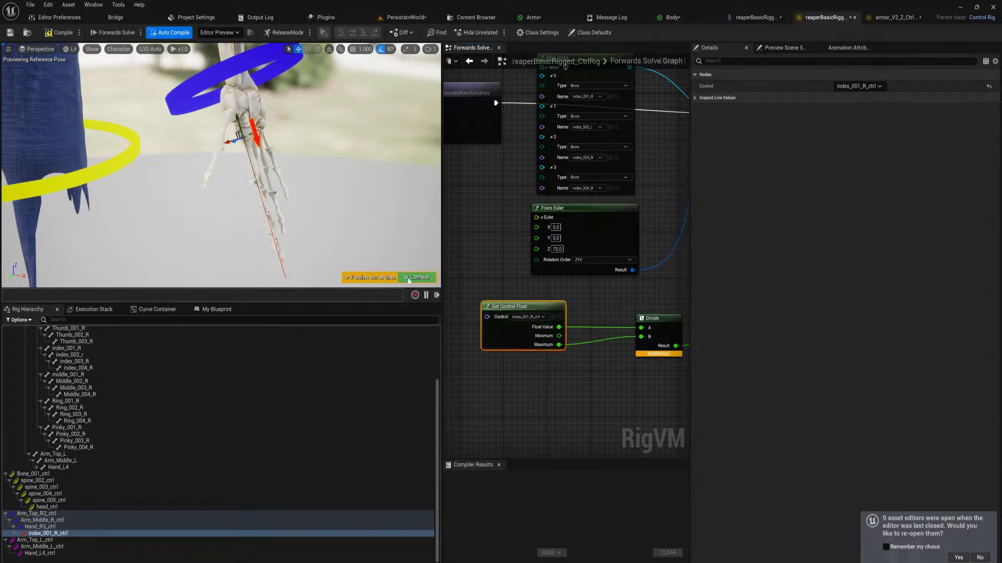
pyautogui.click(410, 279)
# Insert an Absolute node between the Get Control Float node's Float Value and the Divide node's A input
pyautogui.moveTo(615, 339); pyautogui.dragTo(592, 359, button='right')
pyautogui.scroll(-1, 518, 375)
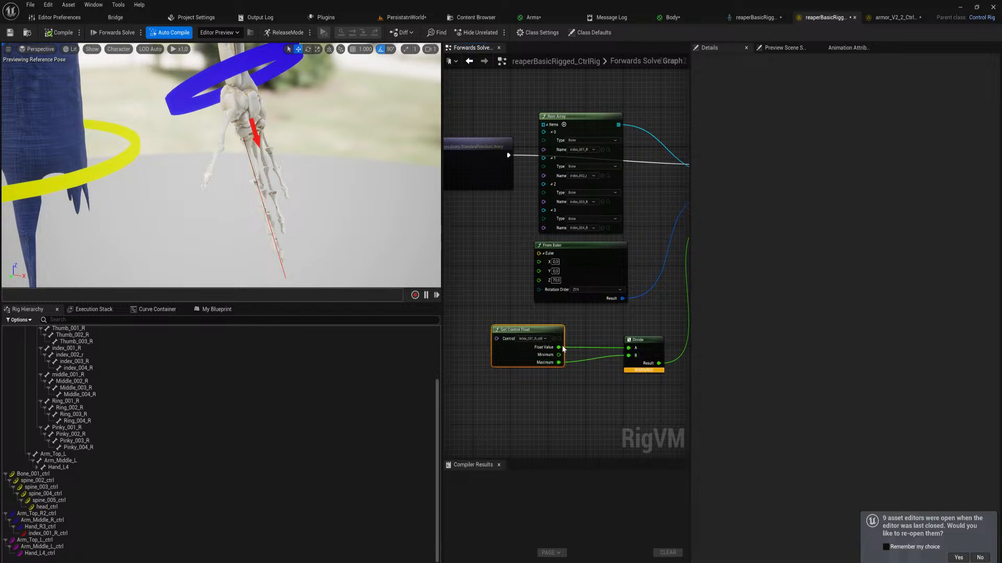
pyautogui.moveTo(563, 347); pyautogui.dragTo(600, 345)
pyautogui.write('abs')
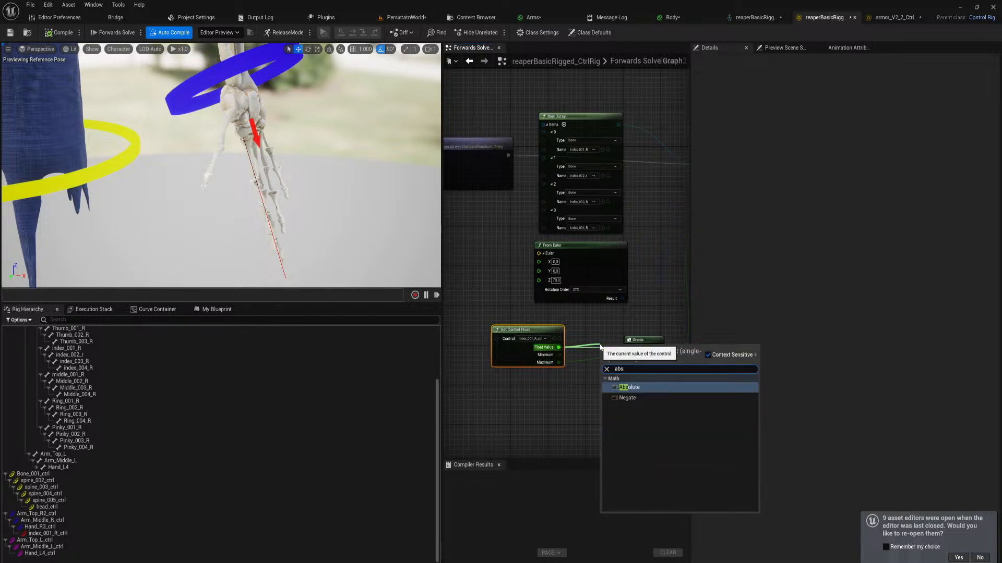
pyautogui.press('Return')
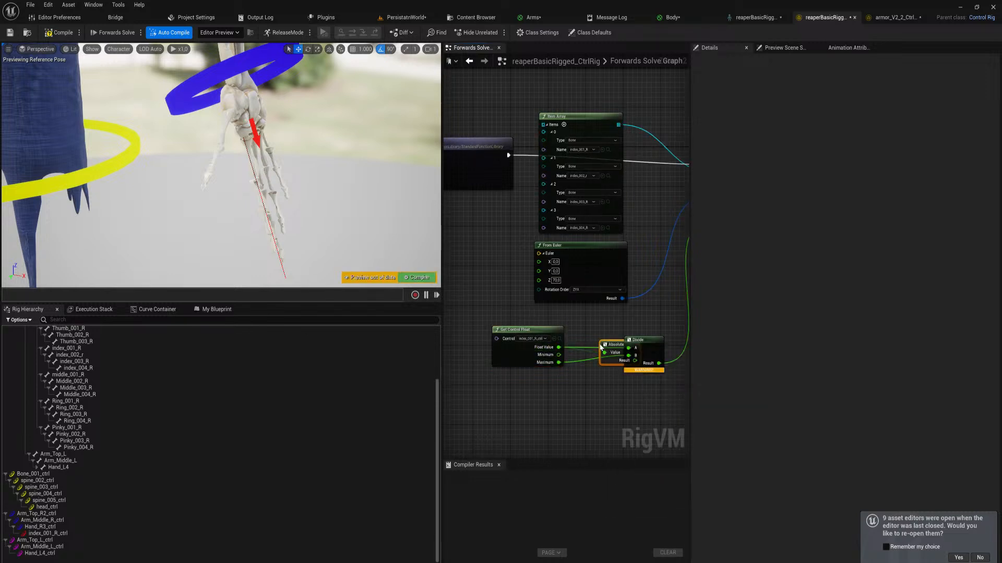
pyautogui.moveTo(601, 347); pyautogui.dragTo(515, 336, button='right')
pyautogui.moveTo(553, 330); pyautogui.dragTo(612, 337)
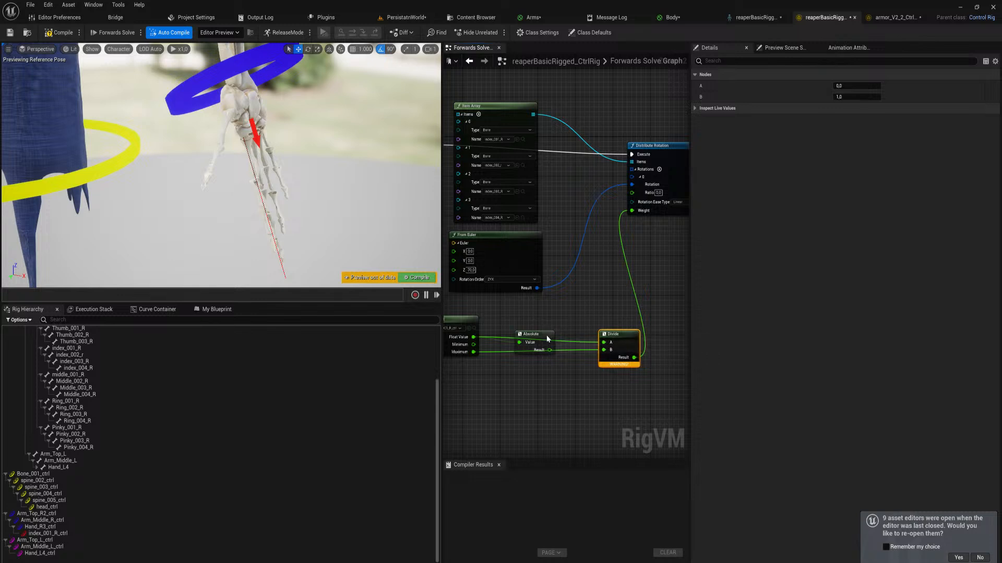
pyautogui.moveTo(548, 339); pyautogui.dragTo(551, 323)
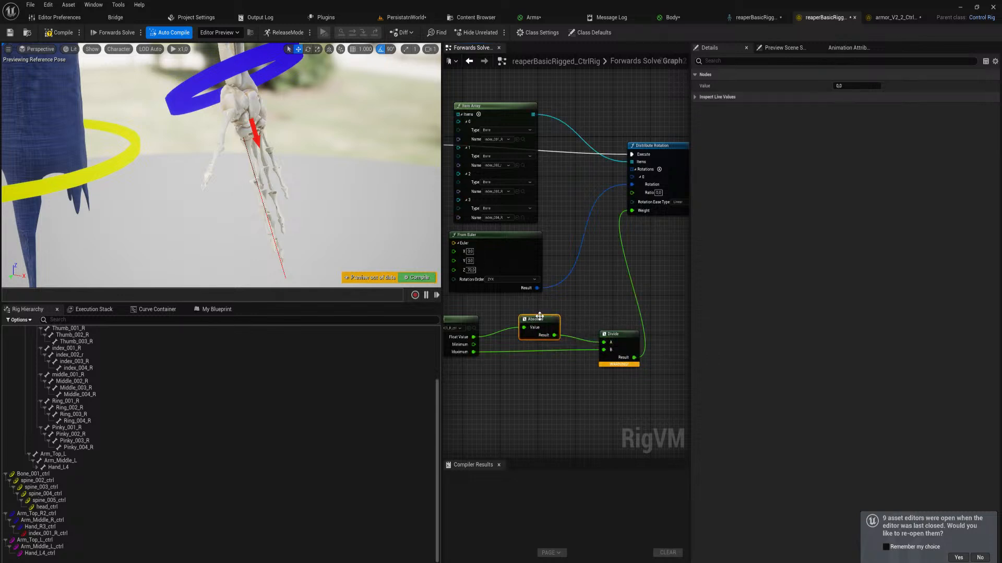
# Duplicate the Absolute node and route the control's Minimum through the copy into the Divide node's B input
pyautogui.hotkey('ctrl', 'd')
pyautogui.moveTo(473, 352); pyautogui.dragTo(576, 377)
pyautogui.click(472, 345)
pyautogui.moveTo(473, 345); pyautogui.dragTo(604, 352)
pyautogui.moveTo(534, 371); pyautogui.dragTo(540, 358)
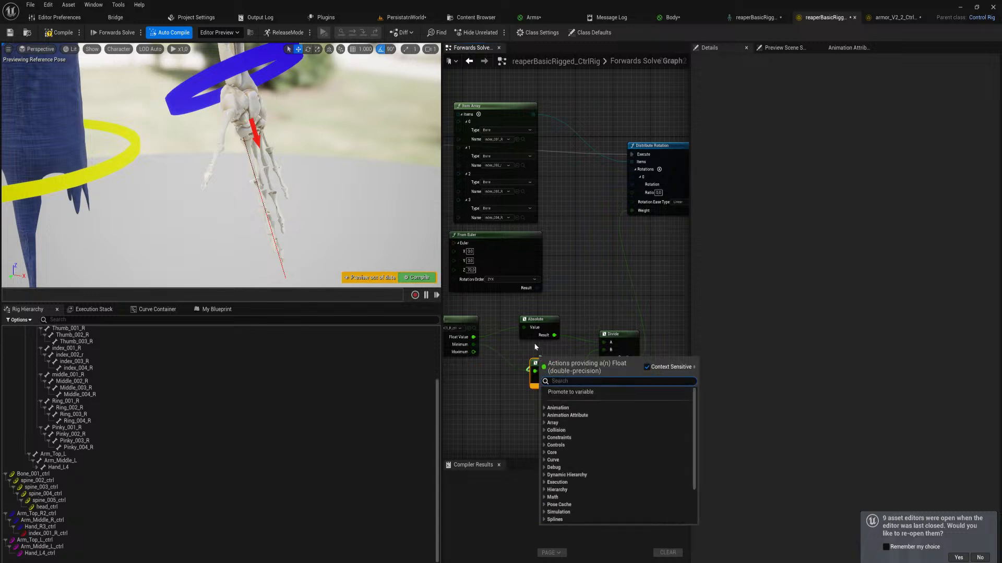
pyautogui.click(535, 347)
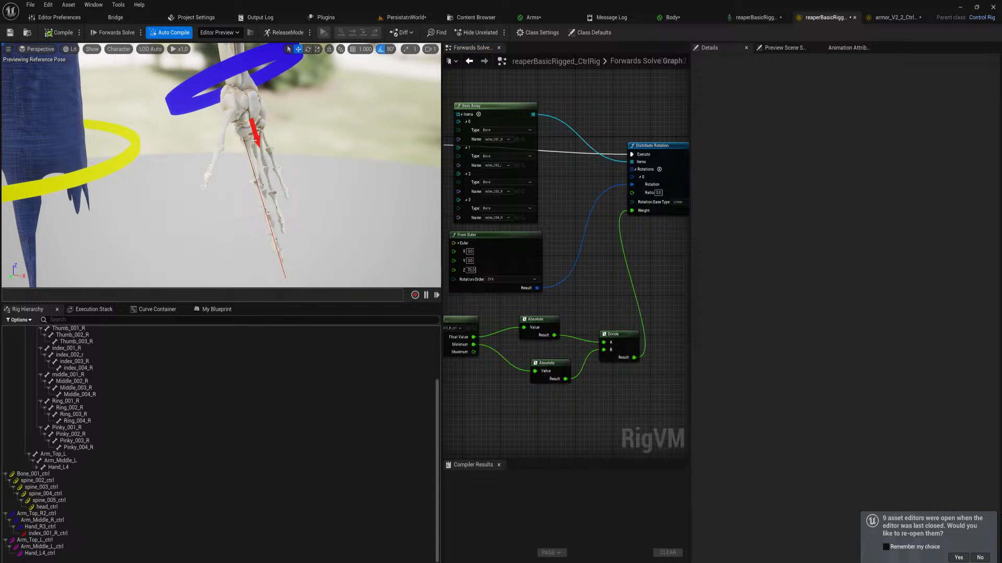
# Select the index arrow control and move it along its axis to test the finger curl
pyautogui.click(256, 140)
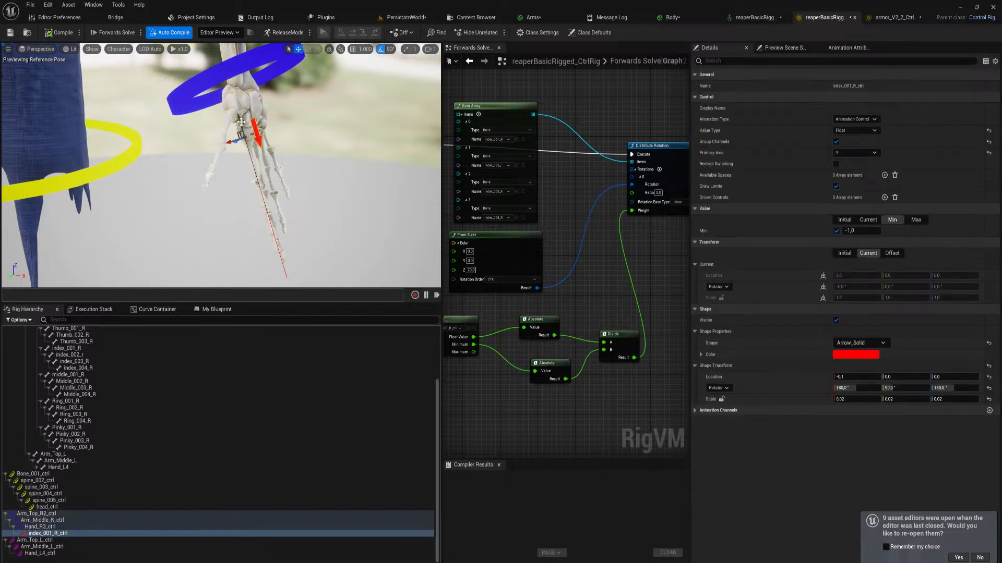
pyautogui.moveTo(242, 122); pyautogui.dragTo(248, 60)
pyautogui.scroll(-6, 321, 180)
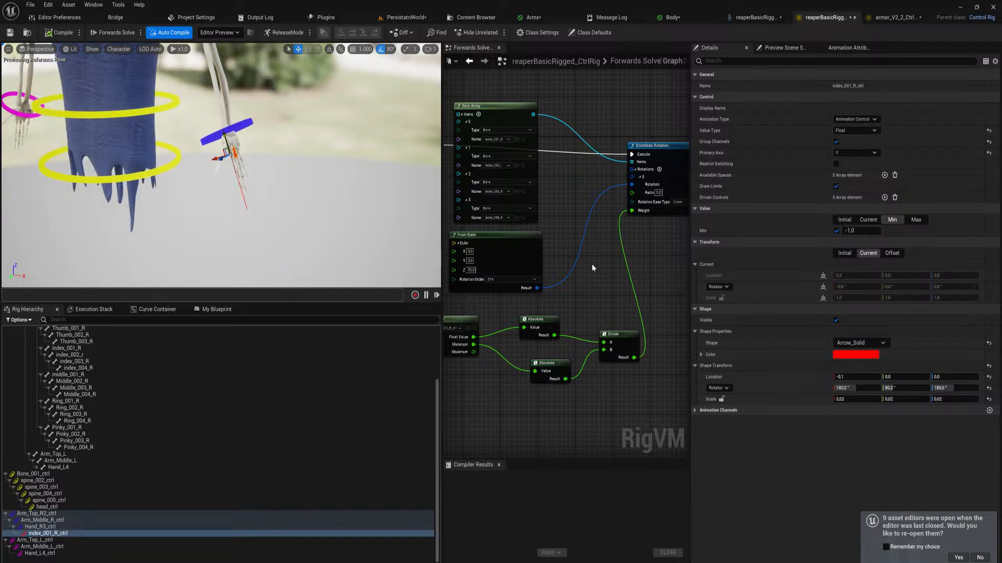
# Move the From Euler node closer to the Distribute Rotation node
pyautogui.scroll(-2, 623, 249)
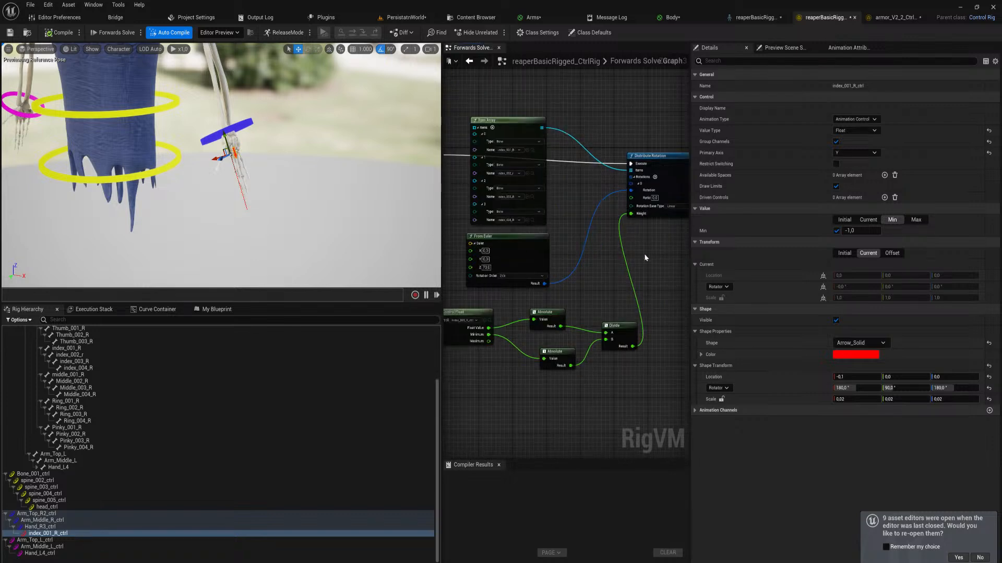
pyautogui.moveTo(621, 286)
pyautogui.mouseDown(button='right')
pyautogui.moveTo(666, 252)
pyautogui.moveTo(619, 276)
pyautogui.mouseUp(button='right')
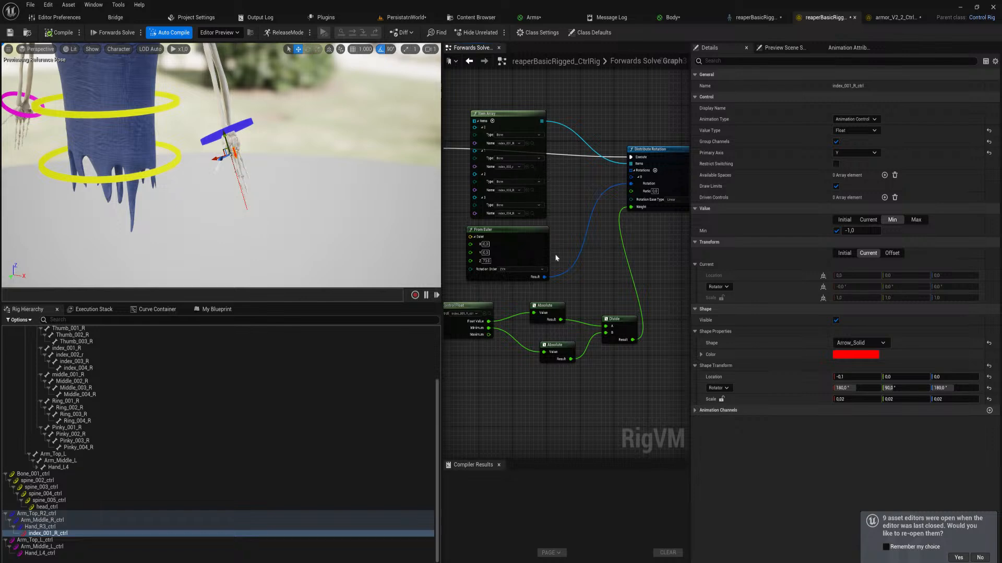
pyautogui.moveTo(556, 258); pyautogui.dragTo(579, 253)
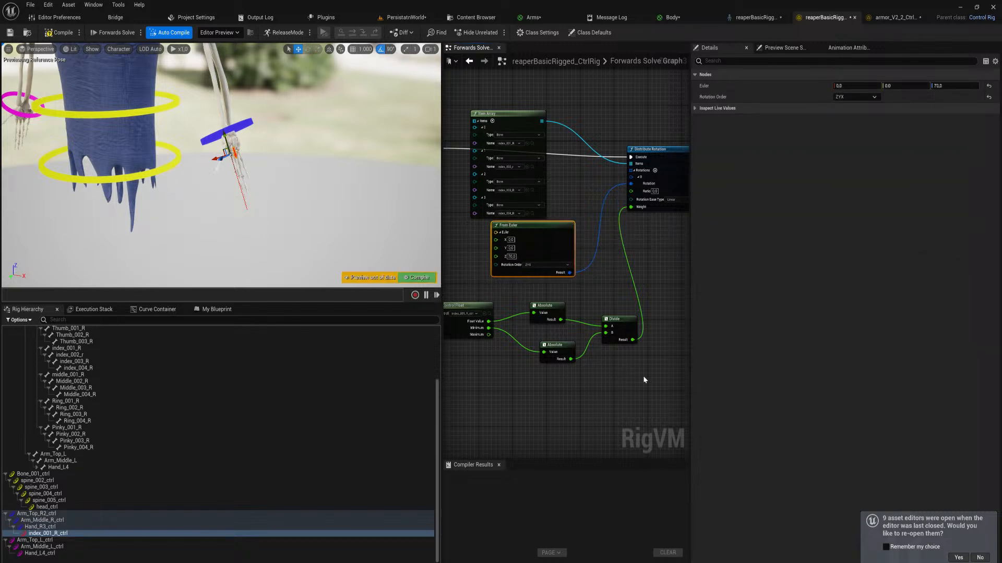
# Collapse the From Euler, both Absolute, Divide and Distribute Rotation nodes into a function
pyautogui.moveTo(644, 380); pyautogui.dragTo(590, 232)
pyautogui.moveTo(673, 172); pyautogui.dragTo(566, 192, button='right')
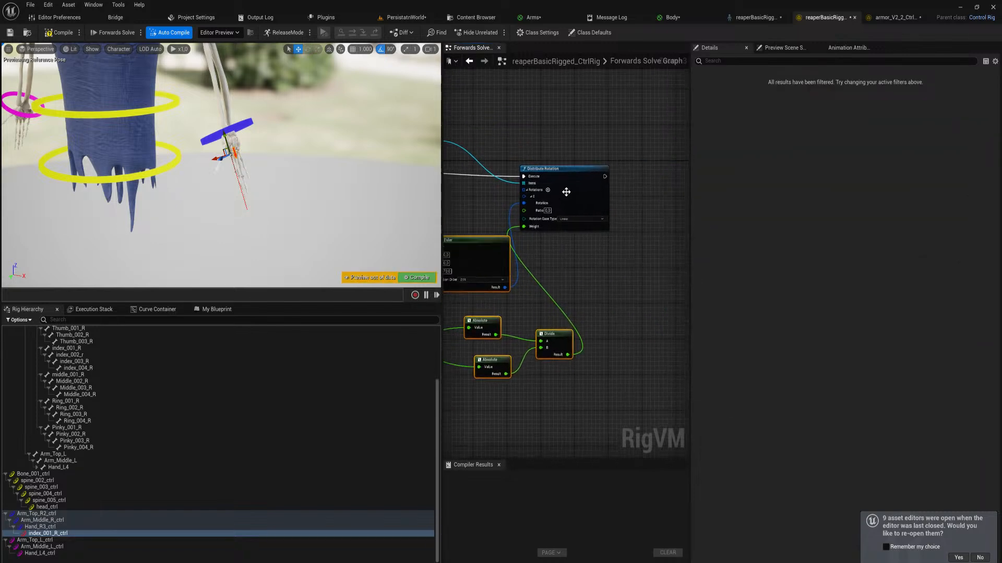
pyautogui.keyDown('shift'); pyautogui.click(566, 192); pyautogui.keyUp('shift')
pyautogui.moveTo(566, 192); pyautogui.dragTo(637, 192)
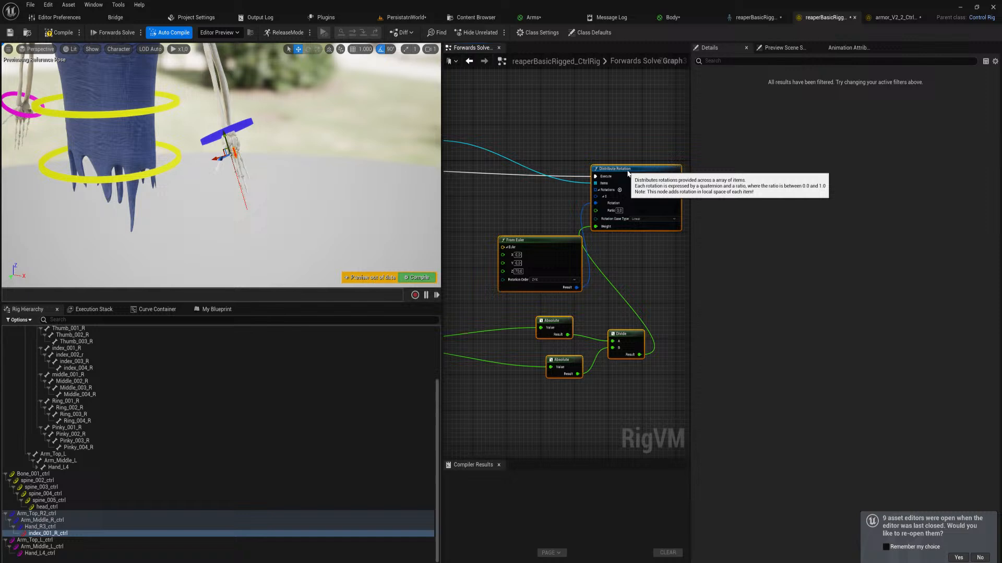
pyautogui.rightClick(555, 249)
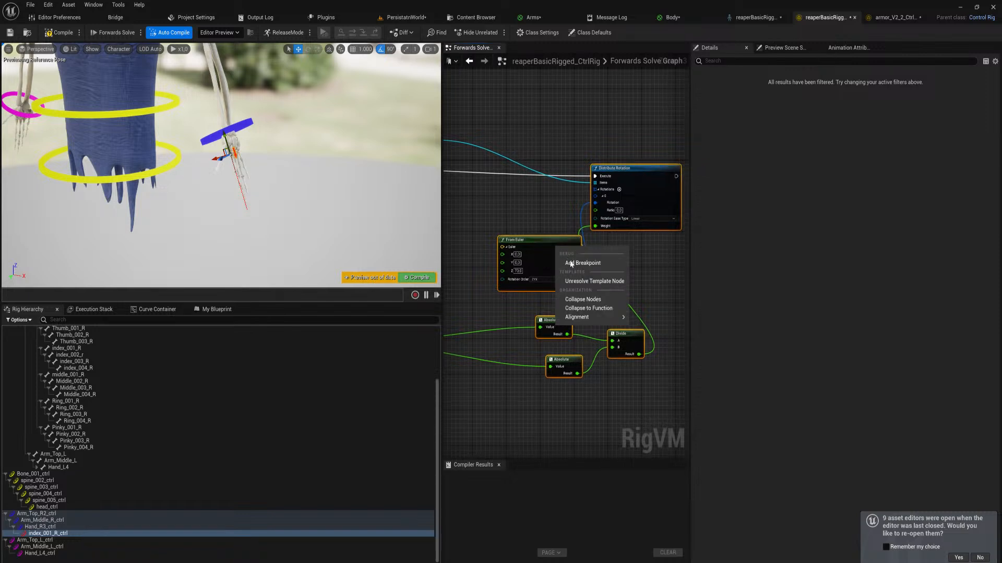
pyautogui.click(605, 311)
pyautogui.moveTo(587, 309); pyautogui.dragTo(654, 335, button='right')
pyautogui.click(671, 296)
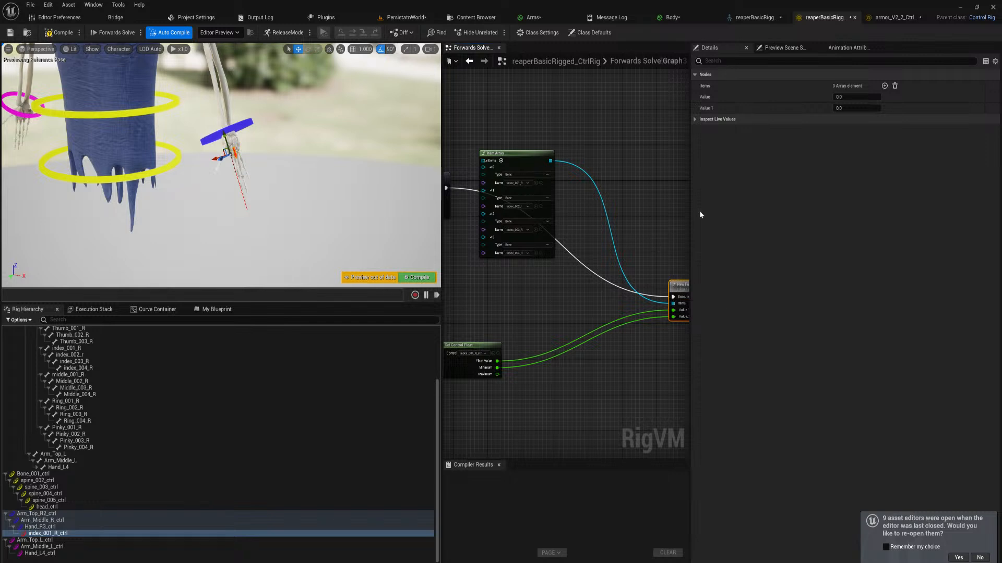
# Open the new function's graph, shift its From Euler node slightly and return to the Forwards Solve graph
pyautogui.moveTo(635, 171); pyautogui.dragTo(523, 163, button='right')
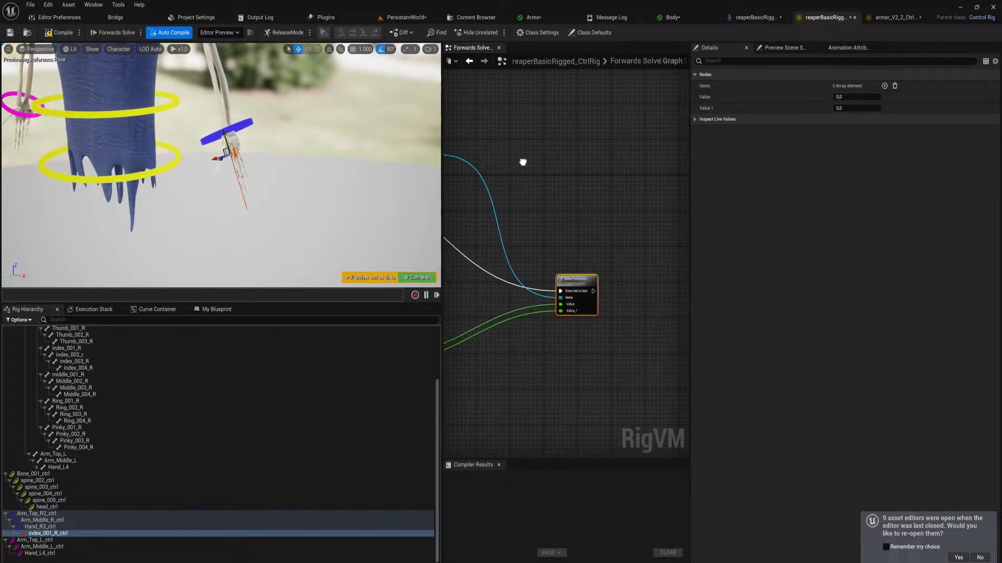
pyautogui.doubleClick(575, 292)
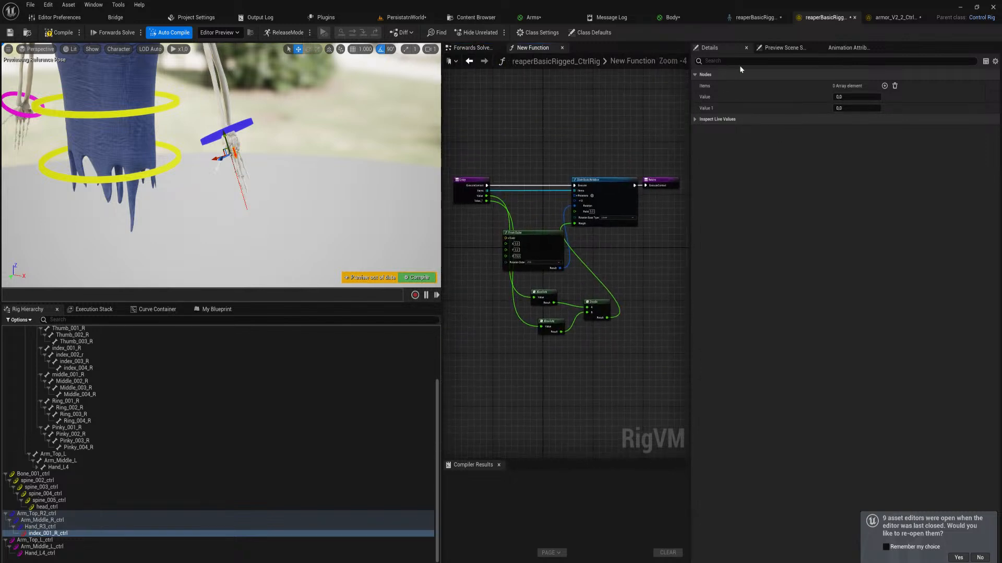
pyautogui.click(695, 119)
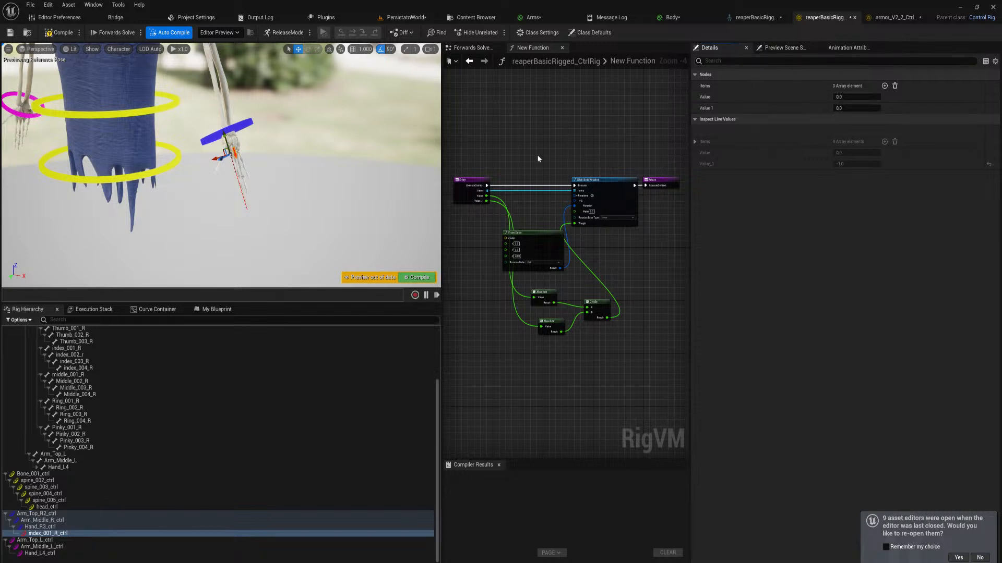
pyautogui.moveTo(526, 233); pyautogui.dragTo(536, 227)
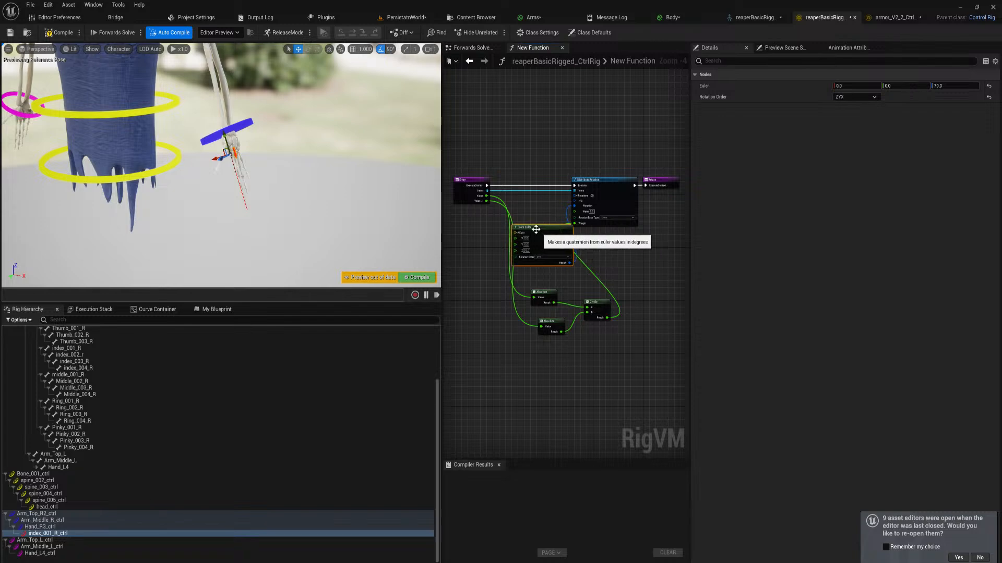
pyautogui.click(474, 48)
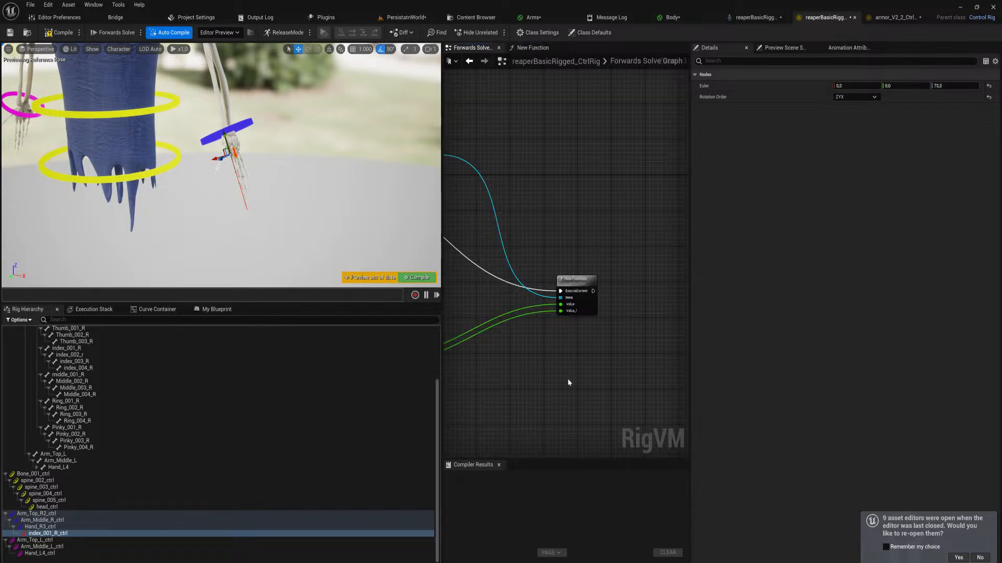
# Move the Get Control Float node into the new function and connect its float value and minimum outputs to the two Absolute nodes
pyautogui.moveTo(564, 230); pyautogui.dragTo(467, 254, button='right')
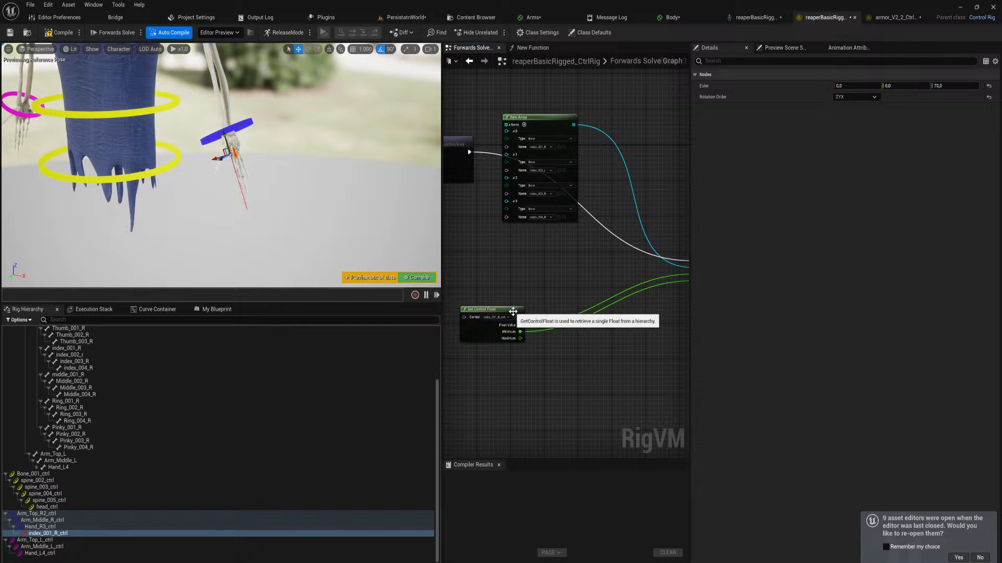
pyautogui.moveTo(515, 317); pyautogui.dragTo(597, 290)
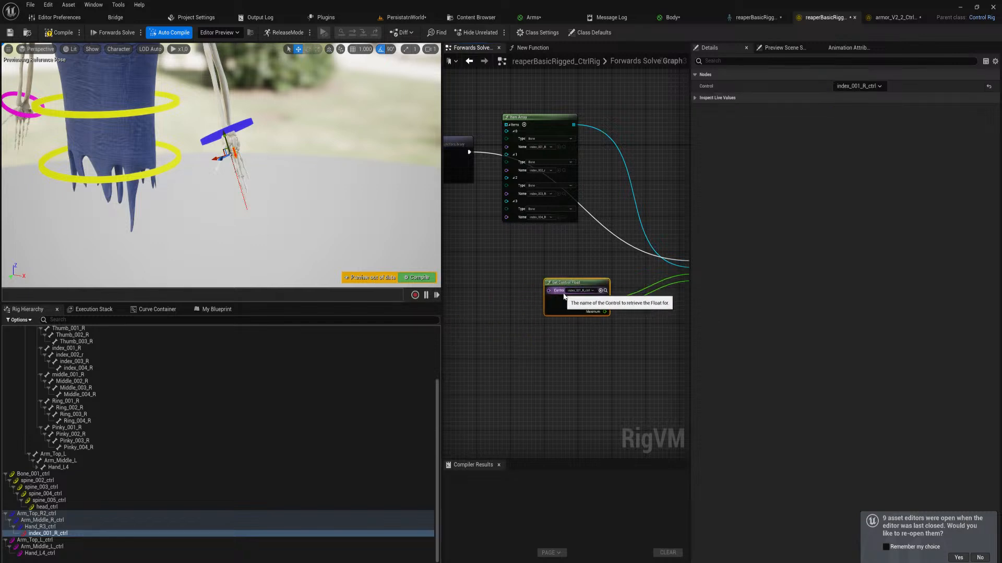
pyautogui.moveTo(585, 276); pyautogui.dragTo(494, 284, button='right')
pyautogui.doubleClick(619, 258)
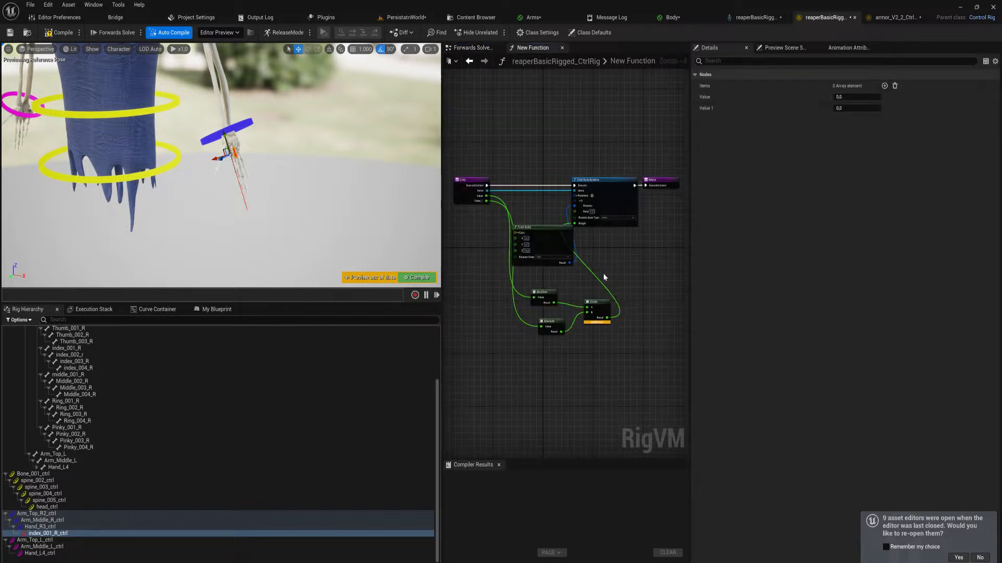
pyautogui.rightClick(506, 318)
pyautogui.click(489, 294)
pyautogui.hotkey('ctrl', 'v')
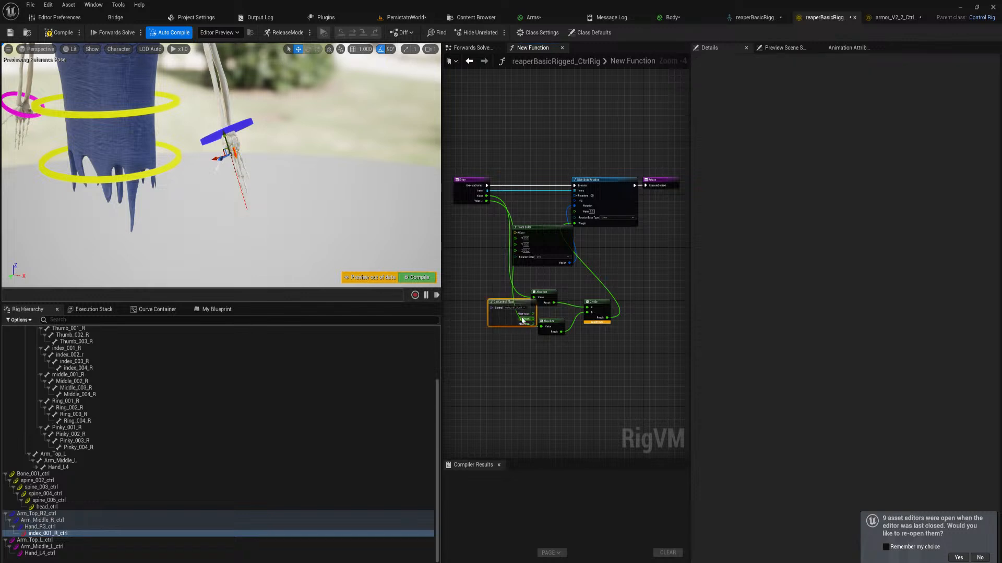
pyautogui.moveTo(510, 304); pyautogui.dragTo(546, 329)
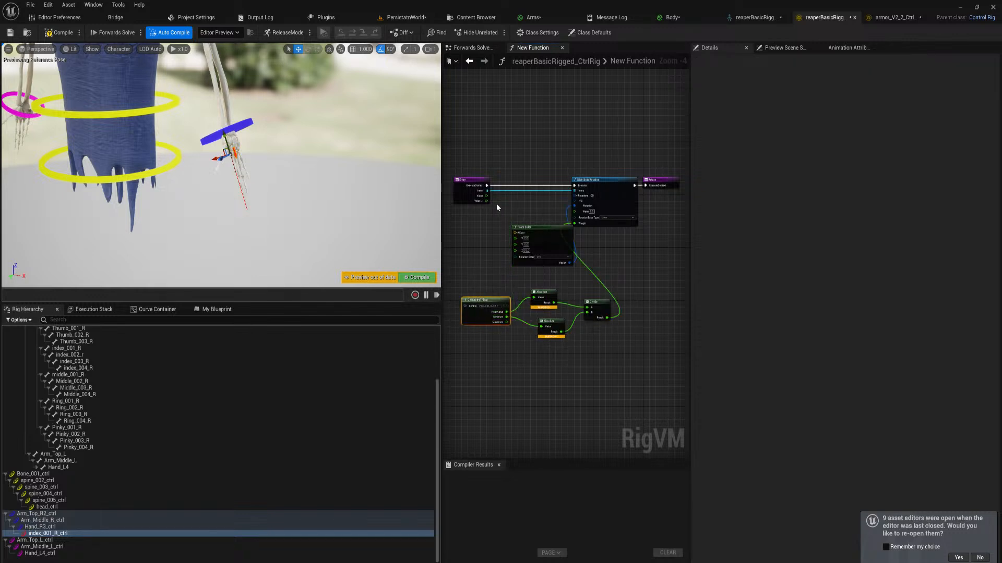
# Remove the function's Value and Value_1 inputs, expose the Get Control Float node's Control pin as a function input, and compile
pyautogui.click(466, 200)
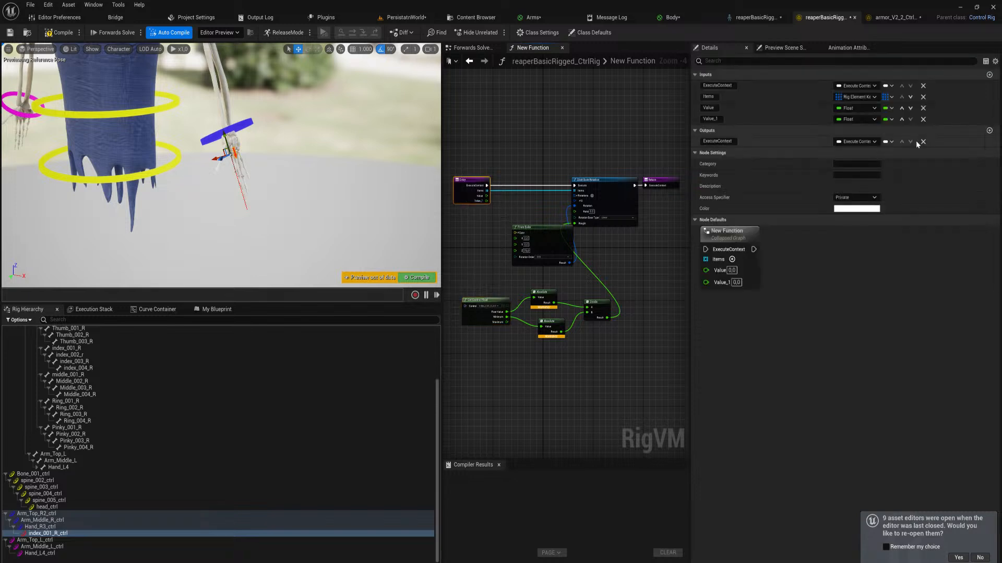
pyautogui.click(922, 108)
pyautogui.click(922, 108)
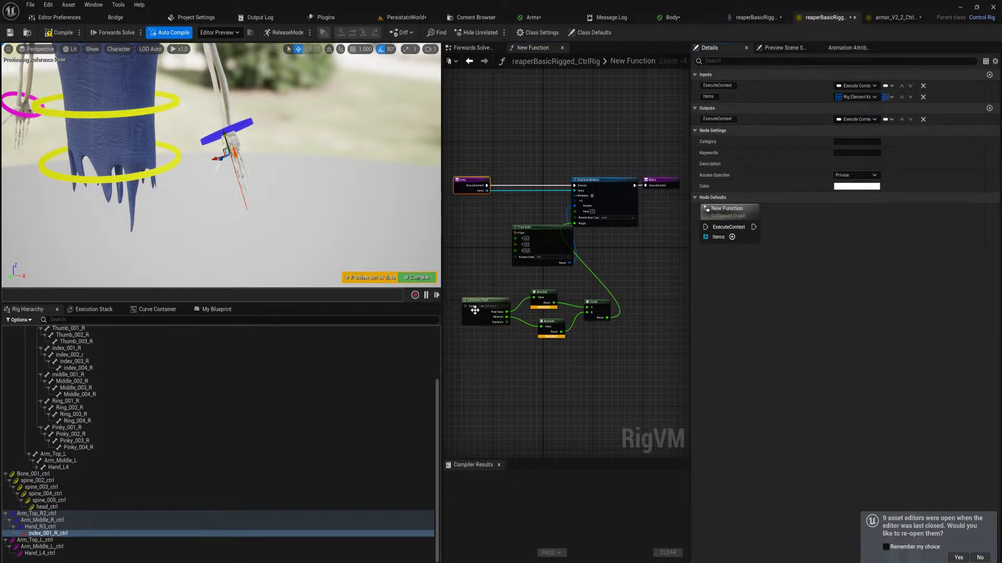
pyautogui.moveTo(465, 306); pyautogui.dragTo(471, 195)
pyautogui.click(77, 34)
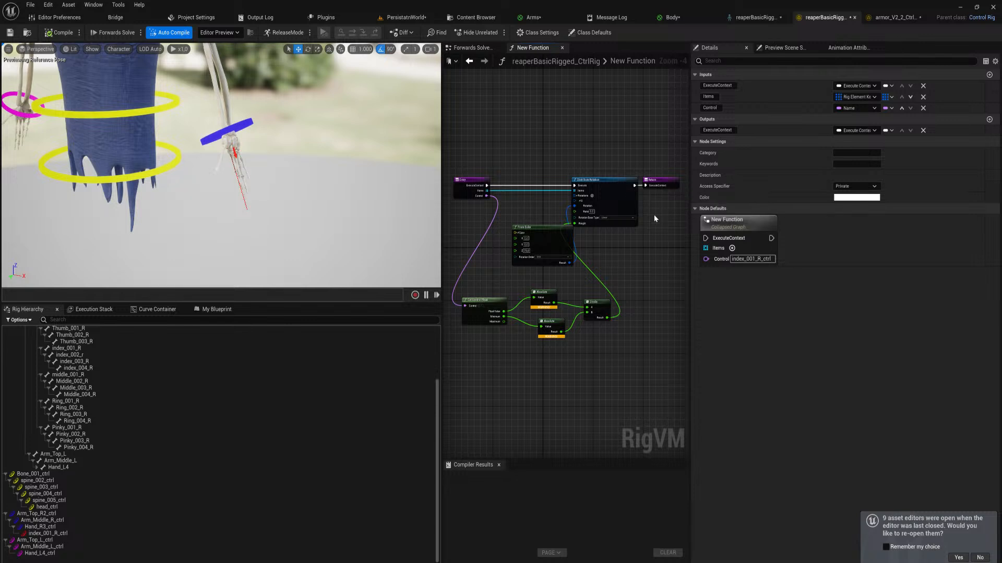
# In the Forwards Solve graph, raise the New Function node, place the Item Array node just below it, and select both nodes
pyautogui.click(473, 48)
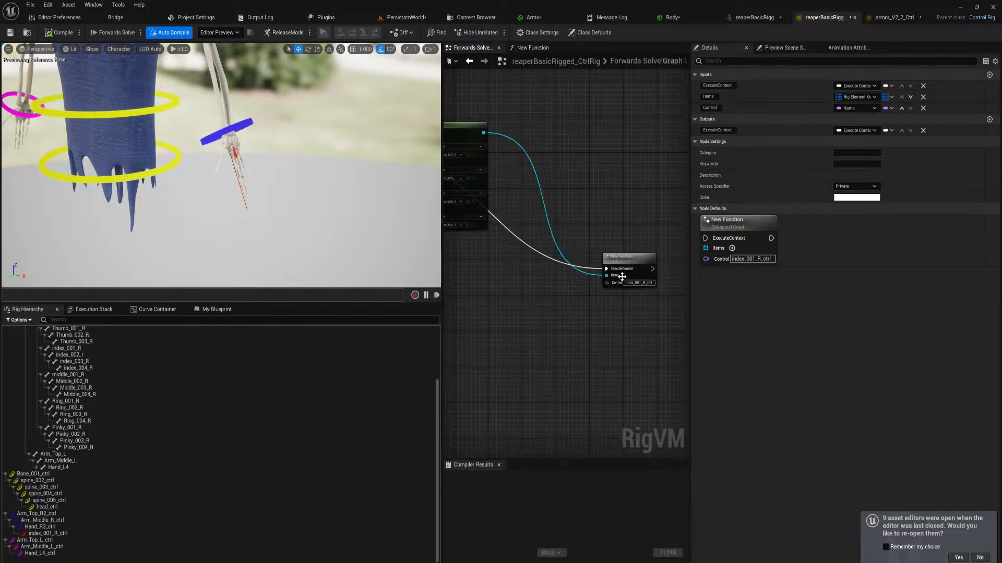
pyautogui.rightClick(624, 268)
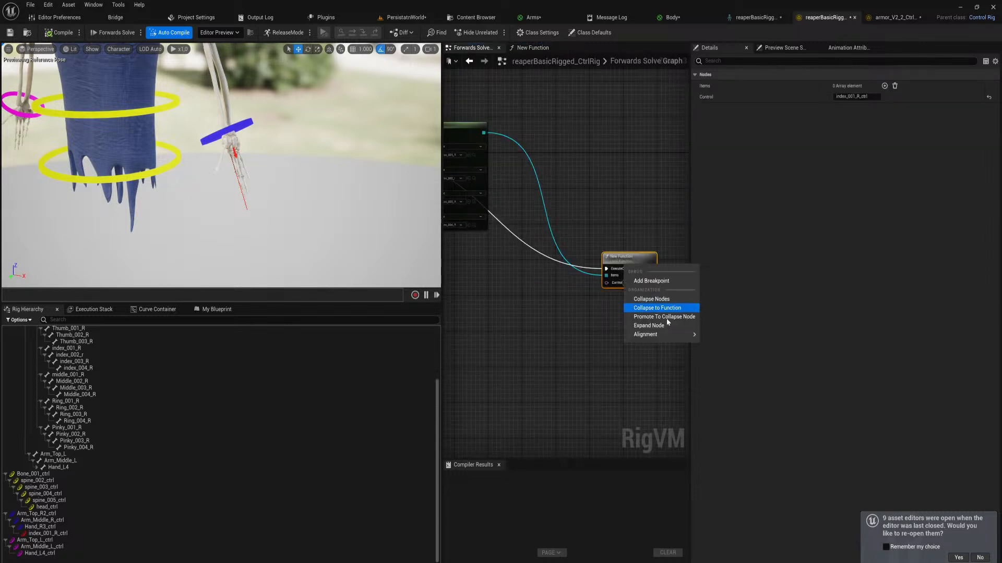
pyautogui.moveTo(674, 334)
pyautogui.click(628, 256)
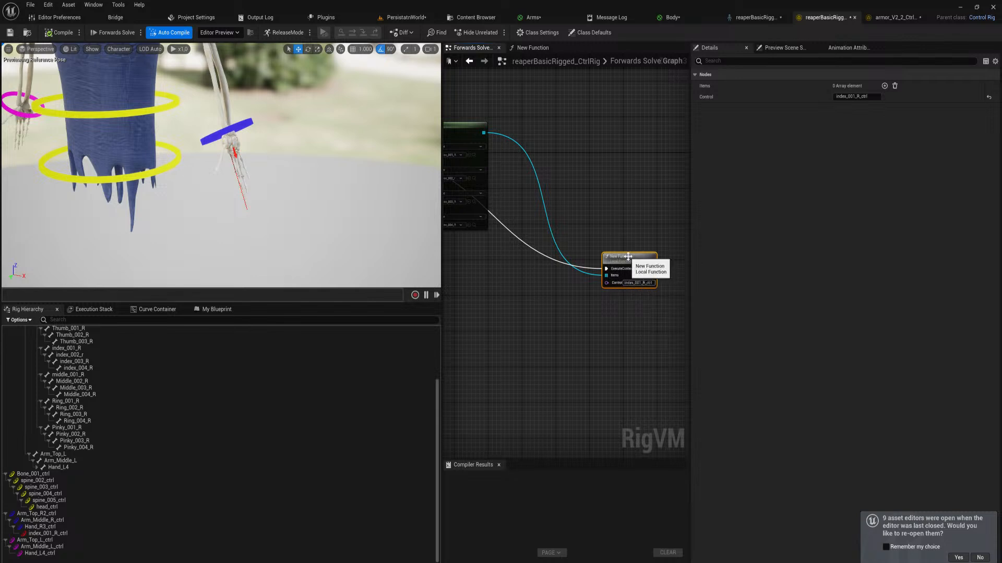
pyautogui.moveTo(618, 288); pyautogui.dragTo(549, 128)
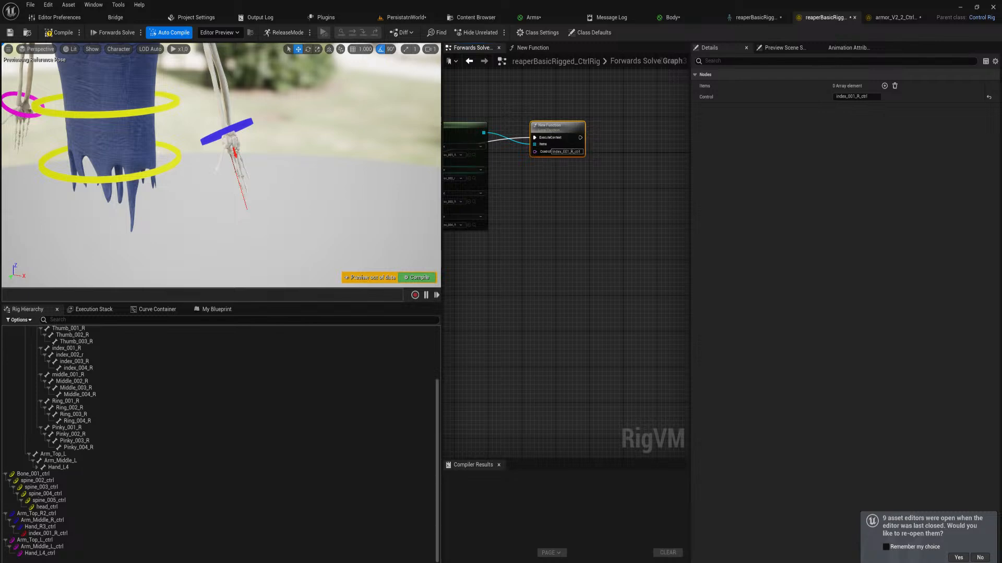
pyautogui.moveTo(473, 170); pyautogui.dragTo(570, 234, button='right')
pyautogui.moveTo(556, 191); pyautogui.dragTo(589, 235)
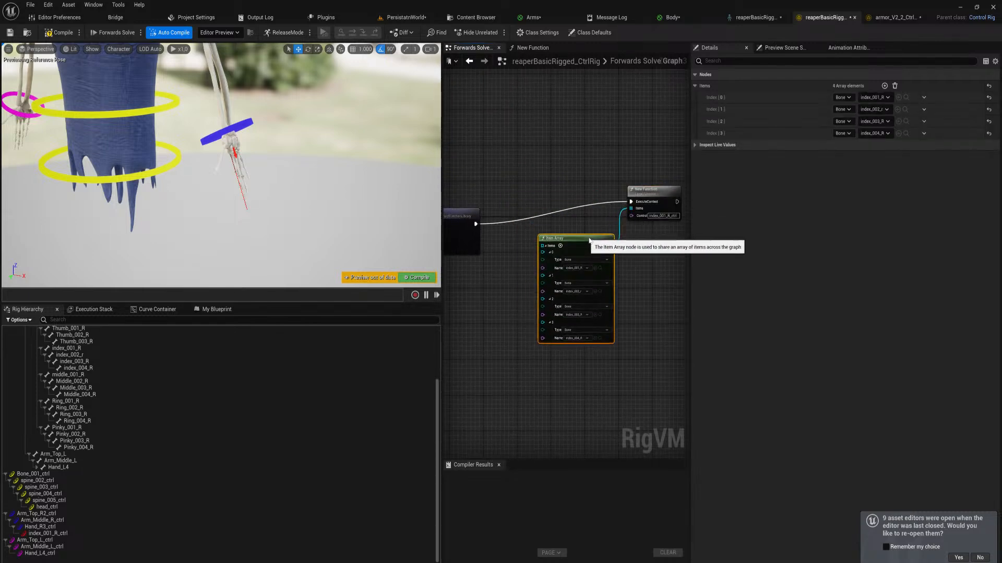
pyautogui.moveTo(671, 245); pyautogui.dragTo(597, 252, button='right')
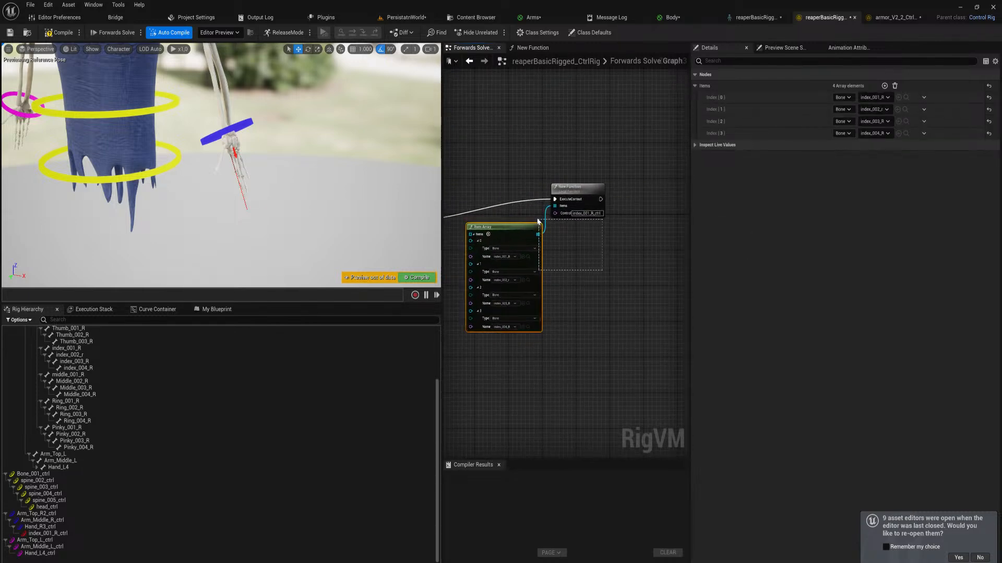
pyautogui.moveTo(537, 222); pyautogui.dragTo(538, 222)
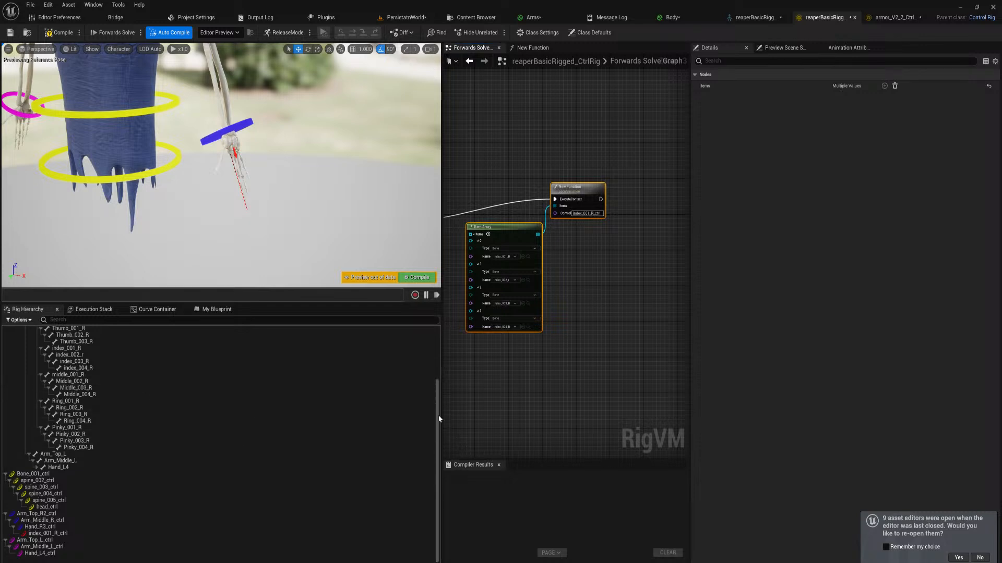
# Add controls for the middle_001_R, Ring_001_R and Pinky_001_R bones
pyautogui.moveTo(437, 411); pyautogui.dragTo(437, 378)
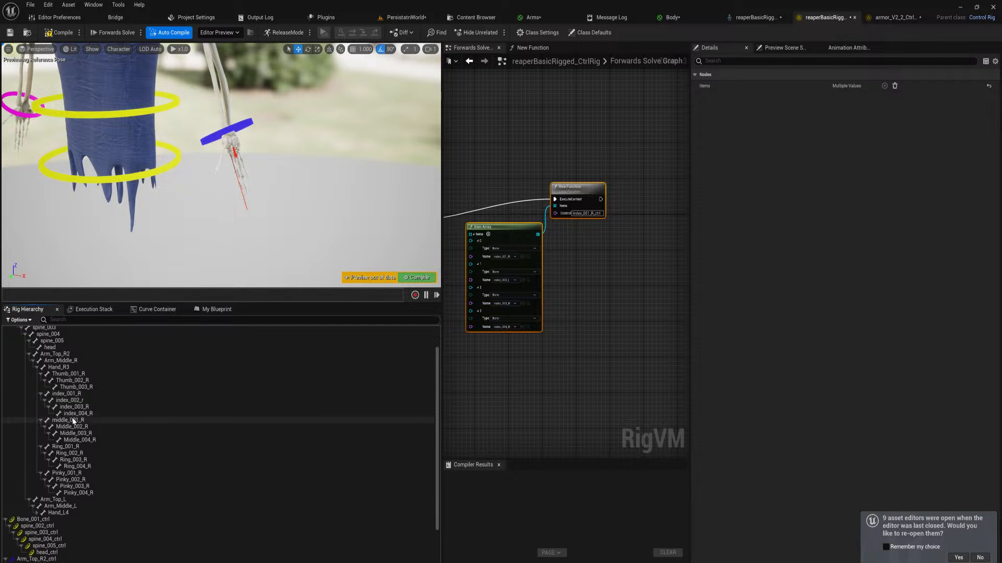
pyautogui.click(74, 421)
pyautogui.keyDown('ctrl'); pyautogui.click(71, 447); pyautogui.keyUp('ctrl')
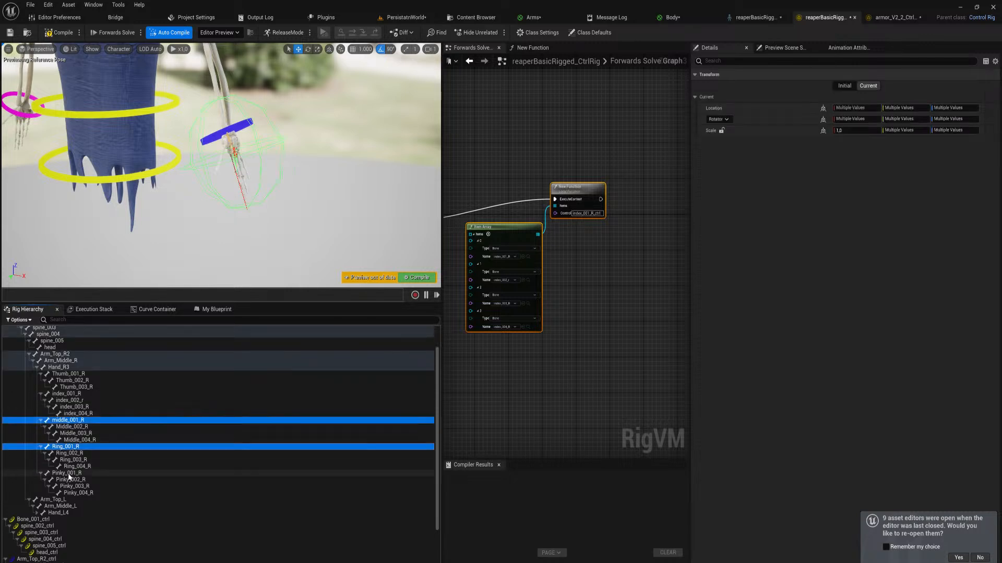
pyautogui.keyDown('ctrl'); pyautogui.click(69, 474); pyautogui.keyUp('ctrl')
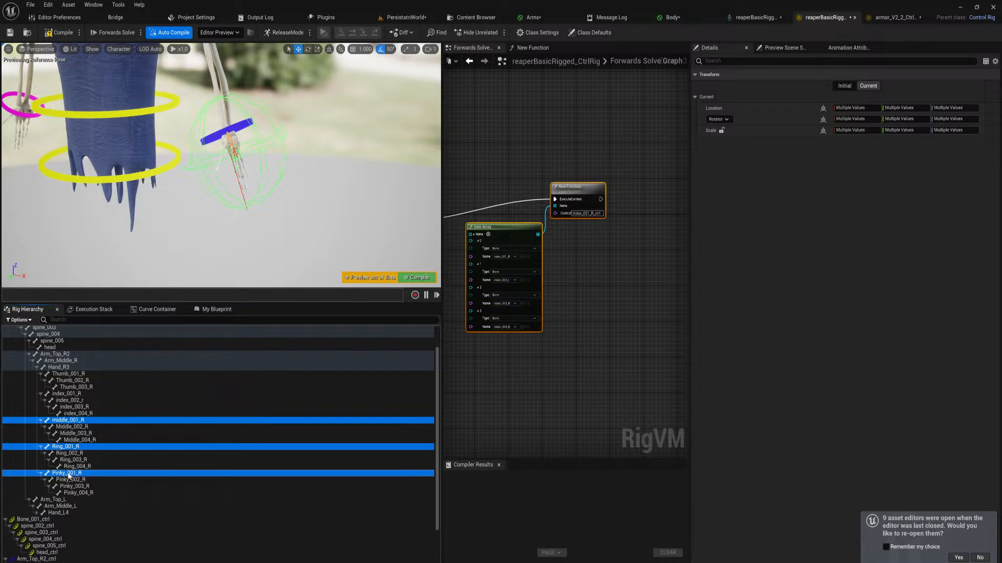
pyautogui.rightClick(69, 476)
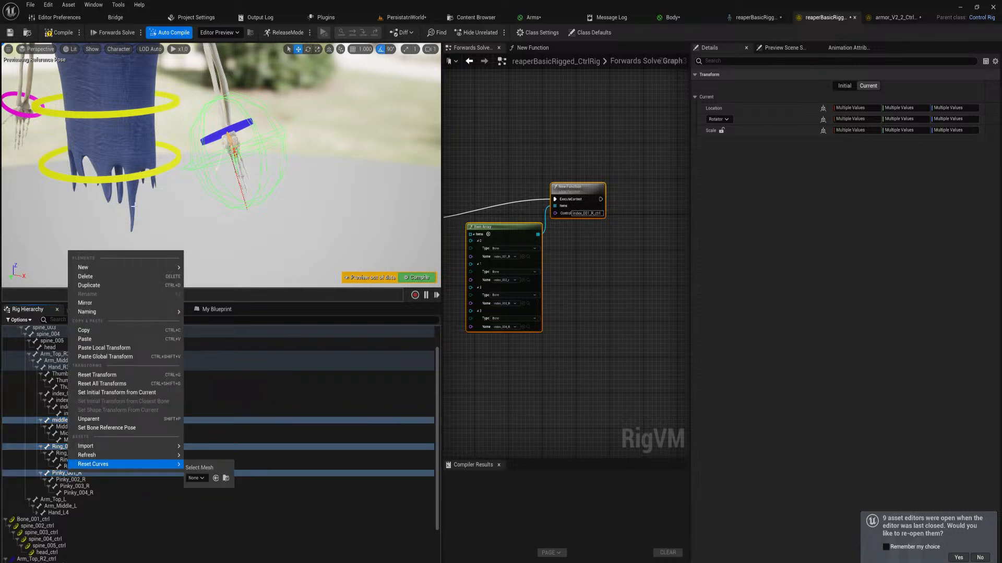
pyautogui.moveTo(167, 268)
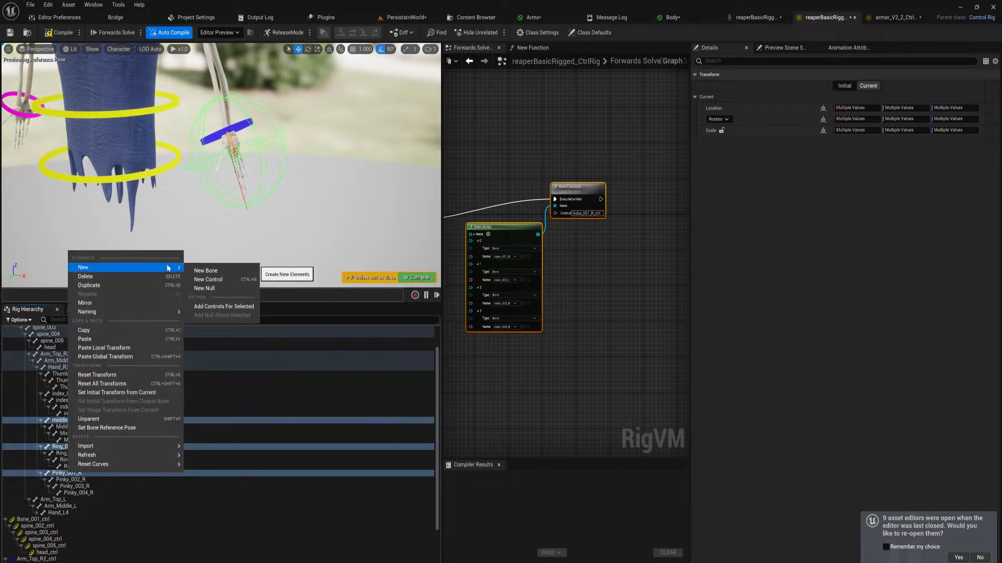
pyautogui.click(225, 308)
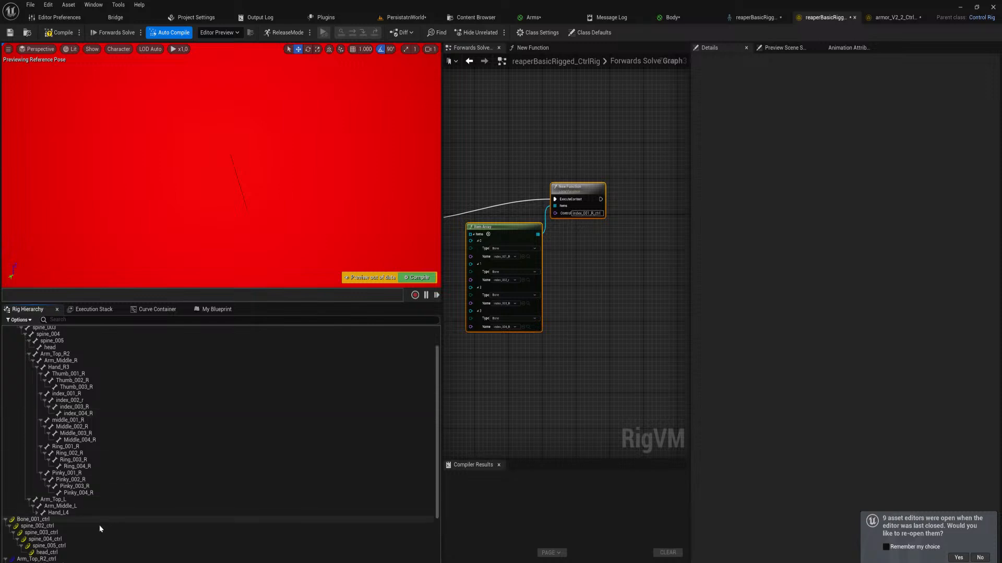
# Parent the new middle, ring and pinky controls under Hand_R3_ctrl
pyautogui.moveTo(437, 426); pyautogui.dragTo(437, 521)
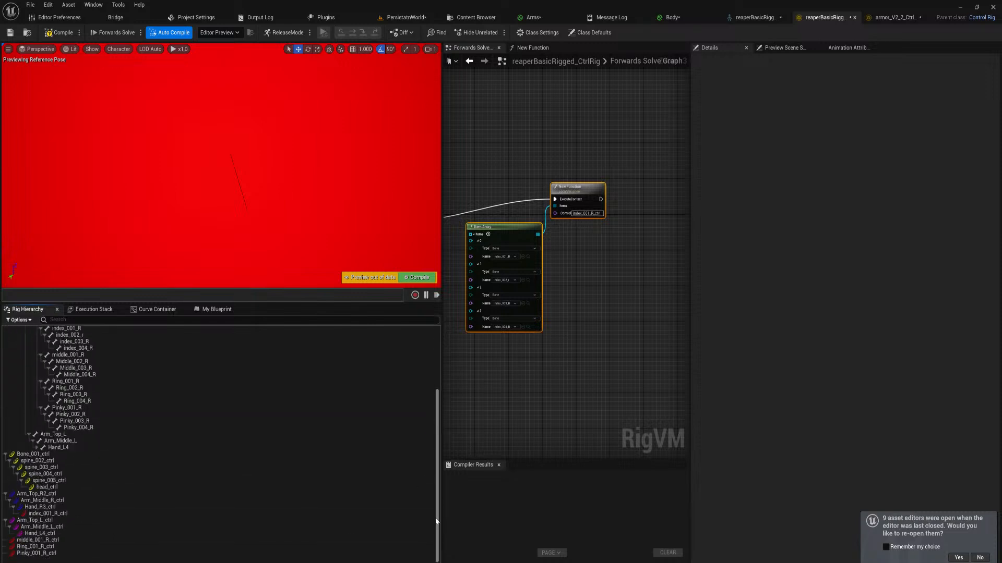
pyautogui.click(37, 540)
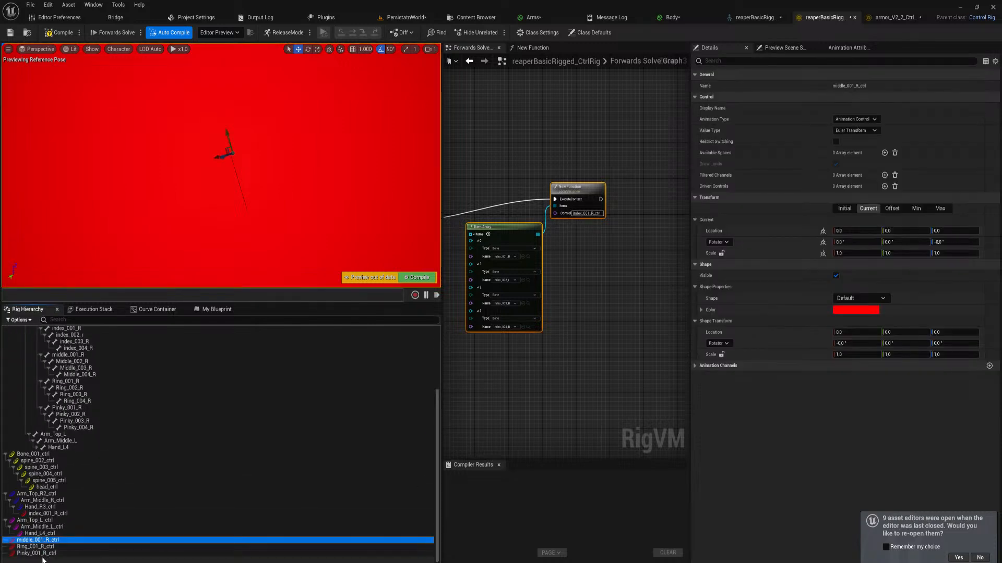
pyautogui.keyDown('shift'); pyautogui.click(40, 553); pyautogui.keyUp('shift')
pyautogui.moveTo(48, 522); pyautogui.dragTo(53, 509)
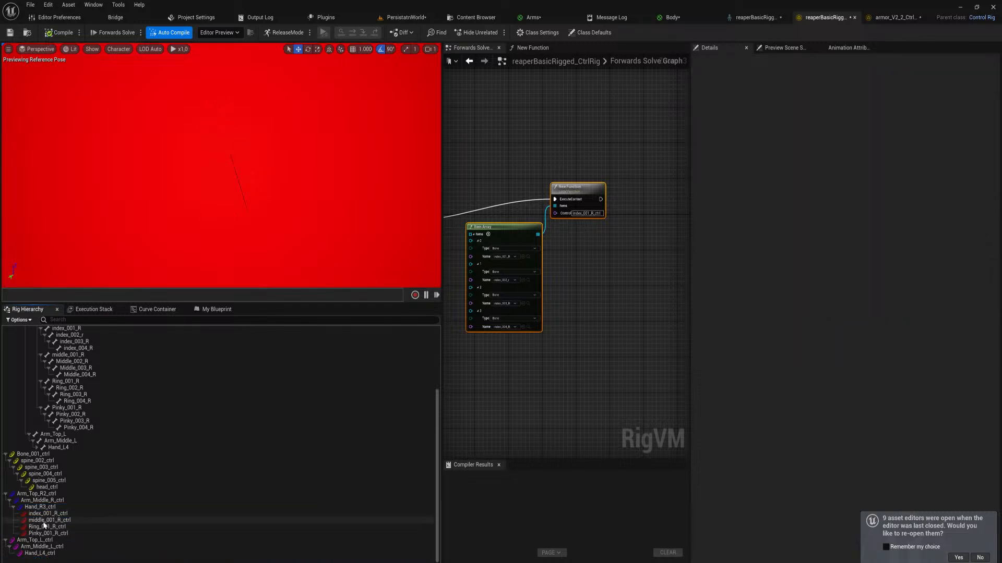
# Copy the Arrow_Solid shape from index_001_R_ctrl to the middle, ring and pinky controls
pyautogui.click(46, 514)
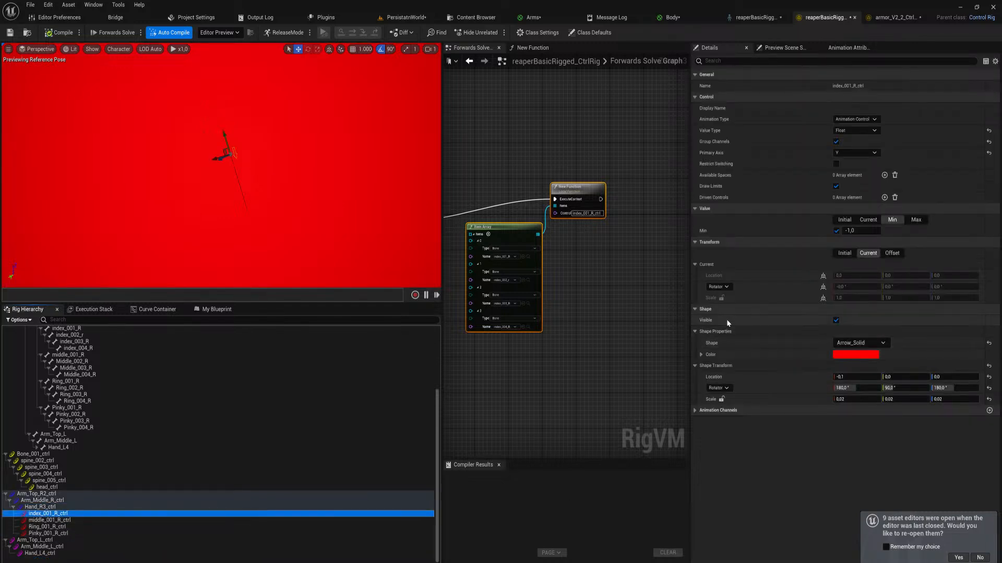
pyautogui.click(87, 522)
pyautogui.keyDown('shift'); pyautogui.click(87, 533); pyautogui.keyUp('shift')
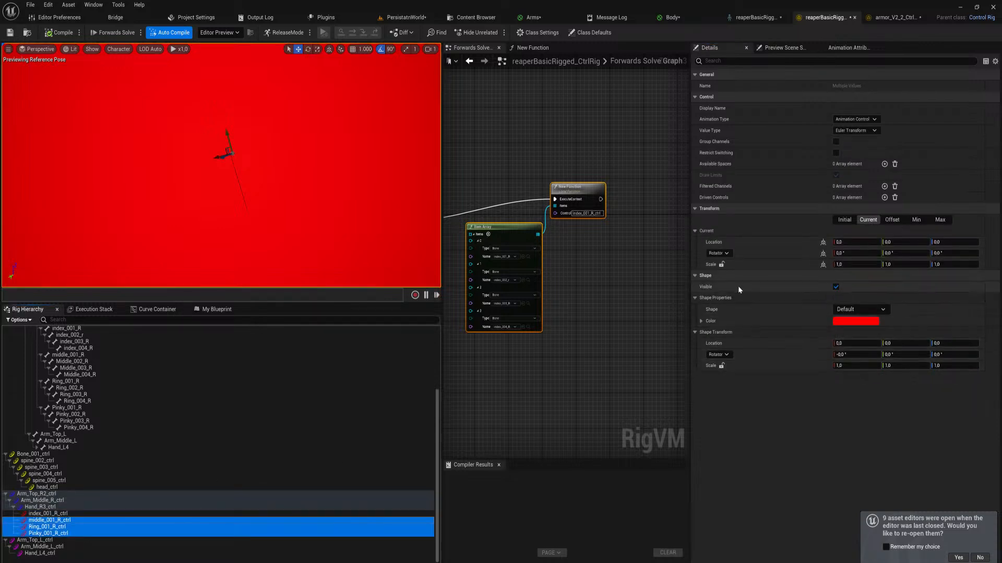
# Copy the index control's shape transform to the middle, ring and pinky controls, giving X location -0.1, 90° Y rotation and scale 0.02
pyautogui.click(47, 515)
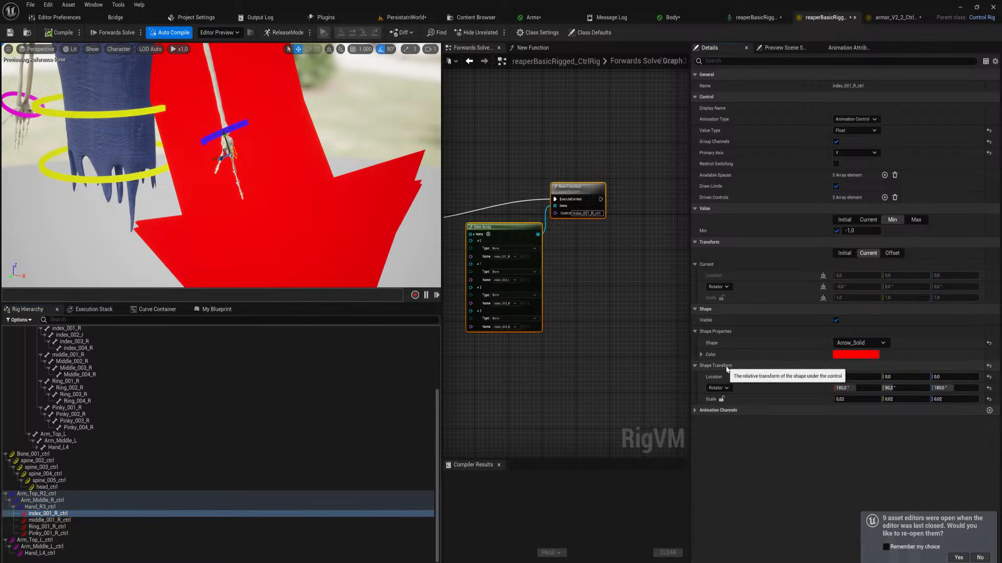
pyautogui.click(81, 520)
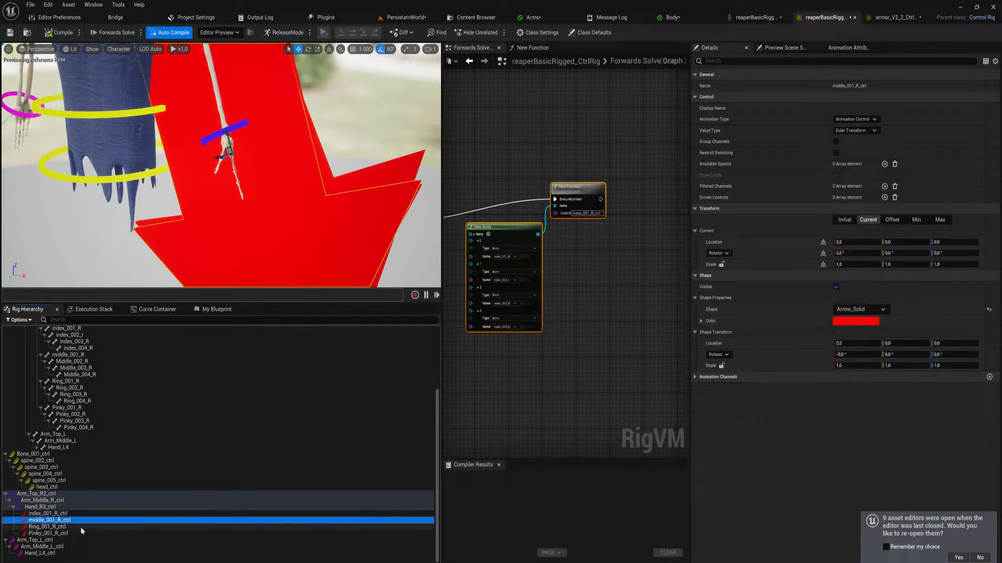
pyautogui.keyDown('shift'); pyautogui.click(80, 533); pyautogui.keyUp('shift')
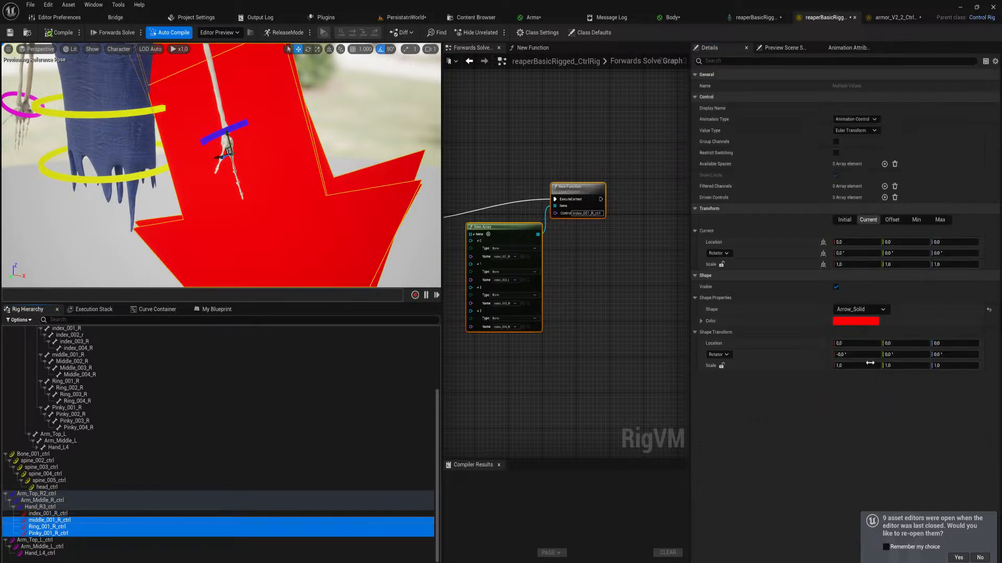
pyautogui.keyDown('shift'); pyautogui.click(768, 333); pyautogui.keyUp('shift')
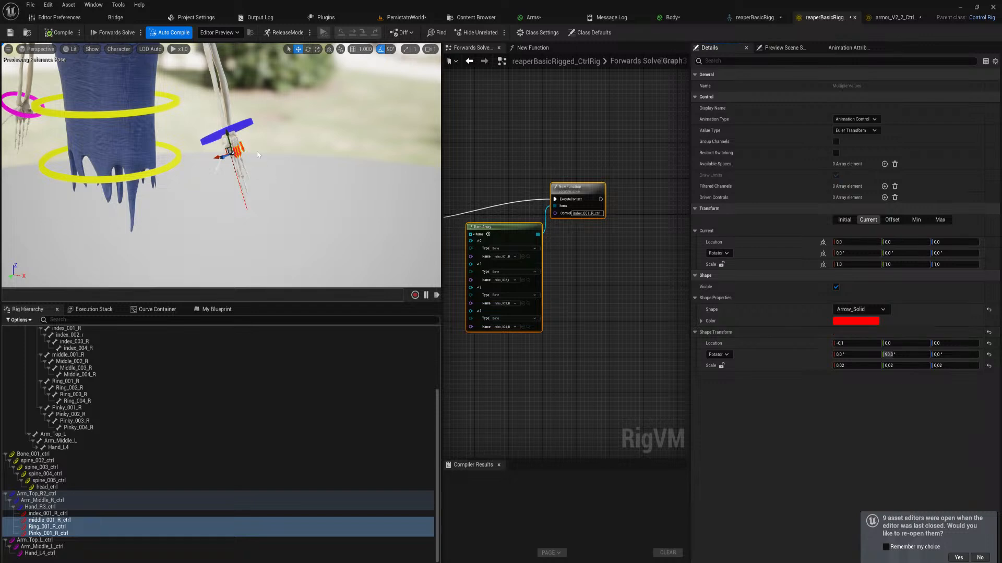
pyautogui.moveTo(261, 167); pyautogui.dragTo(236, 172, button='right')
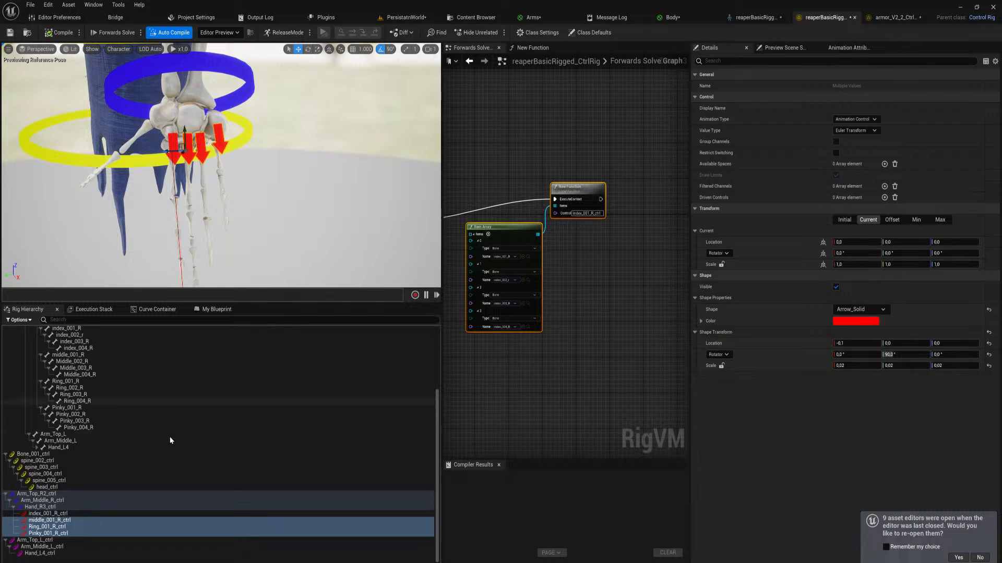
# Try to copy the Control settings of index_001_R_ctrl to the middle, ring and pinky controls
pyautogui.click(79, 513)
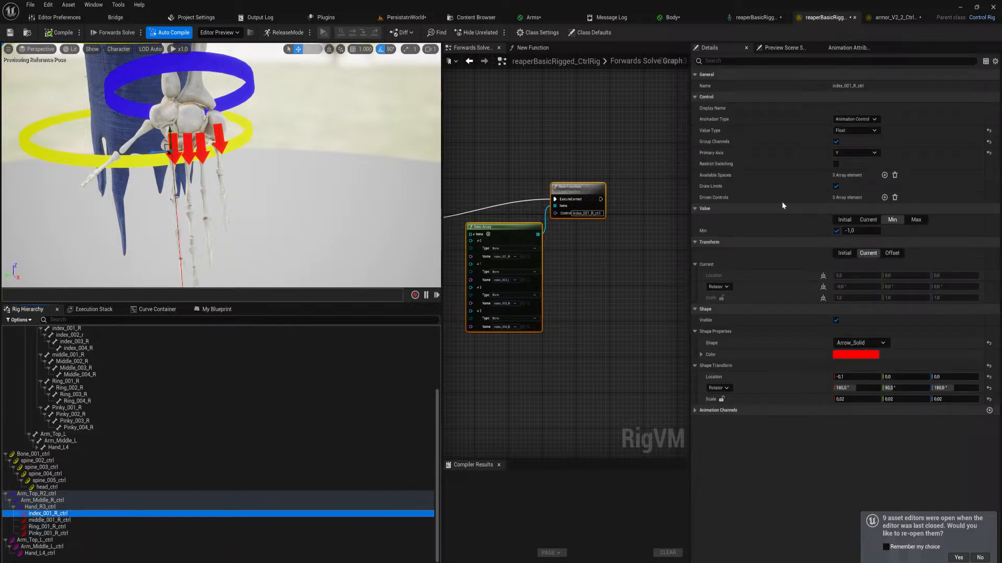
pyautogui.click(743, 95)
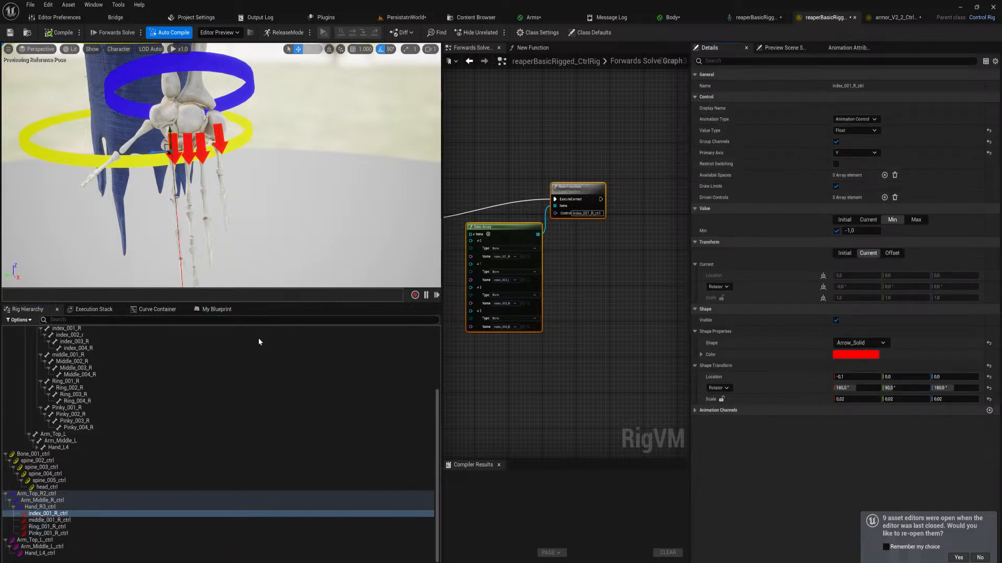
pyautogui.click(50, 520)
pyautogui.keyDown('shift'); pyautogui.click(48, 533); pyautogui.keyUp('shift')
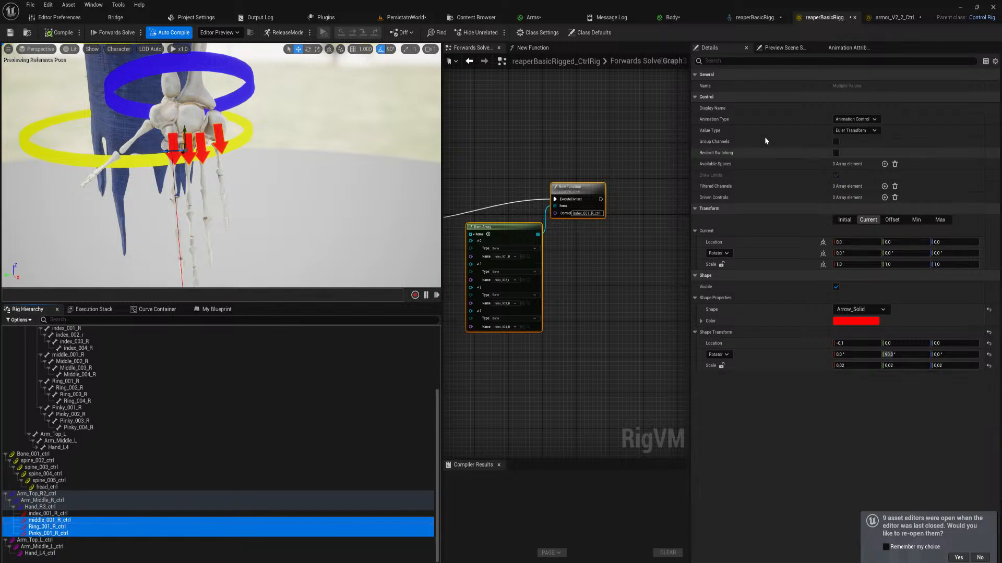
pyautogui.click(740, 97)
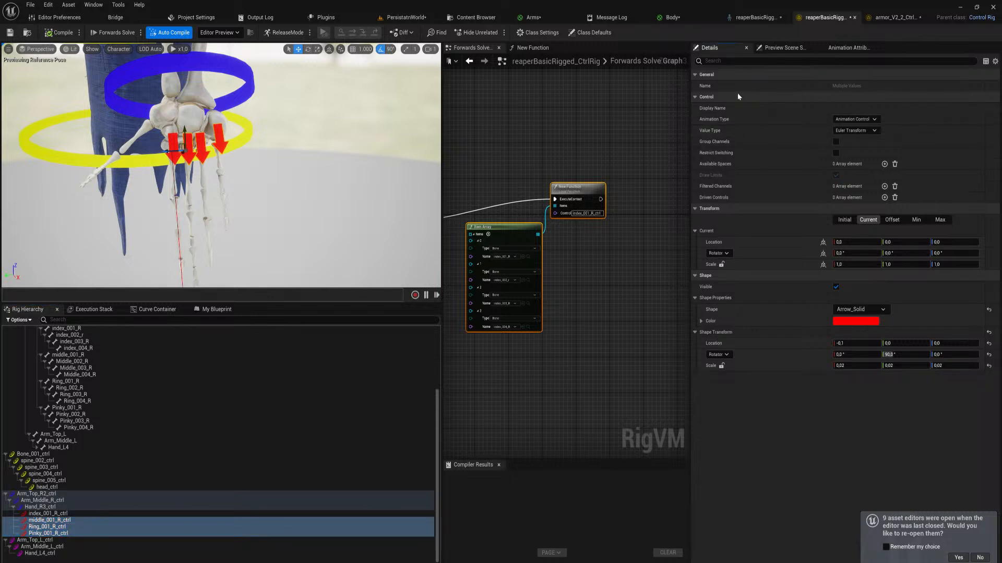
# Set the middle, ring and pinky controls to value type Float with primary axis Y, minimum -1.0 and maximum 0.0
pyautogui.click(855, 131)
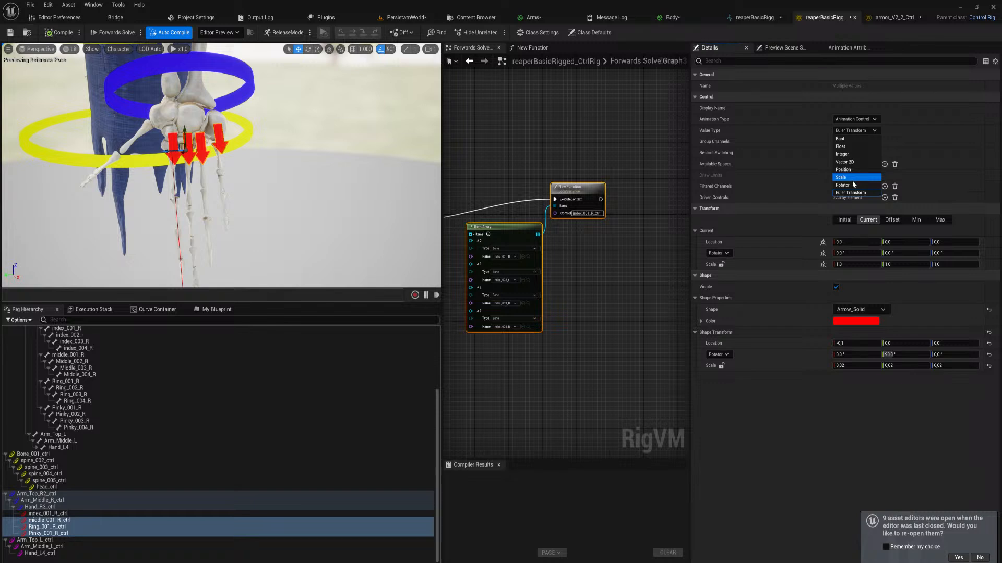
pyautogui.click(851, 147)
pyautogui.click(850, 151)
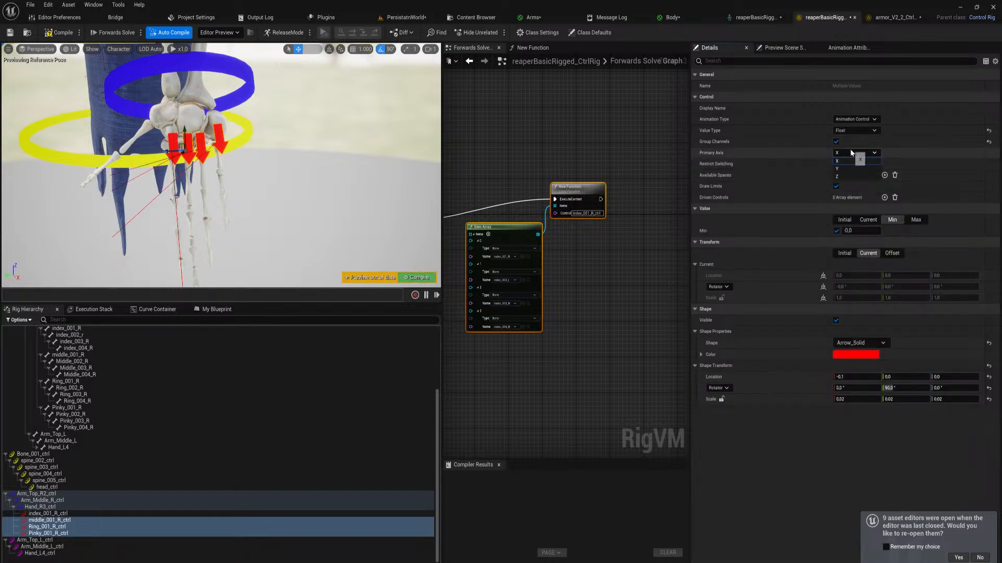
pyautogui.click(849, 169)
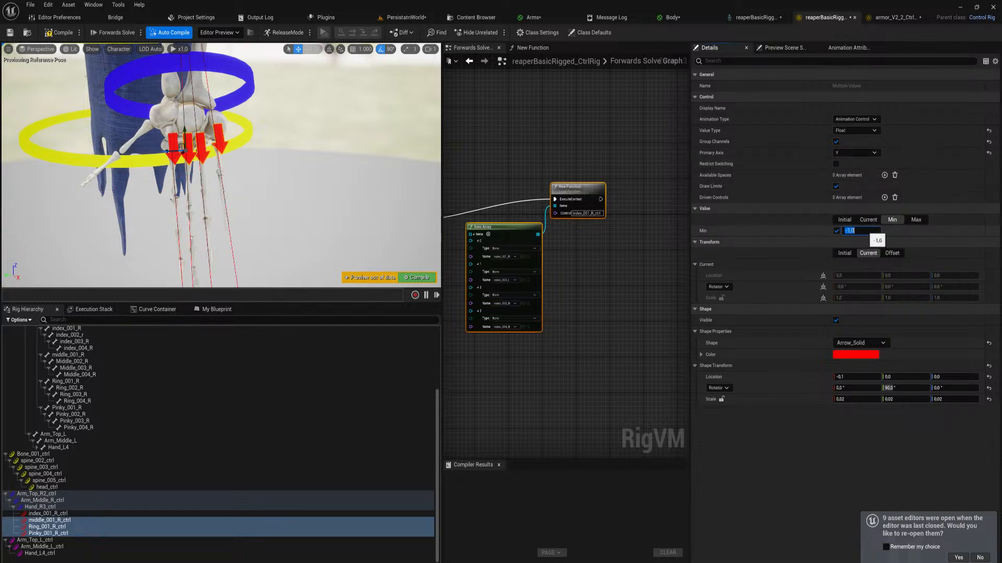
pyautogui.click(921, 220)
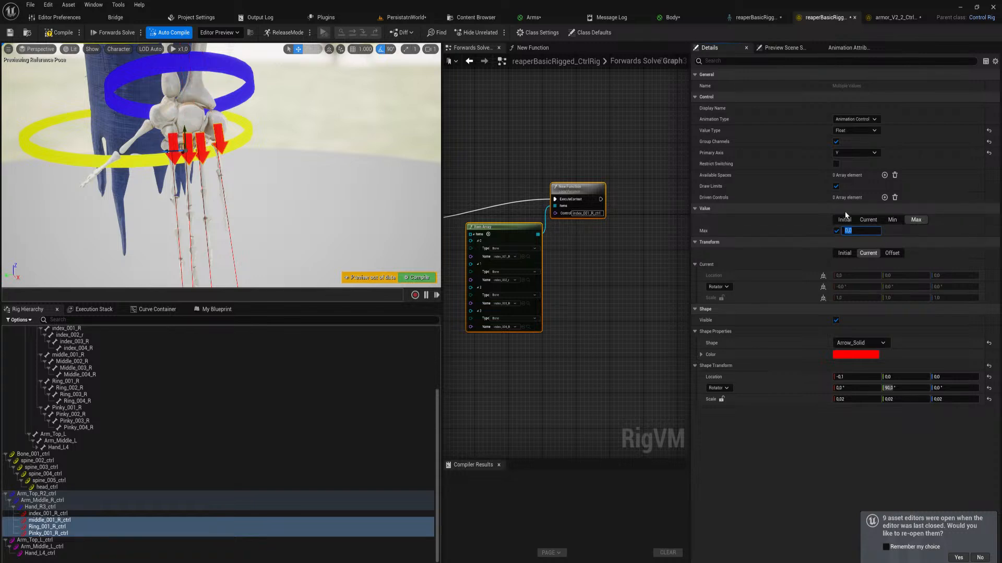
pyautogui.moveTo(308, 151)
pyautogui.mouseDown(button='right')
pyautogui.moveTo(347, 180)
pyautogui.moveTo(350, 170)
pyautogui.moveTo(318, 159)
pyautogui.mouseUp(button='right')
pyautogui.moveTo(232, 114); pyautogui.dragTo(231, 114, button='right')
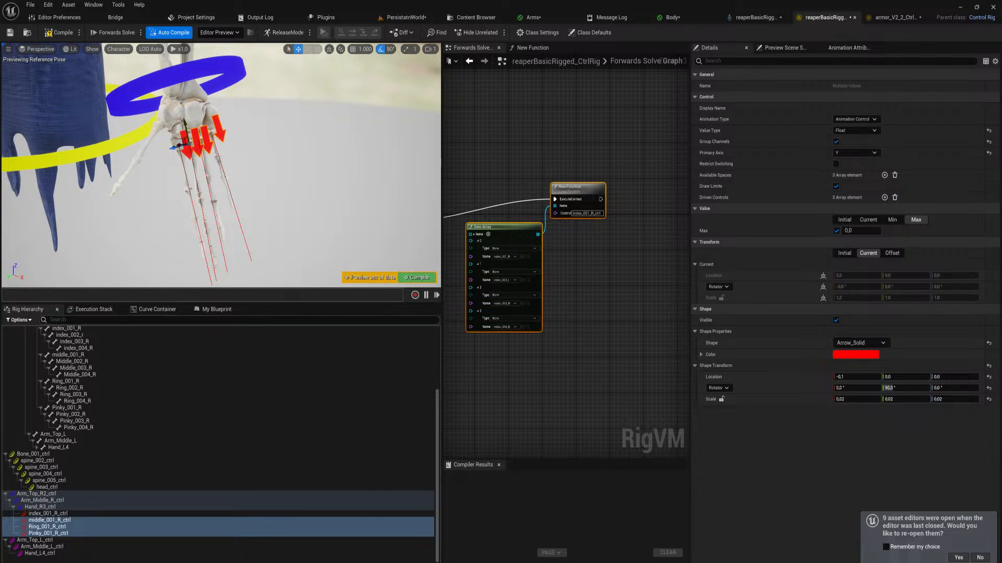
# Duplicate the New Function node three times in the Forwards Solve graph for the remaining fingers
pyautogui.moveTo(589, 290); pyautogui.dragTo(546, 311, button='right')
pyautogui.click(567, 203)
pyautogui.hotkey('ctrl', 'c')
pyautogui.hotkey('ctrl', 'v')
pyautogui.moveTo(563, 278); pyautogui.dragTo(478, 284, button='right')
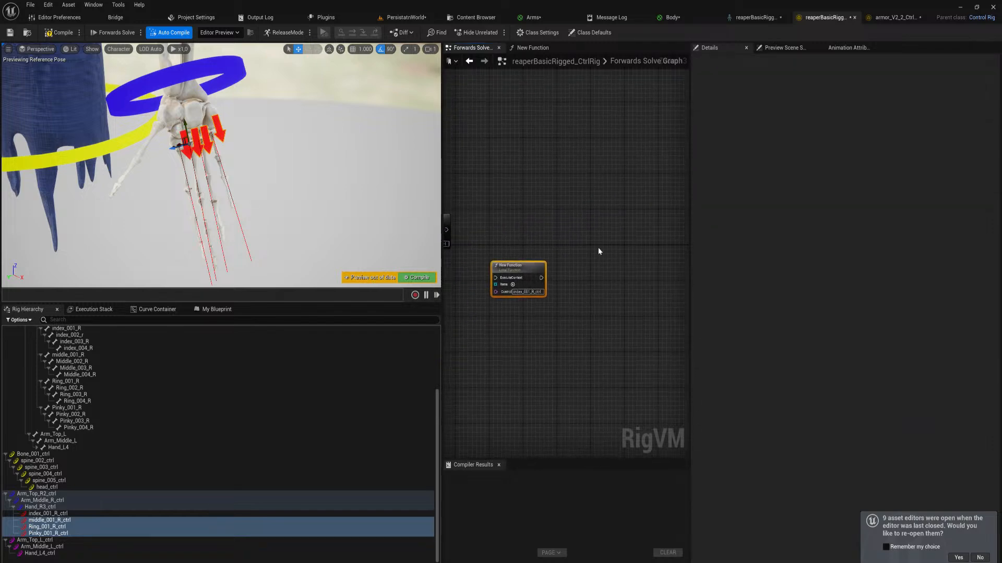
pyautogui.hotkey('ctrl', 'v')
pyautogui.moveTo(640, 240); pyautogui.dragTo(559, 256, button='right')
pyautogui.hotkey('ctrl', 'v')
pyautogui.moveTo(501, 328); pyautogui.dragTo(581, 310, button='right')
# Line up the three copied function nodes, chain their execution after the original function node and compile the rig
pyautogui.moveTo(521, 270); pyautogui.dragTo(510, 222)
pyautogui.moveTo(503, 253); pyautogui.dragTo(612, 260, button='right')
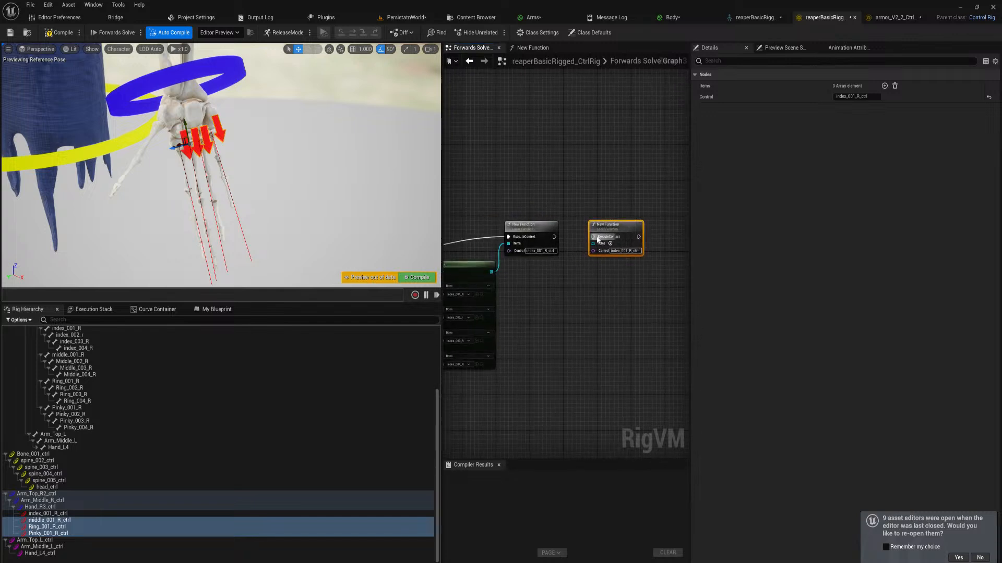
pyautogui.moveTo(558, 236); pyautogui.dragTo(555, 237)
pyautogui.moveTo(589, 283); pyautogui.dragTo(480, 276, button='right')
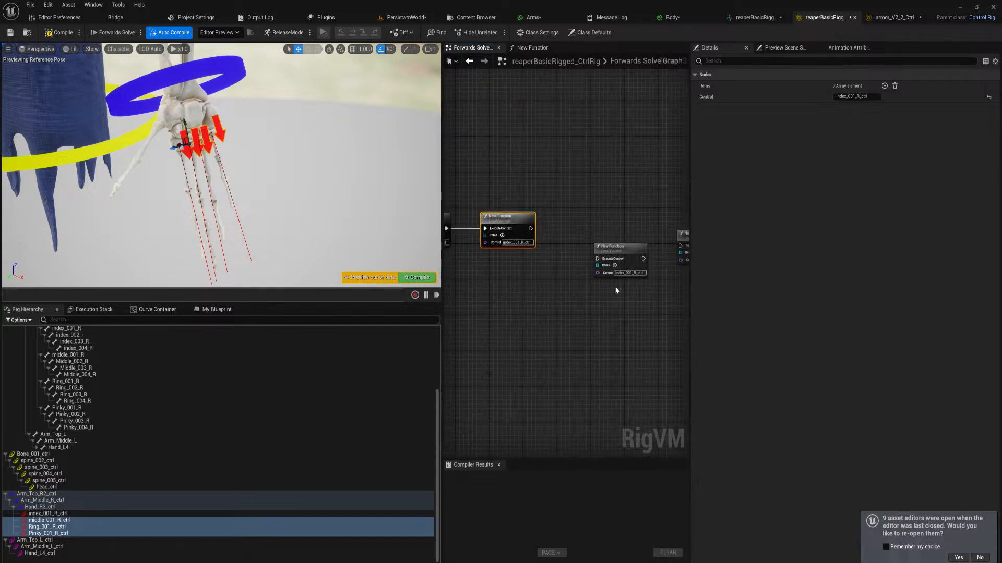
pyautogui.moveTo(596, 258); pyautogui.dragTo(573, 224)
pyautogui.moveTo(625, 236); pyautogui.dragTo(576, 236, button='right')
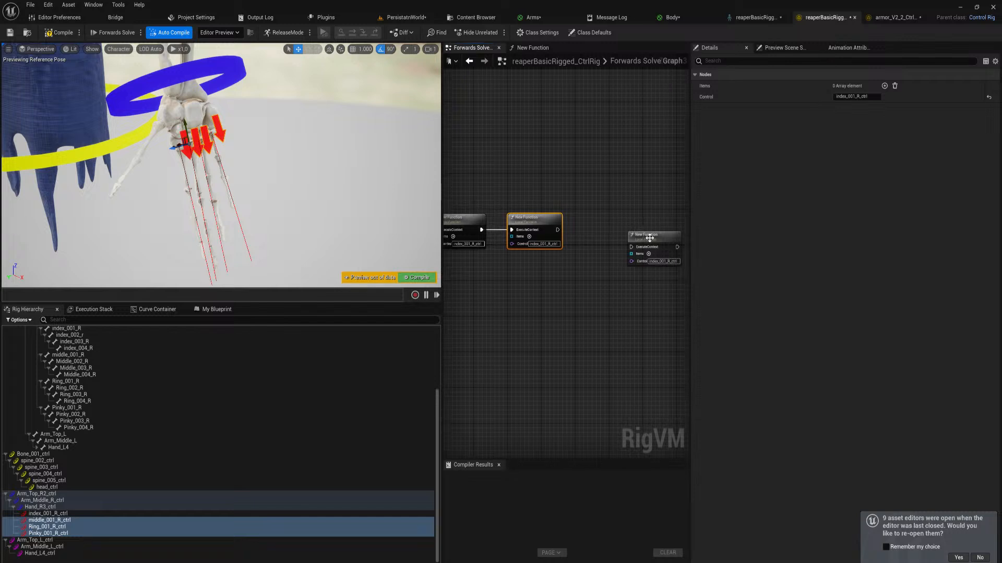
pyautogui.moveTo(650, 239); pyautogui.dragTo(583, 229)
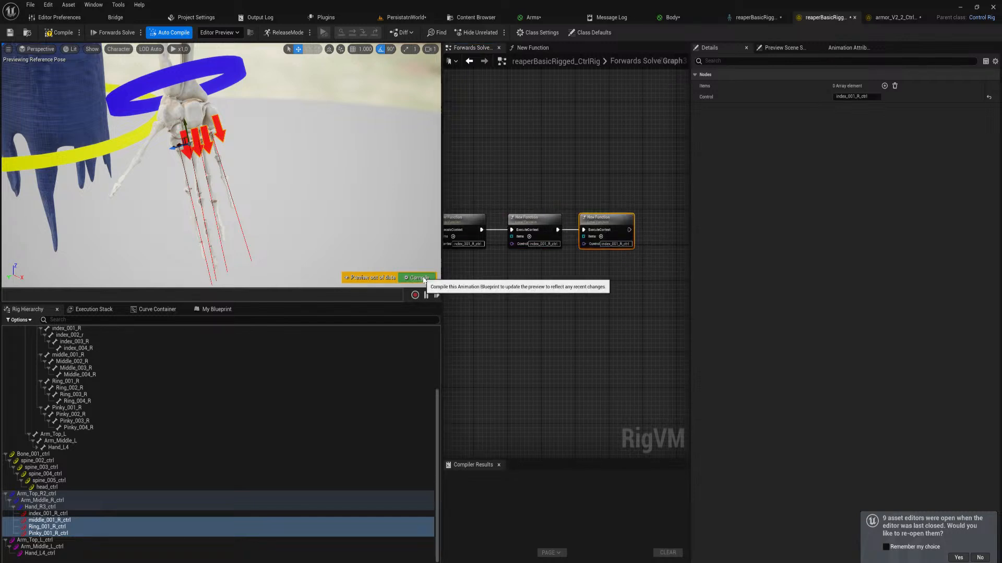
pyautogui.click(420, 278)
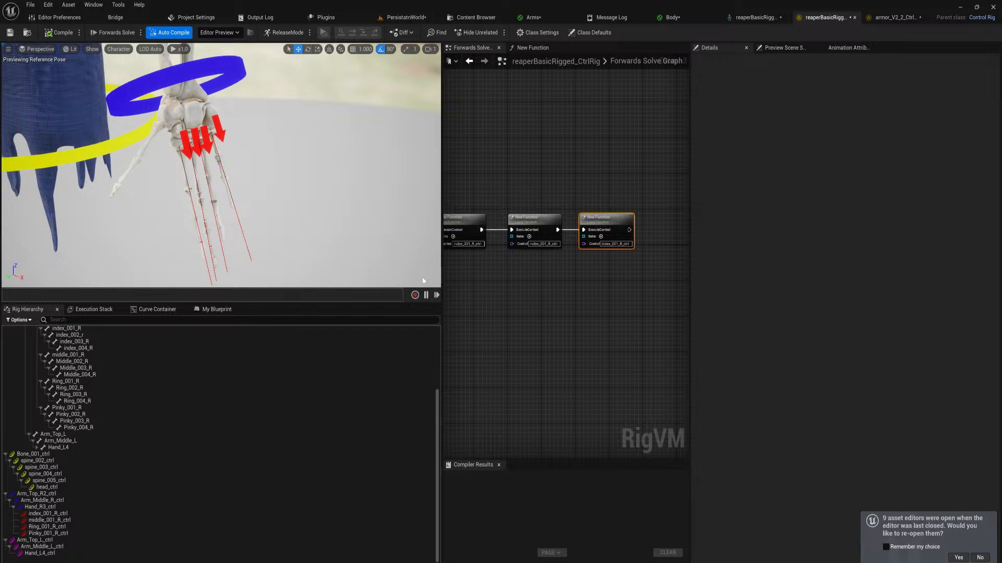
pyautogui.moveTo(510, 295); pyautogui.dragTo(758, 324, button='right')
pyautogui.moveTo(697, 336); pyautogui.dragTo(551, 325, button='right')
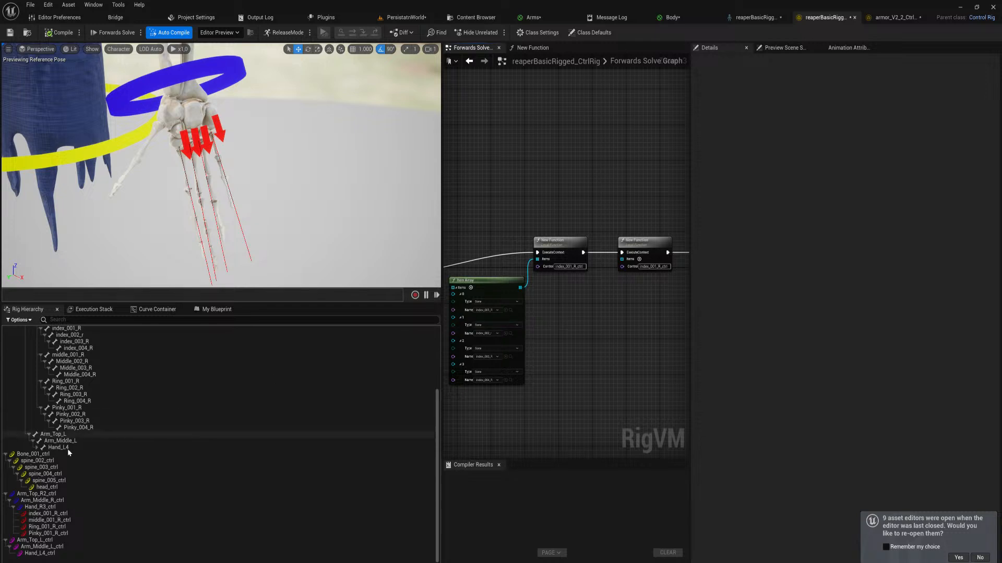
pyautogui.moveTo(47, 514); pyautogui.dragTo(545, 342)
pyautogui.click(570, 360)
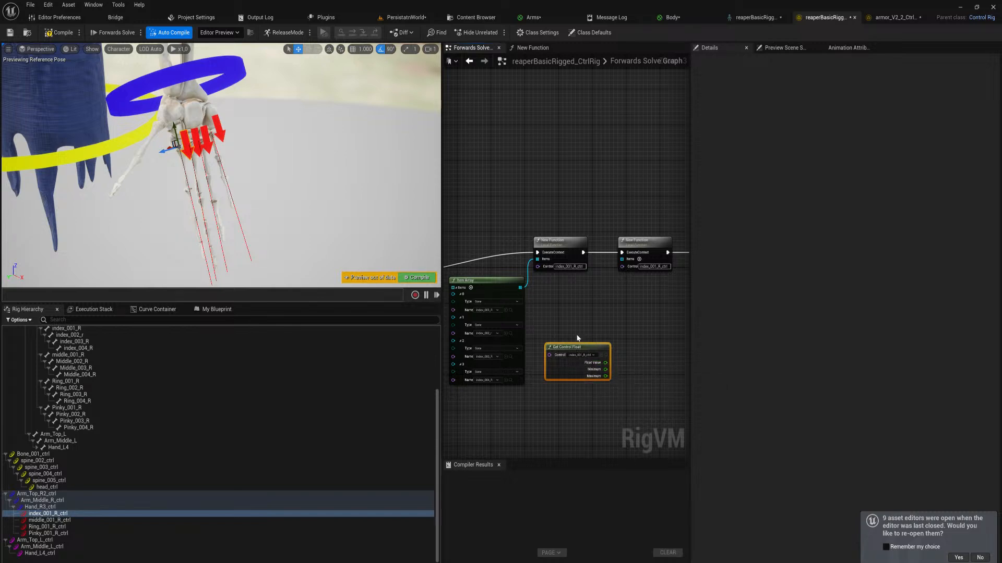
pyautogui.press('Delete')
pyautogui.moveTo(621, 266); pyautogui.dragTo(599, 291)
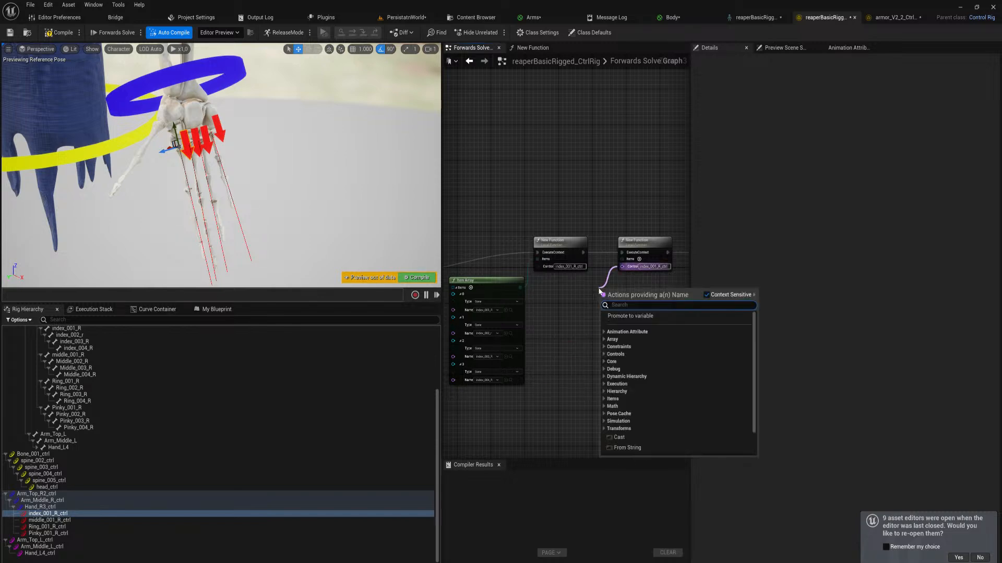
pyautogui.write('makg')
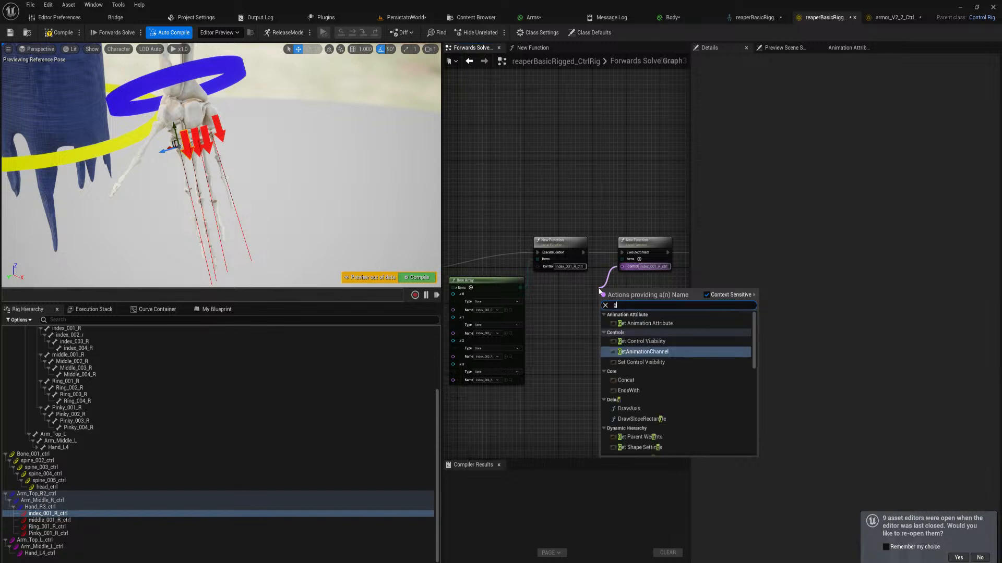
pyautogui.write('et con')
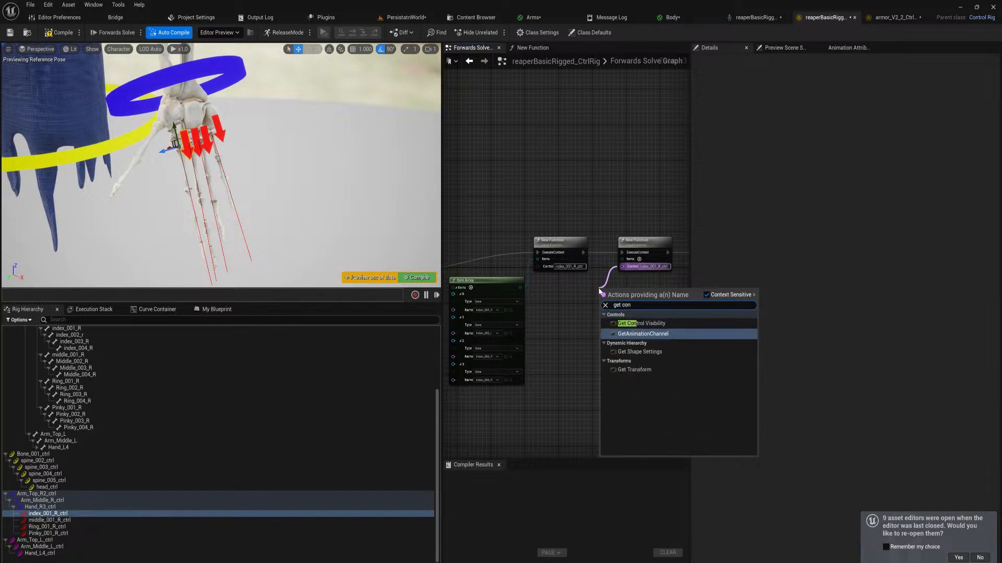
pyautogui.click(560, 332)
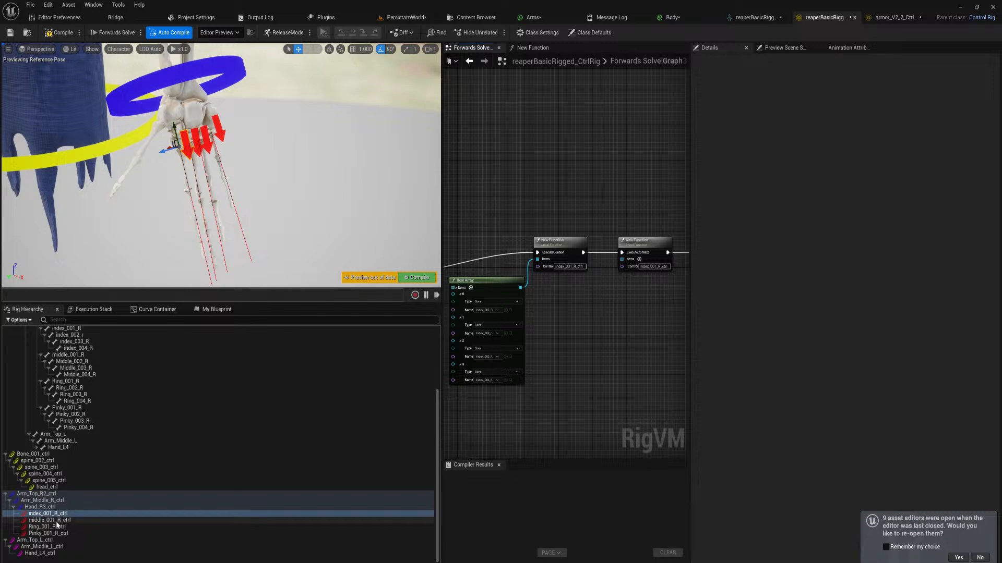
pyautogui.moveTo(49, 520); pyautogui.dragTo(622, 270)
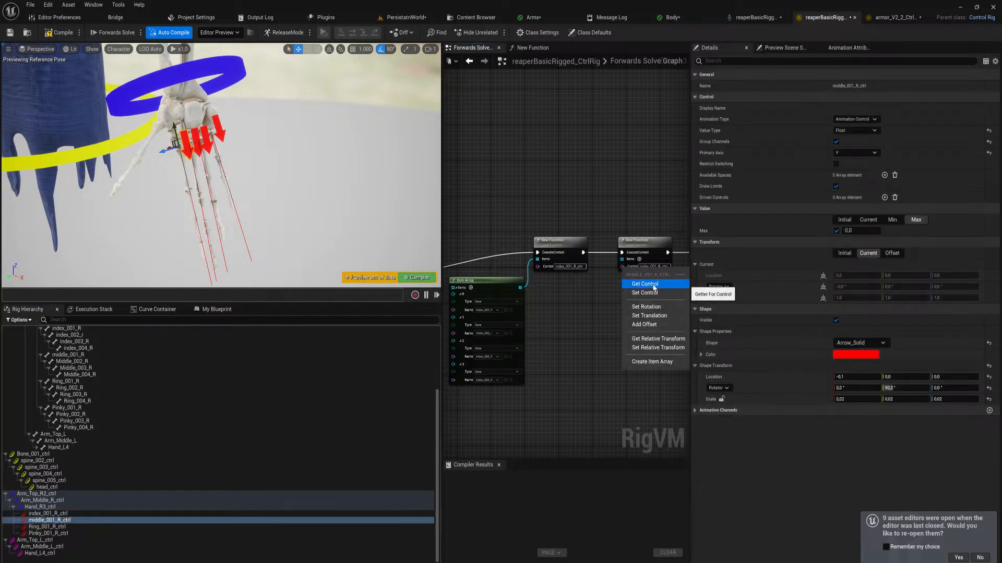
# Set the Control name of the second function node to middle_001_R_ctrl and of the third to Ring_001_R_ctrl
pyautogui.doubleClick(85, 520)
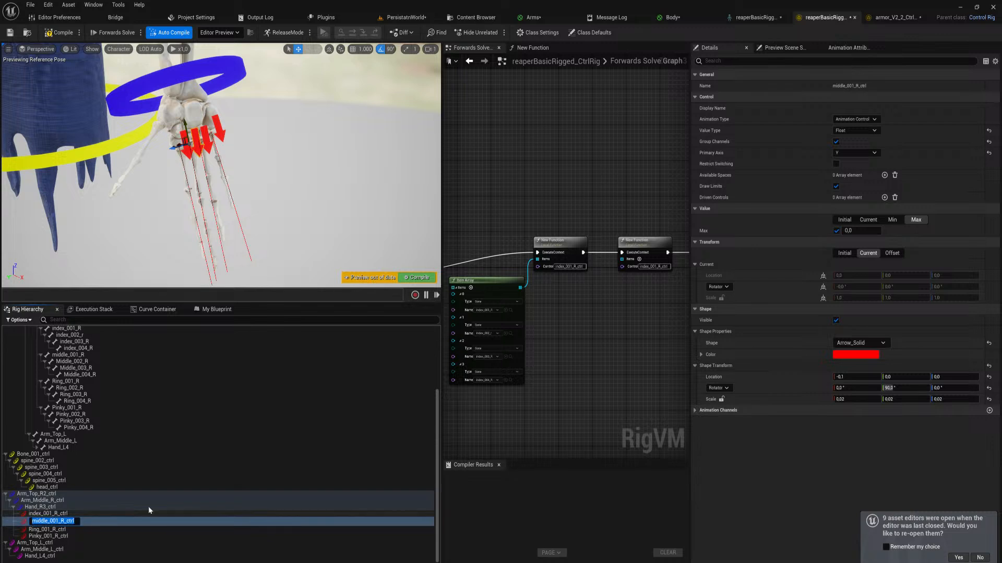
pyautogui.press('Return')
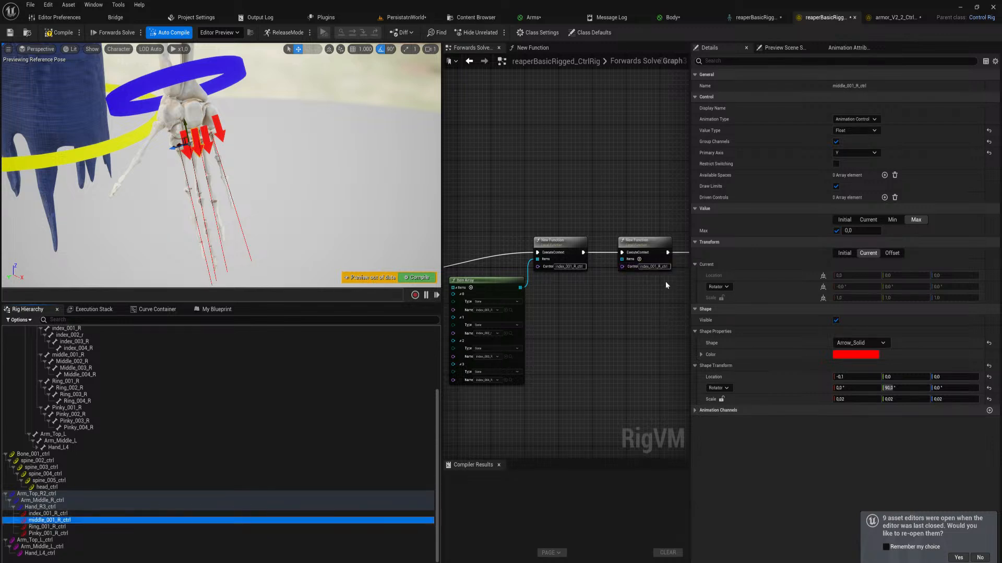
pyautogui.click(659, 267)
pyautogui.hotkey('ctrl', 'v')
pyautogui.moveTo(669, 306); pyautogui.dragTo(470, 342, button='right')
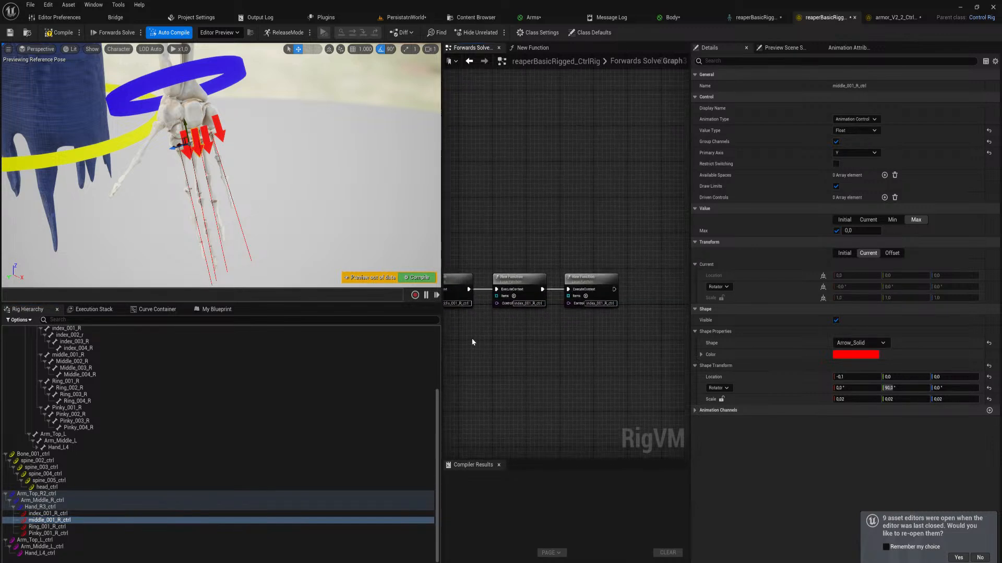
pyautogui.doubleClick(58, 527)
pyautogui.click(528, 303)
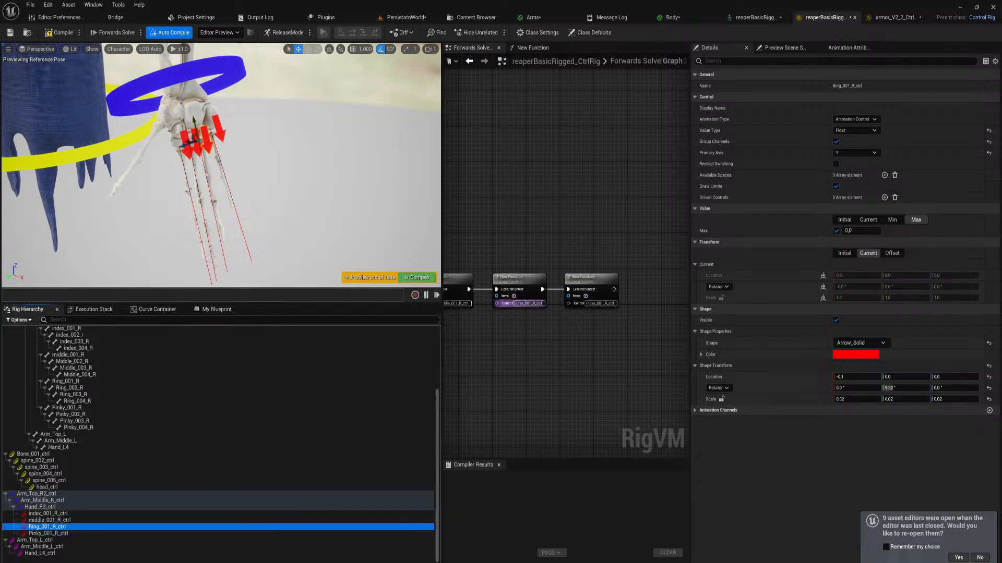
pyautogui.click(518, 332)
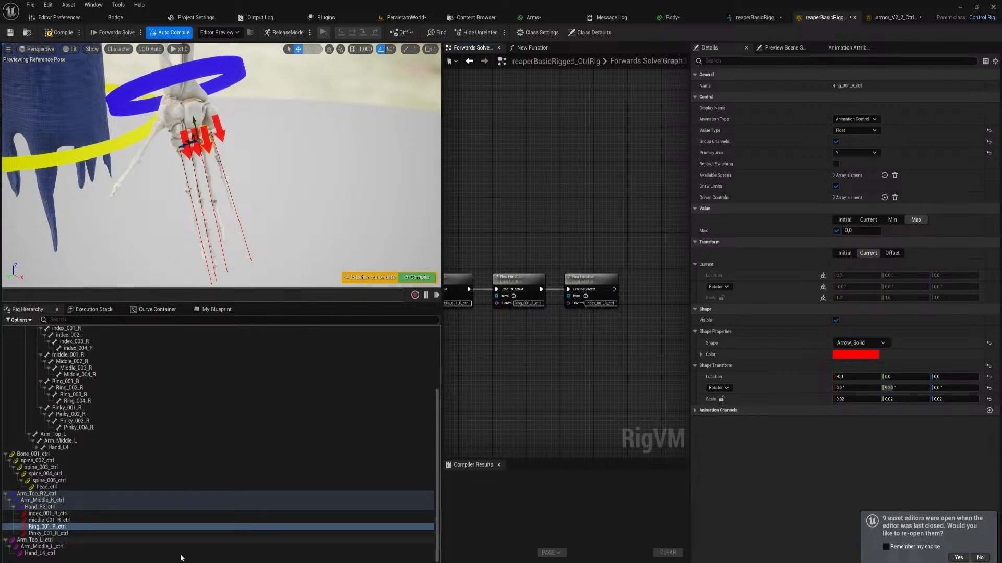
# Set the Control name of the last function node to Pinky_001_R_ctrl
pyautogui.doubleClick(137, 533)
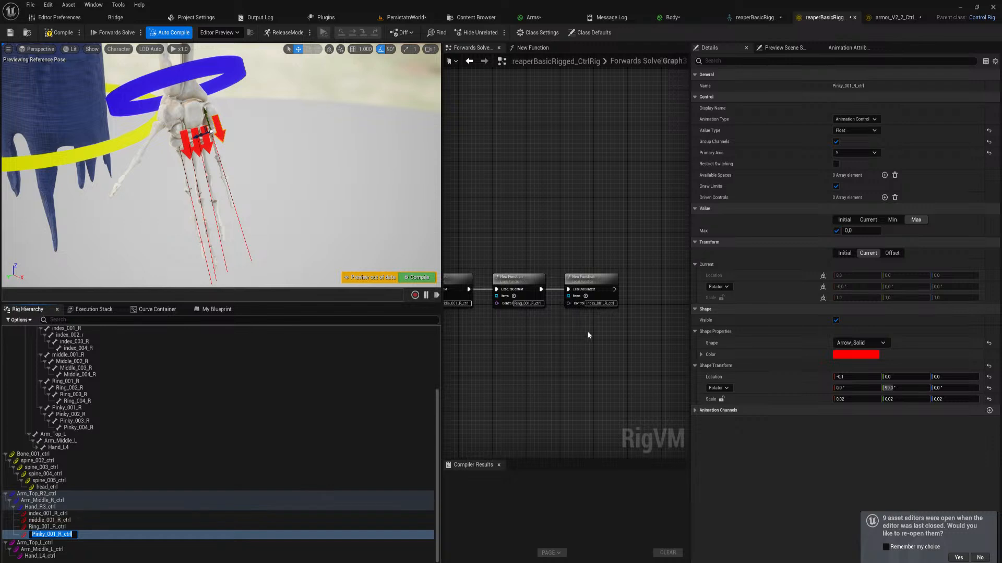
pyautogui.click(600, 304)
pyautogui.hotkey('ctrl', 'a')
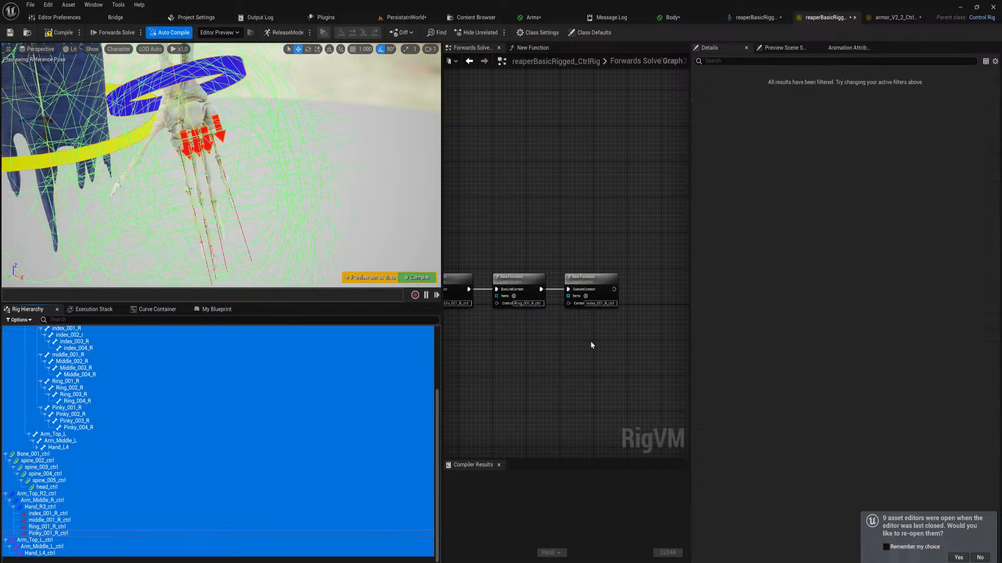
pyautogui.click(584, 353)
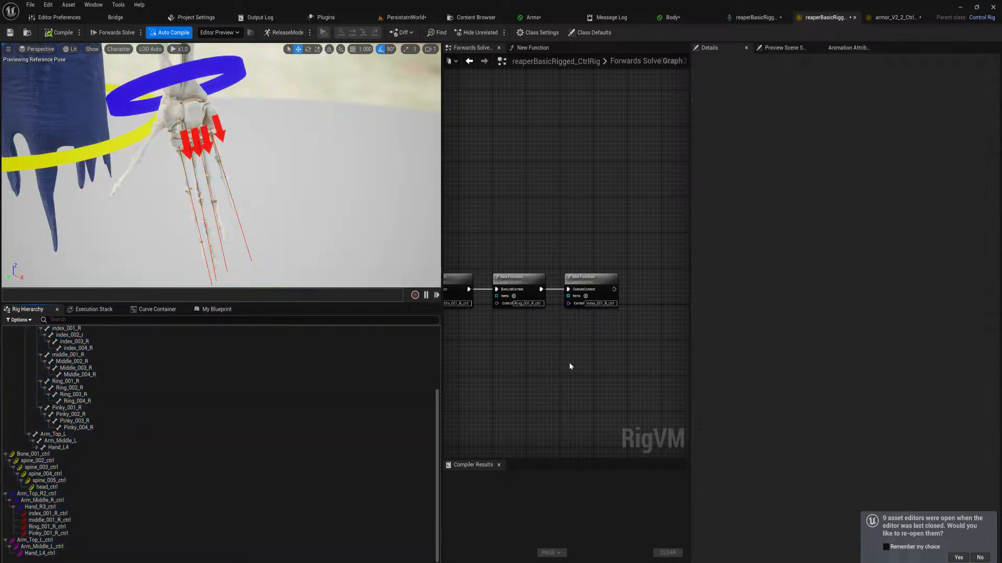
pyautogui.doubleClick(74, 534)
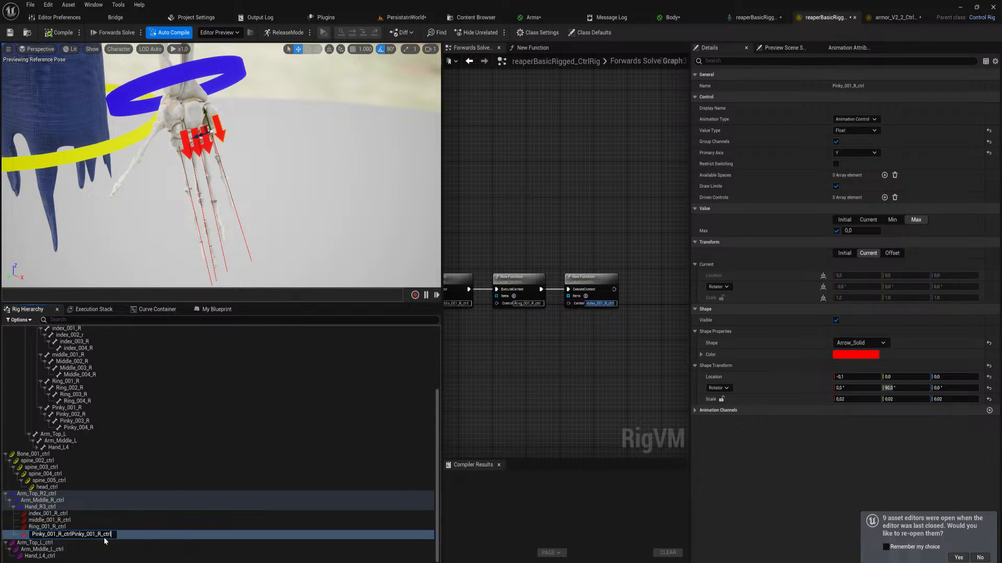
pyautogui.hotkey('ctrl', 'z')
pyautogui.hotkey('ctrl', 'a')
pyautogui.hotkey('ctrl', 'c')
pyautogui.press('Return')
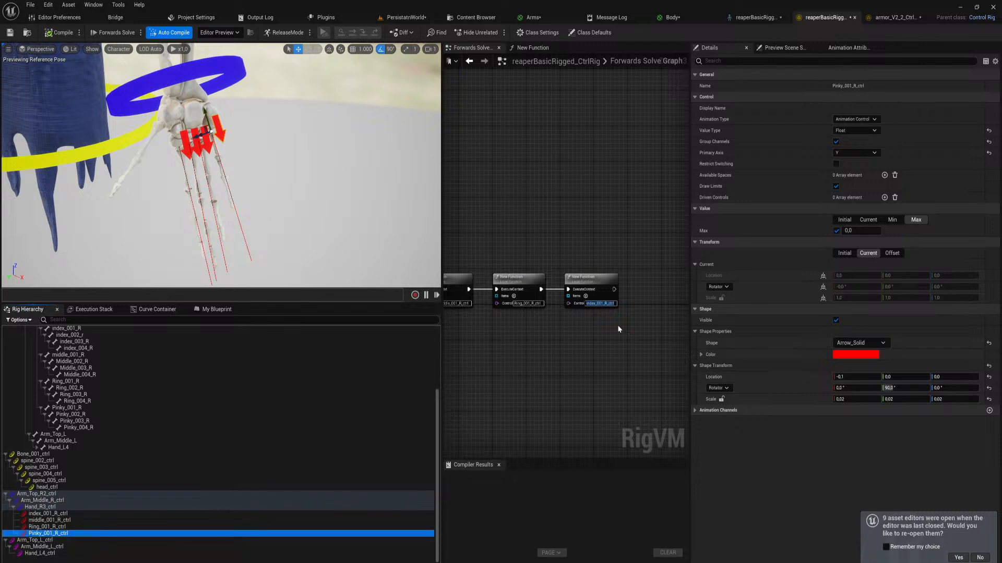
pyautogui.click(601, 304)
pyautogui.hotkey('ctrl', 'v')
# Create an item array from the bones middle_001_R to Middle_004_R below the second function node
pyautogui.moveTo(523, 362); pyautogui.dragTo(694, 359, button='right')
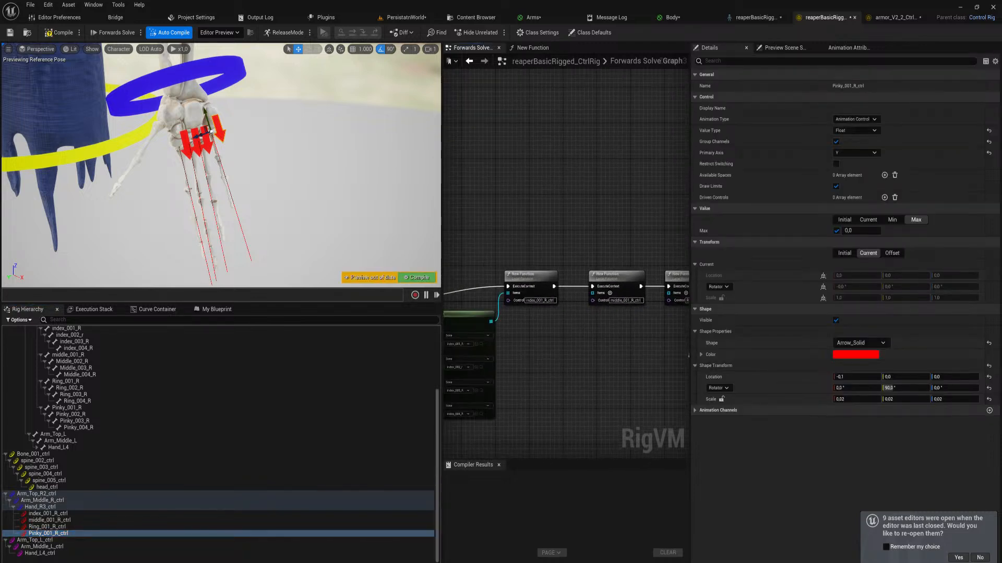
pyautogui.moveTo(438, 423); pyautogui.dragTo(437, 383)
pyautogui.click(108, 417)
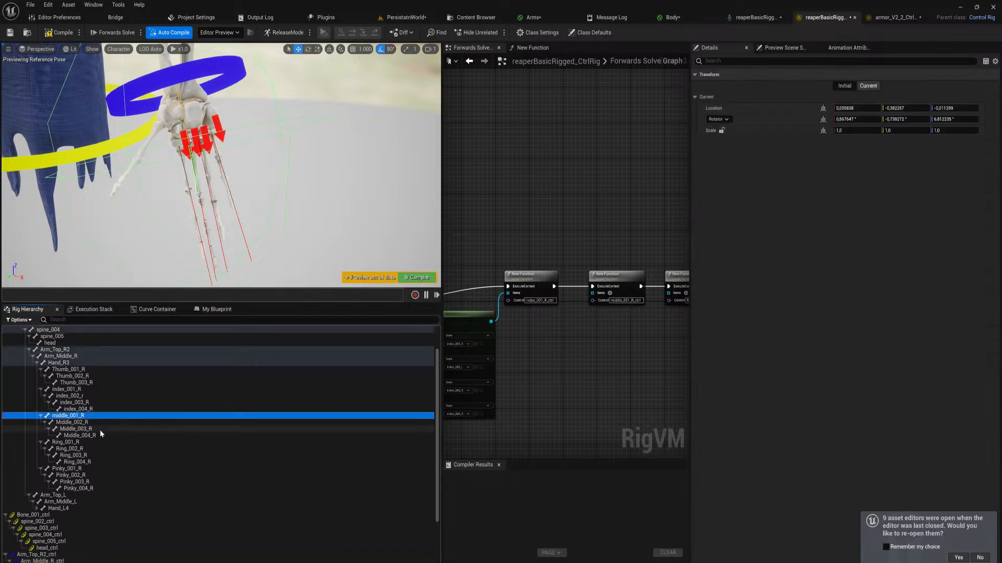
pyautogui.keyDown('shift'); pyautogui.click(97, 435); pyautogui.keyUp('shift')
pyautogui.moveTo(91, 431); pyautogui.dragTo(529, 366)
pyautogui.click(559, 458)
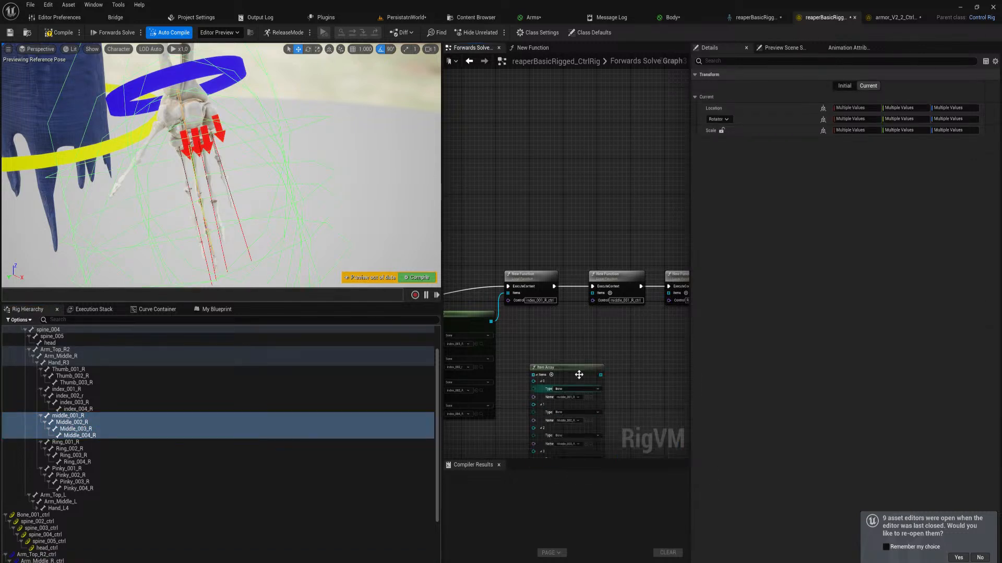
# Connect the middle-finger array to the second function node's Items, then feed the third node a new item array of Ring_001_R to Ring_004_R
pyautogui.moveTo(600, 375); pyautogui.dragTo(593, 293)
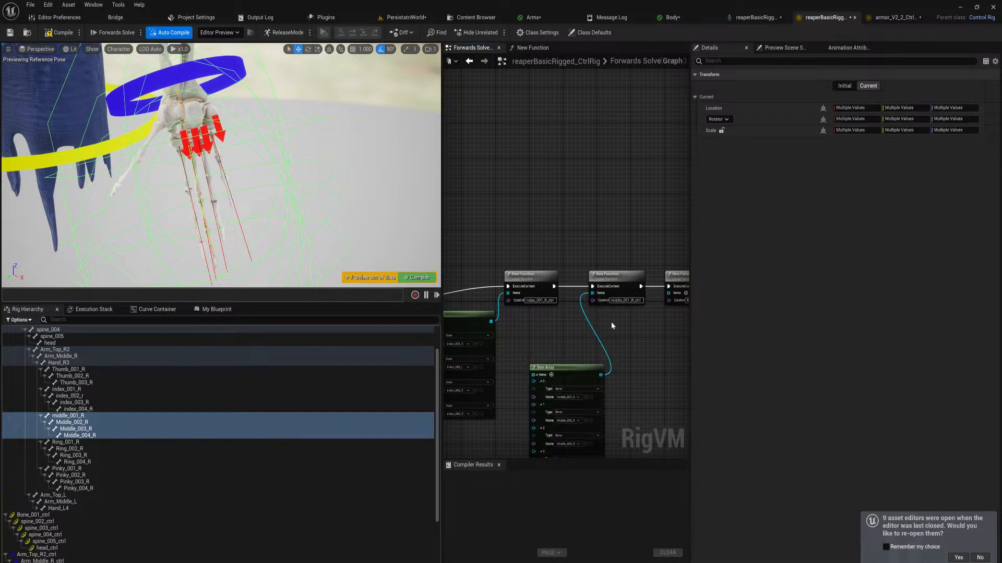
pyautogui.click(78, 442)
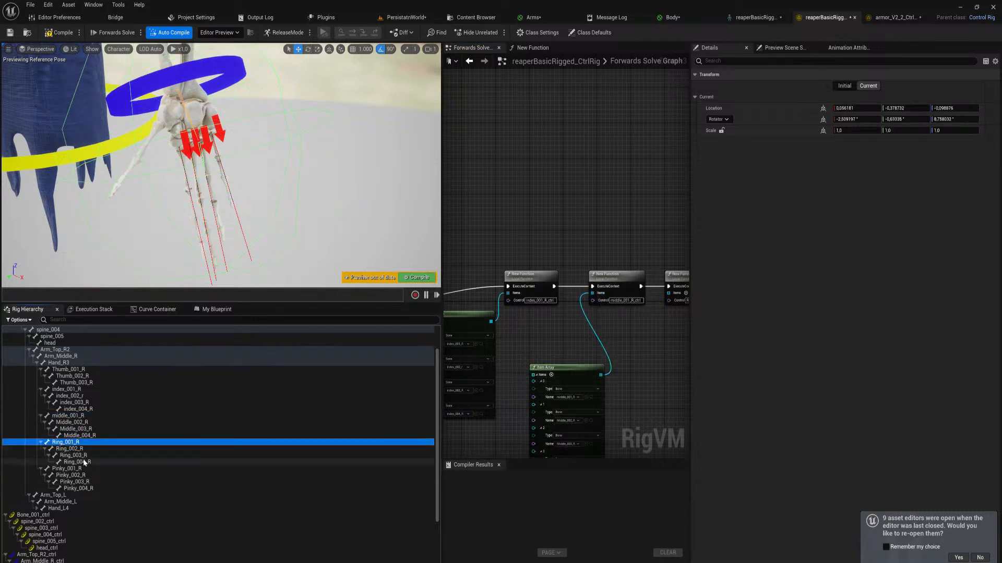
pyautogui.keyDown('shift'); pyautogui.click(78, 462); pyautogui.keyUp('shift')
pyautogui.moveTo(590, 356); pyautogui.dragTo(479, 374, button='right')
pyautogui.moveTo(68, 448); pyautogui.dragTo(548, 379)
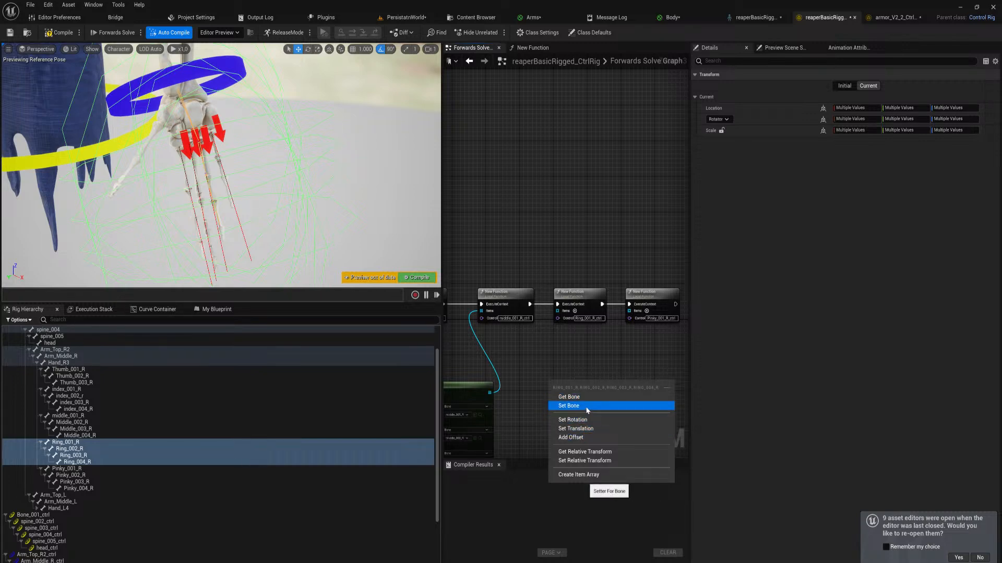
pyautogui.click(595, 474)
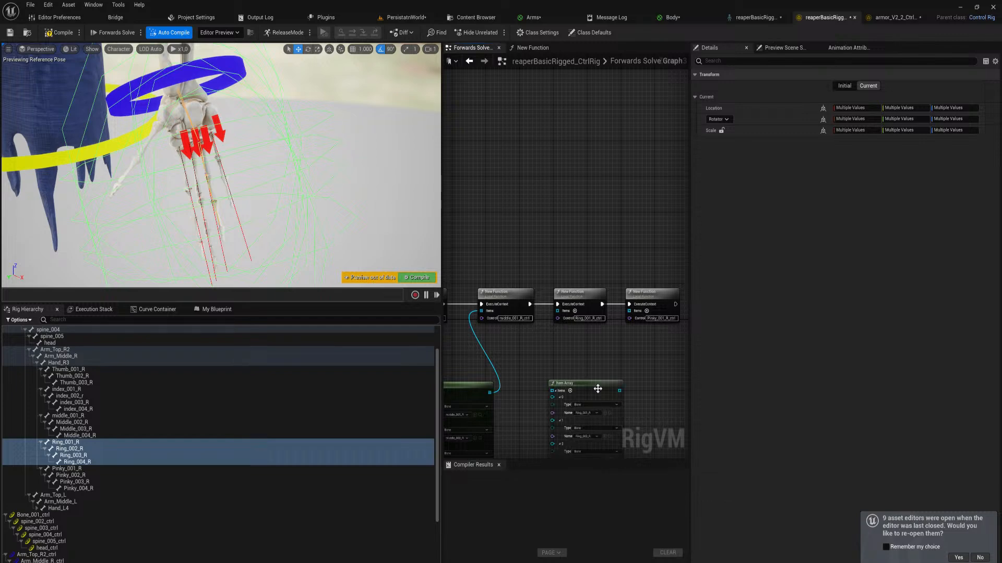
pyautogui.moveTo(619, 391); pyautogui.dragTo(557, 311)
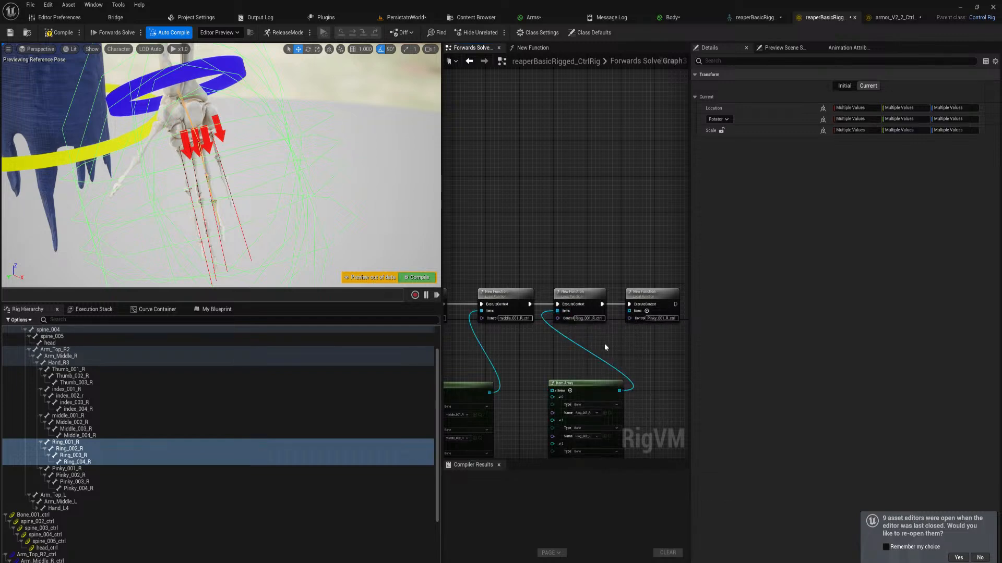
# Create an item array from Pinky_001_R to Pinky_004_R, connect it to the last function node's Items and compile the rig
pyautogui.moveTo(608, 357); pyautogui.dragTo(529, 355, button='right')
pyautogui.click(77, 468)
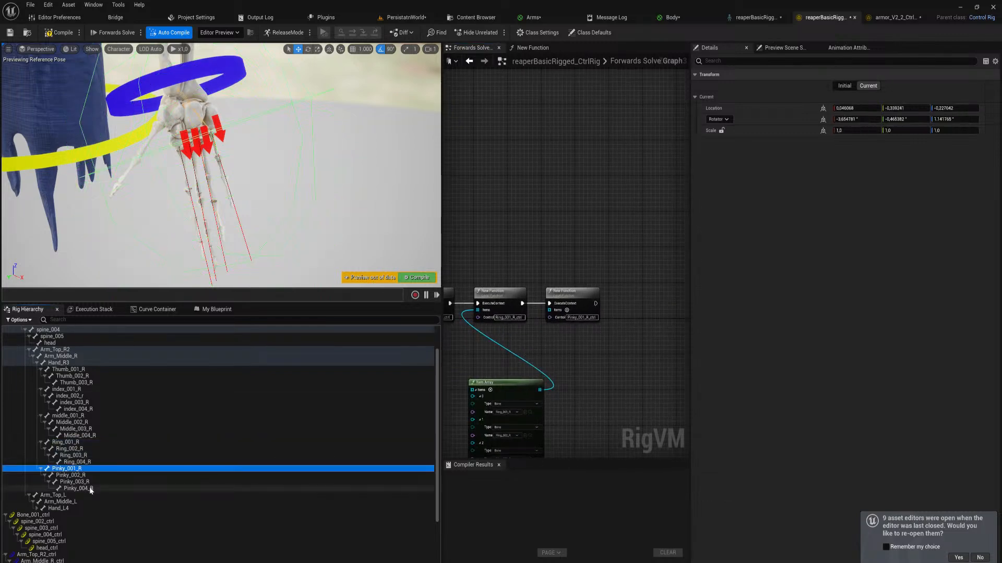
pyautogui.keyDown('shift'); pyautogui.click(78, 488); pyautogui.keyUp('shift')
pyautogui.moveTo(78, 489); pyautogui.dragTo(578, 363)
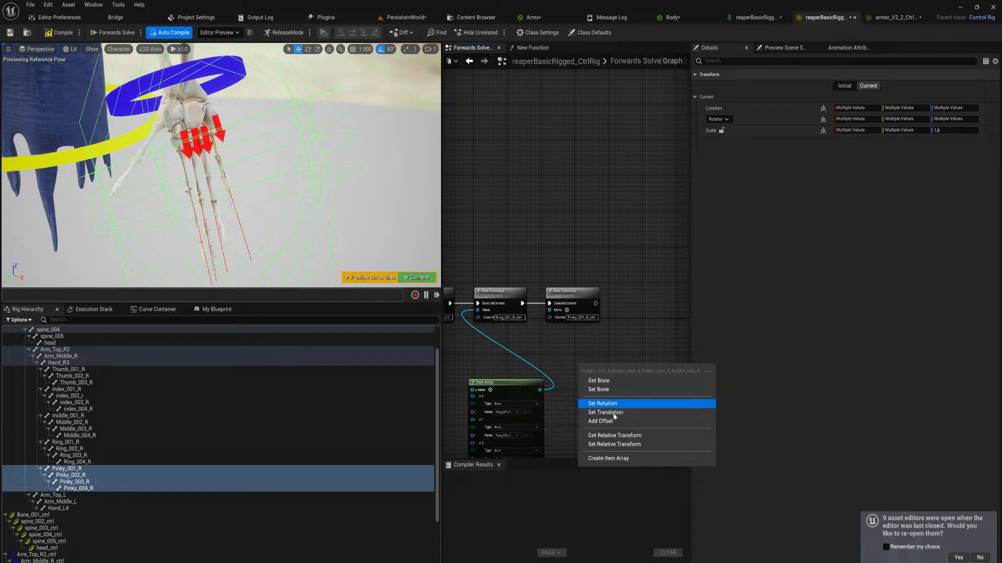
pyautogui.click(611, 459)
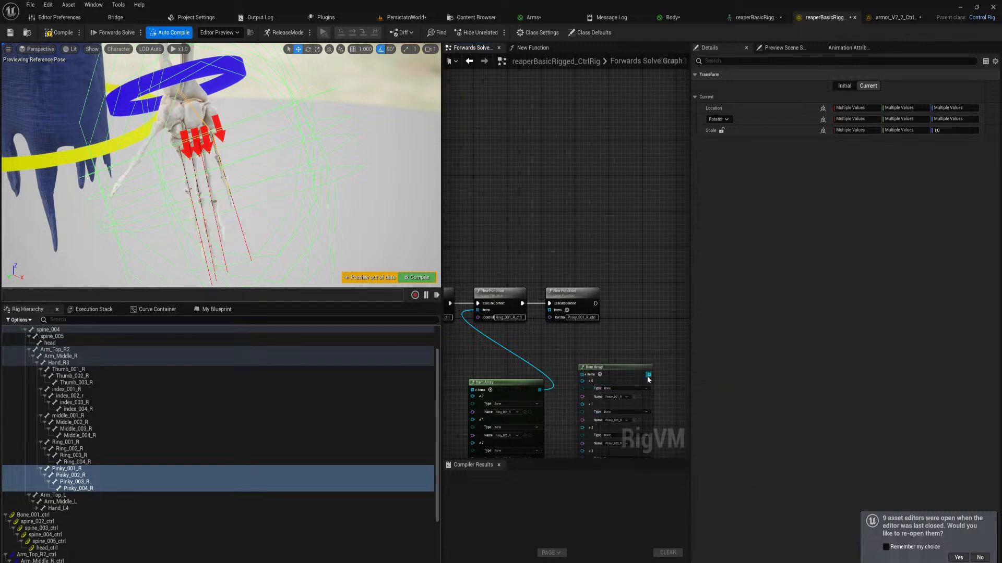
pyautogui.moveTo(649, 375); pyautogui.dragTo(551, 311)
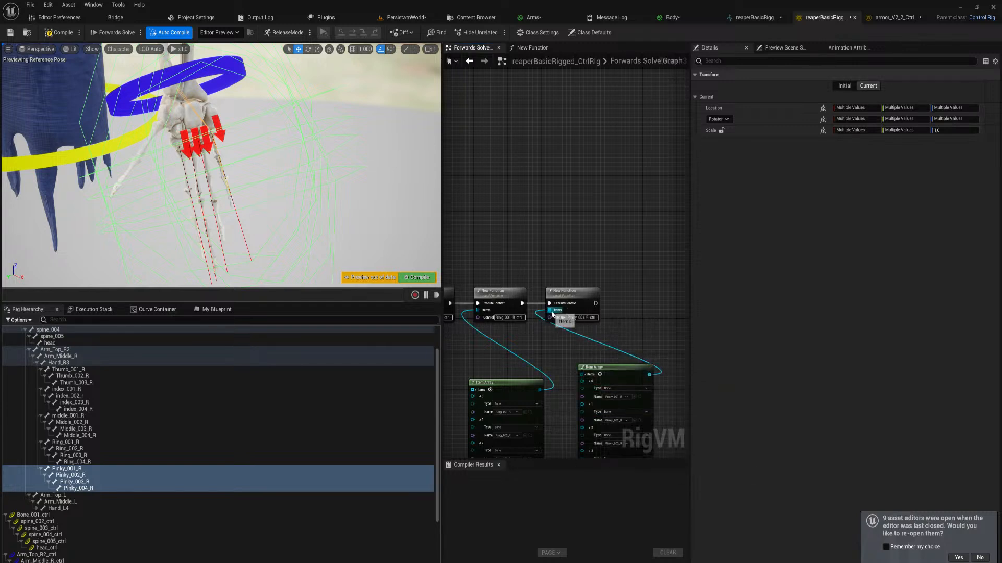
pyautogui.click(431, 281)
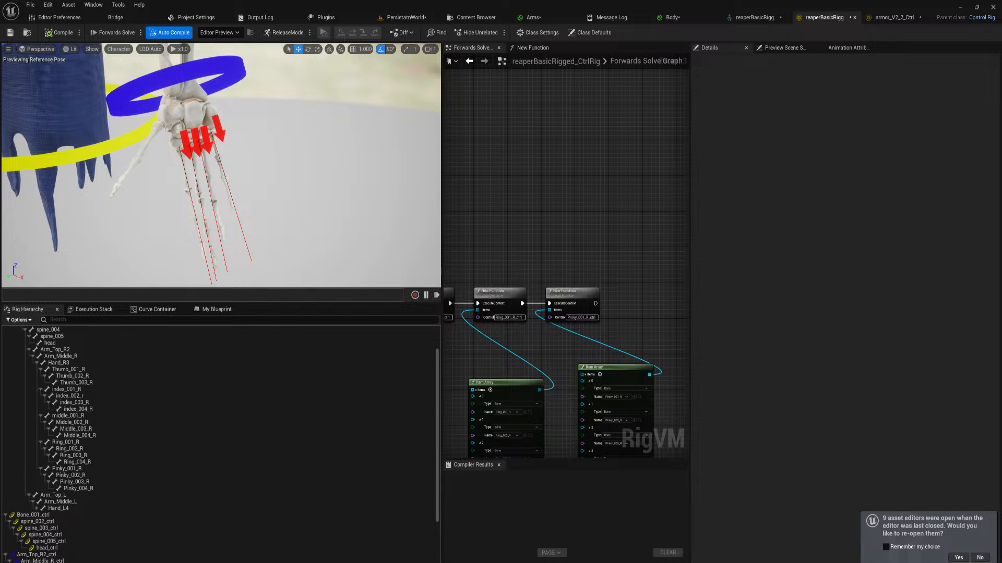
# Test the curling by moving the index, middle, ring and pinky controls together in the viewport
pyautogui.click(185, 144)
pyautogui.keyDown('shift'); pyautogui.click(197, 143); pyautogui.keyUp('shift')
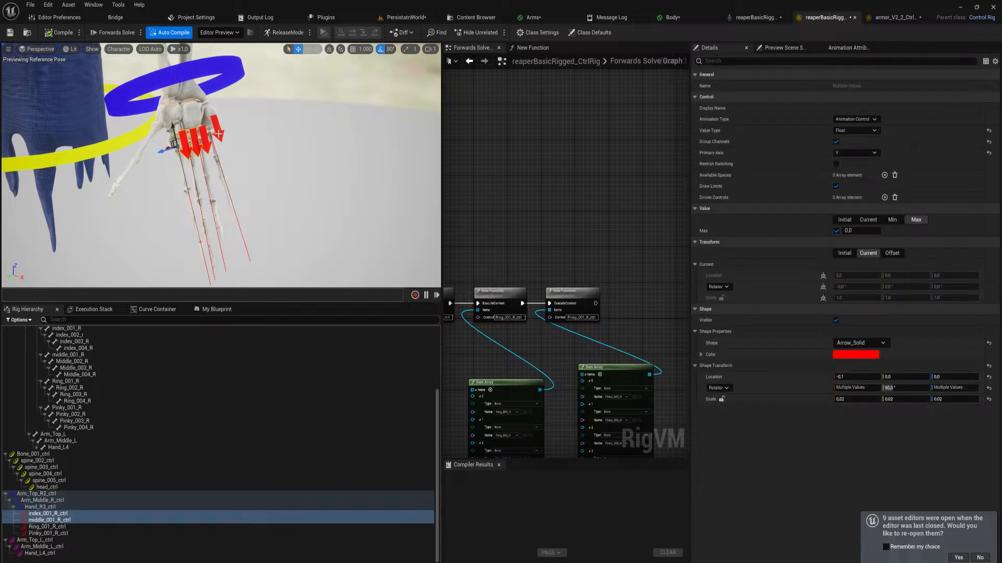
pyautogui.keyDown('shift'); pyautogui.click(208, 140); pyautogui.keyUp('shift')
pyautogui.keyDown('shift'); pyautogui.click(219, 135); pyautogui.keyUp('shift')
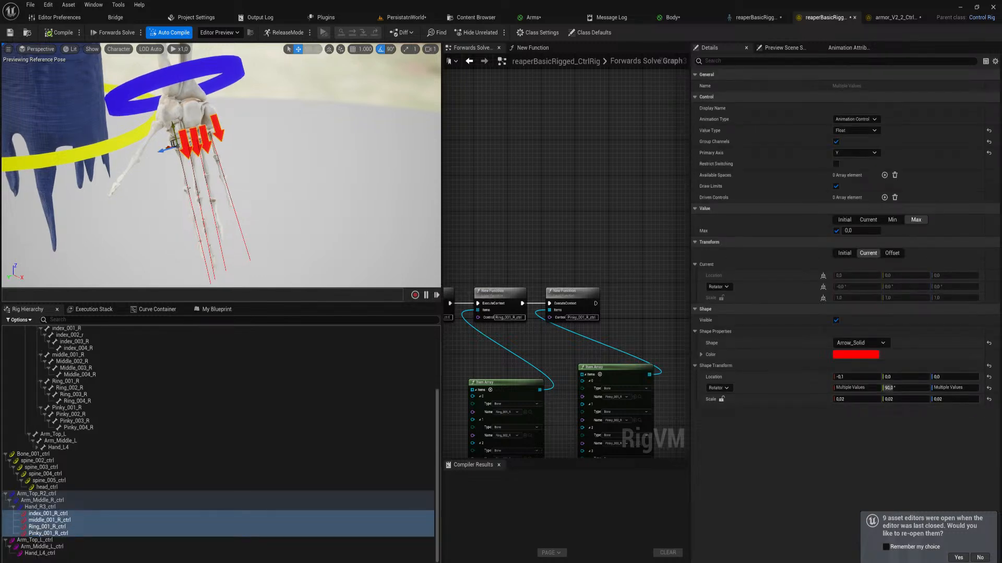
pyautogui.moveTo(173, 131); pyautogui.dragTo(159, 94)
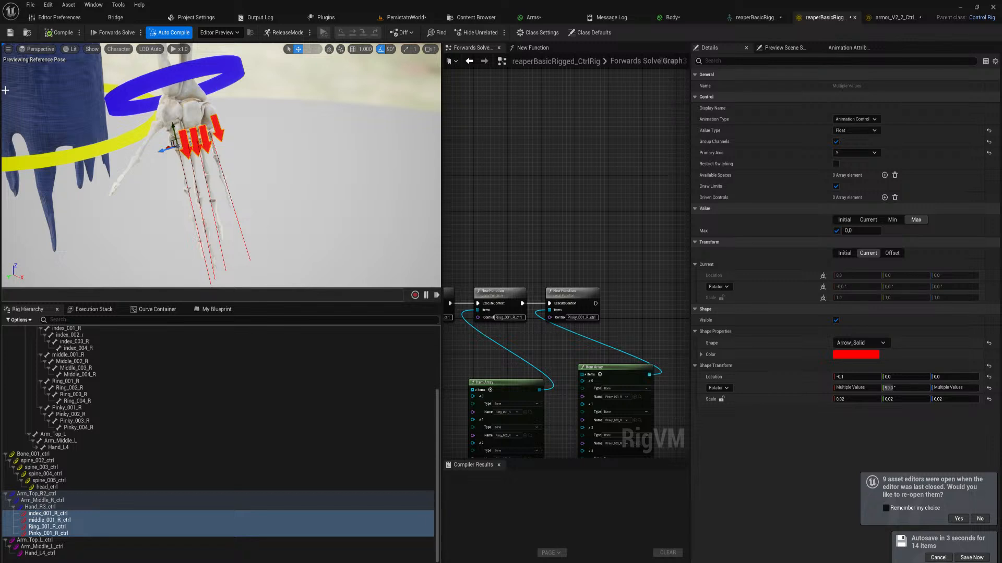
# Copy the Distribute Rotation, From Euler, Get Control Float, Absolute and Divide nodes from inside the function into the Forwards Solve graph
pyautogui.scroll(2, 587, 323)
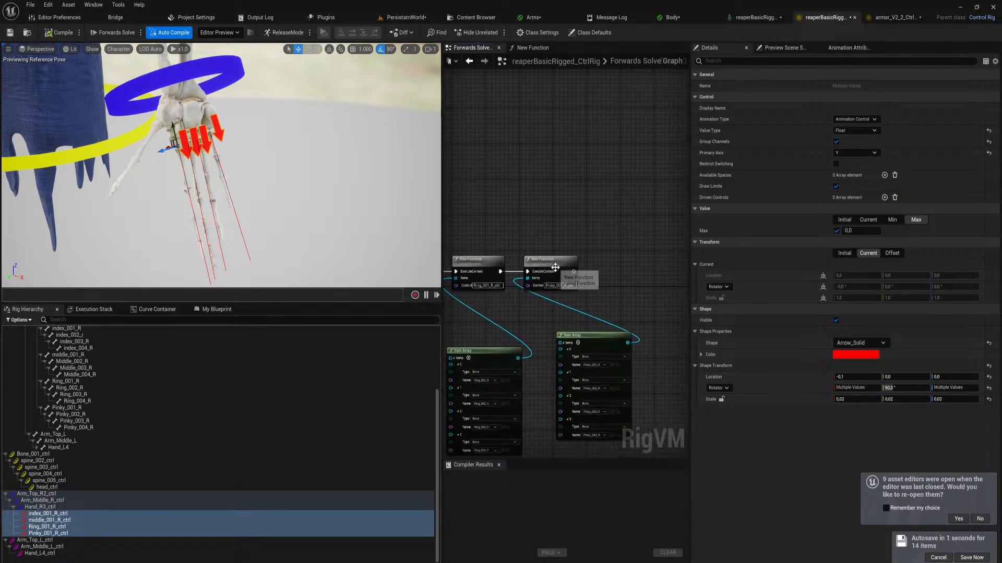
pyautogui.scroll(1, 538, 345)
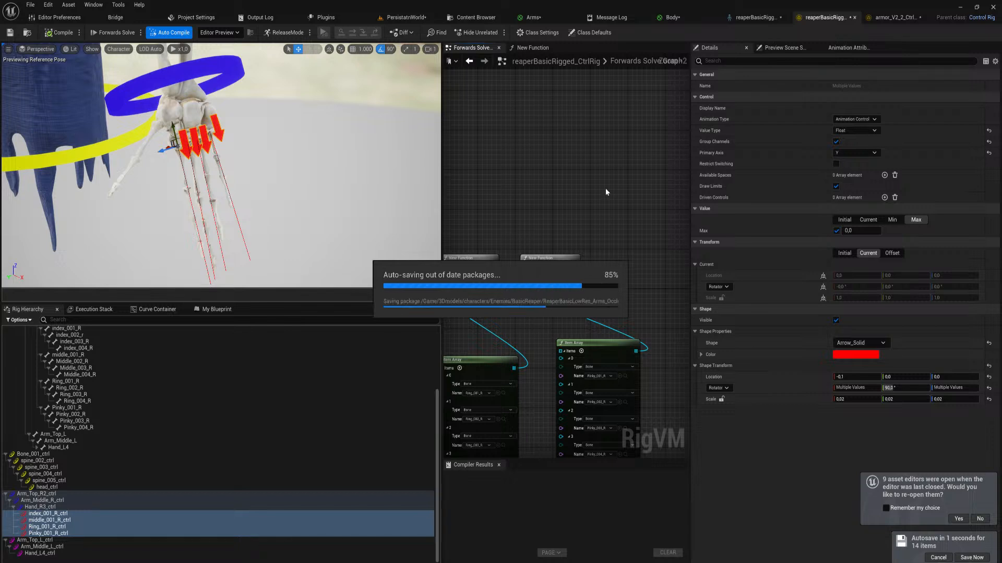
pyautogui.moveTo(543, 197); pyautogui.dragTo(509, 181, button='right')
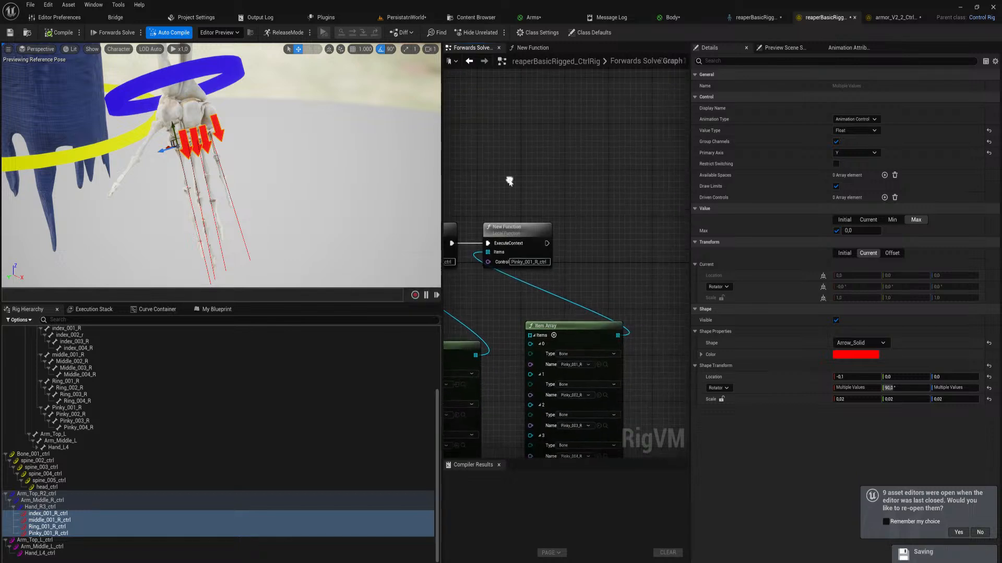
pyautogui.doubleClick(530, 225)
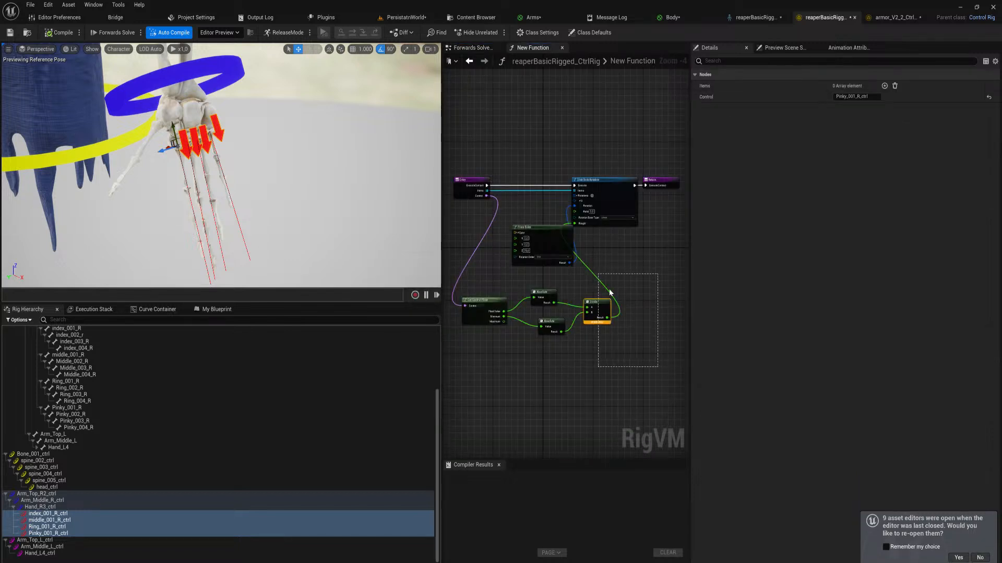
pyautogui.moveTo(625, 355); pyautogui.dragTo(505, 208)
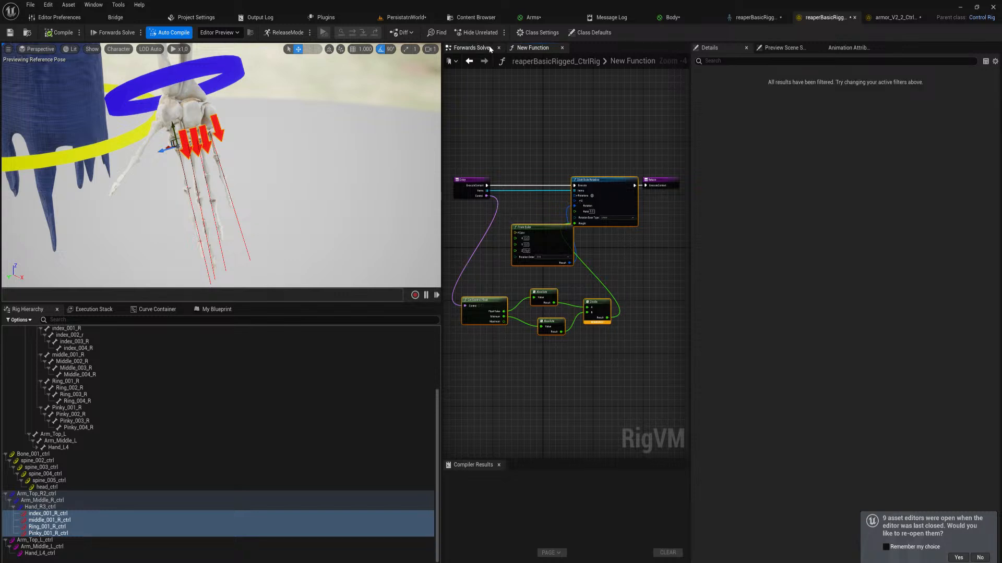
pyautogui.click(472, 47)
pyautogui.hotkey('ctrl', 'v')
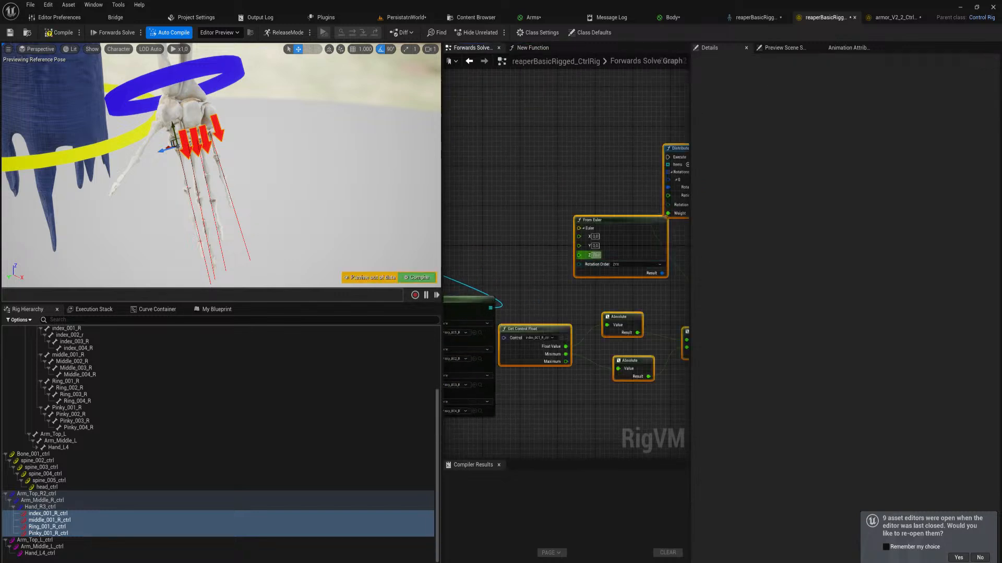
# Place the pasted nodes beyond the pinky function node and connect that node's execution output to the pasted Distribute Rotation node
pyautogui.moveTo(611, 226); pyautogui.dragTo(619, 250)
pyautogui.click(598, 250)
pyautogui.moveTo(536, 273); pyautogui.dragTo(646, 260, button='right')
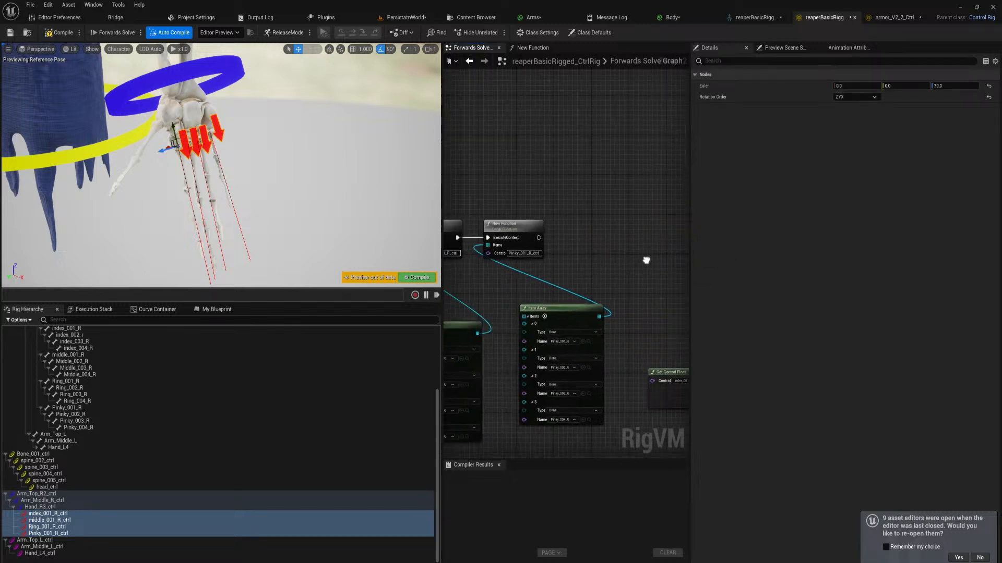
pyautogui.moveTo(541, 238); pyautogui.dragTo(489, 200)
pyautogui.scroll(-4, 489, 200)
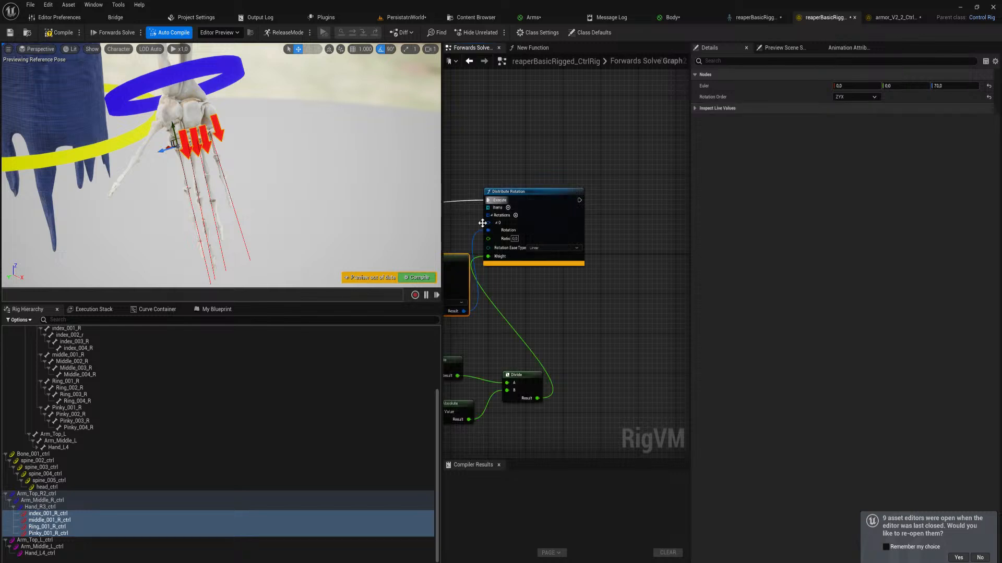
pyautogui.moveTo(482, 302); pyautogui.dragTo(578, 271, button='right')
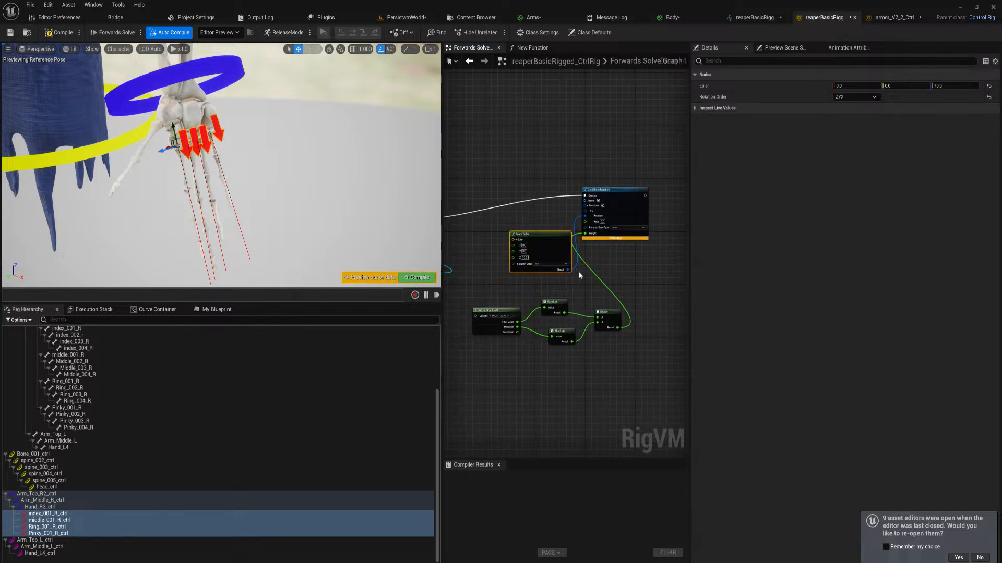
# Create an item array from Thumb_001_R to Thumb_003_R, connect it to Distribute Rotation's Items, and collapse the array node beside it
pyautogui.moveTo(434, 420); pyautogui.dragTo(436, 391)
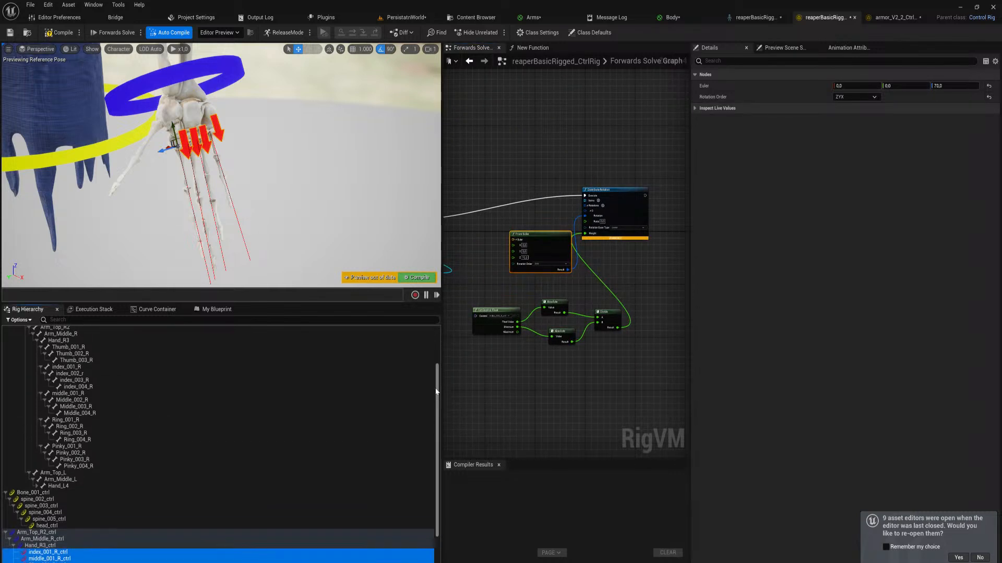
pyautogui.scroll(2, 380, 392)
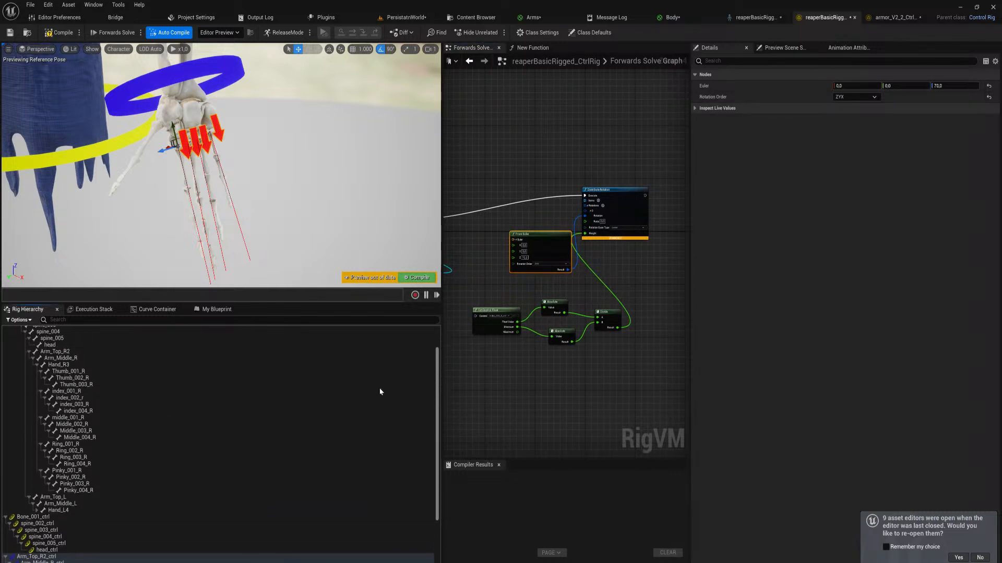
pyautogui.click(81, 371)
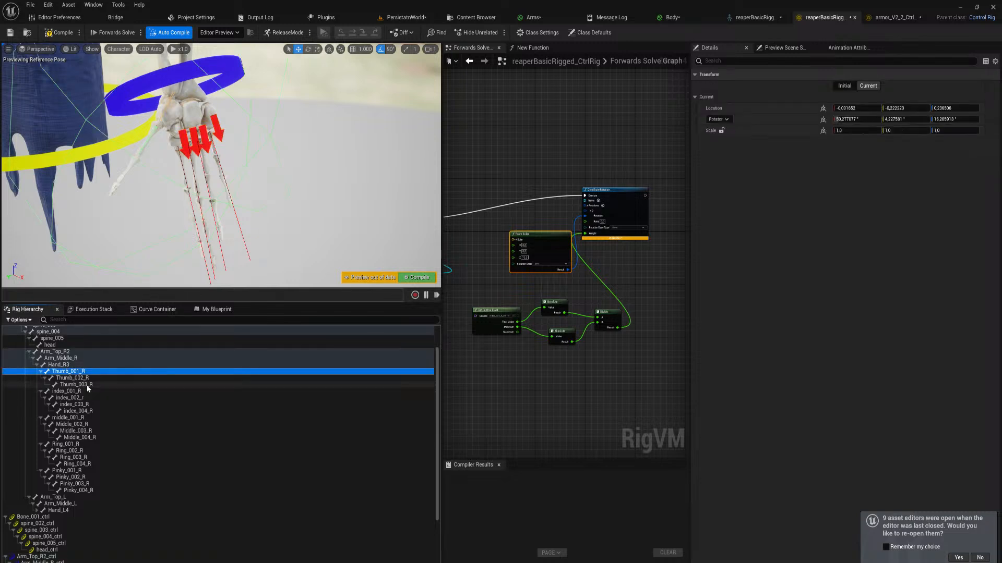
pyautogui.keyDown('shift'); pyautogui.click(87, 387); pyautogui.keyUp('shift')
pyautogui.moveTo(103, 384); pyautogui.dragTo(522, 158)
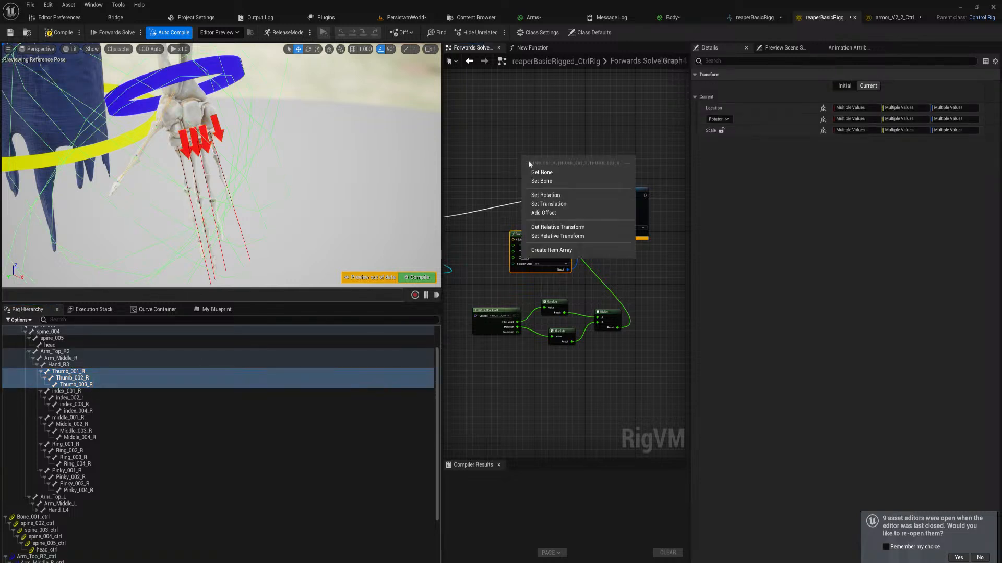
pyautogui.click(572, 249)
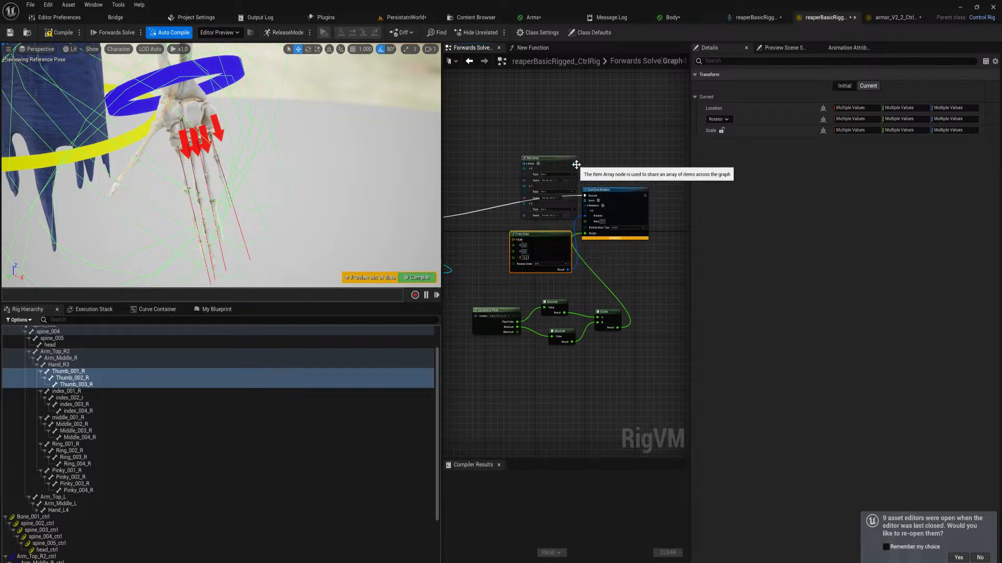
pyautogui.moveTo(575, 163); pyautogui.dragTo(588, 202)
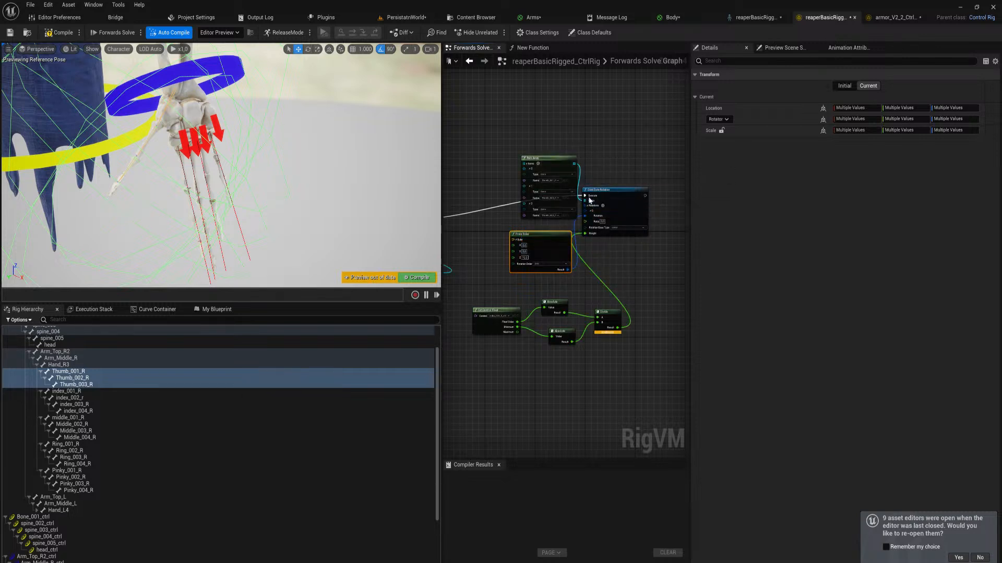
pyautogui.click(527, 164)
pyautogui.moveTo(543, 161); pyautogui.dragTo(547, 214)
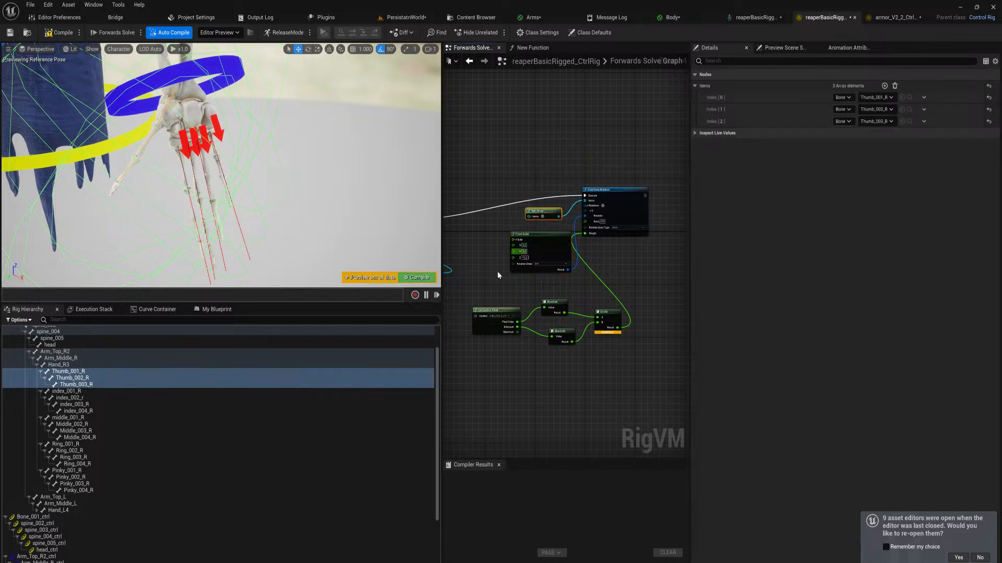
# Create a new control from the Thumb_001_R bone and parent it under Hand_R3_ctrl with the other finger controls
pyautogui.rightClick(72, 372)
pyautogui.moveTo(164, 151)
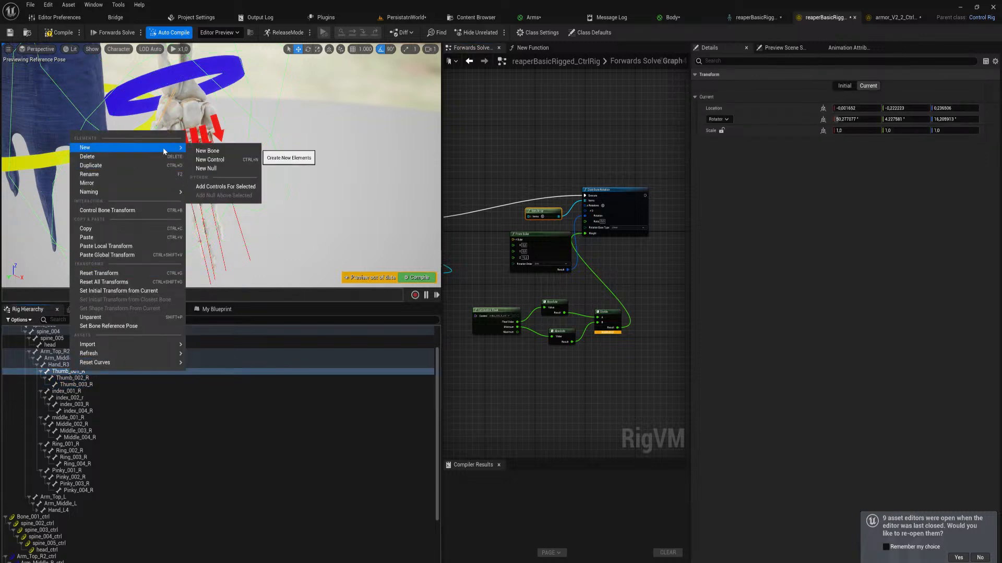
pyautogui.click(229, 161)
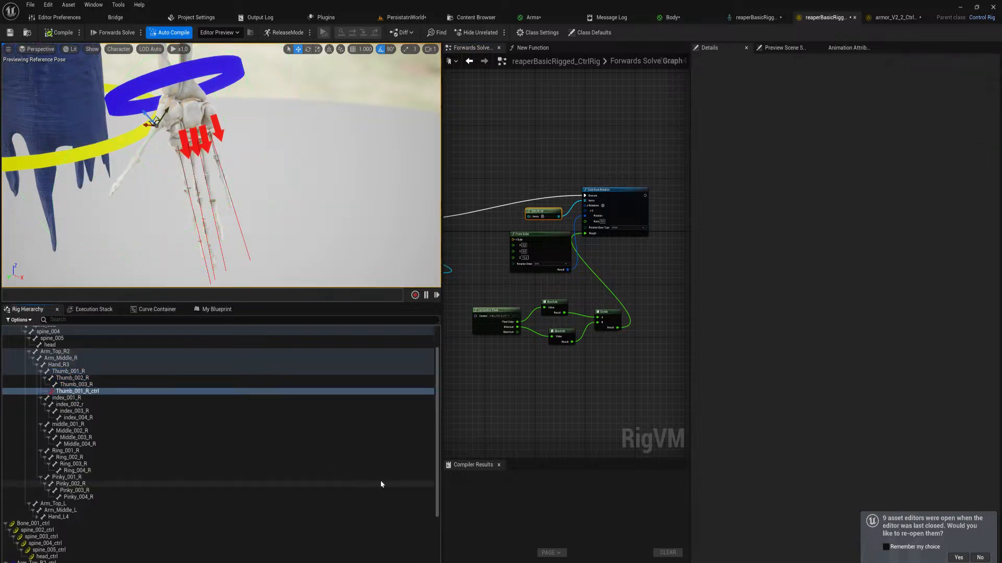
pyautogui.click(71, 392)
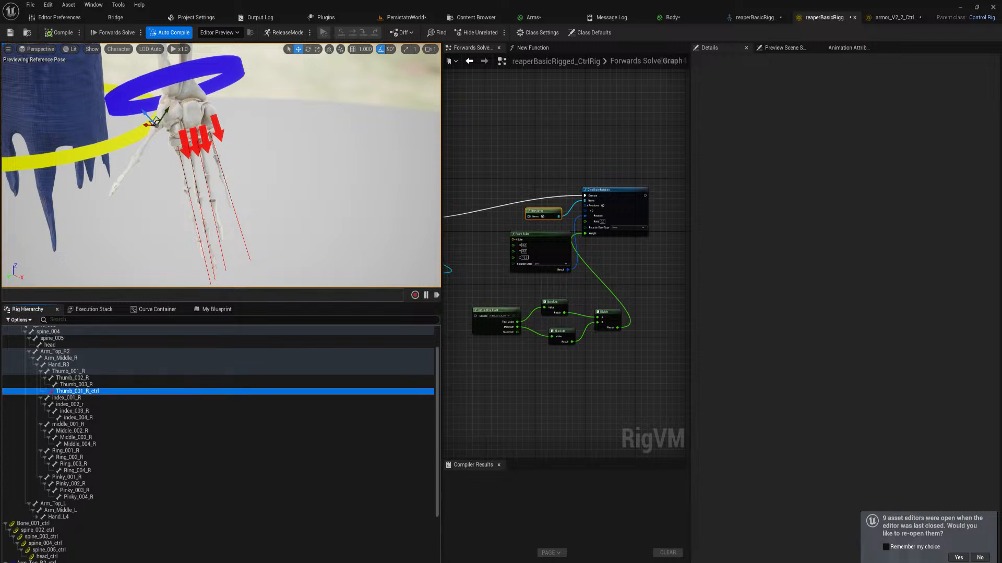
pyautogui.moveTo(73, 392); pyautogui.dragTo(75, 562)
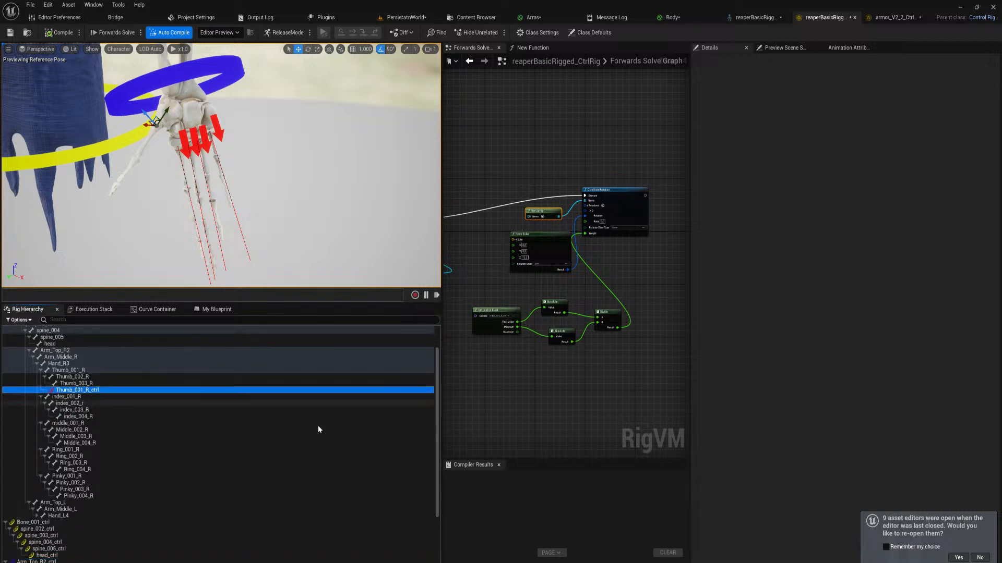
pyautogui.moveTo(438, 409); pyautogui.dragTo(431, 443)
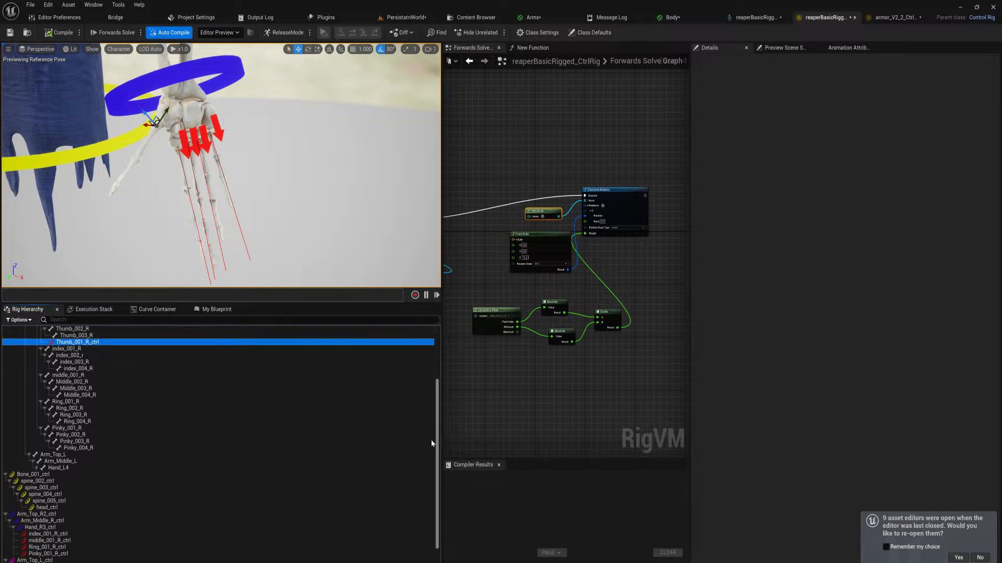
pyautogui.moveTo(76, 342); pyautogui.dragTo(55, 528)
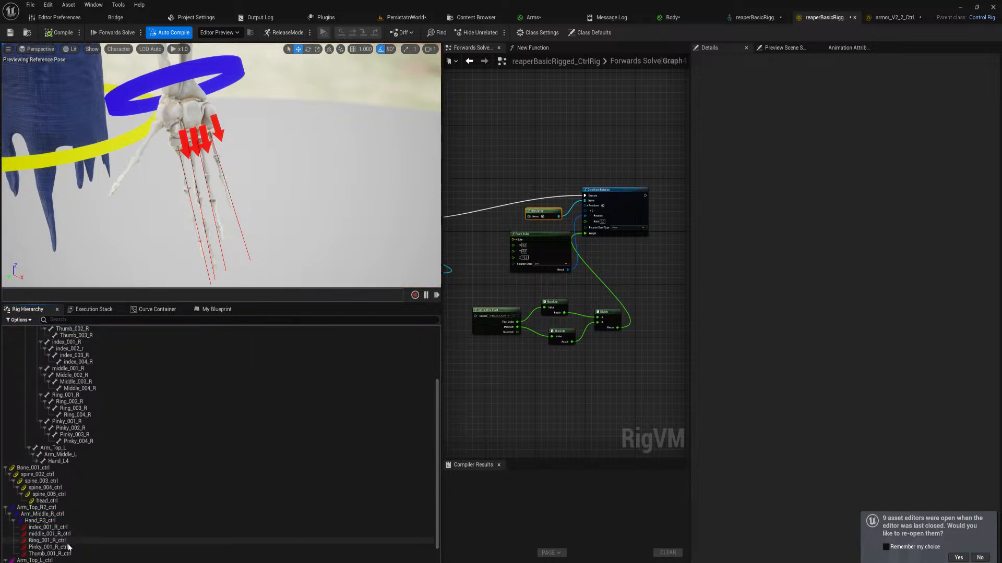
# Set the pasted Get Control Float node's control to Thumb_001_R_ctrl
pyautogui.scroll(-1, 437, 471)
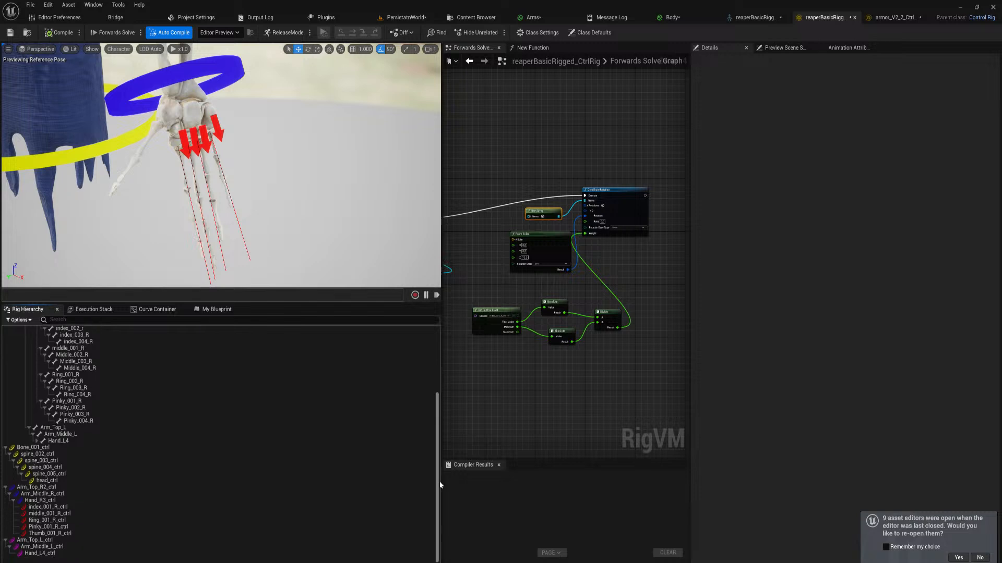
pyautogui.click(73, 532)
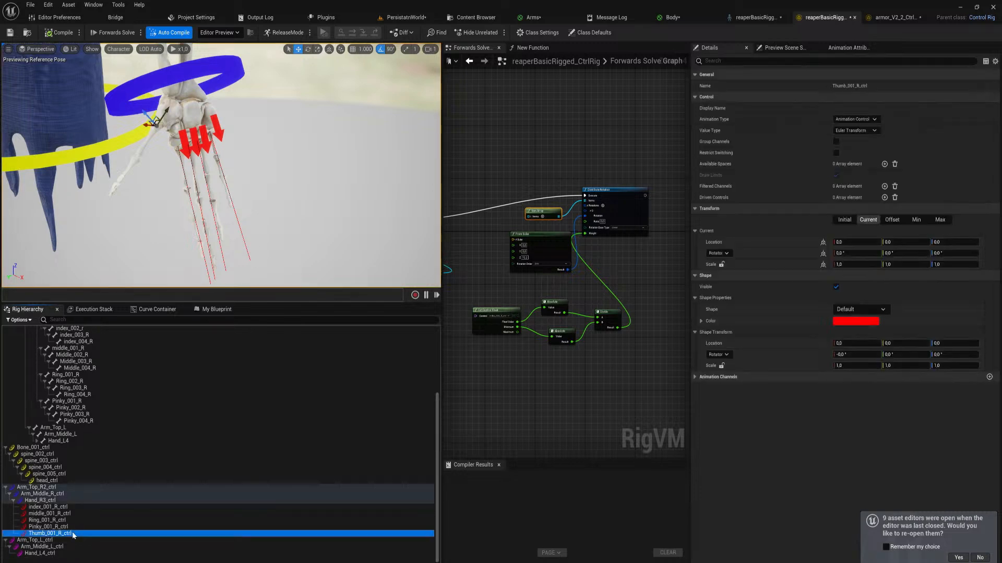
pyautogui.click(504, 316)
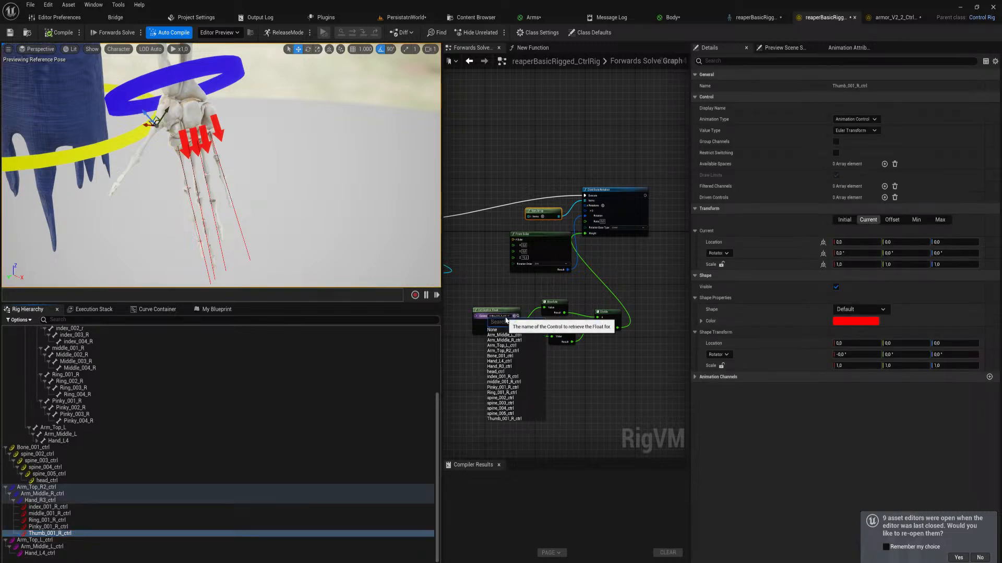
pyautogui.write('thum')
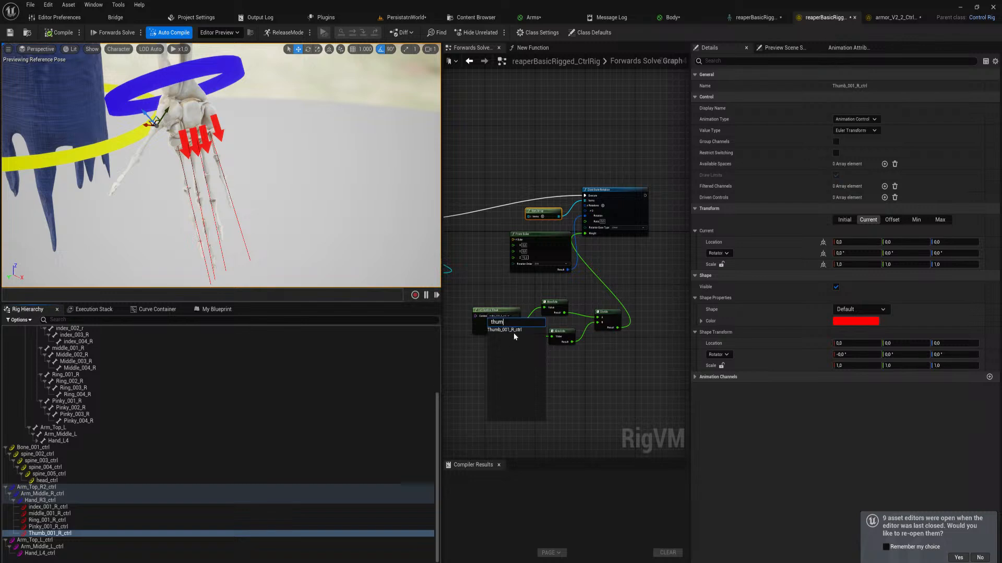
pyautogui.click(514, 330)
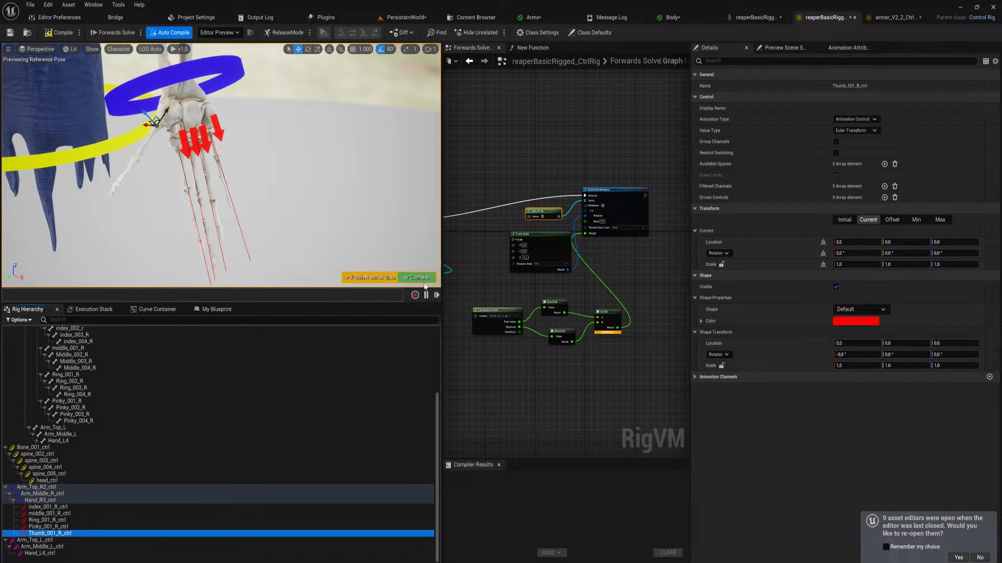
# Copy the Arrow_Solid shape and the shape transform from Pinky_001_R_ctrl onto Thumb_001_R_ctrl
pyautogui.click(77, 524)
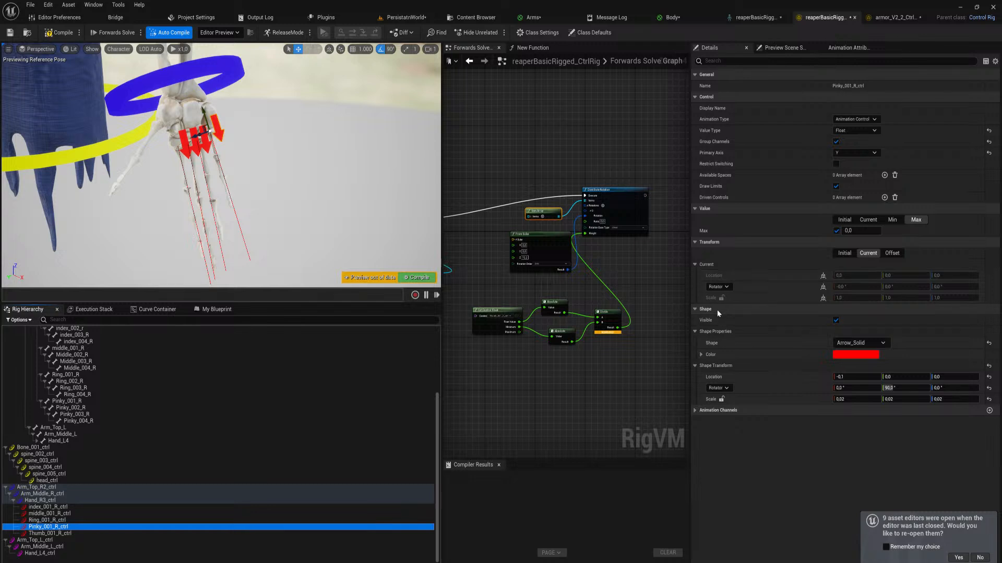
pyautogui.click(49, 533)
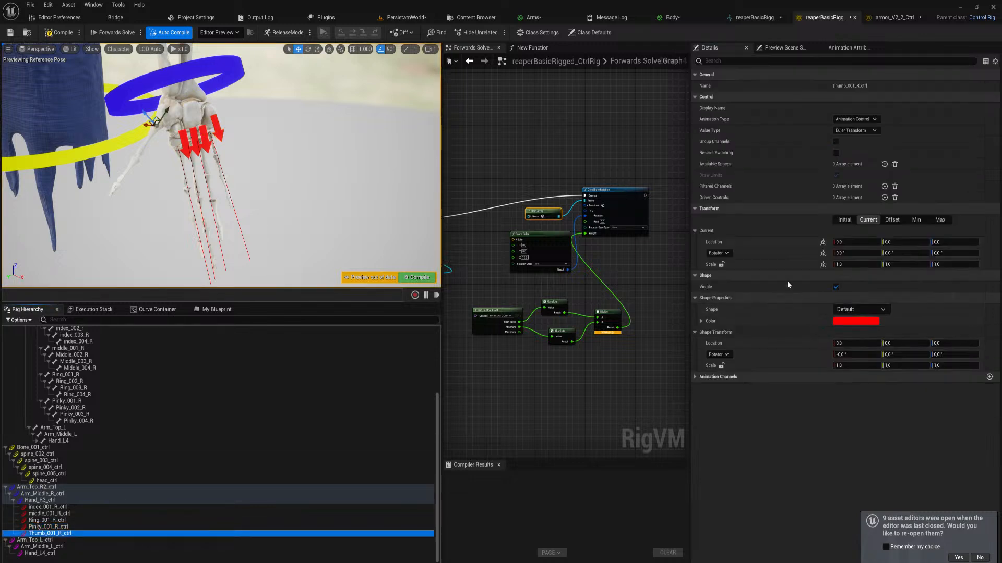
pyautogui.keyDown('shift'); pyautogui.click(728, 275); pyautogui.keyUp('shift')
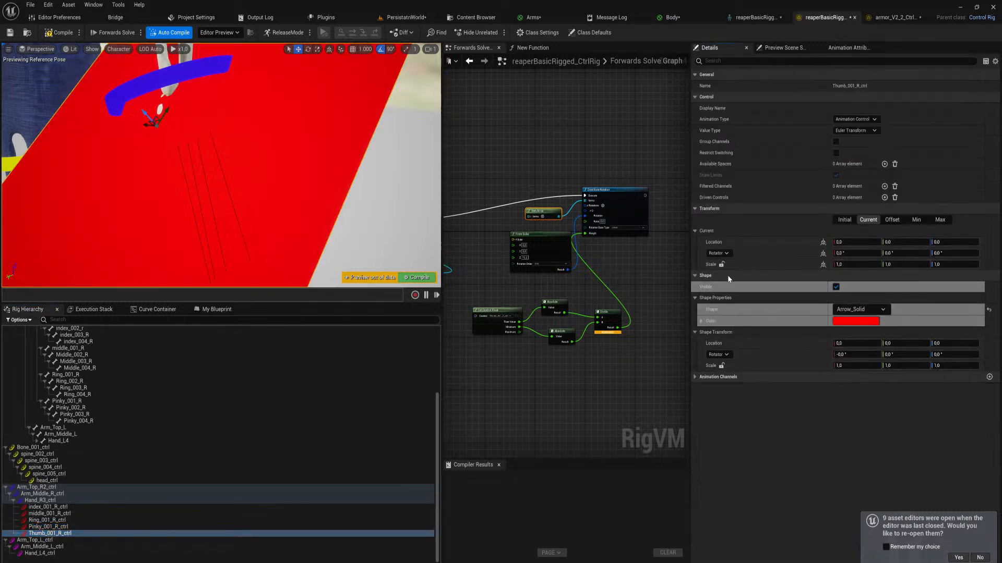
pyautogui.click(65, 527)
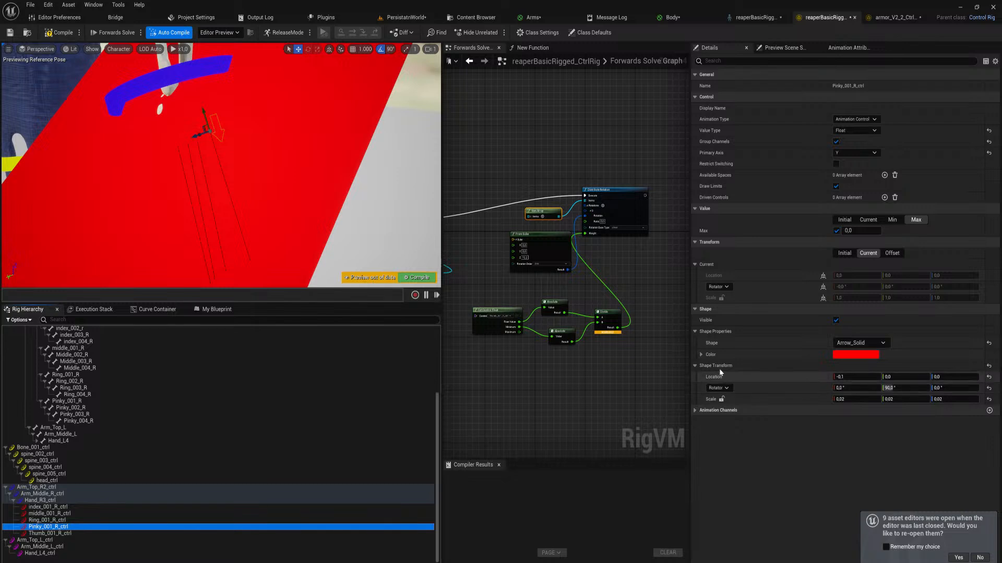
pyautogui.click(41, 533)
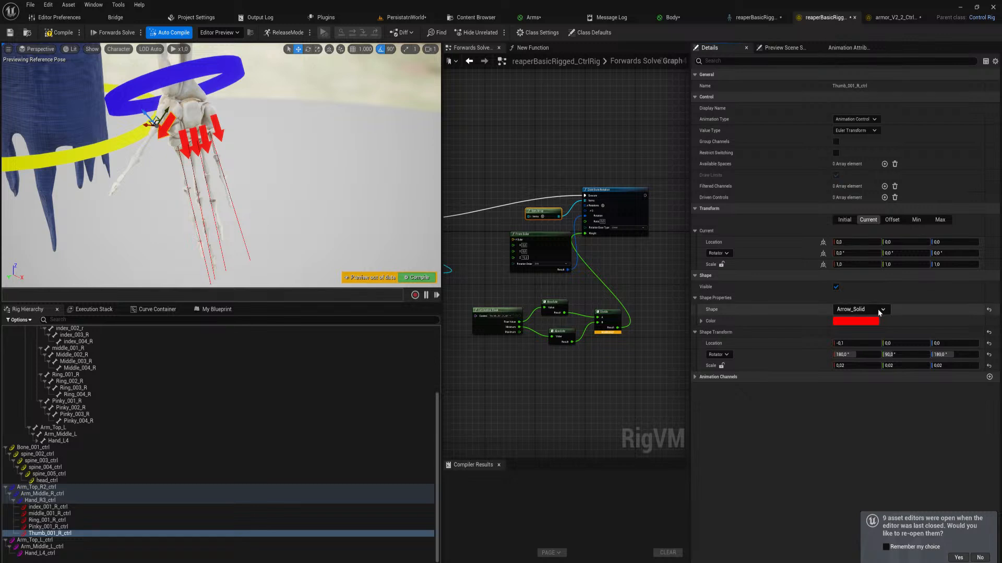
# Test-rotate Hand_R3_ctrl by 90° in the viewport to check the attached controls, and undo the rotation
pyautogui.click(218, 67)
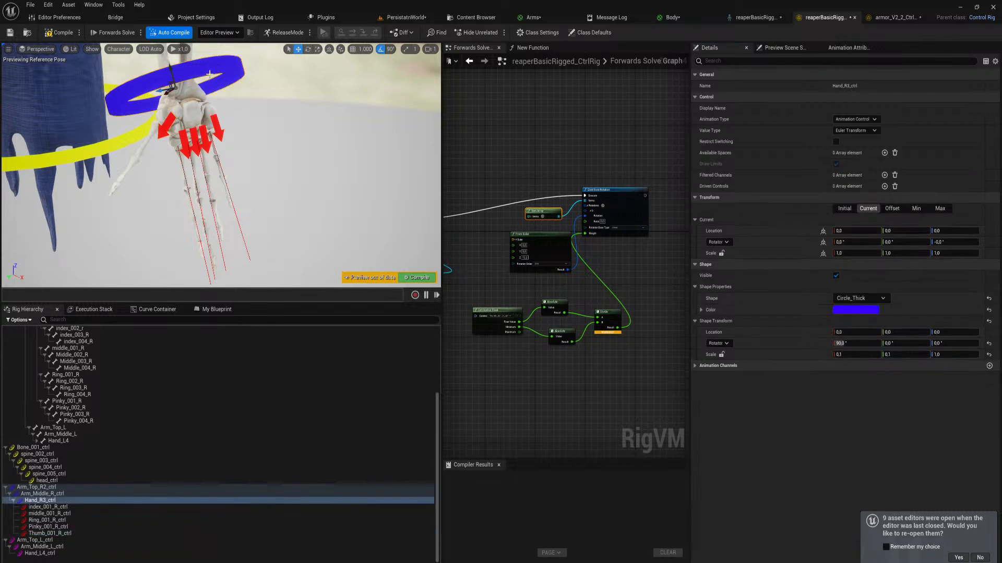
pyautogui.press('e')
pyautogui.moveTo(192, 88); pyautogui.dragTo(178, 125)
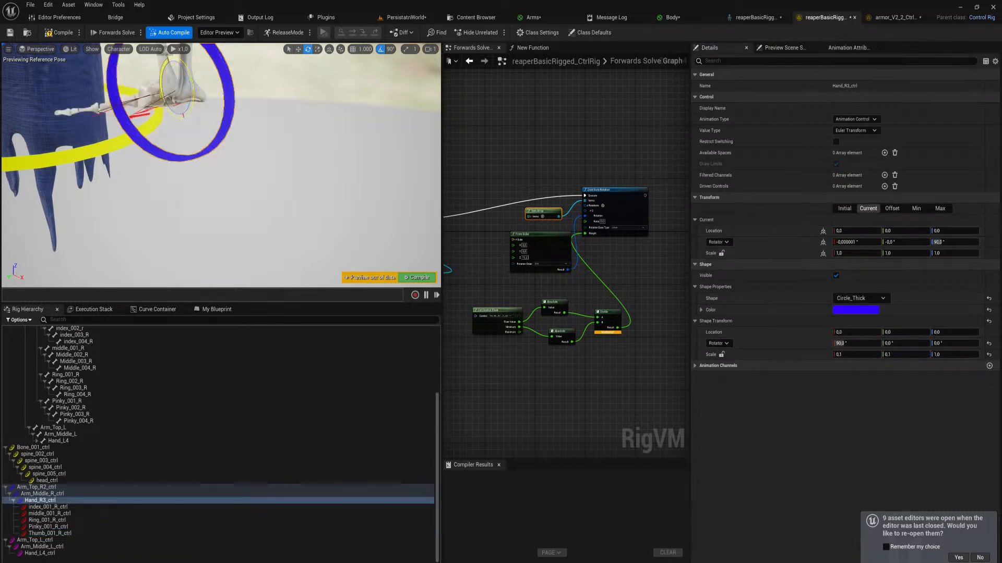
pyautogui.hotkey('ctrl', 'z')
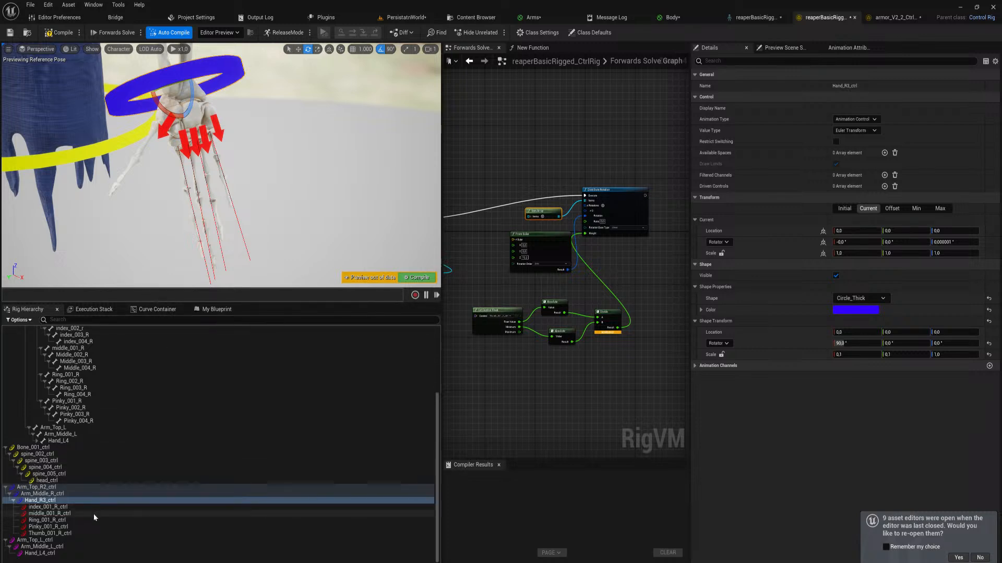
# Try to copy the Control section settings from Pinky_001_R_ctrl onto Thumb_001_R_ctrl, and compile the rig
pyautogui.click(51, 533)
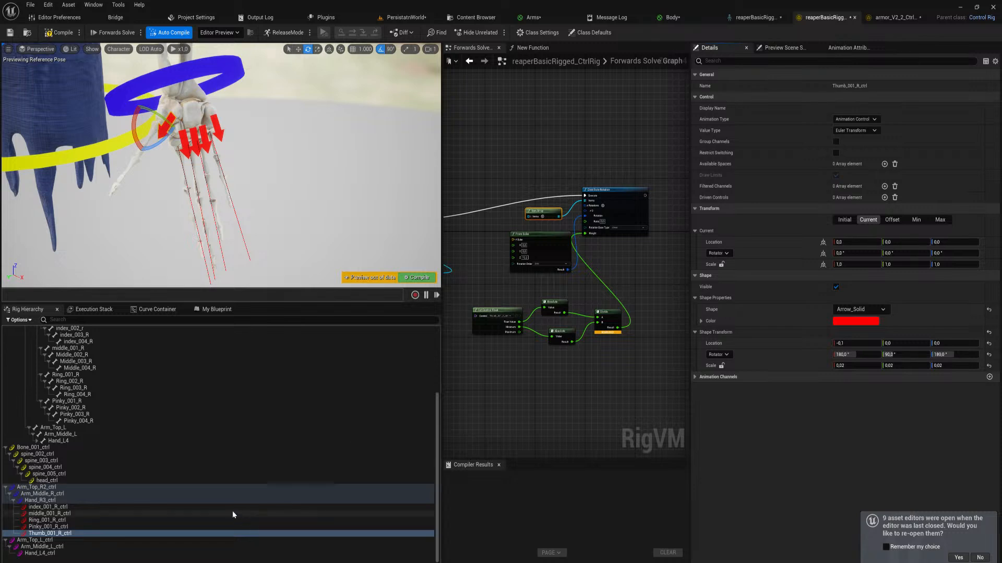
pyautogui.click(119, 528)
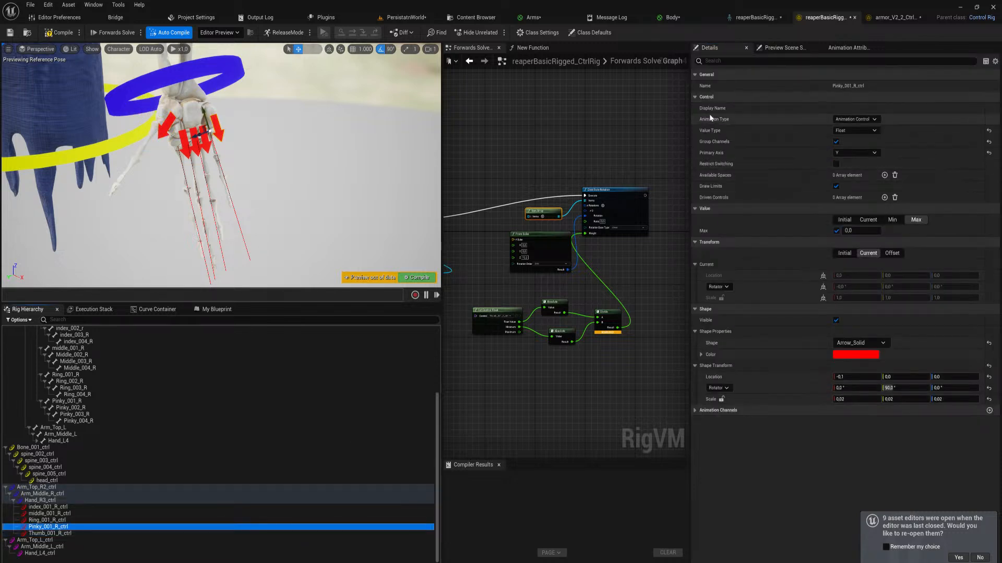
pyautogui.click(104, 533)
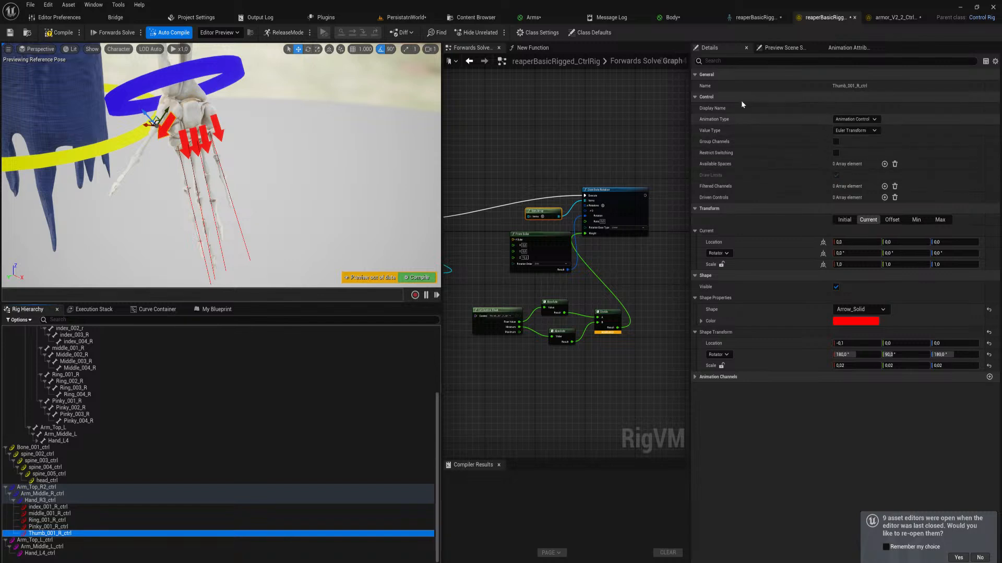
pyautogui.click(727, 99)
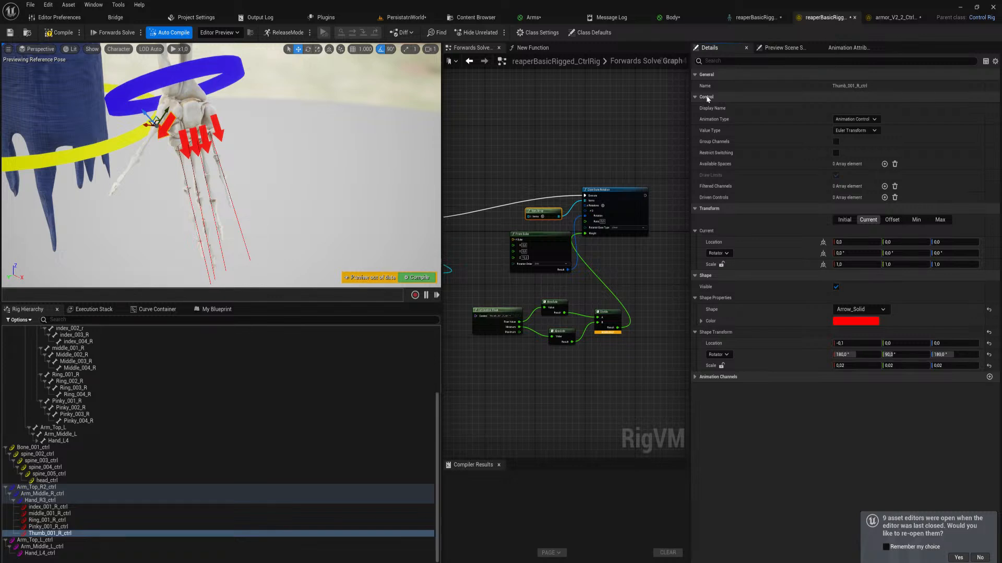
pyautogui.click(419, 277)
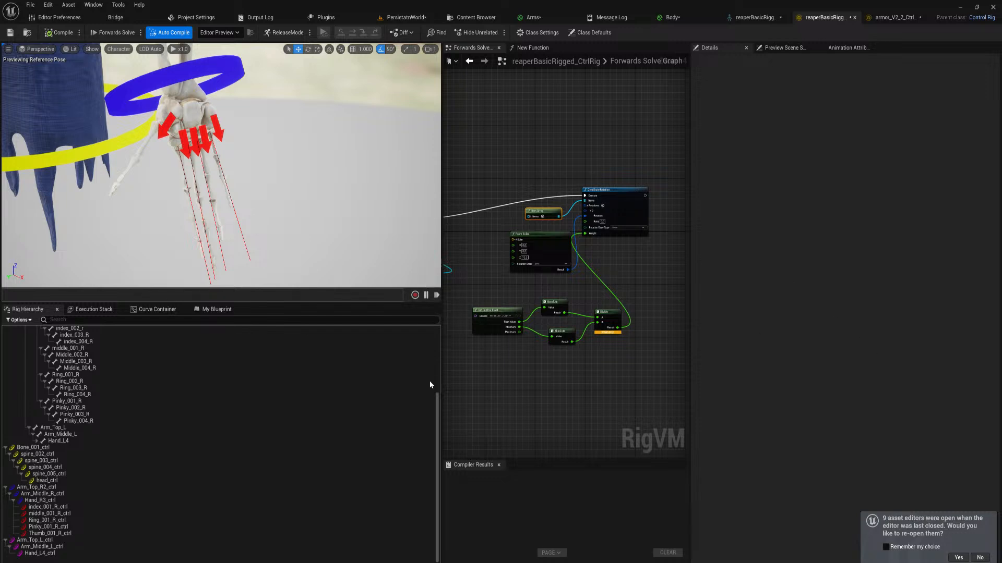
# Set Thumb_001_R_ctrl's value type to Float and its primary axis to Y
pyautogui.click(152, 533)
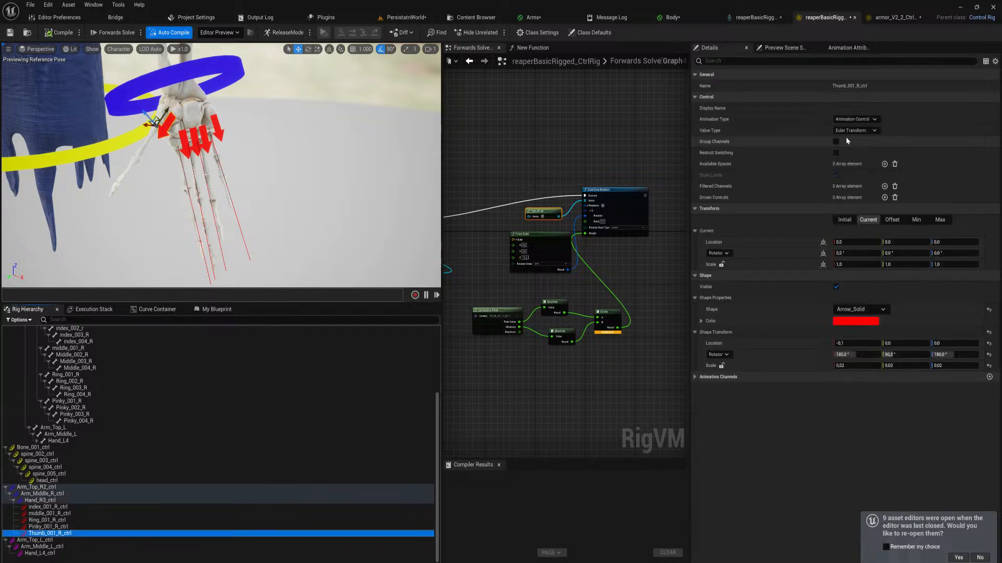
pyautogui.click(854, 131)
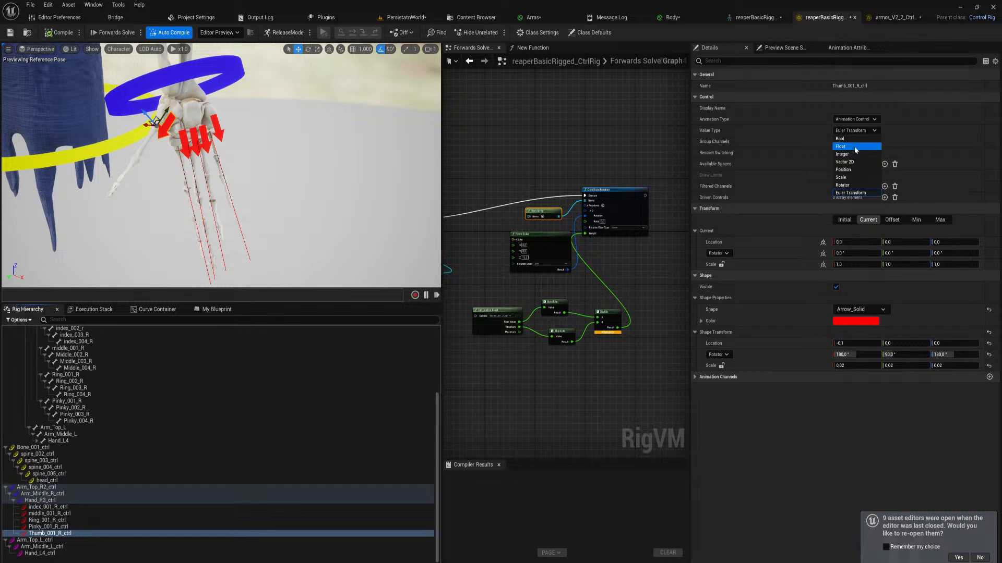
pyautogui.click(855, 147)
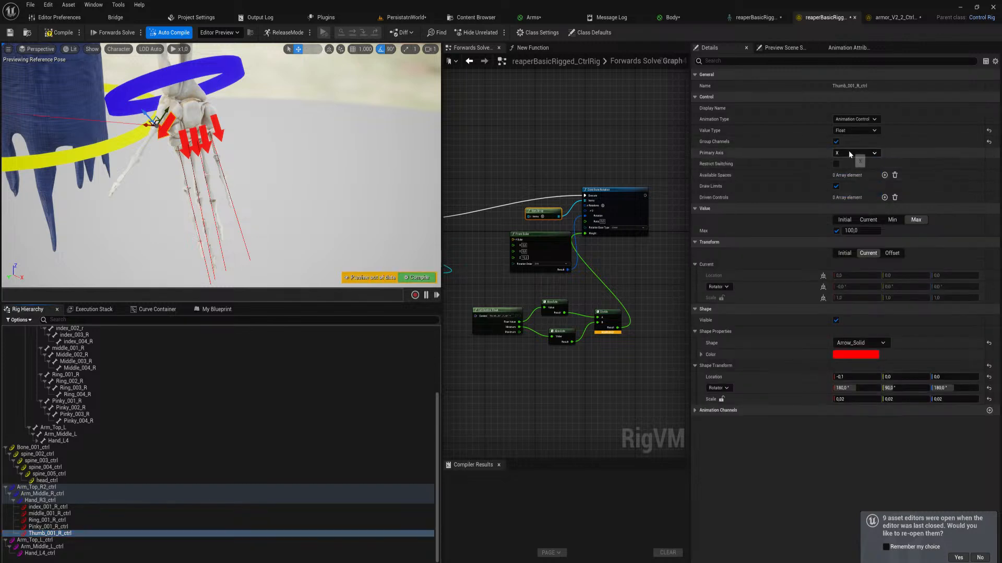
pyautogui.click(848, 153)
pyautogui.click(846, 172)
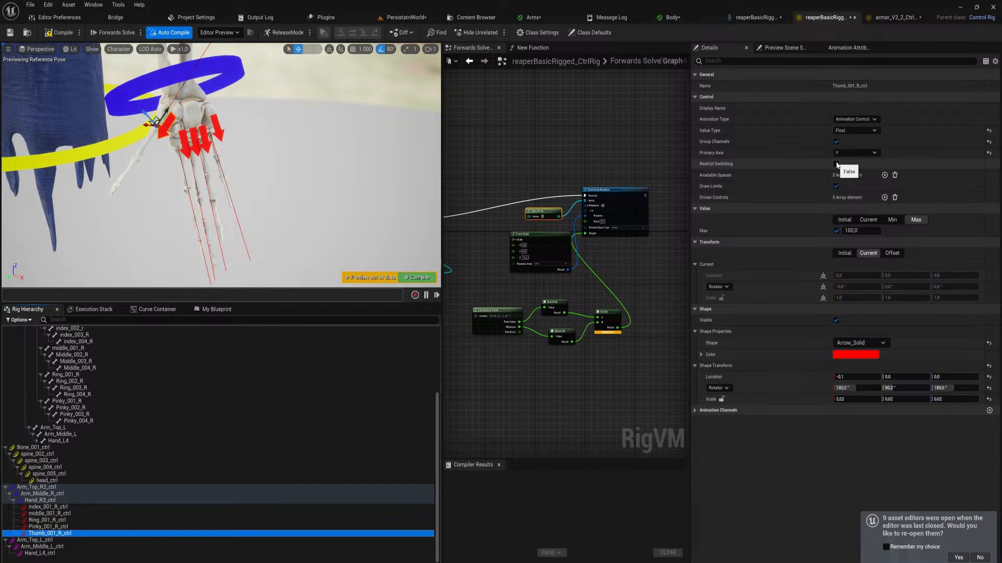
# Limit the thumb control's float value to a minimum of -1 and a maximum of 0
pyautogui.click(892, 220)
pyautogui.click(871, 230)
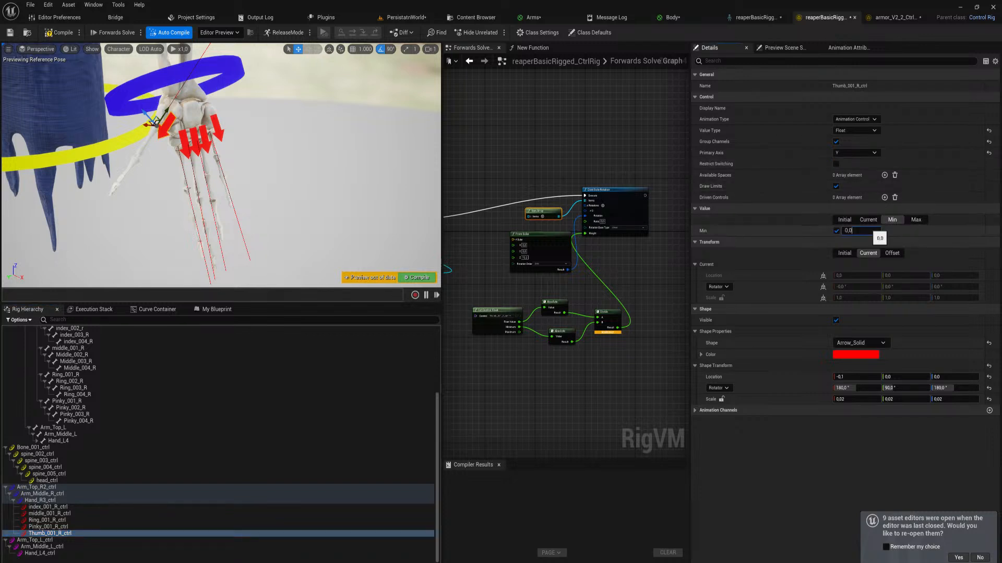
pyautogui.hotkey('ctrl', 'a')
pyautogui.write('-1')
pyautogui.press('Return')
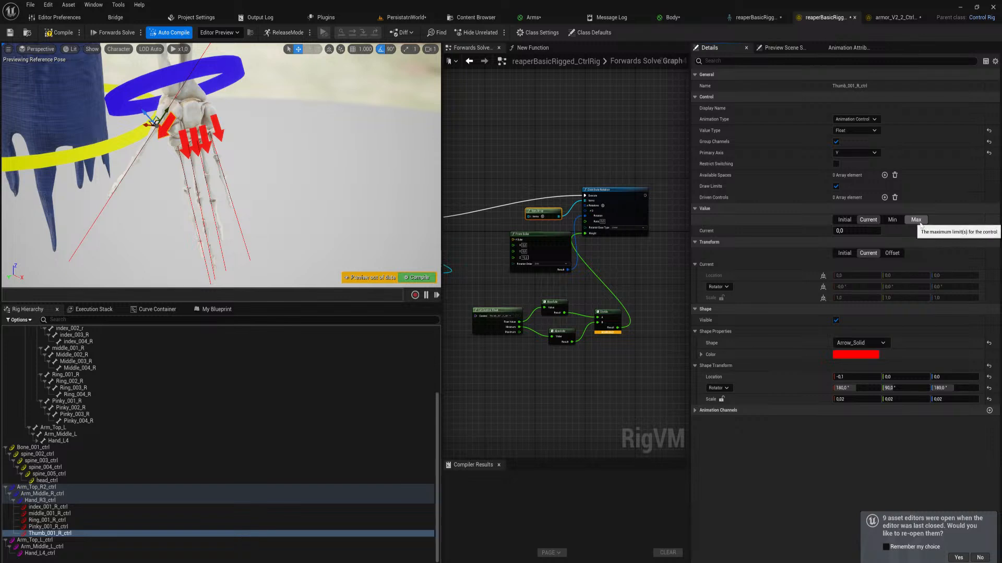
pyautogui.click(916, 220)
pyautogui.click(866, 230)
pyautogui.write('0.0')
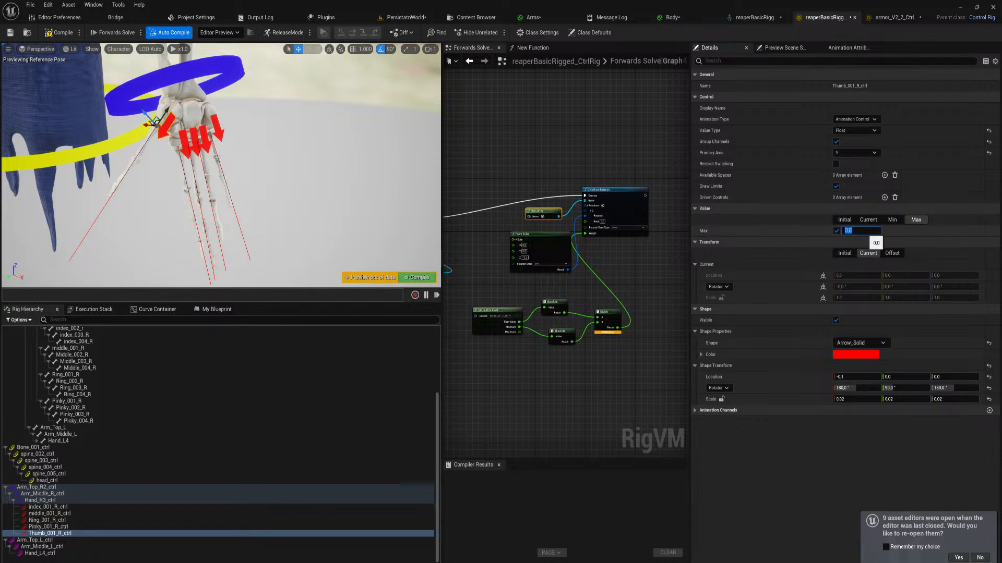
# Set the thumb control's minimum value limit to -0.5
pyautogui.click(892, 220)
pyautogui.click(861, 231)
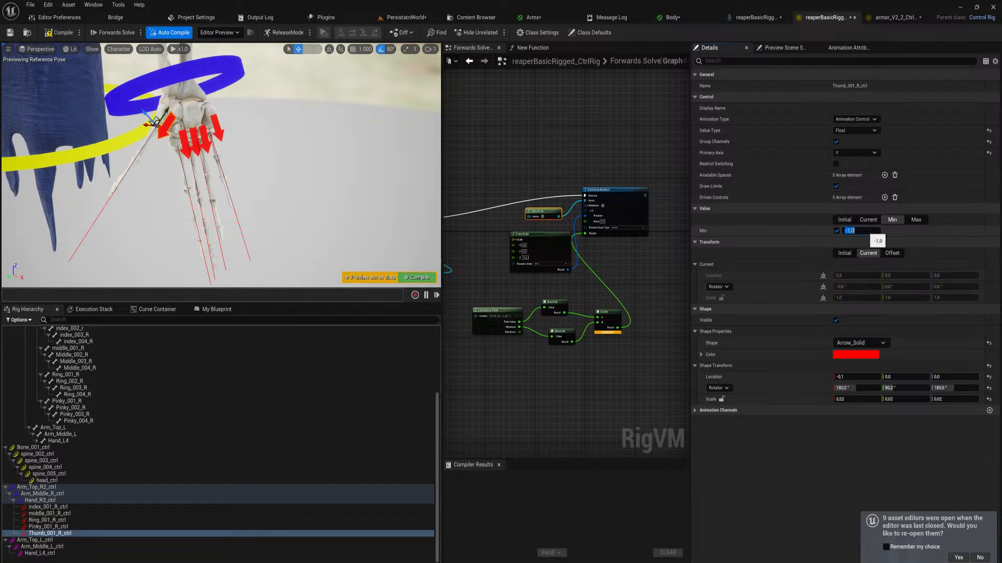
pyautogui.write('-0.5')
pyautogui.press('Return')
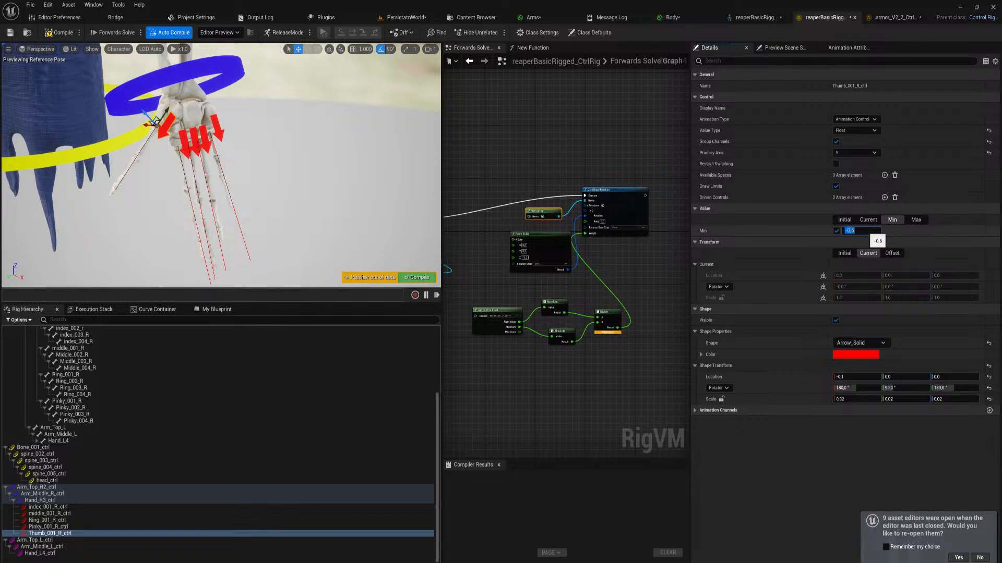
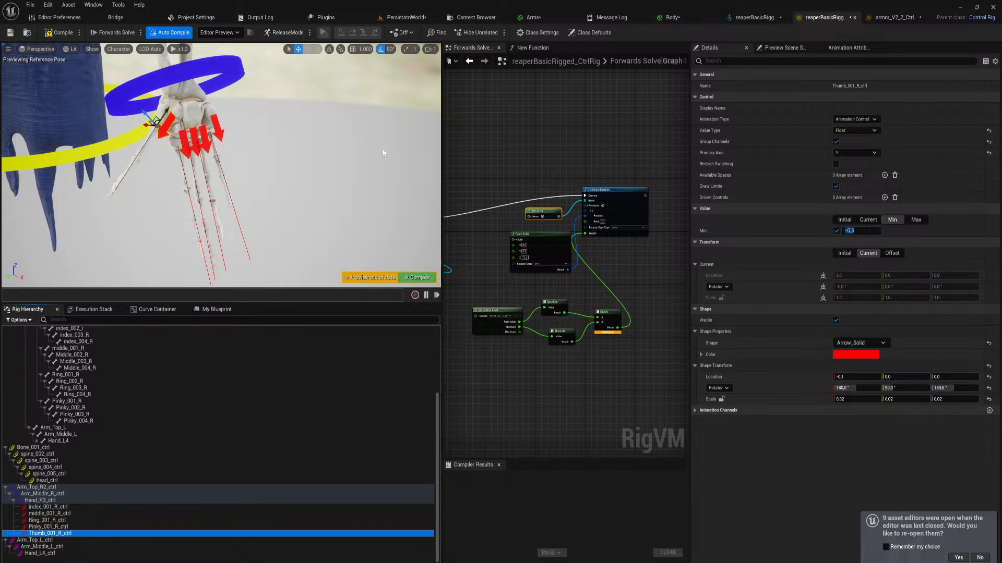
# Compile the rig and pull the thumb control along its range to check the thumb's bend
pyautogui.click(402, 277)
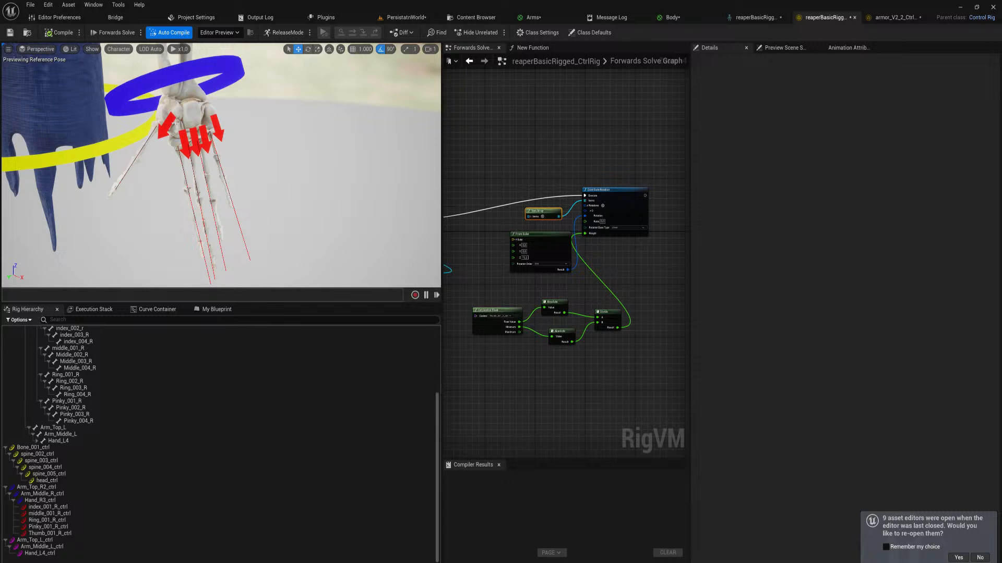
pyautogui.moveTo(147, 126); pyautogui.dragTo(108, 187)
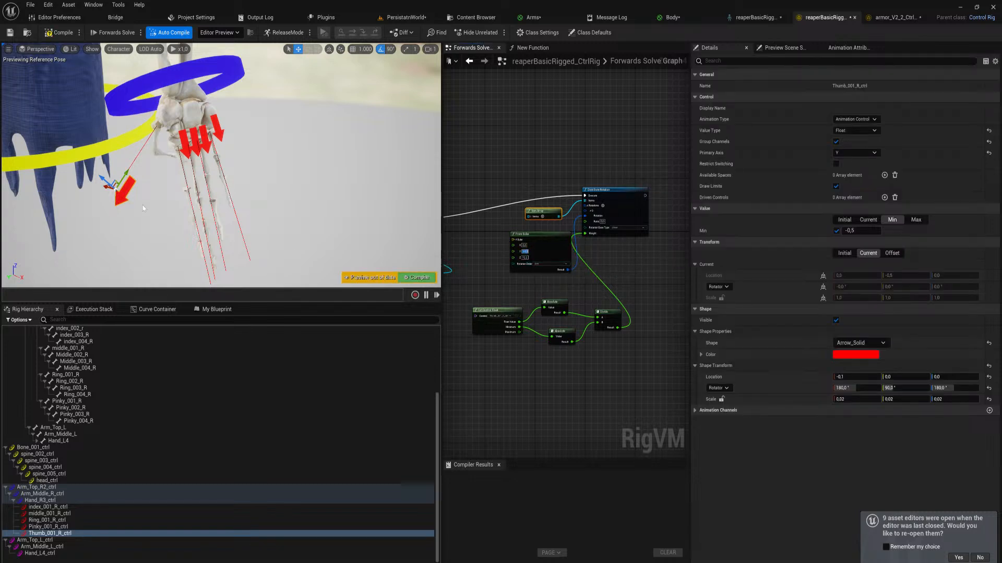
pyautogui.moveTo(125, 179); pyautogui.dragTo(285, 167)
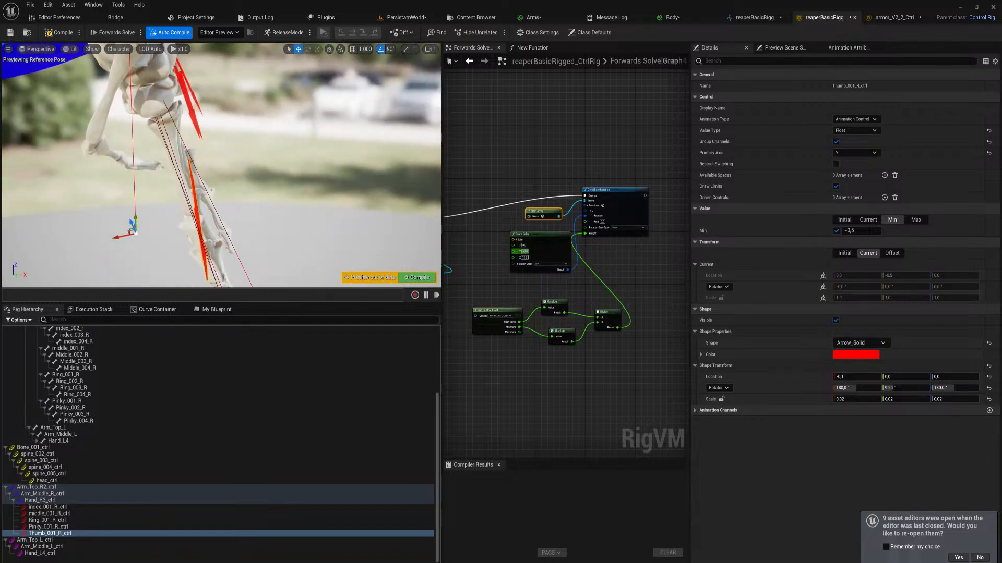
# Try 50 on Z and 40 on X in the thumb's From Euler rotation, and inspect the hand from the front
pyautogui.click(524, 258)
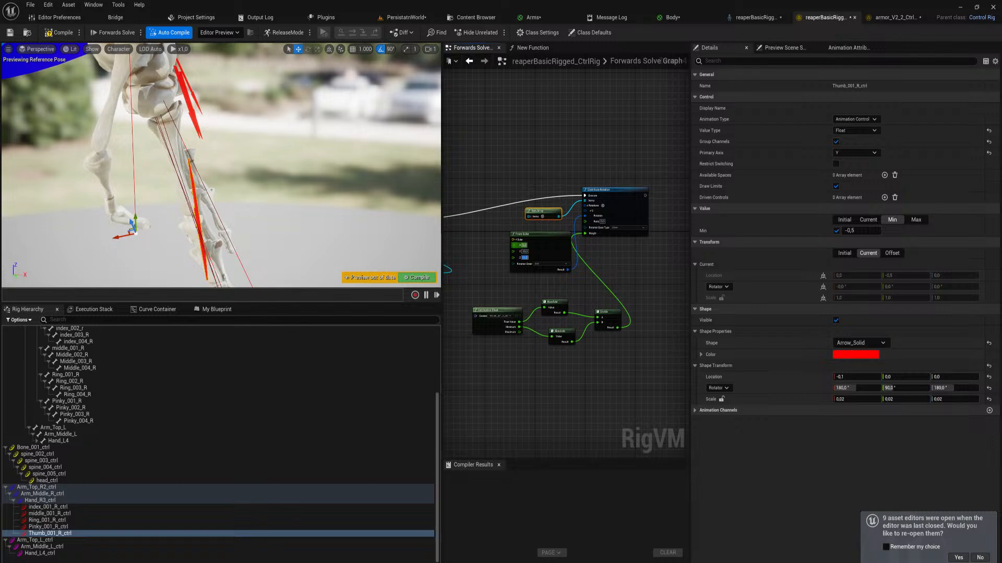
pyautogui.click(524, 246)
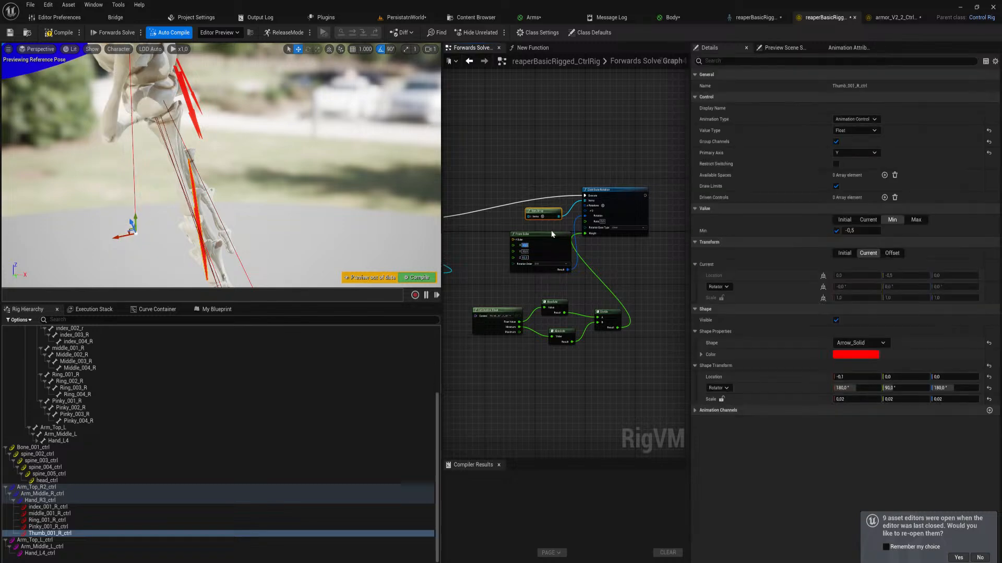
pyautogui.moveTo(209, 156); pyautogui.dragTo(180, 154, button='right')
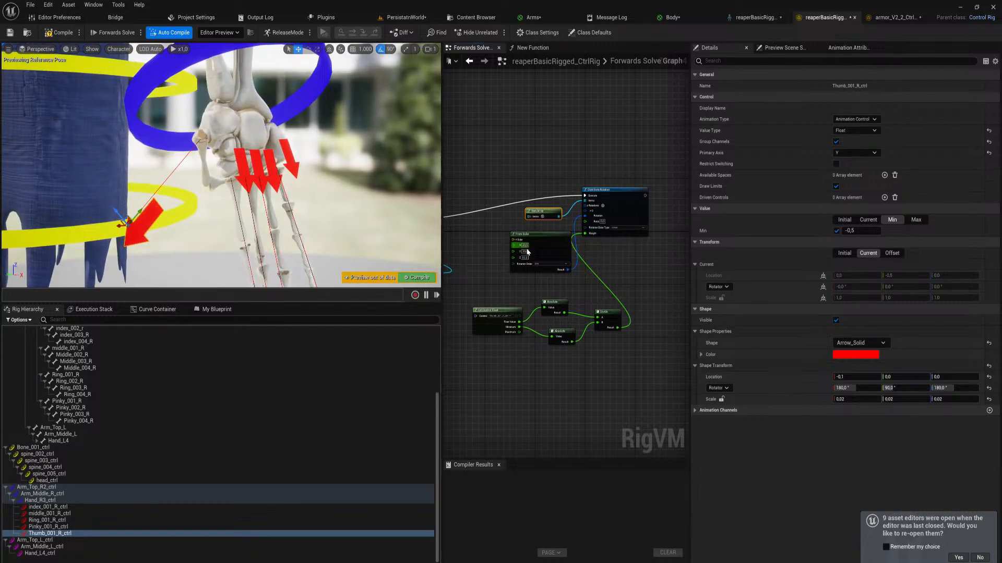
pyautogui.scroll(3, 534, 247)
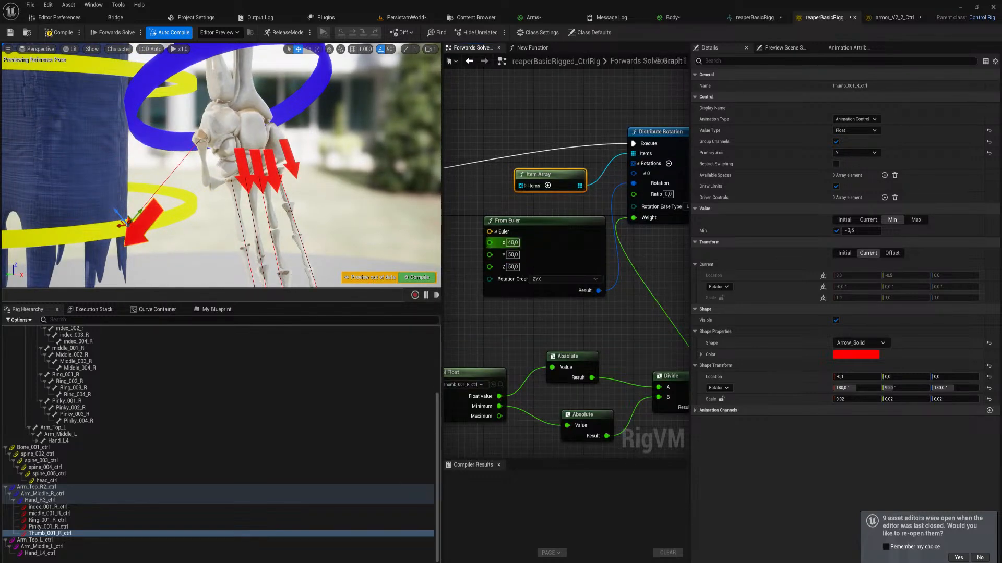
# Test X rotations of 10, -50 and 0 in the thumb's From Euler node
pyautogui.click(512, 243)
pyautogui.write('10')
pyautogui.press('Return')
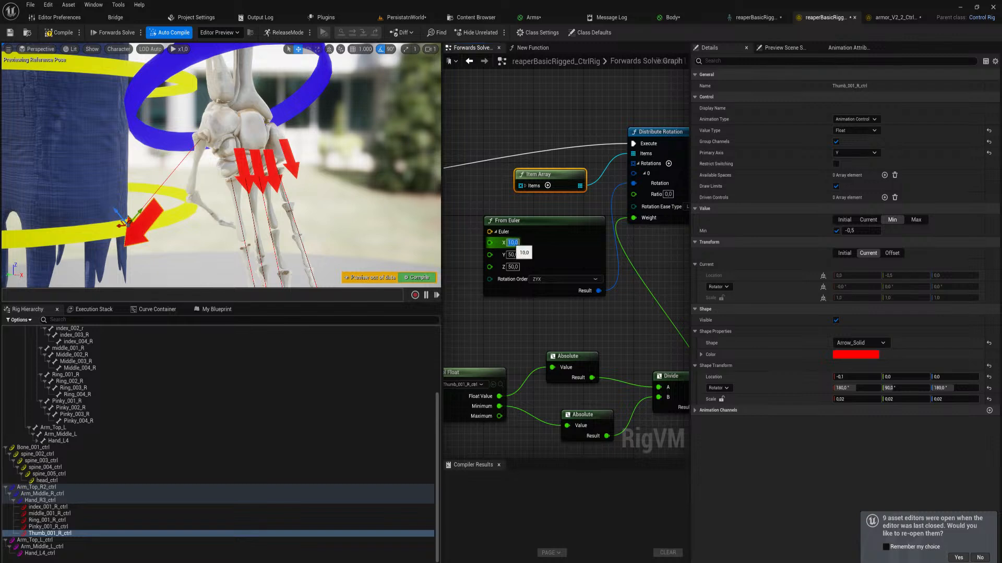
pyautogui.write('-50')
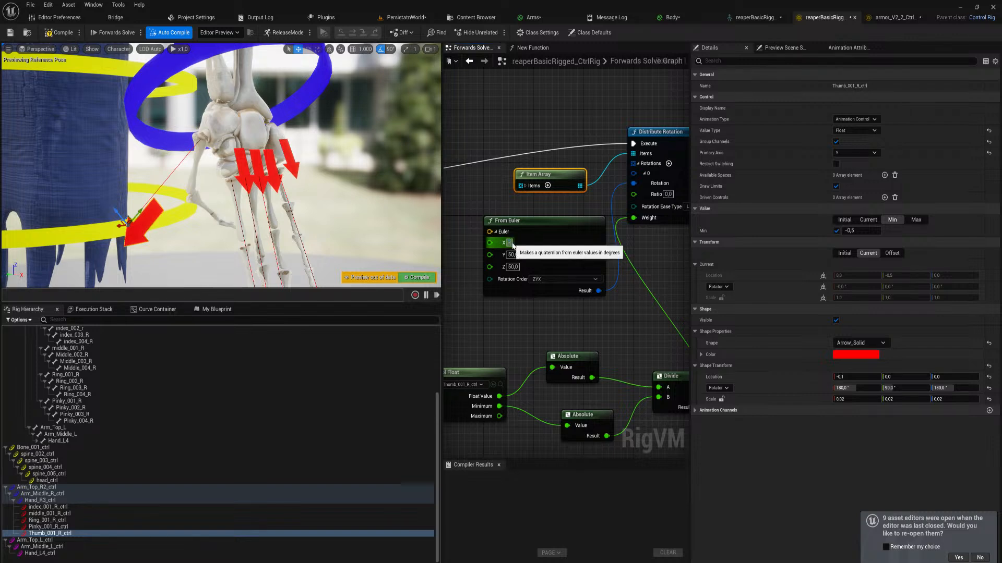
pyautogui.press('Return')
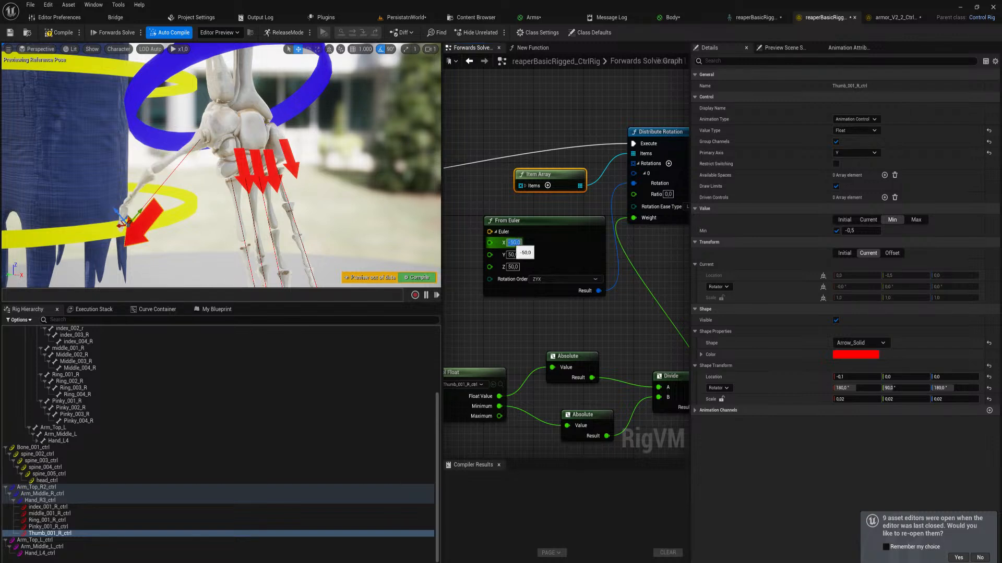
pyautogui.write('0')
pyautogui.press('Return')
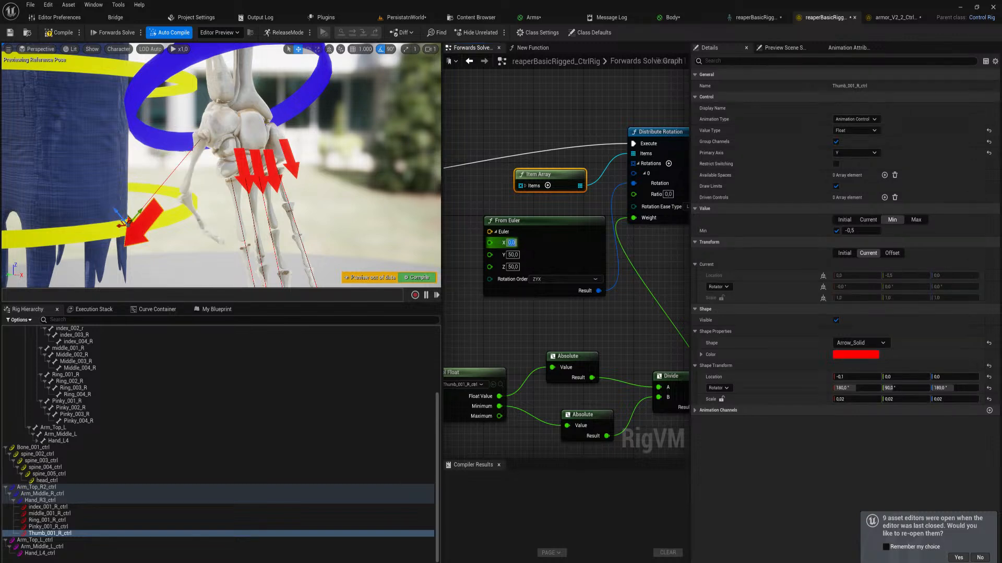
# Try a Y rotation of 80 in the thumb's From Euler node and inspect the bent thumb from other angles
pyautogui.click(511, 255)
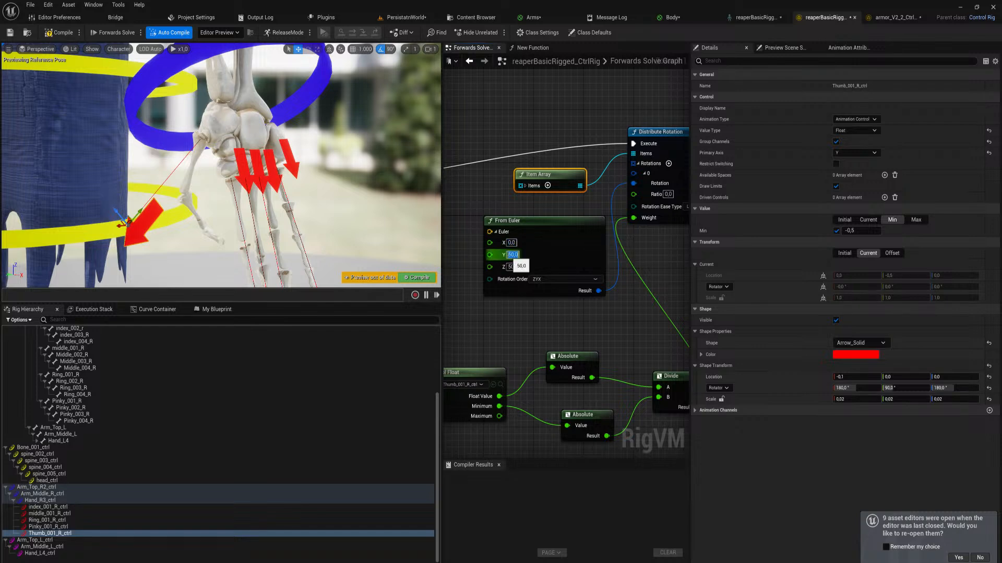
pyautogui.write('80')
pyautogui.press('Return')
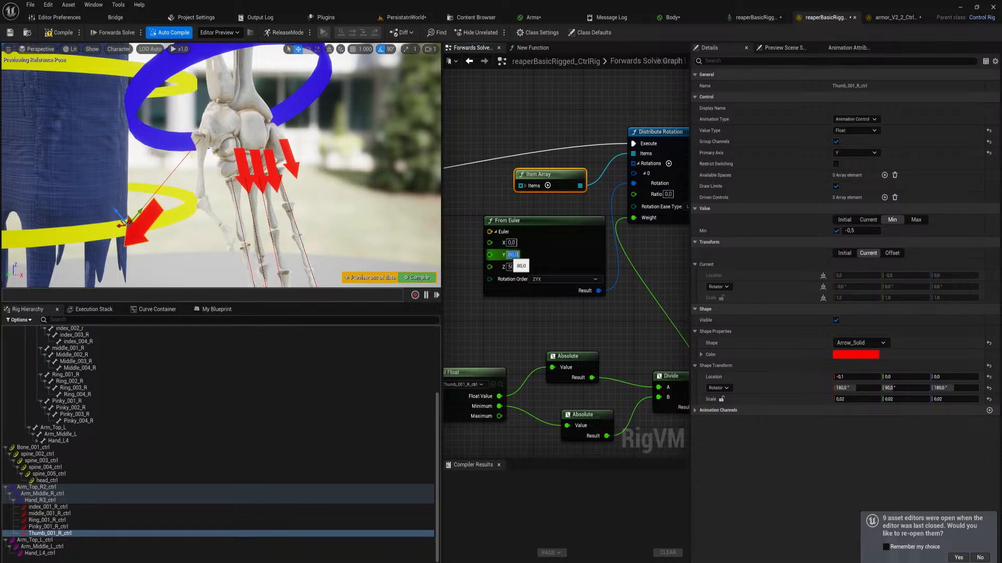
pyautogui.keyDown('alt'); pyautogui.moveTo(286, 215); pyautogui.dragTo(391, 225); pyautogui.keyUp('alt')
pyautogui.moveTo(286, 215); pyautogui.dragTo(234, 214, button='right')
pyautogui.moveTo(358, 231); pyautogui.dragTo(391, 231, button='right')
# Set the thumb's From Euler rotation to Y 40, Z 80 and X 15
pyautogui.click(511, 255)
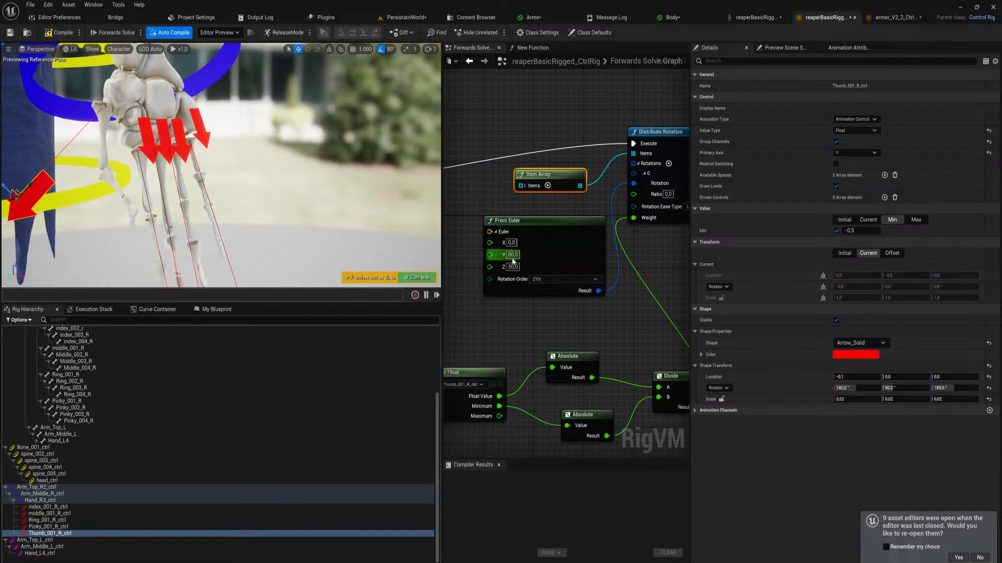
pyautogui.write('40')
pyautogui.press('Return')
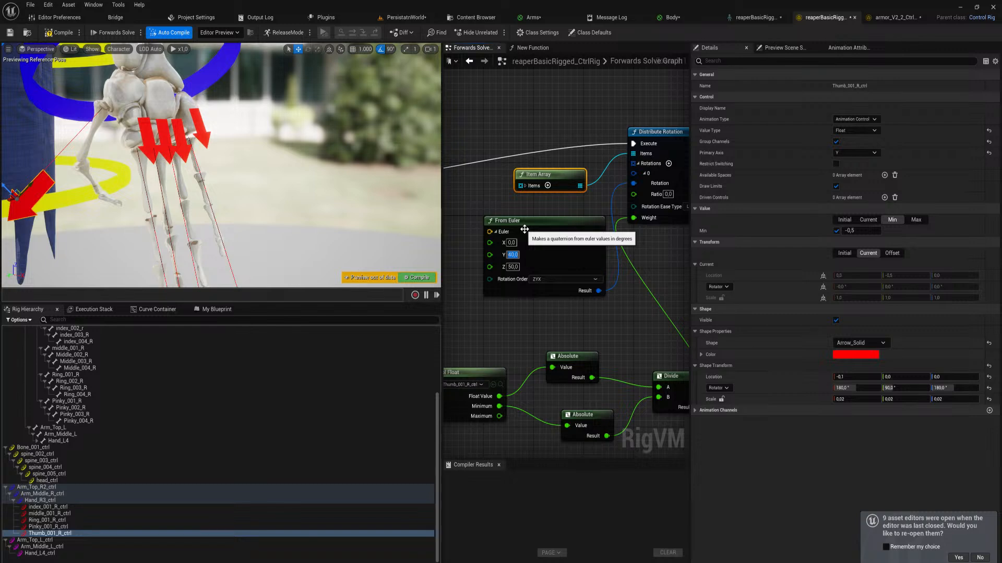
pyautogui.click(513, 267)
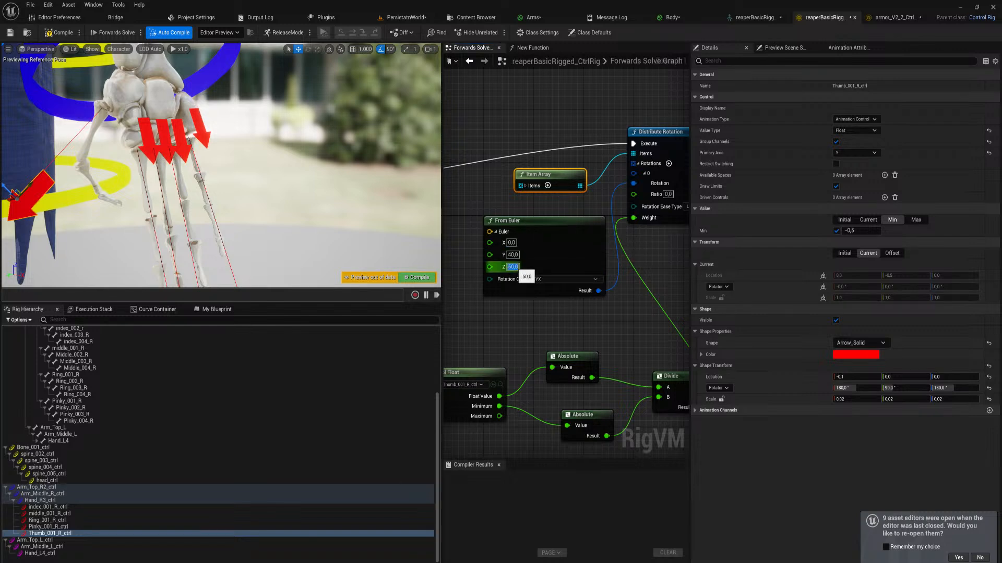
pyautogui.write('80')
pyautogui.press('Return')
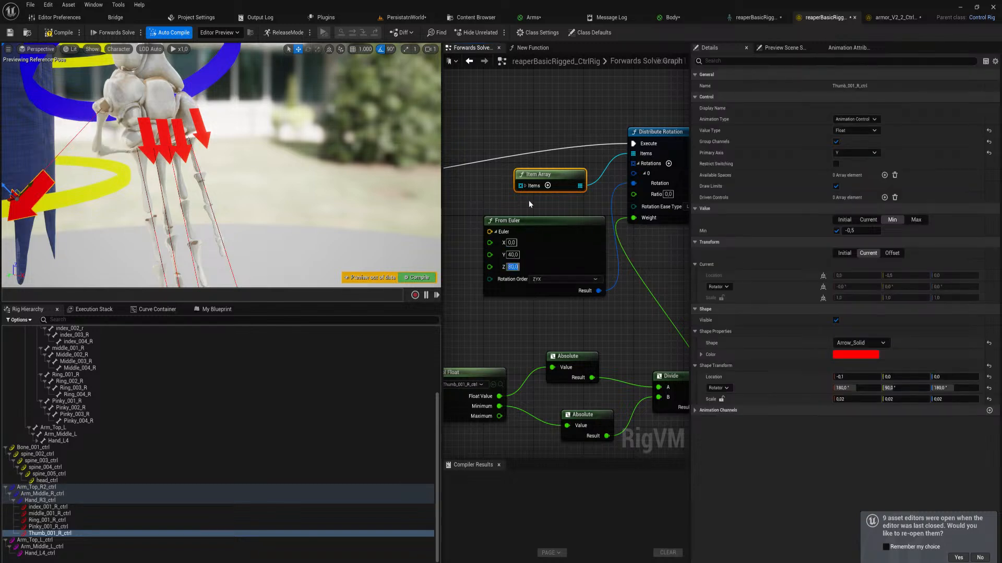
pyautogui.click(511, 244)
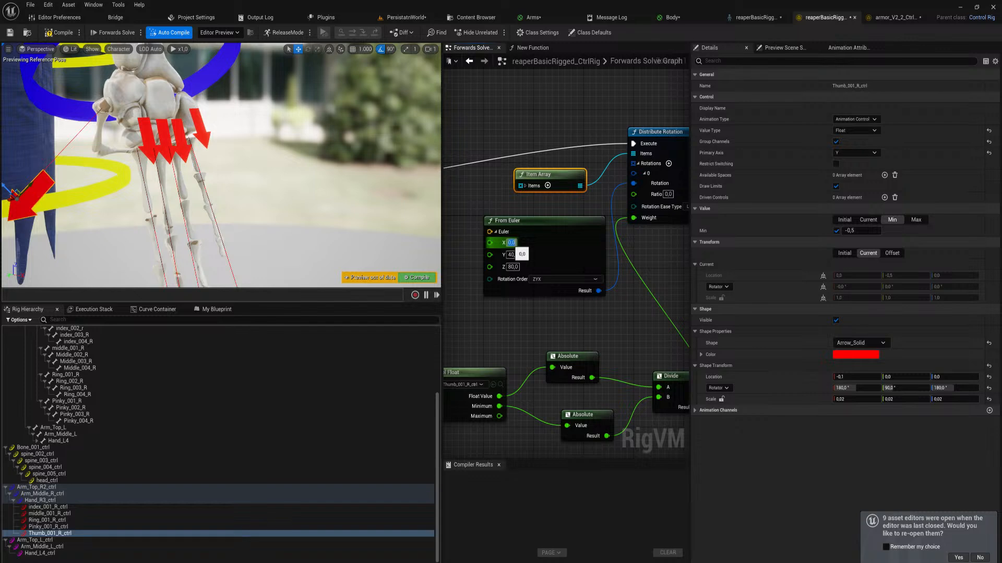
pyautogui.write('15')
pyautogui.press('Return')
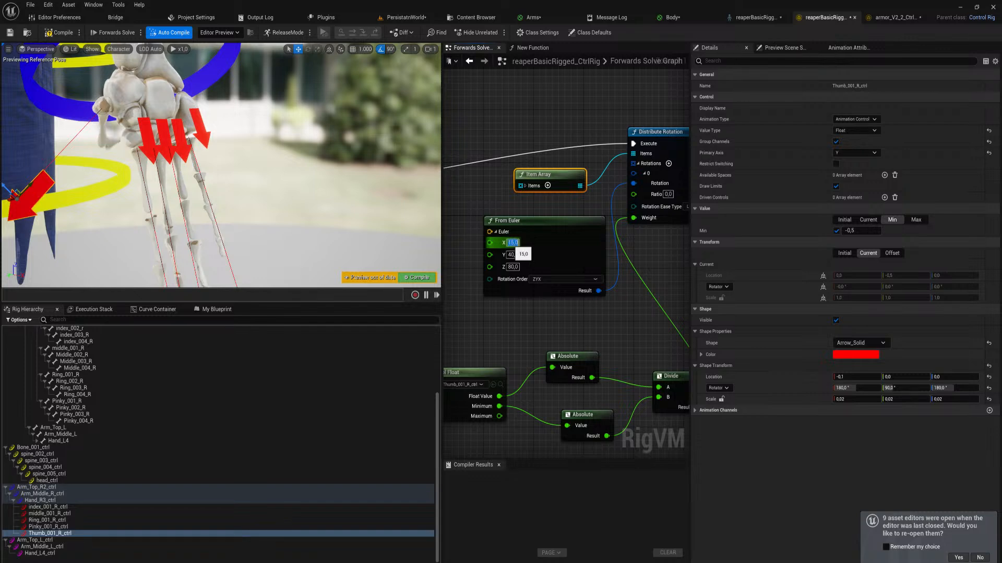
# Select all four finger controls and the thumb control, and slide them down together to test the hand's curl
pyautogui.press('s')
pyautogui.moveTo(210, 103); pyautogui.dragTo(185, 124, button='right')
pyautogui.moveTo(211, 108); pyautogui.dragTo(241, 78)
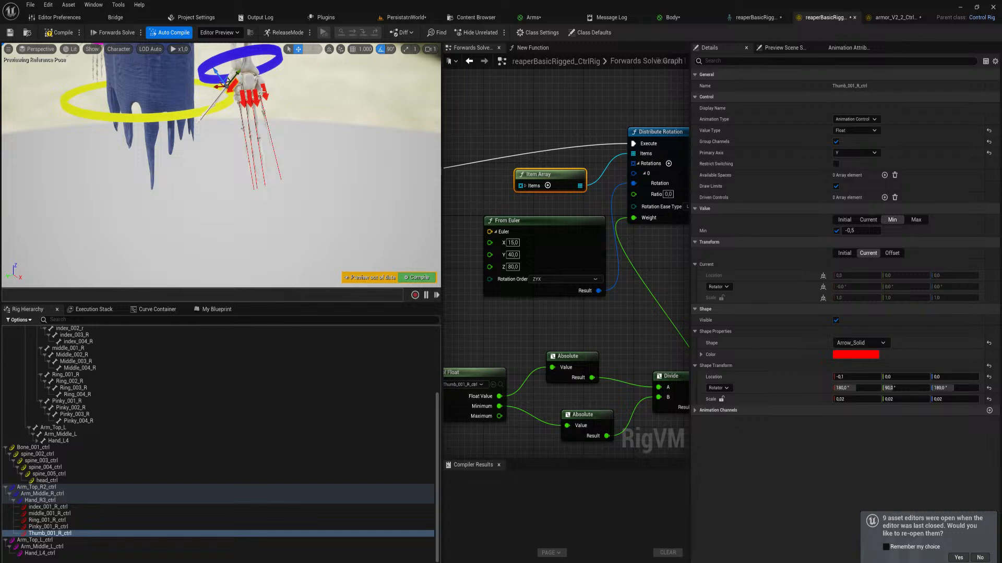
pyautogui.keyDown('ctrl'); pyautogui.click(261, 95); pyautogui.keyUp('ctrl')
pyautogui.keyDown('ctrl'); pyautogui.click(254, 102); pyautogui.keyUp('ctrl')
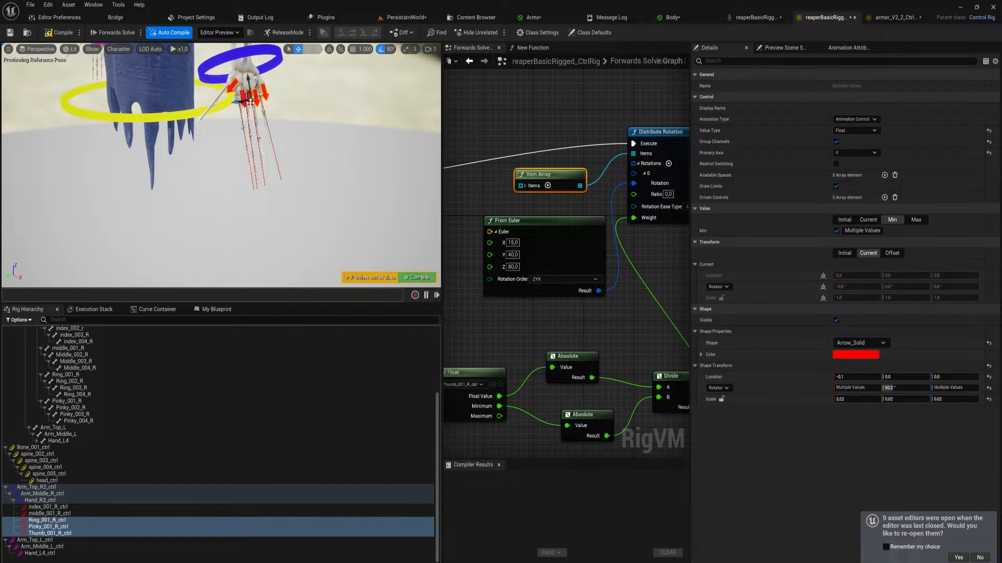
pyautogui.keyDown('ctrl'); pyautogui.click(246, 96); pyautogui.keyUp('ctrl')
pyautogui.keyDown('ctrl'); pyautogui.click(237, 85); pyautogui.keyUp('ctrl')
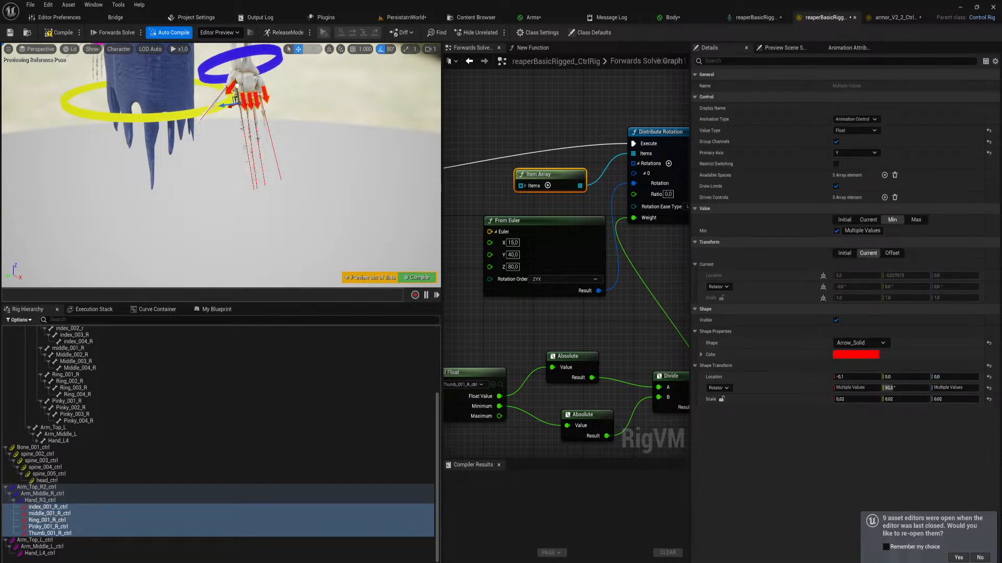
pyautogui.moveTo(237, 85); pyautogui.dragTo(244, 139)
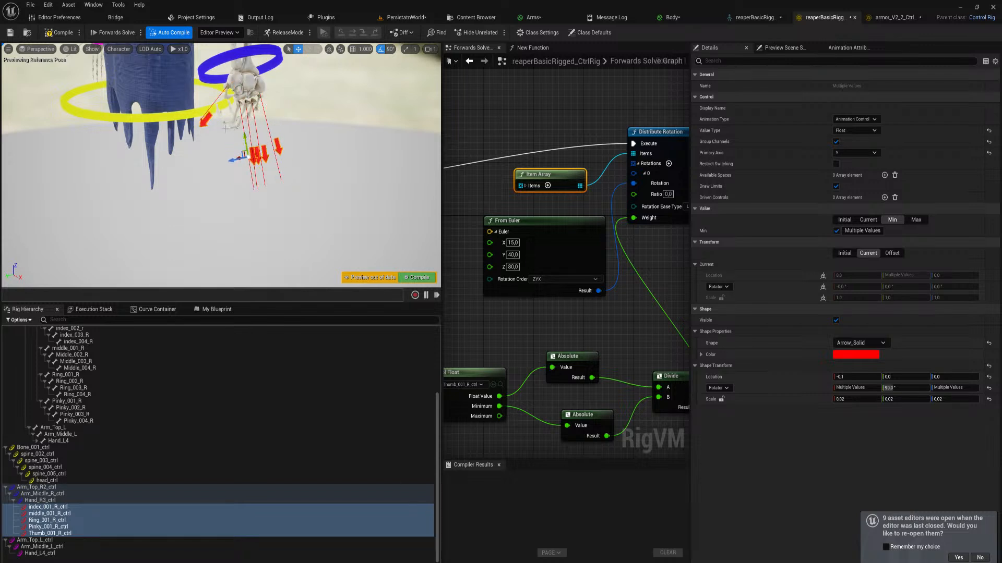
# Lower Thumb_001_R_ctrl's minimum value limit to about -0.8
pyautogui.click(204, 121)
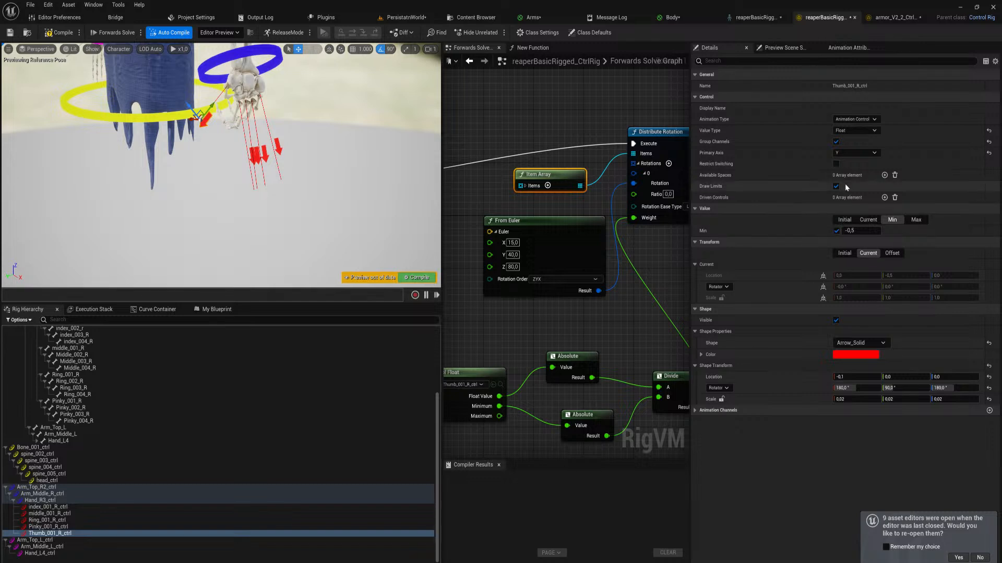
pyautogui.click(855, 230)
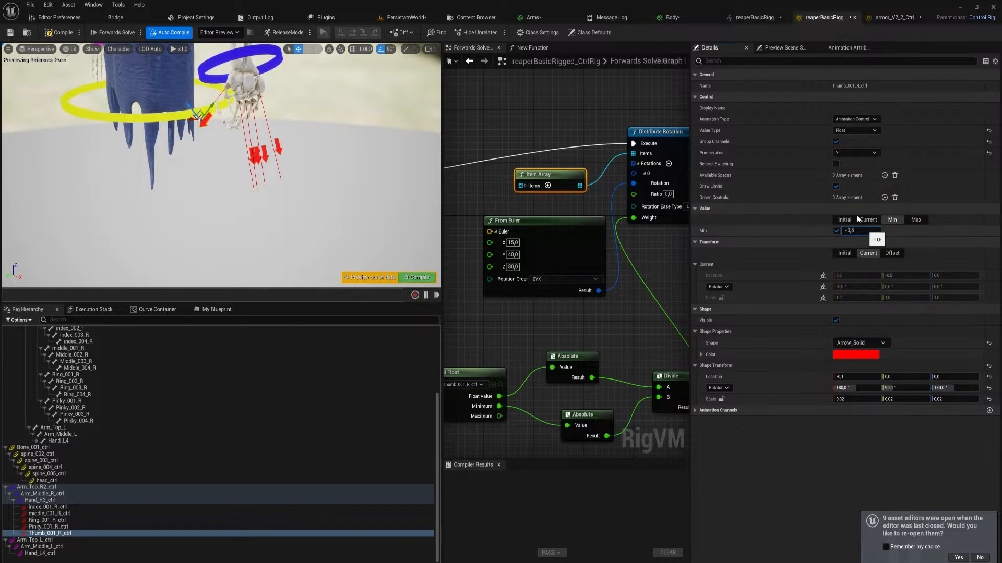
pyautogui.press('BackSpace')
pyautogui.write('8')
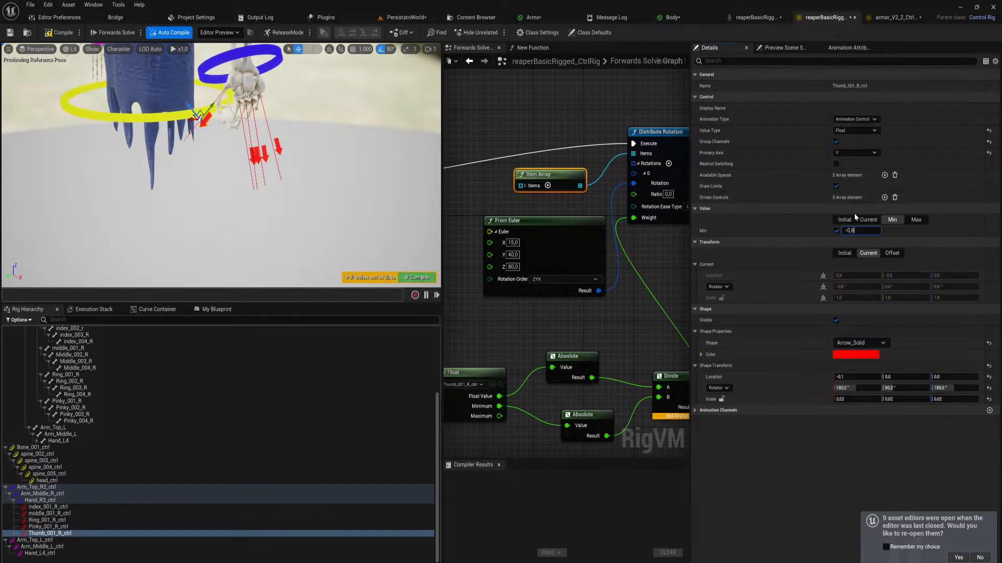
# Slide the thumb and all finger controls together back to their starting position, and recompile the rig
pyautogui.keyDown('ctrl'); pyautogui.click(258, 159); pyautogui.keyUp('ctrl')
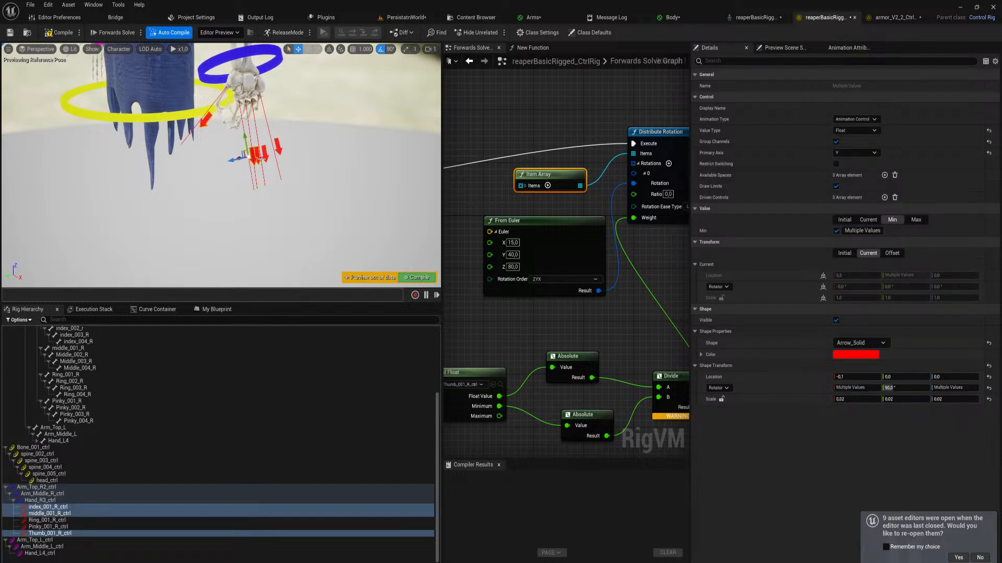
pyautogui.keyDown('ctrl'); pyautogui.click(279, 150); pyautogui.keyUp('ctrl')
pyautogui.keyDown('ctrl'); pyautogui.click(279, 149); pyautogui.keyUp('ctrl')
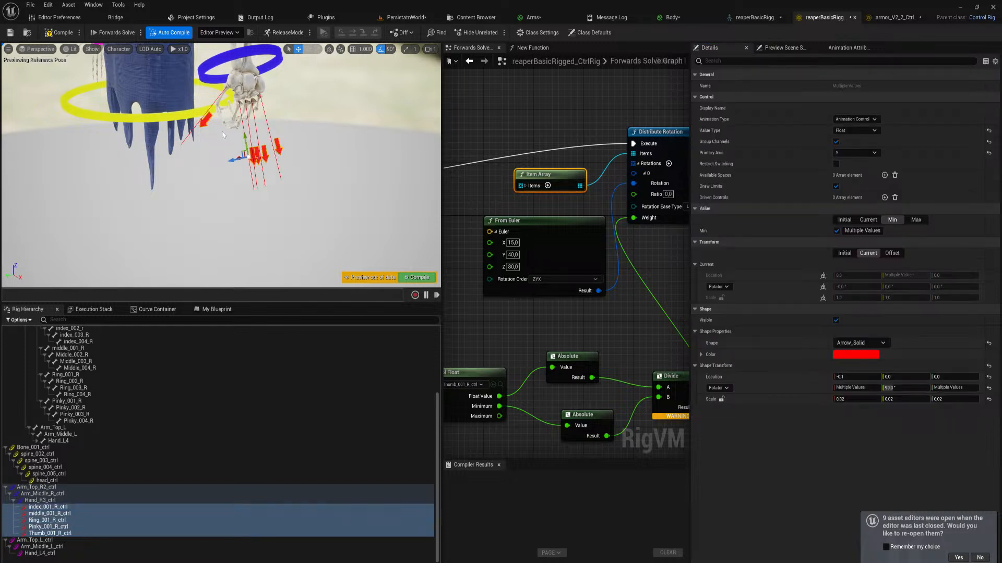
pyautogui.moveTo(244, 155); pyautogui.dragTo(236, 100)
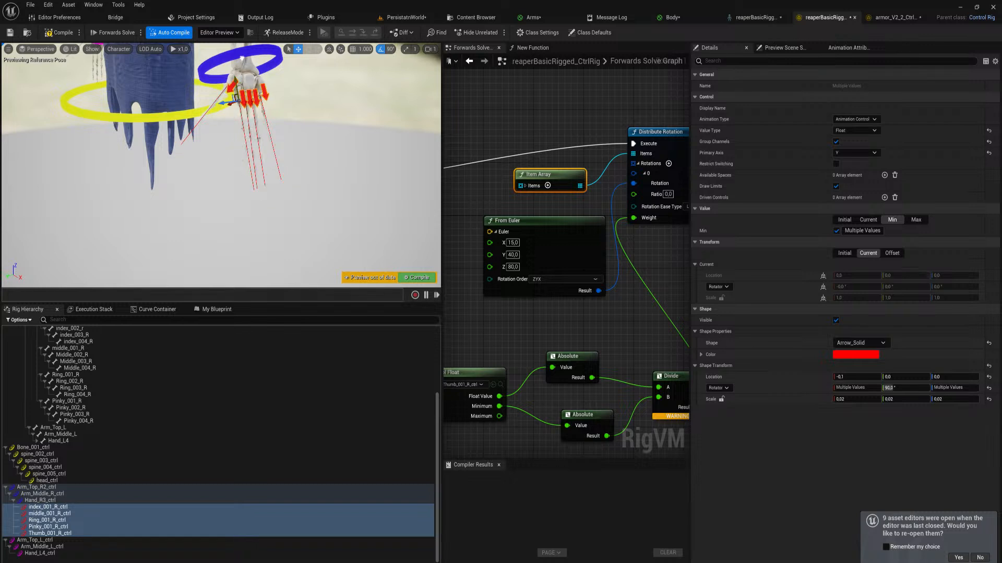
pyautogui.click(412, 278)
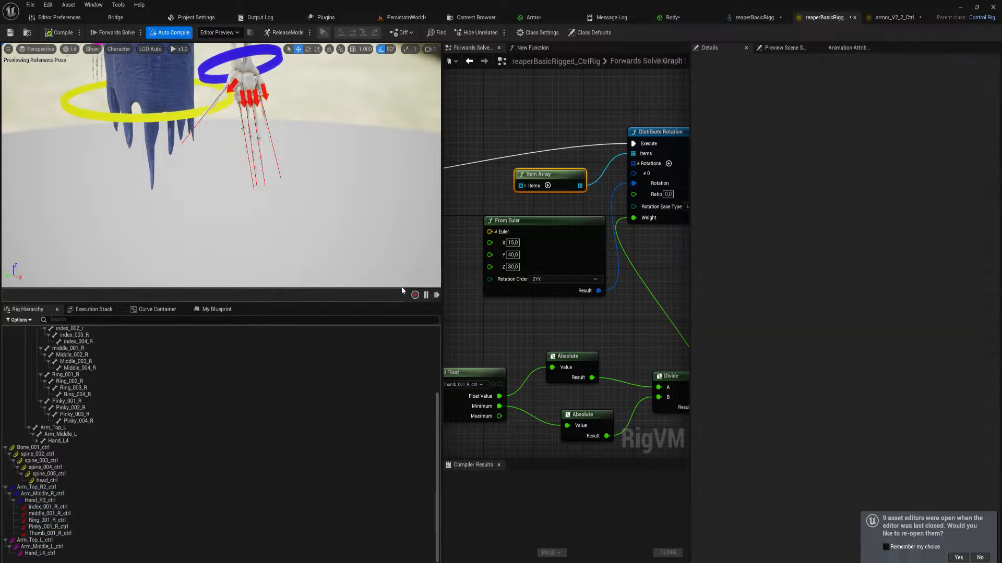
# Mirror the four right-hand finger controls and the thumb control across X, flipping Z and replacing R with L in their names
pyautogui.click(66, 507)
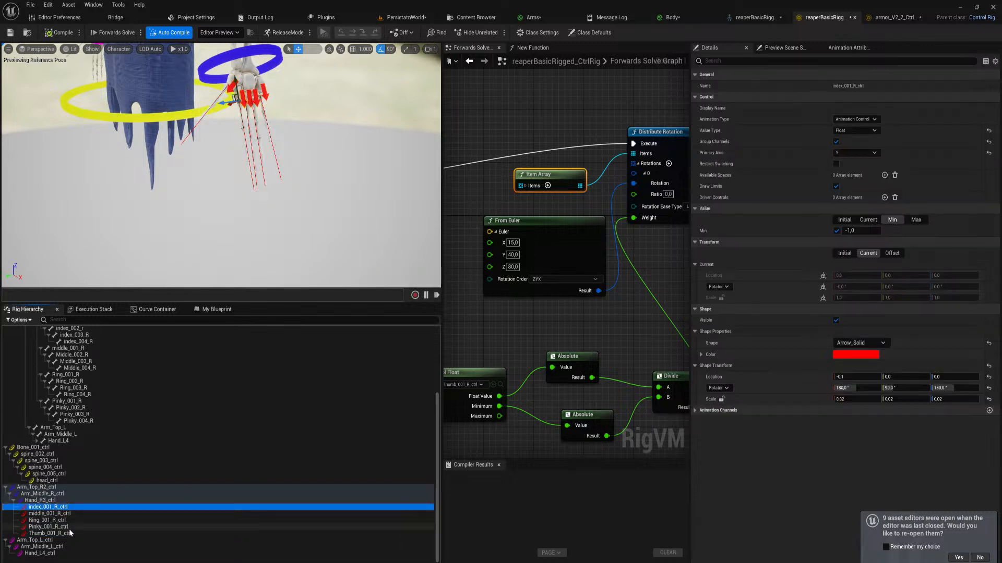
pyautogui.keyDown('shift'); pyautogui.click(67, 533); pyautogui.keyUp('shift')
pyautogui.rightClick(66, 527)
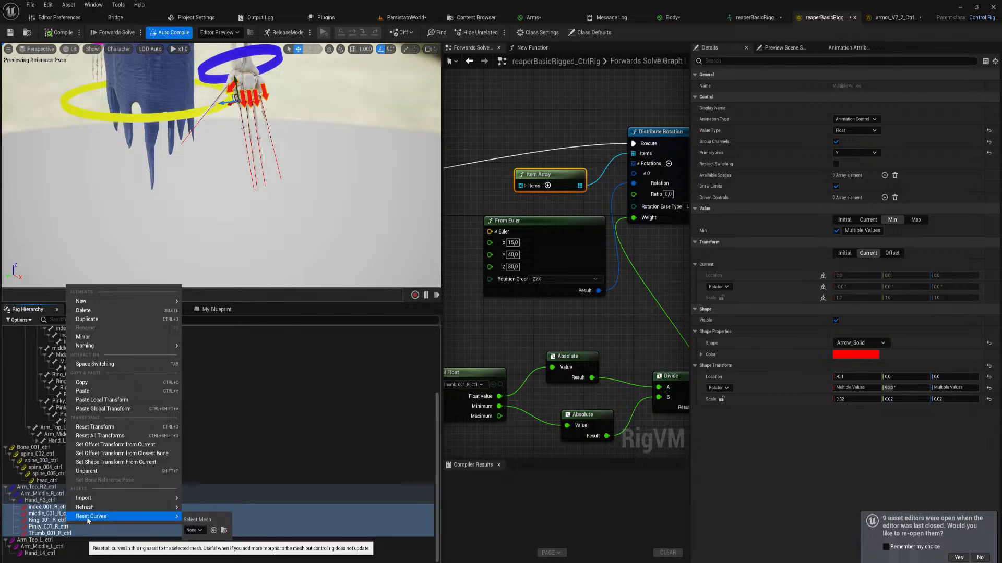
pyautogui.moveTo(112, 510)
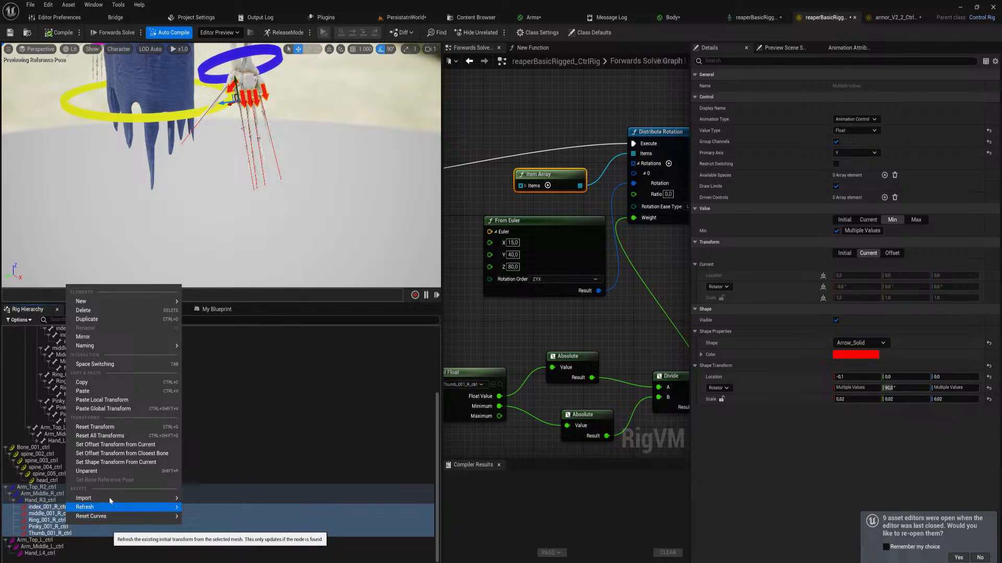
pyautogui.click(113, 335)
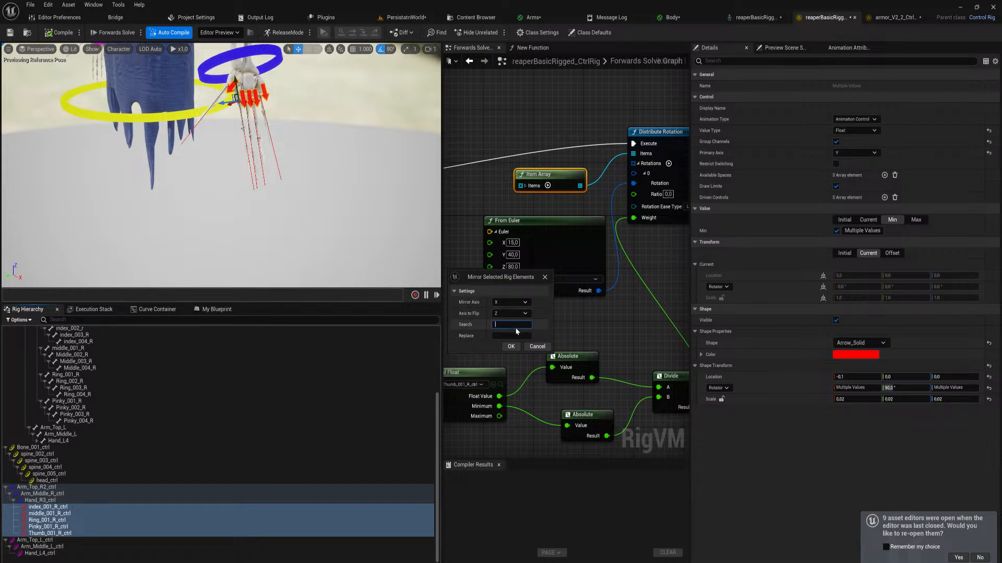
pyautogui.write('R')
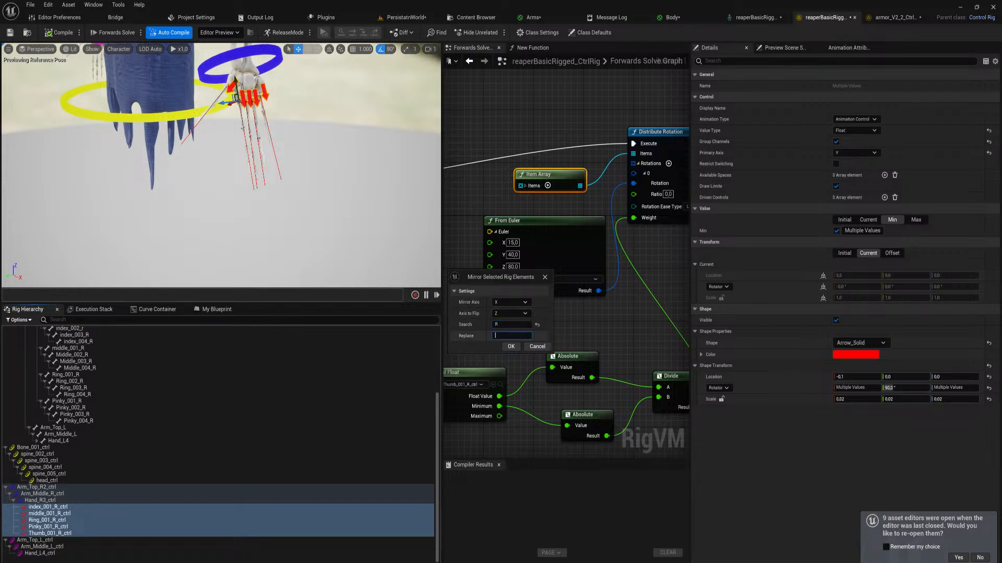
pyautogui.click(515, 346)
pyautogui.moveTo(317, 201)
pyautogui.mouseDown(button='right')
pyautogui.moveTo(300, 180)
pyautogui.moveTo(193, 180)
pyautogui.moveTo(334, 206)
pyautogui.moveTo(315, 212)
pyautogui.mouseUp(button='right')
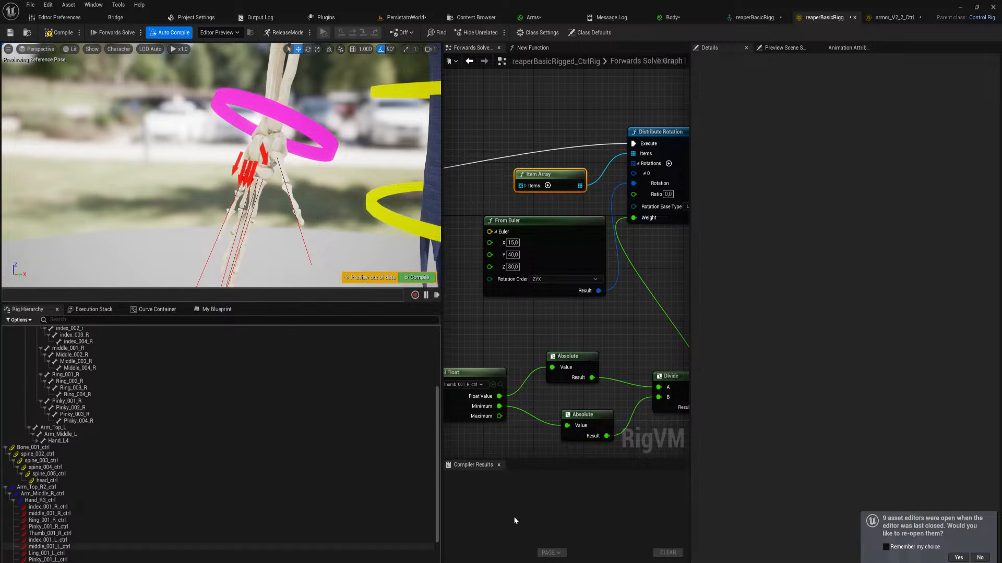
# Reparent the five mirrored left-hand finger and thumb controls under Hand_L4_ctrl in the rig hierarchy
pyautogui.scroll(-2, 435, 462)
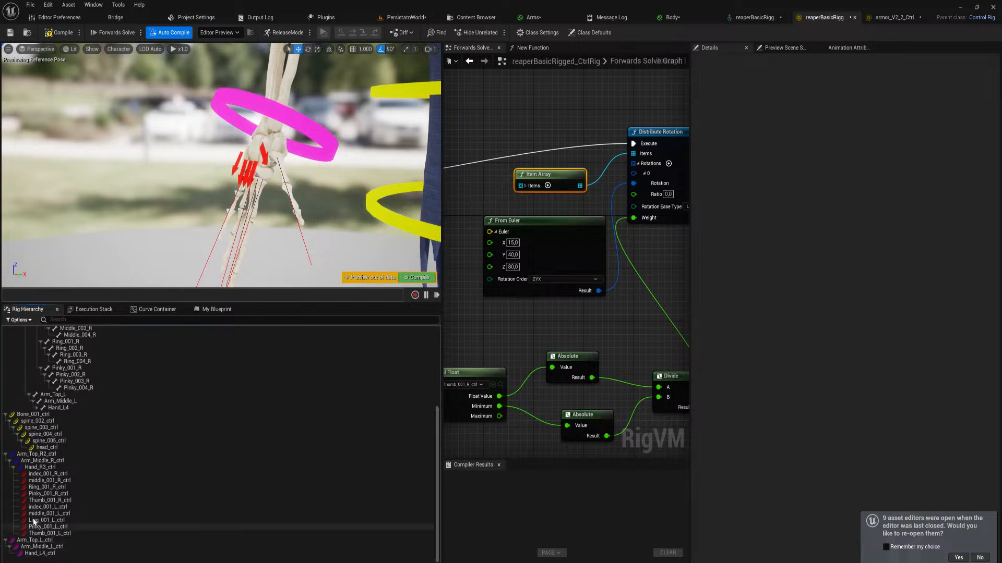
pyautogui.click(48, 507)
pyautogui.keyDown('shift'); pyautogui.click(50, 534); pyautogui.keyUp('shift')
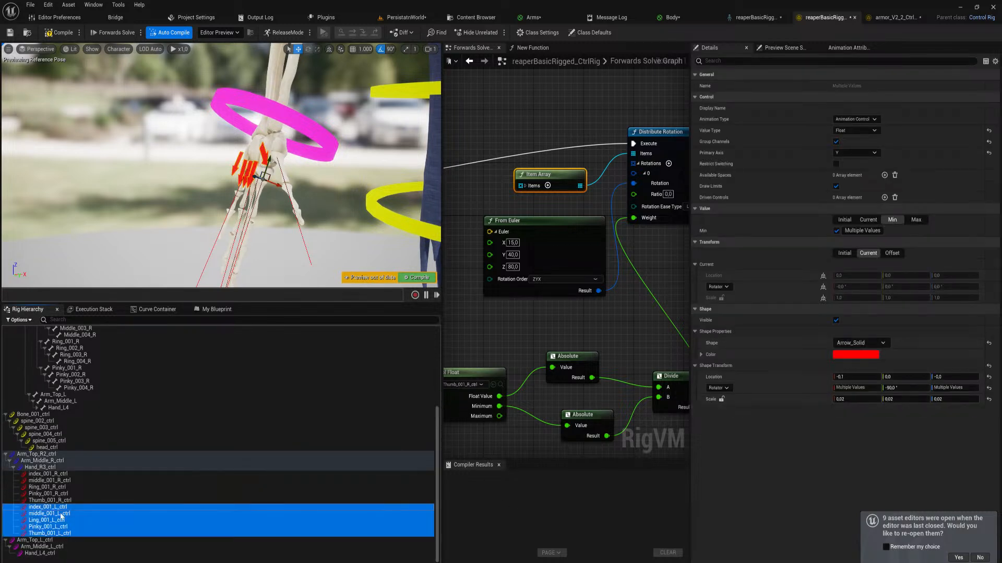
pyautogui.moveTo(62, 512); pyautogui.dragTo(41, 554)
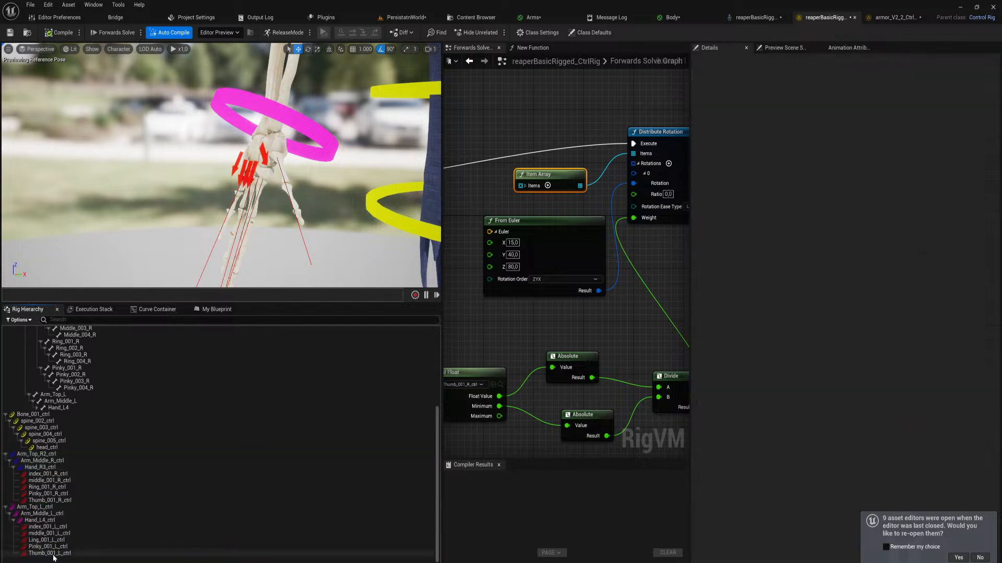
# Recolor all five left-hand finger and thumb control shapes to bright lime green
pyautogui.click(48, 527)
pyautogui.keyDown('shift'); pyautogui.click(49, 553); pyautogui.keyUp('shift')
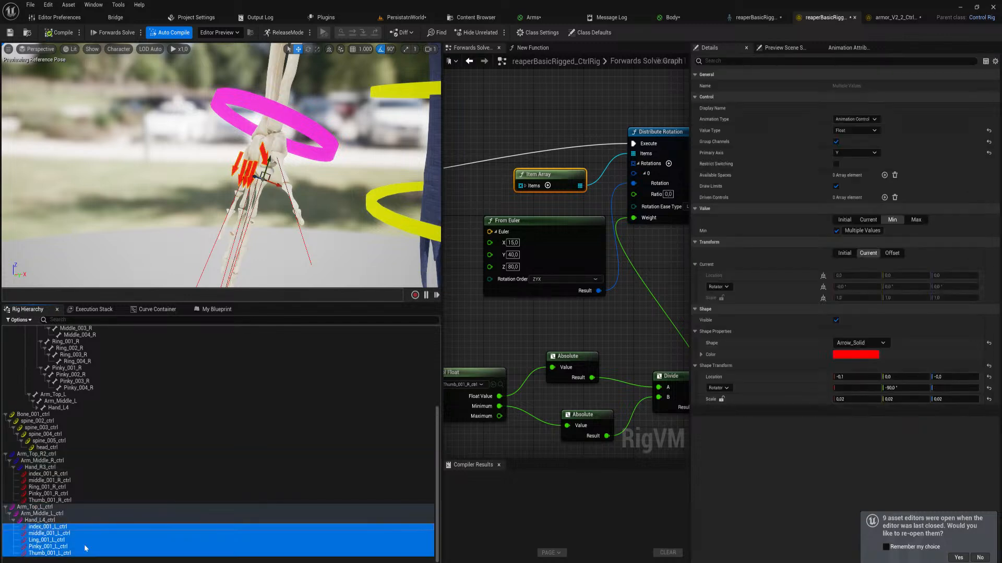
pyautogui.click(851, 355)
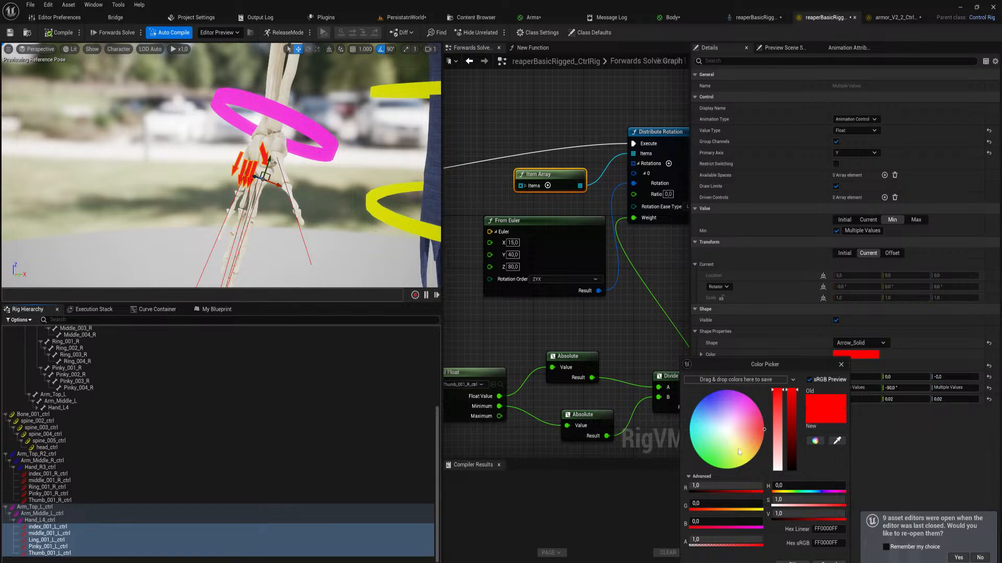
pyautogui.click(710, 458)
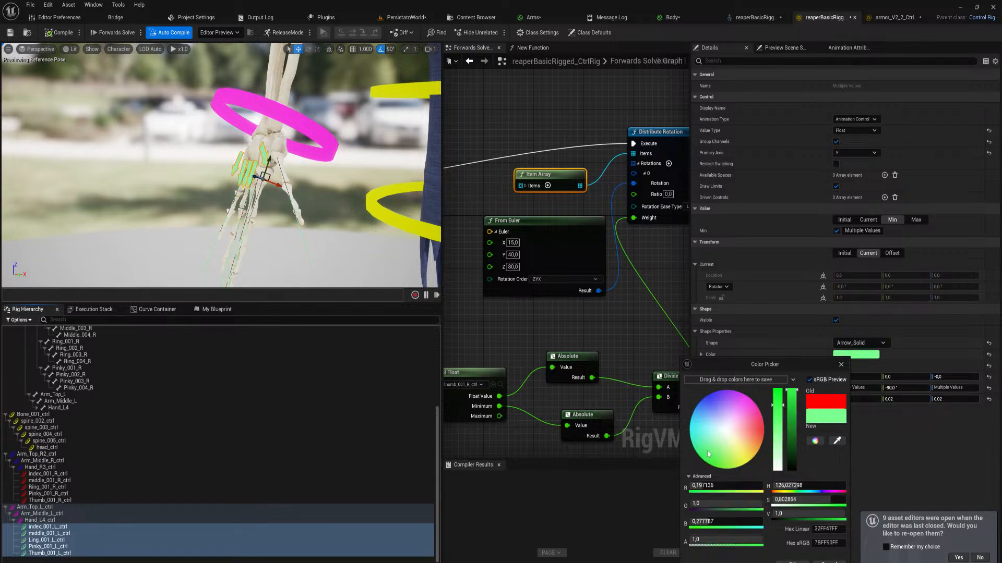
pyautogui.moveTo(709, 454); pyautogui.dragTo(717, 485)
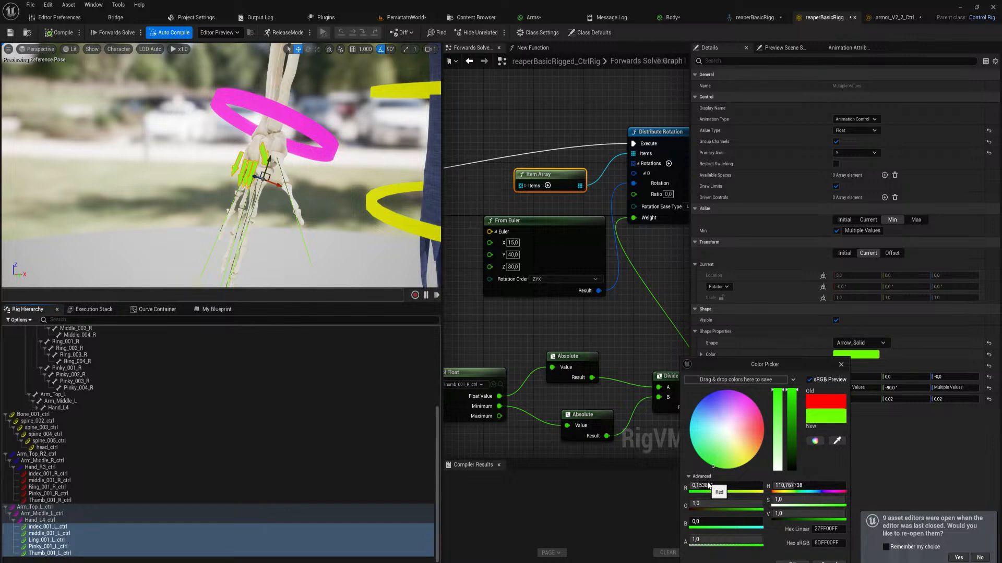
pyautogui.click(790, 562)
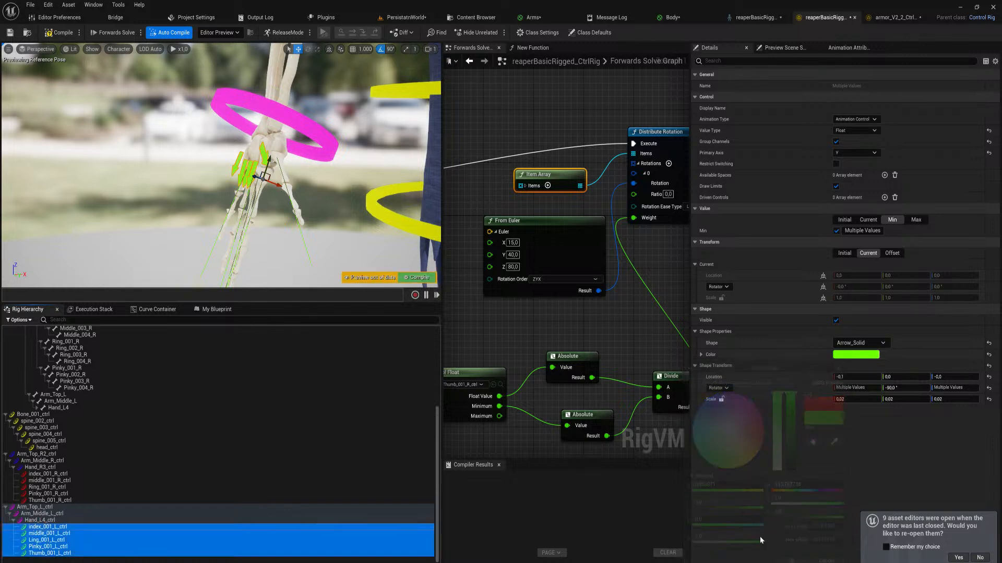
# Copy the right-hand finger function, Item Array and thumb rotation nodes, and paste them in empty graph space beyond the thumb's Distribute Rotation node
pyautogui.scroll(-3, 557, 318)
pyautogui.scroll(-2, 556, 334)
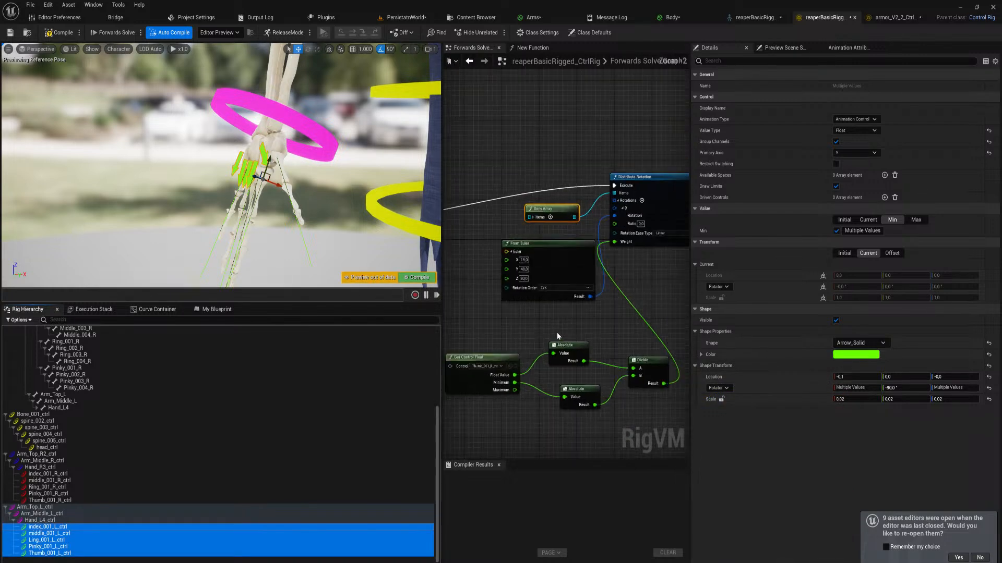
pyautogui.moveTo(569, 317); pyautogui.dragTo(604, 285, button='right')
pyautogui.scroll(-1, 633, 304)
pyautogui.scroll(1, 631, 345)
pyautogui.moveTo(631, 345); pyautogui.dragTo(649, 348, button='right')
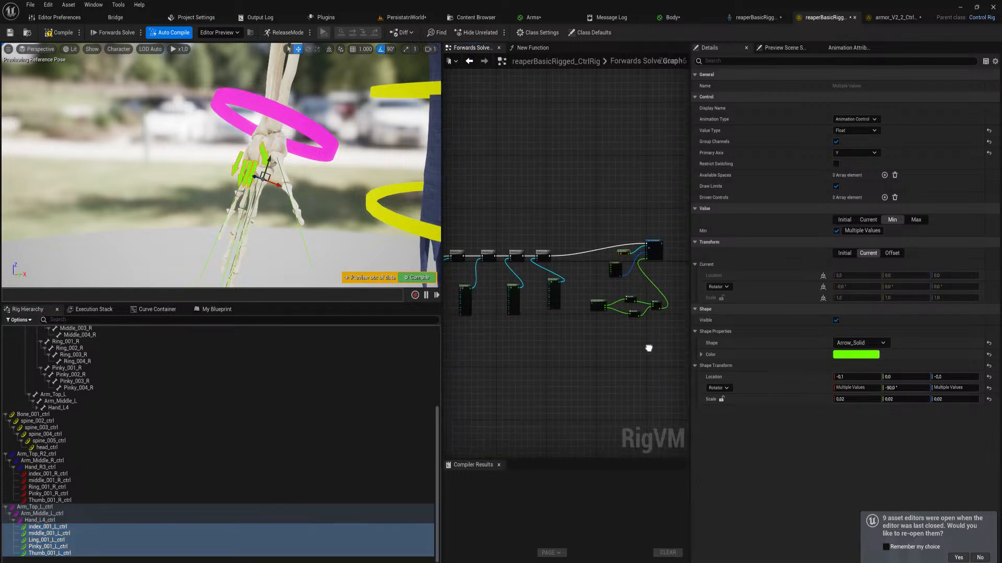
pyautogui.moveTo(666, 340); pyautogui.dragTo(480, 248)
pyautogui.scroll(3, 558, 240)
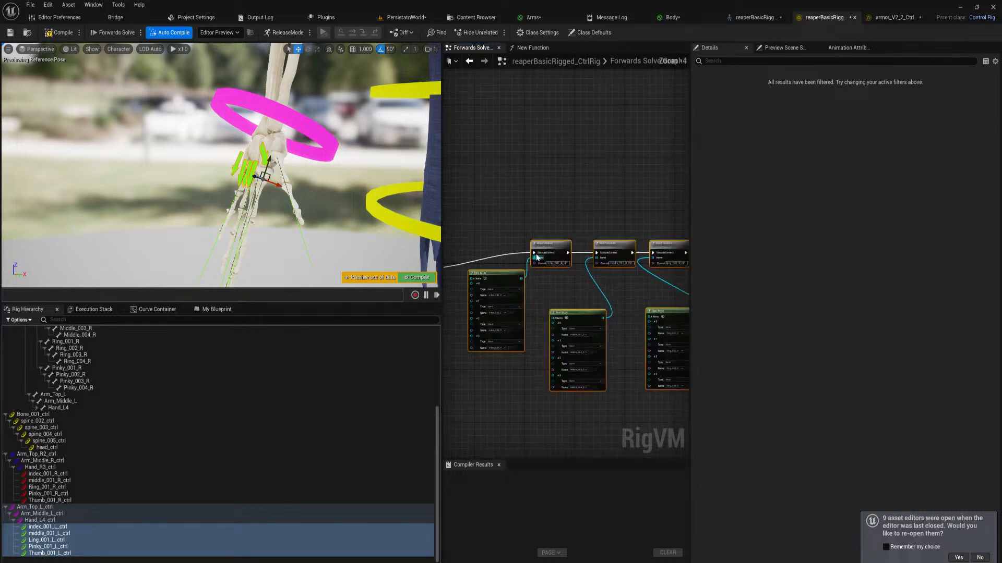
pyautogui.rightClick(559, 240)
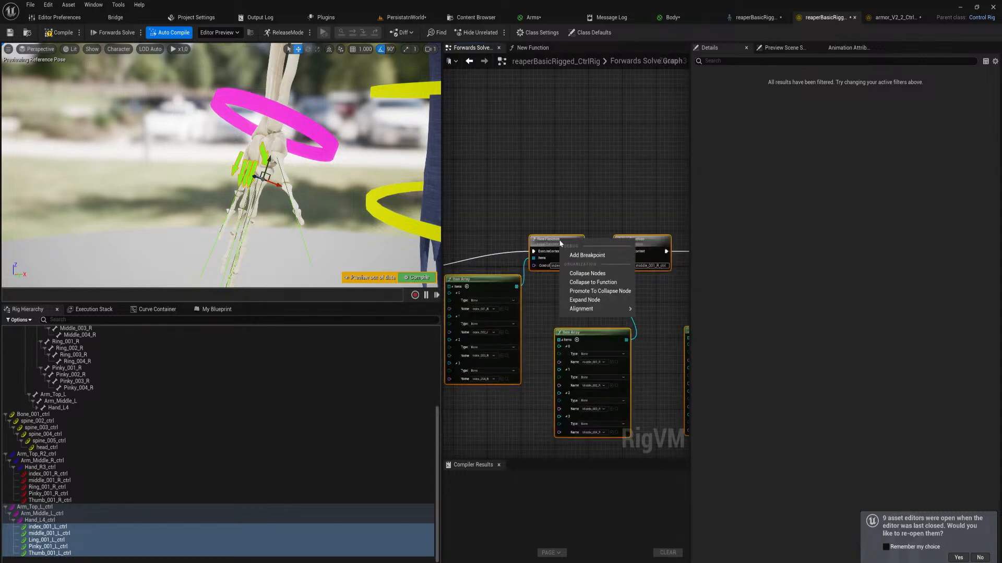
pyautogui.rightClick(553, 241)
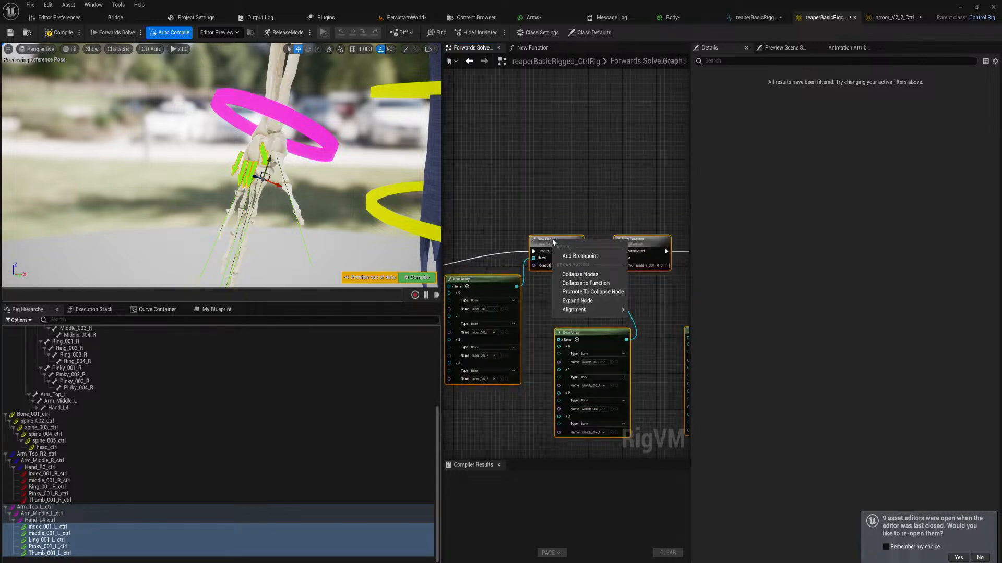
pyautogui.moveTo(604, 223); pyautogui.dragTo(570, 223, button='right')
pyautogui.scroll(-2, 570, 224)
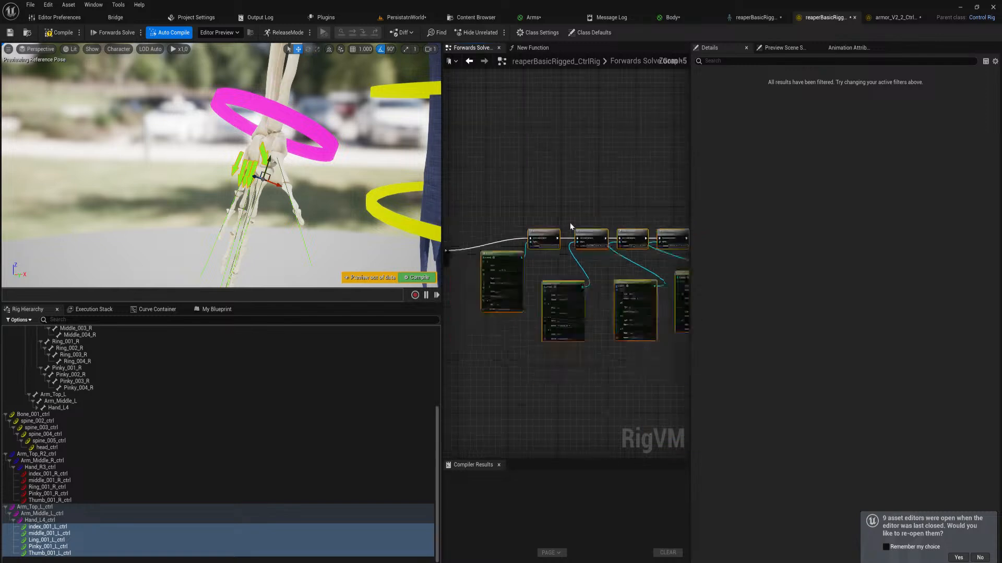
pyautogui.scroll(2, 570, 223)
pyautogui.scroll(-2, 609, 301)
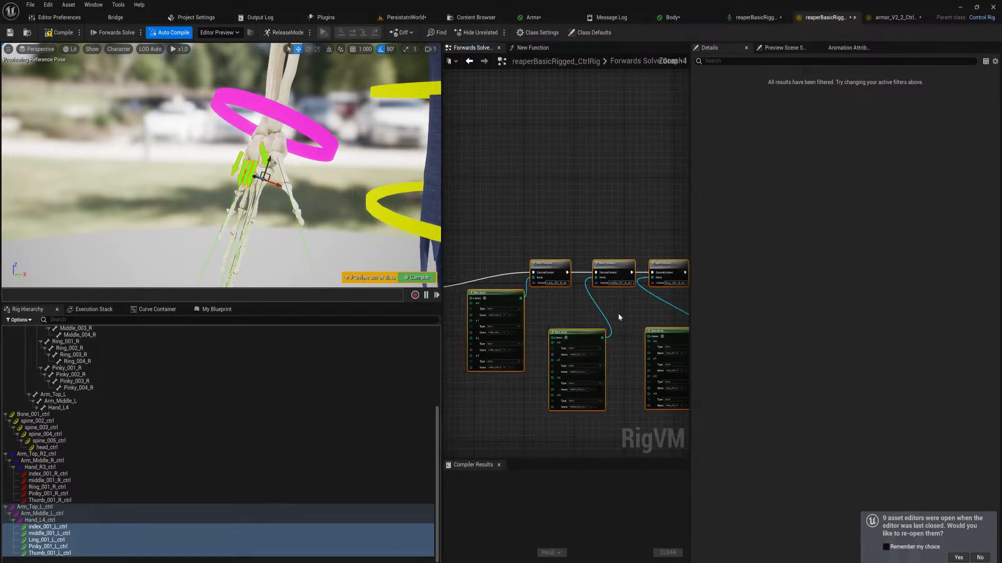
pyautogui.scroll(-3, 620, 314)
pyautogui.moveTo(631, 318); pyautogui.dragTo(444, 303, button='right')
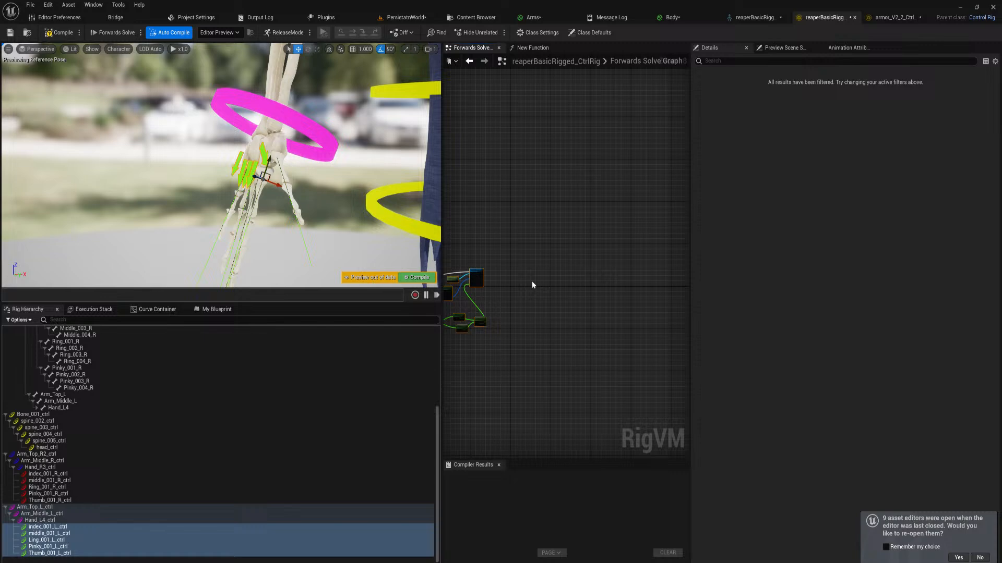
pyautogui.click(566, 273)
pyautogui.hotkey('ctrl', 'v')
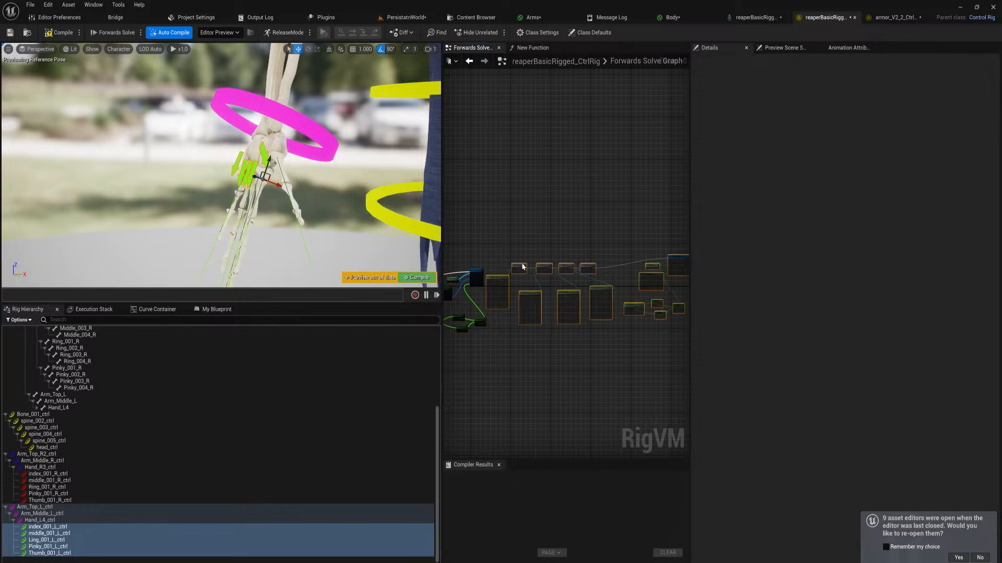
# Move the pasted nodes clear of the originals and connect the thumb's Distribute Rotation execution output to the first pasted New Function node
pyautogui.scroll(5, 524, 268)
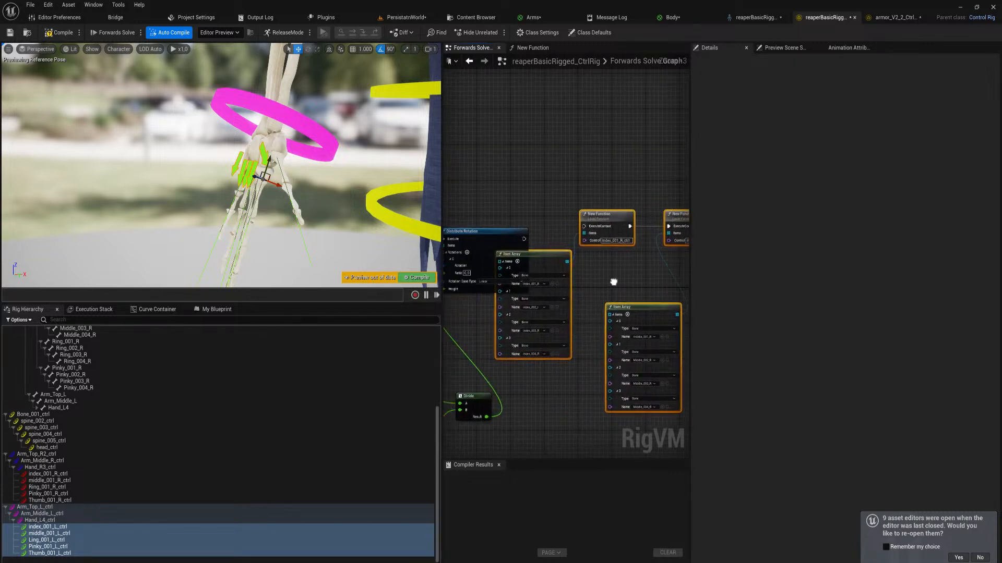
pyautogui.moveTo(613, 282); pyautogui.dragTo(667, 300, button='right')
pyautogui.moveTo(610, 272); pyautogui.dragTo(650, 300)
pyautogui.moveTo(505, 257); pyautogui.dragTo(676, 269)
pyautogui.moveTo(671, 318); pyautogui.dragTo(579, 300, button='right')
pyautogui.rightClick(534, 274)
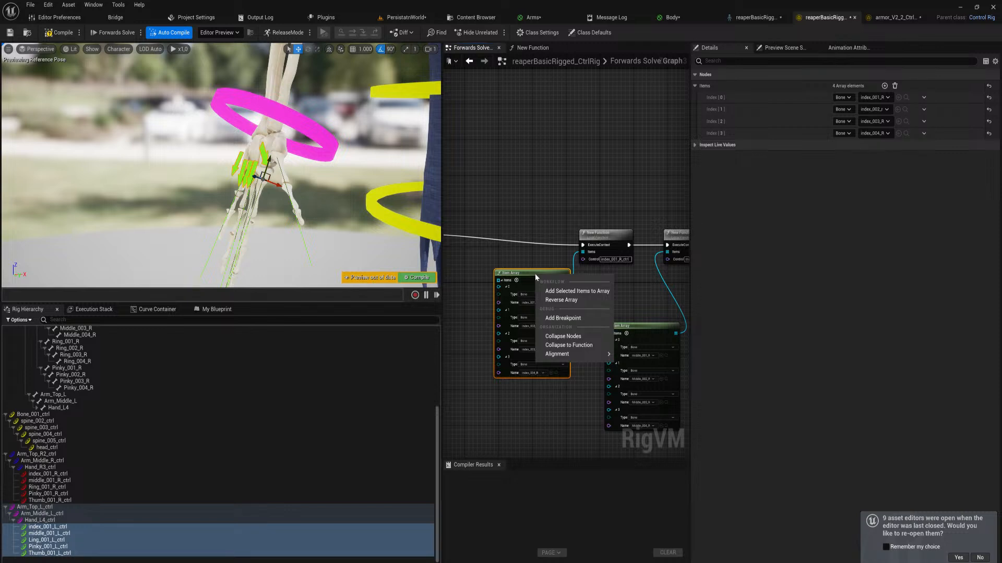
pyautogui.click(518, 273)
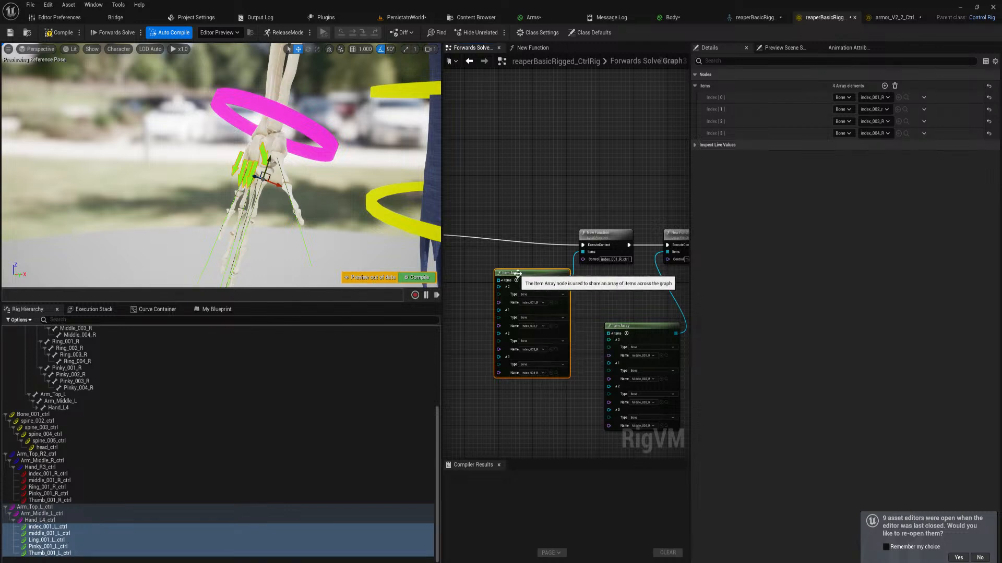
pyautogui.rightClick(522, 274)
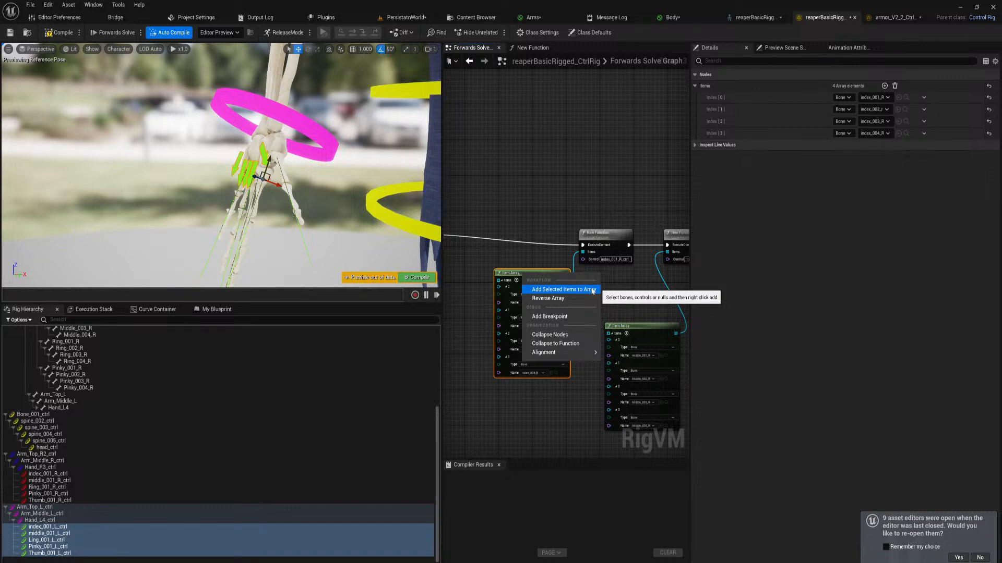
pyautogui.click(512, 262)
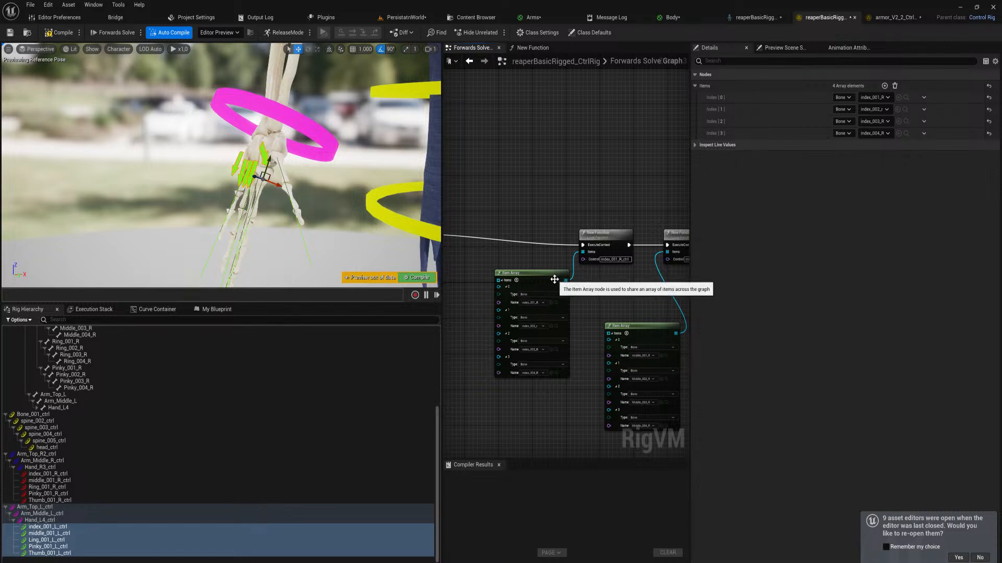
# Delete the four pasted Item Array nodes that feed the copied finger functions
pyautogui.scroll(-6, 569, 321)
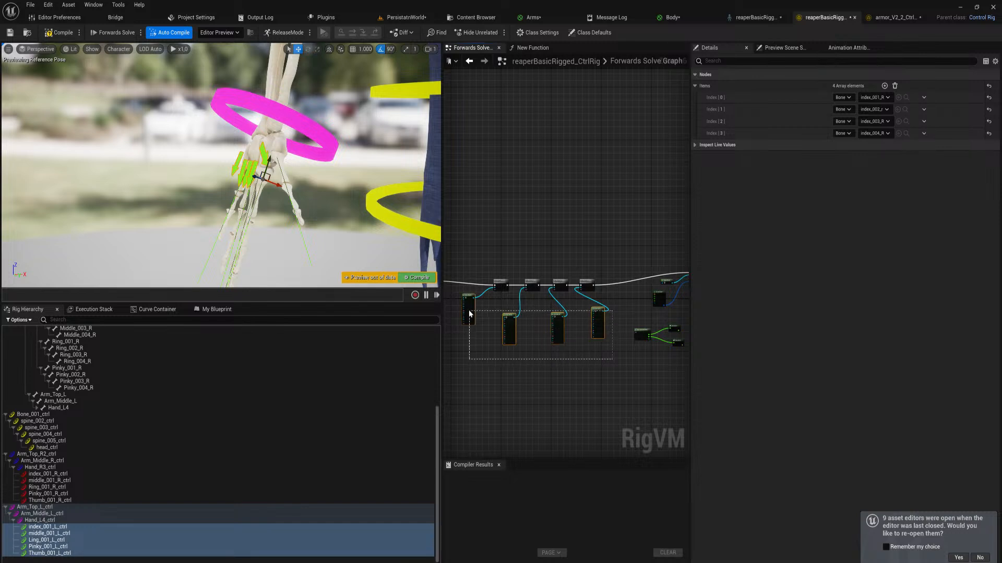
pyautogui.moveTo(470, 313); pyautogui.dragTo(468, 314)
pyautogui.press('Delete')
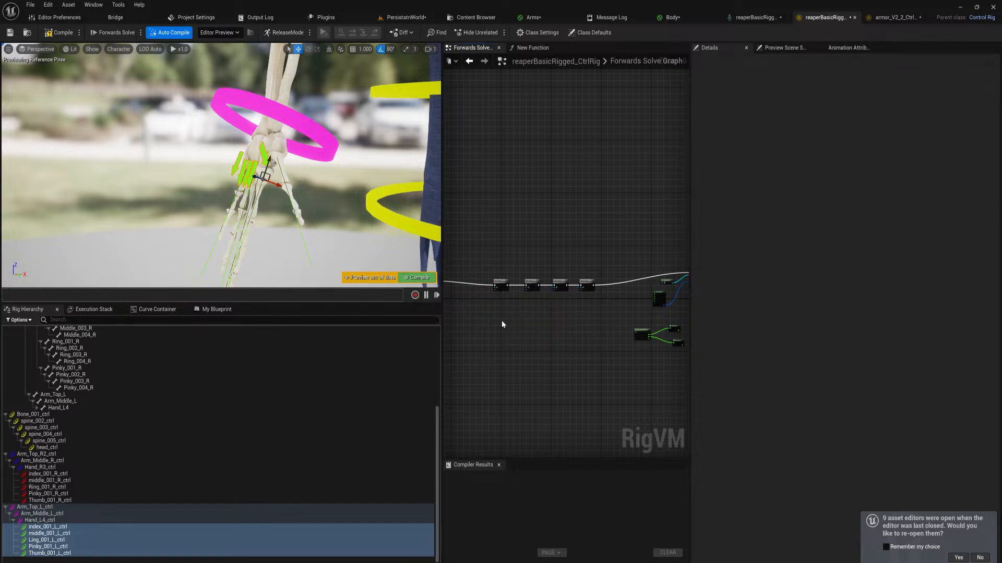
# Create an Item Array node from bones Thumb_001_L through Thumb_003_L in the empty space below the pasted finger functions
pyautogui.scroll(7, 501, 324)
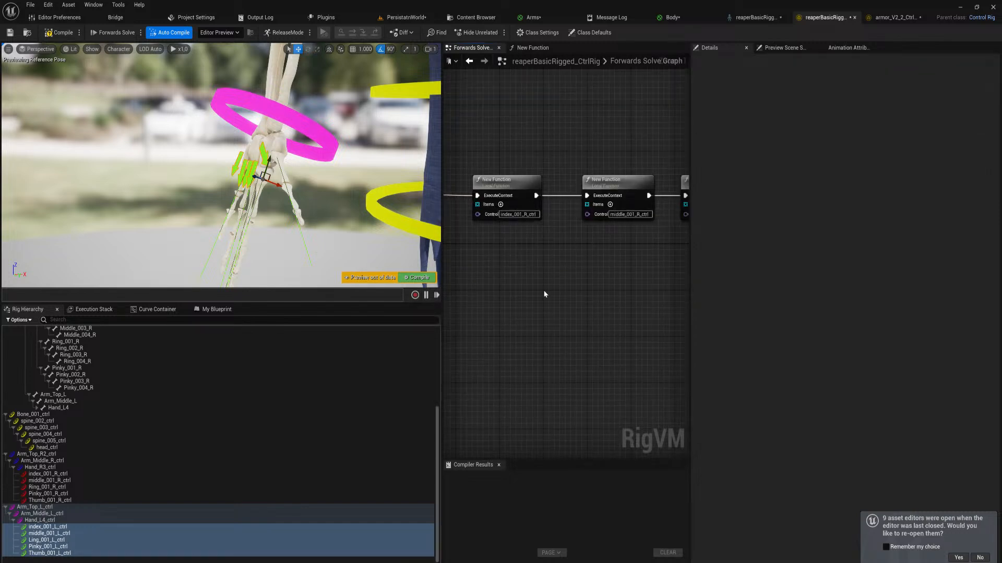
pyautogui.moveTo(544, 295); pyautogui.dragTo(585, 290, button='right')
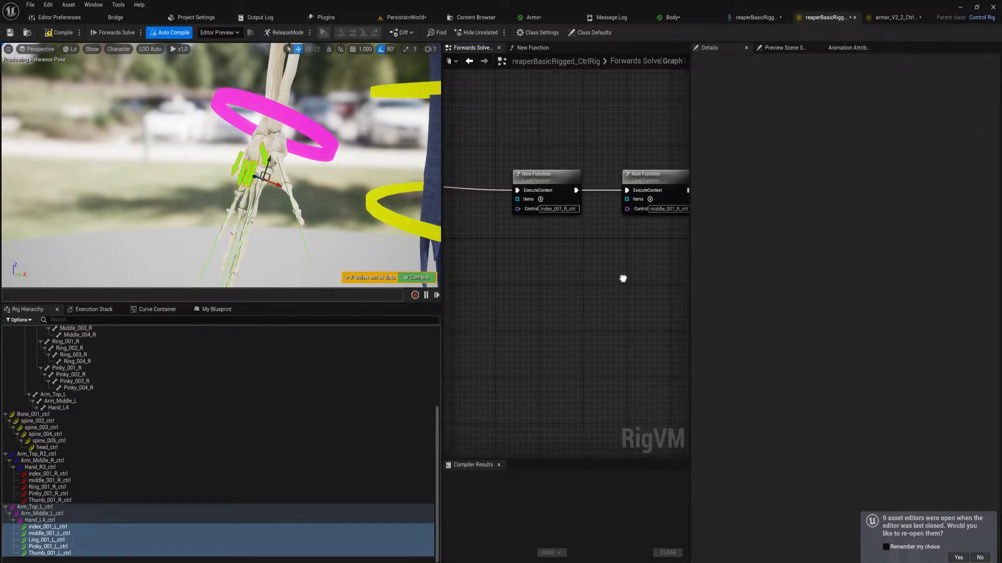
pyautogui.click(48, 528)
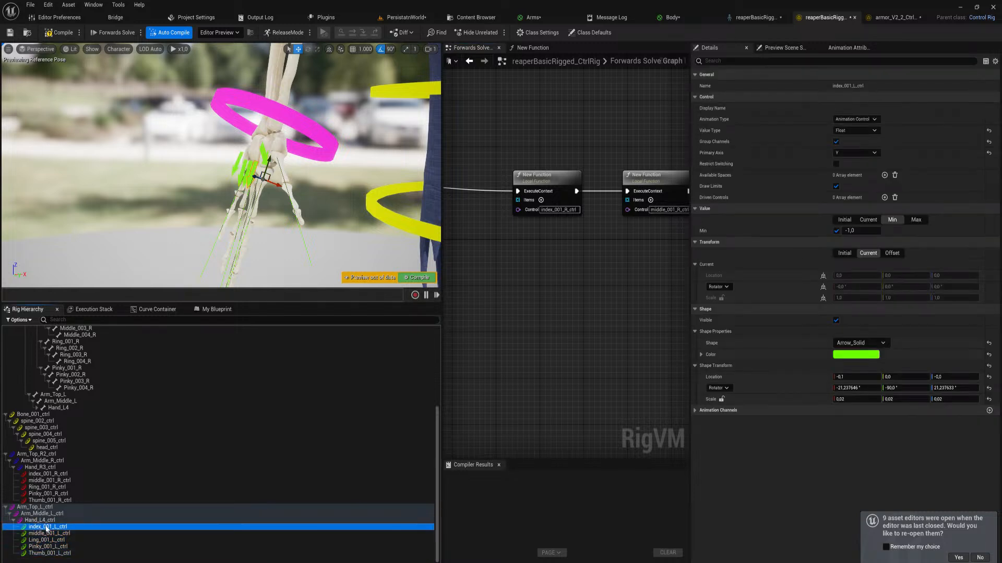
pyautogui.moveTo(437, 438); pyautogui.dragTo(437, 373)
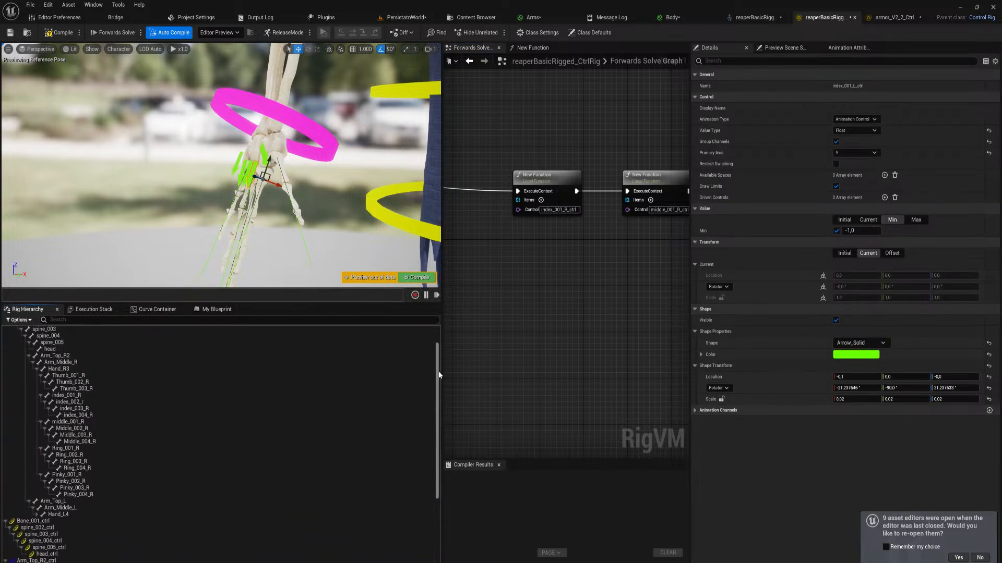
pyautogui.click(29, 359)
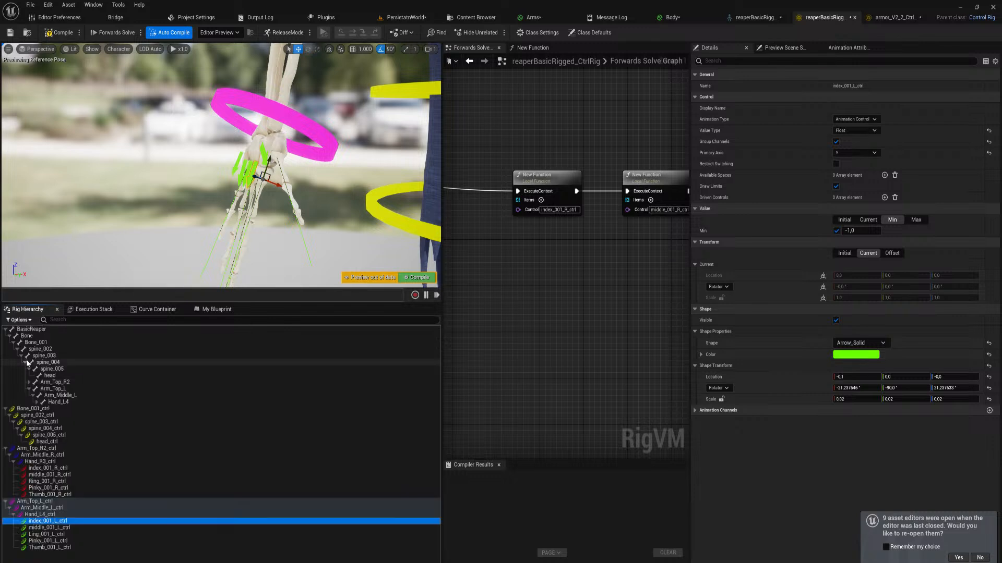
pyautogui.click(40, 402)
pyautogui.click(71, 409)
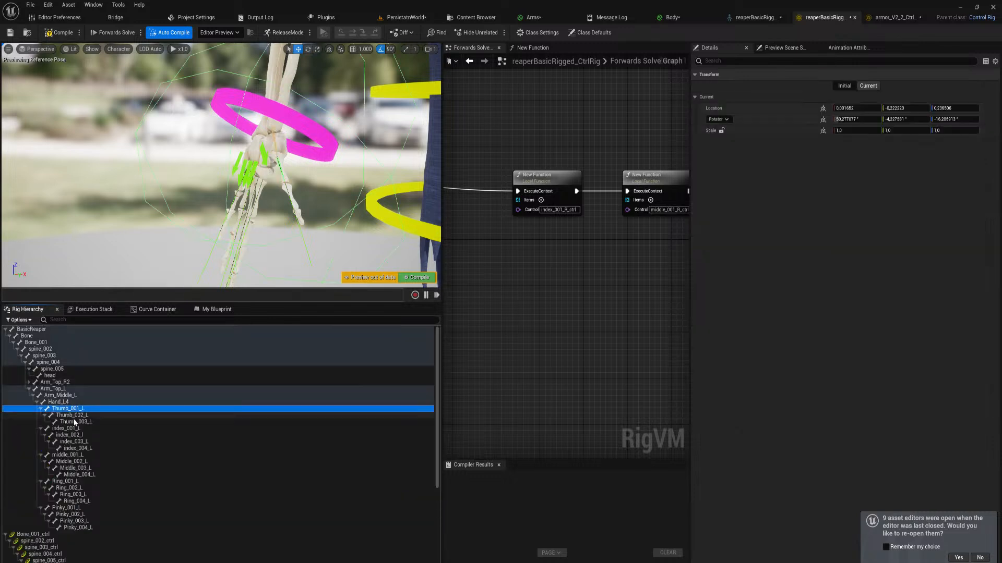
pyautogui.keyDown('shift'); pyautogui.click(76, 422); pyautogui.keyUp('shift')
pyautogui.moveTo(605, 404); pyautogui.dragTo(601, 412)
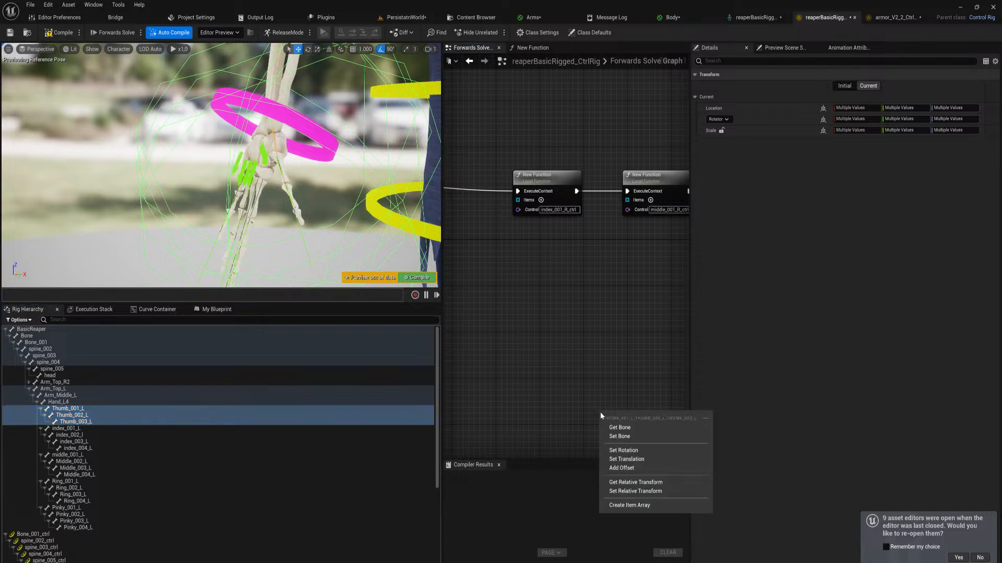
pyautogui.click(636, 506)
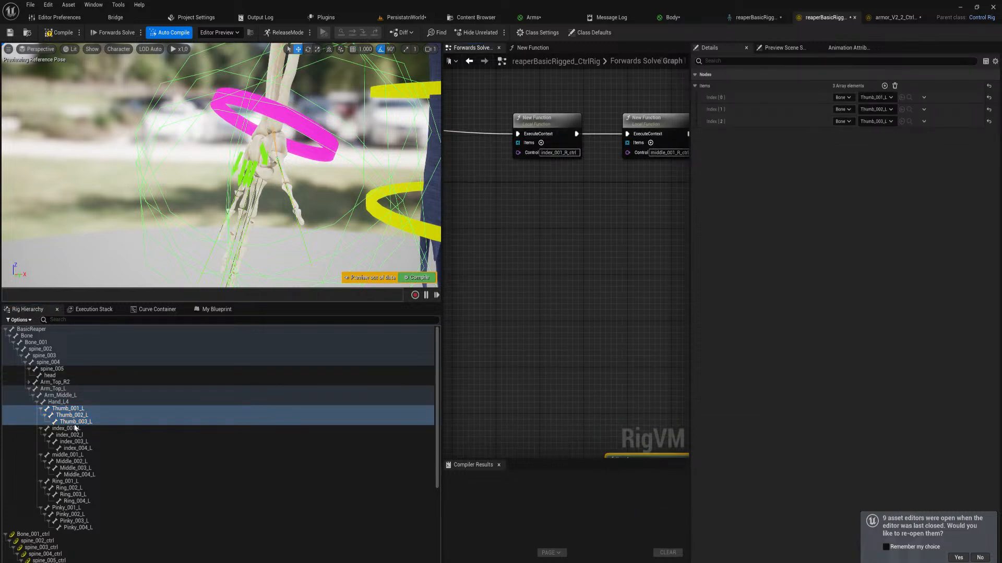
# Create one Item Array from the four left index bones and another from the four left middle-finger bones, below their functions
pyautogui.click(334, 428)
pyautogui.keyDown('shift'); pyautogui.click(334, 448); pyautogui.keyUp('shift')
pyautogui.moveTo(334, 448); pyautogui.dragTo(482, 234)
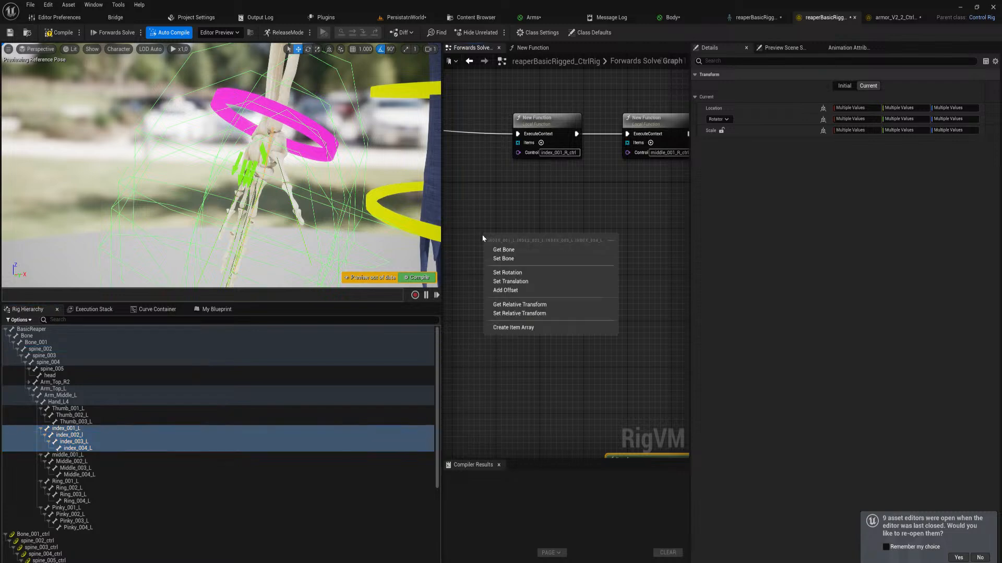
pyautogui.click(520, 328)
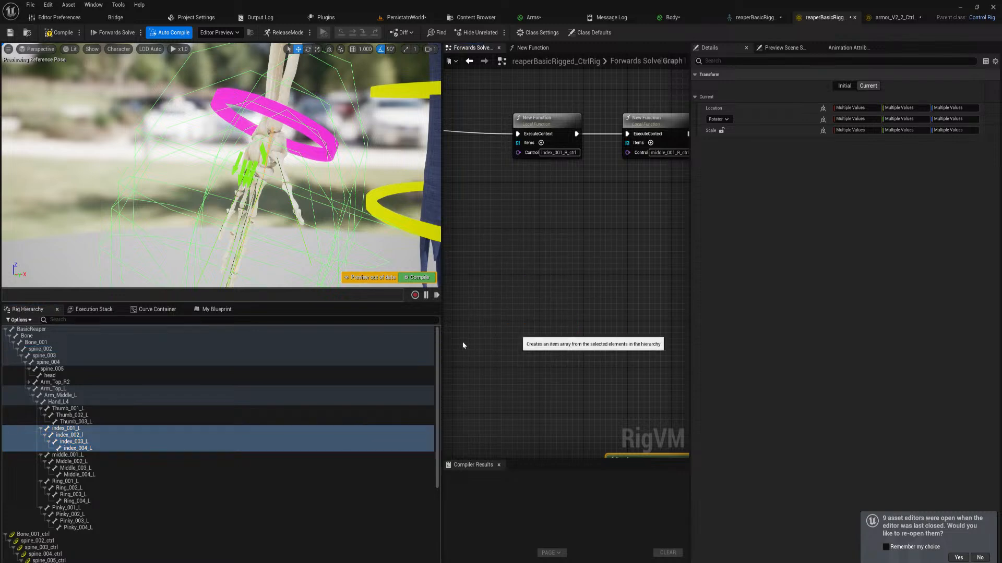
pyautogui.click(67, 455)
pyautogui.keyDown('shift'); pyautogui.click(78, 474); pyautogui.keyUp('shift')
pyautogui.moveTo(72, 463); pyautogui.dragTo(599, 243)
pyautogui.click(632, 330)
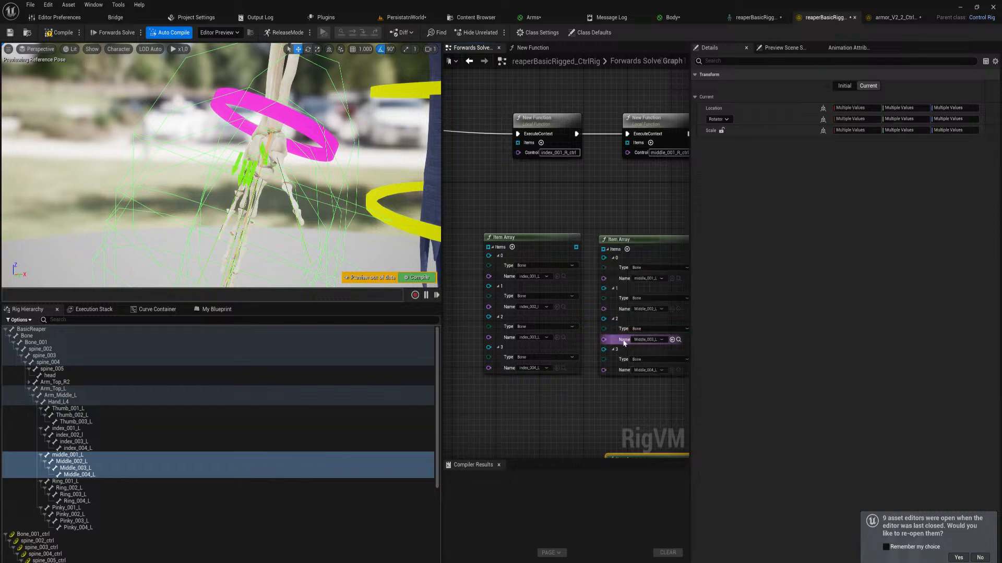
# Create one Item Array from the four left ring bones and another from the four left pinky bones, below their functions
pyautogui.moveTo(647, 339); pyautogui.dragTo(454, 339, button='right')
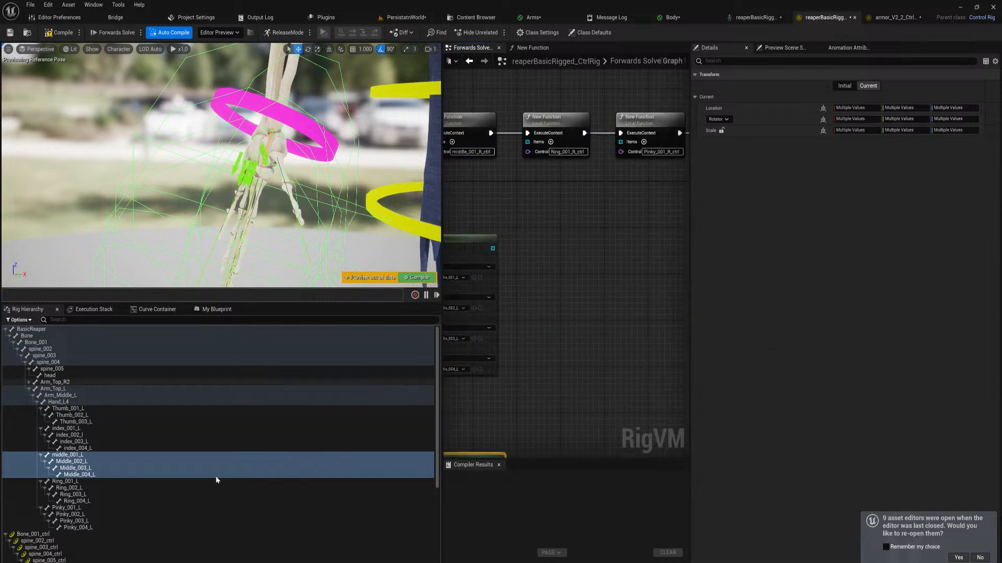
pyautogui.click(114, 481)
pyautogui.keyDown('shift'); pyautogui.click(109, 500); pyautogui.keyUp('shift')
pyautogui.moveTo(578, 291); pyautogui.dragTo(519, 265)
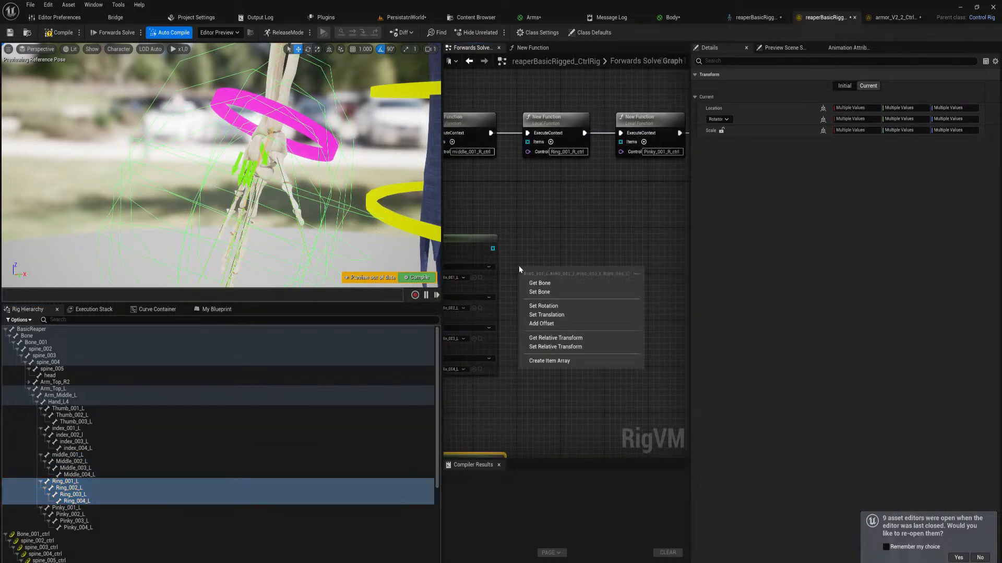
pyautogui.click(566, 361)
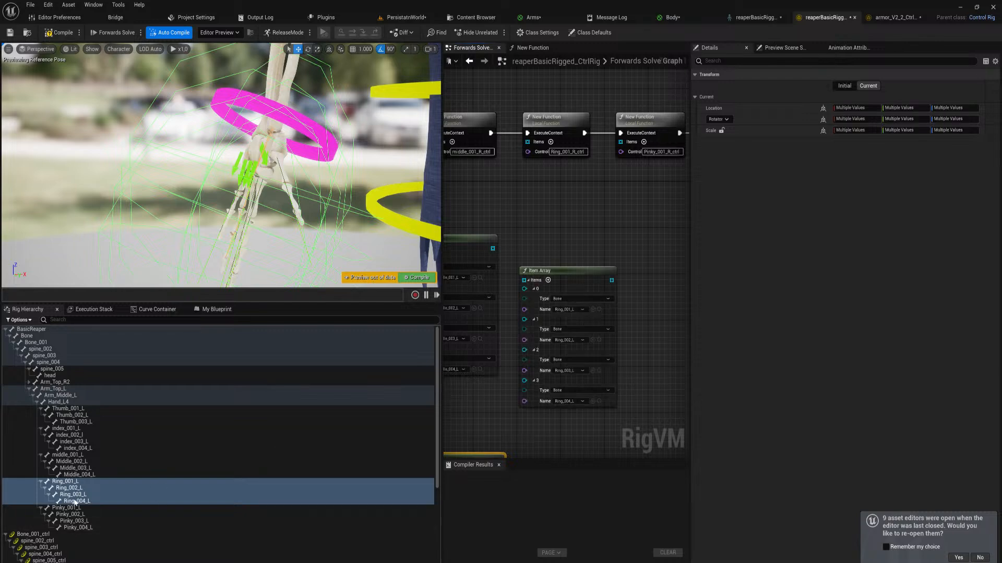
pyautogui.click(66, 507)
pyautogui.keyDown('shift'); pyautogui.click(78, 527); pyautogui.keyUp('shift')
pyautogui.moveTo(72, 514); pyautogui.dragTo(673, 230)
pyautogui.click(675, 315)
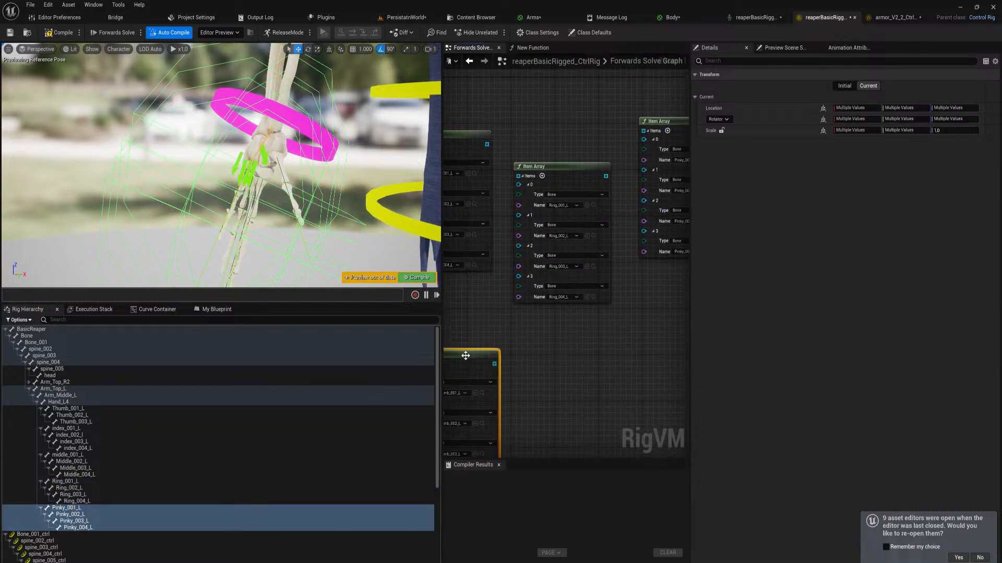
# Move the left-thumb Item Array beside the copied From Euler node and connect it to the copied Distribute Rotation's Items input
pyautogui.moveTo(467, 355); pyautogui.dragTo(628, 317)
pyautogui.moveTo(663, 324); pyautogui.dragTo(454, 398, button='right')
pyautogui.moveTo(456, 391); pyautogui.dragTo(625, 164)
pyautogui.moveTo(624, 166); pyautogui.dragTo(504, 267, button='right')
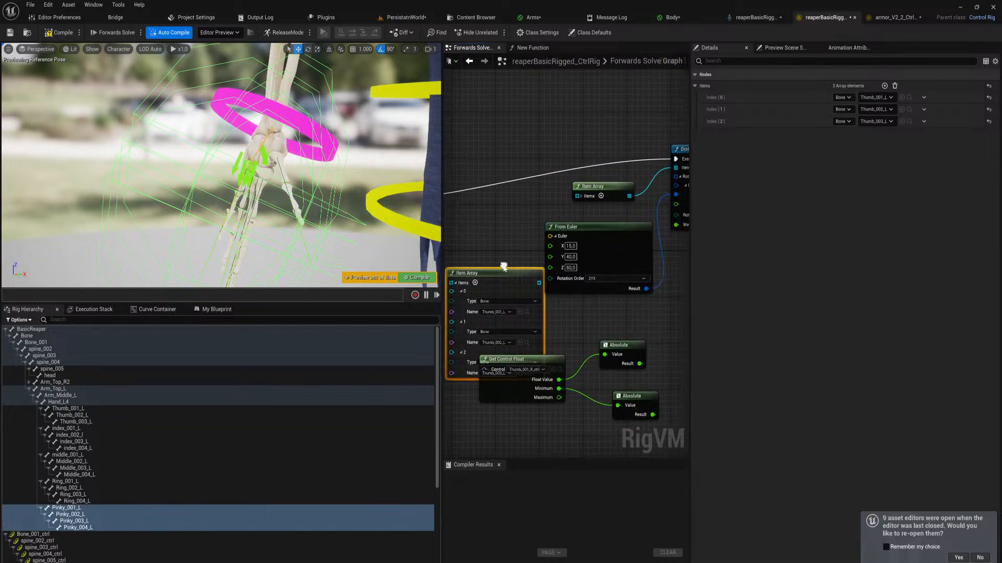
pyautogui.moveTo(537, 284); pyautogui.dragTo(676, 167)
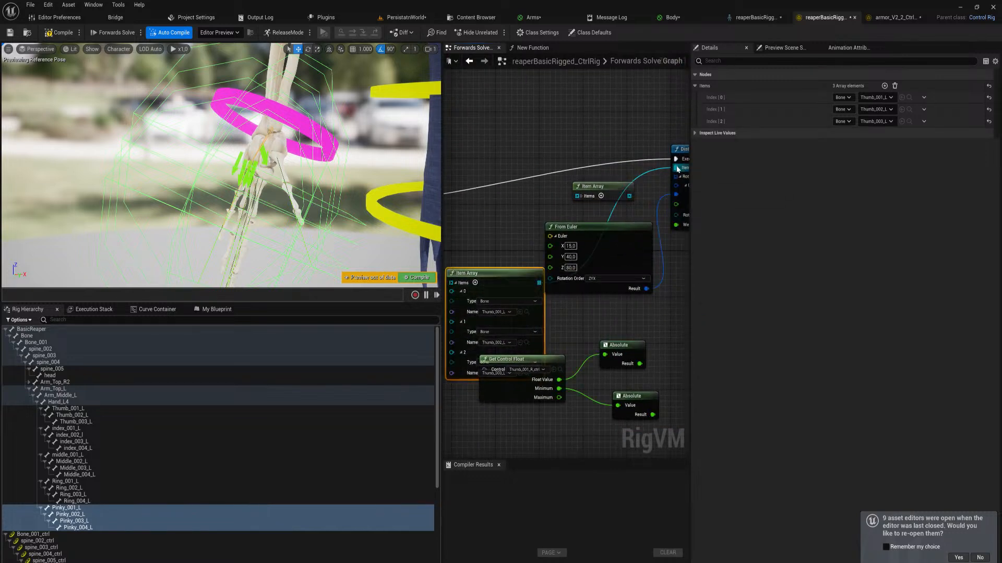
# Delete the old thumb Item Array and space out the left-thumb Item Array and From Euler nodes so they no longer overlap
pyautogui.click(600, 186)
pyautogui.press('Delete')
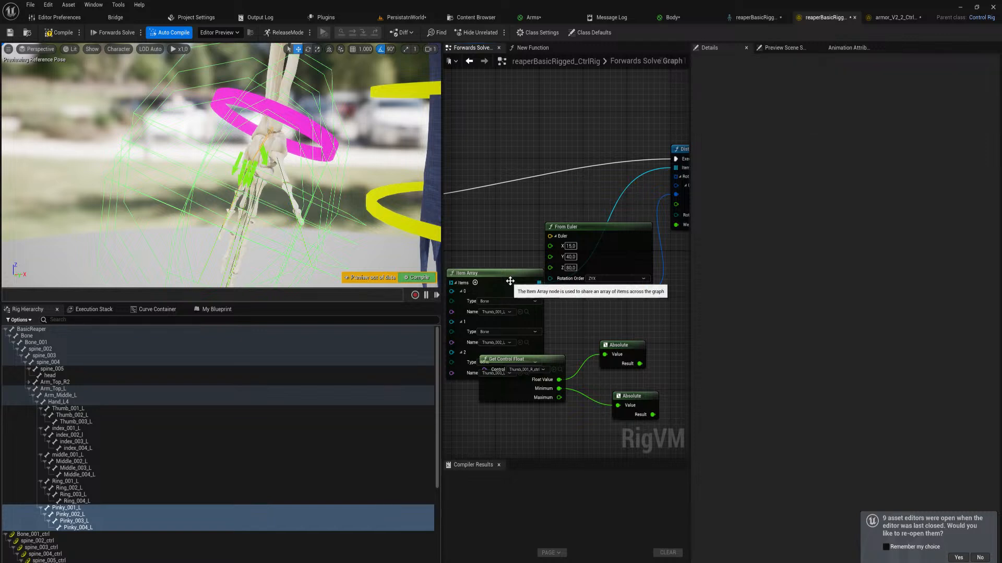
pyautogui.moveTo(514, 280); pyautogui.dragTo(531, 220)
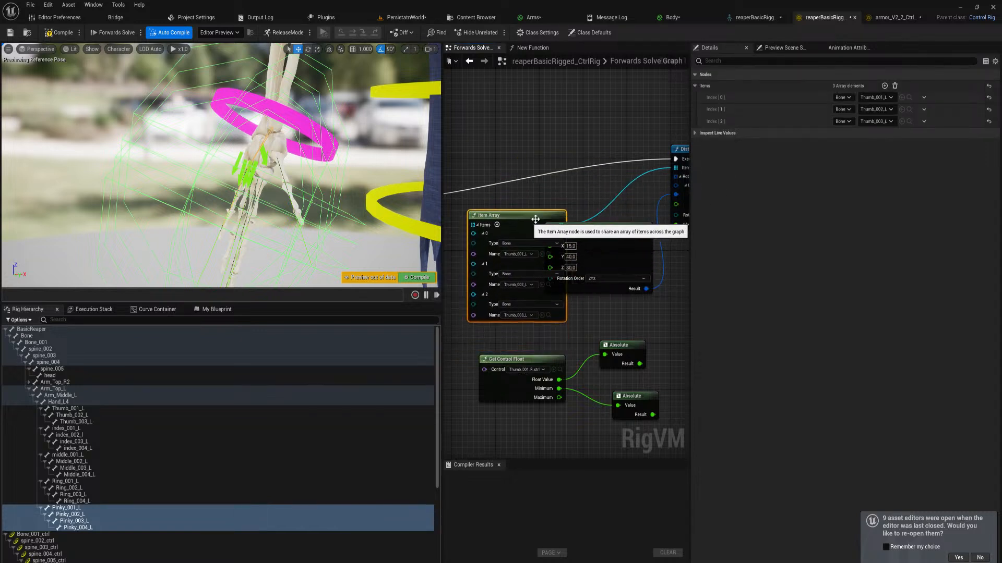
pyautogui.moveTo(617, 238); pyautogui.dragTo(660, 255)
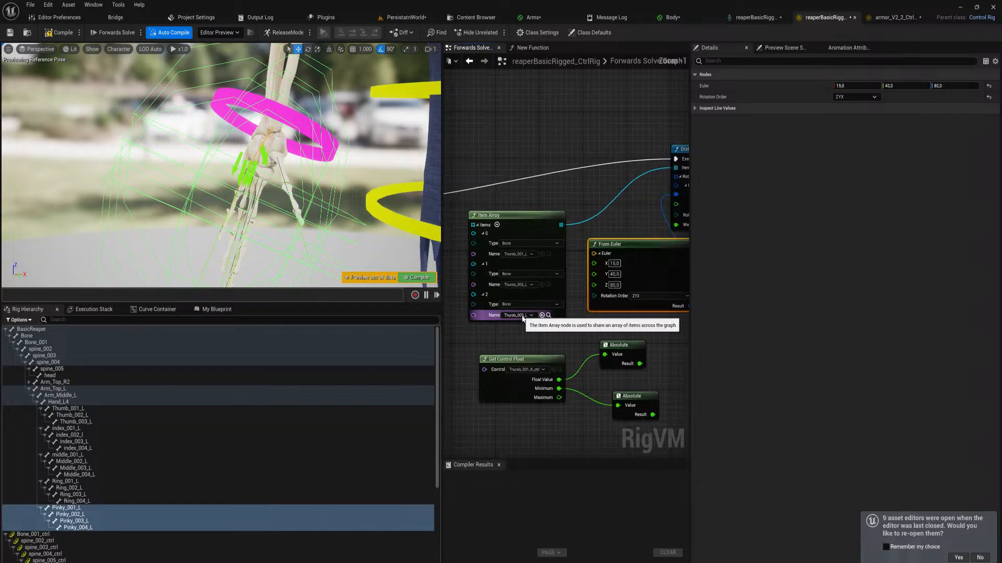
# Connect the left-pinky Item Array to the copied pinky function's Items input, then collapse and place it beneath that function
pyautogui.scroll(1, 592, 335)
pyautogui.moveTo(619, 328); pyautogui.dragTo(810, 340, button='right')
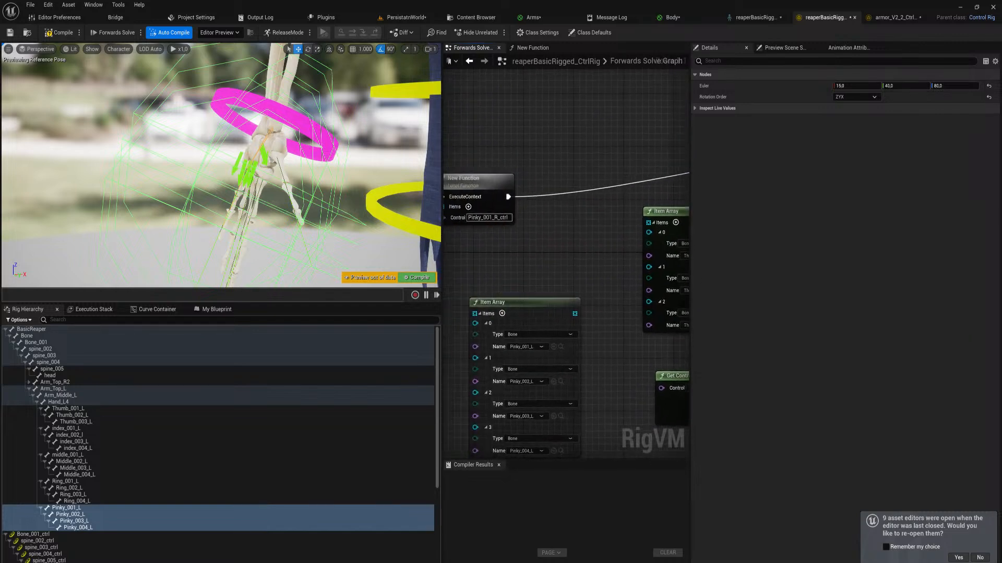
pyautogui.moveTo(530, 309); pyautogui.dragTo(650, 333, button='right')
pyautogui.moveTo(652, 329); pyautogui.dragTo(561, 235)
pyautogui.click(543, 301)
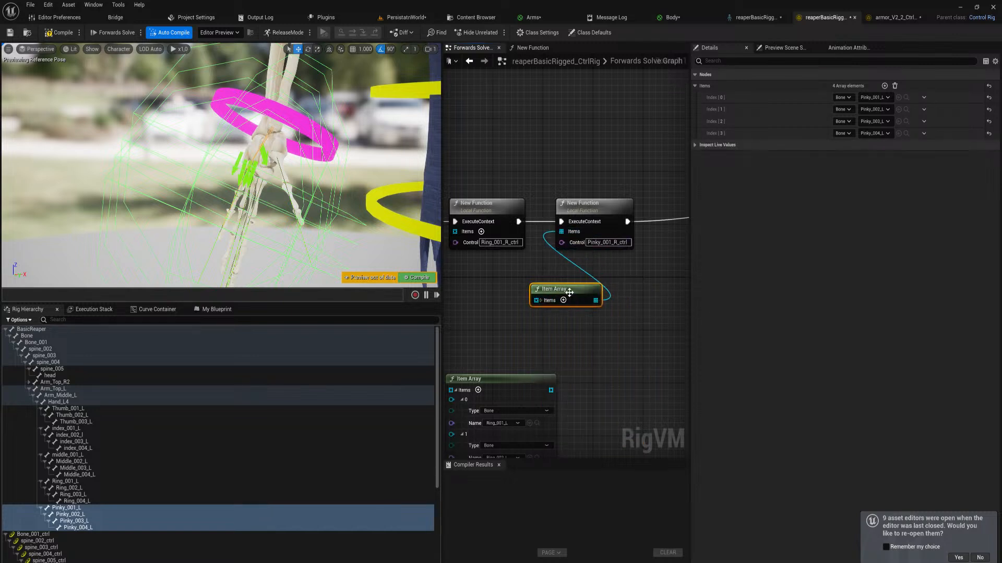
pyautogui.moveTo(569, 293); pyautogui.dragTo(595, 266)
# Collapse the left-ring Item Array, place it beneath the copied ring function and connect it to that function's Items input
pyautogui.moveTo(495, 360); pyautogui.dragTo(548, 341, button='right')
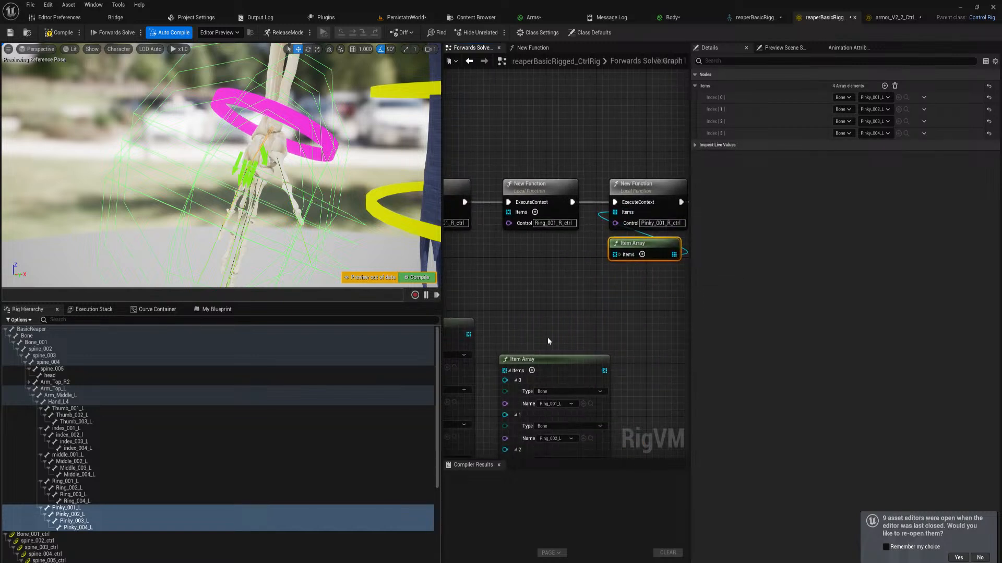
pyautogui.click(515, 372)
pyautogui.moveTo(538, 367); pyautogui.dragTo(508, 213)
# Collapse the left-middle Item Array, place it beneath the copied middle function and connect it to that function's Items input
pyautogui.moveTo(454, 321); pyautogui.dragTo(599, 332, button='right')
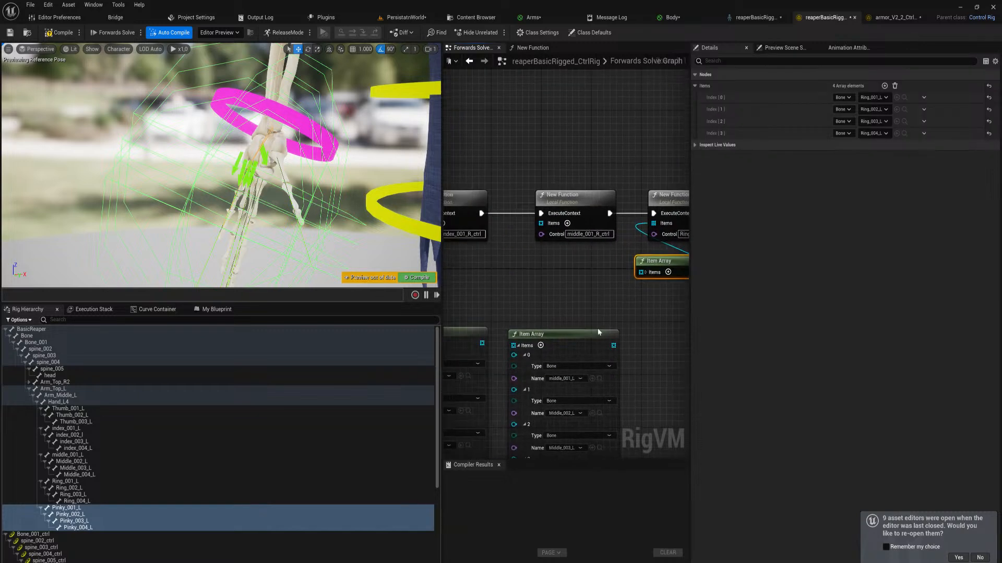
pyautogui.click(519, 346)
pyautogui.moveTo(554, 334); pyautogui.dragTo(553, 268)
pyautogui.moveTo(536, 284); pyautogui.dragTo(729, 278, button='right')
# Connect the left-index Item Array to the copied index function's Items input, tuck it collapsed beneath the function, and compile the rig
pyautogui.moveTo(665, 329); pyautogui.dragTo(574, 343, button='right')
pyautogui.moveTo(583, 352); pyautogui.dragTo(522, 236)
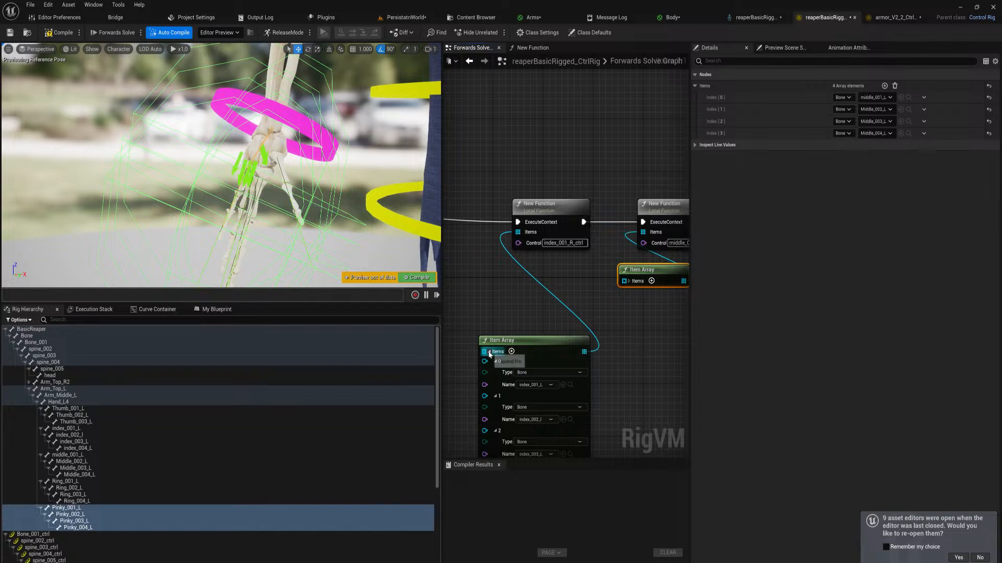
pyautogui.click(489, 352)
pyautogui.moveTo(526, 340); pyautogui.dragTo(535, 274)
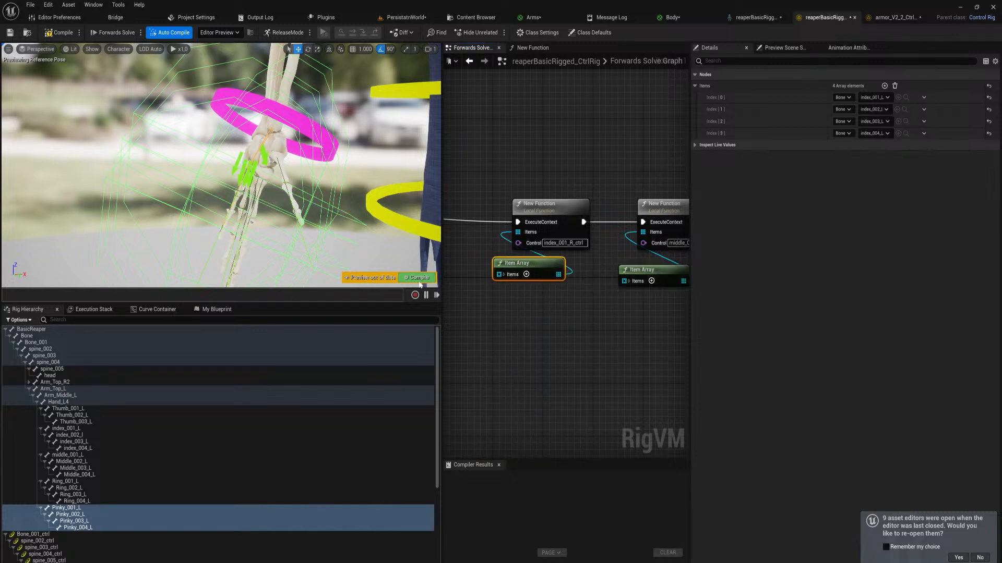
pyautogui.click(547, 328)
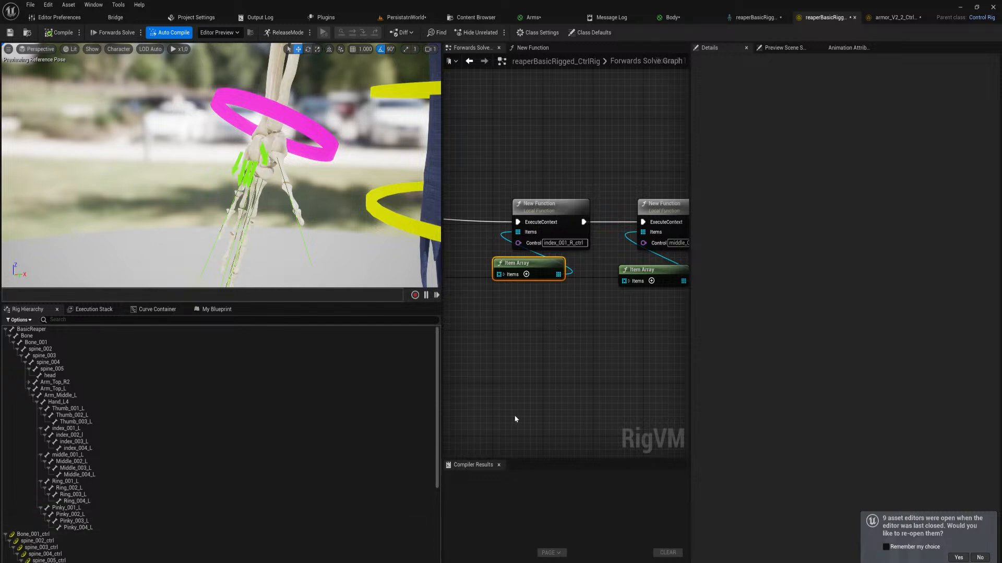
# Set the Control input of the copied index function node to index_001_L_ctrl, copying the name from the rig hierarchy
pyautogui.scroll(-1, 434, 420)
pyautogui.moveTo(434, 420); pyautogui.dragTo(427, 512)
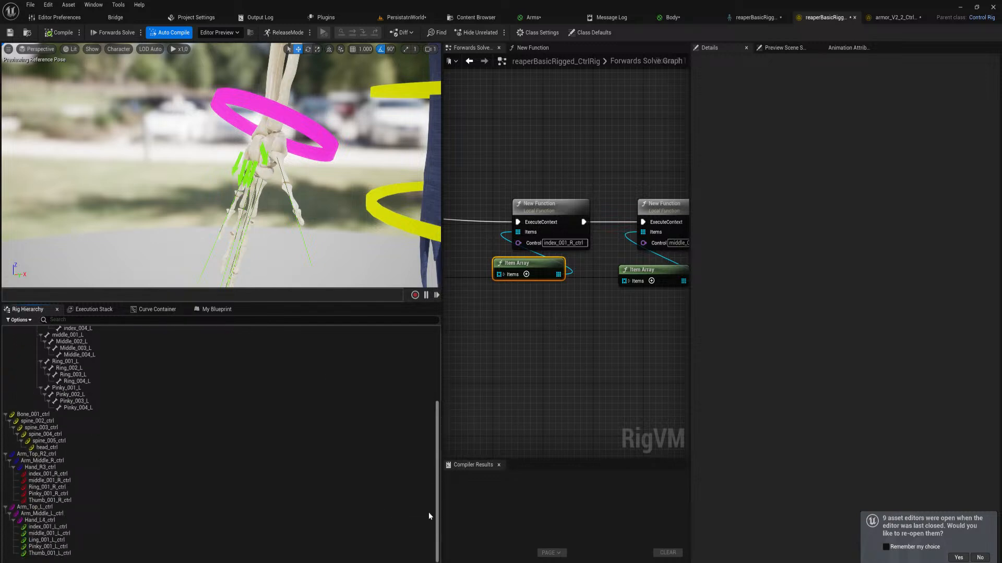
pyautogui.click(124, 527)
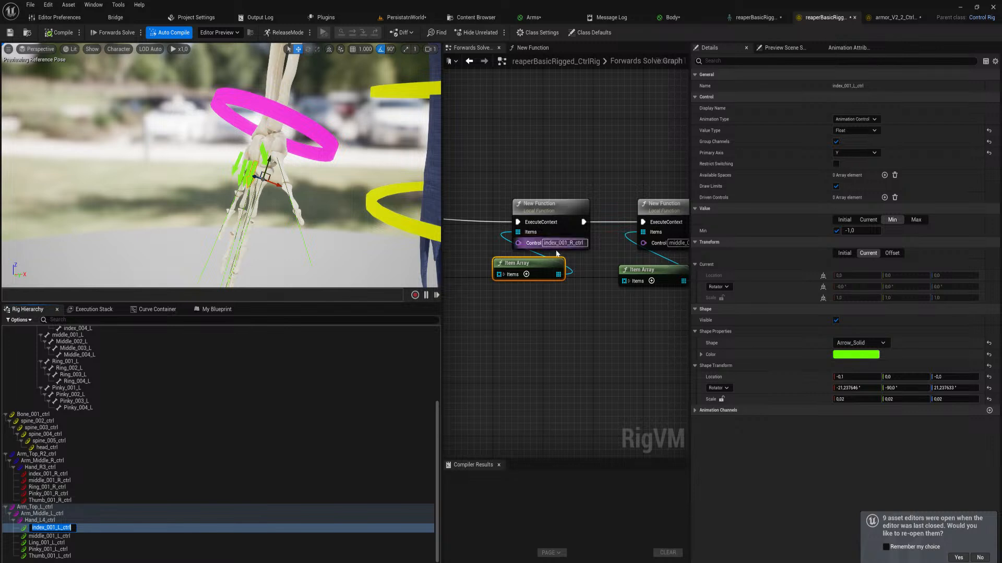
pyautogui.click(617, 332)
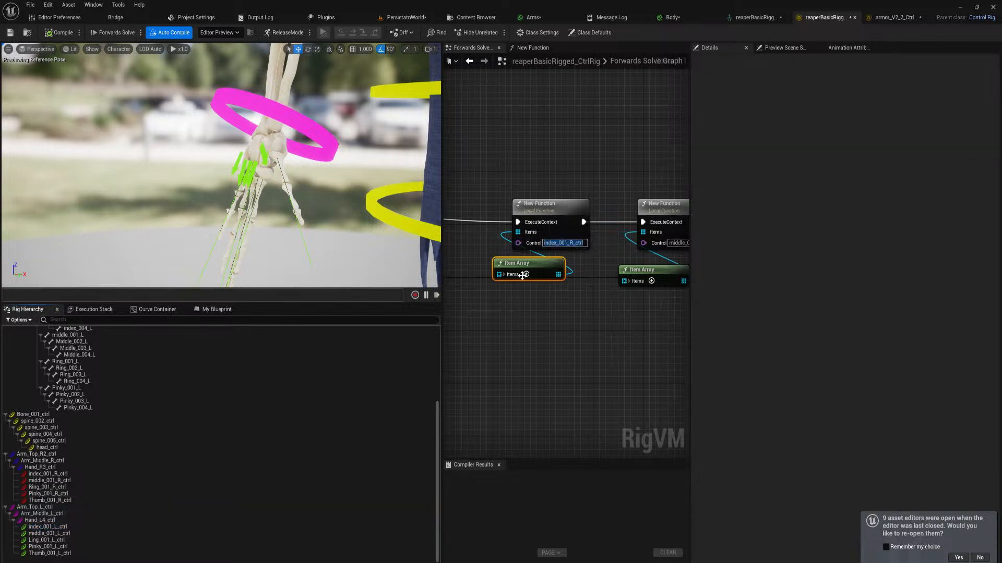
pyautogui.doubleClick(99, 527)
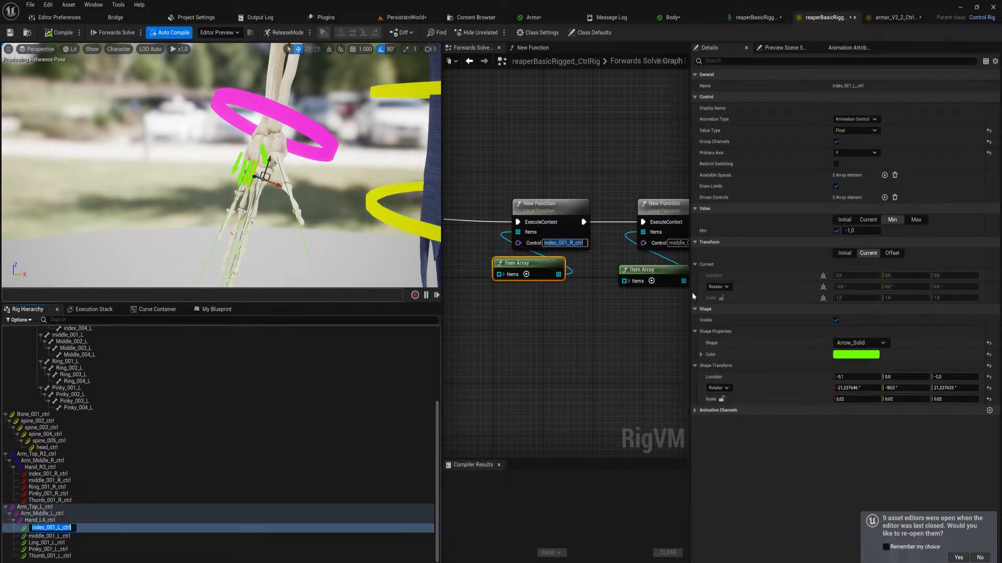
pyautogui.press('Return')
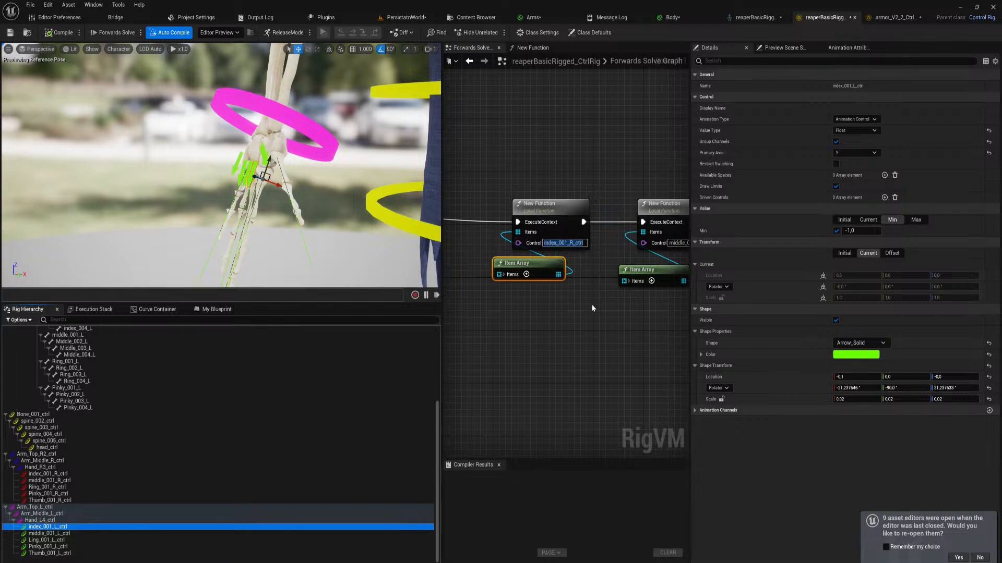
pyautogui.doubleClick(77, 528)
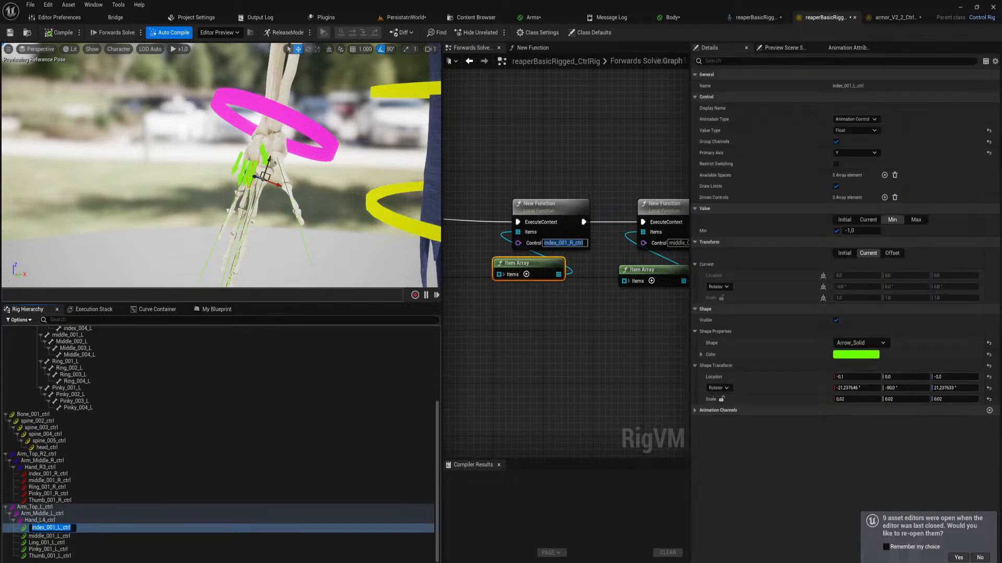
pyautogui.click(76, 527)
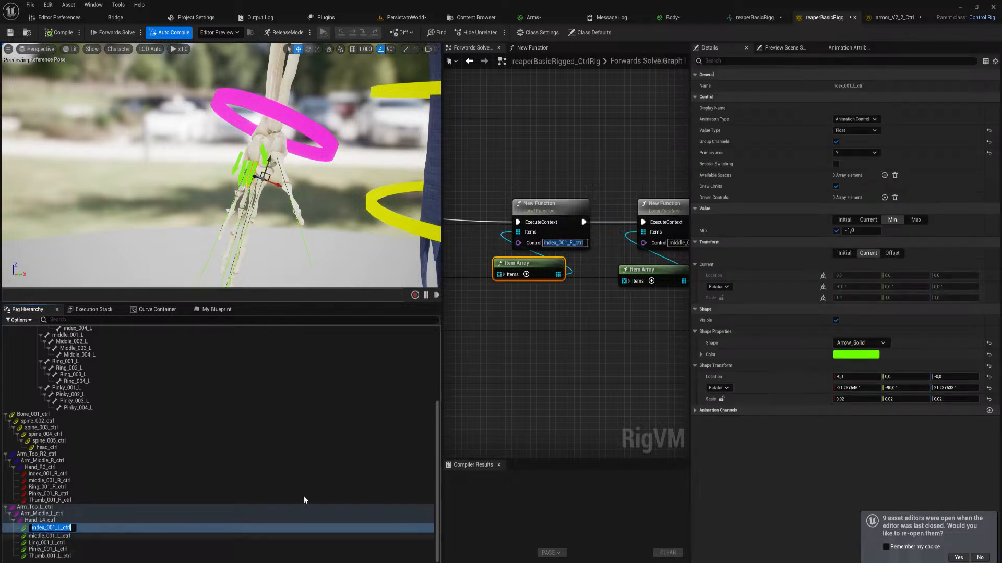
pyautogui.click(575, 243)
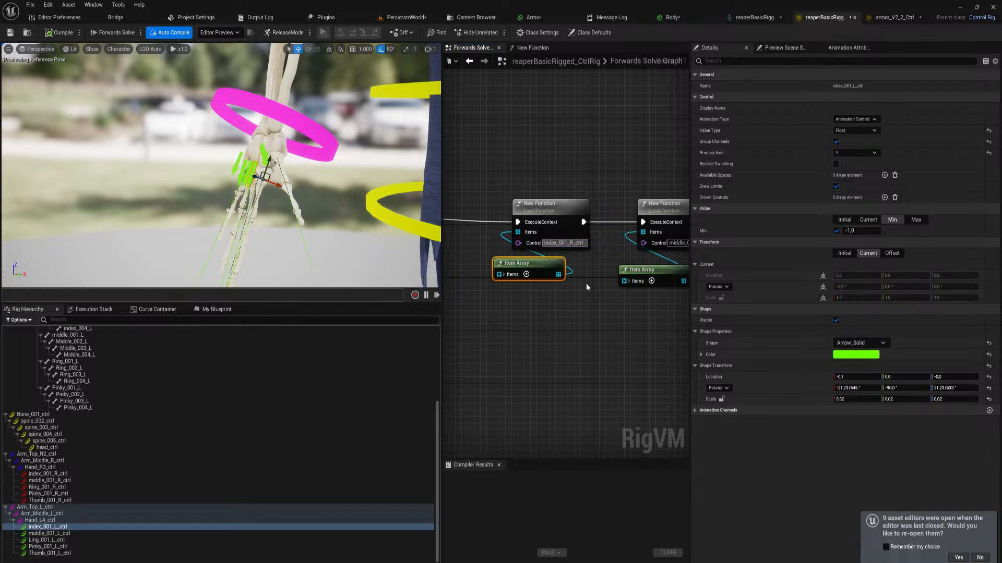
# Set the Control input of the copied middle-finger function node to middle_001_L_ctrl
pyautogui.moveTo(599, 317); pyautogui.dragTo(504, 342, button='right')
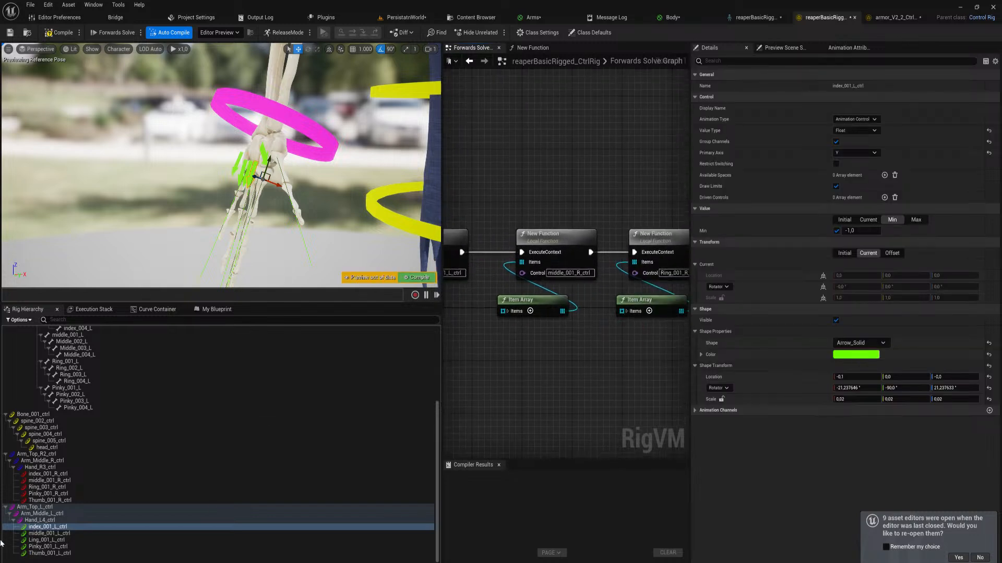
pyautogui.click(74, 534)
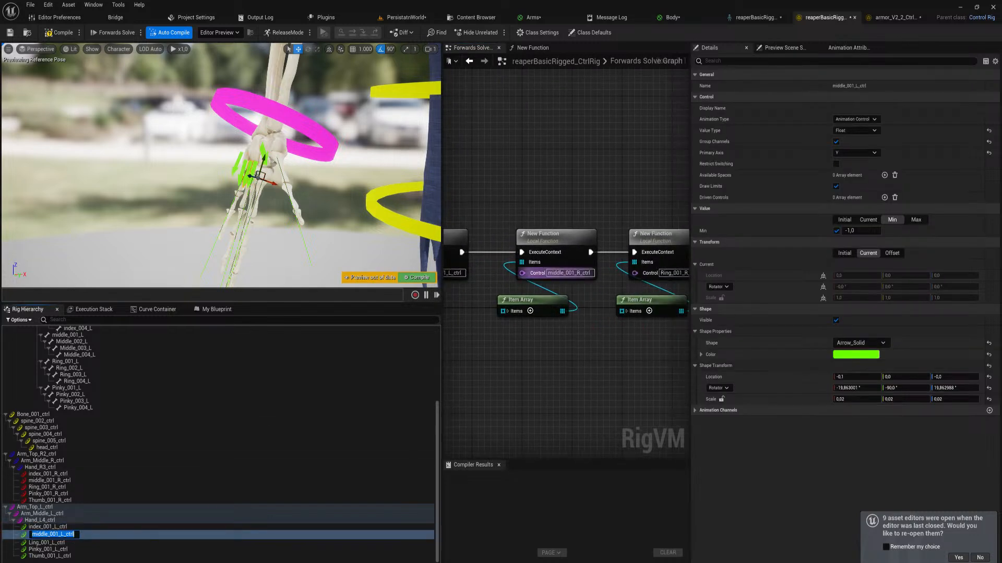
pyautogui.click(569, 273)
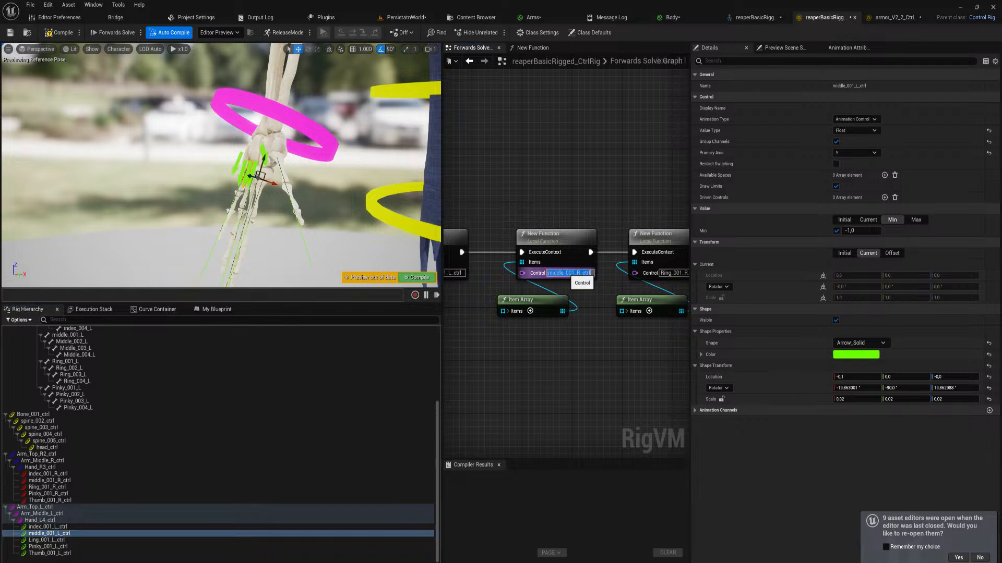
pyautogui.write('middle_001_L_ctrl')
pyautogui.click(590, 346)
# Set the Control input of the copied ring-finger function node to the left-hand control Ling_001_L_ctrl
pyautogui.moveTo(590, 350); pyautogui.dragTo(439, 378, button='right')
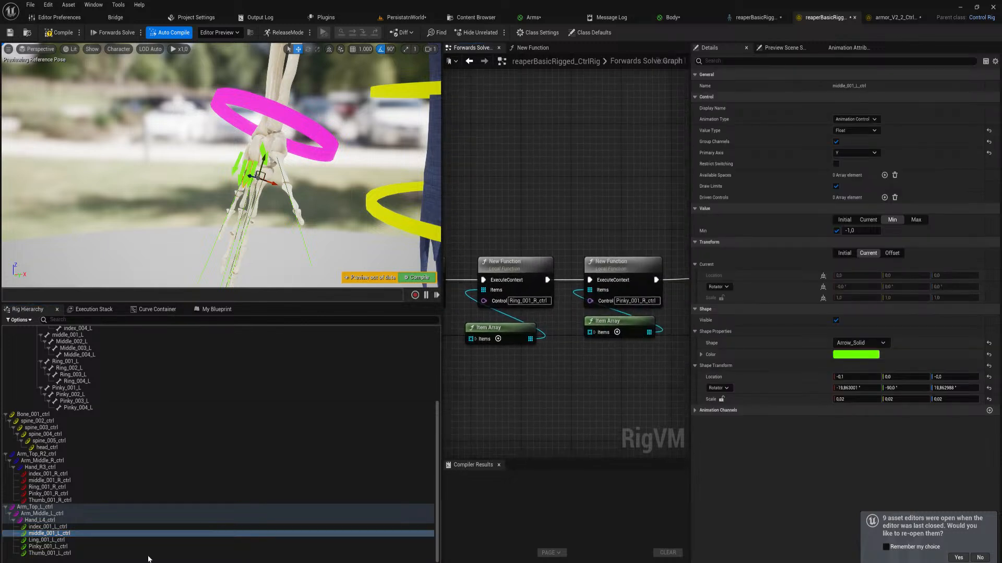
pyautogui.click(92, 540)
pyautogui.click(92, 539)
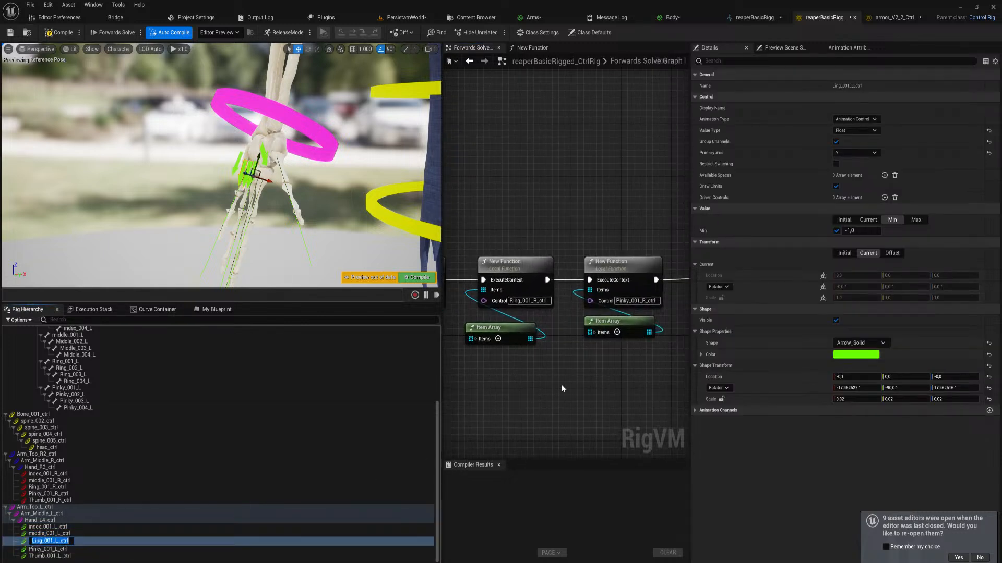
pyautogui.click(529, 301)
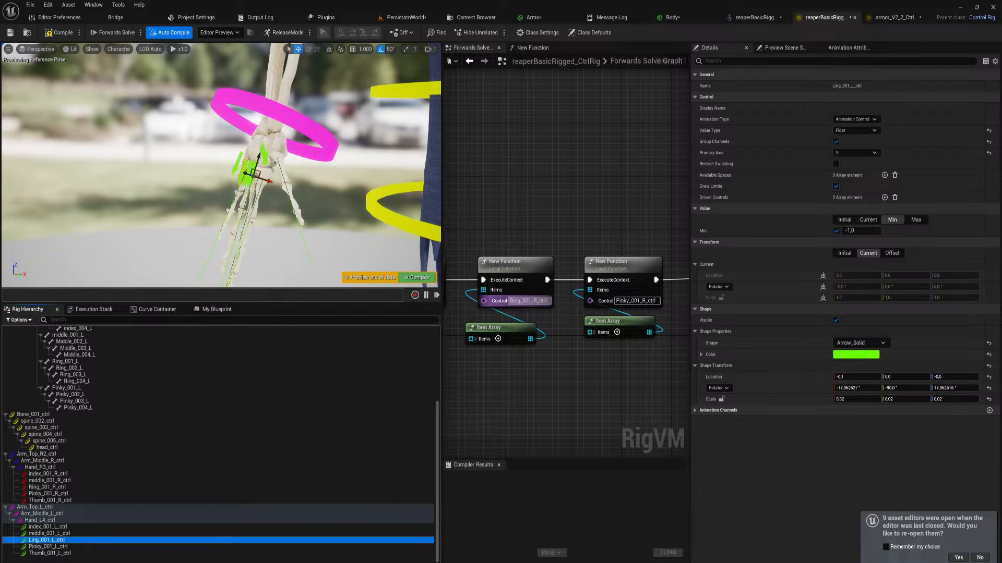
pyautogui.write('Ling_001_L_ctrl')
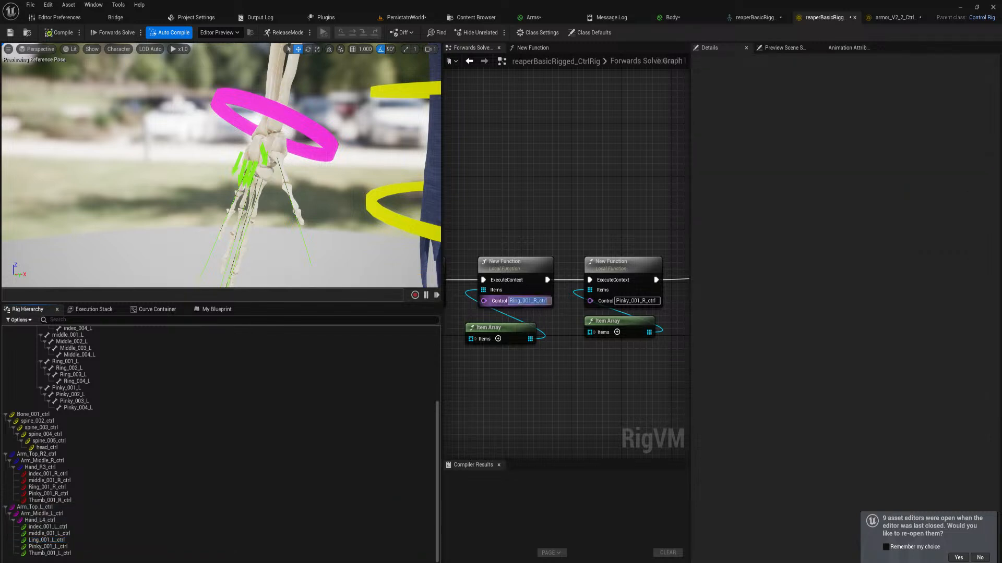
pyautogui.press('Return')
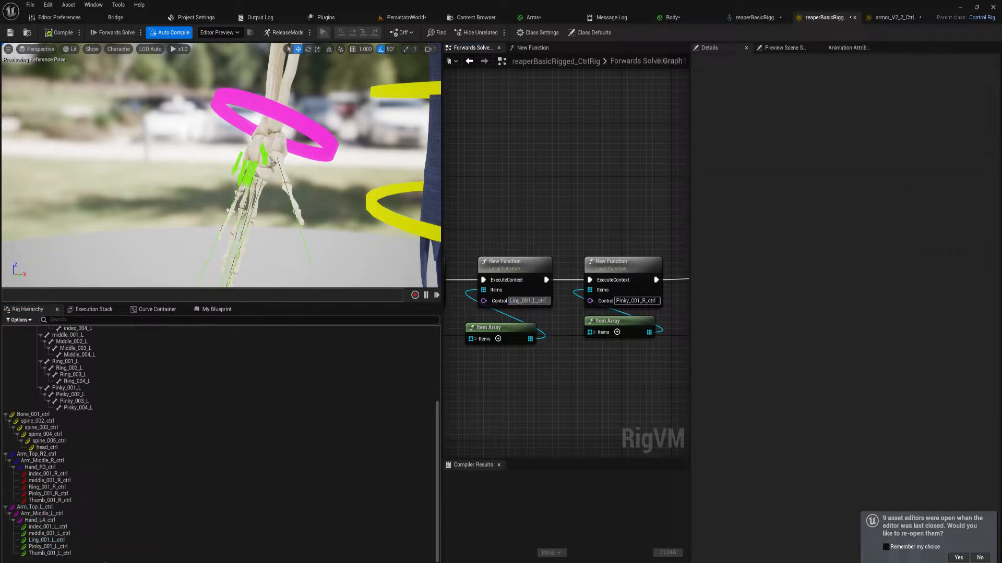
# Set the Control input of the copied pinky function node to Pinky_001_L_ctrl
pyautogui.doubleClick(84, 547)
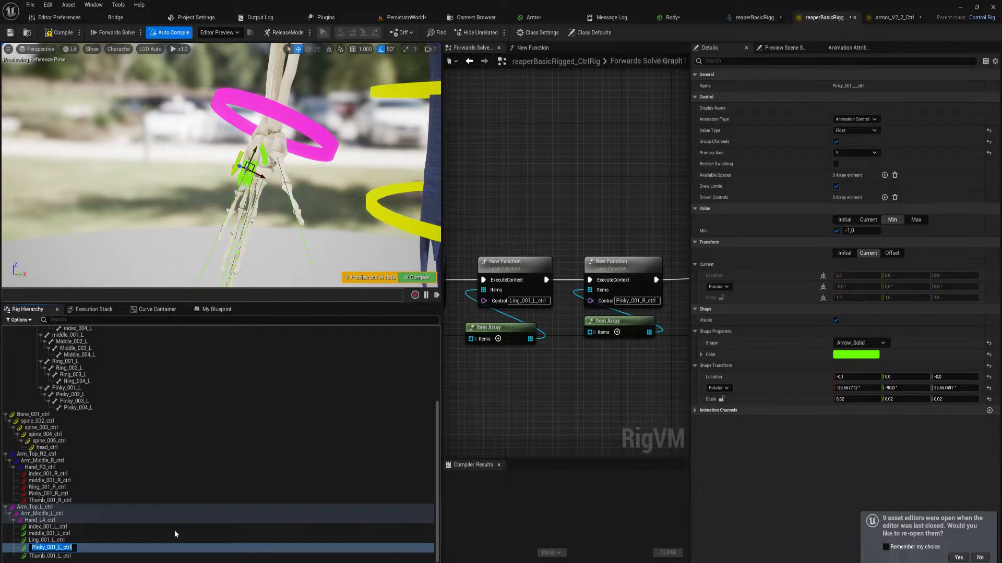
pyautogui.moveTo(551, 415); pyautogui.dragTo(520, 424, button='right')
pyautogui.click(605, 308)
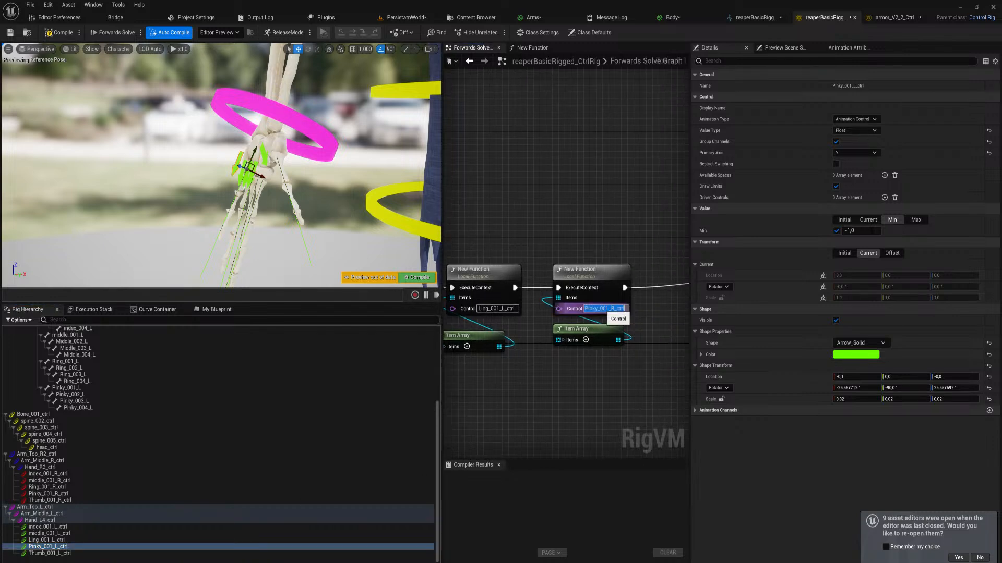
pyautogui.write('Pinky_001_L_ctrl')
pyautogui.press('Return')
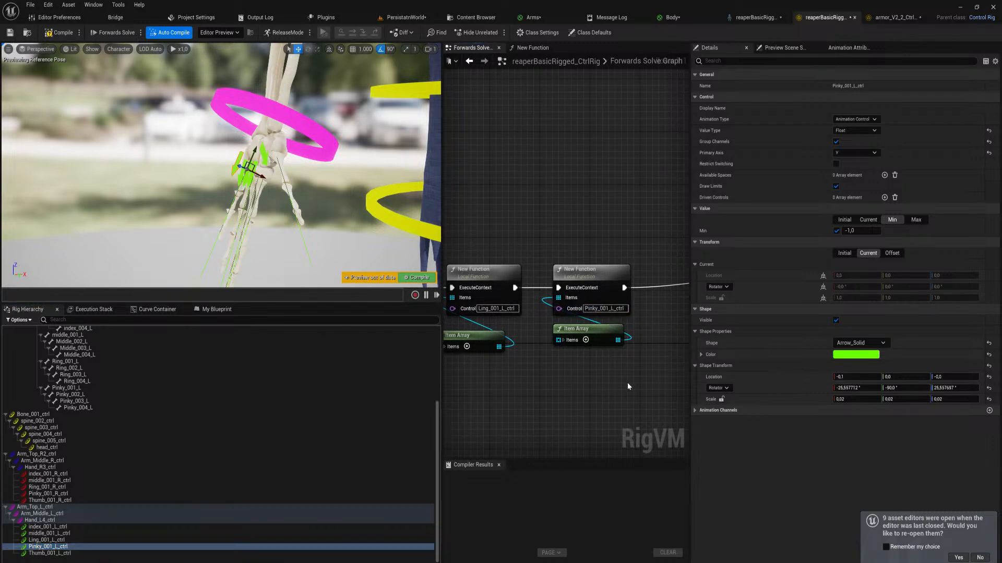
# Shift the left thumb's Distribute Rotation node slightly away from From Euler and assign Thumb_001_L_ctrl to the Get Control Float node
pyautogui.moveTo(628, 386); pyautogui.dragTo(159, 397, button='right')
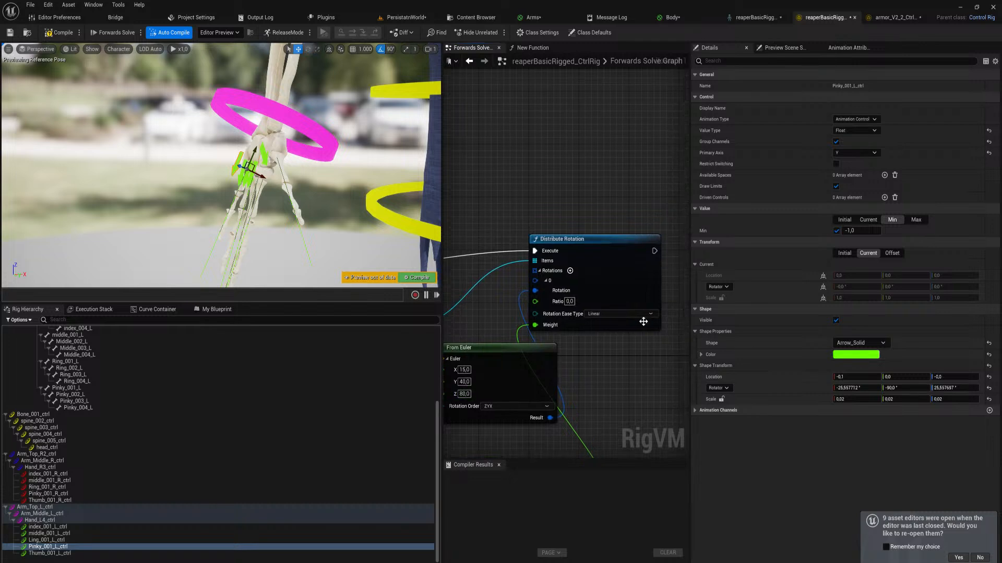
pyautogui.moveTo(604, 370); pyautogui.dragTo(567, 370, button='right')
pyautogui.moveTo(543, 241); pyautogui.dragTo(612, 245)
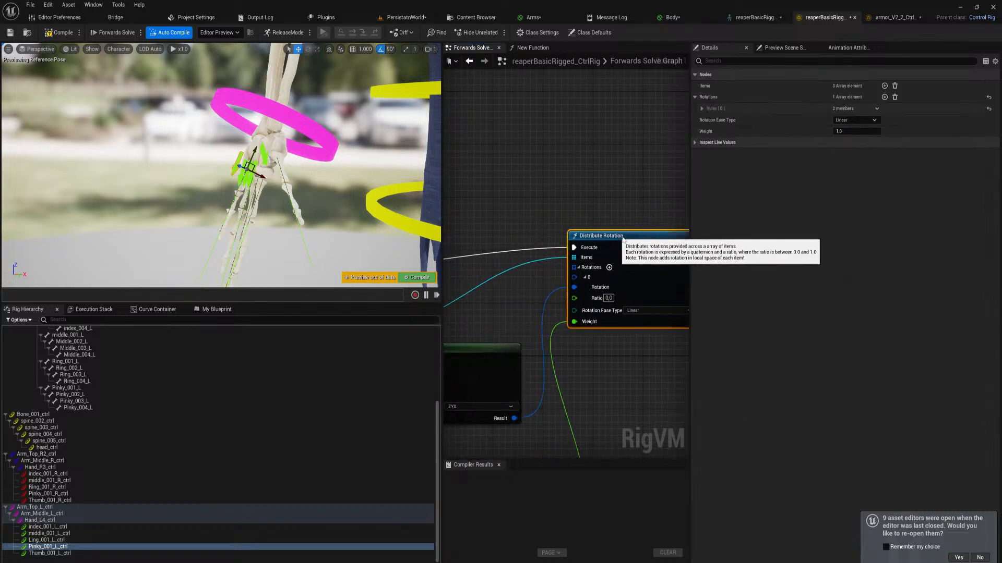
pyautogui.click(82, 554)
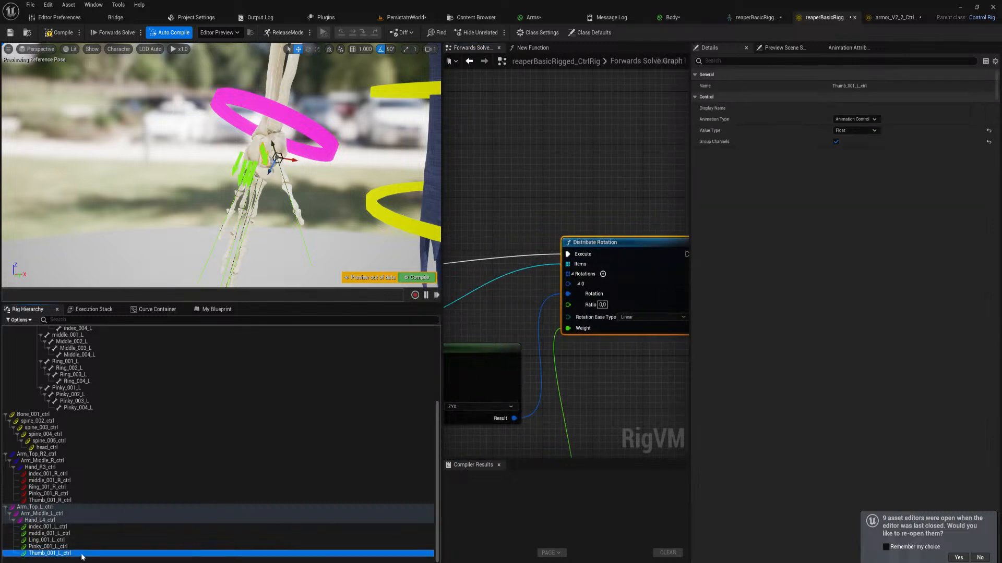
pyautogui.moveTo(565, 422); pyautogui.dragTo(705, 316, button='right')
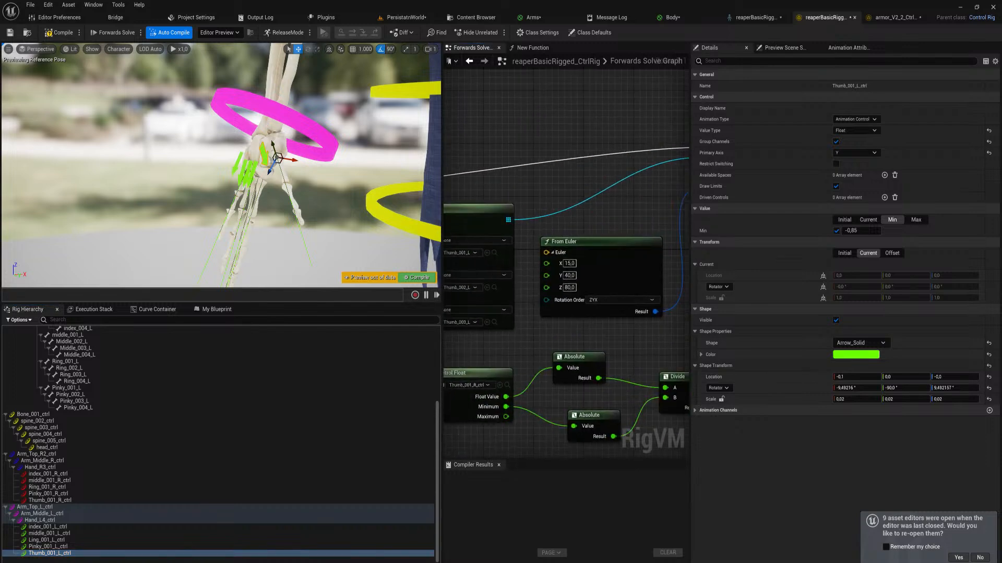
pyautogui.scroll(-1, 544, 360)
pyautogui.moveTo(533, 361); pyautogui.dragTo(606, 365, button='right')
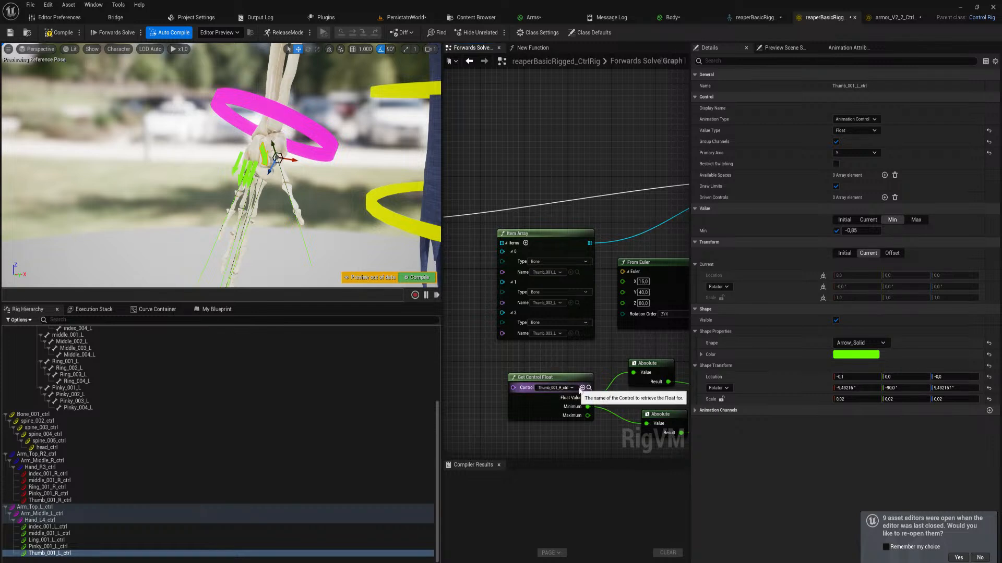
pyautogui.click(582, 388)
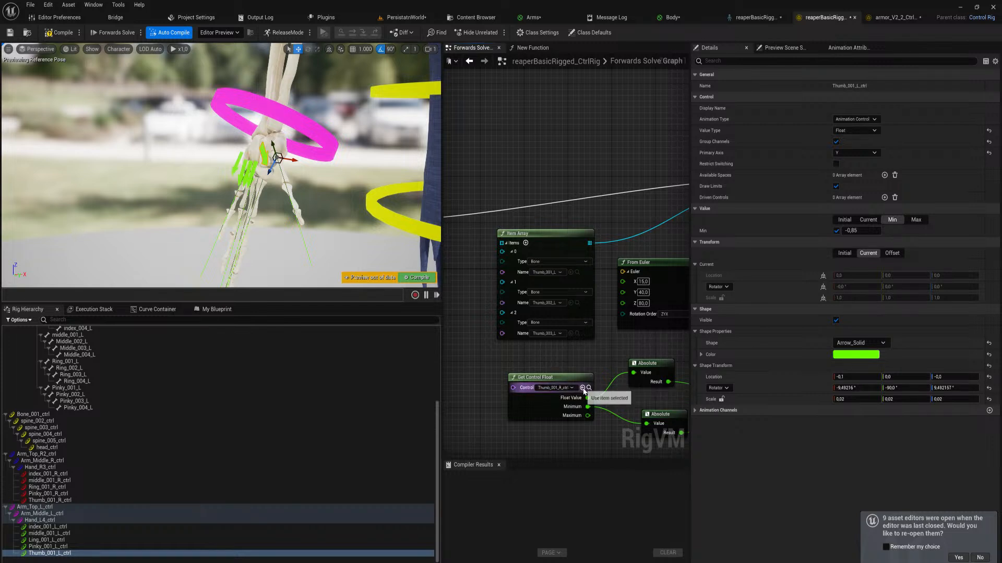
pyautogui.click(477, 338)
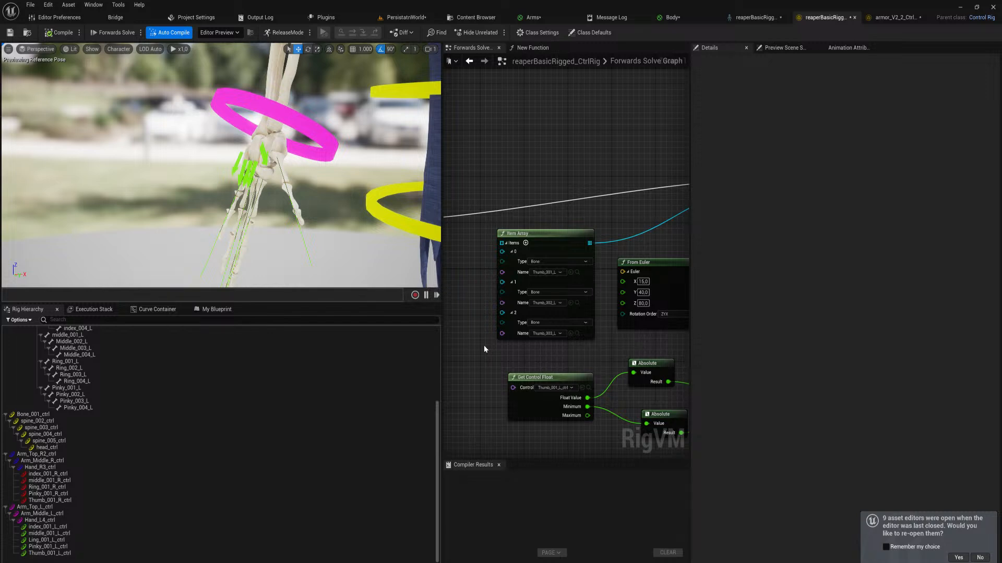
# Select the pinky, ring, middle, index and thumb arrow controls of the left hand together and test their effect on the fingers
pyautogui.moveTo(568, 339); pyautogui.dragTo(579, 308, button='right')
pyautogui.click(241, 168)
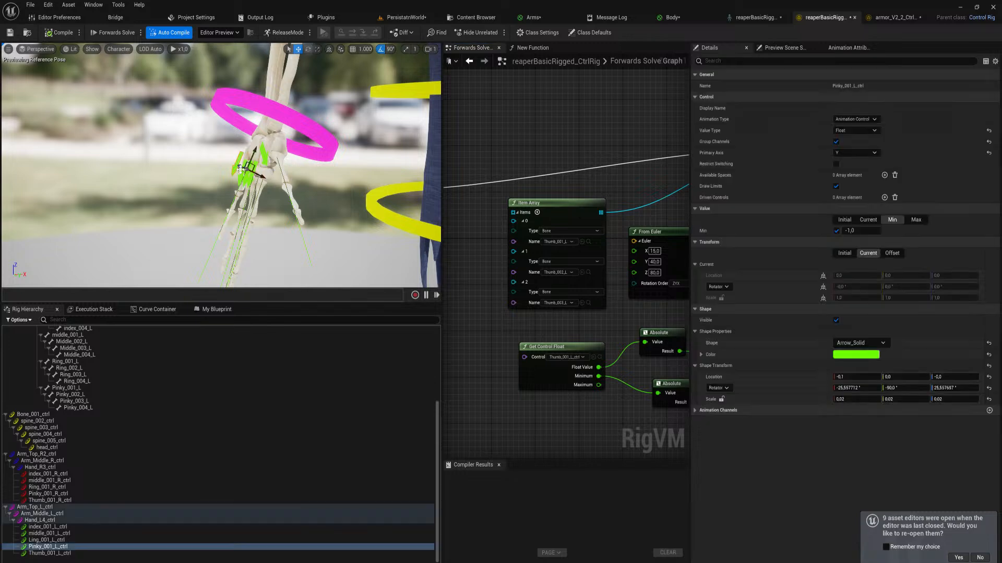
pyautogui.keyDown('shift'); pyautogui.click(242, 182); pyautogui.keyUp('shift')
pyautogui.moveTo(242, 182); pyautogui.dragTo(245, 208, button='right')
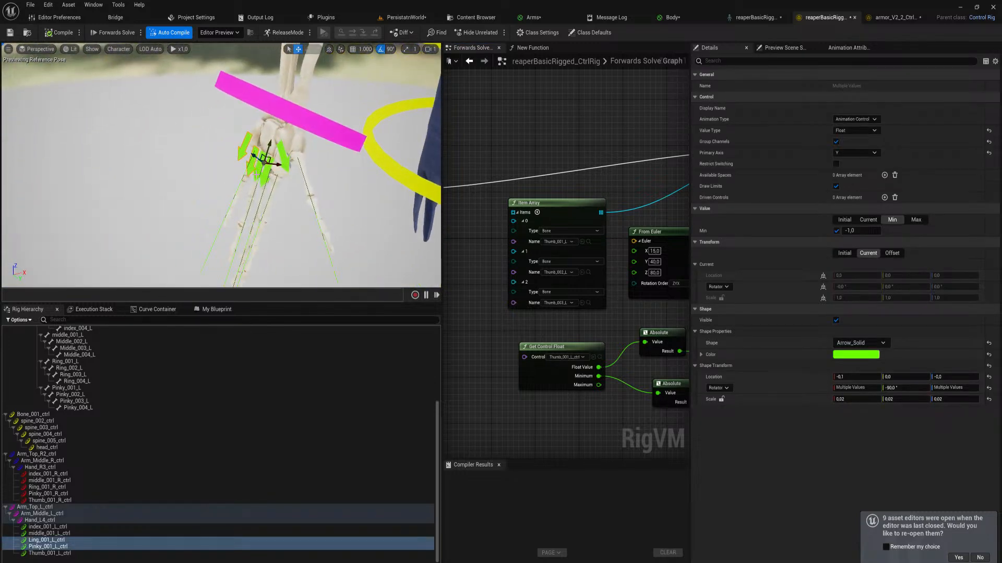
pyautogui.keyDown('shift'); pyautogui.click(257, 176); pyautogui.keyUp('shift')
pyautogui.keyDown('shift'); pyautogui.click(266, 177); pyautogui.keyUp('shift')
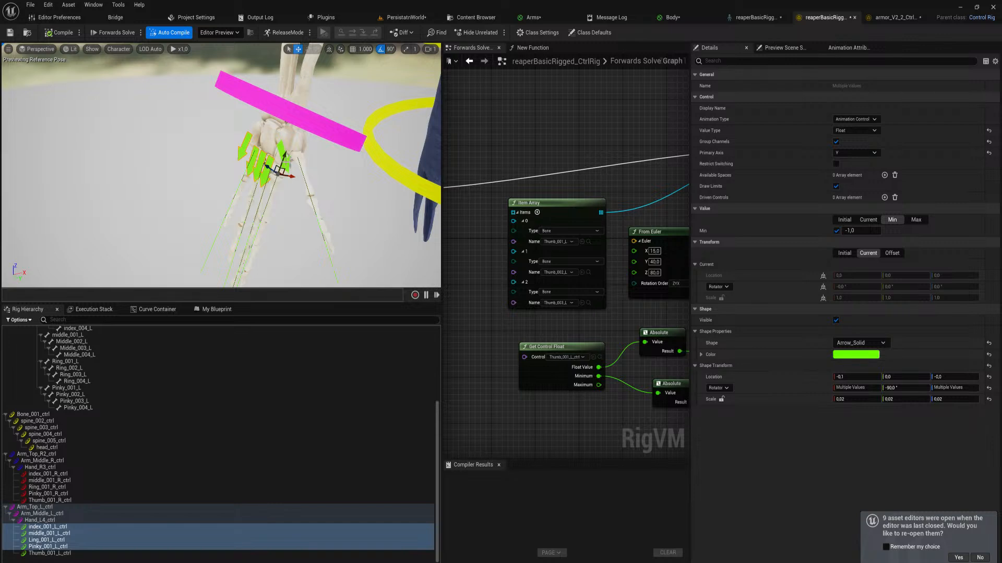
pyautogui.keyDown('shift'); pyautogui.click(287, 162); pyautogui.keyUp('shift')
pyautogui.press('s')
pyautogui.moveTo(236, 198); pyautogui.dragTo(242, 192, button='right')
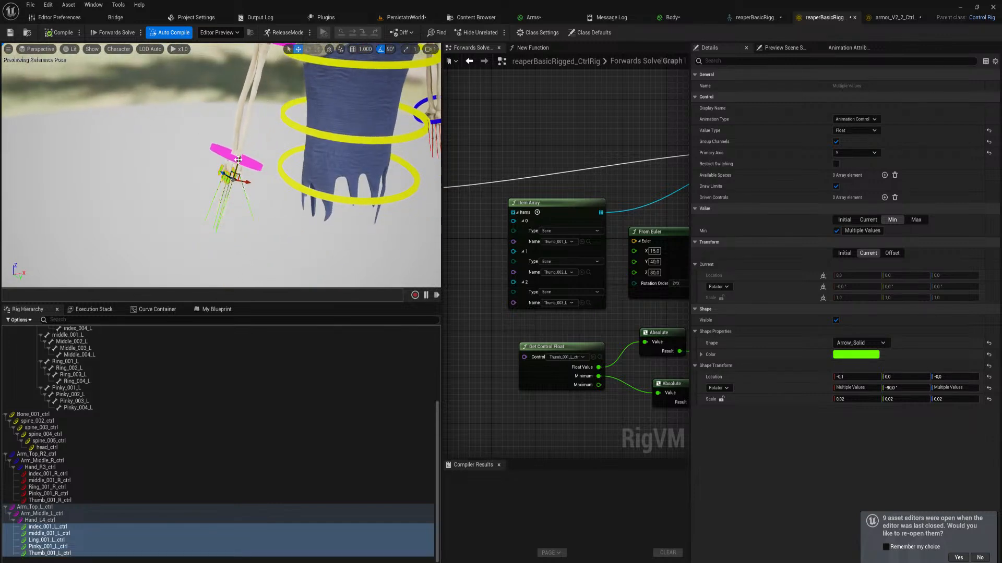
pyautogui.moveTo(238, 160)
pyautogui.mouseDown()
pyautogui.moveTo(226, 219)
pyautogui.moveTo(251, 138)
pyautogui.moveTo(236, 253)
pyautogui.moveTo(256, 153)
pyautogui.mouseUp()
pyautogui.moveTo(256, 153); pyautogui.dragTo(248, 124, button='right')
# Open the function behind the left index finger's New Function node for editing
pyautogui.scroll(-5, 482, 282)
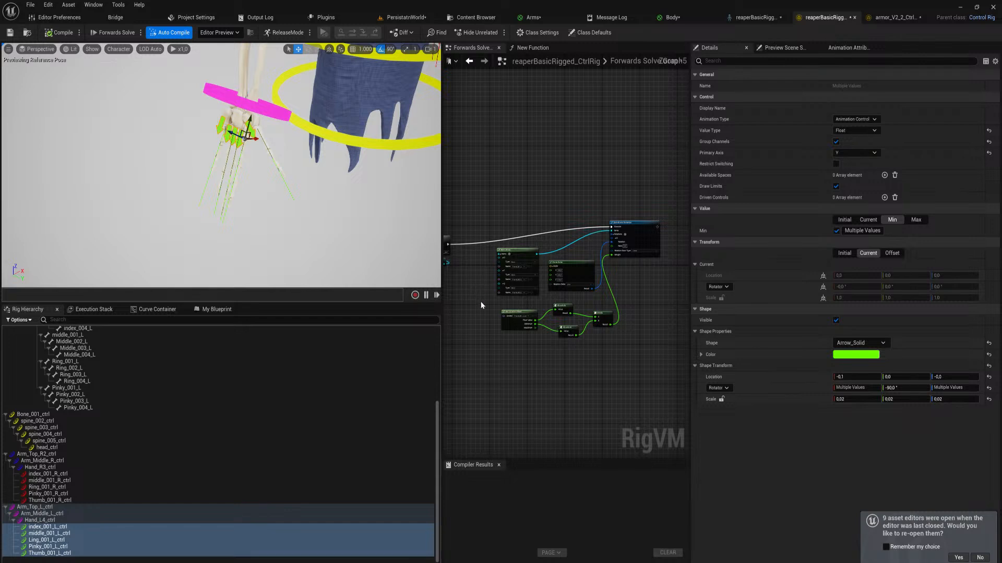
pyautogui.moveTo(482, 304); pyautogui.dragTo(674, 287, button='right')
pyautogui.scroll(1, 542, 264)
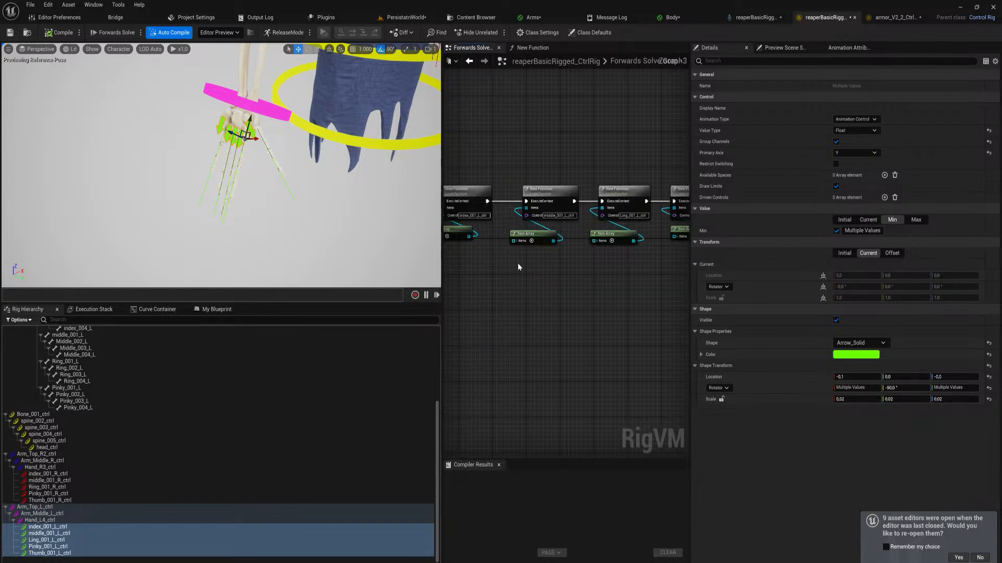
pyautogui.scroll(1, 518, 263)
pyautogui.moveTo(517, 263); pyautogui.dragTo(641, 313, button='right')
pyautogui.moveTo(548, 308); pyautogui.dragTo(557, 389, button='right')
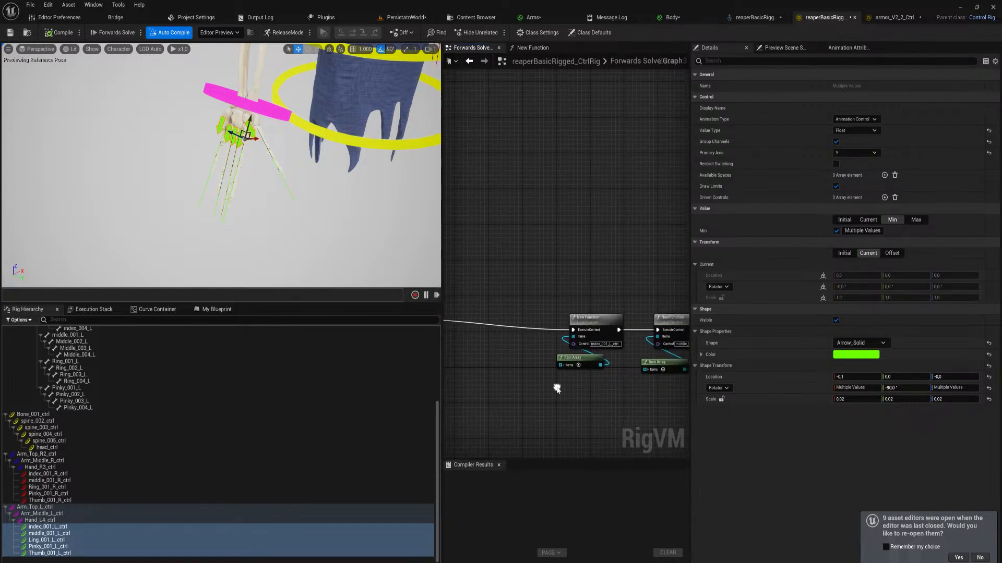
pyautogui.doubleClick(589, 322)
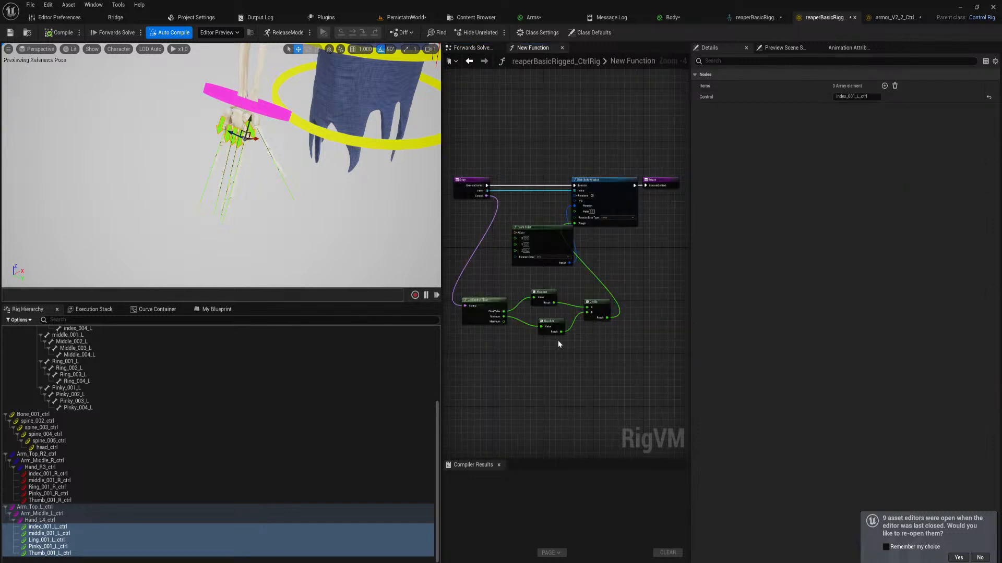
# Expose the From Euler node's Euler vector as an input on the function's Entry node, moving the Entry node as needed
pyautogui.scroll(2, 565, 347)
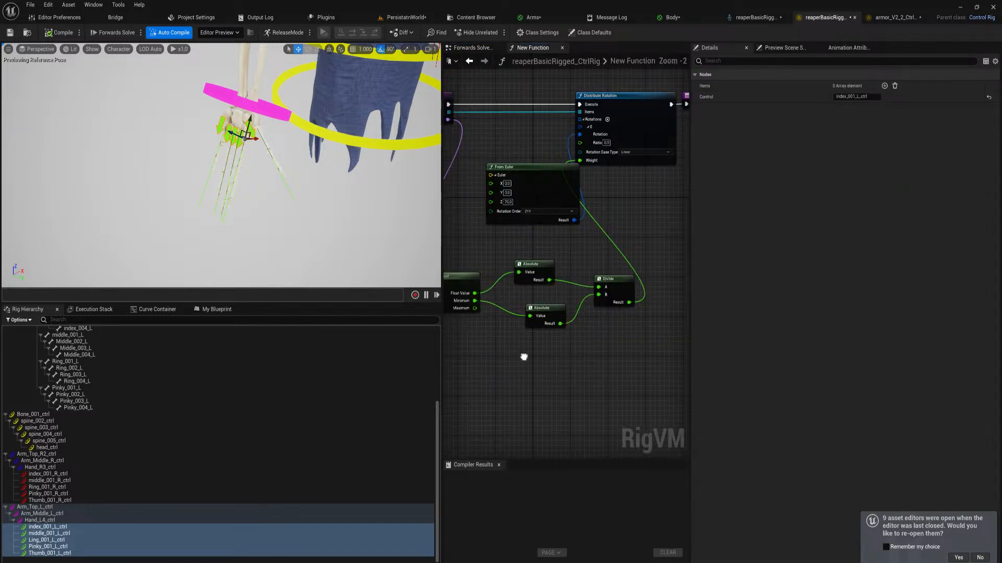
pyautogui.moveTo(524, 356); pyautogui.dragTo(575, 402, button='right')
pyautogui.click(490, 144)
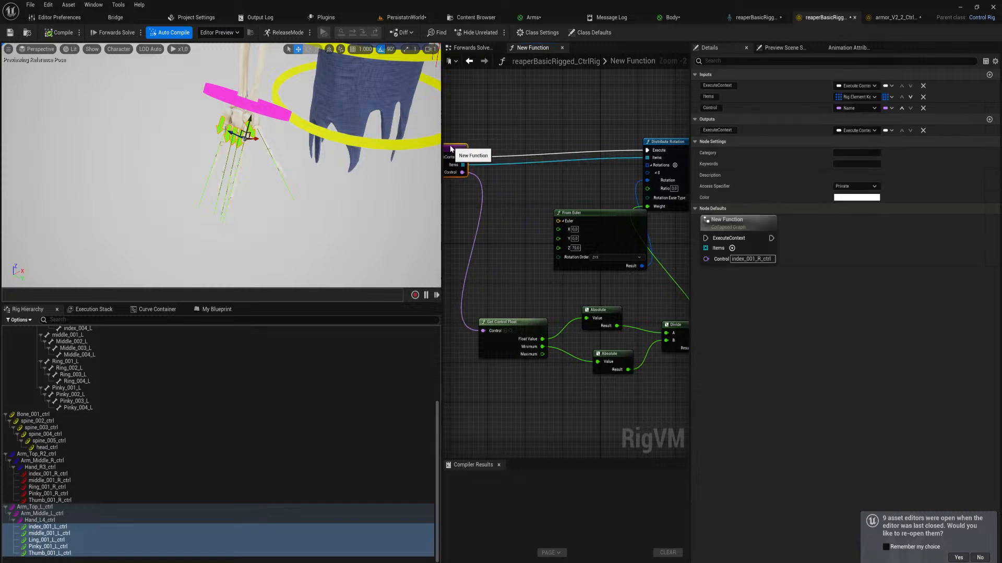
pyautogui.moveTo(492, 152); pyautogui.dragTo(520, 157)
pyautogui.moveTo(566, 173); pyautogui.dragTo(491, 194, button='right')
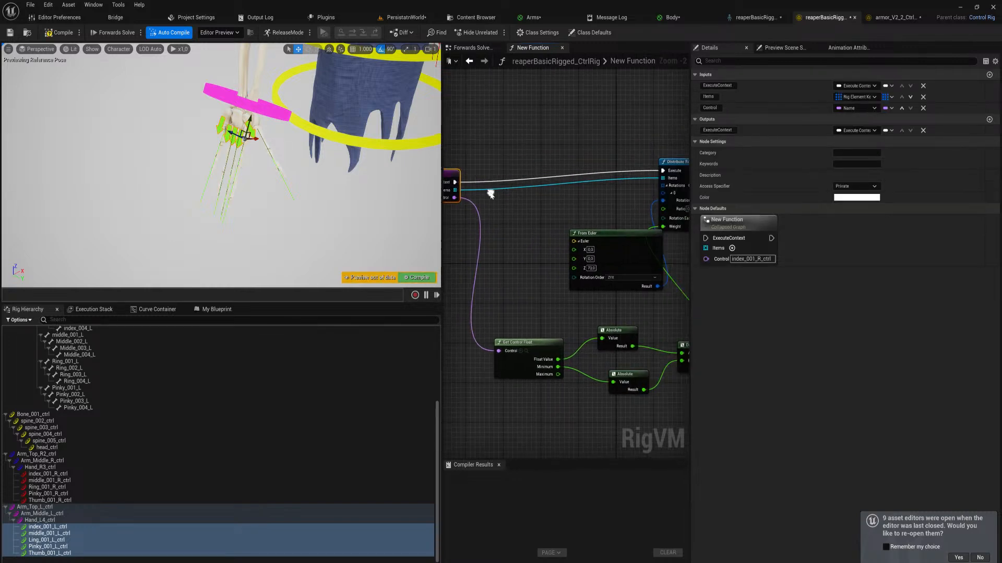
pyautogui.moveTo(574, 244); pyautogui.dragTo(588, 201)
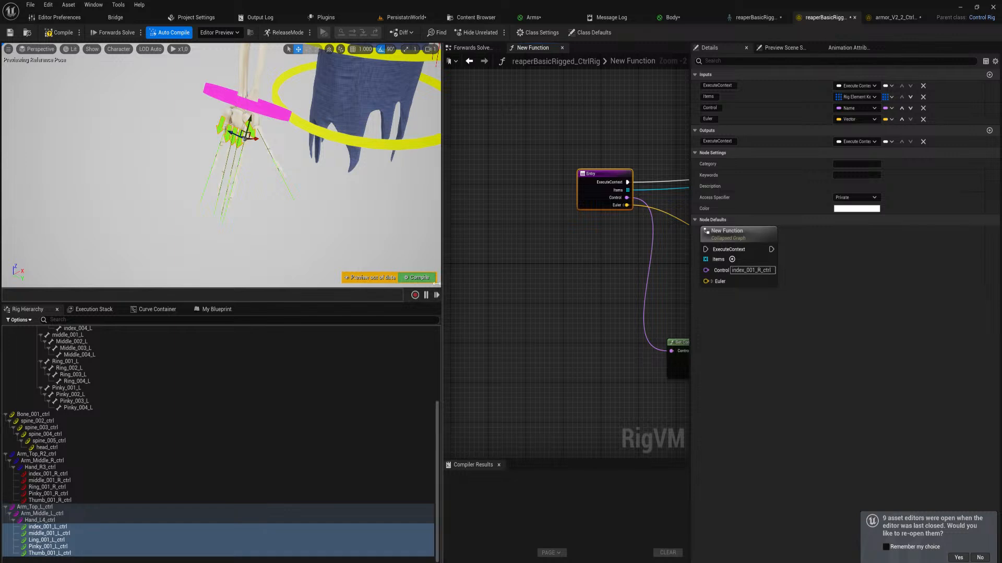
# In the Forwards Solve graph, move the left index Item Array clear of its function node and expand that node's Euler input
pyautogui.click(484, 49)
pyautogui.moveTo(625, 367); pyautogui.dragTo(565, 290, button='right')
pyautogui.moveTo(529, 283); pyautogui.dragTo(520, 310)
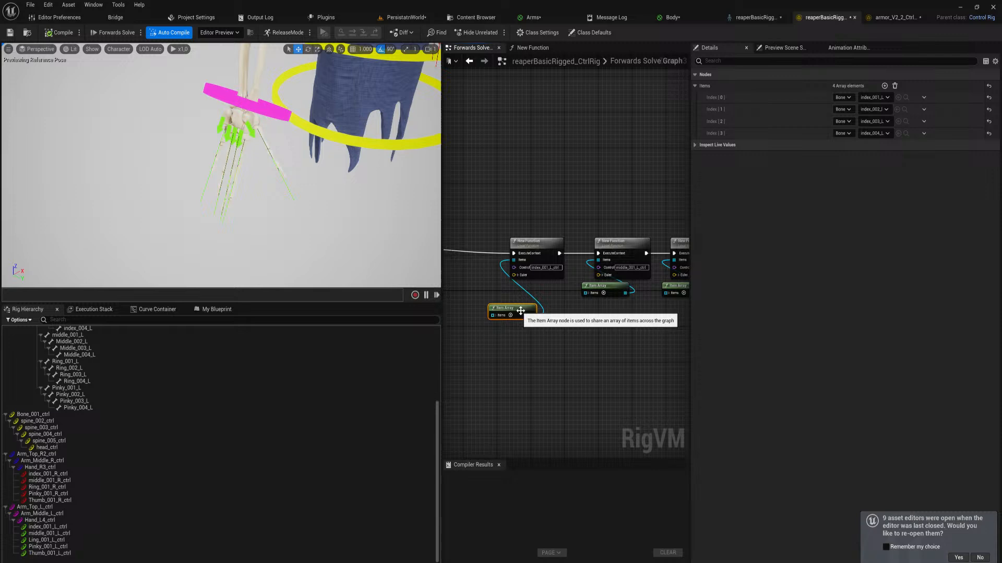
pyautogui.click(514, 275)
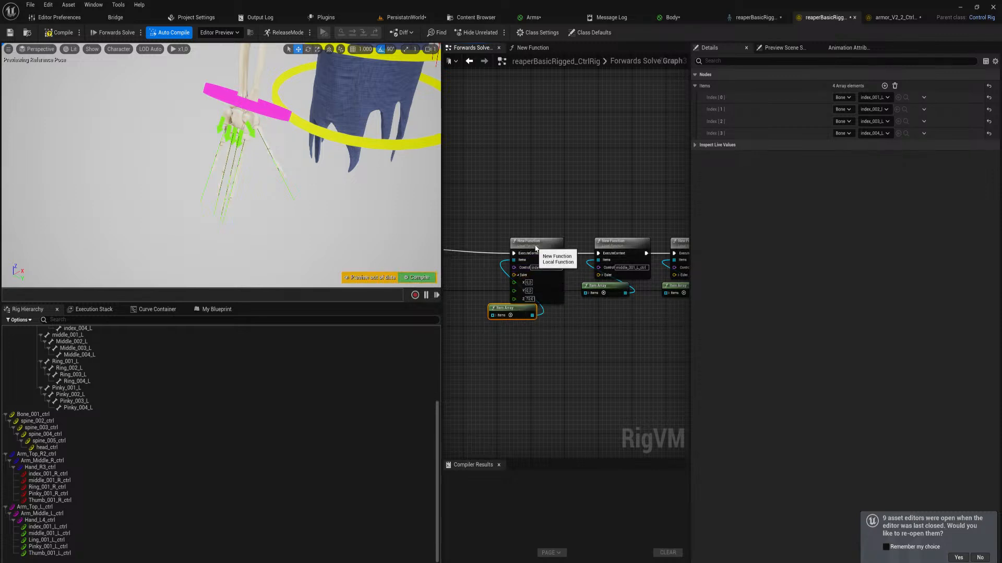
pyautogui.moveTo(534, 259); pyautogui.dragTo(536, 240)
# Select the thumb, middle, ring, index and pinky arrow controls of the right hand together to test how its fingers curl
pyautogui.moveTo(475, 281); pyautogui.dragTo(688, 281, button='right')
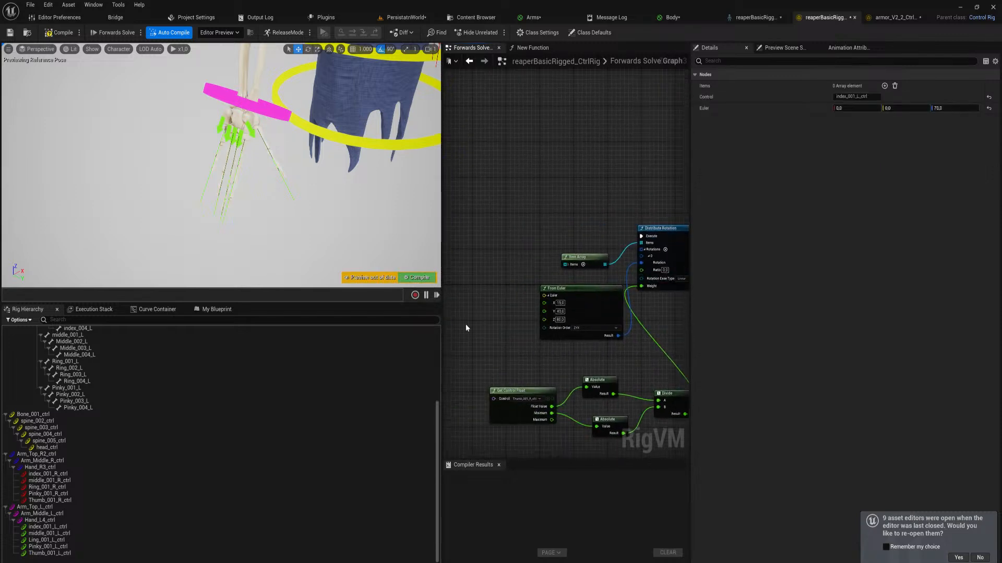
pyautogui.moveTo(358, 152); pyautogui.dragTo(284, 159, button='right')
pyautogui.click(201, 127)
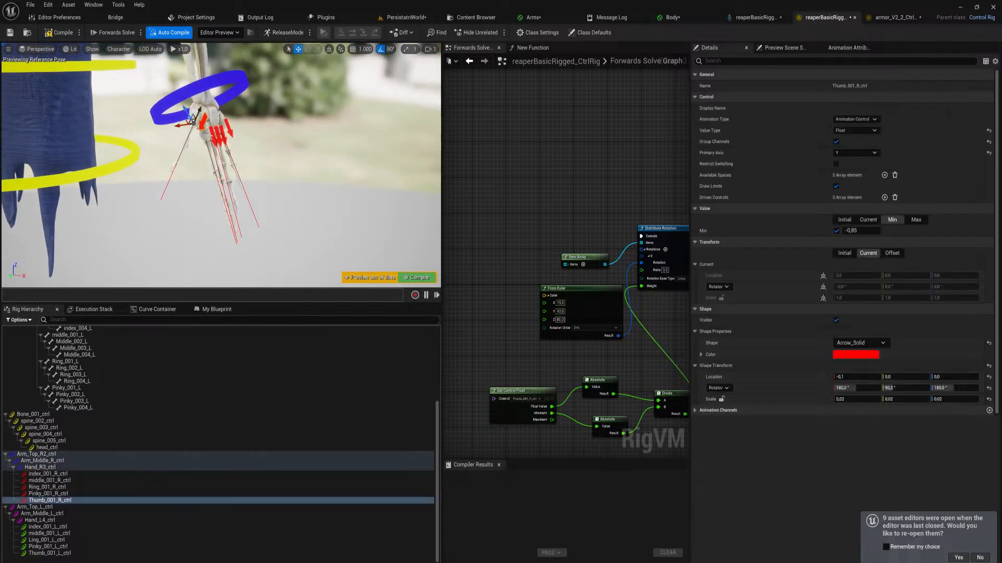
pyautogui.keyDown('ctrl'); pyautogui.click(216, 140); pyautogui.keyUp('ctrl')
pyautogui.keyDown('ctrl'); pyautogui.click(221, 141); pyautogui.keyUp('ctrl')
pyautogui.keyDown('ctrl'); pyautogui.click(228, 135); pyautogui.keyUp('ctrl')
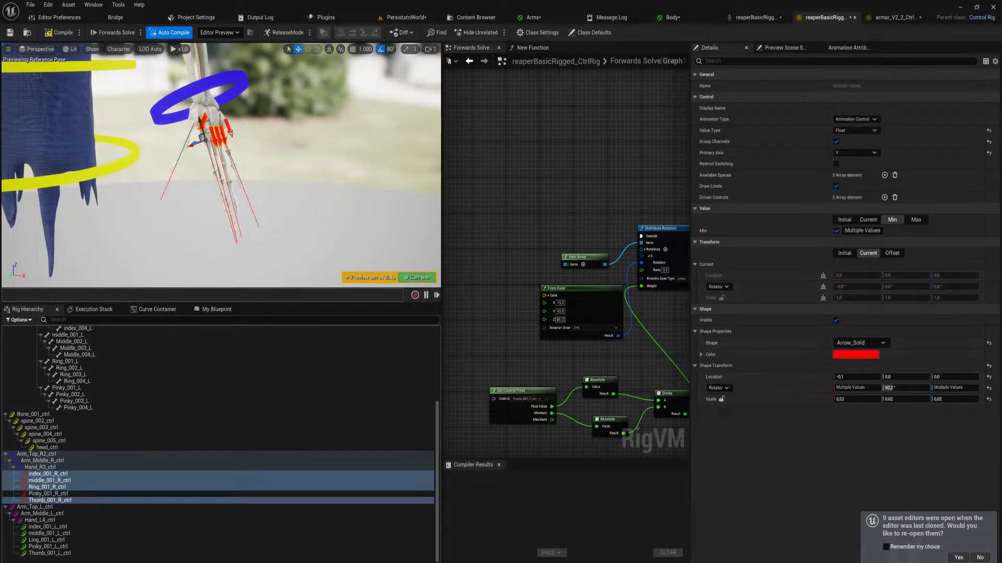
pyautogui.keyDown('ctrl'); pyautogui.click(204, 137); pyautogui.keyUp('ctrl')
pyautogui.moveTo(201, 126); pyautogui.dragTo(248, 133)
pyautogui.moveTo(248, 133)
pyautogui.mouseDown(button='right')
pyautogui.moveTo(172, 149)
pyautogui.moveTo(245, 137)
pyautogui.mouseUp(button='right')
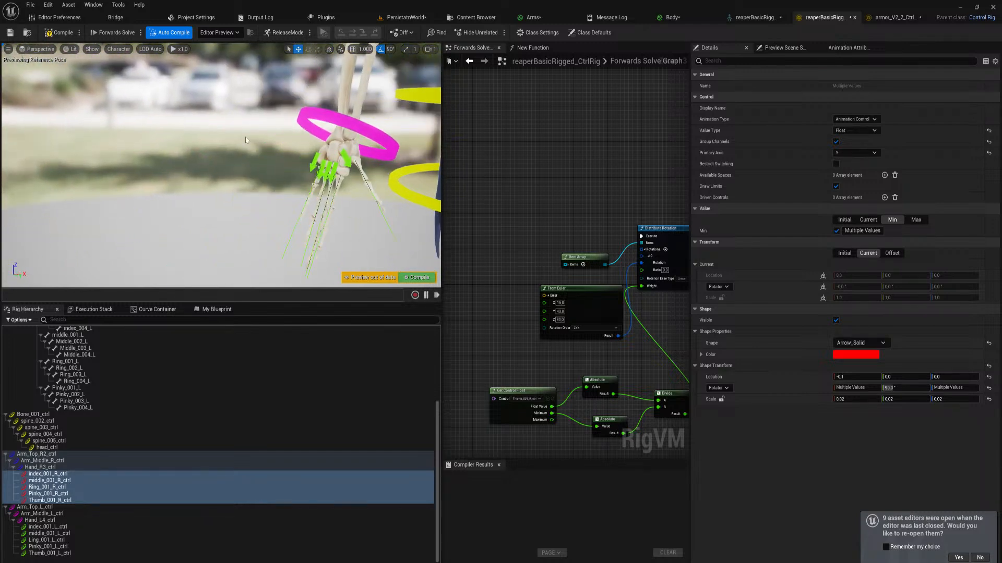
# Test the left pinky's curl by pulling Pinky_001_L_ctrl down, and undo the movement
pyautogui.click(312, 162)
pyautogui.moveTo(327, 150); pyautogui.dragTo(310, 234)
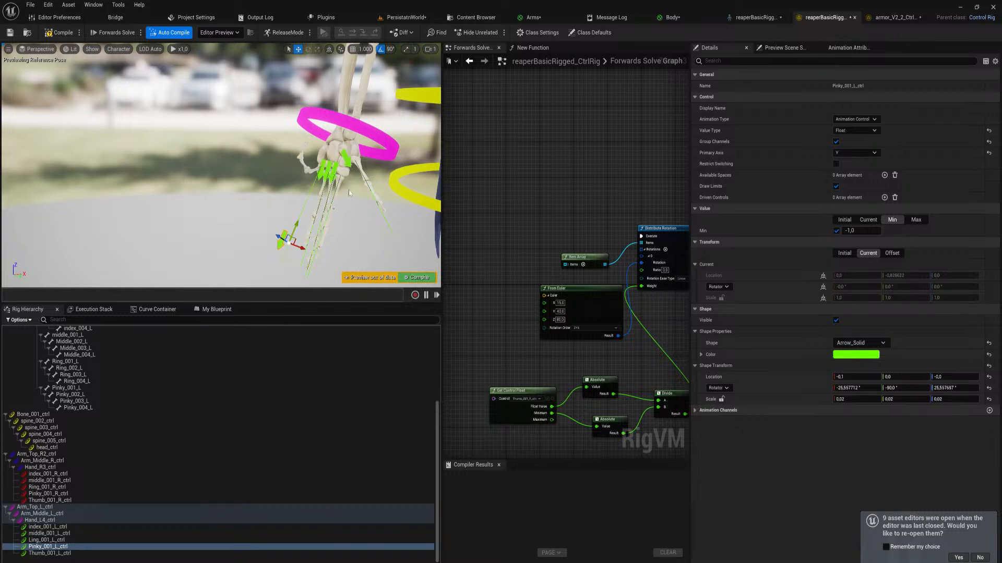
pyautogui.hotkey('ctrl', 'z')
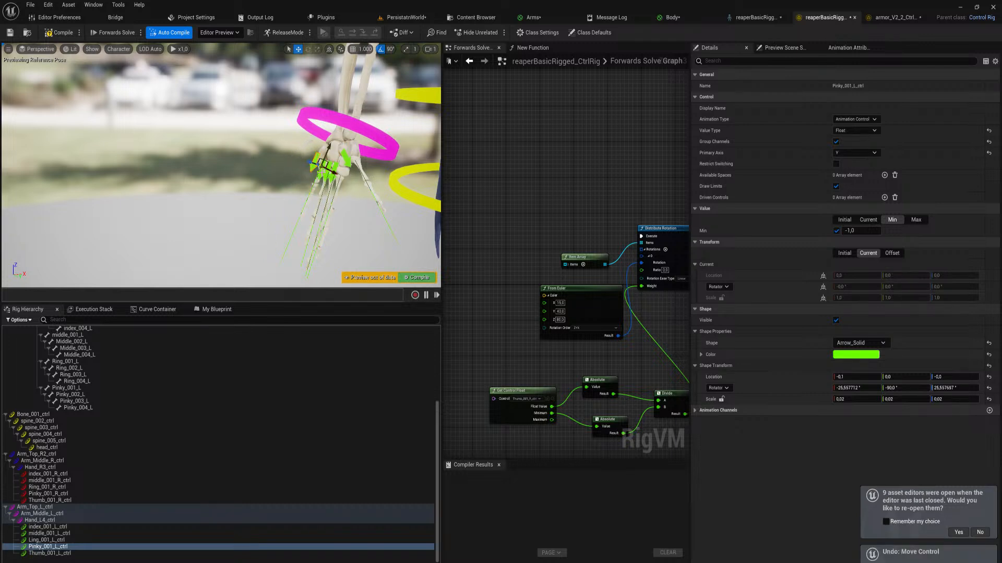
# Select all five left-hand arrow controls and pull them down together to test the finger and thumb curl
pyautogui.hotkey('shift', 'Up')
pyautogui.hotkey('shift', 'Up')
pyautogui.hotkey('shift', 'Up')
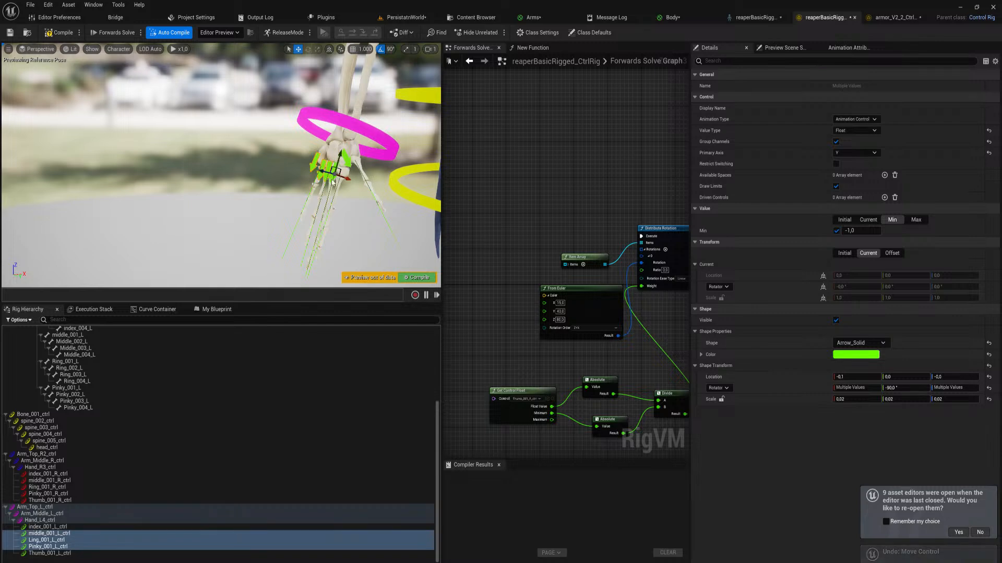
pyautogui.keyDown('shift'); pyautogui.click(348, 164); pyautogui.keyUp('shift')
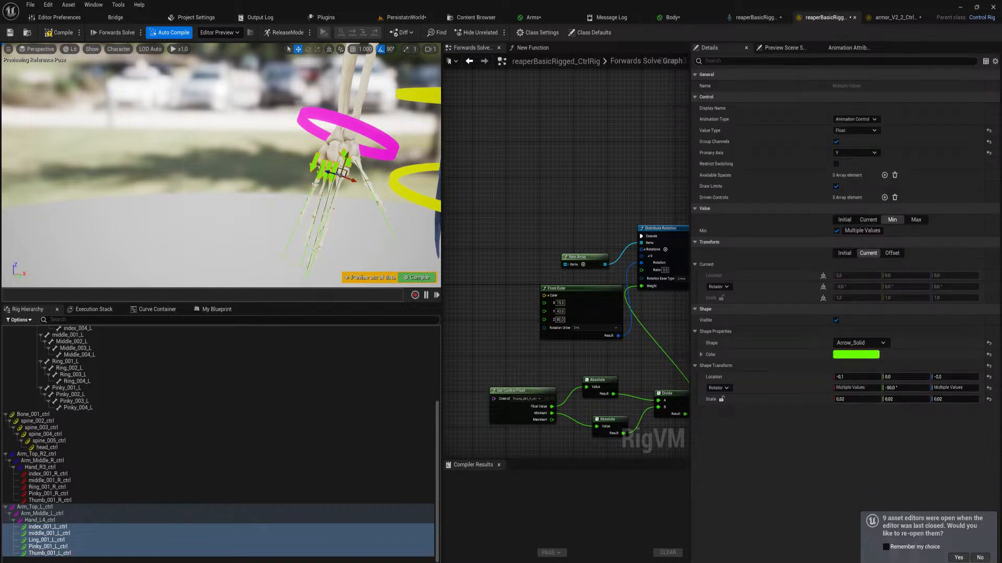
pyautogui.moveTo(344, 170); pyautogui.dragTo(312, 260)
# Set the Euler Z value of the left index finger's function node to -70
pyautogui.moveTo(550, 308)
pyautogui.mouseDown(button='right')
pyautogui.moveTo(516, 286)
pyautogui.moveTo(566, 311)
pyautogui.mouseUp(button='right')
pyautogui.moveTo(547, 276); pyautogui.dragTo(454, 292, button='right')
pyautogui.scroll(-1, 602, 312)
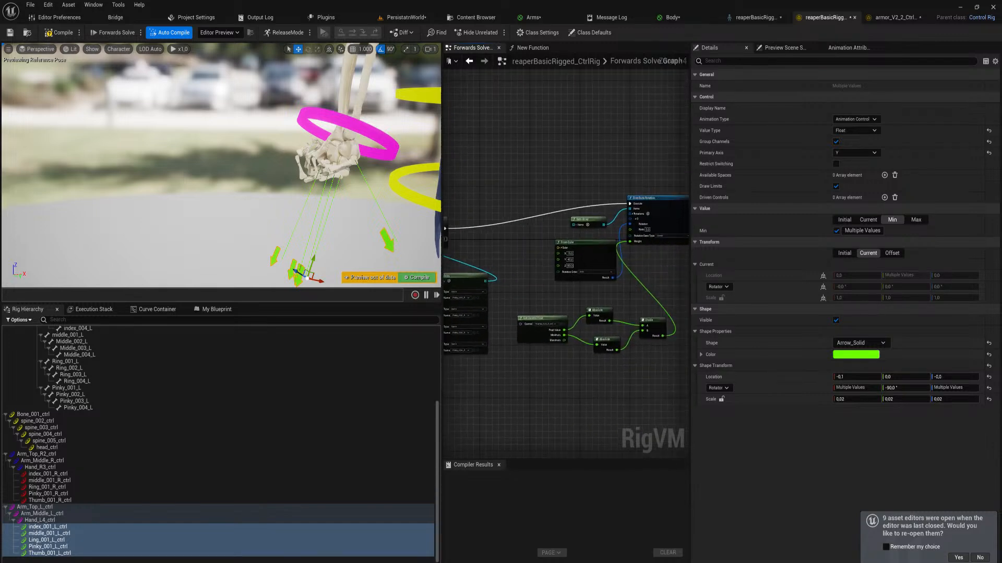
pyautogui.moveTo(641, 292); pyautogui.dragTo(454, 342, button='right')
pyautogui.moveTo(513, 291); pyautogui.dragTo(604, 292, button='right')
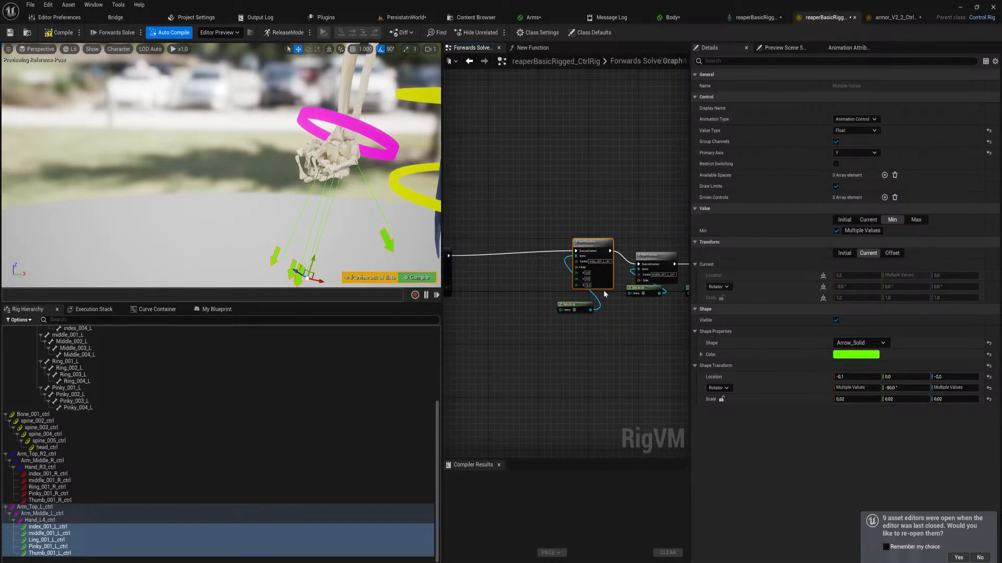
pyautogui.scroll(4, 608, 284)
pyautogui.moveTo(569, 283); pyautogui.dragTo(566, 283)
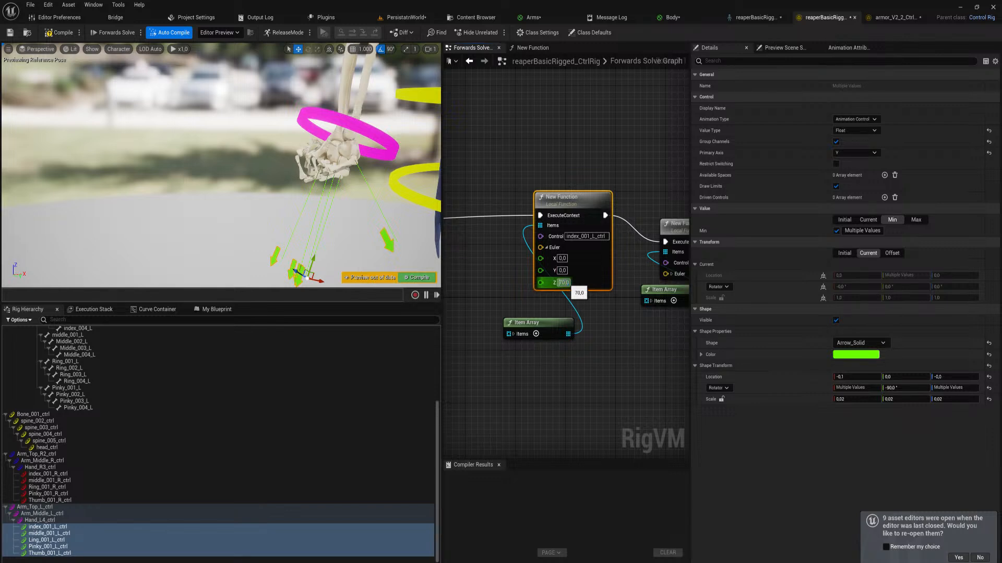
pyautogui.press('Return')
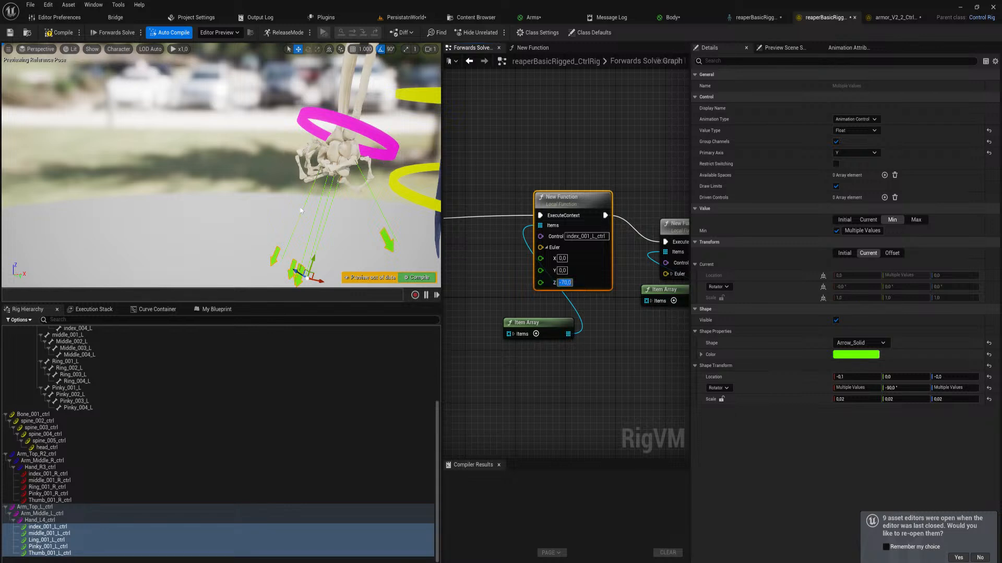
# Raise the left middle finger's function node above its Item Array and set its Euler Z value to -70
pyautogui.moveTo(335, 166)
pyautogui.mouseDown(button='right')
pyautogui.moveTo(313, 163)
pyautogui.moveTo(386, 159)
pyautogui.moveTo(352, 163)
pyautogui.mouseUp(button='right')
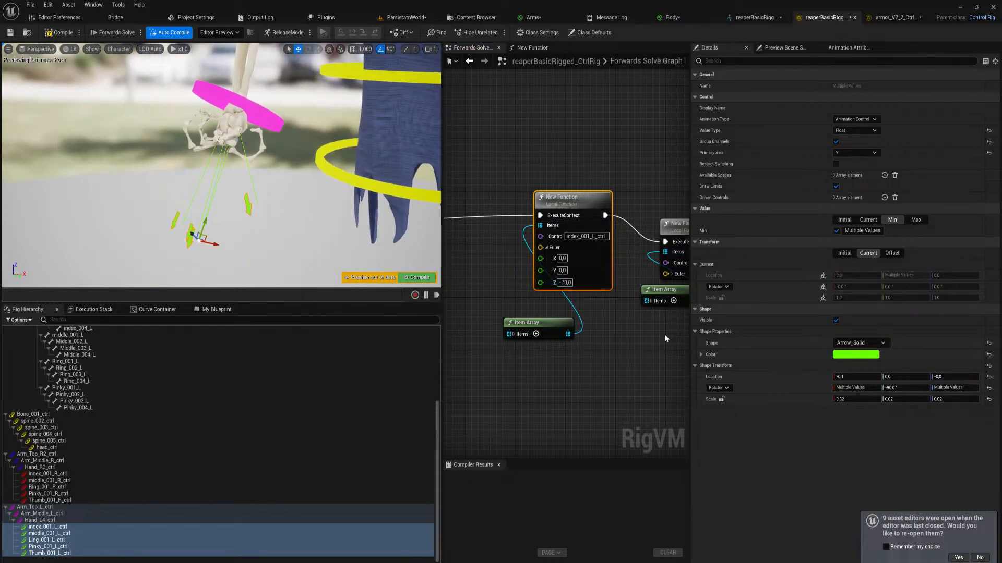
pyautogui.moveTo(665, 228); pyautogui.dragTo(664, 195)
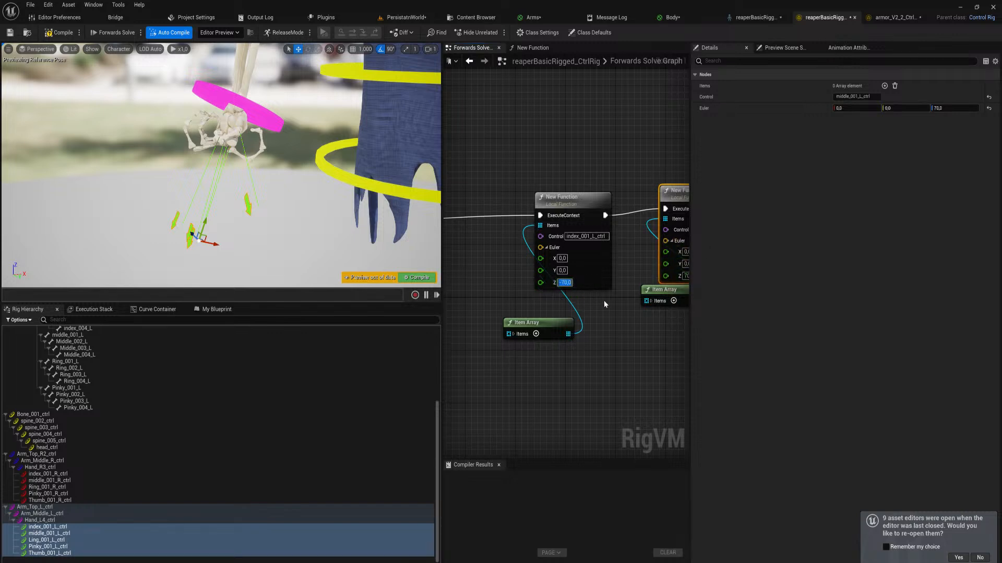
pyautogui.moveTo(633, 314); pyautogui.dragTo(555, 321, button='right')
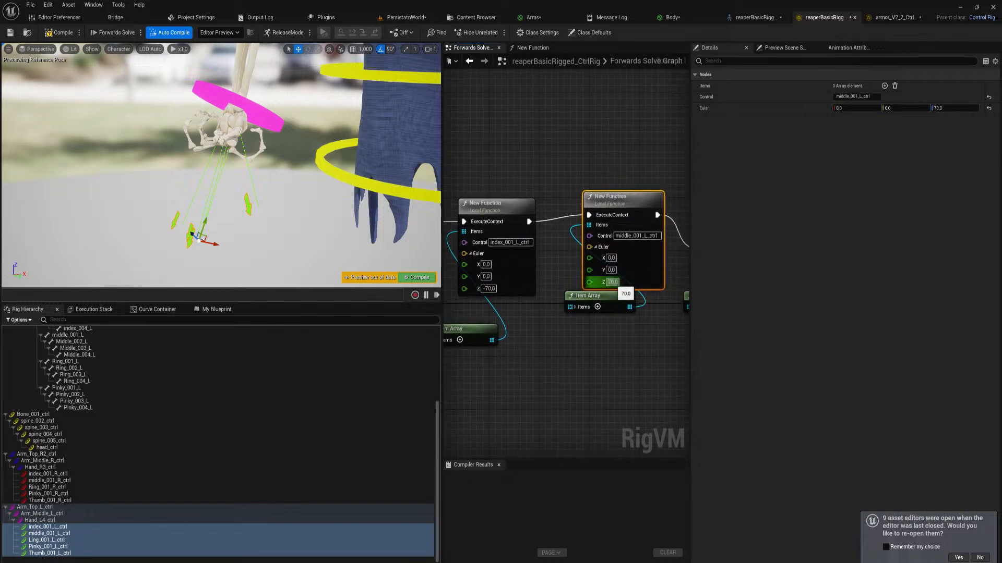
pyautogui.click(612, 281)
# Set the Euler Z value to -70 on the function nodes of Ling_001_L_ctrl and Pinky_001_L_ctrl
pyautogui.moveTo(642, 356); pyautogui.dragTo(496, 374, button='right')
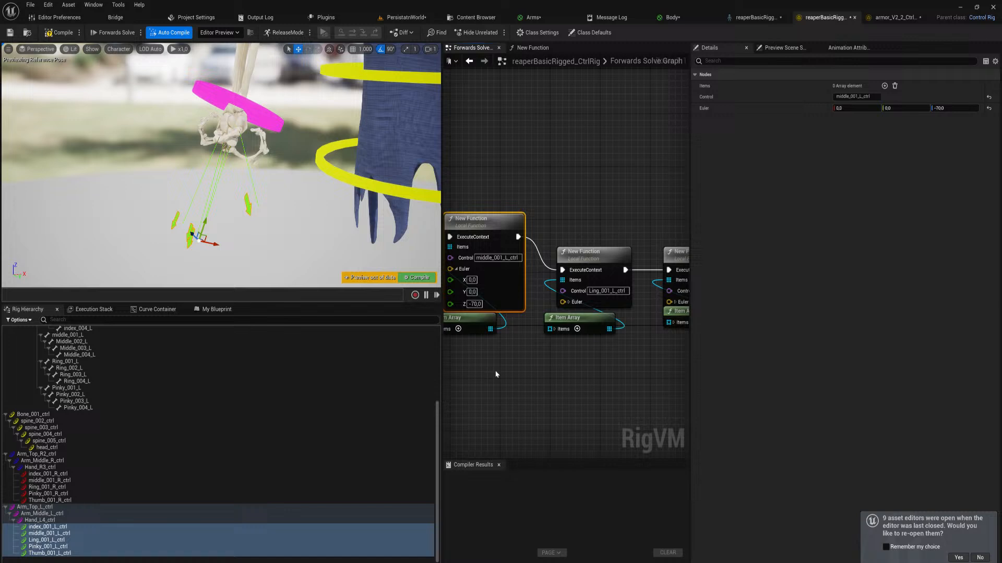
pyautogui.click(568, 302)
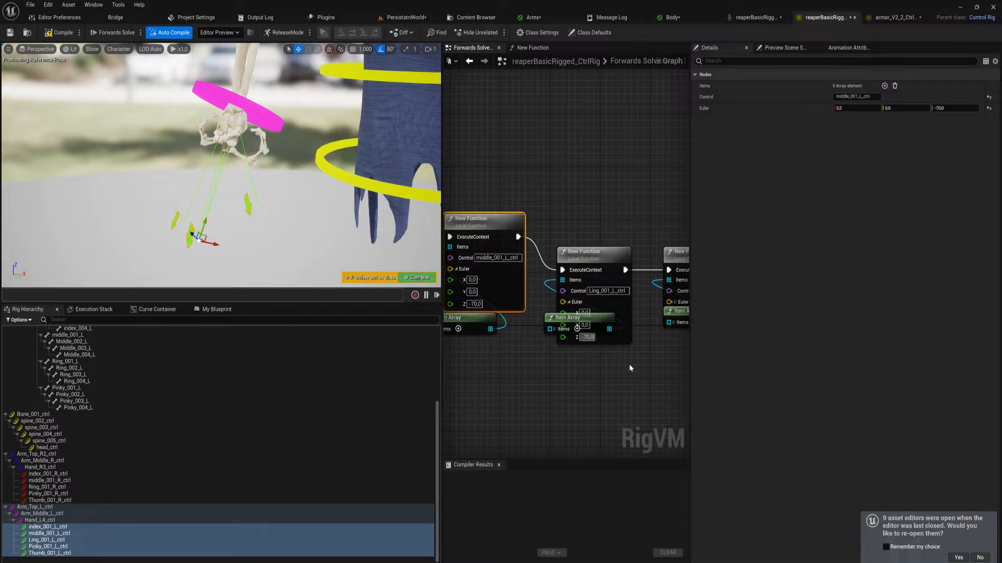
pyautogui.moveTo(636, 363); pyautogui.dragTo(522, 372, button='right')
pyautogui.click(561, 310)
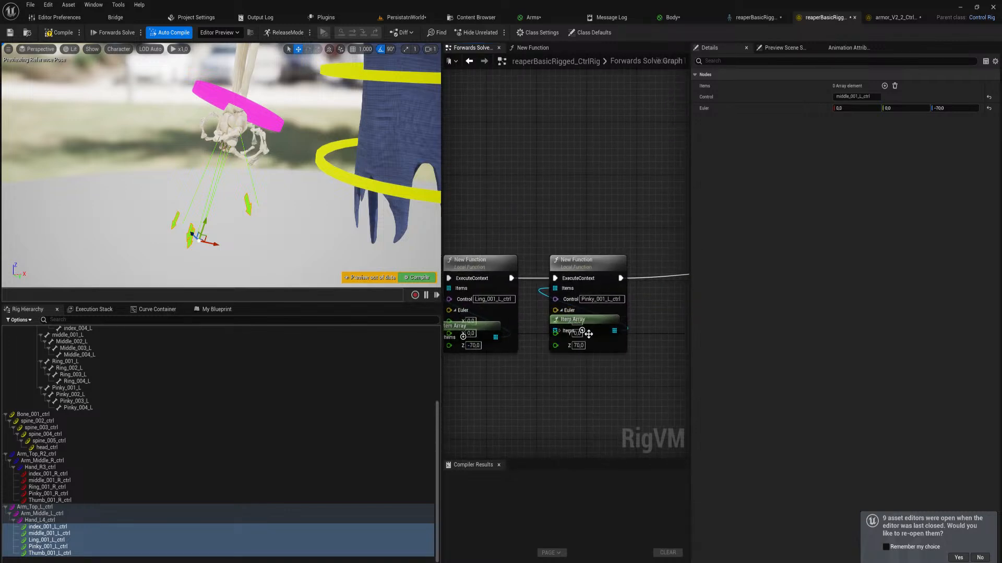
pyautogui.click(576, 346)
pyautogui.write('-')
# Set the left thumb's From Euler rotation to X -15, Y -40 and Z -80
pyautogui.moveTo(636, 393); pyautogui.dragTo(462, 296, button='right')
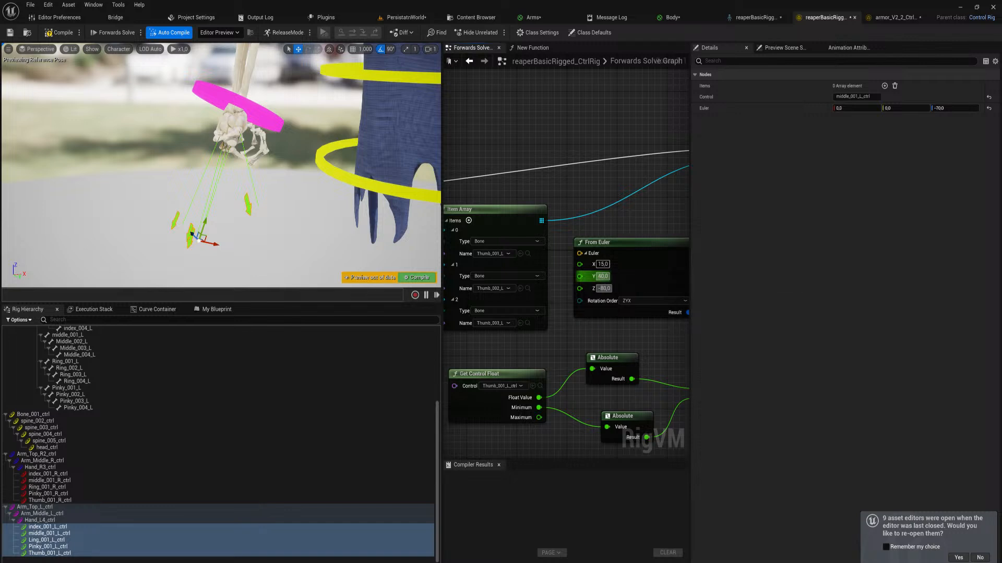
pyautogui.click(602, 276)
pyautogui.write('-40')
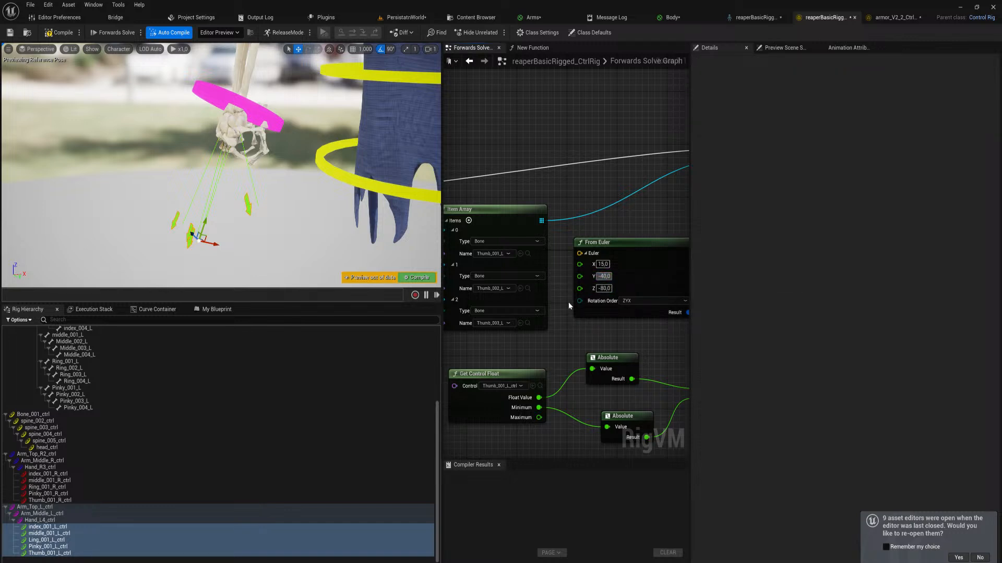
pyautogui.click(602, 264)
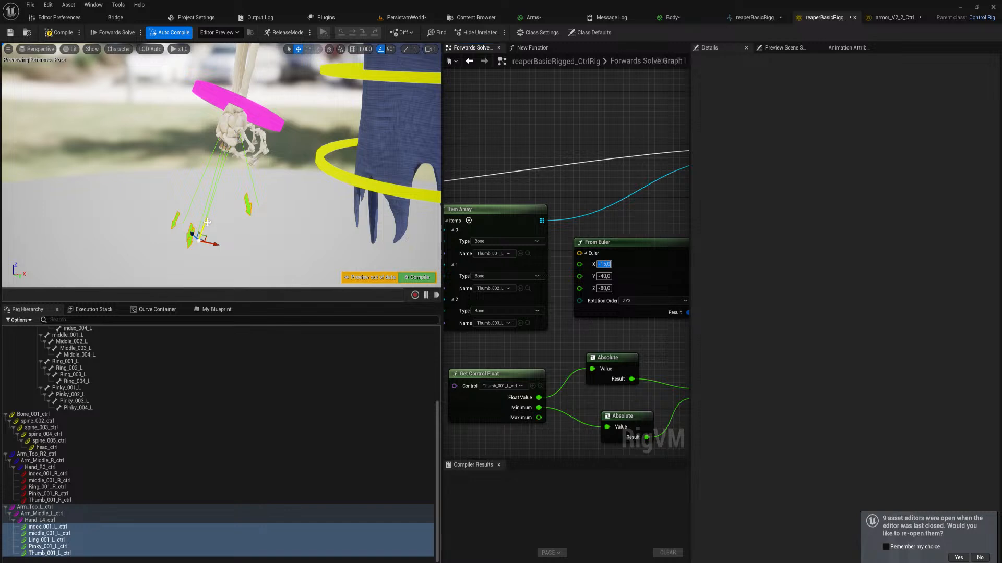
# Compile the control rig and save all modified assets
pyautogui.moveTo(207, 222); pyautogui.dragTo(331, 53)
pyautogui.click(59, 33)
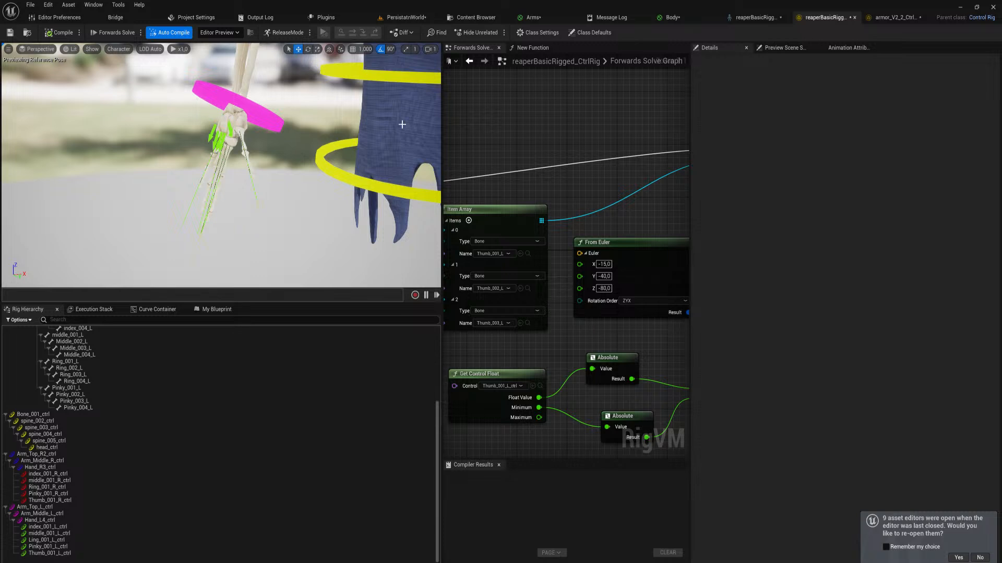
pyautogui.moveTo(337, 136)
pyautogui.mouseDown(button='right')
pyautogui.moveTo(313, 139)
pyautogui.moveTo(339, 137)
pyautogui.moveTo(345, 129)
pyautogui.moveTo(328, 123)
pyautogui.mouseUp(button='right')
pyautogui.press('s')
pyautogui.hotkey('ctrl', 'shift', 's')
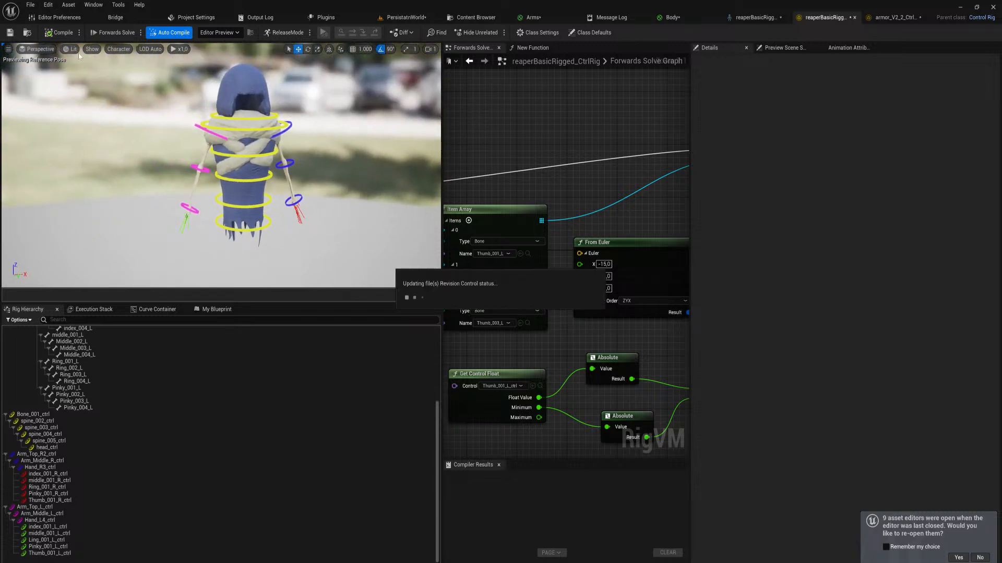
pyautogui.click(524, 389)
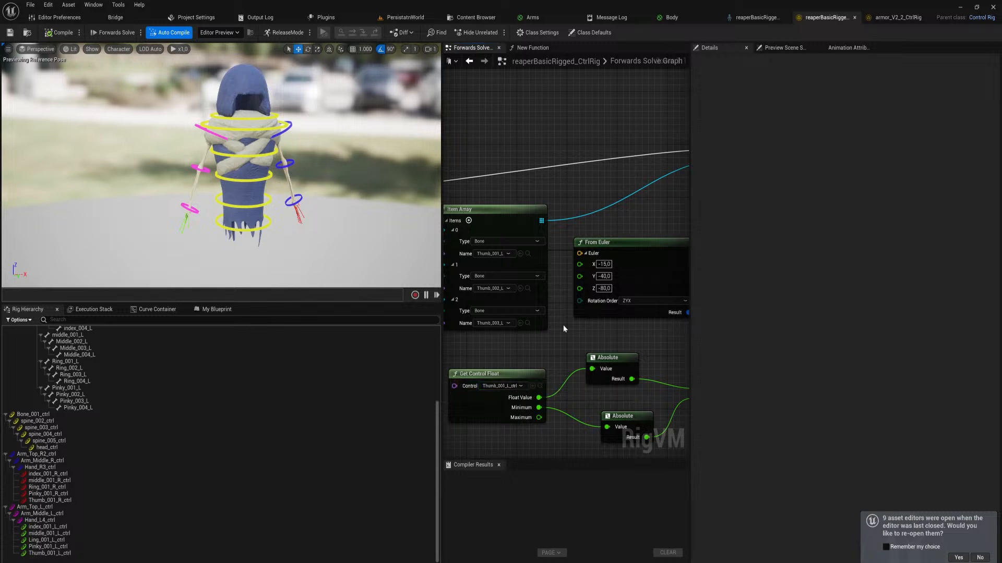
pyautogui.scroll(-4, 562, 324)
pyautogui.moveTo(556, 334); pyautogui.dragTo(489, 340, button='right')
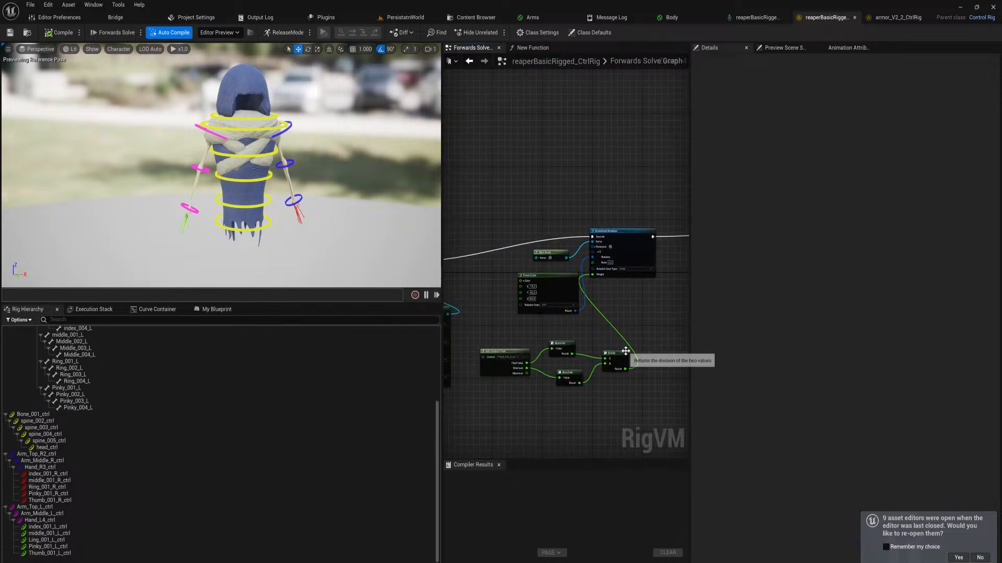
# Enlarge the graph area and wrap the spine's FKChain node and its item arrays in a comment named "FK spine"
pyautogui.moveTo(442, 245); pyautogui.dragTo(204, 246)
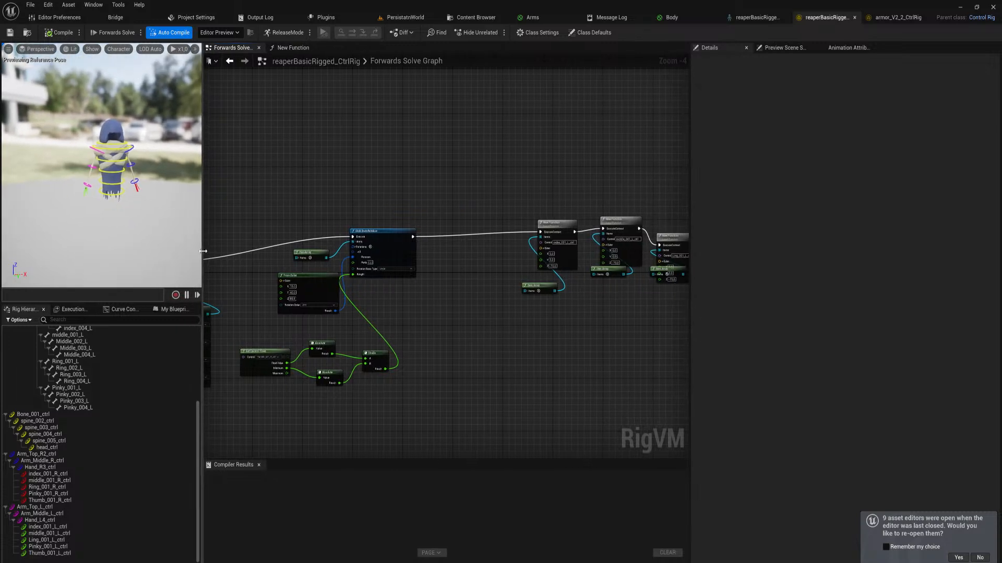
pyautogui.moveTo(323, 351); pyautogui.dragTo(648, 373, button='right')
pyautogui.moveTo(319, 436); pyautogui.dragTo(399, 344, button='right')
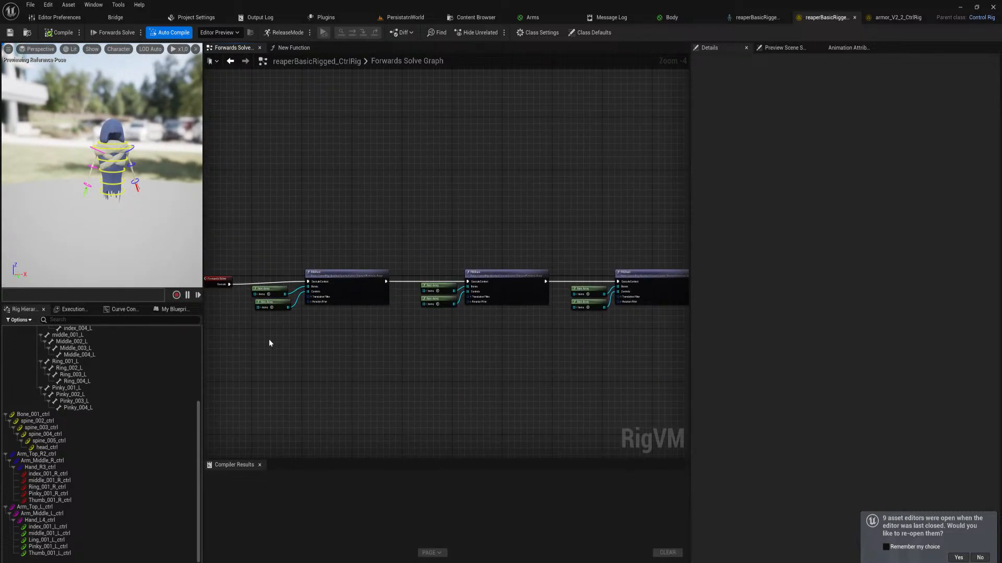
pyautogui.moveTo(270, 343); pyautogui.dragTo(371, 271)
pyautogui.press('c')
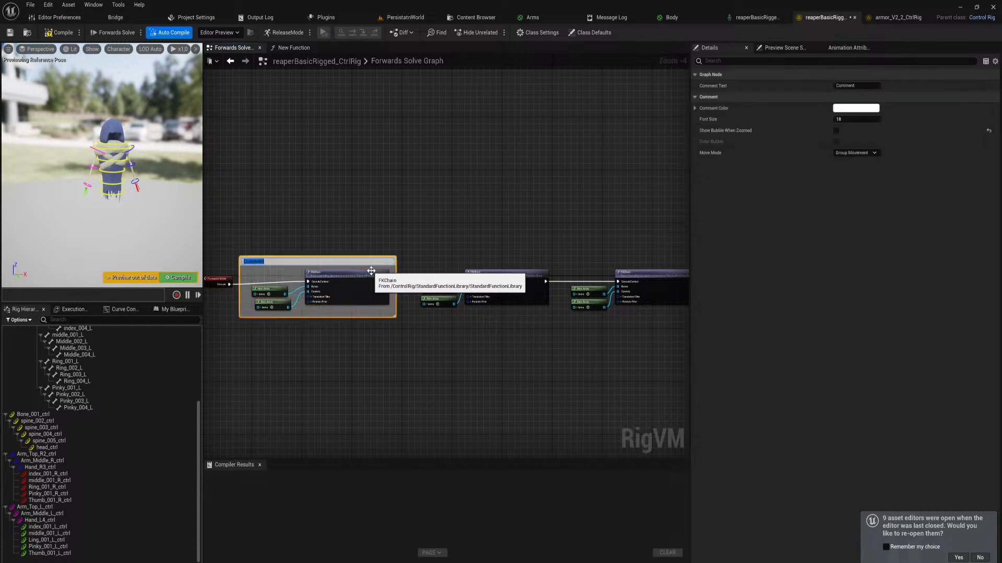
pyautogui.write('FK spine')
pyautogui.press('Return')
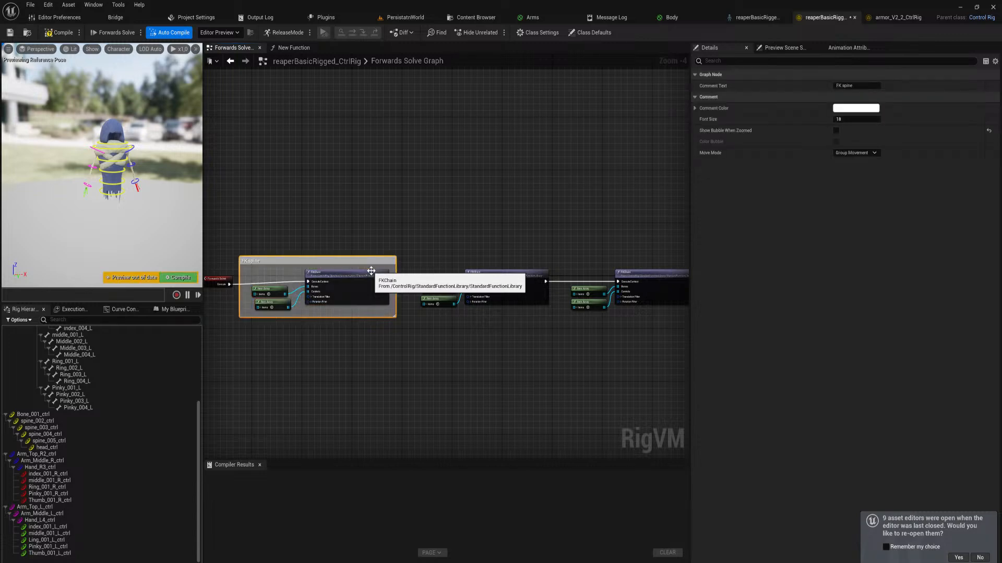
# Group the two arm FKChain nodes and their item arrays in a comment named "FK Arms"
pyautogui.moveTo(487, 244); pyautogui.dragTo(462, 239, button='right')
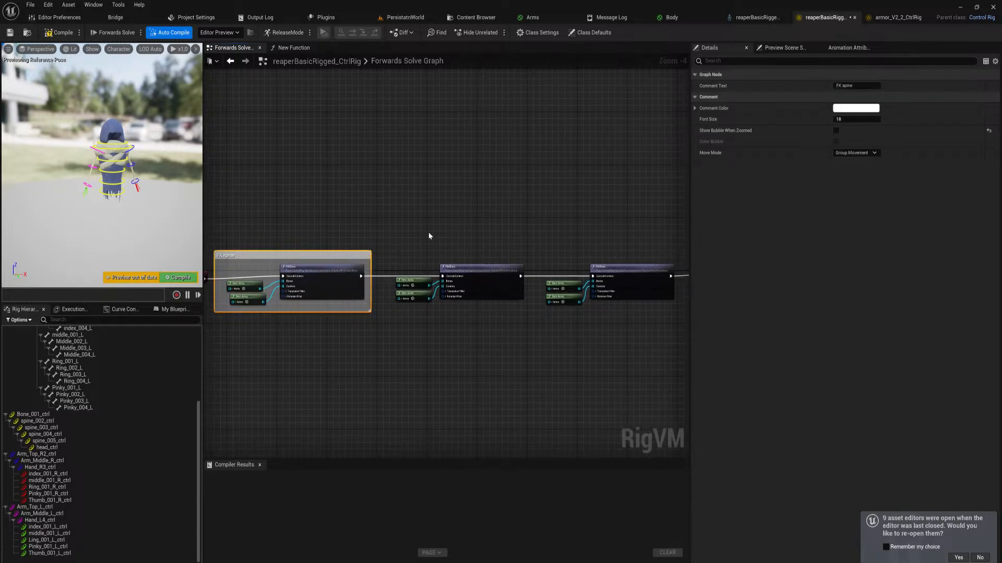
pyautogui.moveTo(401, 237); pyautogui.dragTo(633, 329)
pyautogui.press('c')
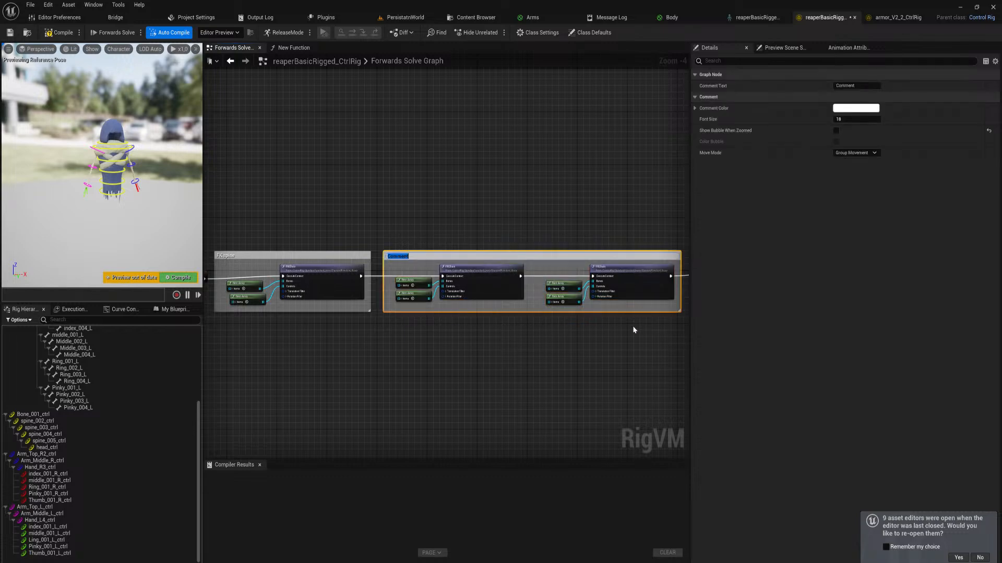
pyautogui.write('FK Arms')
pyautogui.press('Return')
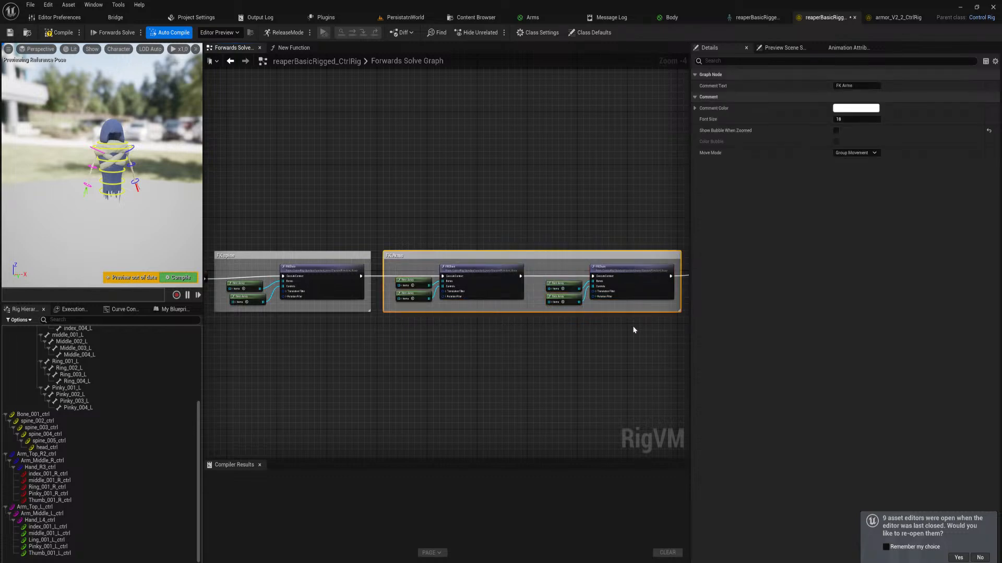
# Group all right-hand finger and thumb nodes in a comment named "Fingers Right"
pyautogui.moveTo(630, 324); pyautogui.dragTo(258, 351, button='right')
pyautogui.moveTo(309, 402); pyautogui.dragTo(590, 218)
pyautogui.moveTo(504, 193); pyautogui.dragTo(560, 199, button='right')
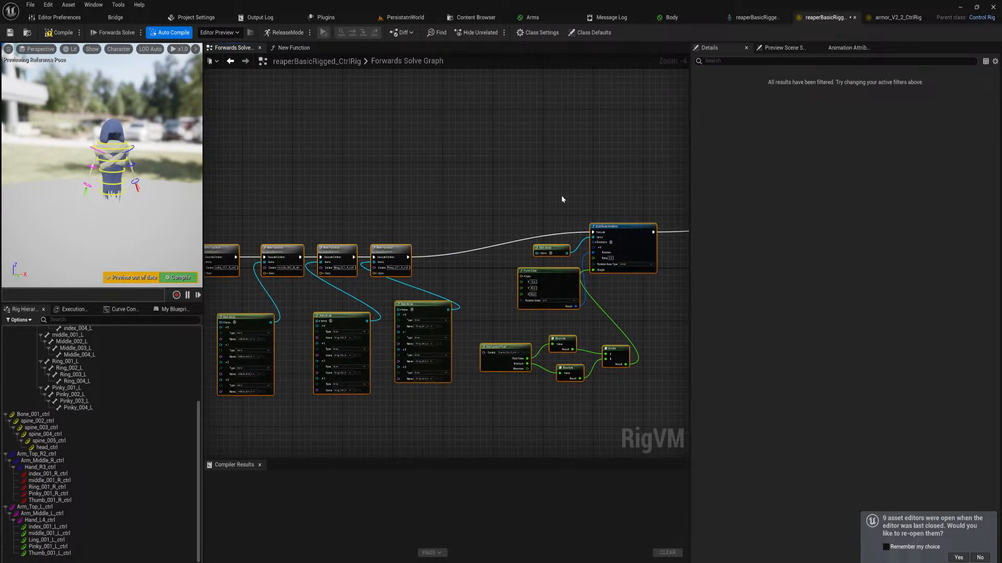
pyautogui.press('c')
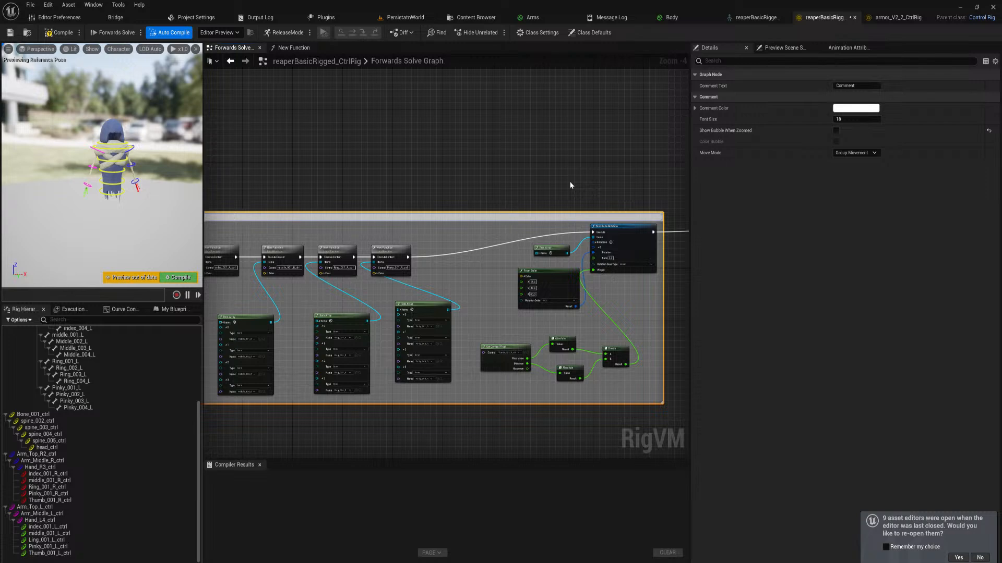
pyautogui.press('Return')
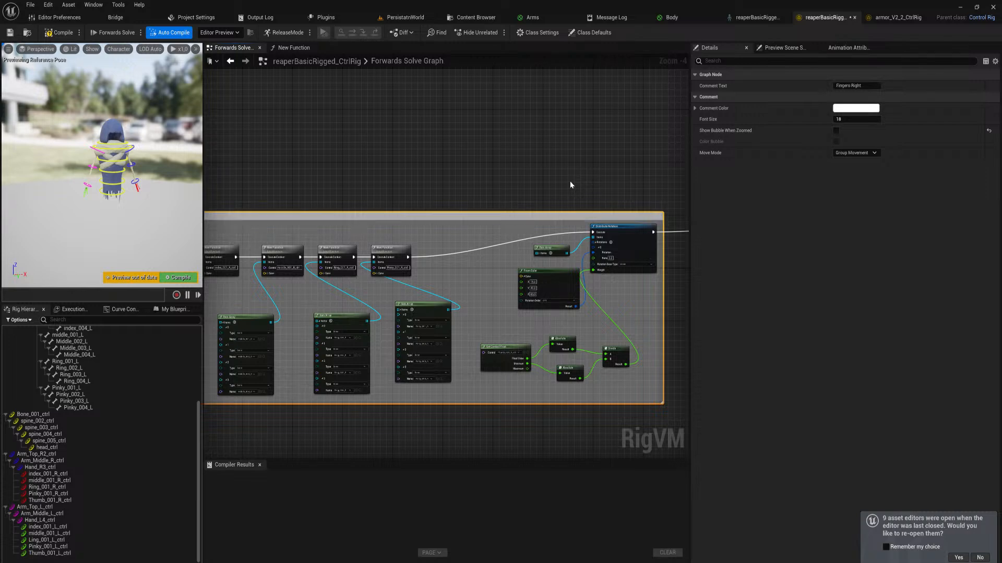
# Group all left-hand finger and thumb nodes in a comment named "Fingers Left"
pyautogui.moveTo(570, 180); pyautogui.dragTo(284, 202, button='right')
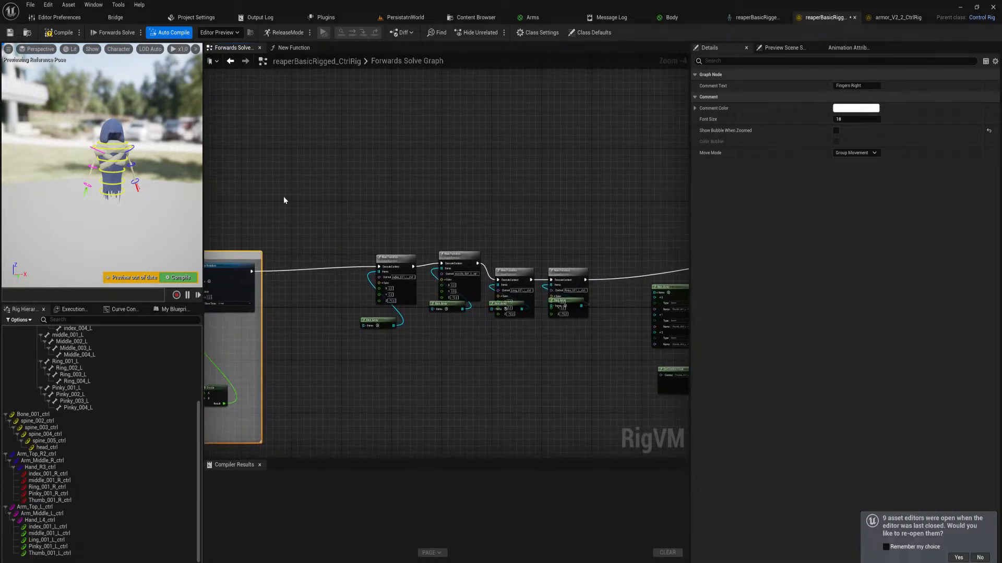
pyautogui.moveTo(283, 196); pyautogui.dragTo(452, 416)
pyautogui.moveTo(410, 398); pyautogui.dragTo(661, 380, button='right')
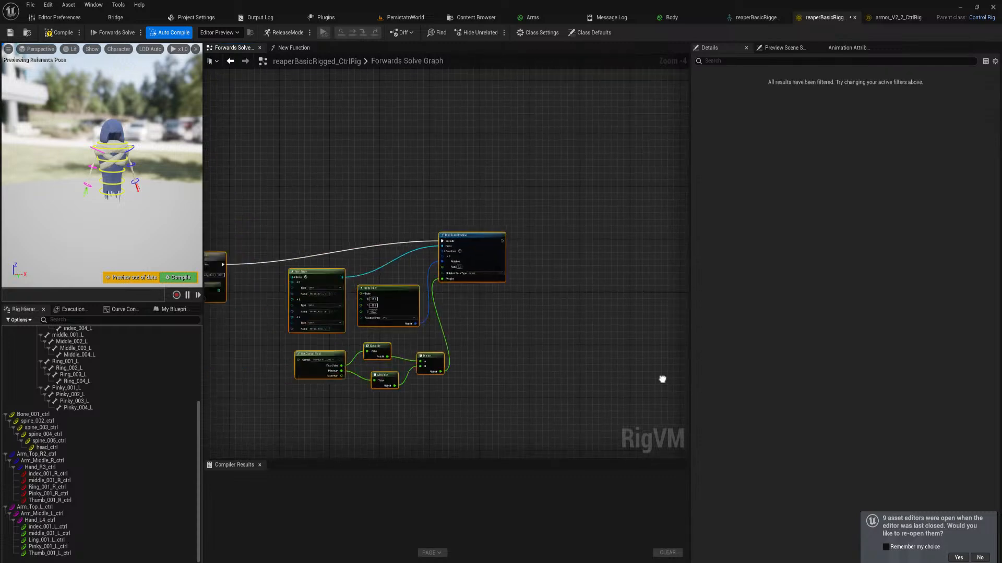
pyautogui.moveTo(444, 382); pyautogui.dragTo(686, 366, button='right')
pyautogui.moveTo(275, 346); pyautogui.dragTo(366, 363, button='right')
pyautogui.write('c')
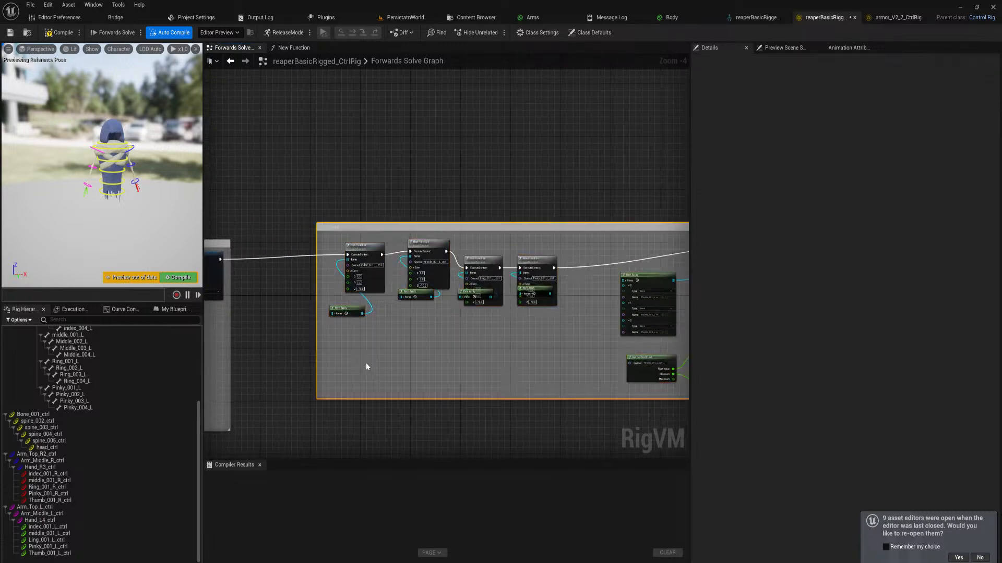
pyautogui.write('Fingers Le')
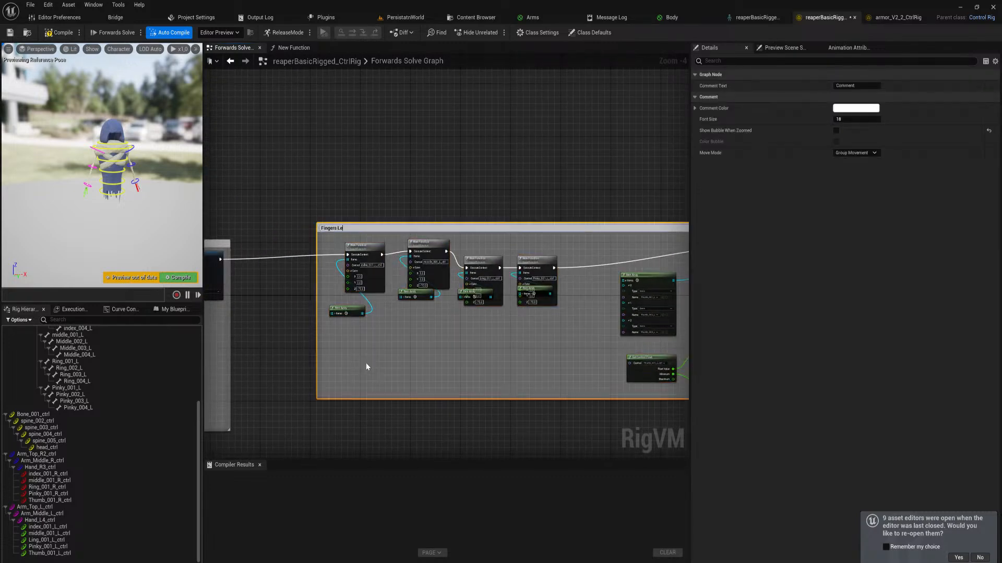
pyautogui.write('ft')
pyautogui.press('Return')
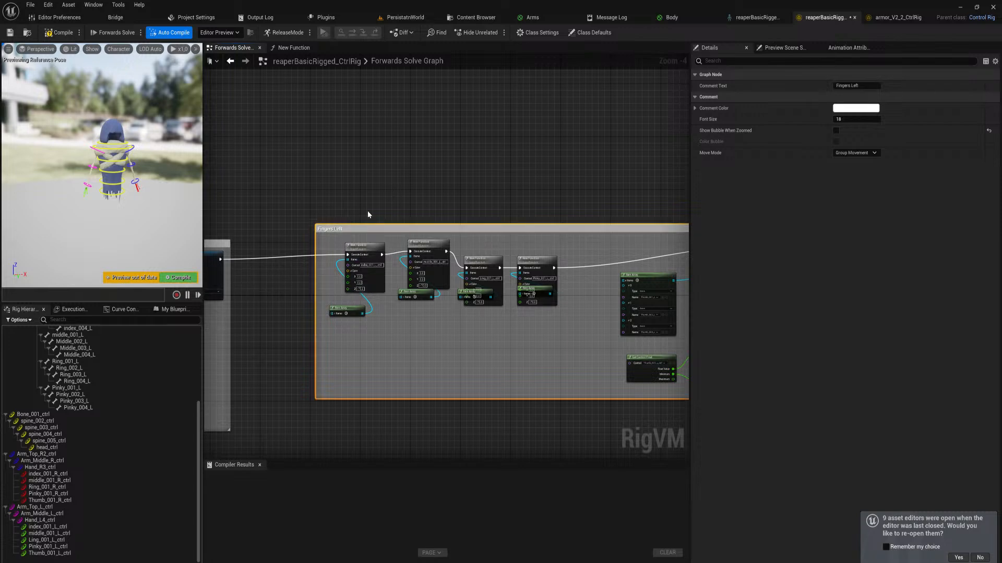
# Move the "Fingers Left" comment group closer to the right-hand finger group and compile the control rig
pyautogui.moveTo(369, 230); pyautogui.dragTo(313, 238)
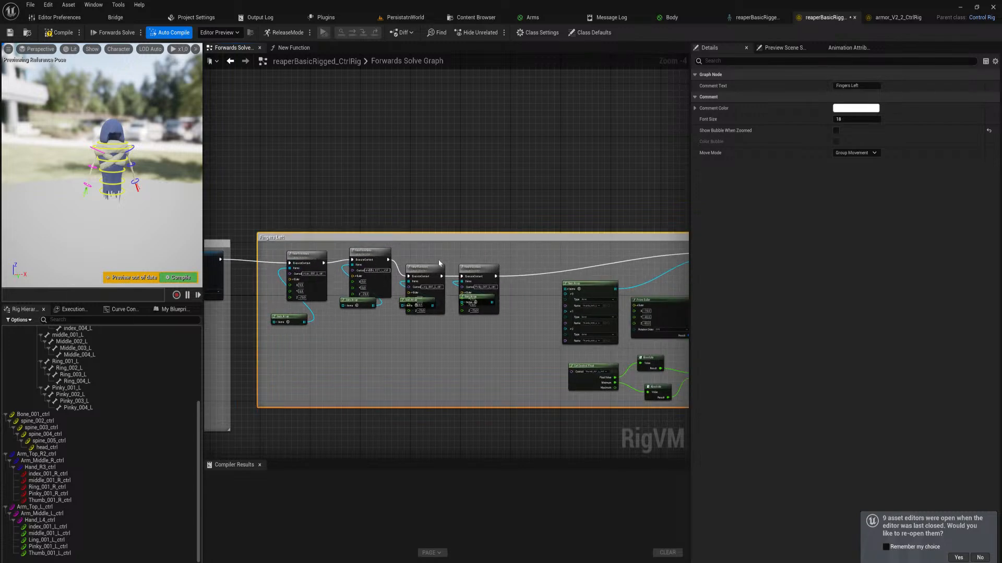
pyautogui.moveTo(515, 290); pyautogui.dragTo(689, 292, button='right')
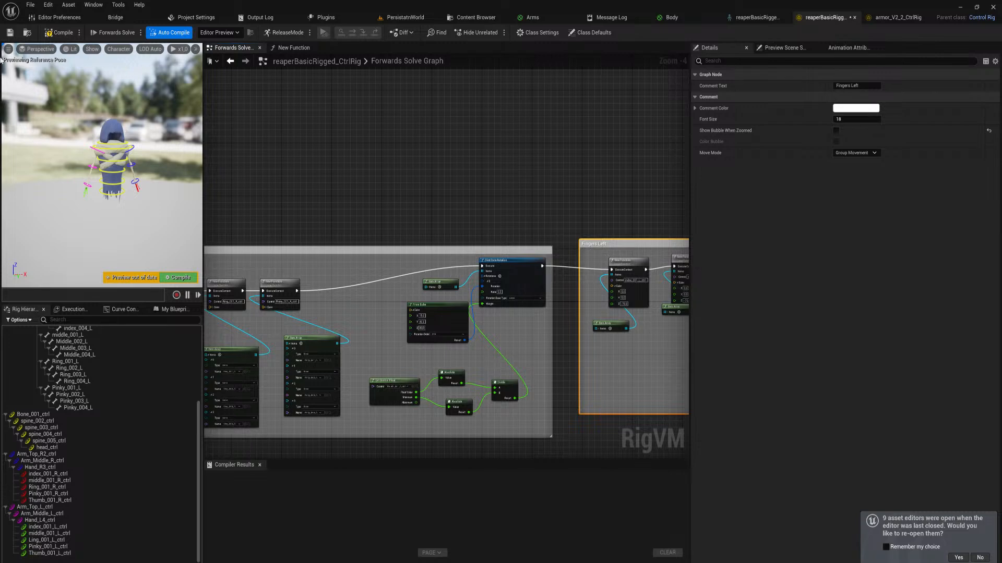
pyautogui.click(177, 277)
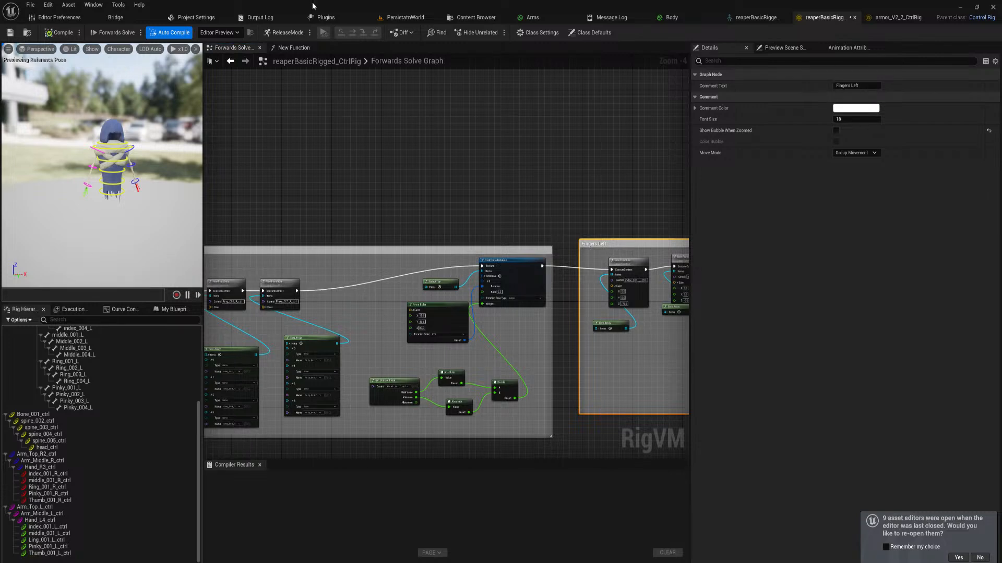
# Switch to the level editor and open AnimationLevel from the project's Levels folder
pyautogui.click(409, 18)
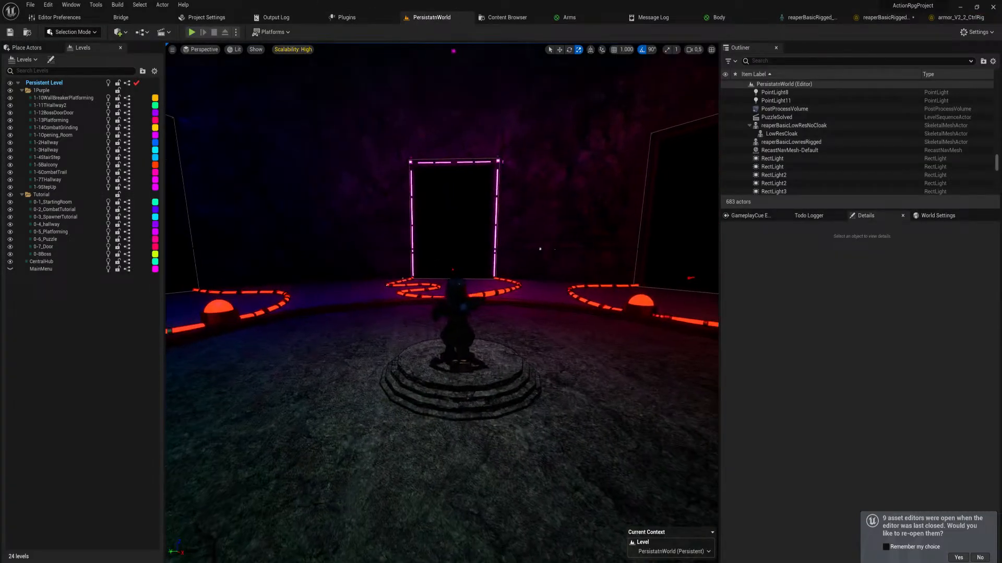
pyautogui.hotkey('ctrl', 'space')
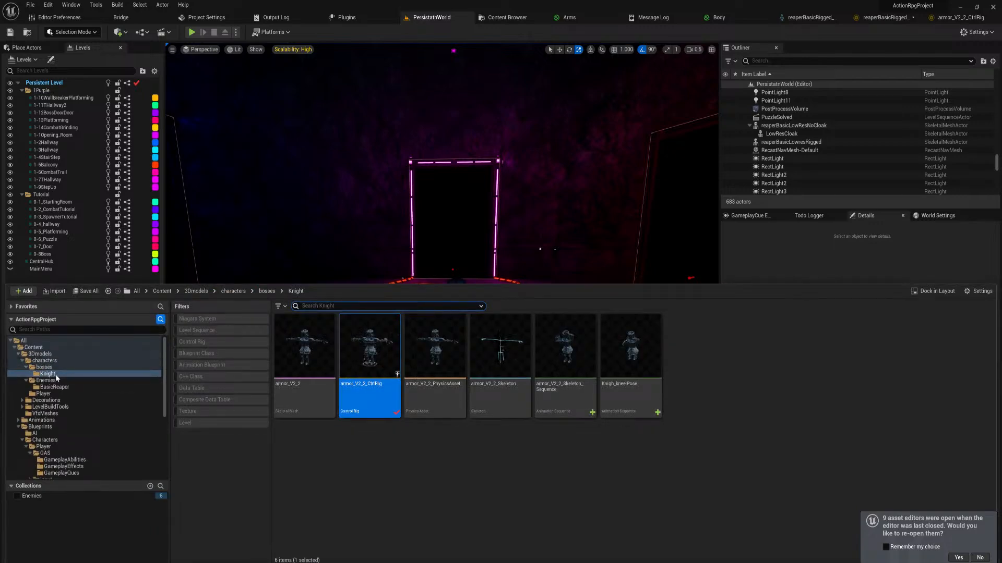
pyautogui.click(33, 347)
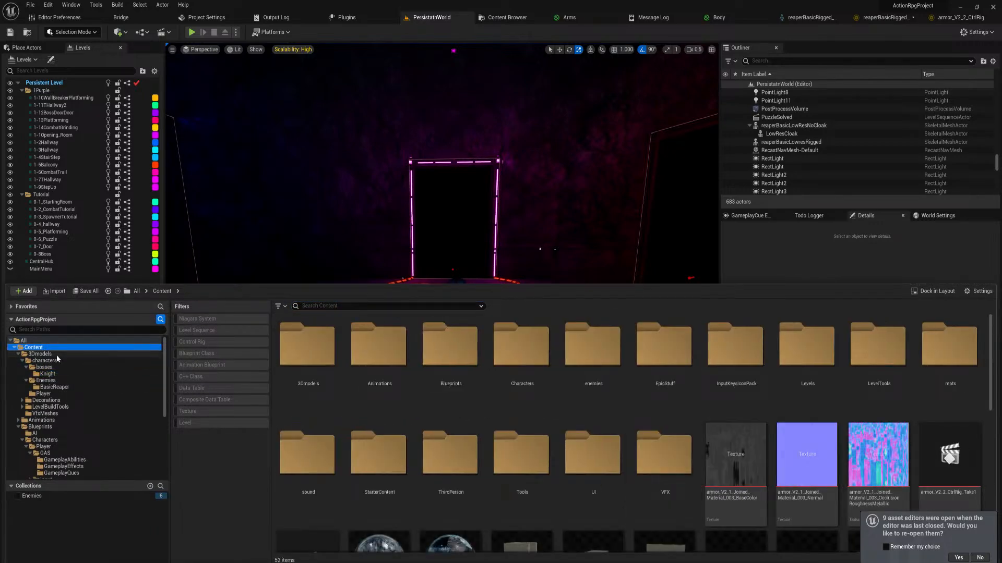
pyautogui.scroll(-2, 992, 372)
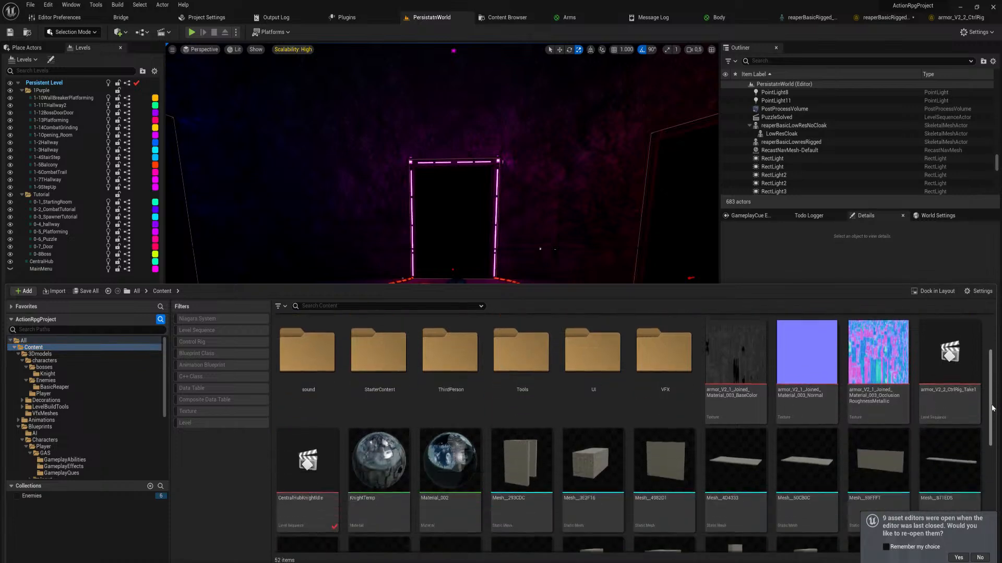
pyautogui.scroll(2, 989, 369)
pyautogui.scroll(-1, 986, 366)
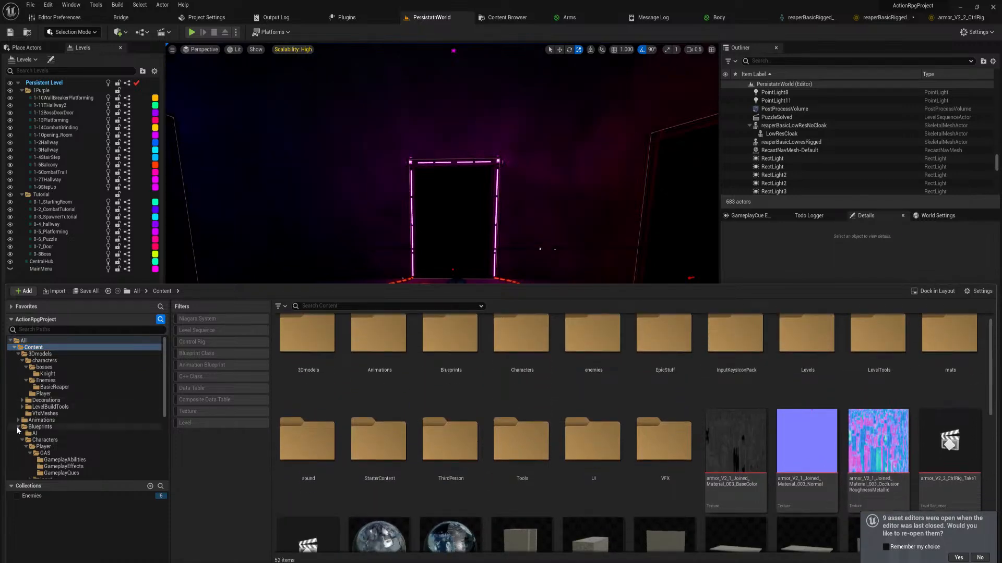
pyautogui.click(19, 427)
pyautogui.click(36, 460)
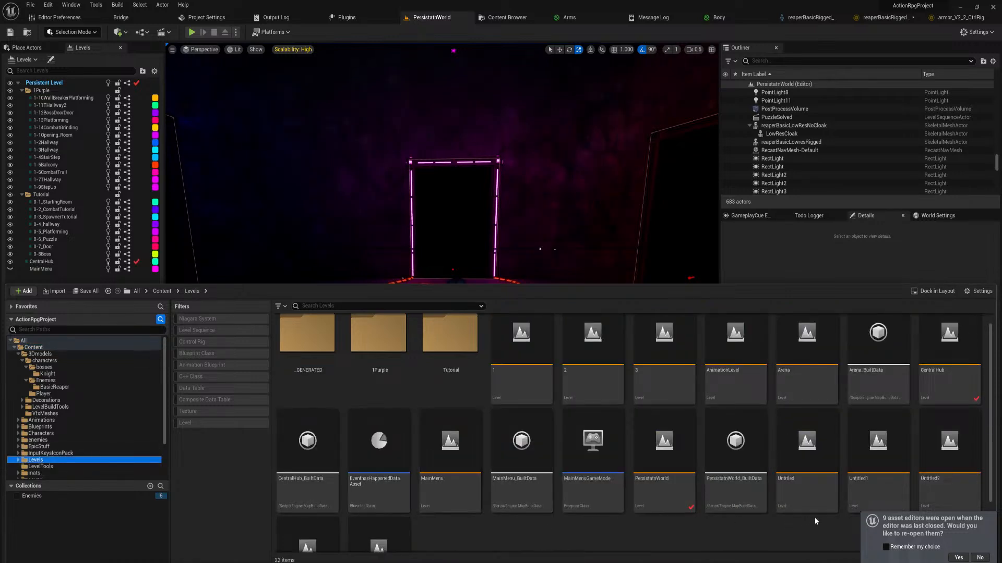
pyautogui.doubleClick(751, 384)
pyautogui.click(534, 387)
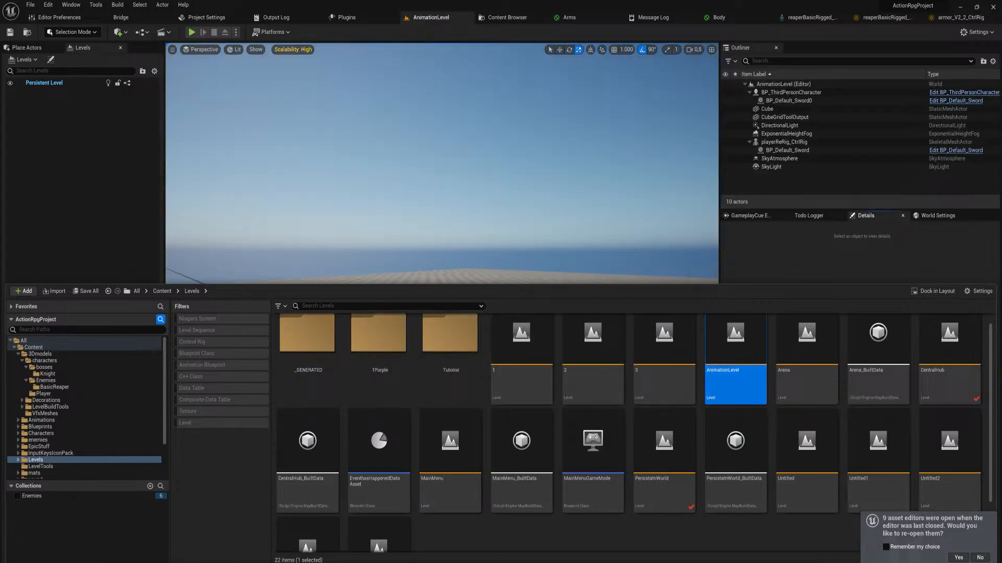
# Playtest AnimationLevel by running the character around and swinging the sword, and end the play session
pyautogui.moveTo(469, 208); pyautogui.dragTo(566, 323, button='right')
pyautogui.press('s')
pyautogui.press('w')
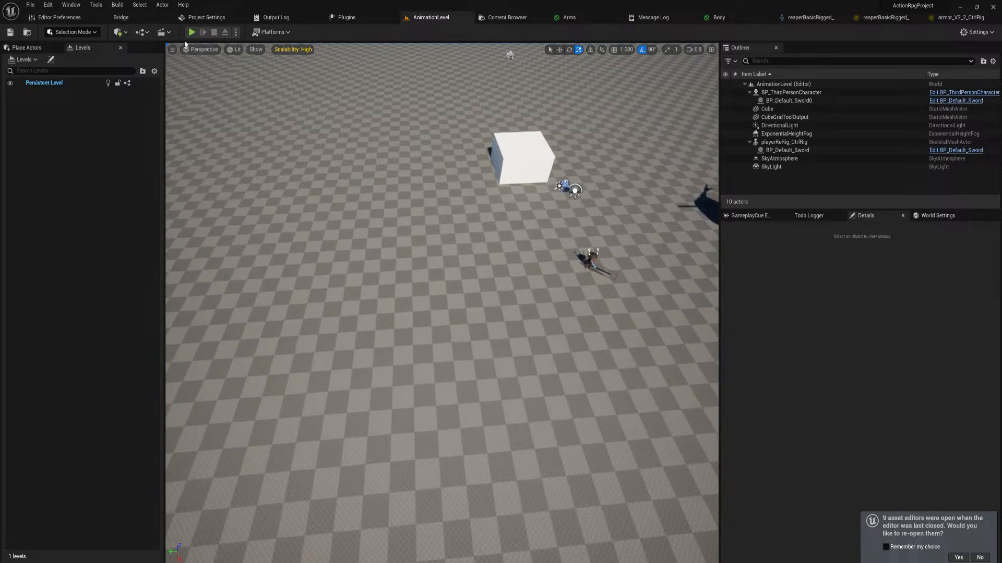
pyautogui.click(195, 33)
pyautogui.click(512, 329)
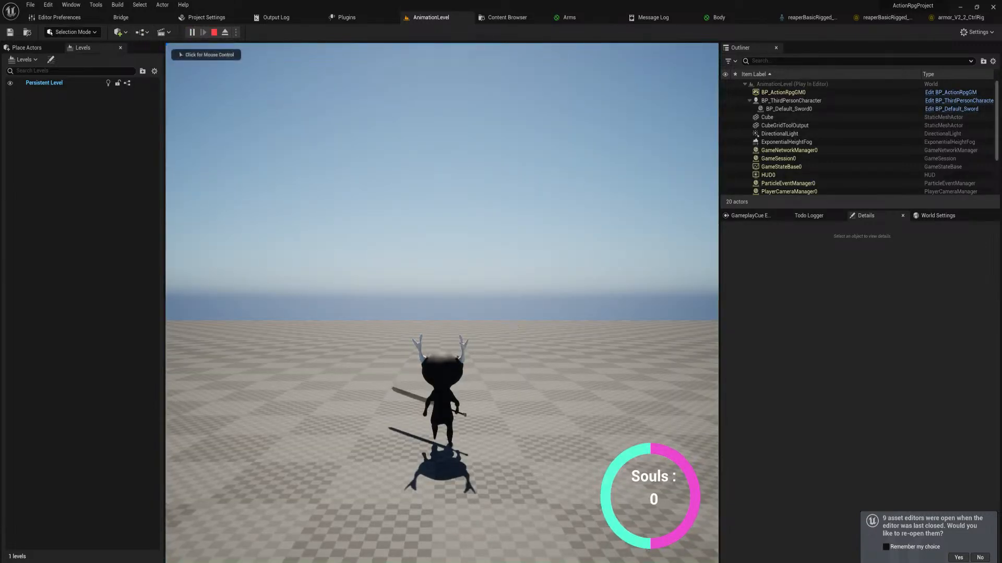
pyautogui.press('w')
pyautogui.click(512, 329)
pyautogui.click(512, 329)
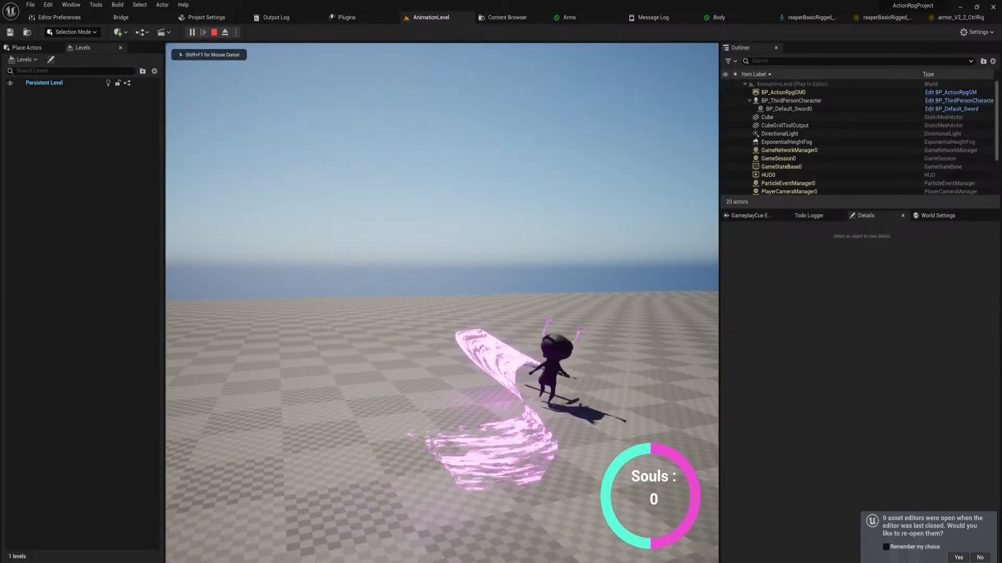
pyautogui.click(512, 329)
pyautogui.press('w')
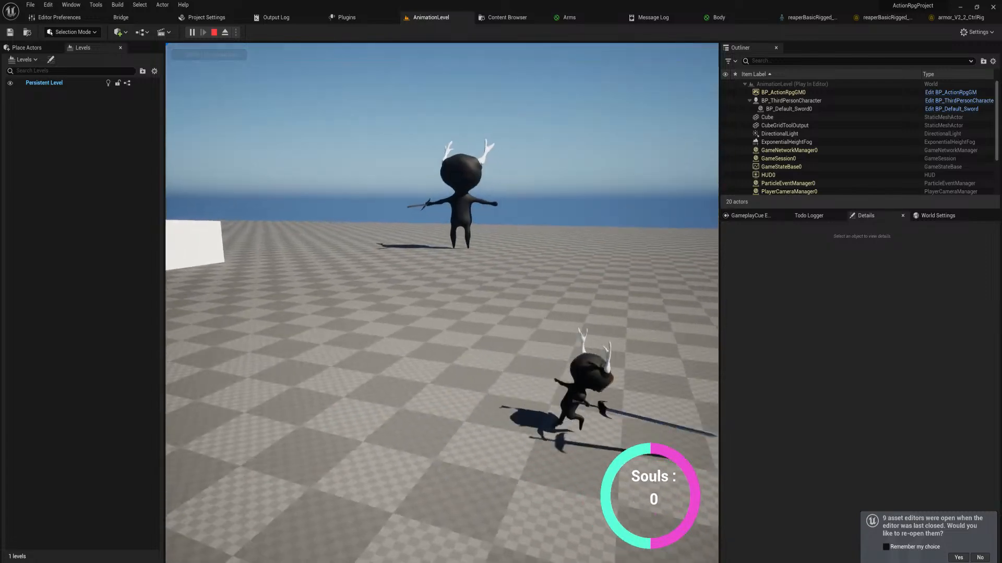
pyautogui.press('Escape')
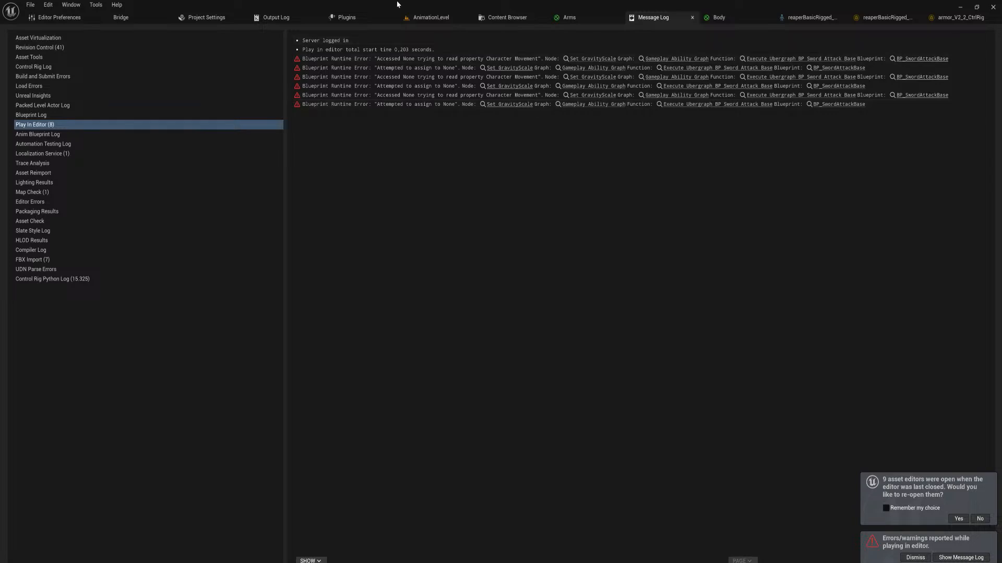
# Place reaperBasicRigged_CtrlRig from the 3Dmodels/characters/Enemies/BasicReaper folder in AnimationLevel, on the floor behind the white cube
pyautogui.click(444, 17)
pyautogui.moveTo(495, 325); pyautogui.dragTo(418, 417, button='right')
pyautogui.press('w')
pyautogui.press('s')
pyautogui.hotkey('ctrl', 'space')
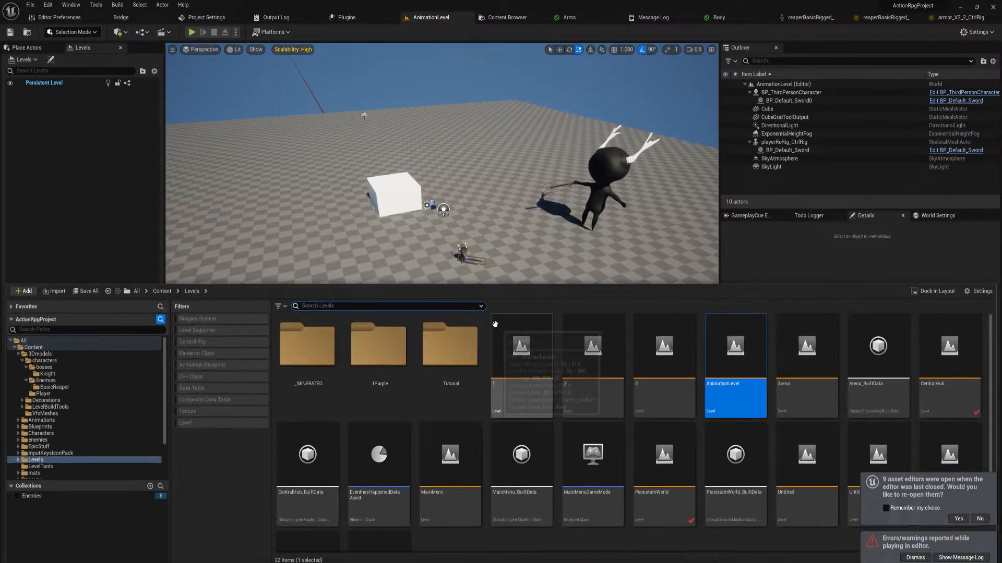
pyautogui.click(53, 354)
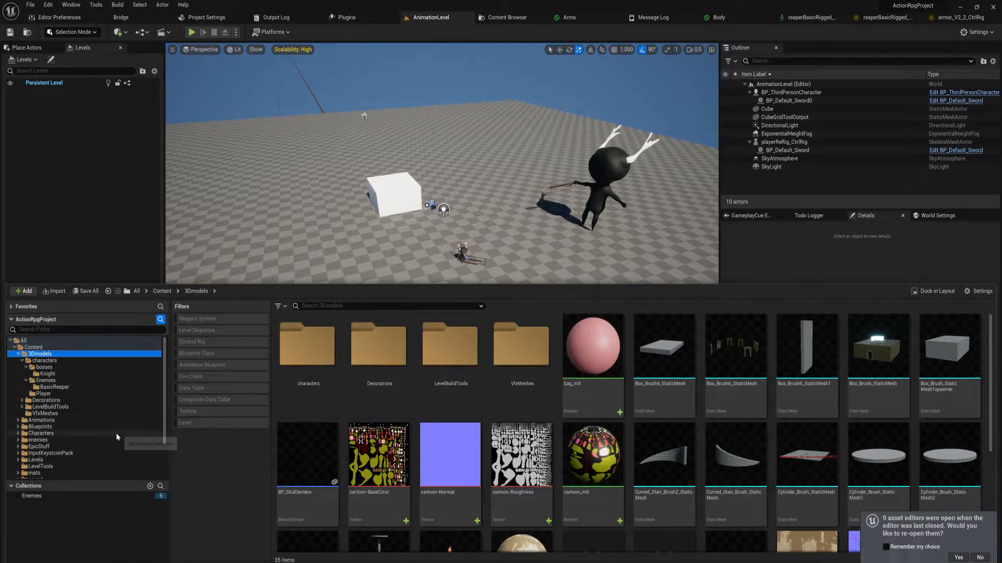
pyautogui.click(306, 347)
pyautogui.doubleClick(306, 347)
pyautogui.doubleClick(370, 343)
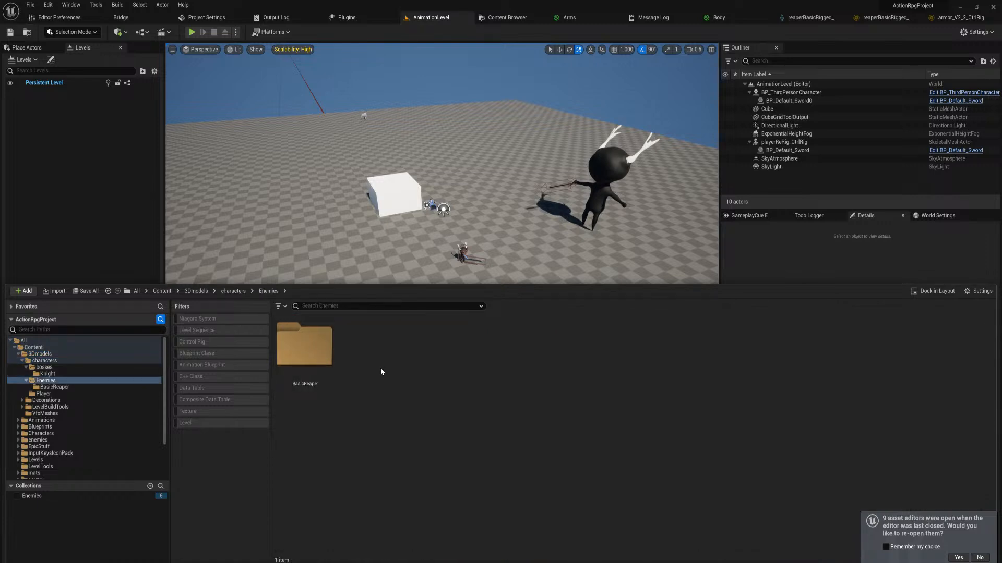
pyautogui.doubleClick(312, 346)
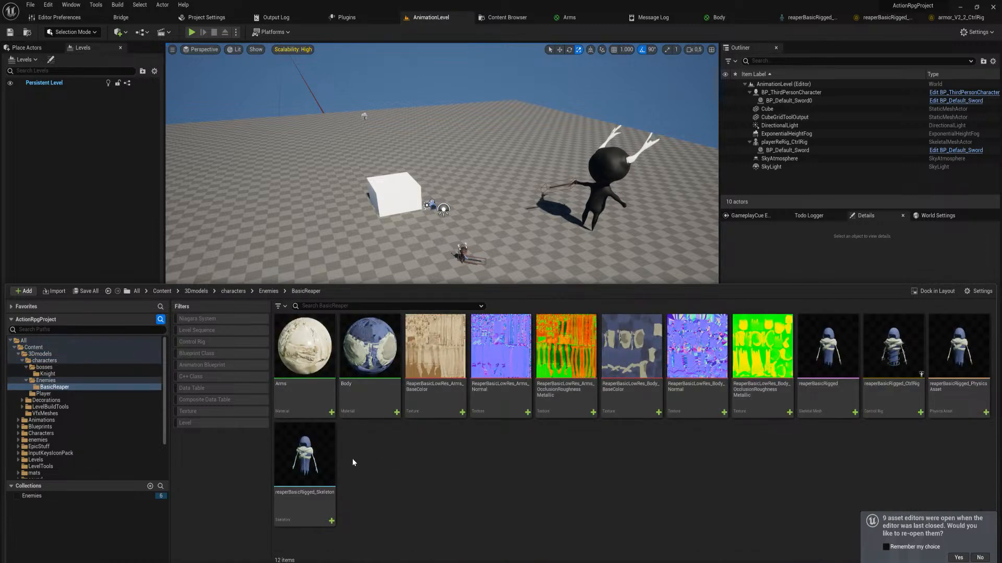
pyautogui.moveTo(893, 355); pyautogui.dragTo(474, 160)
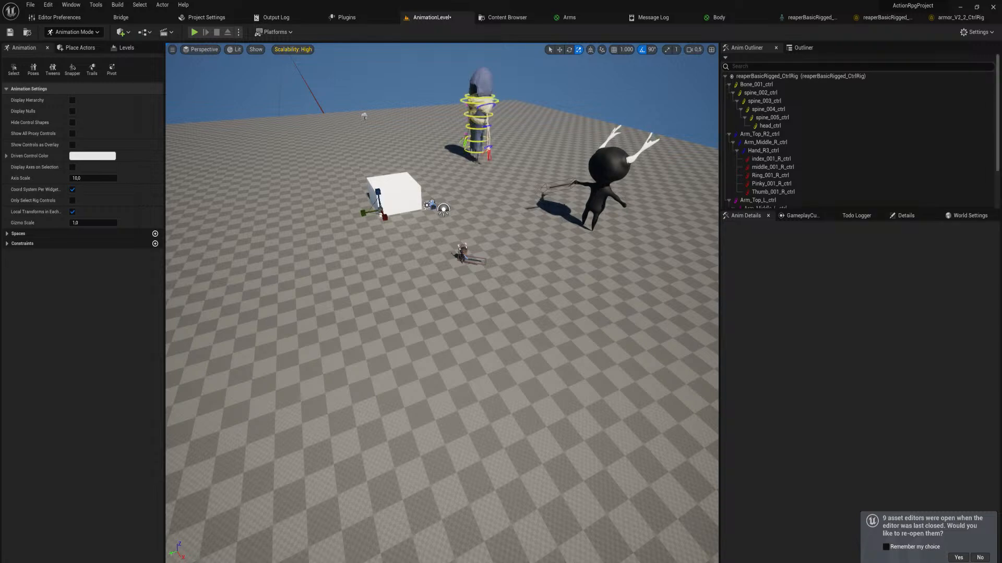
# Create a folder named Enemies inside the project's Animations/Charaters folder
pyautogui.moveTo(160, 441); pyautogui.dragTo(351, 506)
pyautogui.moveTo(447, 260); pyautogui.dragTo(449, 141, button='right')
pyautogui.press('w')
pyautogui.hotkey('ctrl', 'space')
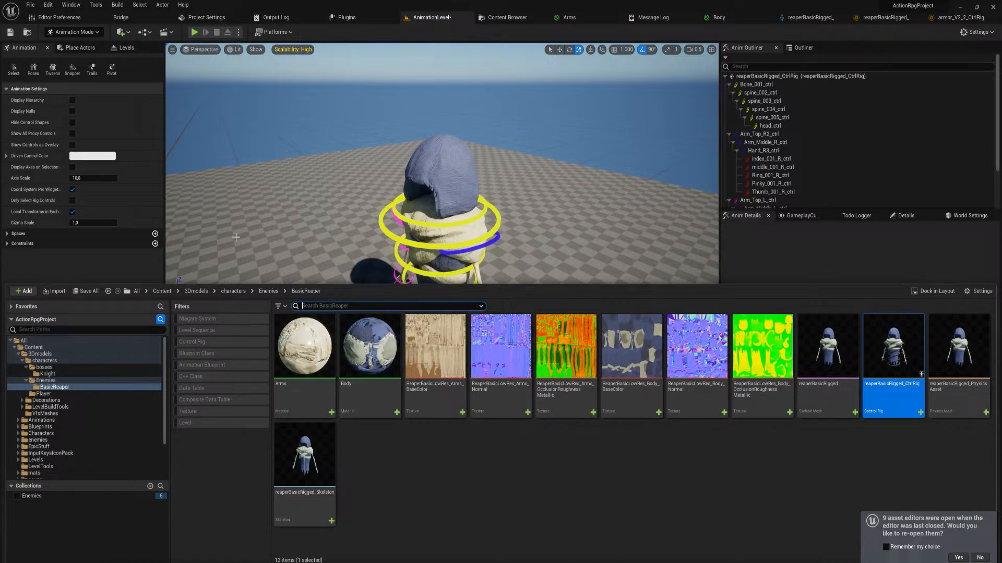
pyautogui.moveTo(374, 150); pyautogui.dragTo(355, 159, button='right')
pyautogui.hotkey('ctrl', 'space')
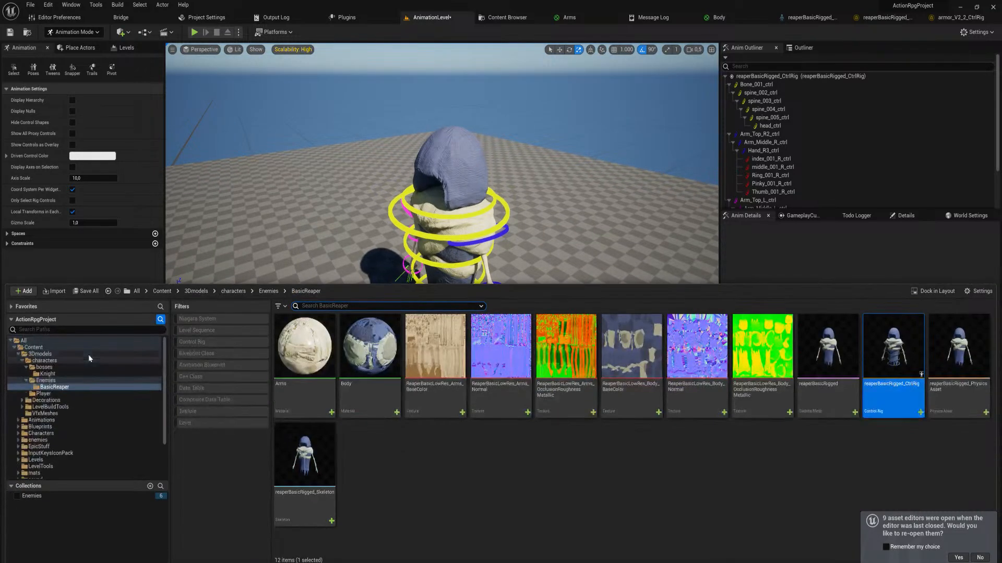
pyautogui.click(42, 420)
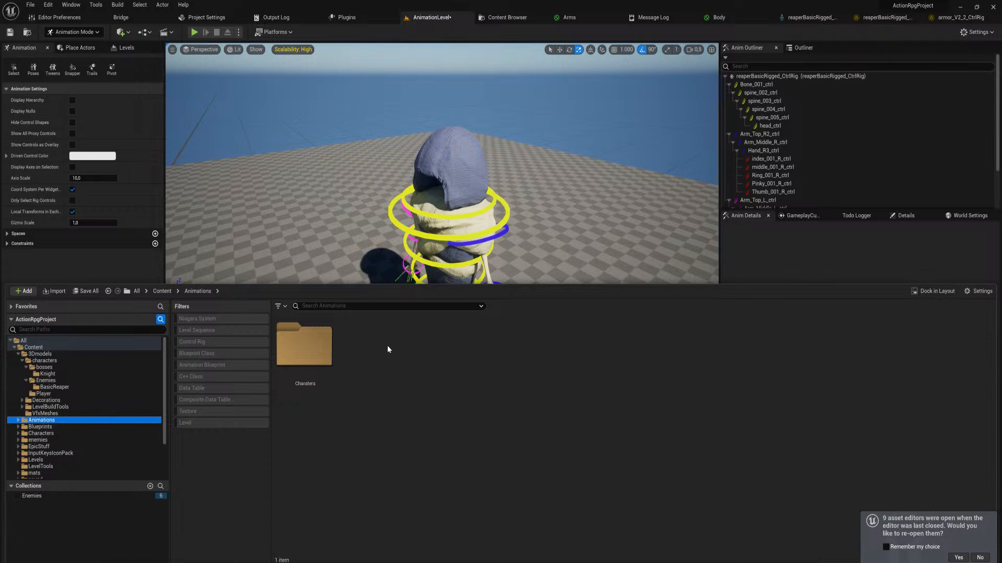
pyautogui.doubleClick(309, 348)
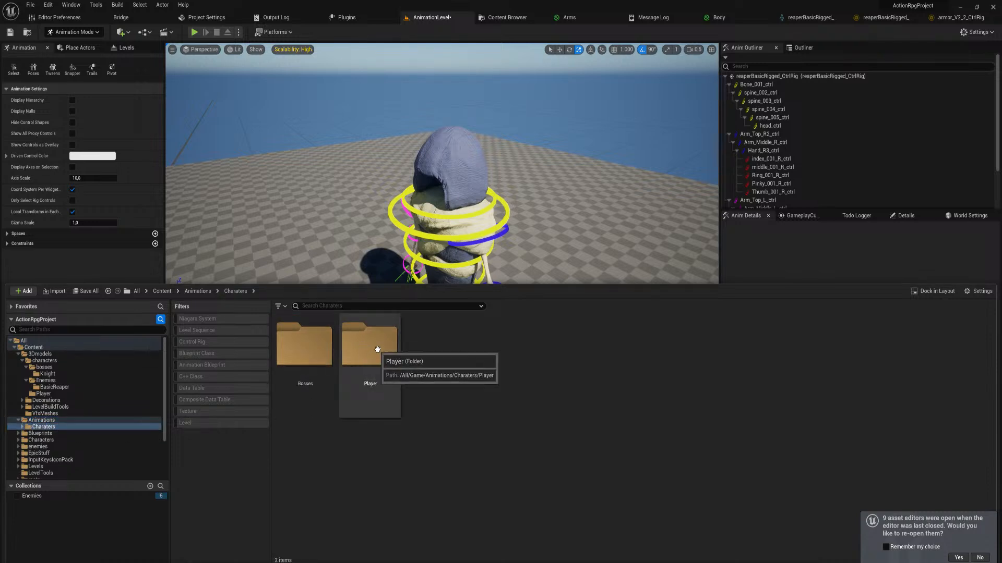
pyautogui.rightClick(446, 365)
pyautogui.click(509, 101)
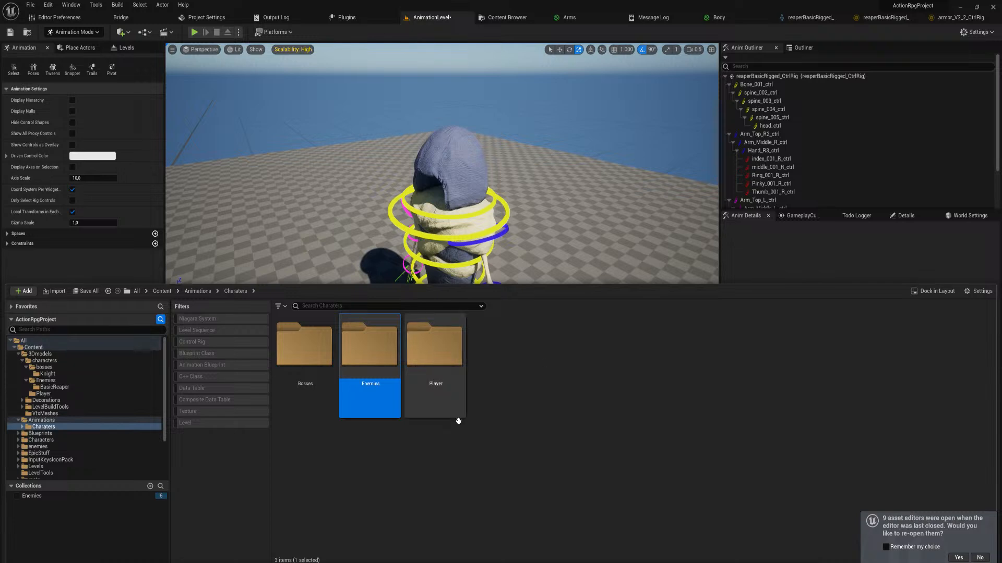
# Create a basicReaper folder inside the new Enemies animation folder and open it
pyautogui.doubleClick(360, 348)
pyautogui.rightClick(364, 351)
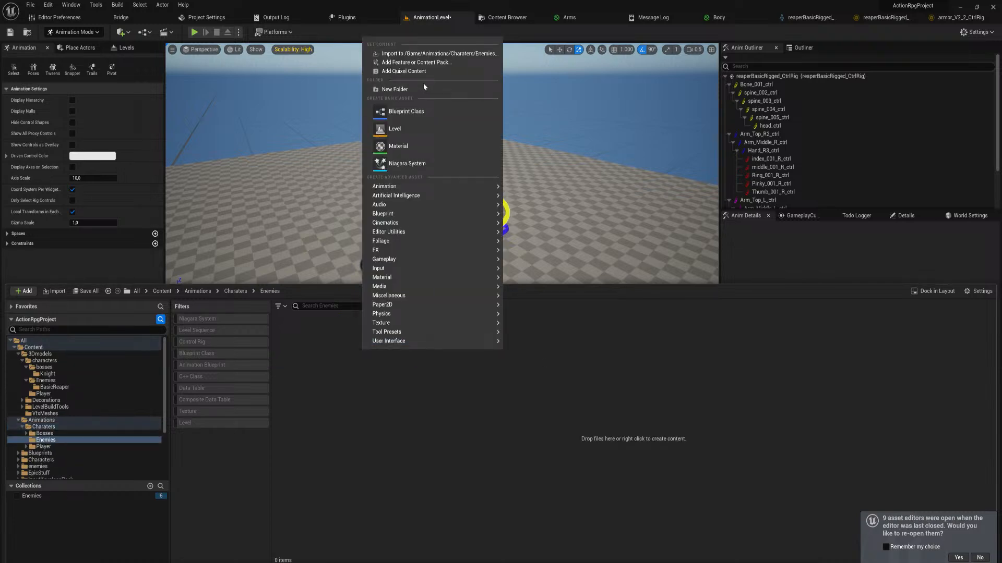
pyautogui.click(423, 89)
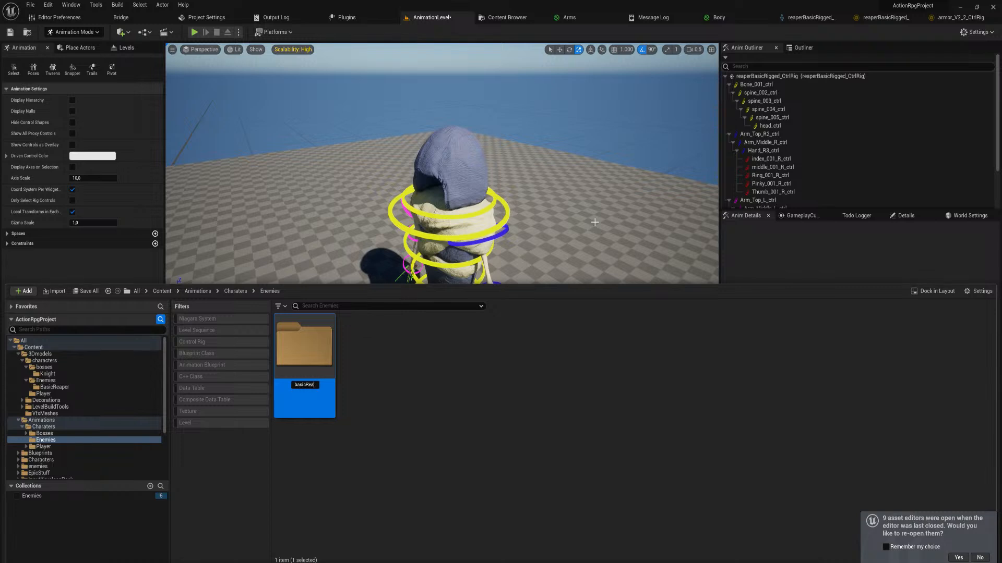
pyautogui.doubleClick(317, 341)
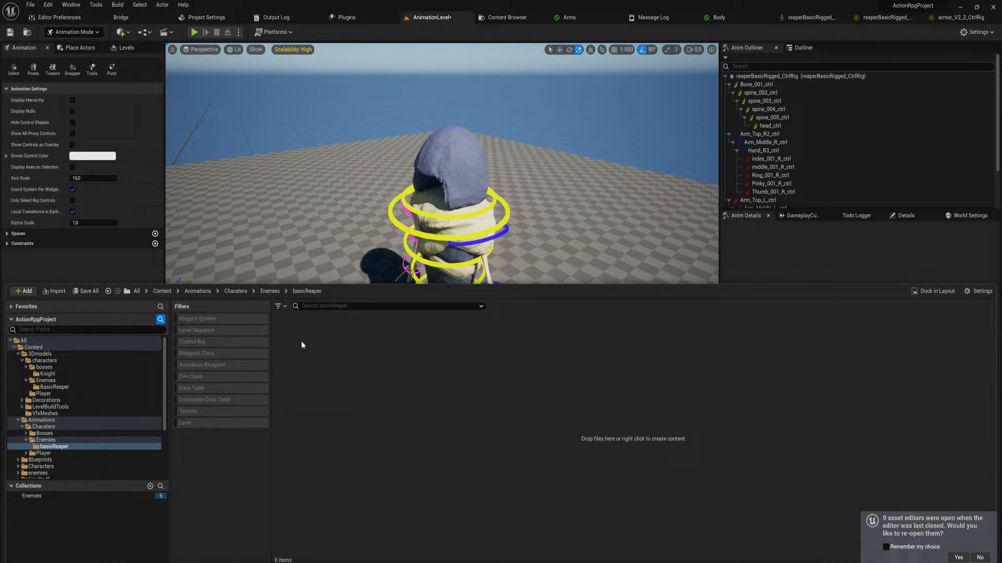
# Create a Level Sequence named ReaperIdle in the basicReaper folder
pyautogui.rightClick(314, 358)
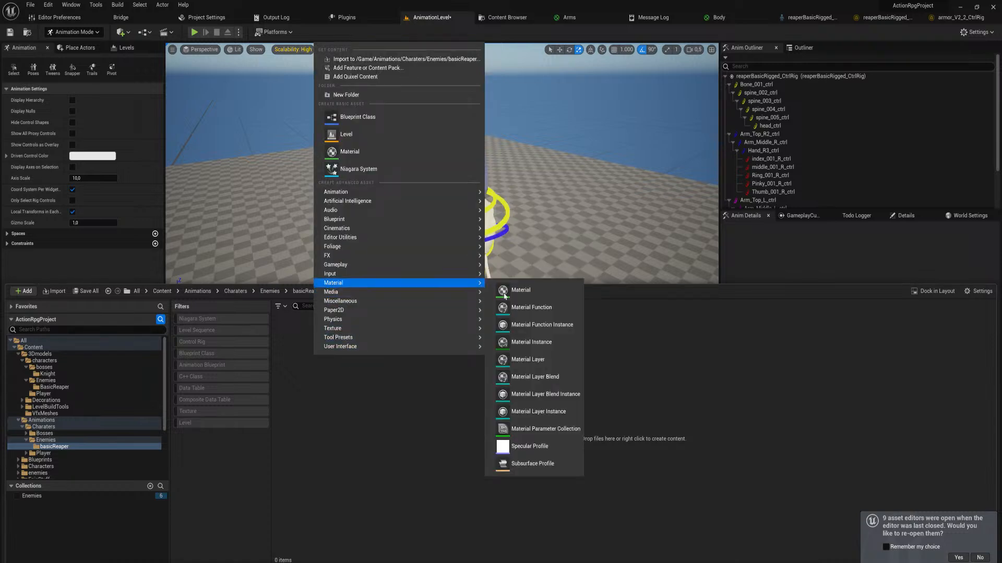
pyautogui.moveTo(441, 227)
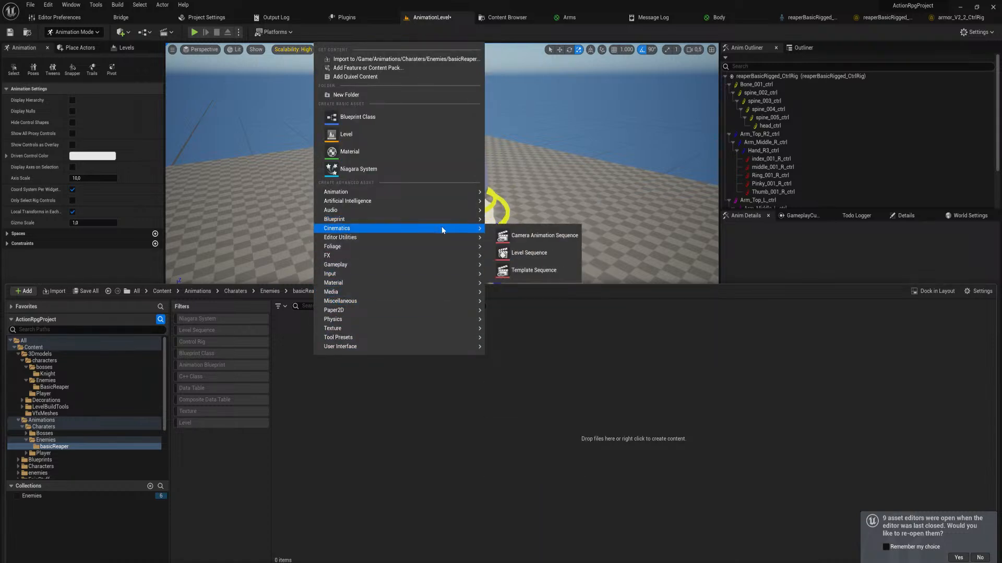
pyautogui.click(524, 253)
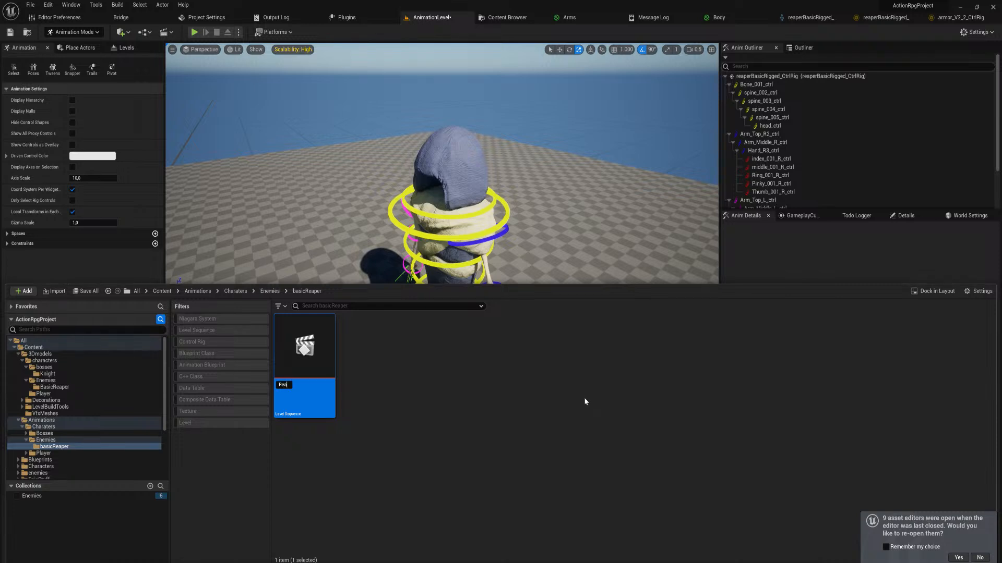
pyautogui.write('ReaperIdle')
pyautogui.press('Return')
# Open the ReaperIdle sequence and add the level's reaperBasicRigged_CtrlRig actor to it as a track
pyautogui.moveTo(475, 230); pyautogui.dragTo(470, 258, button='right')
pyautogui.hotkey('ctrl', 'space')
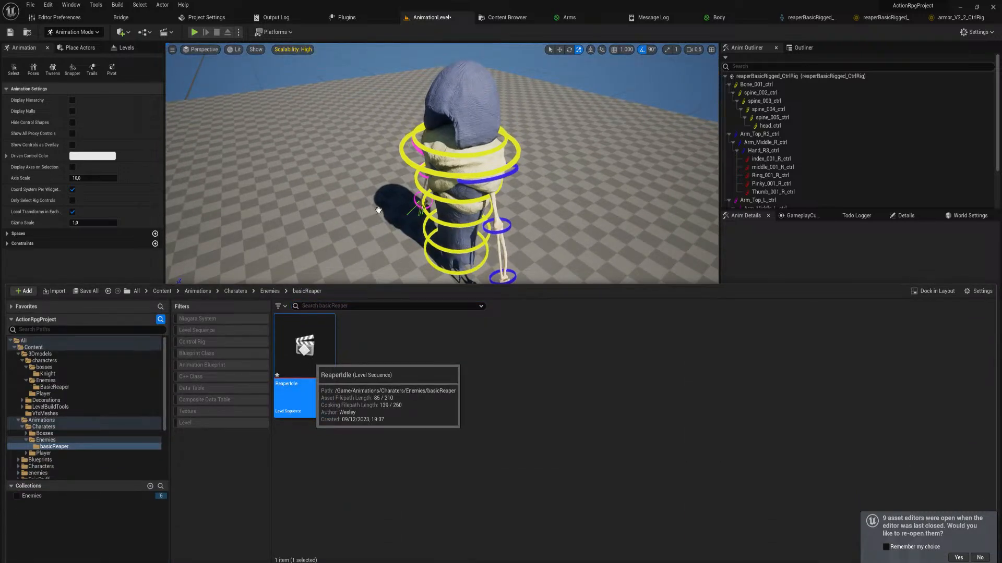
pyautogui.doubleClick(304, 355)
pyautogui.click(791, 159)
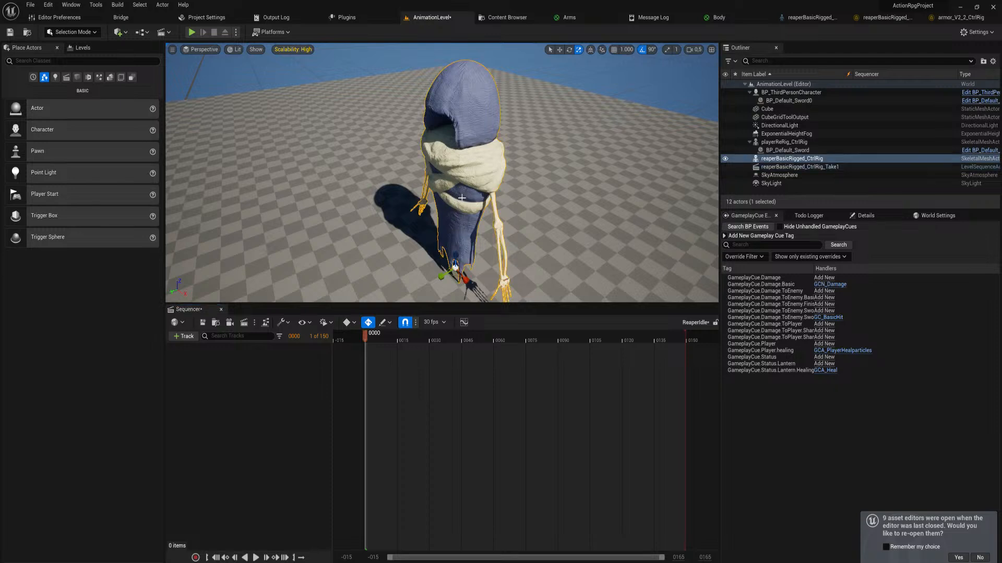
pyautogui.moveTo(791, 158); pyautogui.dragTo(351, 394)
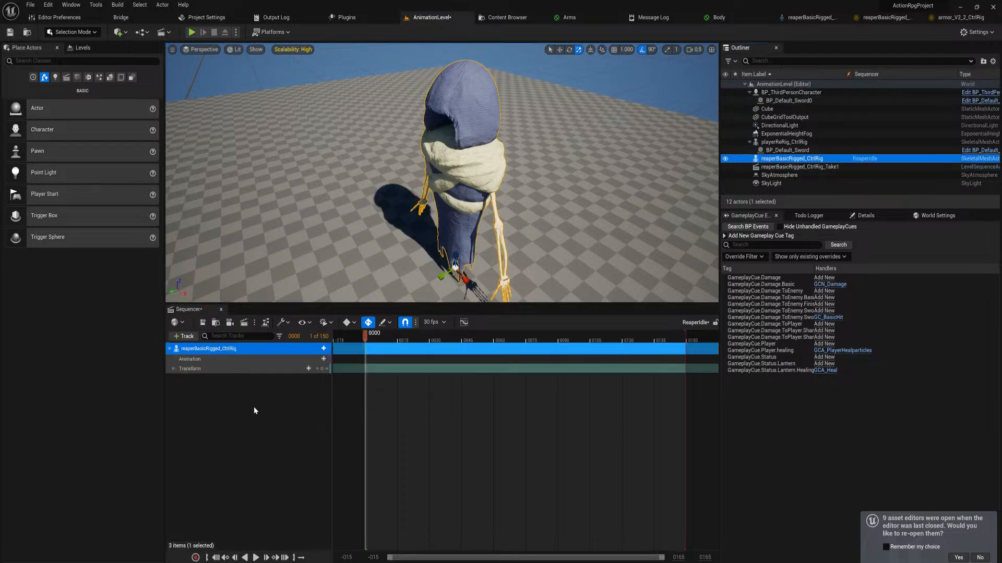
# Add the asset-based control rig reaperBasicRigged_CtrlRig to the reaper's sequence track
pyautogui.click(324, 349)
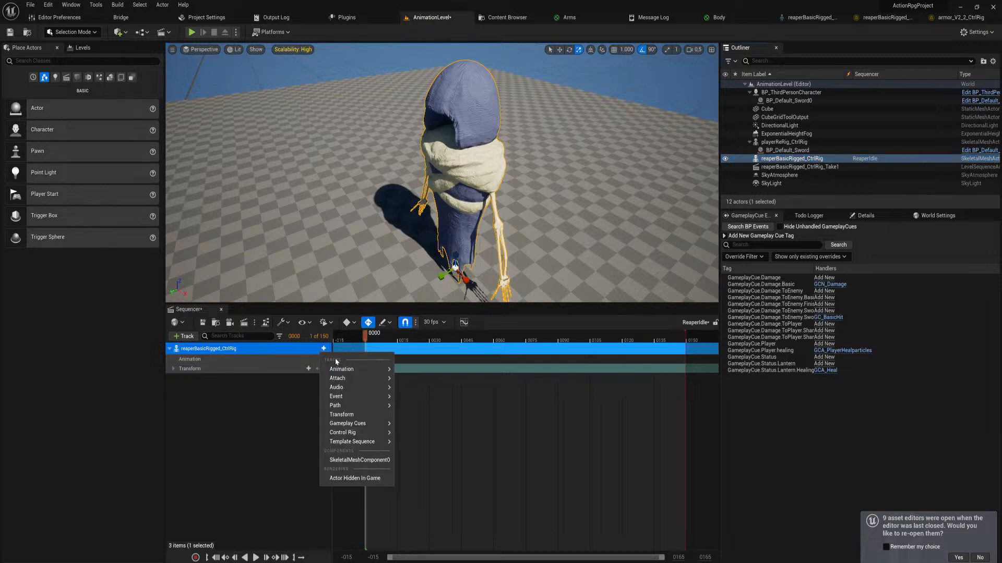
pyautogui.moveTo(380, 434)
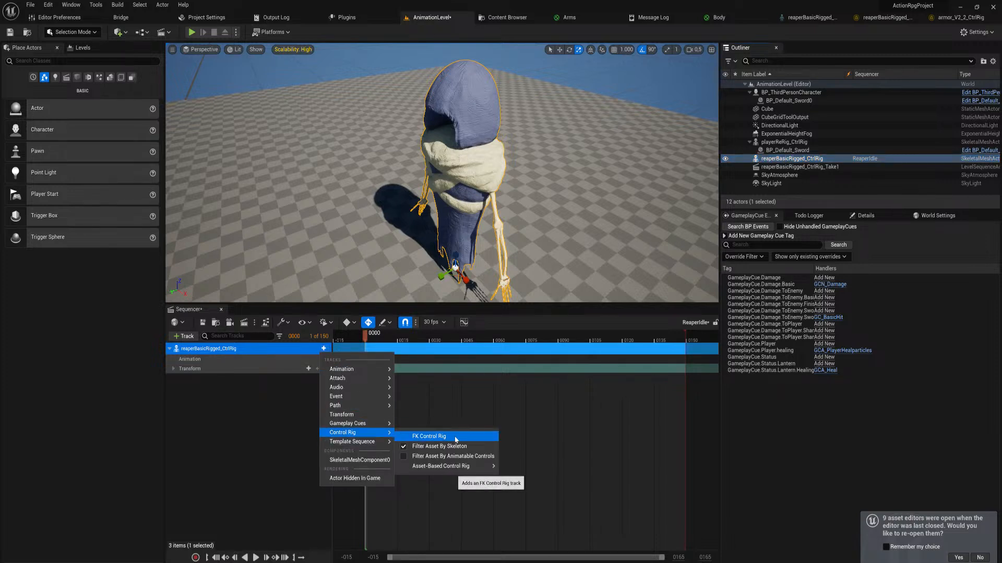
pyautogui.moveTo(487, 467)
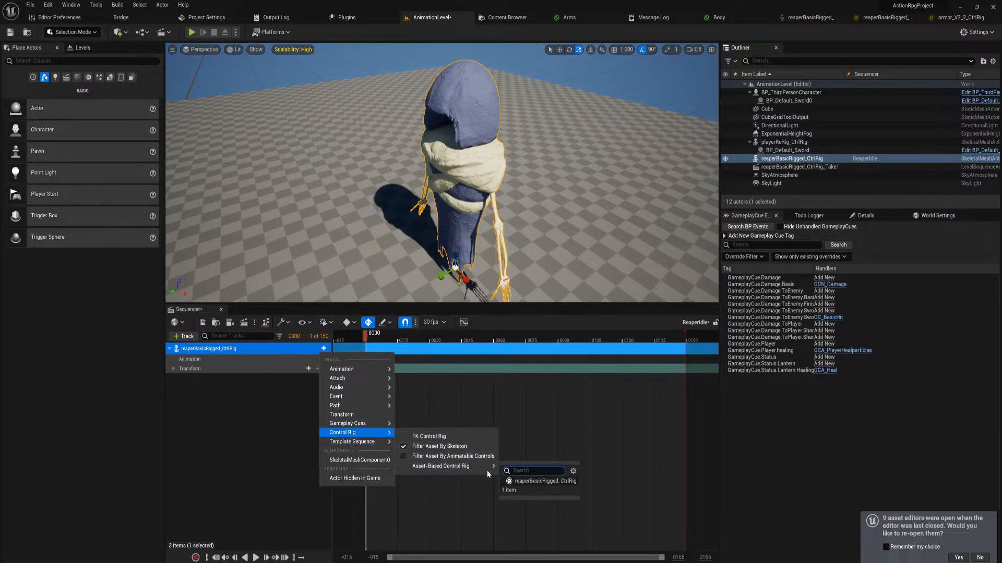
pyautogui.click(546, 480)
pyautogui.moveTo(442, 193); pyautogui.dragTo(441, 192, button='right')
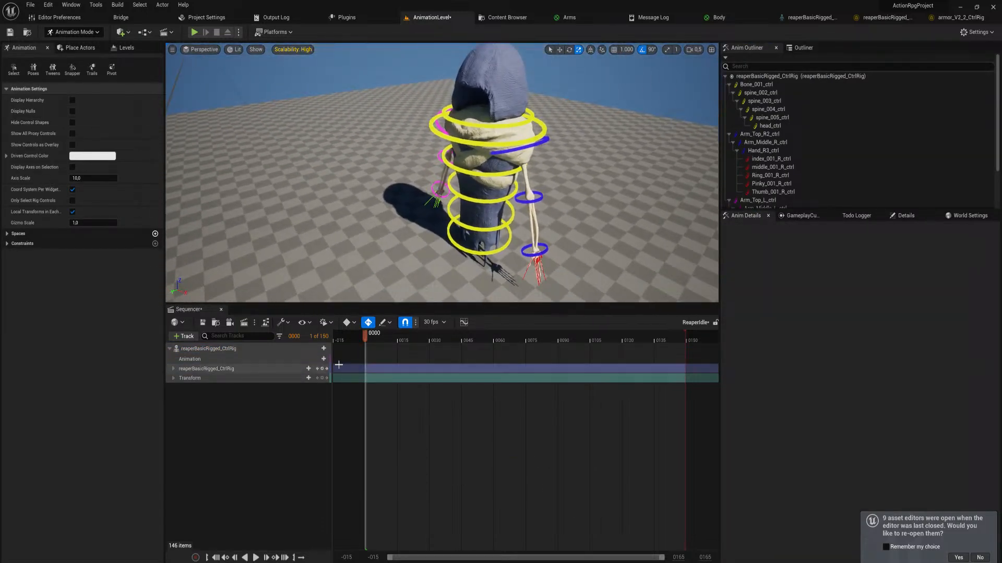
# Delete the reaper's Transform track and key the whole reaperBasicRigged_CtrlRig track at frame 0
pyautogui.click(265, 382)
pyautogui.press('Delete')
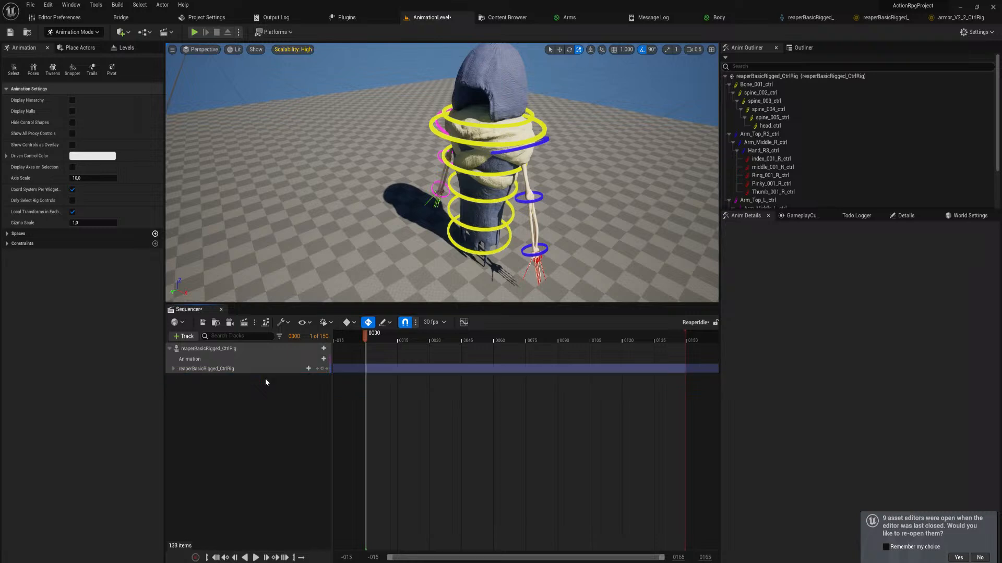
pyautogui.click(305, 370)
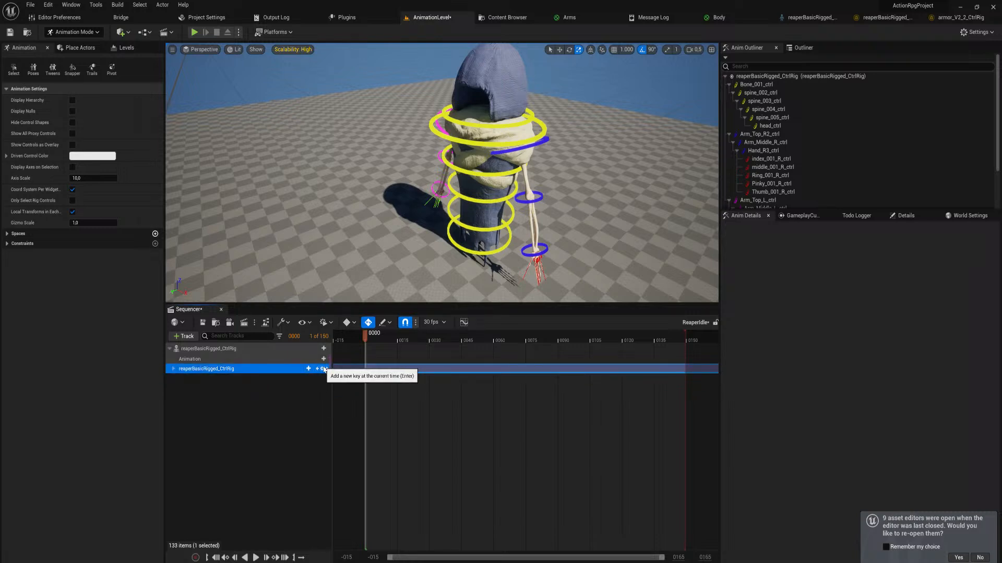
pyautogui.click(324, 369)
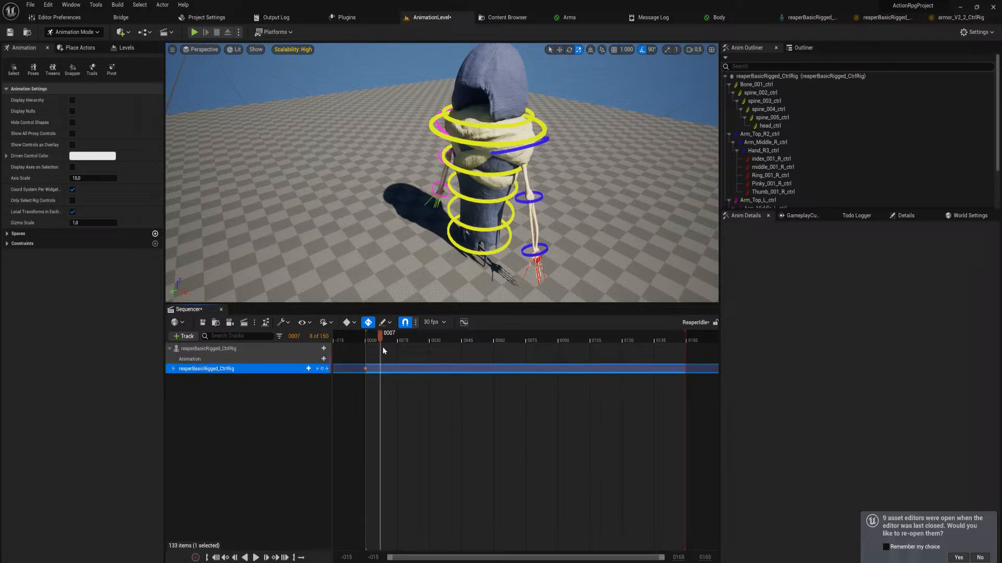
# At frame 45, raise Bone_001_ctrl so the reaper's body is keyed higher above the floor
pyautogui.moveTo(383, 351); pyautogui.dragTo(461, 352)
pyautogui.click(486, 239)
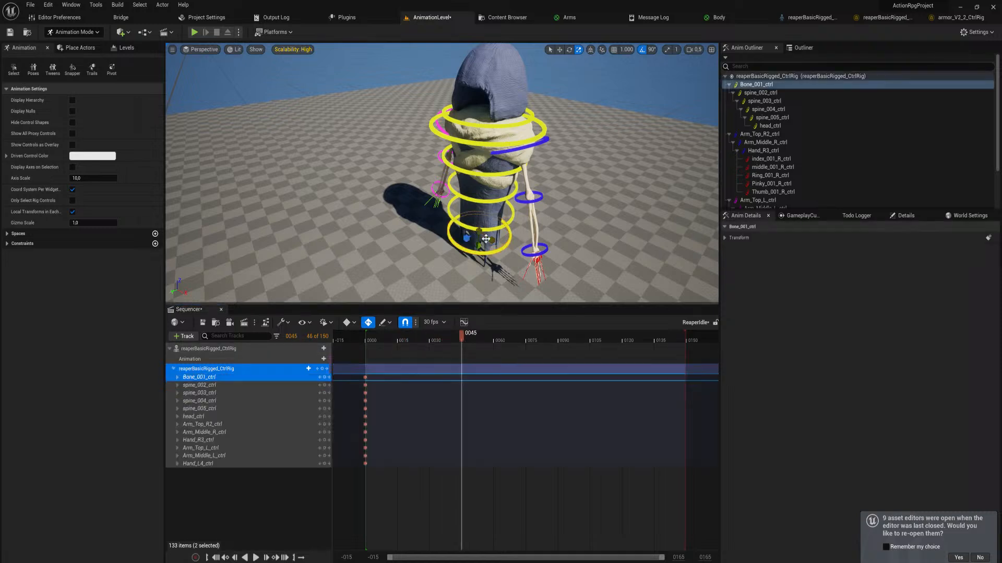
pyautogui.press('w')
pyautogui.moveTo(478, 238); pyautogui.dragTo(479, 230)
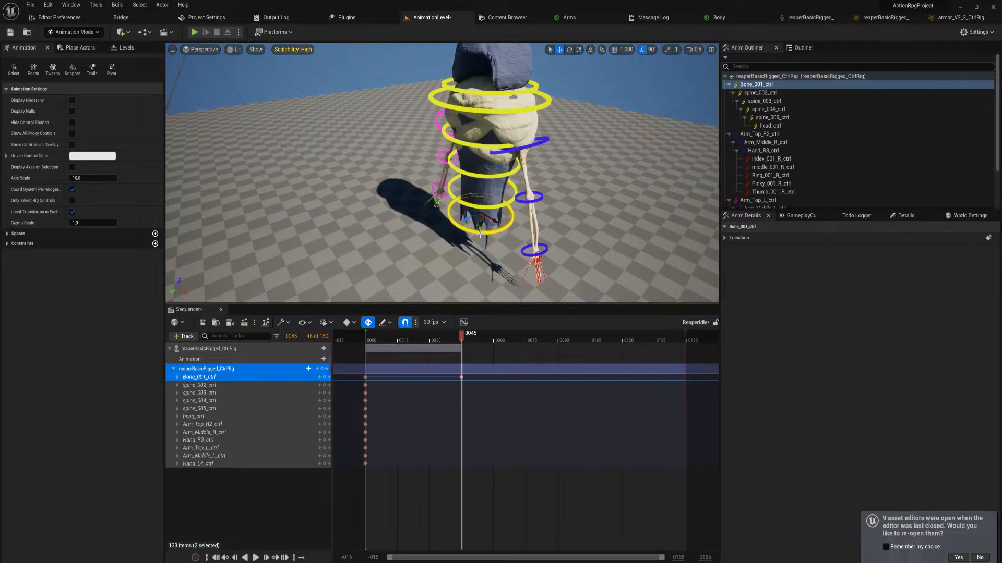
pyautogui.moveTo(479, 228); pyautogui.dragTo(481, 201)
pyautogui.moveTo(481, 200)
pyautogui.mouseDown(button='right')
pyautogui.moveTo(501, 182)
pyautogui.moveTo(485, 184)
pyautogui.moveTo(480, 200)
pyautogui.mouseUp(button='right')
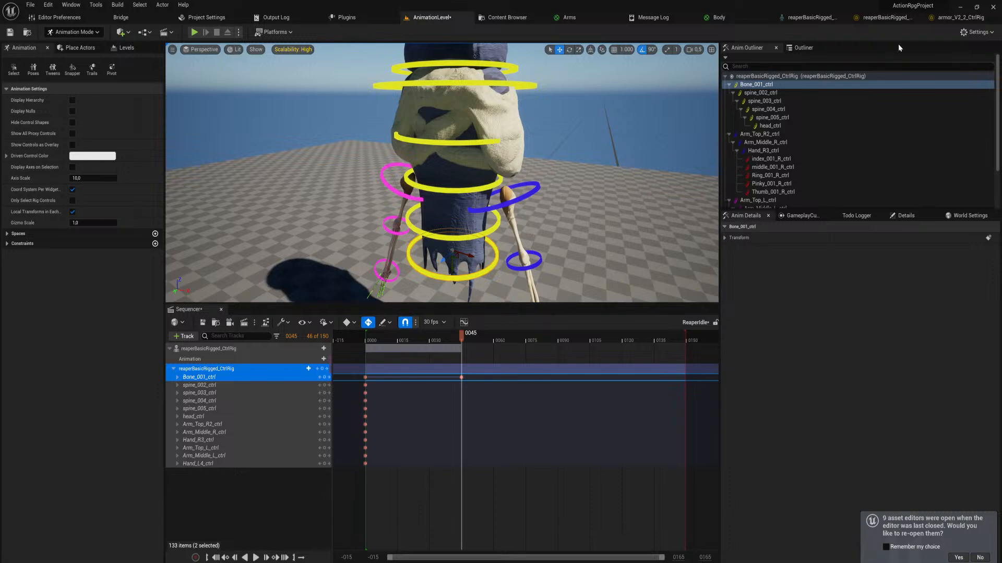
# Switch to the reaper's control rig graph and add a Parent Constraint node after the left-hand finger group's Distribute Rotation node
pyautogui.click(885, 17)
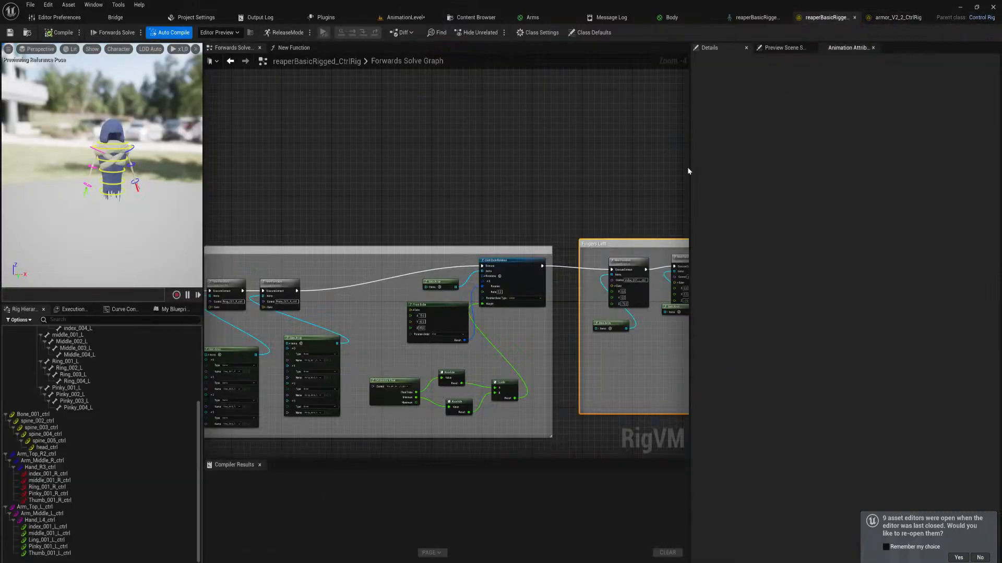
pyautogui.moveTo(599, 393); pyautogui.dragTo(204, 455, button='right')
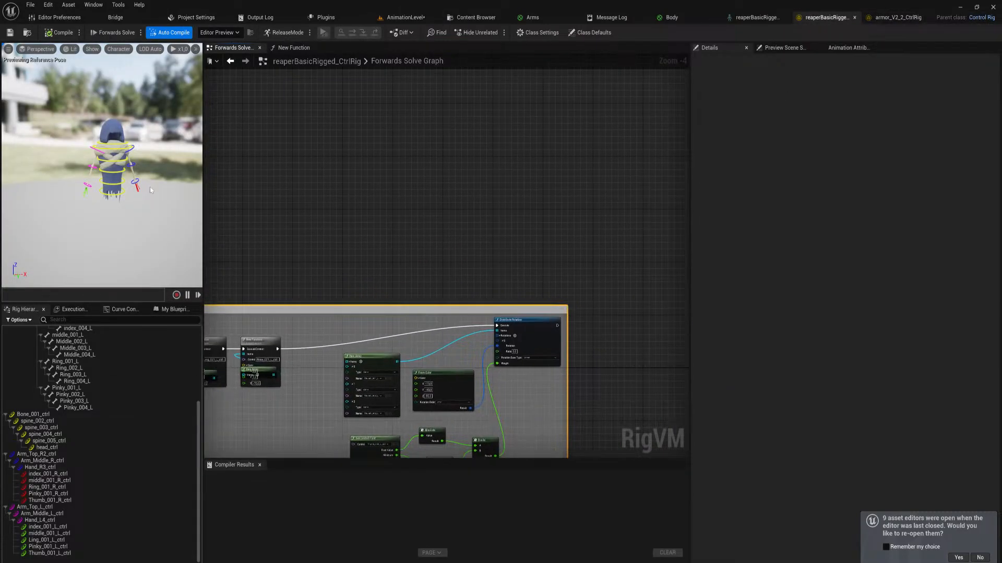
pyautogui.click(112, 148)
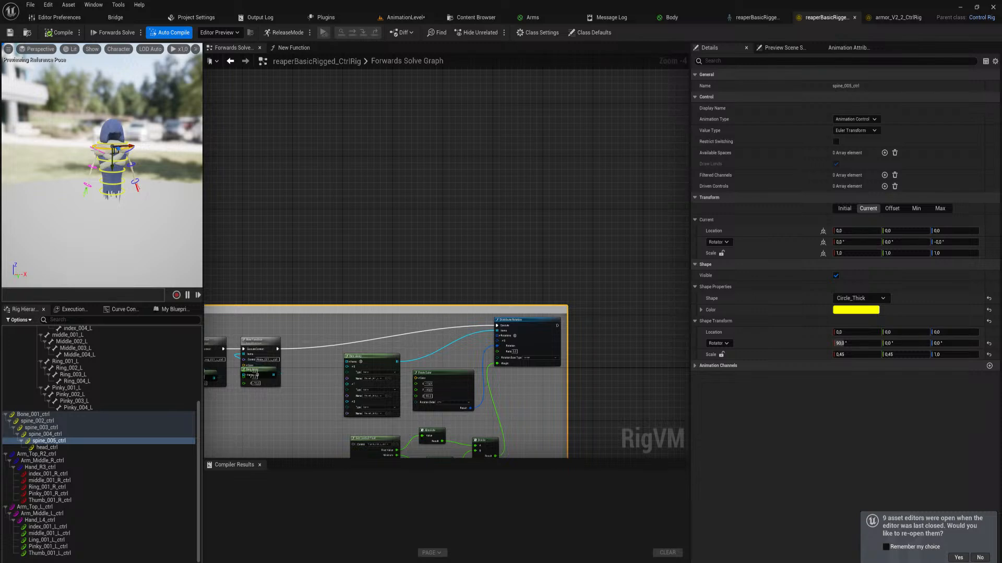
pyautogui.click(95, 148)
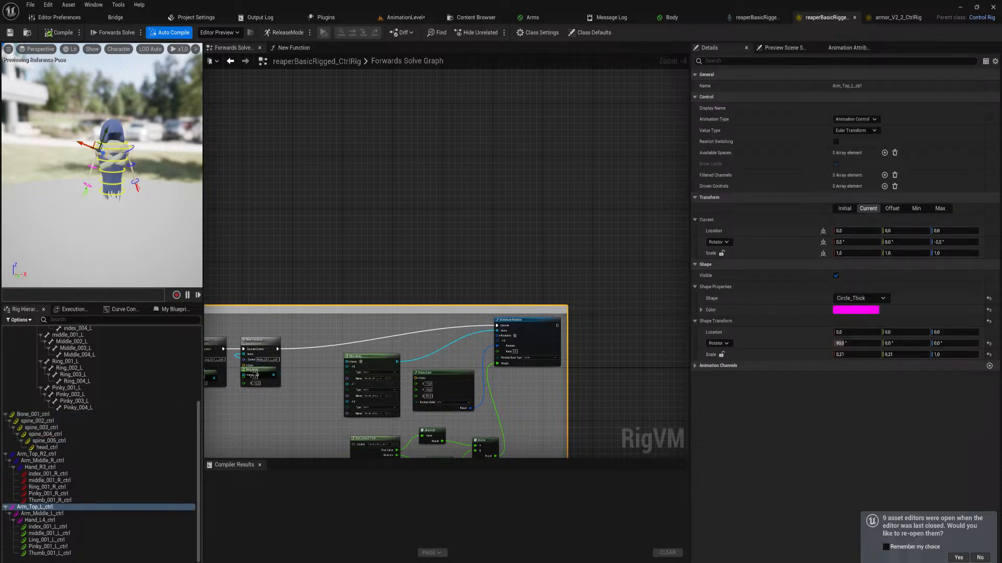
pyautogui.click(132, 149)
pyautogui.click(113, 148)
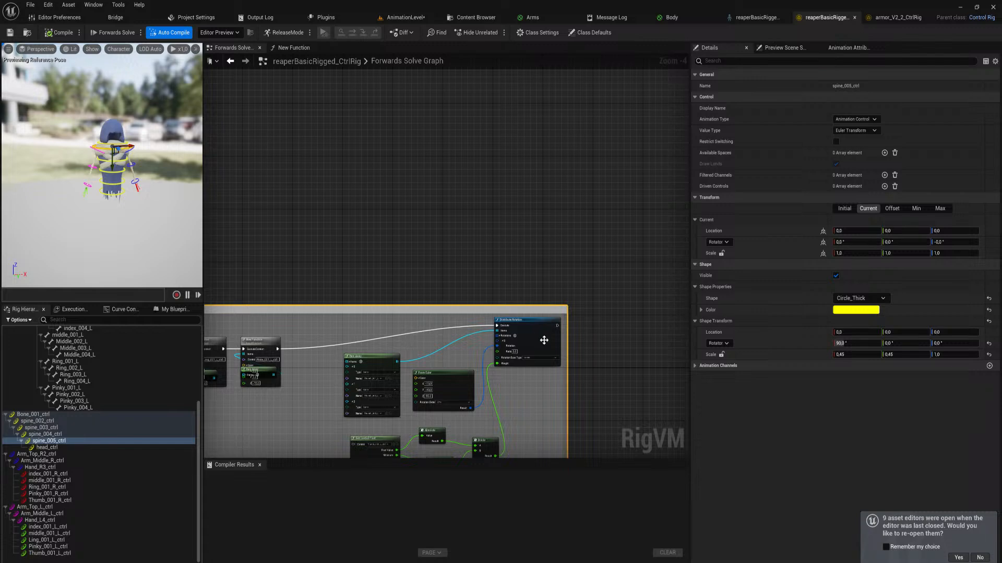
pyautogui.scroll(3, 543, 340)
pyautogui.rightClick(447, 304)
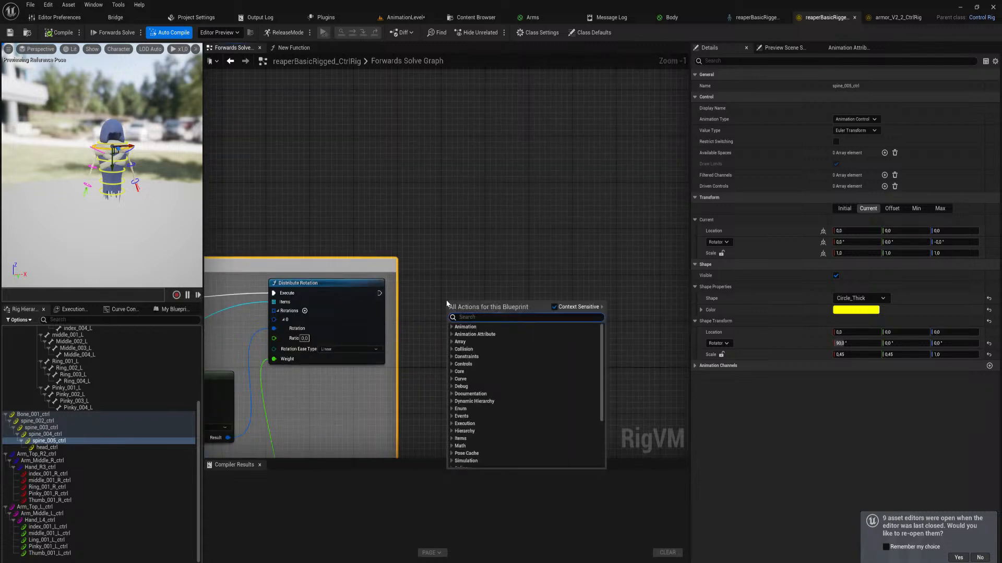
pyautogui.write('parent')
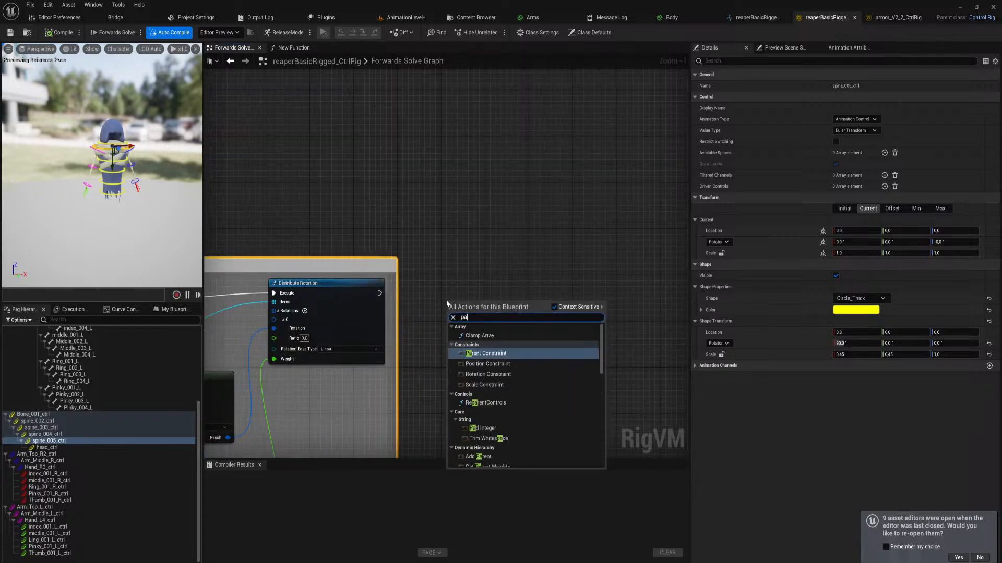
pyautogui.press('Return')
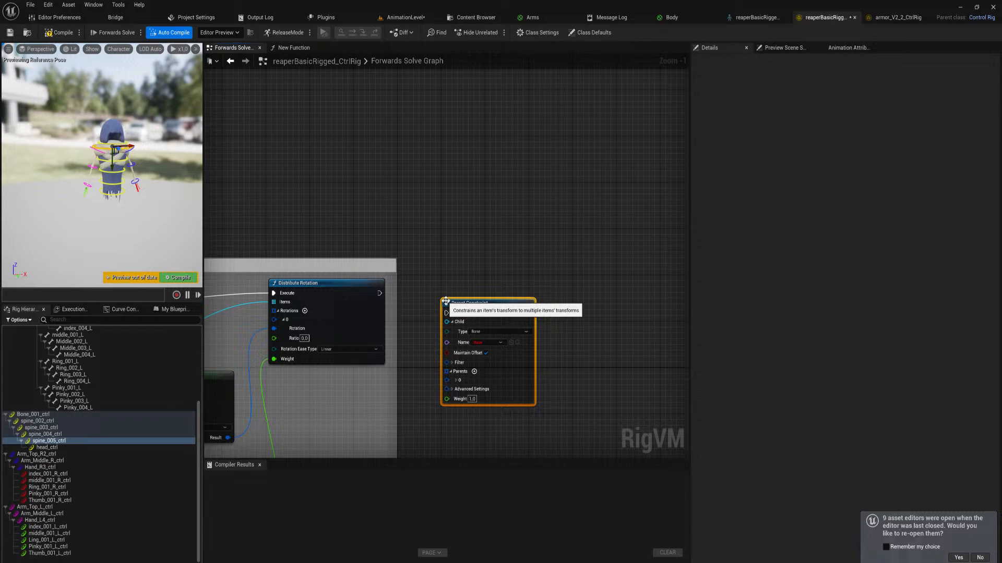
# In the Parent Constraint node, set the child to control Arm_Top_L_ctrl and the parent to control spine_005_ctrl
pyautogui.click(491, 333)
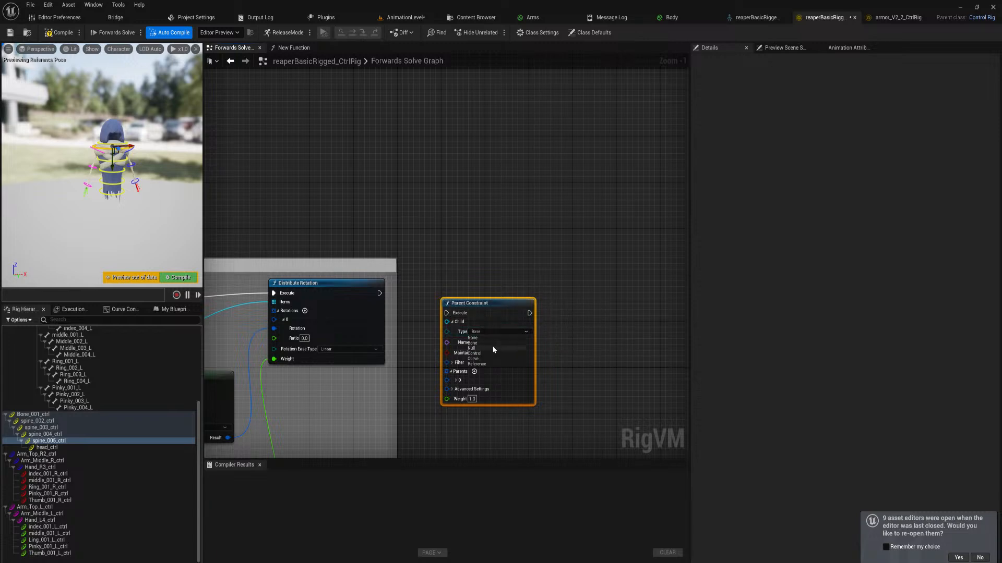
pyautogui.click(475, 354)
pyautogui.click(457, 380)
pyautogui.click(459, 389)
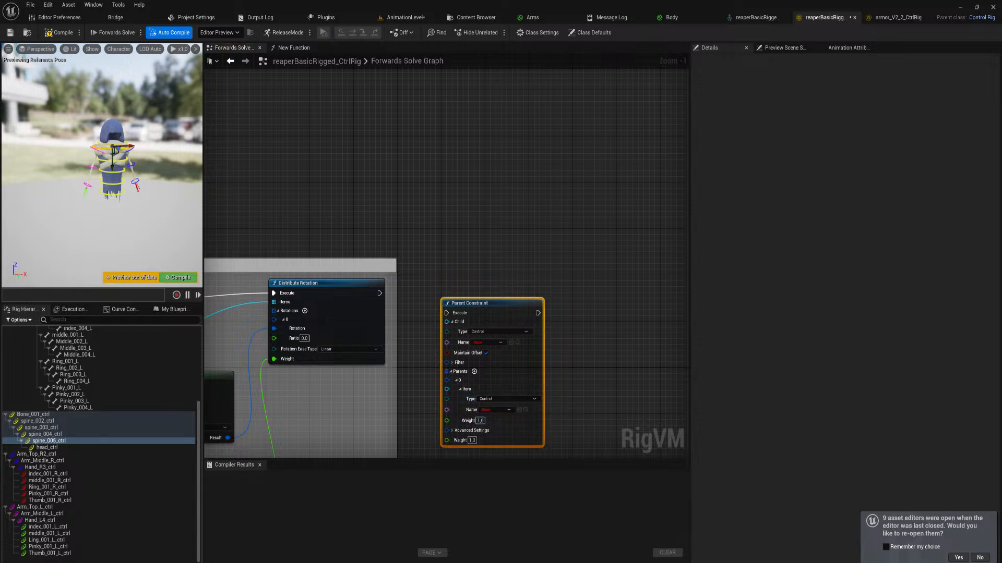
pyautogui.click(100, 156)
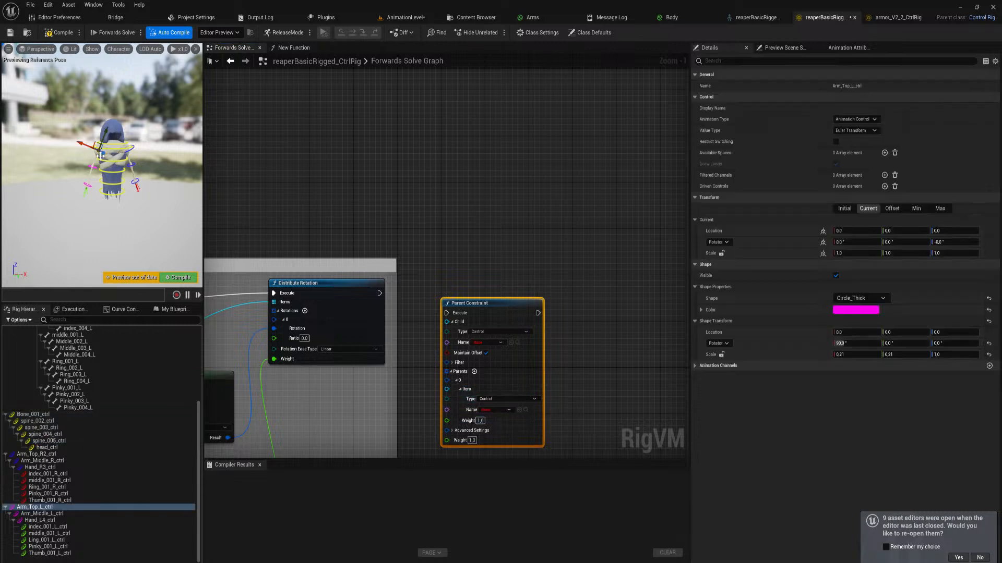
pyautogui.click(512, 343)
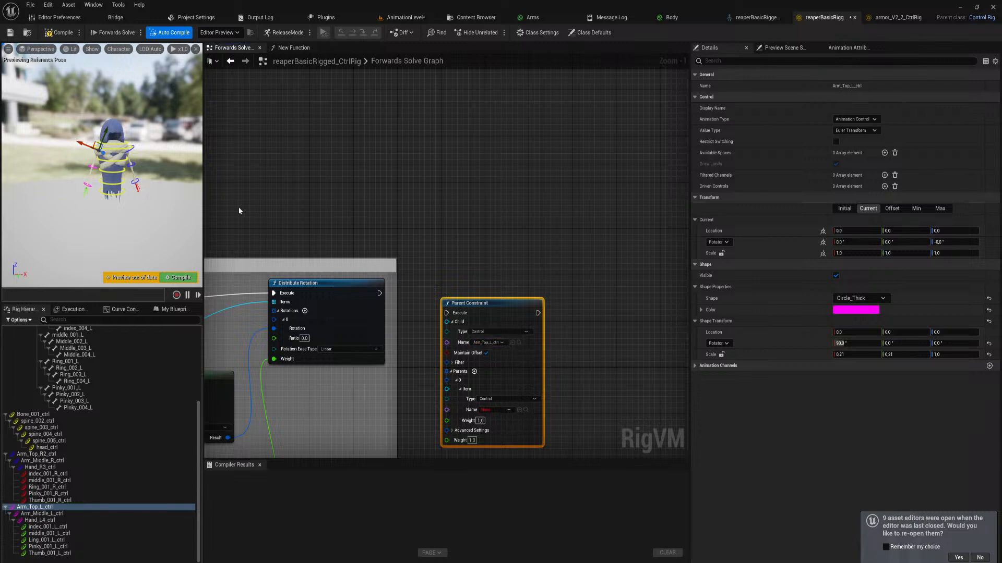
pyautogui.click(118, 149)
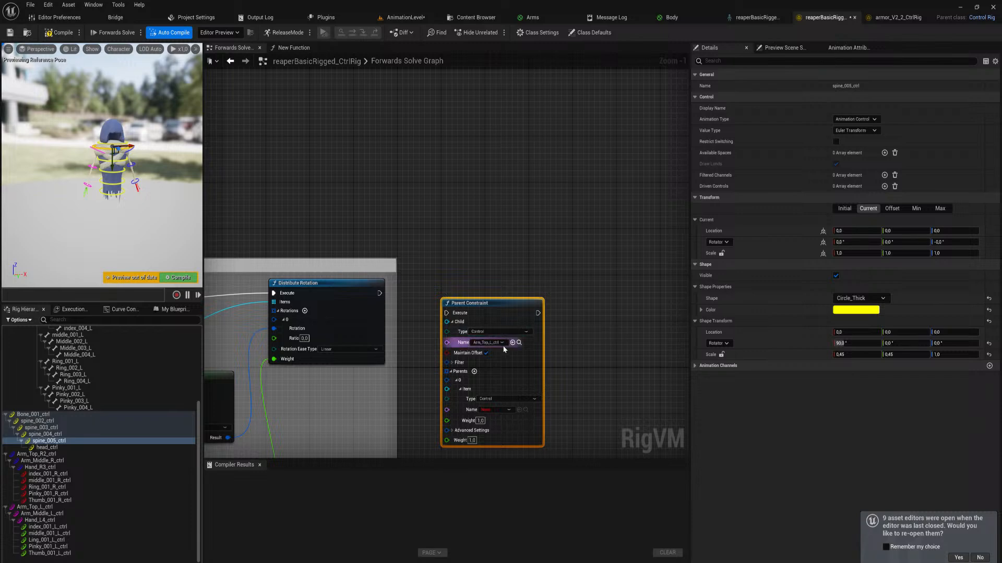
pyautogui.click(519, 410)
# Connect the Parent Constraint after the Distribute Rotation node and chain a duplicate of it behind it
pyautogui.moveTo(446, 313); pyautogui.dragTo(379, 294)
pyautogui.moveTo(491, 306); pyautogui.dragTo(474, 283)
pyautogui.hotkey('ctrl', 'd')
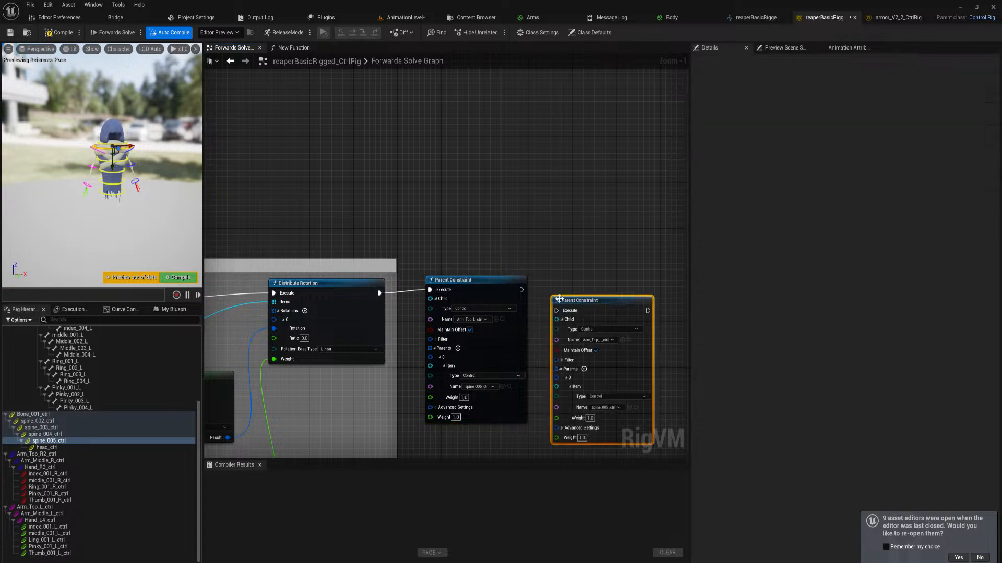
pyautogui.moveTo(557, 311); pyautogui.dragTo(585, 315)
pyautogui.click(570, 303)
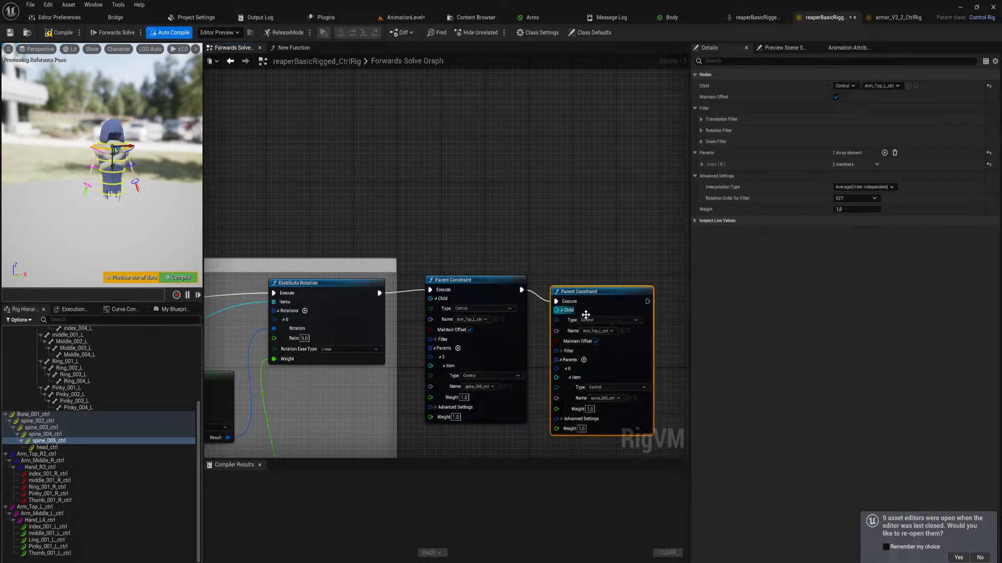
# Set the duplicated Parent Constraint's child to Arm_Top_R2_ctrl and compile the control rig
pyautogui.click(134, 149)
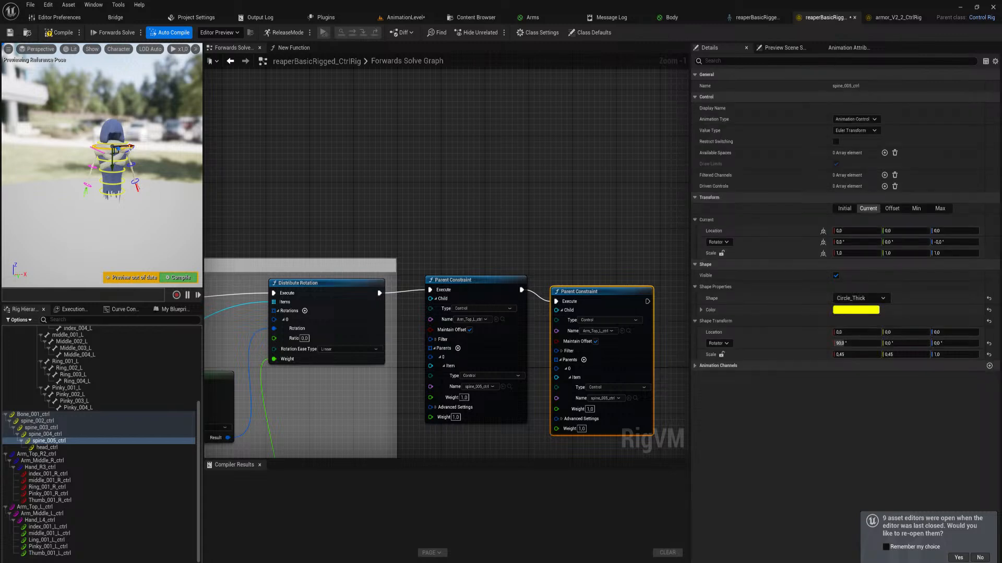
pyautogui.click(131, 149)
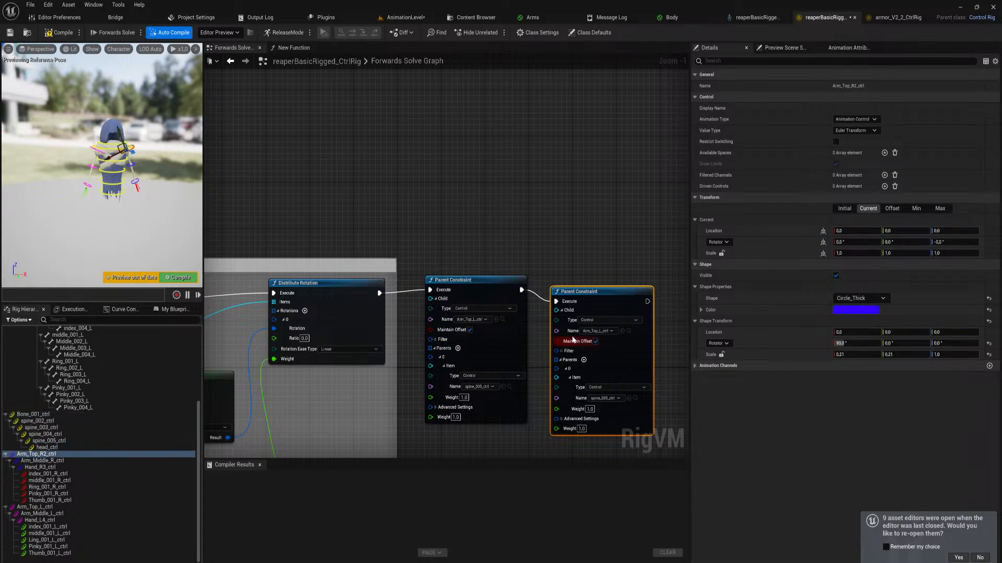
pyautogui.click(622, 331)
pyautogui.click(178, 277)
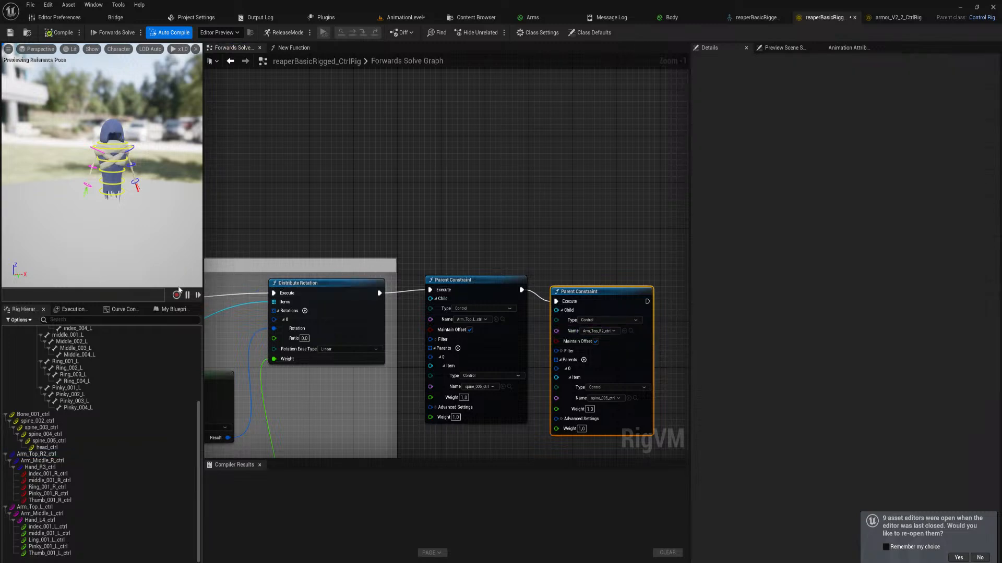
# Switch to AnimationLevel and copy Bone_001_ctrl's key from frame 0 to frame 90 in the ReaperIdle sequence
pyautogui.click(410, 18)
pyautogui.moveTo(450, 245)
pyautogui.mouseDown(button='right')
pyautogui.moveTo(451, 227)
pyautogui.moveTo(451, 244)
pyautogui.mouseUp(button='right')
pyautogui.moveTo(462, 222); pyautogui.dragTo(463, 246)
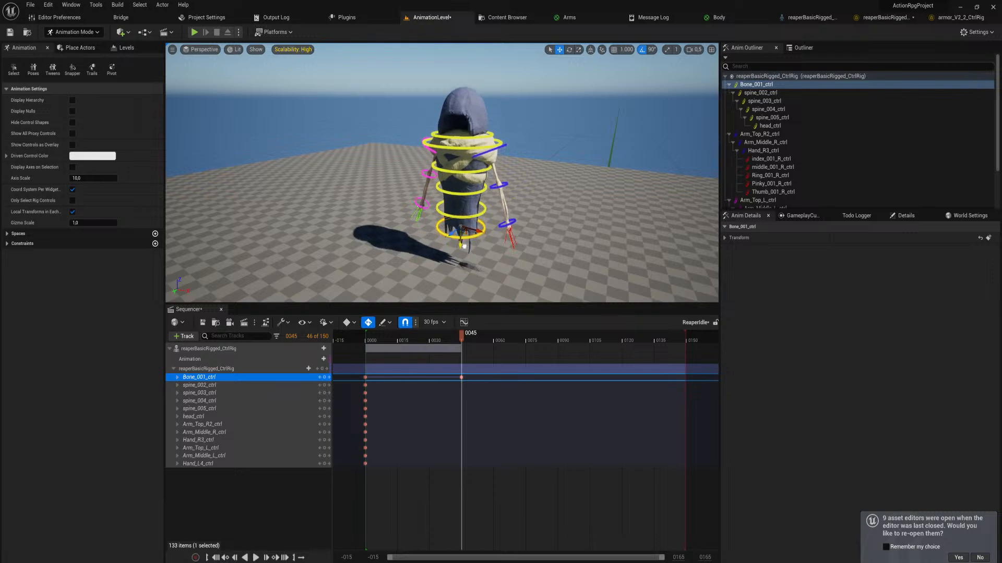
pyautogui.moveTo(463, 333)
pyautogui.mouseDown()
pyautogui.moveTo(397, 338)
pyautogui.moveTo(361, 355)
pyautogui.moveTo(455, 347)
pyautogui.mouseUp()
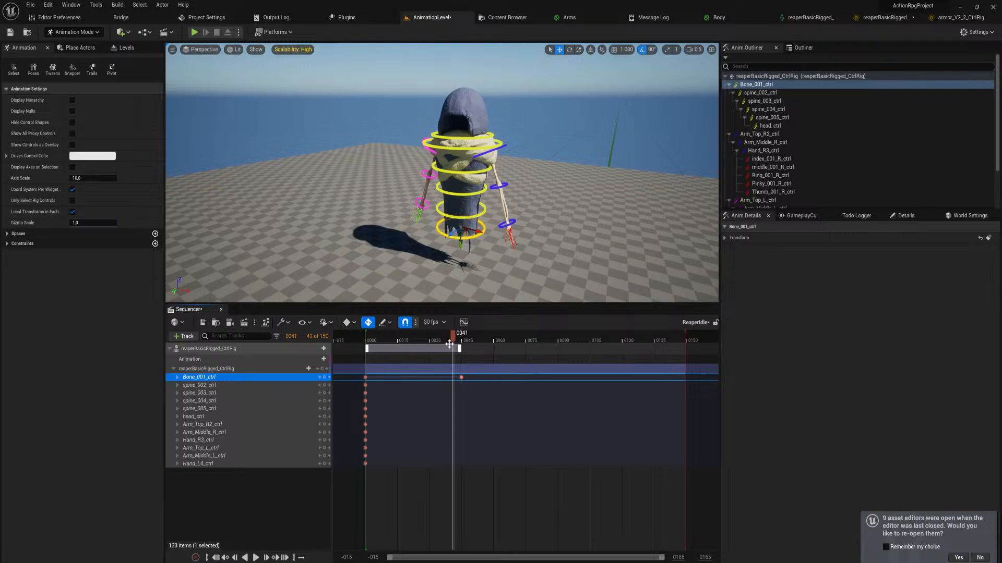
pyautogui.moveTo(453, 338); pyautogui.dragTo(558, 352)
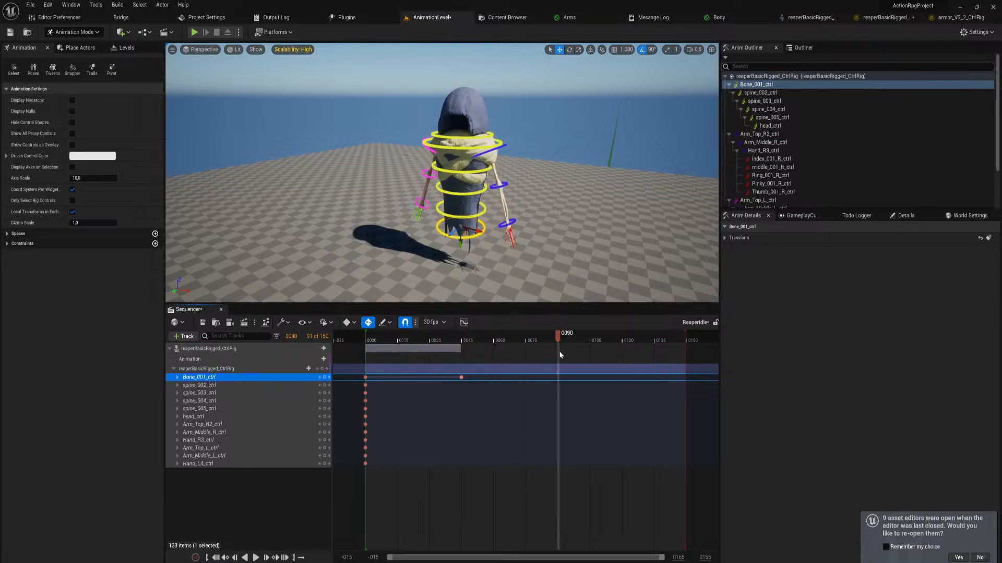
pyautogui.click(366, 379)
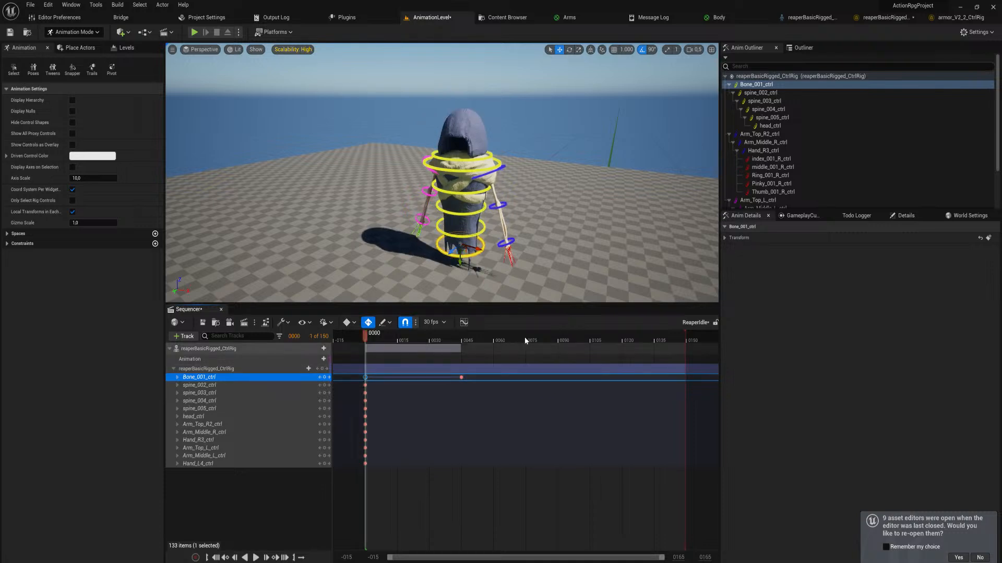
pyautogui.click(558, 339)
pyautogui.hotkey('ctrl', 'v')
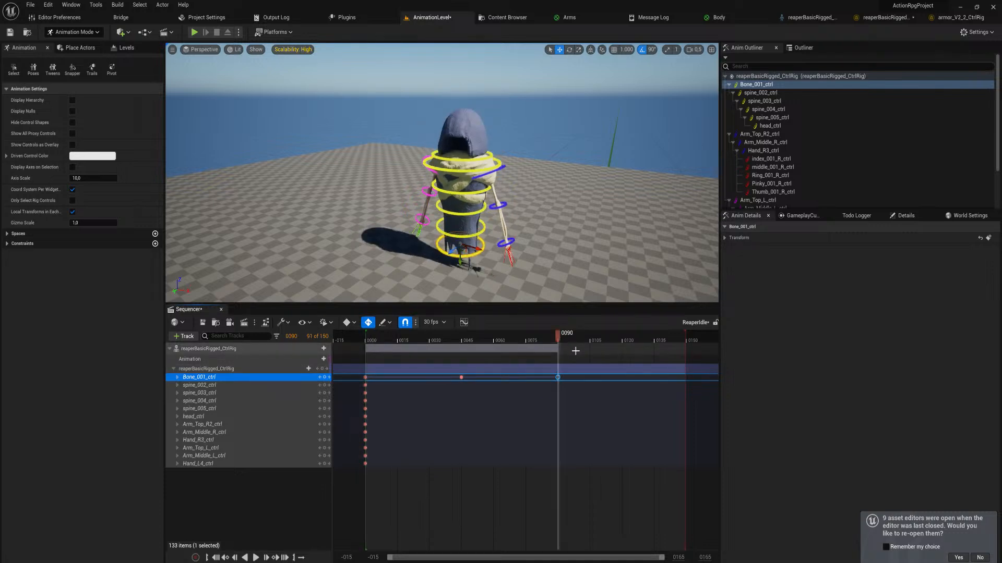
# Play back the ReaperIdle sequence from frame 0 to check the arms' movement, and save it
pyautogui.moveTo(560, 340); pyautogui.dragTo(364, 340)
pyautogui.press('space')
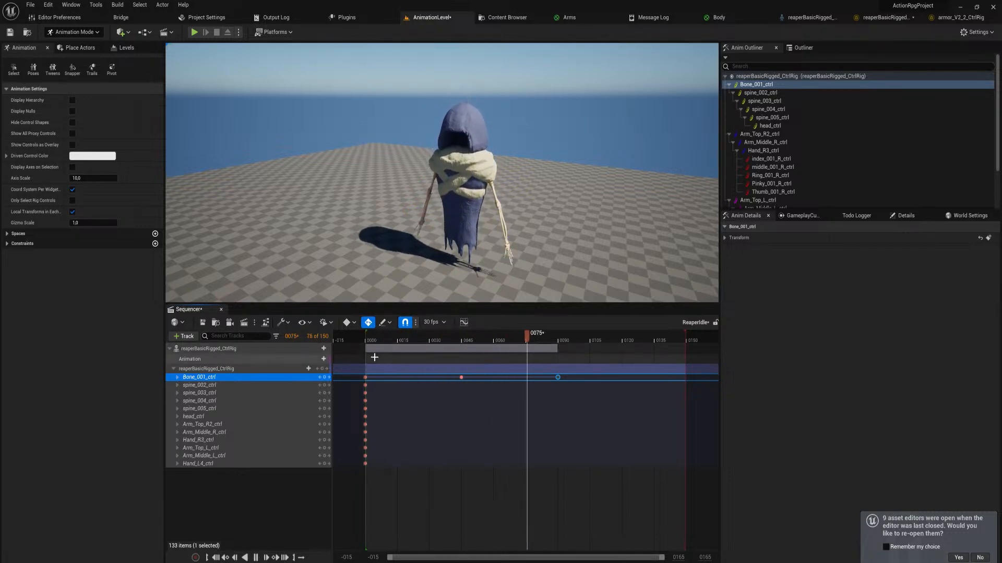
pyautogui.moveTo(396, 343); pyautogui.dragTo(478, 348)
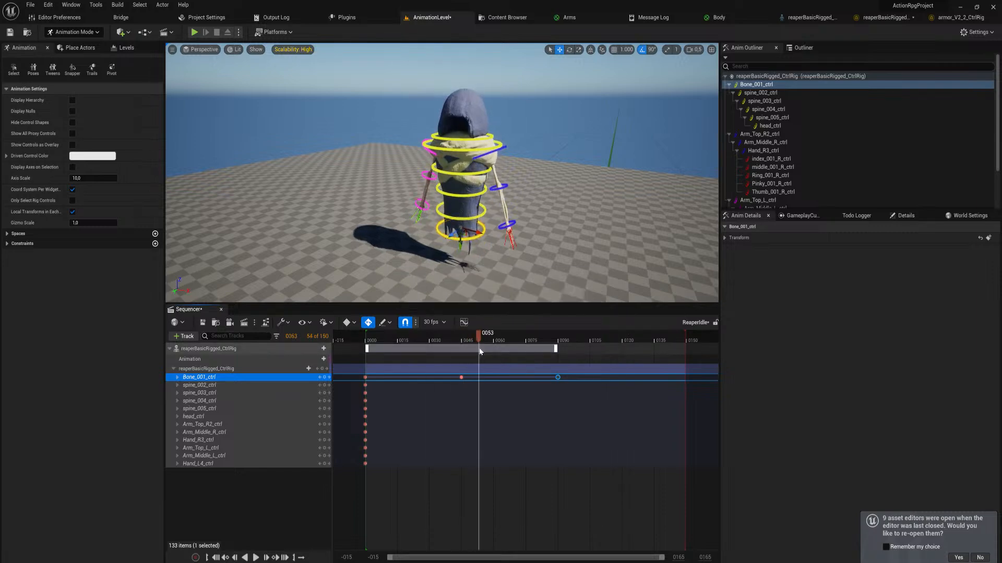
pyautogui.hotkey('ctrl', 's')
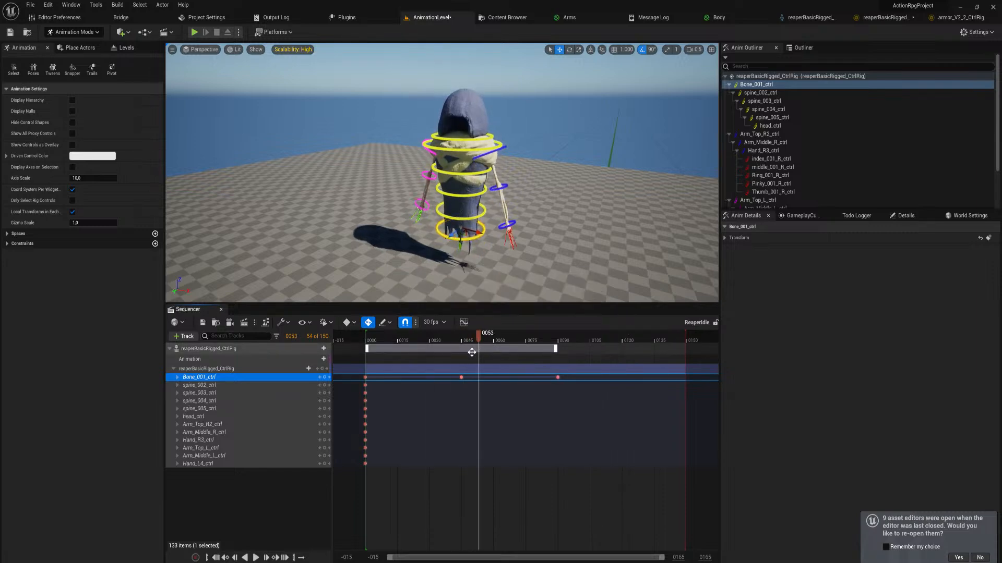
# Return to the reaper's control rig graph and save all modified assets
pyautogui.click(937, 17)
pyautogui.click(824, 17)
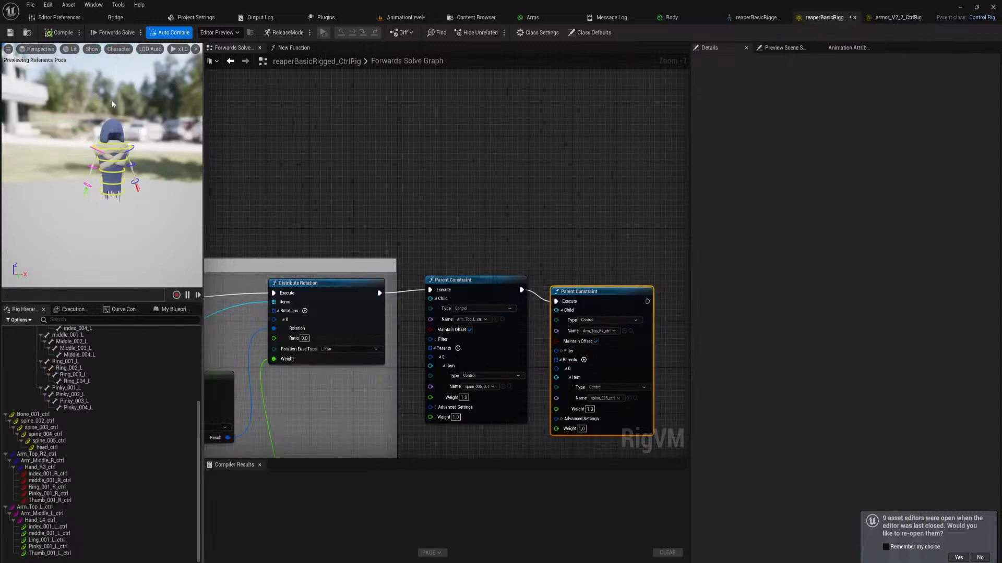
pyautogui.moveTo(417, 178); pyautogui.dragTo(458, 160, button='right')
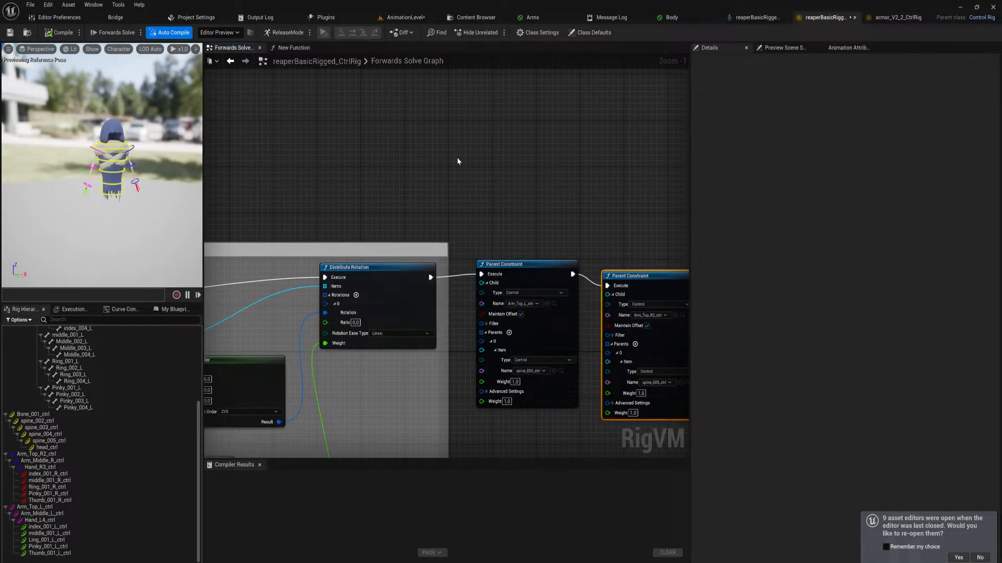
pyautogui.hotkey('ctrl', 'shift', 's')
pyautogui.click(508, 386)
# Move Bone_001_ctrl slightly upward in the rig preview to test the arm constraints, and recompile the rig
pyautogui.click(118, 148)
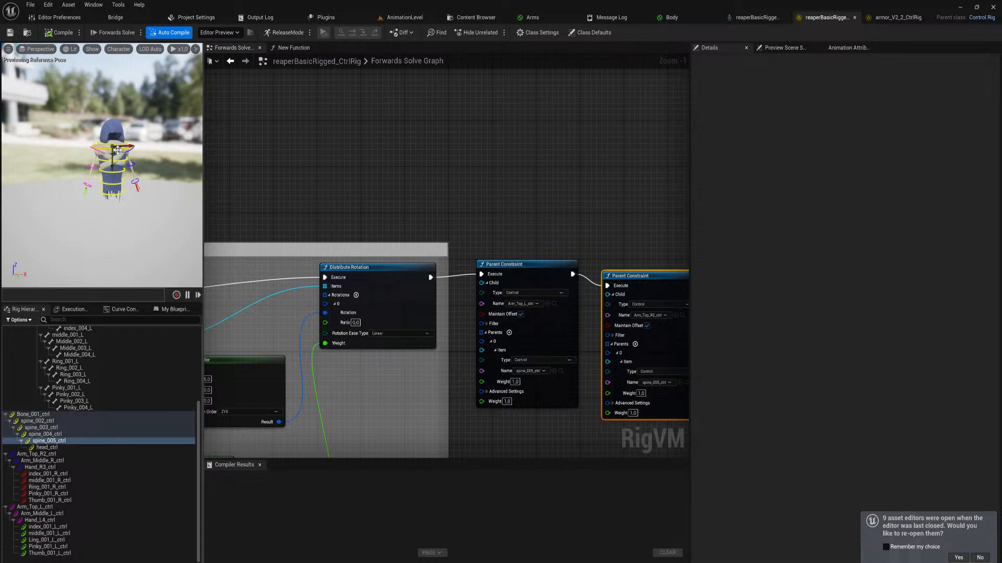
pyautogui.click(118, 195)
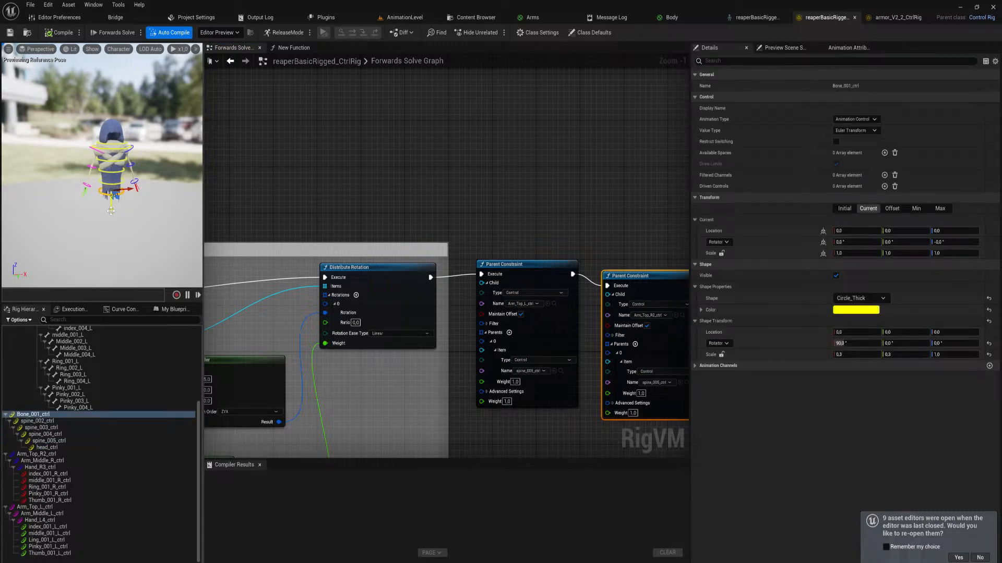
pyautogui.moveTo(111, 211)
pyautogui.mouseDown()
pyautogui.moveTo(111, 176)
pyautogui.moveTo(111, 208)
pyautogui.mouseUp()
pyautogui.click(61, 33)
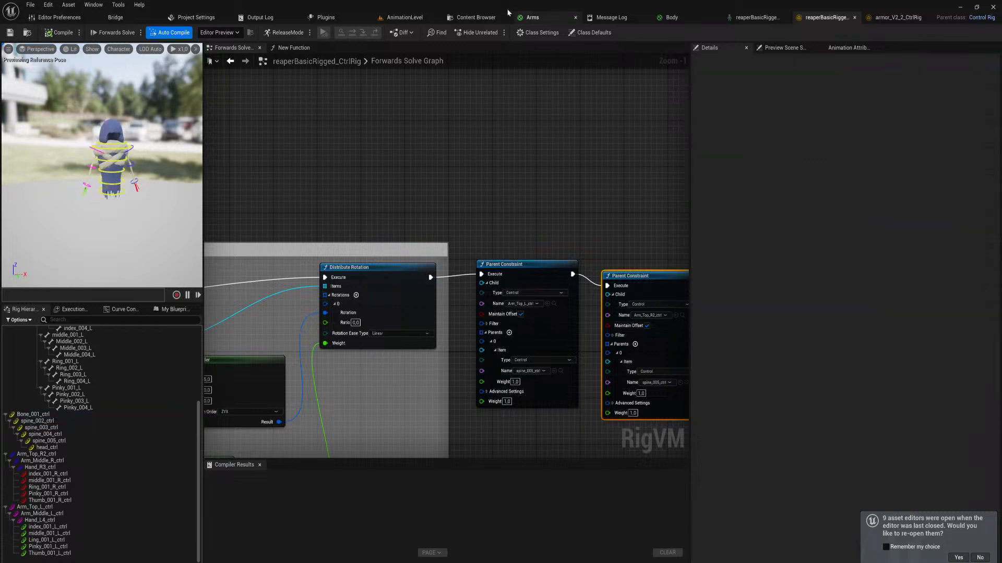
# Return to AnimationLevel, then close and reopen the ReaperIdle sequence
pyautogui.click(404, 18)
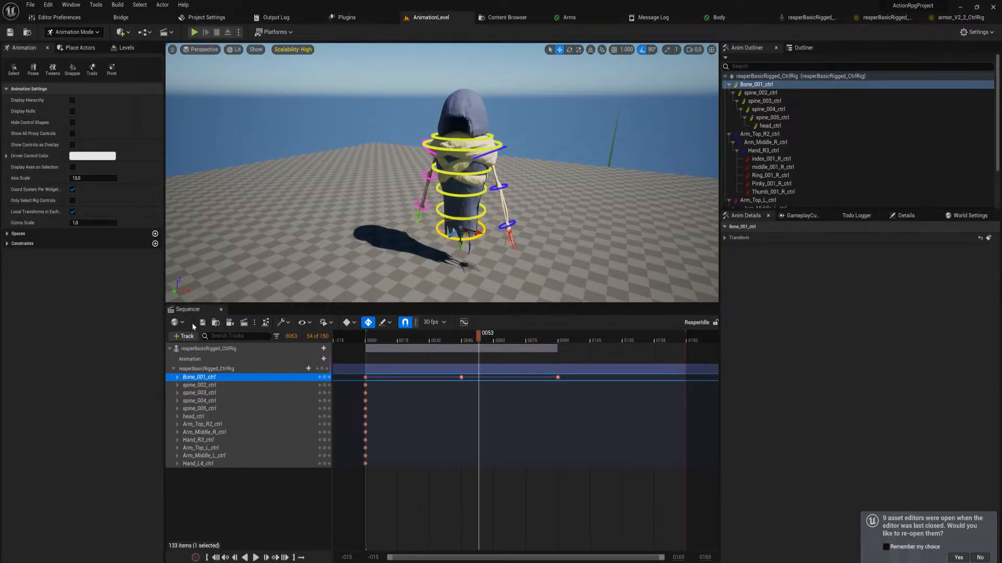
pyautogui.click(221, 309)
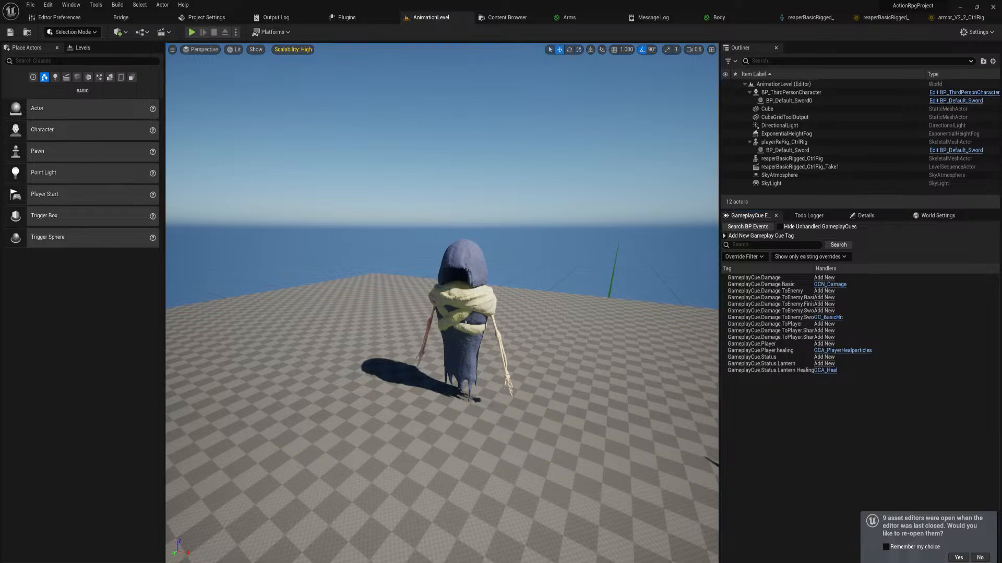
pyautogui.hotkey('ctrl', 'space')
pyautogui.doubleClick(299, 350)
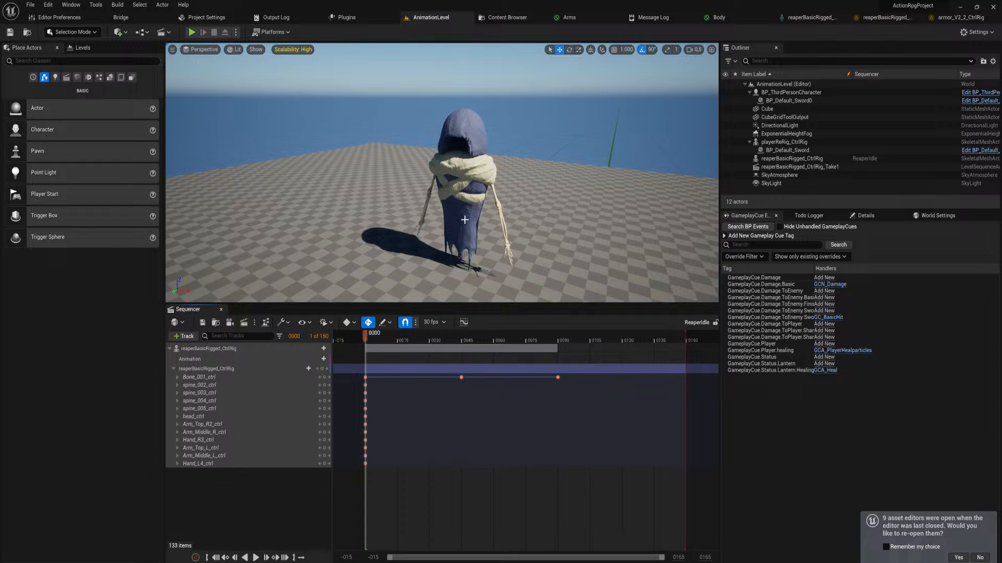
# Select the Bone_001_ctrl track and play the sequence several times to check whether the arms follow the body
pyautogui.click(199, 377)
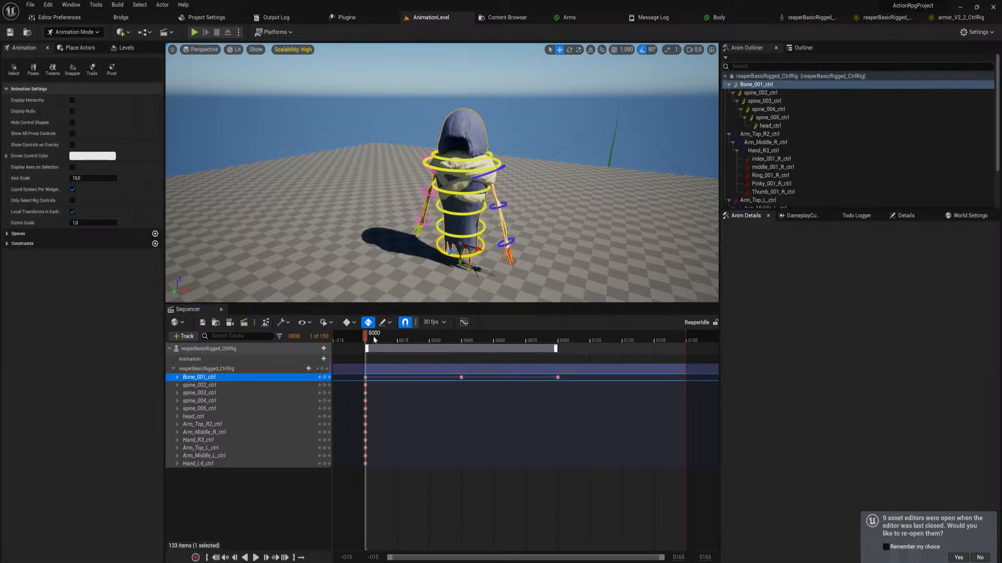
pyautogui.press('space')
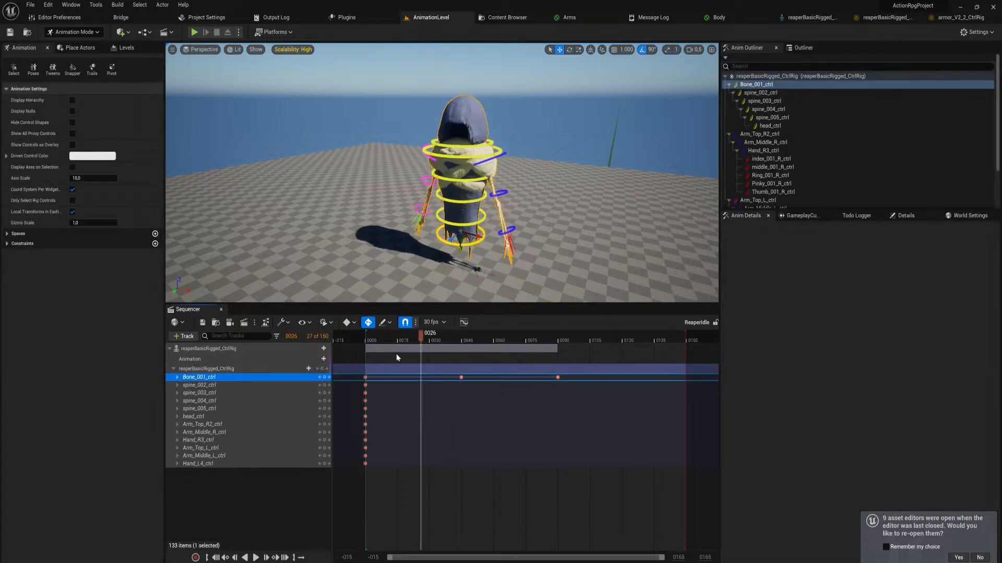
pyautogui.moveTo(396, 358); pyautogui.dragTo(362, 358)
pyautogui.press('space')
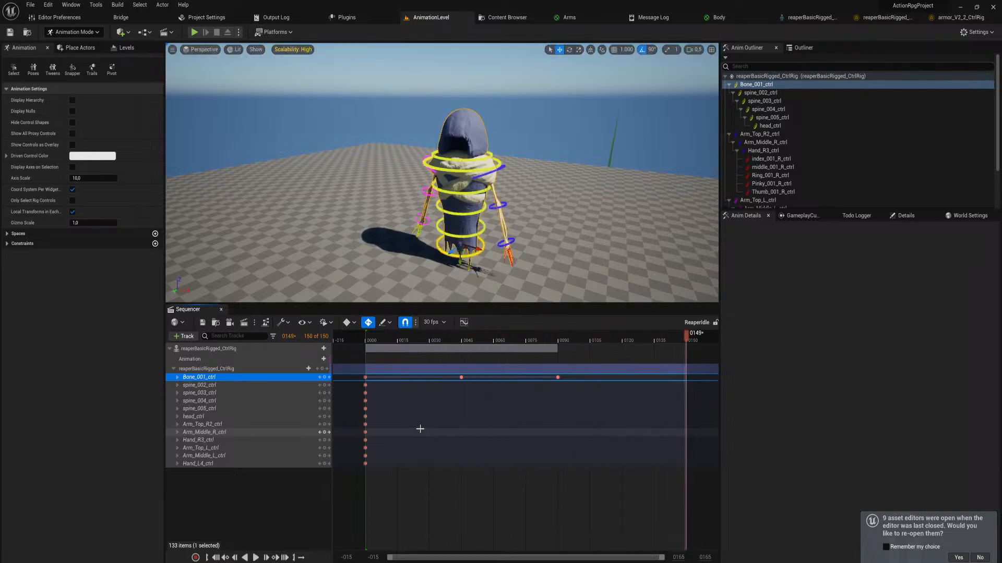
pyautogui.press('space')
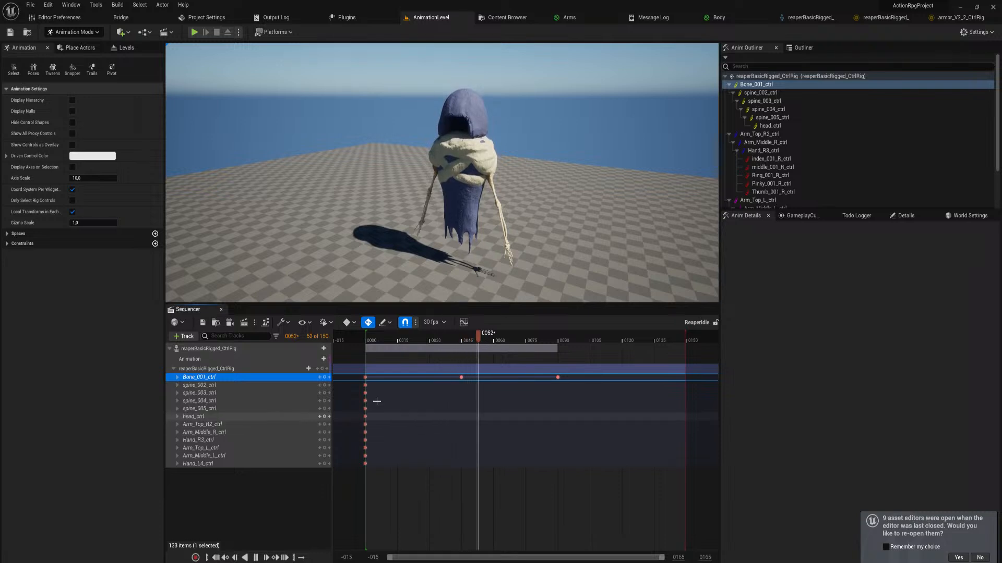
pyautogui.press('space')
# Delete the reaperBasicRigged_CtrlRig track from the reaper and add it again as an asset-based control rig
pyautogui.click(240, 371)
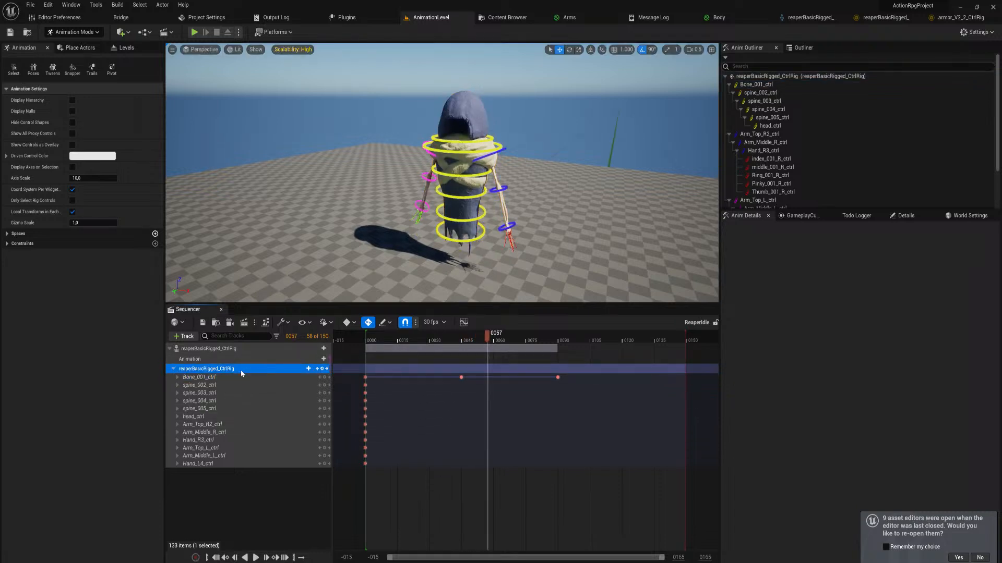
pyautogui.press('Delete')
pyautogui.click(324, 359)
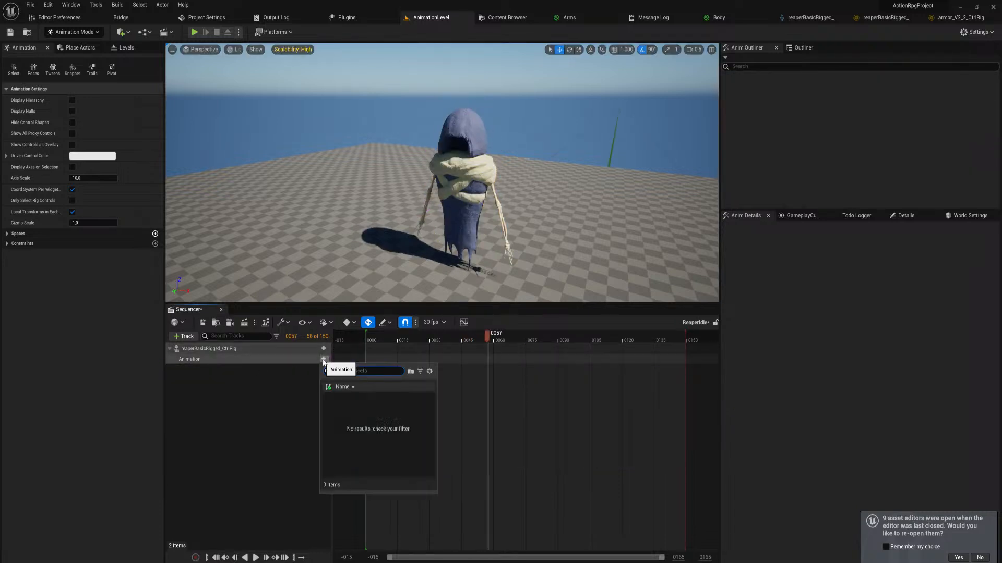
pyautogui.click(323, 349)
pyautogui.moveTo(367, 434)
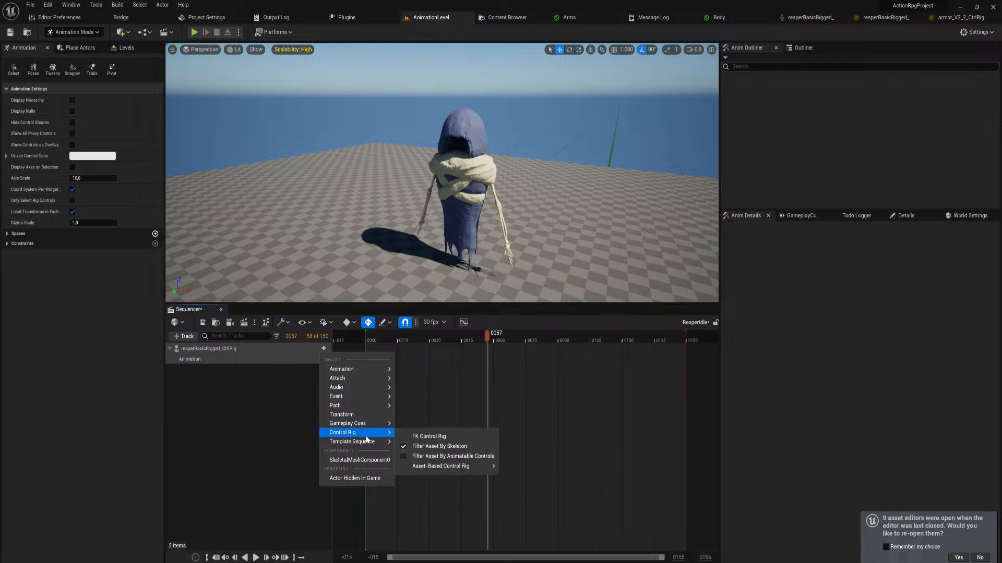
pyautogui.moveTo(470, 466)
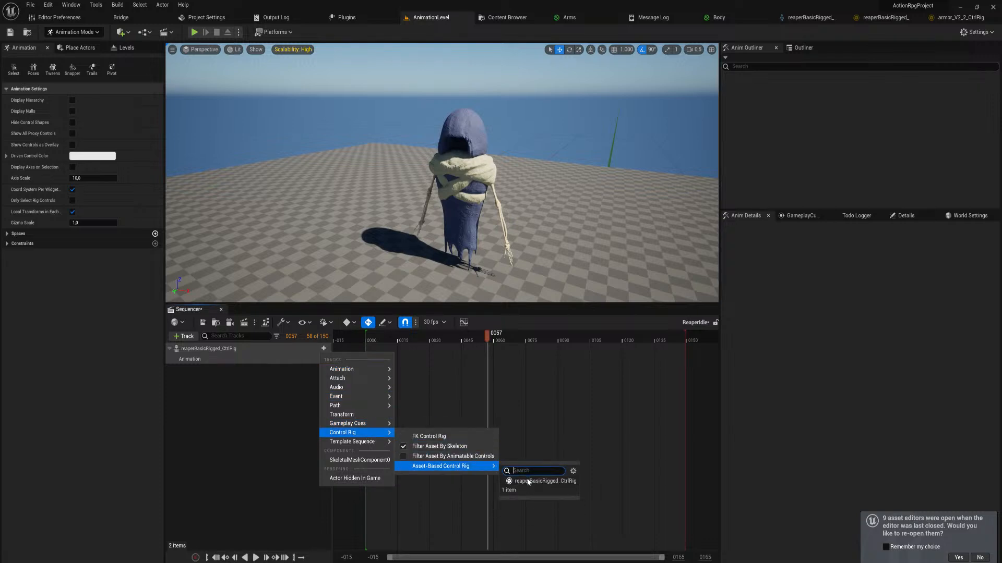
pyautogui.click(527, 479)
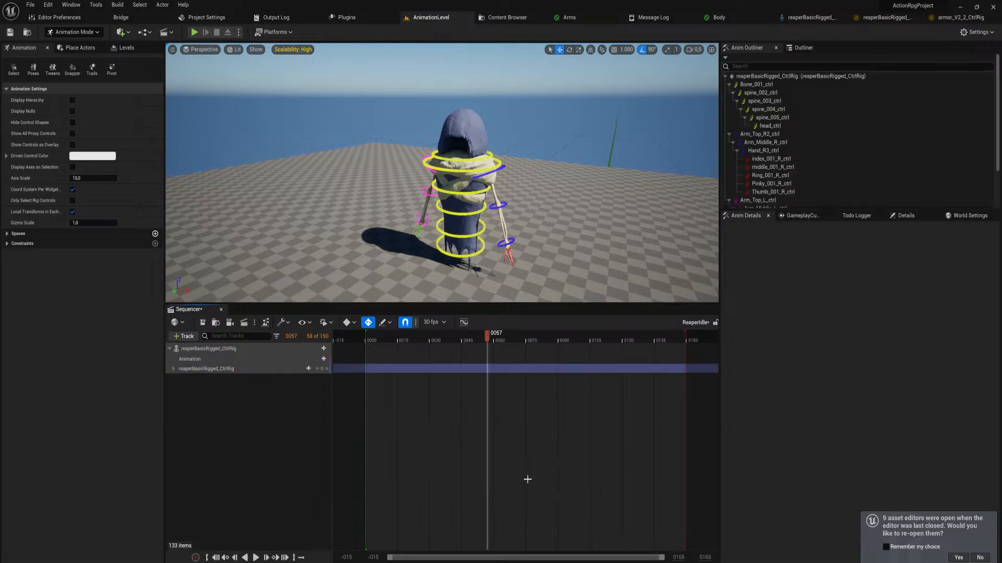
pyautogui.click(461, 250)
pyautogui.moveTo(460, 263); pyautogui.dragTo(460, 242)
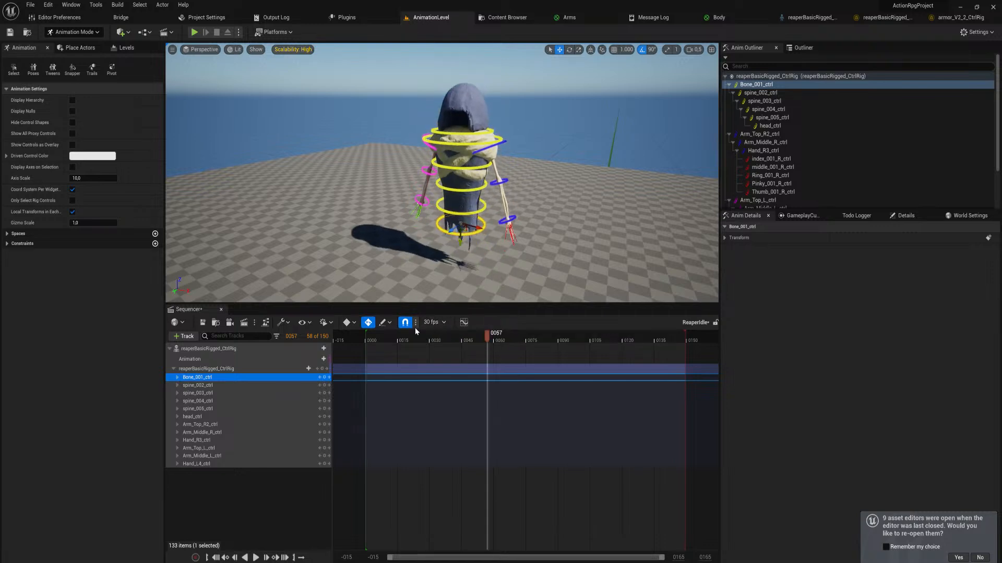
pyautogui.hotkey('ctrl', 'z')
# Key Bone_001_ctrl in its rest position at frame 0, and raise it at frame 45 to lift the whole reaper
pyautogui.moveTo(373, 339); pyautogui.dragTo(367, 342)
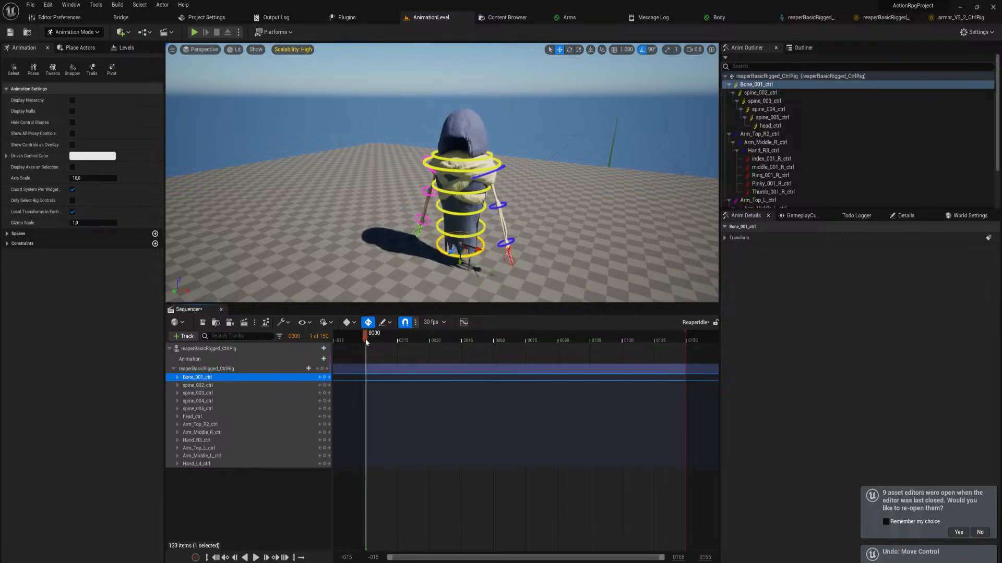
pyautogui.click(324, 377)
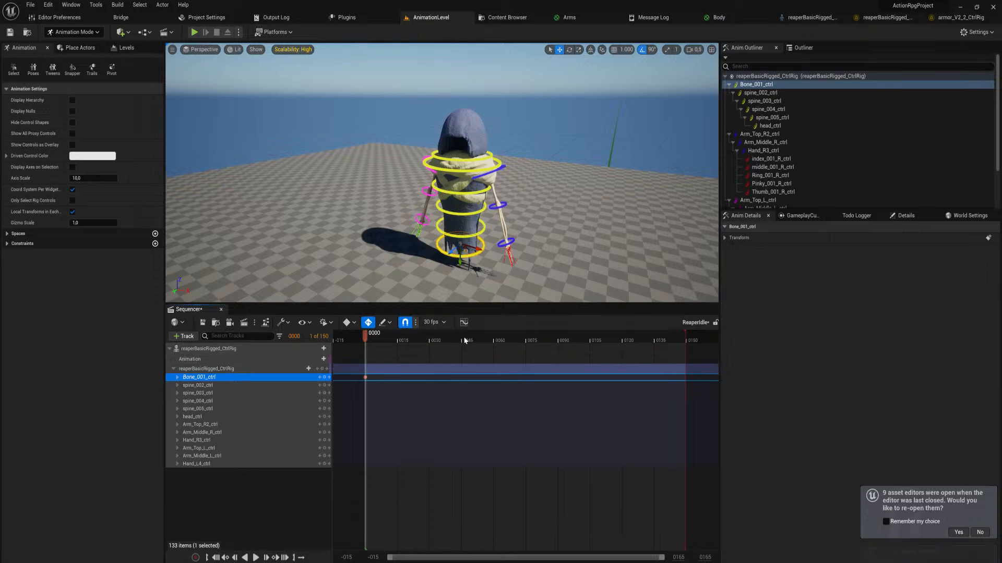
pyautogui.click(462, 340)
pyautogui.moveTo(459, 257); pyautogui.dragTo(461, 229)
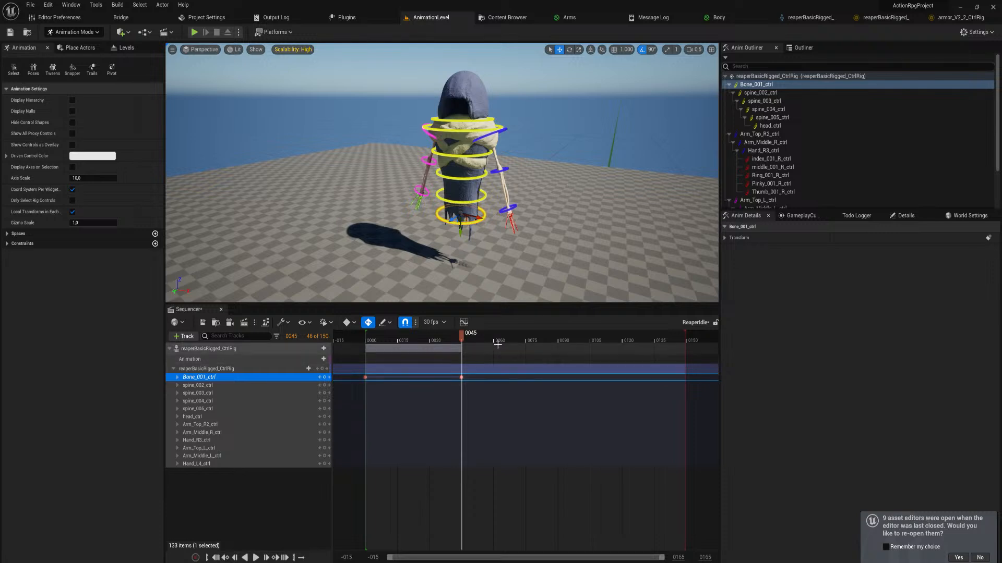
# Copy the Bone_001_ctrl key from frame 0 to frame 90 to complete the up-and-down loop
pyautogui.click(365, 377)
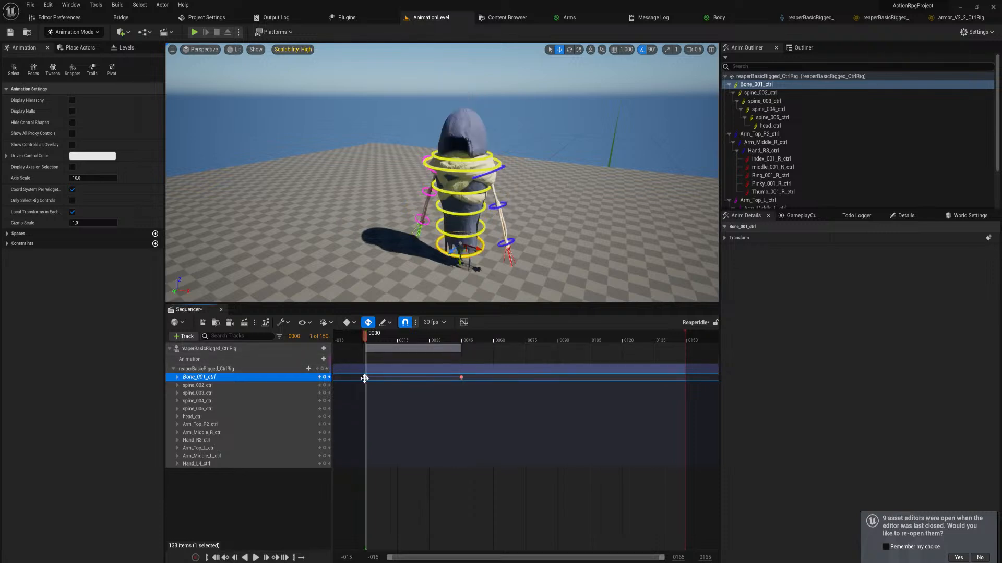
pyautogui.click(558, 337)
pyautogui.hotkey('ctrl', 'v')
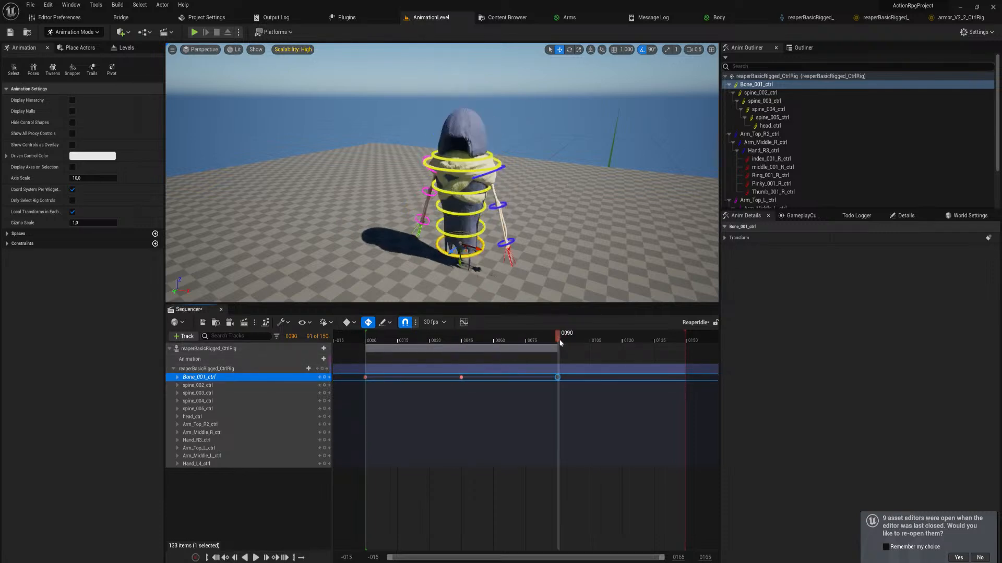
# Play the sequence from the start to check the reaper's floating motion and whether the arms follow
pyautogui.moveTo(559, 340); pyautogui.dragTo(368, 346)
pyautogui.press('space')
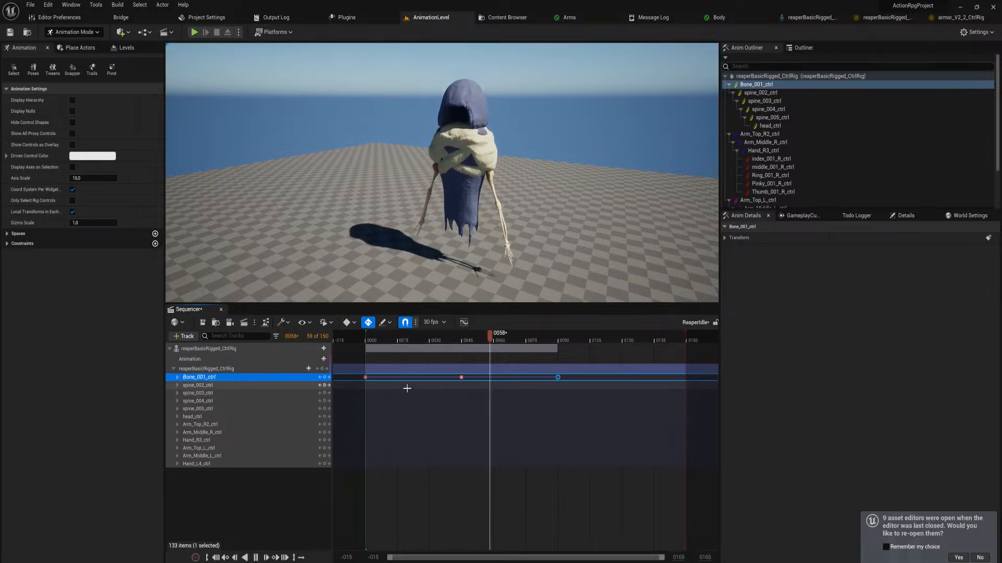
pyautogui.press('space')
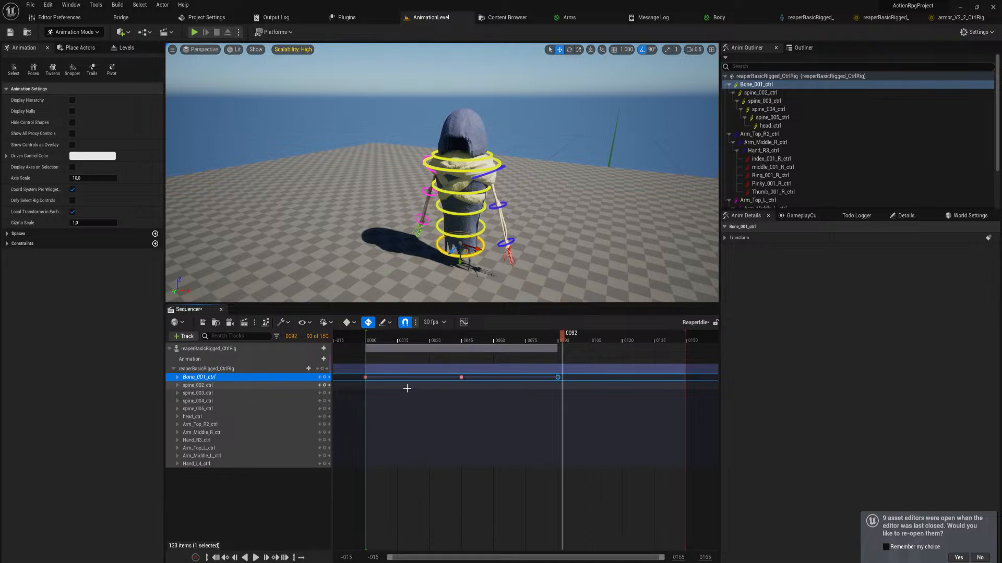
# Twist spine_005_ctrl to one side and key it at frame 92, and twist it the opposite way at frame 0
pyautogui.click(466, 170)
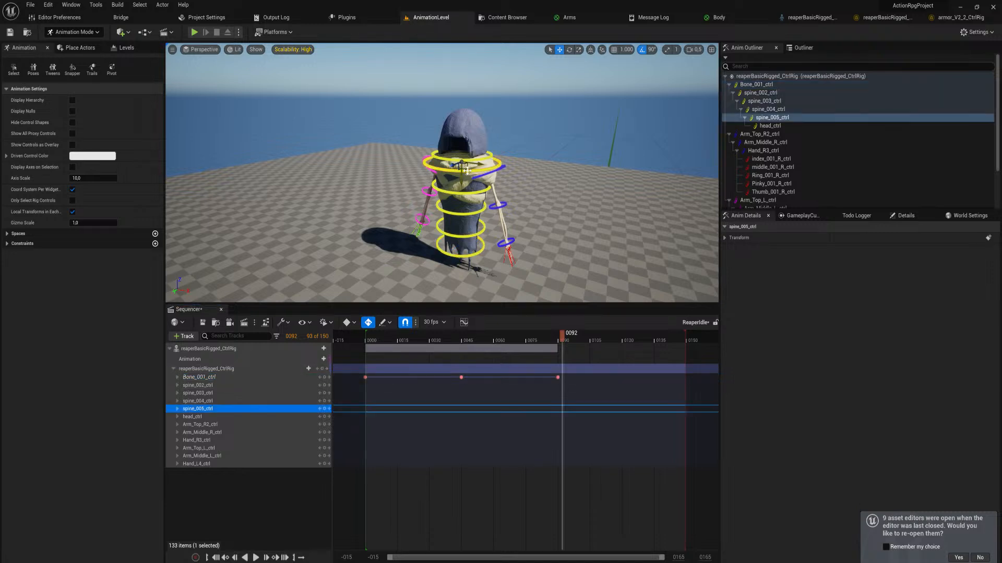
pyautogui.moveTo(466, 169); pyautogui.dragTo(499, 169)
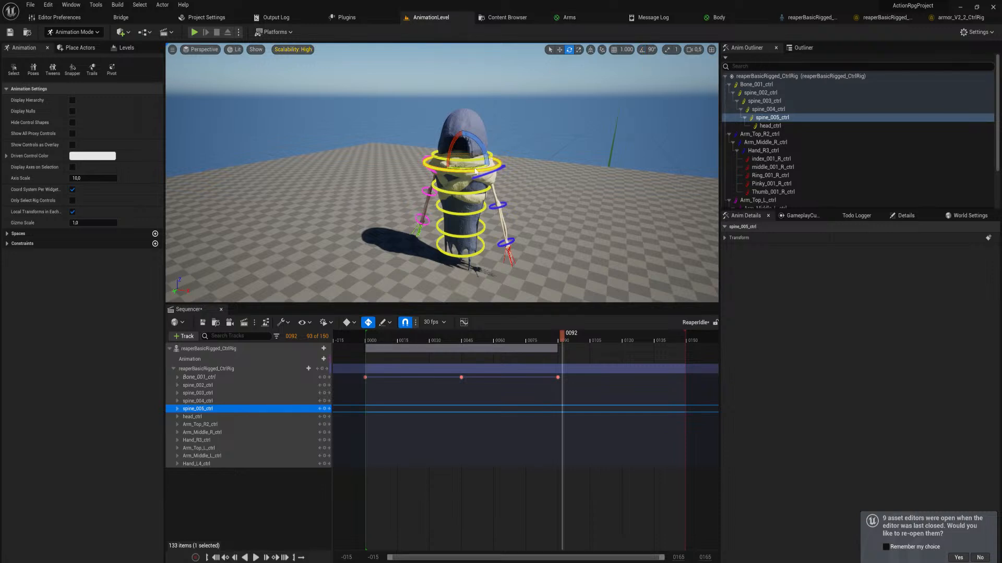
pyautogui.moveTo(475, 169); pyautogui.dragTo(498, 169)
pyautogui.hotkey('ctrl', 'z')
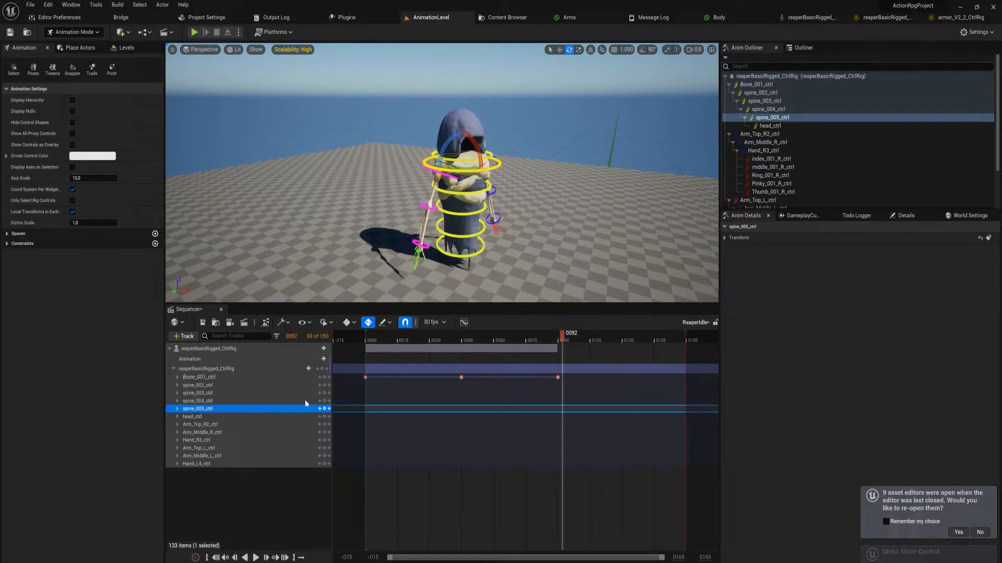
pyautogui.click(325, 408)
pyautogui.press('Up')
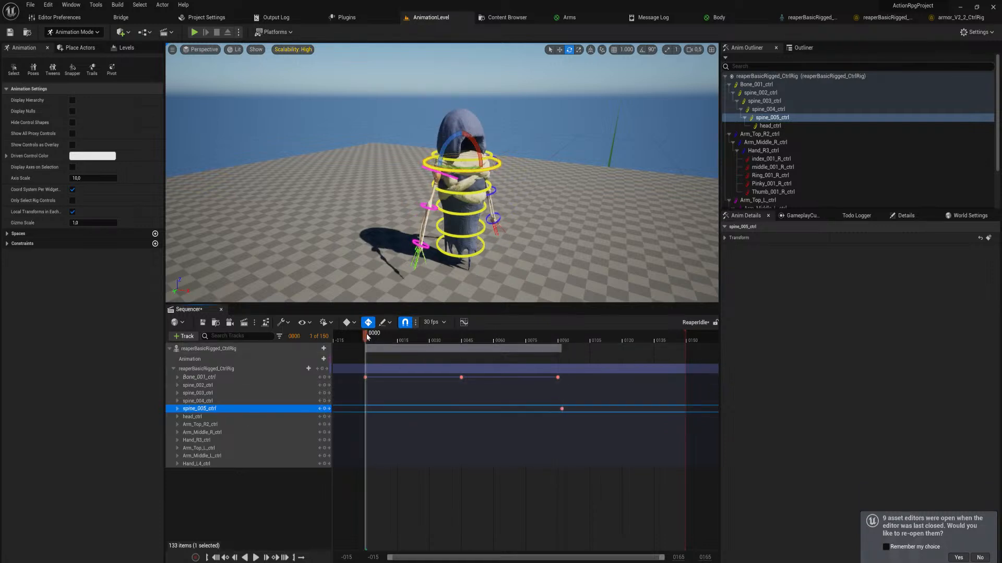
pyautogui.moveTo(465, 168); pyautogui.dragTo(430, 168)
# Play the sequence to check whether the arms follow the twist of spine_005_ctrl
pyautogui.click(452, 481)
pyautogui.press('space')
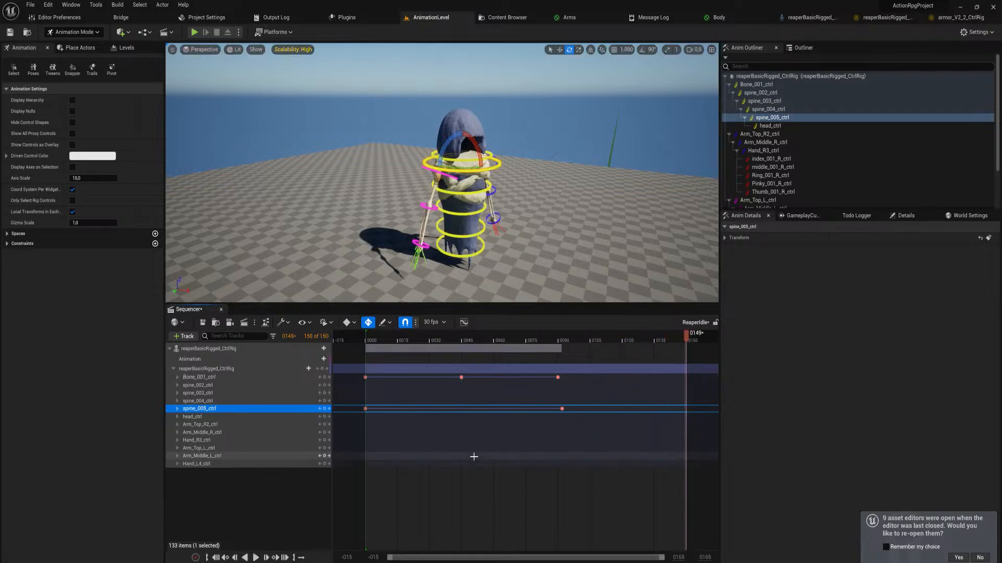
pyautogui.press('space')
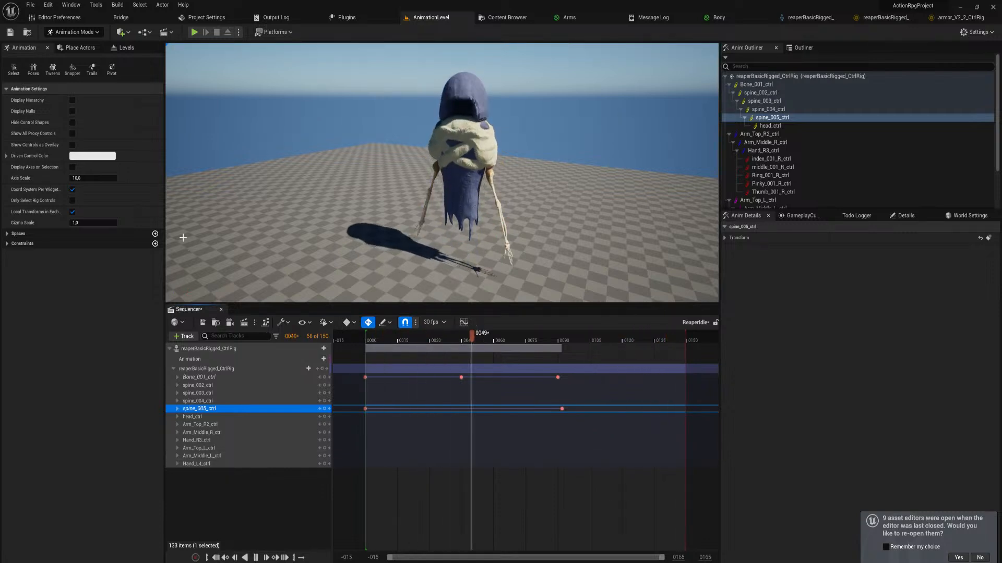
pyautogui.press('space')
# Show the Spaces settings, scrub through the twist, and inspect Arm_Top_R2_ctrl with the sequence back at frame 0
pyautogui.click(8, 235)
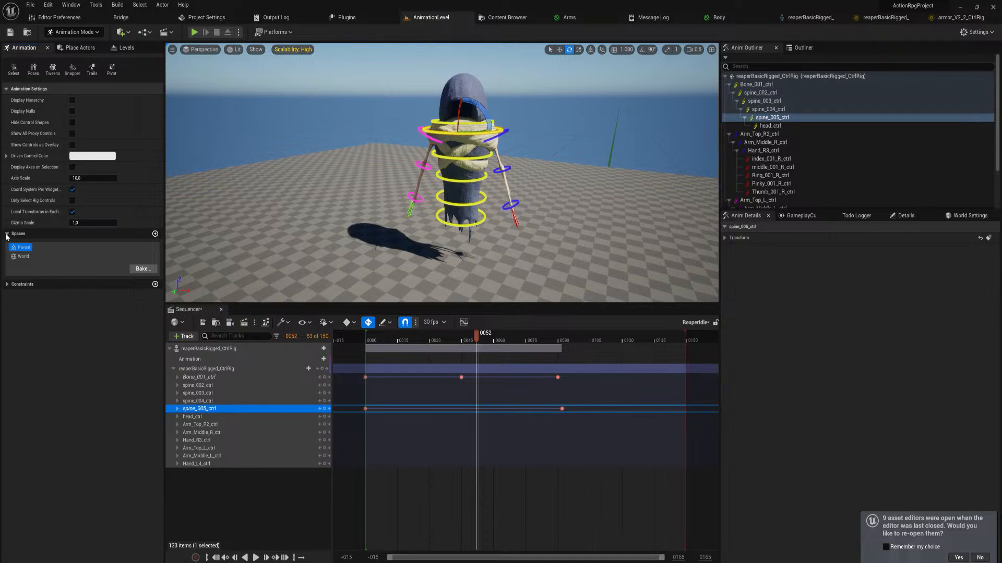
pyautogui.moveTo(476, 336); pyautogui.dragTo(382, 352)
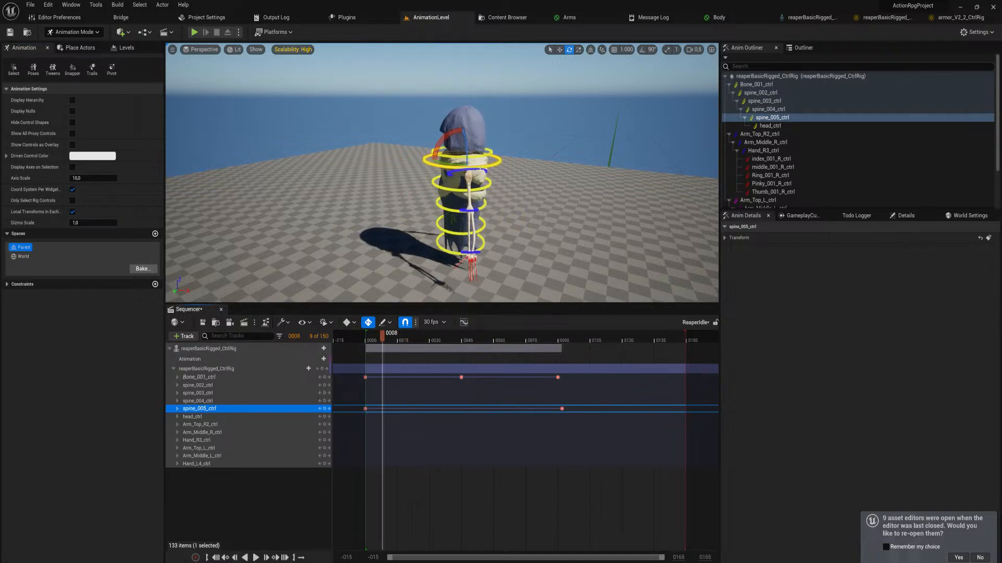
pyautogui.click(480, 169)
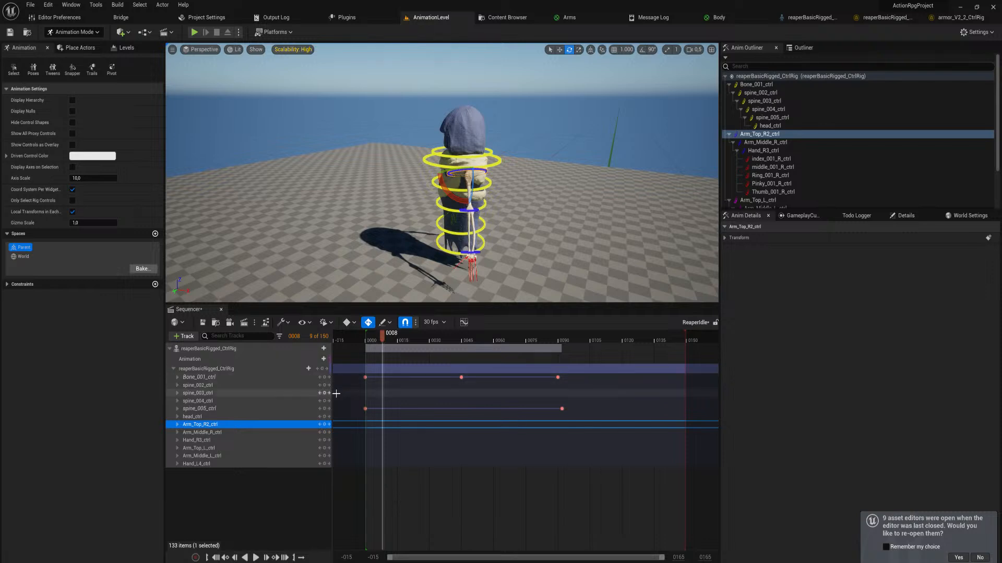
pyautogui.moveTo(385, 334); pyautogui.dragTo(366, 334)
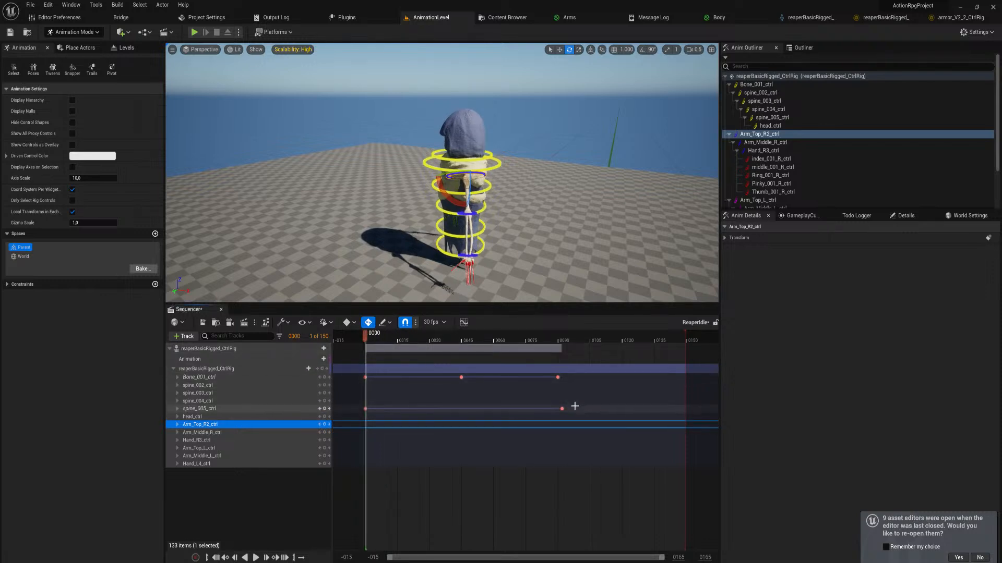
# Save the sequence and export the reaper's animation as a linked animation sequence named ReaperIdle in the BasicReaper folder, using the default options
pyautogui.hotkey('ctrl', 's')
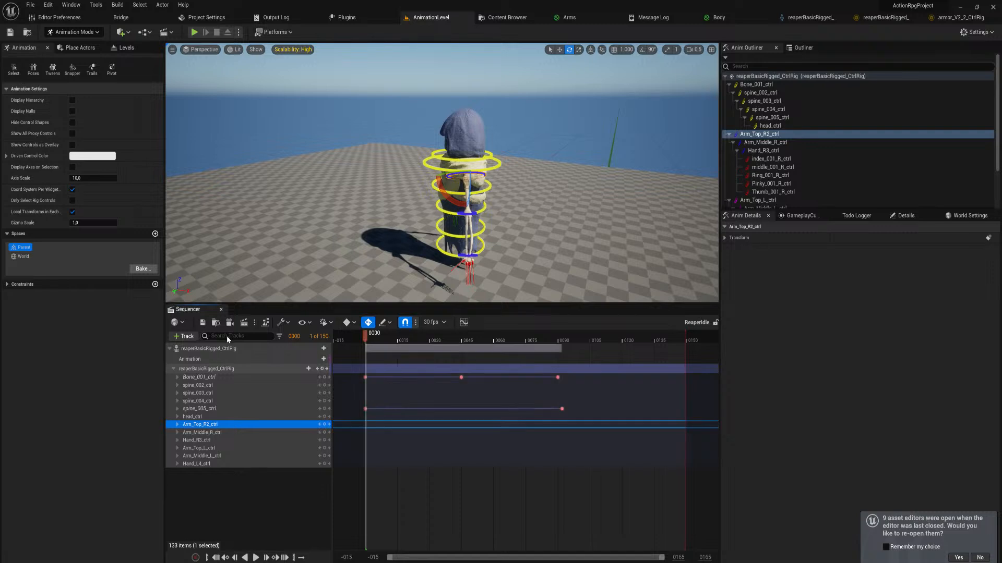
pyautogui.rightClick(224, 349)
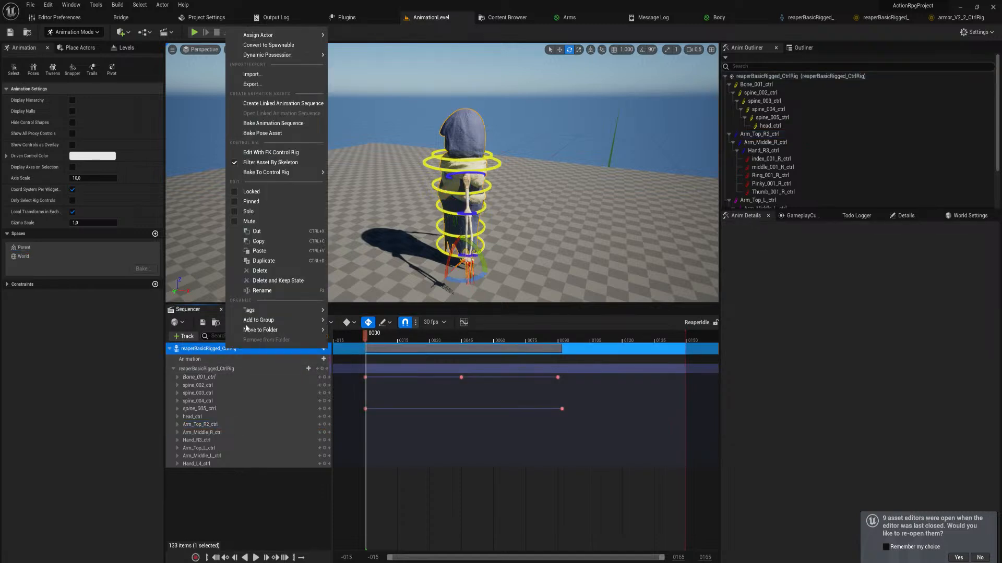
pyautogui.click(301, 104)
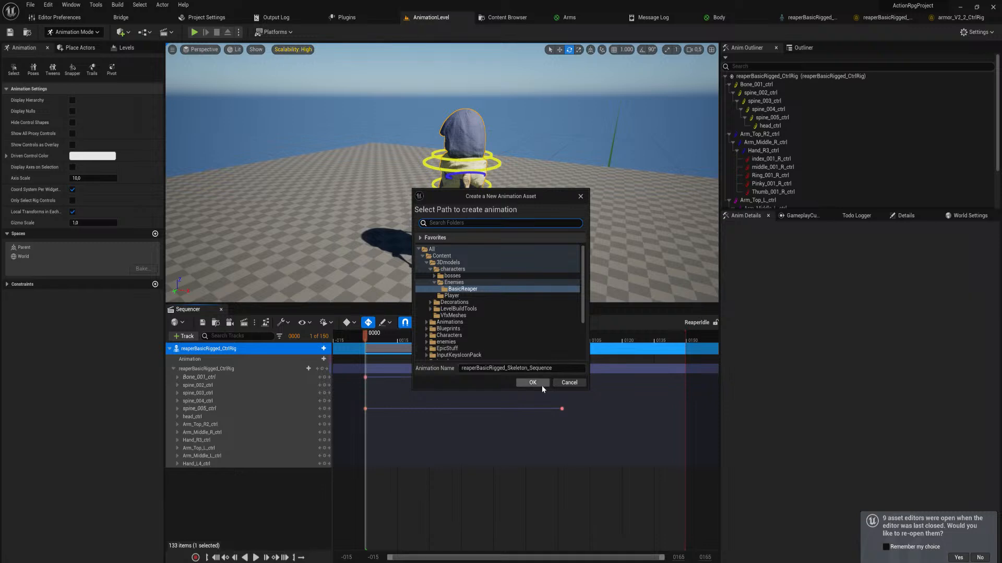
pyautogui.click(538, 369)
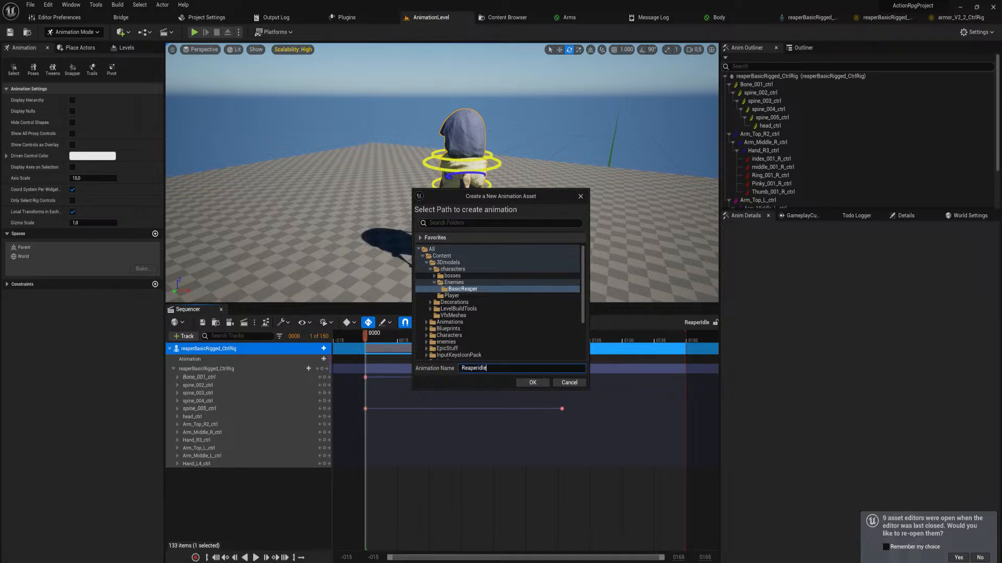
pyautogui.click(531, 383)
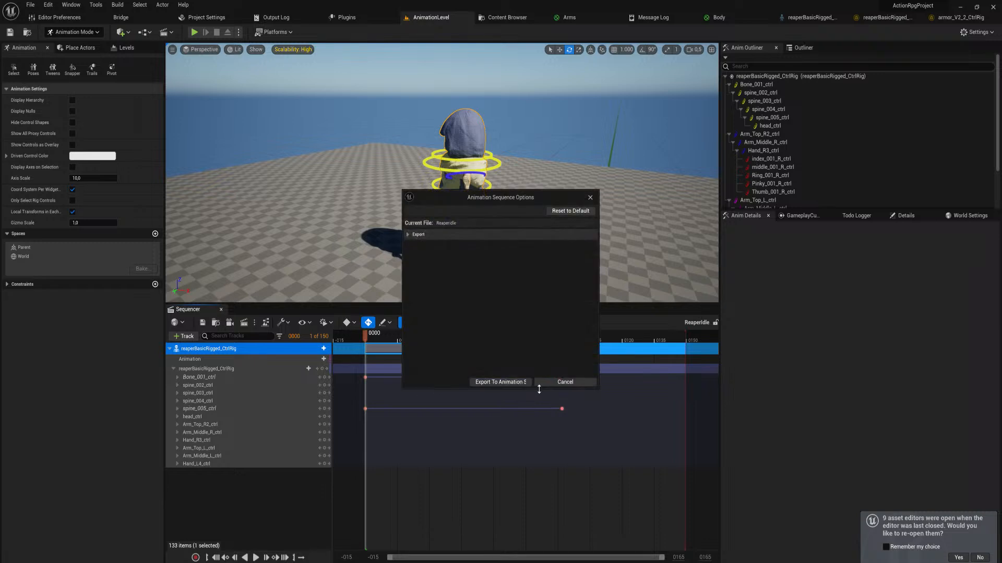
pyautogui.click(409, 234)
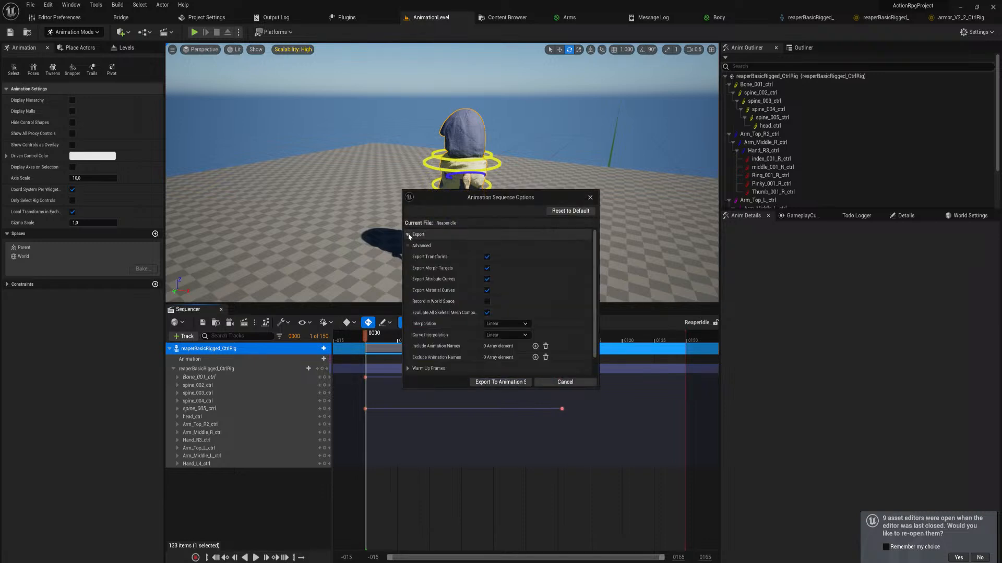
pyautogui.click(408, 235)
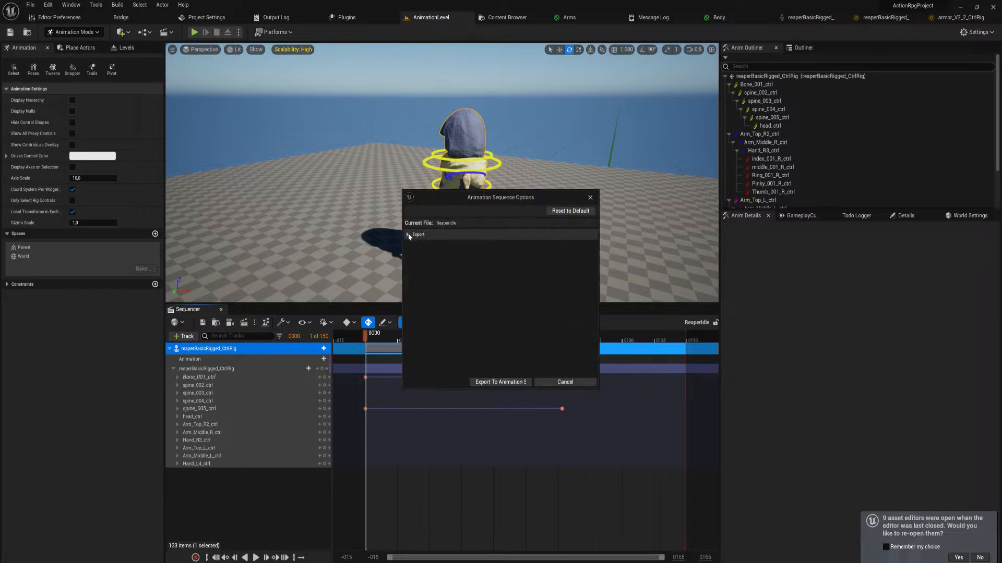
pyautogui.click(515, 382)
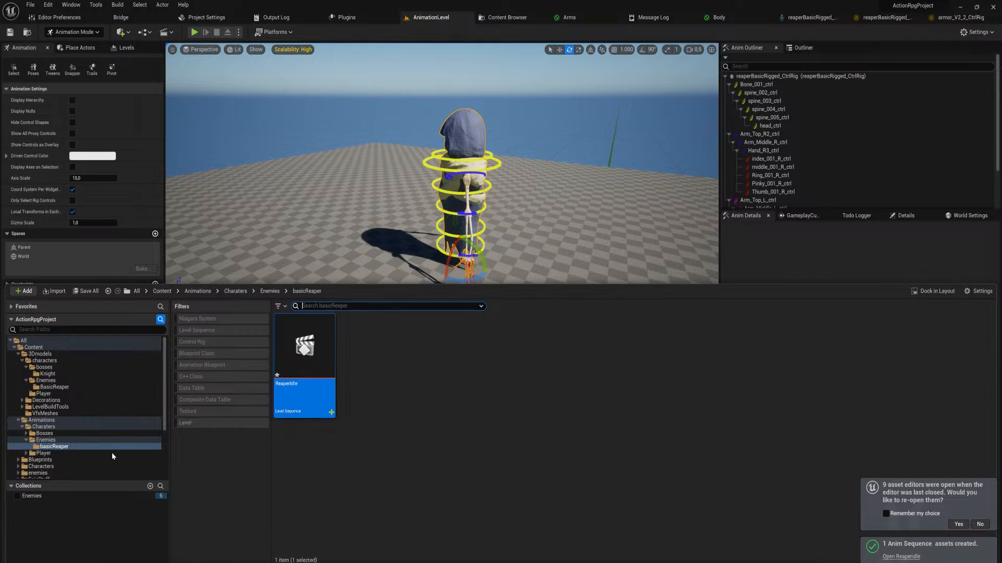
# Search the 3Dmodels folder for "reaperi" and open the exported ReaperIdle animation sequence
pyautogui.click(60, 447)
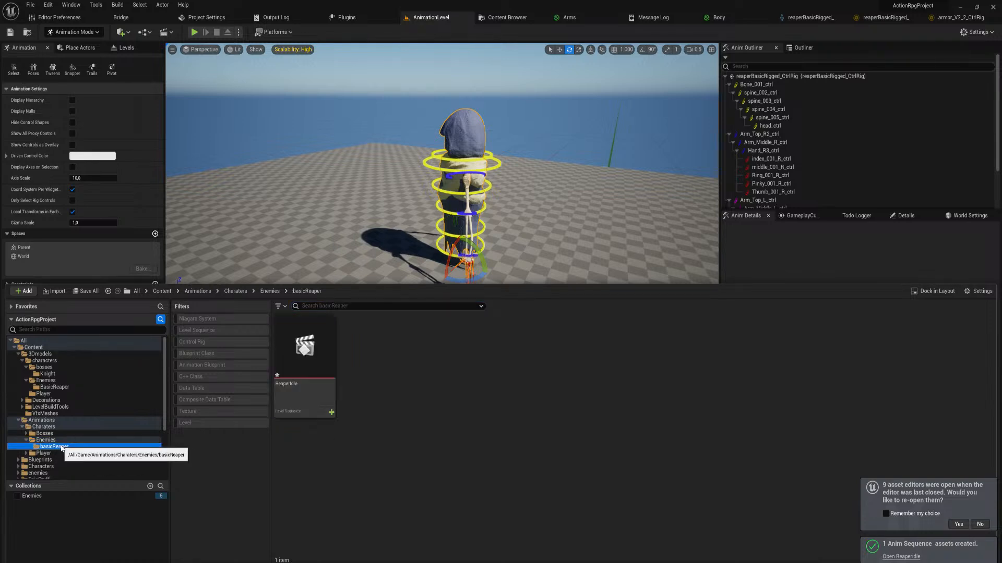
pyautogui.click(48, 355)
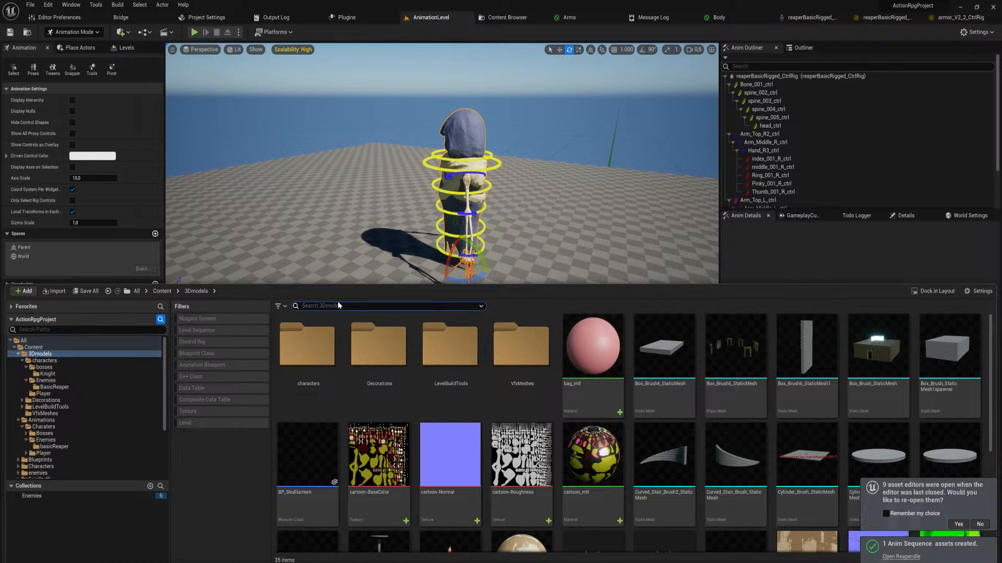
pyautogui.write('reaperi')
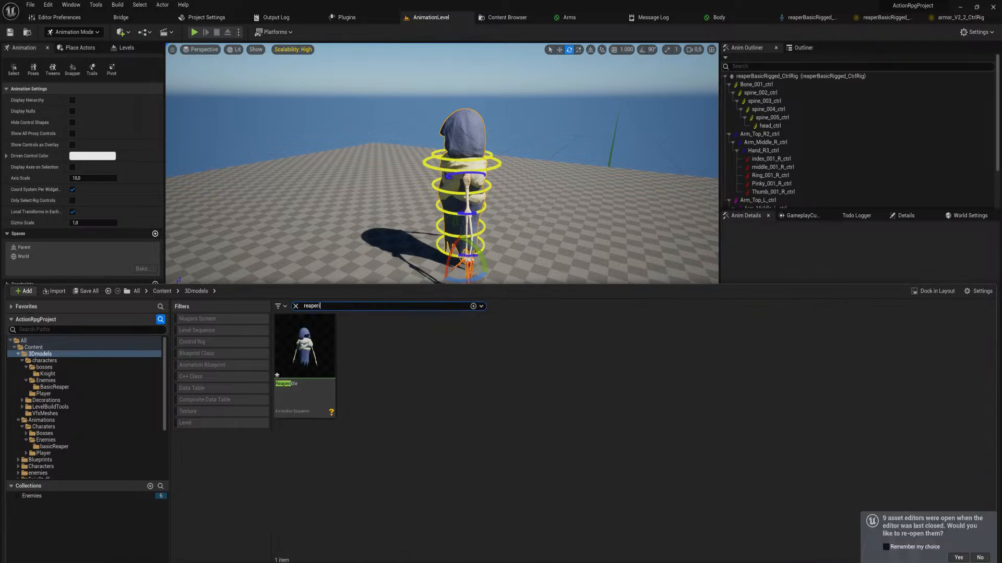
pyautogui.click(309, 354)
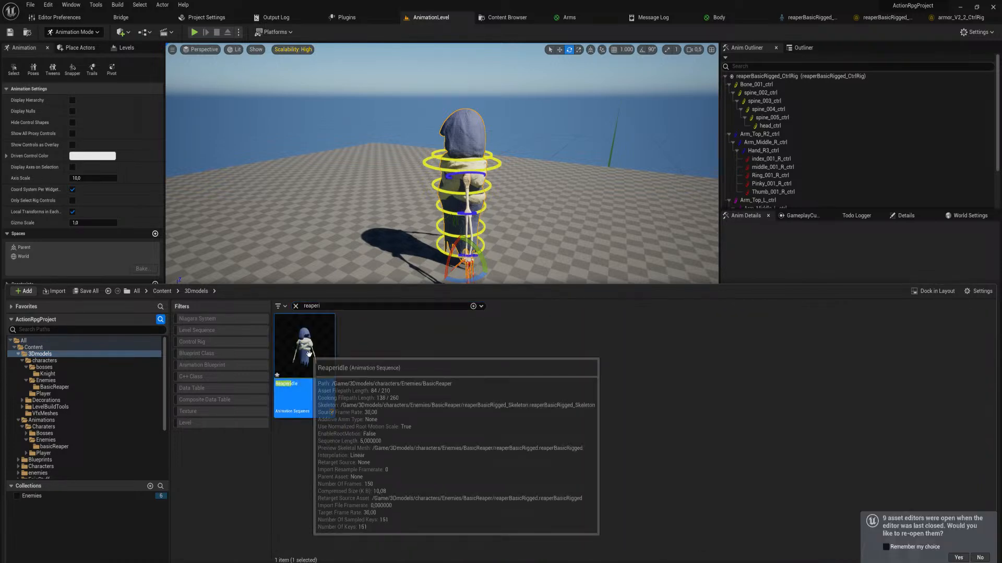
pyautogui.doubleClick(328, 371)
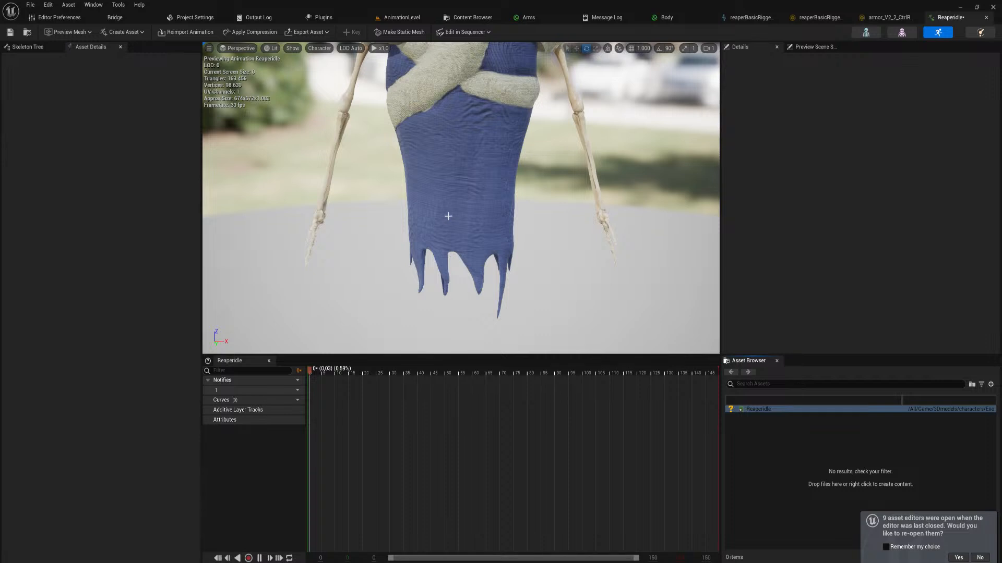
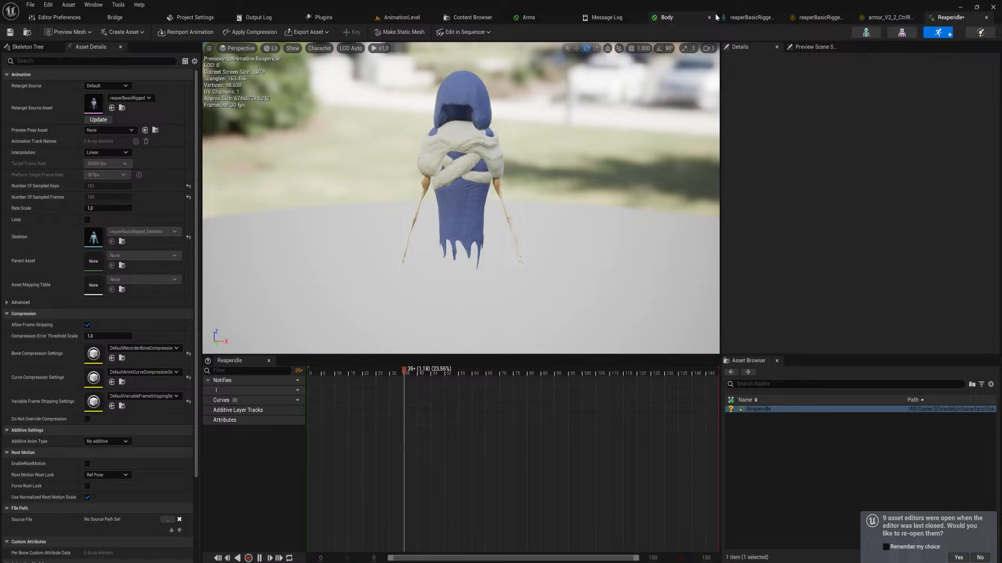
# Check the pose in AnimationLevel and open the reaperBasicRigged_CtrlRig Forwards Solve Graph
pyautogui.click(408, 19)
pyautogui.moveTo(369, 339)
pyautogui.mouseDown()
pyautogui.moveTo(537, 362)
pyautogui.moveTo(351, 363)
pyautogui.moveTo(369, 359)
pyautogui.mouseUp()
pyautogui.click(824, 18)
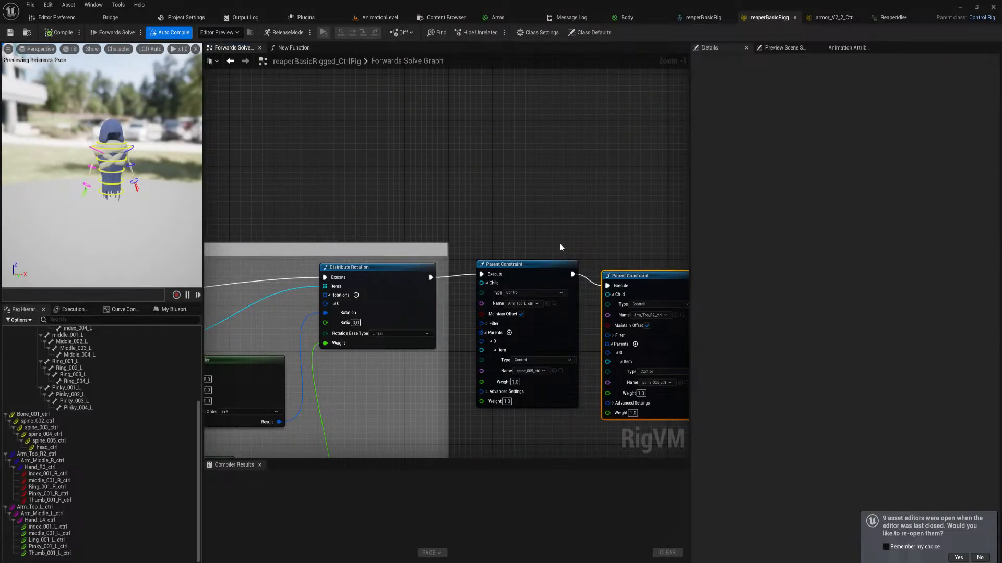
# Examine the Maintain Offset and Interpolation Type options of the Arm_Top_L_ctrl Parent Constraint, and space the two constraint nodes apart
pyautogui.moveTo(559, 243); pyautogui.dragTo(544, 238, button='right')
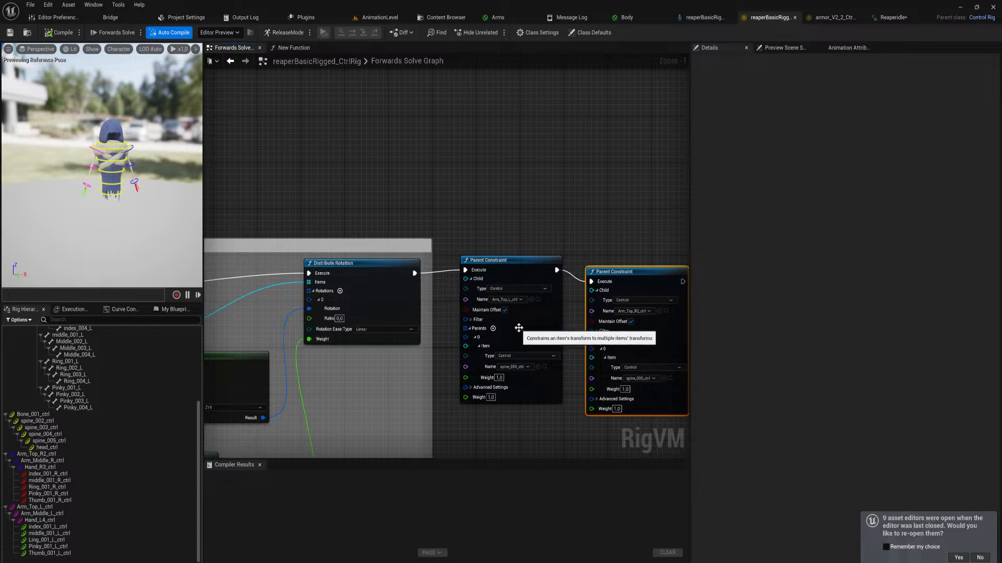
pyautogui.click(504, 310)
pyautogui.click(504, 311)
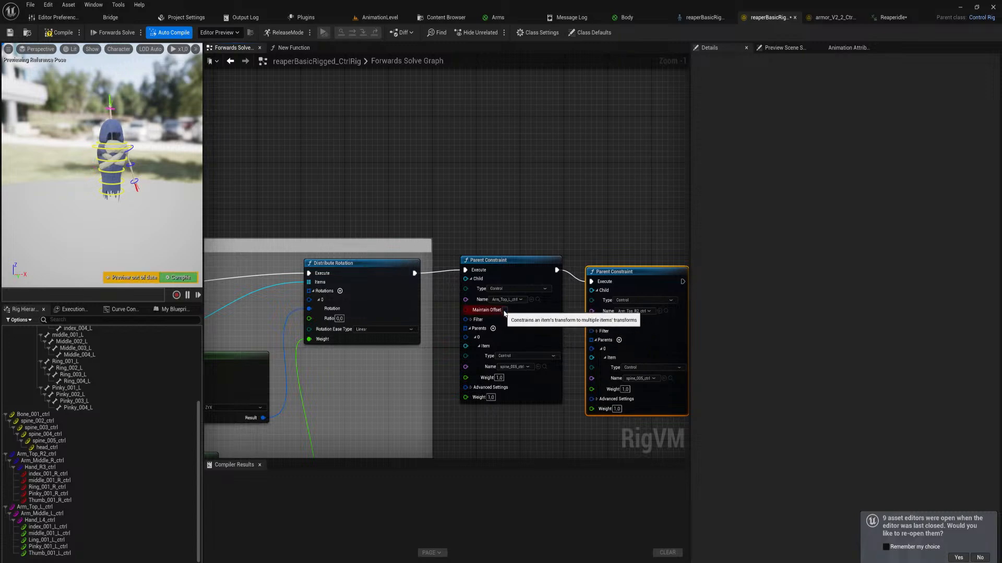
pyautogui.click(470, 388)
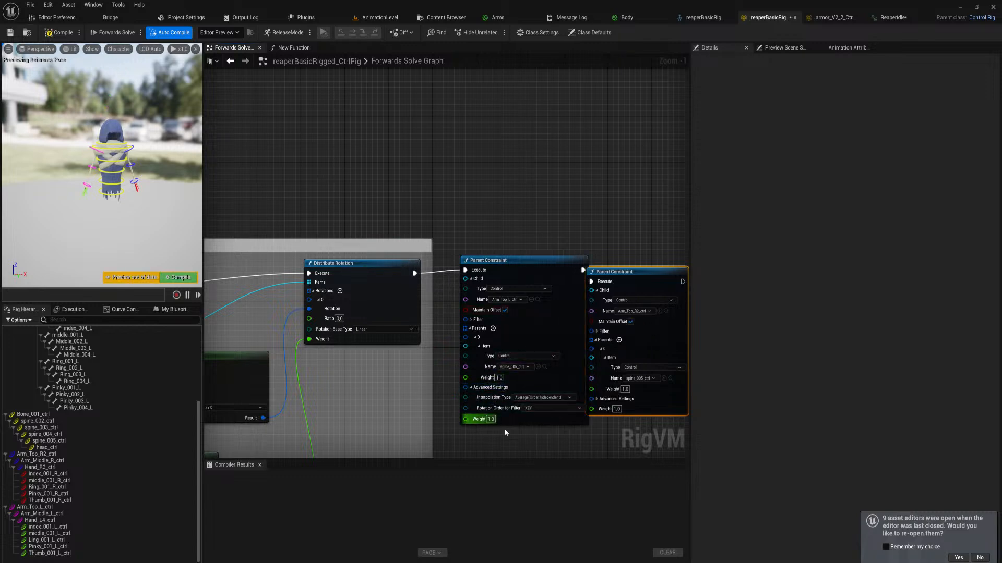
pyautogui.moveTo(613, 261); pyautogui.dragTo(498, 242, button='right')
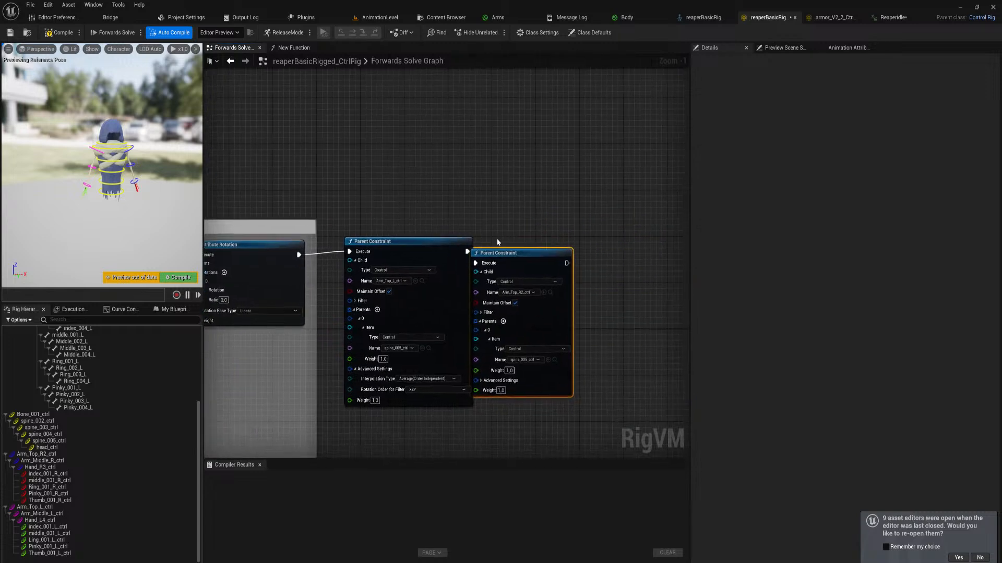
pyautogui.moveTo(506, 254); pyautogui.dragTo(593, 237)
pyautogui.click(438, 379)
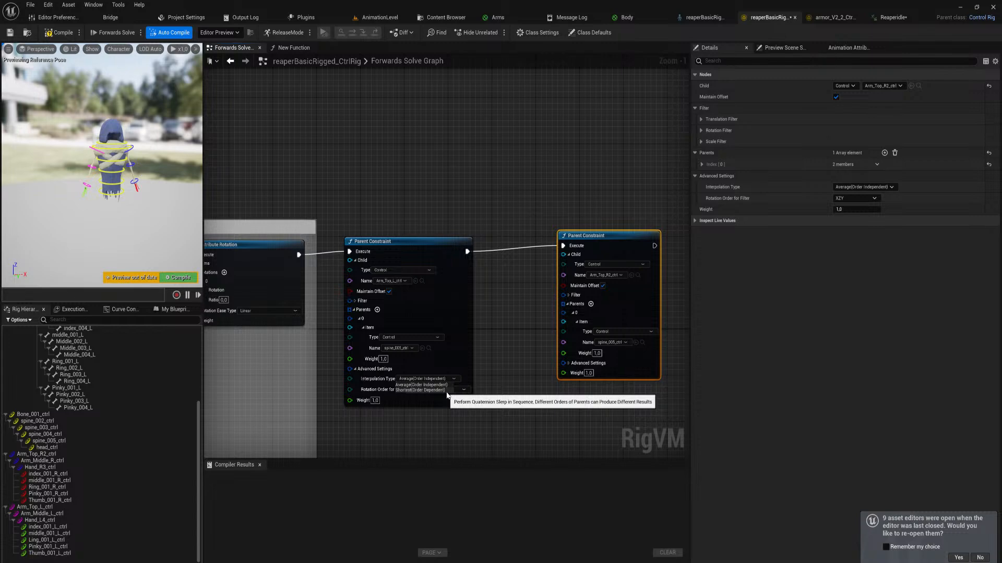
pyautogui.click(420, 404)
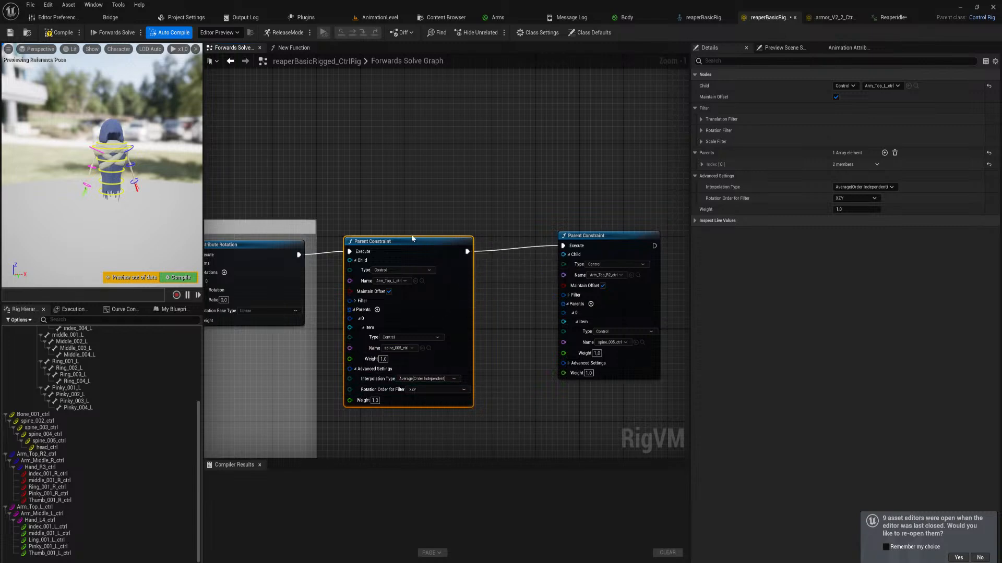
pyautogui.moveTo(412, 241); pyautogui.dragTo(439, 241)
pyautogui.rightClick(410, 206)
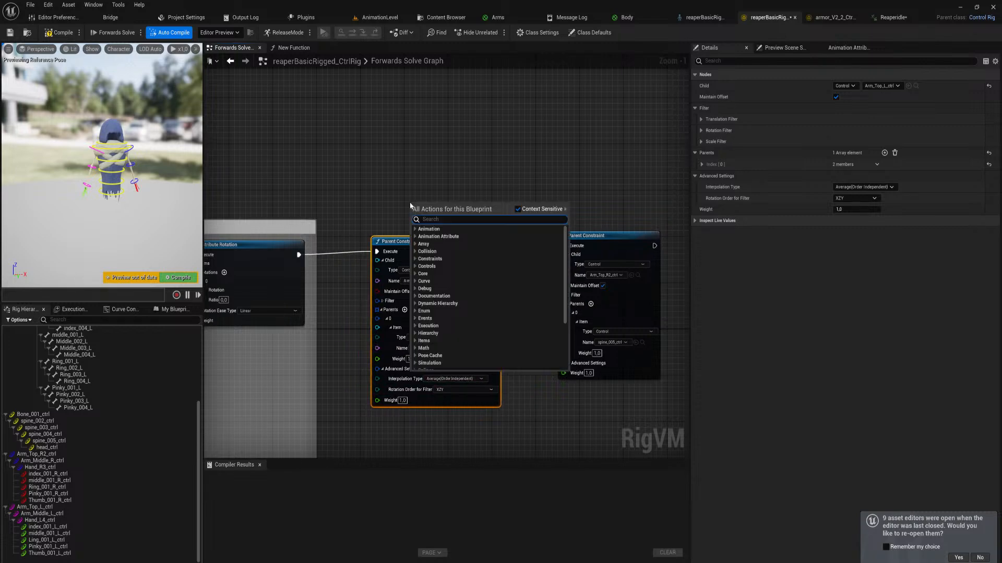
pyautogui.write('parent')
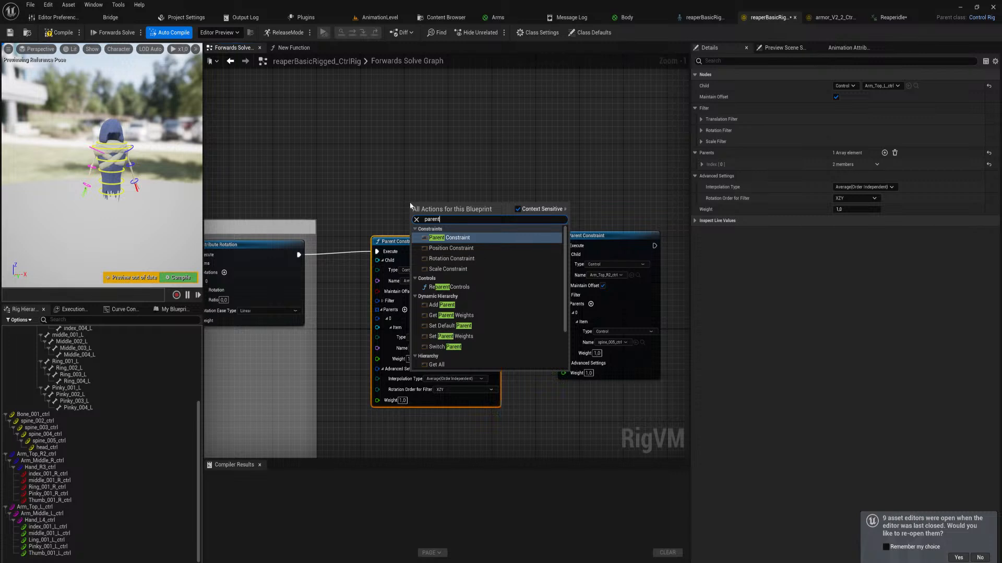
pyautogui.press('Down')
pyautogui.press('Down')
pyautogui.press('Down')
pyautogui.press('Down')
pyautogui.press('Down')
pyautogui.press('Down')
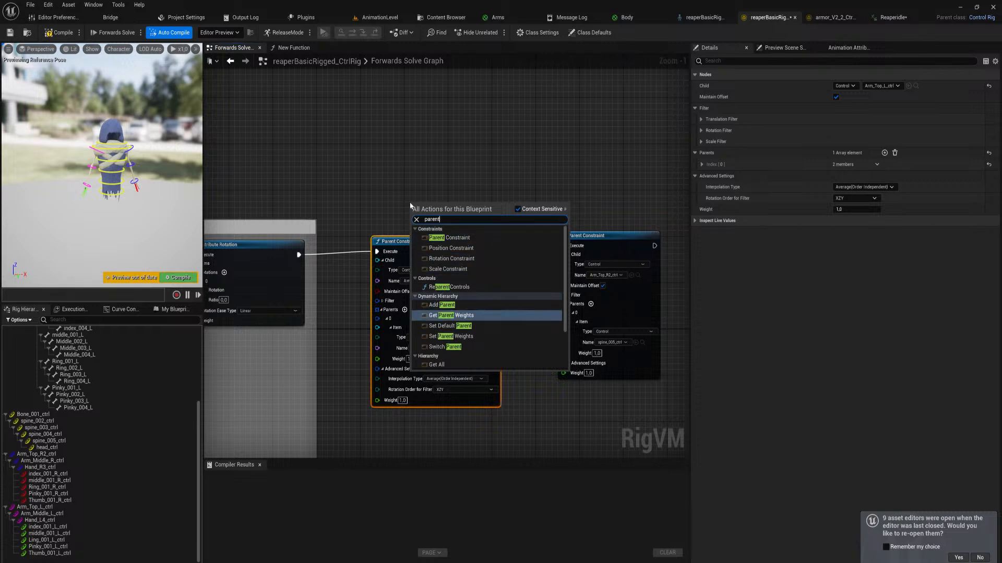
pyautogui.press('Down')
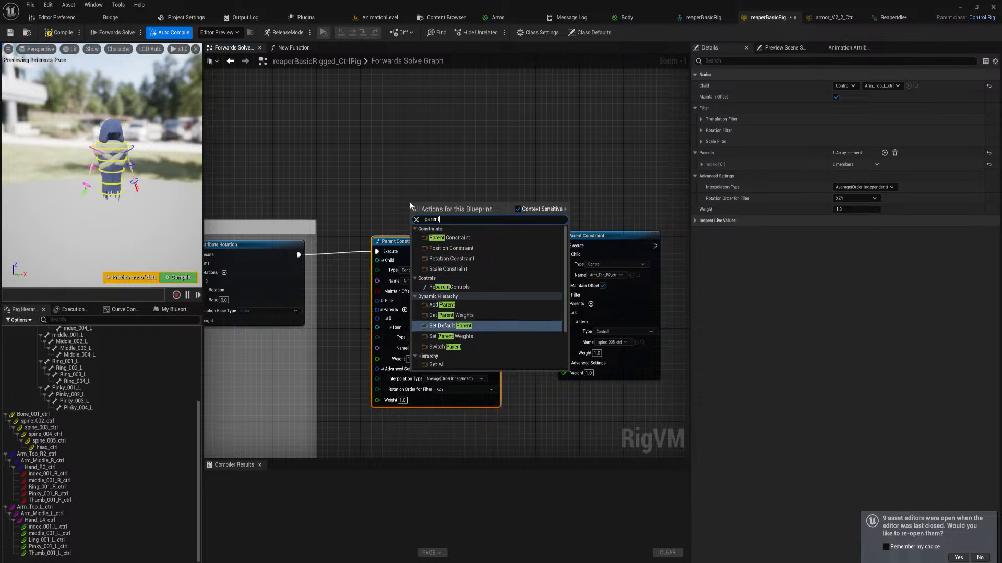
# Delete both arm Parent Constraint nodes and parent Arm_Top_R2_ctrl and Arm_Top_L_ctrl under spine_005_ctrl in the rig hierarchy
pyautogui.moveTo(377, 187); pyautogui.dragTo(600, 300)
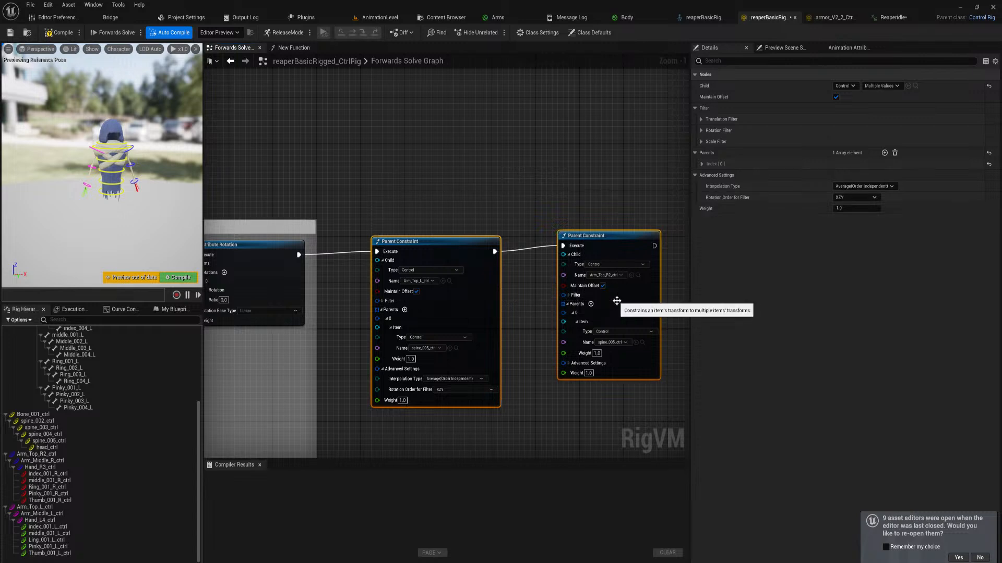
pyautogui.press('Delete')
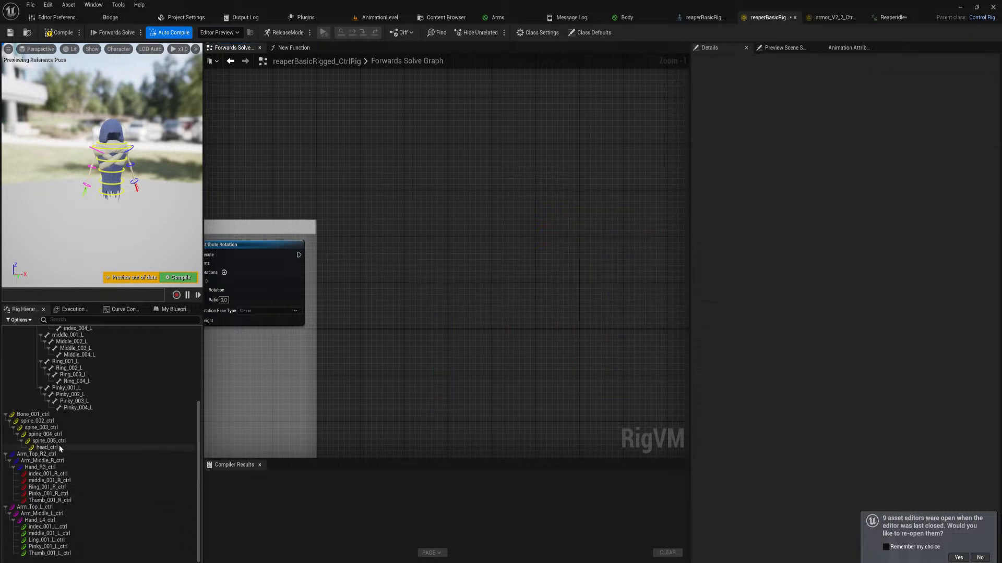
pyautogui.click(10, 455)
pyautogui.keyDown('ctrl'); pyautogui.click(32, 507); pyautogui.keyUp('ctrl')
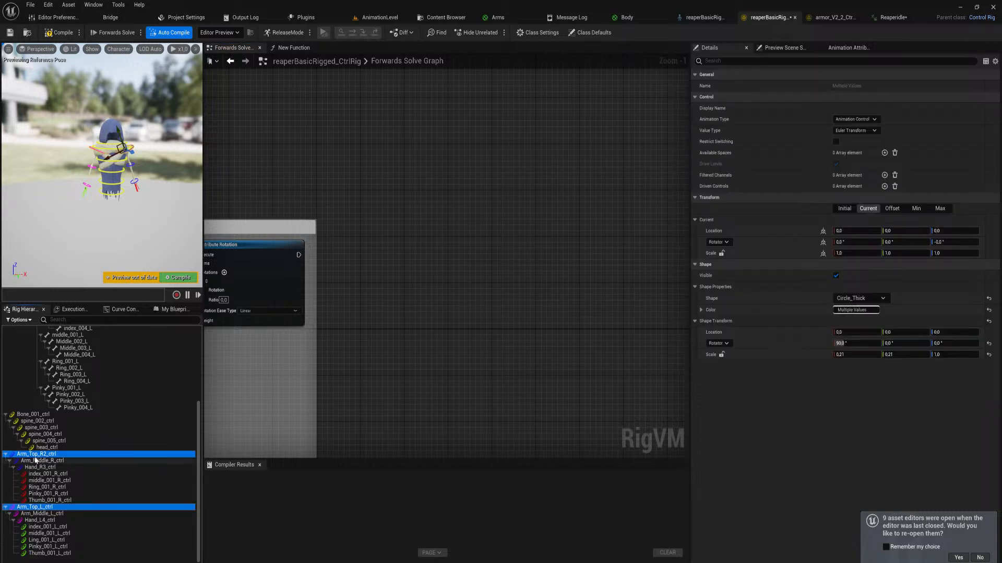
pyautogui.moveTo(35, 456); pyautogui.dragTo(49, 442)
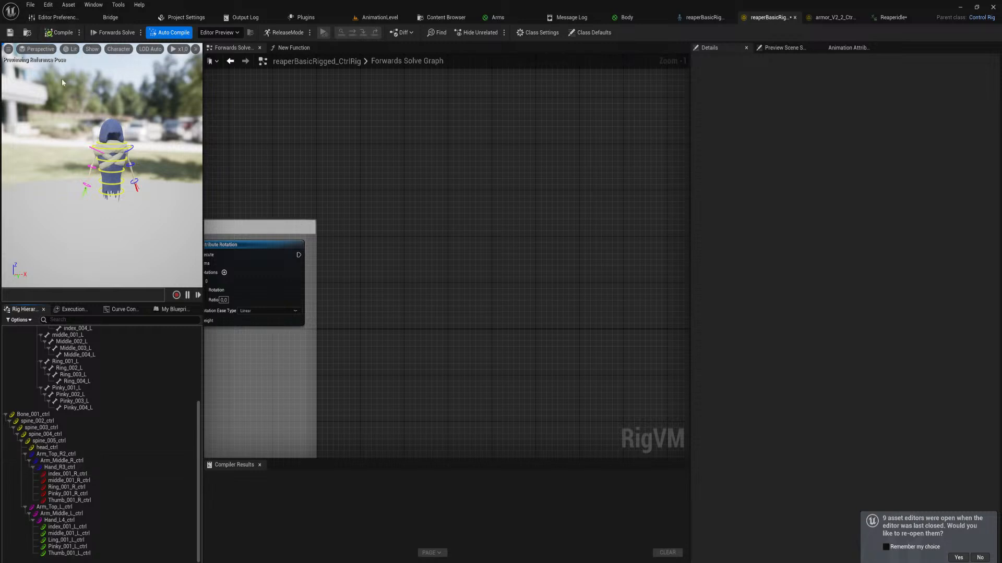
# Return to AnimationLevel and play the ReaperIdle sequence to check how the arms follow the body
pyautogui.click(379, 17)
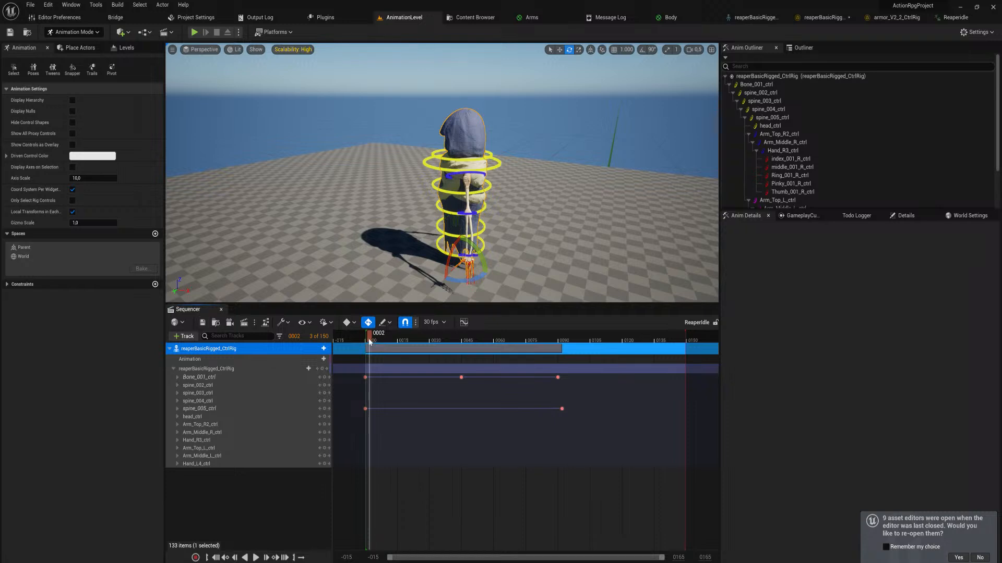
pyautogui.press('space')
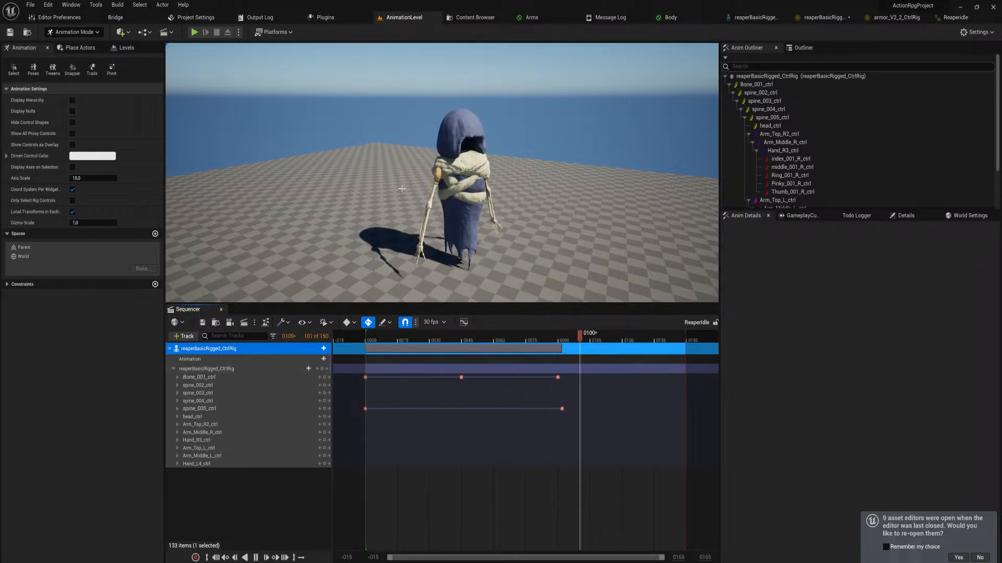
pyautogui.press('space')
# Delete all spine_005_ctrl keyframes and set its Rotation Pitch to 0 at frame 0
pyautogui.moveTo(593, 426); pyautogui.dragTo(353, 407)
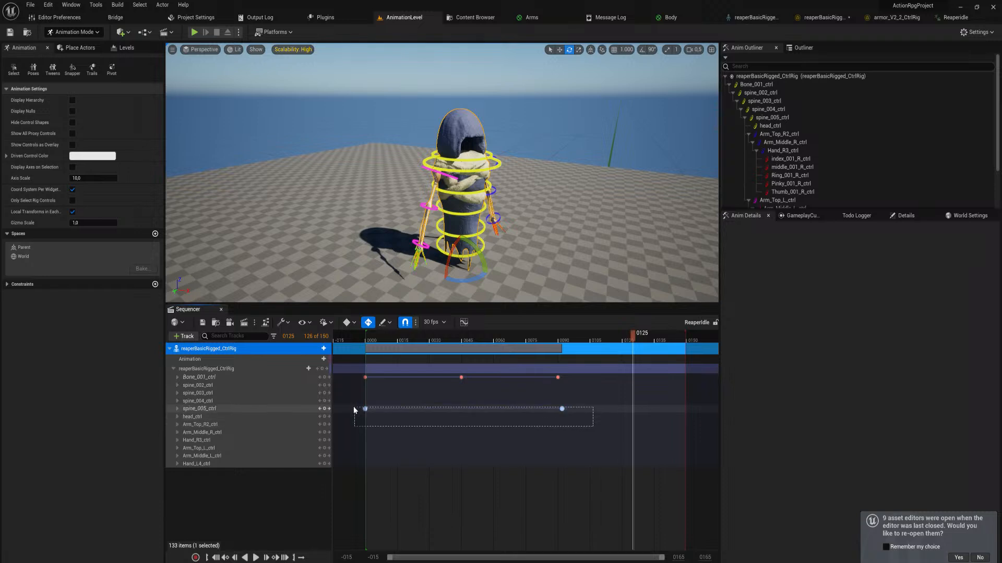
pyautogui.press('Delete')
pyautogui.moveTo(559, 339); pyautogui.dragTo(366, 349)
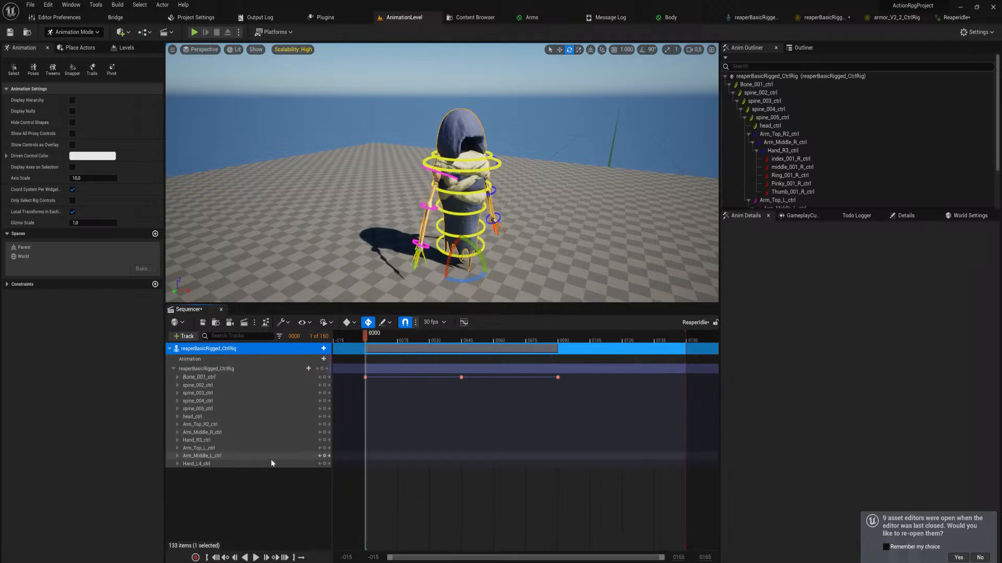
pyautogui.click(177, 409)
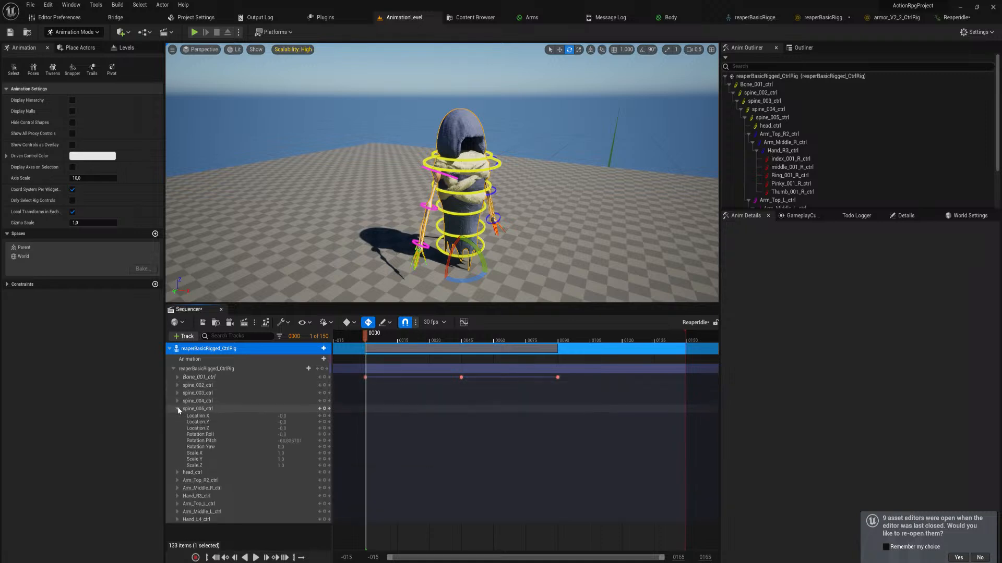
pyautogui.click(289, 441)
pyautogui.write('0')
pyautogui.press('Return')
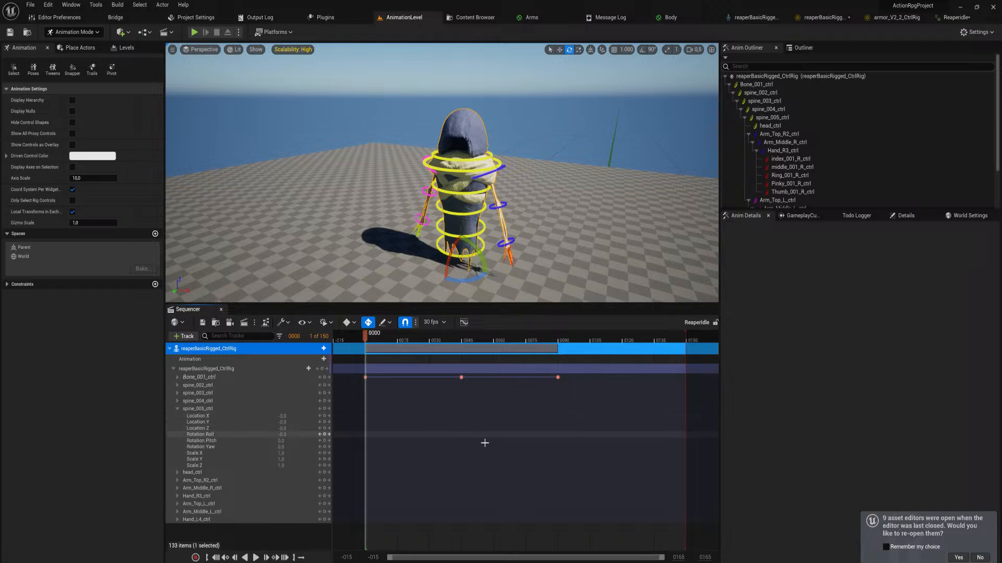
# Play the idle animation, and copy Bone_001_ctrl's frame 45 keyframe to frame 135
pyautogui.press('space')
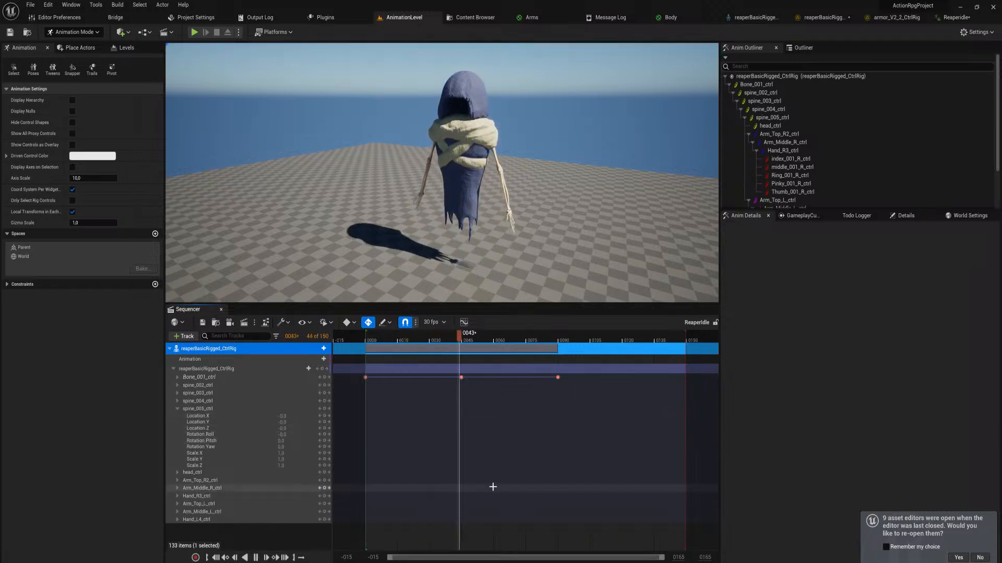
pyautogui.press('space')
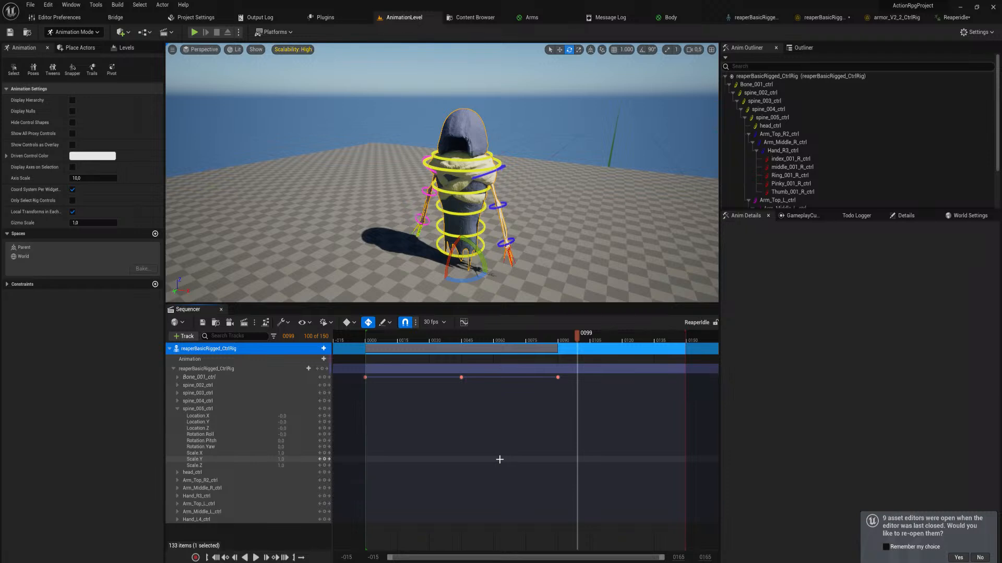
pyautogui.click(461, 377)
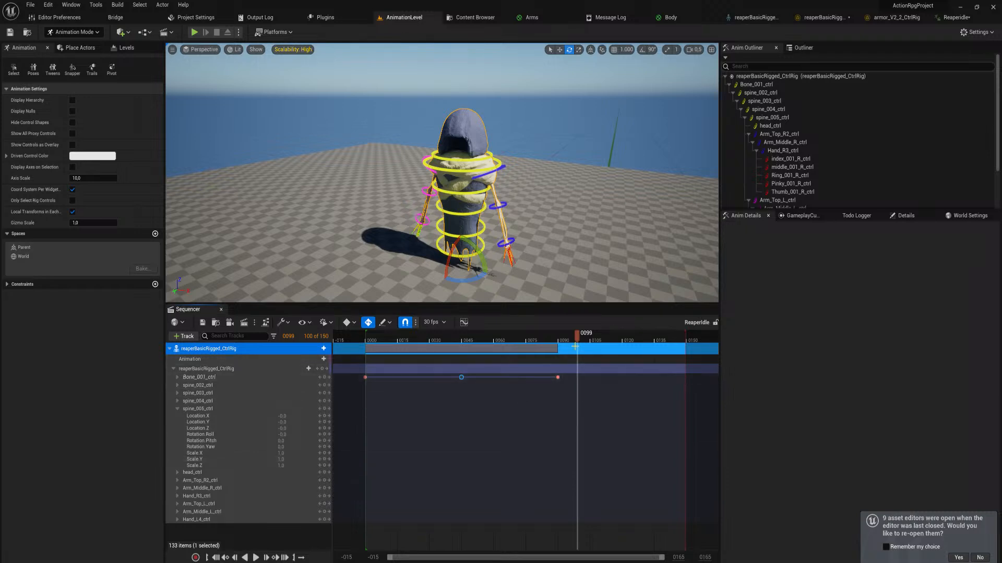
pyautogui.moveTo(578, 340); pyautogui.dragTo(655, 365)
pyautogui.hotkey('ctrl', 'v')
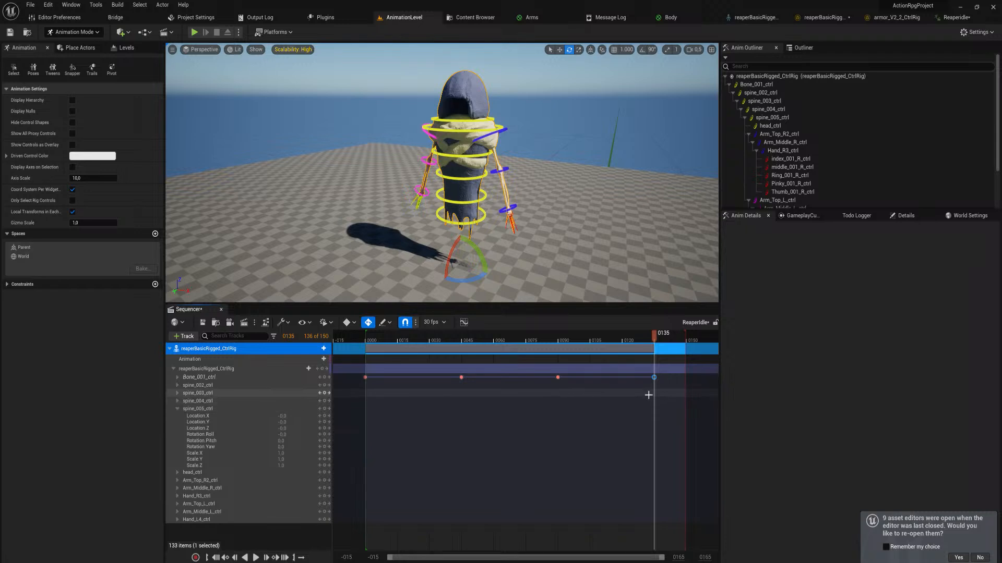
# Extend the sequence end to frame 170 and paste a copy of Bone_001_ctrl's frame 90 keyframe there
pyautogui.moveTo(601, 397); pyautogui.dragTo(550, 367)
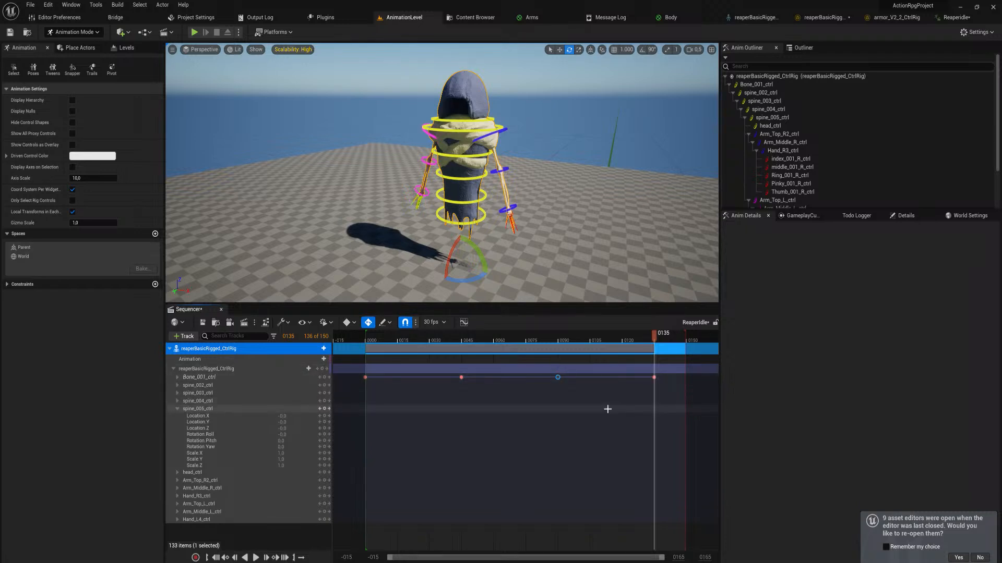
pyautogui.moveTo(624, 449); pyautogui.dragTo(366, 479, button='right')
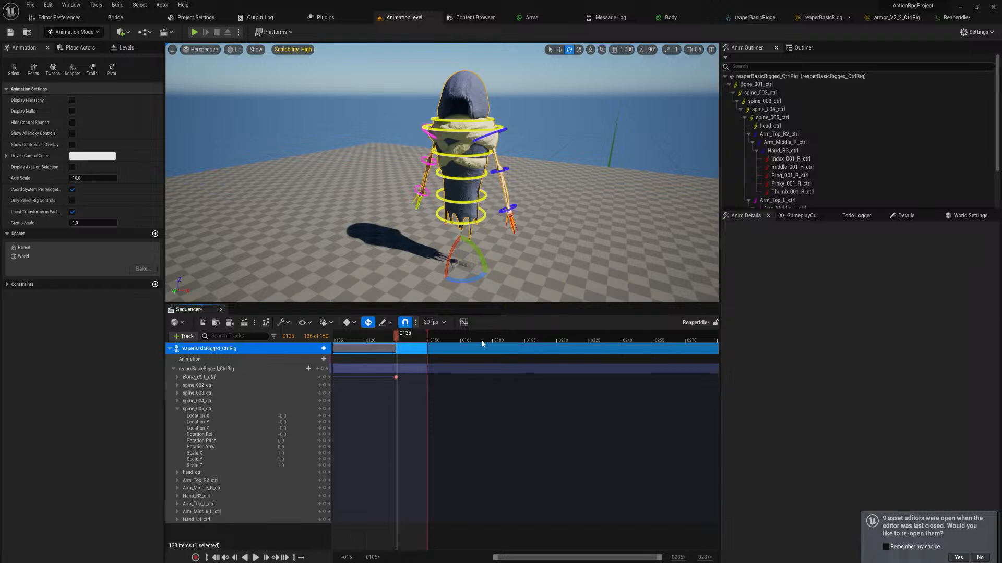
pyautogui.moveTo(473, 339)
pyautogui.mouseDown()
pyautogui.moveTo(473, 351)
pyautogui.moveTo(446, 340)
pyautogui.moveTo(472, 342)
pyautogui.mouseUp()
pyautogui.hotkey('ctrl', 'v')
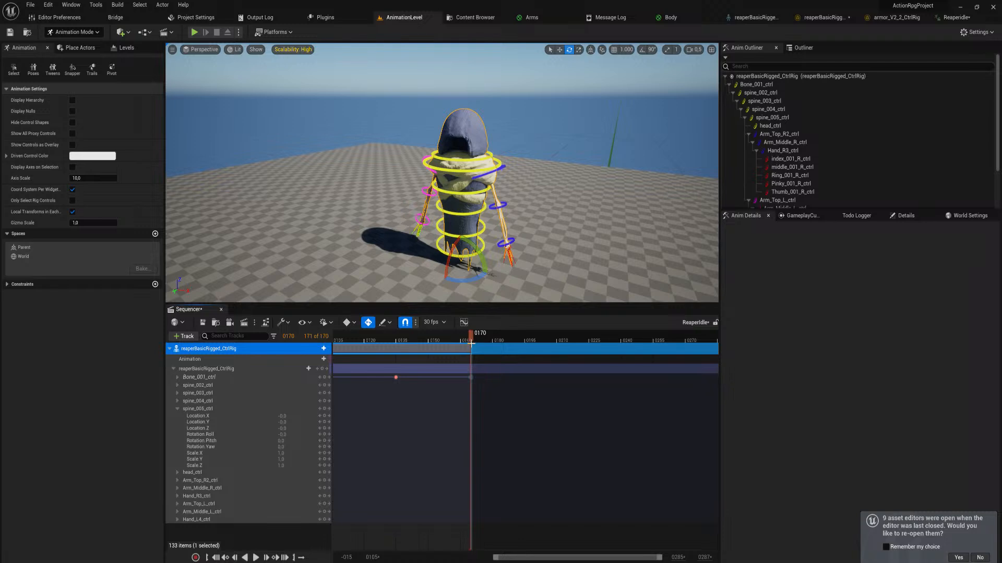
# Play the extended sequence to review the repeated rise and fall of the reaper
pyautogui.press('space')
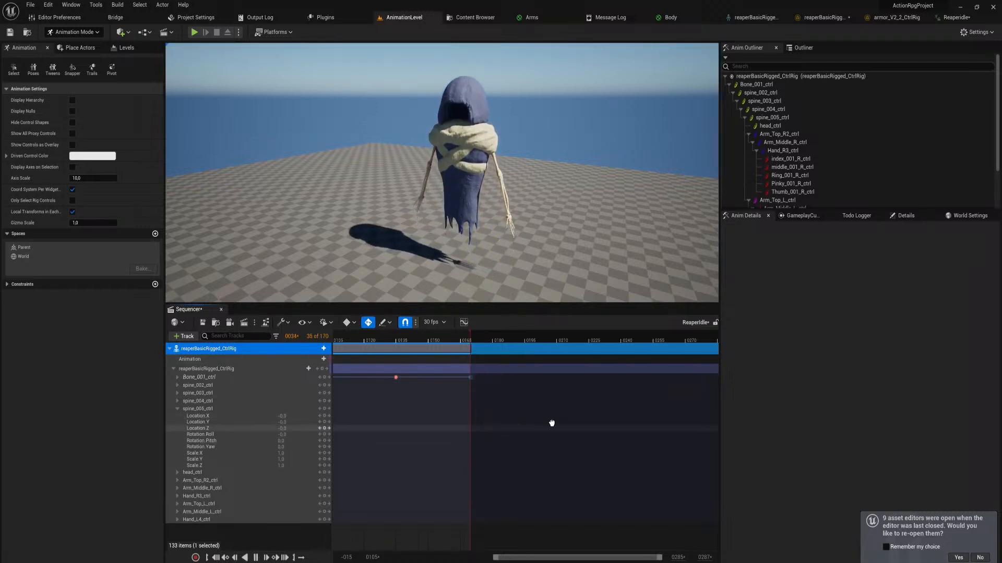
pyautogui.moveTo(550, 422); pyautogui.dragTo(588, 445, button='right')
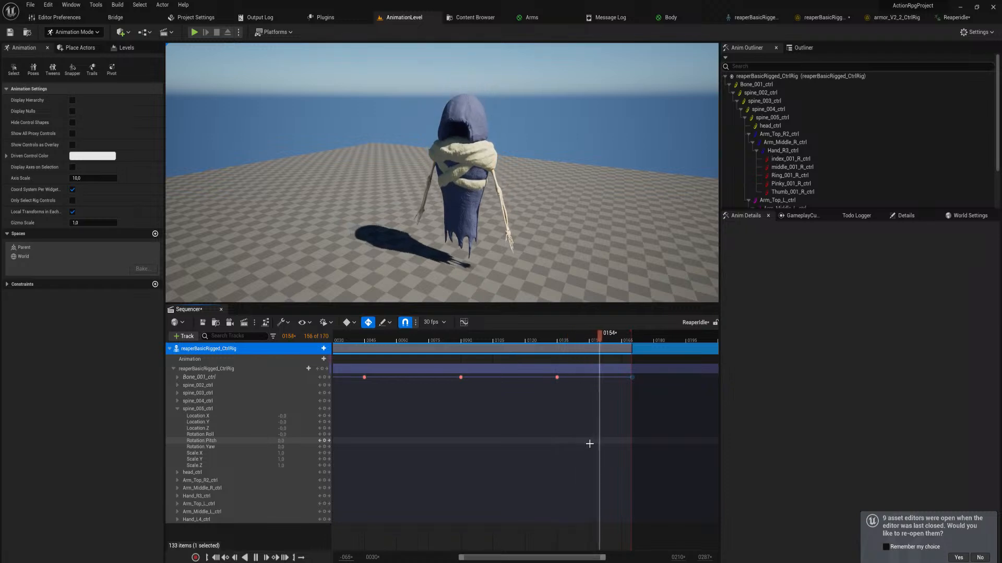
pyautogui.press('space')
# Move Bone_001_ctrl's last keyframe to frame 180 and extend the sequence end to frame 180
pyautogui.moveTo(631, 334); pyautogui.dragTo(559, 342)
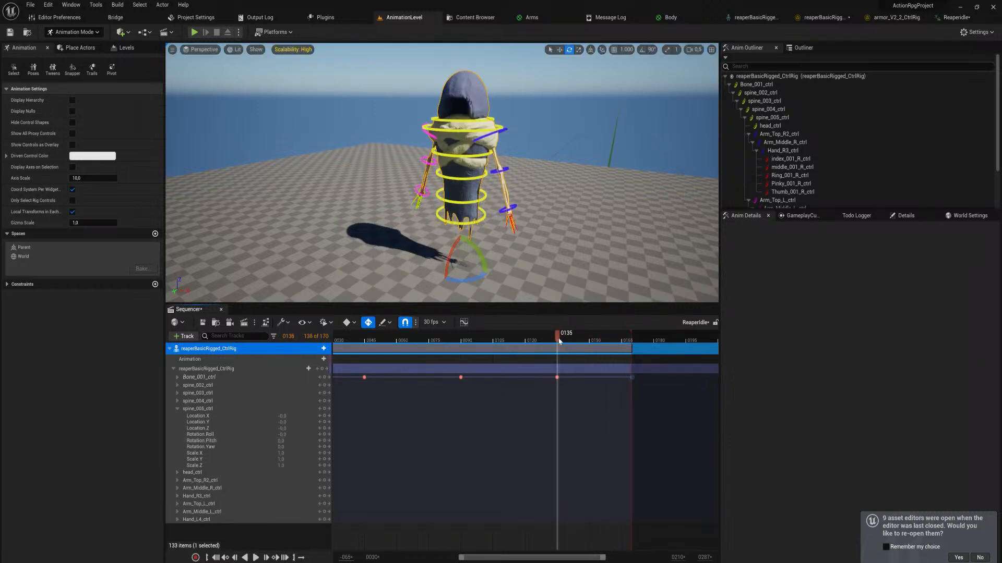
pyautogui.moveTo(423, 410); pyautogui.dragTo(451, 449, button='right')
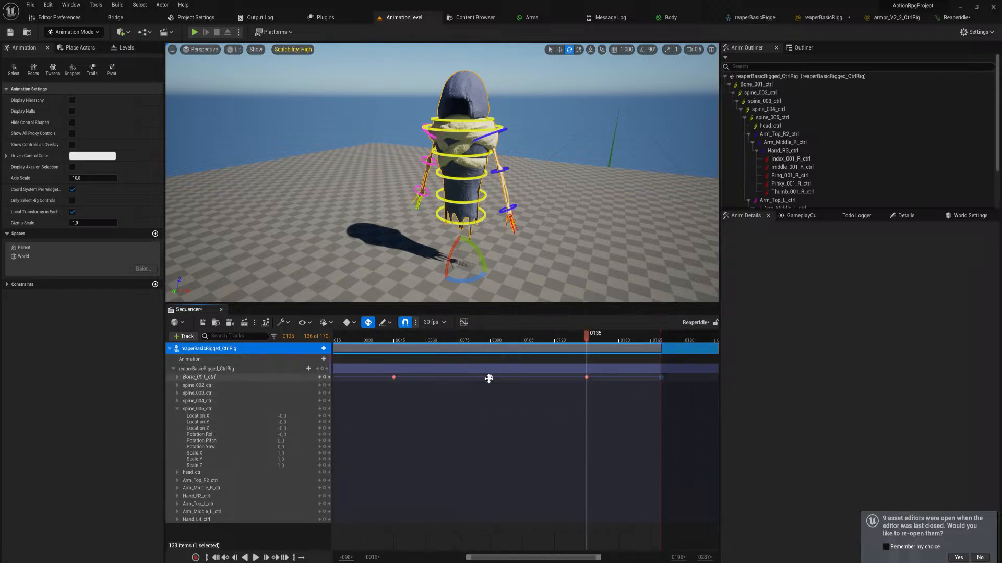
pyautogui.moveTo(590, 413); pyautogui.dragTo(502, 417, button='right')
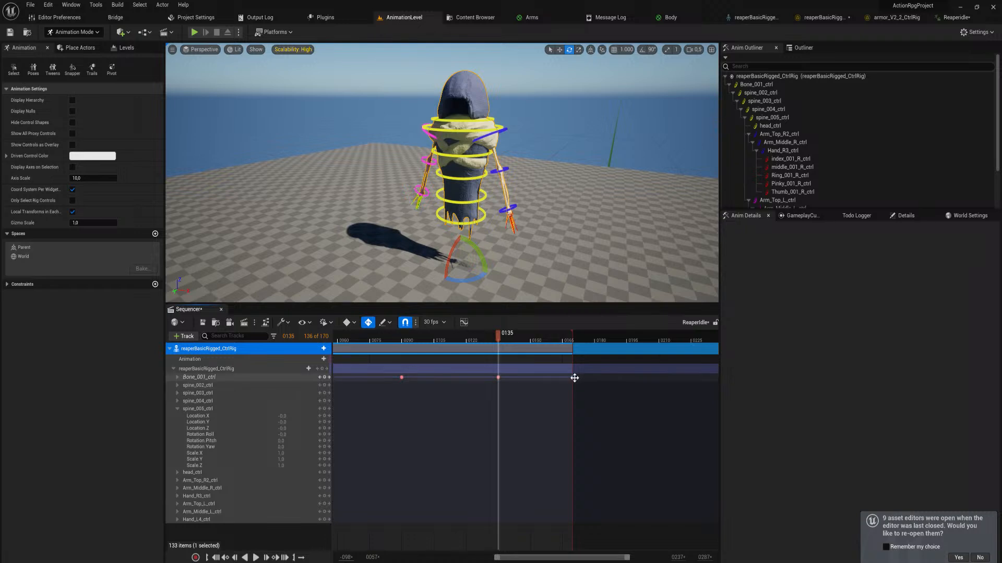
pyautogui.moveTo(573, 377); pyautogui.dragTo(597, 382)
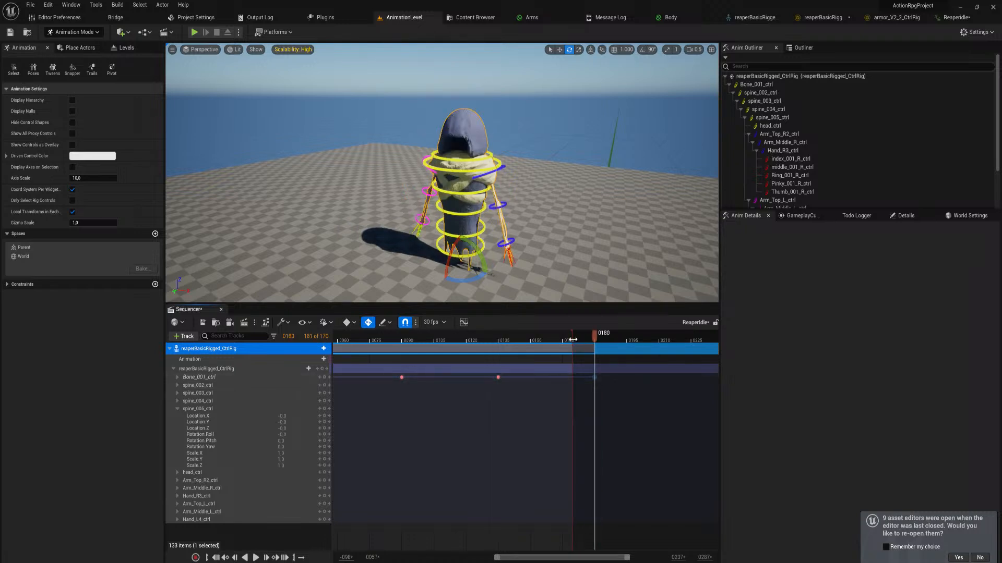
pyautogui.moveTo(572, 345); pyautogui.dragTo(596, 344)
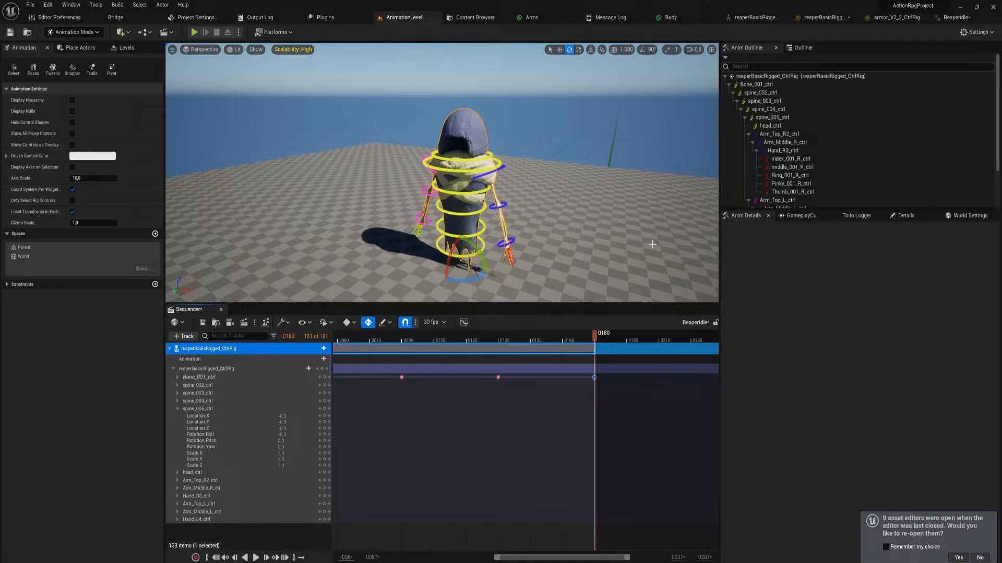
# Clear the asset search and open BP_ThirdPersonCharacter from the Blueprints/Characters/Player folder
pyautogui.moveTo(652, 245); pyautogui.dragTo(656, 240, button='right')
pyautogui.hotkey('ctrl', 'space')
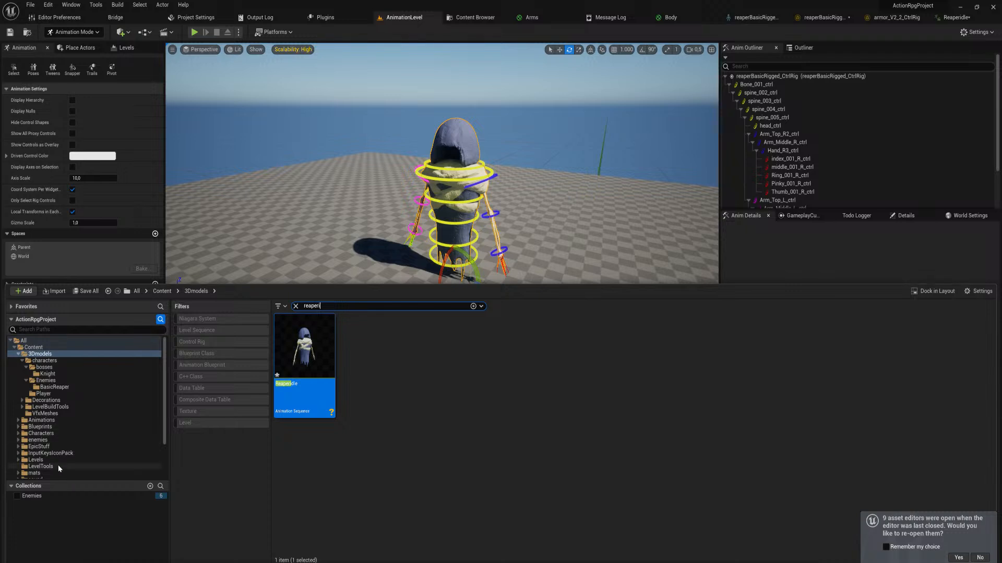
pyautogui.click(295, 306)
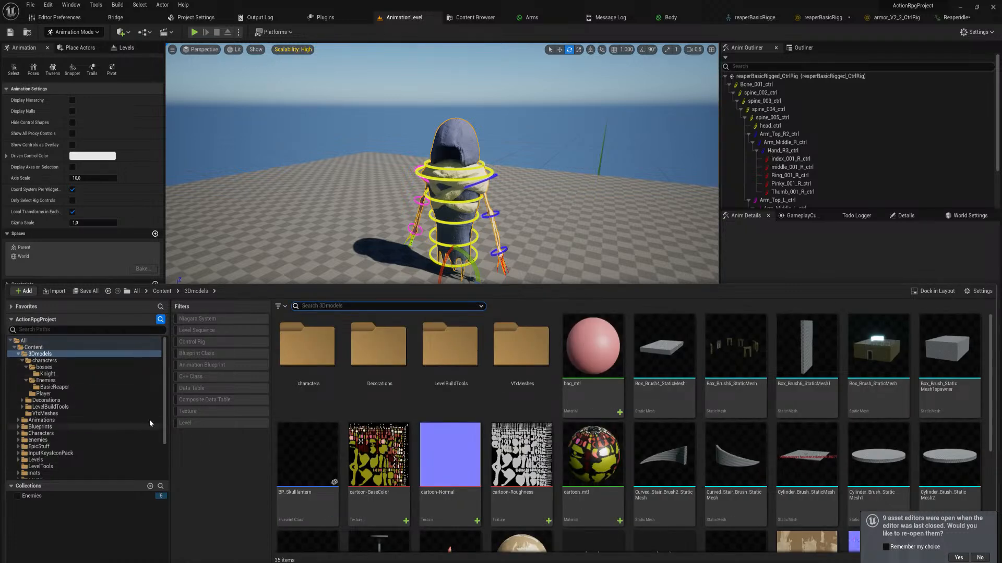
pyautogui.moveTo(164, 413); pyautogui.dragTo(157, 382)
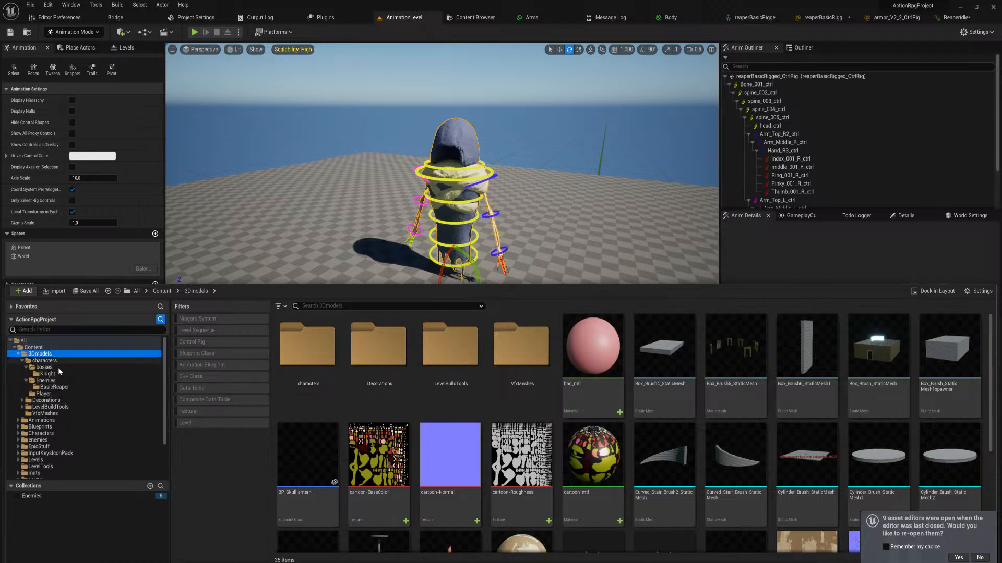
pyautogui.click(41, 427)
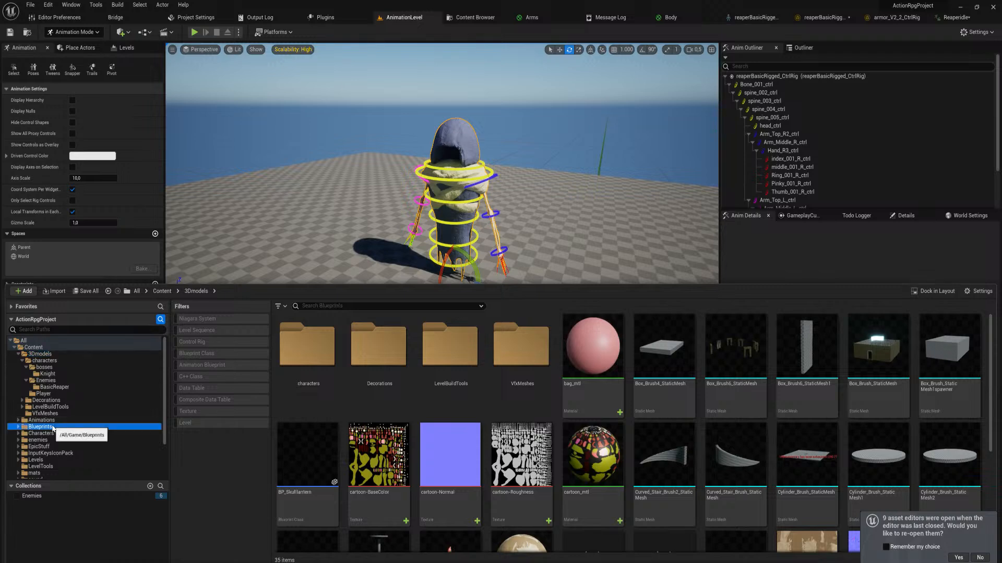
pyautogui.doubleClick(384, 347)
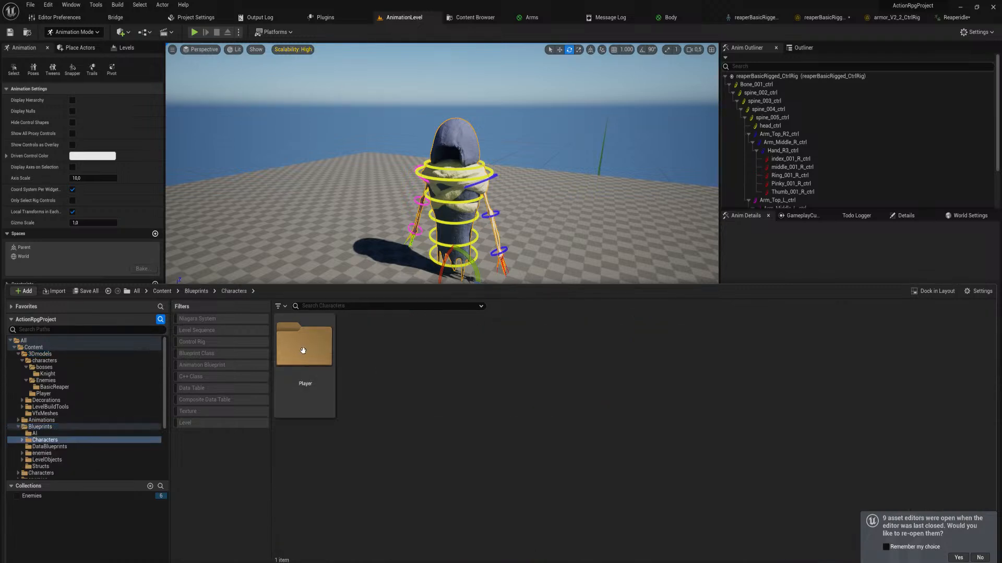
pyautogui.doubleClick(323, 386)
pyautogui.click(553, 383)
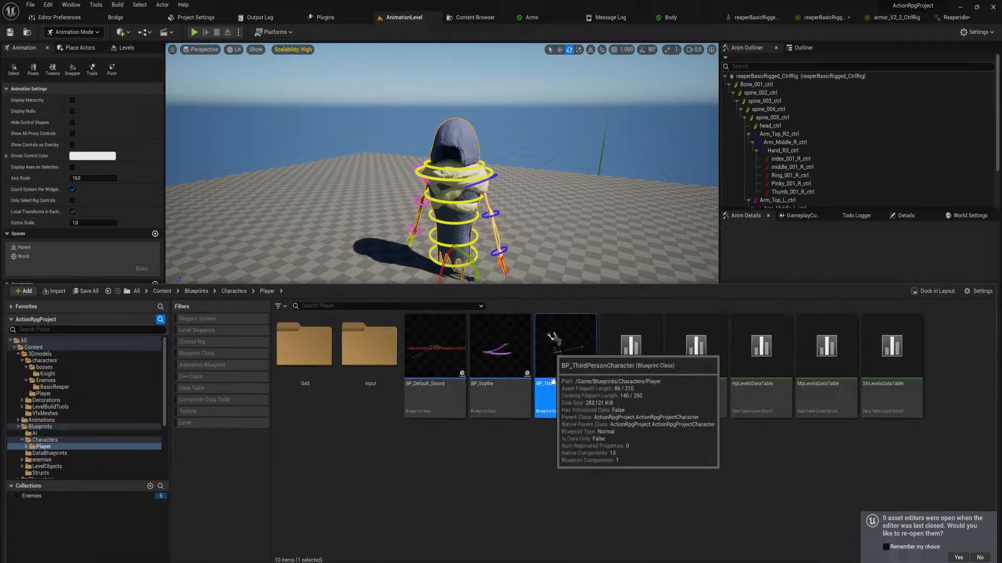
pyautogui.doubleClick(538, 404)
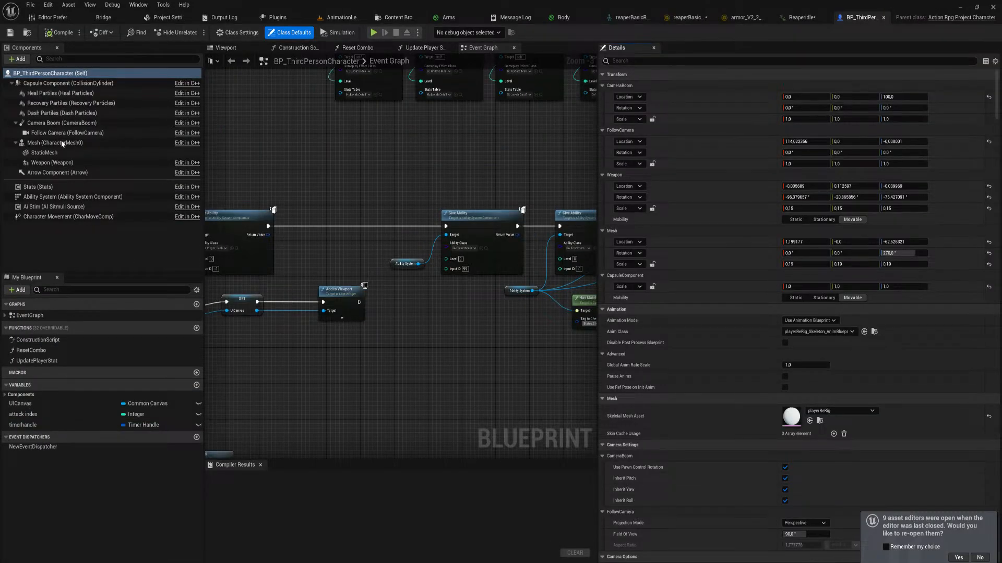
# Locate the Anim Class assigned to the character's Mesh component and open playerReRig_Skeleton_AnimBlueprint
pyautogui.click(62, 143)
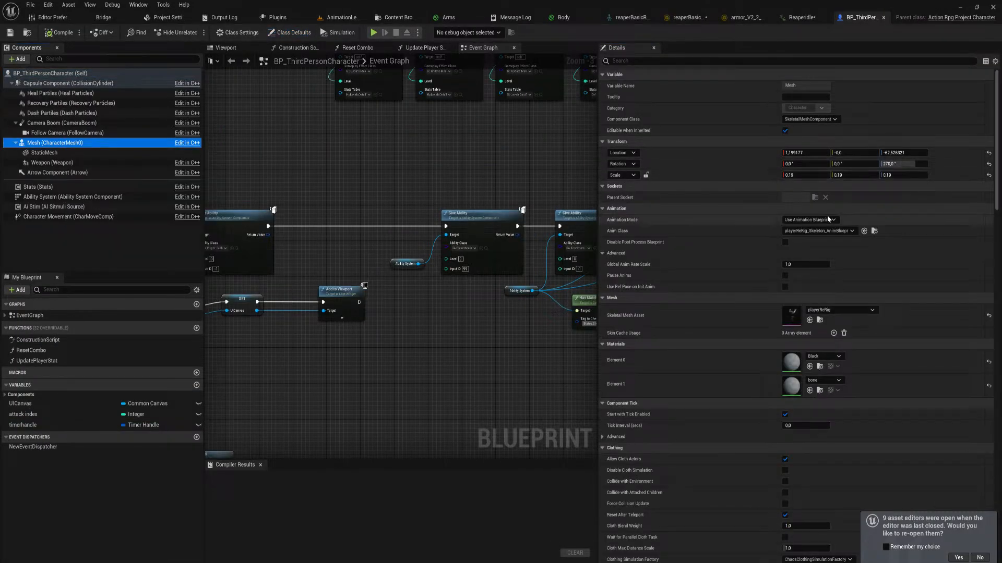
pyautogui.click(874, 231)
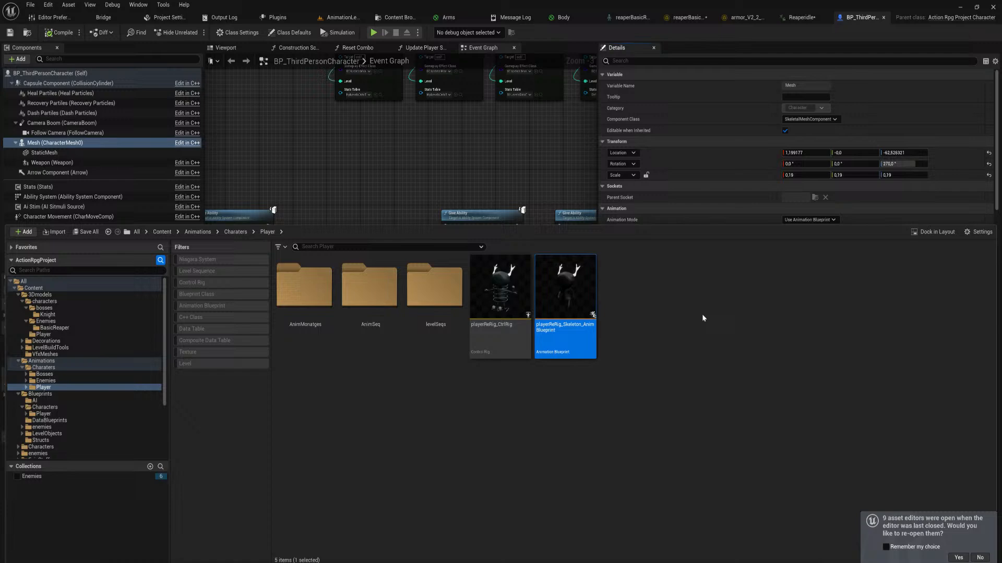
pyautogui.doubleClick(559, 299)
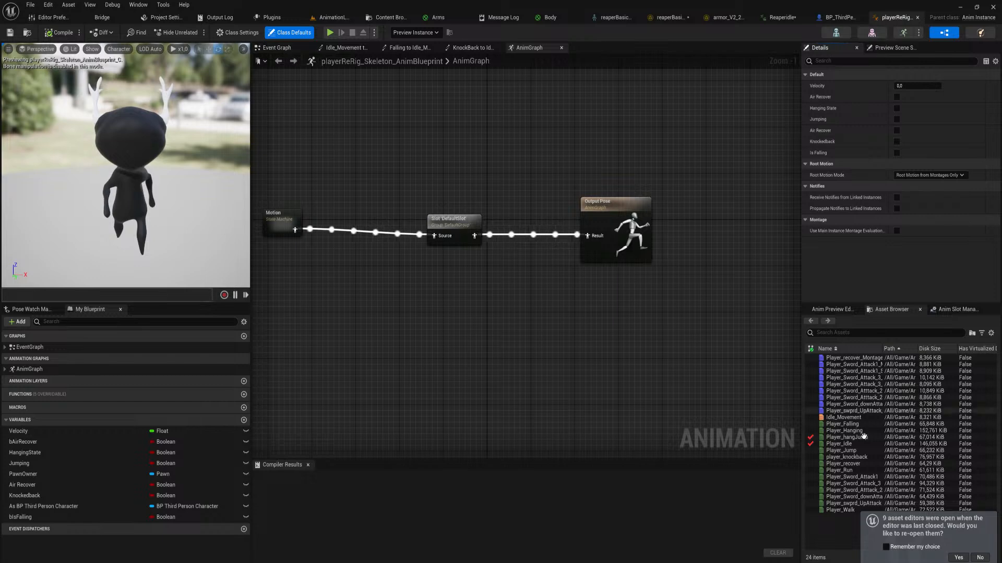
# Open the Player_Sword_Attack1 animation and examine its damage box and CombatPulse notifies while scrubbing through the swing
pyautogui.click(867, 476)
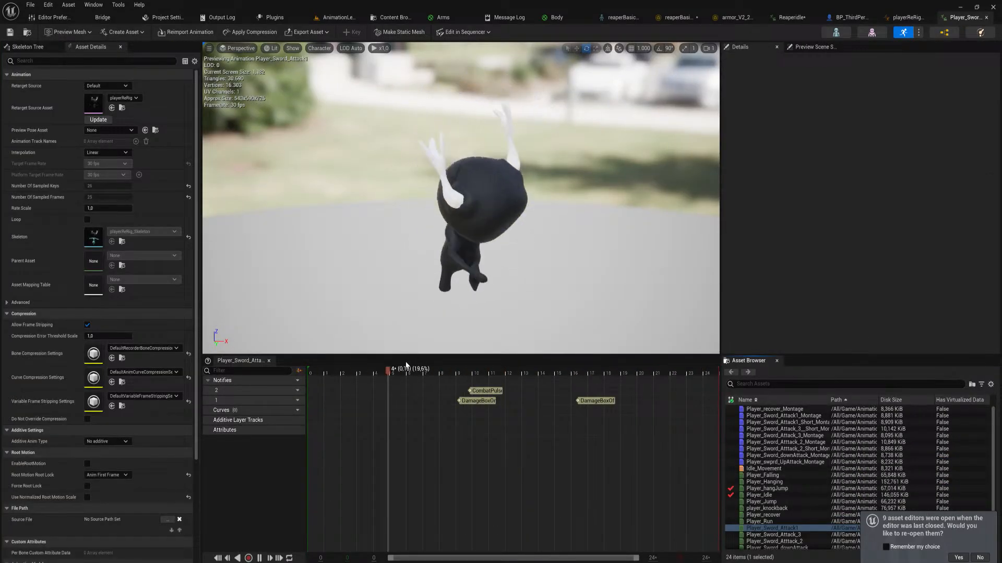
pyautogui.moveTo(405, 372); pyautogui.dragTo(468, 373)
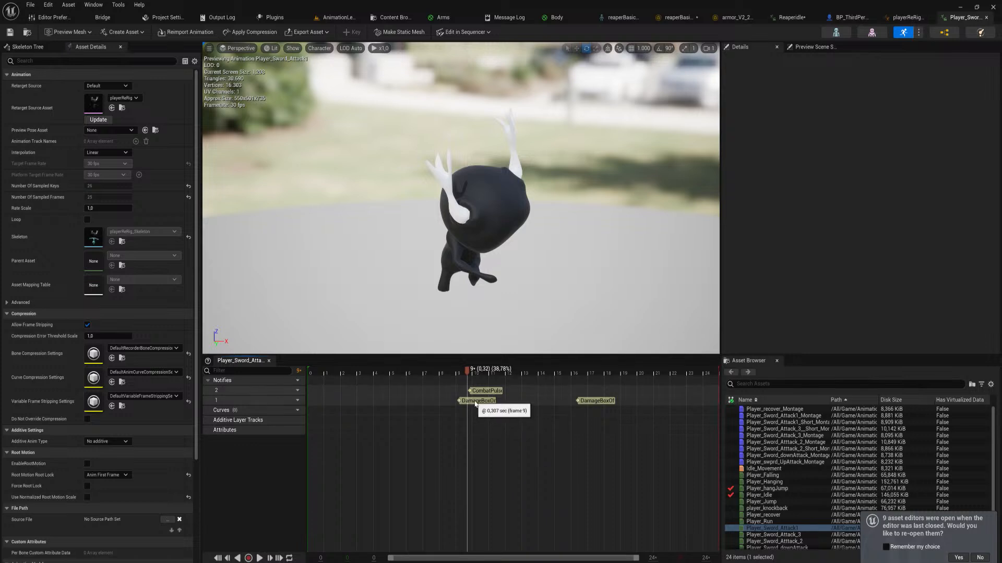
pyautogui.click(478, 401)
pyautogui.click(596, 401)
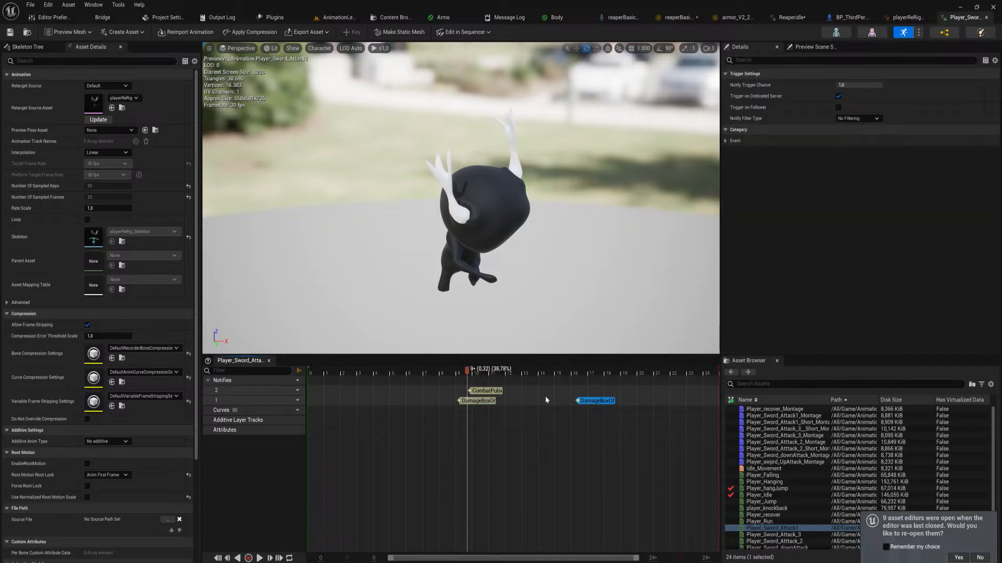
pyautogui.click(485, 390)
pyautogui.moveTo(472, 373); pyautogui.dragTo(481, 378)
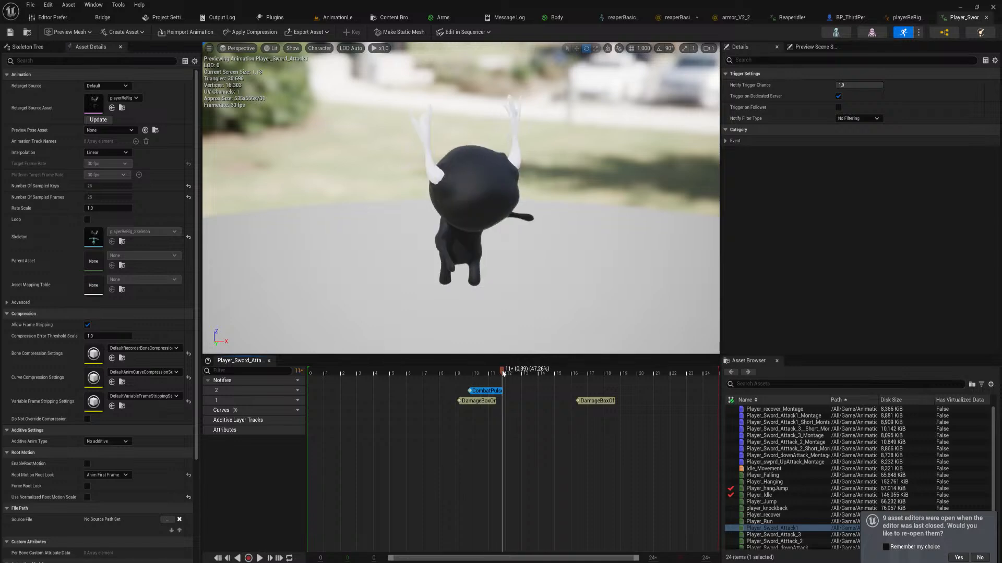
# Return to the player animation blueprint's Event Graph and move the AnimNotify_DamageBoxOff node chain up, clear of the other notify chains
pyautogui.click(902, 19)
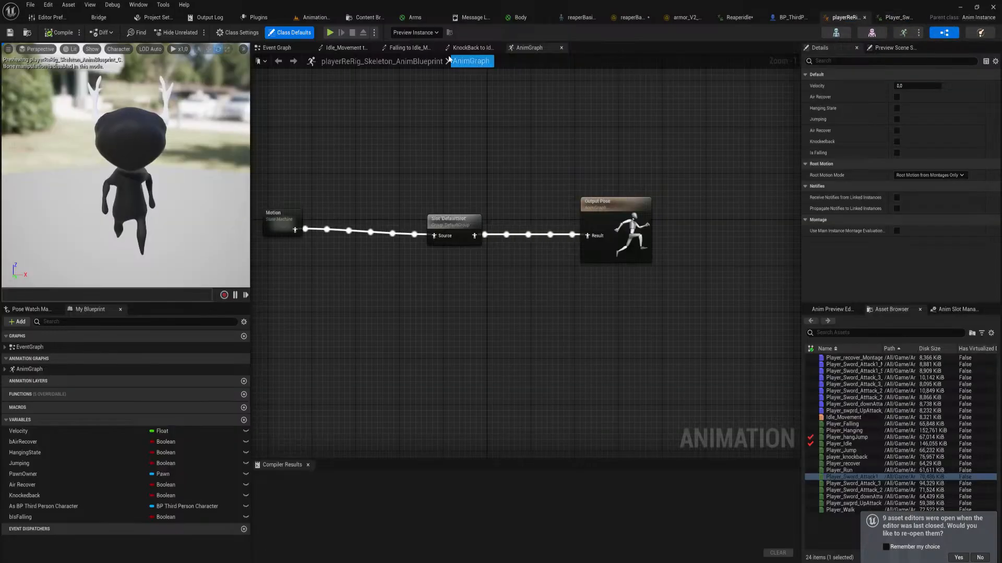
pyautogui.click(277, 48)
pyautogui.moveTo(332, 207); pyautogui.dragTo(806, 414, button='right')
pyautogui.moveTo(392, 192); pyautogui.dragTo(496, 424, button='right')
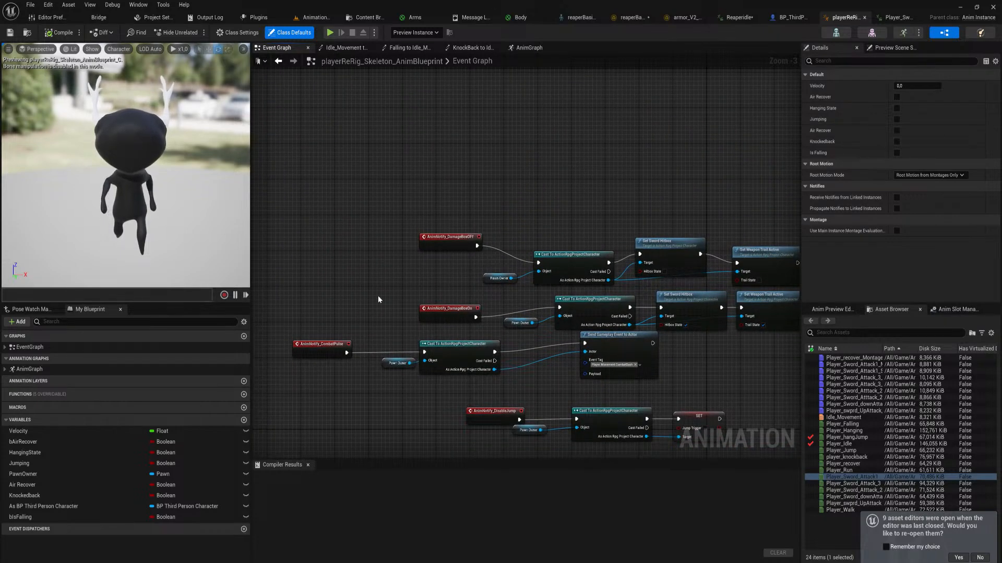
pyautogui.moveTo(426, 303); pyautogui.dragTo(373, 259, button='right')
pyautogui.moveTo(348, 171); pyautogui.dragTo(757, 245)
pyautogui.moveTo(629, 215); pyautogui.dragTo(630, 171)
# Move the AnimNotify_DamageBoxOn chain beneath the DamageBoxOff chain, and place the AnimNotify_CombatPulse chain separately below both
pyautogui.moveTo(385, 237); pyautogui.dragTo(711, 282)
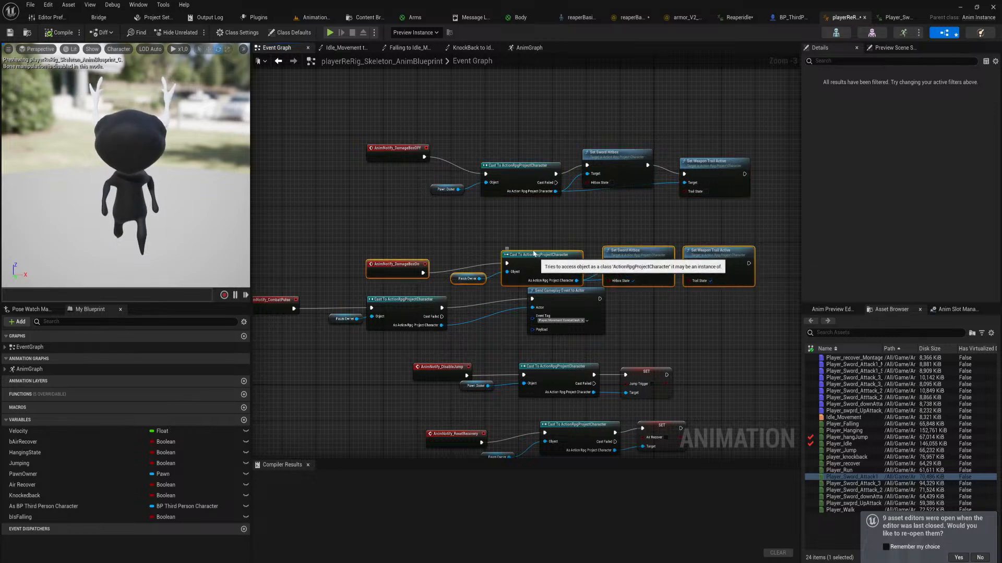
pyautogui.moveTo(521, 274); pyautogui.dragTo(500, 238)
pyautogui.moveTo(481, 314); pyautogui.dragTo(528, 277, button='right')
pyautogui.moveTo(626, 309); pyautogui.dragTo(432, 251)
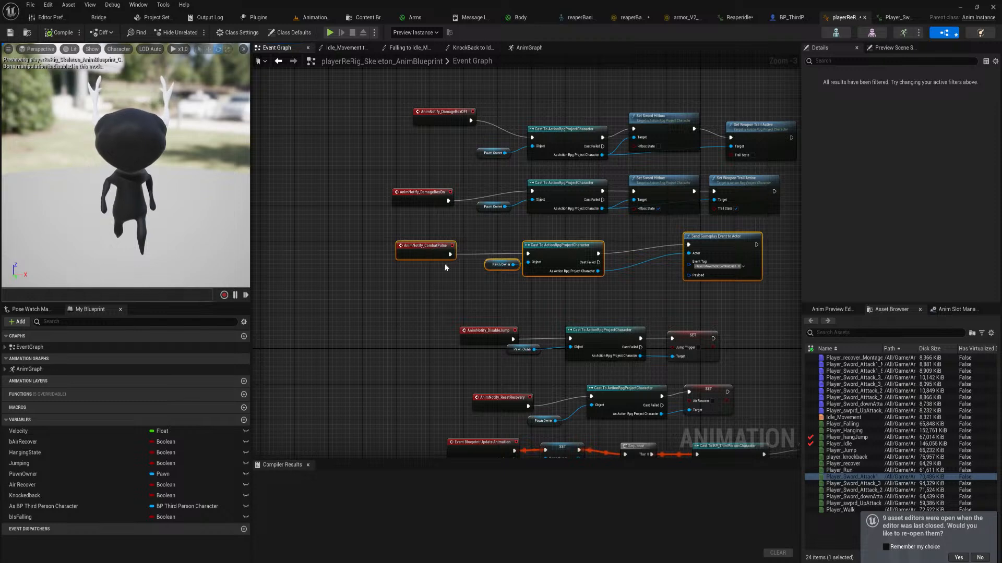
pyautogui.moveTo(409, 291); pyautogui.dragTo(416, 331, button='right')
# Line up the AnimNotify_DamageBoxOff event with the two notify events below it, and select all three node chains
pyautogui.moveTo(396, 348); pyautogui.dragTo(765, 136)
pyautogui.moveTo(687, 111); pyautogui.dragTo(661, 147, button='right')
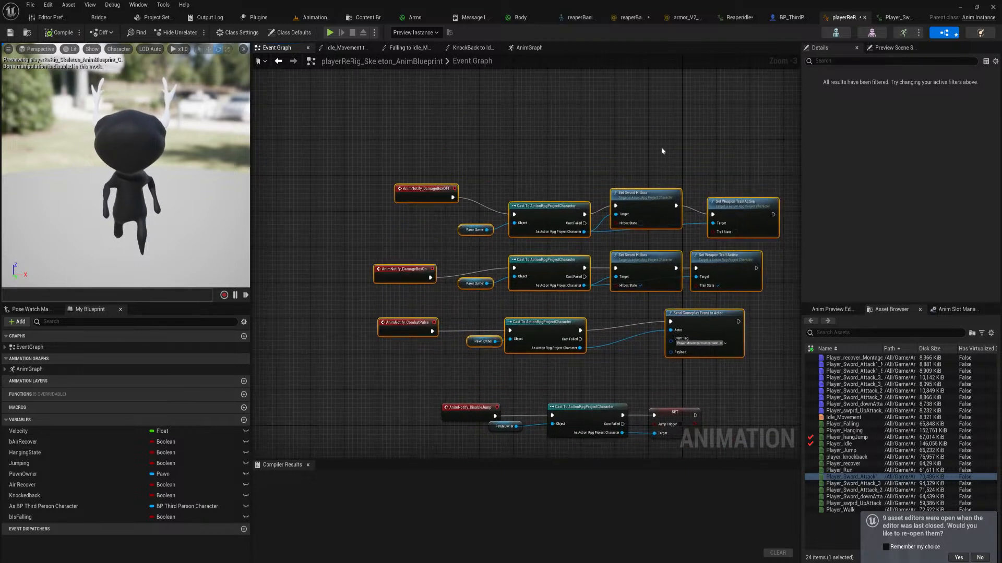
pyautogui.moveTo(358, 141); pyautogui.dragTo(427, 390)
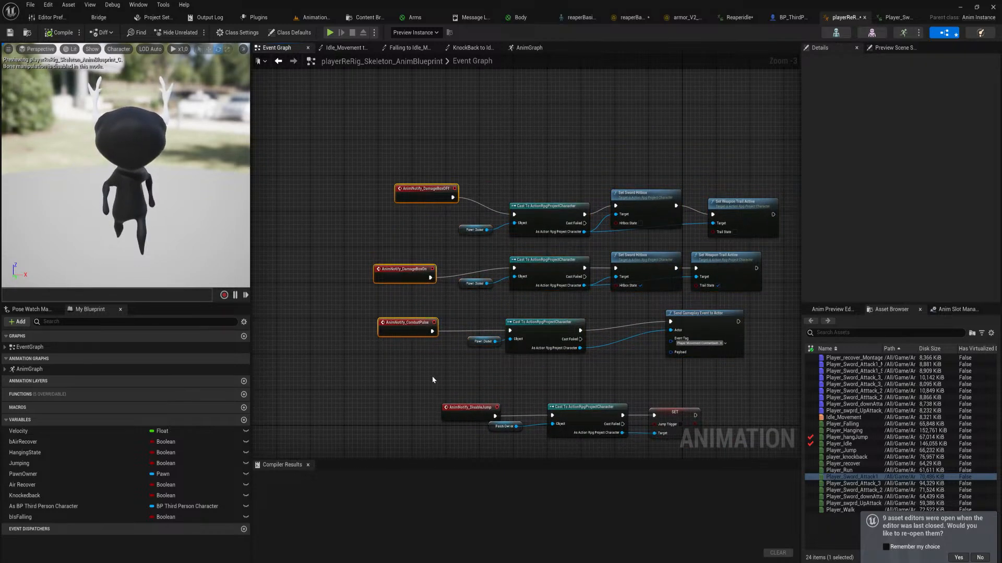
pyautogui.click(417, 186)
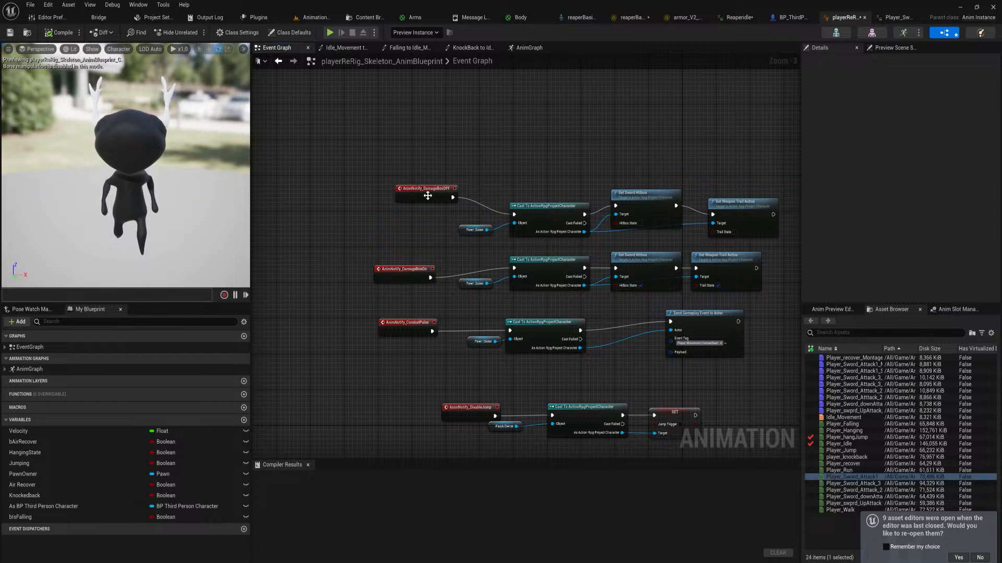
pyautogui.moveTo(429, 191); pyautogui.dragTo(412, 210)
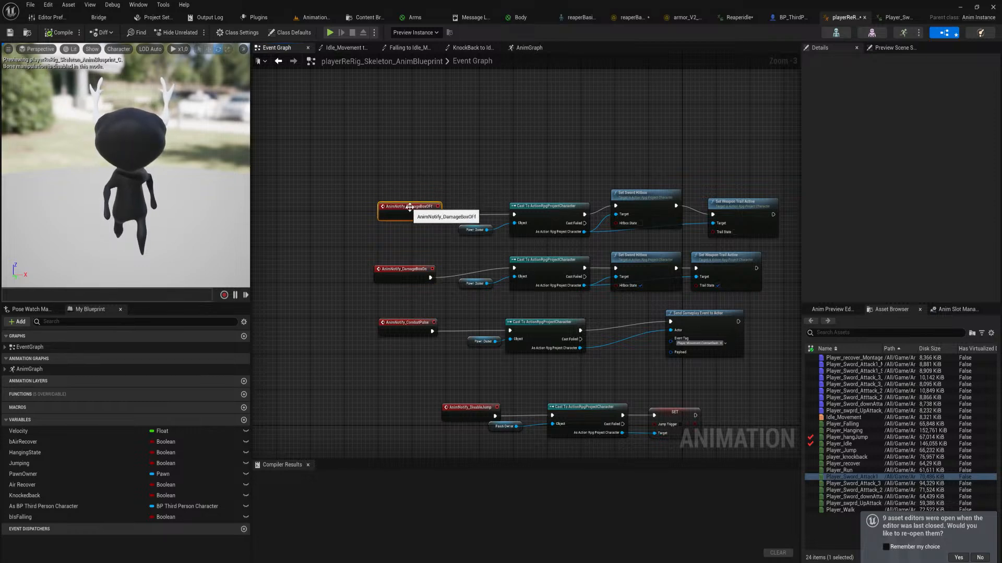
pyautogui.moveTo(324, 147); pyautogui.dragTo(785, 365)
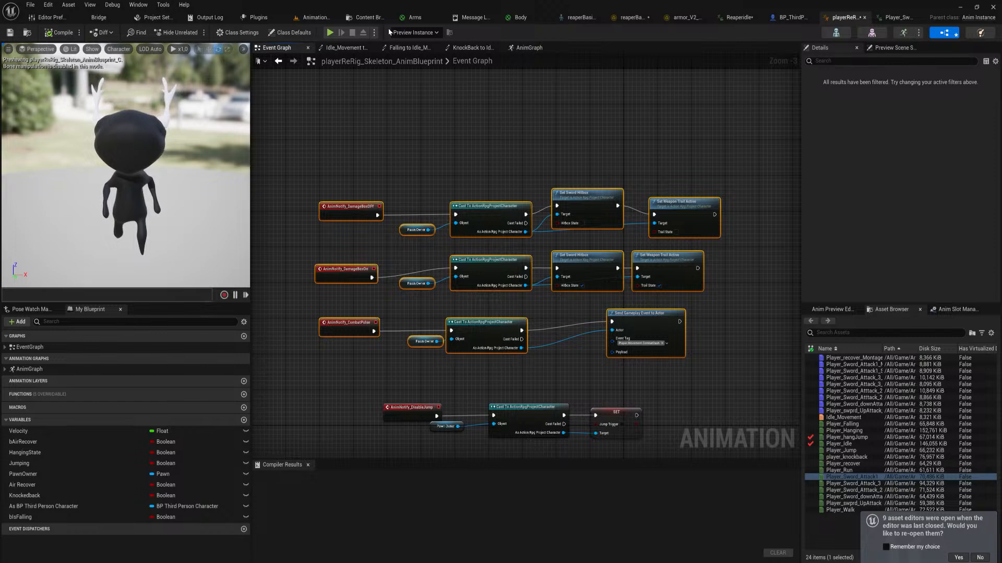
# Return to the animation level, play the ReaperIdle sequence, and save it
pyautogui.click(316, 18)
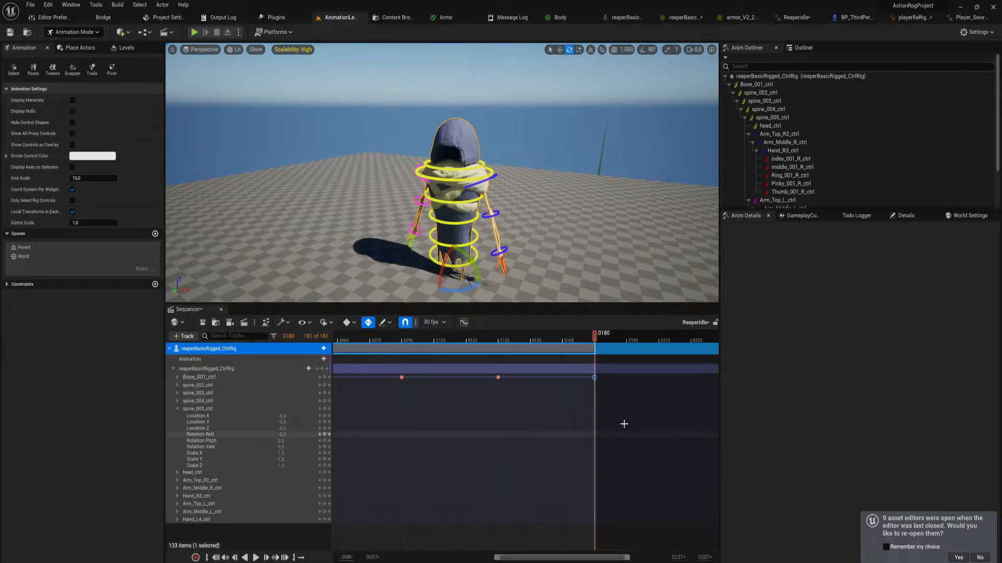
pyautogui.click(530, 408)
pyautogui.press('space')
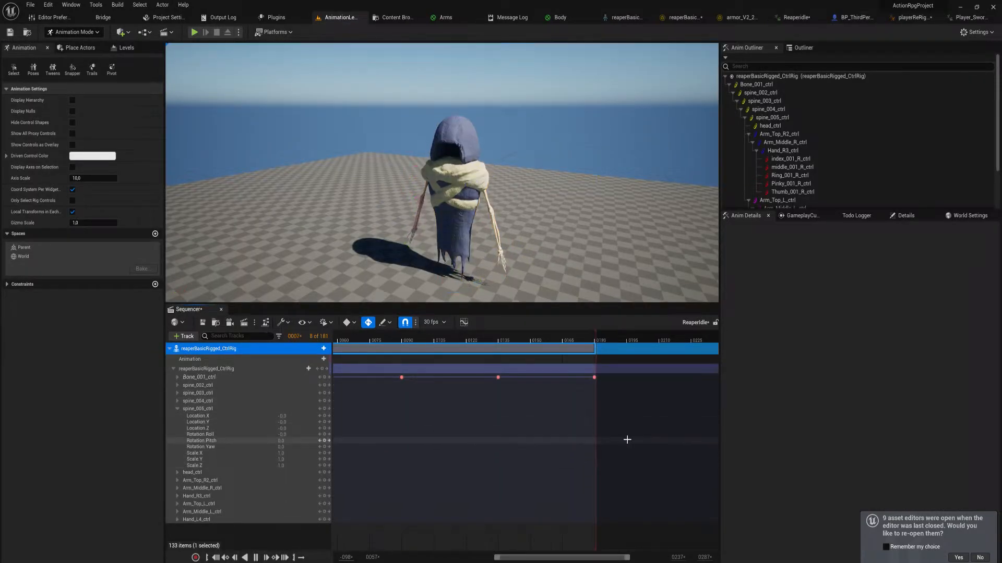
pyautogui.press('space')
pyautogui.moveTo(597, 376); pyautogui.dragTo(602, 376)
pyautogui.hotkey('ctrl', 's')
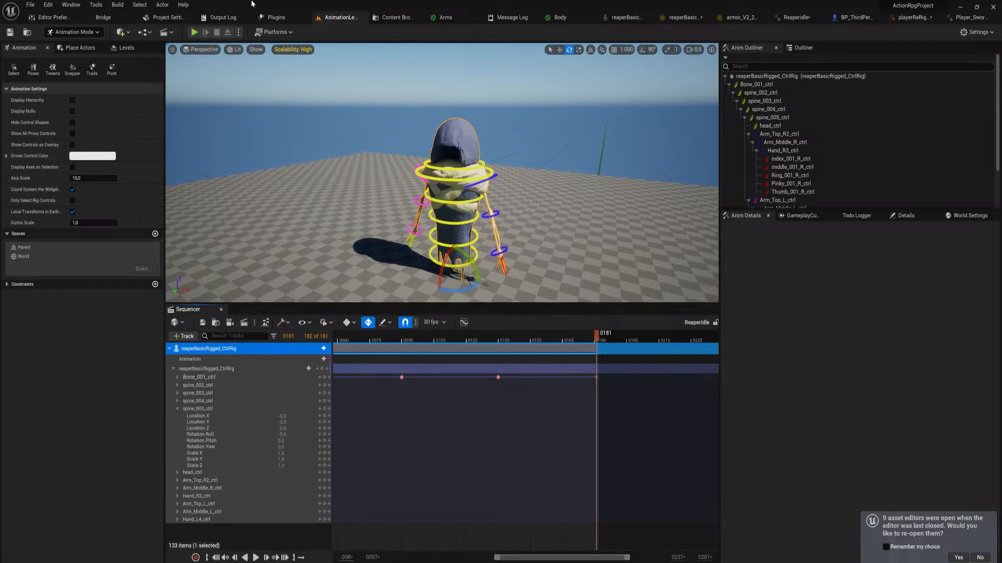
# Open the Player_Idle animation and add a Trail notify state at about frame 36 of its notify track
pyautogui.click(965, 18)
pyautogui.click(838, 444)
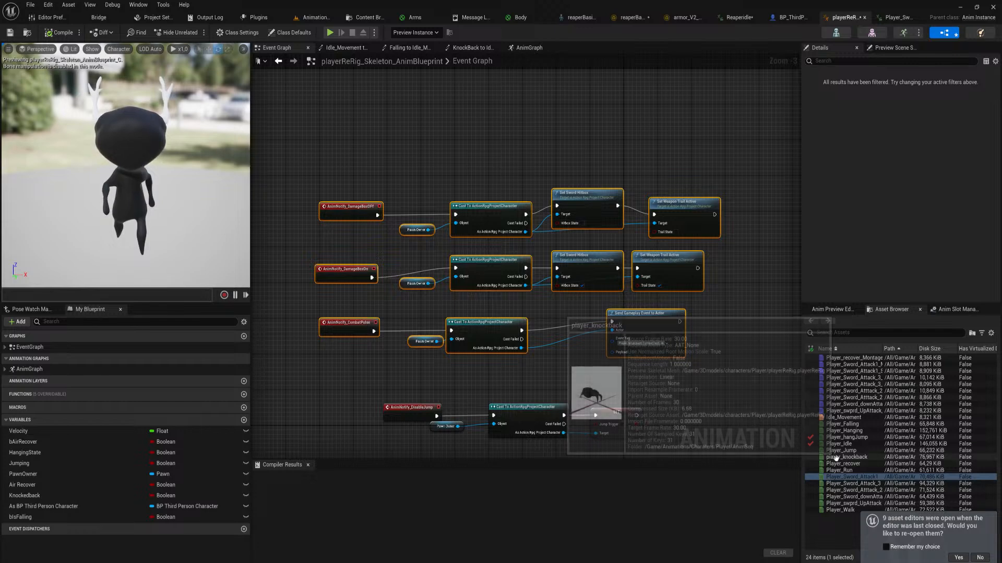
pyautogui.doubleClick(837, 444)
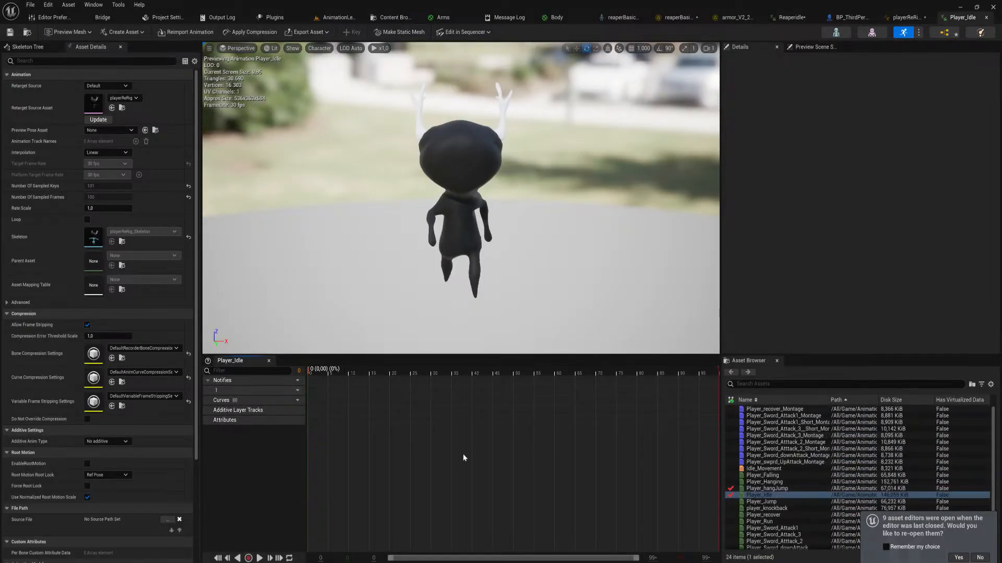
pyautogui.rightClick(457, 396)
pyautogui.moveTo(501, 418)
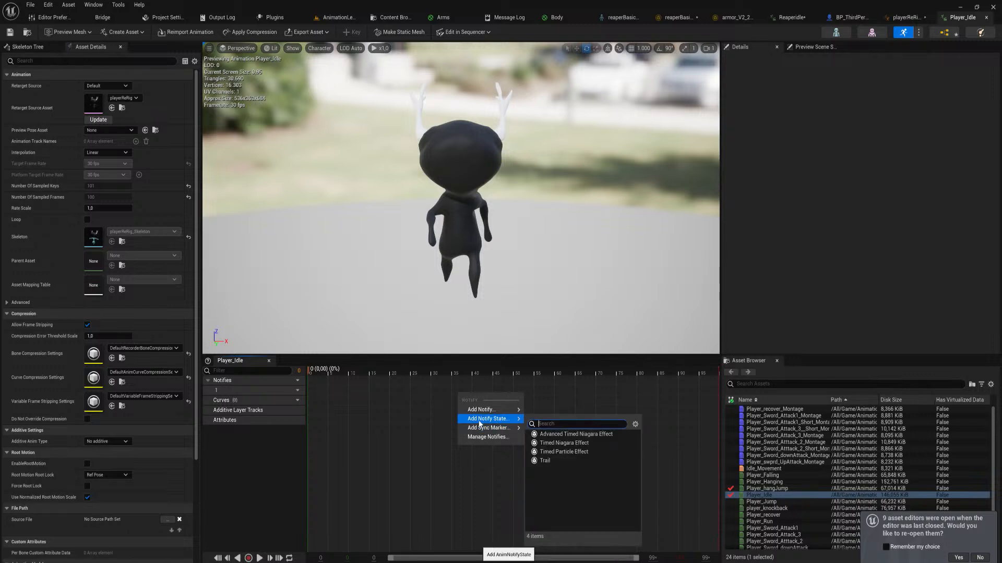
pyautogui.click(559, 460)
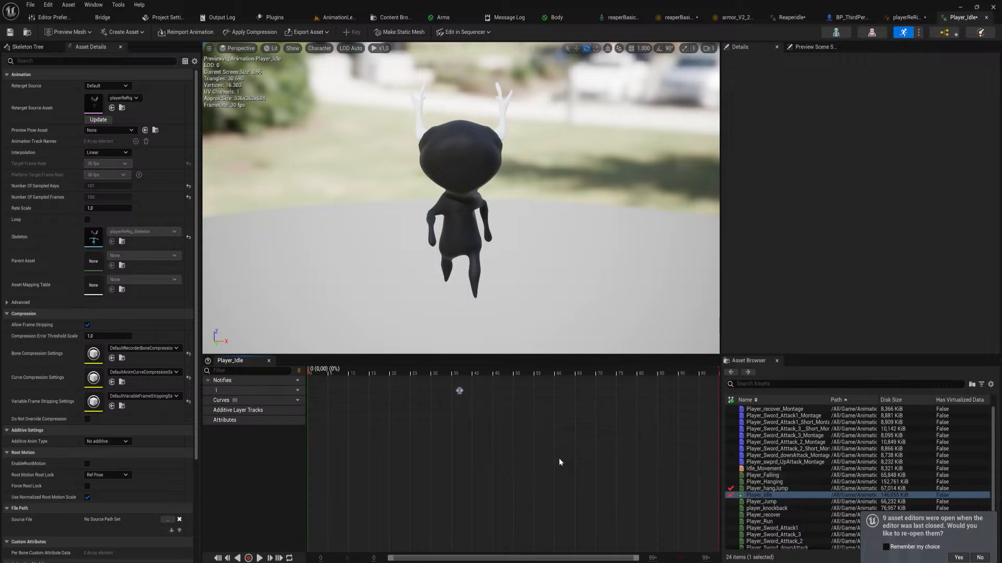
# Stretch the Trail notify state to end at about frame 59, and scrub through its range
pyautogui.click(464, 393)
pyautogui.moveTo(462, 392); pyautogui.dragTo(552, 403)
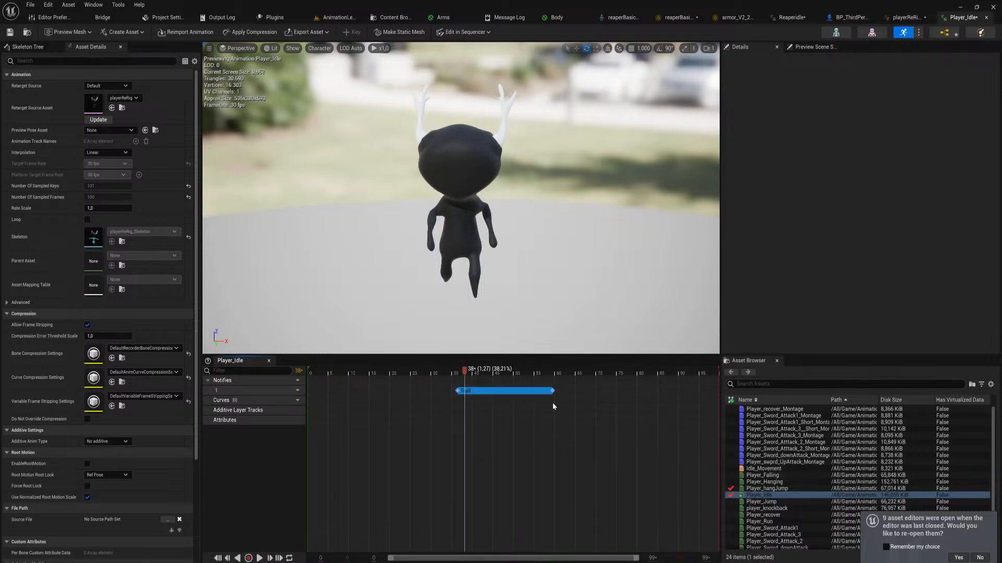
pyautogui.moveTo(463, 371); pyautogui.dragTo(551, 394)
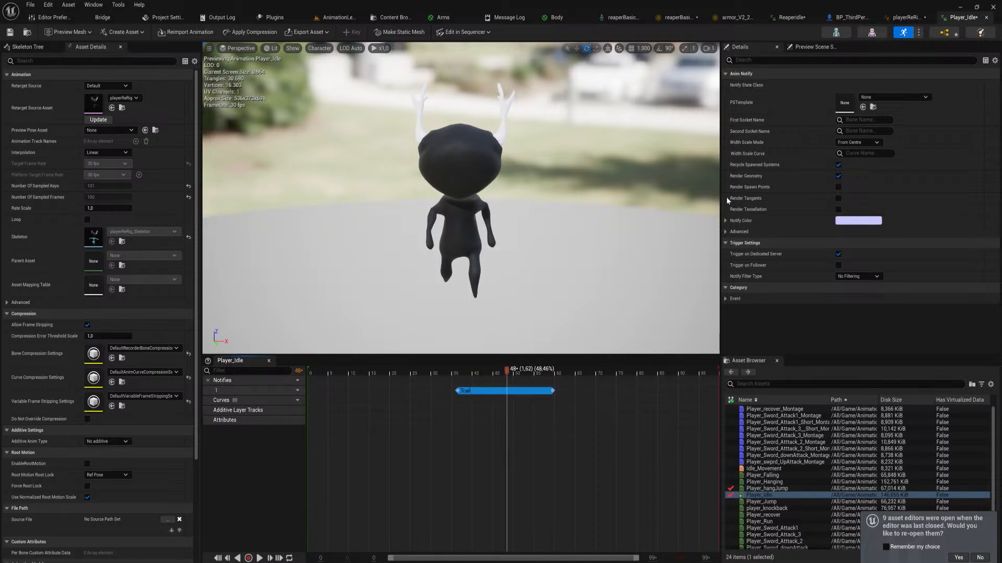
# Return to the player's animation blueprint and save all modified assets
pyautogui.click(906, 18)
pyautogui.hotkey('ctrl', 'shift', 's')
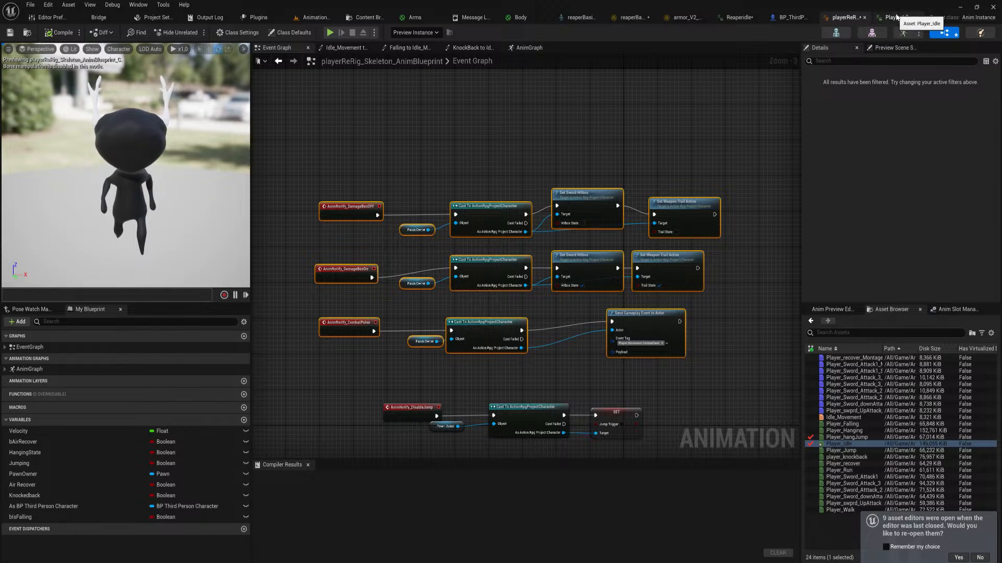
# Search the available event graph nodes for "trail" and go through the matching entries
pyautogui.moveTo(601, 124); pyautogui.dragTo(552, 180, button='right')
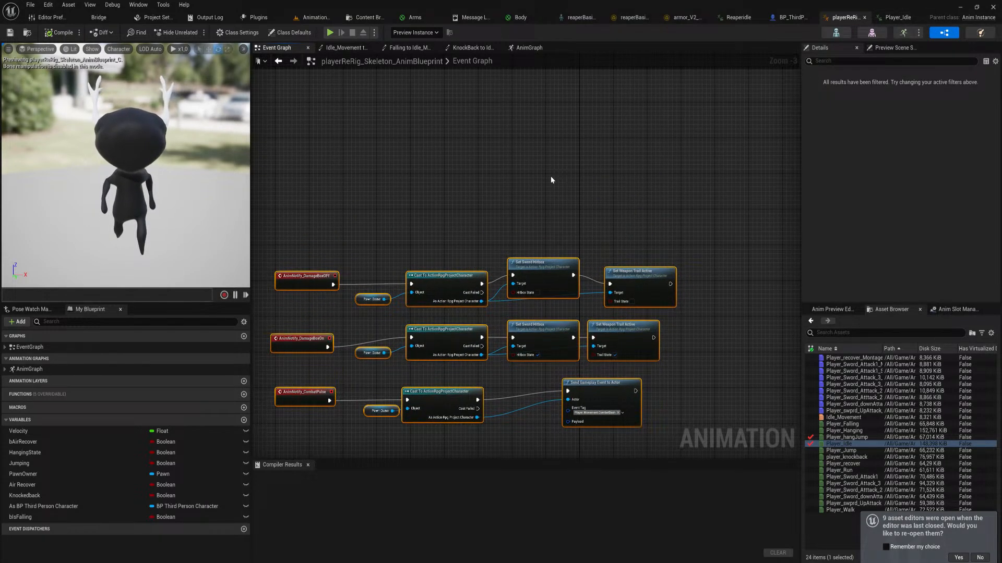
pyautogui.rightClick(515, 163)
pyautogui.write('trail')
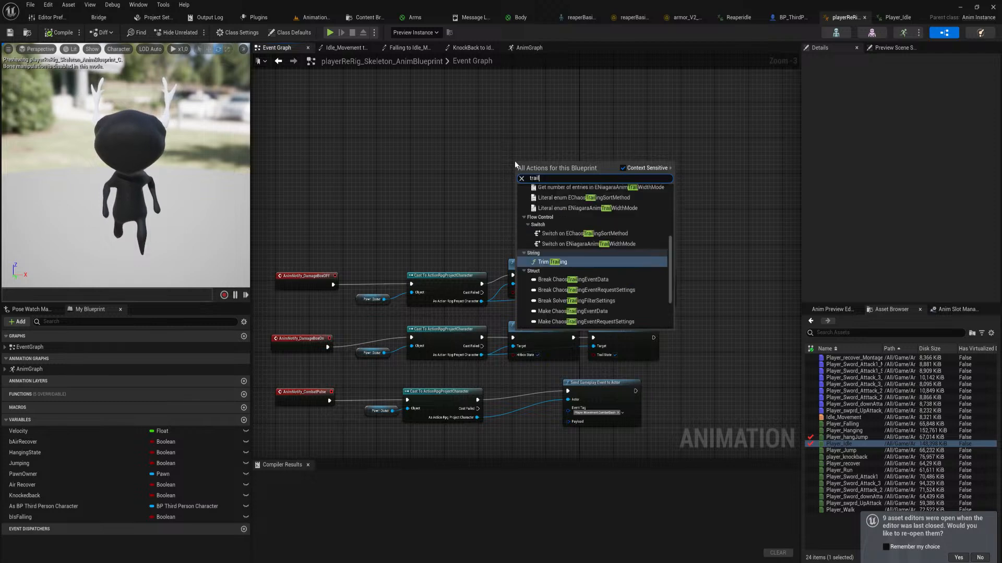
pyautogui.press('Up')
pyautogui.press('Up')
pyautogui.press('Up')
pyautogui.press('Up')
pyautogui.press('Up')
pyautogui.press('Up')
pyautogui.press('Up')
pyautogui.press('Up')
pyautogui.press('Up')
pyautogui.press('Up')
pyautogui.press('Up')
pyautogui.press('Up')
pyautogui.press('Up')
pyautogui.press('Up')
pyautogui.press('Up')
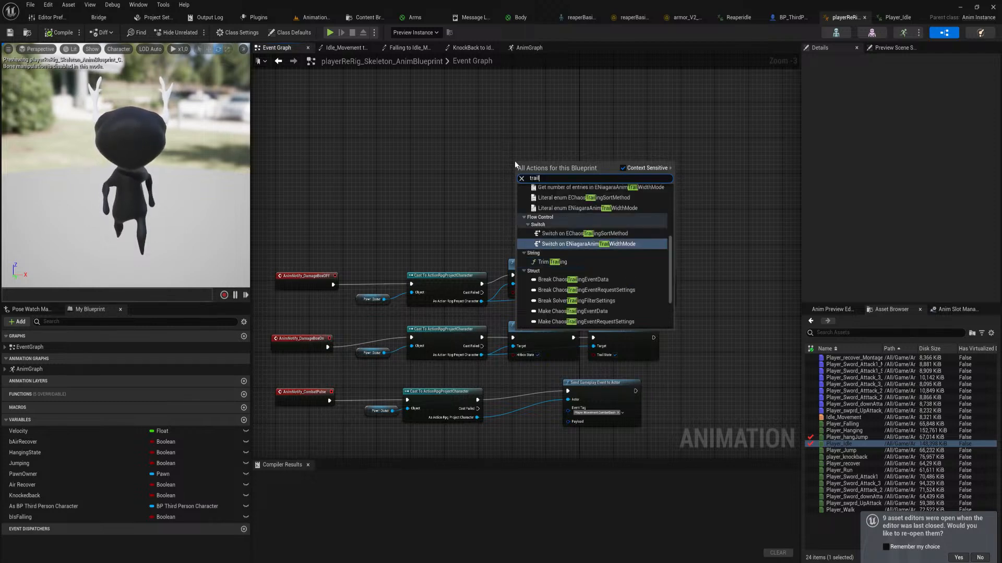
pyautogui.press('Down')
pyautogui.press('Down')
pyautogui.press('Down')
pyautogui.press('Down')
pyautogui.press('Down')
pyautogui.press('Down')
pyautogui.press('Down')
pyautogui.press('Down')
pyautogui.press('Down')
pyautogui.press('Down')
pyautogui.press('Down')
pyautogui.press('Down')
pyautogui.press('Down')
pyautogui.press('Down')
pyautogui.press('Down')
pyautogui.press('Down')
pyautogui.press('Down')
pyautogui.press('Down')
pyautogui.press('Down')
pyautogui.press('Down')
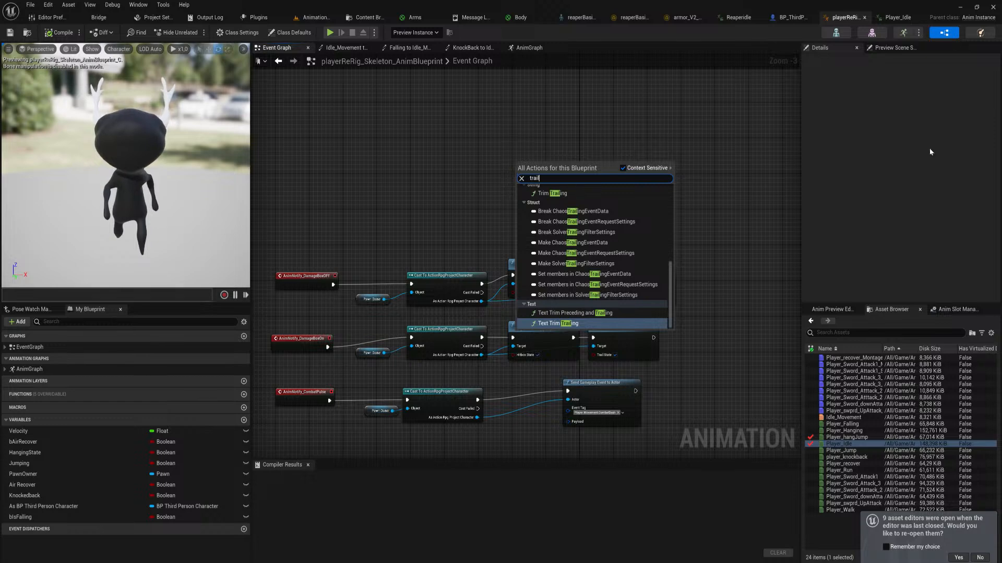
# Return to the Player_Idle animation, scrub within the Trail notify state, and delete it from the notify track
pyautogui.click(896, 17)
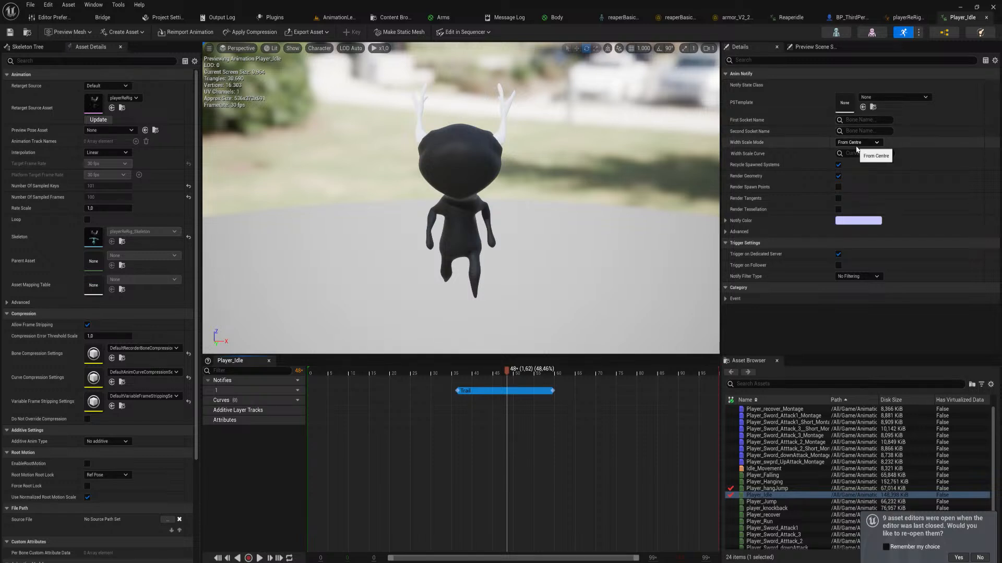
pyautogui.moveTo(505, 381)
pyautogui.mouseDown()
pyautogui.moveTo(370, 381)
pyautogui.moveTo(437, 400)
pyautogui.moveTo(558, 396)
pyautogui.moveTo(422, 400)
pyautogui.moveTo(507, 395)
pyautogui.mouseUp()
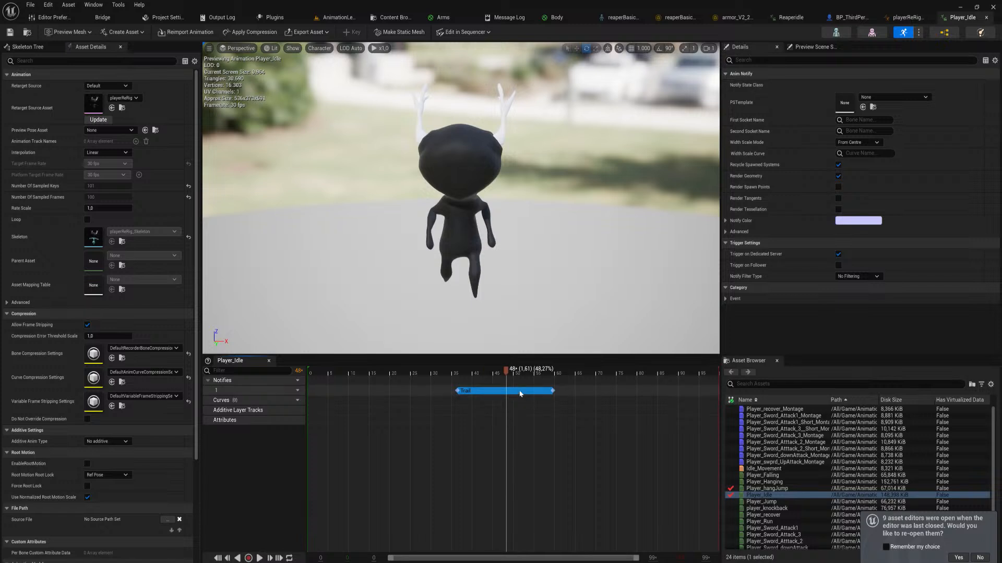
pyautogui.press('Delete')
# Try a Timed Niagara Effect notify state at about frame 41 of Player_Idle, scrub through it, and delete it
pyautogui.rightClick(475, 392)
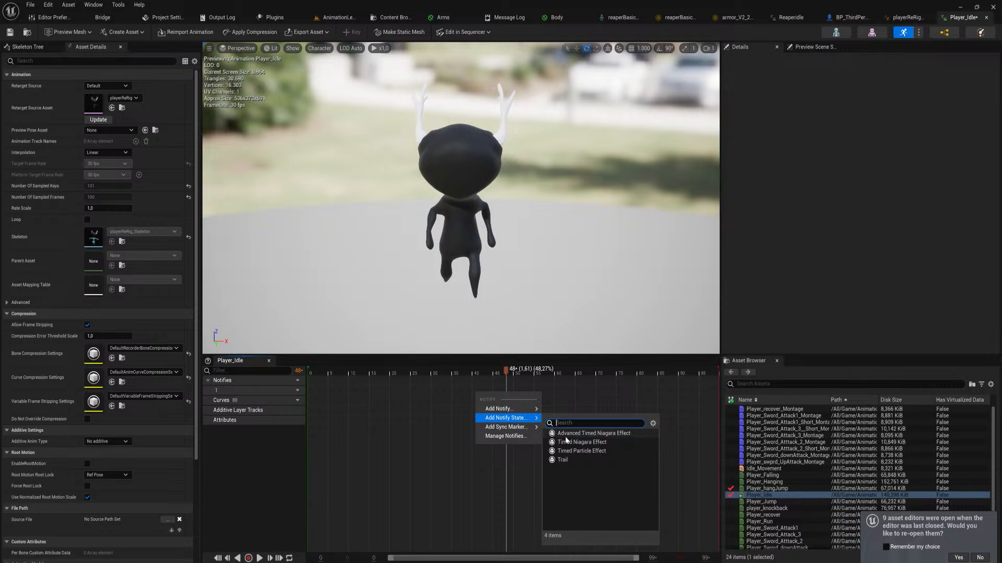
pyautogui.click(580, 443)
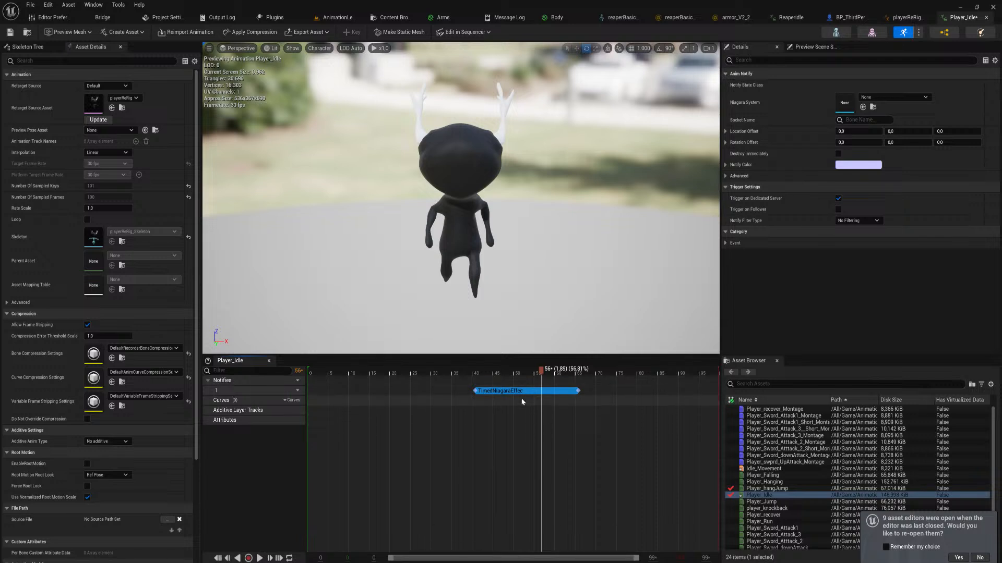
pyautogui.moveTo(541, 372); pyautogui.dragTo(505, 393)
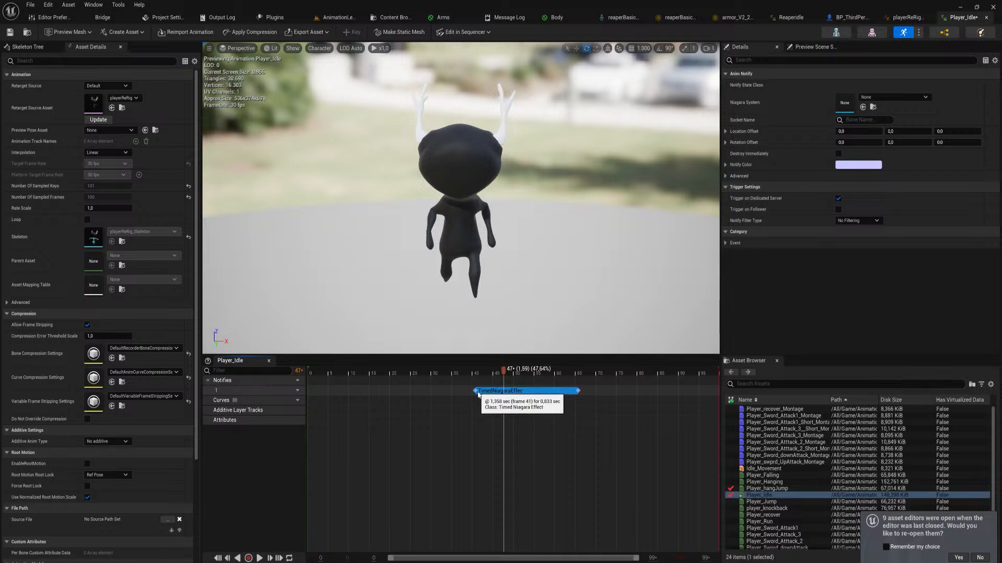
pyautogui.press('Delete')
pyautogui.rightClick(490, 391)
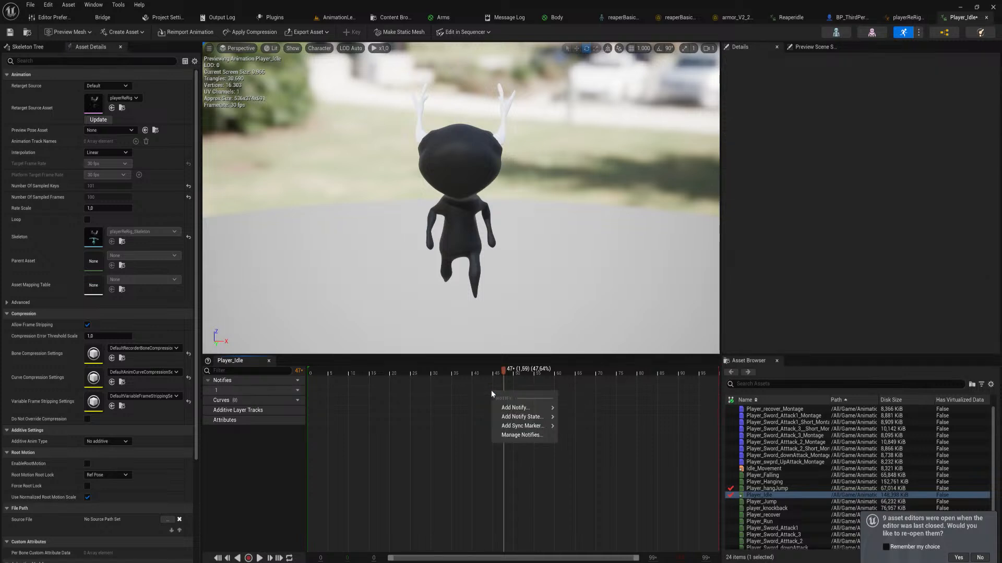
pyautogui.moveTo(537, 417)
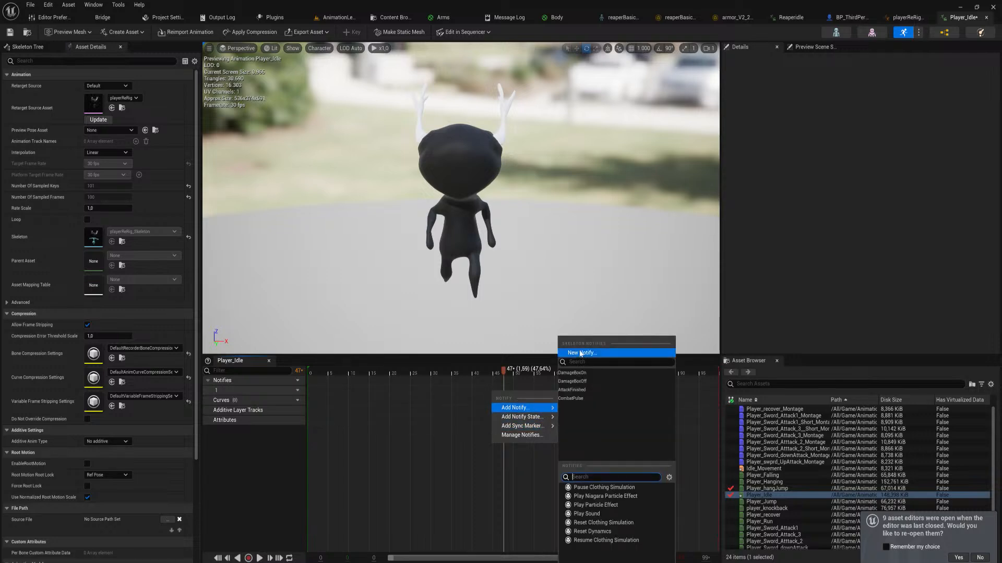
pyautogui.click(917, 19)
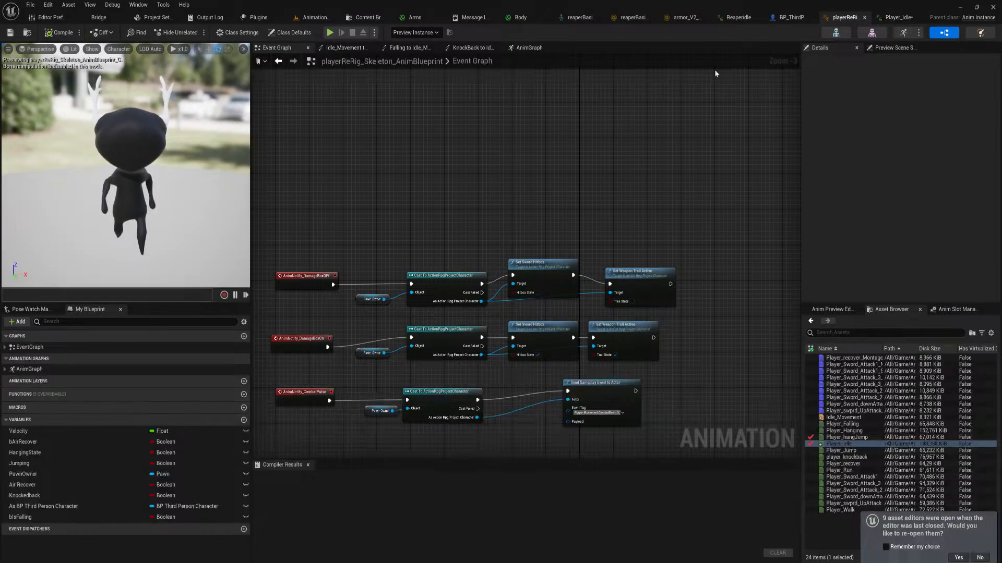
pyautogui.click(790, 17)
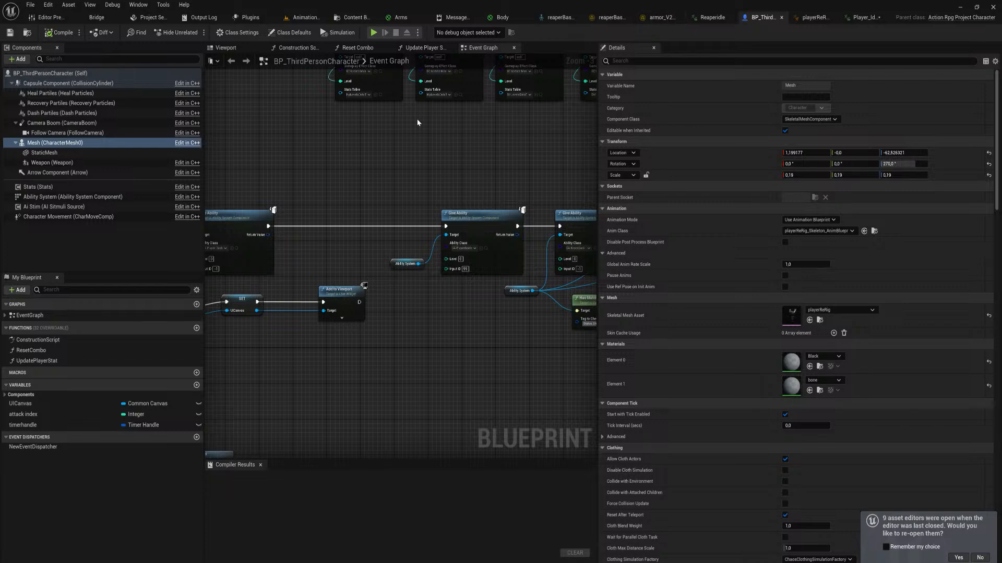
# Return to the animation level and play the ReaperIdle sequence from its start
pyautogui.click(305, 17)
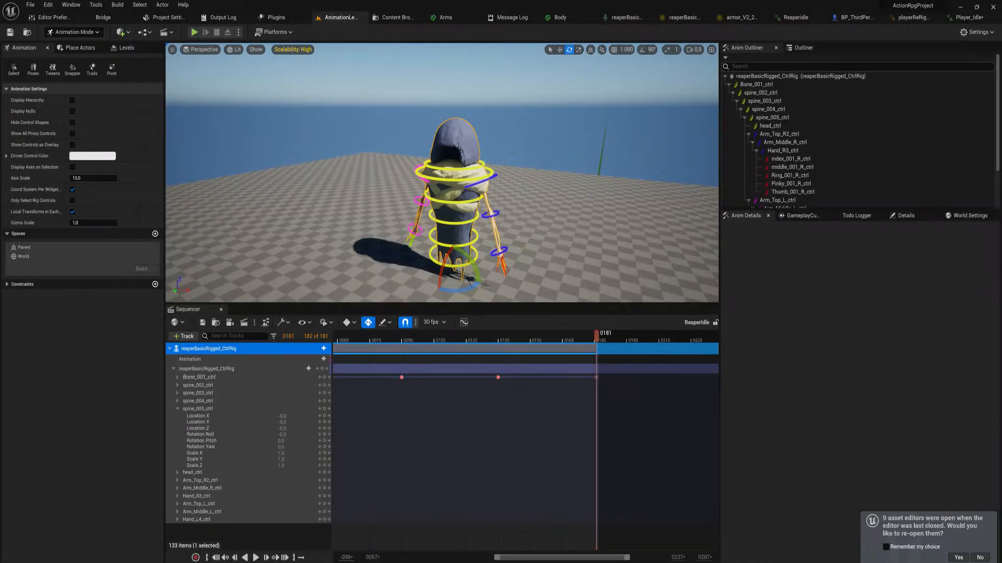
pyautogui.moveTo(538, 188); pyautogui.dragTo(537, 197, button='right')
pyautogui.moveTo(564, 505); pyautogui.dragTo(584, 492, button='right')
pyautogui.keyDown('ctrl'); pyautogui.scroll(-3, 581, 492); pyautogui.keyUp('ctrl')
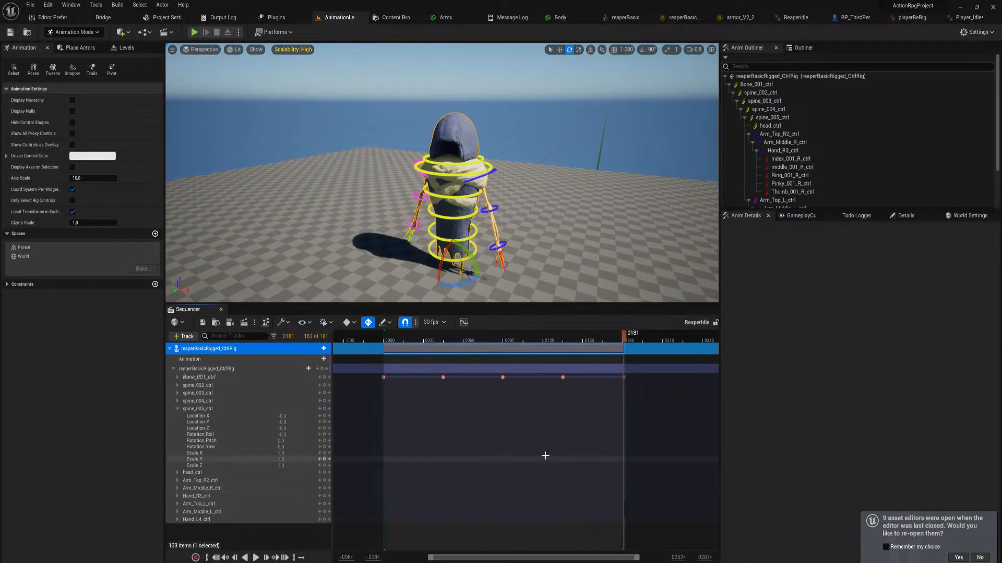
pyautogui.keyDown('ctrl'); pyautogui.scroll(-3, 546, 456); pyautogui.keyUp('ctrl')
pyautogui.moveTo(624, 338); pyautogui.dragTo(511, 338)
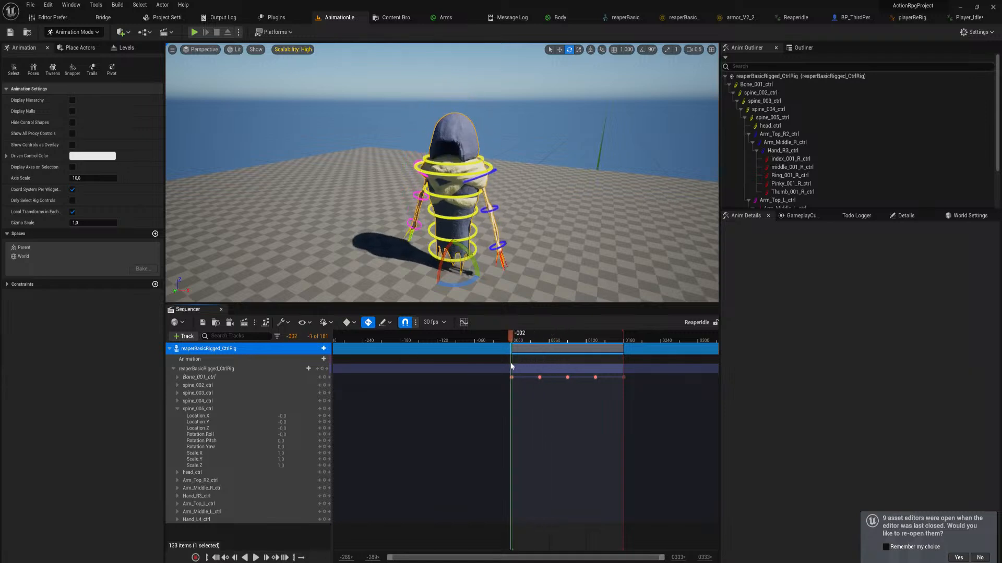
pyautogui.press('space')
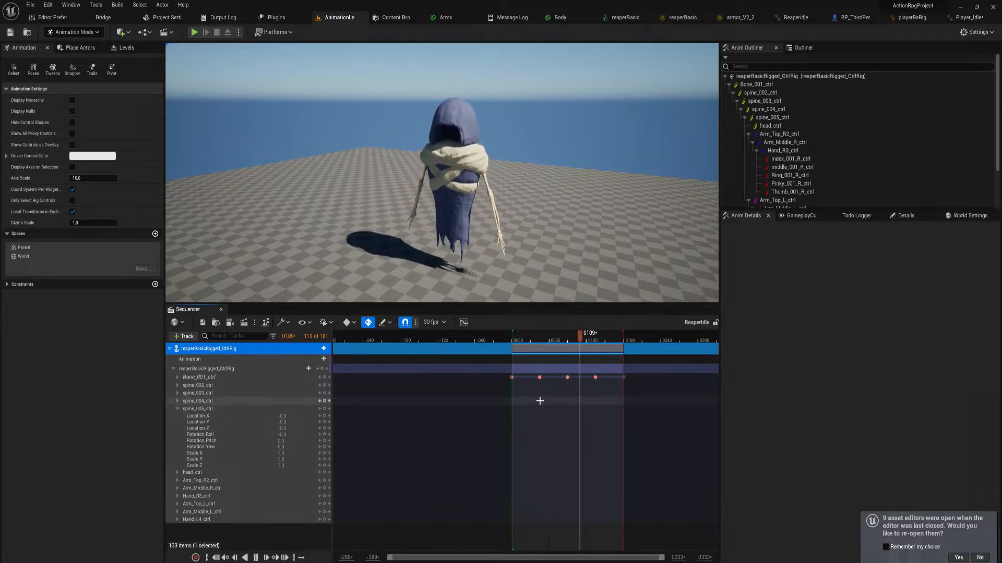
pyautogui.press('space')
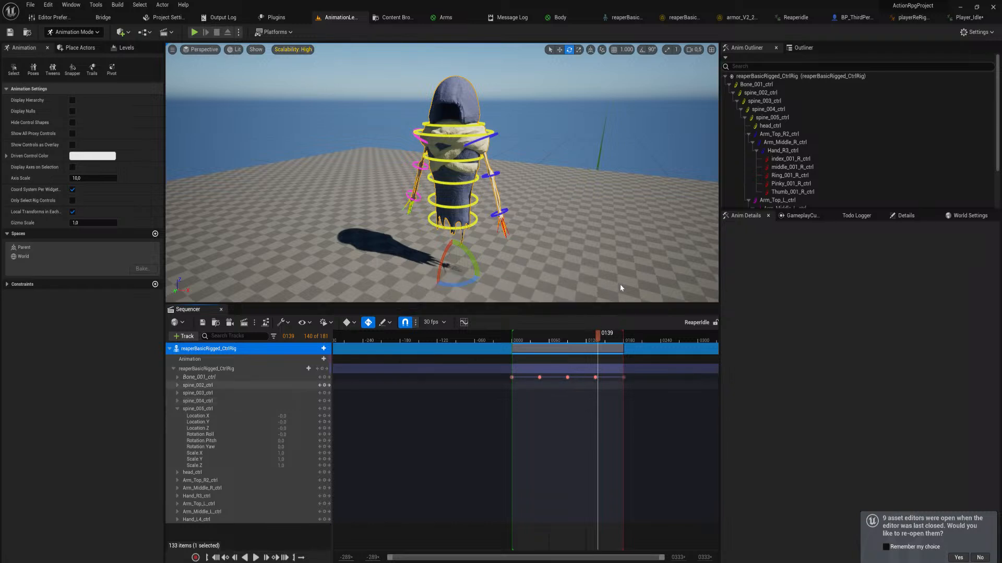
# Create an Anim Blueprint from the reaperBasicRigged skeletal mesh in the 3Dmodels BasicReaper folder, keeping the default name
pyautogui.hotkey('ctrl', 'space')
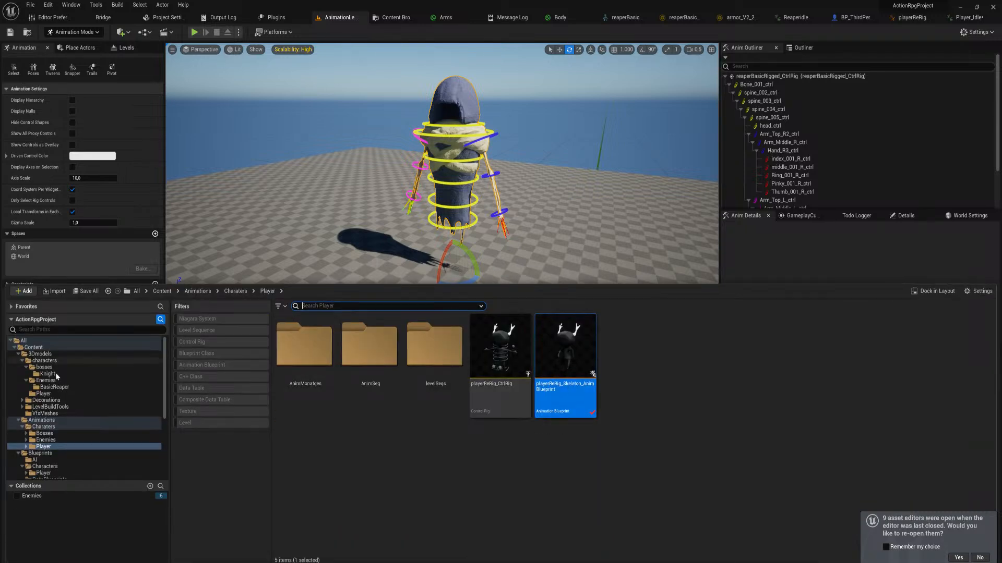
pyautogui.click(57, 421)
pyautogui.doubleClick(306, 339)
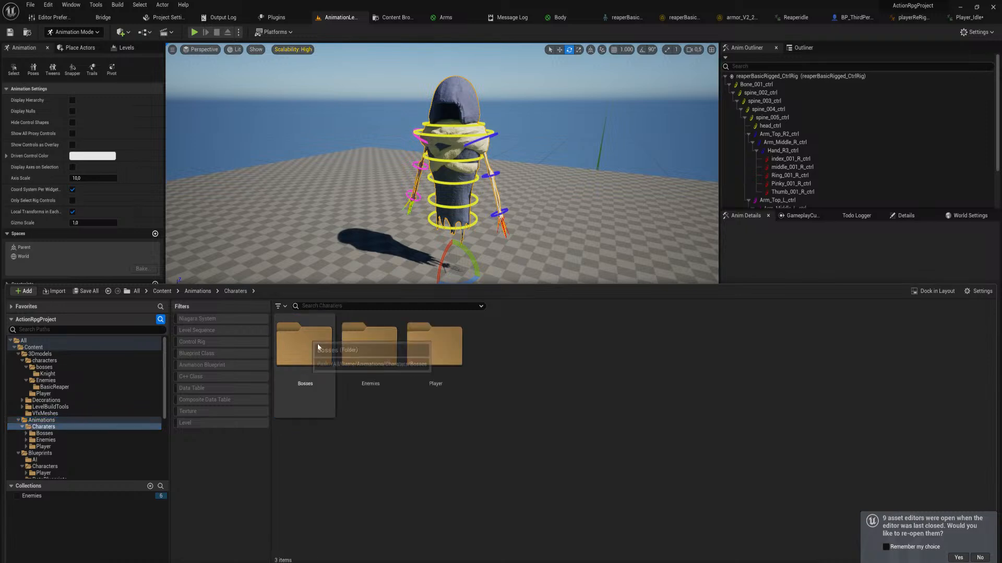
pyautogui.doubleClick(377, 351)
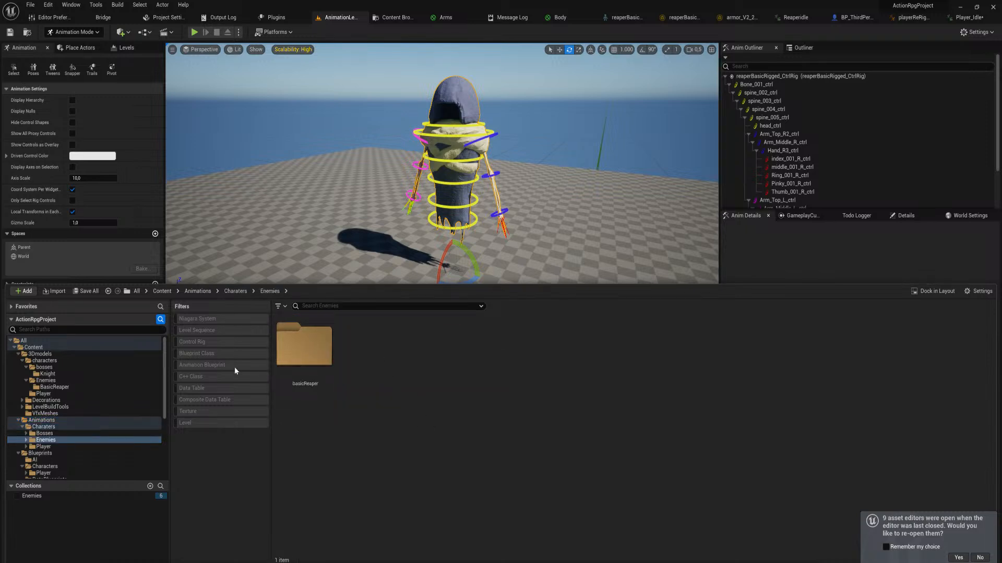
pyautogui.click(58, 389)
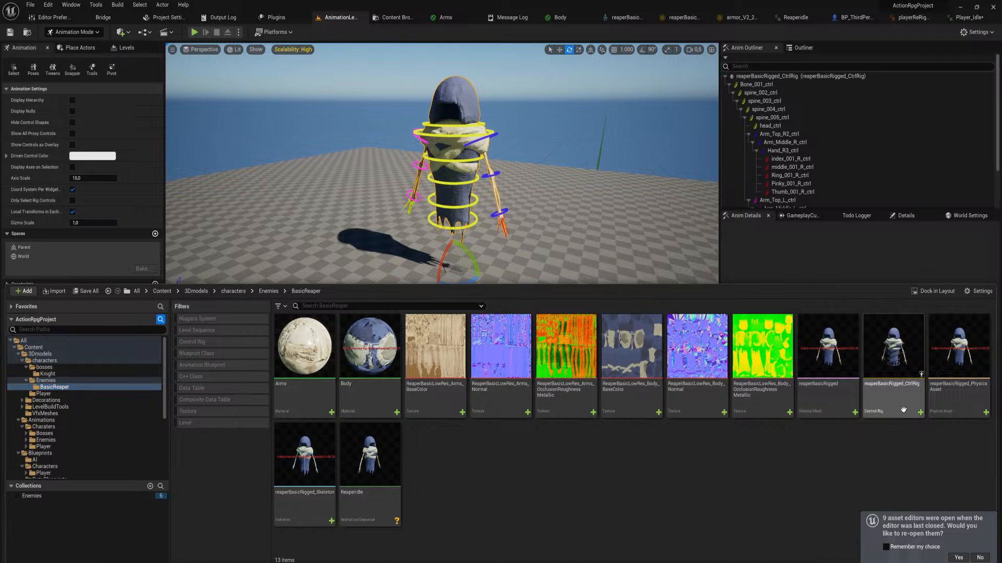
pyautogui.rightClick(840, 394)
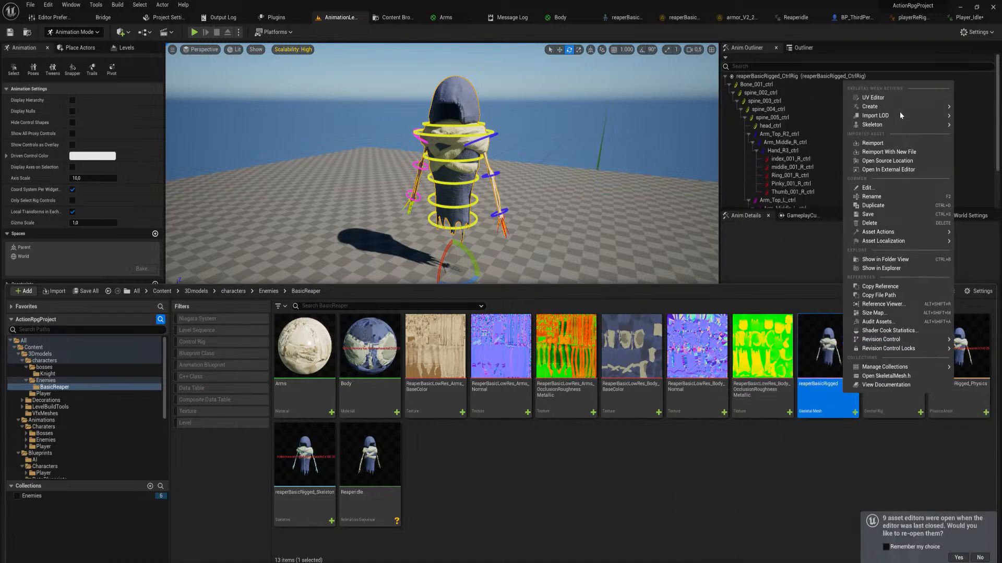
pyautogui.moveTo(898, 107)
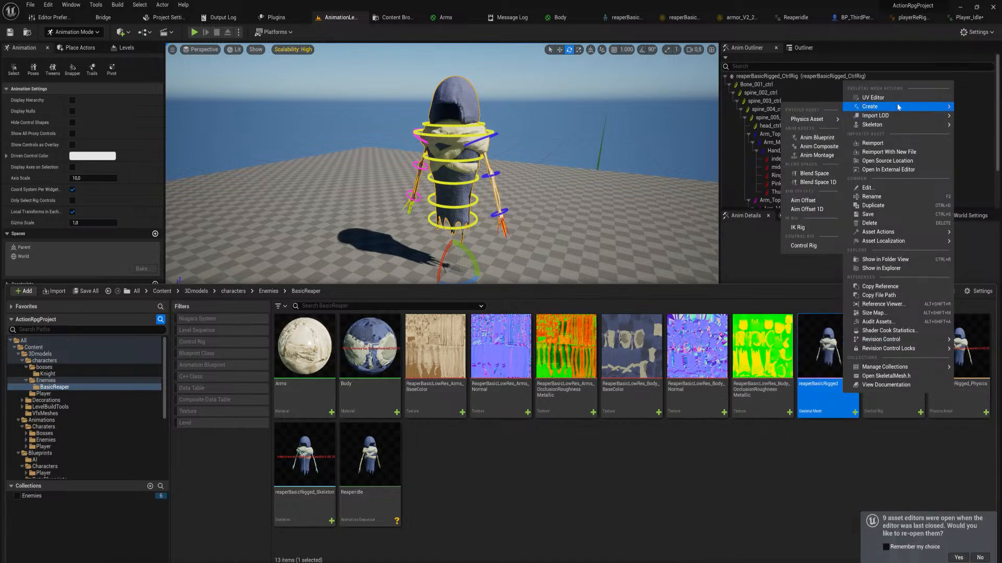
pyautogui.click(817, 137)
pyautogui.press('Return')
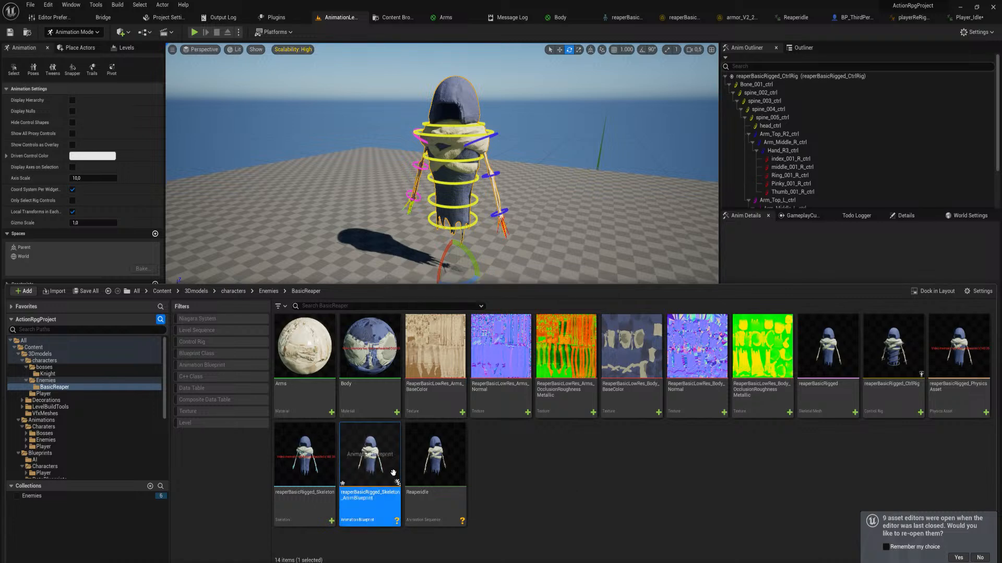
# Move the reaper's new animation blueprint to the Animations/Charaters/Enemies/basicReaper folder and open it
pyautogui.moveTo(375, 467); pyautogui.dragTo(76, 449)
pyautogui.click(27, 441)
pyautogui.click(96, 466)
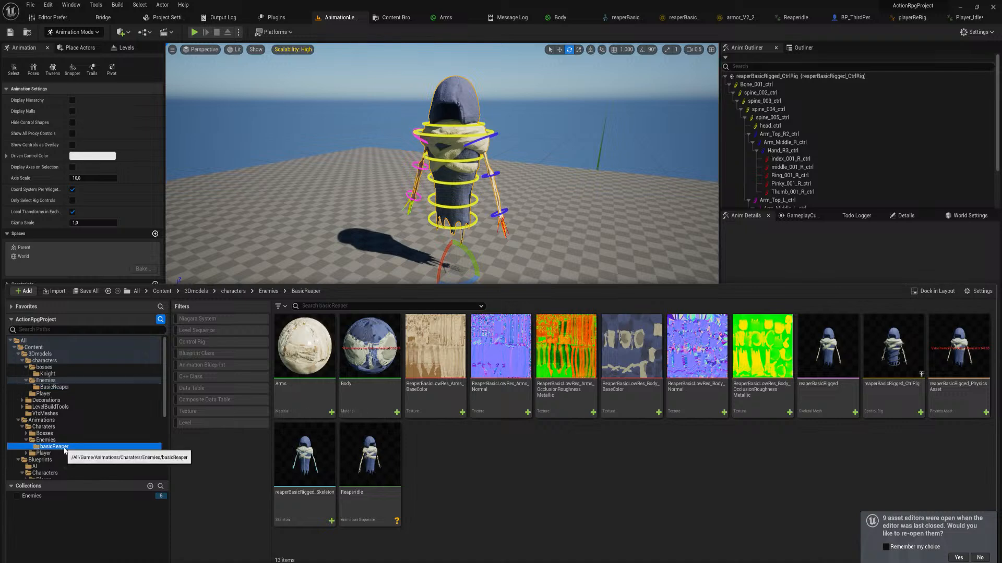
pyautogui.click(53, 447)
pyautogui.doubleClick(304, 353)
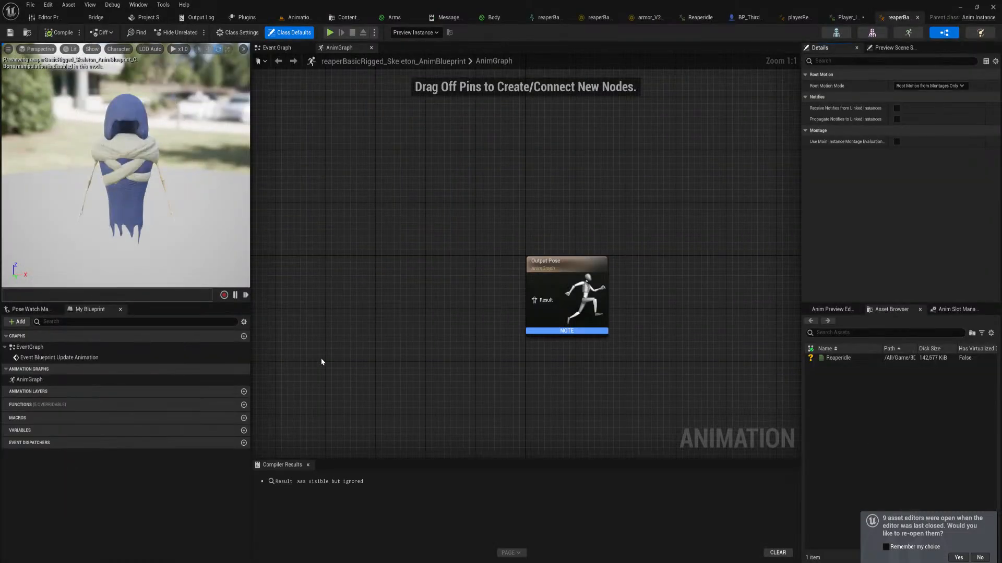
# Add the ReaperIdle sequence to the AnimGraph, connect it to the Output Pose result, and compile the blueprint
pyautogui.moveTo(386, 265); pyautogui.dragTo(473, 261, button='right')
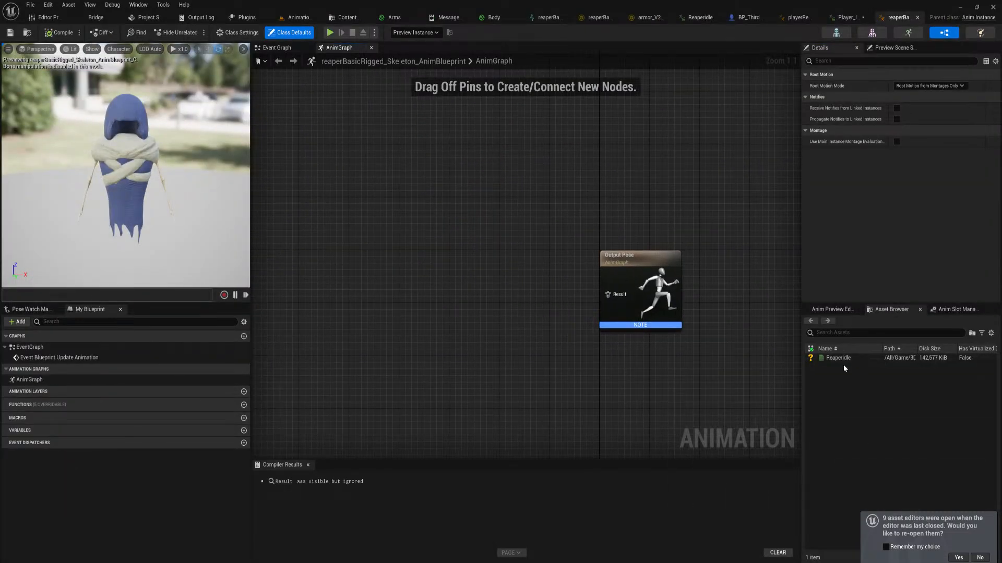
pyautogui.moveTo(843, 363); pyautogui.dragTo(615, 299)
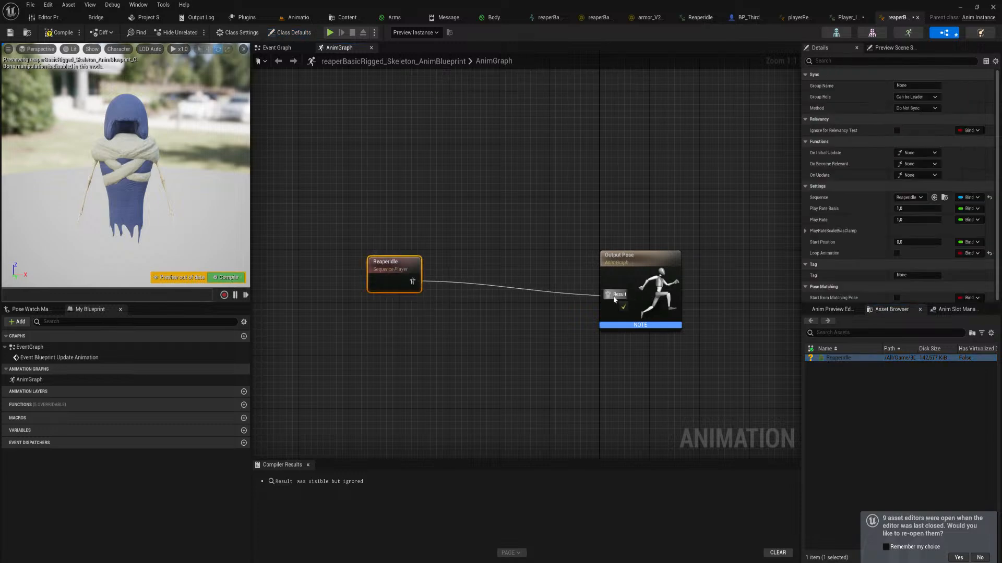
pyautogui.click(228, 278)
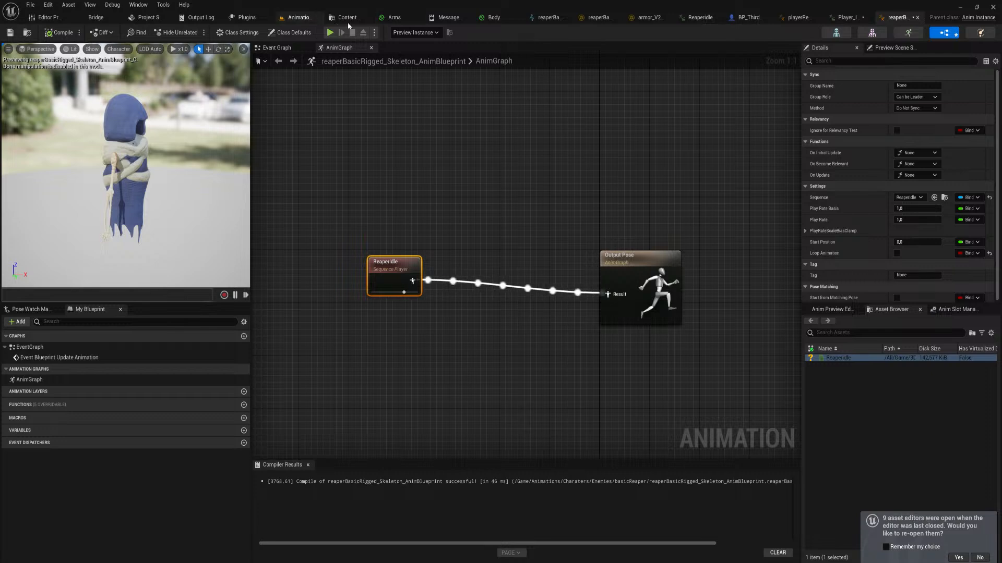
# Save the ReaperIdle level sequence together with the modified assets, and return to the reaper's animation blueprint
pyautogui.click(301, 19)
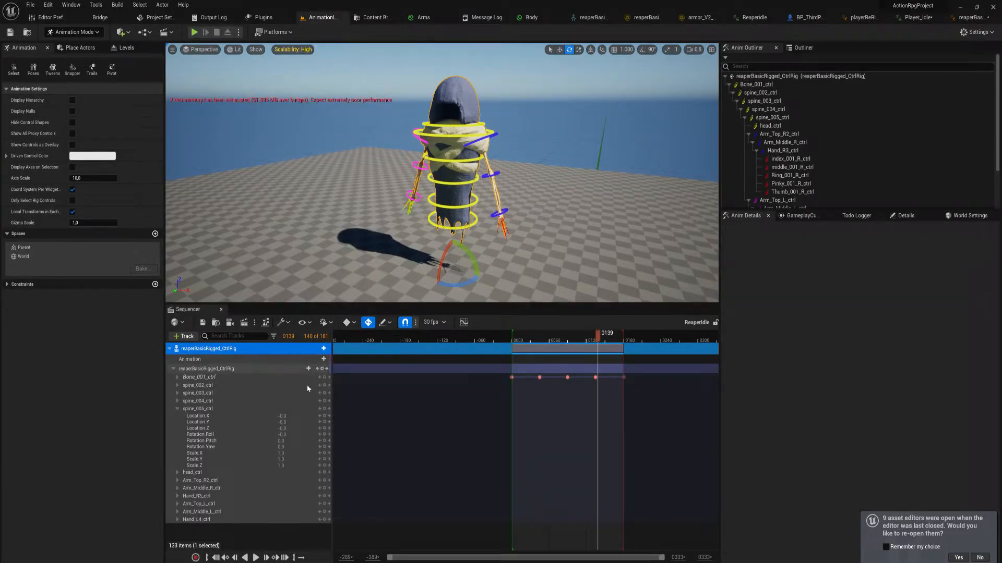
pyautogui.click(202, 325)
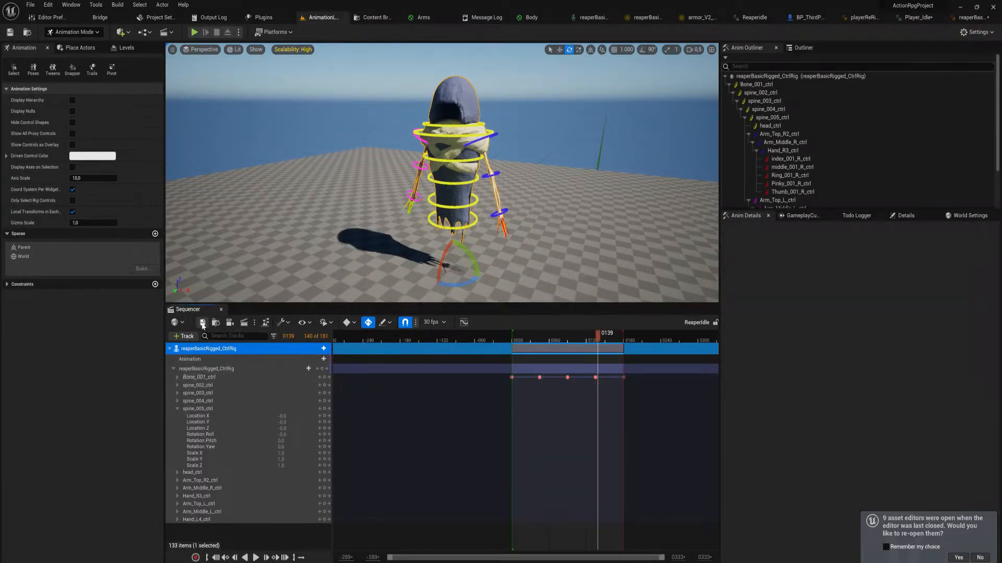
pyautogui.click(510, 388)
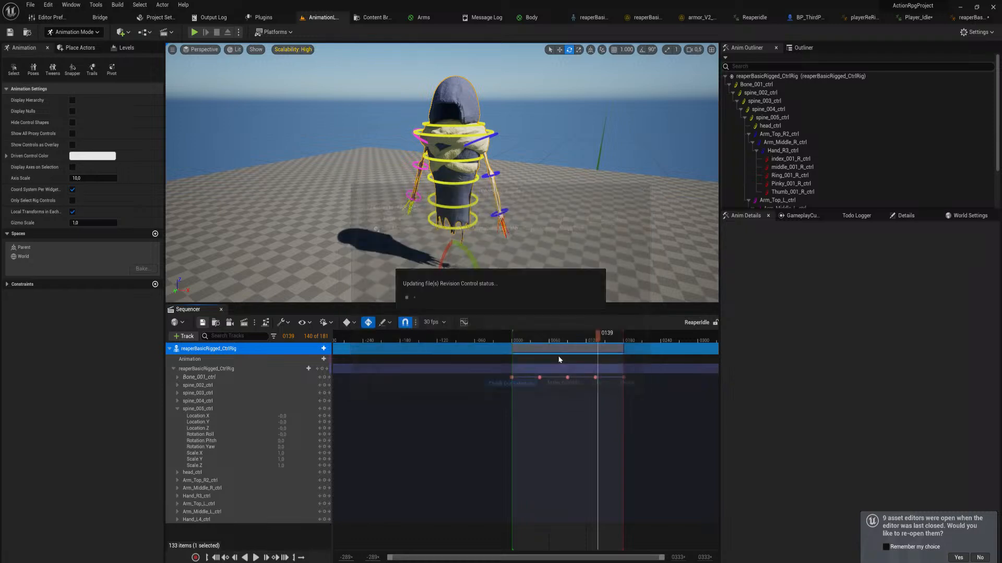
pyautogui.click(966, 18)
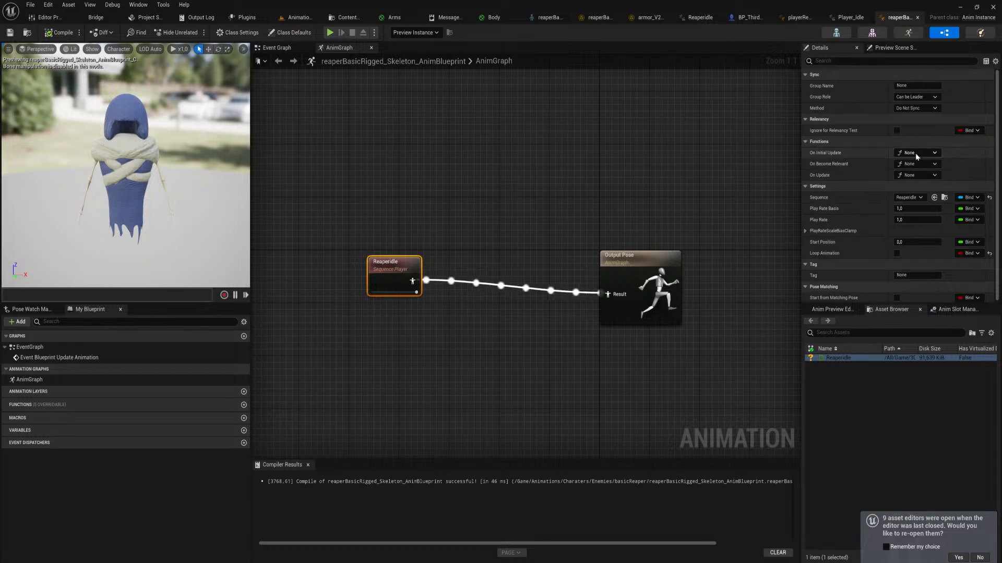
# Enable Loop Animation for the ReaperIdle sequence player and recompile the animation blueprint
pyautogui.click(896, 254)
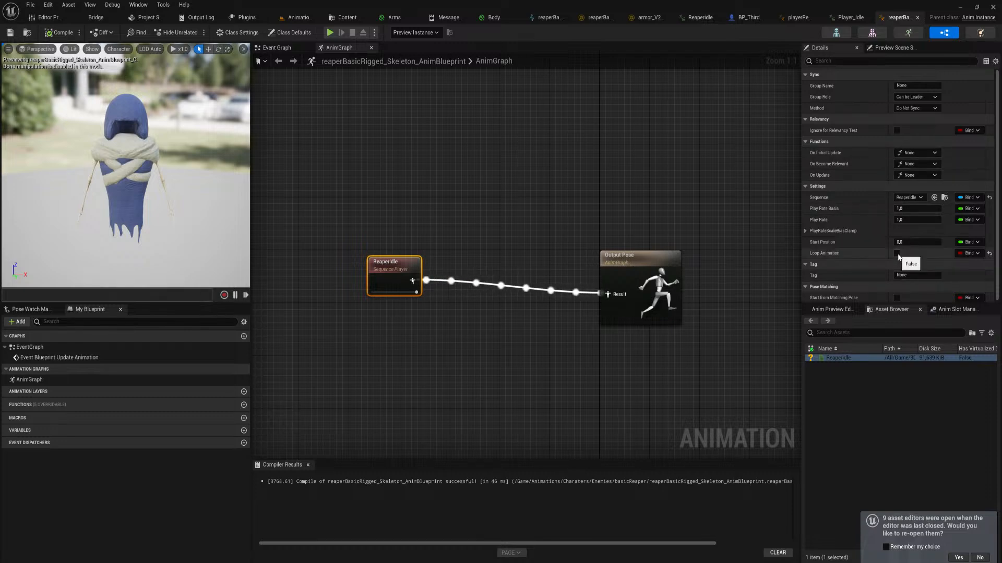
pyautogui.click(237, 278)
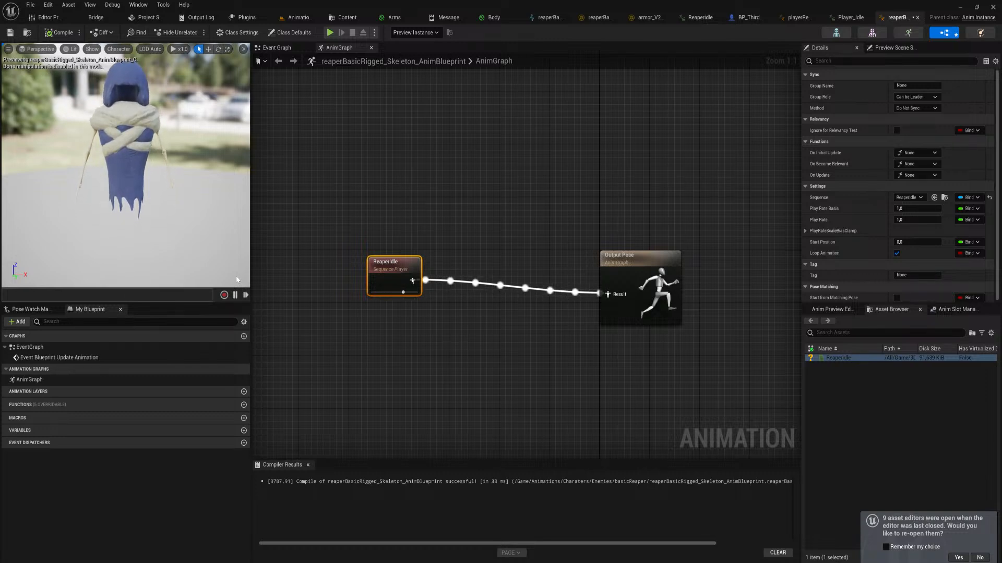
# Duplicate the ReaperIdle level sequence in the basicReaper folder as ReaperIdleTurning and open it in the animation level
pyautogui.click(296, 18)
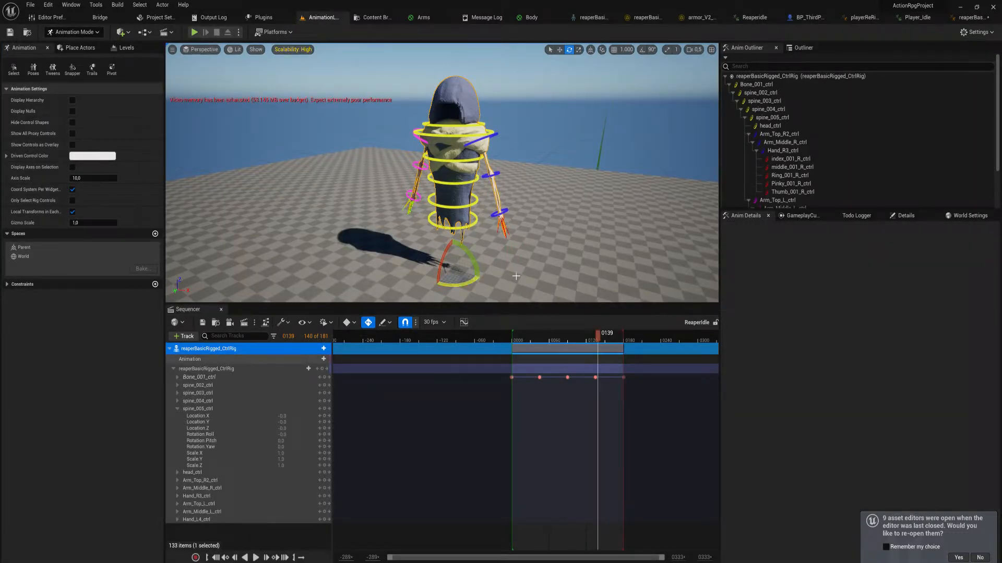
pyautogui.hotkey('ctrl', 'space')
pyautogui.click(370, 360)
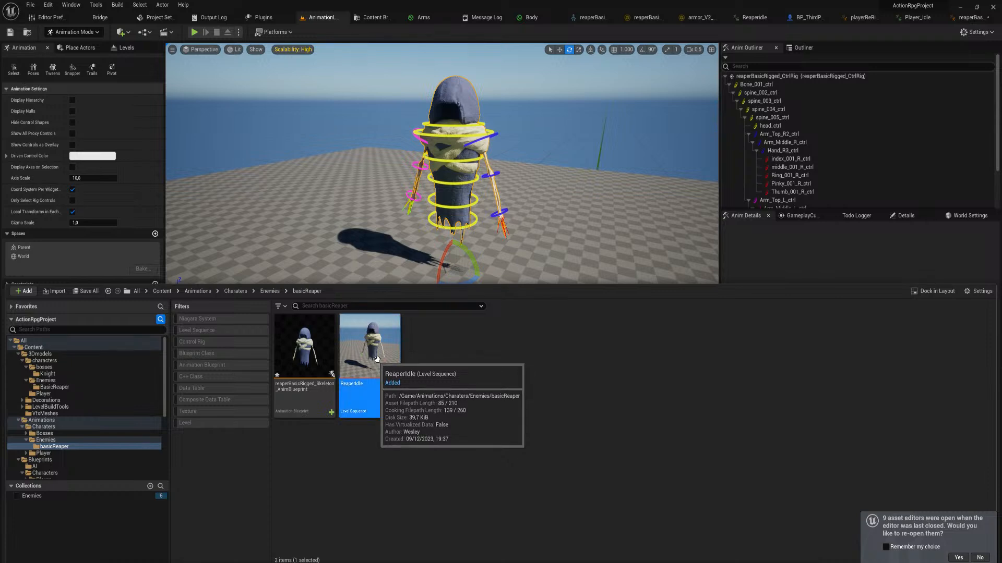
pyautogui.hotkey('ctrl', 'd')
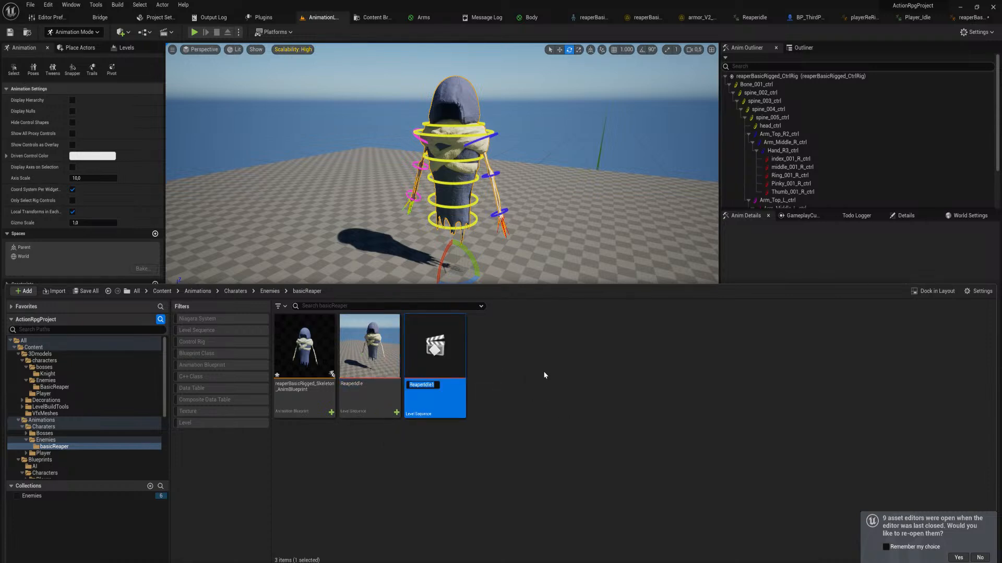
pyautogui.write('ReaperIdleTurning')
pyautogui.press('Return')
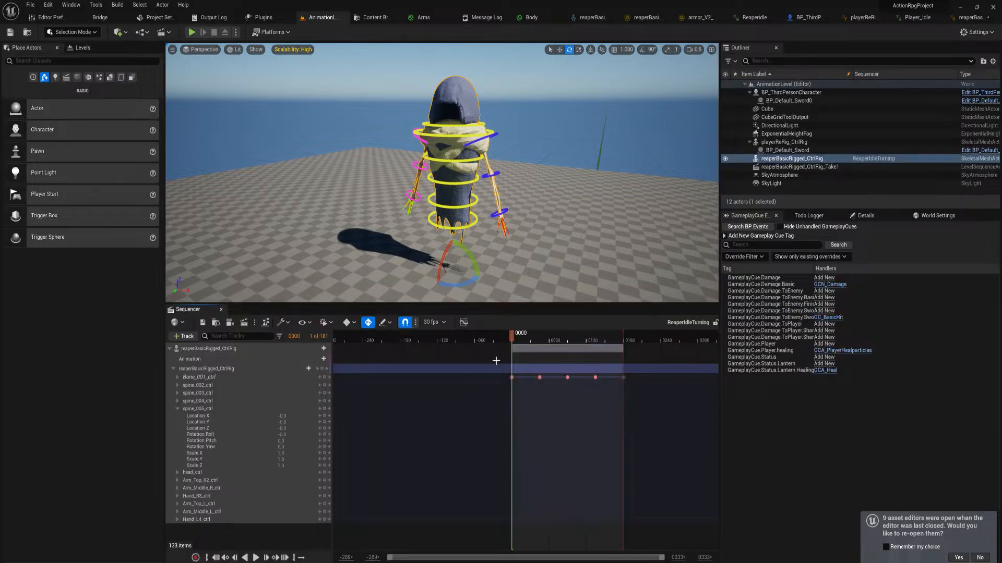
# Delete all Bone_001_ctrl keyframes from the ReaperIdleTurning sequence
pyautogui.moveTo(645, 387); pyautogui.dragTo(510, 376)
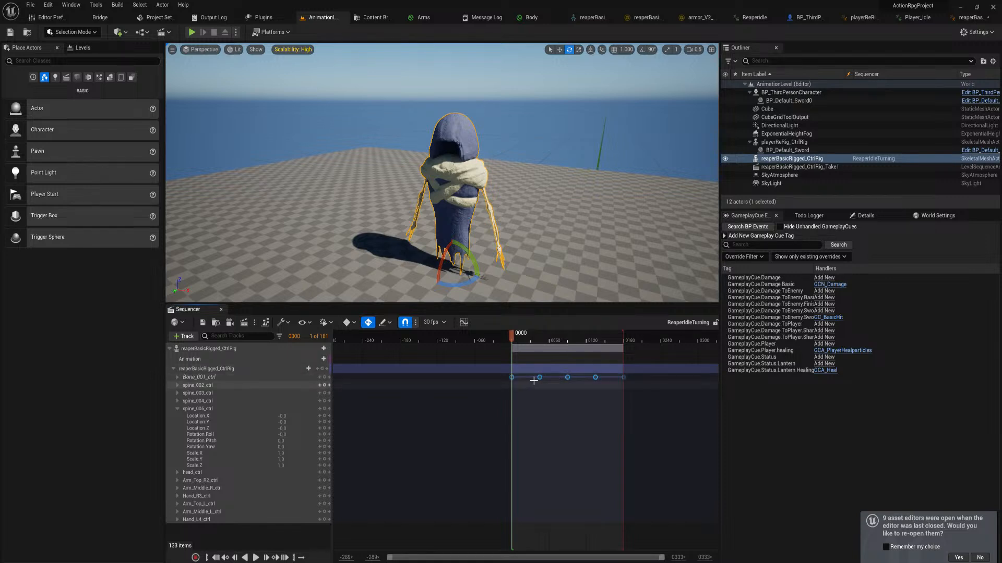
pyautogui.press('Delete')
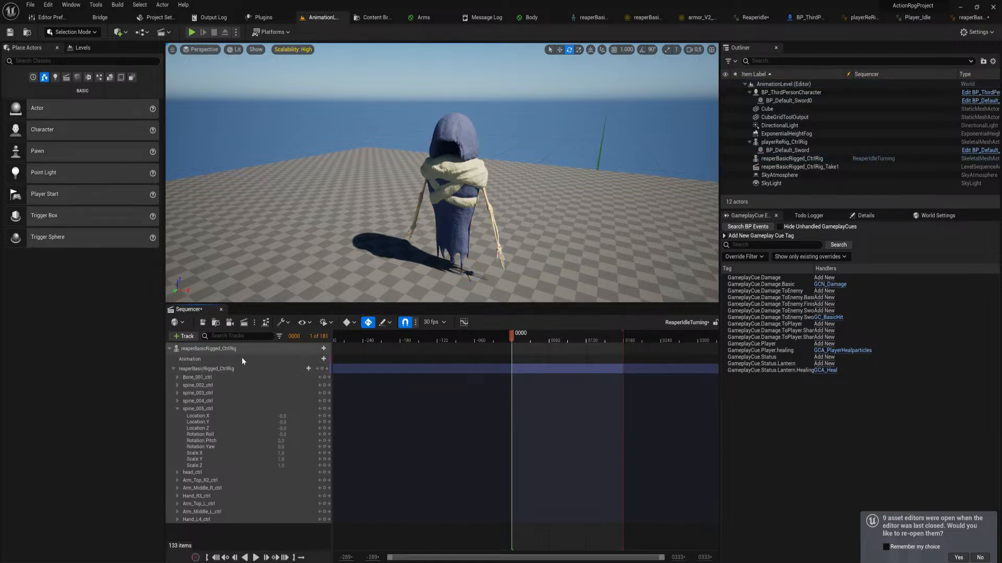
pyautogui.click(237, 370)
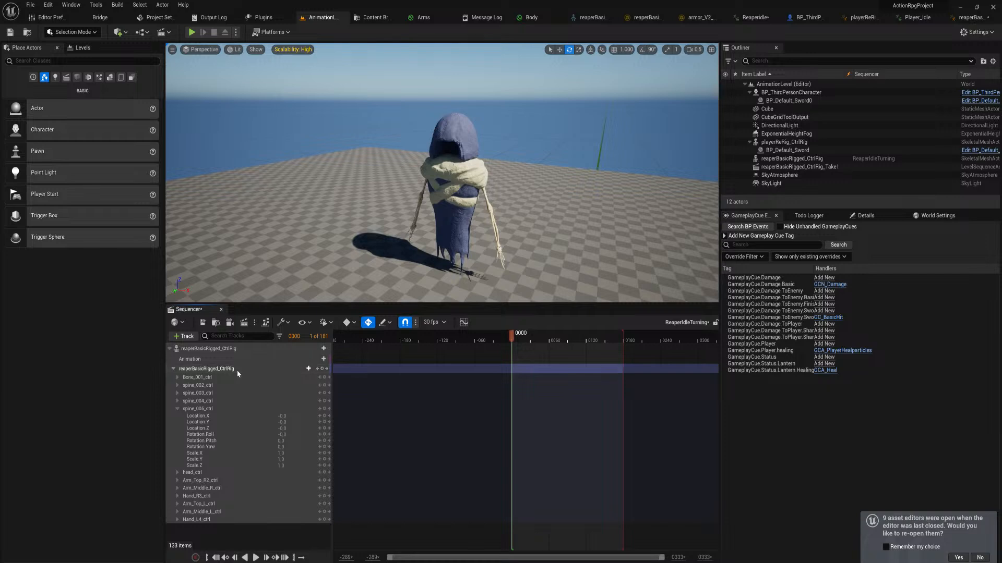
# Rotate the reaper's spine_002_ctrl and spine_005_ctrl into a starting turn pose, and key all rig controls at frame 0
pyautogui.click(475, 173)
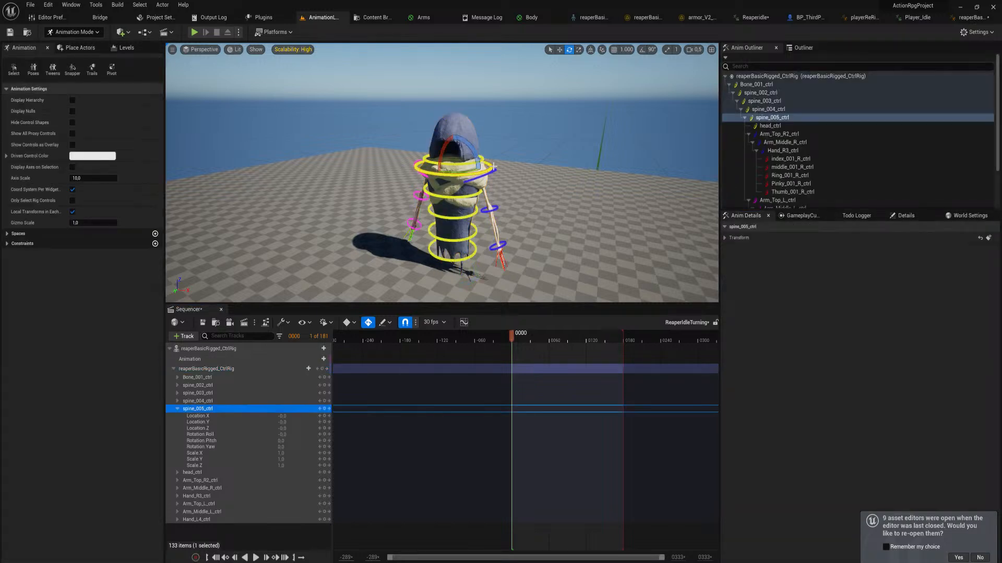
pyautogui.keyDown('alt'); pyautogui.moveTo(474, 174); pyautogui.dragTo(486, 167); pyautogui.keyUp('alt')
pyautogui.press('w')
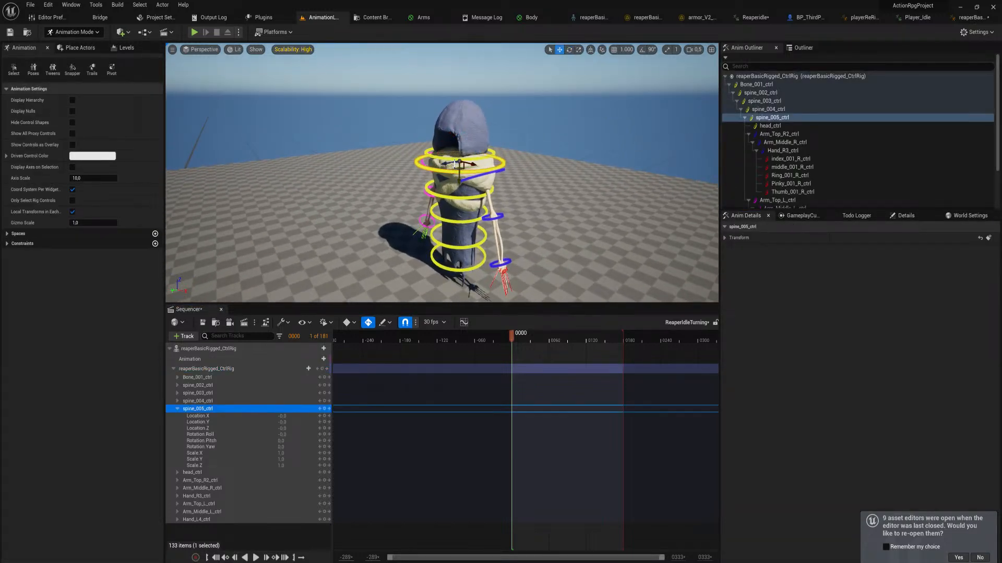
pyautogui.click(459, 248)
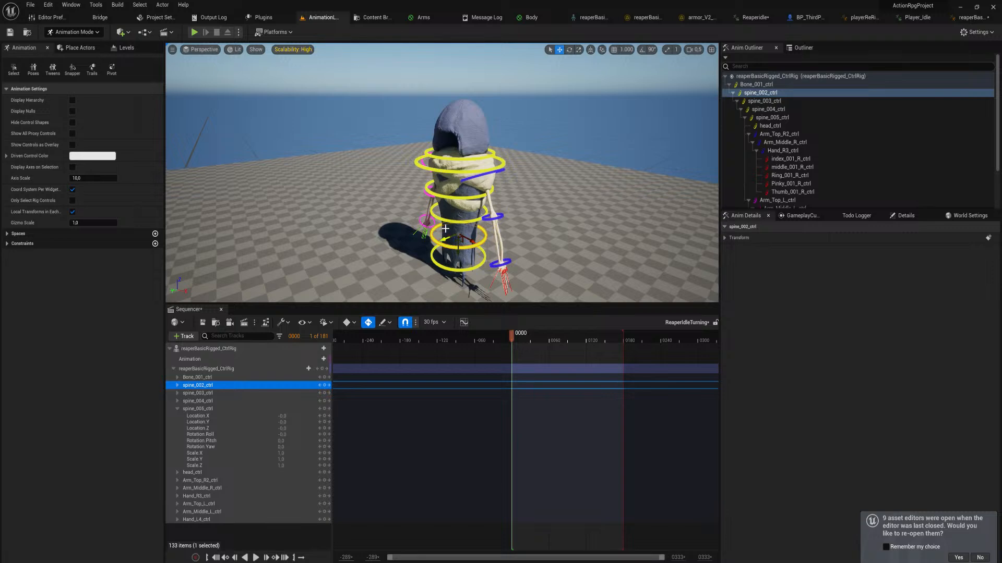
pyautogui.moveTo(444, 223); pyautogui.dragTo(437, 245)
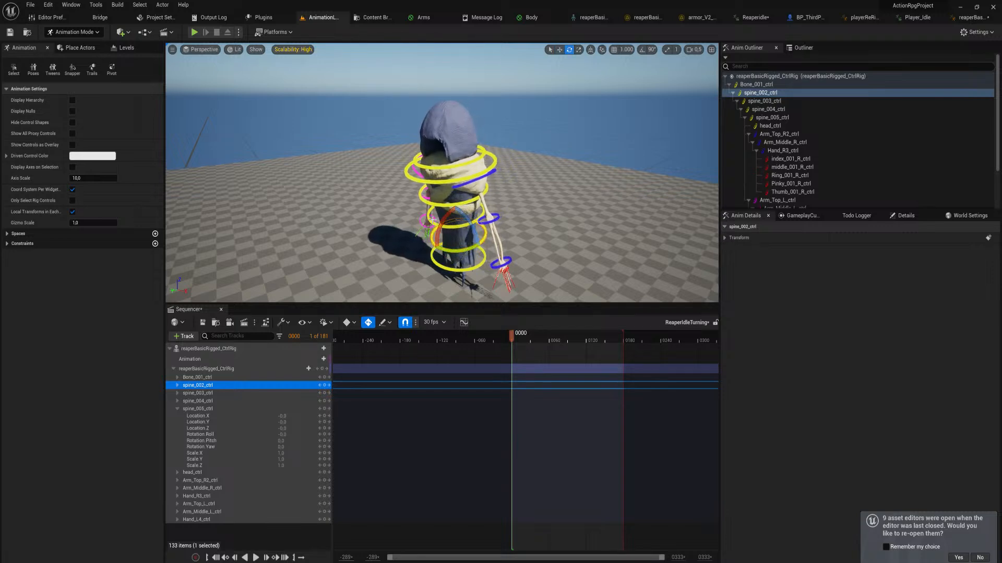
pyautogui.click(438, 207)
pyautogui.click(433, 200)
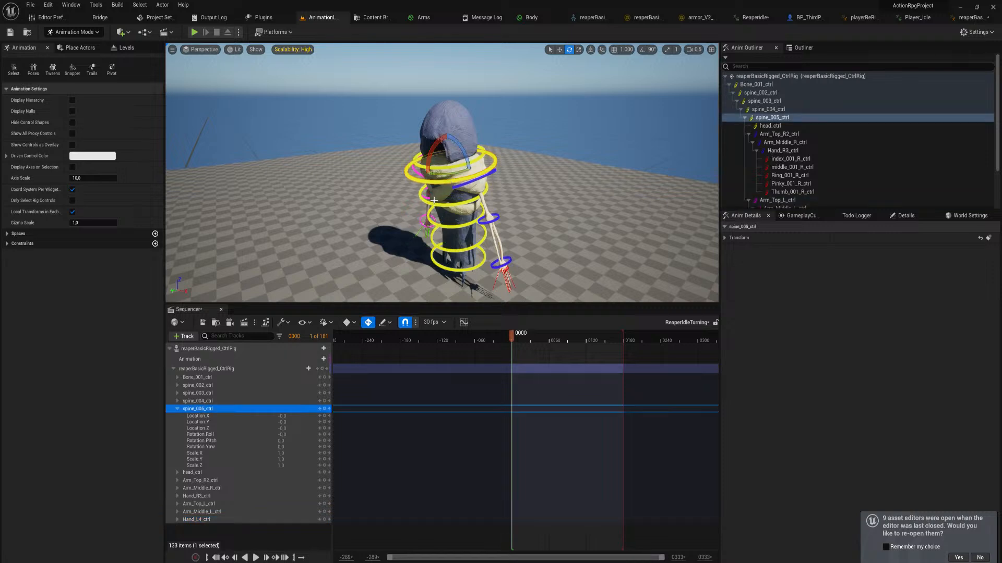
pyautogui.moveTo(448, 176); pyautogui.dragTo(431, 166)
pyautogui.click(426, 168)
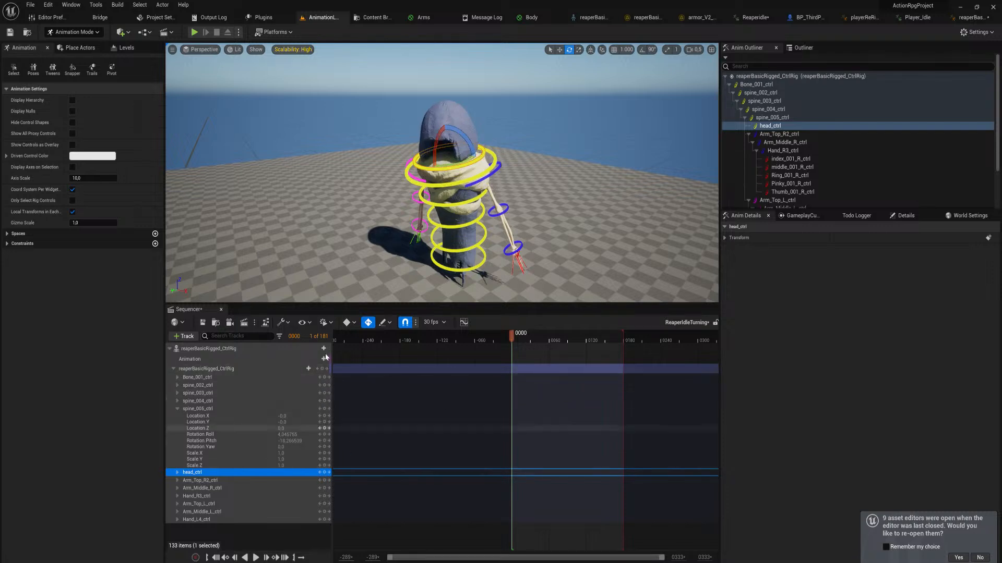
pyautogui.click(323, 369)
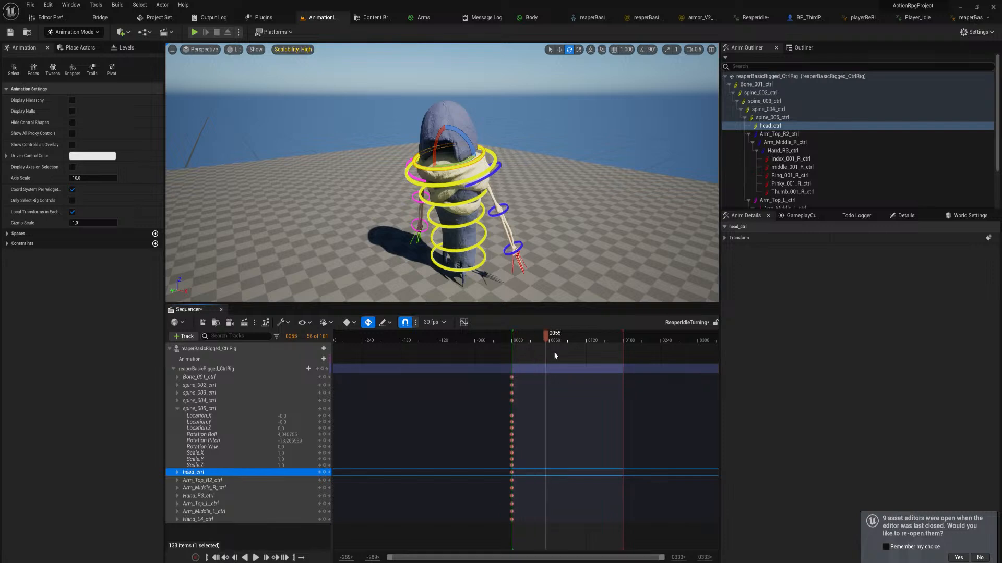
# At frame 120, rotate head_ctrl and spine_004_ctrl to turn the reaper toward the opposite side
pyautogui.moveTo(554, 355); pyautogui.dragTo(582, 359)
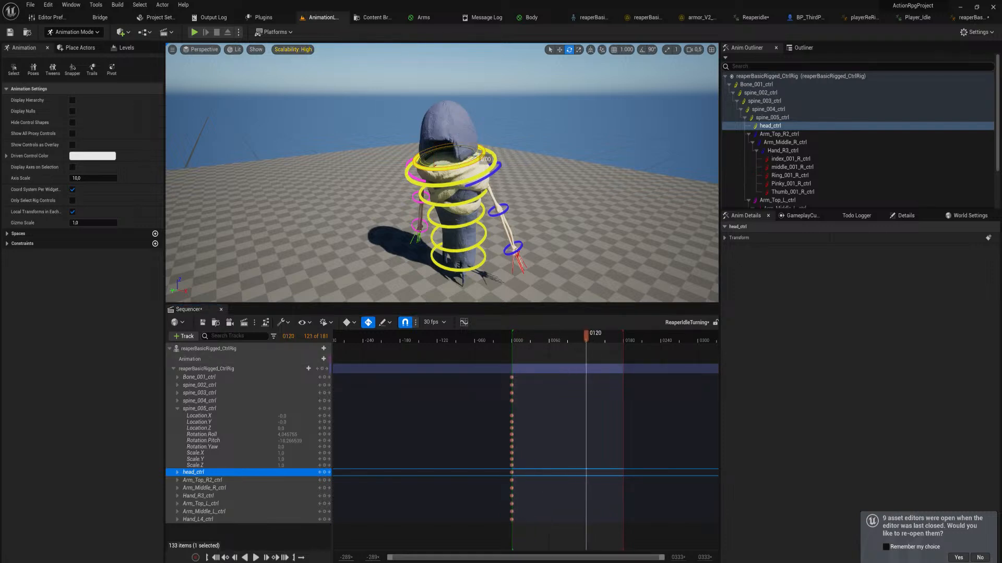
pyautogui.moveTo(476, 156)
pyautogui.mouseDown()
pyautogui.moveTo(447, 164)
pyautogui.moveTo(461, 164)
pyautogui.mouseUp()
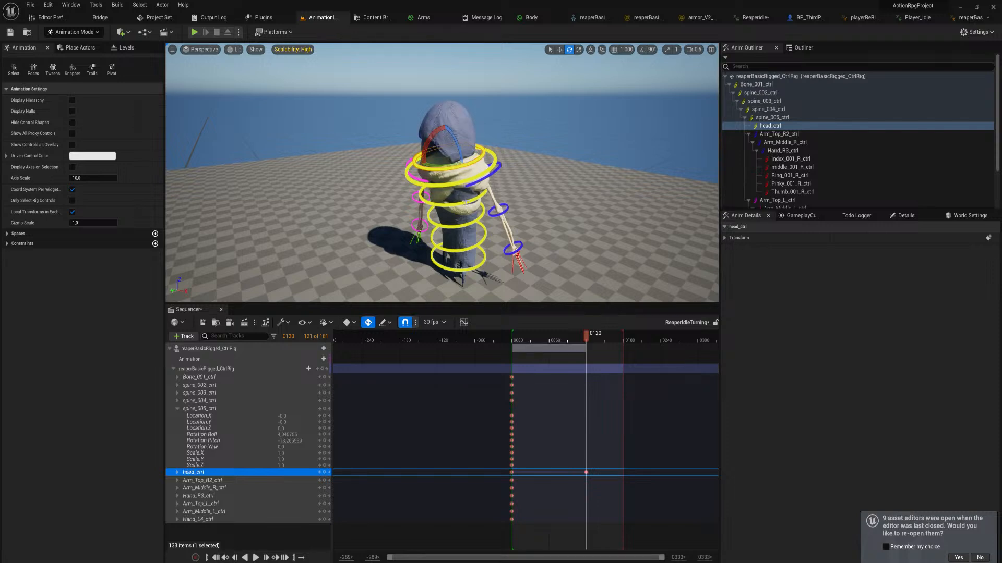
pyautogui.click(465, 200)
pyautogui.moveTo(458, 199); pyautogui.dragTo(466, 228)
# Strengthen the frame 120 turn by rotating spine_002_ctrl, spine_005_ctrl and spine_003_ctrl
pyautogui.click(471, 228)
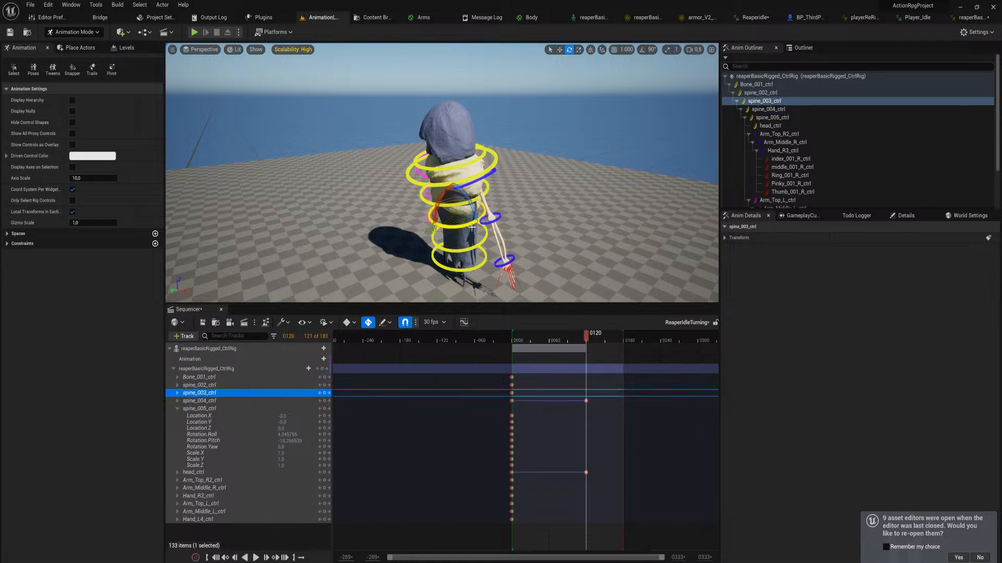
pyautogui.click(468, 245)
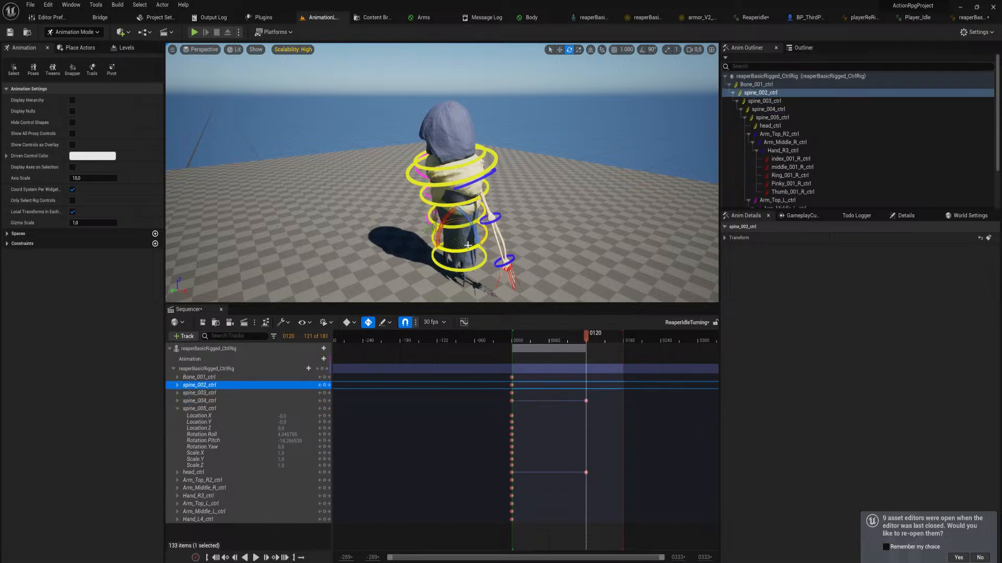
pyautogui.moveTo(465, 249); pyautogui.dragTo(472, 252)
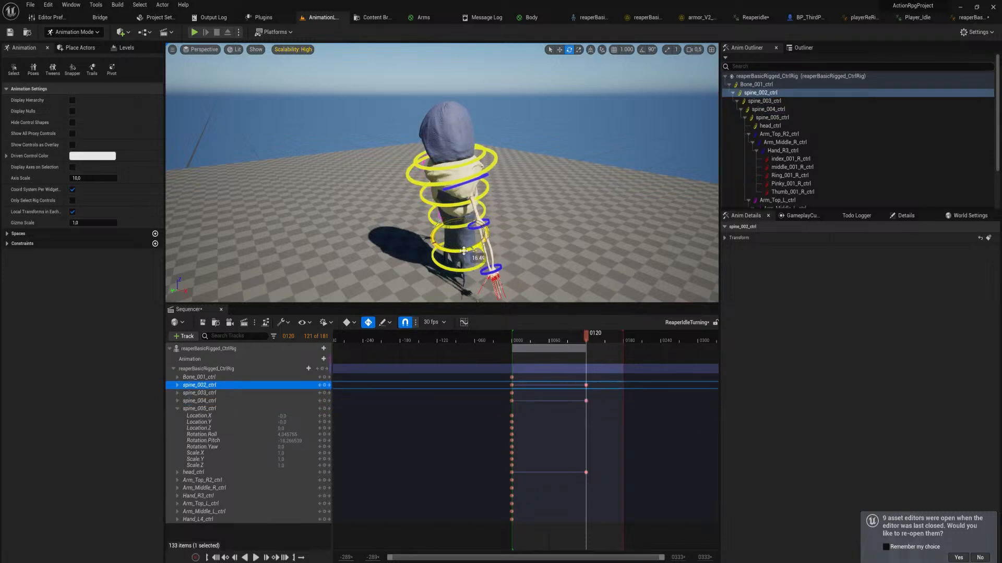
pyautogui.click(462, 168)
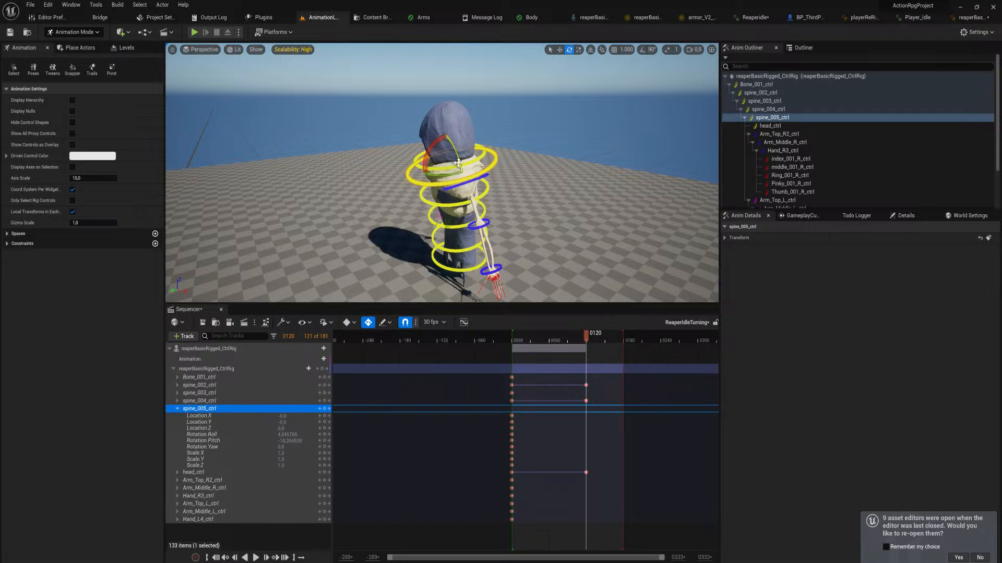
pyautogui.moveTo(458, 163); pyautogui.dragTo(468, 207)
pyautogui.click(464, 222)
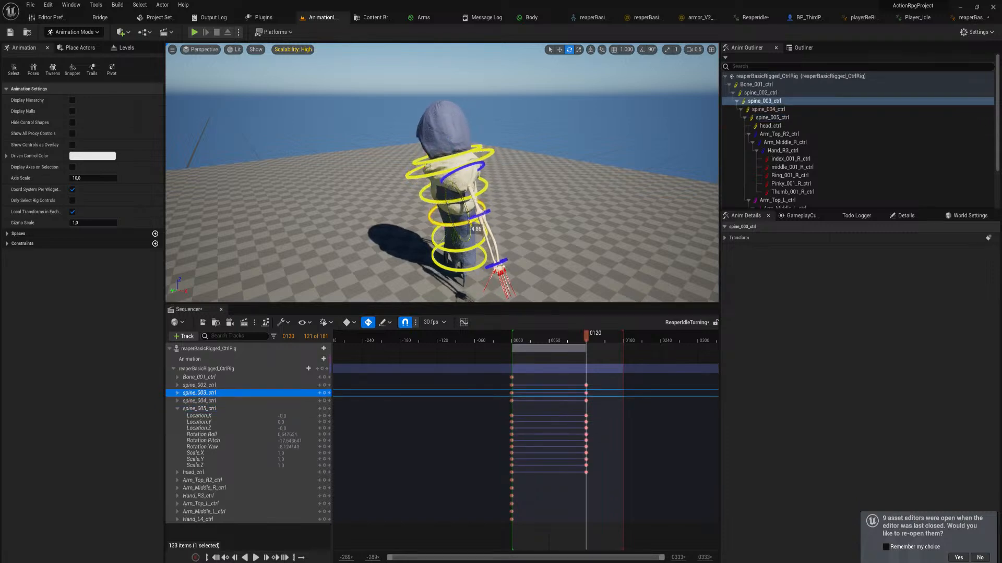
# Rework the spine_005_ctrl rotation at frame 0 and play the turning motion back
pyautogui.click(320, 409)
pyautogui.moveTo(470, 206); pyautogui.dragTo(500, 157)
pyautogui.click(476, 172)
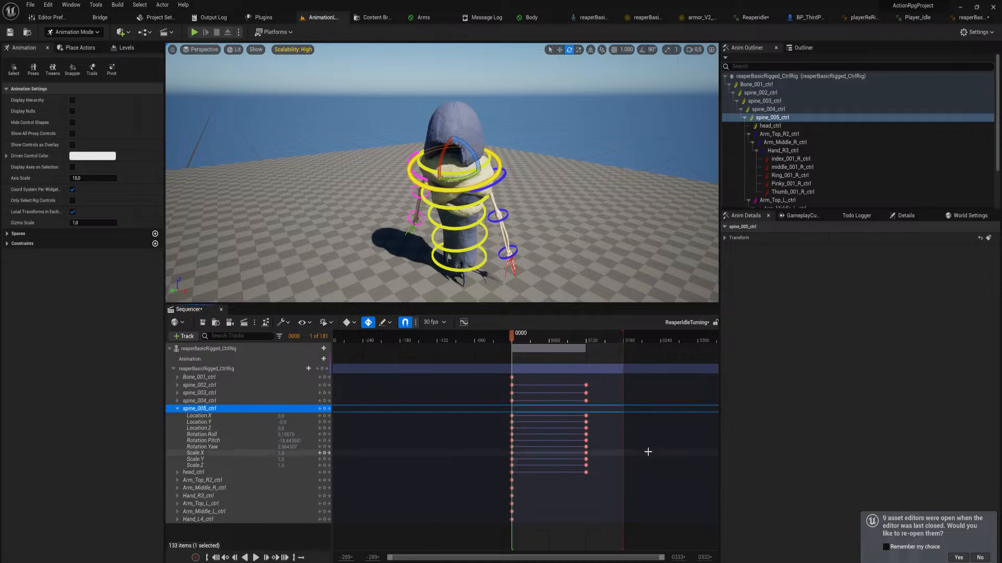
pyautogui.press('space')
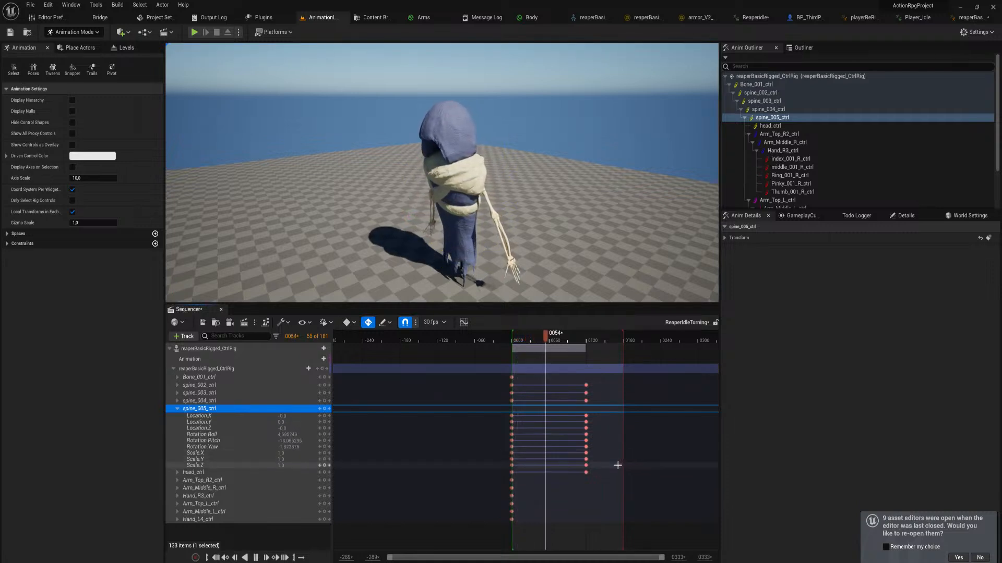
pyautogui.press('space')
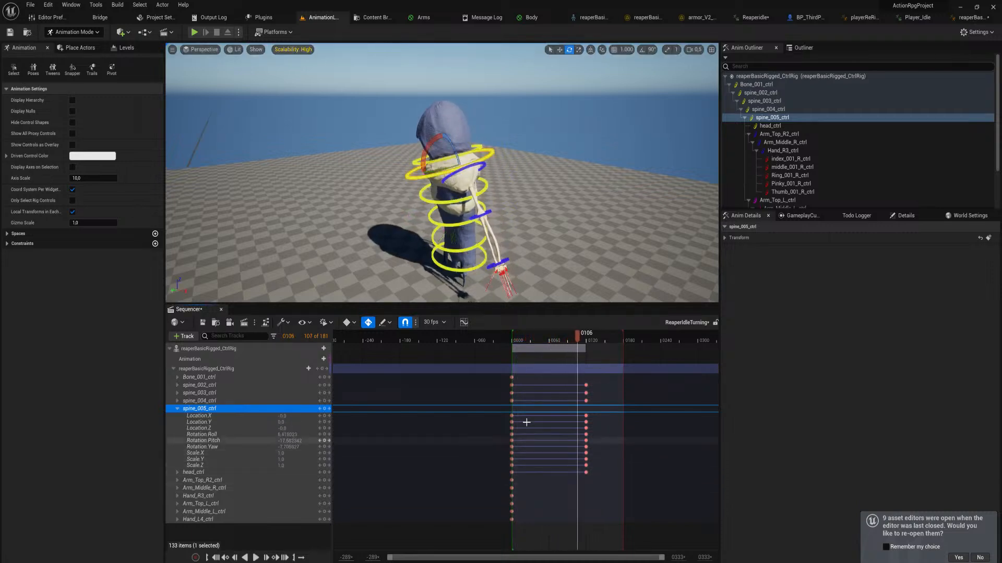
# Move the frame 120 keys to about frame 80 and paste copies of the frame 0 keys at frame 160
pyautogui.moveTo(493, 369); pyautogui.dragTo(524, 525)
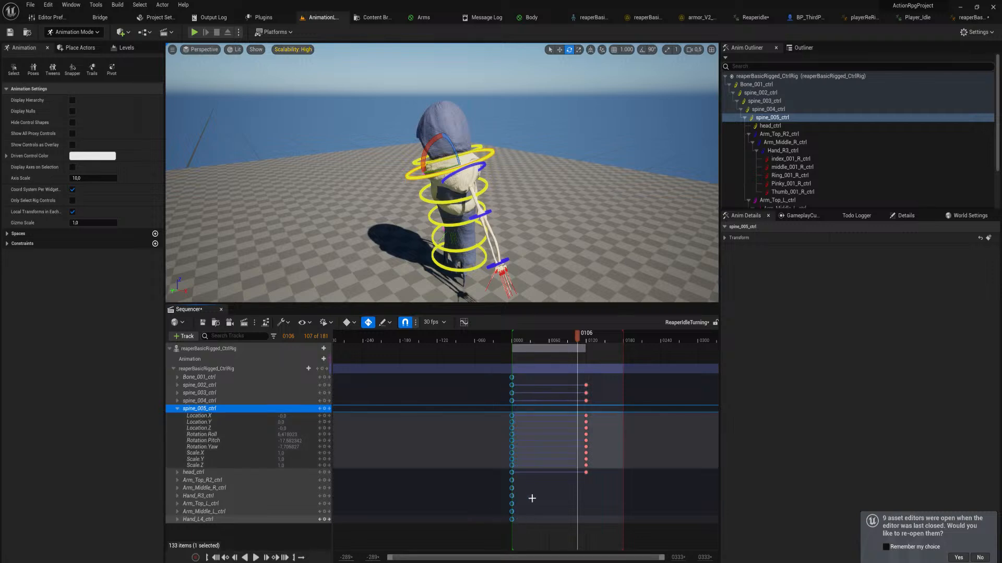
pyautogui.moveTo(596, 374); pyautogui.dragTo(568, 506)
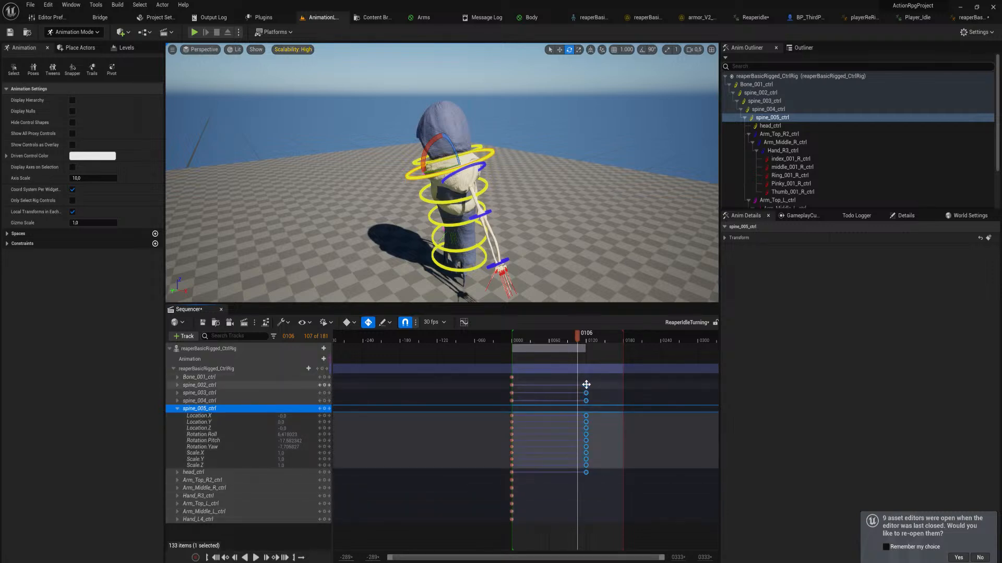
pyautogui.moveTo(586, 385); pyautogui.dragTo(562, 385)
pyautogui.moveTo(618, 340); pyautogui.dragTo(614, 337)
pyautogui.hotkey('ctrl', 'v')
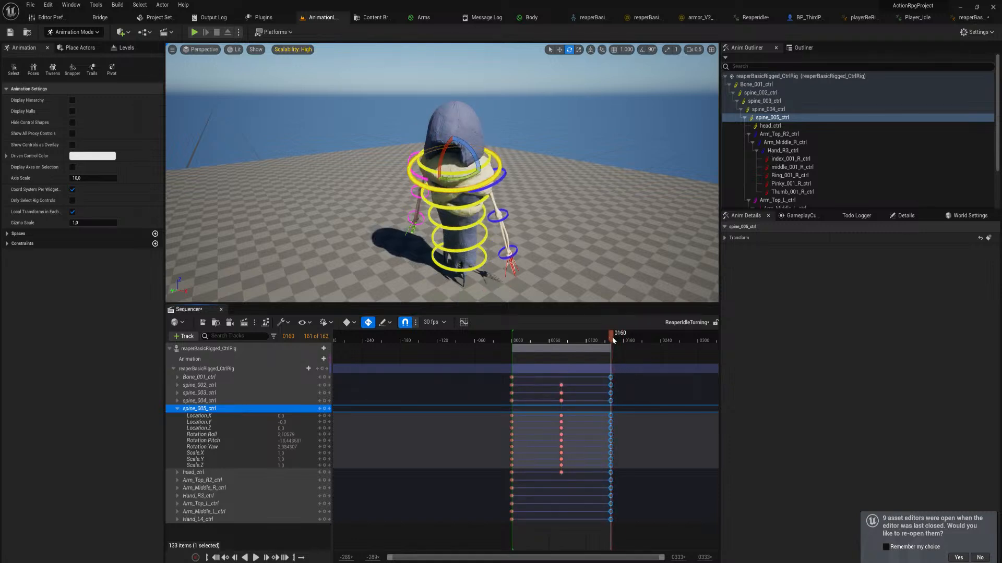
# Trim the sequence's playback end to frame 160 and play the loop from the start
pyautogui.scroll(10, 613, 341)
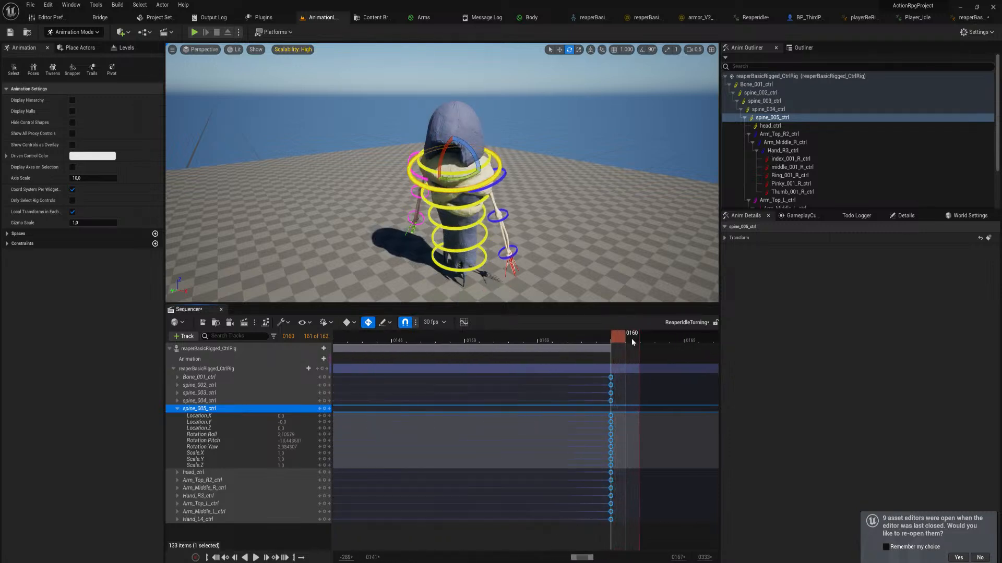
pyautogui.moveTo(639, 339); pyautogui.dragTo(613, 340)
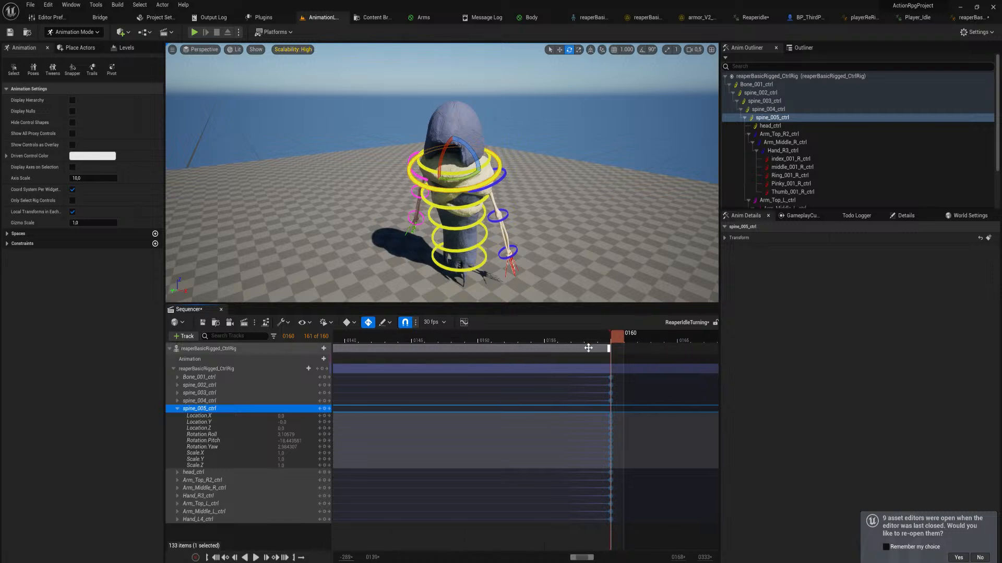
pyautogui.scroll(-12, 578, 339)
pyautogui.keyDown('ctrl'); pyautogui.scroll(1, 577, 335); pyautogui.keyUp('ctrl')
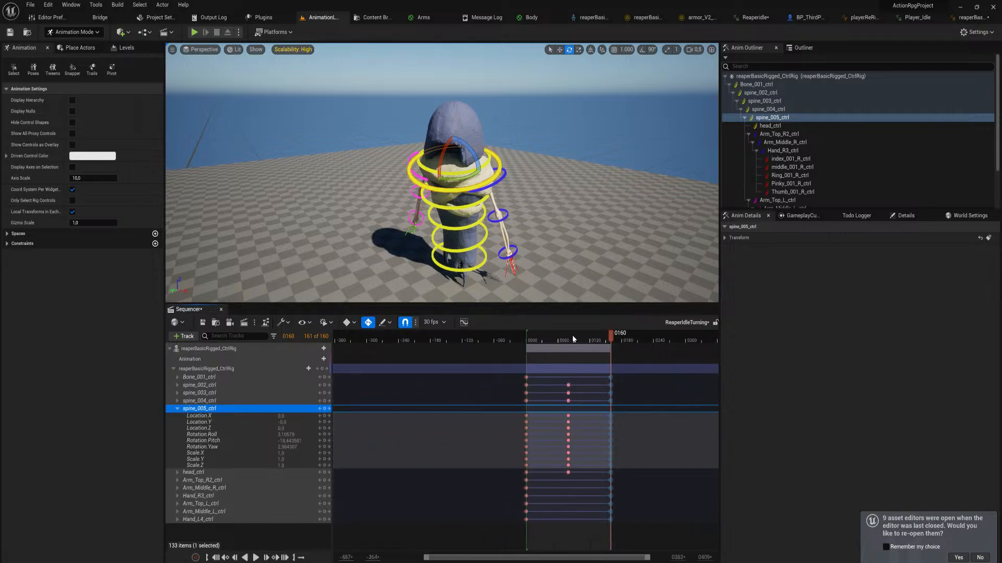
pyautogui.moveTo(574, 339); pyautogui.dragTo(528, 343)
pyautogui.press('space')
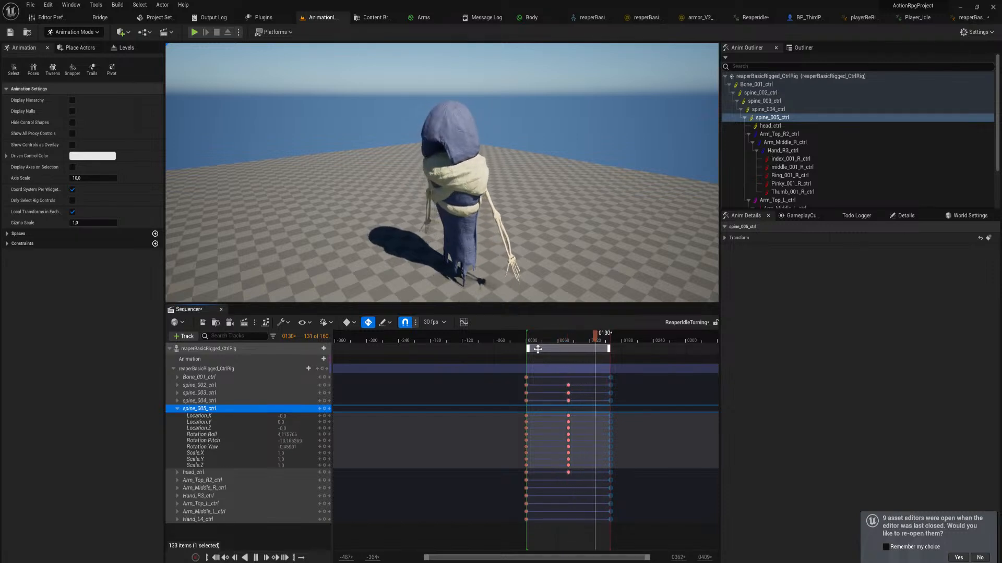
# Create a linked animation sequence named ReaperBasicIdleLook from the reaperBasicRigged_CtrlRig track in Animations/Charaters/Enemies/basicReaper
pyautogui.rightClick(204, 349)
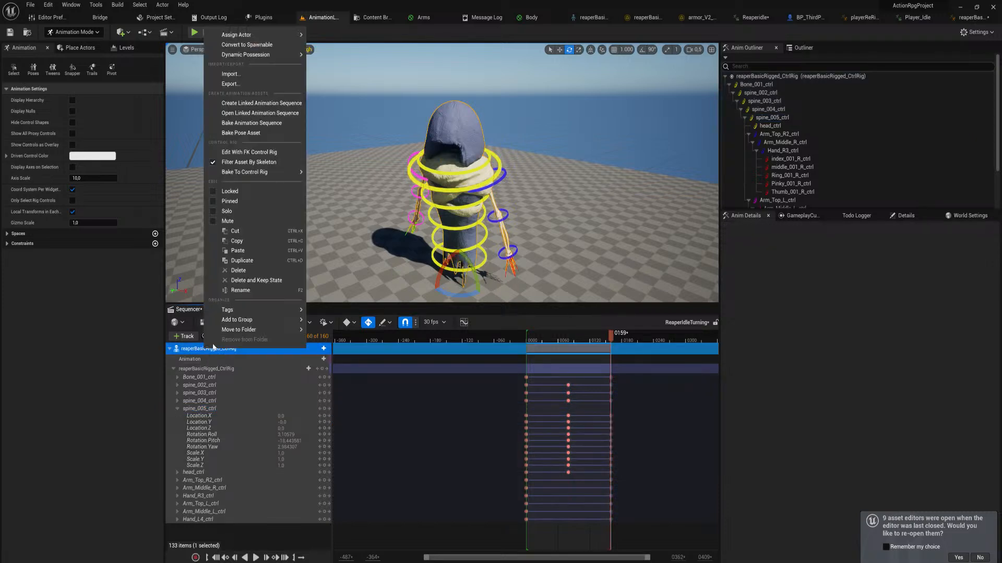
pyautogui.click(284, 106)
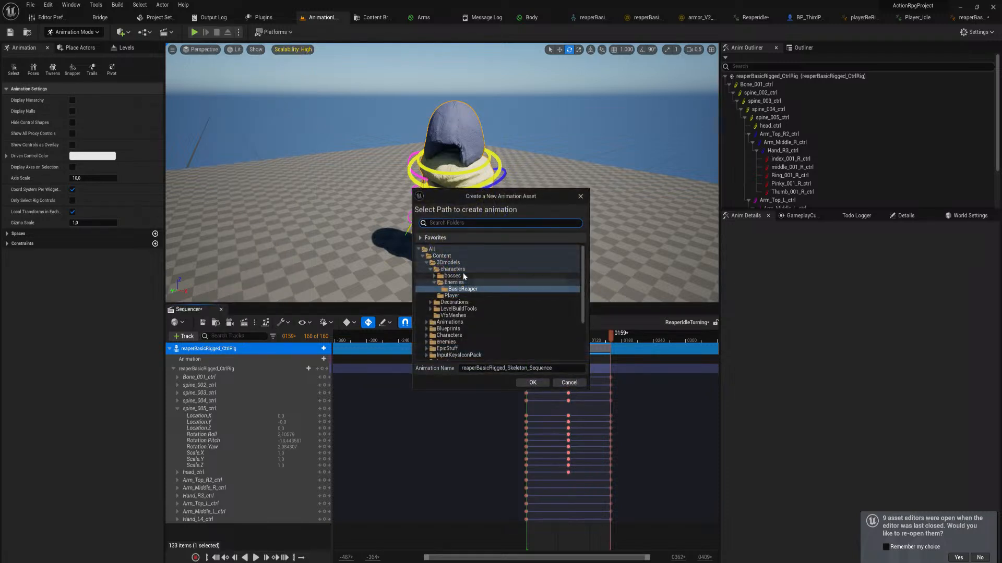
pyautogui.click(427, 323)
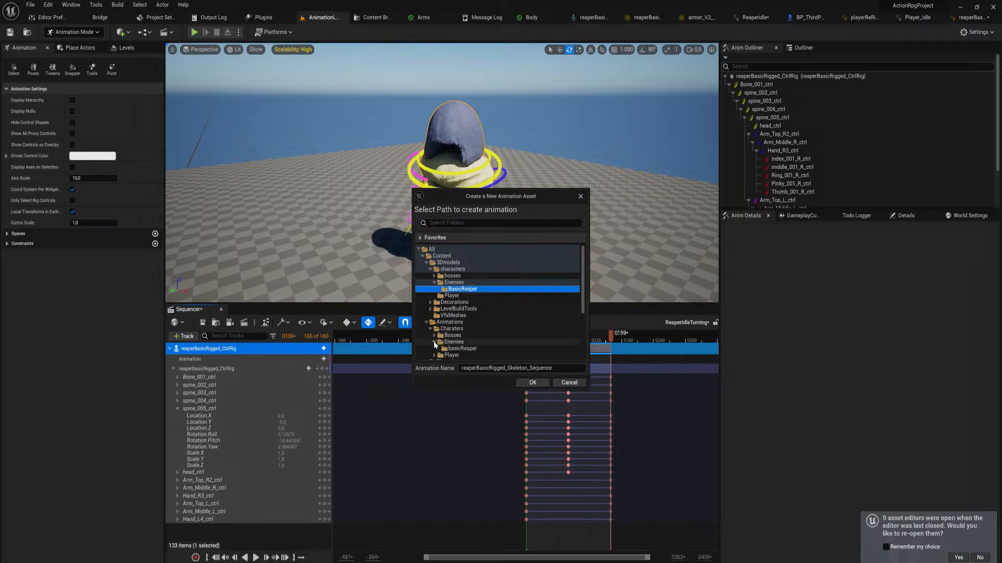
pyautogui.click(443, 349)
pyautogui.click(552, 368)
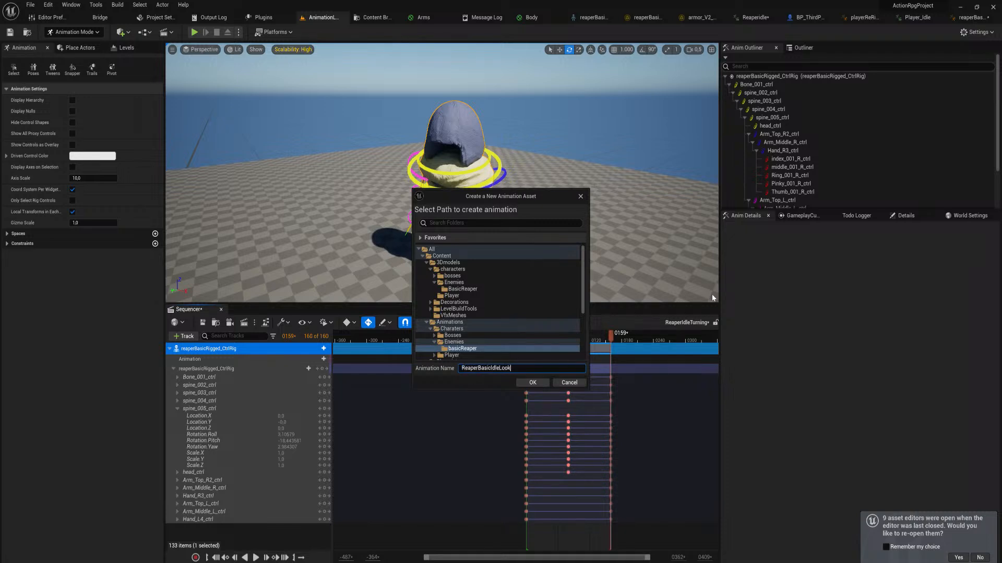
pyautogui.click(542, 383)
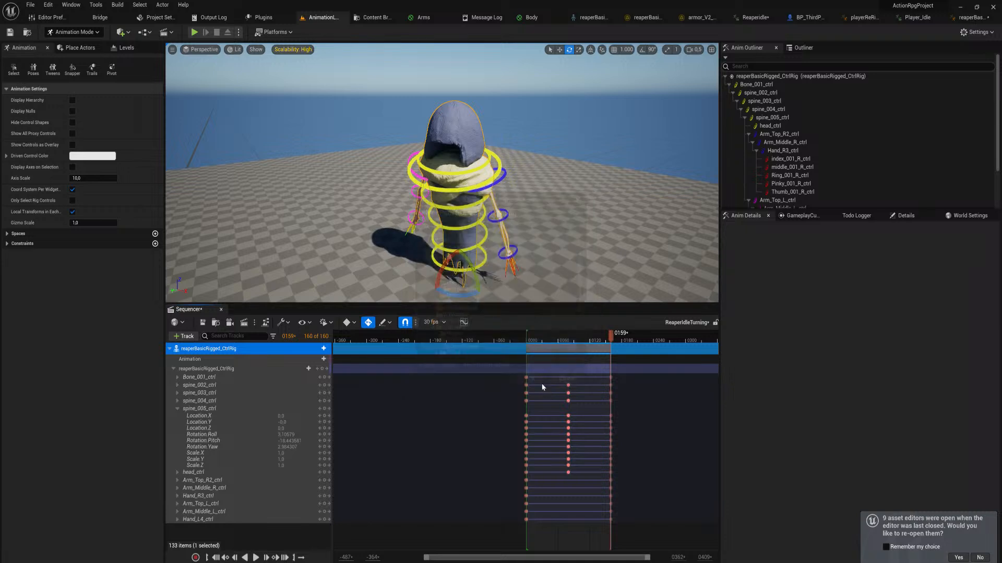
pyautogui.click(501, 383)
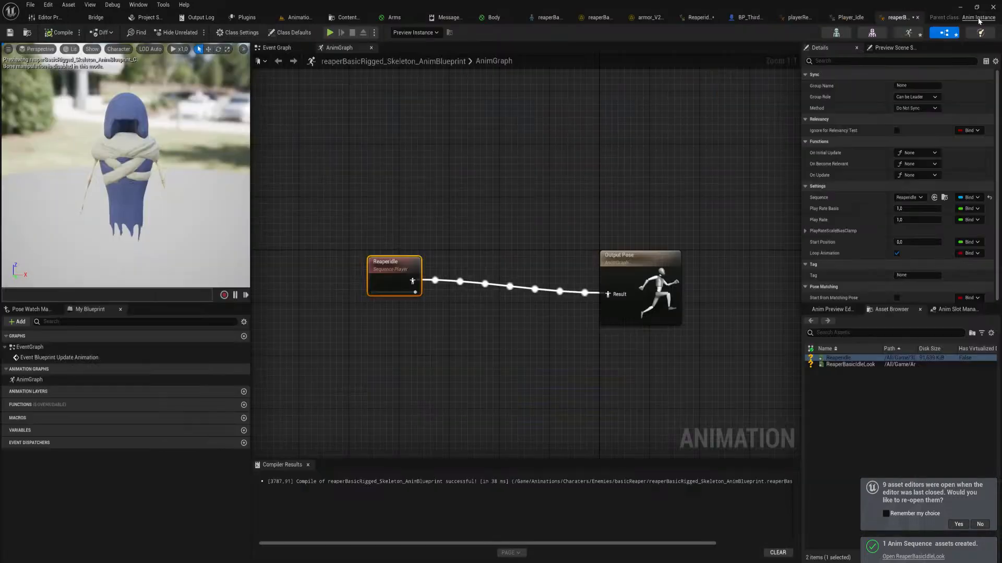
# In the reaper's animation blueprint, add a ReaperBasicIdleLook player, connect it to Output Pose and compile
pyautogui.click(983, 17)
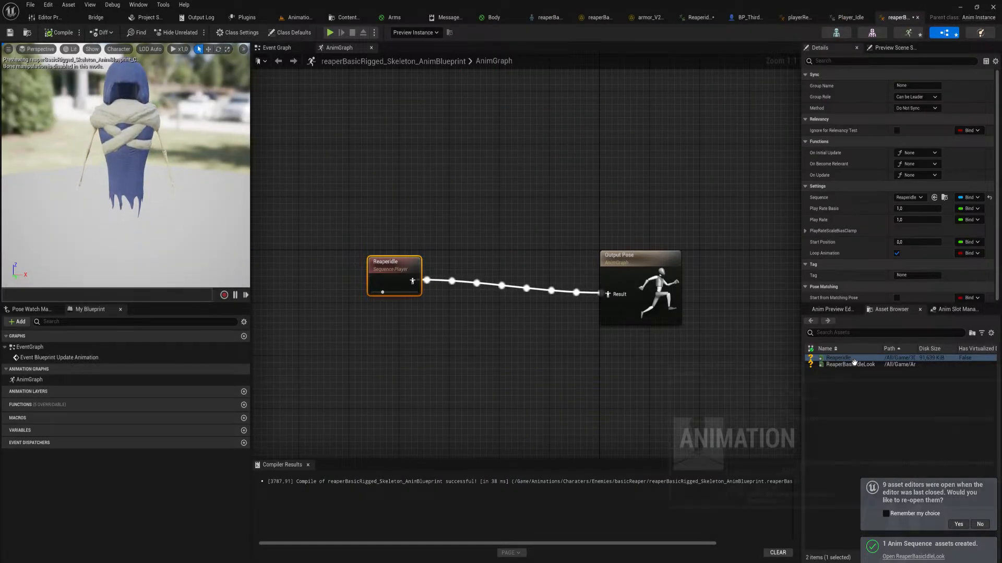
pyautogui.moveTo(850, 364); pyautogui.dragTo(410, 198)
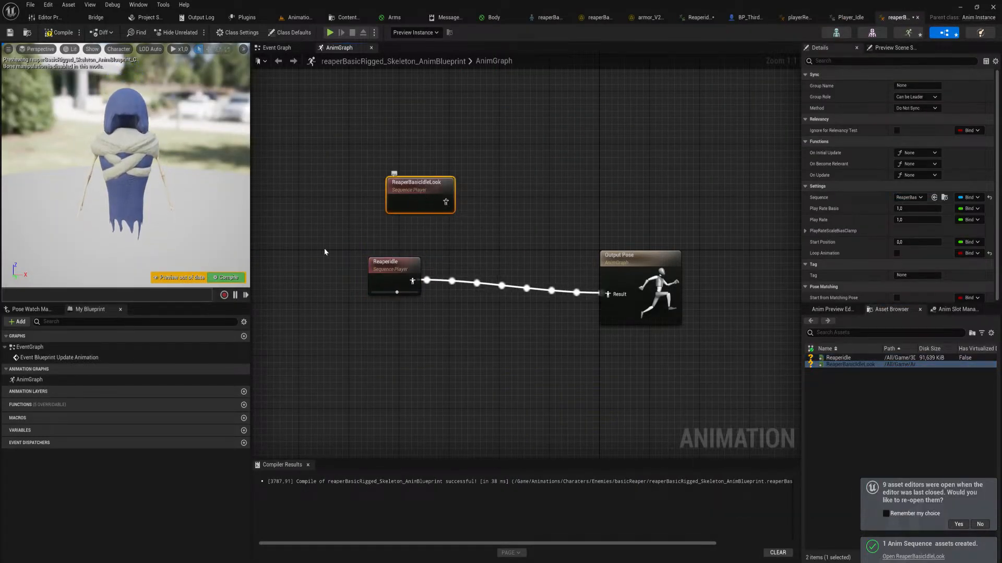
pyautogui.moveTo(444, 201); pyautogui.dragTo(608, 295)
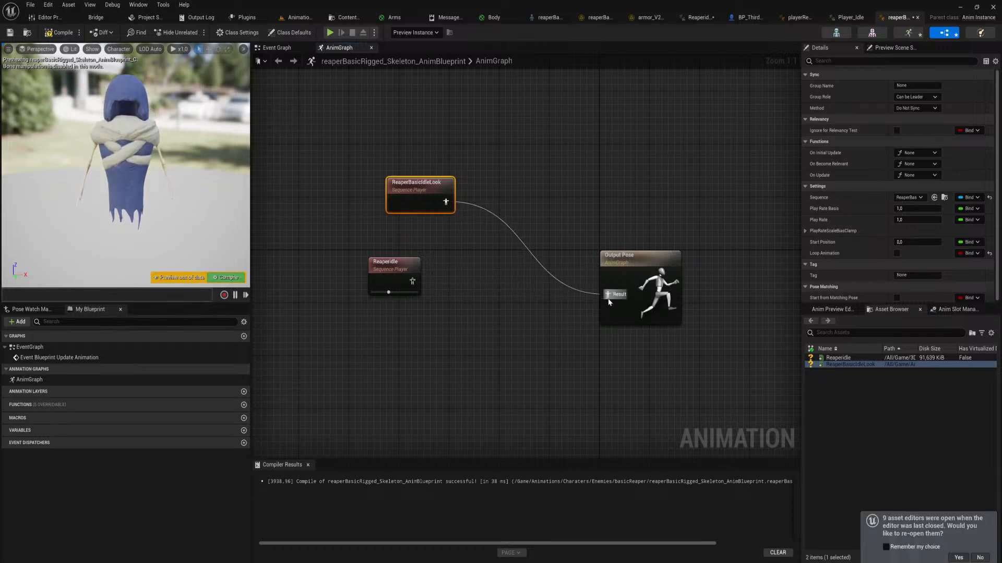
pyautogui.click(229, 277)
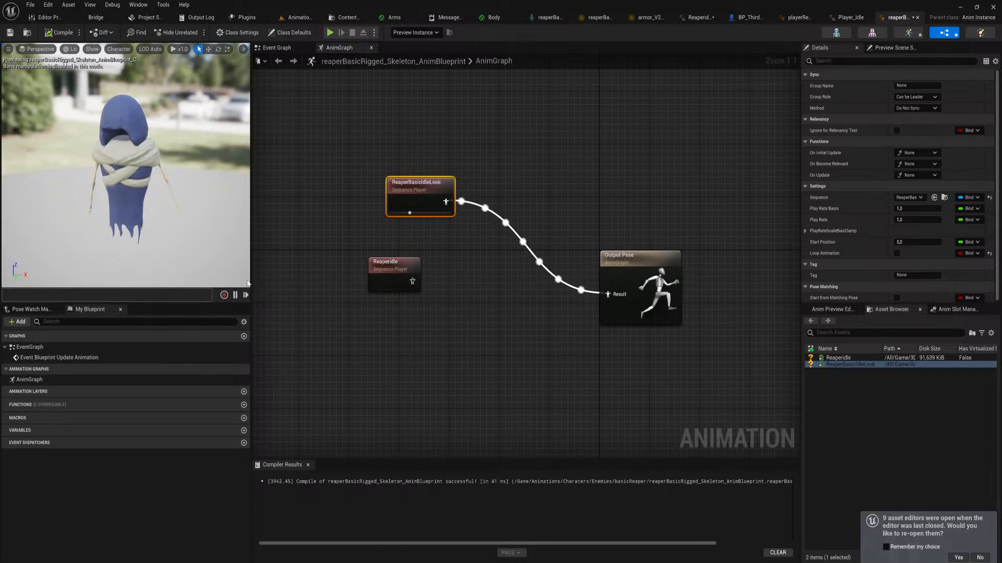
# Add an Apply Additive node to the AnimGraph with the ReaperIdle player feeding its Base input
pyautogui.moveTo(411, 284); pyautogui.dragTo(480, 280)
pyautogui.write('add')
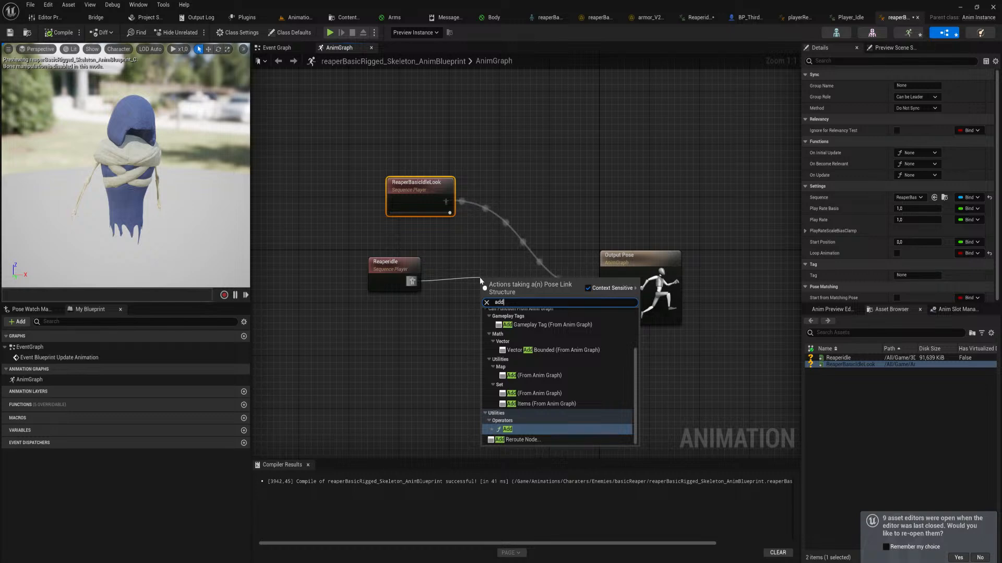
pyautogui.press('Up')
pyautogui.press('Up')
pyautogui.write('blend')
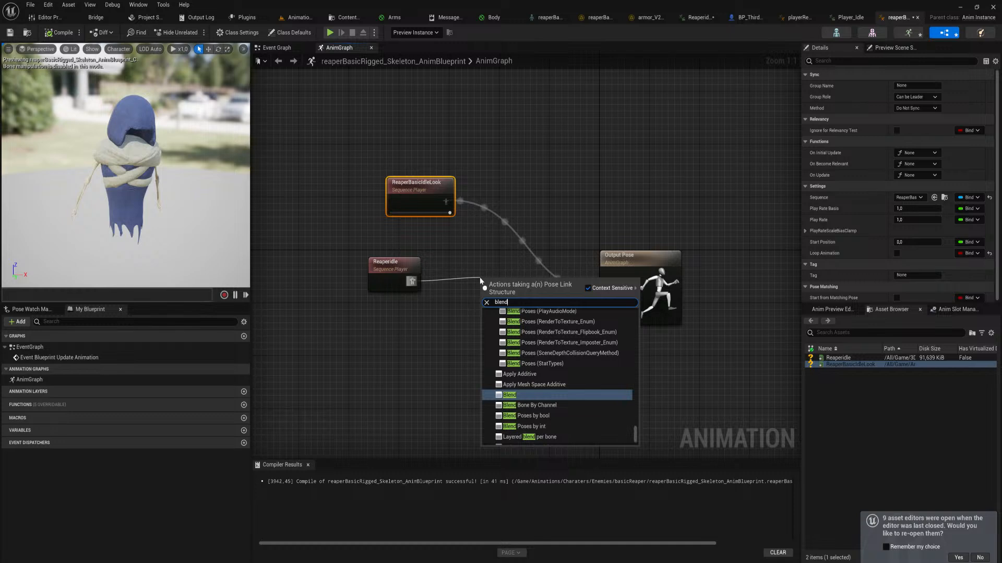
pyautogui.press('Up')
pyautogui.press('Up')
pyautogui.press('Return')
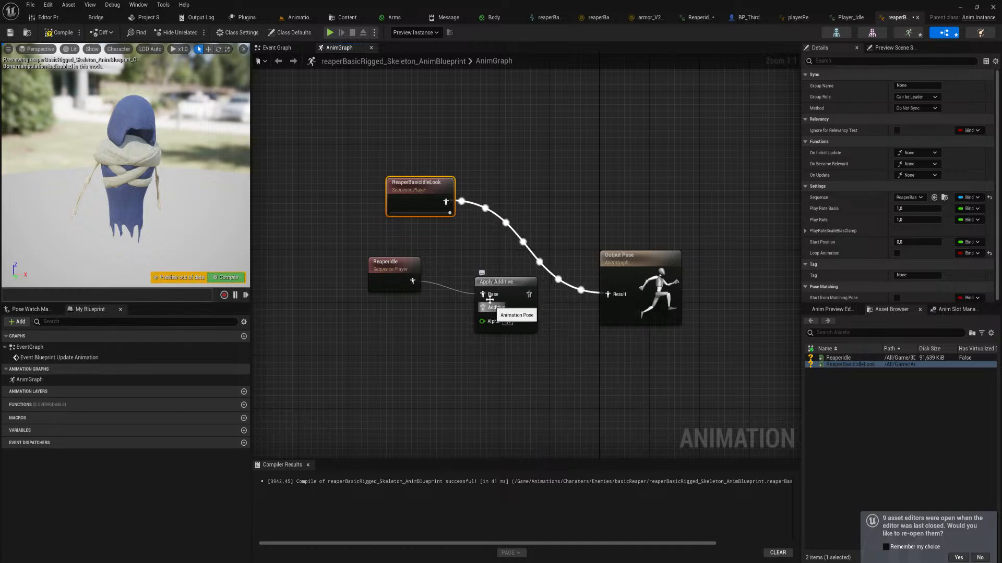
# Connect ReaperBasicIdleLook to the Additive input, link the Apply Additive output to Output Pose and compile
pyautogui.moveTo(389, 264); pyautogui.dragTo(388, 271)
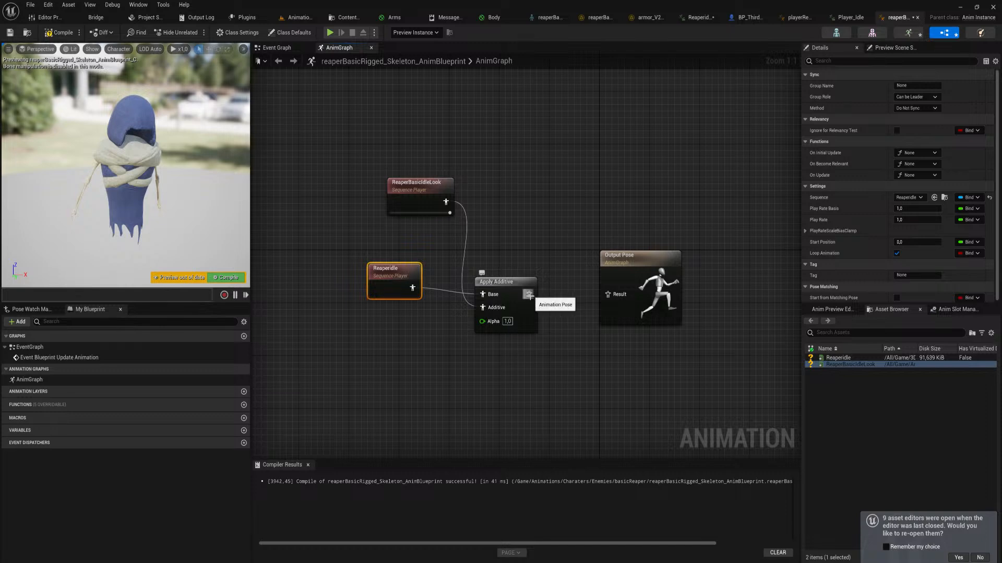
pyautogui.moveTo(529, 295); pyautogui.dragTo(615, 300)
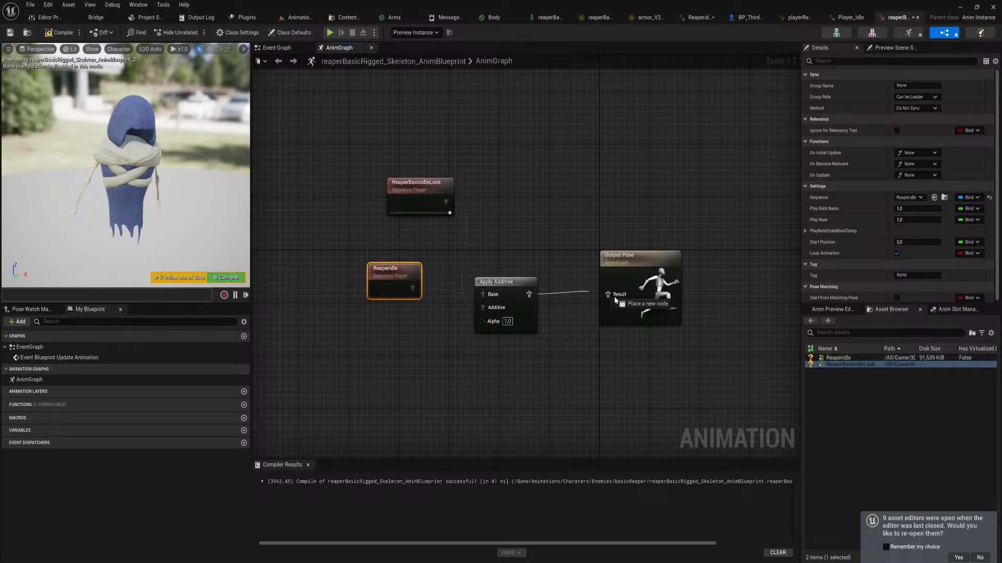
pyautogui.click(226, 277)
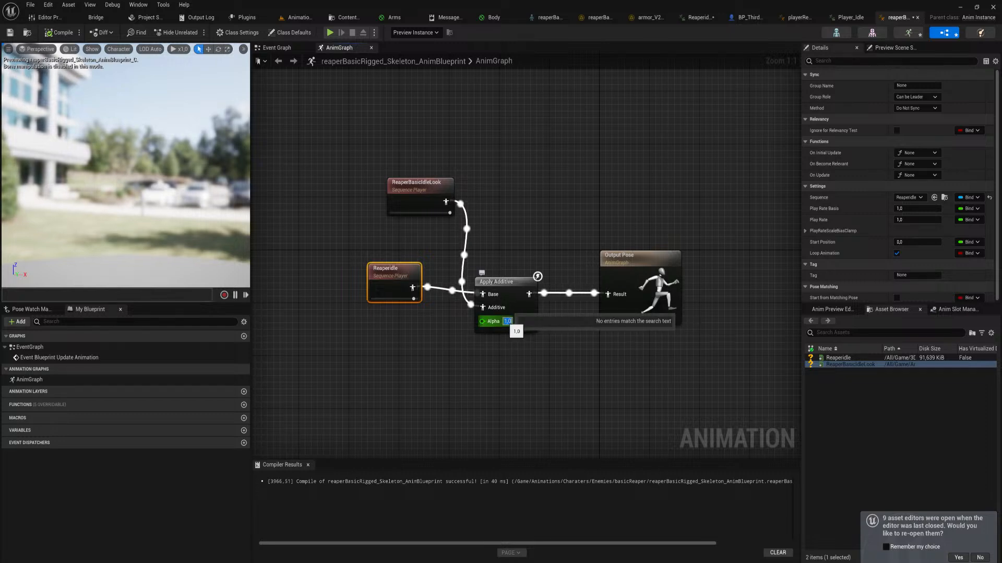
# Set the Apply Additive node's Alpha to 0 and recompile the blueprint
pyautogui.write('0')
pyautogui.press('Return')
pyautogui.click(235, 279)
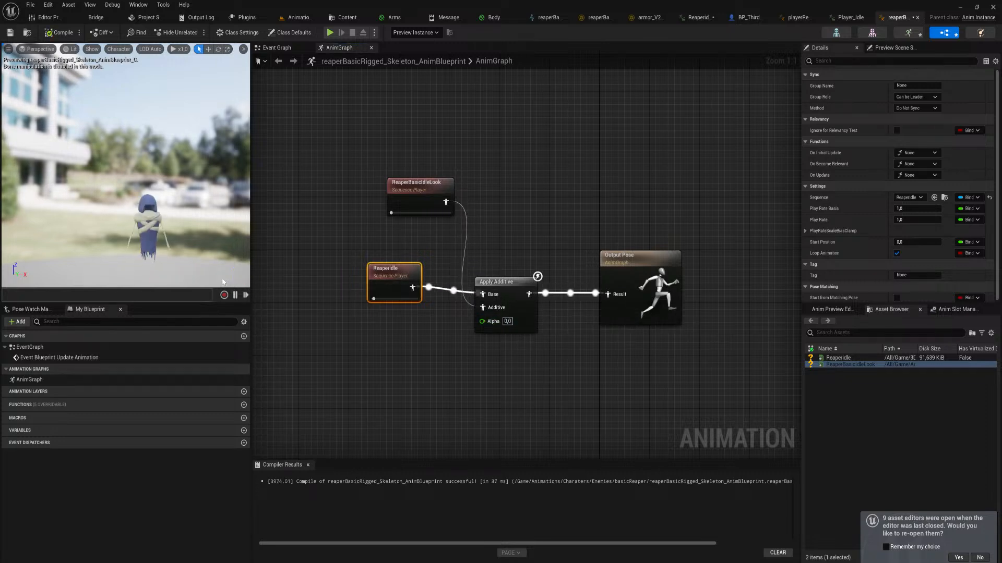
# Set the Apply Additive node's Alpha to 0,1, recompile, and reposition it and the ReaperBasicIdleLook node
pyautogui.moveTo(497, 293); pyautogui.dragTo(503, 265)
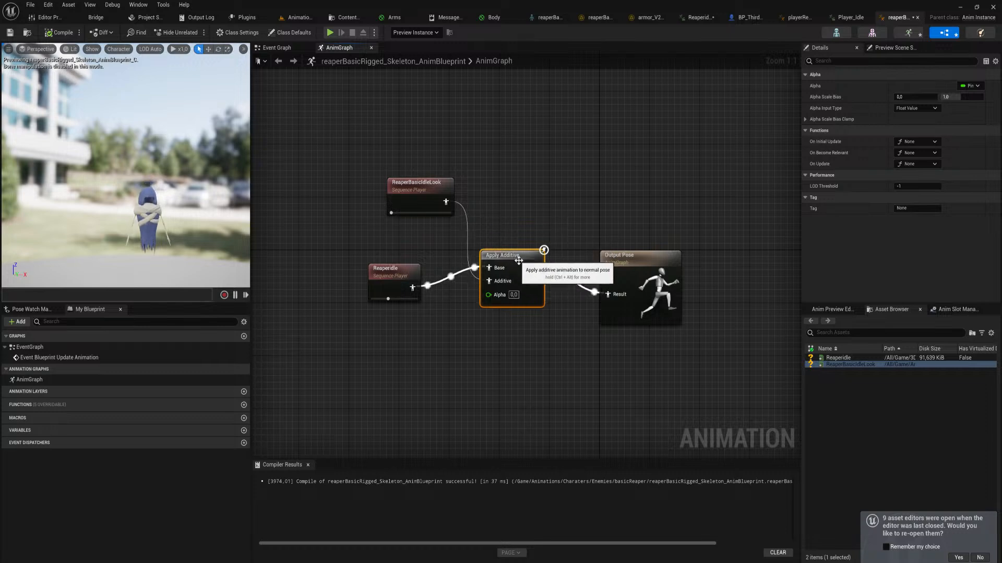
pyautogui.click(514, 295)
pyautogui.write('0,1')
pyautogui.press('Return')
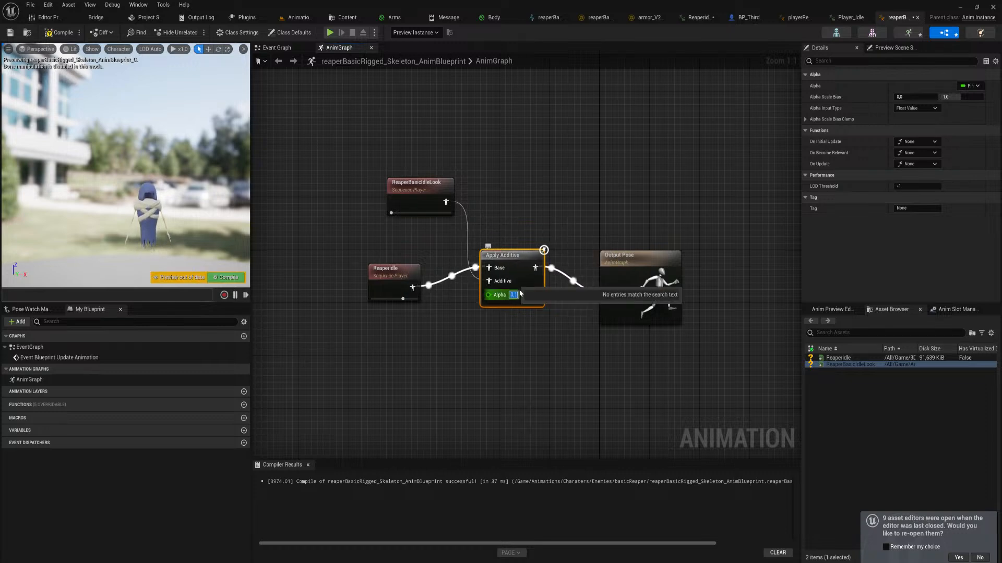
pyautogui.click(227, 277)
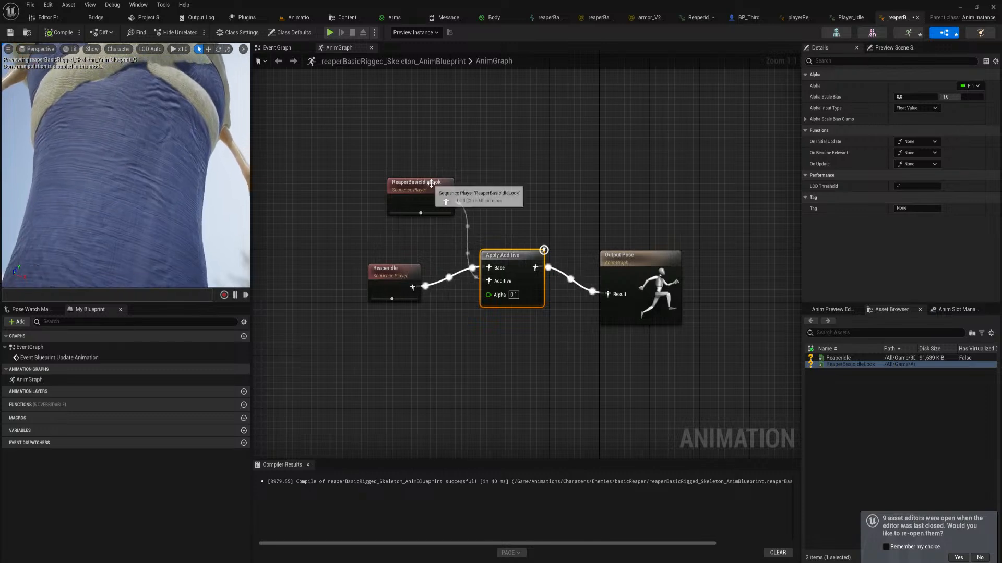
pyautogui.moveTo(433, 184); pyautogui.dragTo(388, 197)
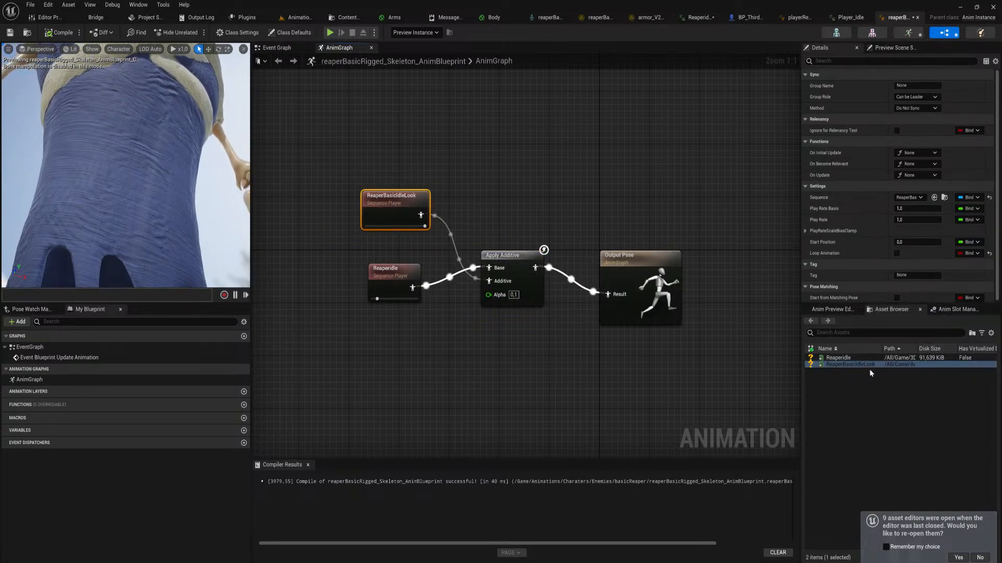
# Open the ReaperBasicIdleLook sequence, enable its root motion and save the asset
pyautogui.doubleClick(855, 365)
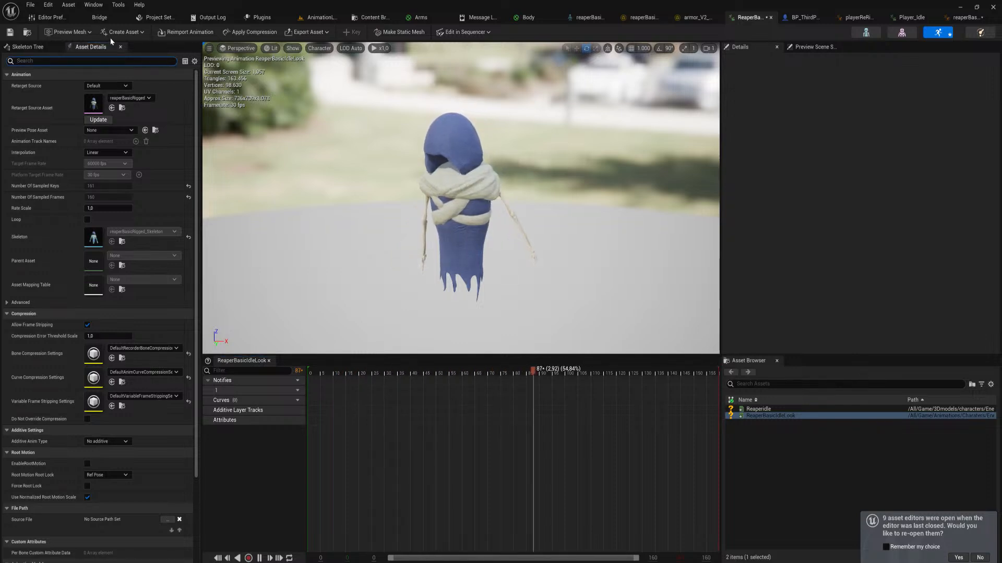
pyautogui.write('root')
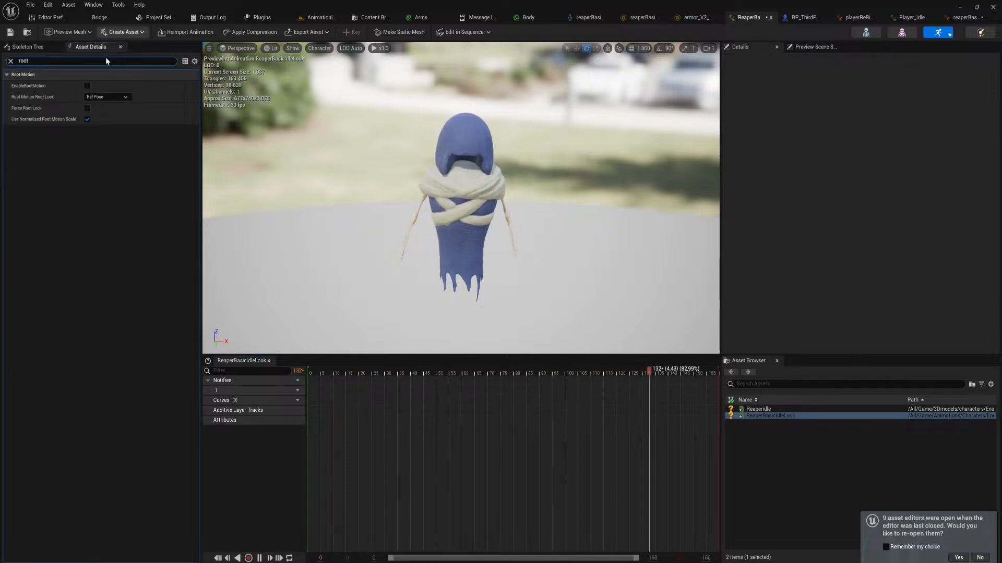
pyautogui.click(87, 85)
pyautogui.hotkey('ctrl', 's')
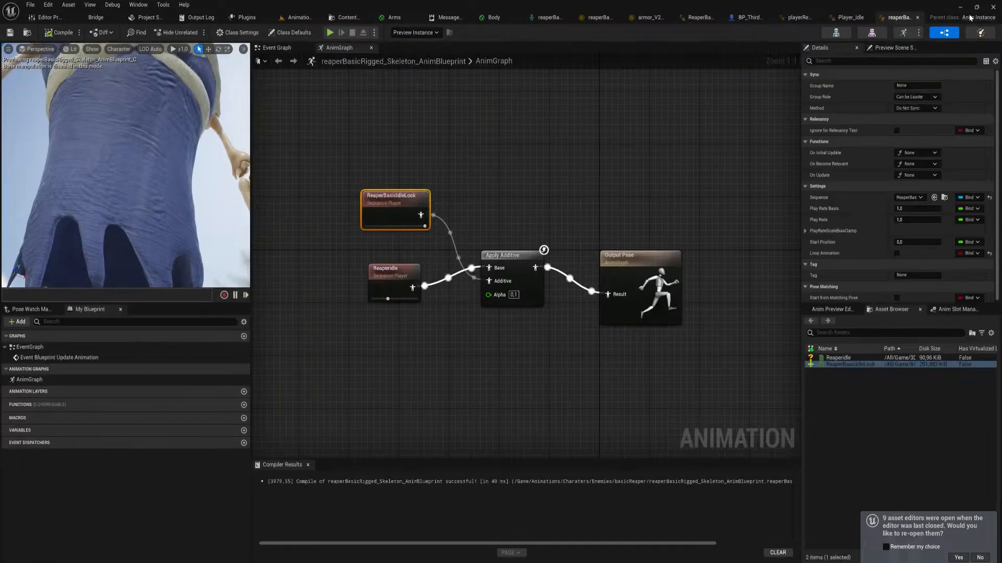
# Back in the reaper's animation blueprint, set the Apply Additive node's Alpha to 1 and recompile
pyautogui.click(965, 17)
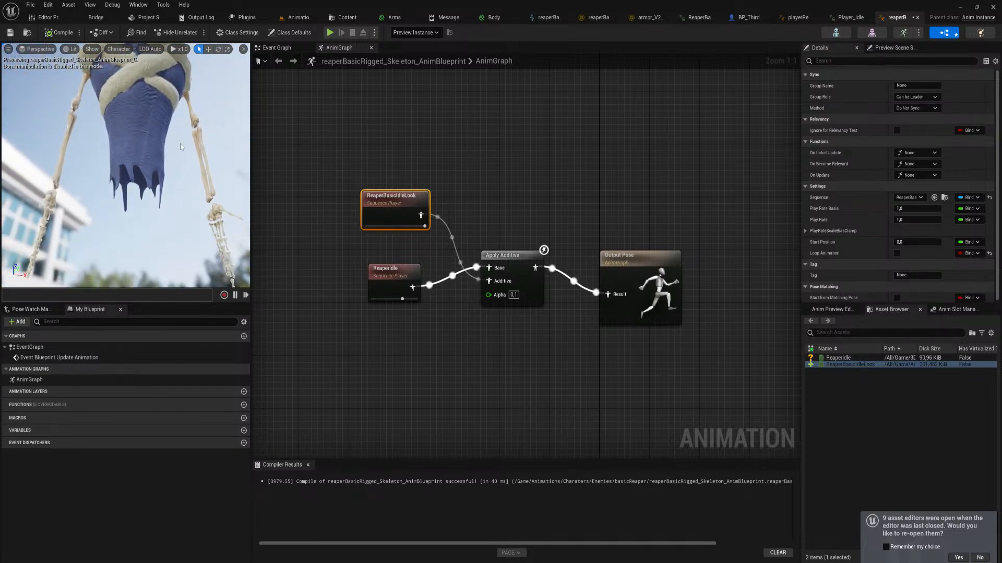
pyautogui.click(514, 296)
pyautogui.write('1')
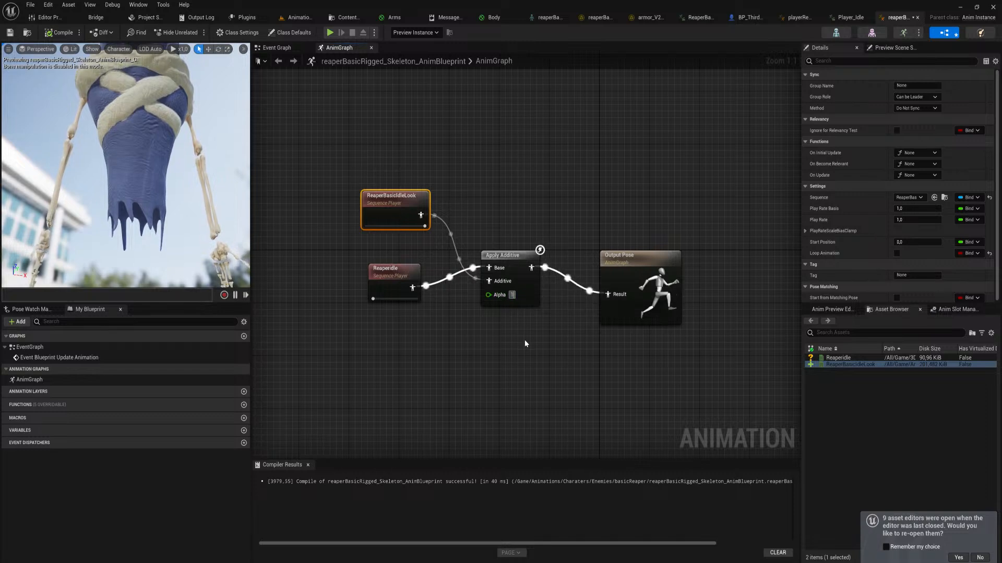
pyautogui.click(524, 340)
pyautogui.click(226, 277)
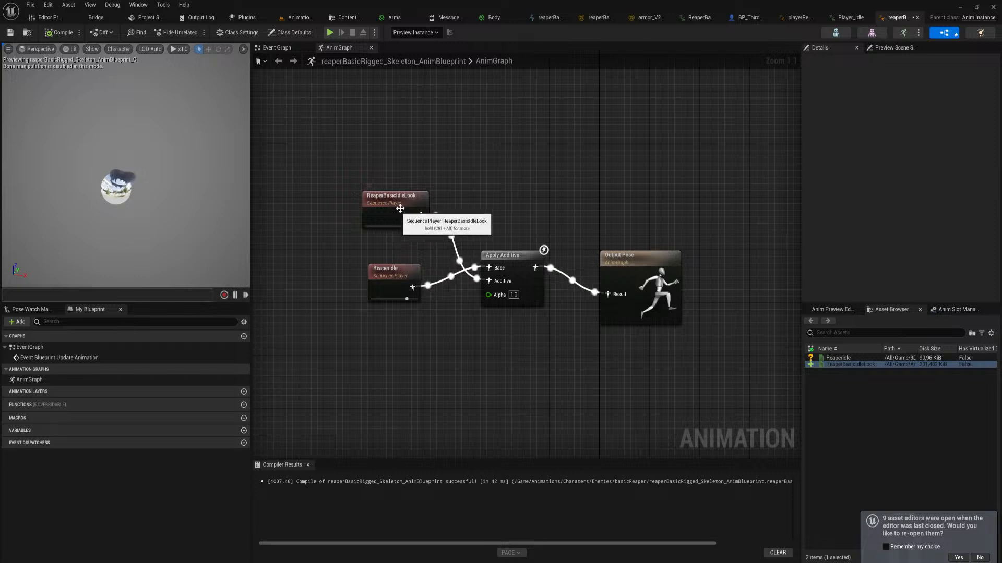
# Move the ReaperBasicIdleLook node below ReaperIdle and check its settings and the Apply Additive node's status marker
pyautogui.moveTo(402, 207); pyautogui.dragTo(392, 322)
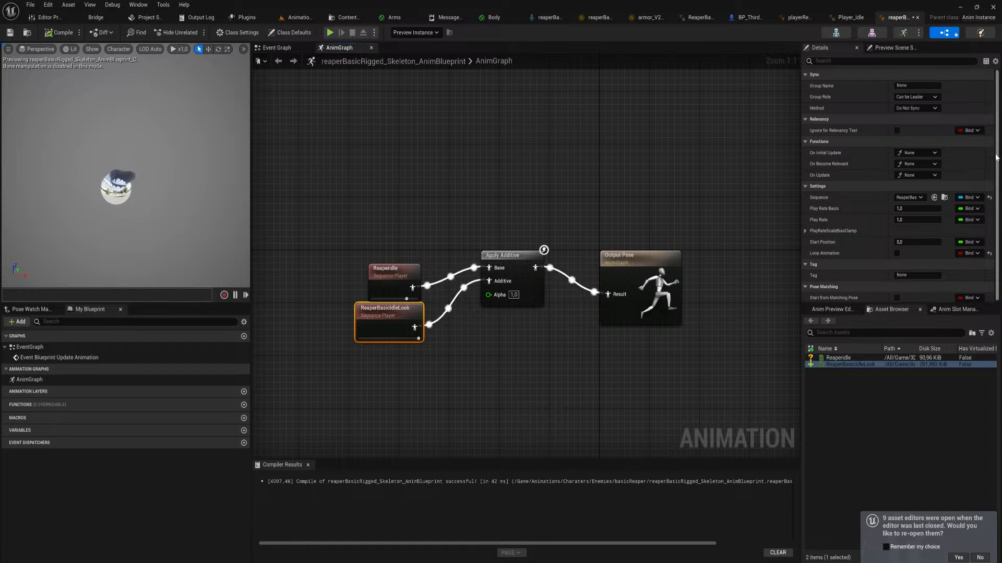
pyautogui.moveTo(997, 196); pyautogui.dragTo(997, 183)
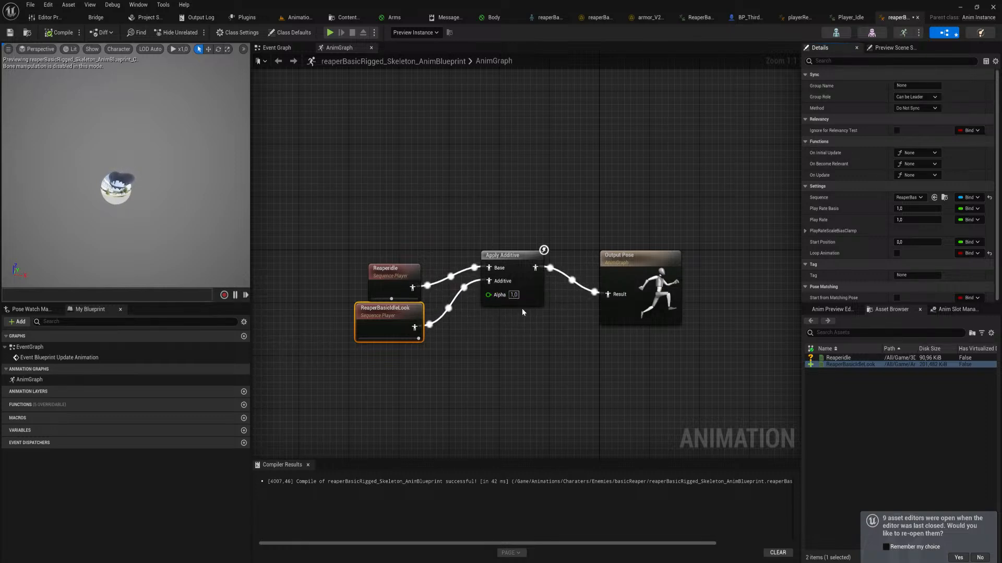
pyautogui.moveTo(544, 252)
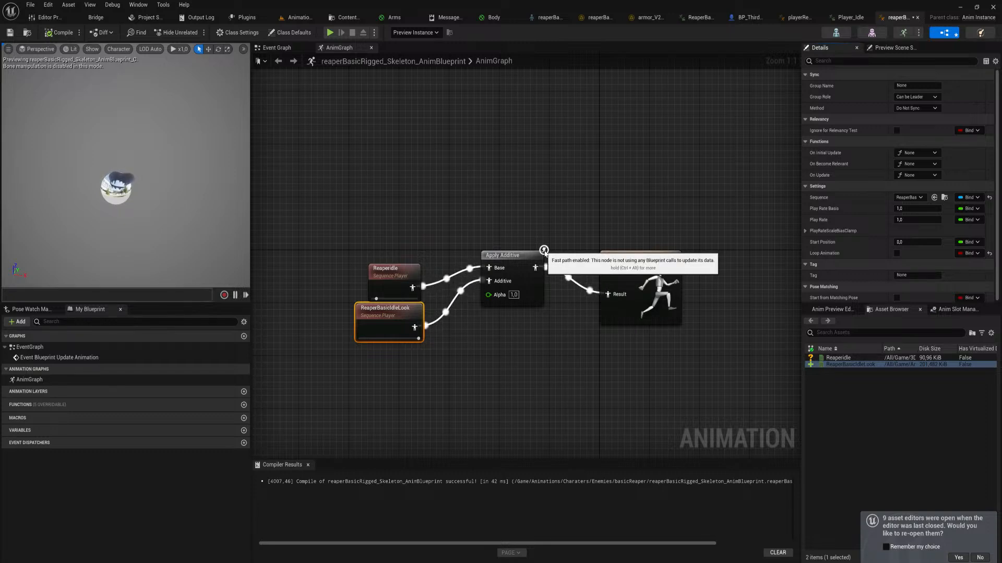
# Add an Apply Mesh Space Additive node below the Apply Additive node in the AnimGraph
pyautogui.rightClick(501, 344)
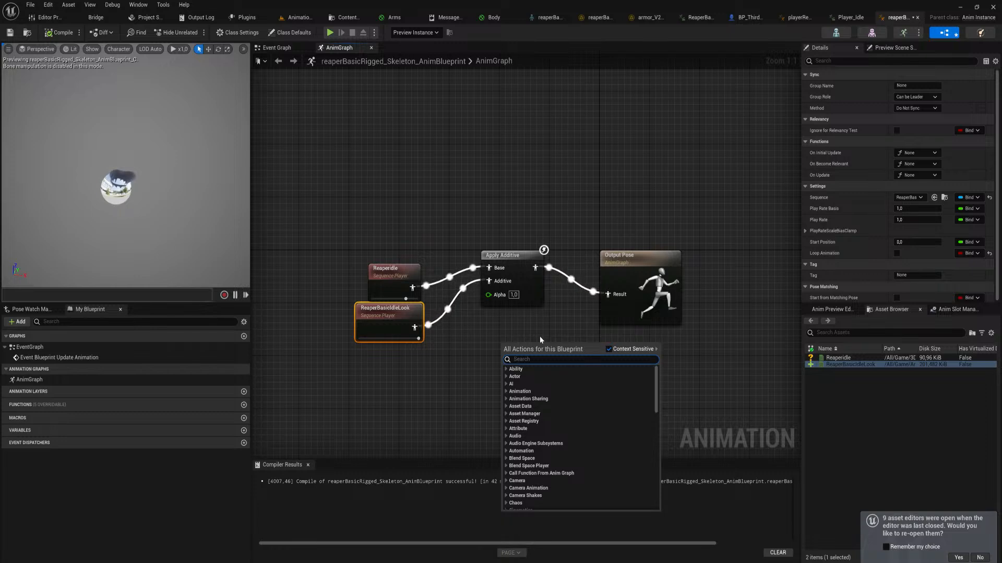
pyautogui.write('add')
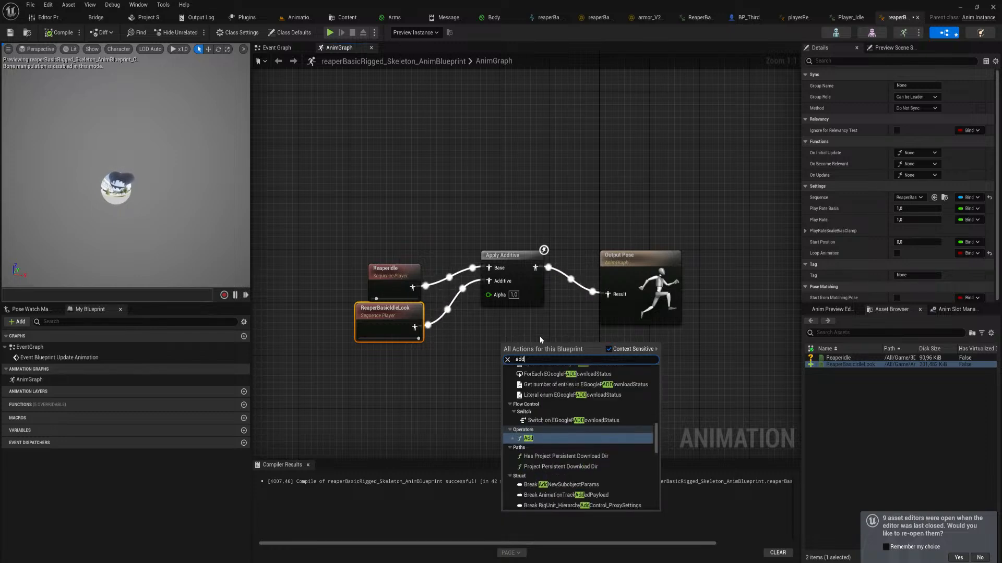
pyautogui.press('Down')
pyautogui.press('Down')
pyautogui.press('Down')
pyautogui.press('Down')
pyautogui.press('Down')
pyautogui.press('Down')
pyautogui.press('Down')
pyautogui.press('Down')
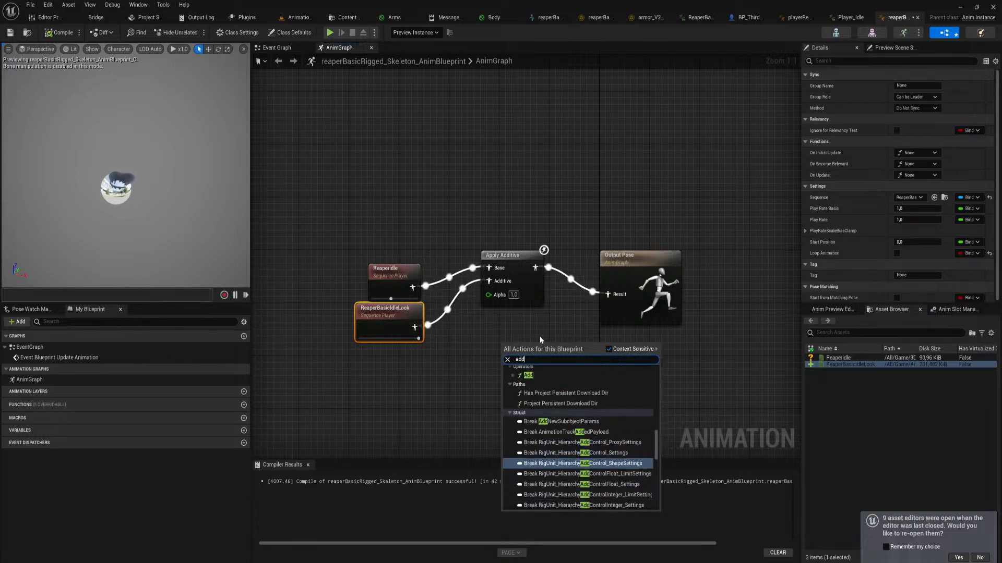
pyautogui.press('Up')
pyautogui.press('Up')
pyautogui.press('Up')
pyautogui.press('Up')
pyautogui.press('Up')
pyautogui.press('Up')
pyautogui.press('Up')
pyautogui.press('Up')
pyautogui.press('Up')
pyautogui.press('Up')
pyautogui.press('Up')
pyautogui.press('Up')
pyautogui.press('Up')
pyautogui.press('Up')
pyautogui.press('Up')
pyautogui.press('Up')
pyautogui.press('Up')
pyautogui.press('Up')
pyautogui.press('Up')
pyautogui.press('Up')
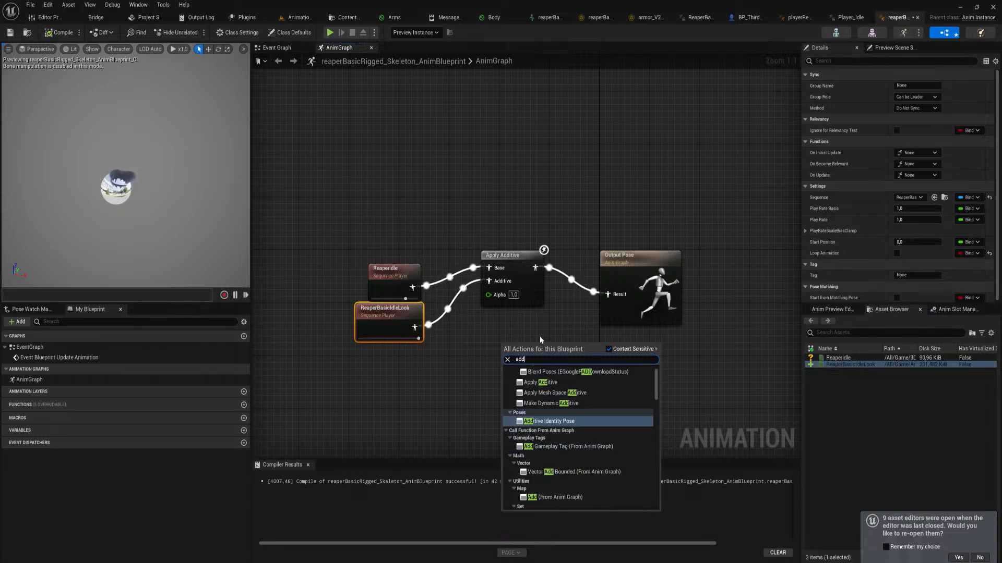
pyautogui.press('Down')
pyautogui.press('Up')
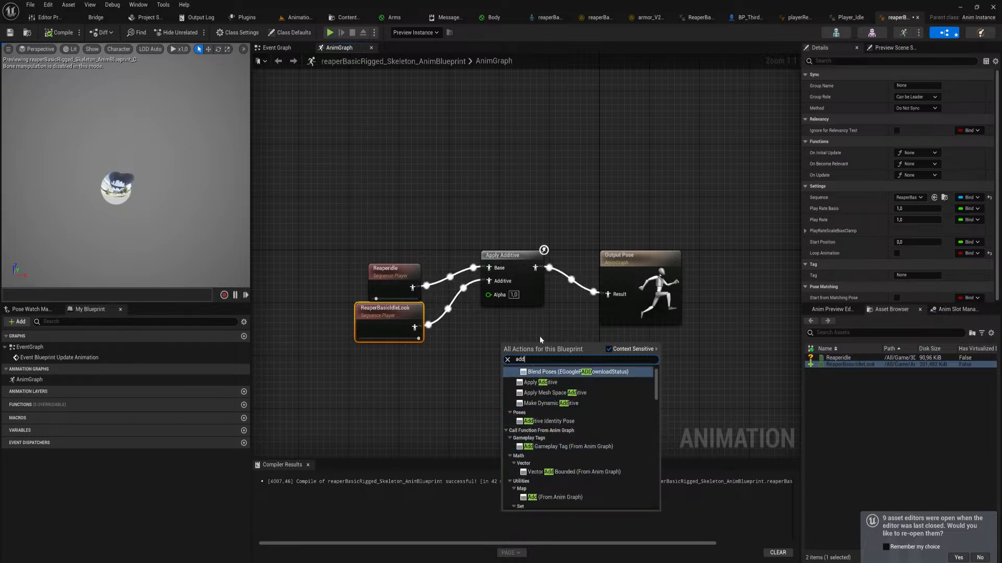
pyautogui.press('Down')
pyautogui.press('Down')
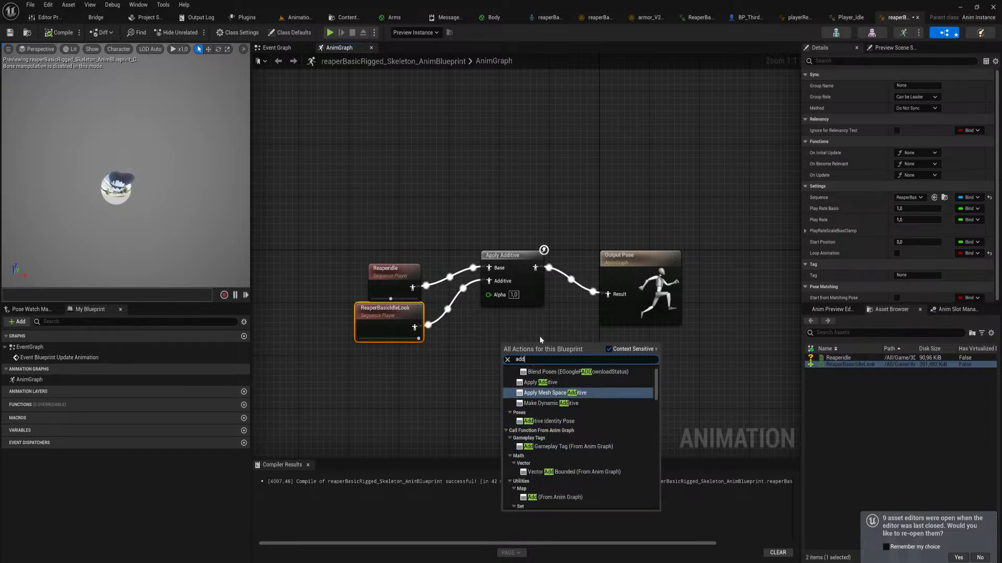
pyautogui.press('Return')
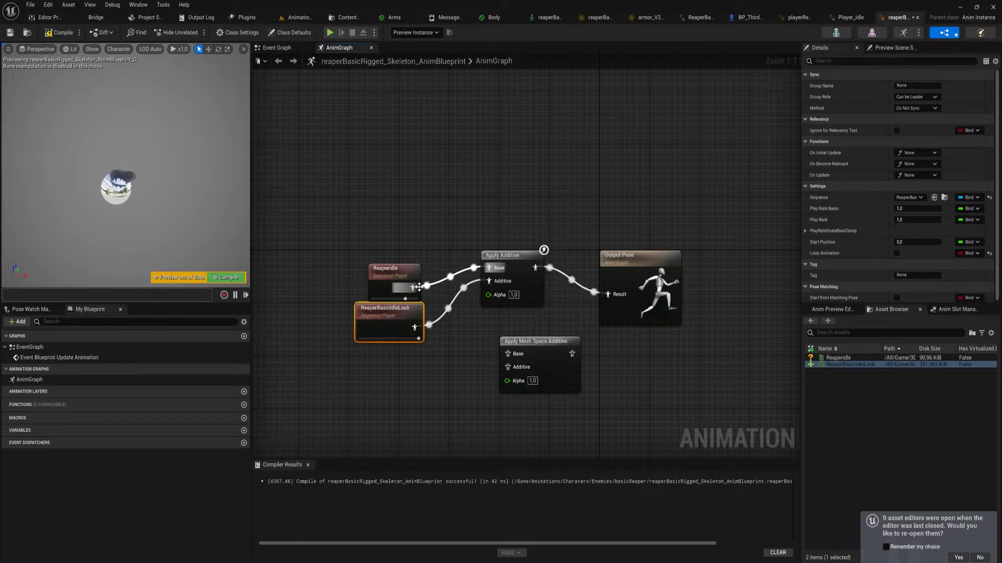
# Try feeding ReaperIdle and ReaperBasicIdleLook through Apply Mesh Space Additive into the Output Pose, recompile and inspect the preview
pyautogui.moveTo(418, 287); pyautogui.dragTo(418, 339)
pyautogui.moveTo(572, 353); pyautogui.dragTo(616, 295)
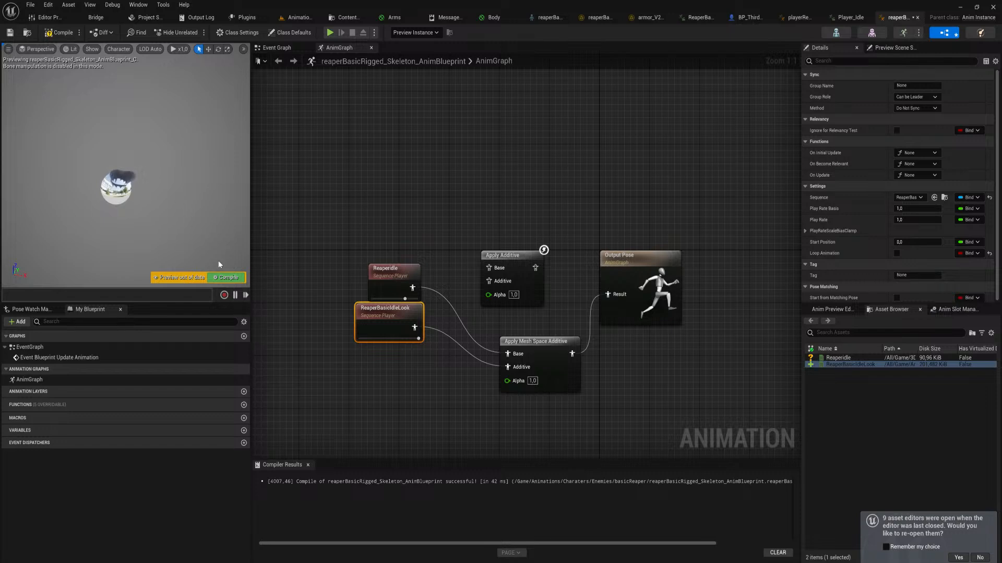
pyautogui.click(228, 275)
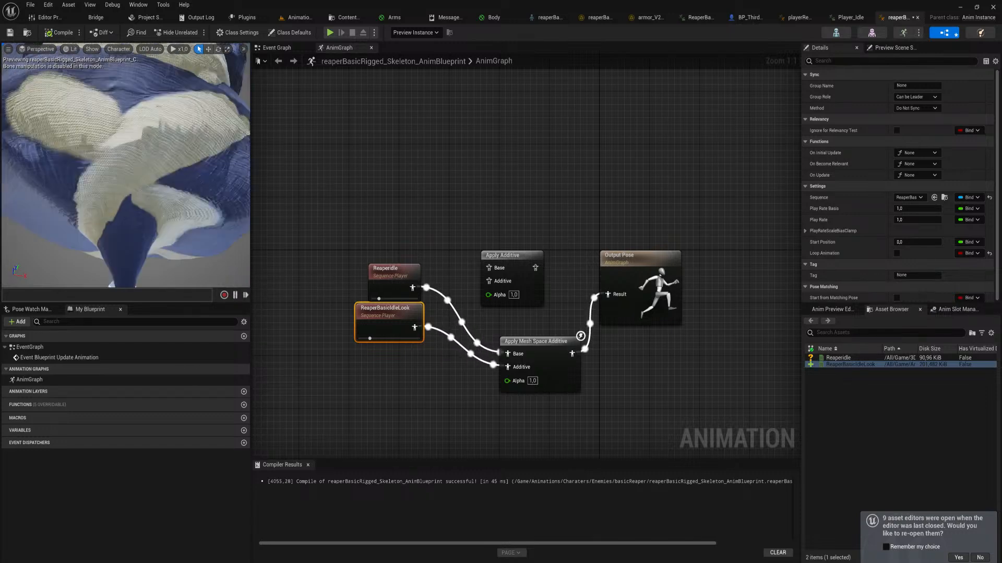
pyautogui.moveTo(146, 167); pyautogui.dragTo(159, 193, button='right')
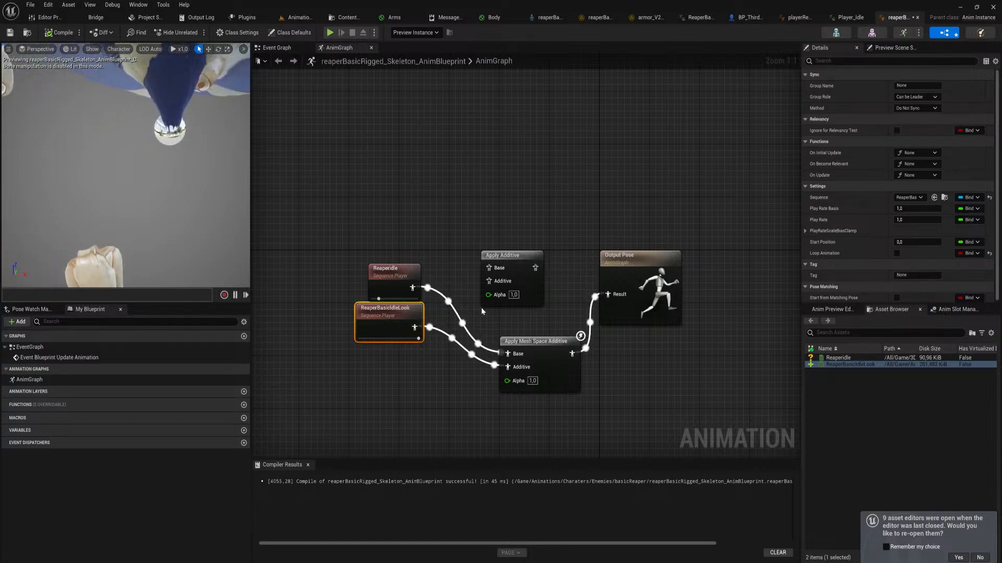
# Rewire ReaperIdle and ReaperBasicIdleLook through the Apply Additive node into the Output Pose and recompile
pyautogui.keyDown('ctrl'); pyautogui.moveTo(412, 291); pyautogui.dragTo(416, 328); pyautogui.keyUp('ctrl')
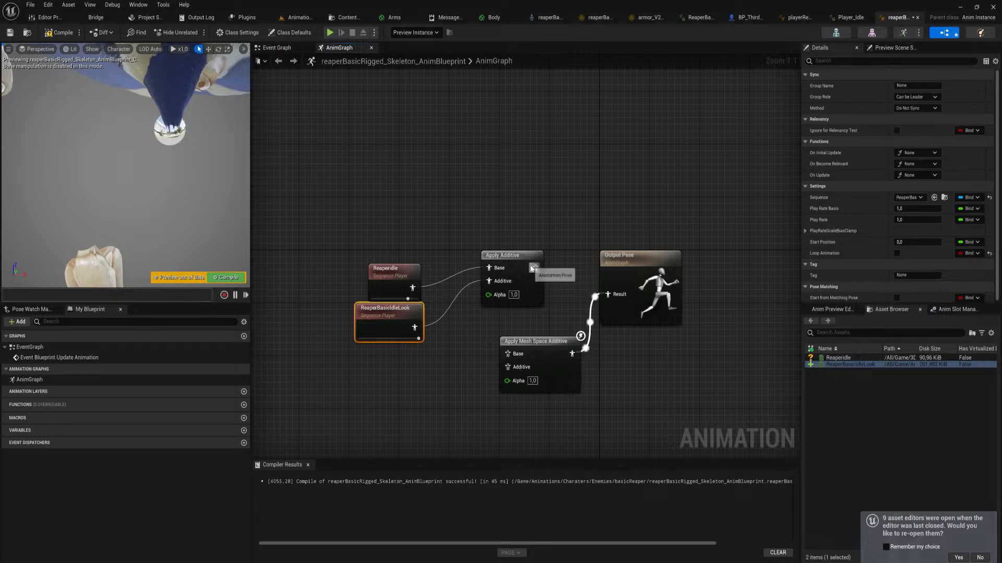
pyautogui.moveTo(535, 268); pyautogui.dragTo(607, 295)
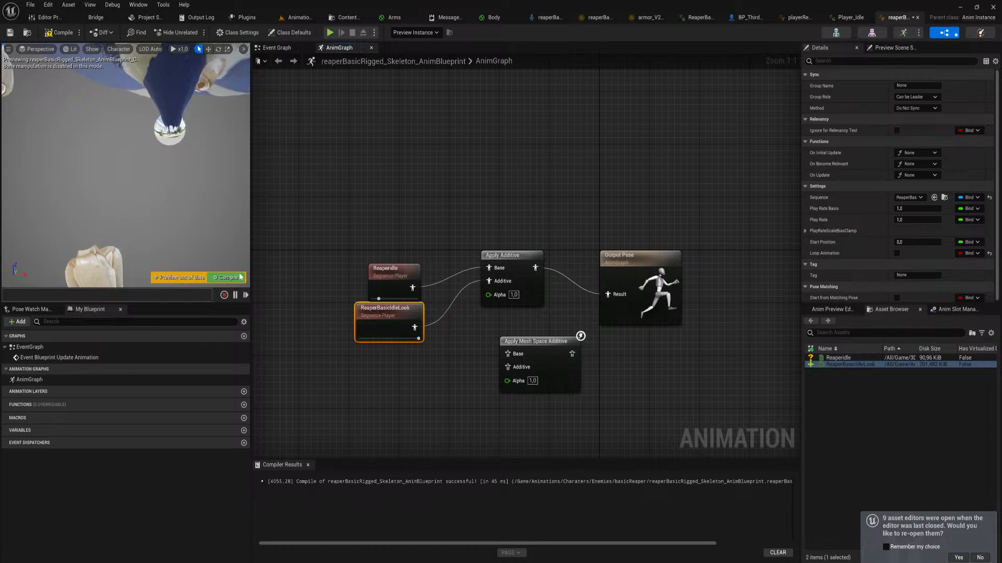
pyautogui.click(240, 277)
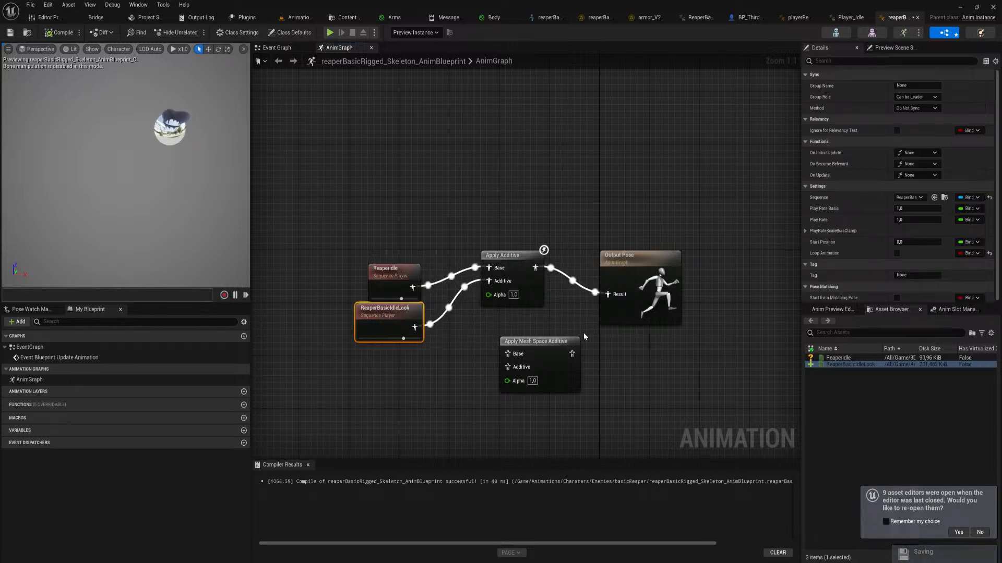
# Open the ReaperIdle sequence and filter its asset details by "add" to check the additive settings
pyautogui.moveTo(849, 364)
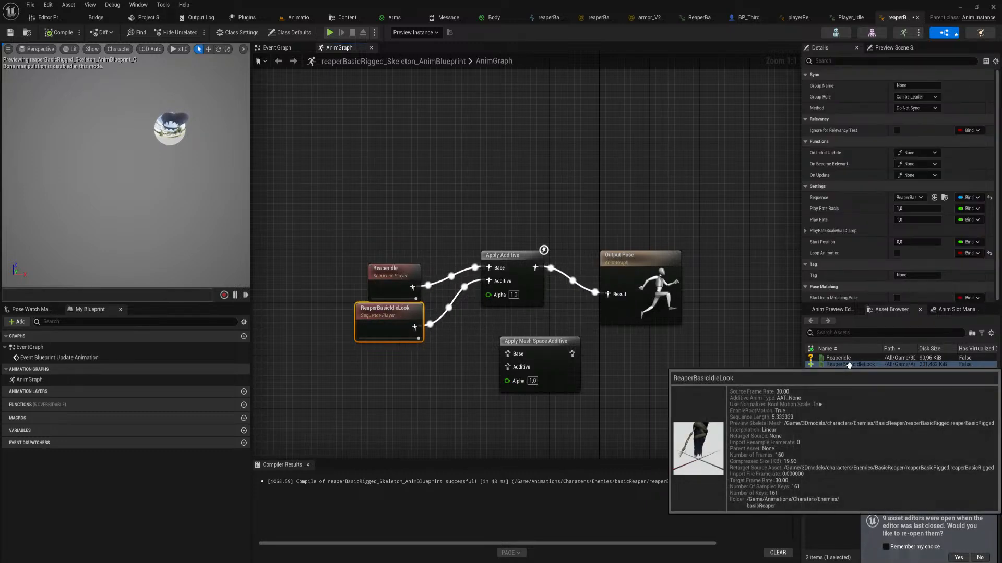
pyautogui.doubleClick(840, 358)
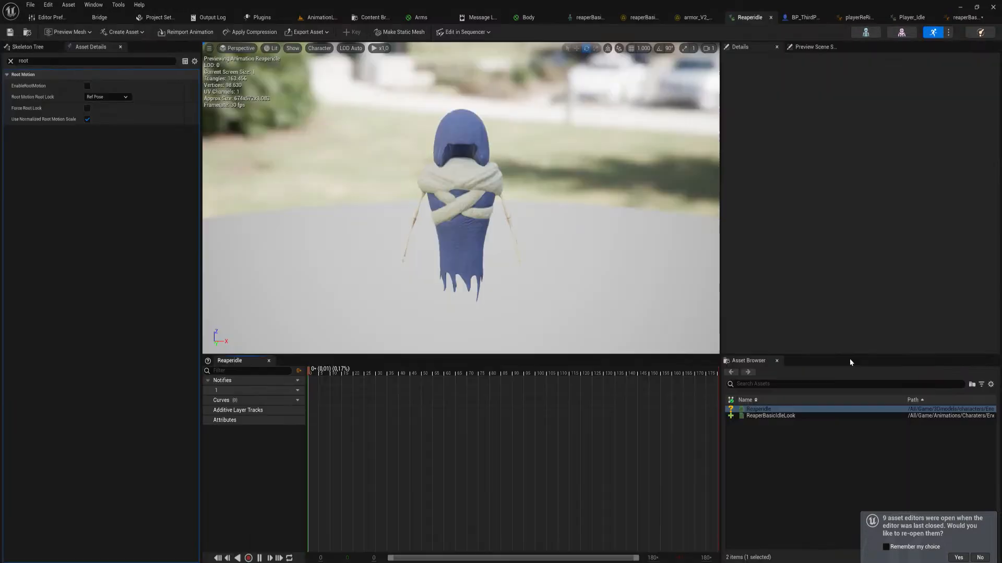
pyautogui.click(93, 64)
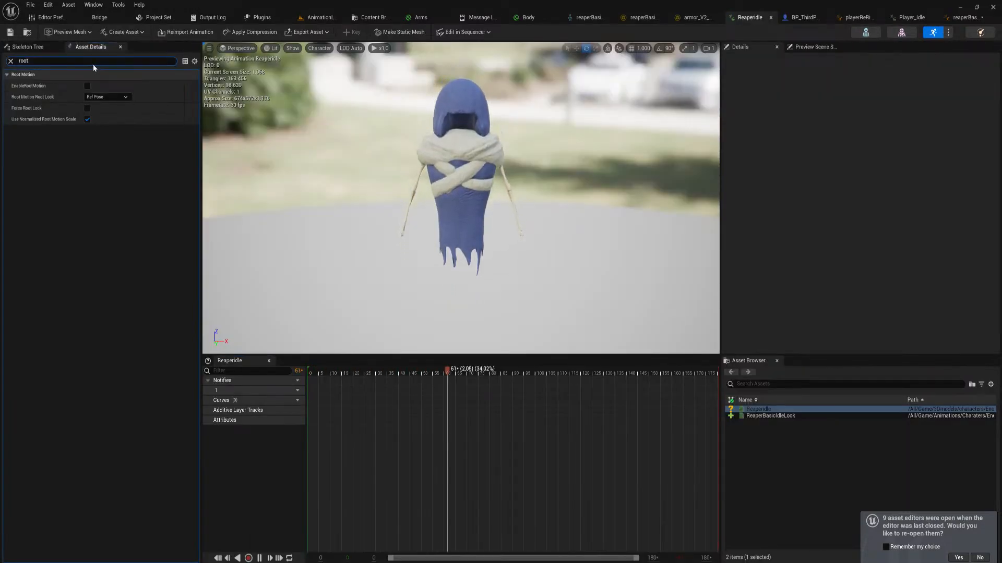
pyautogui.write('a')
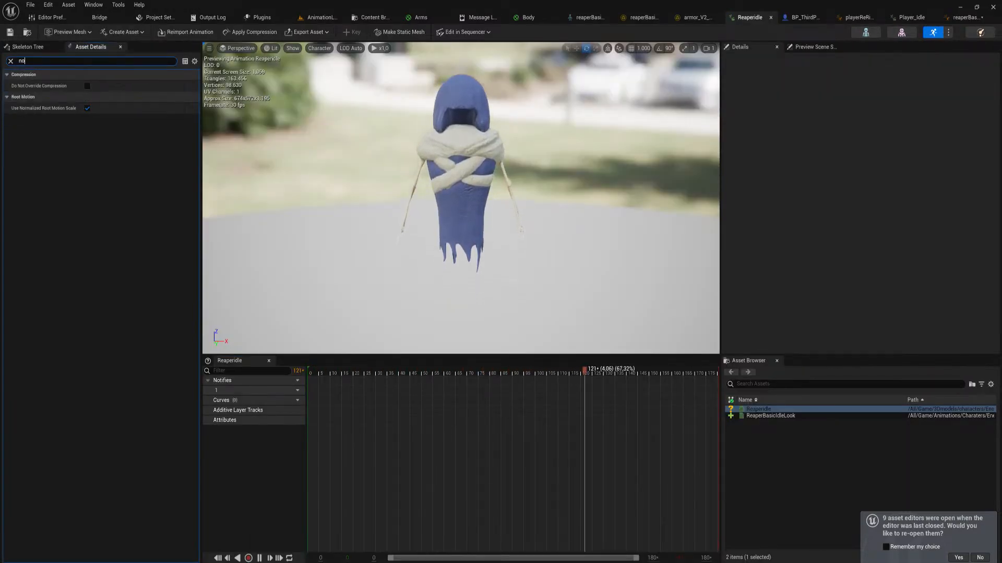
pyautogui.write('dd')
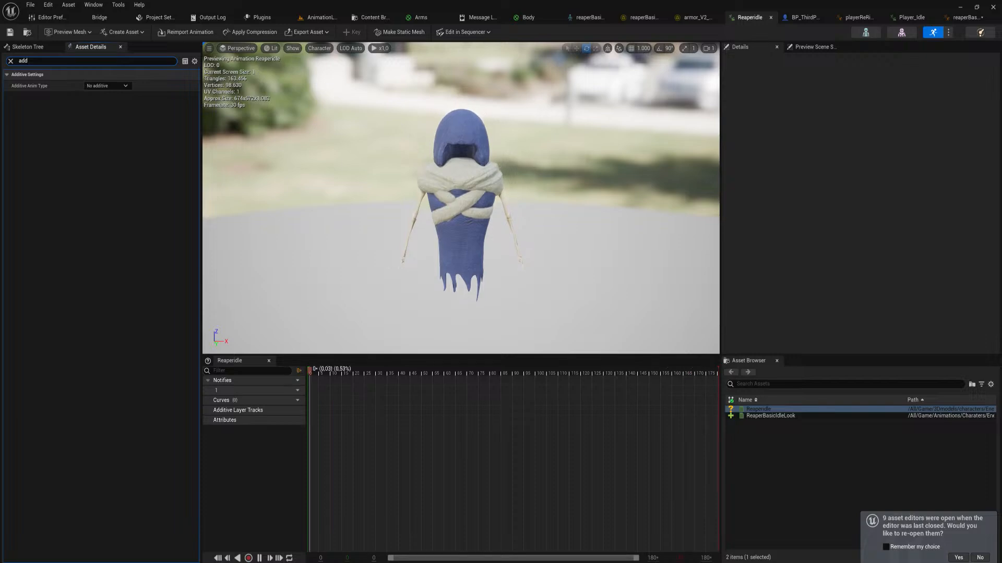
# Open the ReaperBasicIdleLook sequence, set its Additive Anim Type to Local Space and inspect the preview
pyautogui.click(958, 18)
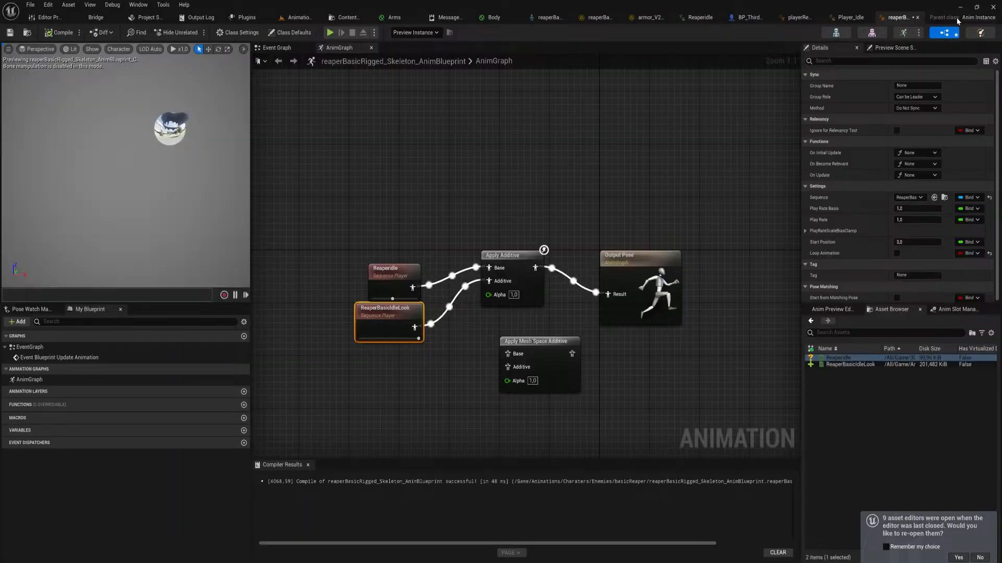
pyautogui.doubleClick(855, 365)
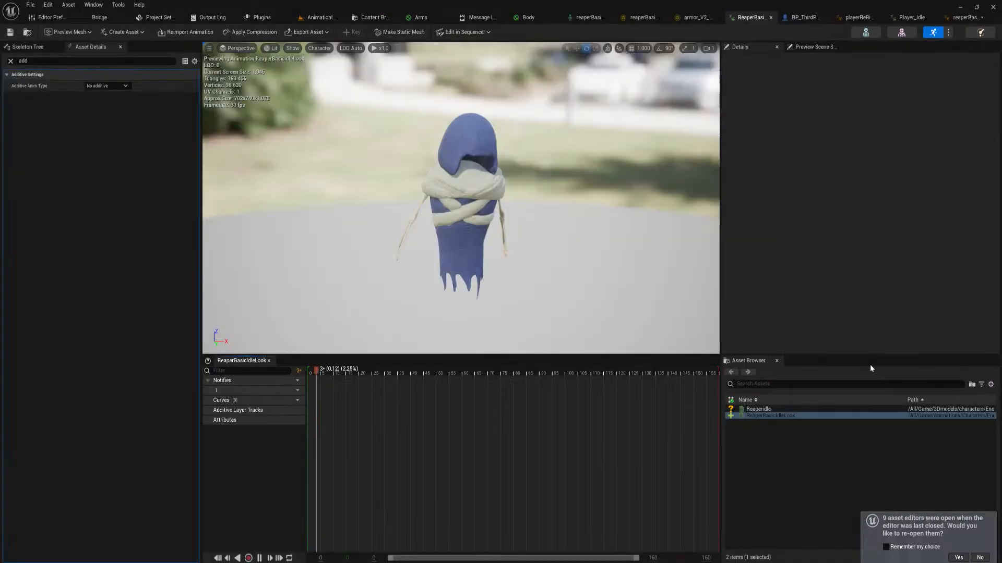
pyautogui.click(107, 86)
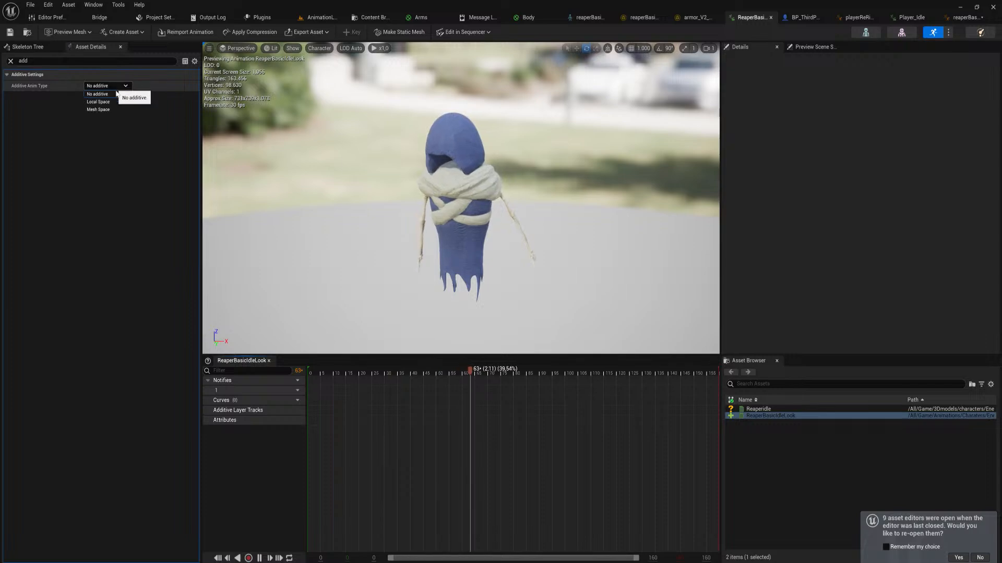
pyautogui.click(99, 102)
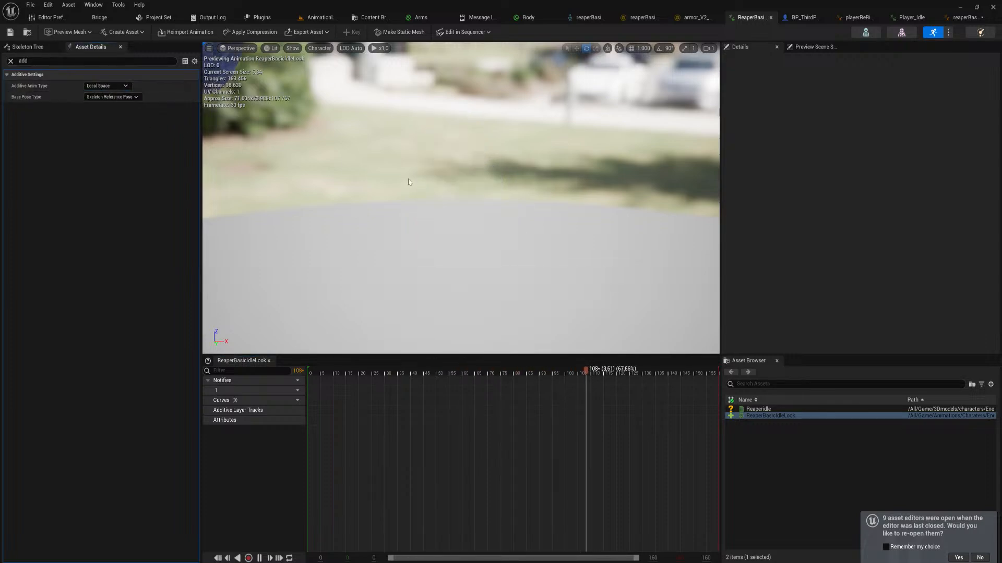
pyautogui.moveTo(408, 182); pyautogui.dragTo(454, 89, button='right')
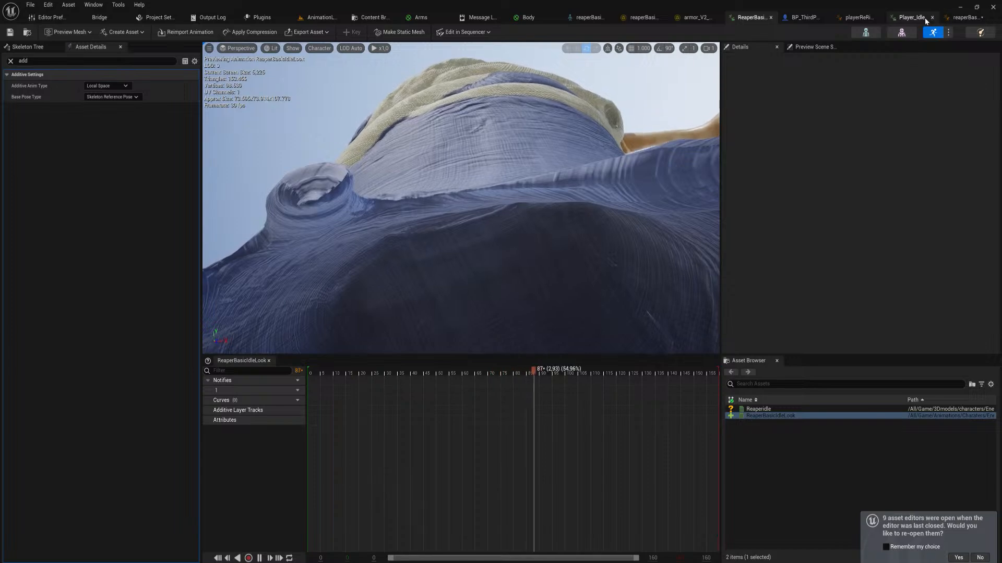
# In the reaper's animation blueprint, move the ReaperBasicIdleLook node lower, delete the unused Apply Mesh Space Additive node and recompile
pyautogui.click(954, 18)
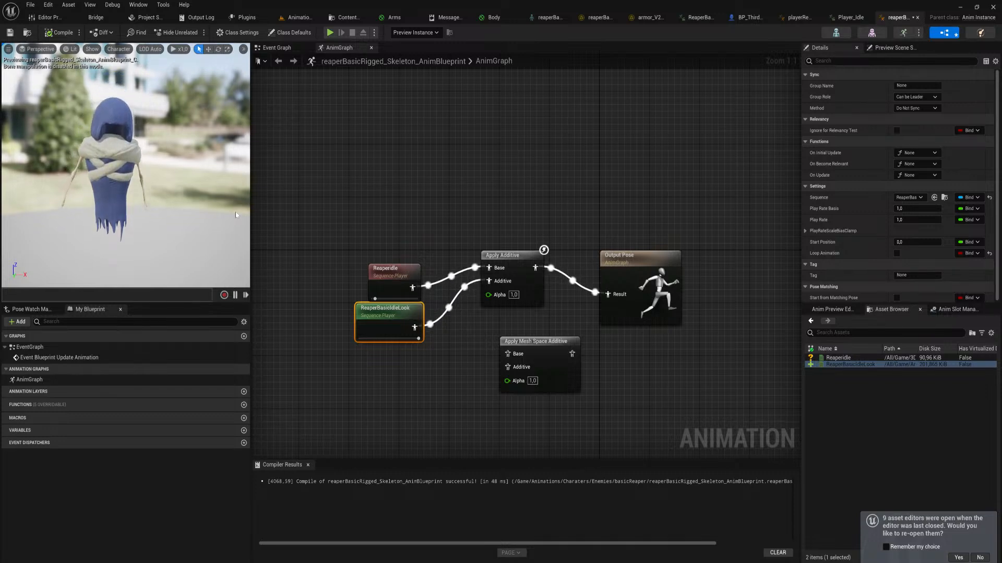
pyautogui.moveTo(382, 313); pyautogui.dragTo(381, 326)
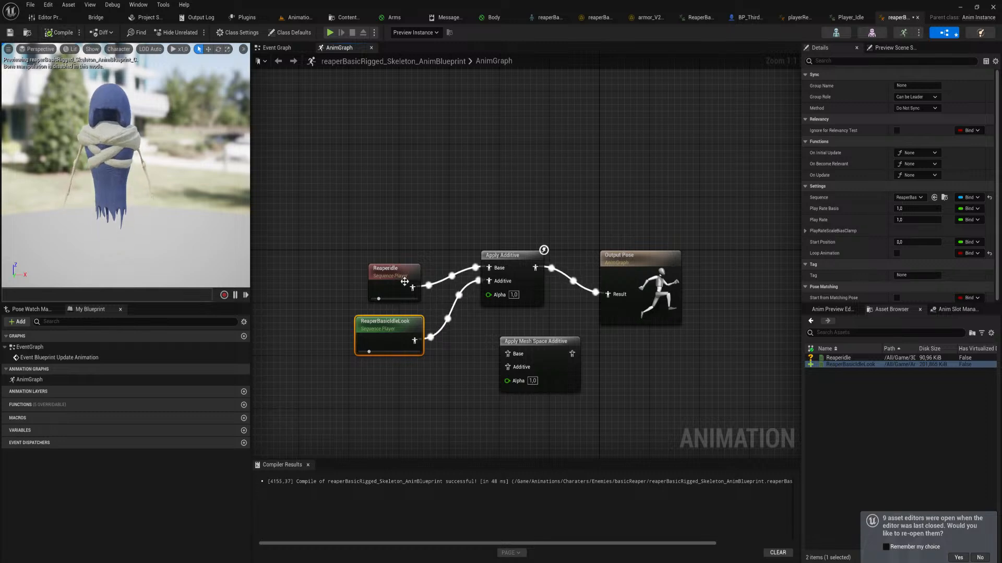
pyautogui.click(544, 361)
pyautogui.press('Delete')
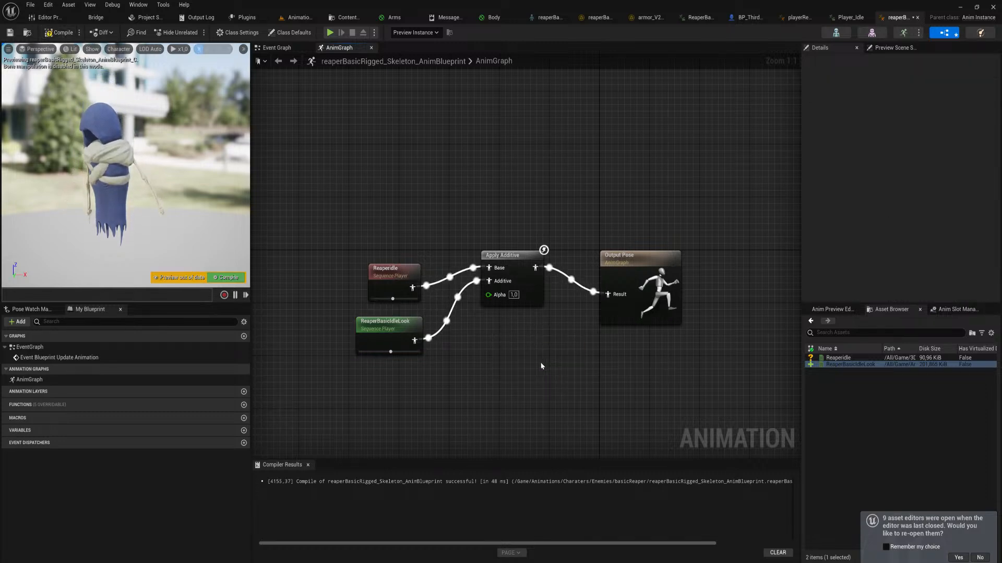
pyautogui.click(226, 277)
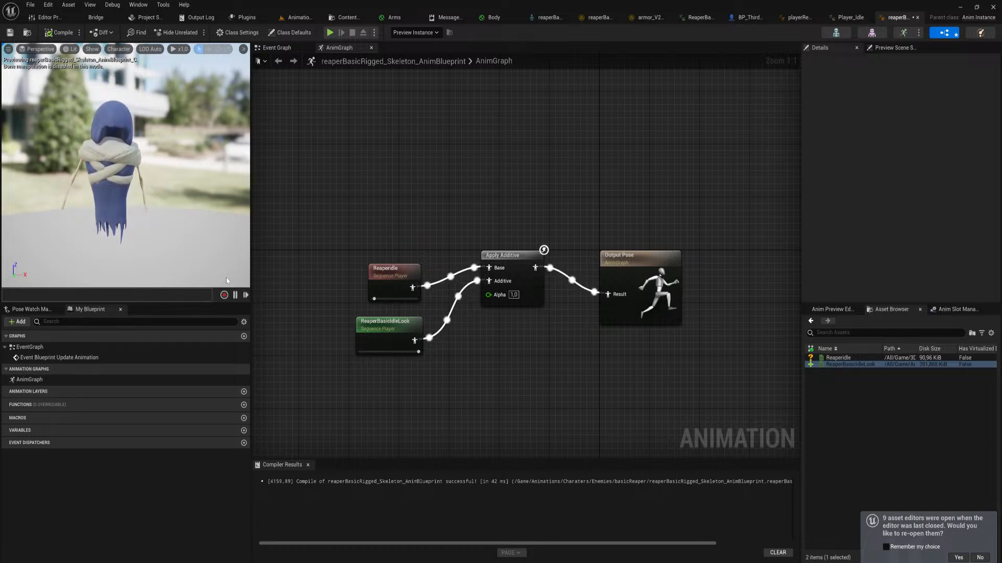
# Enable Loop Animation on the ReaperBasicIdleLook node and recompile the blueprint
pyautogui.click(392, 338)
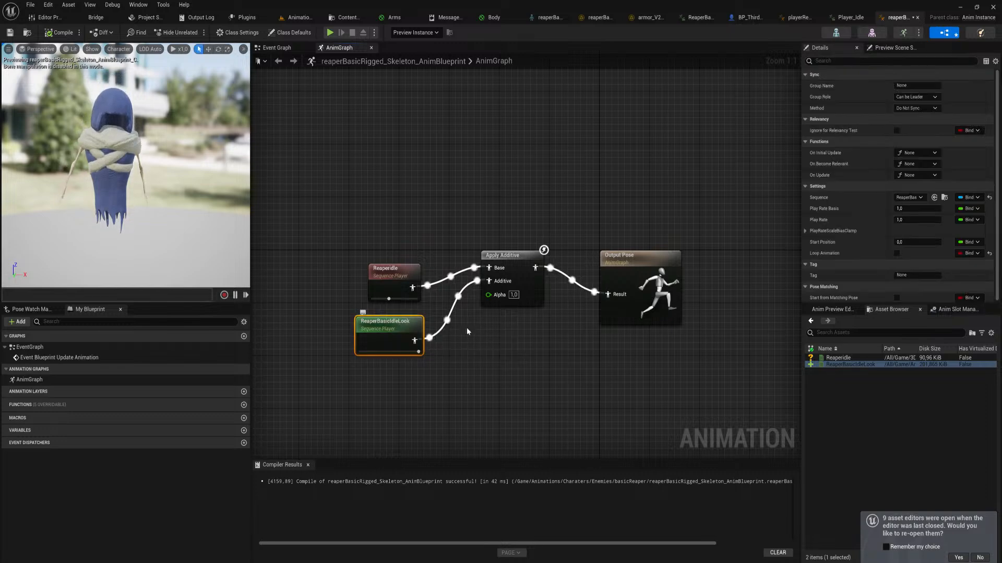
pyautogui.click(896, 253)
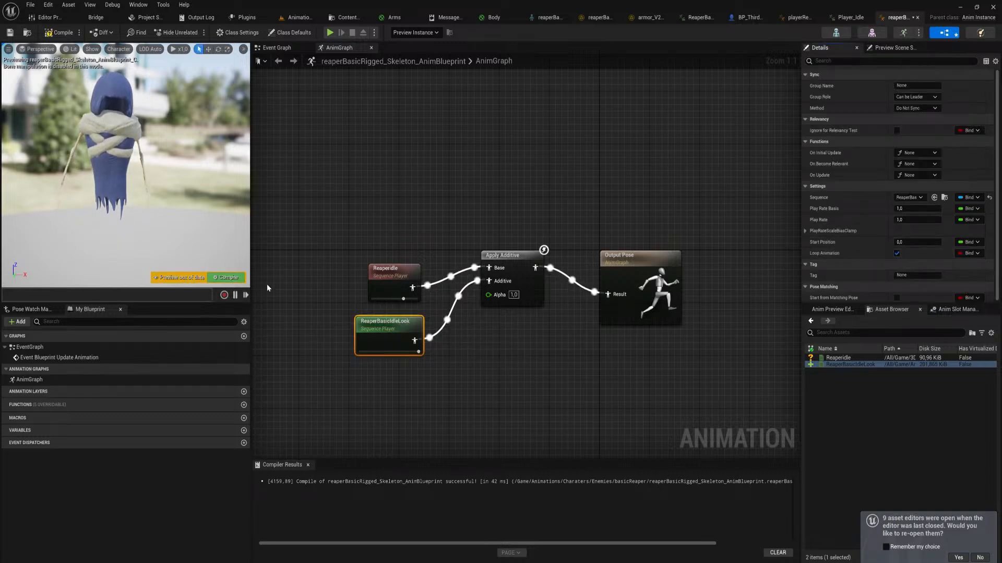
pyautogui.click(227, 278)
# Move both sequence player nodes and the Apply Additive node farther left of the Output Pose node
pyautogui.moveTo(422, 416); pyautogui.dragTo(367, 225)
pyautogui.keyDown('shift'); pyautogui.moveTo(440, 201); pyautogui.dragTo(533, 325); pyautogui.keyUp('shift')
pyautogui.moveTo(506, 254); pyautogui.dragTo(411, 251)
pyautogui.click(420, 218)
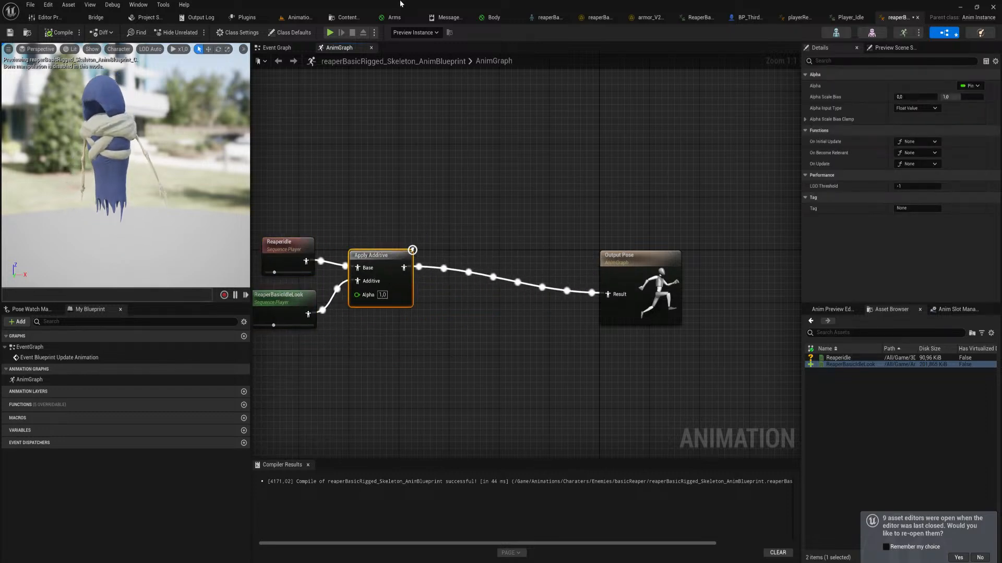
# In the ReaperIdleTurning sequence, at frame 78, rotate Arm_Middle_R_ctrl so the right forearm swings in toward the body
pyautogui.click(306, 19)
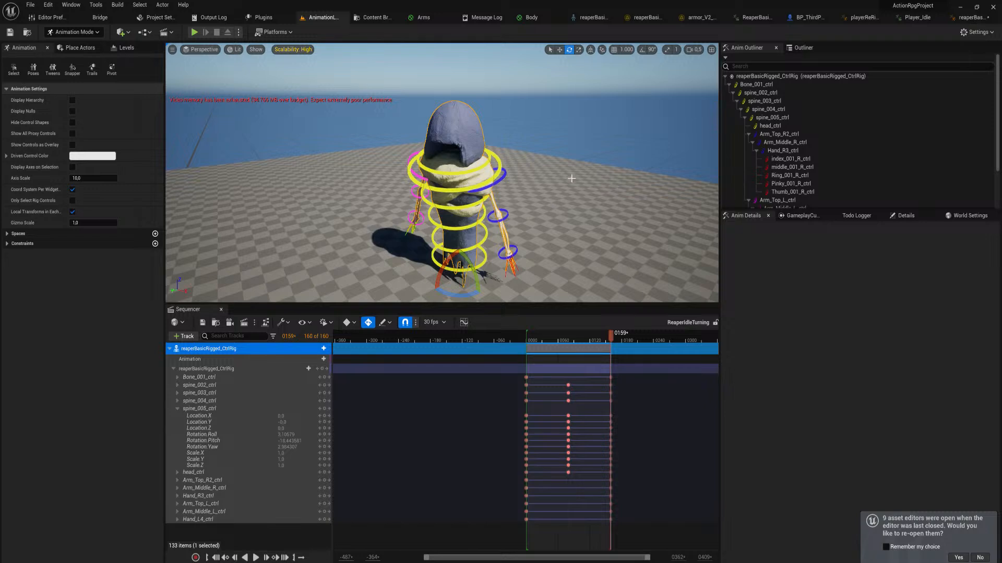
pyautogui.moveTo(571, 178)
pyautogui.mouseDown(button='right')
pyautogui.moveTo(600, 201)
pyautogui.moveTo(574, 196)
pyautogui.mouseUp(button='right')
pyautogui.press('w')
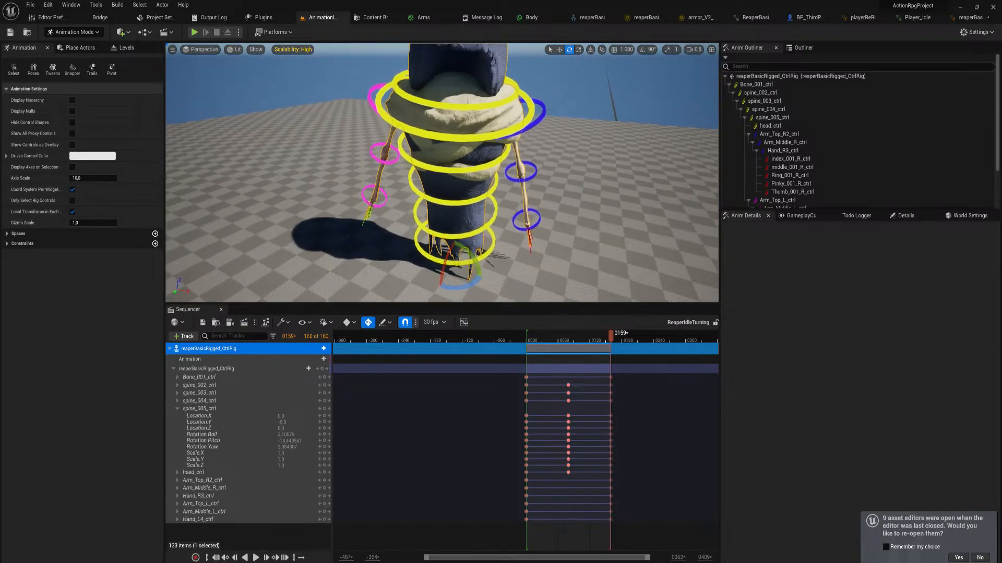
pyautogui.press('s')
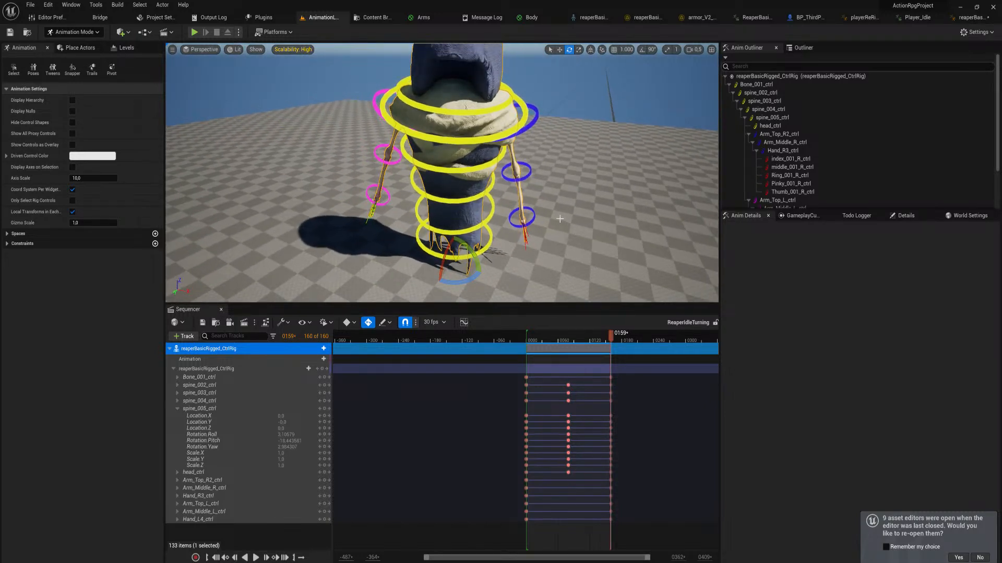
pyautogui.click(531, 125)
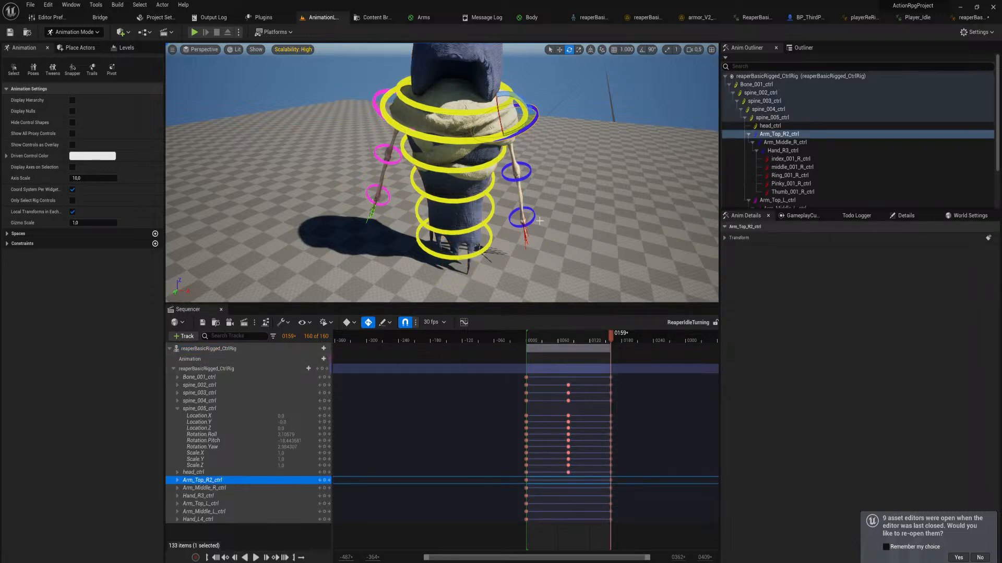
pyautogui.moveTo(527, 339); pyautogui.dragTo(567, 351)
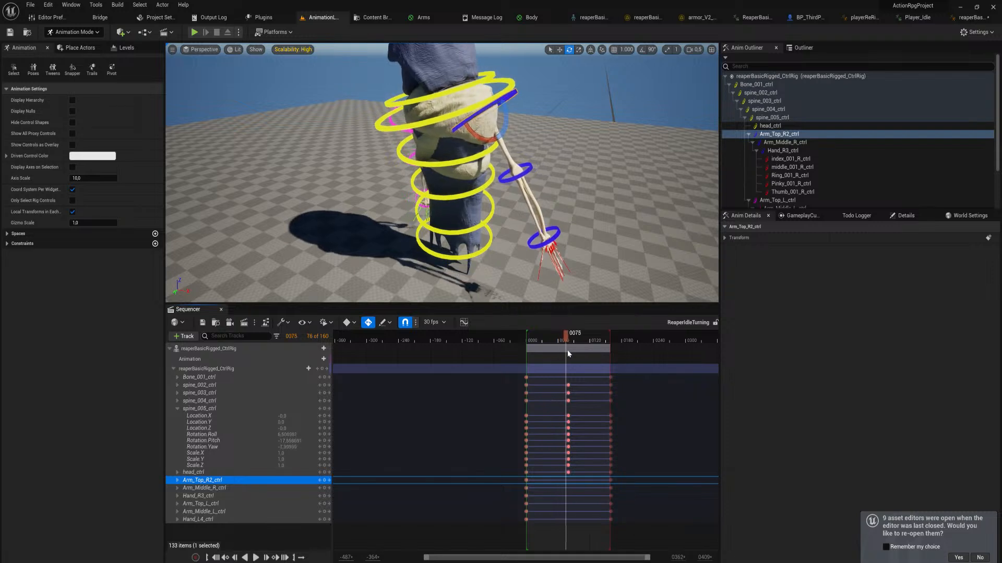
pyautogui.click(528, 168)
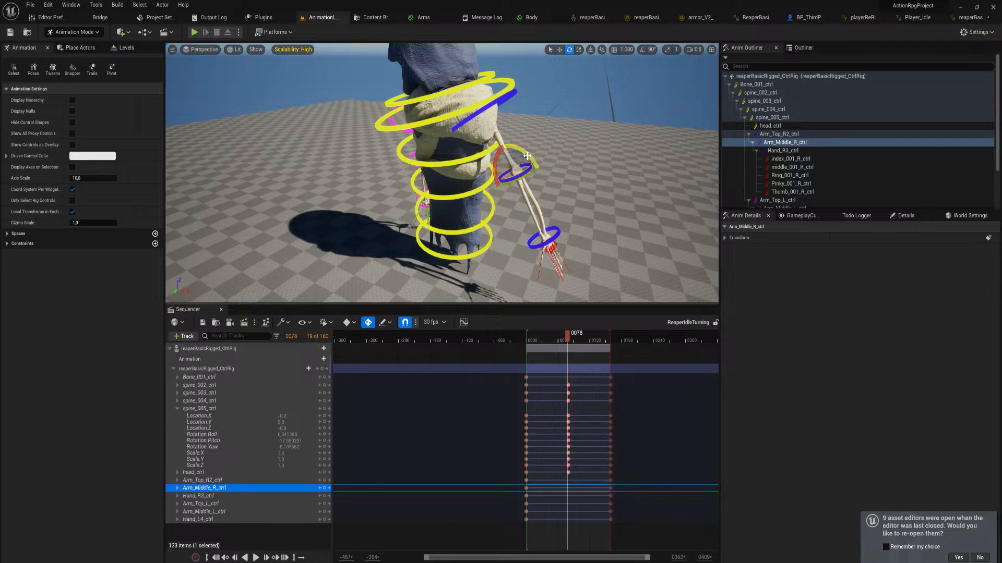
pyautogui.moveTo(527, 155); pyautogui.dragTo(505, 168)
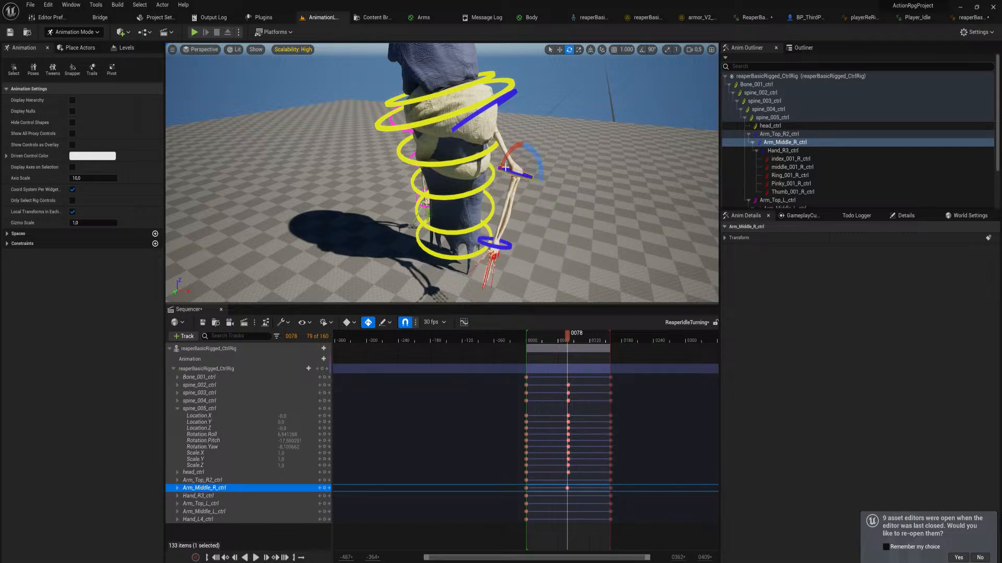
# Rotate Arm_Top_R2_ctrl at frame 78 to bring the right upper arm into a more natural pose
pyautogui.click(497, 103)
pyautogui.moveTo(505, 108); pyautogui.dragTo(464, 114)
pyautogui.moveTo(463, 114); pyautogui.dragTo(502, 112, button='right')
pyautogui.press('a')
pyautogui.press('s')
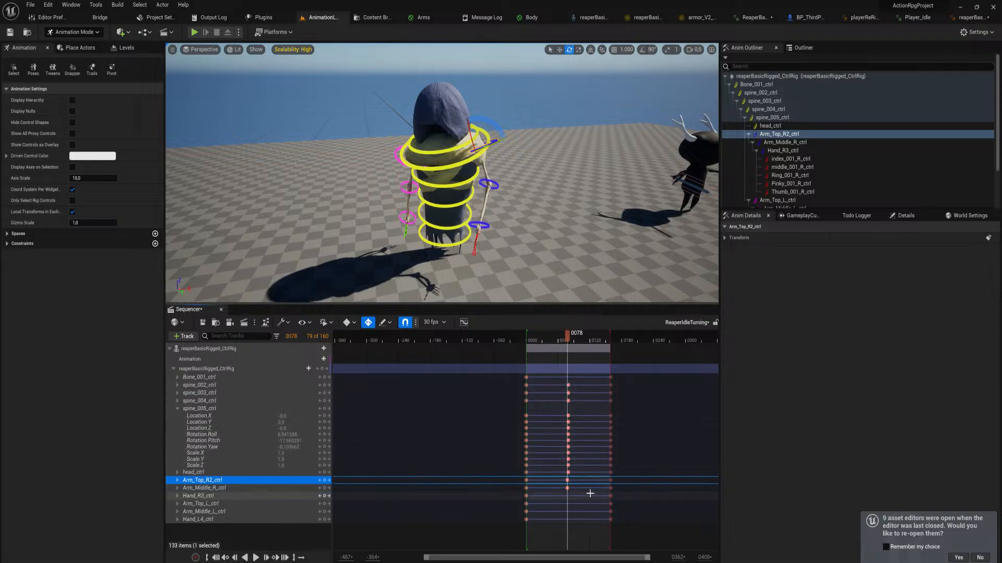
# Shift the frame 78 keys of Arm_Top_R2_ctrl and Arm_Middle_R_ctrl to frame 80, in line with the spine keys
pyautogui.keyDown('ctrl'); pyautogui.scroll(10, 588, 490); pyautogui.keyUp('ctrl')
pyautogui.keyDown('ctrl'); pyautogui.scroll(3, 569, 484); pyautogui.keyUp('ctrl')
pyautogui.moveTo(554, 472); pyautogui.dragTo(608, 489)
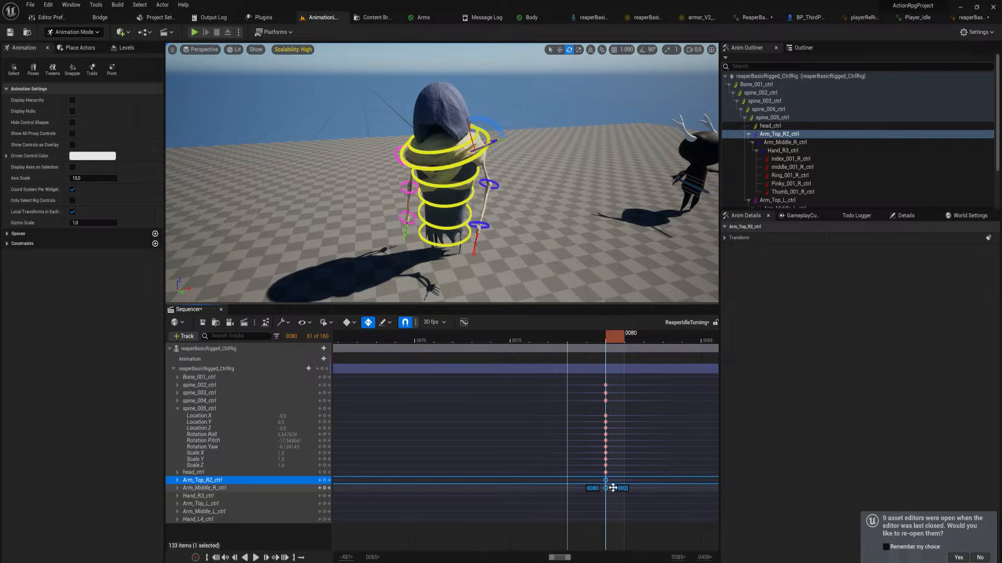
pyautogui.keyDown('ctrl'); pyautogui.scroll(-8, 608, 337); pyautogui.keyUp('ctrl')
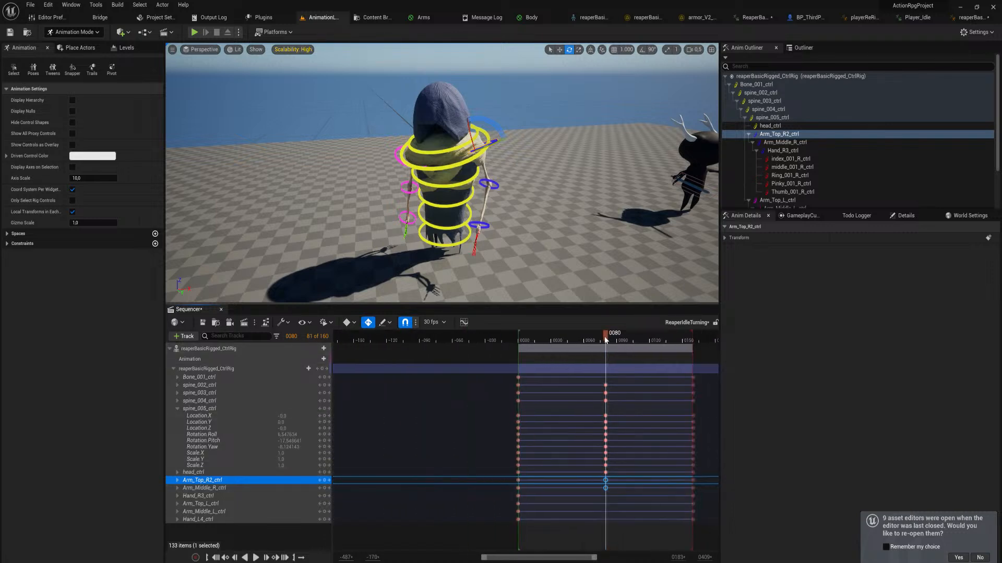
# At frame 0, rotate Arm_Top_R2_ctrl and Arm_Middle_R_ctrl so the right arm hangs closer to the body
pyautogui.moveTo(609, 338); pyautogui.dragTo(520, 360)
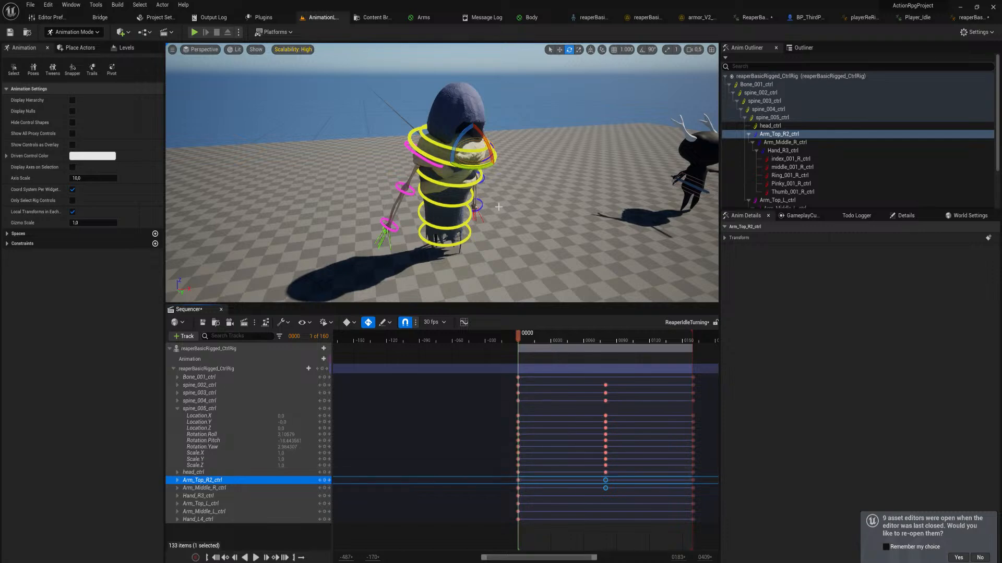
pyautogui.moveTo(499, 206); pyautogui.dragTo(453, 206, button='right')
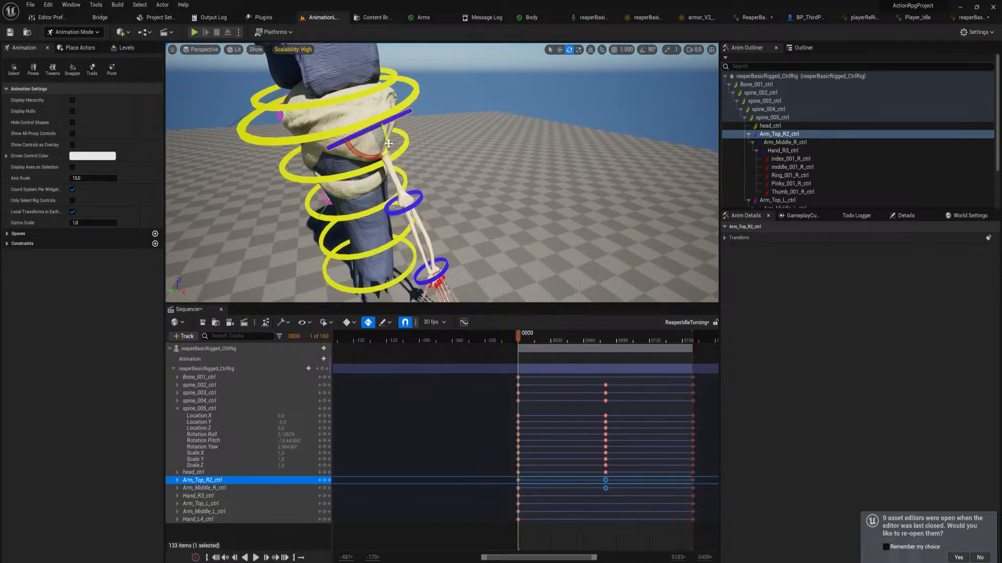
pyautogui.moveTo(388, 143); pyautogui.dragTo(380, 207)
pyautogui.click(409, 180)
pyautogui.moveTo(413, 236); pyautogui.dragTo(416, 242, button='right')
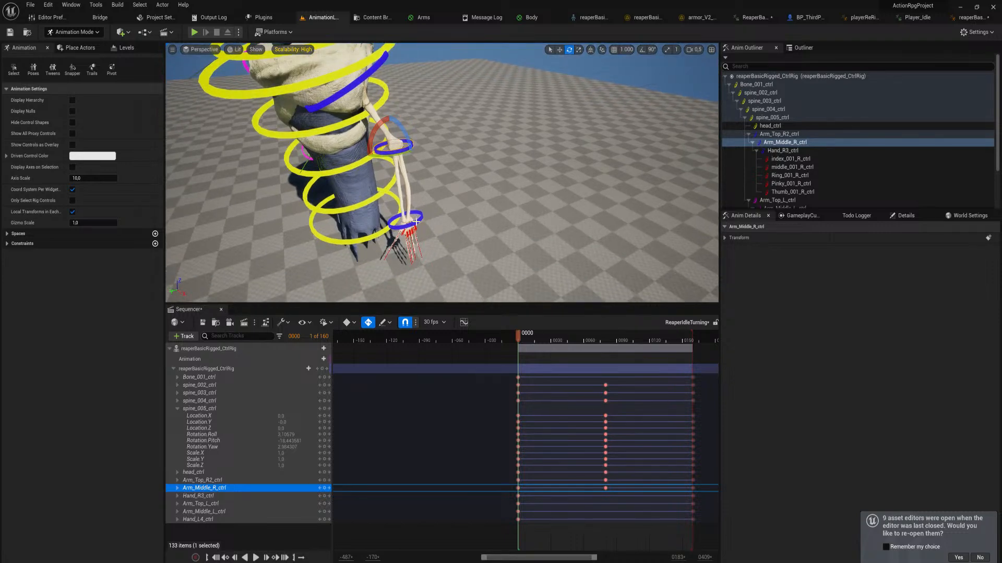
# Rotate Hand_R3_ctrl about 16 degrees at frame 0
pyautogui.click(416, 223)
pyautogui.moveTo(391, 215); pyautogui.dragTo(418, 222, button='right')
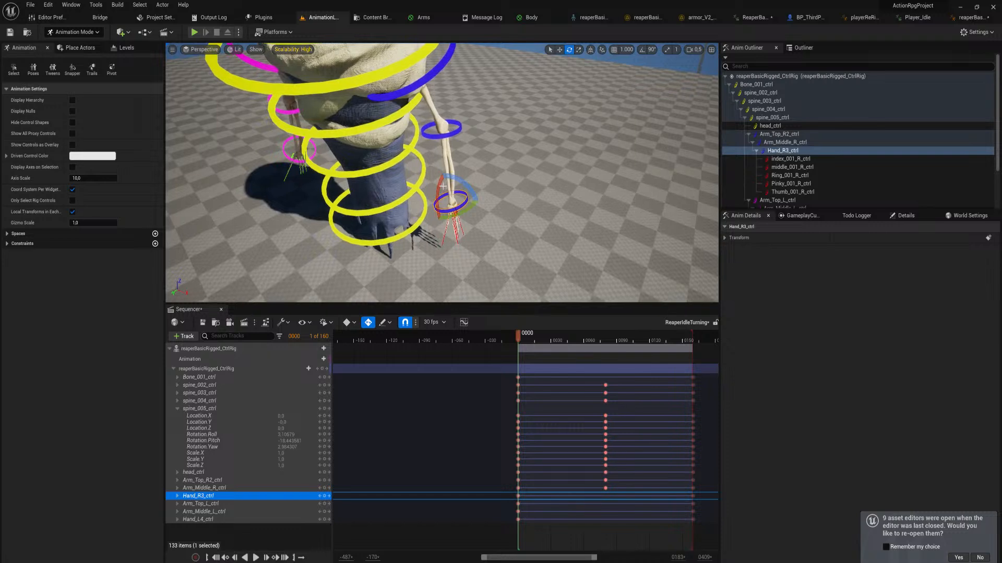
pyautogui.moveTo(466, 182); pyautogui.dragTo(461, 183)
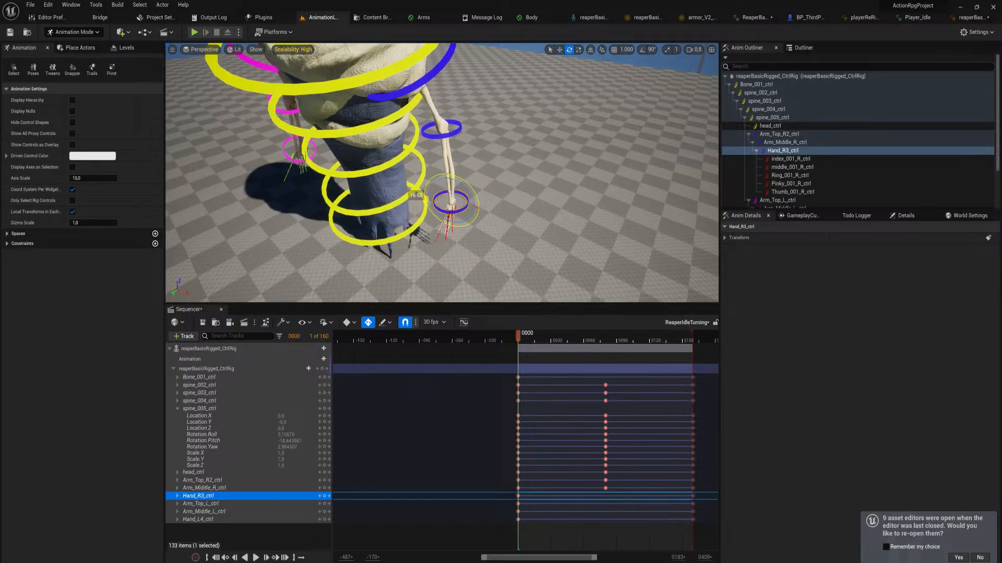
# Try delaying the middle keys of Arm_Top_R2_ctrl and Arm_Middle_R_ctrl to frame 85 and scrub through the motion
pyautogui.moveTo(520, 338); pyautogui.dragTo(605, 357)
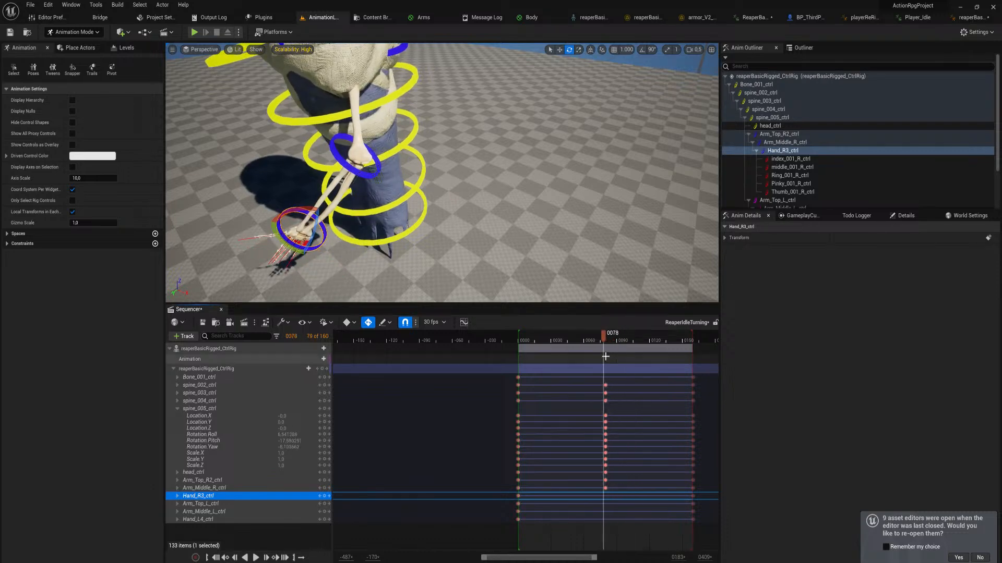
pyautogui.keyDown('ctrl'); pyautogui.scroll(6, 622, 492); pyautogui.keyUp('ctrl')
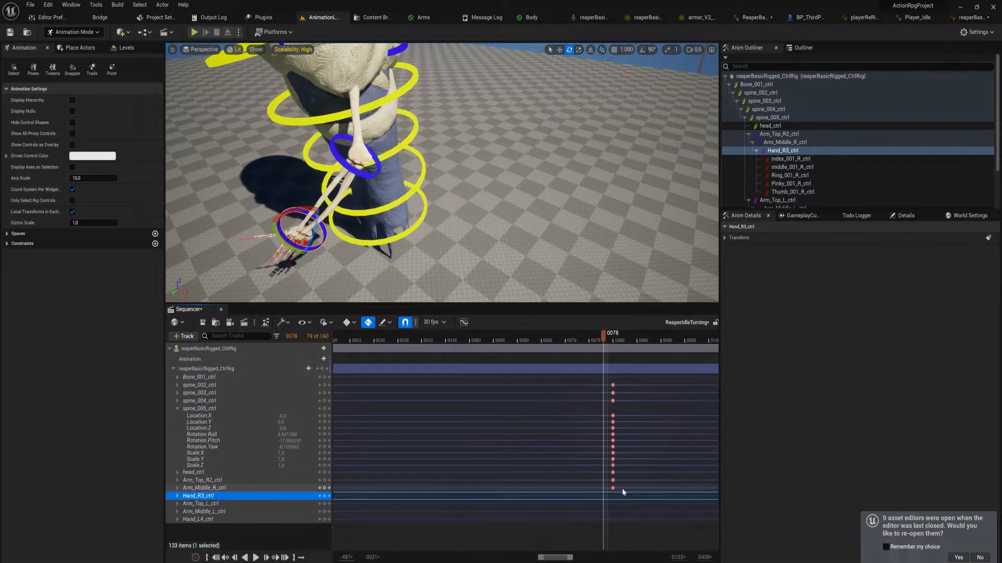
pyautogui.moveTo(627, 491)
pyautogui.mouseDown()
pyautogui.moveTo(612, 482)
pyautogui.moveTo(637, 481)
pyautogui.mouseUp()
pyautogui.keyDown('ctrl'); pyautogui.scroll(-6, 636, 337); pyautogui.keyUp('ctrl')
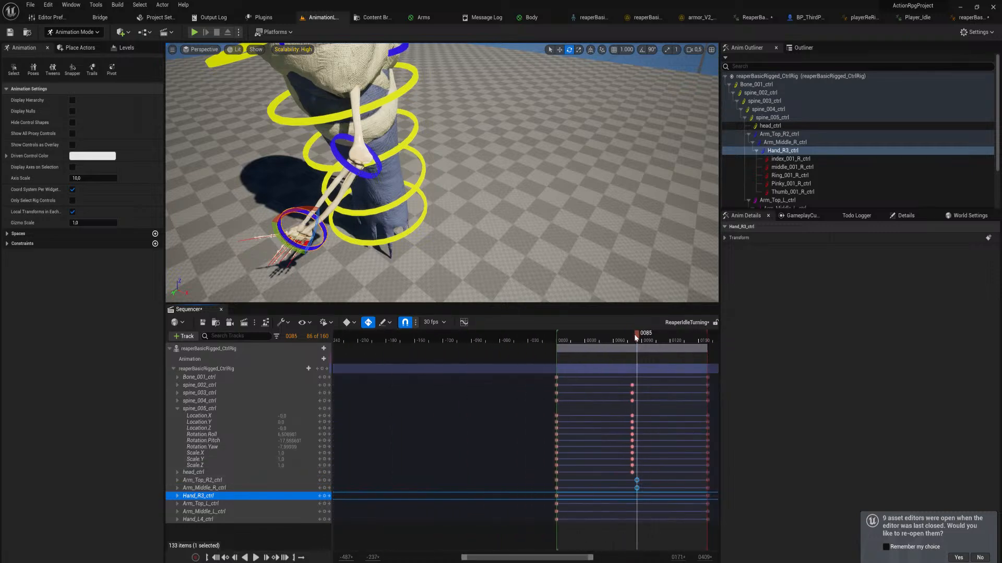
pyautogui.moveTo(635, 338); pyautogui.dragTo(653, 384)
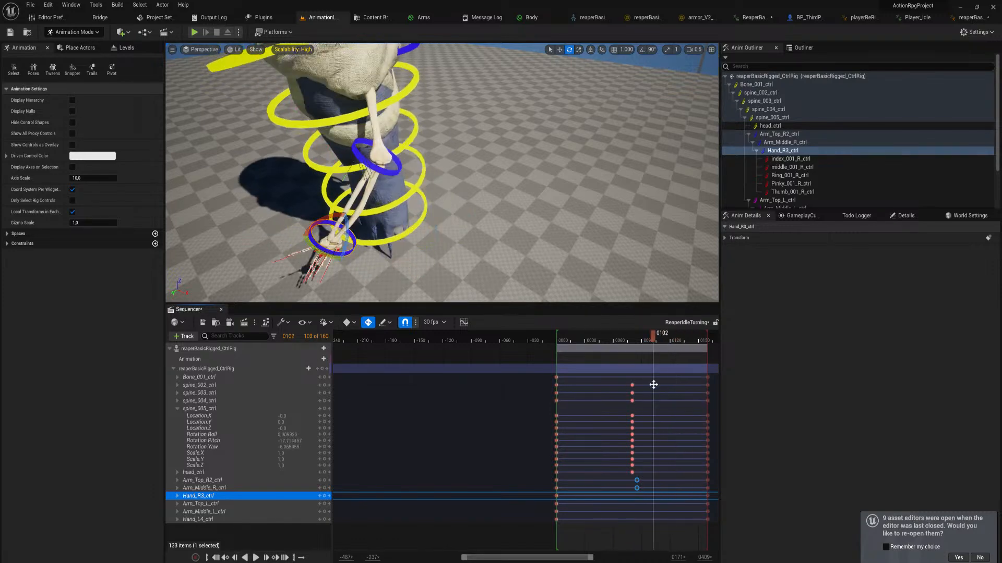
# Move the middle keys of Arm_Top_R2_ctrl and Arm_Middle_R_ctrl back to frame 80
pyautogui.keyDown('ctrl'); pyautogui.scroll(6, 654, 385); pyautogui.keyUp('ctrl')
pyautogui.click(595, 480)
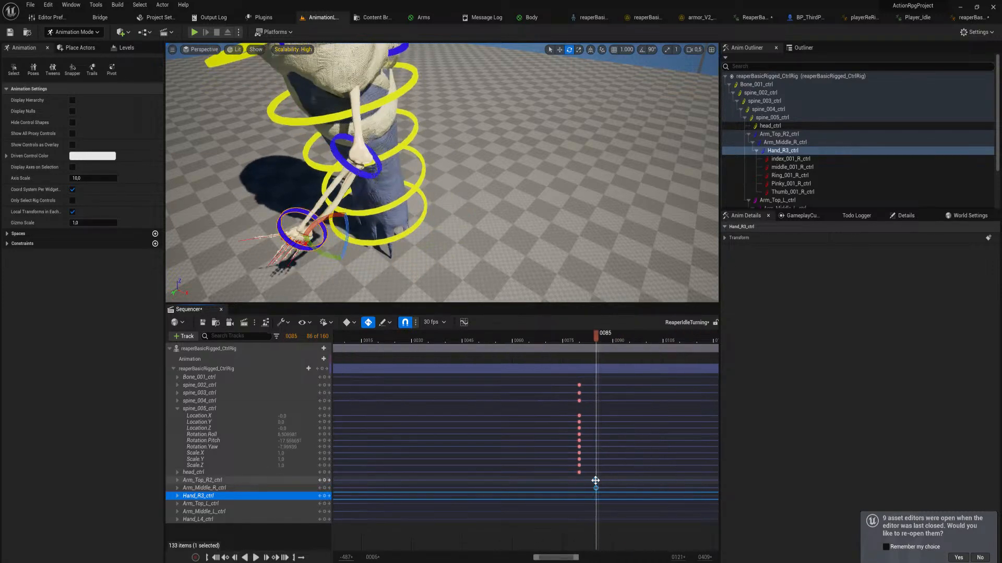
pyautogui.moveTo(595, 481); pyautogui.dragTo(576, 483)
pyautogui.keyDown('ctrl'); pyautogui.scroll(-7, 597, 343); pyautogui.keyUp('ctrl')
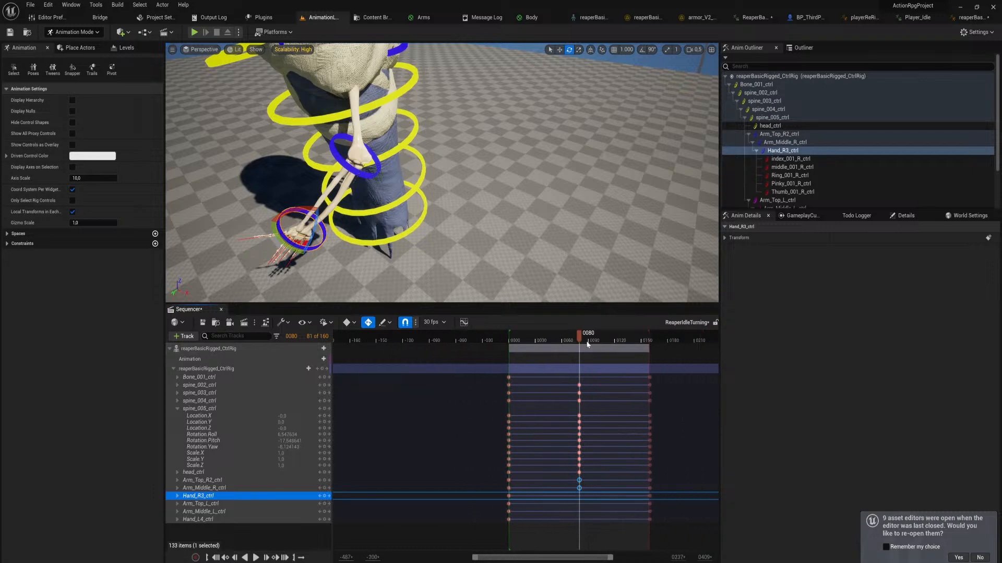
# At frame 80, rotate Arm_Top_L_ctrl about 13 degrees and Arm_Middle_L_ctrl about 15 degrees to repose the left arm
pyautogui.moveTo(423, 179); pyautogui.dragTo(424, 179, button='right')
pyautogui.click(418, 167)
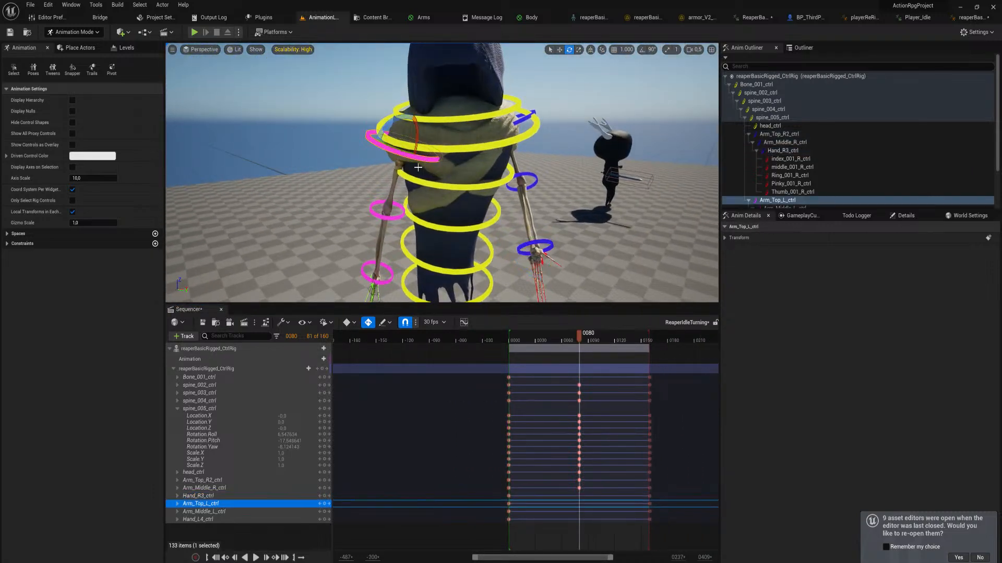
pyautogui.moveTo(417, 136); pyautogui.dragTo(415, 143)
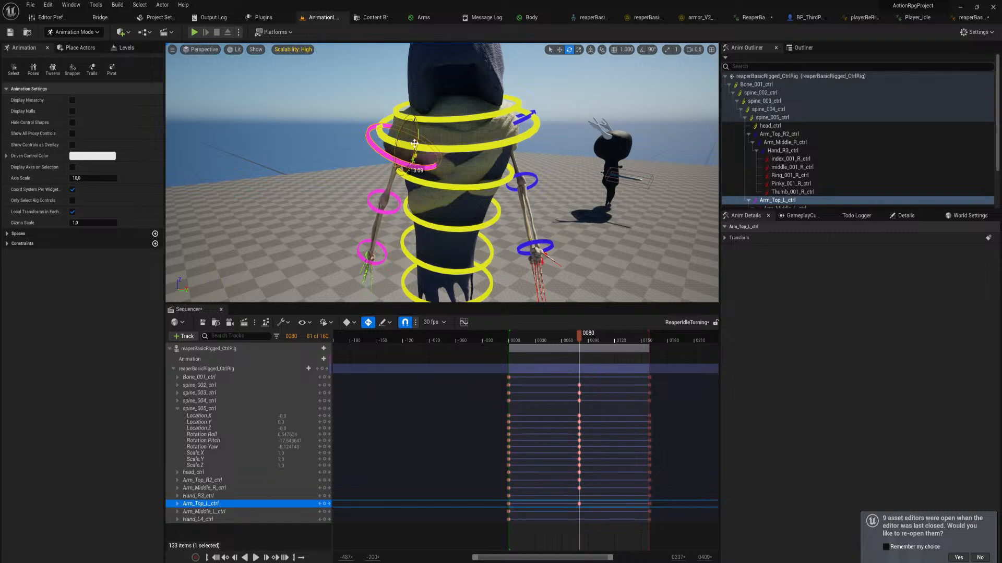
pyautogui.click(390, 198)
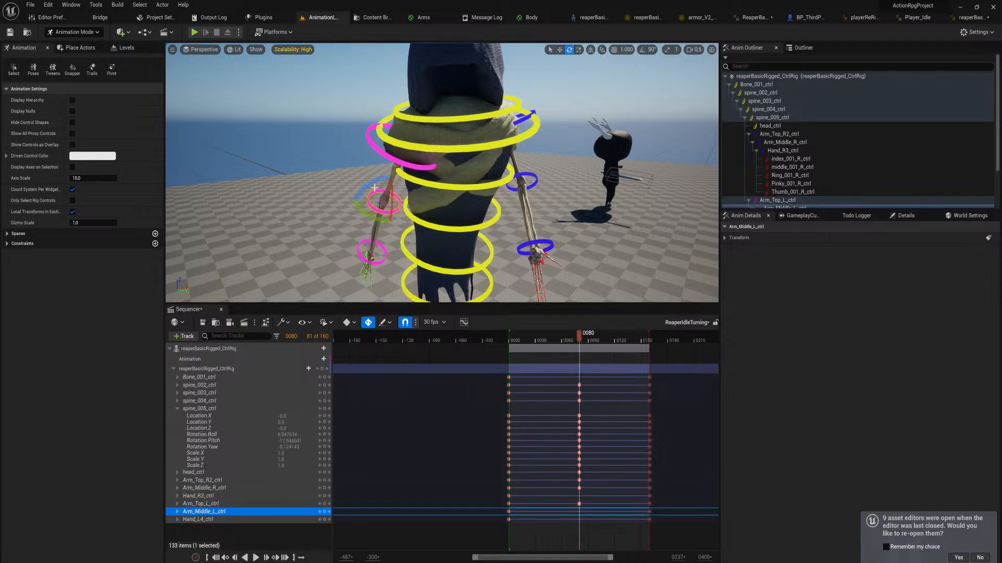
pyautogui.moveTo(393, 229); pyautogui.dragTo(391, 216)
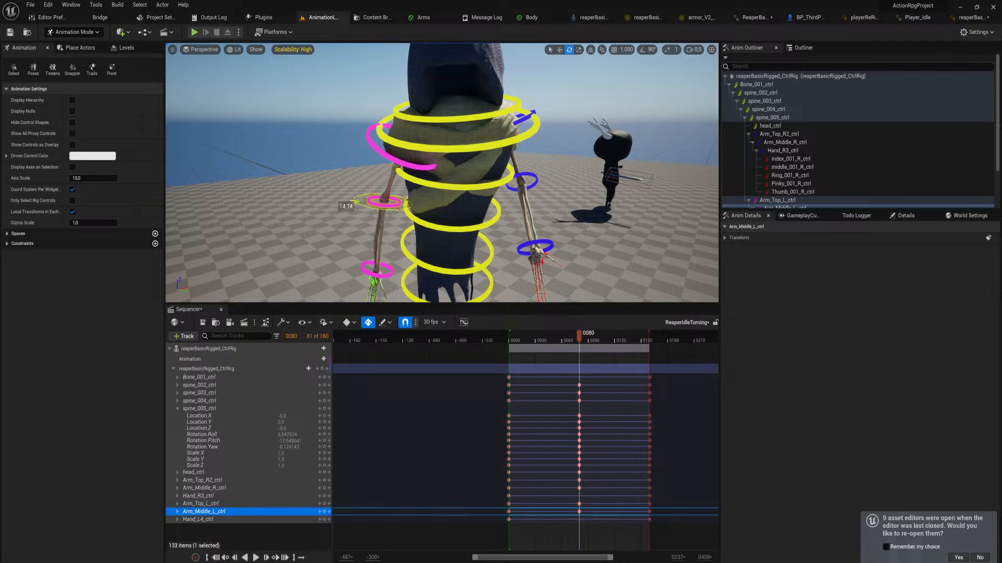
# Rotate Hand_L4_ctrl at frame 80 to adjust the left hand and check the whole pose
pyautogui.click(384, 272)
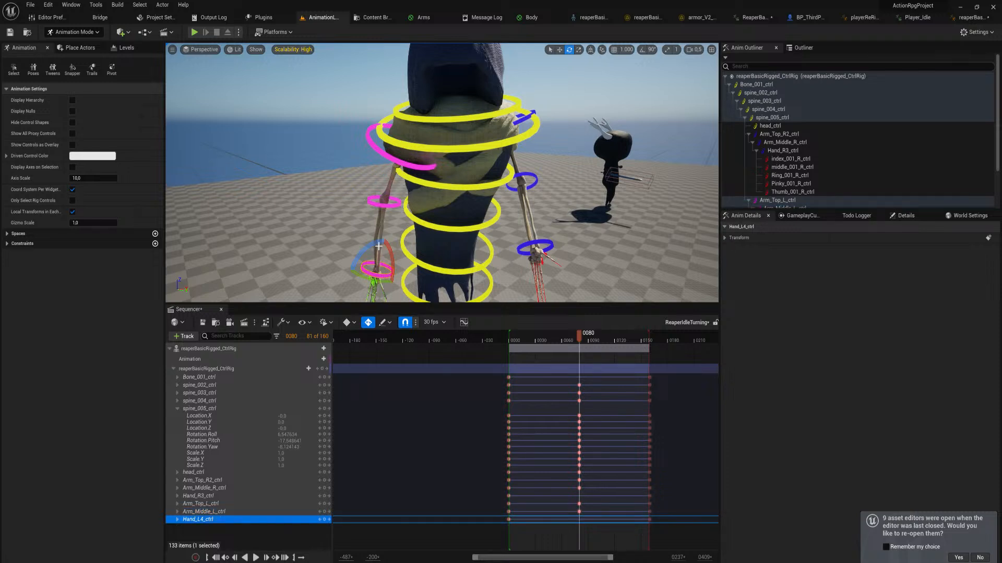
pyautogui.moveTo(379, 246); pyautogui.dragTo(348, 272)
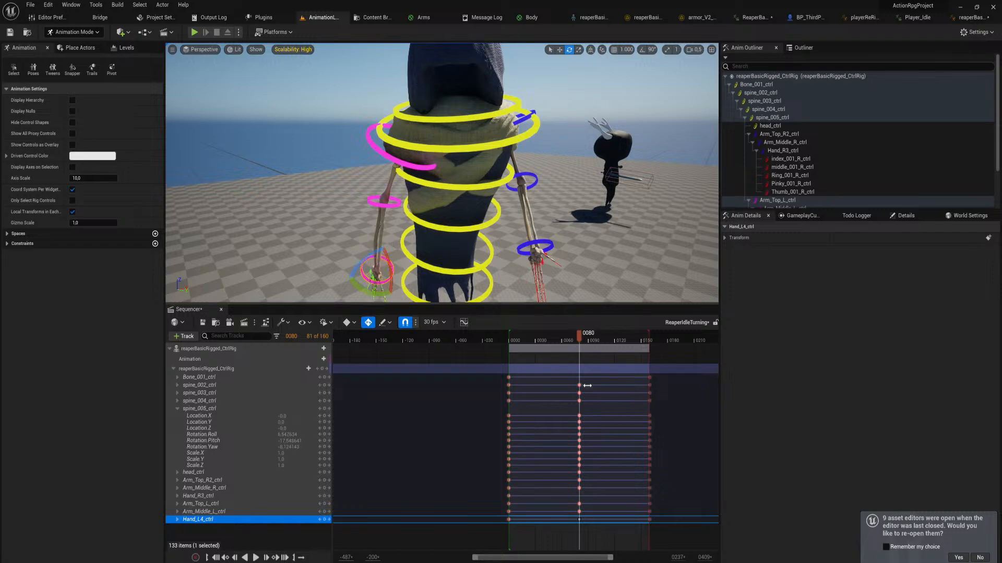
pyautogui.moveTo(610, 281); pyautogui.dragTo(614, 314, button='right')
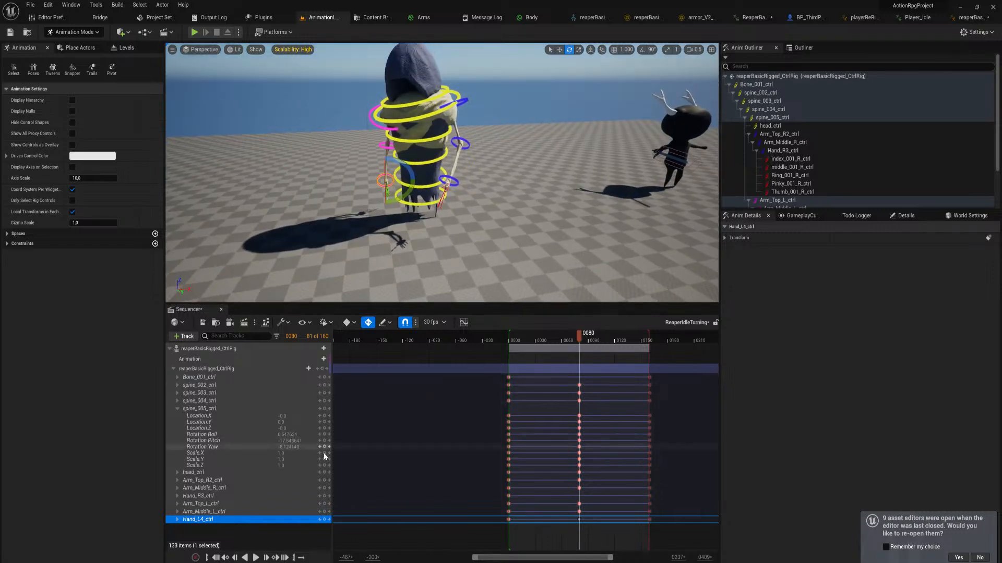
# Return to the first key at frame 0 and rotate Arm_Top_L_ctrl about 11 degrees toward the body
pyautogui.click(319, 504)
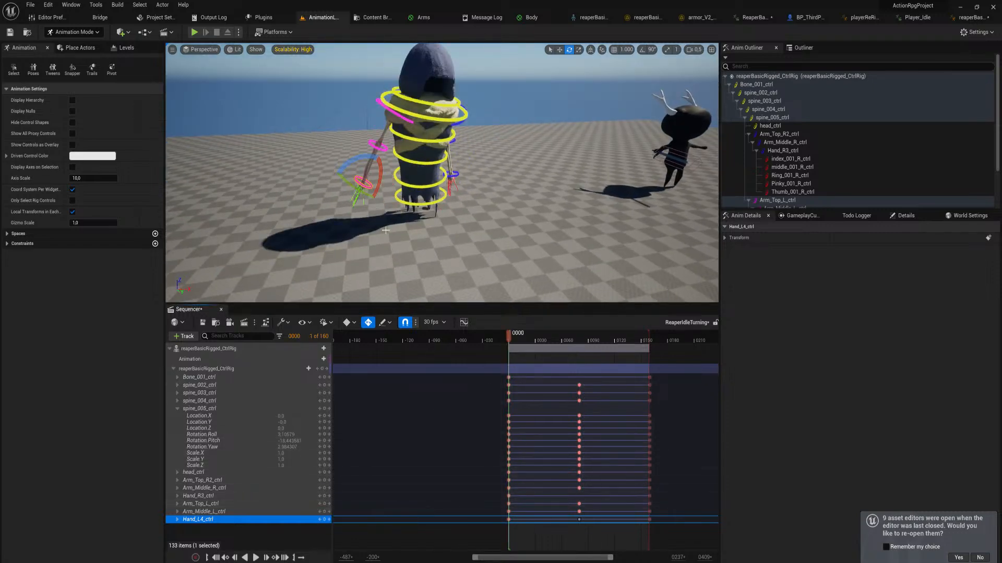
pyautogui.click(388, 116)
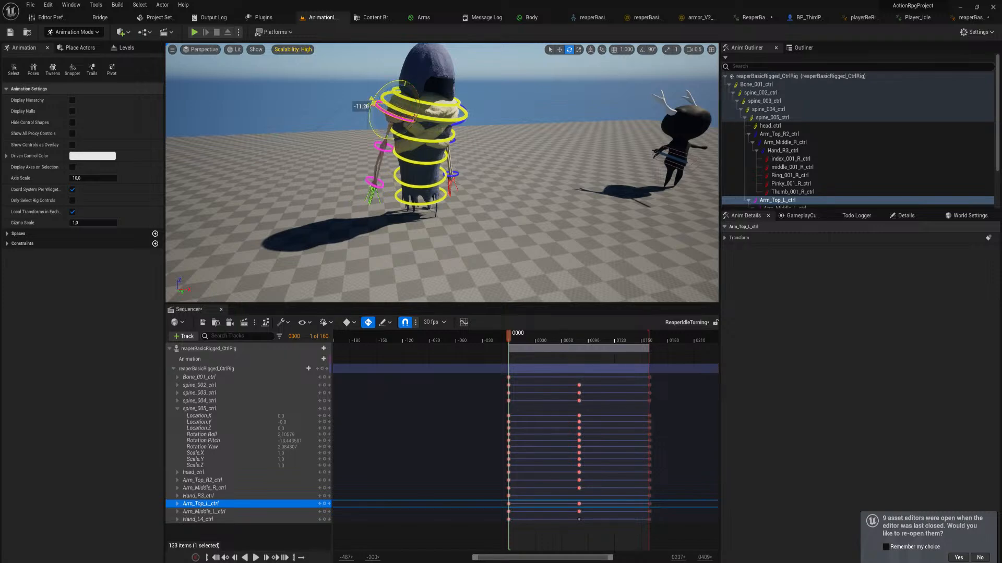
pyautogui.press('f')
pyautogui.press('s')
pyautogui.moveTo(441, 172); pyautogui.dragTo(456, 214, button='right')
pyautogui.moveTo(433, 136); pyautogui.dragTo(420, 211)
# Rotate Arm_Middle_L_ctrl and Hand_L4_ctrl at frame 0 to finish the left arm's starting pose
pyautogui.click(416, 206)
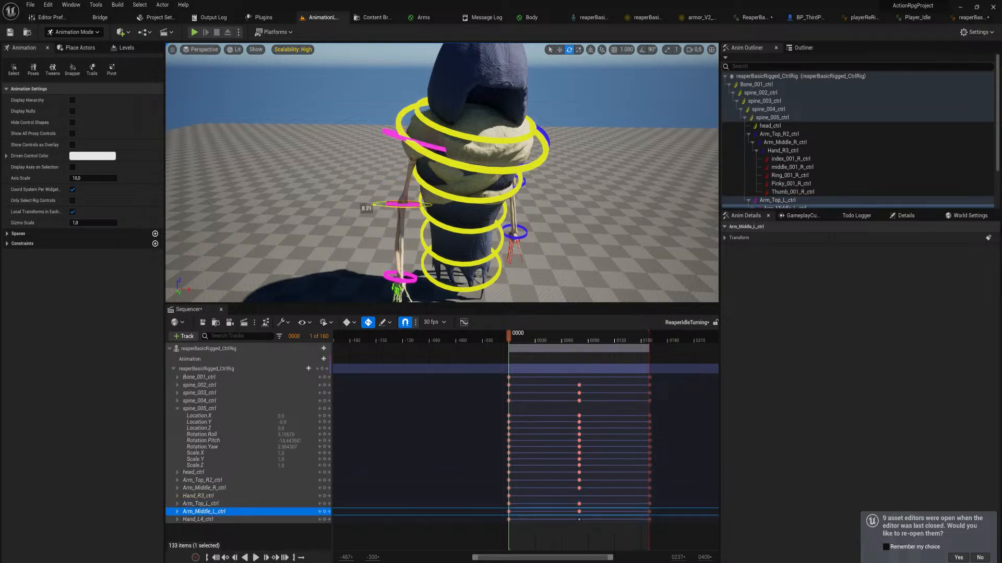
pyautogui.moveTo(389, 188); pyautogui.dragTo(421, 250)
pyautogui.click(428, 272)
pyautogui.moveTo(421, 260); pyautogui.dragTo(418, 272, button='right')
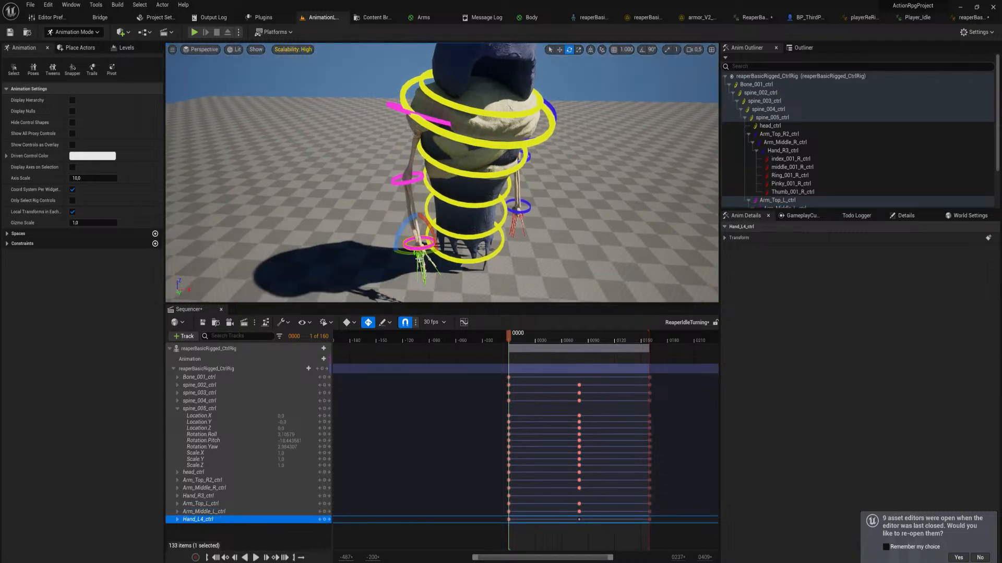
pyautogui.moveTo(401, 227); pyautogui.dragTo(393, 255)
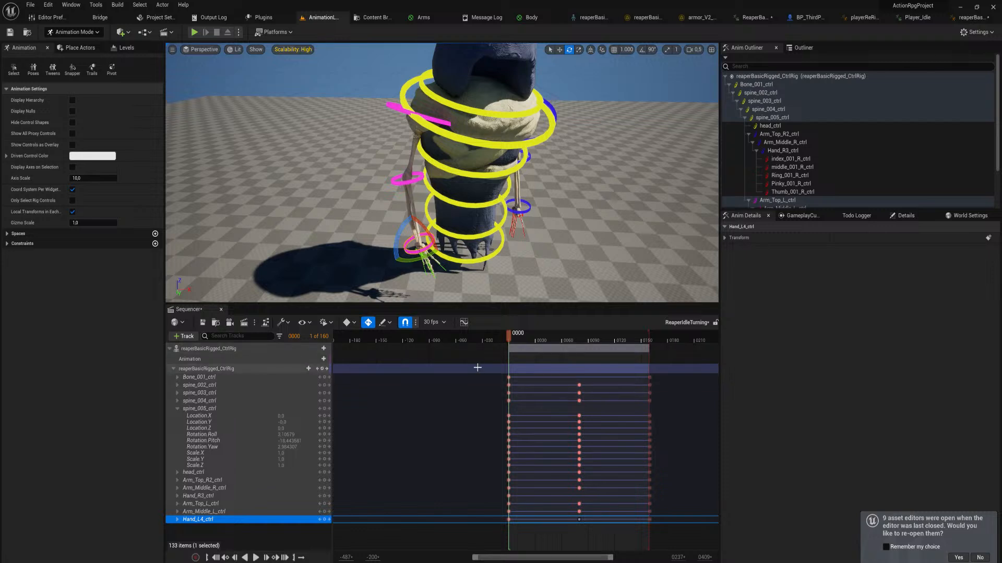
# Copy all control keys from frame 0 and paste them at frame 160 so the animation loops
pyautogui.moveTo(478, 367); pyautogui.dragTo(512, 533)
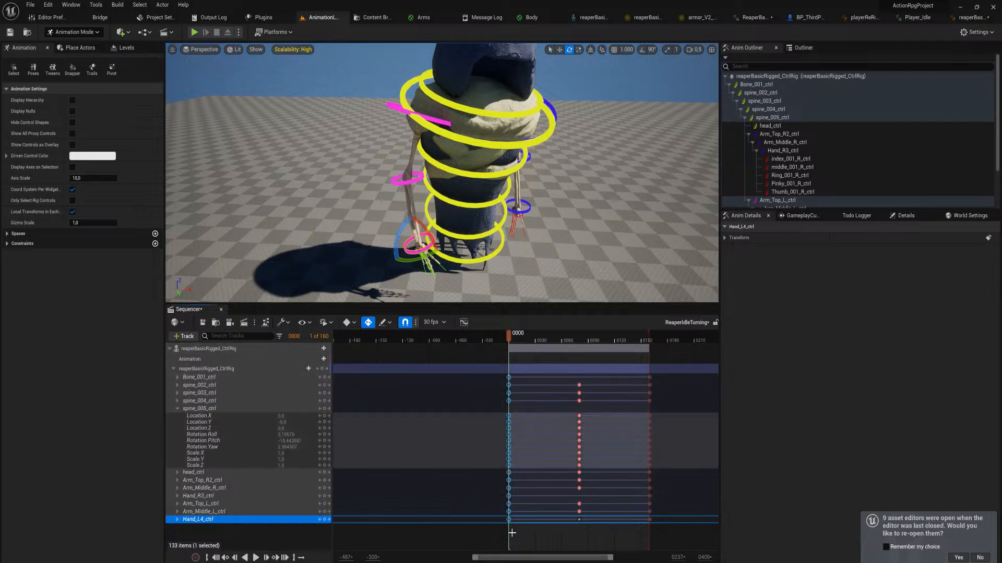
pyautogui.click(329, 378)
pyautogui.hotkey('ctrl', 'v')
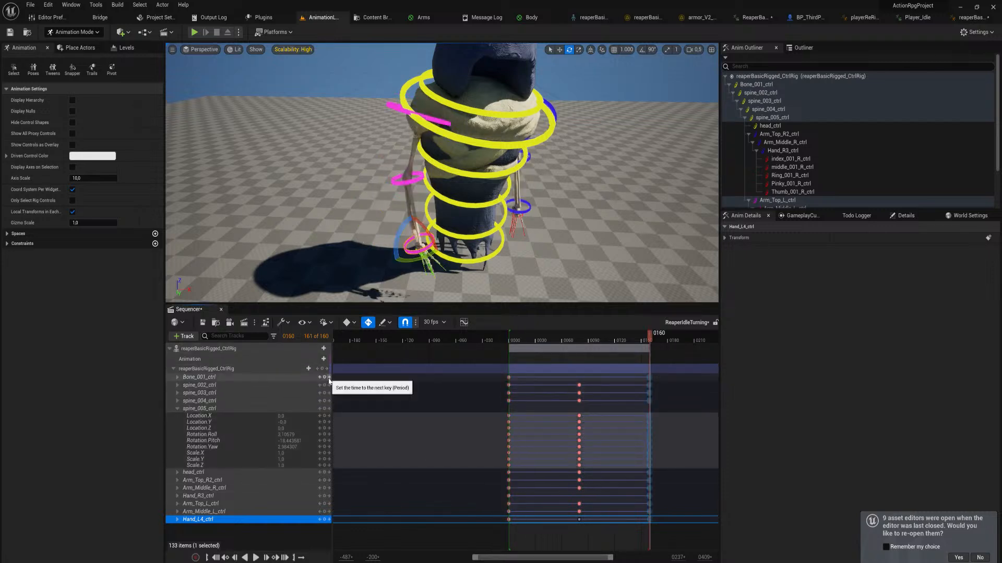
# Play and scrub through the ReaperIdleTurning animation to check the motion and its loop, and save the sequence
pyautogui.click(667, 398)
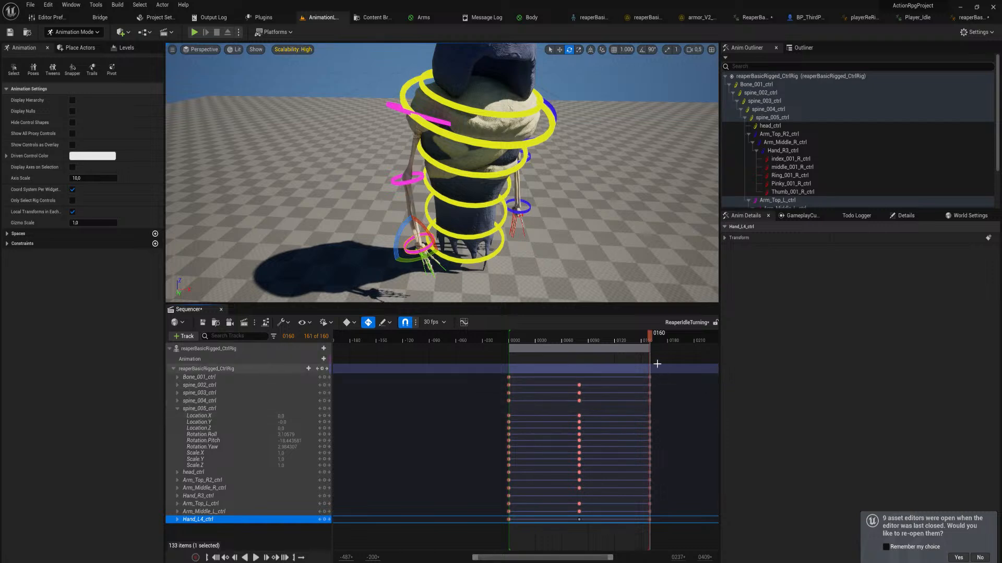
pyautogui.press('space')
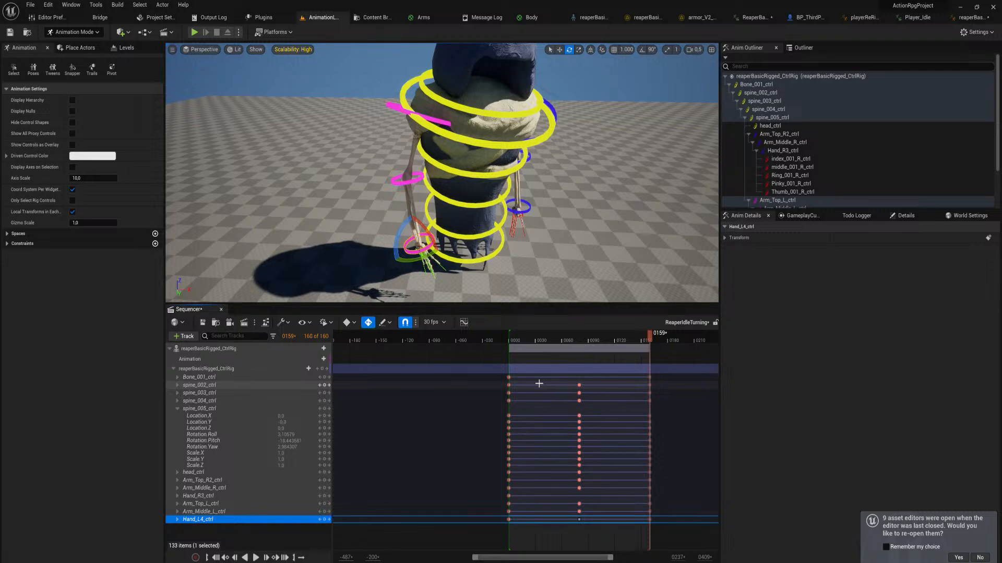
pyautogui.press('space')
pyautogui.press('space')
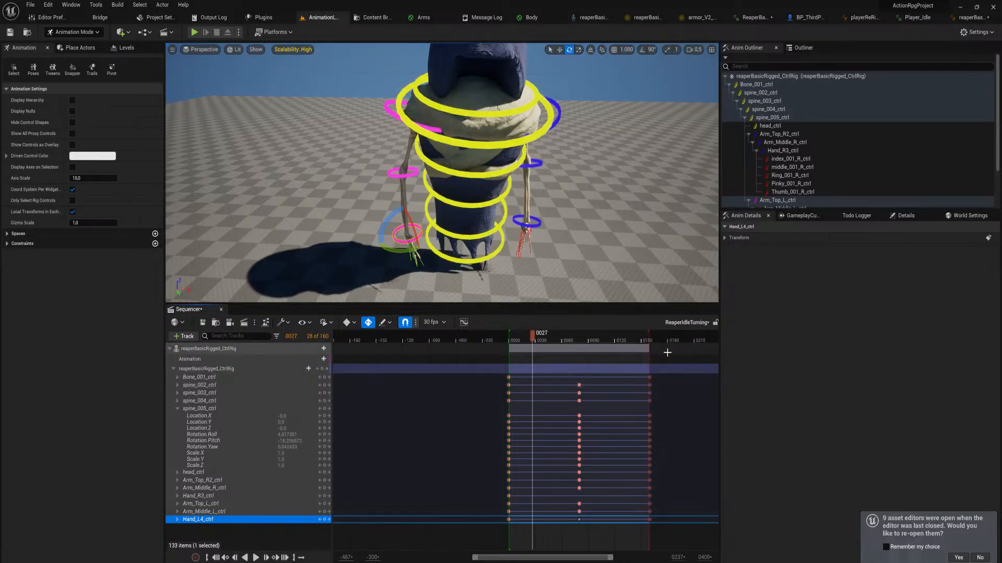
pyautogui.press('space')
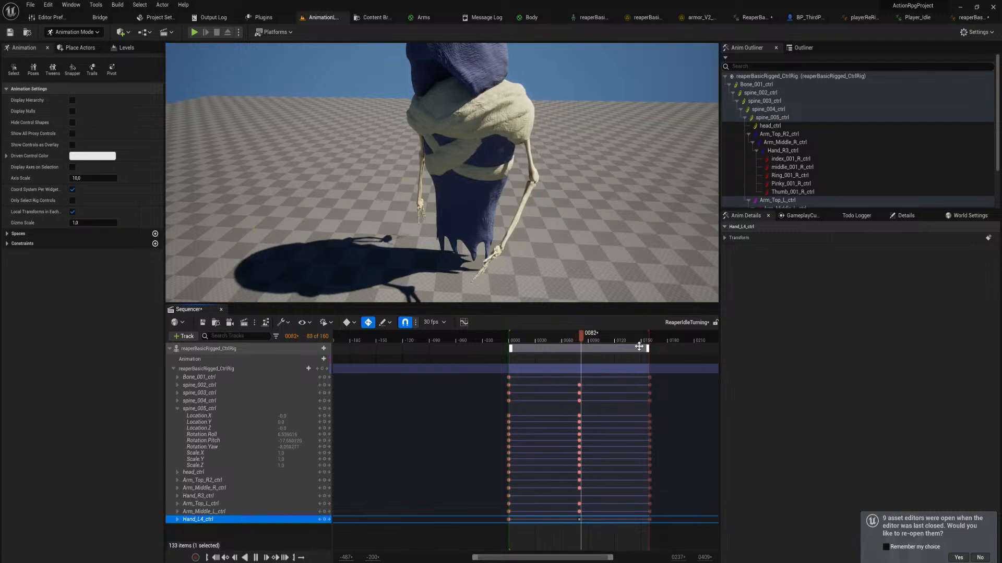
pyautogui.press('space')
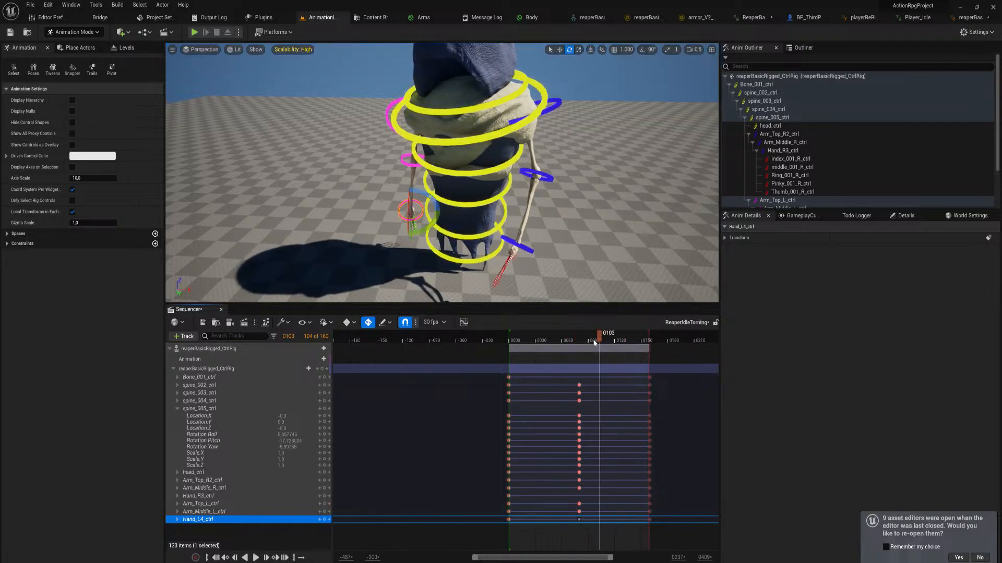
pyautogui.moveTo(594, 342); pyautogui.dragTo(631, 403)
pyautogui.moveTo(631, 399); pyautogui.dragTo(633, 399)
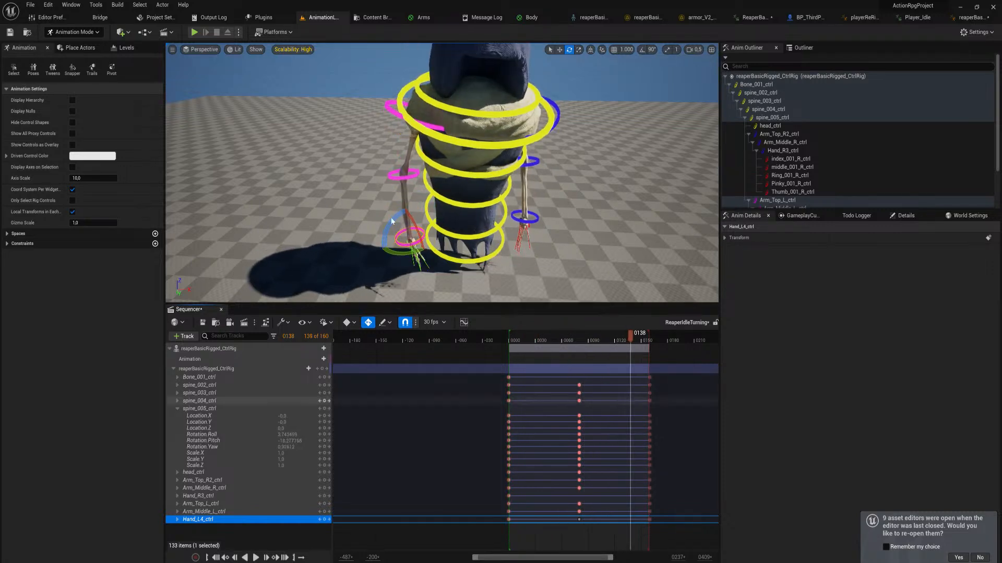
pyautogui.click(202, 323)
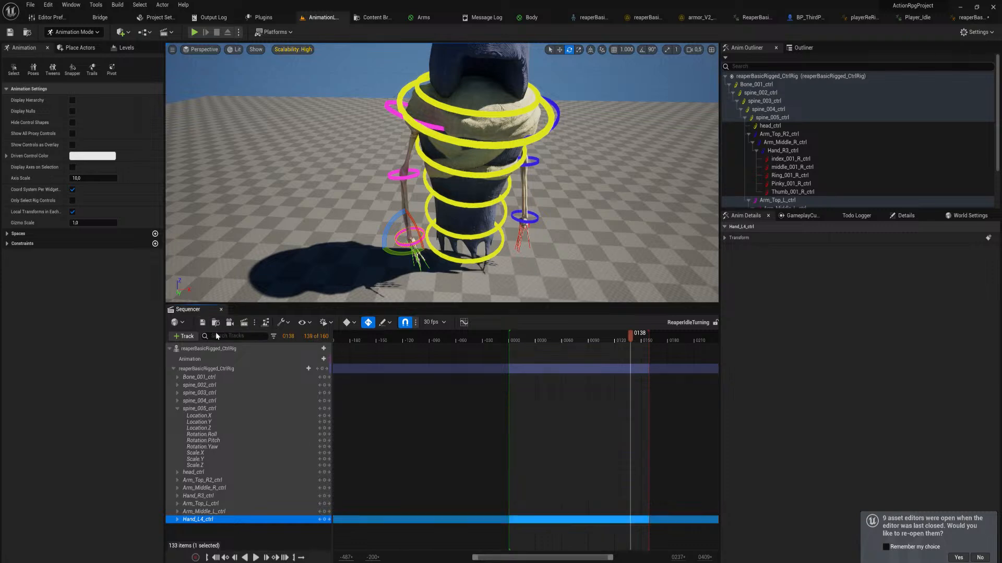
# In the reaper's animation blueprint, move both sequence players closer to Apply Additive and place Output Pose farther away, level with its output
pyautogui.click(970, 17)
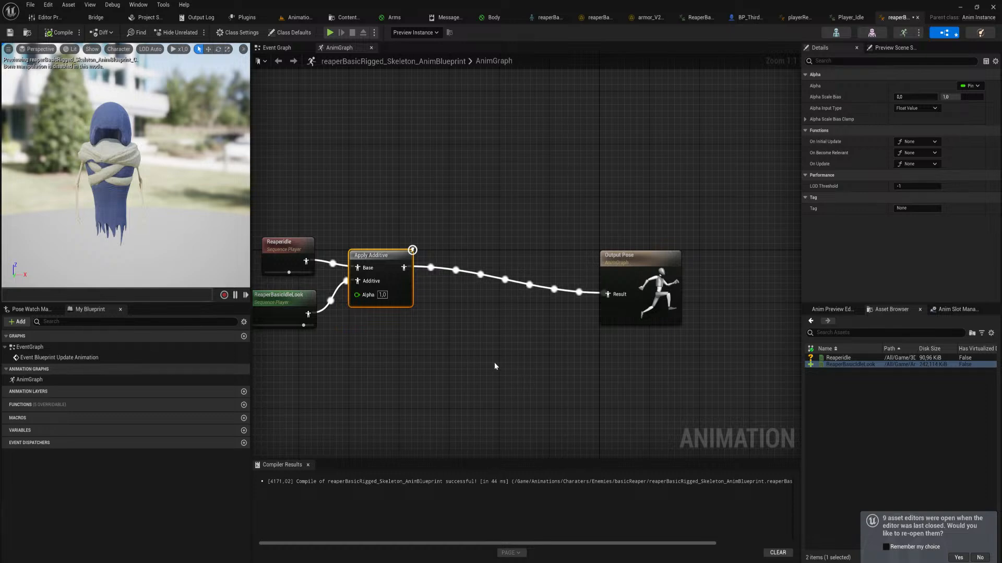
pyautogui.moveTo(494, 363); pyautogui.dragTo(527, 367, button='right')
pyautogui.moveTo(436, 264)
pyautogui.mouseDown()
pyautogui.moveTo(442, 251)
pyautogui.moveTo(443, 260)
pyautogui.mouseUp()
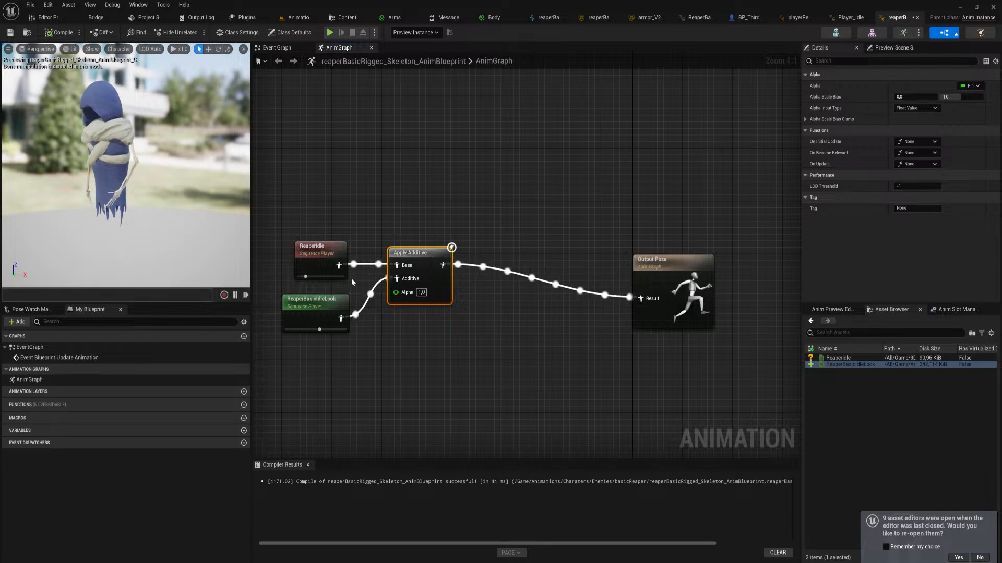
pyautogui.moveTo(280, 192); pyautogui.dragTo(352, 355)
pyautogui.moveTo(334, 313); pyautogui.dragTo(360, 313)
pyautogui.click(477, 324)
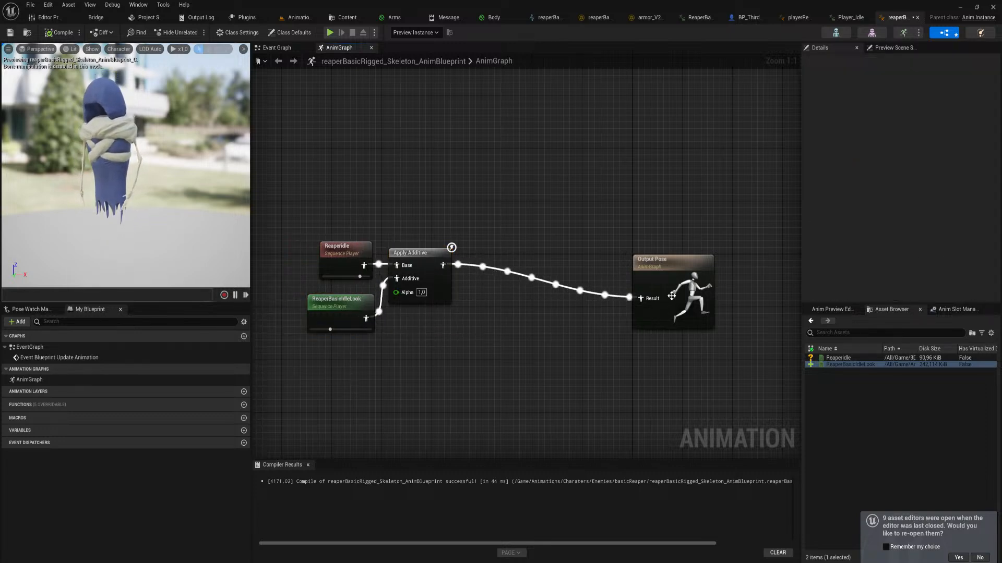
pyautogui.moveTo(672, 296); pyautogui.dragTo(712, 238)
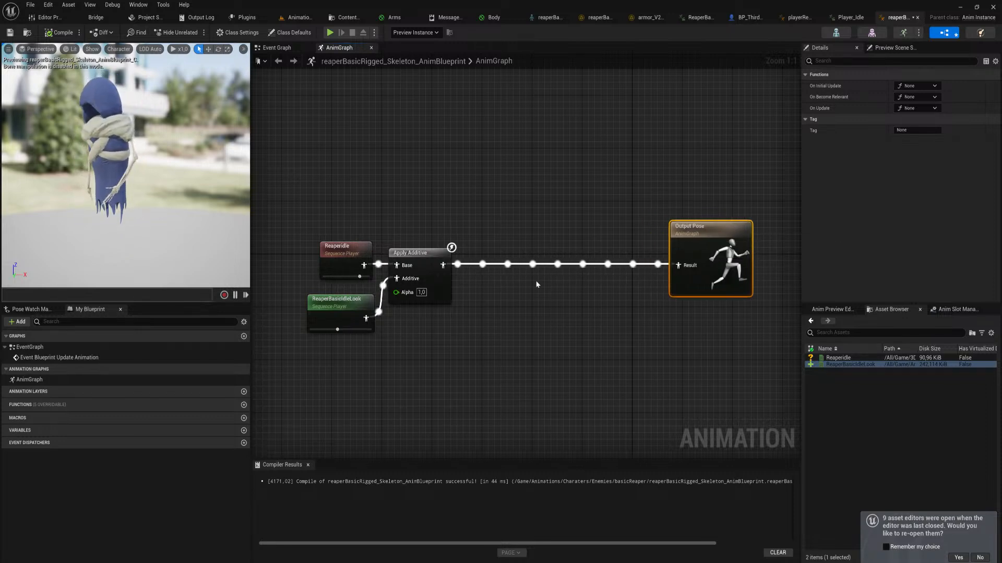
# Duplicate the Apply Additive node and wire the copy's base and output between the first Apply Additive and Output Pose
pyautogui.click(431, 254)
pyautogui.hotkey('ctrl', 'c')
pyautogui.hotkey('ctrl', 'v')
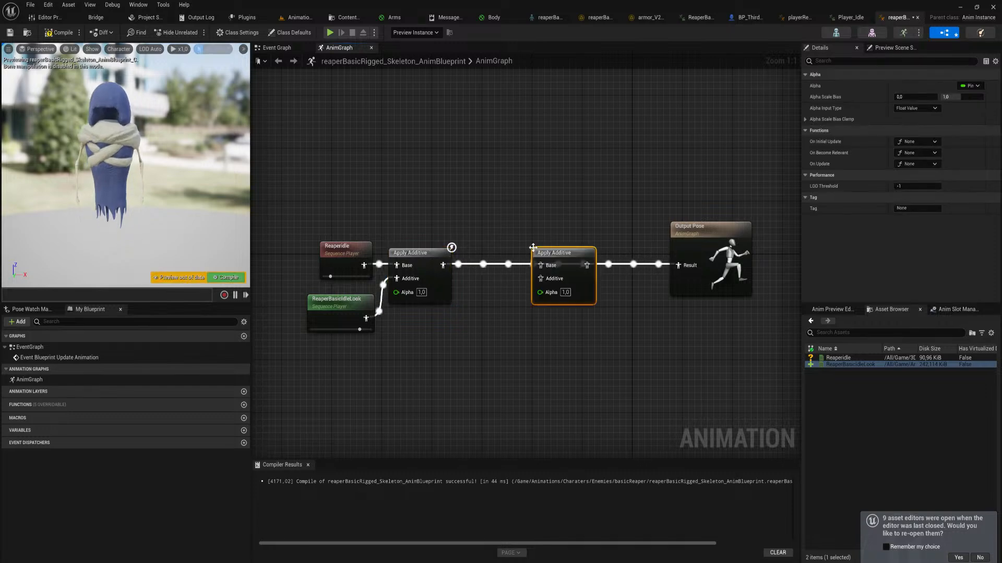
pyautogui.moveTo(443, 265); pyautogui.dragTo(679, 266)
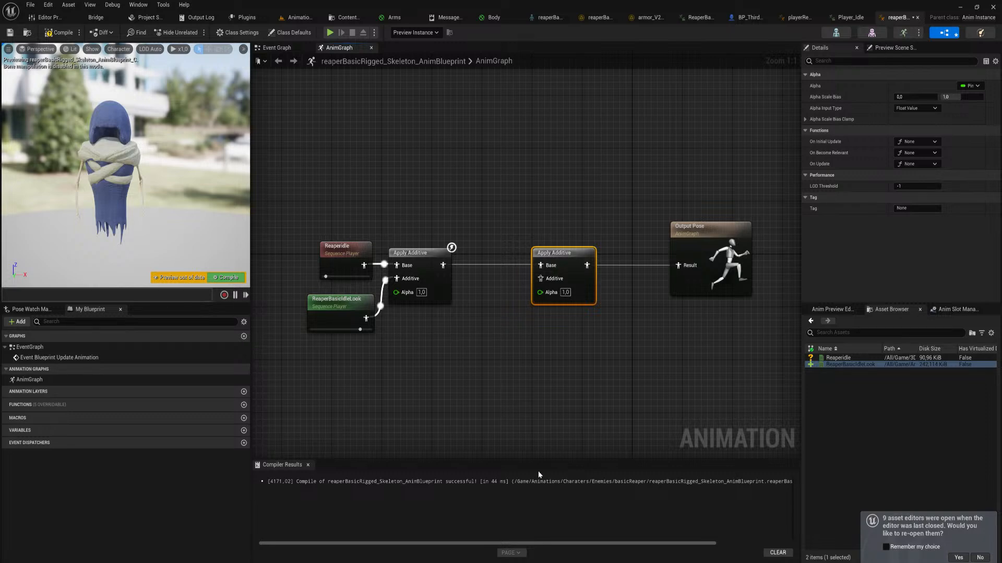
# Compile the reaper's animation blueprint with the second Apply Additive node in place
pyautogui.click(224, 277)
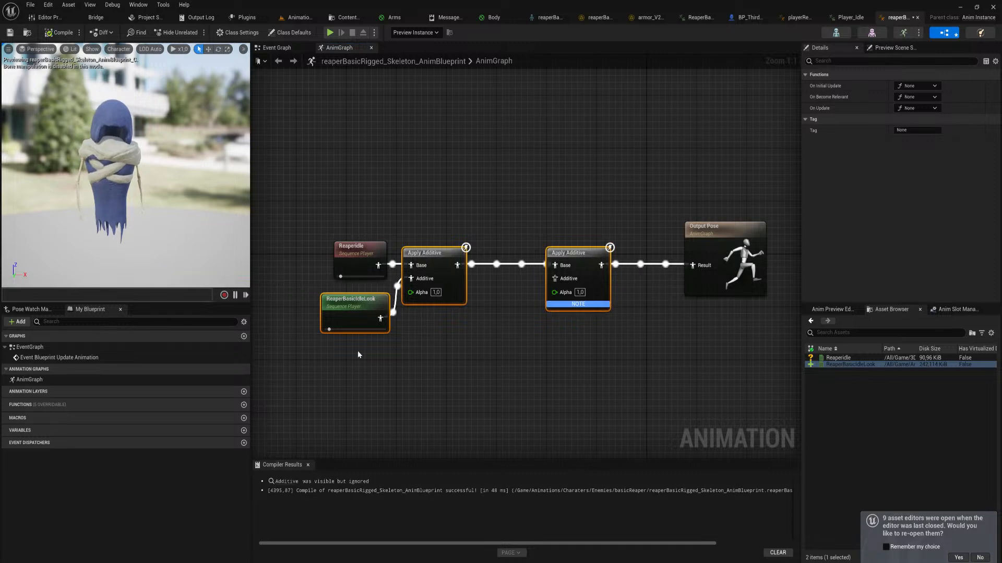
pyautogui.moveTo(531, 350); pyautogui.dragTo(518, 336, button='right')
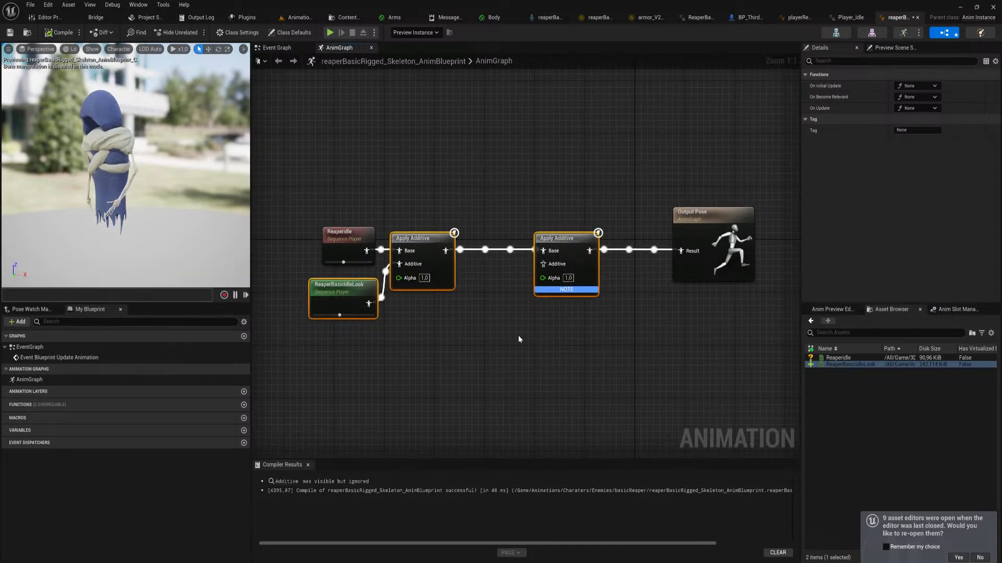
# Duplicate the ReaperIdle level sequence in the basicReaper folder and name the copy ReaperFingerWiggles
pyautogui.hotkey('ctrl', 'space')
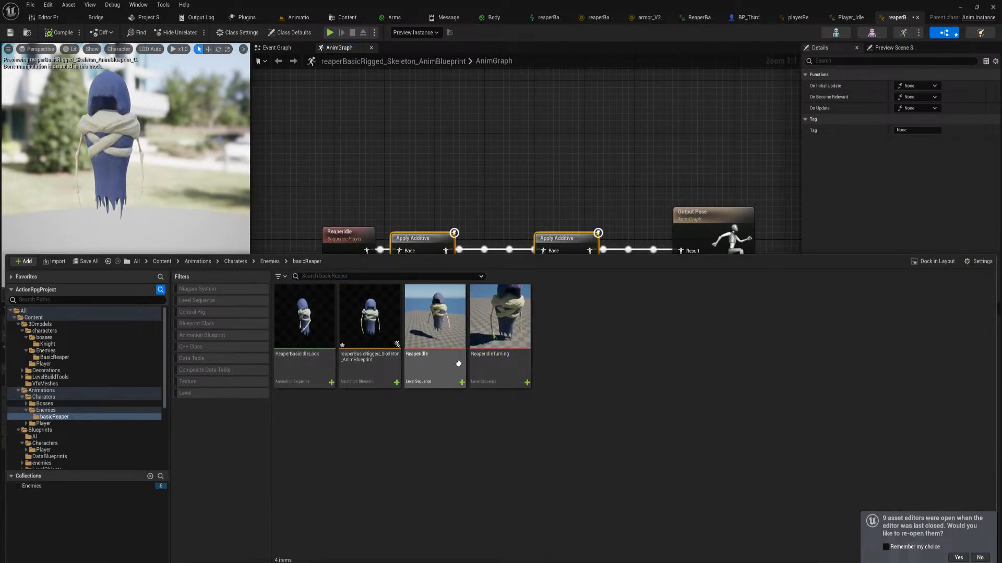
pyautogui.click(443, 363)
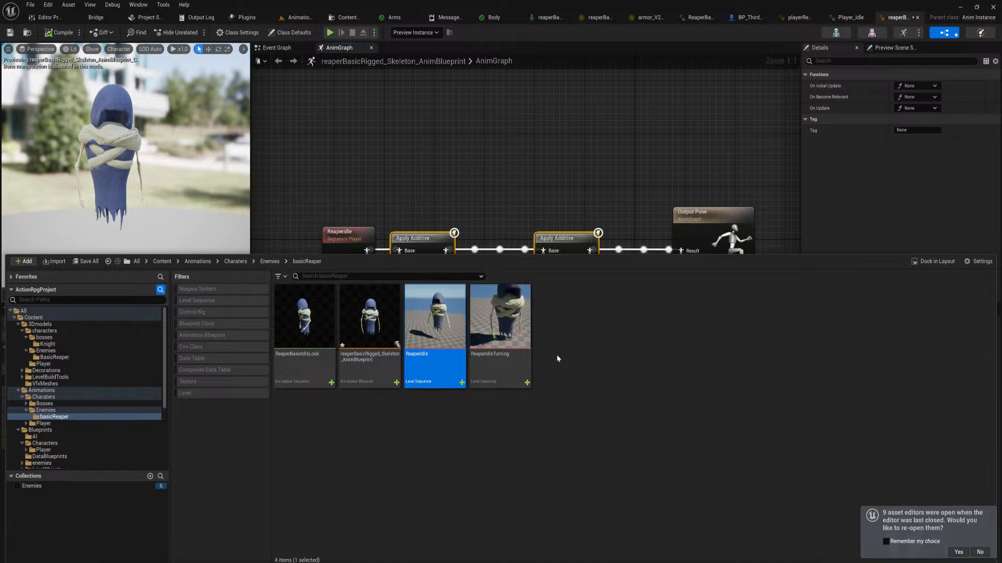
pyautogui.click(570, 360)
pyautogui.press('F2')
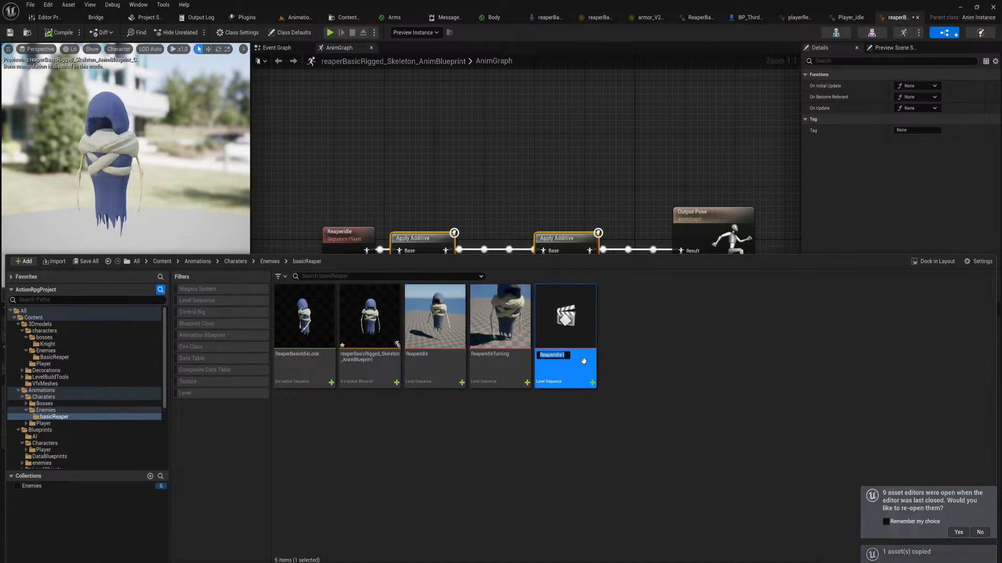
pyautogui.write('Reaper')
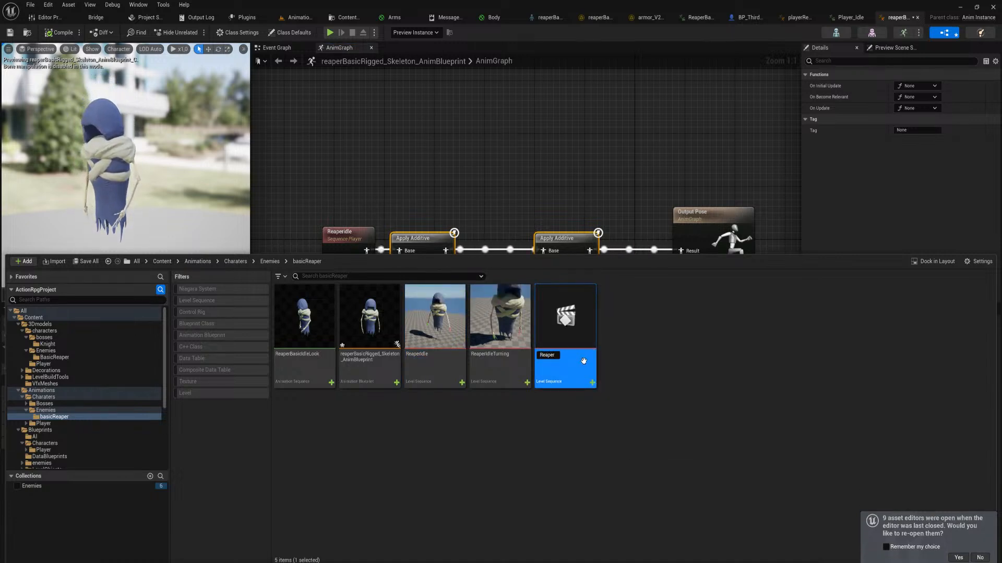
pyautogui.write('FingerWiggles')
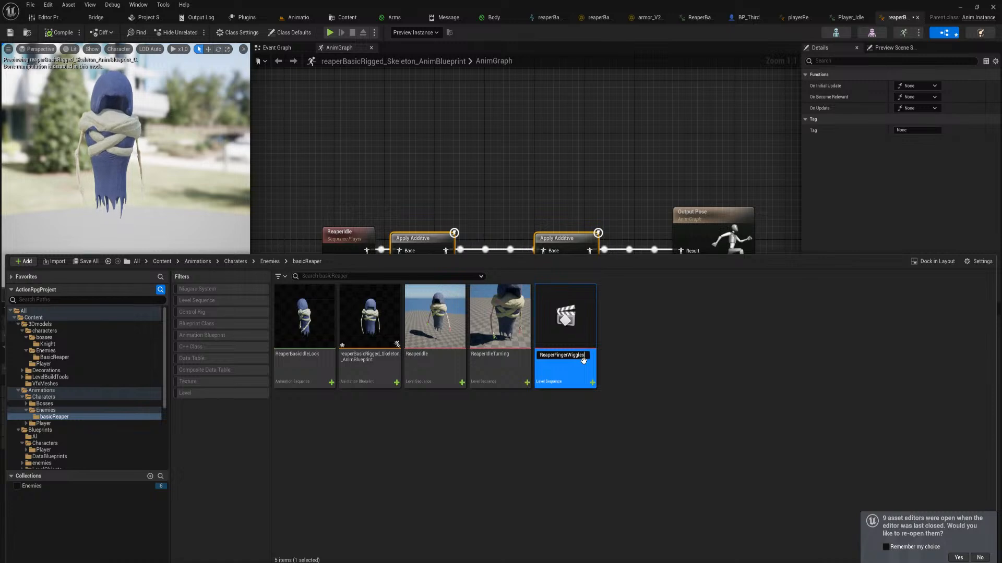
pyautogui.press('Return')
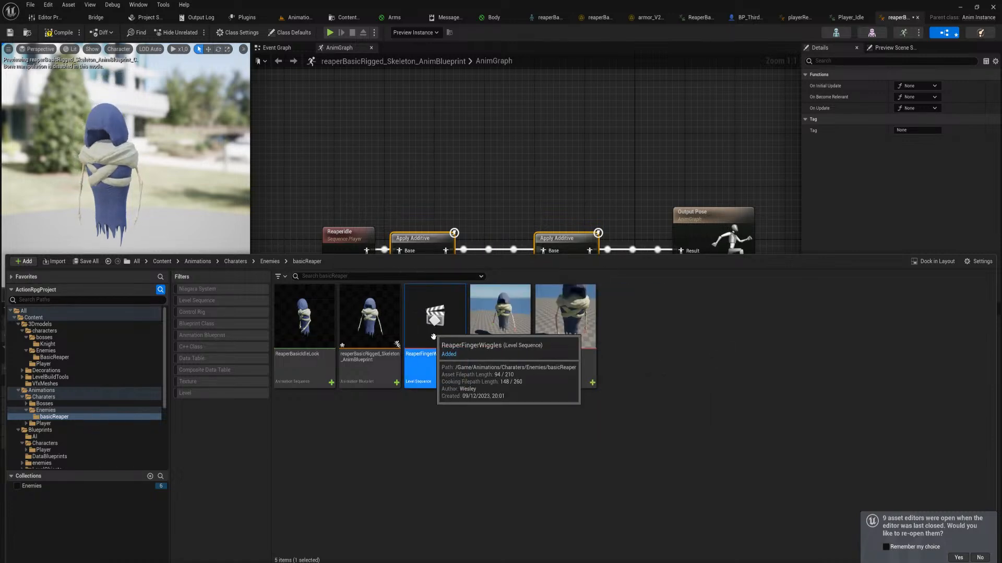
# Open the ReaperFingerWiggles sequence and delete all of its inherited animation keys
pyautogui.doubleClick(433, 337)
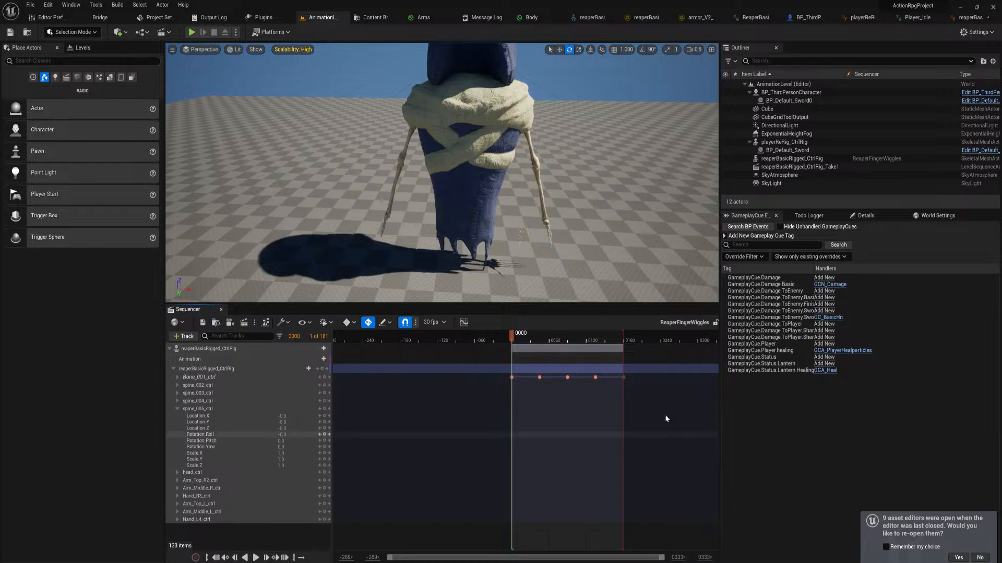
pyautogui.moveTo(677, 421); pyautogui.dragTo(496, 371)
pyautogui.press('Delete')
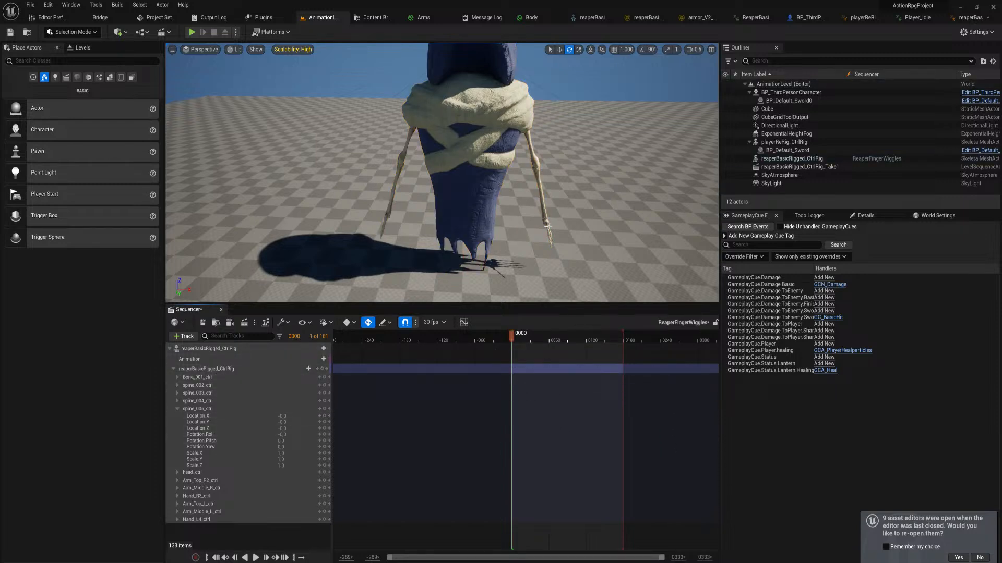
# Key every control of the reaperBasicRigged_CtrlRig track at frame 0
pyautogui.click(219, 349)
pyautogui.click(250, 369)
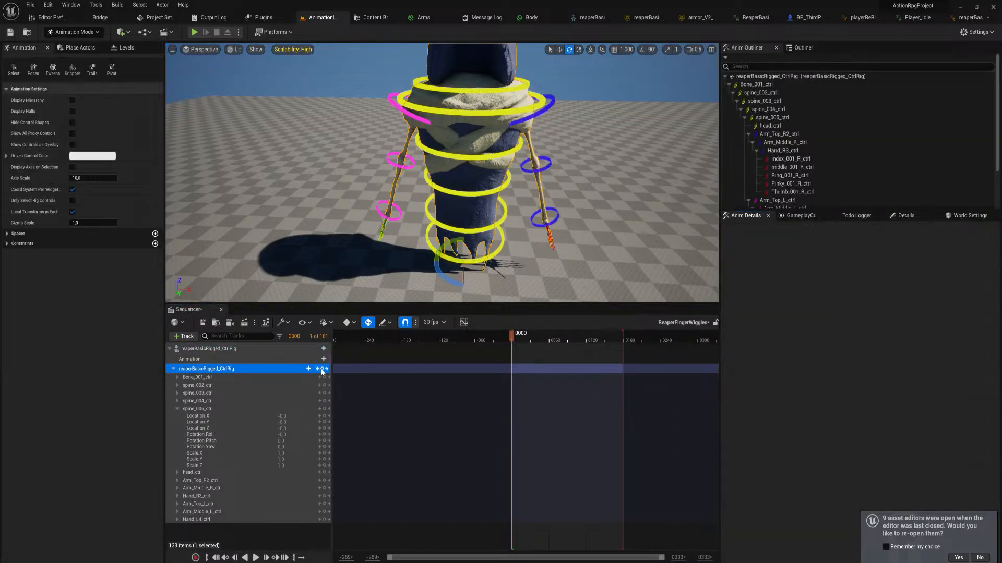
pyautogui.click(322, 369)
# Try to curl the right hand's fingers by varying amounts at frame 0, including the middle finger to about -0.68 and the thumb to about -0.34
pyautogui.press('f')
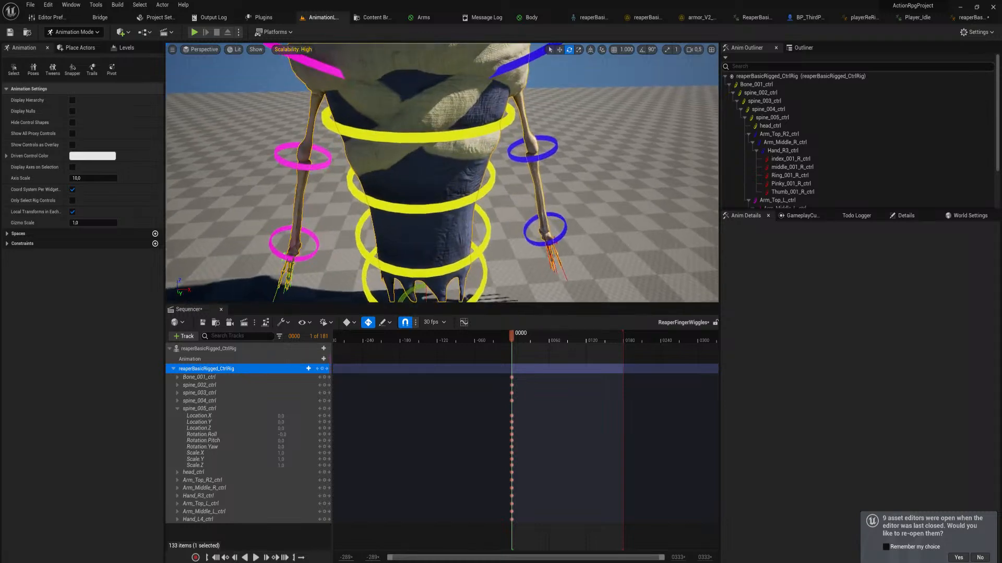
pyautogui.moveTo(650, 358); pyautogui.dragTo(591, 373, button='right')
pyautogui.keyDown('ctrl'); pyautogui.scroll(6, 513, 352); pyautogui.keyUp('ctrl')
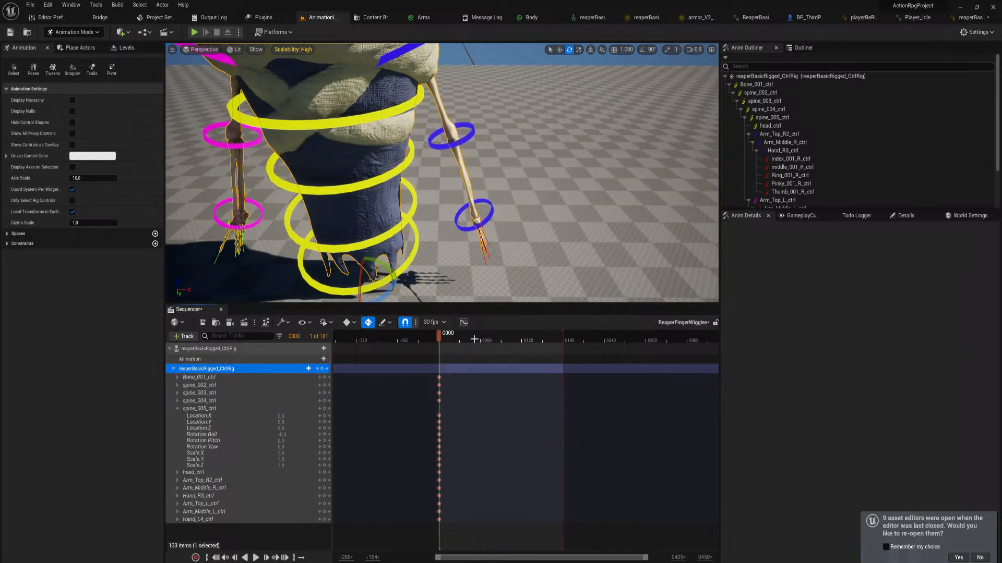
pyautogui.press('d')
pyautogui.moveTo(514, 259); pyautogui.dragTo(493, 235, button='right')
pyautogui.press('w')
pyautogui.click(434, 176)
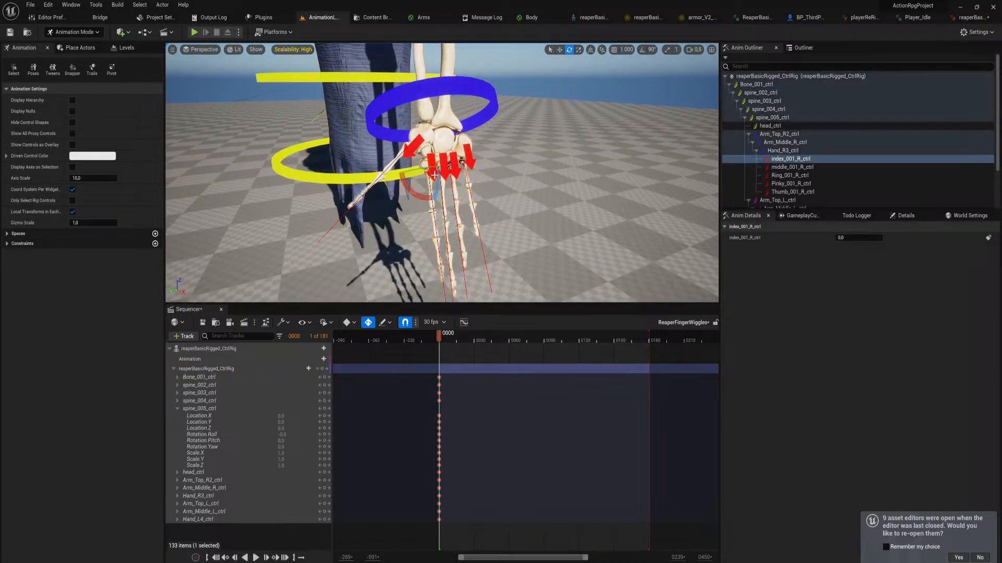
pyautogui.press('w')
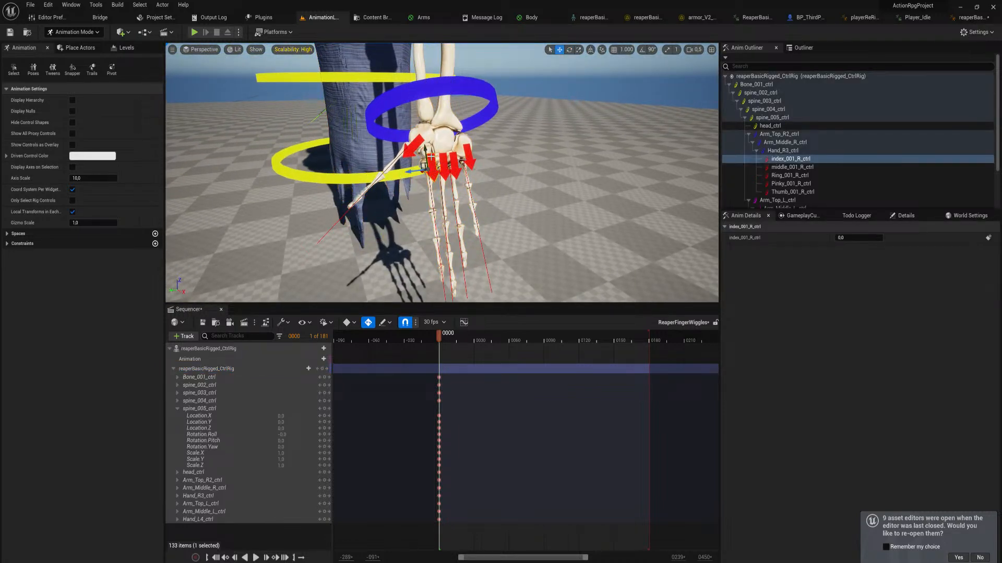
pyautogui.moveTo(425, 151); pyautogui.dragTo(464, 192)
pyautogui.click(452, 161)
pyautogui.click(462, 158)
pyautogui.click(444, 164)
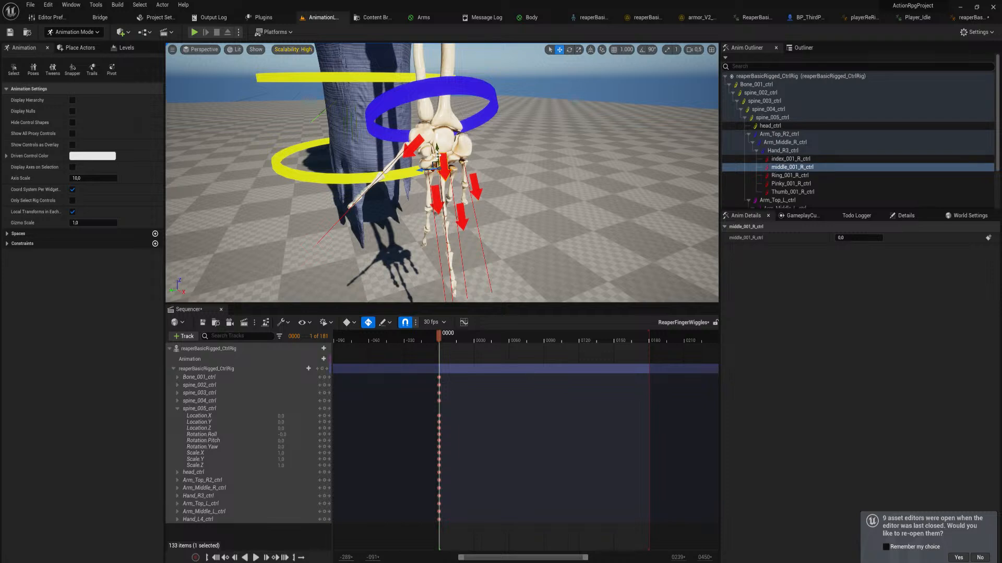
pyautogui.moveTo(436, 153); pyautogui.dragTo(444, 239)
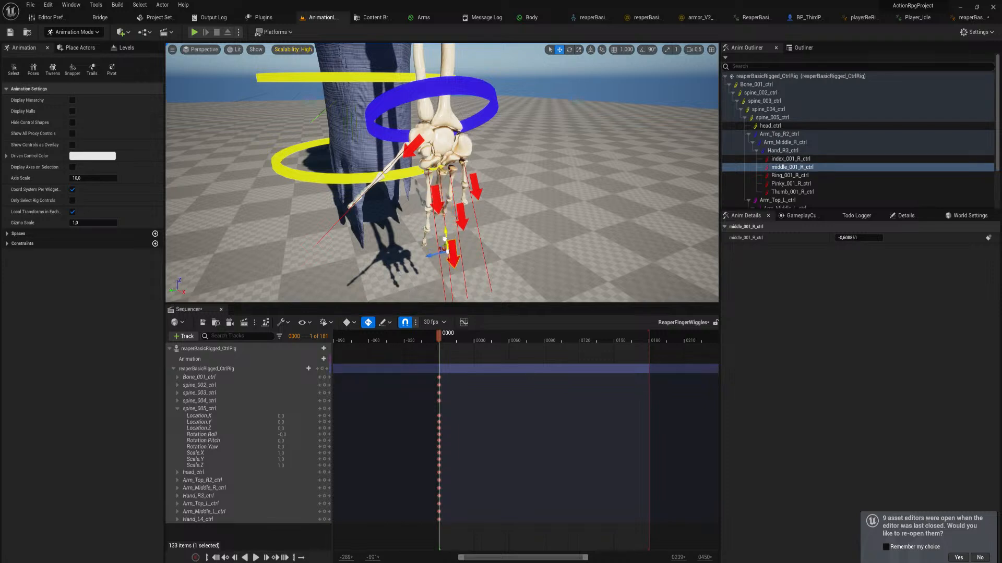
pyautogui.click(413, 145)
pyautogui.moveTo(417, 137); pyautogui.dragTo(389, 165)
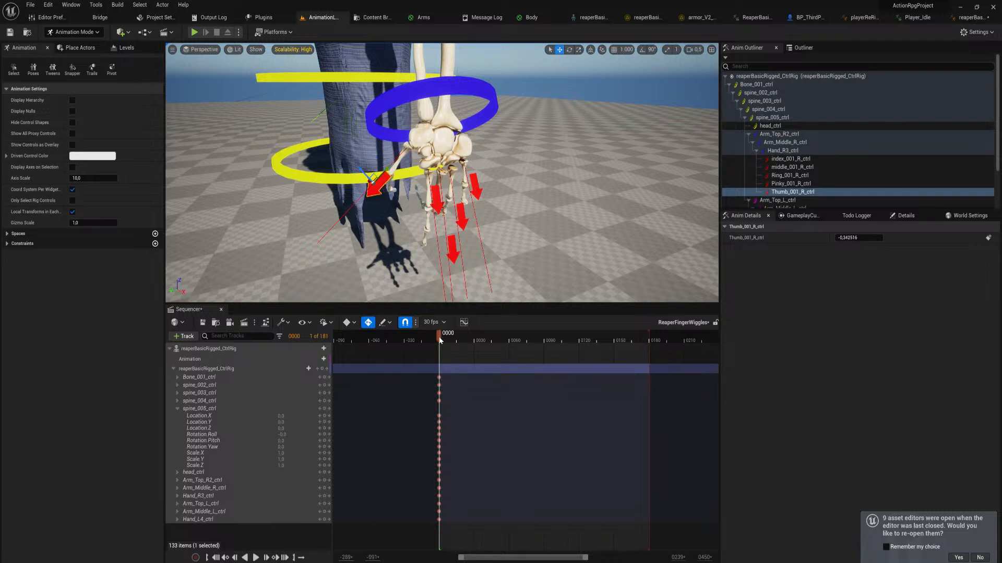
pyautogui.moveTo(442, 343)
pyautogui.mouseDown()
pyautogui.moveTo(511, 356)
pyautogui.moveTo(444, 360)
pyautogui.mouseUp()
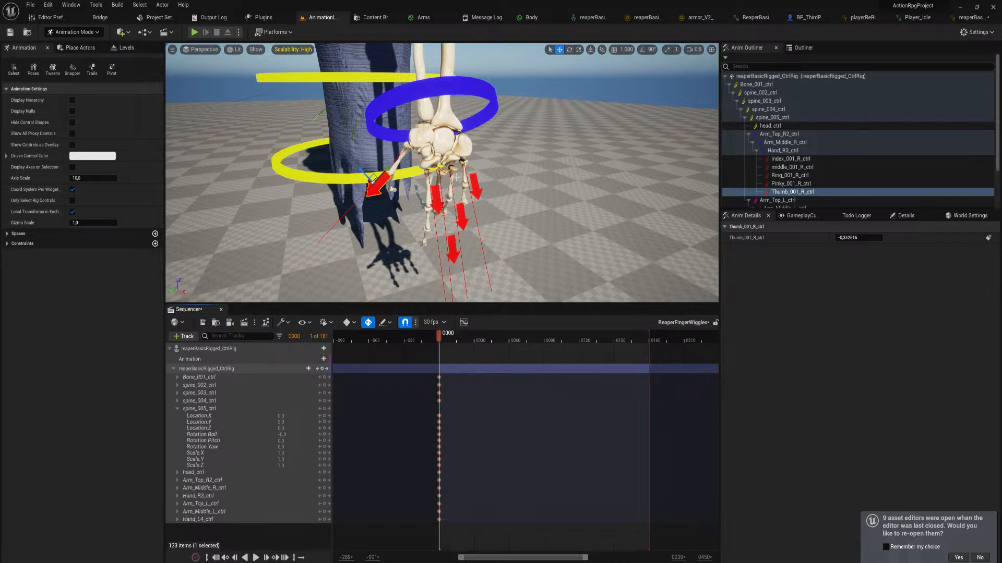
# Undo the right-hand finger moves at frame 0 and return every finger control to its straight rest position
pyautogui.hotkey('ctrl', 'z')
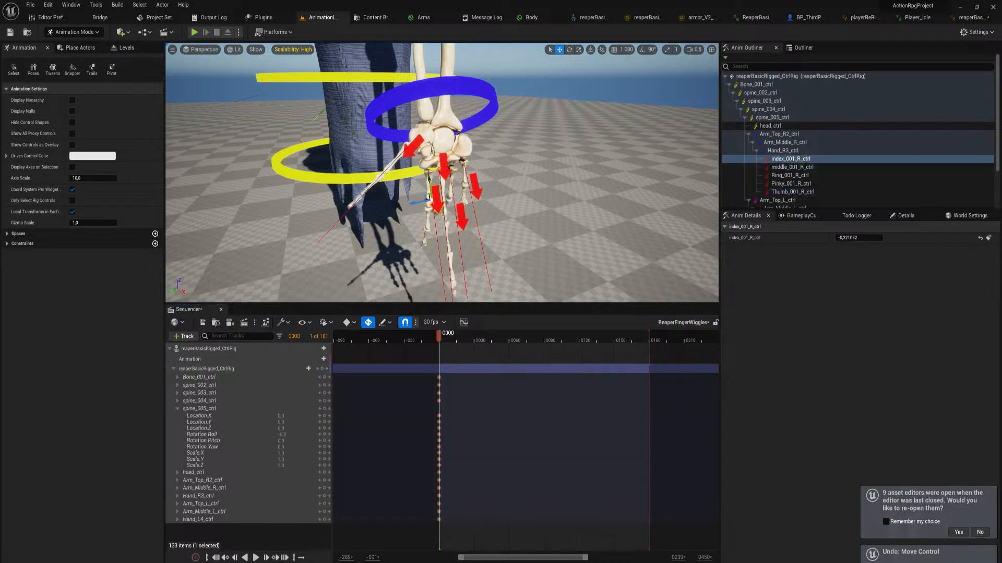
pyautogui.hotkey('ctrl', 'z')
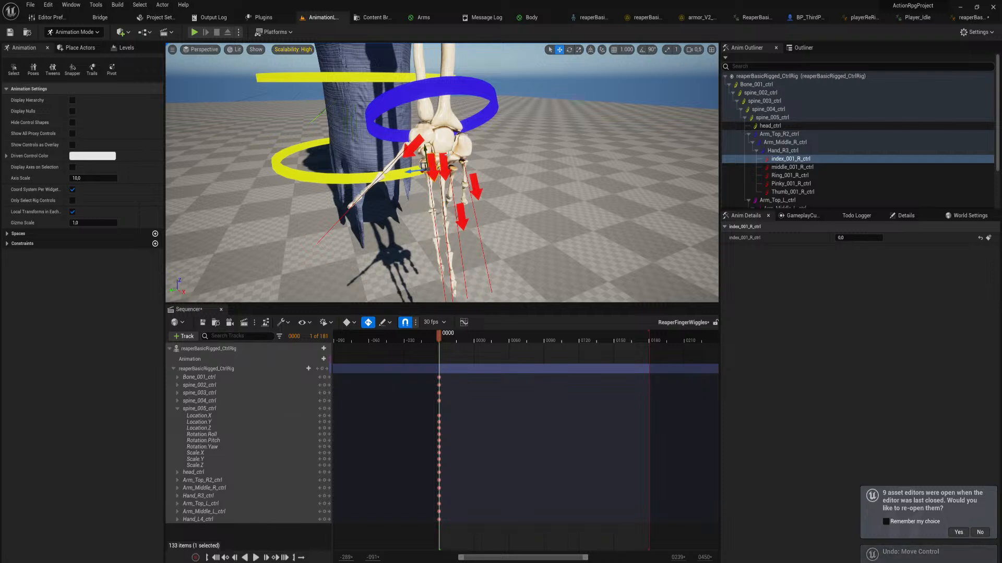
pyautogui.click(461, 215)
pyautogui.moveTo(454, 202); pyautogui.dragTo(459, 146)
pyautogui.click(475, 185)
# At frame 45, curl the right hand's index, middle, ring and pinky controls to -1.0 together with the thumb
pyautogui.moveTo(457, 337); pyautogui.dragTo(489, 357)
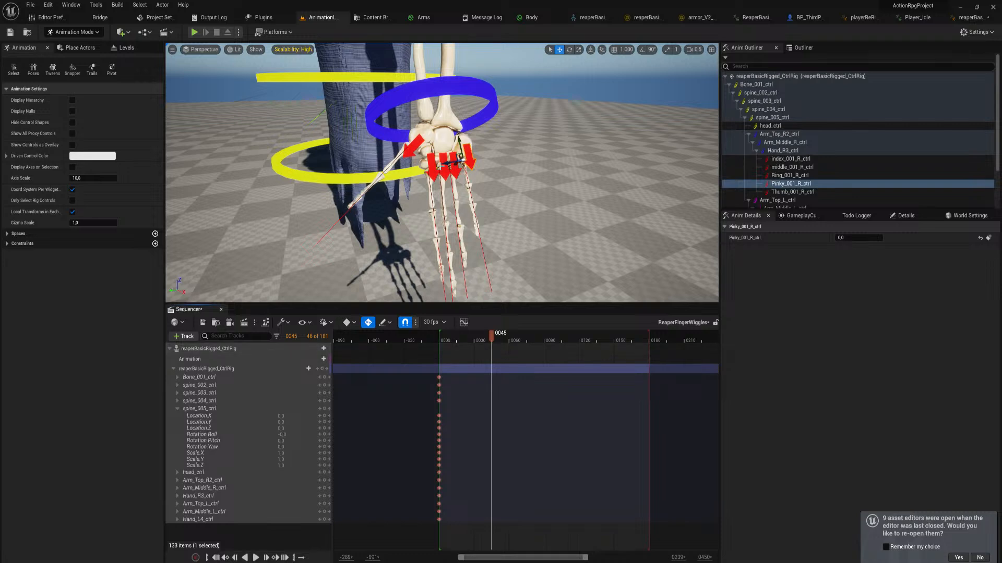
pyautogui.keyDown('ctrl'); pyautogui.click(447, 170); pyautogui.keyUp('ctrl')
pyautogui.keyDown('ctrl'); pyautogui.click(441, 167); pyautogui.keyUp('ctrl')
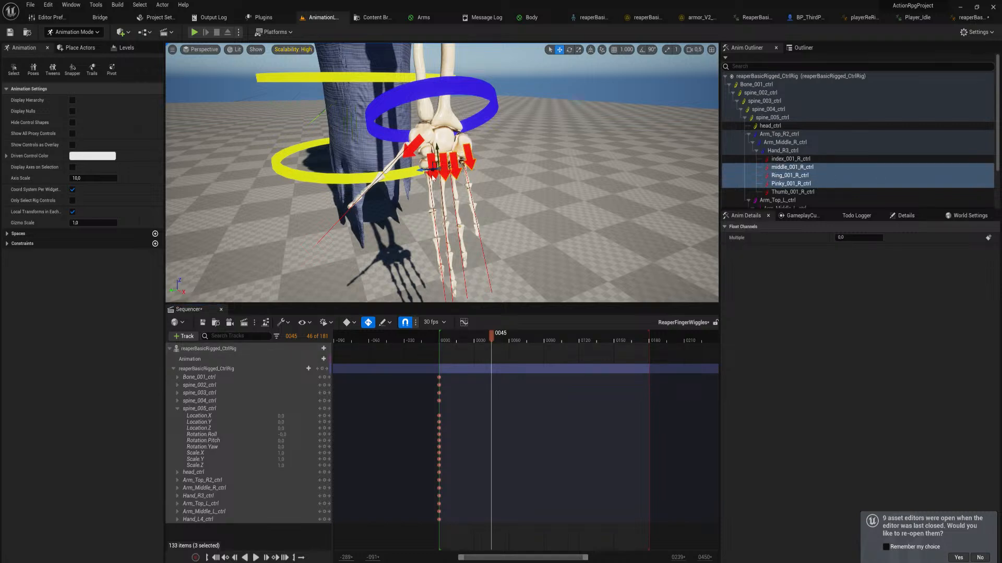
pyautogui.keyDown('ctrl'); pyautogui.click(432, 175); pyautogui.keyUp('ctrl')
pyautogui.keyDown('ctrl'); pyautogui.click(415, 145); pyautogui.keyUp('ctrl')
pyautogui.moveTo(425, 152); pyautogui.dragTo(444, 291)
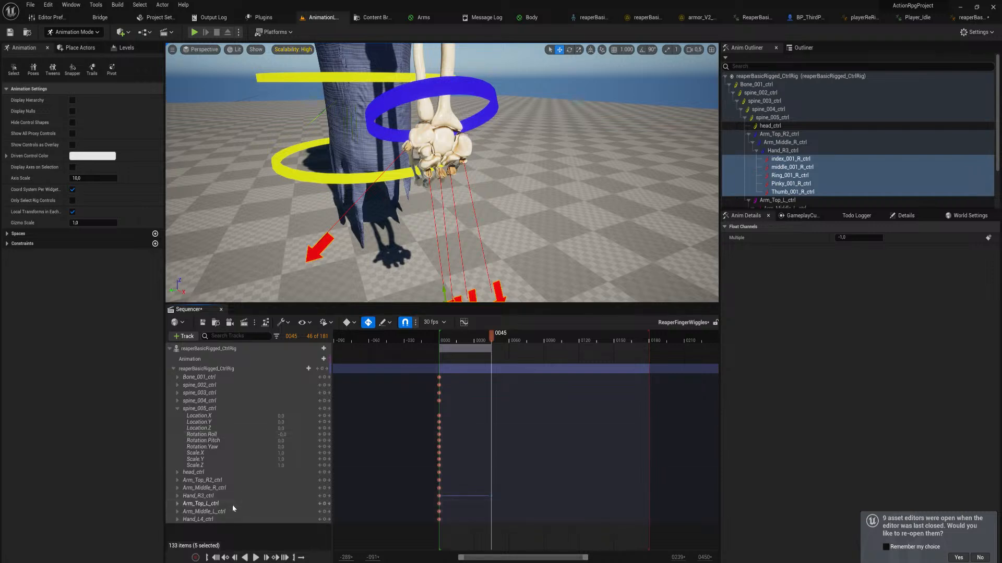
# Expand the Hand_R3_ctrl track and copy its five finger keys from frame 0 to frame 90
pyautogui.click(197, 497)
pyautogui.click(177, 496)
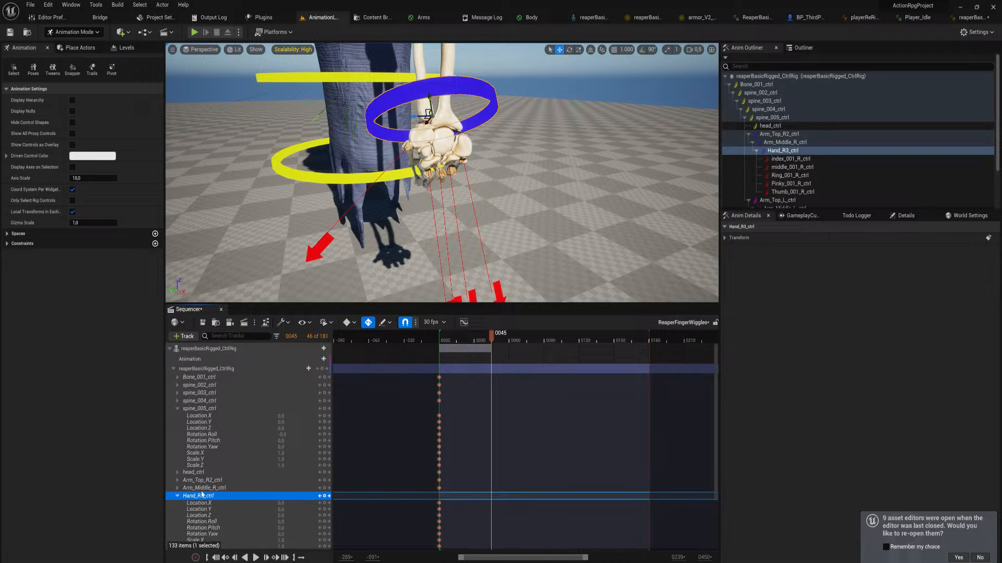
pyautogui.scroll(-3, 212, 496)
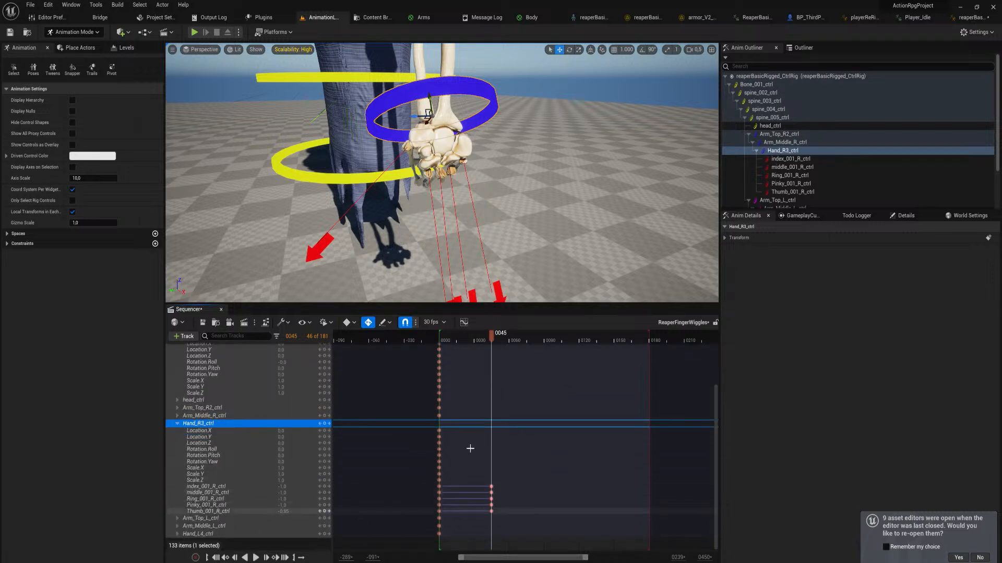
pyautogui.moveTo(519, 437)
pyautogui.mouseDown(button='right')
pyautogui.moveTo(512, 523)
pyautogui.moveTo(524, 499)
pyautogui.moveTo(515, 450)
pyautogui.mouseUp(button='right')
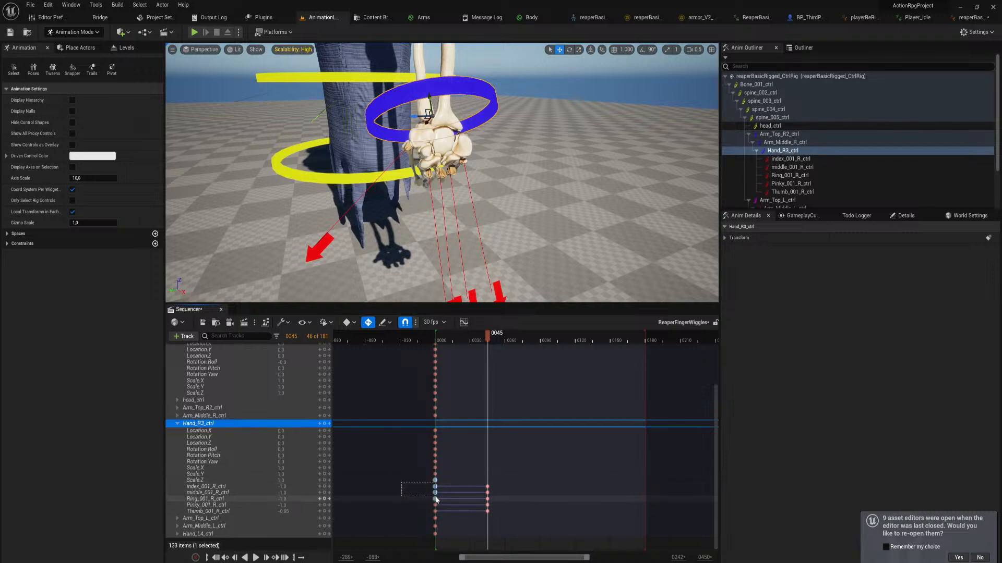
pyautogui.moveTo(436, 493); pyautogui.dragTo(449, 512)
pyautogui.moveTo(489, 339); pyautogui.dragTo(541, 361)
pyautogui.hotkey('ctrl', 'v')
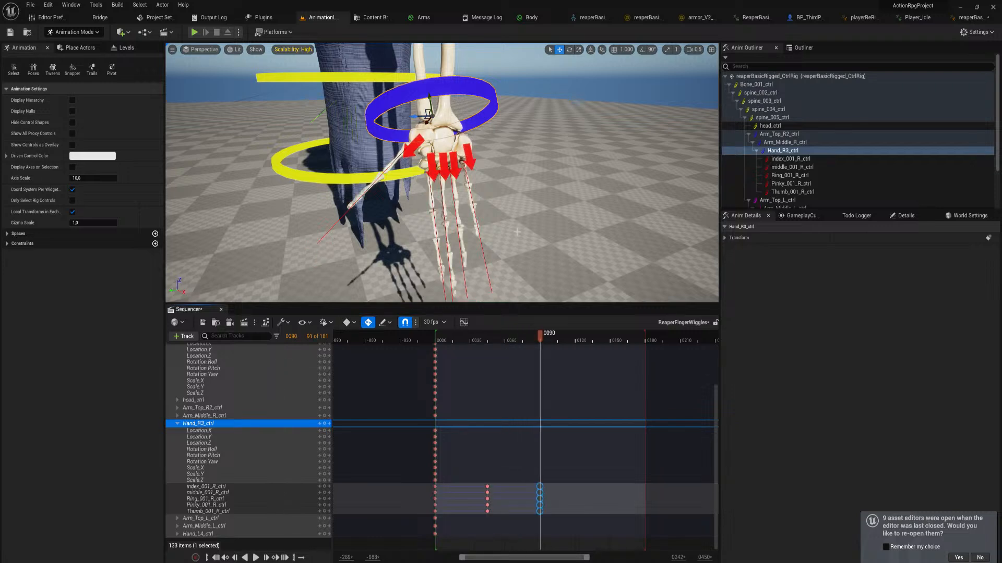
# Play and scrub the right-hand finger animation between frames 0 and 90 to check the curl
pyautogui.moveTo(540, 346); pyautogui.dragTo(445, 366)
pyautogui.press('space')
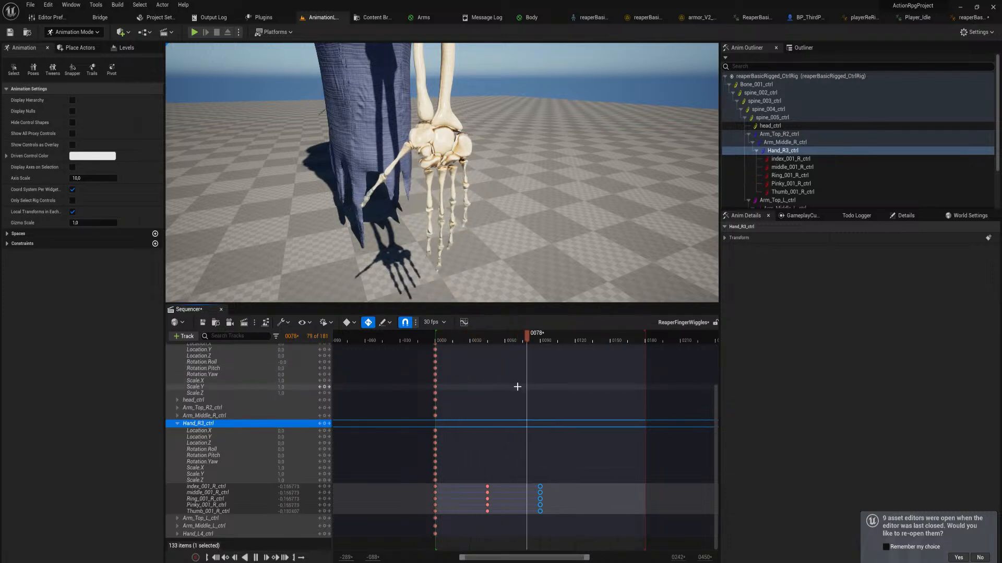
pyautogui.press('space')
pyautogui.moveTo(502, 343); pyautogui.dragTo(489, 344)
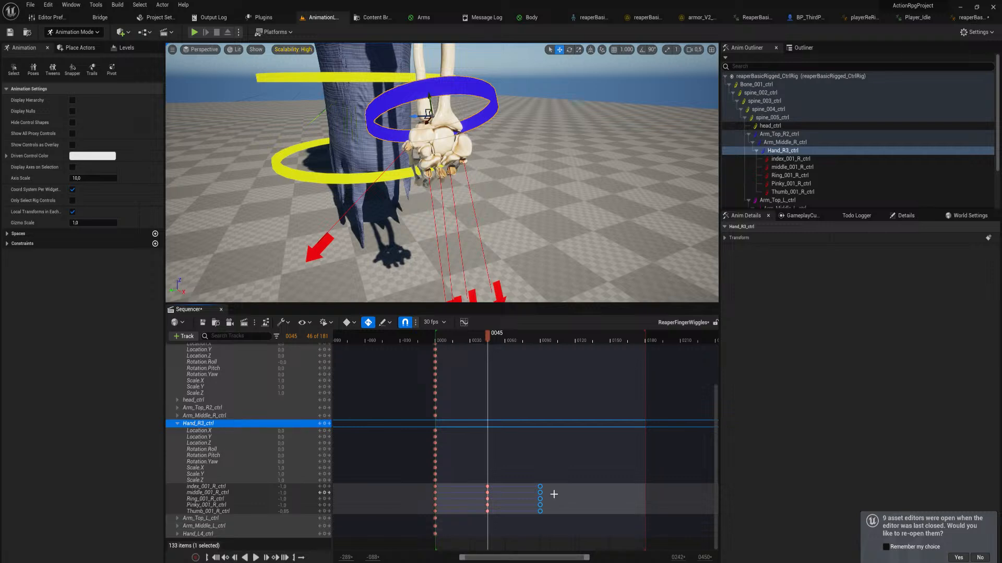
# Stagger the right-hand finger keys by shifting them earlier: ring least, middle more, index and pinky further, and thumb the most
pyautogui.moveTo(432, 491); pyautogui.dragTo(407, 496)
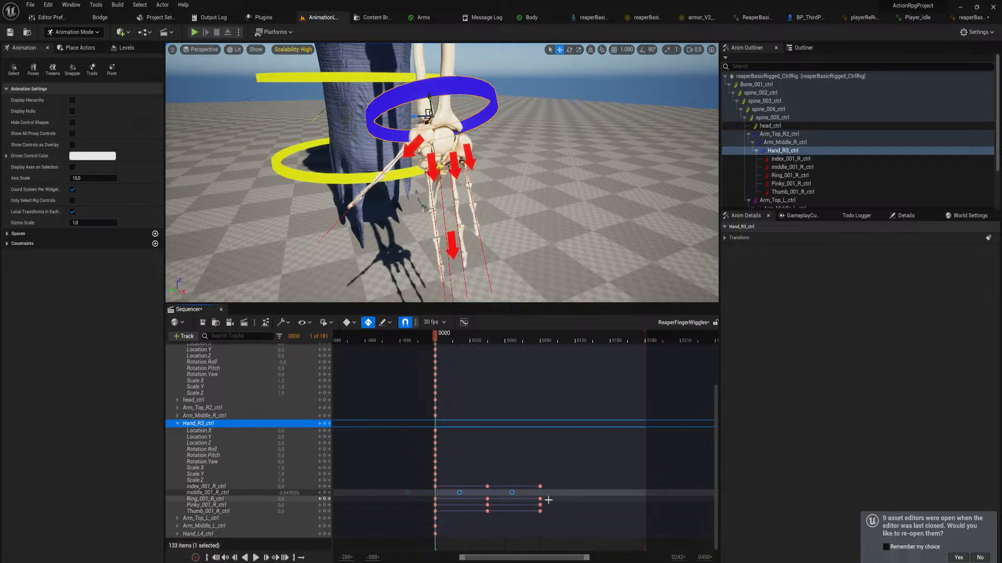
pyautogui.moveTo(548, 501); pyautogui.dragTo(418, 496)
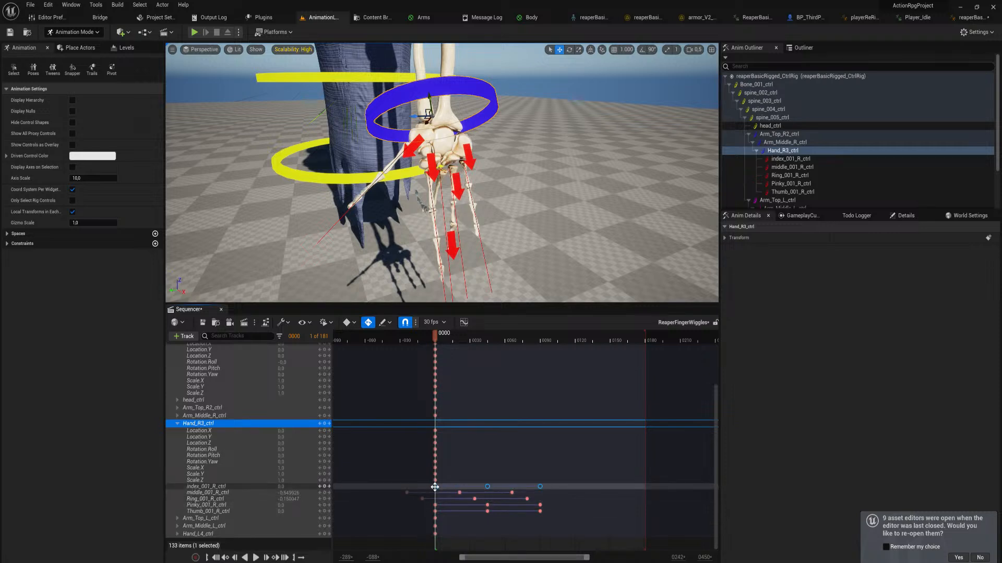
pyautogui.moveTo(425, 488); pyautogui.dragTo(394, 508)
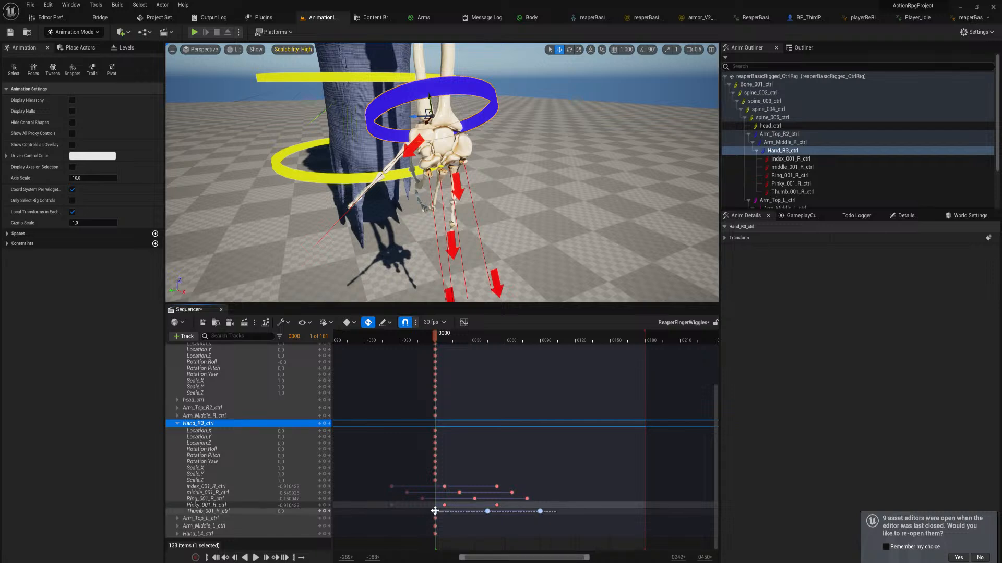
pyautogui.moveTo(435, 512); pyautogui.dragTo(368, 512)
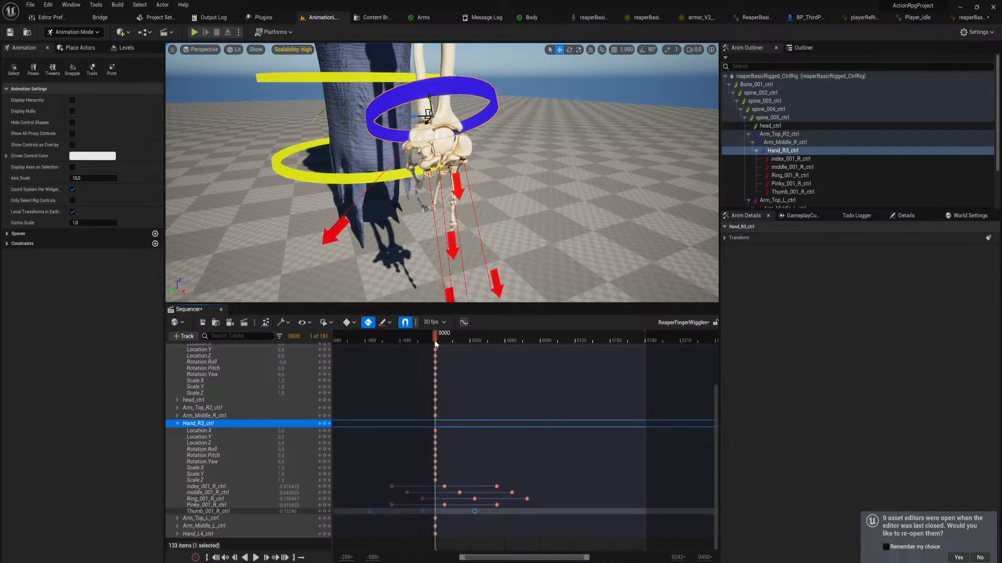
pyautogui.moveTo(435, 339); pyautogui.dragTo(438, 371)
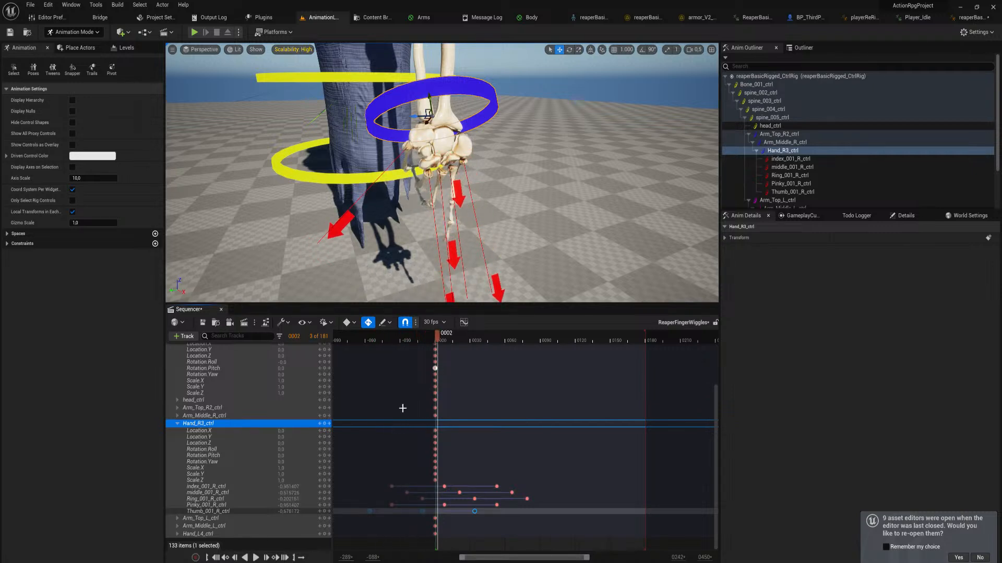
# Collapse the Hand_R3_ctrl track and copy the frame 0 keys of all control tracks to frame 150
pyautogui.click(320, 499)
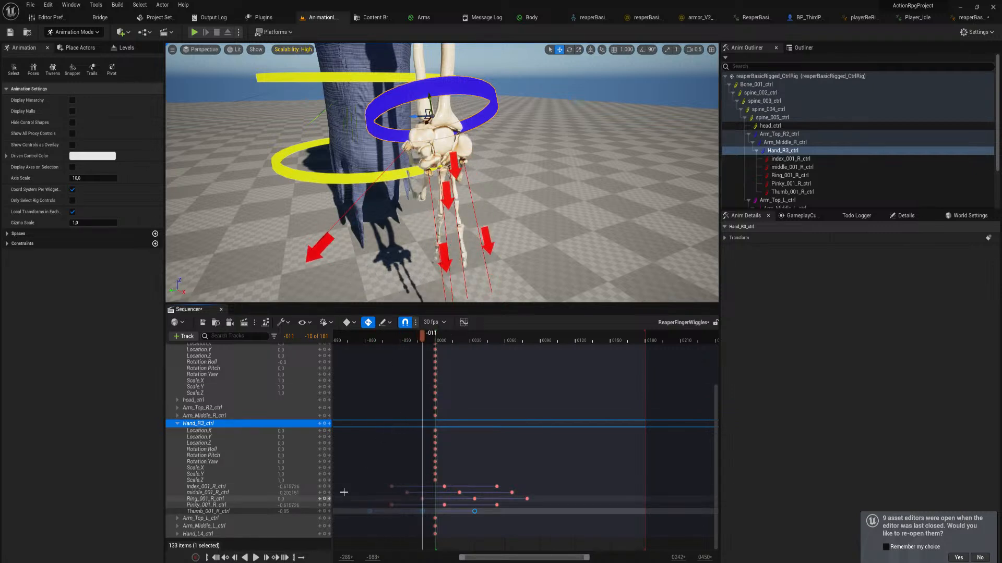
pyautogui.click(321, 487)
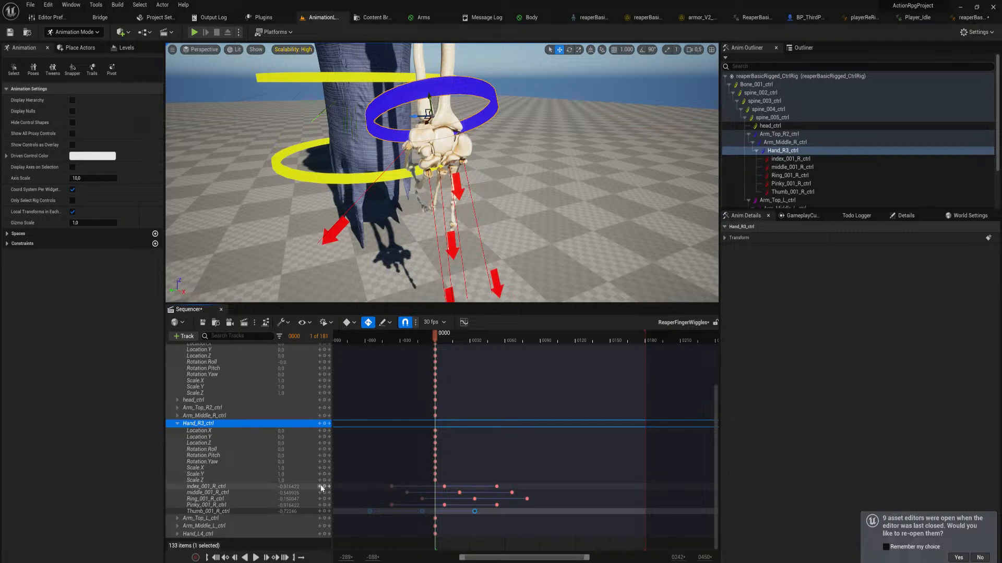
pyautogui.scroll(5, 405, 461)
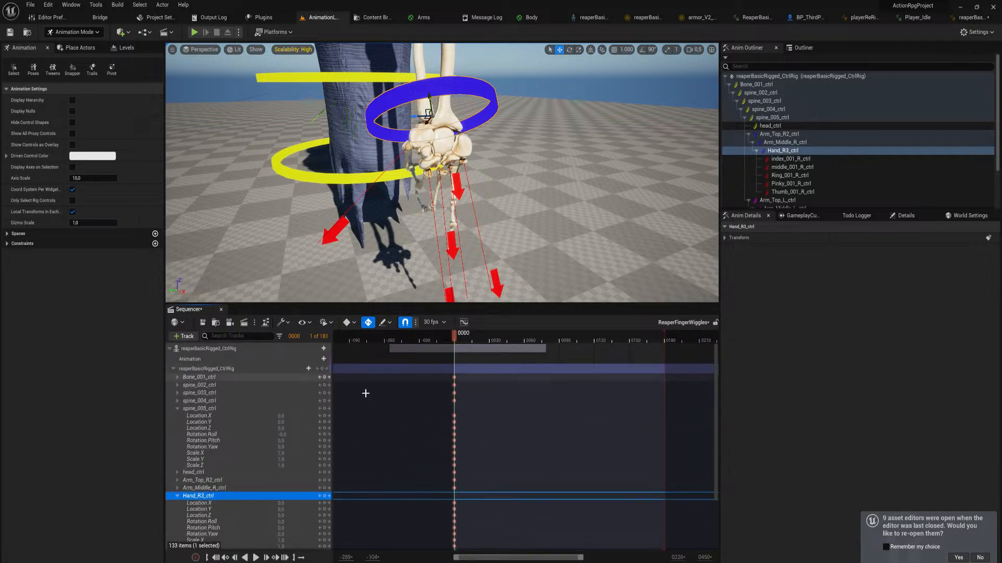
pyautogui.moveTo(509, 470); pyautogui.dragTo(456, 543, button='right')
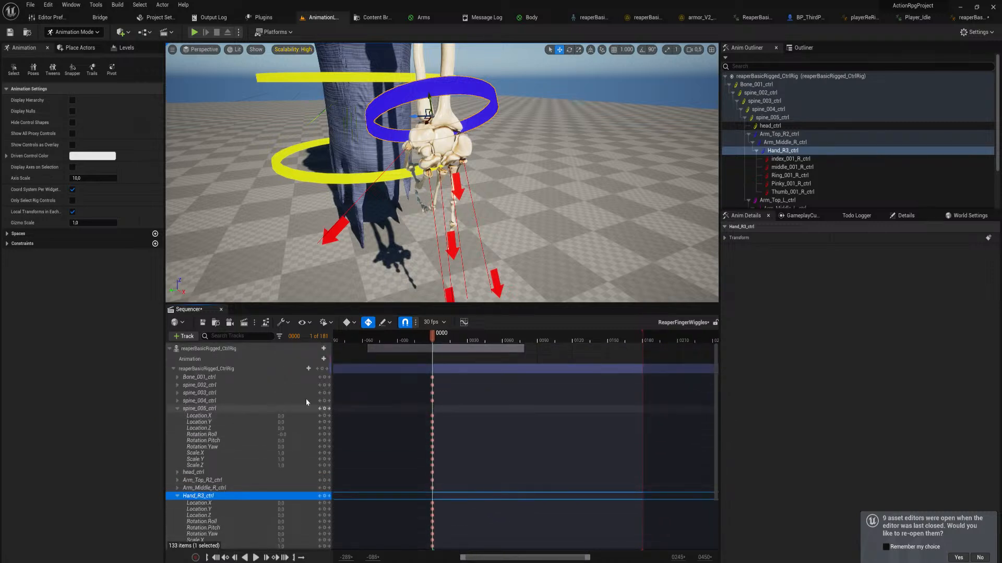
pyautogui.click(177, 496)
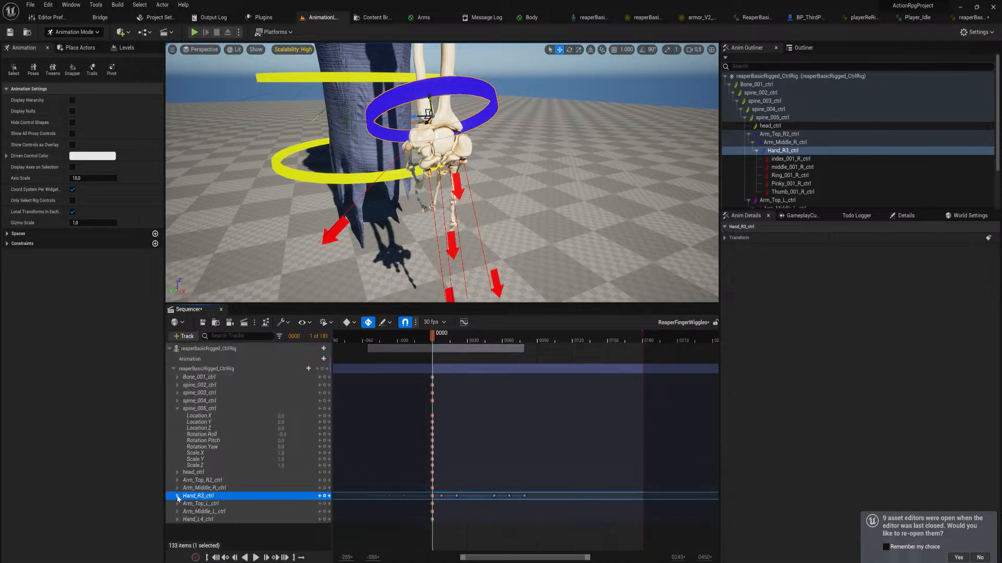
pyautogui.moveTo(422, 358); pyautogui.dragTo(433, 527)
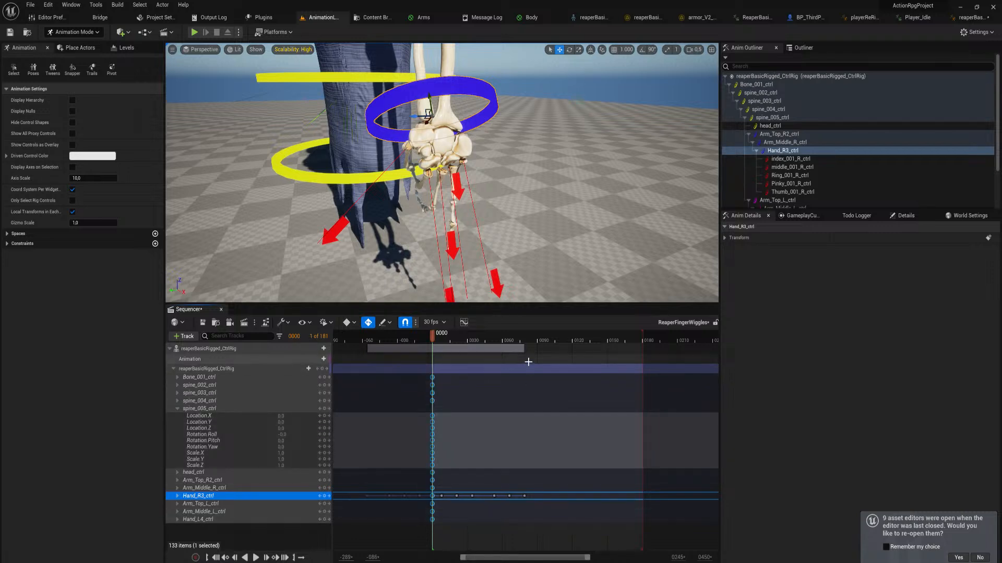
pyautogui.click(566, 338)
pyautogui.moveTo(573, 343); pyautogui.dragTo(607, 356)
pyautogui.hotkey('ctrl', 'v')
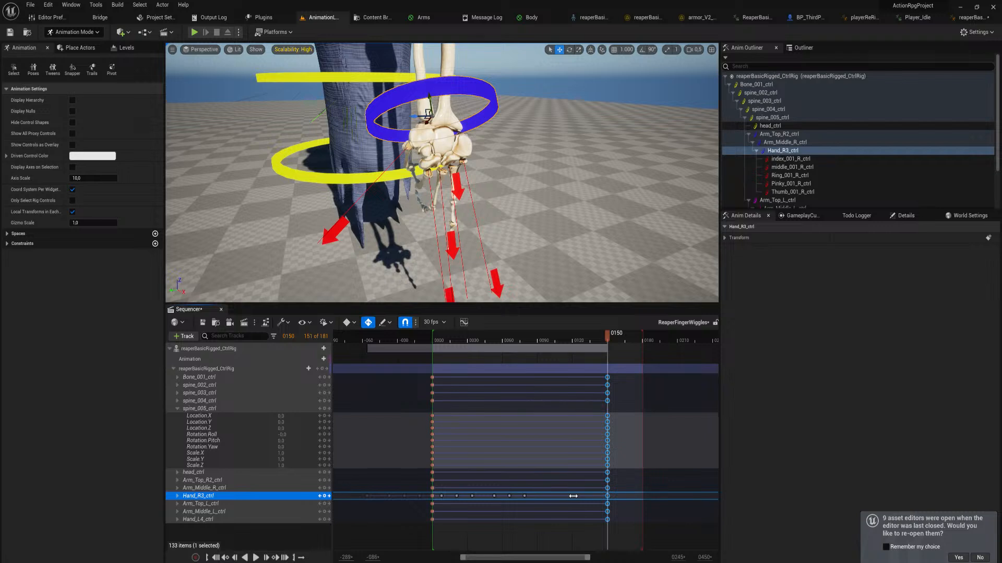
# Scrub between frames 11 and 37 to check the right-hand finger curl, and expand the Hand_R3_ctrl track
pyautogui.keyDown('ctrl'); pyautogui.scroll(2, 579, 488); pyautogui.keyUp('ctrl')
pyautogui.keyDown('ctrl'); pyautogui.scroll(-1, 576, 490); pyautogui.keyUp('ctrl')
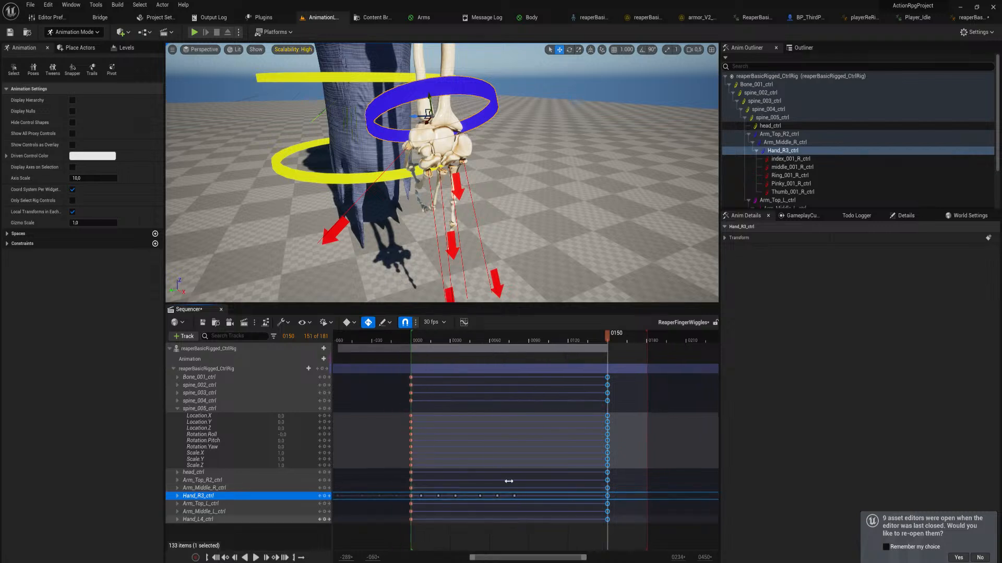
pyautogui.click(425, 340)
pyautogui.keyDown('ctrl'); pyautogui.scroll(1, 429, 340); pyautogui.keyUp('ctrl')
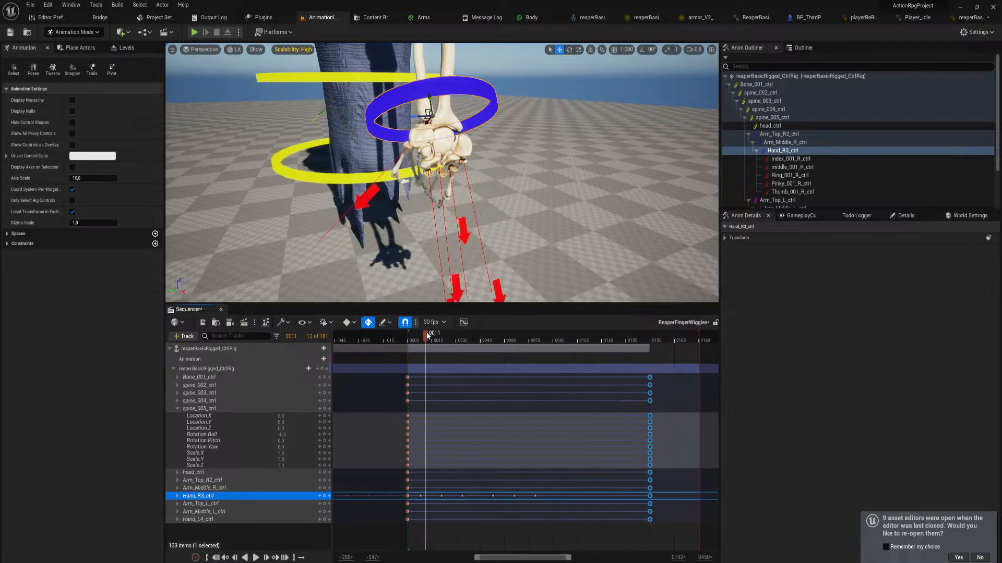
pyautogui.moveTo(426, 335); pyautogui.dragTo(468, 375)
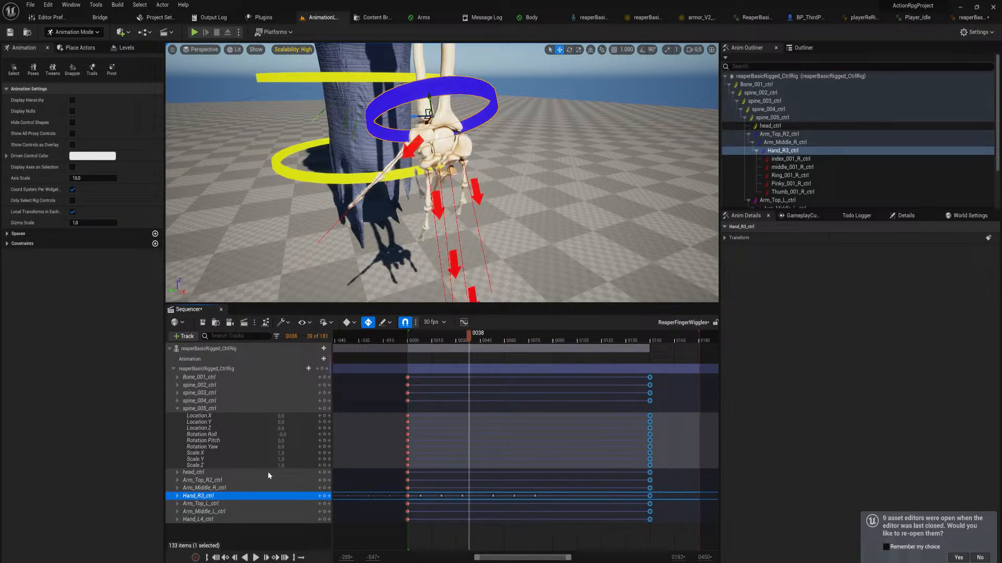
pyautogui.click(178, 496)
pyautogui.scroll(-3, 546, 439)
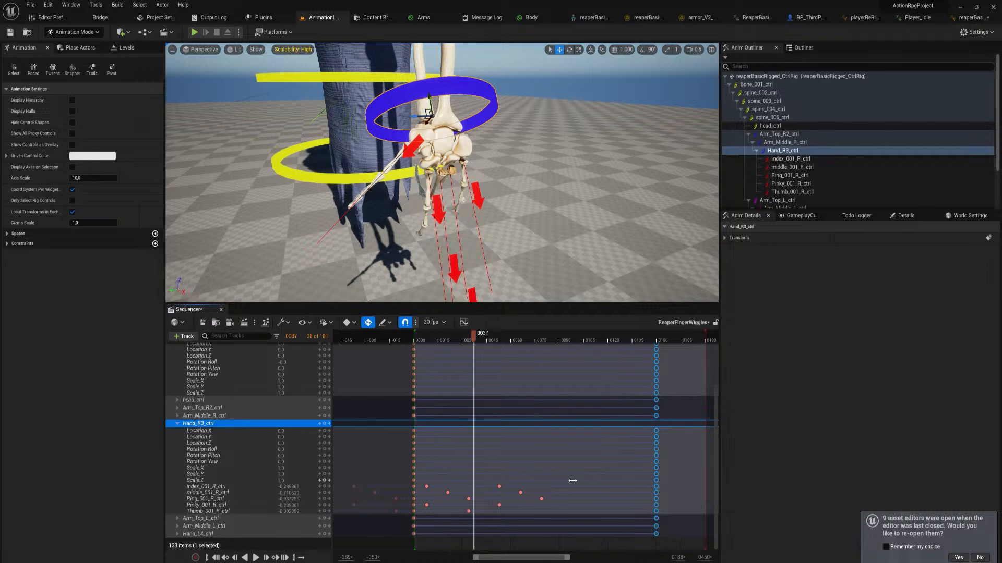
pyautogui.click(542, 498)
pyautogui.keyDown('shift'); pyautogui.moveTo(567, 474); pyautogui.dragTo(531, 505); pyautogui.keyUp('shift')
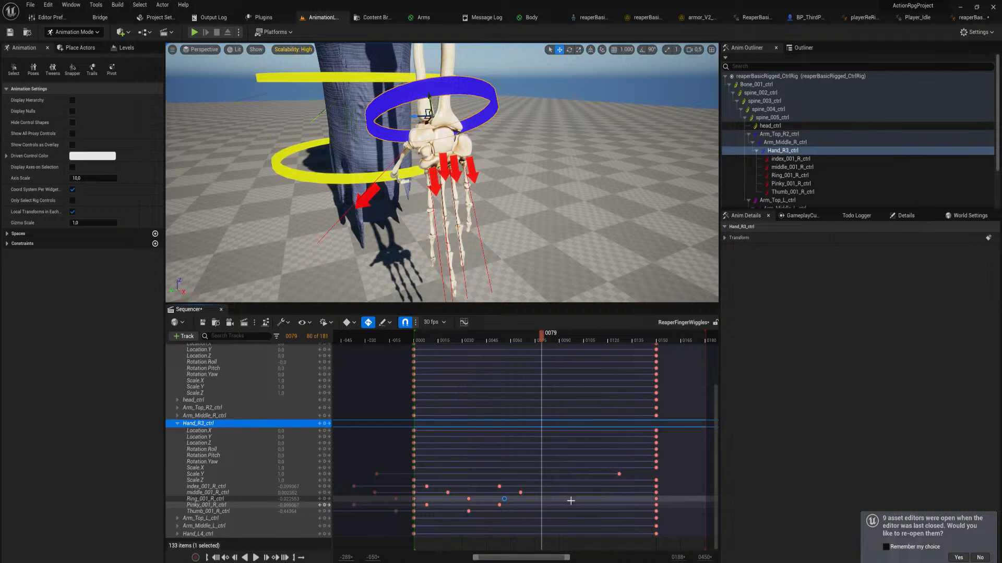
pyautogui.hotkey('ctrl', 'z')
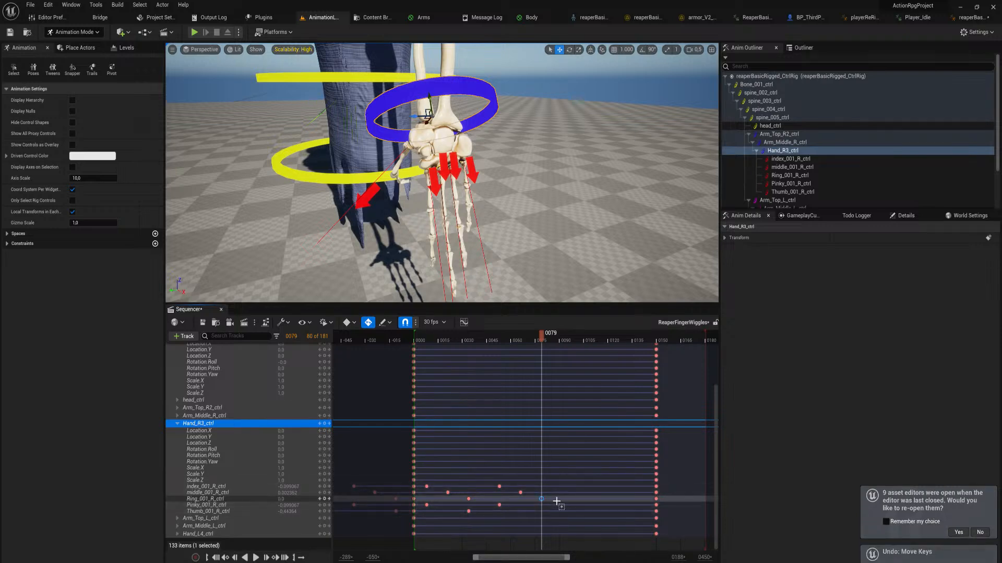
# Undo the keys pasted at frame 150 and copy the right-hand finger keys from frame 8 onward to frame 105
pyautogui.moveTo(556, 501)
pyautogui.mouseDown()
pyautogui.moveTo(496, 488)
pyautogui.moveTo(465, 504)
pyautogui.mouseUp()
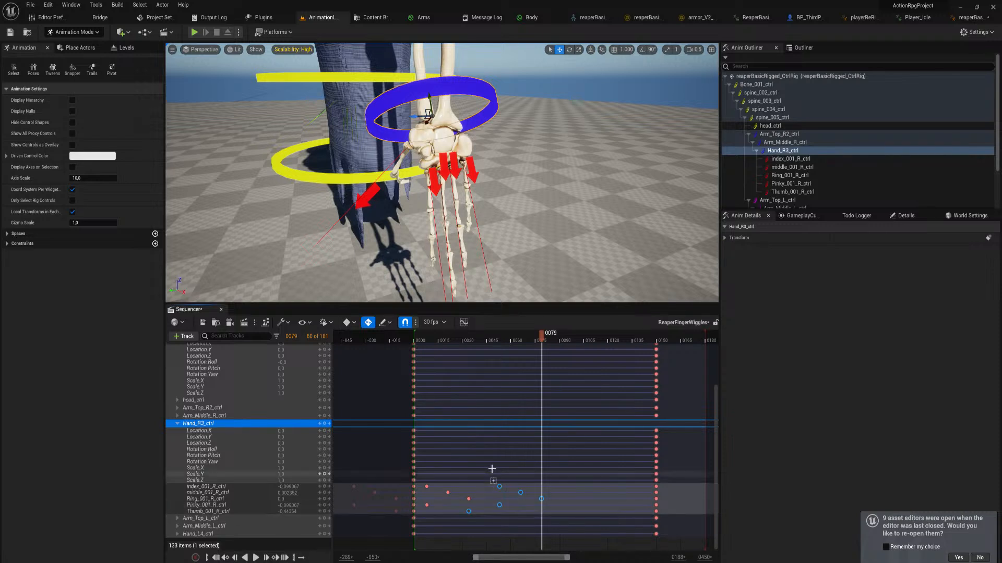
pyautogui.keyDown('shift'); pyautogui.click(469, 499); pyautogui.keyUp('shift')
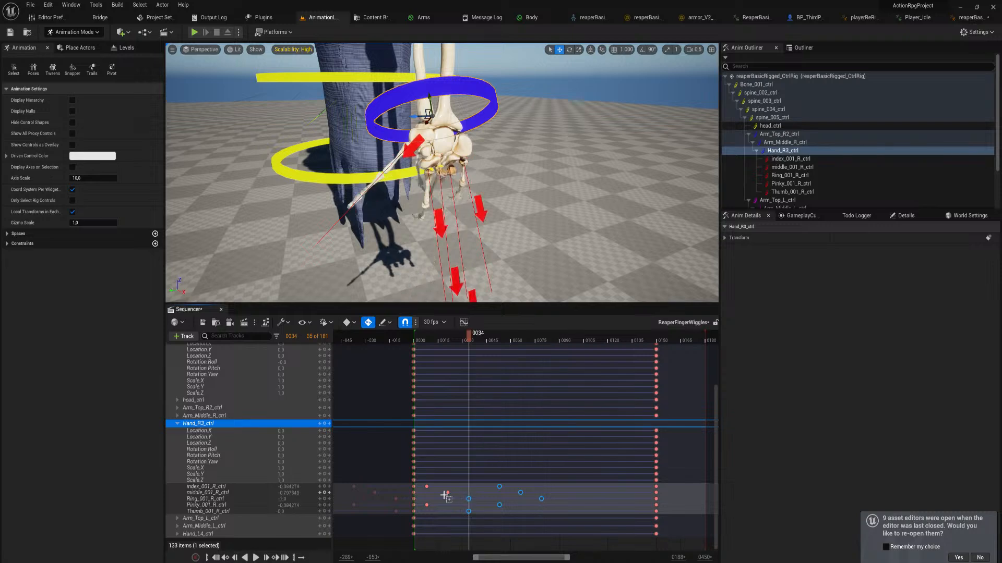
pyautogui.keyDown('shift'); pyautogui.click(447, 493); pyautogui.keyUp('shift')
pyautogui.keyDown('shift'); pyautogui.click(428, 487); pyautogui.keyUp('shift')
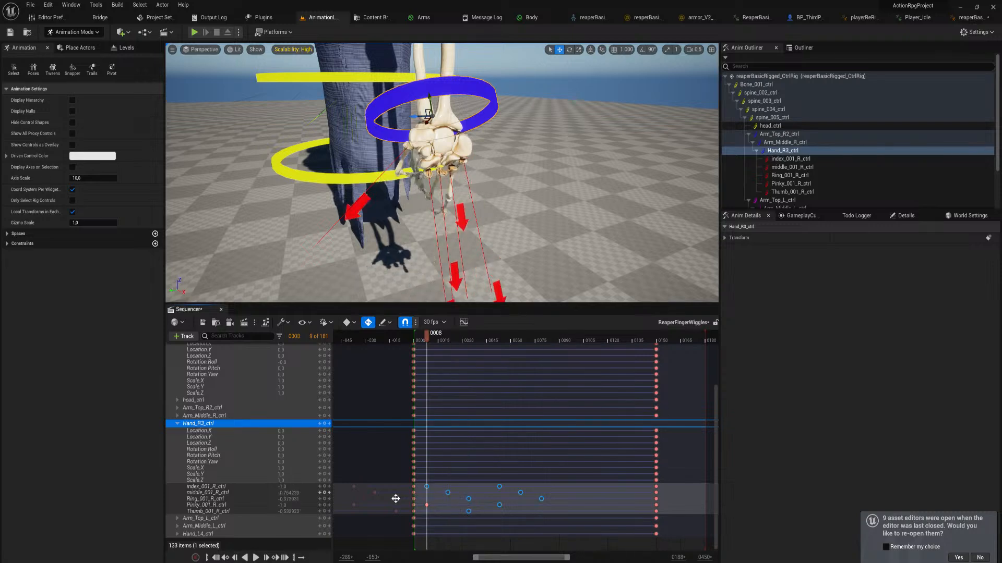
pyautogui.keyDown('shift'); pyautogui.click(396, 499); pyautogui.keyUp('shift')
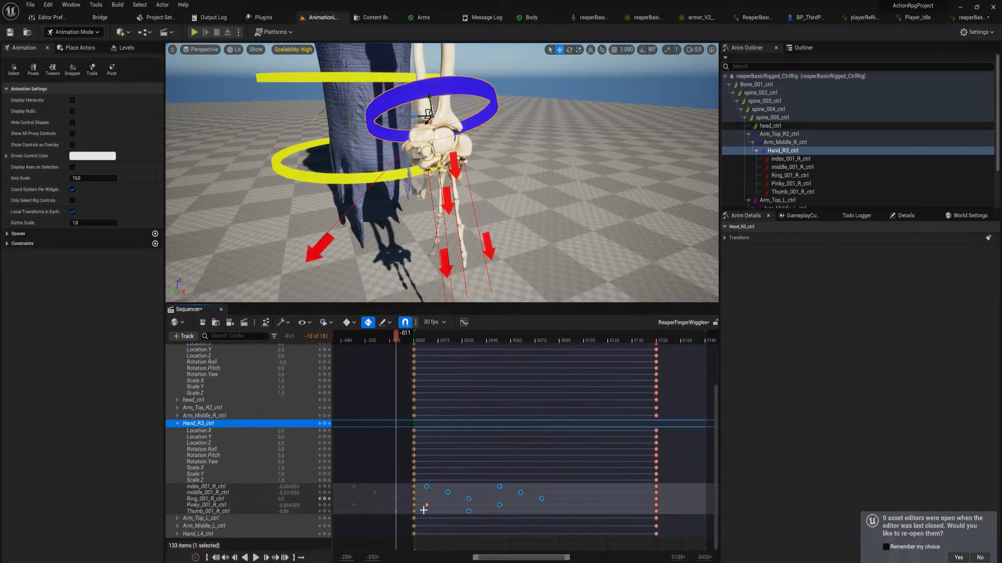
pyautogui.hotkey('ctrl', 'z')
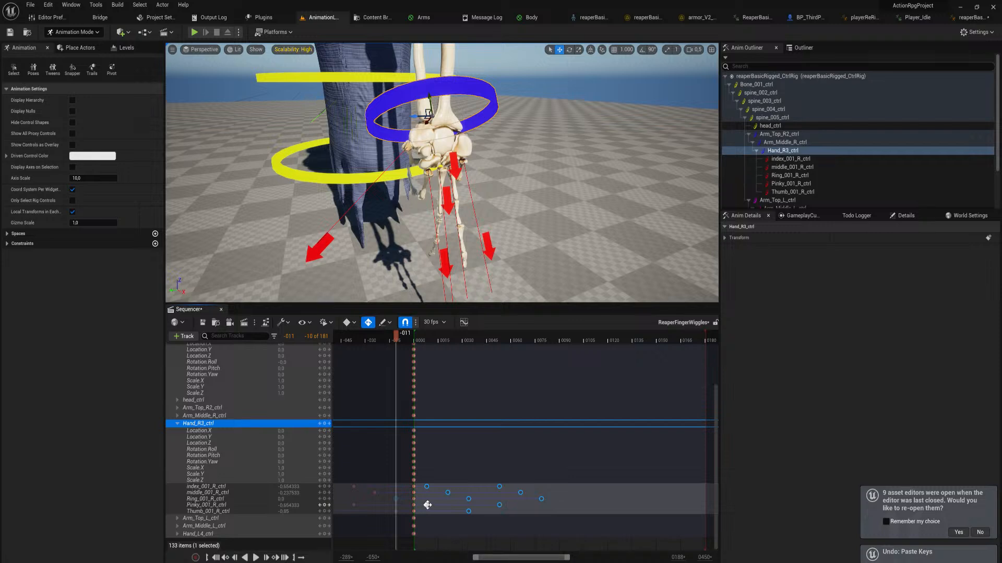
pyautogui.click(427, 505)
pyautogui.click(397, 499)
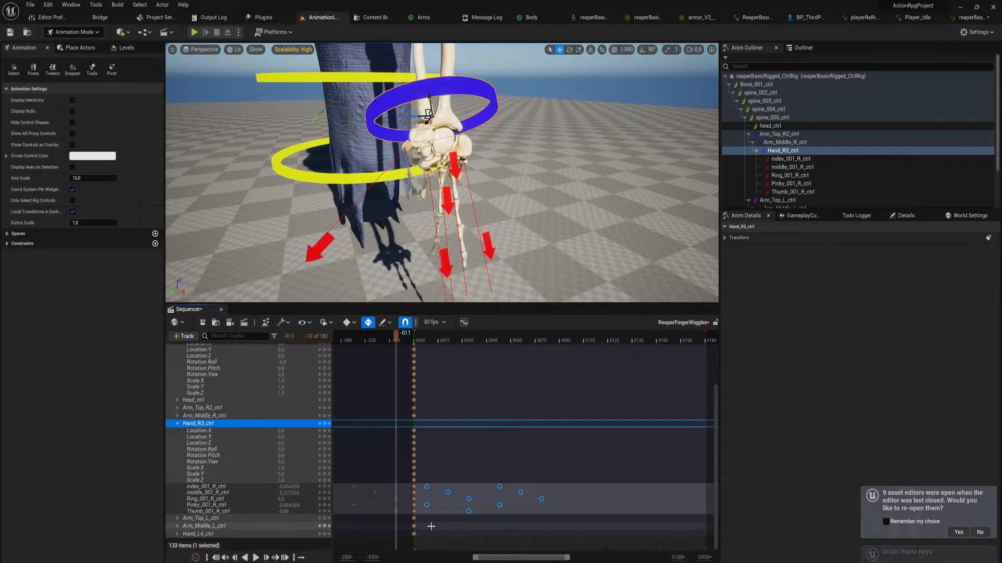
pyautogui.click(582, 338)
pyautogui.hotkey('ctrl', 'v')
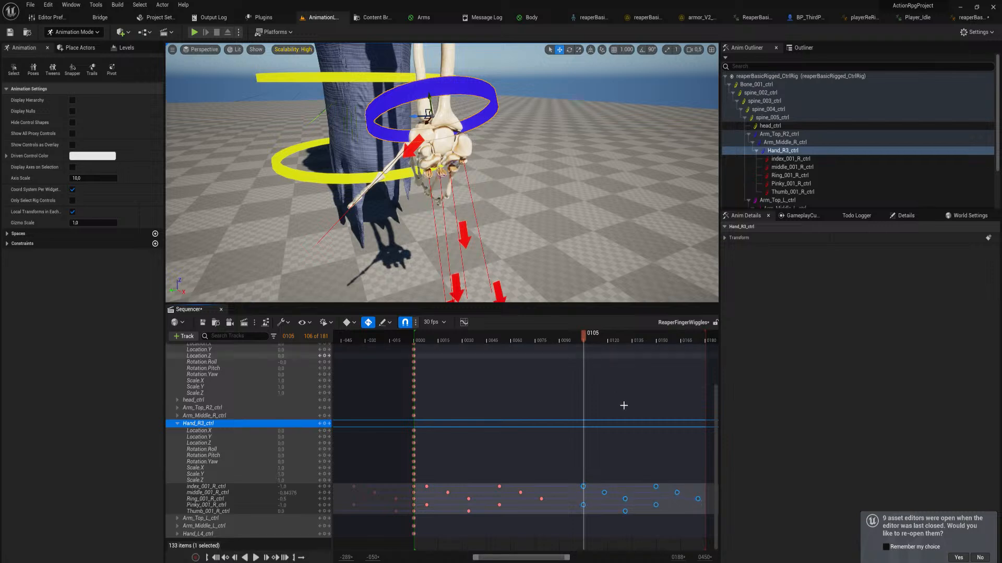
# Copy the right thumb's frame -11 key to about frame 100, and scrub the finger animation up to frame 174
pyautogui.moveTo(651, 424); pyautogui.dragTo(510, 424, button='right')
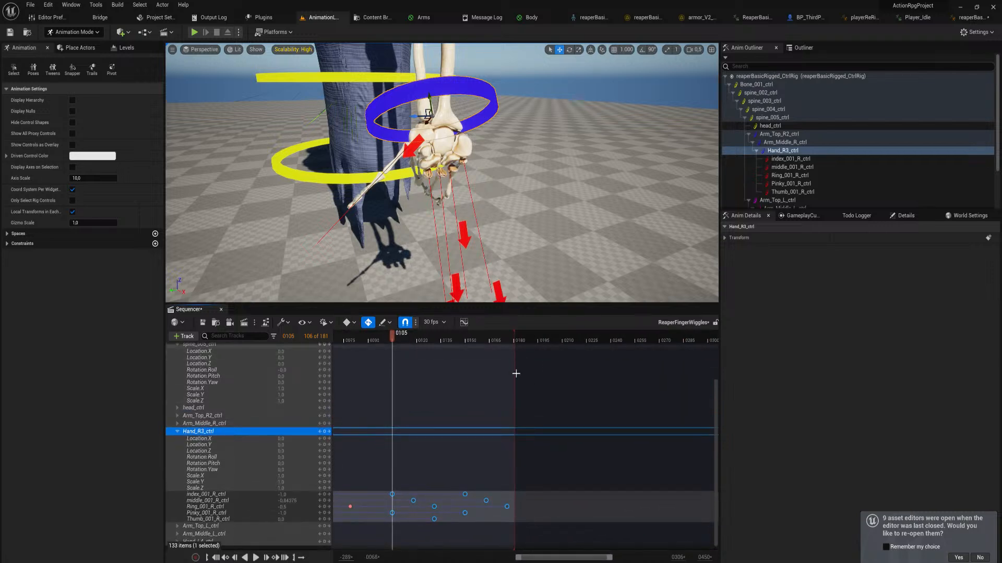
pyautogui.moveTo(397, 337); pyautogui.dragTo(404, 406)
pyautogui.moveTo(405, 407); pyautogui.dragTo(732, 299, button='right')
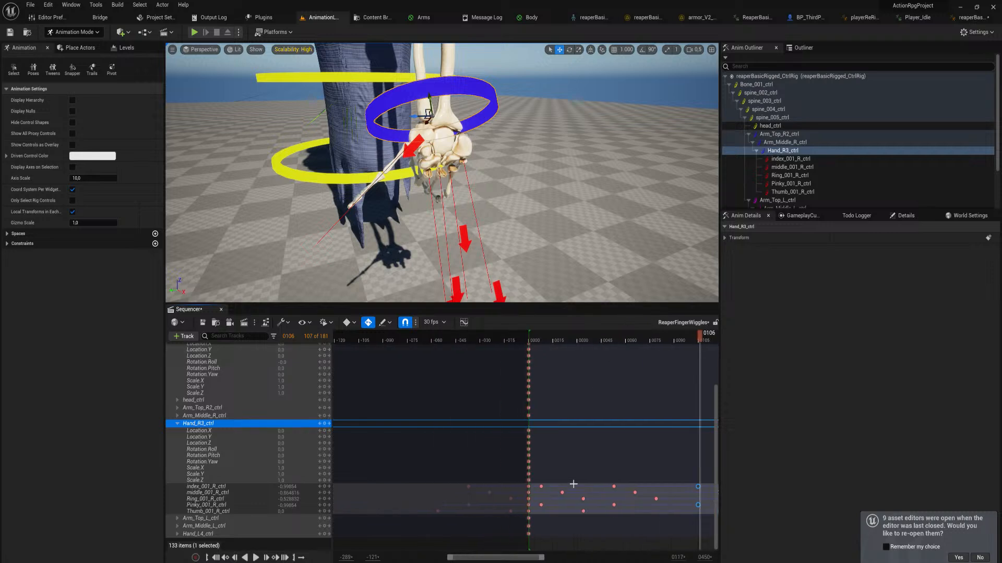
pyautogui.moveTo(515, 464); pyautogui.dragTo(478, 471, button='right')
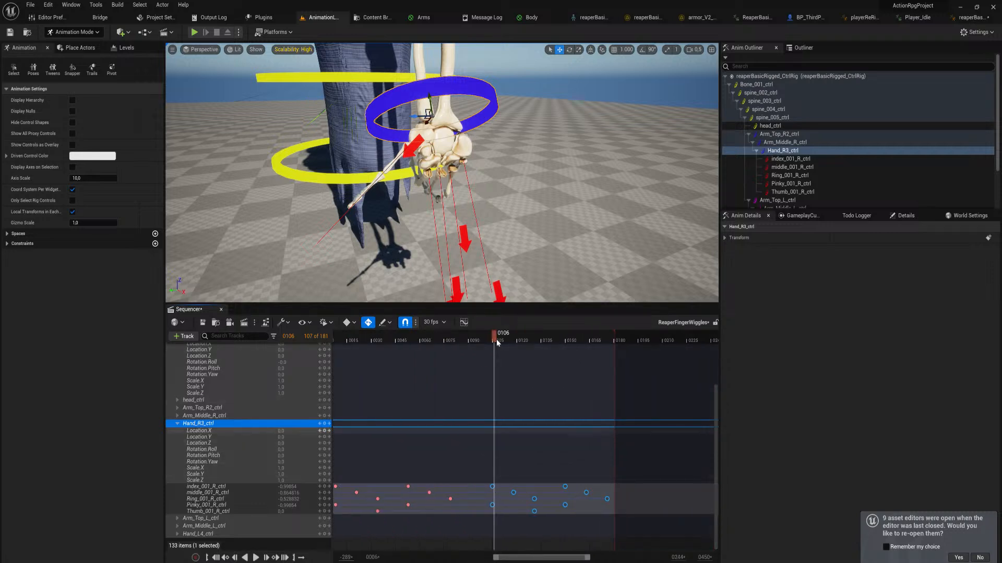
pyautogui.moveTo(468, 343); pyautogui.dragTo(454, 341)
pyautogui.moveTo(355, 407); pyautogui.dragTo(434, 376, button='right')
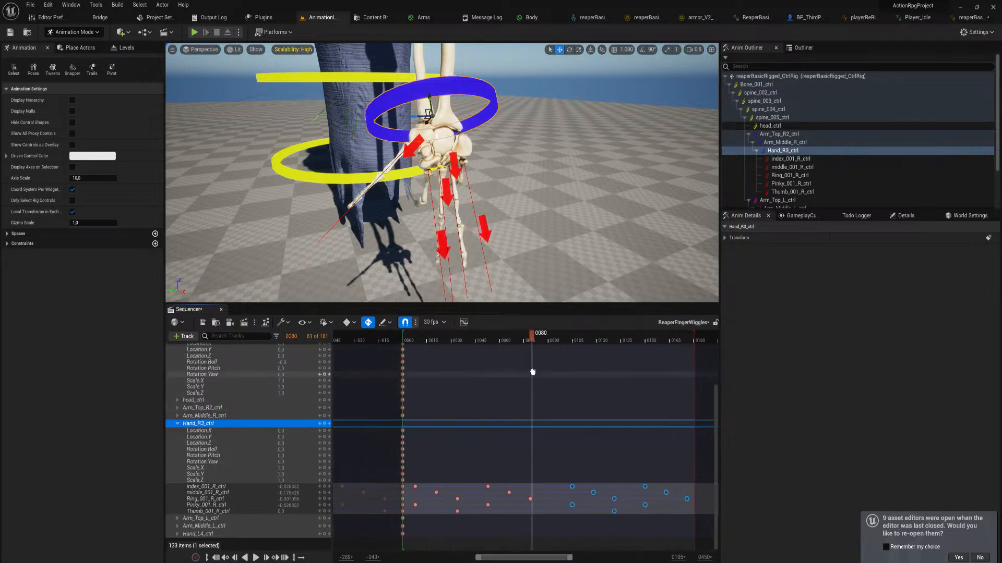
pyautogui.click(388, 512)
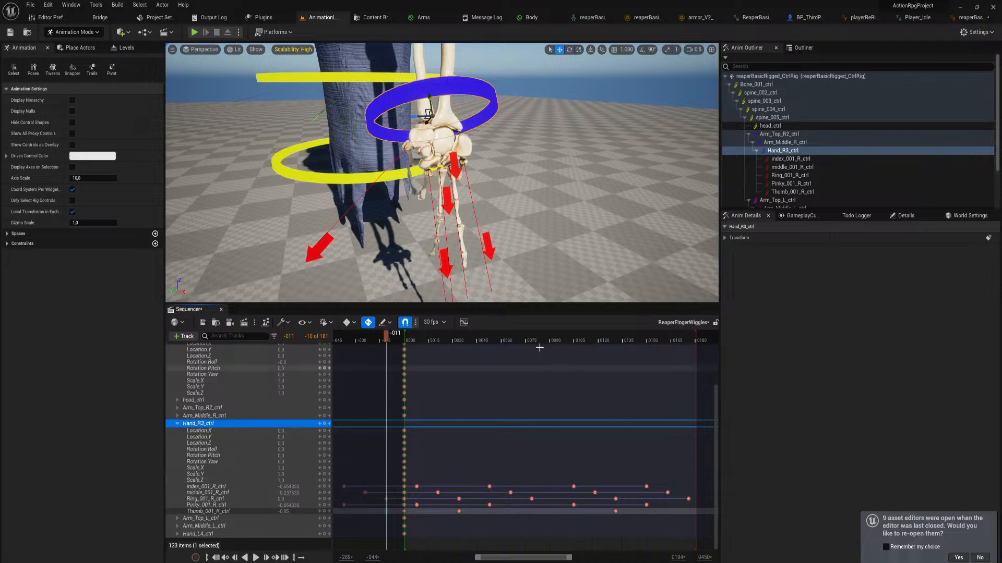
pyautogui.moveTo(547, 339); pyautogui.dragTo(684, 373)
pyautogui.hotkey('ctrl', 'v')
pyautogui.moveTo(684, 372); pyautogui.dragTo(731, 502, button='right')
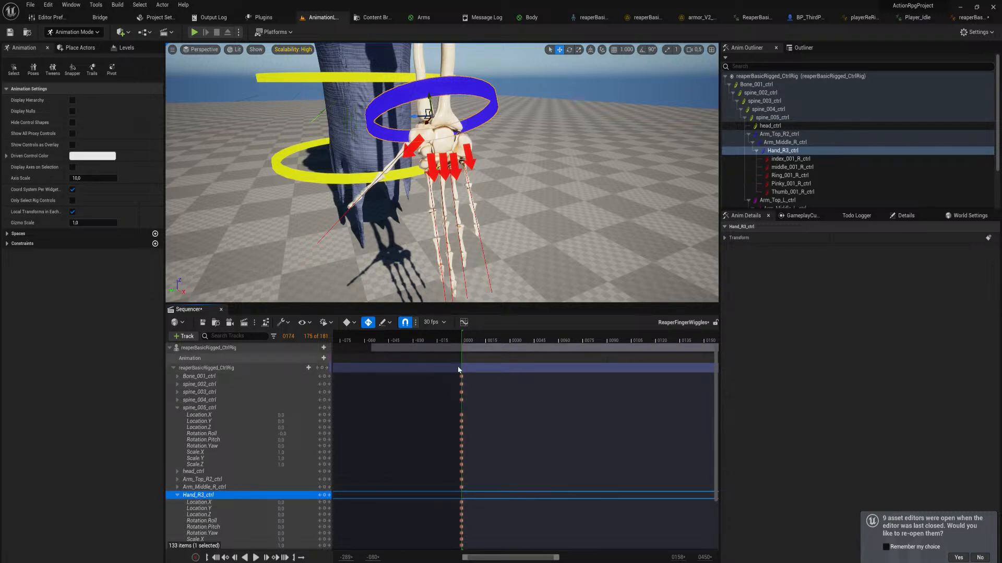
# Copy the frame 0 keys of all control tracks, including the Hand_R3_ctrl fingers, to frame 201
pyautogui.moveTo(462, 358); pyautogui.dragTo(483, 536)
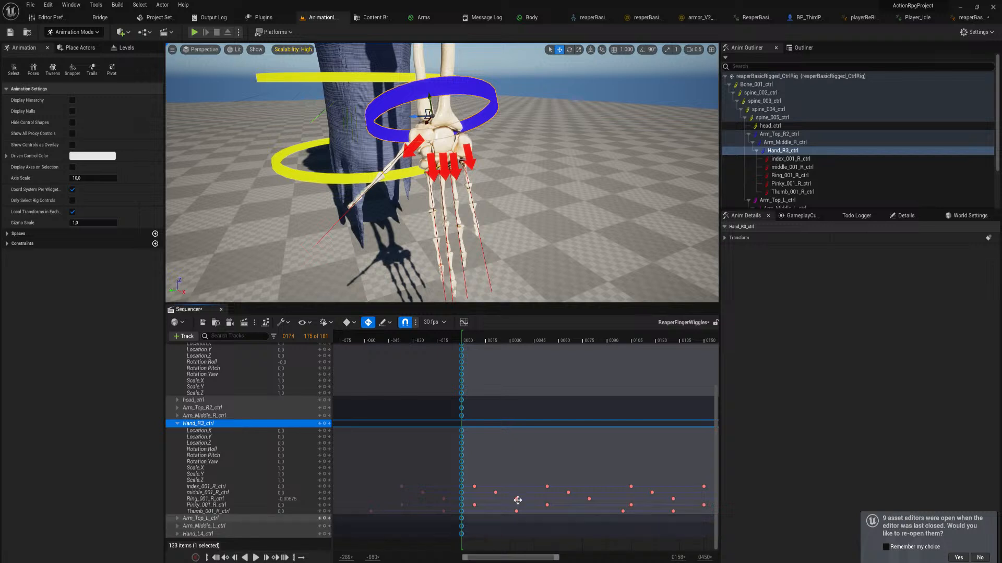
pyautogui.moveTo(626, 400); pyautogui.dragTo(394, 536, button='right')
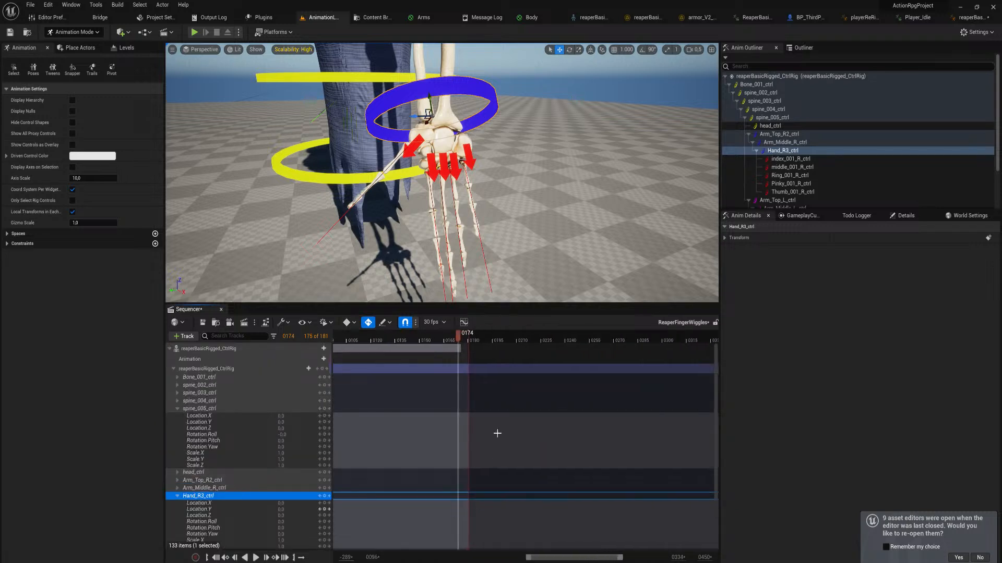
pyautogui.moveTo(483, 392); pyautogui.dragTo(501, 335, button='right')
pyautogui.moveTo(492, 337); pyautogui.dragTo(527, 344)
pyautogui.hotkey('ctrl', 'v')
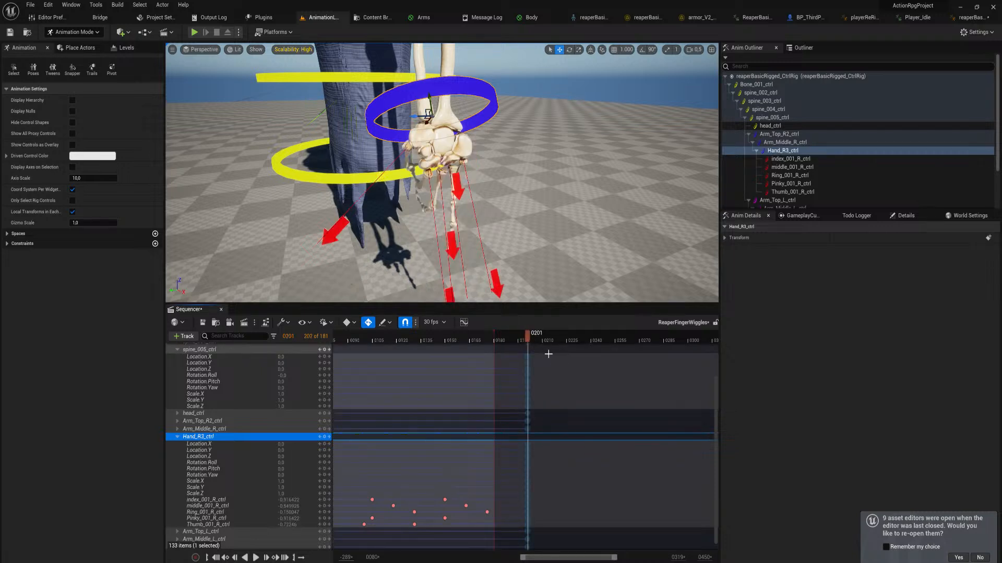
# Extend the end of the playback range to frame 201 and play the animation
pyautogui.moveTo(557, 412); pyautogui.dragTo(544, 503, button='right')
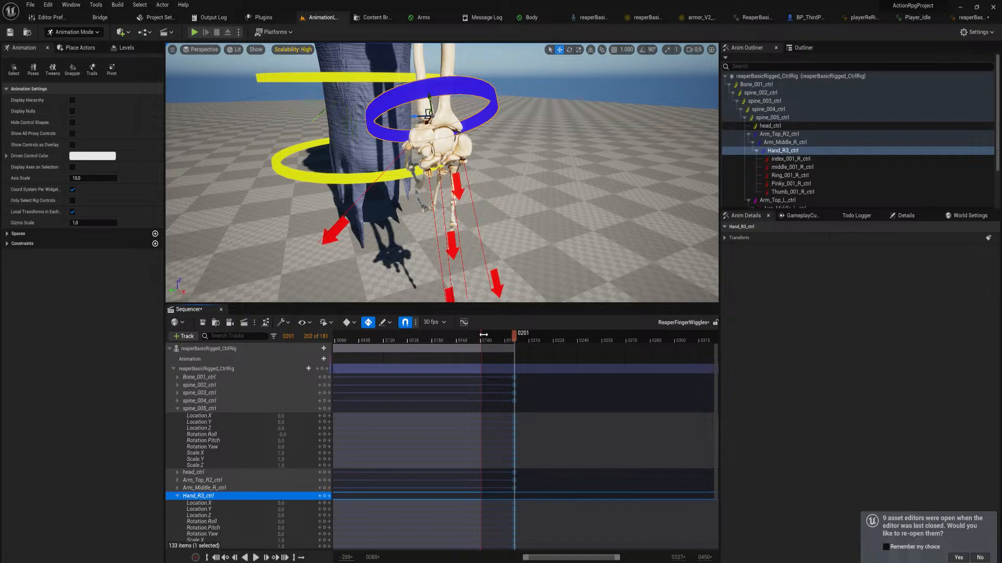
pyautogui.moveTo(483, 334); pyautogui.dragTo(518, 347)
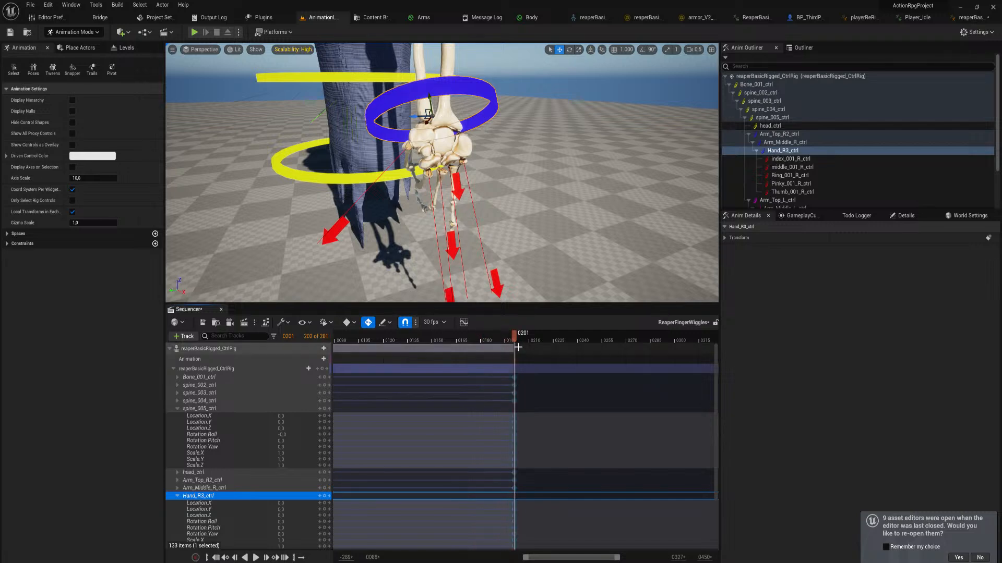
pyautogui.press('space')
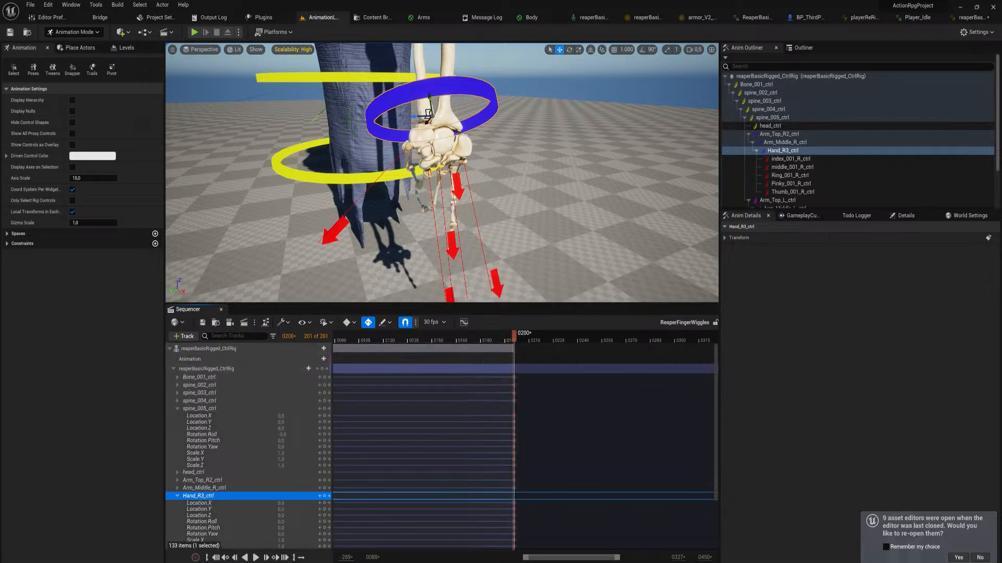
# Examine the whole reaper rig and the spacing of the right-hand finger keys up to the end of the animation
pyautogui.moveTo(383, 224); pyautogui.dragTo(475, 228, button='right')
pyautogui.press('s')
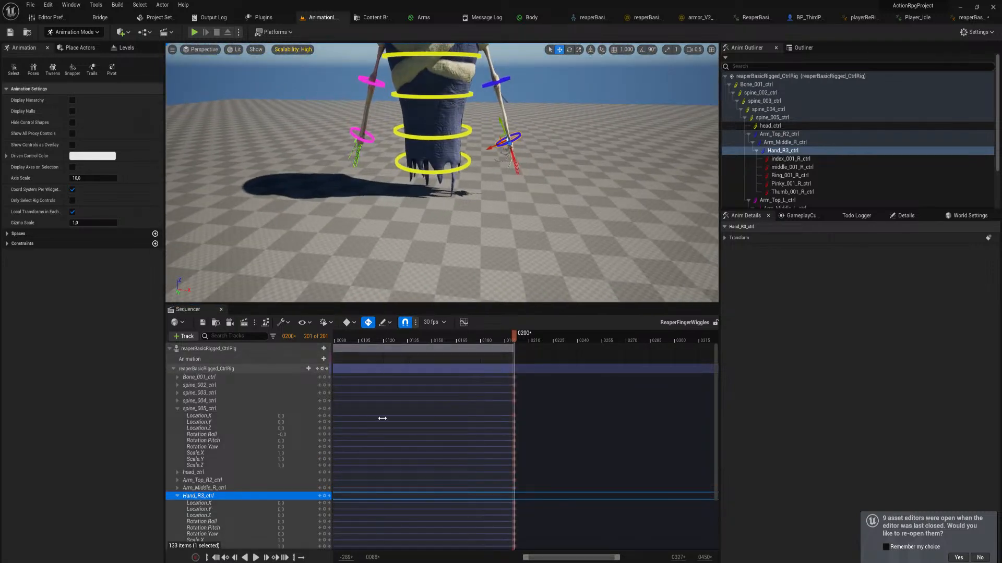
pyautogui.moveTo(558, 465); pyautogui.dragTo(620, 332, button='right')
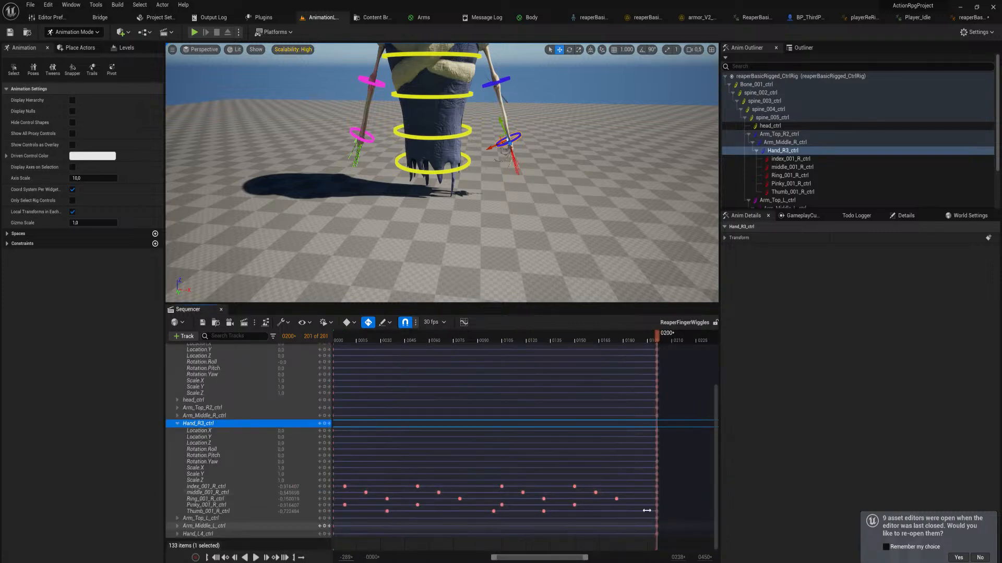
pyautogui.moveTo(603, 511); pyautogui.dragTo(629, 511, button='right')
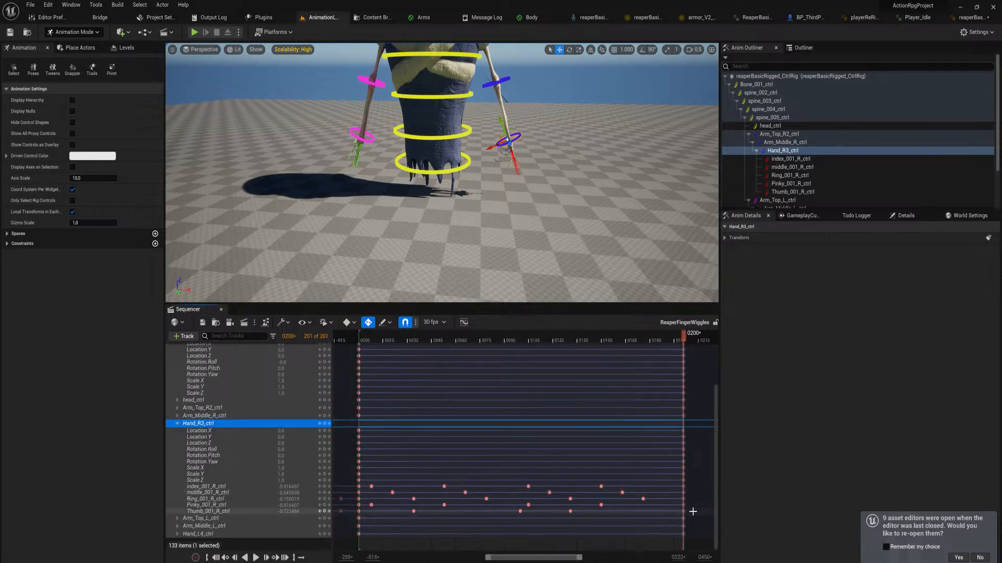
# Copy the Hand_R3_ctrl keys from frame 0 to 201 onto Hand_L4_ctrl at frame 0, and scrub the animation to frame 174
pyautogui.moveTo(689, 511); pyautogui.dragTo(376, 486)
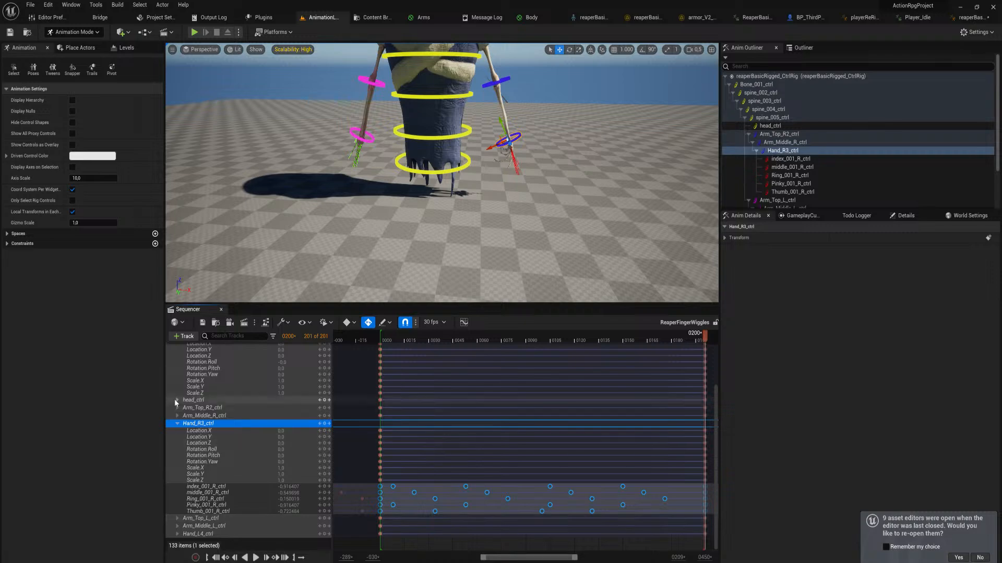
pyautogui.click(177, 423)
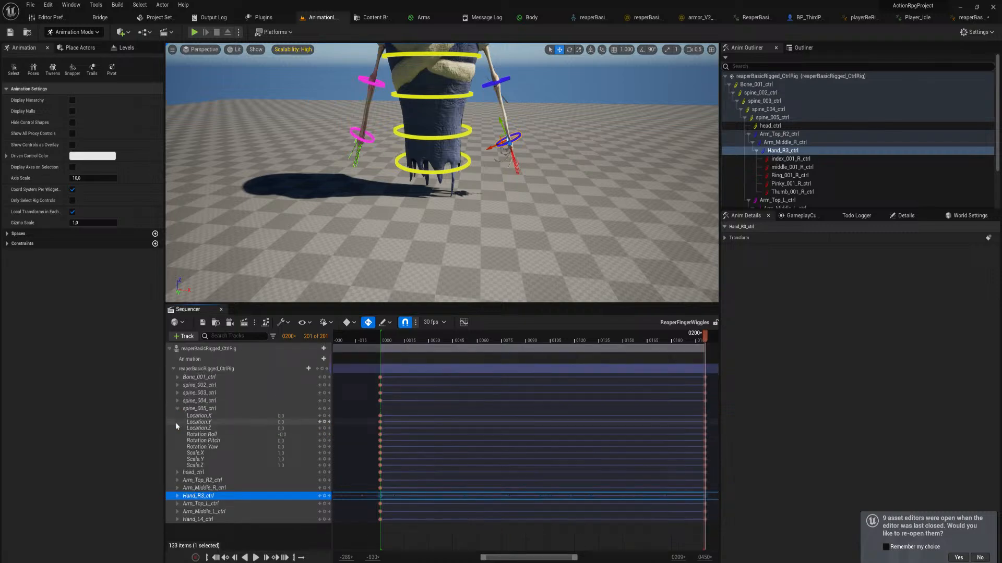
pyautogui.click(177, 520)
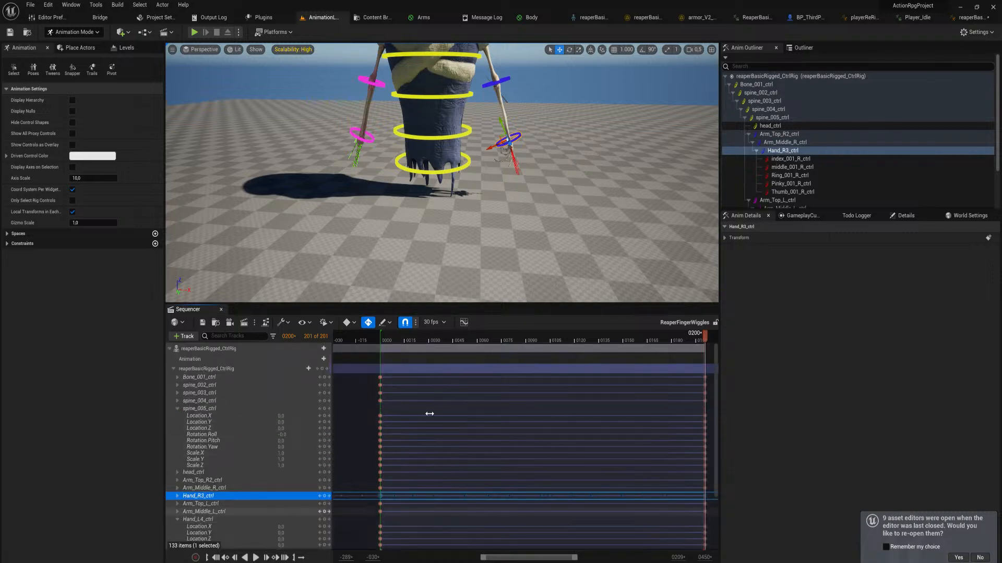
pyautogui.click(381, 338)
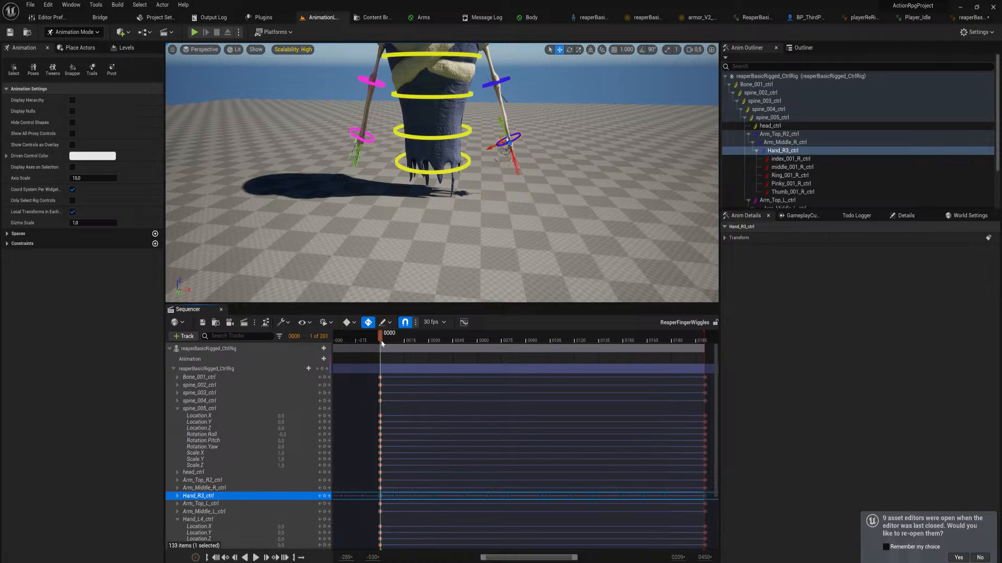
pyautogui.scroll(-5, 421, 480)
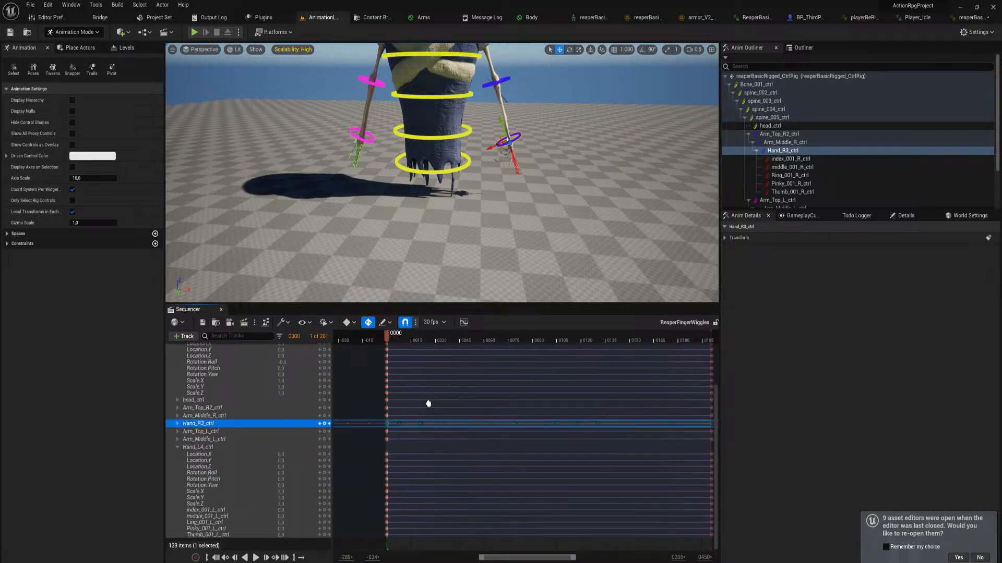
pyautogui.click(220, 511)
pyautogui.keyDown('shift'); pyautogui.click(223, 535); pyautogui.keyUp('shift')
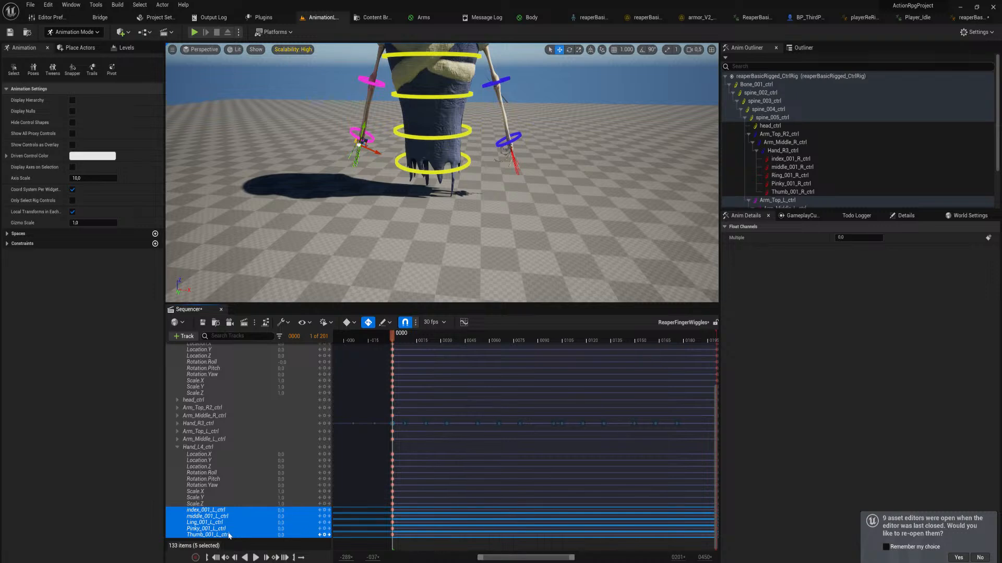
pyautogui.moveTo(528, 538); pyautogui.dragTo(516, 523, button='right')
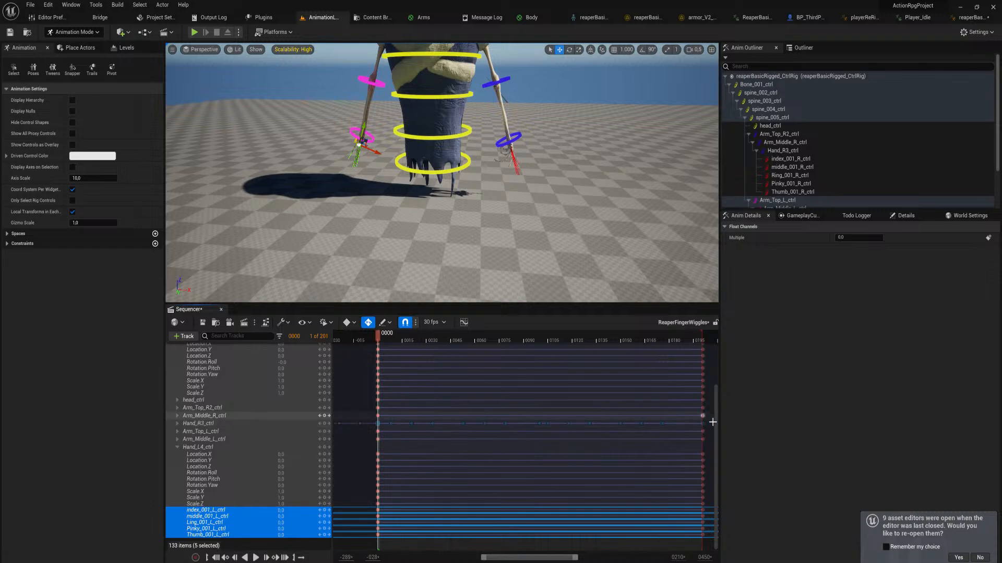
pyautogui.moveTo(643, 424); pyautogui.dragTo(372, 433)
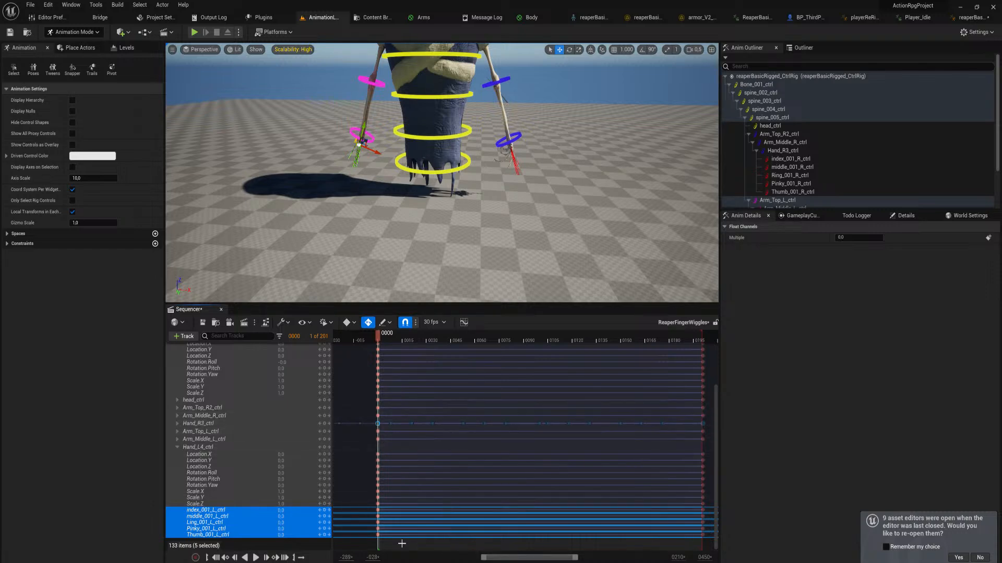
pyautogui.click(221, 447)
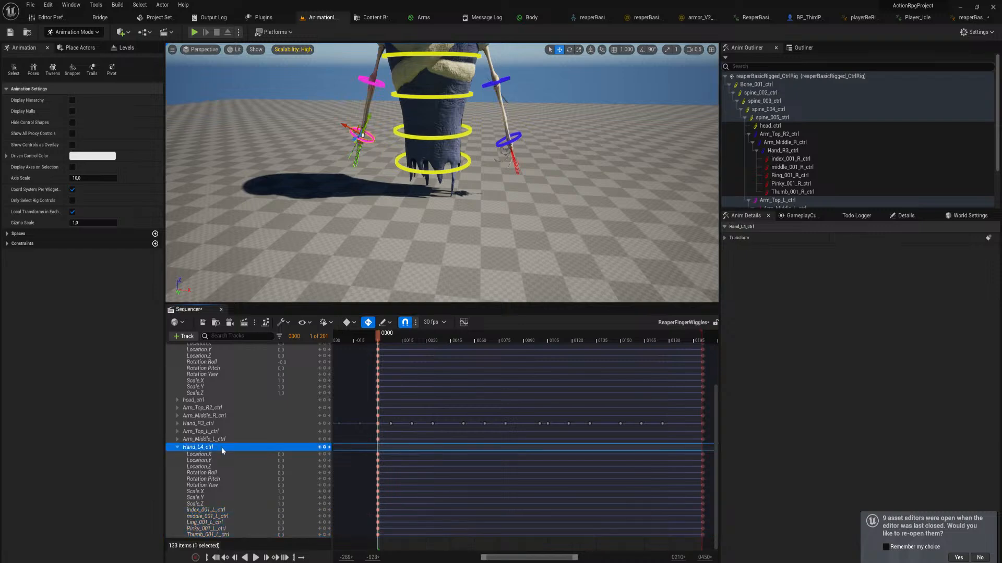
pyautogui.hotkey('ctrl', 'v')
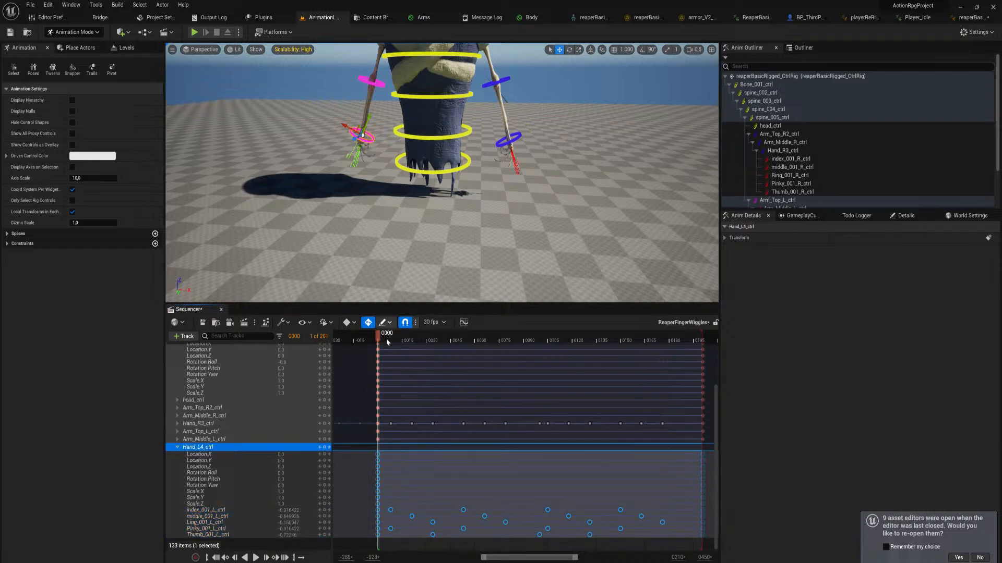
pyautogui.moveTo(383, 341); pyautogui.dragTo(659, 388)
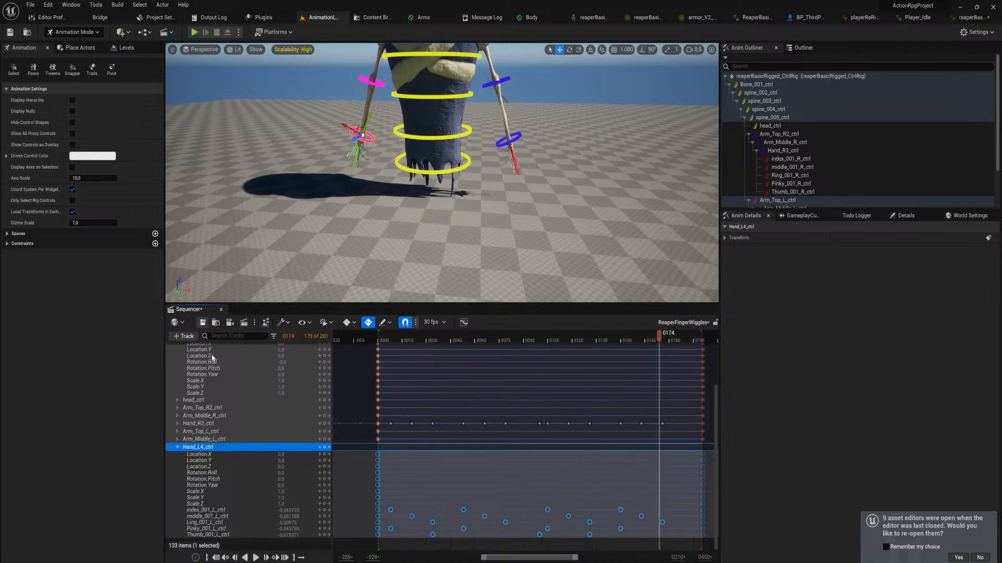
# Create a linked animation sequence from reaperBasicRigged_CtrlRig in the BasicReaper folder, named ReaperBasicFingerWiggles, with the default export options
pyautogui.scroll(3, 717, 432)
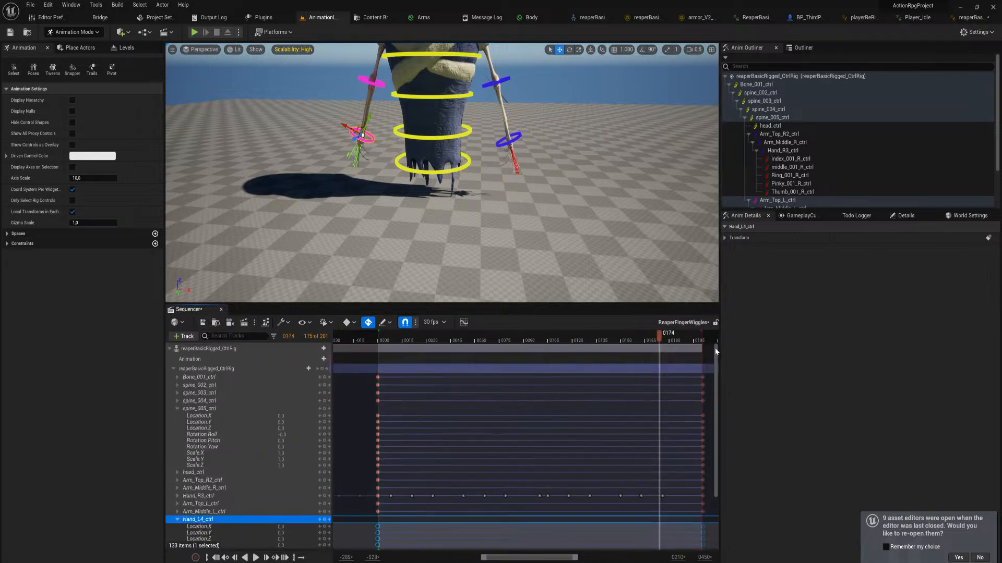
pyautogui.rightClick(226, 349)
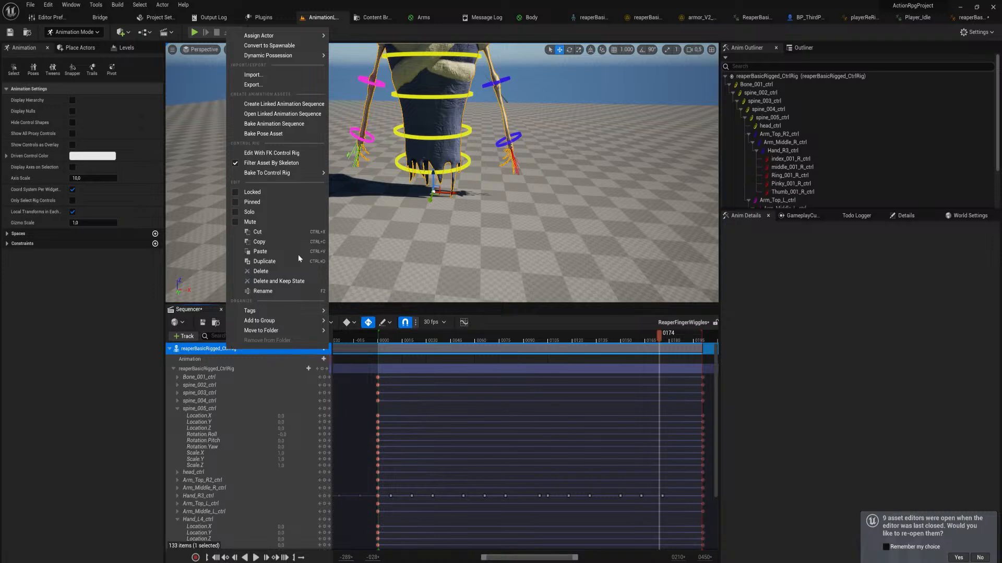
pyautogui.moveTo(308, 37)
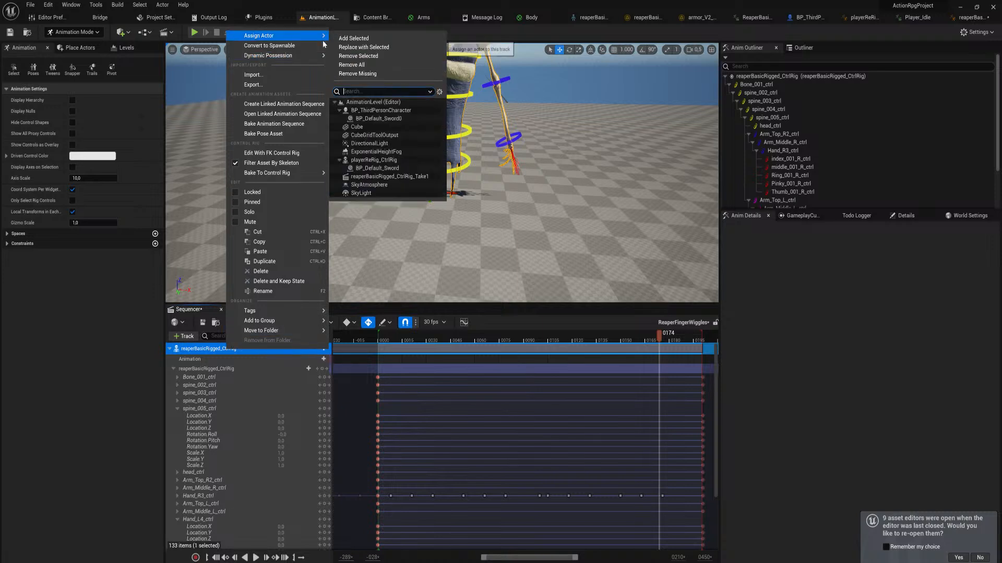
pyautogui.click(313, 104)
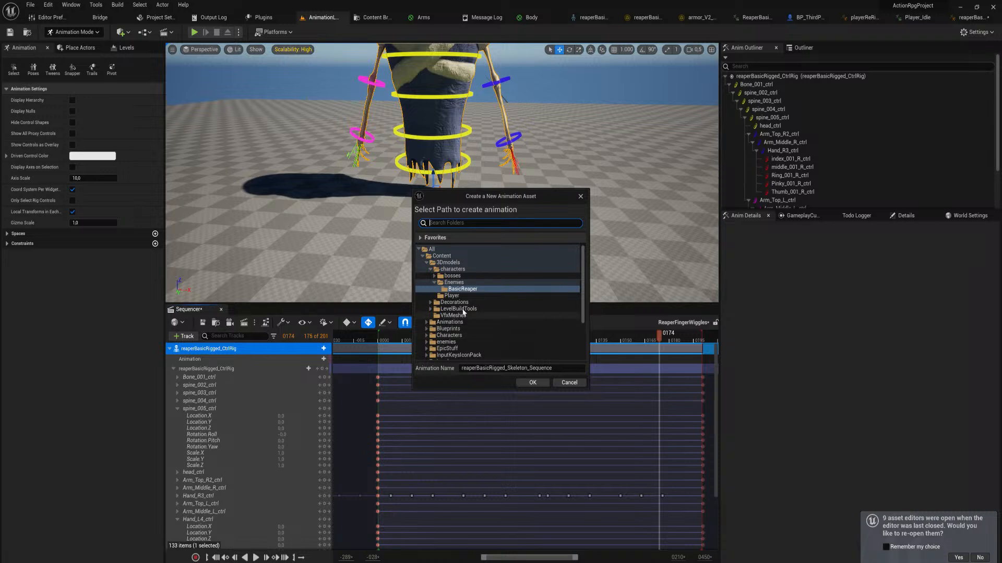
pyautogui.click(534, 368)
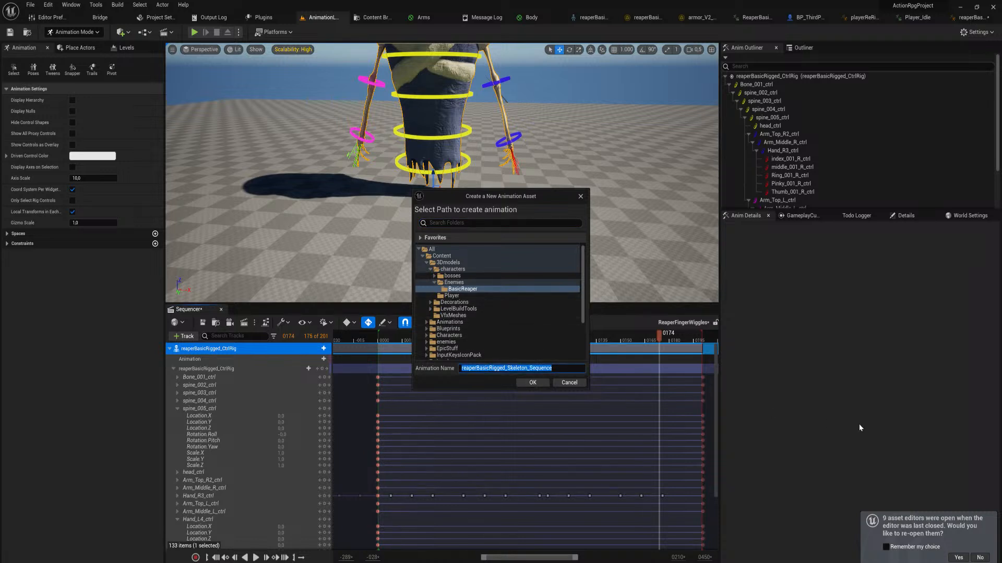
pyautogui.write('ReaperBasicFingerWiggles')
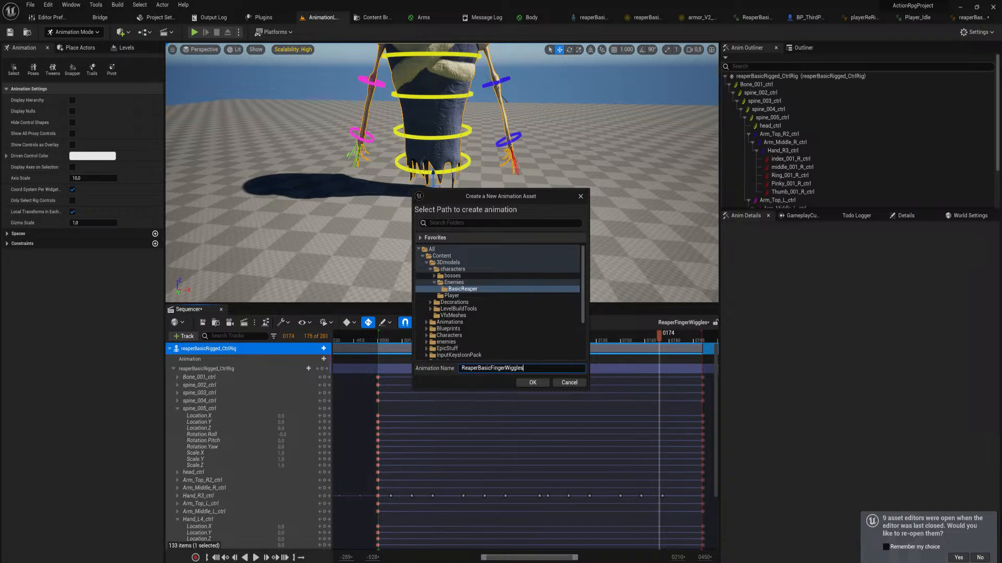
pyautogui.click(532, 382)
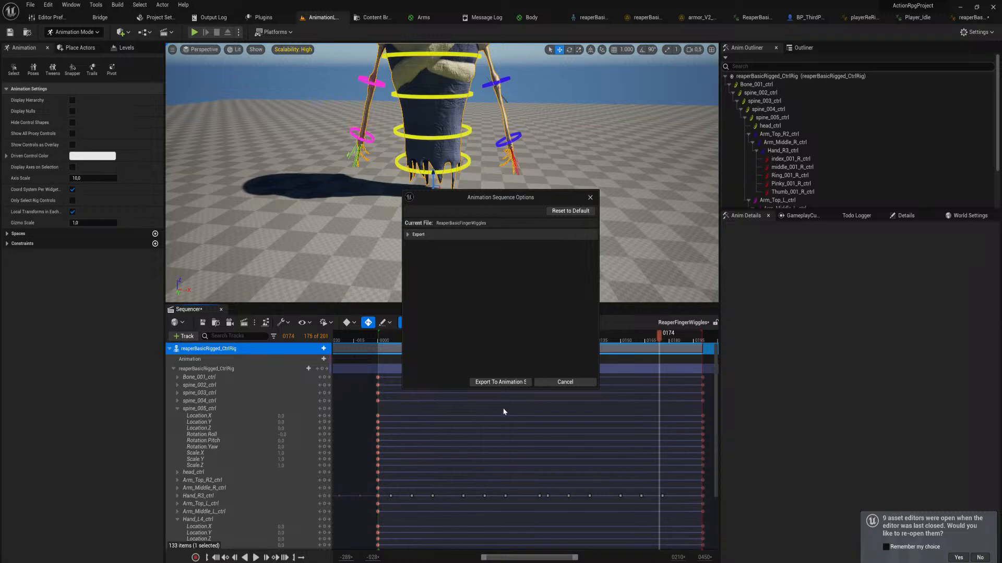
pyautogui.click(506, 382)
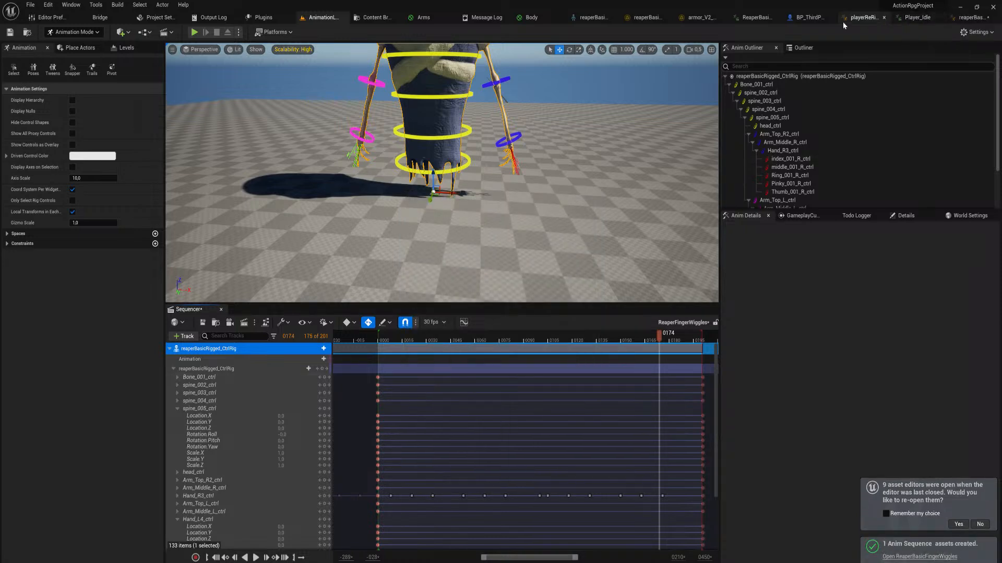
# Open ReaperBasicFingerWiggles from the reaper's animation blueprint assets and set its additive animation type to Local Space
pyautogui.click(969, 18)
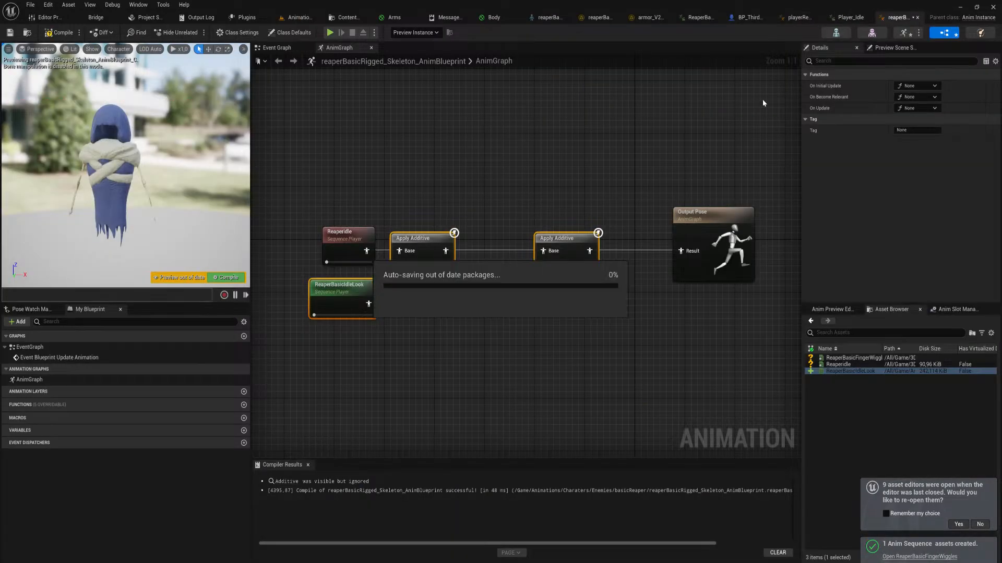
pyautogui.doubleClick(849, 358)
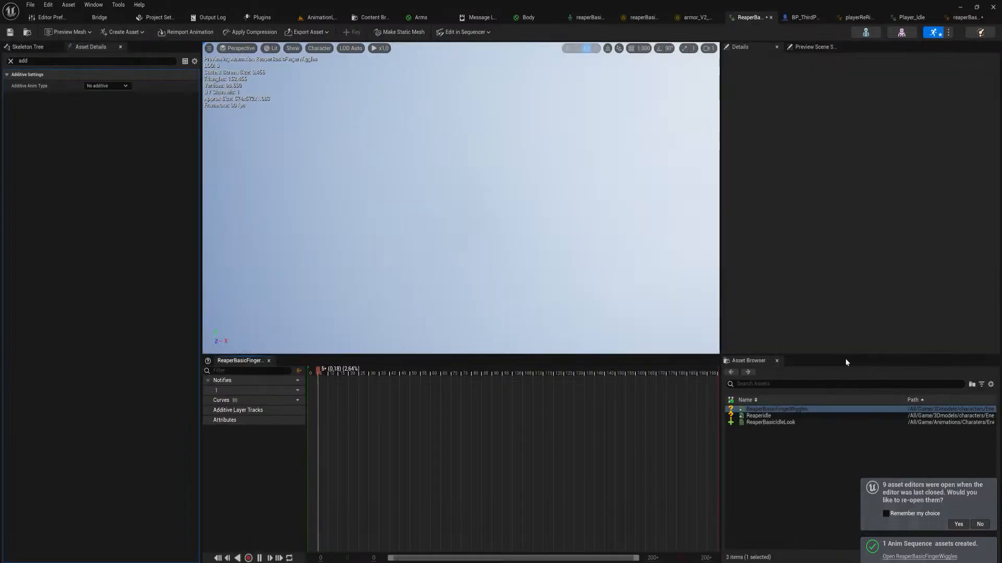
pyautogui.click(101, 87)
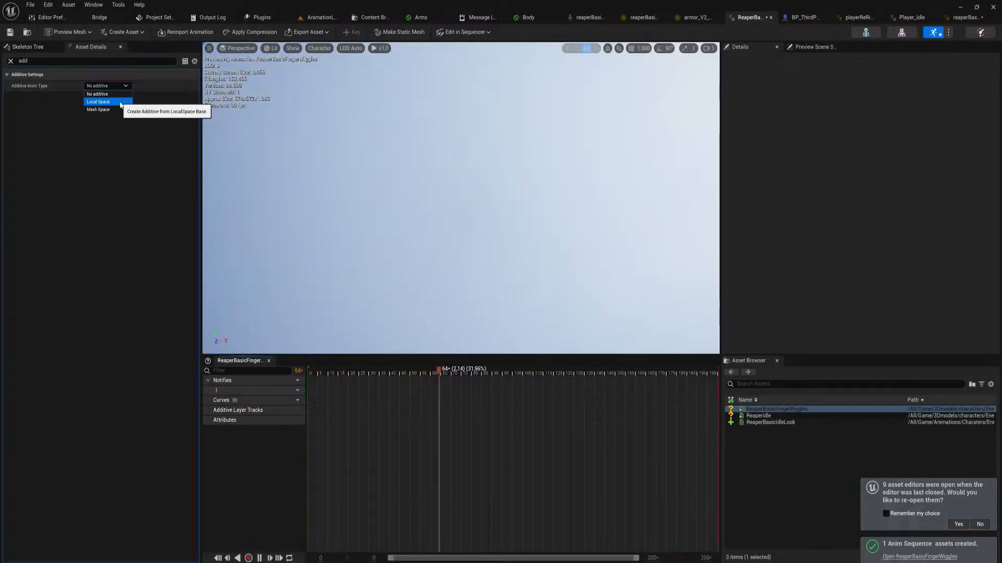
pyautogui.click(107, 98)
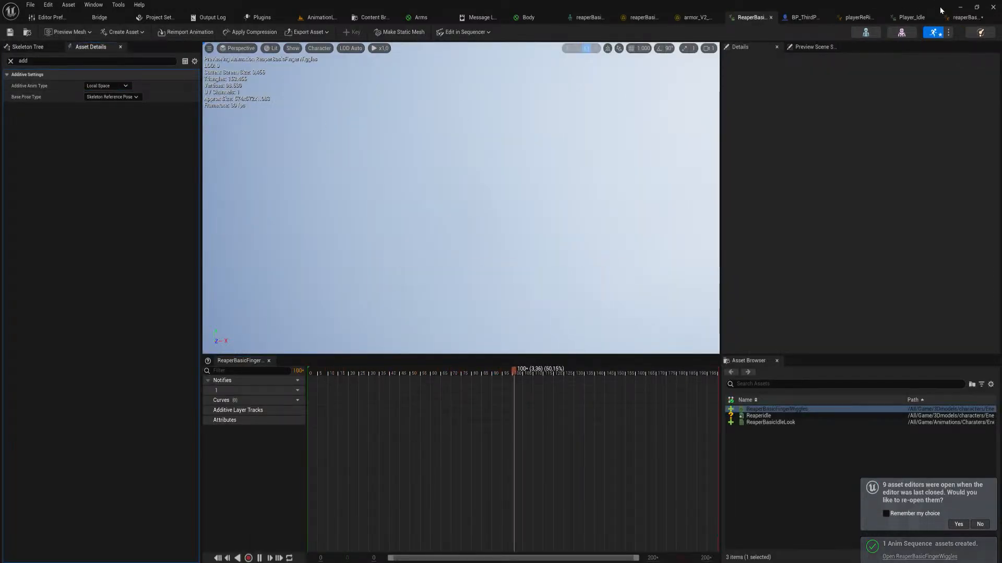
# In the reaper's AnimGraph, feed a looping ReaperBasicFingerWiggles player into the second Apply Additive node's Additive input, and compile
pyautogui.click(911, 17)
pyautogui.click(951, 19)
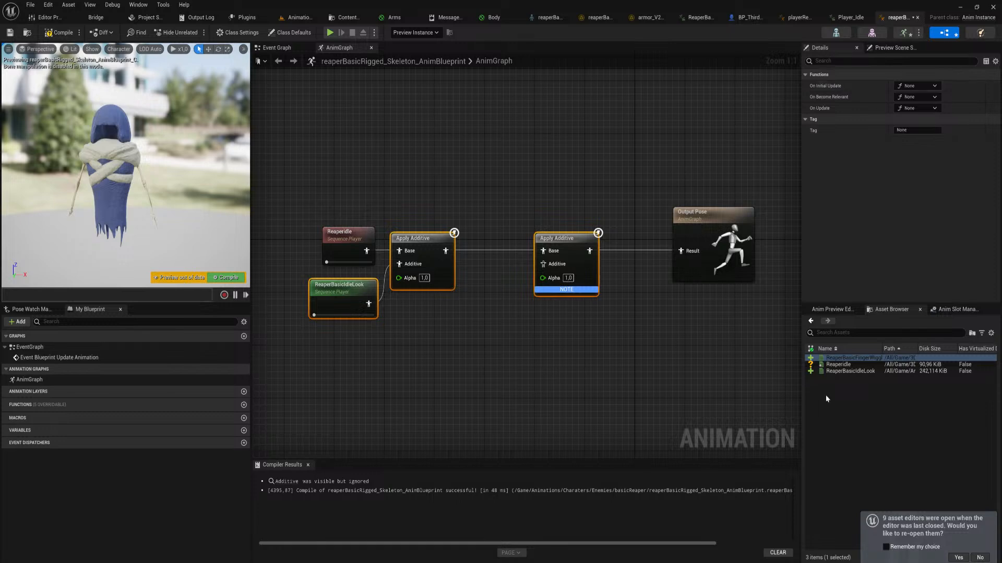
pyautogui.moveTo(829, 358); pyautogui.dragTo(543, 264)
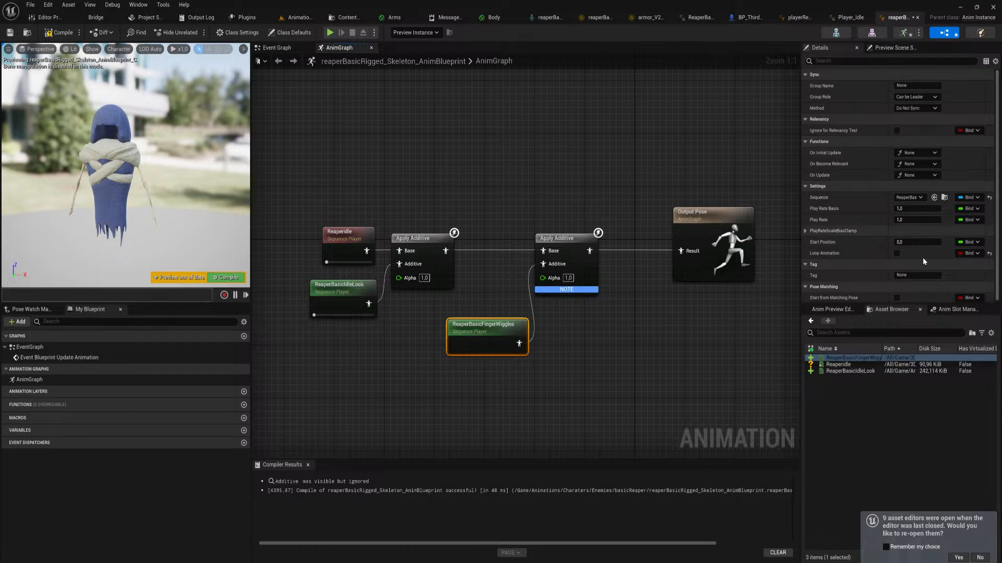
pyautogui.click(896, 253)
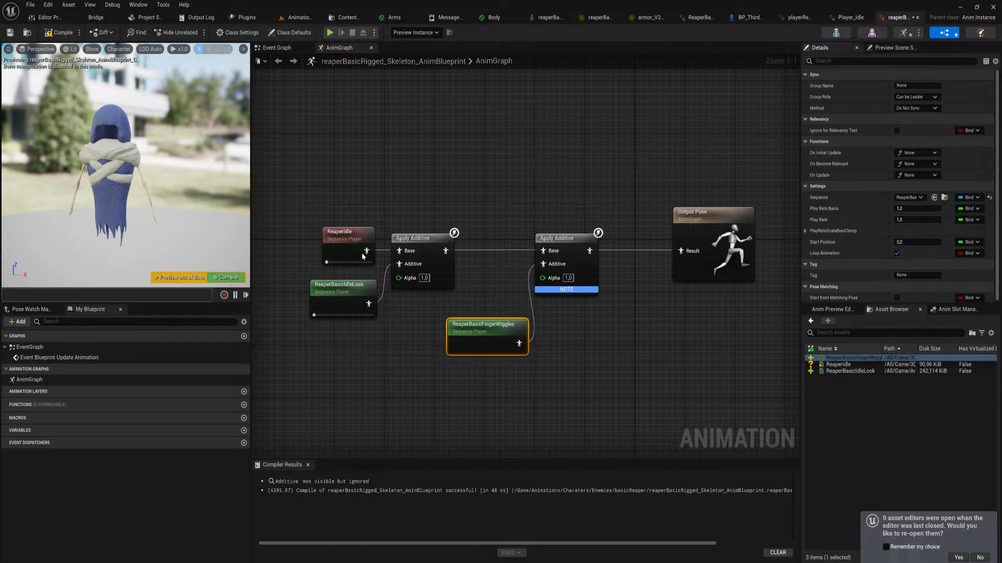
pyautogui.click(229, 278)
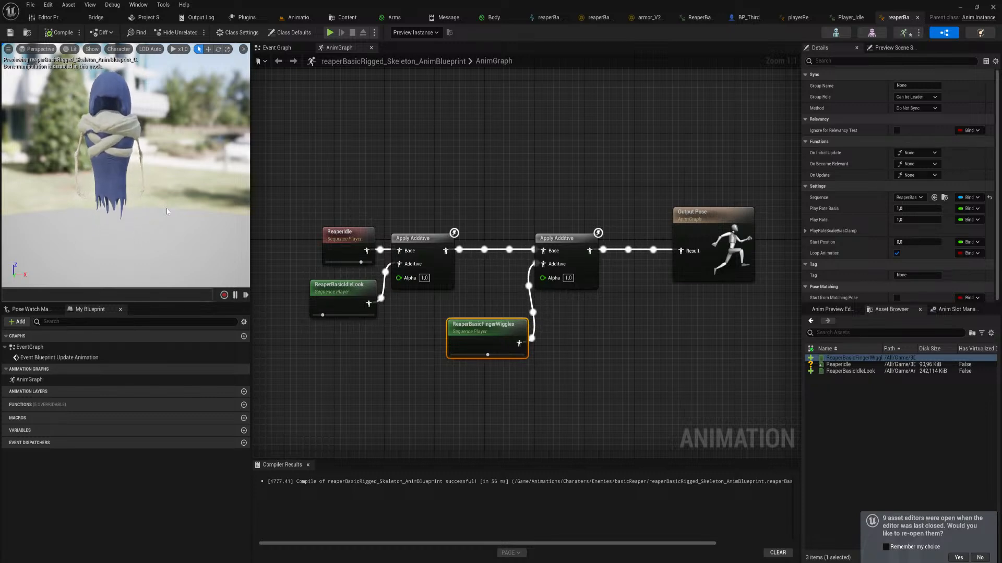
# Wrap the three sequence players and both Apply Additive nodes in a comment box titled PatrolAnim
pyautogui.moveTo(315, 157); pyautogui.dragTo(574, 409)
pyautogui.write('c')
pyautogui.write('Patrol')
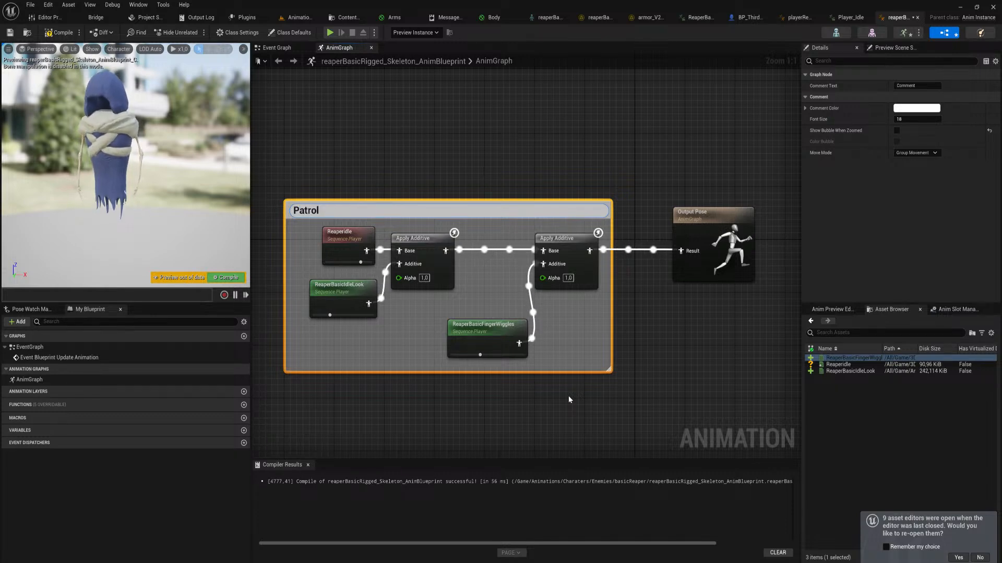
pyautogui.write('Anim')
pyautogui.press('Return')
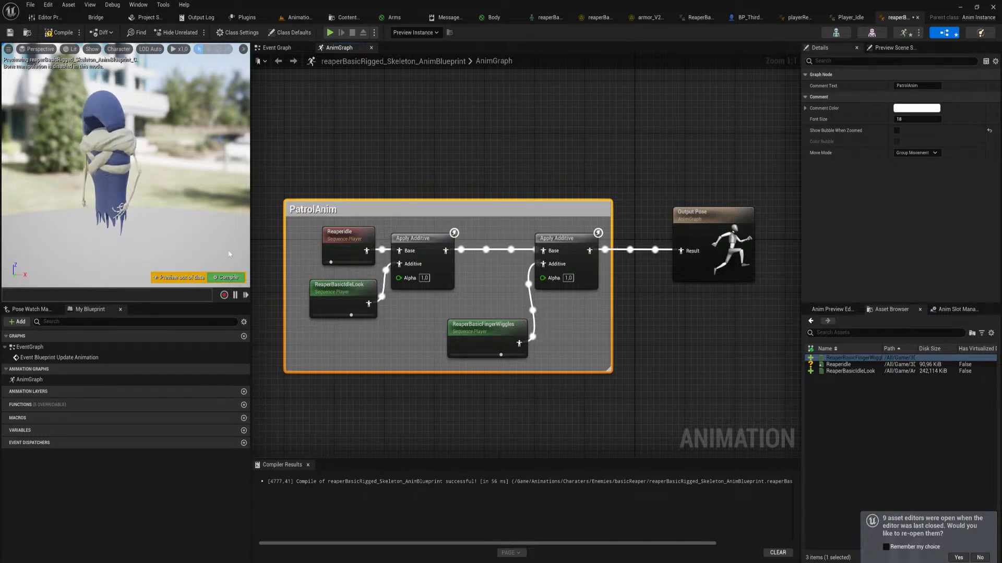
# Compile the animation blueprint and inspect the layered reaper animation in the preview
pyautogui.click(229, 277)
pyautogui.moveTo(180, 209); pyautogui.dragTo(164, 180)
pyautogui.moveTo(164, 209); pyautogui.dragTo(191, 219, button='right')
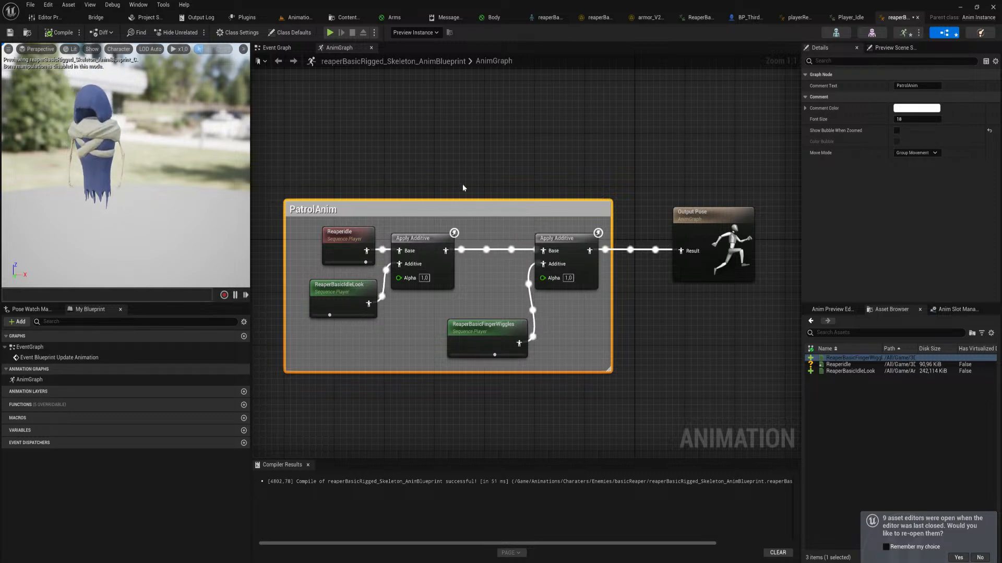
# Move the PatrolAnim comment group with its nodes farther away from the Output Pose node
pyautogui.scroll(-5, 489, 179)
pyautogui.scroll(1, 462, 194)
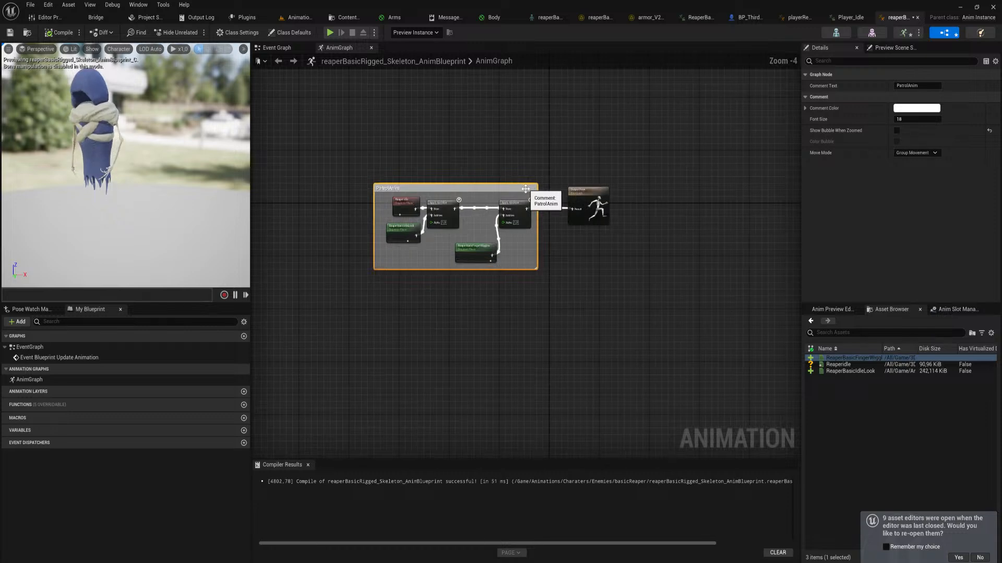
pyautogui.moveTo(461, 194); pyautogui.dragTo(366, 194)
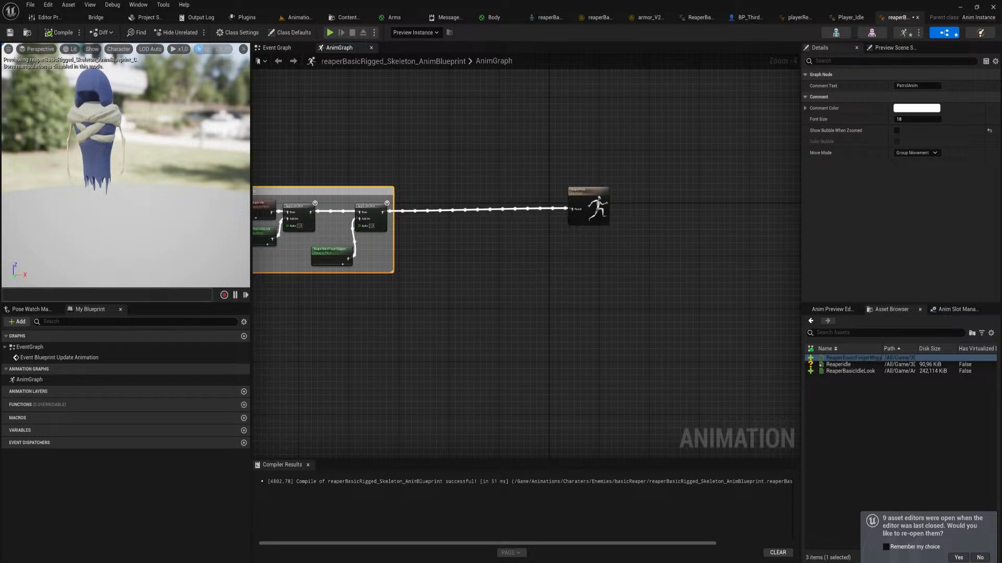
# Move the sticky note off the screen and return to the animation level with the ReaperFingerWiggles sequence
pyautogui.hotkey('alt', 'Tab')
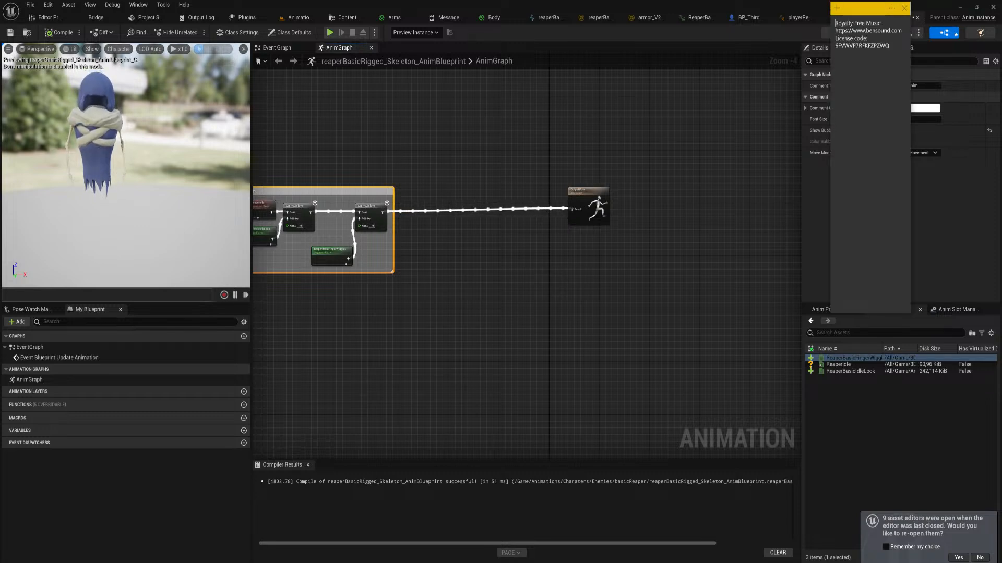
pyautogui.moveTo(862, 14); pyautogui.dragTo(0, 282)
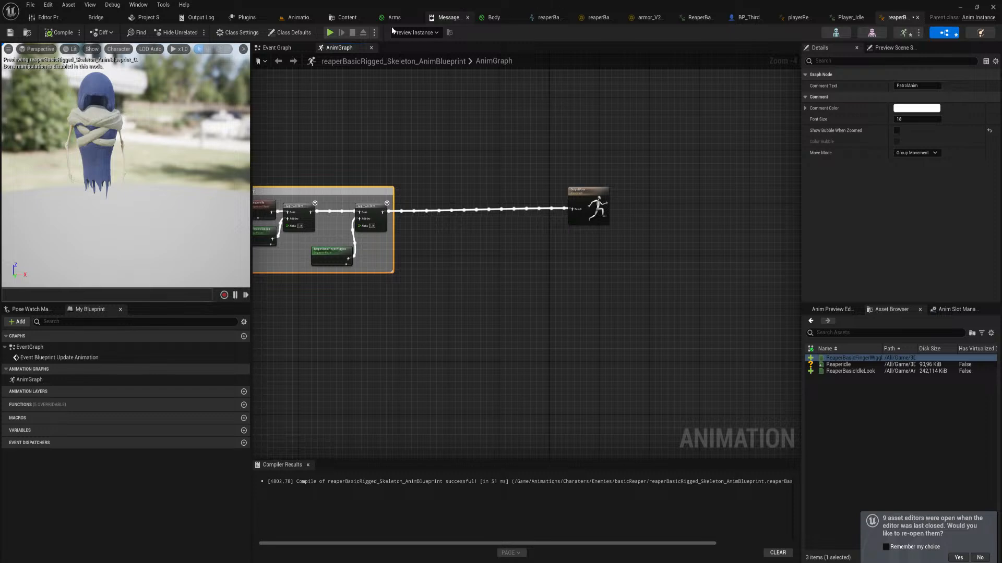
pyautogui.click(299, 17)
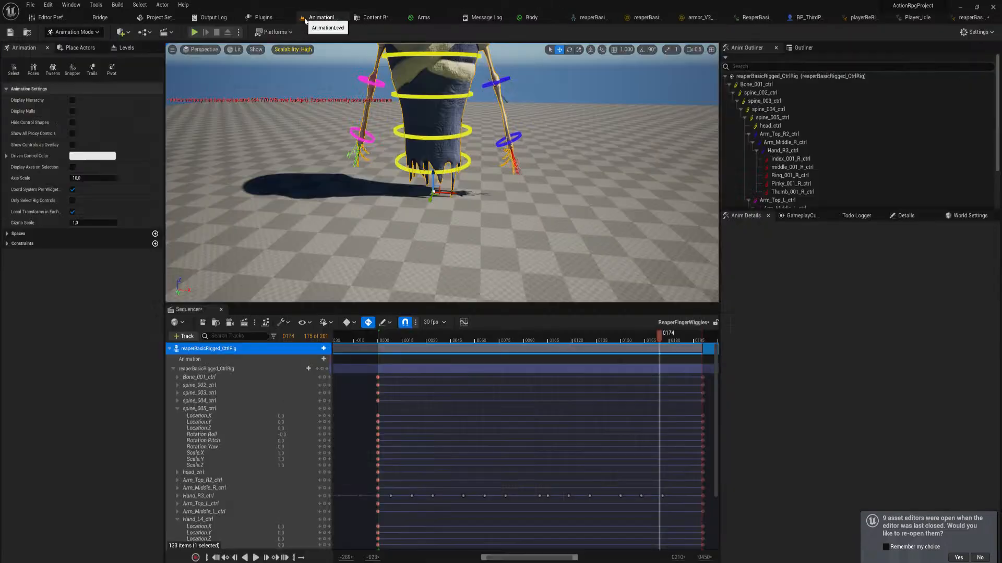
# Add the to-do items "left hit", "reaper right hit" and "reaper double swipe" in the Todo Logger
pyautogui.click(857, 215)
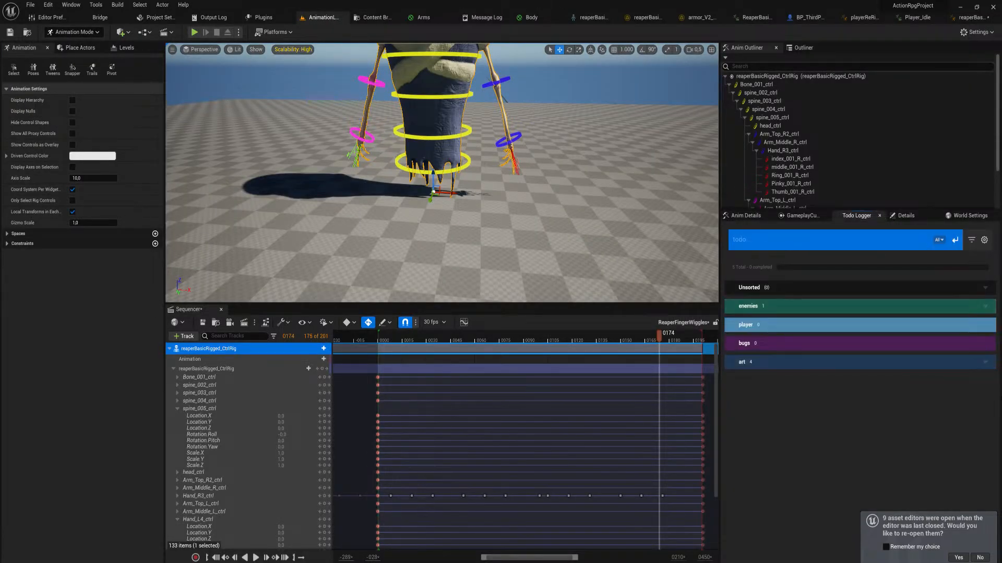
pyautogui.write('reaper')
pyautogui.hotkey('ctrl', 'BackSpace')
pyautogui.write('left hit')
pyautogui.press('Return')
pyautogui.write('reaper right hit')
pyautogui.press('Return')
pyautogui.write('reaper double swipe')
pyautogui.press('Return')
# Add three more to-do items: "reaper vanish", "reaper appear" and "reaper death"
pyautogui.write('dear')
pyautogui.hotkey('ctrl', 'BackSpace')
pyautogui.write('reaper vanish')
pyautogui.press('Return')
pyautogui.write('reaper appear')
pyautogui.press('Return')
pyautogui.write('reaper death')
pyautogui.press('Return')
# Expand the Unsorted category and move all six new to-do items into the art category
pyautogui.click(757, 287)
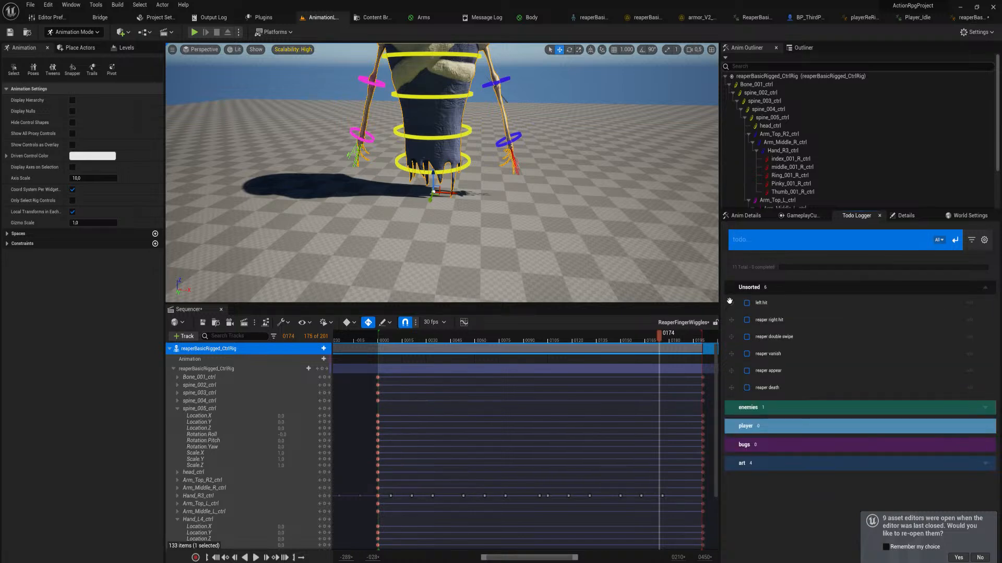
pyautogui.moveTo(729, 302); pyautogui.dragTo(747, 458)
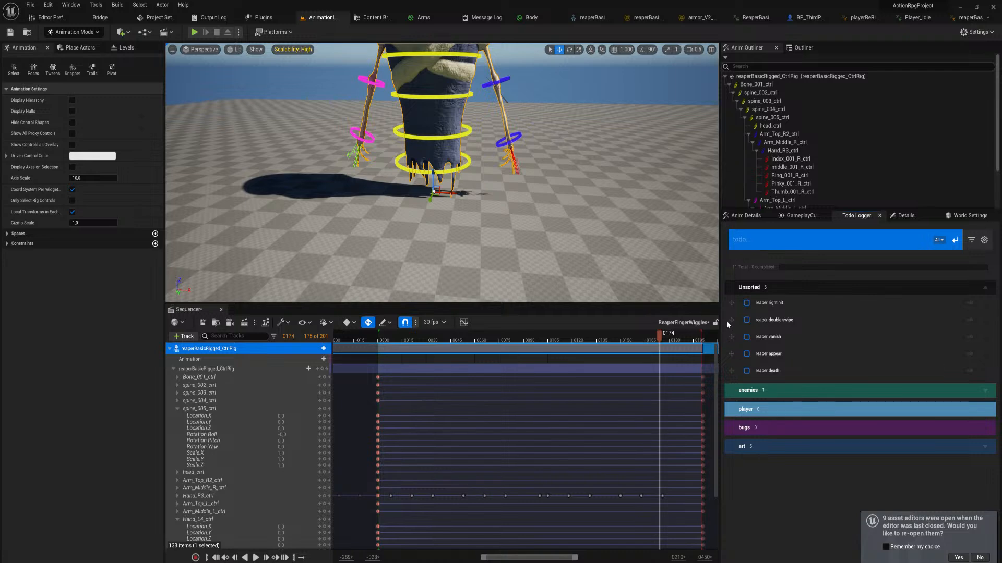
pyautogui.moveTo(730, 303); pyautogui.dragTo(743, 450)
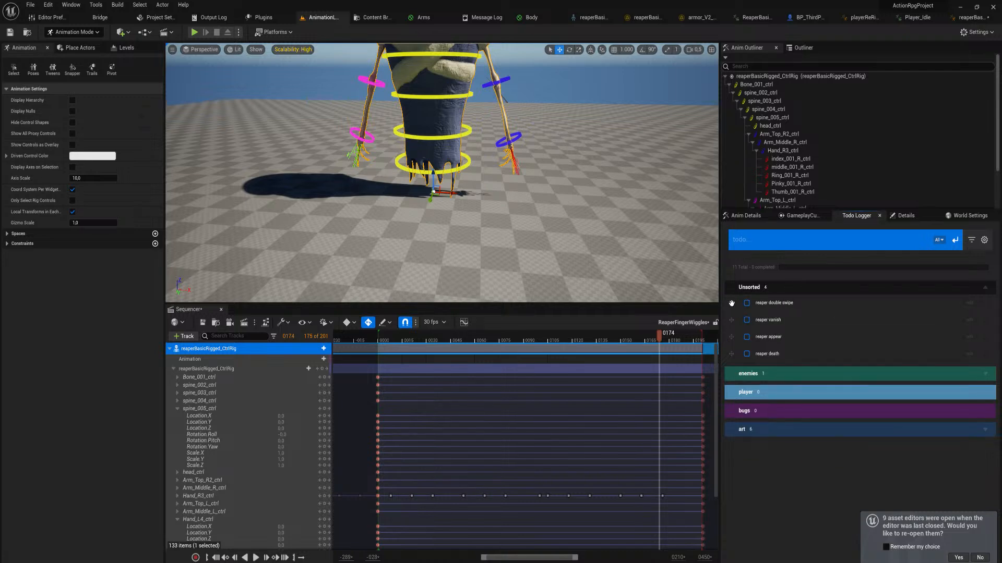
pyautogui.moveTo(732, 303); pyautogui.dragTo(738, 427)
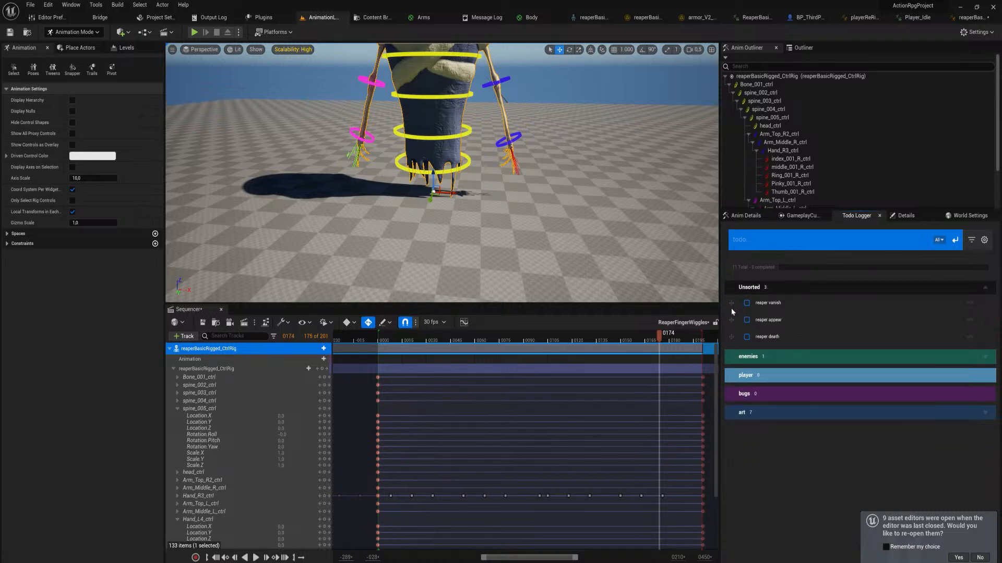
pyautogui.moveTo(731, 308); pyautogui.dragTo(740, 409)
pyautogui.moveTo(731, 306); pyautogui.dragTo(741, 395)
pyautogui.moveTo(732, 301); pyautogui.dragTo(773, 381)
# Expand the art category and delete the "wall material catacombs (ghost texture)" to-do
pyautogui.click(985, 362)
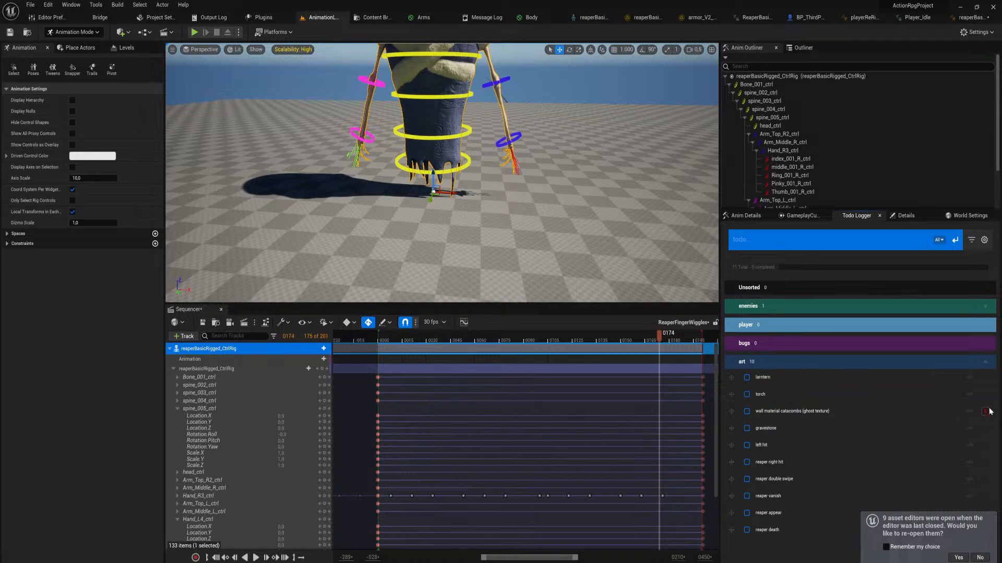
pyautogui.click(985, 412)
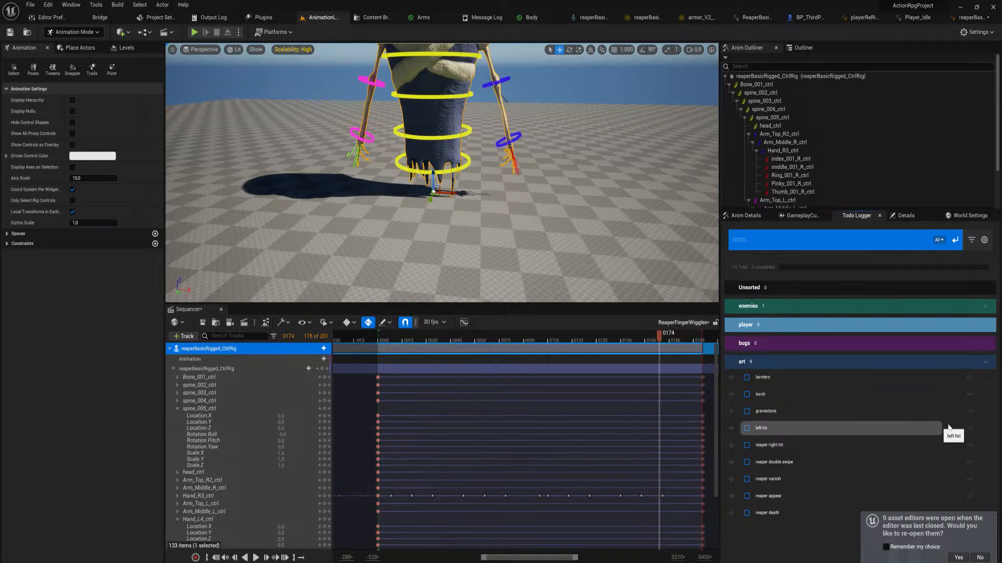
# Edit the "left hit" to-do so that its text begins with "reaper"
pyautogui.click(762, 431)
pyautogui.click(761, 432)
pyautogui.click(971, 430)
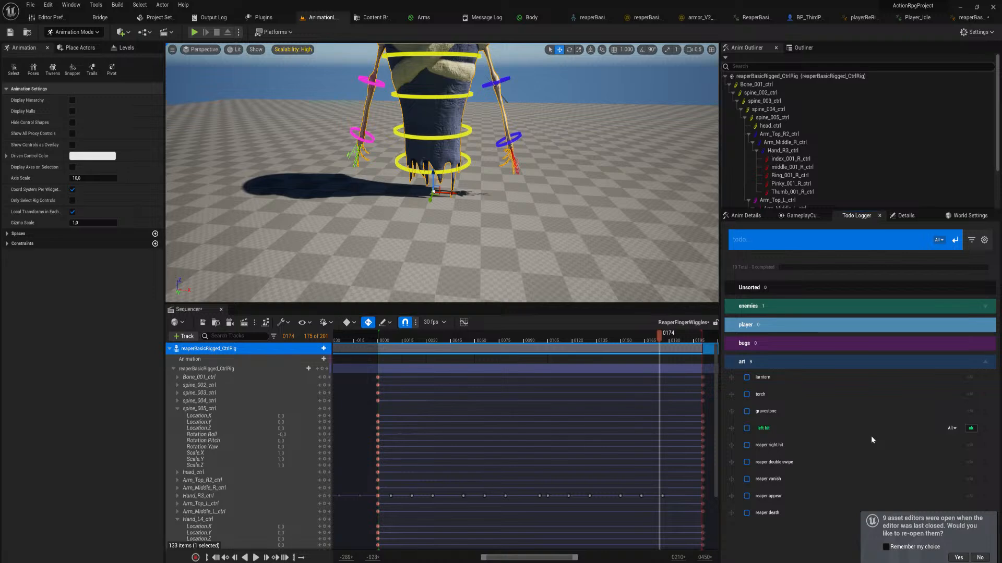
pyautogui.write('reaper')
pyautogui.press('Return')
# Delete the gravestone and lantern to-dos from the art category
pyautogui.click(797, 416)
pyautogui.click(985, 412)
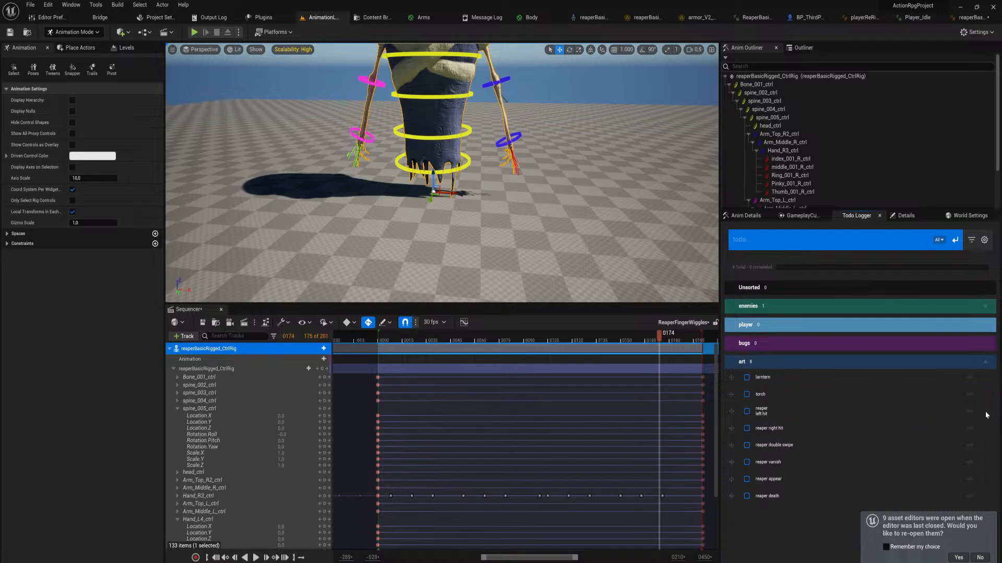
pyautogui.click(985, 378)
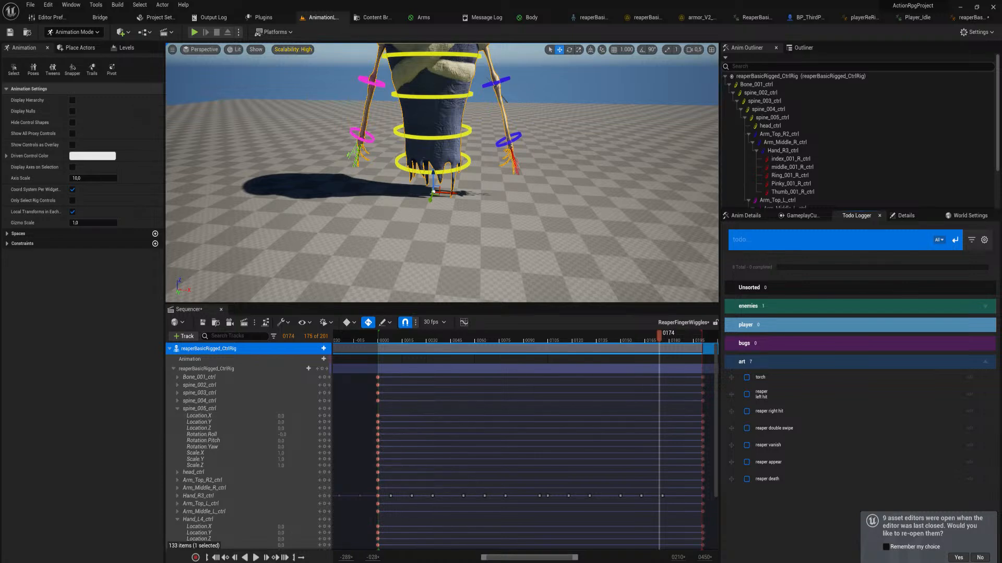
# Duplicate the ReaperIdle level sequence inside the basicReaper animation folder
pyautogui.moveTo(412, 244); pyautogui.dragTo(407, 232, button='right')
pyautogui.hotkey('ctrl', 'space')
pyautogui.click(475, 488)
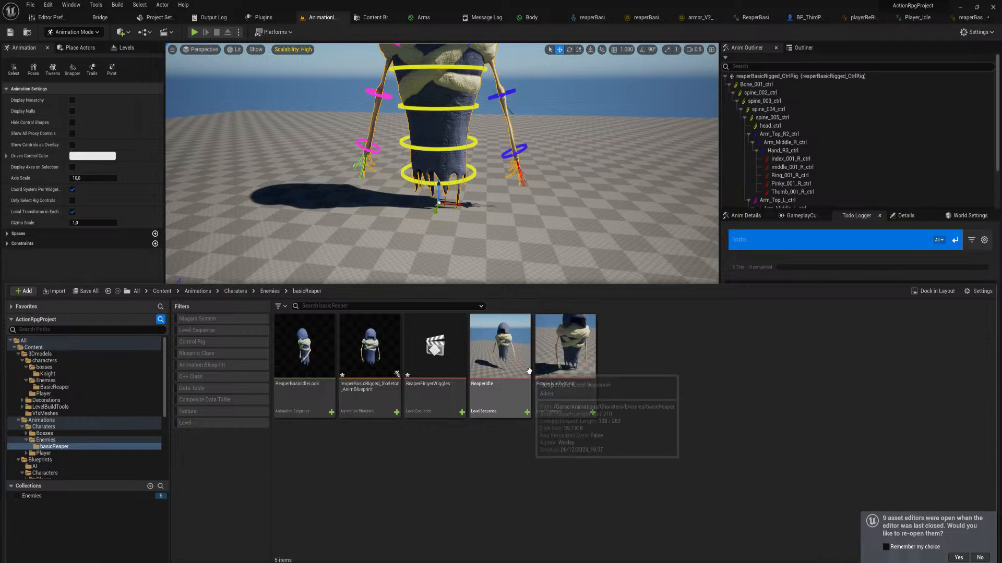
pyautogui.click(502, 360)
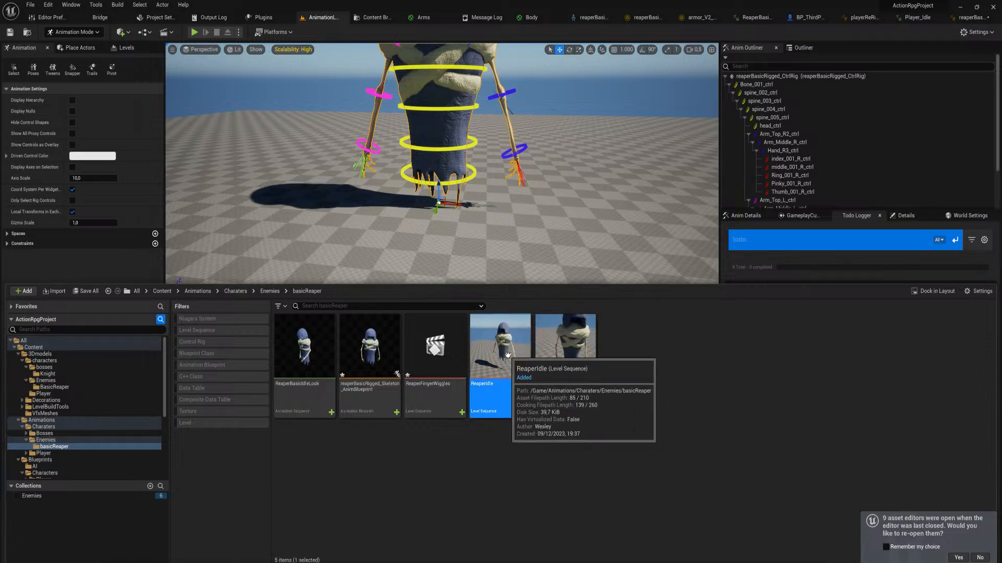
pyautogui.hotkey('ctrl', 'c')
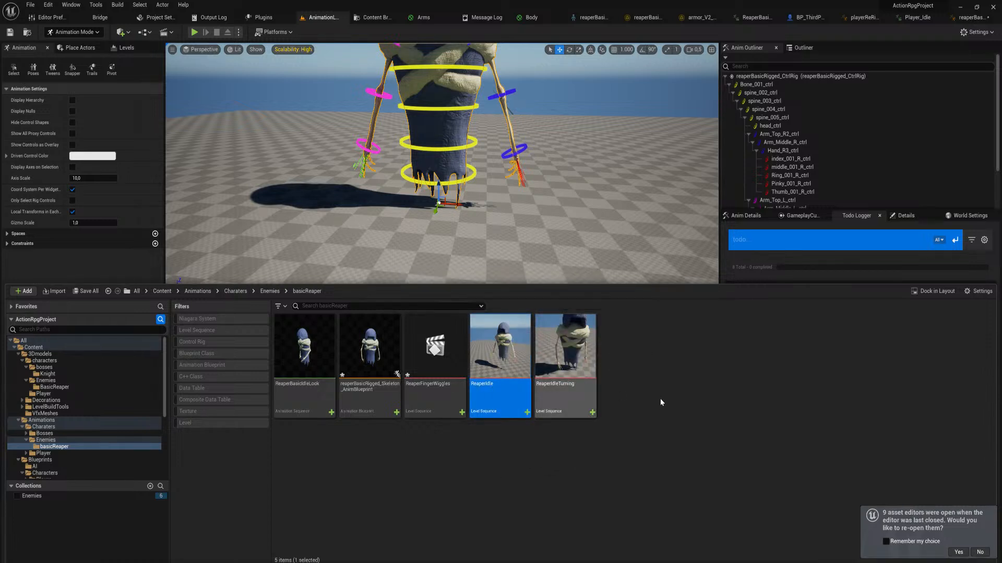
pyautogui.hotkey('ctrl', 'v')
# Rename the copied level sequence as ReaperAttackleft
pyautogui.click(630, 371)
pyautogui.press('F2')
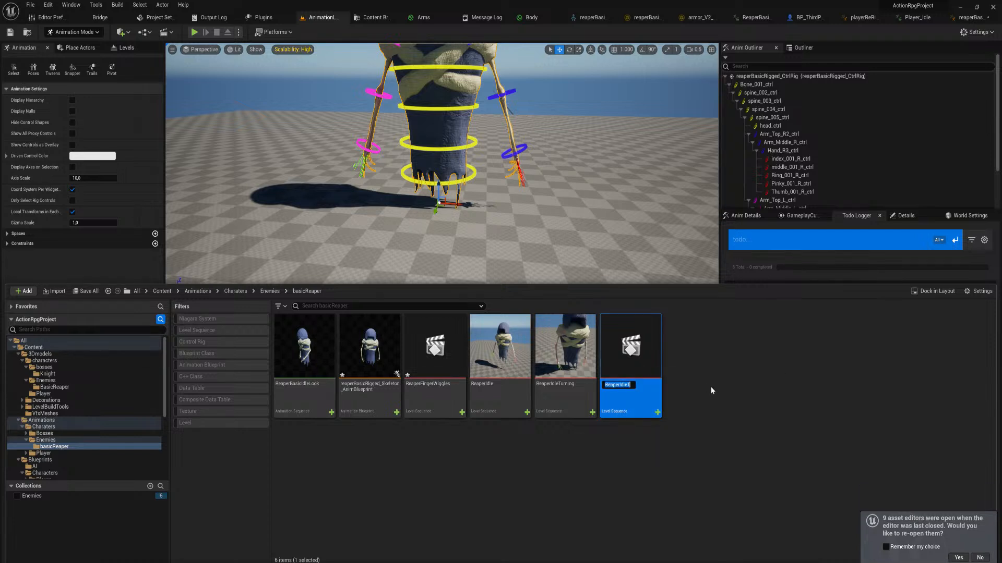
pyautogui.write('ReaperAttackleft')
pyautogui.press('Return')
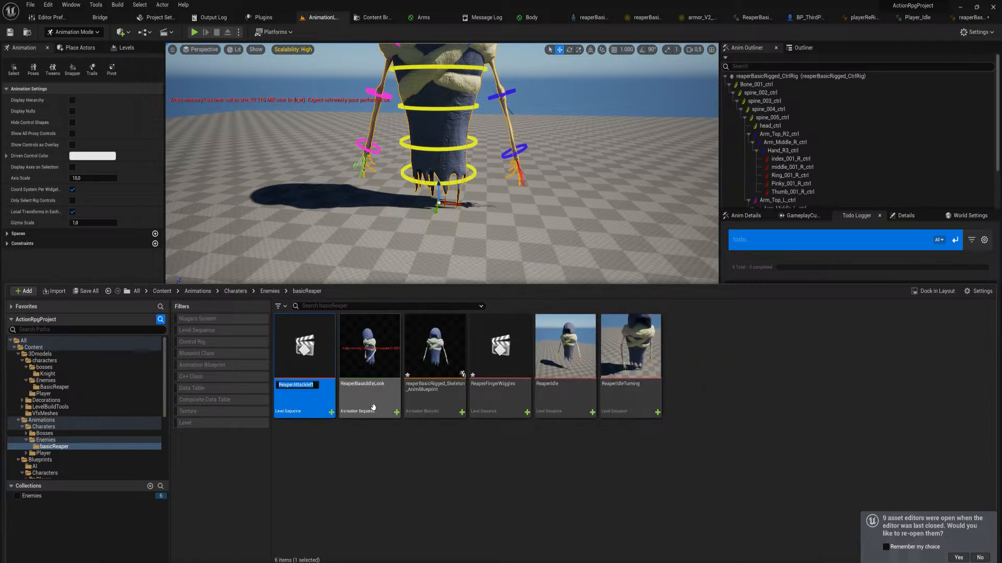
# Try to rename the sequence as ReaperAttackLeft with a capital L
pyautogui.press('Right')
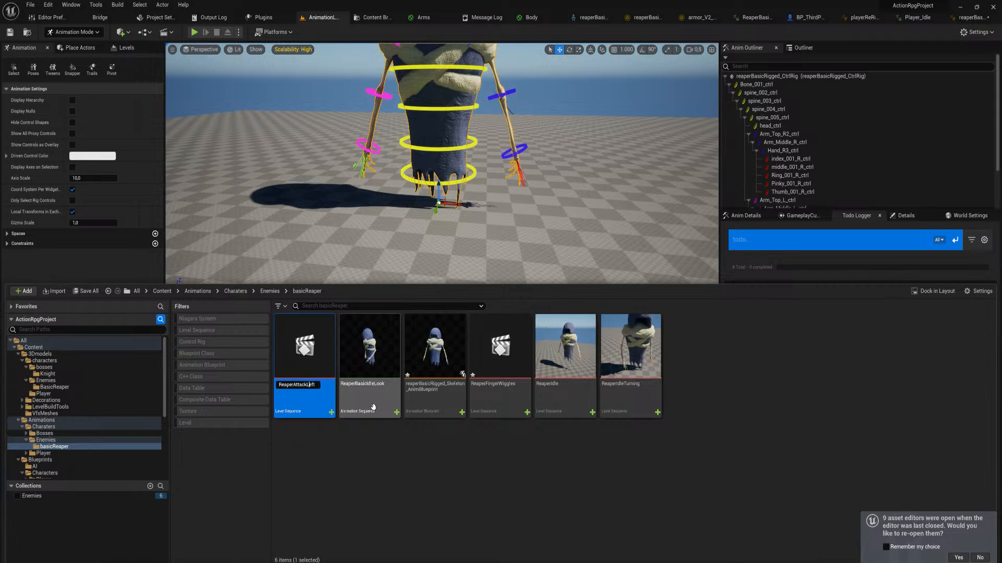
pyautogui.press('Return')
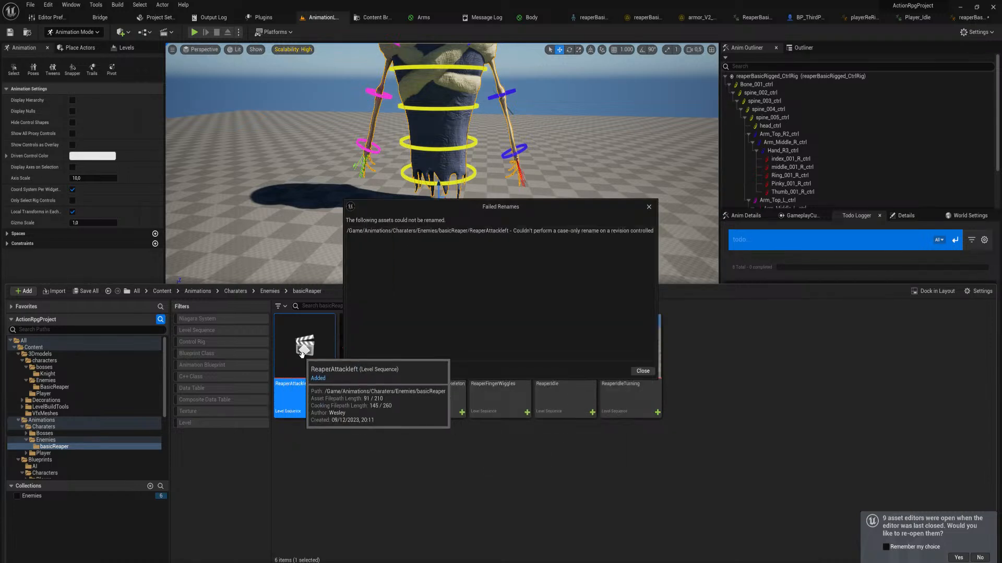
pyautogui.click(649, 207)
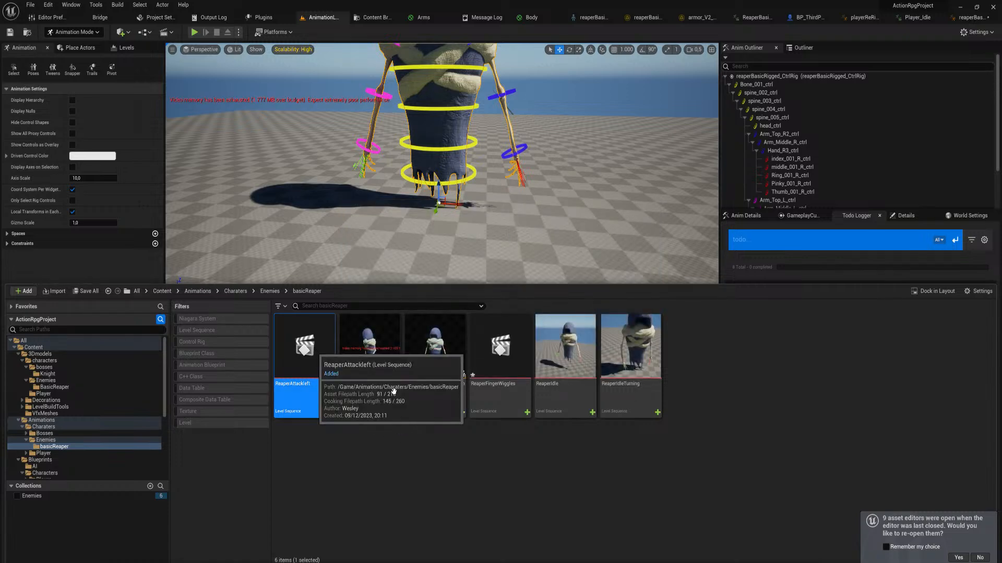
# Open the ReaperAttackleft sequence and delete every Bone_001_ctrl keyframe after frame 0
pyautogui.press('Return')
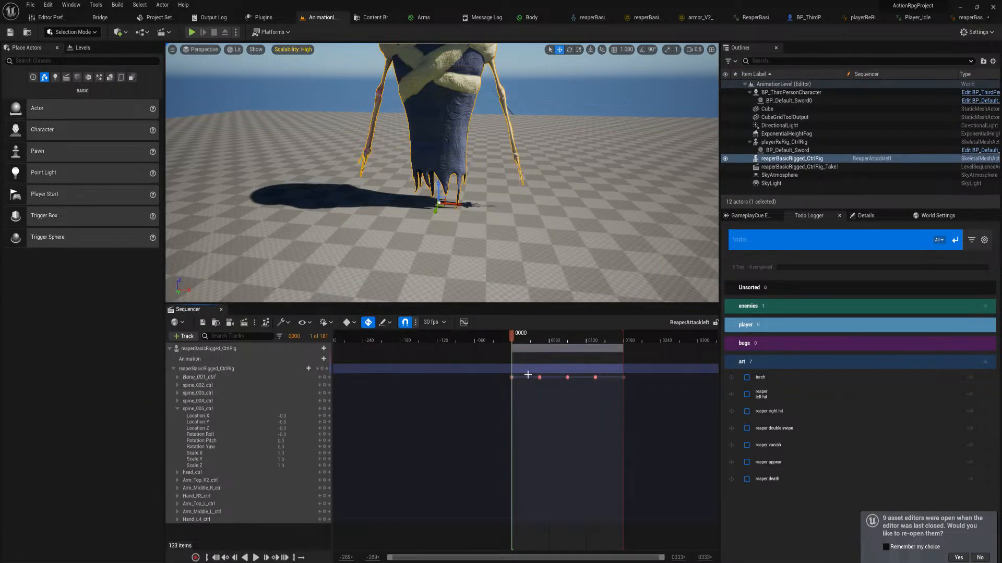
pyautogui.moveTo(508, 165)
pyautogui.mouseDown(button='right')
pyautogui.moveTo(508, 141)
pyautogui.moveTo(496, 161)
pyautogui.moveTo(517, 180)
pyautogui.moveTo(507, 166)
pyautogui.mouseUp(button='right')
pyautogui.press('w')
pyautogui.press('s')
pyautogui.moveTo(650, 391); pyautogui.dragTo(532, 373)
pyautogui.press('Delete')
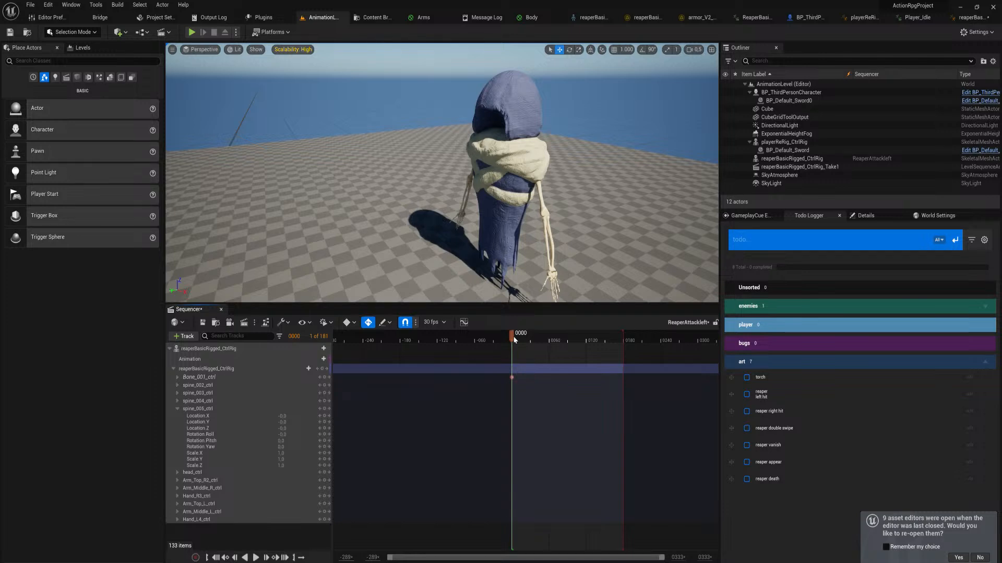
# At frame 60, lift Bone_001_ctrl off the ground, move it back and tilt the reaper's body backward
pyautogui.moveTo(515, 340); pyautogui.dragTo(549, 348)
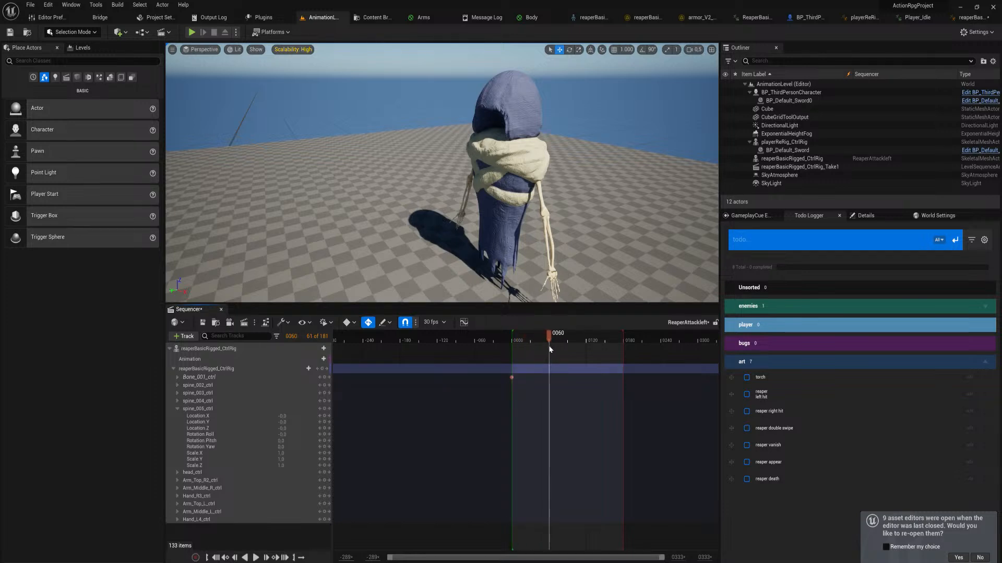
pyautogui.click(205, 370)
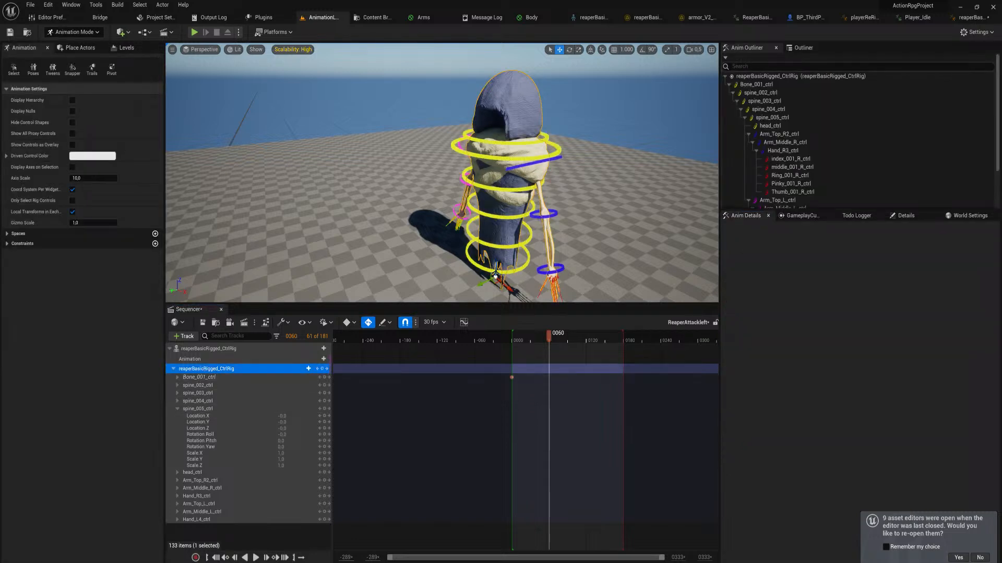
pyautogui.click(495, 275)
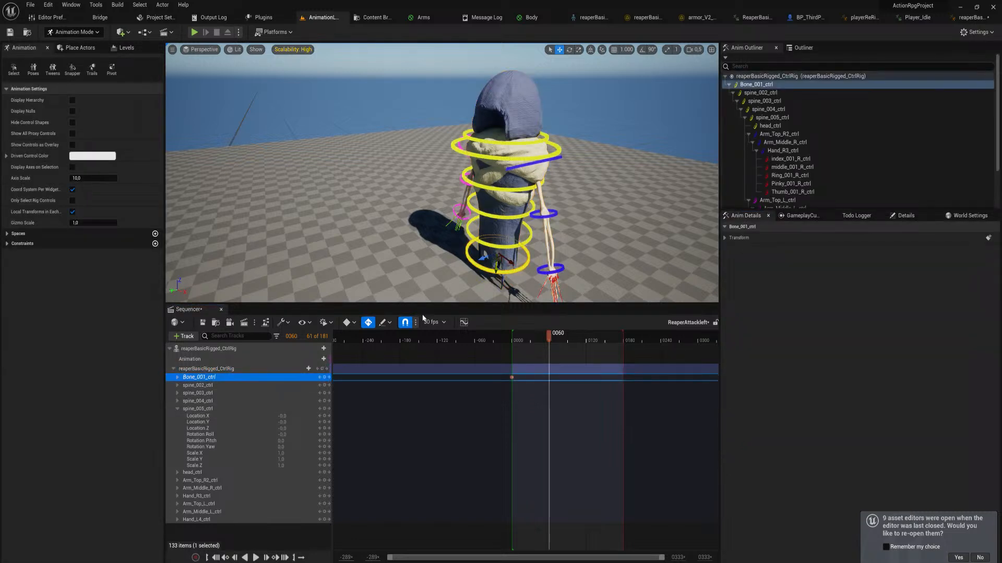
pyautogui.moveTo(492, 262); pyautogui.dragTo(524, 220)
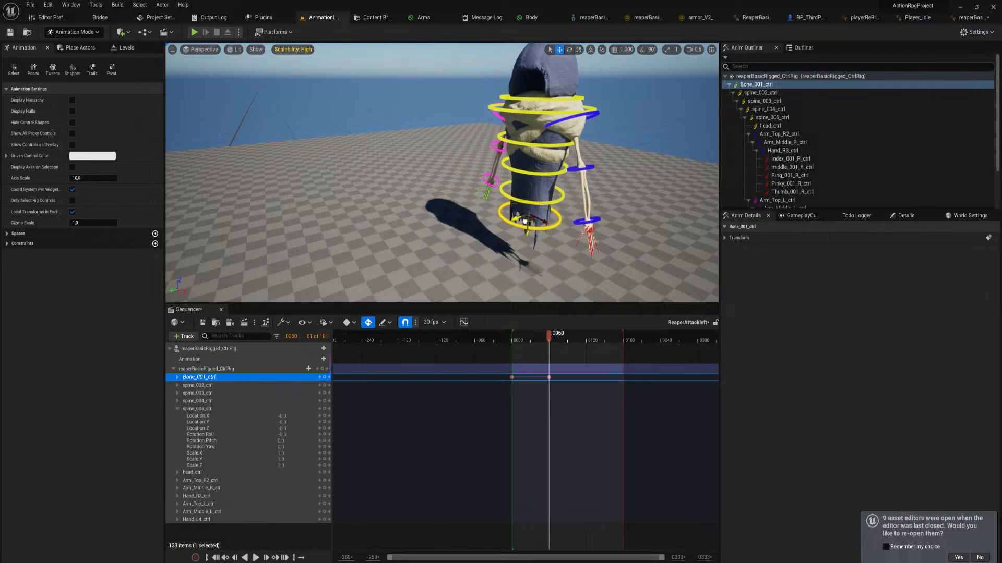
pyautogui.press('e')
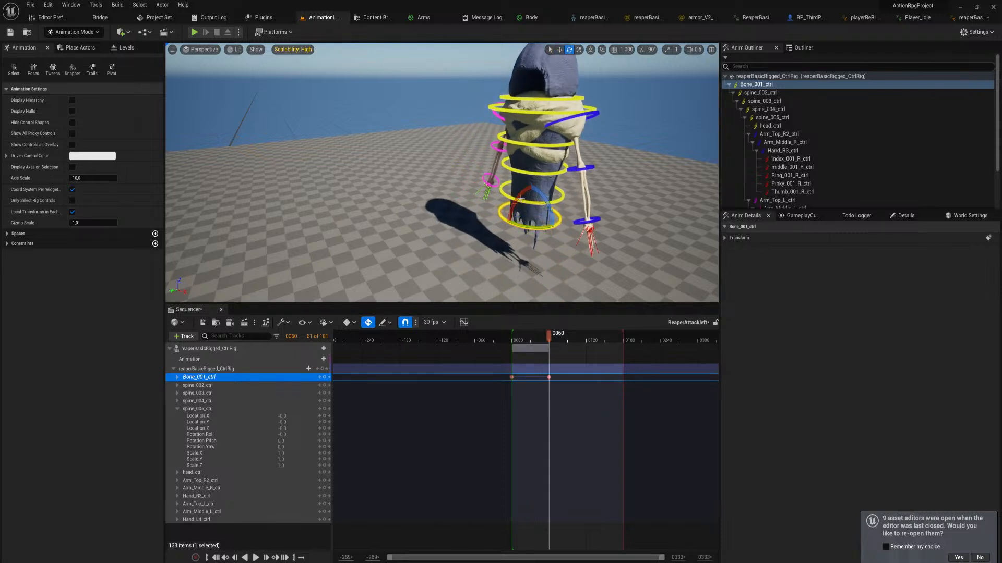
pyautogui.moveTo(522, 198); pyautogui.dragTo(559, 197)
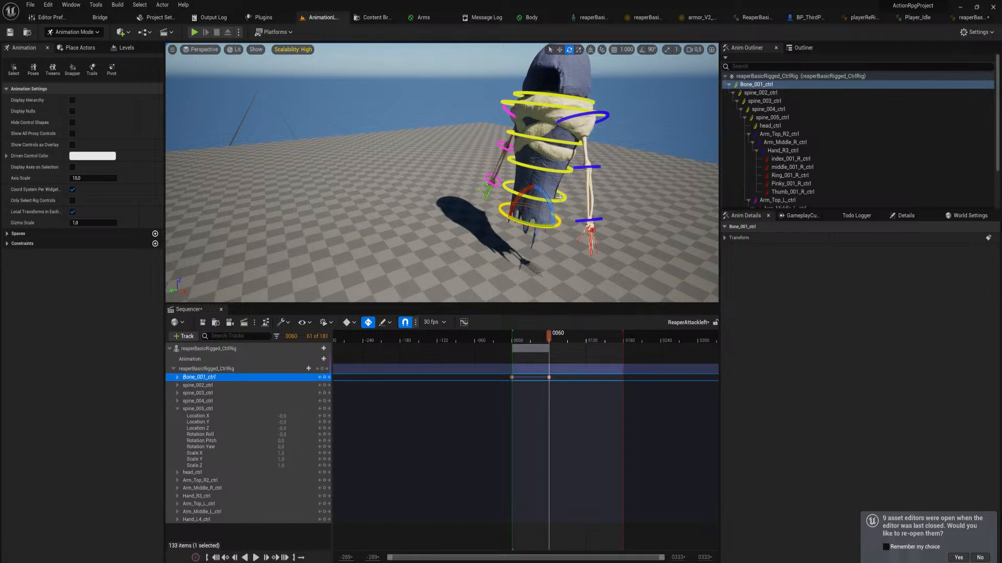
# Rotate the spine controls from spine_002_ctrl up to spine_005_ctrl to arch the reaper's torso at frame 60
pyautogui.click(558, 197)
pyautogui.moveTo(523, 179); pyautogui.dragTo(485, 182, button='right')
pyautogui.press('w')
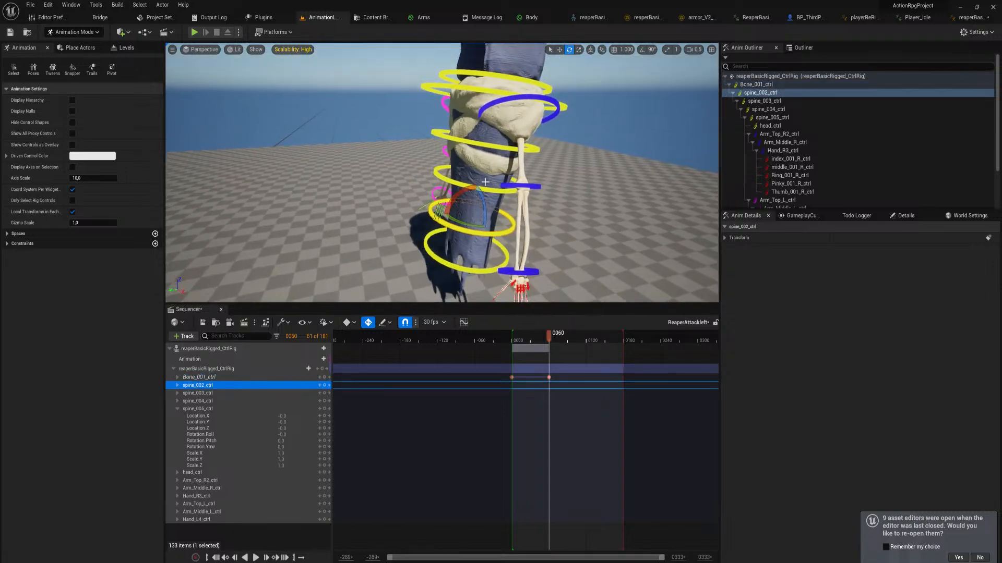
pyautogui.moveTo(456, 196); pyautogui.dragTo(470, 130)
pyautogui.click(457, 183)
pyautogui.click(478, 133)
pyautogui.click(508, 80)
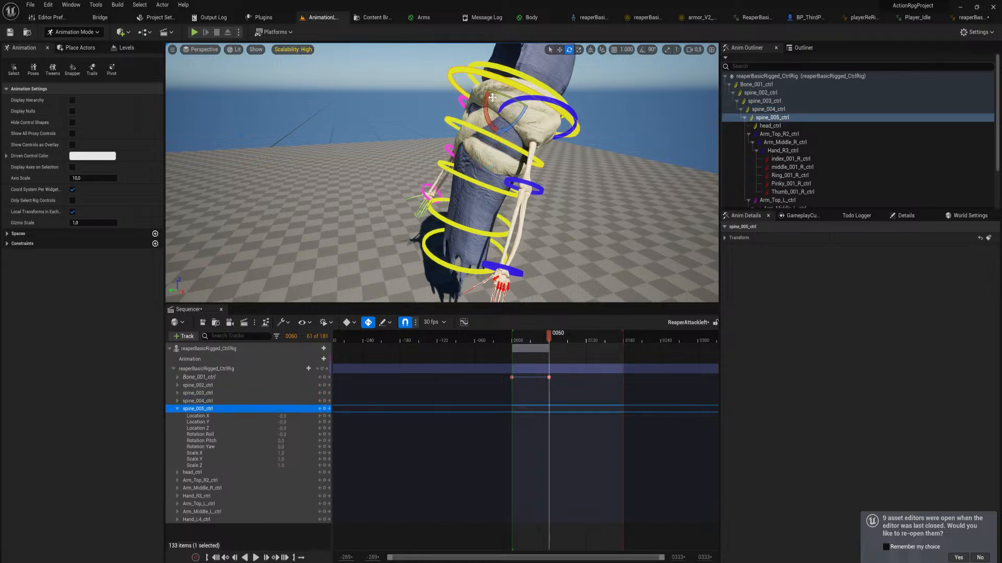
pyautogui.moveTo(486, 94)
pyautogui.mouseDown()
pyautogui.moveTo(492, 111)
pyautogui.moveTo(488, 97)
pyautogui.mouseUp()
pyautogui.press('w')
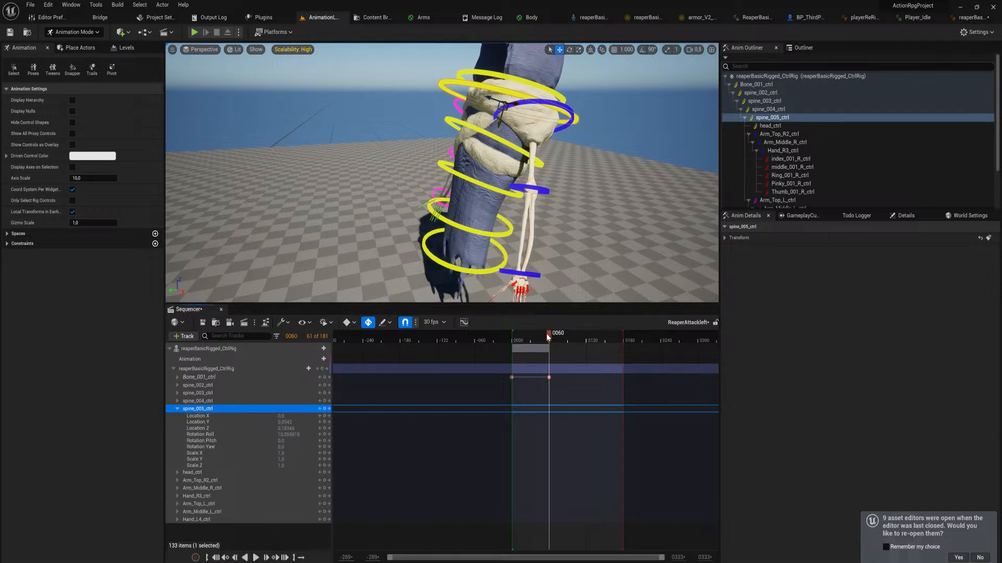
# Return to the frame 60 key and bend the torso farther backward with the spine controls up to spine_004_ctrl
pyautogui.moveTo(548, 335)
pyautogui.mouseDown()
pyautogui.moveTo(510, 341)
pyautogui.moveTo(551, 344)
pyautogui.mouseUp()
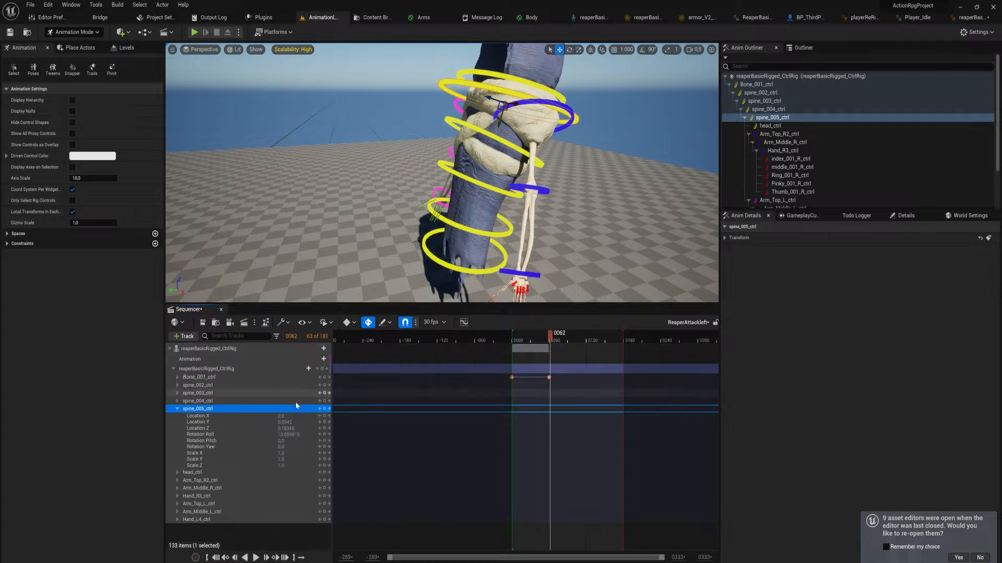
pyautogui.click(320, 378)
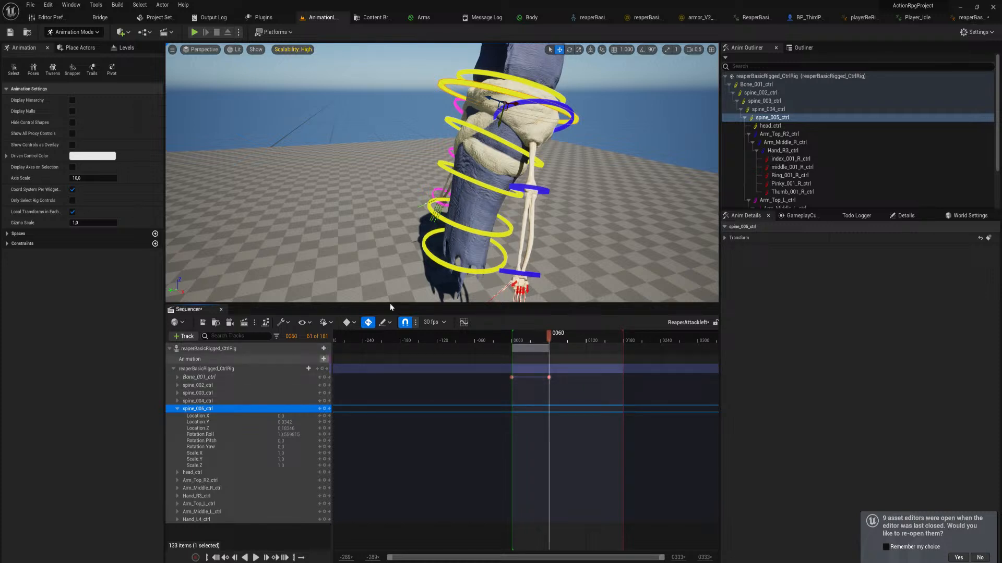
pyautogui.click(489, 273)
pyautogui.click(489, 272)
pyautogui.press('s')
pyautogui.moveTo(490, 272); pyautogui.dragTo(489, 269, button='right')
pyautogui.press('e')
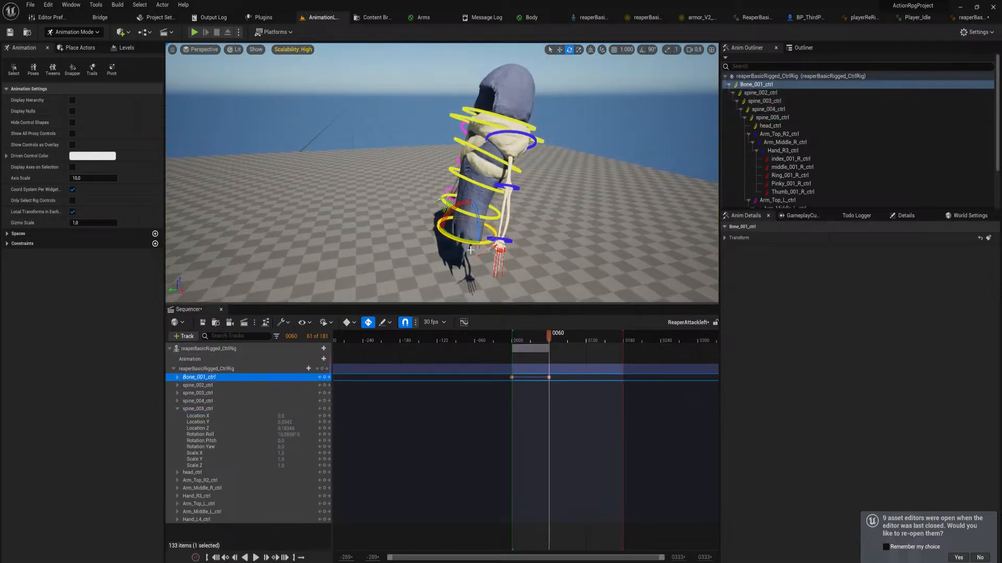
pyautogui.moveTo(456, 209); pyautogui.dragTo(485, 162)
pyautogui.click(459, 202)
pyautogui.click(463, 168)
pyautogui.click(485, 141)
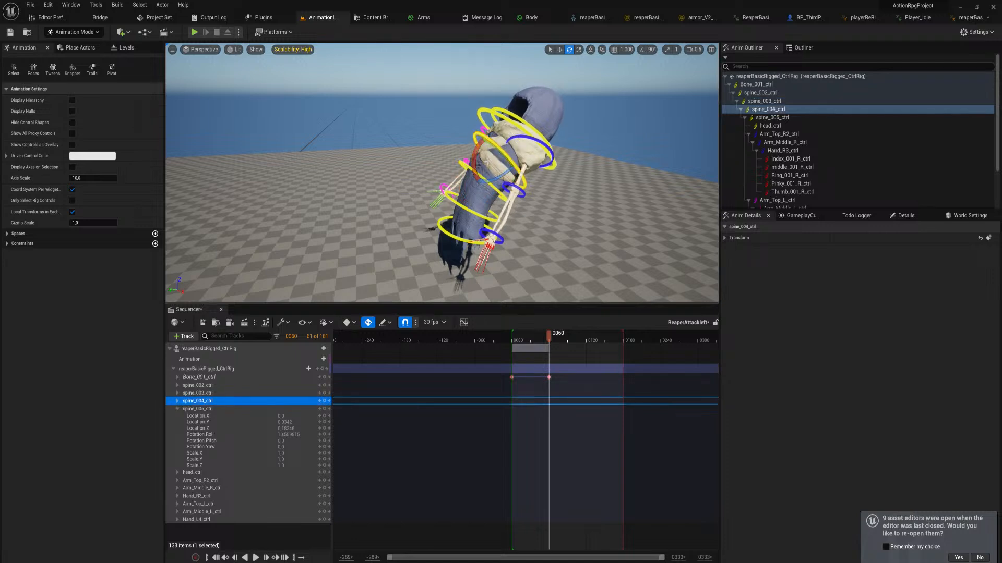
# Twist the reaper's torso at frame 60 by rotating spine_003_ctrl and spine_004_ctrl
pyautogui.click(465, 167)
pyautogui.press('a')
pyautogui.moveTo(471, 196); pyautogui.dragTo(538, 187, button='right')
pyautogui.moveTo(452, 140); pyautogui.dragTo(477, 141, button='right')
pyautogui.press('w')
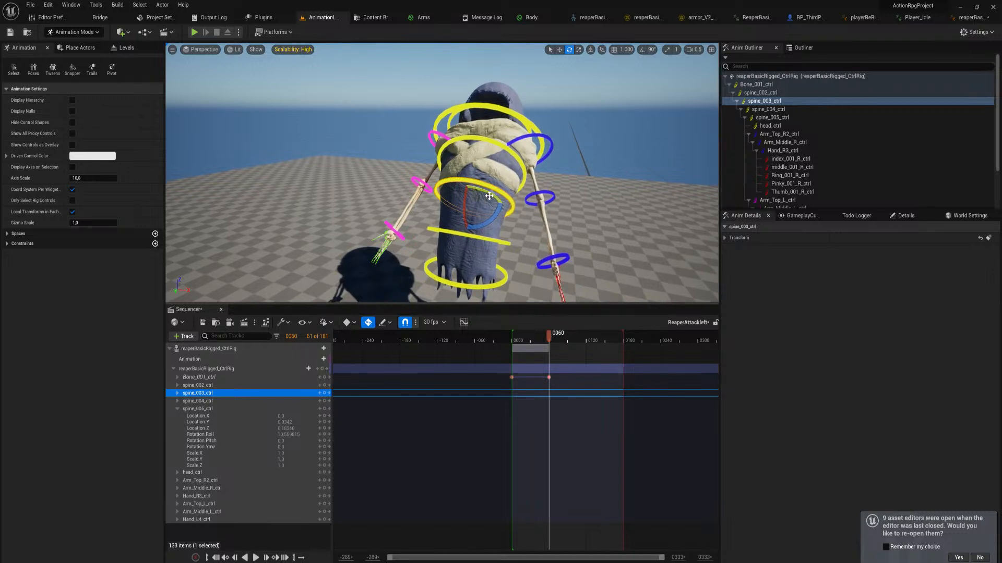
pyautogui.moveTo(490, 194); pyautogui.dragTo(508, 200)
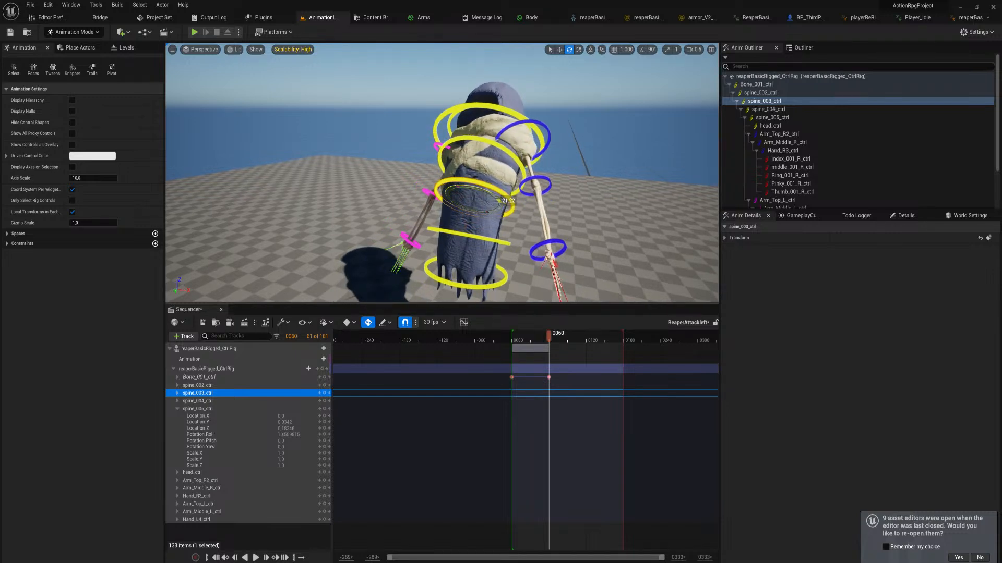
pyautogui.click(492, 148)
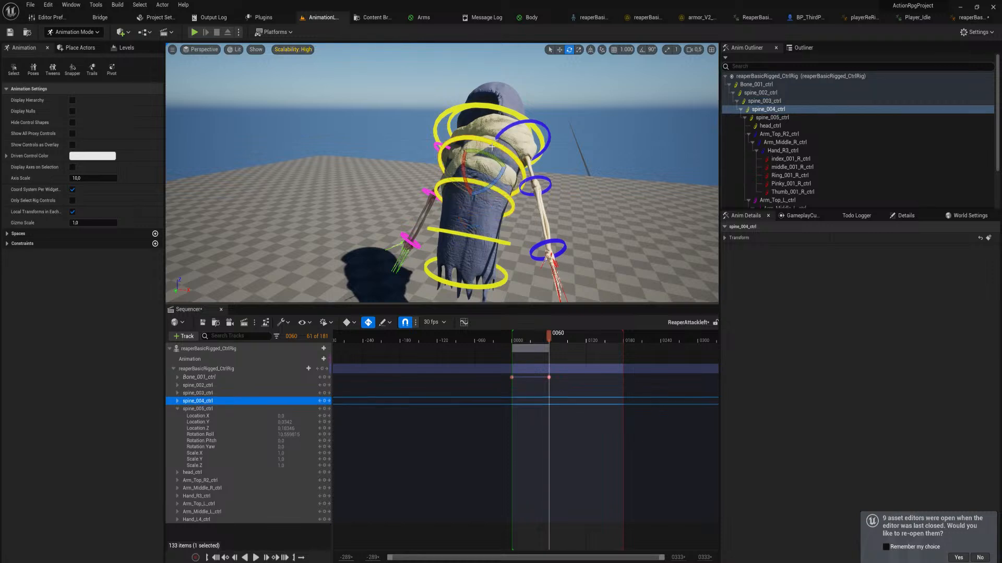
pyautogui.moveTo(489, 158); pyautogui.dragTo(480, 127)
# Return to the frame 60 key and reposition Bone_001_ctrl with the move tool
pyautogui.moveTo(480, 208); pyautogui.dragTo(488, 246, button='right')
pyautogui.moveTo(551, 336)
pyautogui.mouseDown()
pyautogui.moveTo(516, 338)
pyautogui.moveTo(543, 339)
pyautogui.mouseUp()
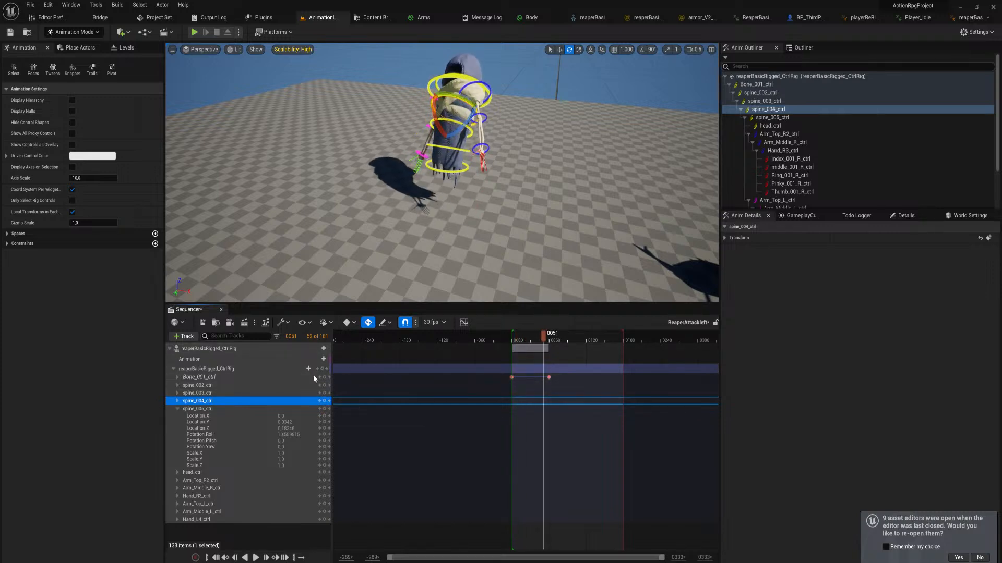
pyautogui.click(329, 377)
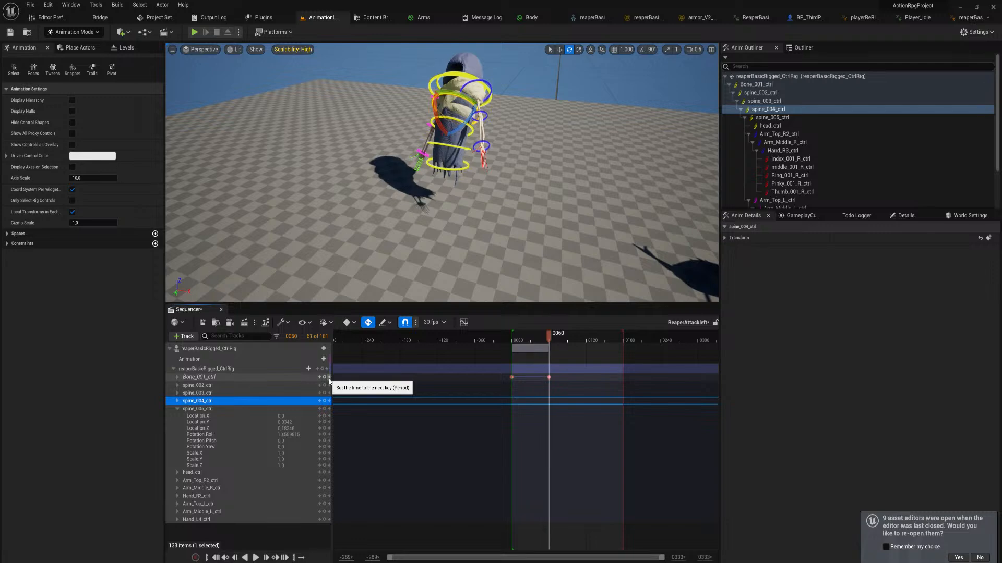
pyautogui.click(463, 169)
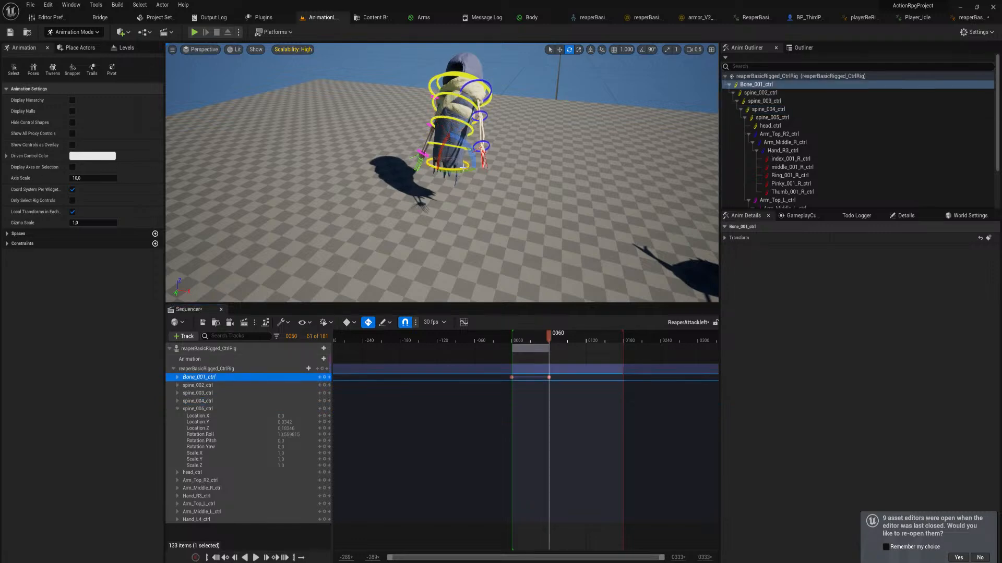
pyautogui.press('w')
pyautogui.moveTo(465, 170); pyautogui.dragTo(457, 148, button='right')
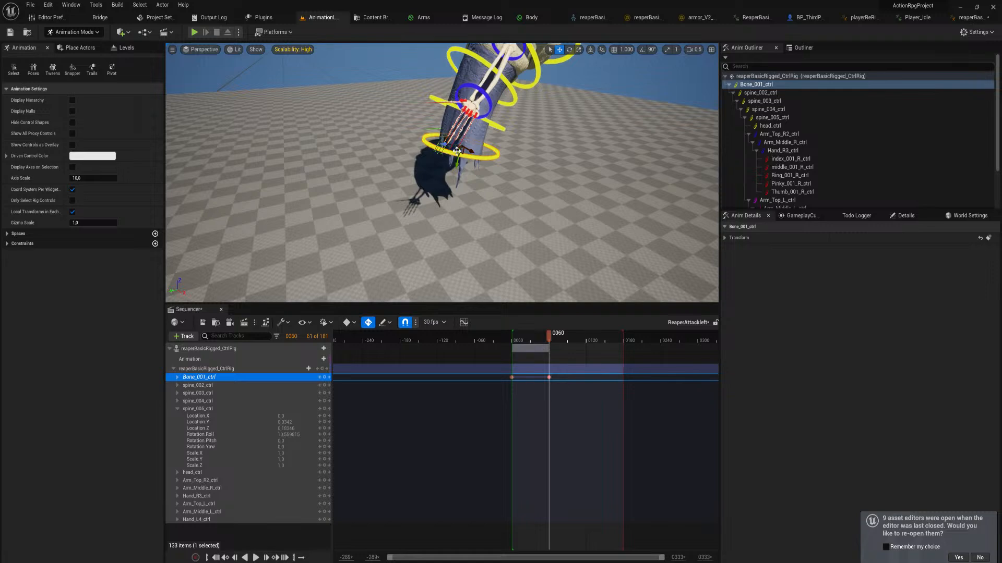
pyautogui.moveTo(458, 150); pyautogui.dragTo(446, 171)
pyautogui.moveTo(446, 171); pyautogui.dragTo(566, 171, button='right')
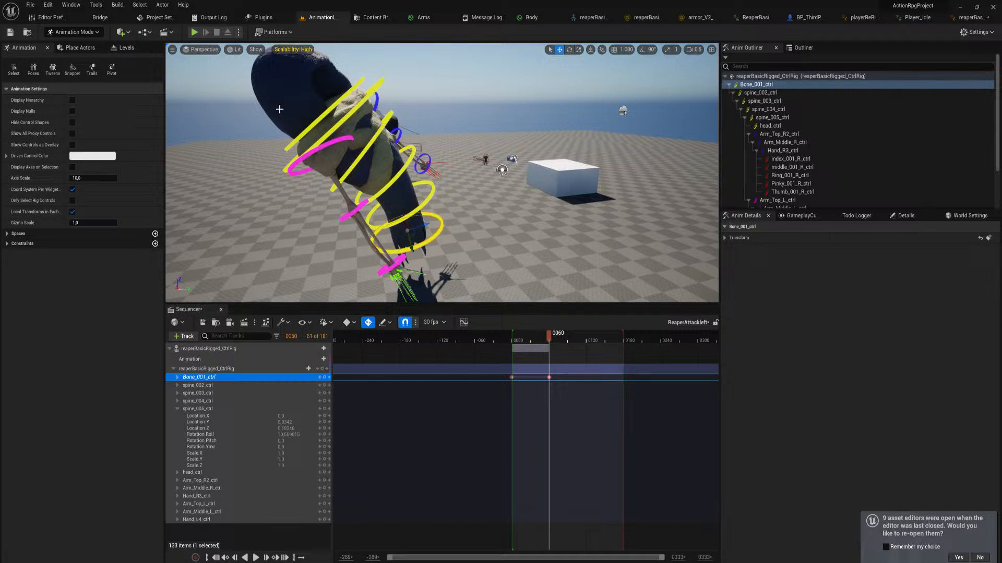
# Rotate Arm_Top_L_ctrl at frame 60 to swing the reaper's left arm away from the body
pyautogui.click(332, 142)
pyautogui.press('e')
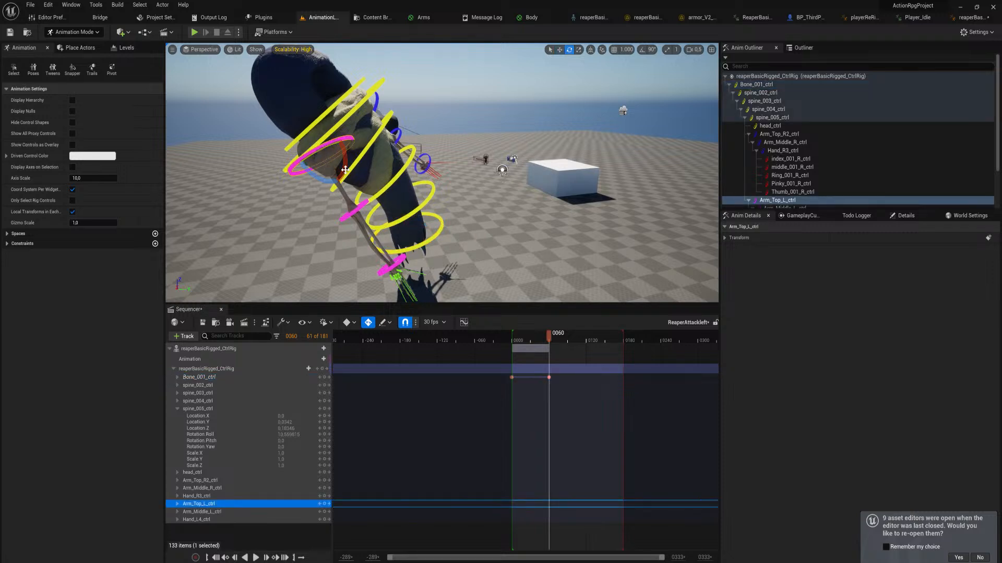
pyautogui.moveTo(346, 170); pyautogui.dragTo(343, 149)
pyautogui.moveTo(339, 149); pyautogui.dragTo(311, 172)
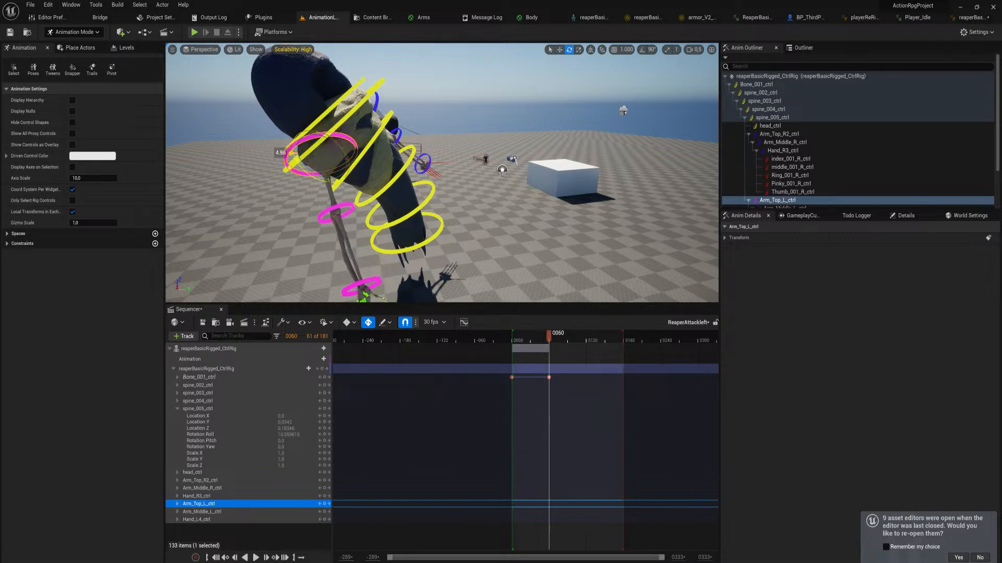
pyautogui.moveTo(338, 213); pyautogui.dragTo(341, 223, button='right')
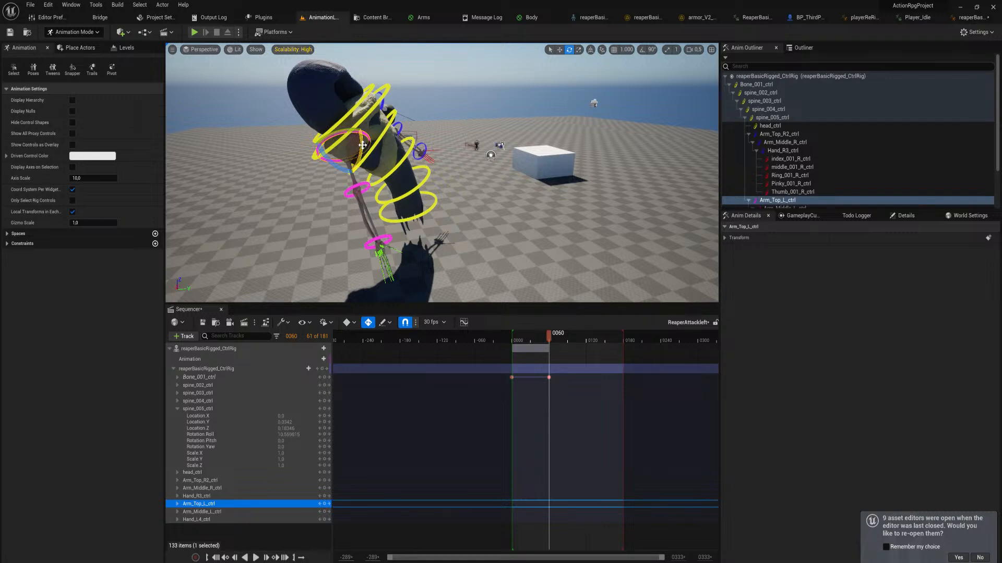
pyautogui.moveTo(363, 146); pyautogui.dragTo(352, 197)
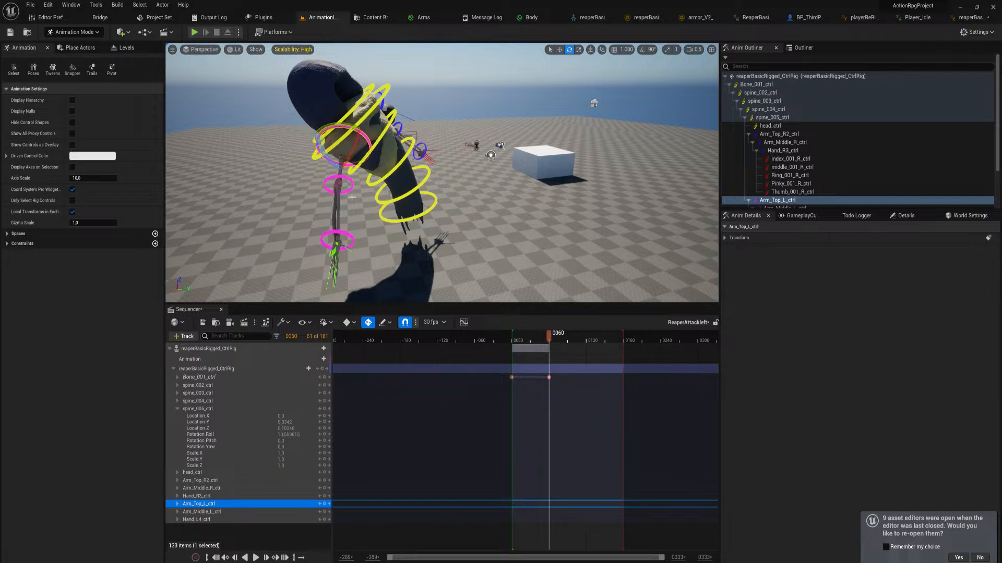
# At frame 0, lower the left upper arm with Arm_Top_L_ctrl and bend the elbow inward with Arm_Middle_L_ctrl
pyautogui.click(350, 186)
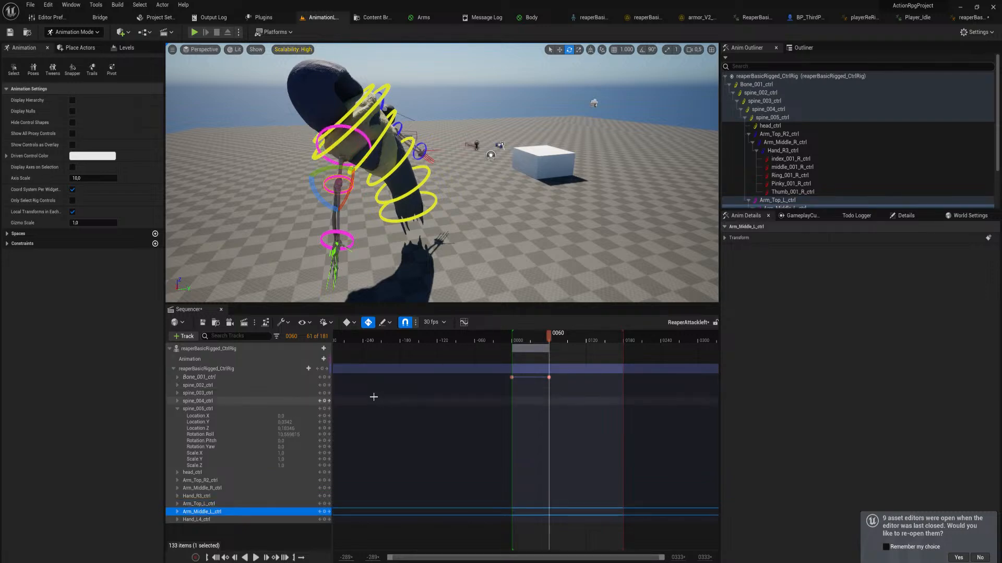
pyautogui.click(320, 377)
pyautogui.moveTo(415, 178); pyautogui.dragTo(416, 178, button='right')
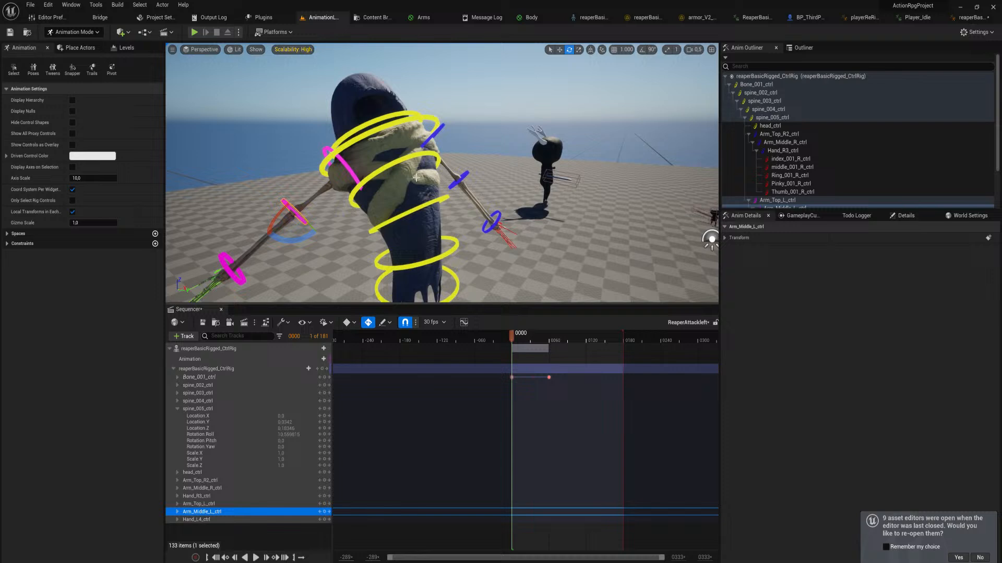
pyautogui.click(350, 176)
pyautogui.moveTo(326, 194); pyautogui.dragTo(344, 157)
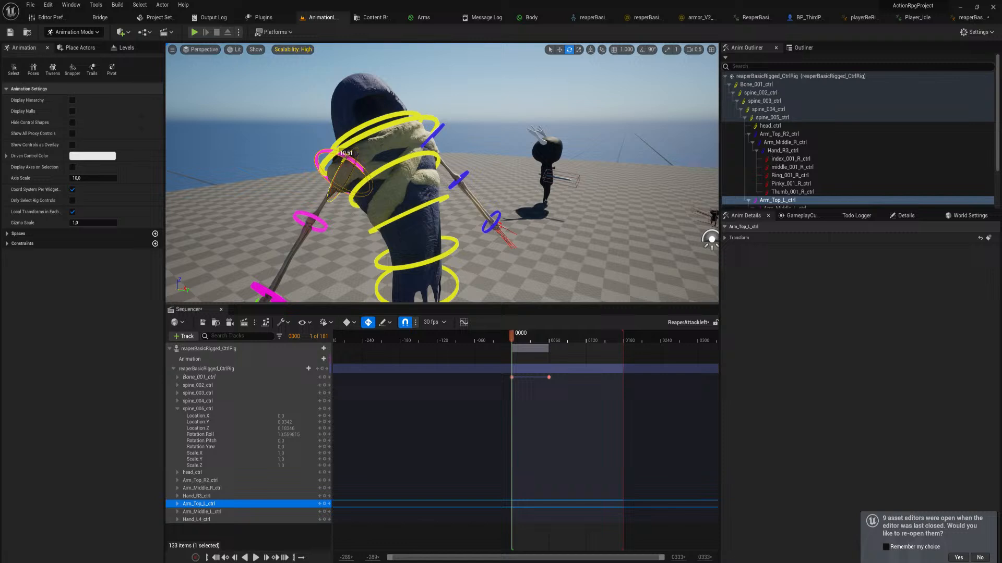
pyautogui.click(323, 231)
pyautogui.moveTo(330, 247); pyautogui.dragTo(317, 230)
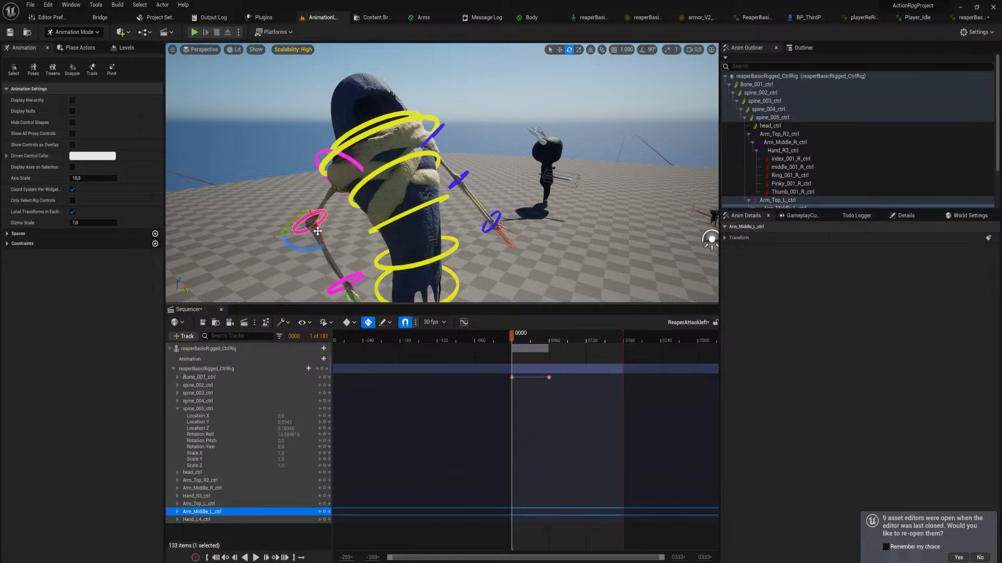
pyautogui.click(330, 166)
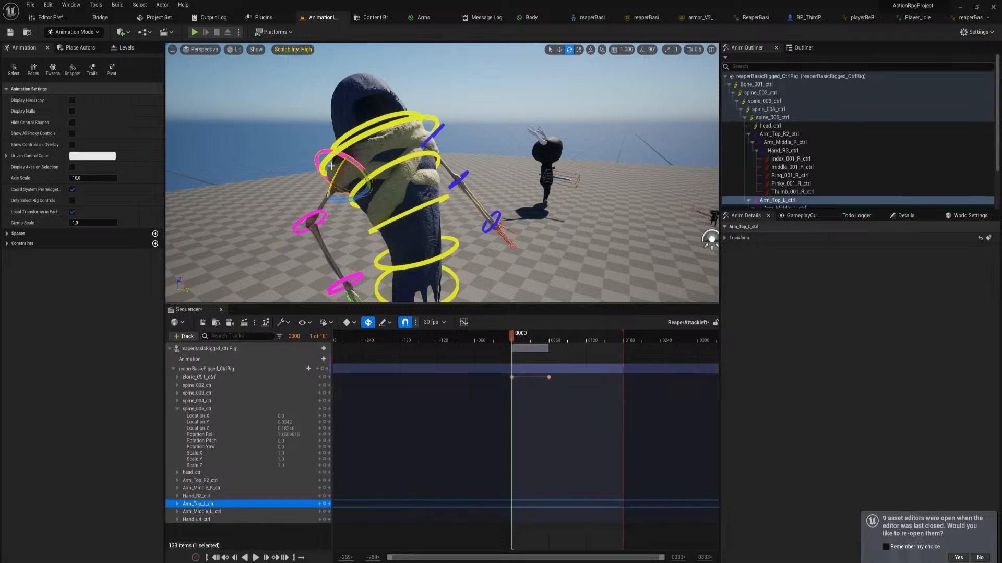
pyautogui.moveTo(338, 200); pyautogui.dragTo(352, 157)
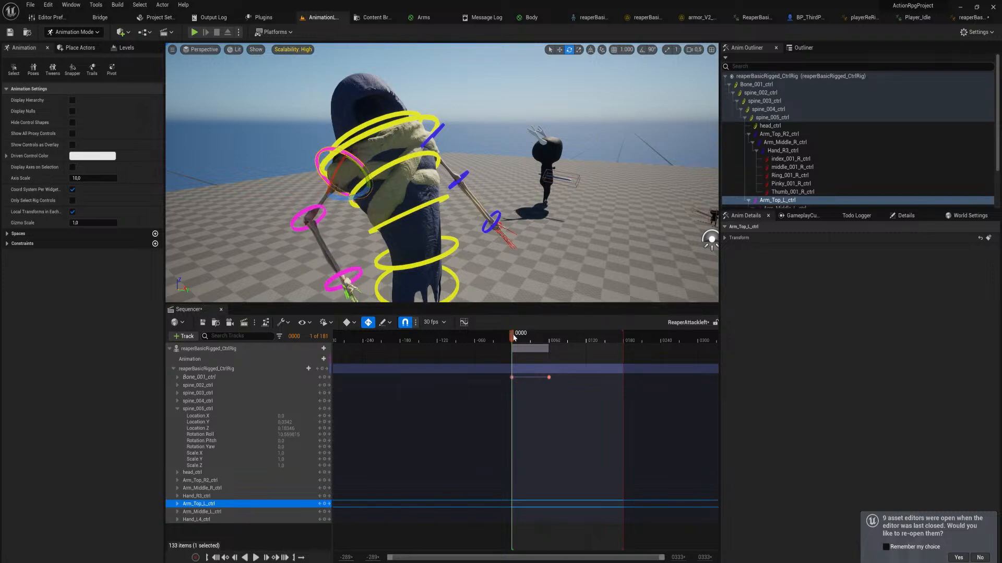
# Scrub the start of the sequence, return to frame 0 and key all reaper rig controls there
pyautogui.moveTo(514, 337)
pyautogui.mouseDown()
pyautogui.moveTo(551, 345)
pyautogui.moveTo(496, 343)
pyautogui.mouseUp()
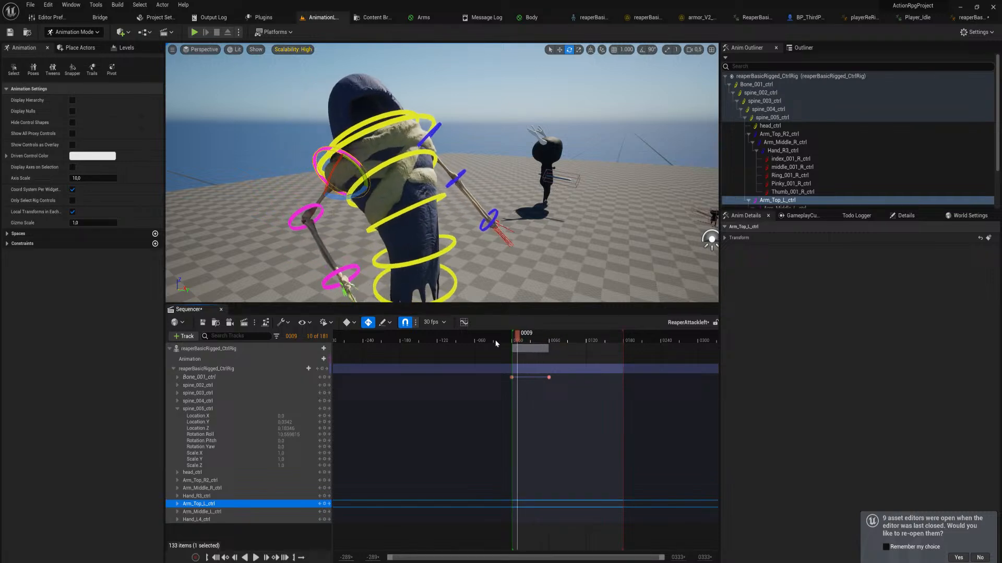
pyautogui.click(348, 322)
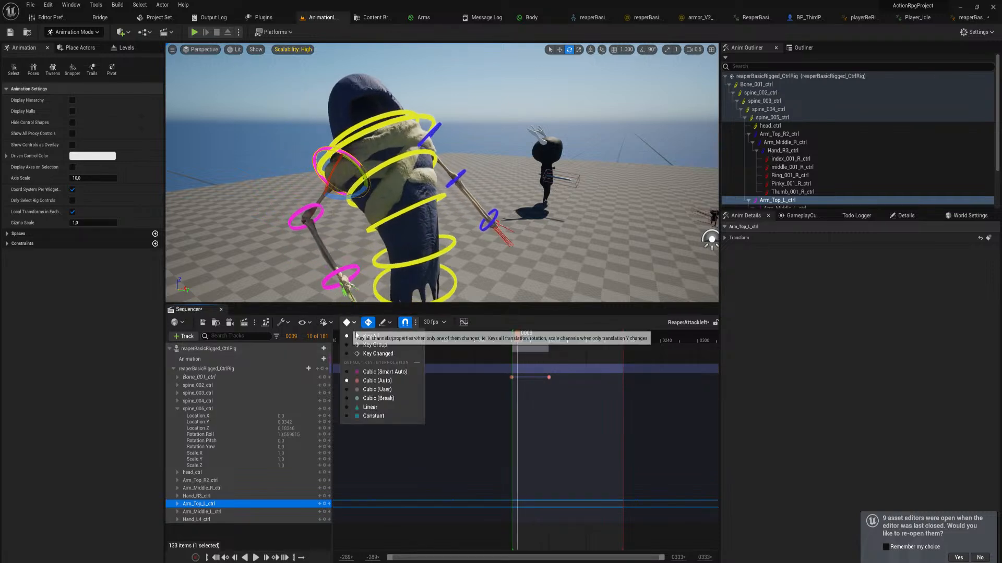
pyautogui.click(521, 406)
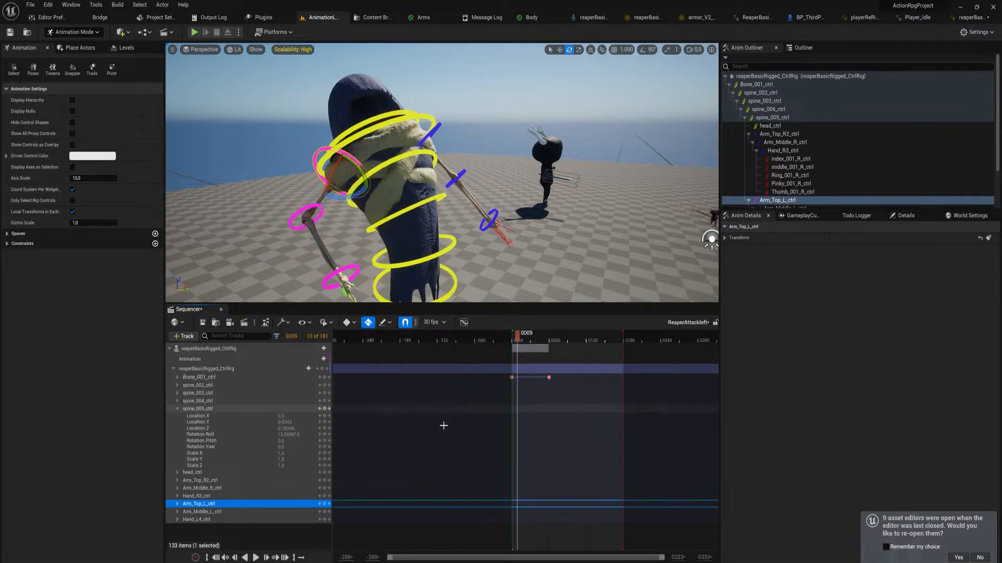
pyautogui.click(319, 377)
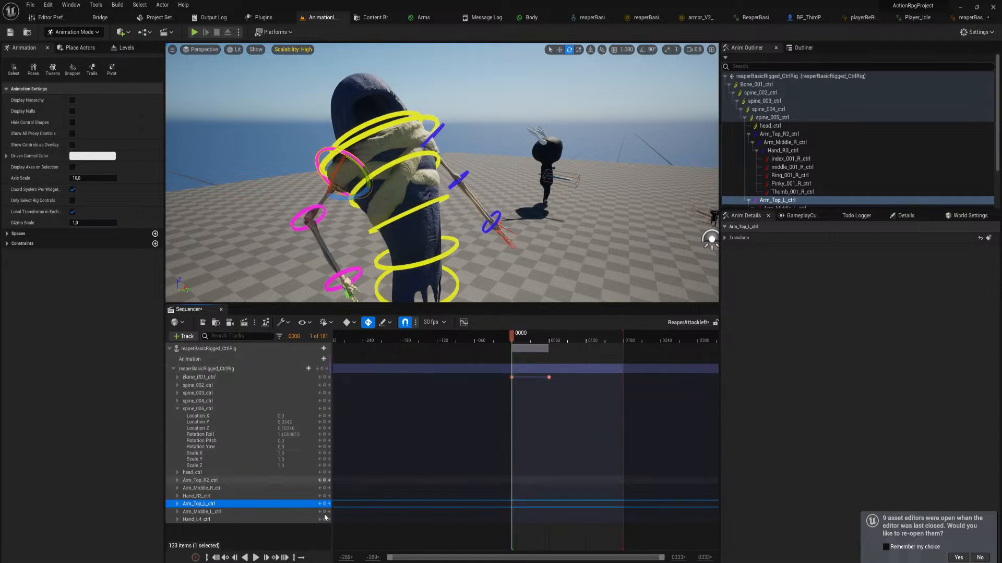
pyautogui.click(321, 368)
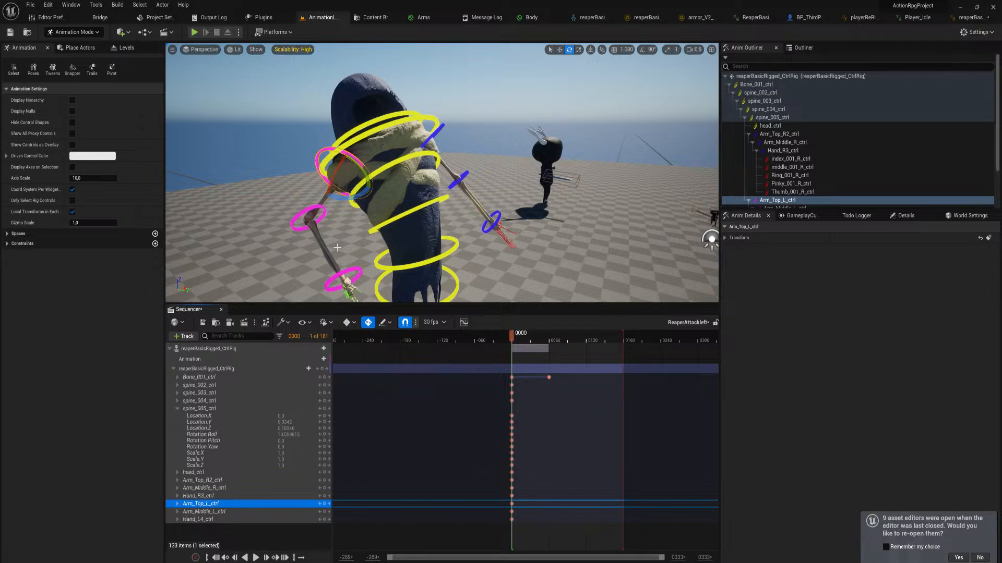
# Go to the frame 60 key and key all reaper rig controls there
pyautogui.moveTo(337, 248); pyautogui.dragTo(341, 223, button='right')
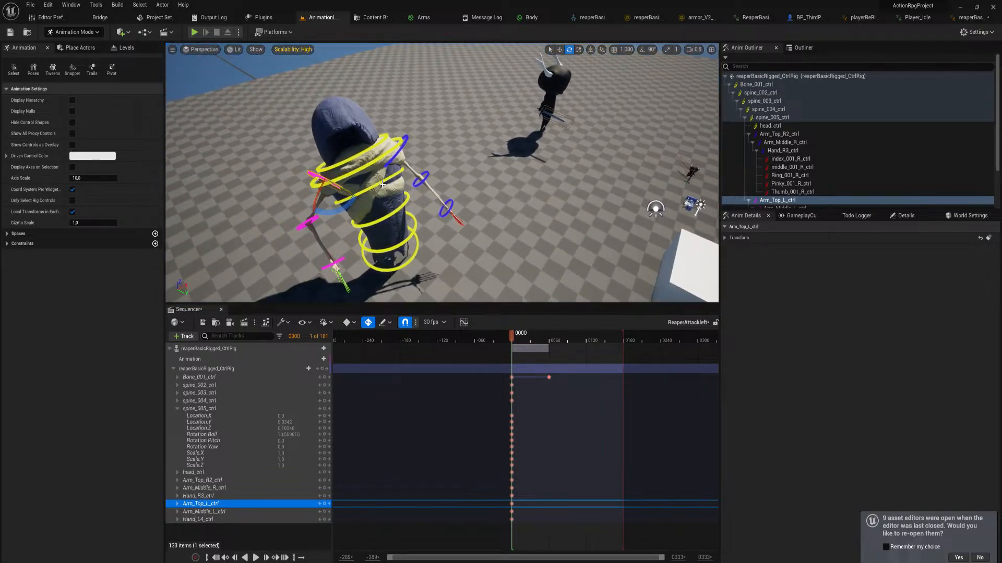
pyautogui.moveTo(380, 182); pyautogui.dragTo(274, 151, button='right')
pyautogui.moveTo(450, 225); pyautogui.dragTo(451, 225, button='right')
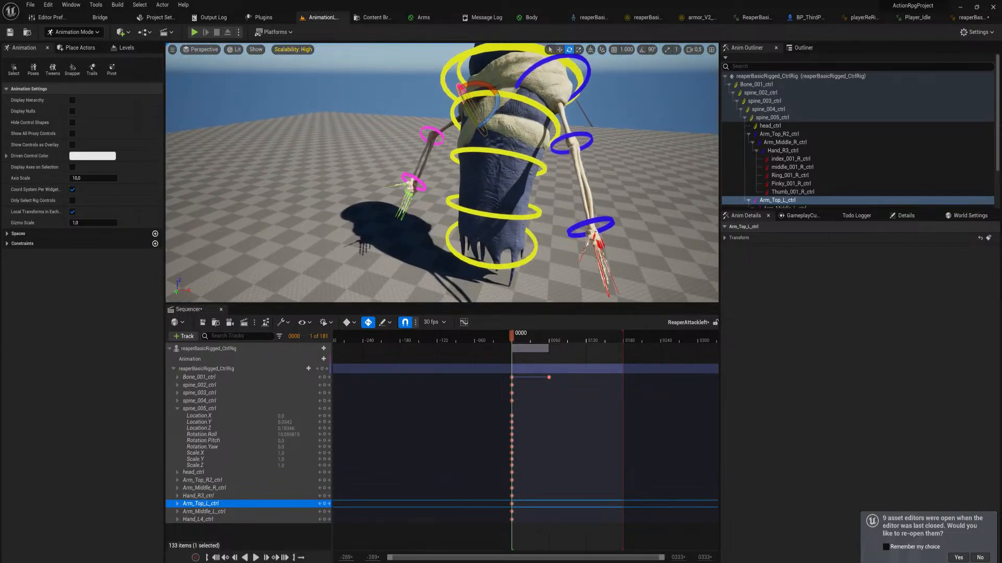
pyautogui.click(525, 214)
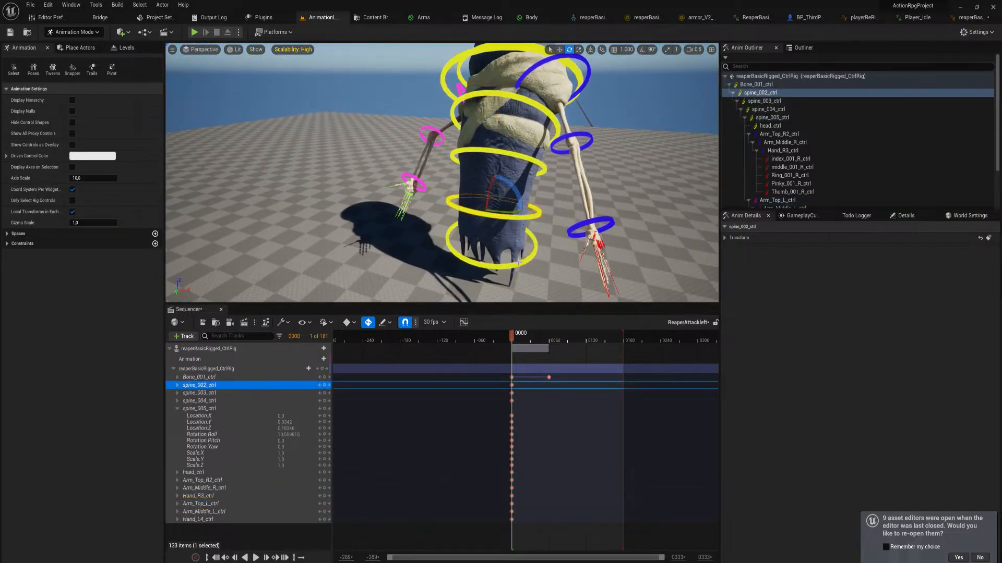
pyautogui.click(178, 385)
pyautogui.click(177, 385)
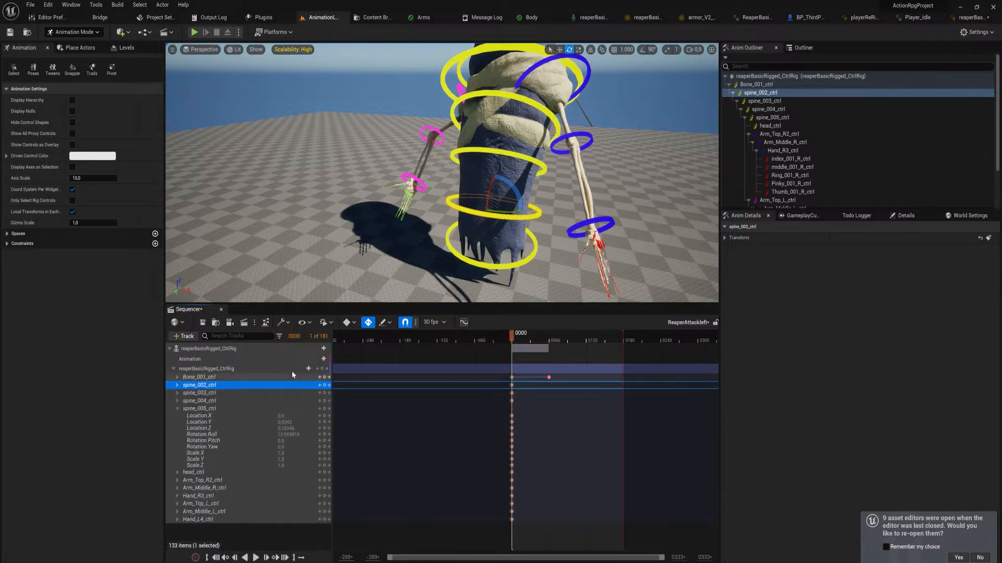
pyautogui.click(328, 369)
pyautogui.click(321, 369)
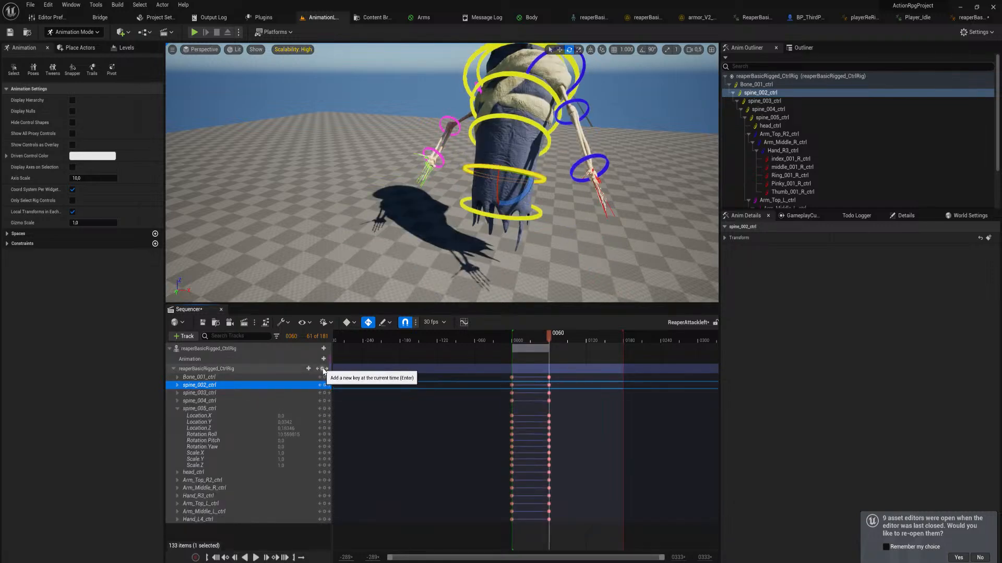
# Back at frame 0, set spine_005_ctrl's Location Y, Location Z and Rotation Roll to 0
pyautogui.click(318, 369)
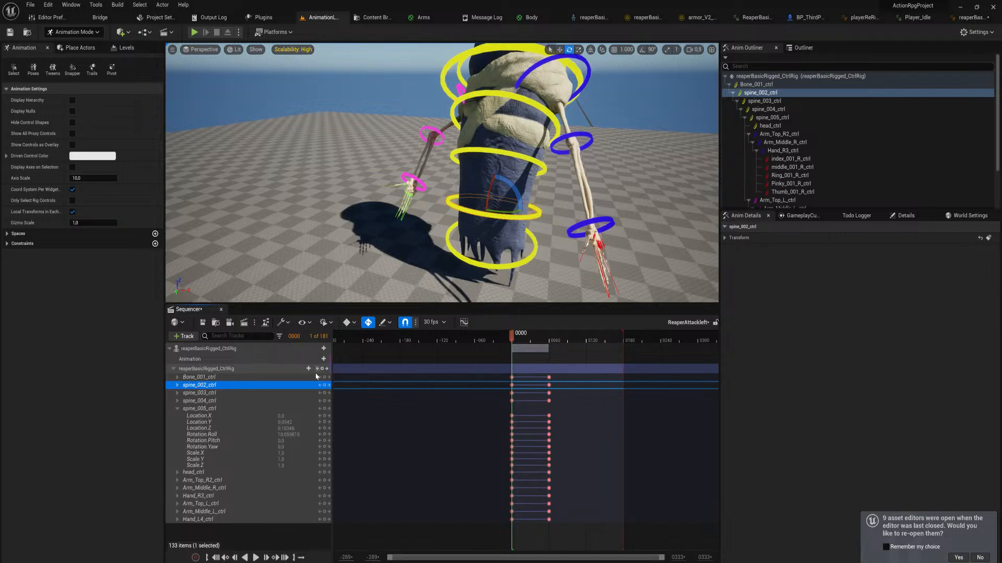
pyautogui.press('Return')
pyautogui.click(287, 429)
pyautogui.write('0')
pyautogui.press('Return')
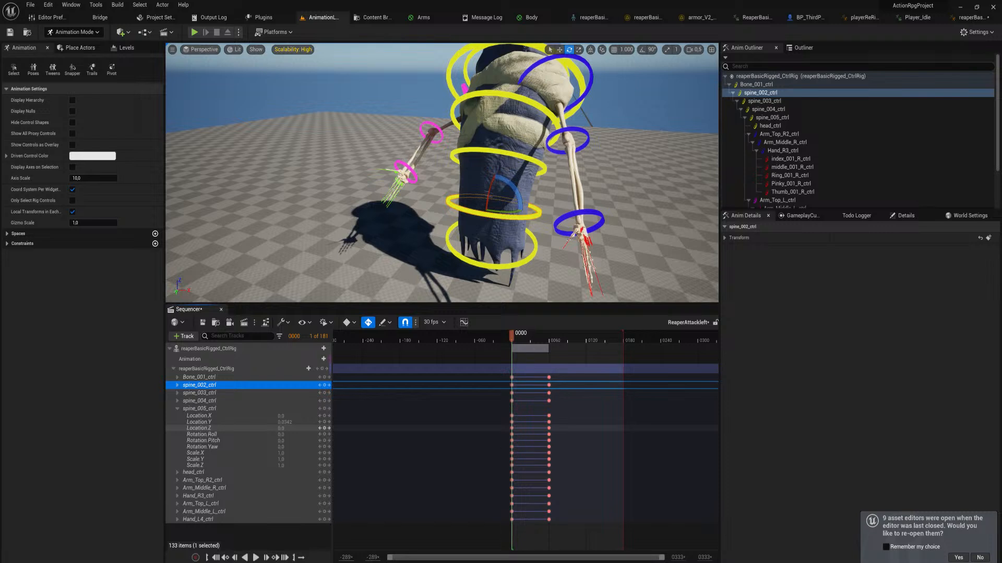
pyautogui.write('0')
pyautogui.press('Return')
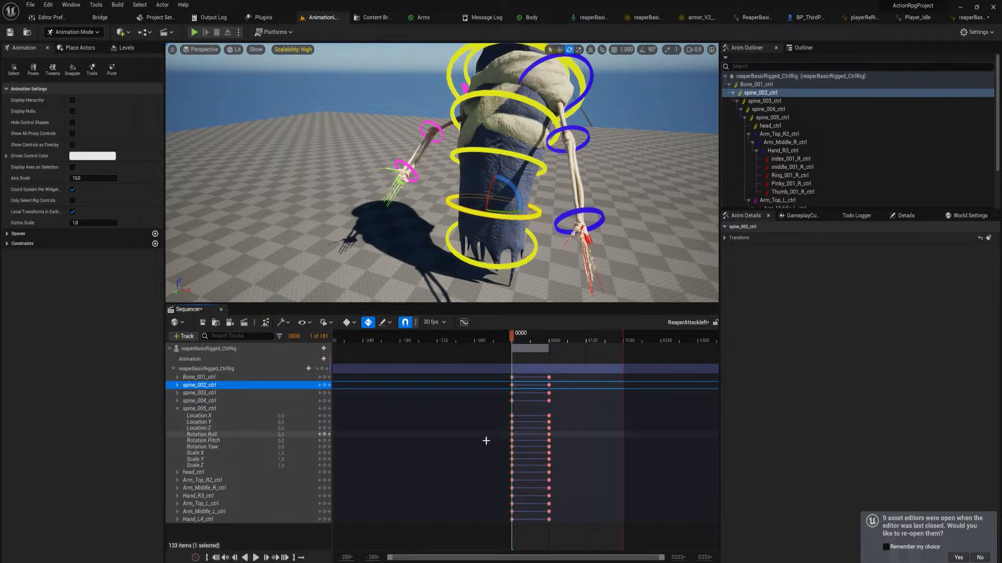
# At frame 0, set spine_002_ctrl's Rotation Roll and spine_003_ctrl's Rotation Roll, Pitch and Yaw to 0
pyautogui.click(178, 385)
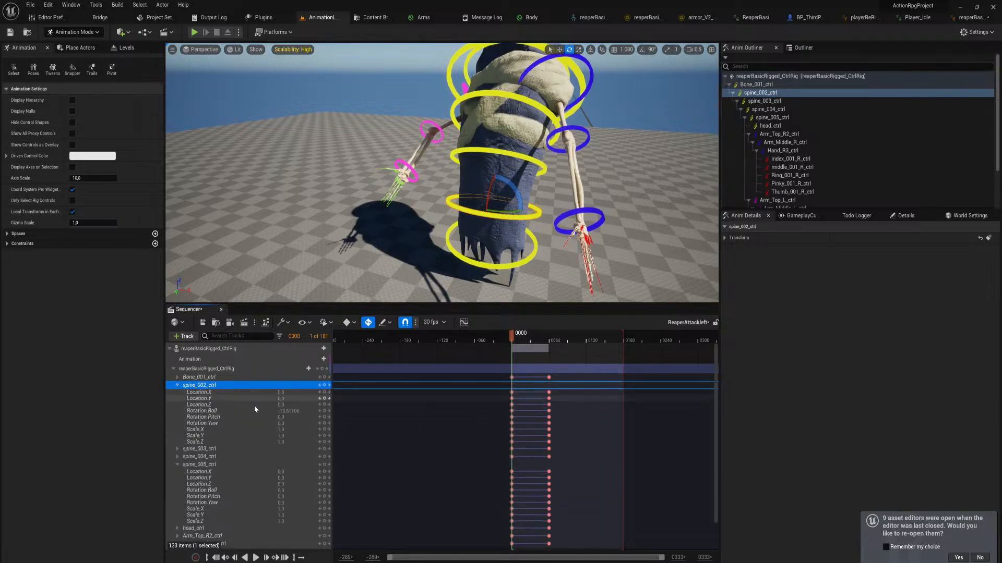
pyautogui.press('Return')
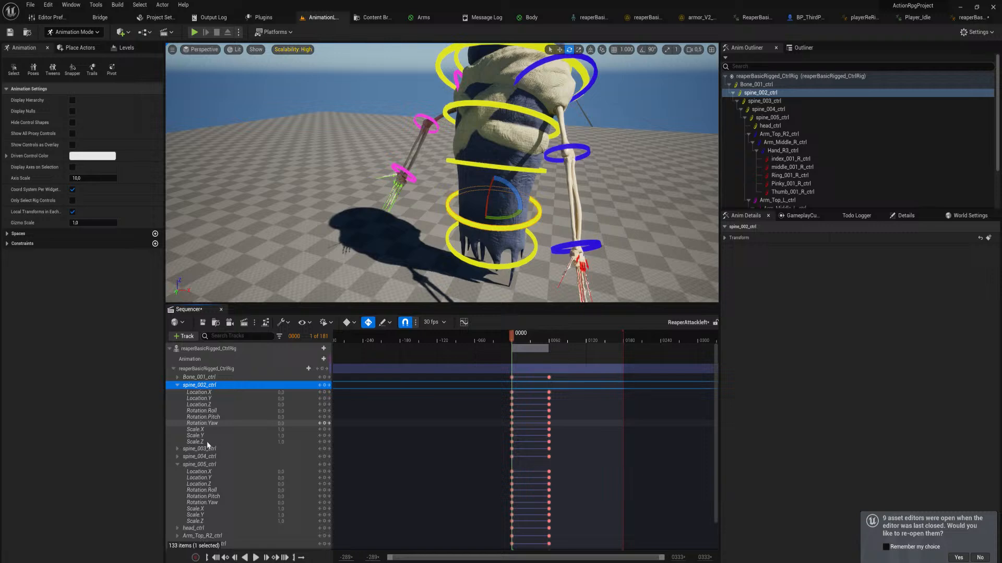
pyautogui.click(178, 449)
pyautogui.click(289, 475)
pyautogui.write('0')
pyautogui.click(290, 481)
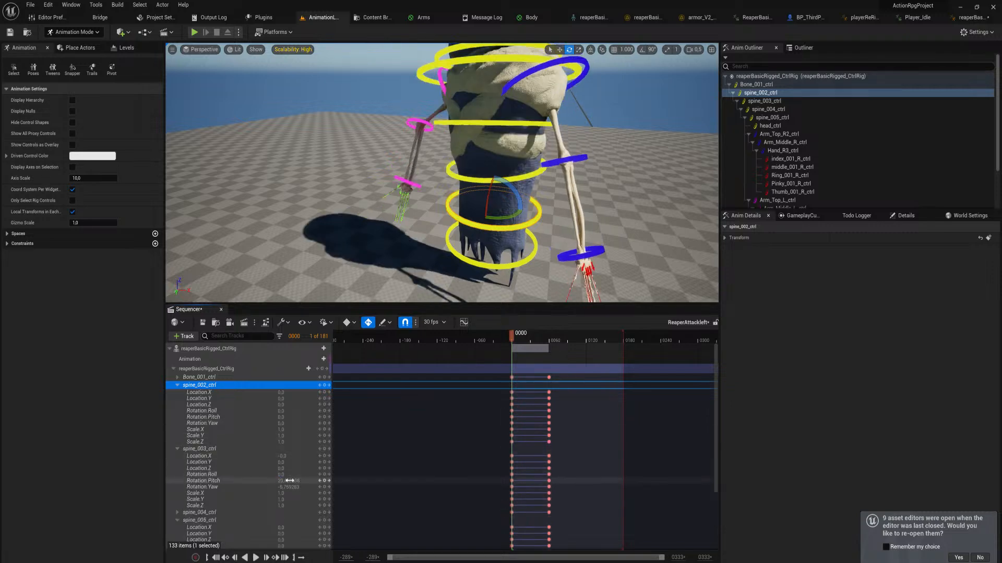
pyautogui.write('0')
pyautogui.press('Return')
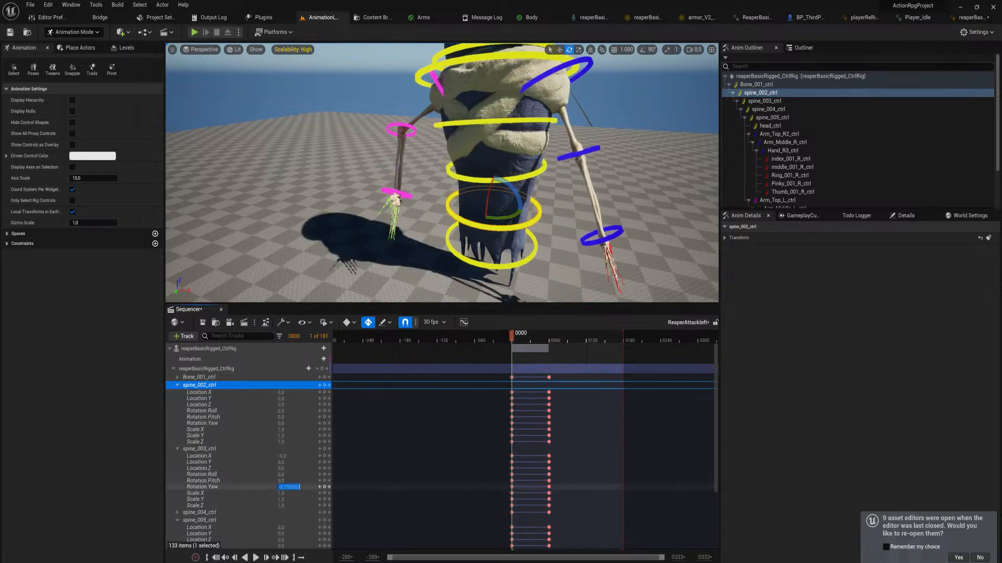
pyautogui.write('0')
pyautogui.press('Return')
# Expand spine_004_ctrl's channels and set its Rotation Roll, Pitch and Yaw to 0
pyautogui.click(178, 513)
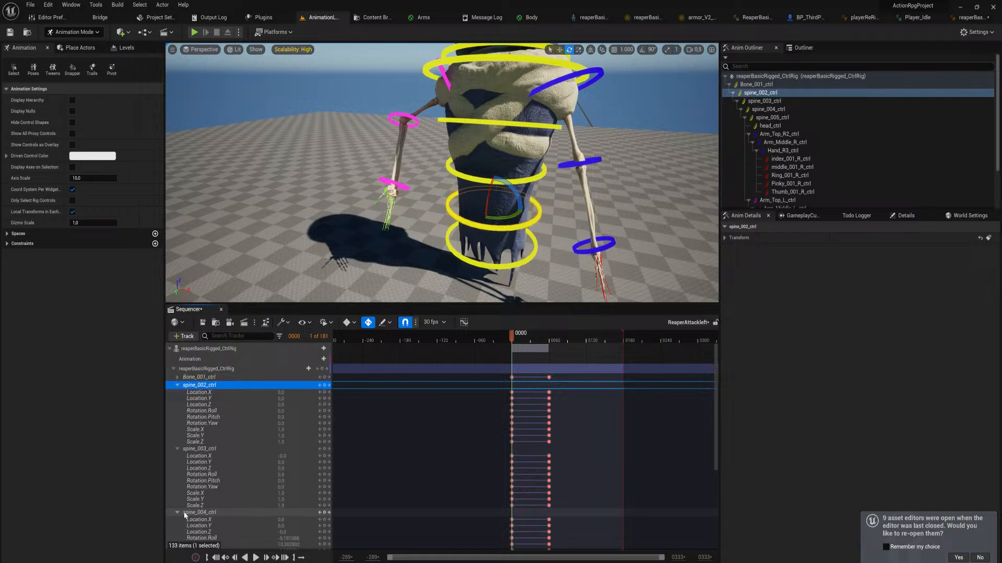
pyautogui.click(290, 539)
pyautogui.write('0')
pyautogui.press('Return')
pyautogui.scroll(-2, 291, 538)
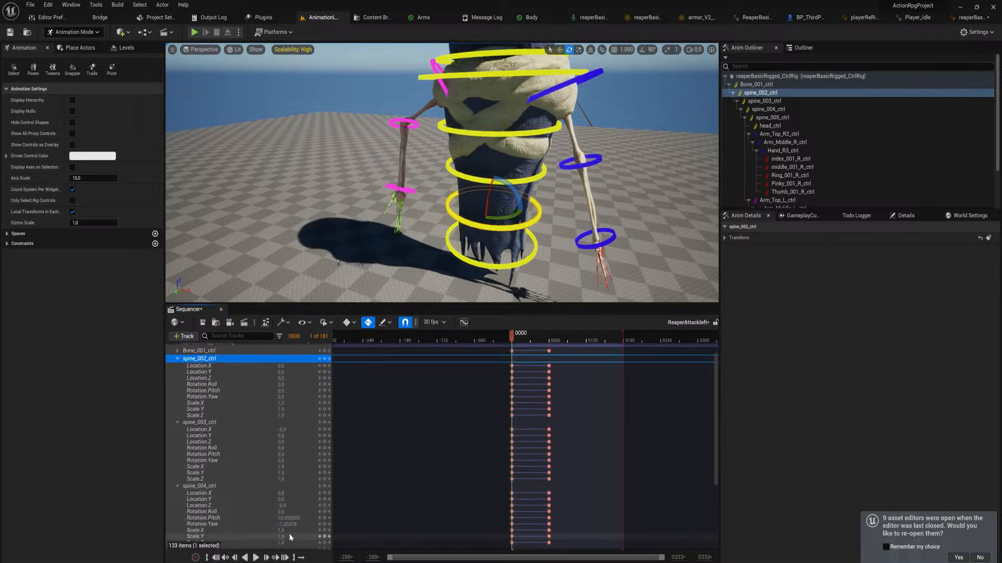
pyautogui.write('0')
pyautogui.press('Return')
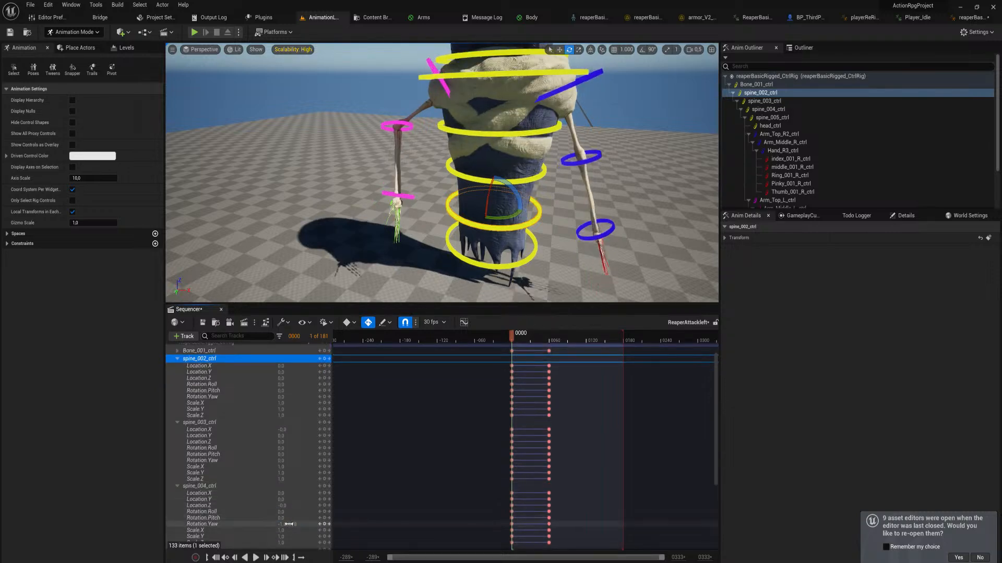
pyautogui.write('0')
pyautogui.press('Return')
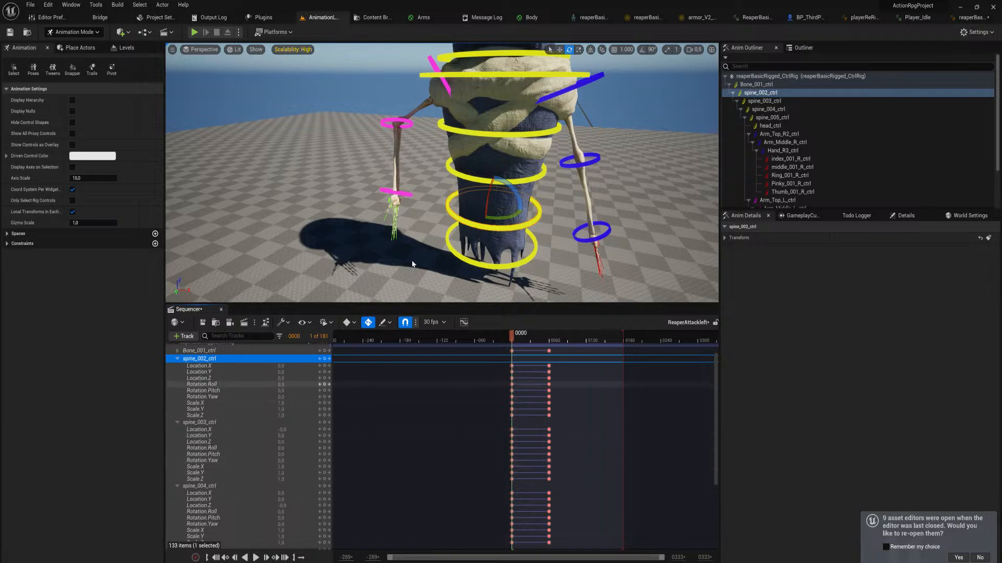
# Lean the upper torso forward at frame 0 by rotating spine_005_ctrl to a Rotation Roll of about 16.4
pyautogui.press('s')
pyautogui.moveTo(442, 173); pyautogui.dragTo(519, 174, button='right')
pyautogui.press('w')
pyautogui.moveTo(395, 175)
pyautogui.mouseDown(button='right')
pyautogui.moveTo(395, 166)
pyautogui.moveTo(395, 175)
pyautogui.mouseUp(button='right')
pyautogui.press('s')
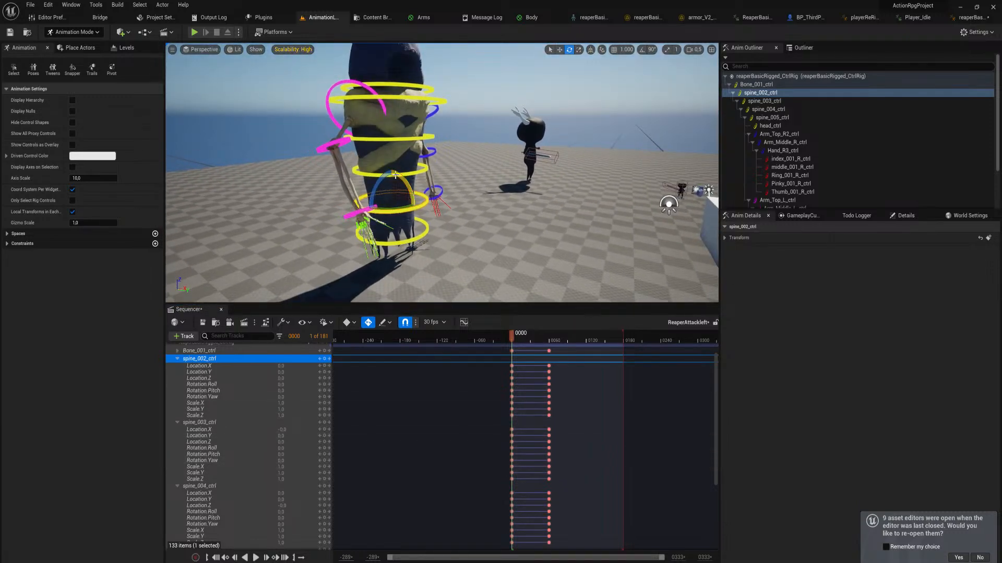
pyautogui.click(375, 100)
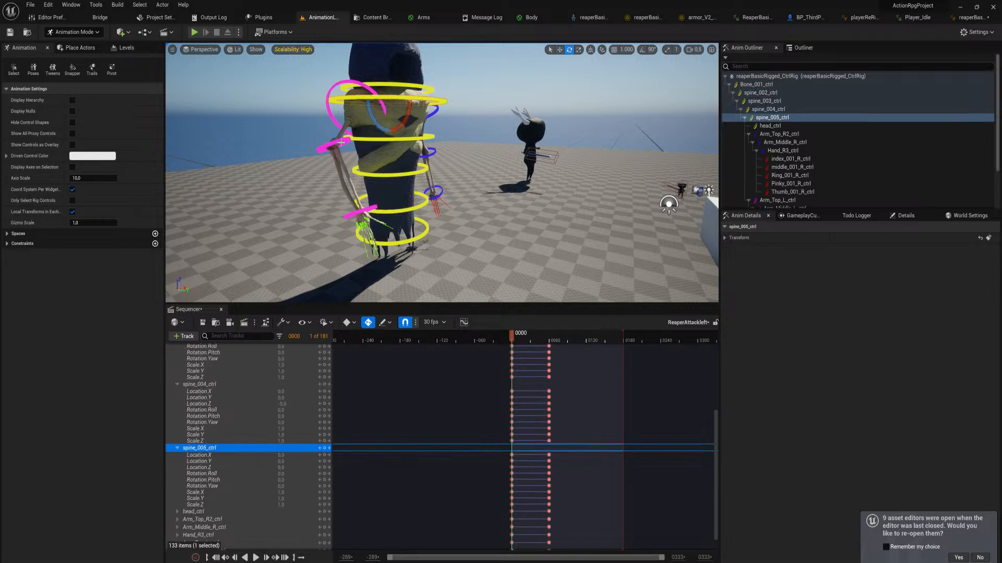
pyautogui.click(342, 143)
pyautogui.press('w')
pyautogui.moveTo(342, 143); pyautogui.dragTo(282, 154, button='right')
pyautogui.press('s')
pyautogui.press('s')
pyautogui.press('w')
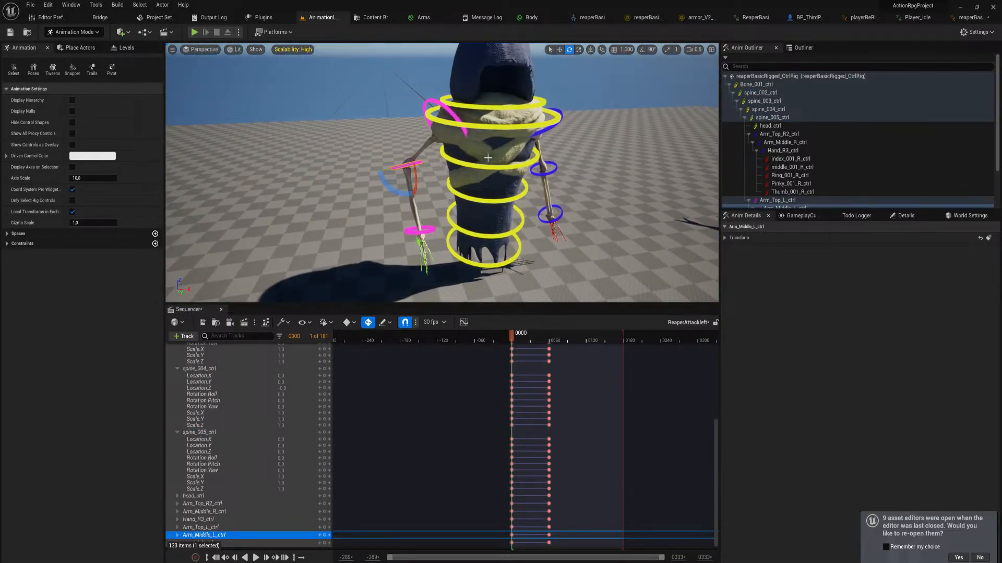
pyautogui.click(510, 126)
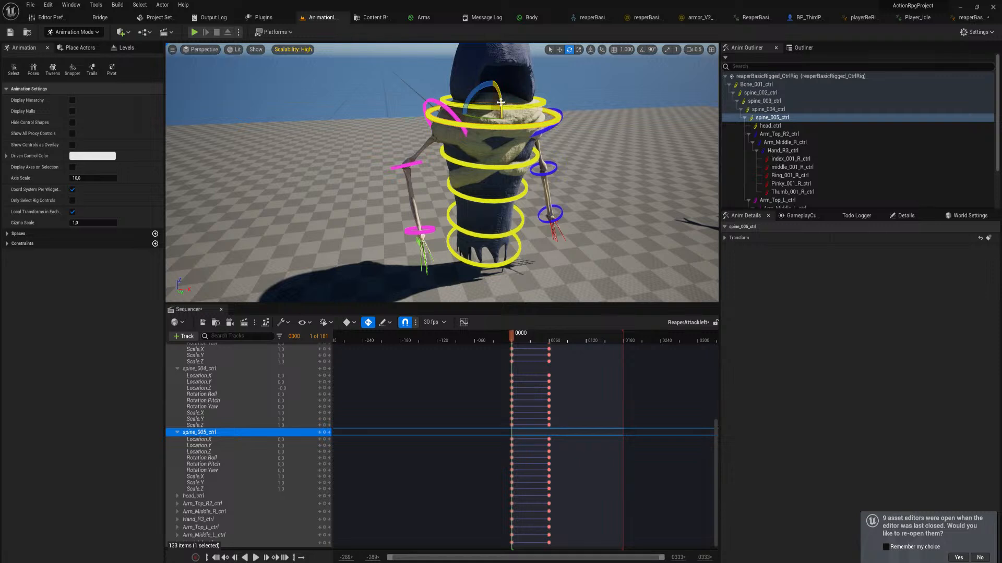
pyautogui.moveTo(501, 102); pyautogui.dragTo(453, 124)
# Rotate Arm_Top_L_ctrl at frame 0 so the left upper arm hangs close to the body
pyautogui.click(457, 126)
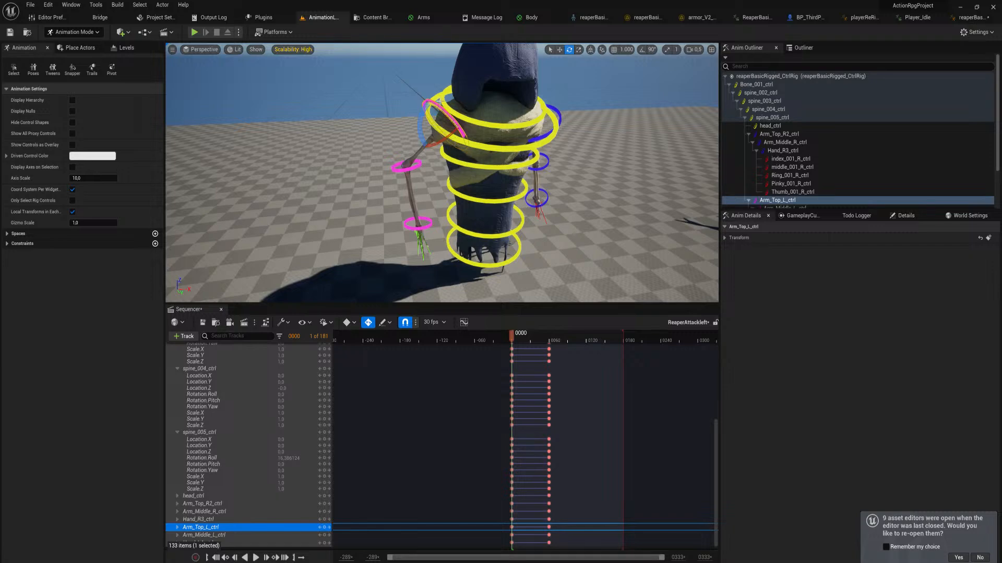
pyautogui.moveTo(468, 216); pyautogui.dragTo(468, 180, button='right')
pyautogui.scroll(5, 468, 217)
pyautogui.scroll(-2, 468, 216)
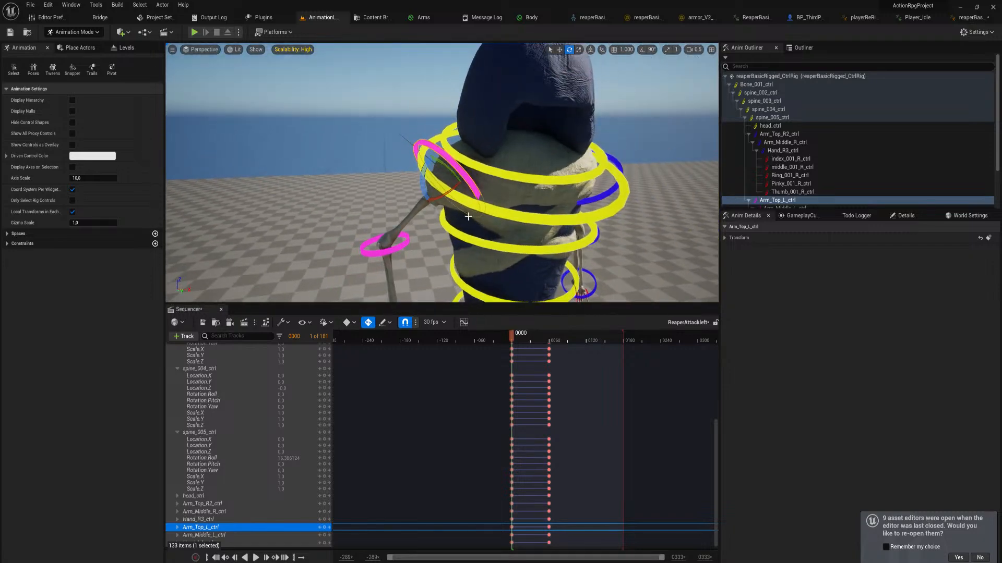
pyautogui.moveTo(423, 168)
pyautogui.mouseDown()
pyautogui.moveTo(460, 186)
pyautogui.moveTo(458, 172)
pyautogui.moveTo(417, 166)
pyautogui.moveTo(413, 174)
pyautogui.mouseUp()
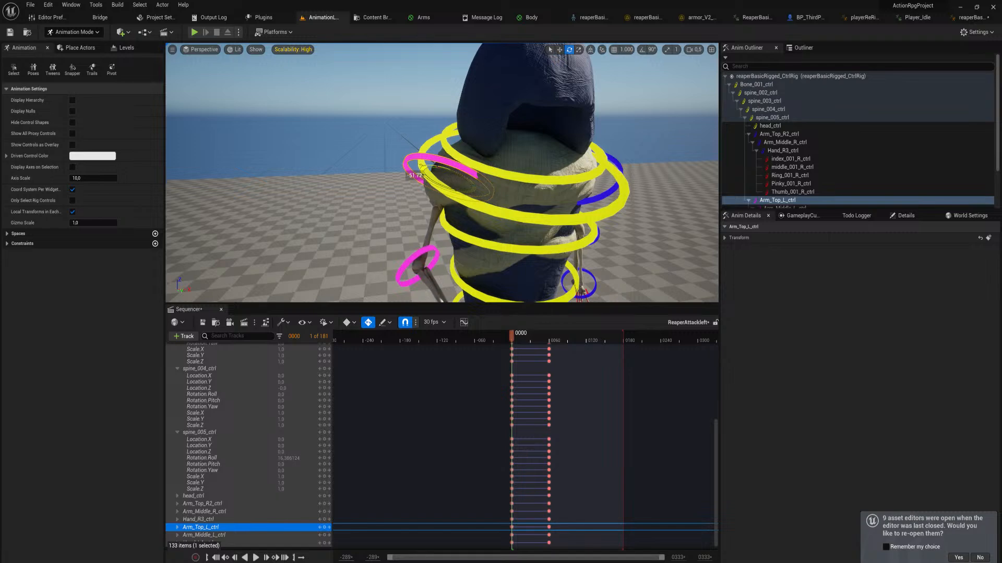
pyautogui.moveTo(414, 175); pyautogui.dragTo(444, 223, button='right')
# Adjust the left elbow with Arm_Middle_L_ctrl and rotate the left hand with its wrist control at frame 0
pyautogui.click(358, 167)
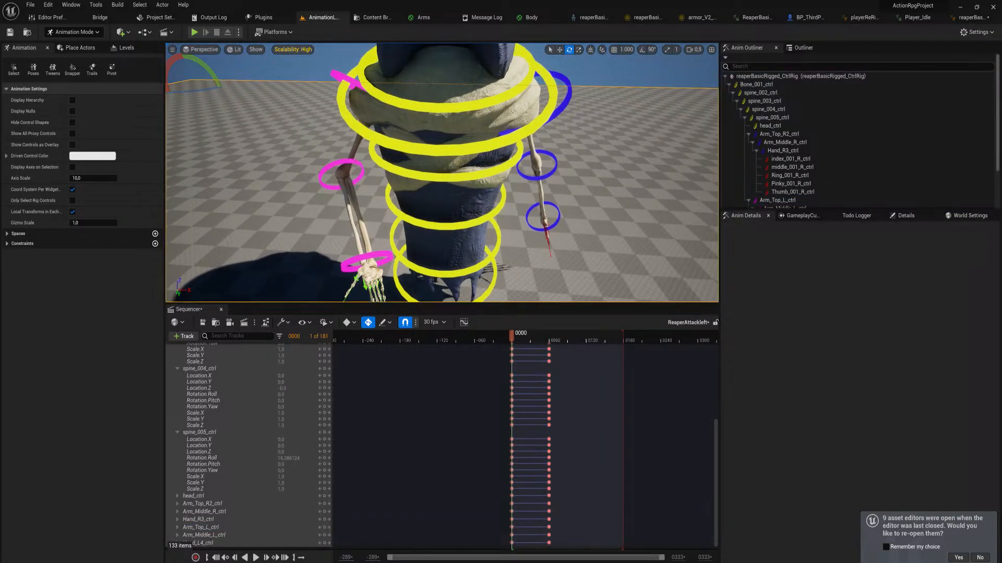
pyautogui.click(359, 164)
pyautogui.moveTo(360, 174); pyautogui.dragTo(311, 169)
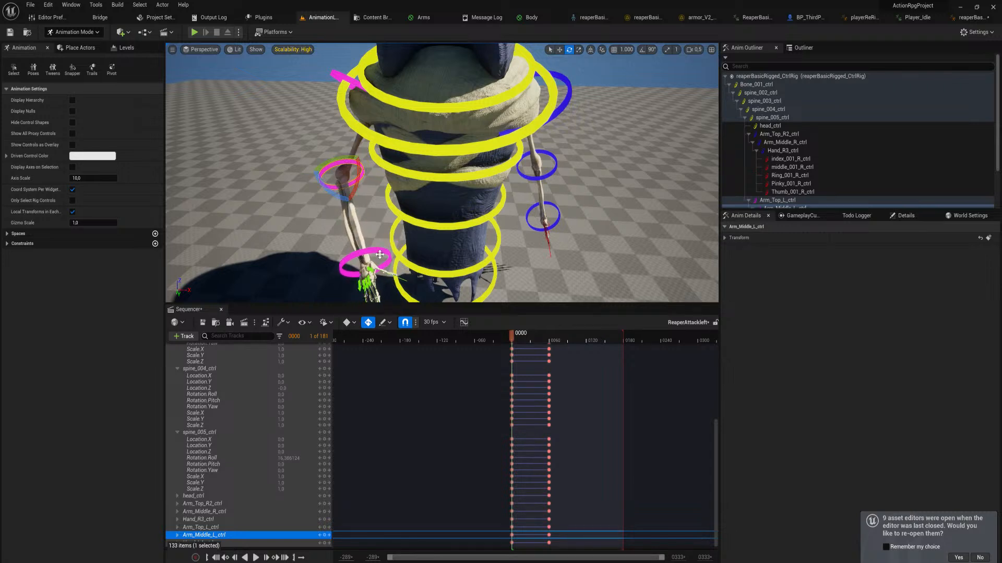
pyautogui.click(380, 255)
pyautogui.moveTo(355, 284); pyautogui.dragTo(381, 289)
pyautogui.moveTo(382, 289); pyautogui.dragTo(373, 301, button='right')
pyautogui.moveTo(392, 265); pyautogui.dragTo(391, 293, button='right')
# Select all five left finger controls together and move them to curl the fingers at frame 0
pyautogui.click(393, 245)
pyautogui.keyDown('shift'); pyautogui.click(397, 257); pyautogui.keyUp('shift')
pyautogui.press('w')
pyautogui.moveTo(397, 192); pyautogui.dragTo(395, 192, button='right')
pyautogui.press('s')
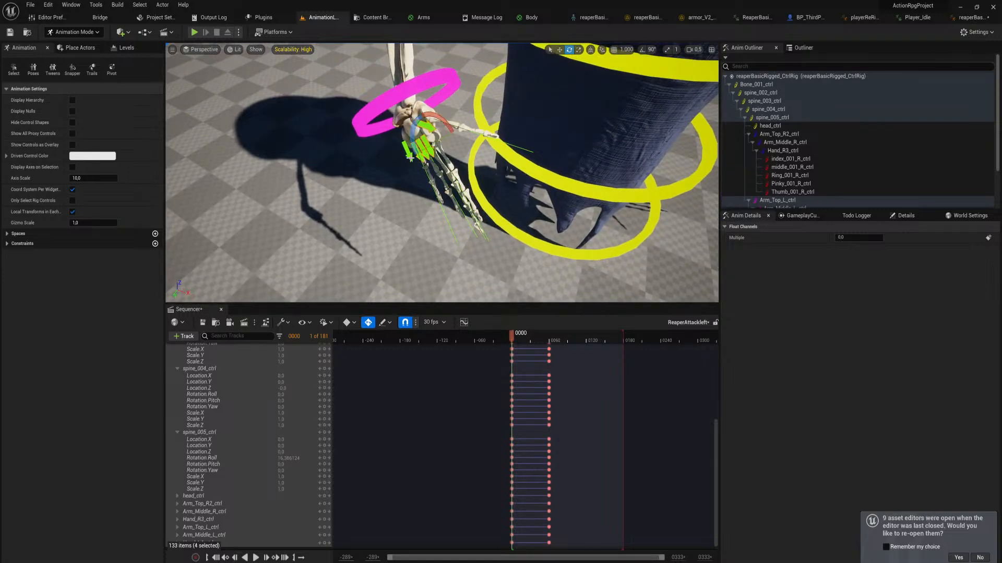
pyautogui.press('w')
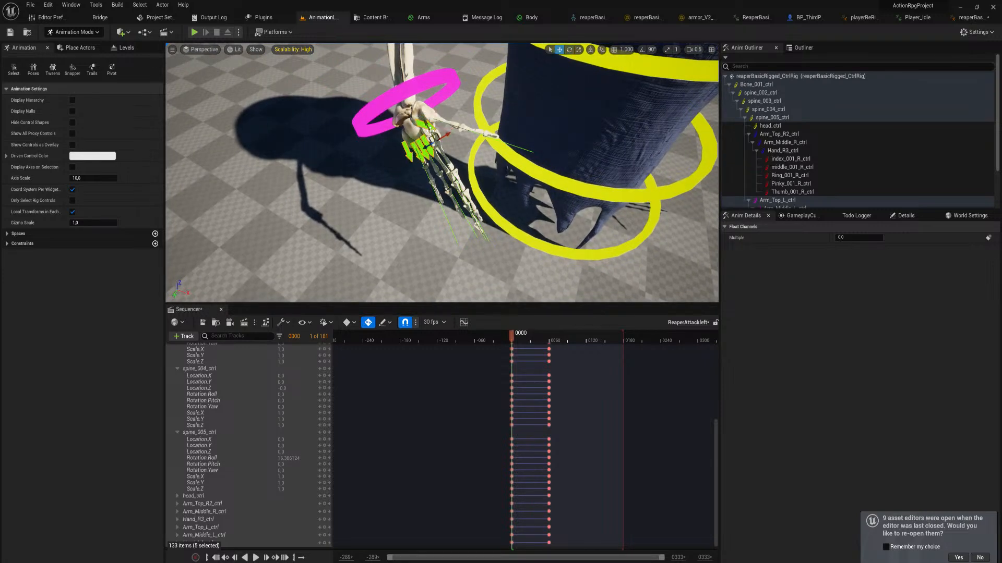
pyautogui.moveTo(433, 139); pyautogui.dragTo(460, 180)
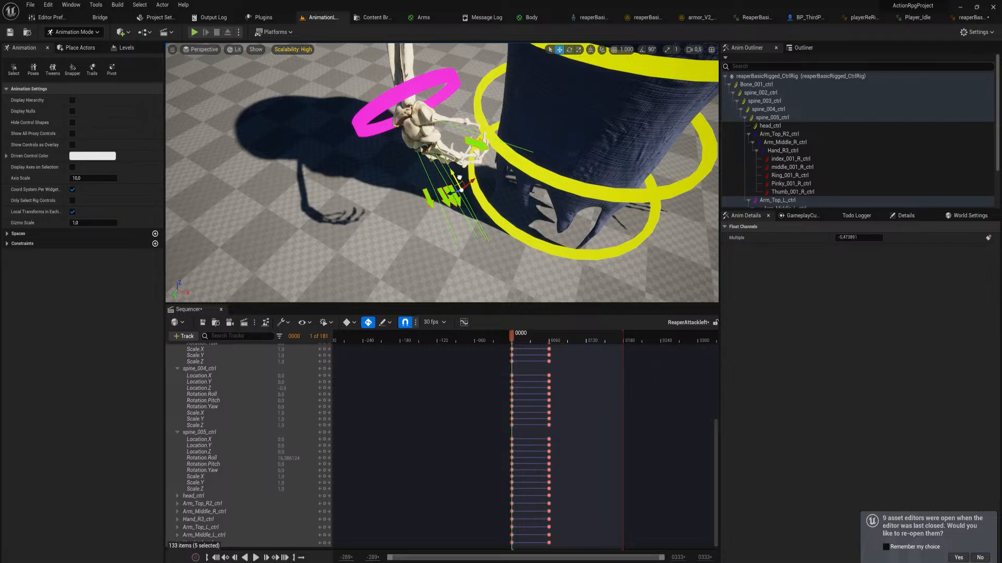
# Scrub from frame 0 to frame 12 and check the reaper's motion out of the start pose
pyautogui.moveTo(514, 337); pyautogui.dragTo(519, 339)
pyautogui.press('s')
pyautogui.moveTo(511, 168); pyautogui.dragTo(511, 161, button='right')
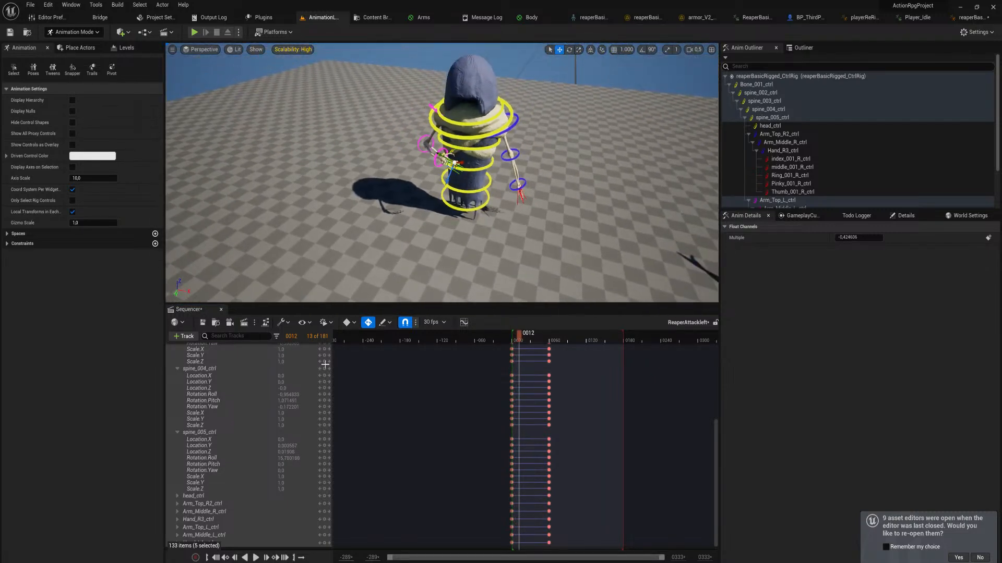
# At the frame 60 key, straighten and raise the left arm out to the side with Arm_Top_L_ctrl and Arm_Middle_L_ctrl
pyautogui.click(329, 401)
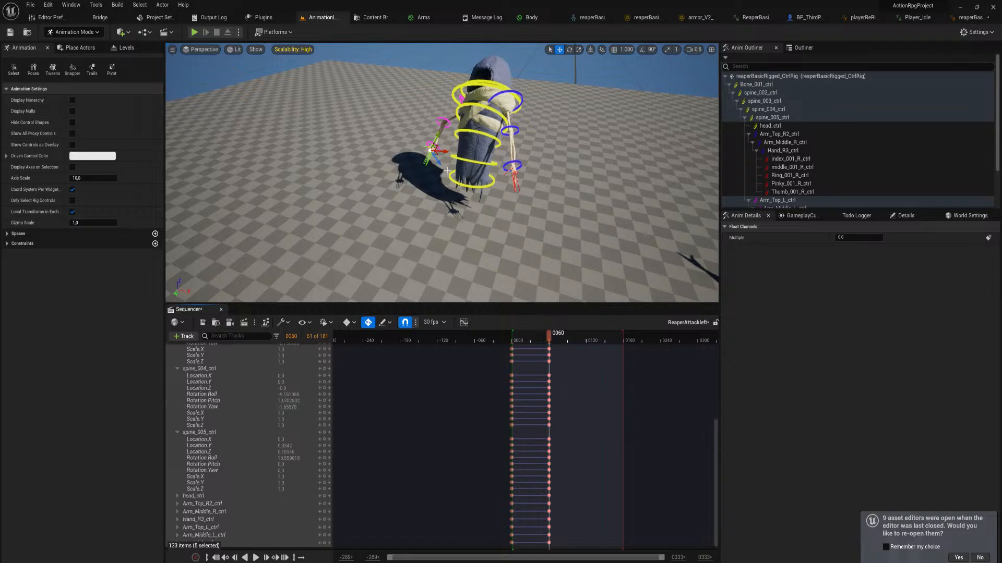
pyautogui.moveTo(447, 170); pyautogui.dragTo(447, 165, button='right')
pyautogui.press('w')
pyautogui.moveTo(482, 122); pyautogui.dragTo(482, 121, button='right')
pyautogui.press('s')
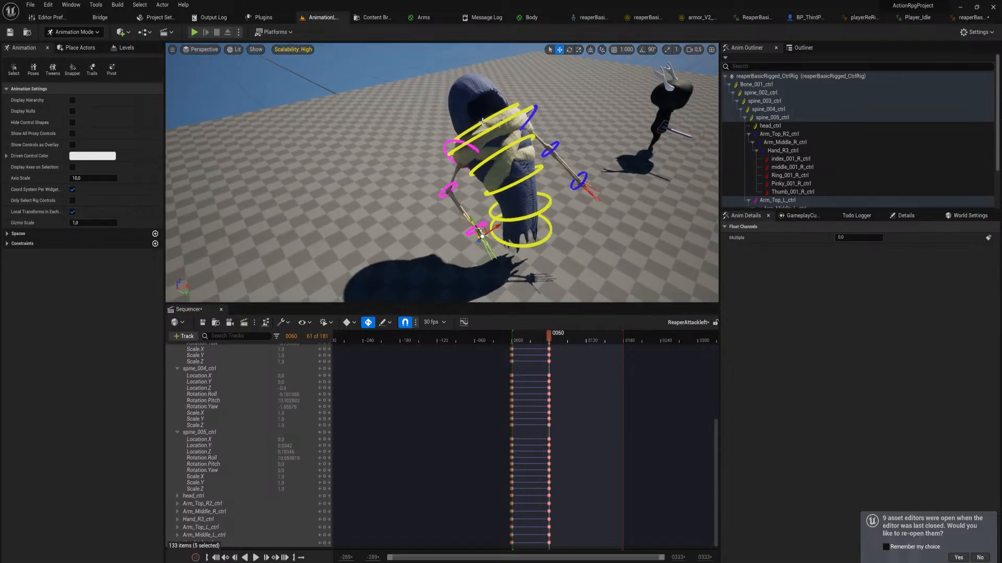
pyautogui.click(476, 150)
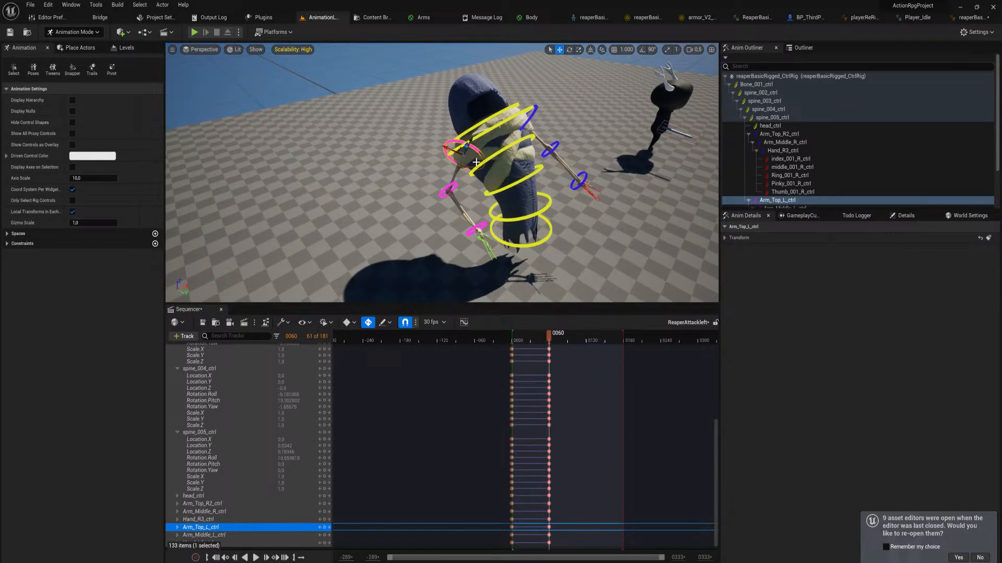
pyautogui.moveTo(479, 179); pyautogui.dragTo(417, 224)
pyautogui.click(443, 180)
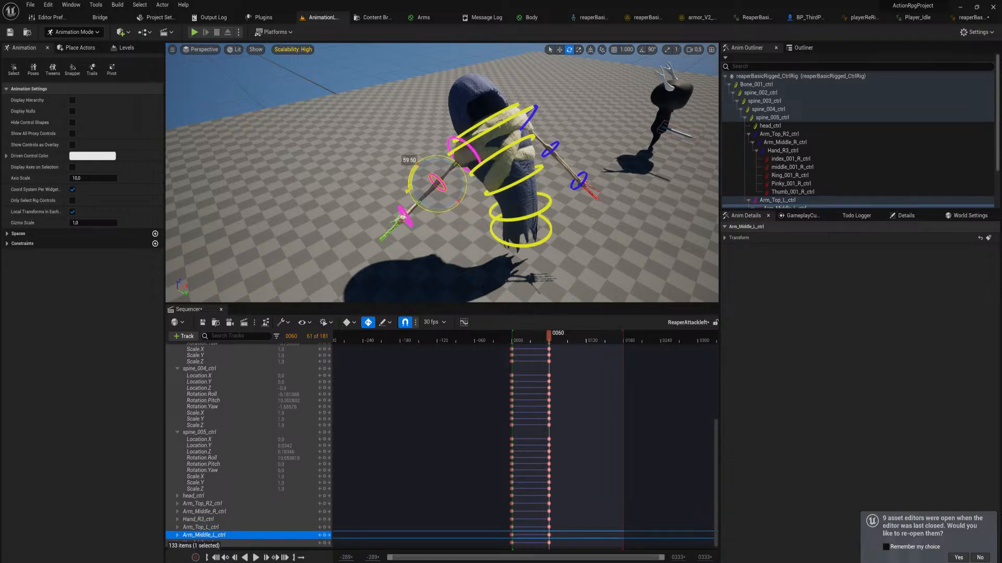
pyautogui.click(473, 150)
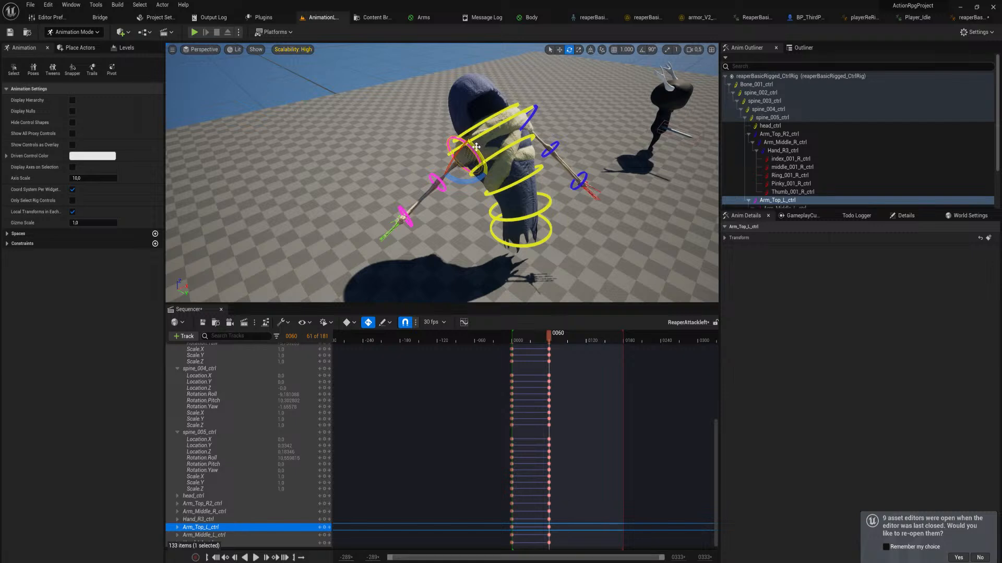
pyautogui.moveTo(442, 135); pyautogui.dragTo(462, 165)
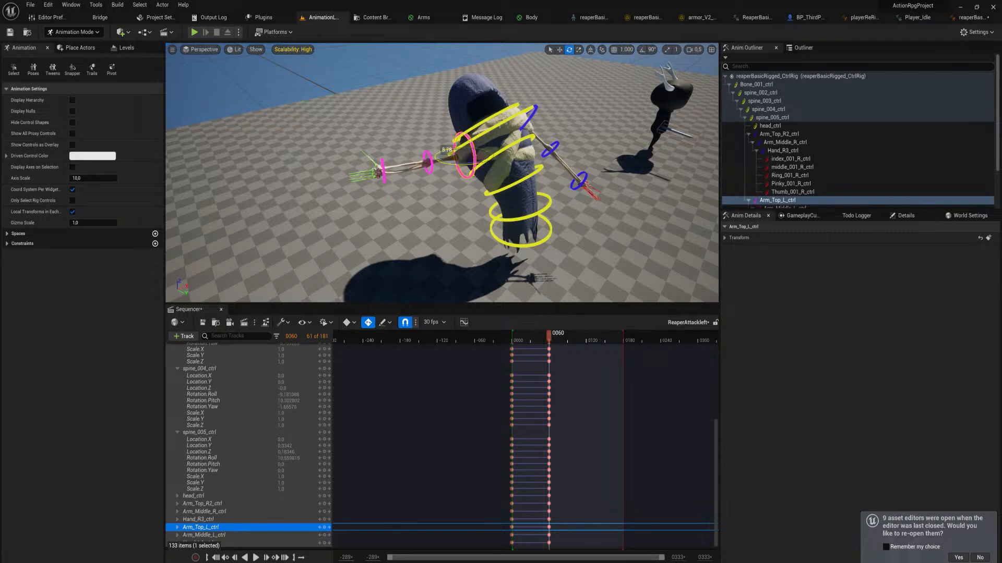
pyautogui.moveTo(452, 131); pyautogui.dragTo(453, 133)
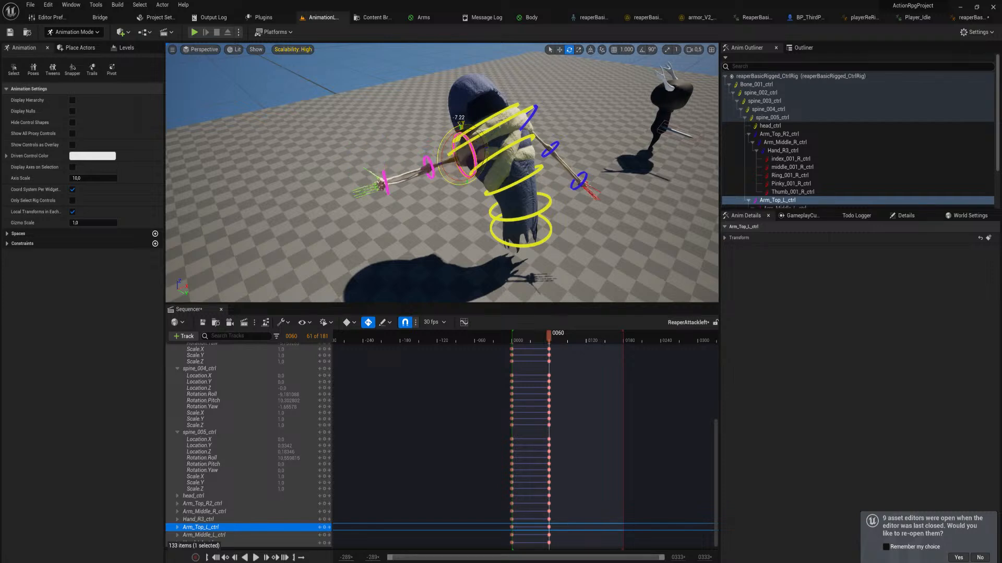
# Twist the upper torso at frame 60 with spine_005_ctrl and spine_004_ctrl, and check the motion by scrubbing back to frame 37
pyautogui.click(509, 121)
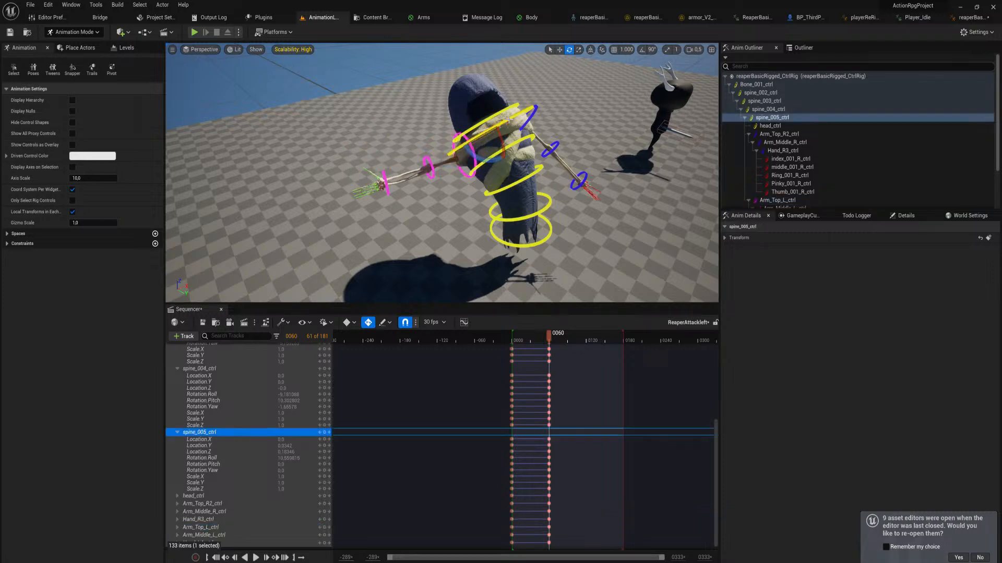
pyautogui.moveTo(480, 158); pyautogui.dragTo(516, 160)
pyautogui.click(512, 147)
pyautogui.moveTo(553, 335)
pyautogui.mouseDown()
pyautogui.moveTo(518, 334)
pyautogui.moveTo(545, 334)
pyautogui.moveTo(517, 334)
pyautogui.moveTo(536, 335)
pyautogui.mouseUp()
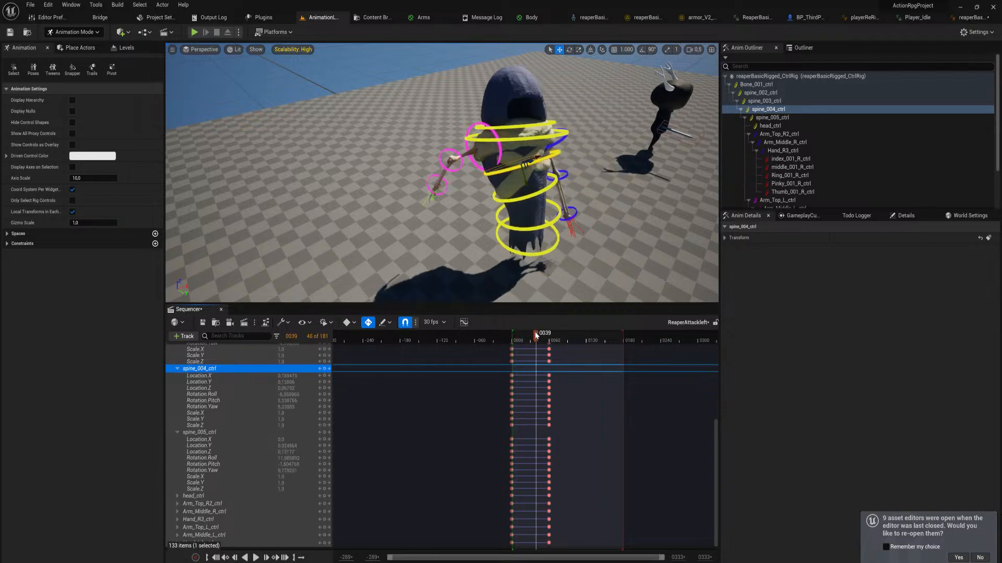
pyautogui.click(329, 407)
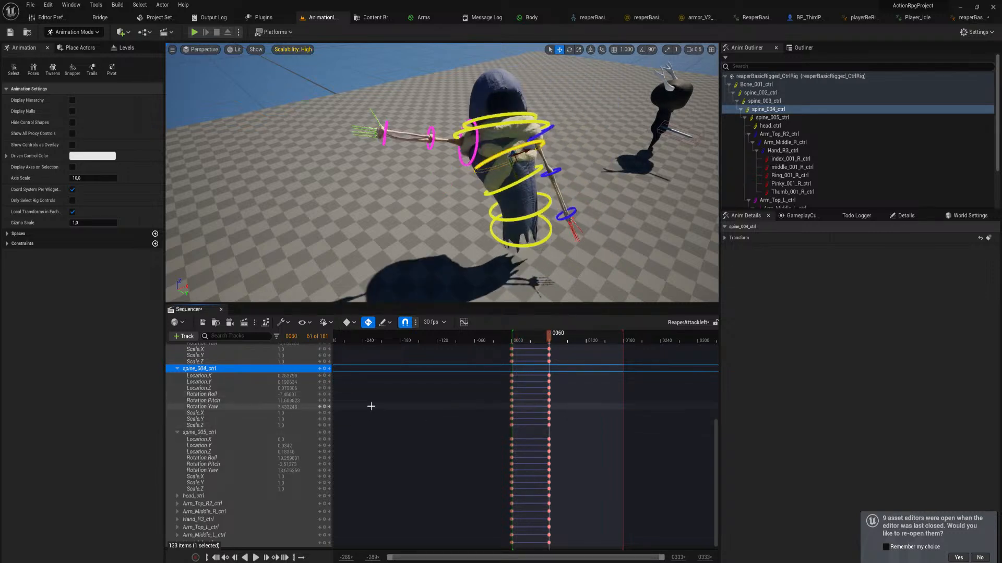
# Set Arm_Middle_L_ctrl's Rotation.Yaw at frame 60 to -5 and scrub back slightly to check the forearm's motion
pyautogui.click(432, 133)
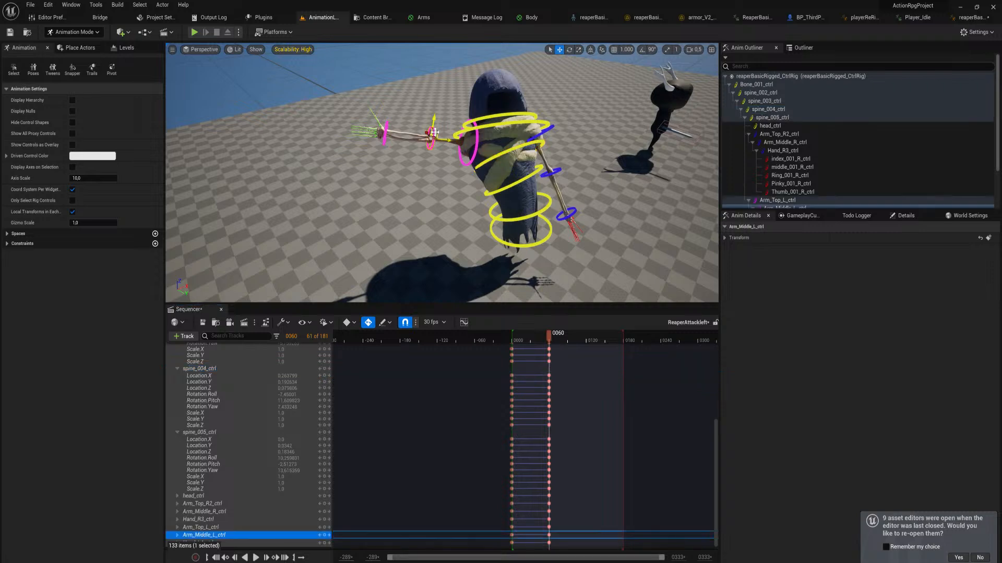
pyautogui.click(178, 535)
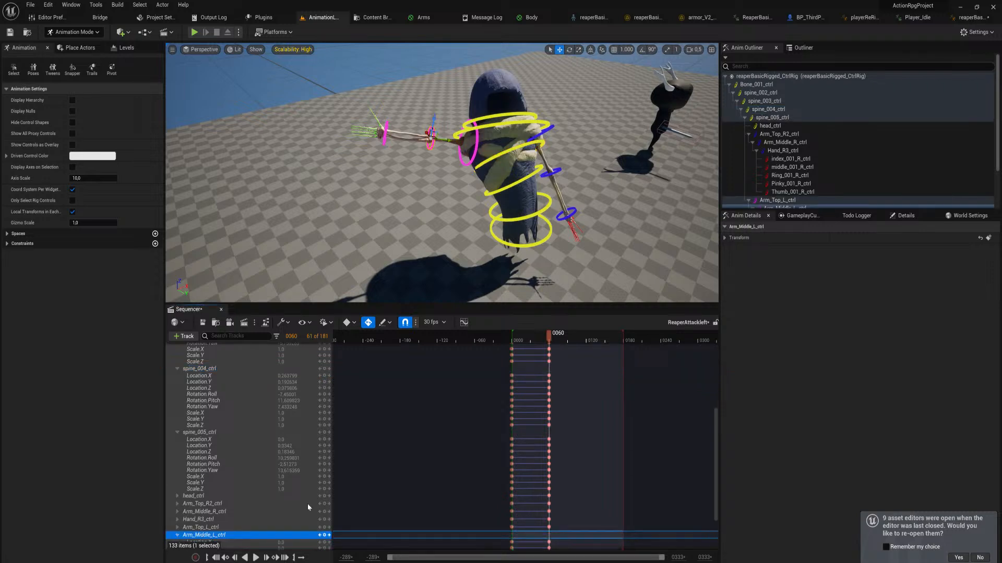
pyautogui.scroll(-5, 409, 500)
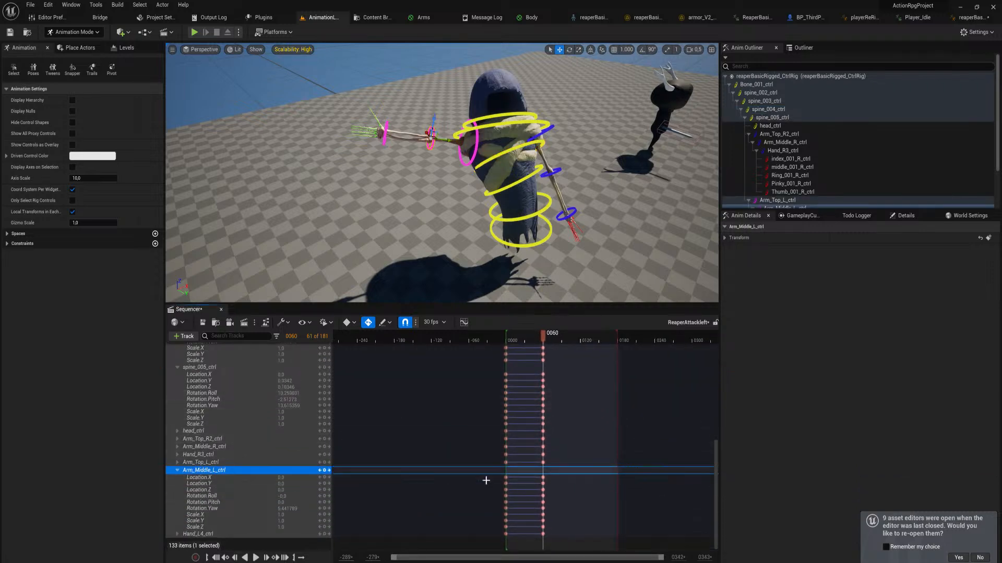
pyautogui.moveTo(291, 508); pyautogui.dragTo(240, 508)
pyautogui.click(302, 508)
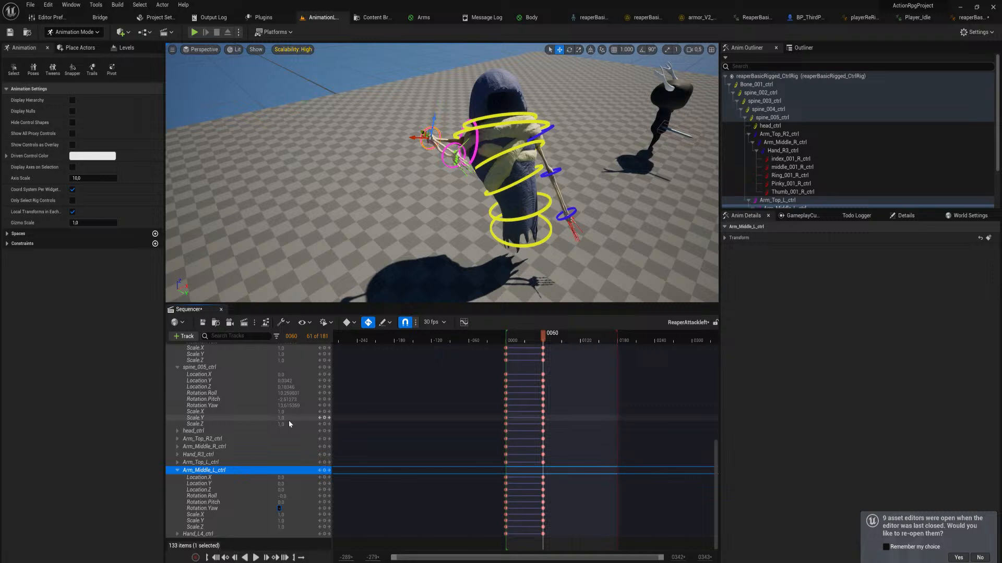
pyautogui.write('-5')
pyautogui.press('Return')
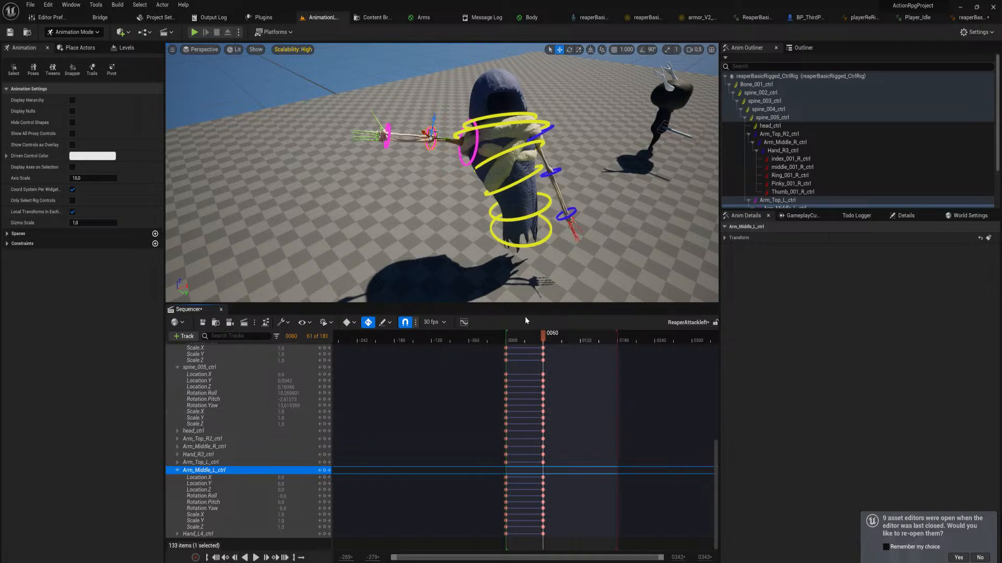
pyautogui.moveTo(543, 337); pyautogui.dragTo(527, 337)
# Compare Arm_Middle_L_ctrl's keys at frames 0 and 60, and delete its three rotation keys at frame 60
pyautogui.click(328, 508)
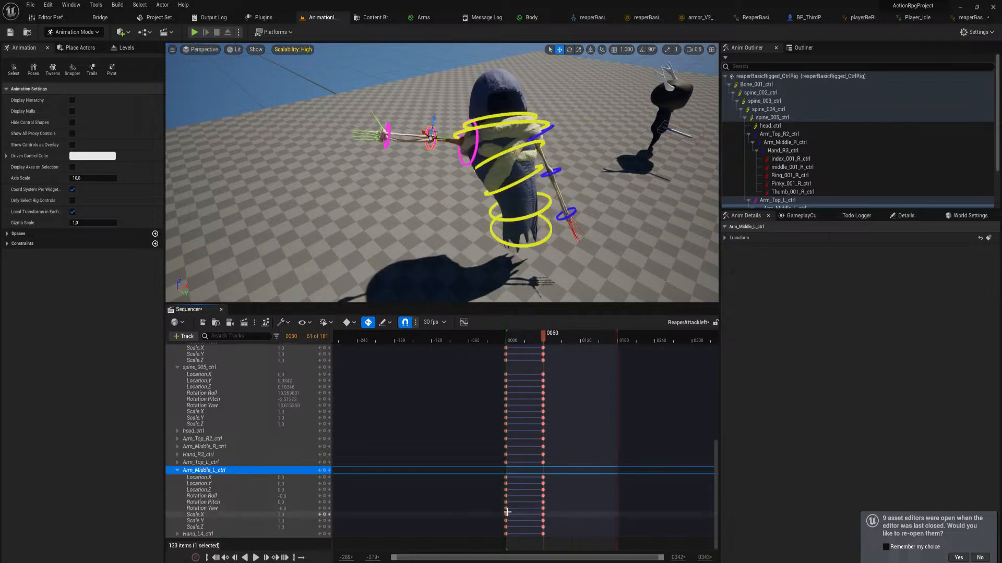
pyautogui.click(319, 503)
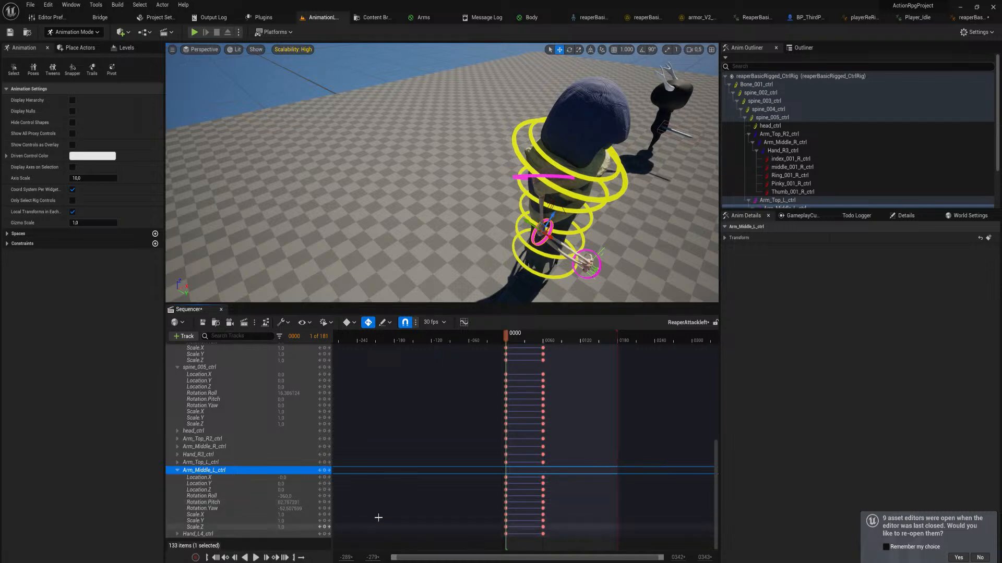
pyautogui.click(328, 508)
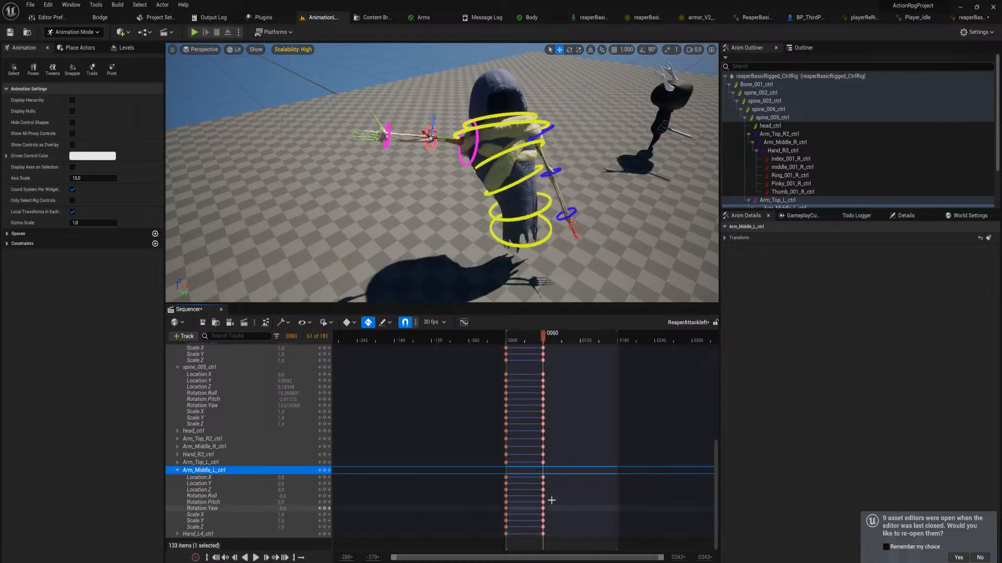
pyautogui.keyDown('ctrl'); pyautogui.scroll(7, 258, 489); pyautogui.keyUp('ctrl')
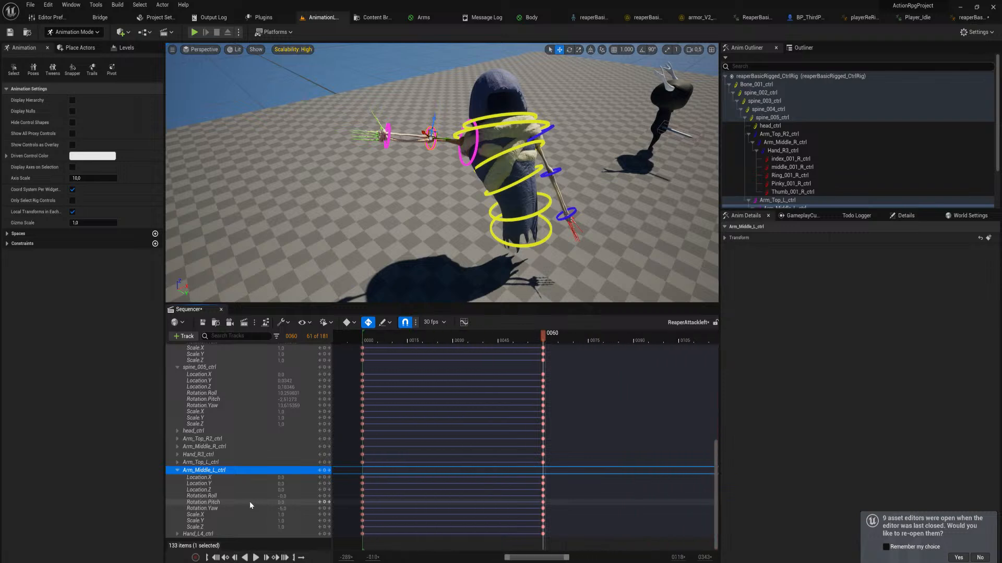
pyautogui.click(245, 508)
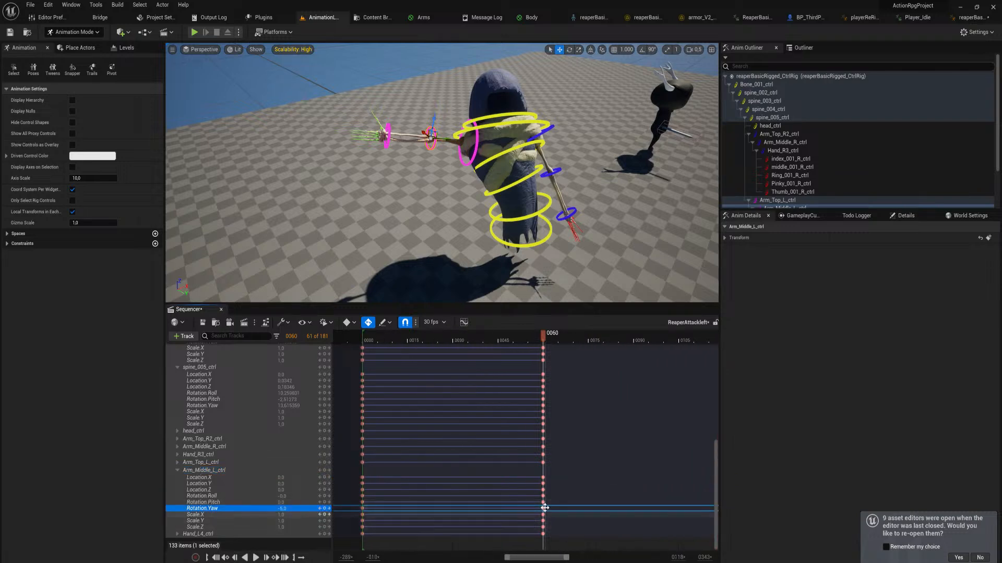
pyautogui.moveTo(550, 509); pyautogui.dragTo(522, 495)
pyautogui.press('Delete')
# Rotate Arm_Middle_L_ctrl at frame 60 to straighten the left forearm out to the side again
pyautogui.moveTo(453, 219)
pyautogui.mouseDown(button='right')
pyautogui.moveTo(450, 204)
pyautogui.moveTo(453, 214)
pyautogui.mouseUp(button='right')
pyautogui.press('w')
pyautogui.press('e')
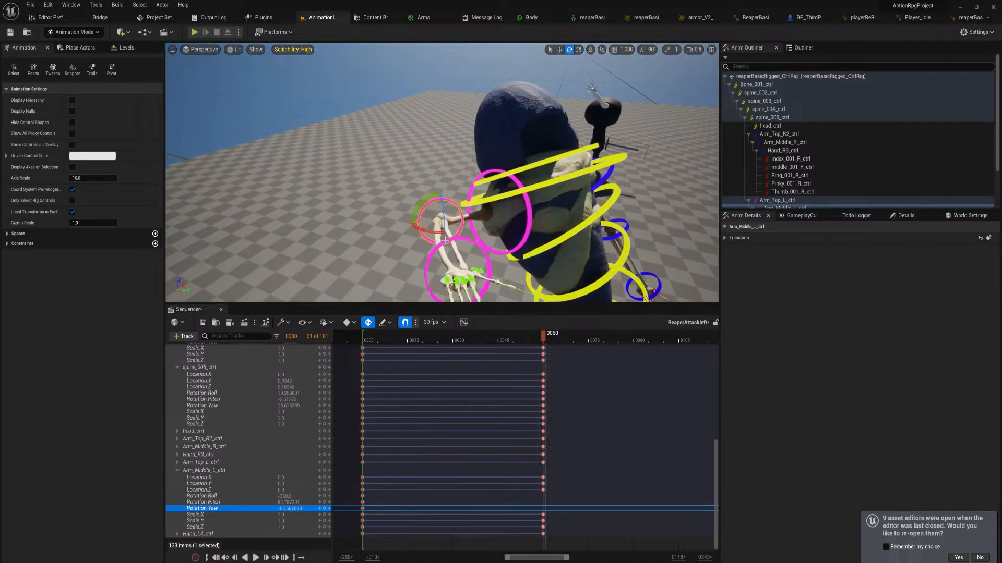
pyautogui.moveTo(437, 233); pyautogui.dragTo(465, 246)
# Scrub back to the start and play the animation to check the arm's swing into the wind-up pose
pyautogui.moveTo(541, 336); pyautogui.dragTo(413, 362)
pyautogui.moveTo(428, 224); pyautogui.dragTo(399, 255, button='right')
pyautogui.moveTo(407, 342); pyautogui.dragTo(367, 344)
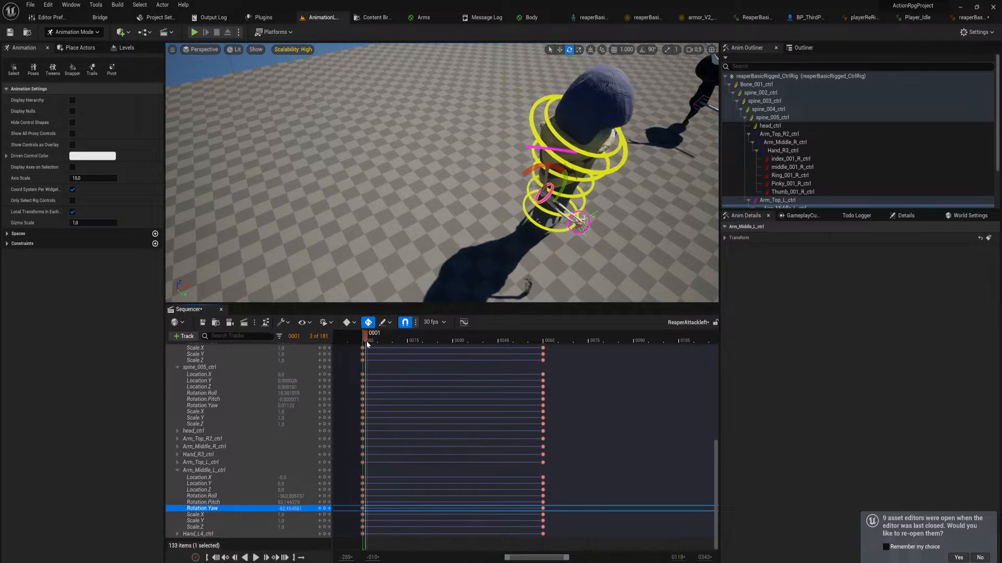
pyautogui.press('space')
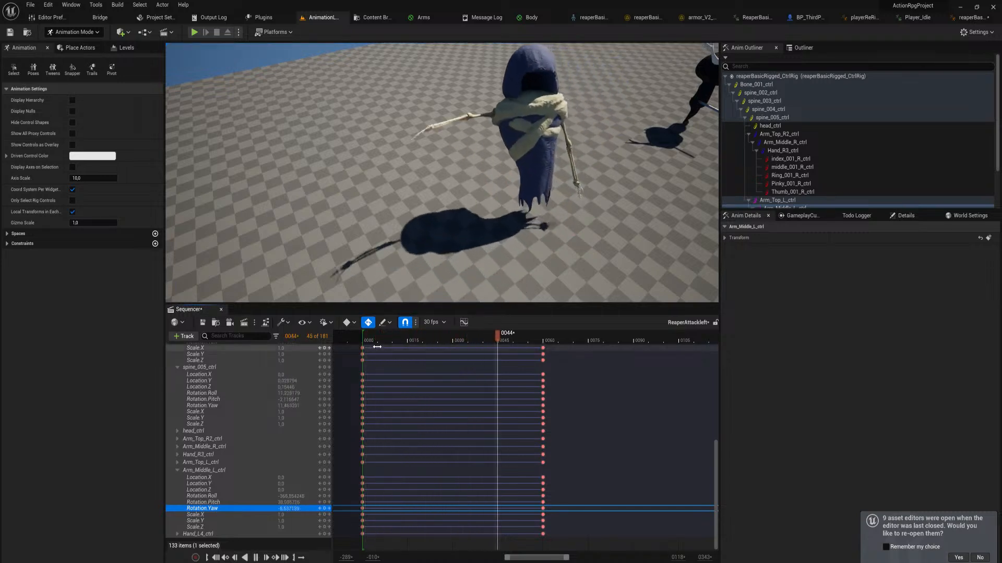
pyautogui.press('space')
# At frame 70, rotate spine_002_ctrl and spine_004_ctrl slightly to key a small torso twist
pyautogui.click(550, 338)
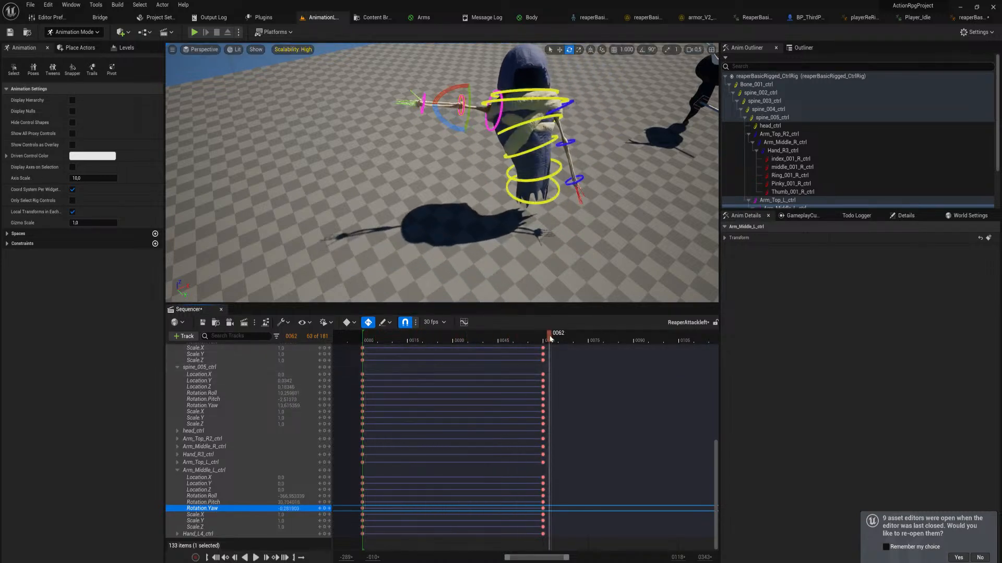
pyautogui.moveTo(553, 341); pyautogui.dragTo(574, 355)
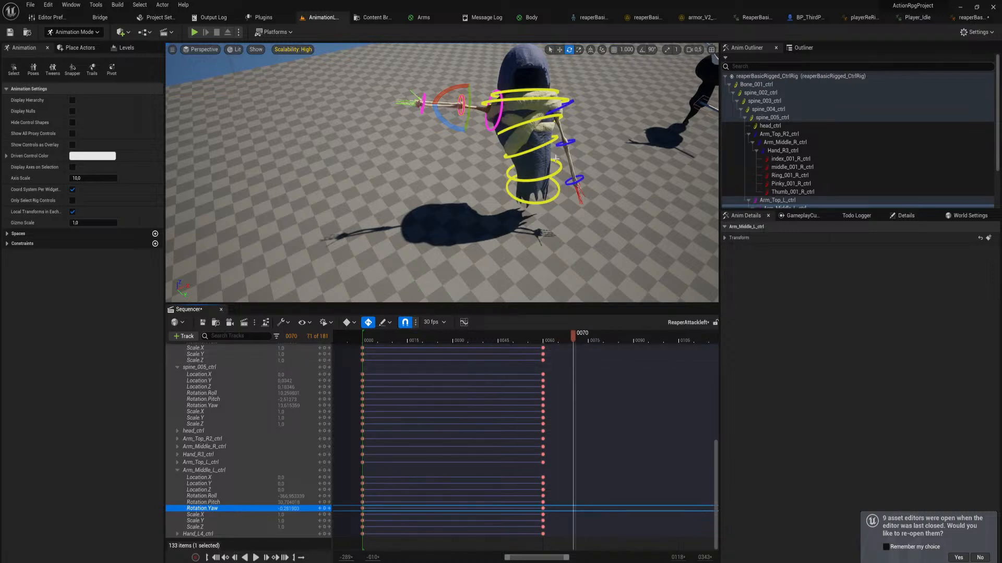
pyautogui.click(542, 176)
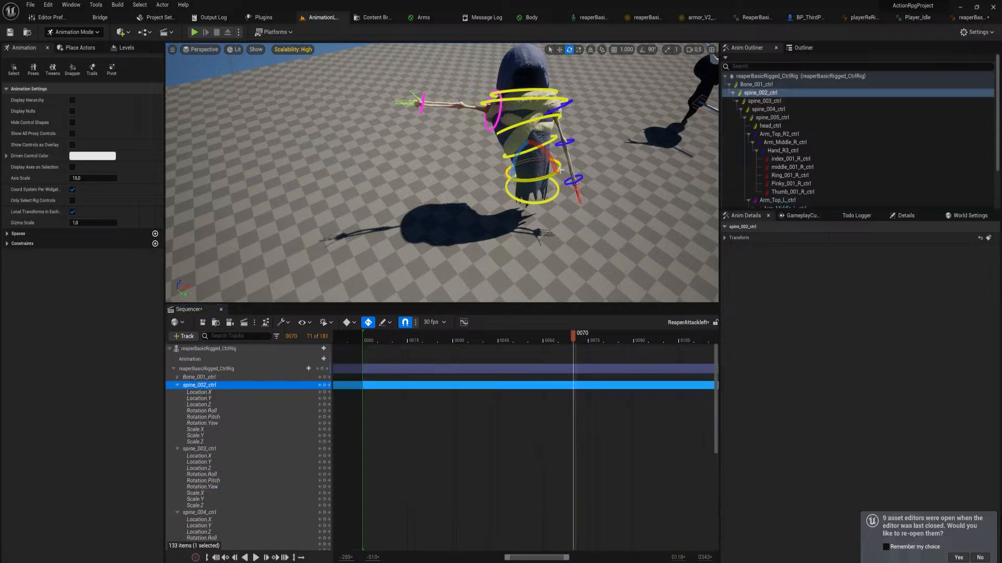
pyautogui.moveTo(543, 178); pyautogui.dragTo(538, 107)
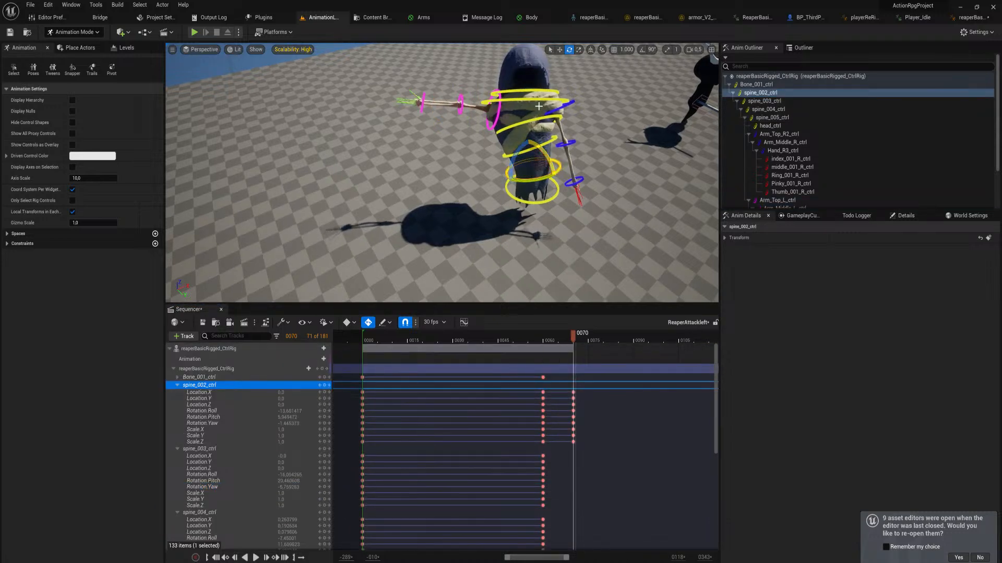
pyautogui.click(540, 120)
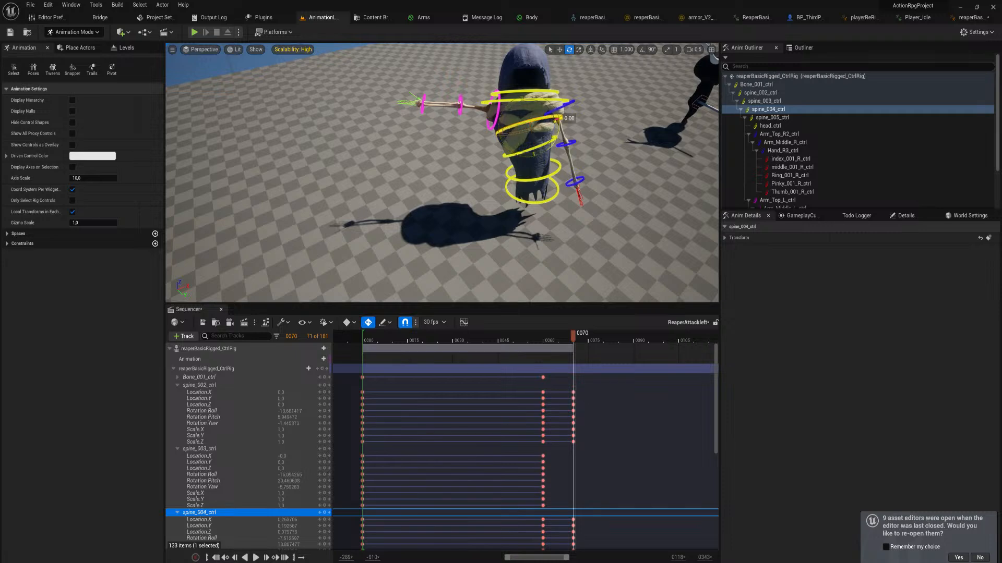
pyautogui.moveTo(525, 124); pyautogui.dragTo(559, 114)
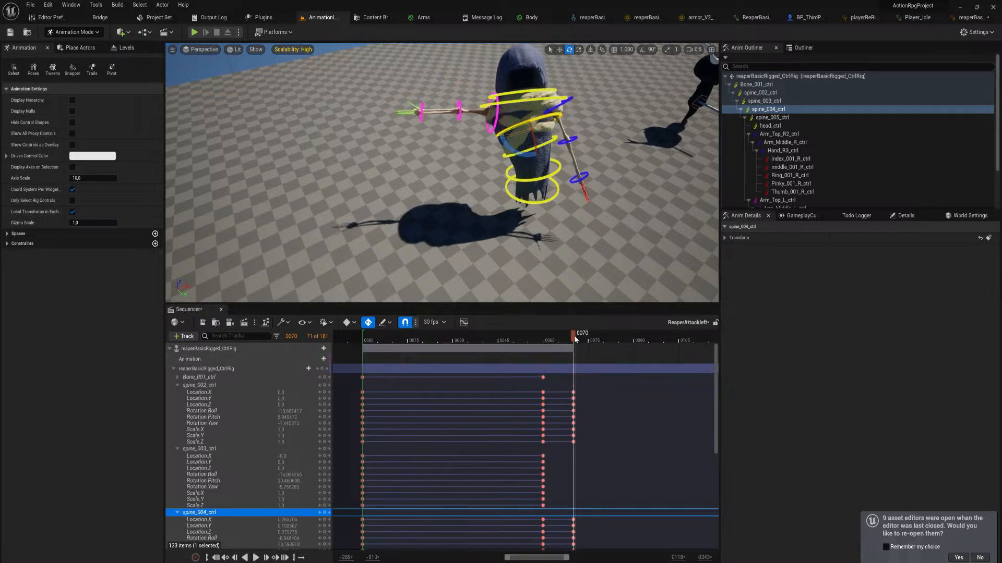
pyautogui.moveTo(573, 336); pyautogui.dragTo(574, 371)
# Lower the left arm slightly at frame 70 by rotating Arm_Top_L_ctrl and Arm_Middle_L_ctrl
pyautogui.click(490, 99)
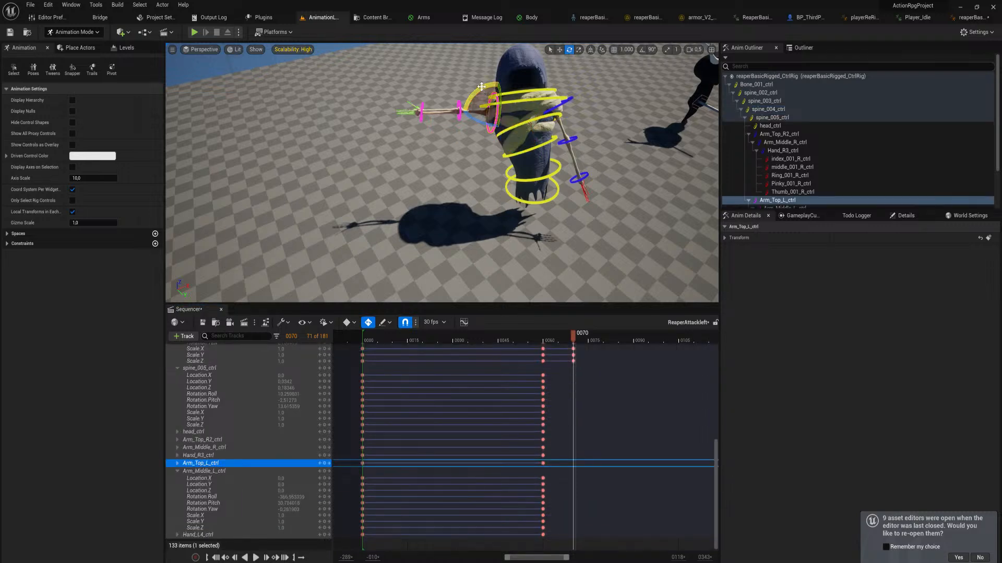
pyautogui.moveTo(477, 87); pyautogui.dragTo(468, 97)
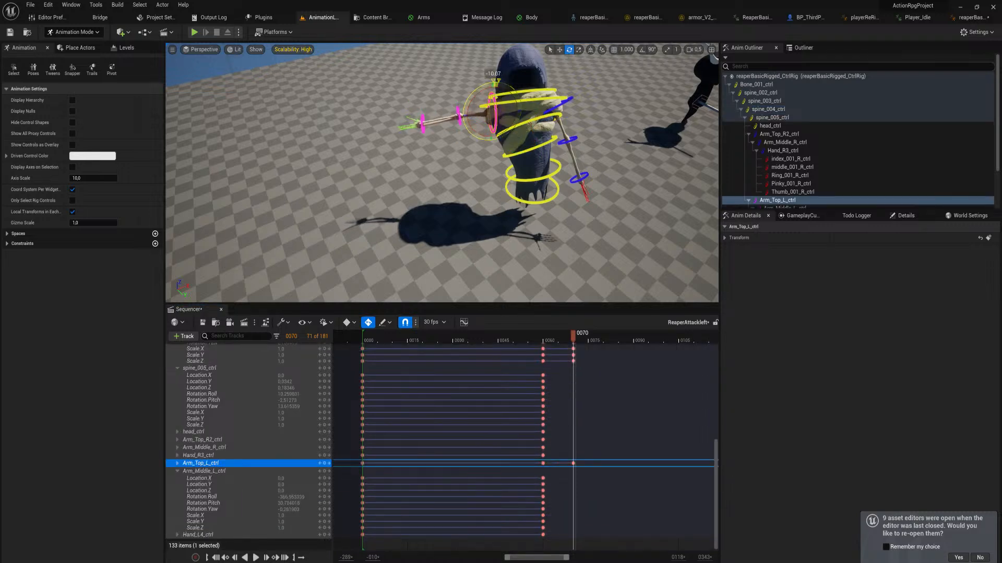
pyautogui.click(459, 113)
pyautogui.moveTo(445, 134); pyautogui.dragTo(450, 145)
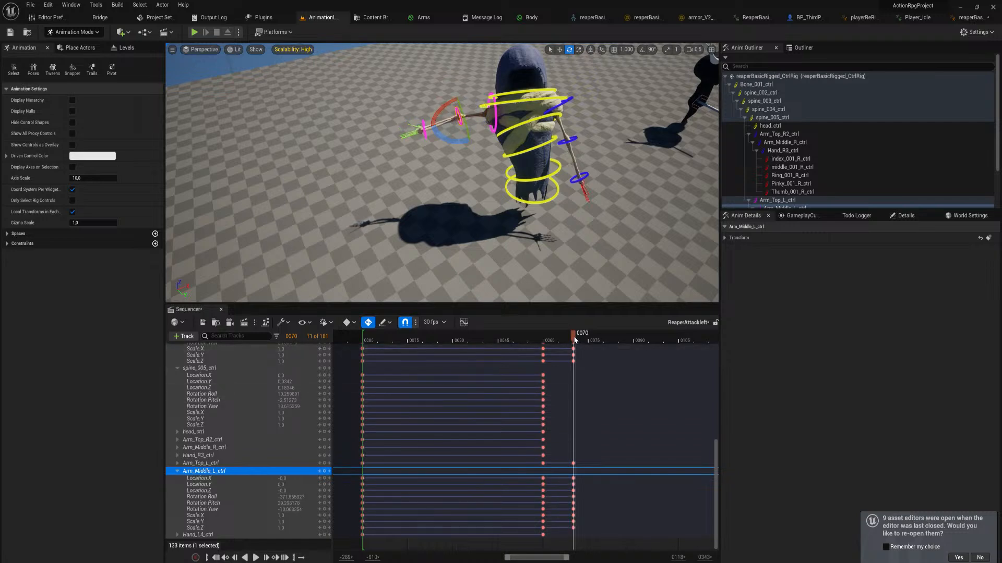
# Copy all the control keys of the frame 0 start pose and paste them at frame 80
pyautogui.moveTo(574, 336); pyautogui.dragTo(604, 355)
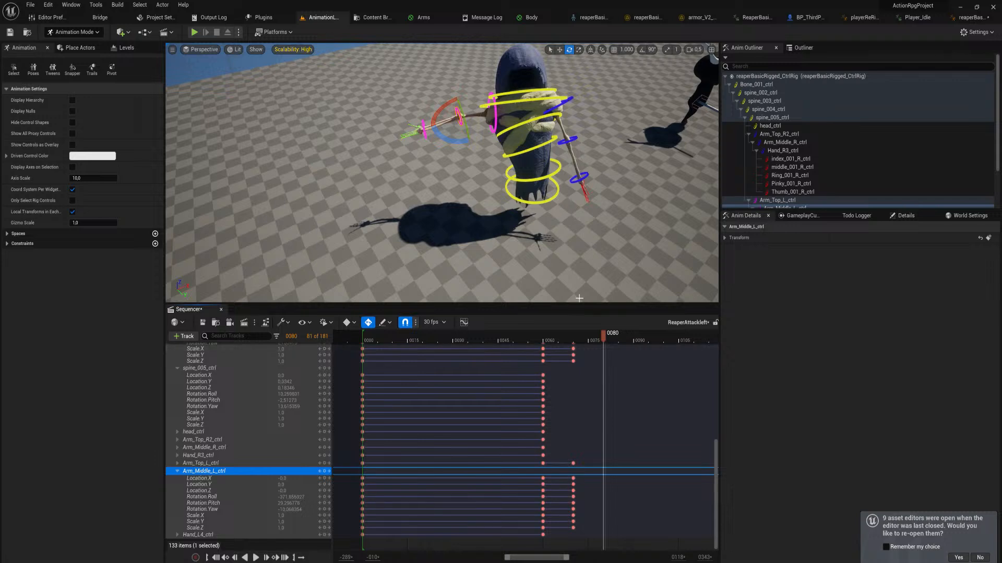
pyautogui.moveTo(575, 336); pyautogui.dragTo(603, 342)
pyautogui.moveTo(390, 378); pyautogui.dragTo(430, 534, button='right')
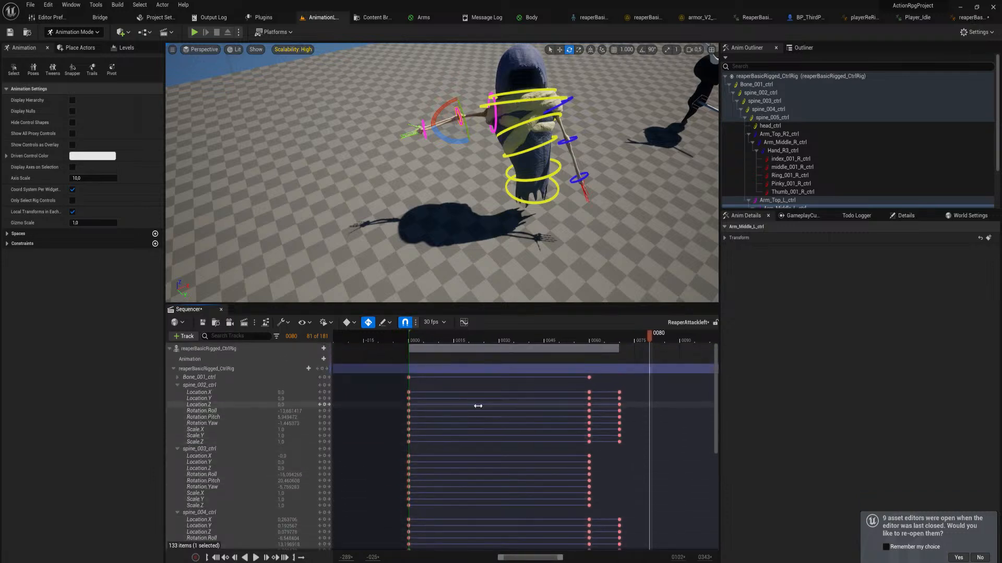
pyautogui.moveTo(391, 366); pyautogui.dragTo(435, 548)
pyautogui.moveTo(433, 500); pyautogui.dragTo(466, 344, button='right')
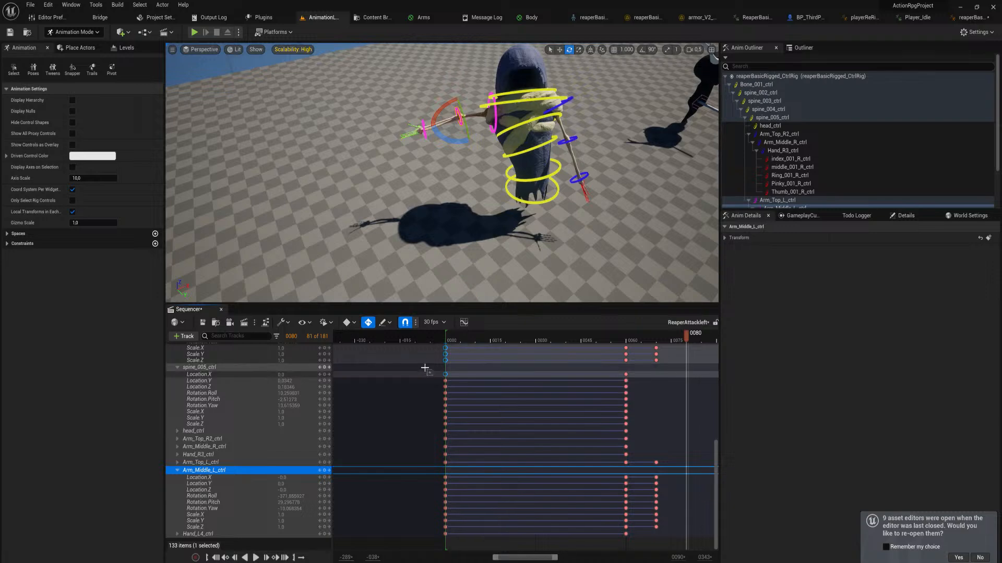
pyautogui.keyDown('shift'); pyautogui.moveTo(425, 368); pyautogui.dragTo(475, 544); pyautogui.keyUp('shift')
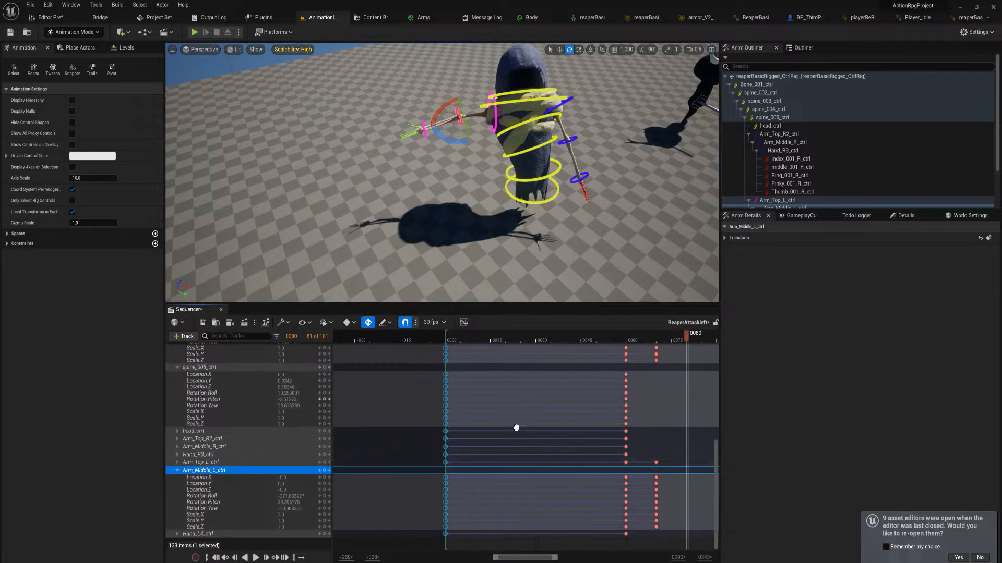
pyautogui.moveTo(513, 424); pyautogui.dragTo(359, 559, button='right')
pyautogui.hotkey('ctrl', 'v')
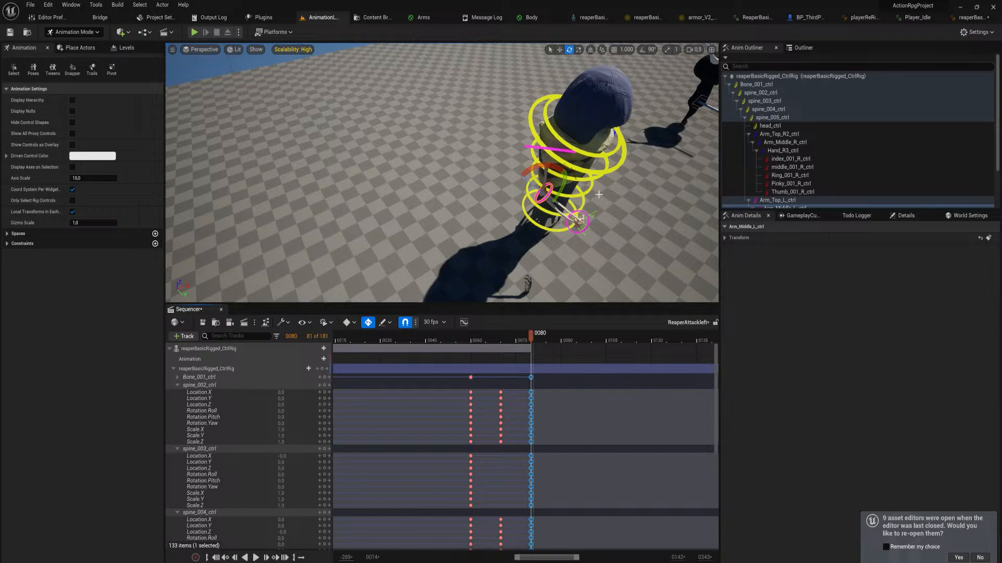
# At frame 80, rotate Bone_001_ctrl, spine_005_ctrl and spine_003_ctrl to lean and twist the body further into the strike
pyautogui.click(551, 229)
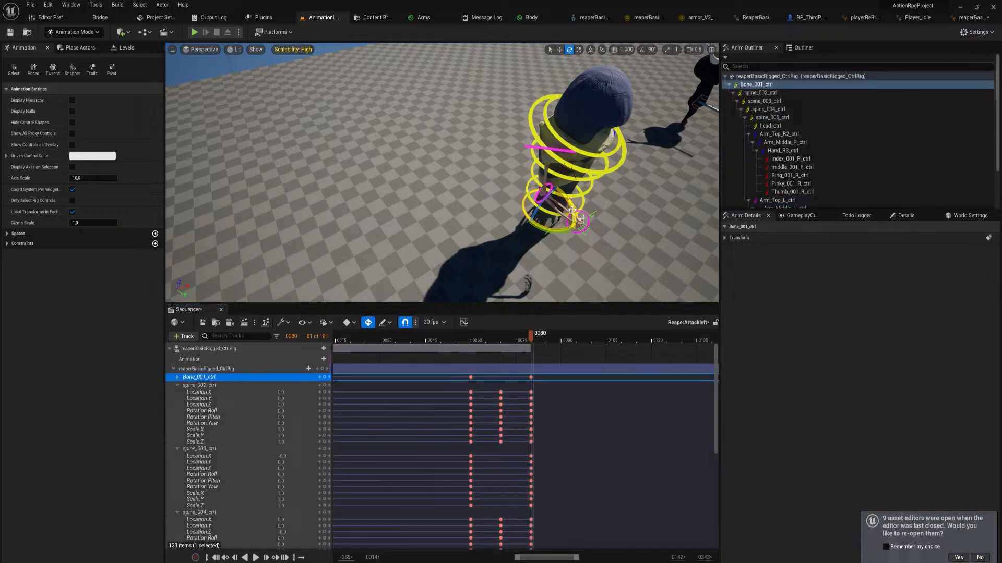
pyautogui.moveTo(571, 210); pyautogui.dragTo(593, 196)
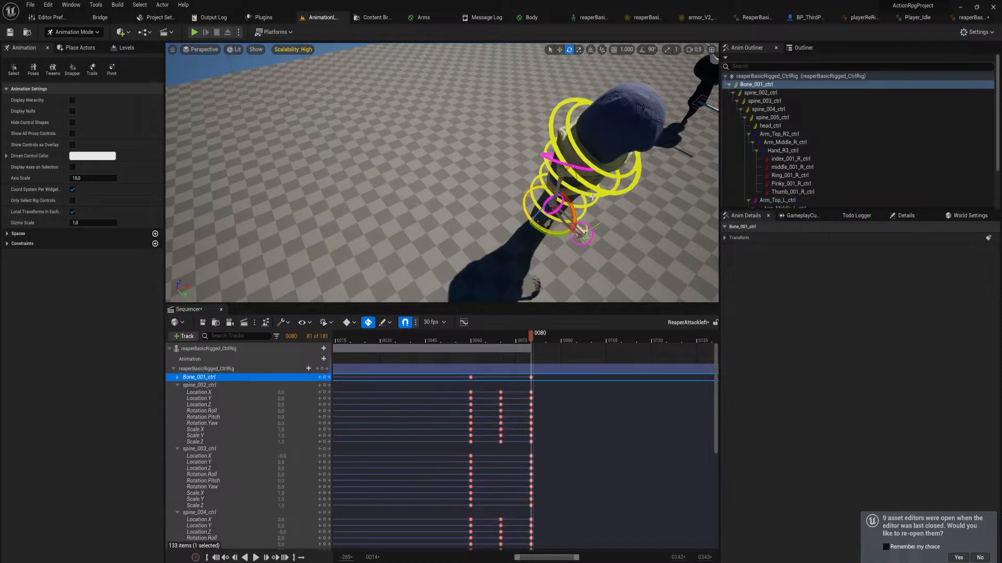
pyautogui.click(576, 167)
pyautogui.moveTo(583, 158); pyautogui.dragTo(611, 186)
pyautogui.click(596, 189)
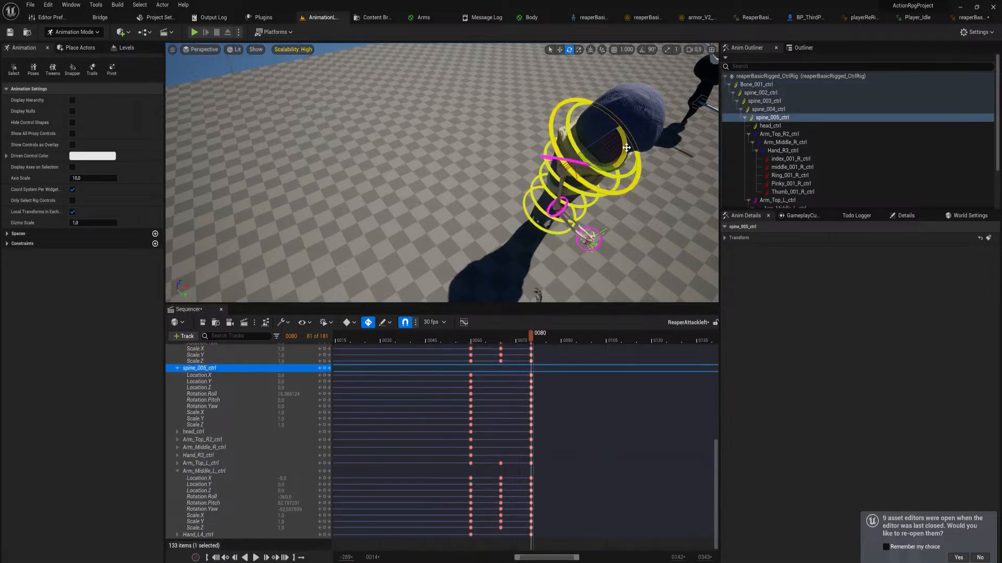
pyautogui.moveTo(626, 148); pyautogui.dragTo(627, 154)
pyautogui.moveTo(627, 154); pyautogui.dragTo(659, 189, button='right')
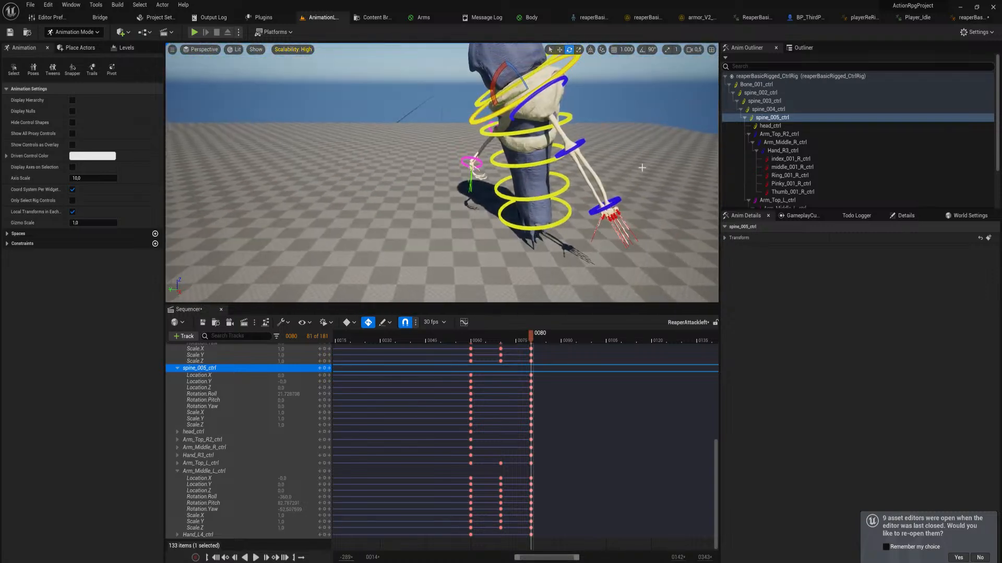
pyautogui.click(529, 166)
pyautogui.moveTo(504, 138); pyautogui.dragTo(517, 256)
# Swing the left arm across the torso at frame 80 with Arm_Top_L_ctrl and Arm_Middle_L_ctrl, and select the left thumb control
pyautogui.moveTo(432, 146); pyautogui.dragTo(487, 139, button='right')
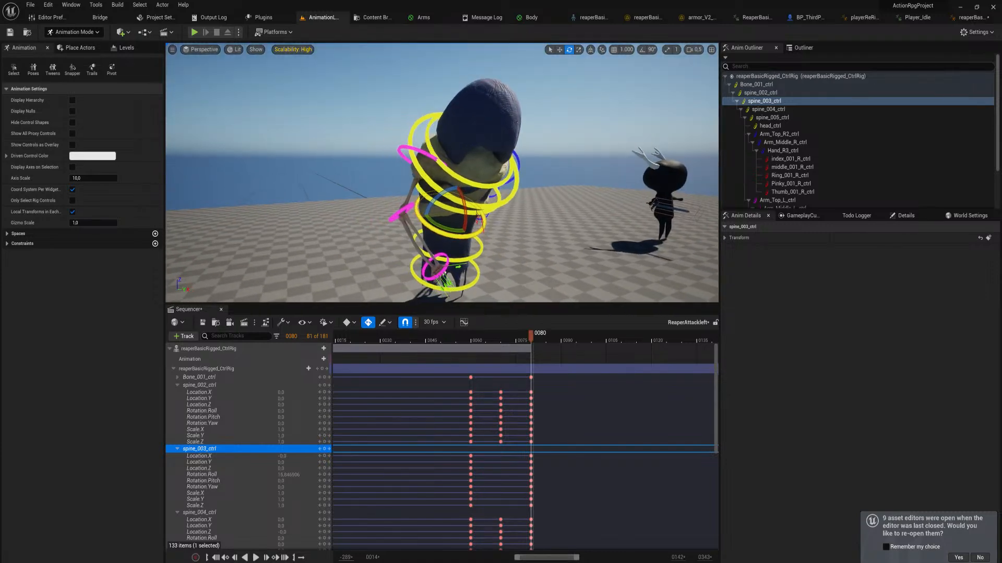
pyautogui.click(429, 157)
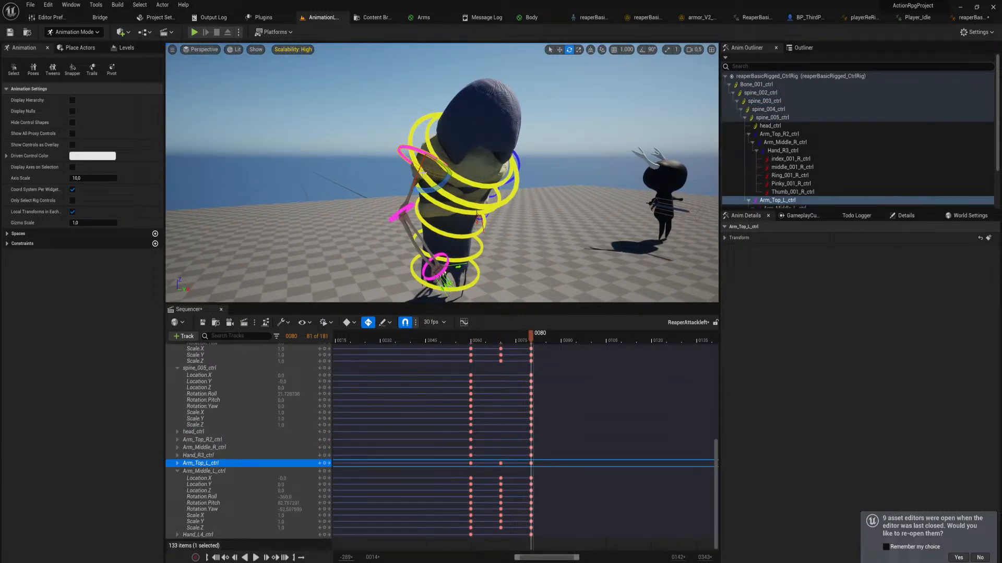
pyautogui.moveTo(421, 169); pyautogui.dragTo(434, 136)
pyautogui.click(416, 193)
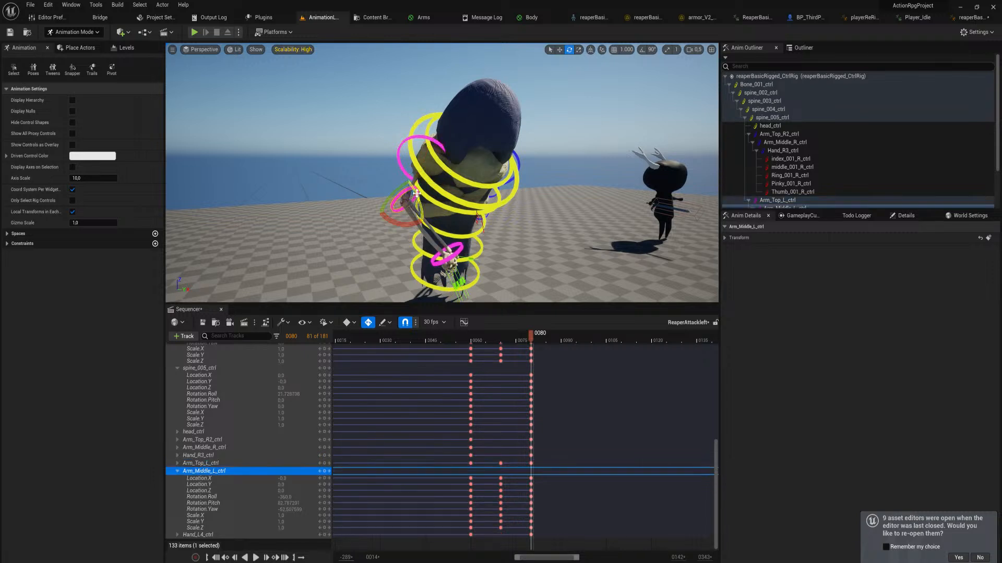
pyautogui.moveTo(420, 211); pyautogui.dragTo(428, 253)
pyautogui.click(460, 223)
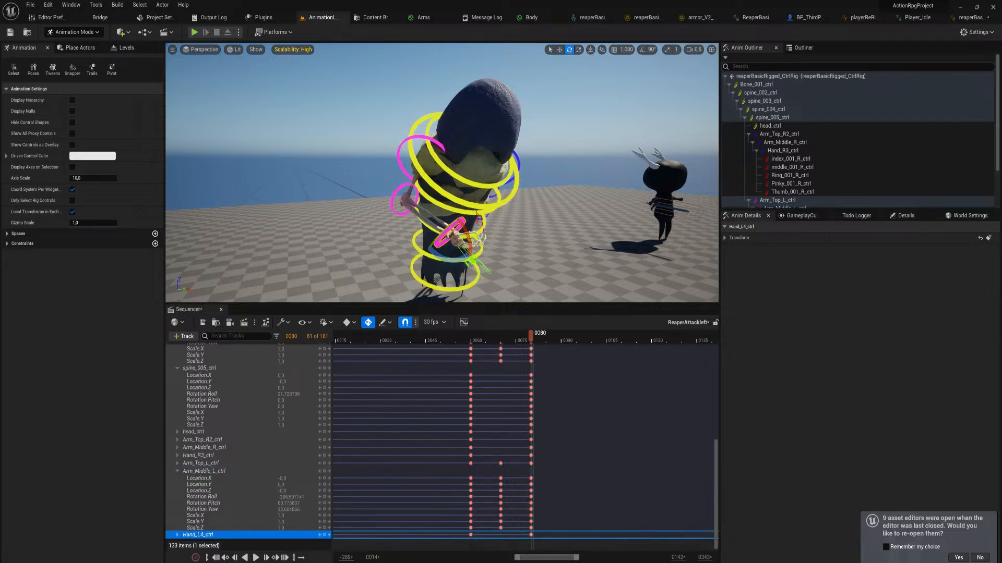
pyautogui.click(473, 239)
pyautogui.moveTo(546, 425); pyautogui.dragTo(575, 380, button='right')
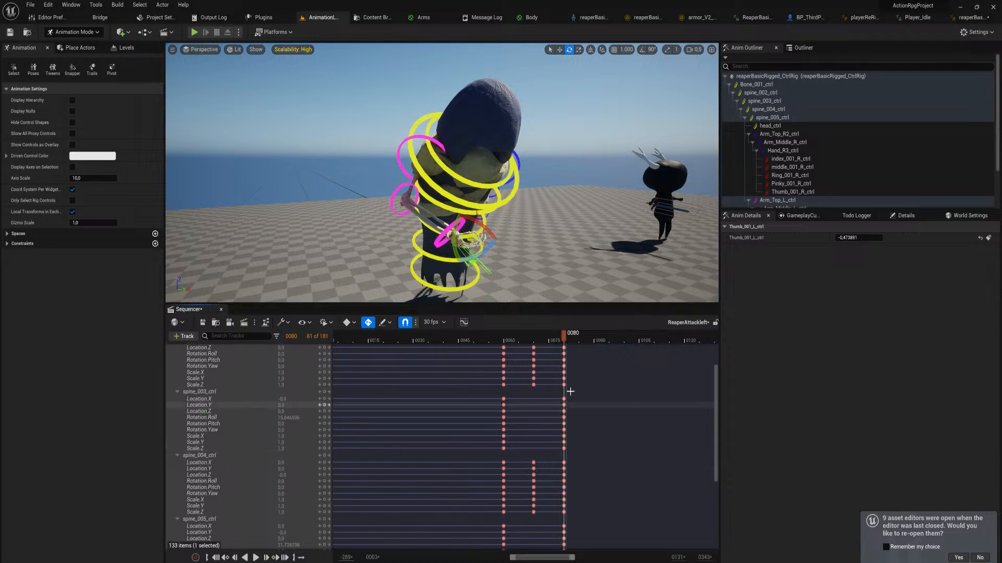
pyautogui.scroll(3, 570, 391)
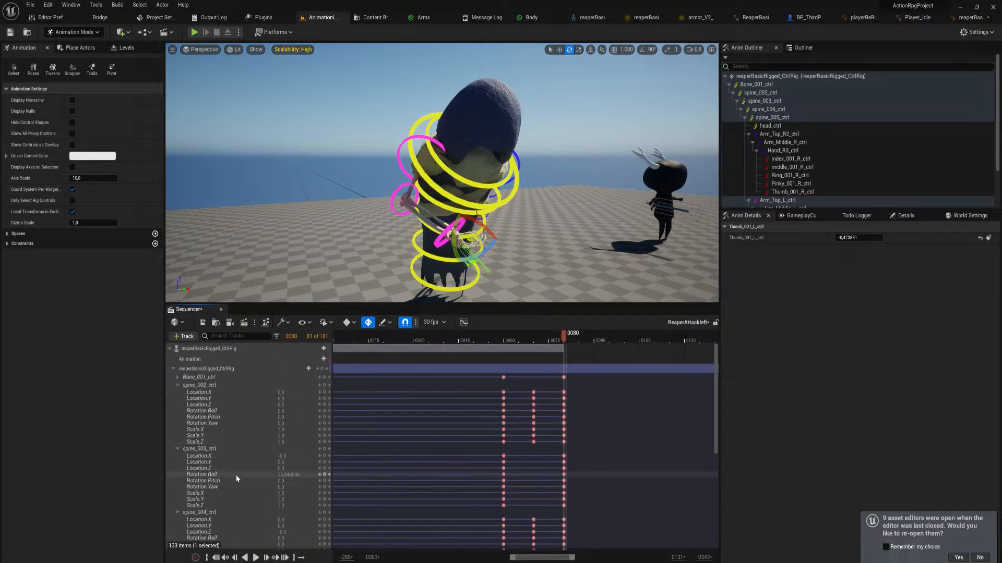
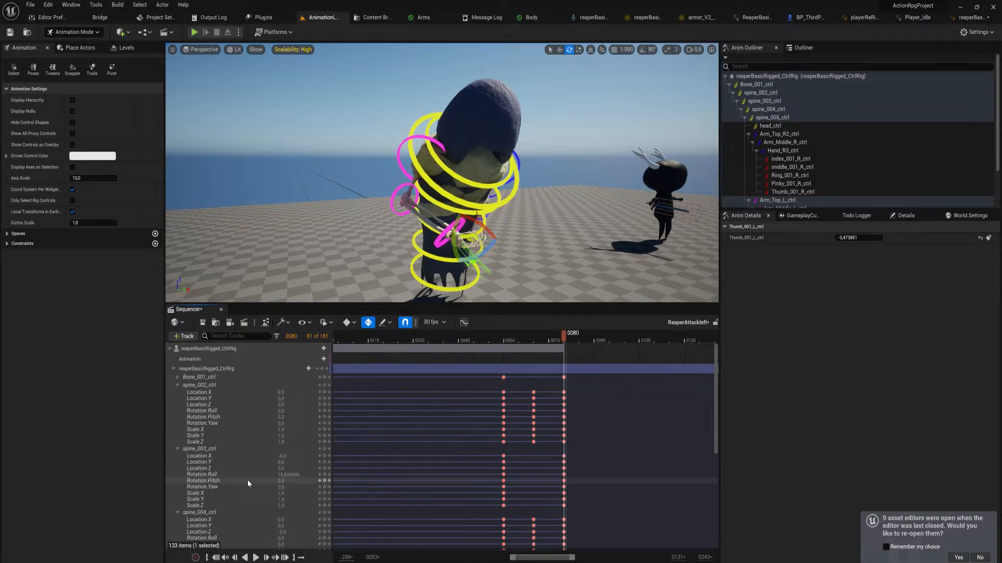
# Examine the frame 80 strike pose from several angles and compare the control keys at frames 60, 70 and 80
pyautogui.moveTo(360, 224); pyautogui.dragTo(347, 224, button='right')
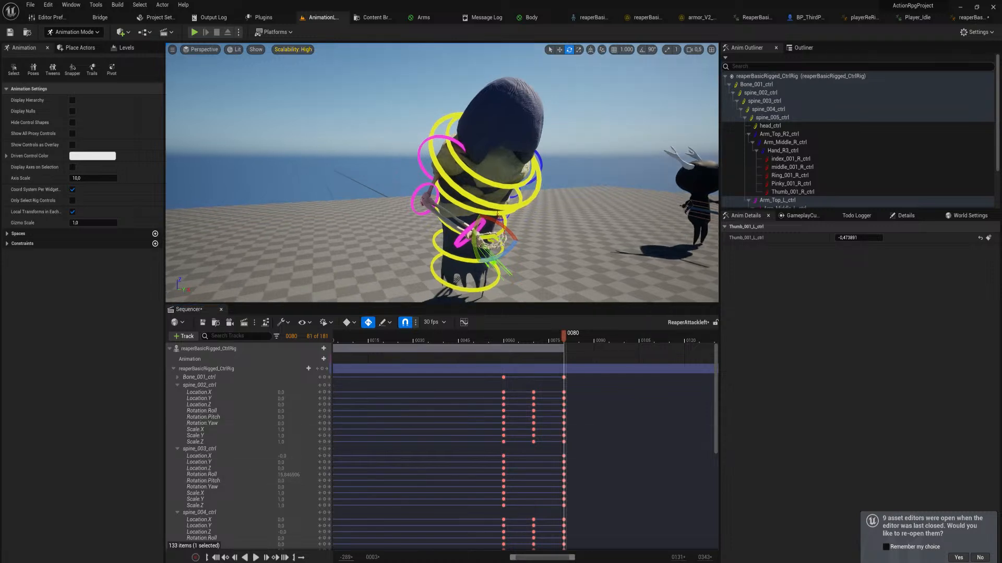
pyautogui.moveTo(548, 146); pyautogui.dragTo(478, 151, button='right')
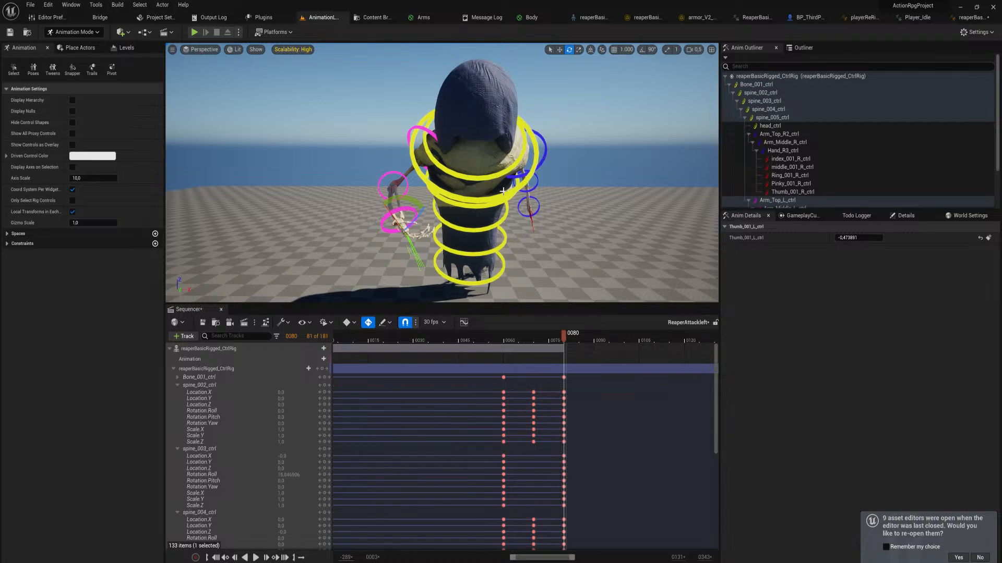
pyautogui.moveTo(502, 192); pyautogui.dragTo(496, 113, button='right')
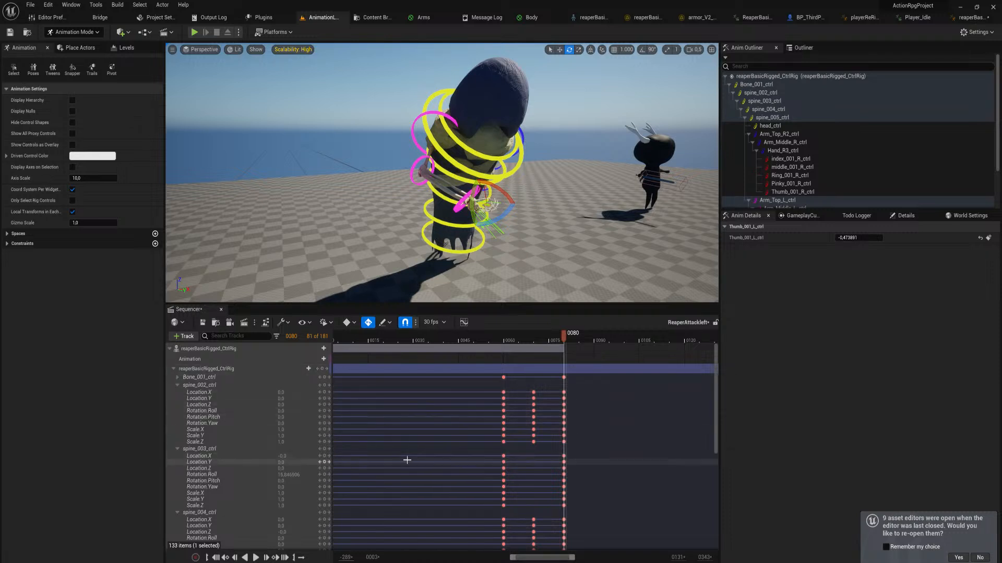
pyautogui.moveTo(407, 458); pyautogui.dragTo(425, 330, button='right')
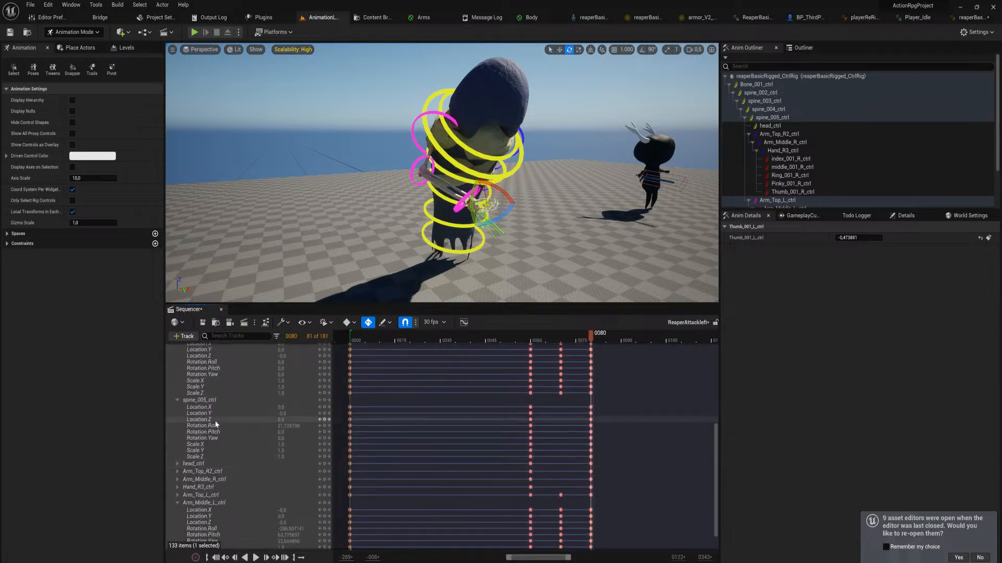
pyautogui.scroll(5, 406, 470)
pyautogui.moveTo(406, 469); pyautogui.dragTo(419, 360, button='right')
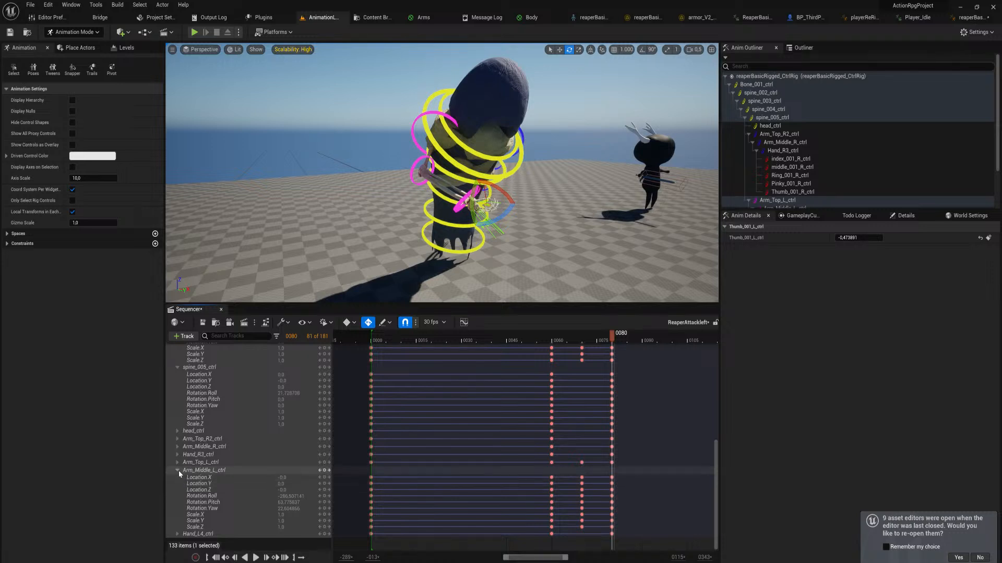
pyautogui.click(192, 470)
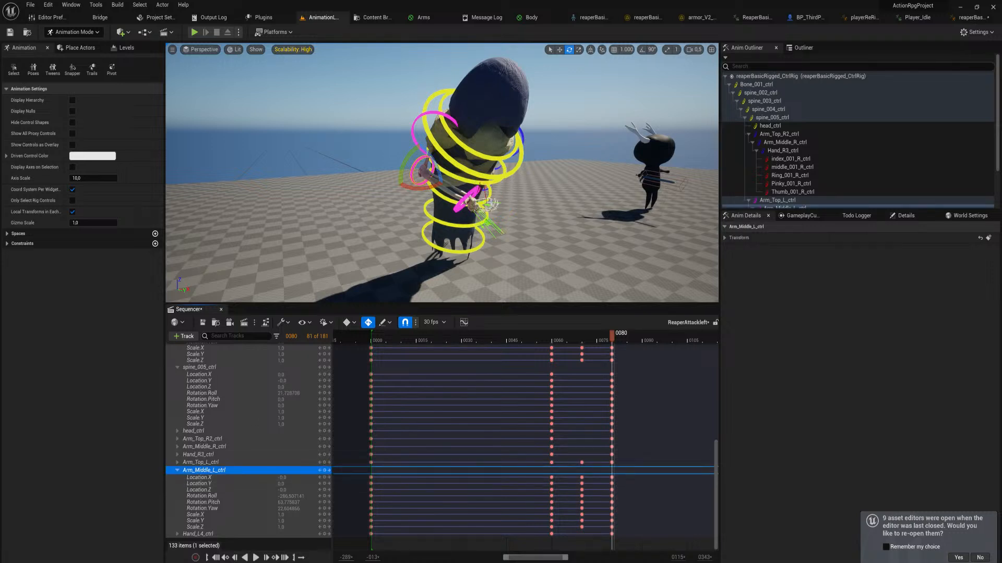
pyautogui.click(482, 221)
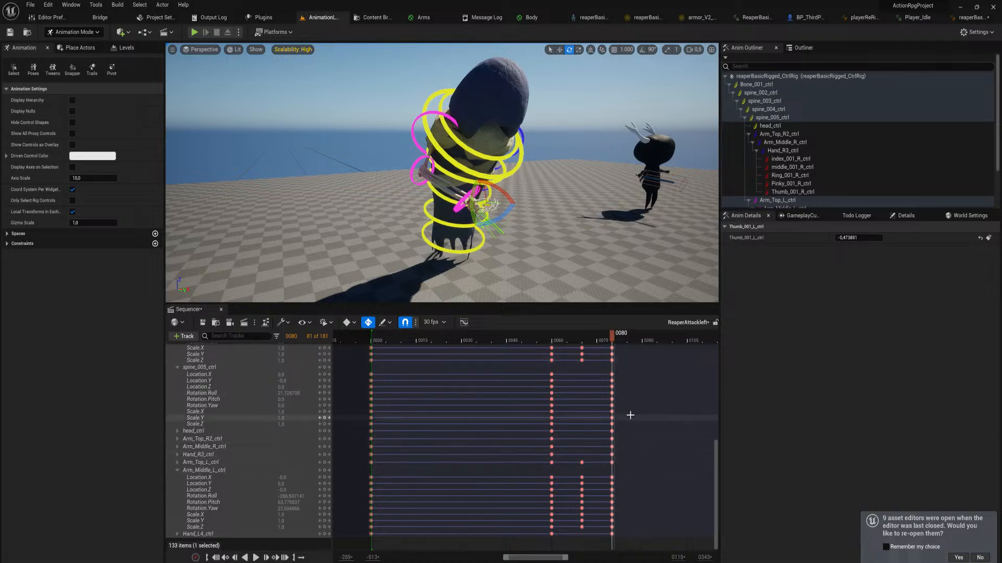
pyautogui.scroll(5, 628, 417)
pyautogui.scroll(-5, 628, 417)
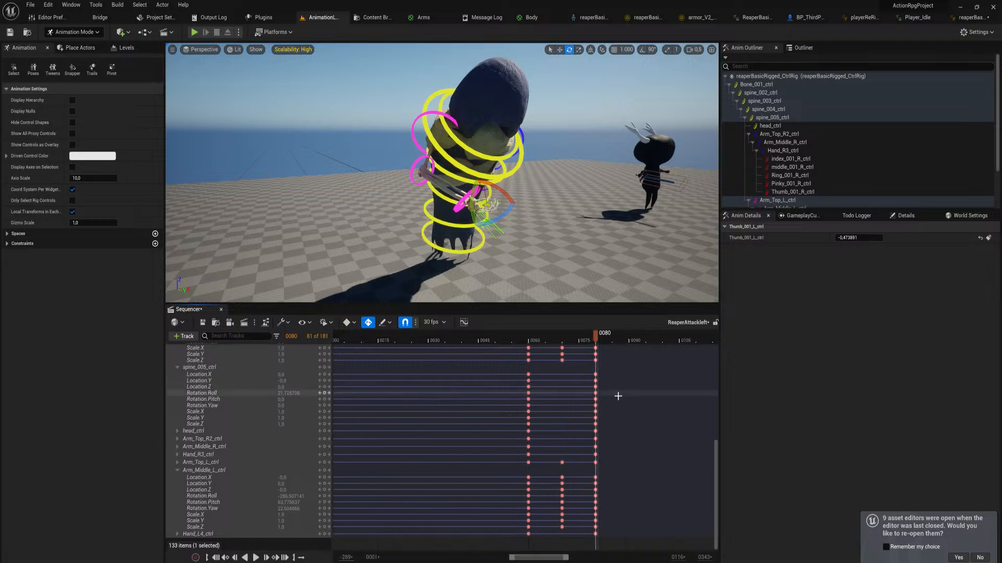
pyautogui.keyDown('ctrl'); pyautogui.scroll(5, 600, 453); pyautogui.keyUp('ctrl')
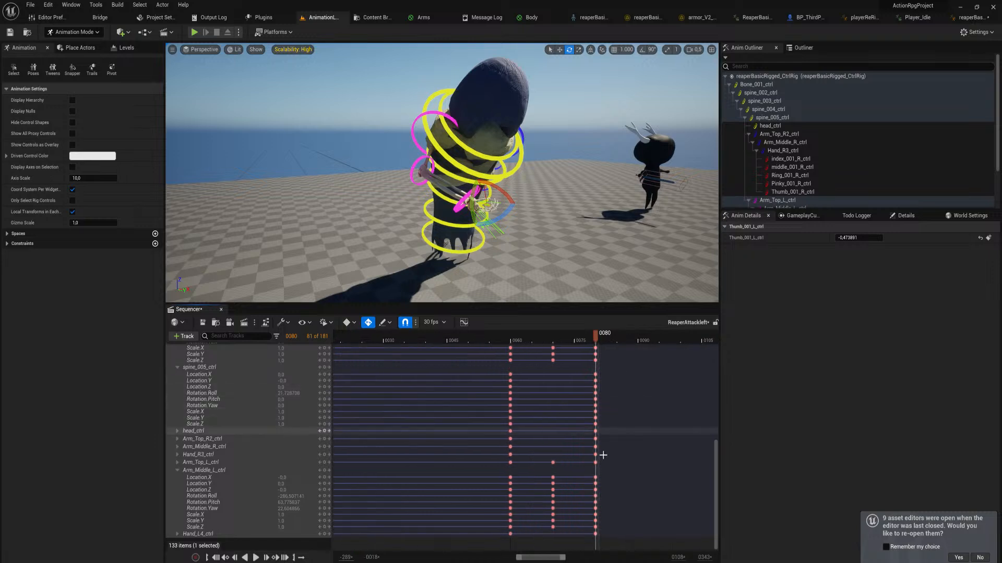
# Expand Hand_L4_ctrl and delete the frame 80 keys of the left index, middle, ring, pinky and thumb controls
pyautogui.click(177, 470)
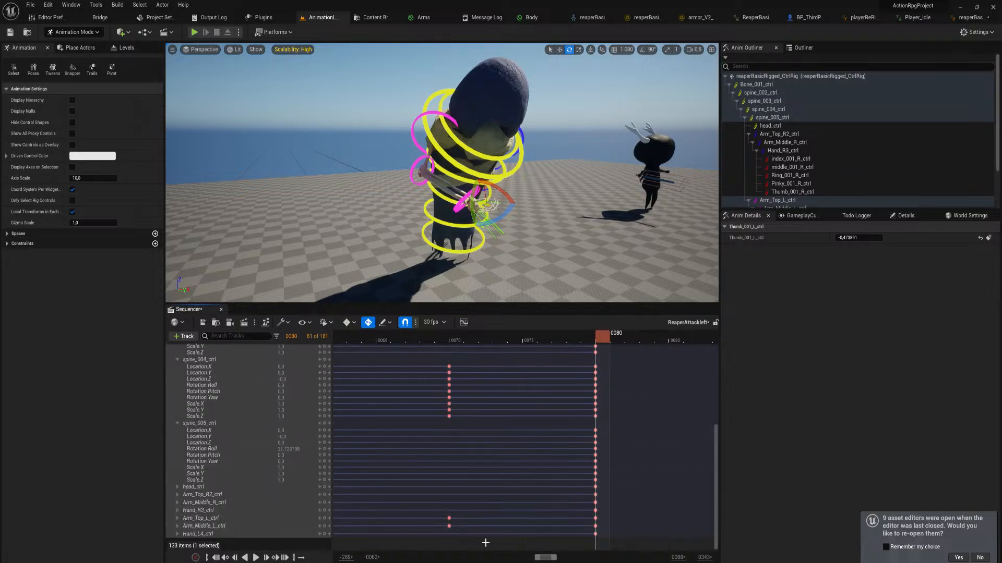
pyautogui.keyDown('ctrl'); pyautogui.scroll(-4, 546, 509); pyautogui.keyUp('ctrl')
pyautogui.keyDown('ctrl'); pyautogui.scroll(1, 556, 496); pyautogui.keyUp('ctrl')
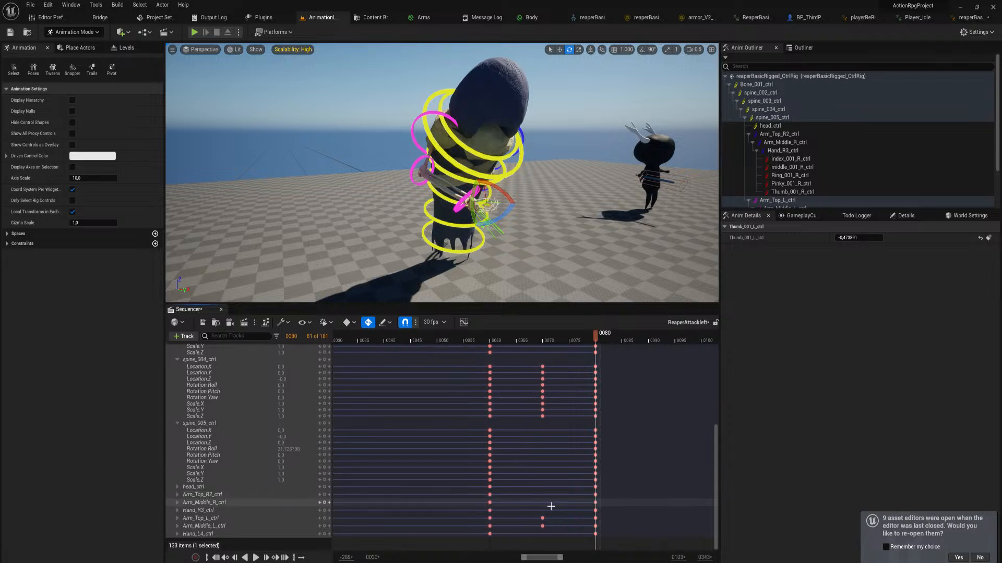
pyautogui.click(176, 519)
pyautogui.click(178, 518)
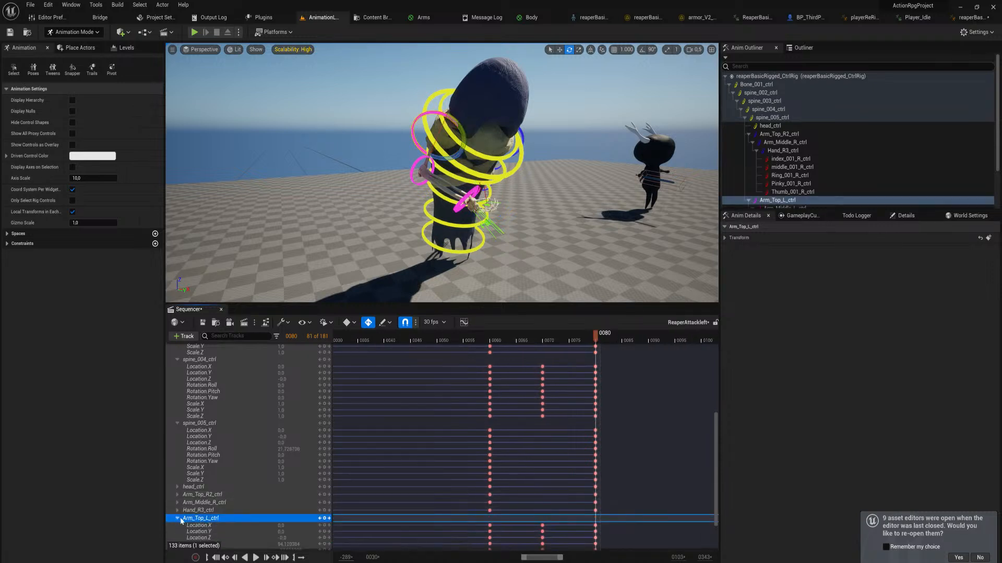
pyautogui.scroll(-3, 219, 520)
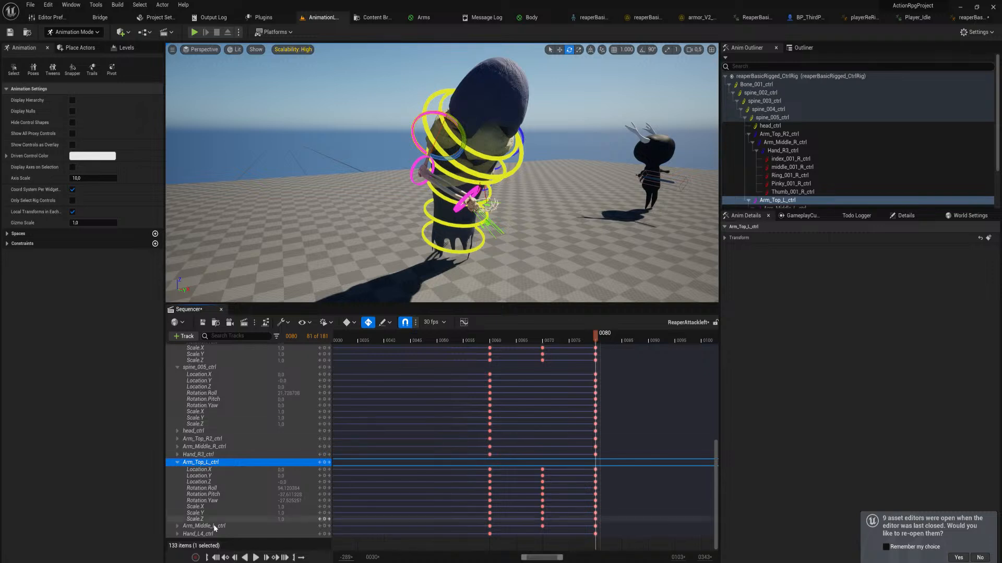
pyautogui.click(178, 462)
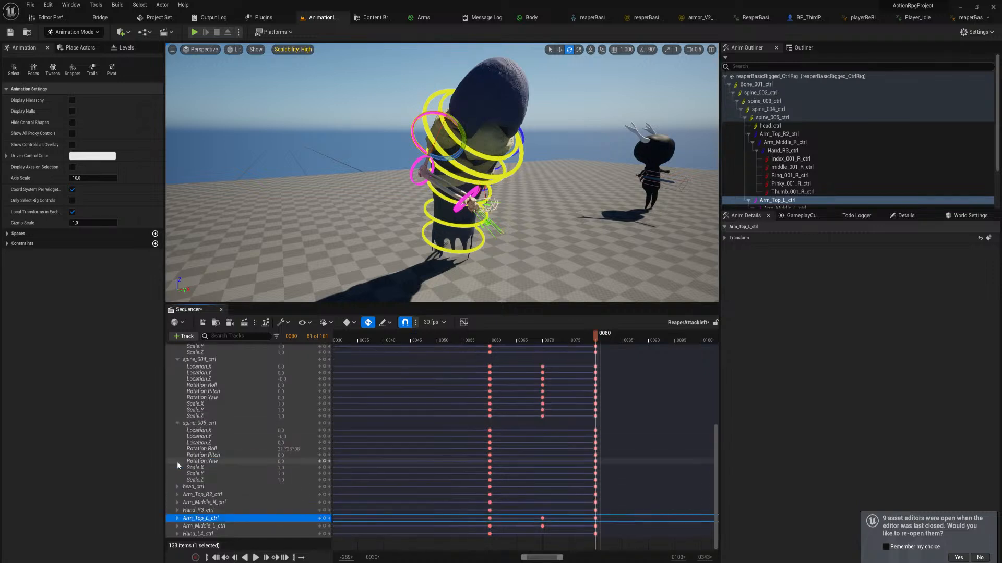
pyautogui.click(177, 534)
pyautogui.scroll(-1, 258, 519)
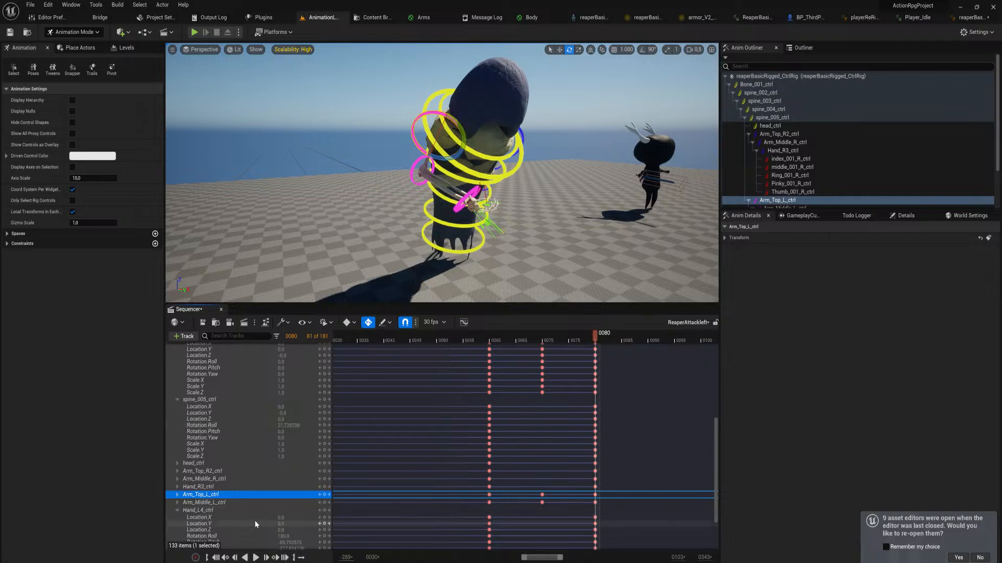
pyautogui.scroll(-3, 255, 521)
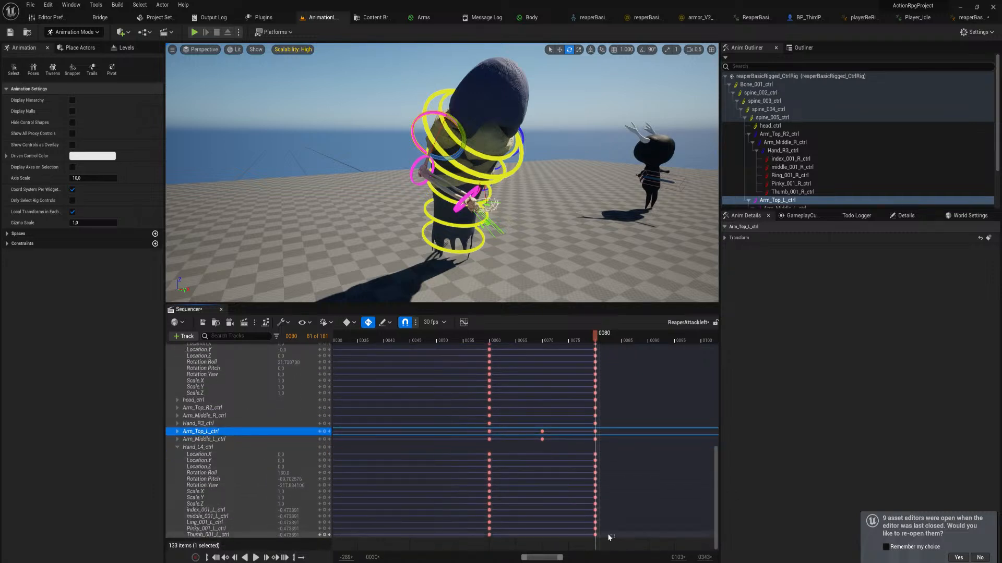
pyautogui.moveTo(614, 538); pyautogui.dragTo(577, 513)
pyautogui.press('Delete')
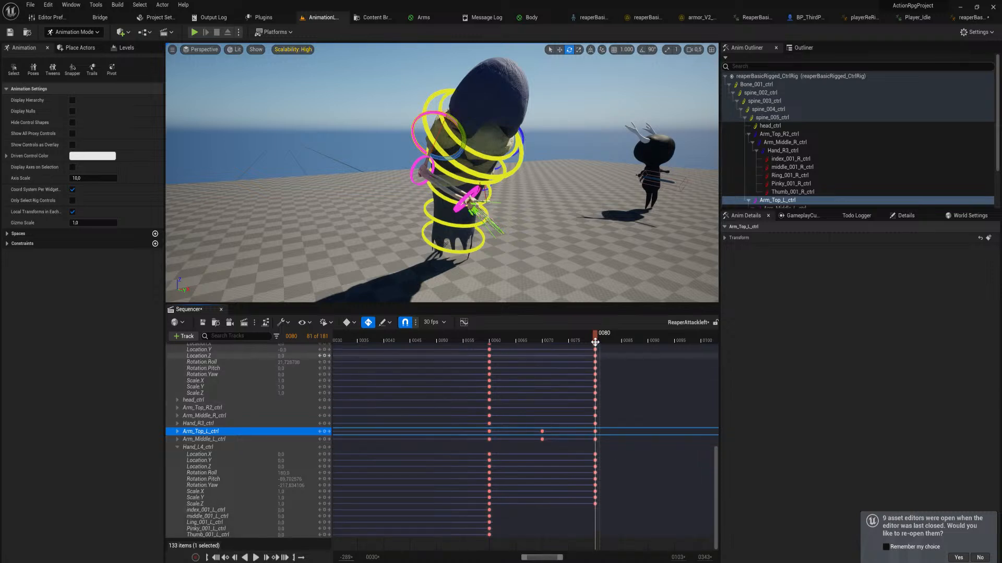
# At frame 80, rotate Bone_001_ctrl, spine_002_ctrl and spine_003_ctrl to turn and lean the body further into the strike
pyautogui.moveTo(595, 341); pyautogui.dragTo(599, 367)
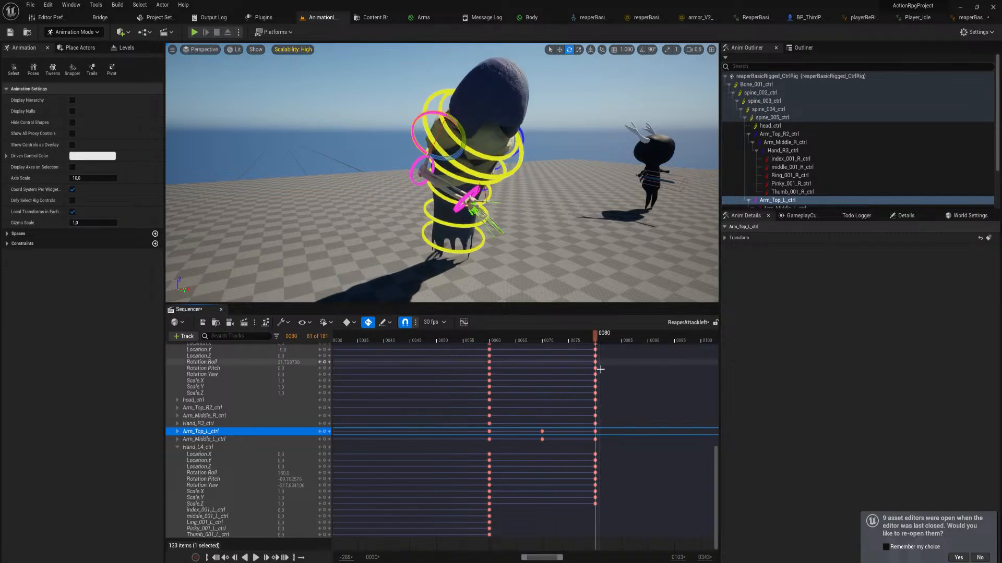
pyautogui.click(479, 252)
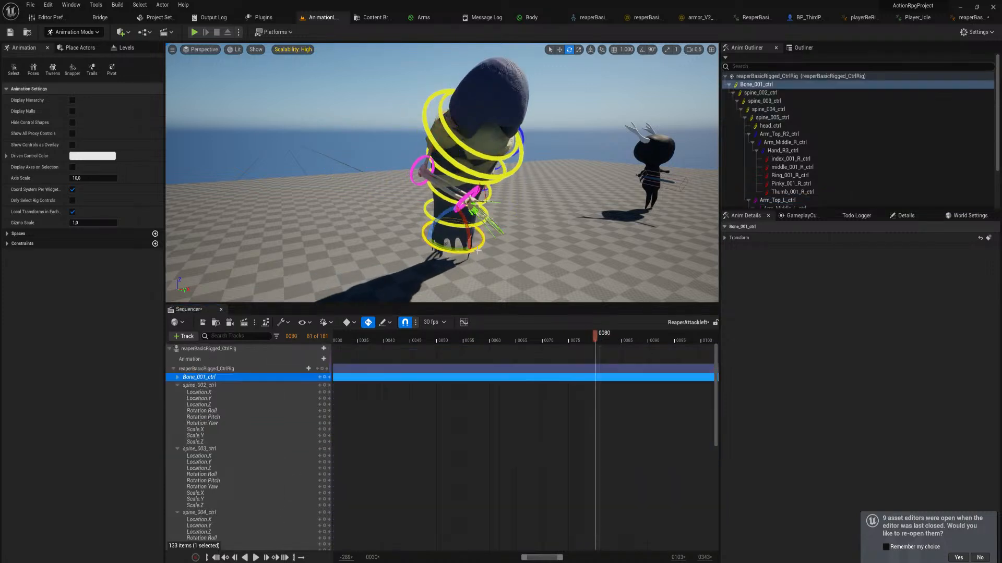
pyautogui.moveTo(458, 249); pyautogui.dragTo(467, 201)
pyautogui.click(475, 228)
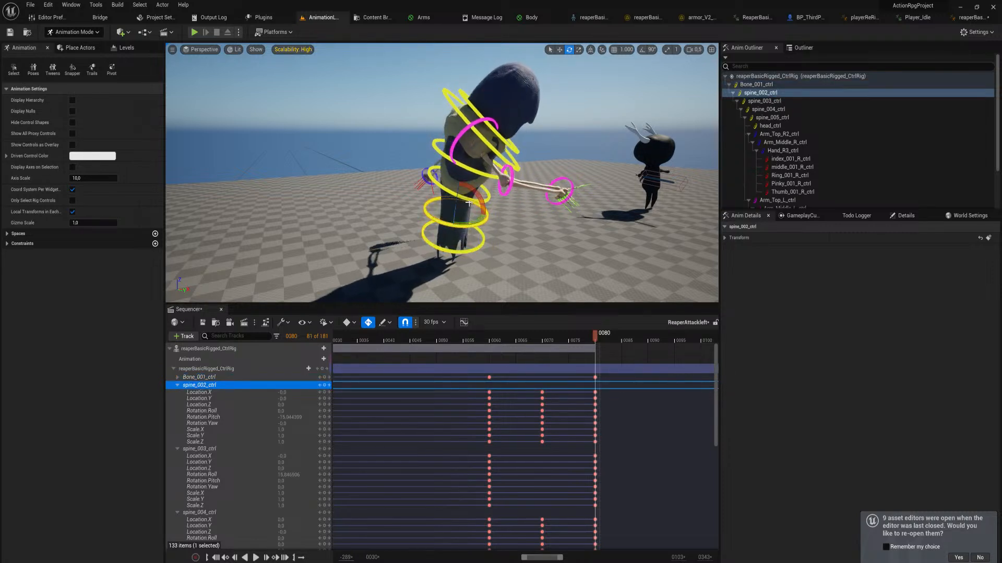
pyautogui.click(449, 192)
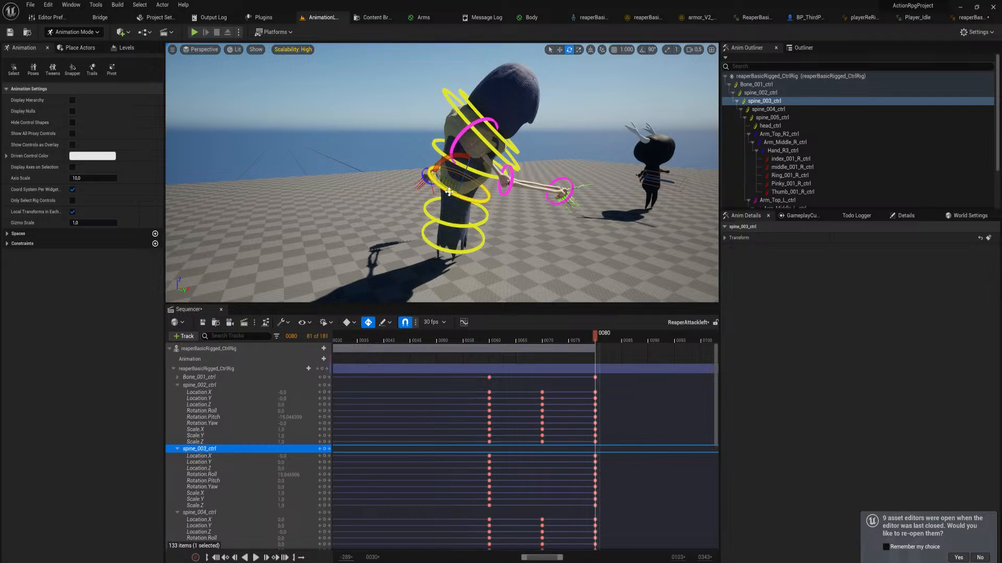
pyautogui.moveTo(452, 191); pyautogui.dragTo(450, 170)
# Scrub and play the strike from around frame 75, and return the playhead to frame 80
pyautogui.moveTo(597, 336); pyautogui.dragTo(570, 348)
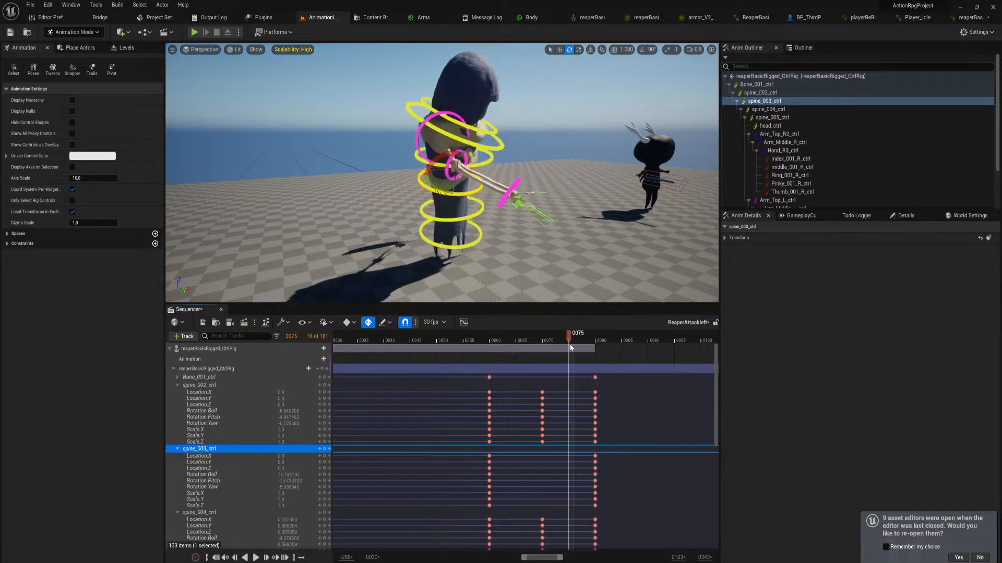
pyautogui.press('space')
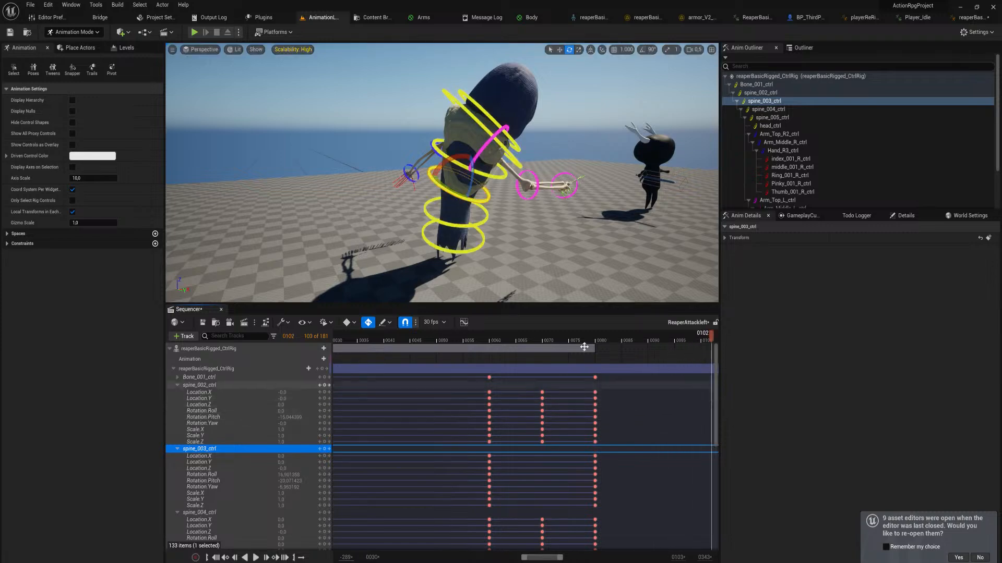
pyautogui.moveTo(593, 336); pyautogui.dragTo(597, 342)
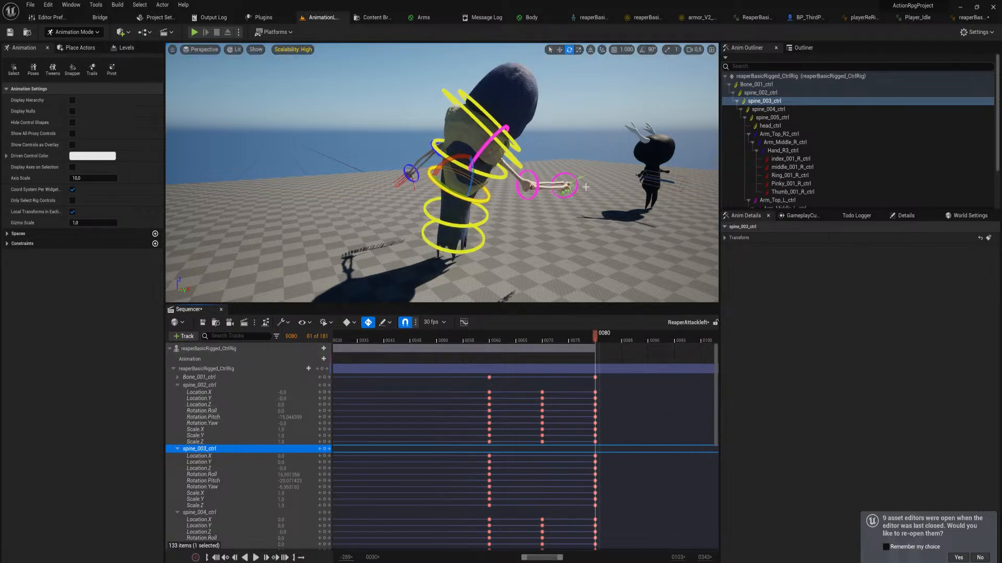
# Rotate Hand_L4_ctrl at frame 80 so that the left hand points inward across the body
pyautogui.press('w')
pyautogui.moveTo(585, 187); pyautogui.dragTo(506, 221, button='right')
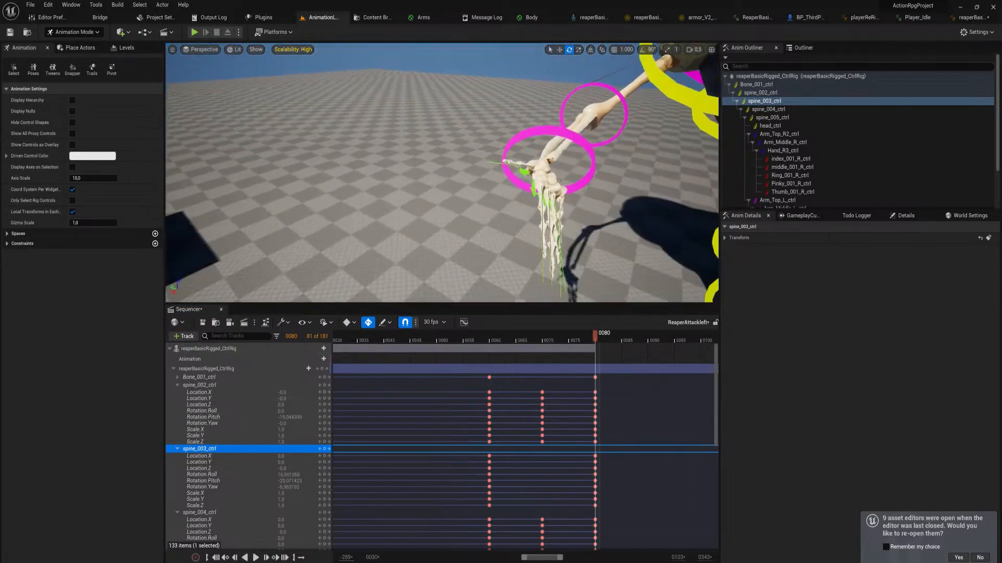
pyautogui.moveTo(631, 209); pyautogui.dragTo(631, 209, button='right')
pyautogui.press('s')
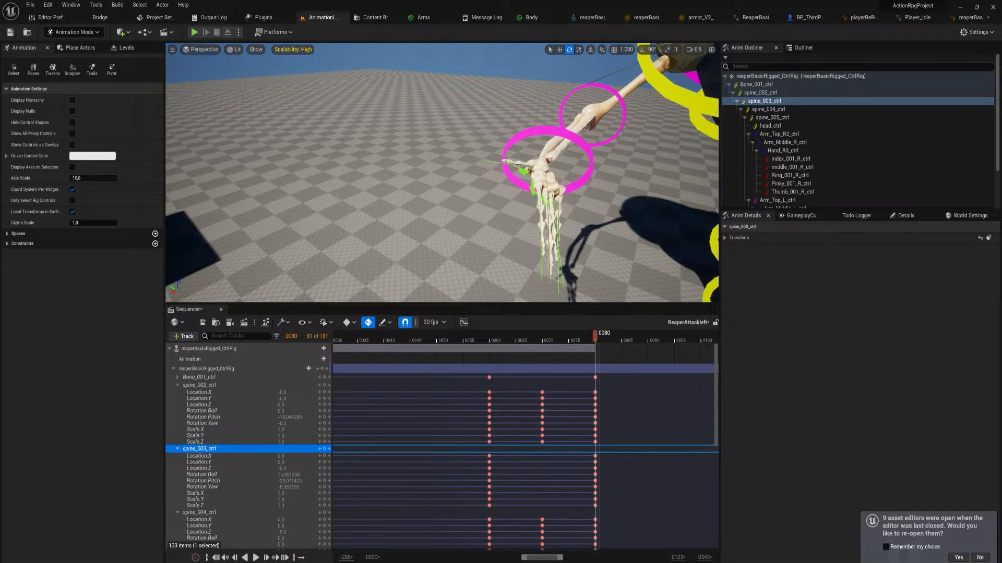
pyautogui.click(557, 162)
pyautogui.moveTo(555, 179); pyautogui.dragTo(522, 188)
pyautogui.press('a')
pyautogui.moveTo(533, 179); pyautogui.dragTo(532, 180, button='right')
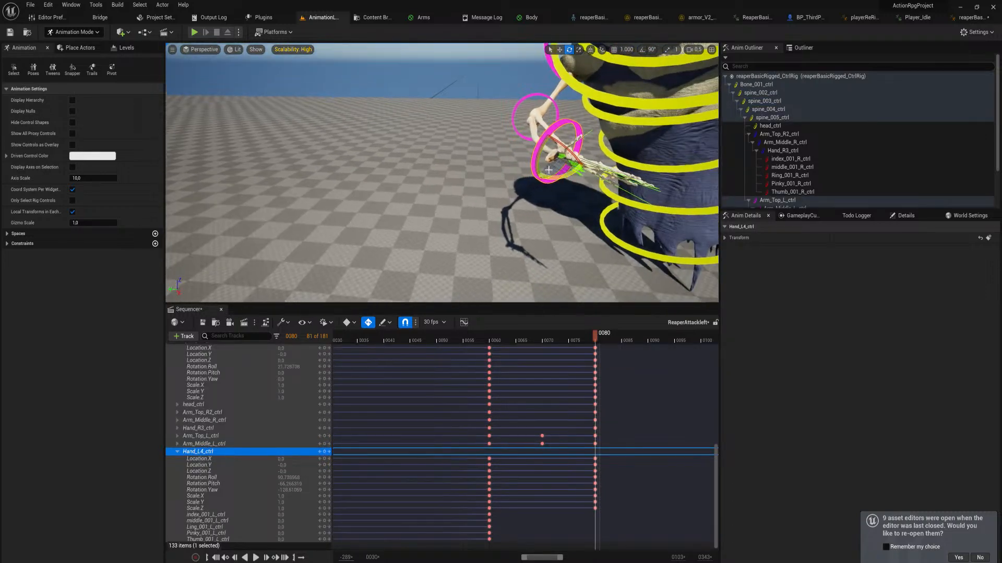
# Select all five left finger controls and curl them together to about -0.21 at frame 80
pyautogui.click(562, 157)
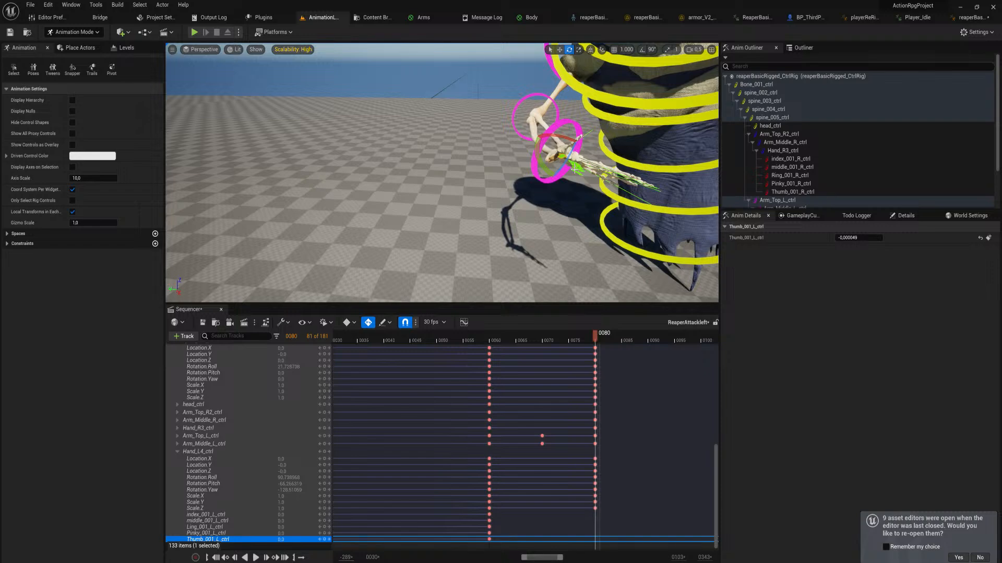
pyautogui.keyDown('shift'); pyautogui.click(575, 167); pyautogui.keyUp('shift')
pyautogui.moveTo(576, 166); pyautogui.dragTo(578, 163, button='right')
pyautogui.press('a')
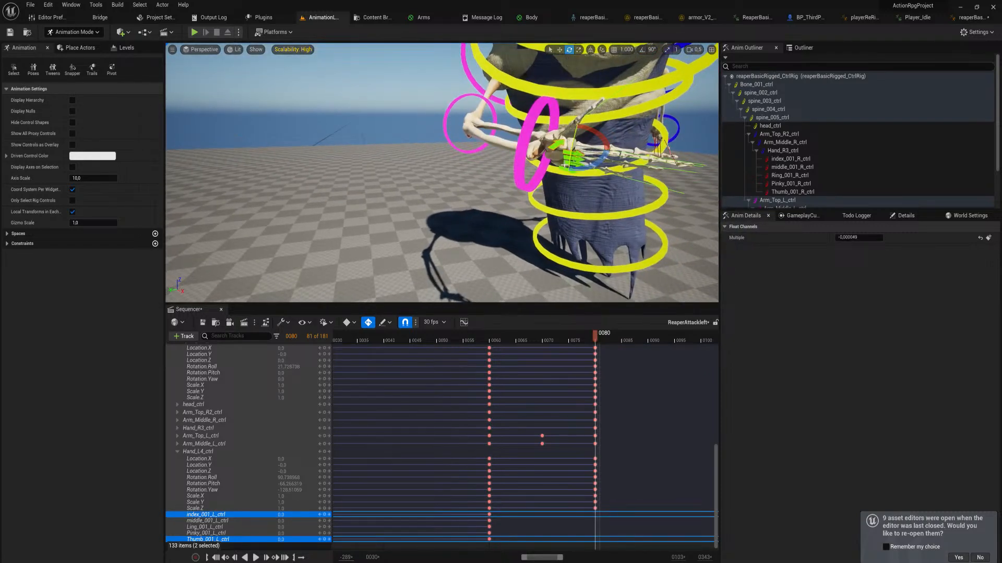
pyautogui.keyDown('shift'); pyautogui.click(568, 160); pyautogui.keyUp('shift')
pyautogui.keyDown('shift'); pyautogui.click(565, 166); pyautogui.keyUp('shift')
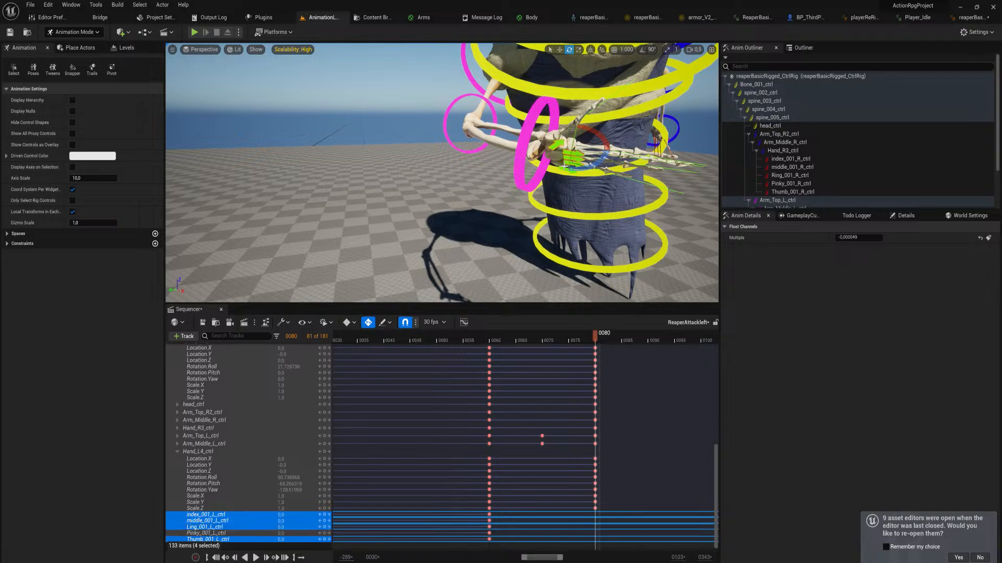
pyautogui.keyDown('shift'); pyautogui.click(578, 165); pyautogui.keyUp('shift')
pyautogui.moveTo(574, 165); pyautogui.dragTo(543, 163, button='right')
pyautogui.press('s')
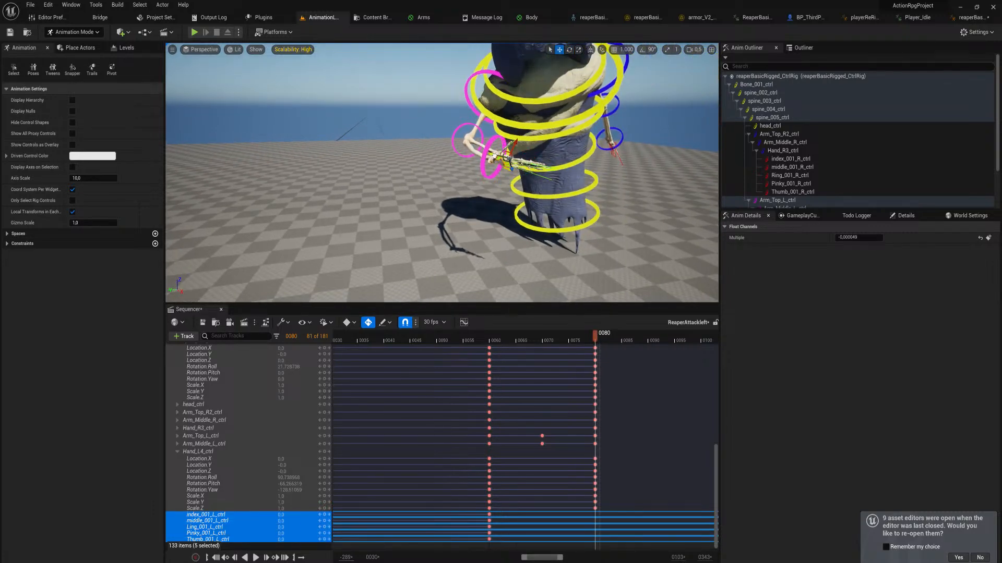
pyautogui.moveTo(495, 156); pyautogui.dragTo(503, 158)
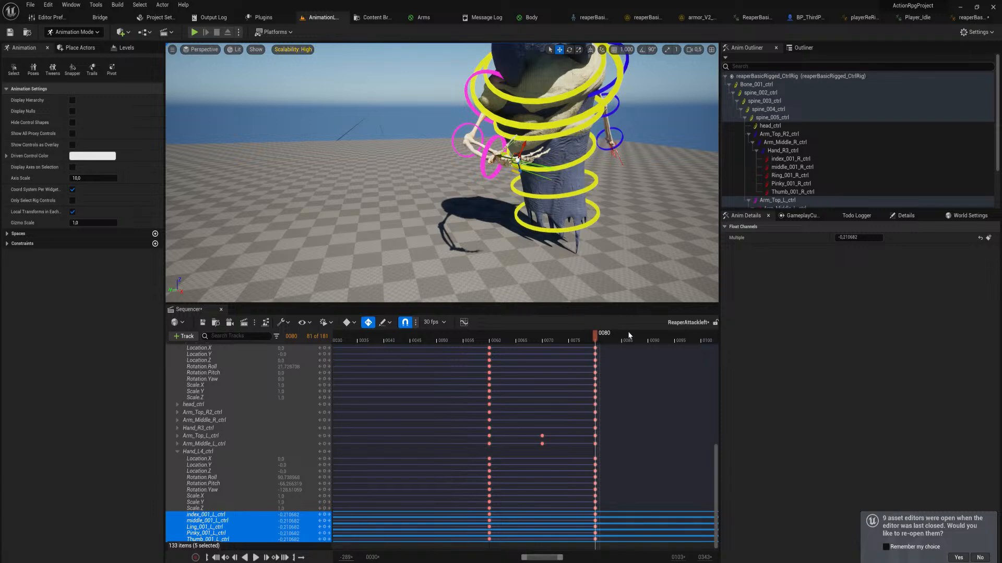
# Scrub back through the attack, view the whole reaper from the front, and move the playhead to frame 1
pyautogui.moveTo(593, 337); pyautogui.dragTo(379, 365)
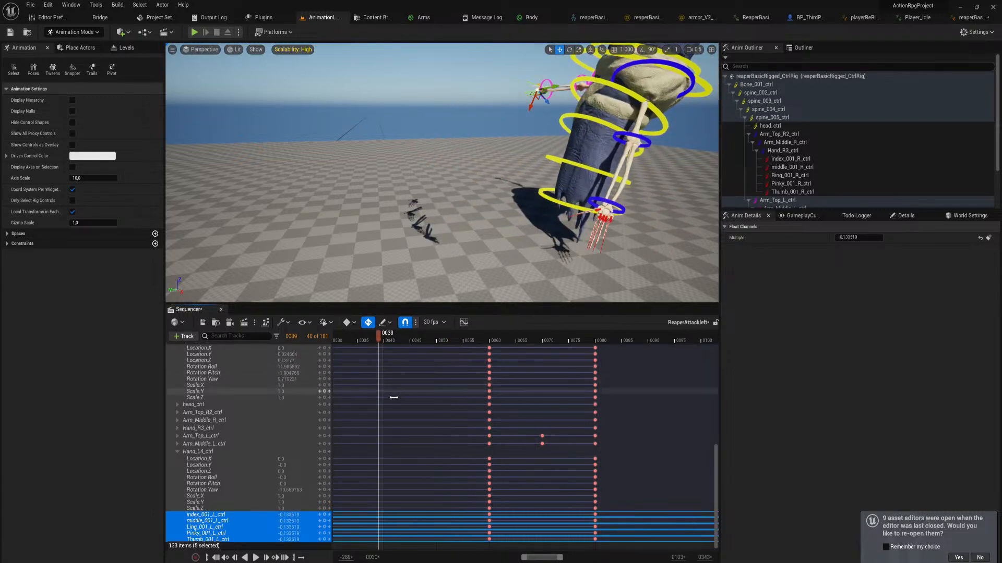
pyautogui.keyDown('ctrl'); pyautogui.scroll(-3, 398, 401); pyautogui.keyUp('ctrl')
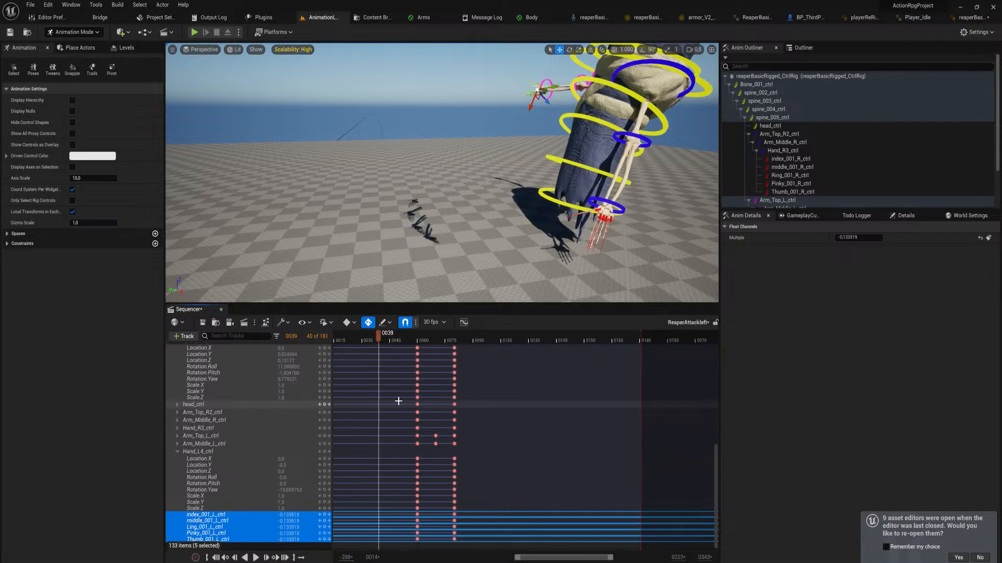
pyautogui.moveTo(496, 398); pyautogui.dragTo(576, 503, button='right')
pyautogui.press('s')
pyautogui.moveTo(548, 258)
pyautogui.mouseDown(button='right')
pyautogui.moveTo(637, 261)
pyautogui.moveTo(584, 248)
pyautogui.moveTo(615, 242)
pyautogui.moveTo(543, 245)
pyautogui.mouseUp(button='right')
pyautogui.press('w')
pyautogui.press('s')
pyautogui.press('w')
pyautogui.click(453, 340)
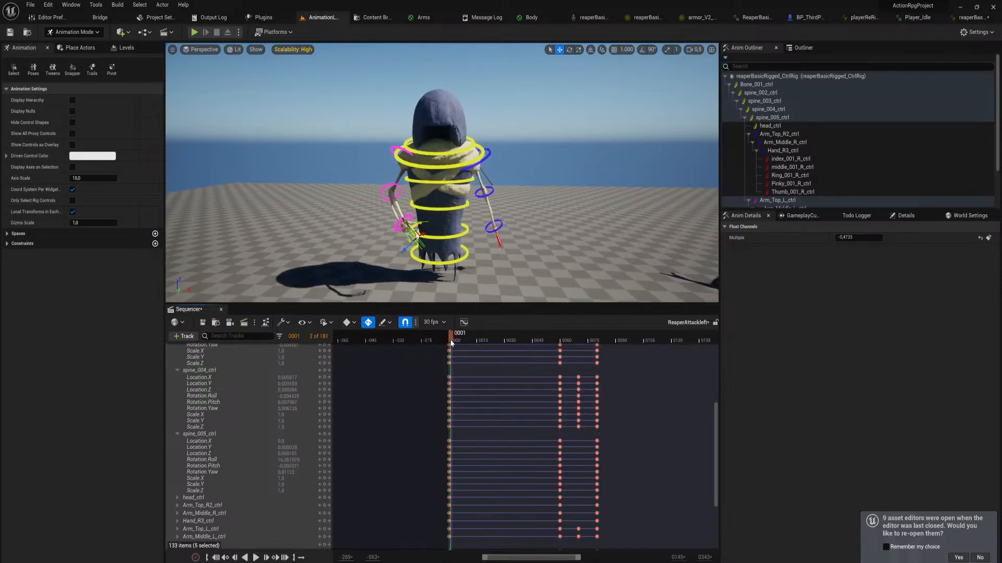
# Play the full attack from the start and return the playhead to the beginning of the sequence
pyautogui.press('space')
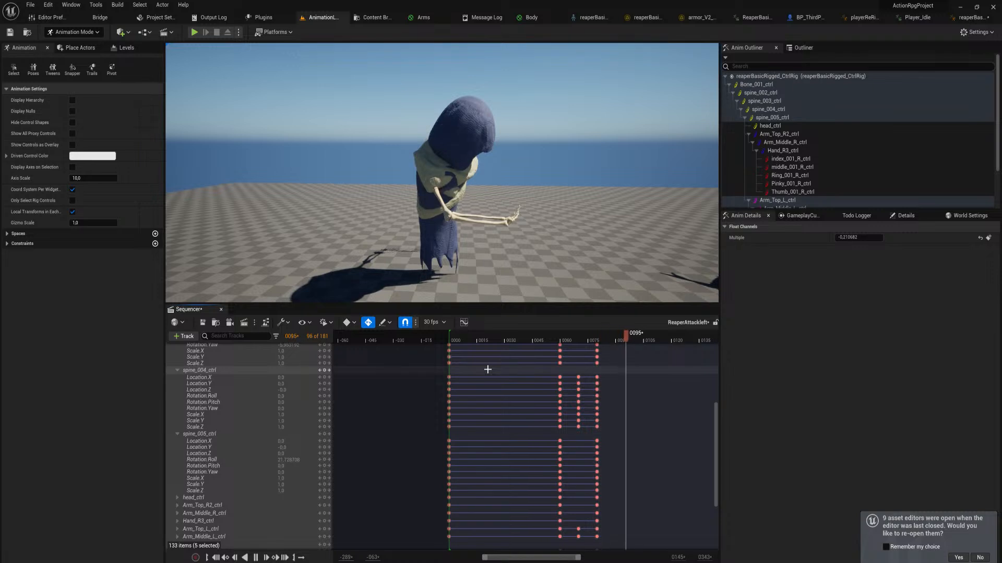
pyautogui.click(453, 340)
pyautogui.moveTo(452, 344); pyautogui.dragTo(446, 348)
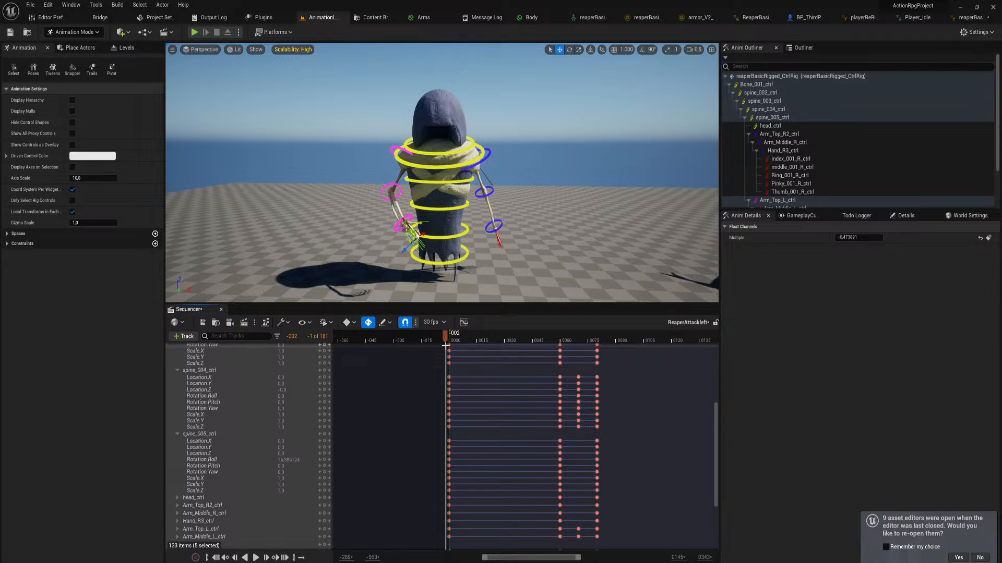
# Collapse the reaperBasicRigged_CtrlRig track and move all keys after frame 0 earlier together, placing the wind-up at frame 40 and the strike at frame 60
pyautogui.moveTo(542, 389); pyautogui.dragTo(519, 542, button='right')
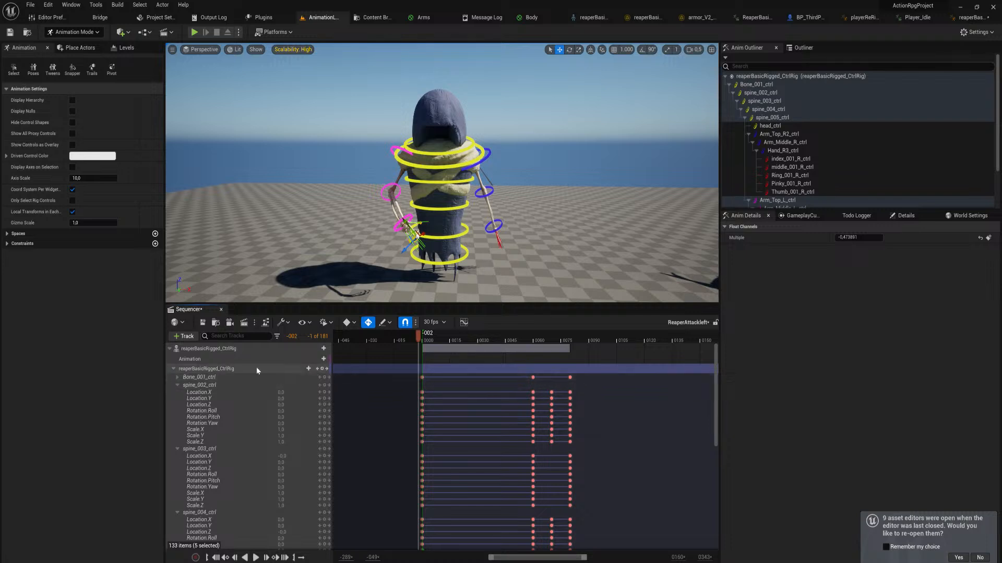
pyautogui.click(177, 385)
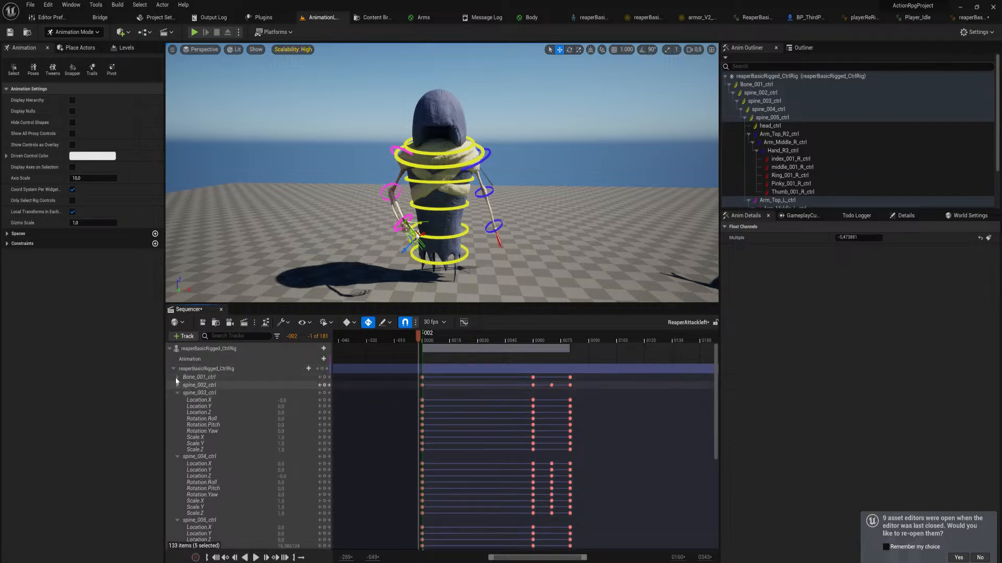
pyautogui.click(174, 369)
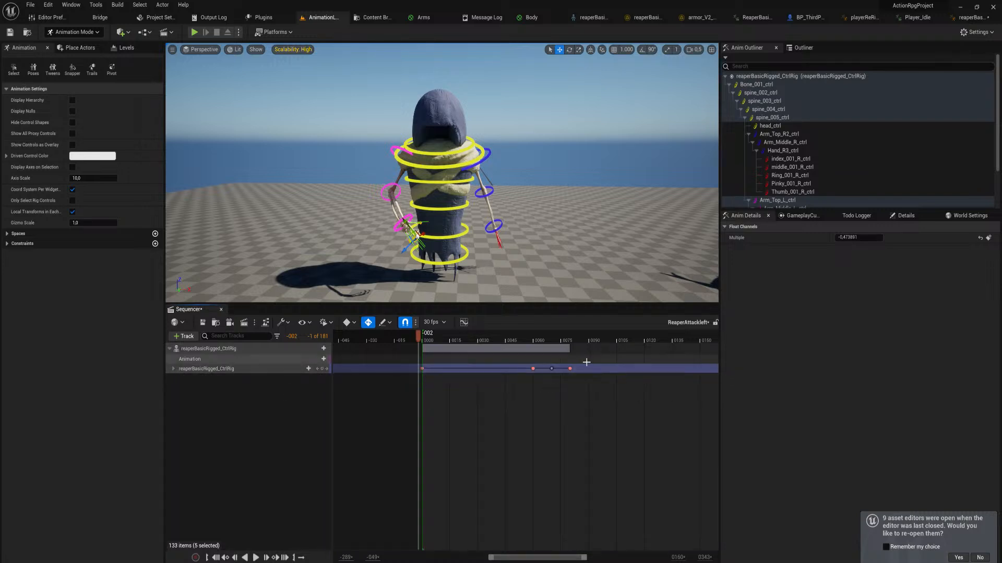
pyautogui.moveTo(586, 362); pyautogui.dragTo(528, 379)
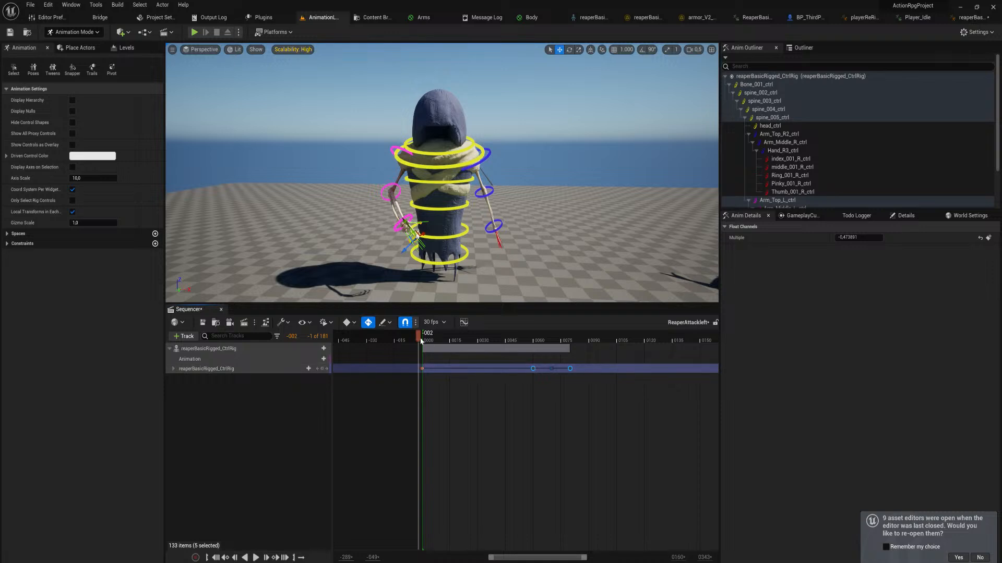
pyautogui.press('space')
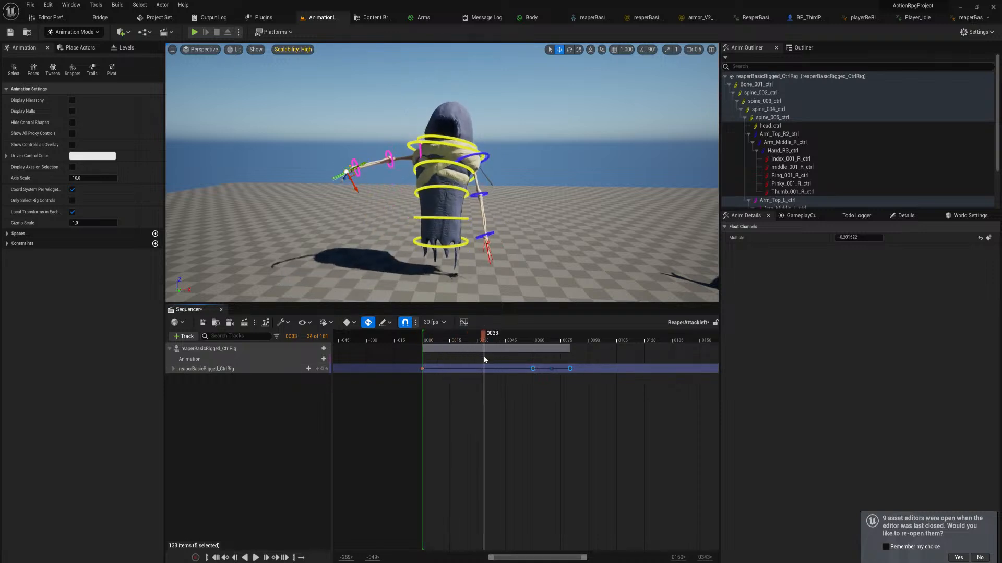
pyautogui.moveTo(499, 362); pyautogui.dragTo(496, 362, button='middle')
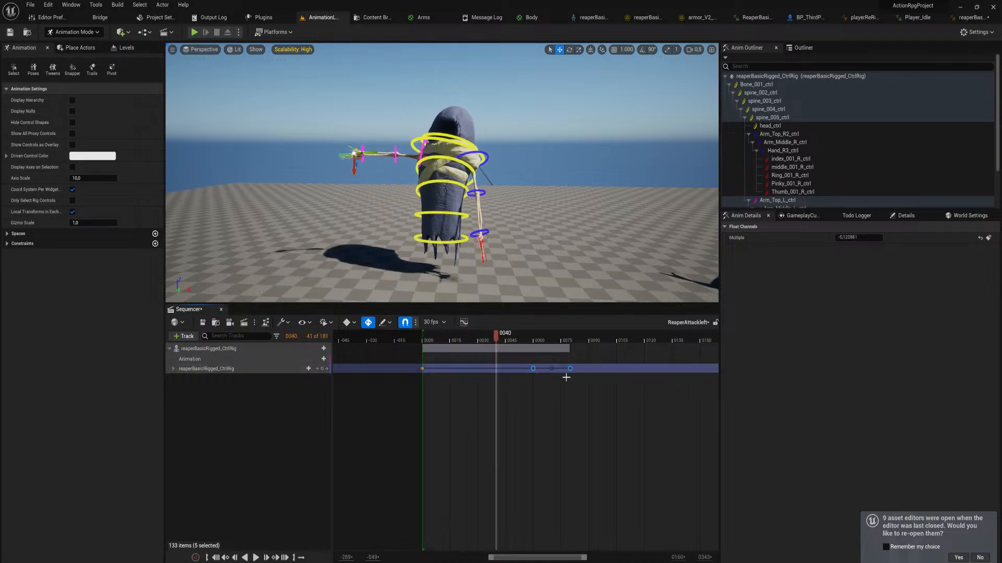
pyautogui.moveTo(534, 370); pyautogui.dragTo(497, 371)
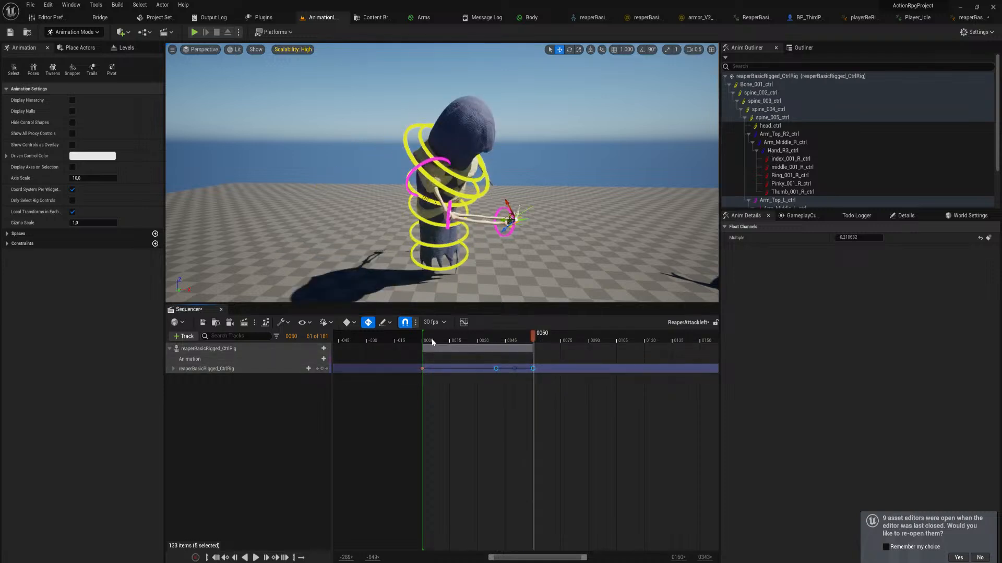
# Play the retimed attack from the start and return the playhead to frame 0
pyautogui.moveTo(431, 341); pyautogui.dragTo(398, 351)
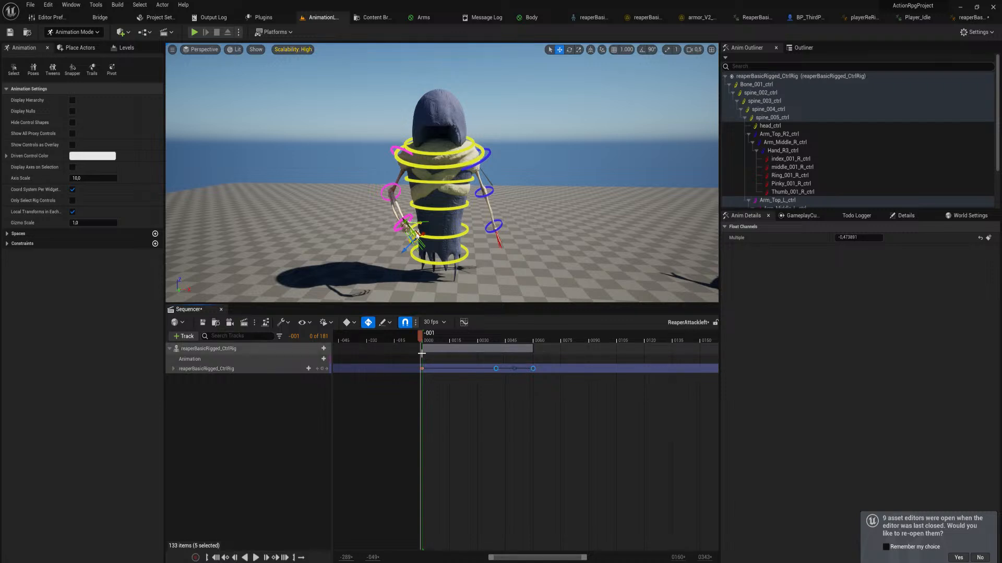
pyautogui.press('space')
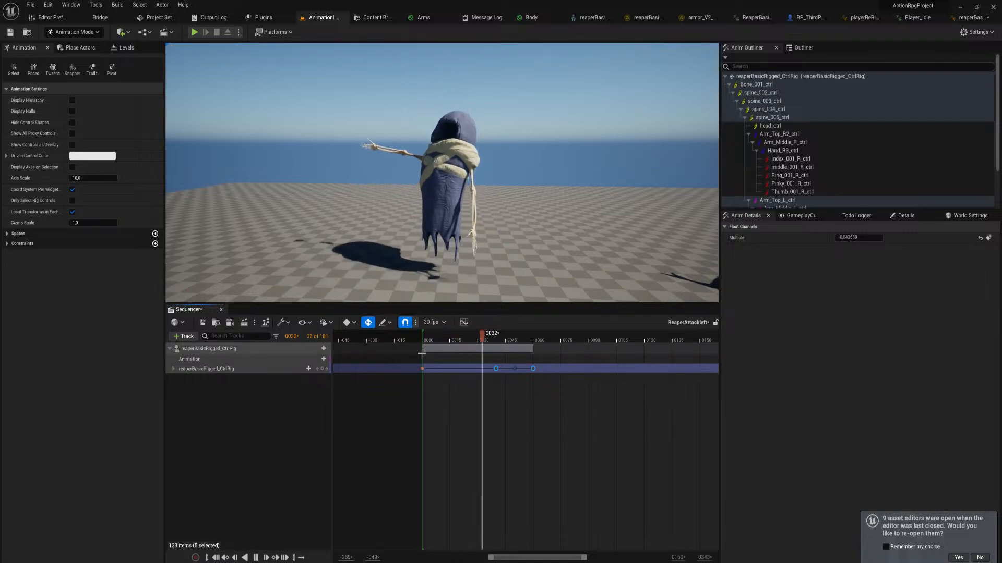
pyautogui.press('space')
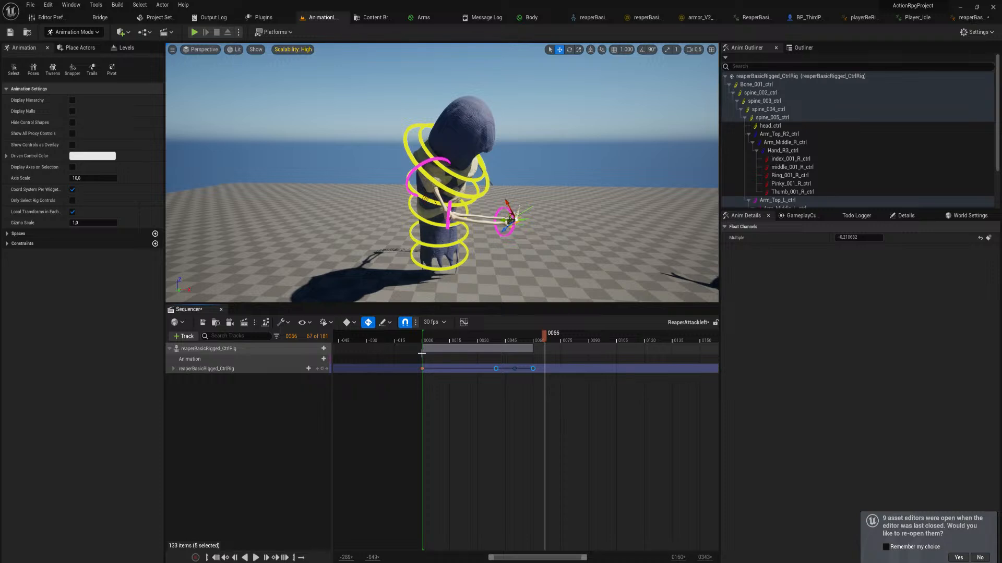
pyautogui.moveTo(435, 335); pyautogui.dragTo(421, 338)
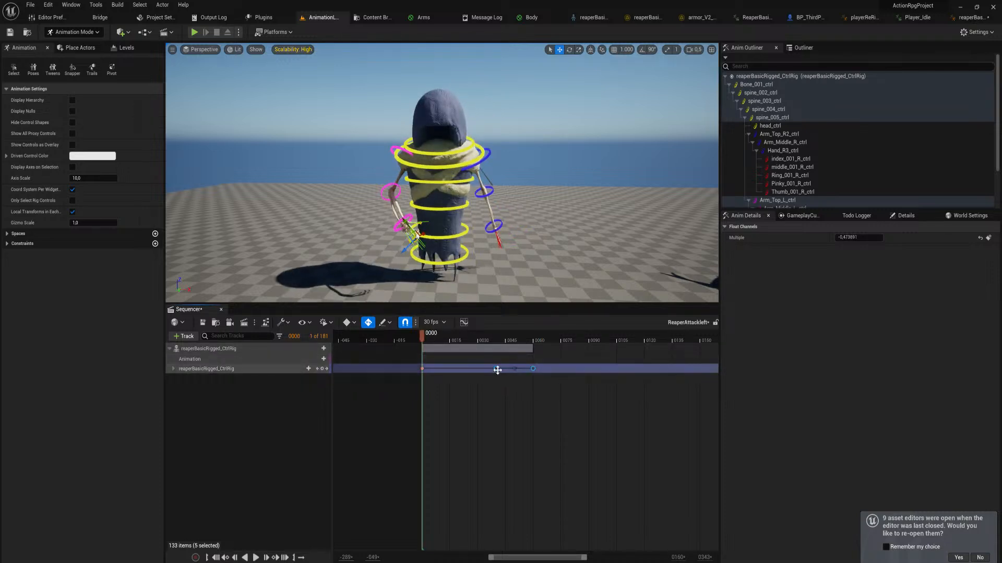
# Shorten the attack further by placing the wind-up key at frame 30, the in-between key at frame 33 and the strike key at frame 40
pyautogui.moveTo(497, 370); pyautogui.dragTo(476, 370)
pyautogui.keyDown('ctrl'); pyautogui.scroll(5, 524, 383); pyautogui.keyUp('ctrl')
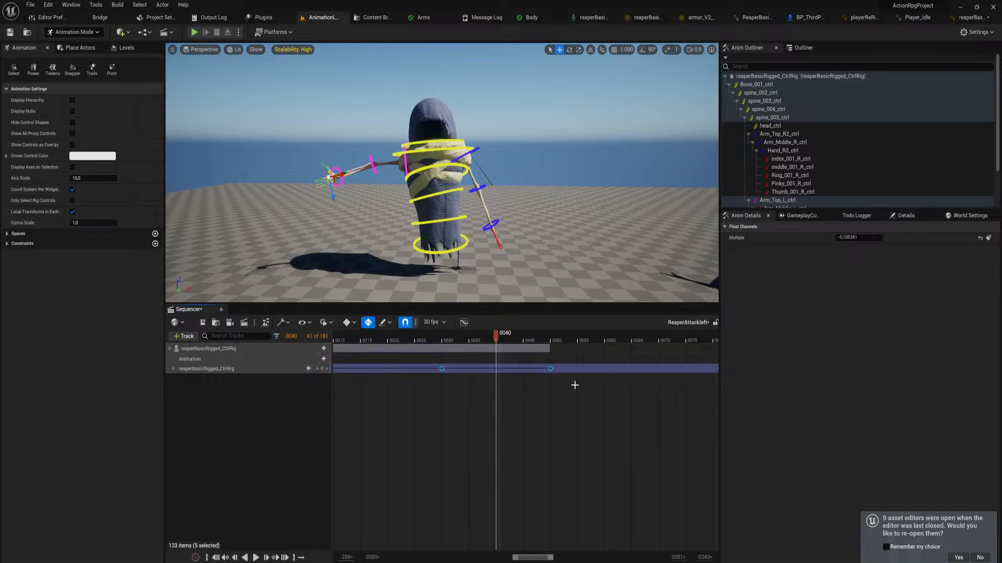
pyautogui.moveTo(572, 384); pyautogui.dragTo(500, 380)
pyautogui.keyDown('ctrl'); pyautogui.scroll(-5, 470, 340); pyautogui.keyUp('ctrl')
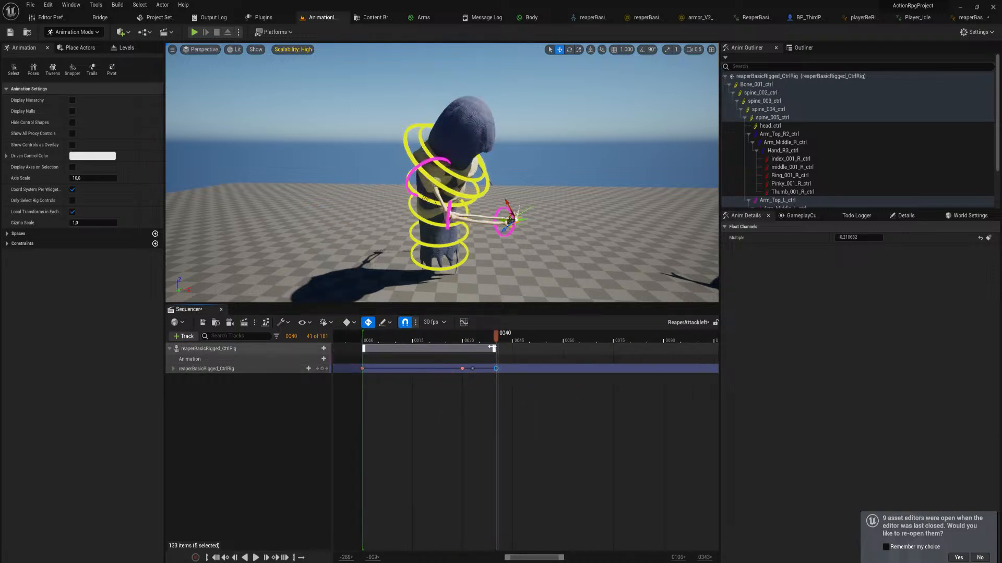
# Play the faster attack repeatedly from near the start and scrub through it from frame 0 to frame 40
pyautogui.moveTo(470, 340); pyautogui.dragTo(435, 345)
pyautogui.press('space')
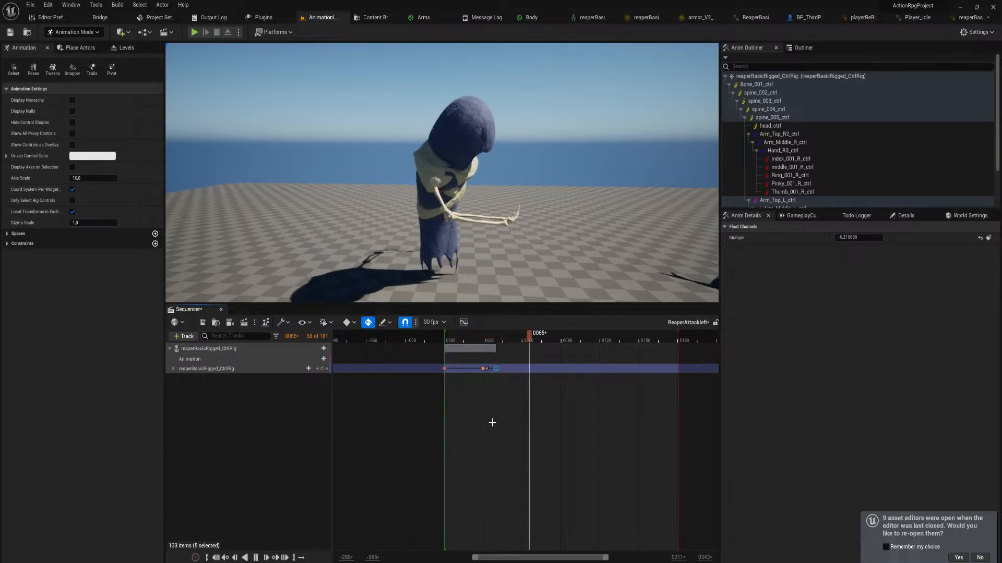
pyautogui.press('space')
pyautogui.moveTo(493, 340); pyautogui.dragTo(459, 340)
pyautogui.press('space')
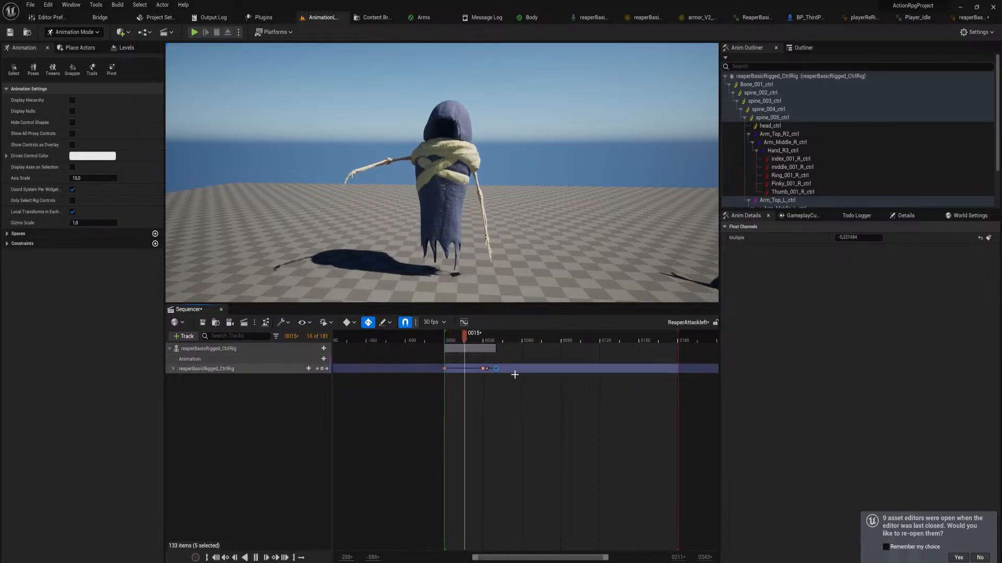
pyautogui.press('space')
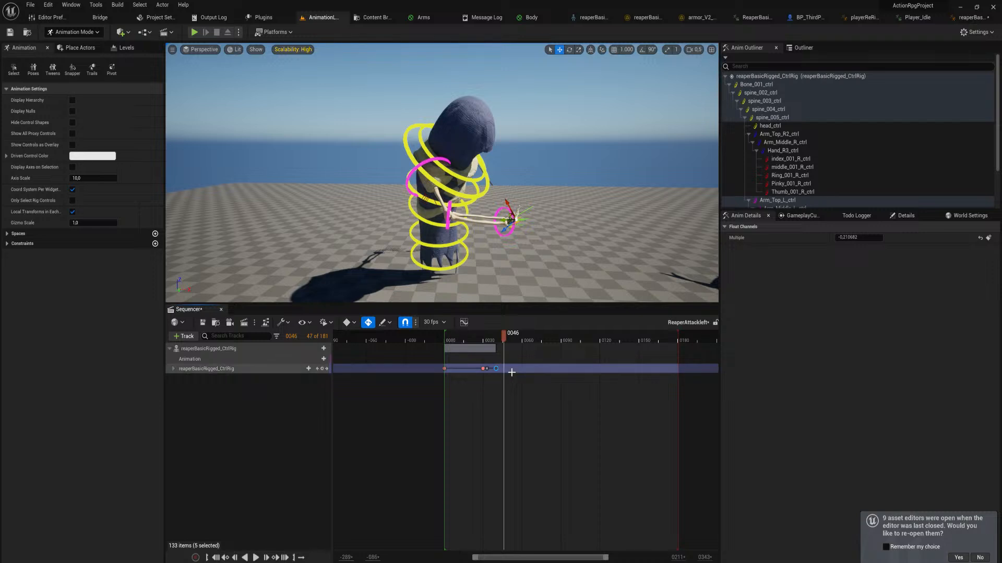
pyautogui.keyDown('ctrl'); pyautogui.scroll(5, 493, 360); pyautogui.keyUp('ctrl')
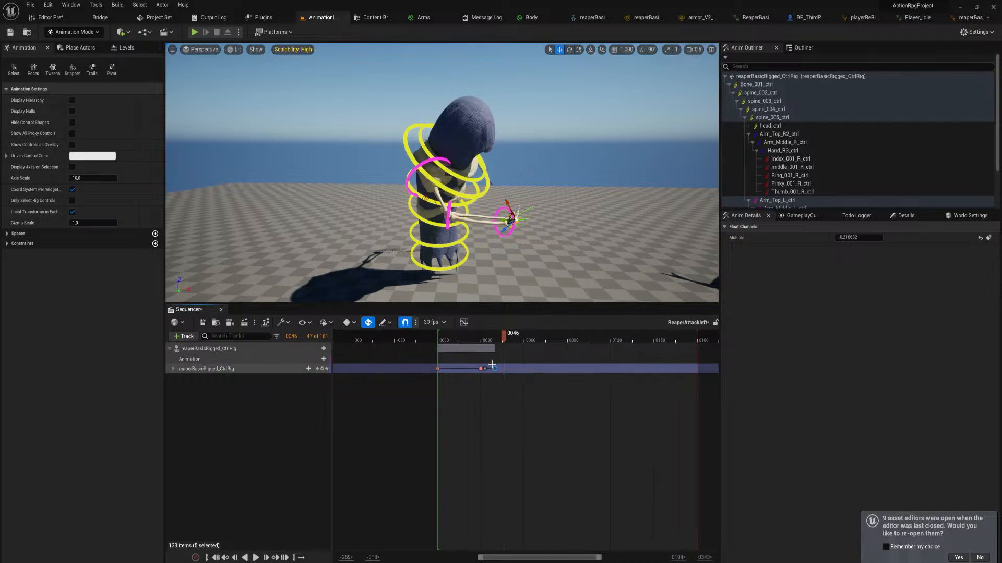
pyautogui.keyDown('ctrl'); pyautogui.scroll(-4, 485, 342); pyautogui.keyUp('ctrl')
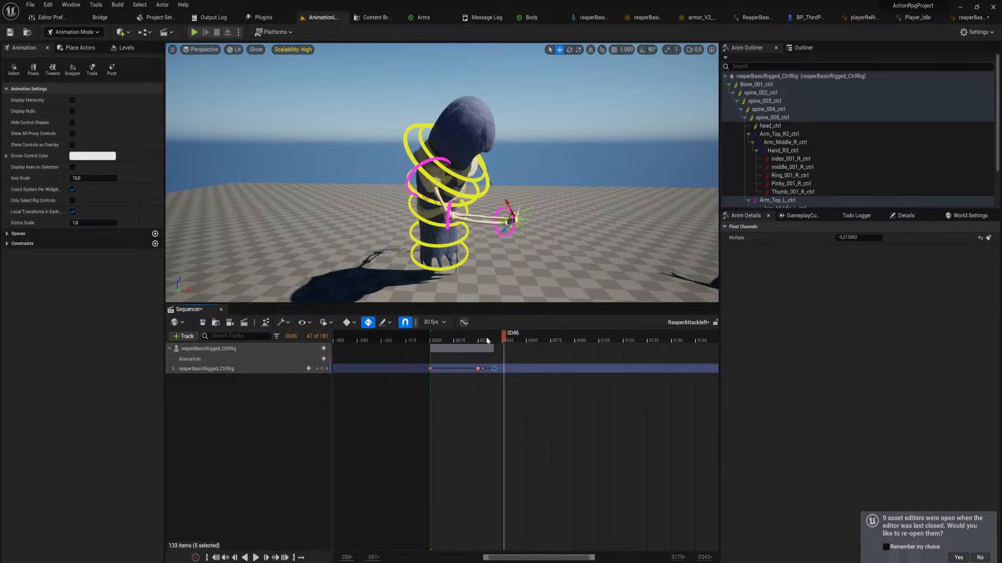
pyautogui.click(431, 340)
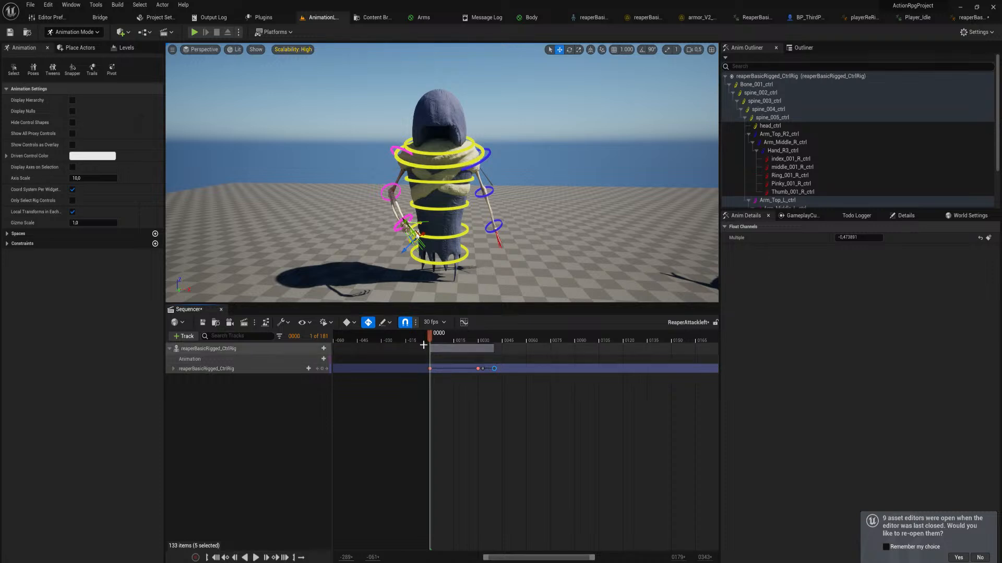
pyautogui.moveTo(432, 340); pyautogui.dragTo(494, 355)
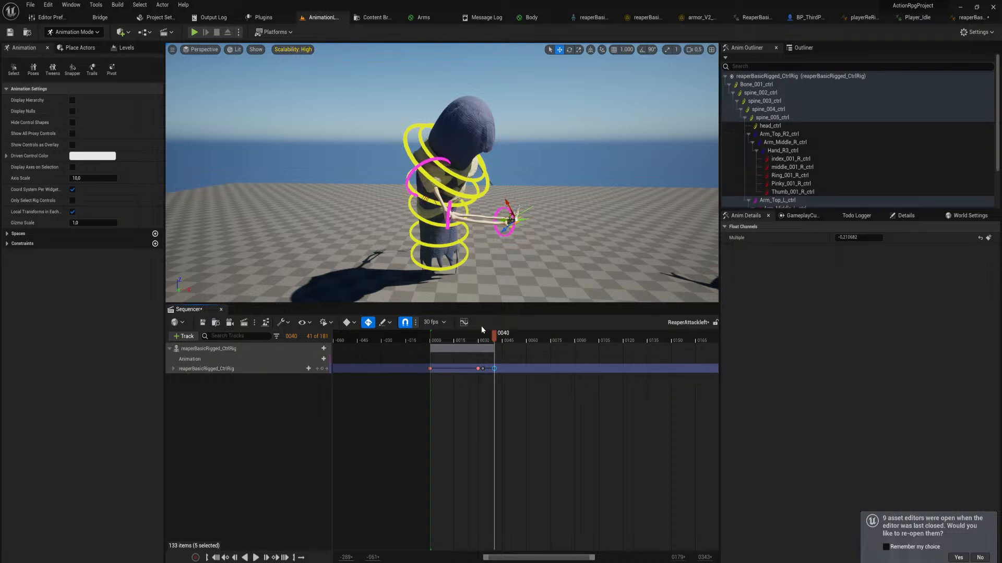
# Rotate Bone_001_ctrl at frame 43 so that the whole body leans further into the strike as a follow-through
pyautogui.keyDown('ctrl'); pyautogui.scroll(8, 497, 339); pyautogui.keyUp('ctrl')
pyautogui.keyDown('ctrl'); pyautogui.scroll(-3, 496, 337); pyautogui.keyUp('ctrl')
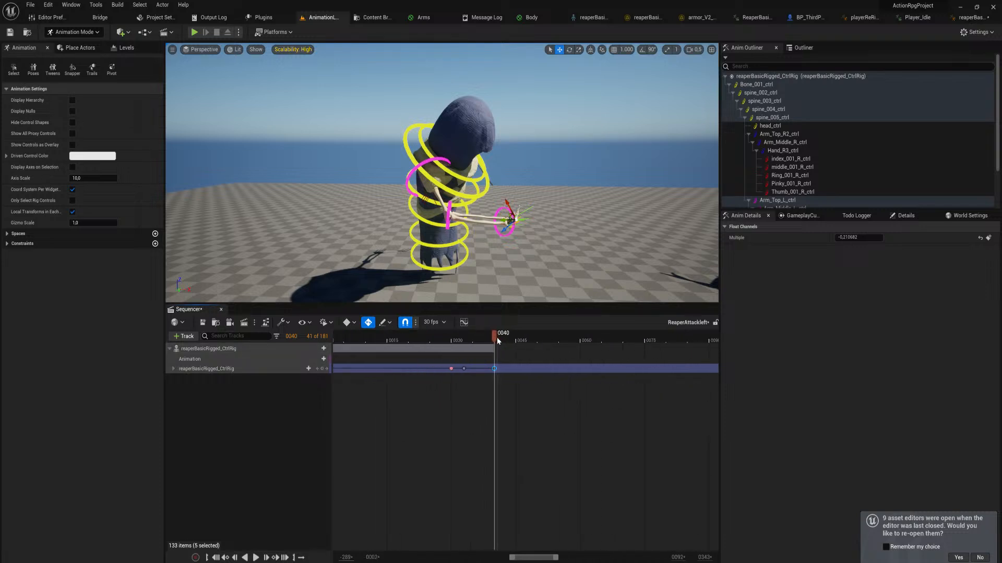
pyautogui.keyDown('ctrl'); pyautogui.scroll(3, 497, 337); pyautogui.keyUp('ctrl')
pyautogui.moveTo(497, 339); pyautogui.dragTo(520, 347)
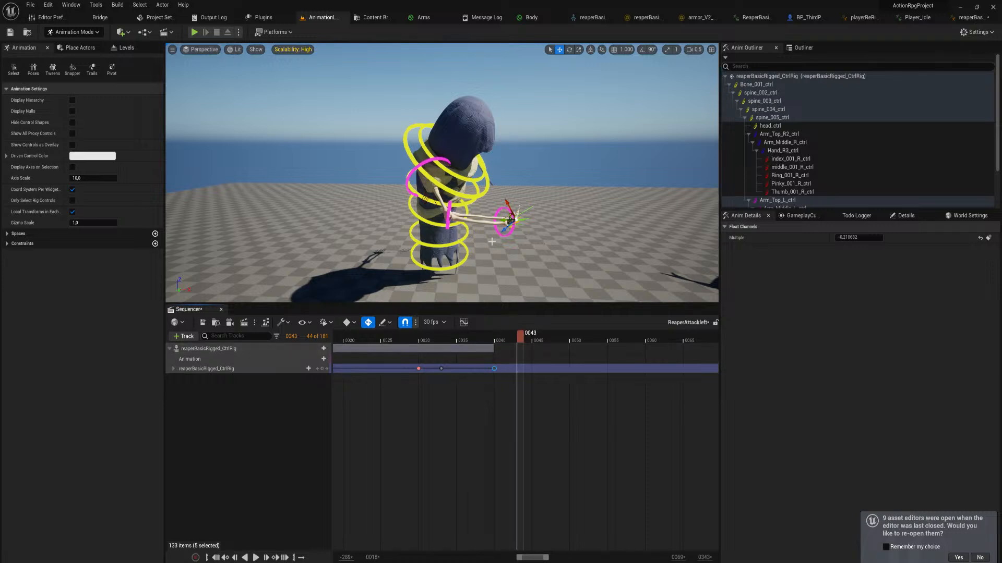
pyautogui.click(466, 255)
pyautogui.press('e')
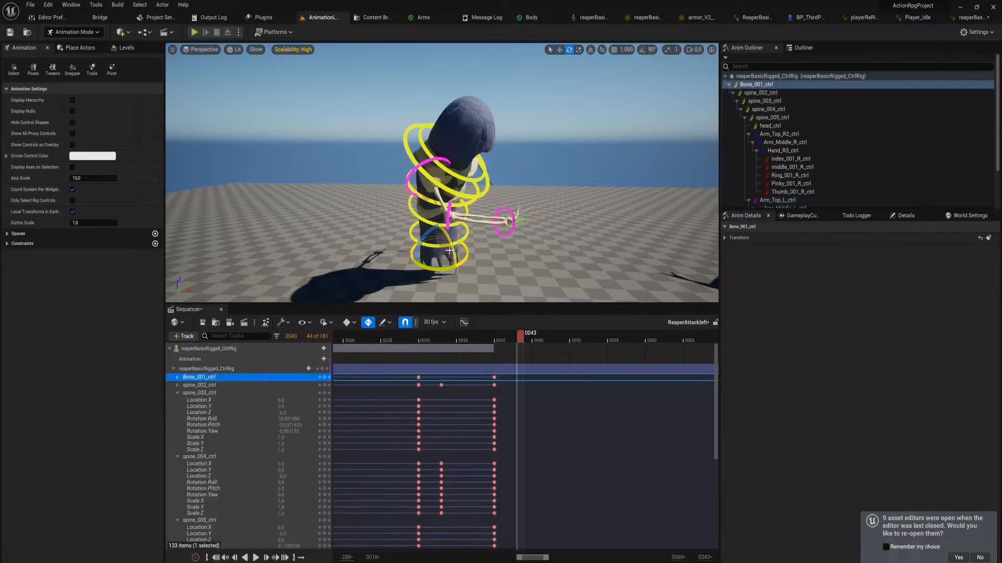
pyautogui.moveTo(449, 239); pyautogui.dragTo(421, 273)
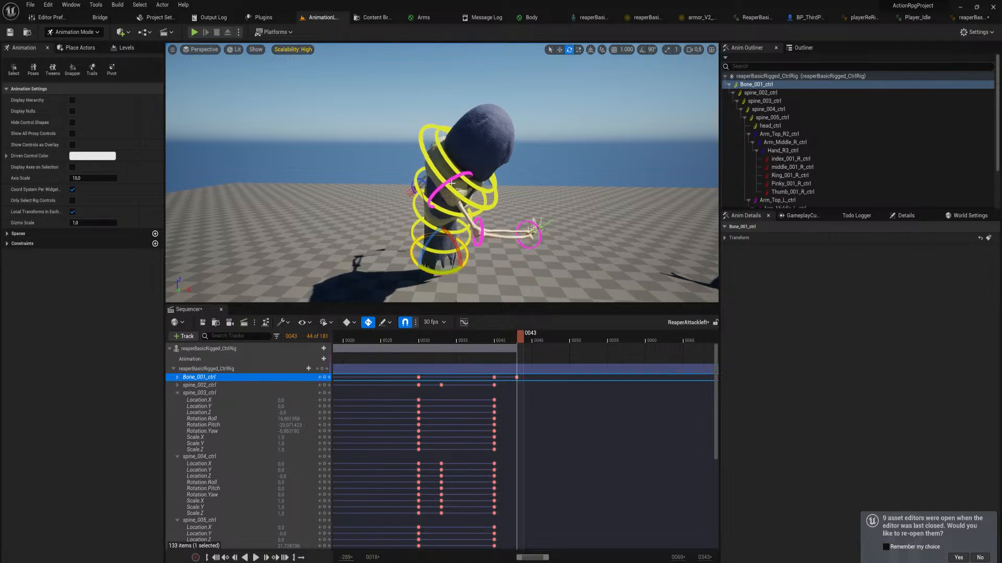
# Rotate spine_002_ctrl and spine_004_ctrl at frame 43 to twist the torso further, and raise the left forearm with Arm_Middle_L_ctrl
pyautogui.click(460, 249)
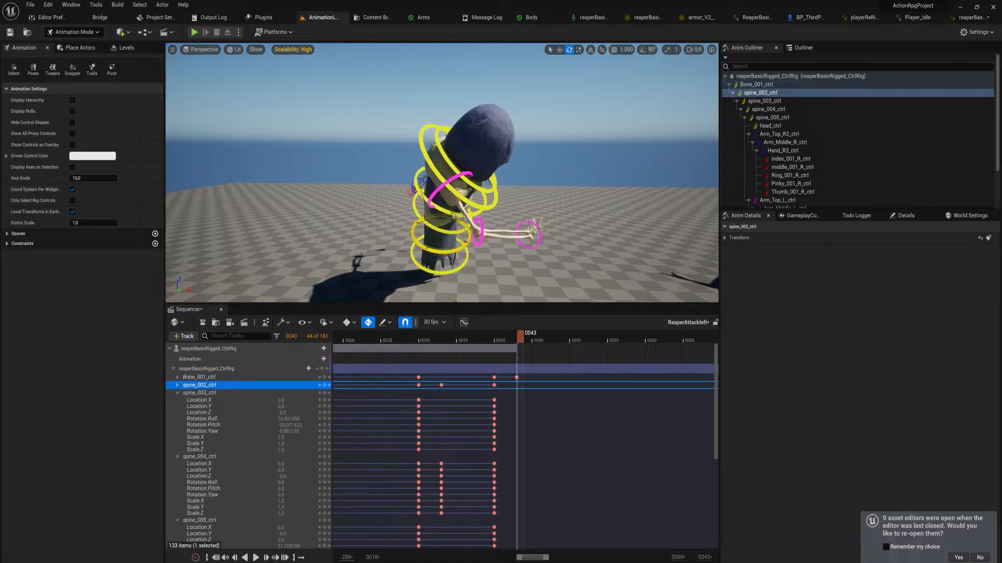
pyautogui.moveTo(455, 216)
pyautogui.mouseDown()
pyautogui.moveTo(473, 211)
pyautogui.moveTo(452, 204)
pyautogui.mouseUp()
pyautogui.click(470, 215)
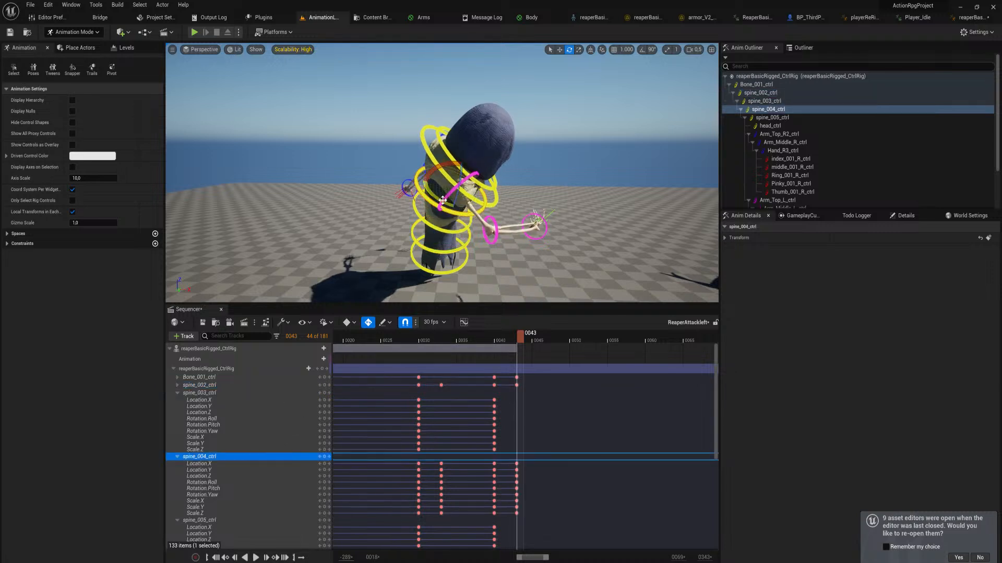
pyautogui.click(496, 231)
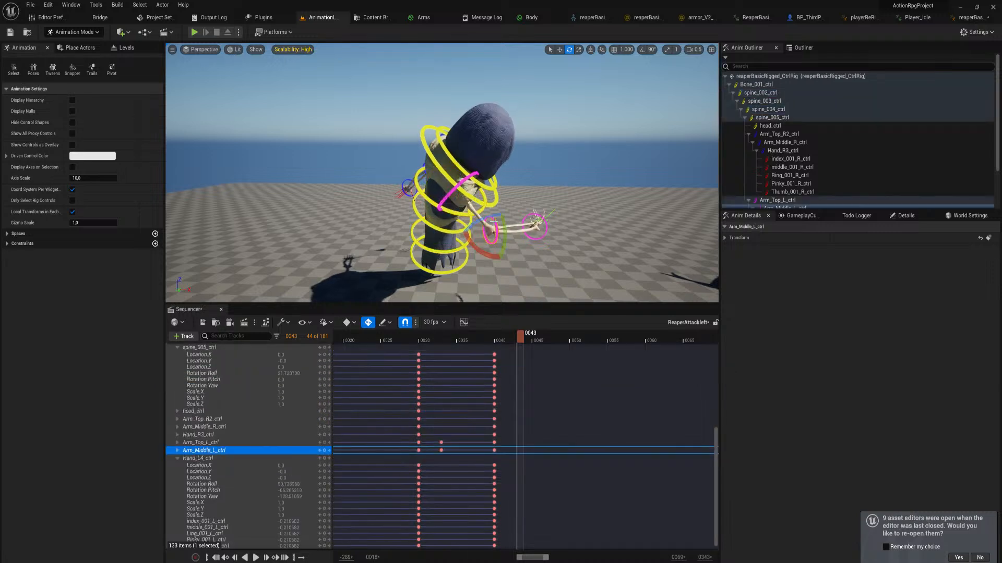
pyautogui.moveTo(481, 252); pyautogui.dragTo(497, 258)
# Collapse the reaperBasicRigged_CtrlRig track, play the attack with its follow-through from the start, and scrub to frame 41
pyautogui.moveTo(503, 334); pyautogui.dragTo(387, 371)
pyautogui.press('space')
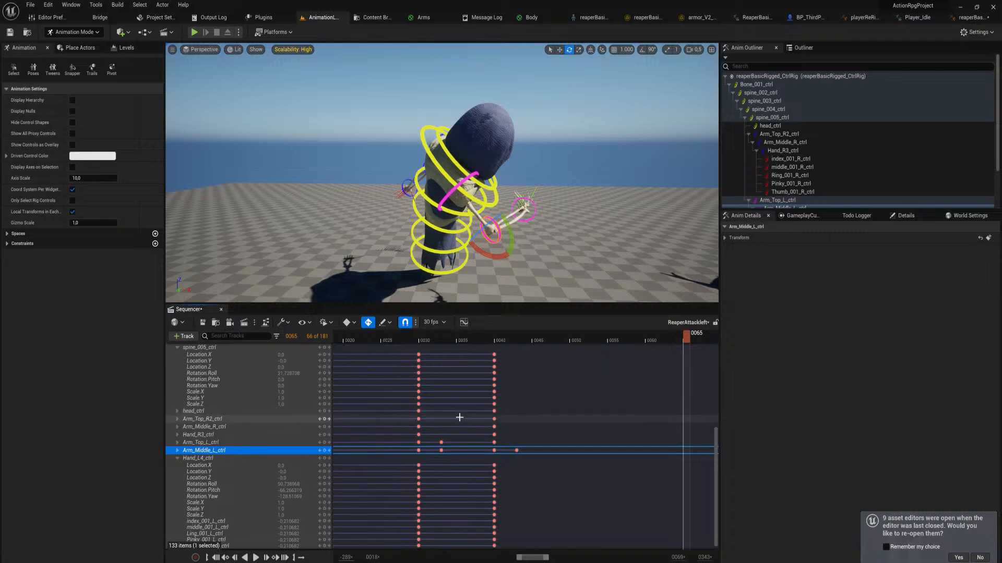
pyautogui.keyDown('ctrl'); pyautogui.scroll(-1, 500, 401); pyautogui.keyUp('ctrl')
pyautogui.keyDown('ctrl'); pyautogui.scroll(-6, 501, 402); pyautogui.keyUp('ctrl')
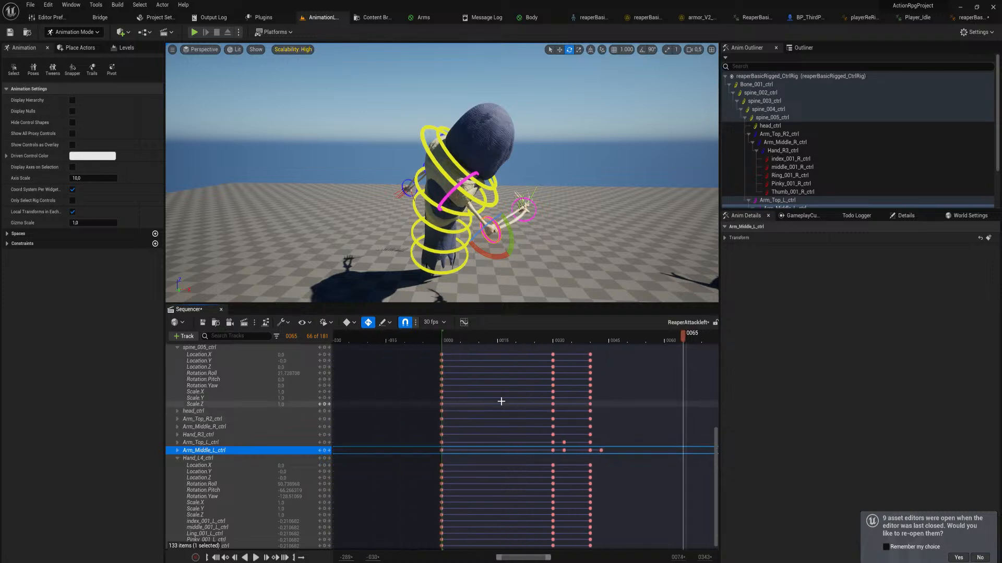
pyautogui.moveTo(652, 370); pyautogui.dragTo(646, 542, button='right')
pyautogui.click(174, 369)
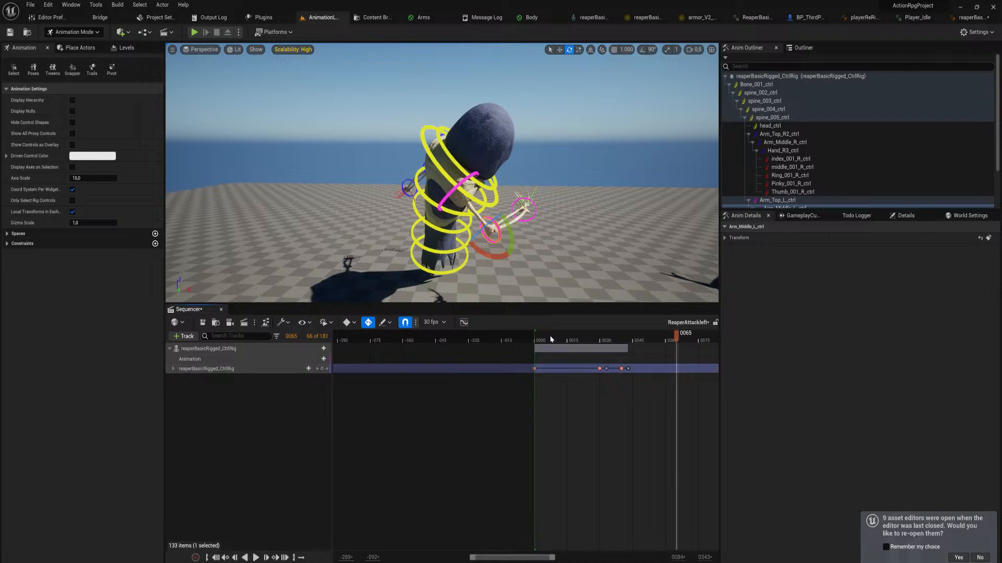
pyautogui.press('space')
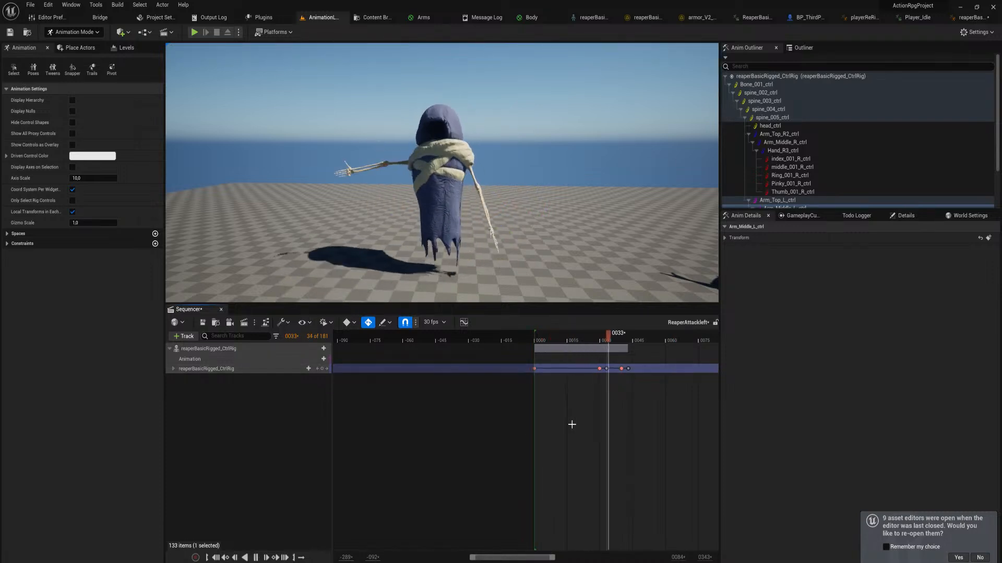
pyautogui.moveTo(614, 344); pyautogui.dragTo(626, 350, button='middle')
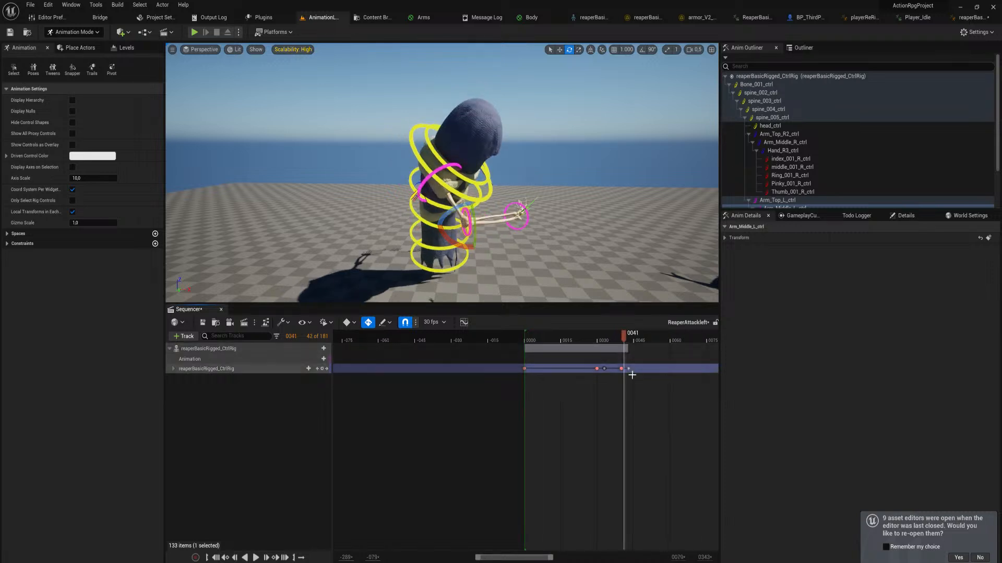
pyautogui.scroll(5, 633, 371)
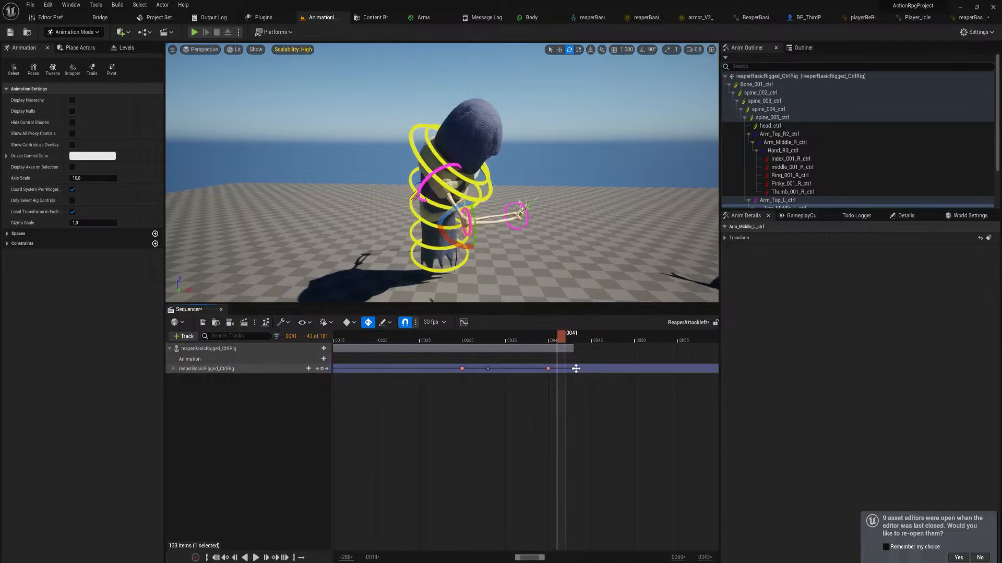
# Move the follow-through keys in the reaperBasicRigged_CtrlRig track to frame 45 and play the attack
pyautogui.moveTo(575, 369)
pyautogui.mouseDown(button='middle')
pyautogui.moveTo(595, 368)
pyautogui.moveTo(588, 357)
pyautogui.mouseUp(button='middle')
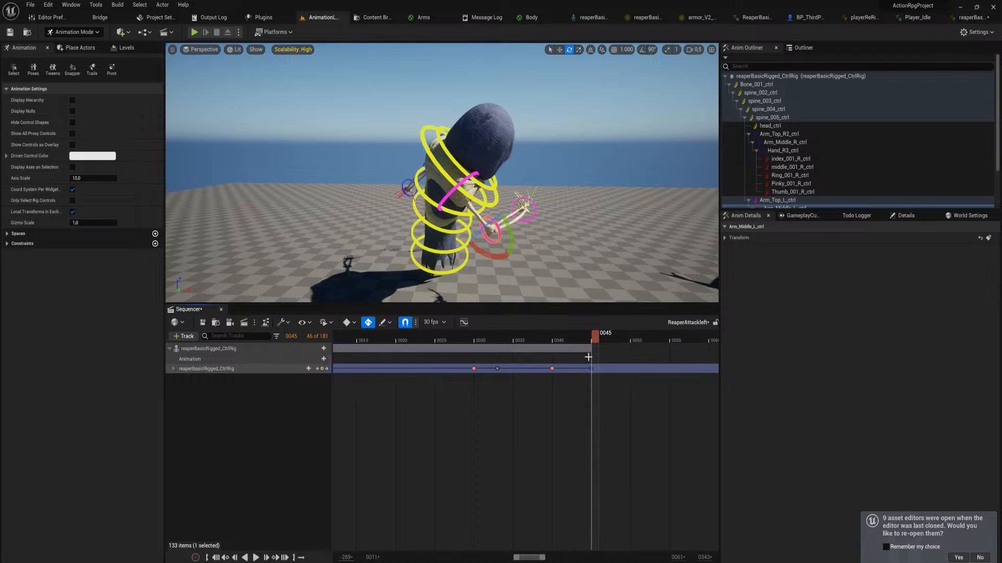
pyautogui.scroll(-5, 588, 357)
pyautogui.press('space')
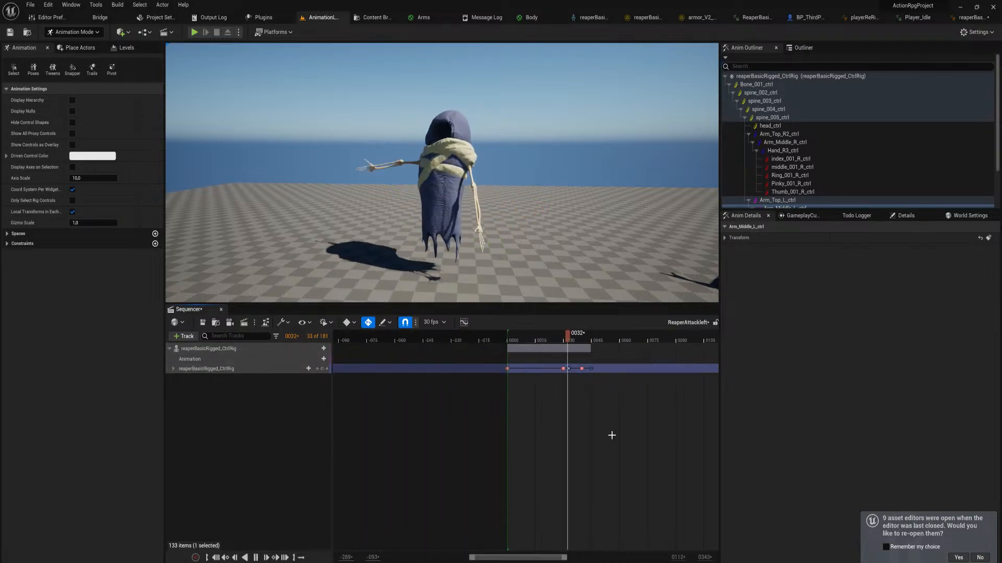
pyautogui.press('space')
# Delay the follow-through keys to about frame 47 and play the attack again
pyautogui.moveTo(591, 341); pyautogui.dragTo(618, 371)
pyautogui.keyDown('ctrl'); pyautogui.scroll(7, 595, 369); pyautogui.keyUp('ctrl')
pyautogui.press('space')
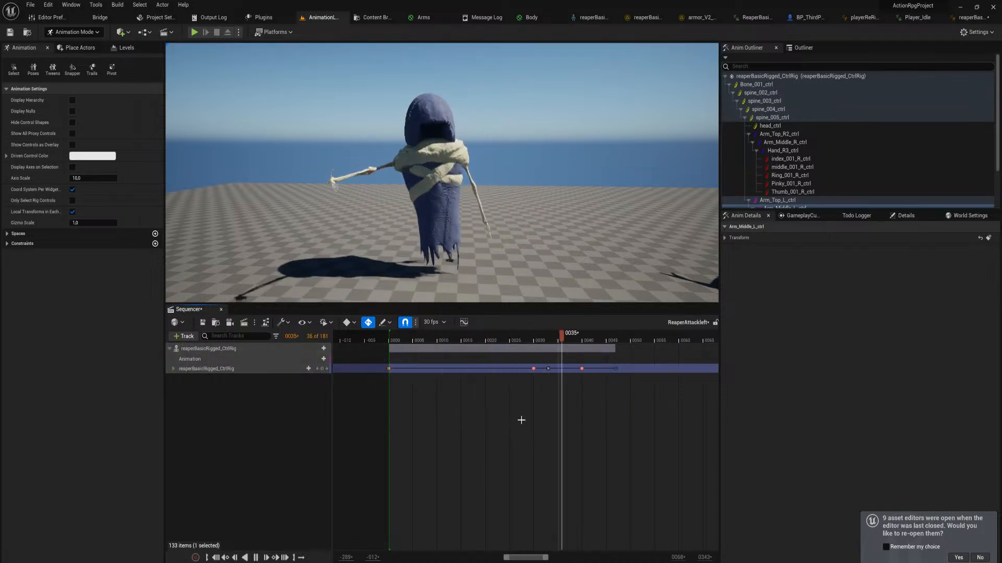
pyautogui.press('space')
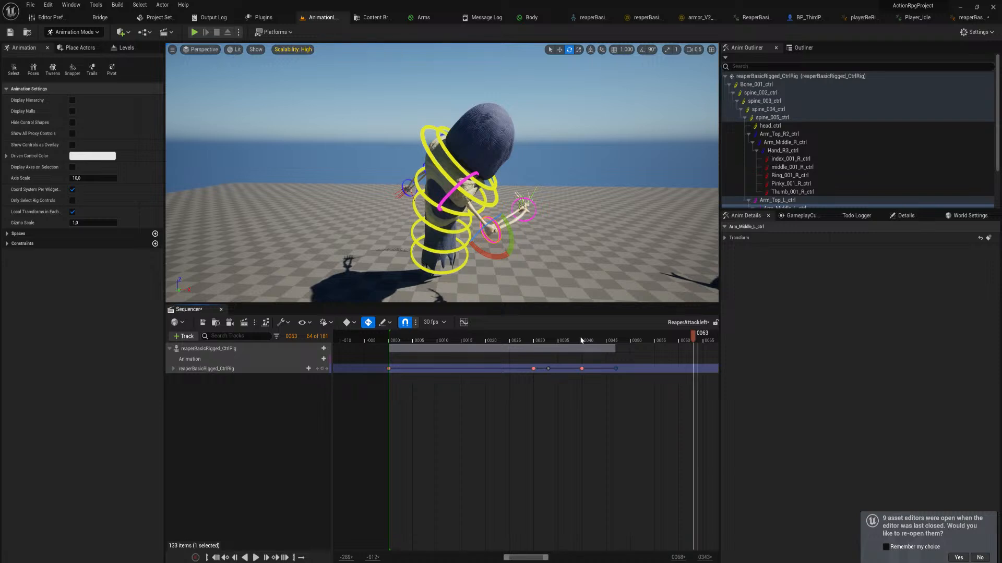
# Move the follow-through keys out to frame 60 and play the longer follow-through
pyautogui.moveTo(581, 340); pyautogui.dragTo(677, 371)
pyautogui.scroll(-2, 473, 343)
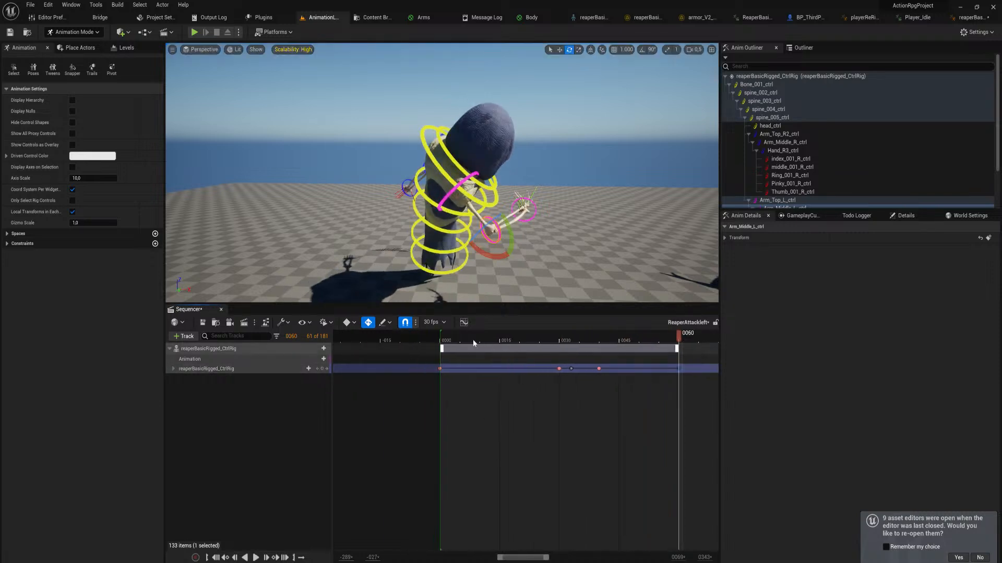
pyautogui.press('space')
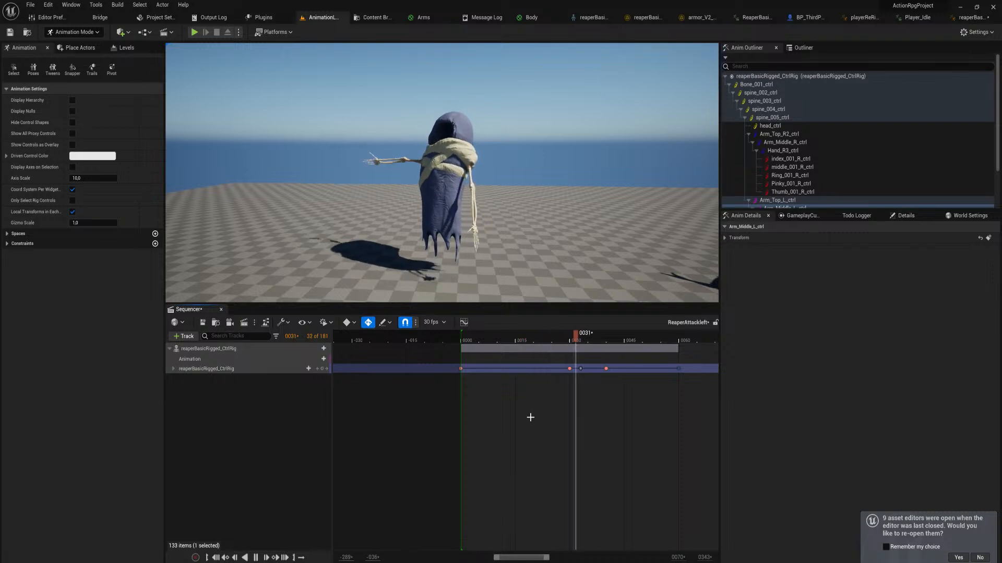
pyautogui.press('space')
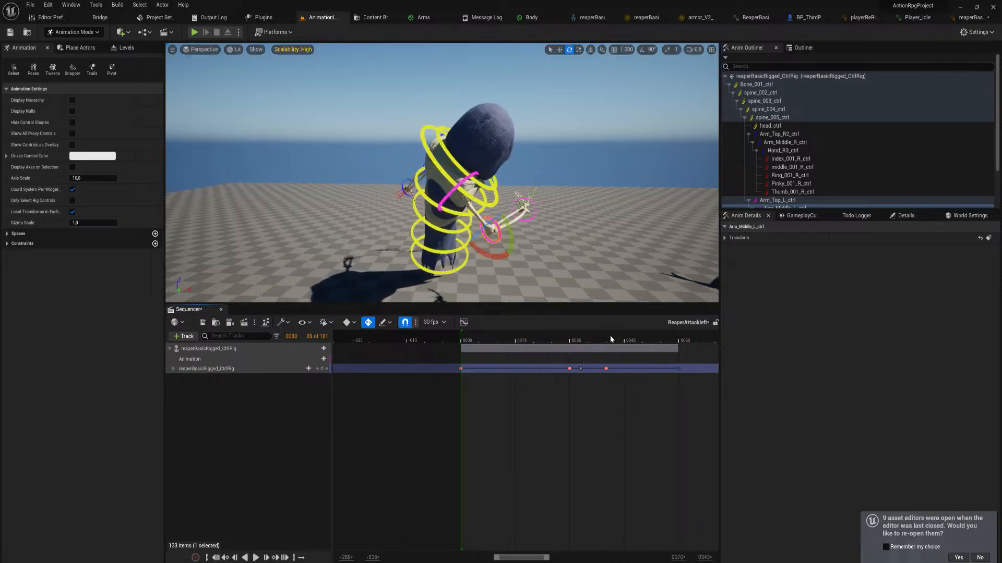
# Scrub the lengthened attack from its end back to frame 0 and replay it from the start
pyautogui.moveTo(597, 339); pyautogui.dragTo(649, 371)
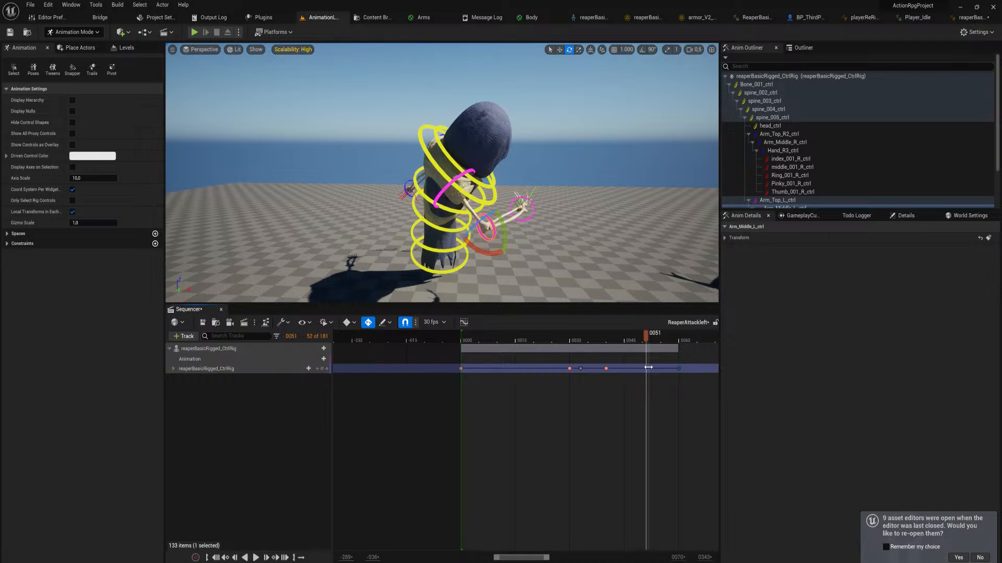
pyautogui.moveTo(626, 402); pyautogui.dragTo(612, 403, button='right')
pyautogui.keyDown('ctrl'); pyautogui.scroll(-5, 635, 359); pyautogui.keyUp('ctrl')
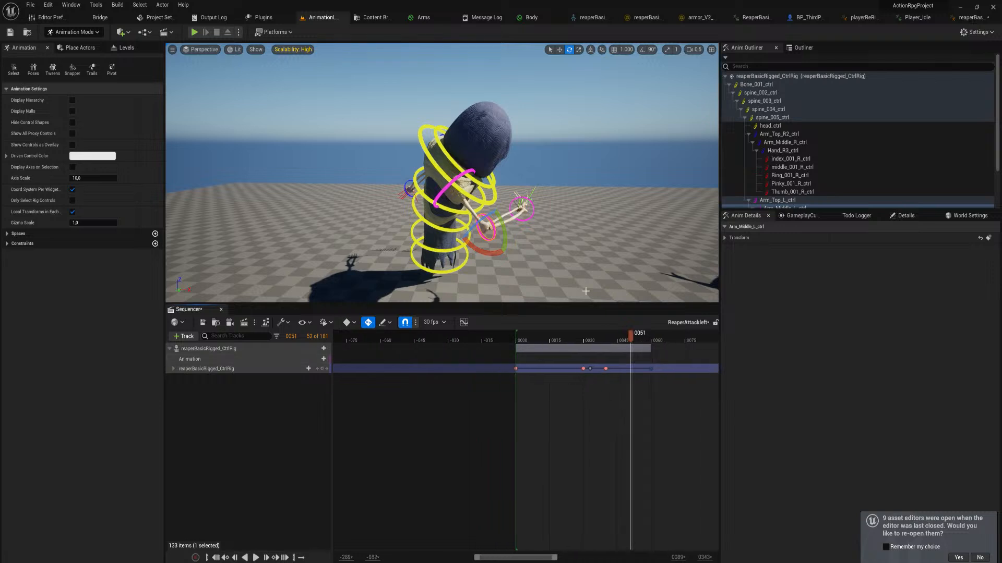
pyautogui.keyDown('ctrl'); pyautogui.scroll(3, 649, 334); pyautogui.keyUp('ctrl')
pyautogui.click(655, 341)
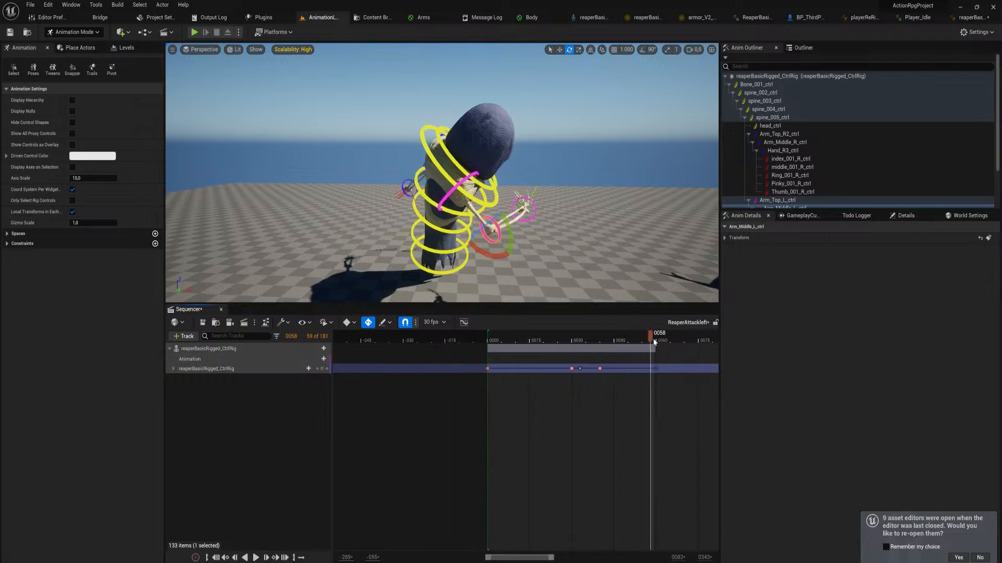
pyautogui.moveTo(654, 340); pyautogui.dragTo(489, 371)
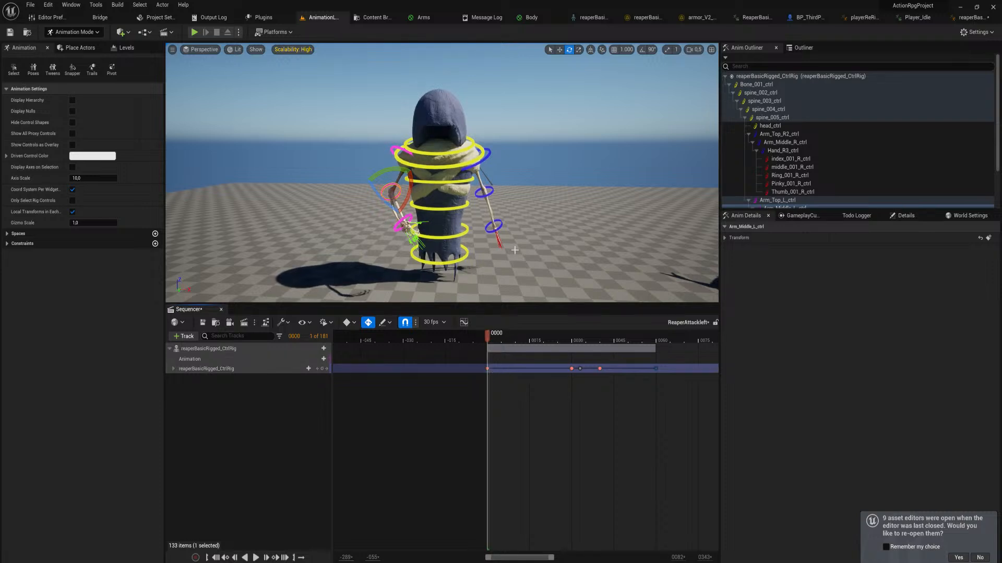
pyautogui.moveTo(489, 342)
pyautogui.mouseDown()
pyautogui.moveTo(555, 349)
pyautogui.moveTo(495, 352)
pyautogui.mouseUp()
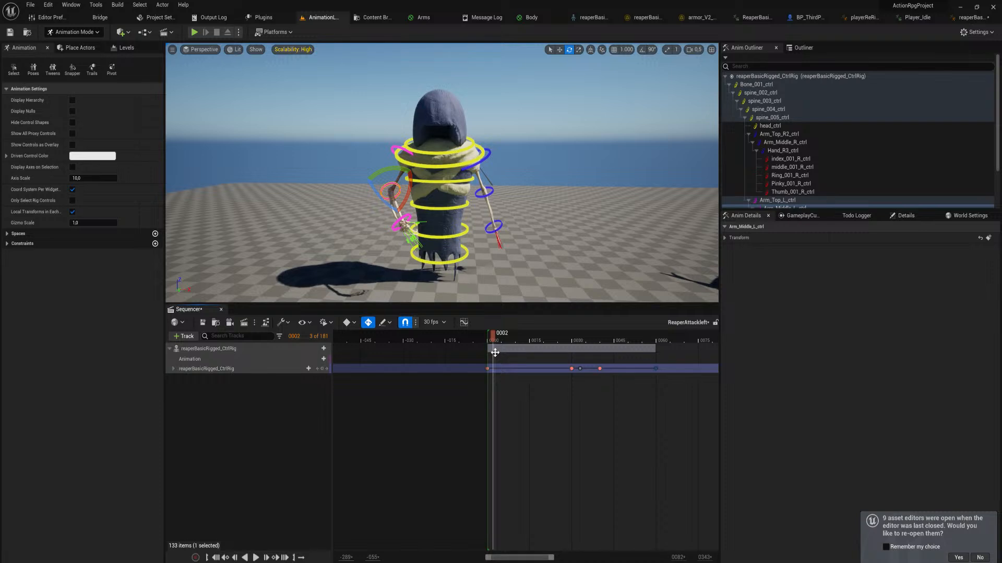
pyautogui.press('space')
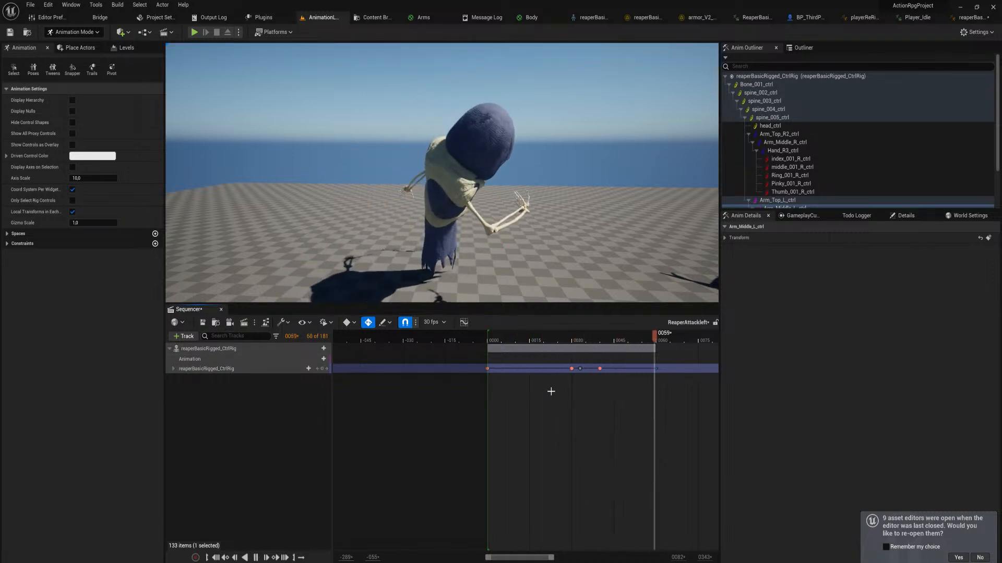
pyautogui.press('space')
pyautogui.moveTo(563, 332); pyautogui.dragTo(484, 344)
pyautogui.press('space')
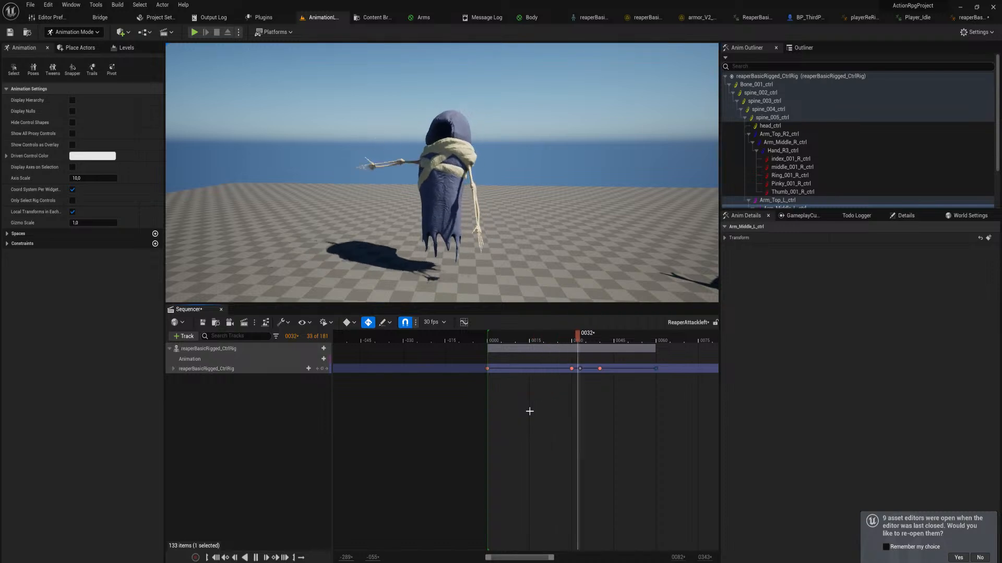
# Play the attack once more from frame 0 and inspect the left arm's follow-through pose up close
pyautogui.moveTo(493, 340); pyautogui.dragTo(494, 340)
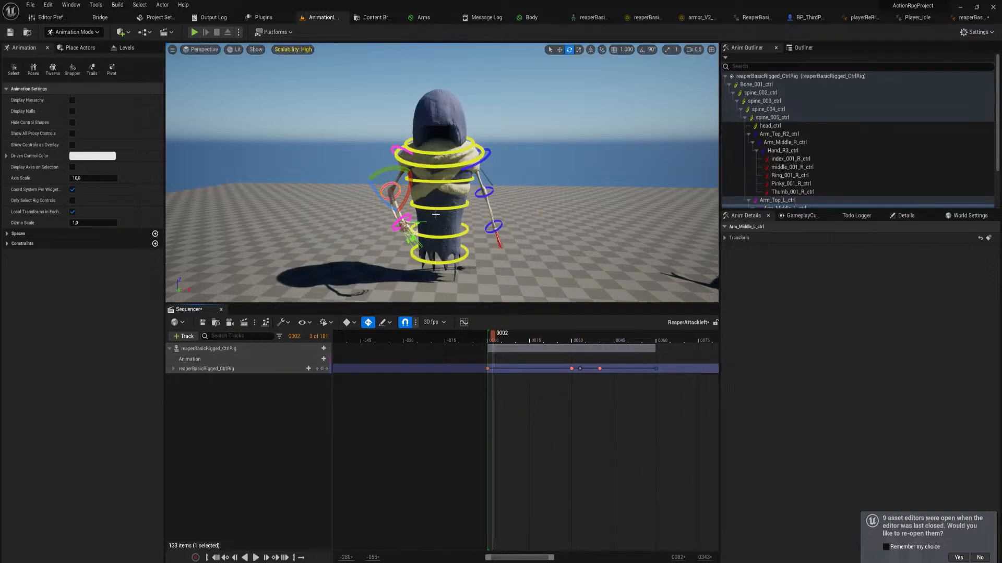
pyautogui.moveTo(493, 342); pyautogui.dragTo(489, 343)
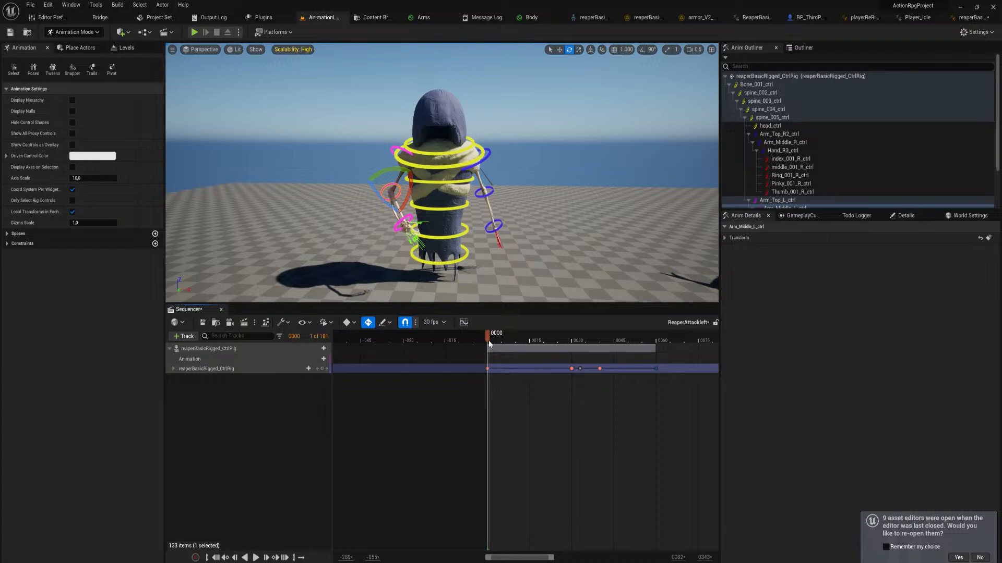
pyautogui.press('space')
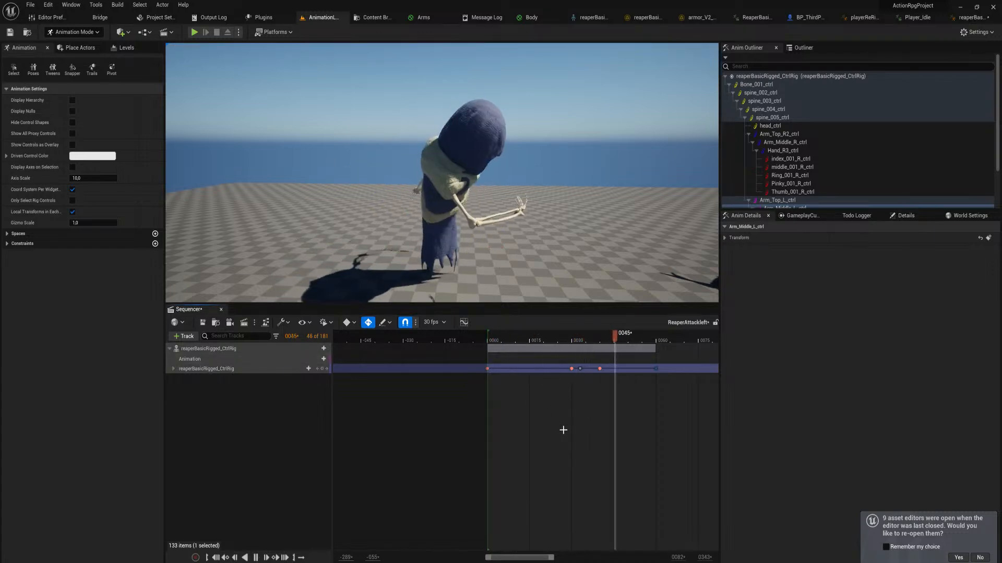
pyautogui.moveTo(530, 260); pyautogui.dragTo(353, 181, button='right')
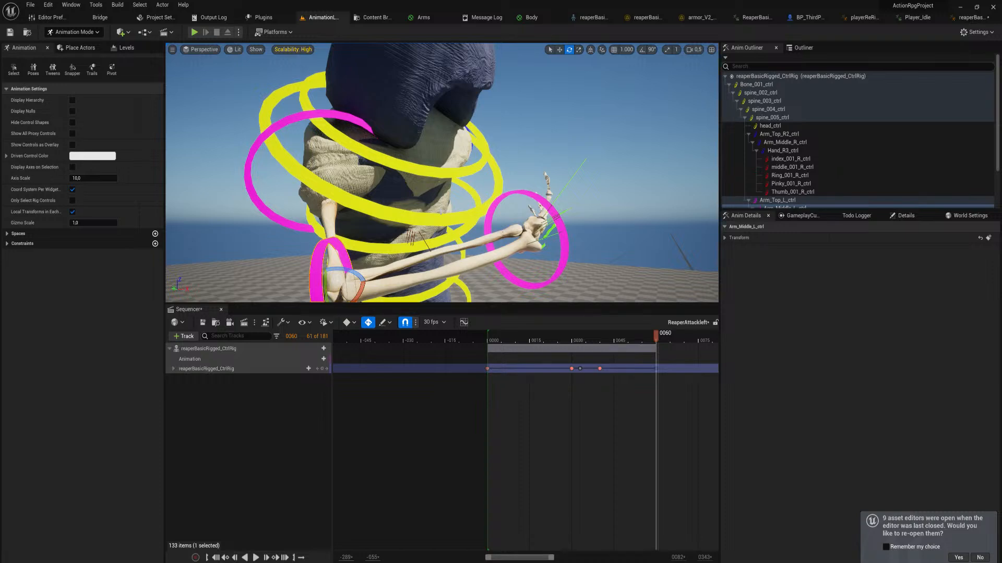
pyautogui.press('s')
pyautogui.moveTo(511, 192); pyautogui.dragTo(532, 219, button='right')
pyautogui.press('w')
pyautogui.press('s')
# Shorten the sequence's playback range to end at frame 60 and play it
pyautogui.moveTo(694, 433); pyautogui.dragTo(527, 469, button='right')
pyautogui.keyDown('ctrl'); pyautogui.scroll(-1, 592, 410); pyautogui.keyUp('ctrl')
pyautogui.keyDown('ctrl'); pyautogui.scroll(-5, 592, 409); pyautogui.keyUp('ctrl')
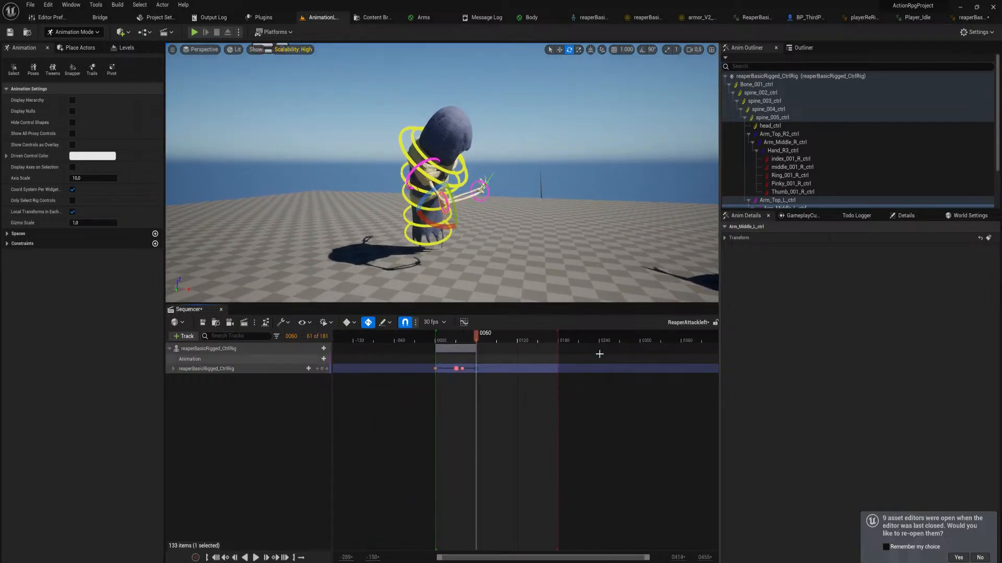
pyautogui.moveTo(577, 340)
pyautogui.mouseDown()
pyautogui.moveTo(476, 340)
pyautogui.moveTo(477, 361)
pyautogui.mouseUp()
pyautogui.keyDown('ctrl'); pyautogui.scroll(10, 529, 339); pyautogui.keyUp('ctrl')
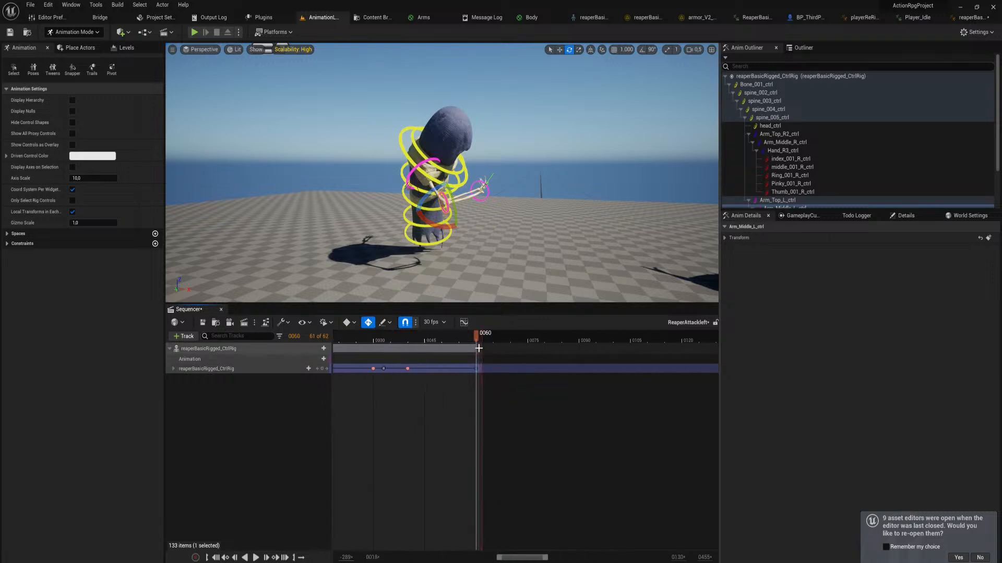
pyautogui.moveTo(514, 336)
pyautogui.mouseDown()
pyautogui.moveTo(459, 340)
pyautogui.moveTo(483, 338)
pyautogui.mouseUp()
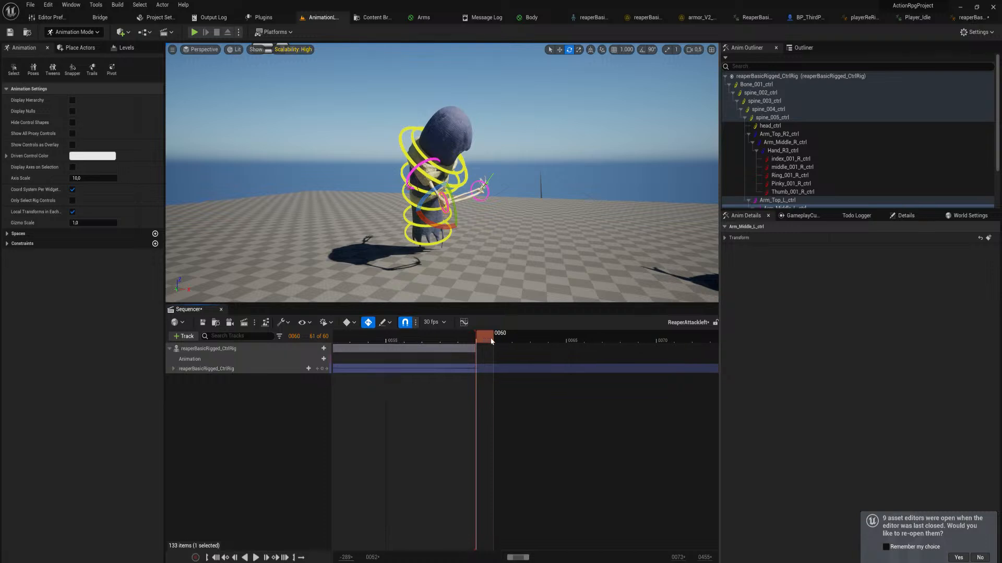
pyautogui.keyDown('ctrl'); pyautogui.scroll(-10, 483, 355); pyautogui.keyUp('ctrl')
pyautogui.moveTo(498, 415); pyautogui.dragTo(521, 431, button='right')
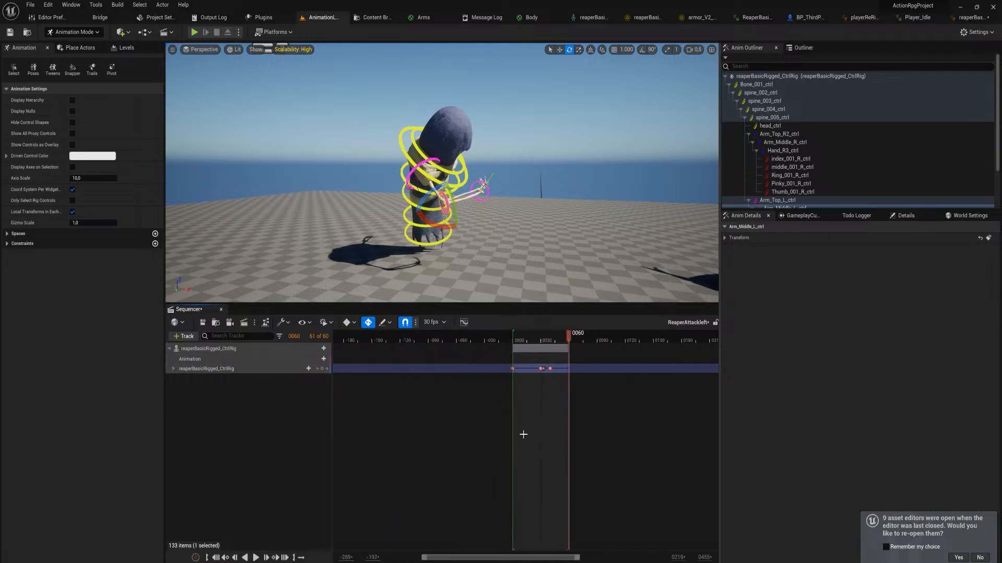
pyautogui.press('space')
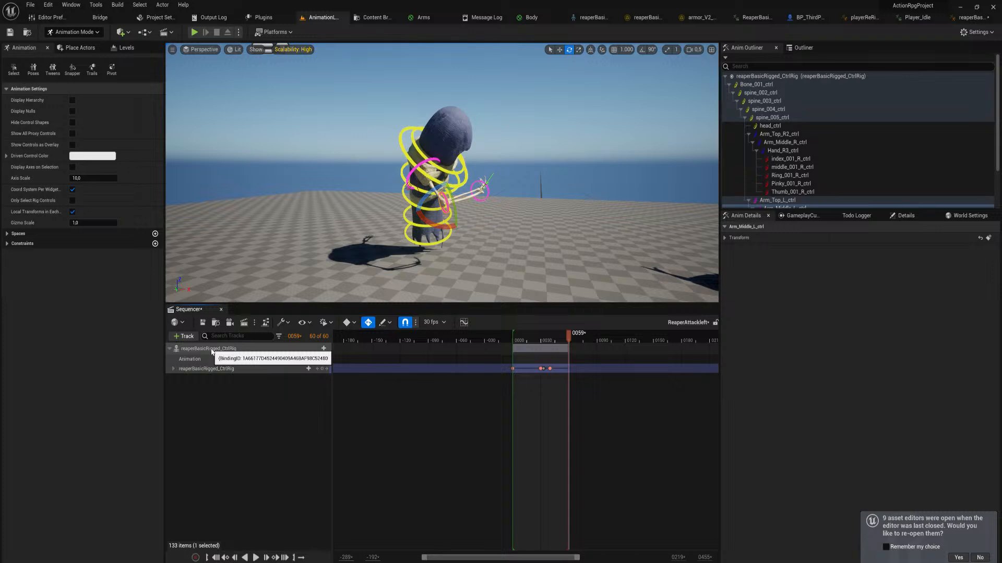
# Save the ReaperAttackleft sequence and expand the reaperBasicRigged_CtrlRig control rig track
pyautogui.click(205, 323)
pyautogui.moveTo(365, 381); pyautogui.dragTo(486, 556, button='right')
pyautogui.moveTo(408, 377); pyautogui.dragTo(441, 562, button='right')
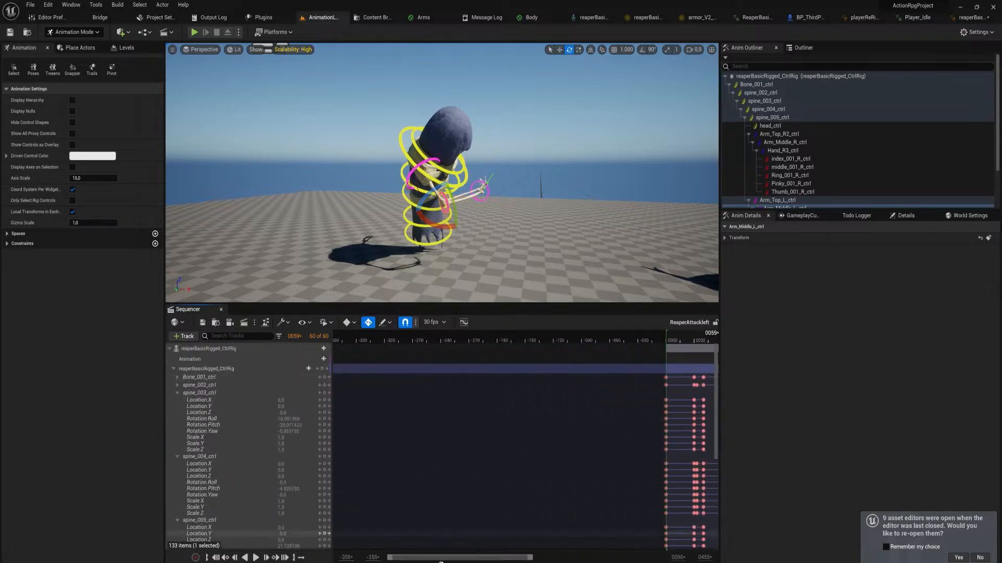
# Start a linked animation sequence for the reaperBasicRigged_CtrlRig actor and name it "ReaperAttack Left"
pyautogui.click(224, 349)
pyautogui.rightClick(224, 349)
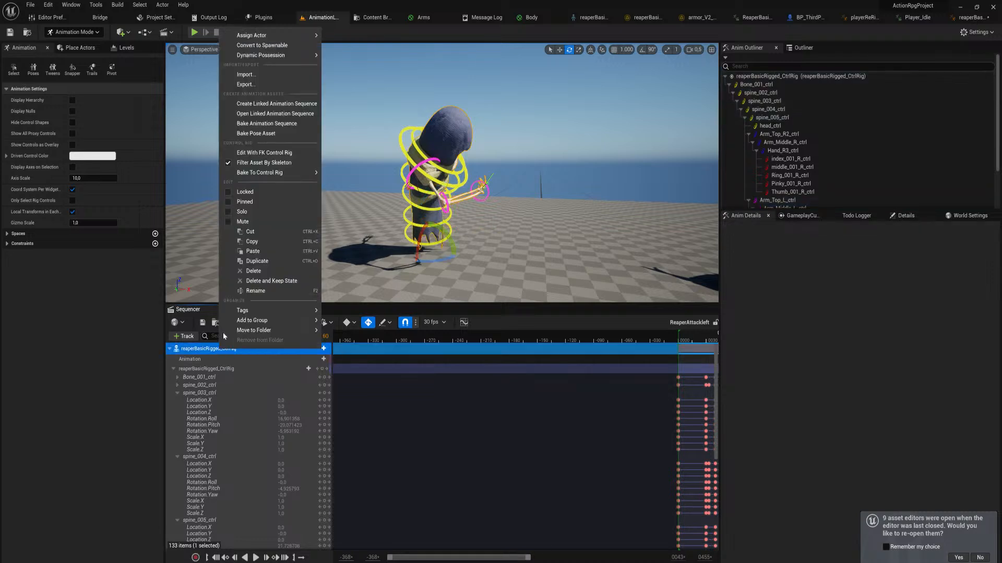
pyautogui.click(287, 104)
pyautogui.doubleClick(472, 368)
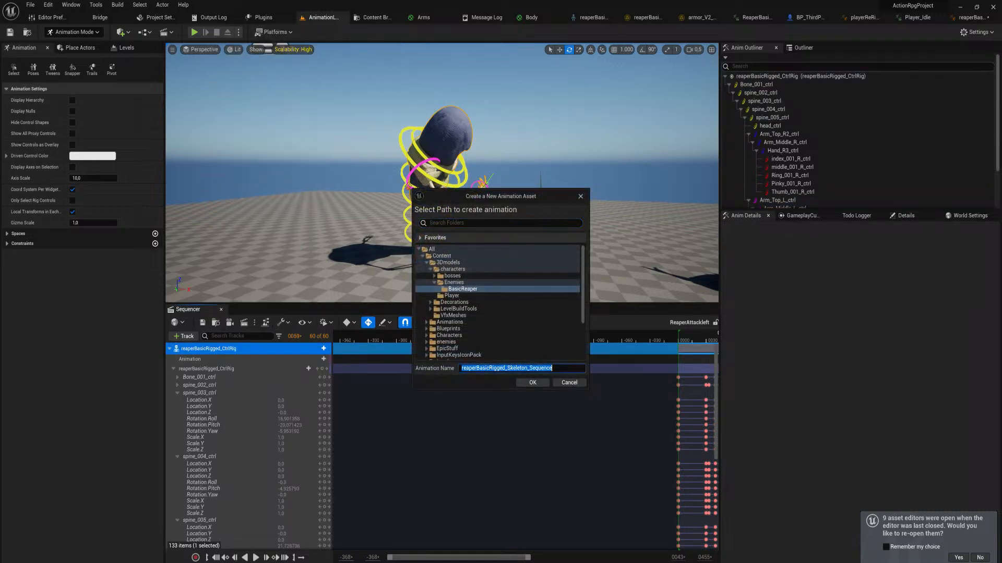
pyautogui.write('ReaperAttack Left')
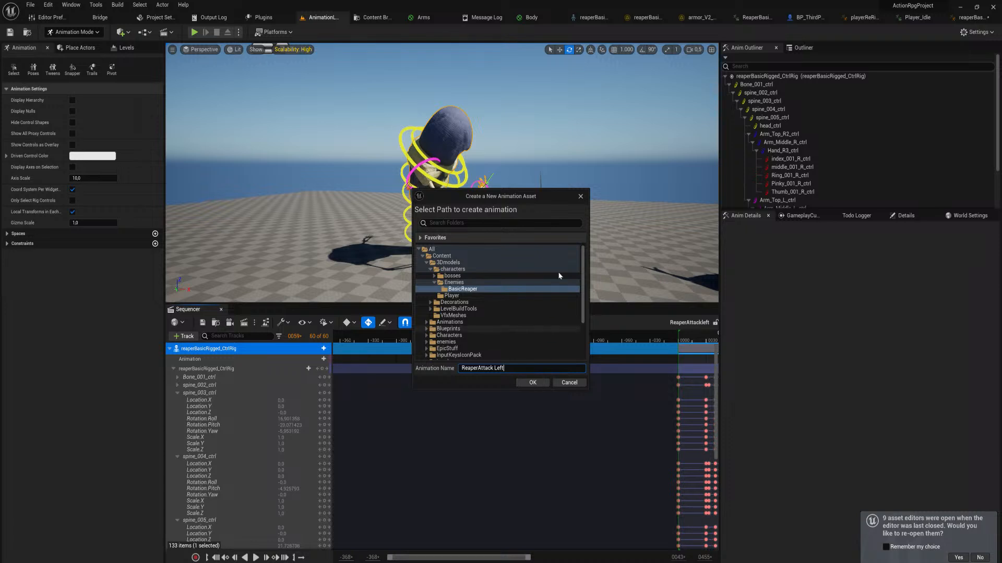
# Correct the animation name to ReaperAttackLeft and export it to the BasicReaper folder with the default options
pyautogui.click(583, 261)
pyautogui.moveTo(582, 260)
pyautogui.mouseDown()
pyautogui.moveTo(585, 281)
pyautogui.moveTo(588, 271)
pyautogui.mouseUp()
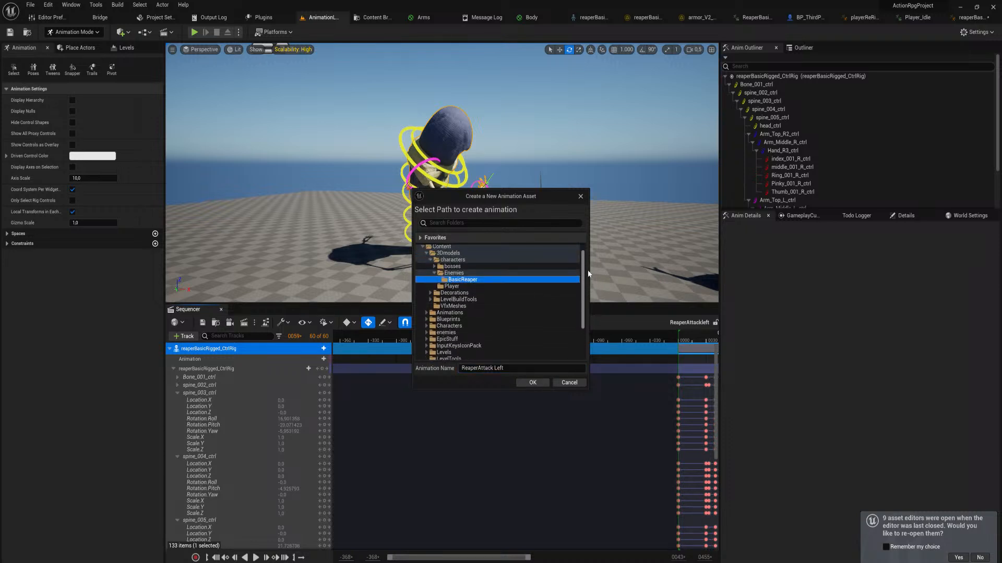
pyautogui.moveTo(583, 274); pyautogui.dragTo(583, 282)
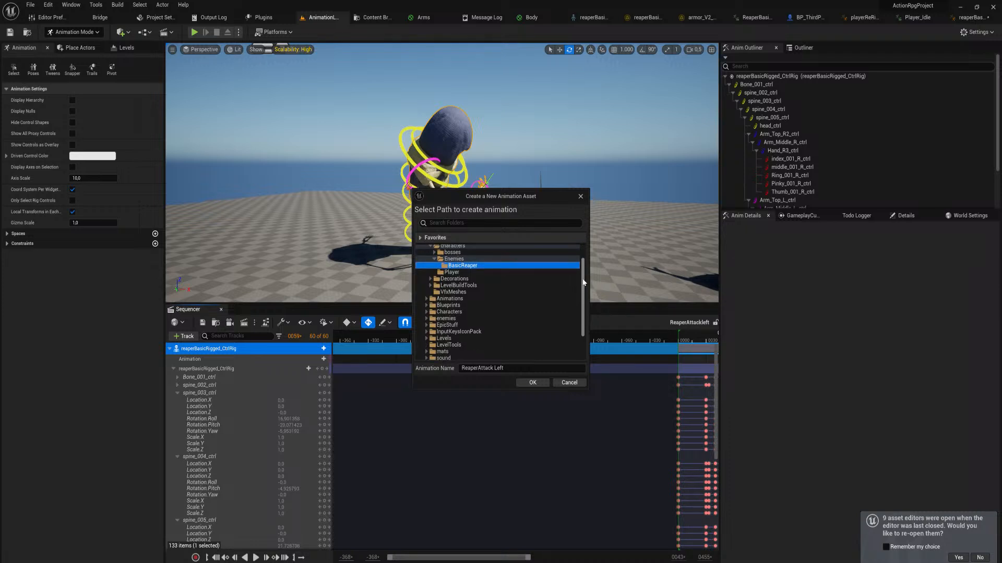
pyautogui.moveTo(583, 282)
pyautogui.mouseDown()
pyautogui.moveTo(584, 295)
pyautogui.moveTo(589, 278)
pyautogui.mouseUp()
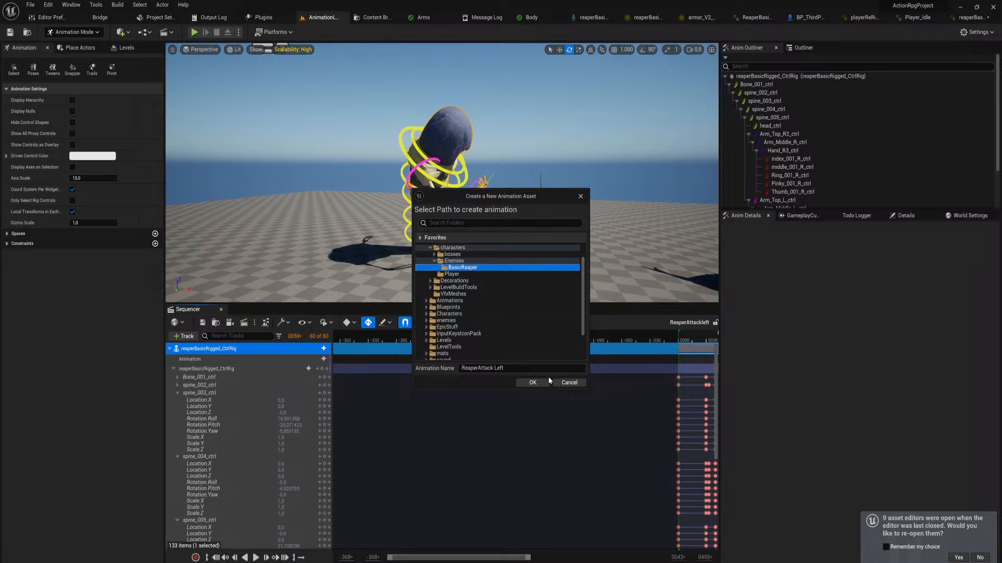
pyautogui.click(494, 369)
pyautogui.press('BackSpace')
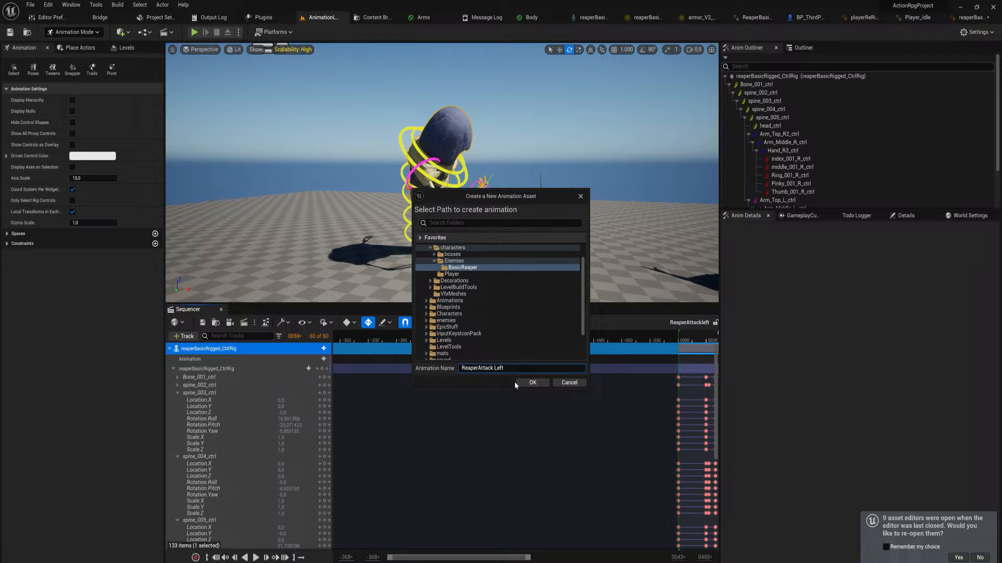
pyautogui.click(532, 383)
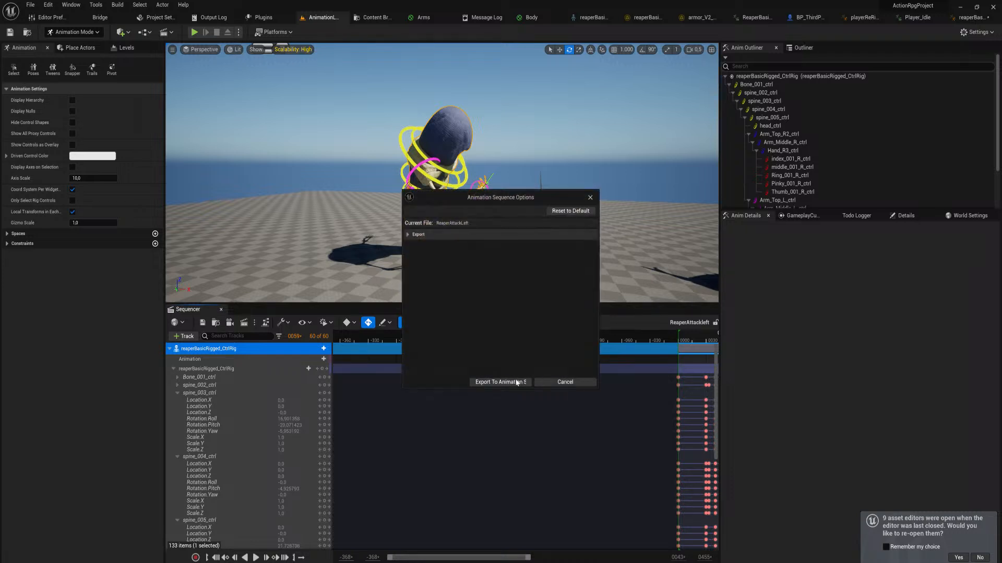
pyautogui.click(516, 382)
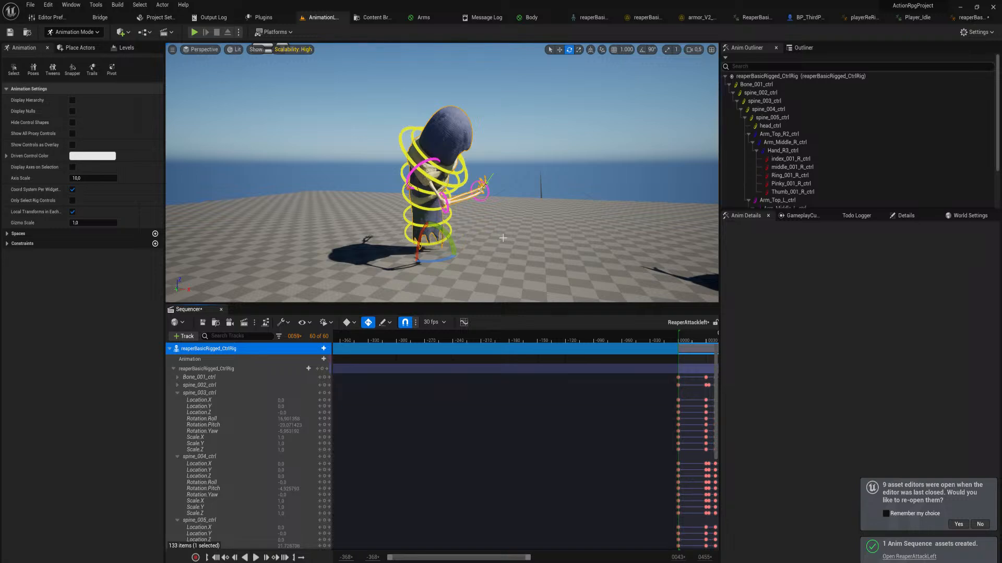
# Create a mirror data table for reaperBasicRigged_Skeleton in the basicReaper animations folder and name it ReaperMirrortable
pyautogui.hotkey('ctrl', 'space')
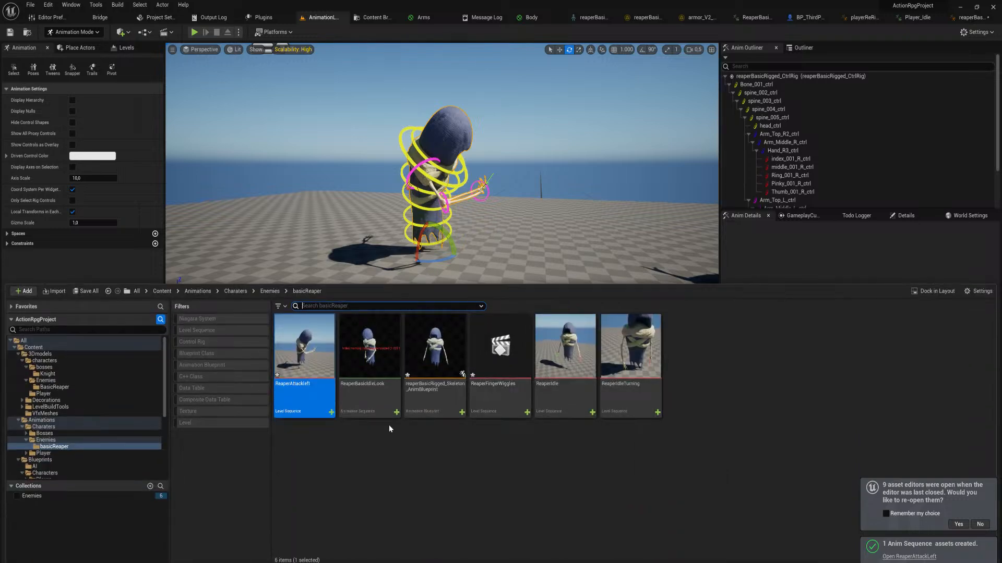
pyautogui.rightClick(393, 445)
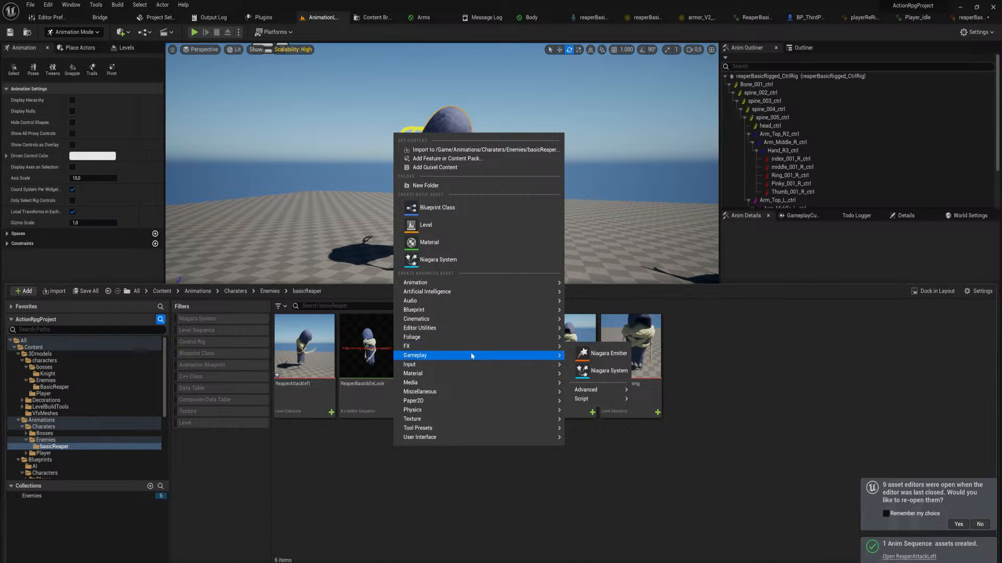
pyautogui.moveTo(466, 360)
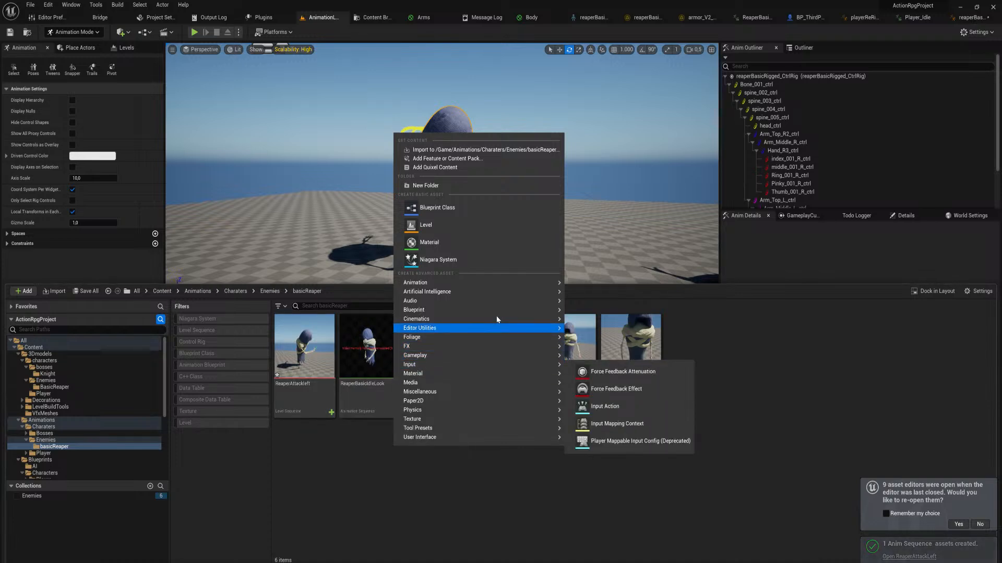
pyautogui.moveTo(510, 285)
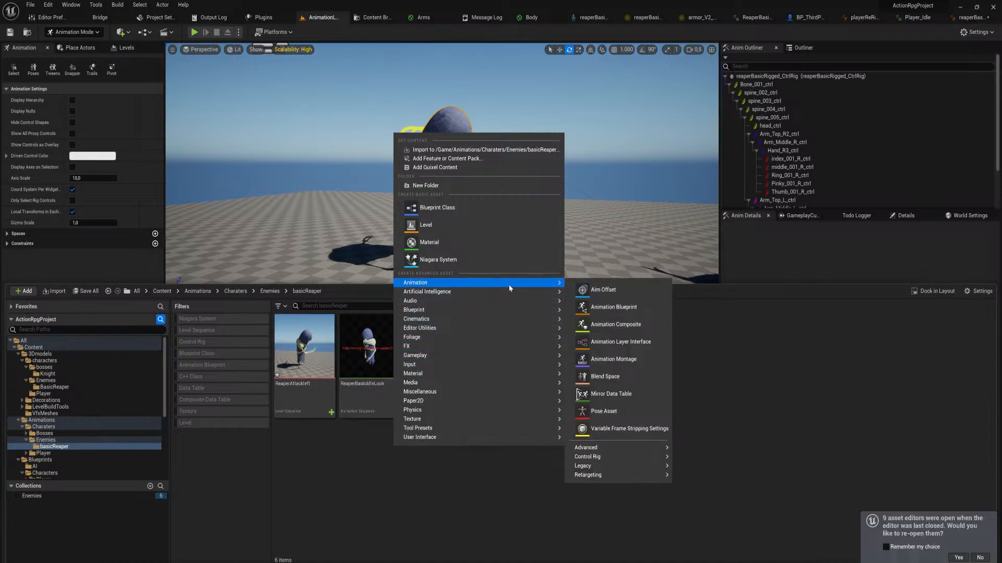
pyautogui.click(641, 393)
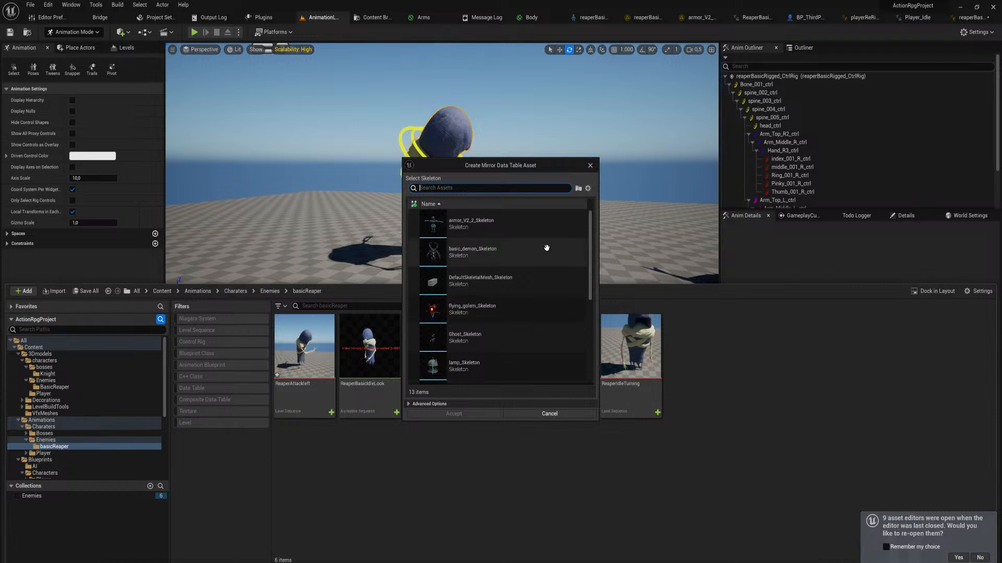
pyautogui.write('reaper')
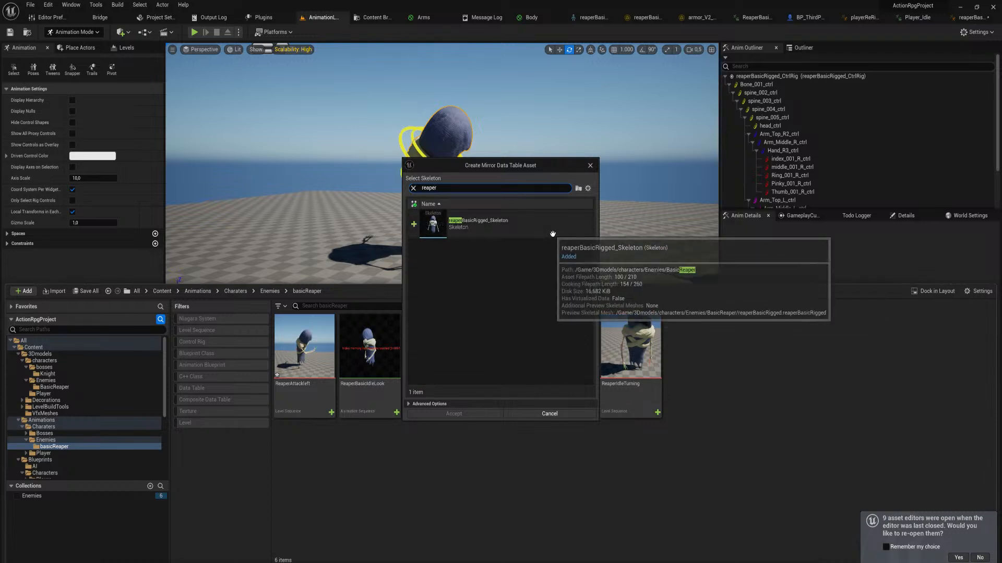
pyautogui.click(546, 235)
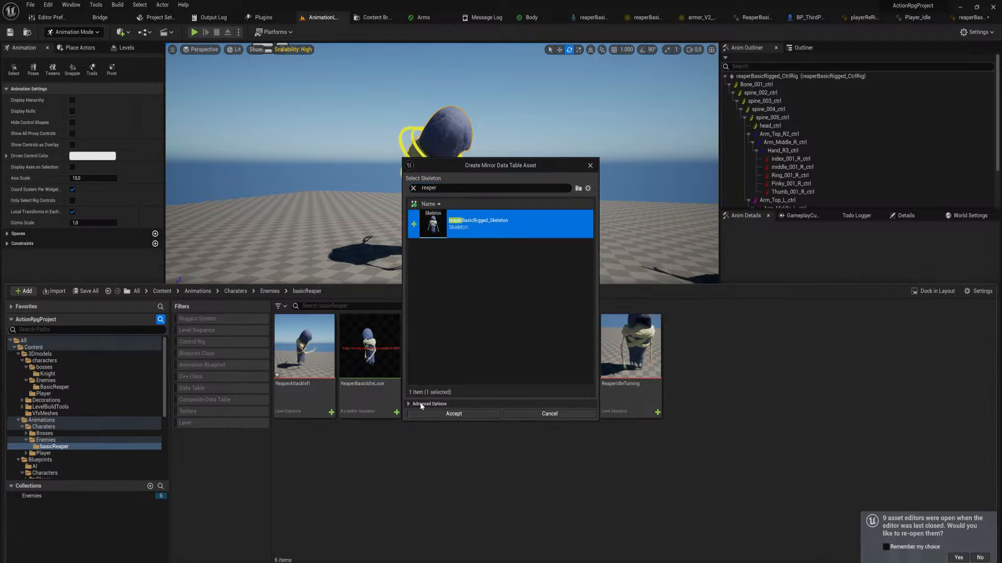
pyautogui.click(450, 414)
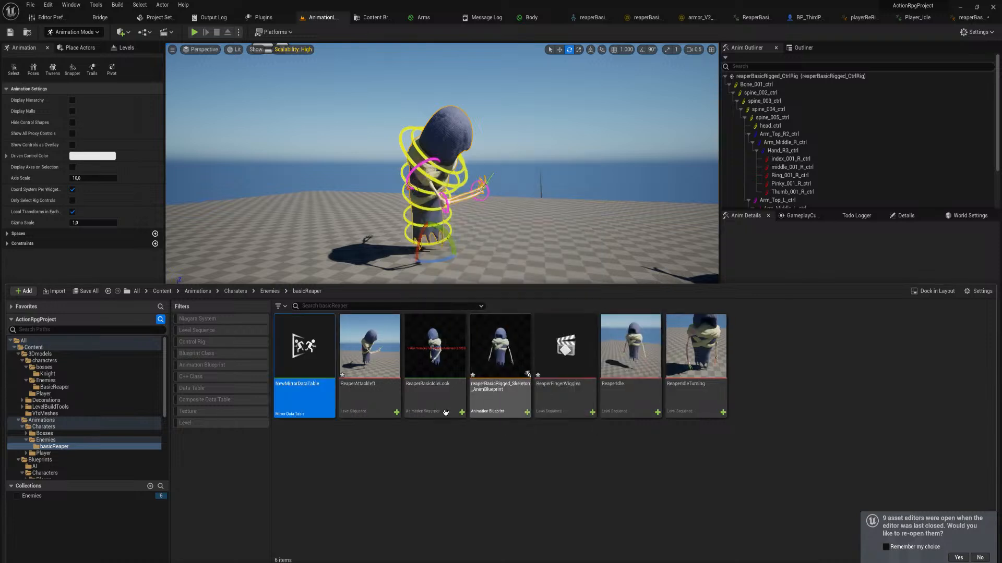
pyautogui.write('R')
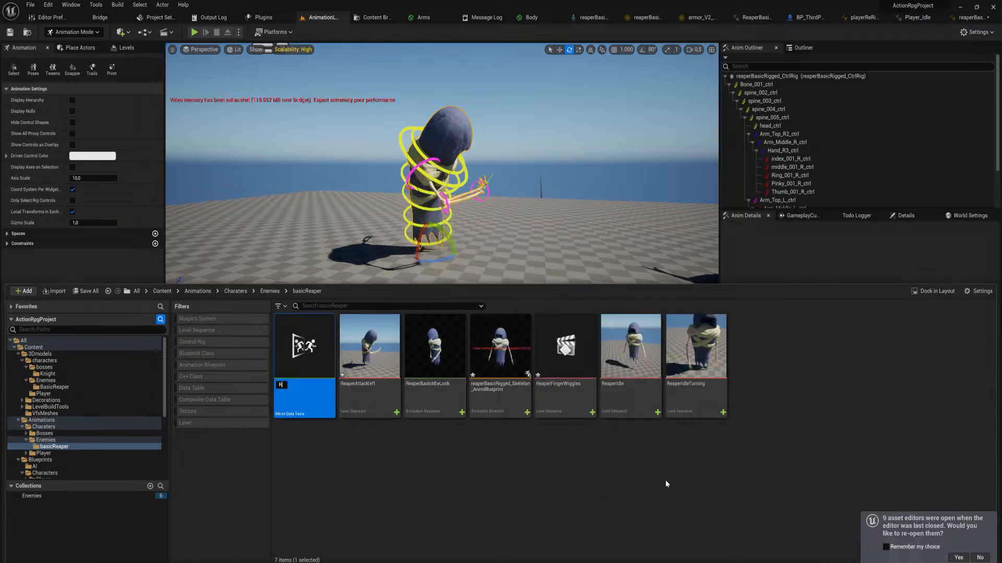
pyautogui.write('eaperMirrortable')
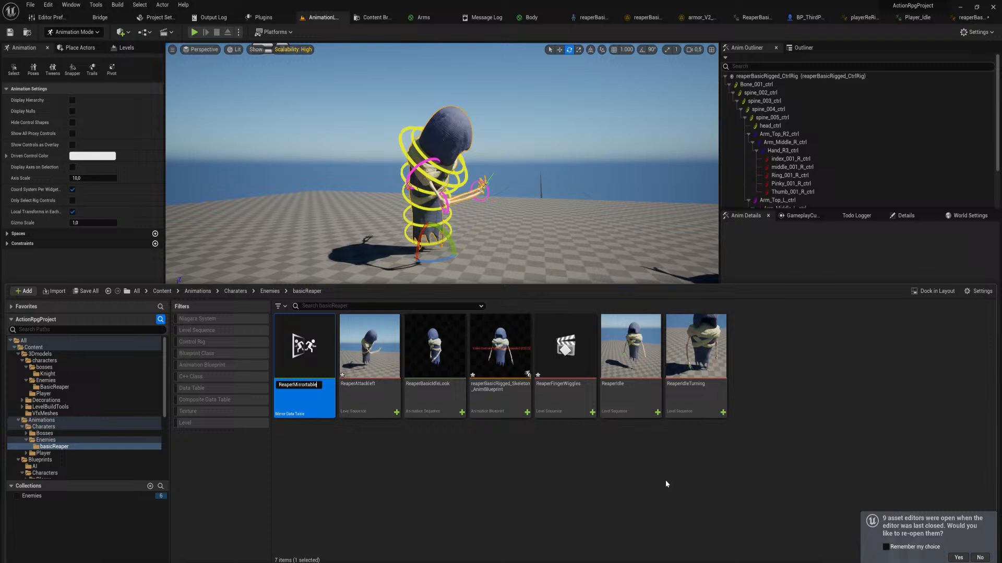
pyautogui.press('Return')
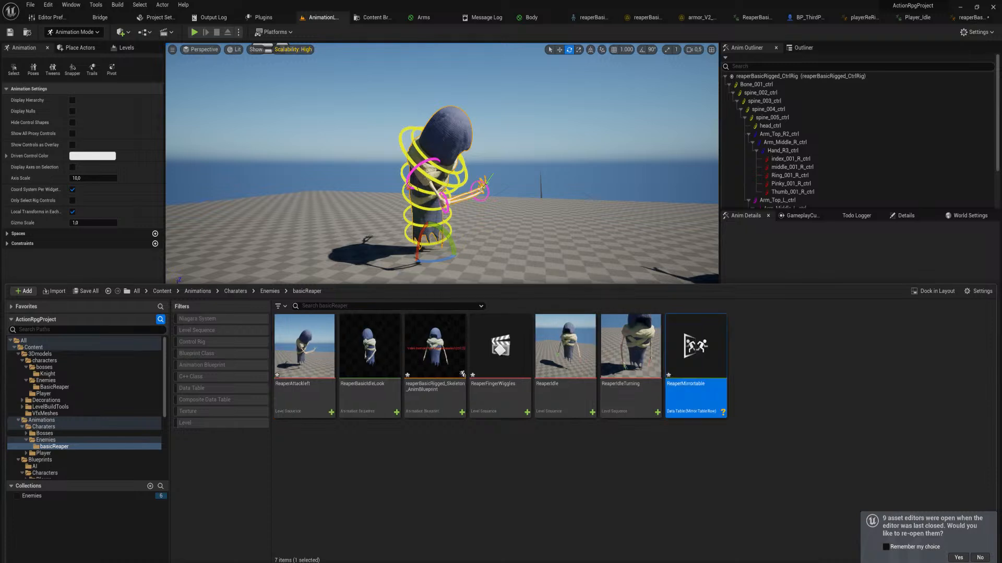
# Open ReaperMirrortable to check its mirrored bone names, save it, and save everything else from the animation level
pyautogui.doubleClick(702, 343)
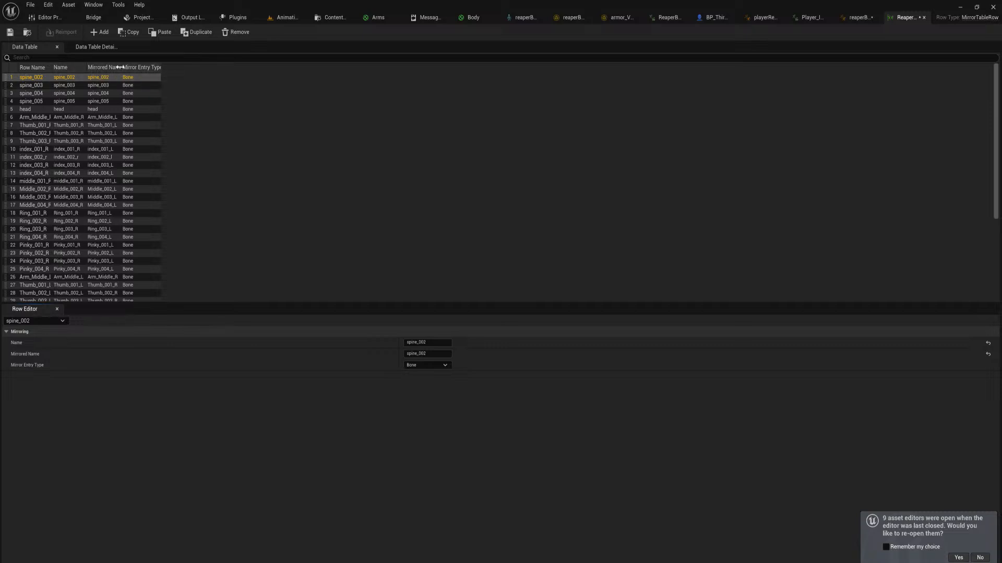
pyautogui.moveTo(119, 67); pyautogui.dragTo(218, 67)
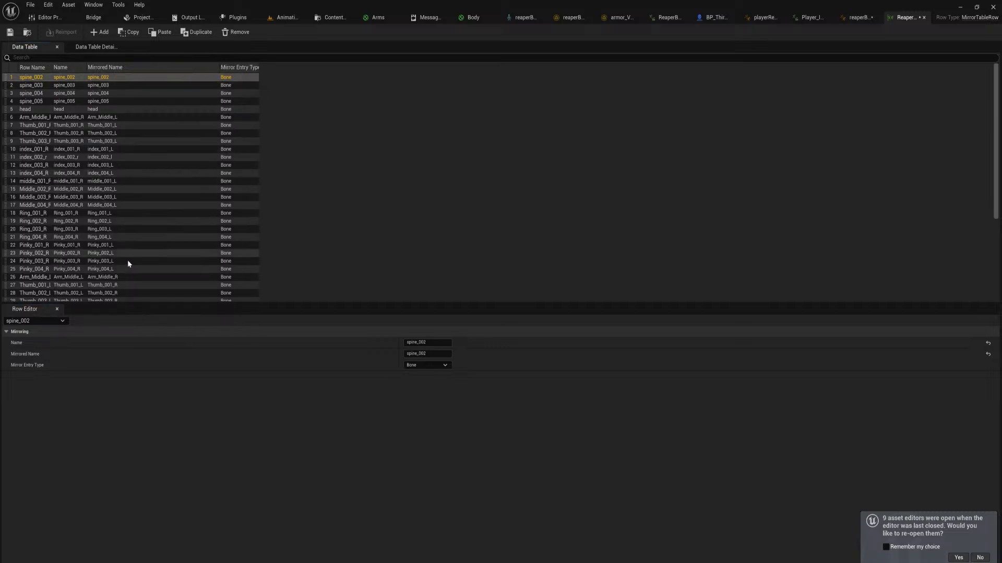
pyautogui.moveTo(996, 124); pyautogui.dragTo(957, 103)
pyautogui.hotkey('ctrl', 's')
pyautogui.click(298, 17)
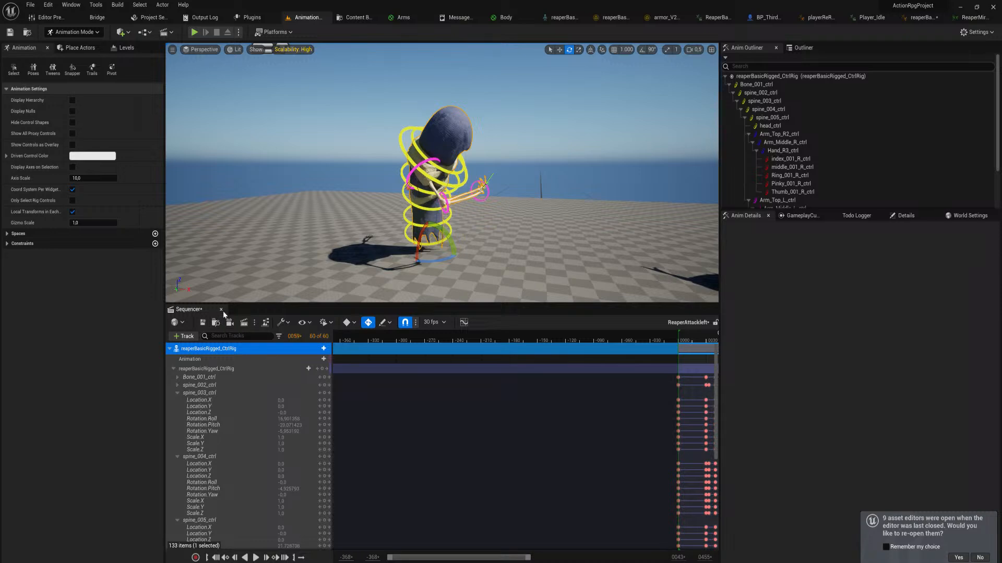
pyautogui.hotkey('ctrl', 'shift', 's')
# Duplicate the ReaperAttackLeft animation sequence in the 3Dmodels BasicReaper folder
pyautogui.hotkey('ctrl', 'space')
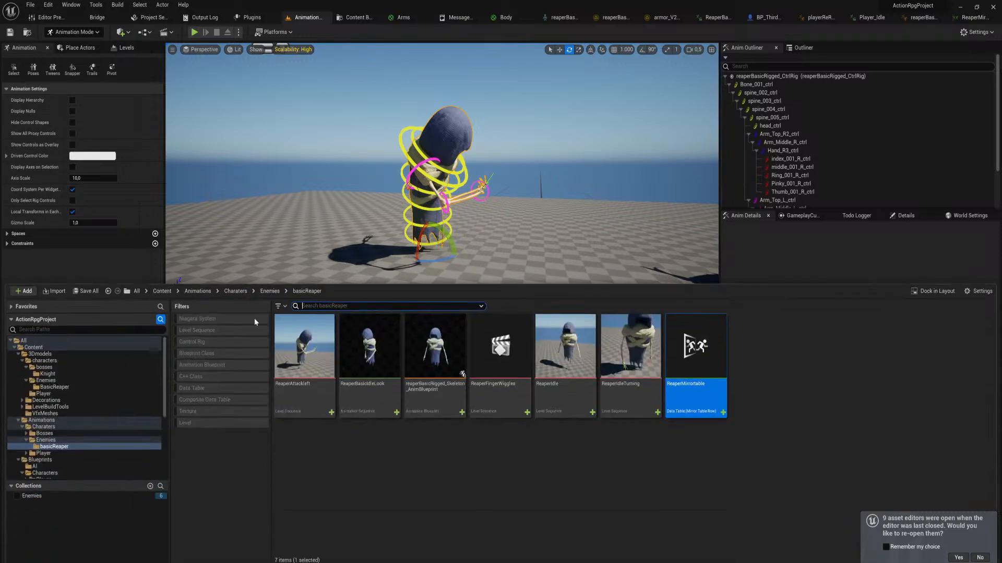
pyautogui.click(66, 389)
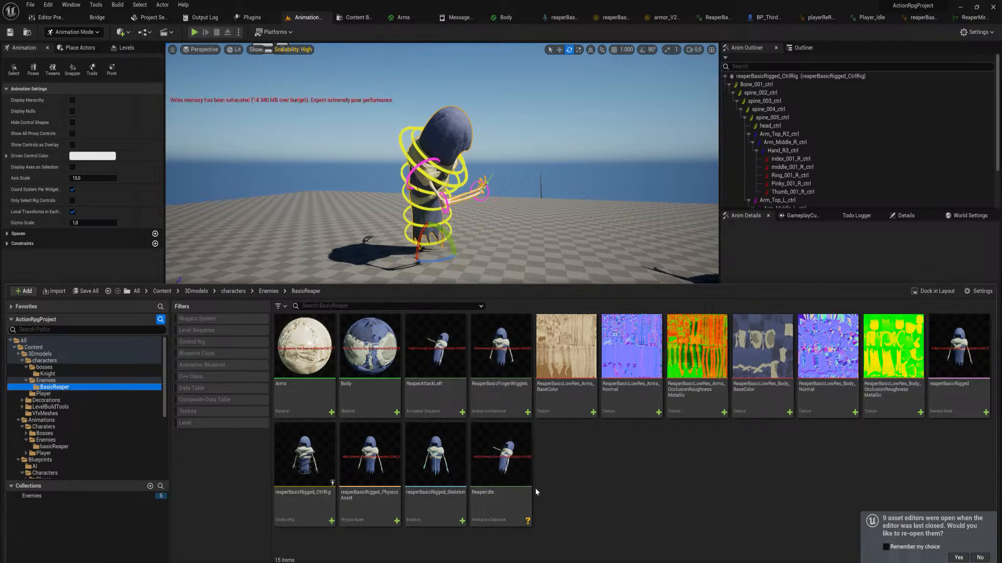
pyautogui.click(448, 360)
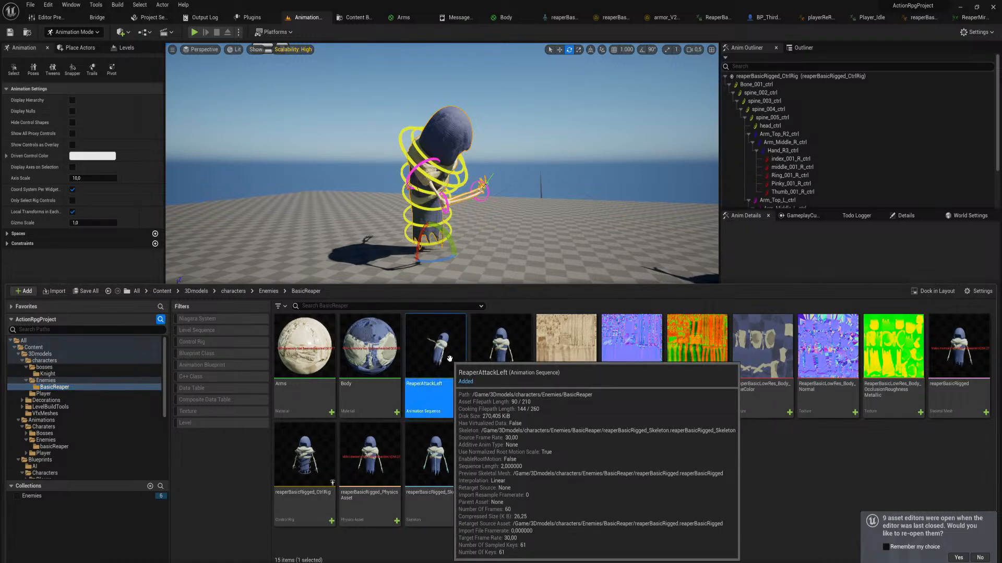
pyautogui.rightClick(442, 359)
pyautogui.click(432, 359)
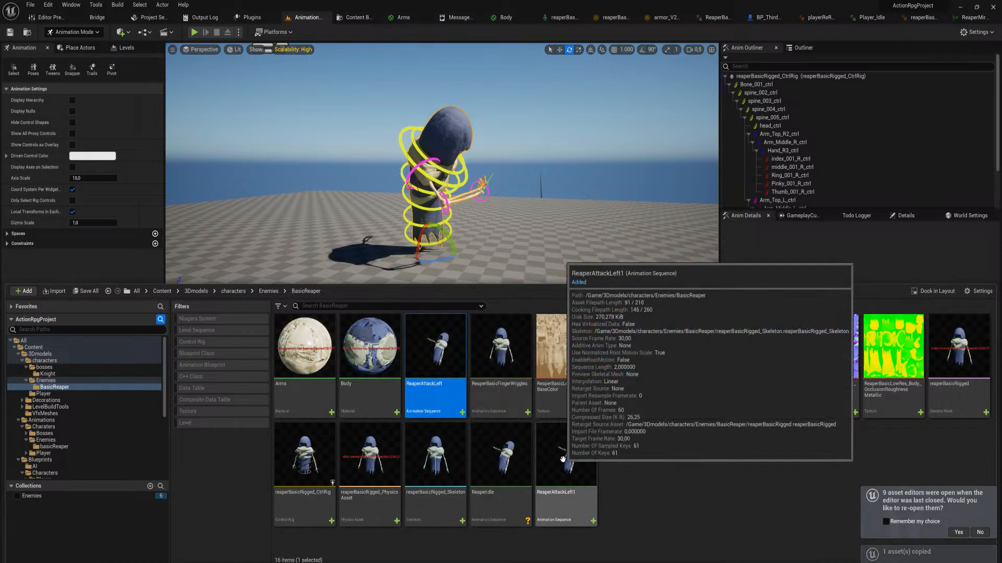
# Rename the duplicated attack animation sequence ReaperAttackRight
pyautogui.click(571, 483)
pyautogui.press('F2')
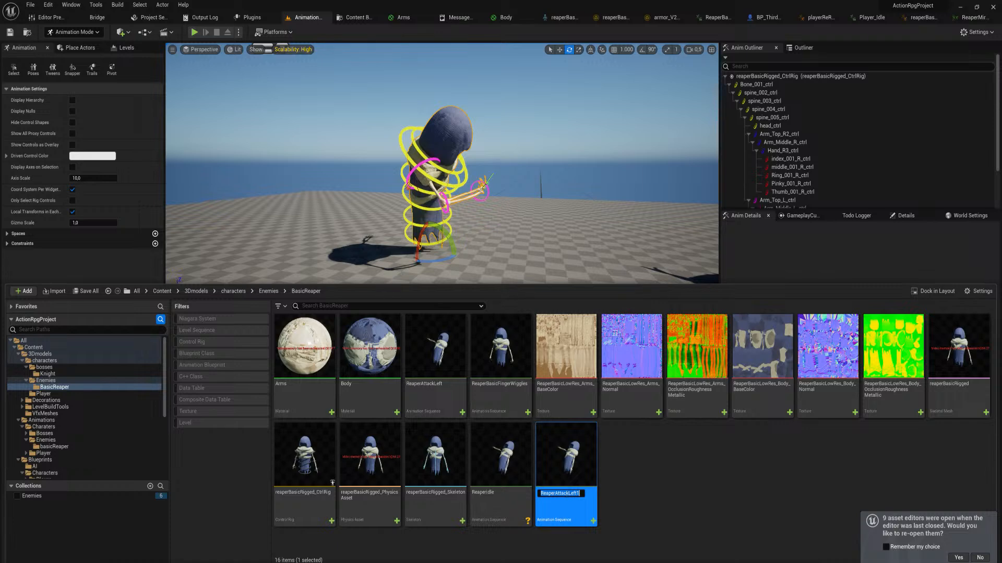
pyautogui.moveTo(568, 493); pyautogui.dragTo(633, 487)
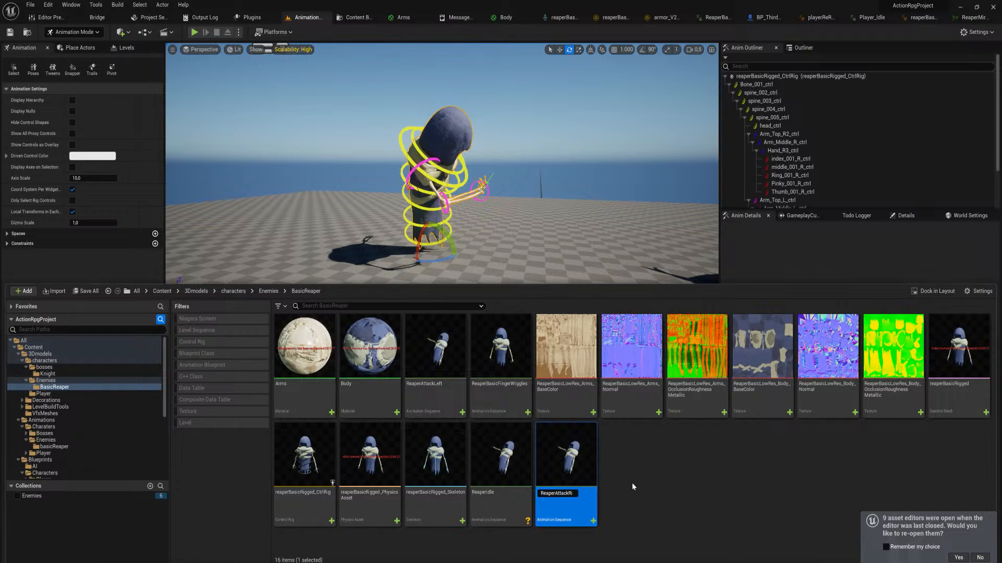
pyautogui.write('Right')
pyautogui.press('Return')
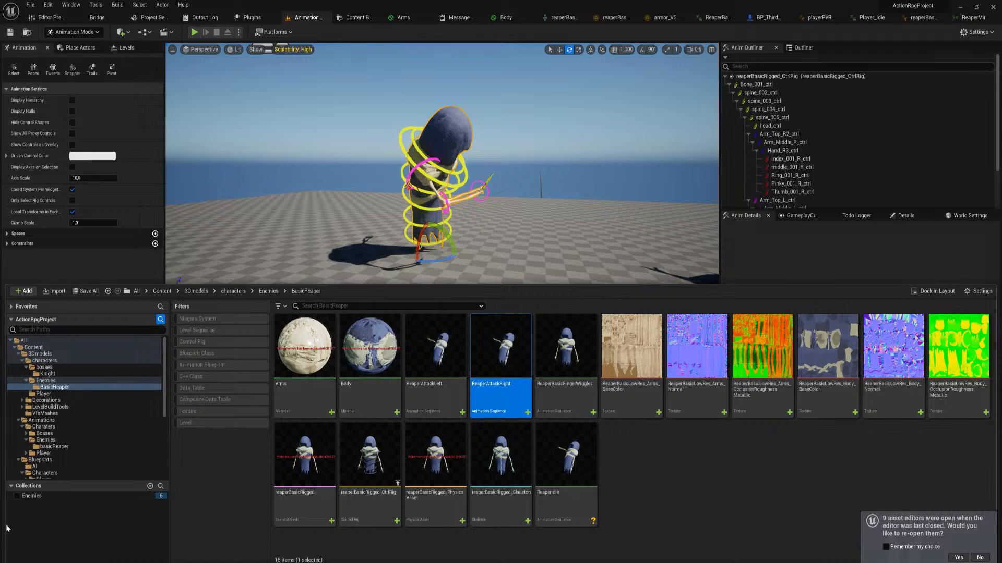
# Add a Mirror with ReaperMirrortable node below the output link in the reaperBasicRigged_Skeleton_AnimBlueprint AnimGraph and compile
pyautogui.click(932, 18)
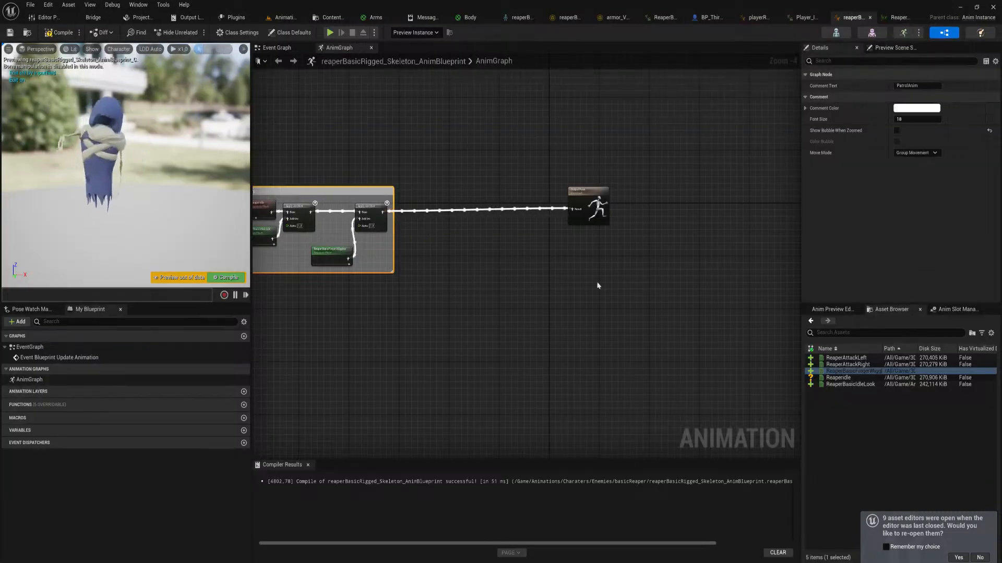
pyautogui.rightClick(444, 286)
pyautogui.write('mirror')
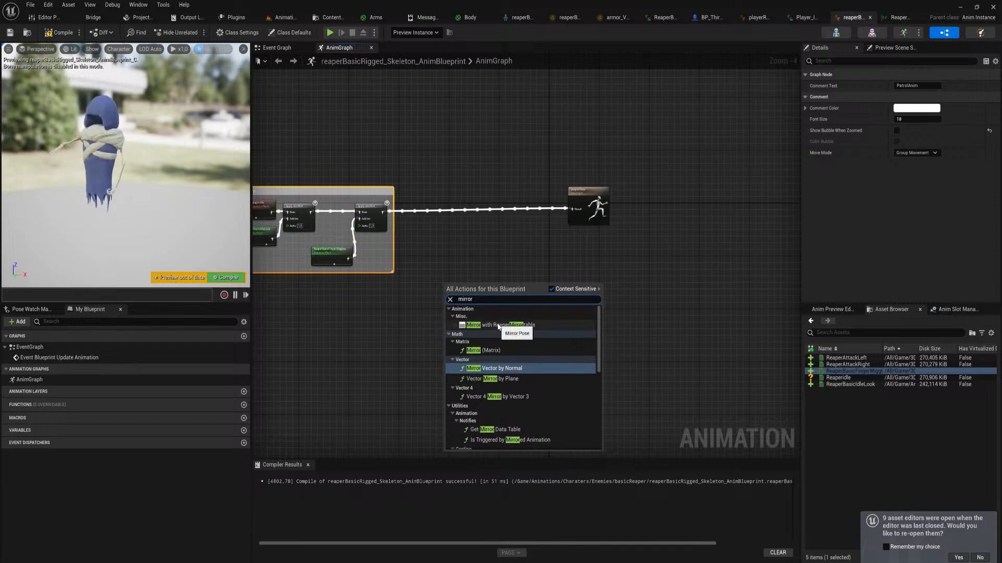
pyautogui.click(491, 325)
pyautogui.scroll(2, 487, 297)
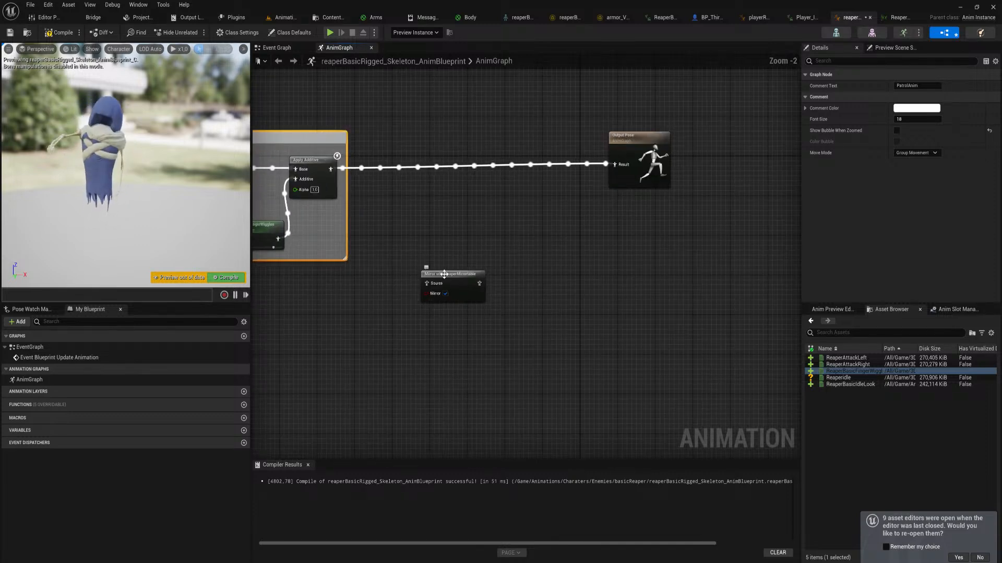
pyautogui.moveTo(445, 275); pyautogui.dragTo(476, 220)
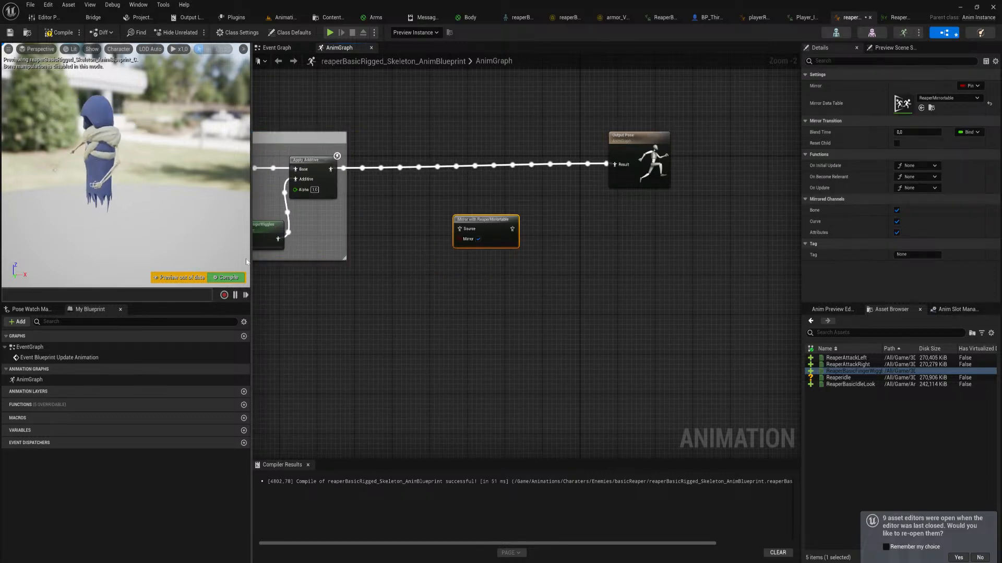
pyautogui.moveTo(356, 232); pyautogui.dragTo(537, 317, button='right')
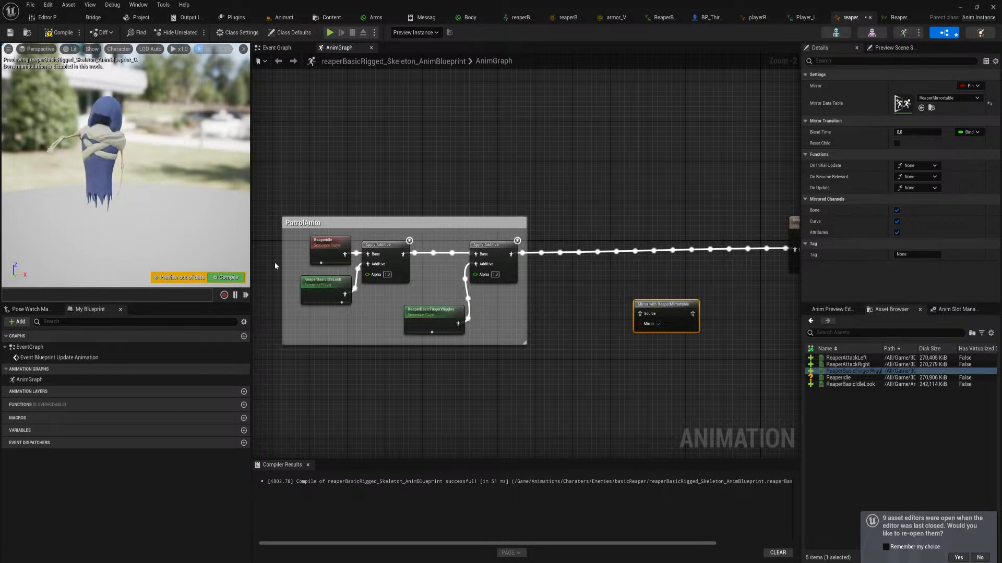
pyautogui.click(228, 277)
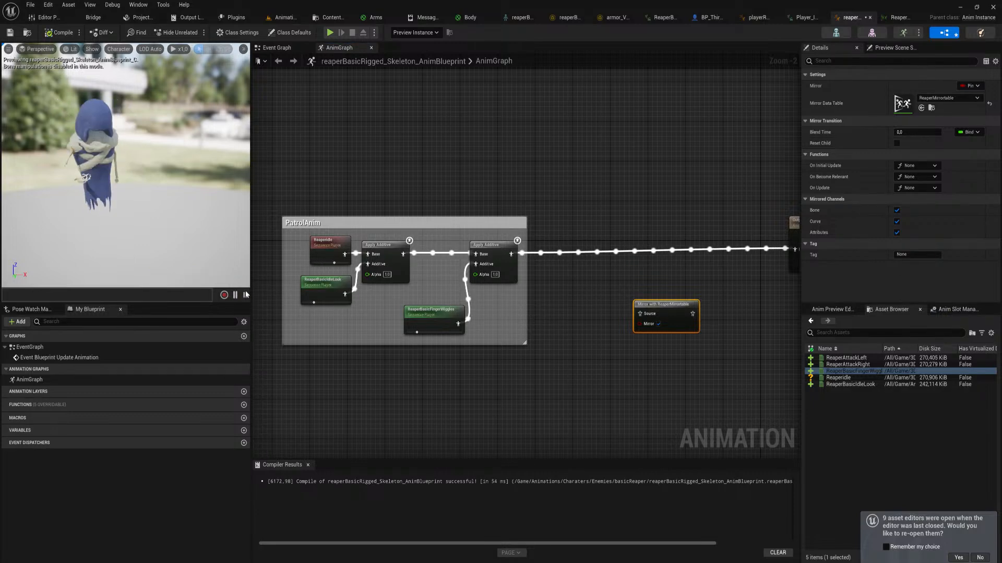
pyautogui.click(340, 261)
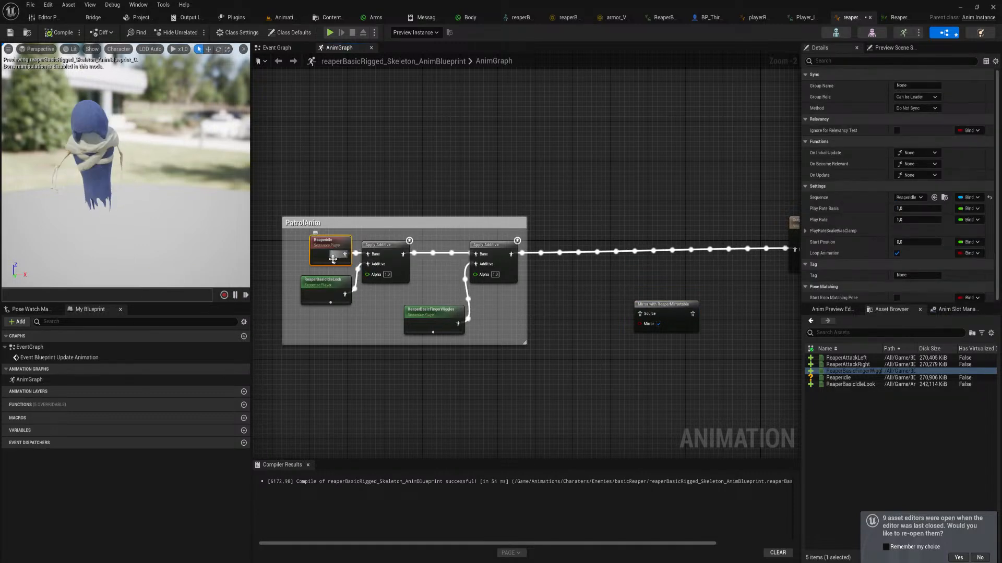
pyautogui.hotkey('ctrl', 'space')
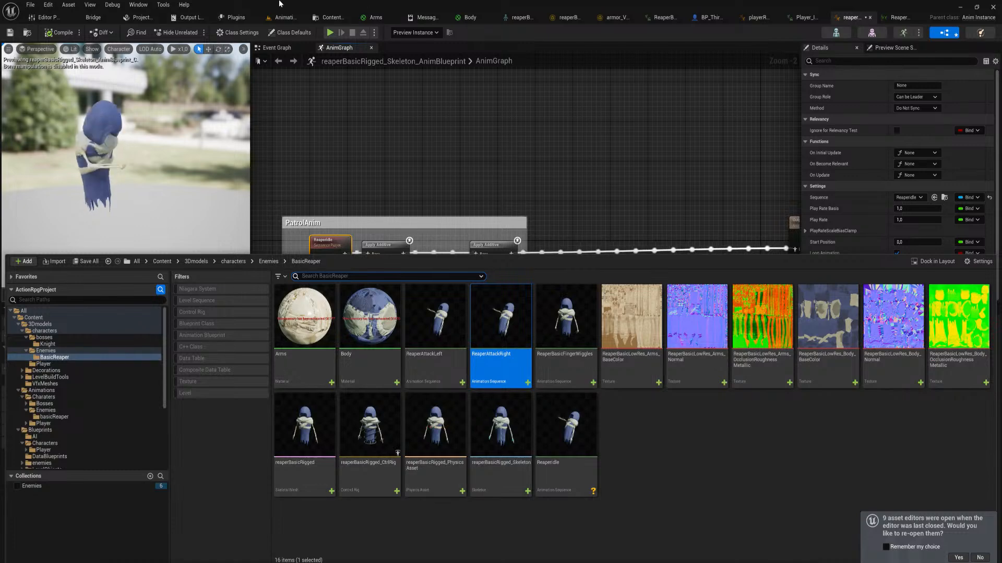
pyautogui.click(284, 17)
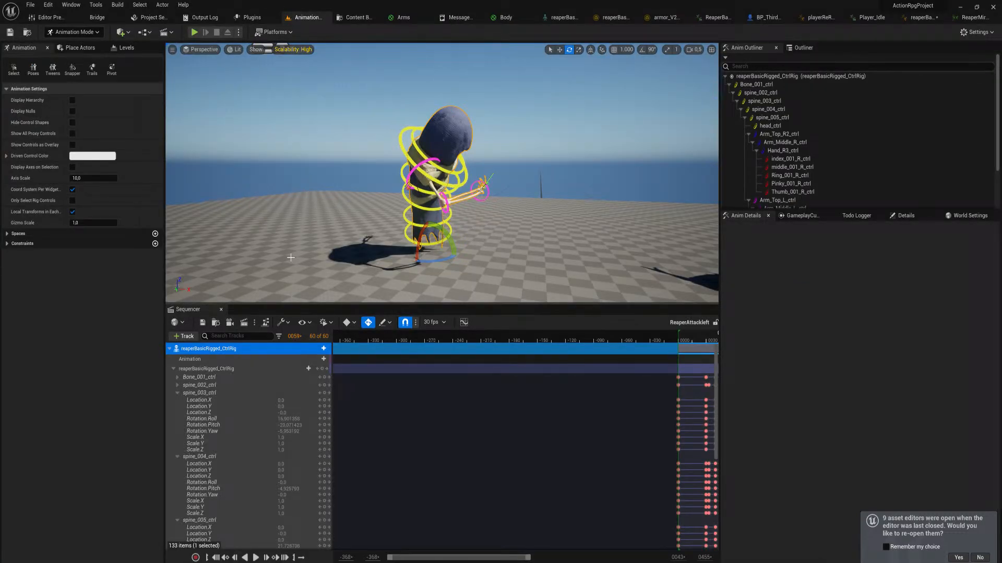
pyautogui.hotkey('ctrl', 'space')
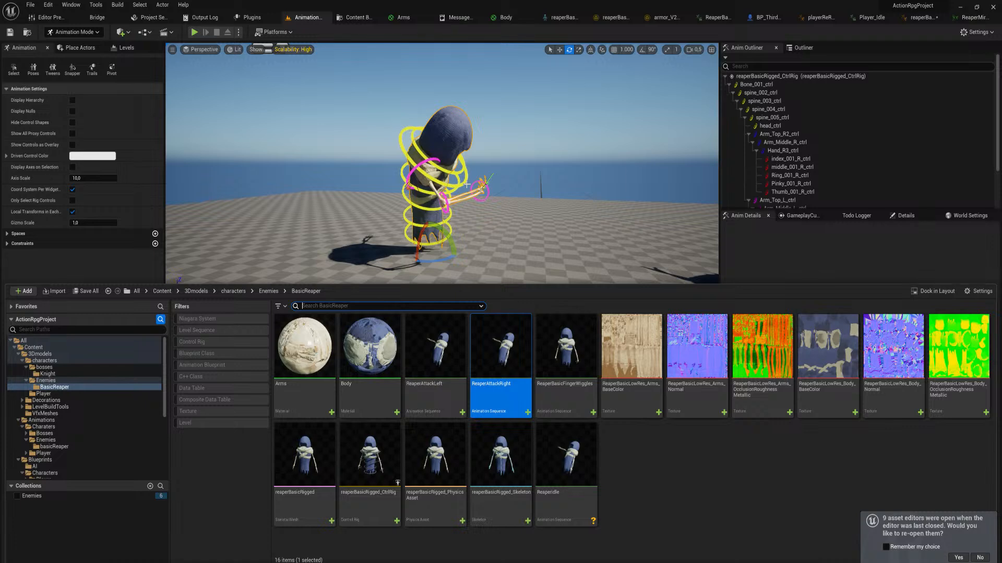
pyautogui.click(962, 17)
pyautogui.click(871, 19)
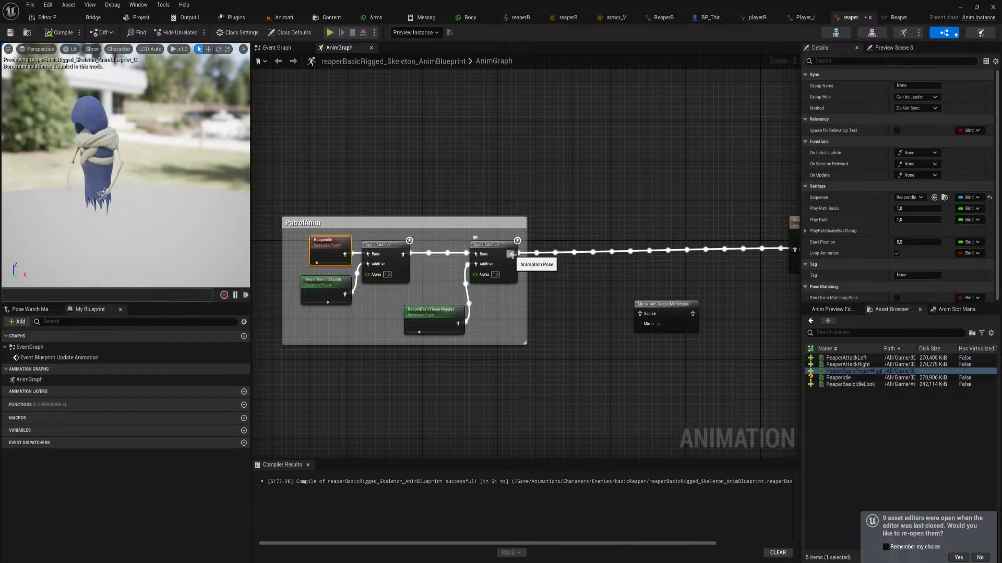
# Wire the mirror node between the last Apply Additive and the Output Pose, compile the blueprint and select the mirror node
pyautogui.moveTo(512, 255); pyautogui.dragTo(645, 313)
pyautogui.moveTo(645, 277); pyautogui.dragTo(574, 278, button='right')
pyautogui.moveTo(622, 314); pyautogui.dragTo(656, 285)
pyautogui.moveTo(716, 248); pyautogui.dragTo(719, 249)
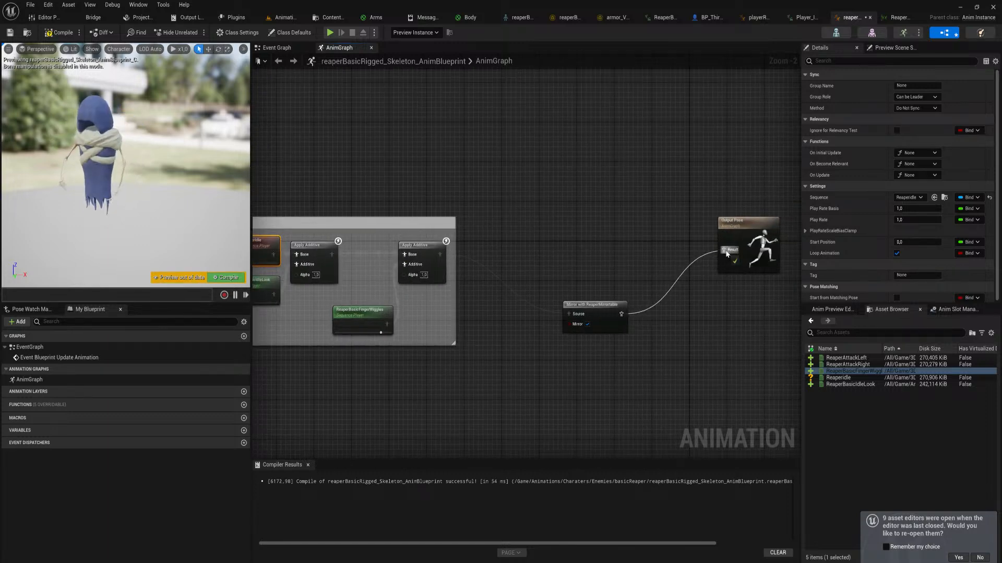
pyautogui.click(240, 281)
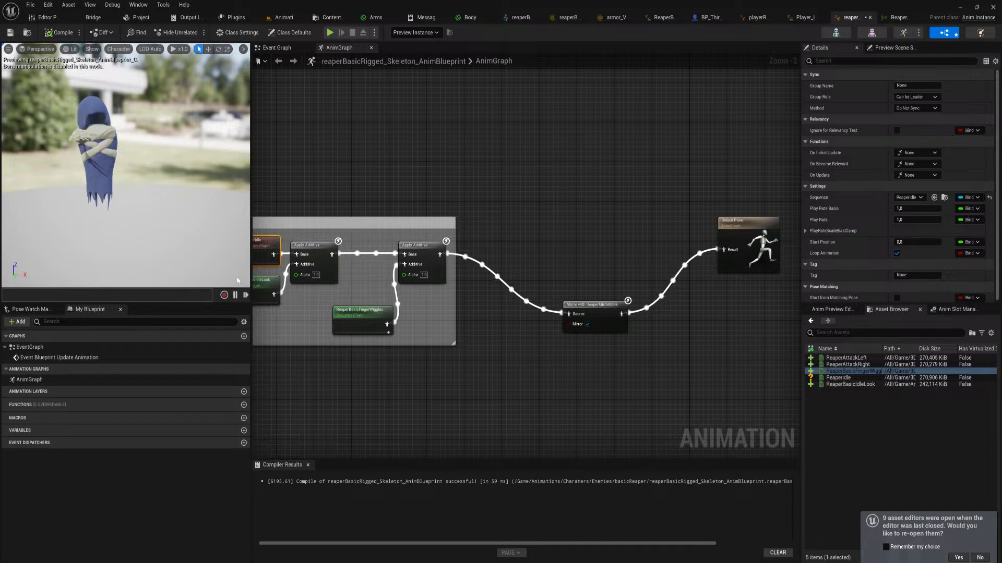
pyautogui.click(594, 315)
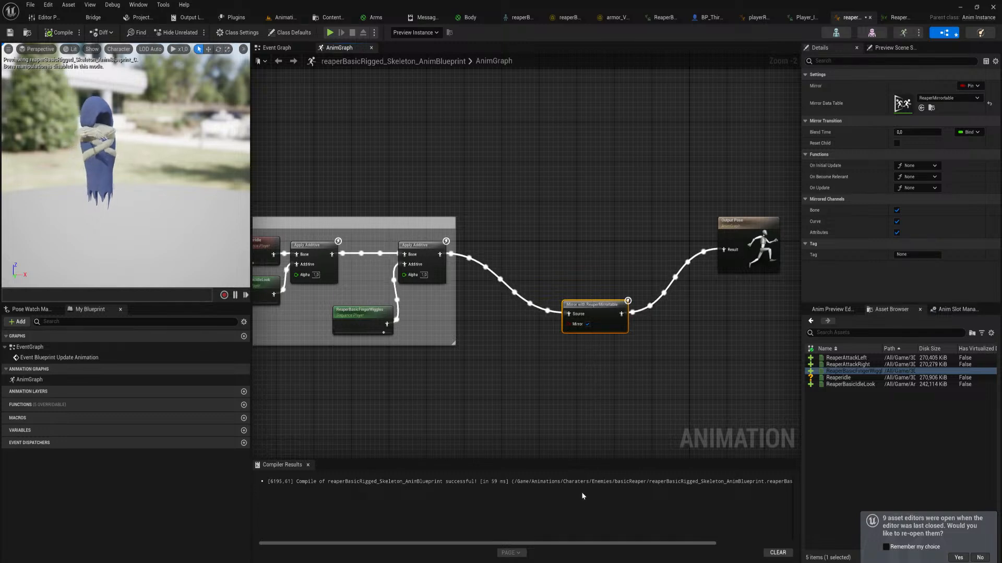
# Delete the Mirror node, connect the last Apply Additive directly to the Output Pose and compile the blueprint
pyautogui.press('Delete')
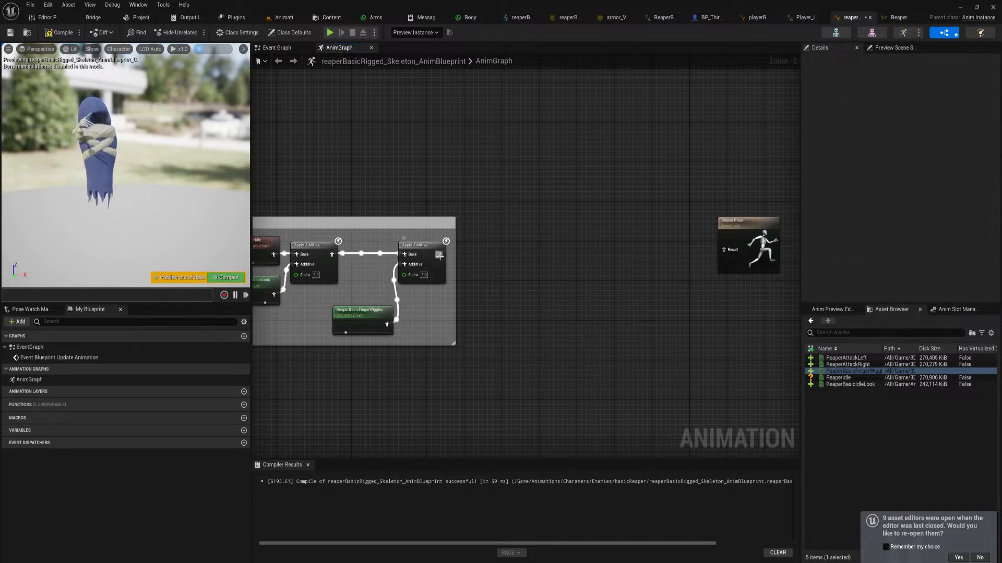
pyautogui.moveTo(439, 256); pyautogui.dragTo(724, 251)
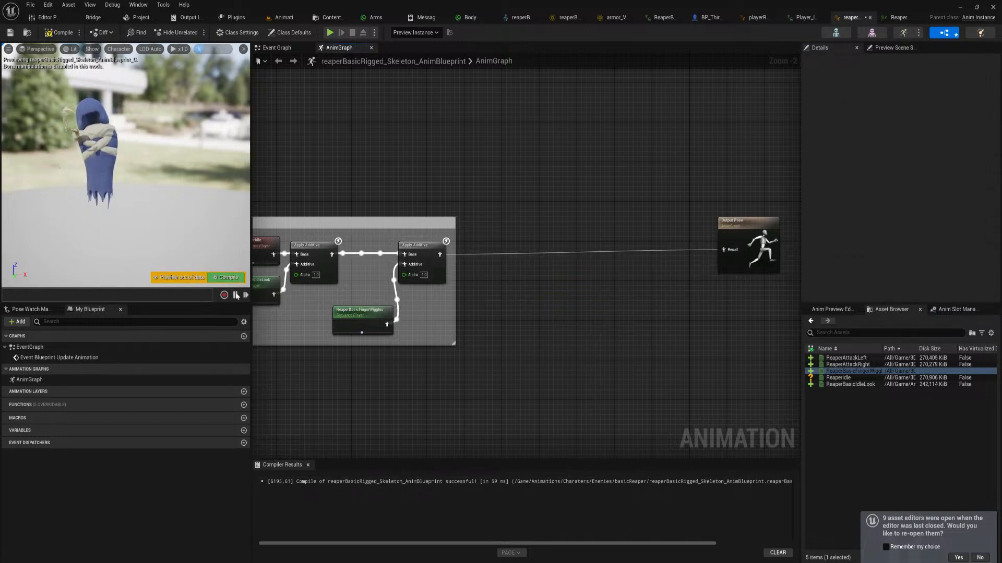
pyautogui.press('F7')
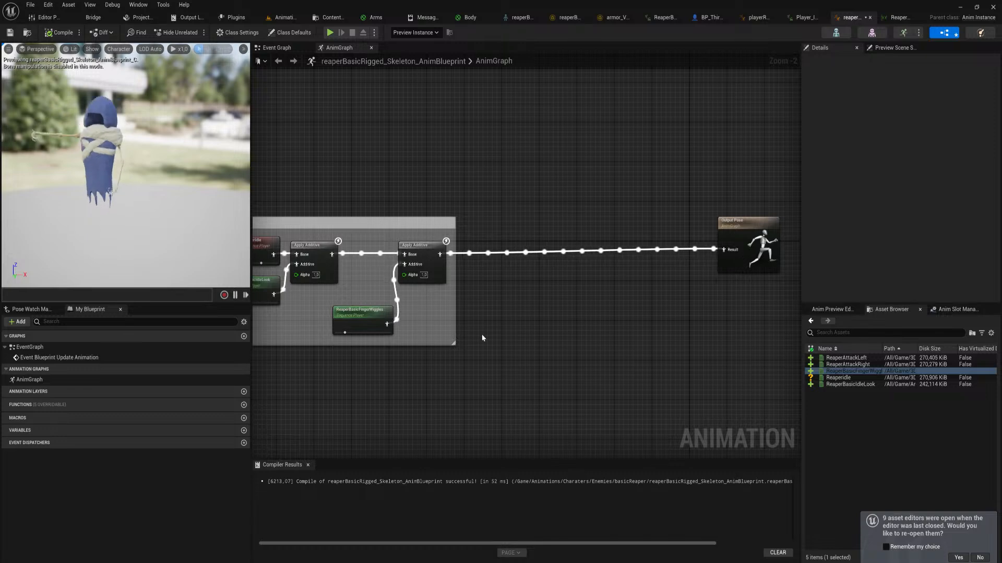
pyautogui.moveTo(482, 334); pyautogui.dragTo(511, 340, button='right')
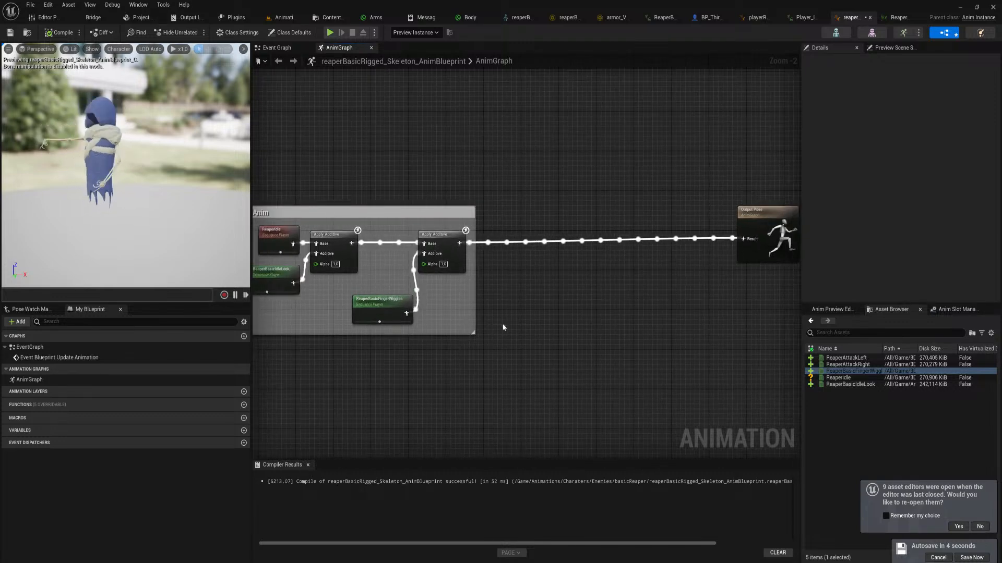
# Force delete the ReaperAttackRight animation sequence from the 3Dmodels BasicReaper folder
pyautogui.hotkey('ctrl', 'space')
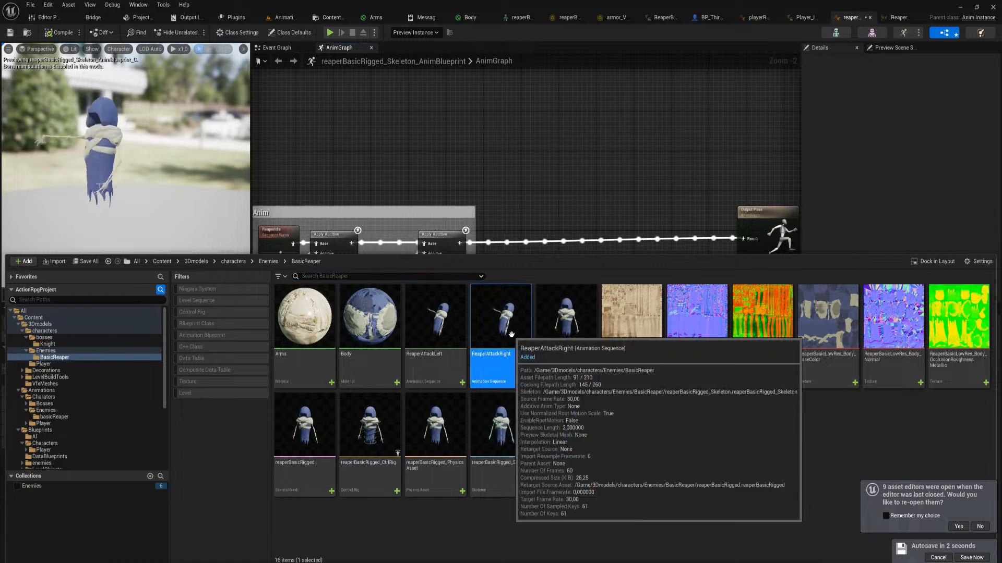
pyautogui.press('Delete')
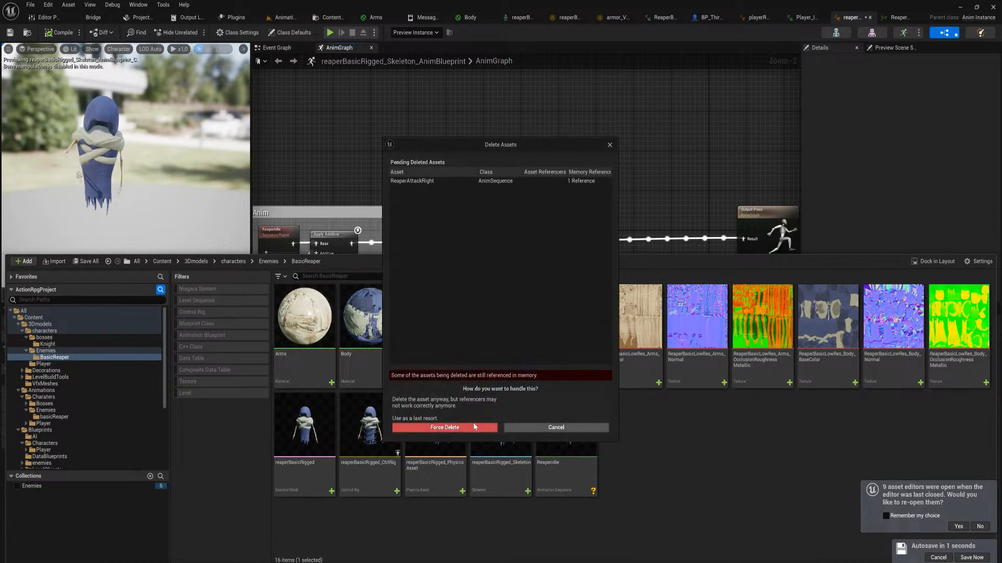
pyautogui.click(469, 427)
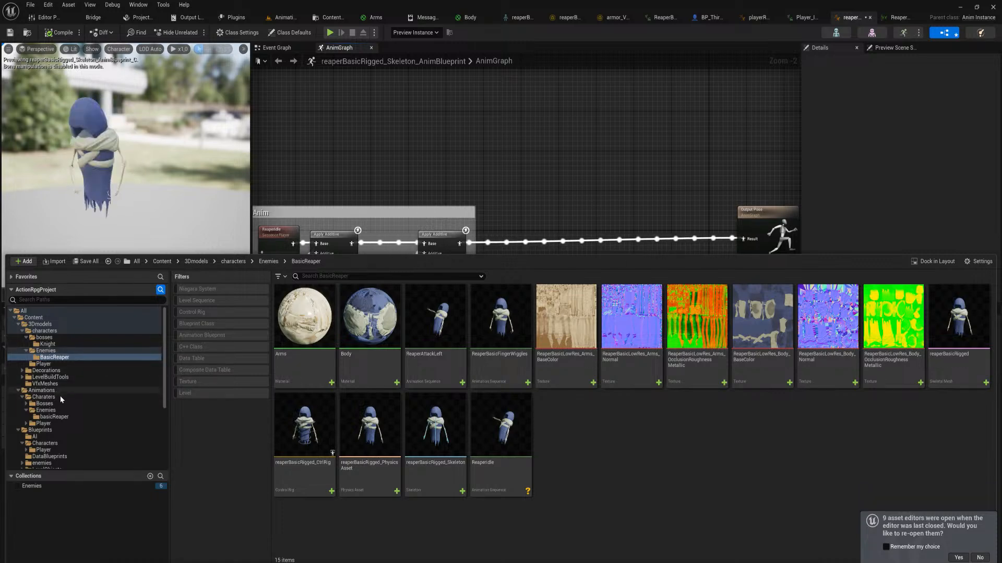
# Open the ReaperIdle level sequence from the Animations basicReaper folder in the AnimationLevel and save it
pyautogui.click(57, 417)
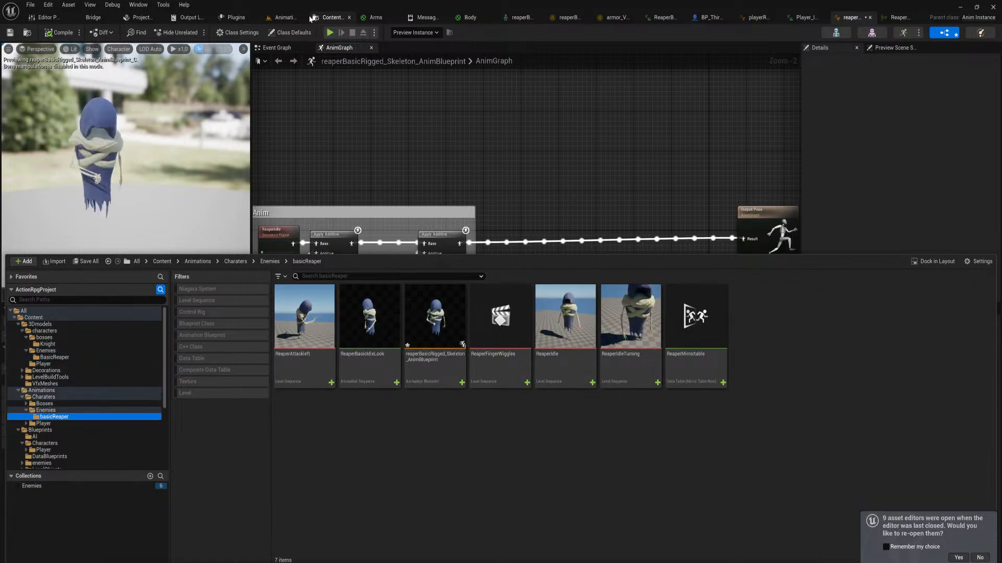
pyautogui.click(276, 18)
pyautogui.moveTo(485, 219); pyautogui.dragTo(461, 260, button='right')
pyautogui.hotkey('ctrl', 'space')
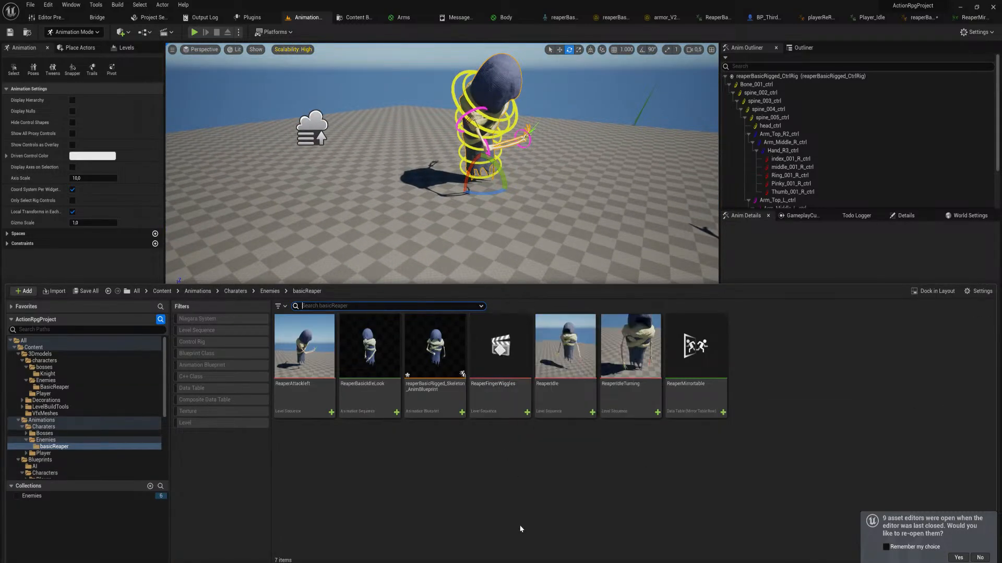
pyautogui.click(566, 386)
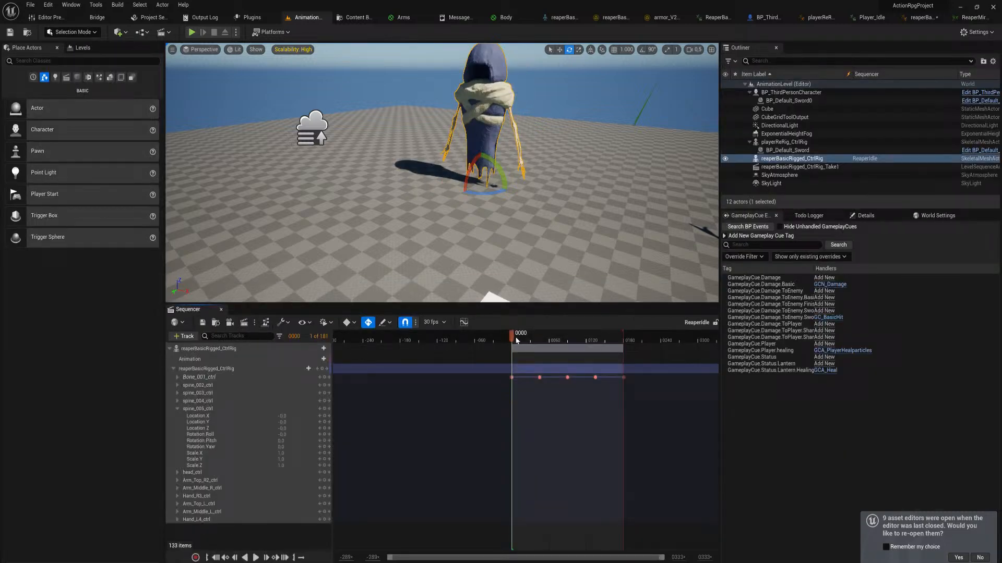
pyautogui.moveTo(516, 340)
pyautogui.mouseDown()
pyautogui.moveTo(599, 340)
pyautogui.moveTo(523, 340)
pyautogui.moveTo(512, 352)
pyautogui.mouseUp()
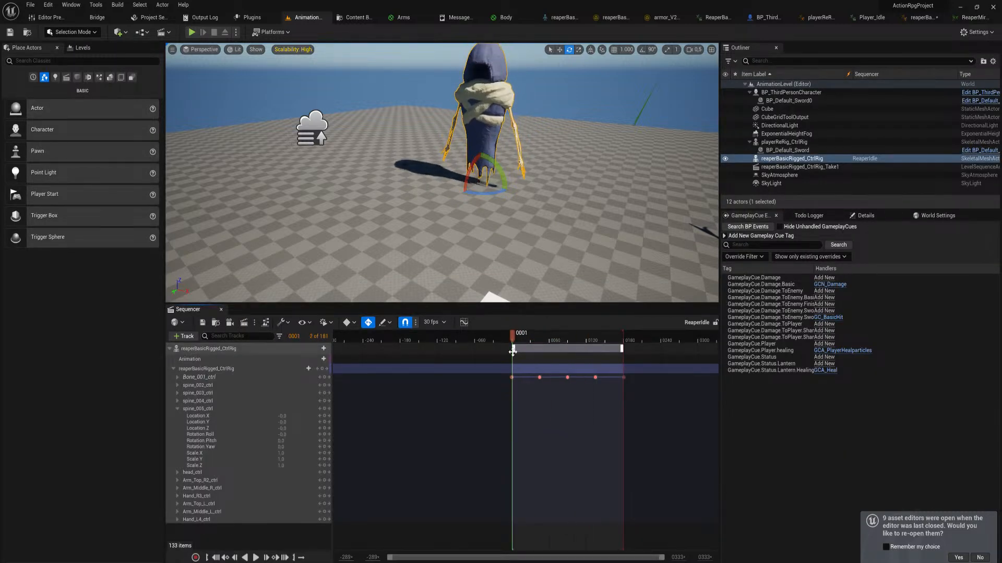
pyautogui.click(204, 323)
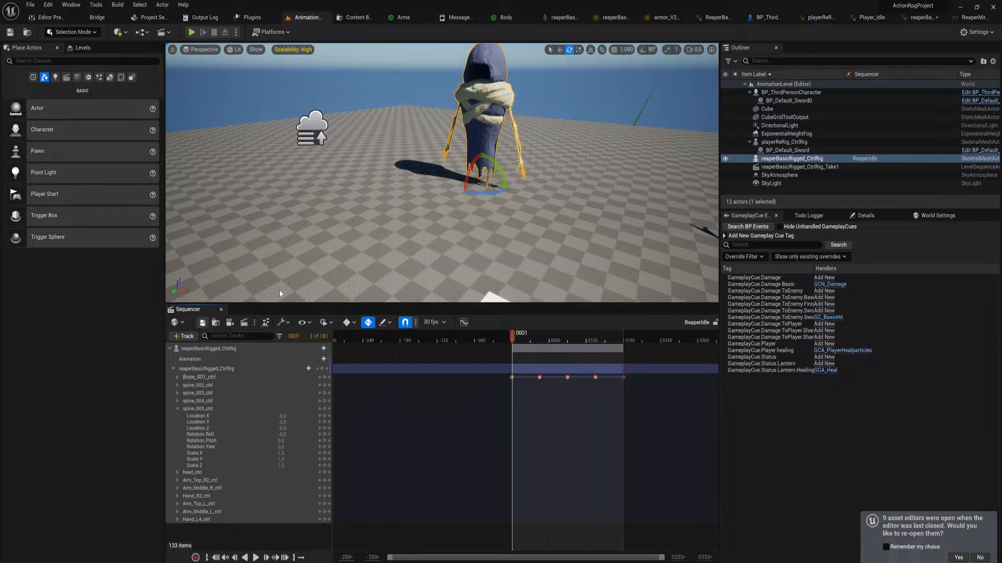
# Open the ReaperIdleTurning and ReaperFingerWiggles level sequences one after the other to check their reaper poses
pyautogui.hotkey('ctrl', 'space')
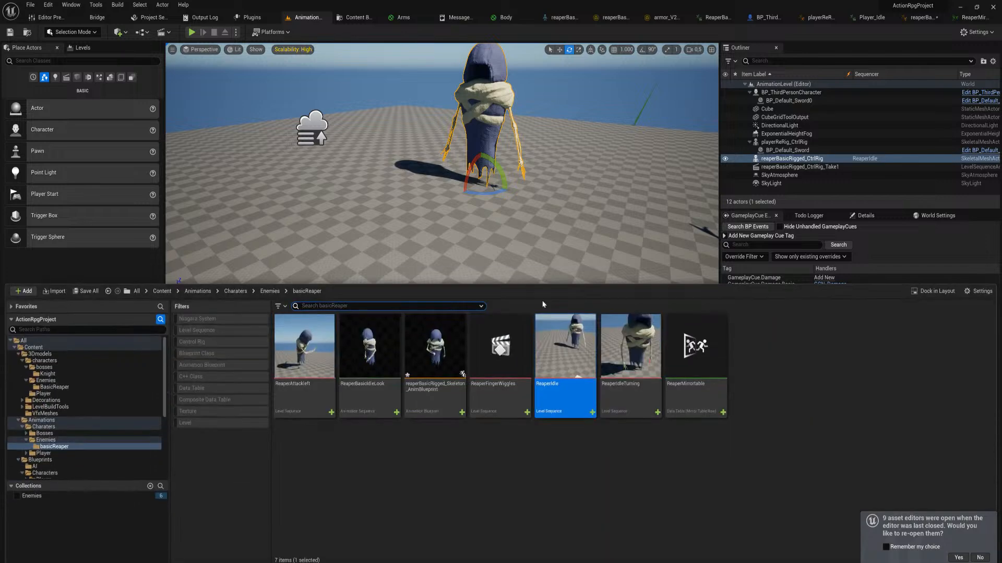
pyautogui.click(636, 393)
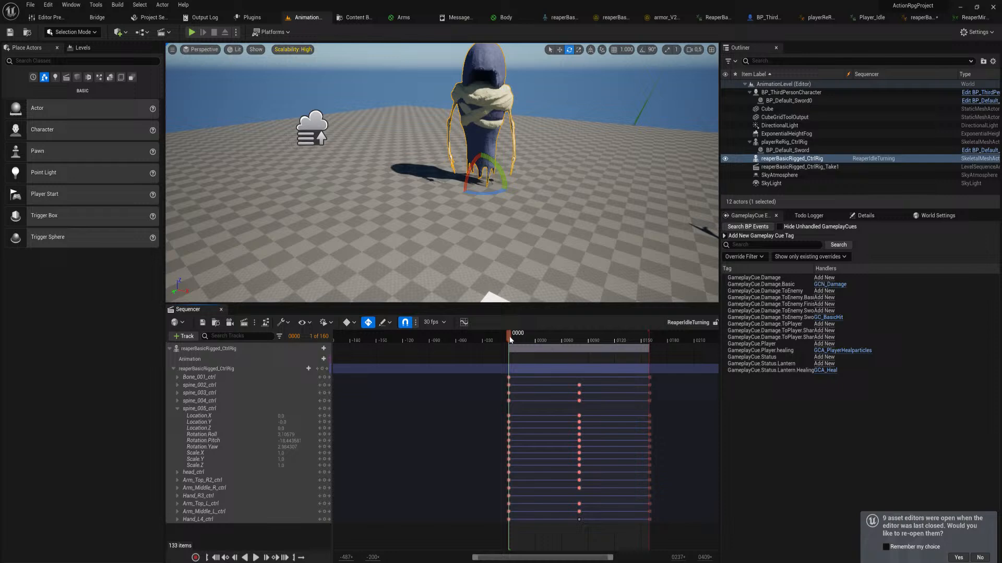
pyautogui.moveTo(510, 339); pyautogui.dragTo(515, 360)
pyautogui.hotkey('ctrl', 'space')
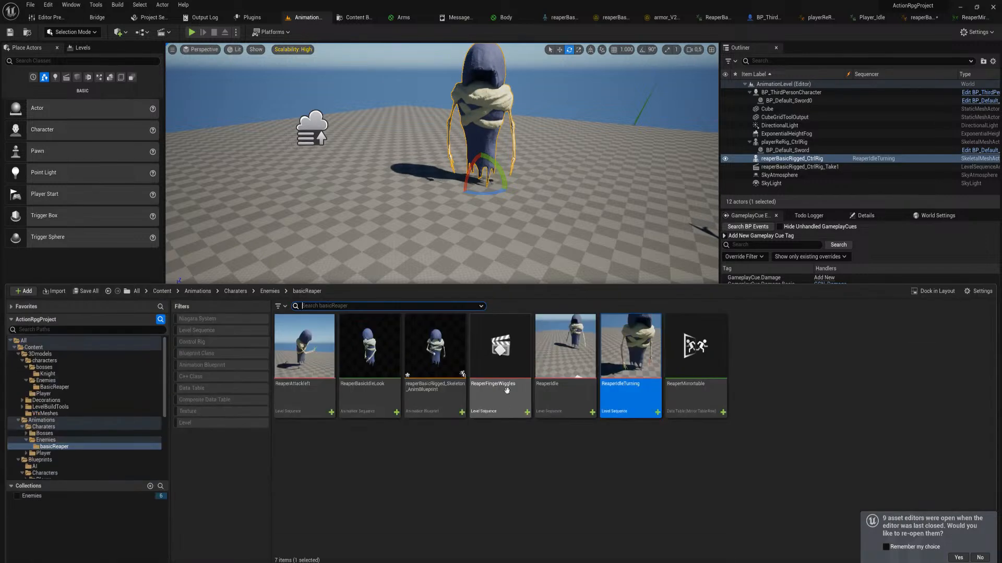
pyautogui.click(496, 393)
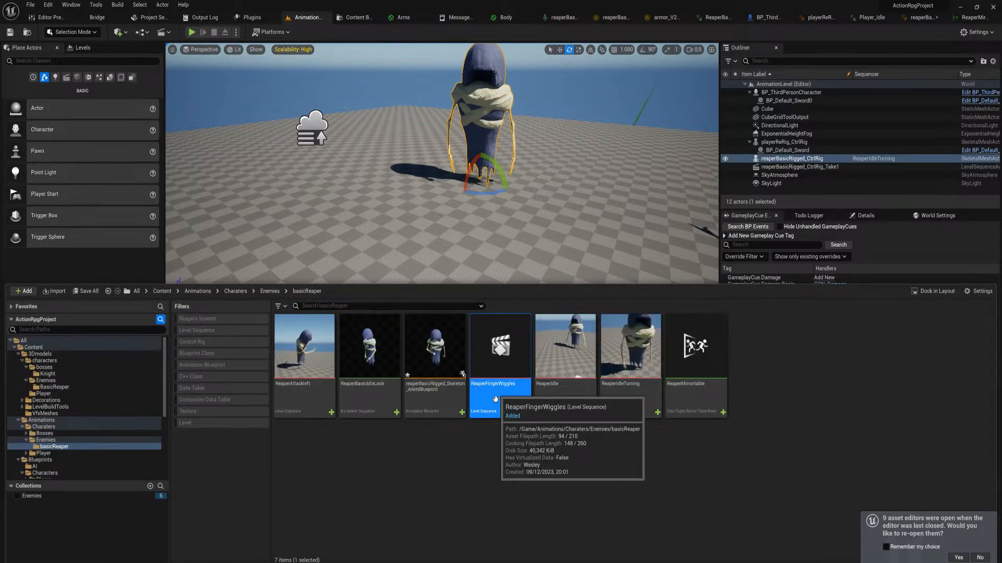
pyautogui.doubleClick(495, 399)
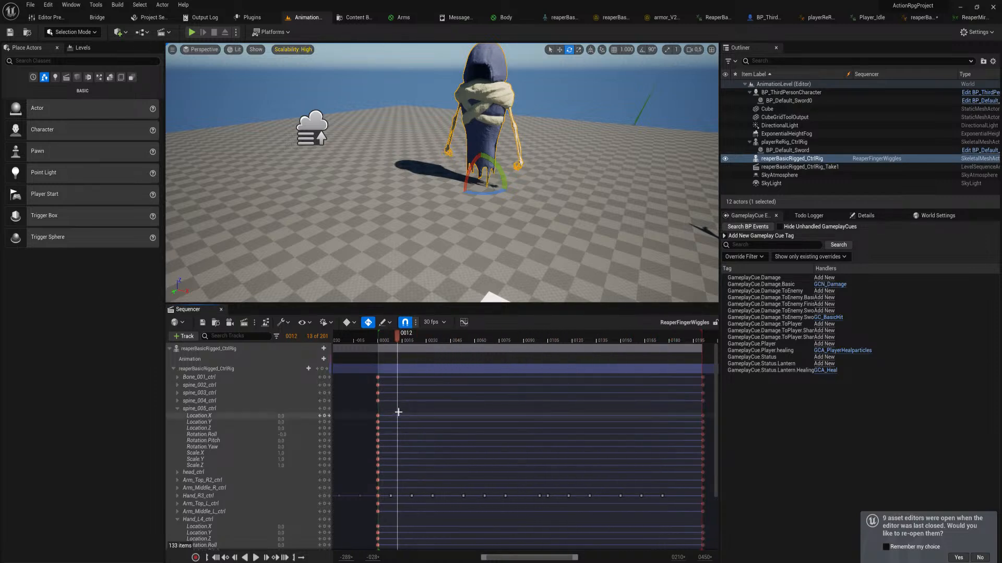
# Open the ReaperAttackleft level sequence, move the playhead to frame 45 and save the sequence
pyautogui.hotkey('ctrl', 'space')
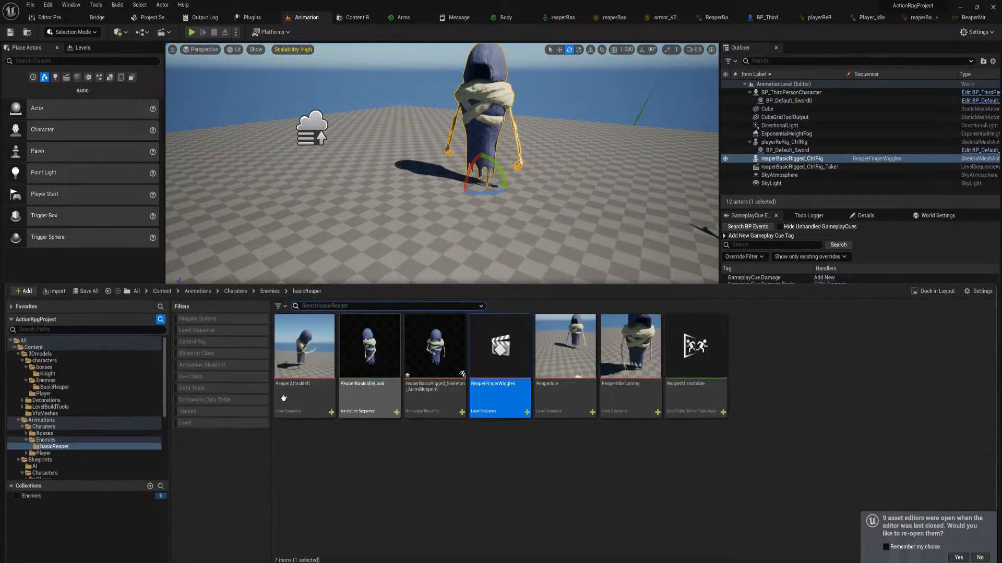
pyautogui.click(307, 358)
pyautogui.doubleClick(330, 367)
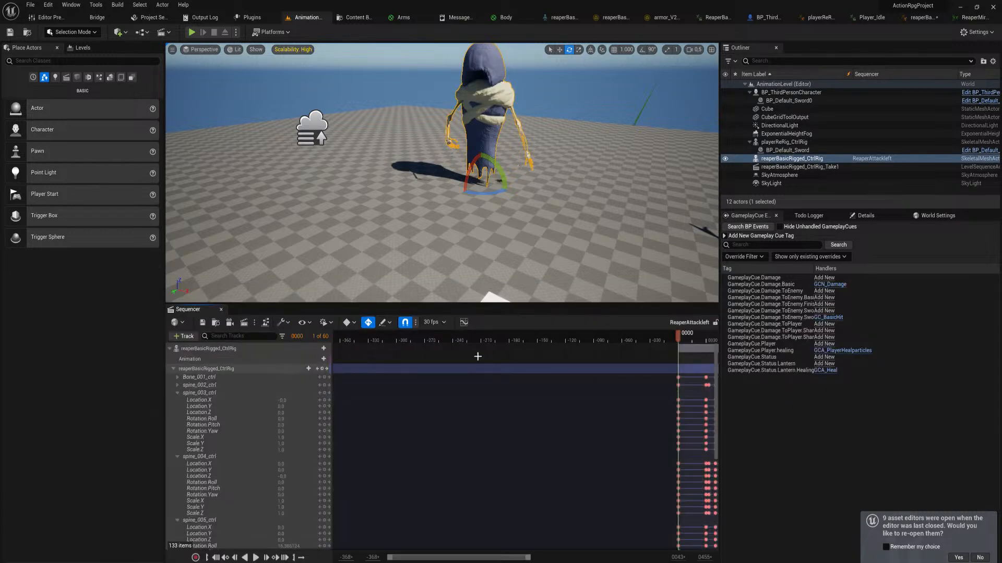
pyautogui.moveTo(387, 486); pyautogui.dragTo(349, 487, button='right')
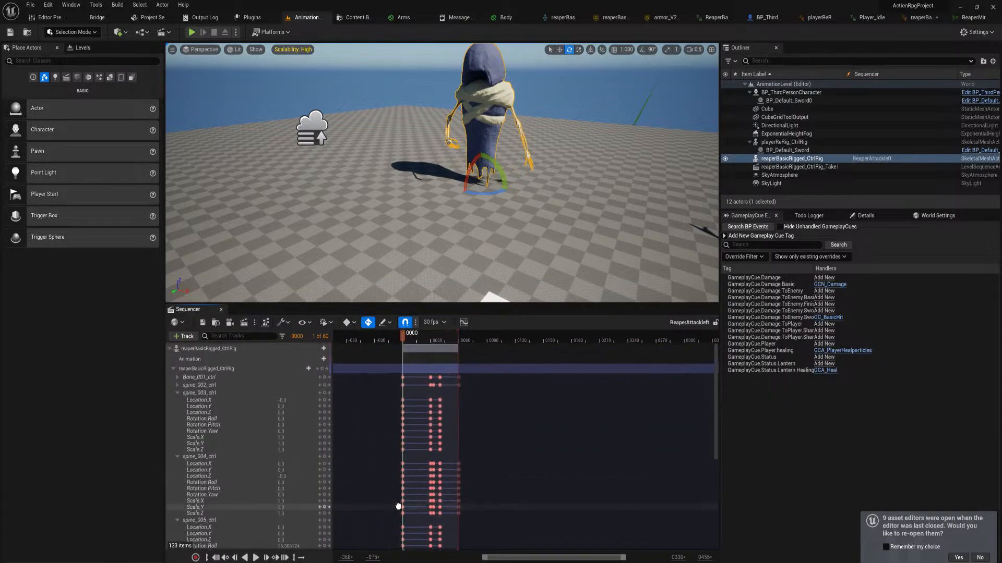
pyautogui.moveTo(406, 338); pyautogui.dragTo(443, 338)
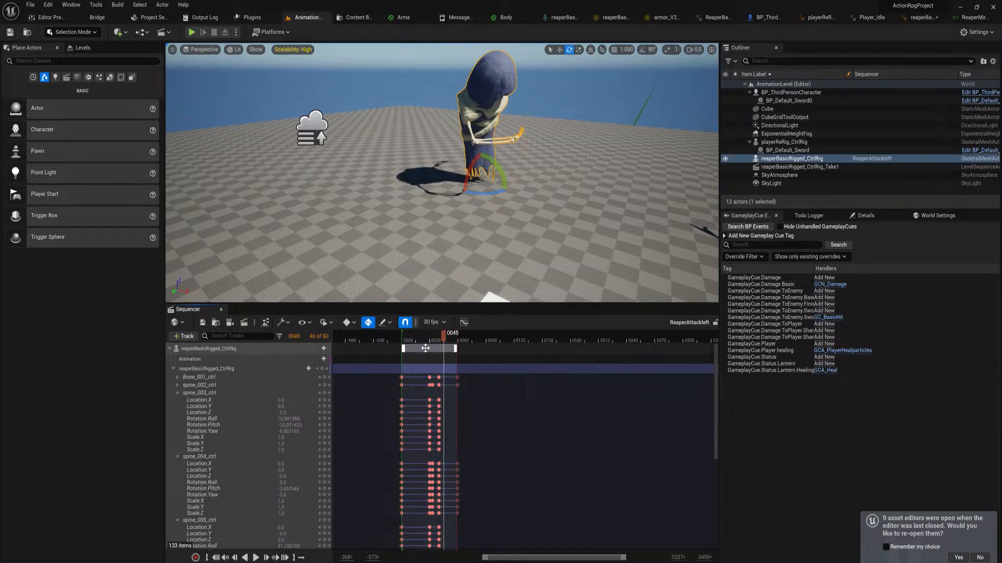
pyautogui.hotkey('ctrl', 'space')
pyautogui.moveTo(313, 245)
pyautogui.mouseDown(button='right')
pyautogui.moveTo(313, 230)
pyautogui.moveTo(309, 237)
pyautogui.mouseUp(button='right')
pyautogui.click(203, 322)
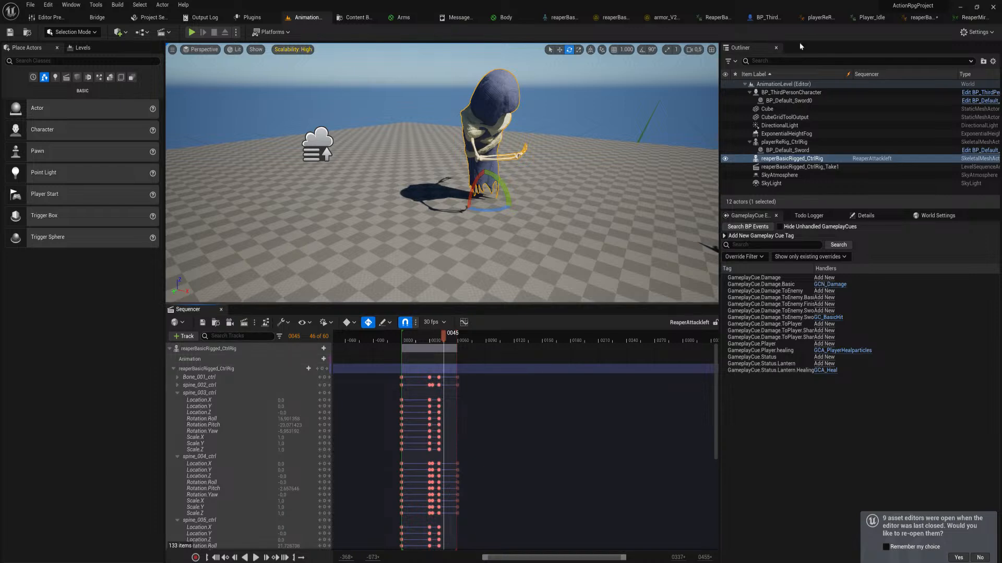
# Close the player, BP_ThirdPersonCharacter, ReaperBasicFingerWiggles and armor control rig editors, leaving the reaper animation blueprint in view
pyautogui.click(871, 17)
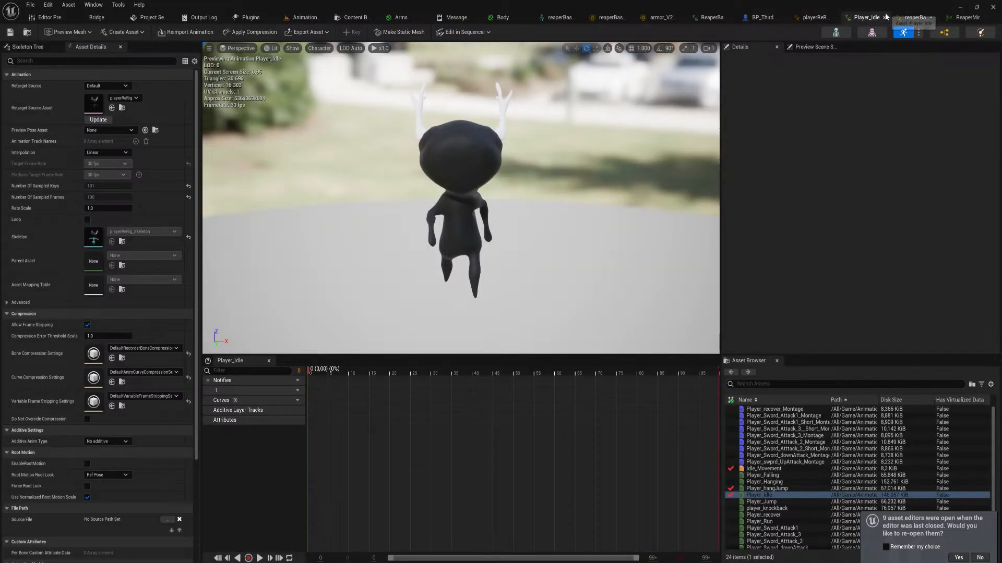
pyautogui.click(883, 18)
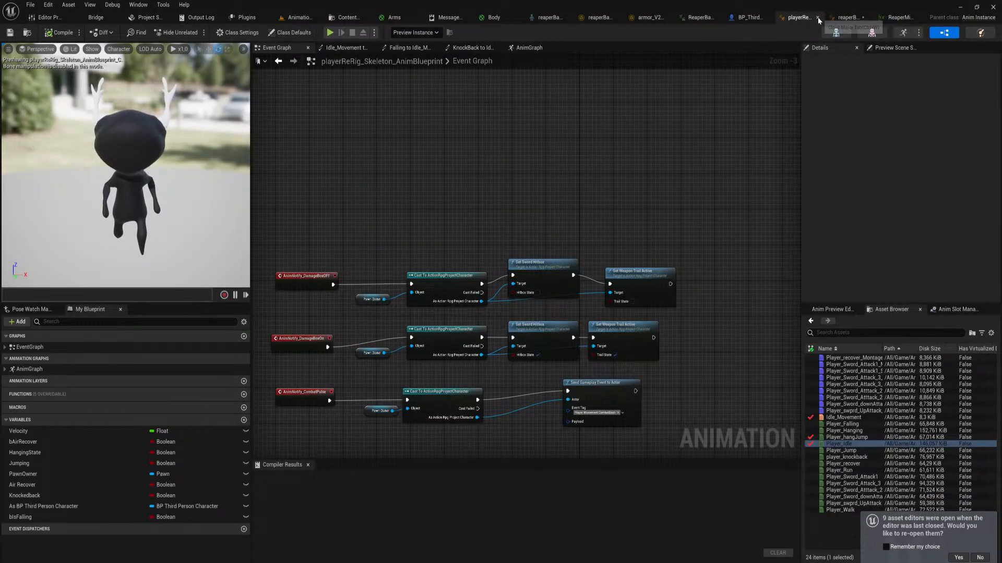
pyautogui.click(818, 18)
pyautogui.click(781, 18)
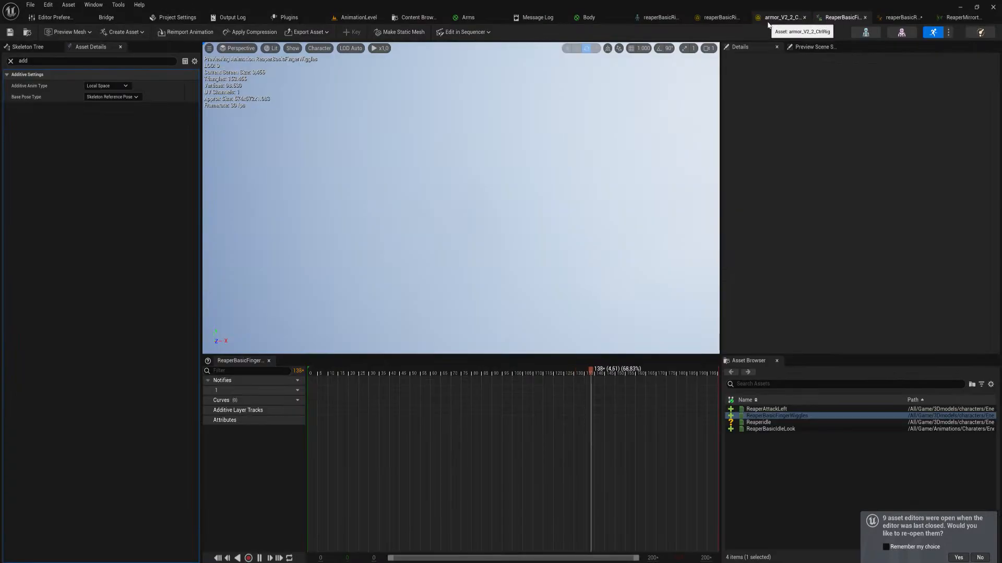
pyautogui.click(864, 18)
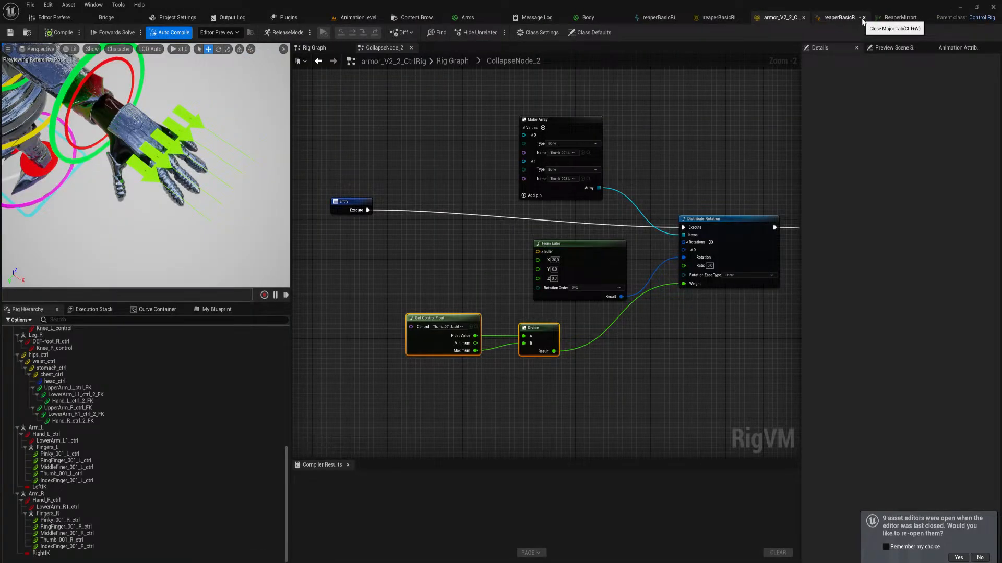
pyautogui.click(804, 18)
pyautogui.click(838, 18)
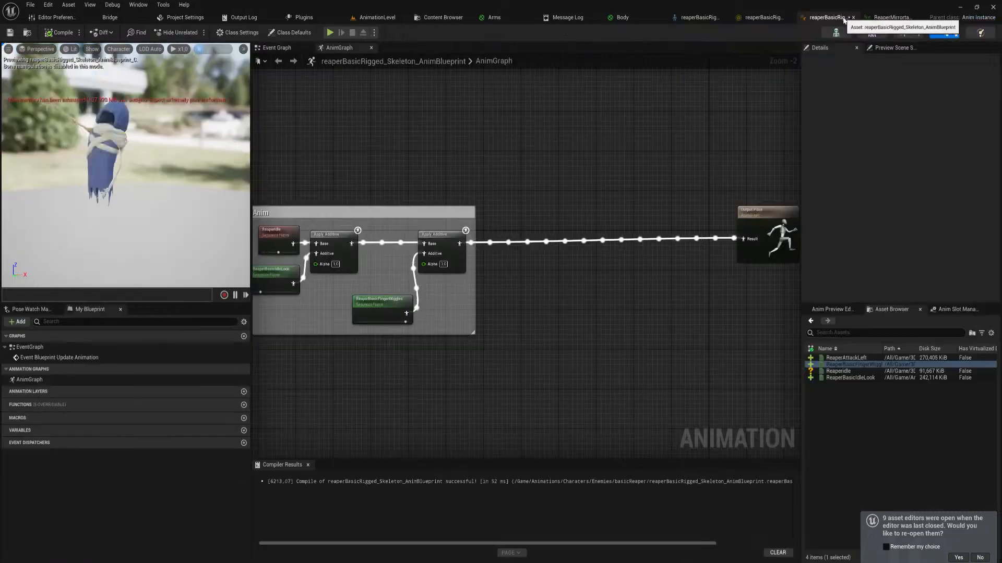
# Close the ReaperMirrortable data table editor and return to the reaper's AnimGraph
pyautogui.moveTo(563, 215); pyautogui.dragTo(630, 222, button='right')
pyautogui.moveTo(643, 314); pyautogui.dragTo(519, 323, button='right')
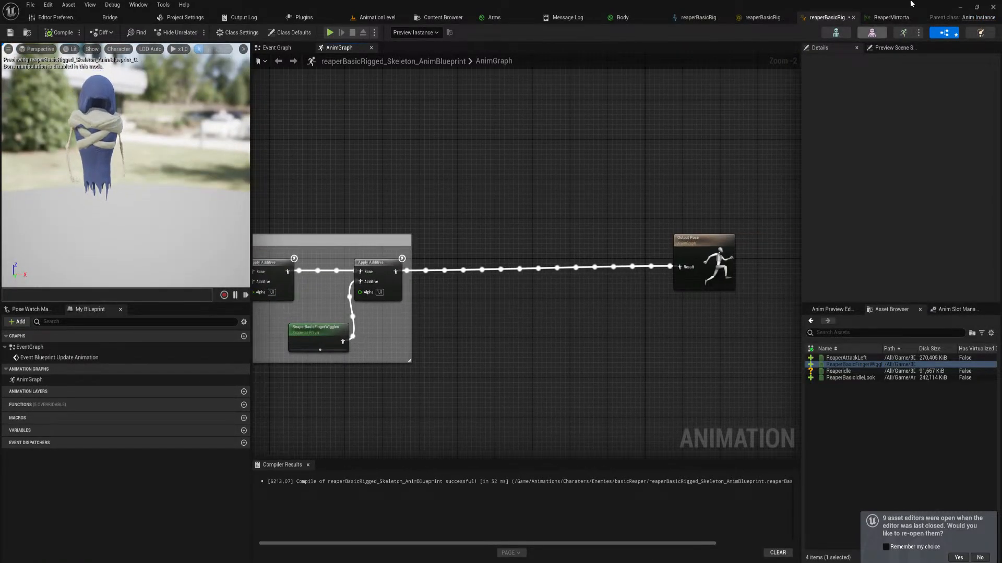
pyautogui.hotkey('ctrl', 'space')
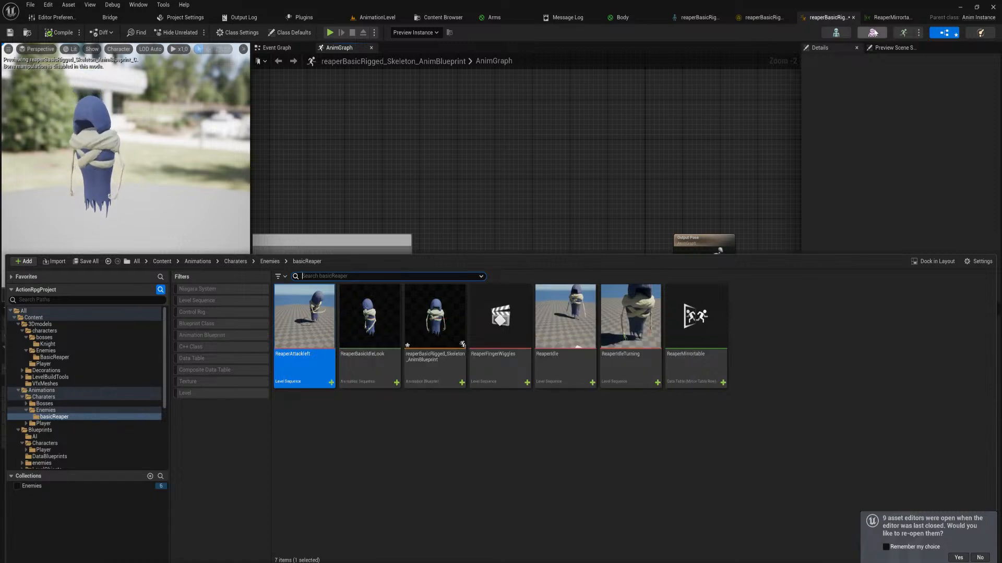
pyautogui.click(893, 17)
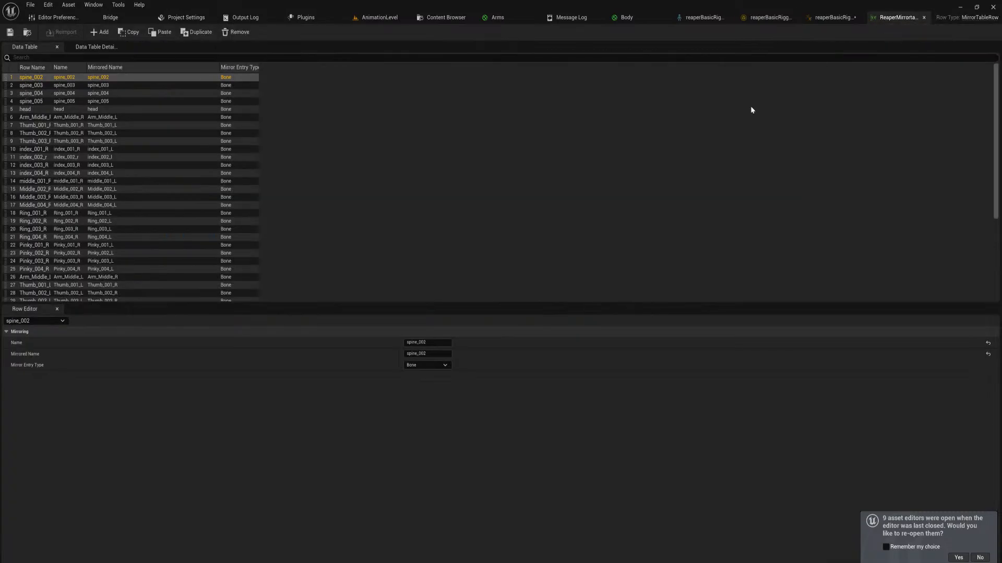
pyautogui.click(924, 18)
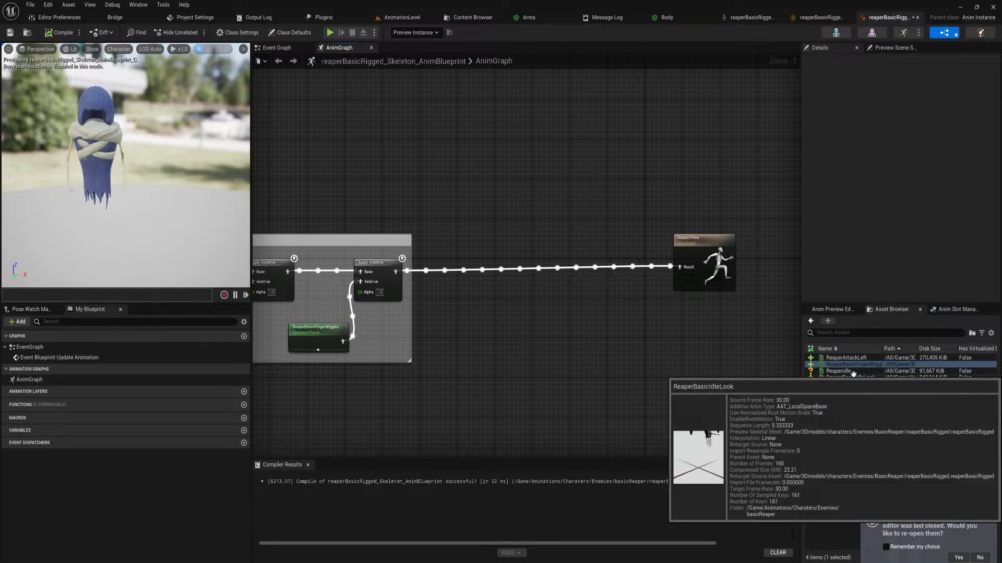
# Preview the ReaperBasicFingerWiggles and ReaperAttackLeft animation sequences and return to the AnimationLevel
pyautogui.doubleClick(867, 364)
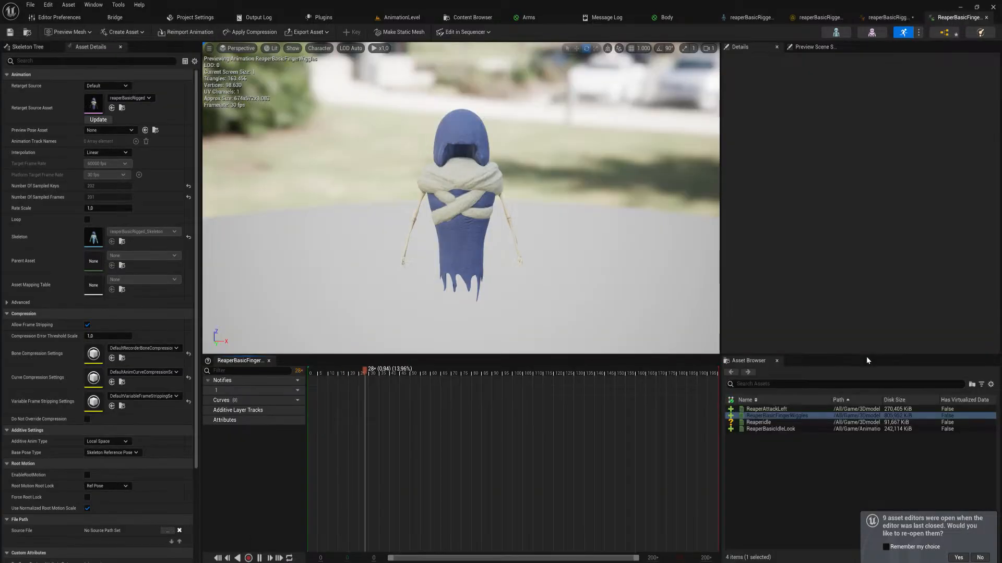
pyautogui.doubleClick(802, 410)
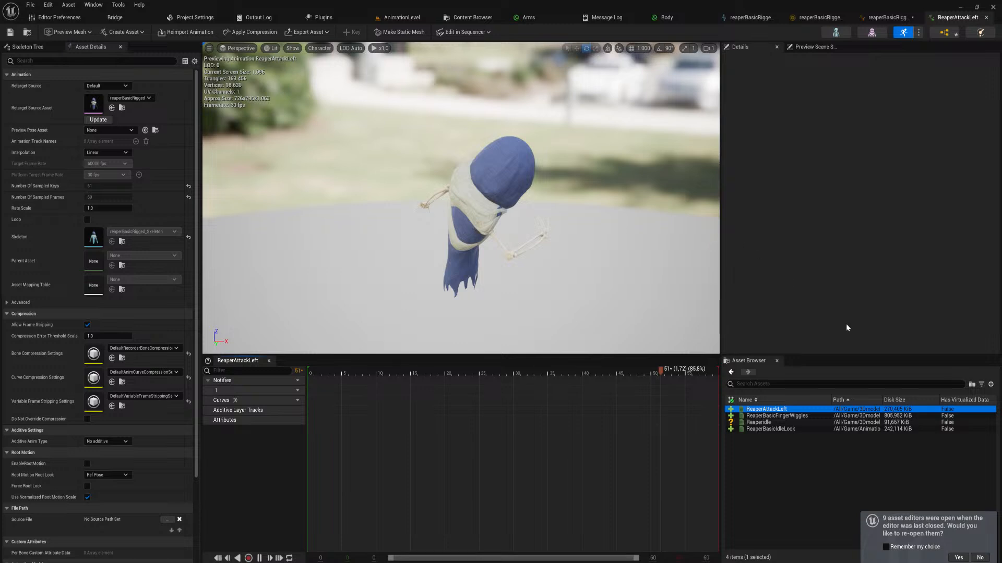
pyautogui.moveTo(542, 197); pyautogui.dragTo(521, 197, button='right')
pyautogui.moveTo(614, 274); pyautogui.dragTo(615, 269, button='right')
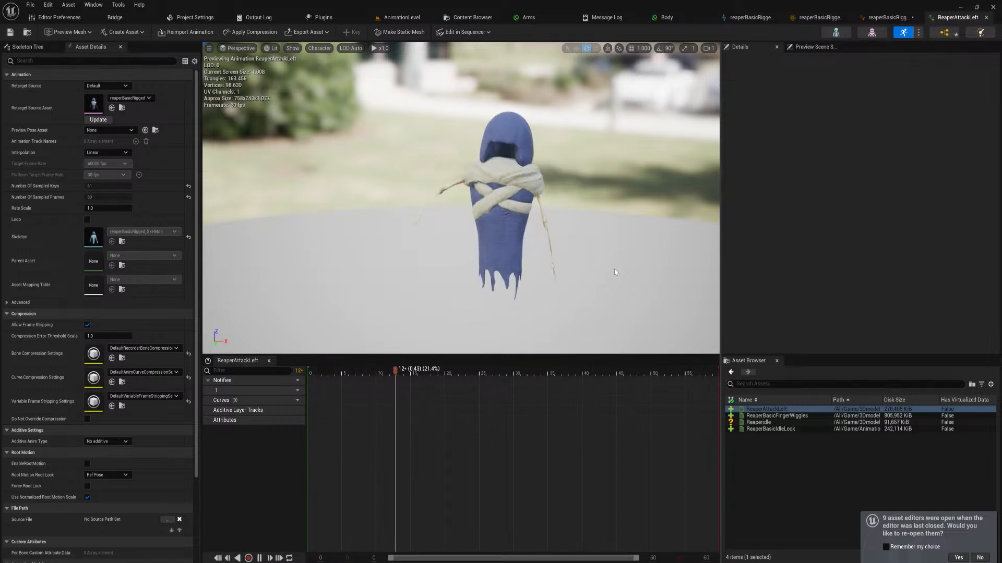
pyautogui.click(398, 18)
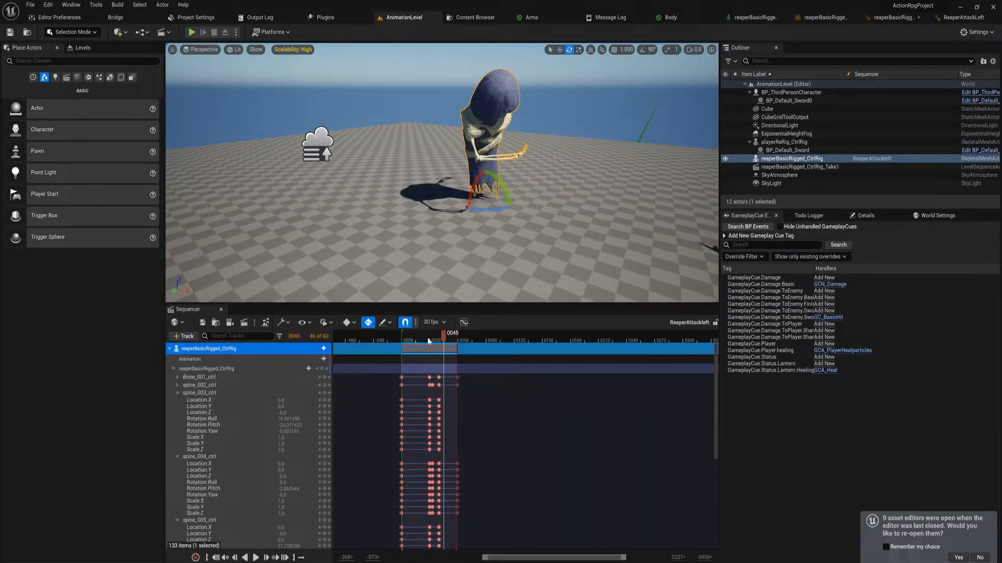
# Collapse the reaper's control rig track and move all its keys after the starting key 15 frames earlier
pyautogui.moveTo(429, 340); pyautogui.dragTo(408, 343)
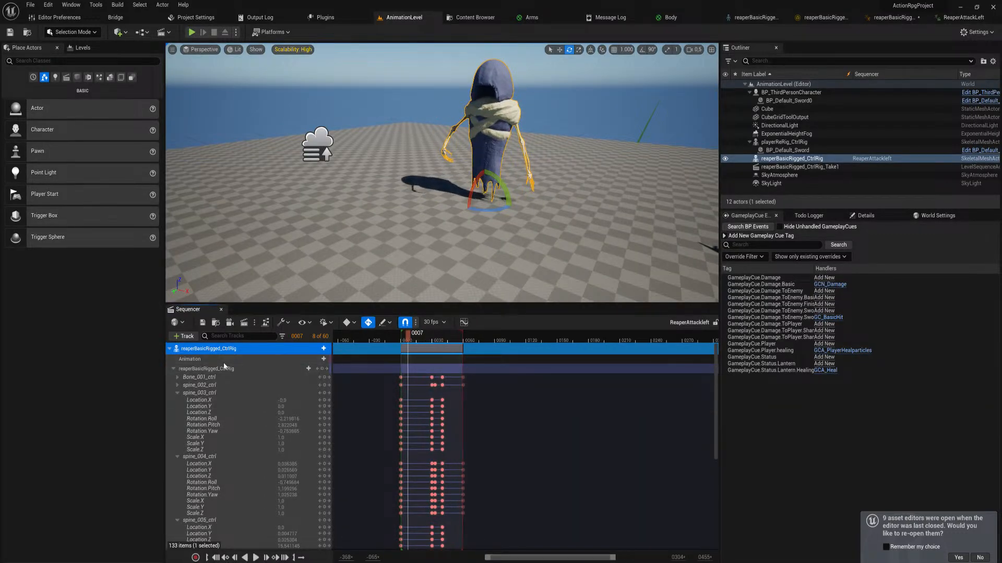
pyautogui.click(173, 369)
pyautogui.keyDown('ctrl'); pyautogui.scroll(1, 505, 412); pyautogui.keyUp('ctrl')
pyautogui.keyDown('ctrl'); pyautogui.scroll(3, 554, 396); pyautogui.keyUp('ctrl')
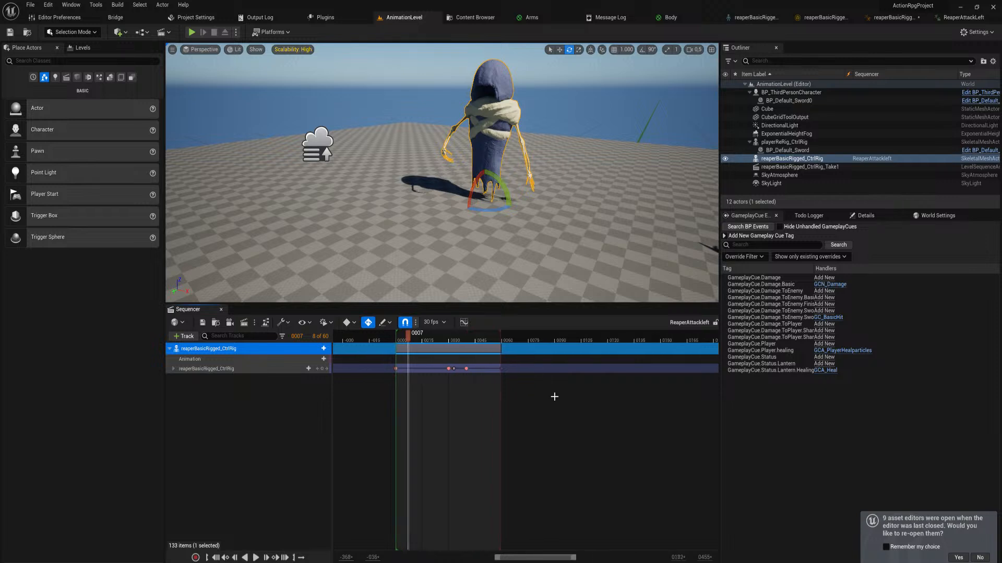
pyautogui.moveTo(629, 393); pyautogui.dragTo(432, 377)
# Play back the retimed left attack and scrub through the swing to frame 18
pyautogui.press('space')
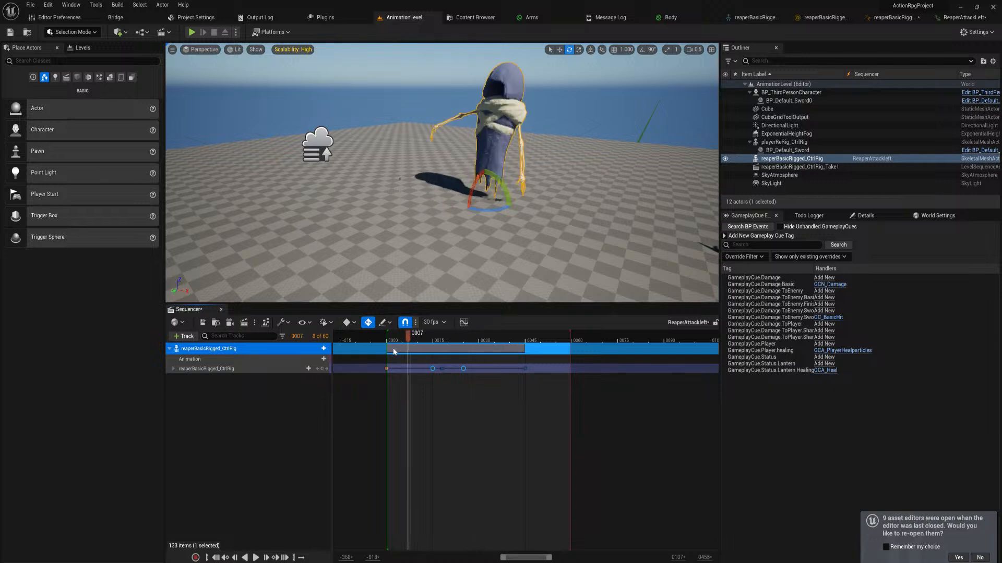
pyautogui.press('space')
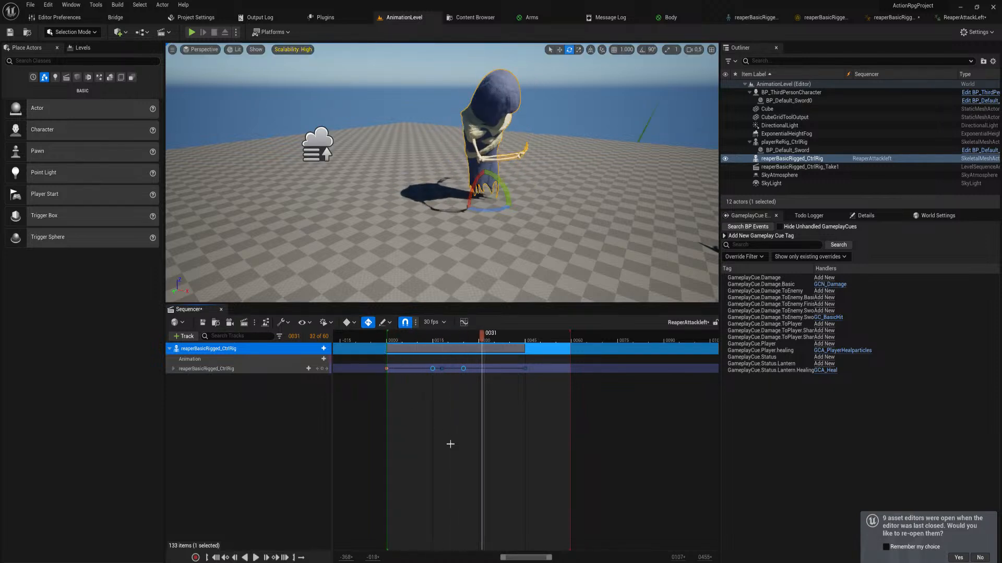
pyautogui.moveTo(432, 341); pyautogui.dragTo(445, 342)
# Move the last two rig keys earlier, placing the end of the swing at frame 20 and the final key at frame 40
pyautogui.keyDown('ctrl'); pyautogui.scroll(3, 588, 396); pyautogui.keyUp('ctrl')
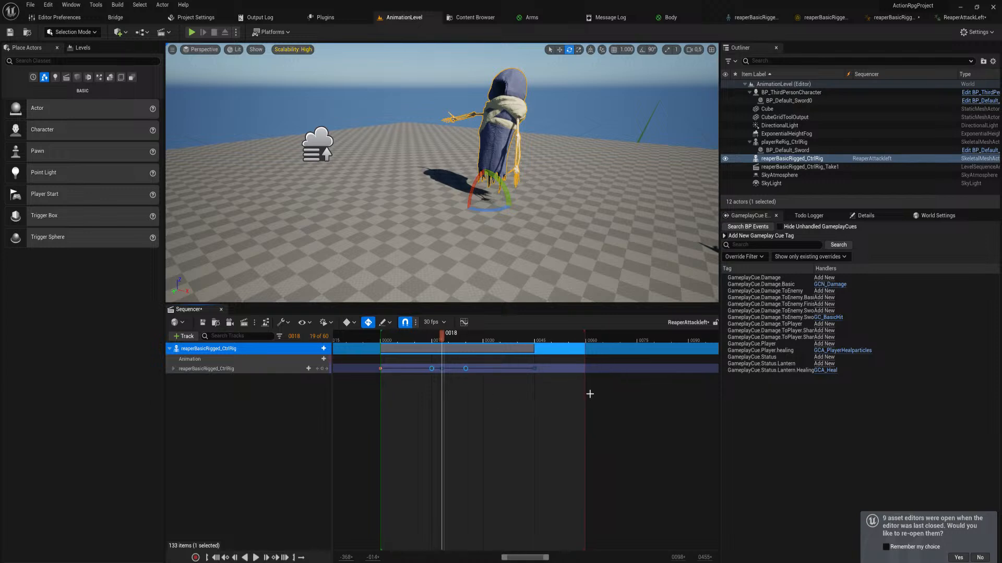
pyautogui.moveTo(582, 385); pyautogui.dragTo(430, 371)
pyautogui.keyDown('ctrl'); pyautogui.scroll(5, 439, 371); pyautogui.keyUp('ctrl')
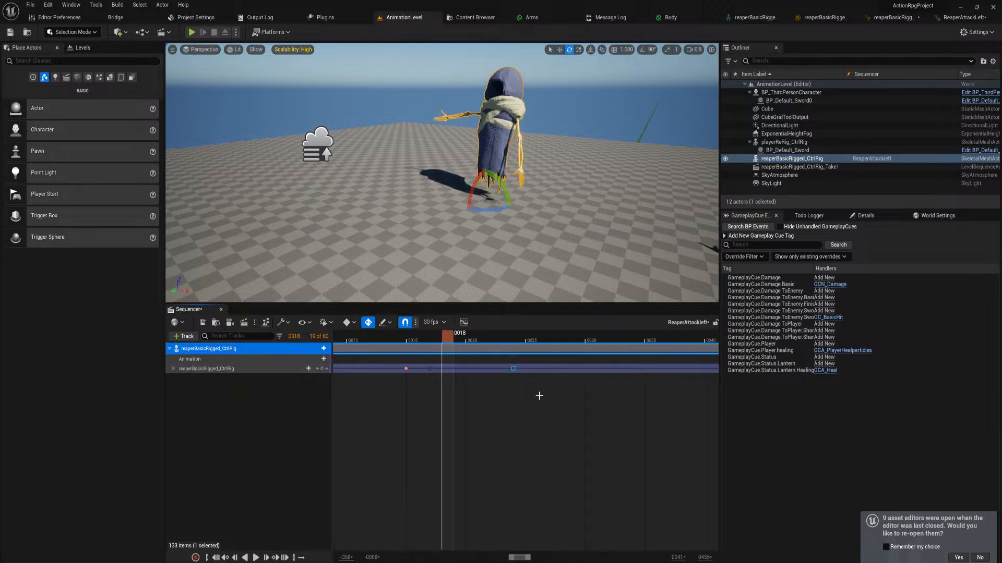
pyautogui.keyDown('ctrl'); pyautogui.scroll(-4, 642, 404); pyautogui.keyUp('ctrl')
pyautogui.moveTo(657, 387); pyautogui.dragTo(463, 371)
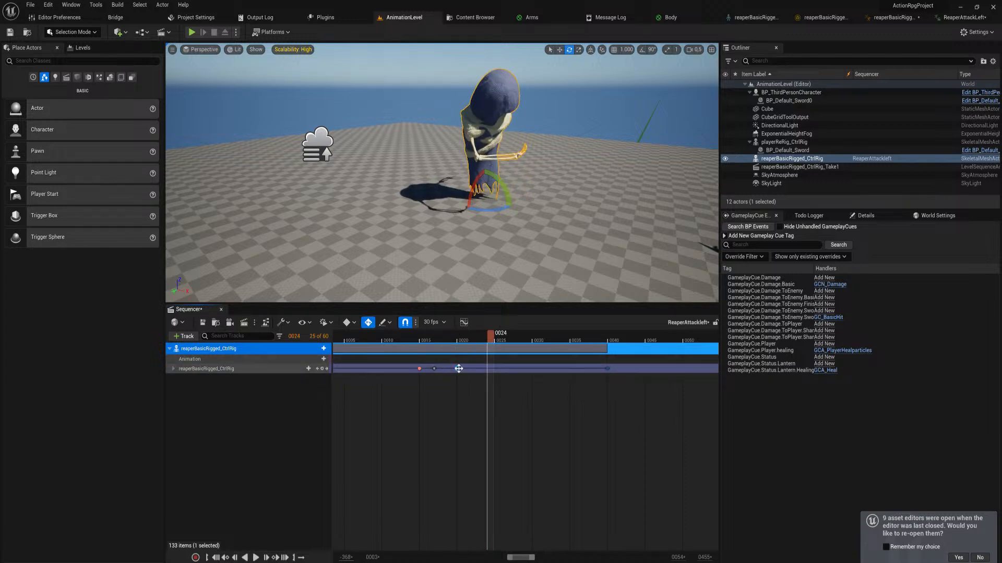
pyautogui.keyDown('ctrl'); pyautogui.scroll(-3, 460, 341); pyautogui.keyUp('ctrl')
pyautogui.keyDown('ctrl'); pyautogui.scroll(-2, 460, 341); pyautogui.keyUp('ctrl')
# Play the faster left attack from the beginning to judge its timing
pyautogui.press('space')
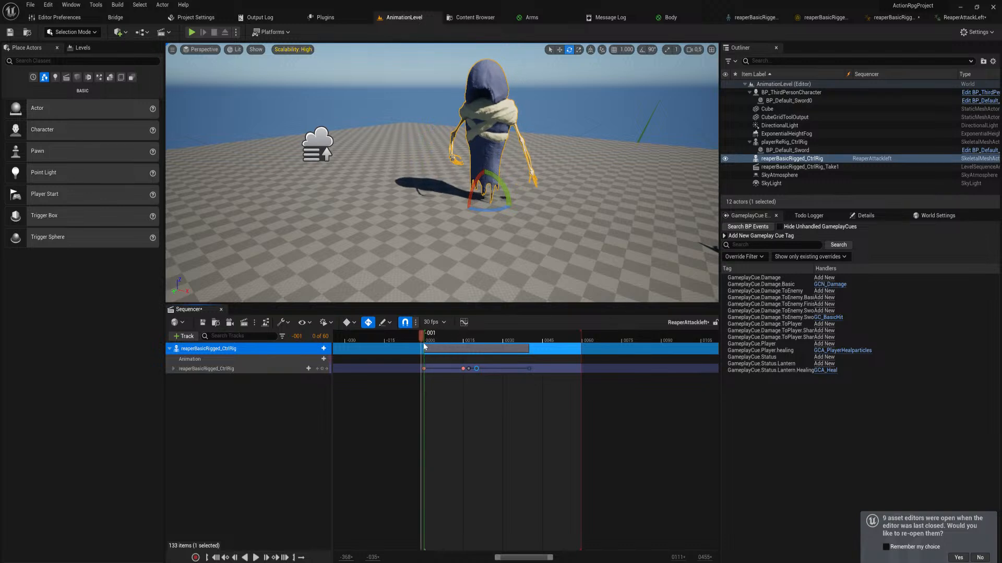
pyautogui.press('g')
pyautogui.press('space')
pyautogui.press('g')
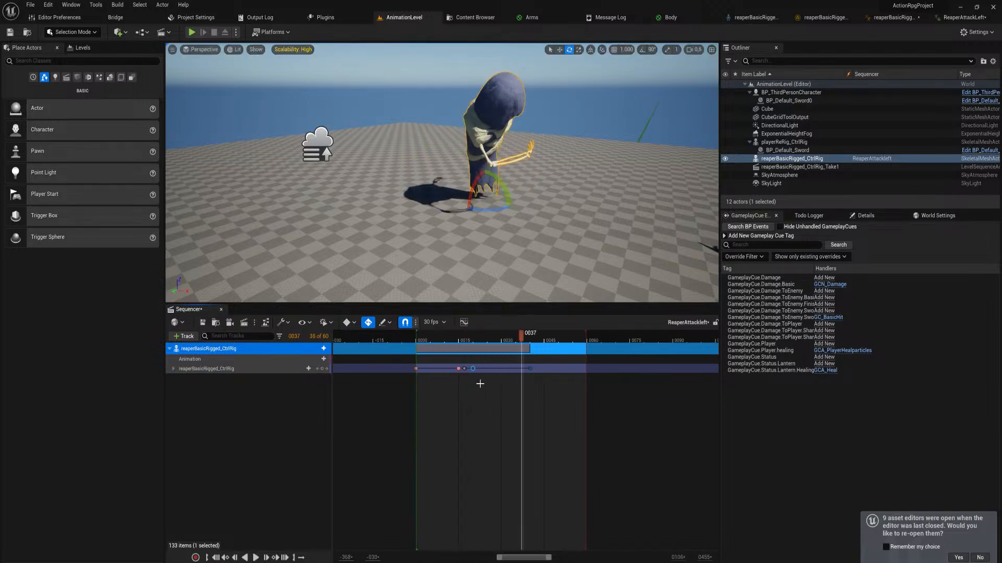
# Move the swing's end key to frame 21 and the final rig key to frame 36
pyautogui.keyDown('ctrl'); pyautogui.scroll(4, 443, 376); pyautogui.keyUp('ctrl')
pyautogui.moveTo(419, 368); pyautogui.dragTo(429, 368)
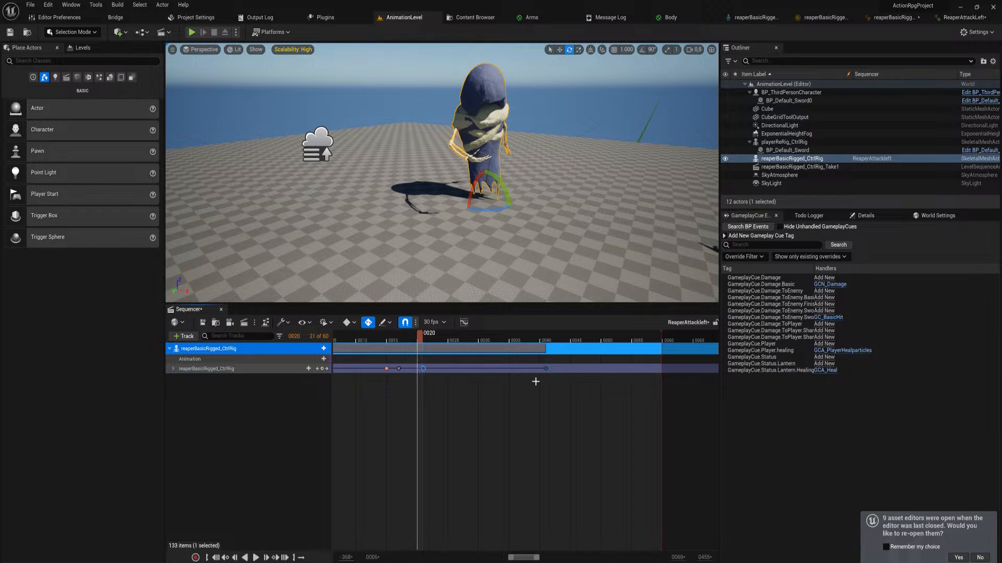
pyautogui.moveTo(546, 367); pyautogui.dragTo(518, 371)
pyautogui.keyDown('ctrl'); pyautogui.scroll(-6, 471, 347); pyautogui.keyUp('ctrl')
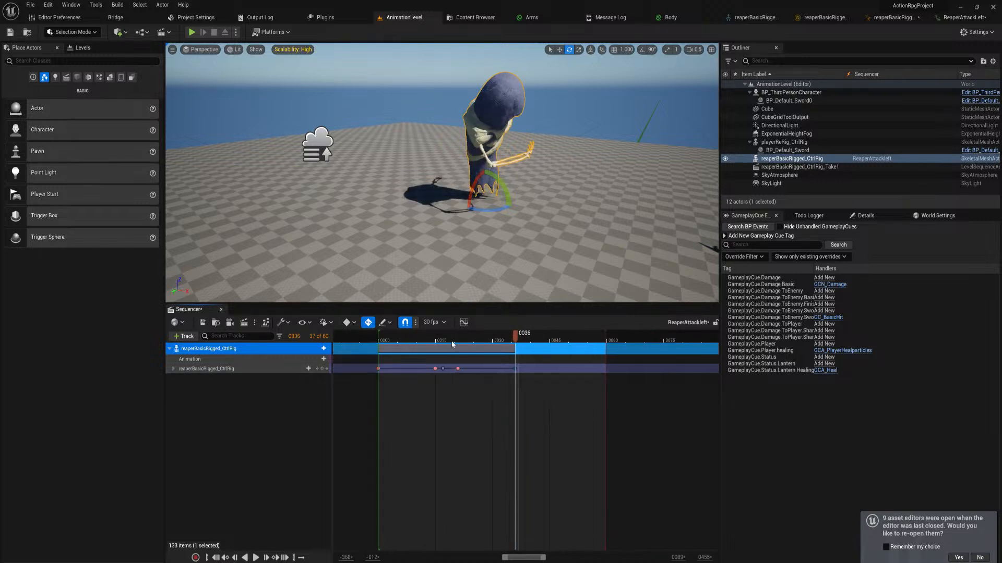
# Replay and scrub through the left attack to check the timing of the wind-up and swing
pyautogui.moveTo(438, 341); pyautogui.dragTo(428, 341)
pyautogui.press('space')
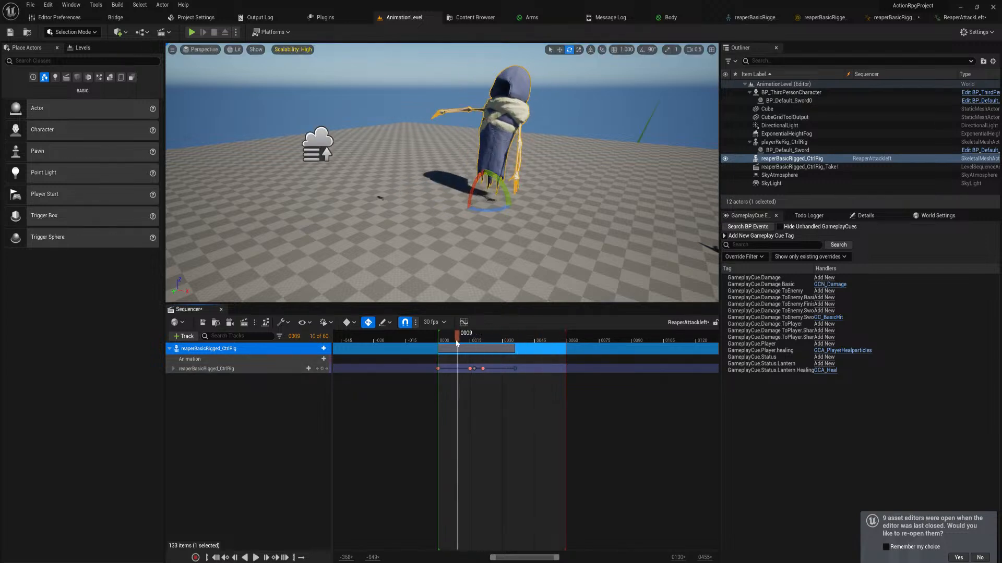
pyautogui.press('space')
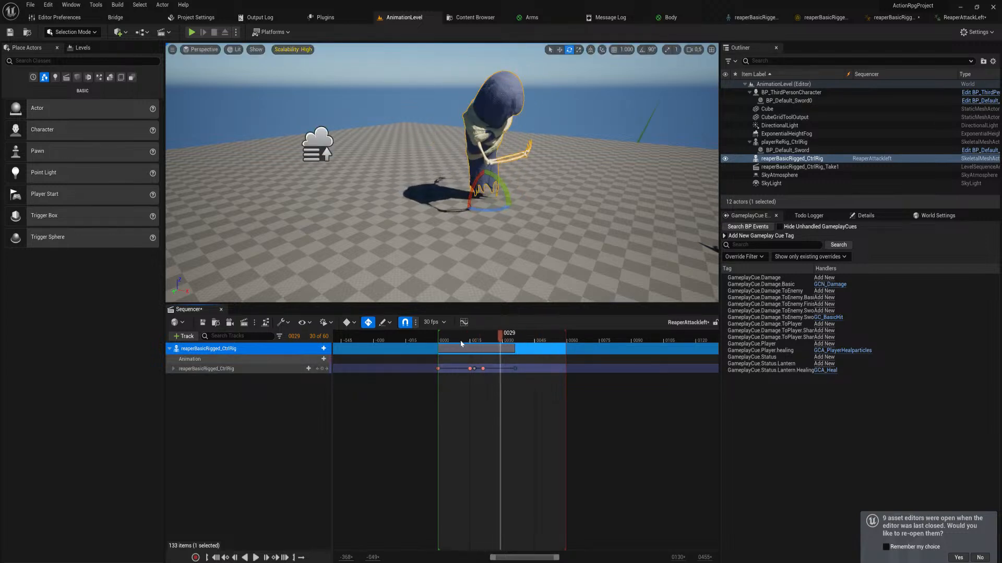
pyautogui.moveTo(454, 342); pyautogui.dragTo(472, 345)
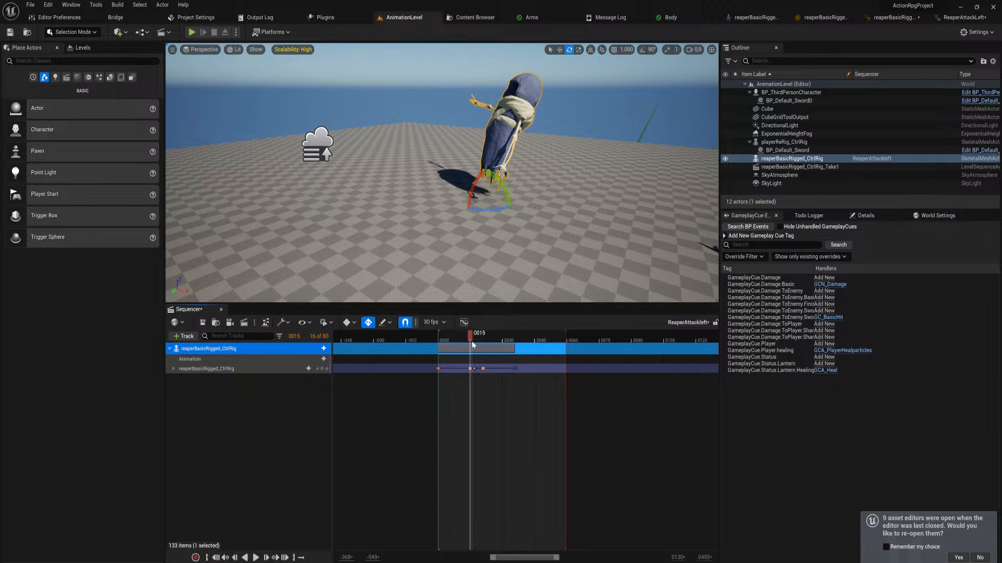
pyautogui.press('space')
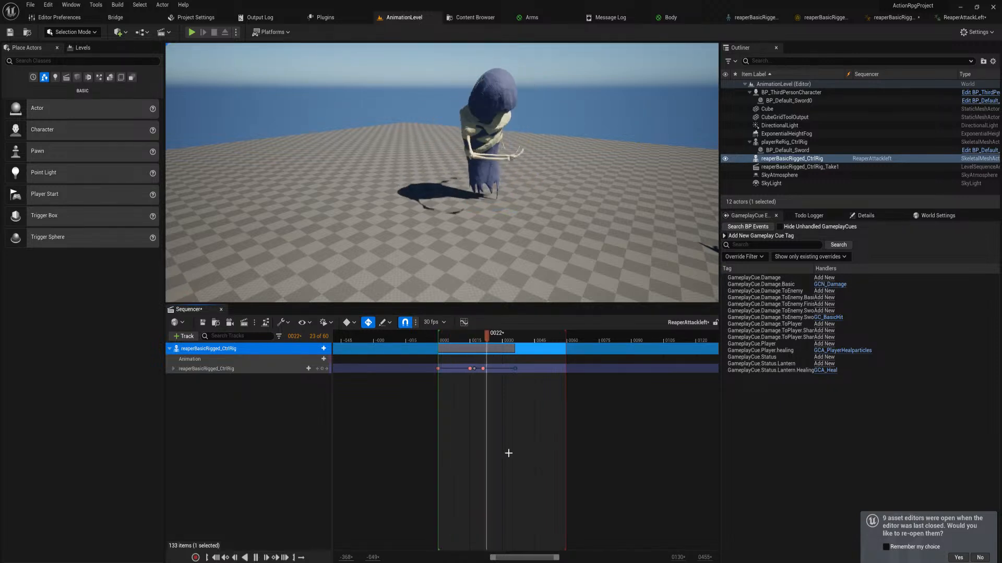
pyautogui.press('space')
# Shorten the sequence's playback range to end at the final key on frame 36
pyautogui.keyDown('ctrl'); pyautogui.scroll(5, 584, 371); pyautogui.keyUp('ctrl')
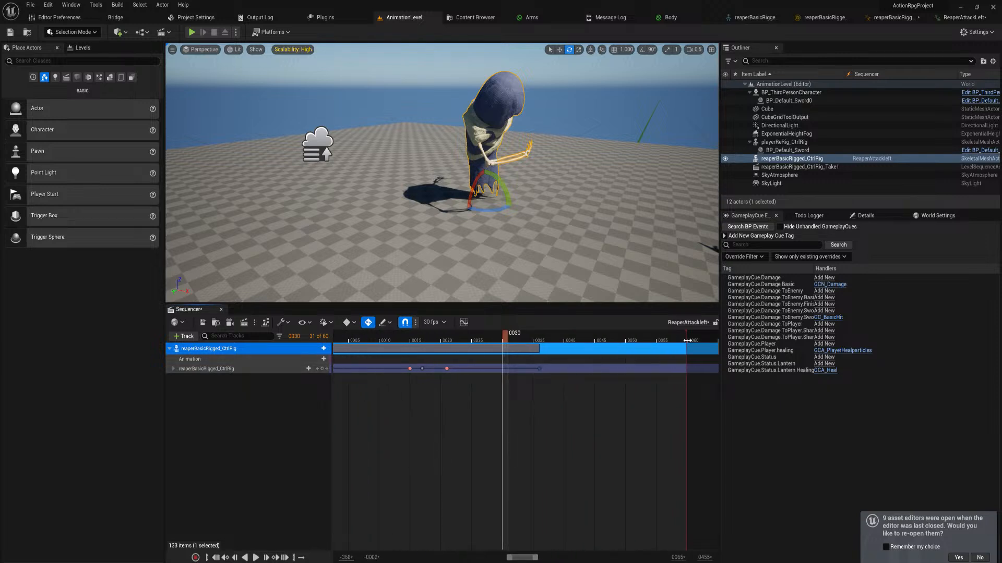
pyautogui.moveTo(687, 341); pyautogui.dragTo(543, 376)
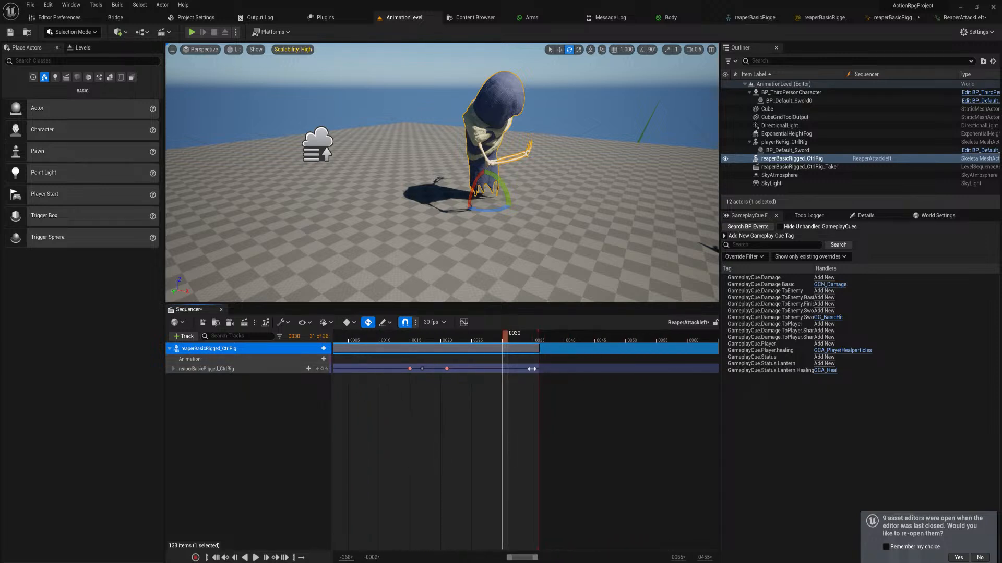
pyautogui.keyDown('ctrl'); pyautogui.scroll(-1, 538, 365); pyautogui.keyUp('ctrl')
# Play the shortened attack and inspect the reaper's arms and hands up close from different angles
pyautogui.press('space')
pyautogui.moveTo(566, 224); pyautogui.dragTo(499, 142, button='right')
pyautogui.press('w')
pyautogui.press('d')
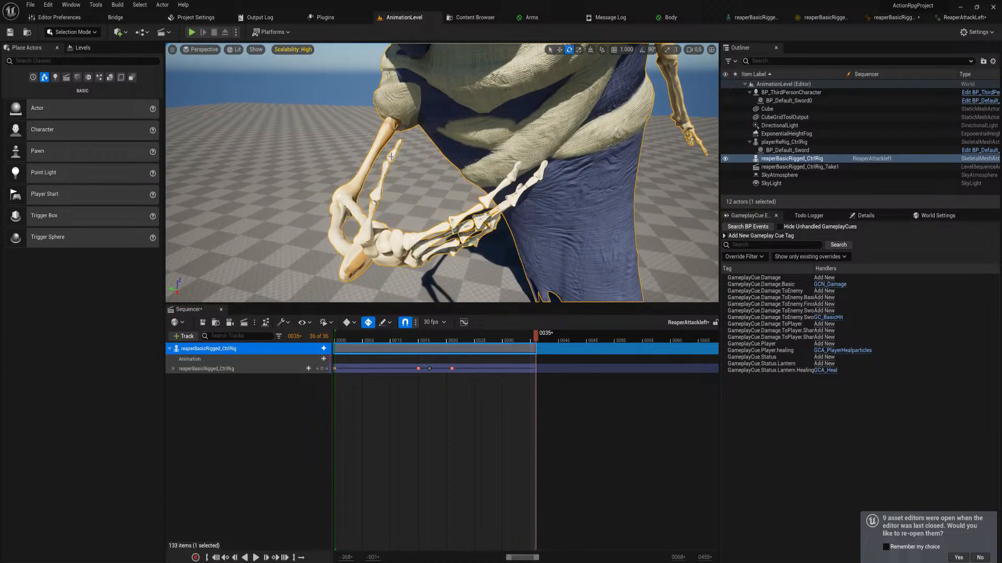
pyautogui.press('d')
pyautogui.moveTo(513, 177); pyautogui.dragTo(569, 172, button='right')
pyautogui.press('a')
pyautogui.press('s')
# Frame the whole reaper in view, then scrub and replay the wind-up and swing through to the end
pyautogui.moveTo(405, 340); pyautogui.dragTo(416, 344)
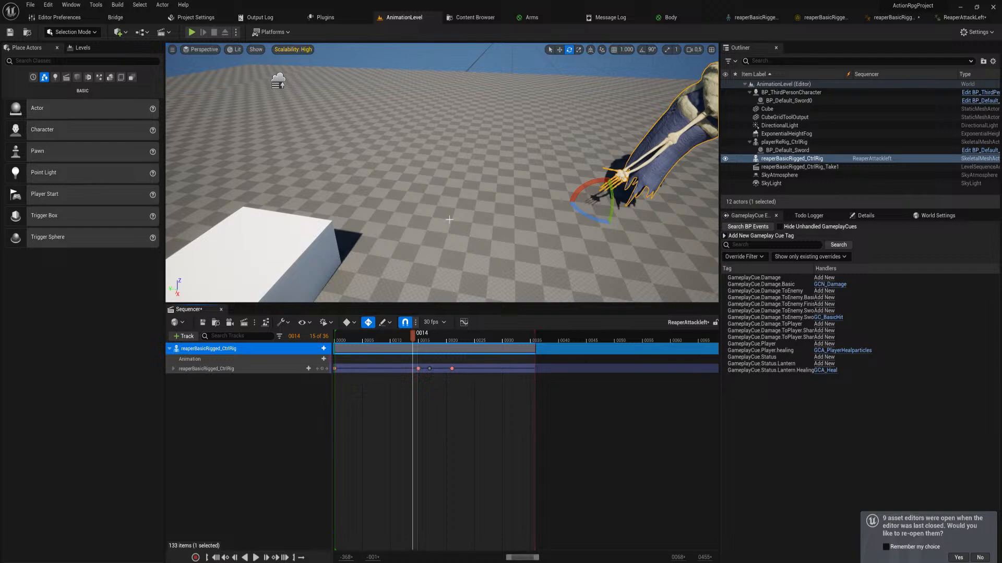
pyautogui.moveTo(449, 219); pyautogui.dragTo(569, 191, button='right')
pyautogui.press('s')
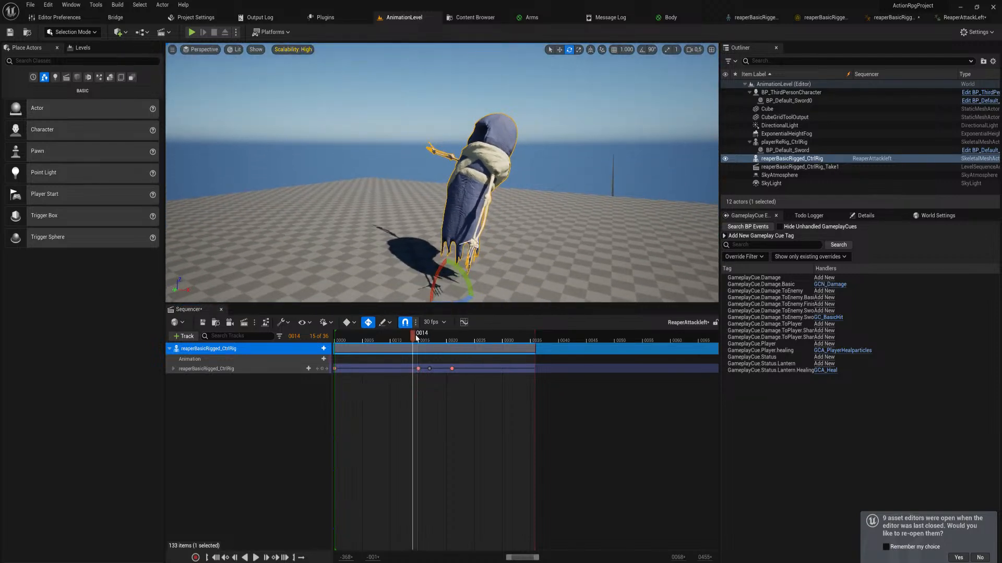
pyautogui.moveTo(416, 338); pyautogui.dragTo(457, 348)
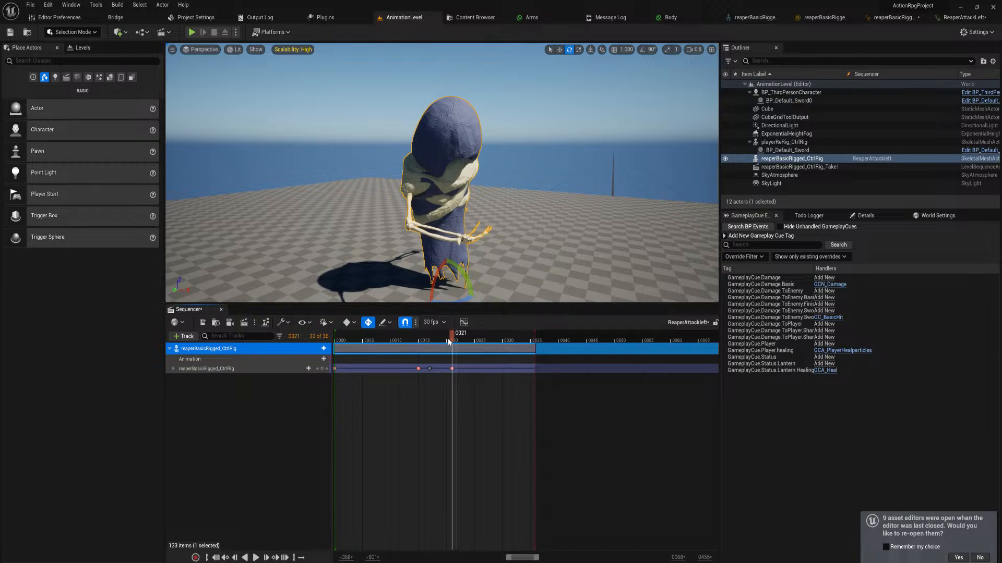
pyautogui.moveTo(448, 342); pyautogui.dragTo(407, 341)
pyautogui.press('space')
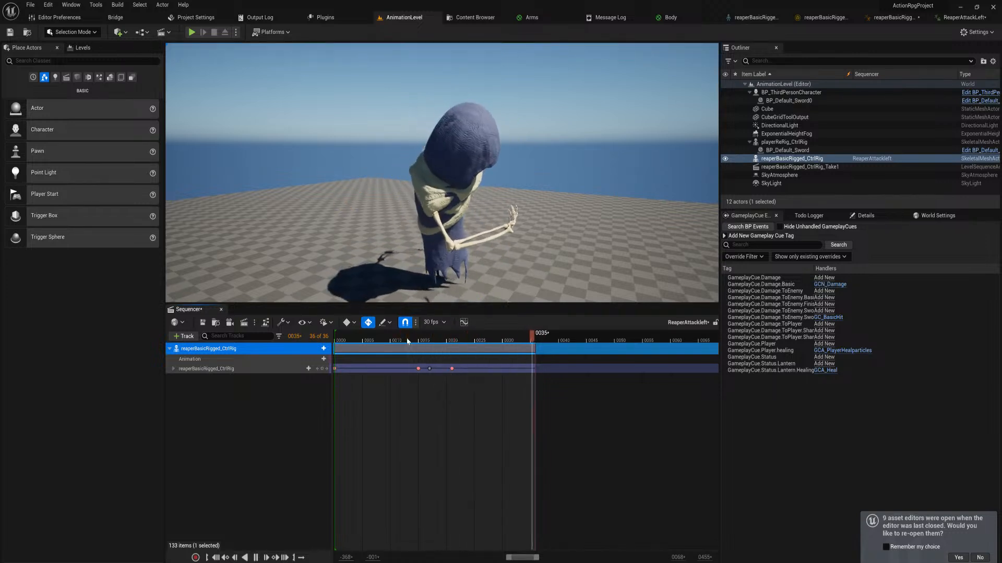
pyautogui.press('space')
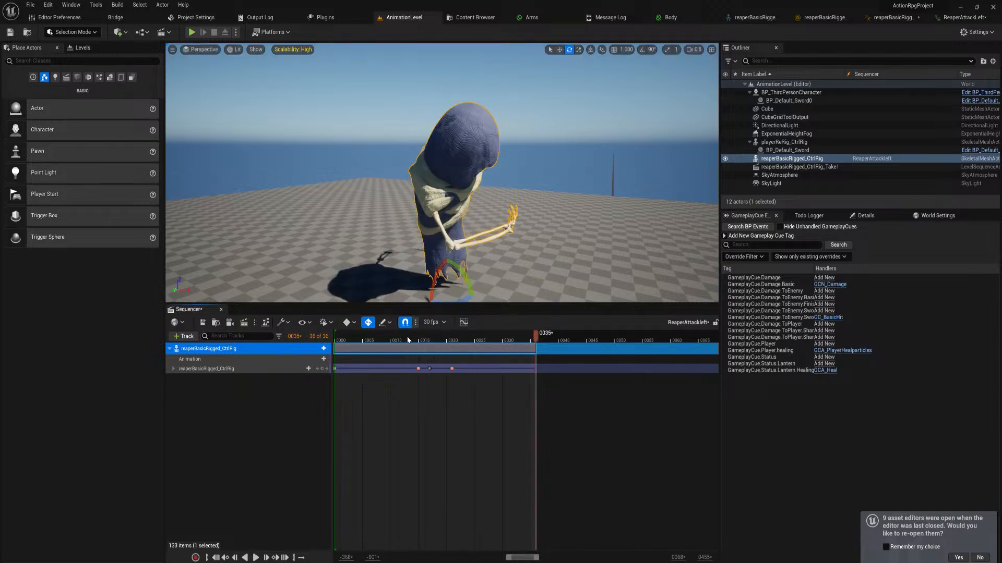
# Save the ReaperAttackleft level sequence, check the ReaperAttackLeft animation preview and return to the AnimationLevel
pyautogui.click(202, 323)
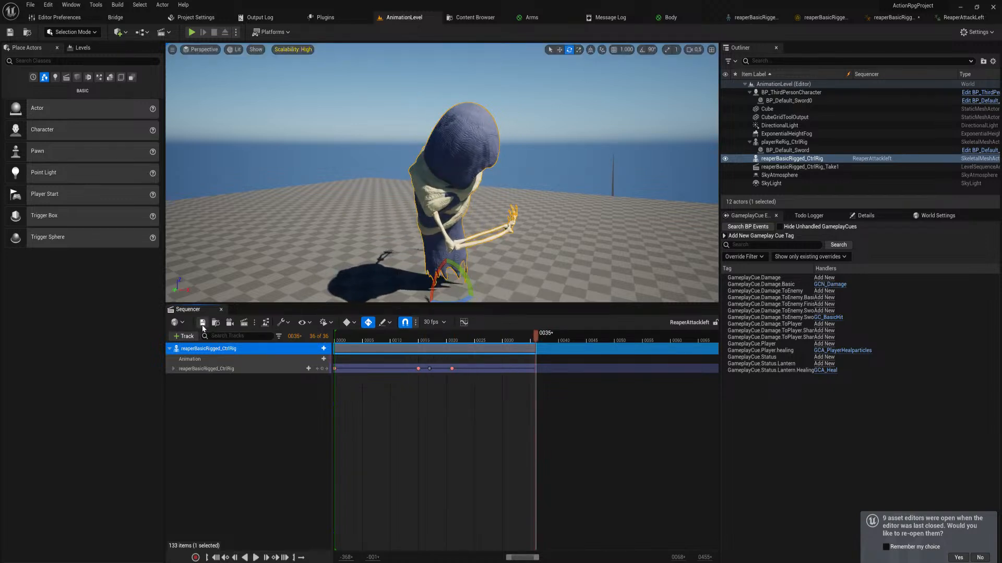
pyautogui.click(960, 17)
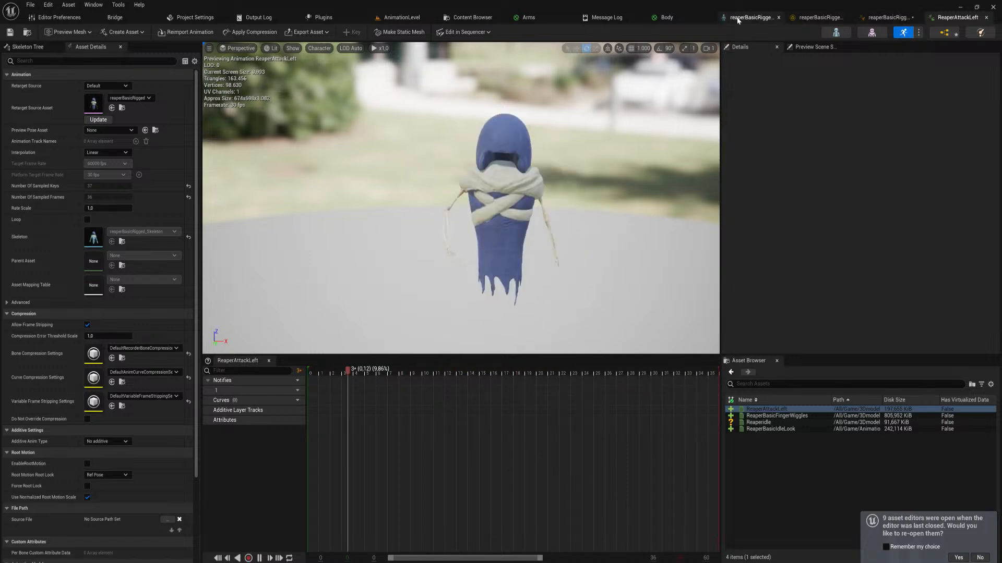
pyautogui.click(402, 18)
# Duplicate the ReaperAttackleft level sequence in the basicReaper folder
pyautogui.hotkey('ctrl', 'space')
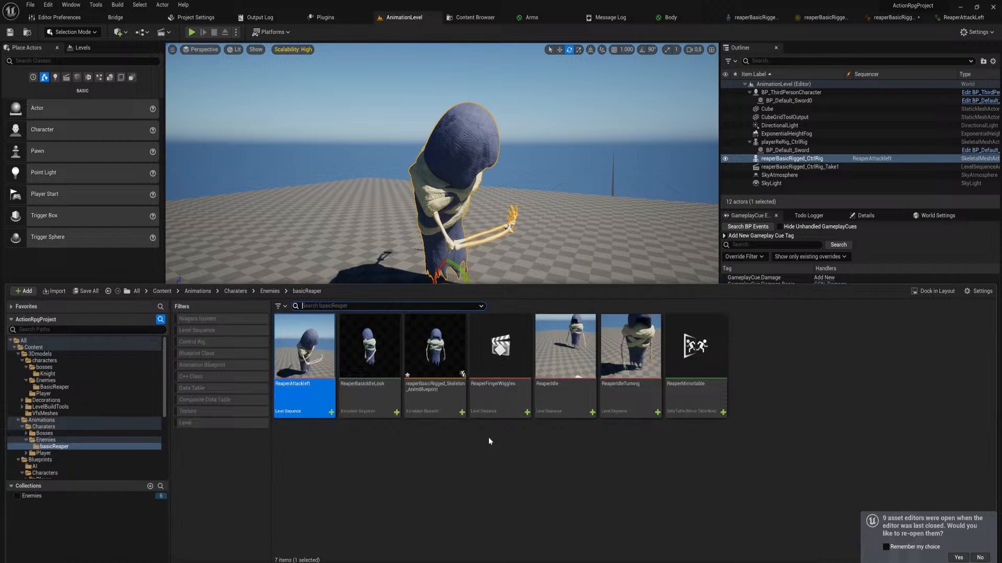
pyautogui.click(421, 466)
pyautogui.click(303, 397)
pyautogui.hotkey('ctrl', 'v')
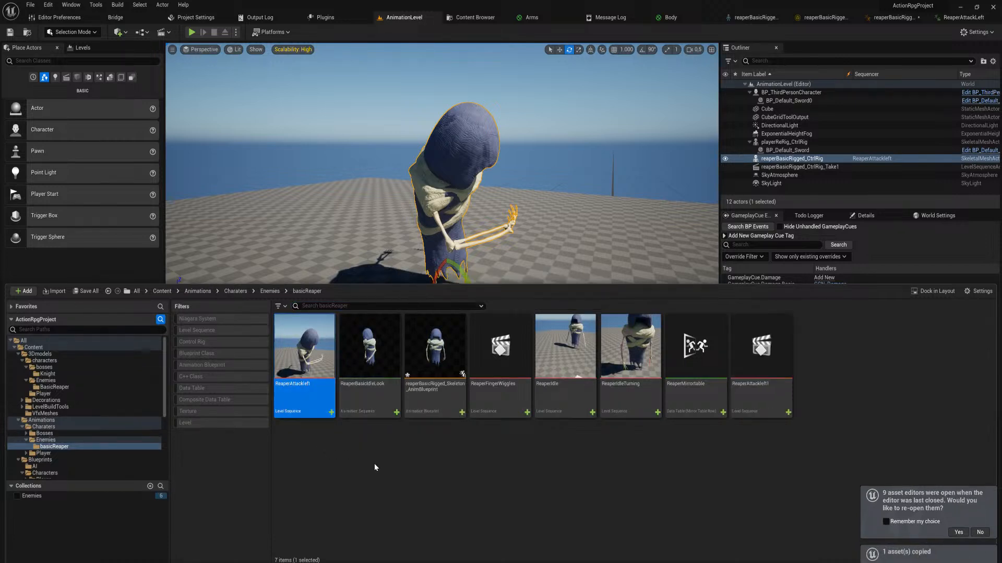
pyautogui.click(373, 466)
# Rename the duplicated level sequence as ReaperAttackRight
pyautogui.click(750, 389)
pyautogui.press('F2')
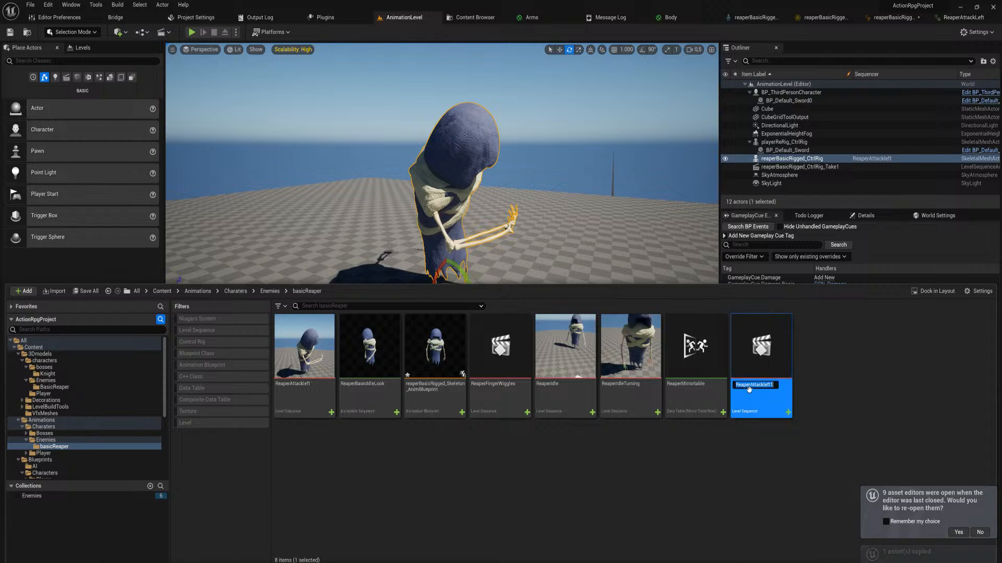
pyautogui.moveTo(756, 385); pyautogui.dragTo(765, 385)
pyautogui.press('Delete')
pyautogui.press('Delete')
pyautogui.press('Delete')
pyautogui.press('Delete')
pyautogui.press('Delete')
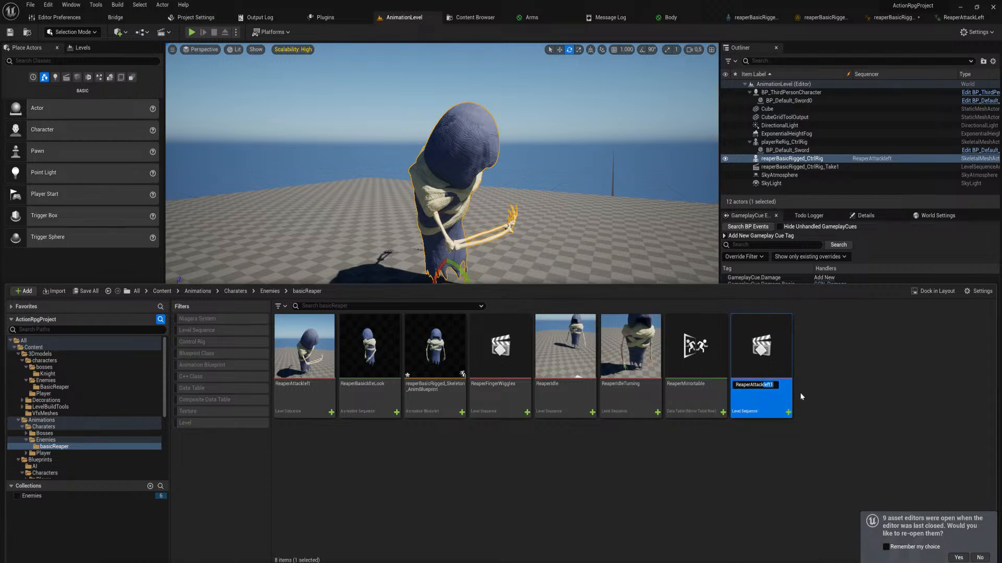
pyautogui.write('Righ')
pyautogui.press('Return')
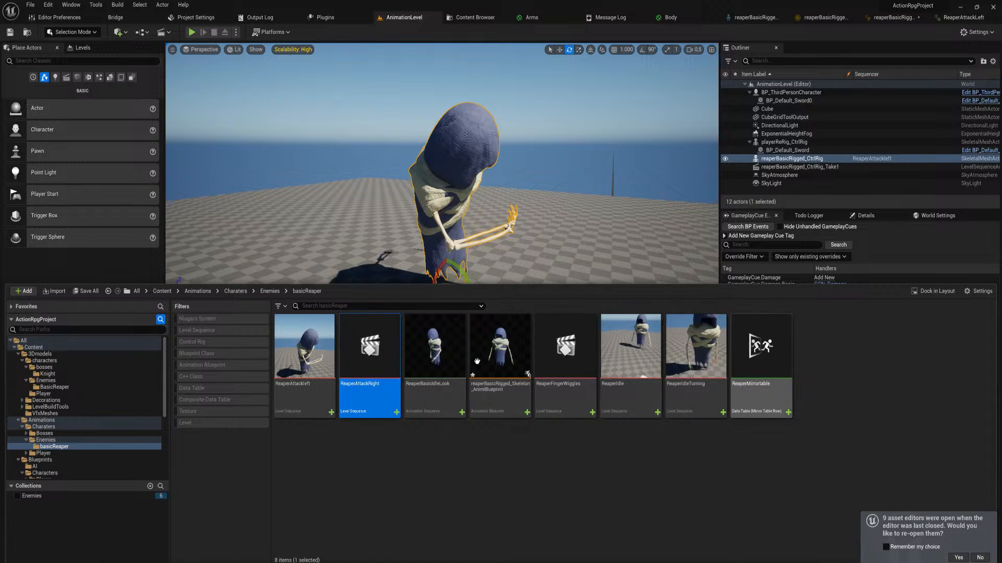
# Open the ReaperAttackRight level sequence at the frame 15 key and list the rig's controls with their individual channels collapsed
pyautogui.doubleClick(395, 316)
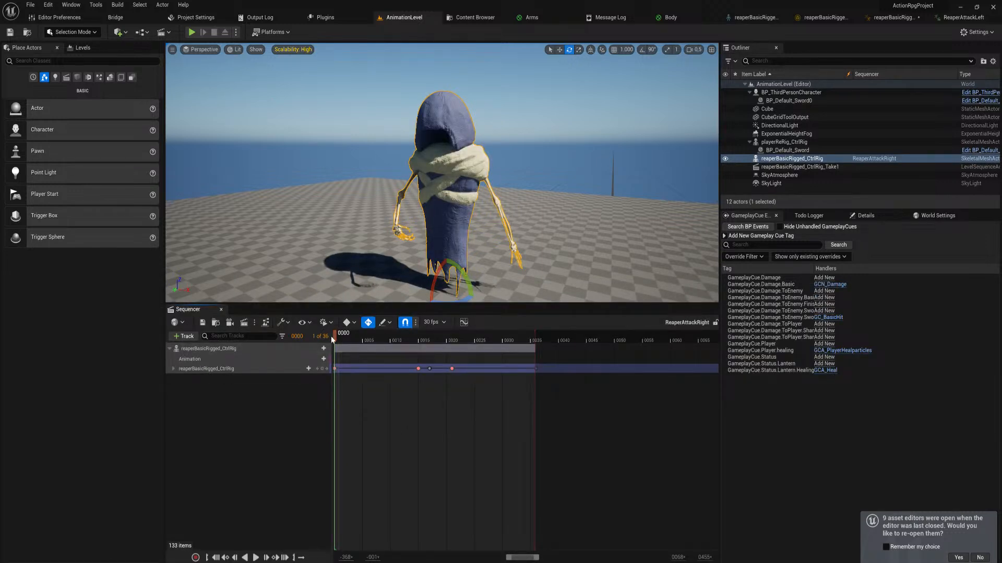
pyautogui.click(327, 369)
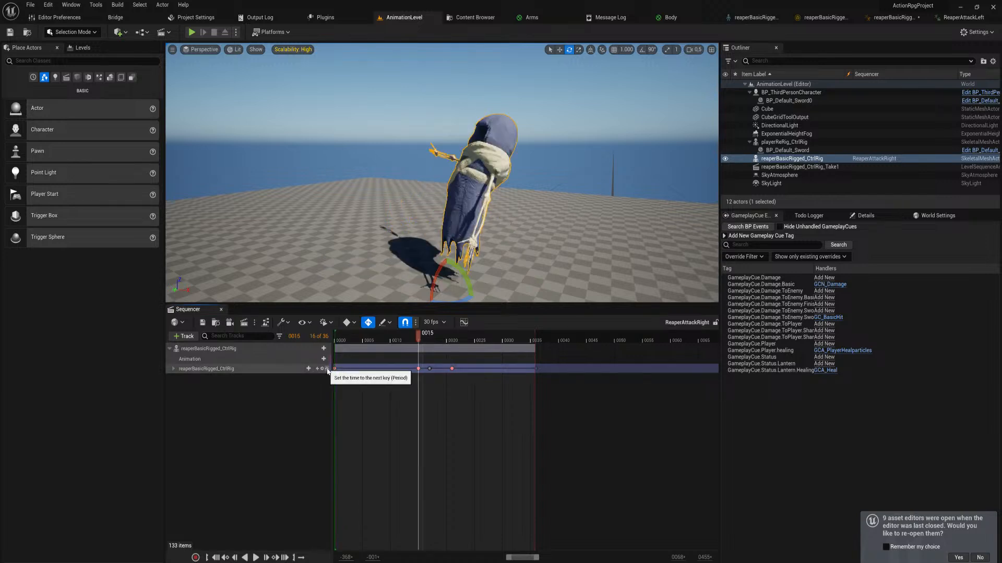
pyautogui.click(173, 369)
pyautogui.click(177, 401)
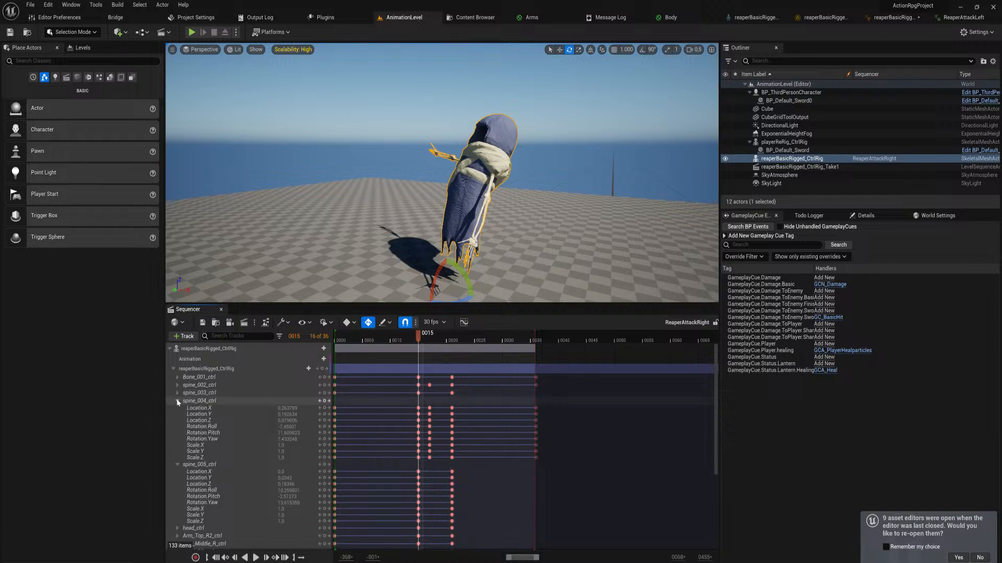
pyautogui.click(178, 401)
pyautogui.click(176, 410)
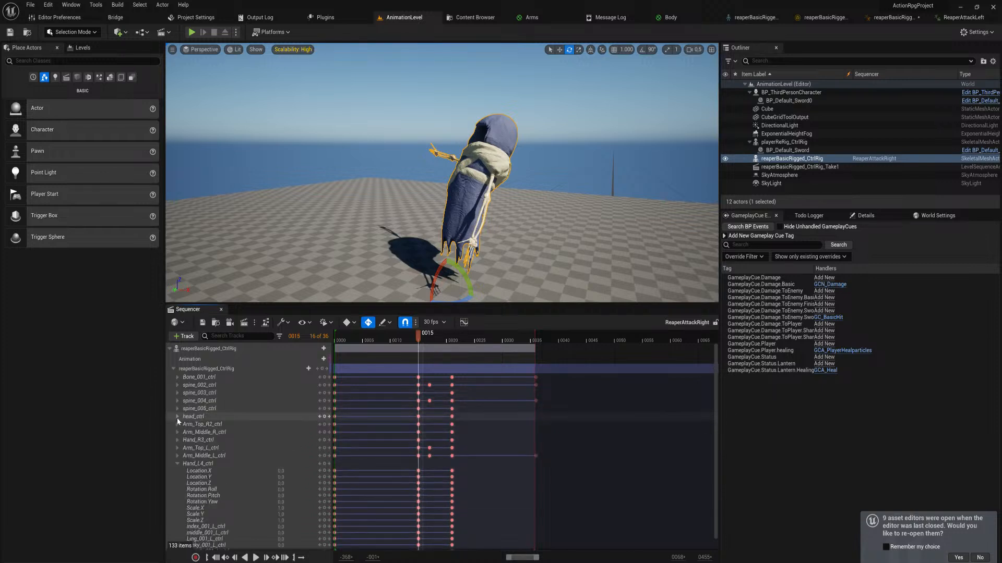
pyautogui.click(178, 464)
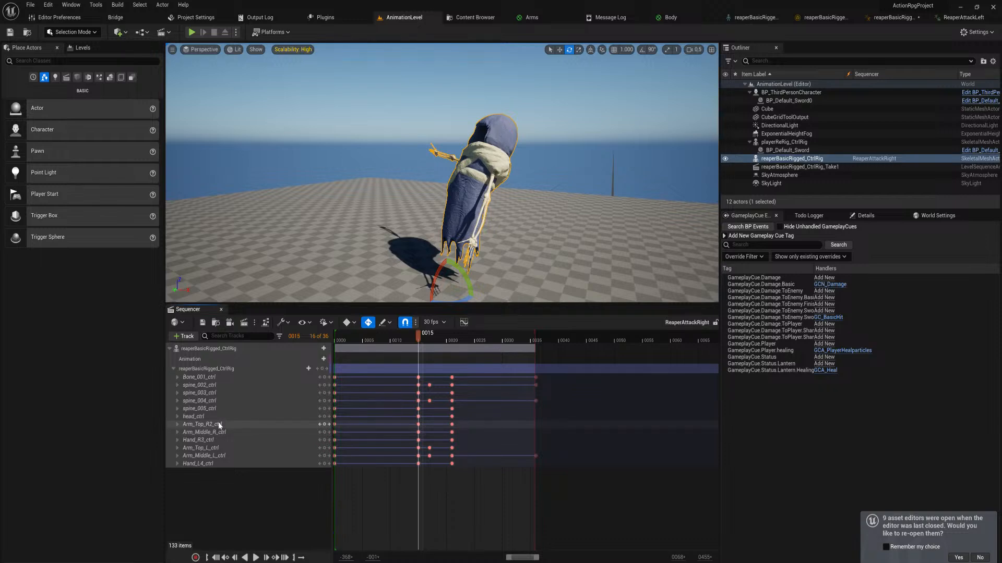
# Select the rig's left upper arm control, Arm_Top_L_ctrl, and go to its key at frame 0
pyautogui.click(215, 368)
pyautogui.moveTo(375, 150); pyautogui.dragTo(419, 165, button='right')
pyautogui.press('w')
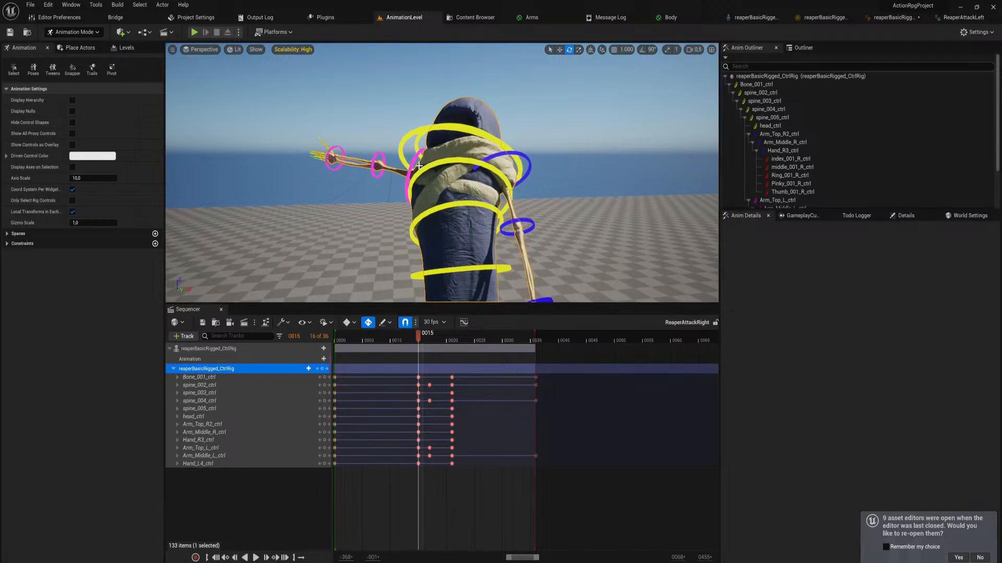
pyautogui.click(412, 163)
pyautogui.scroll(-5, 403, 176)
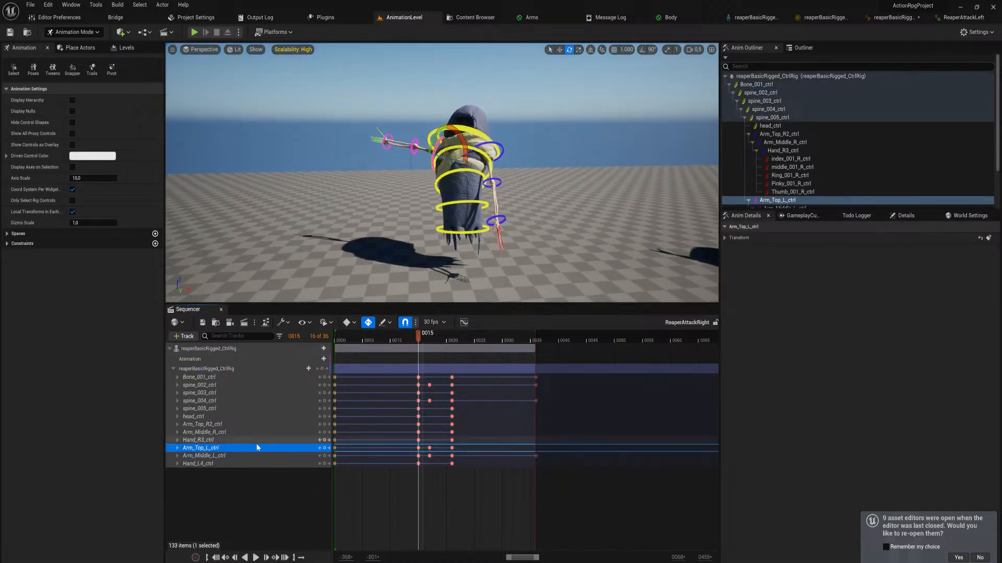
pyautogui.click(320, 449)
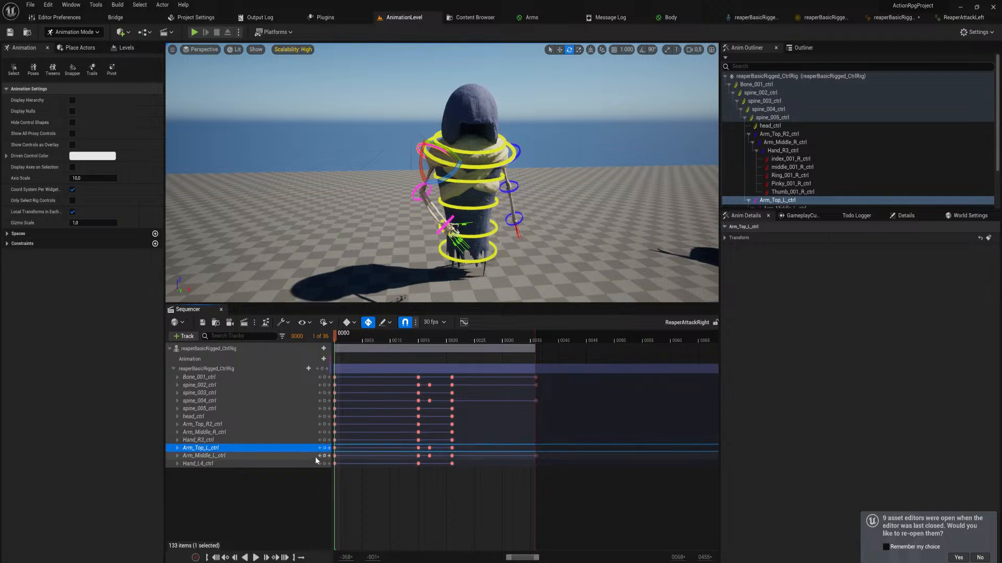
# Delete all keys of the right upper arm control, Arm_Top_R2_ctrl
pyautogui.click(237, 427)
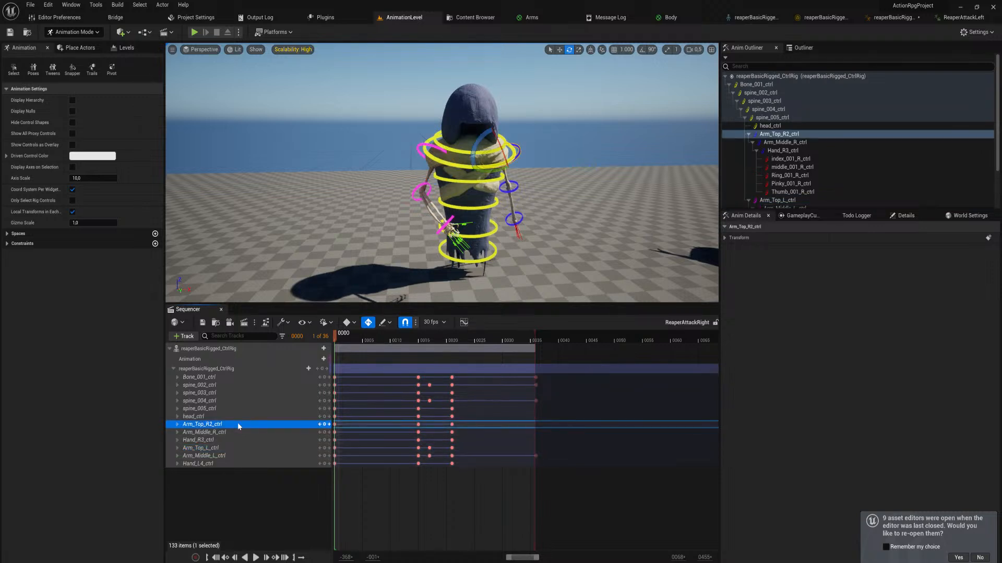
pyautogui.hotkey('ctrl', 'v')
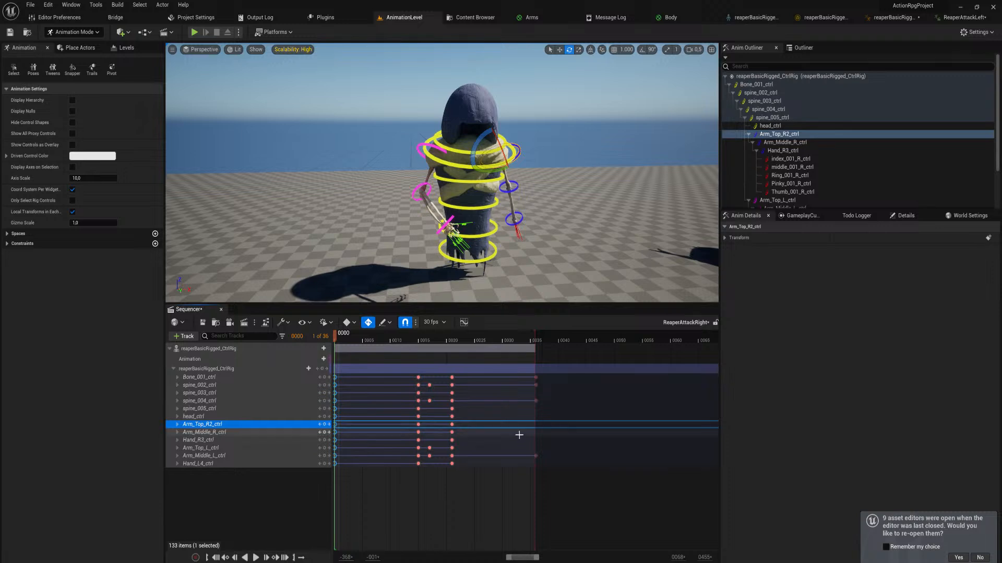
pyautogui.moveTo(555, 422); pyautogui.dragTo(335, 425)
pyautogui.press('Delete')
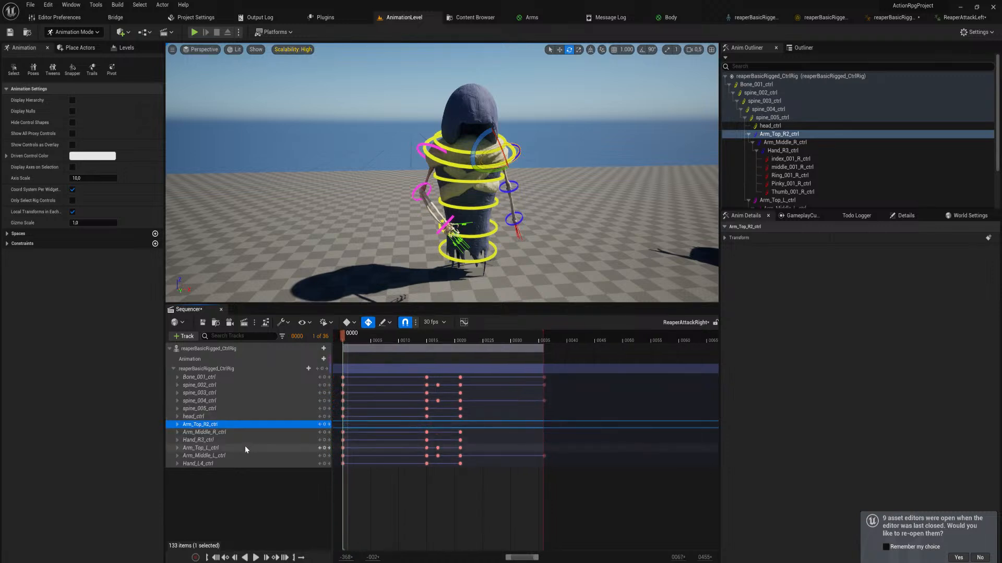
# Try to copy all Arm_Top_L_ctrl keys onto Arm_Top_R2_ctrl, starting at frame 0
pyautogui.moveTo(483, 452); pyautogui.dragTo(334, 450)
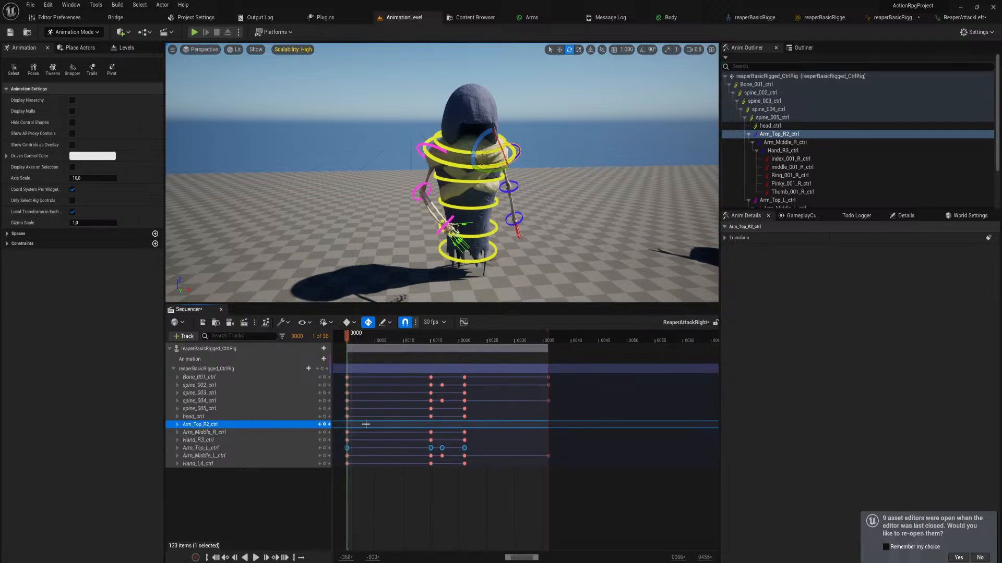
pyautogui.click(177, 424)
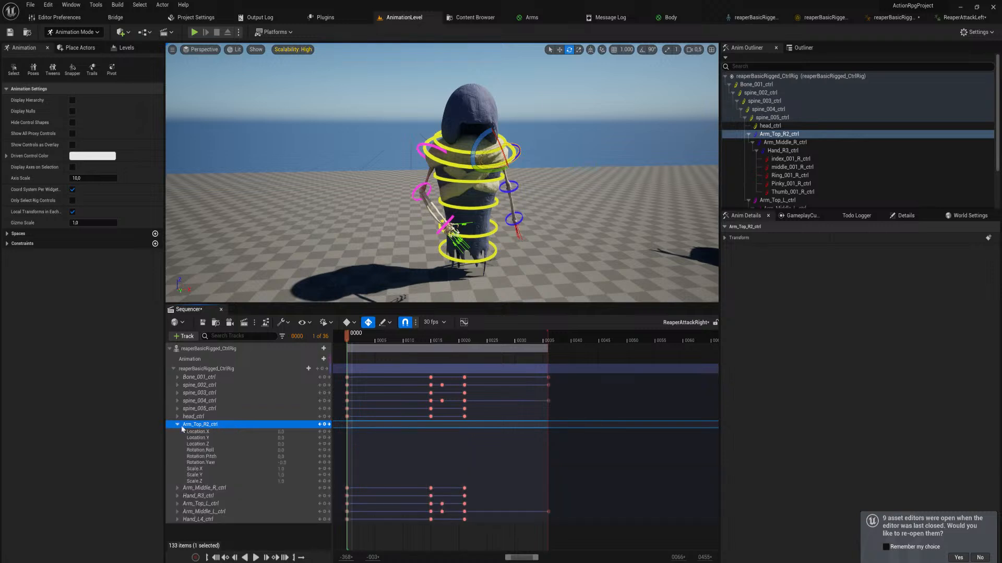
pyautogui.click(196, 432)
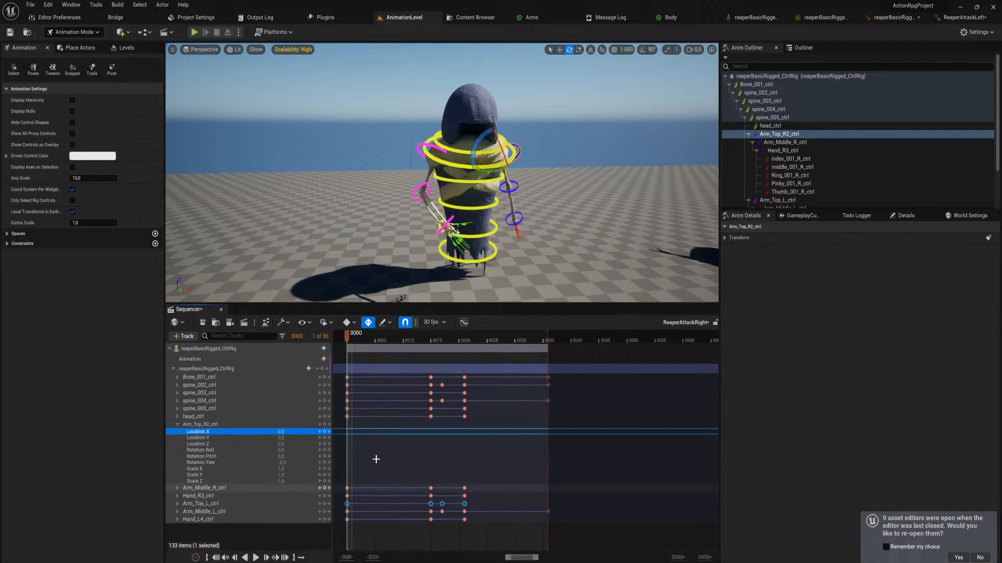
pyautogui.click(587, 480)
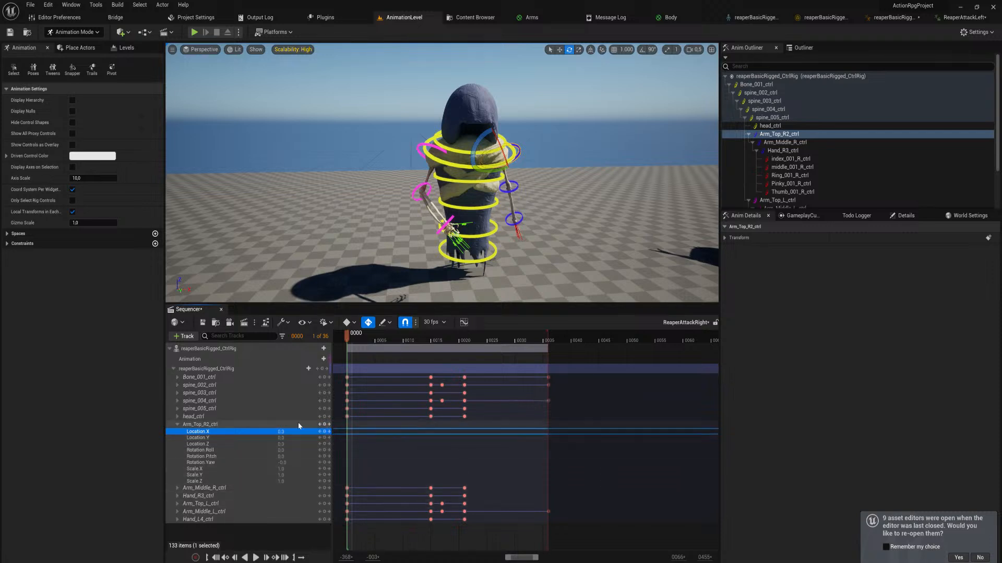
pyautogui.click(280, 424)
pyautogui.hotkey('ctrl', 'v')
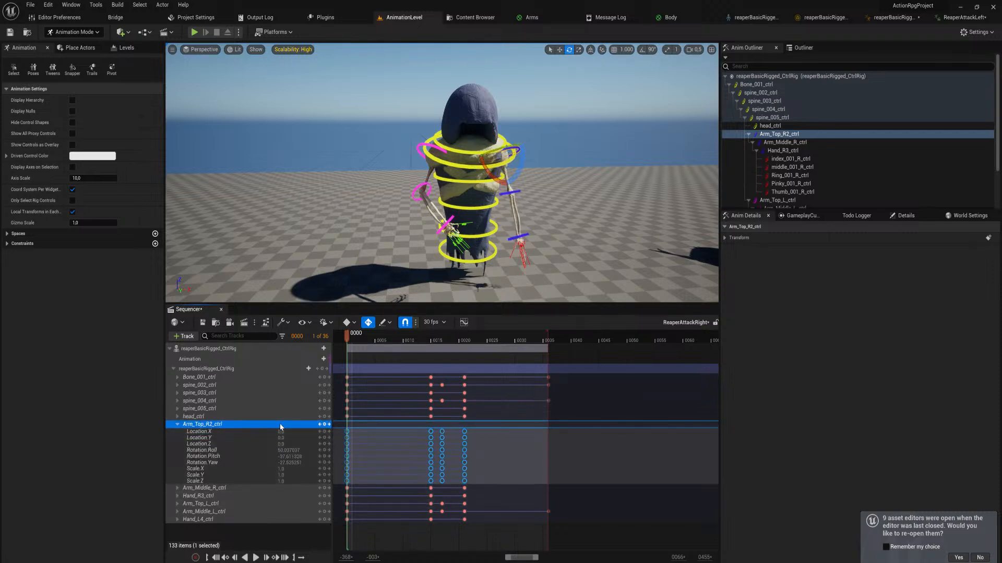
# Undo pasting the left upper arm keys onto Arm_Top_R2_ctrl
pyautogui.moveTo(356, 341); pyautogui.dragTo(348, 370)
pyautogui.hotkey('ctrl', 'z')
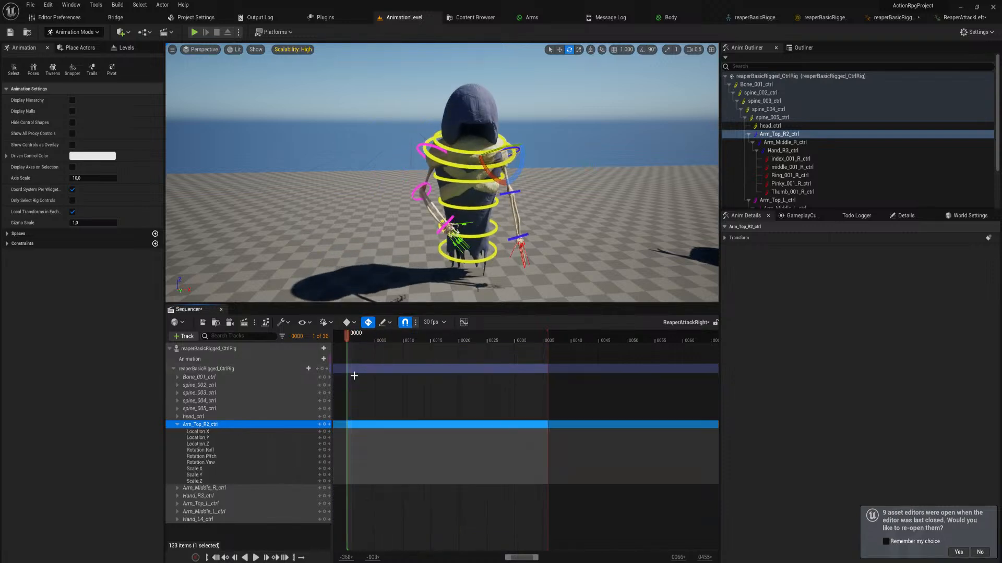
pyautogui.hotkey('ctrl', 'z')
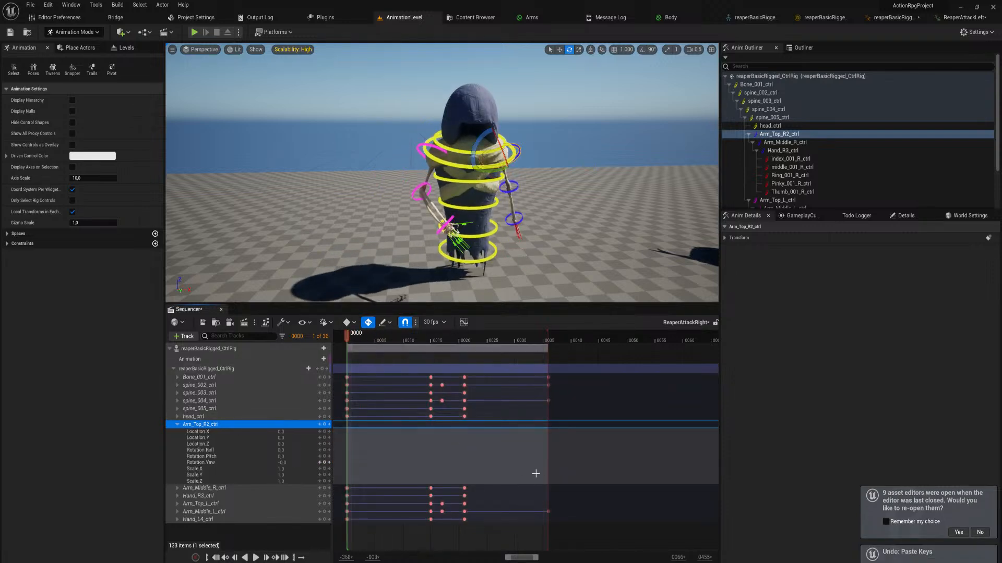
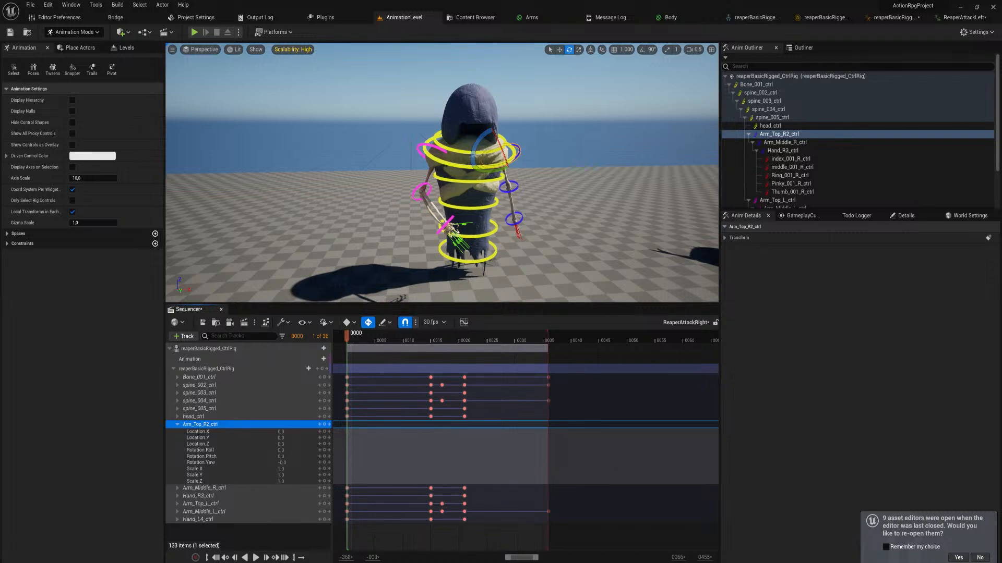
# Mark the "reaper left hit" to-do as done and add a new to-do named "reaper revenge hit"
pyautogui.click(852, 216)
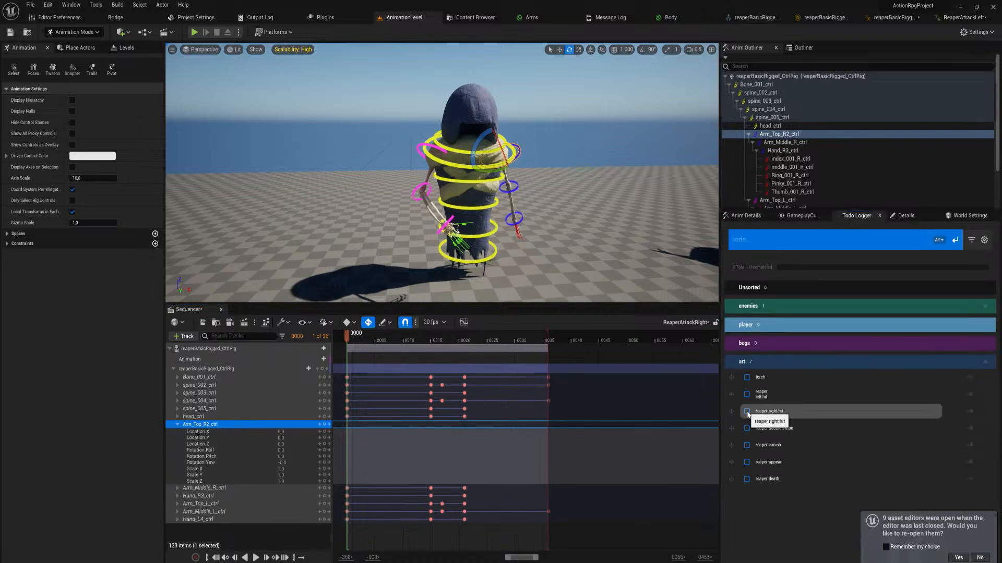
pyautogui.click(746, 396)
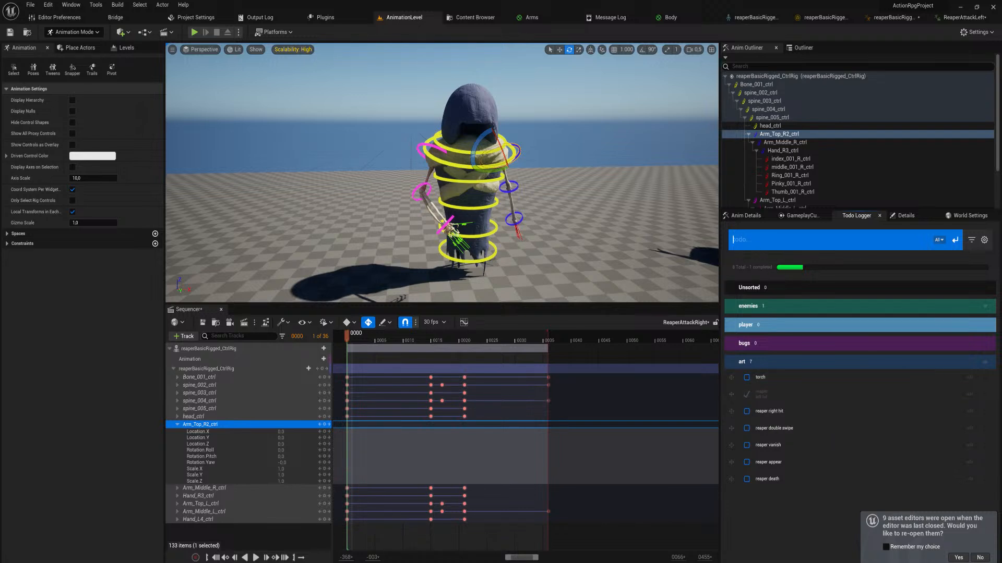
pyautogui.write('reaper revenge hit')
pyautogui.press('Return')
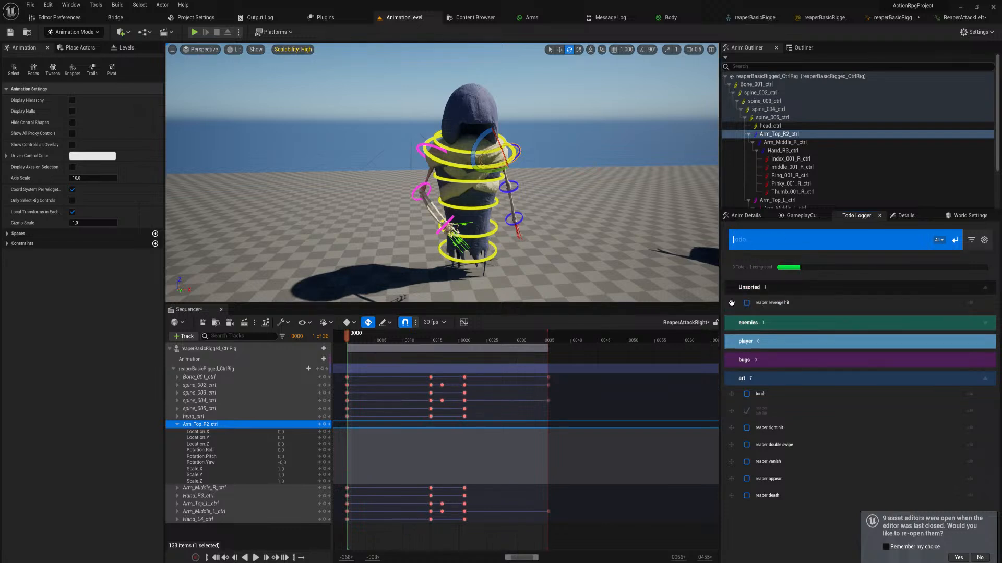
# Move the "reaper revenge hit" to-do from Unsorted into the art category
pyautogui.moveTo(731, 303); pyautogui.dragTo(740, 469)
pyautogui.moveTo(730, 303); pyautogui.dragTo(733, 507)
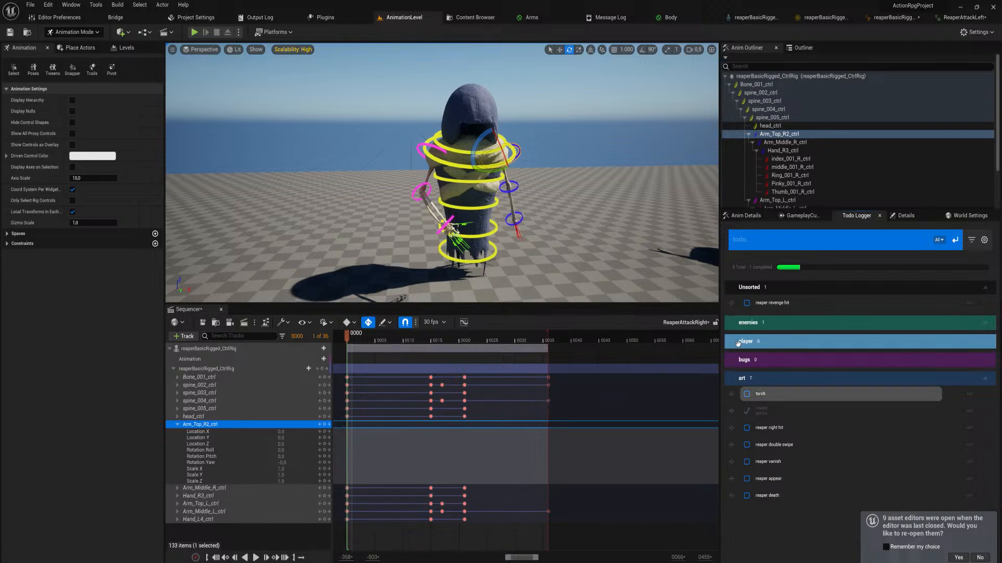
pyautogui.moveTo(731, 303); pyautogui.dragTo(746, 380)
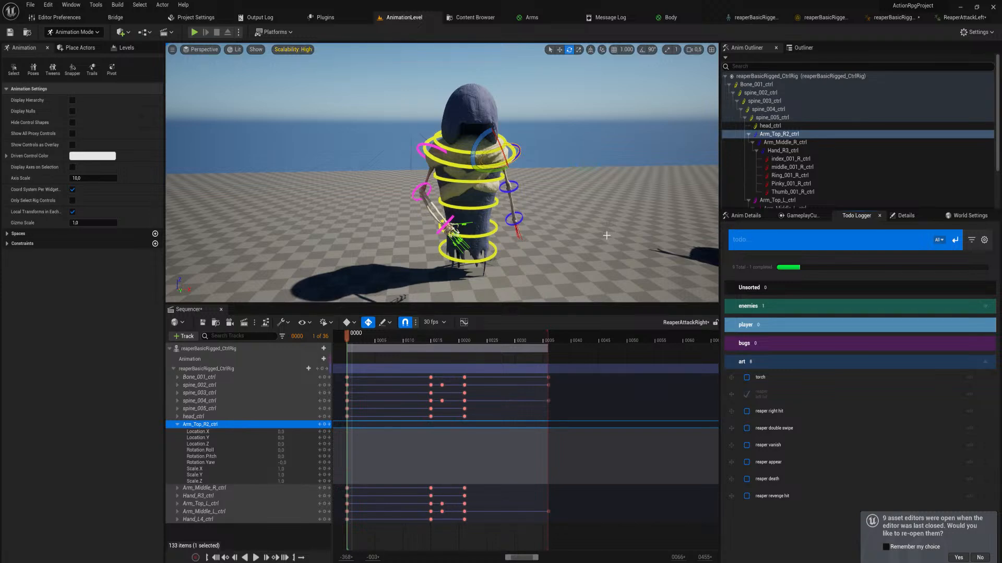
# Switch to the ReaperAttackLeft animation, try Step interpolation and set the interpolation back to Linear
pyautogui.click(960, 17)
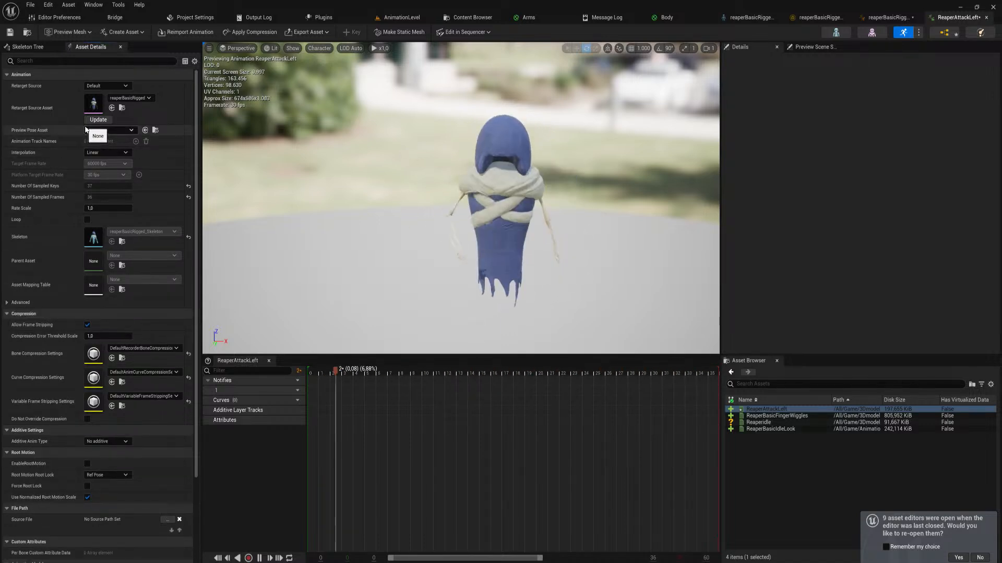
pyautogui.click(108, 153)
pyautogui.click(101, 168)
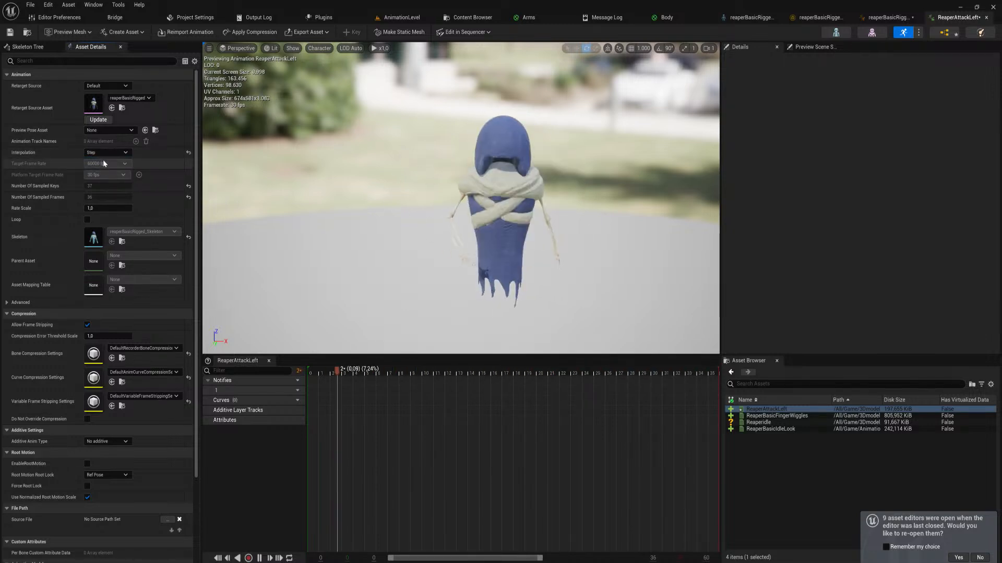
pyautogui.click(104, 153)
pyautogui.click(96, 160)
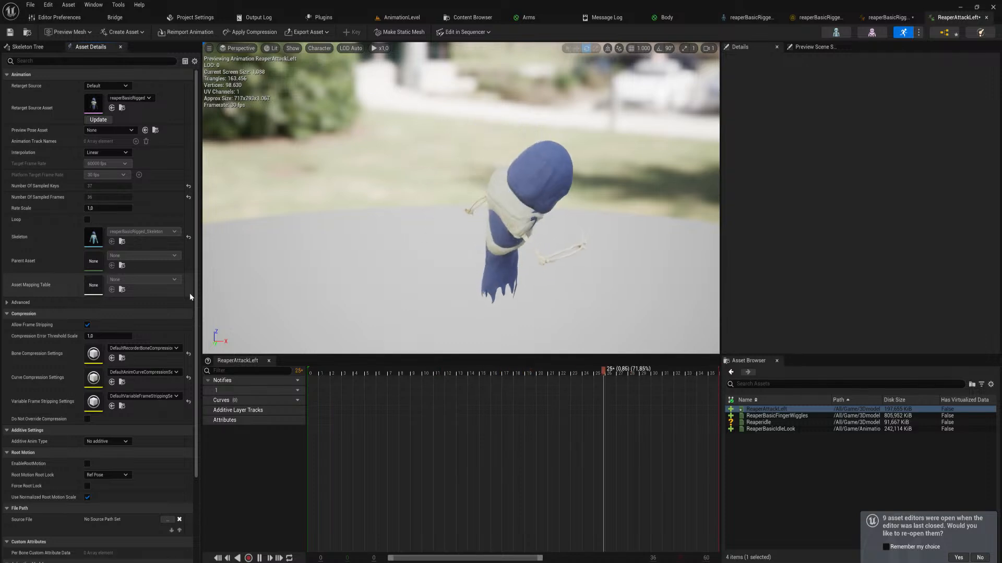
# Examine the ReaperAttackLeft asset details, including the advanced ones, and the preview scene settings
pyautogui.moveTo(194, 302); pyautogui.dragTo(185, 402)
pyautogui.scroll(5, 166, 155)
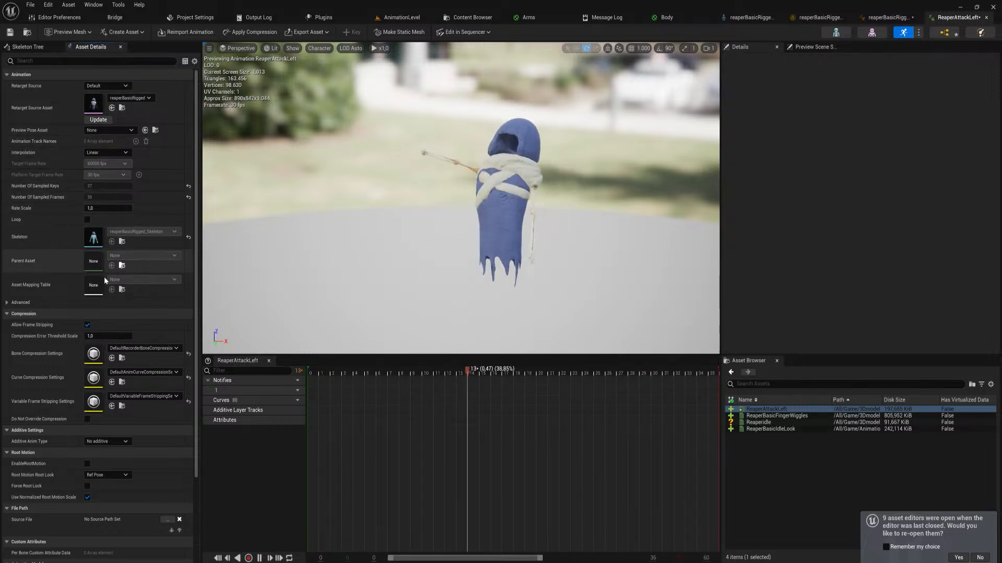
pyautogui.click(24, 304)
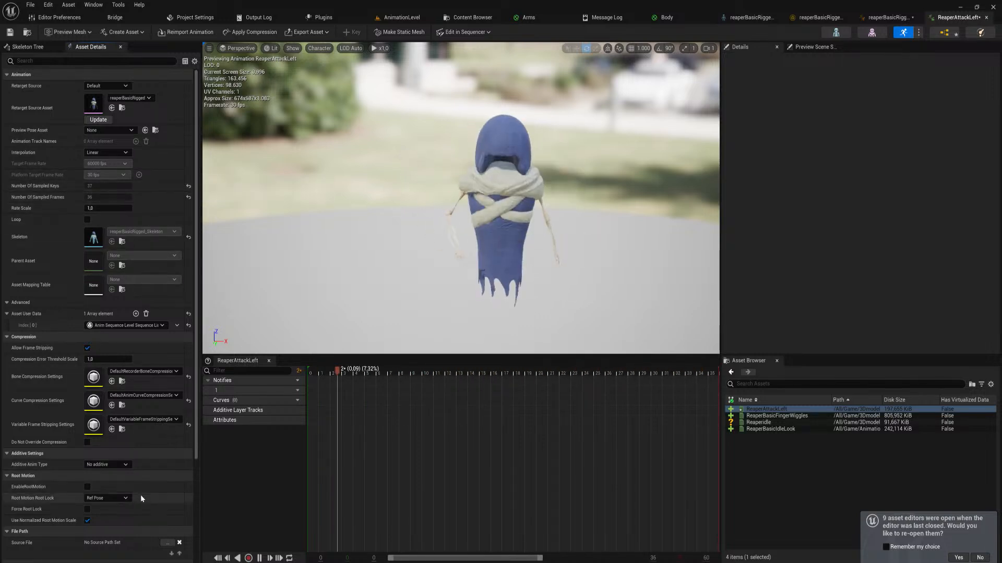
pyautogui.click(816, 48)
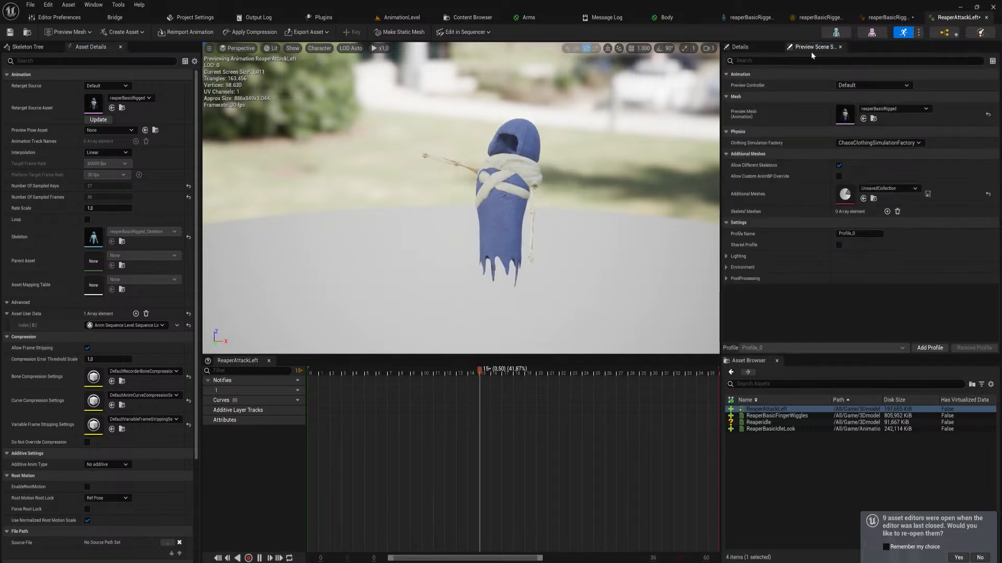
# Pause playback and examine the timeline's frame removal, insertion and time format options at several frames, plus the remaining asset details
pyautogui.rightClick(377, 398)
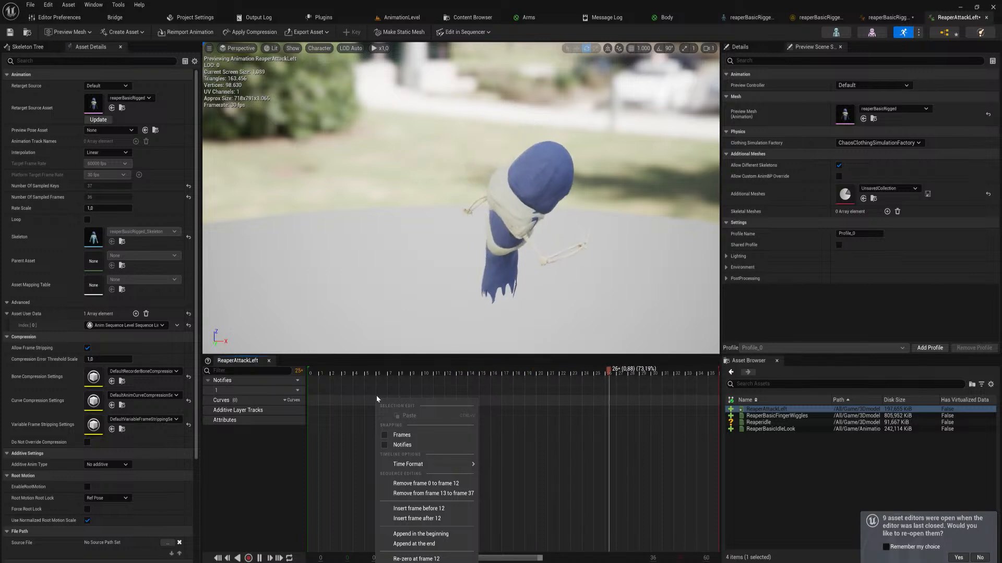
pyautogui.moveTo(420, 464)
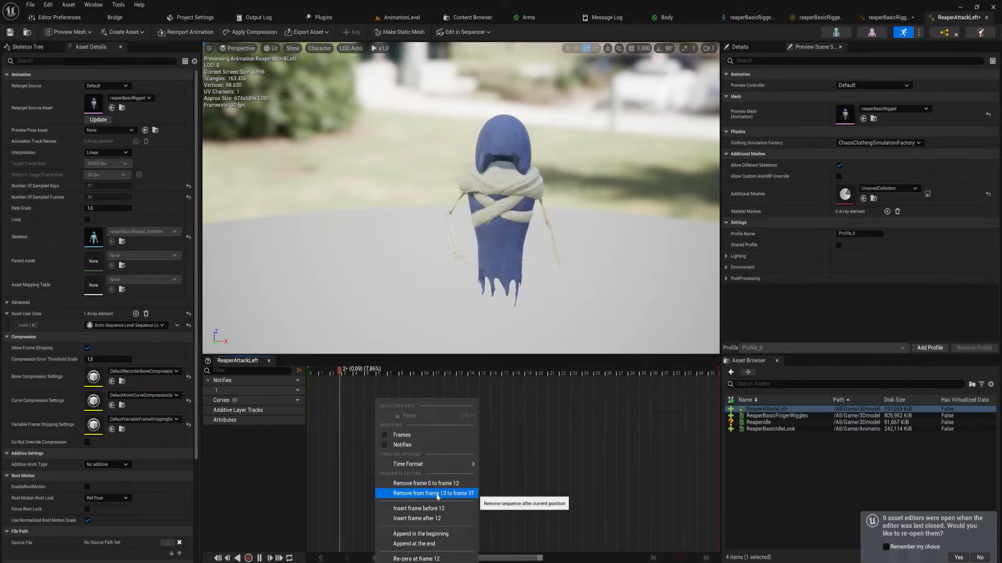
pyautogui.click(524, 498)
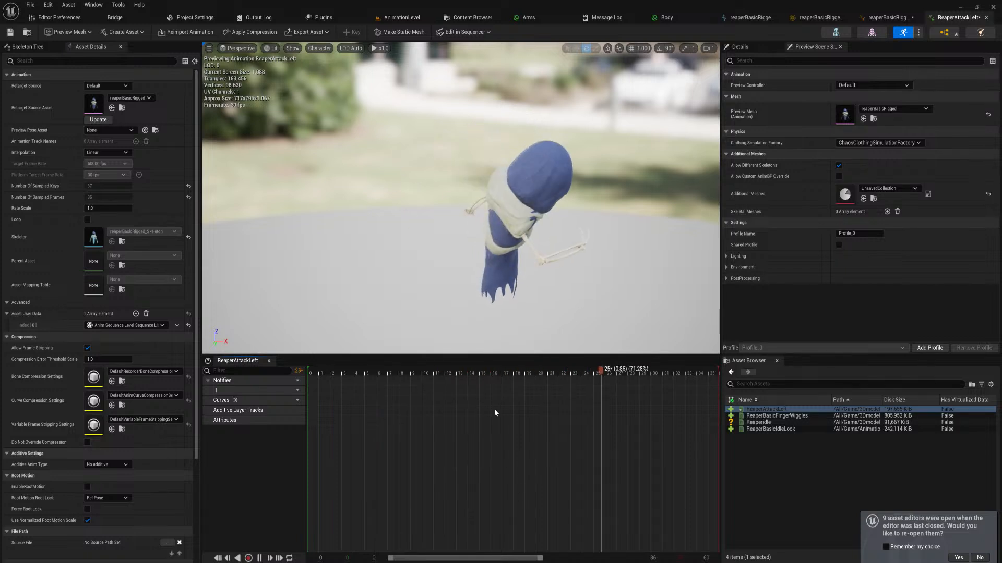
pyautogui.press('space')
pyautogui.click(523, 375)
pyautogui.rightClick(528, 379)
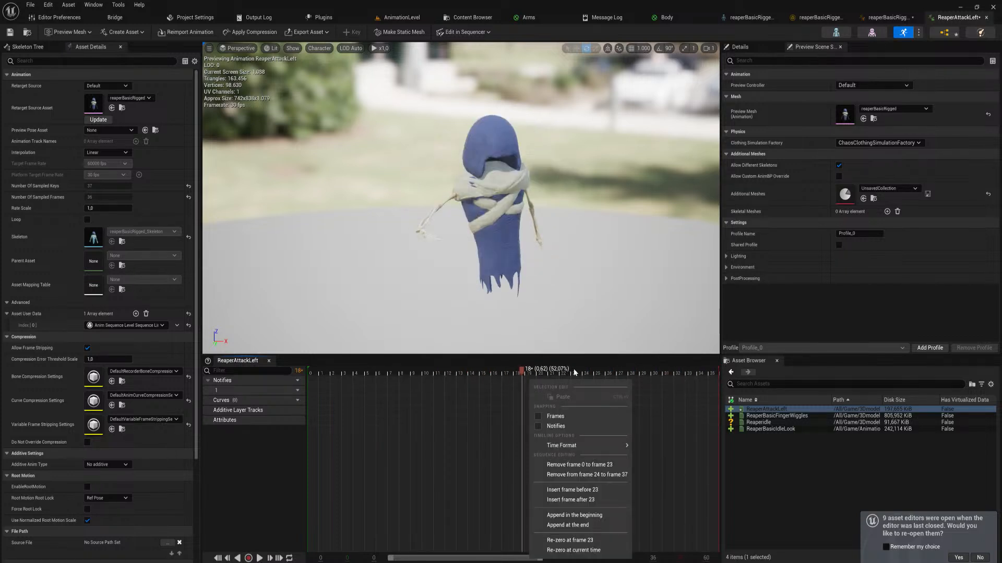
pyautogui.click(591, 373)
pyautogui.rightClick(594, 407)
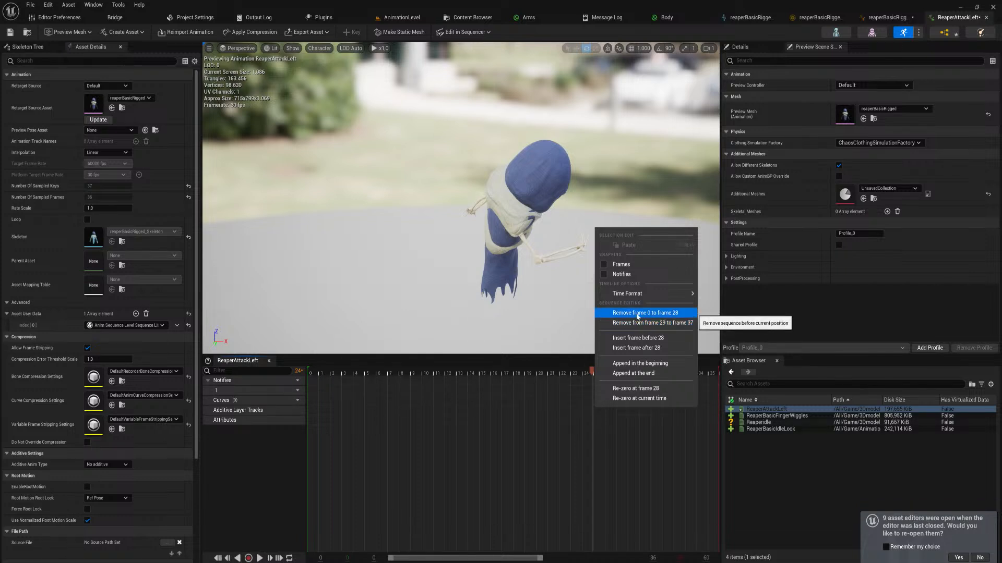
pyautogui.moveTo(438, 373); pyautogui.dragTo(608, 391)
pyautogui.rightClick(606, 381)
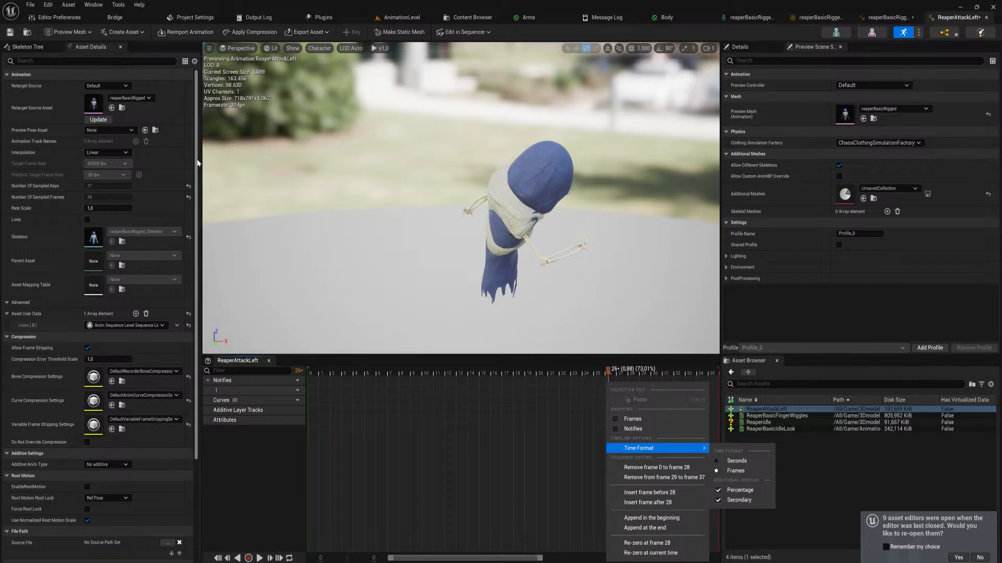
pyautogui.moveTo(196, 164); pyautogui.dragTo(201, 332)
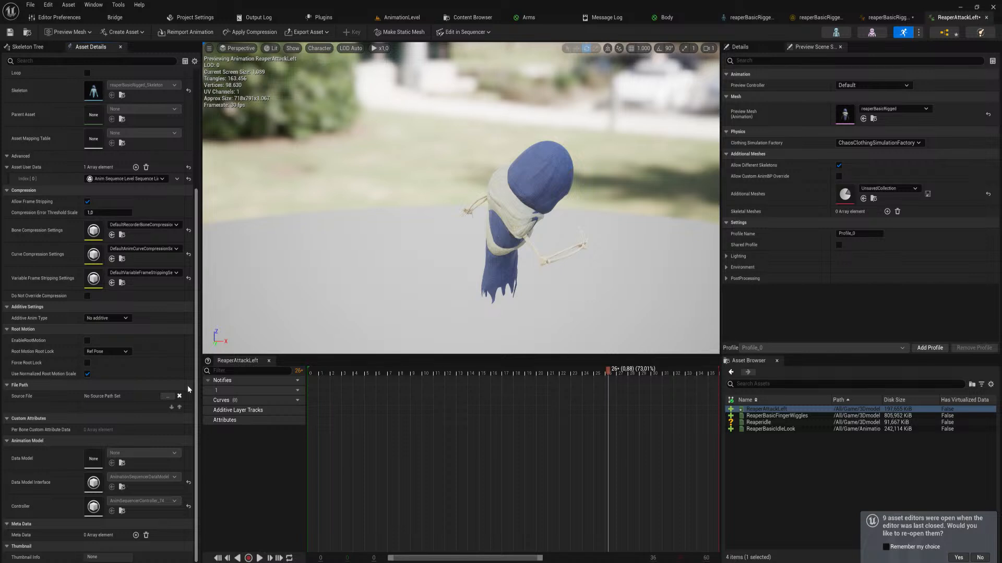
pyautogui.scroll(5, 186, 281)
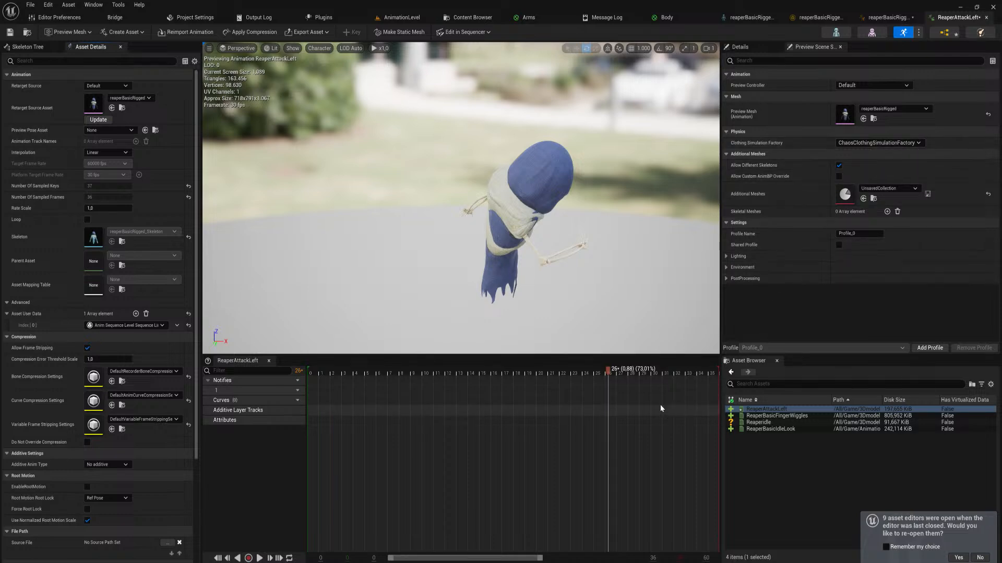
# Browse the project content to the BasicReaper folder under 3Dmodels/characters/Enemies
pyautogui.hotkey('ctrl', 'space')
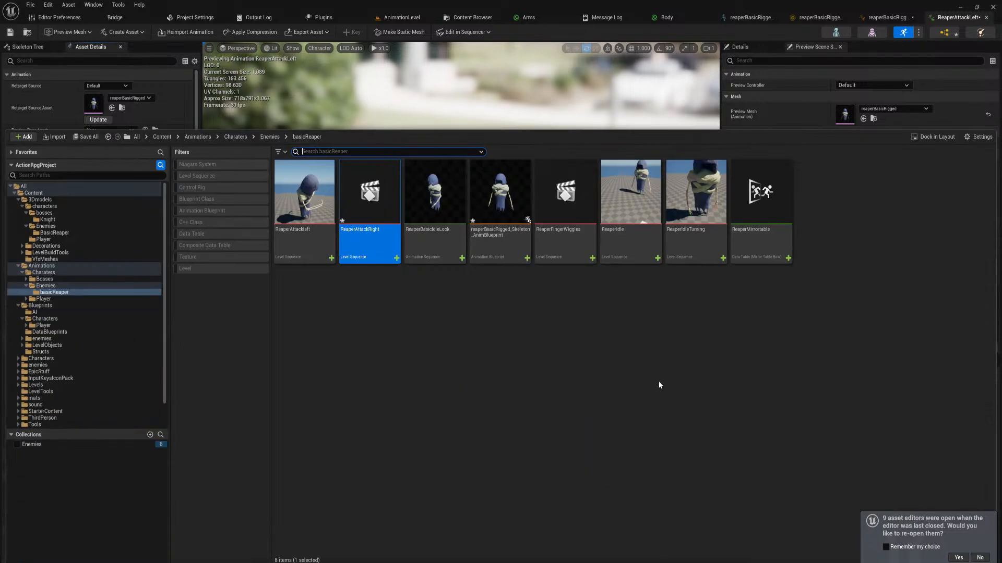
pyautogui.click(444, 196)
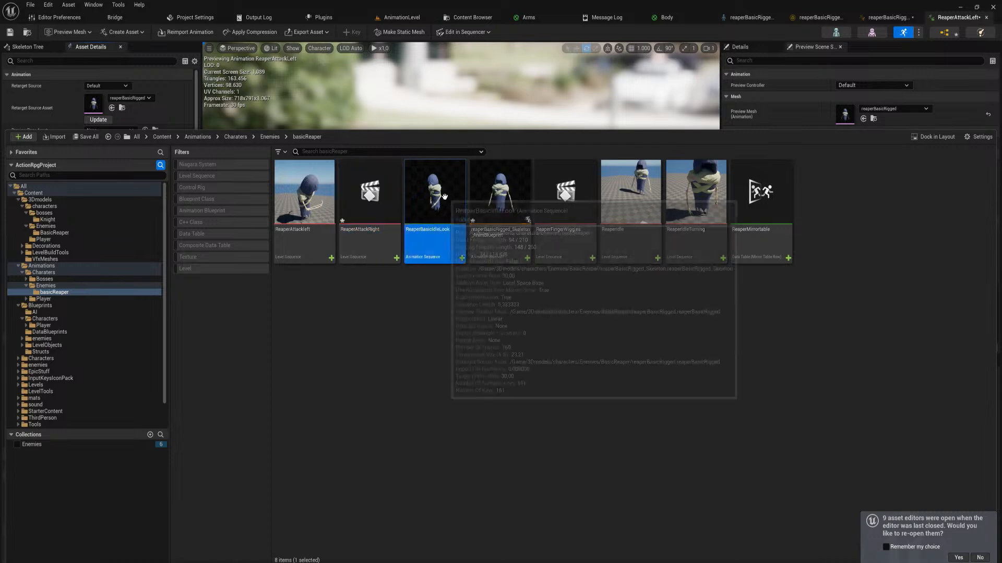
pyautogui.rightClick(443, 197)
pyautogui.click(415, 270)
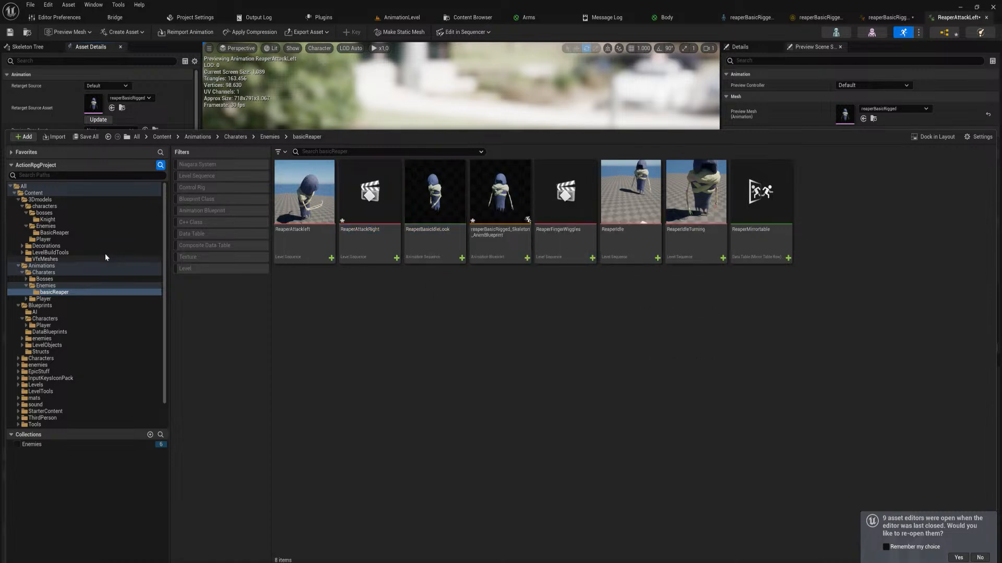
pyautogui.click(54, 233)
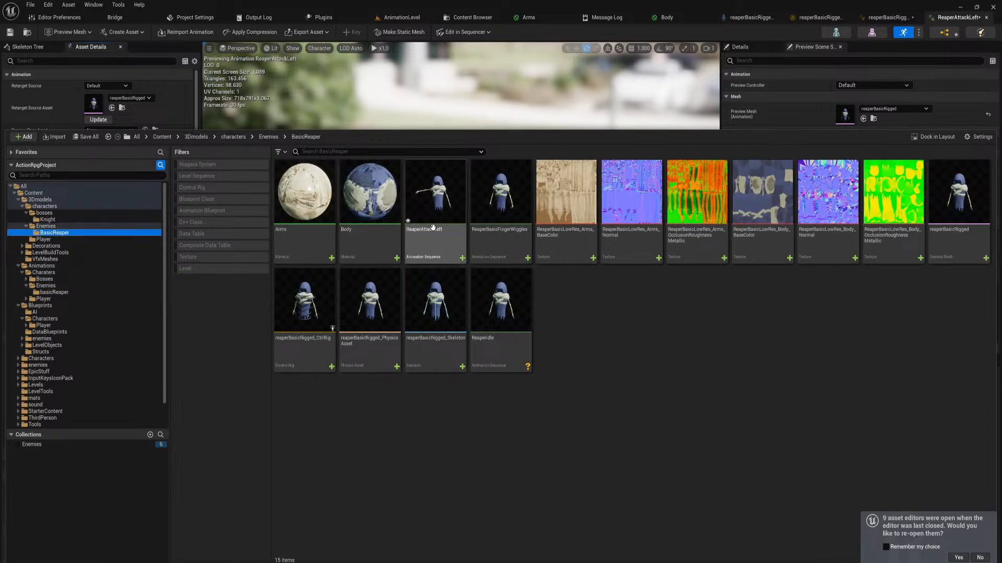
# Create an AnimMontage from the ReaperAttackLeft animation sequence, keeping the suggested name
pyautogui.click(440, 200)
pyautogui.rightClick(442, 202)
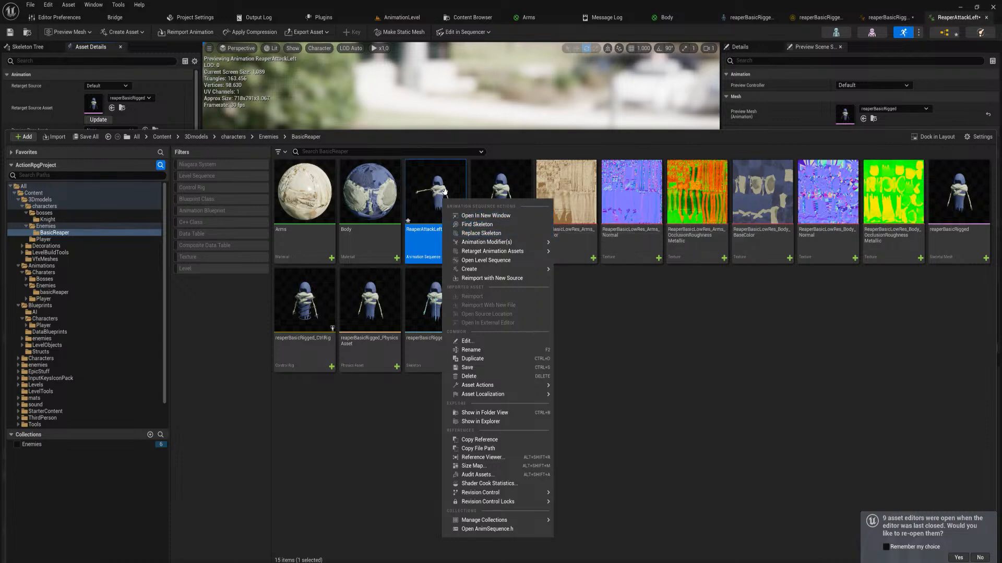
pyautogui.moveTo(531, 270)
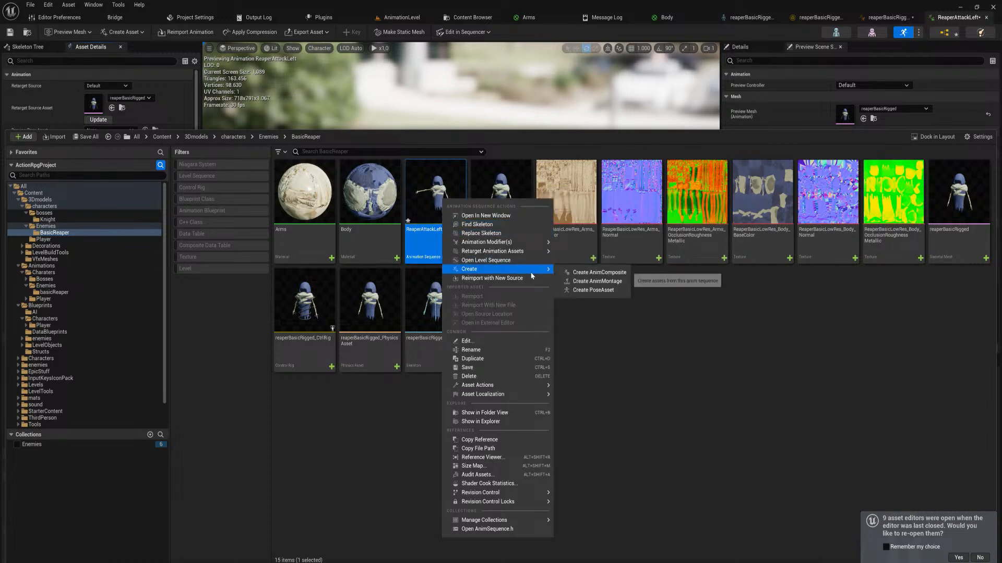
pyautogui.click(580, 282)
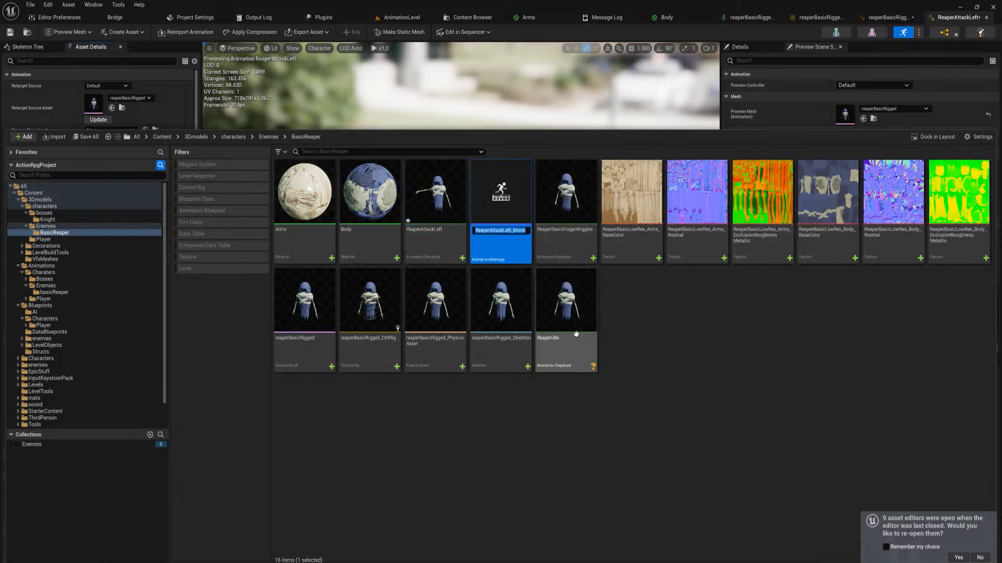
pyautogui.press('Return')
# Open ReaperAttackLeft_Montage and show the details of its ReaperAttackLeft segment
pyautogui.doubleClick(508, 205)
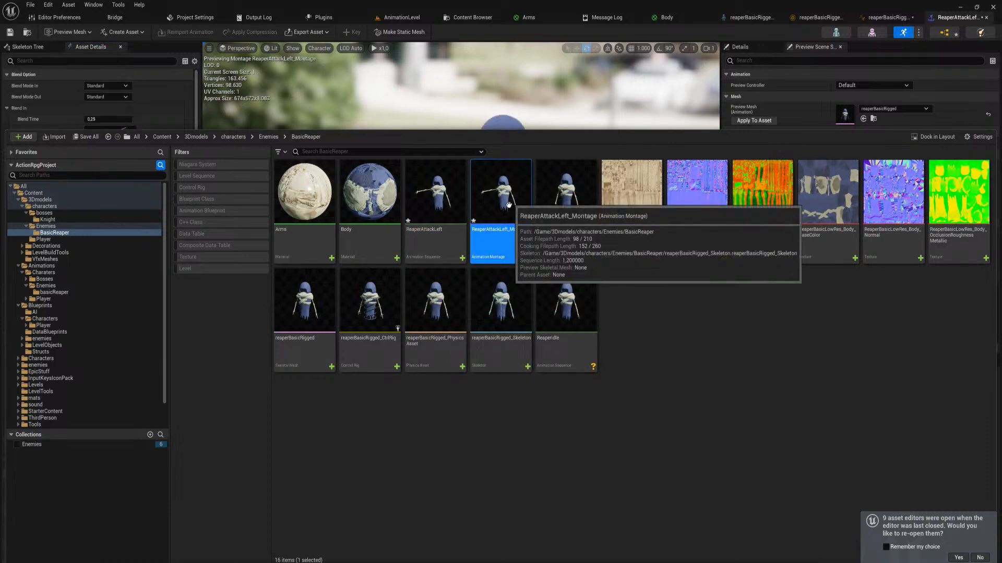
pyautogui.click(663, 313)
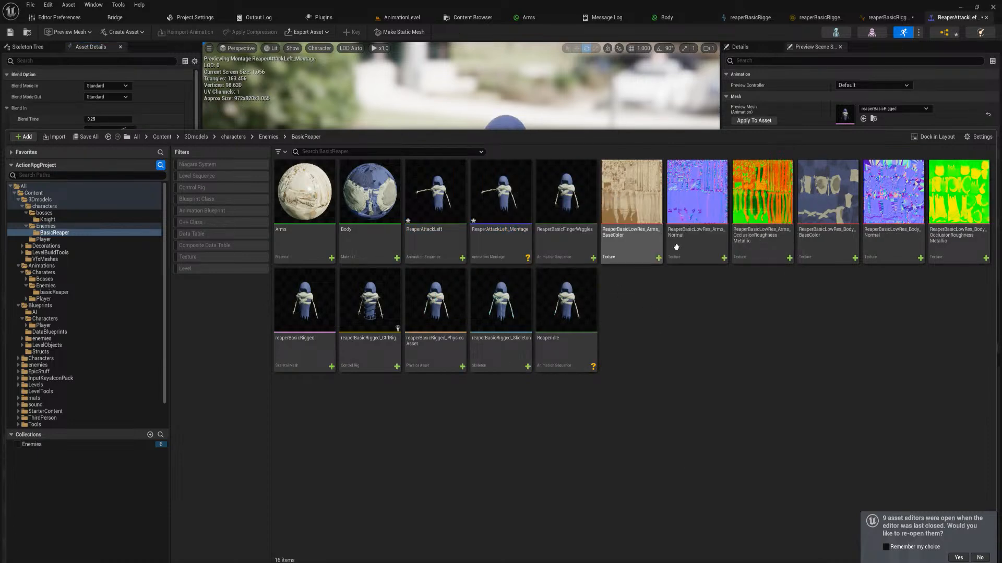
pyautogui.click(674, 106)
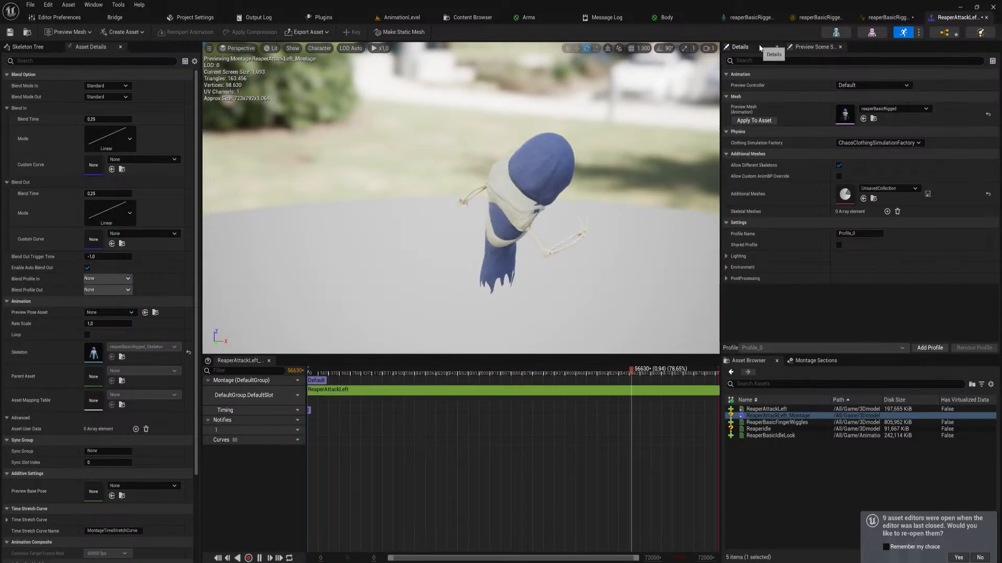
pyautogui.click(740, 46)
pyautogui.click(477, 396)
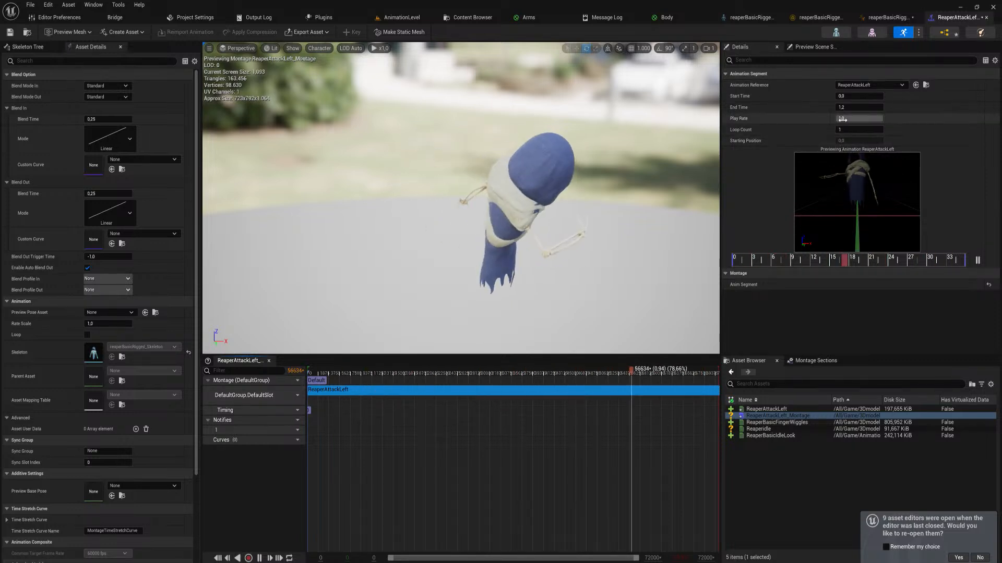
# Try a Start Time of 0,5 for the montage's ReaperAttackLeft segment and set it back to 0
pyautogui.click(858, 107)
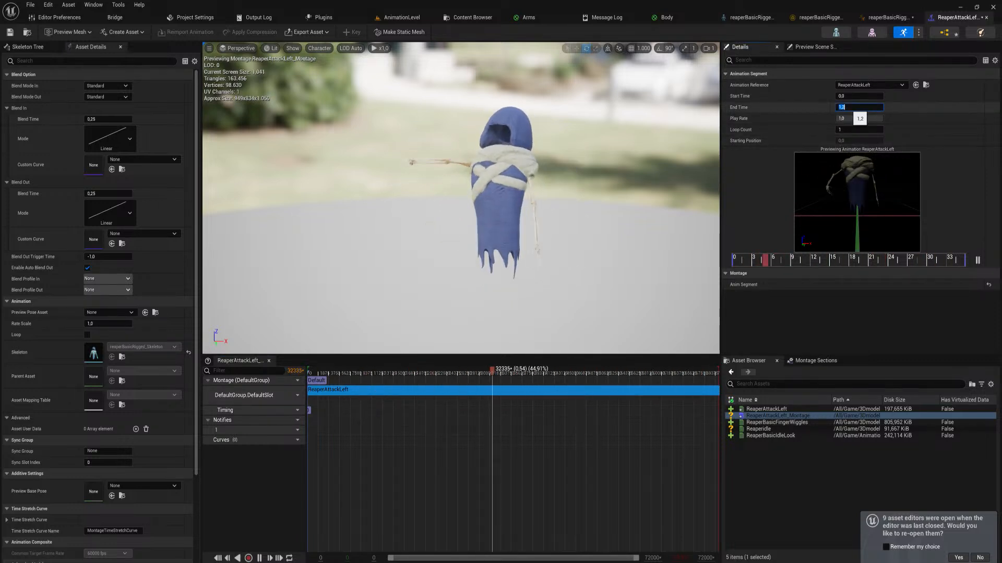
pyautogui.click(855, 97)
pyautogui.write('0,5')
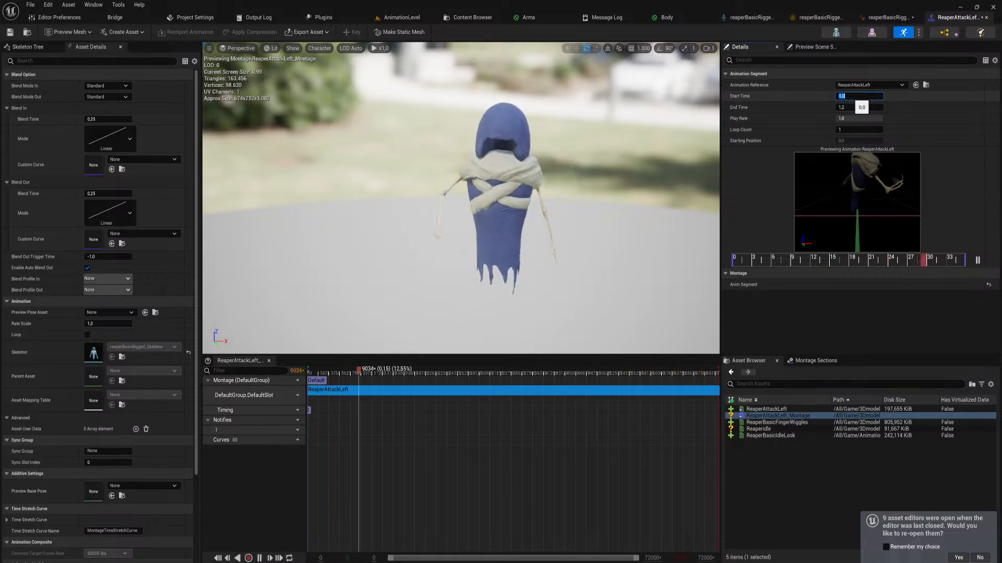
pyautogui.press('Return')
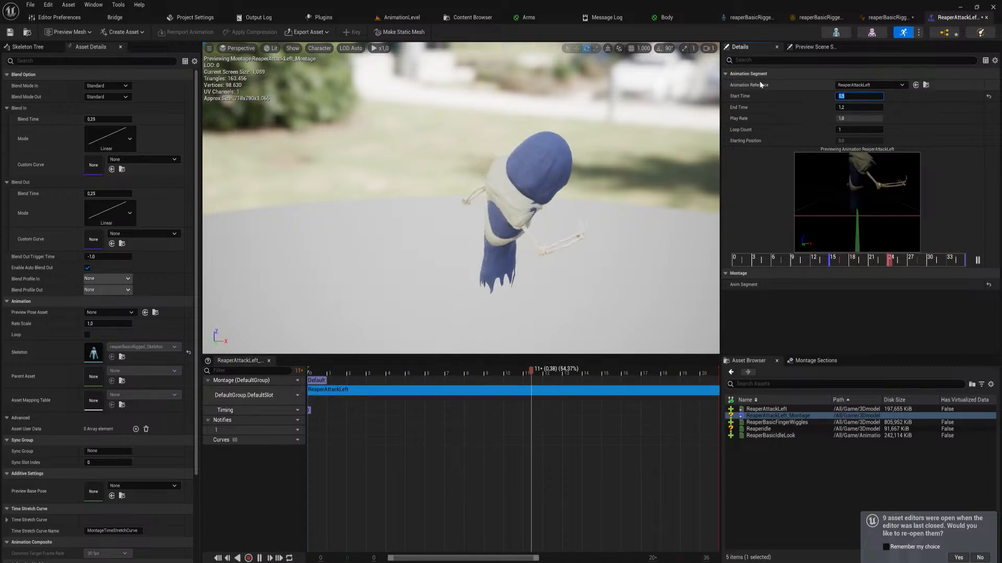
pyautogui.write('0,6')
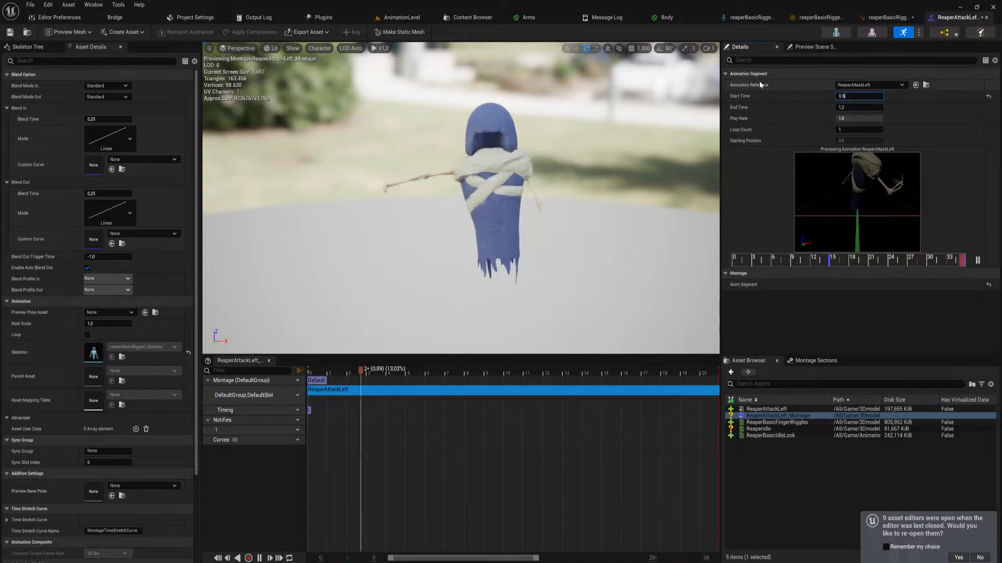
pyautogui.press('Return')
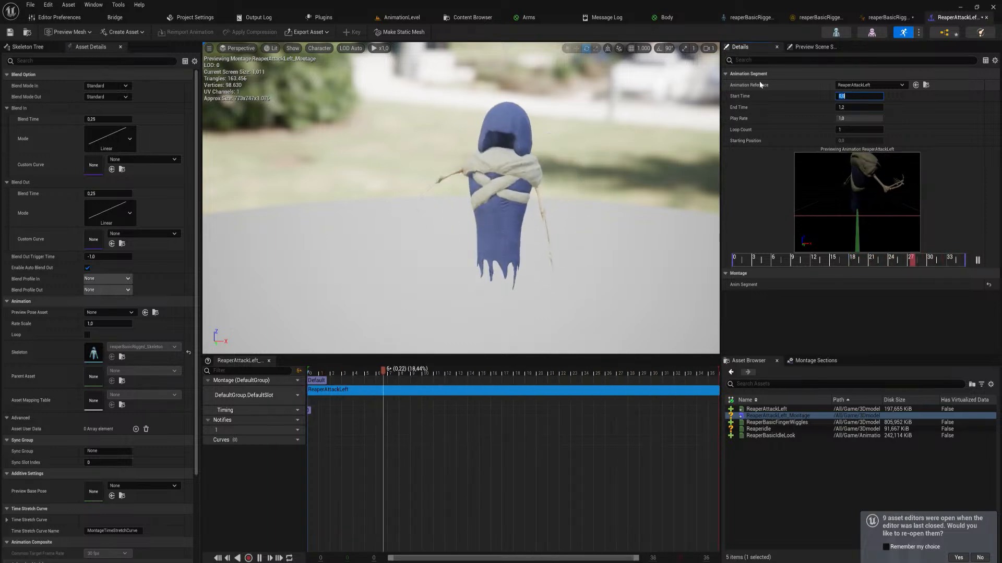
# Set the ReaperAttackLeft segment's Start Time to 0, try an End Time of 0,9, and restore the End Time to 1,2
pyautogui.write('0')
pyautogui.press('Return')
pyautogui.click(858, 107)
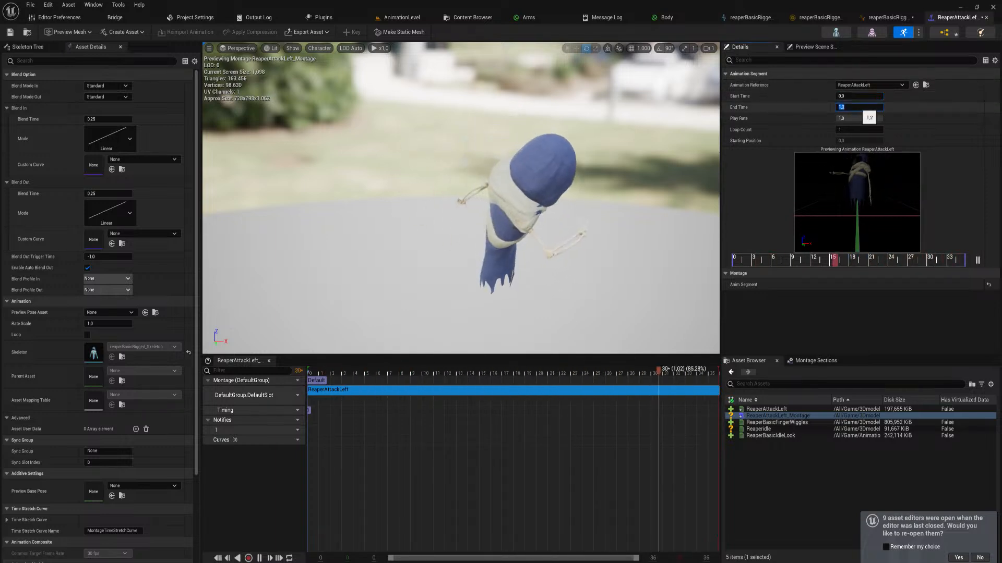
pyautogui.write('0,9')
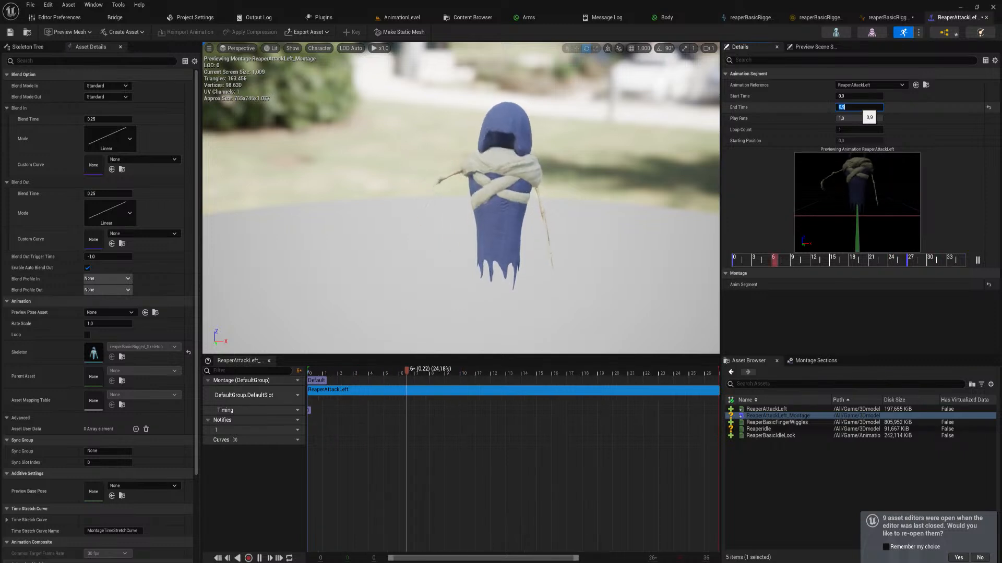
pyautogui.press('Return')
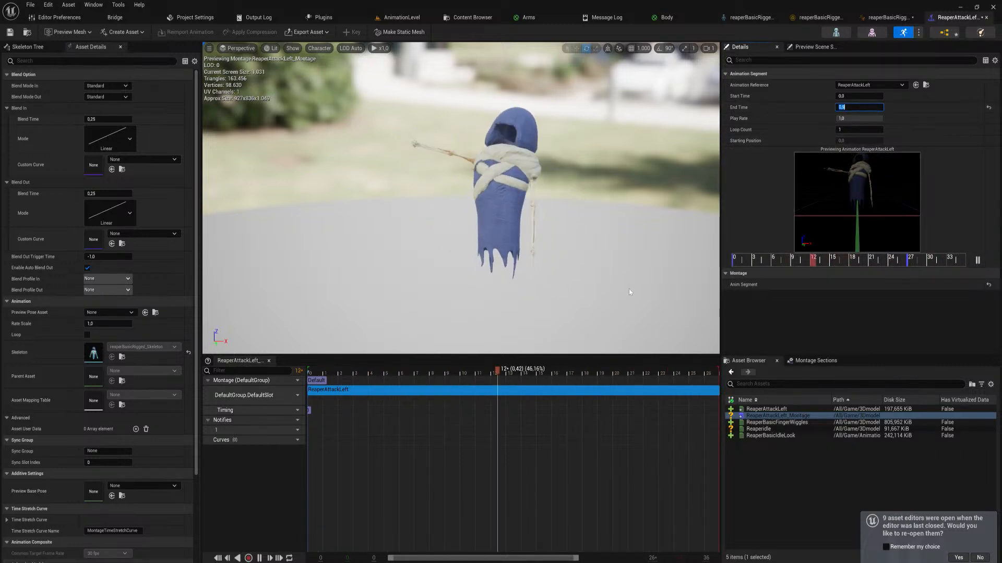
pyautogui.write('1,2')
pyautogui.press('Return')
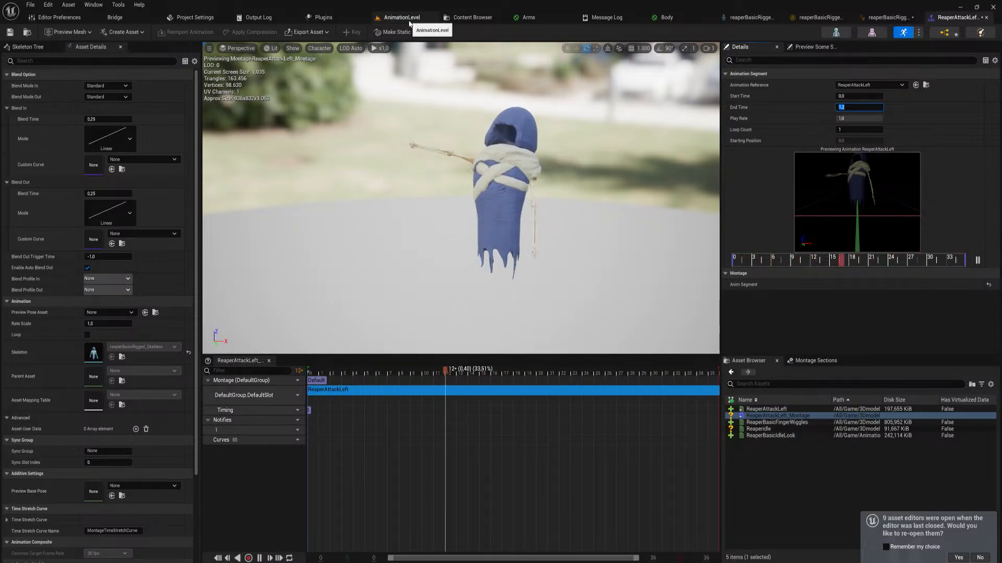
# Try to add ReaperAttackLeft_Montage to the AnimGraph of reaperBasicRigged_Skeleton_AnimBlueprint, compiling the blueprint between attempts
pyautogui.click(887, 19)
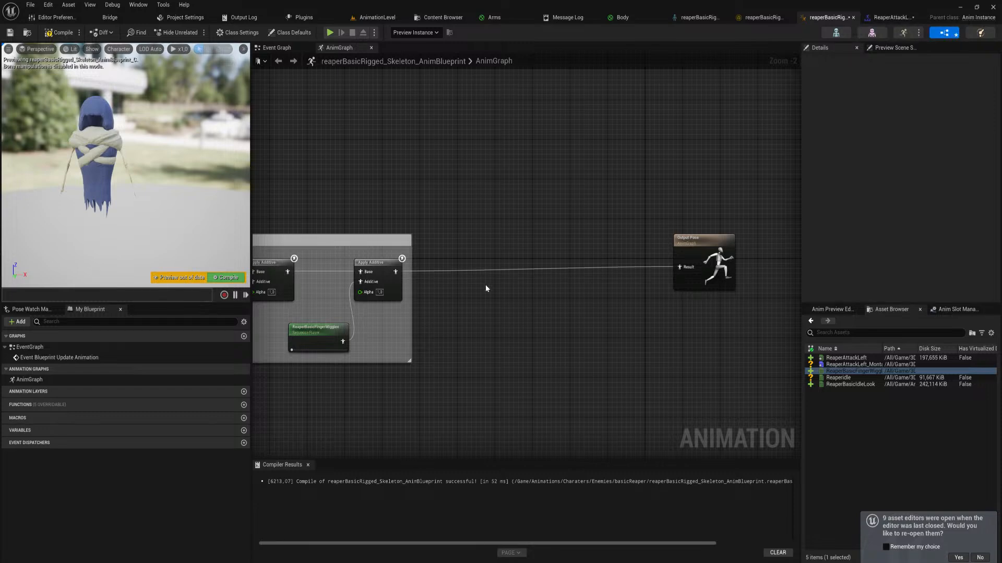
pyautogui.click(854, 364)
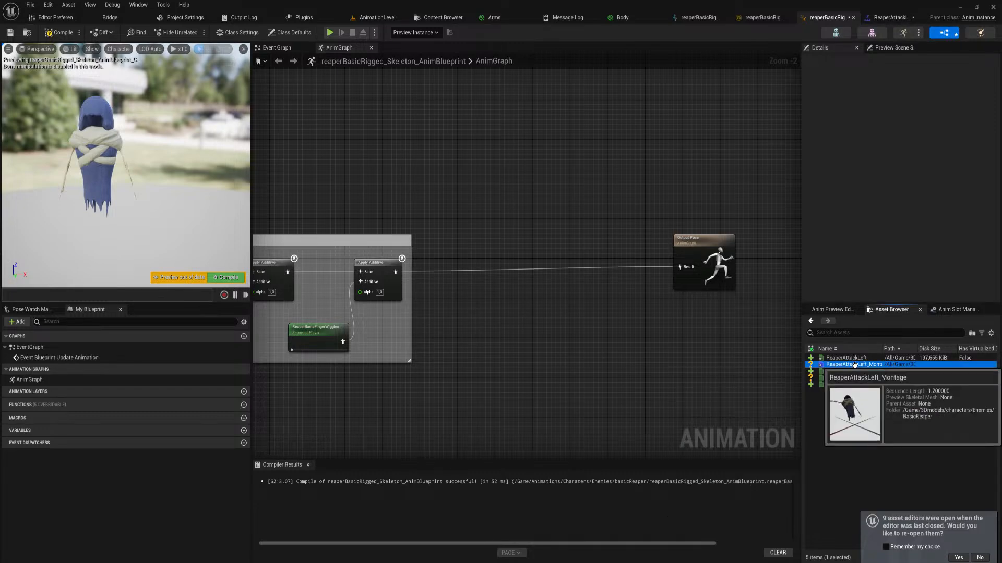
pyautogui.moveTo(853, 364); pyautogui.dragTo(539, 196)
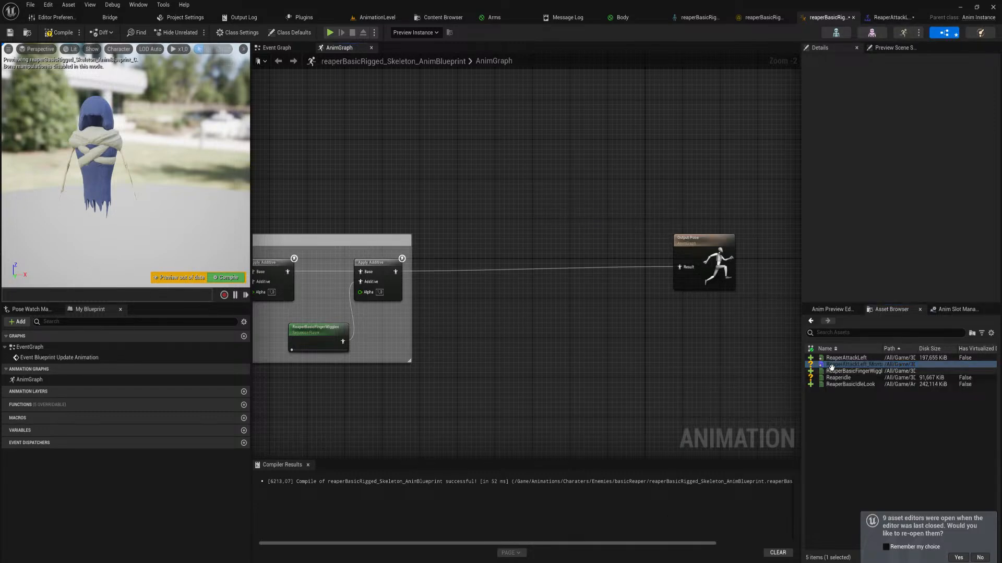
pyautogui.moveTo(831, 365); pyautogui.dragTo(561, 270)
pyautogui.moveTo(841, 365); pyautogui.dragTo(510, 253)
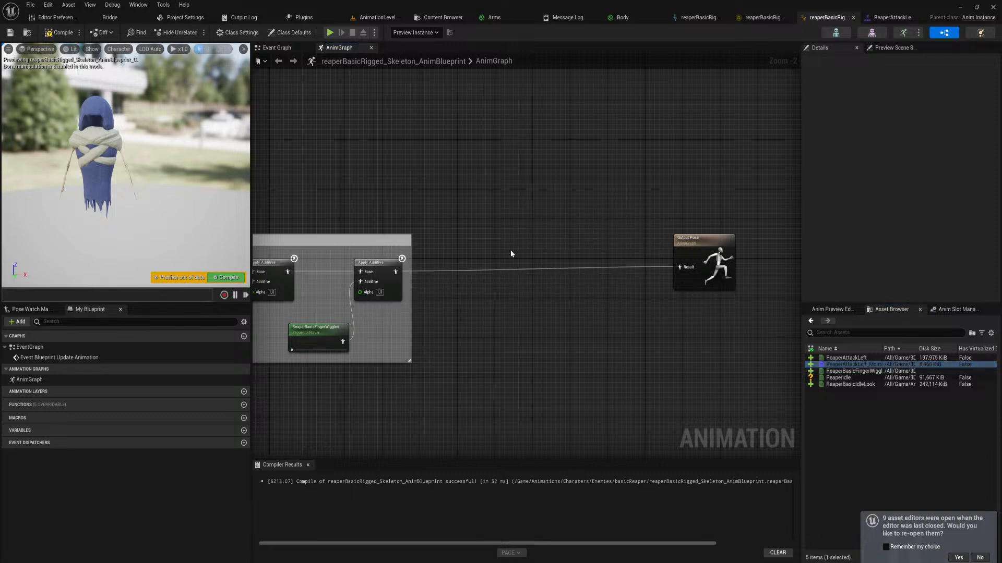
pyautogui.click(220, 279)
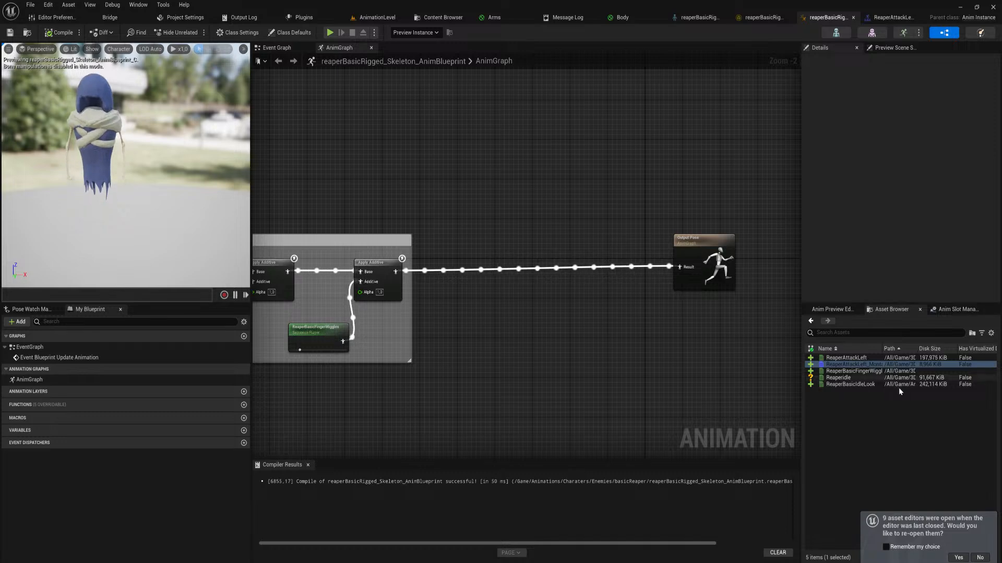
pyautogui.moveTo(845, 364); pyautogui.dragTo(522, 271)
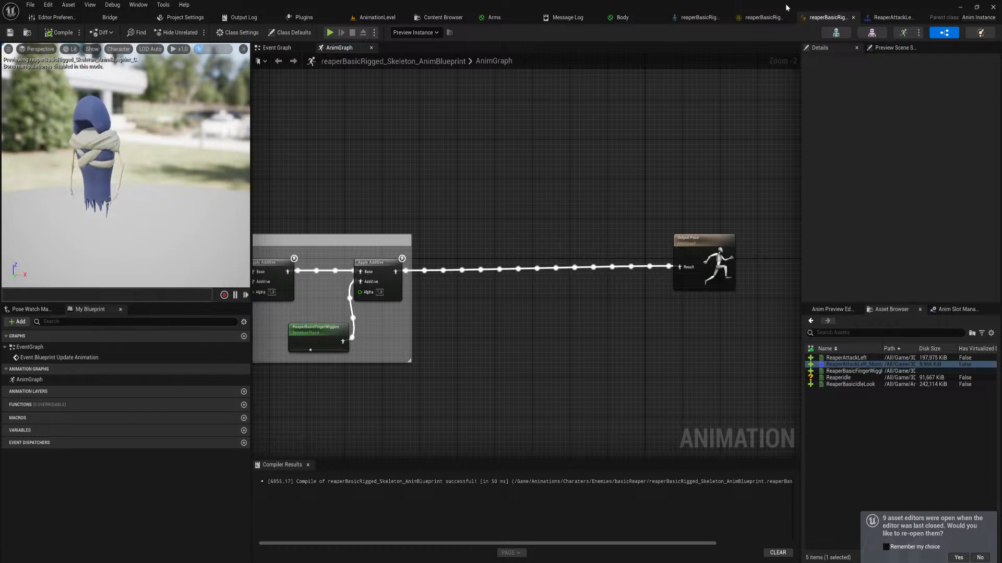
# Open playerReRig_Skeleton from the 3Dmodels/characters/Player folder and go to its animation blueprint
pyautogui.click(759, 19)
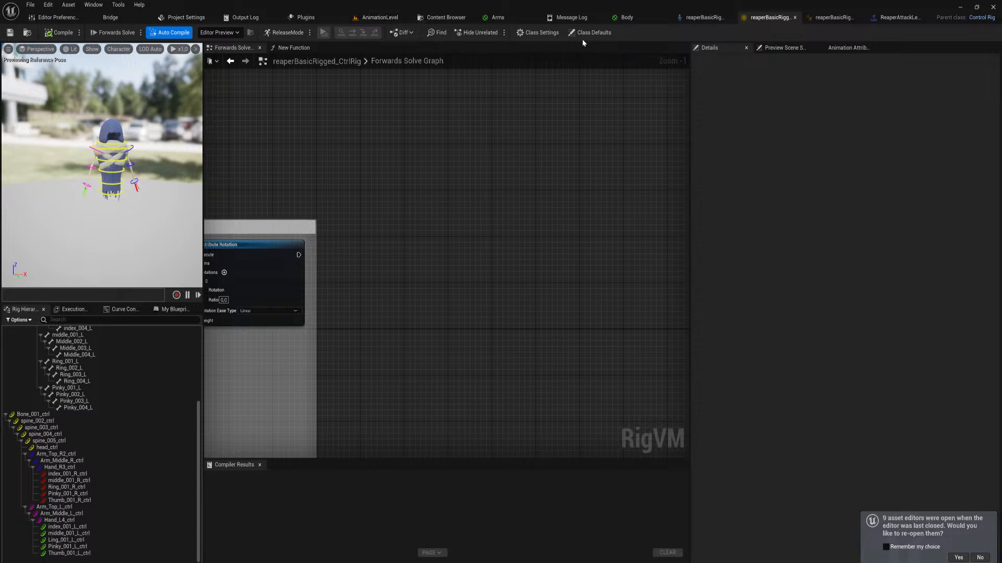
pyautogui.click(361, 16)
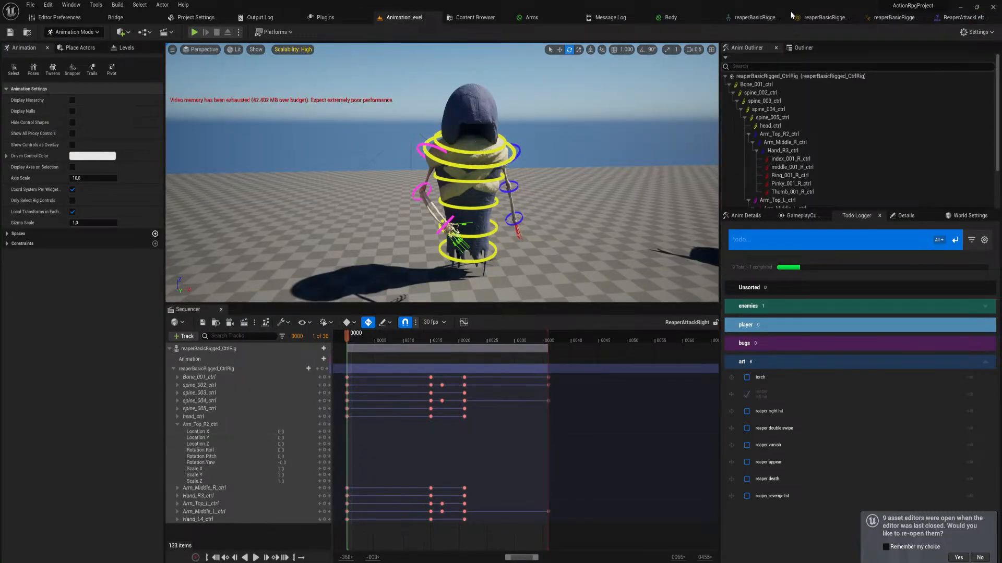
pyautogui.hotkey('ctrl', 'space')
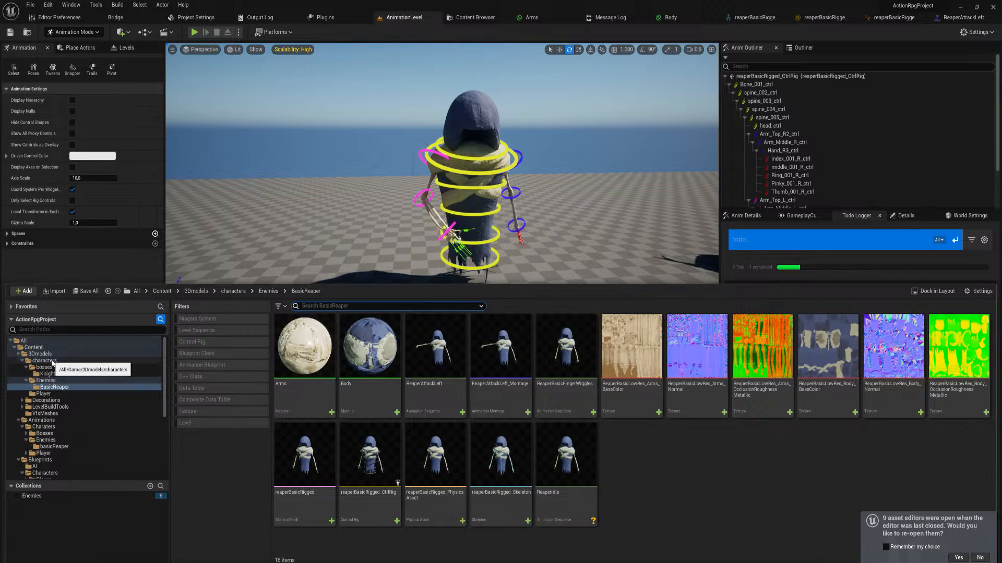
pyautogui.click(55, 394)
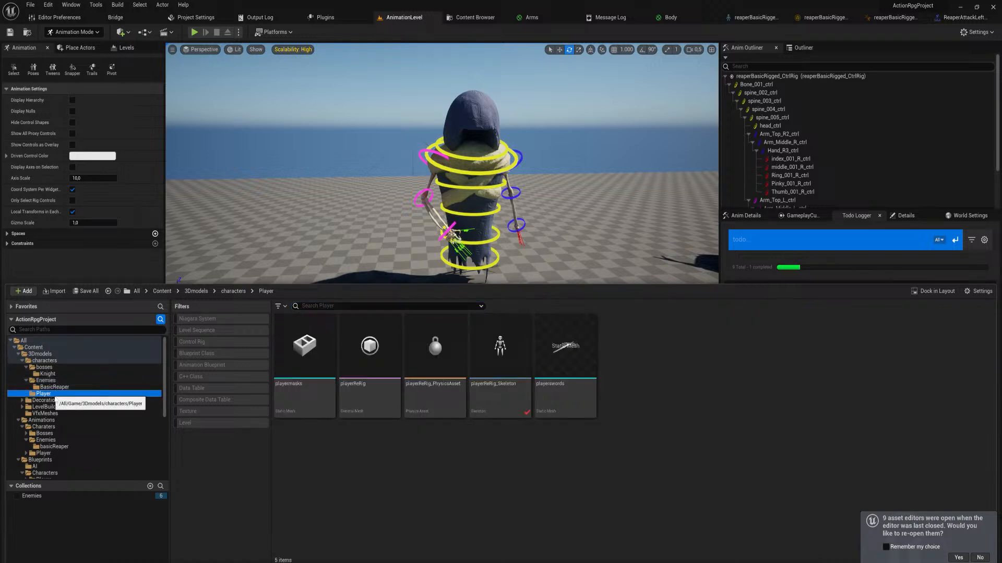
pyautogui.rightClick(495, 357)
pyautogui.click(474, 338)
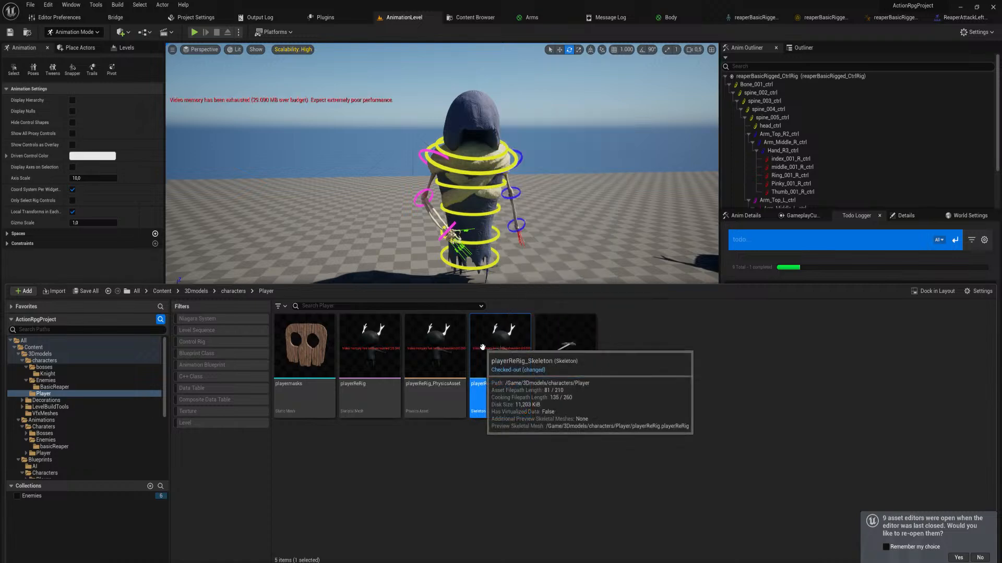
pyautogui.doubleClick(483, 347)
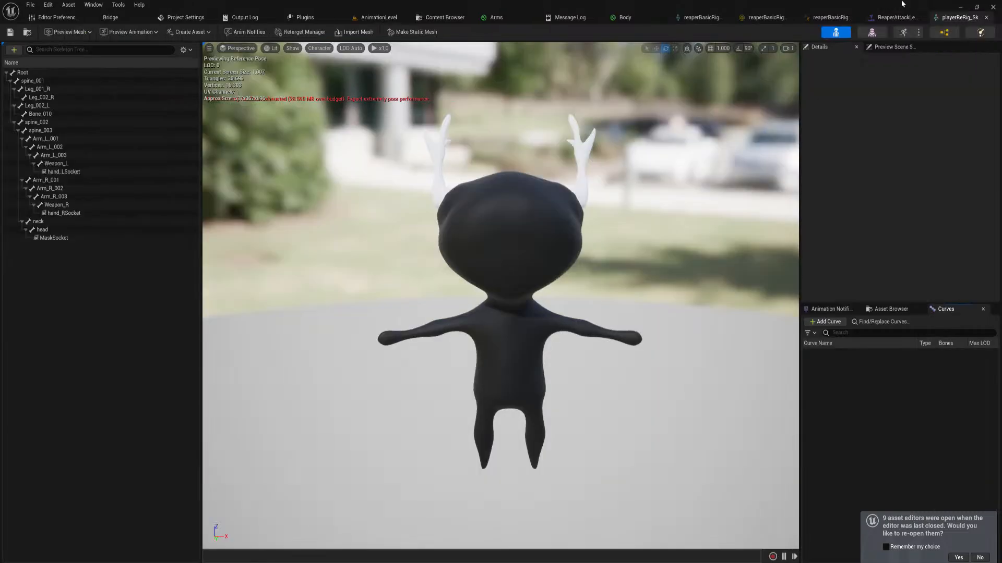
pyautogui.click(943, 33)
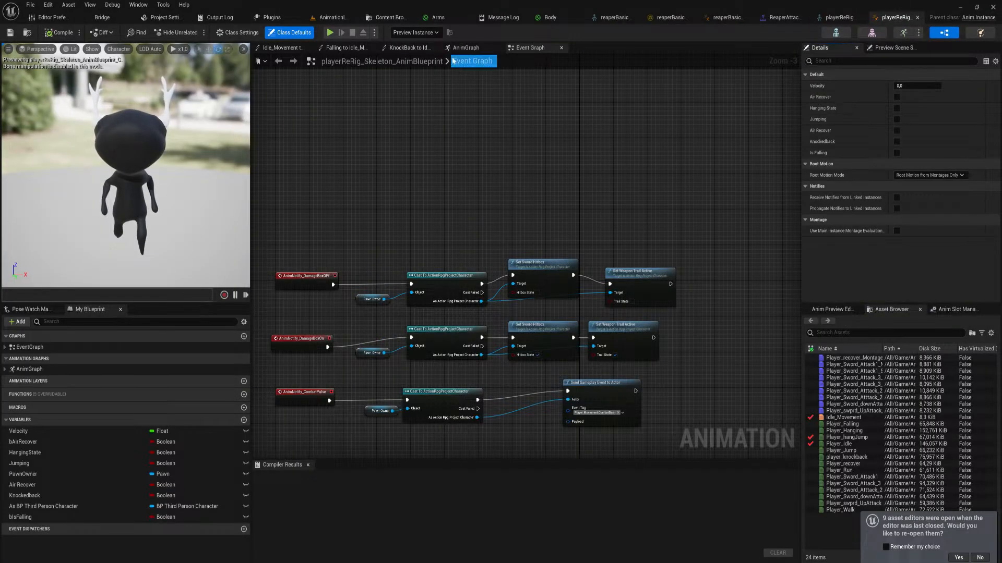
# Open the Idle_Movement state in the player's Motion state machine and try to place a Player_Sword_Attack1 montage in its graph
pyautogui.click(464, 48)
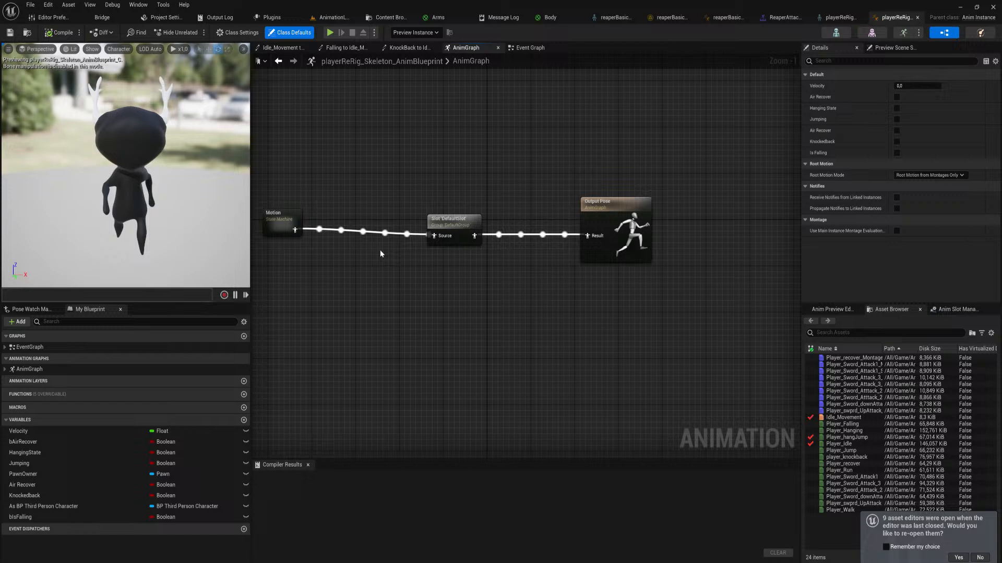
pyautogui.doubleClick(302, 222)
pyautogui.doubleClick(437, 265)
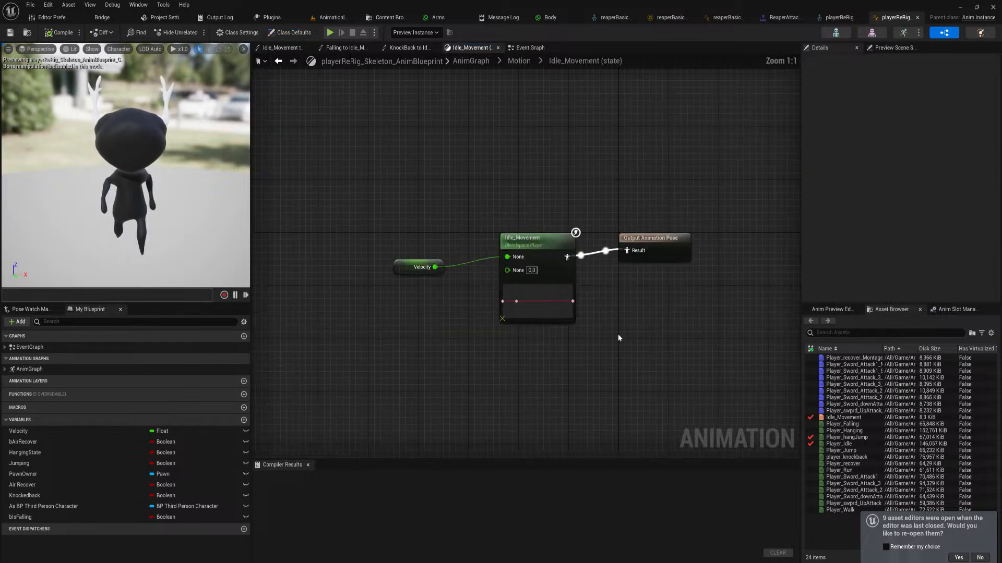
pyautogui.moveTo(850, 370); pyautogui.dragTo(446, 379)
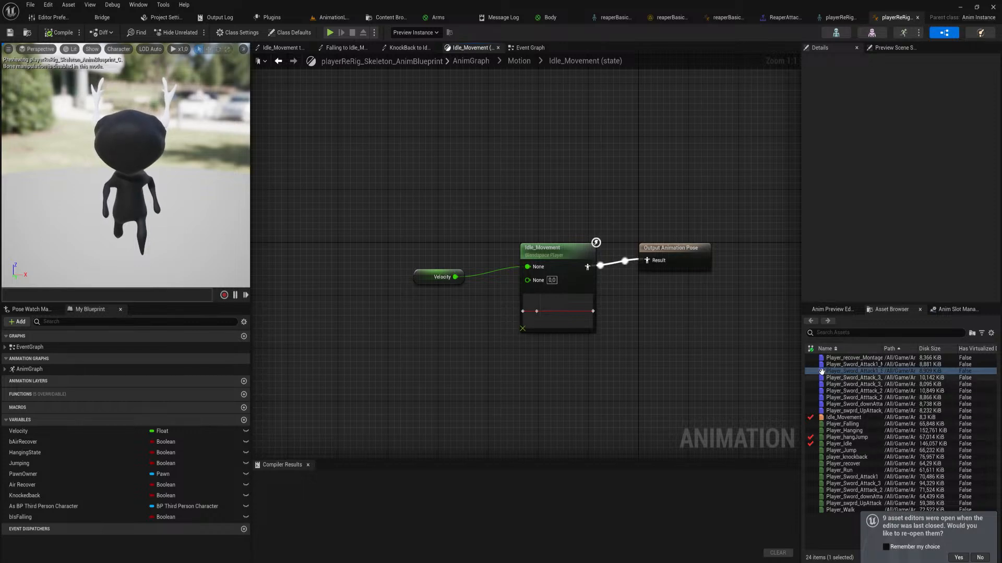
pyautogui.click(794, 19)
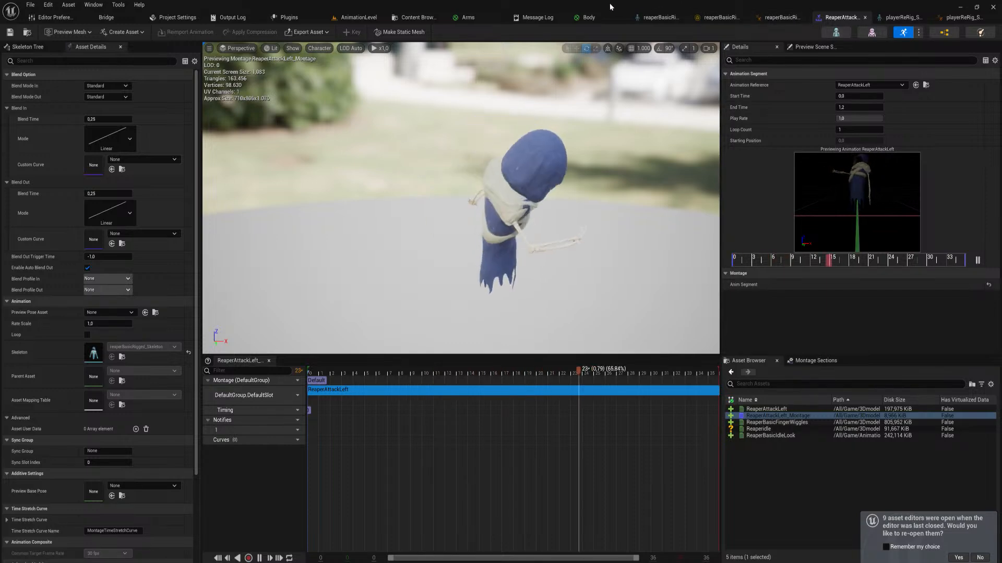
pyautogui.click(588, 19)
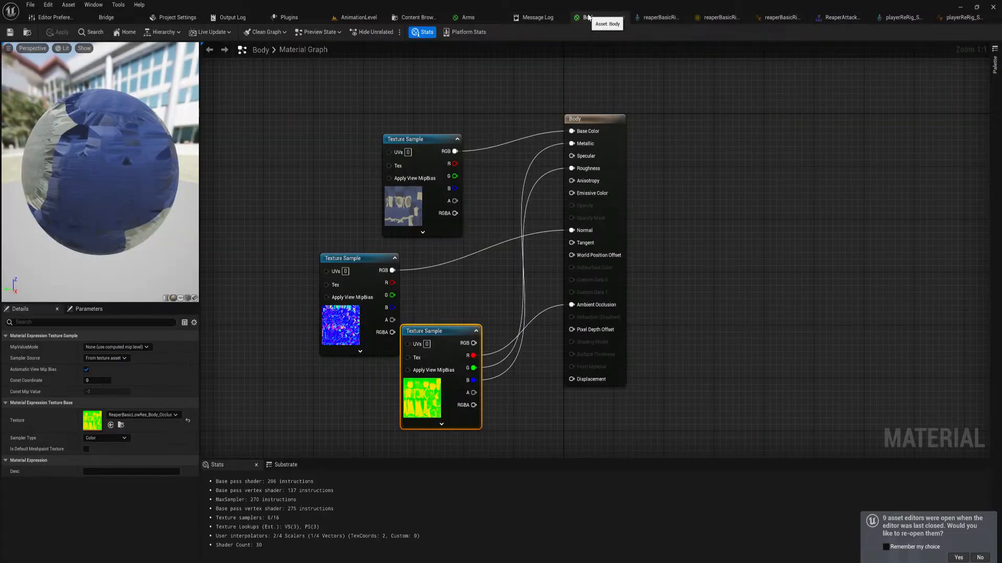
pyautogui.click(836, 18)
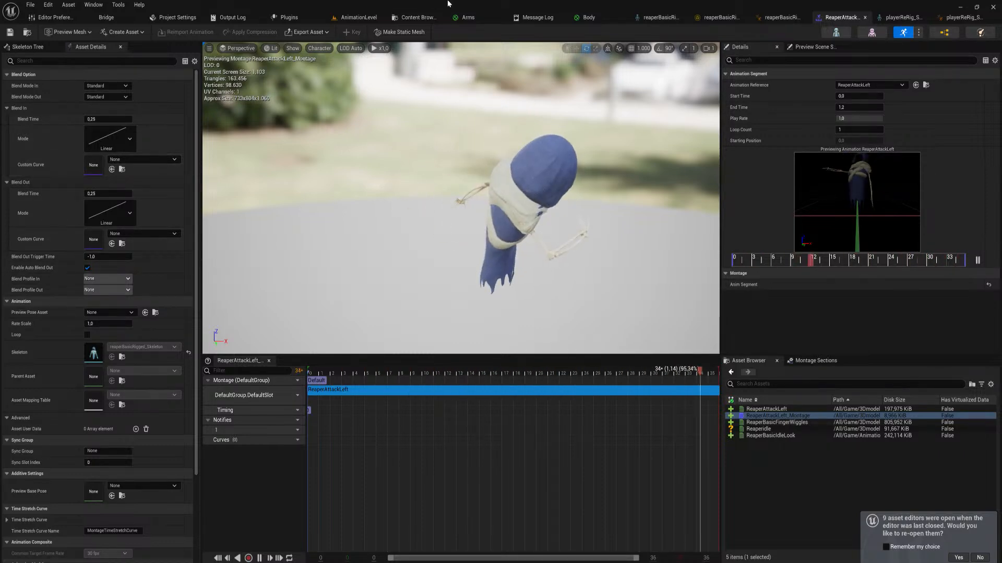
pyautogui.click(589, 18)
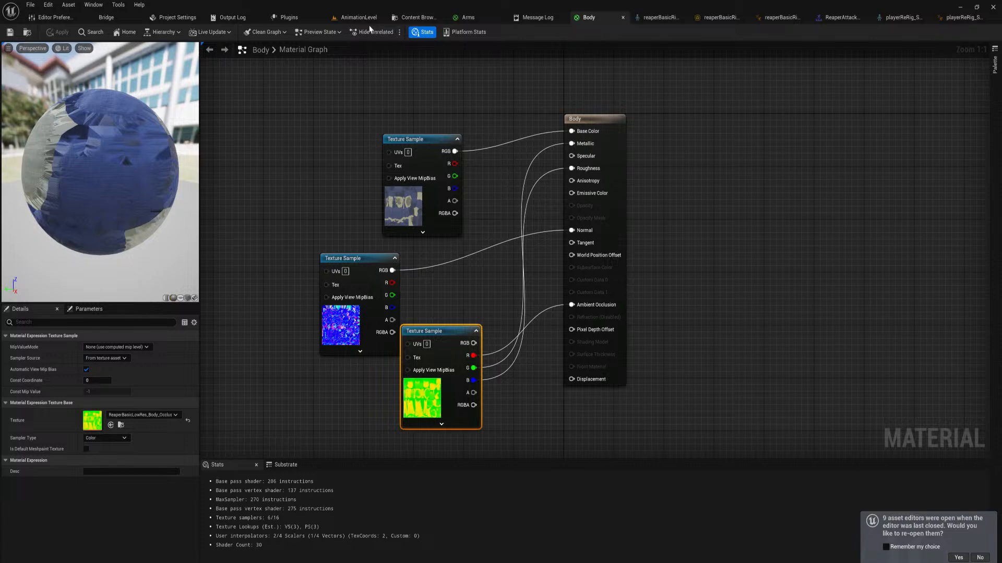
# Close the ReaperAttackRight sequence in AnimationLevel and select the reaper character in the viewport
pyautogui.click(340, 19)
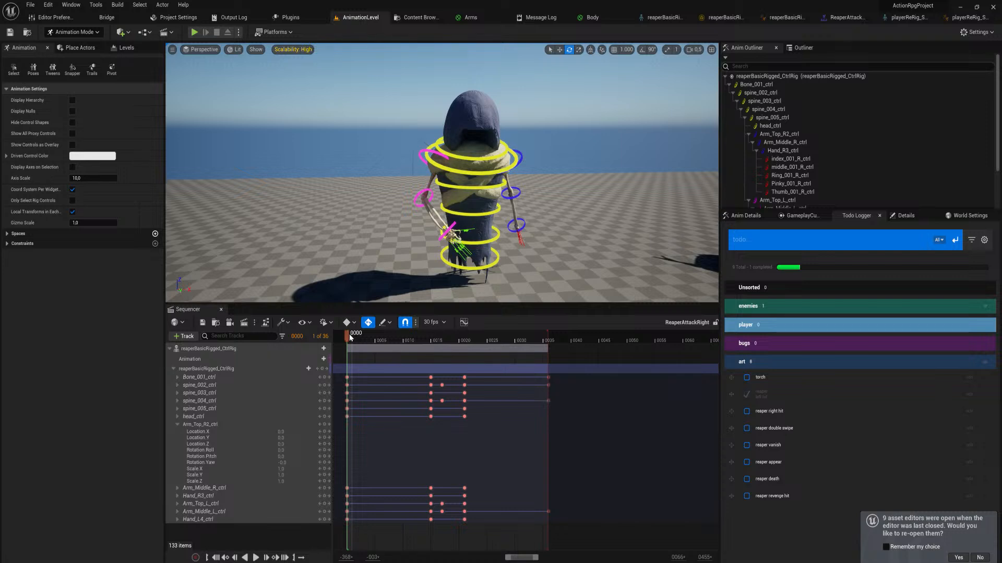
pyautogui.moveTo(349, 334); pyautogui.dragTo(347, 370)
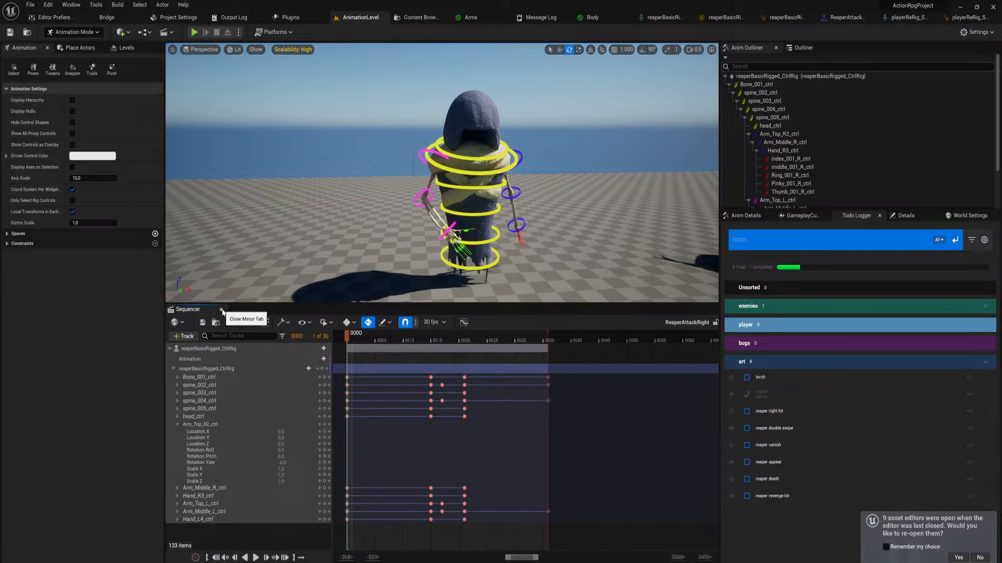
pyautogui.moveTo(450, 289); pyautogui.dragTo(470, 285, button='right')
pyautogui.press('w')
pyautogui.press('s')
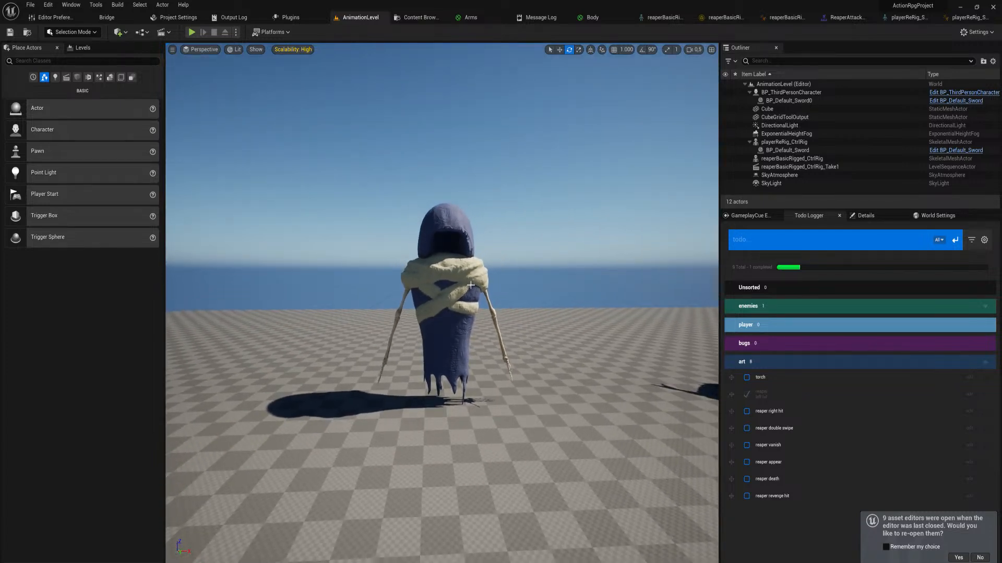
pyautogui.press('w')
pyautogui.moveTo(471, 285); pyautogui.dragTo(471, 285, button='right')
pyautogui.click(470, 285)
pyautogui.press('s')
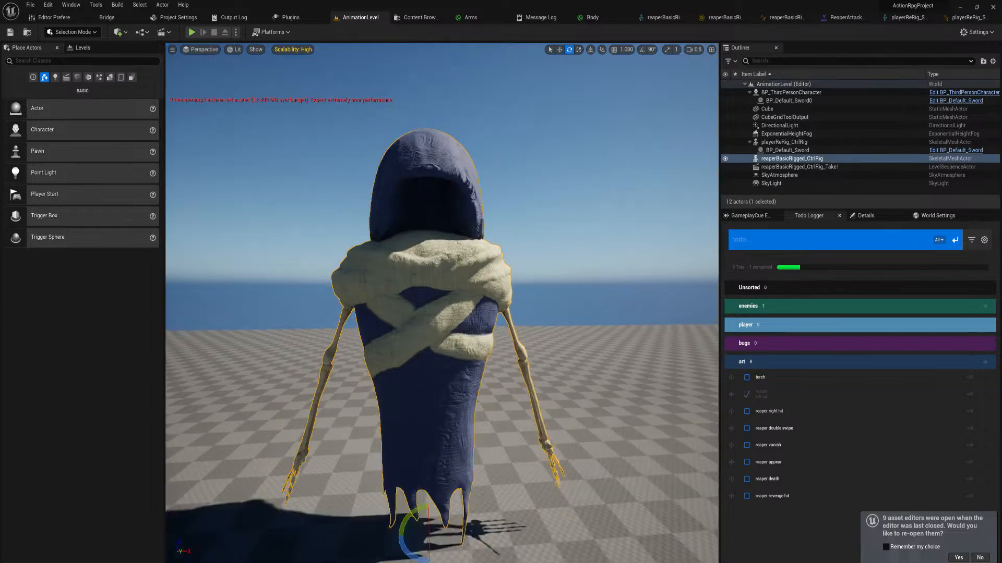
pyautogui.moveTo(474, 208); pyautogui.dragTo(465, 218, button='right')
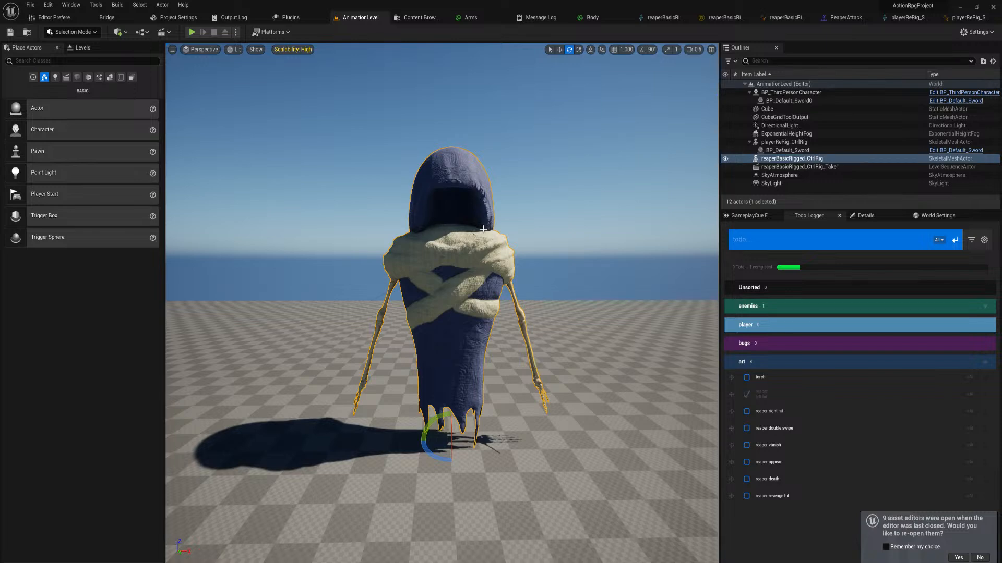
# Browse the project content to the basicReaper folder under Animations/Charaters/Enemies
pyautogui.hotkey('ctrl', 'space')
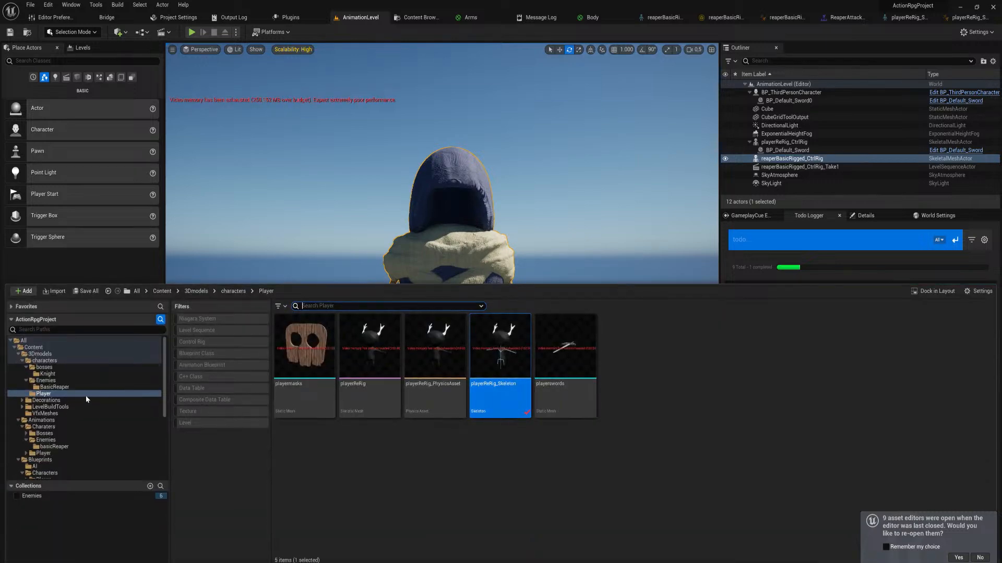
pyautogui.click(63, 447)
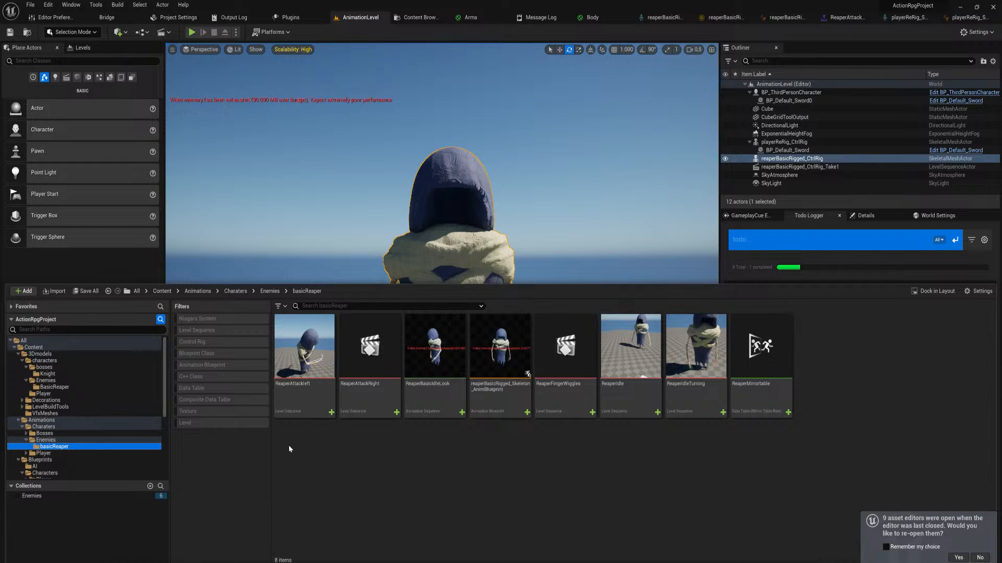
pyautogui.click(349, 464)
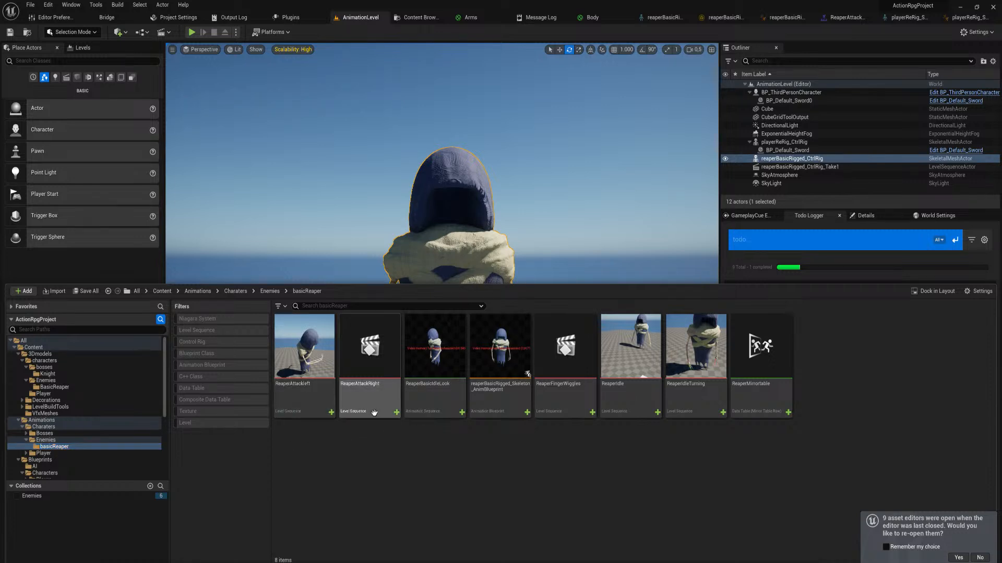
# Duplicate the ReaperIdle level sequence in the basicReaper folder and name the copy ReaperVanish
pyautogui.click(640, 407)
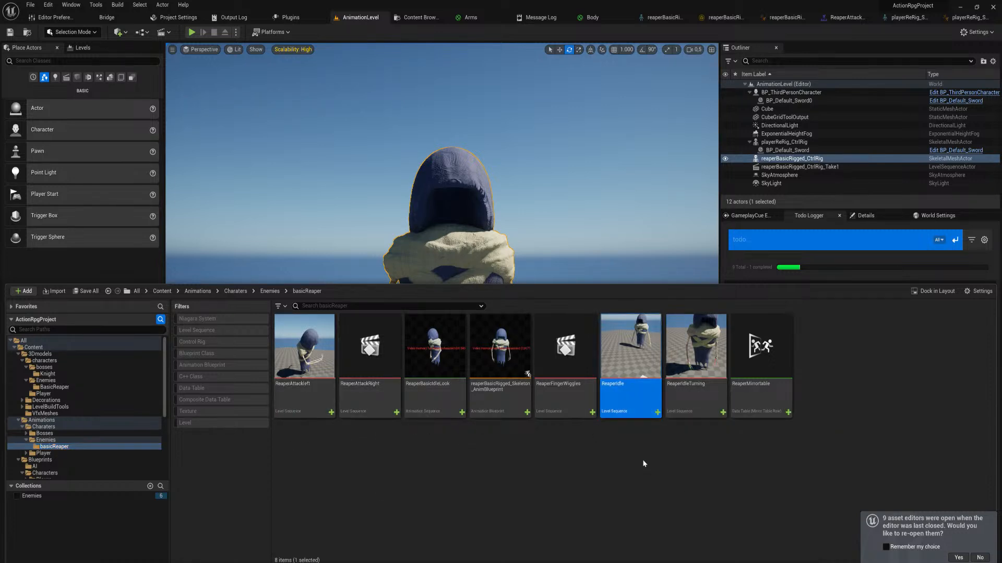
pyautogui.hotkey('ctrl', 'c')
pyautogui.hotkey('ctrl', 'v')
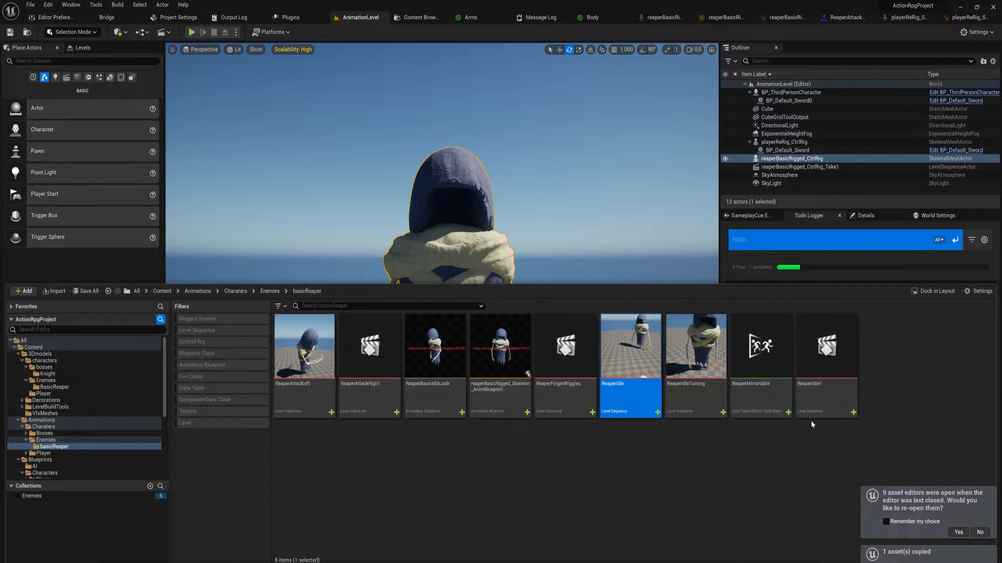
pyautogui.press('F2')
pyautogui.write('Rea')
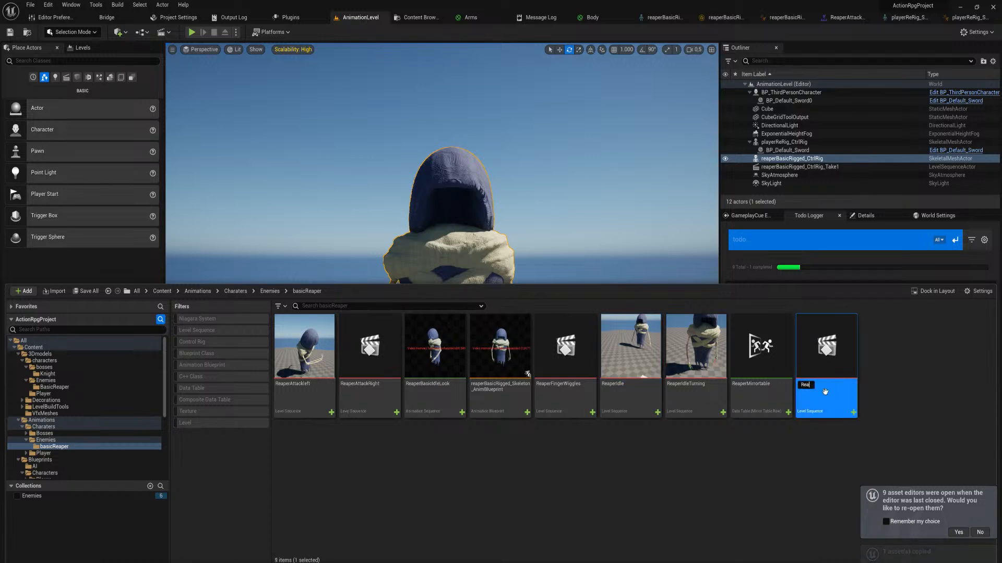
pyautogui.write('perVanish')
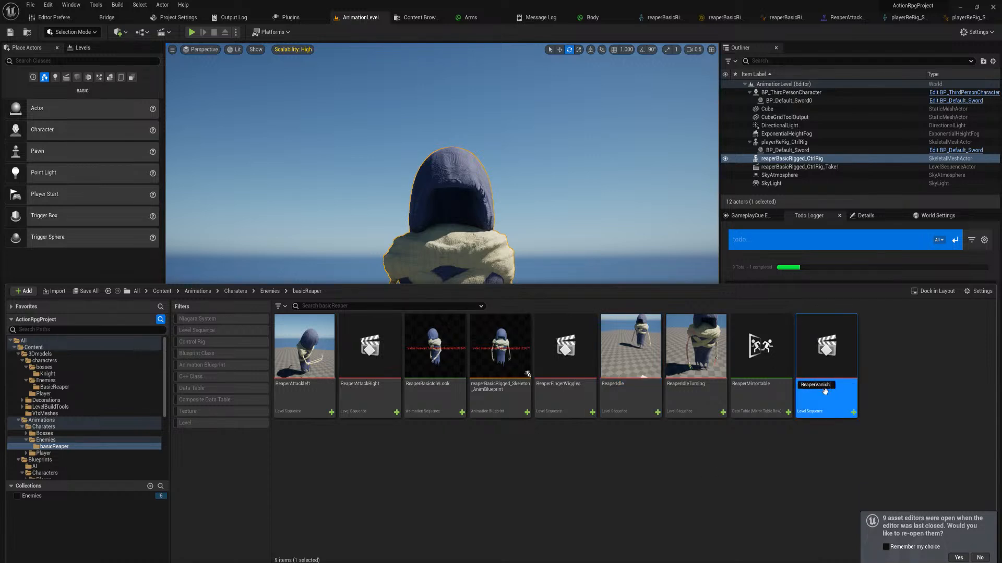
pyautogui.press('Return')
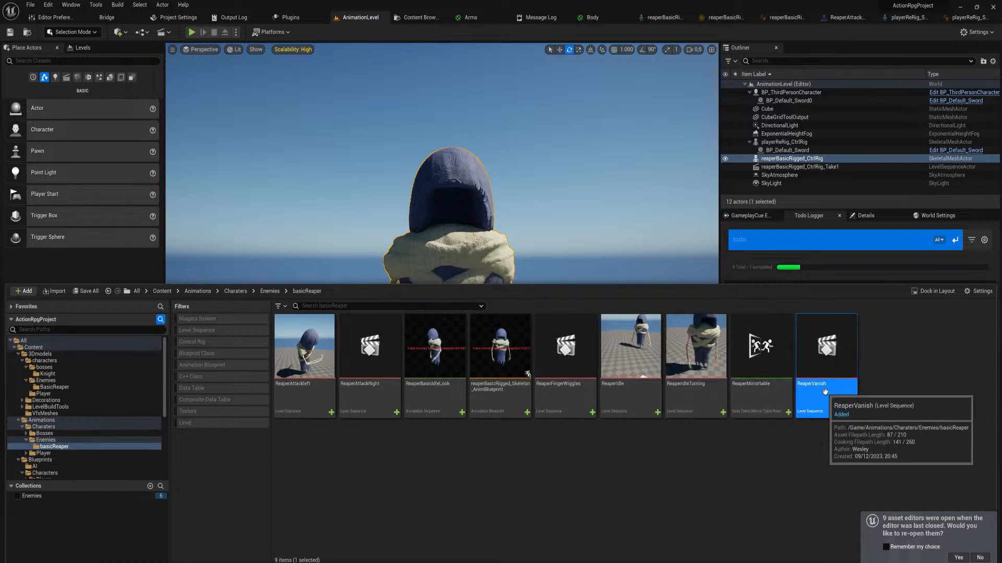
# Open ReaperVanish, delete all keyframes after frame 0, and key every reaper rig control at frame 0
pyautogui.doubleClick(828, 353)
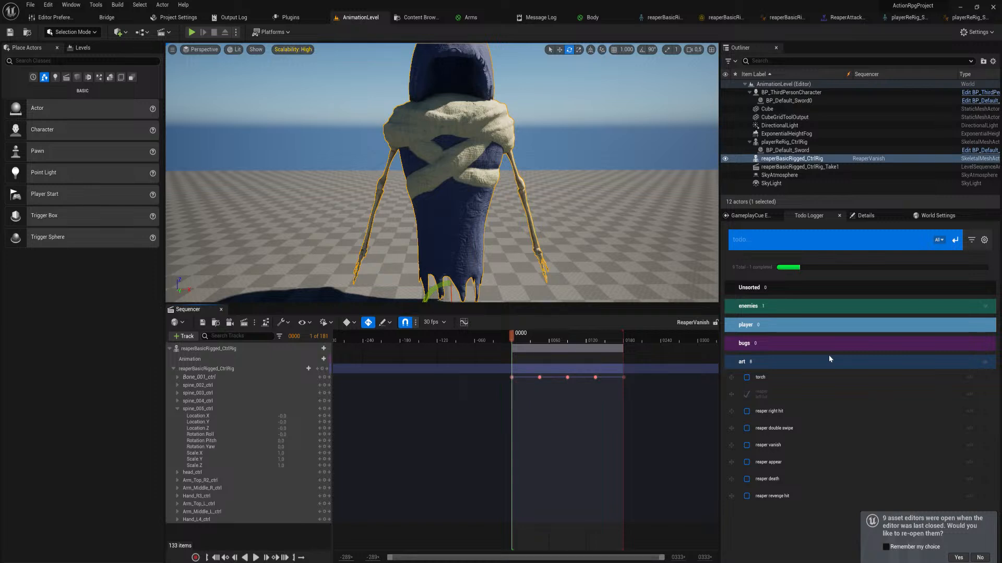
pyautogui.moveTo(634, 389); pyautogui.dragTo(530, 367)
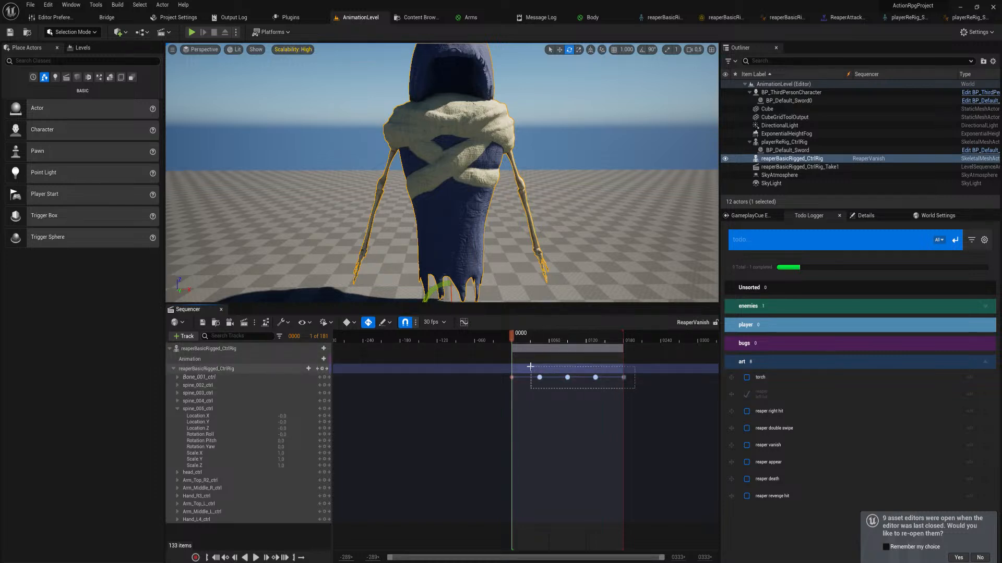
pyautogui.press('Delete')
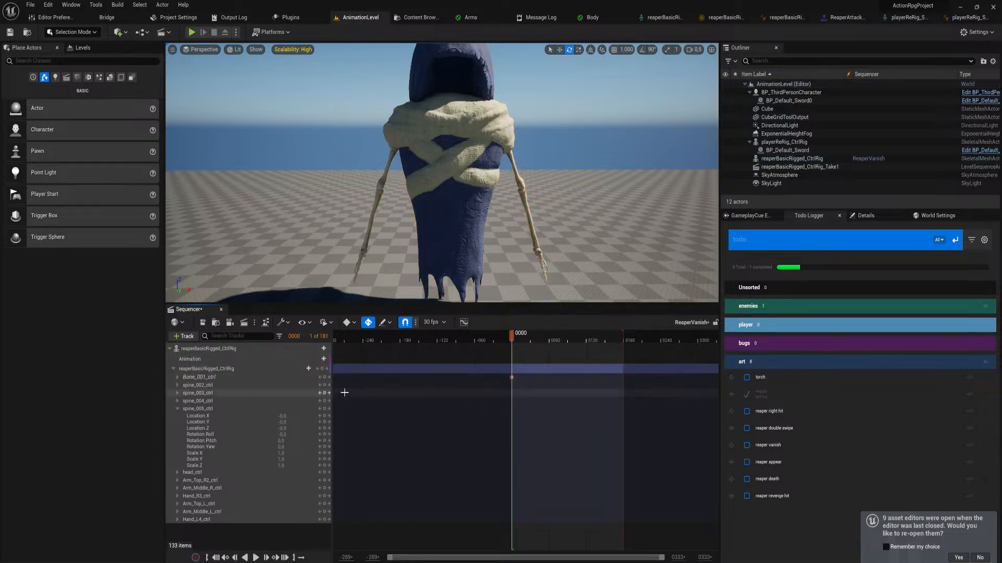
pyautogui.click(322, 368)
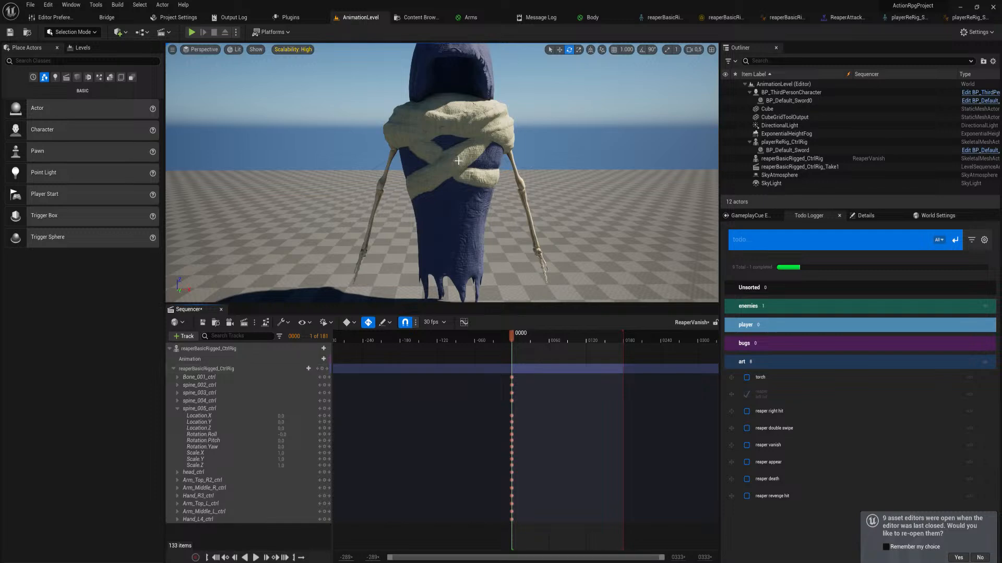
# At frame 59, bend the spine_003, spine_004 and spine_005 controls forward, with spine_005 rolled about 16 degrees
pyautogui.click(206, 369)
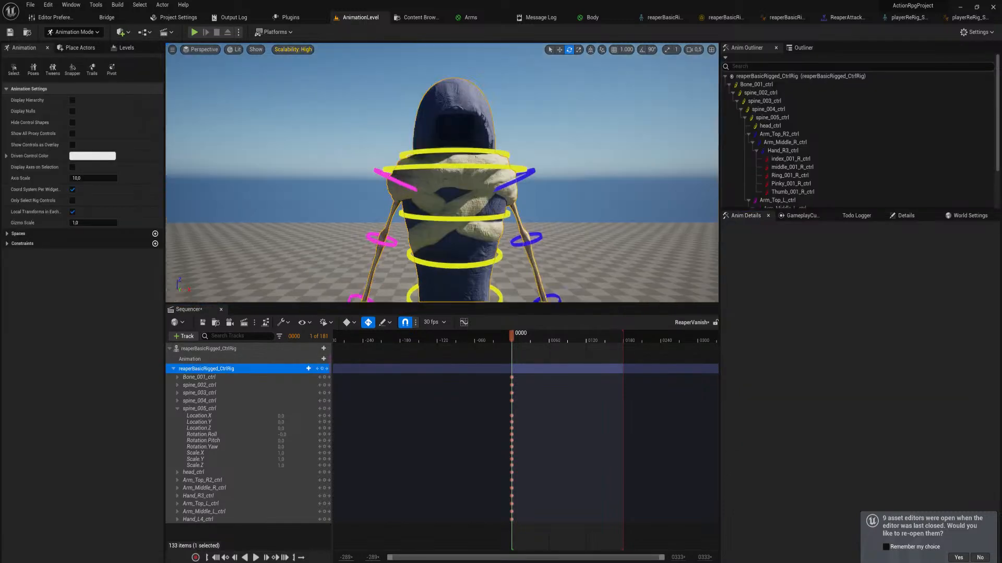
pyautogui.press('w')
pyautogui.moveTo(555, 178); pyautogui.dragTo(556, 177, button='right')
pyautogui.press('s')
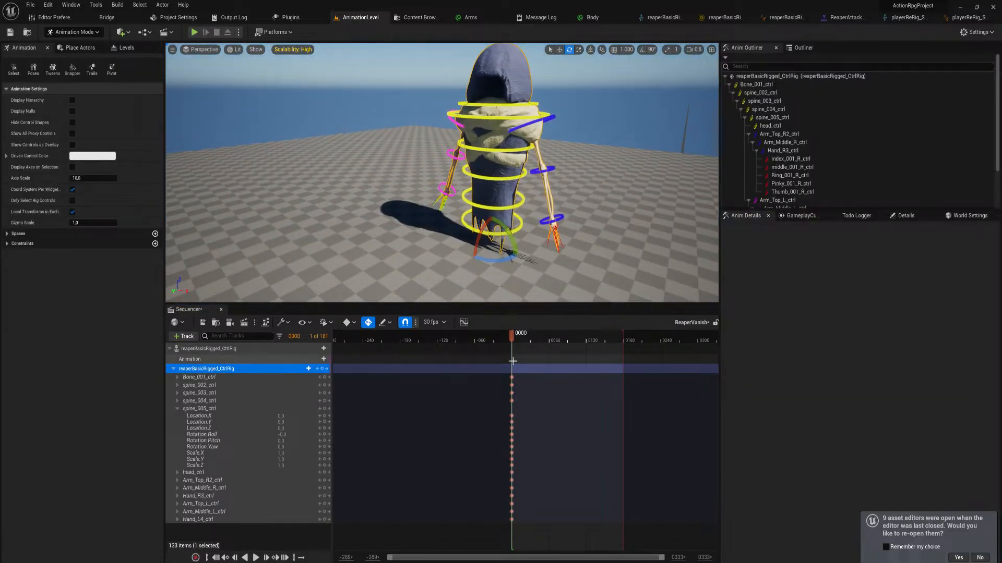
pyautogui.moveTo(512, 360); pyautogui.dragTo(548, 354)
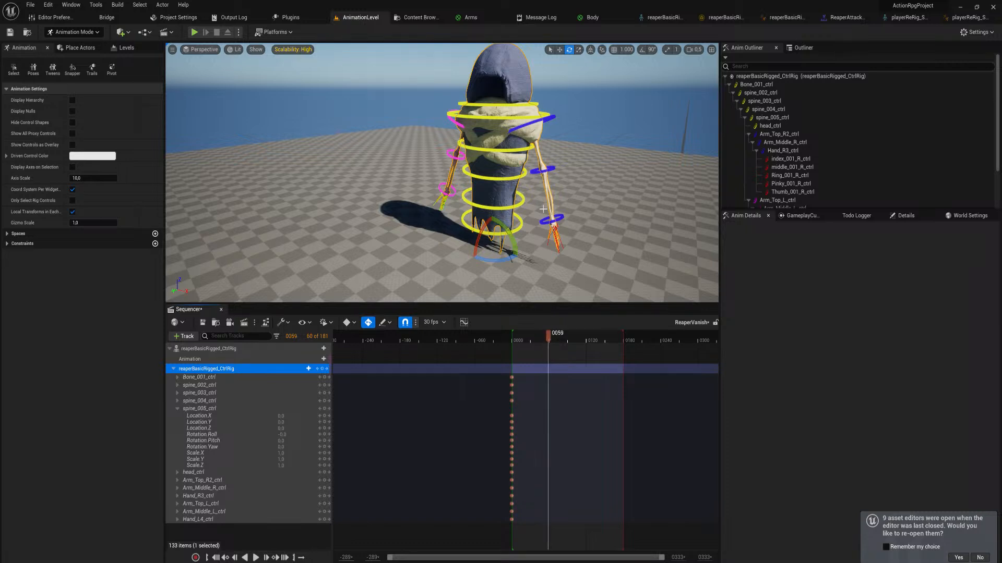
pyautogui.click(515, 116)
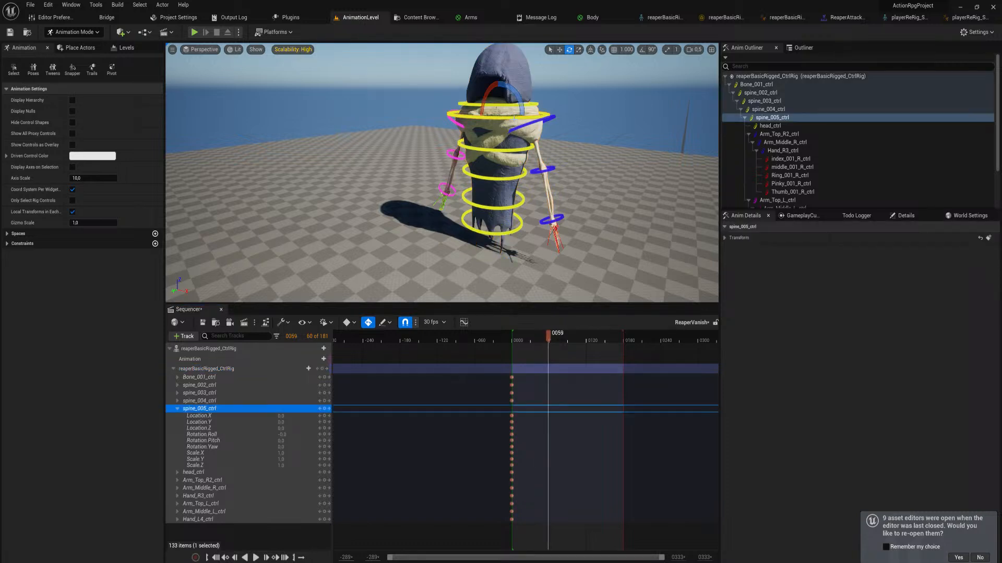
pyautogui.moveTo(493, 95); pyautogui.dragTo(466, 178)
pyautogui.click(508, 151)
pyautogui.click(485, 152)
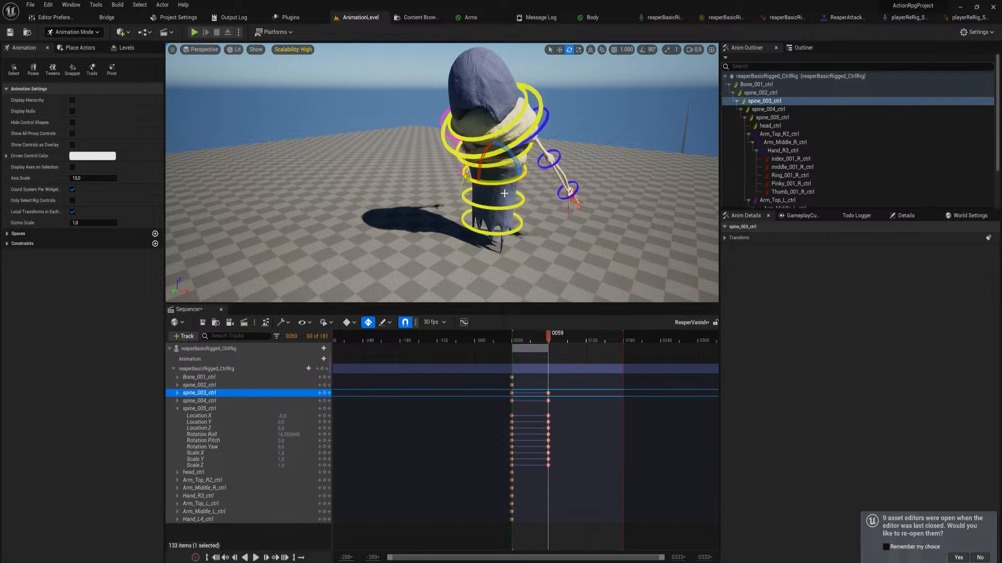
# Try to rotate the spine_002, spine_003 and spine_004 controls together at frame 59, and undo it
pyautogui.click(466, 177)
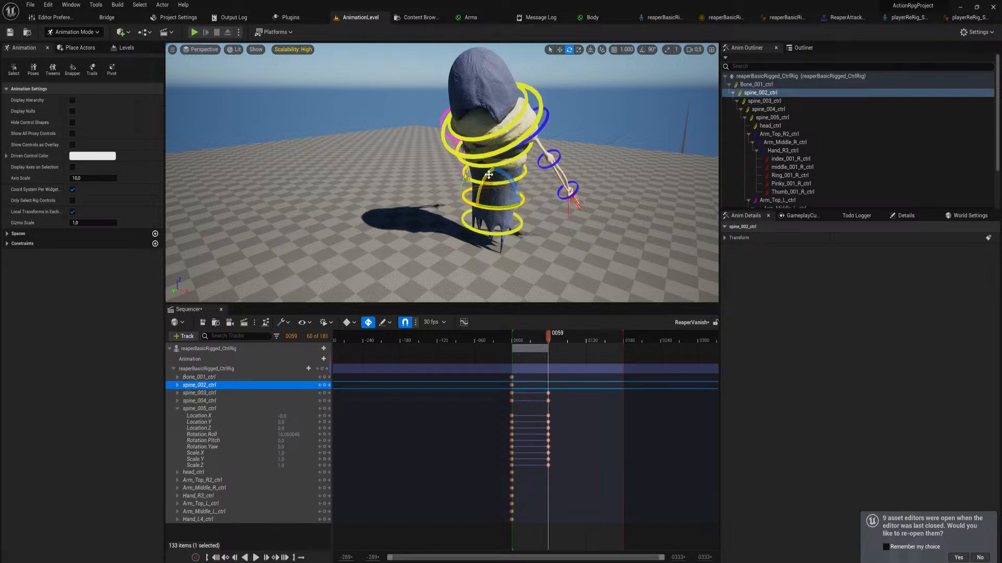
pyautogui.keyDown('ctrl'); pyautogui.click(500, 187); pyautogui.keyUp('ctrl')
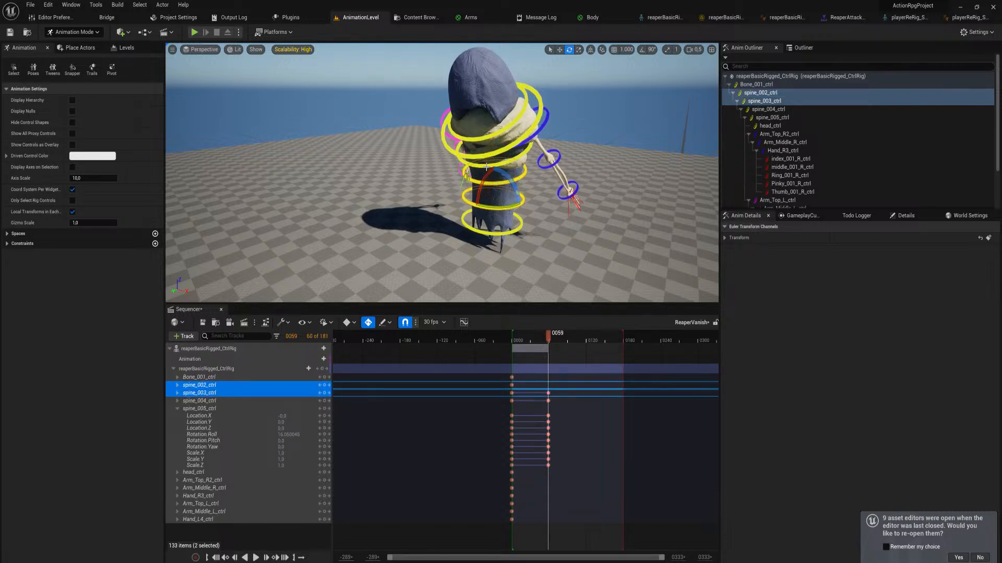
pyautogui.keyDown('ctrl'); pyautogui.click(488, 172); pyautogui.keyUp('ctrl')
pyautogui.moveTo(491, 180); pyautogui.dragTo(471, 202)
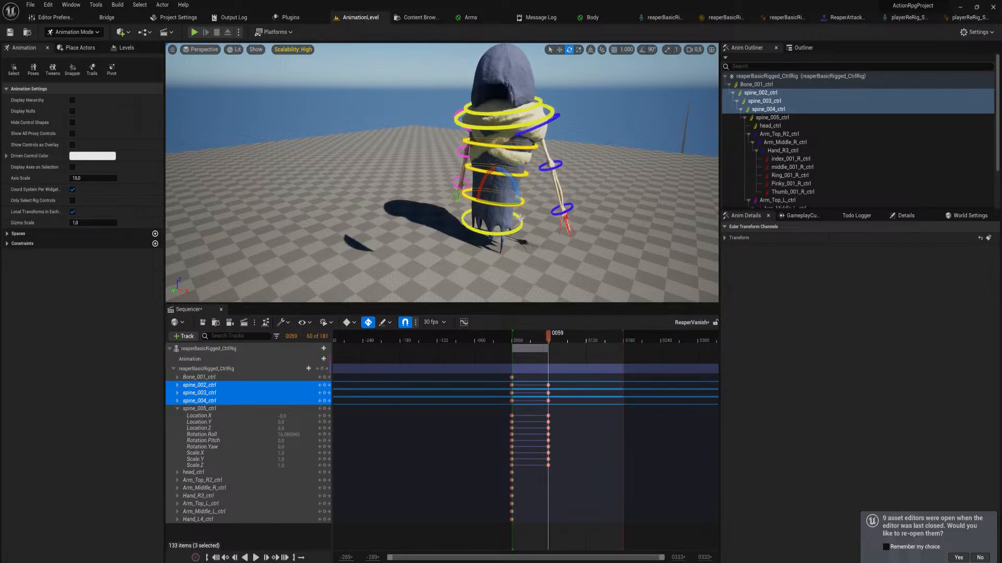
pyautogui.hotkey('ctrl', 'z')
# Rotate Bone_001_ctrl and spine_002_ctrl forward together at frame 59, and bend spine_003_ctrl slightly further
pyautogui.click(499, 233)
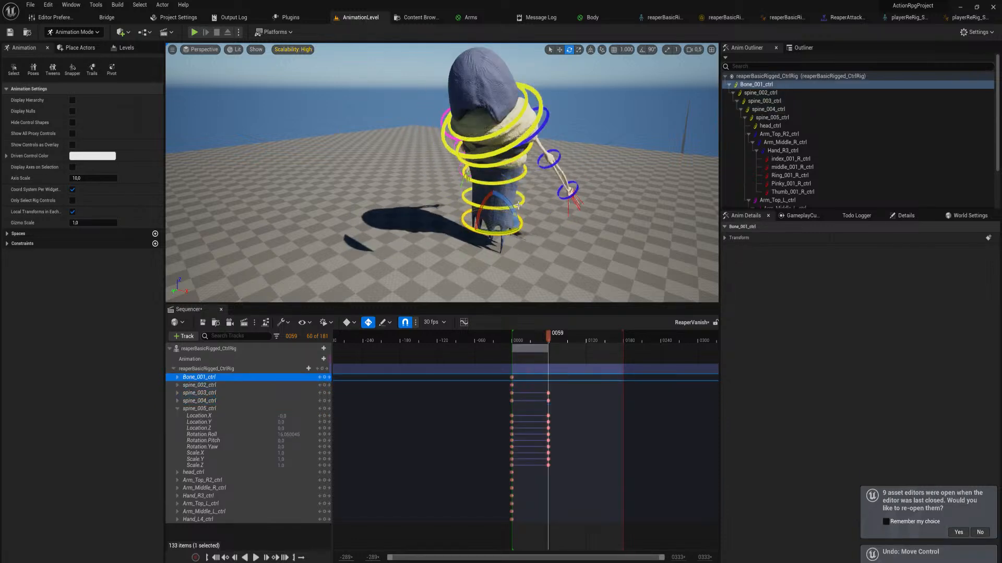
pyautogui.keyDown('ctrl'); pyautogui.click(503, 206); pyautogui.keyUp('ctrl')
pyautogui.moveTo(506, 199); pyautogui.dragTo(472, 234)
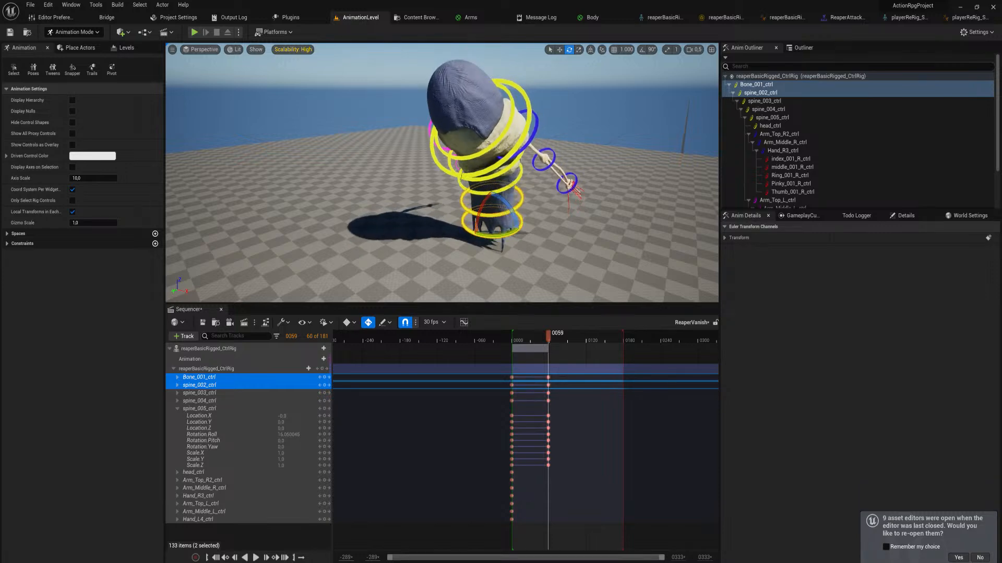
pyautogui.click(511, 187)
pyautogui.moveTo(474, 182); pyautogui.dragTo(471, 203)
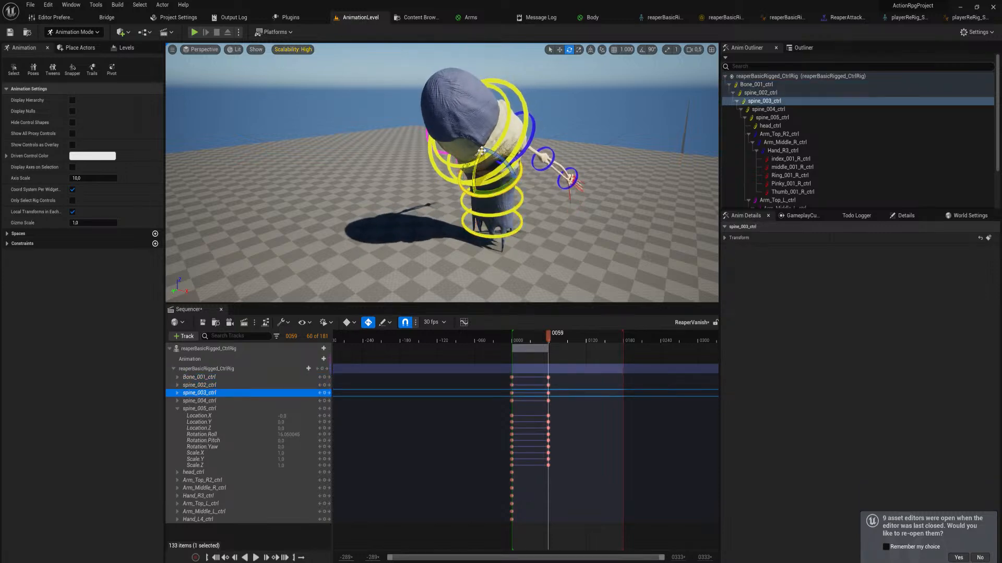
# Bend spine_005_ctrl further forward to a roll of about 21.6 degrees and tilt the reaper's head control down at frame 59
pyautogui.moveTo(485, 120); pyautogui.dragTo(553, 126, button='right')
pyautogui.moveTo(466, 222); pyautogui.dragTo(527, 224, button='right')
pyautogui.click(483, 225)
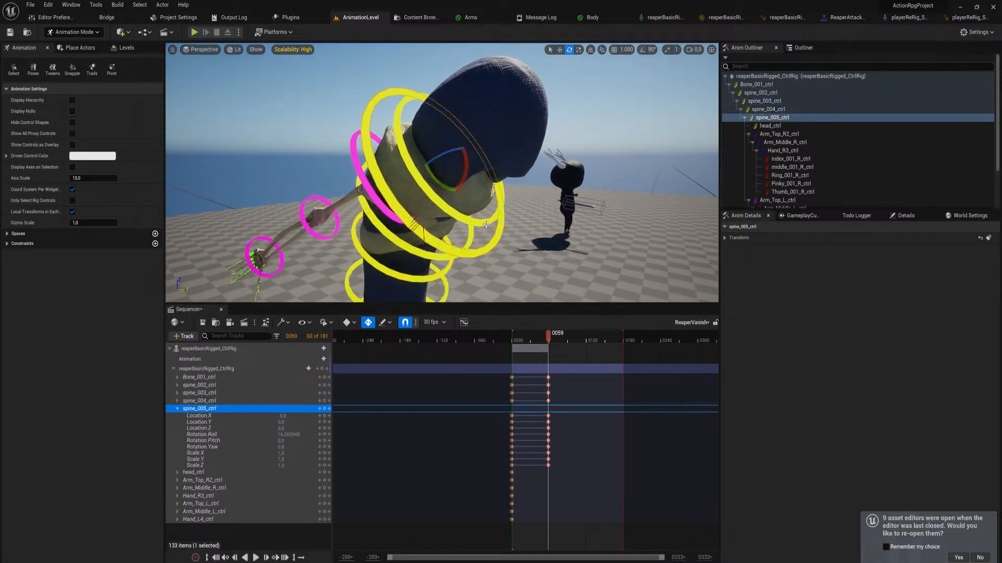
pyautogui.moveTo(464, 166)
pyautogui.mouseDown()
pyautogui.moveTo(457, 193)
pyautogui.moveTo(466, 185)
pyautogui.mouseUp()
pyautogui.click(484, 221)
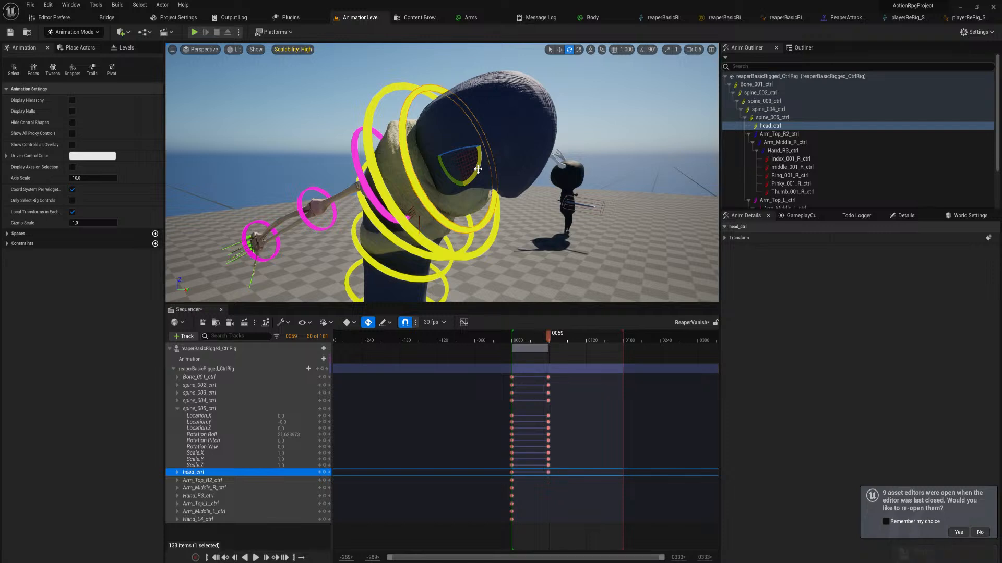
# Rotate Arm_Top_L_ctrl down and Arm_Middle_L_ctrl inward at frame 59 so the left forearm folds across the body
pyautogui.click(361, 180)
pyautogui.moveTo(361, 180)
pyautogui.mouseDown(button='right')
pyautogui.moveTo(342, 183)
pyautogui.moveTo(371, 186)
pyautogui.moveTo(361, 180)
pyautogui.mouseUp(button='right')
pyautogui.moveTo(337, 192); pyautogui.dragTo(335, 197)
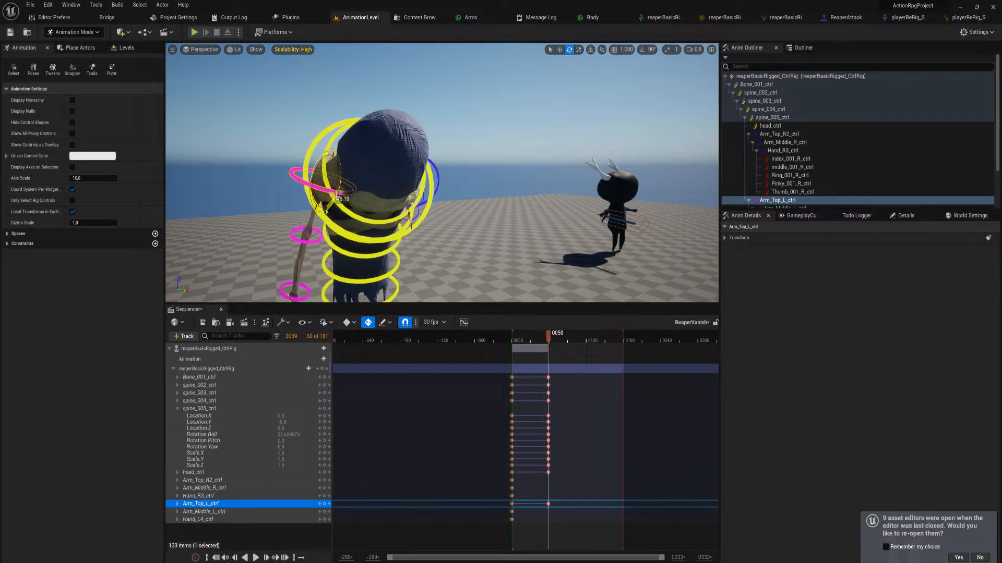
pyautogui.click(319, 239)
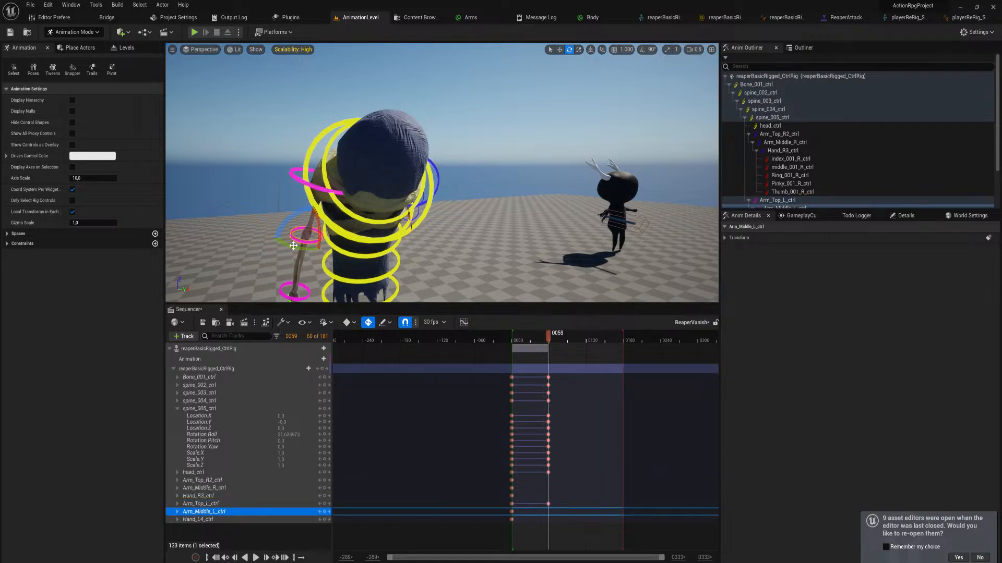
pyautogui.moveTo(292, 220)
pyautogui.mouseDown()
pyautogui.moveTo(312, 213)
pyautogui.moveTo(289, 266)
pyautogui.moveTo(314, 244)
pyautogui.moveTo(288, 241)
pyautogui.moveTo(290, 230)
pyautogui.moveTo(313, 222)
pyautogui.moveTo(308, 229)
pyautogui.mouseUp()
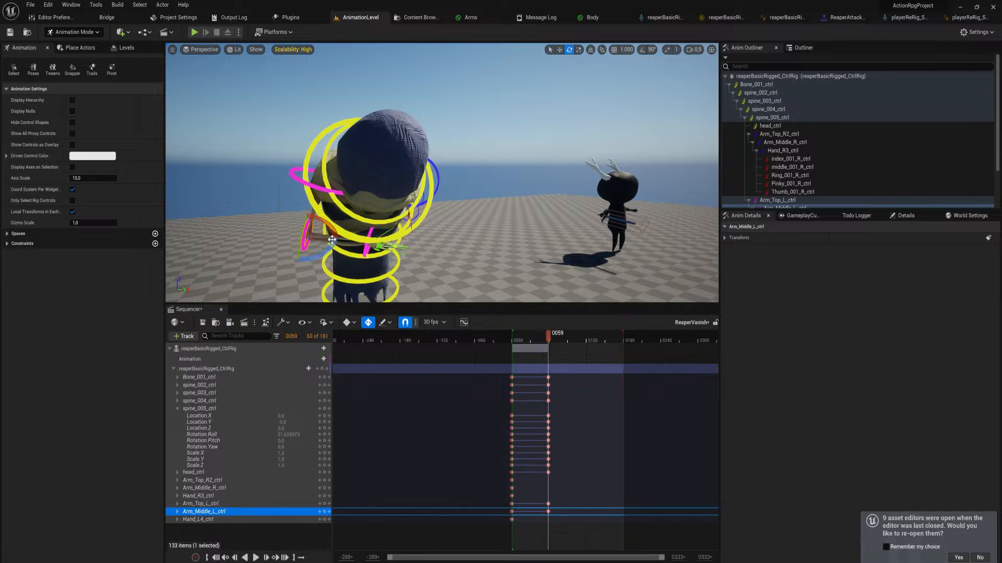
# Rotate Arm_Top_R2_ctrl down and Arm_Middle_R_ctrl inward at frame 59 so the right forearm crosses the torso
pyautogui.moveTo(543, 335)
pyautogui.mouseDown()
pyautogui.moveTo(508, 337)
pyautogui.moveTo(549, 342)
pyautogui.mouseUp()
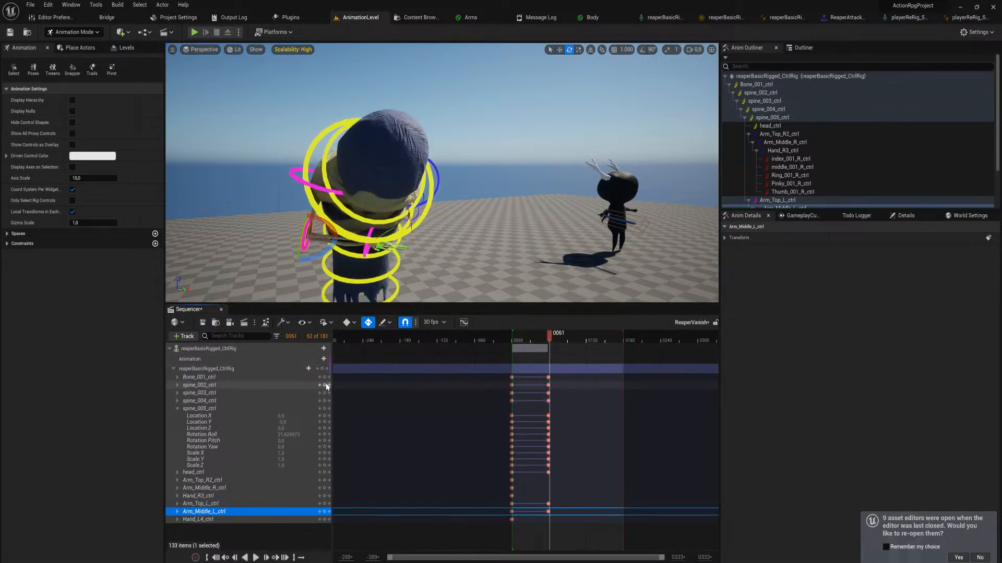
pyautogui.click(320, 394)
pyautogui.moveTo(439, 258); pyautogui.dragTo(318, 262, button='right')
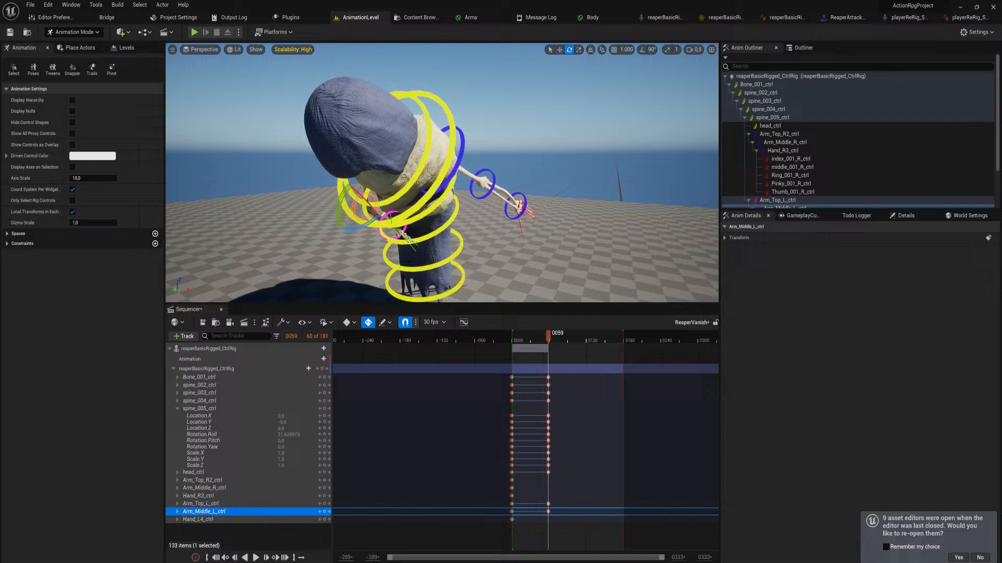
pyautogui.click(459, 157)
pyautogui.moveTo(419, 166); pyautogui.dragTo(422, 239)
pyautogui.click(450, 228)
pyautogui.moveTo(421, 239); pyautogui.dragTo(448, 240, button='right')
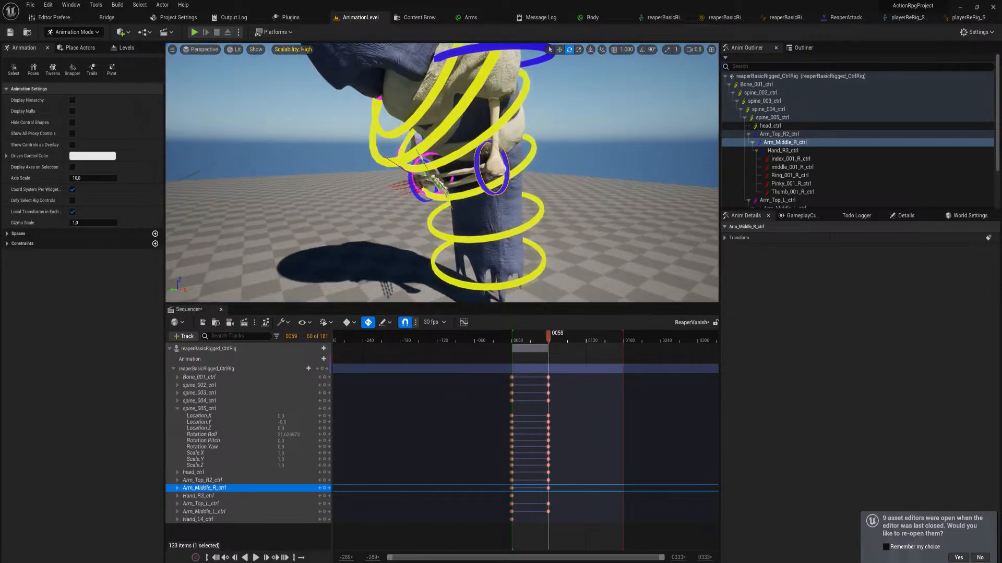
pyautogui.moveTo(502, 155); pyautogui.dragTo(490, 141)
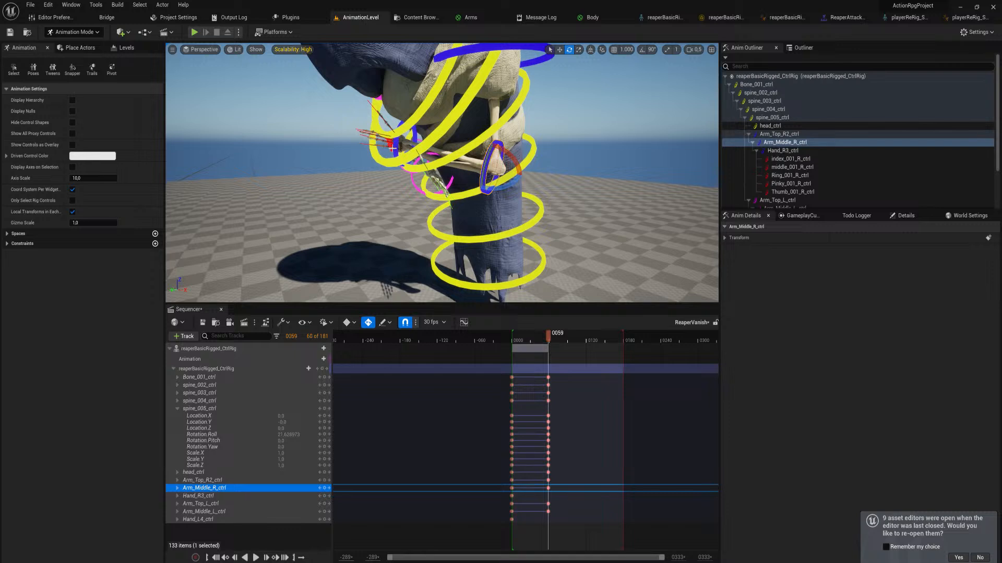
# Rotate the Hand_R3 and Hand_L4 controls at frame 59 to curl both hands in front of the torso
pyautogui.click(395, 147)
pyautogui.moveTo(421, 158); pyautogui.dragTo(409, 194)
pyautogui.click(421, 189)
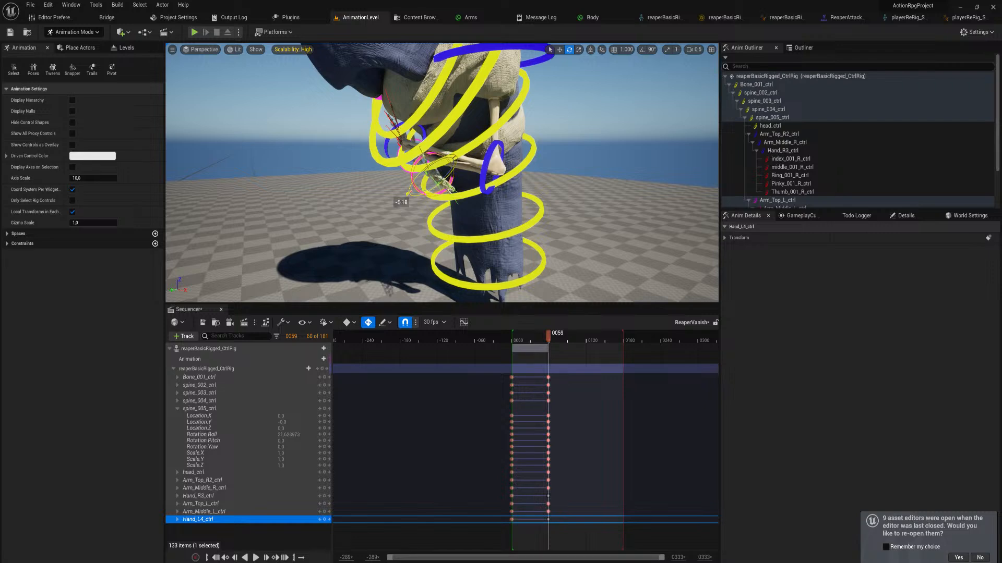
pyautogui.moveTo(409, 195)
pyautogui.mouseDown(button='right')
pyautogui.moveTo(485, 189)
pyautogui.moveTo(396, 224)
pyautogui.moveTo(365, 208)
pyautogui.mouseUp(button='right')
# Bend spine_002_ctrl forward at frame 59 so the reaper's body leans further over
pyautogui.press('s')
pyautogui.press('w')
pyautogui.press('d')
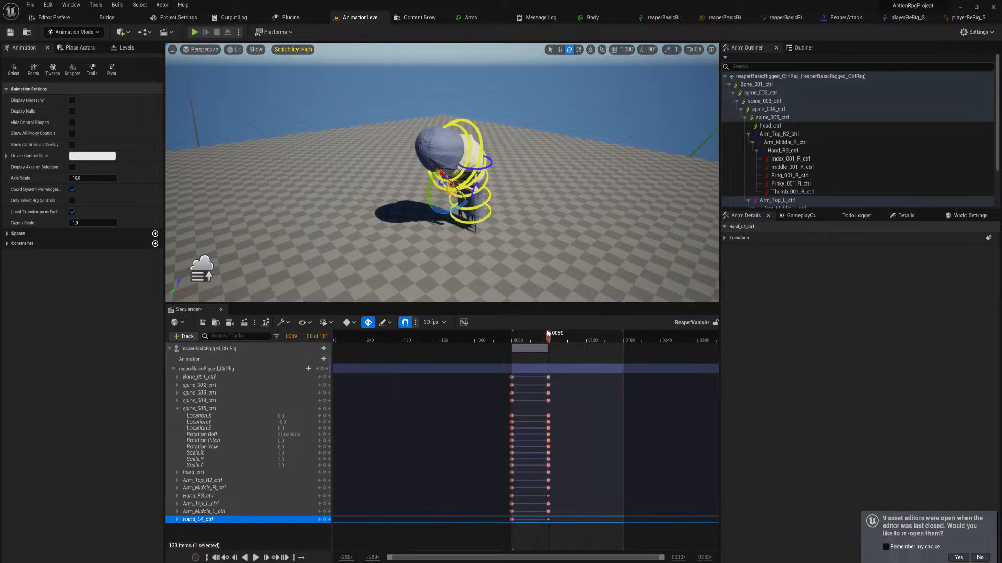
pyautogui.moveTo(550, 335)
pyautogui.mouseDown()
pyautogui.moveTo(511, 335)
pyautogui.moveTo(548, 336)
pyautogui.mouseUp()
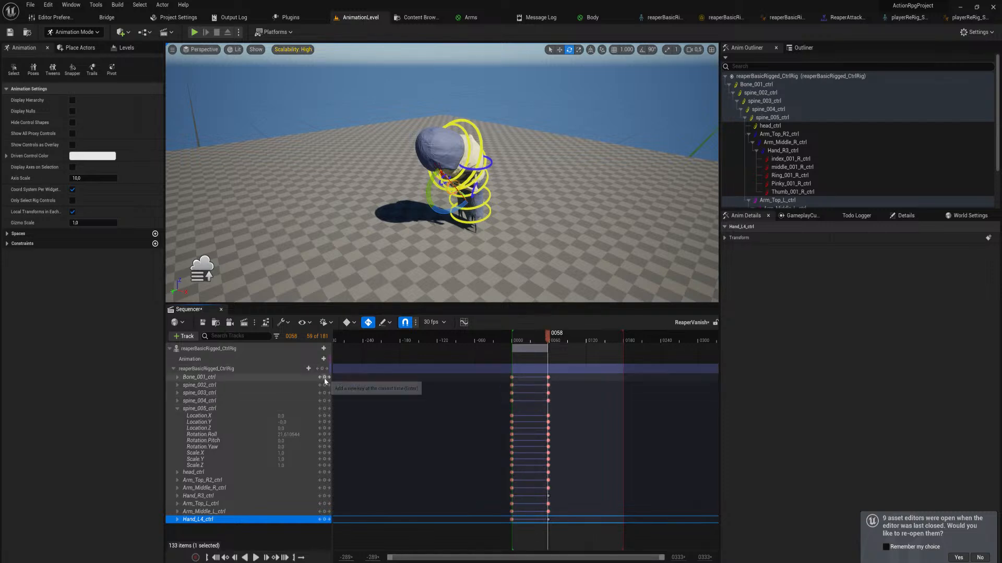
pyautogui.press('Right')
pyautogui.moveTo(462, 156); pyautogui.dragTo(480, 191, button='right')
pyautogui.click(452, 150)
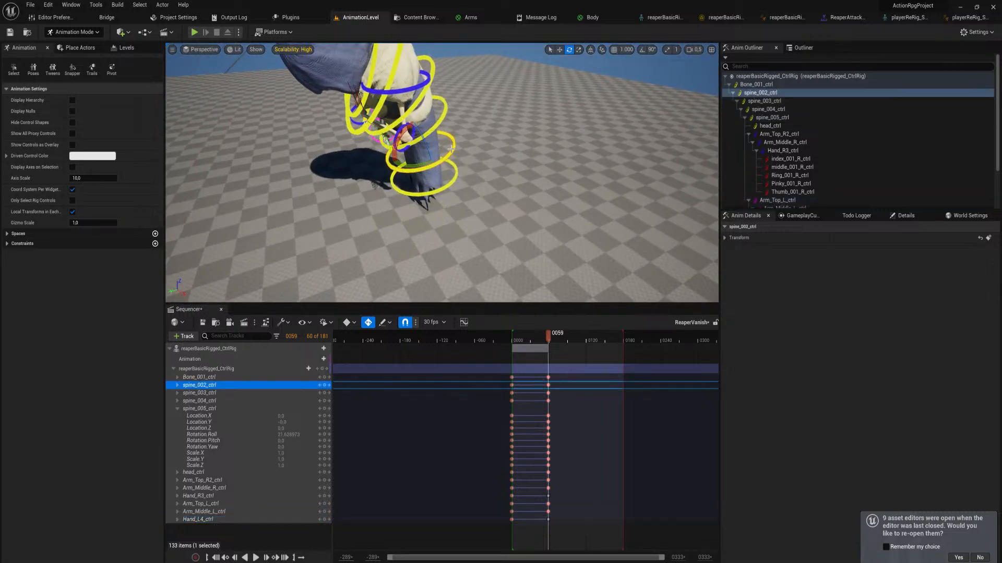
pyautogui.moveTo(404, 130); pyautogui.dragTo(394, 167)
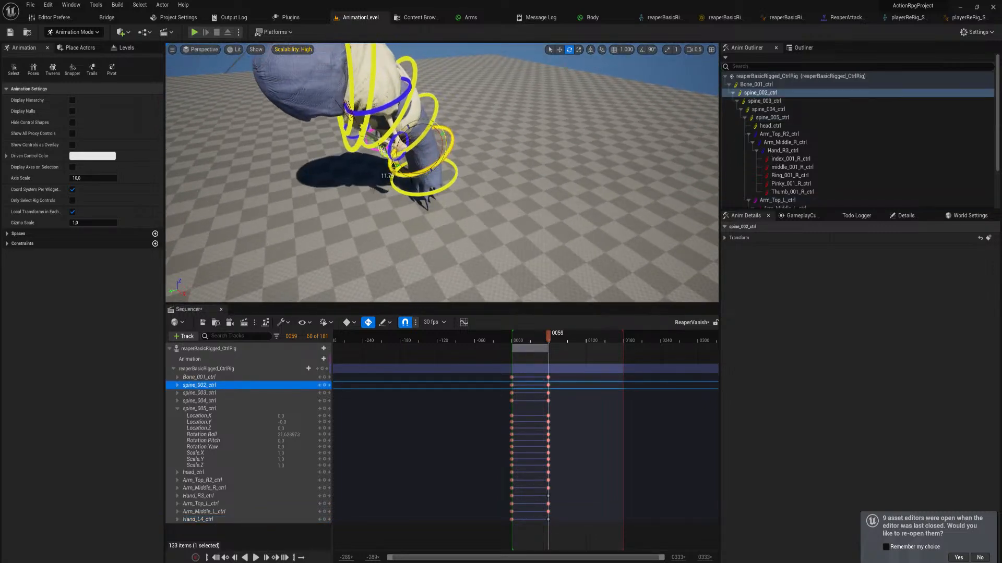
# Tilt Bone_001_ctrl forward at frame 59 so the whole reaper pitches from its base
pyautogui.click(420, 161)
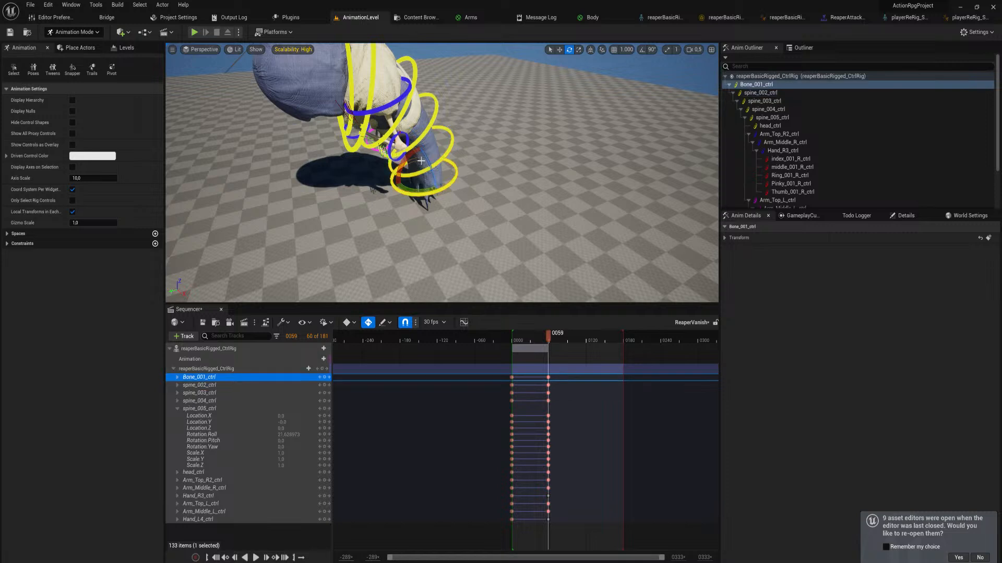
pyautogui.moveTo(406, 158)
pyautogui.mouseDown()
pyautogui.moveTo(401, 173)
pyautogui.moveTo(426, 179)
pyautogui.moveTo(412, 176)
pyautogui.mouseUp()
pyautogui.press('w')
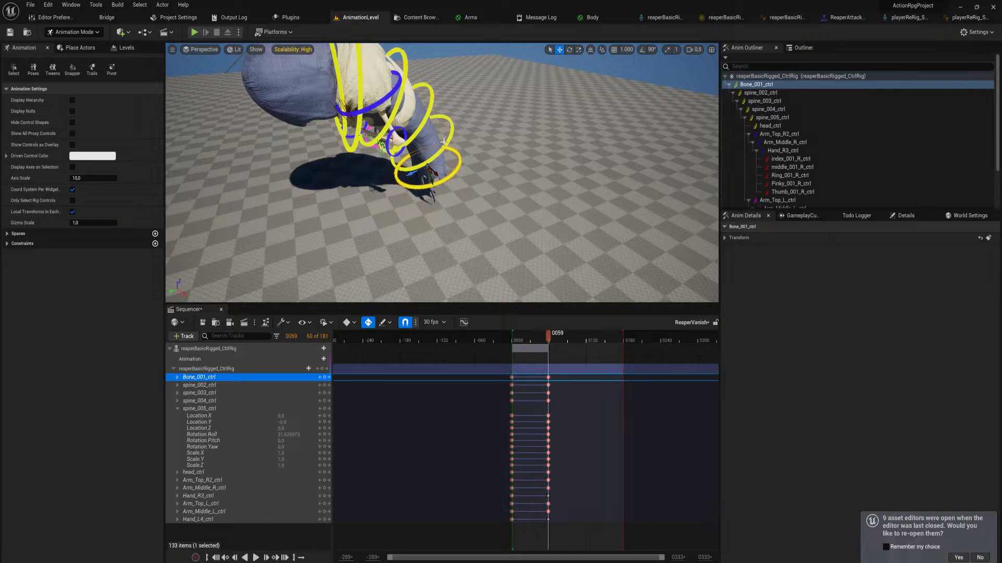
# Select the controls from spine_002_ctrl to spine_005_ctrl and rotate them together at frame 59
pyautogui.click(435, 105)
pyautogui.keyDown('ctrl'); pyautogui.click(421, 103); pyautogui.keyUp('ctrl')
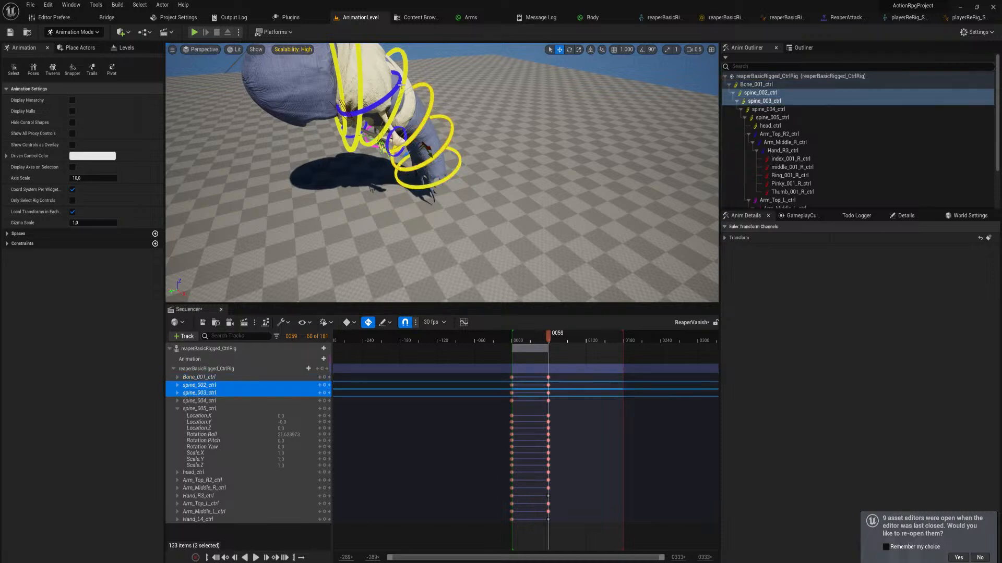
pyautogui.keyDown('ctrl'); pyautogui.click(400, 84); pyautogui.keyUp('ctrl')
pyautogui.keyDown('ctrl'); pyautogui.click(359, 70); pyautogui.keyUp('ctrl')
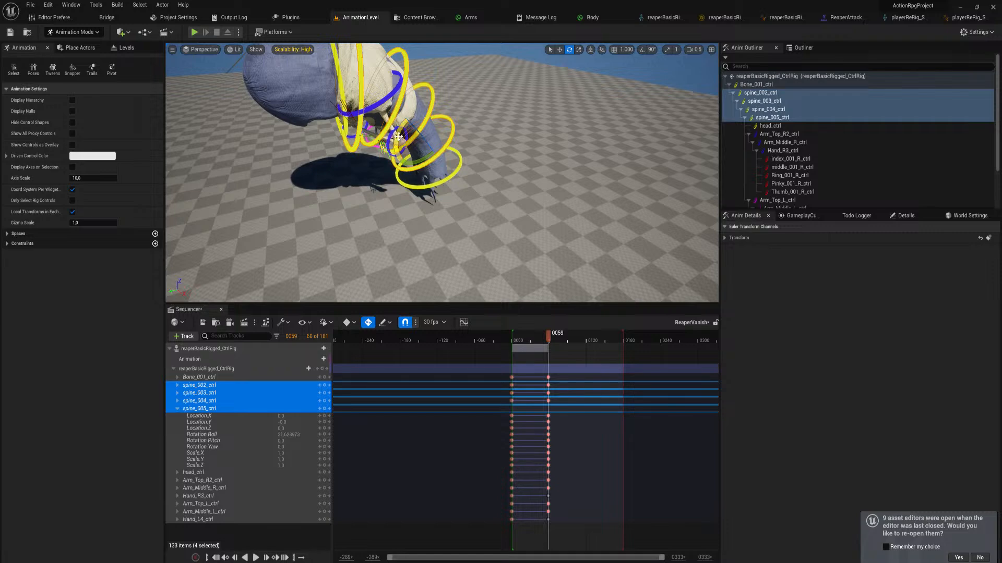
pyautogui.moveTo(395, 136); pyautogui.dragTo(395, 139)
pyautogui.moveTo(395, 140)
pyautogui.mouseDown(button='right')
pyautogui.moveTo(383, 104)
pyautogui.moveTo(444, 137)
pyautogui.moveTo(465, 125)
pyautogui.moveTo(388, 123)
pyautogui.mouseUp(button='right')
# Rotate spine_005_ctrl to a roll of about 23.3 degrees and bend spine_004_ctrl slightly forward at frame 59
pyautogui.press('w')
pyautogui.press('a')
pyautogui.press('s')
pyautogui.click(407, 121)
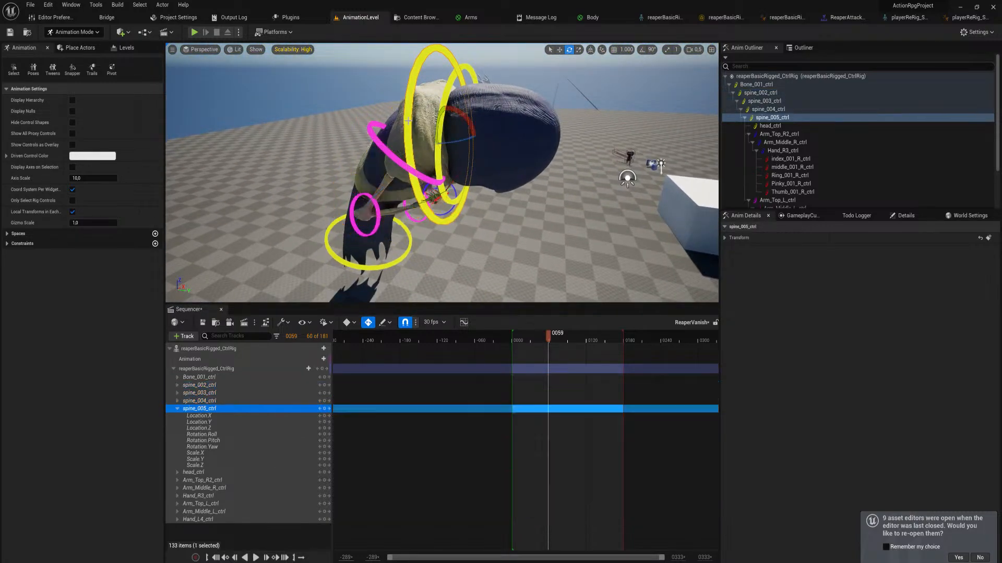
pyautogui.moveTo(461, 116); pyautogui.dragTo(464, 116)
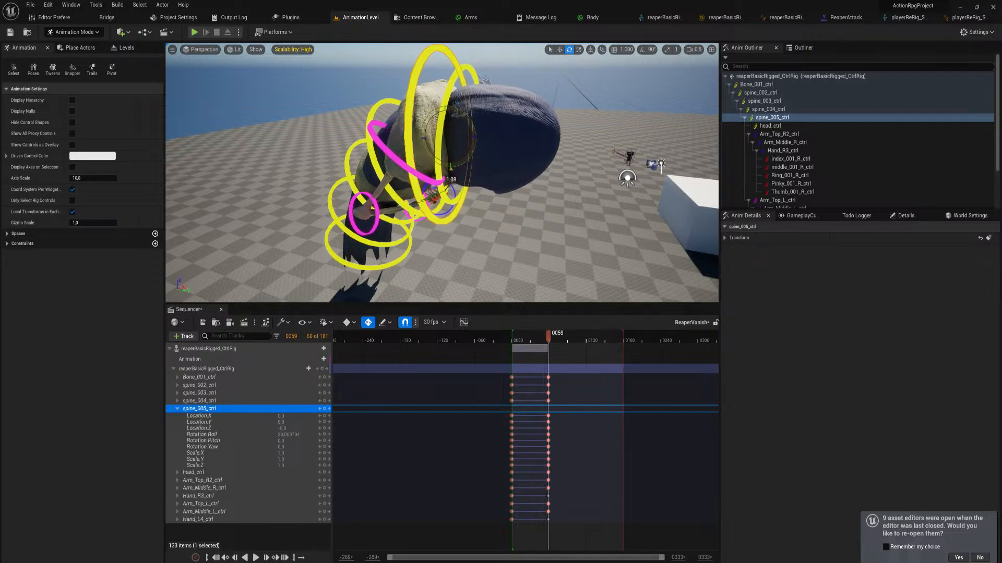
pyautogui.click(418, 161)
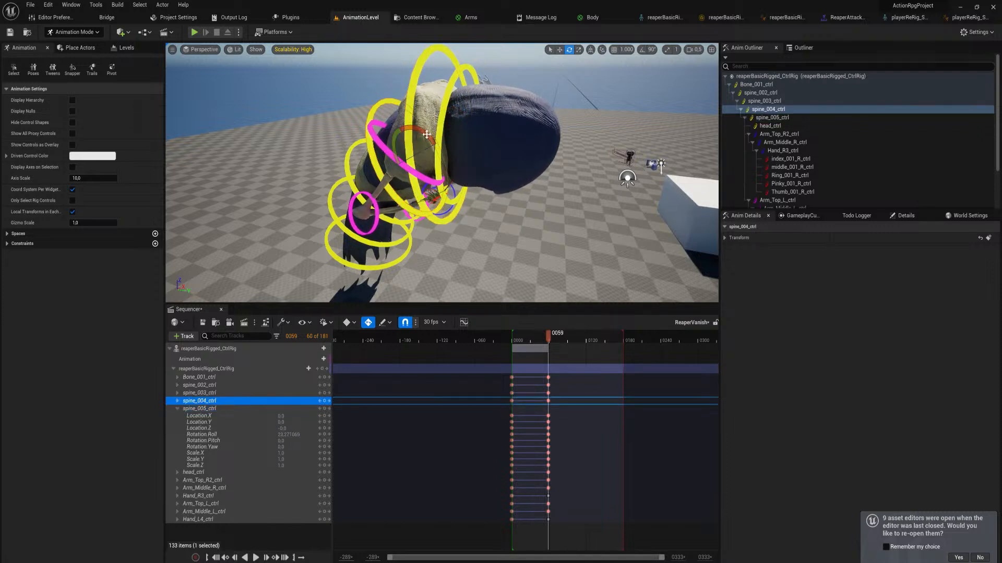
pyautogui.moveTo(427, 134); pyautogui.dragTo(433, 135)
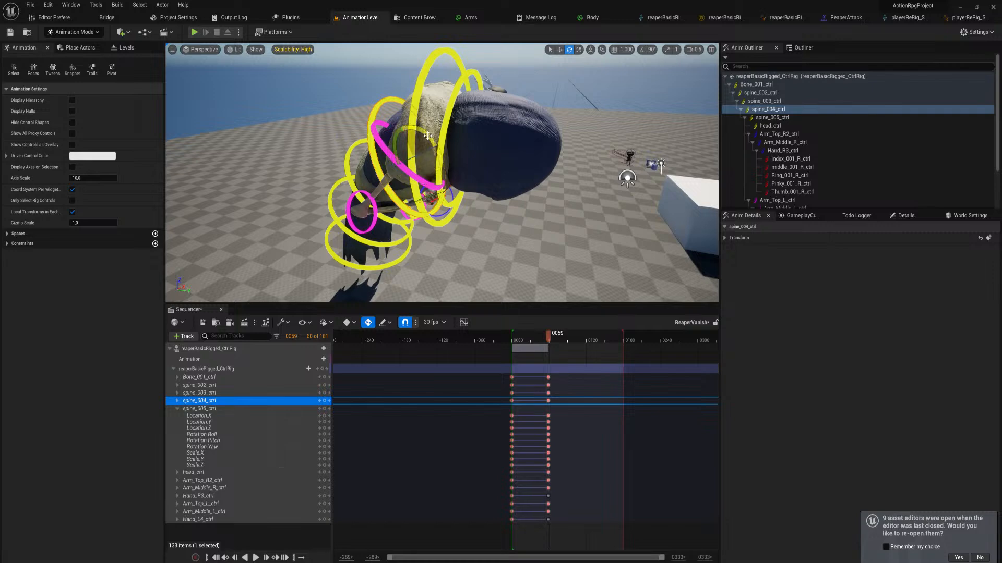
# Rotate spine_002_ctrl further forward at frame 59 to lower the hunched upper body toward the ground
pyautogui.press('d')
pyautogui.moveTo(428, 136); pyautogui.dragTo(151, 127, button='right')
pyautogui.press('d')
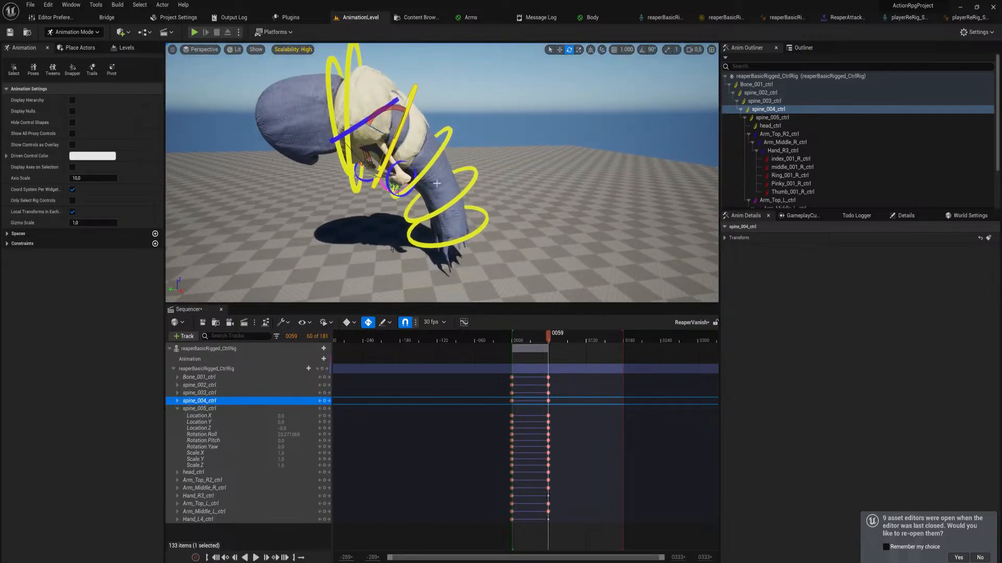
pyautogui.click(461, 181)
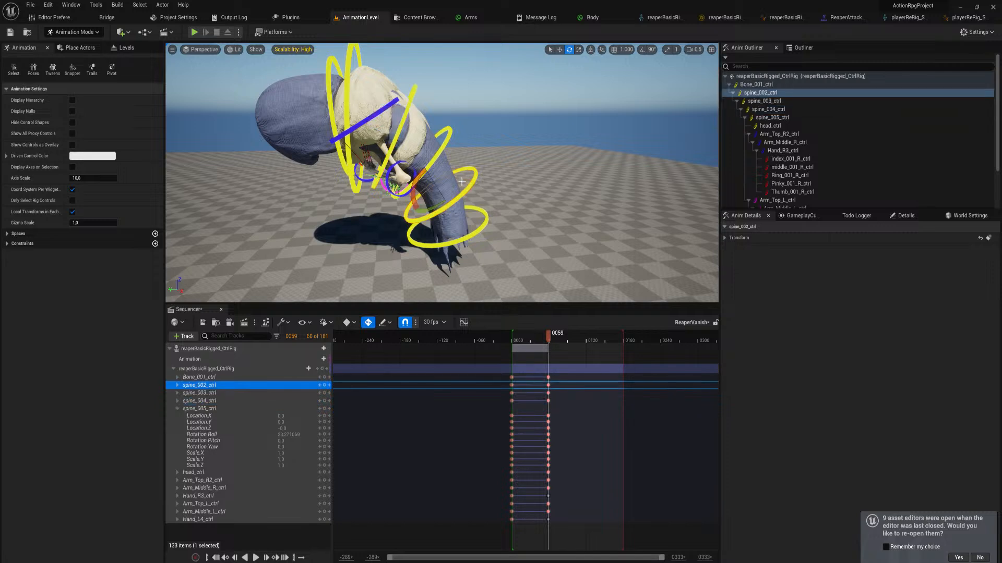
pyautogui.moveTo(419, 183); pyautogui.dragTo(462, 217)
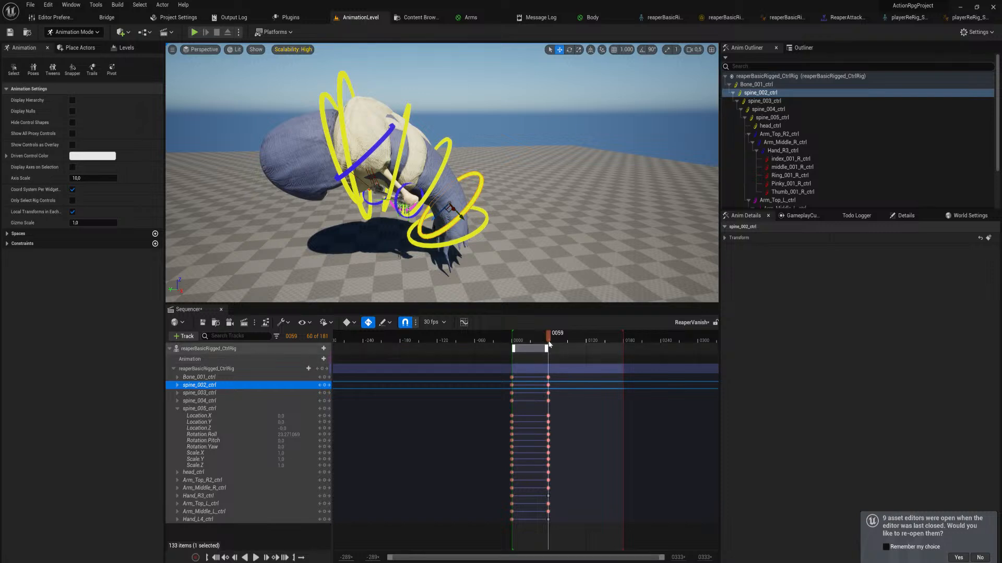
# Play back the vanish animation from near its start to examine the bending motion
pyautogui.moveTo(548, 345); pyautogui.dragTo(517, 351)
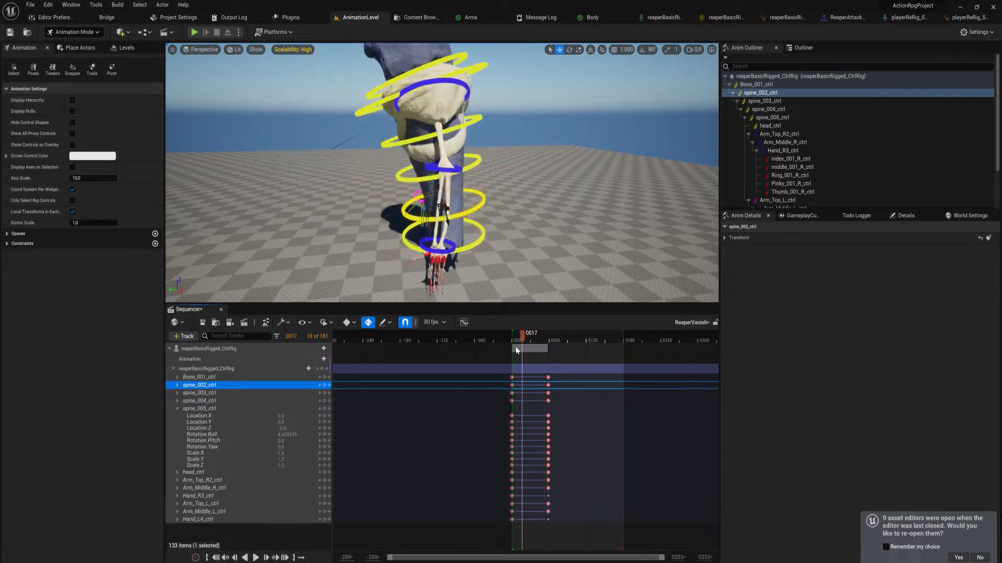
pyautogui.press('space')
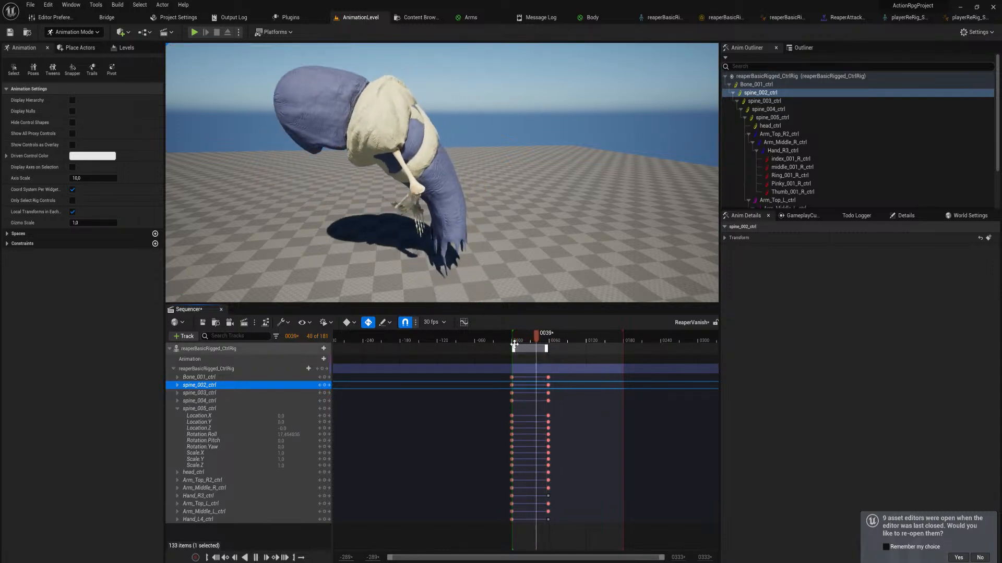
pyautogui.press('space')
pyautogui.moveTo(524, 336); pyautogui.dragTo(514, 337)
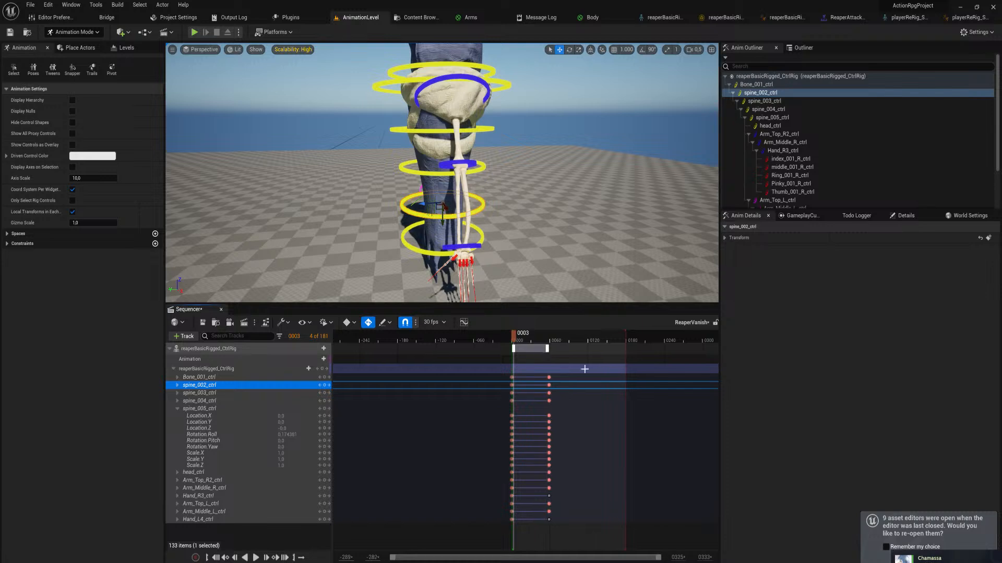
# Collapse the control rig track and move its end-pose keys to frame 30
pyautogui.keyDown('ctrl'); pyautogui.scroll(2, 585, 368); pyautogui.keyUp('ctrl')
pyautogui.click(174, 368)
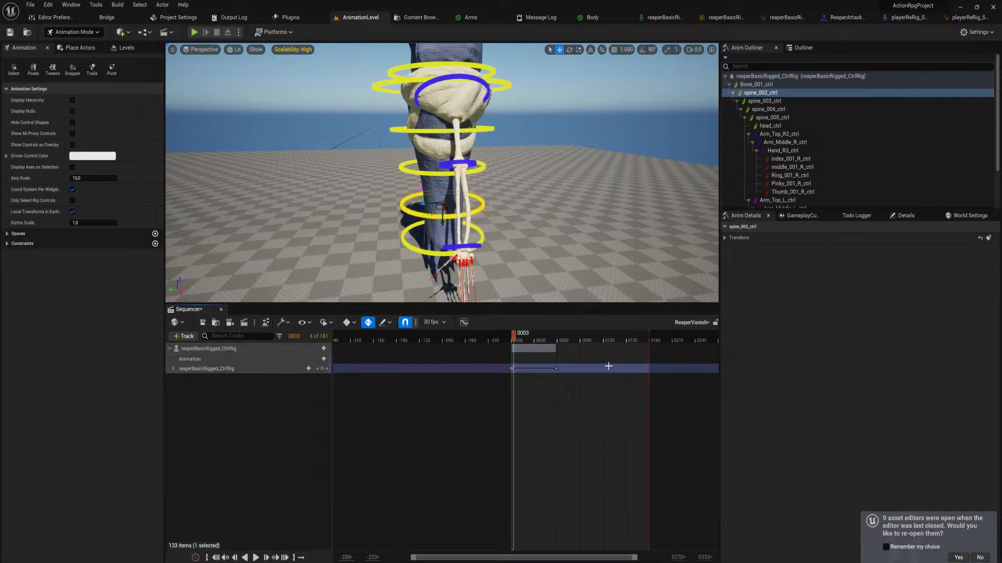
pyautogui.keyDown('ctrl'); pyautogui.scroll(3, 599, 367); pyautogui.keyUp('ctrl')
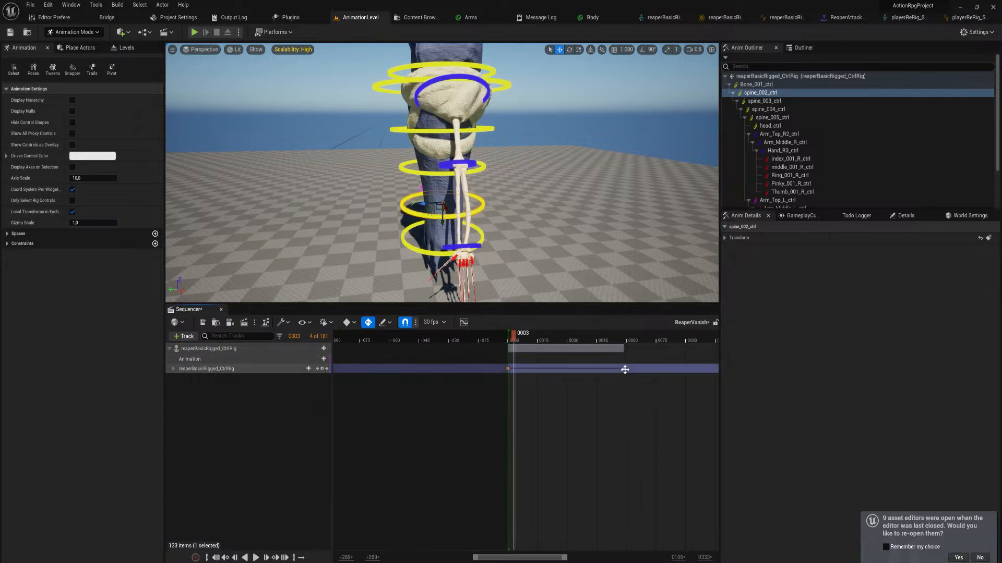
pyautogui.moveTo(624, 370); pyautogui.dragTo(557, 370)
# Shorten the sequence's playback range to end at frame 30 and return the playhead to frame 0
pyautogui.keyDown('ctrl'); pyautogui.scroll(1, 570, 369); pyautogui.keyUp('ctrl')
pyautogui.keyDown('ctrl'); pyautogui.scroll(5, 569, 369); pyautogui.keyUp('ctrl')
pyautogui.keyDown('ctrl'); pyautogui.scroll(-3, 569, 371); pyautogui.keyUp('ctrl')
pyautogui.keyDown('ctrl'); pyautogui.scroll(3, 569, 371); pyautogui.keyUp('ctrl')
pyautogui.keyDown('ctrl'); pyautogui.scroll(-8, 678, 360); pyautogui.keyUp('ctrl')
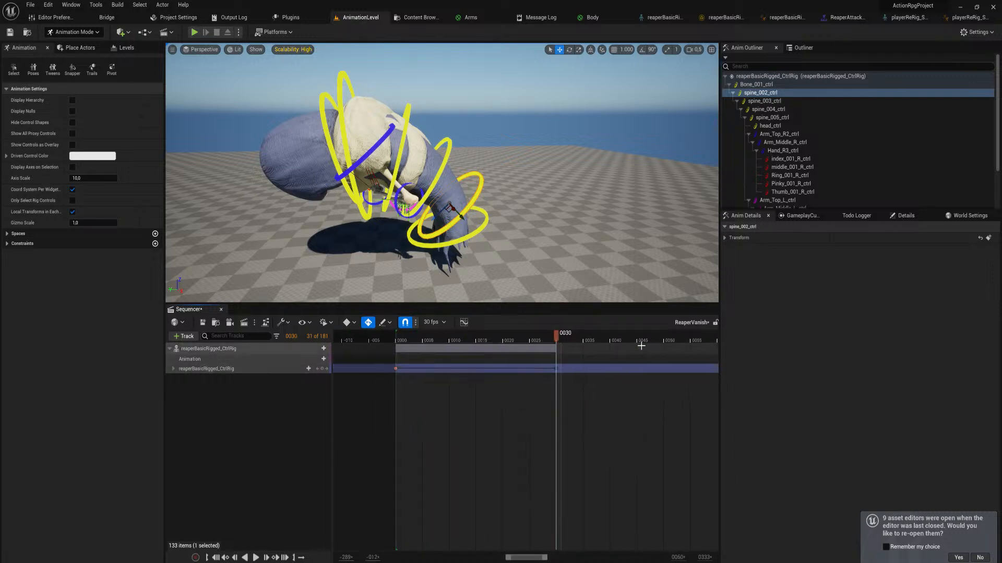
pyautogui.keyDown('ctrl'); pyautogui.scroll(-3, 694, 353); pyautogui.keyUp('ctrl')
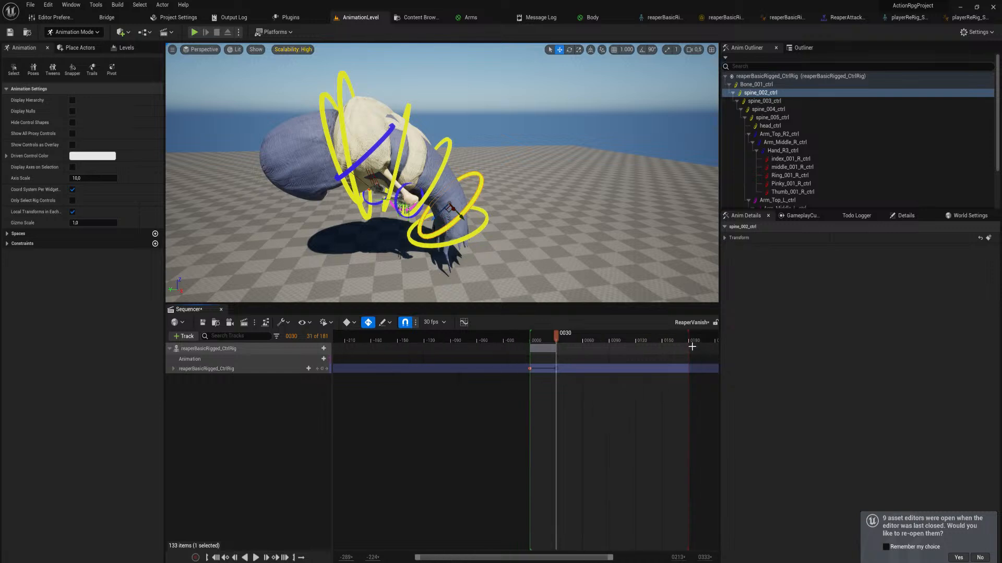
pyautogui.moveTo(688, 339); pyautogui.dragTo(558, 360)
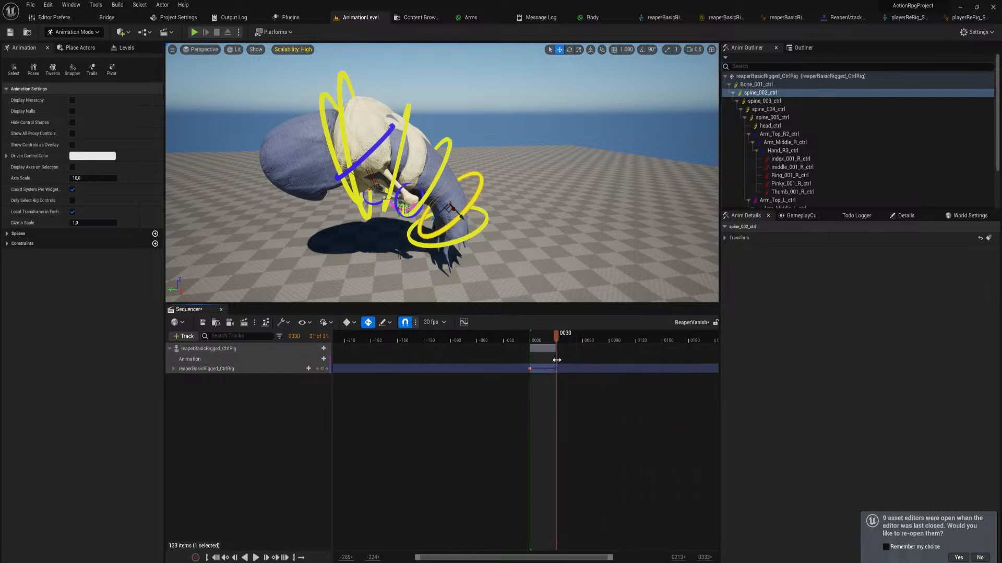
pyautogui.keyDown('ctrl'); pyautogui.scroll(10, 568, 344); pyautogui.keyUp('ctrl')
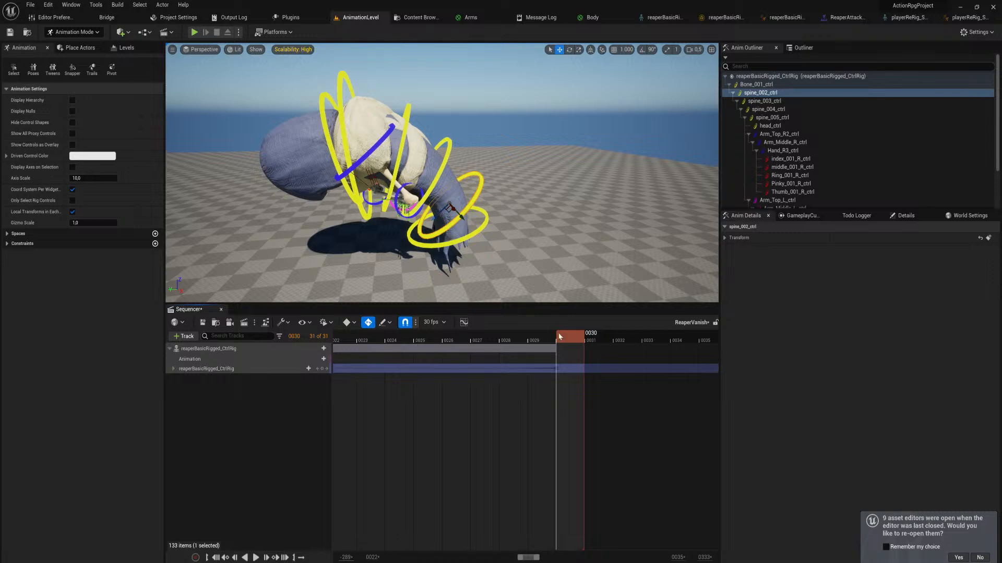
pyautogui.press('Left')
pyautogui.moveTo(585, 339); pyautogui.dragTo(365, 353)
pyautogui.keyDown('ctrl'); pyautogui.scroll(-9, 551, 340); pyautogui.keyUp('ctrl')
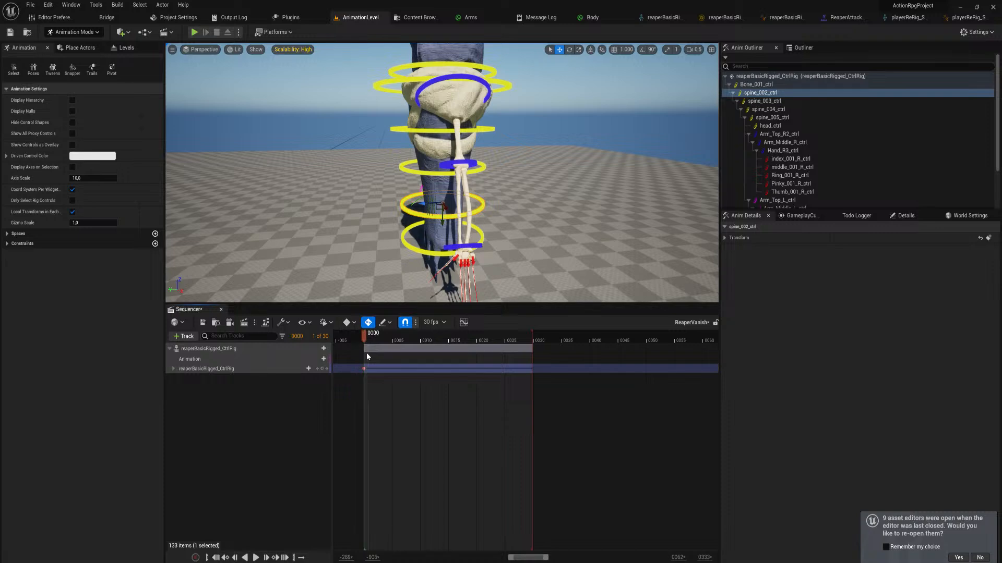
# Examine the reaper from the front and side, then play the shortened vanish animation from frame 0
pyautogui.press('s')
pyautogui.press('a')
pyautogui.moveTo(407, 235); pyautogui.dragTo(516, 229, button='right')
pyautogui.press('w')
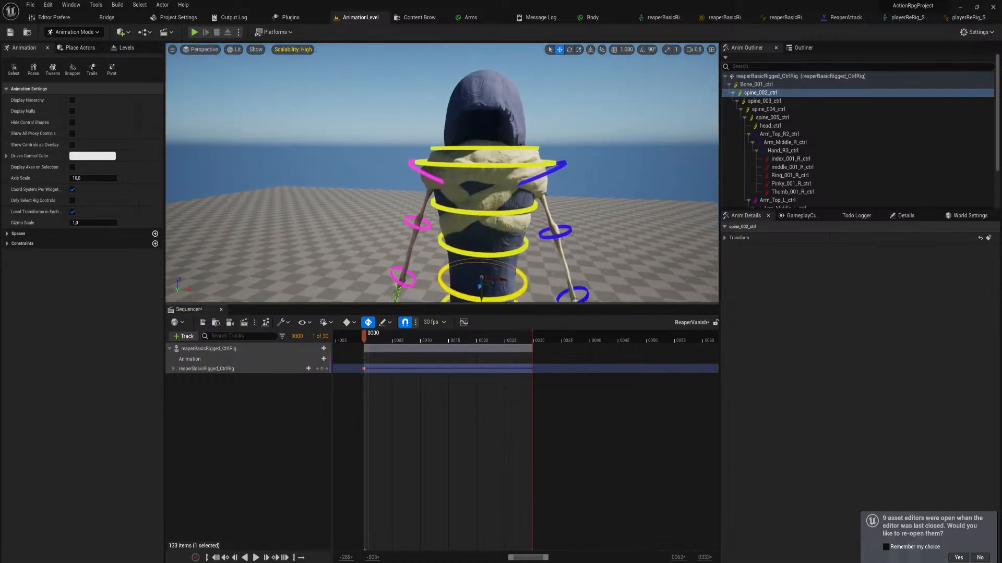
pyautogui.press('s')
pyautogui.moveTo(439, 213); pyautogui.dragTo(441, 240, button='right')
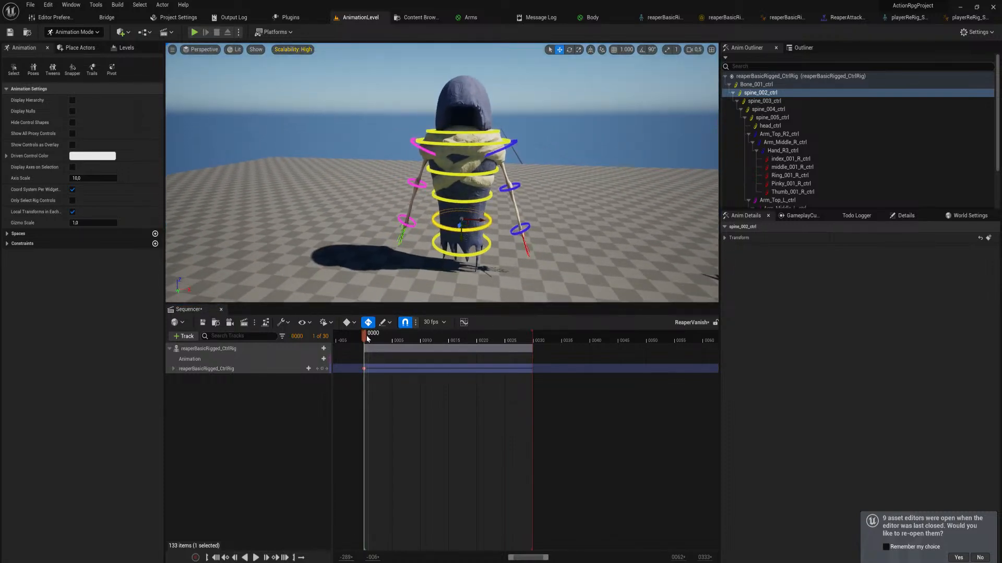
pyautogui.moveTo(368, 339)
pyautogui.mouseDown()
pyautogui.moveTo(516, 350)
pyautogui.moveTo(421, 365)
pyautogui.moveTo(366, 358)
pyautogui.mouseUp()
pyautogui.press('s')
pyautogui.moveTo(593, 237); pyautogui.dragTo(594, 238, button='right')
pyautogui.press('e')
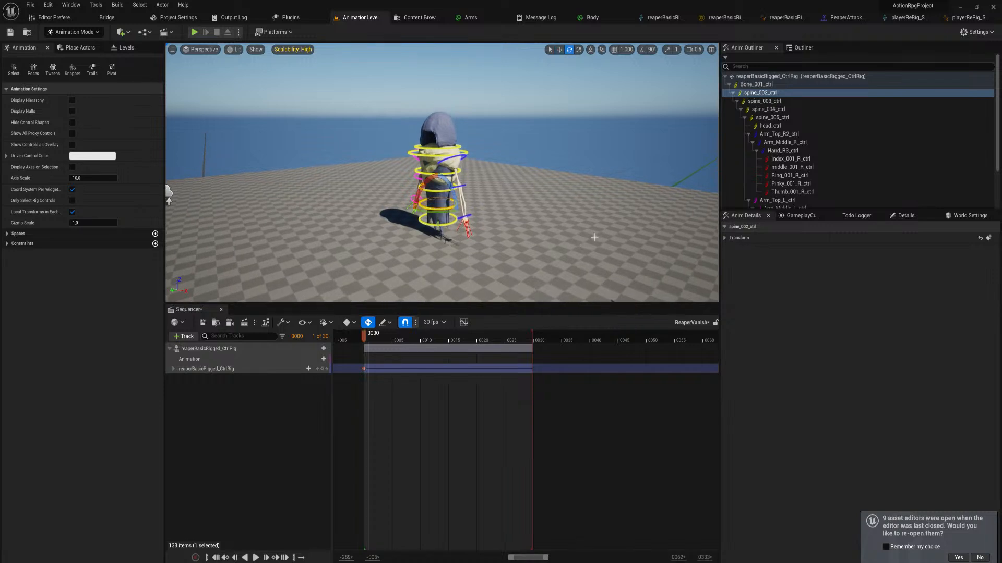
pyautogui.click(436, 409)
pyautogui.press('space')
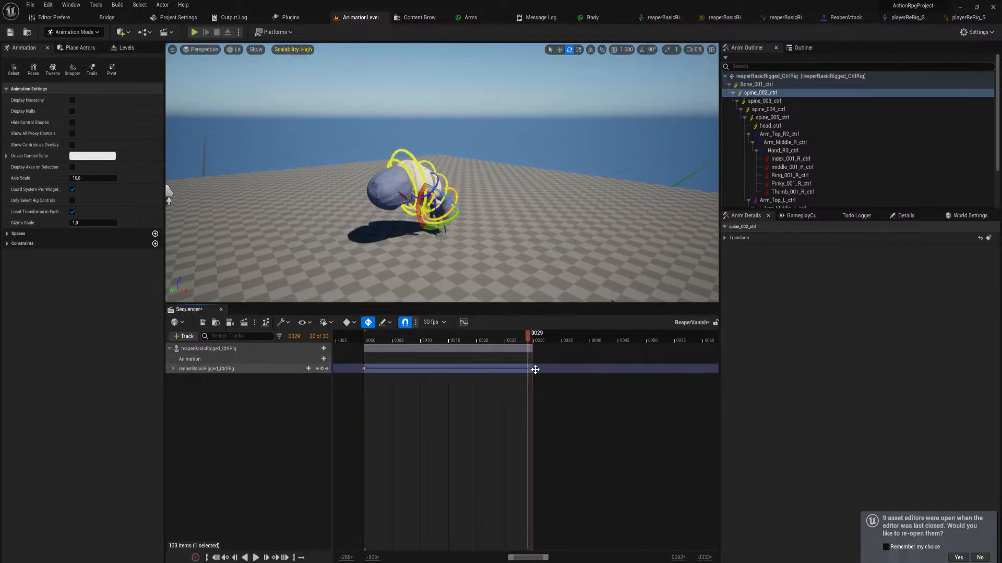
# Move the end-pose keys and the playback end to frame 45, and play the animation to check its timing
pyautogui.moveTo(535, 369); pyautogui.dragTo(624, 369)
pyautogui.moveTo(534, 335); pyautogui.dragTo(619, 340)
pyautogui.press('space')
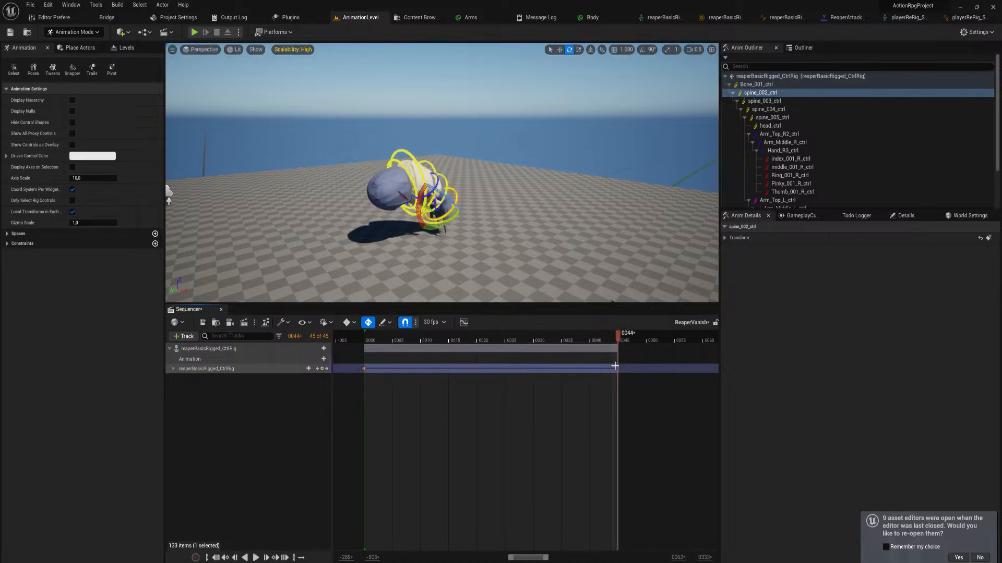
pyautogui.press('space')
pyautogui.press('space')
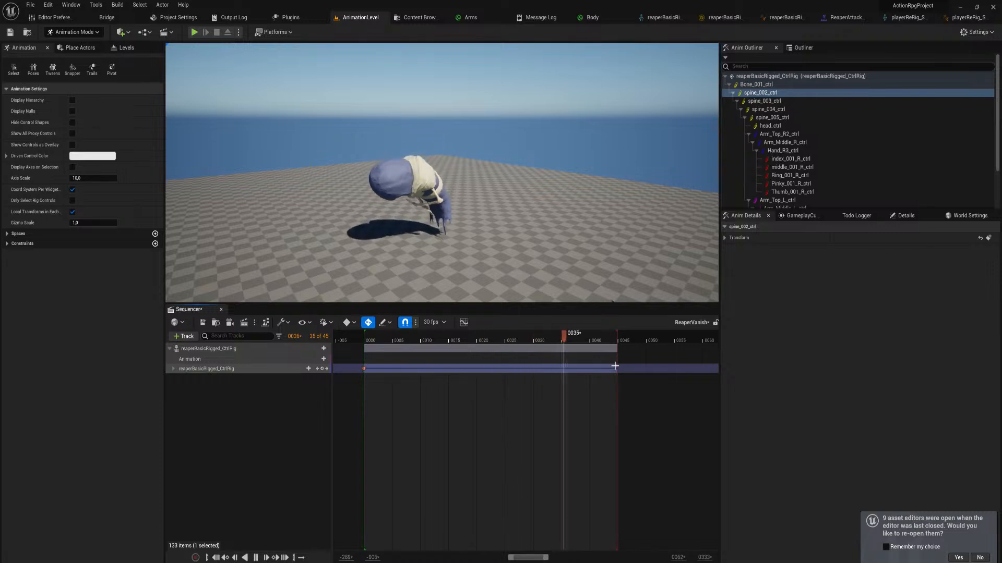
pyautogui.press('space')
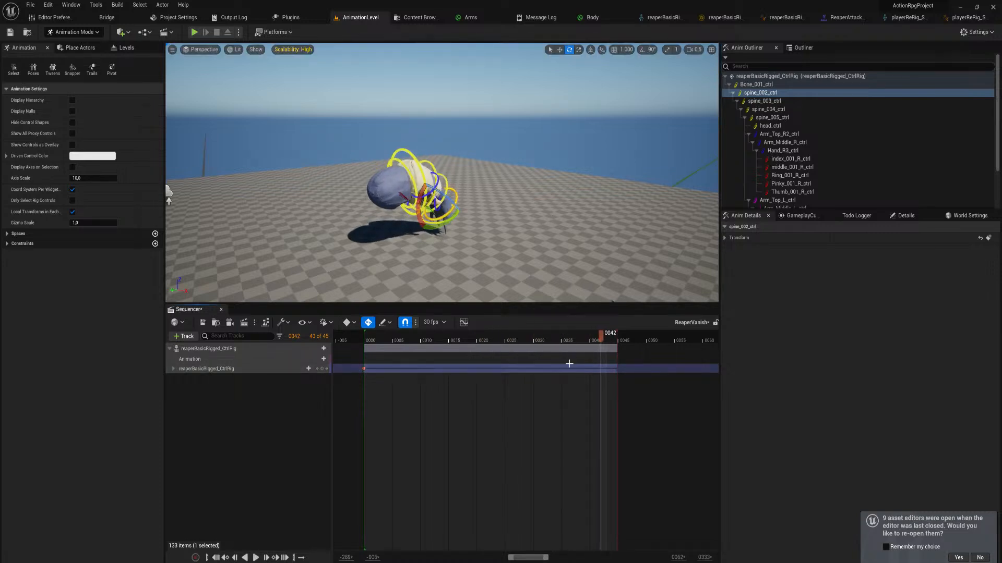
# Try to move Bone_001_ctrl and flip the reaper over at frame 52, and return the playhead to frame 45
pyautogui.moveTo(602, 339); pyautogui.dragTo(658, 367)
pyautogui.moveTo(456, 197); pyautogui.dragTo(462, 191, button='right')
pyautogui.click(412, 189)
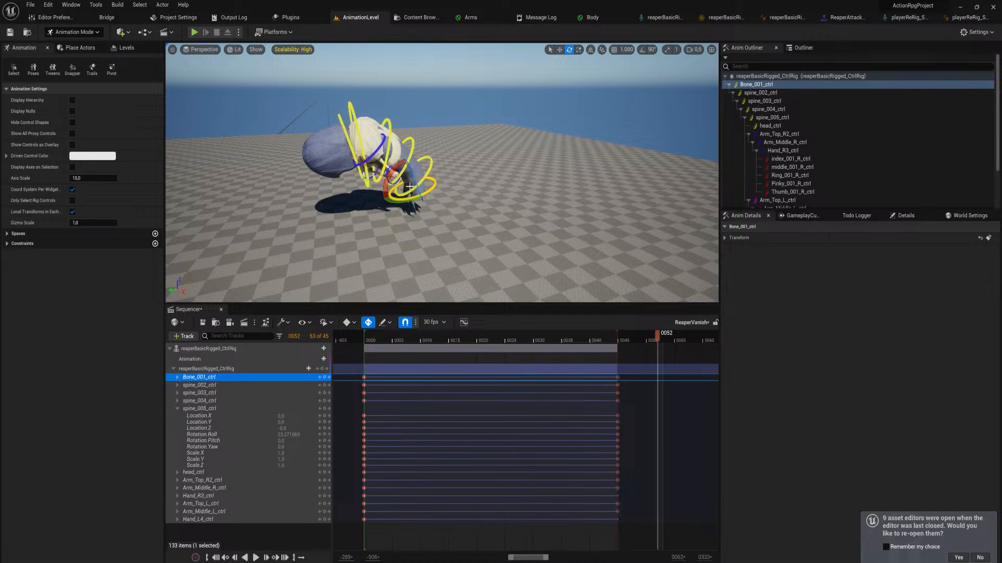
pyautogui.press('w')
pyautogui.moveTo(410, 186); pyautogui.dragTo(367, 201)
pyautogui.press('e')
pyautogui.moveTo(372, 193); pyautogui.dragTo(372, 193, button='right')
pyautogui.press('s')
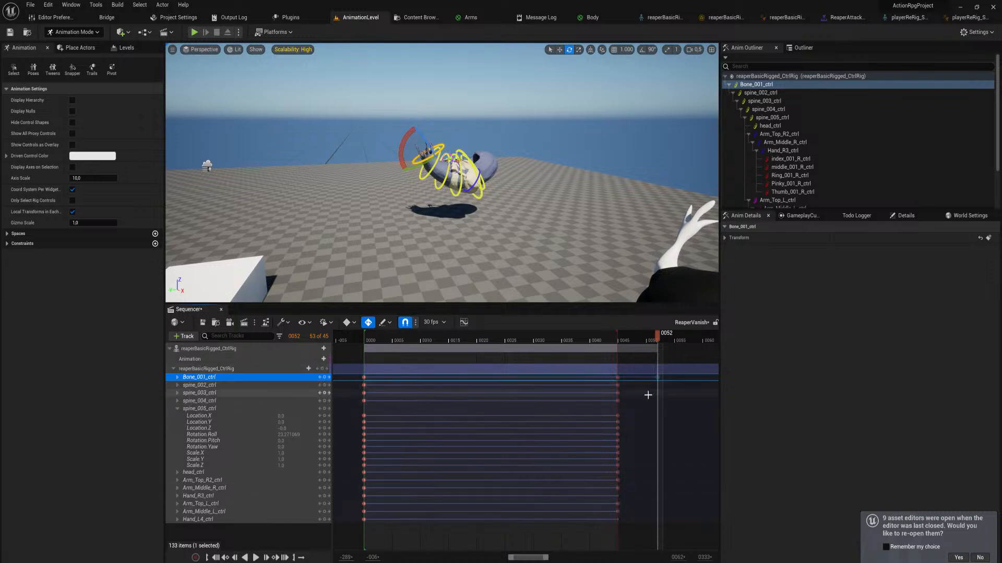
pyautogui.click(619, 338)
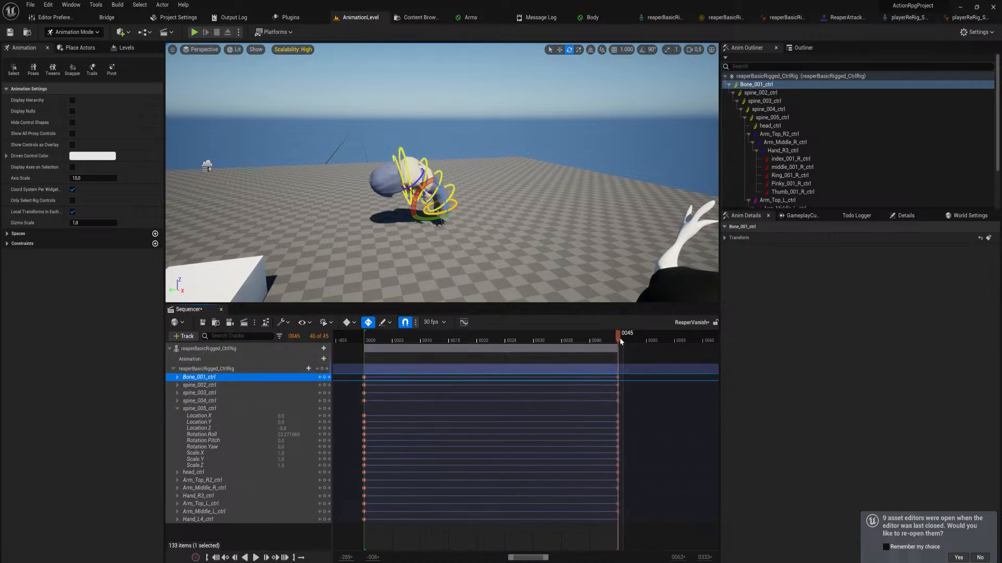
# Return the playhead to frame 0 and play the vanish animation through to check its motion
pyautogui.moveTo(618, 337); pyautogui.dragTo(365, 358)
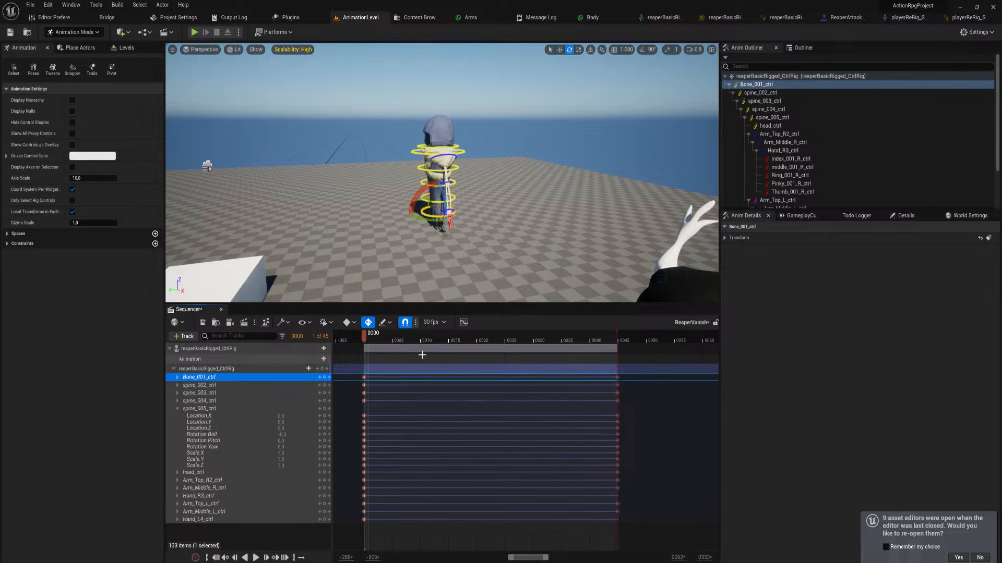
pyautogui.press('space')
pyautogui.press('space')
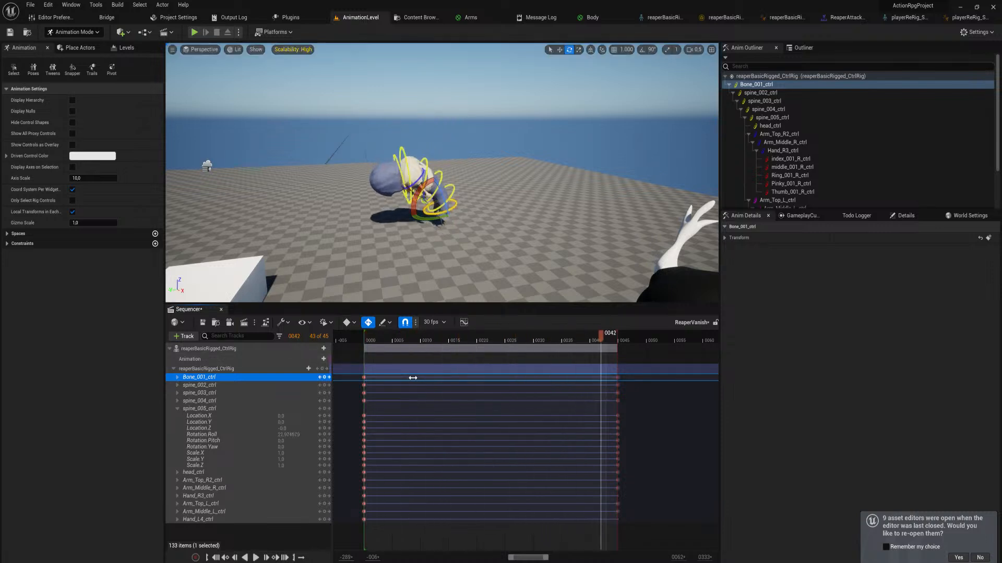
pyautogui.press('space')
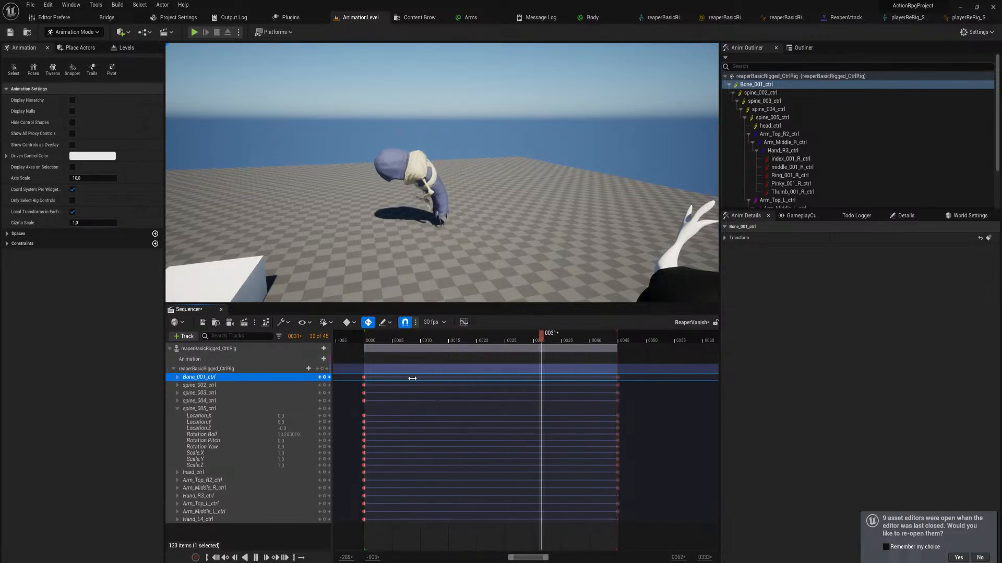
pyautogui.press('space')
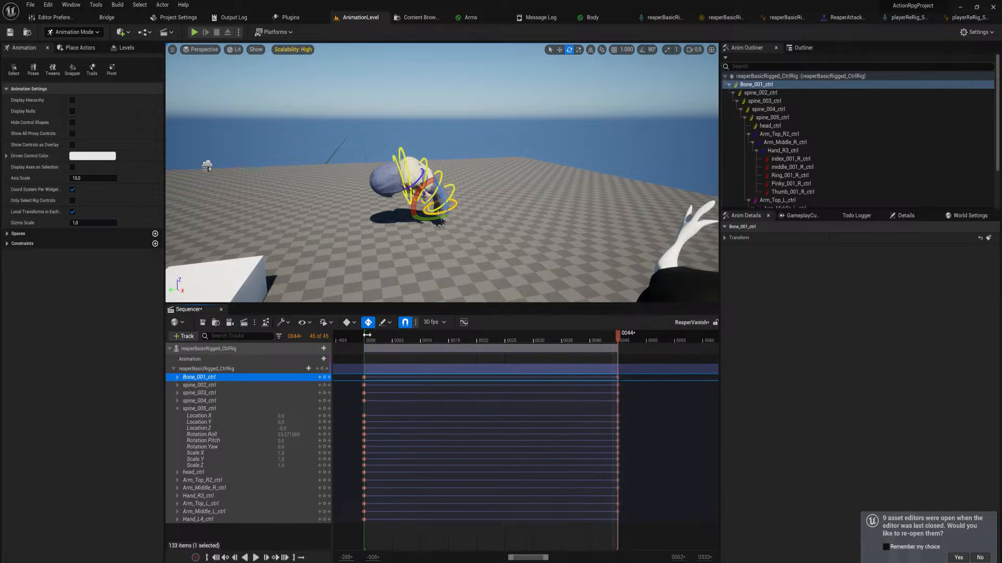
# Create a linked animation sequence named ReaperVanish from reaperBasicRigged_CtrlRig in the BasicReaper folder and export it
pyautogui.rightClick(226, 349)
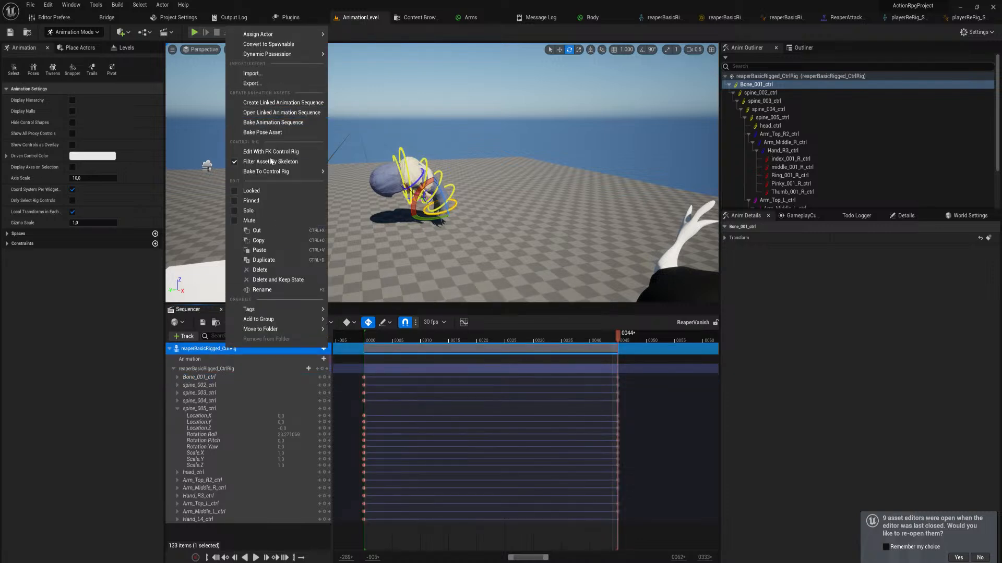
pyautogui.click(296, 102)
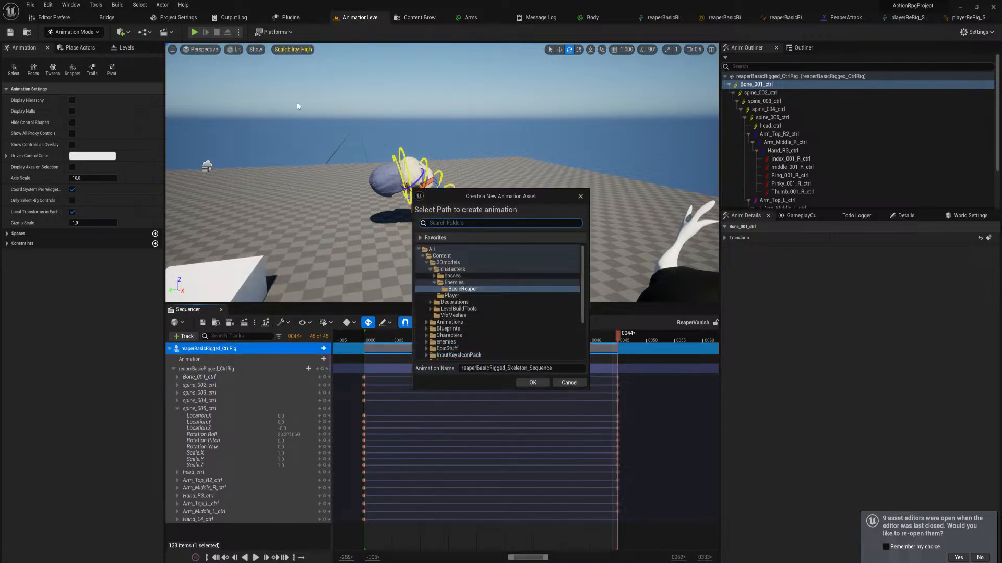
pyautogui.click(521, 368)
pyautogui.hotkey('ctrl', 'a')
pyautogui.write('Re')
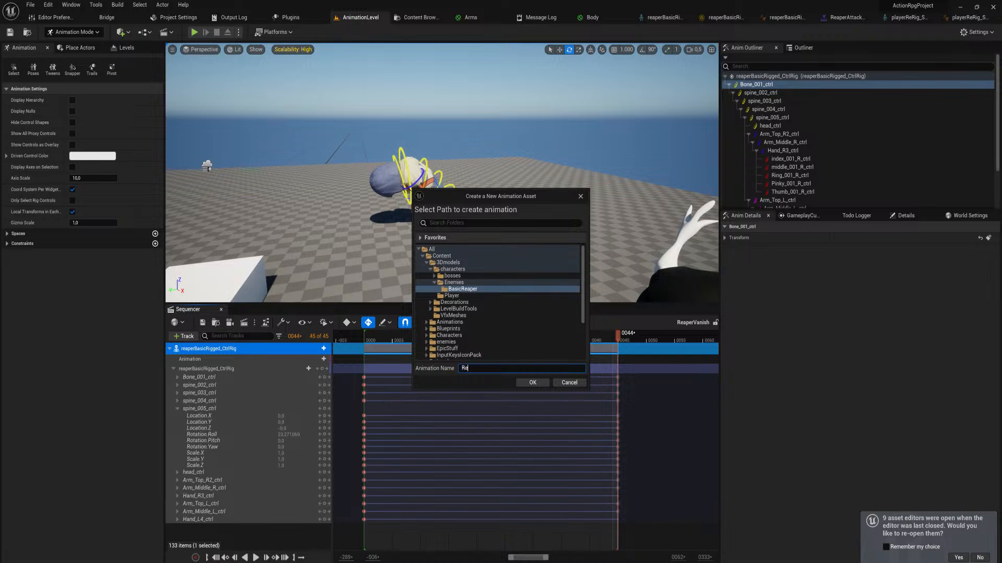
pyautogui.write('aperVanish')
pyautogui.click(526, 383)
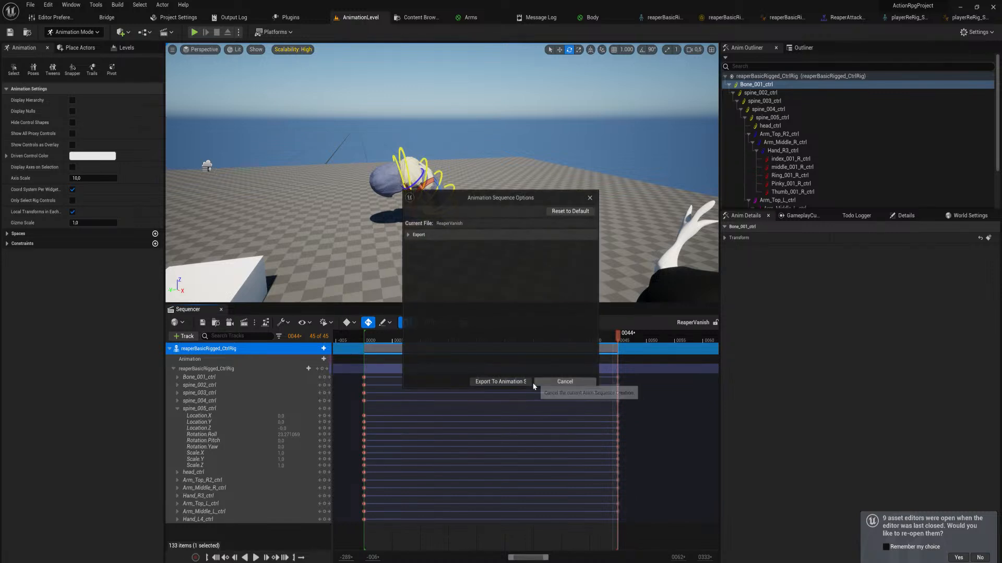
pyautogui.click(525, 383)
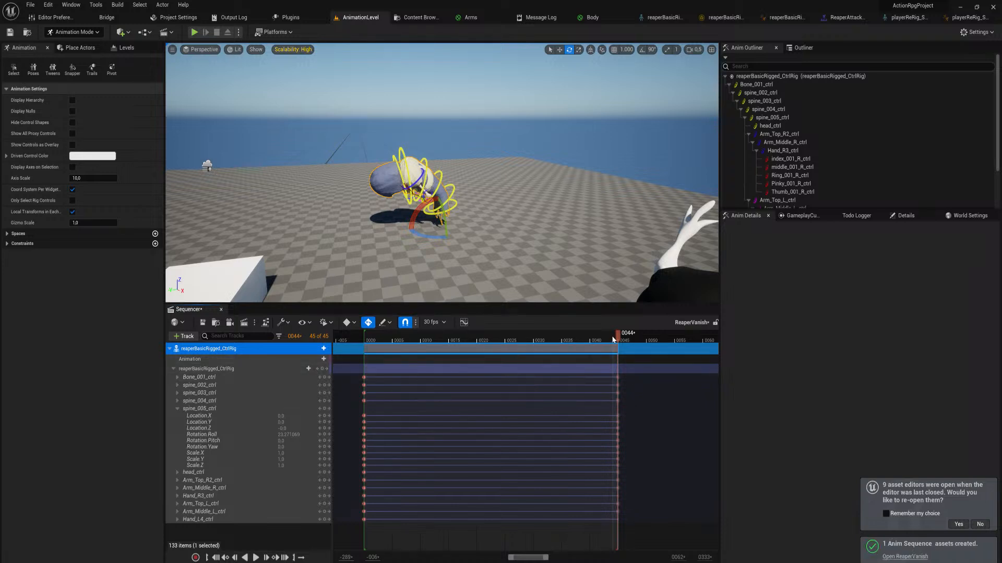
# Scrub the playhead to frame 41 and save the ReaperVanish level sequence
pyautogui.moveTo(618, 340); pyautogui.dragTo(595, 373)
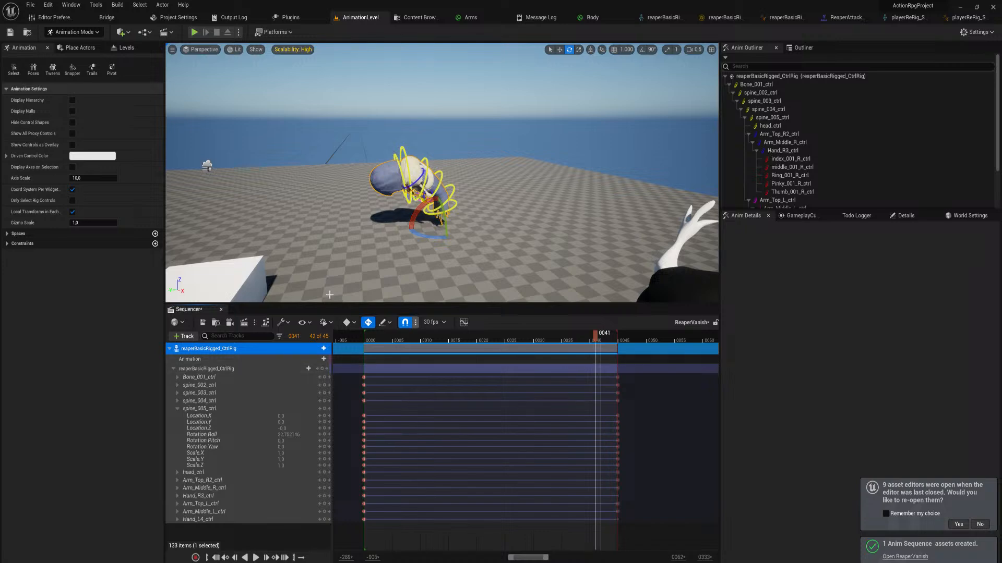
pyautogui.click(203, 322)
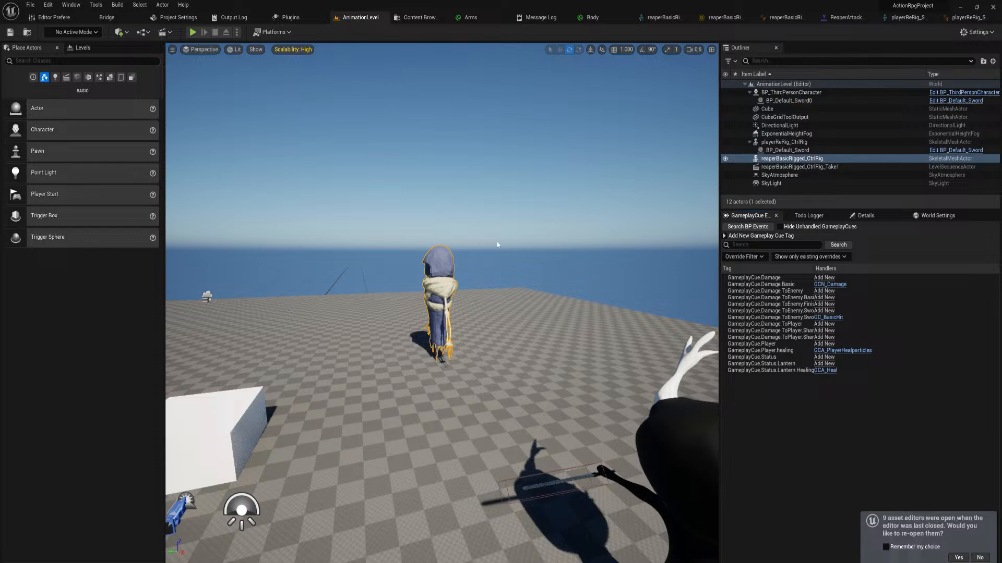
pyautogui.press('e')
pyautogui.moveTo(496, 243); pyautogui.dragTo(574, 250, button='right')
pyautogui.press('f')
pyautogui.hotkey('ctrl', 'space')
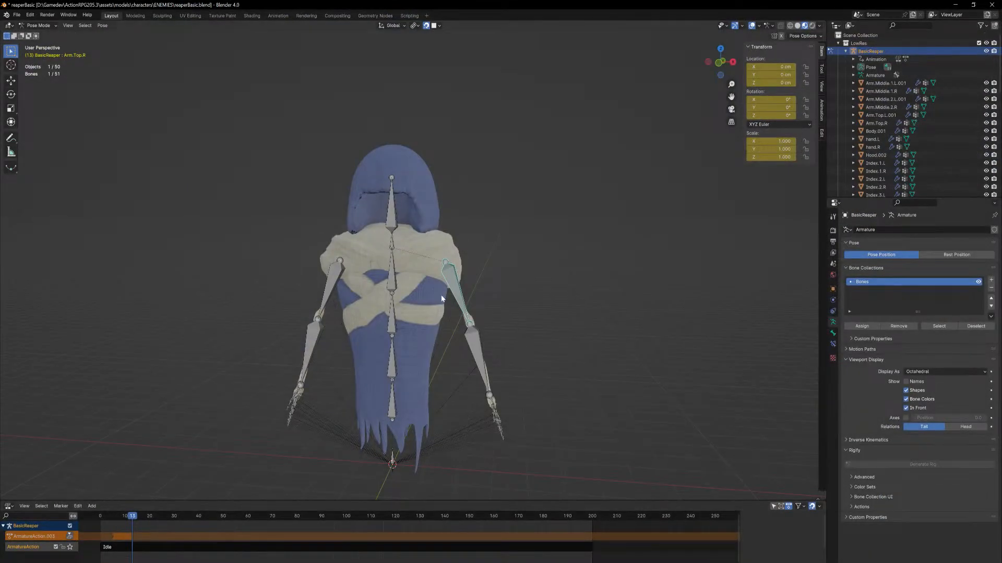
# Switch to the reaperBasic file in Blender, leave armature editing and open the Body.001 mesh in Edit Mode
pyautogui.click(679, 171)
pyautogui.press('Tab')
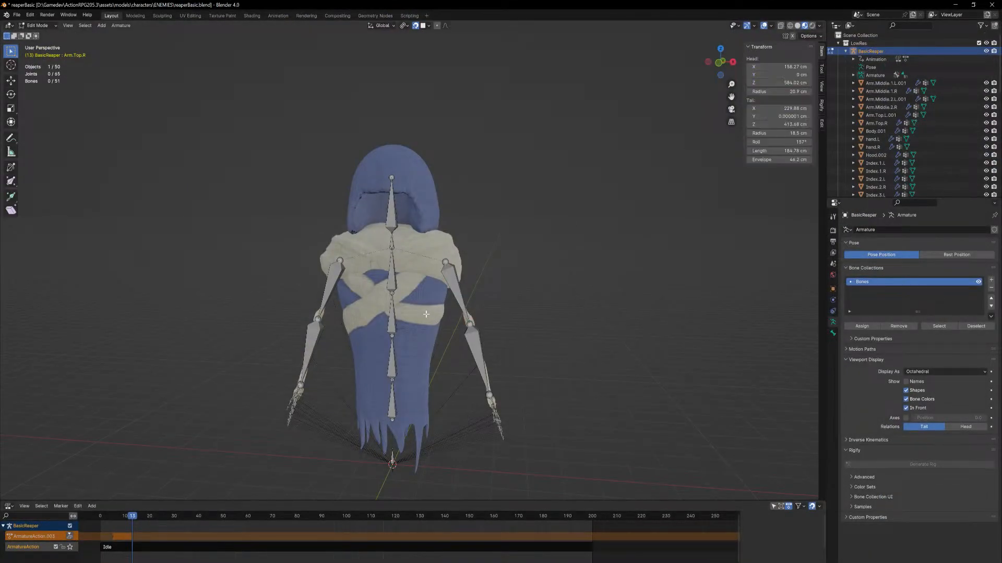
pyautogui.click(37, 25)
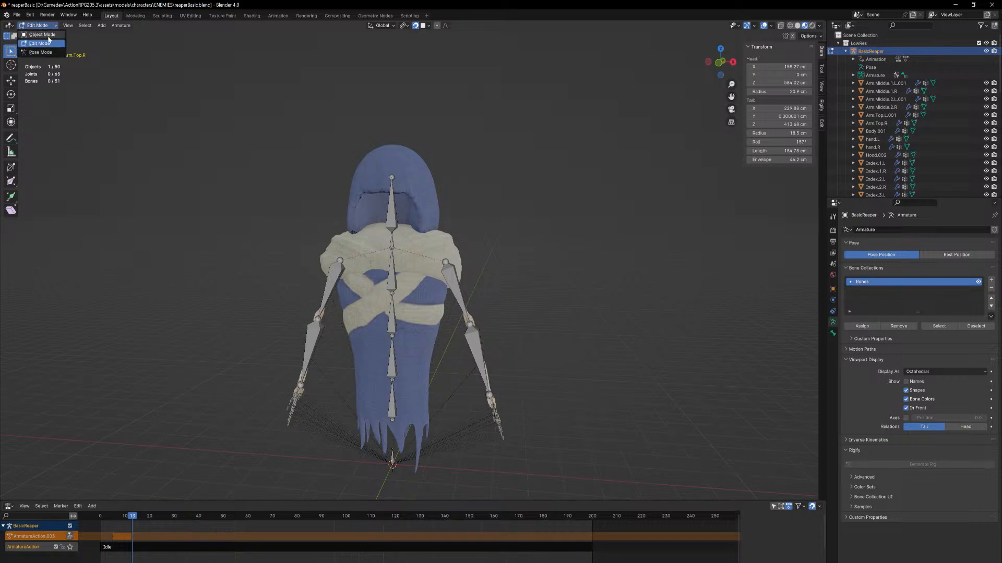
pyautogui.click(39, 34)
pyautogui.click(427, 323)
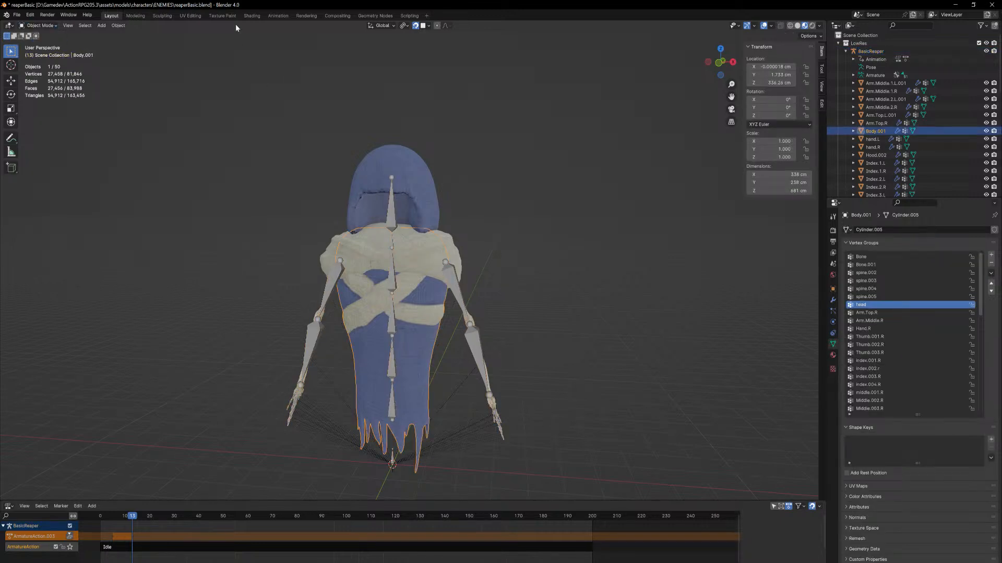
pyautogui.press('Tab')
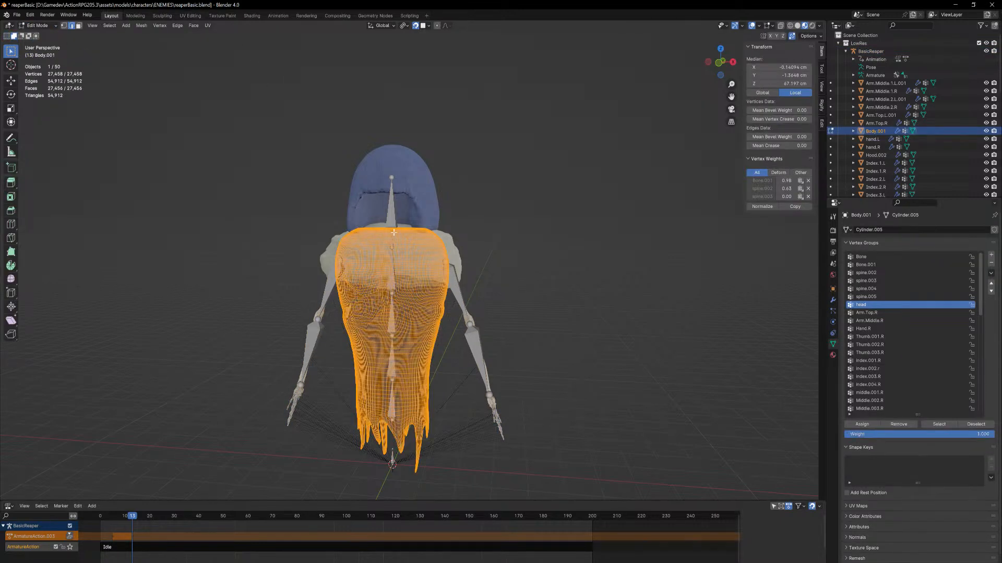
# Select only the single face at the centre of the body's upper surface, beneath the head bone
pyautogui.rightClick(365, 253)
pyautogui.moveTo(530, 171); pyautogui.dragTo(498, 225, button='middle')
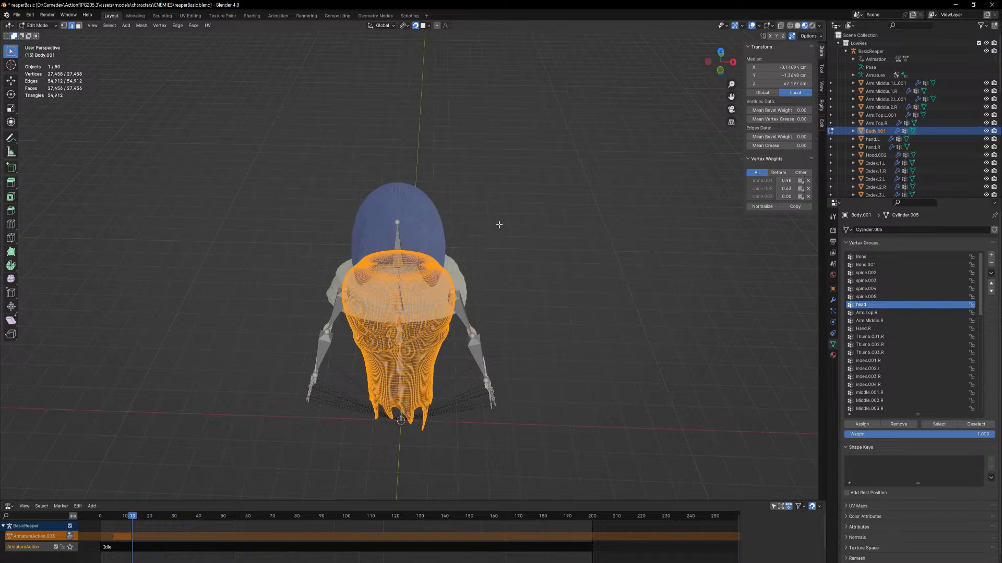
pyautogui.click(399, 266)
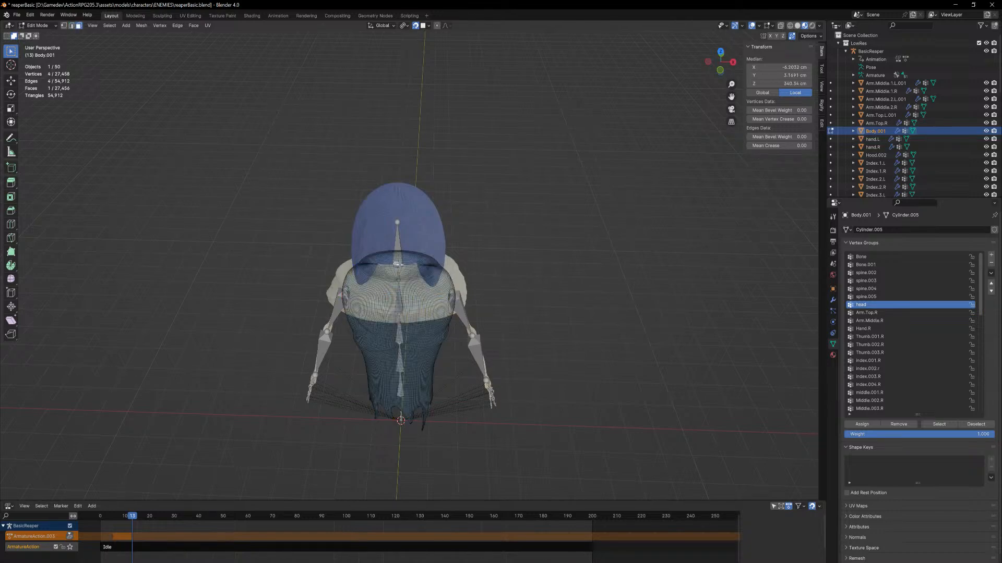
pyautogui.moveTo(533, 164); pyautogui.dragTo(537, 125, button='middle')
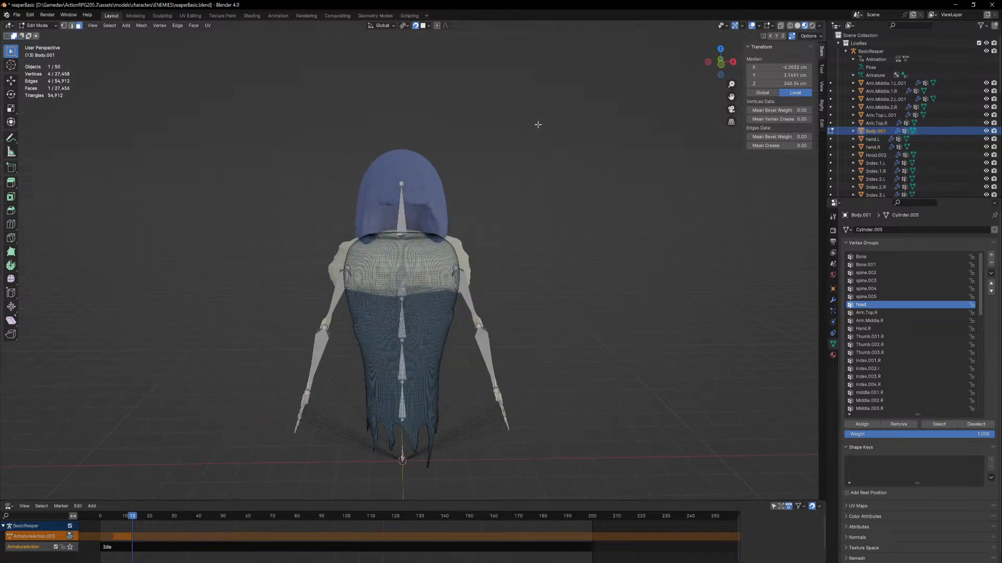
# Try to enlarge the selected face at the centre of the body's upper surface
pyautogui.click(438, 25)
pyautogui.press('s')
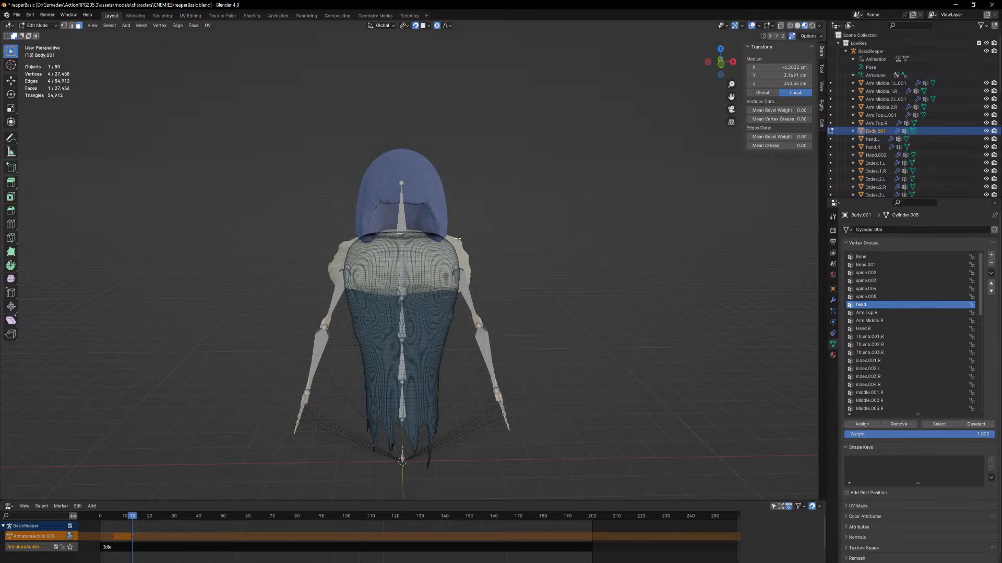
pyautogui.scroll(6, 458, 239)
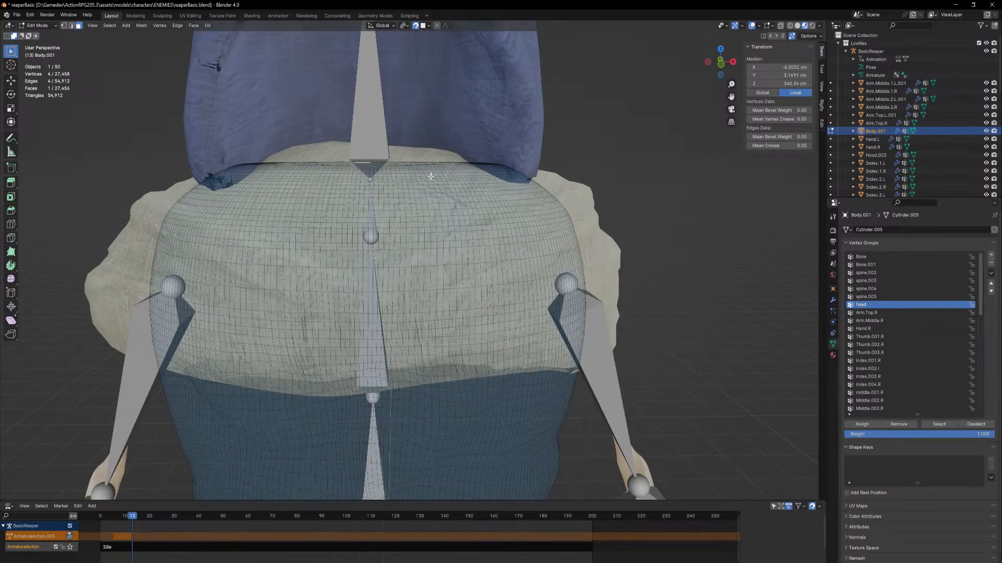
pyautogui.moveTo(561, 107); pyautogui.dragTo(555, 126, button='middle')
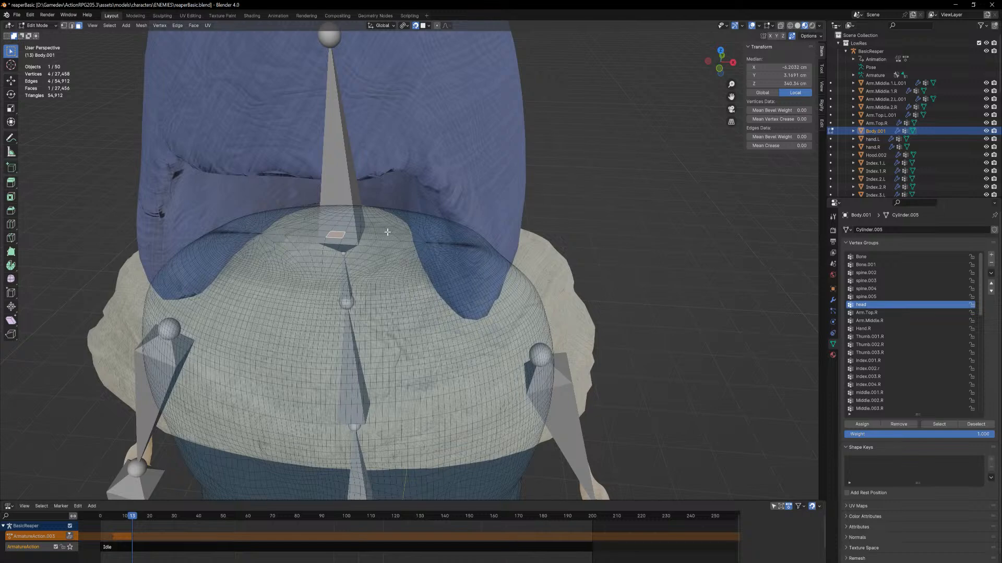
pyautogui.press('s')
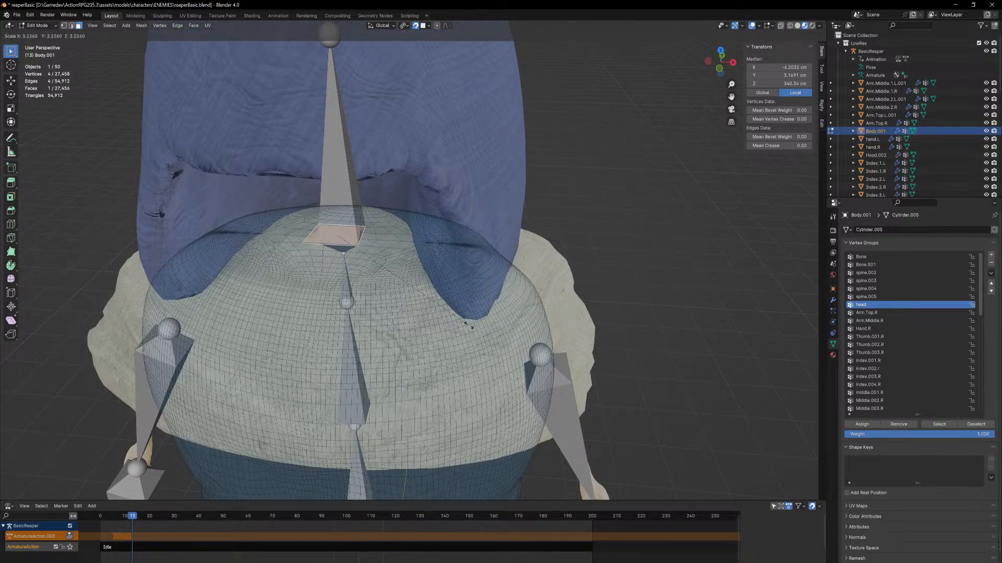
pyautogui.press('Escape')
# Try to move and scale the upper body along Z from the selected face with smooth proportional editing
pyautogui.scroll(-6, 427, 265)
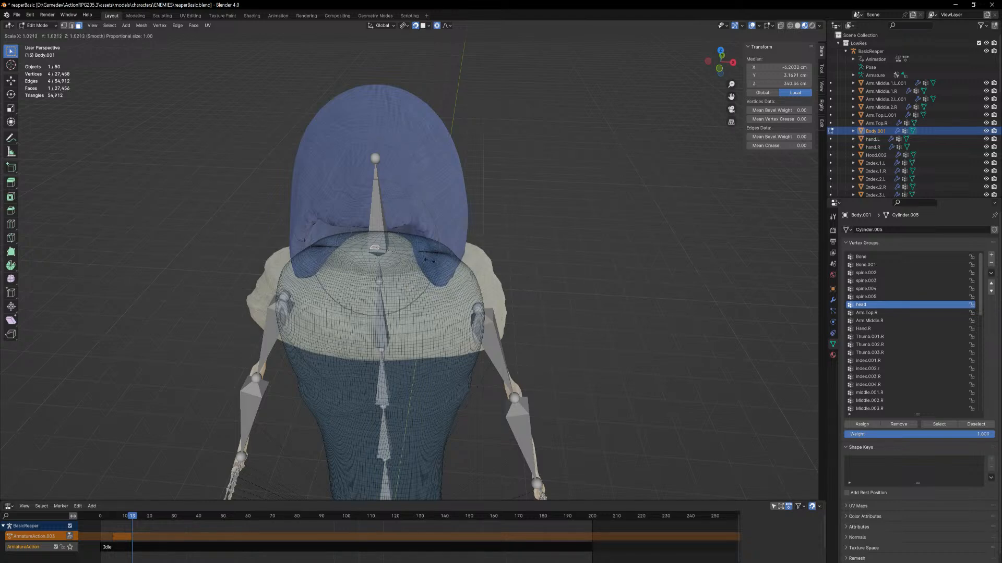
pyautogui.scroll(-12, 429, 260)
pyautogui.press('g')
pyautogui.press('z')
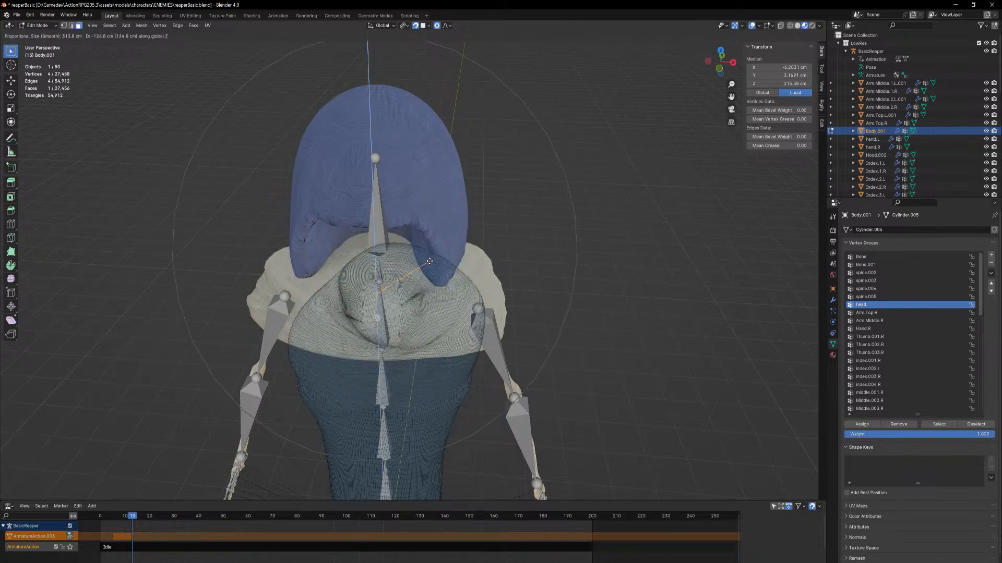
pyautogui.rightClick(446, 257)
pyautogui.moveTo(446, 257); pyautogui.dragTo(465, 253, button='middle')
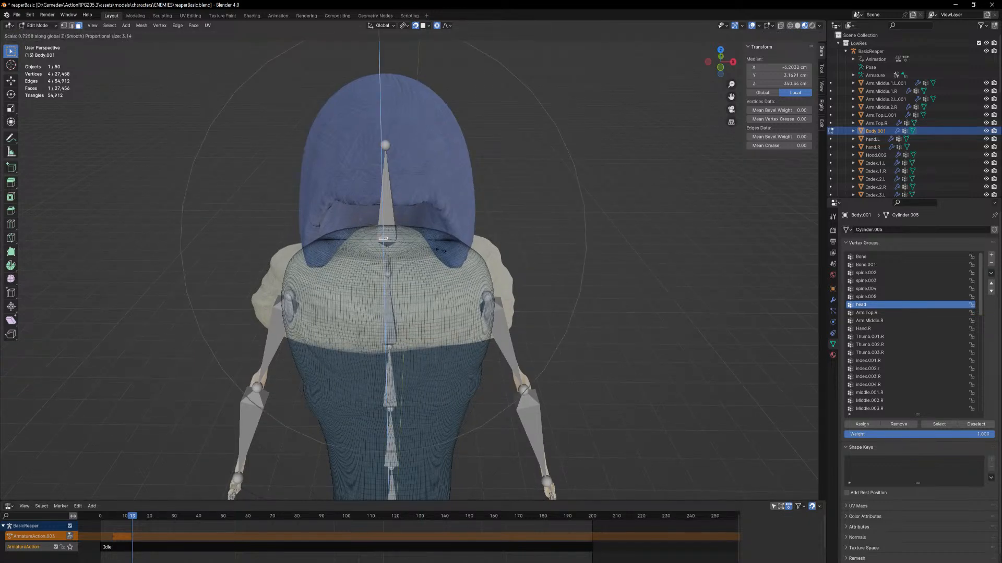
pyautogui.click(324, 231)
pyautogui.hotkey('ctrl', 'z')
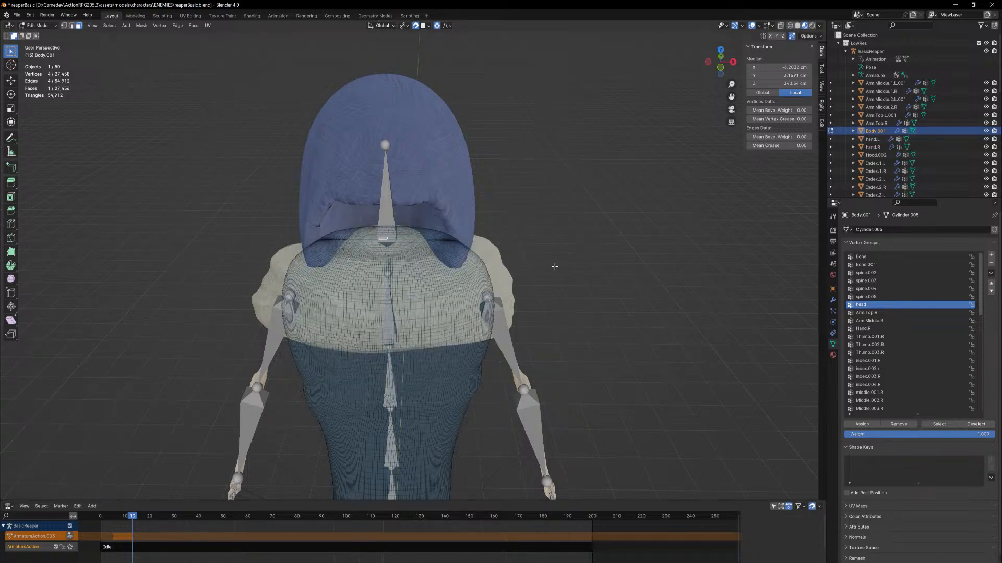
# Shrink the upper body with proportional size 3.138, finishing at scale 0.904, lower it 33.94 cm along Z, and check it in Object Mode
pyautogui.press('s')
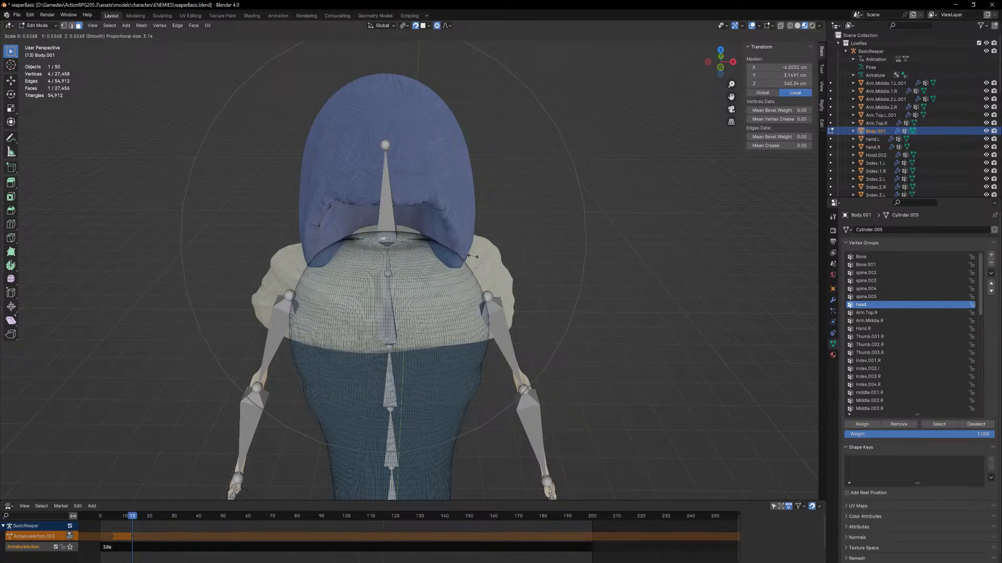
pyautogui.click(466, 256)
pyautogui.moveTo(492, 334)
pyautogui.mouseDown(button='middle')
pyautogui.moveTo(471, 296)
pyautogui.moveTo(449, 285)
pyautogui.moveTo(488, 330)
pyautogui.mouseUp(button='middle')
pyautogui.press('s')
pyautogui.click(530, 304)
pyautogui.press('g')
pyautogui.press('z')
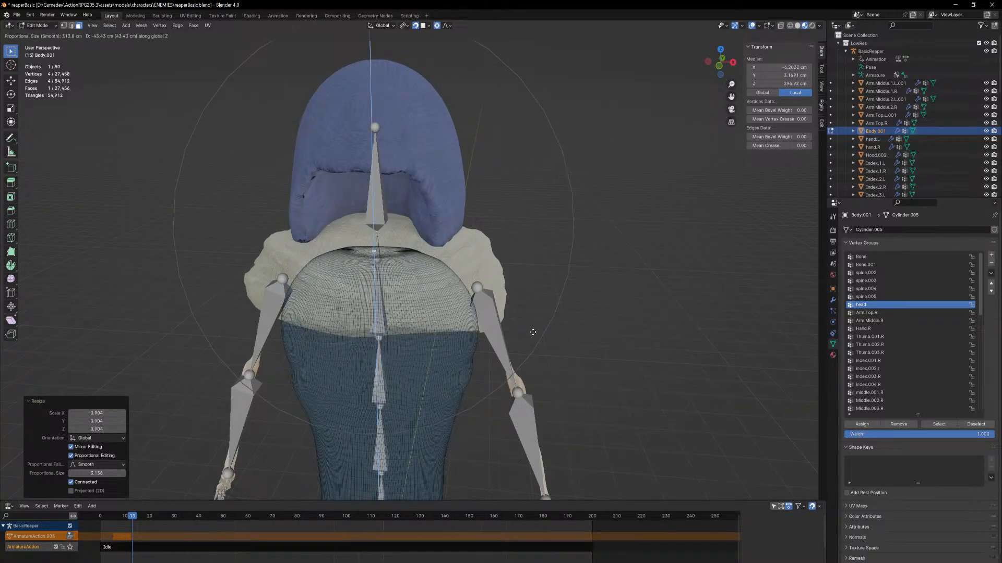
pyautogui.click(532, 326)
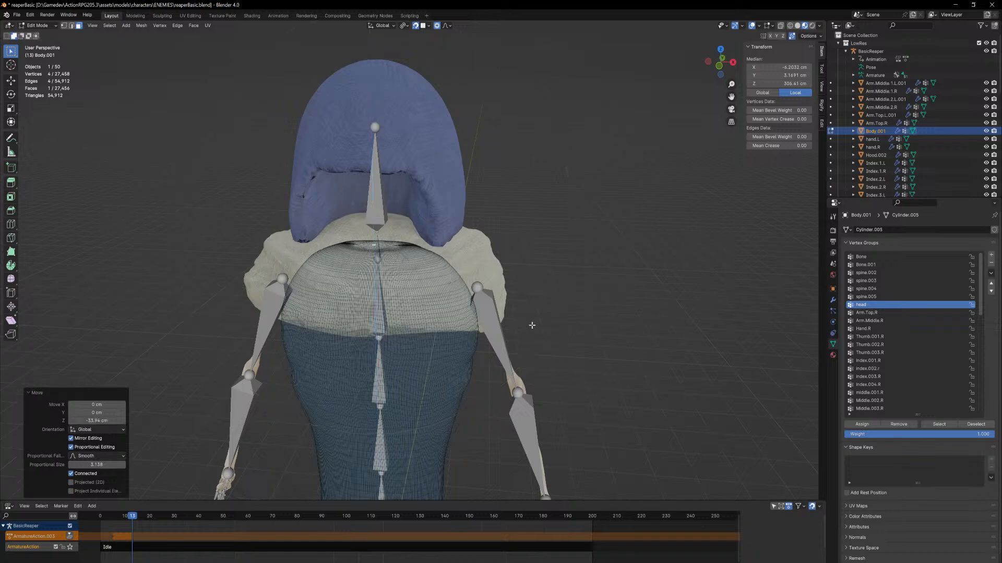
pyautogui.press('Tab')
pyautogui.click(583, 273)
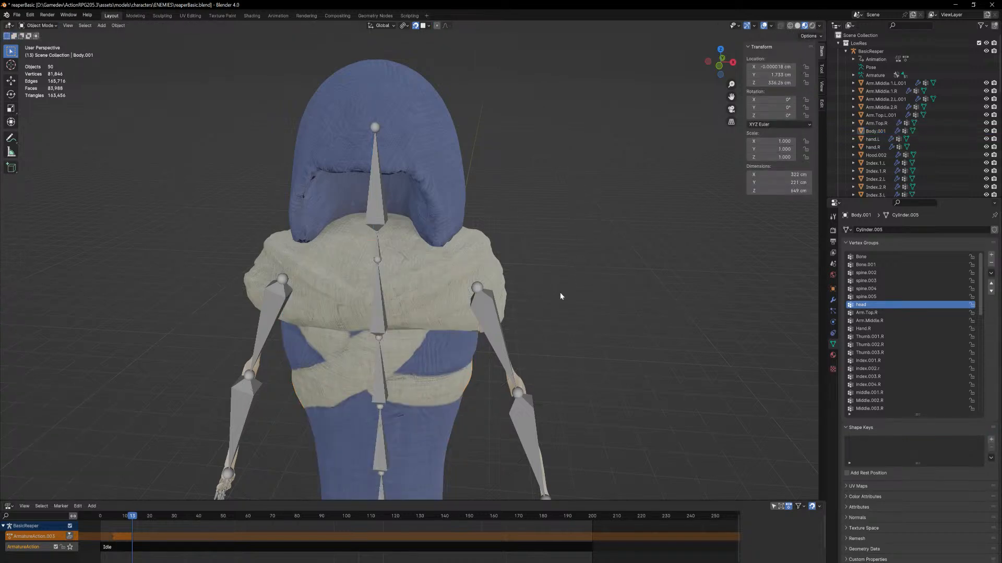
pyautogui.moveTo(560, 295); pyautogui.dragTo(483, 282, button='middle')
# Scale the body's top area to 0.660 with proportional size 1.772, lower it further along Z, and return to Object Mode
pyautogui.press('Tab')
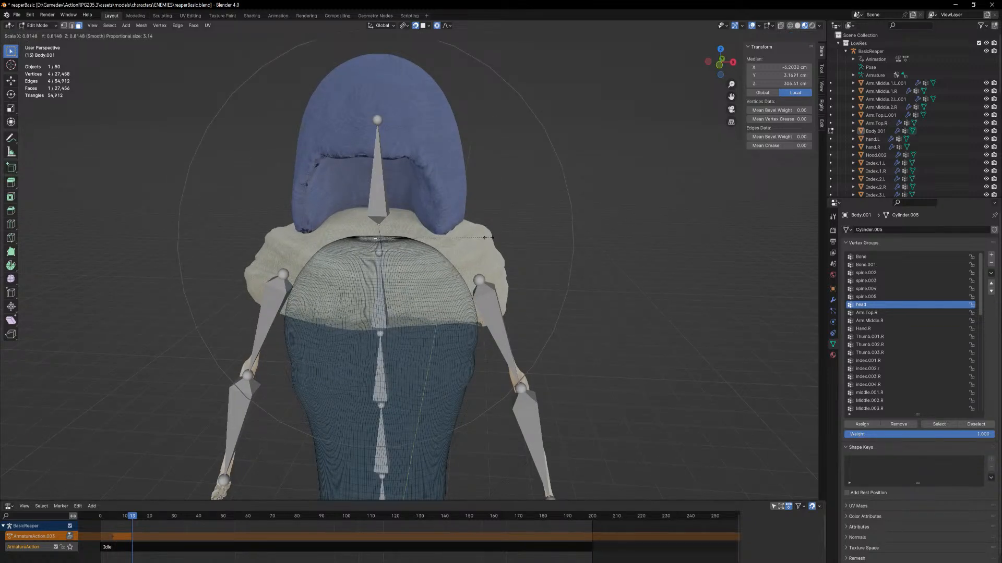
pyautogui.scroll(10, 489, 238)
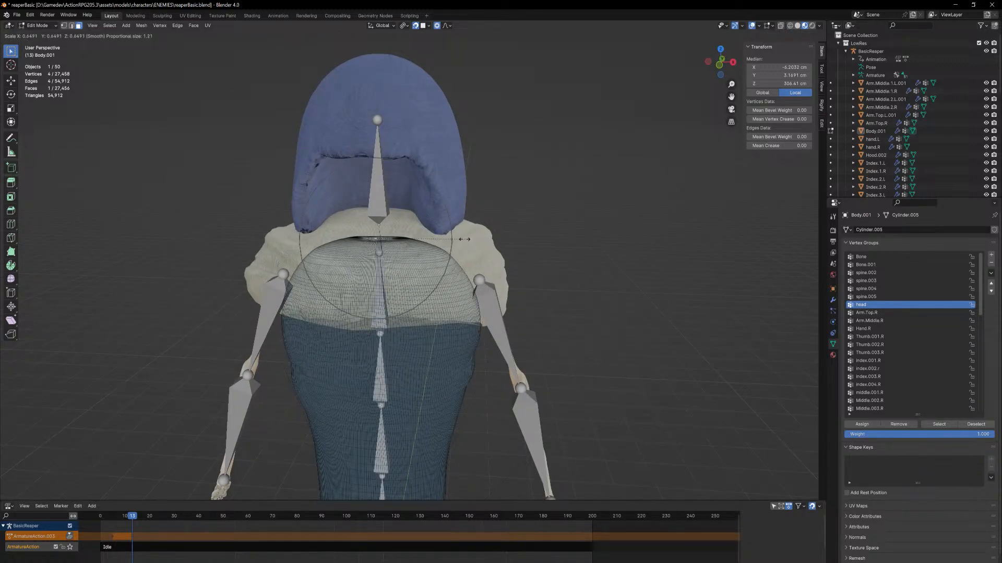
pyautogui.scroll(-4, 472, 241)
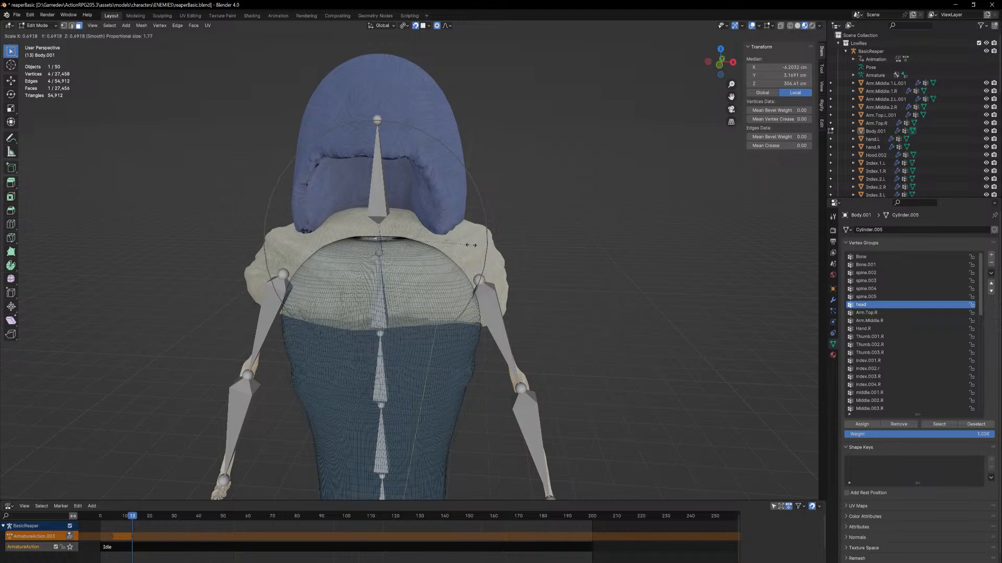
pyautogui.click(468, 248)
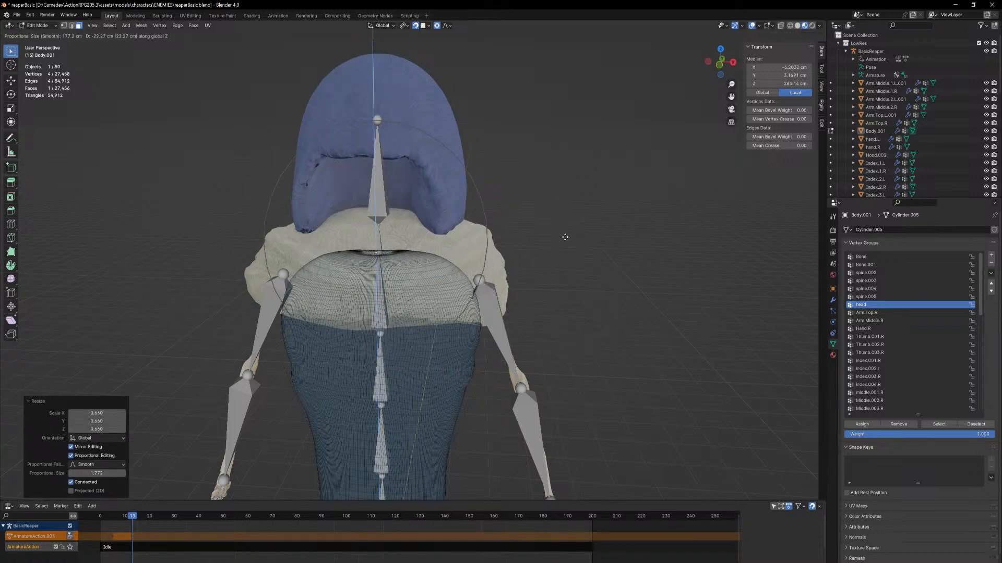
pyautogui.press('Tab')
pyautogui.moveTo(563, 264); pyautogui.dragTo(514, 246, button='middle')
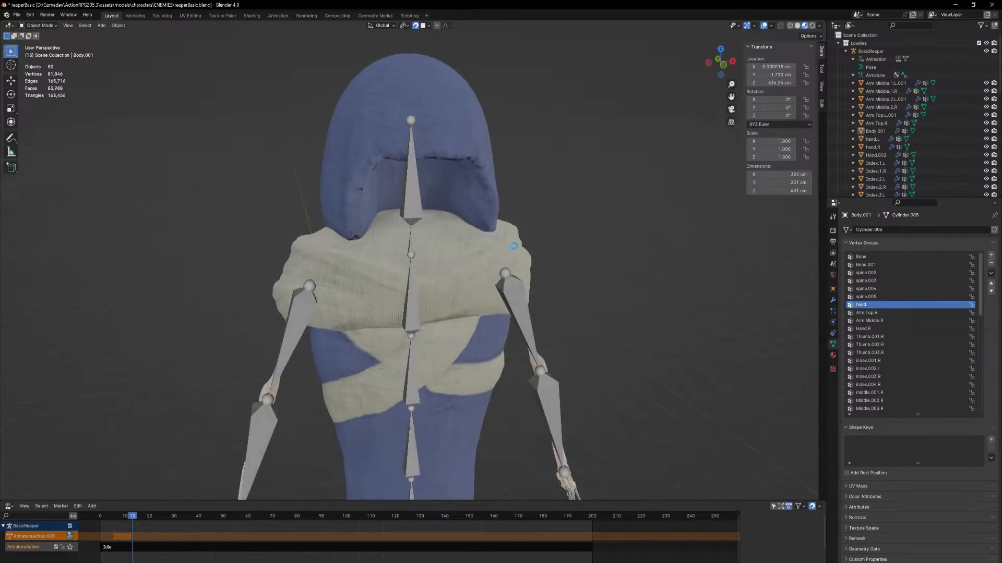
# Export the rigged reaper as FBX, overwriting reaperBasicRigged.fbx in the ReaperBasic folder
pyautogui.click(15, 15)
pyautogui.moveTo(58, 133)
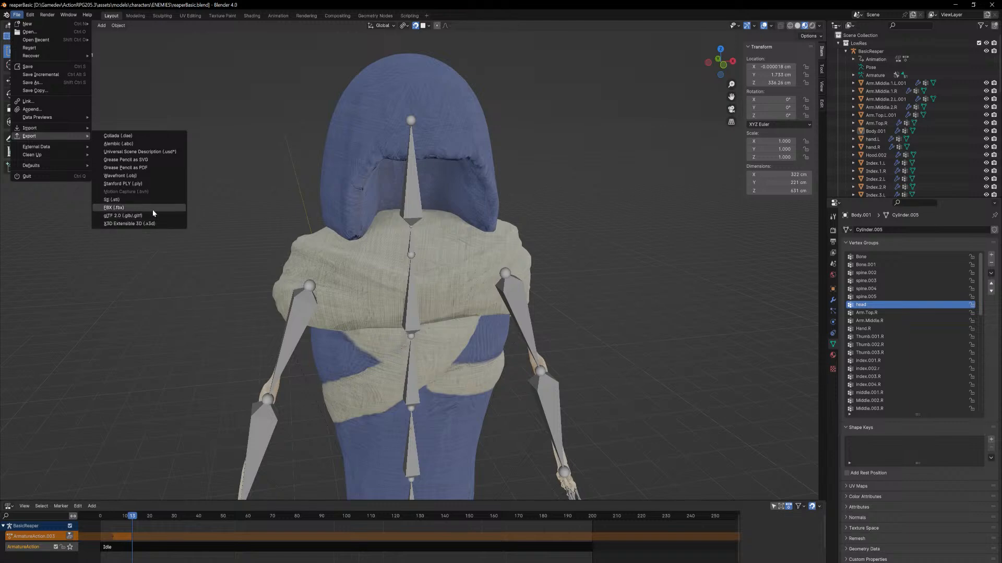
pyautogui.click(152, 208)
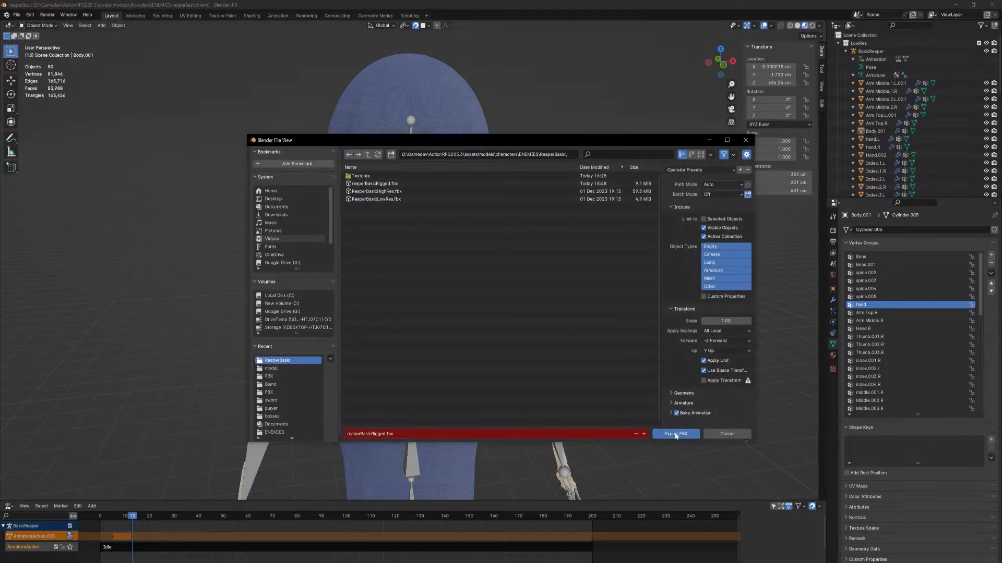
pyautogui.click(676, 435)
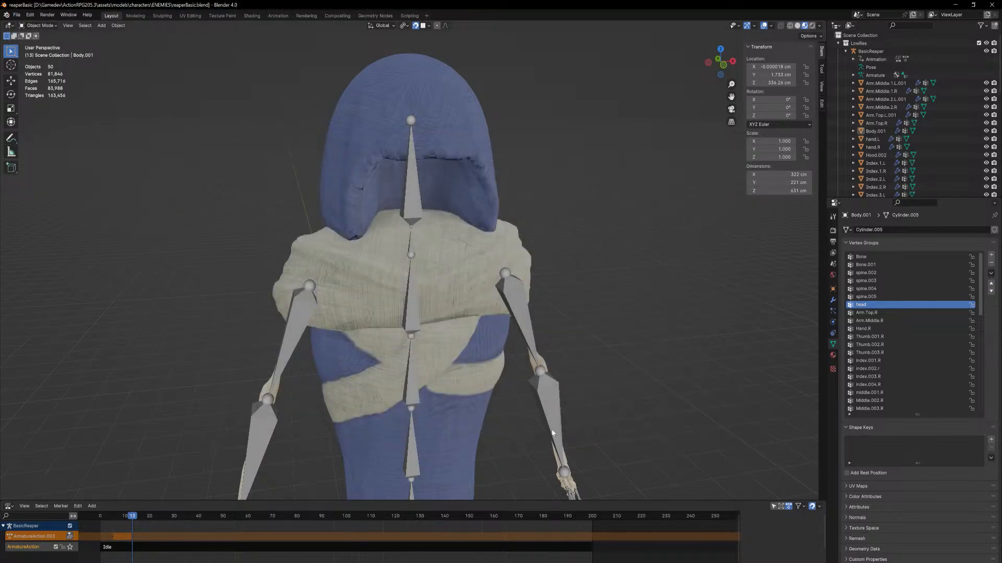
pyautogui.moveTo(647, 389); pyautogui.dragTo(614, 400, button='middle')
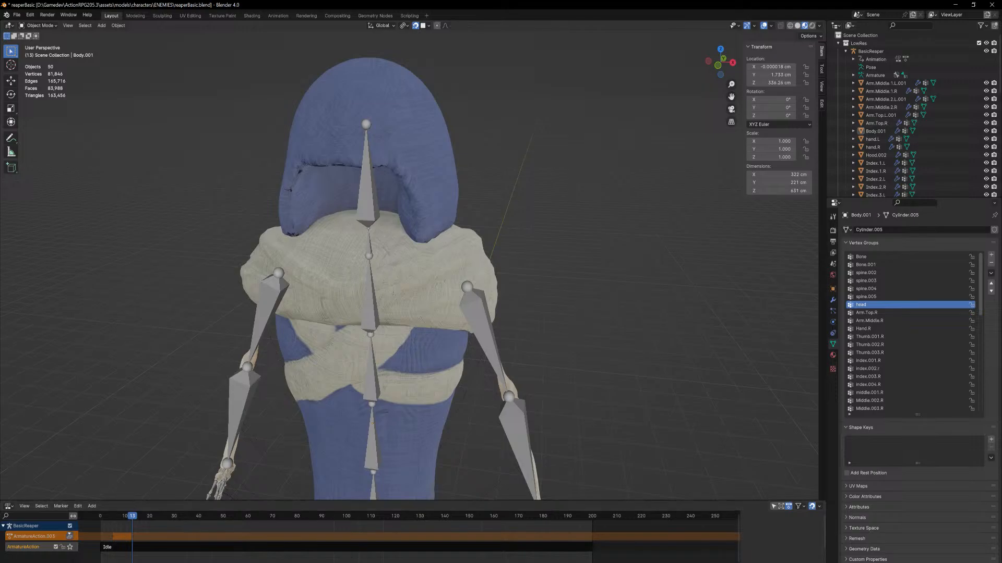
# Switch to Unreal Editor and reimport the reaperBasicRigged skeletal mesh in the 3Dmodels/characters/Enemies/BasicReaper folder
pyautogui.hotkey('alt', 'Tab')
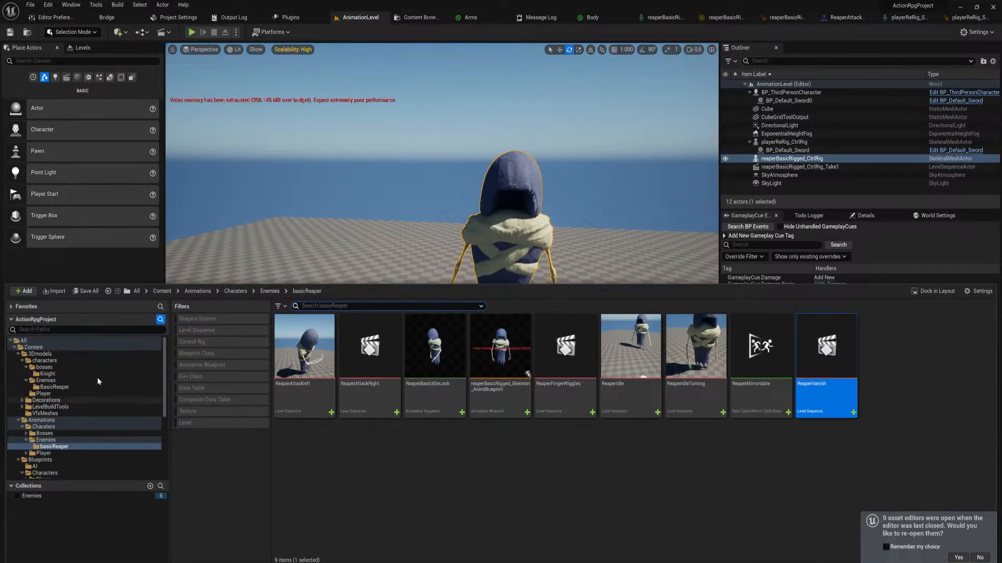
pyautogui.click(54, 388)
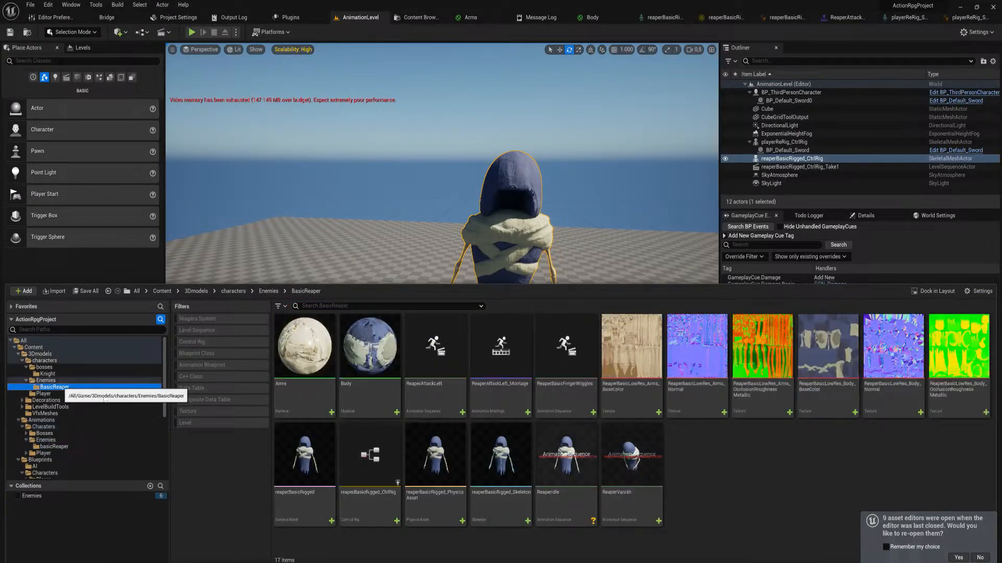
pyautogui.click(438, 412)
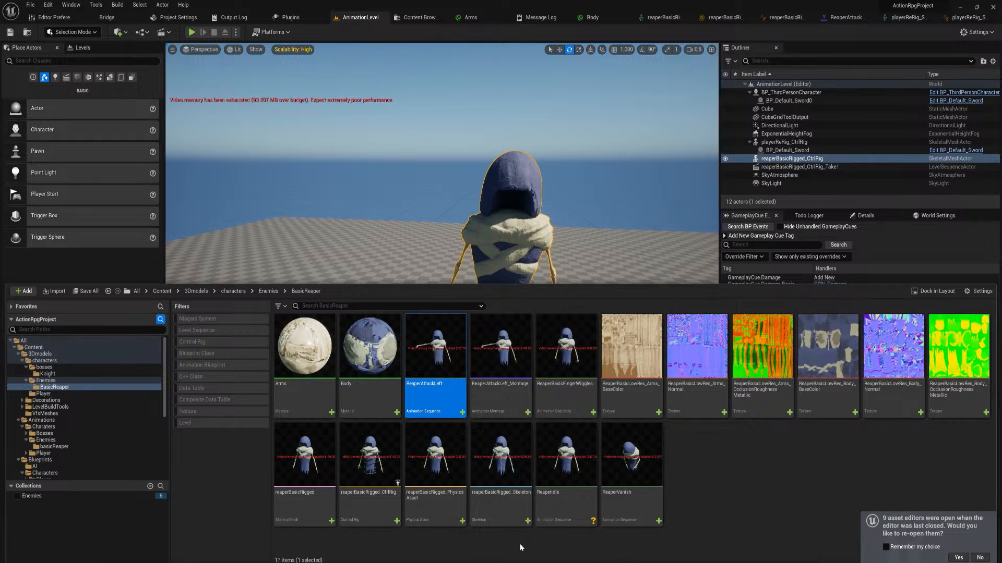
pyautogui.click(302, 468)
pyautogui.rightClick(302, 468)
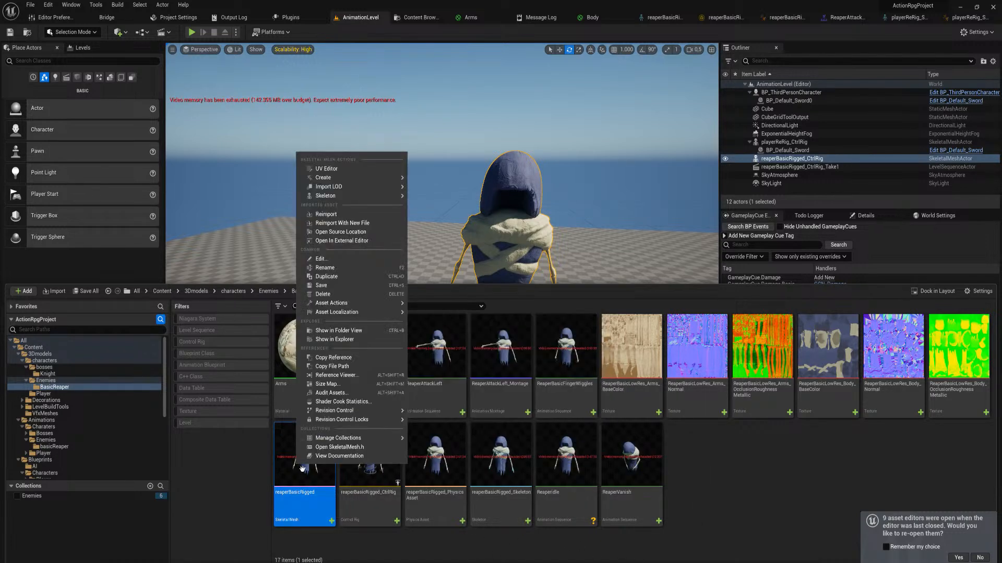
pyautogui.click(353, 219)
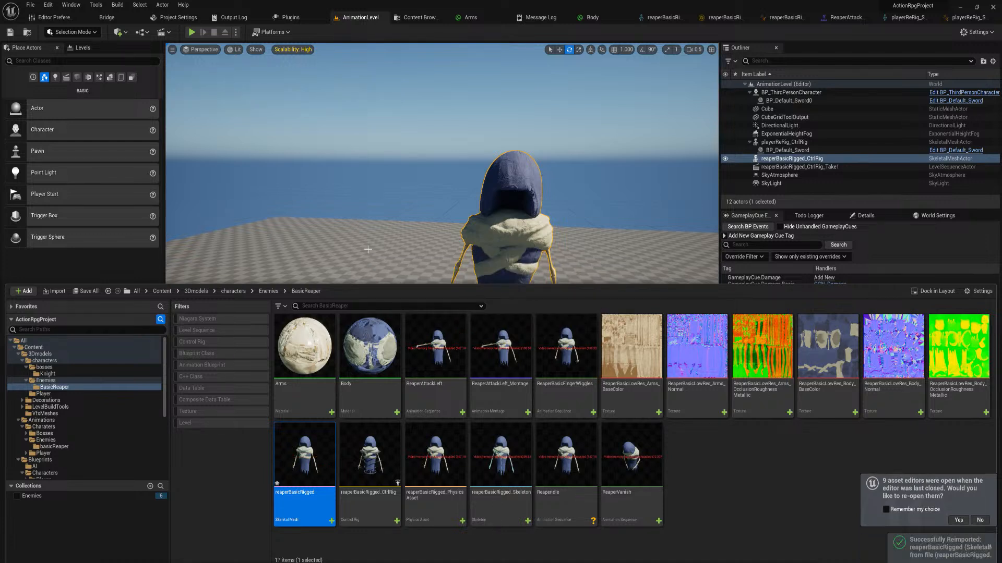
# Inspect the reimported reaper in the level, open the ReaperAttackLeft animation and play it to check the new body mesh
pyautogui.moveTo(503, 207); pyautogui.dragTo(504, 260, button='right')
pyautogui.press('w')
pyautogui.press('w')
pyautogui.press('s')
pyautogui.hotkey('ctrl', 'space')
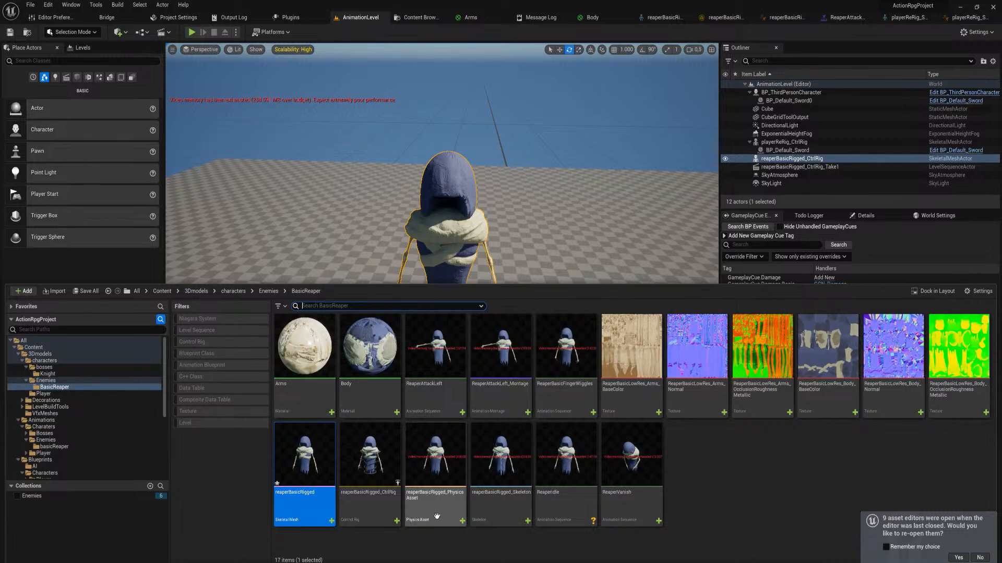
pyautogui.doubleClick(433, 369)
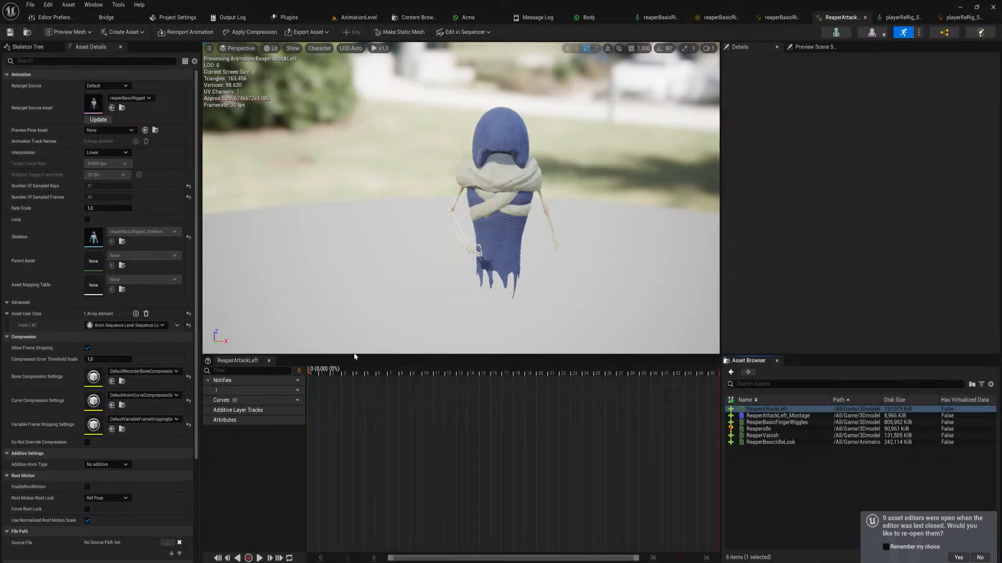
pyautogui.moveTo(317, 371)
pyautogui.mouseDown()
pyautogui.moveTo(543, 375)
pyautogui.moveTo(661, 360)
pyautogui.moveTo(329, 370)
pyautogui.mouseUp()
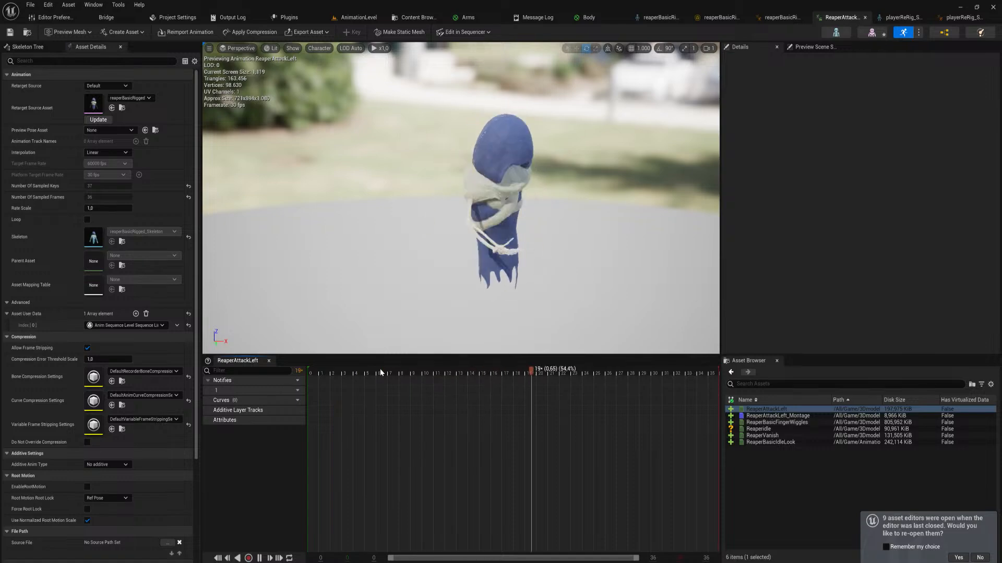
pyautogui.press('space')
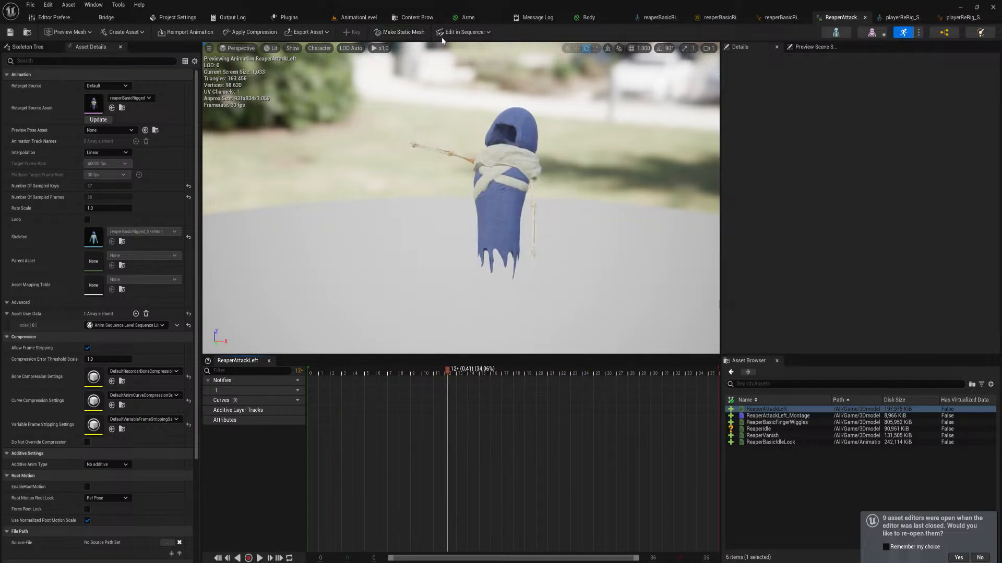
# Return to AnimationLevel and open the ReaperAttackRight level sequence from the Animations basicReaper folder
pyautogui.click(360, 17)
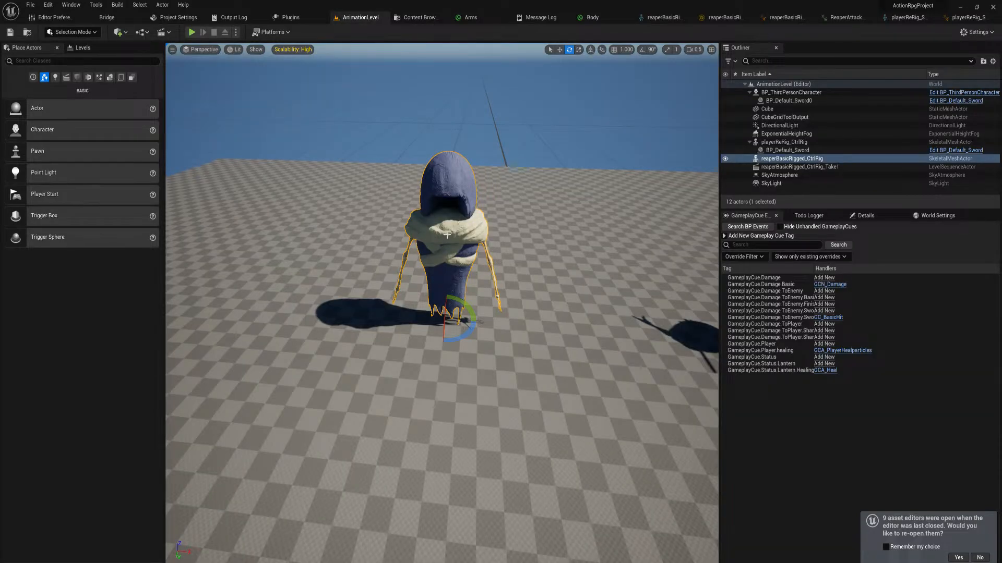
pyautogui.hotkey('ctrl', 'space')
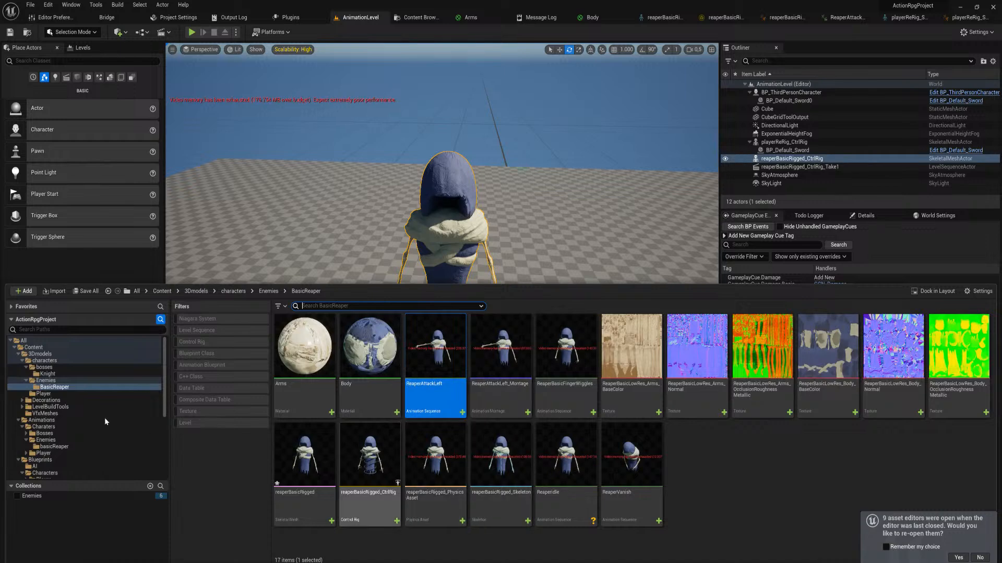
pyautogui.click(54, 446)
pyautogui.click(374, 351)
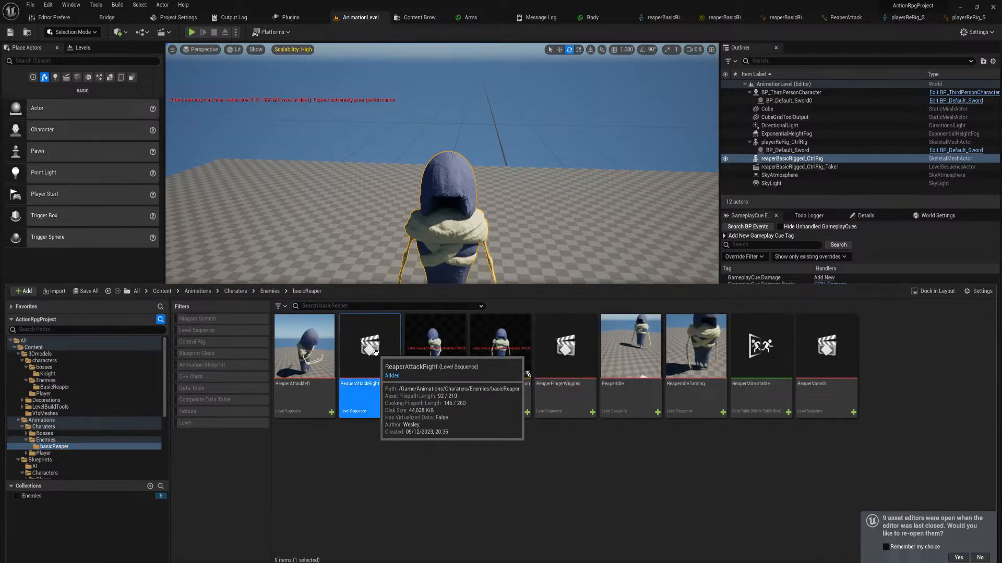
pyautogui.doubleClick(370, 347)
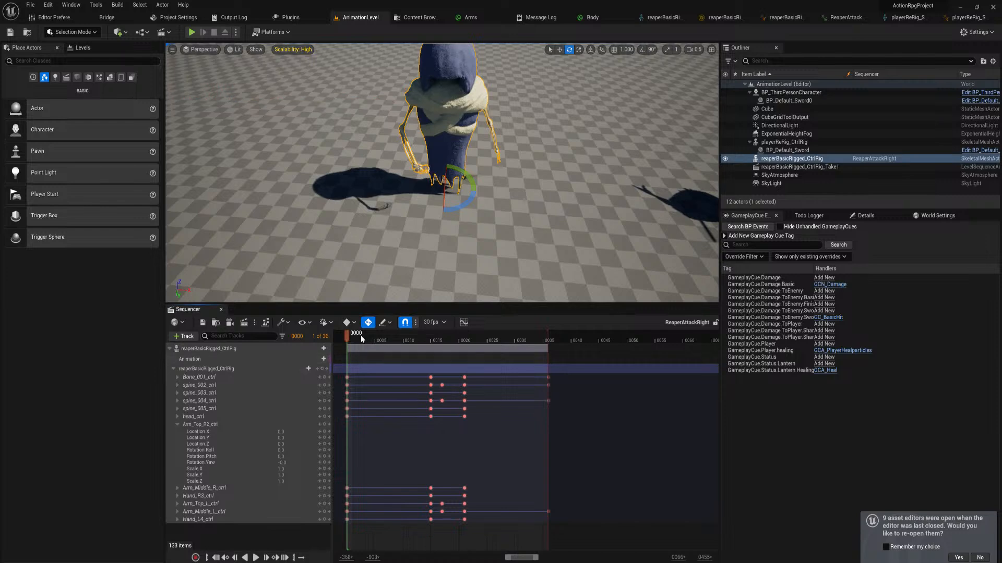
# Rotate the Arm_Top_L_ctrl control slightly at frame 15 of the ReaperAttackRight sequence
pyautogui.moveTo(350, 339); pyautogui.dragTo(433, 356)
pyautogui.press('f')
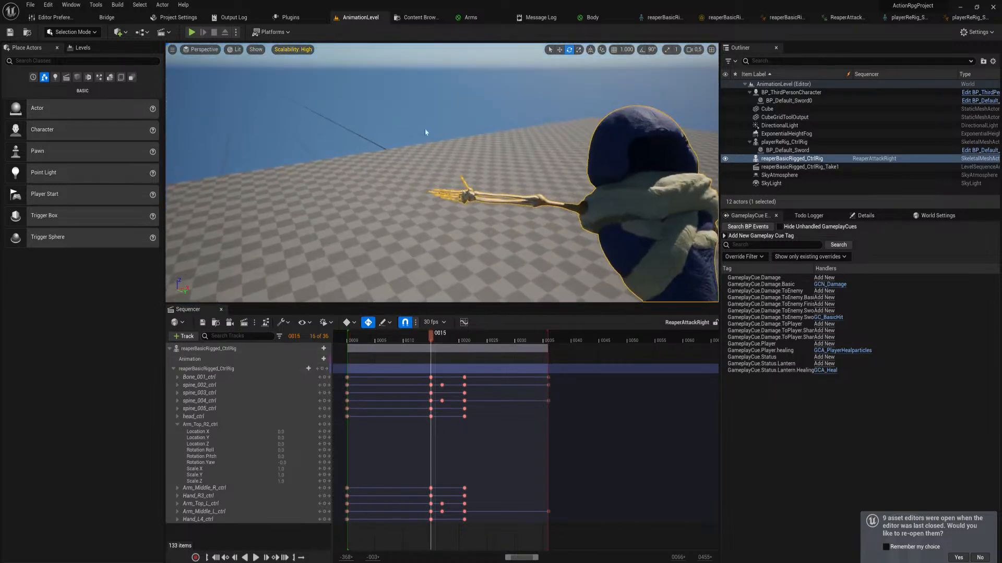
pyautogui.click(213, 370)
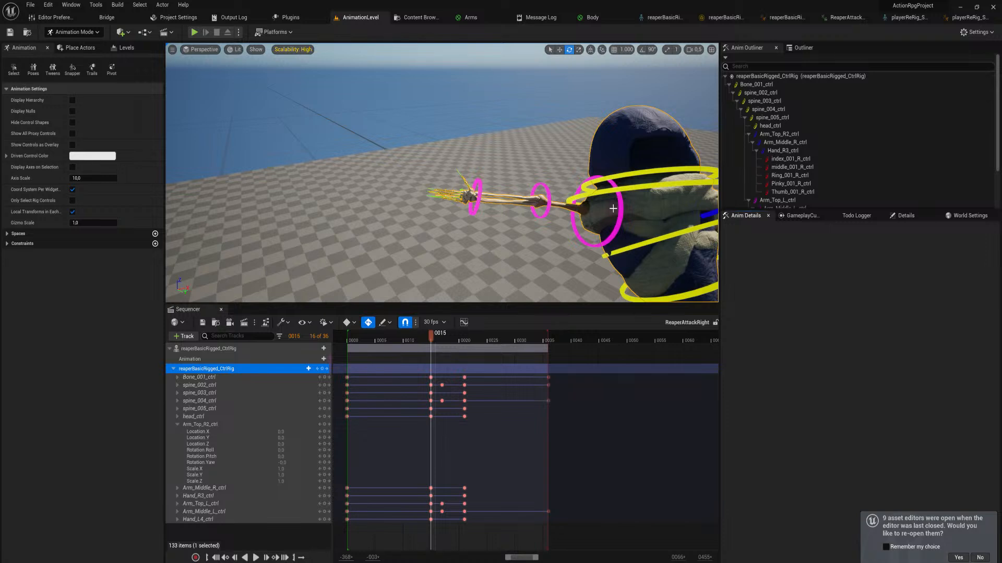
pyautogui.click(618, 209)
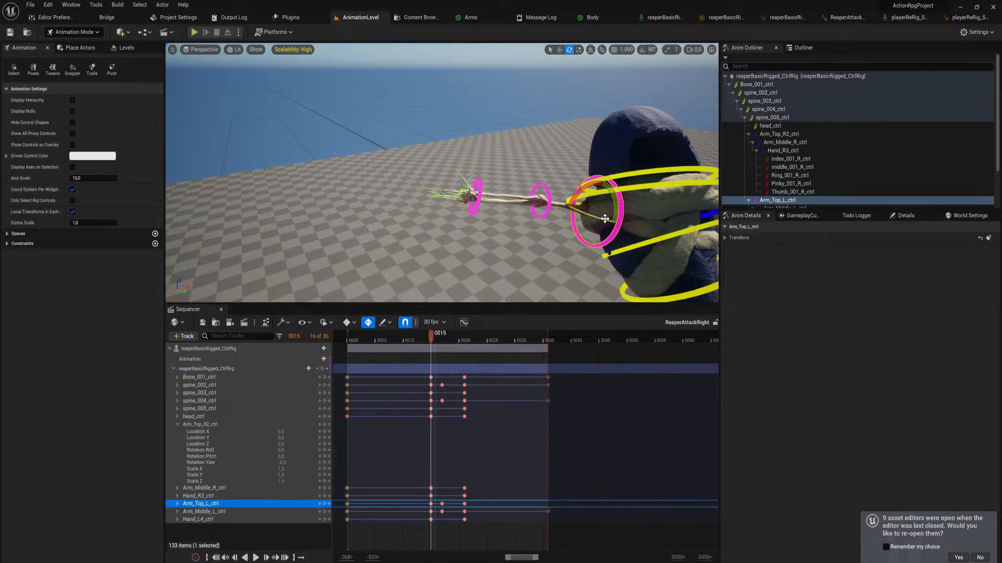
pyautogui.moveTo(605, 218); pyautogui.dragTo(605, 183)
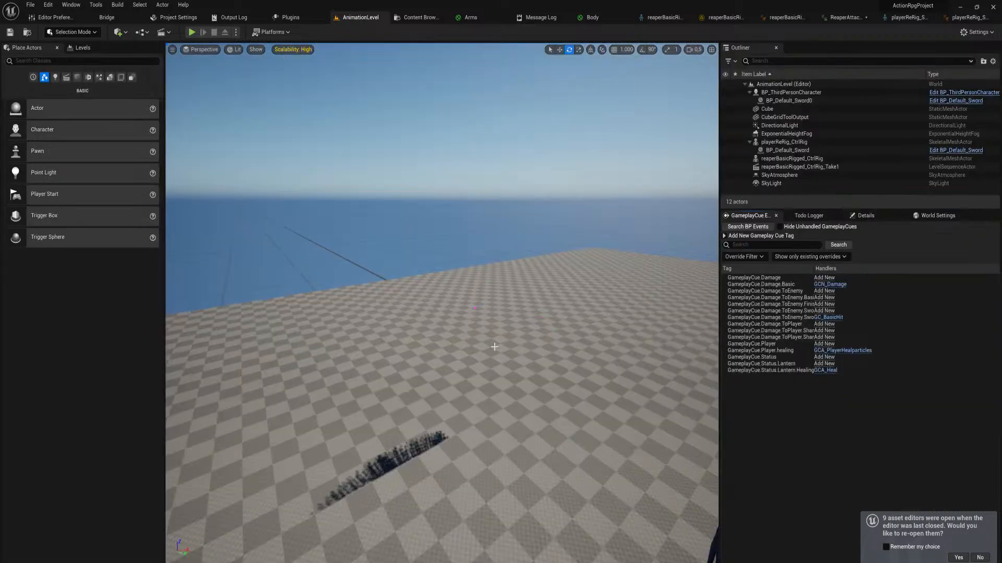
# Close the ReaperAttackRight sequence and examine the reaper's shape in the level
pyautogui.moveTo(492, 346); pyautogui.dragTo(499, 340, button='right')
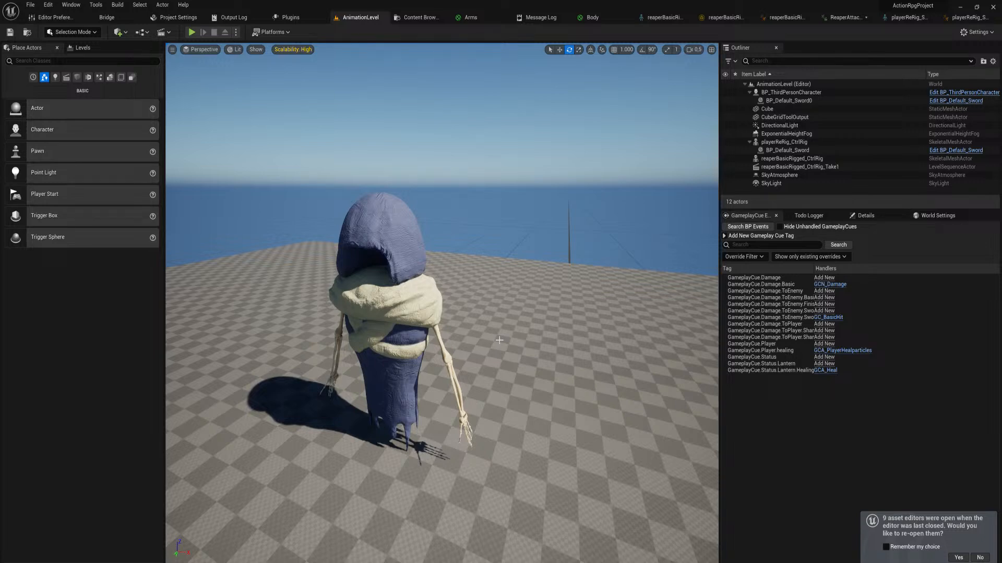
pyautogui.moveTo(499, 340); pyautogui.dragTo(499, 340, button='right')
pyautogui.press('w')
pyautogui.press('s')
pyautogui.hotkey('ctrl', 'space')
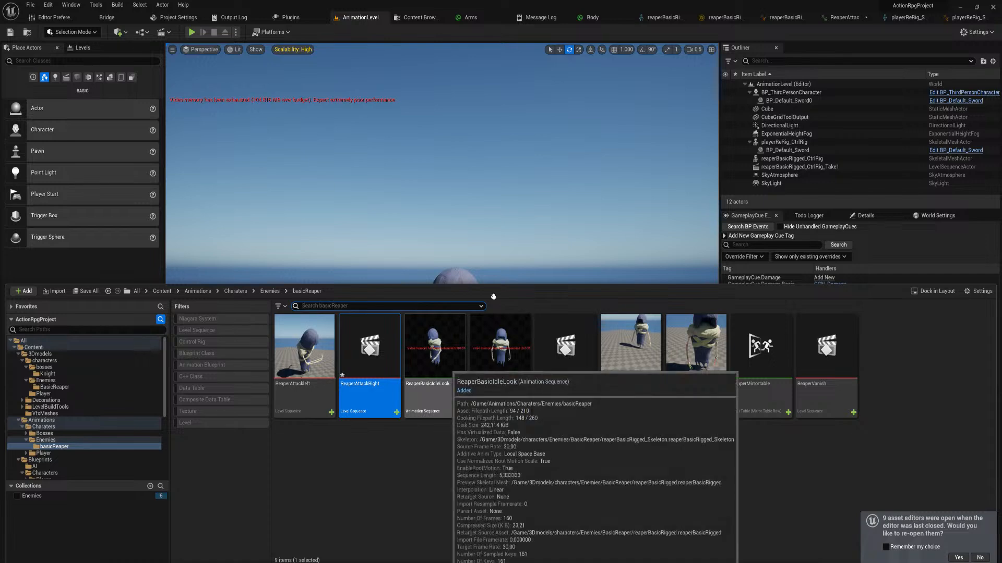
# Show the PatrolAnim nodes in reaperBasicRigged_Skeleton_AnimBlueprint and examine the animated reaper up close in the preview
pyautogui.click(971, 18)
pyautogui.click(727, 18)
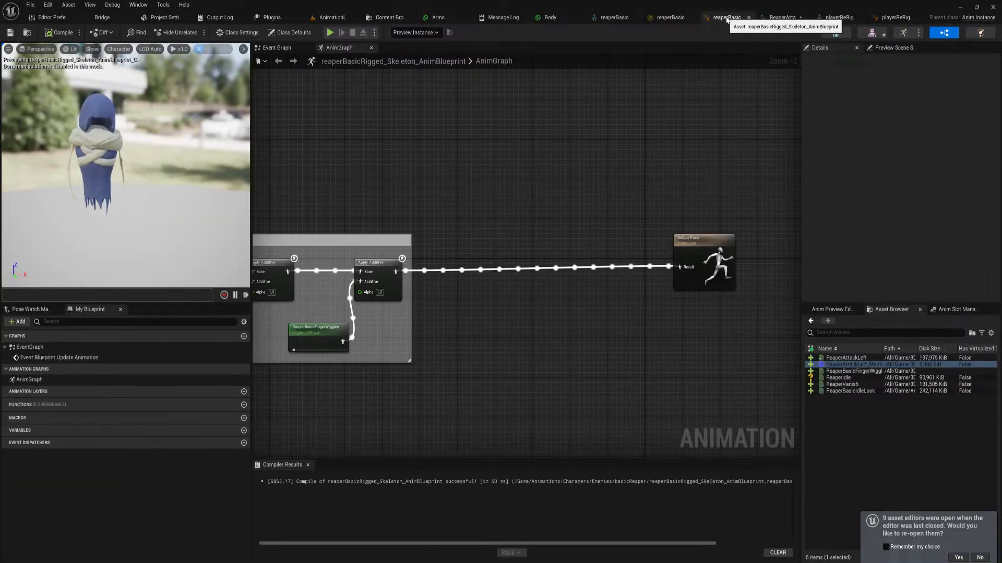
pyautogui.moveTo(357, 387); pyautogui.dragTo(553, 402, button='right')
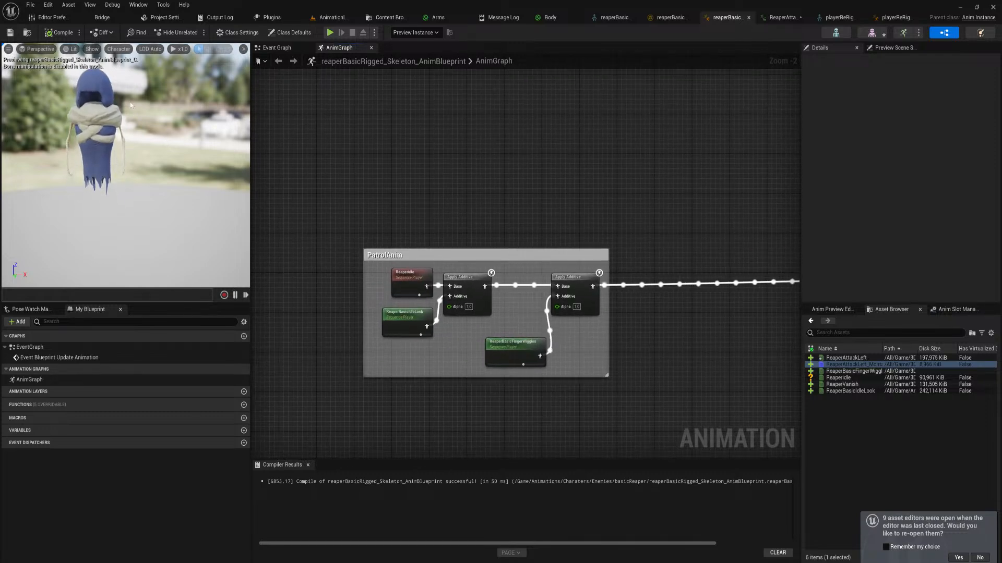
pyautogui.keyDown('alt'); pyautogui.moveTo(130, 105); pyautogui.dragTo(130, 111); pyautogui.keyUp('alt')
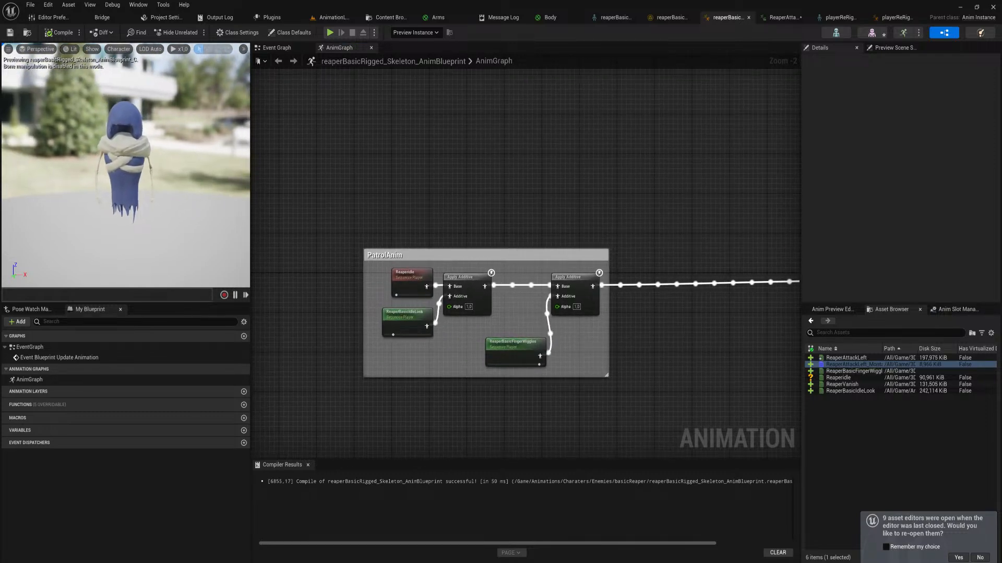
pyautogui.press('w')
pyautogui.moveTo(131, 111); pyautogui.dragTo(127, 93, button='right')
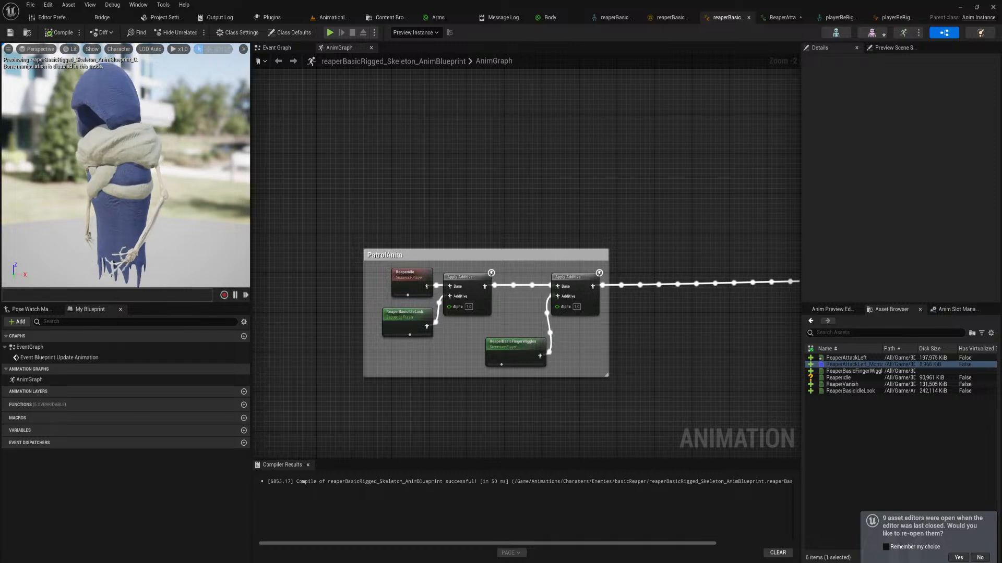
pyautogui.moveTo(146, 128); pyautogui.dragTo(146, 131, button='right')
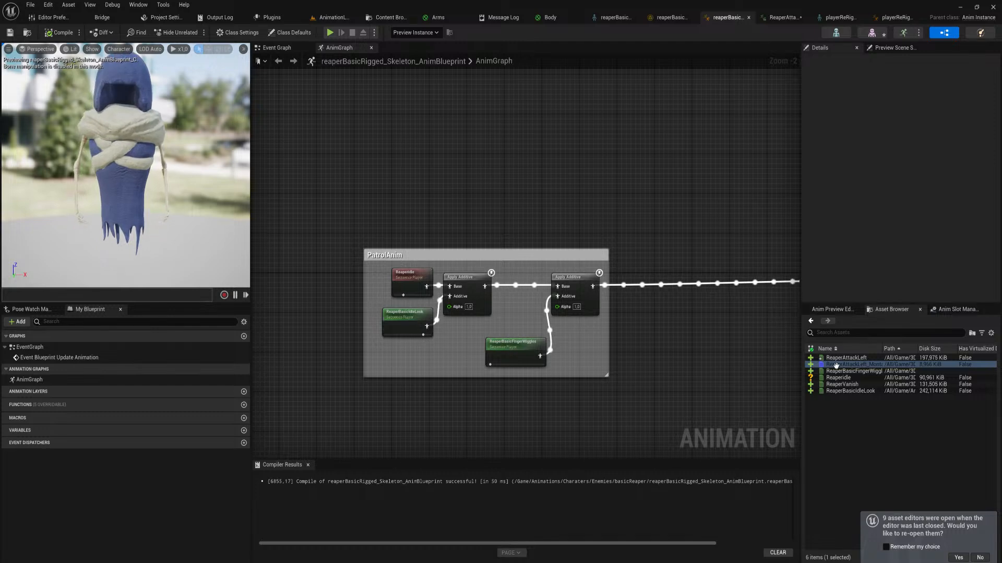
# Preview the ReaperAttackLeft, ReaperBasicIdleLook and ReaperVanish animations on the updated mesh
pyautogui.doubleClick(869, 359)
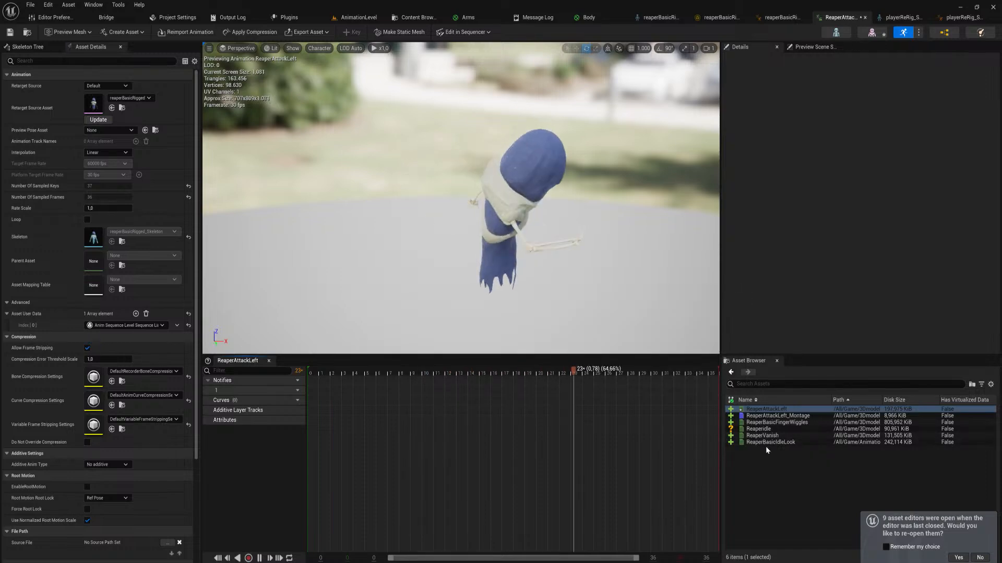
pyautogui.moveTo(765, 444)
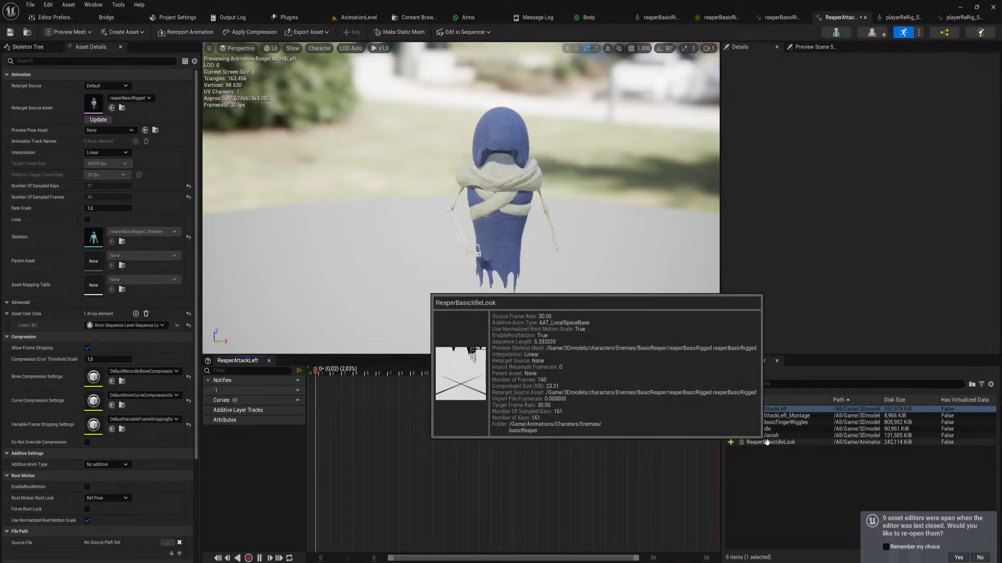
pyautogui.click(766, 442)
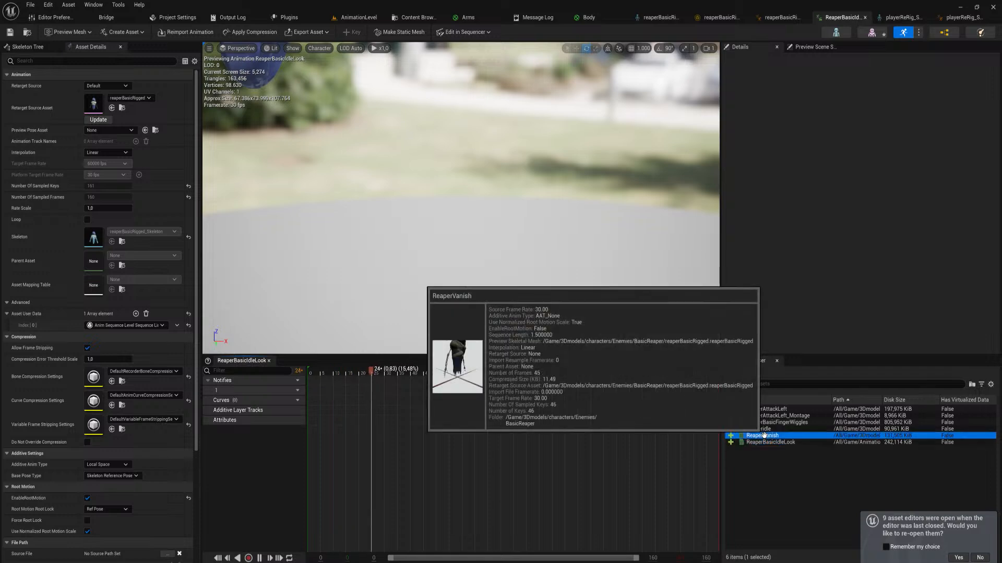
pyautogui.click(763, 436)
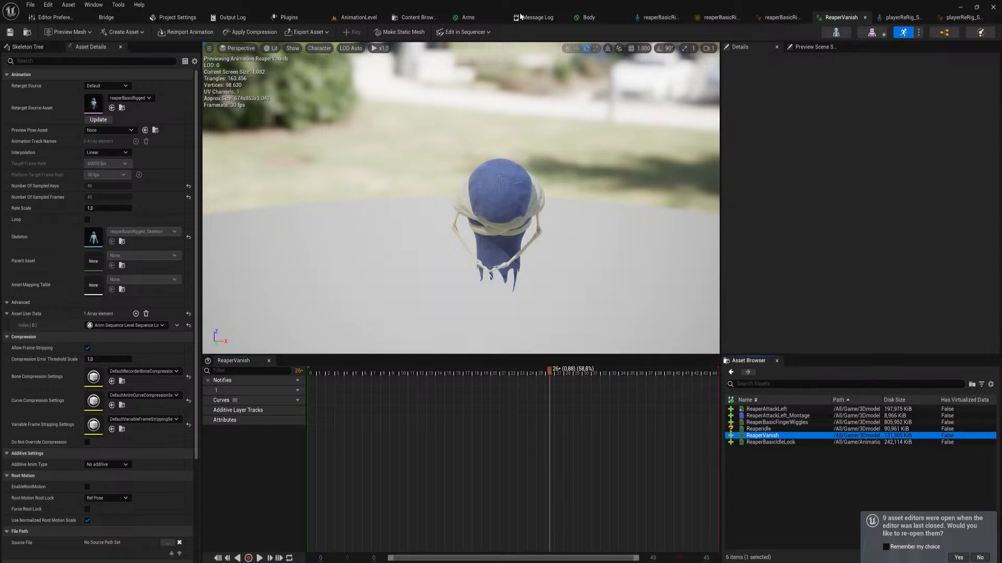
# Go back to AnimationLevel and view the finished reaper from closer up
pyautogui.click(365, 17)
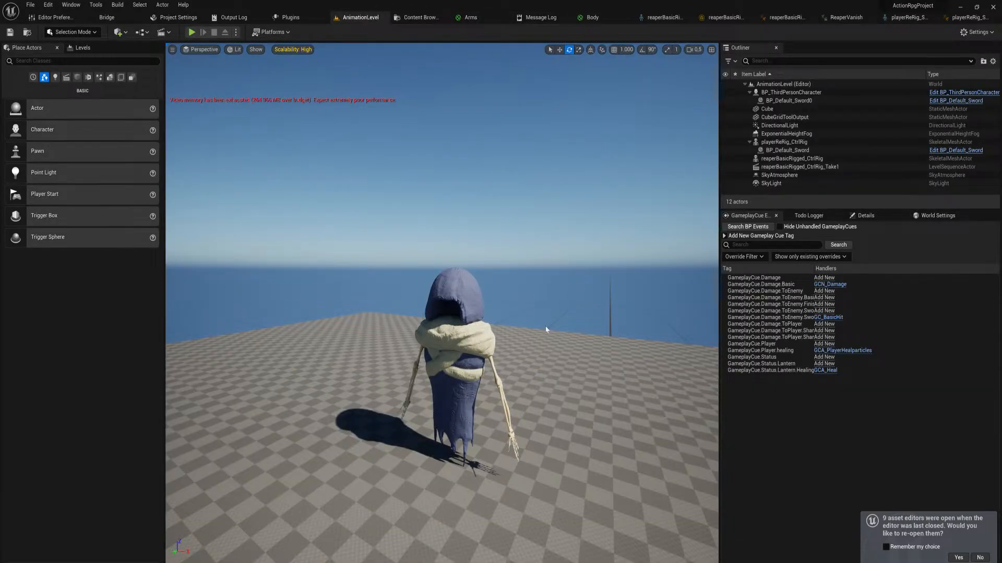
pyautogui.moveTo(546, 329); pyautogui.dragTo(490, 339, button='right')
pyautogui.press('w')
pyautogui.press('s')
pyautogui.press('d')
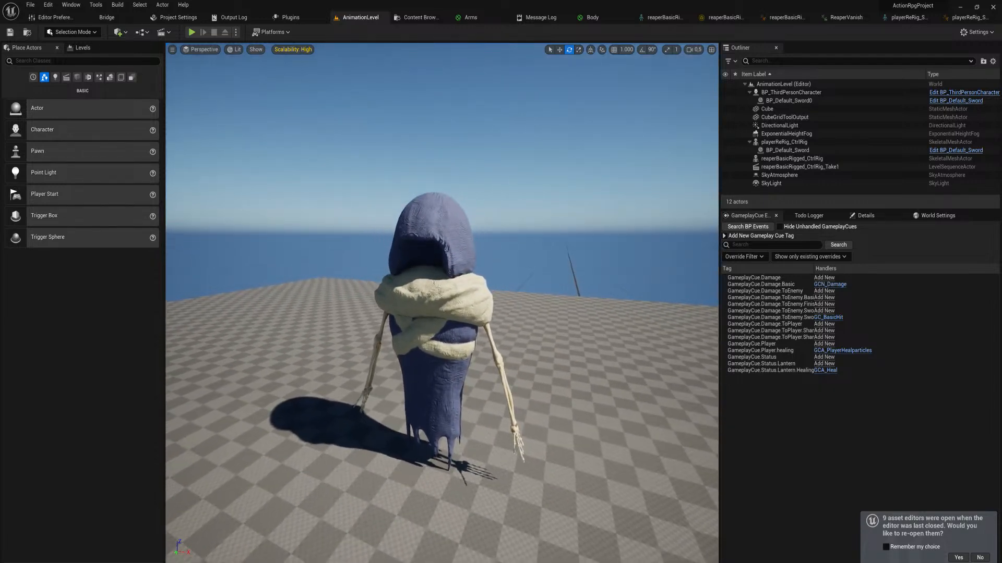